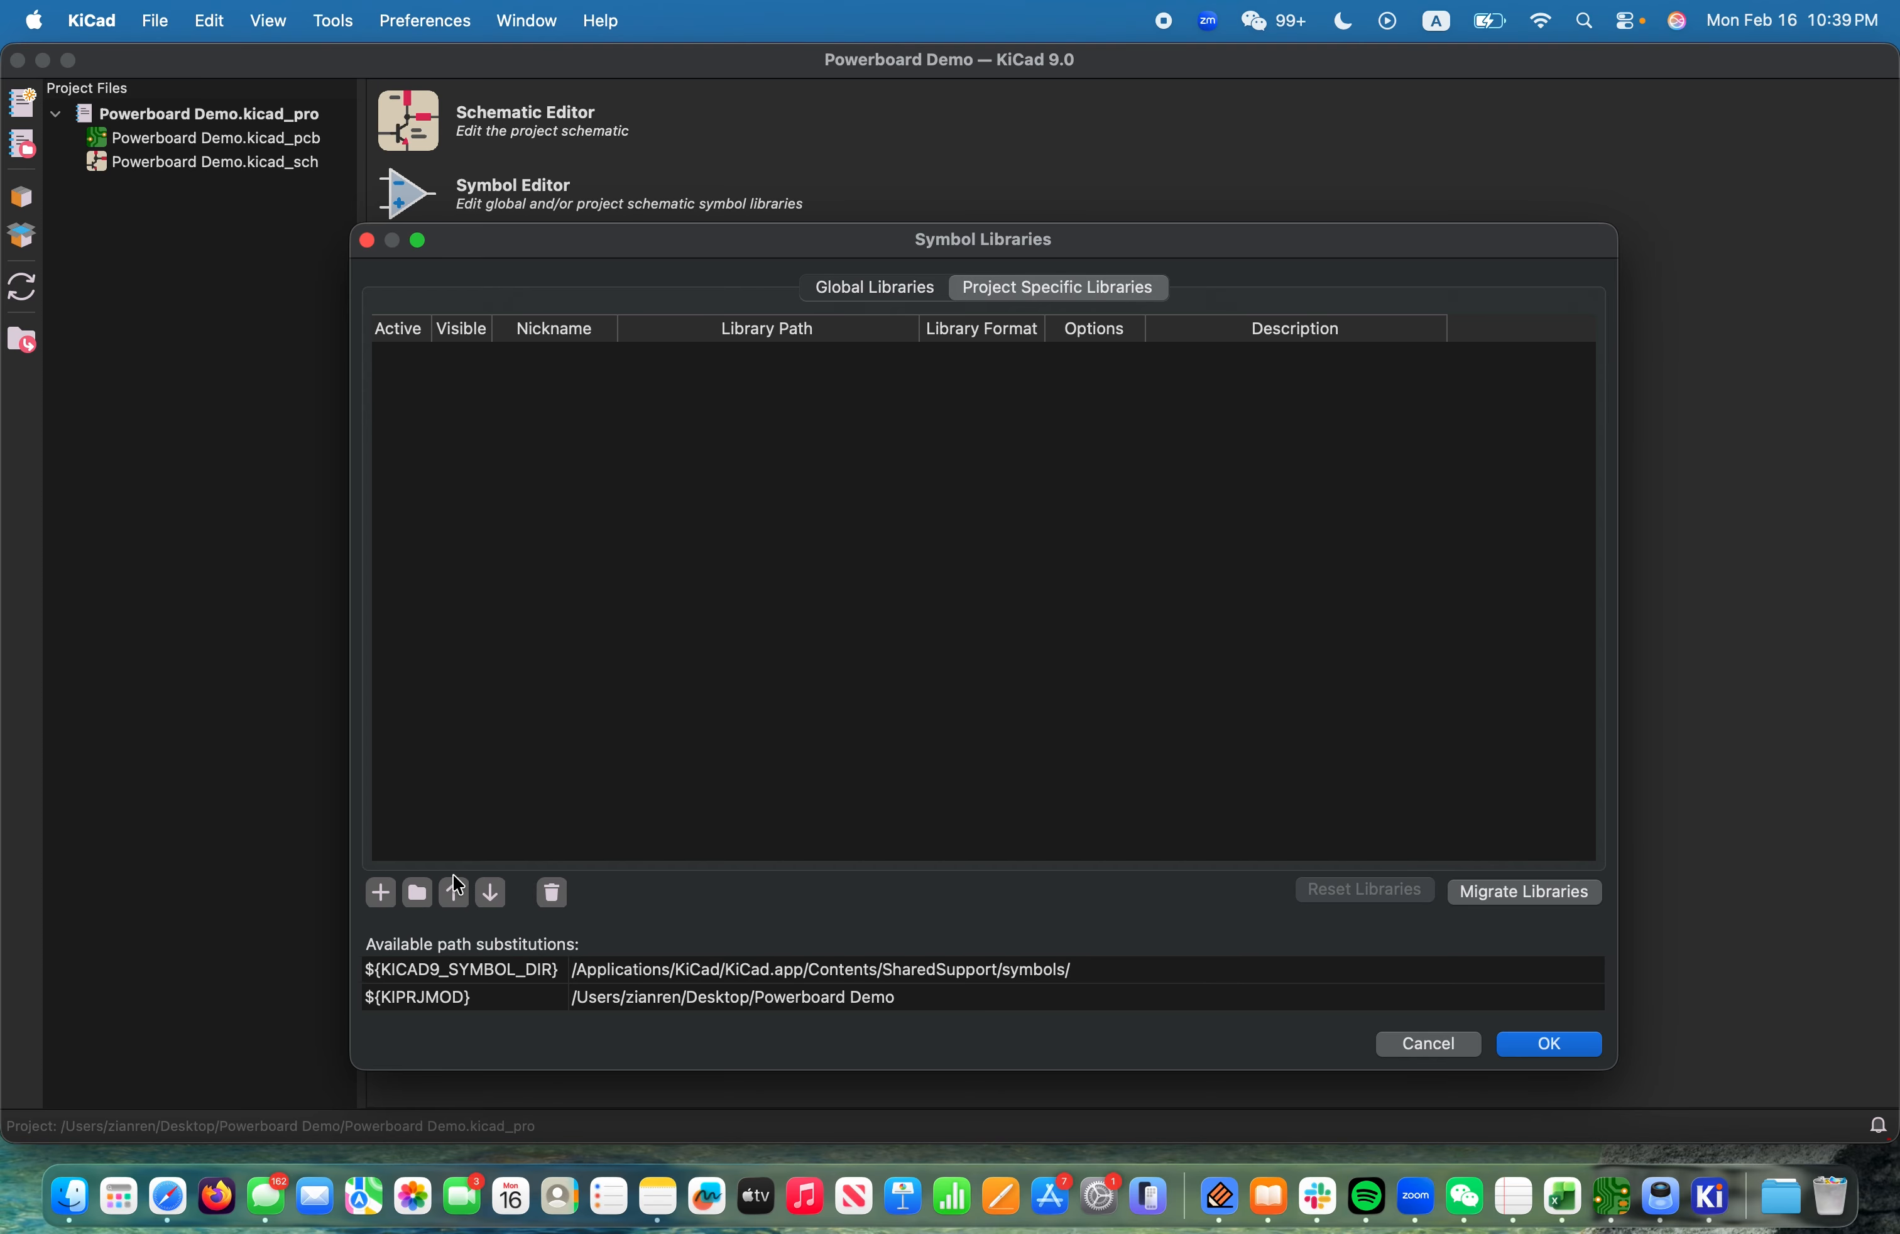
Add RC1206FR-07255RL.kicad_sym from the downloaded power board's libraries folder to the project-specific symbol libraries
left_click(420, 882)
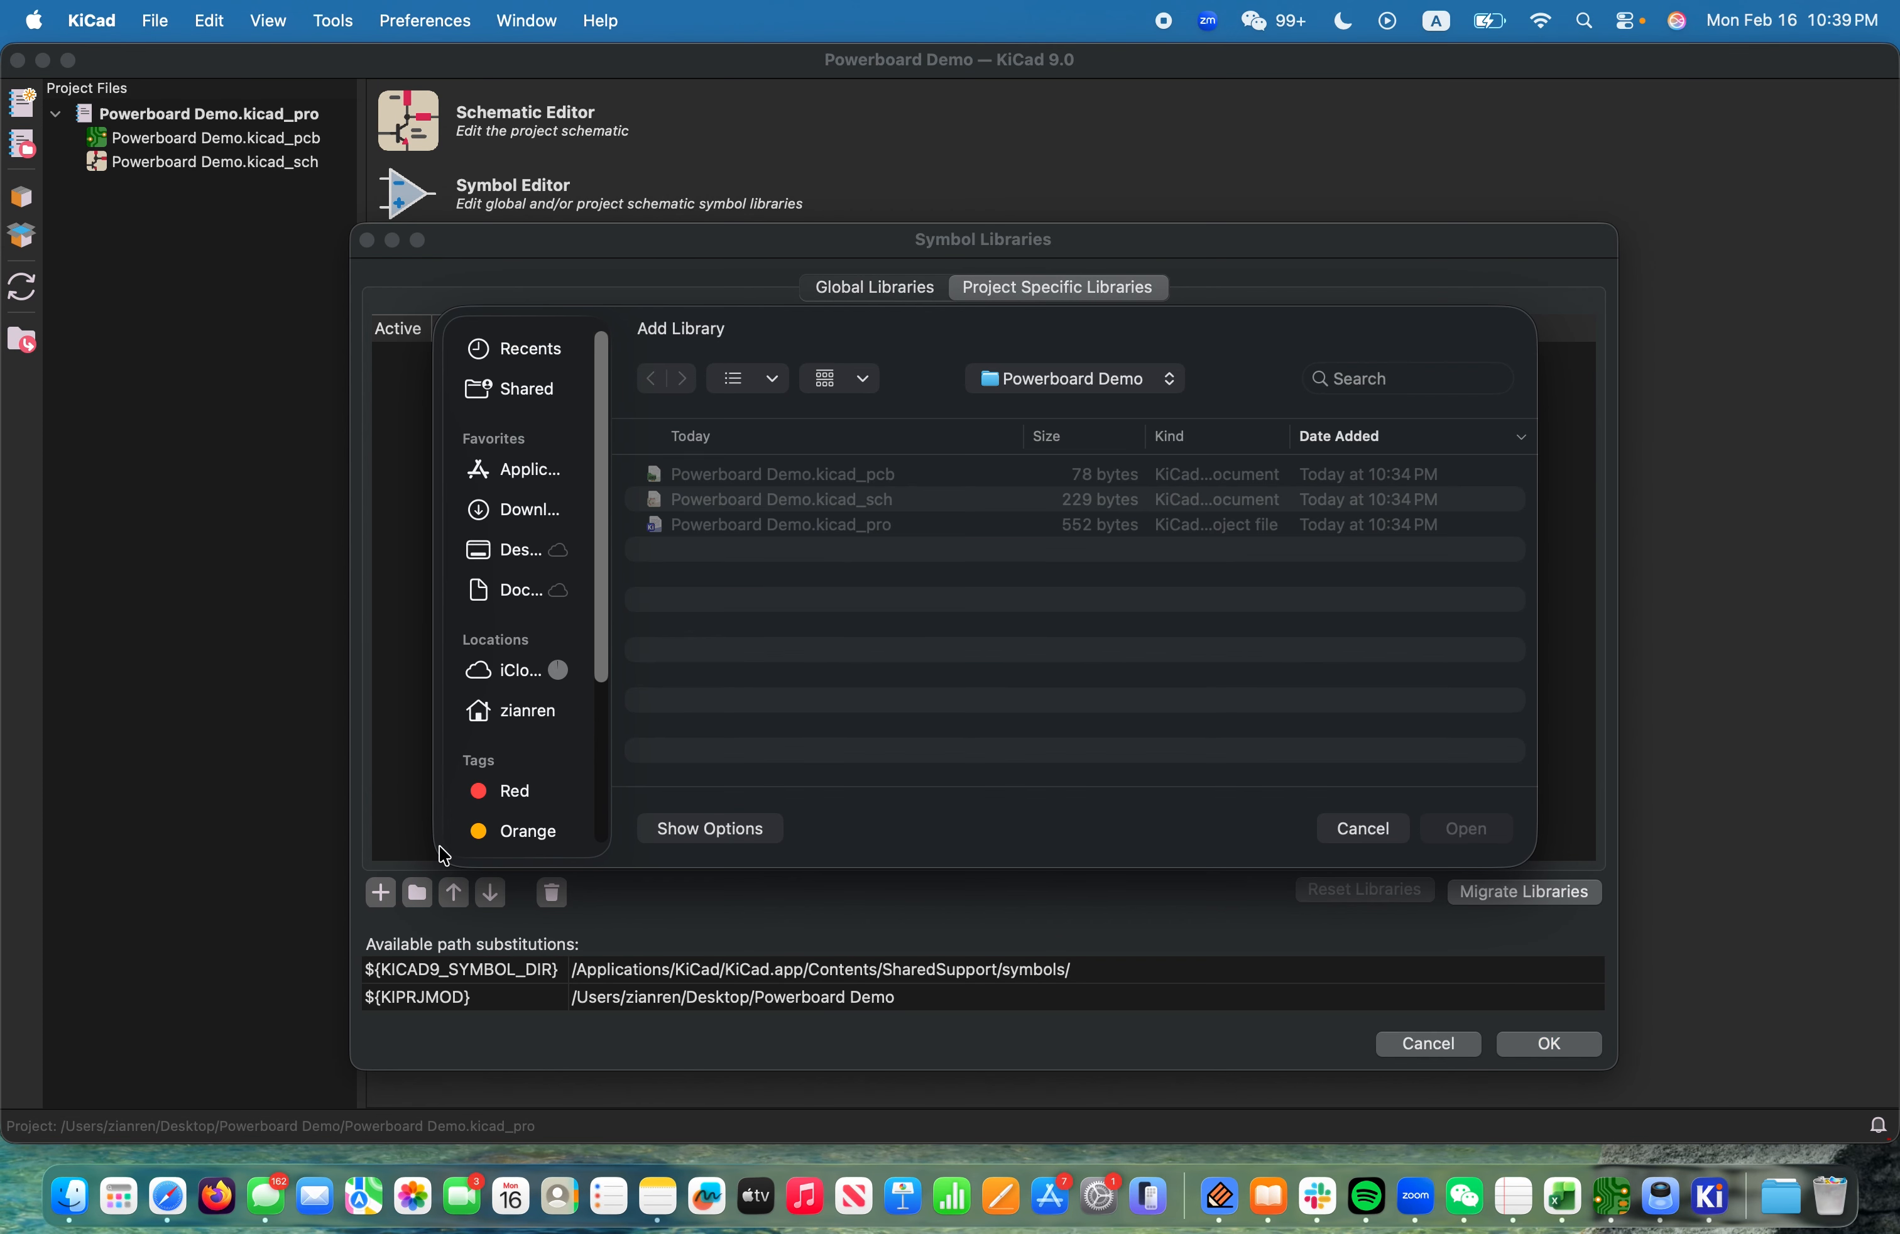
left_click(513, 509)
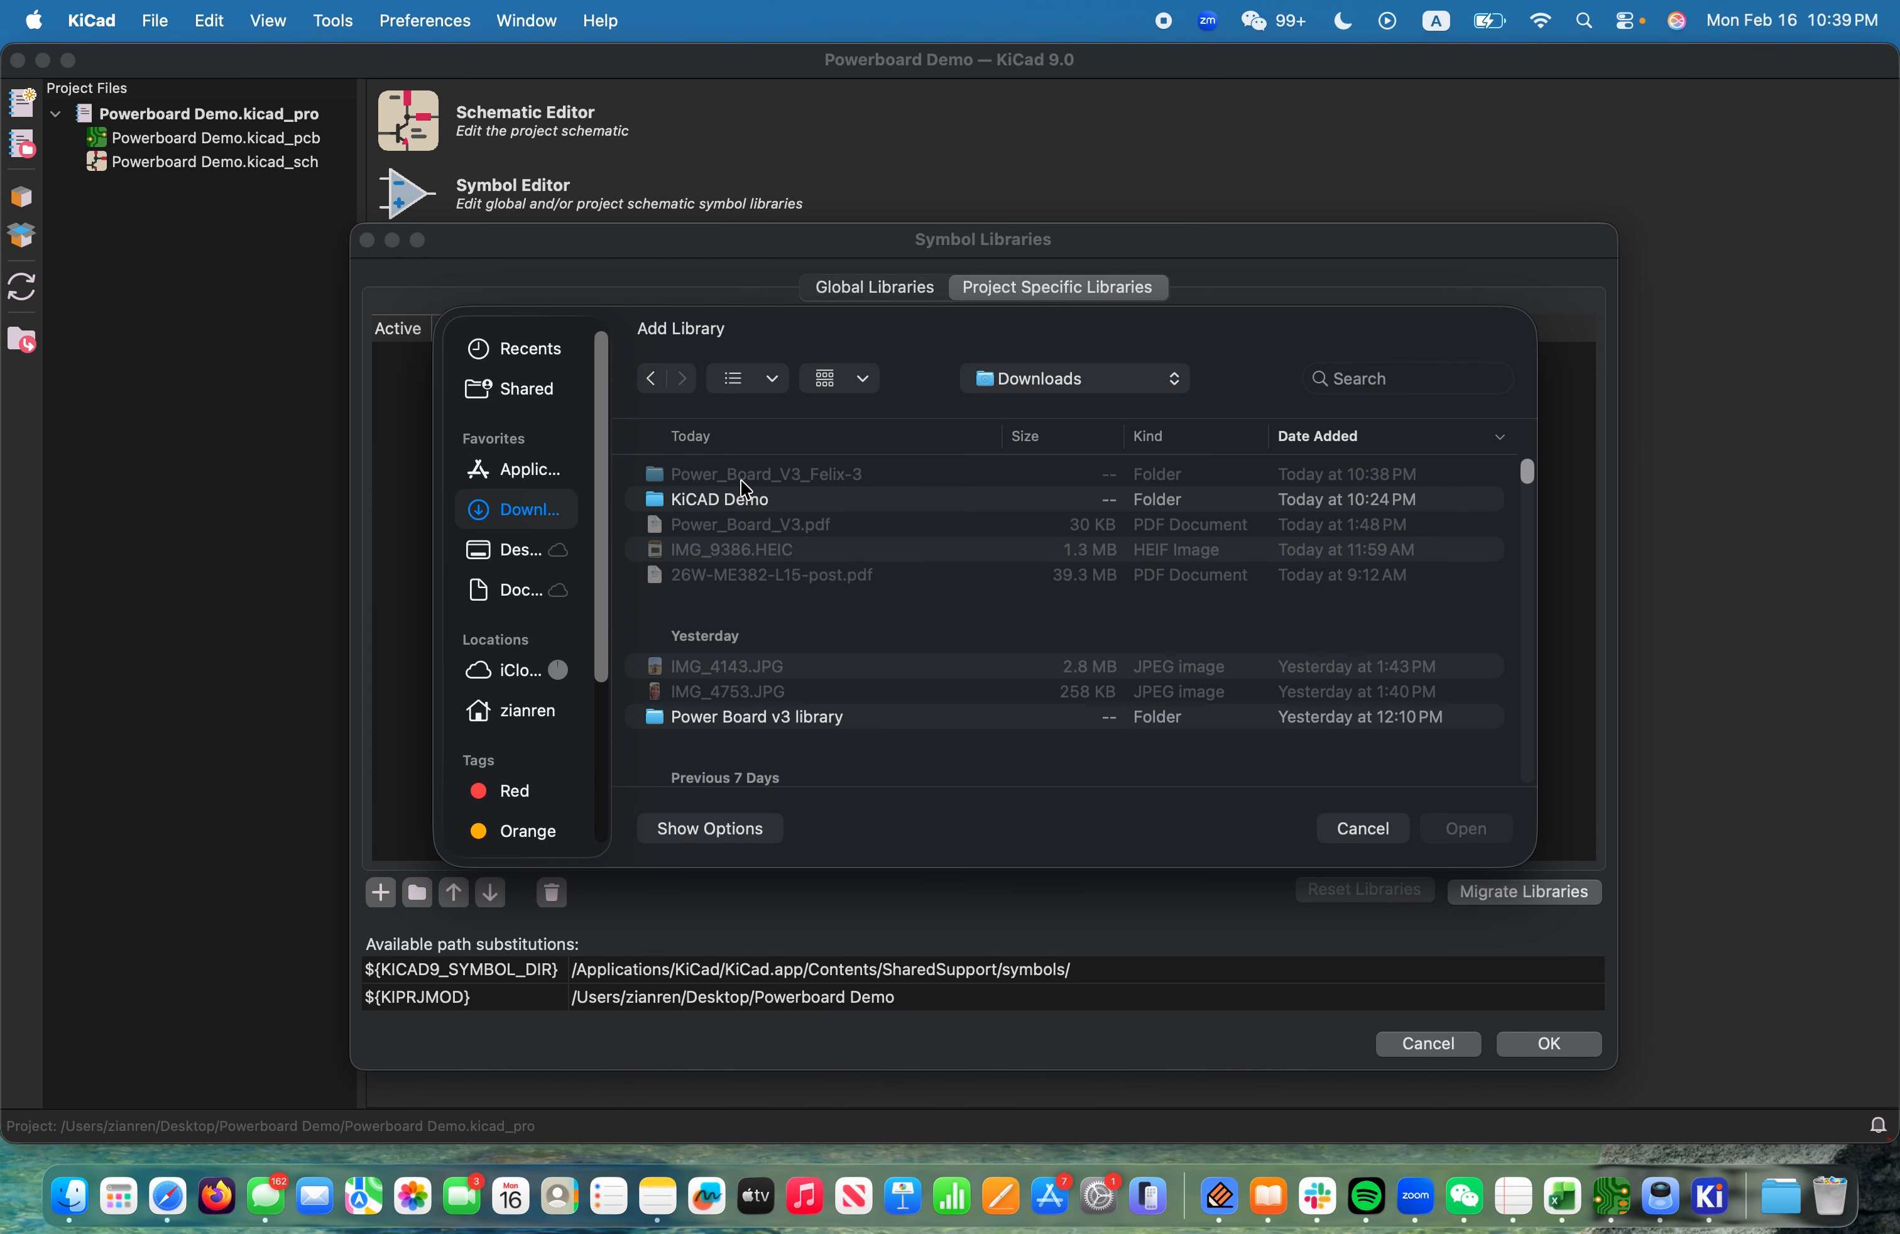
double_click(721, 479)
double_click(740, 599)
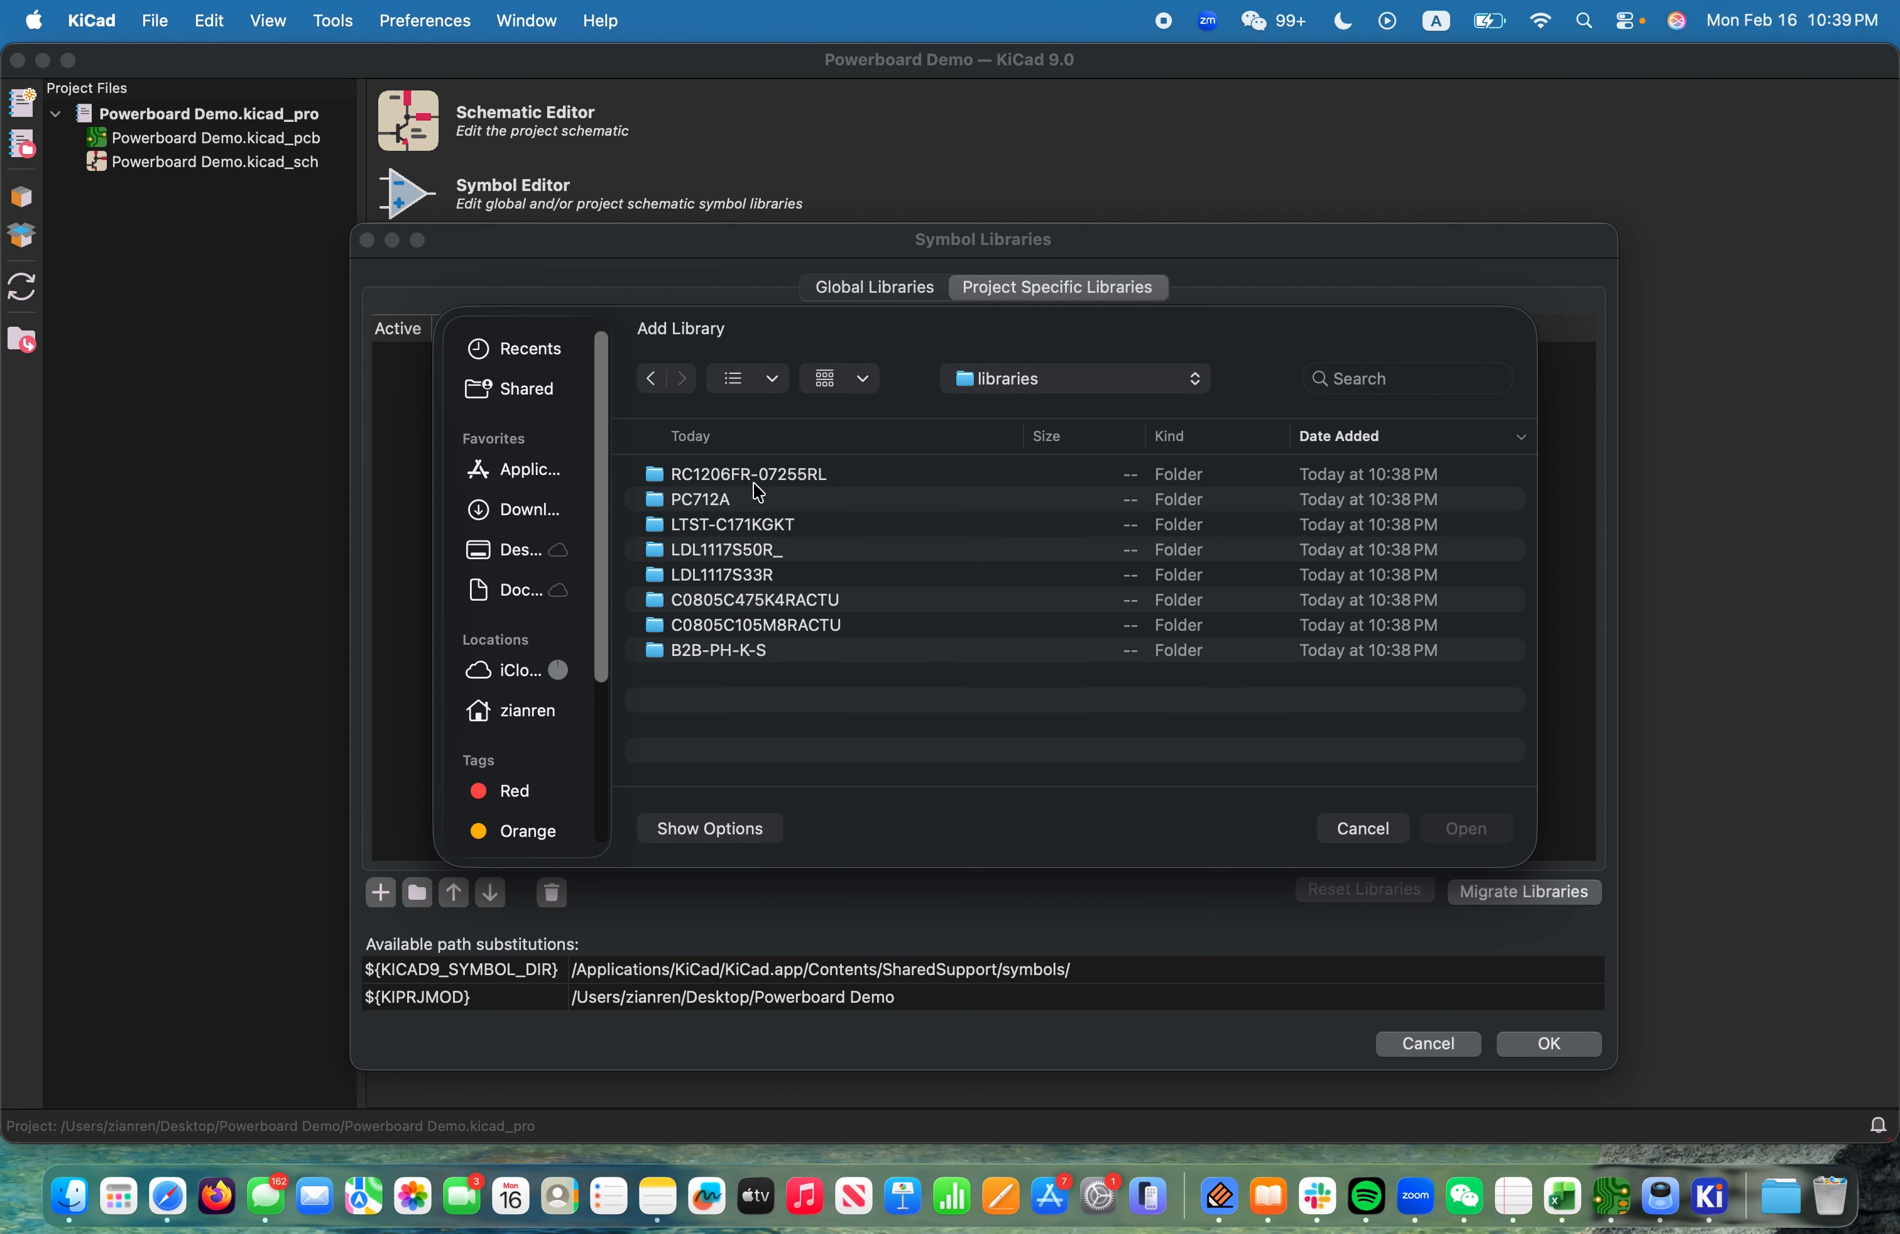
left_click(765, 477)
left_click(785, 498)
left_click(797, 525)
left_click(804, 472)
double_click(804, 473)
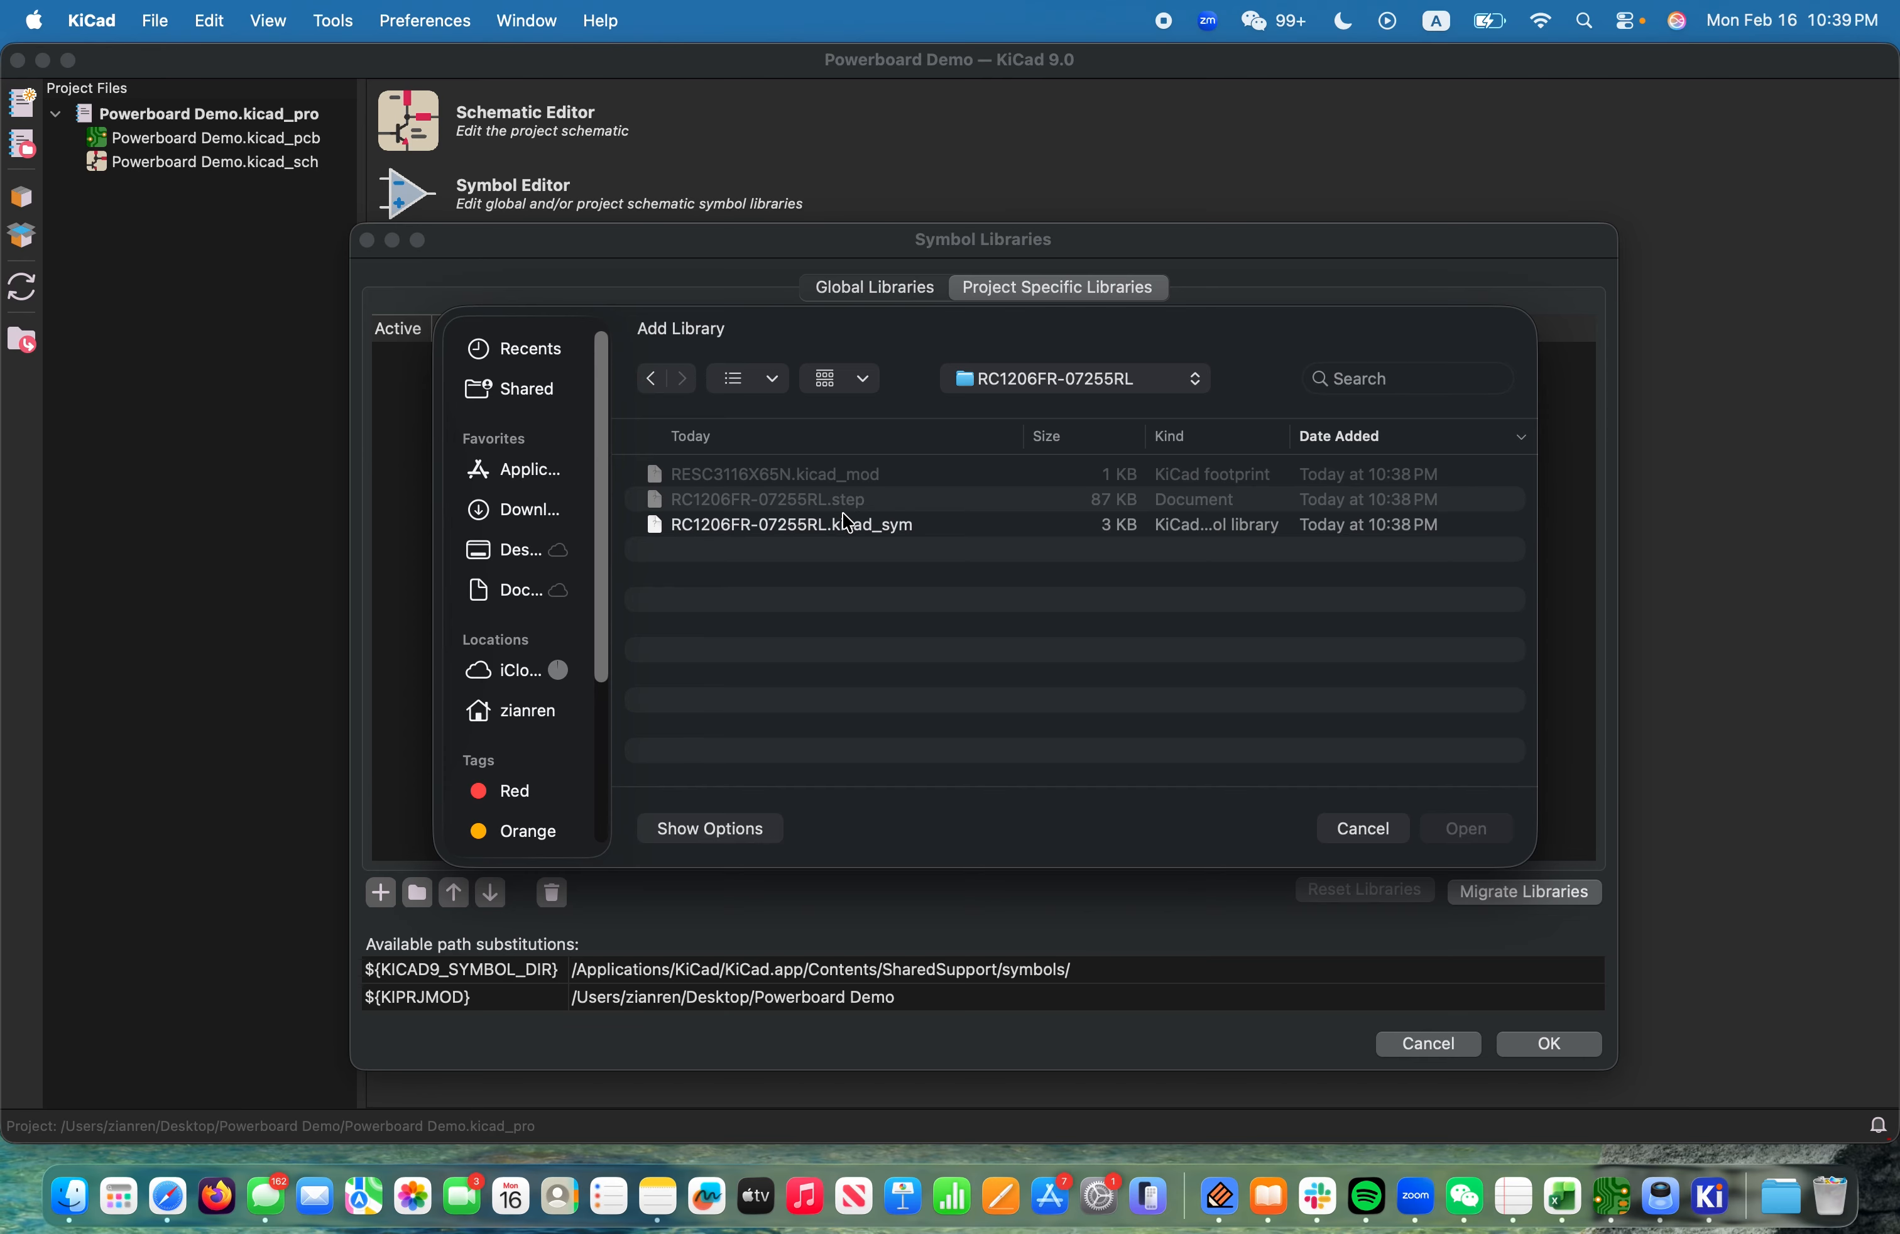
left_click(808, 529)
left_click(1463, 830)
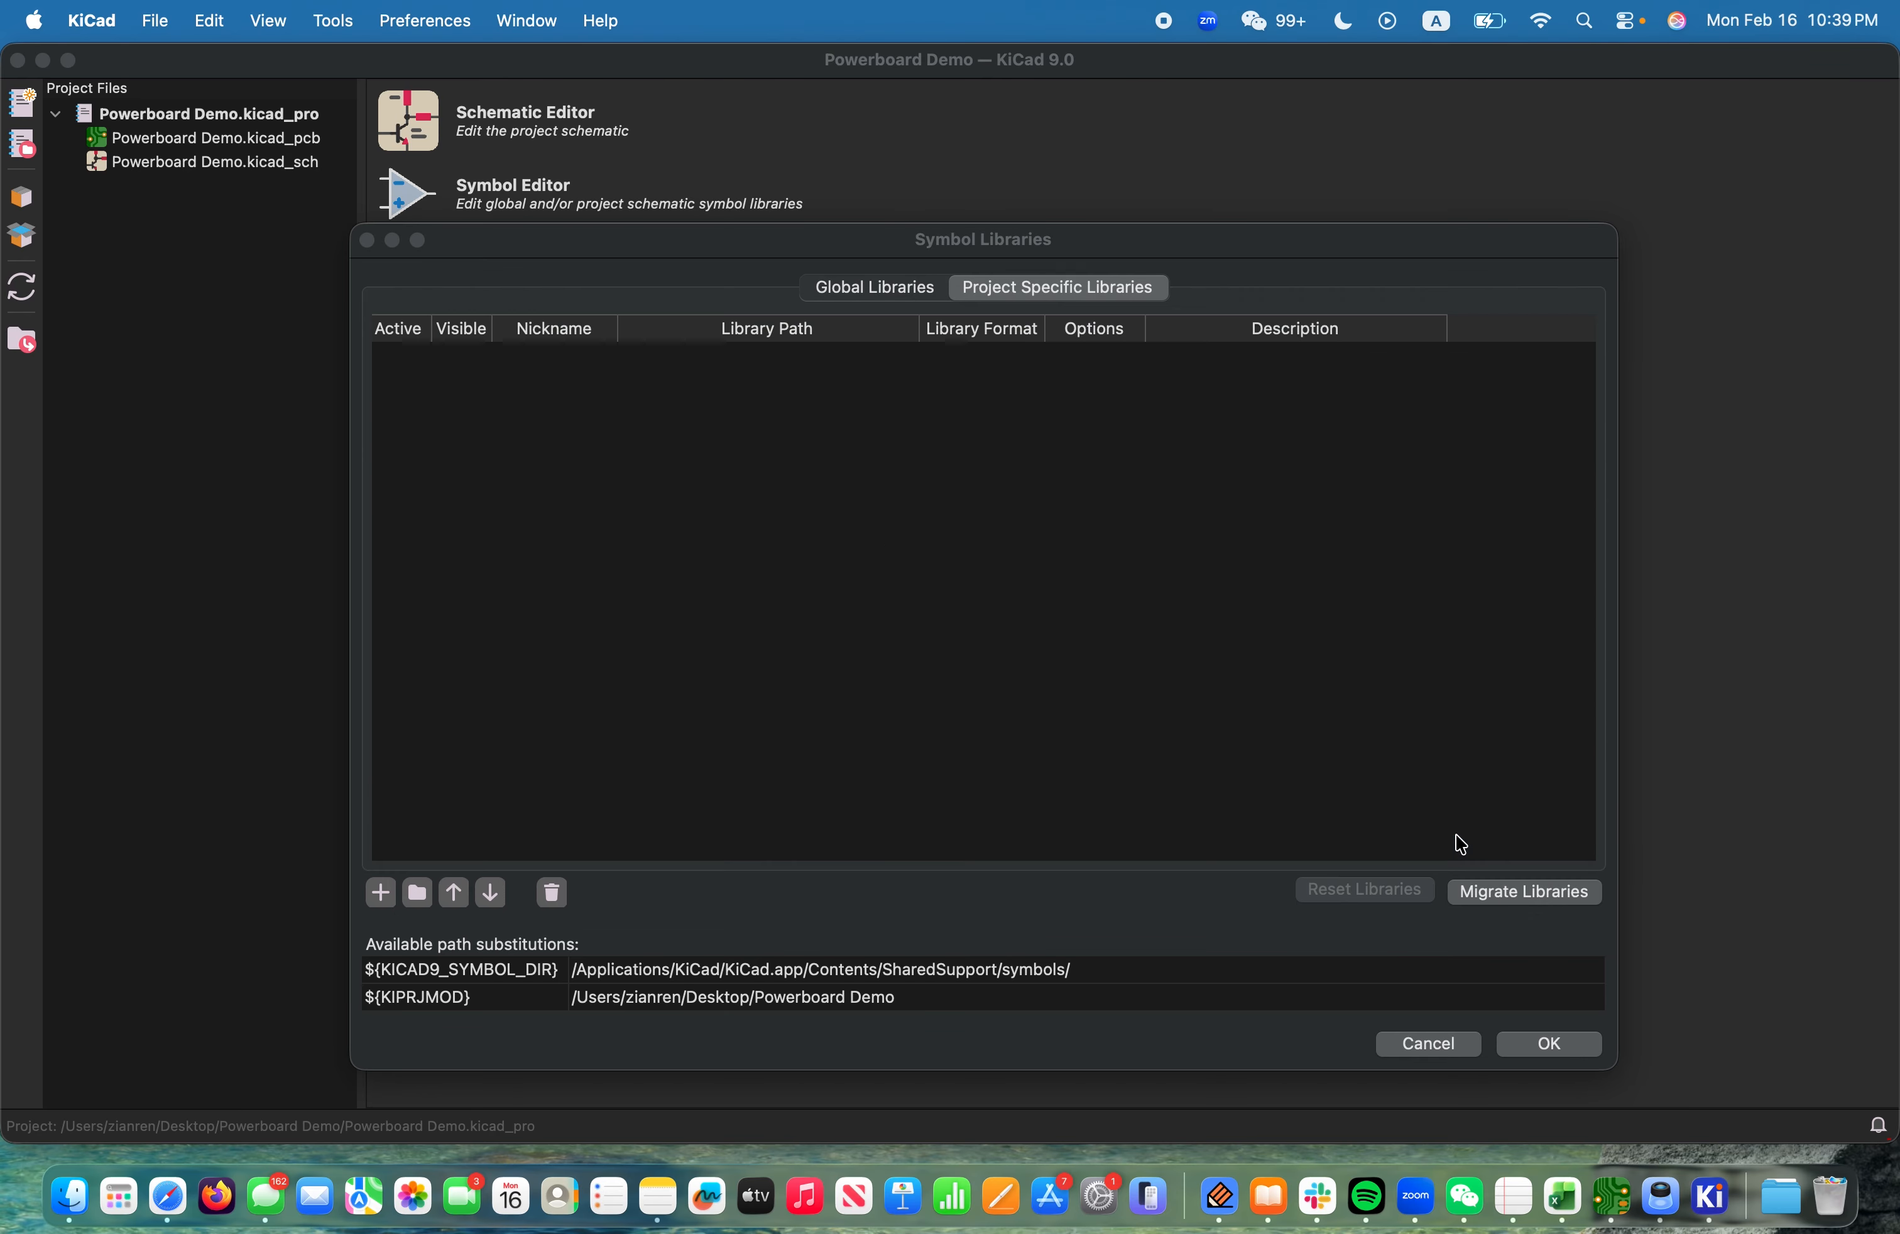
Add PC712A.kicad_sym from its sibling folder to the project symbol libraries, accept the library list, and close the Symbol Editor
left_click(425, 893)
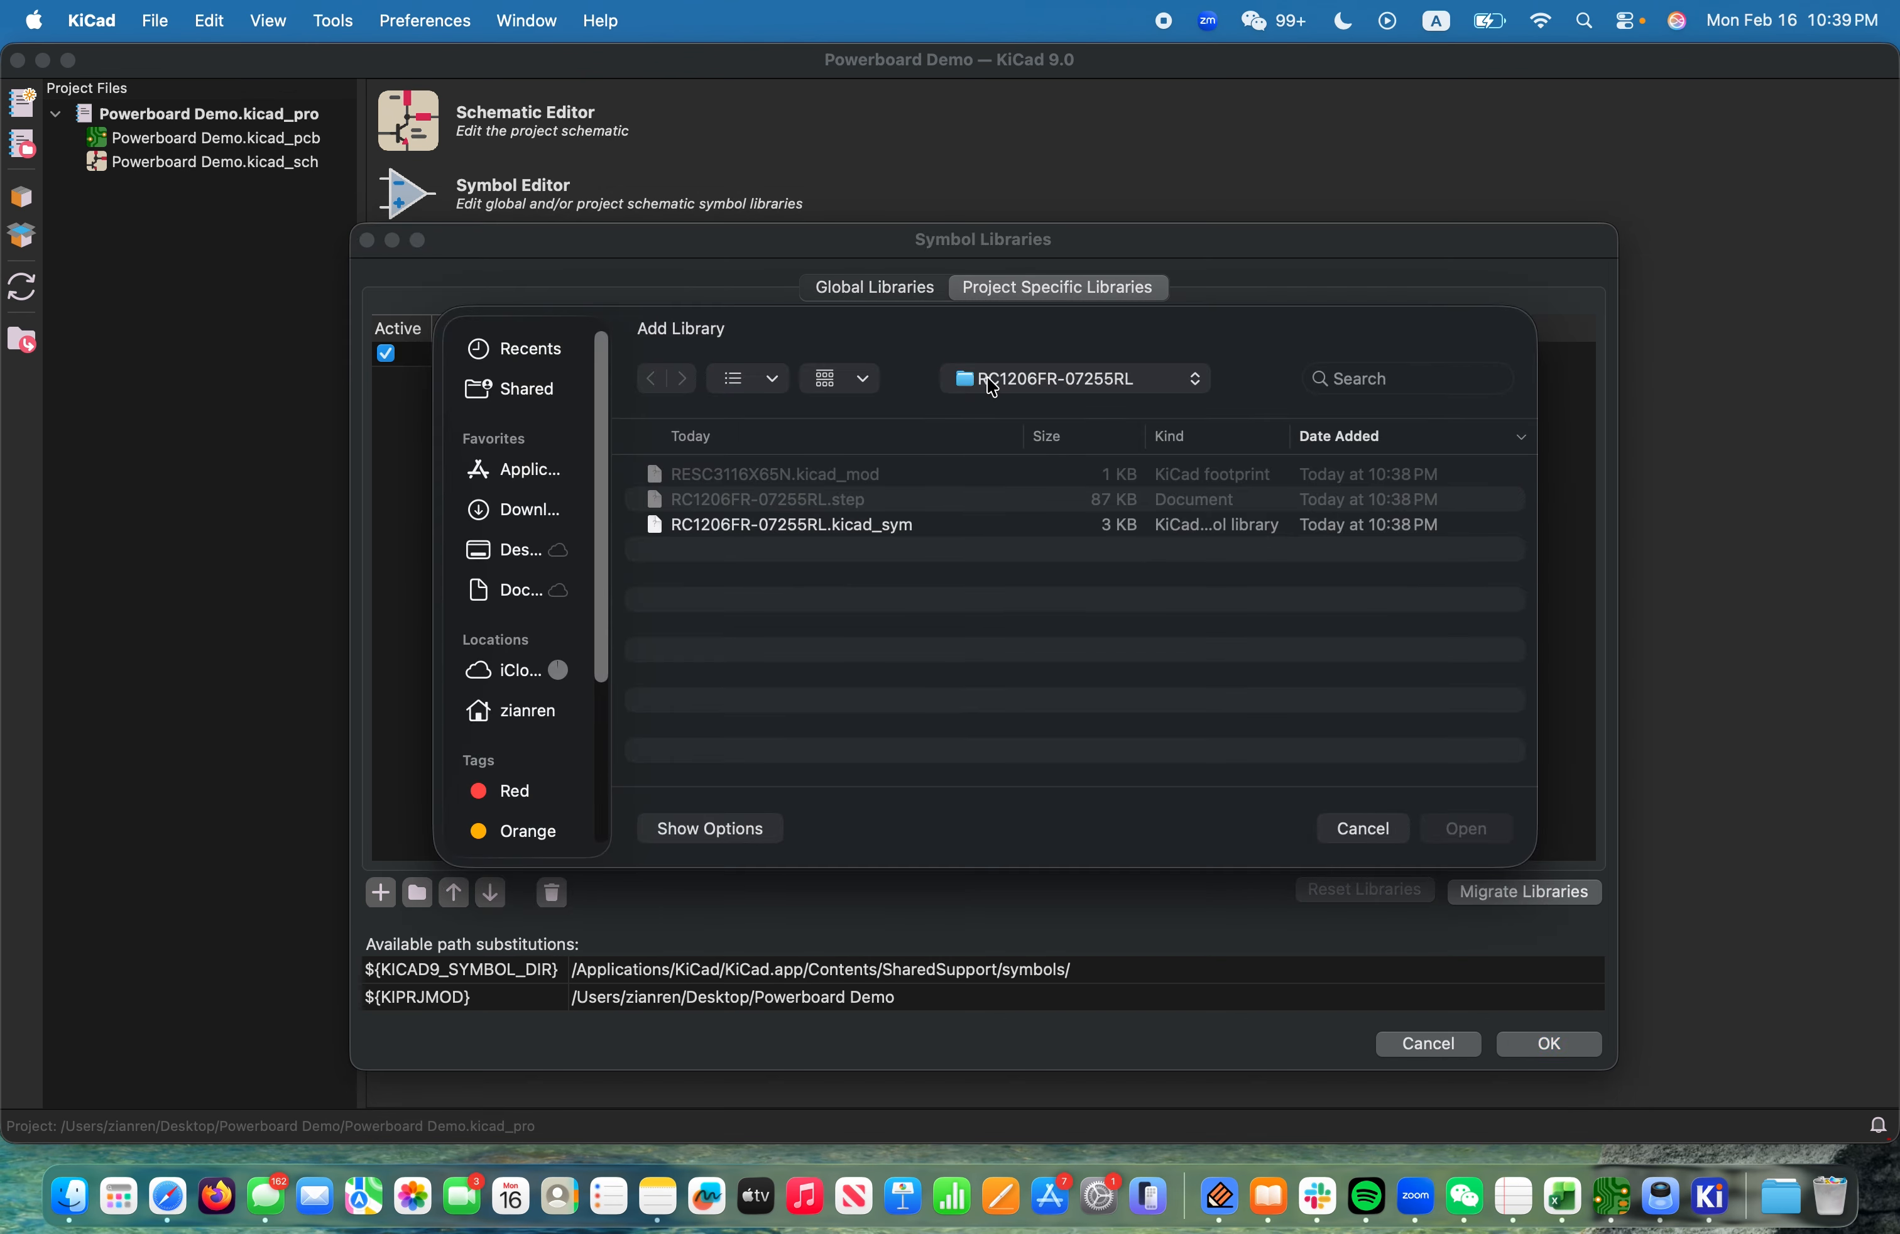
left_click(1064, 371)
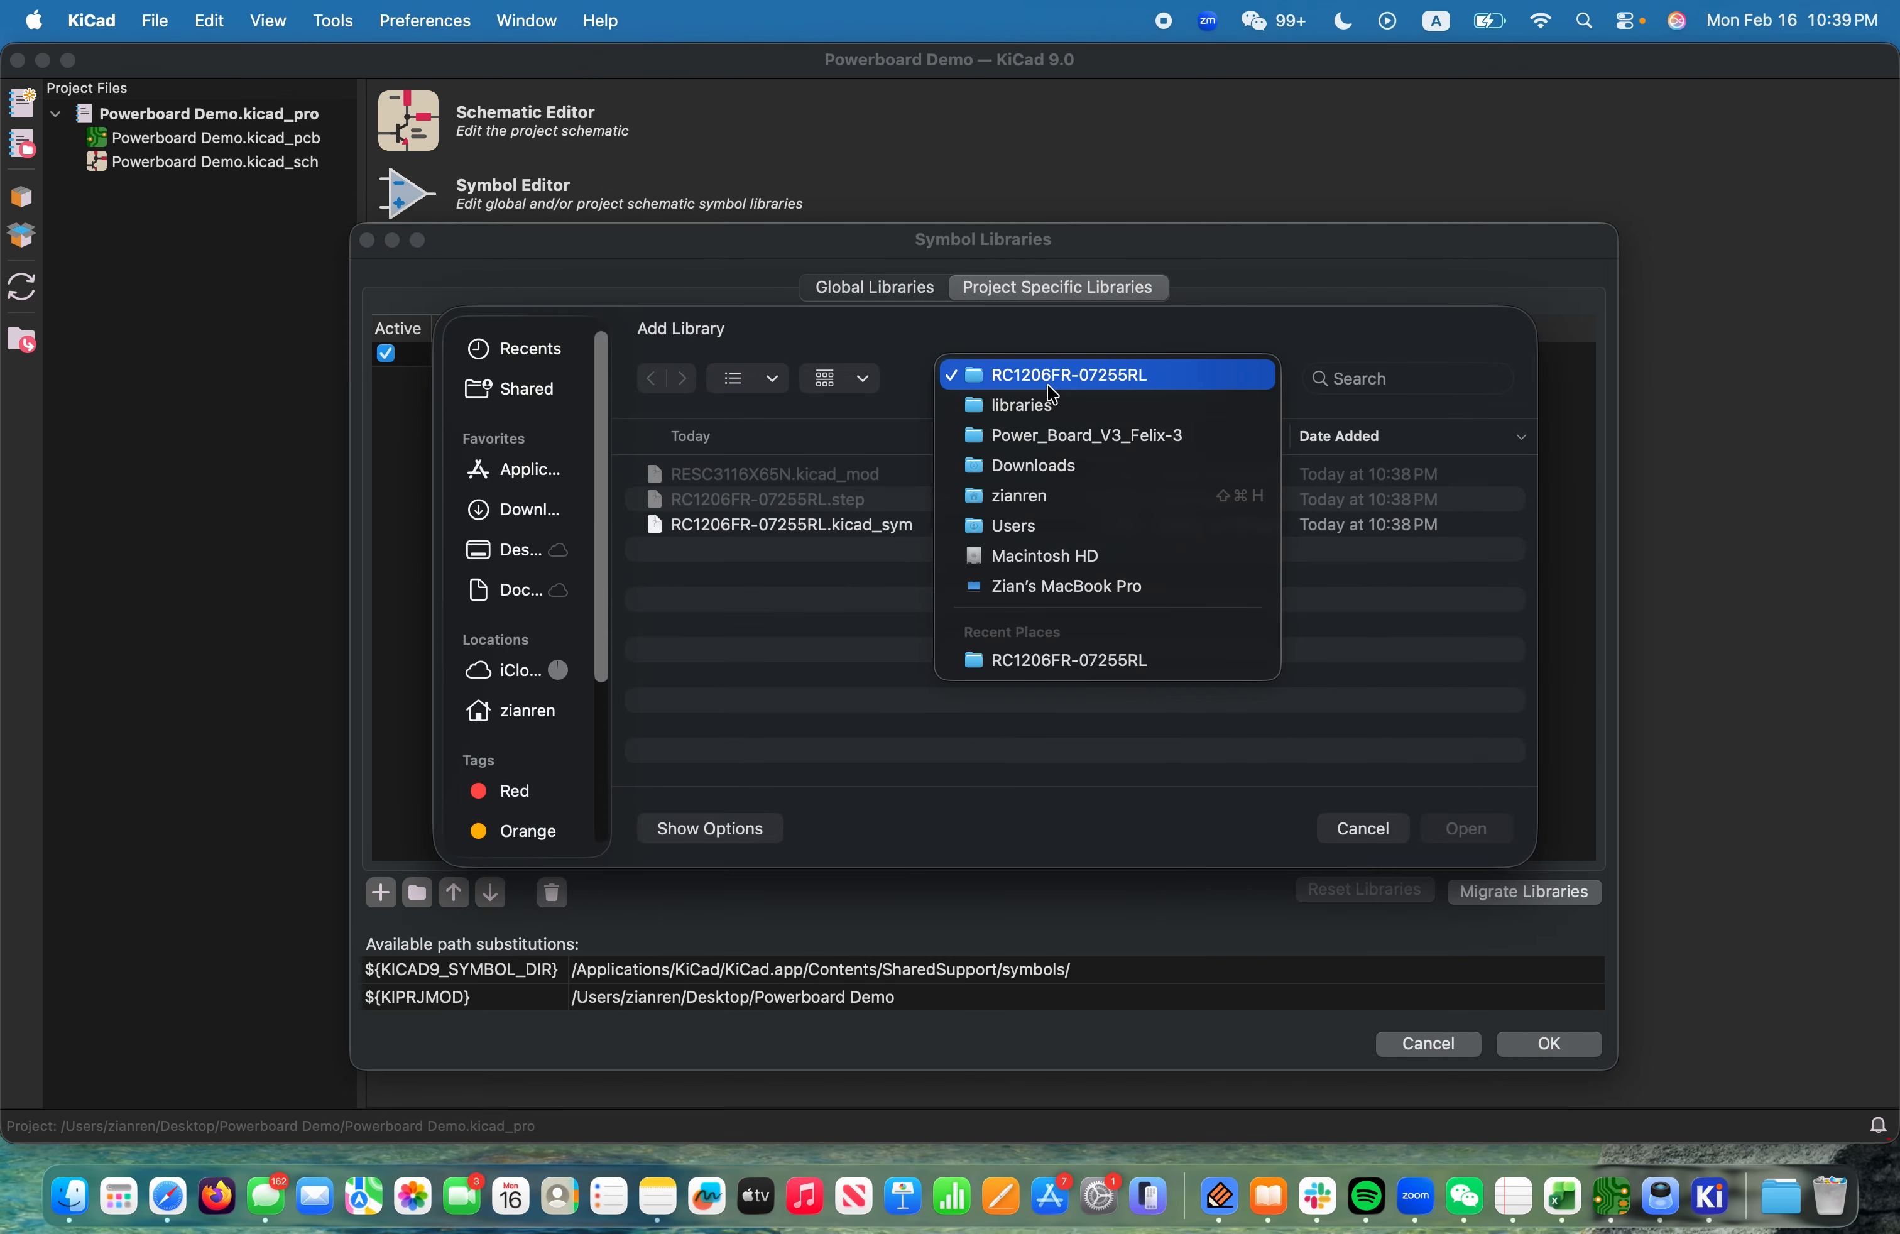
left_click(1021, 403)
double_click(717, 504)
left_click(760, 529)
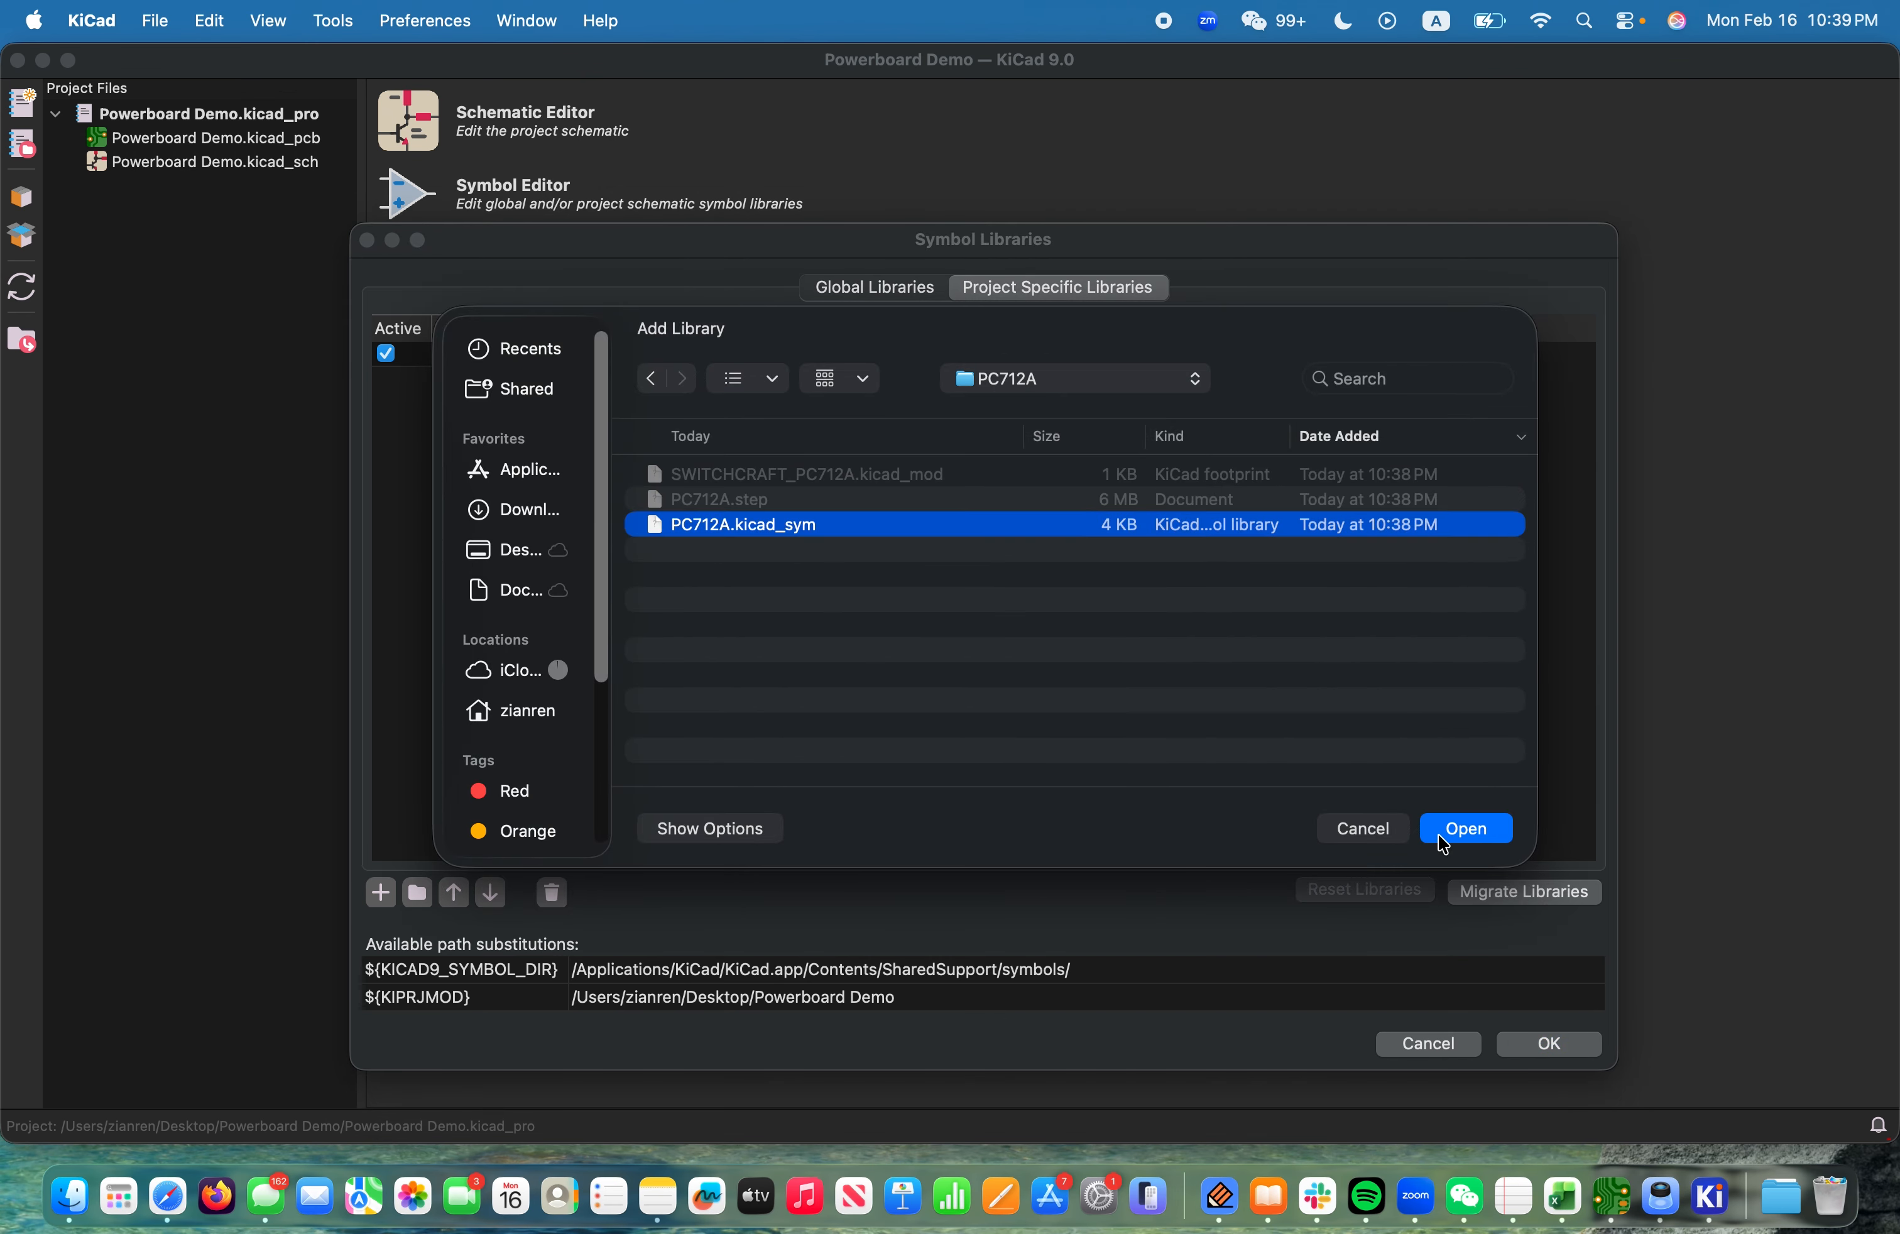
left_click(1446, 838)
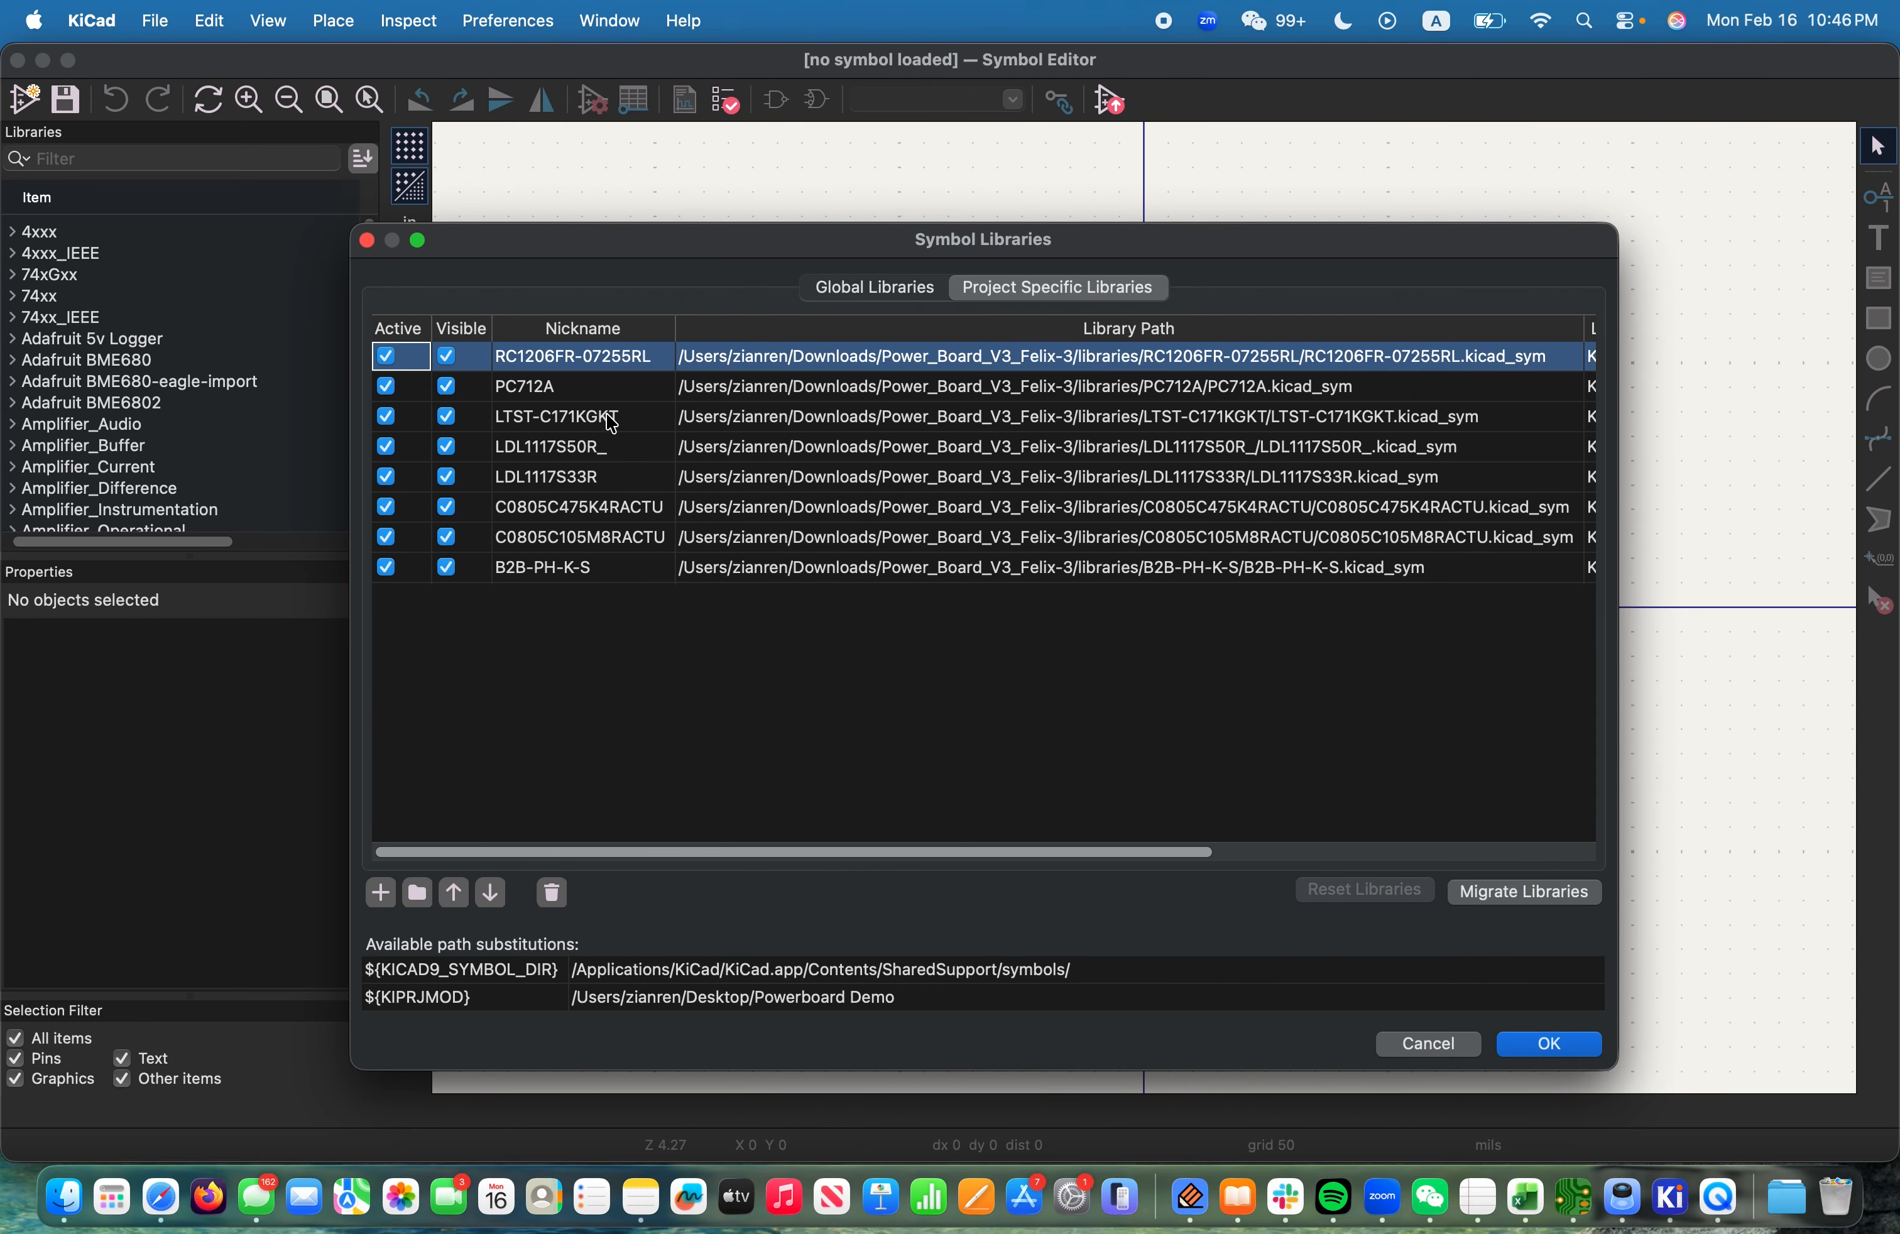
left_click(1557, 1044)
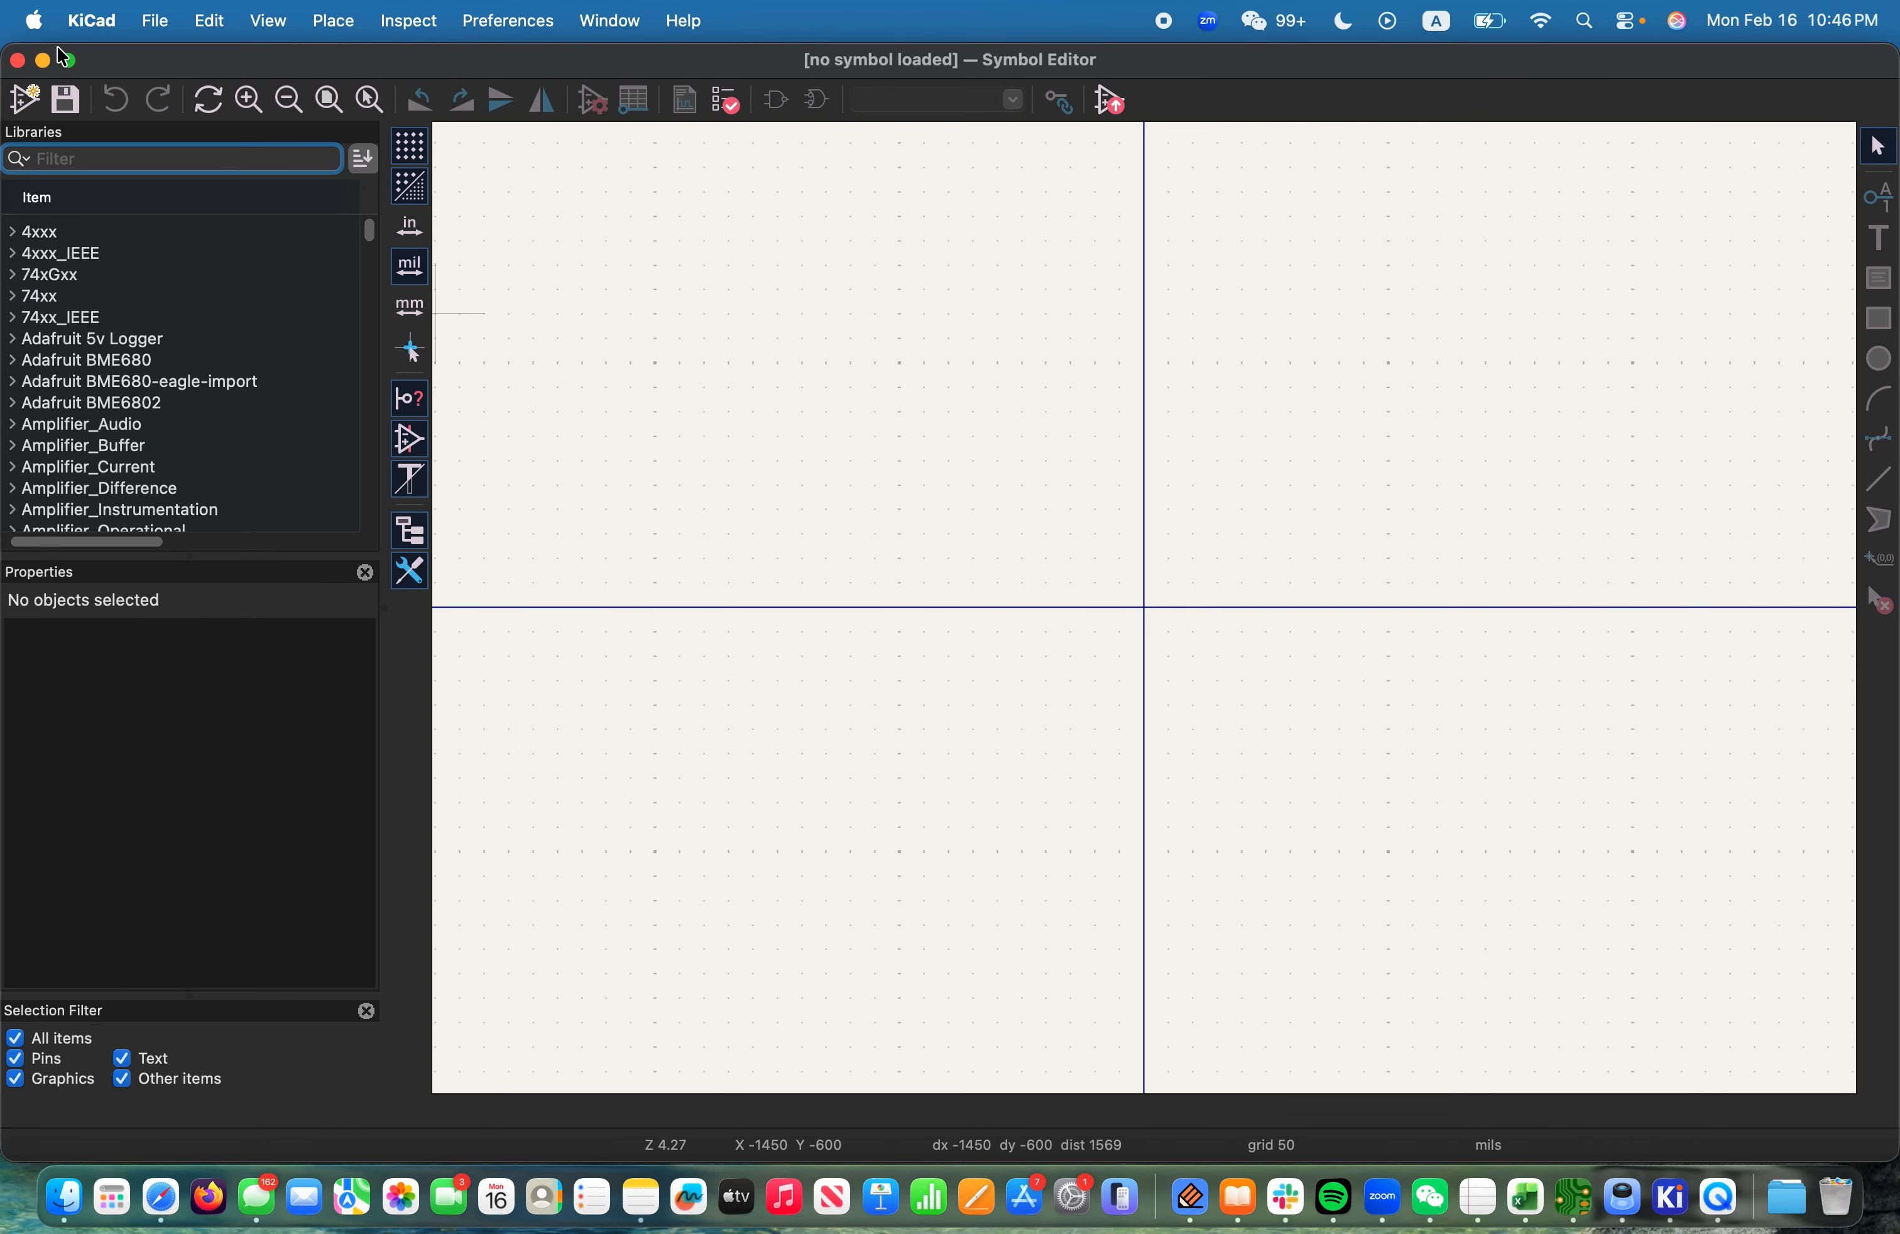
left_click(16, 61)
Open the footprint library manager and browse for a project-specific library in the downloaded power board's libraries folder
left_click(458, 20)
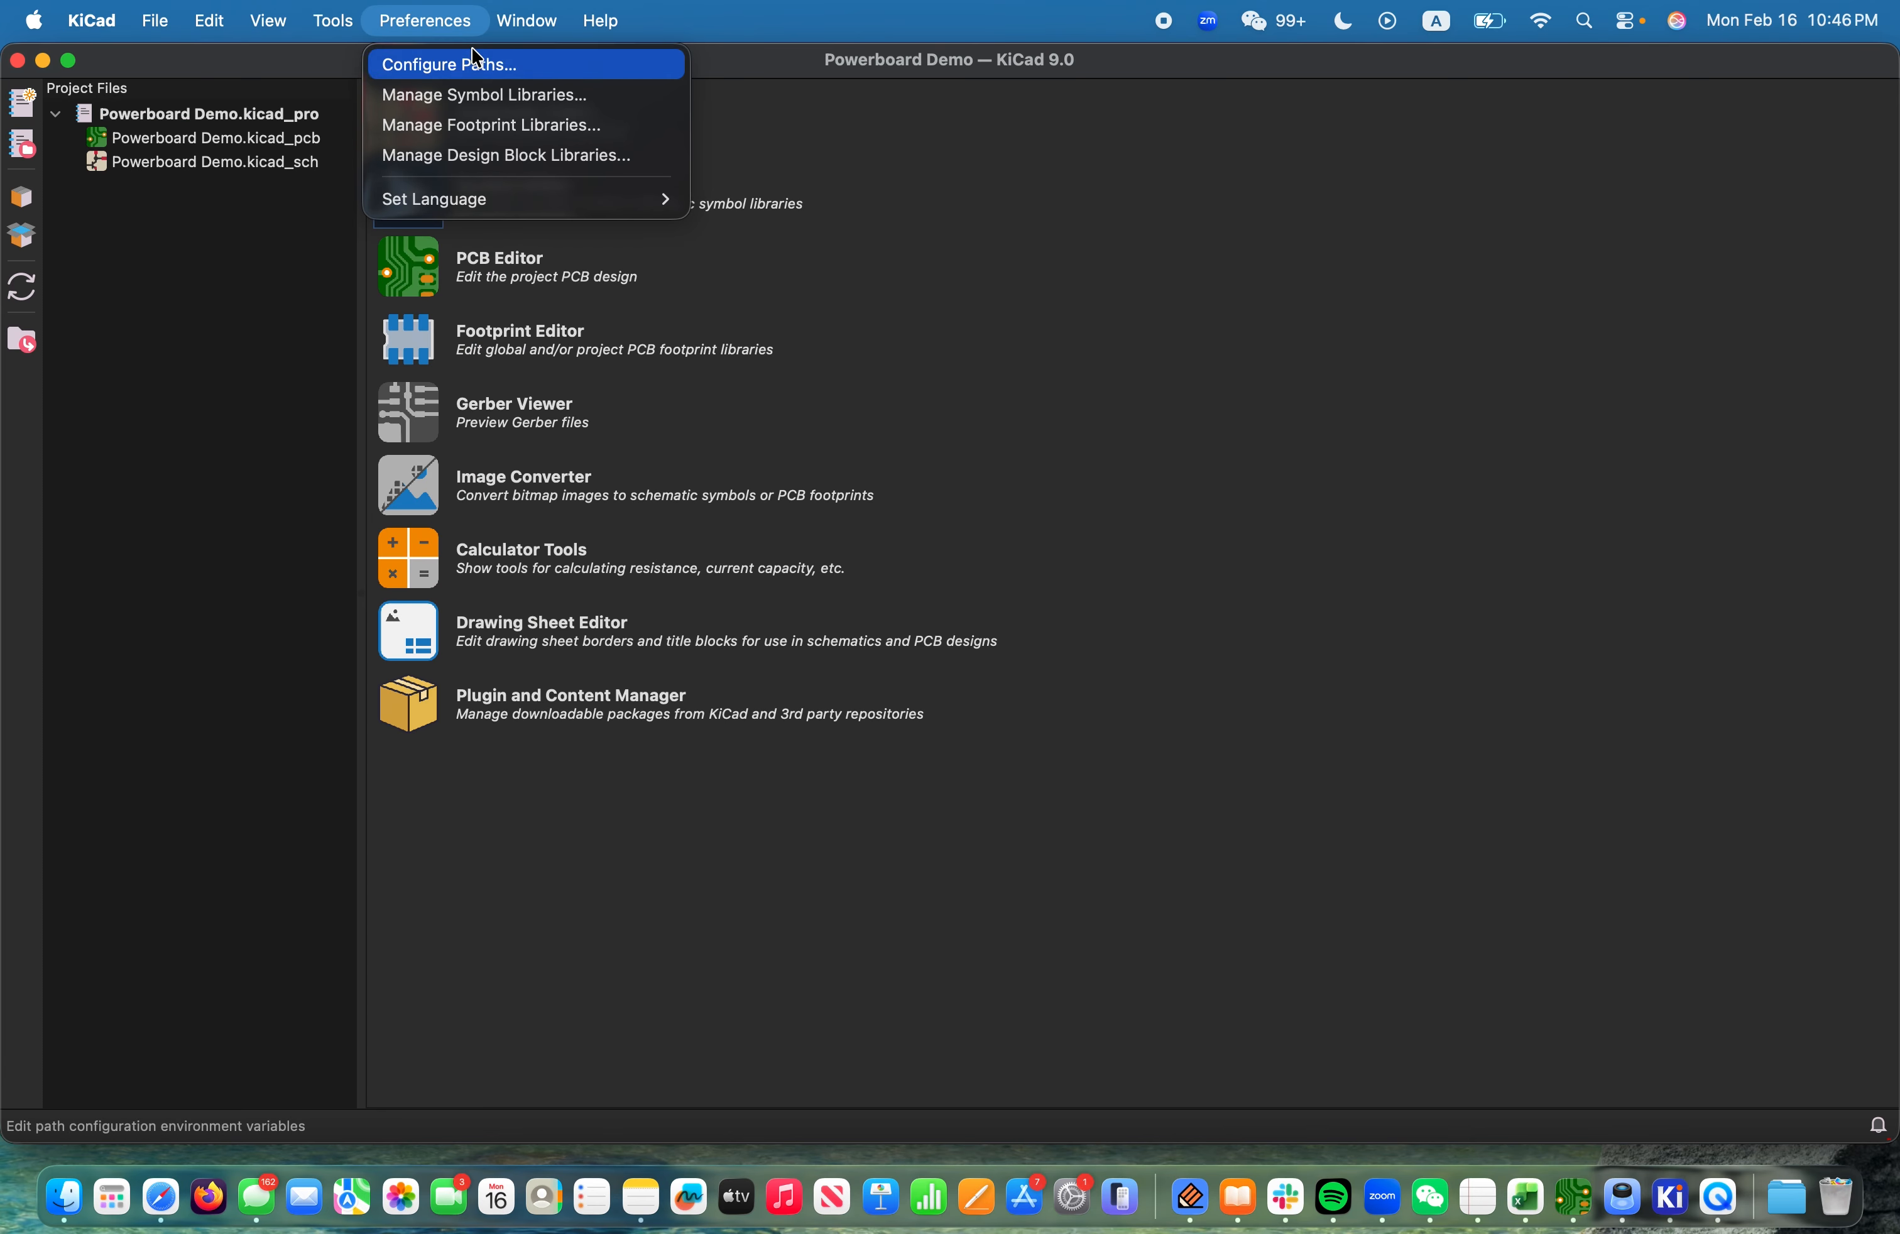
left_click(458, 126)
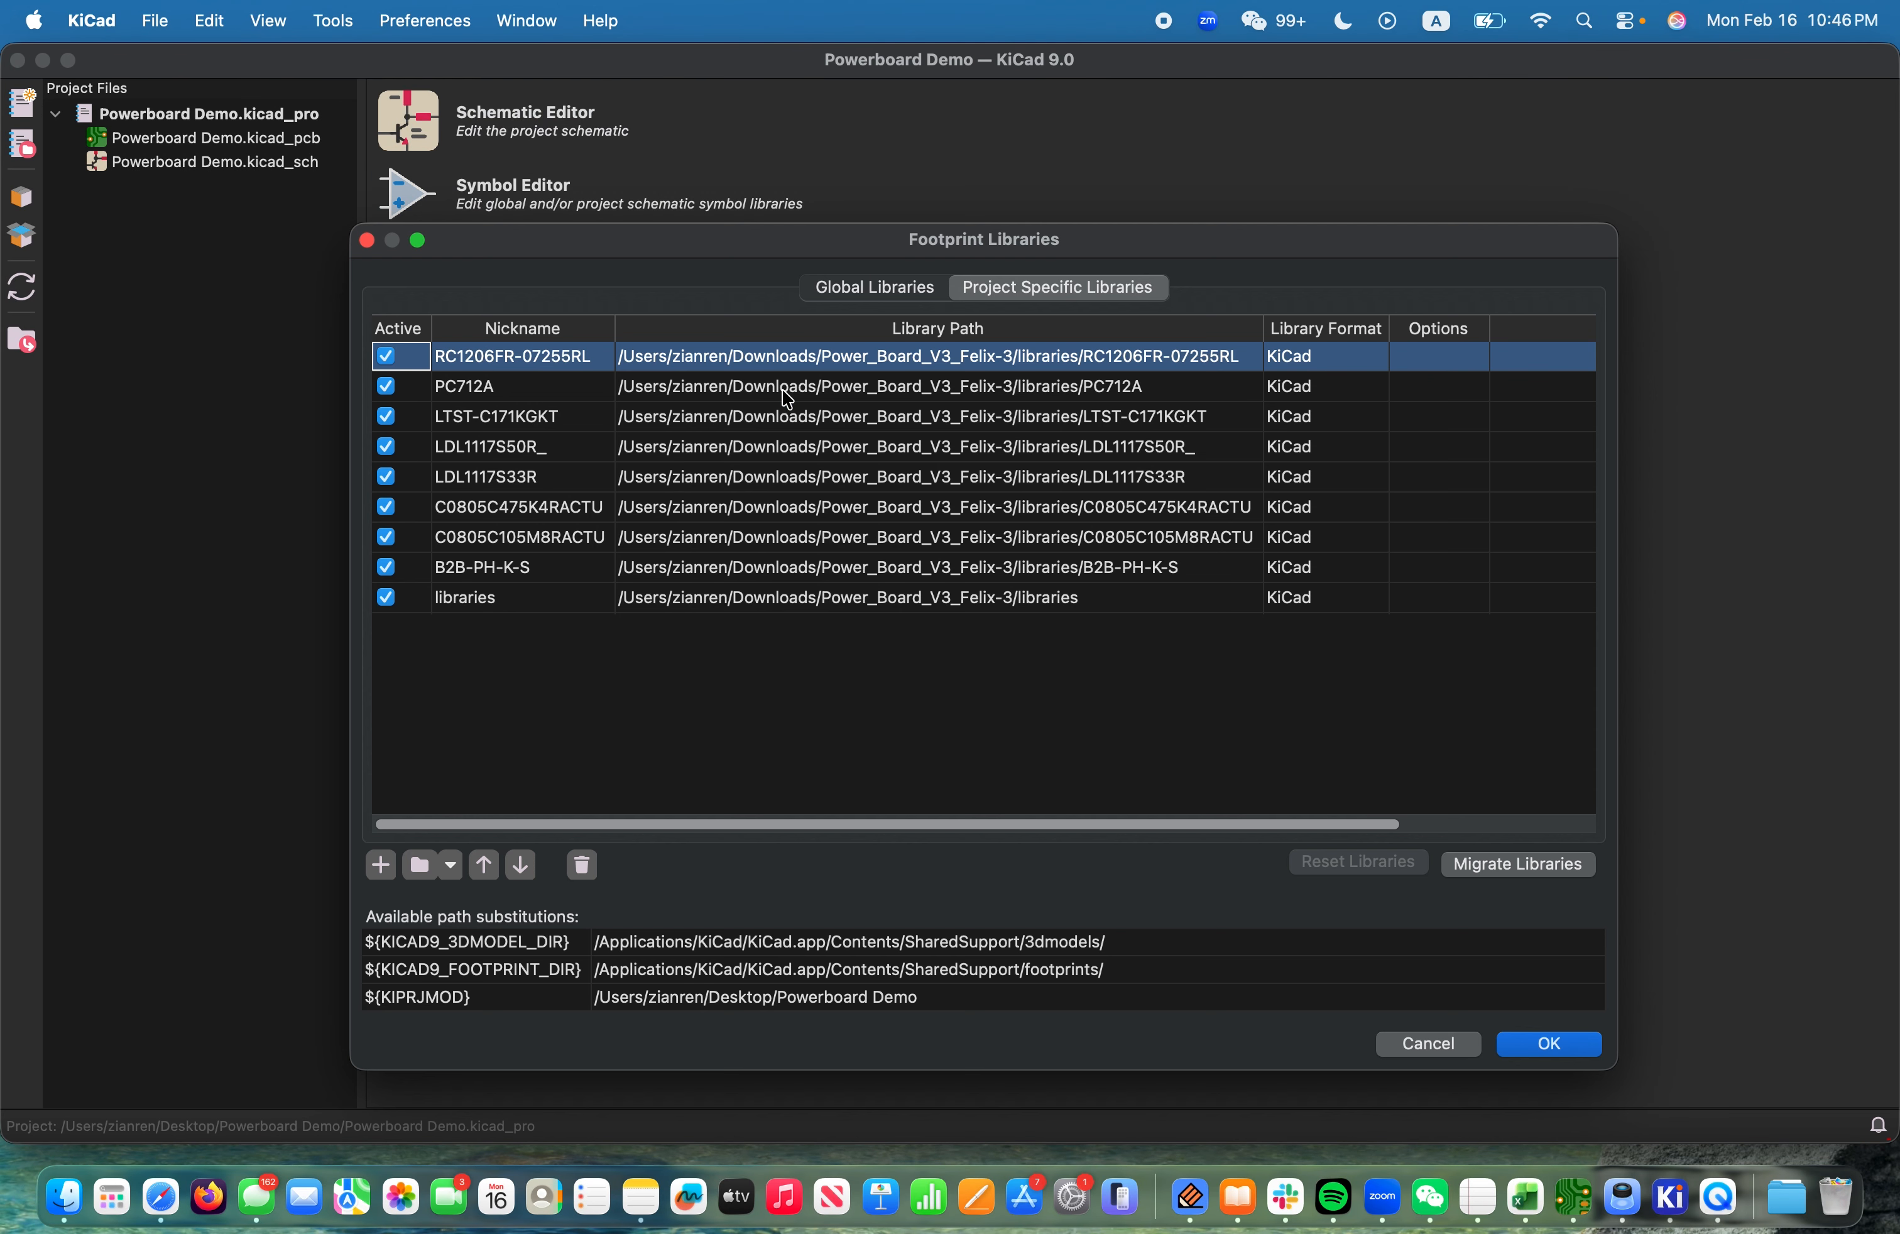
left_click_drag(677, 645, 585, 294)
left_click(532, 646)
left_click(418, 867)
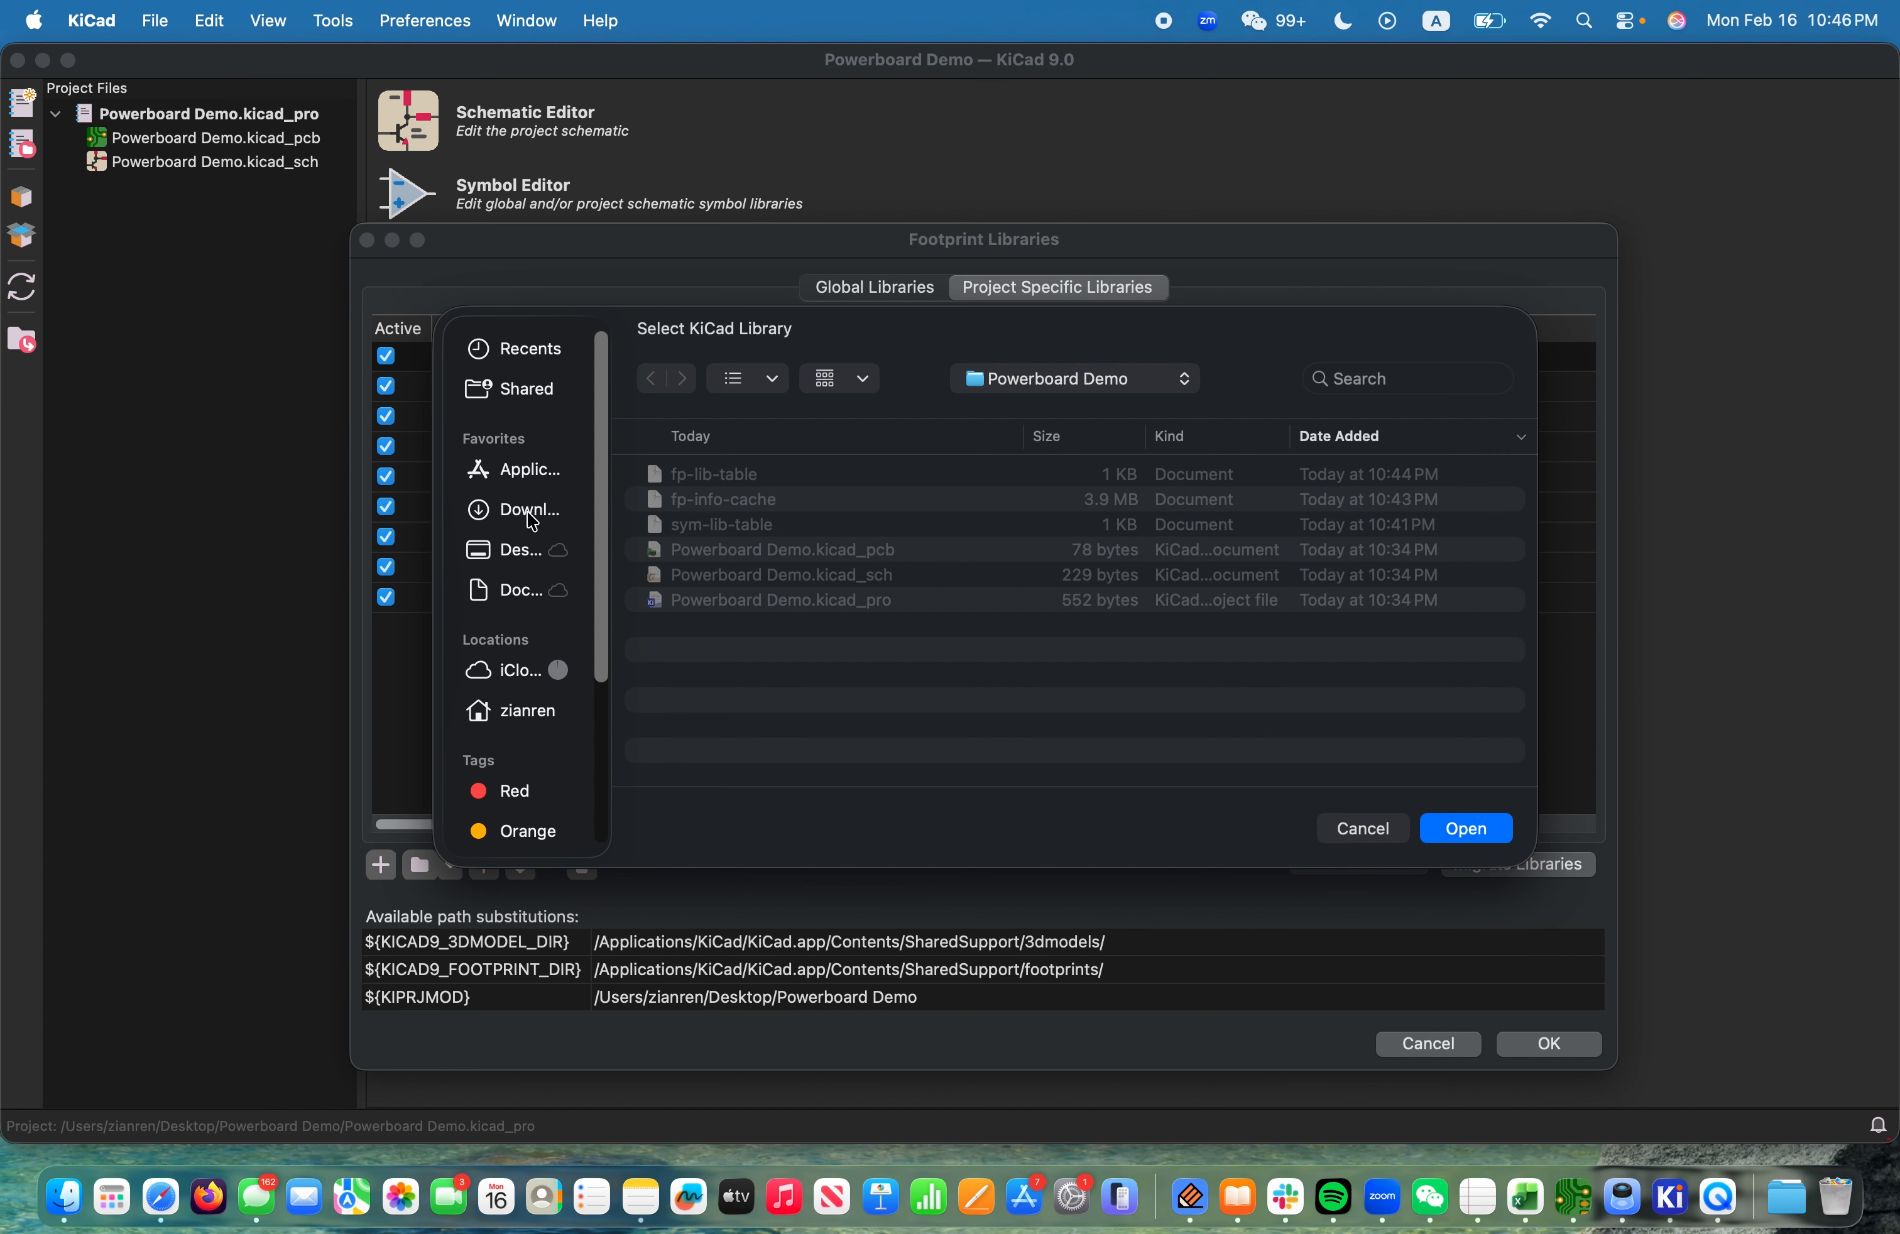
left_click(528, 513)
double_click(753, 480)
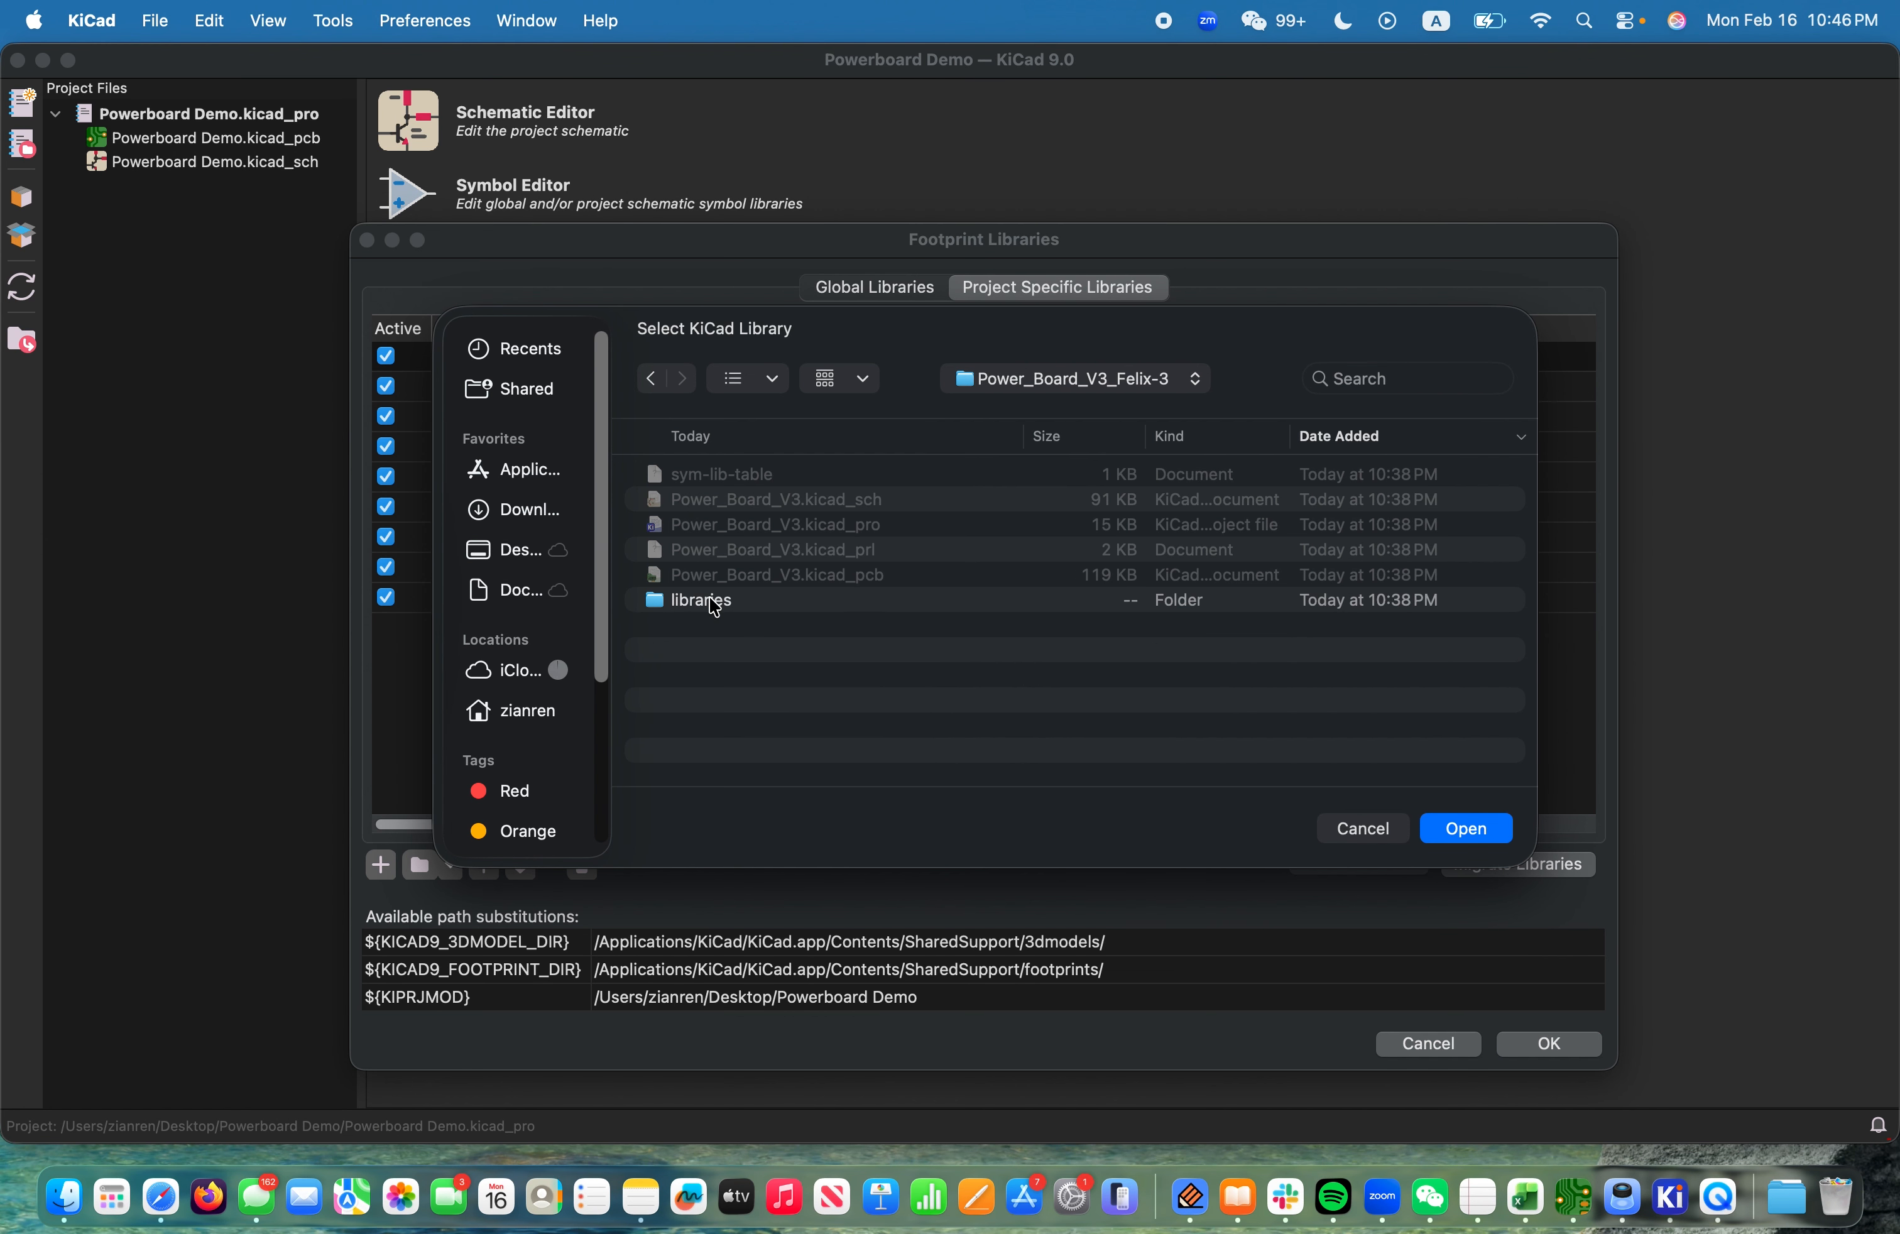
double_click(715, 602)
Add the RC1206FR-07255RL folder as a project footprint library despite its duplicate nickname, and accept the library list
left_click(755, 480)
left_click(752, 492)
left_click(786, 530)
left_click(819, 470)
left_click(796, 570)
left_click(809, 651)
left_click(781, 577)
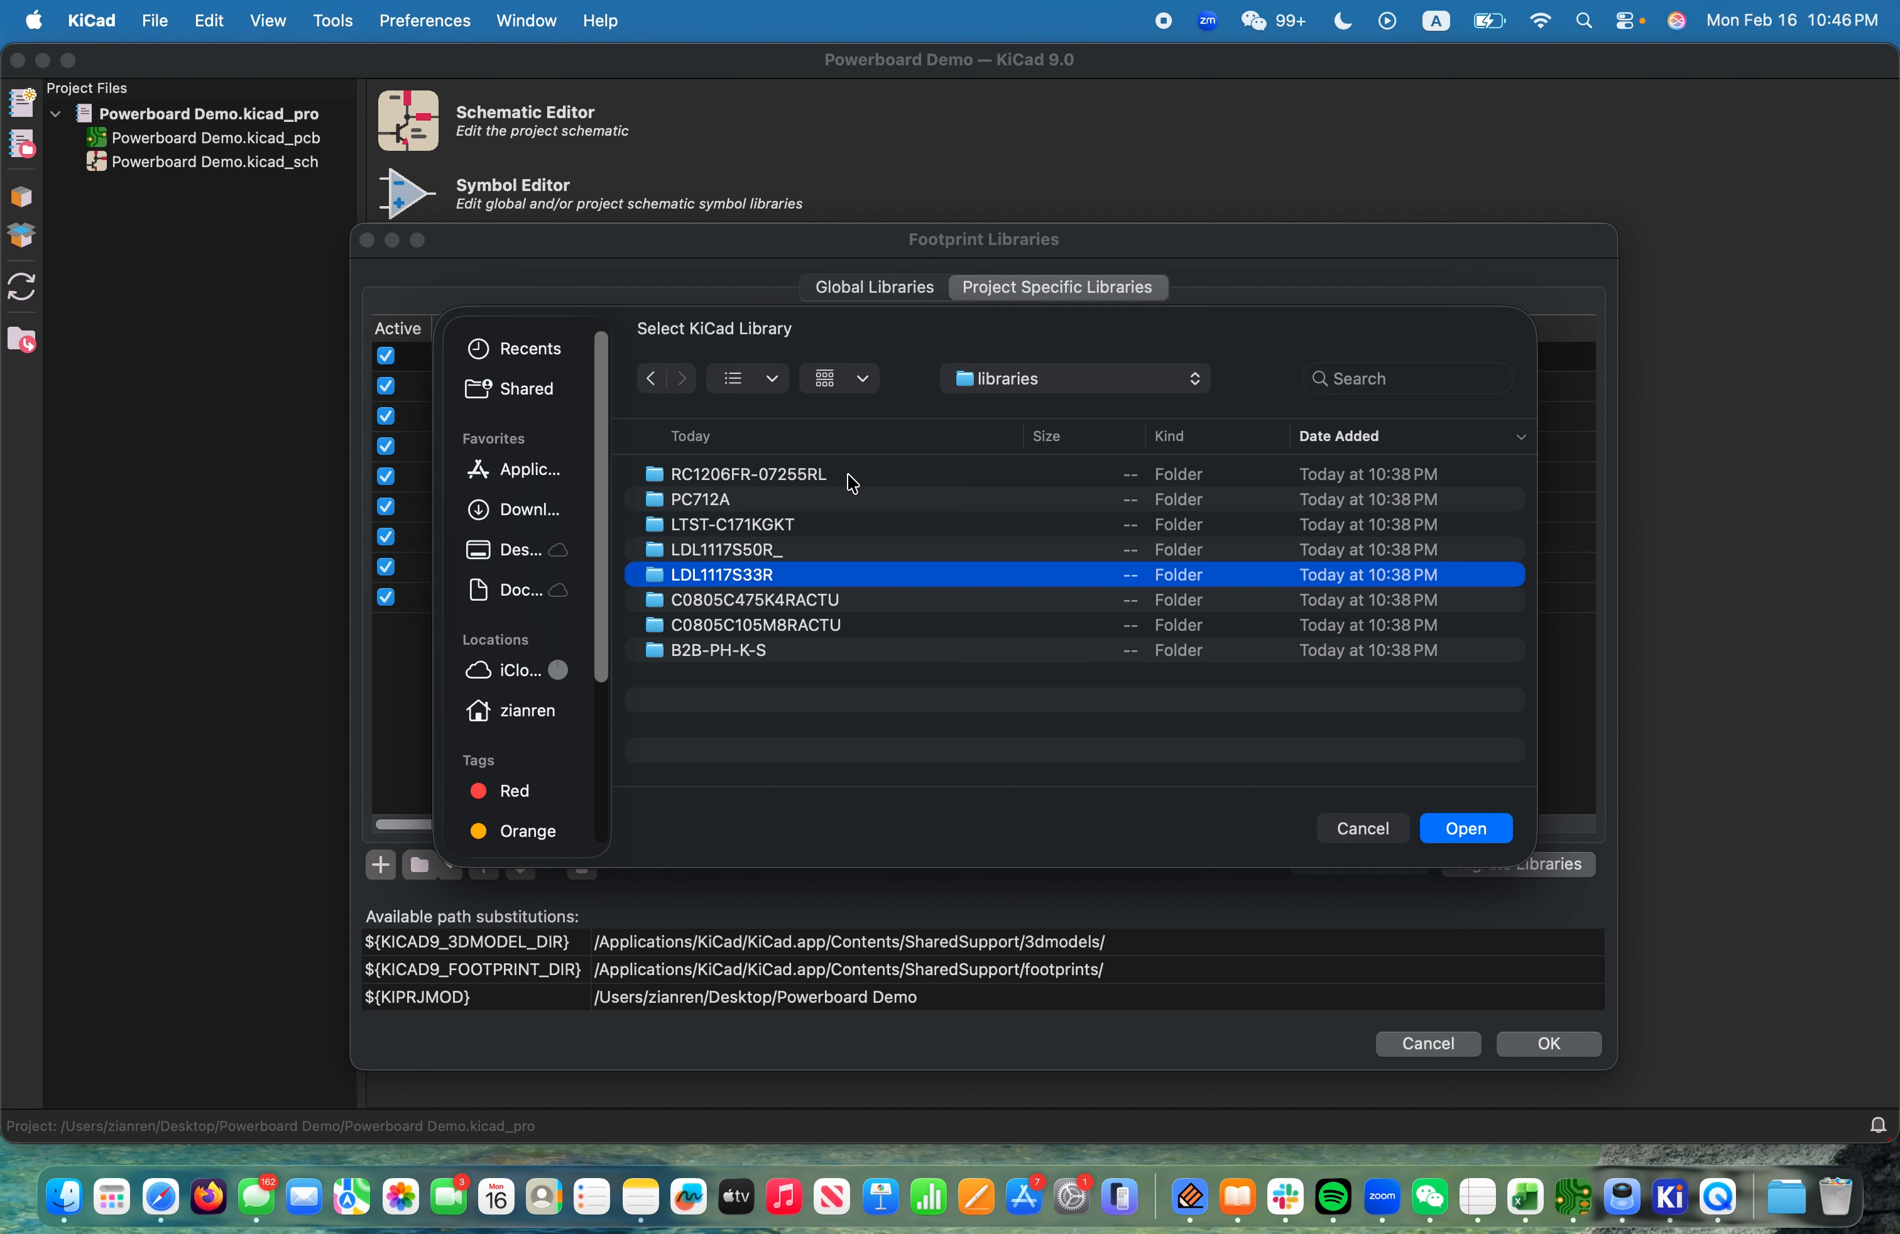
left_click(847, 478)
double_click(770, 477)
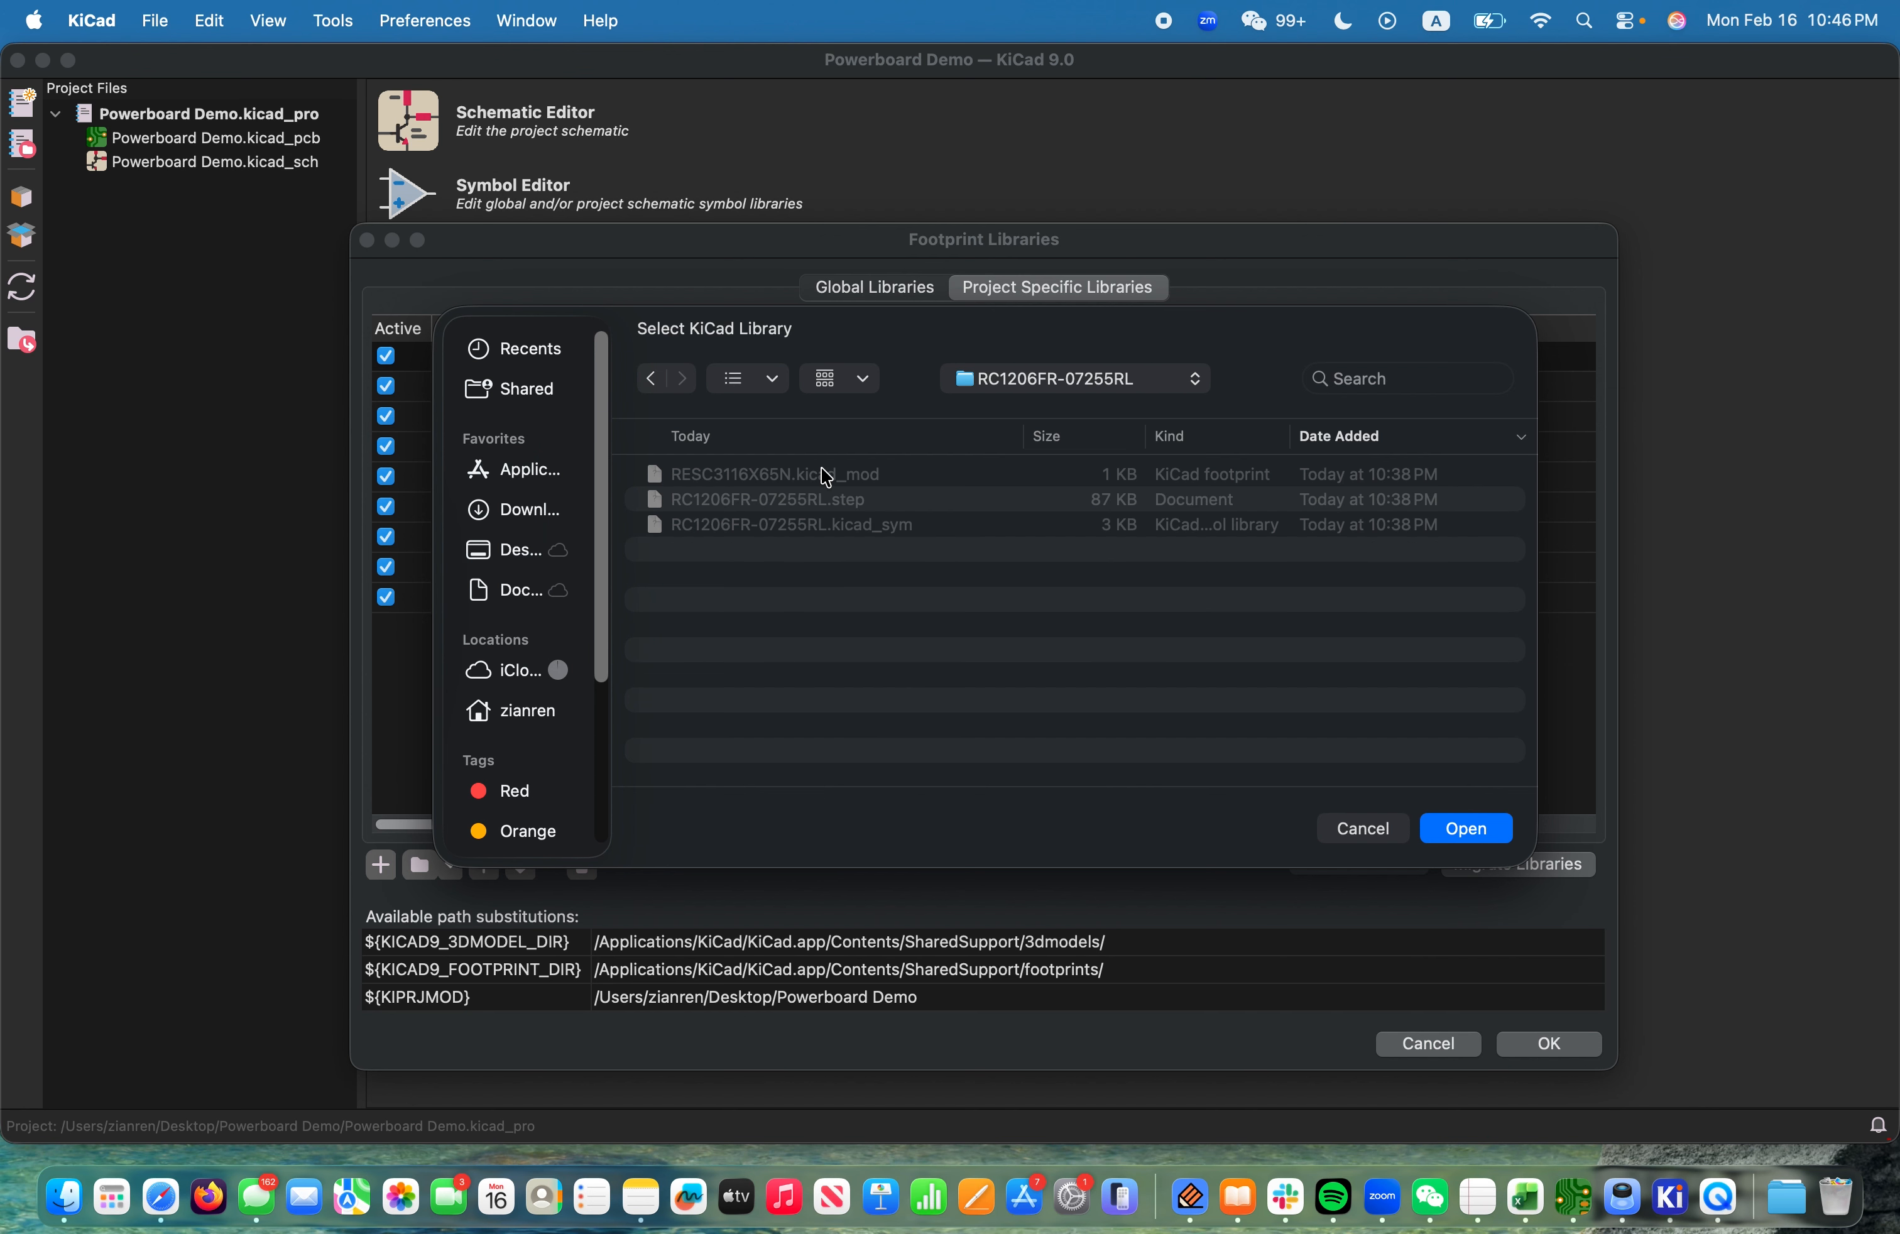
left_click(1449, 835)
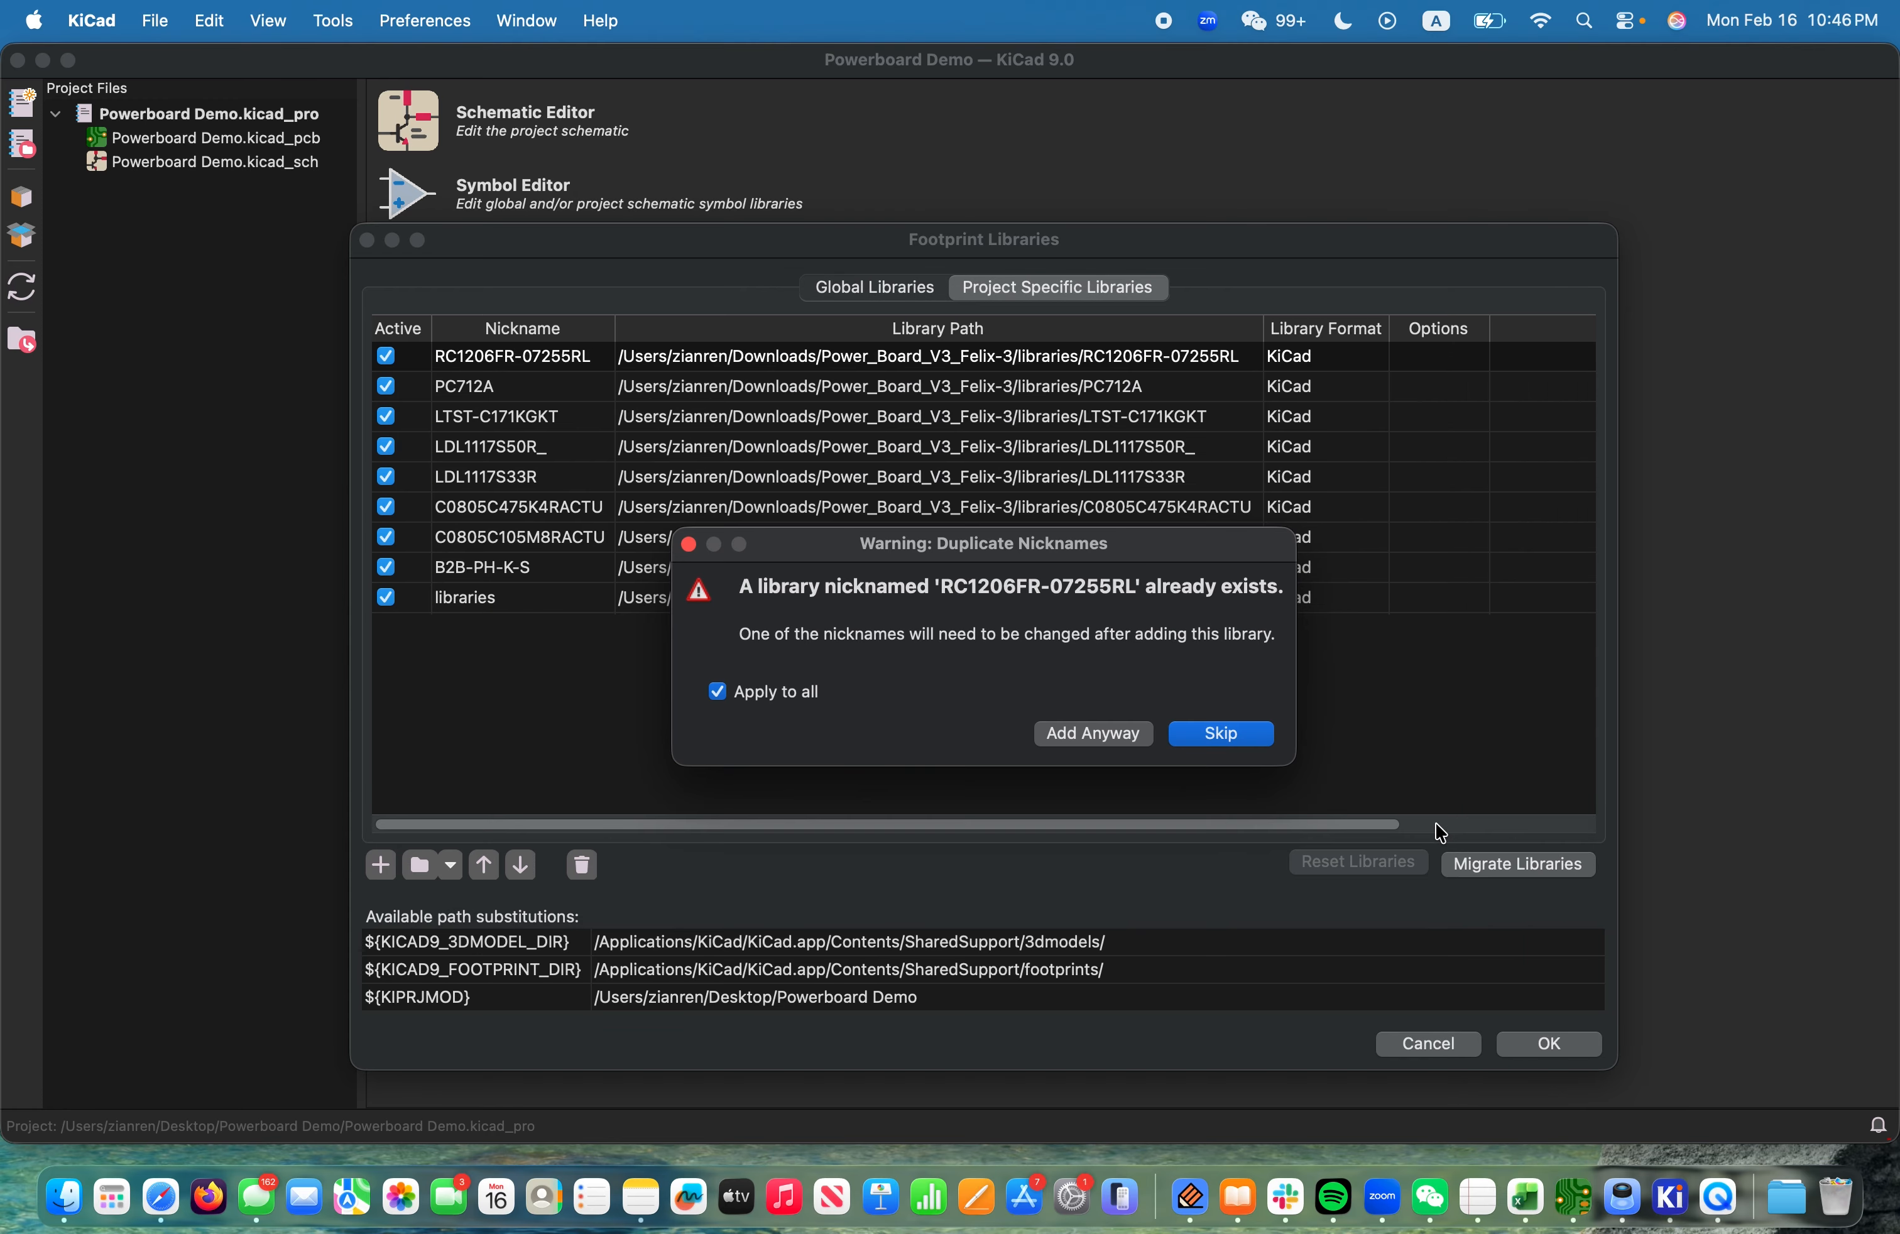
mouse_move(769, 556)
left_mouse_down()
mouse_move(1084, 506)
mouse_move(1097, 409)
mouse_move(822, 485)
mouse_move(917, 439)
mouse_move(834, 536)
mouse_move(1055, 421)
mouse_move(766, 517)
left_mouse_up()
left_click(680, 501)
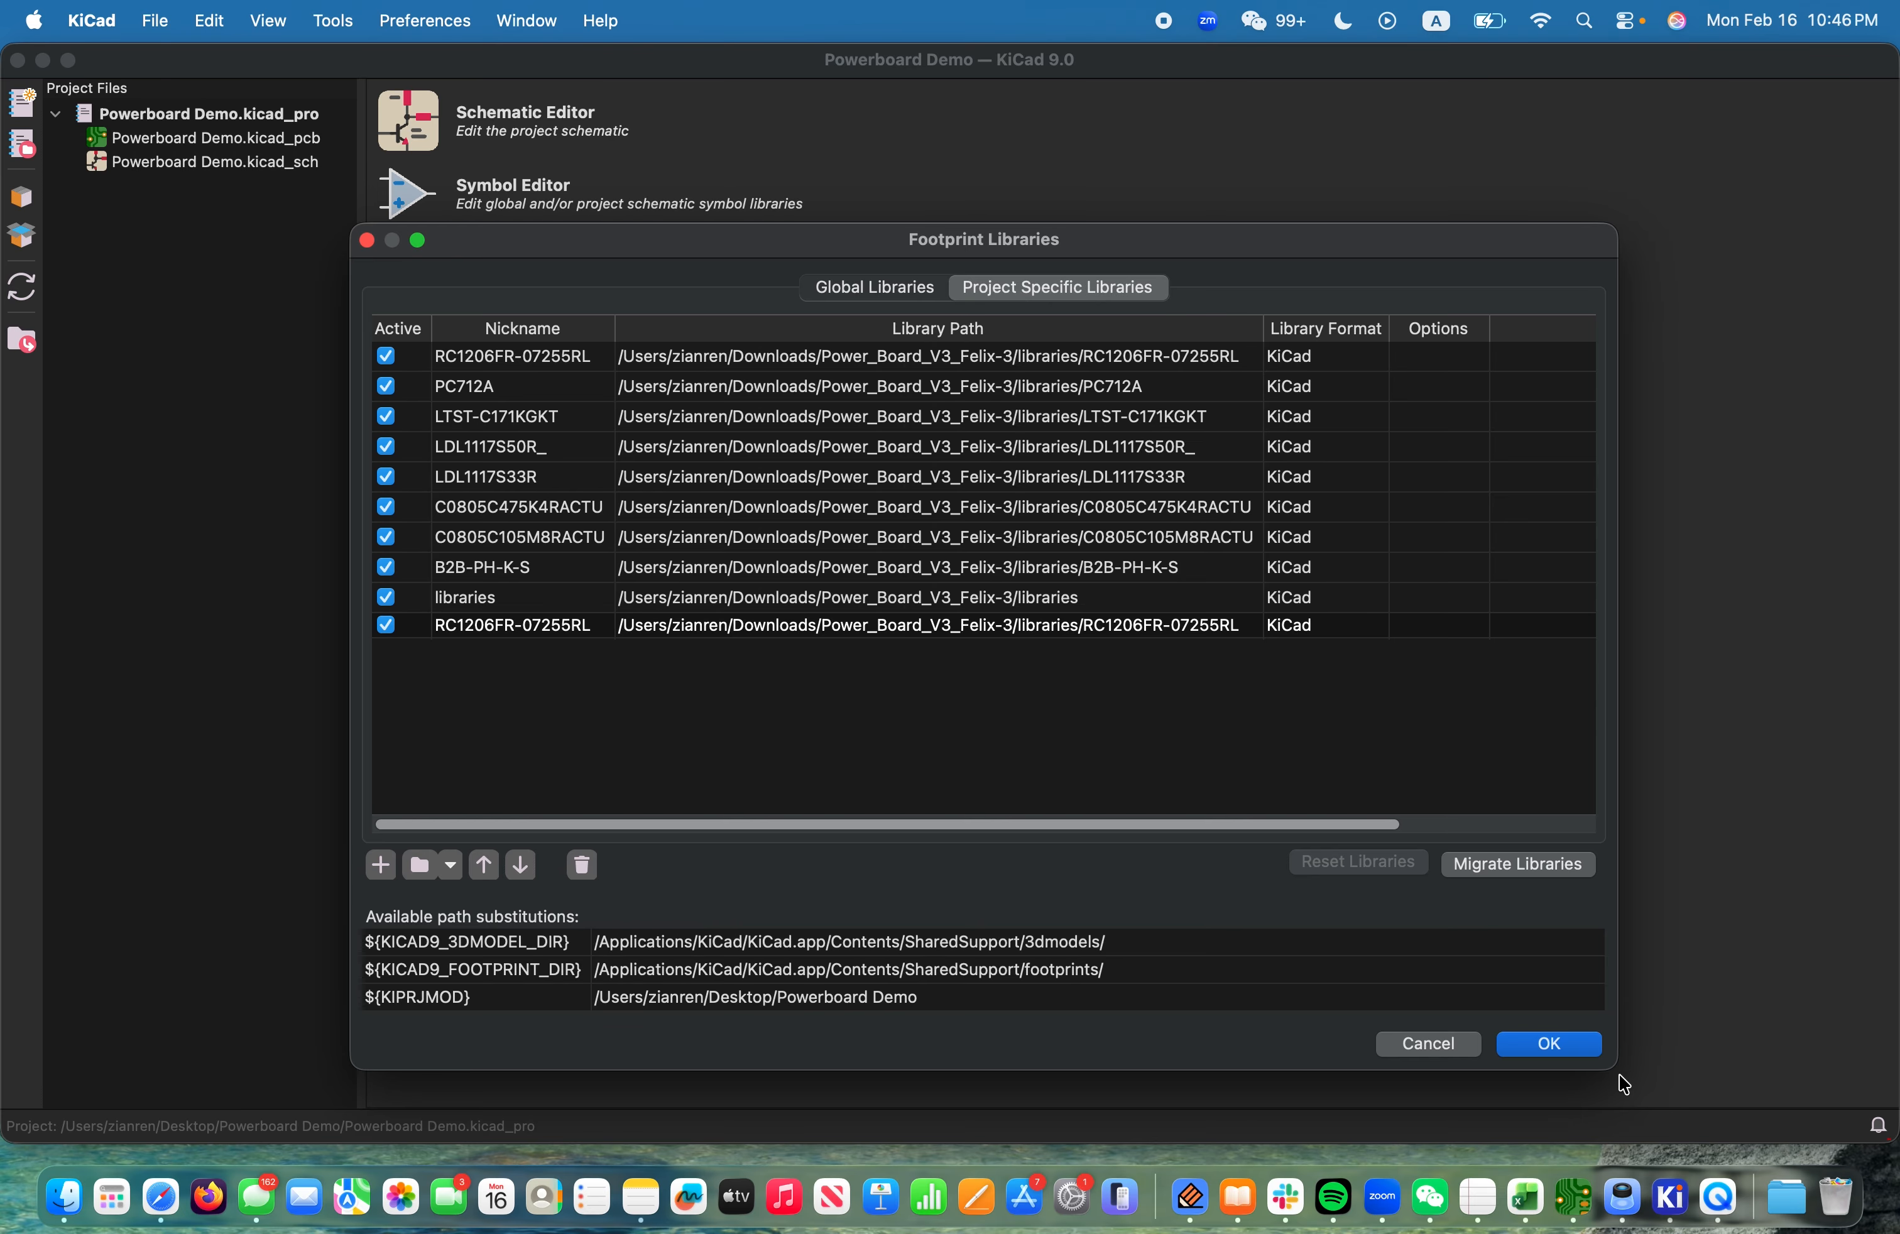
left_click(1549, 1045)
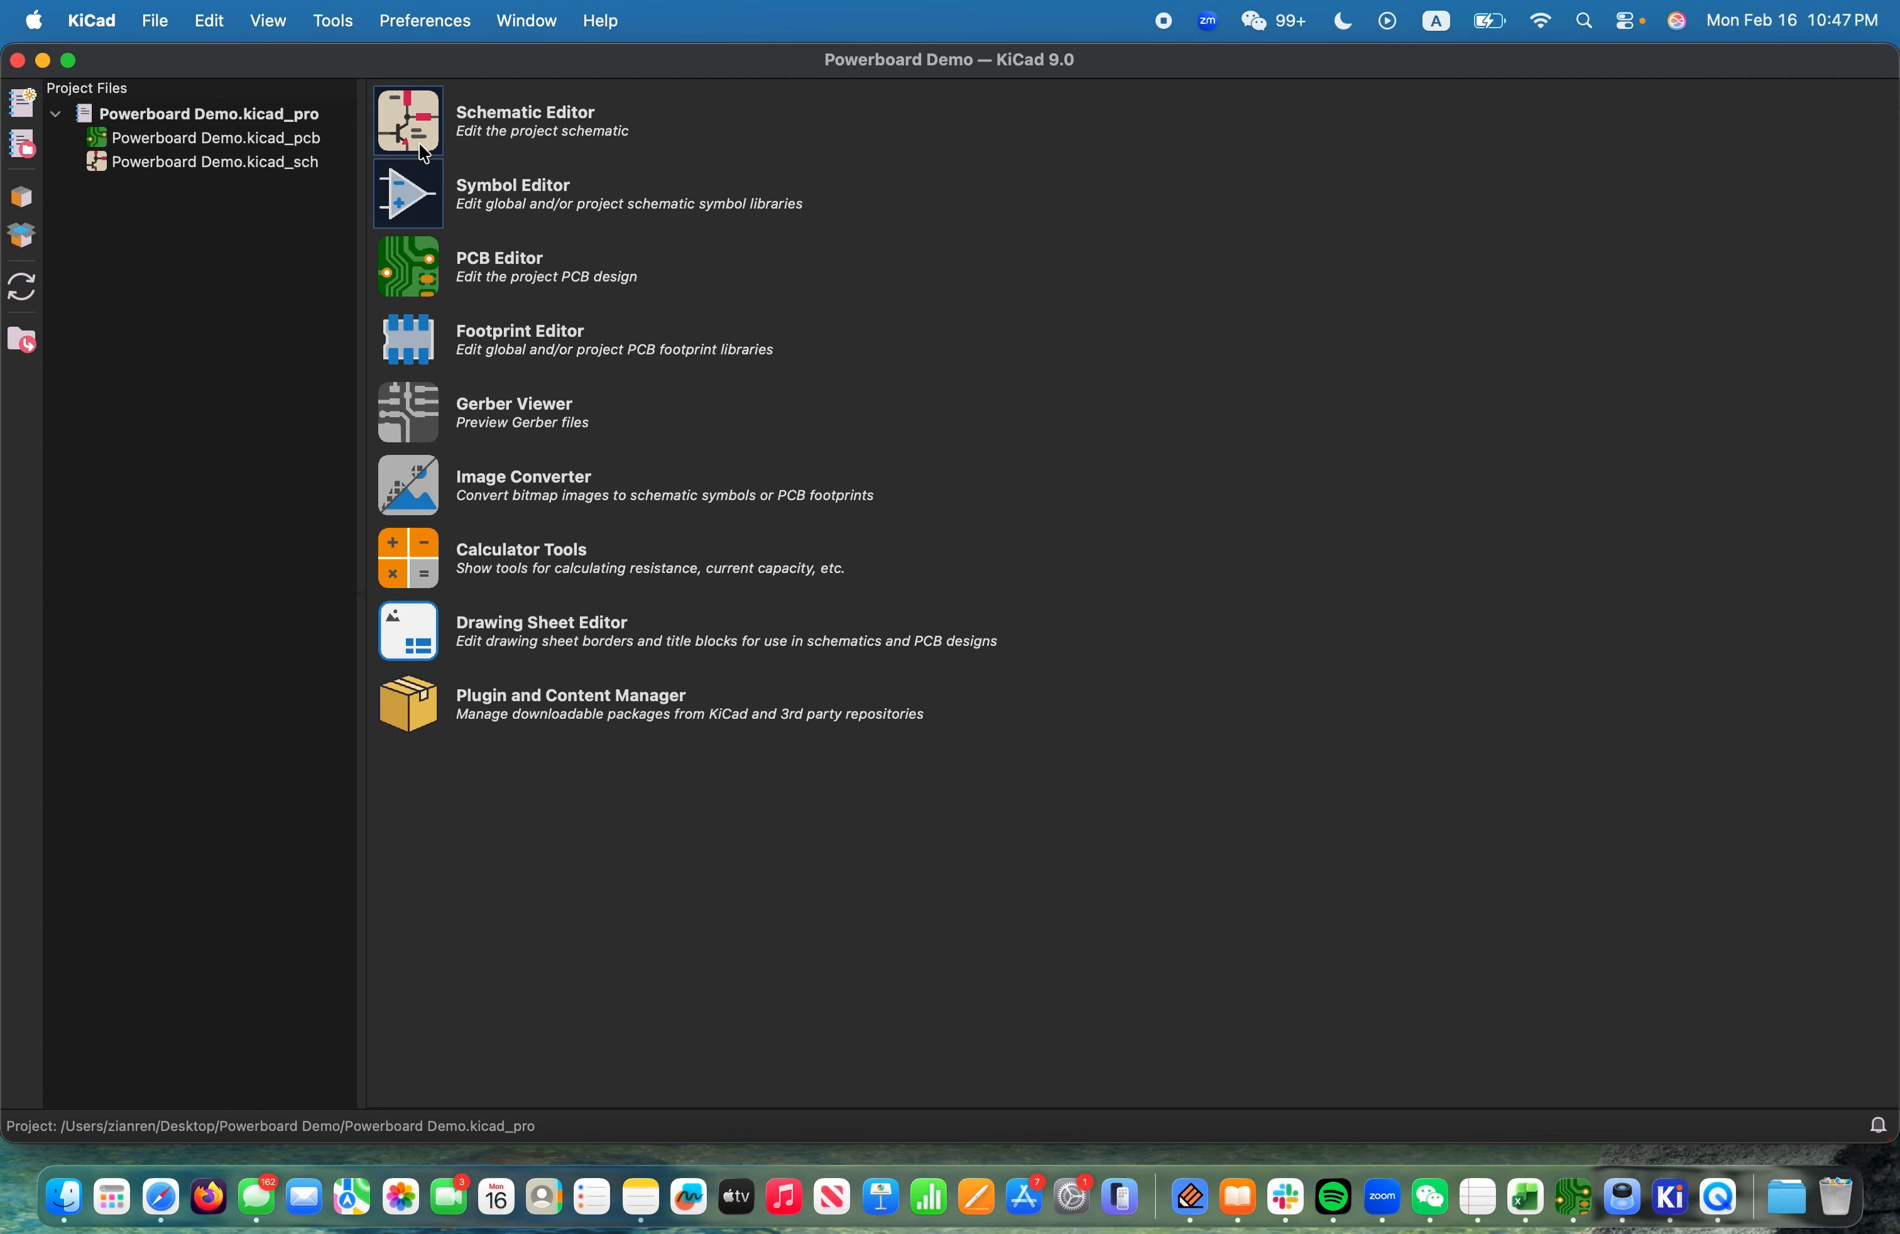
Open the Schematic Editor and place an LDL1117S50R_ regulator symbol at about X 5650, Y 1750 mils
left_click(403, 122)
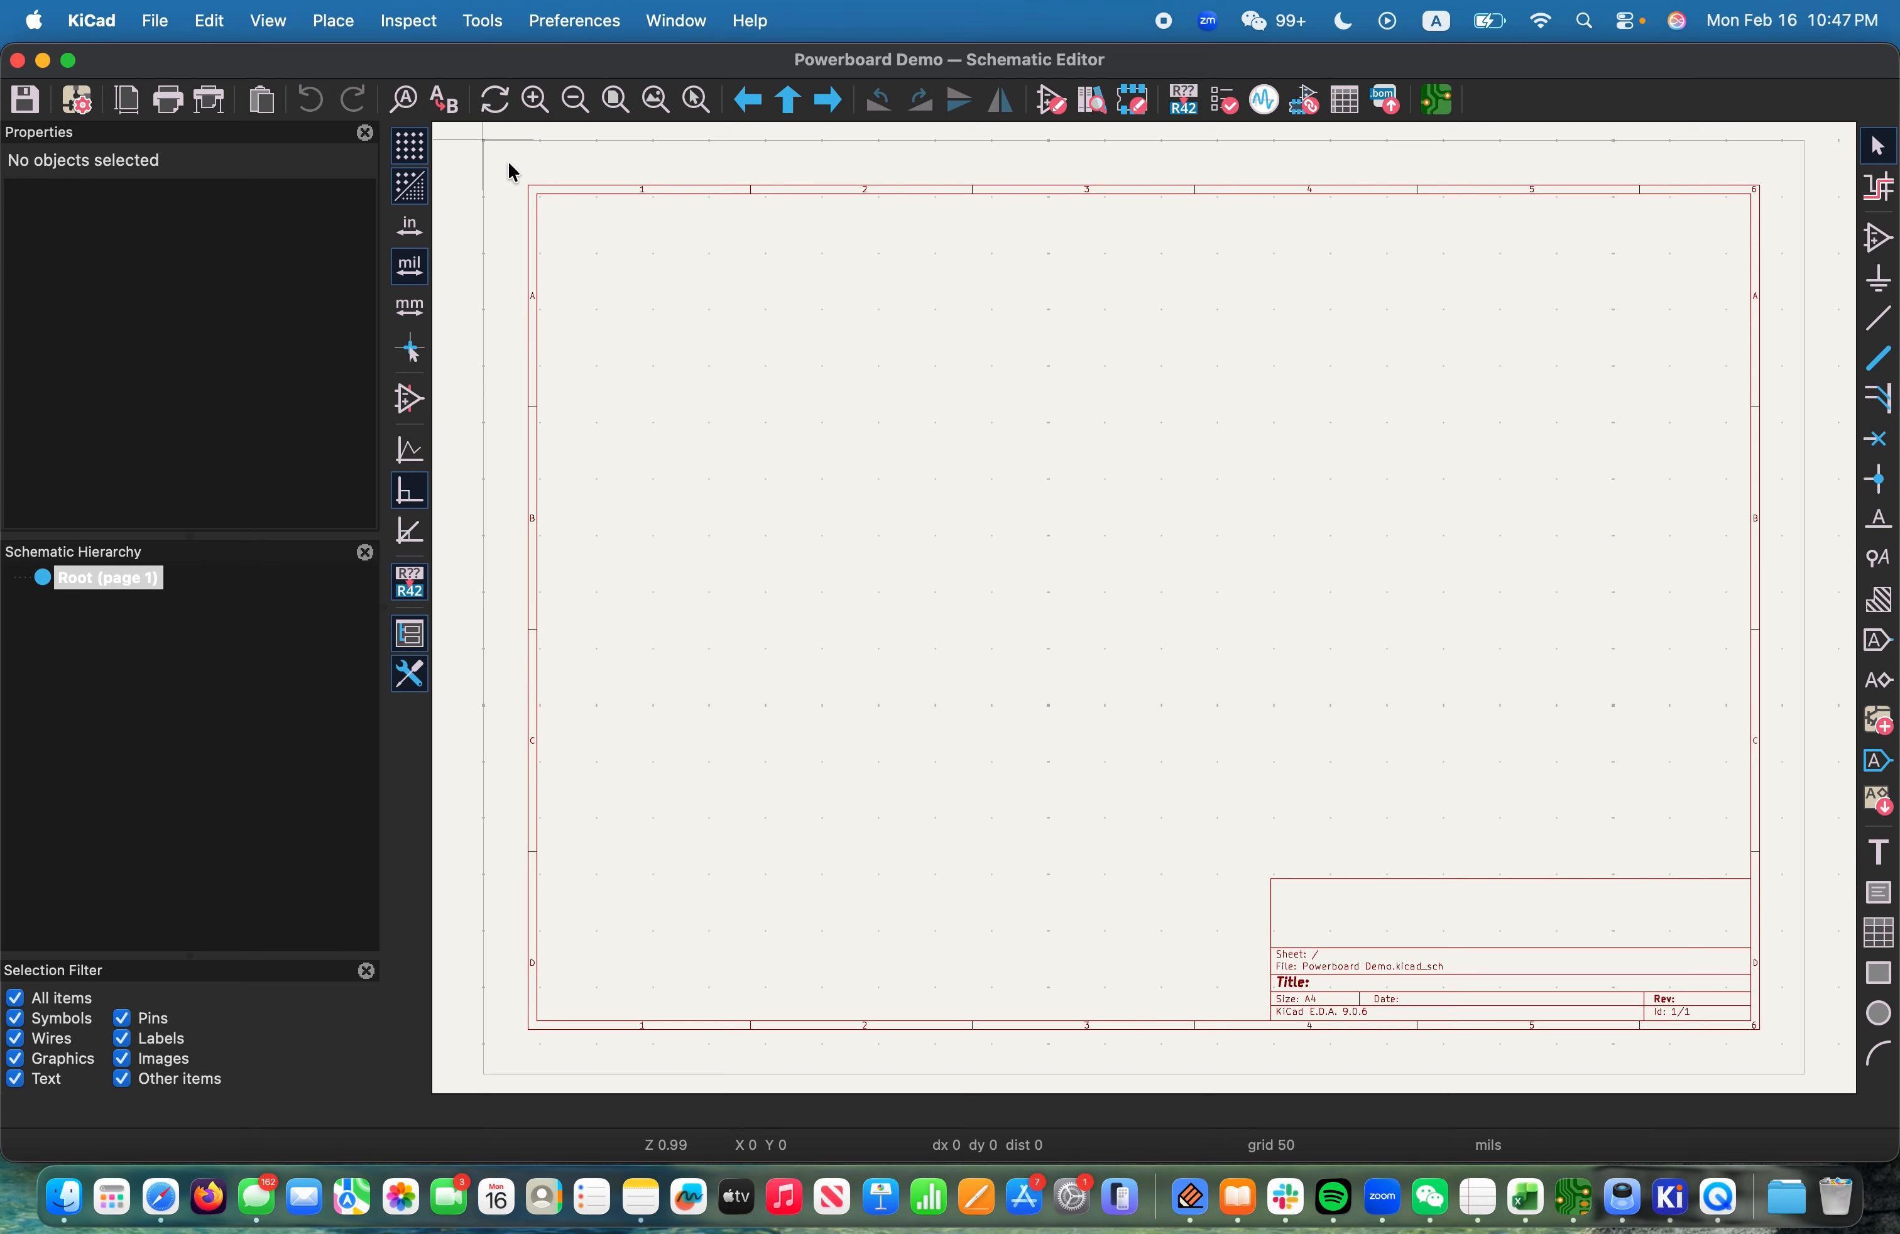
key("super+Tab")
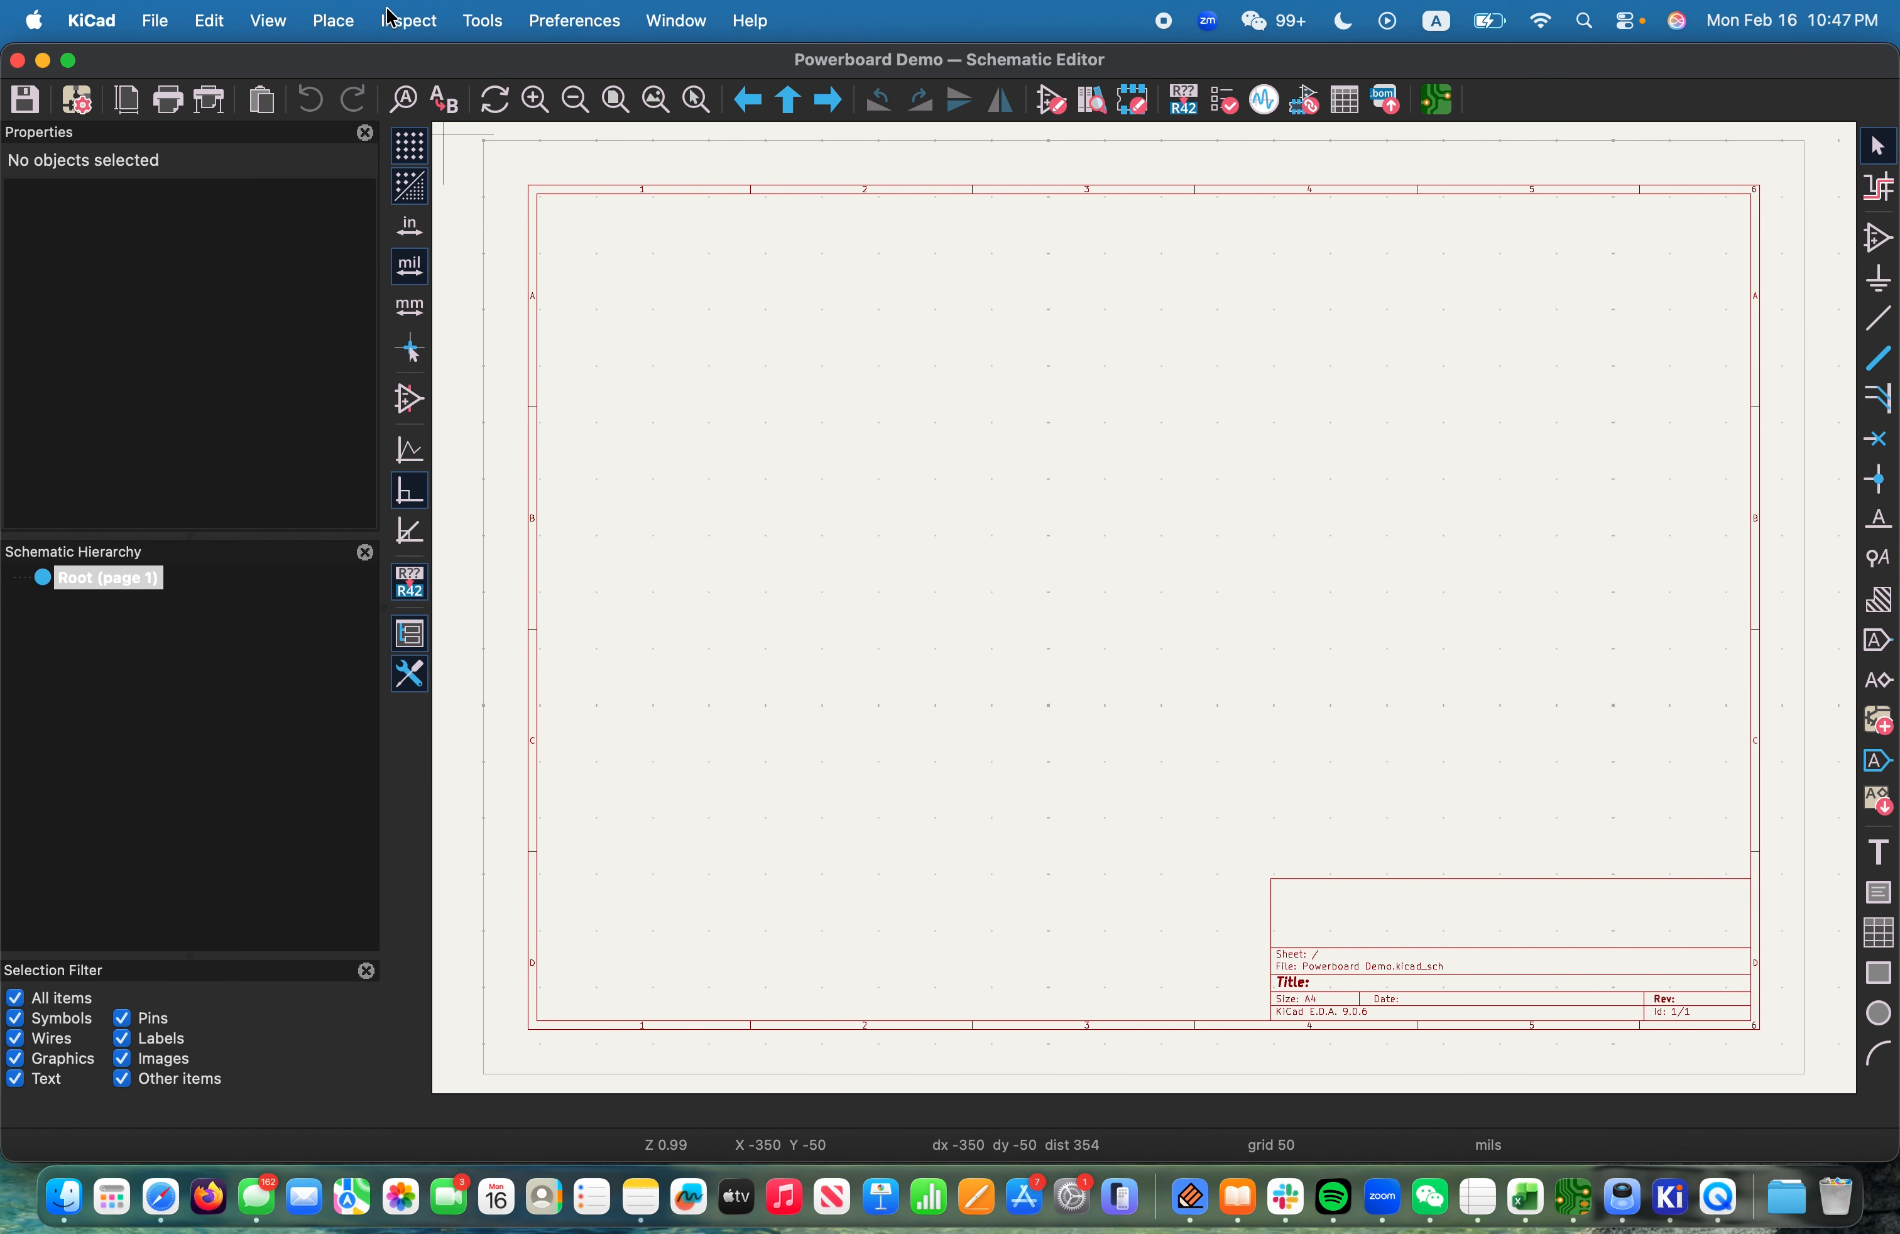
left_click(333, 20)
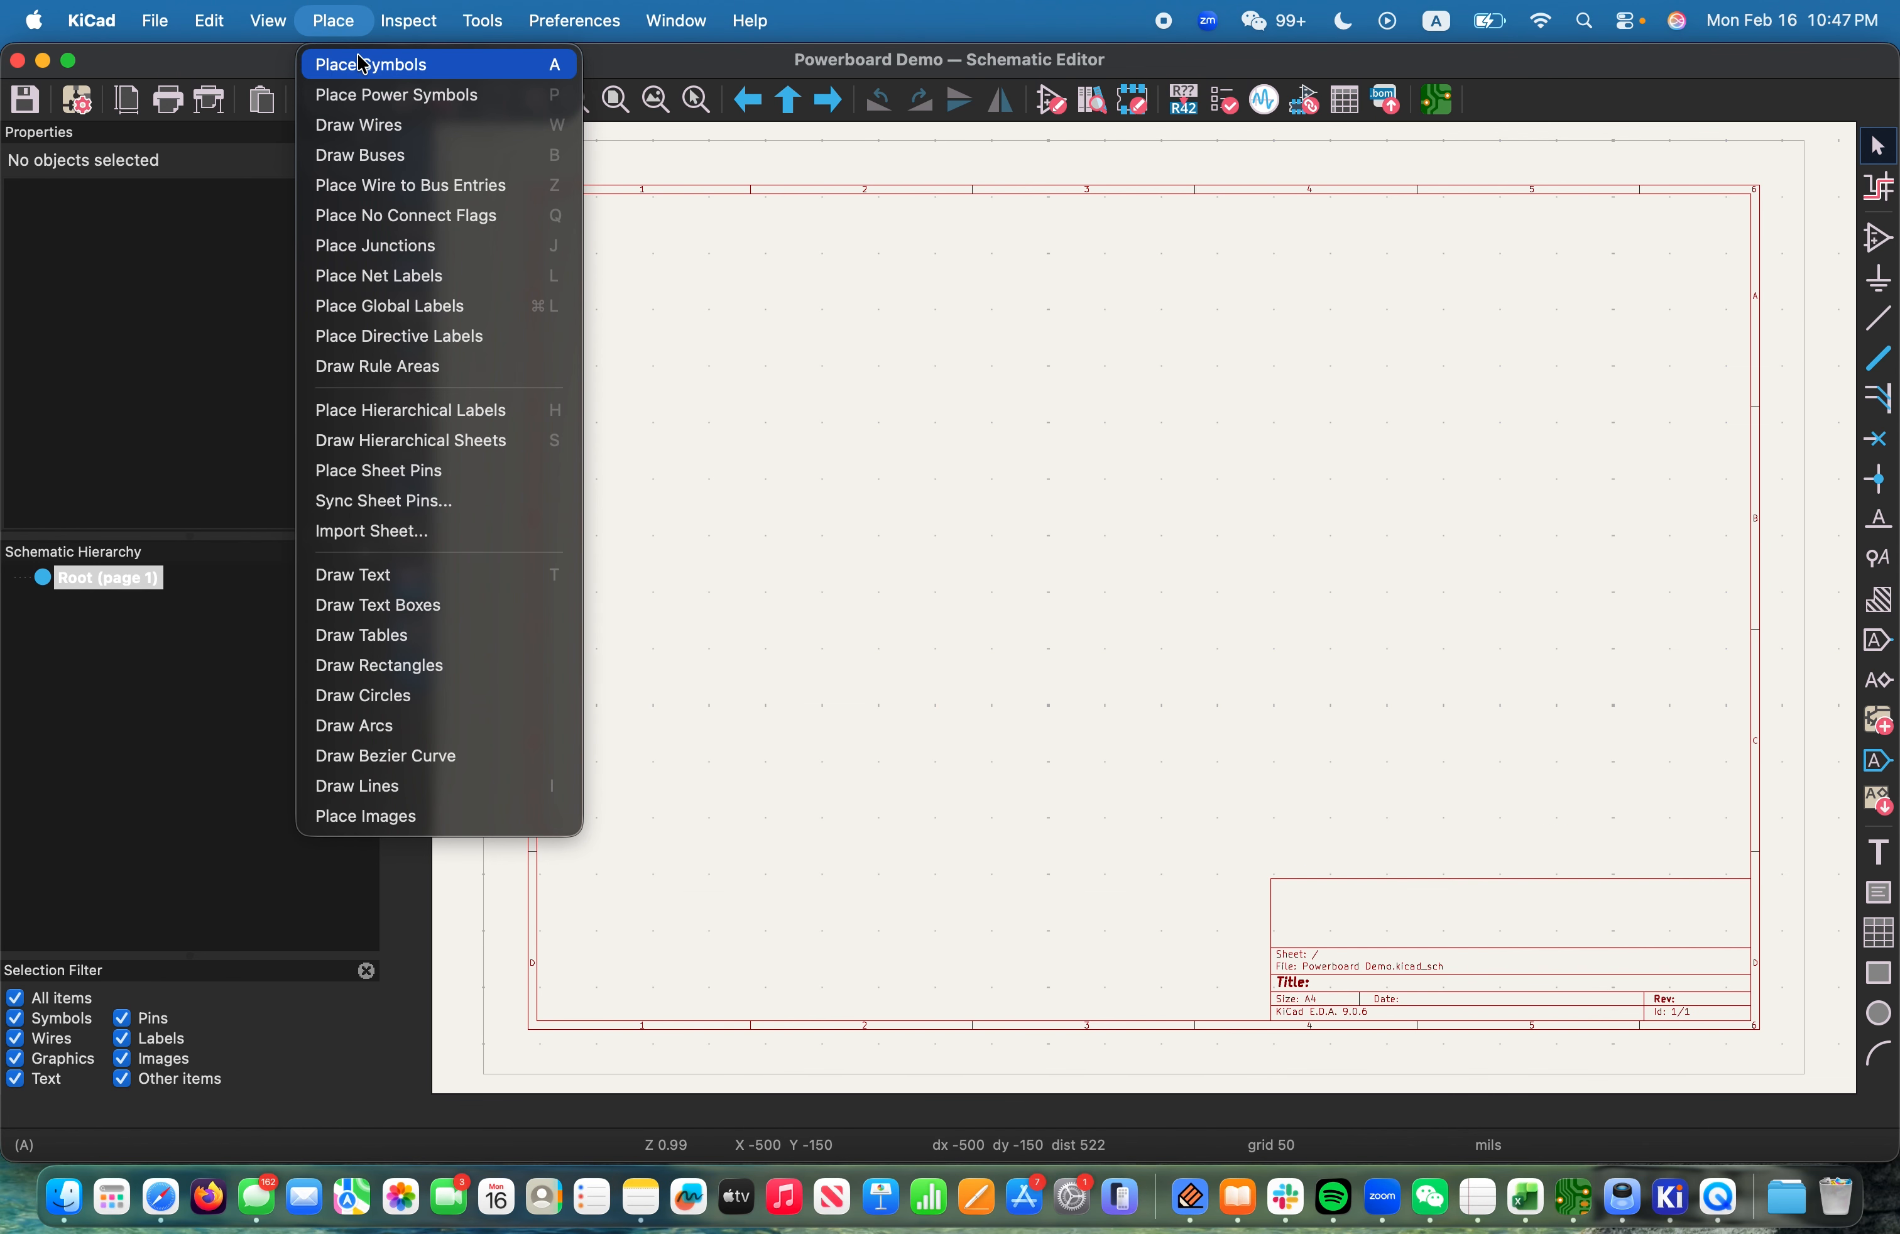
left_click(771, 433)
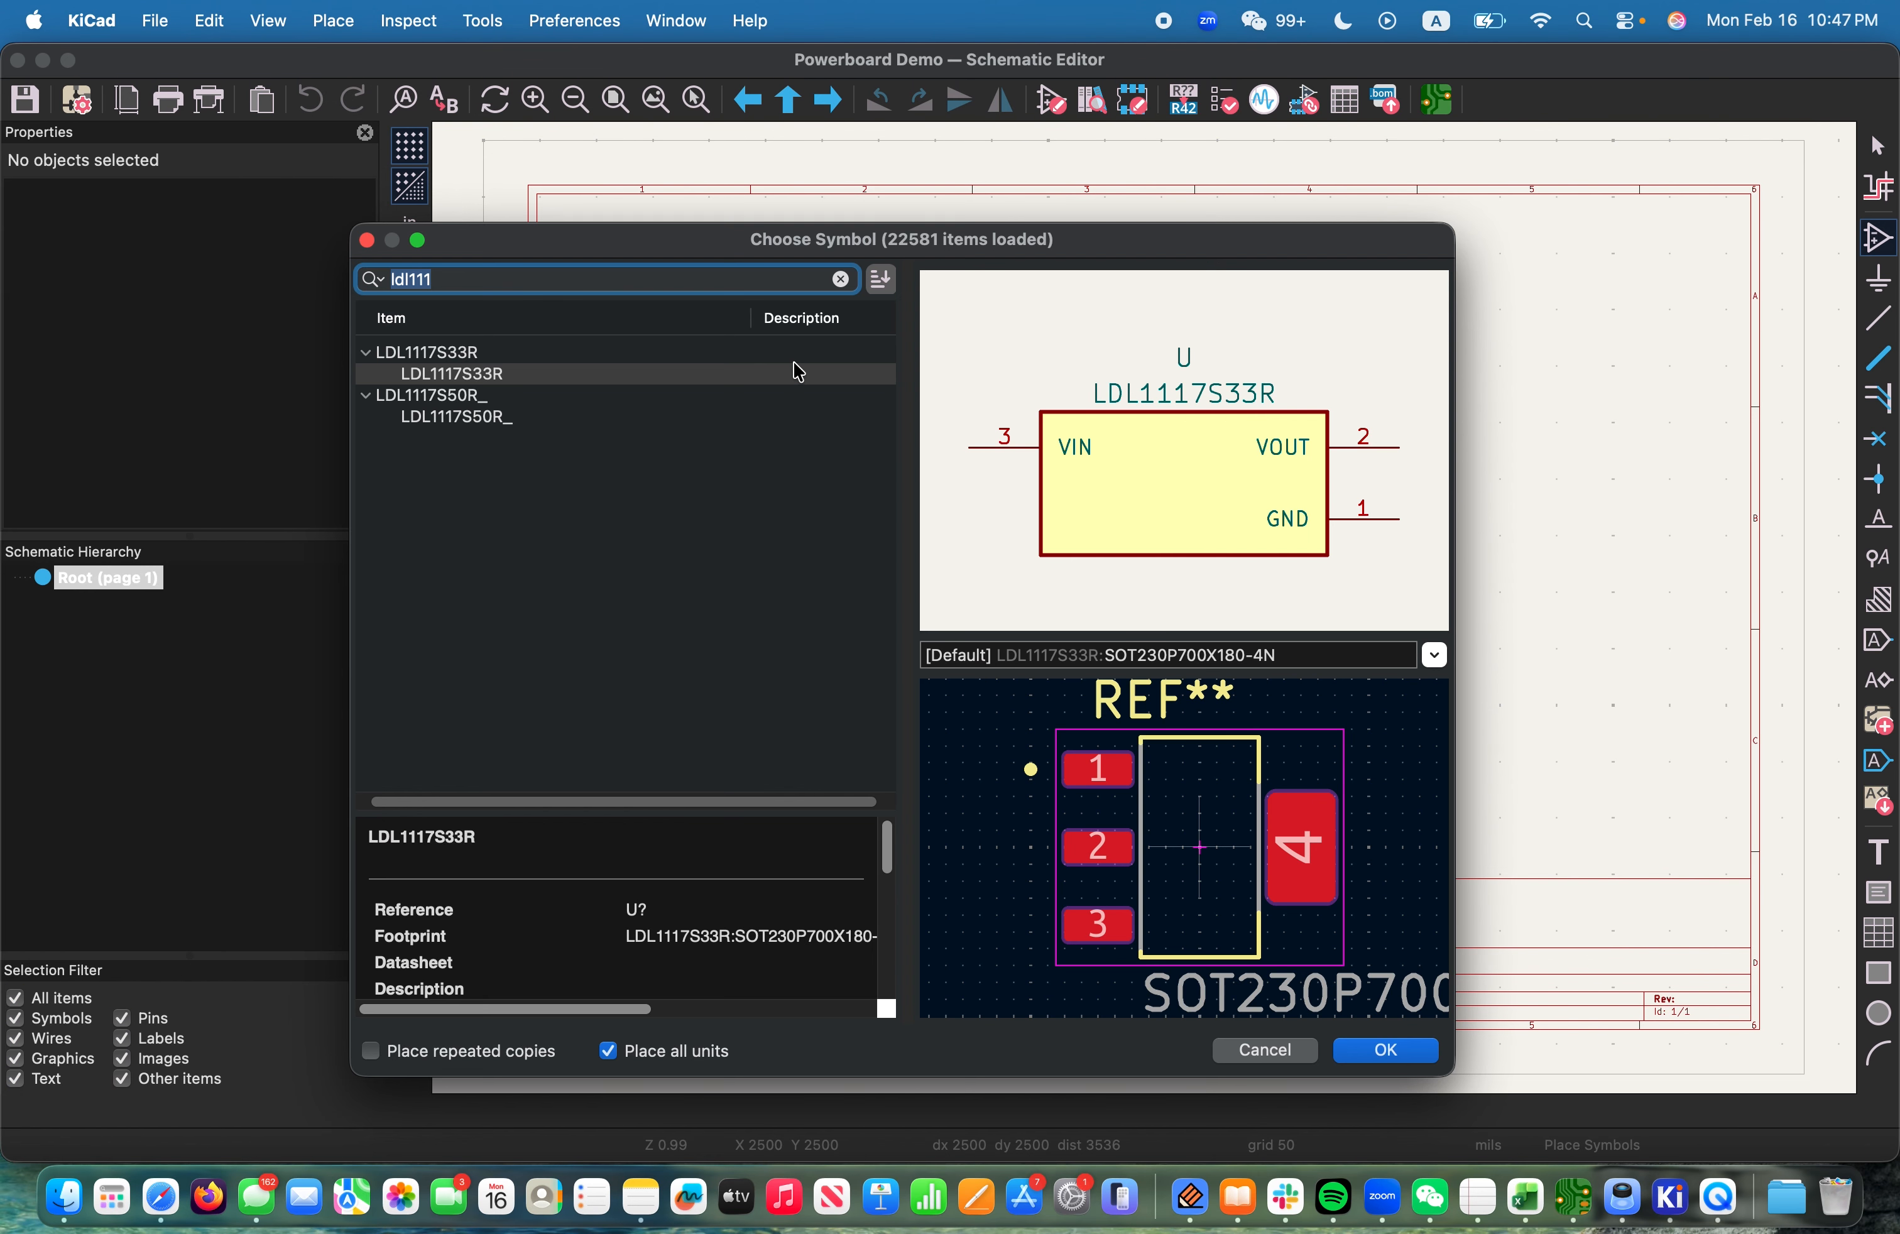
left_click(495, 419)
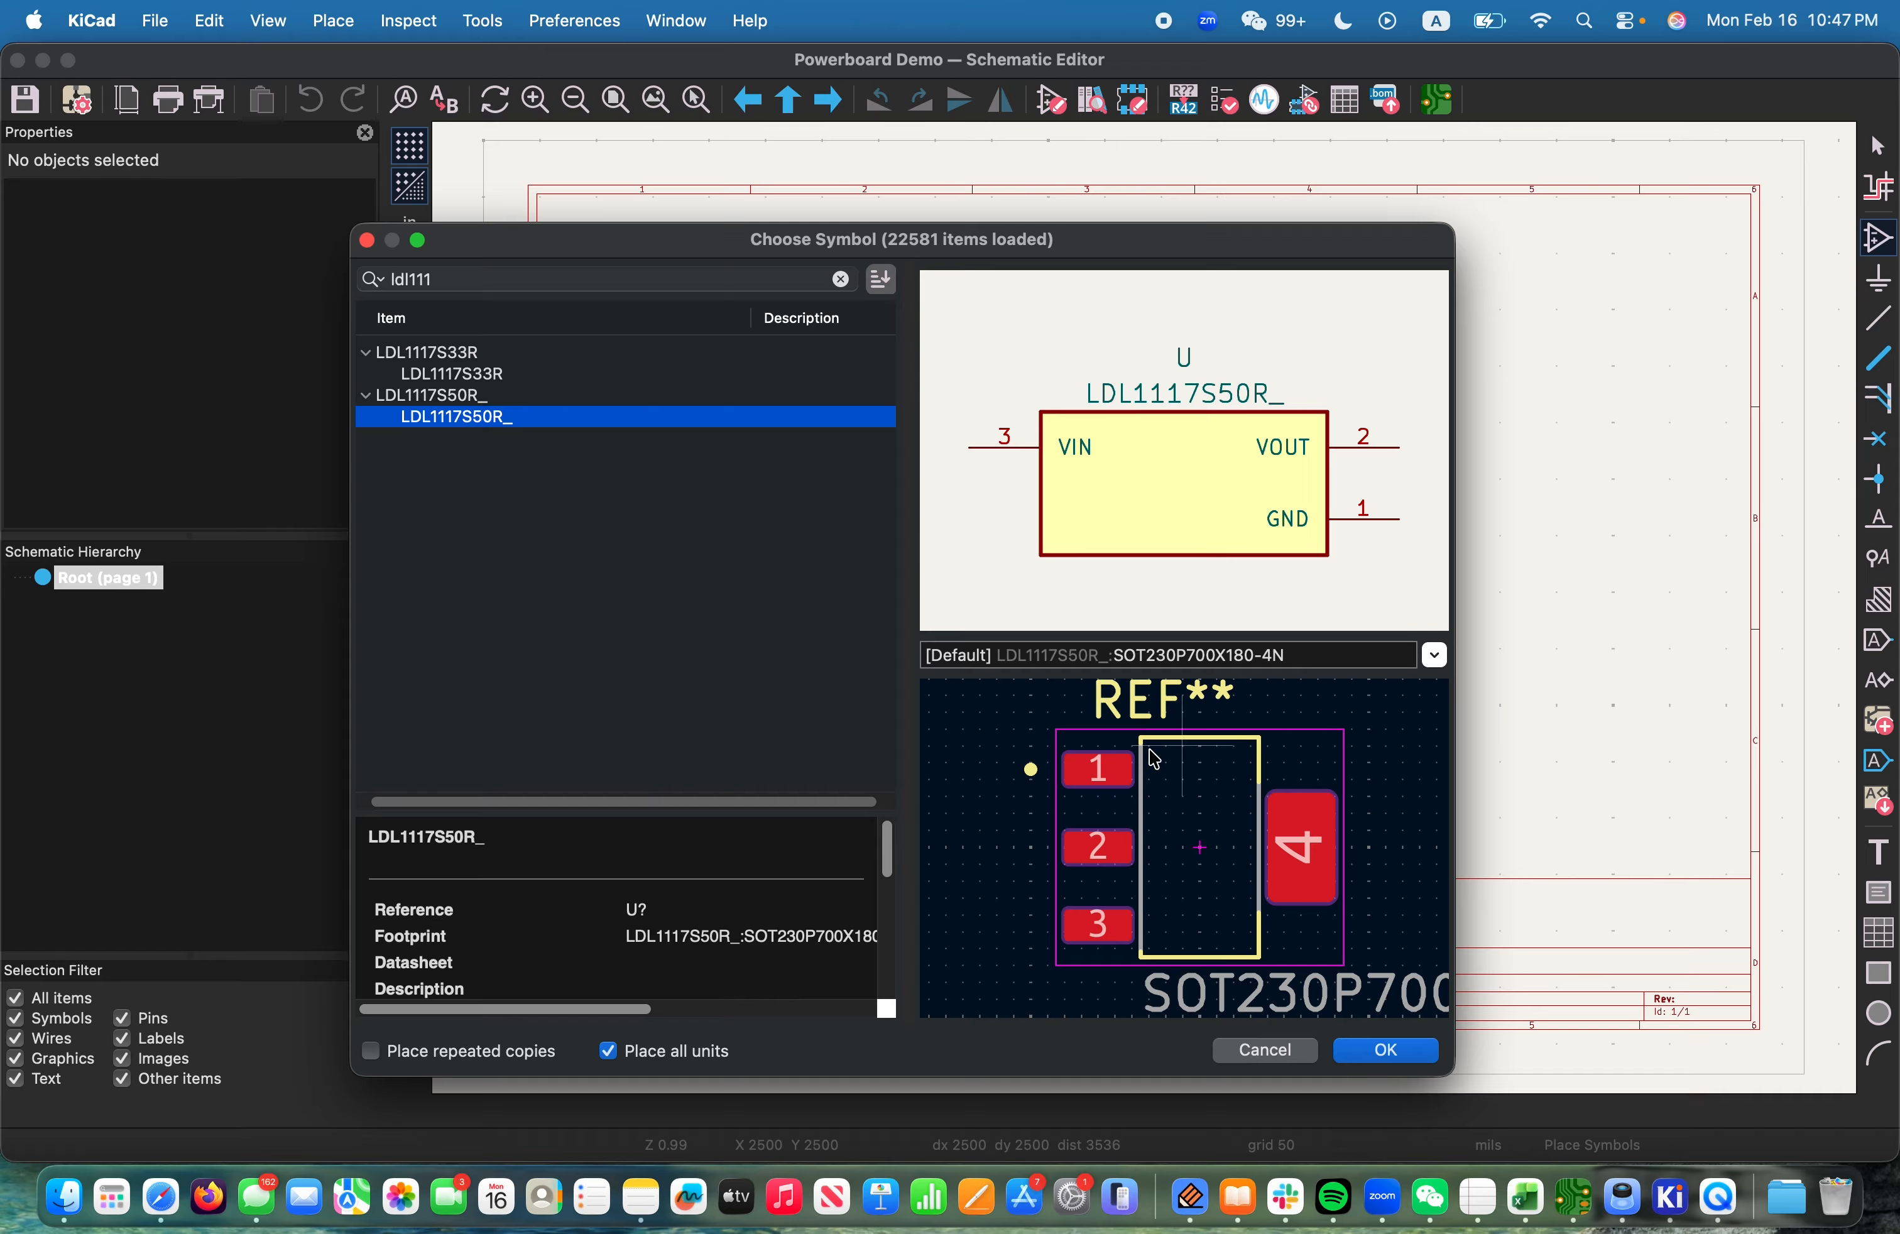
left_click(479, 377)
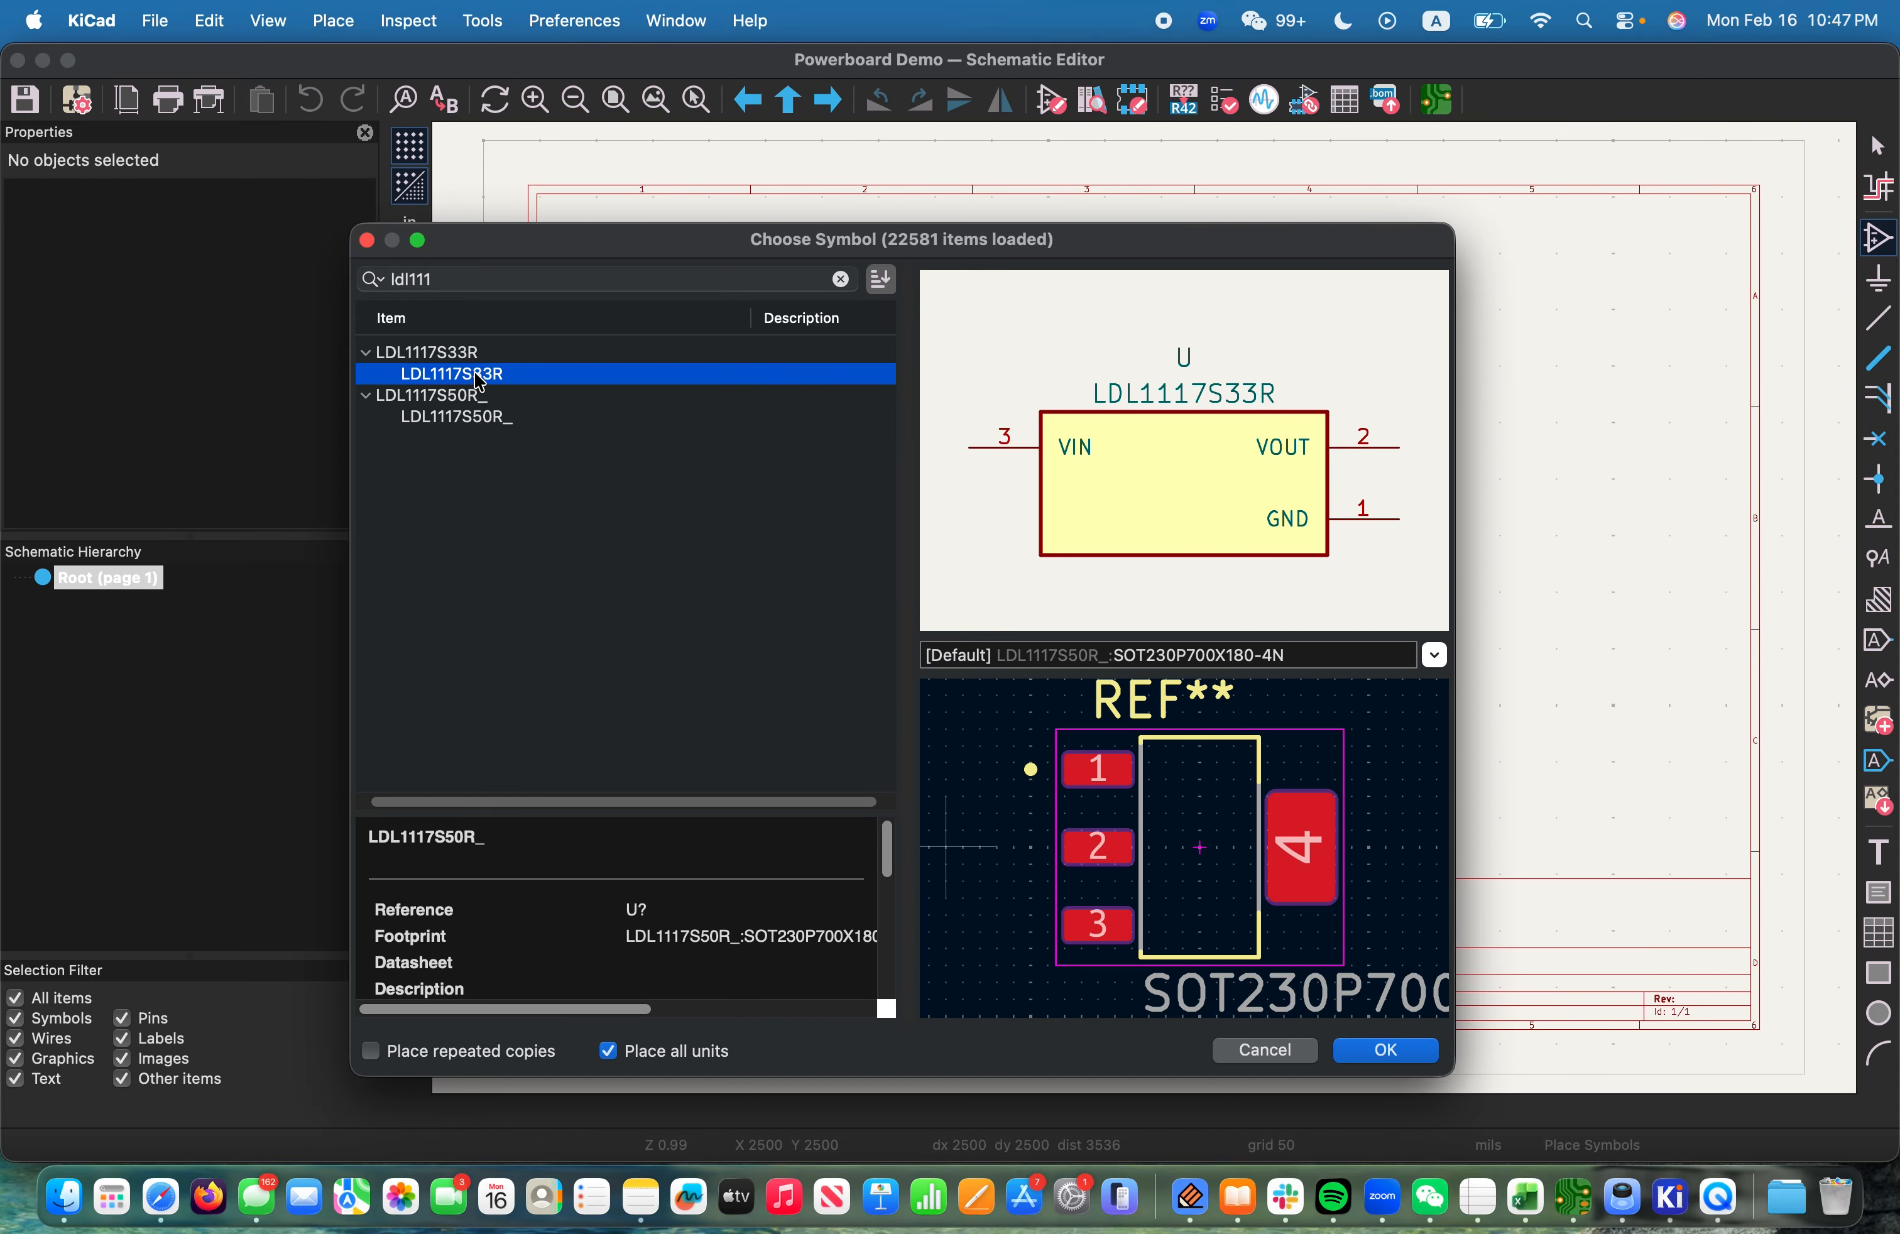
left_click(477, 423)
left_click(1382, 1050)
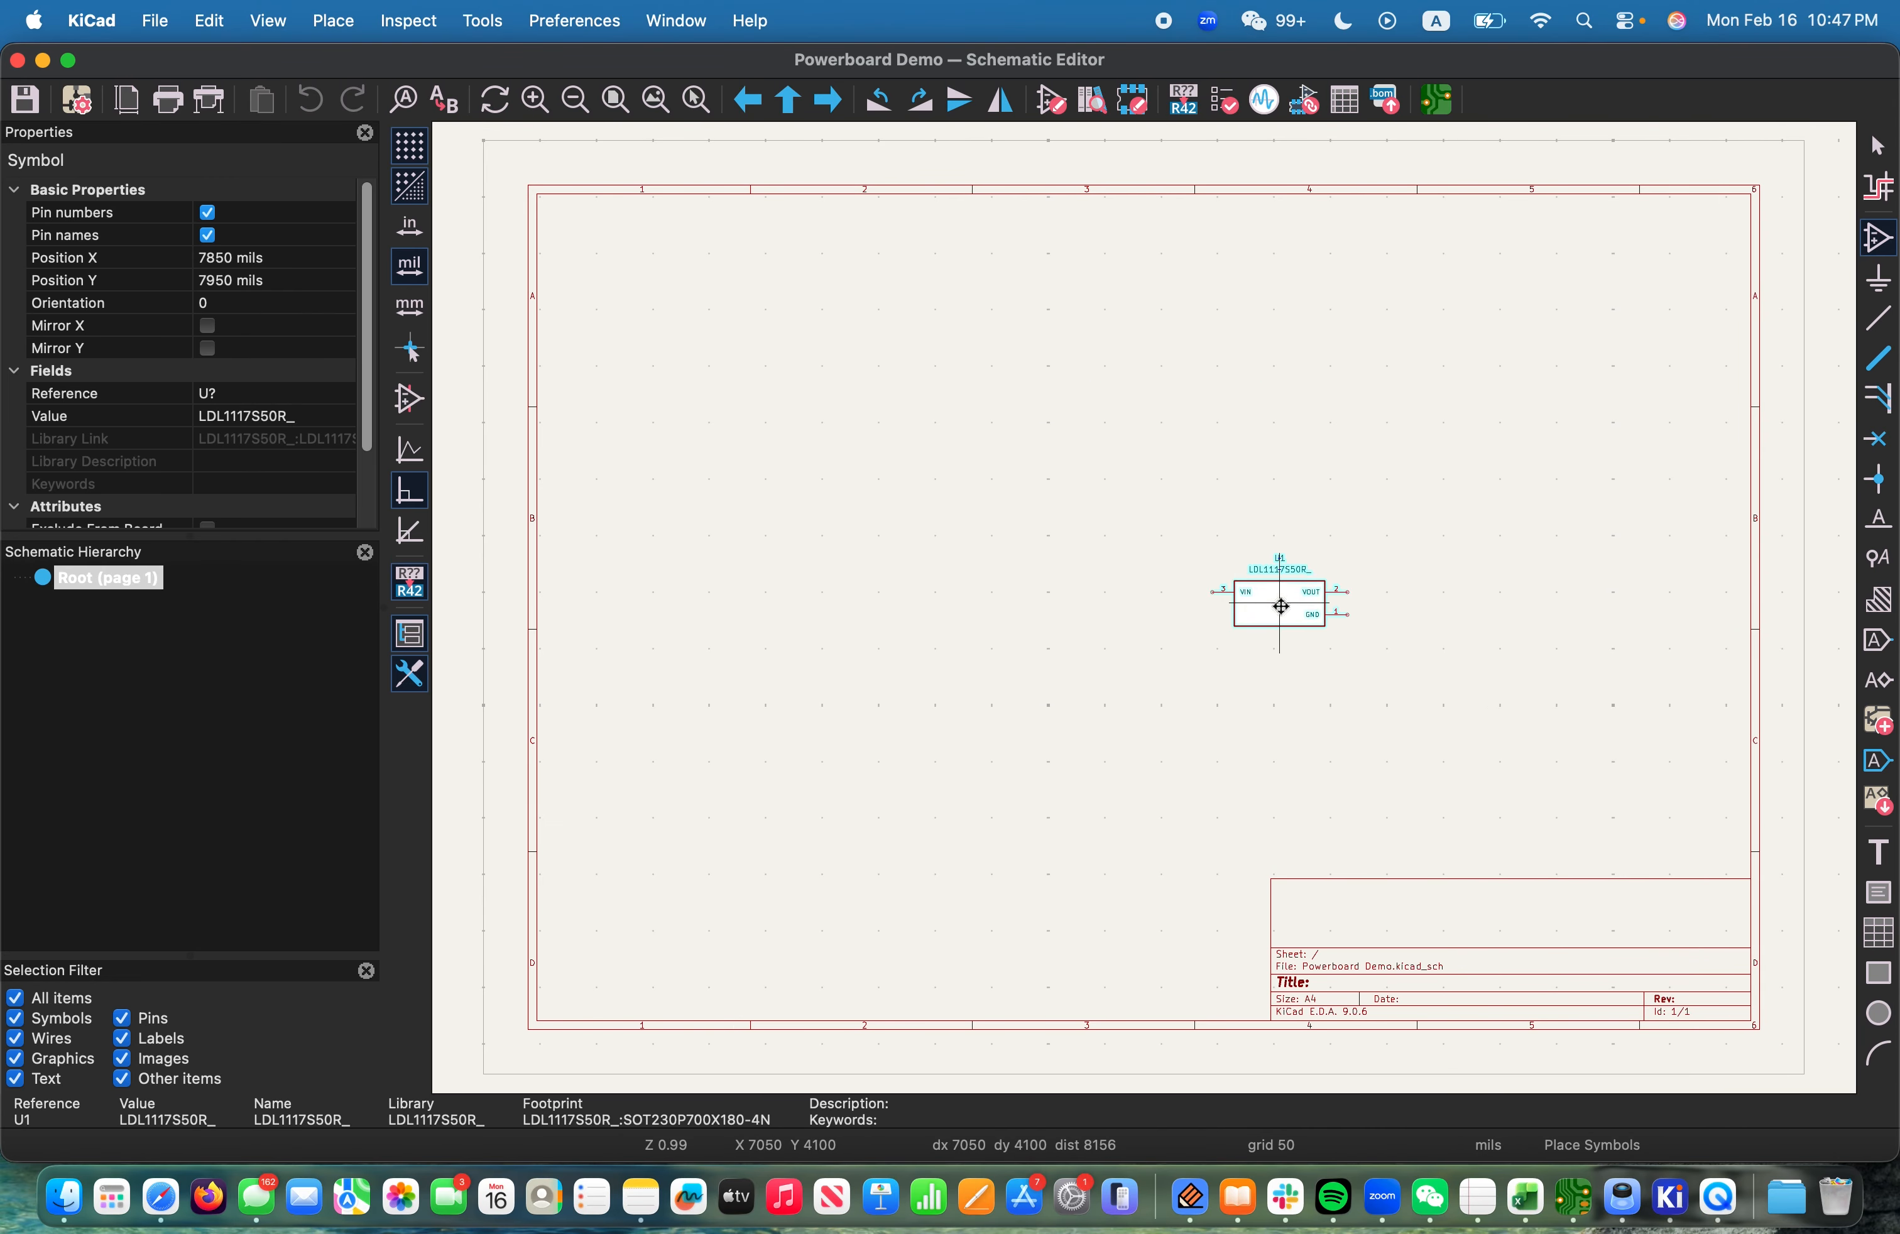
left_click(1119, 323)
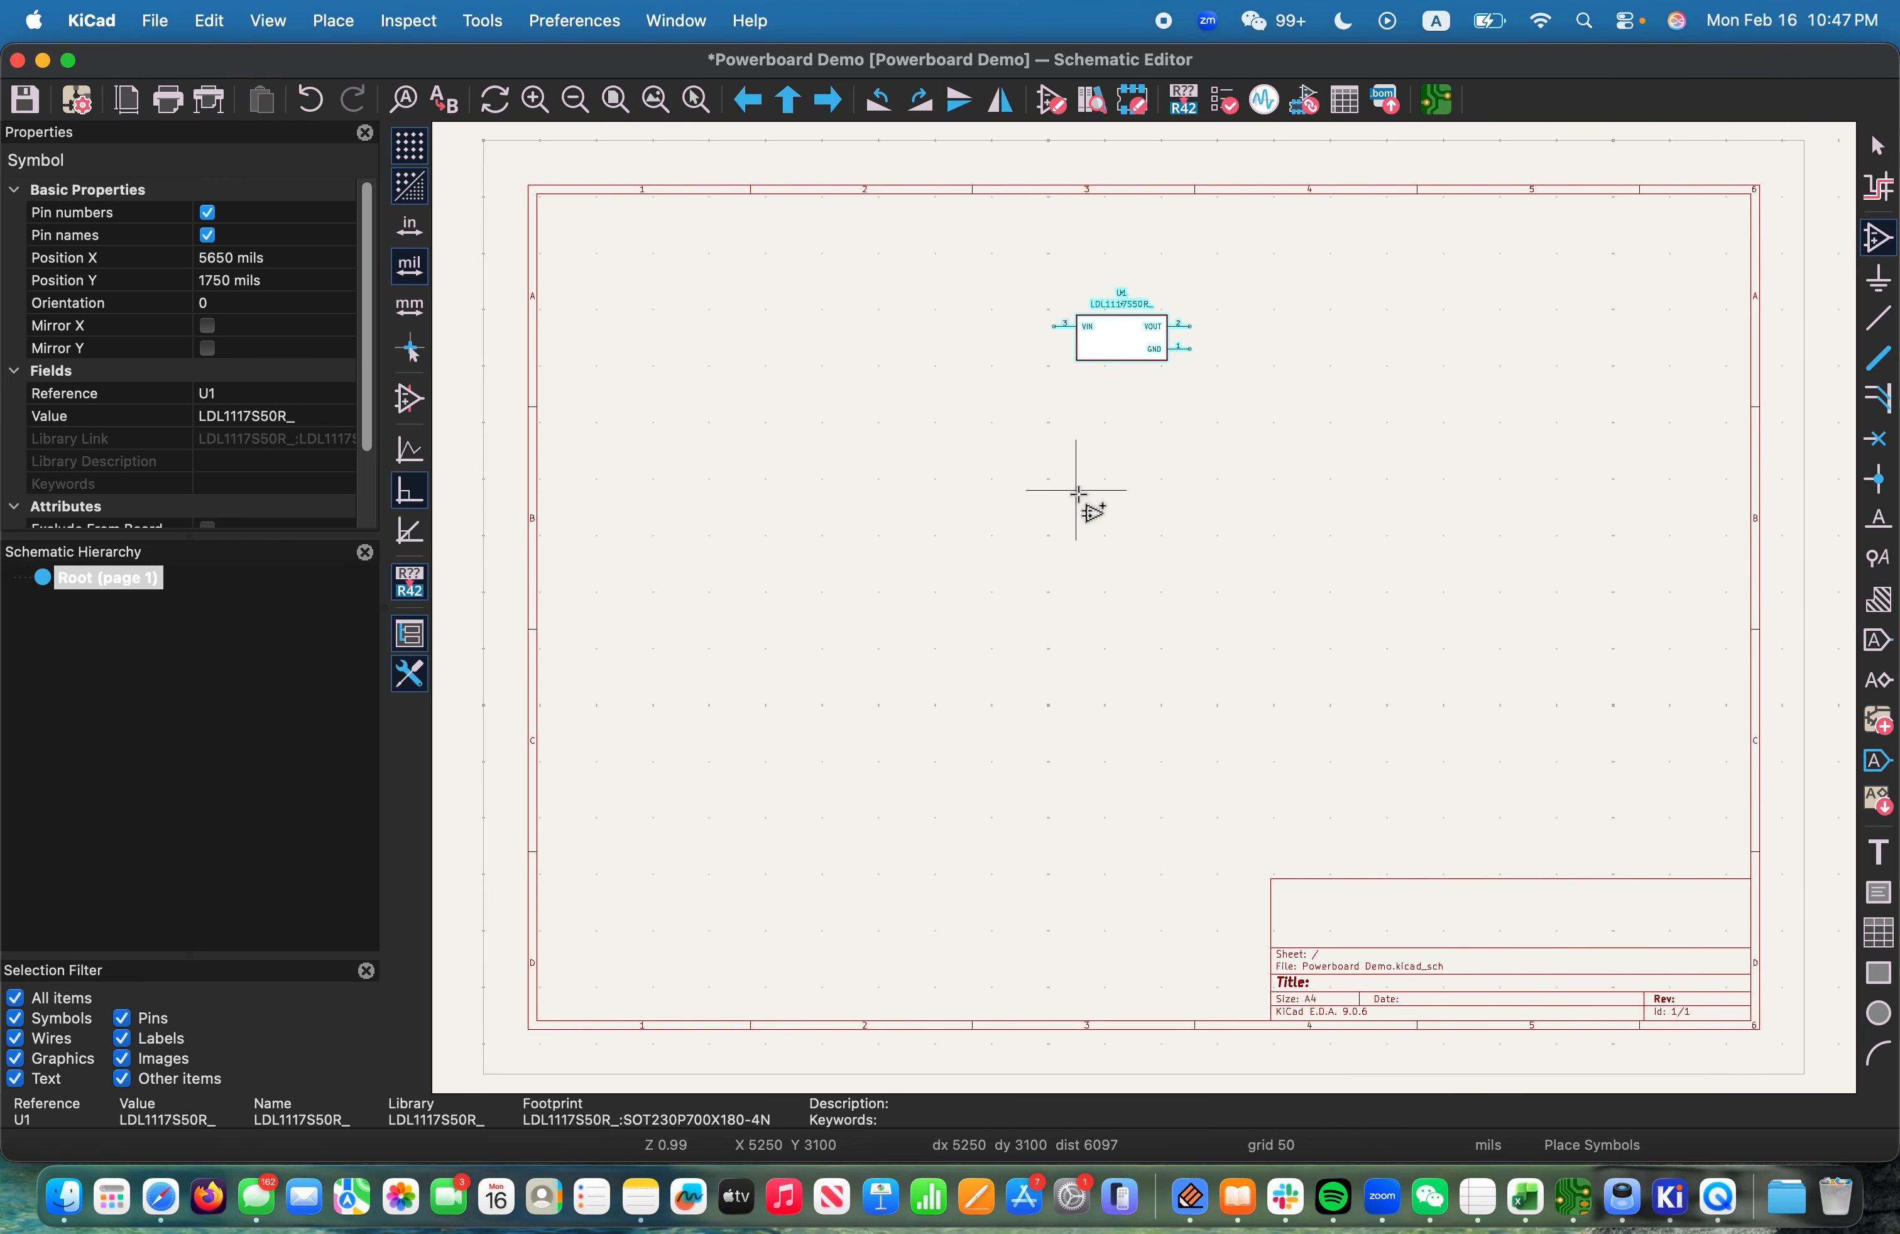
key("Escape")
Place an LDL1117S33R regulator symbol below the LDL1117S50R_ at about X 5700, Y 2800 mils
left_click(332, 21)
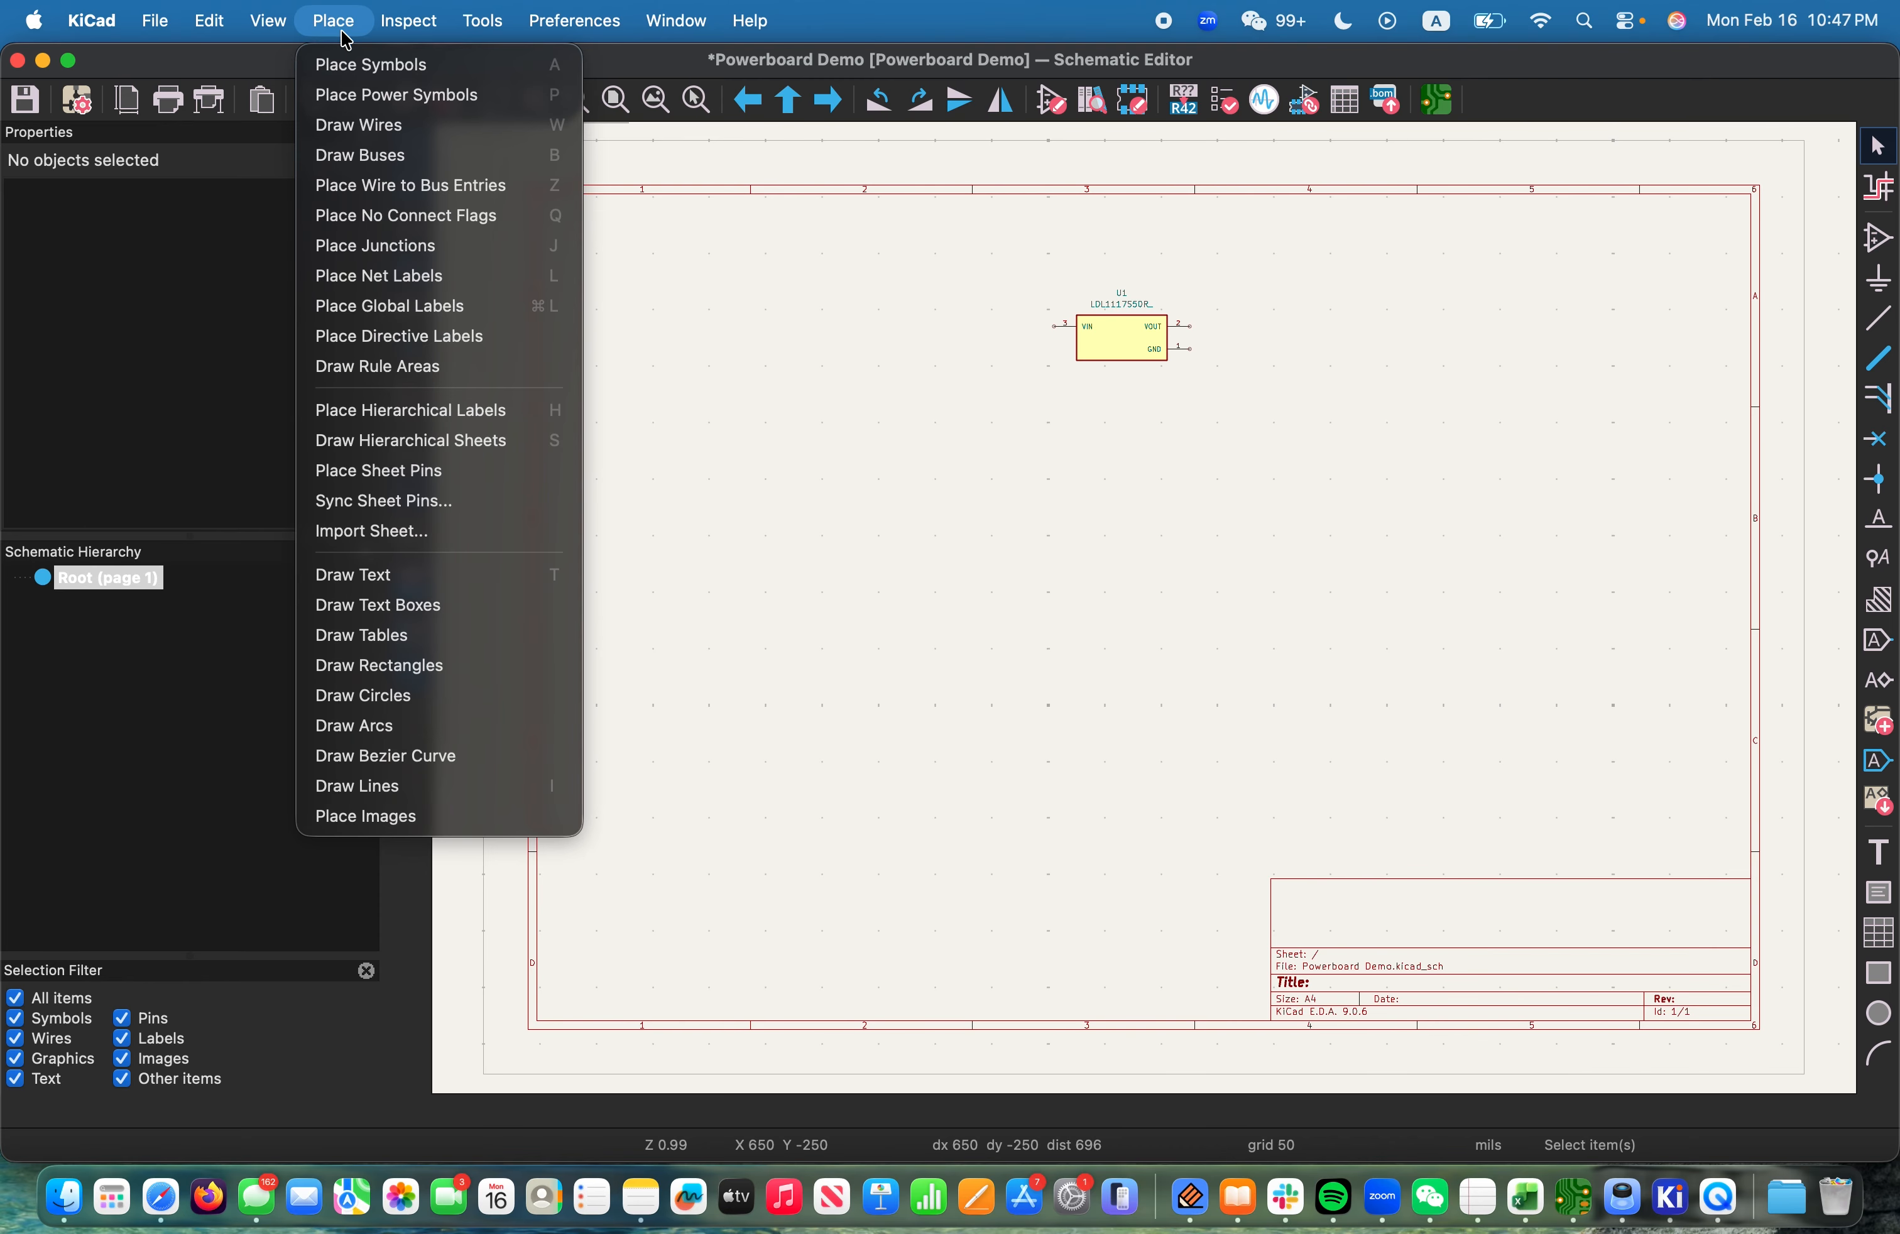
left_click(374, 65)
left_click(511, 311)
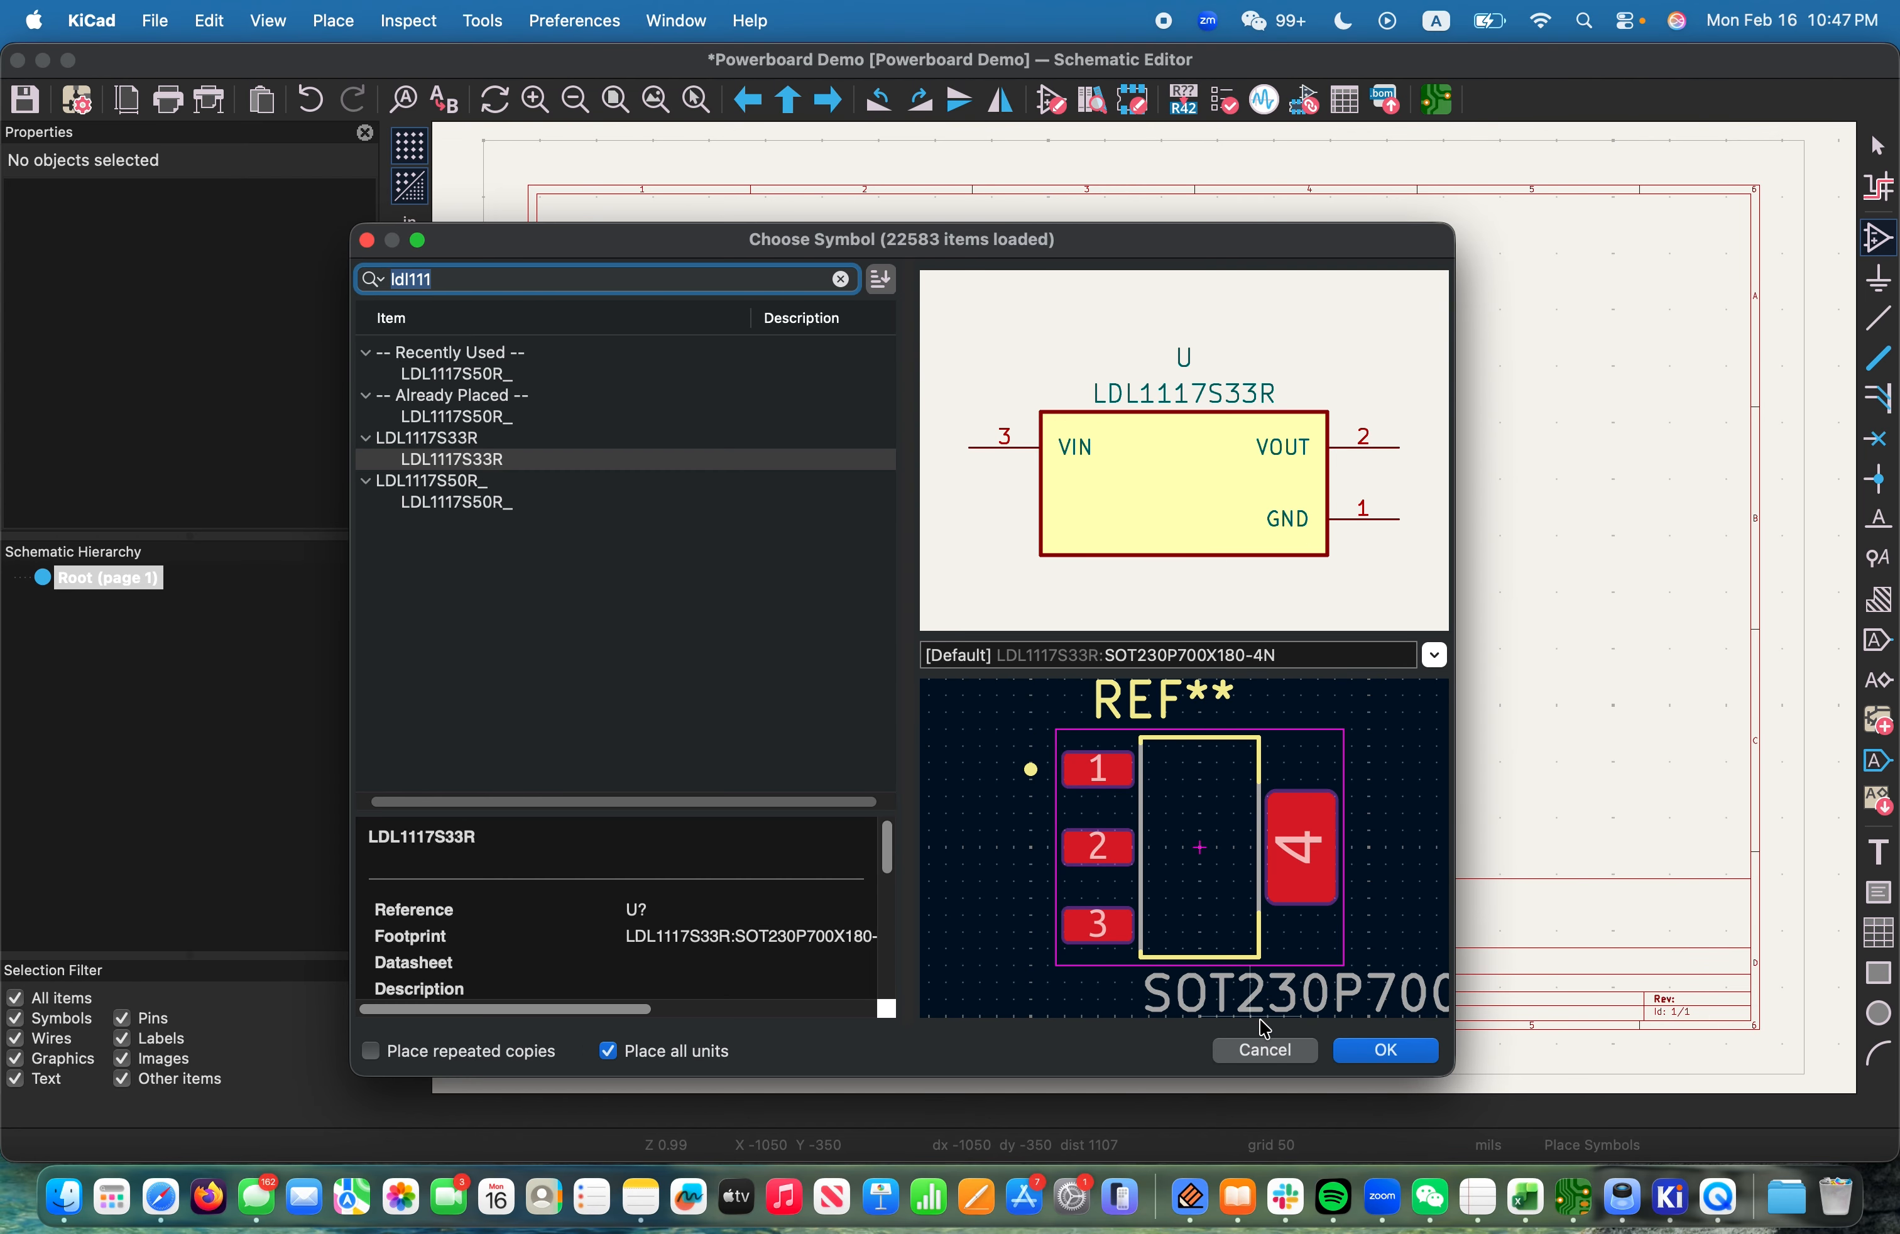
left_click(1398, 1052)
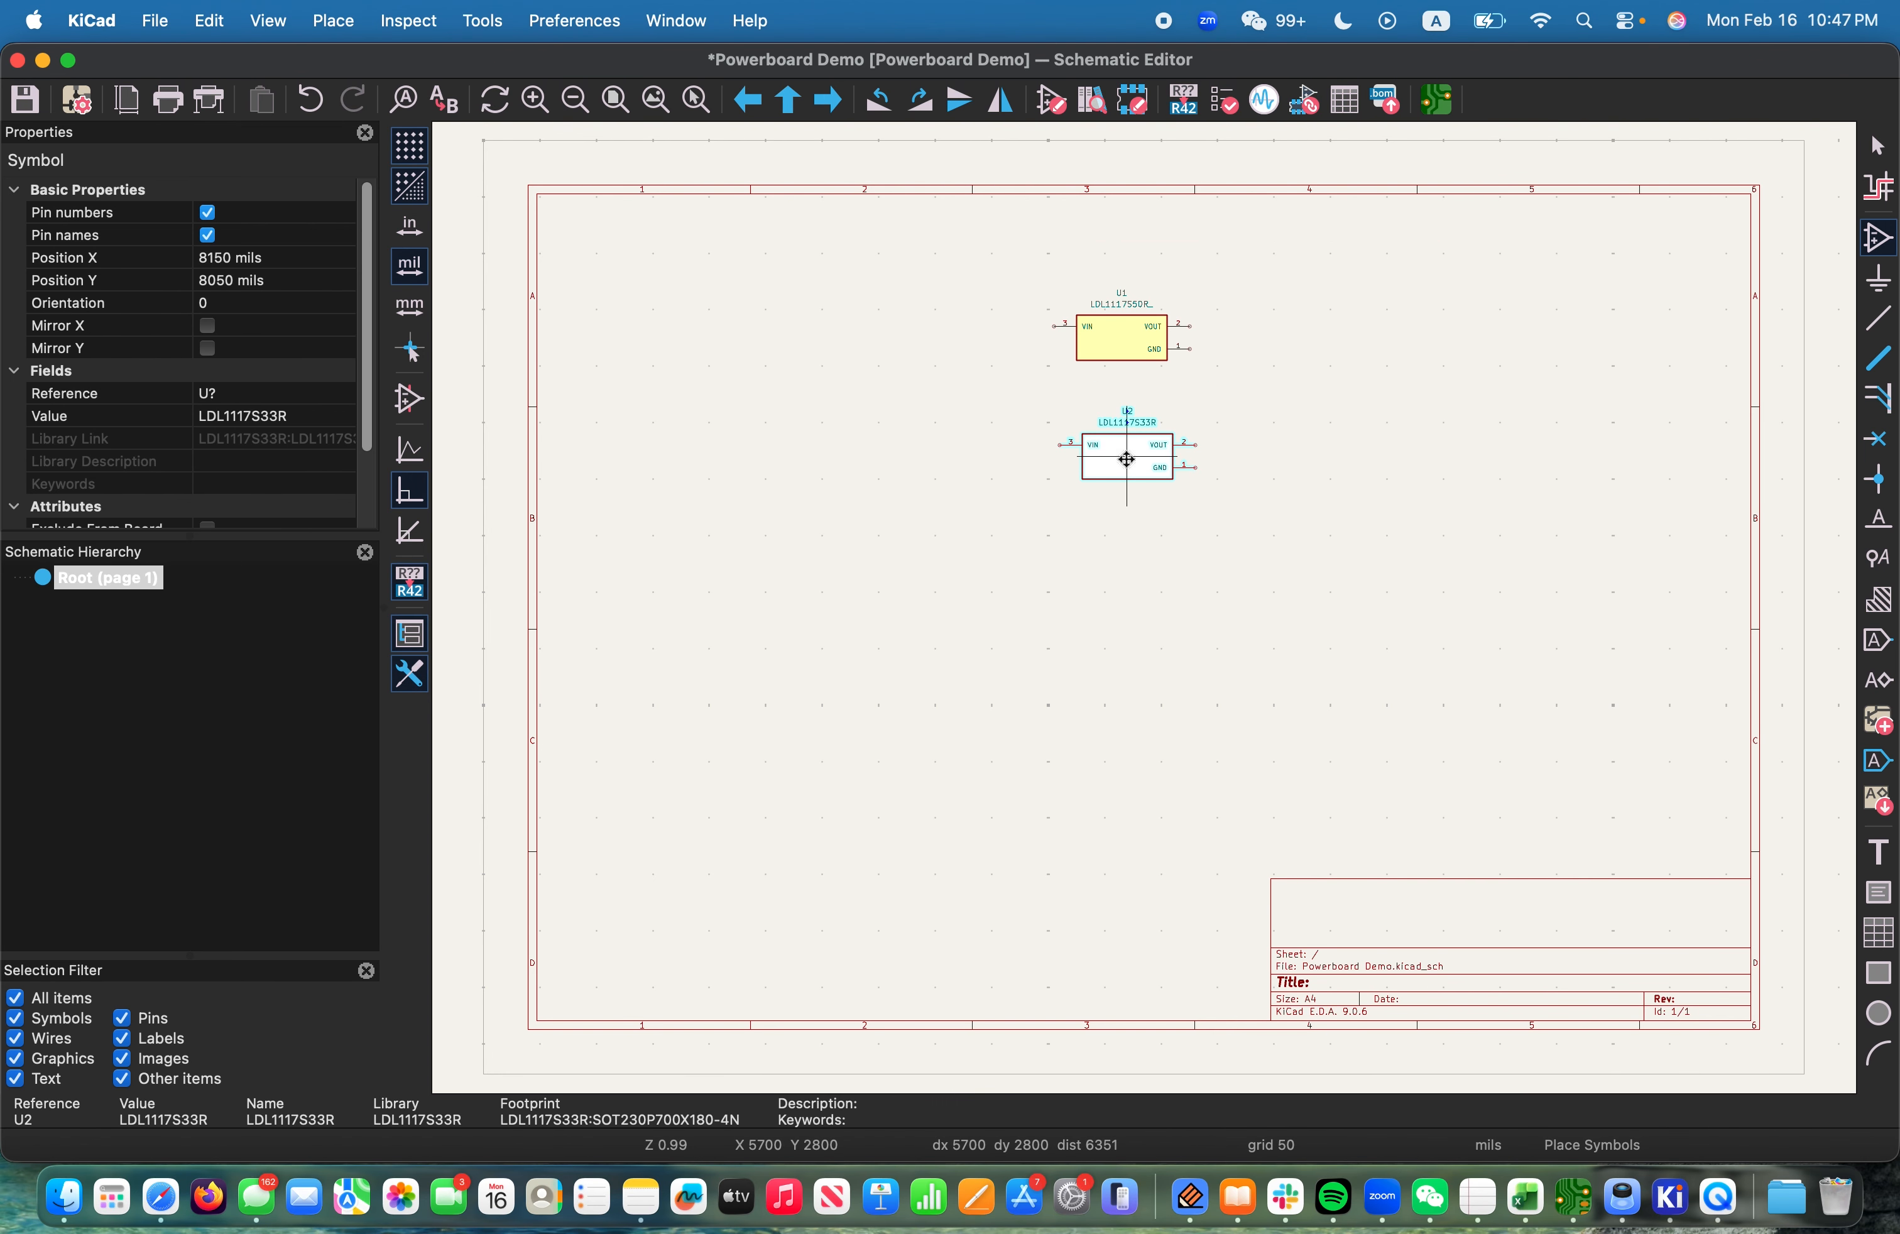
left_click(1126, 459)
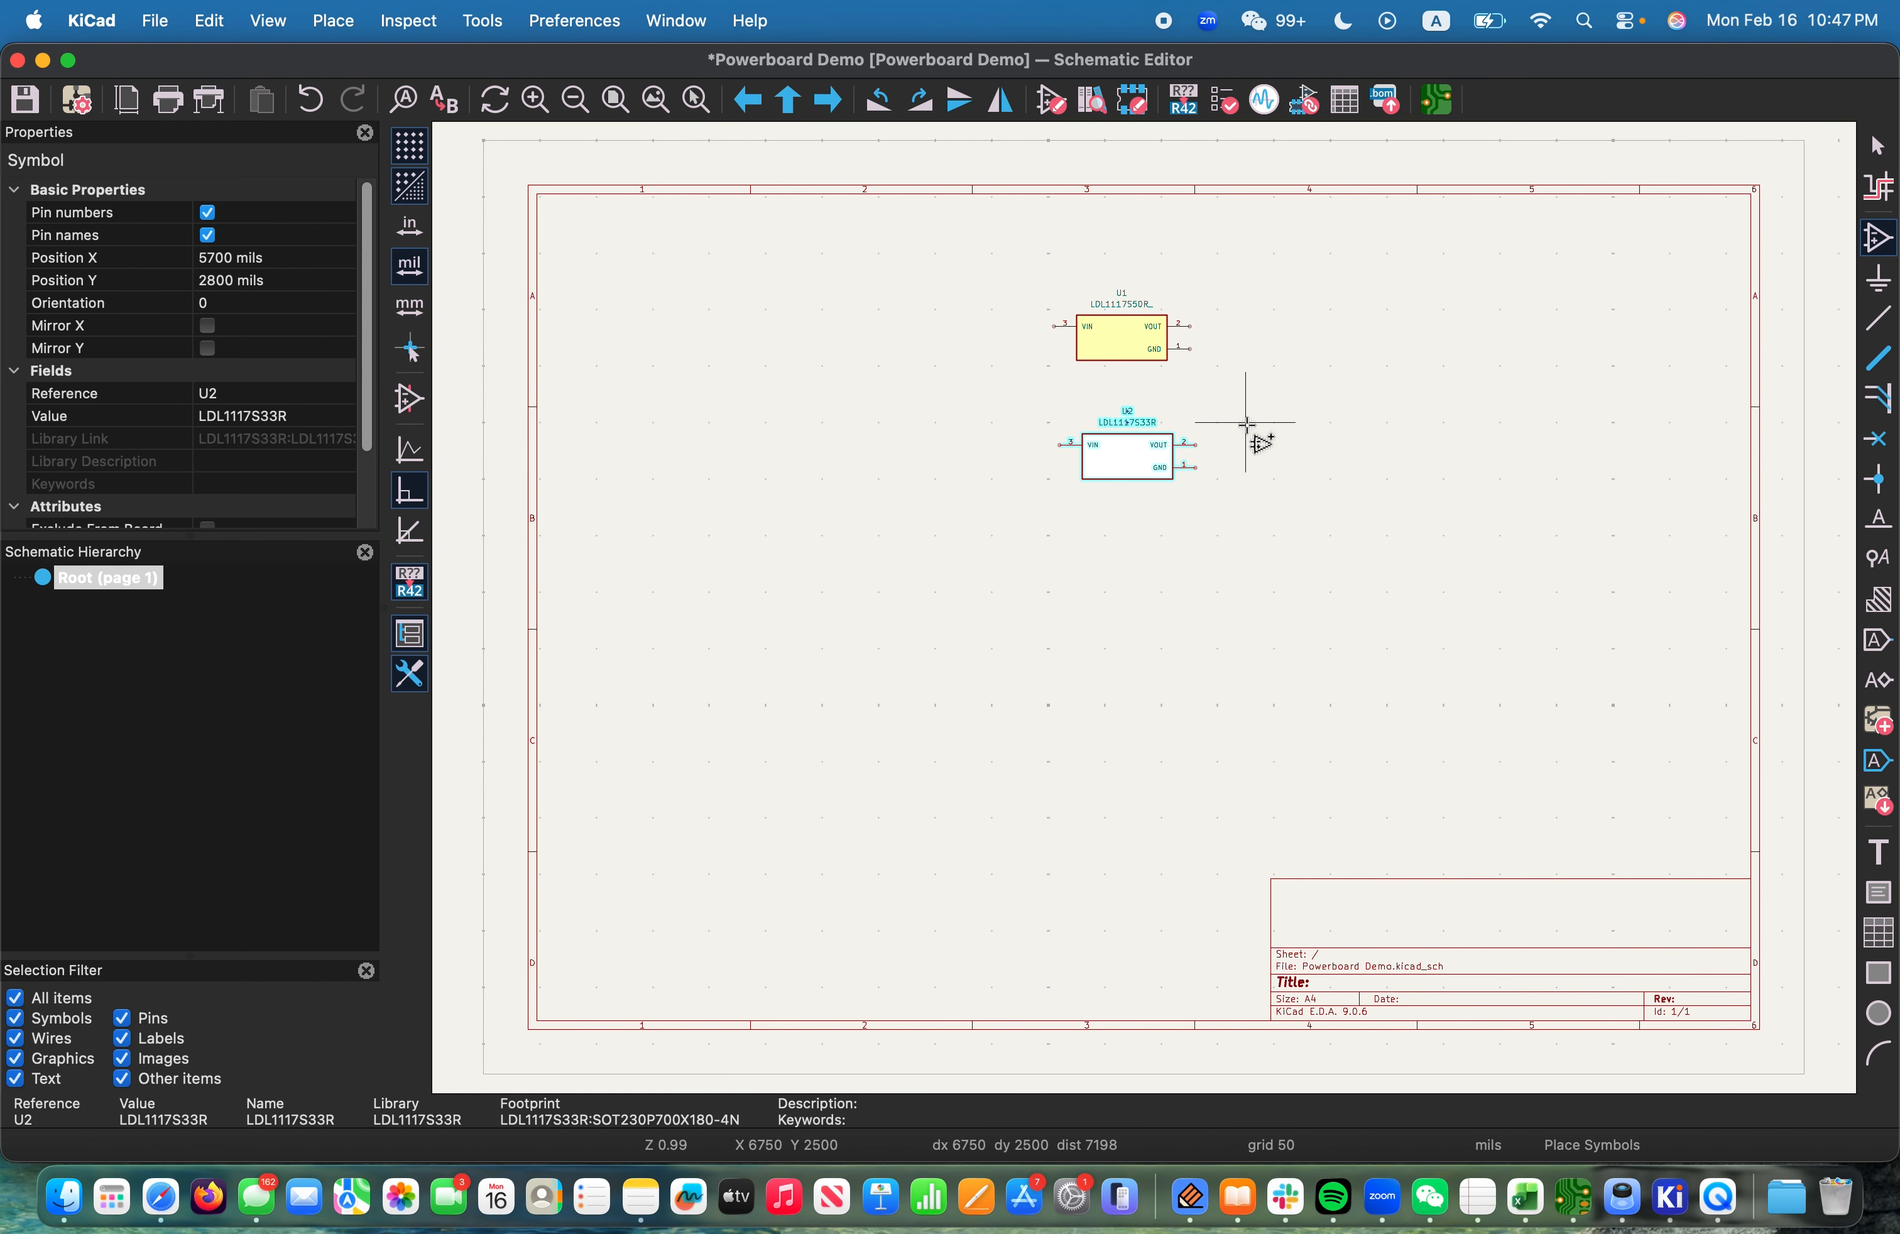
key("Escape")
scroll(1233, 438, "up", 5)
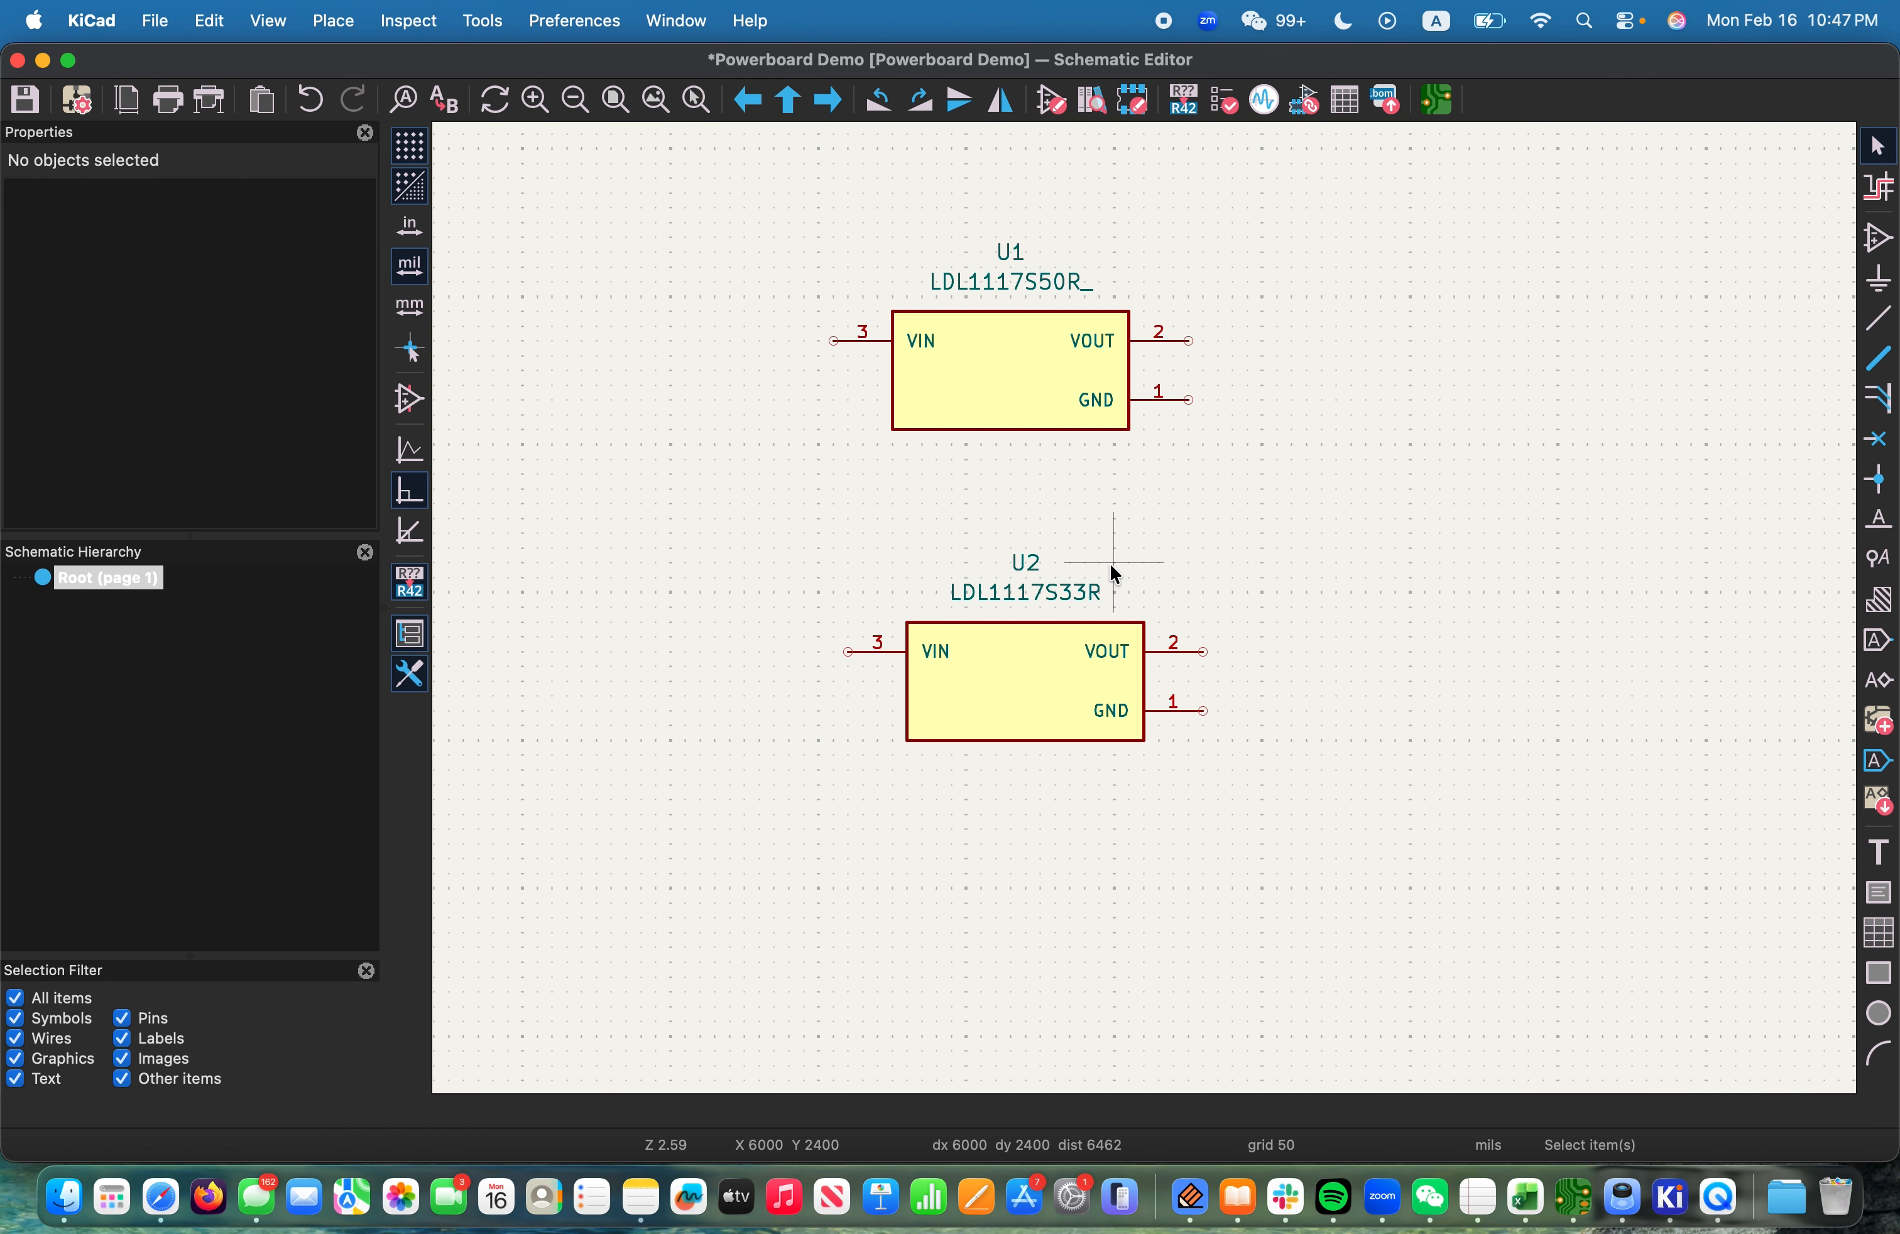
Switch to Safari and examine the reference power board schematic in the Google Docs document
key("super+Tab")
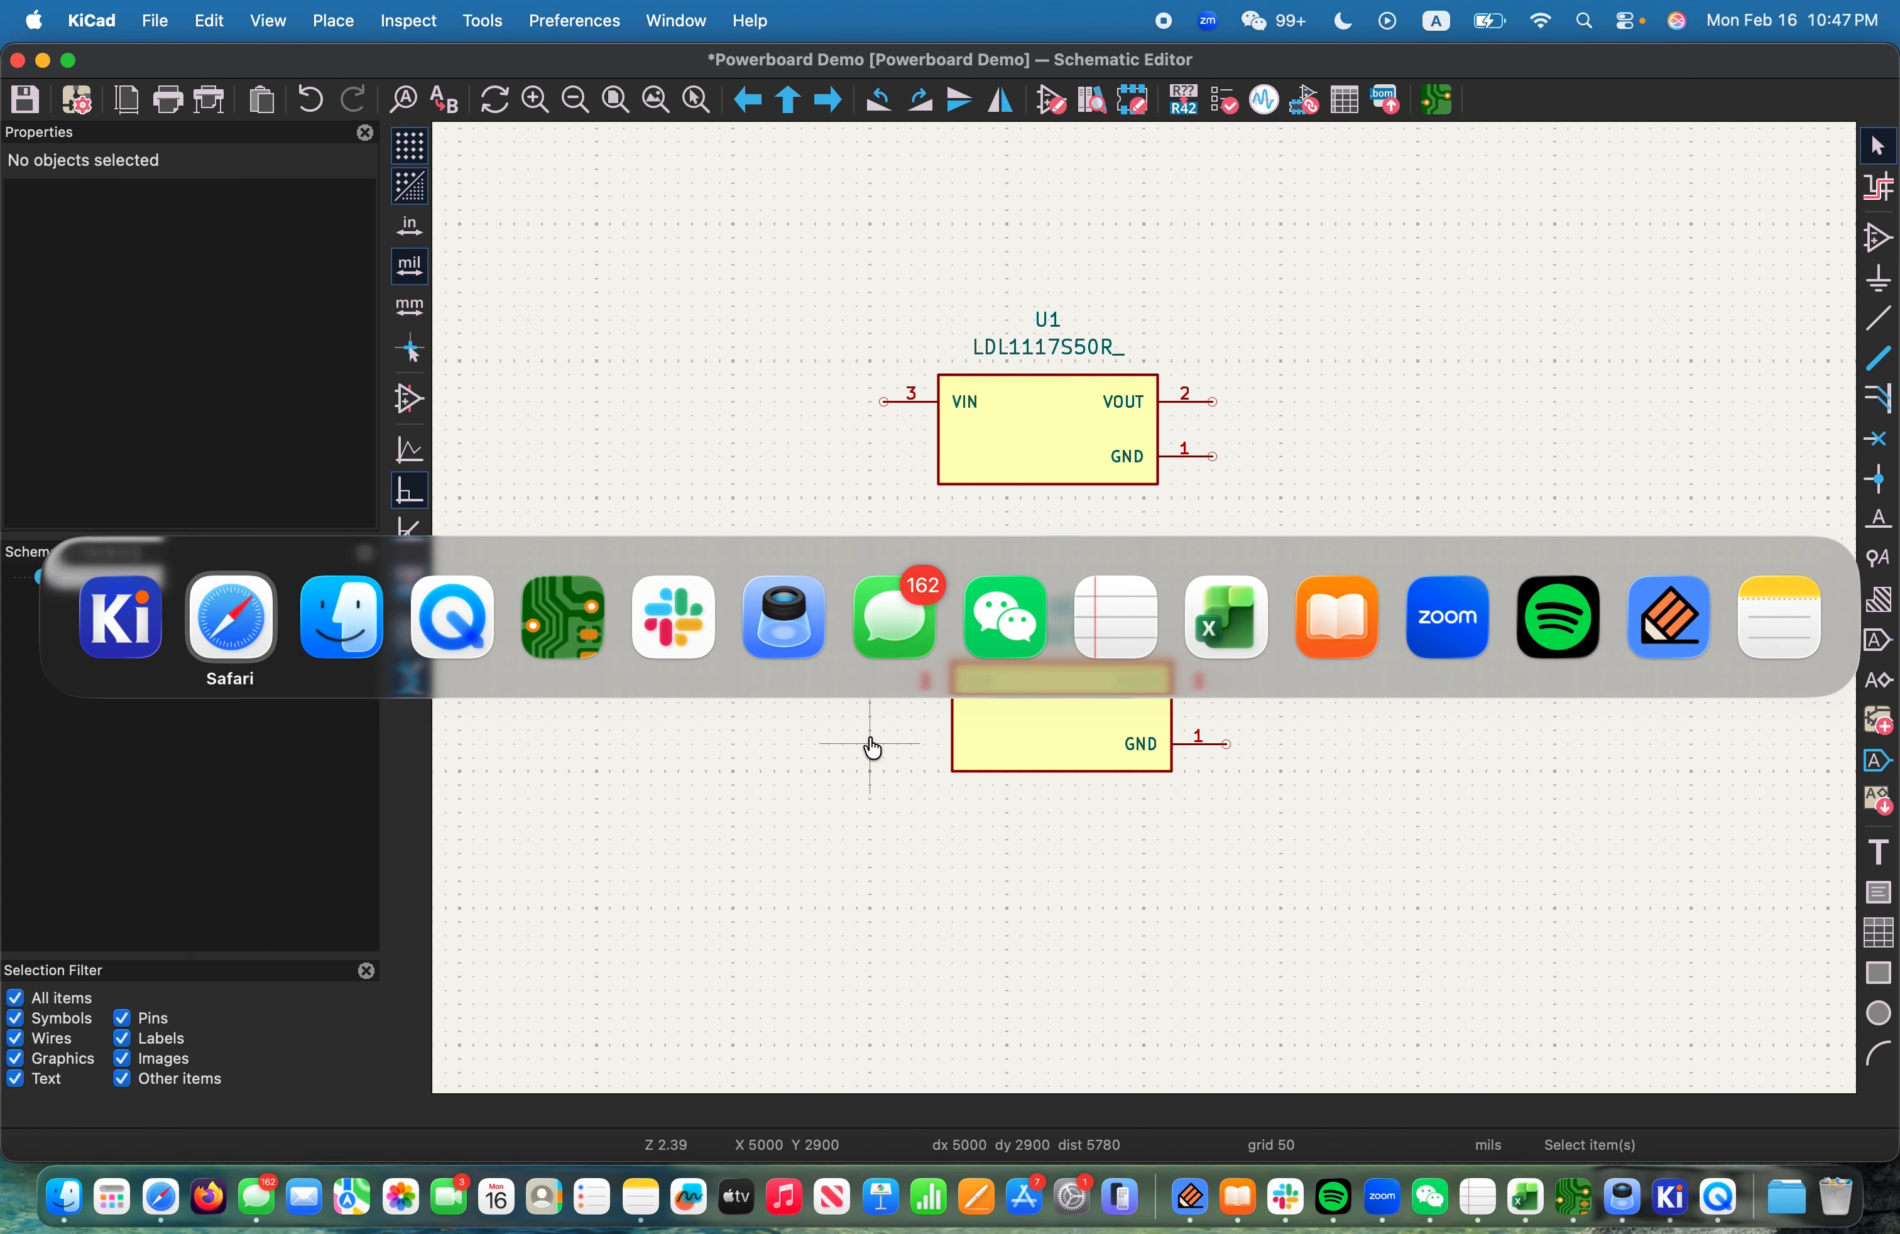
left_click(231, 618)
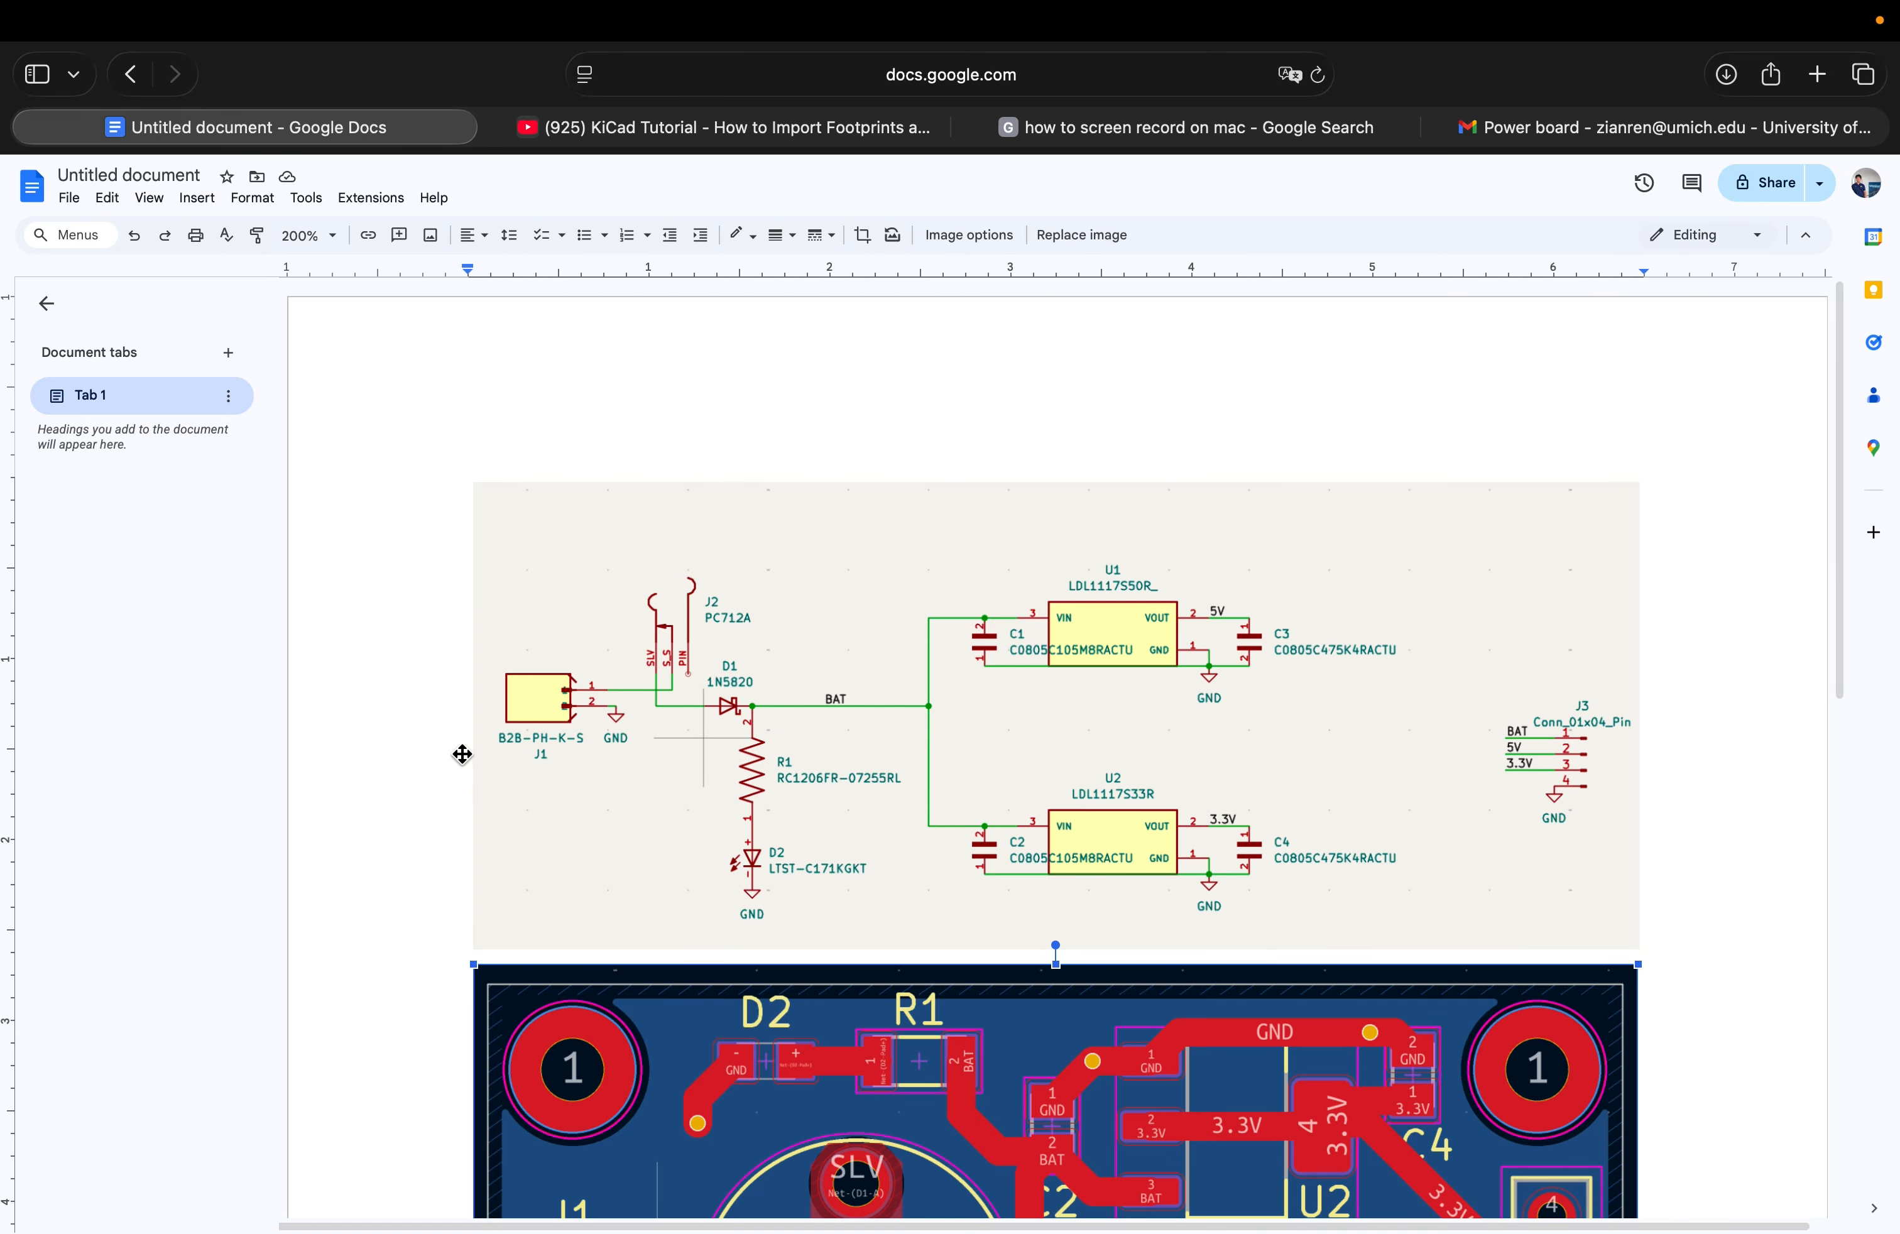
scroll(629, 666, "down", 3)
scroll(633, 642, "up", 3)
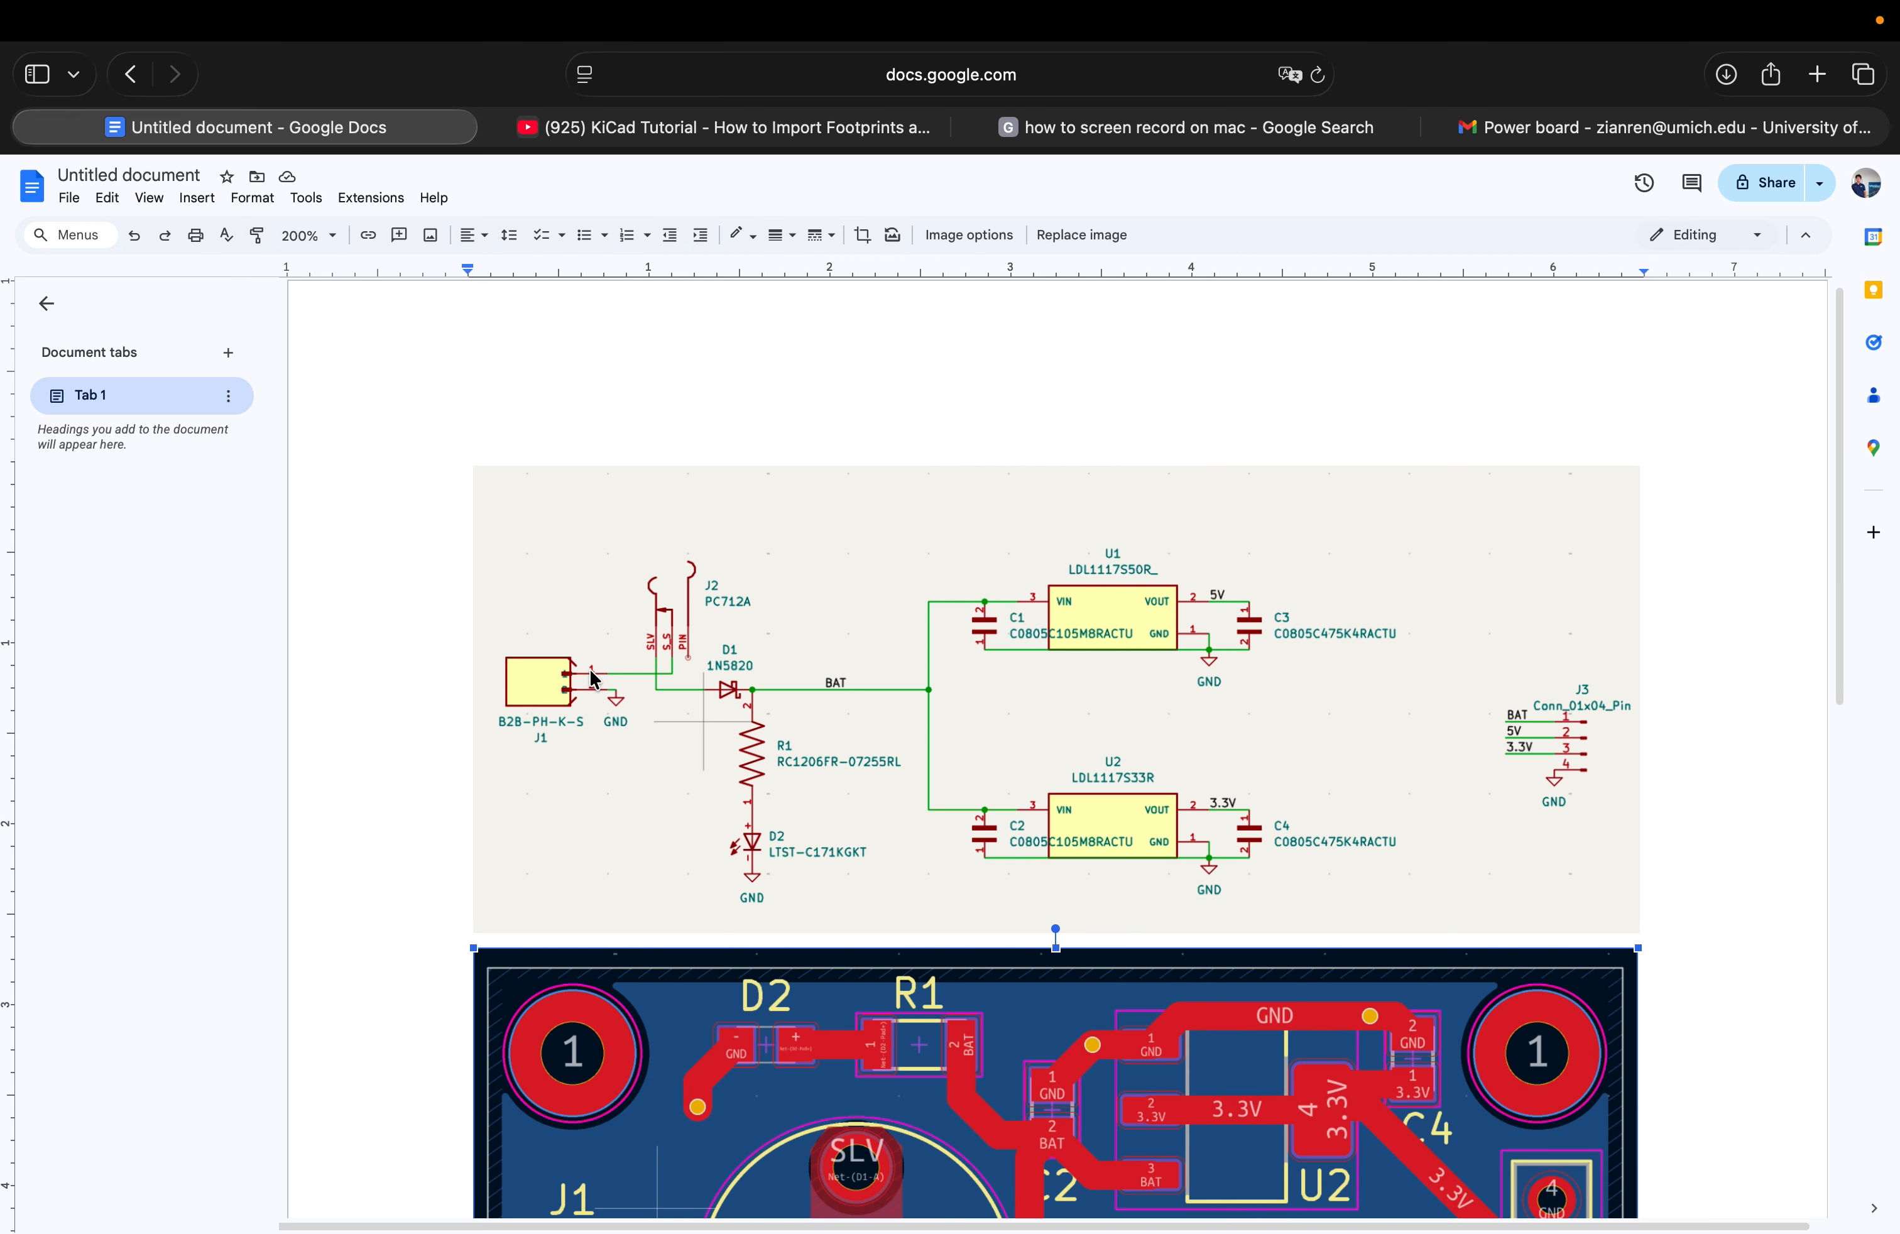
Switch back to the KiCad Schematic Editor and pick the B2B-PH-K-S symbol from the B2B-PH-K-S library for placement
key("super+Tab")
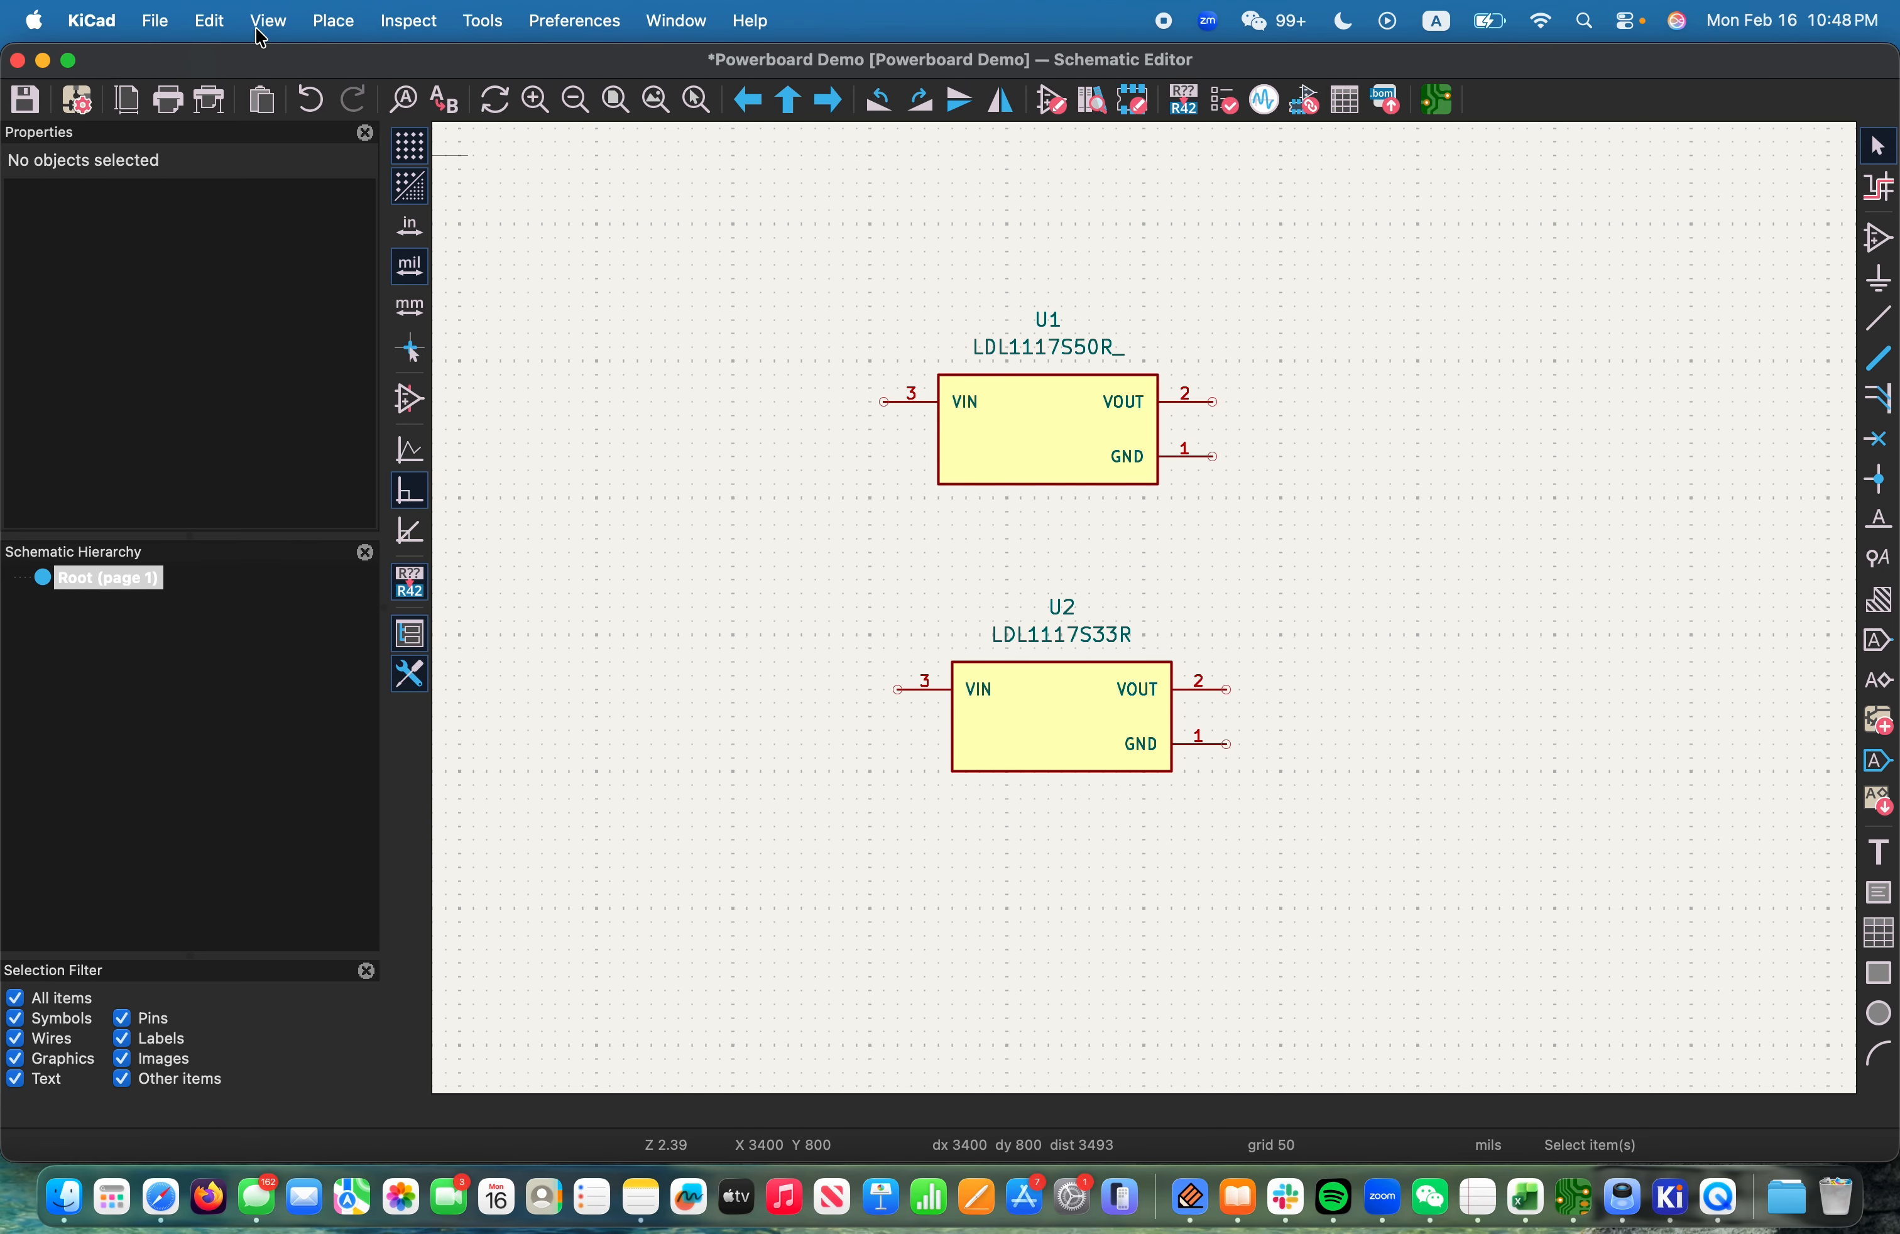
left_click(409, 22)
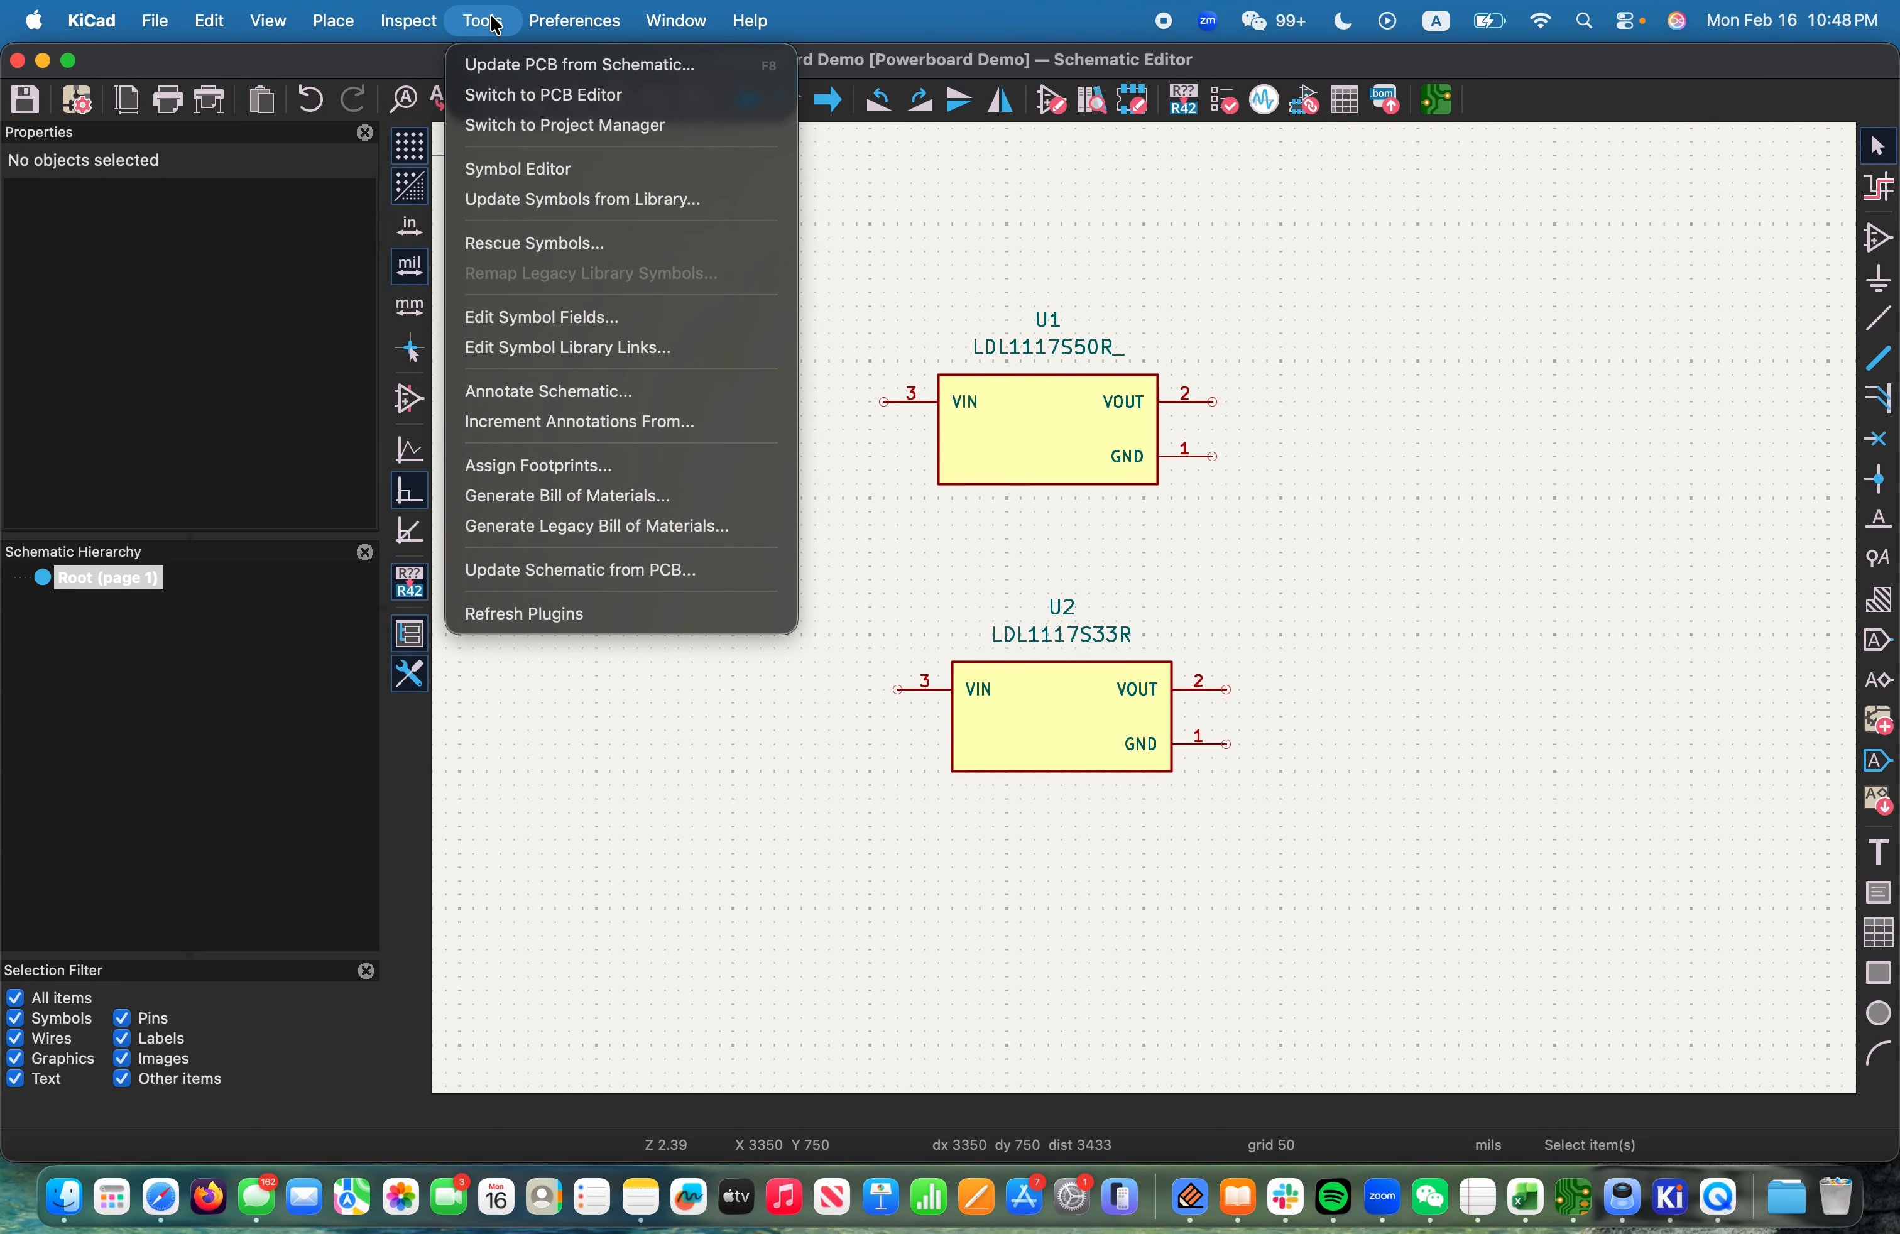
left_click(322, 62)
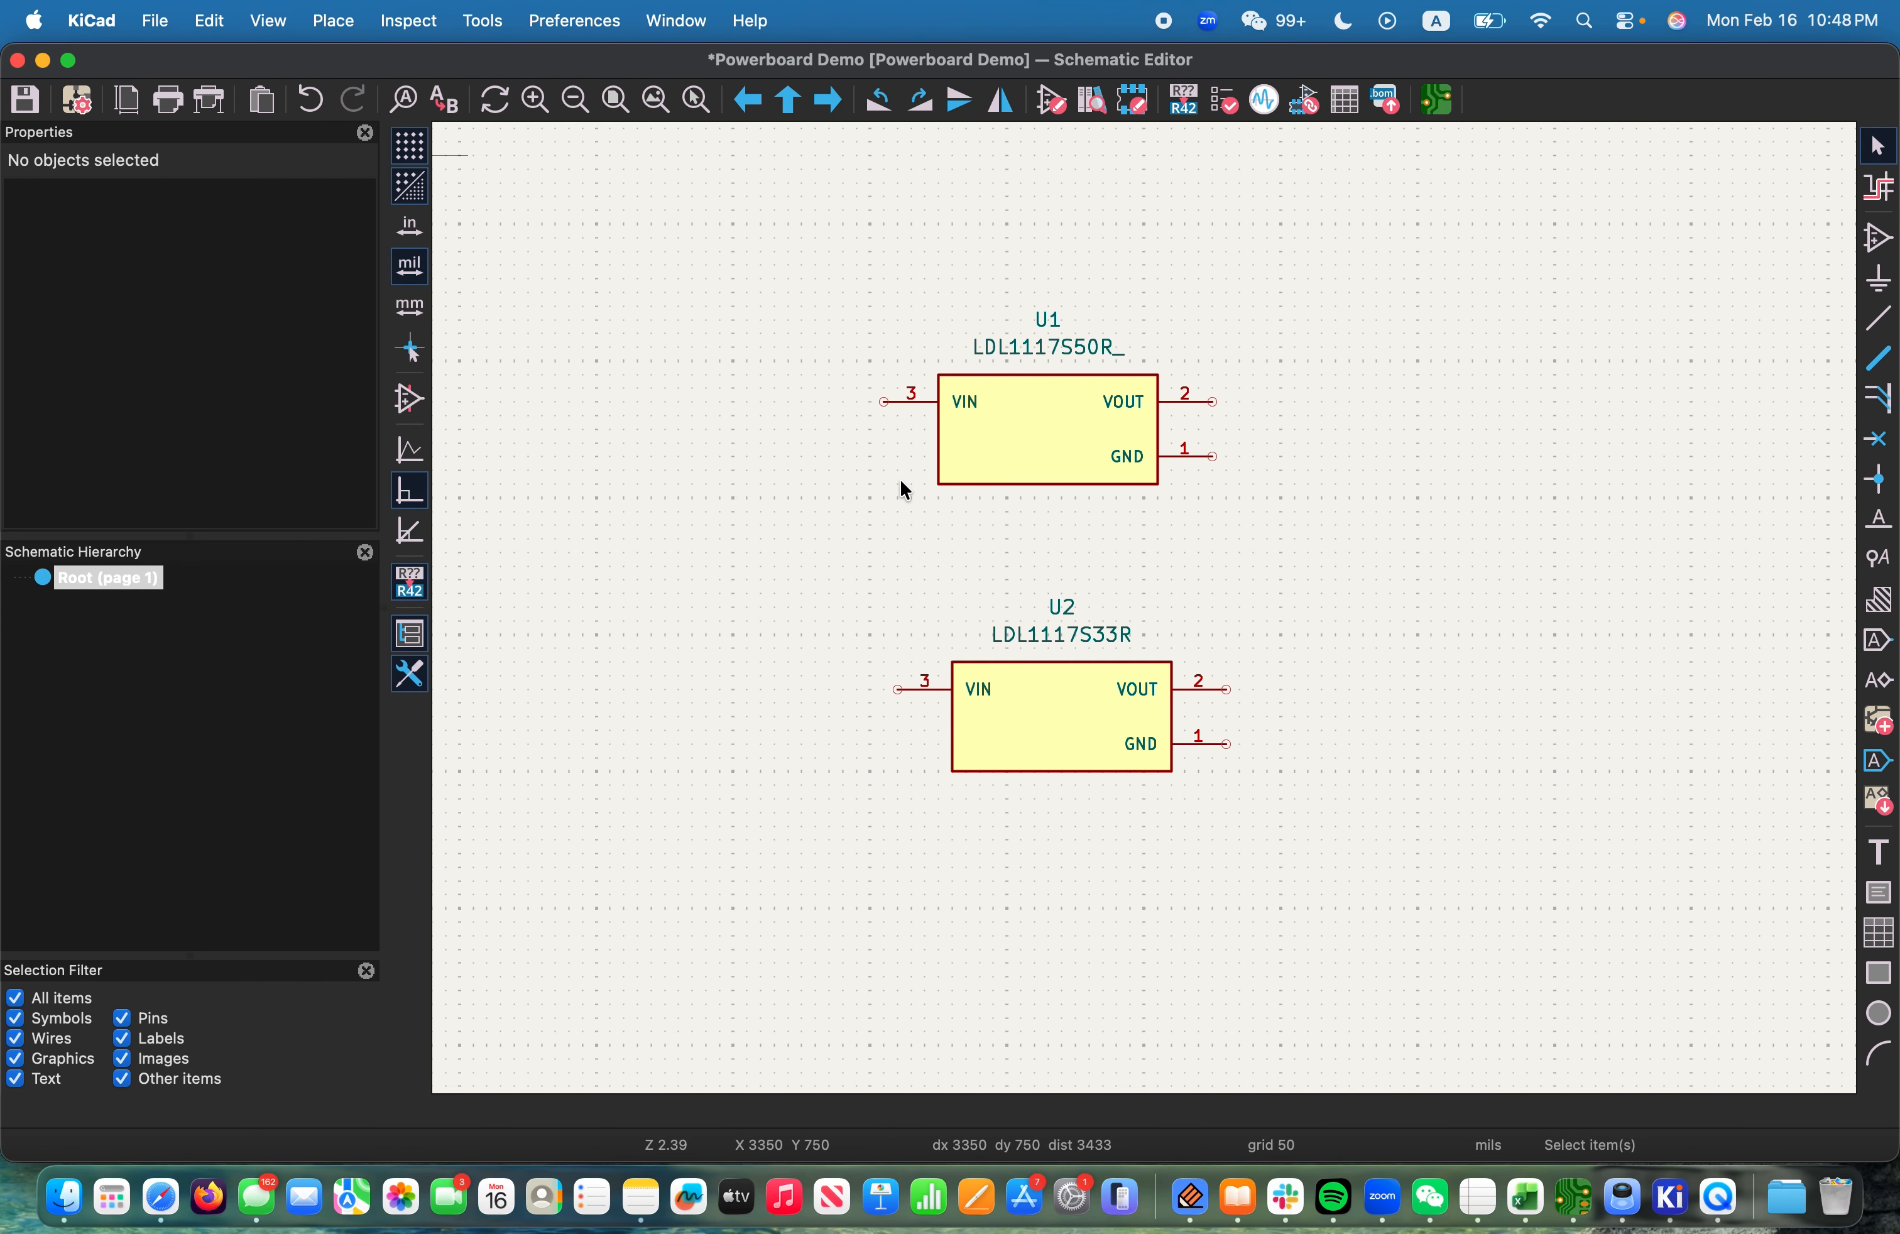
type("b2b")
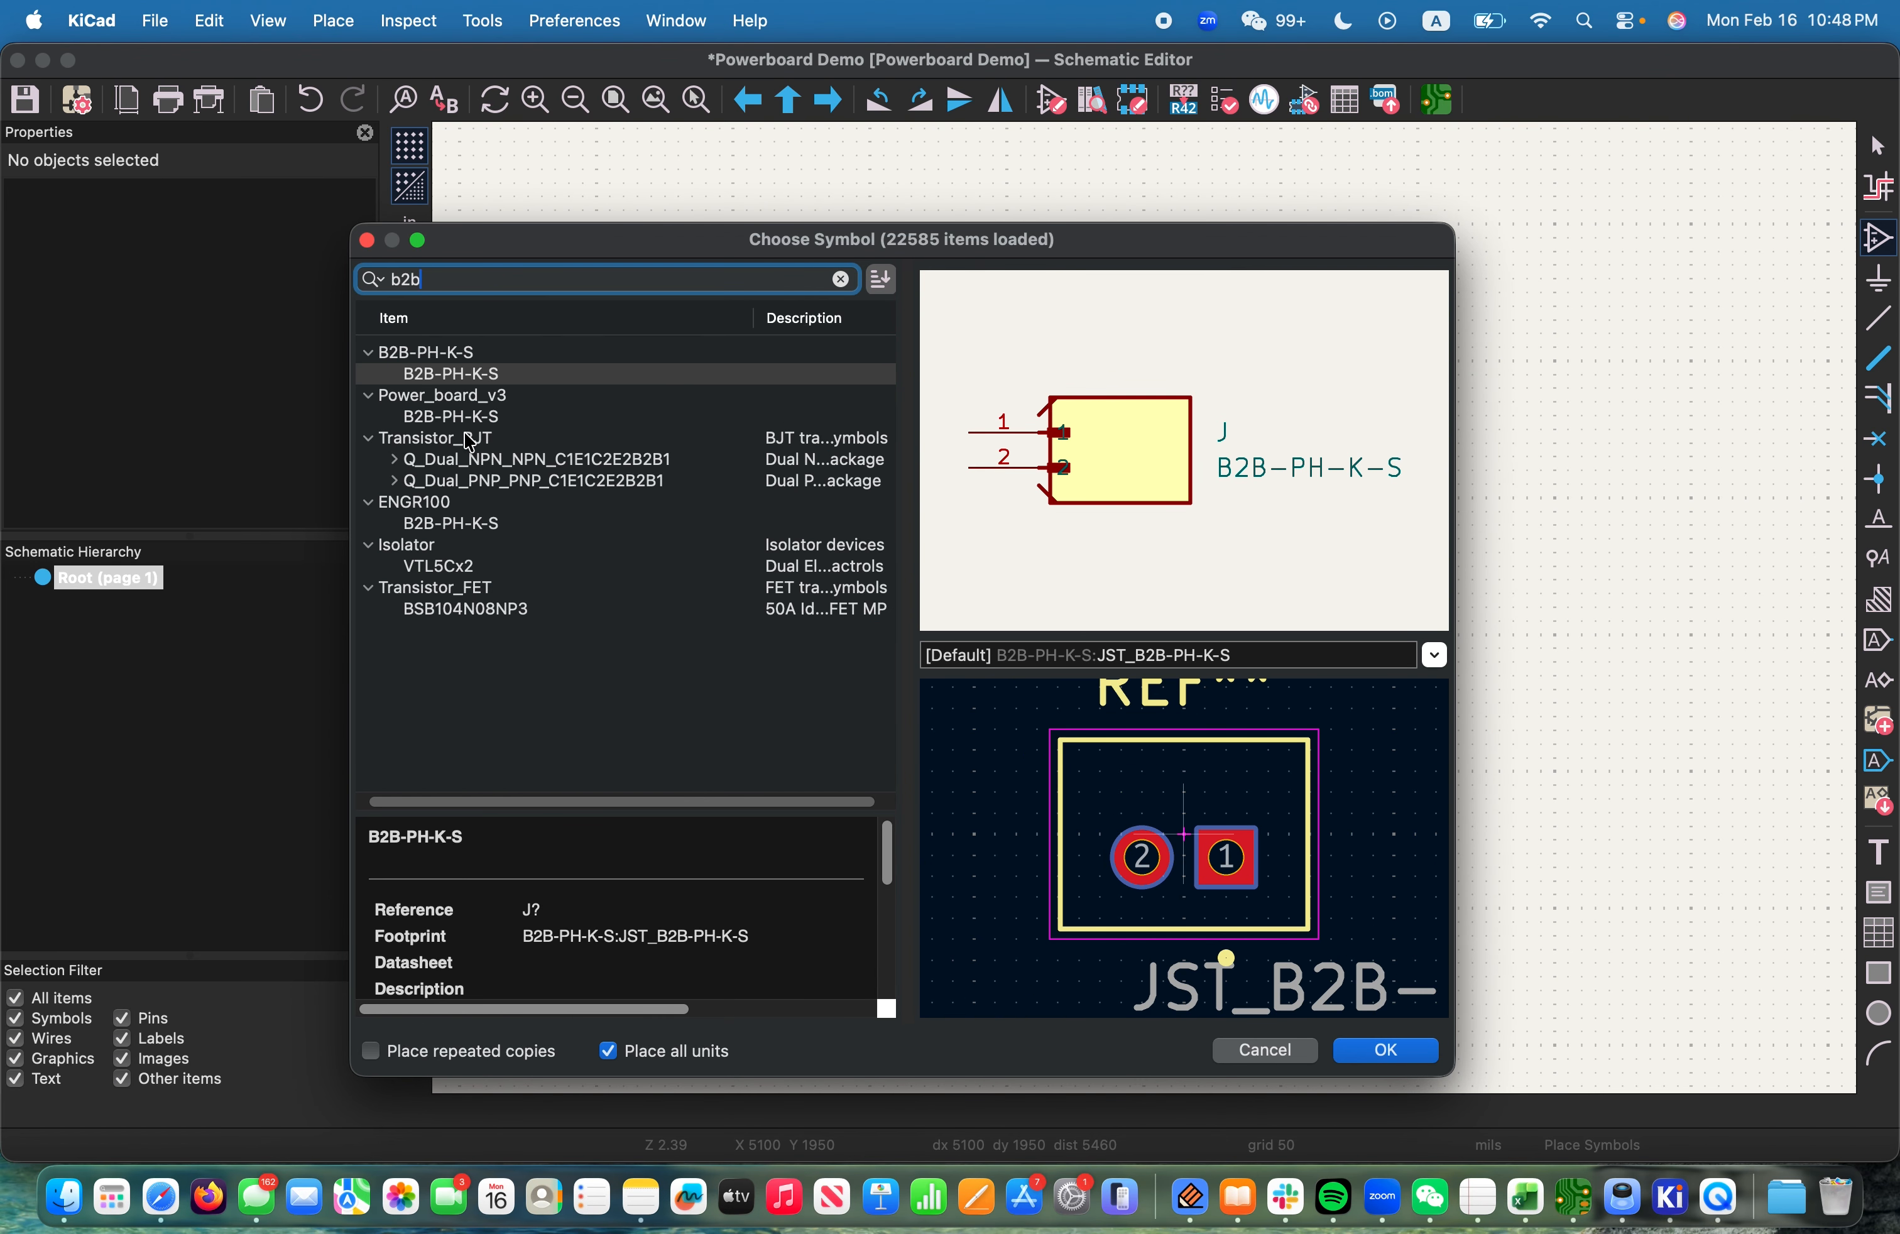
left_click(491, 410)
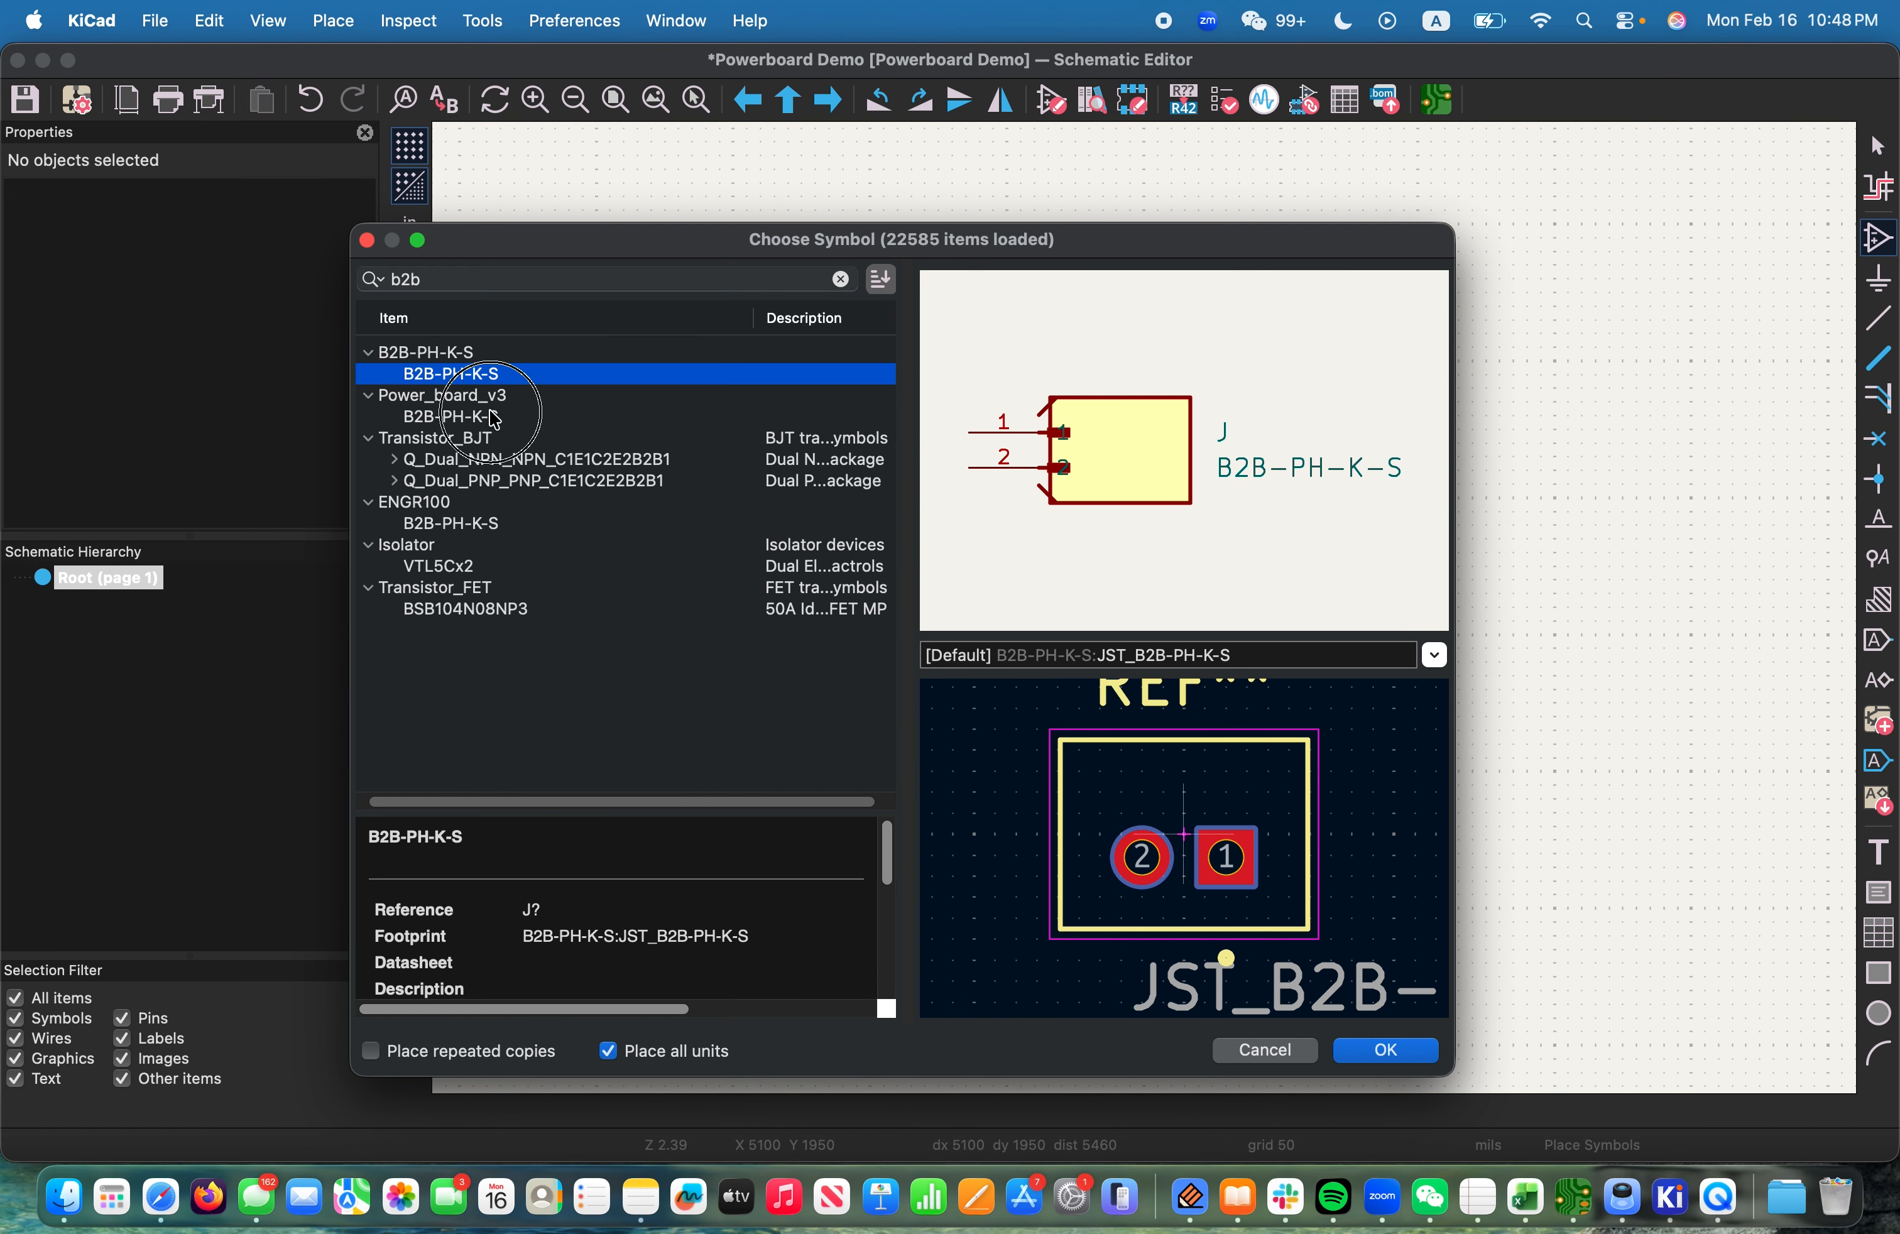
left_click(495, 374)
left_click(370, 396)
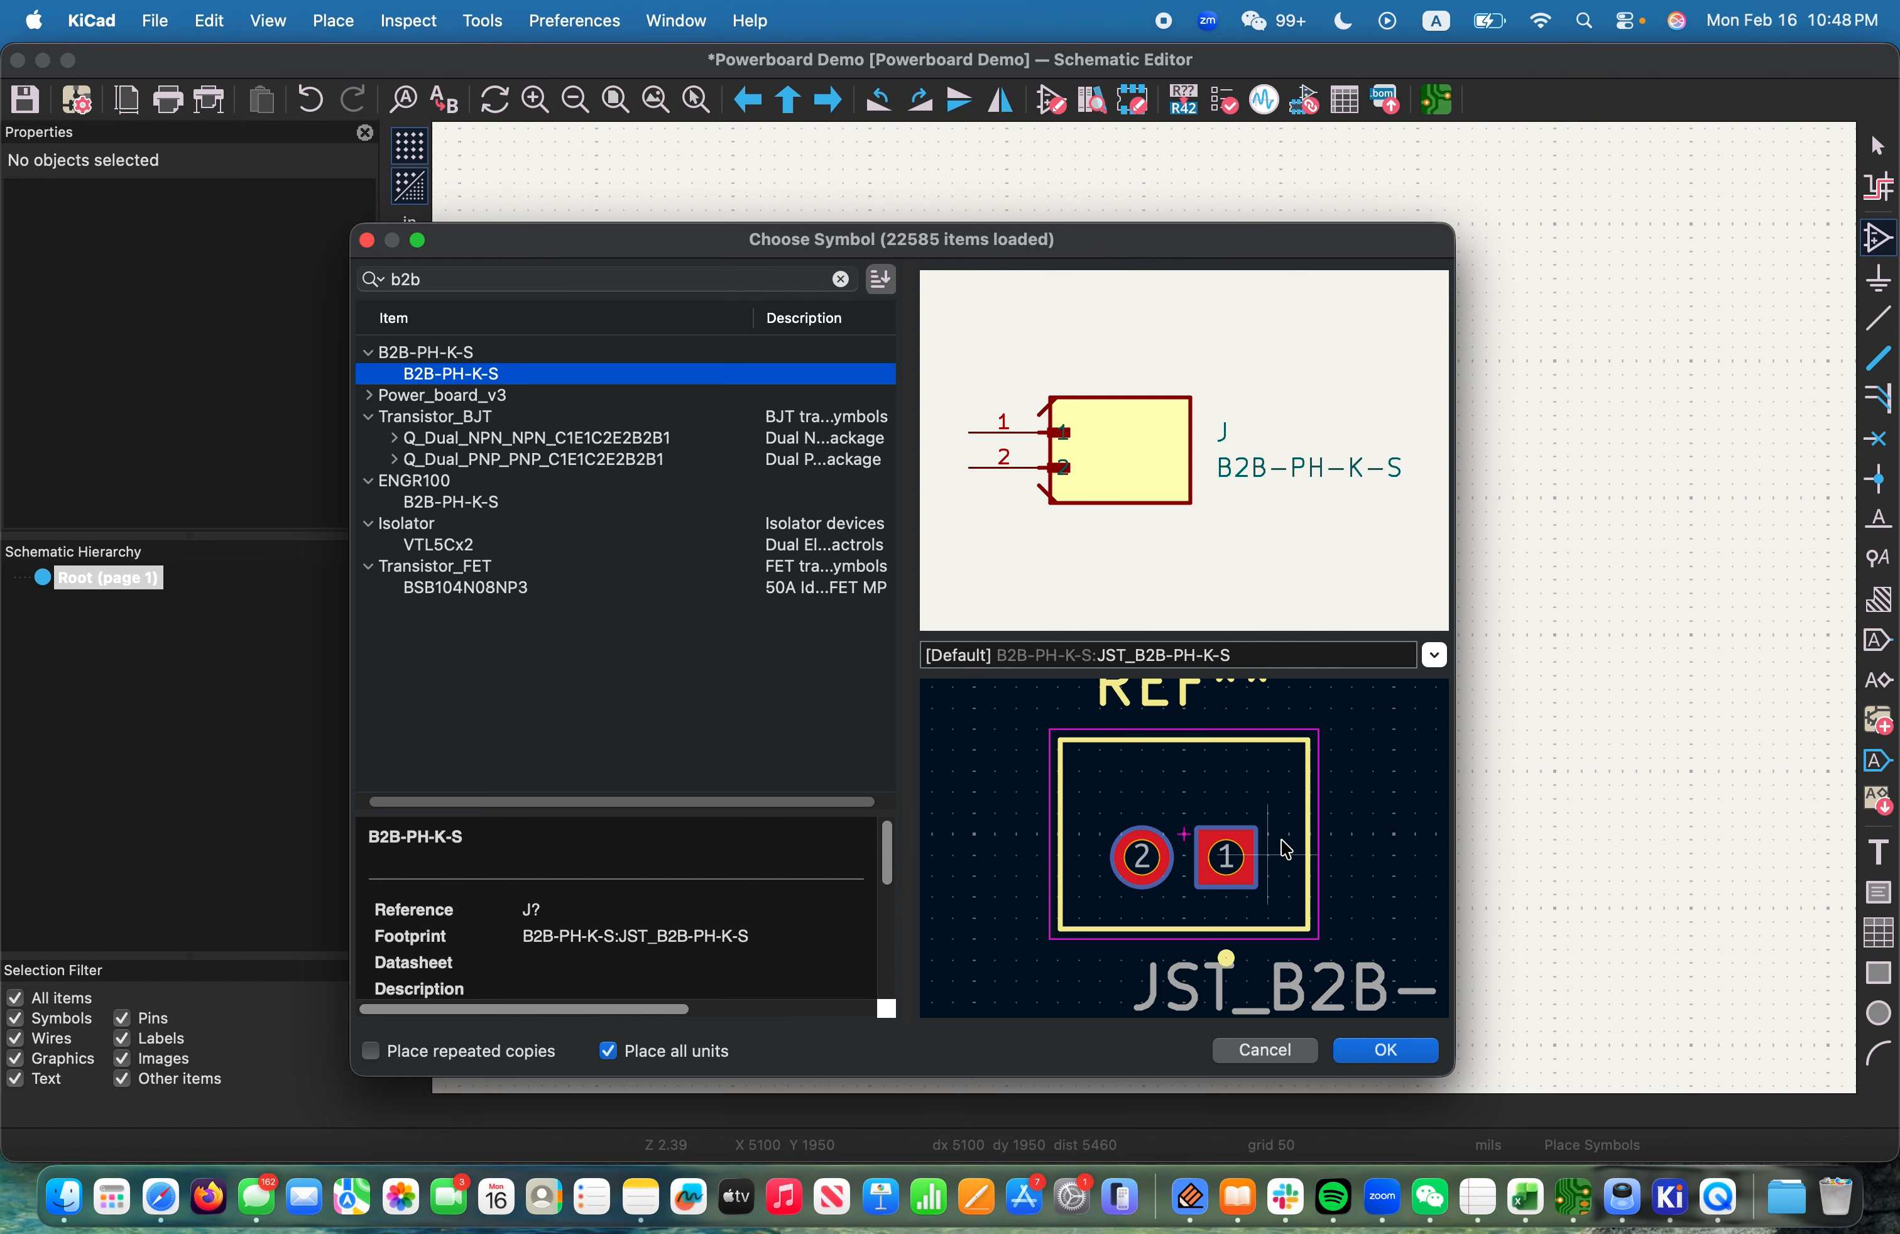
left_click(1390, 1050)
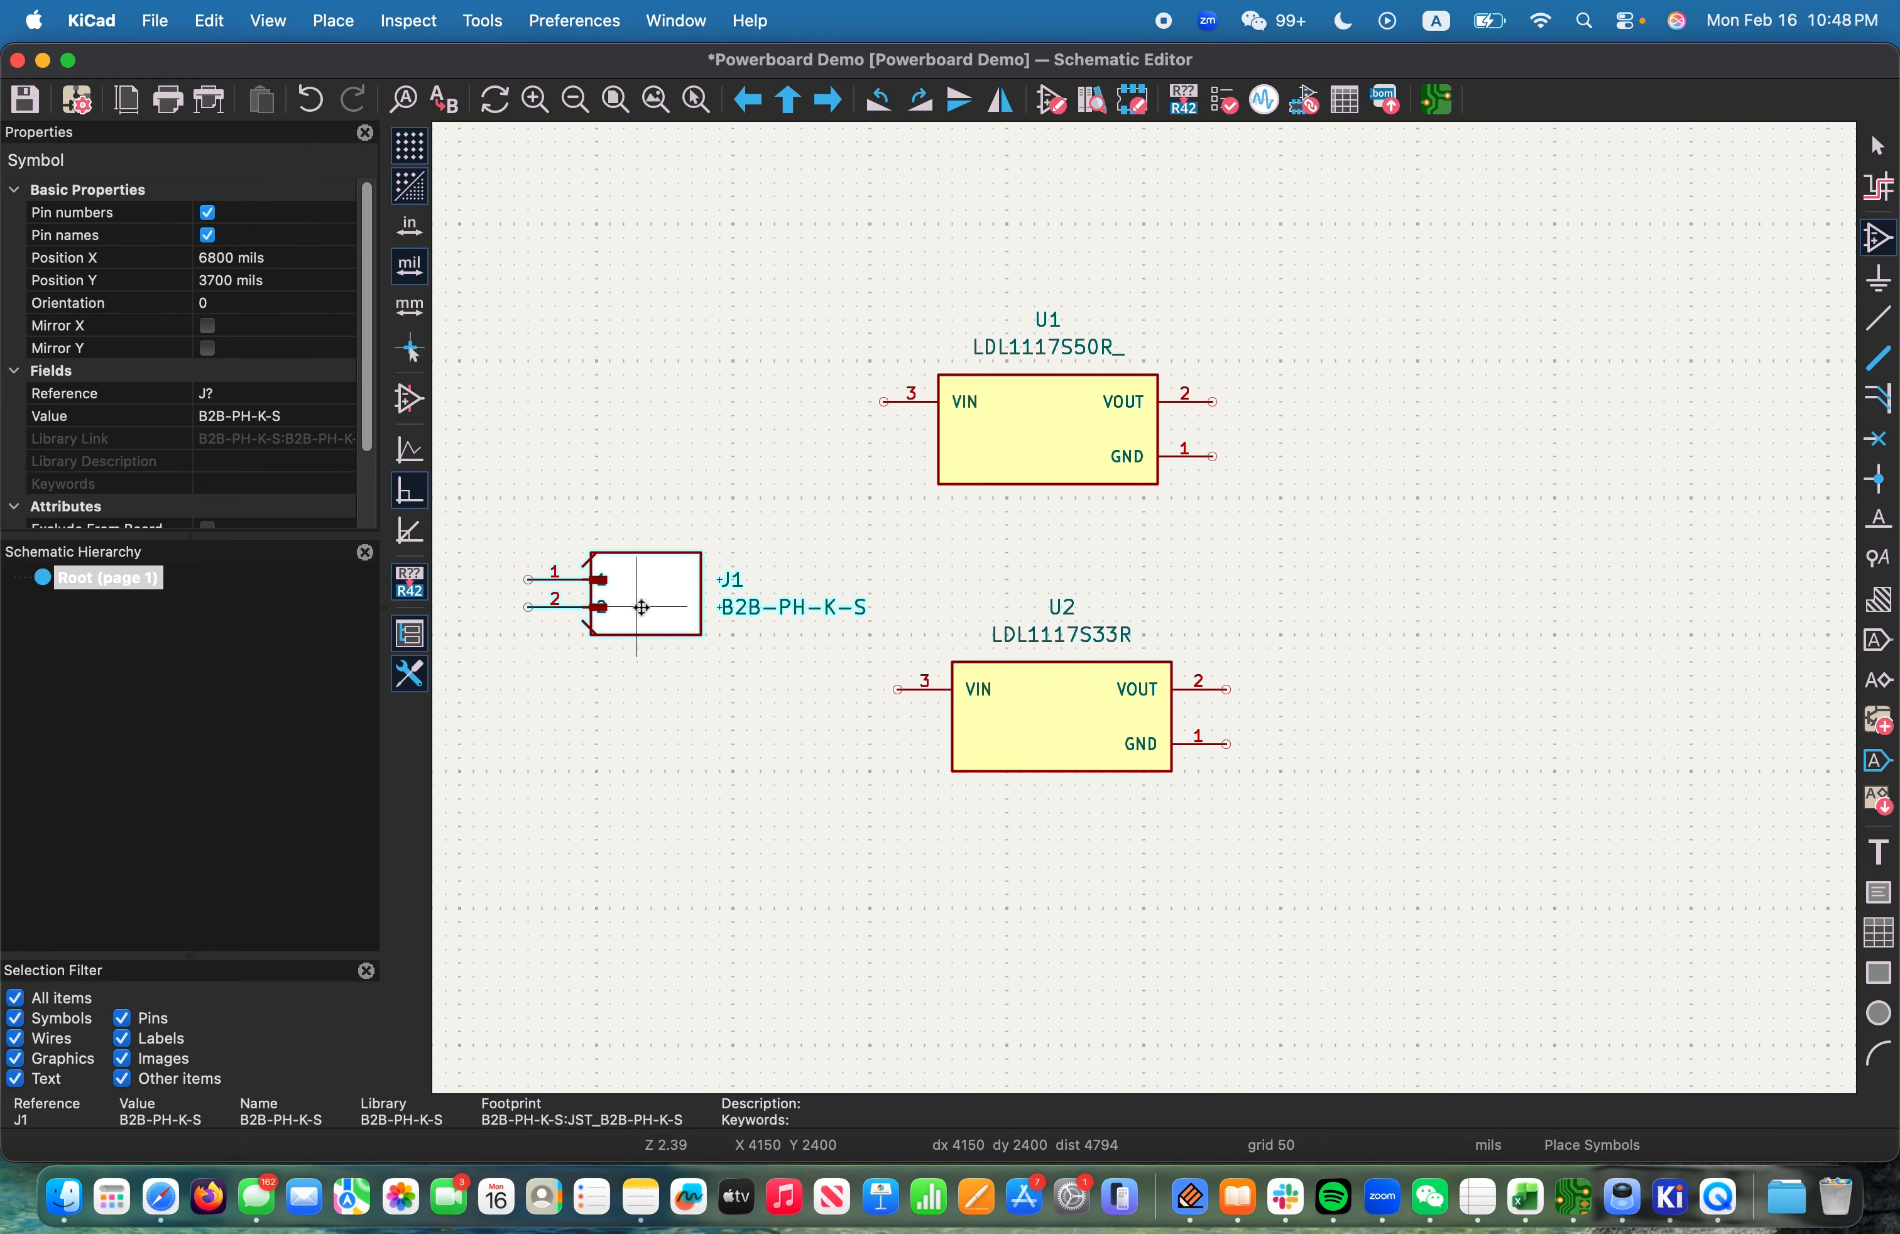
Rotate the B2B-PH-K-S connector 180 degrees so its pins face right, and place it well to the left of the two regulators
key("r")
key("r")
scroll(653, 594, "down", 1)
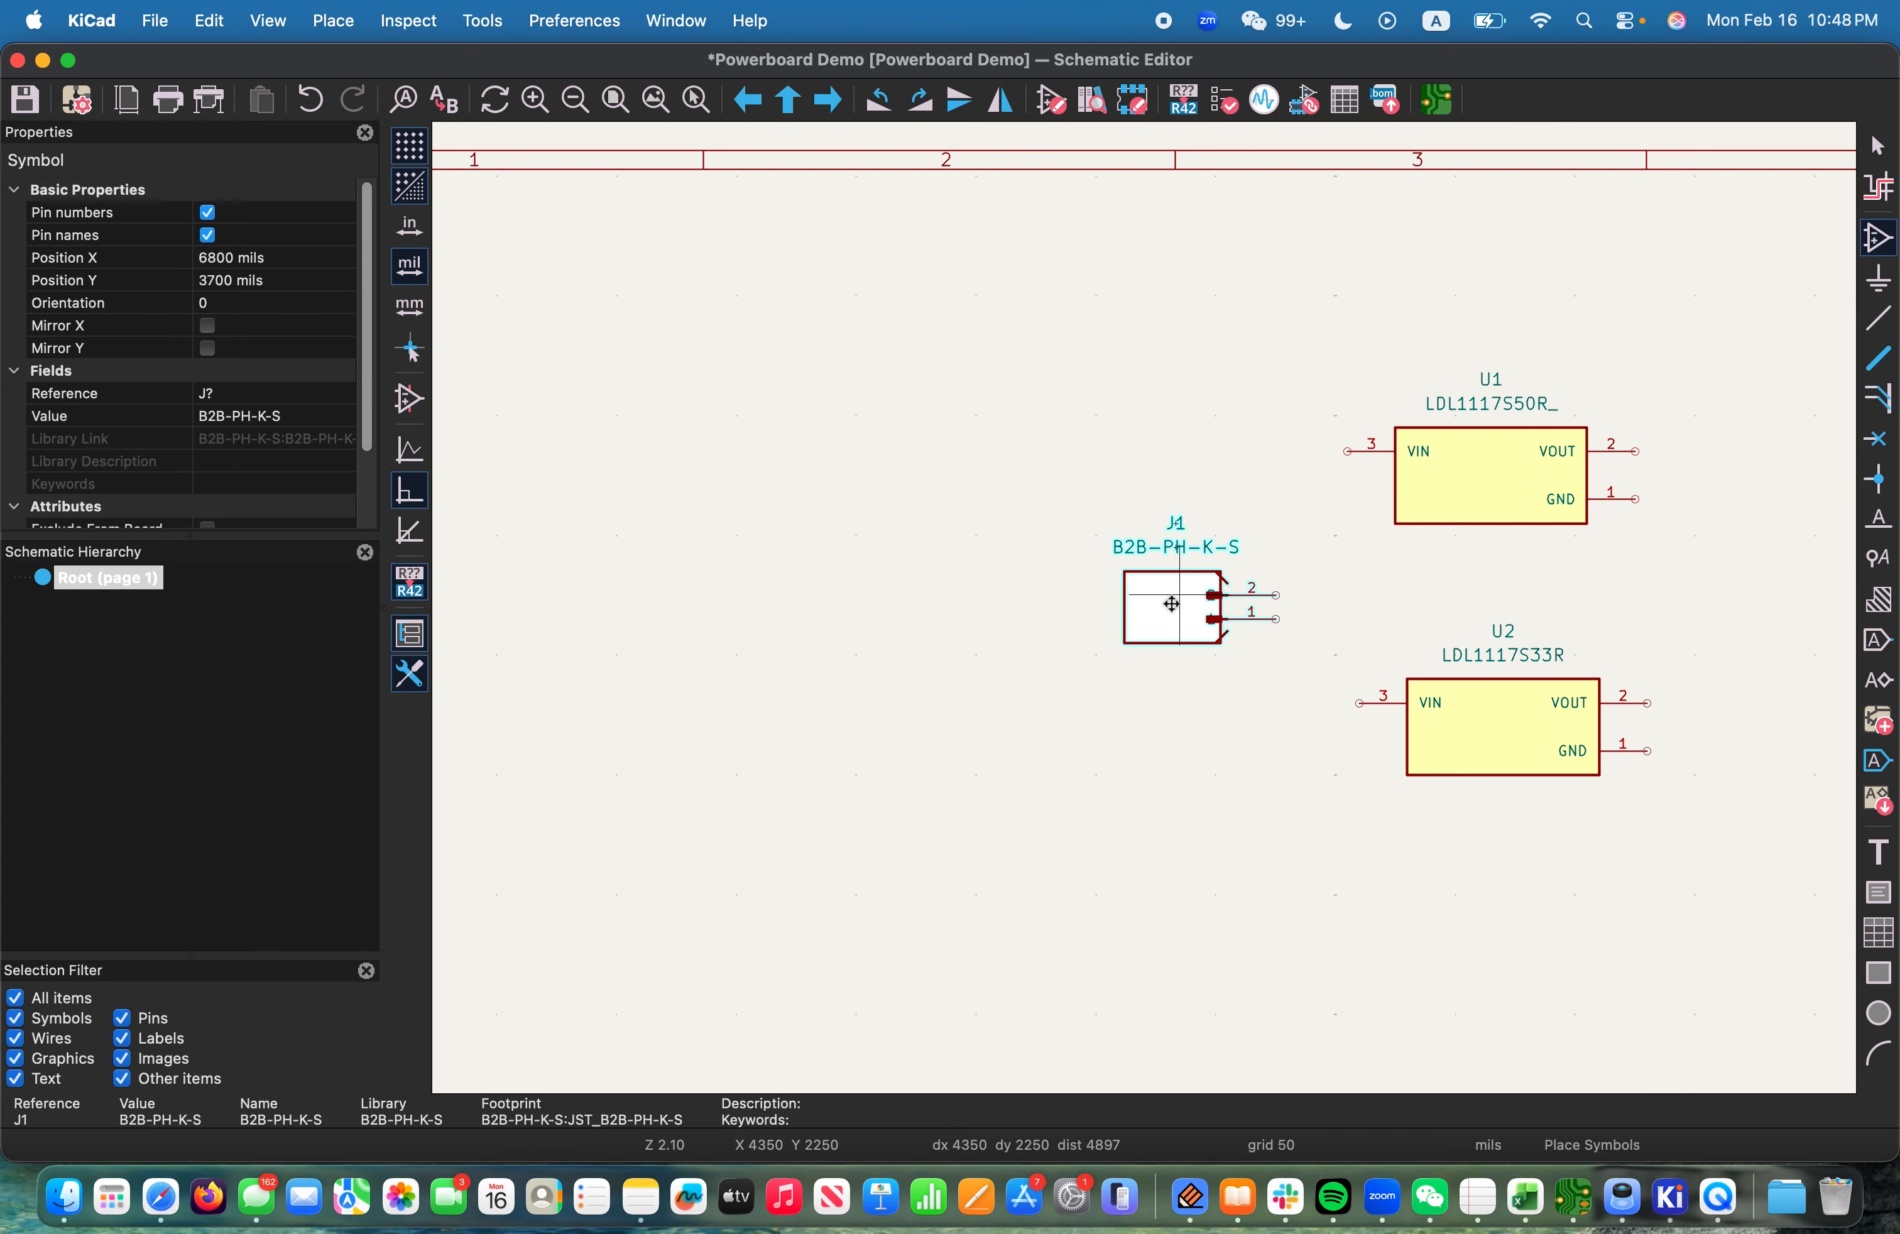
scroll(591, 625, "down", 4)
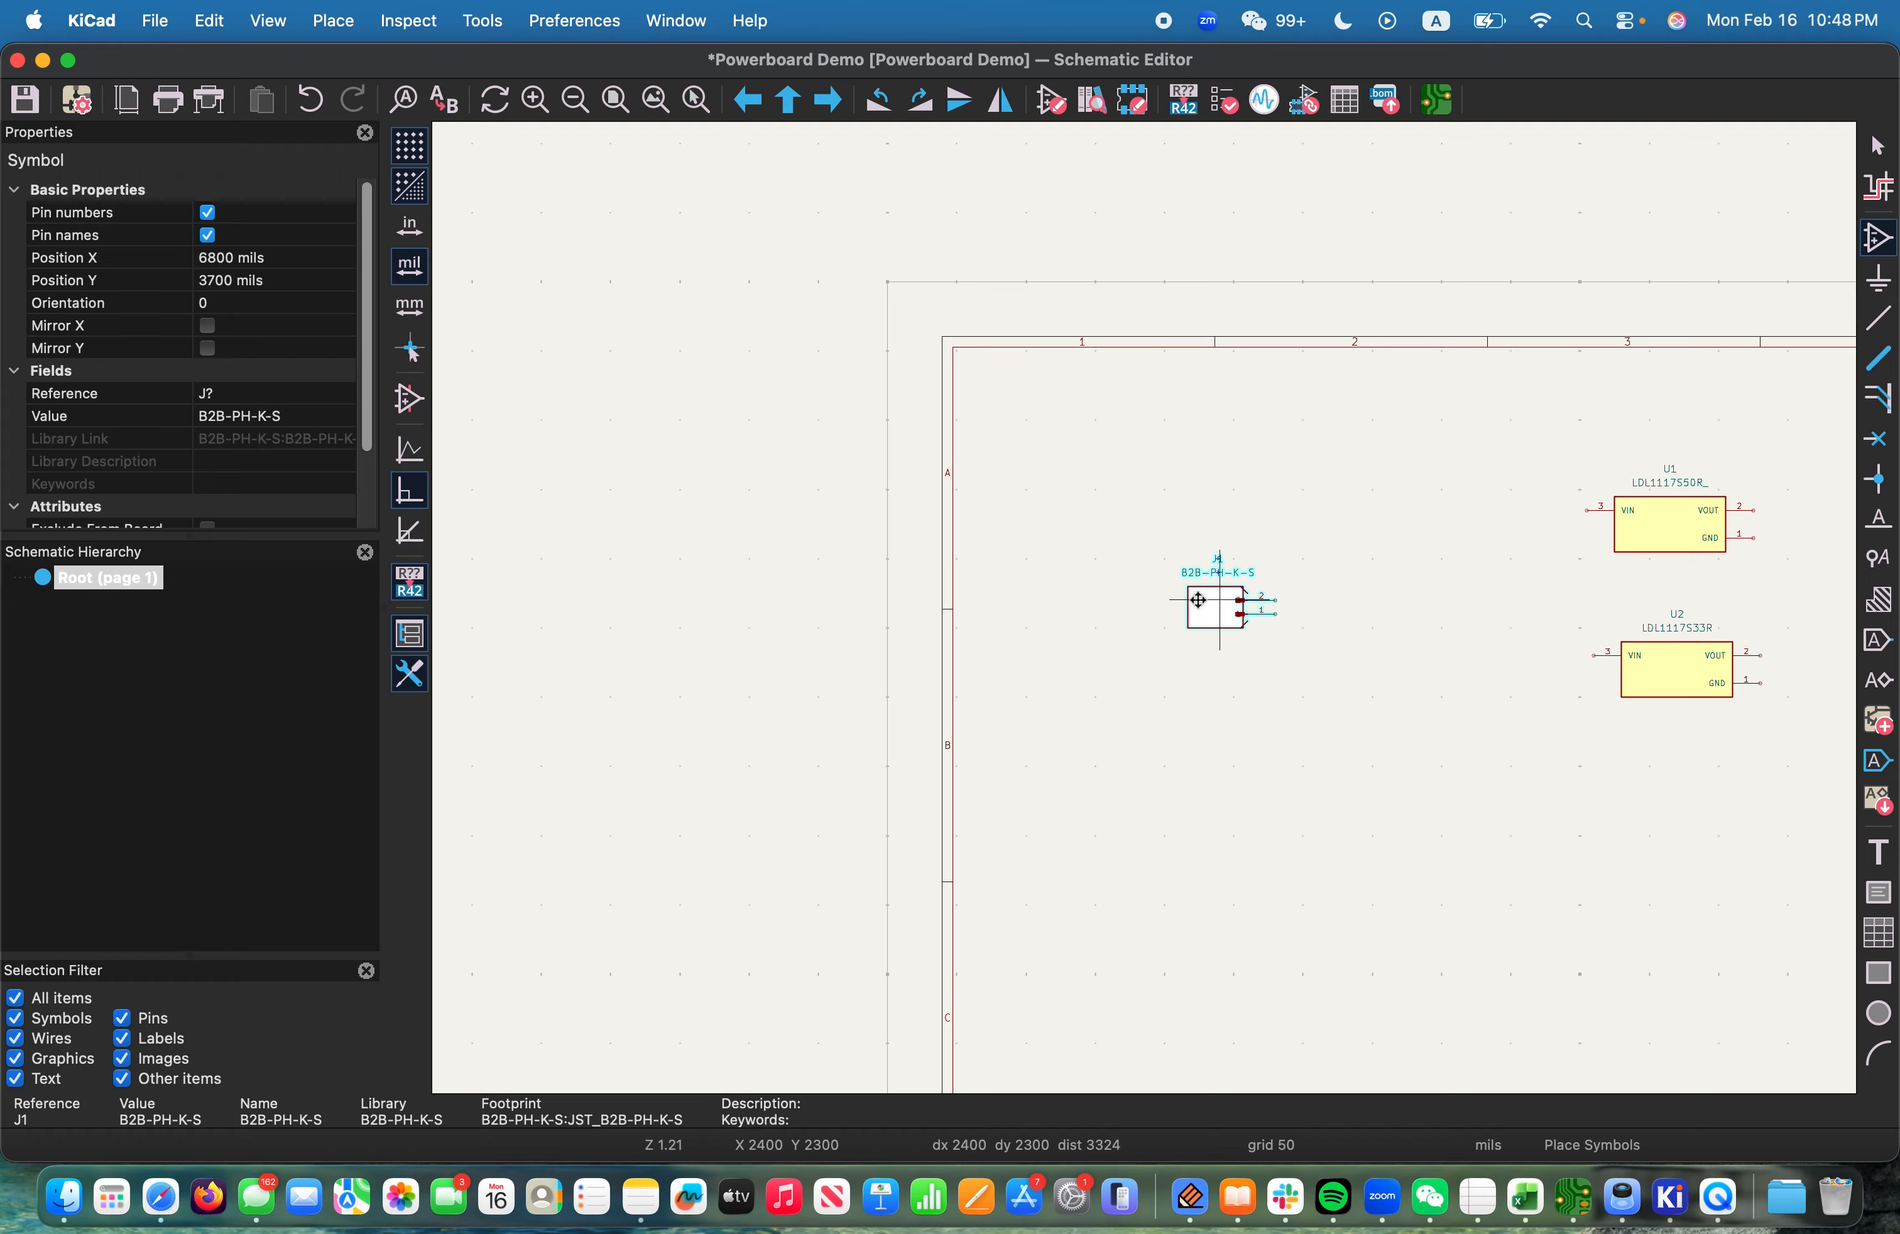
left_click(1110, 599)
scroll(1137, 671, "down", 5)
scroll(1230, 673, "up", 7)
key("Escape")
Check the reference schematic, then place the PC712A jack from its own library above and right of J1, rotated with its pins pointing down
key("ctrl+Right")
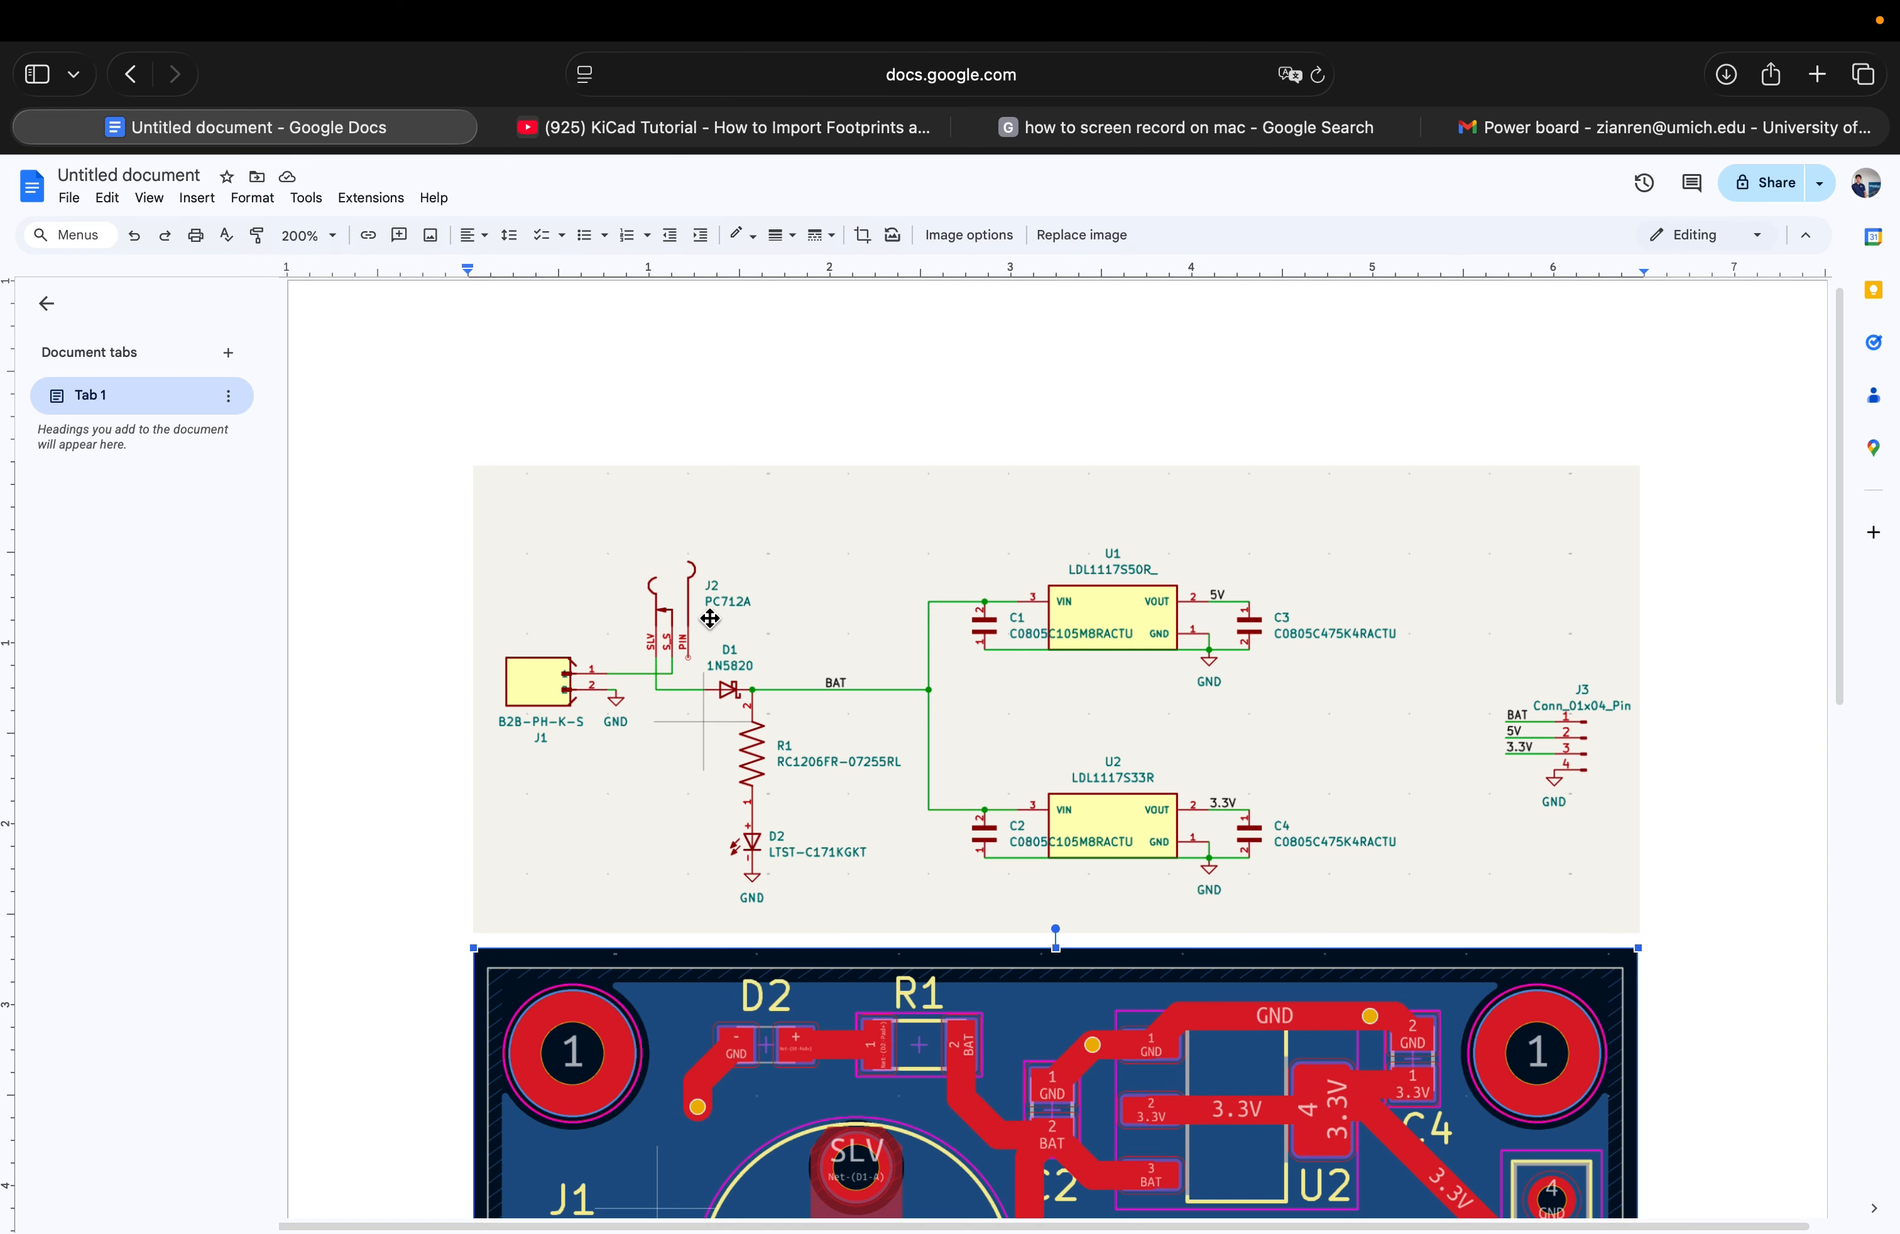
key("ctrl+Left")
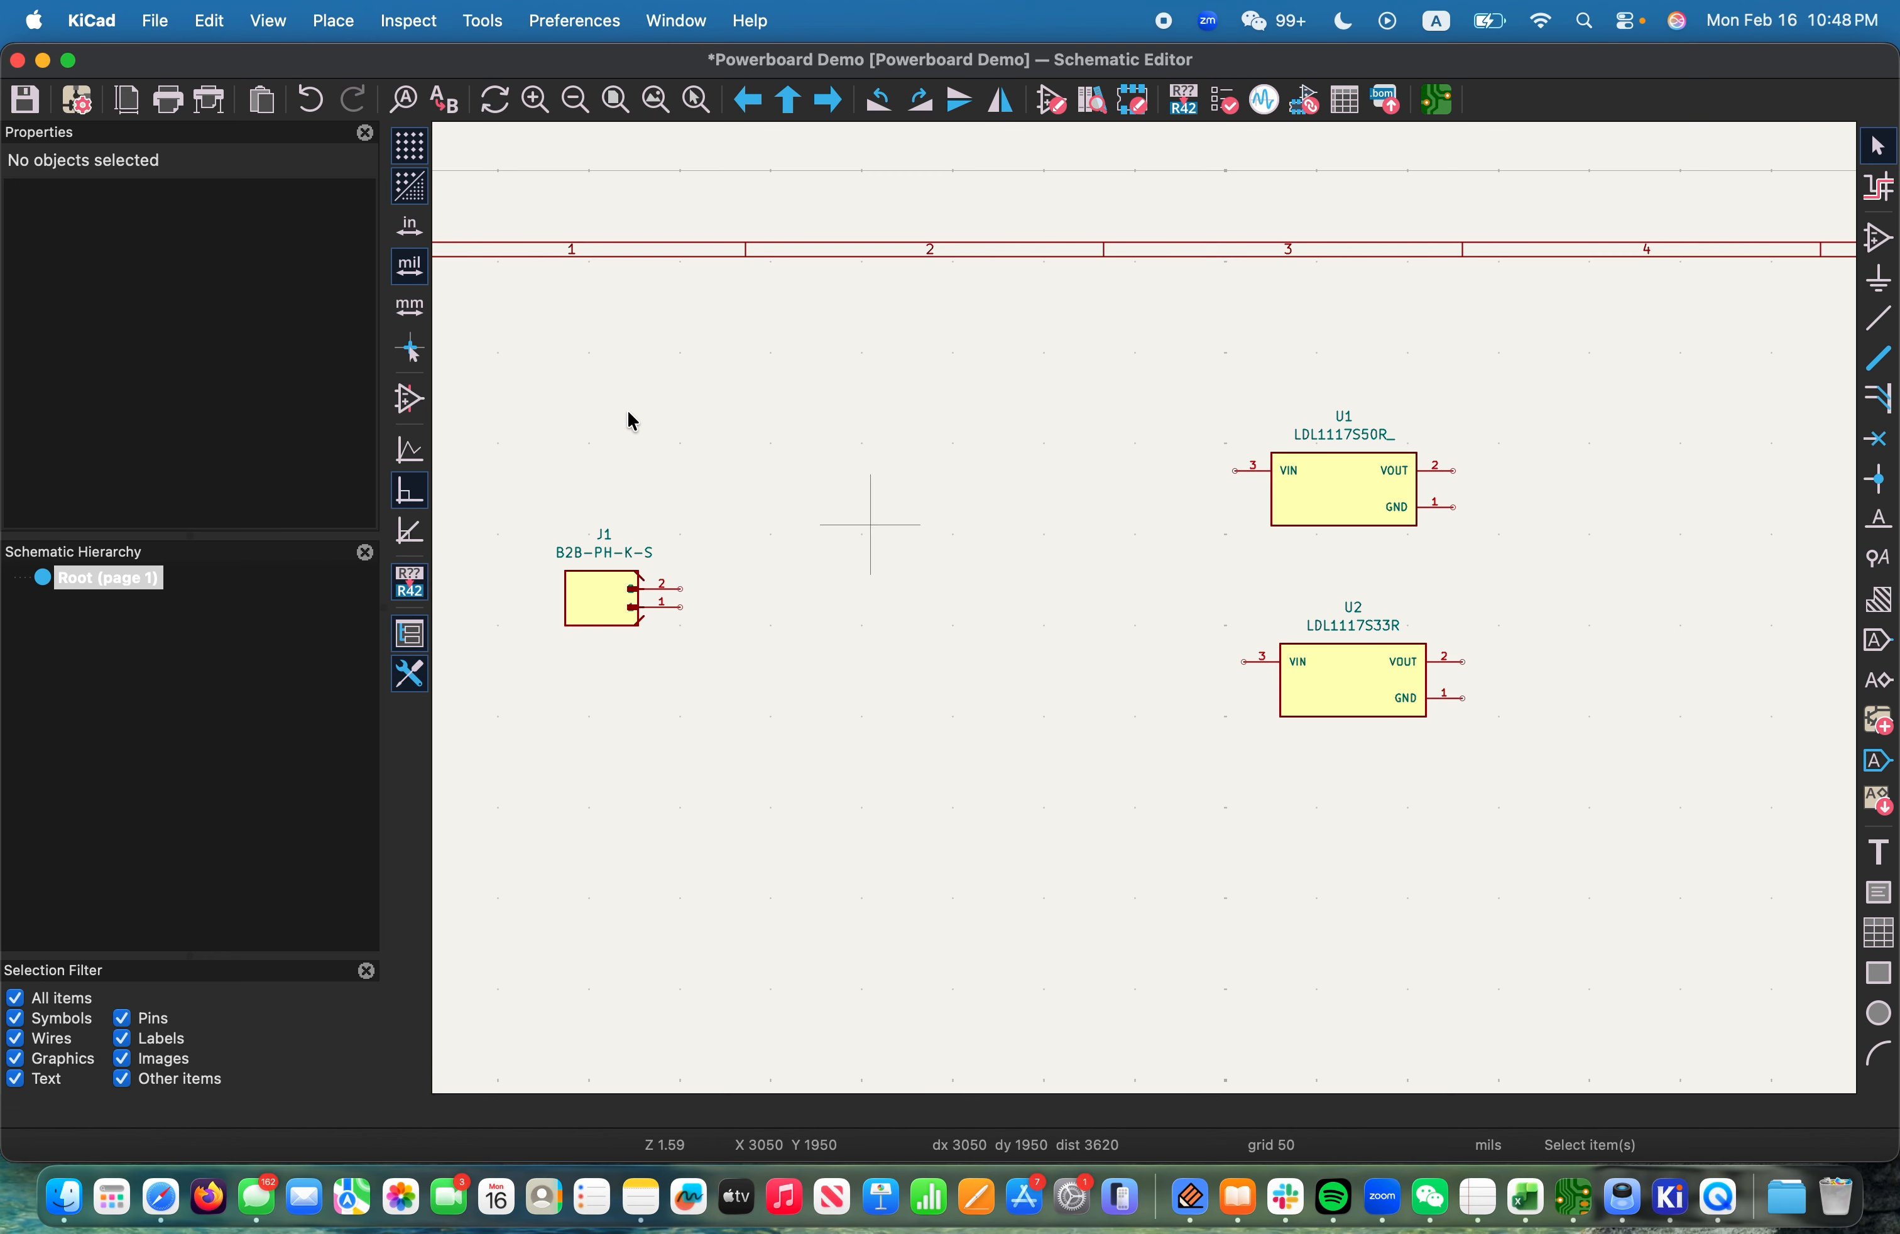
left_click(340, 28)
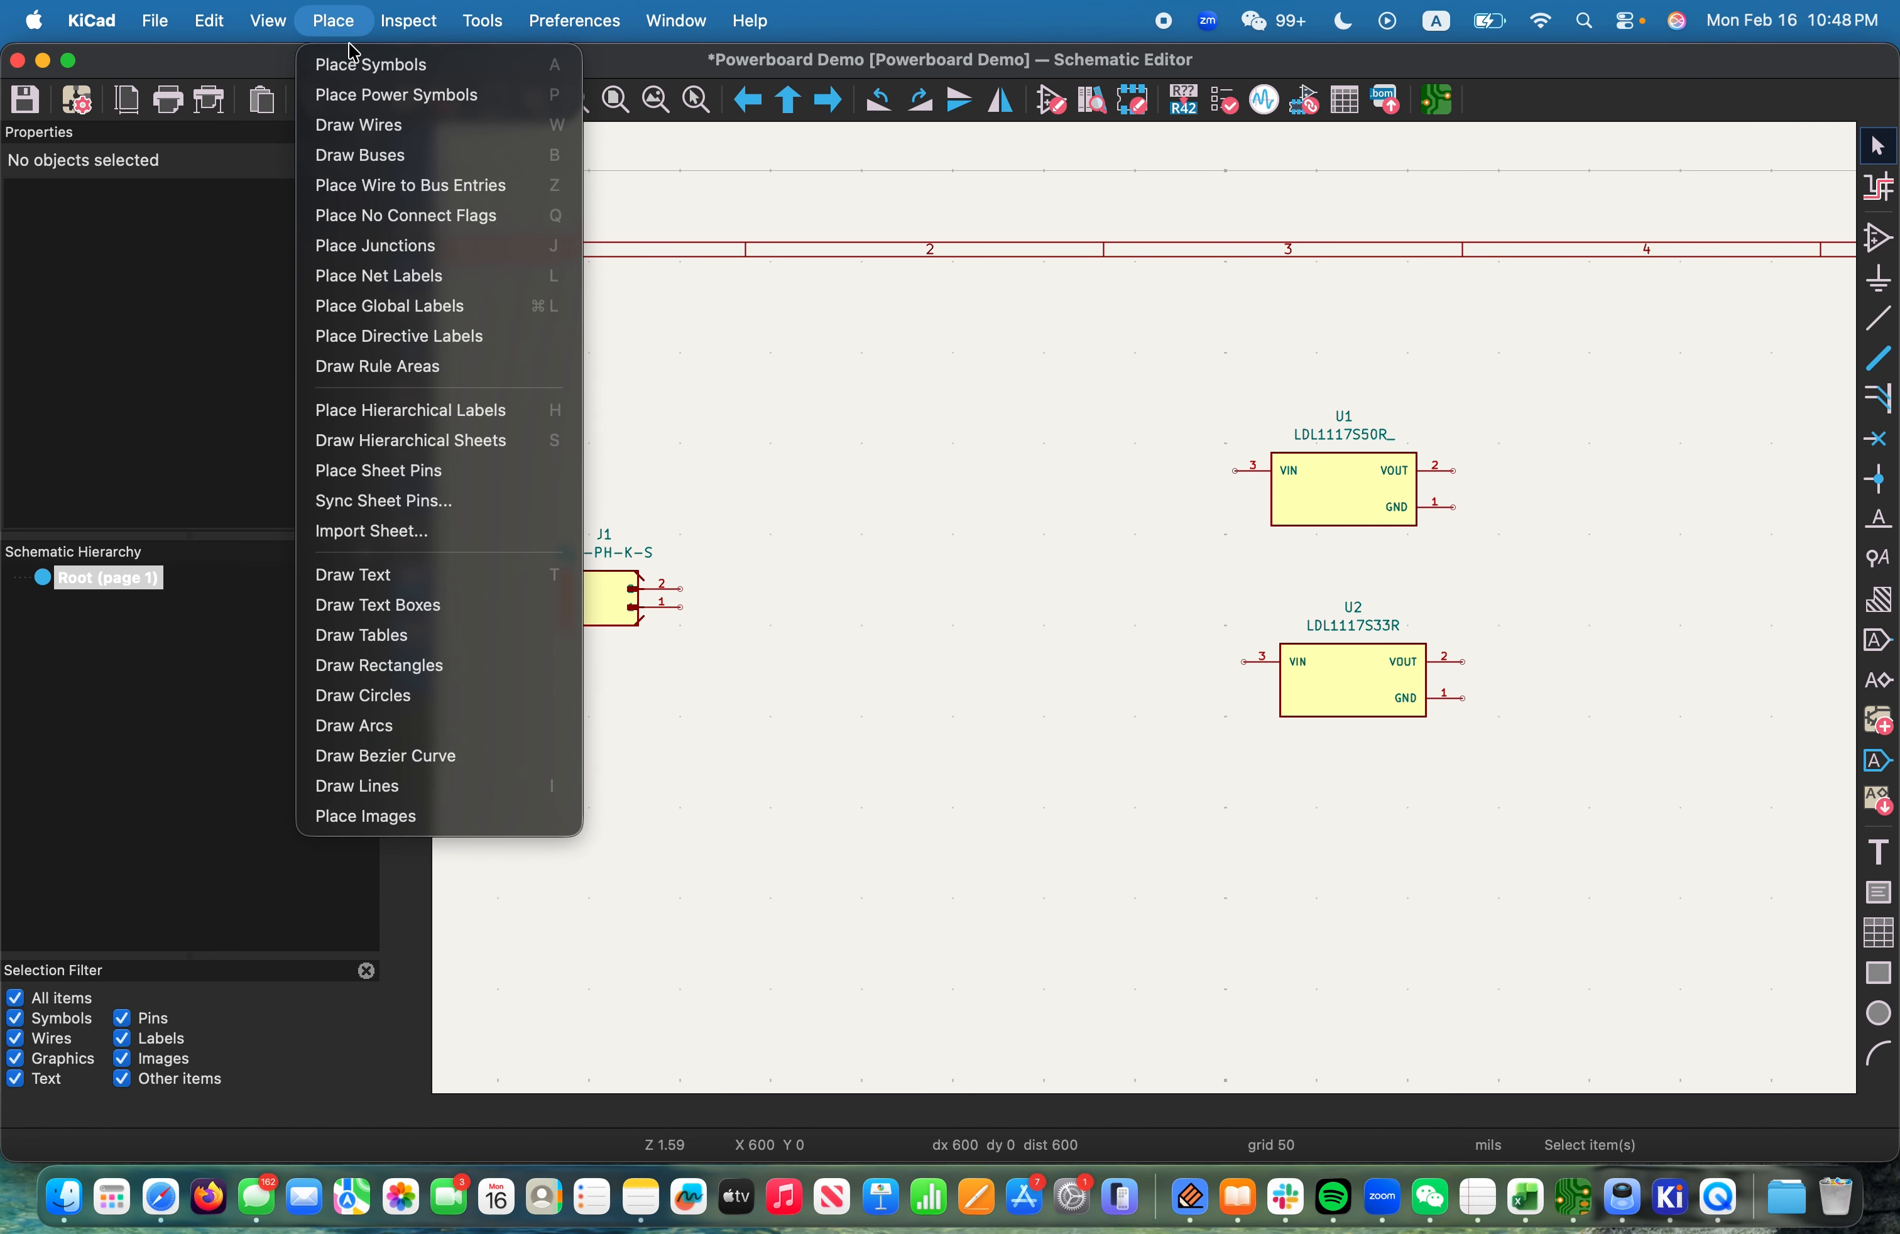
left_click(376, 64)
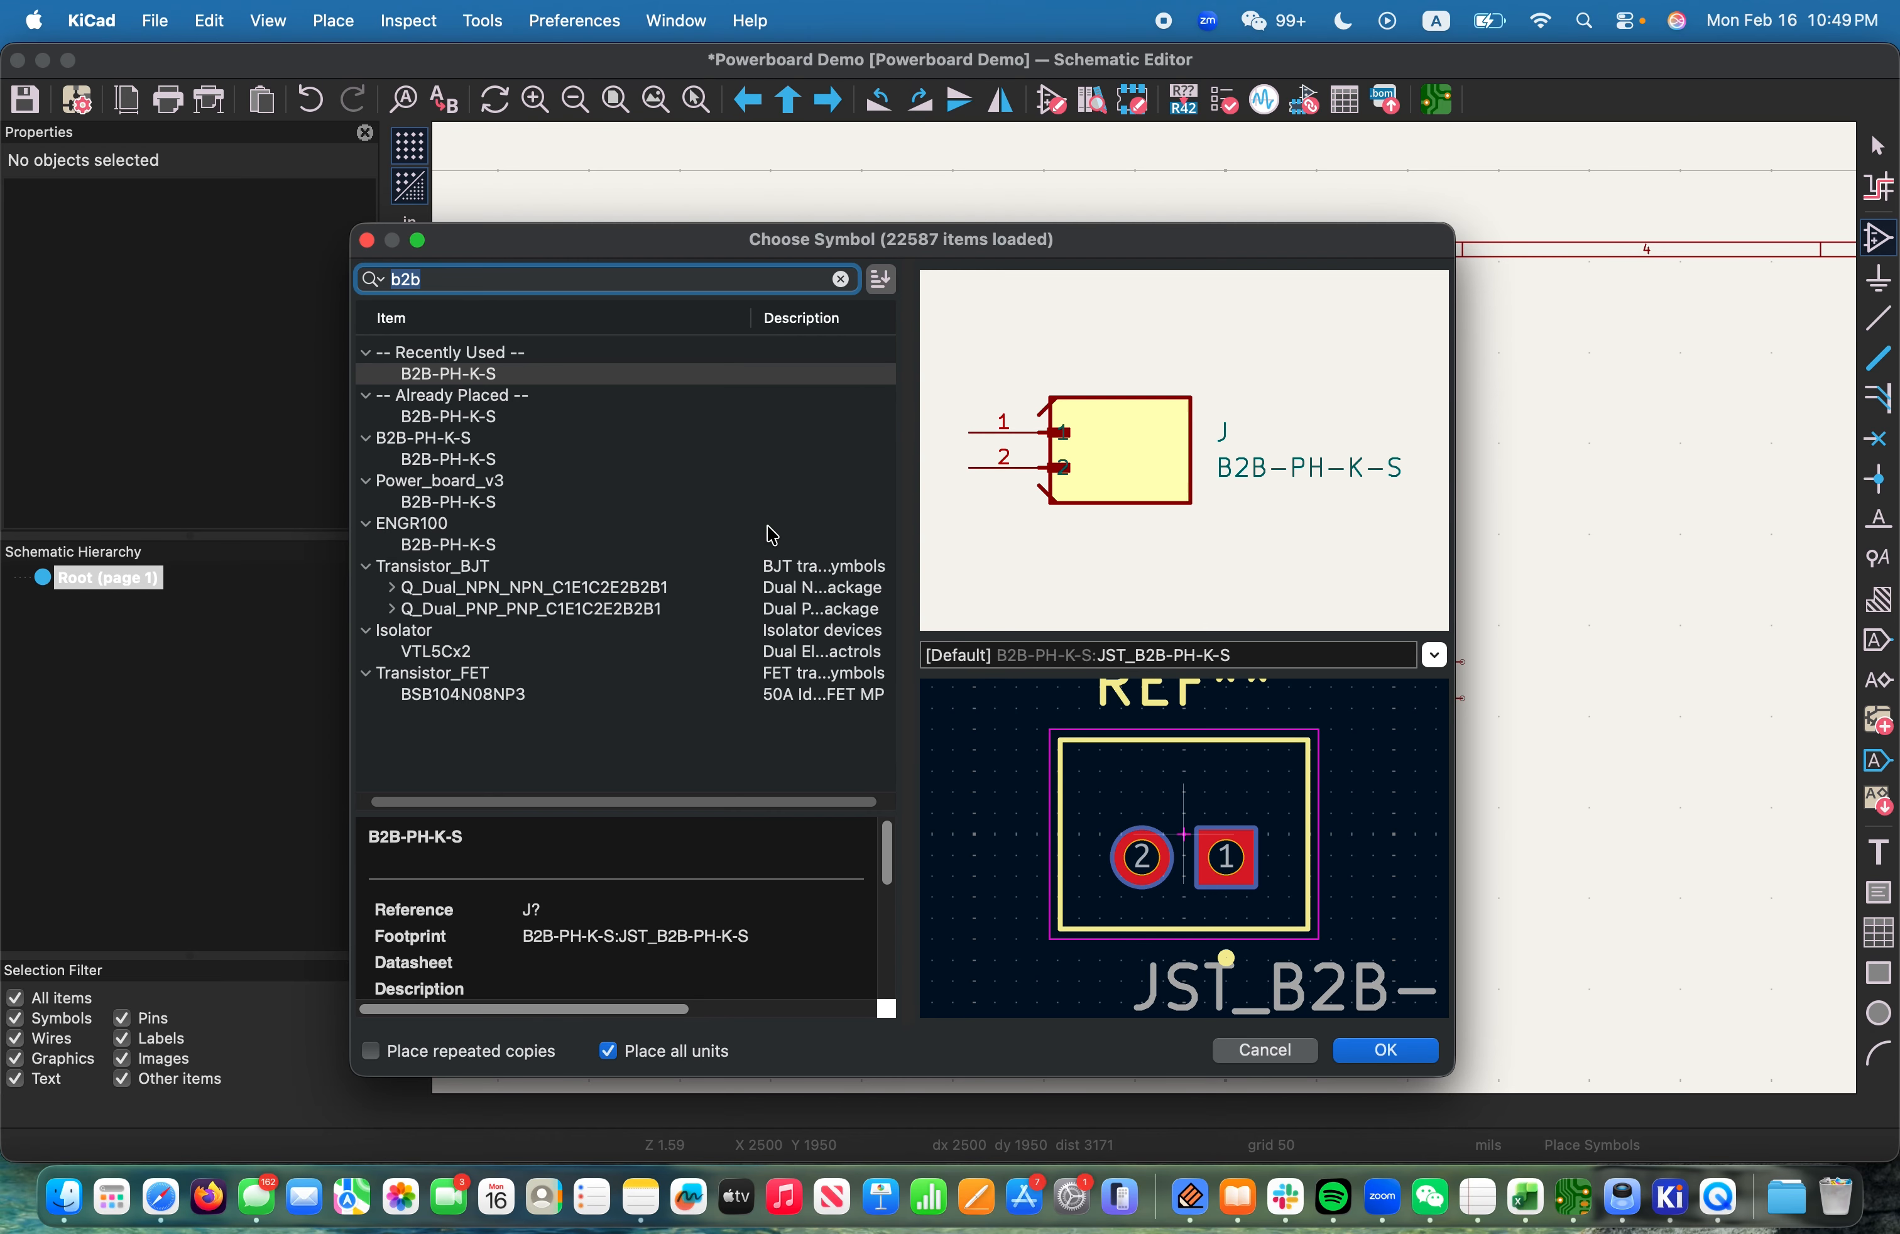
type("PC712A")
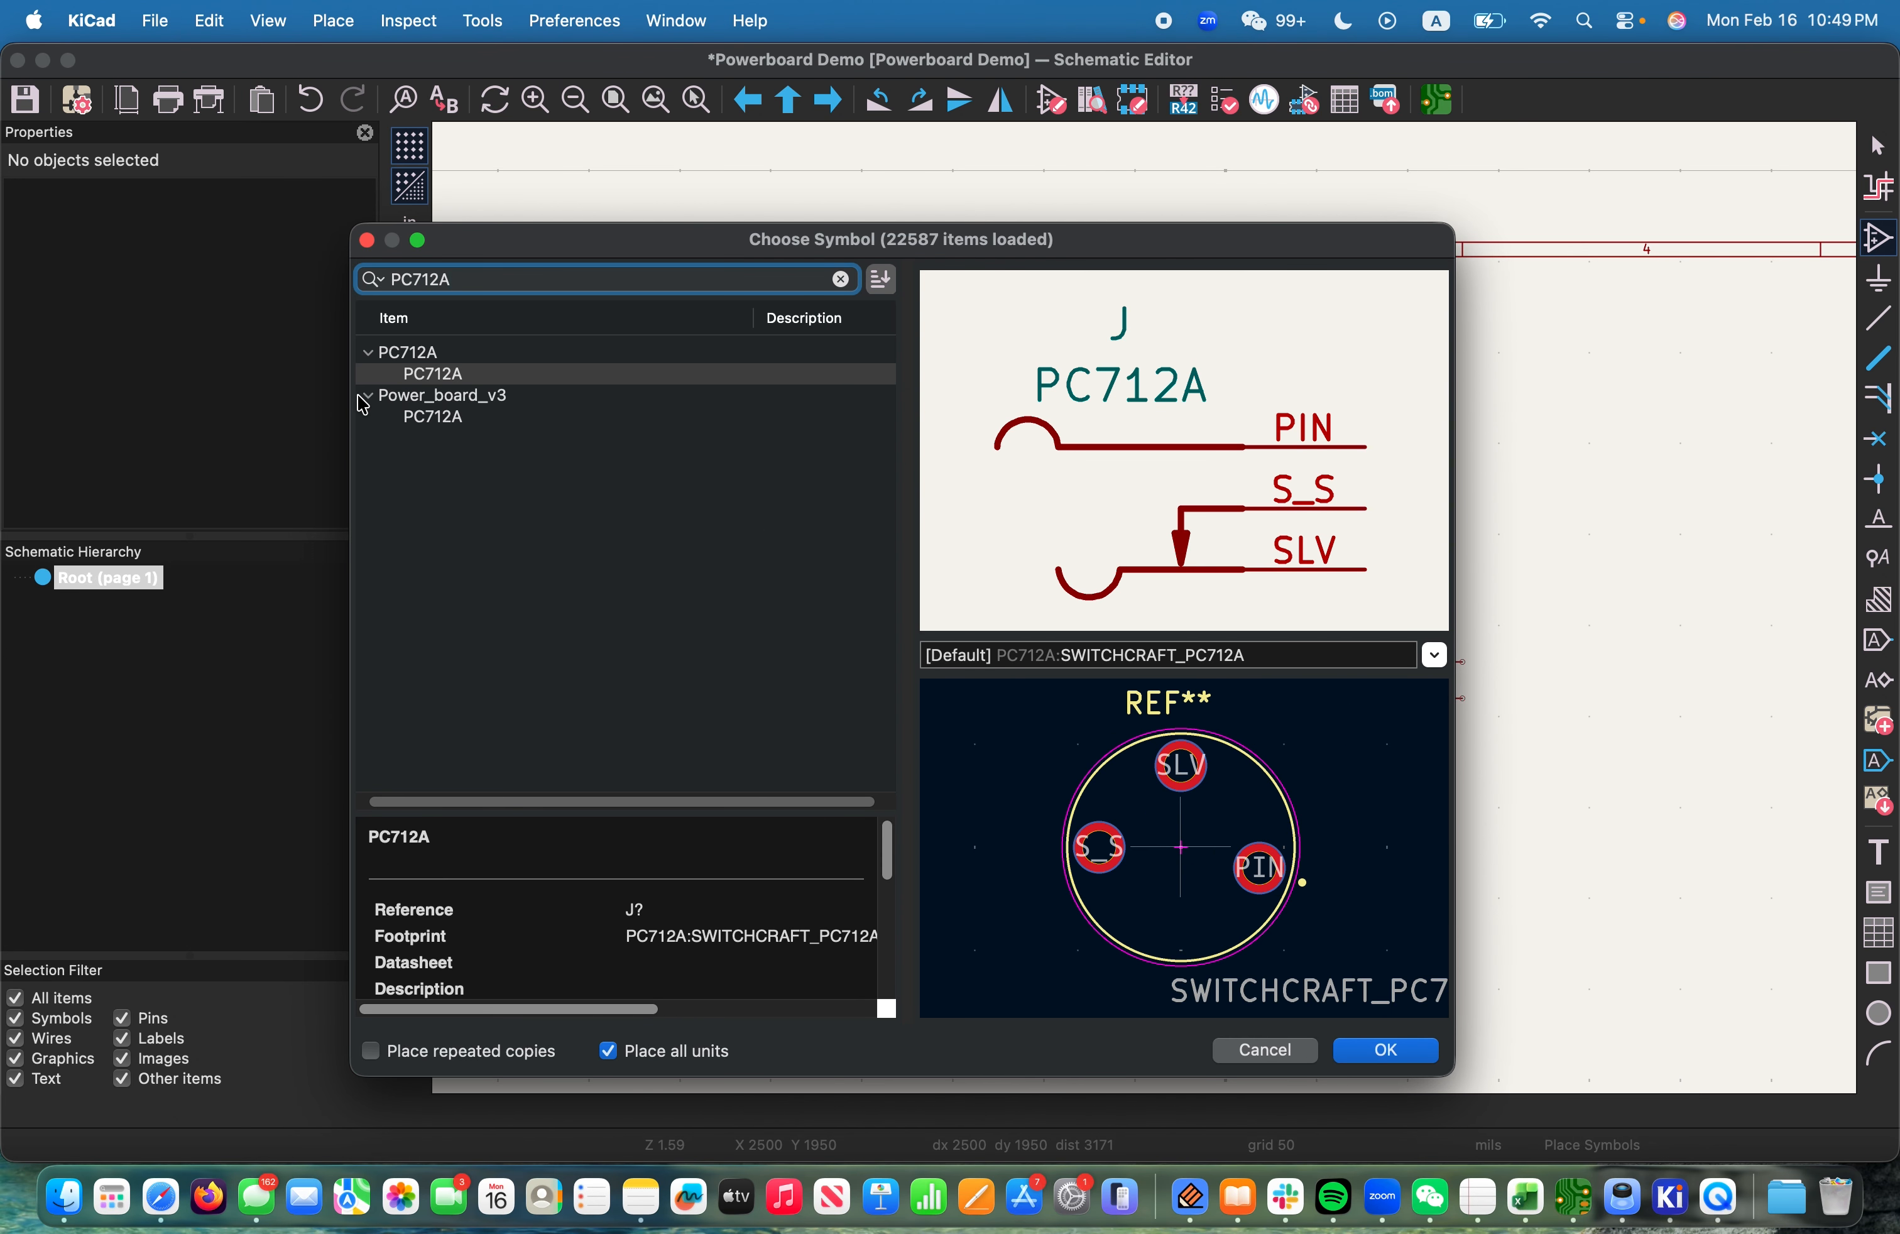
left_click(365, 397)
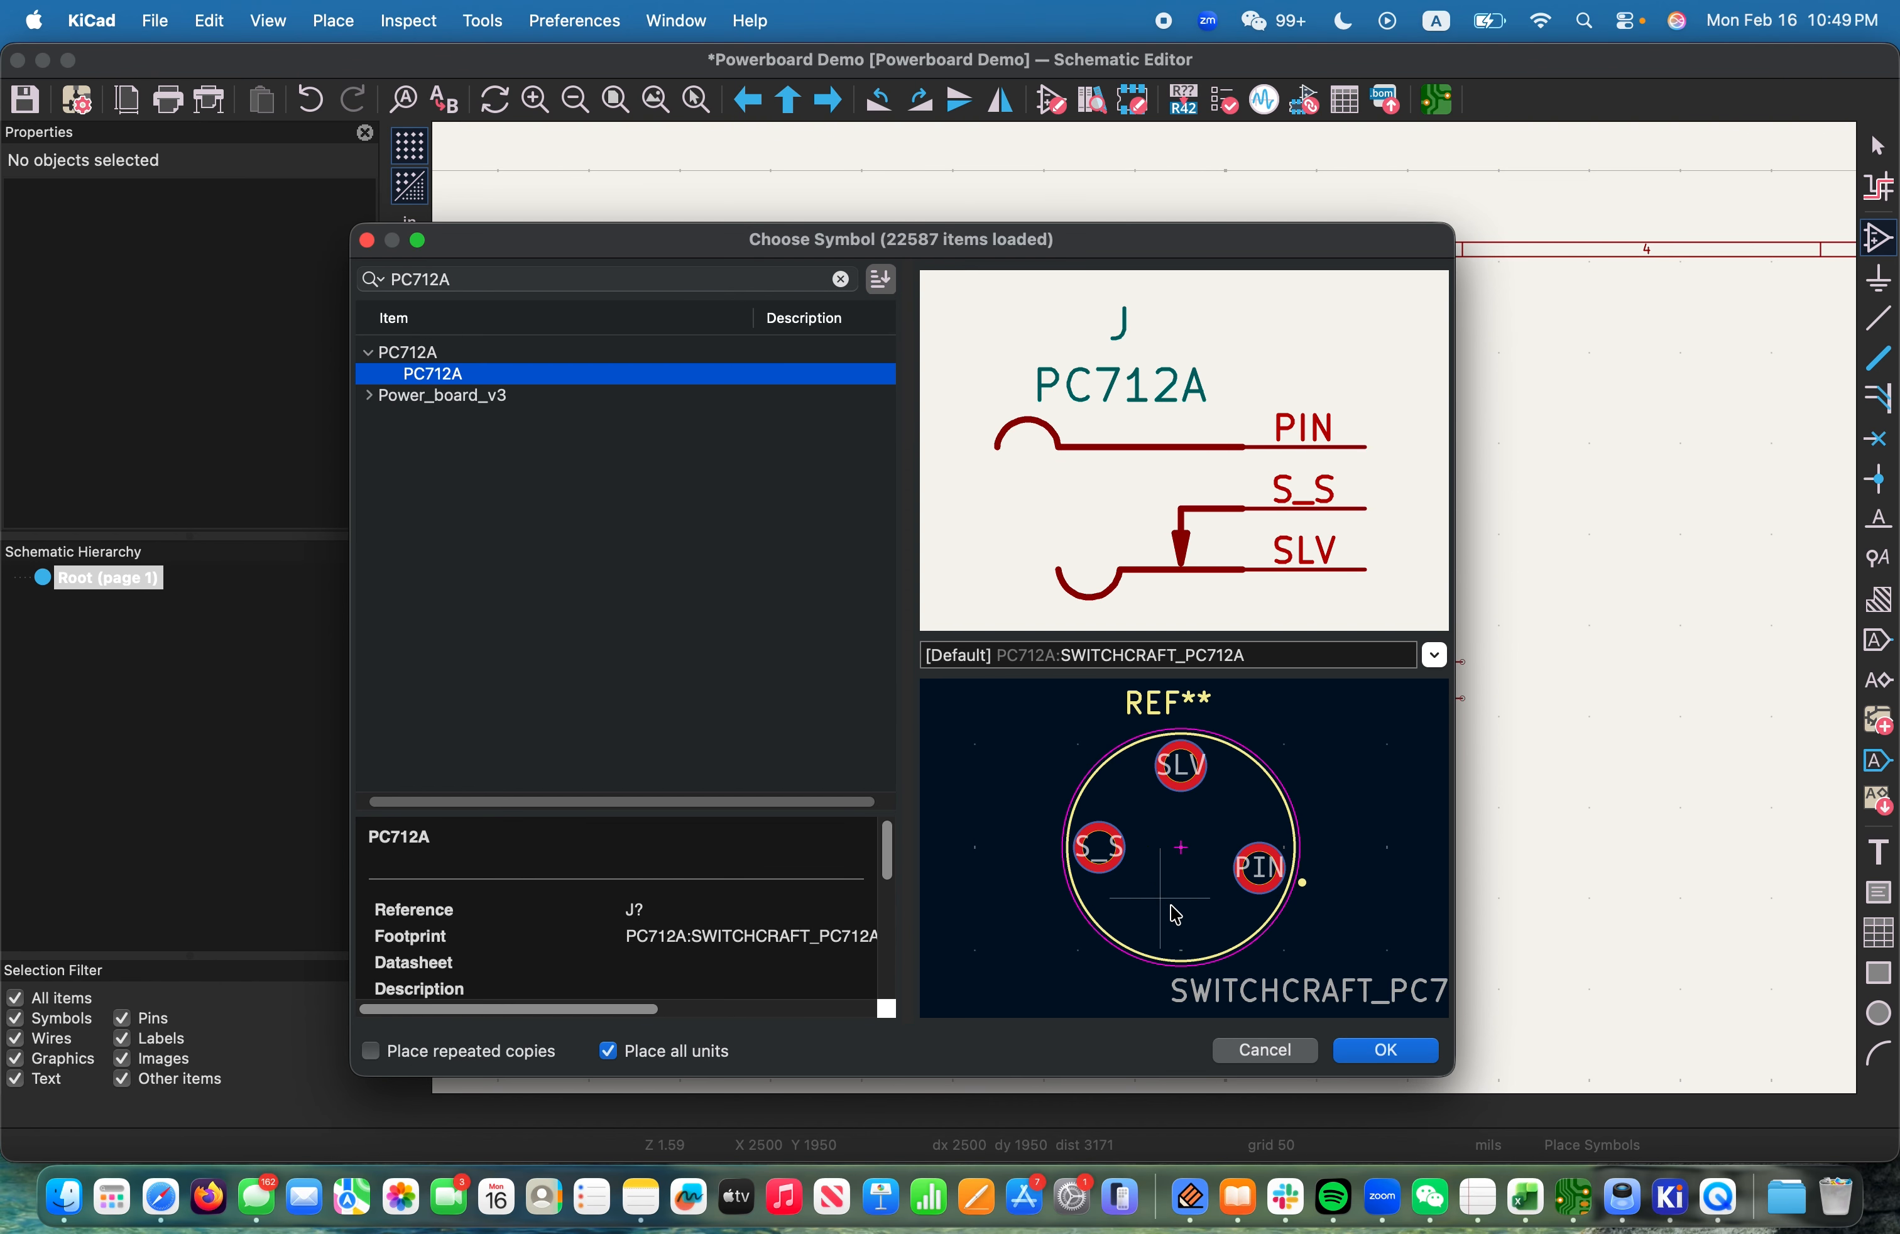
left_click(1387, 1052)
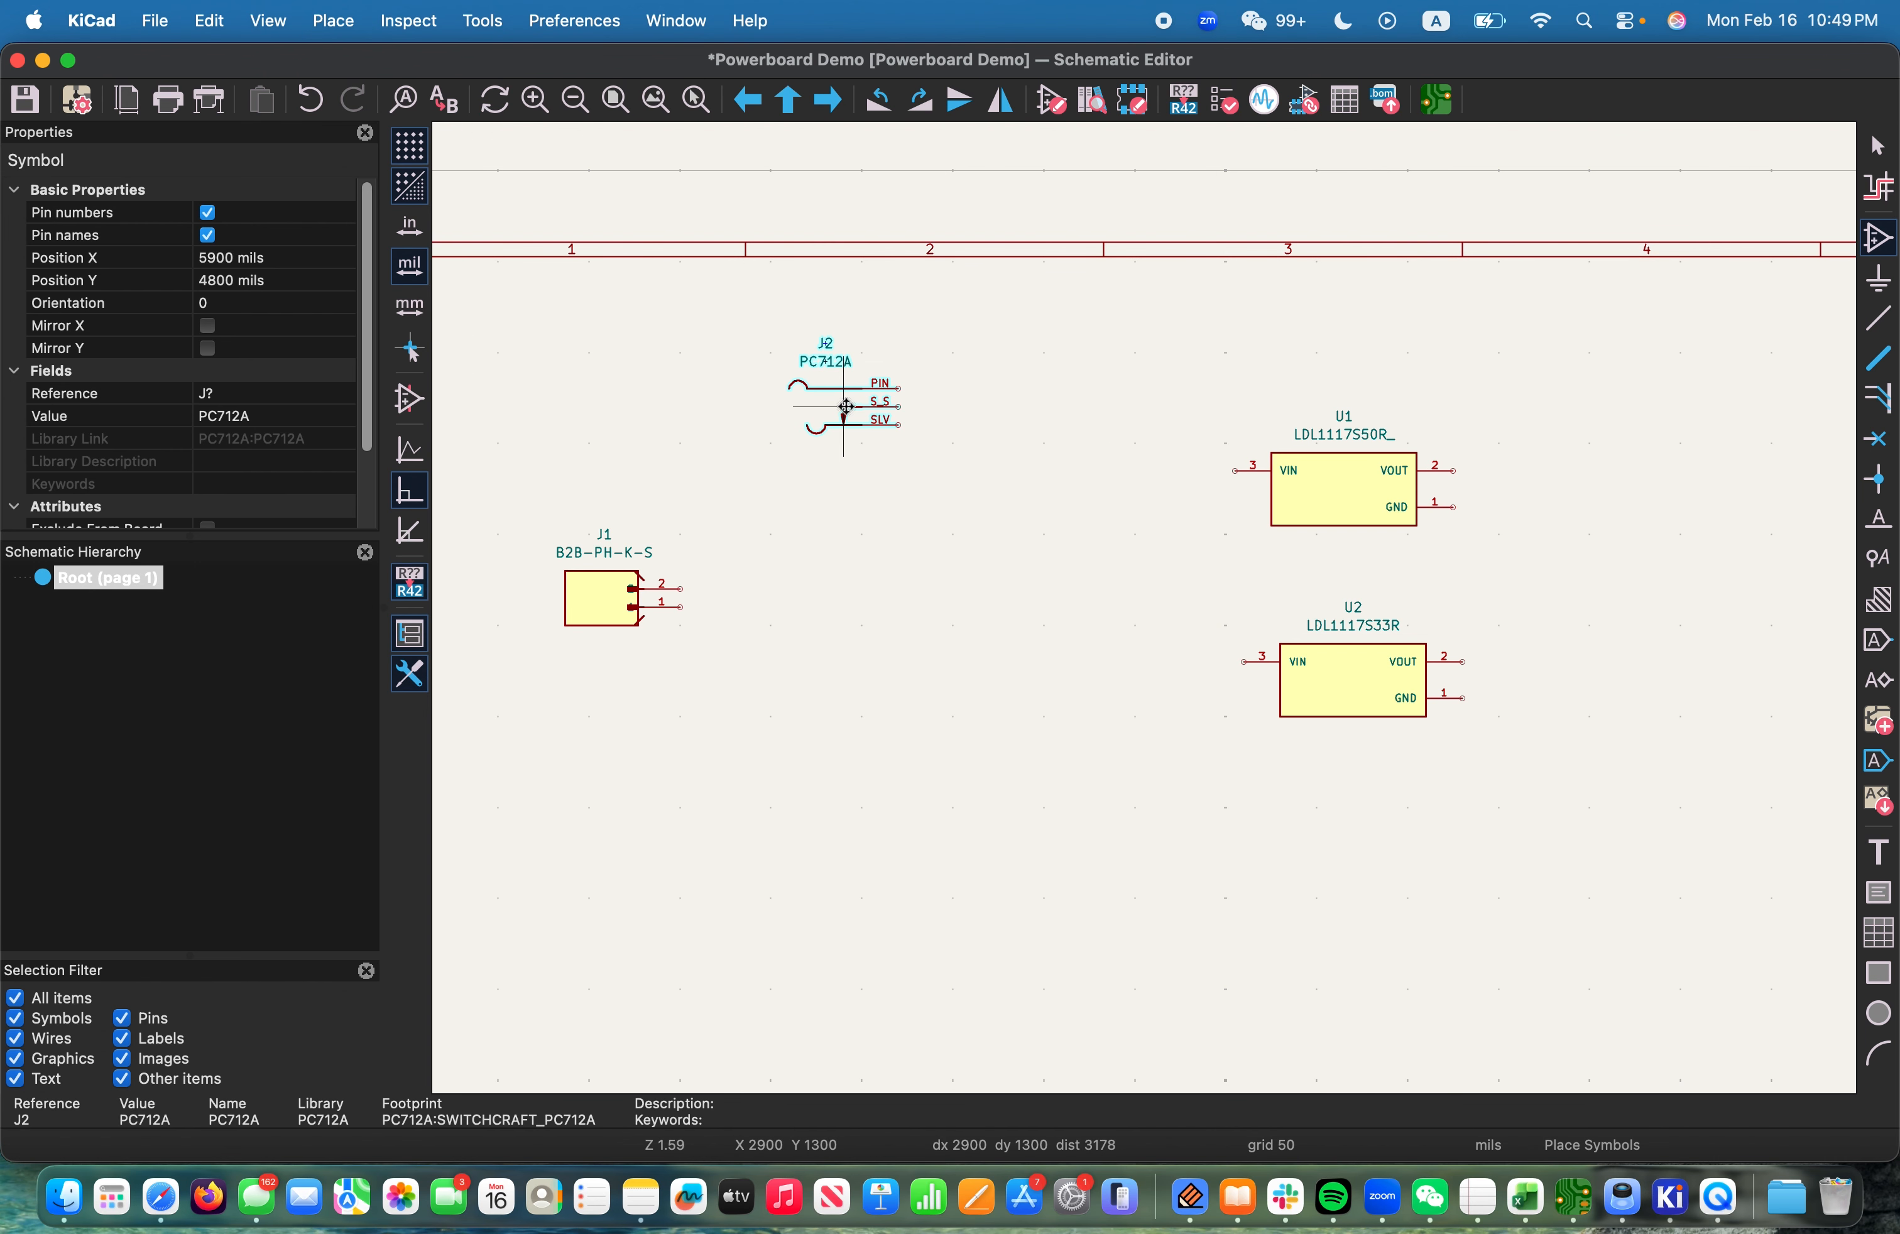
key("f")
key("Return")
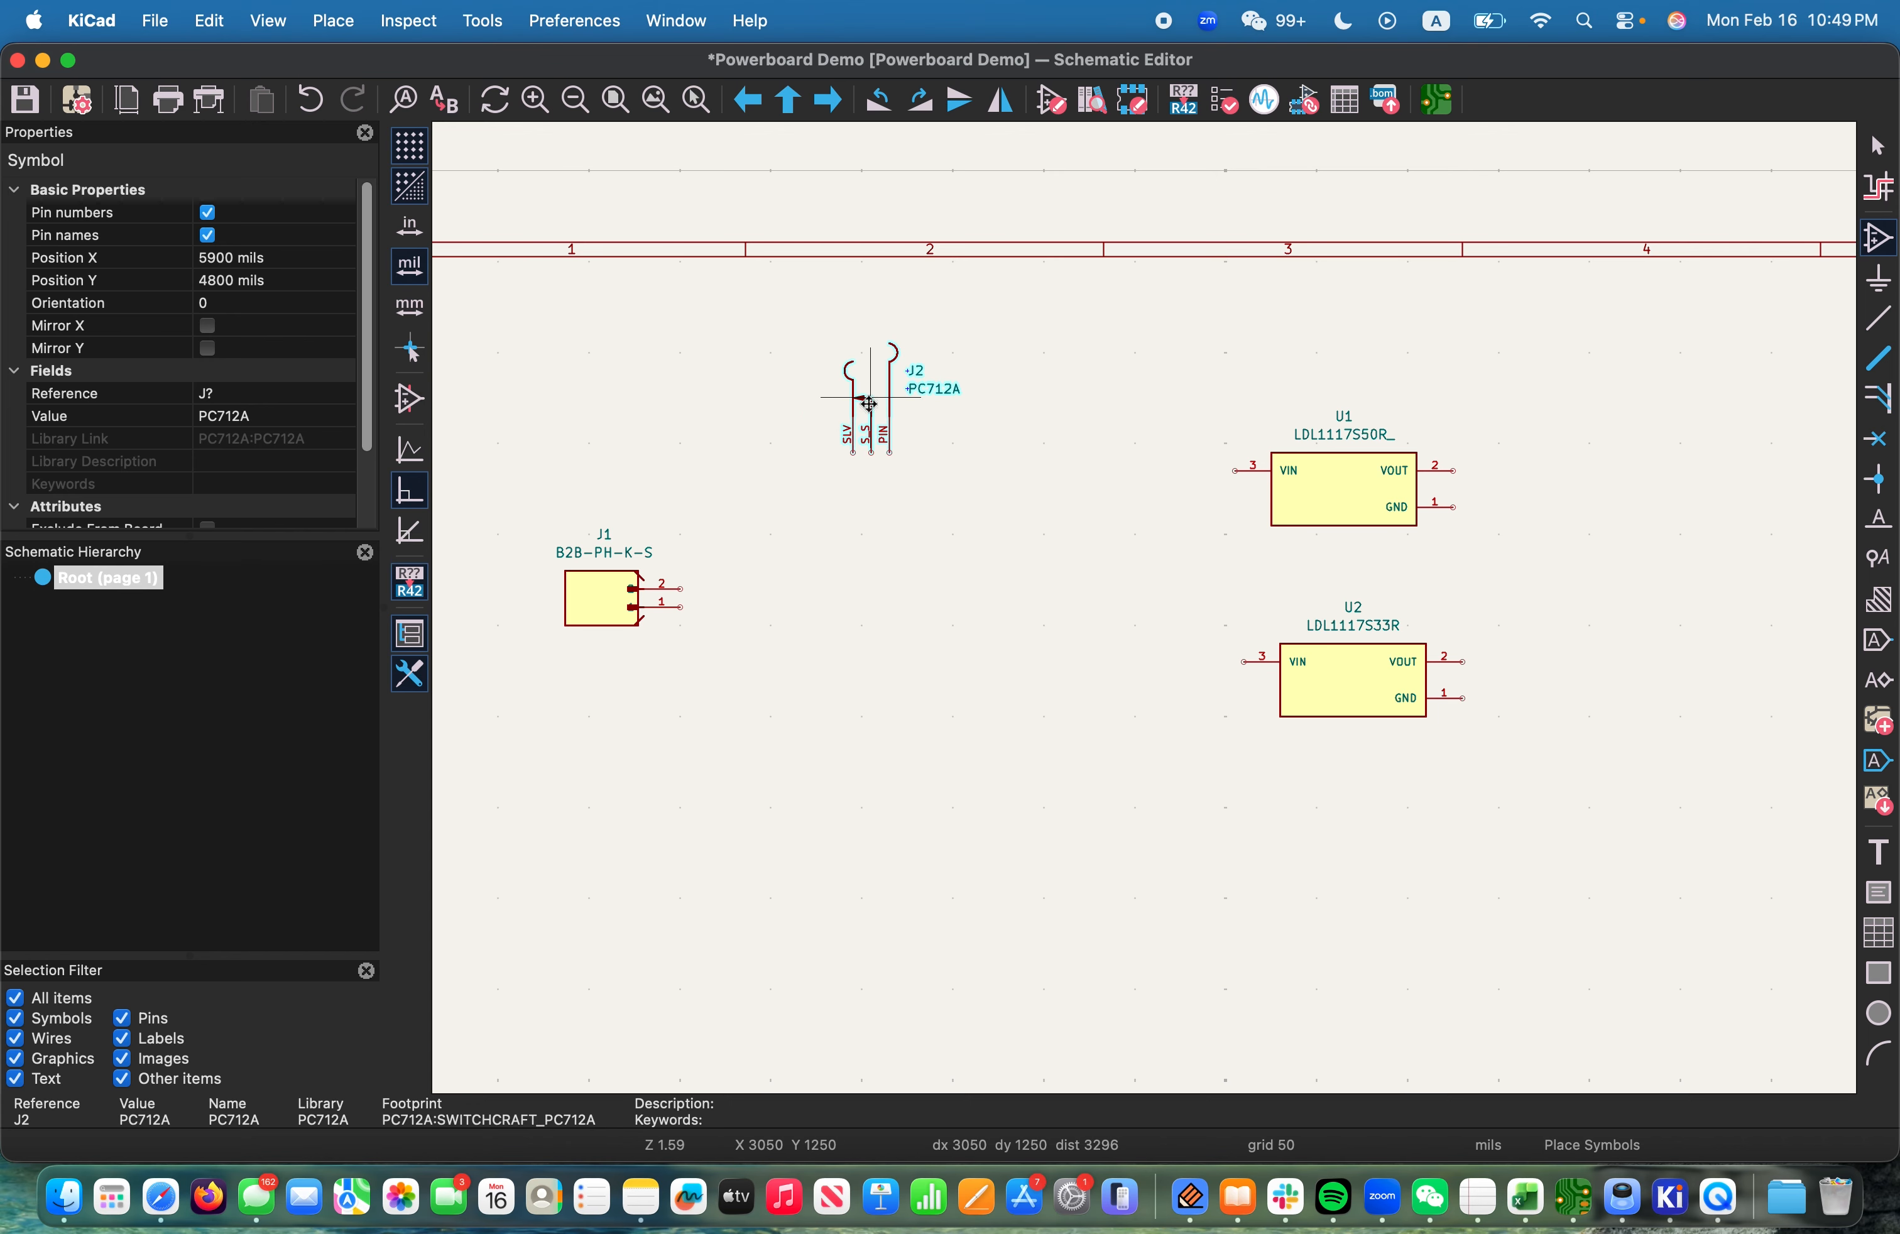
left_click(906, 405)
key("Escape")
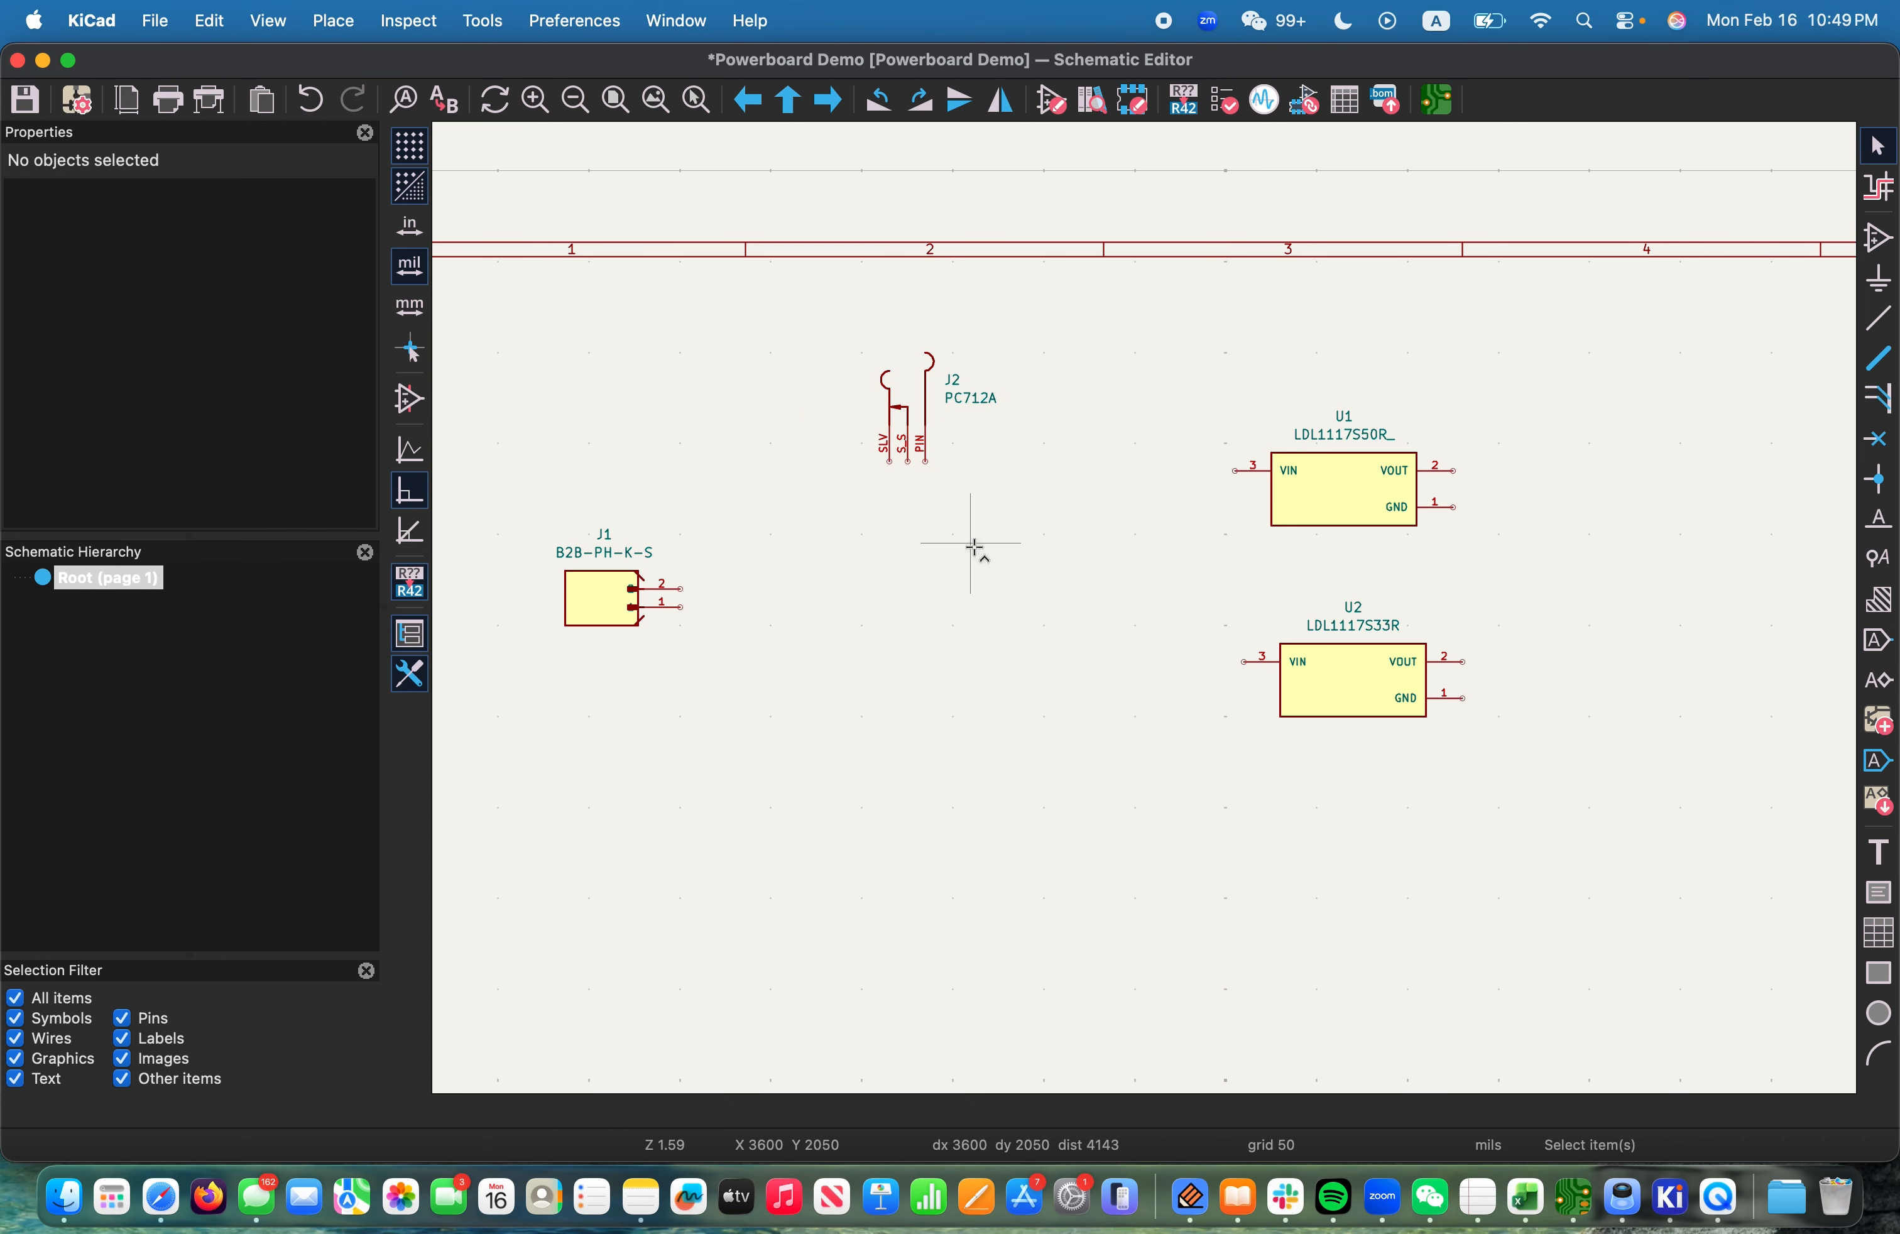
Check the reference schematic for the diode and pick the 1N5820 symbol from the Diode library for placement
key("ctrl+Right")
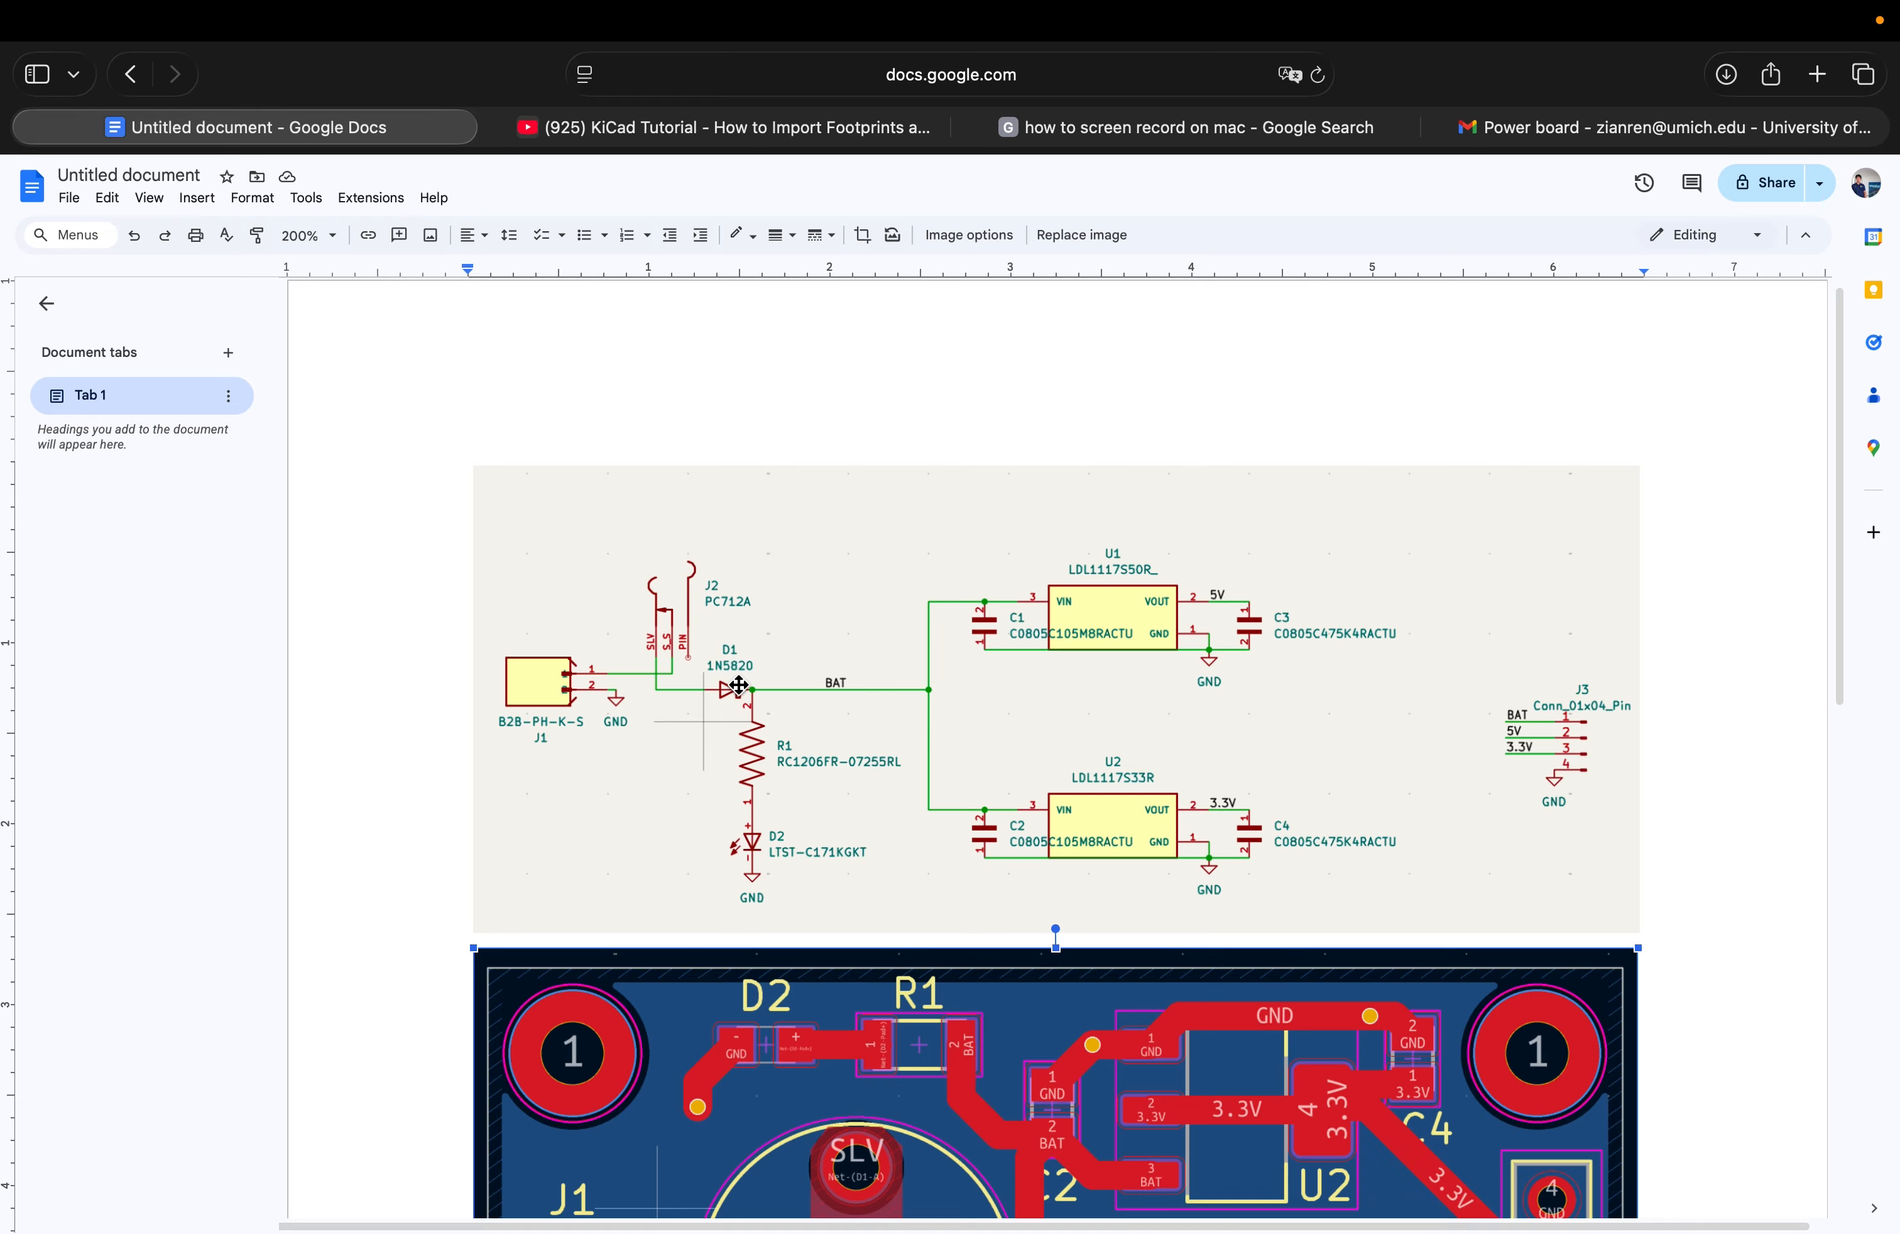
key("super+Tab")
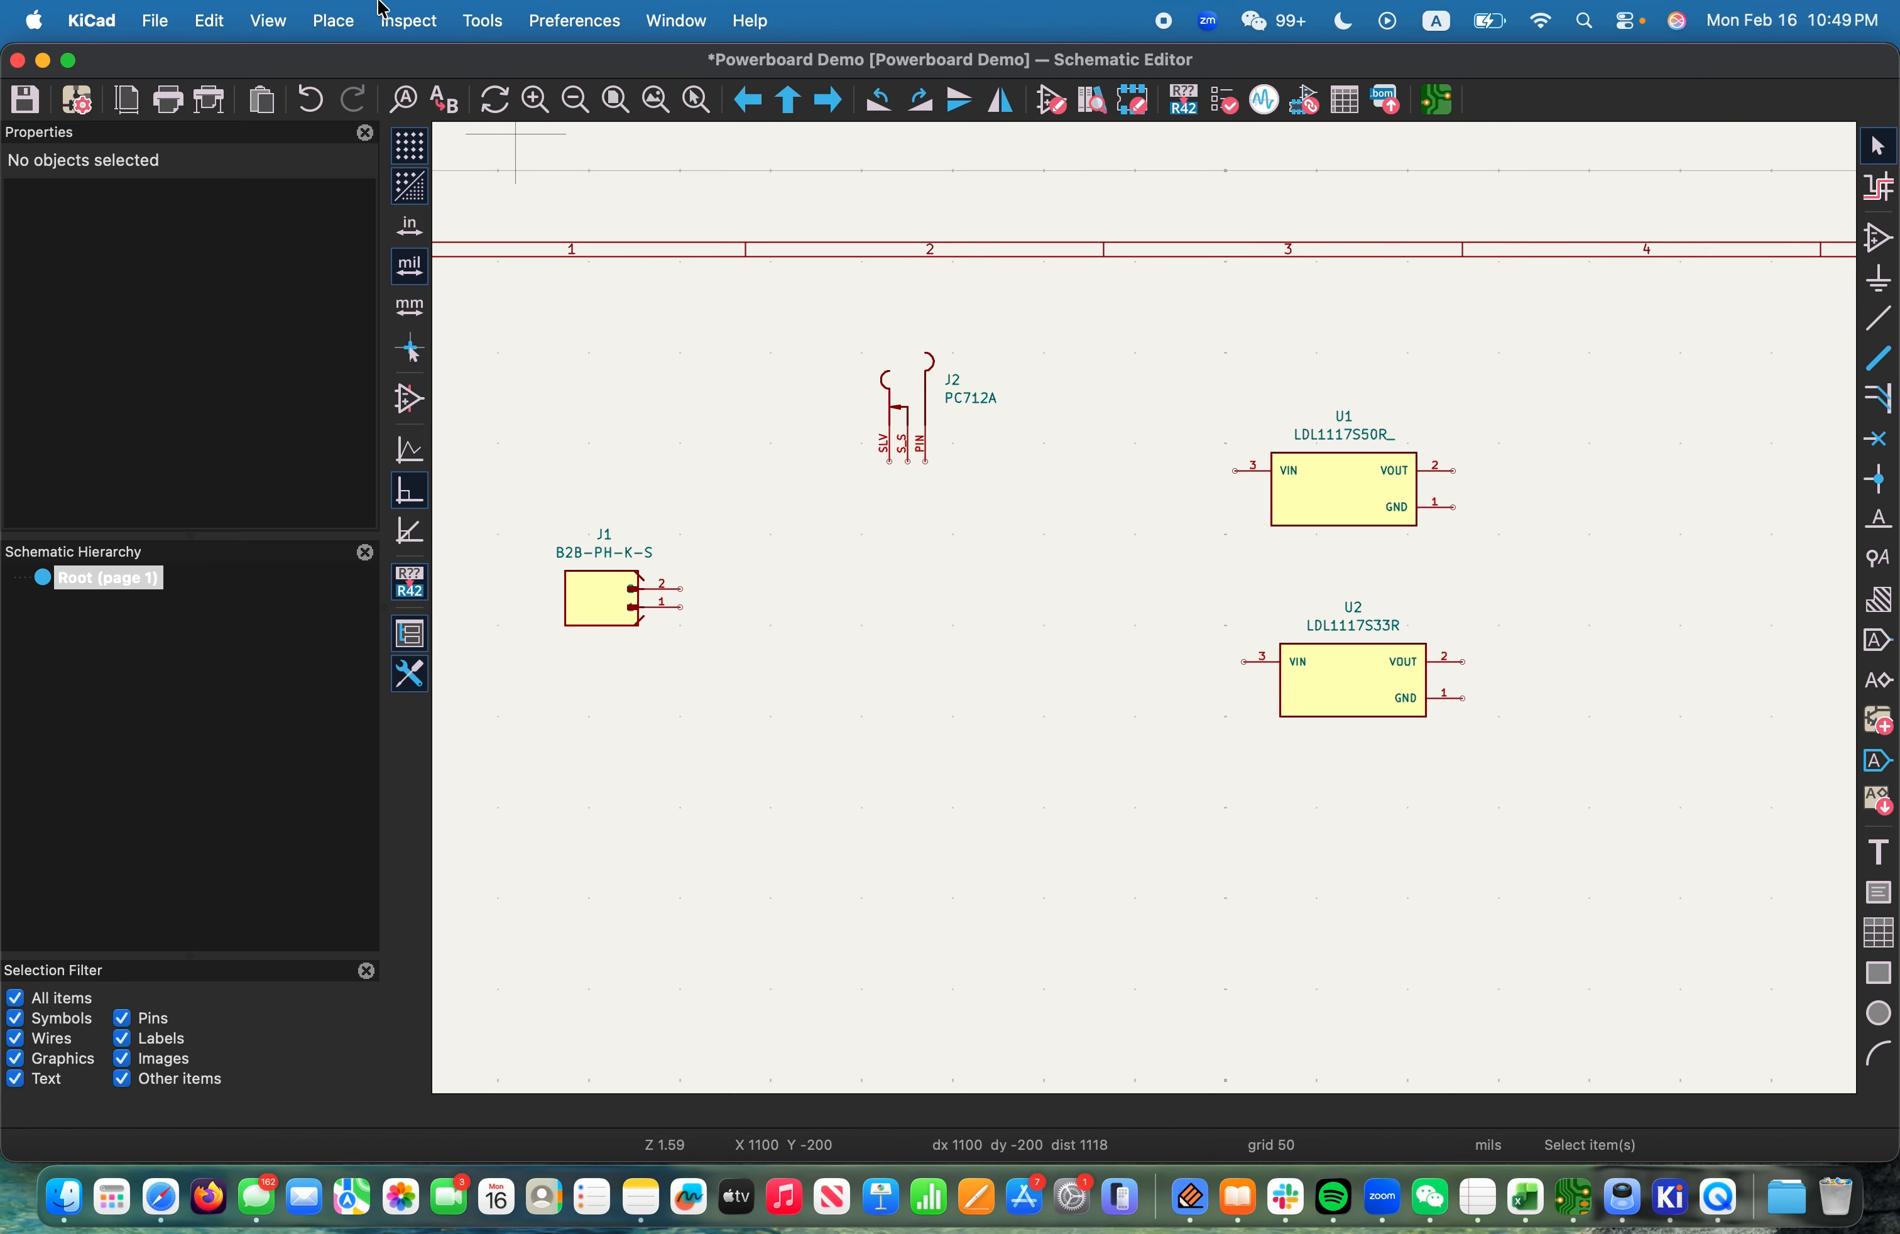
left_click(318, 17)
left_click(370, 64)
type("1n58")
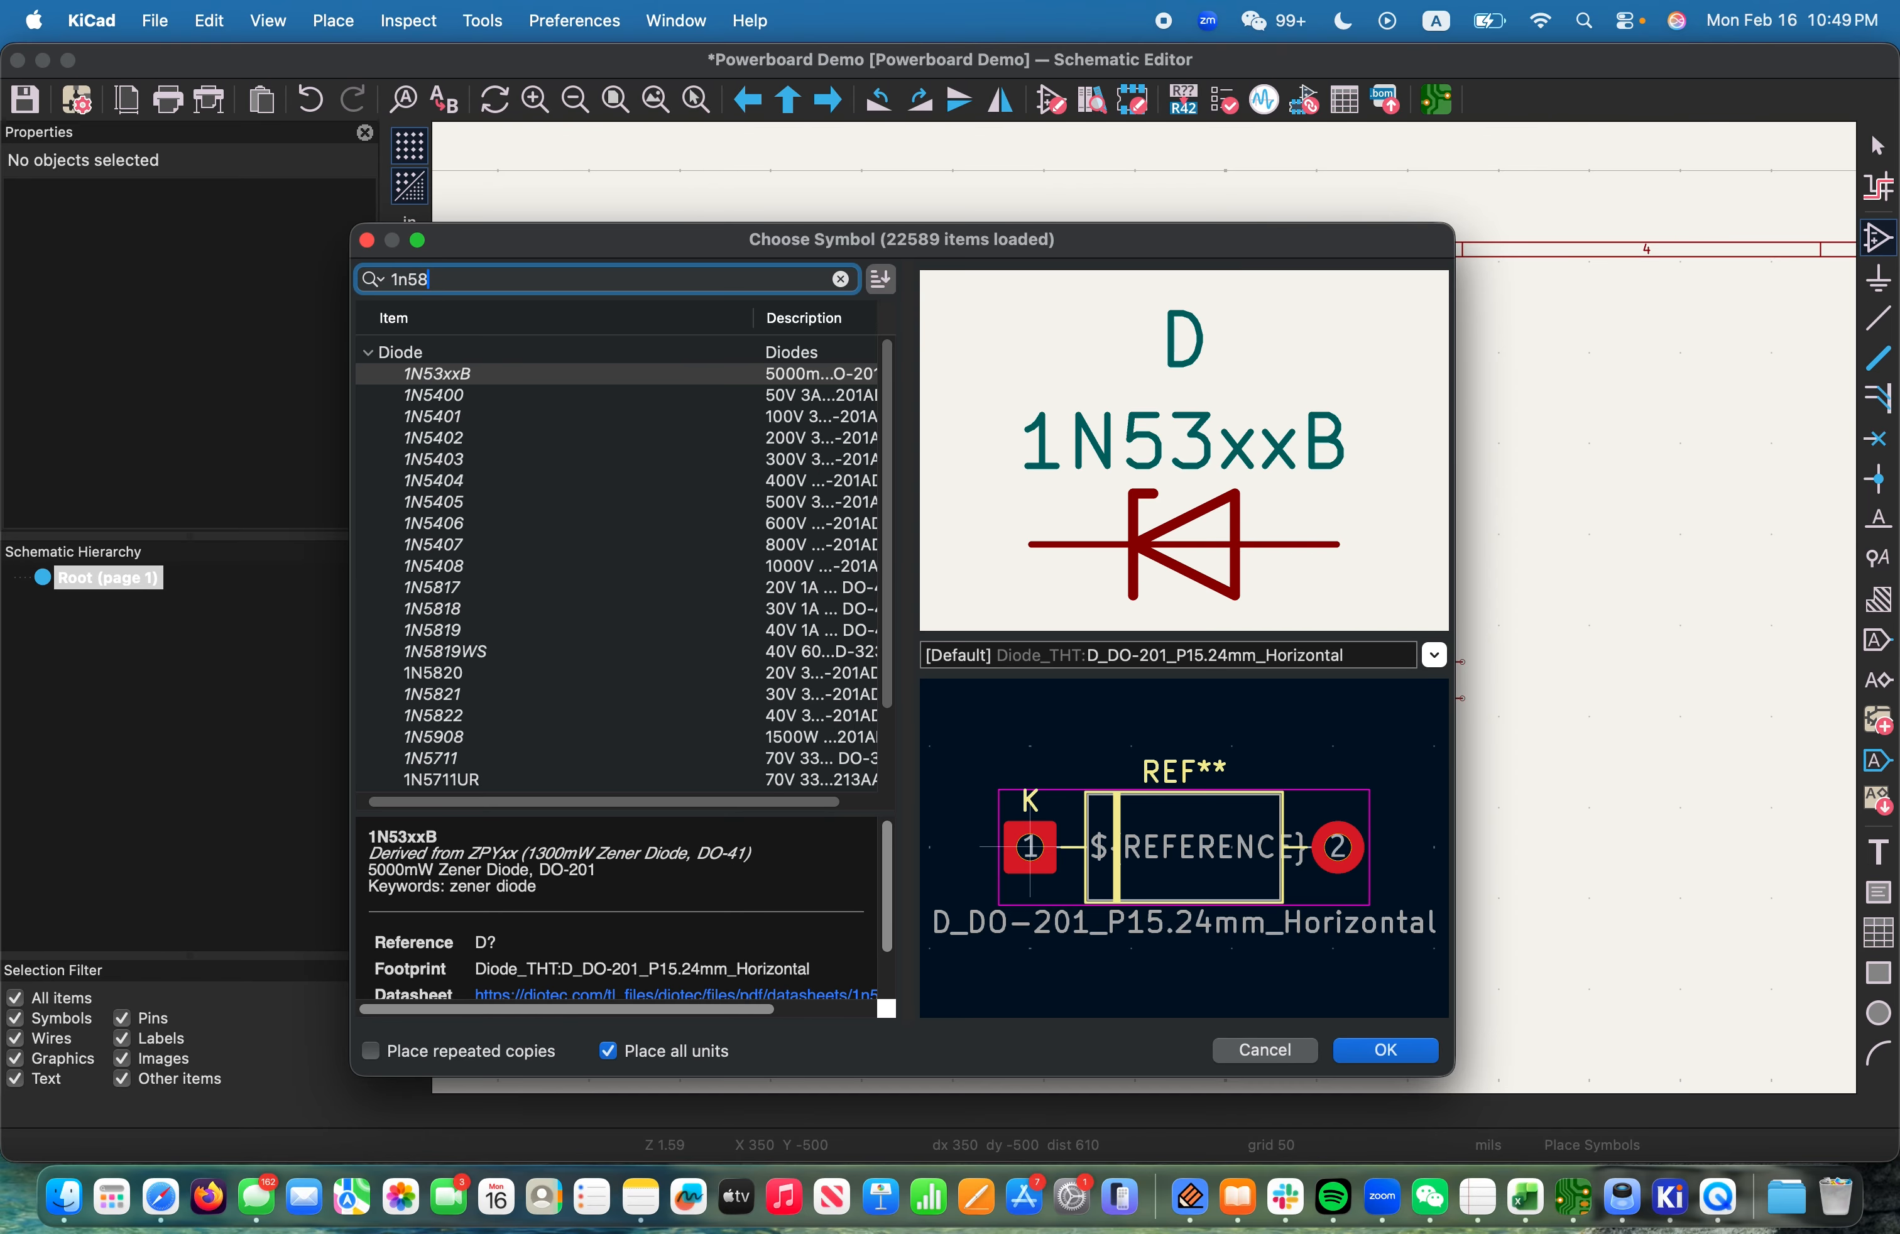
type("20")
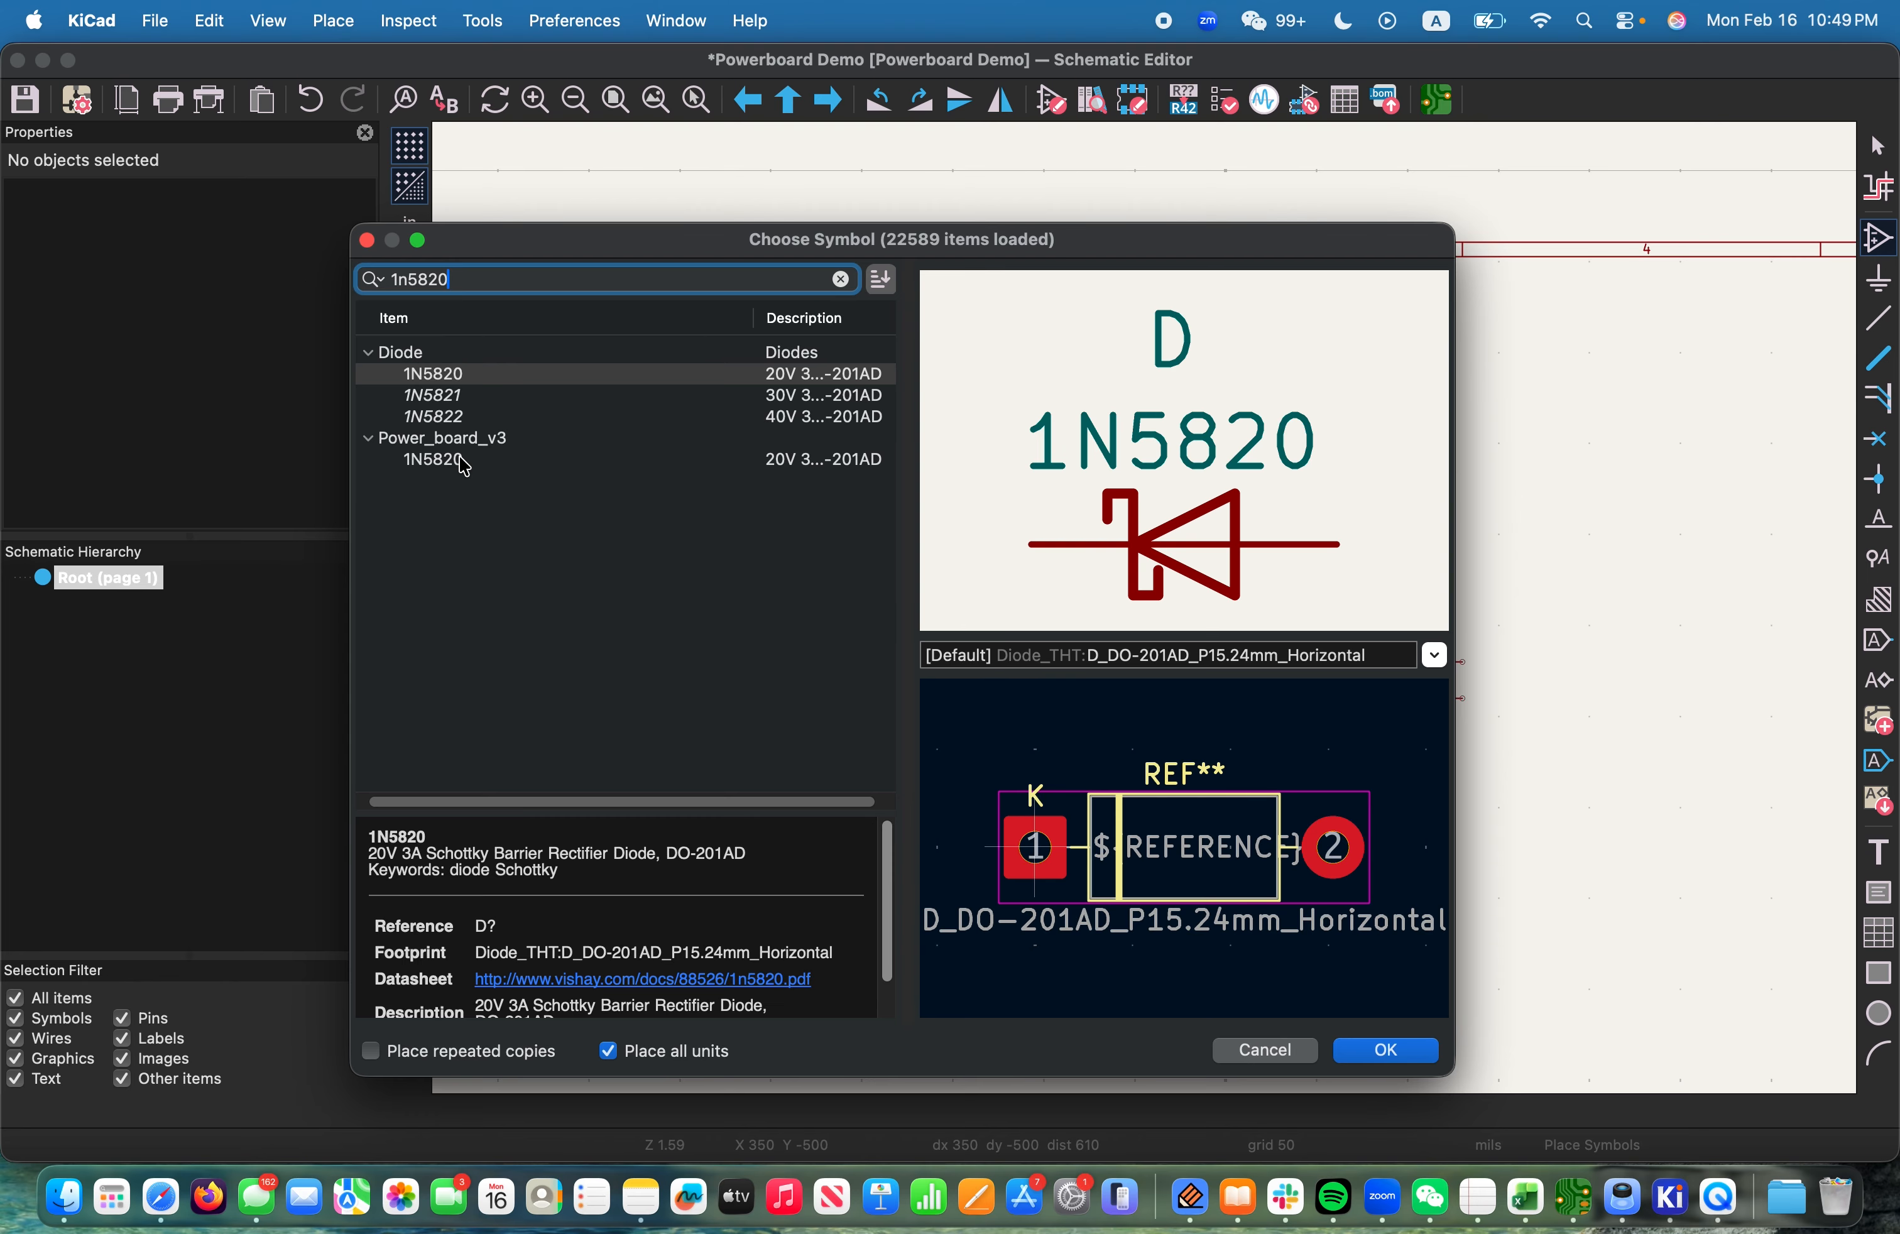
left_click(472, 467)
left_click(482, 372)
left_click(473, 478)
left_click(475, 460)
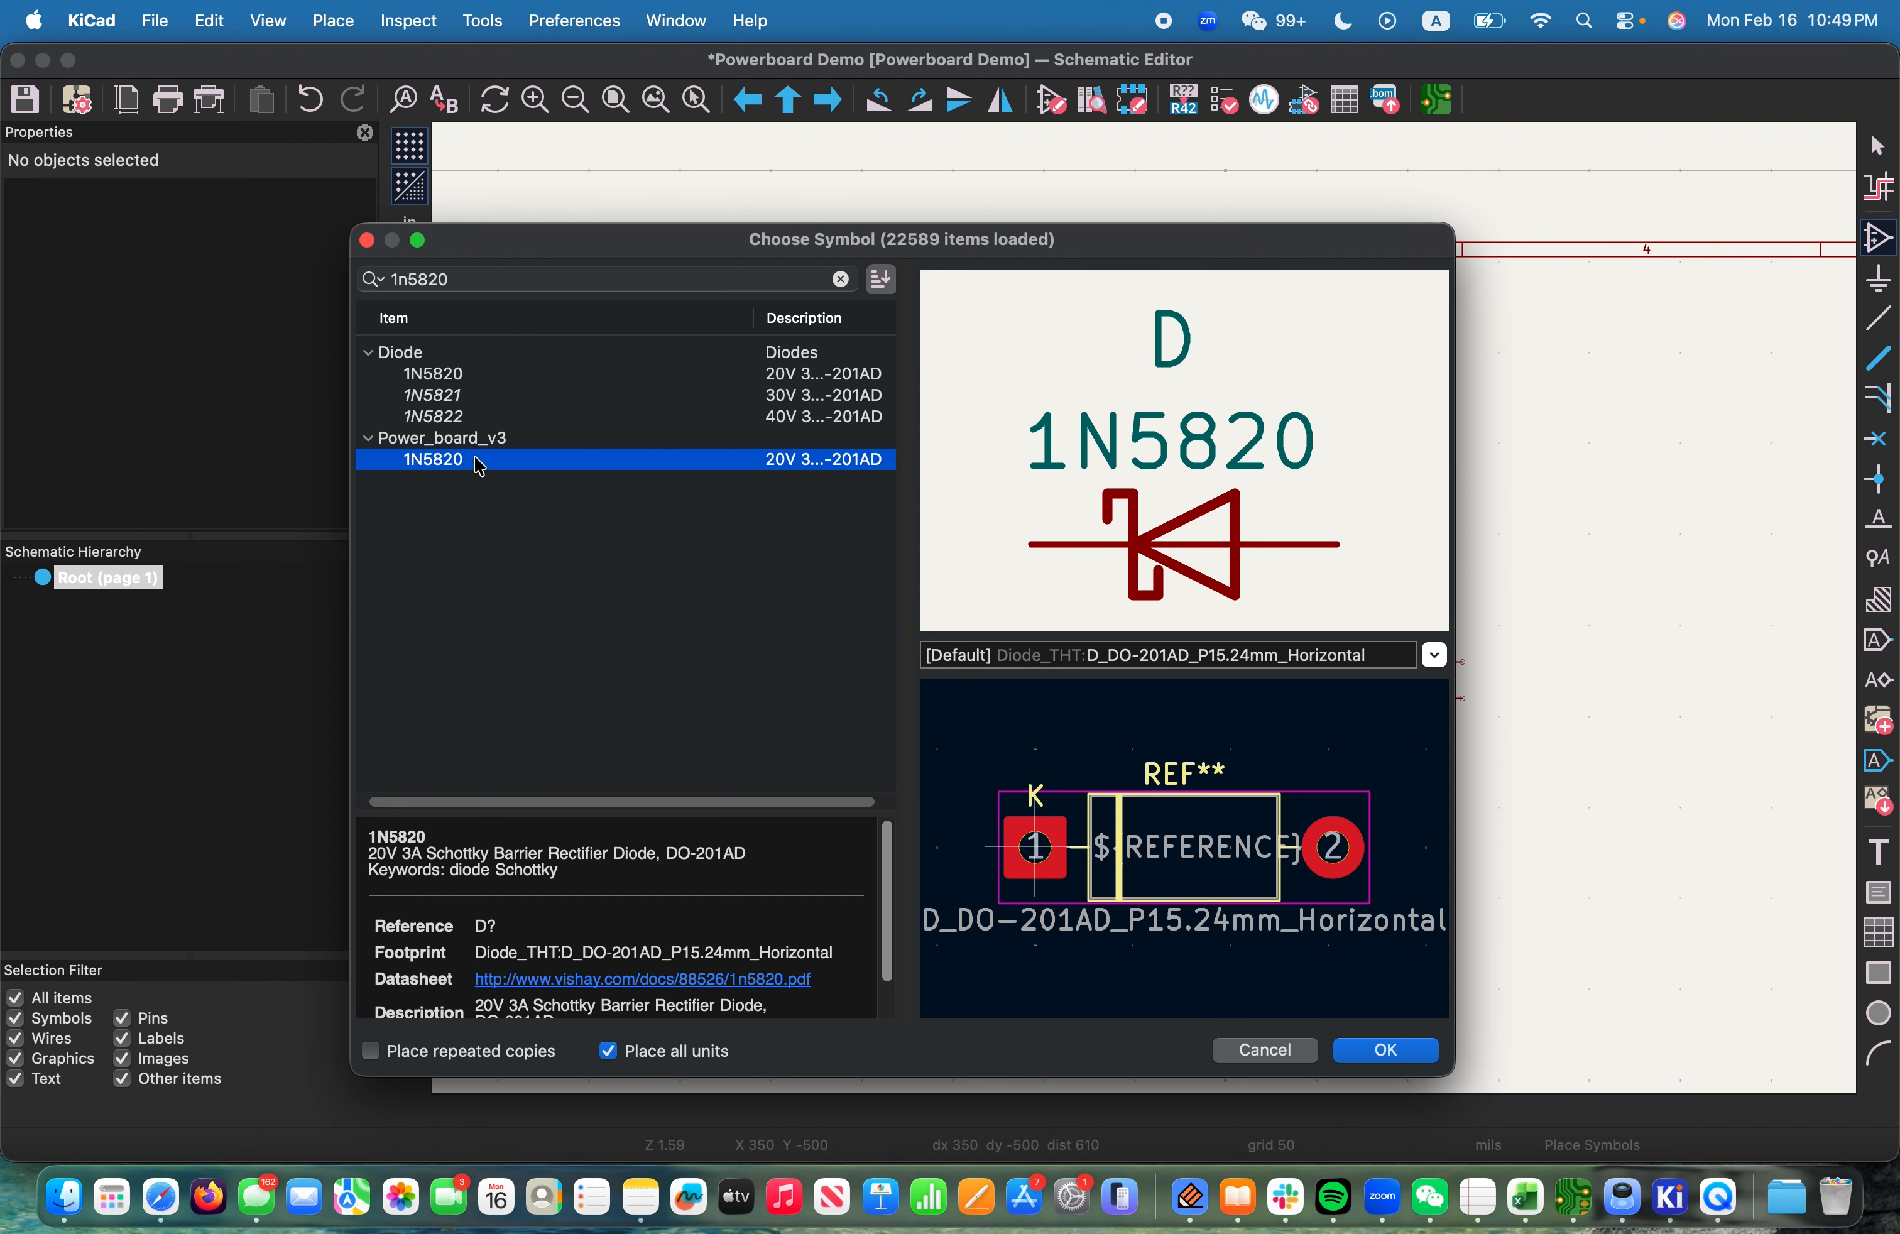
left_click(477, 375)
left_click(370, 439)
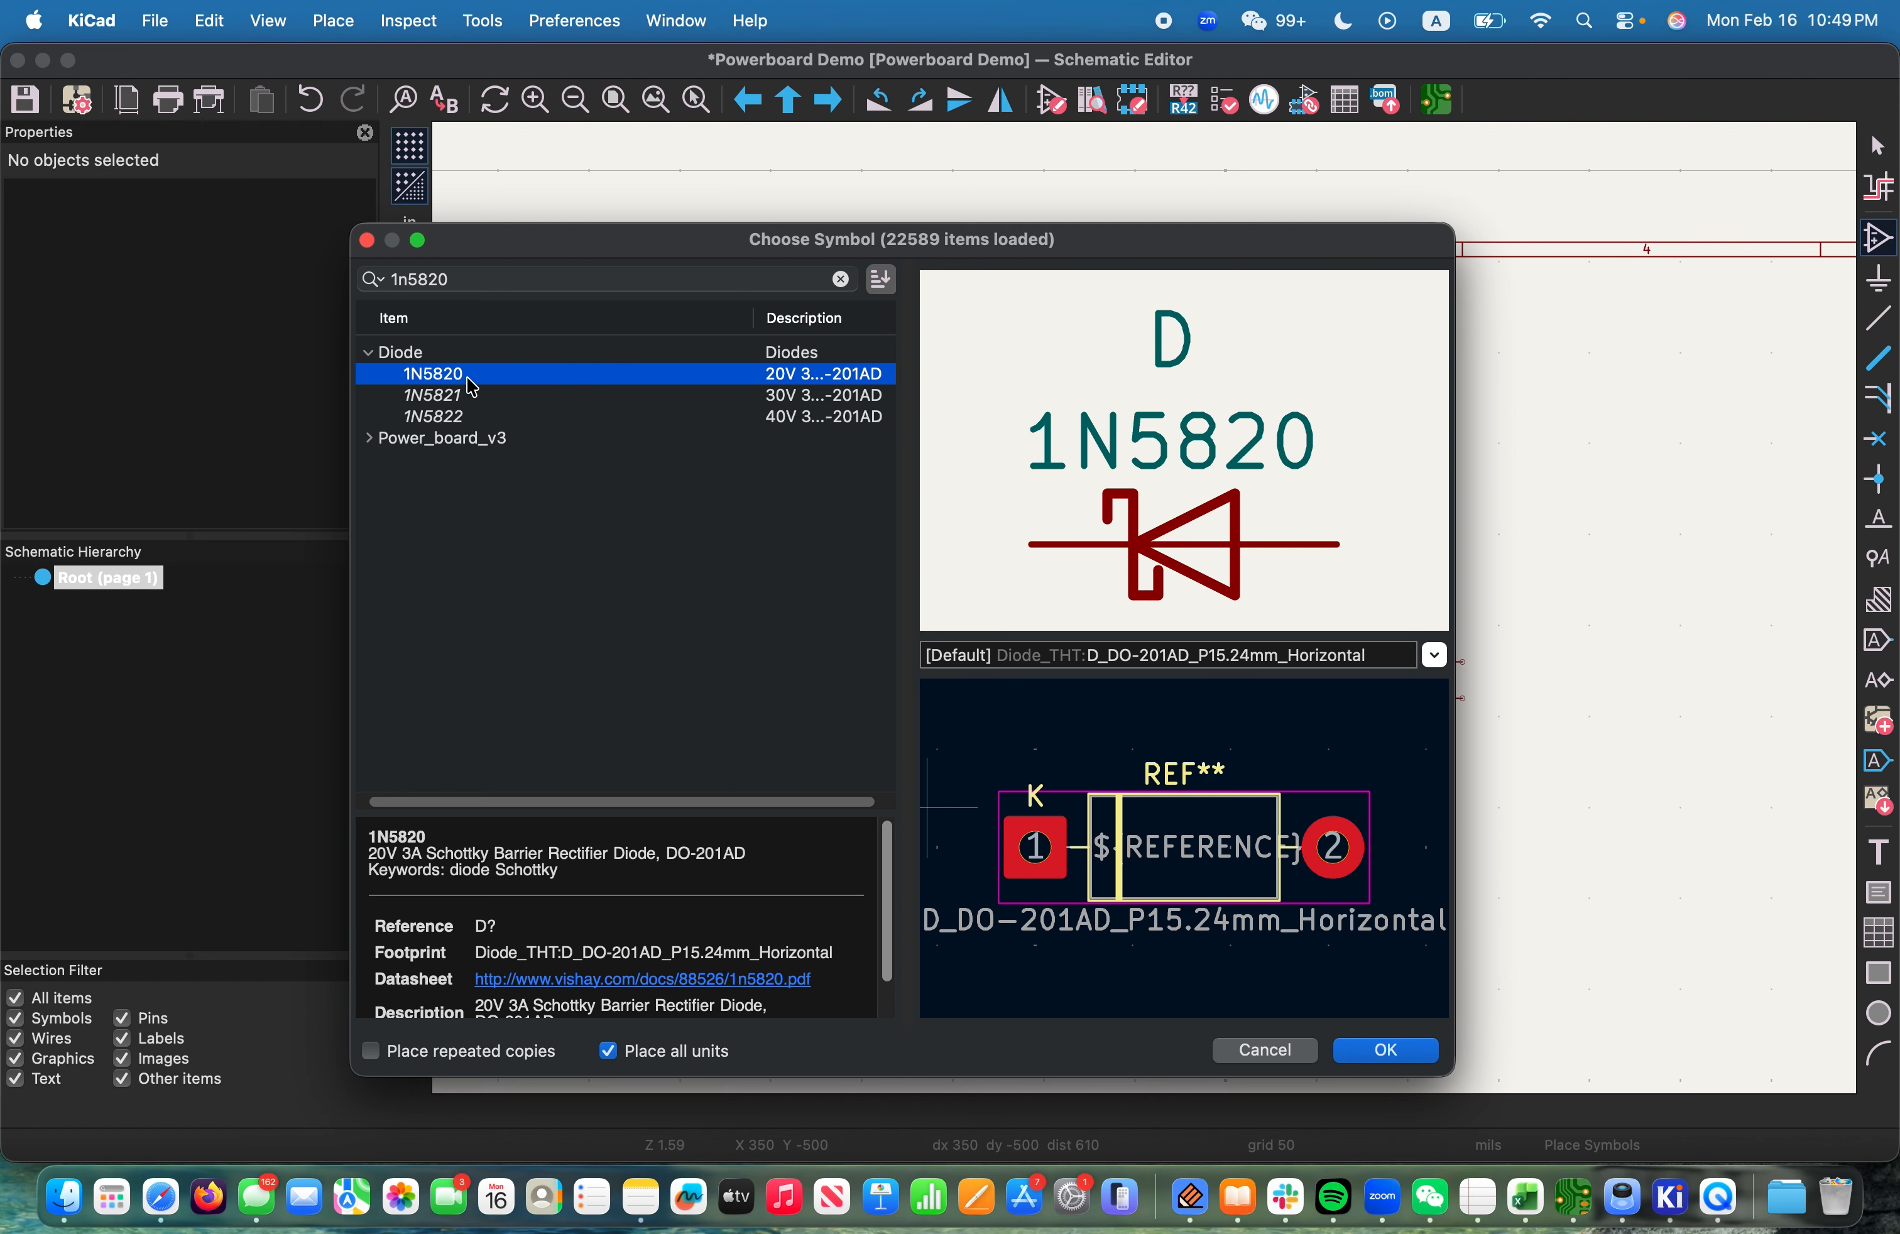
left_click(1372, 1048)
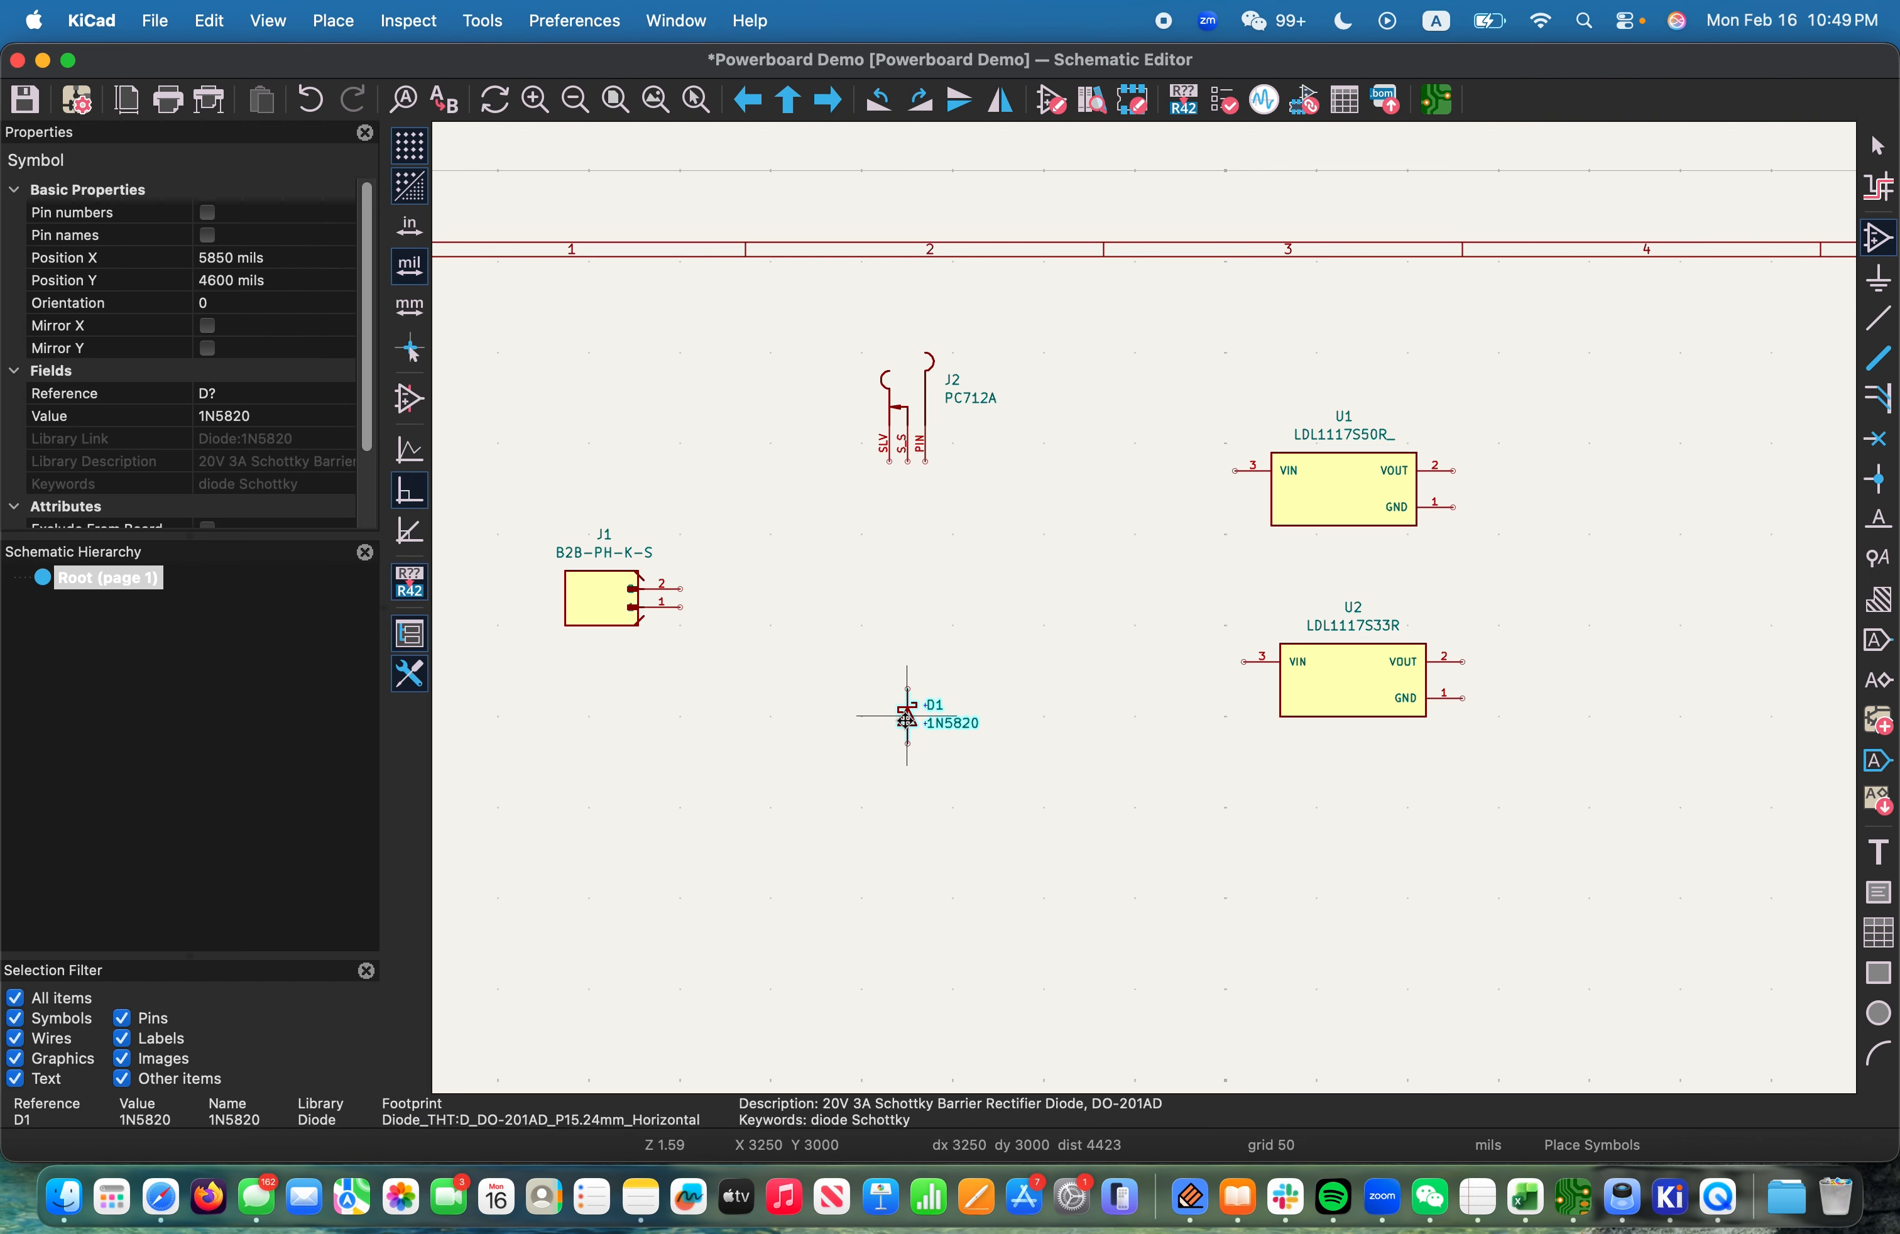
Rotate the 1N5820 diode upright and place it below the PC712A jack at about X 3250, Y 3000 mils
key("r")
left_click(908, 717)
key("Escape")
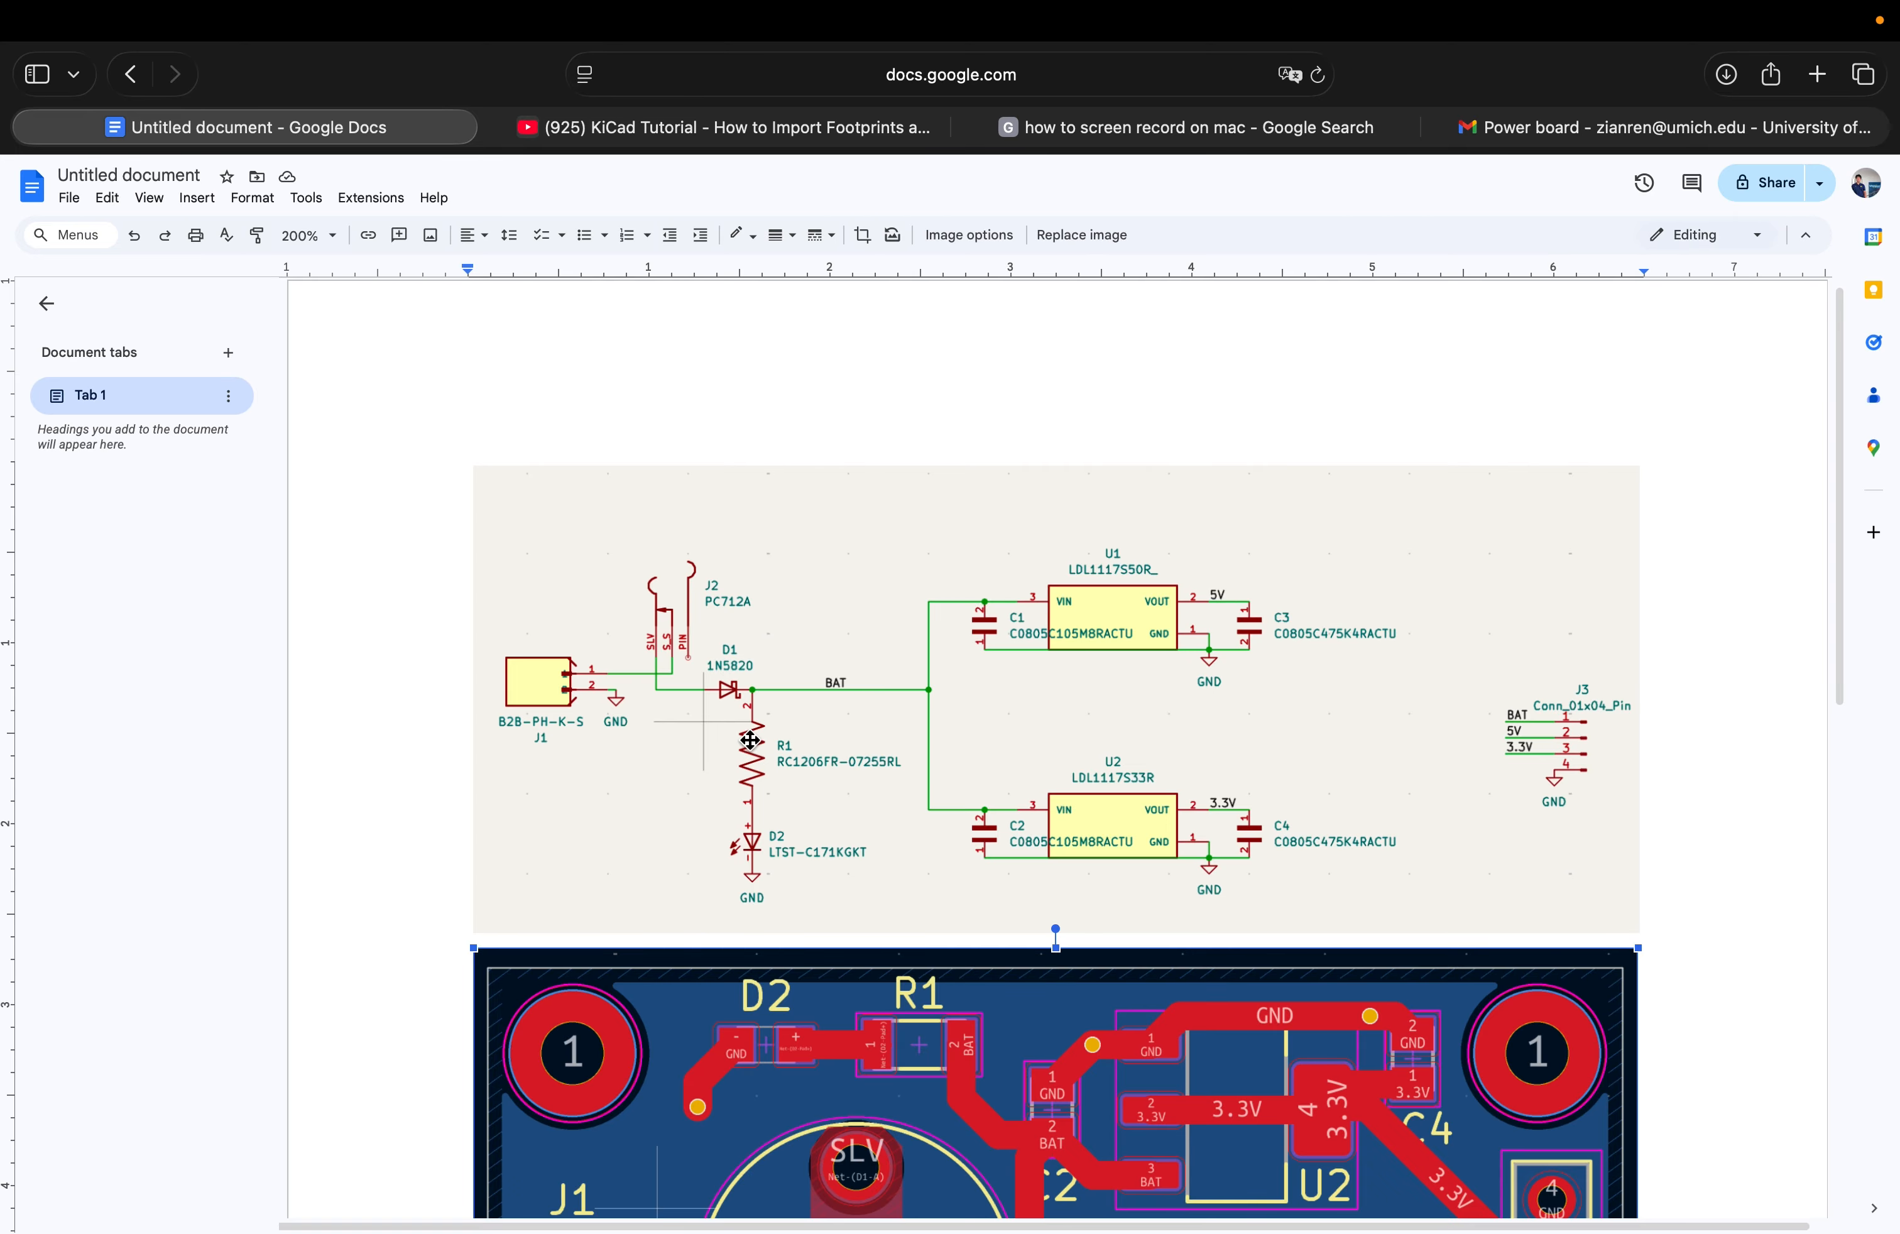
Compare D1 with the reference, rotate it to 180 degrees and move it up to about X 3250, Y 2650 mils
key("super+Tab")
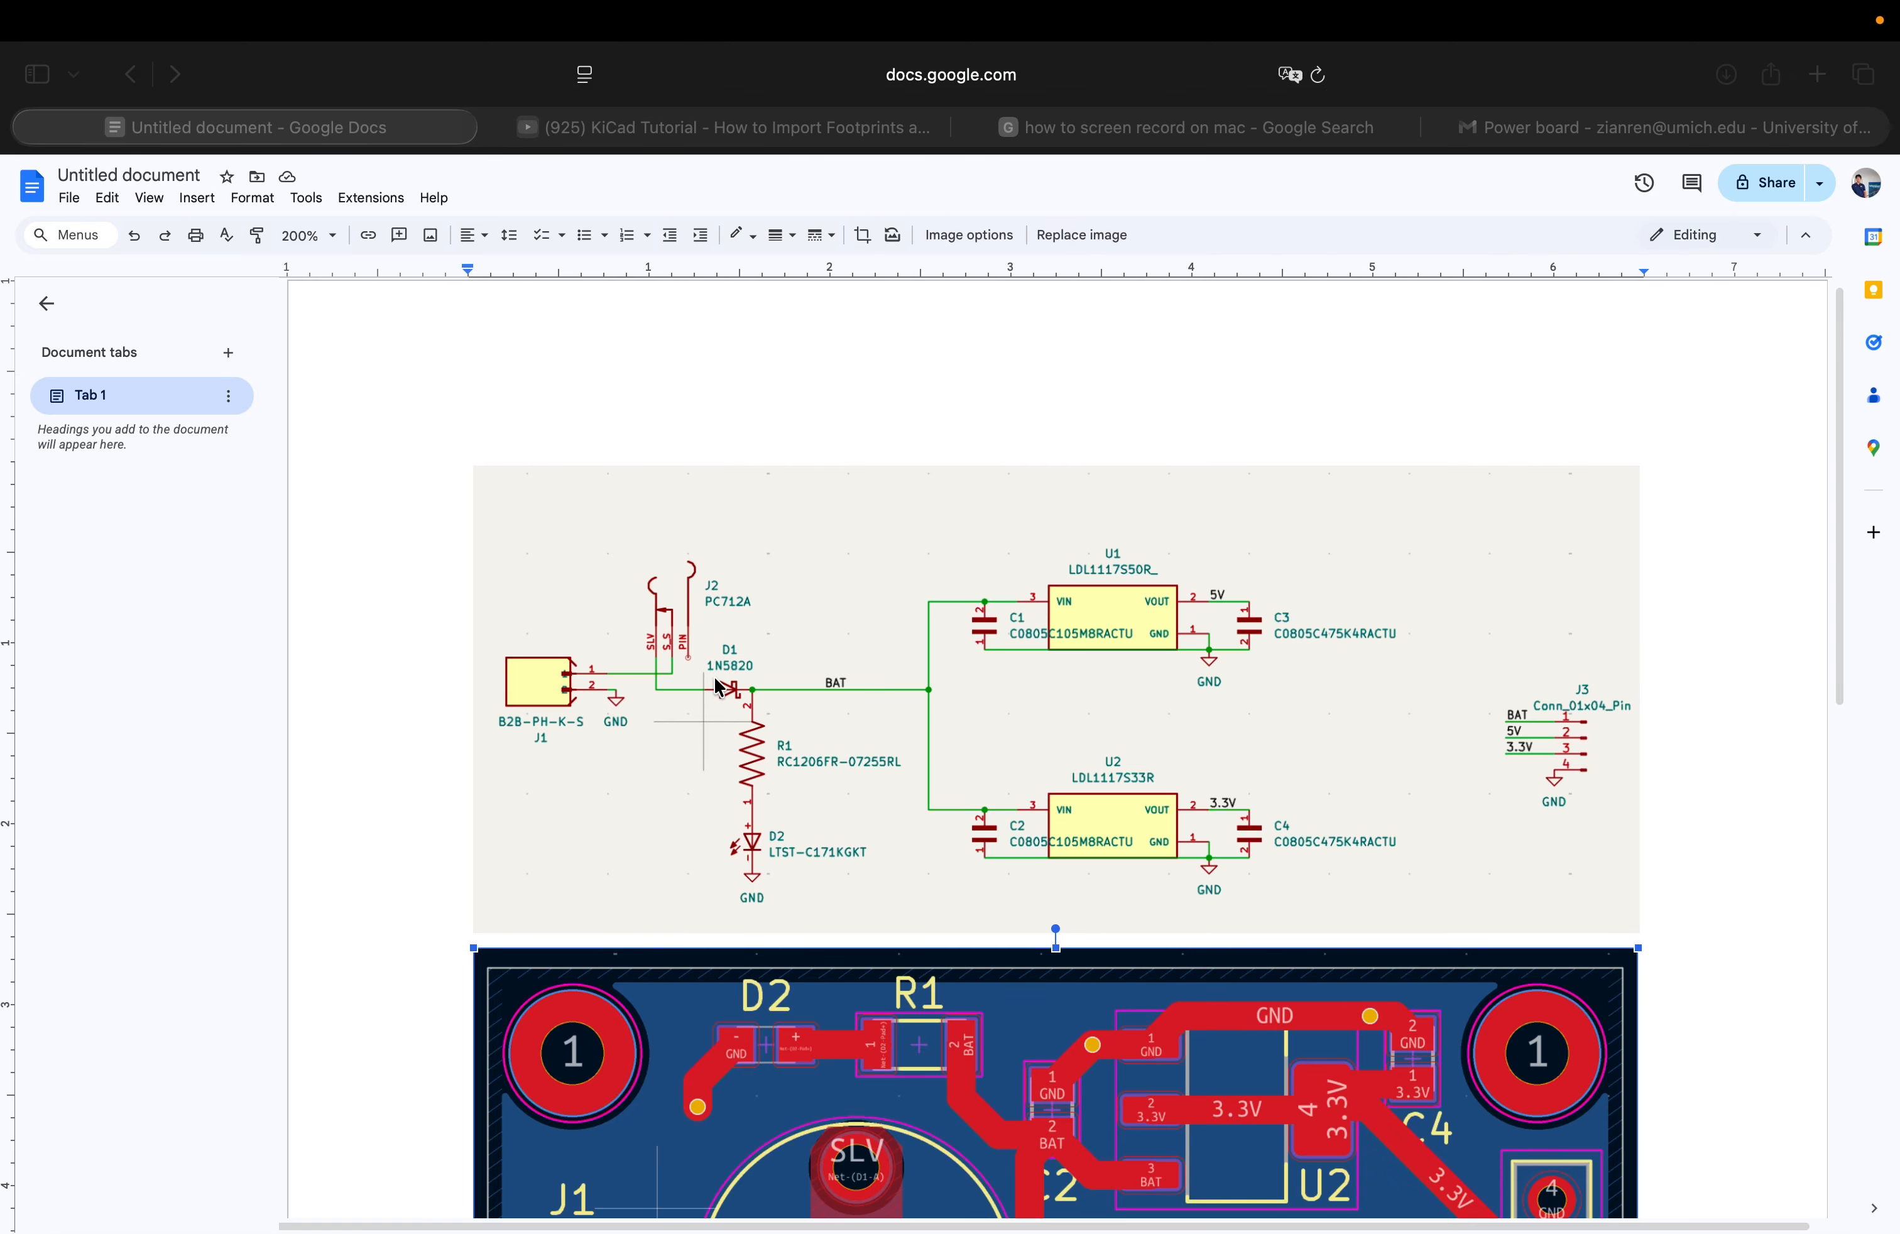
left_click(909, 715)
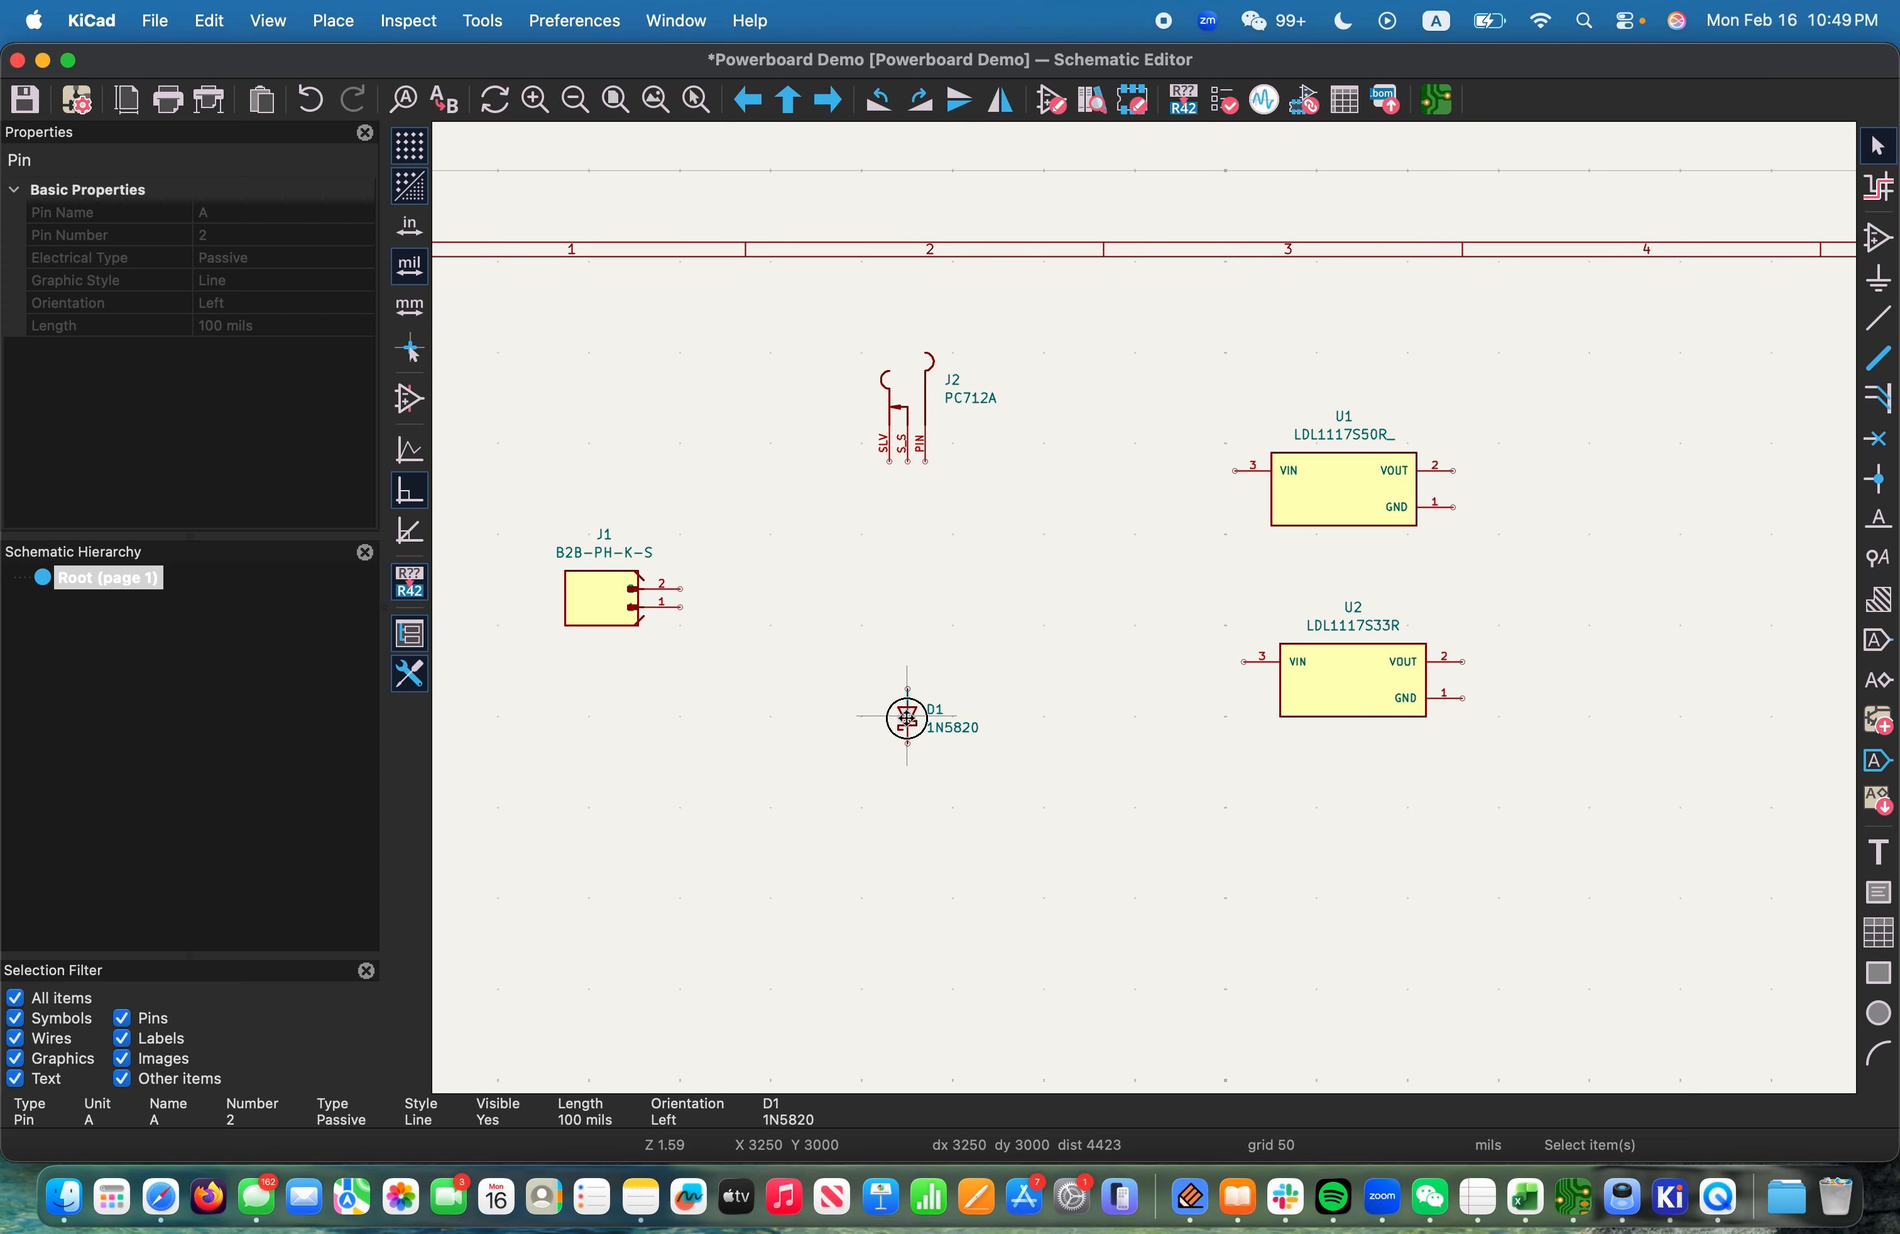
left_click(912, 717)
key("r")
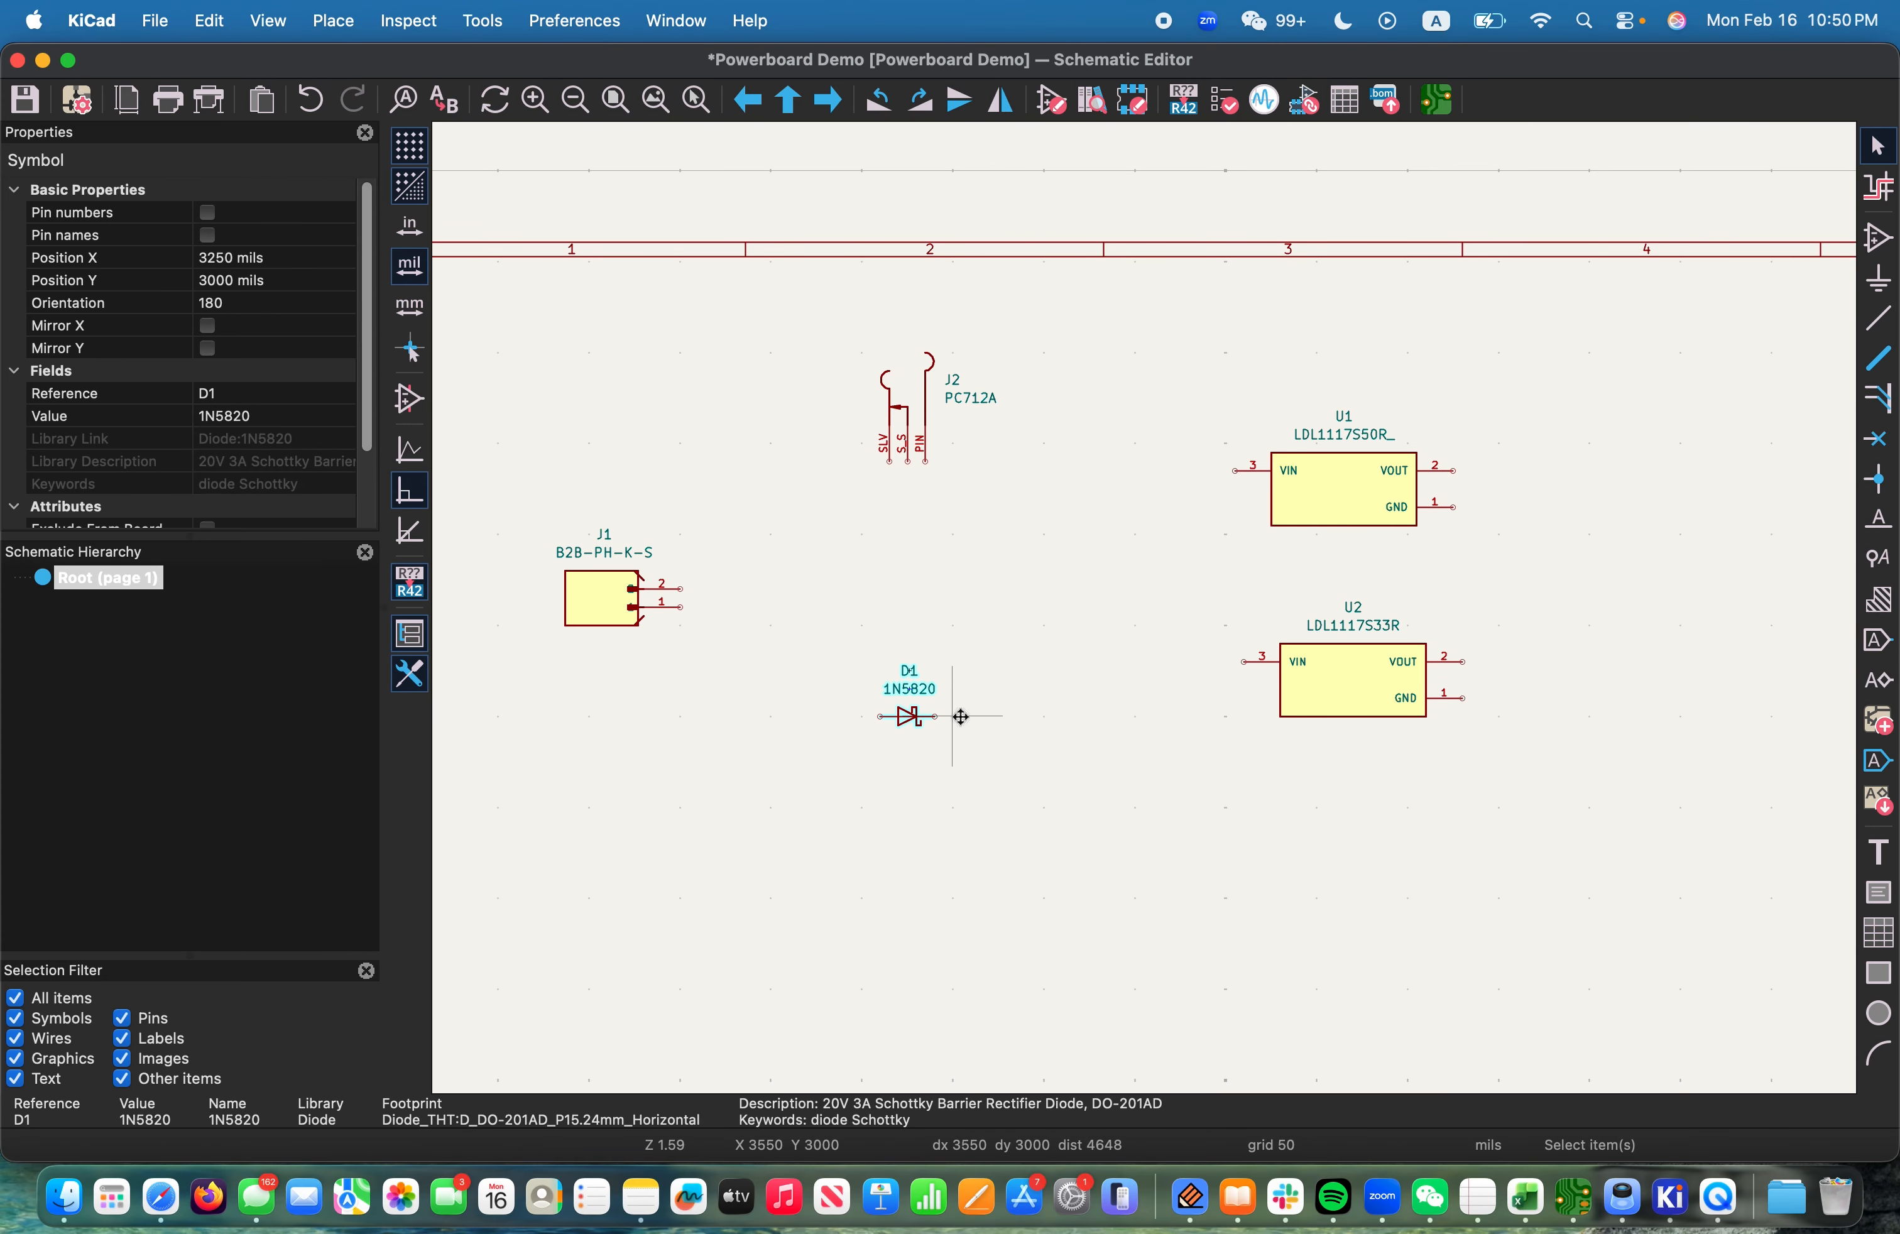
left_click_drag(909, 716, 909, 653)
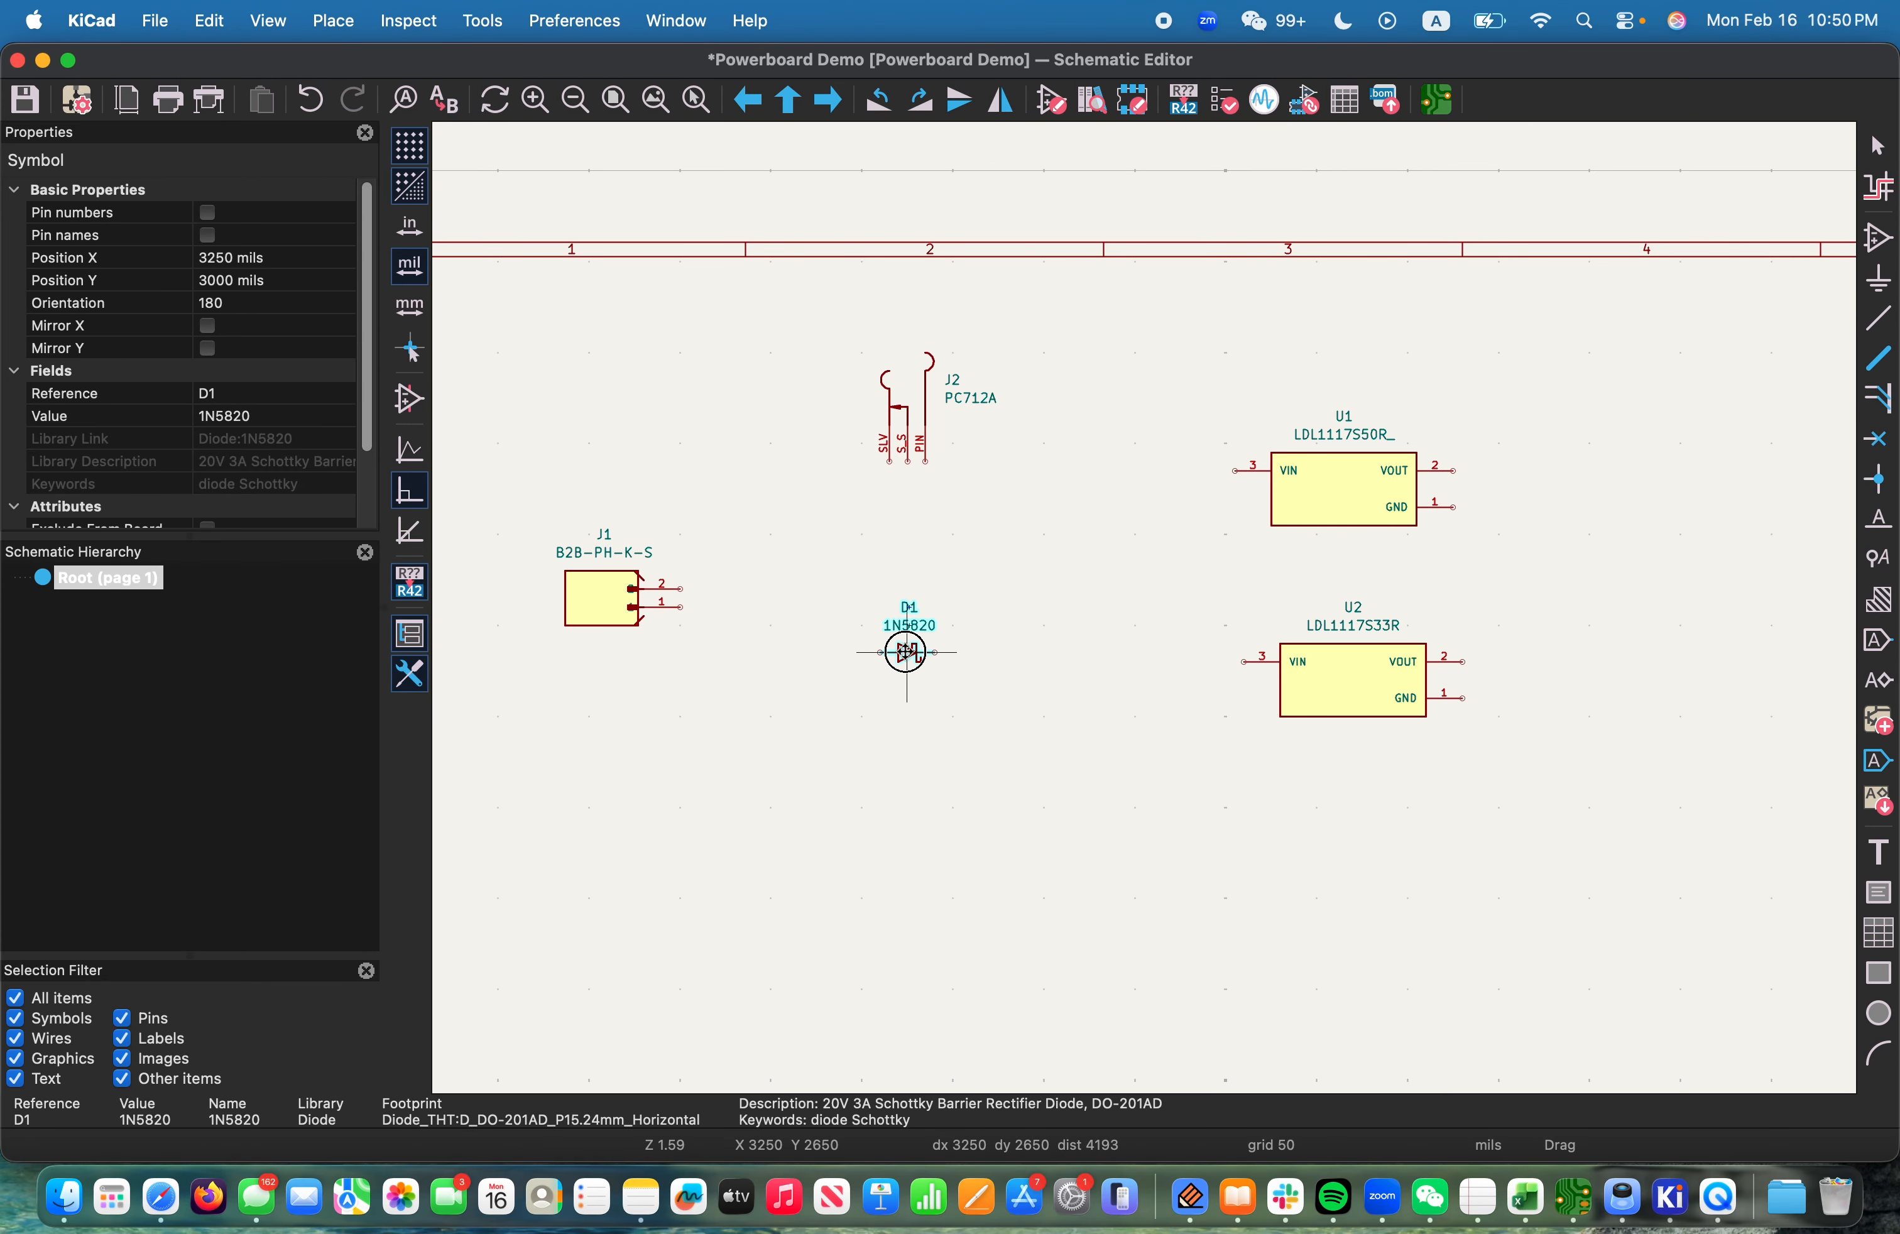
left_click(1026, 726)
Check the reference, then place the RC1206FR-07255RL resistor upright below D1, with pin 2 touching the end of D1's outer right pin
key("ctrl+Right")
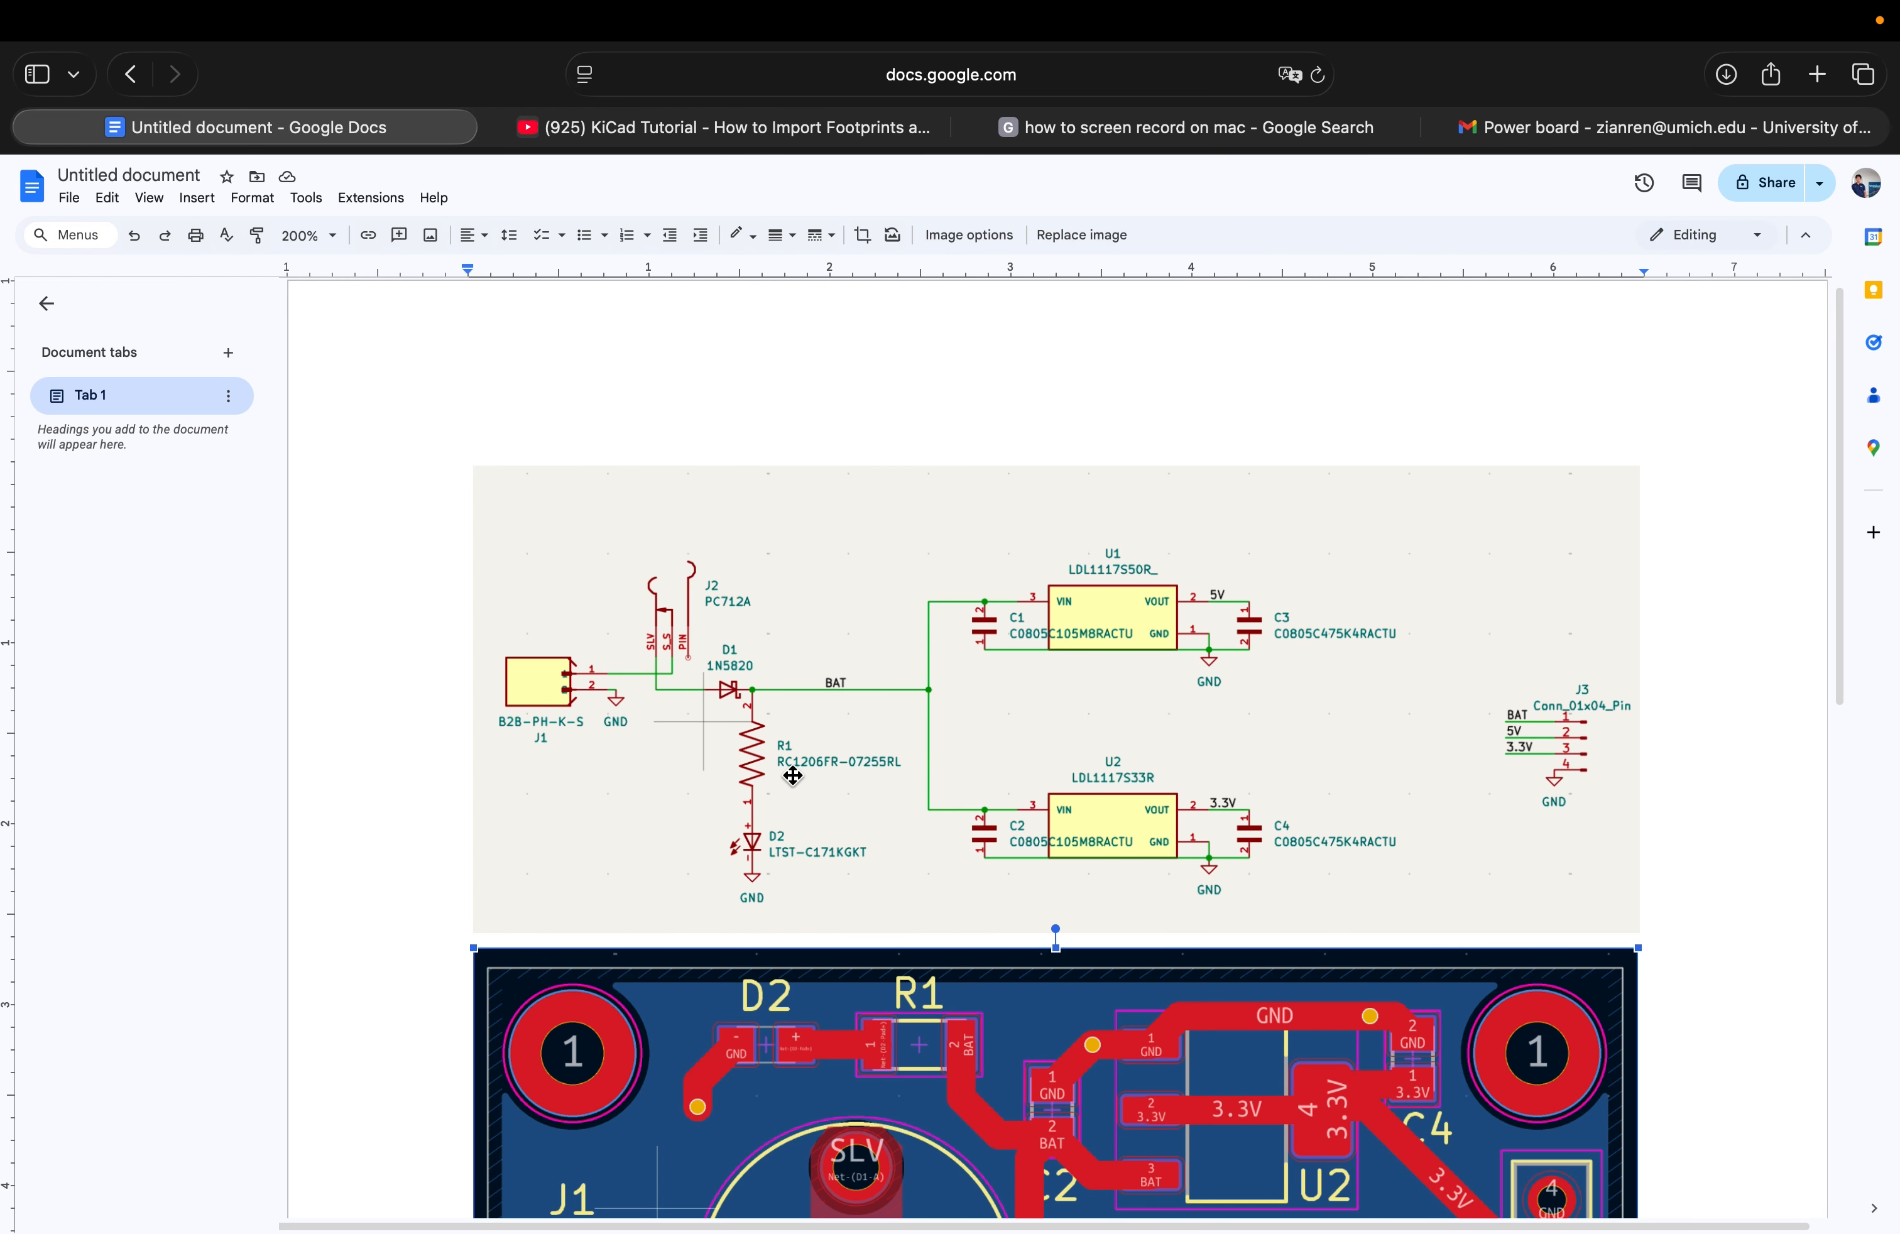
key("ctrl+Left")
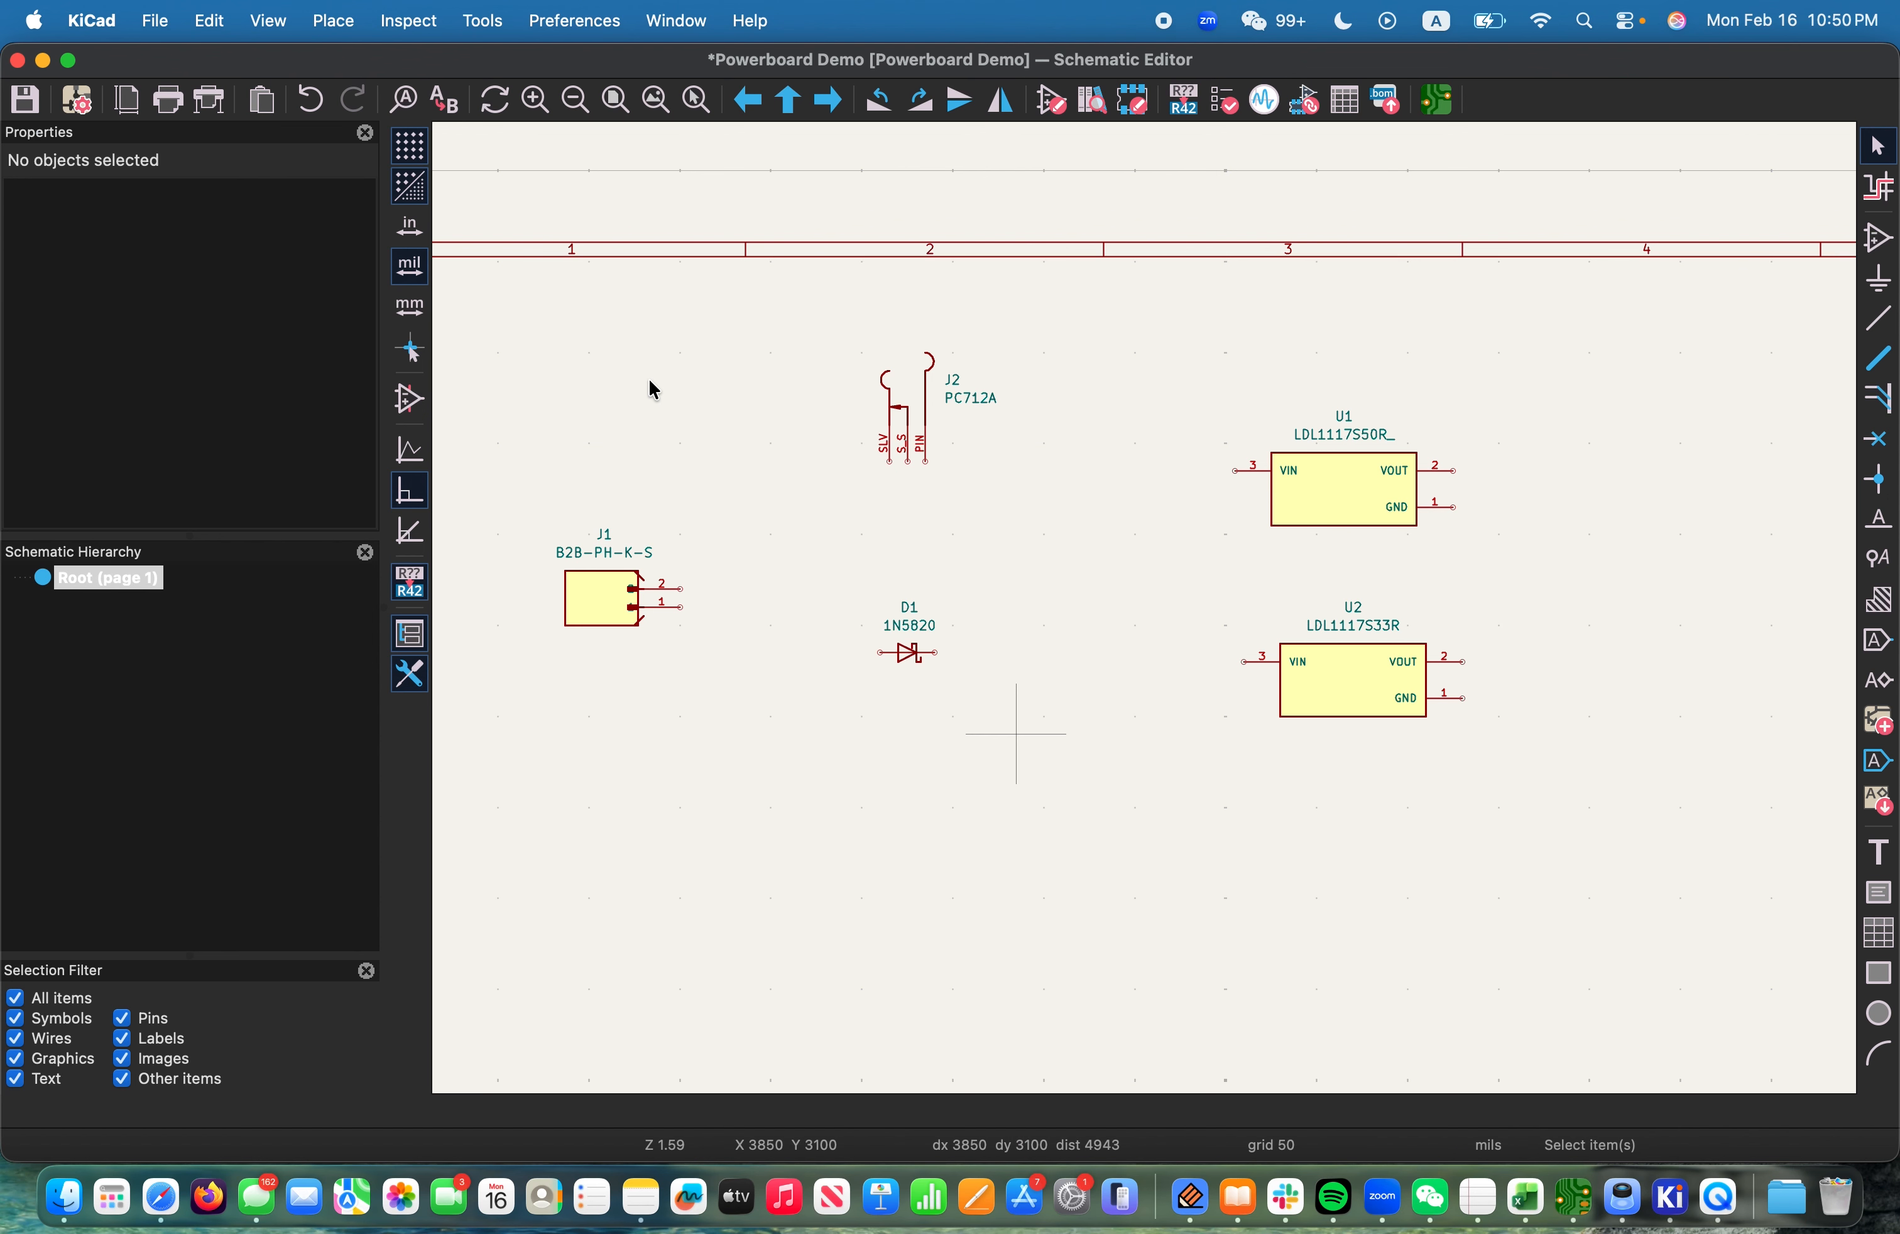
left_click(333, 21)
left_click(371, 64)
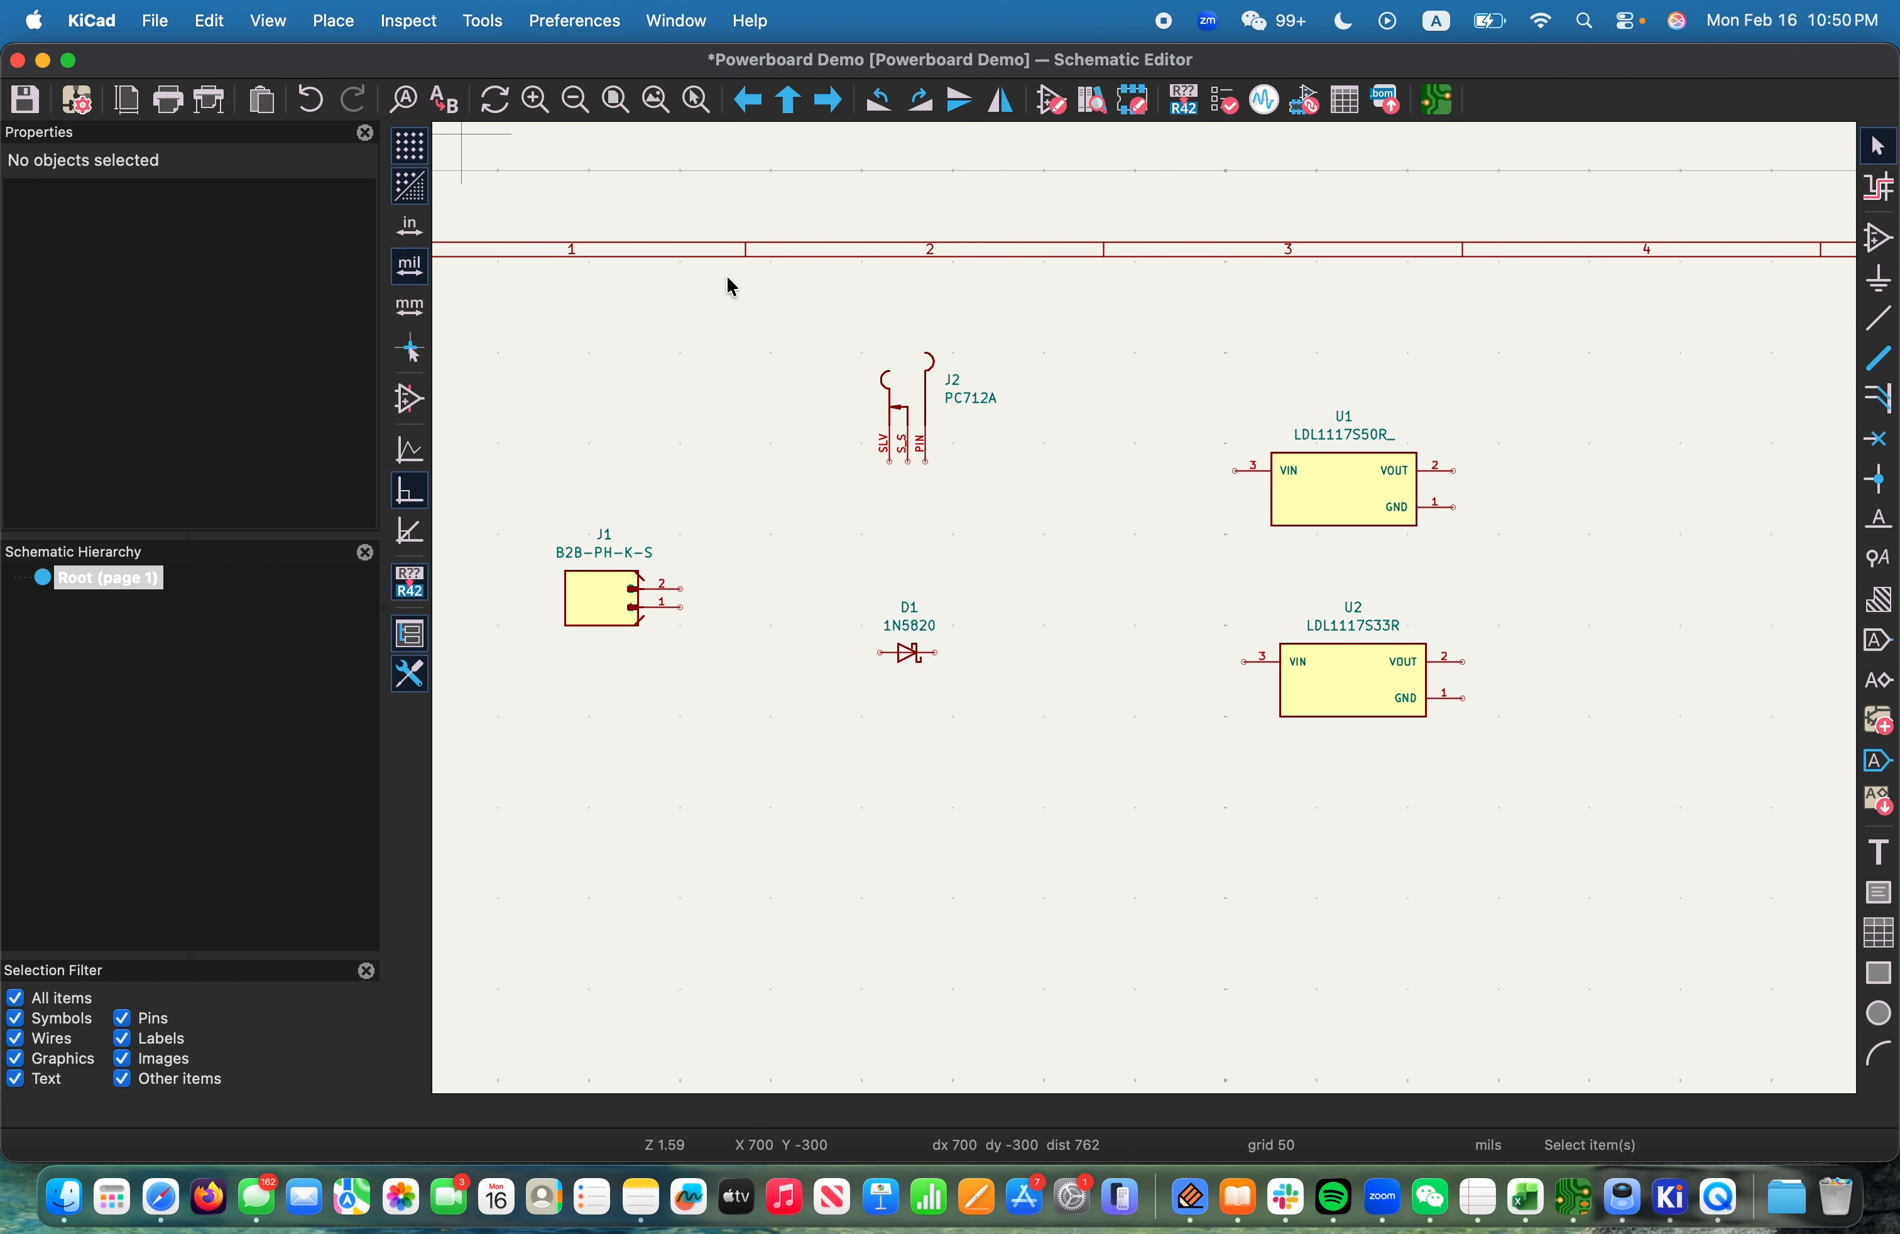
type("RC1206")
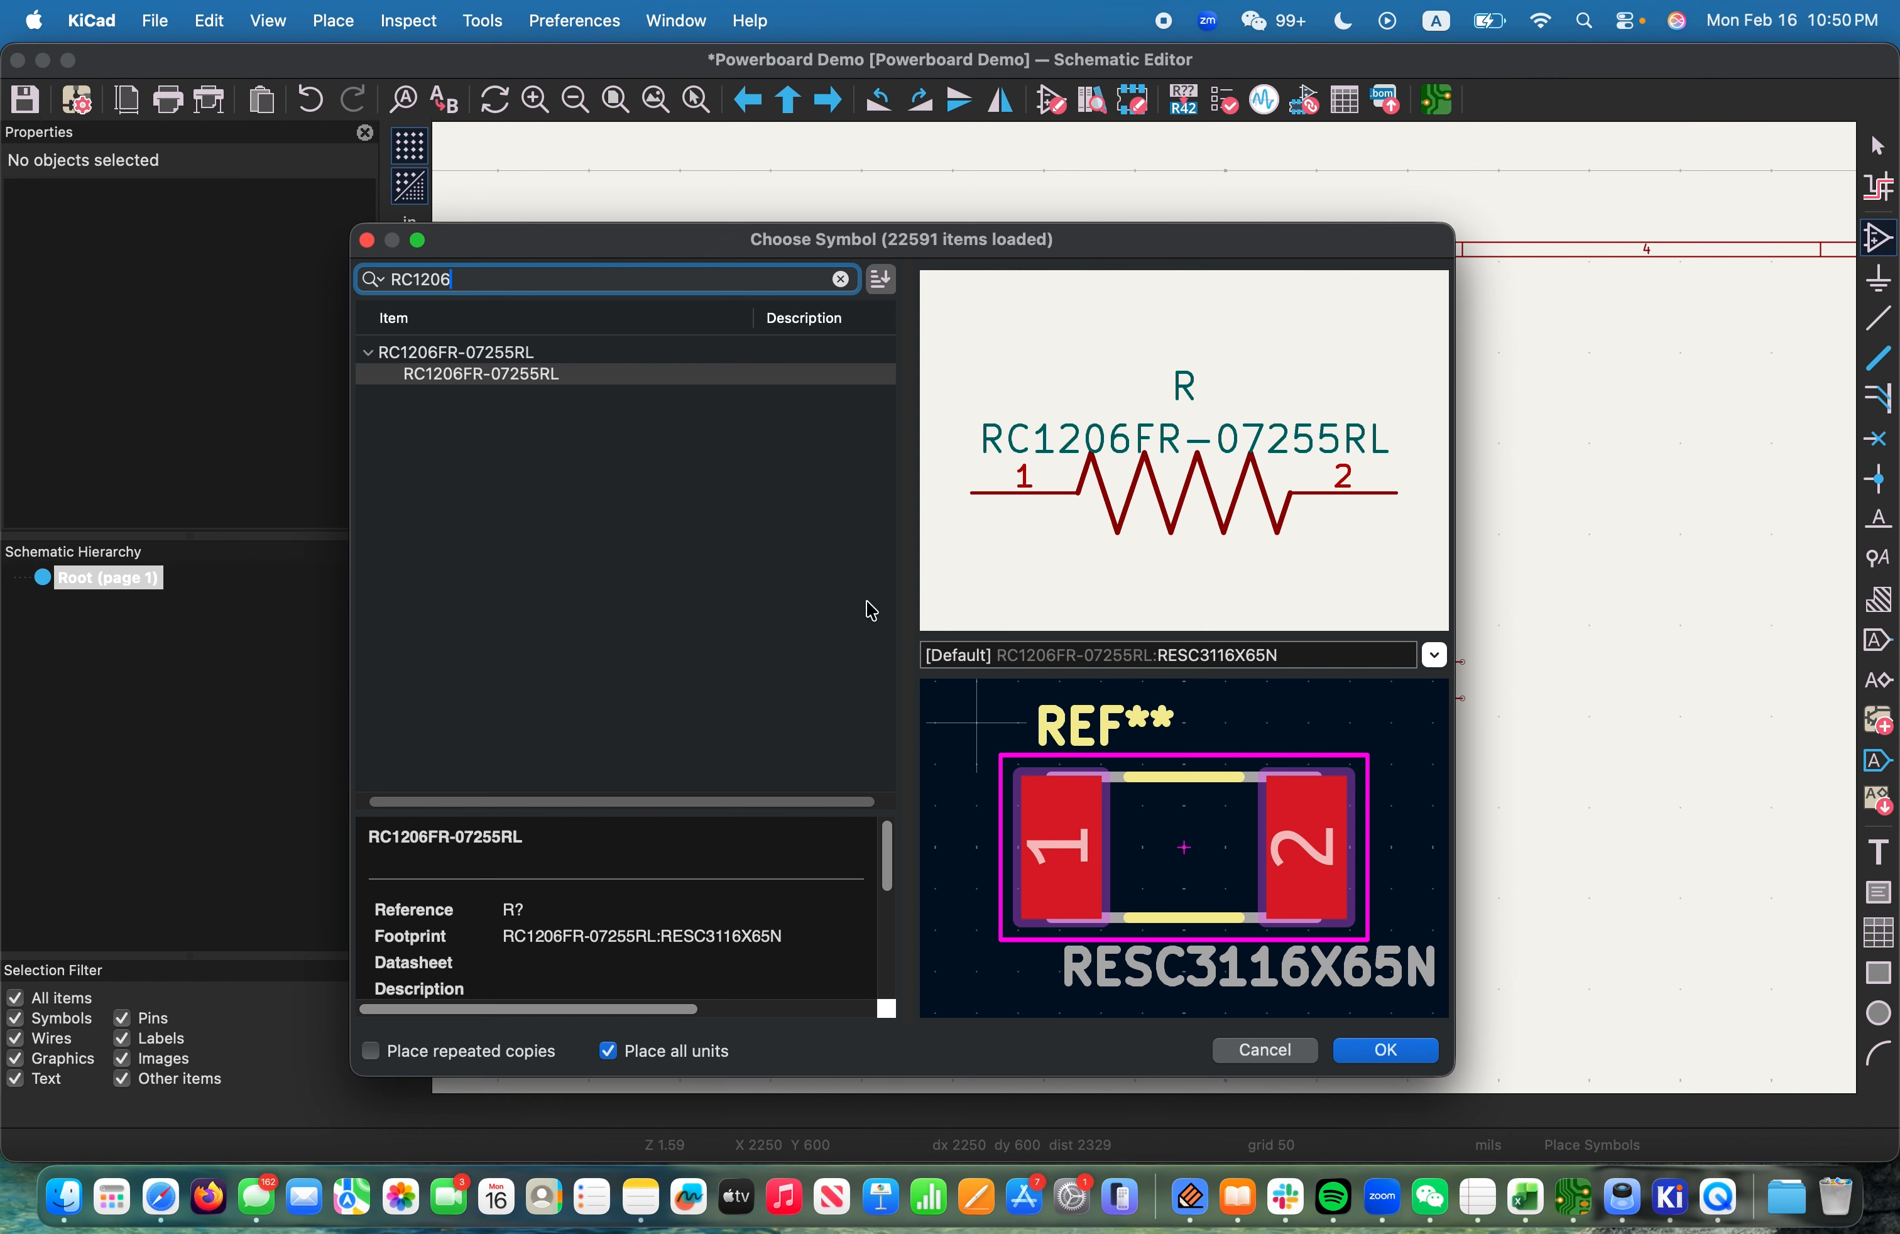
left_click(1388, 1052)
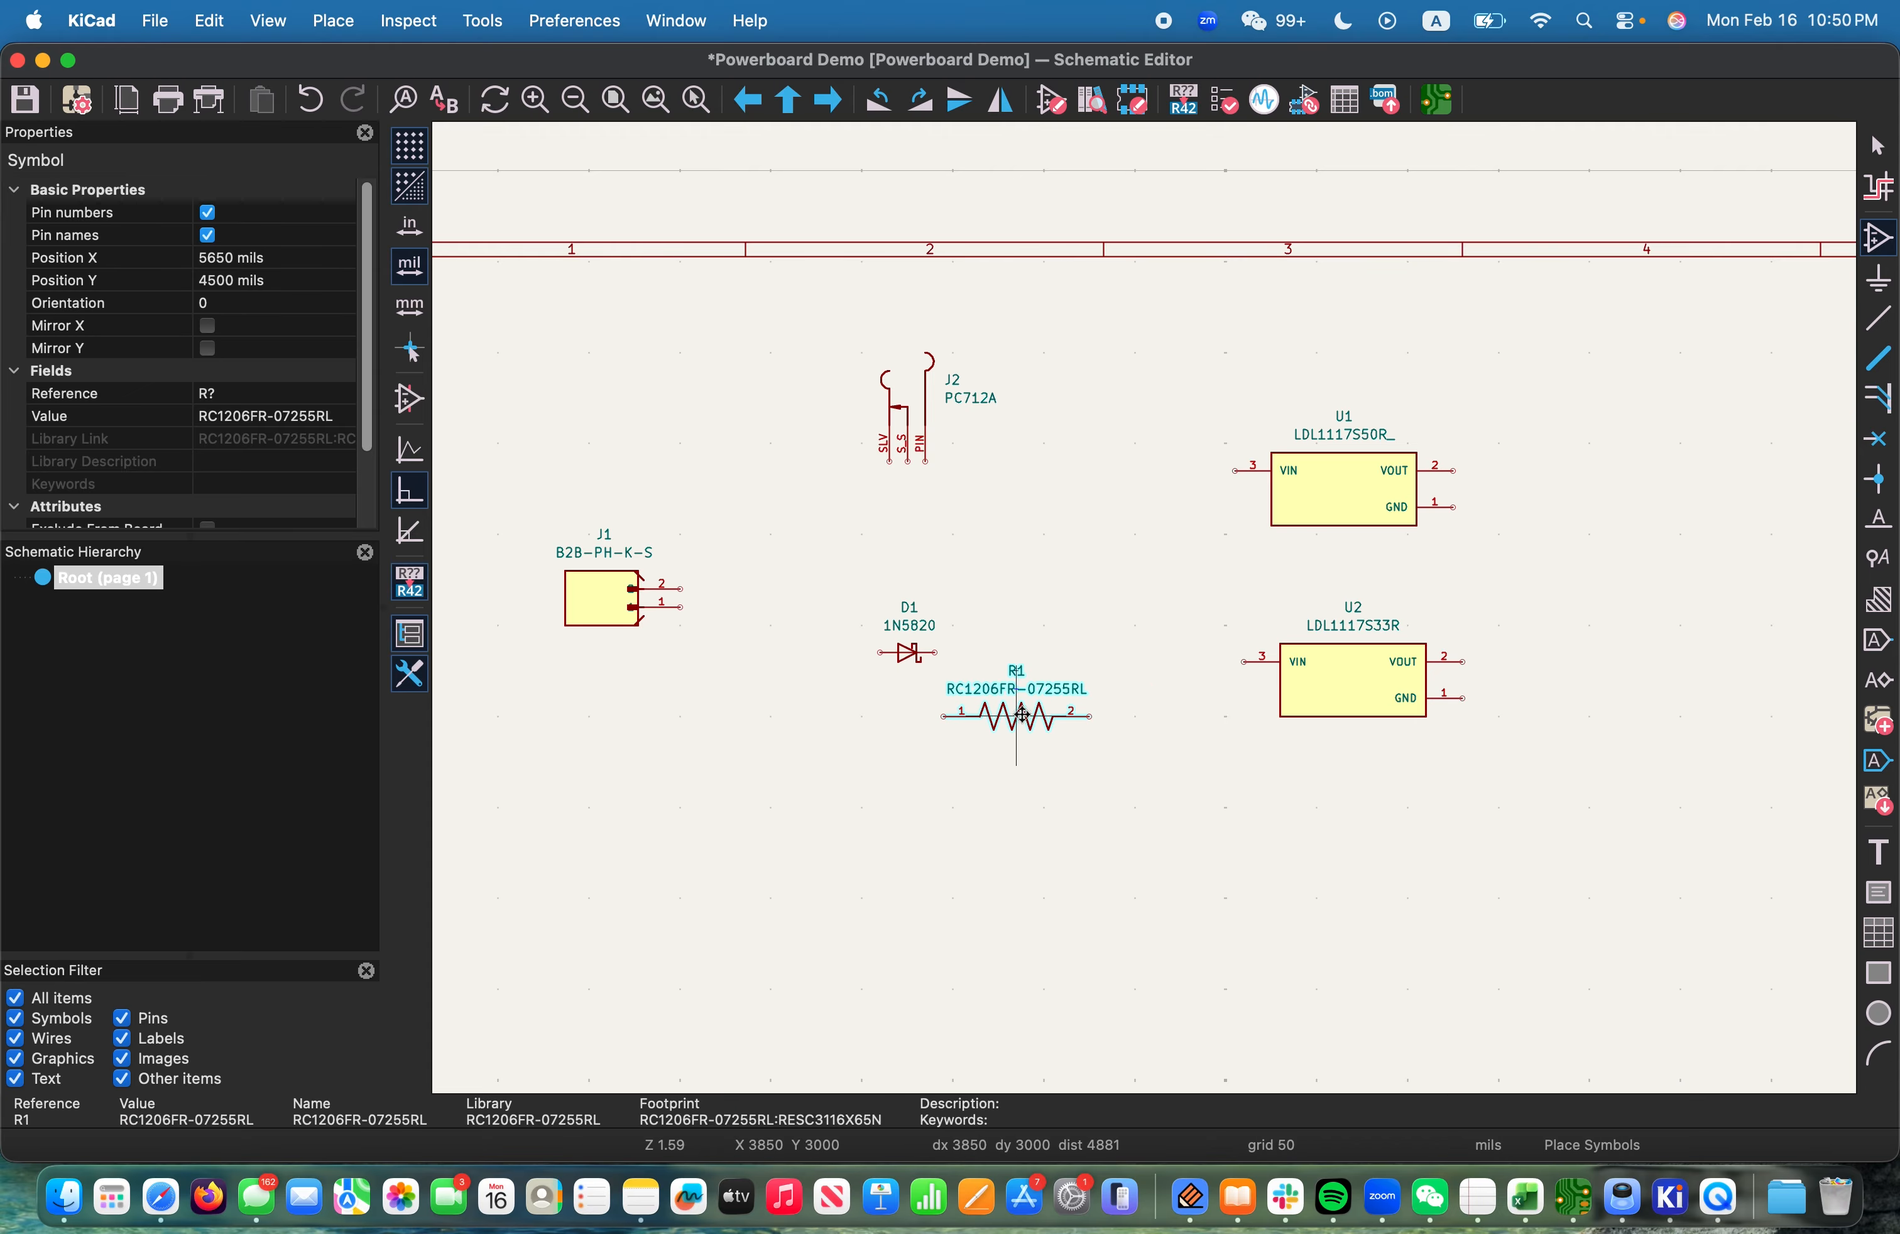
key("r")
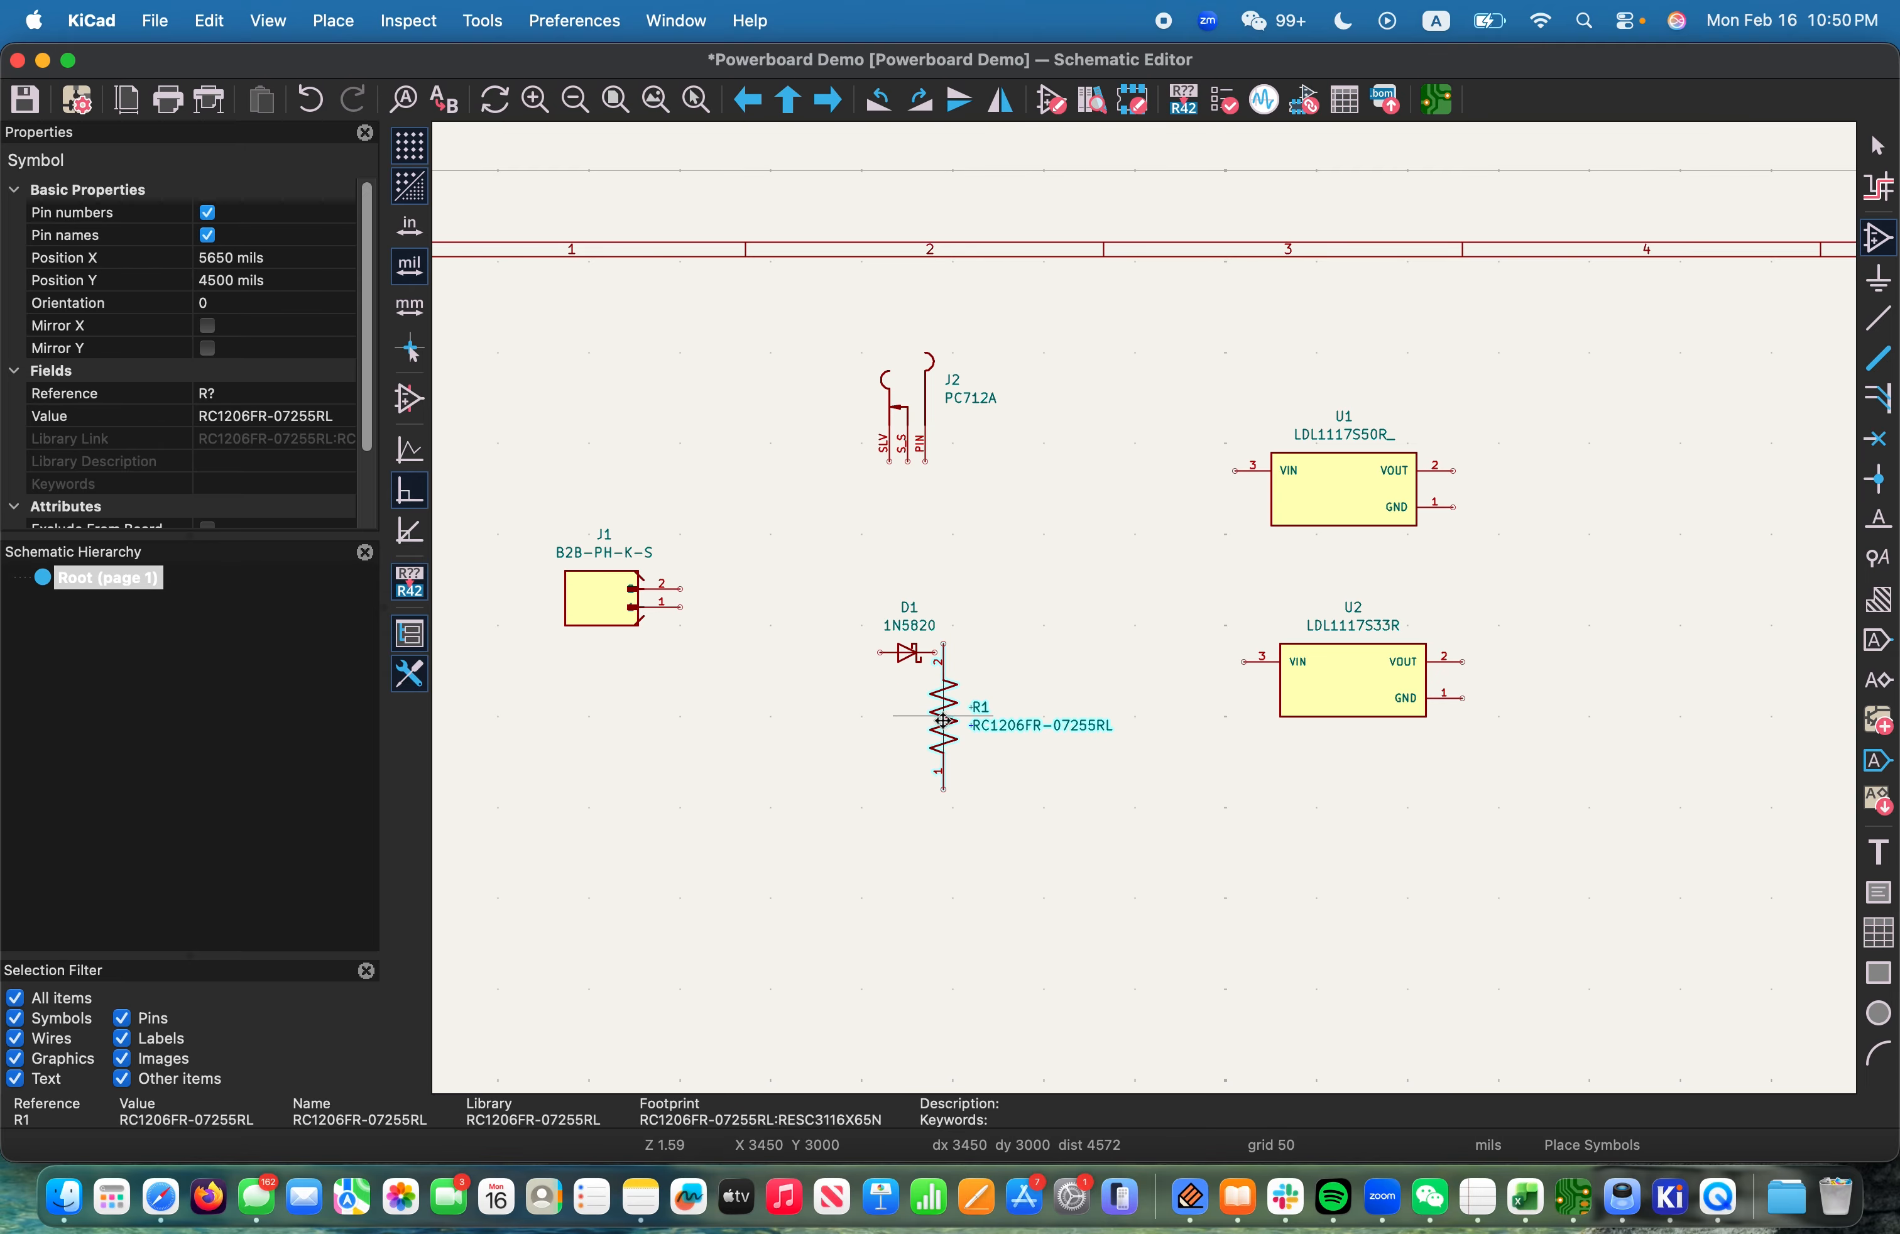
left_click(936, 730)
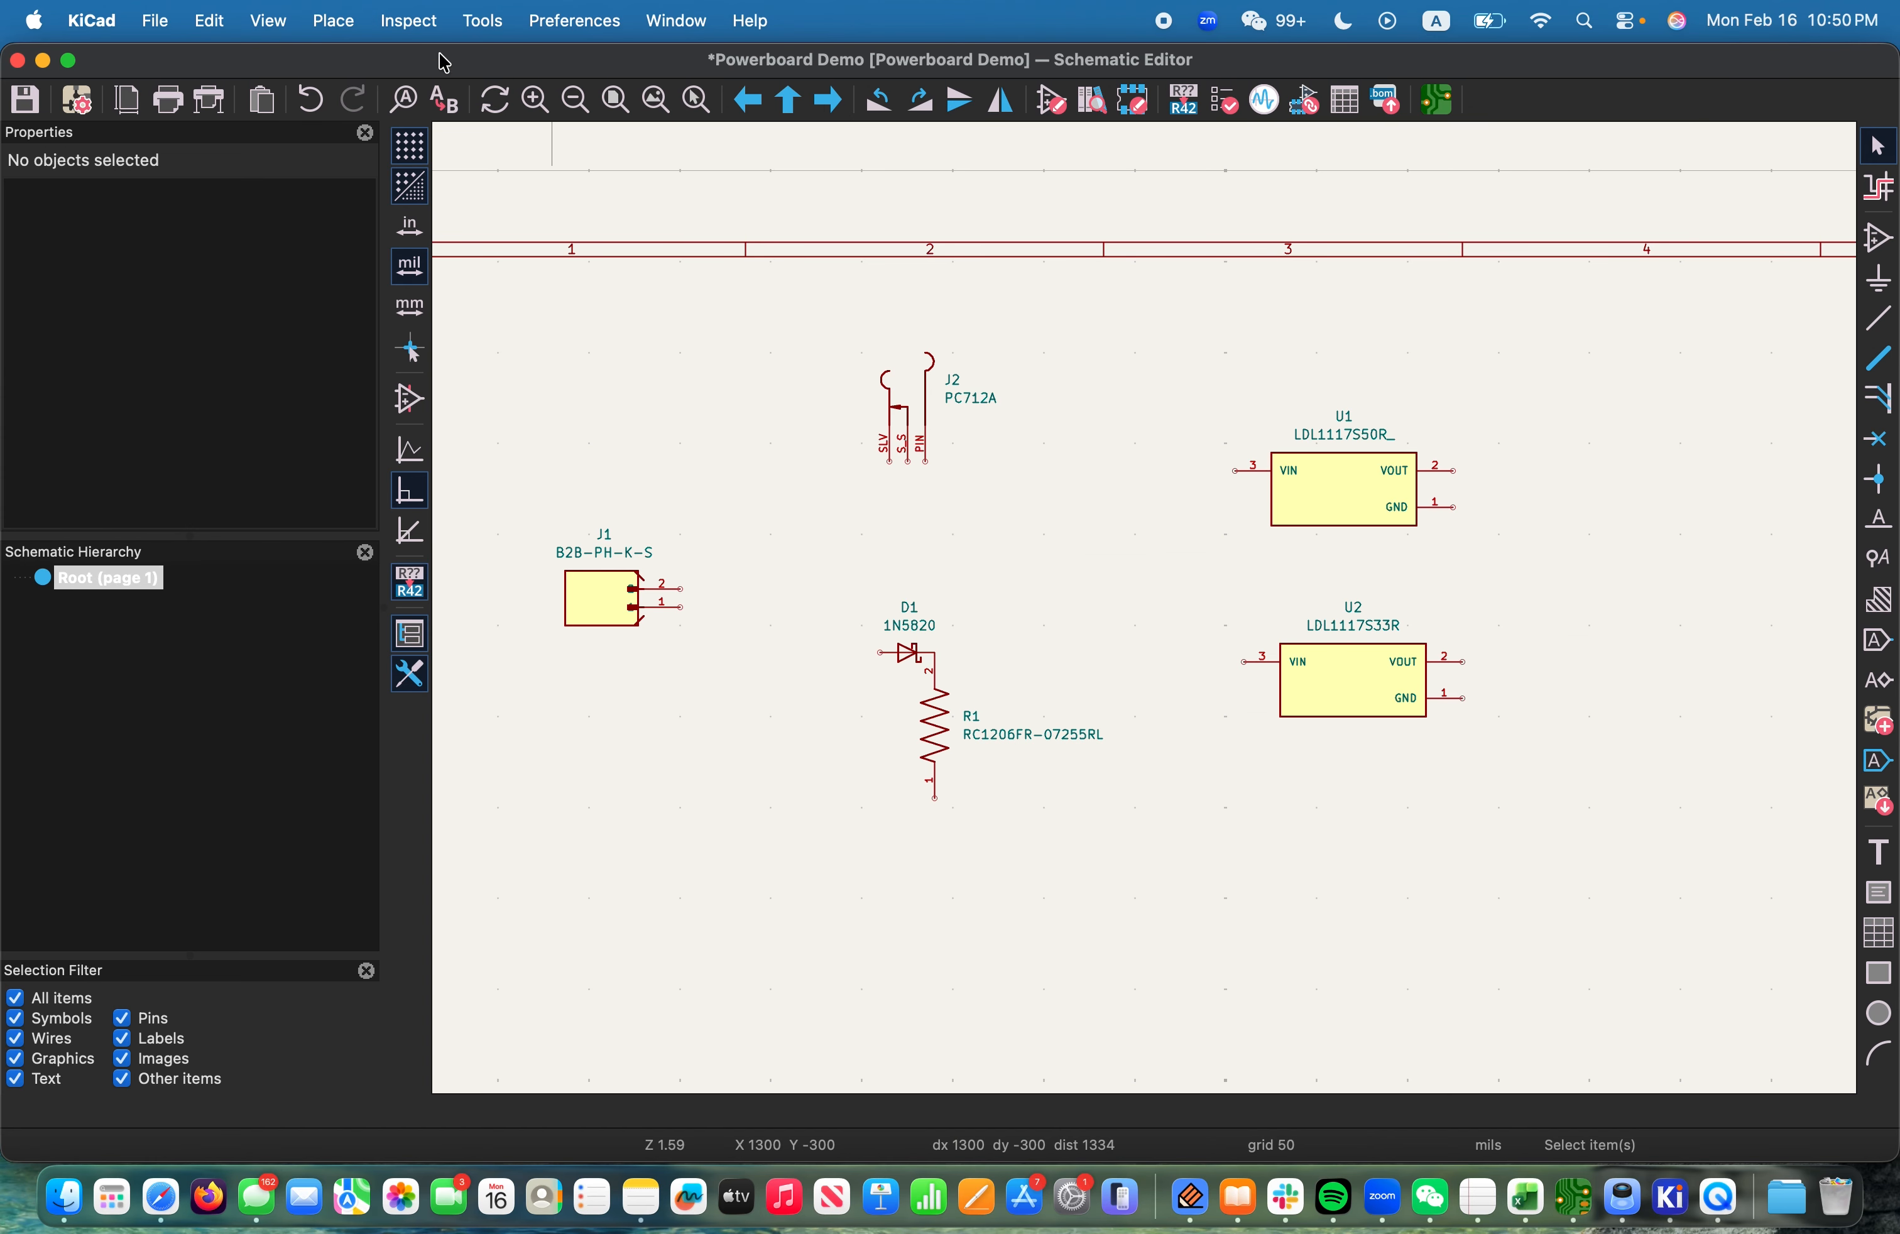
Place the LTST-C171KGKT LED from its own library below R1, rotated upright with its + pin on R1's pin 1
left_click(342, 18)
left_click(388, 66)
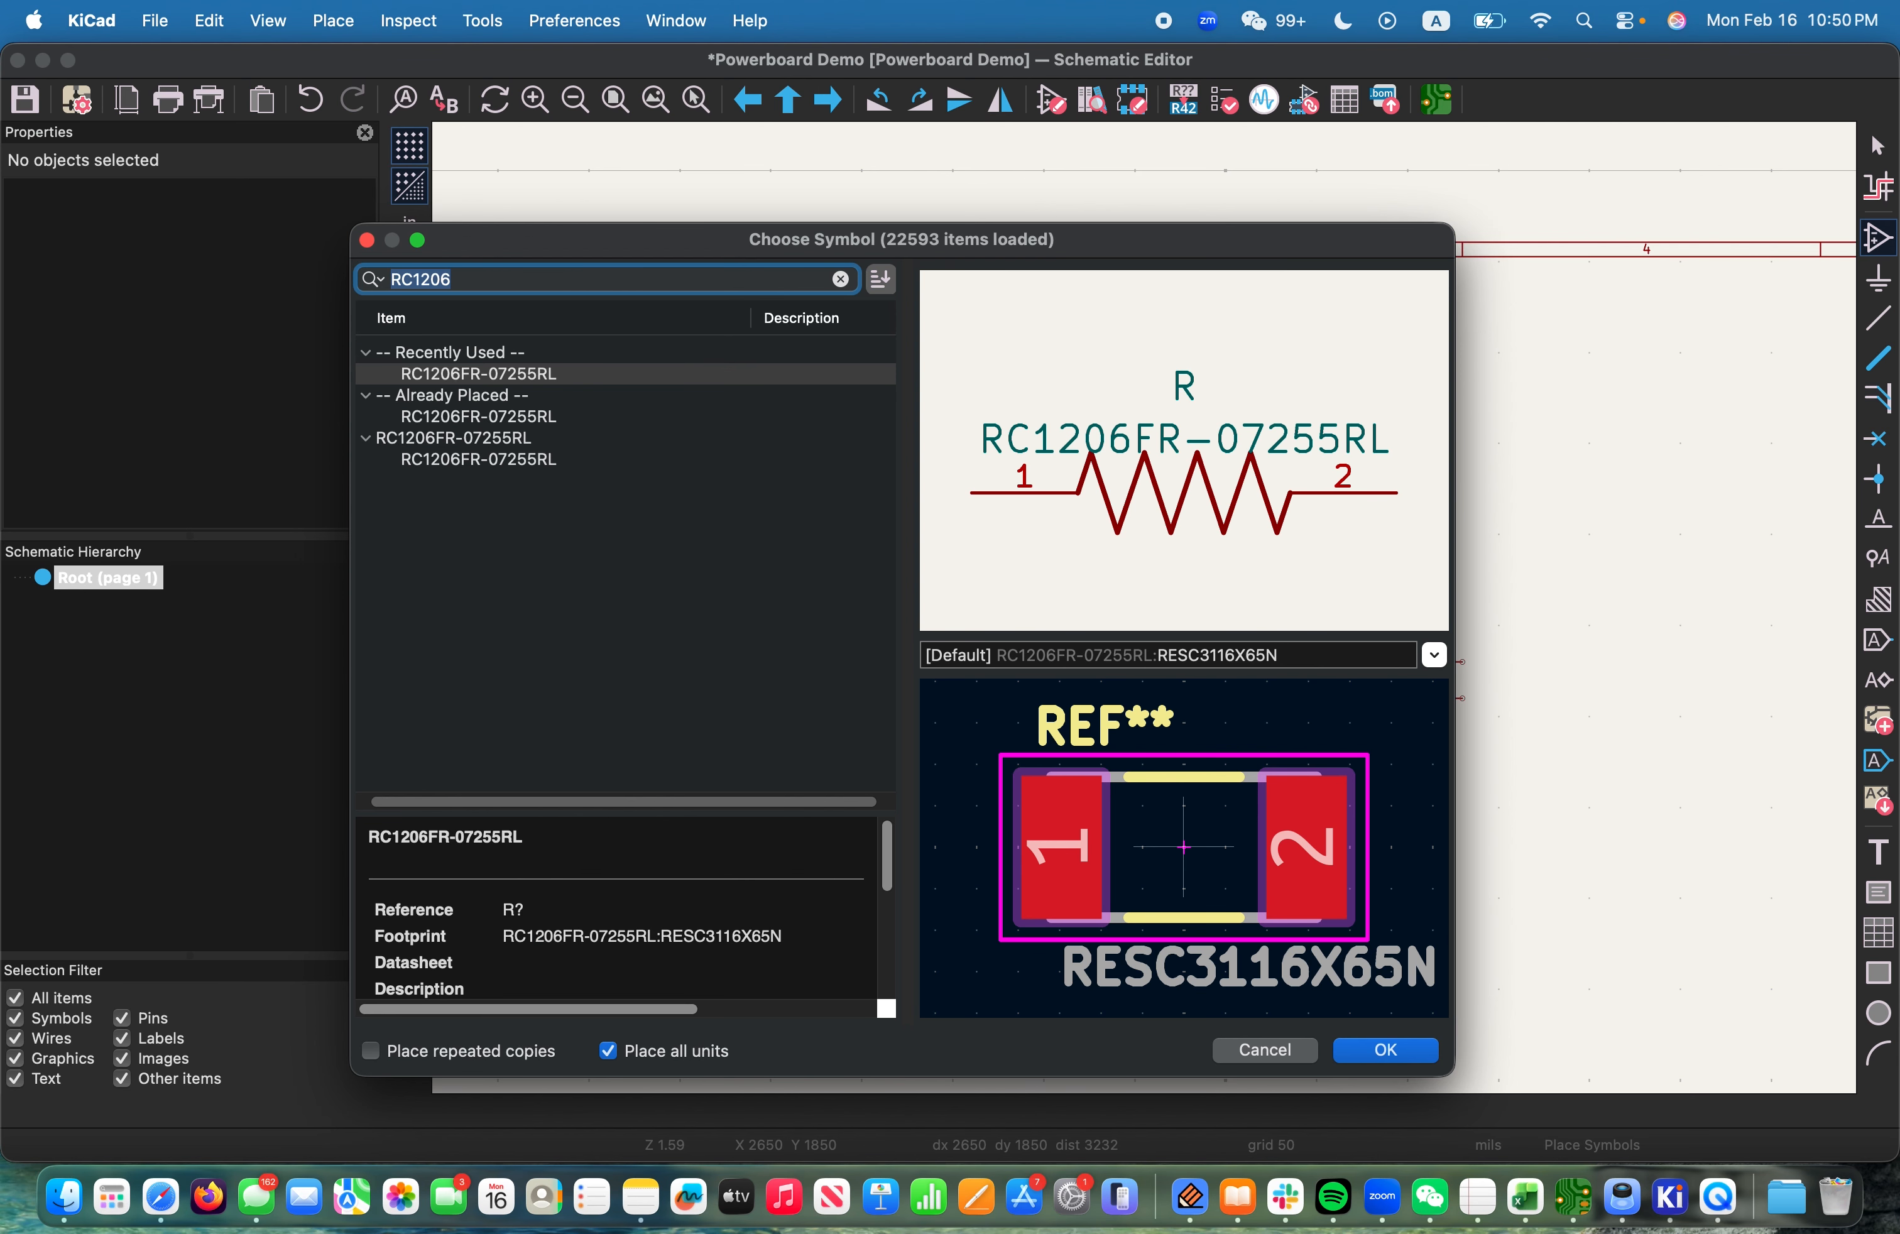
type("ltst")
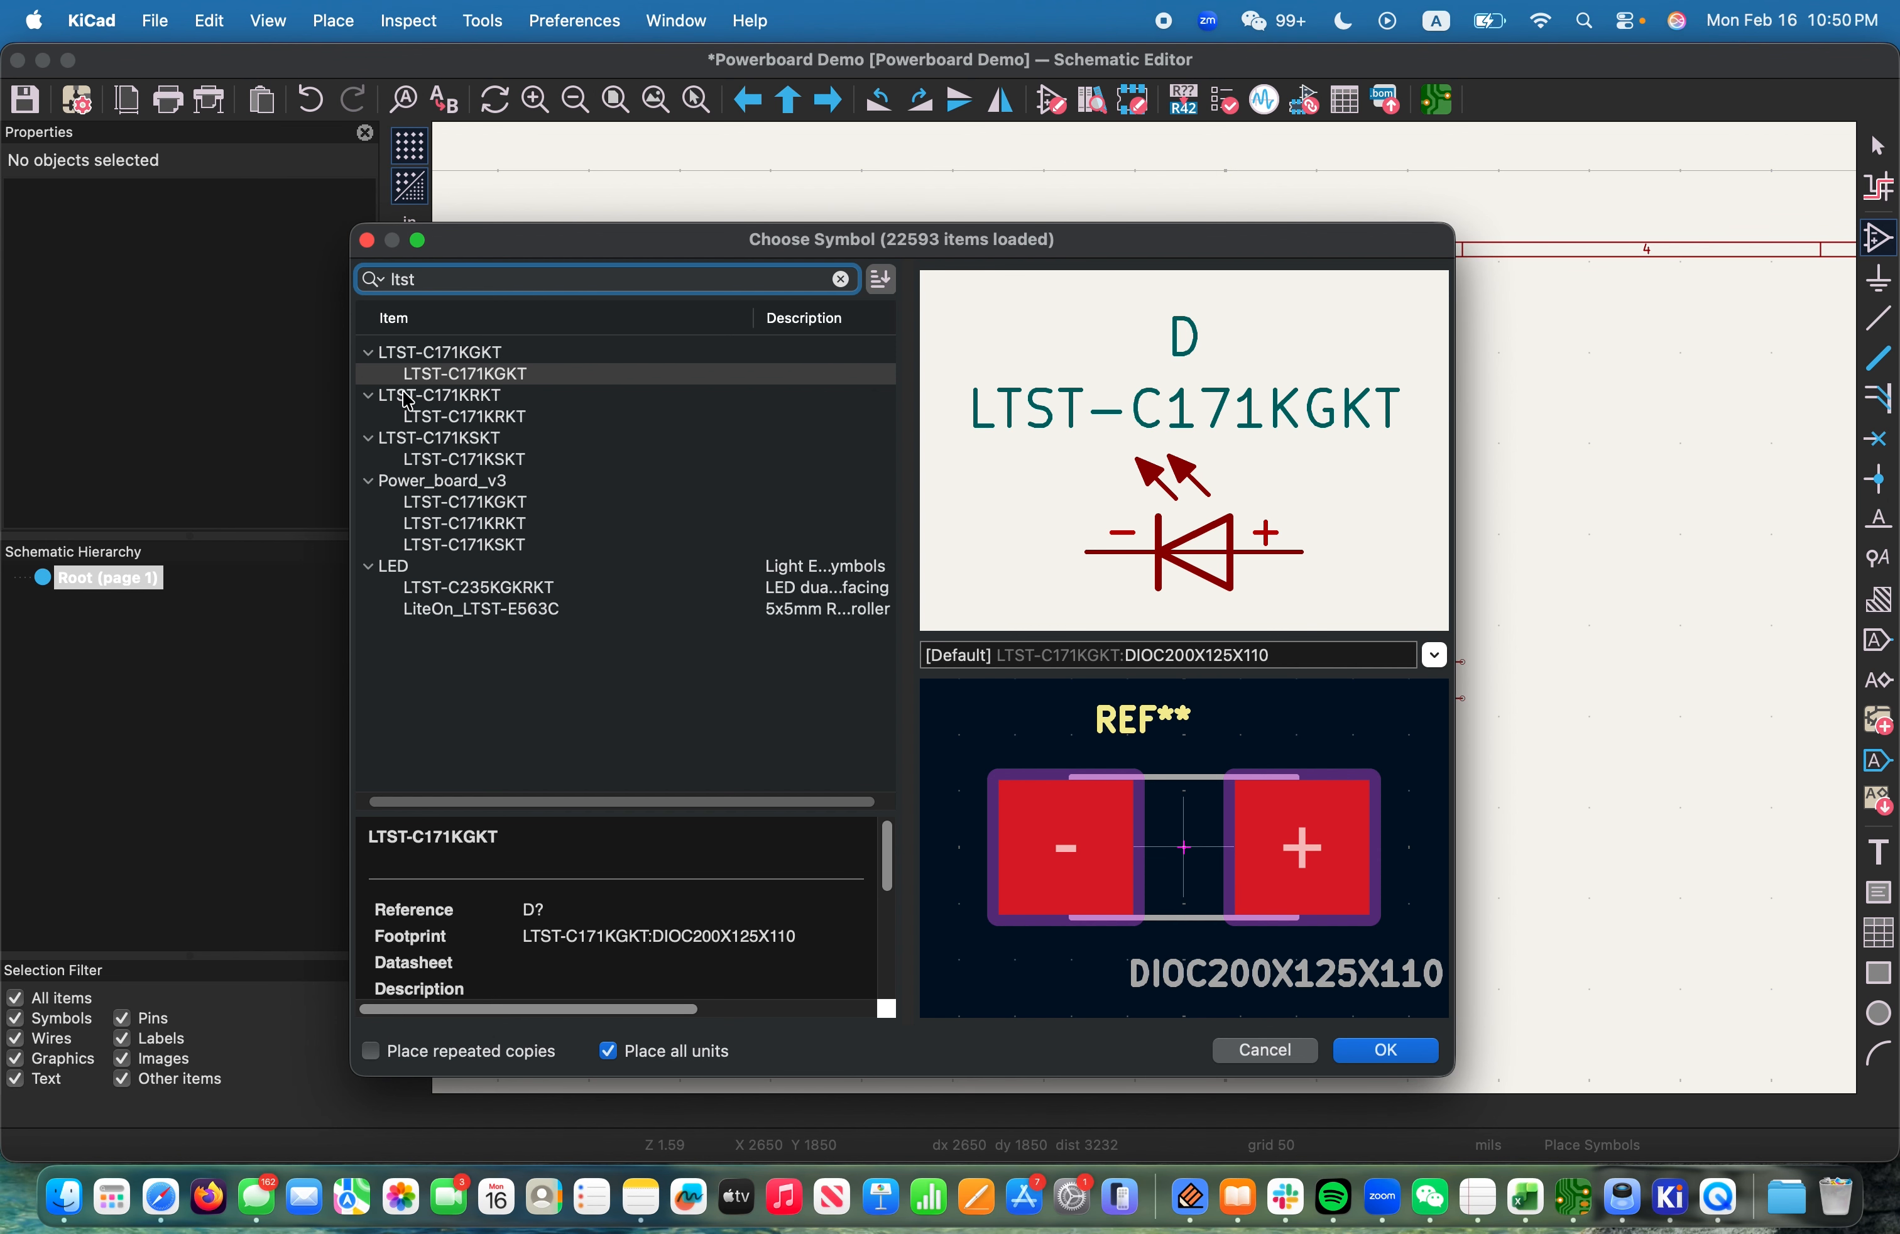
left_click(1379, 1049)
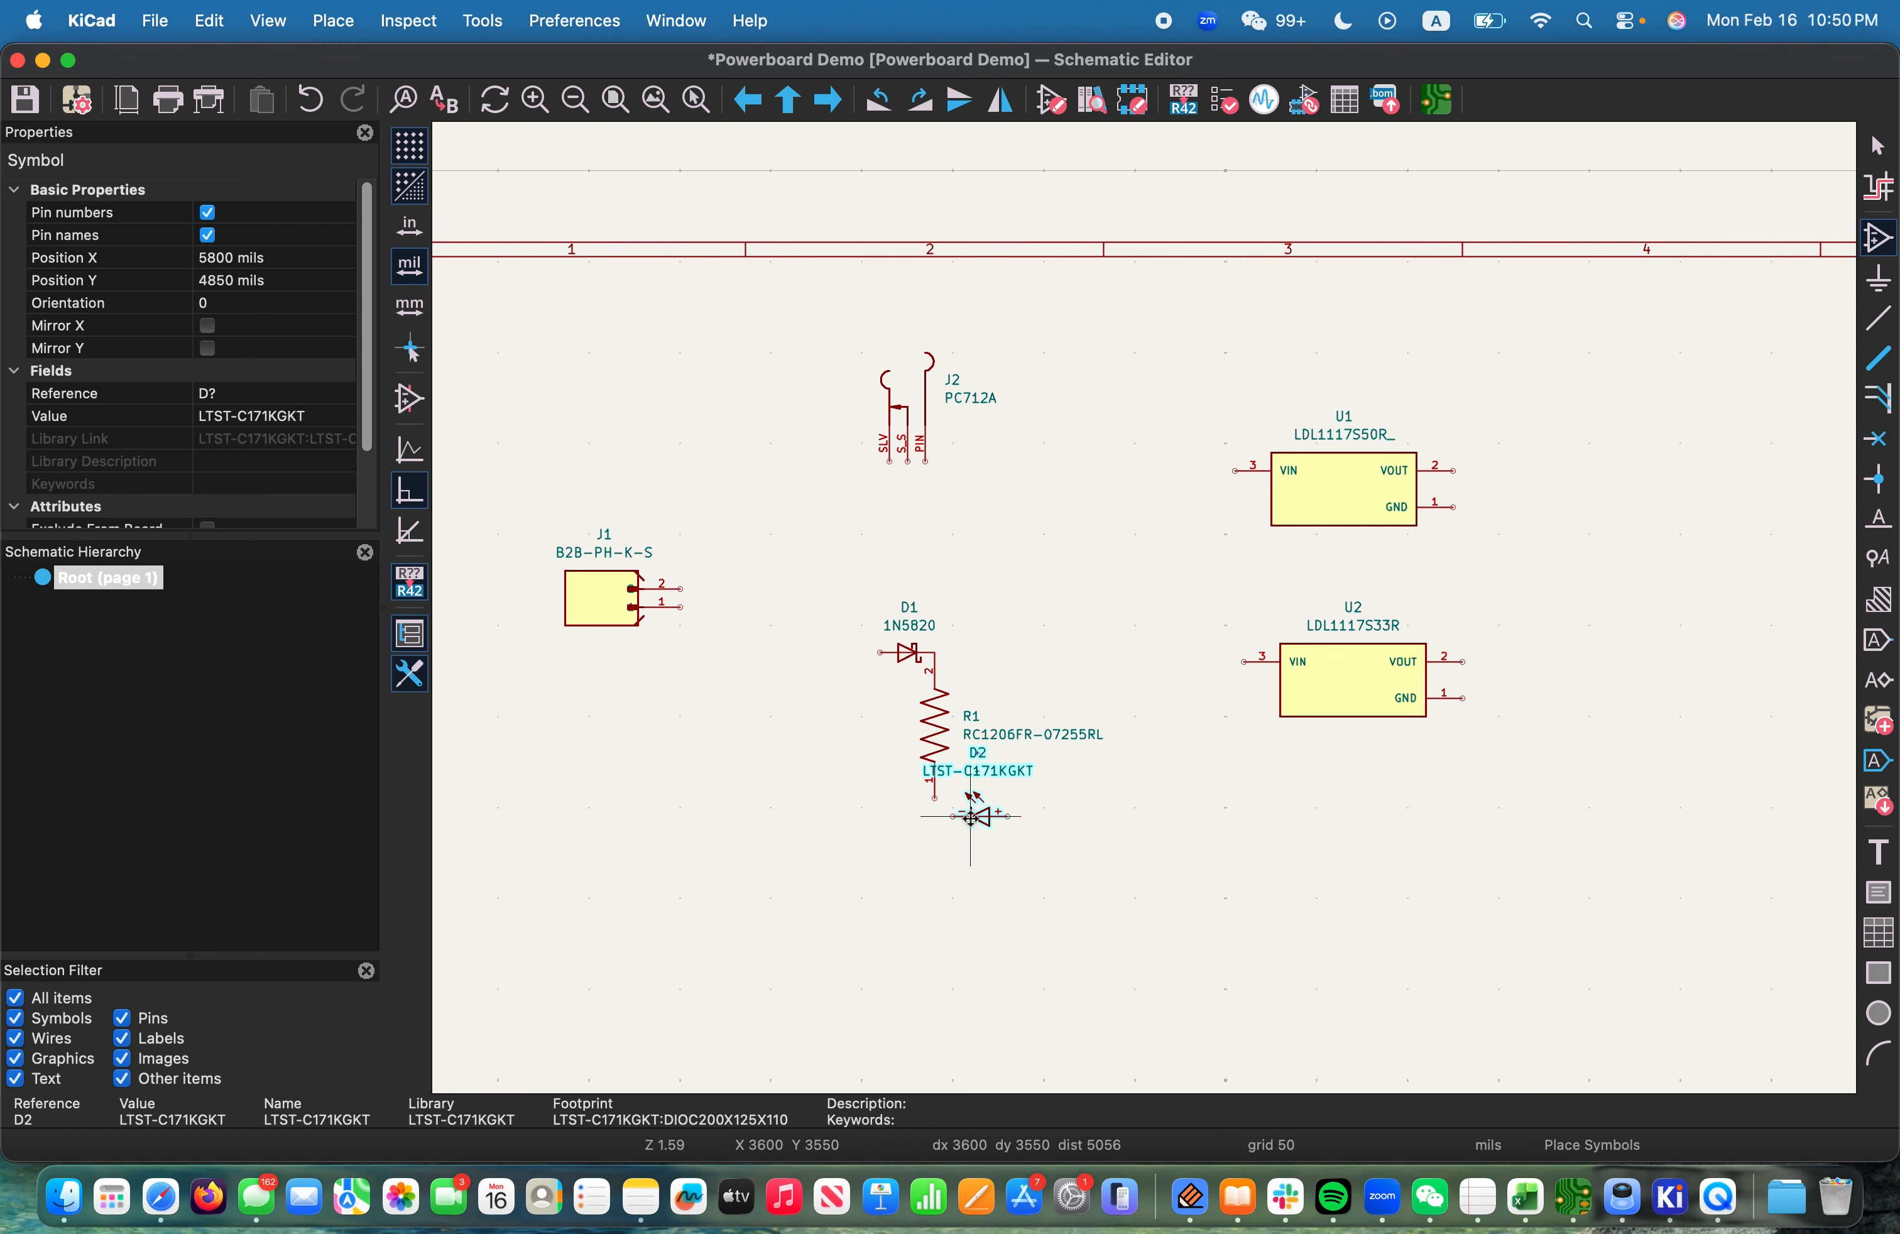
key("r")
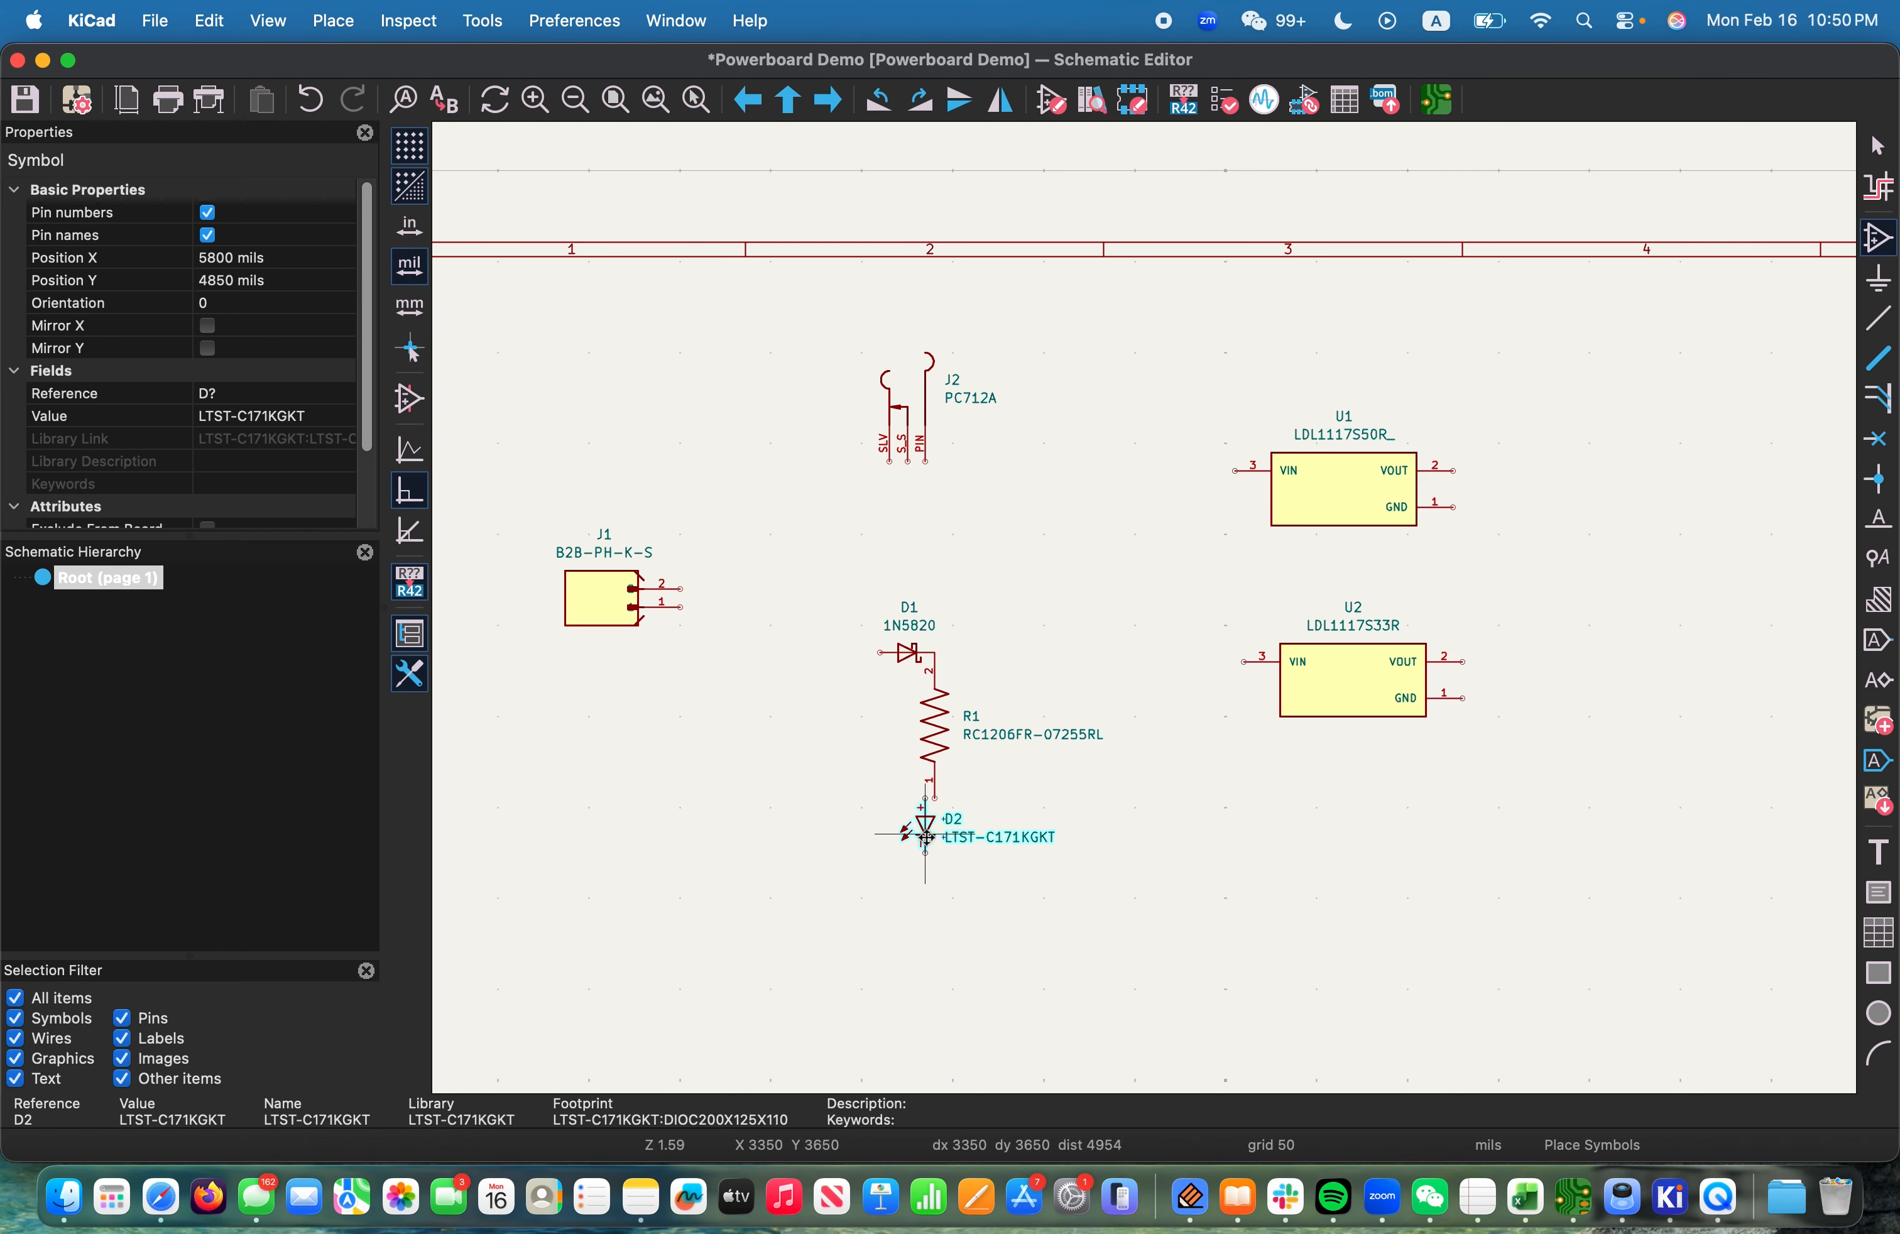
left_click(935, 835)
key("Escape")
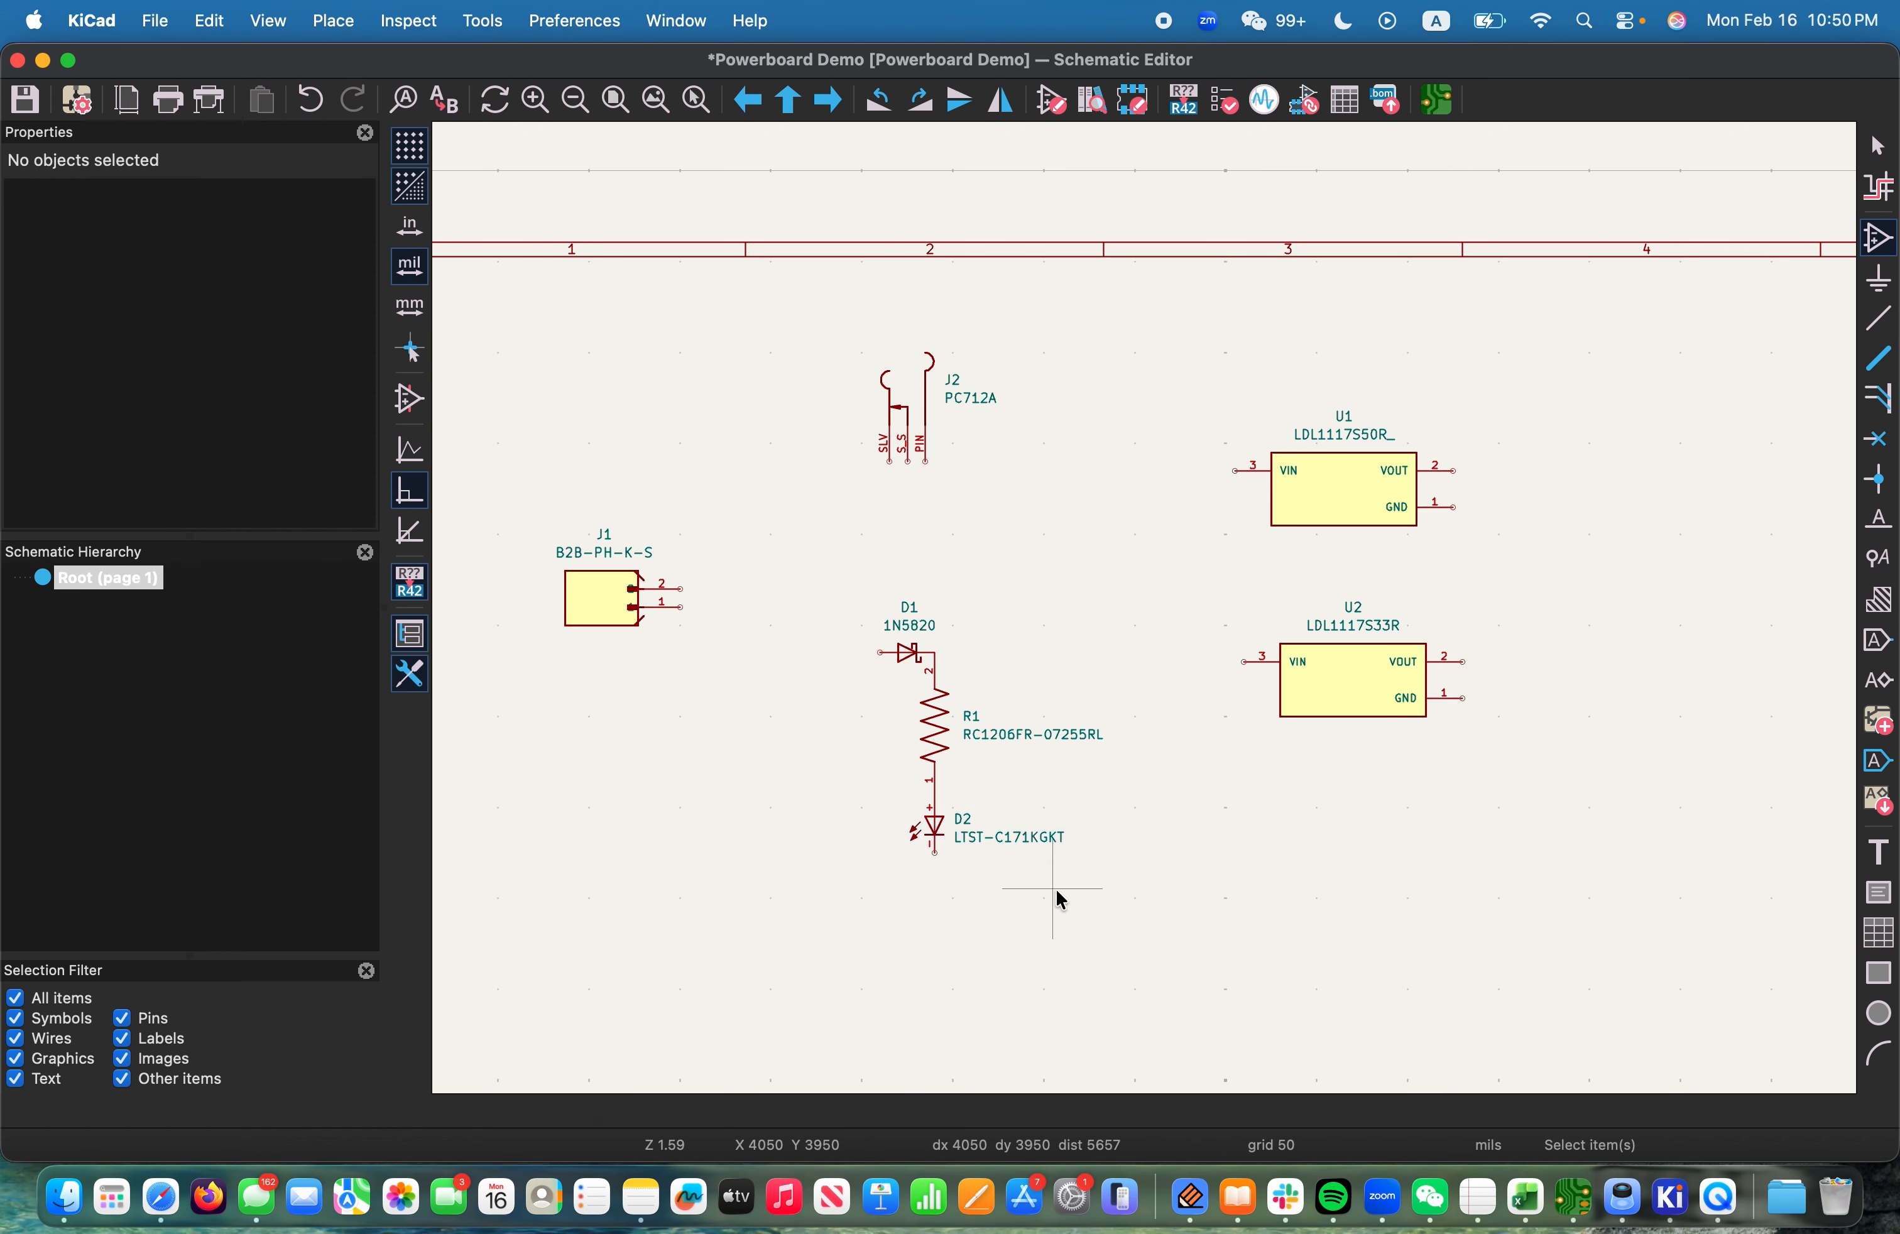
Check the capacitors in the reference schematic and search the symbol libraries for c0805
key("ctrl+Right")
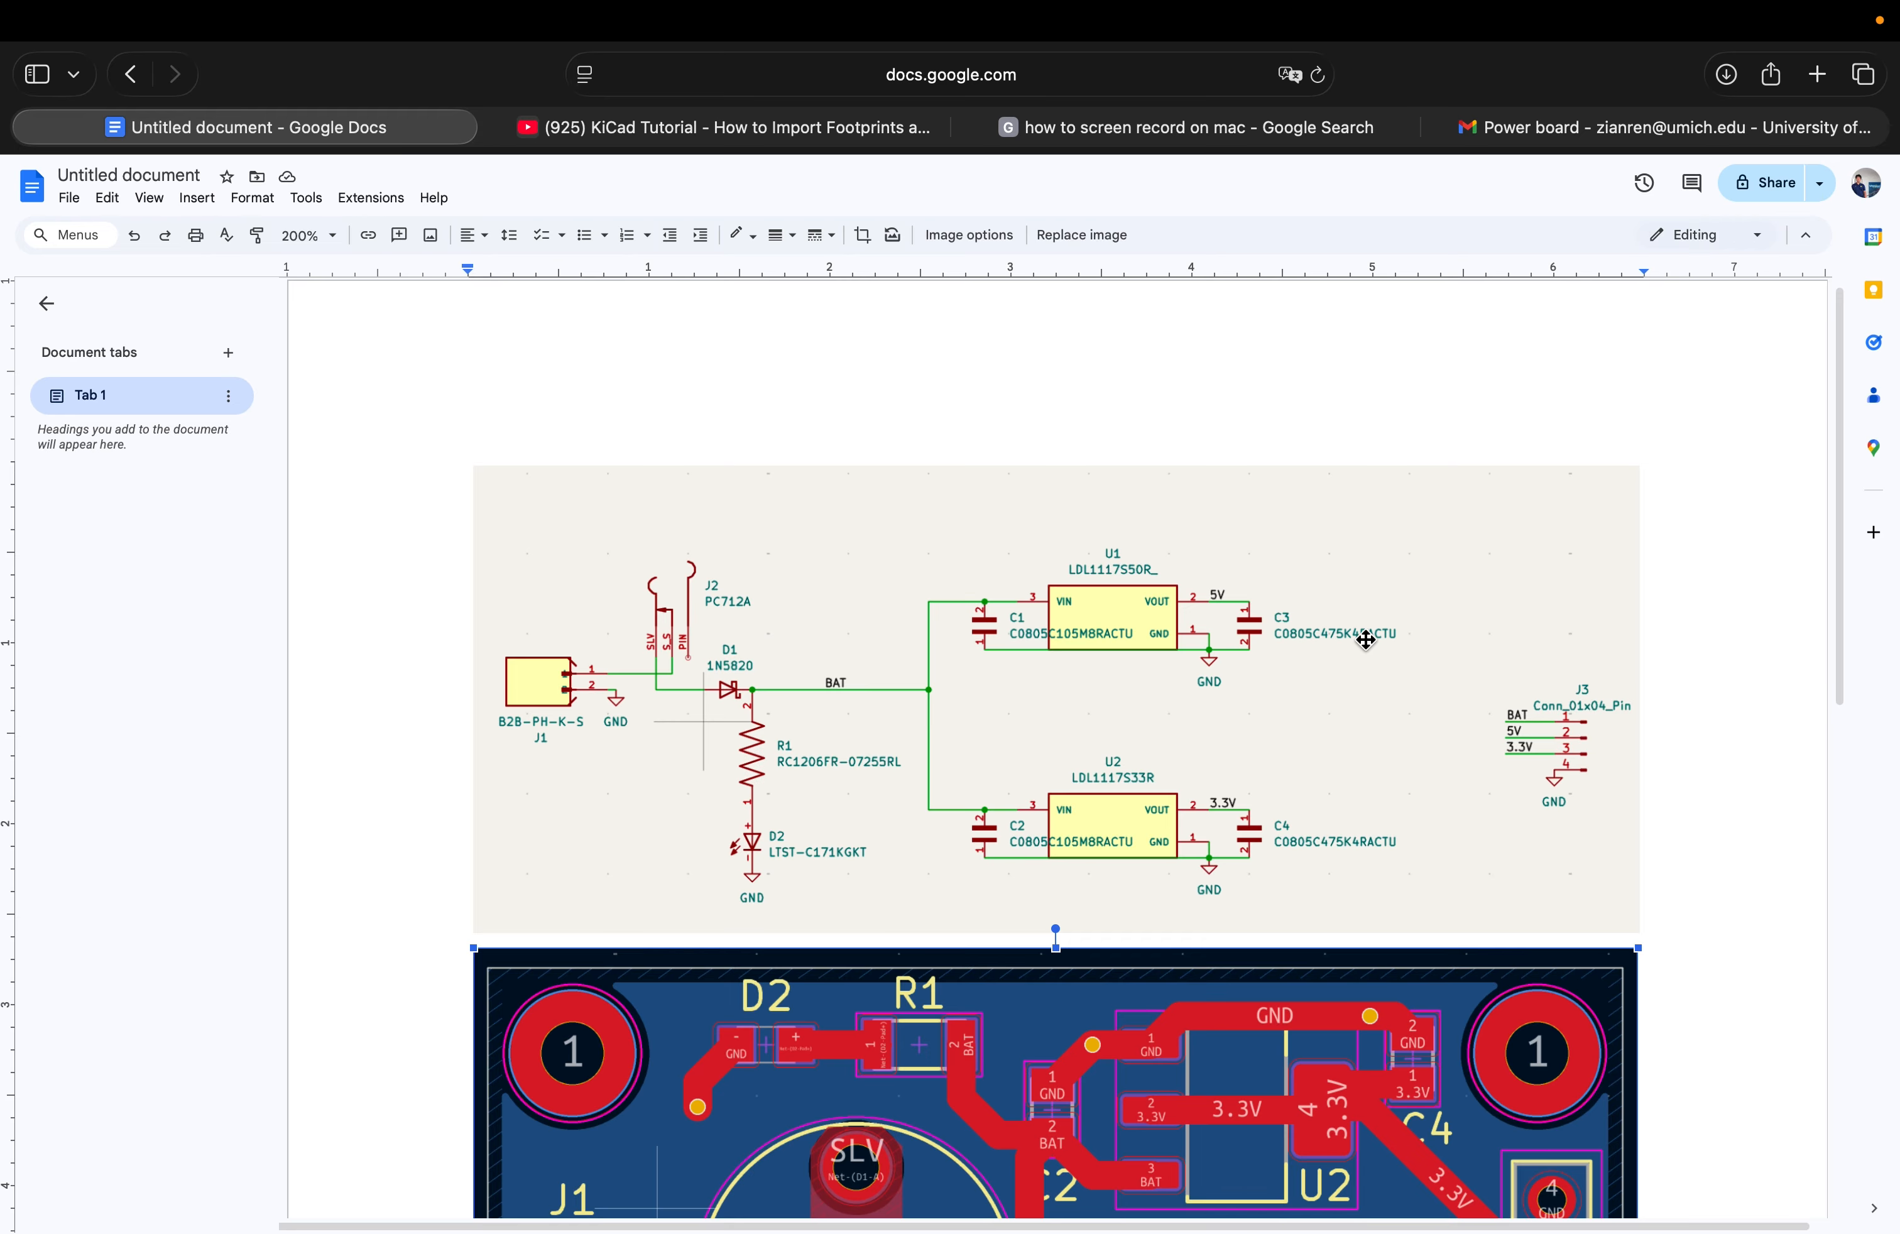
key("super+Tab")
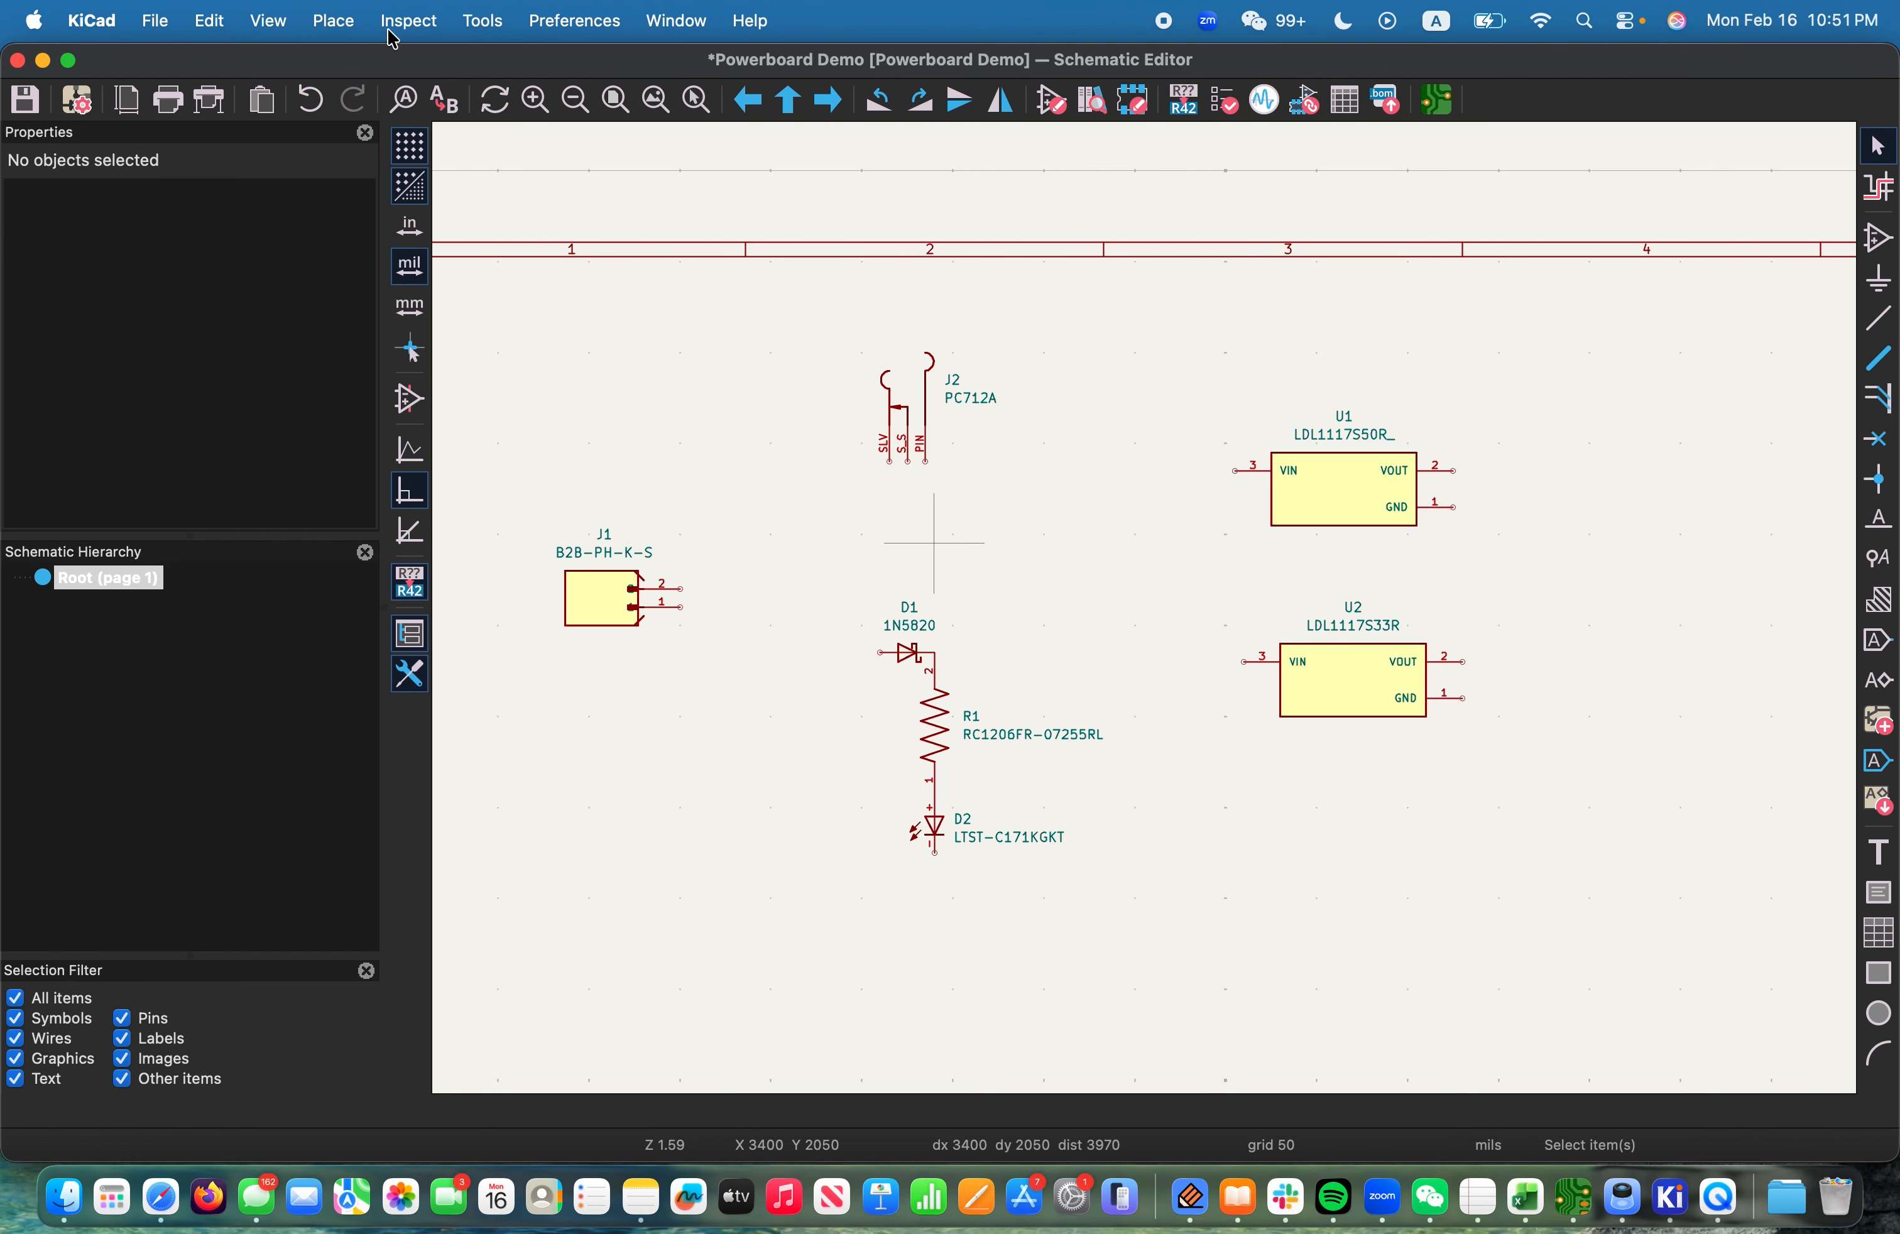
left_click(335, 21)
left_click(401, 64)
left_click(899, 541)
type("c")
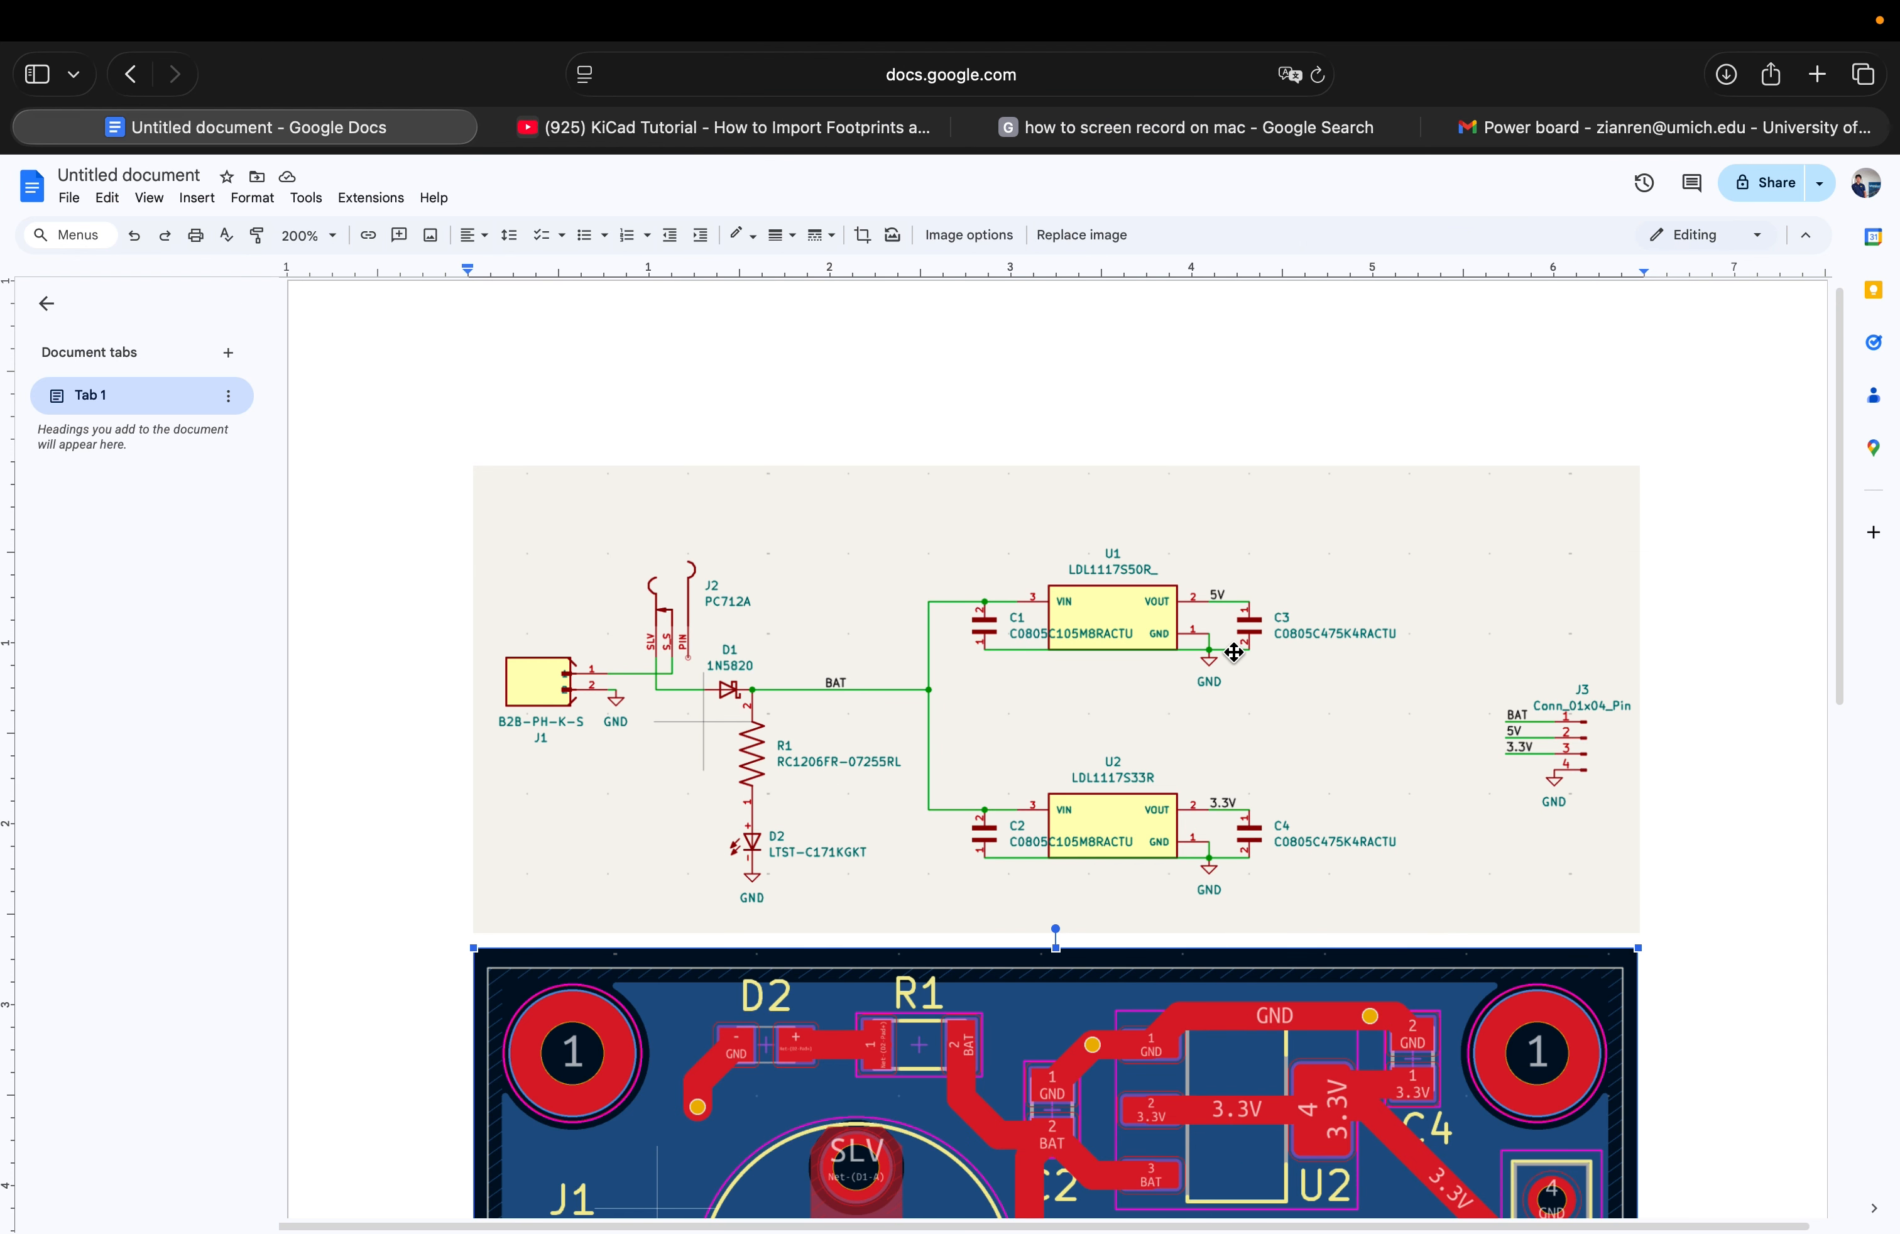
key("super+Tab")
type("0805")
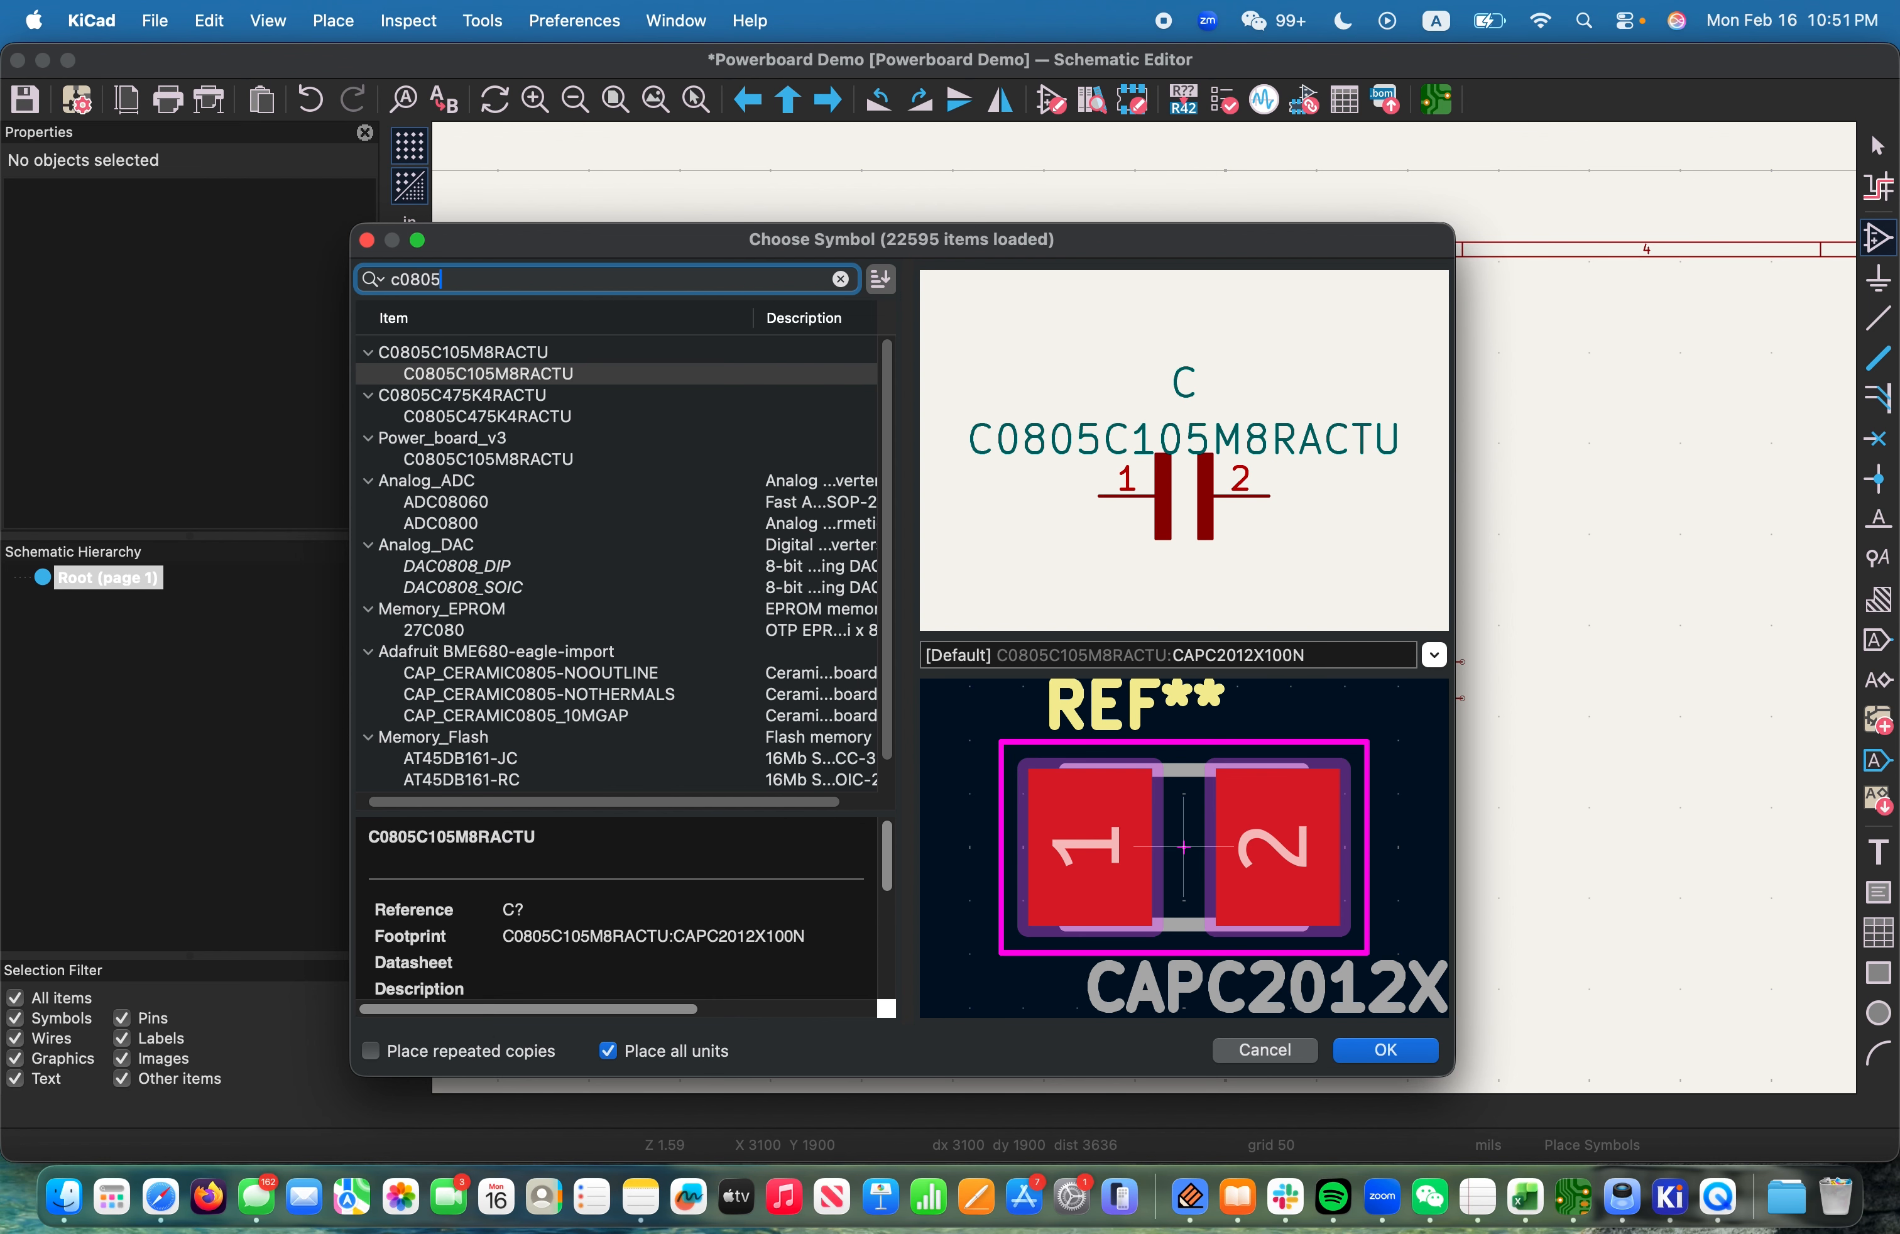
Recheck the reference part number, narrow the search to c0805c475 and place C0805C475K4RACTU upright right of U1 at about X 6850, Y 1750 mils
key("super+Tab")
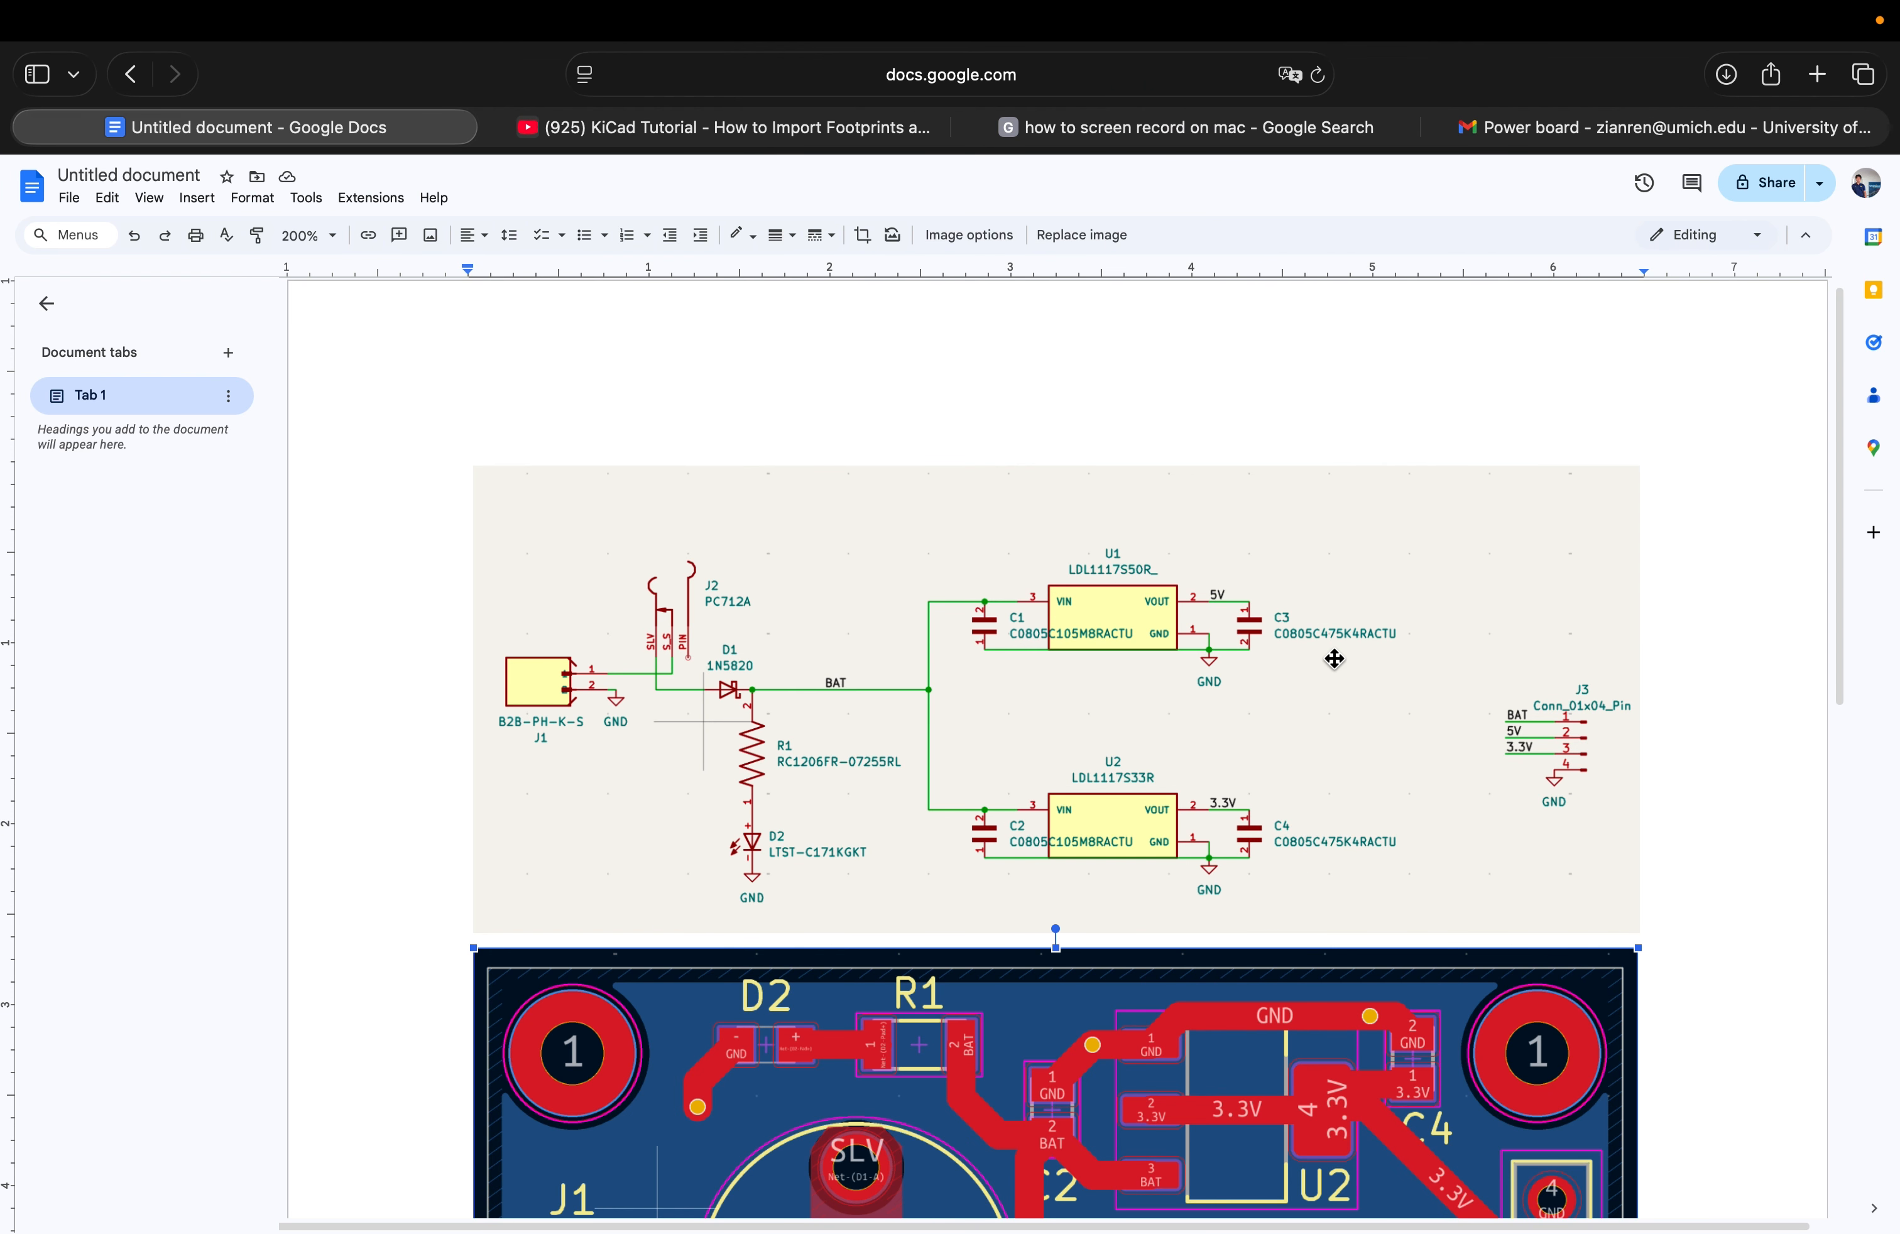
key("super+Tab")
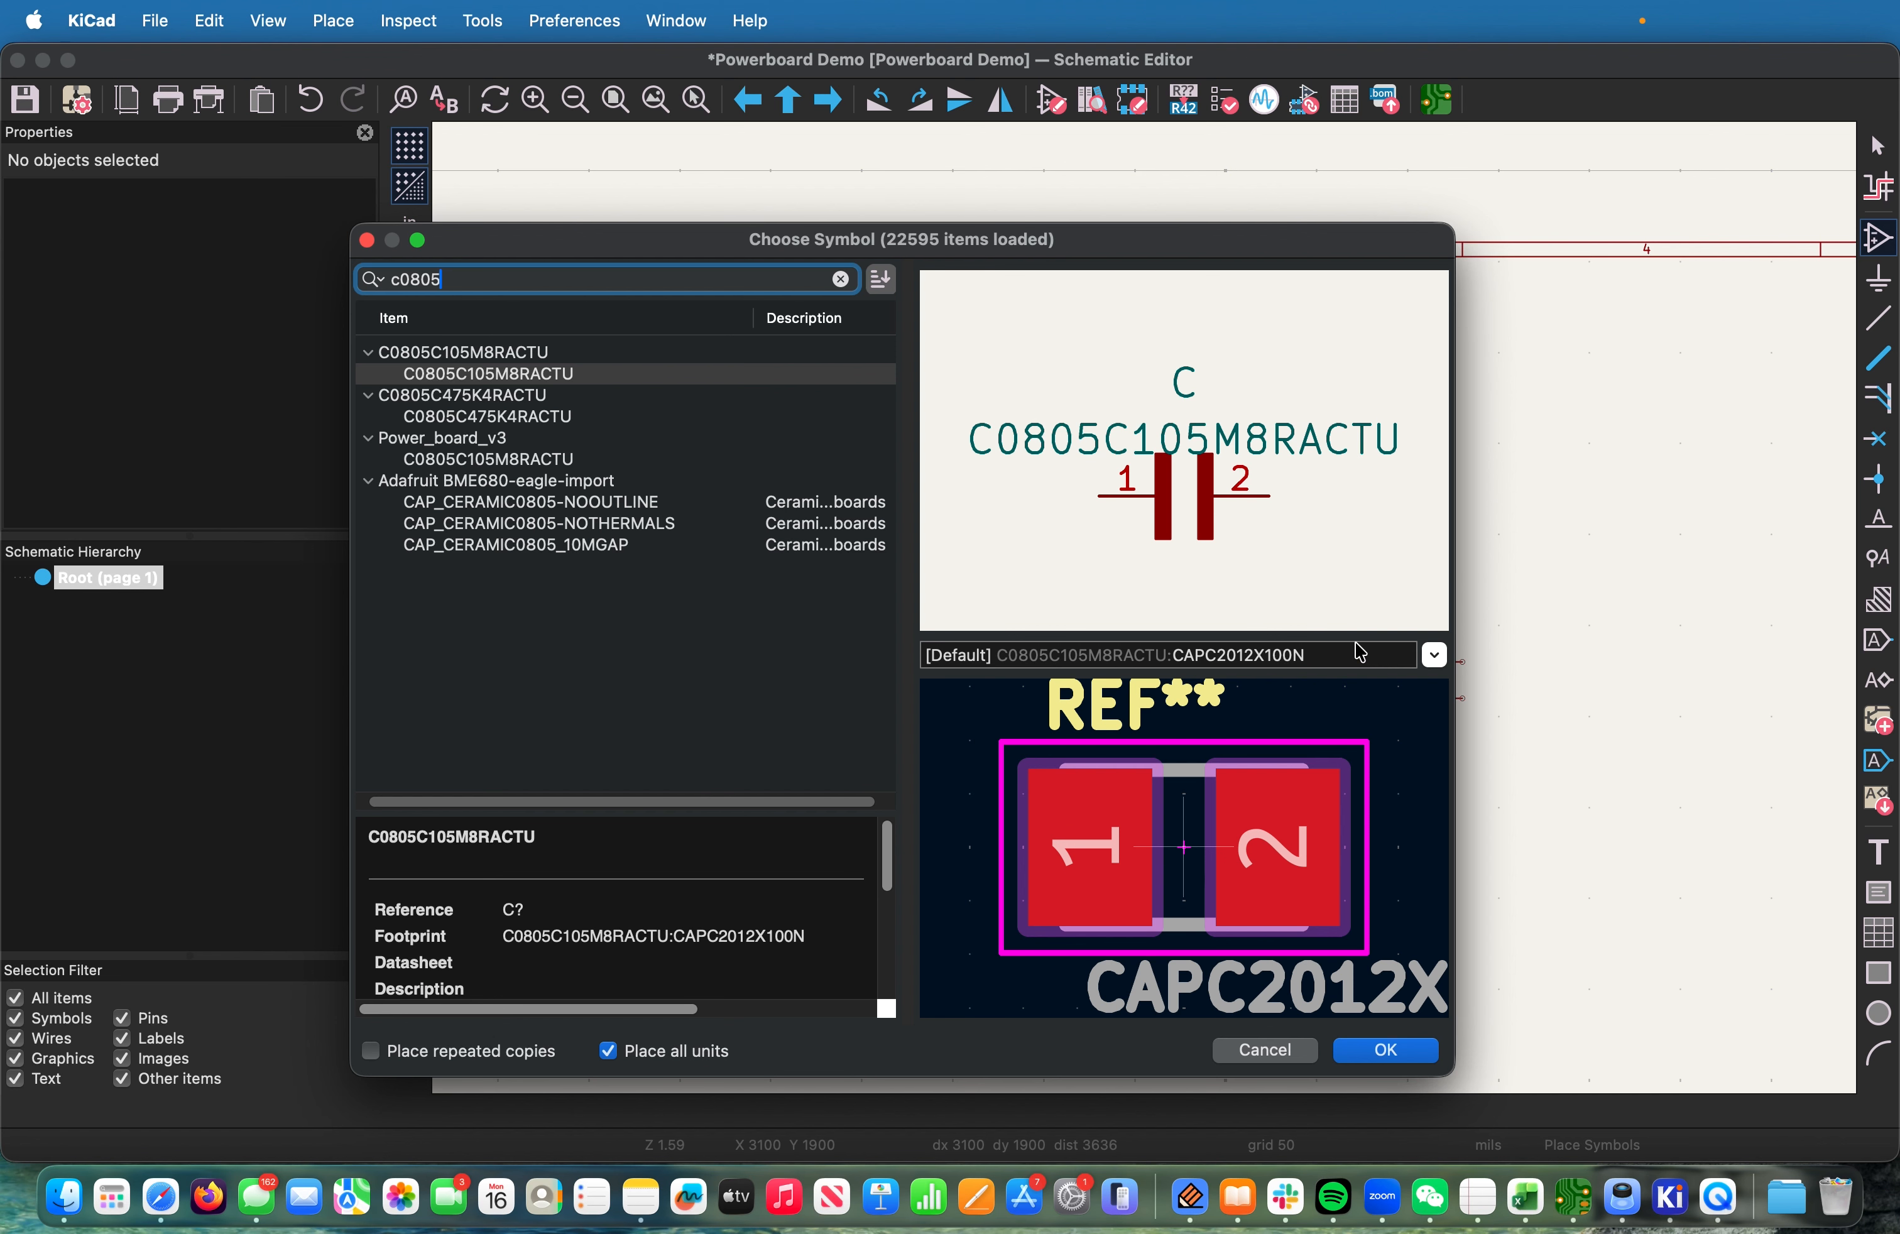
type("c475")
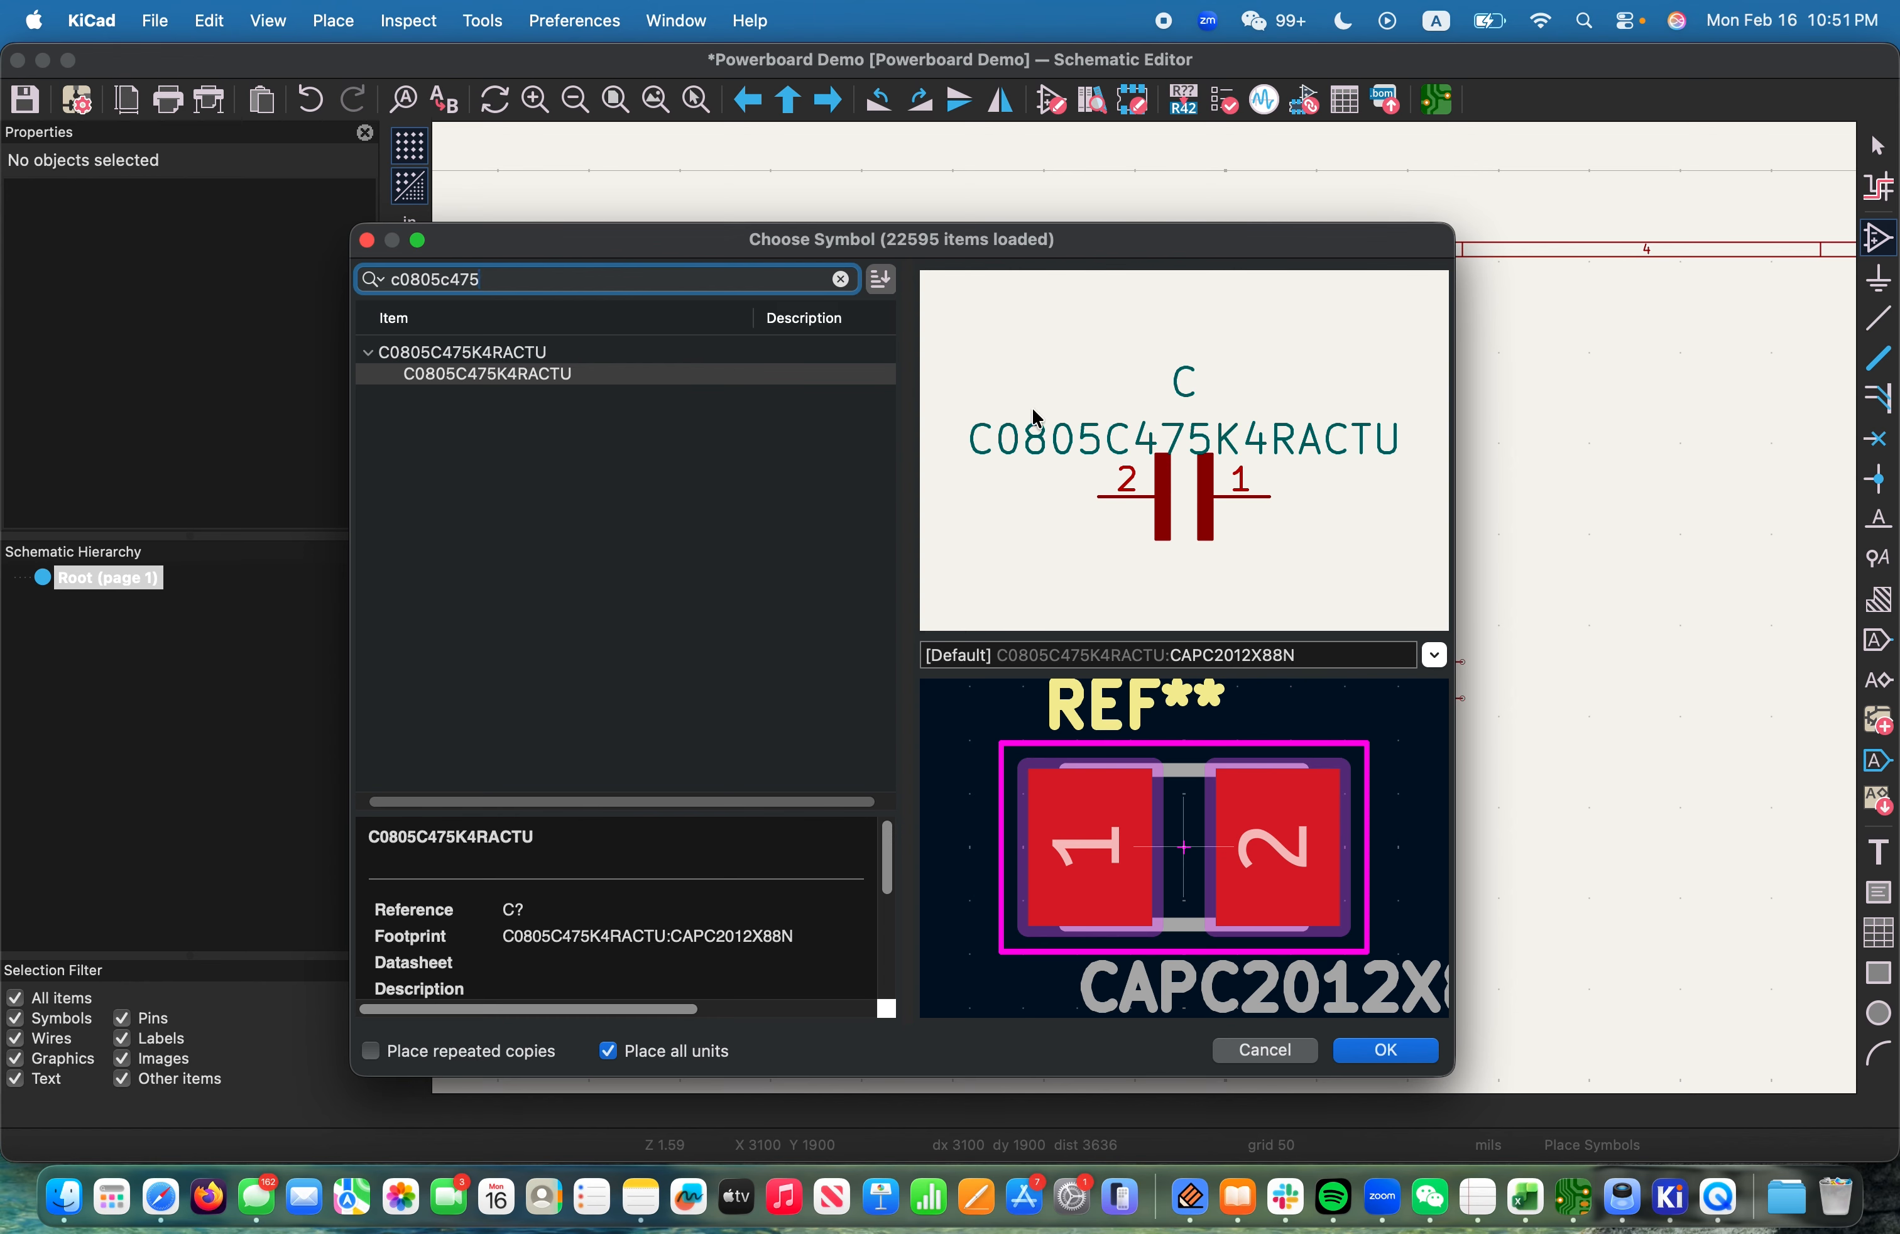
left_click(1390, 1051)
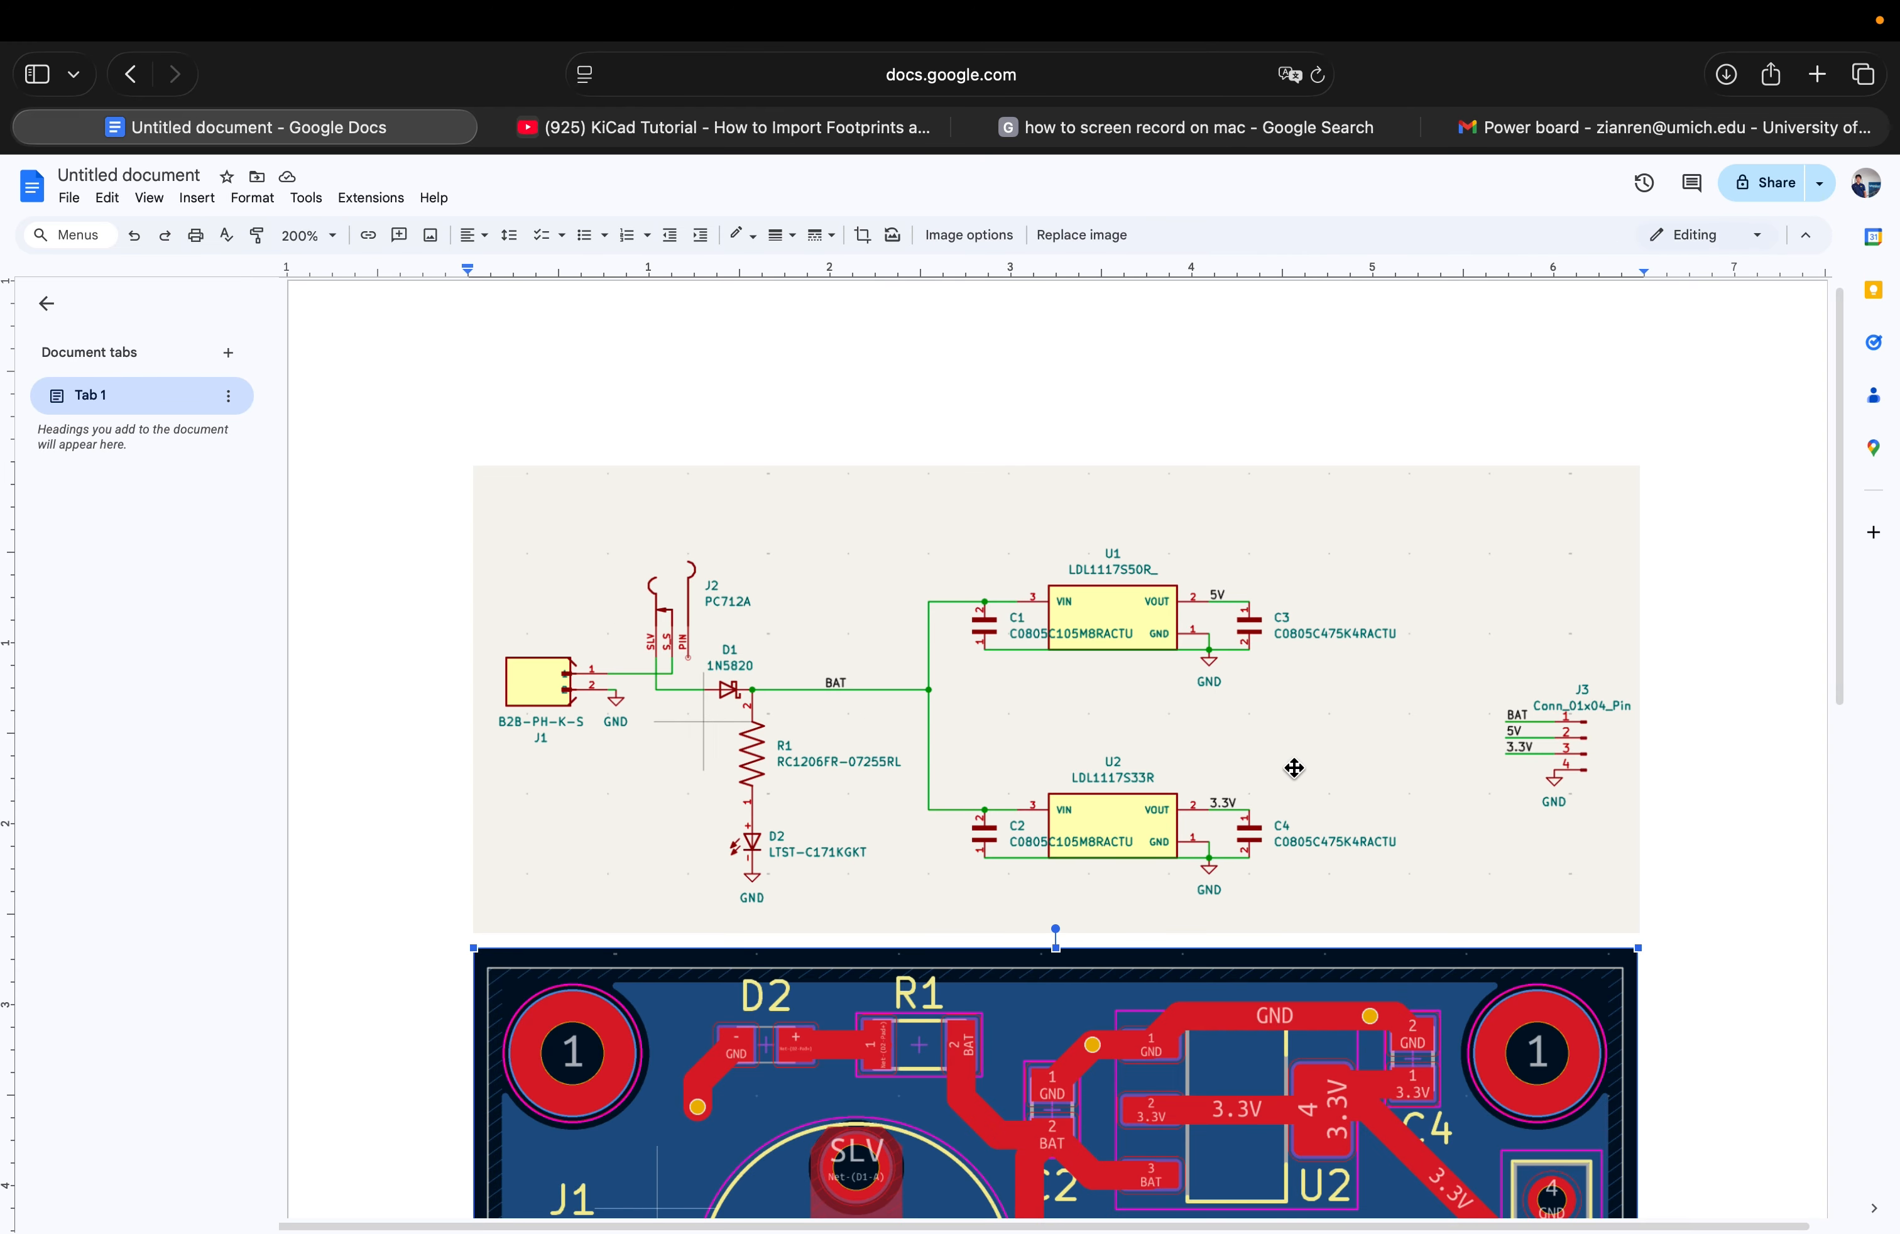
key("super+Tab")
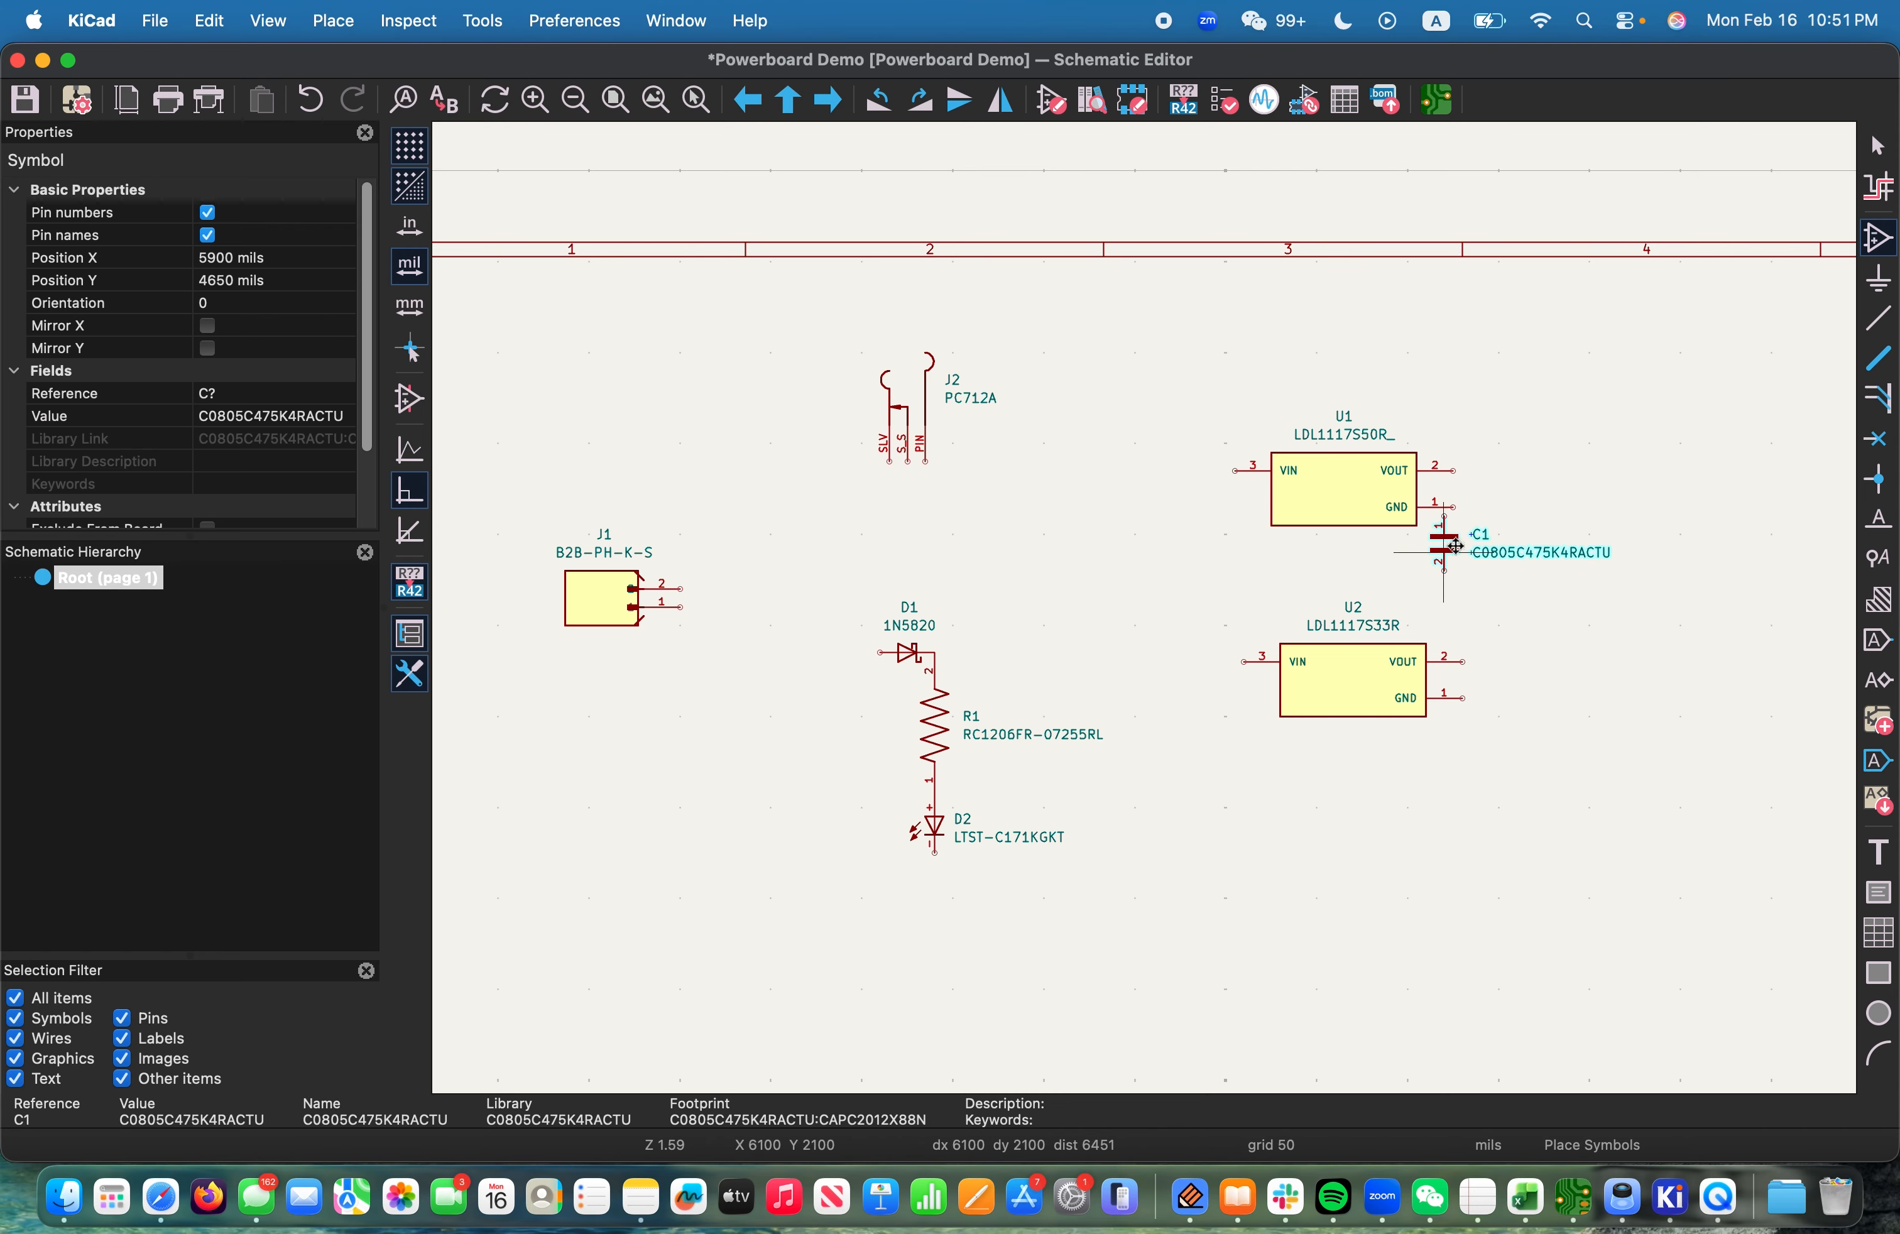
left_click(1566, 489)
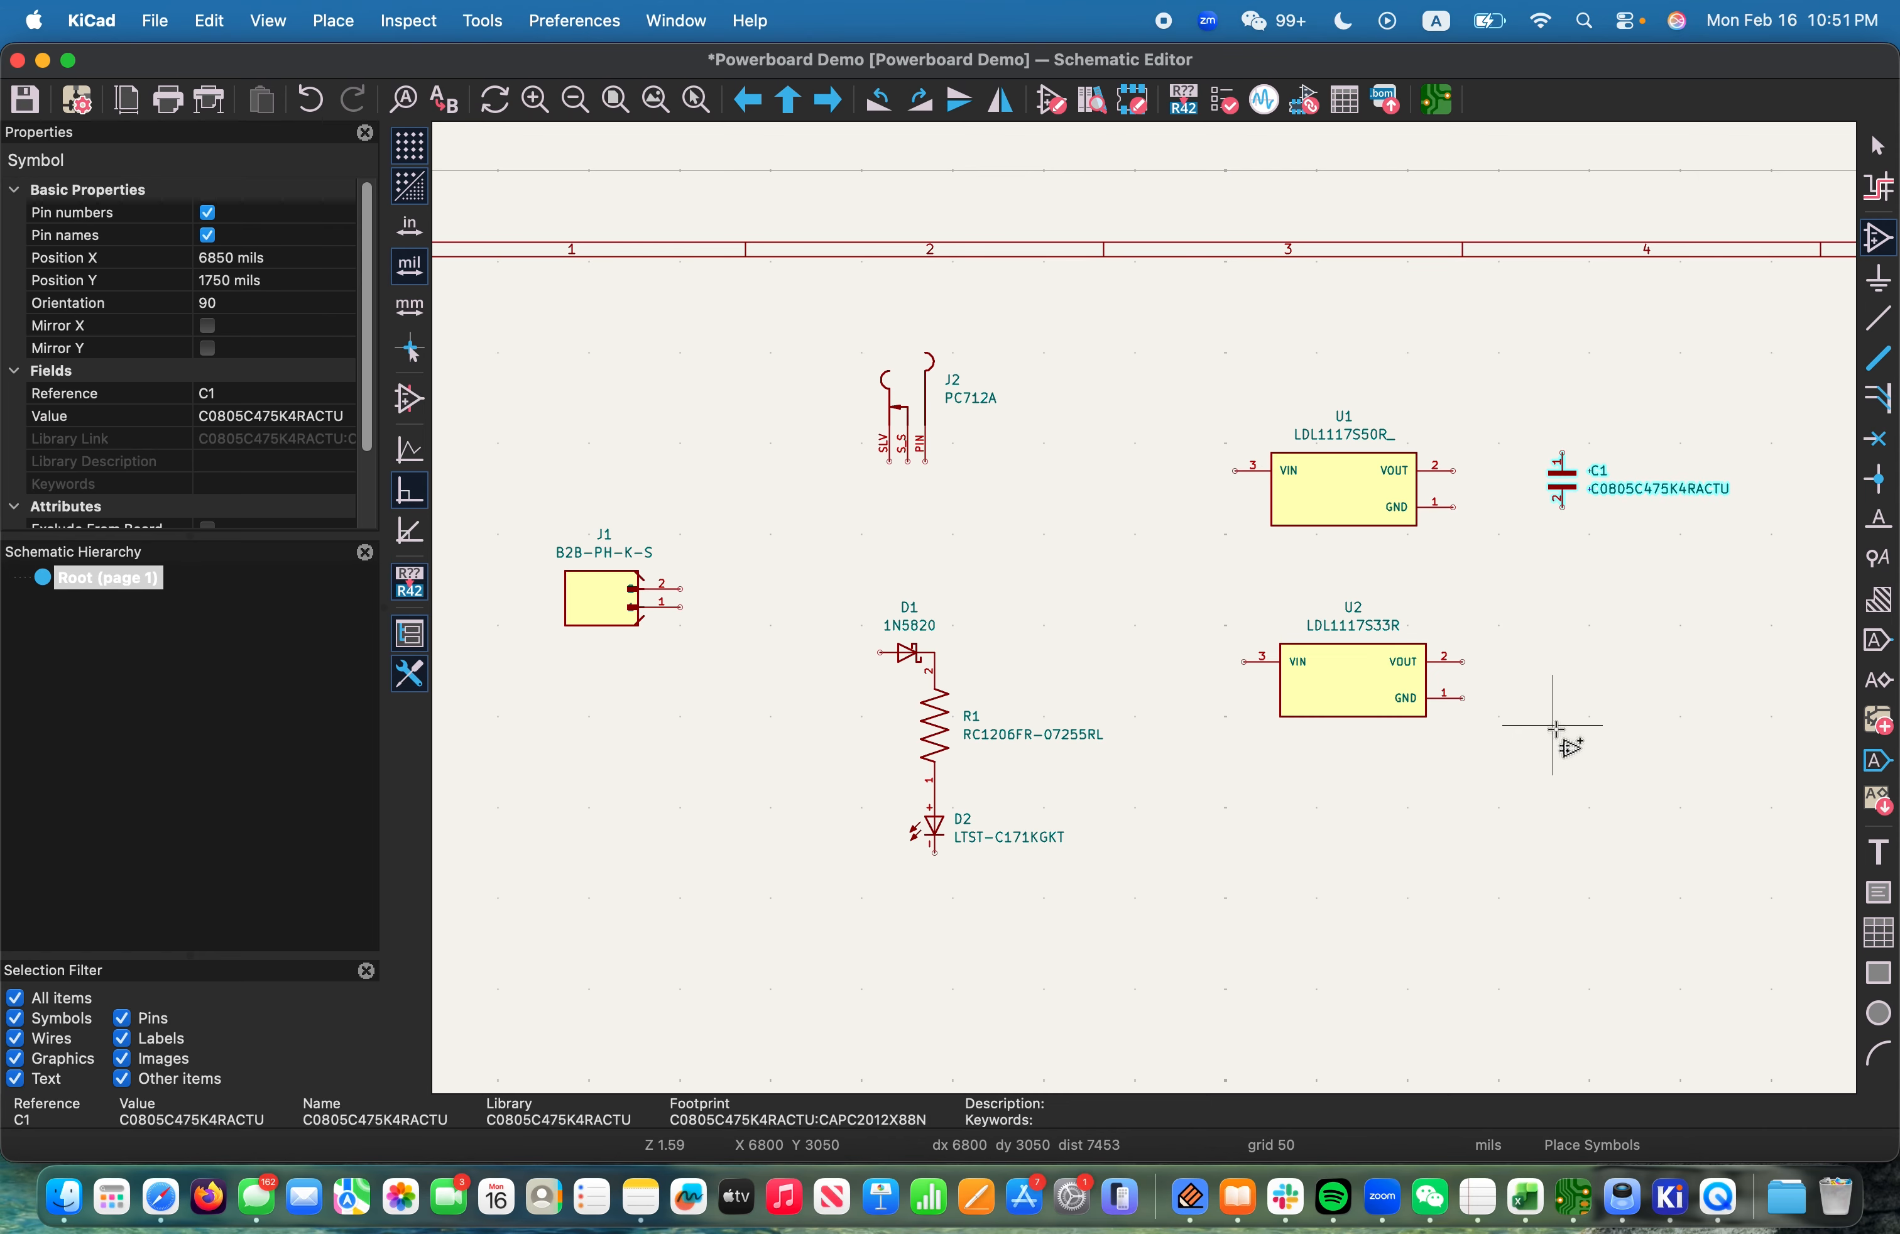
Place a second C0805C475K4RACTU capacitor, rotated upright, right of U2 at about X 6850, Y 2850 mils
left_click(1571, 669)
key("Return")
left_click(1568, 486)
key("Escape")
left_click(1565, 490)
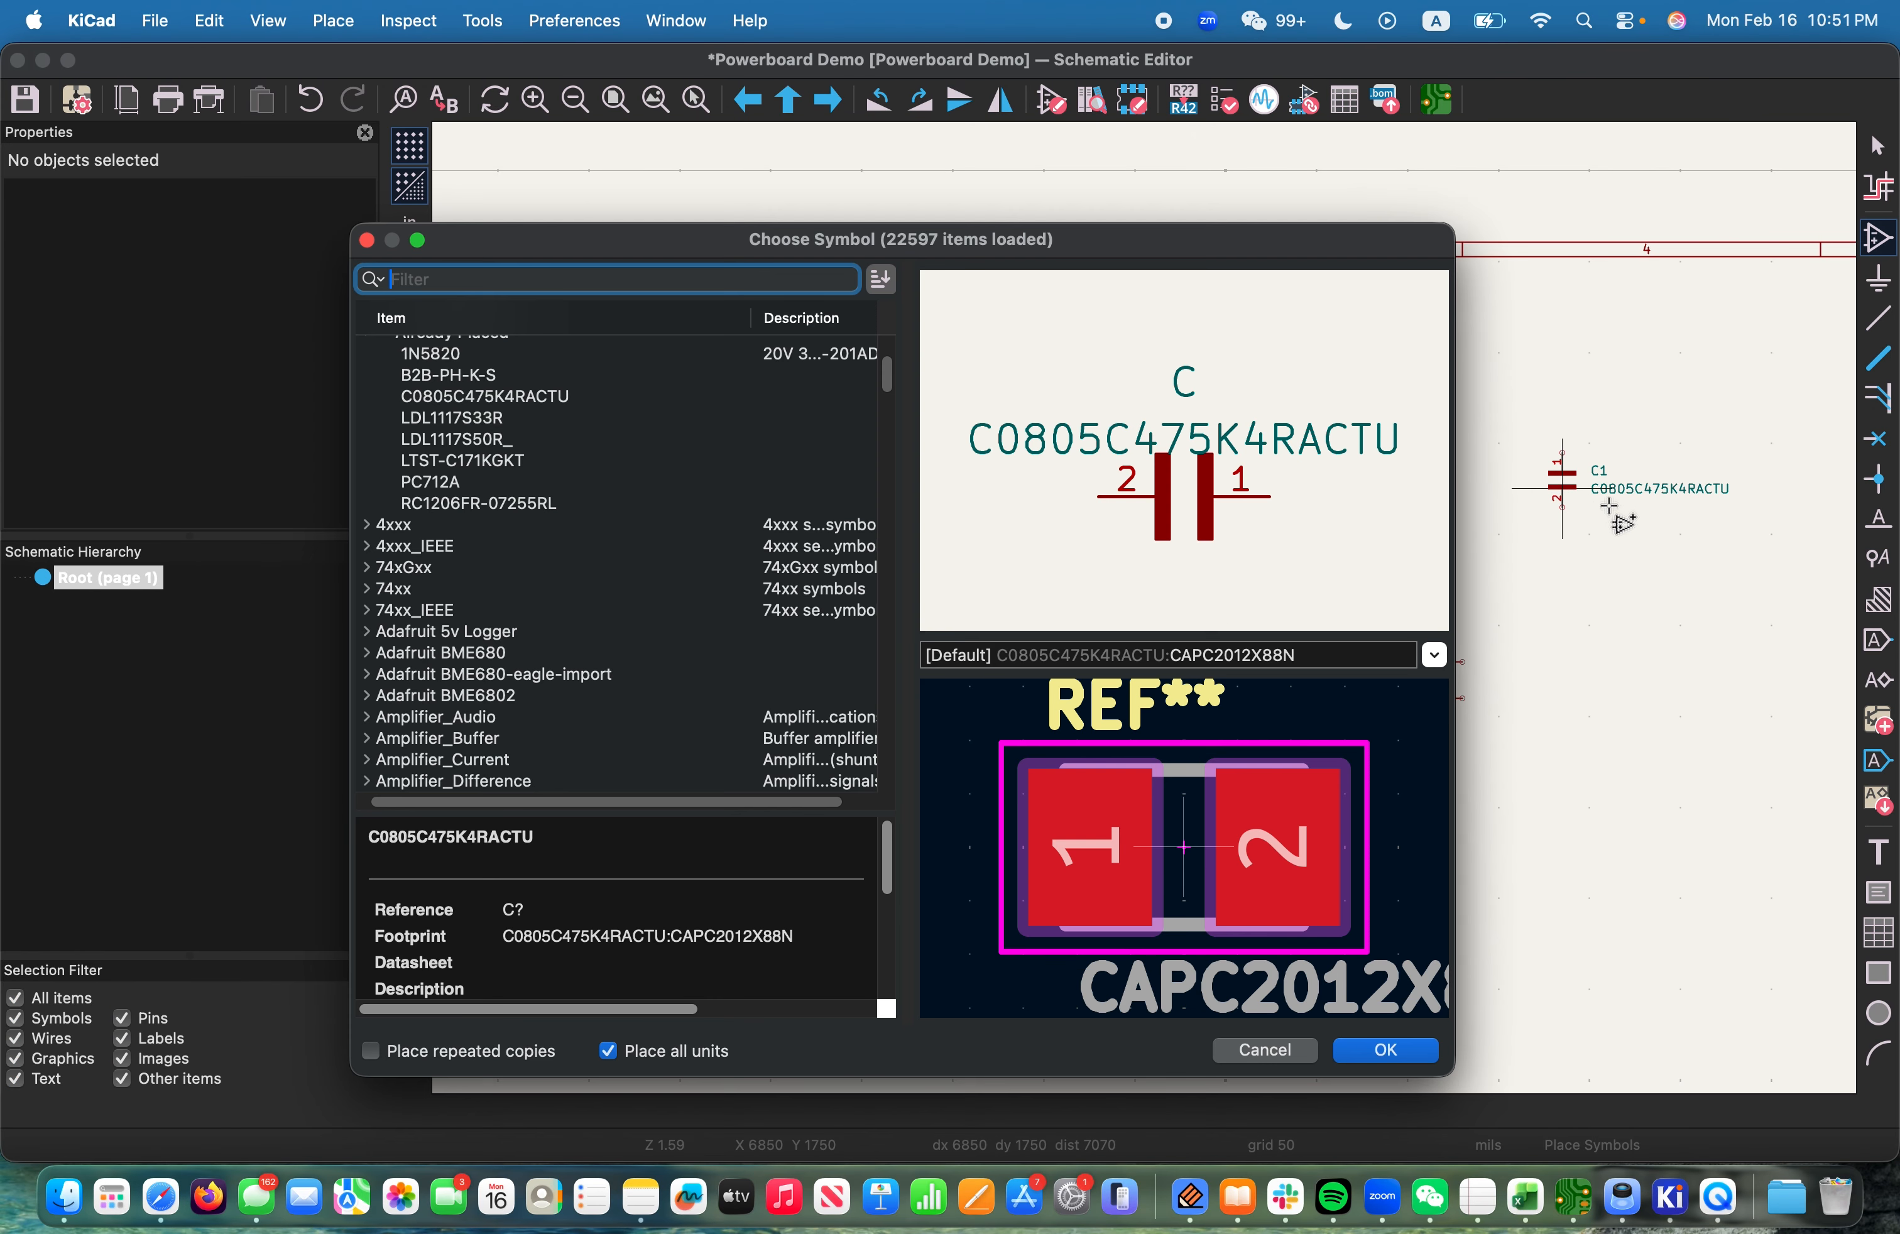
left_click(1386, 1050)
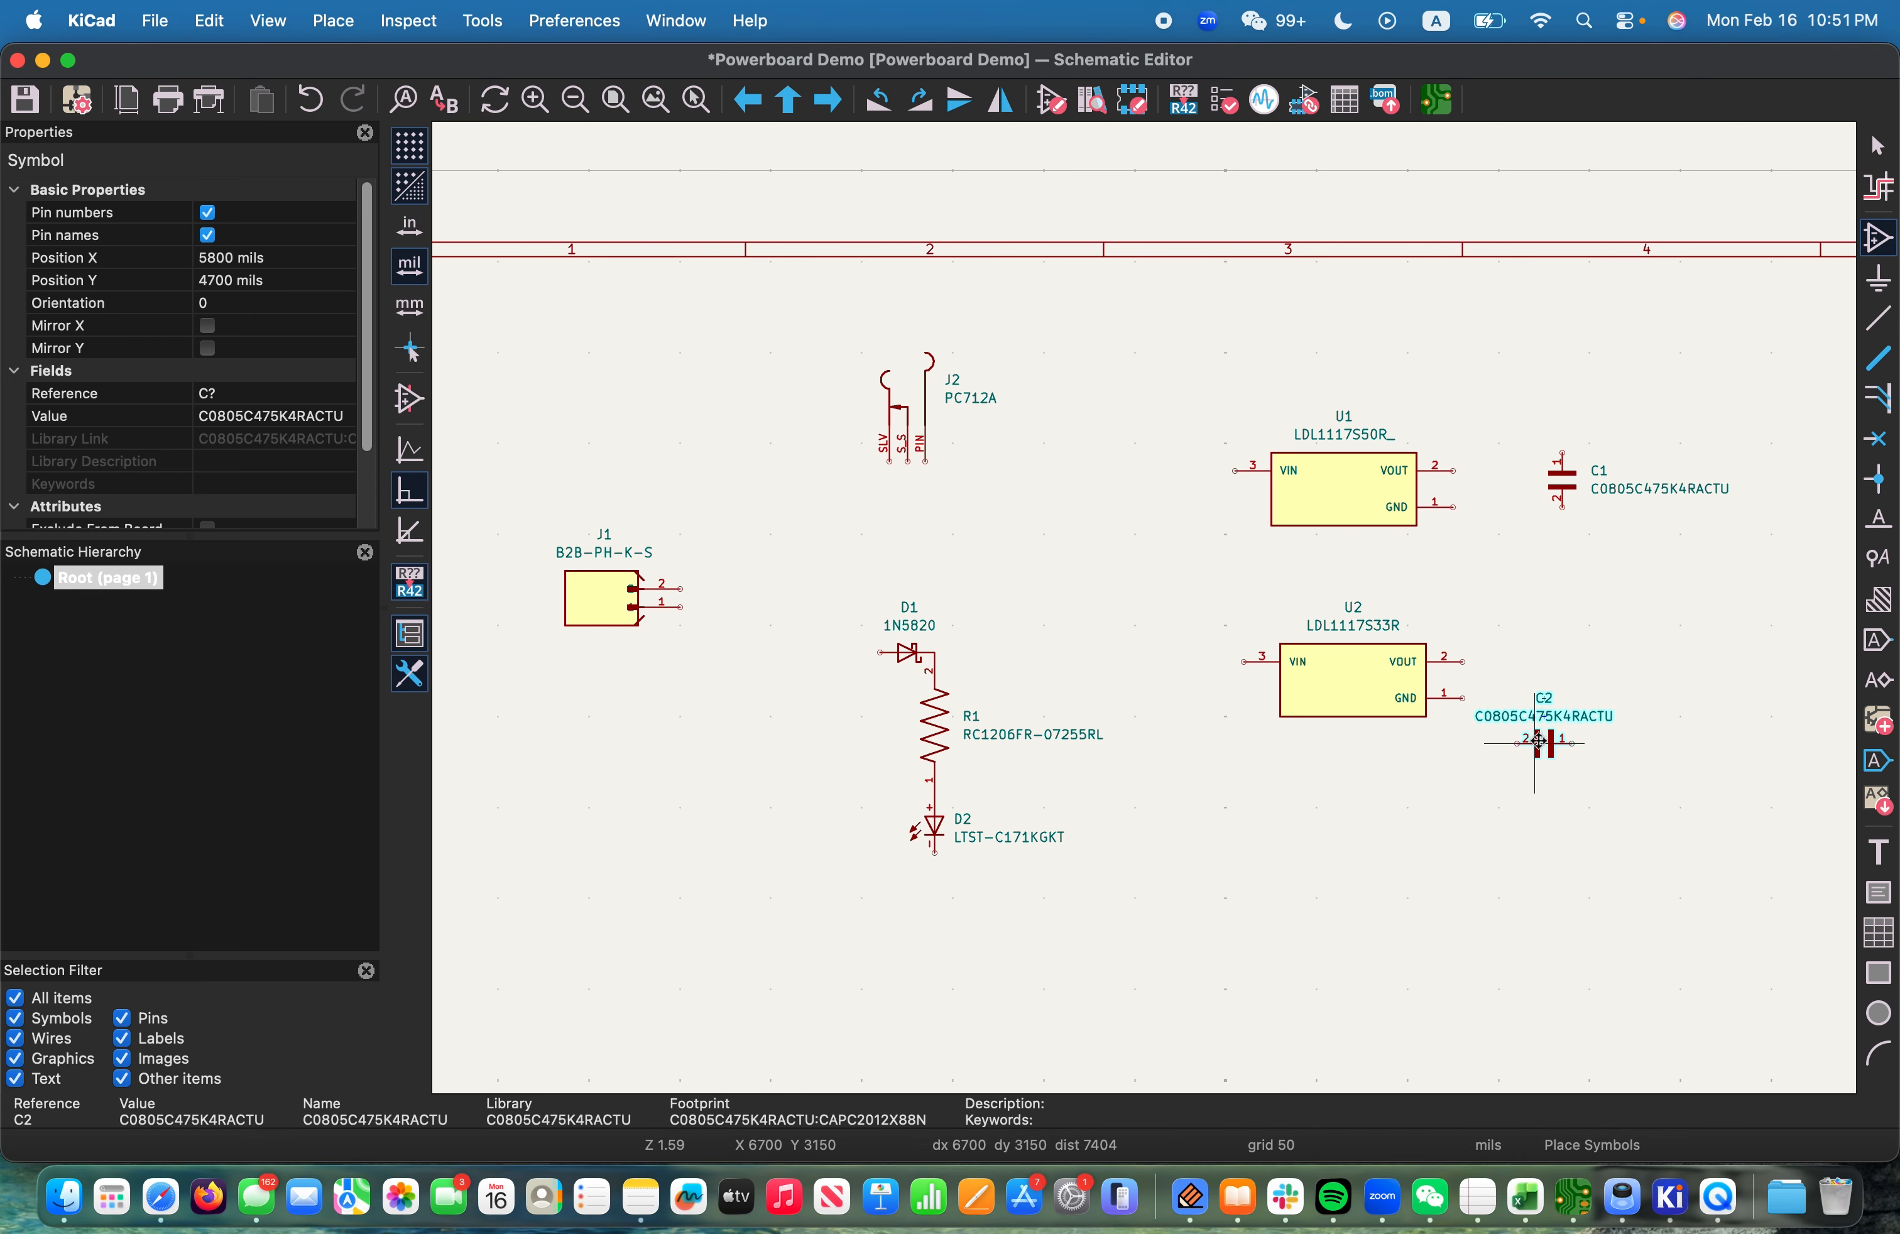
key("e")
key("Escape")
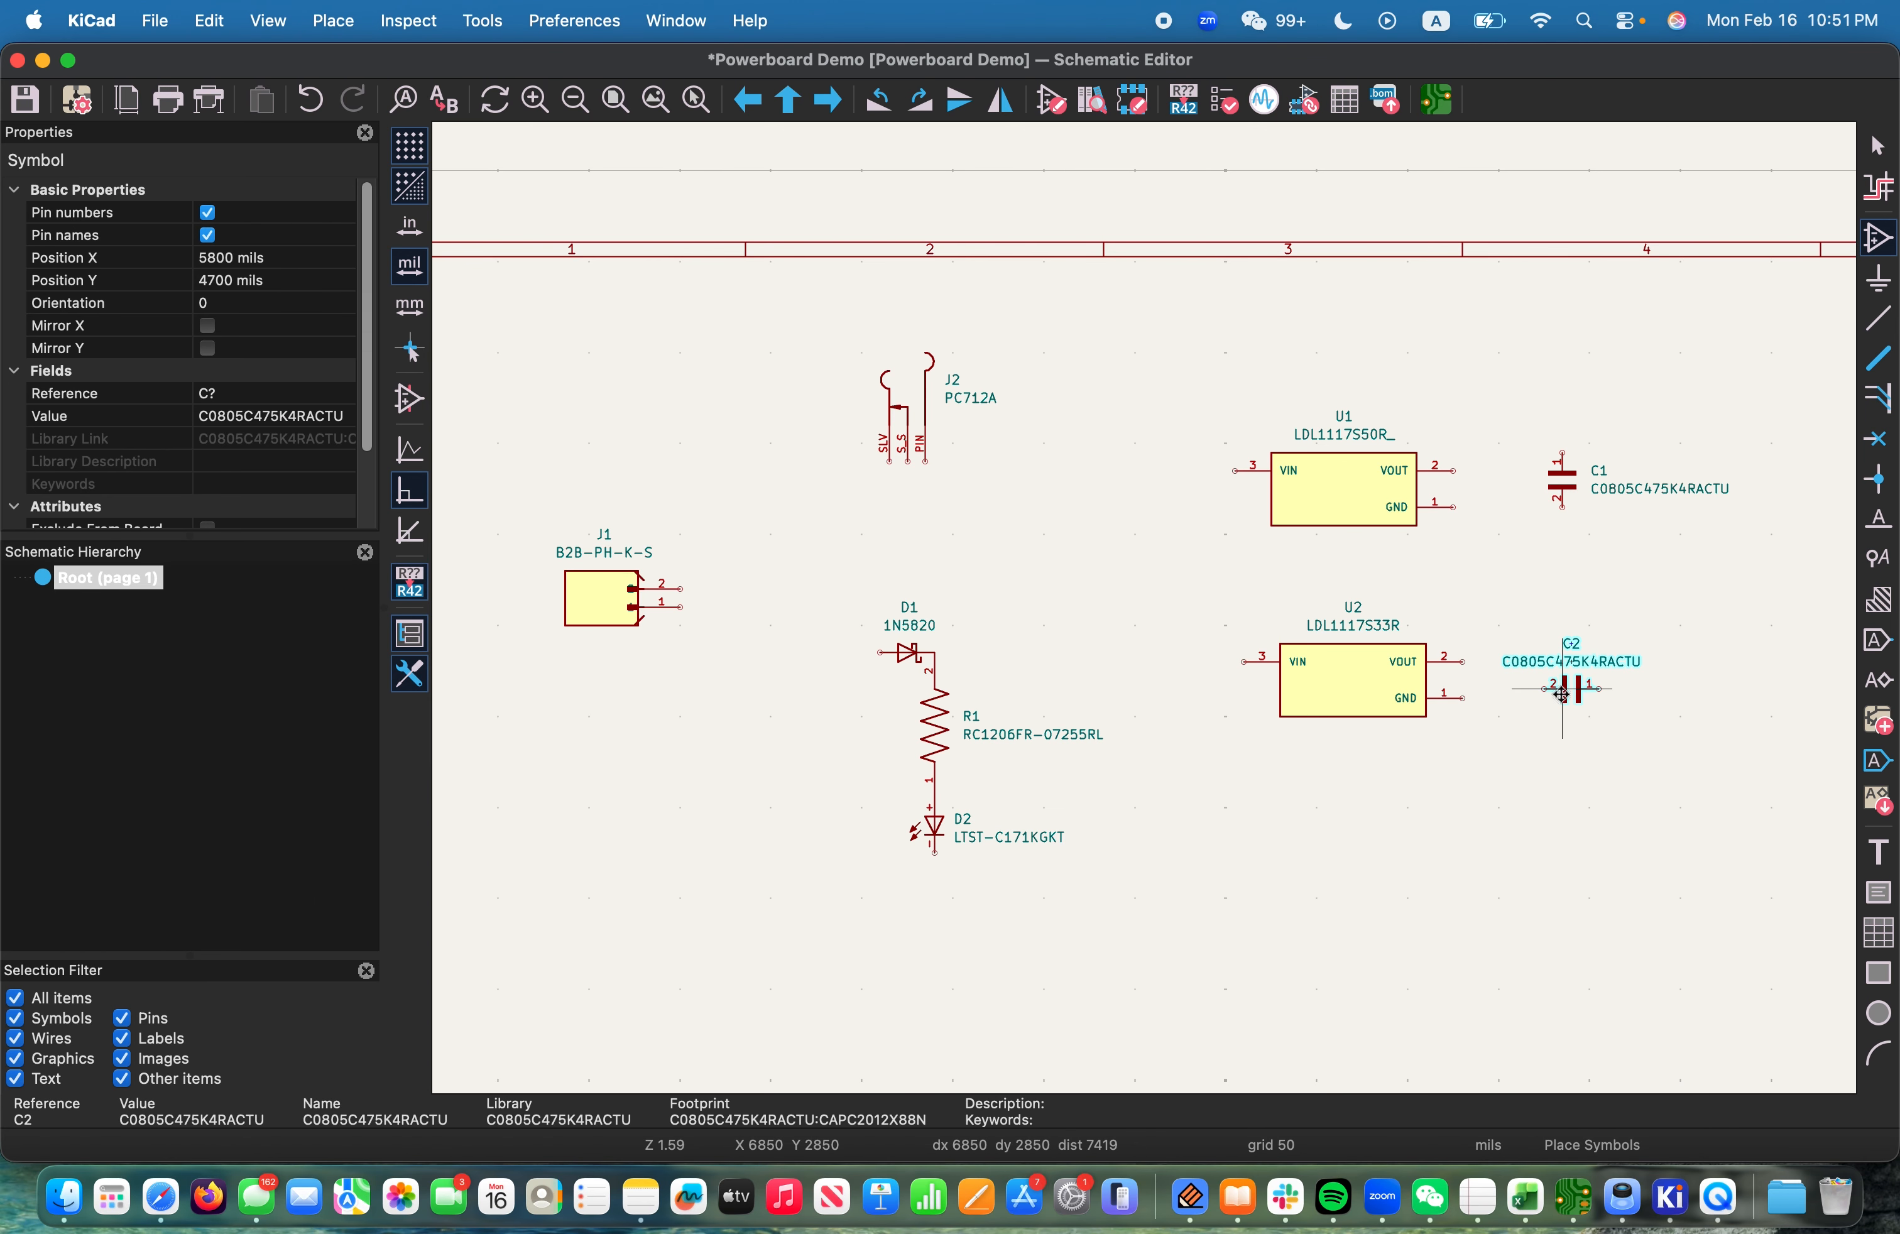
key("r")
left_click(1560, 687)
key("Escape")
Review the regulators' input capacitors in the reference schematic and search the symbol libraries for c0805c1
key("ctrl+Right")
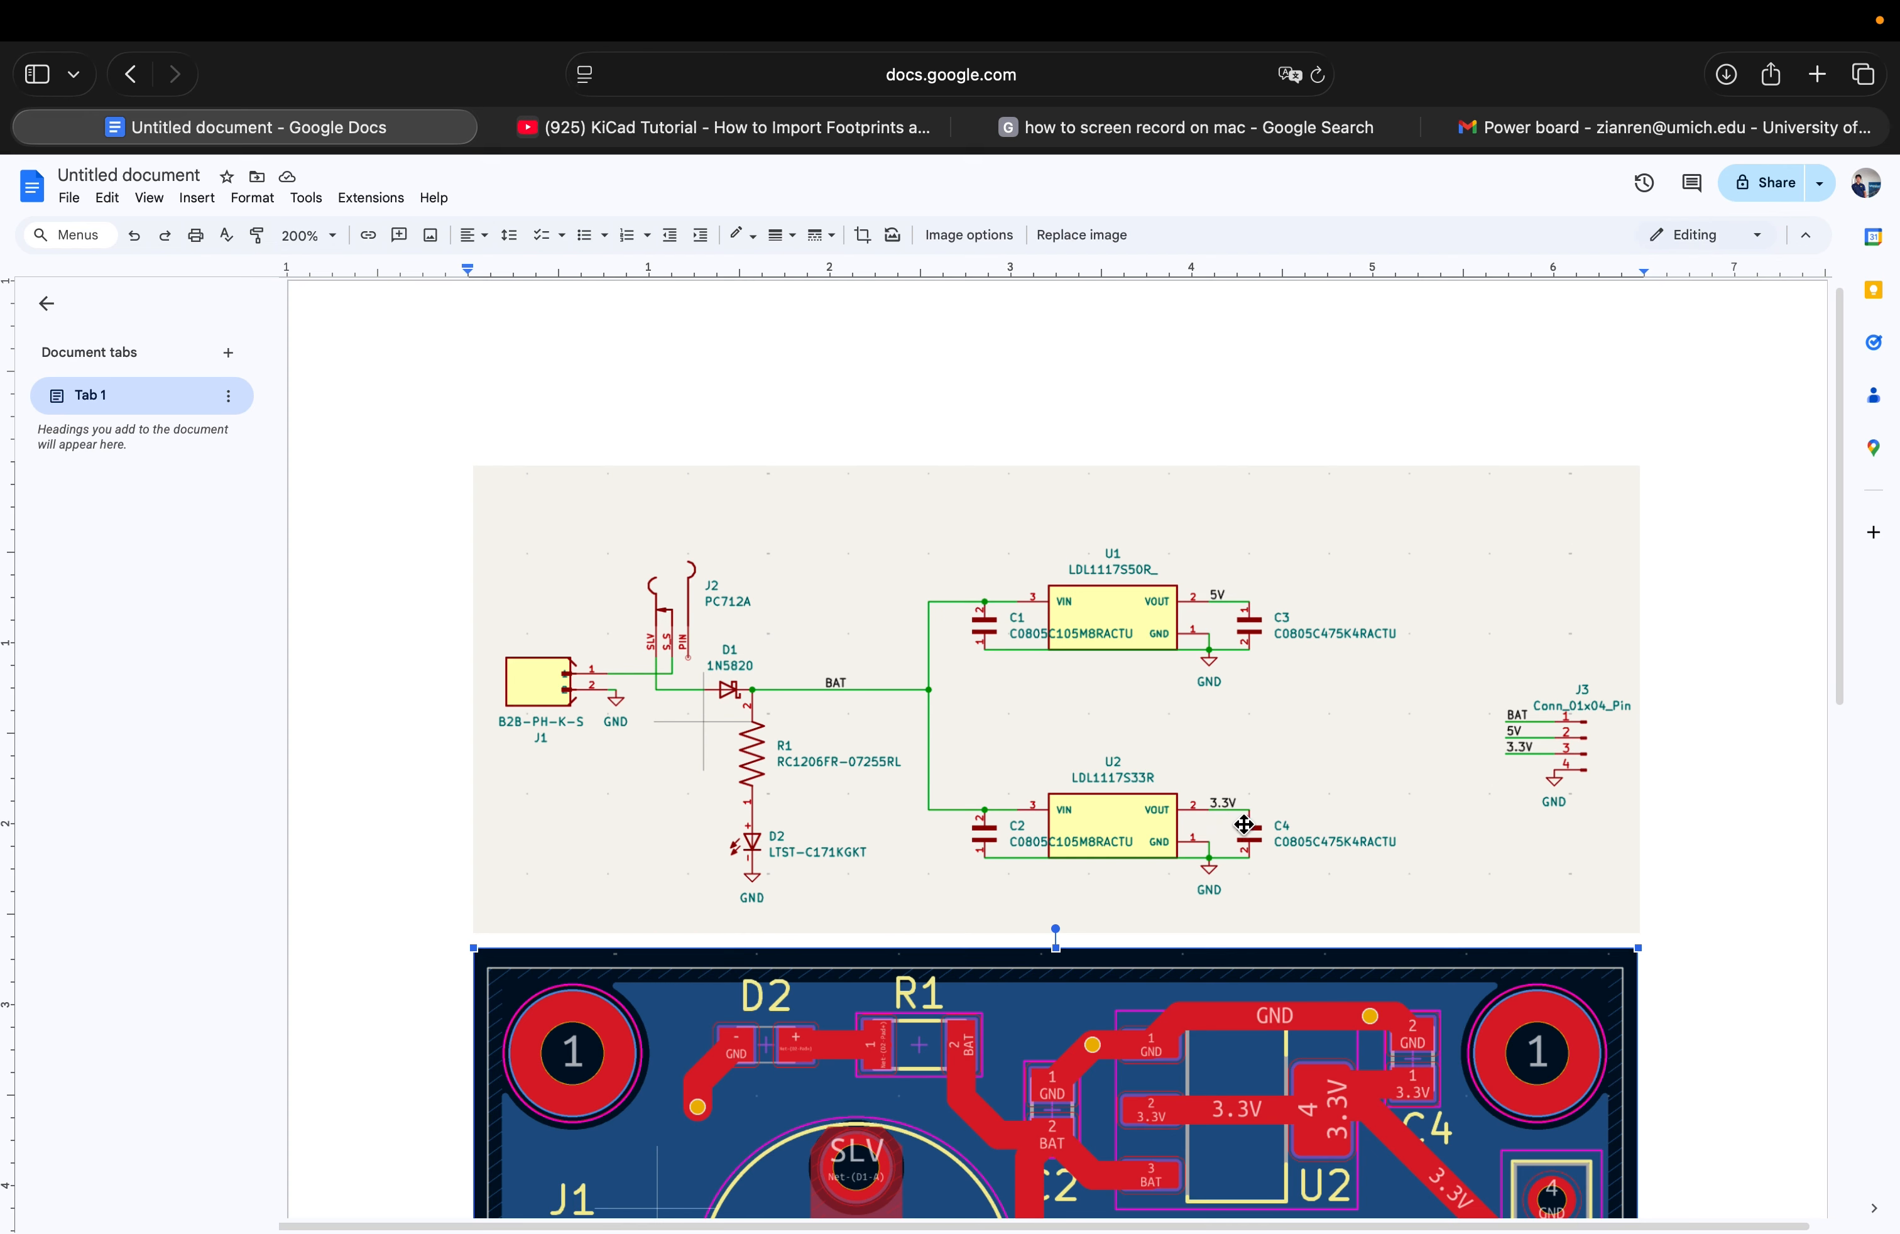
scroll(1159, 716, "down", 2)
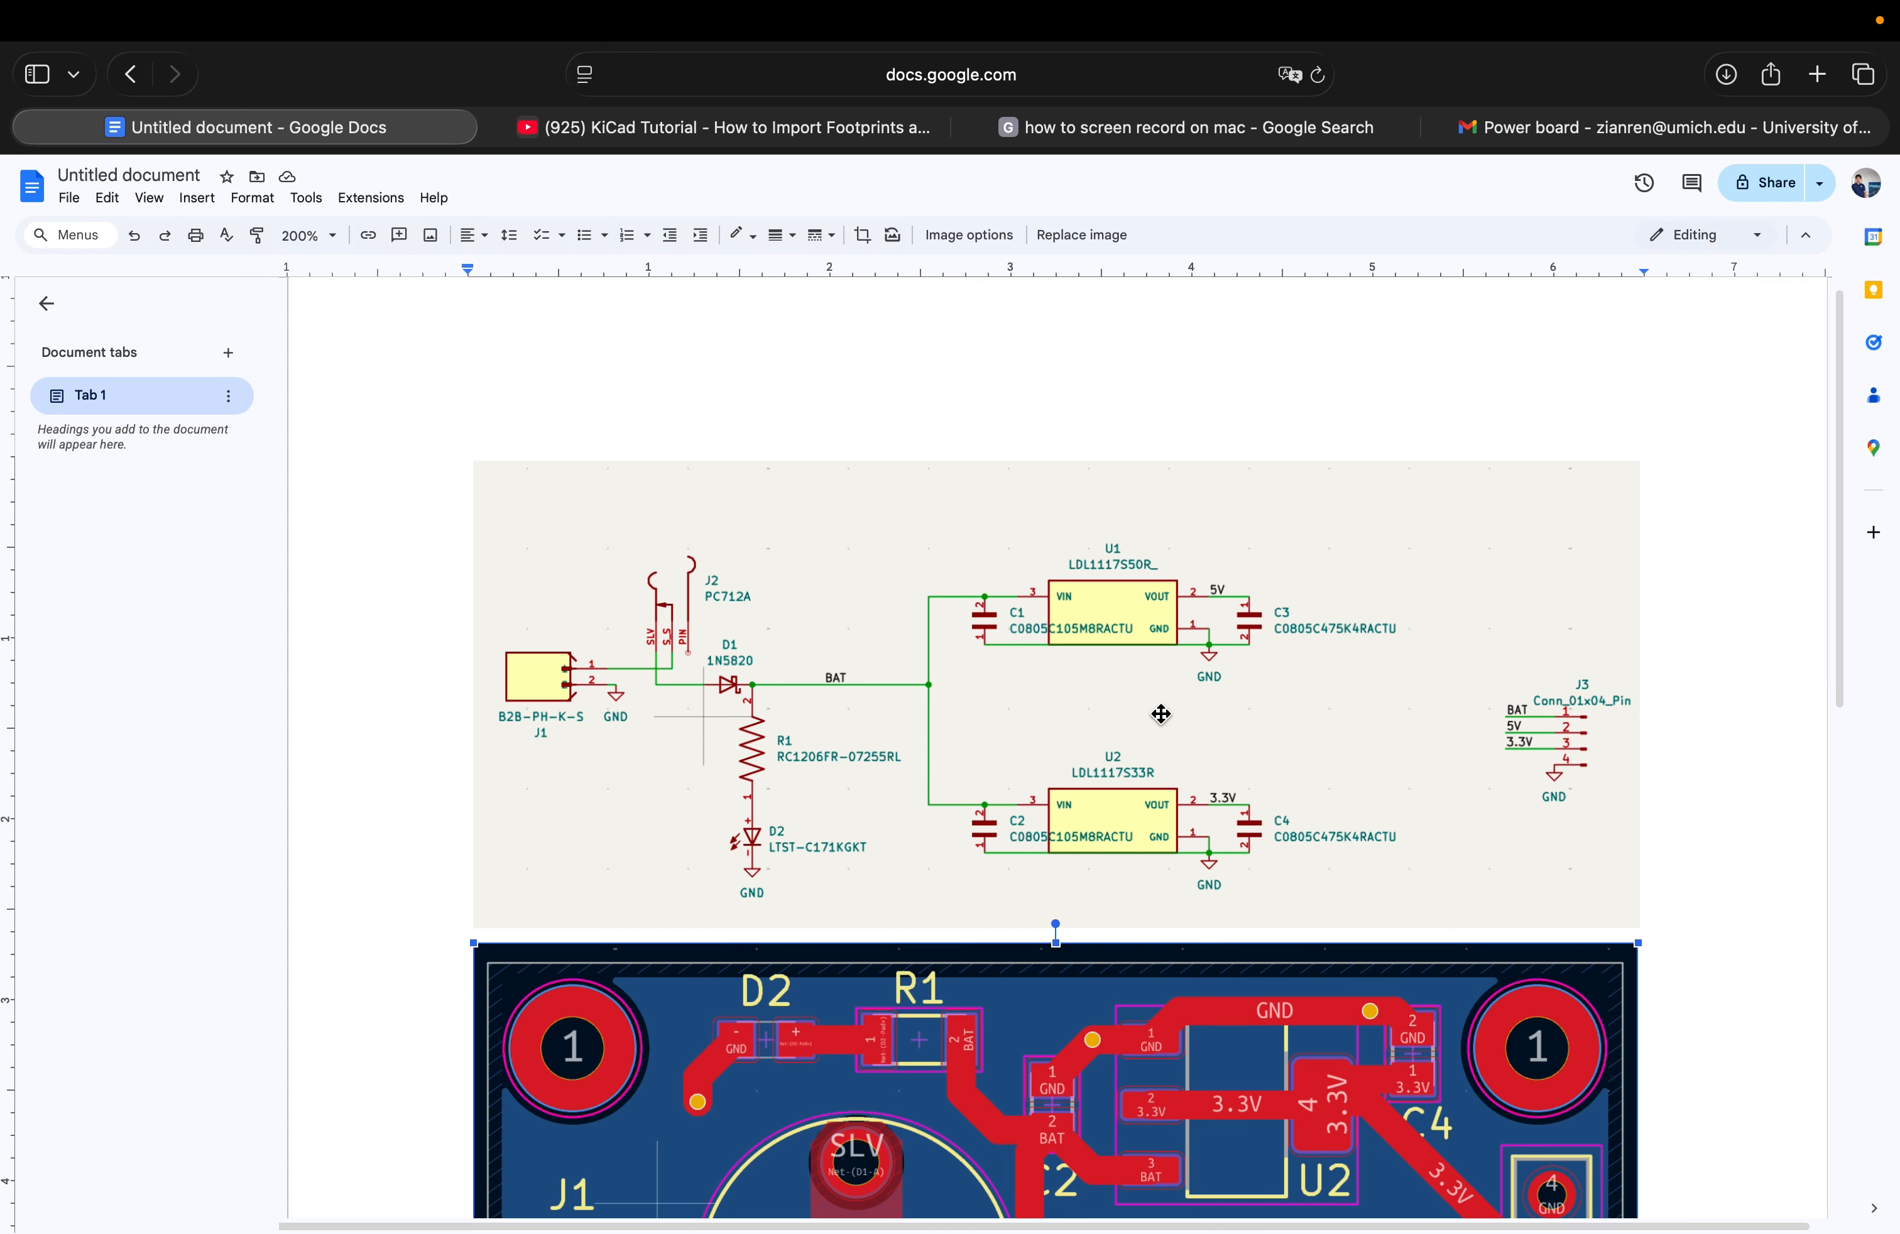
scroll(1238, 754, "up", 2)
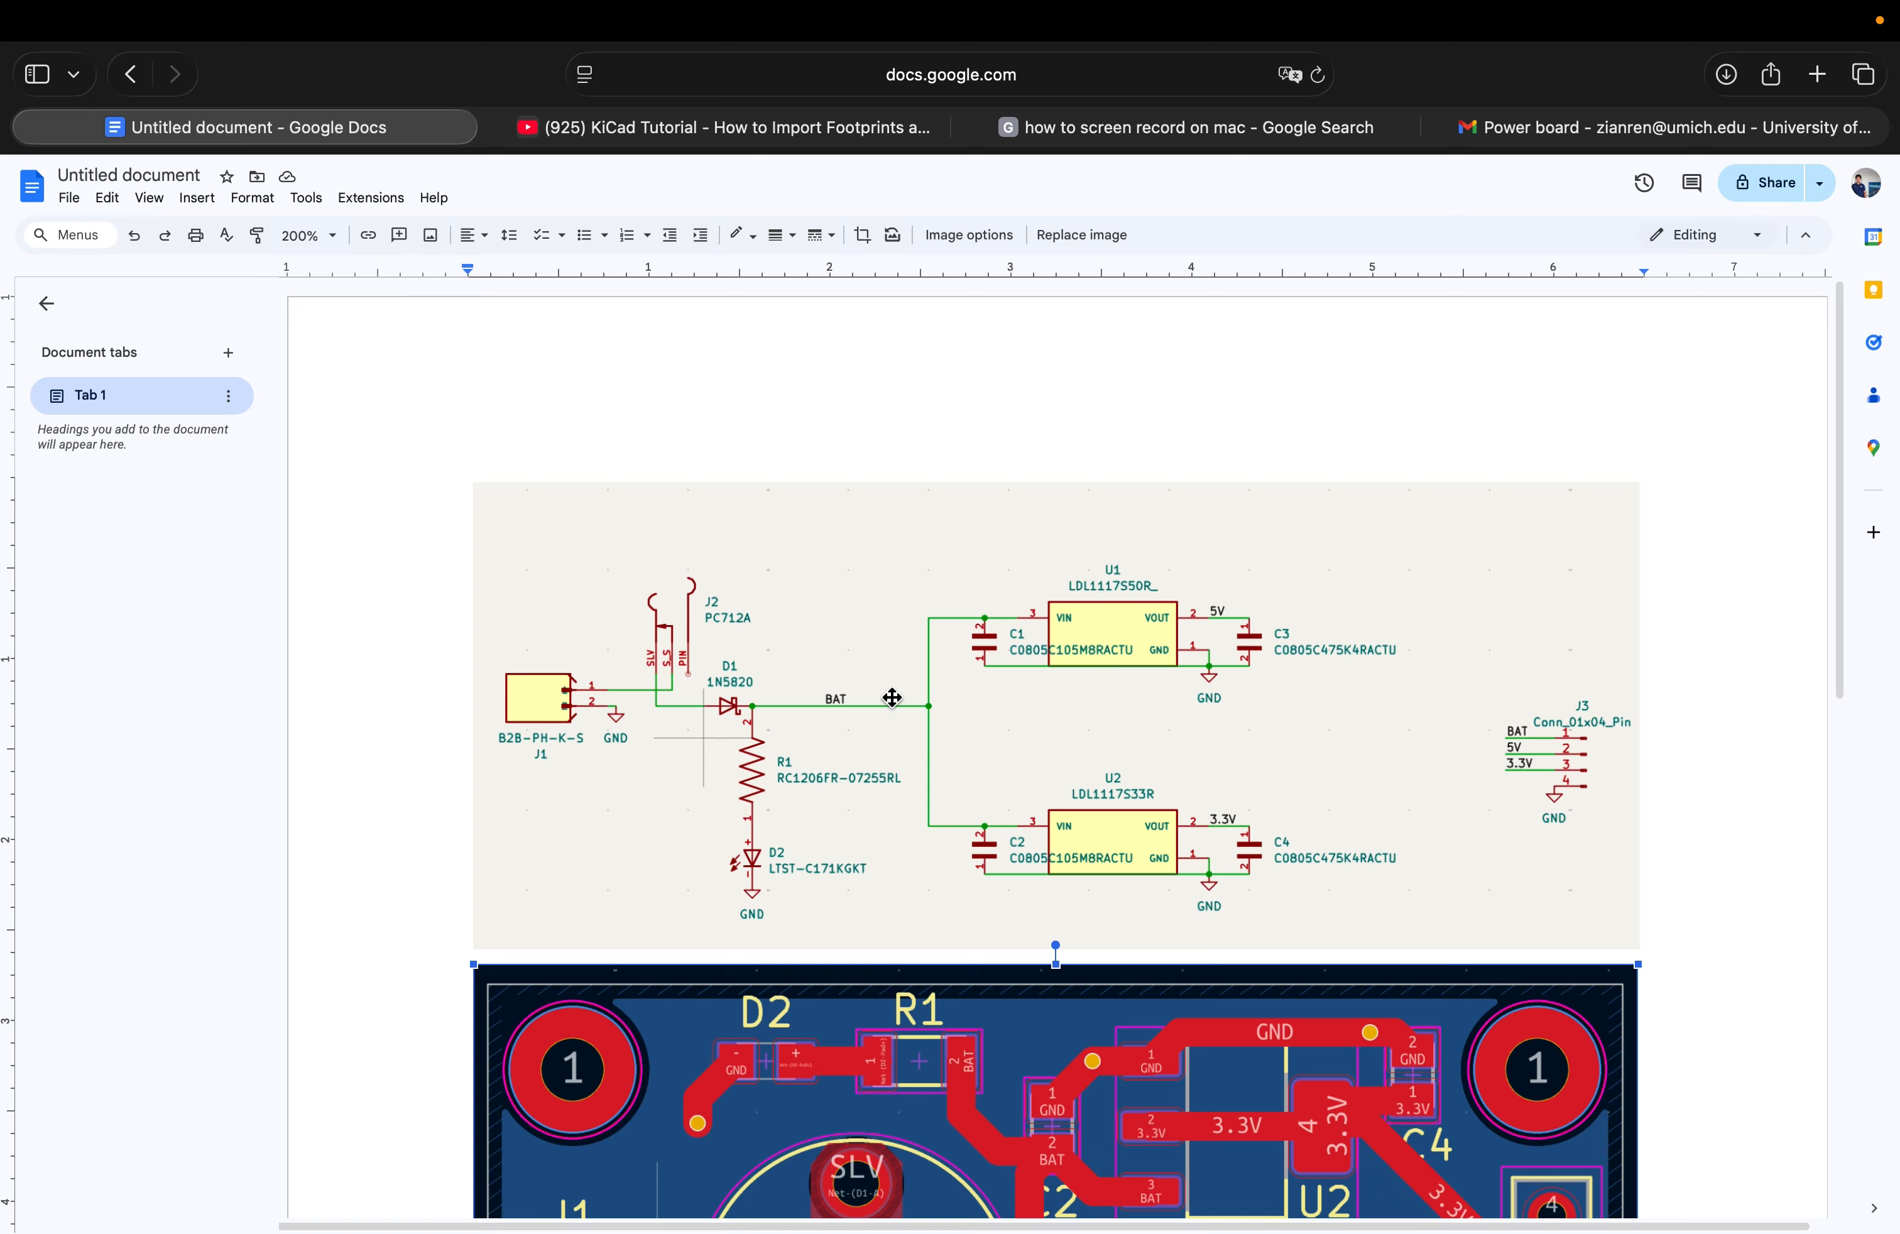
key("super+Tab")
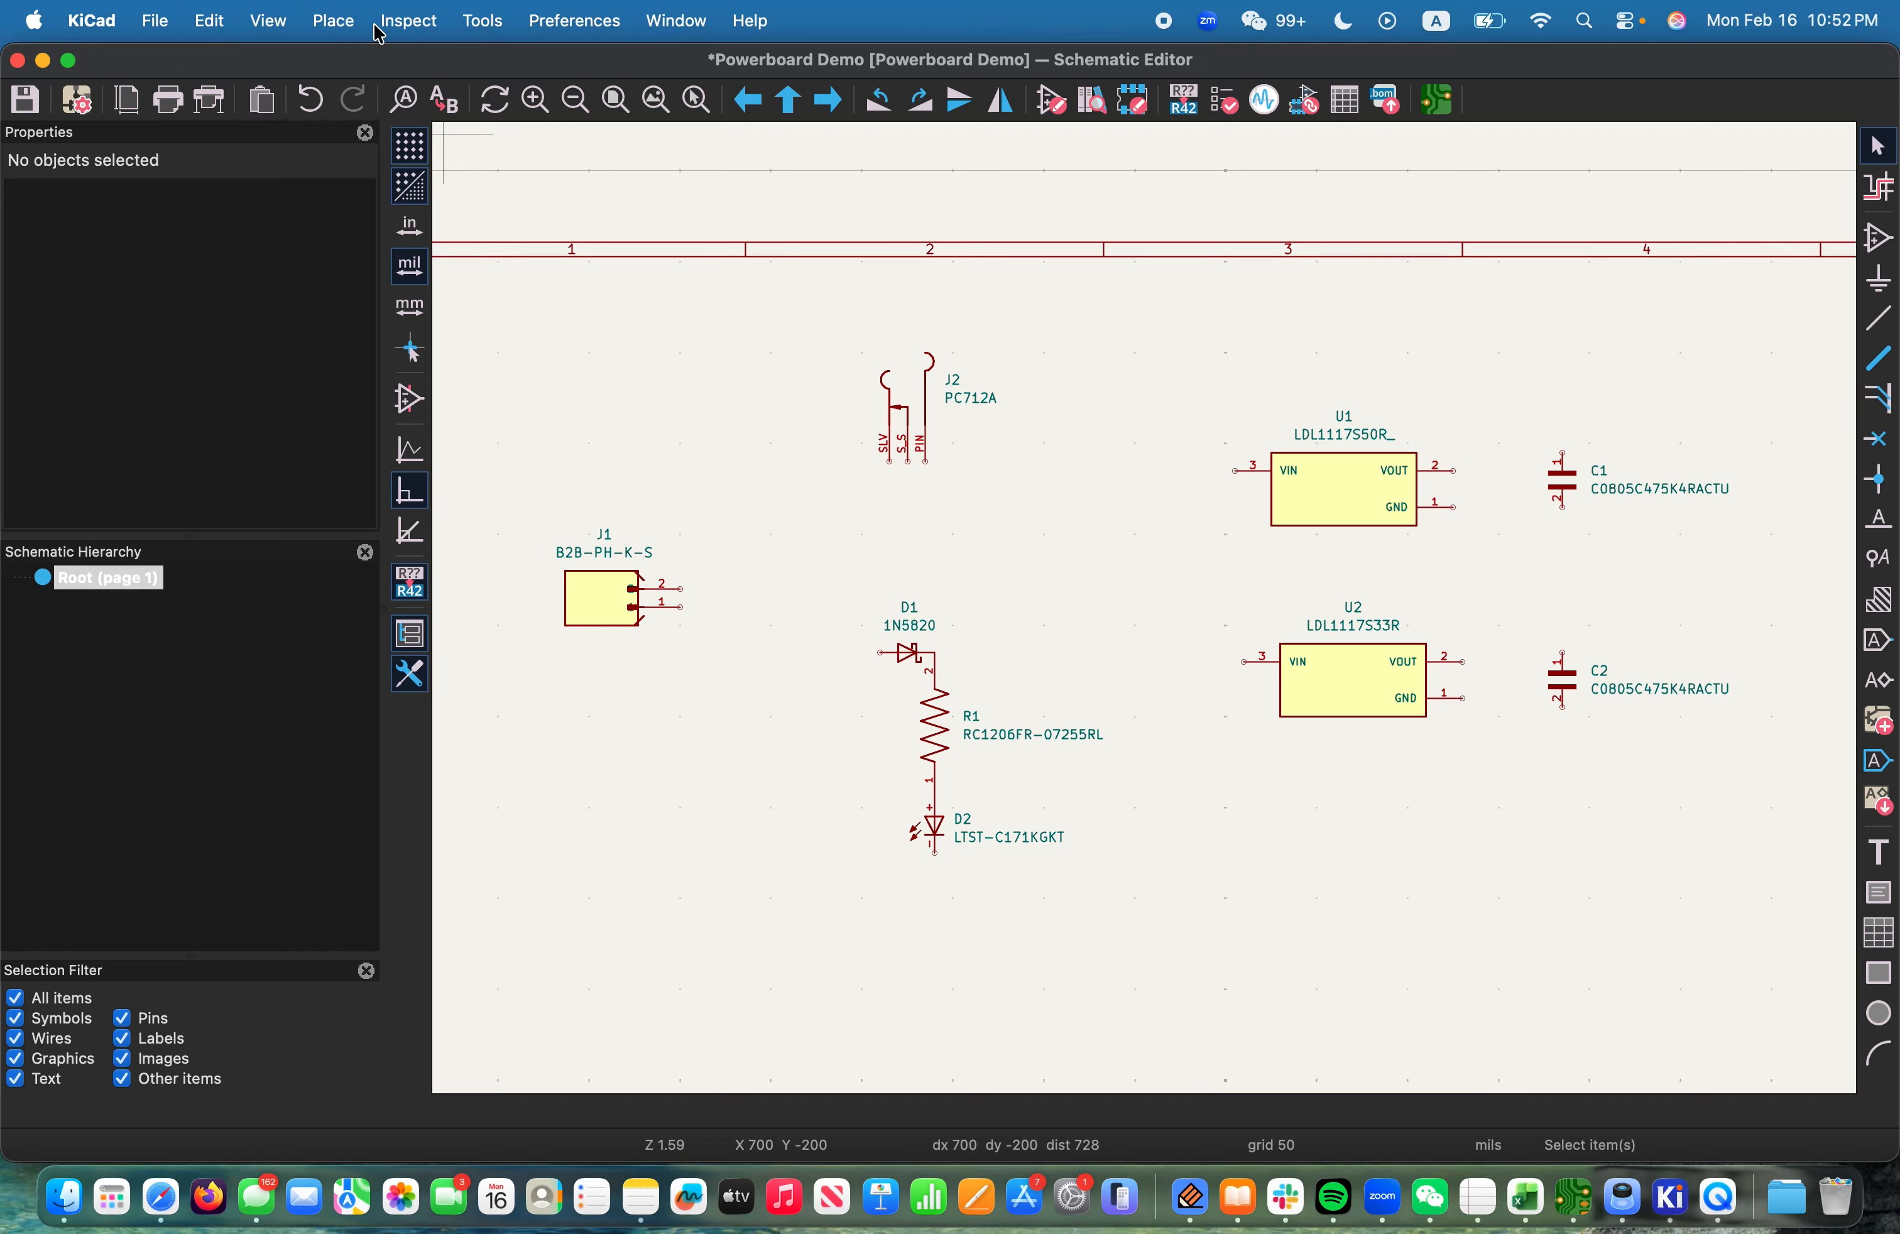
left_click(355, 22)
left_click(377, 64)
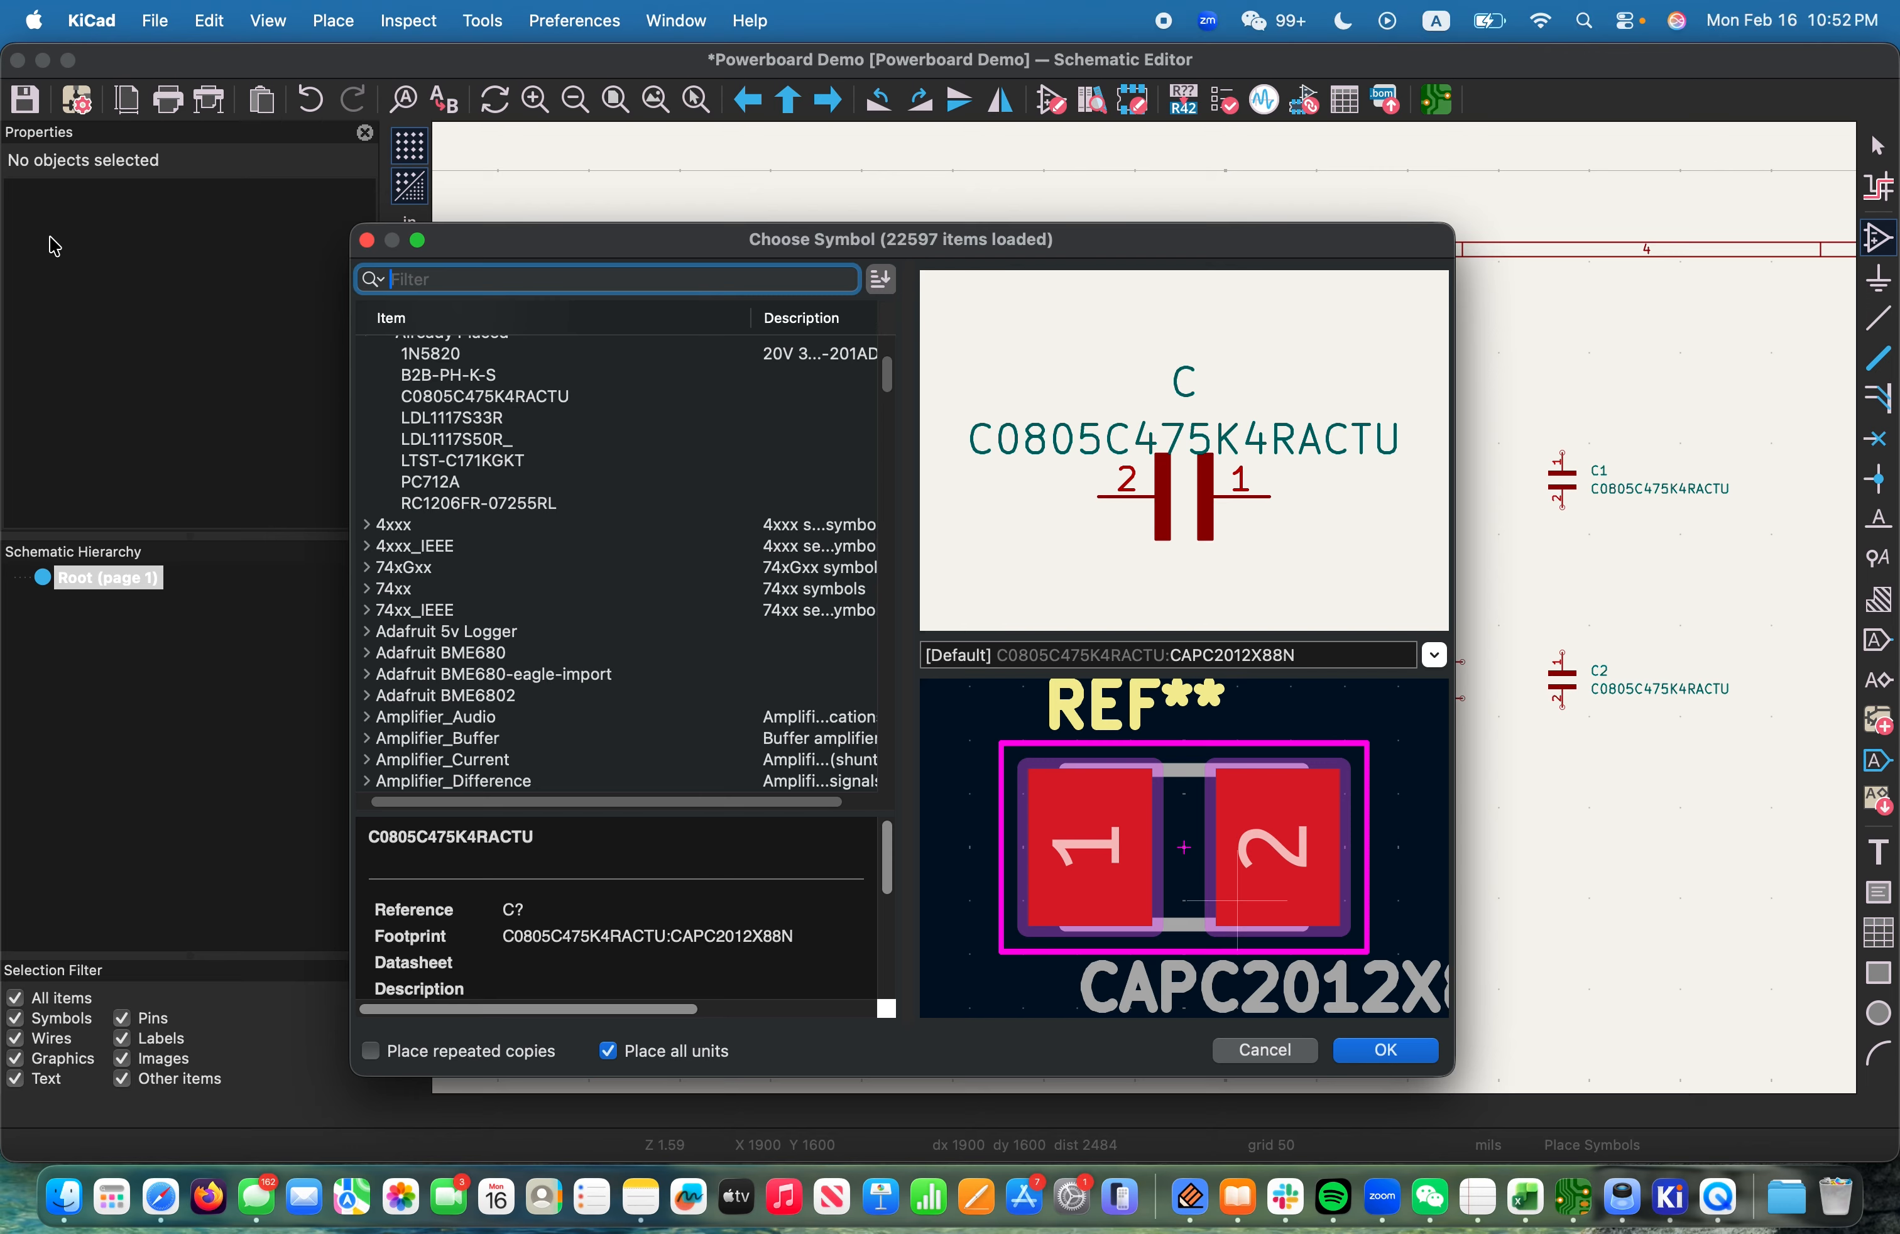
type("c0805")
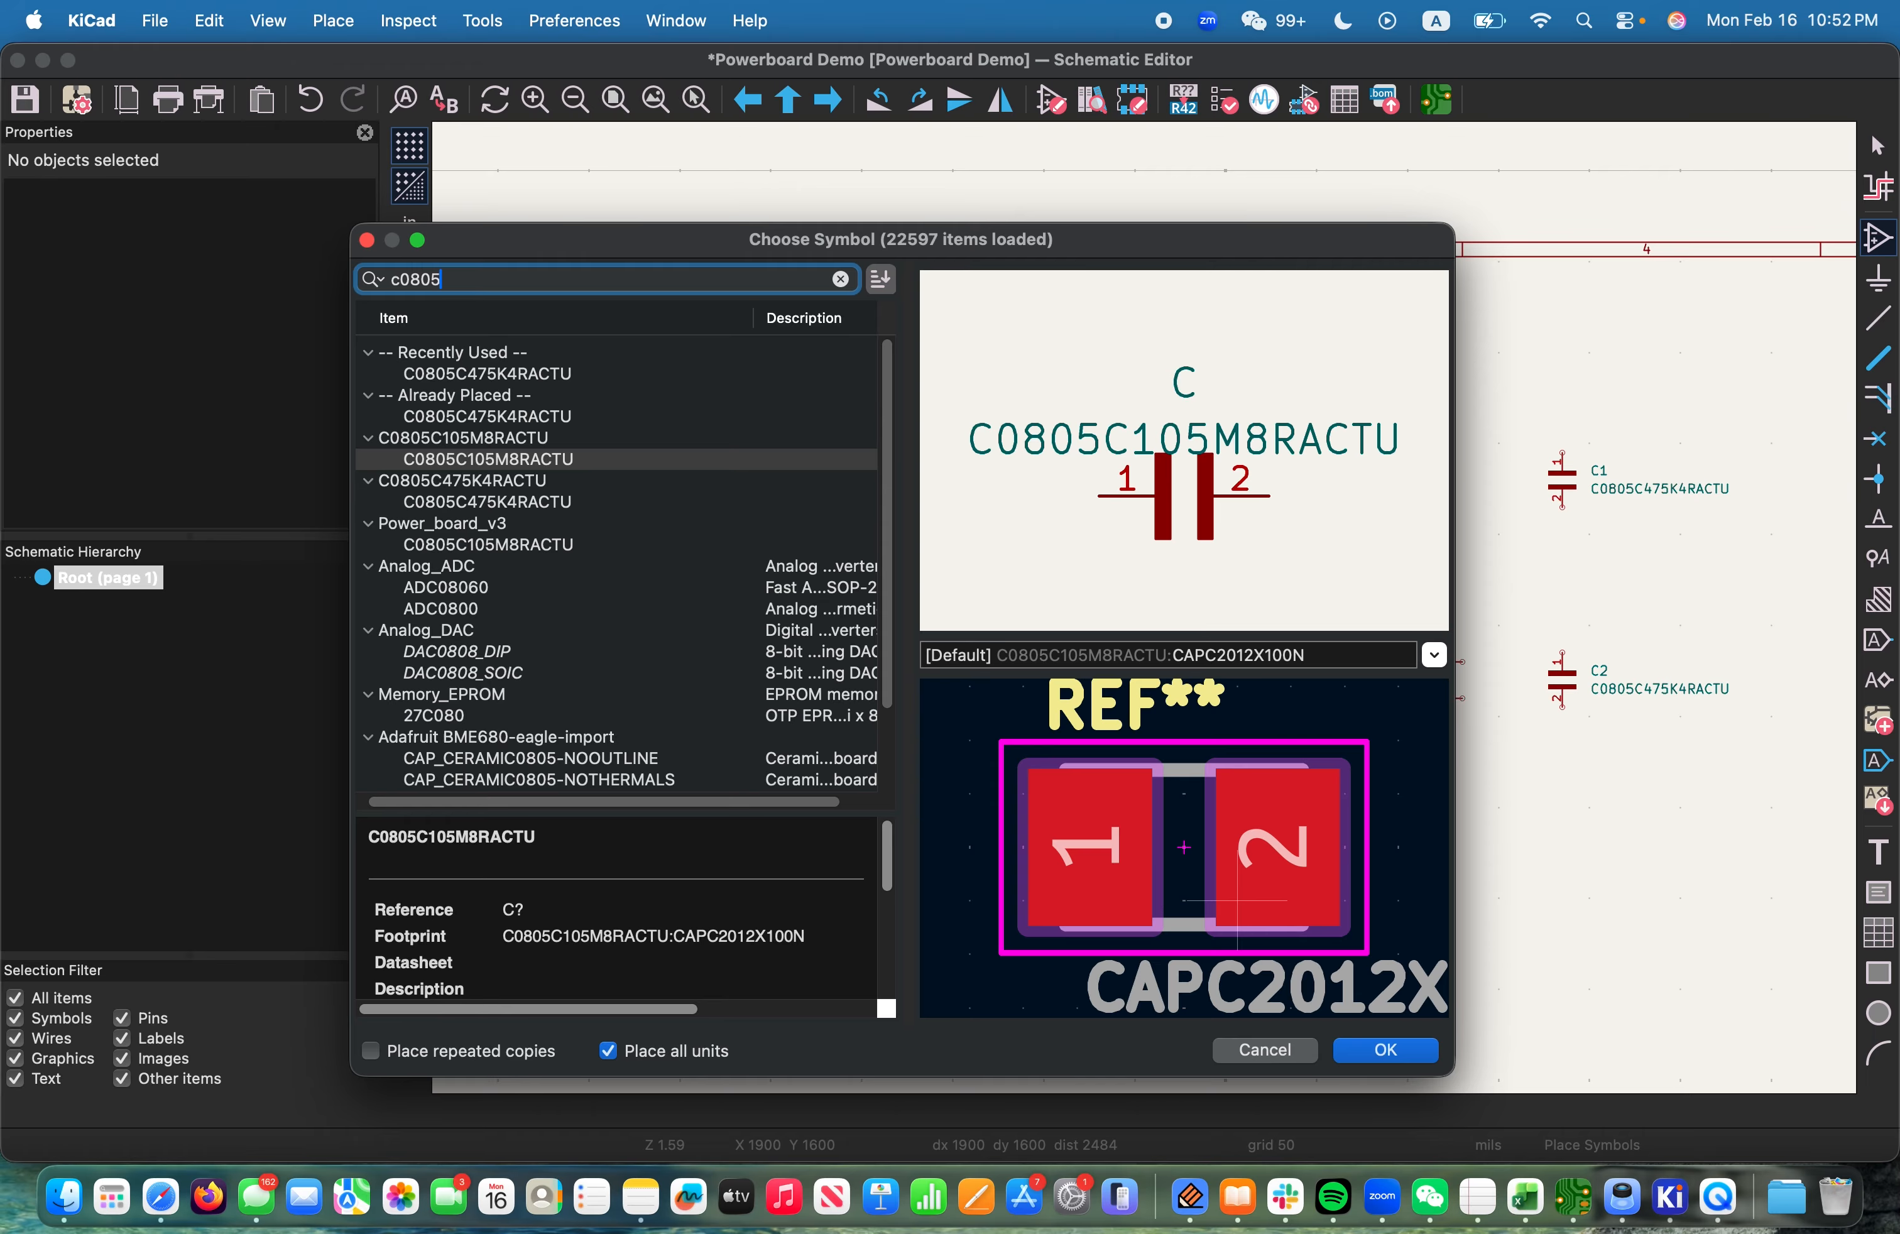
type("c1")
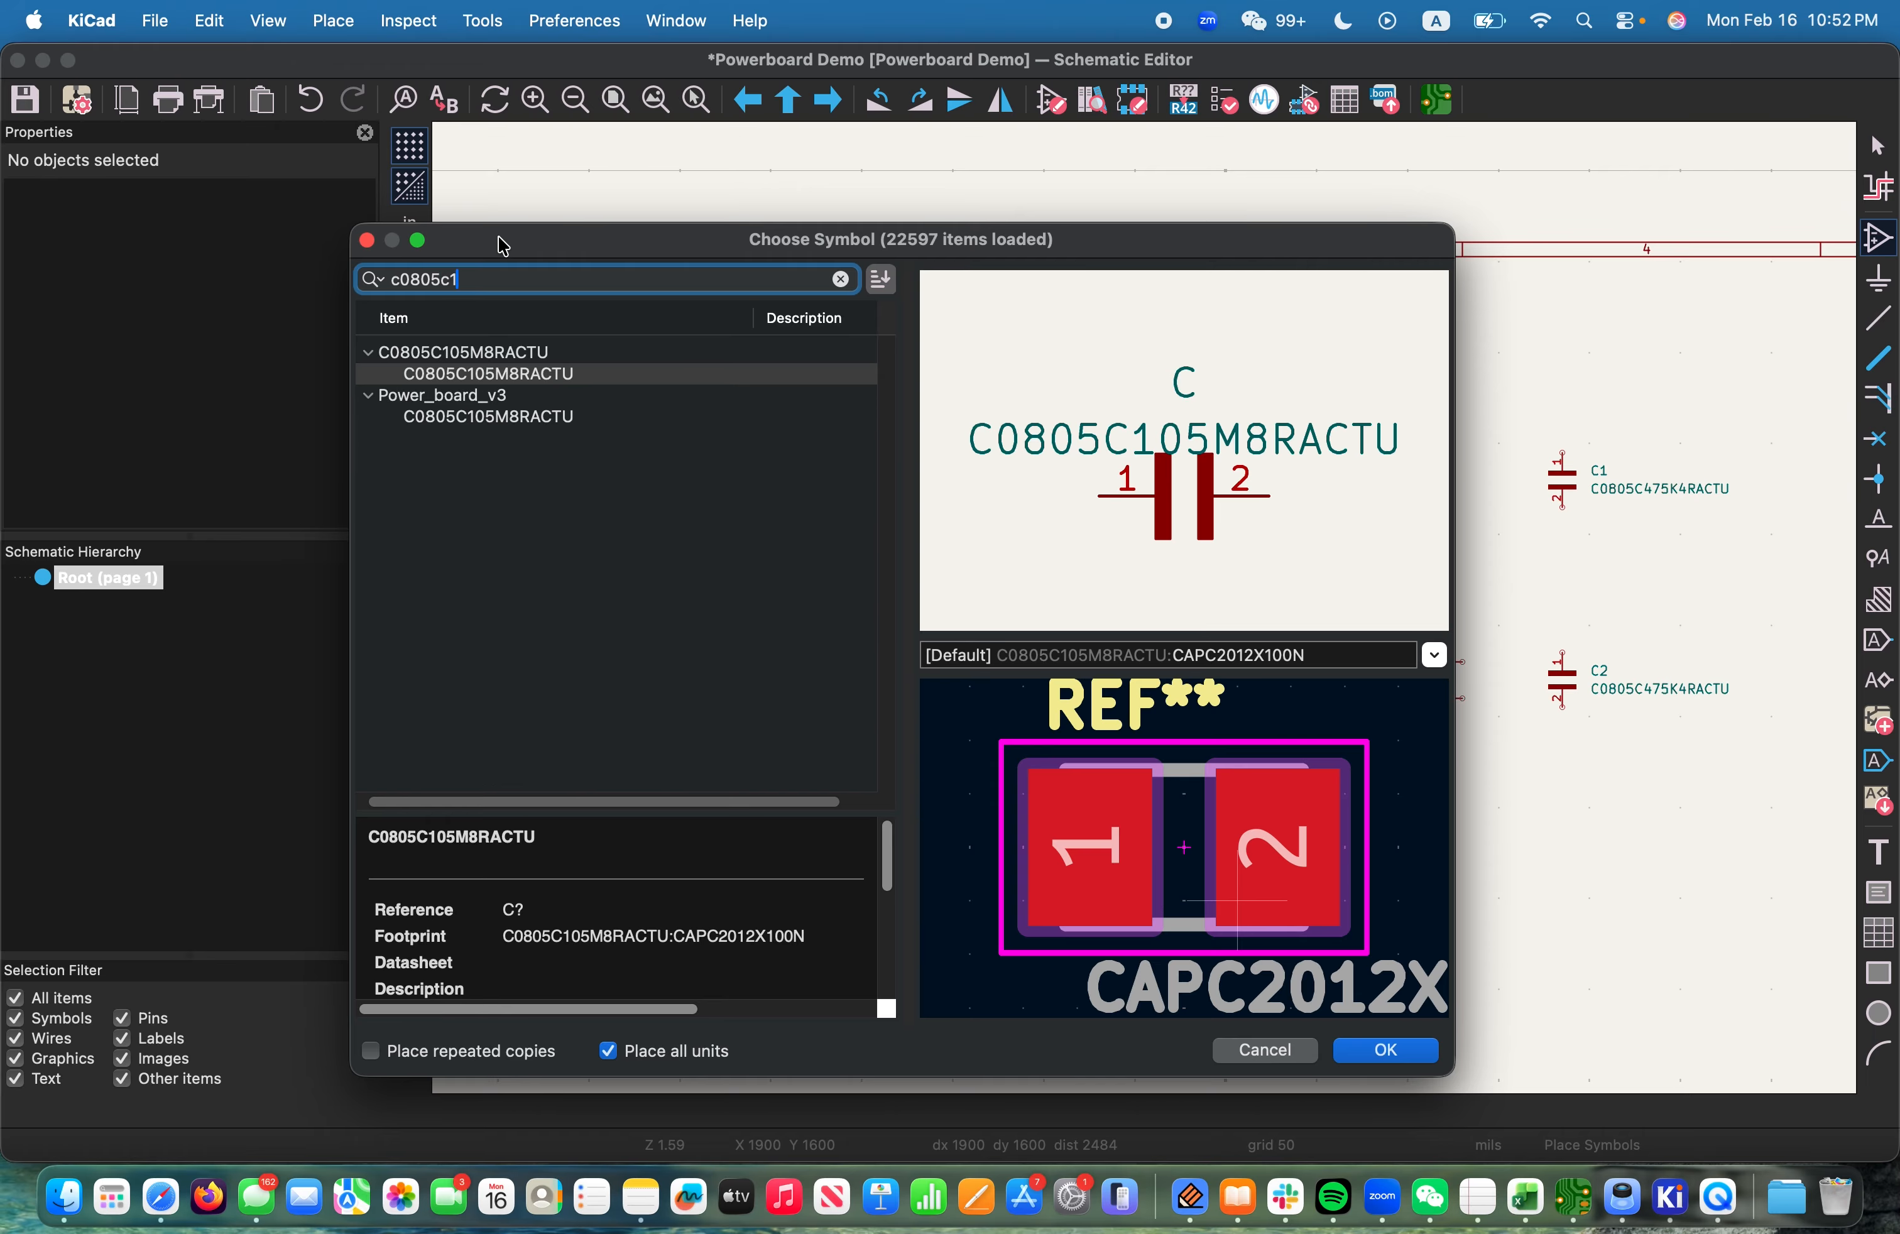
Recheck the reference, then place C0805C105M8RACTU from its own library upright, left of U1 at about X 4650, Y 1800 mils
key("ctrl+Right")
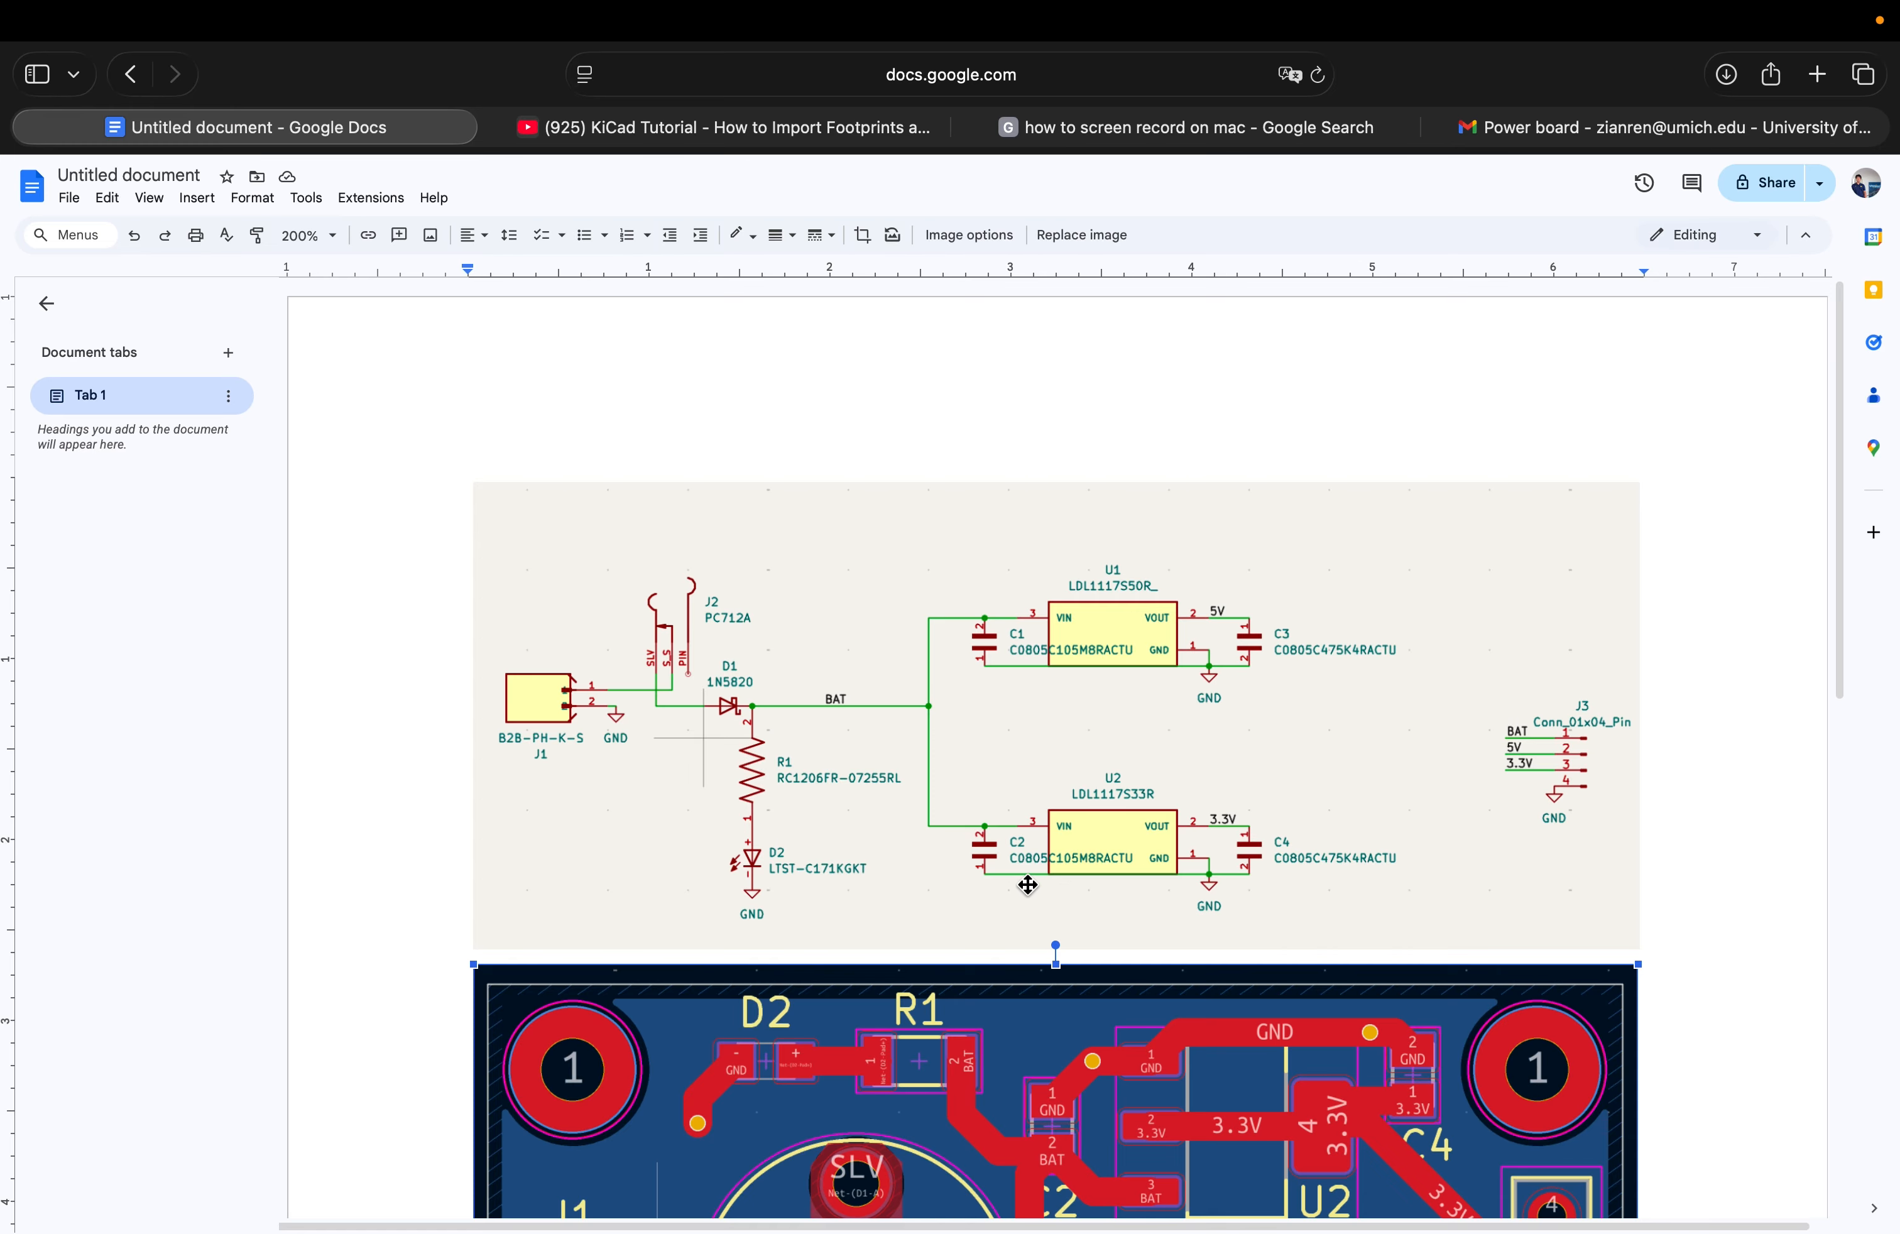
key("super+Tab")
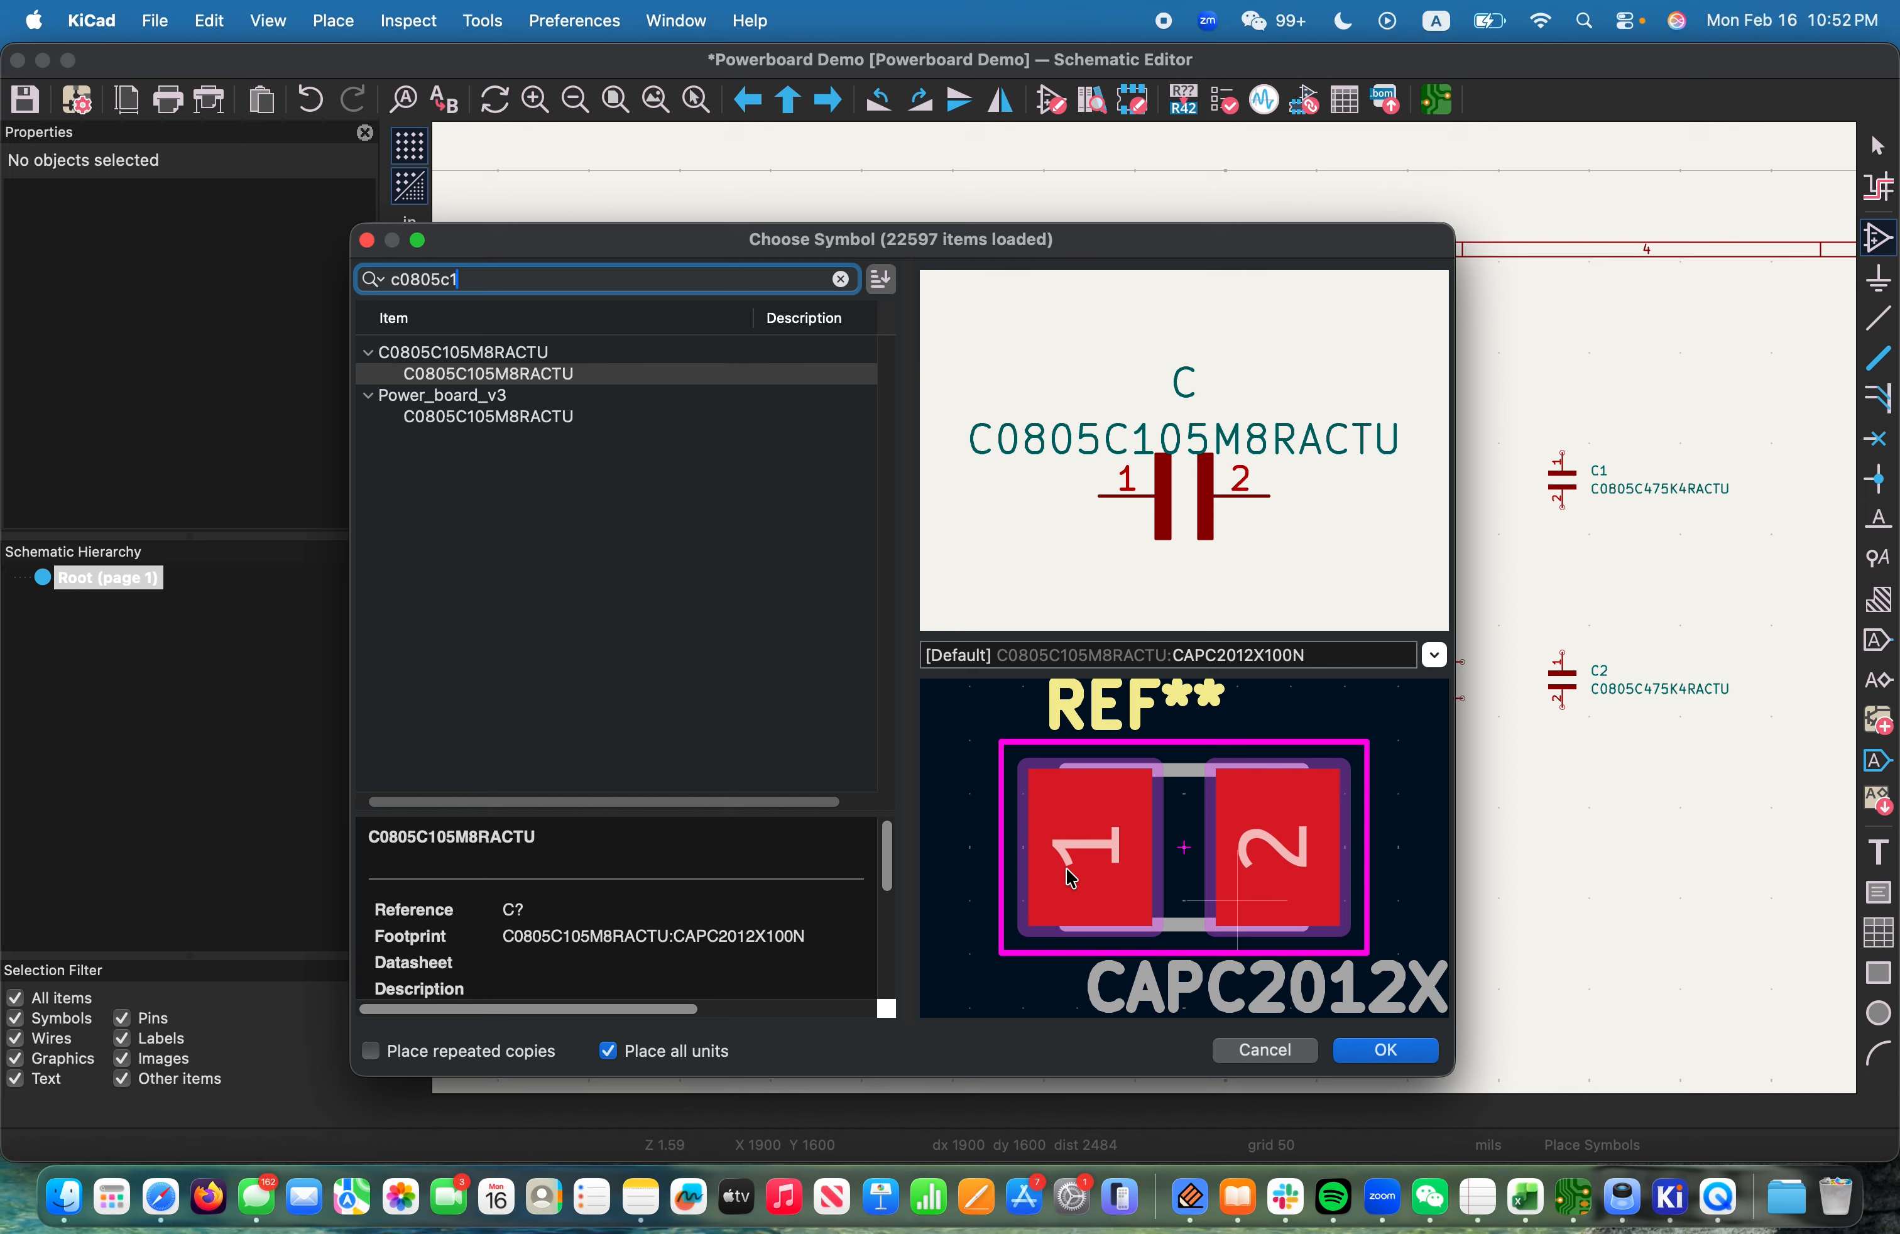
double_click(530, 376)
left_click(1162, 504)
key("Escape")
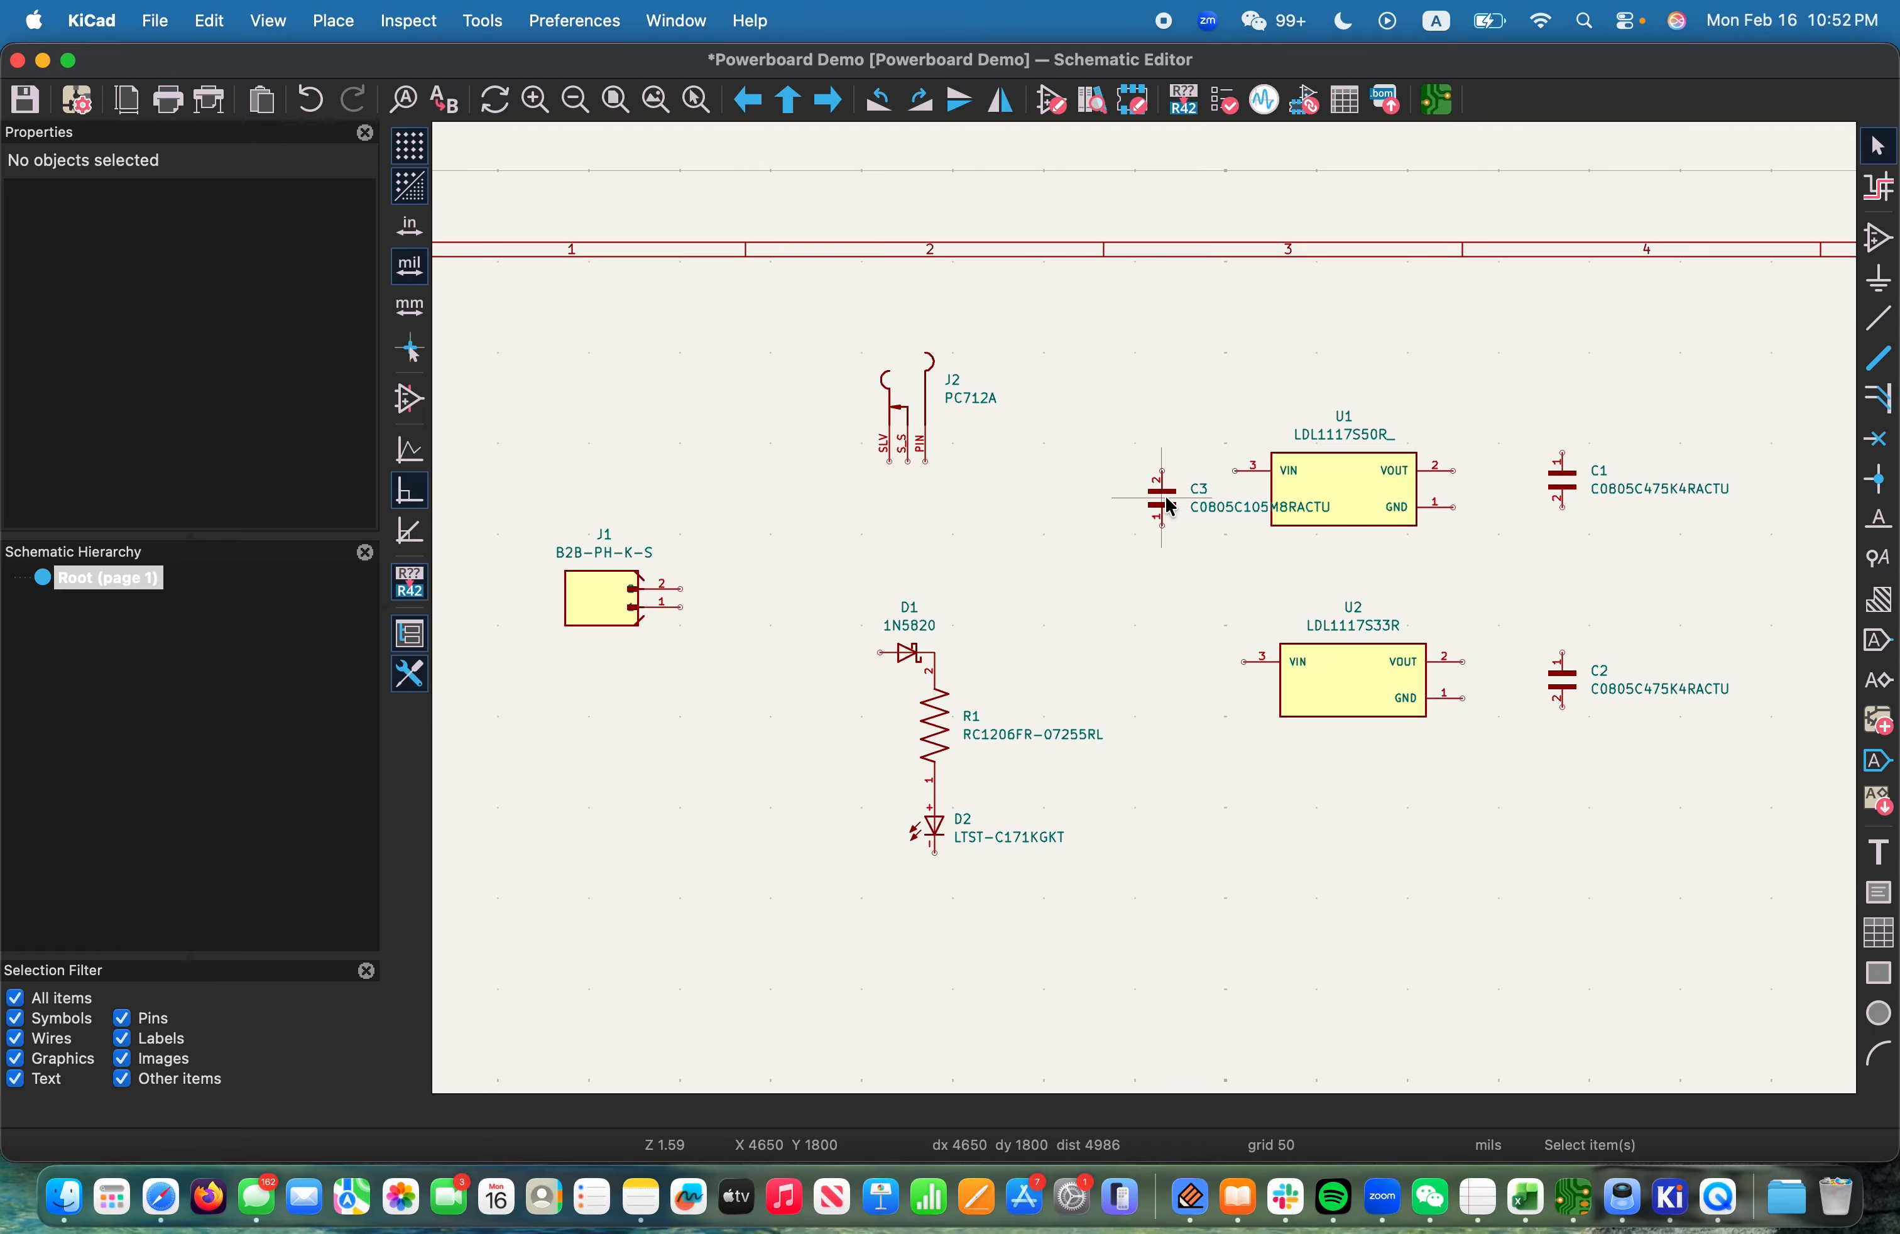
Duplicate the C0805C105M8RACTU capacitor C3 and place the copy directly below it, left of U2's input pin
left_click(1164, 500)
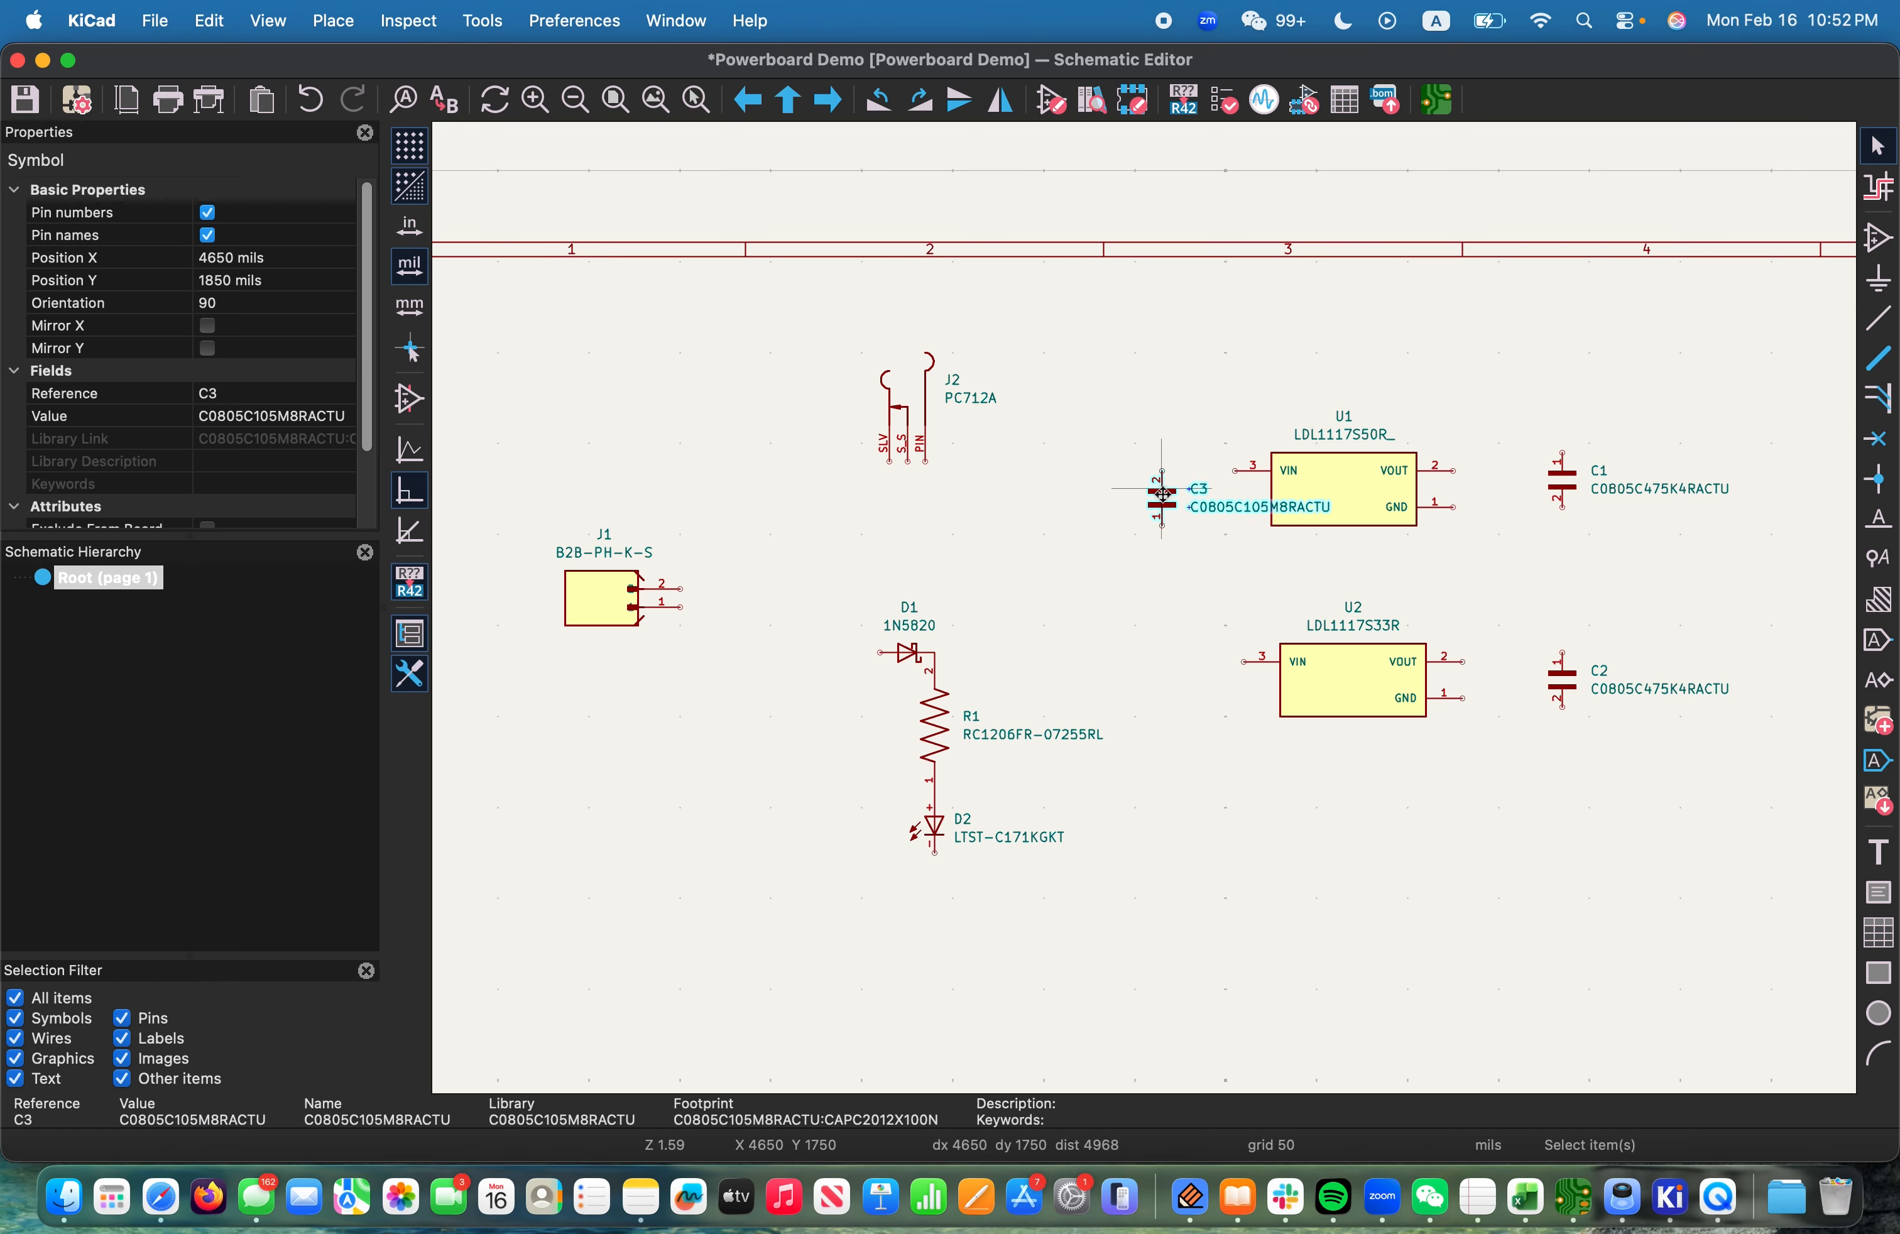
double_click(1165, 510)
key("Escape")
left_click(1203, 497)
left_click(1171, 495)
key("super+c")
left_click(1173, 670)
key("super+v")
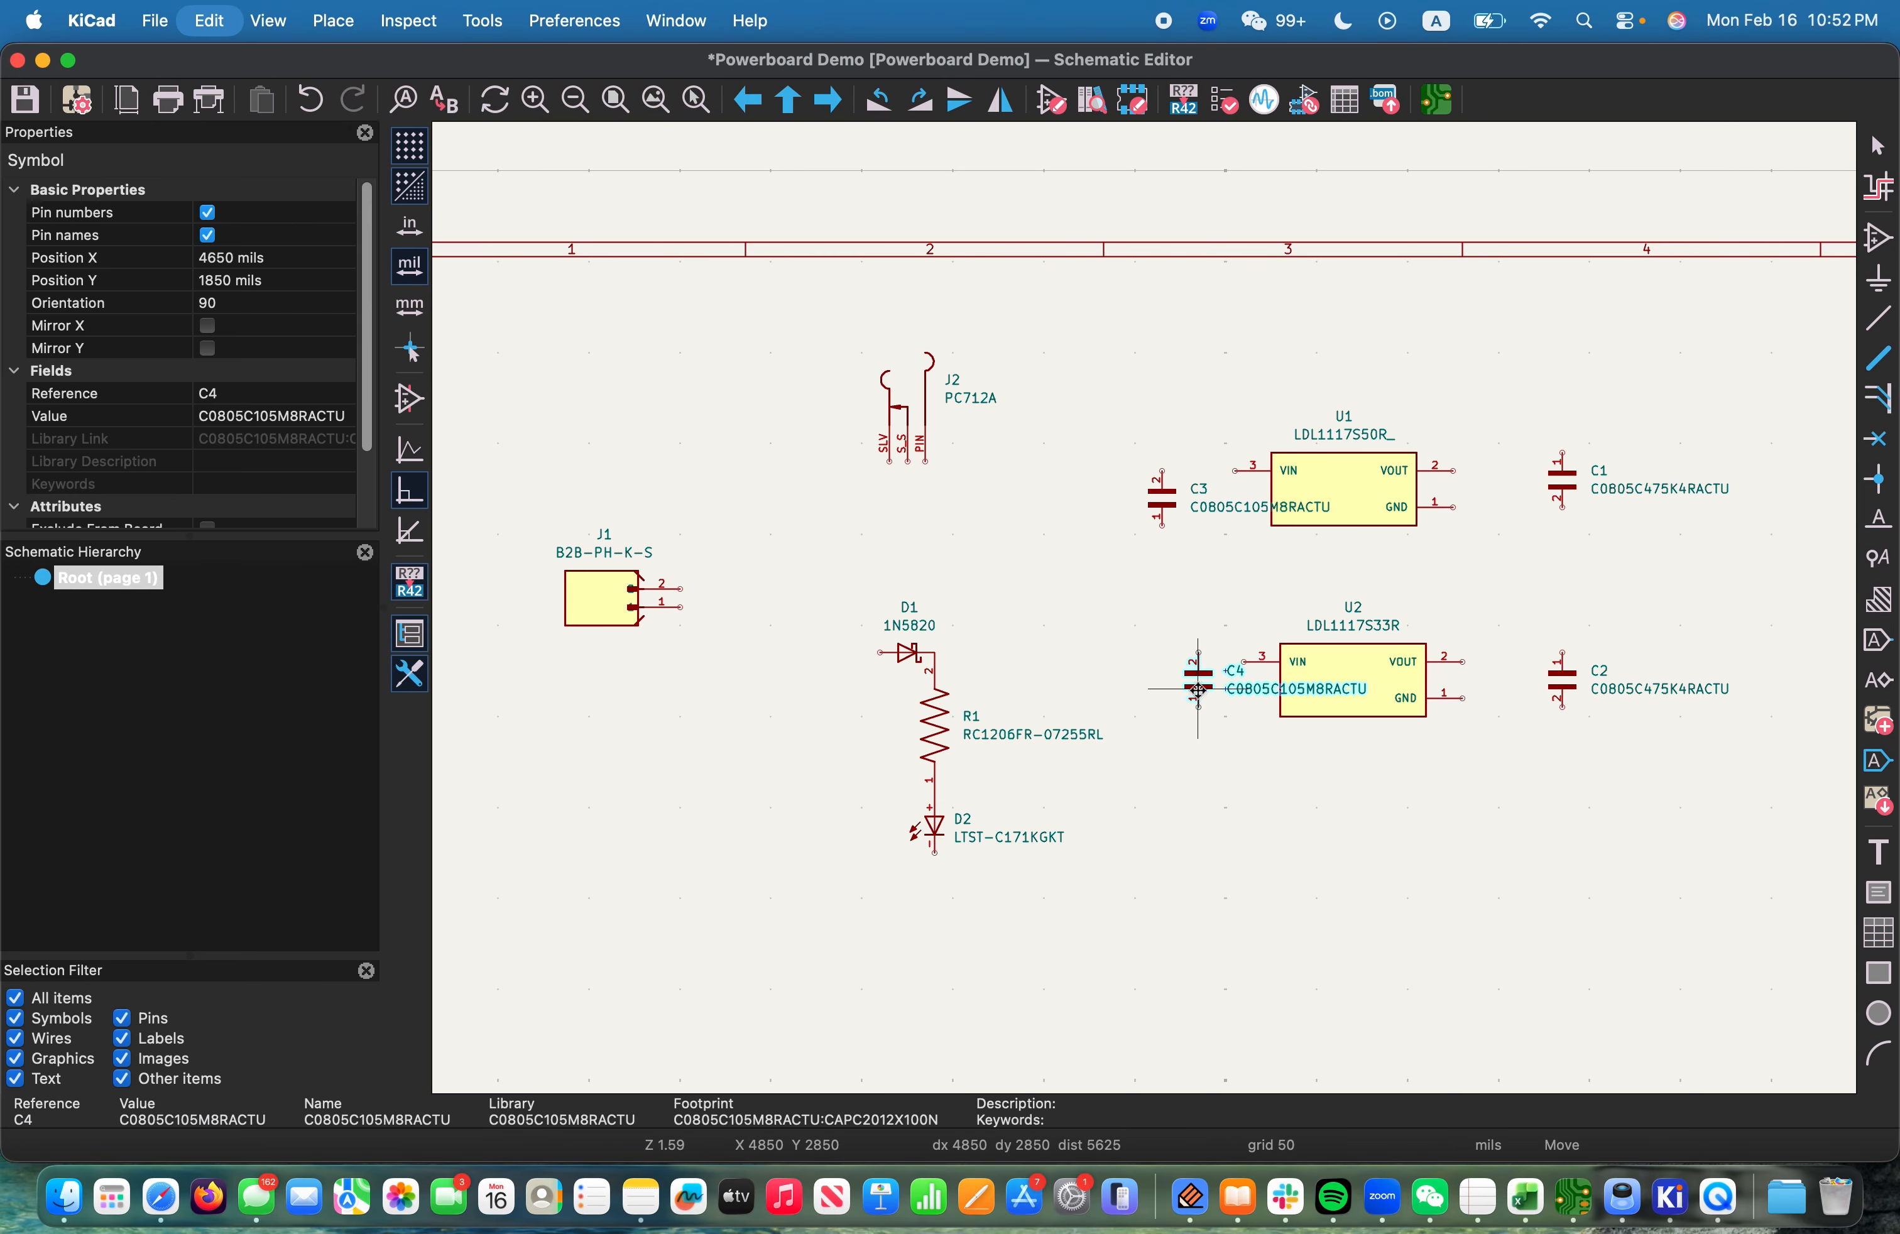
left_click(1162, 681)
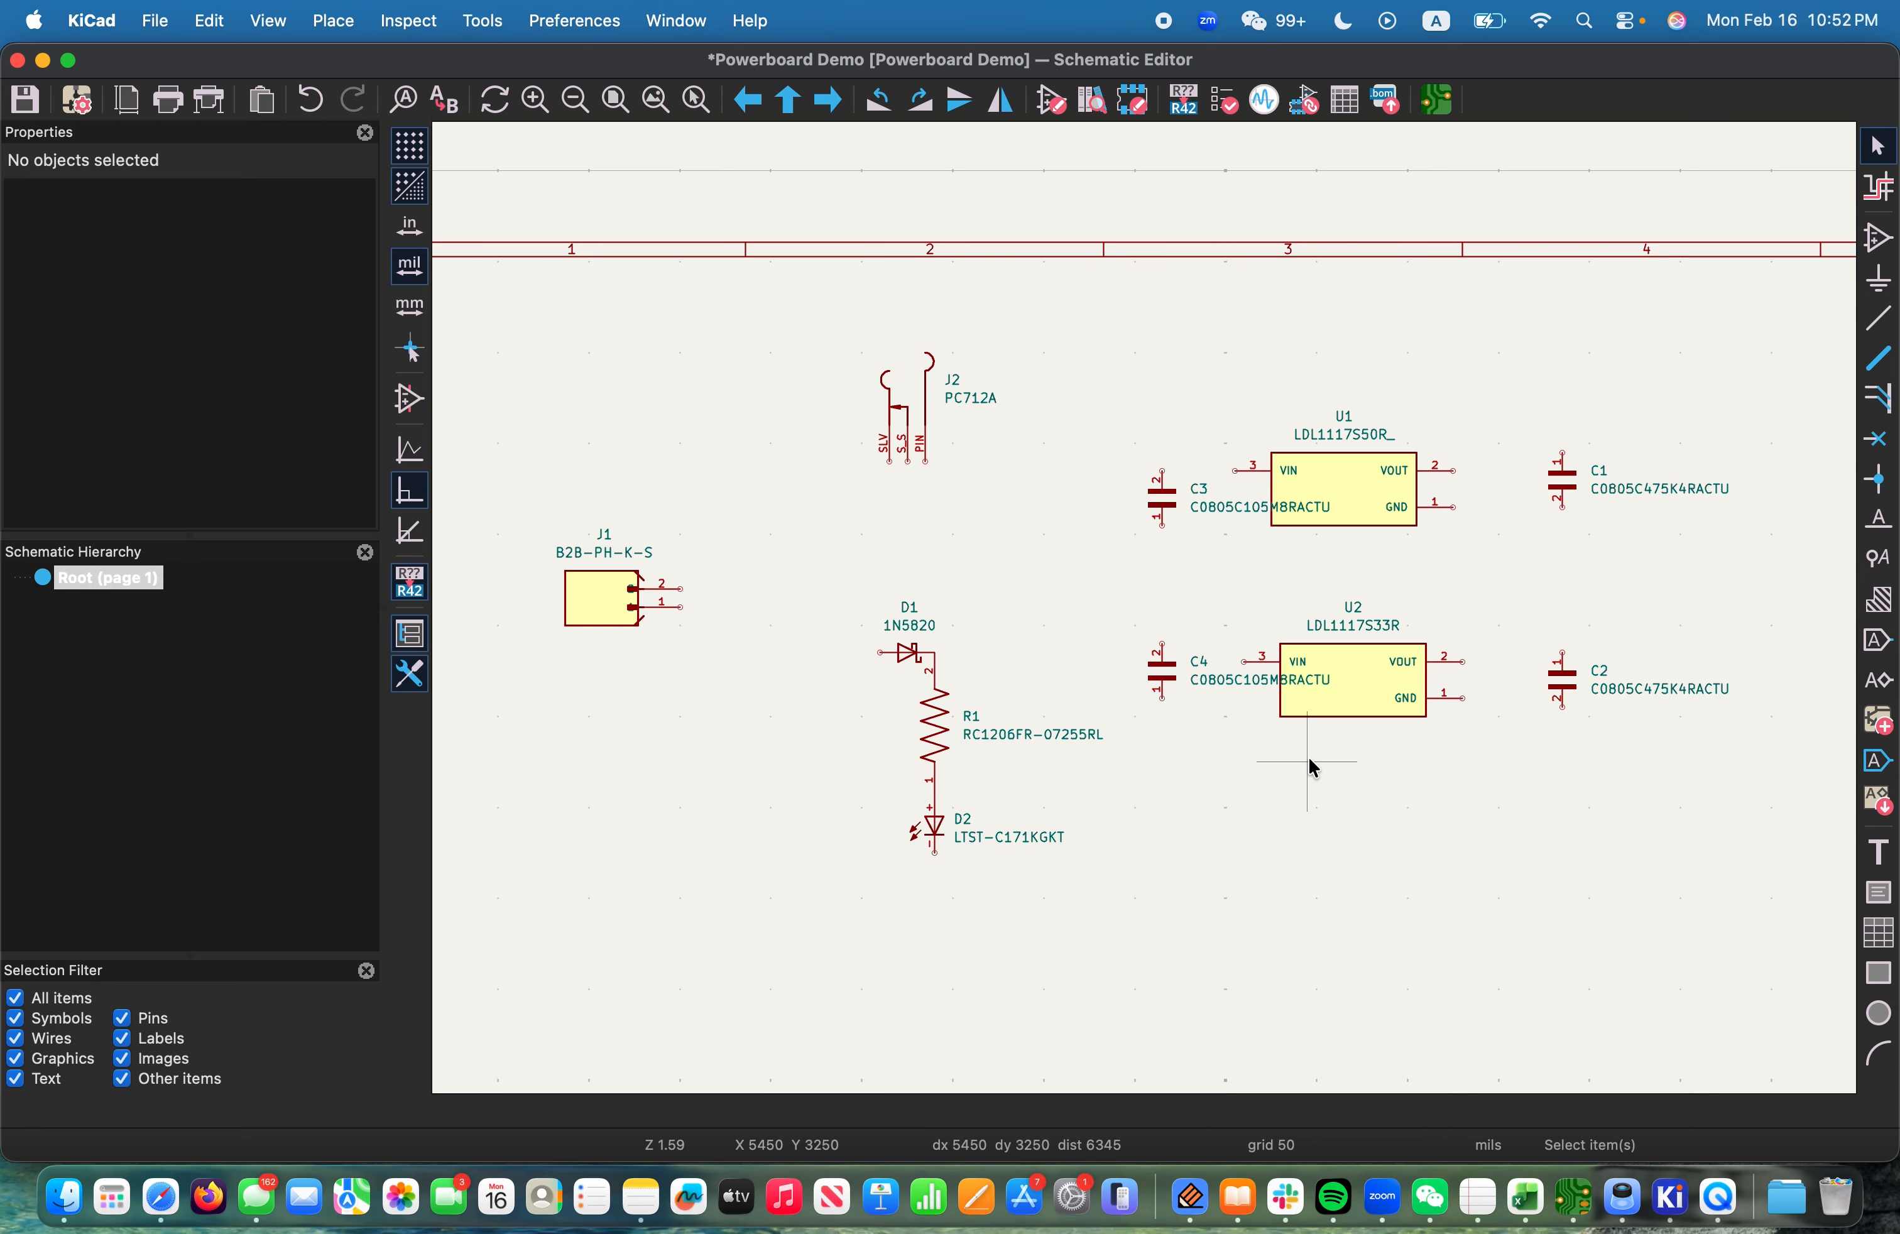
Examine the four-pin output connector J3 and its net connections in the reference schematic and board layout
scroll(1290, 688, "down", 5)
scroll(1158, 617, "up", 4)
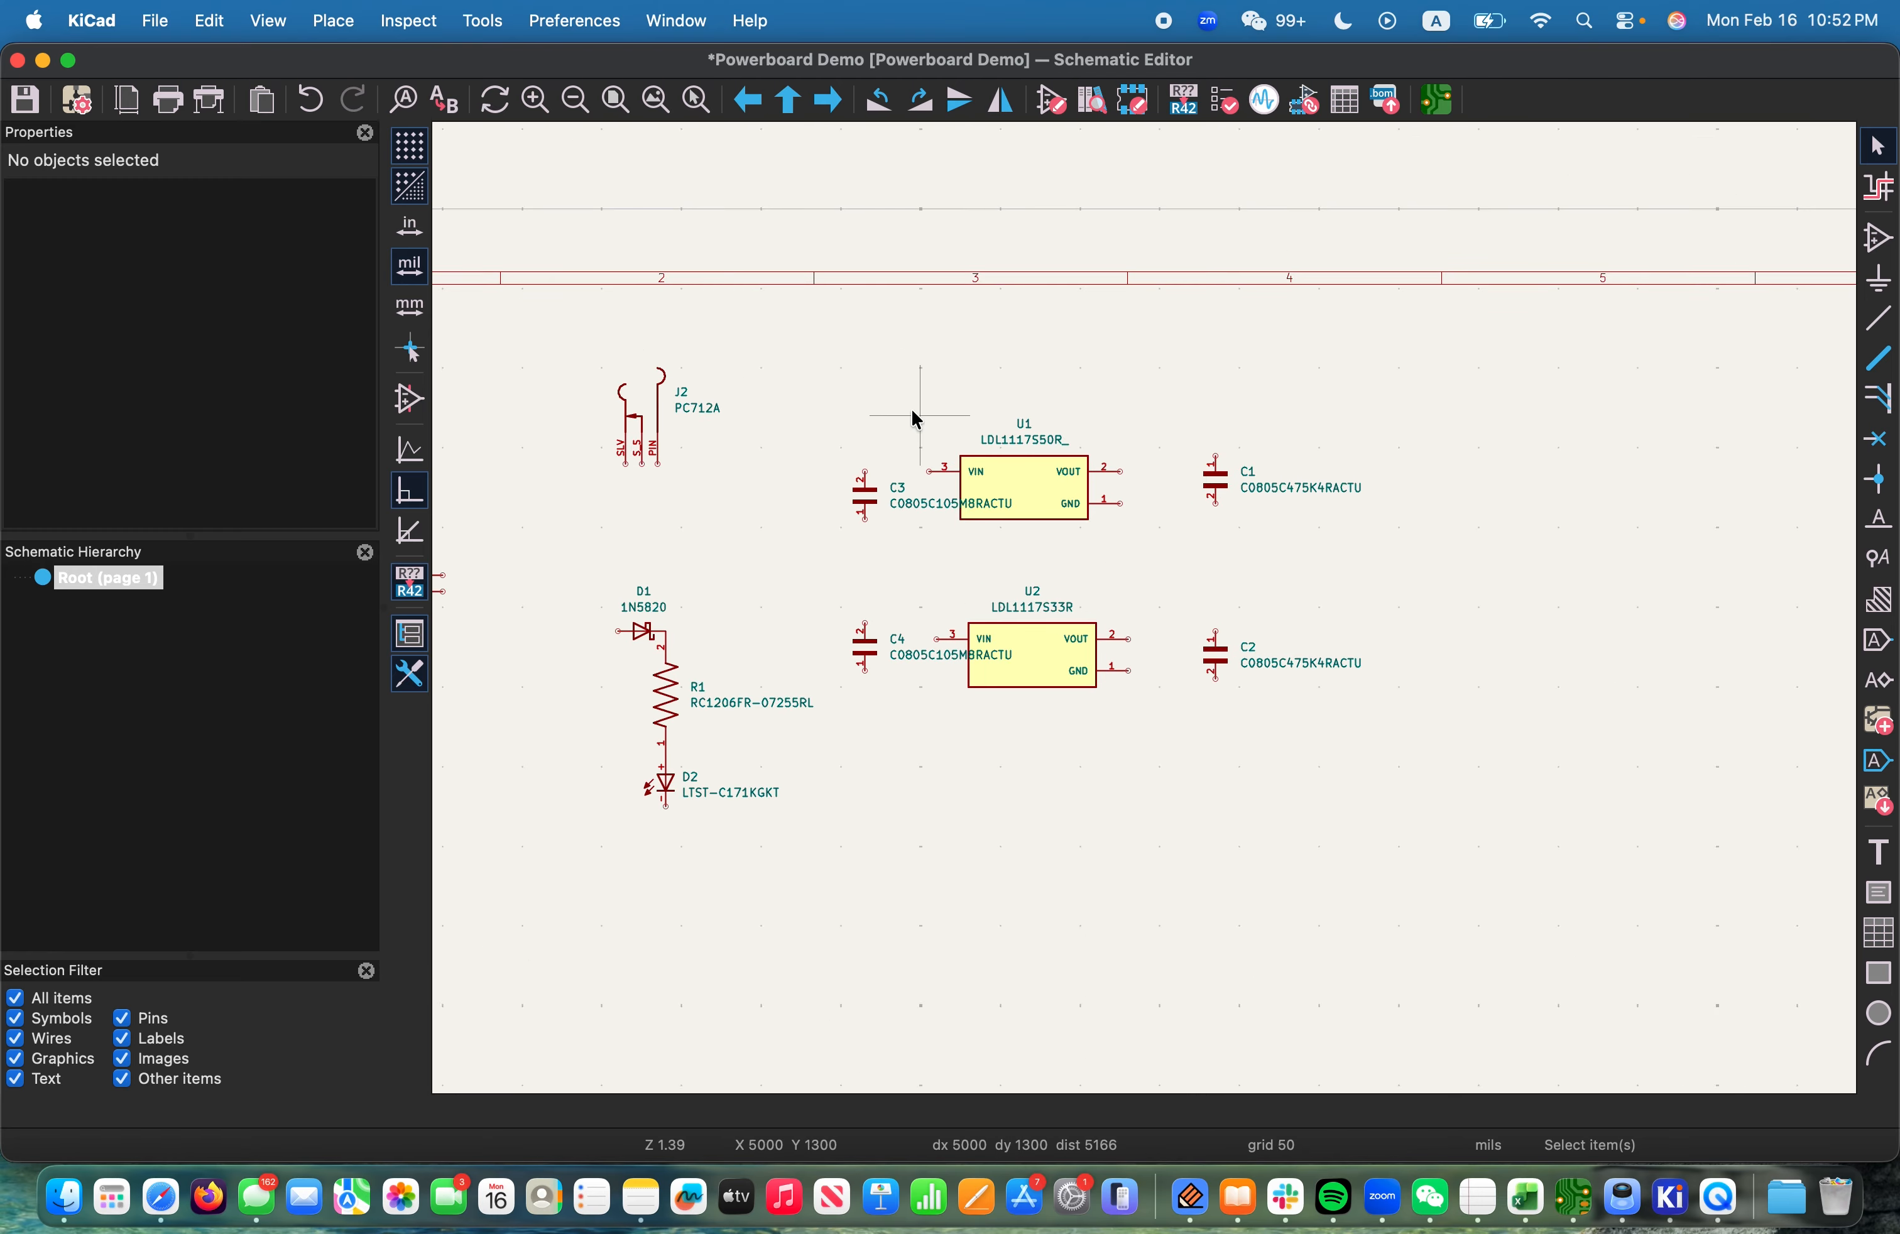
key("ctrl+Right")
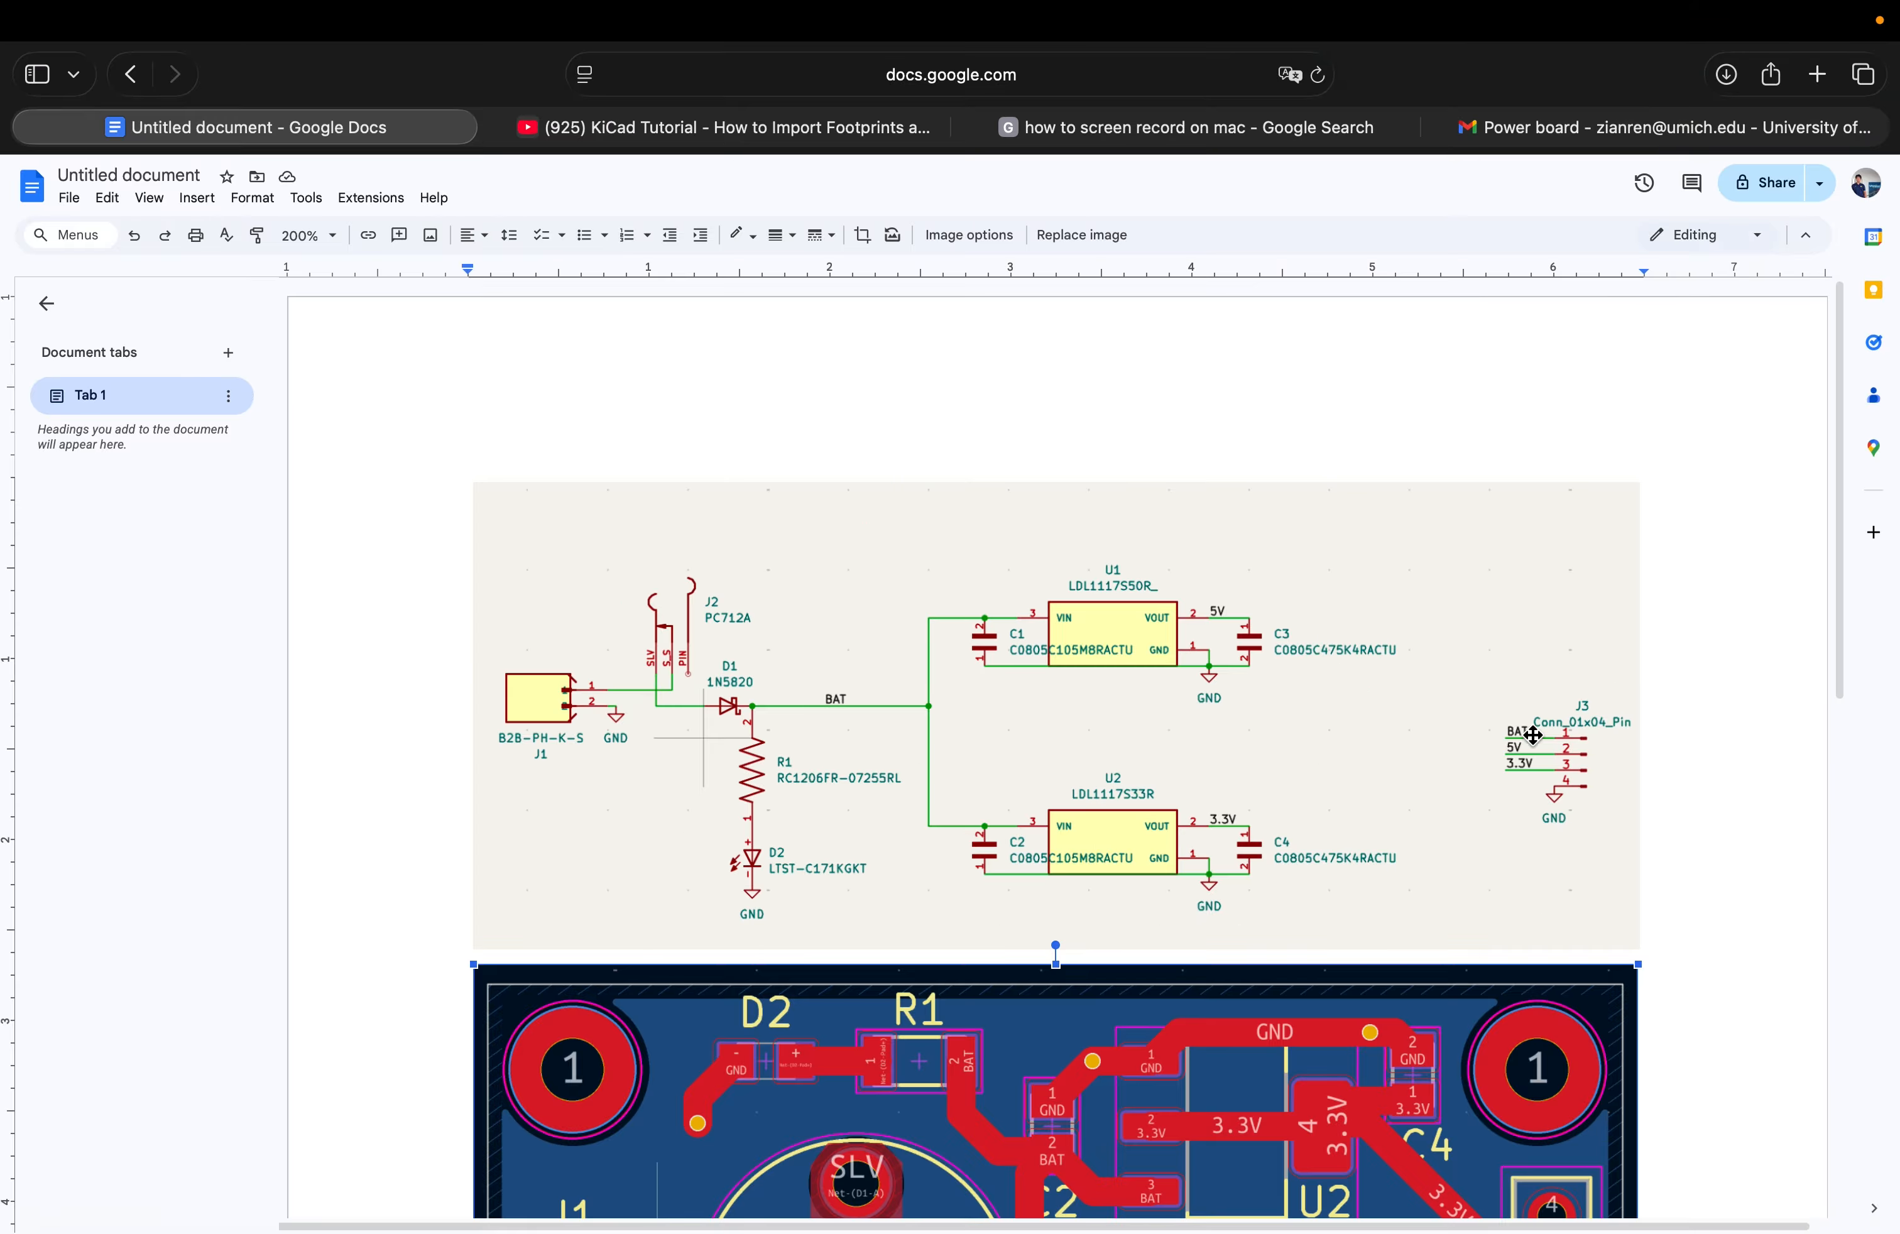
scroll(1586, 714, "down", 1)
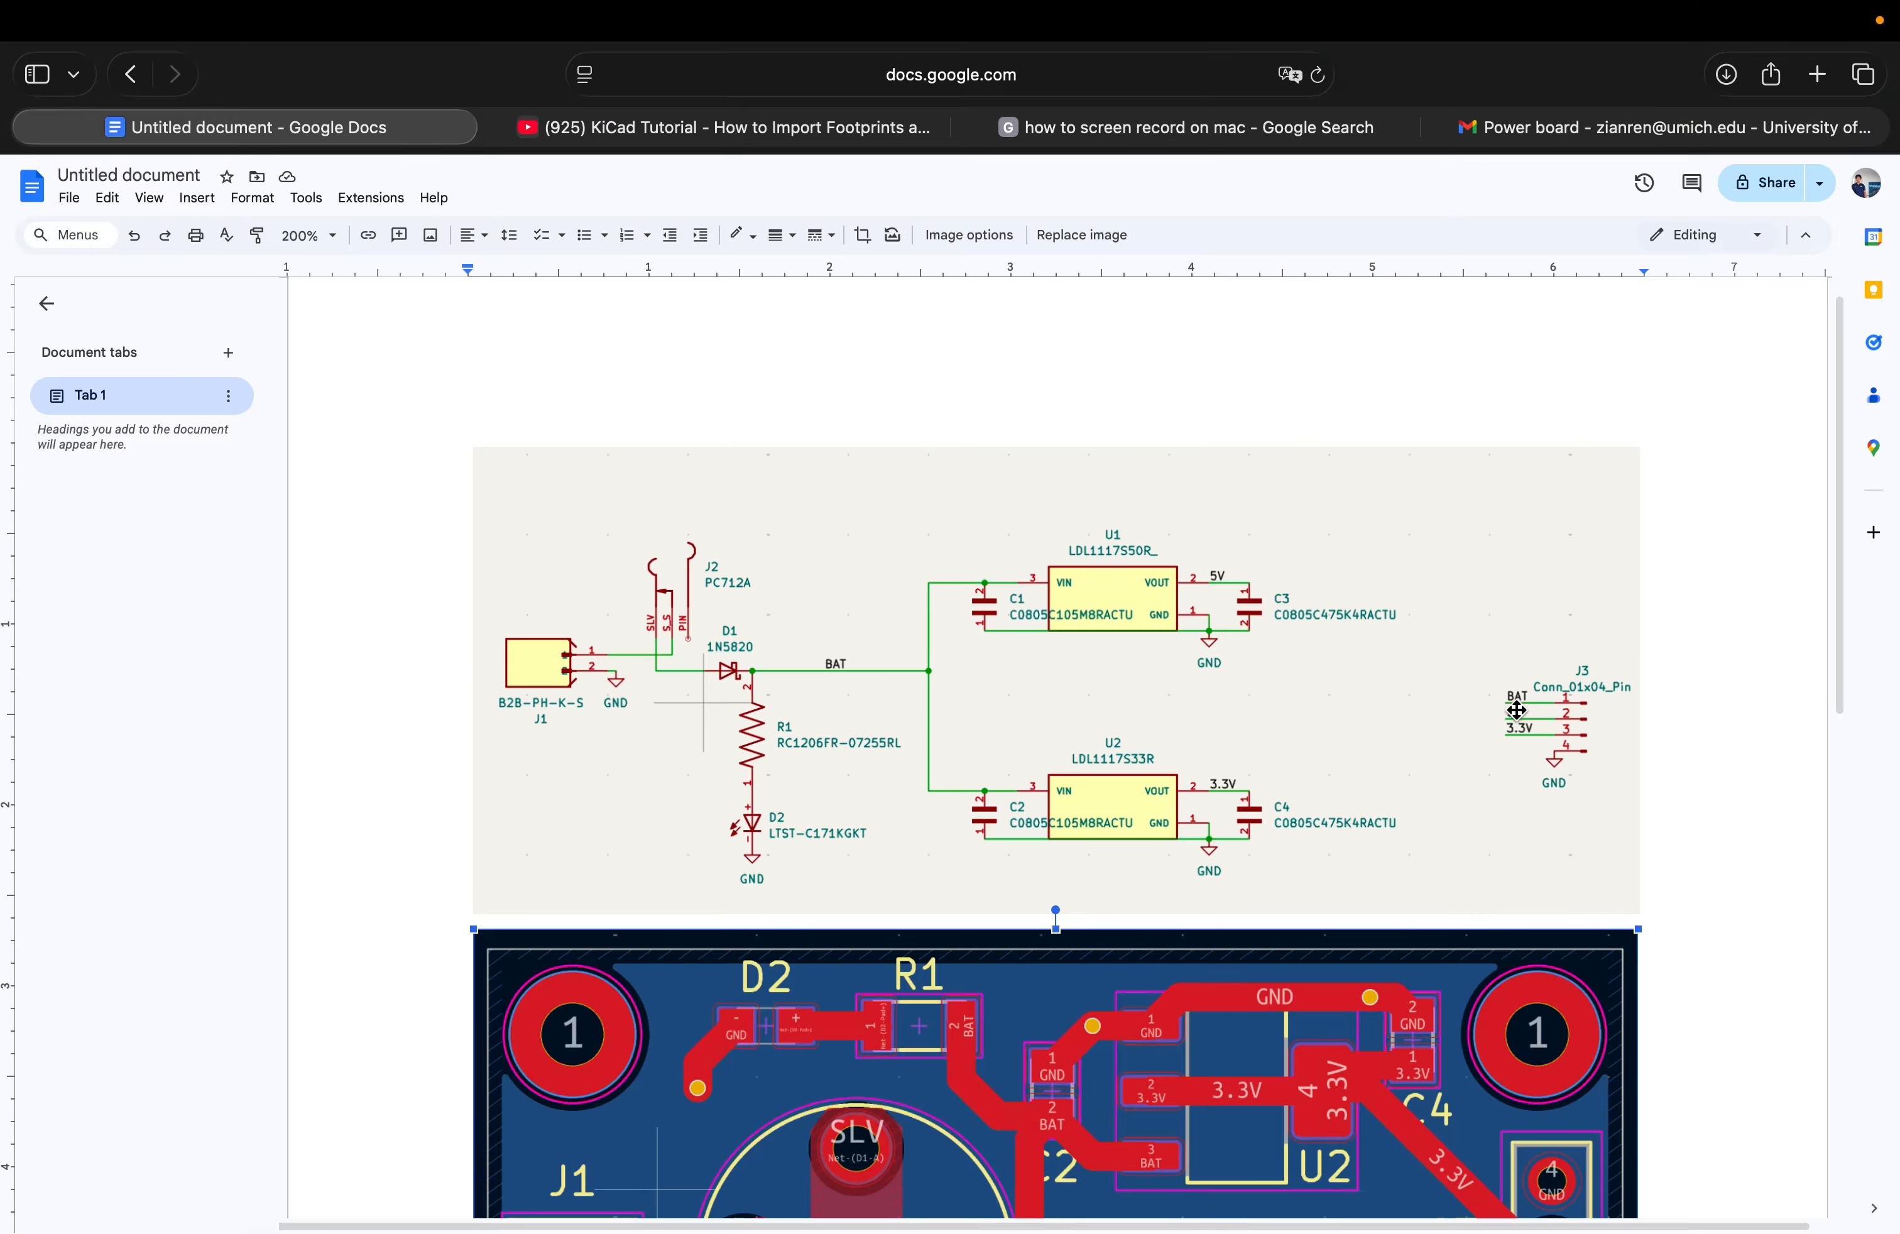
scroll(1516, 710, "down", 5)
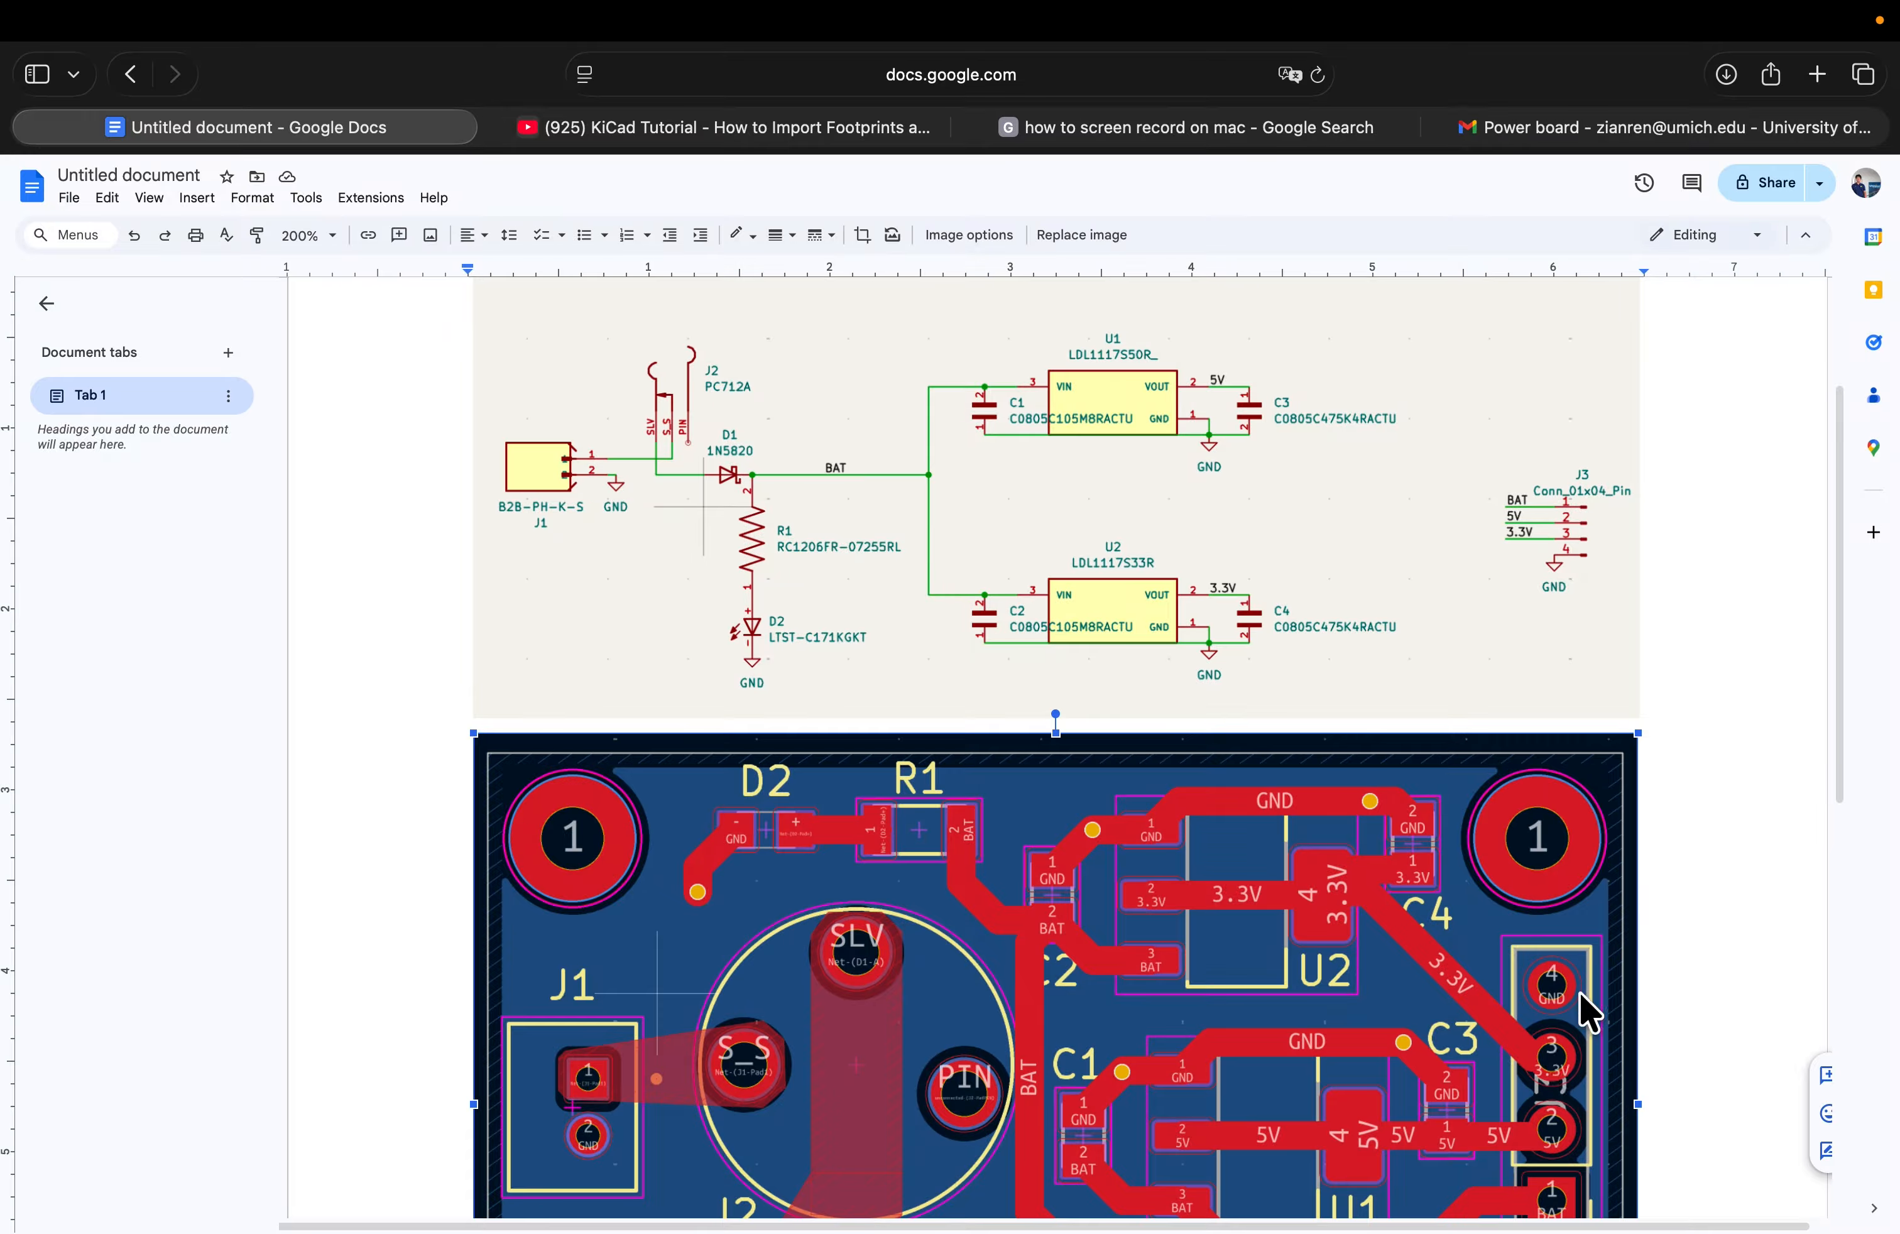
scroll(1553, 692, "up", 6)
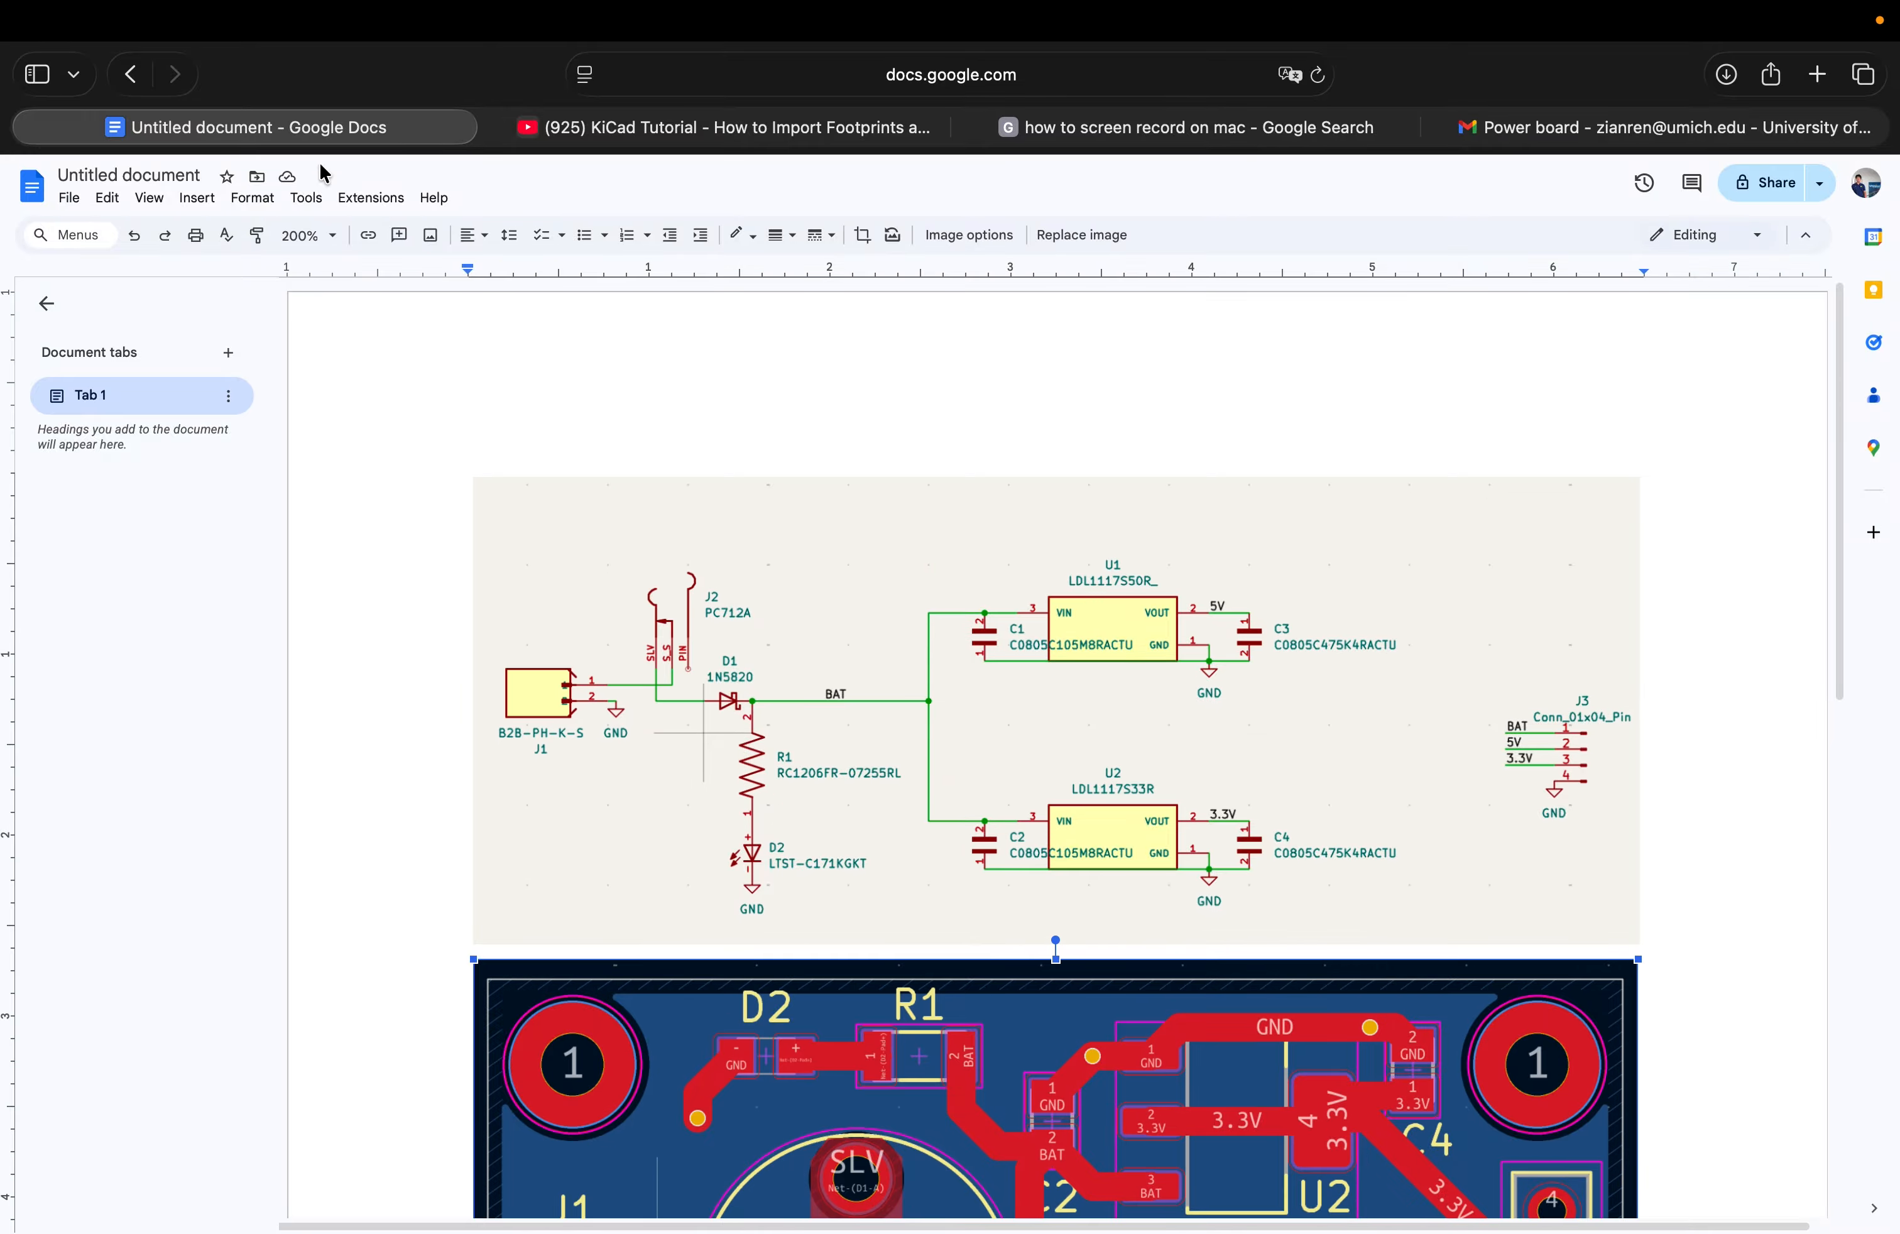
key("ctrl+Left")
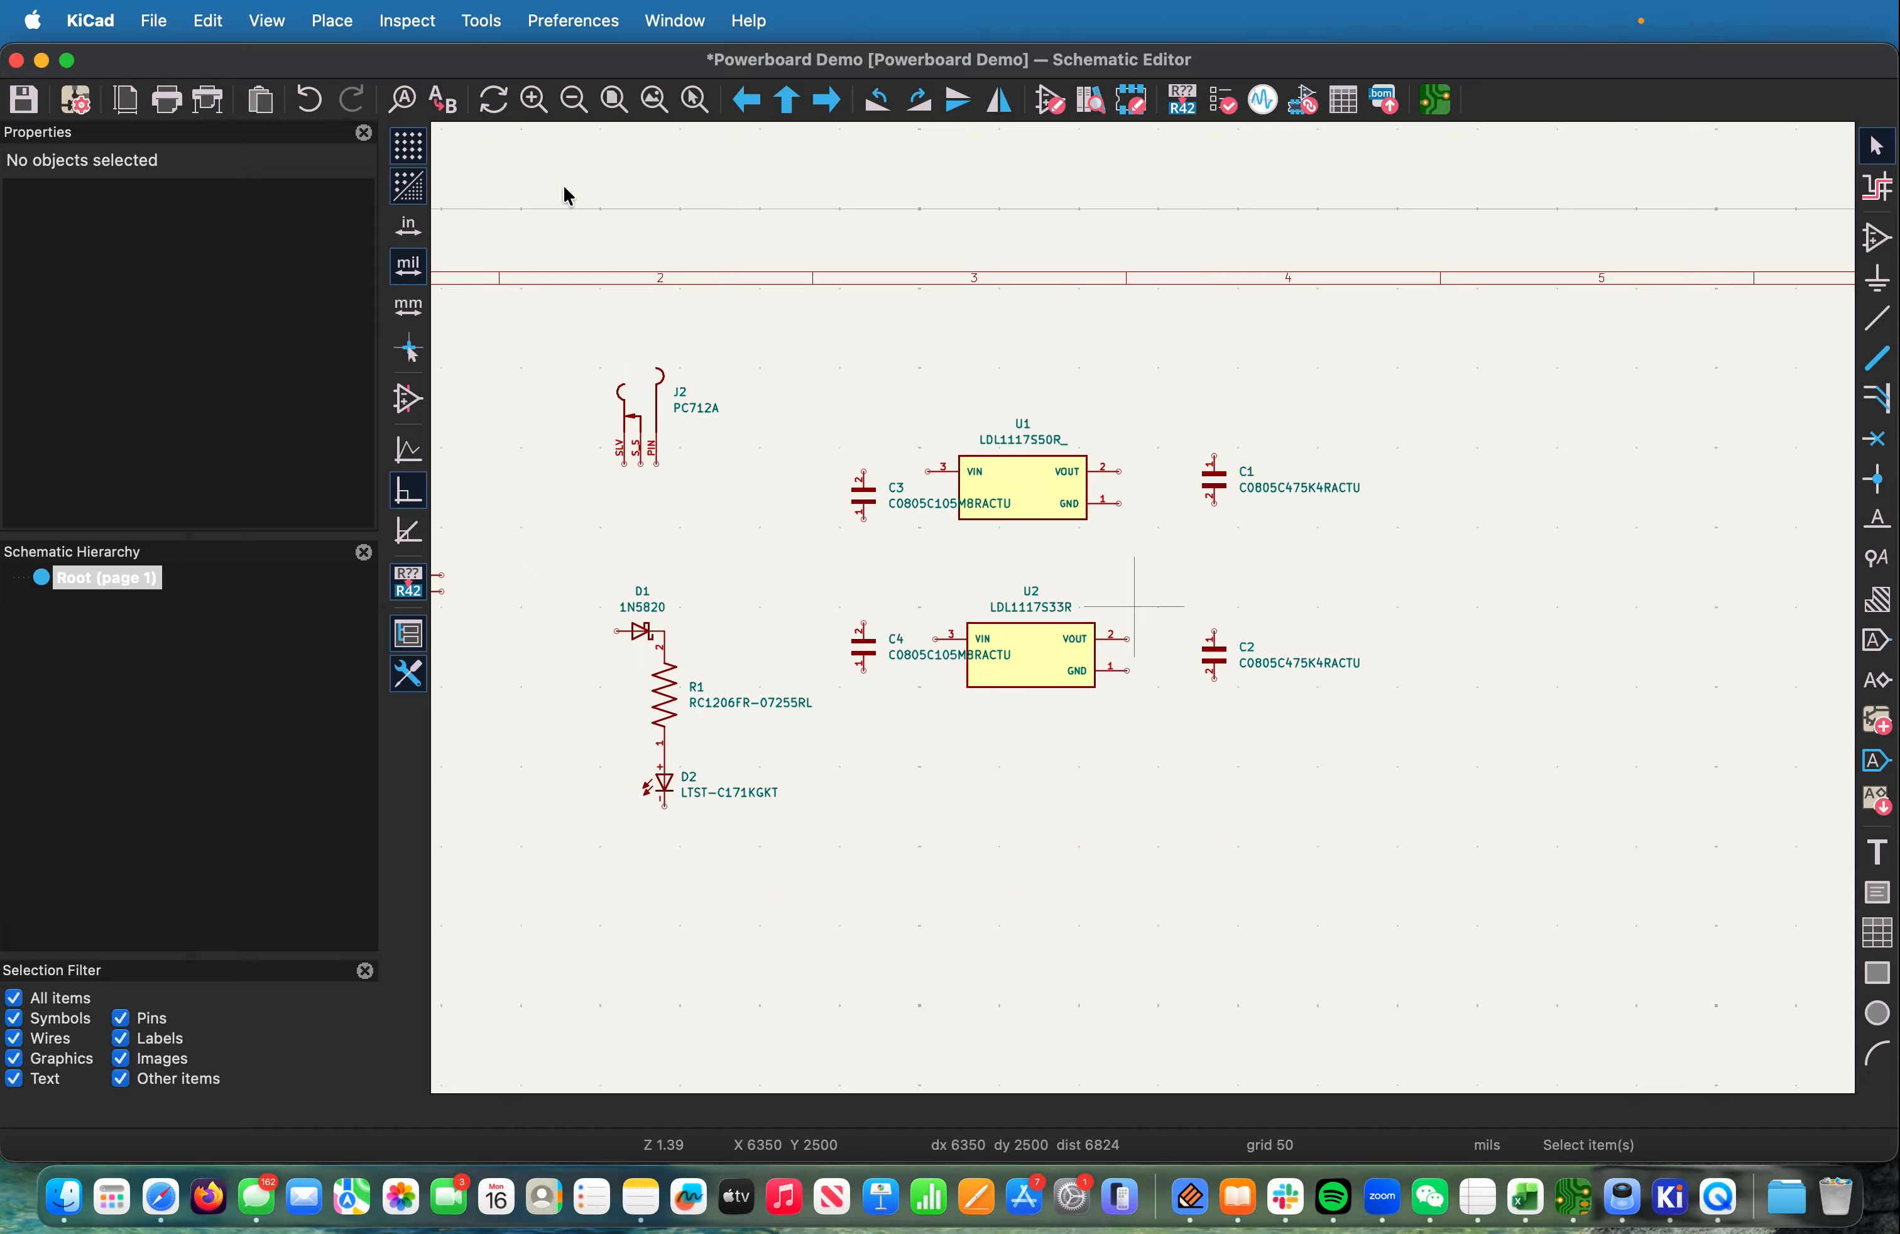
Start placing a symbol and search the libraries for conn_01x04, checking the connector's part name in the reference
left_click(387, 18)
mouse_move(344, 24)
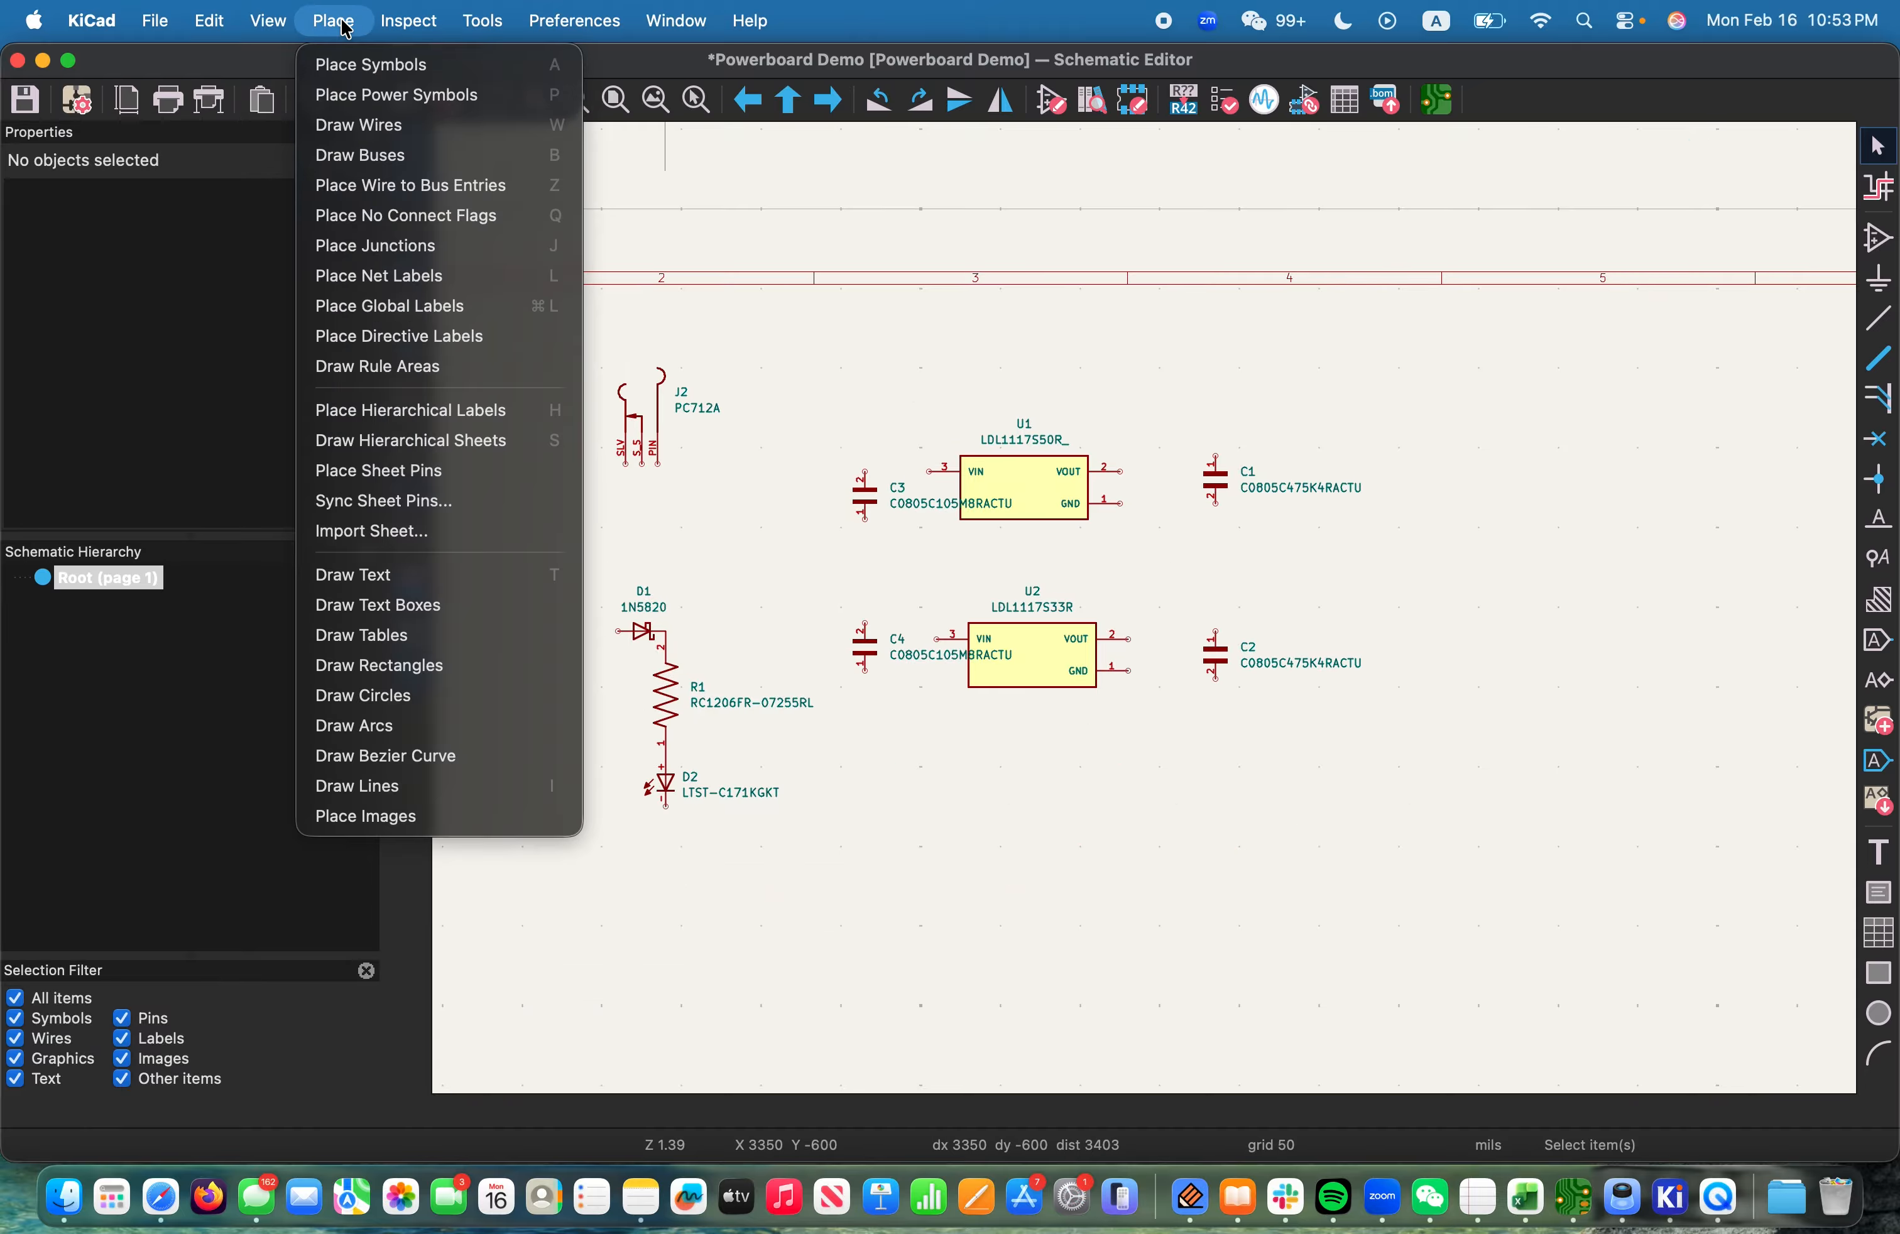
left_click(370, 73)
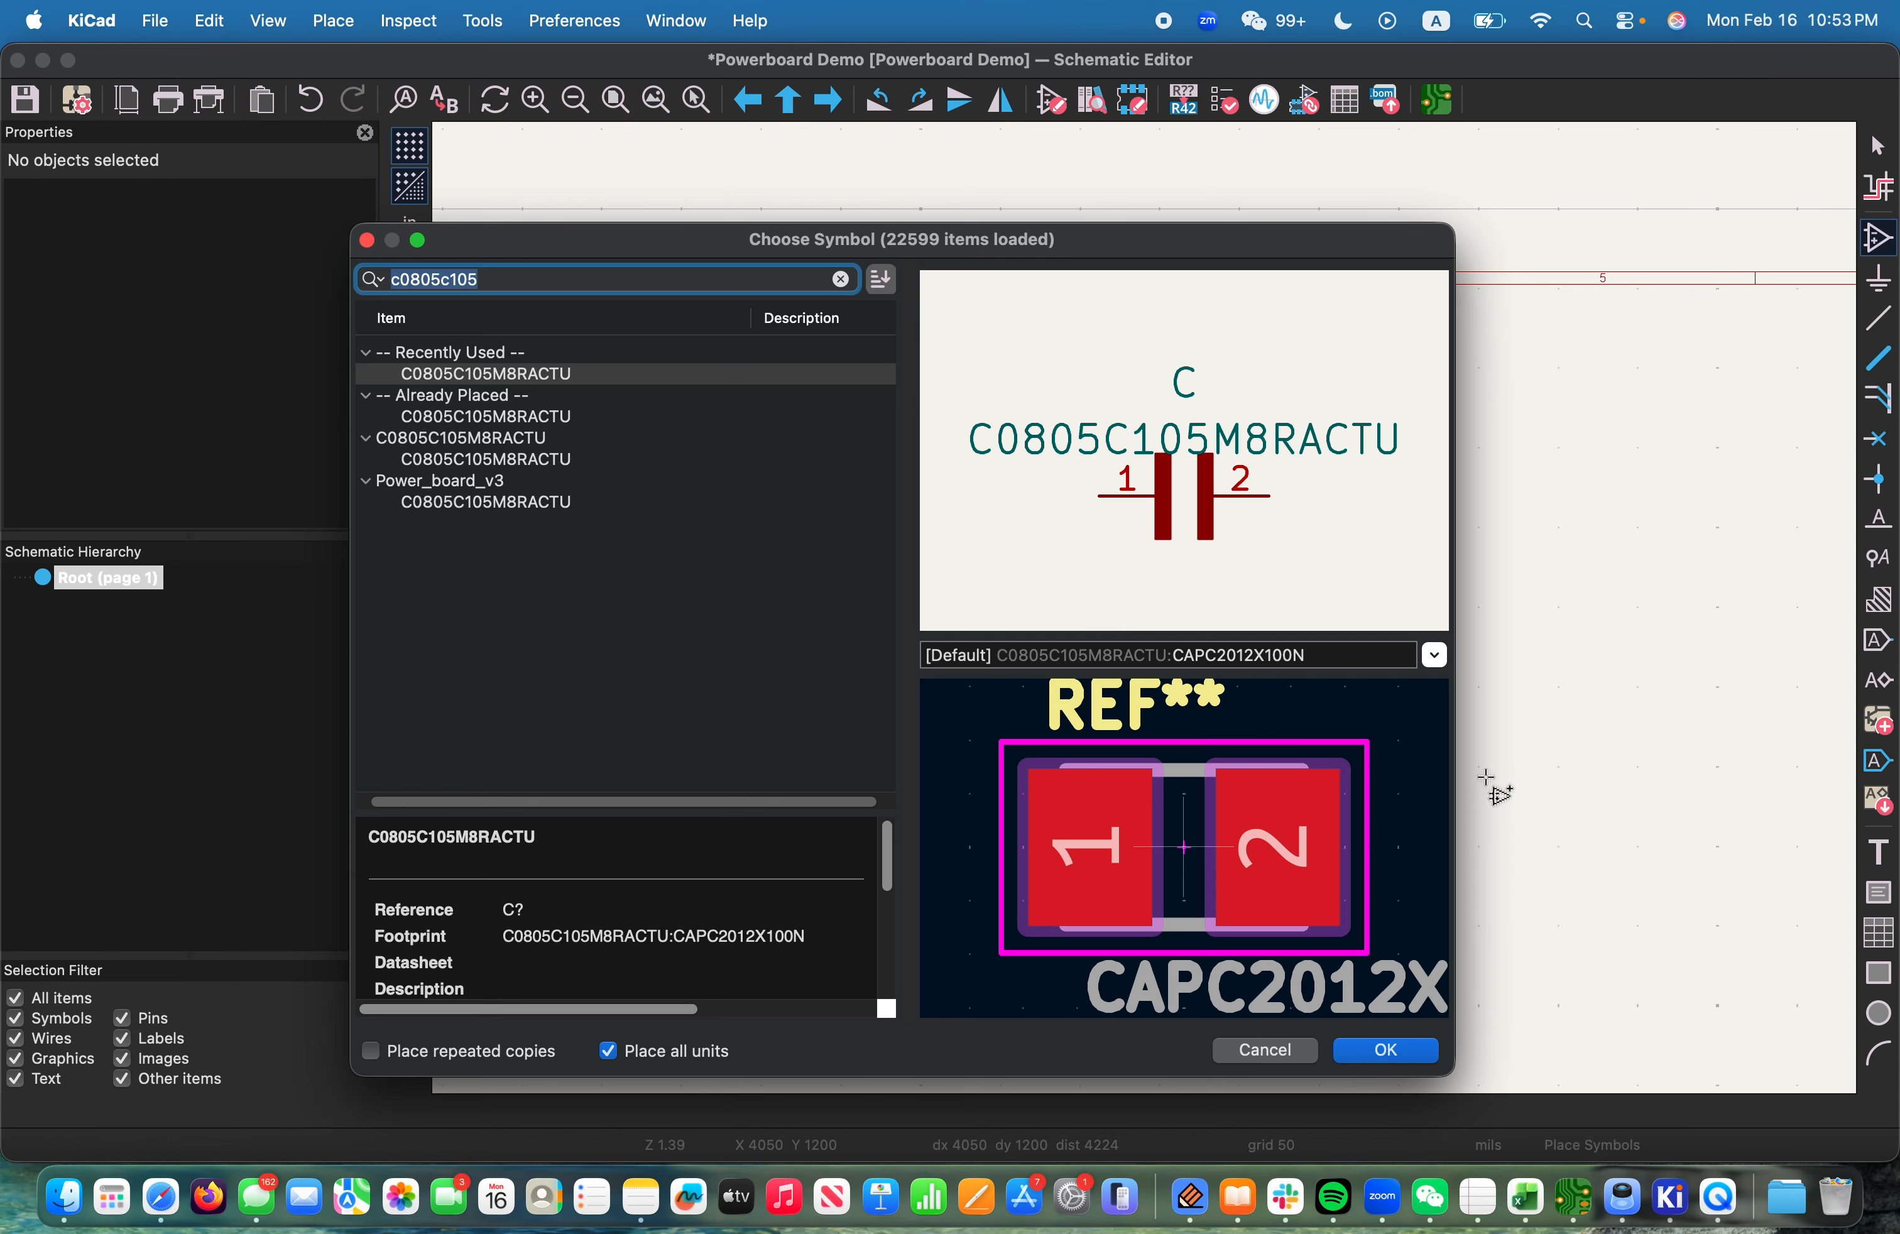
type("co")
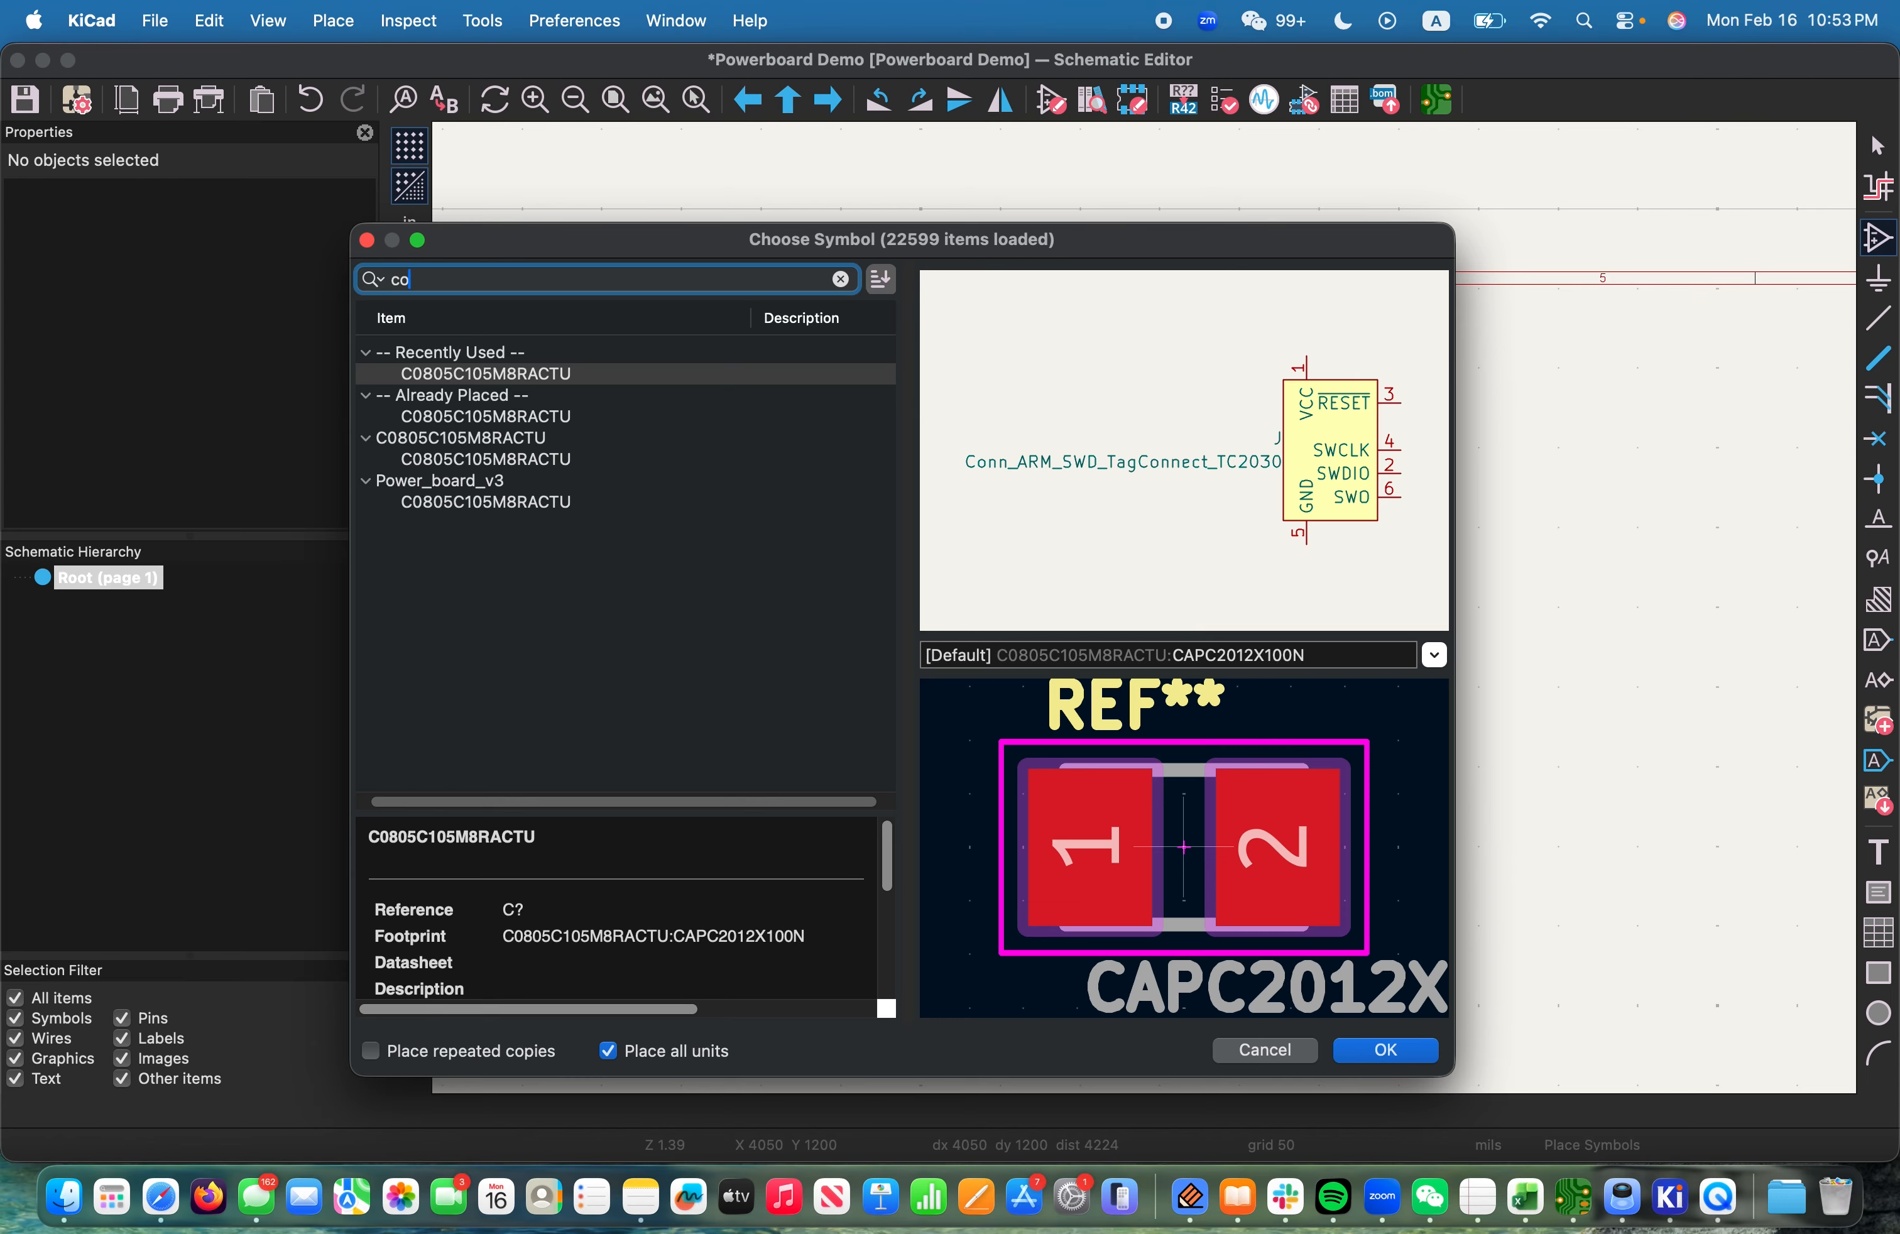
type("nn_01")
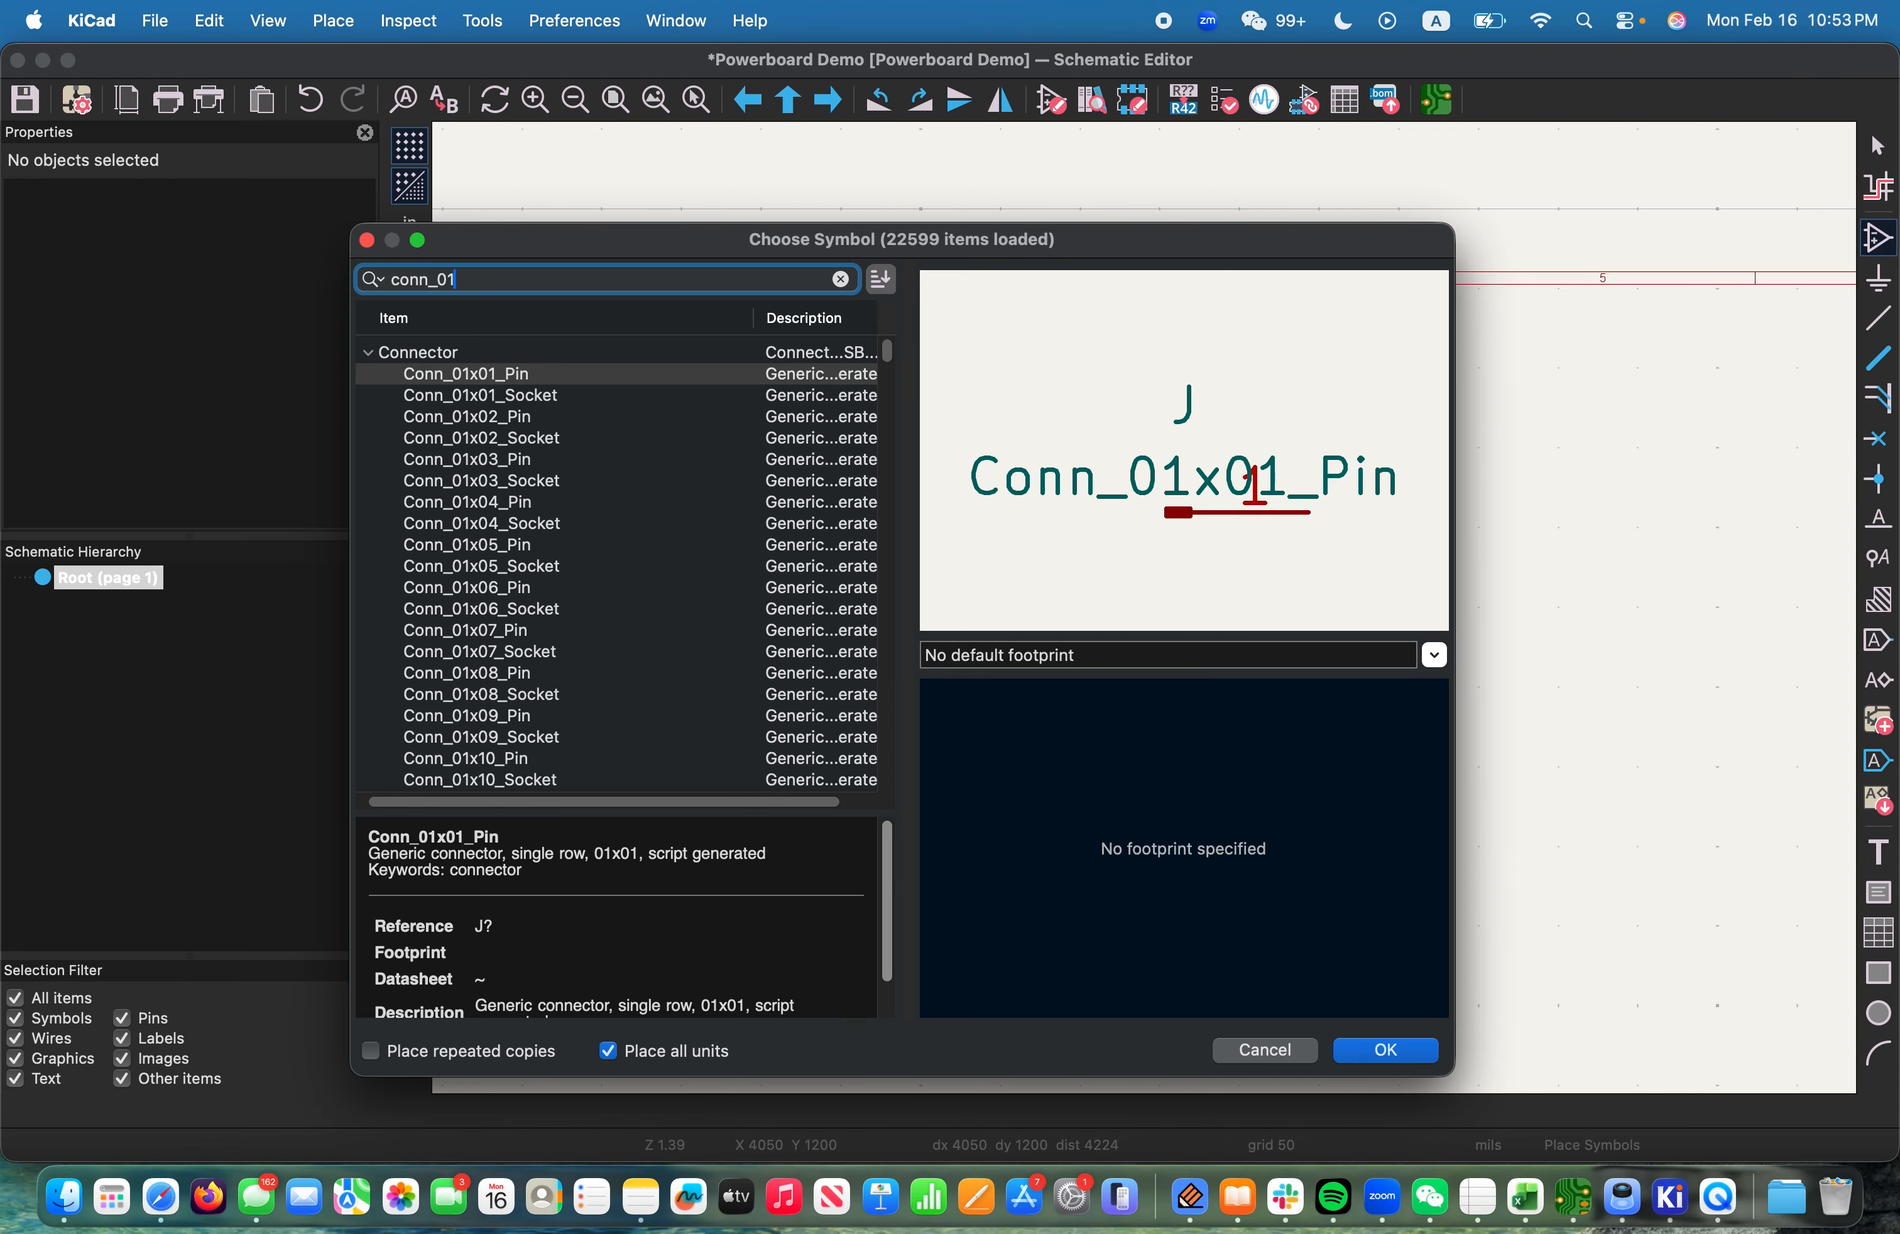
key("ctrl+Right")
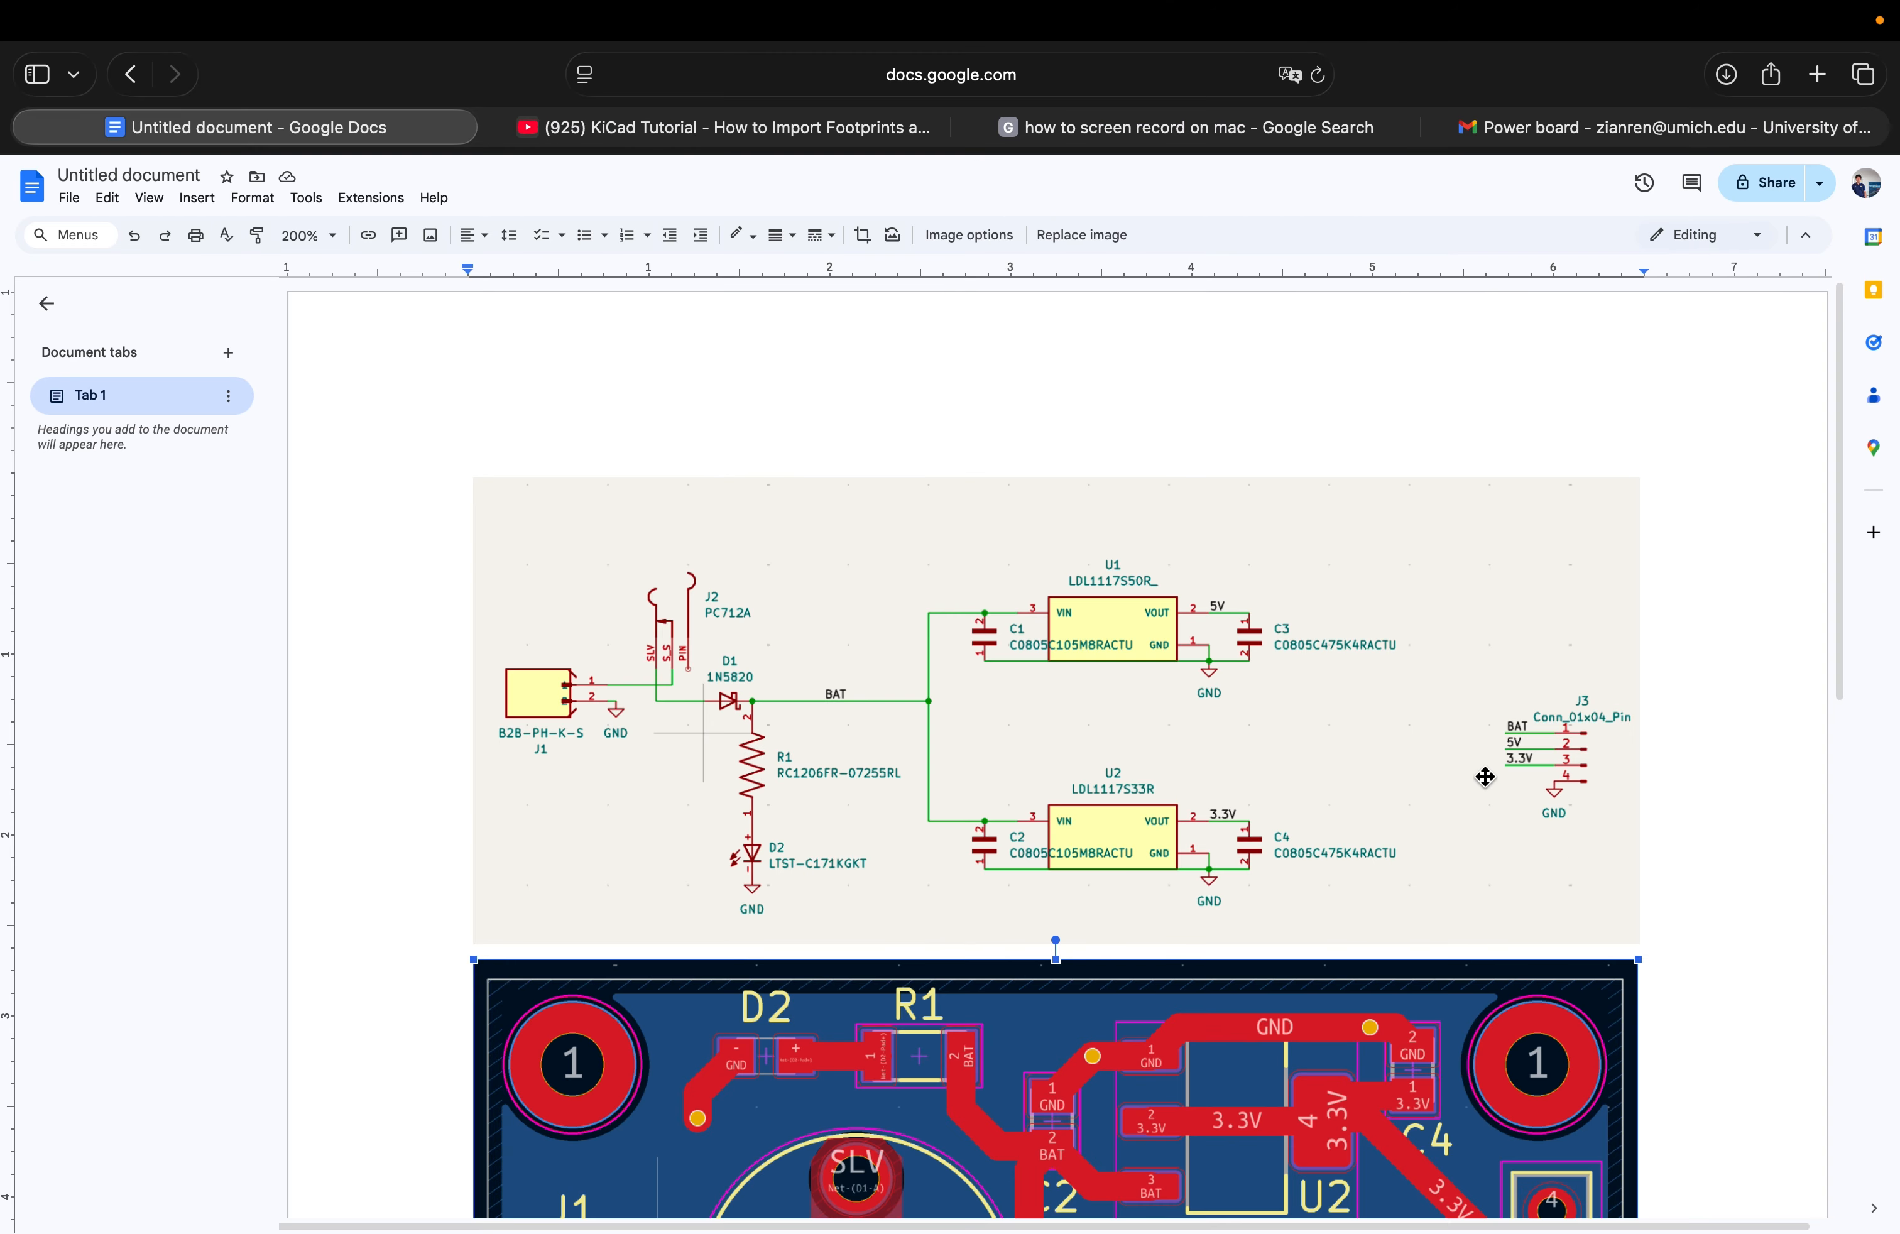
key("ctrl+Left")
type("x04")
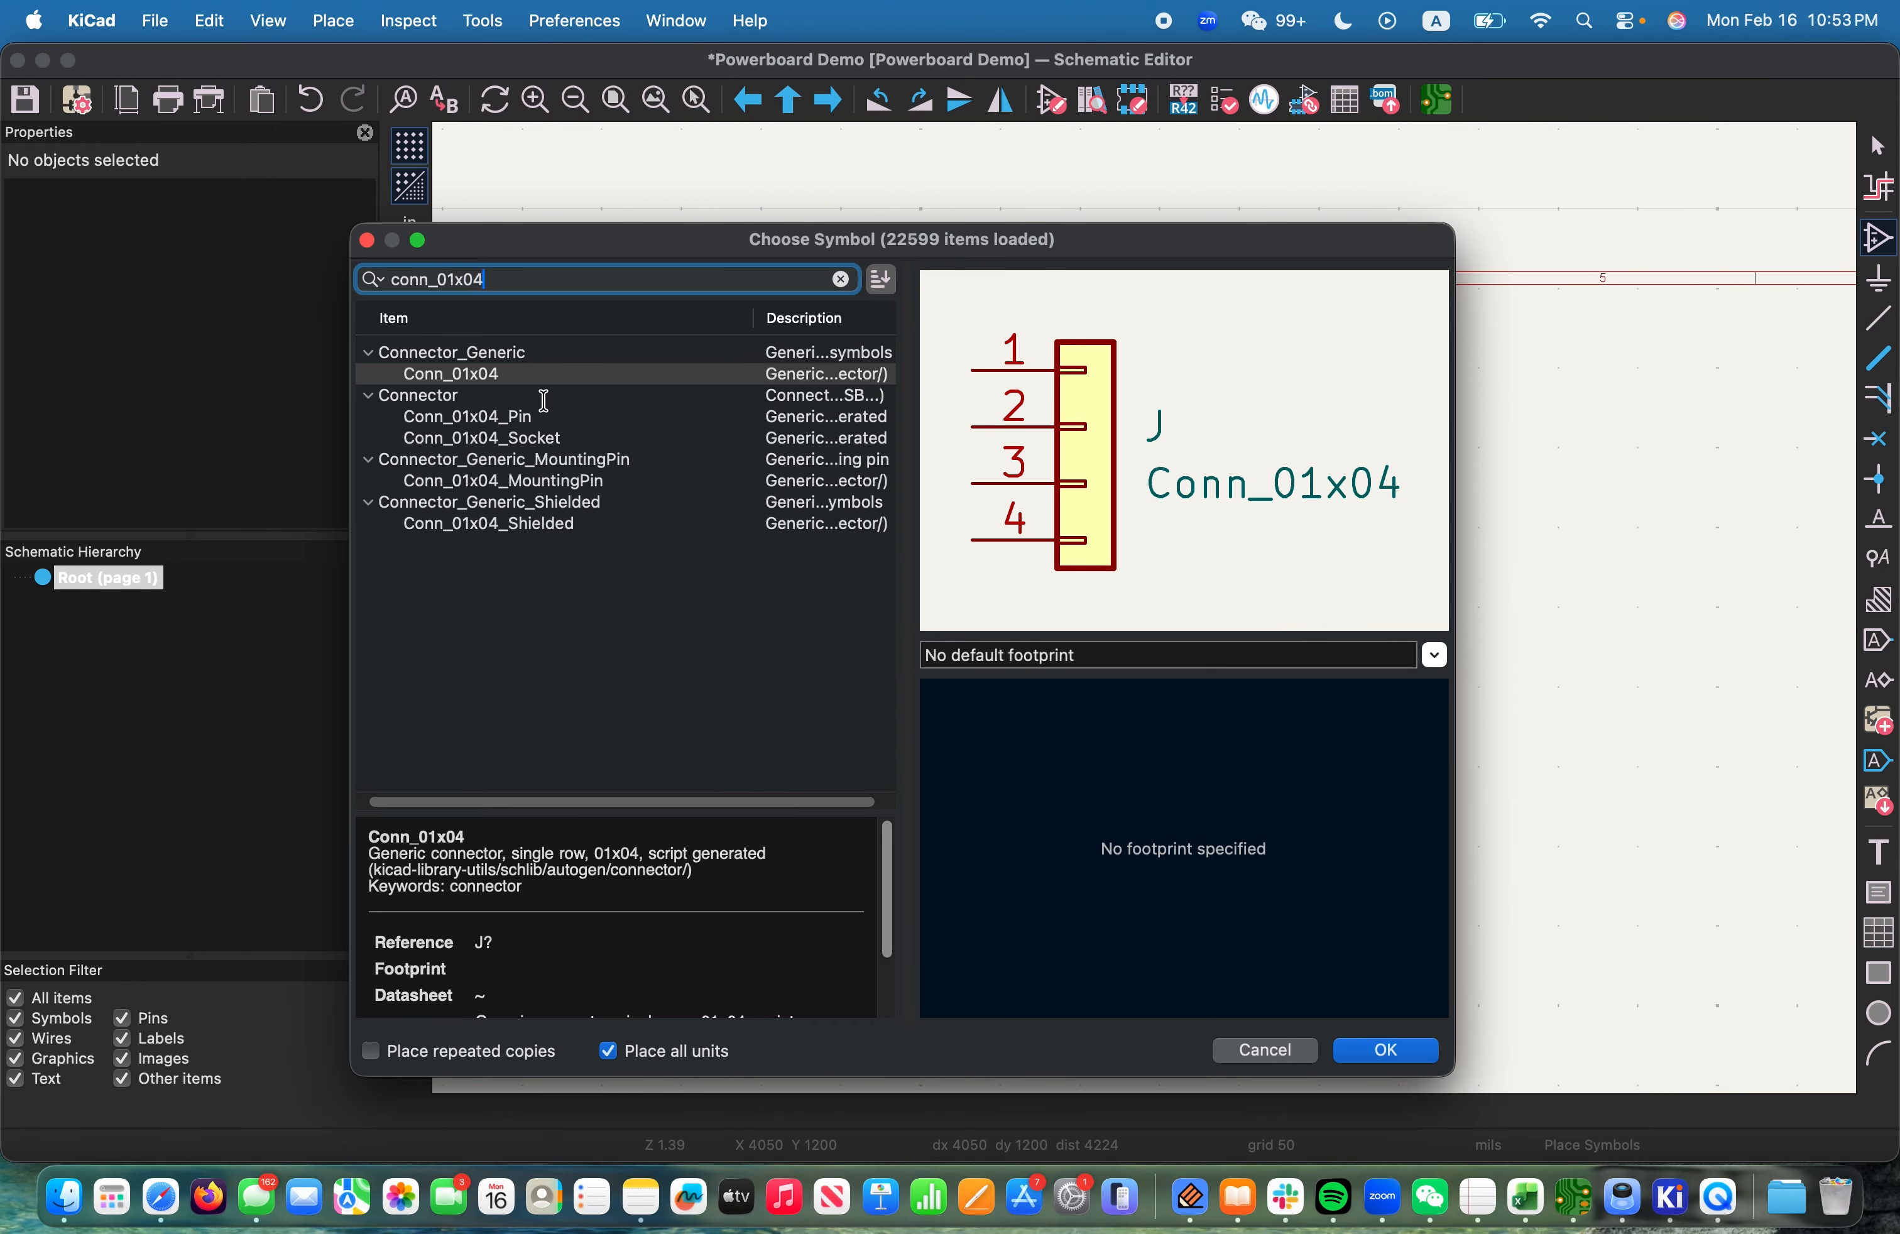
Compare the previews of the generic, pin, socket, mounting-pin and shielded 01x04 connector symbols
left_click(545, 397)
left_click(481, 373)
left_click(516, 416)
left_click(548, 439)
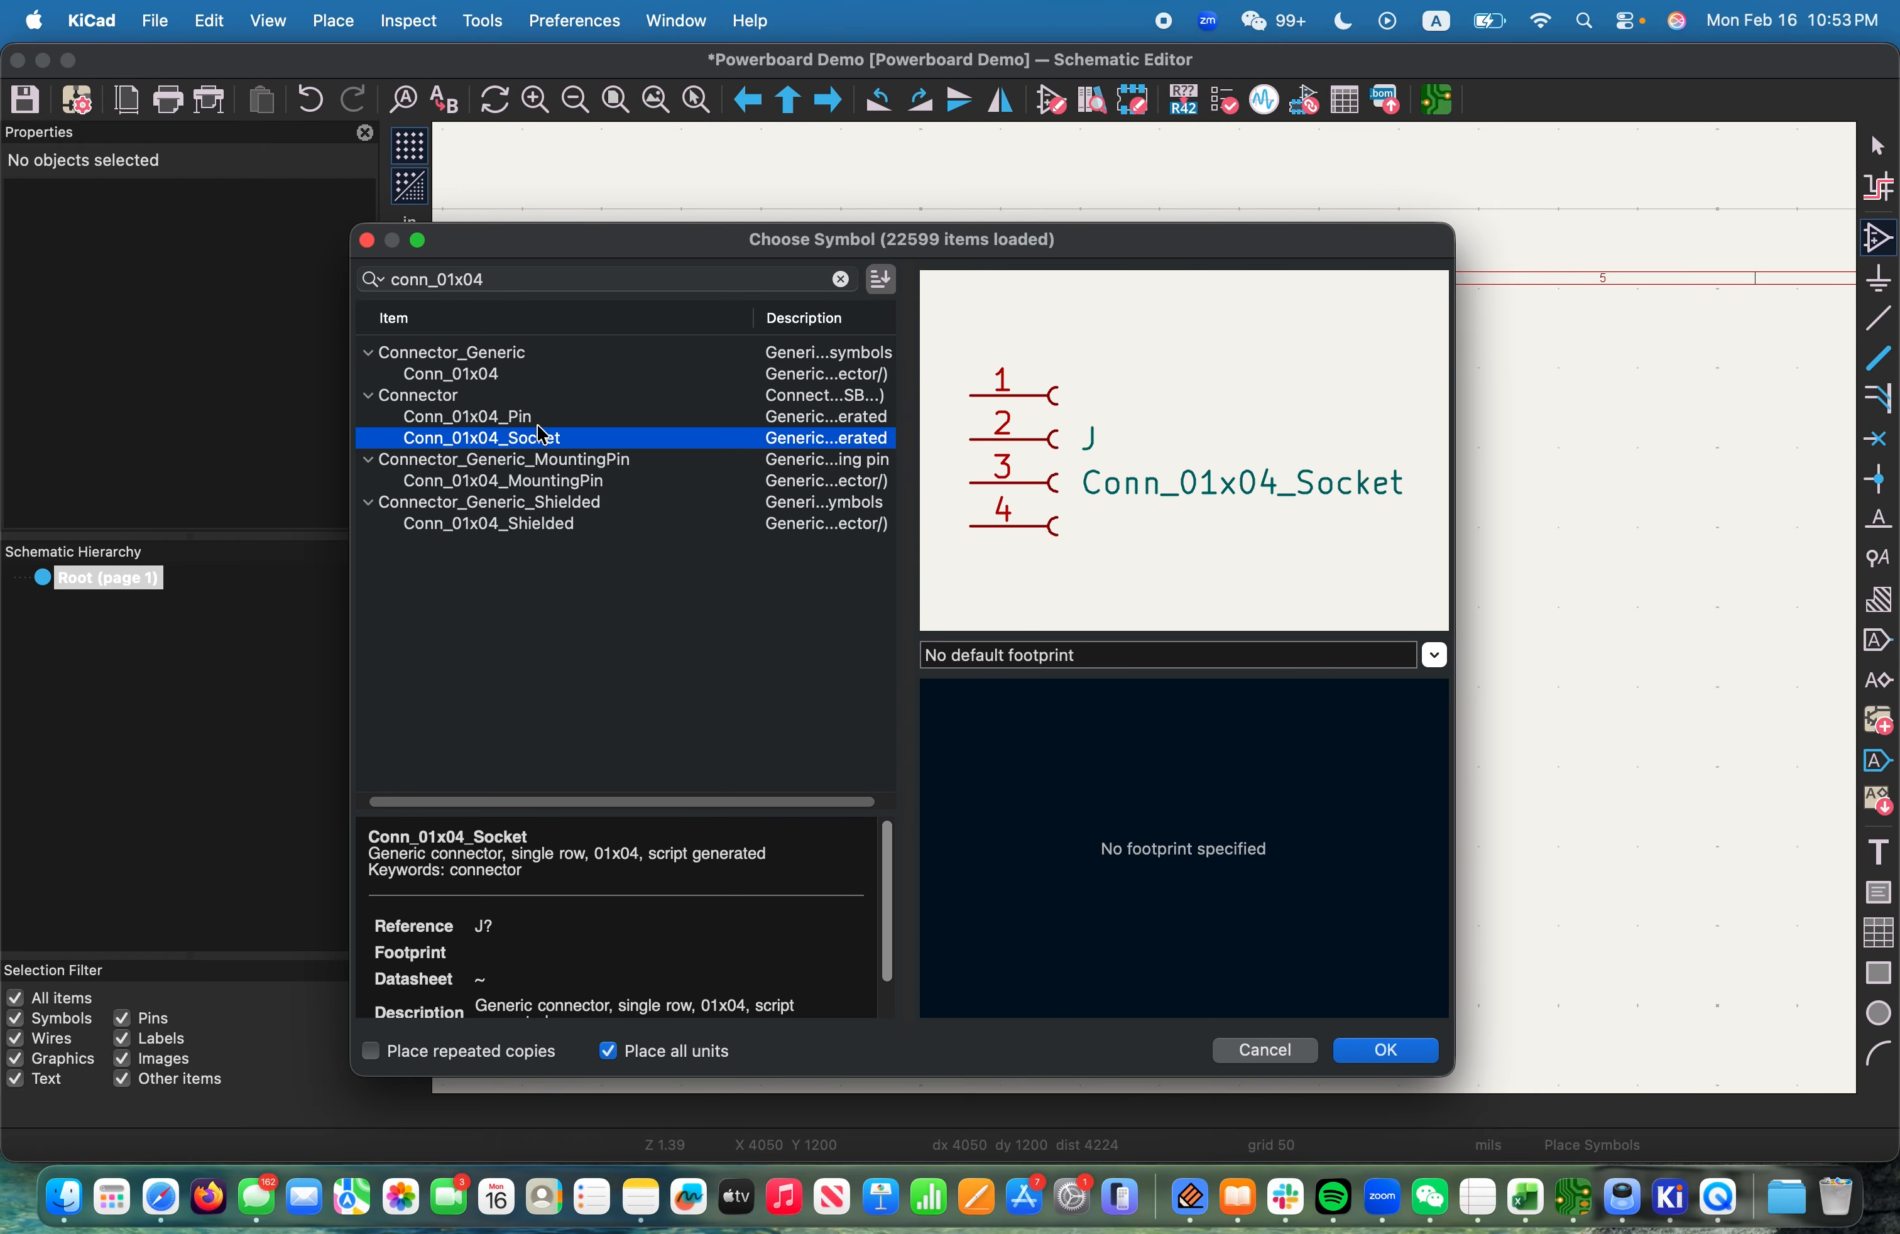
left_click(539, 481)
left_click(561, 525)
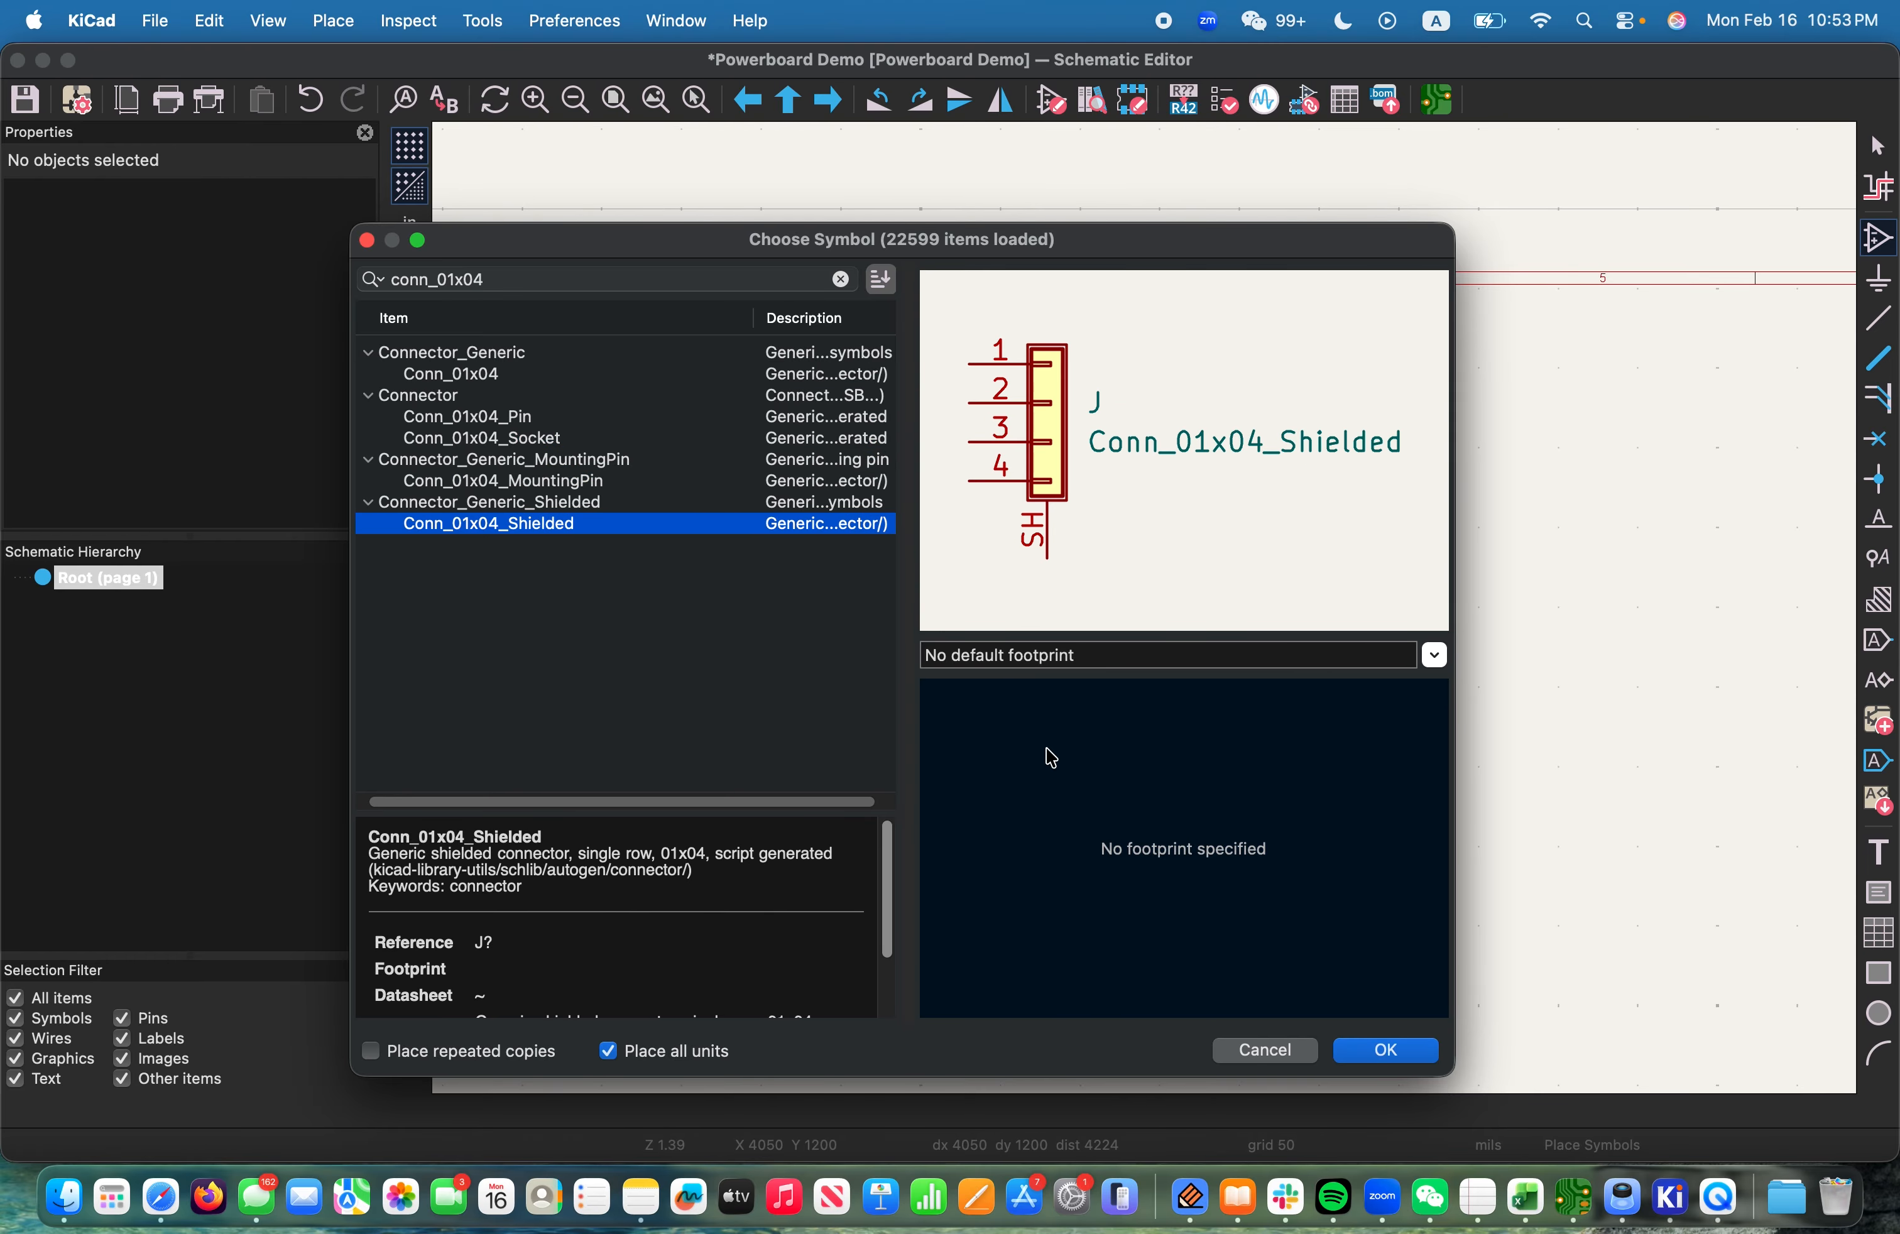
left_click(510, 358)
left_click(497, 378)
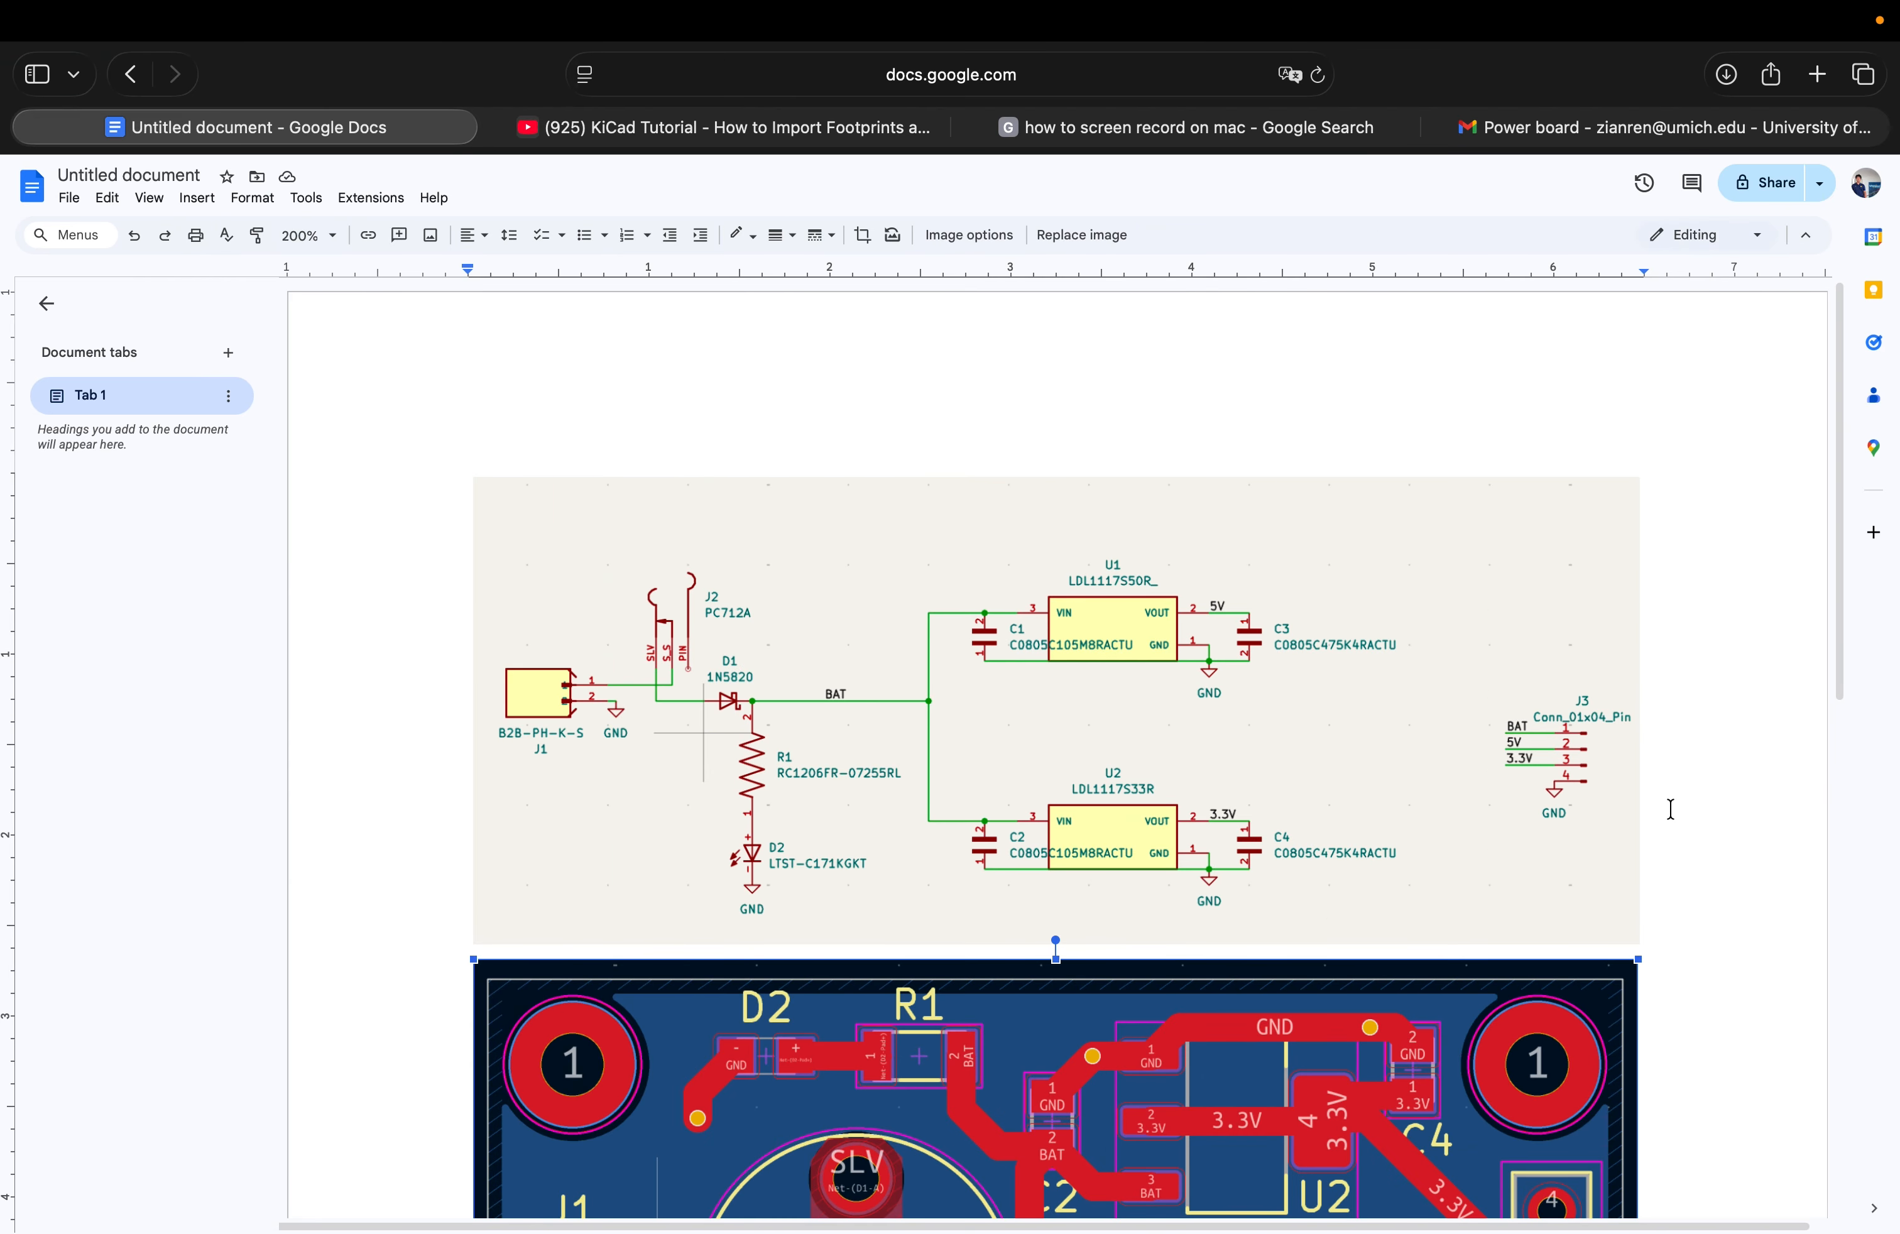
Recheck the reference, then choose Conn_01x04_Pin and place it rotated 180 degrees, right of C1 and C2 and vertically between them
key("ctrl+Left")
key("ctrl+Right")
key("ctrl+Left")
left_click(488, 421)
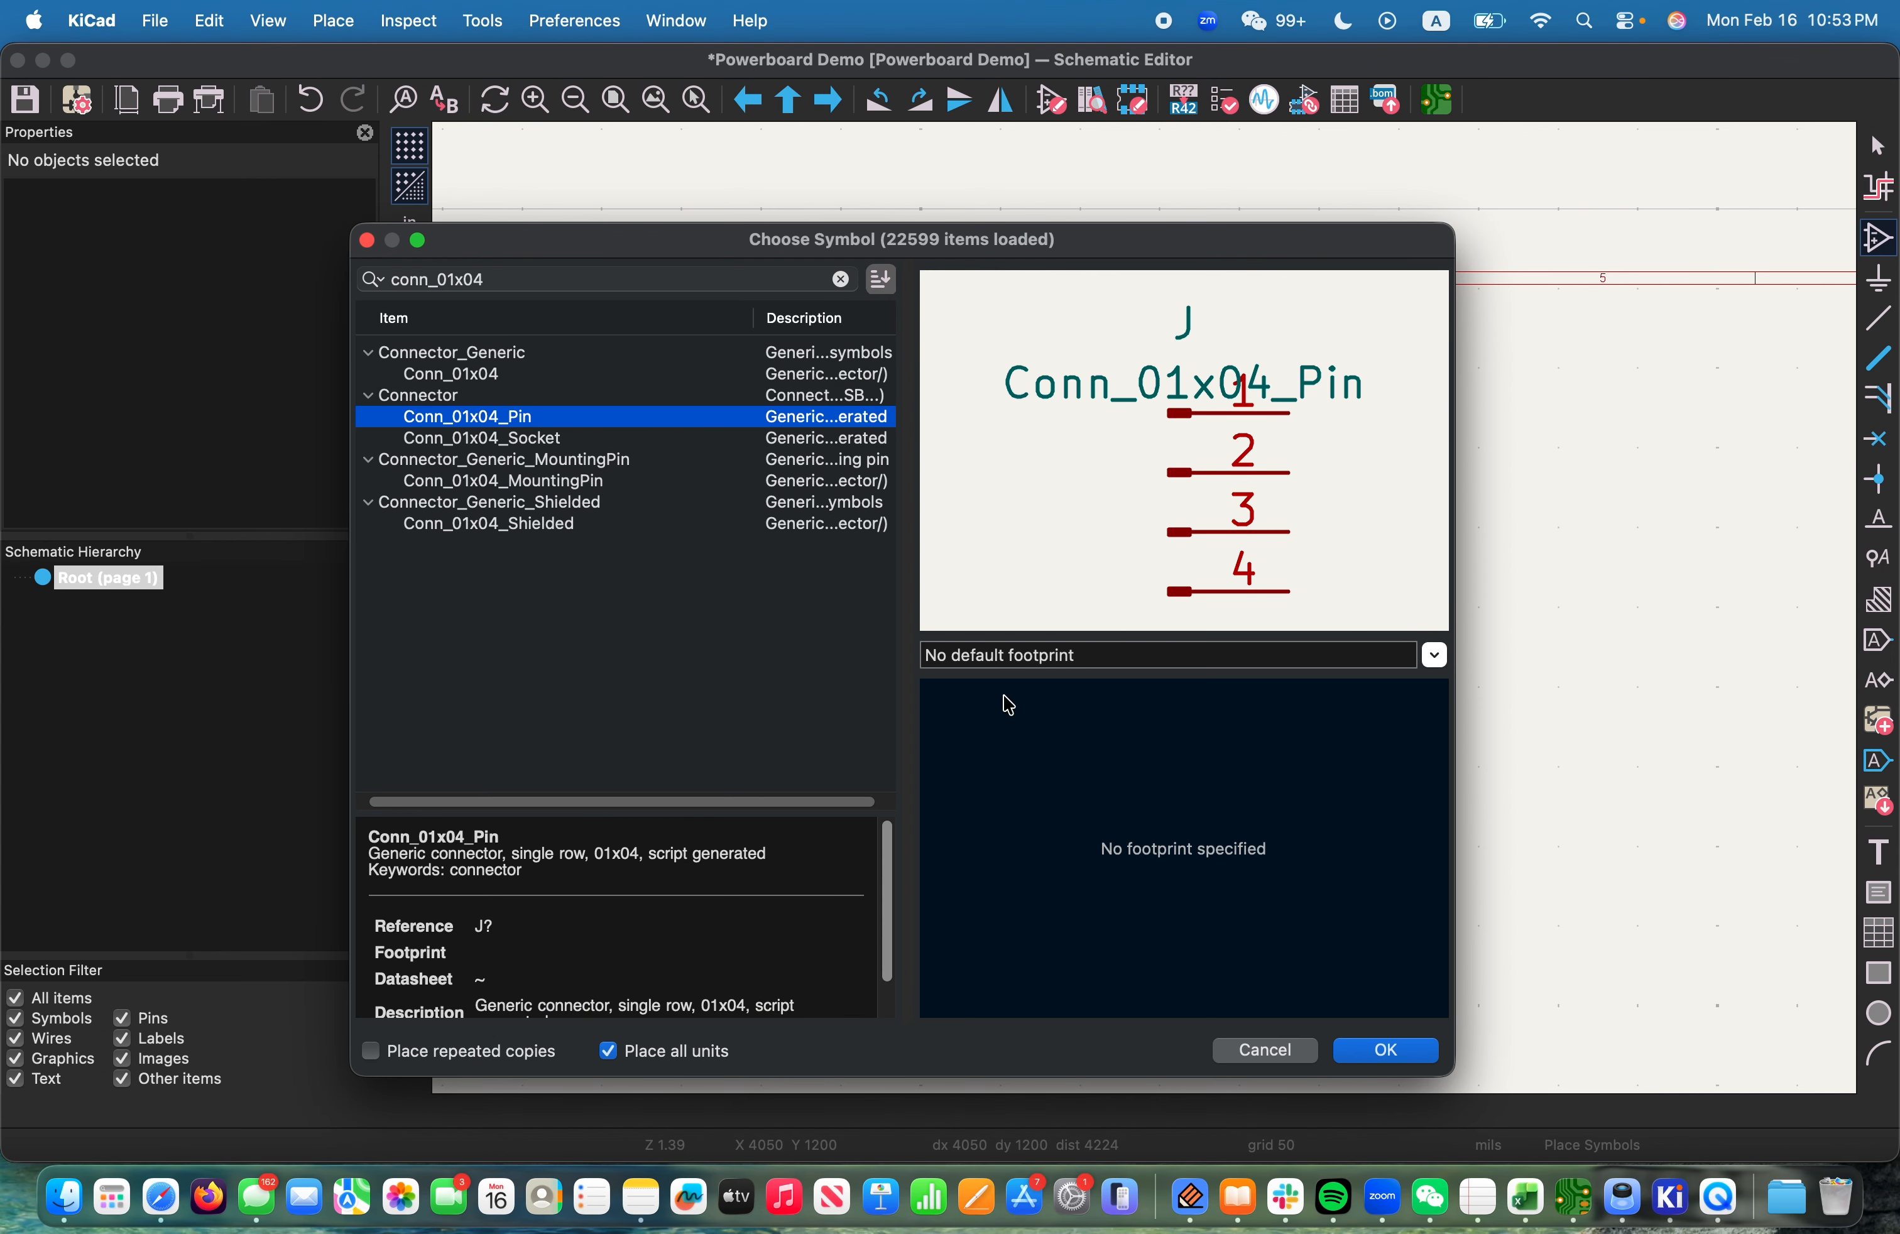
left_click(1387, 1052)
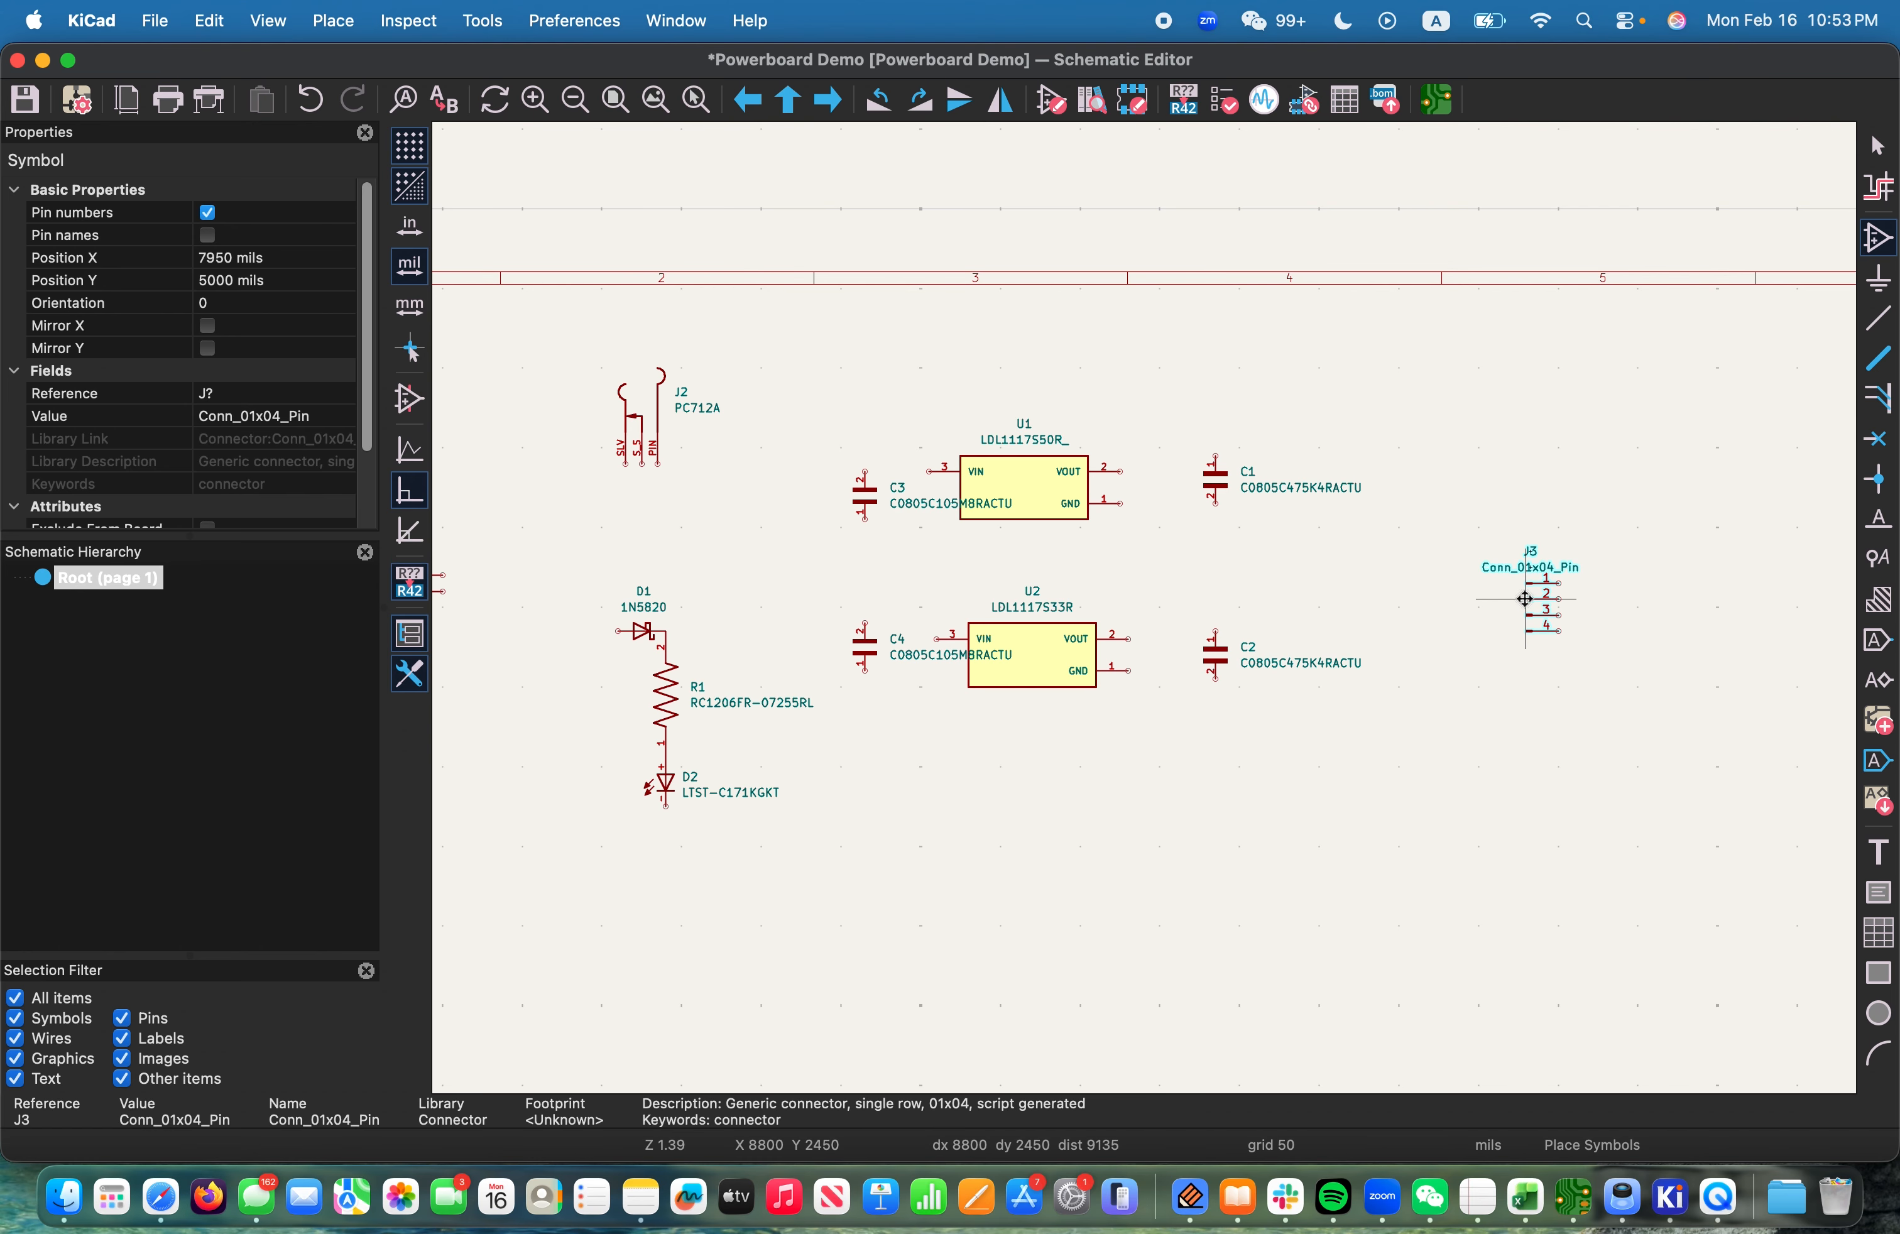
key("ctrl+Right")
key("ctrl+Left")
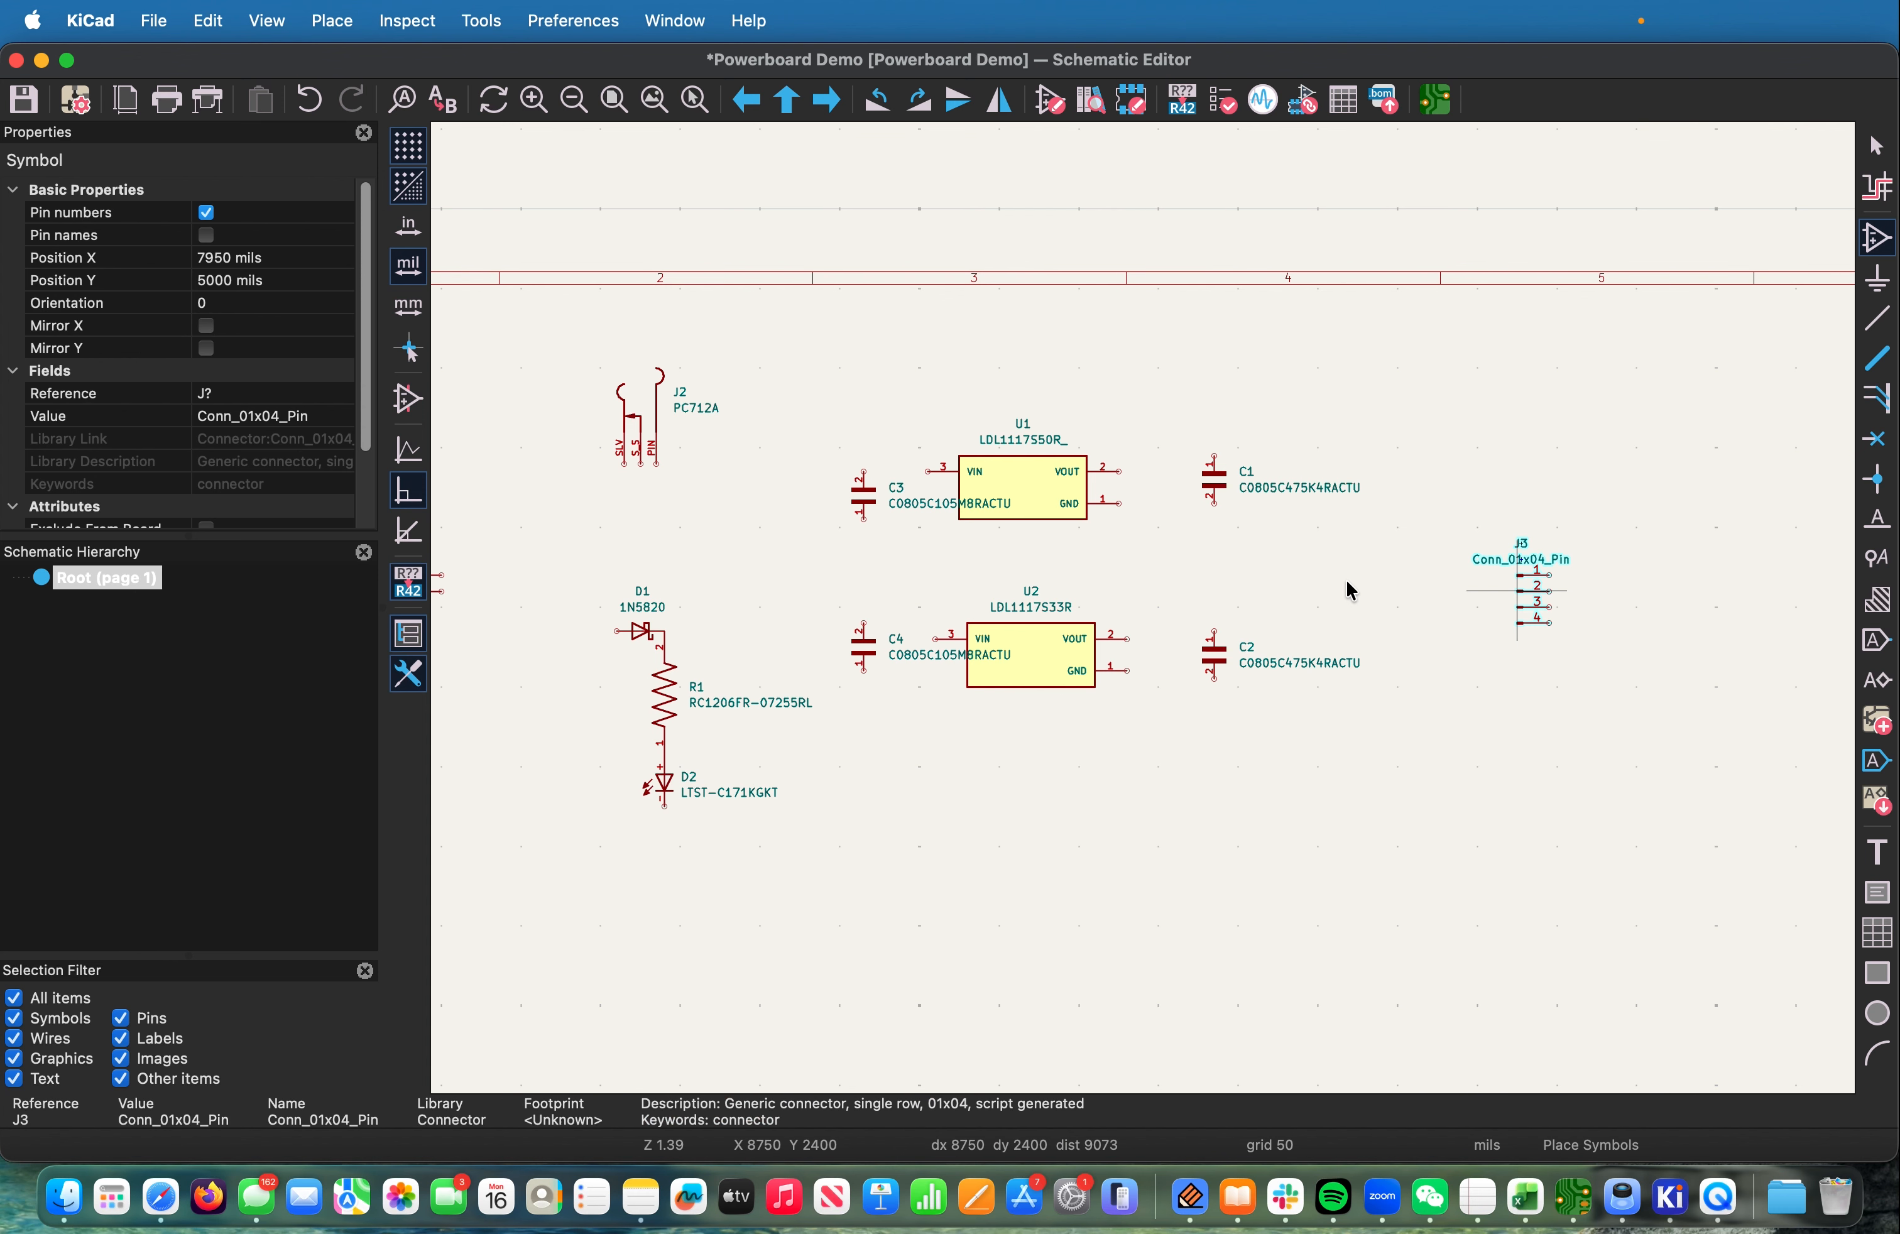
key("r")
key("r")
left_click(1506, 565)
key("Escape")
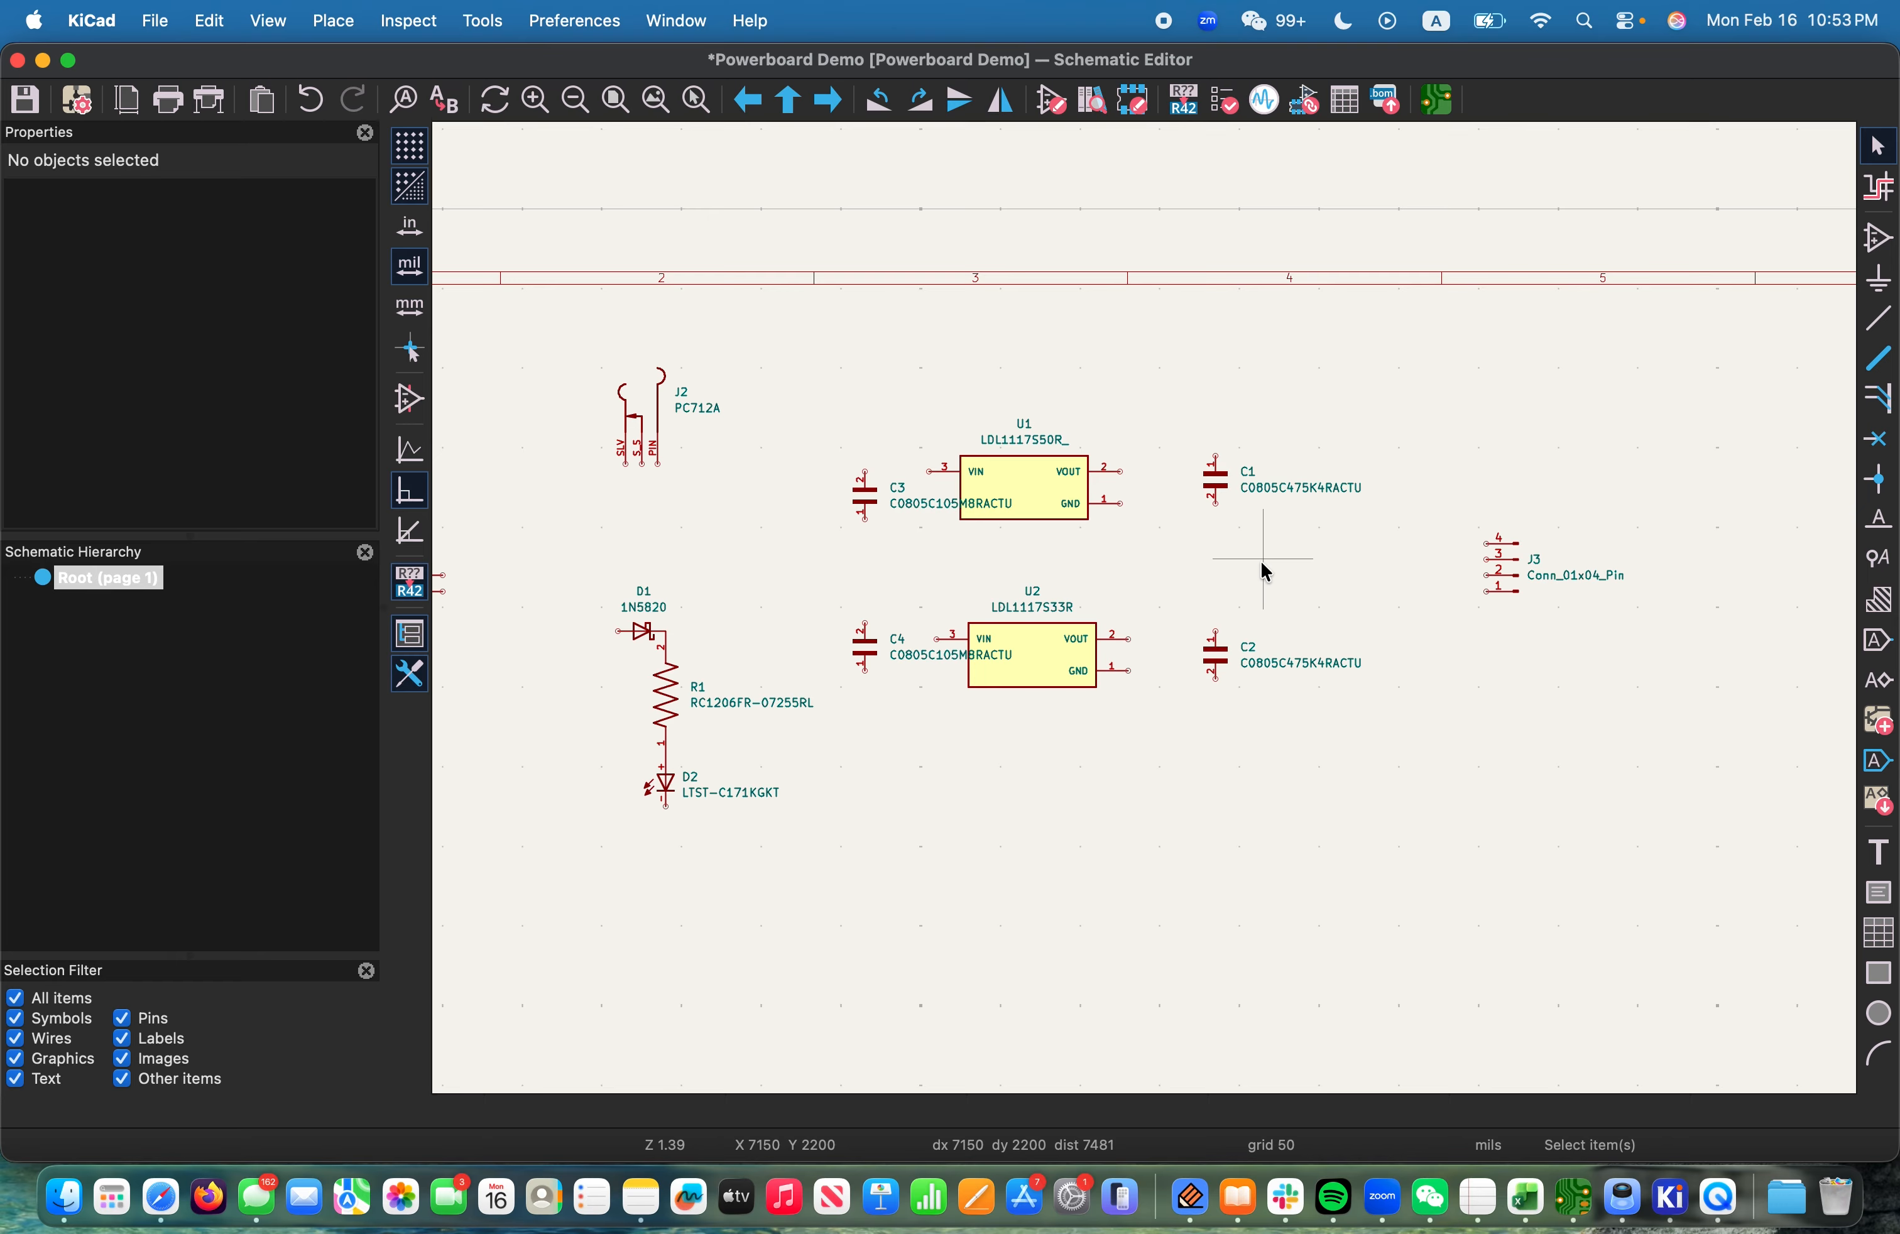
Check J1's ground connection in the reference and search the power symbols for gnd
scroll(880, 553, "down", 1)
scroll(710, 614, "up", 3)
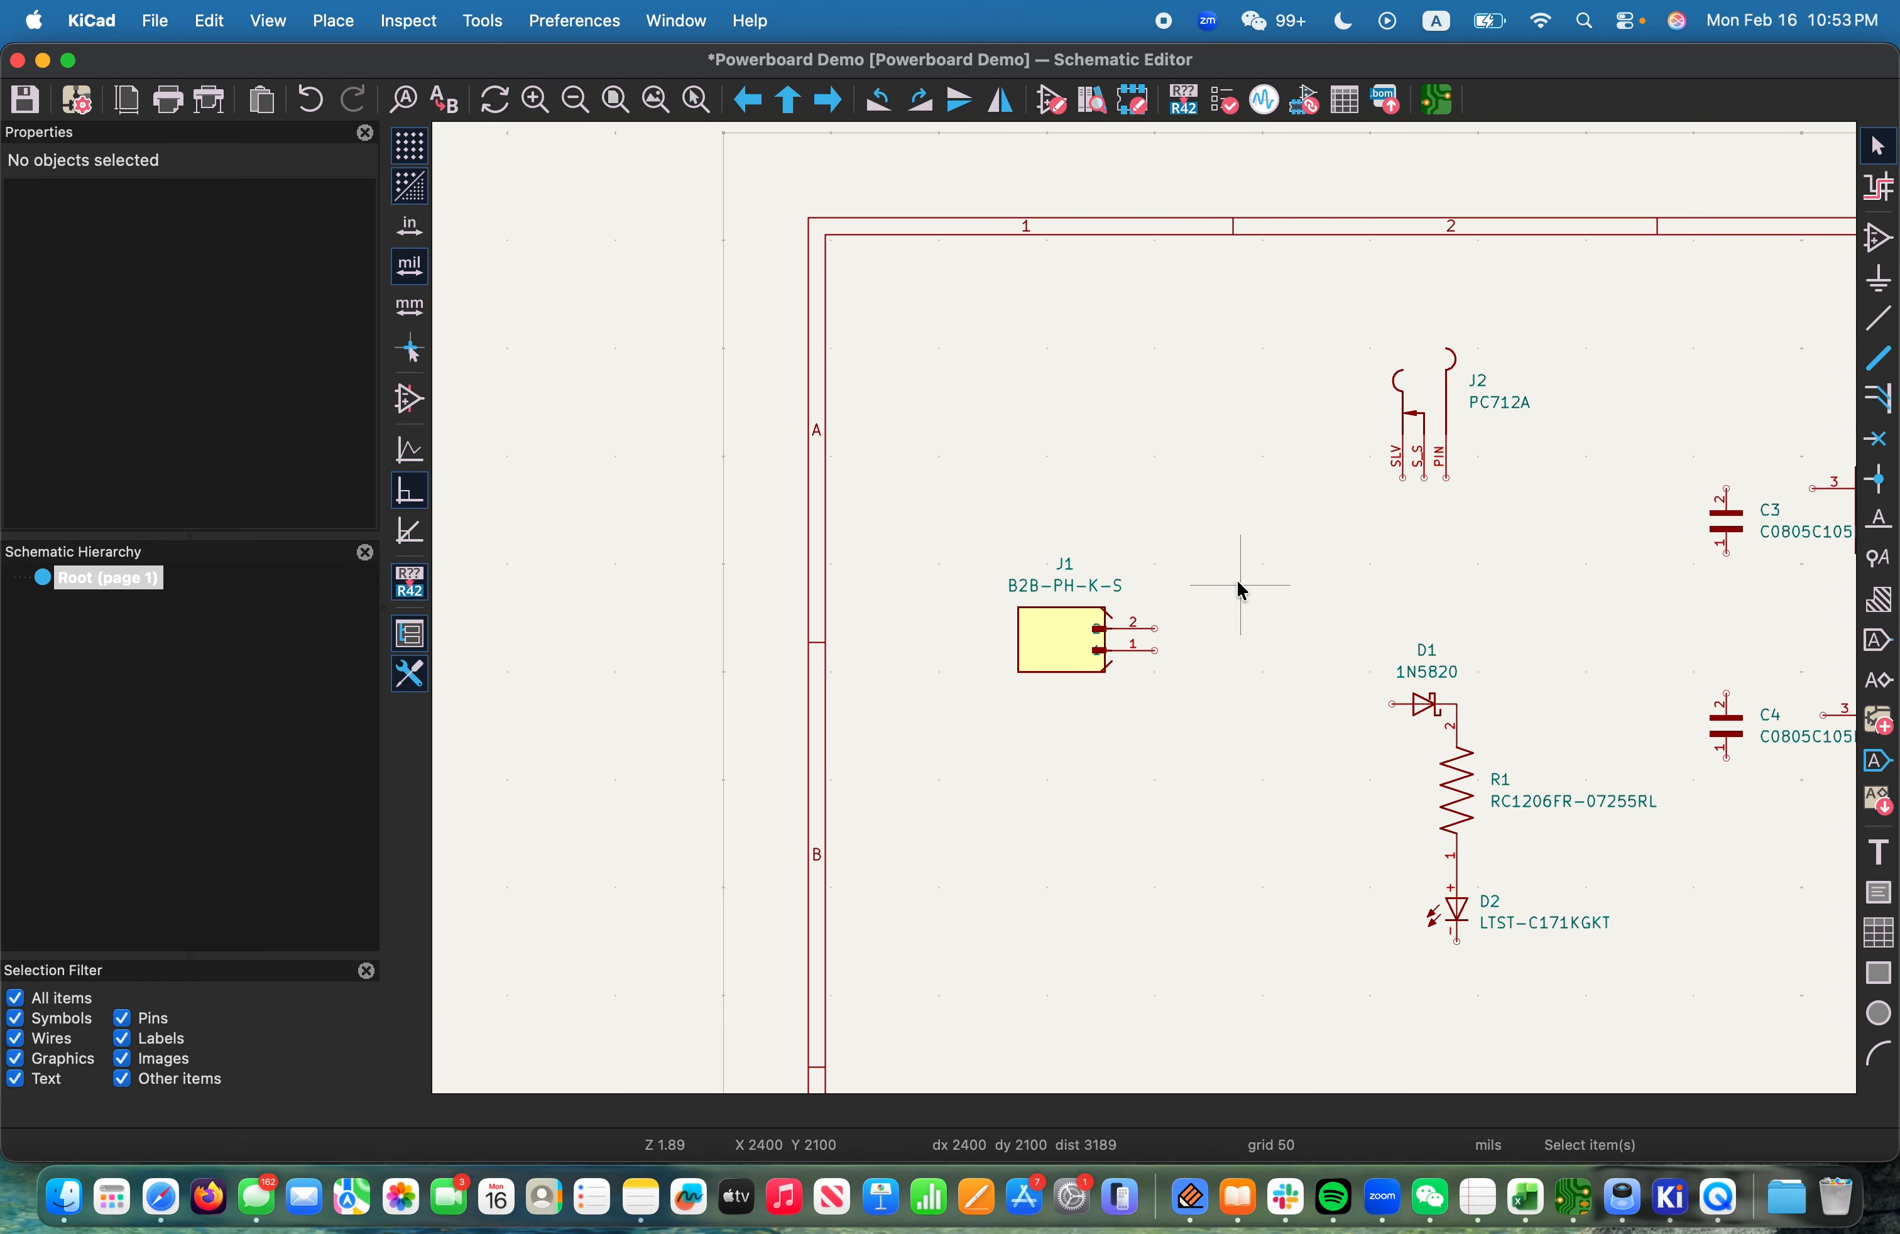
scroll(1457, 478, "up", 1)
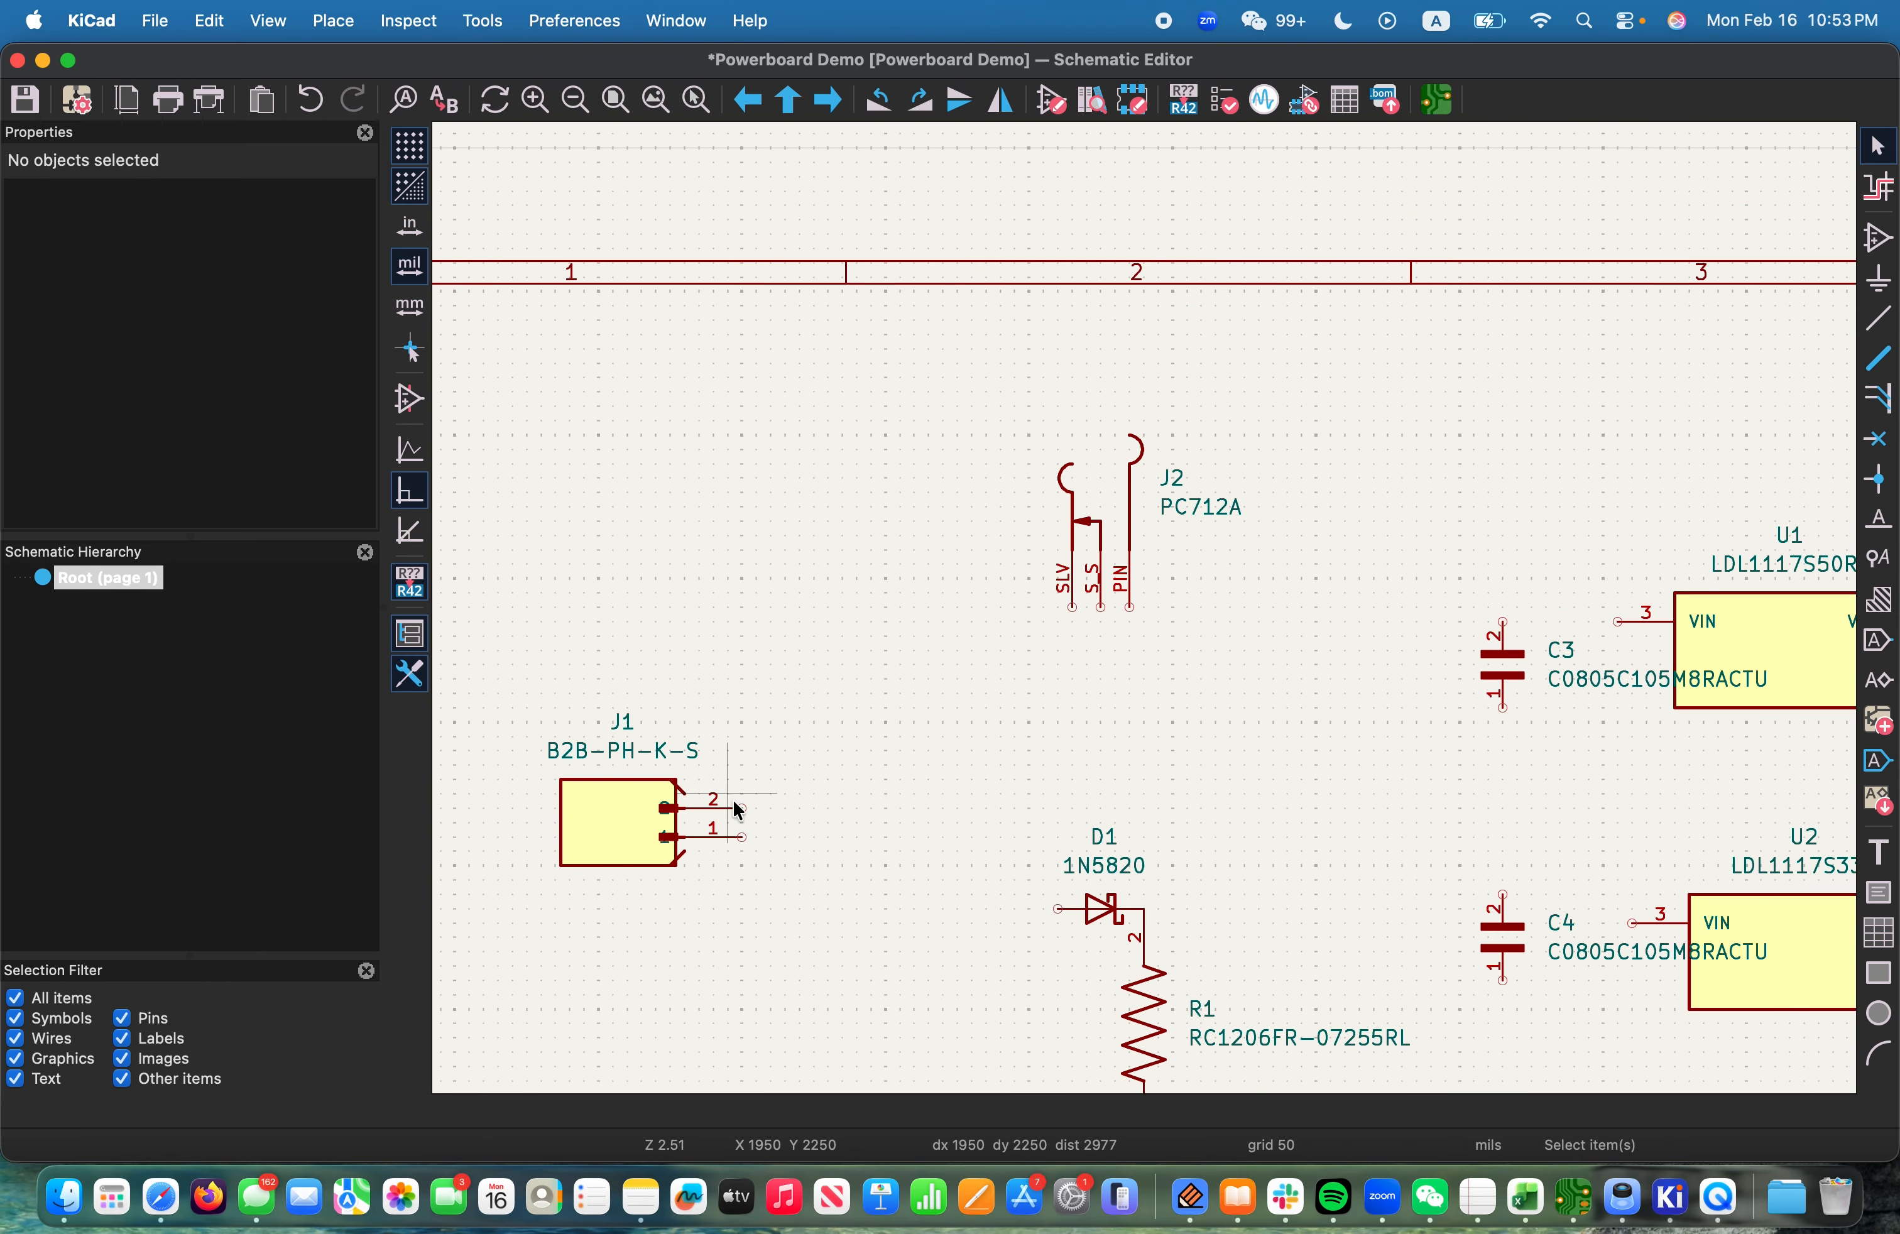
key("ctrl+Right")
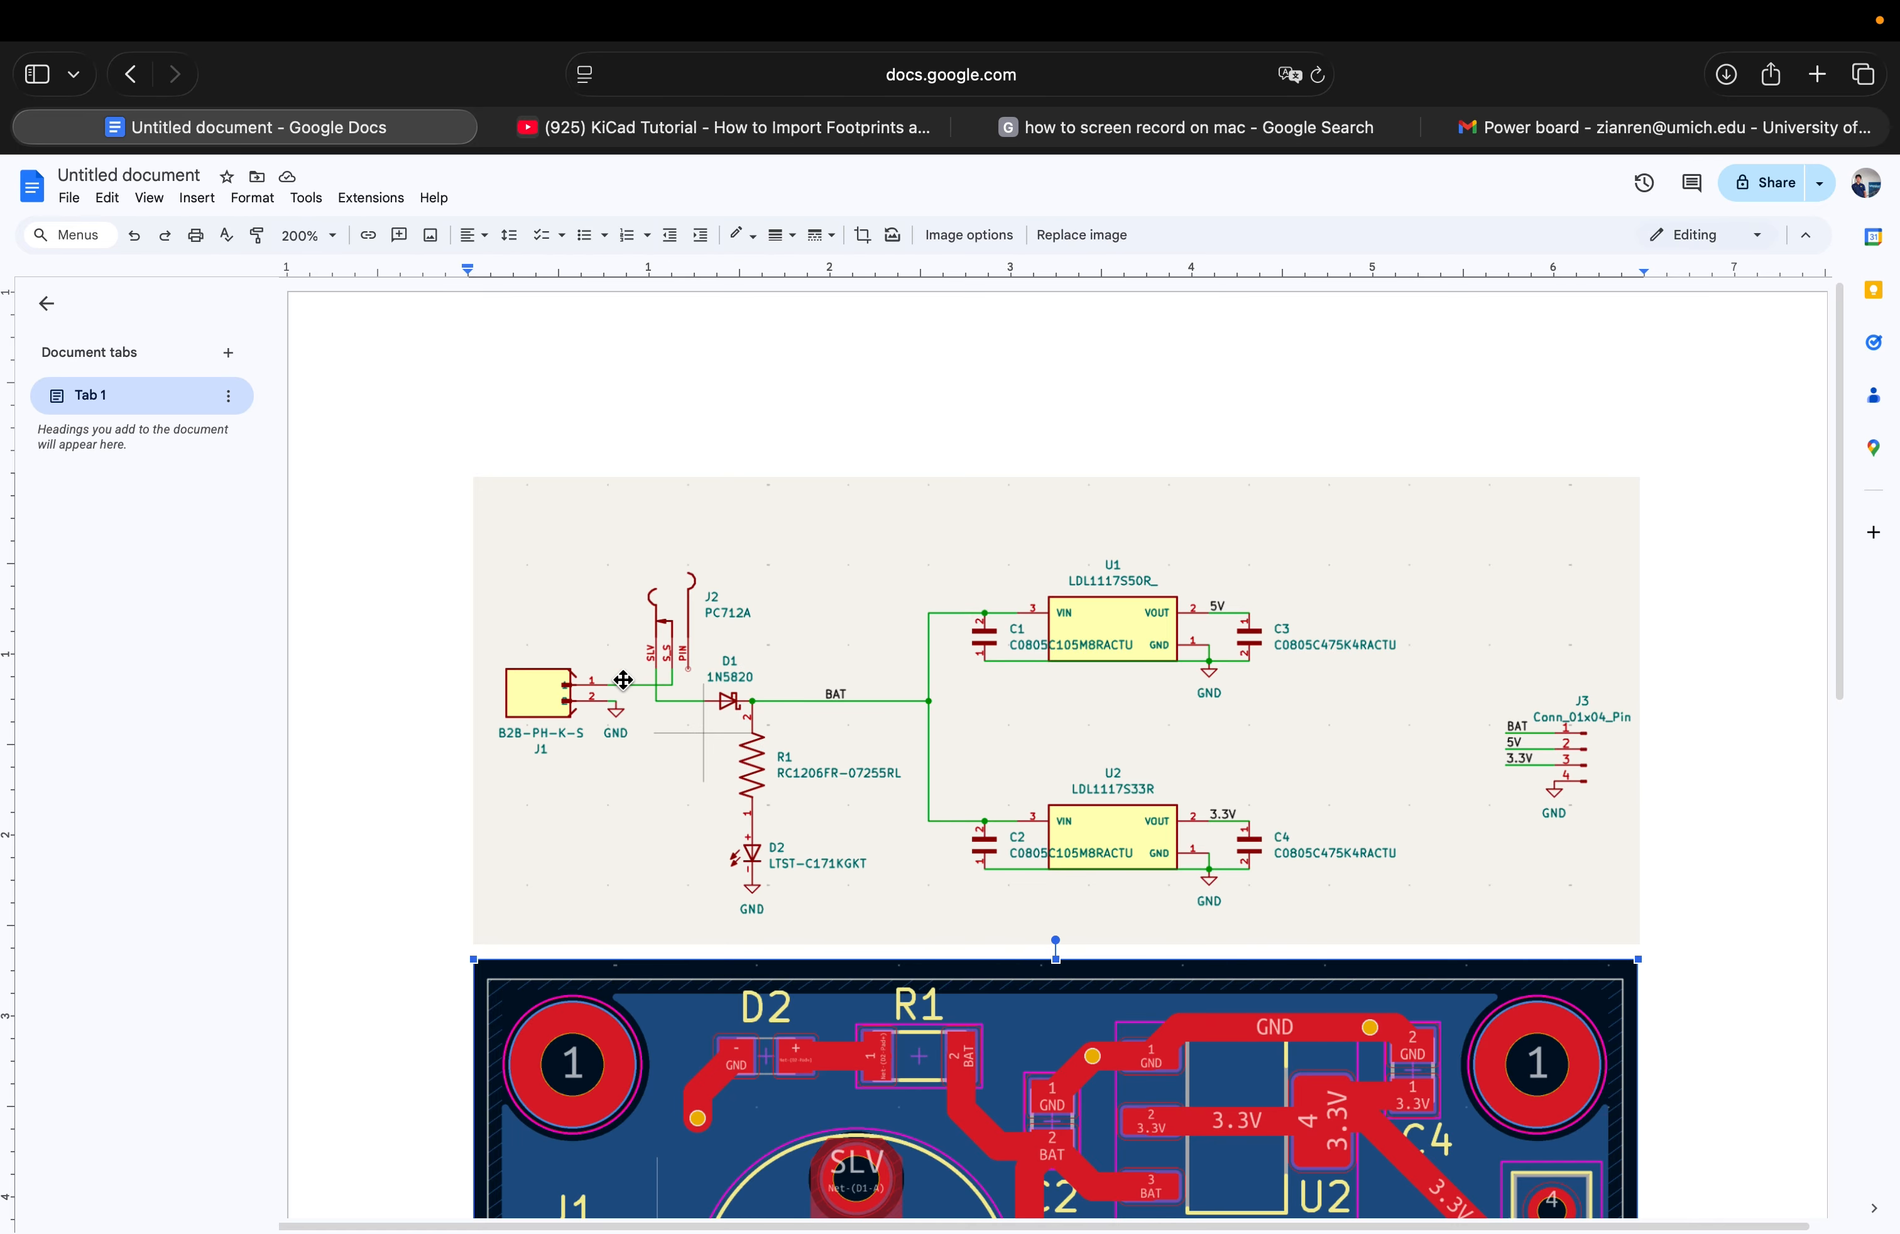
key("ctrl+Left")
left_click(336, 23)
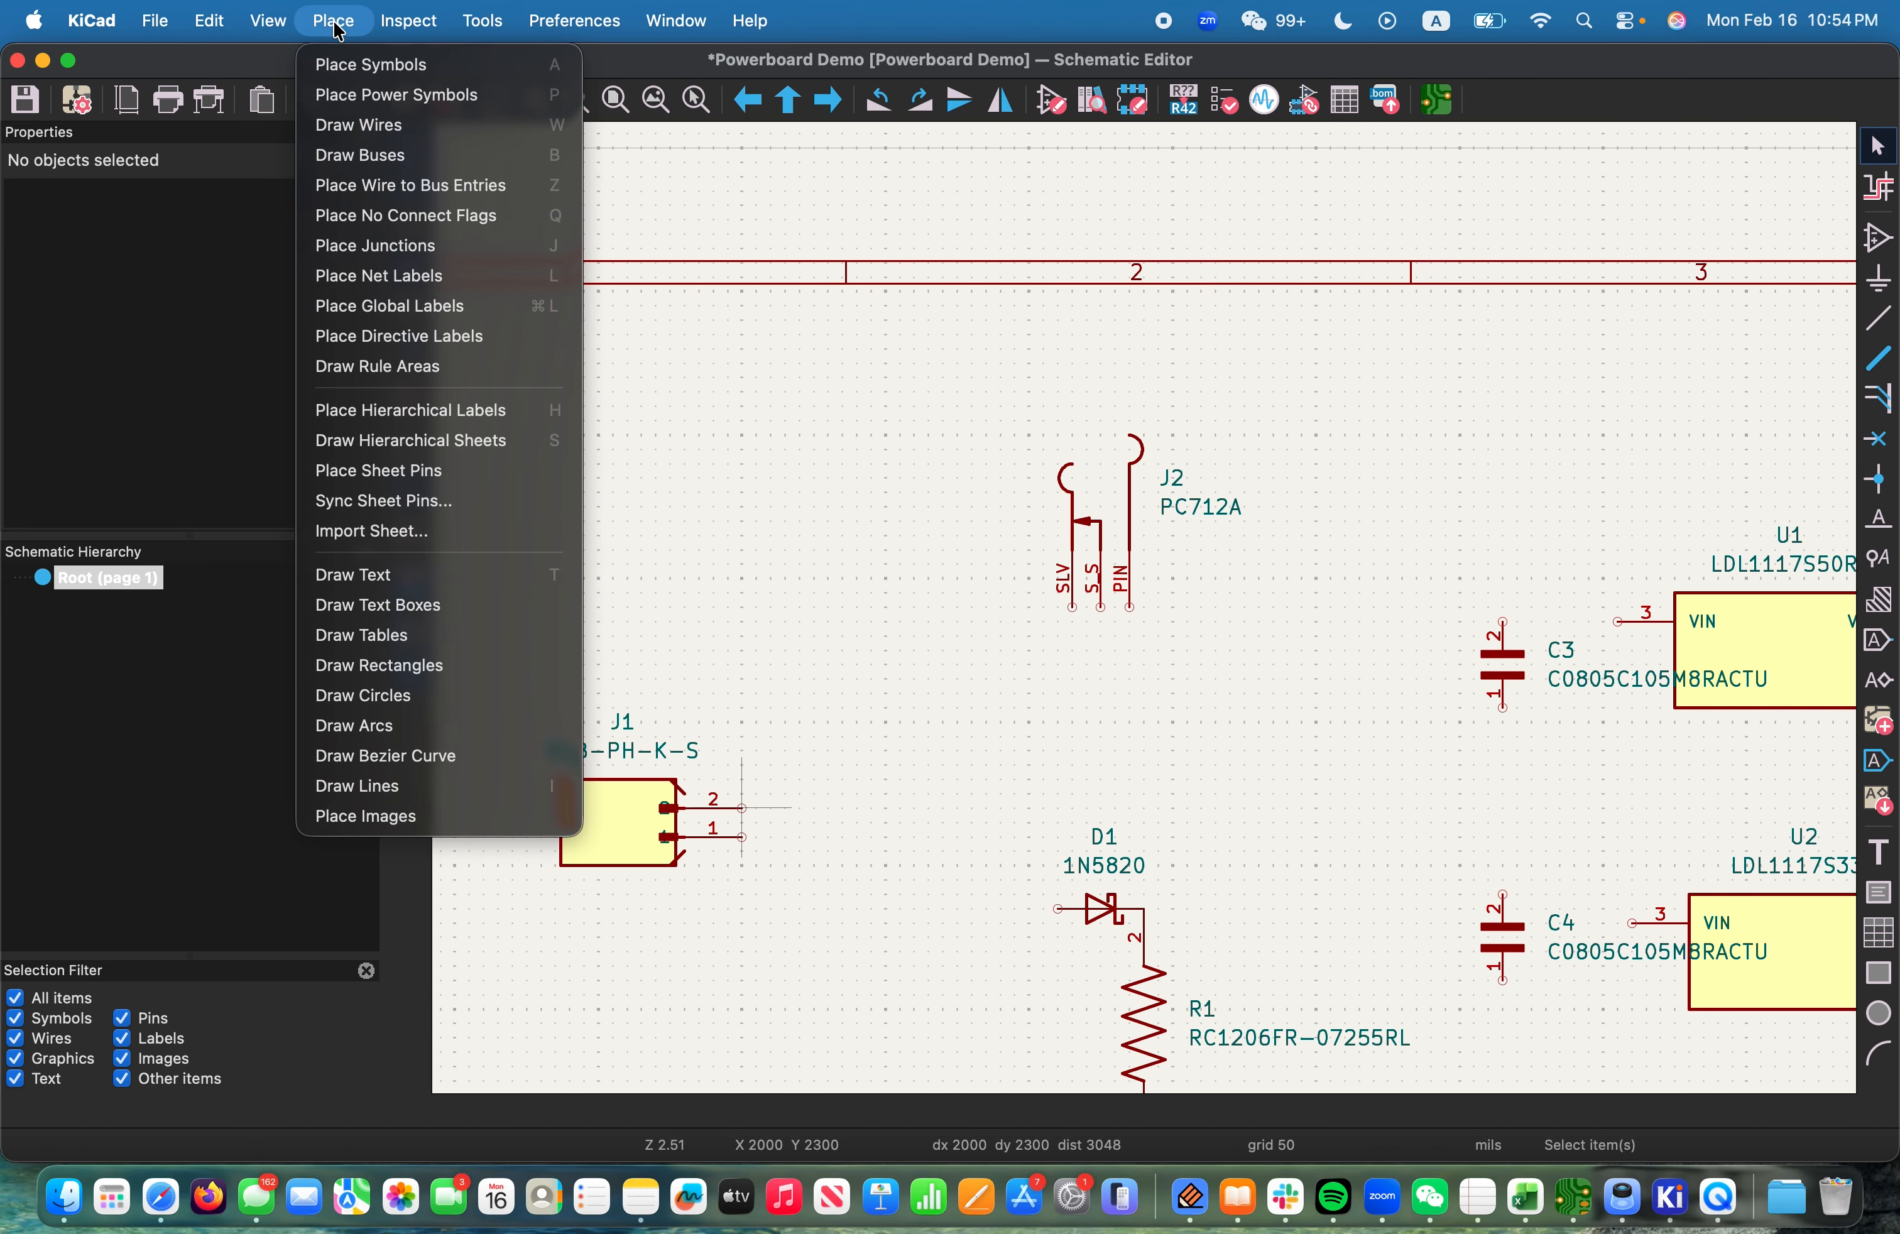
left_click(395, 94)
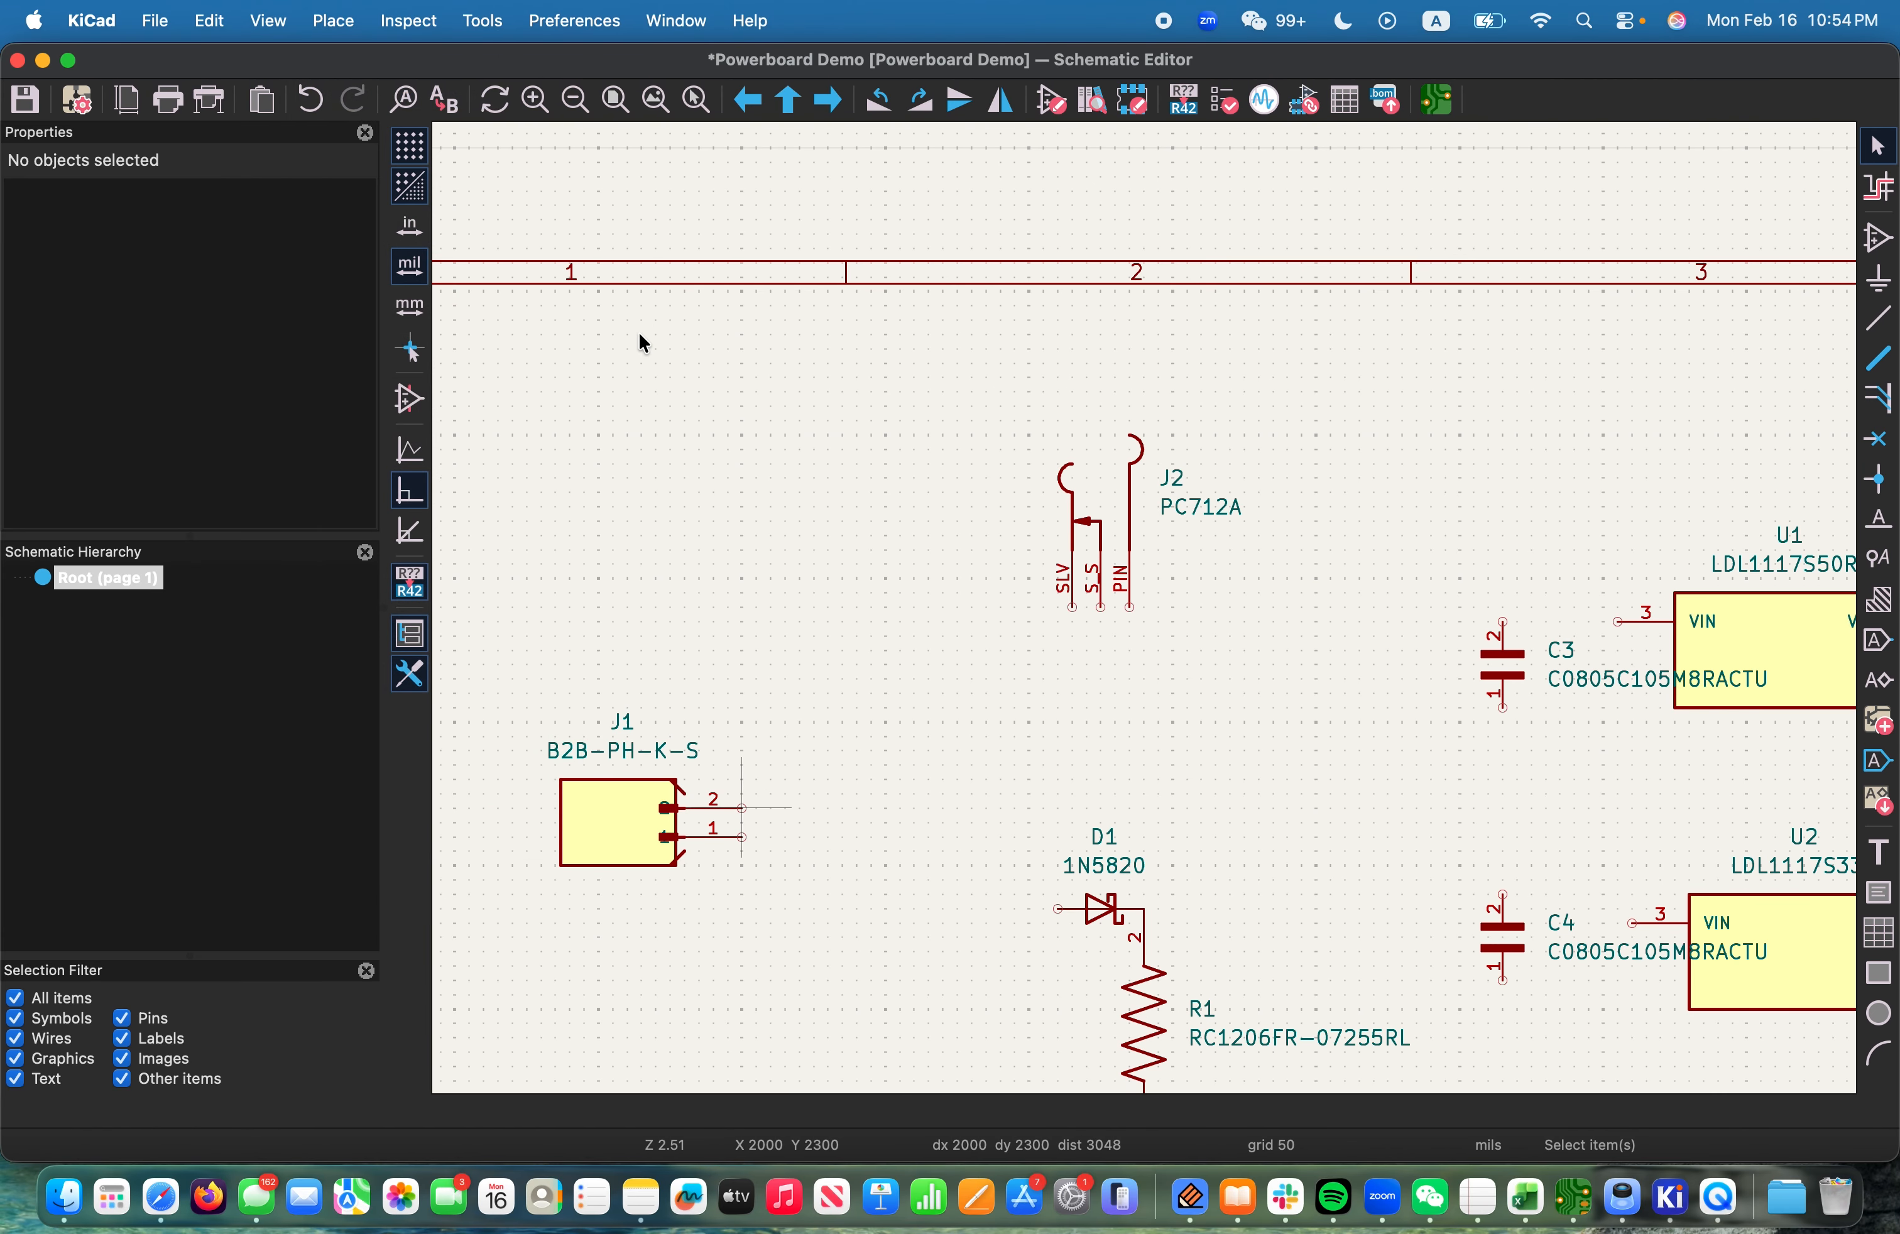
type("g")
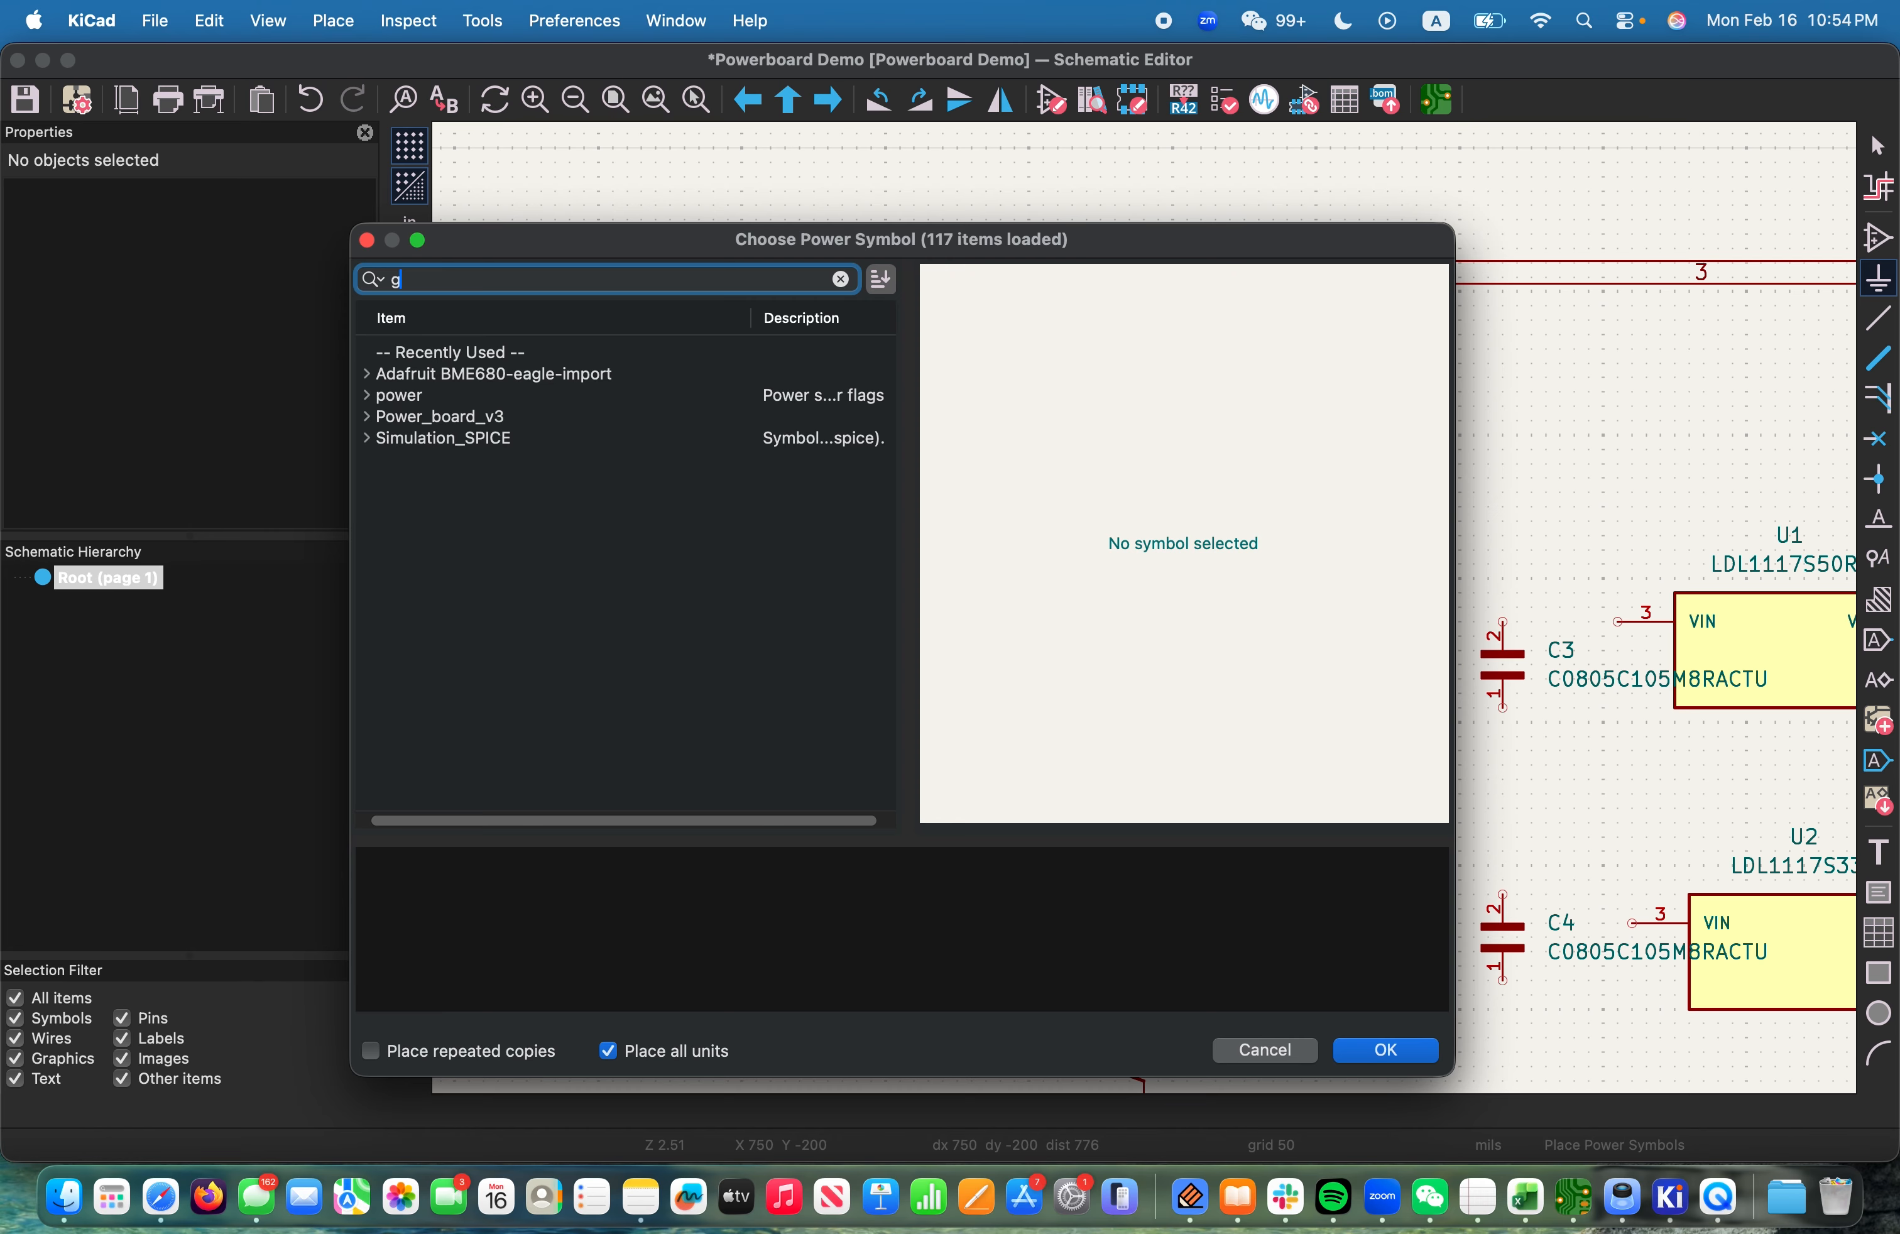
type("rnd")
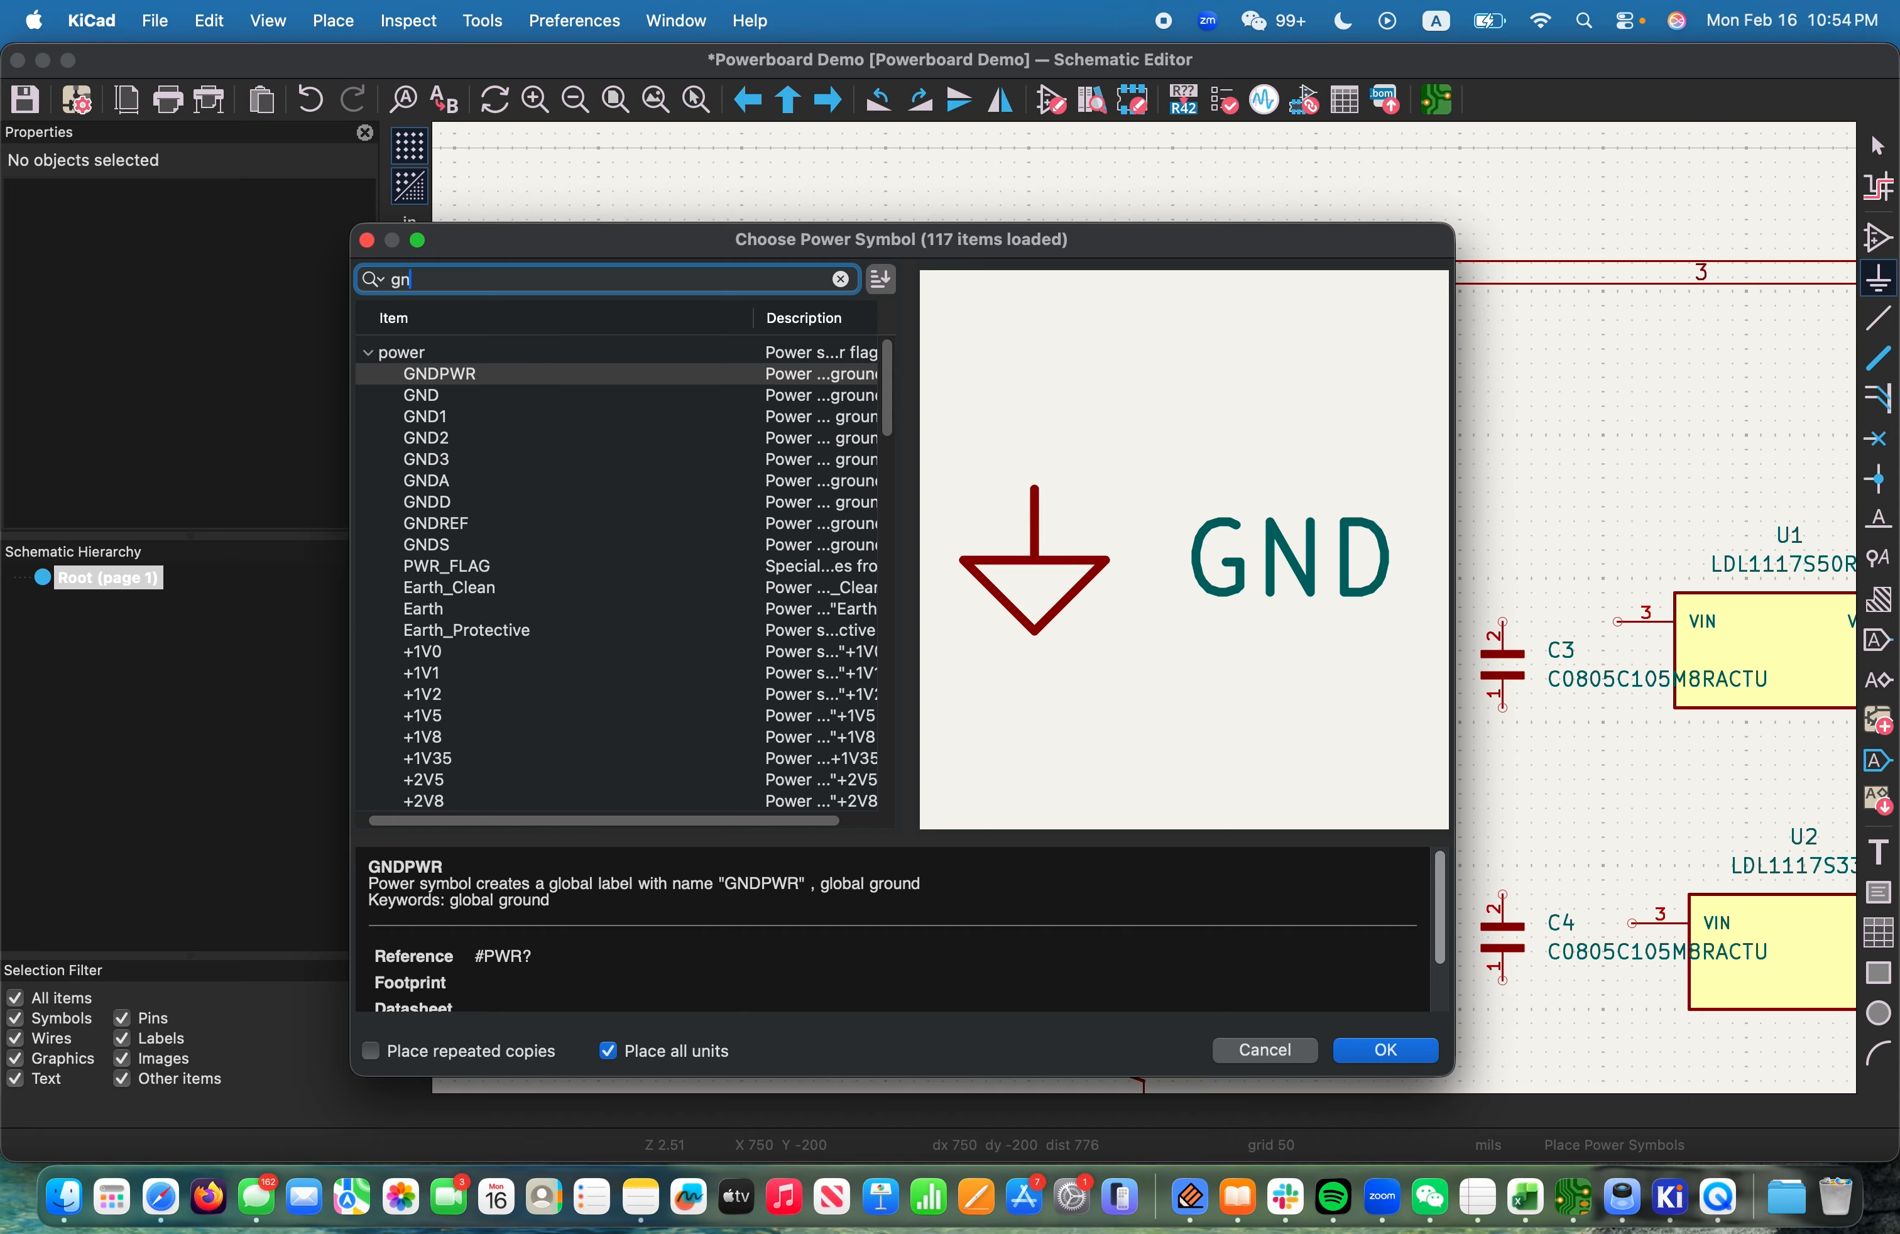
Compare the previews of the ground symbols in the power library, including GND, GND1, GNDA, GNDPWR, Earth and Earth_Protective
left_click(446, 439)
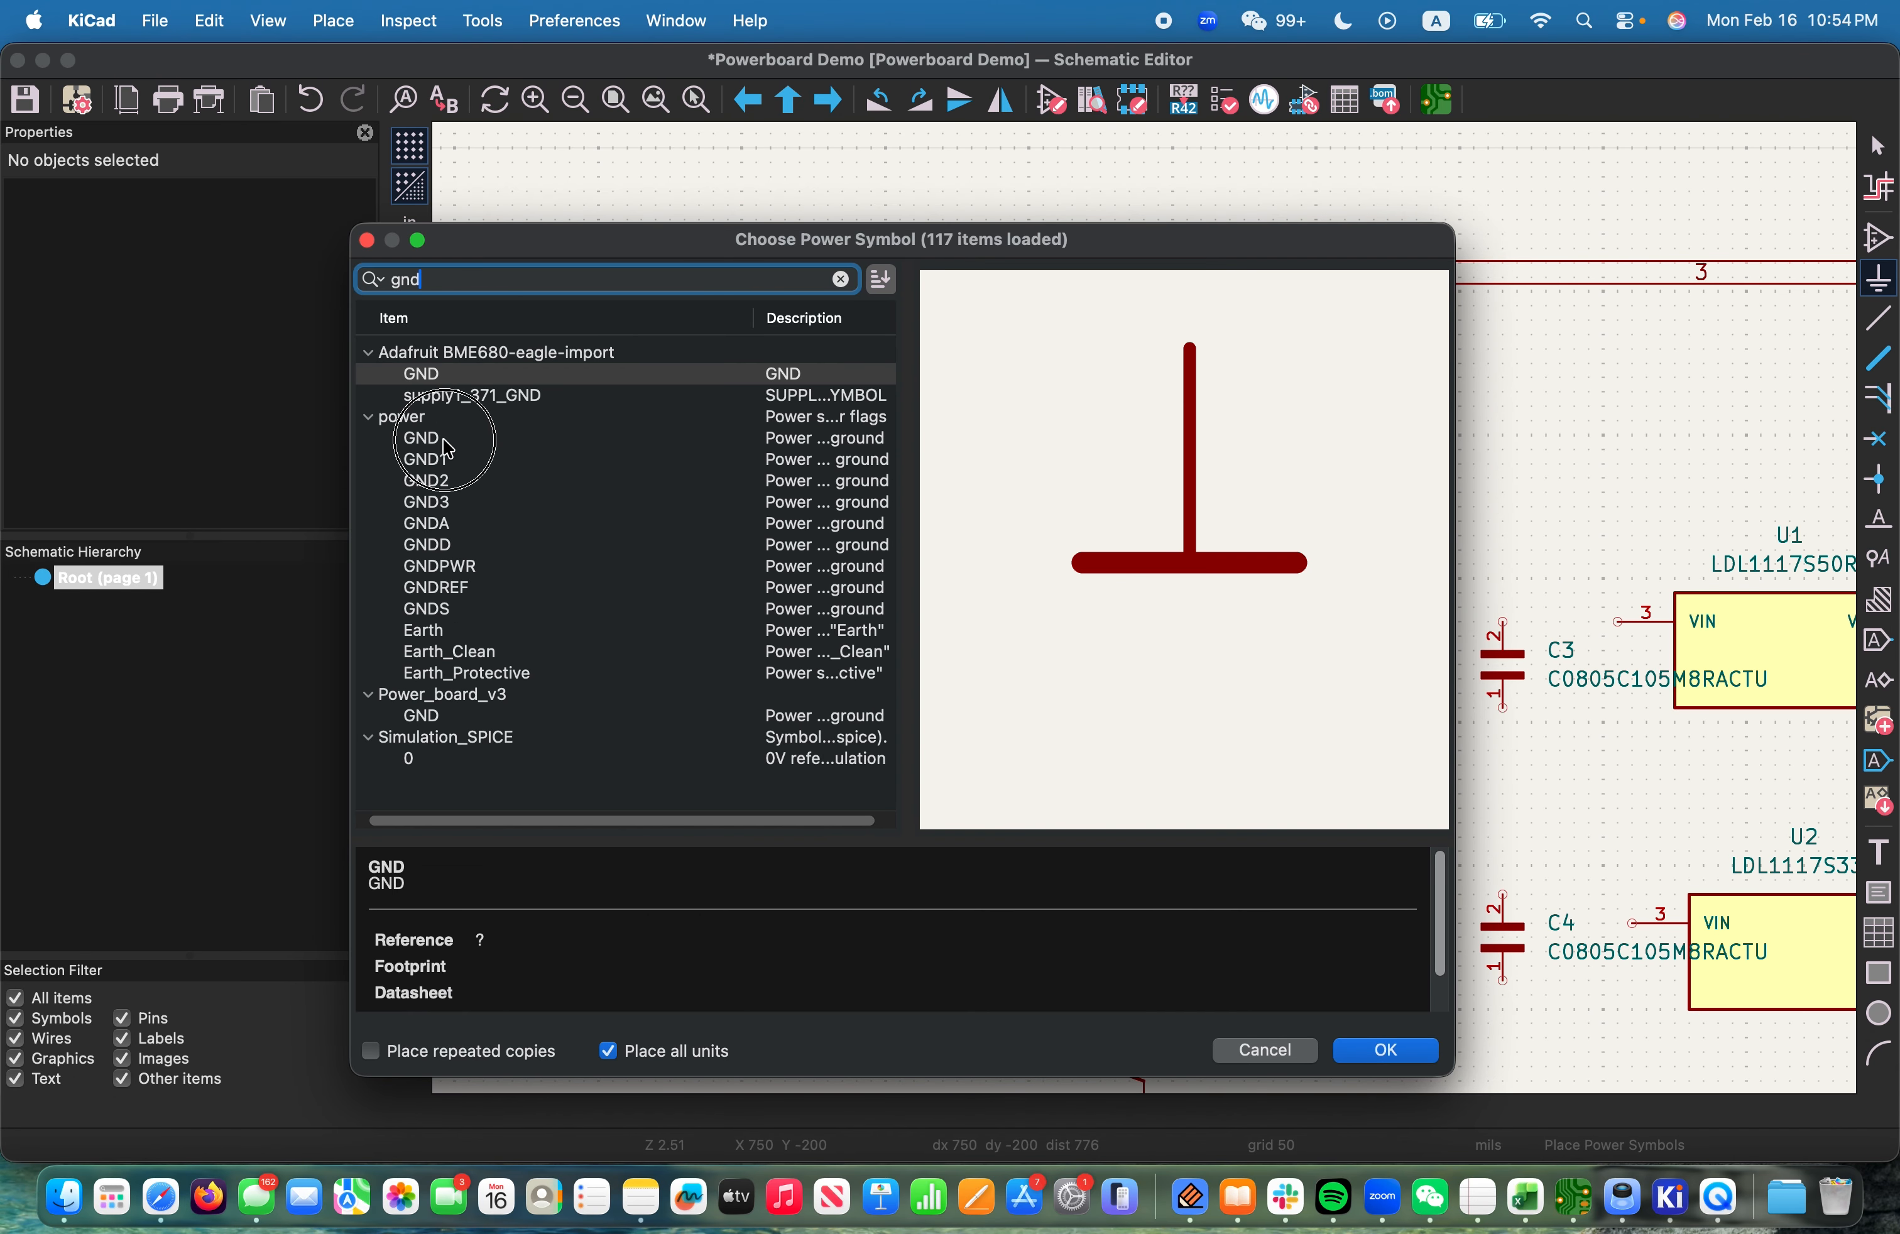
left_click(458, 460)
left_click(476, 441)
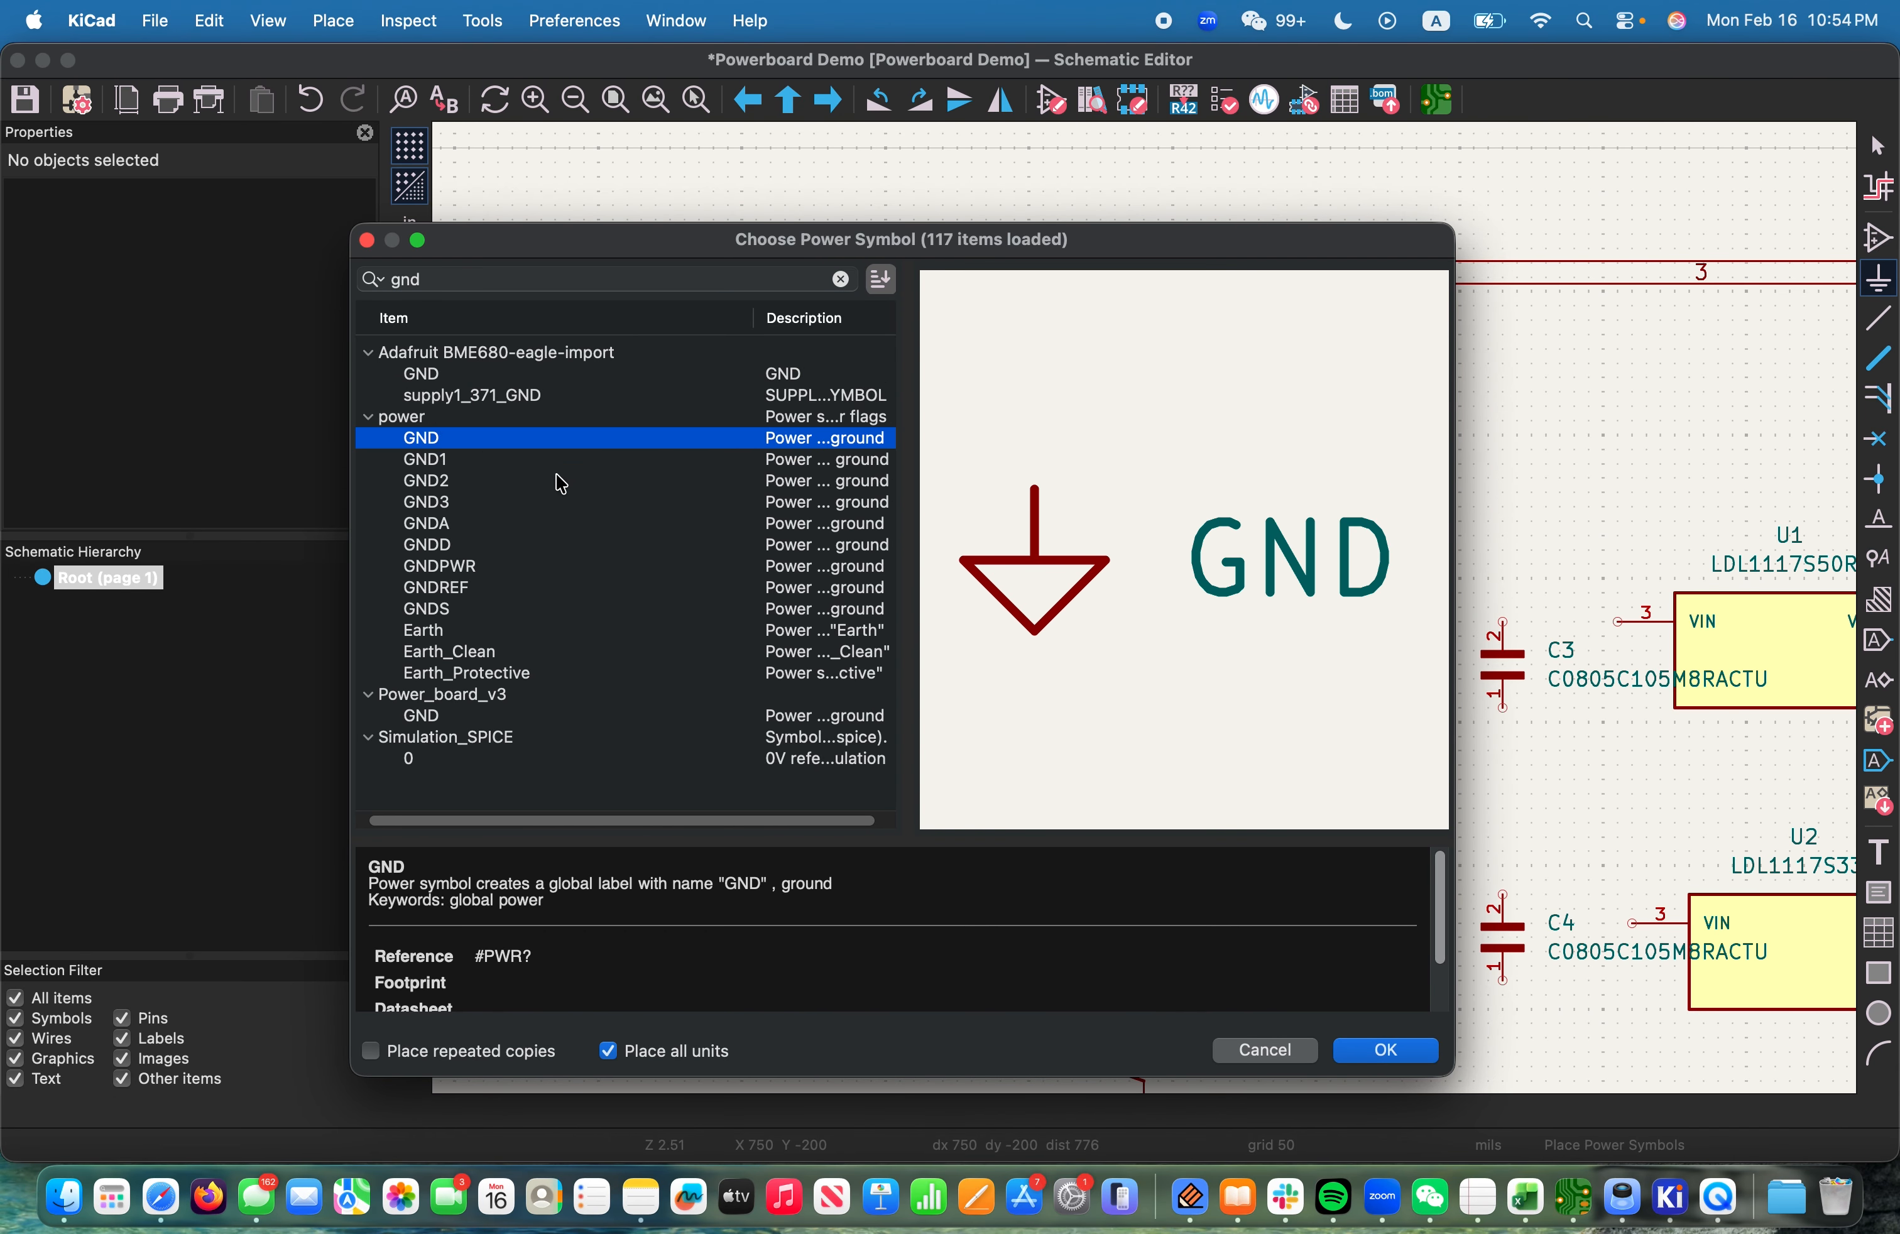
left_click(422, 529)
left_click(480, 566)
left_click(481, 632)
left_click(484, 525)
left_click(559, 632)
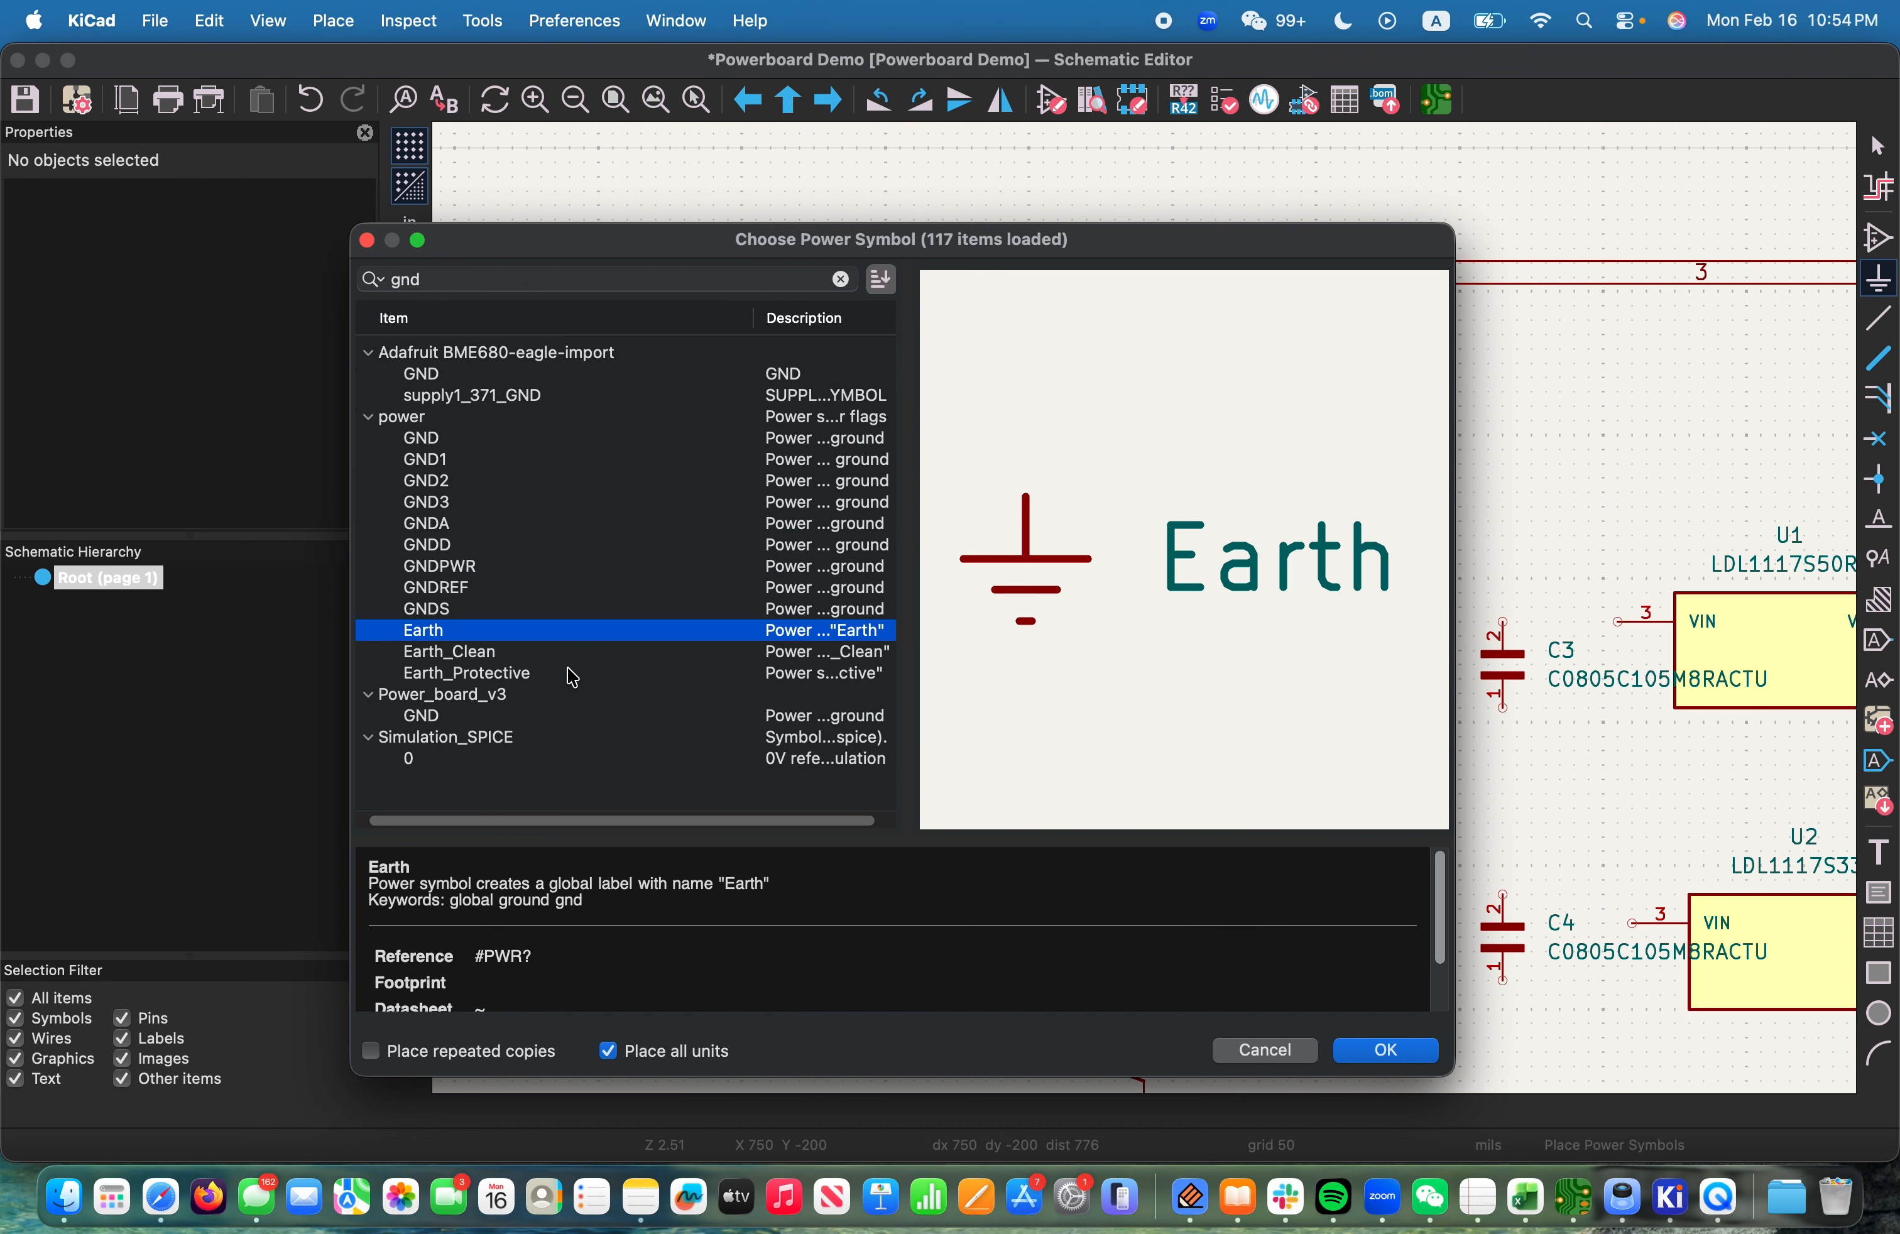
left_click(572, 675)
Choose GND from the power library and place it on pin 1 of connector J1
left_click(436, 423)
left_click(454, 437)
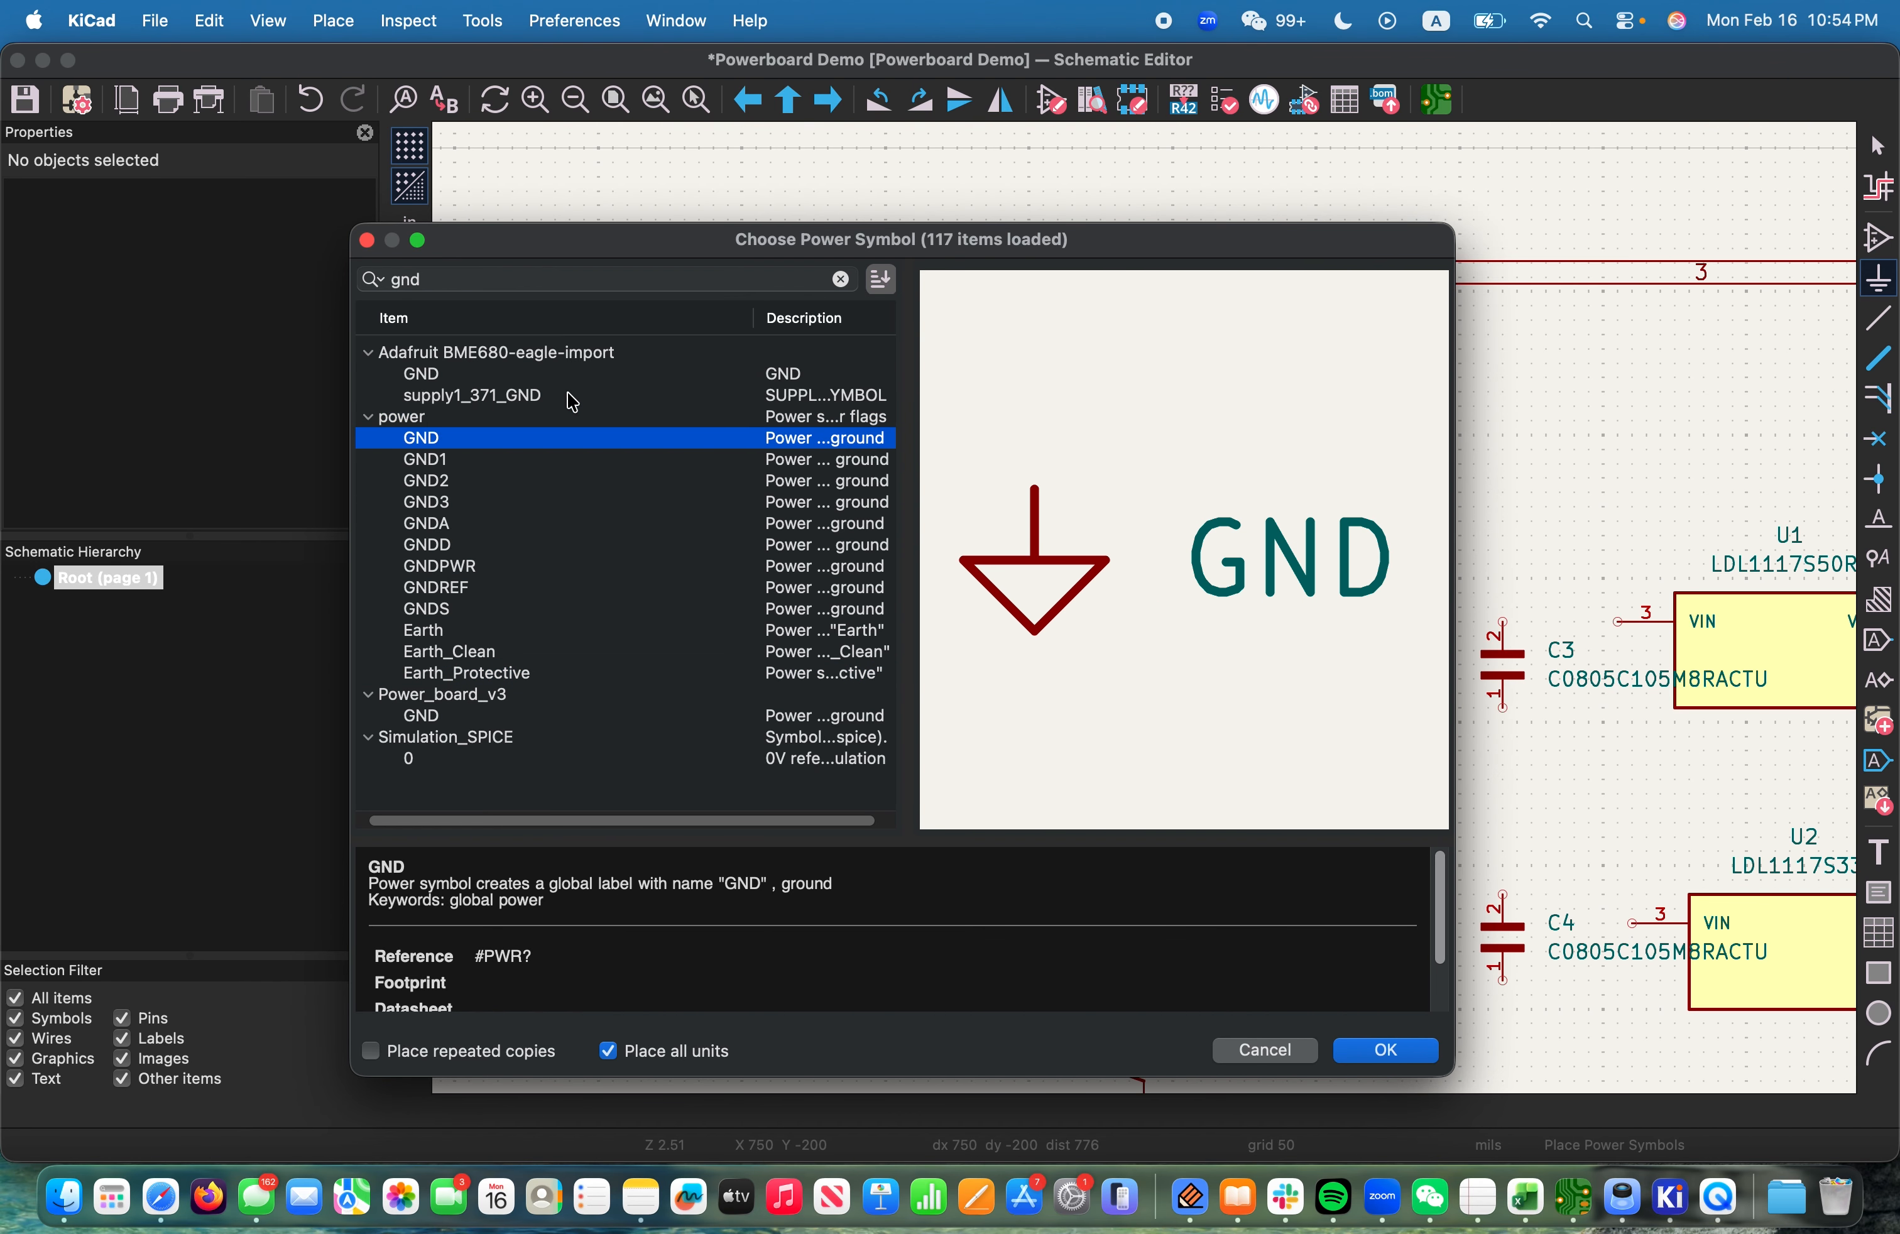
left_click(1383, 1048)
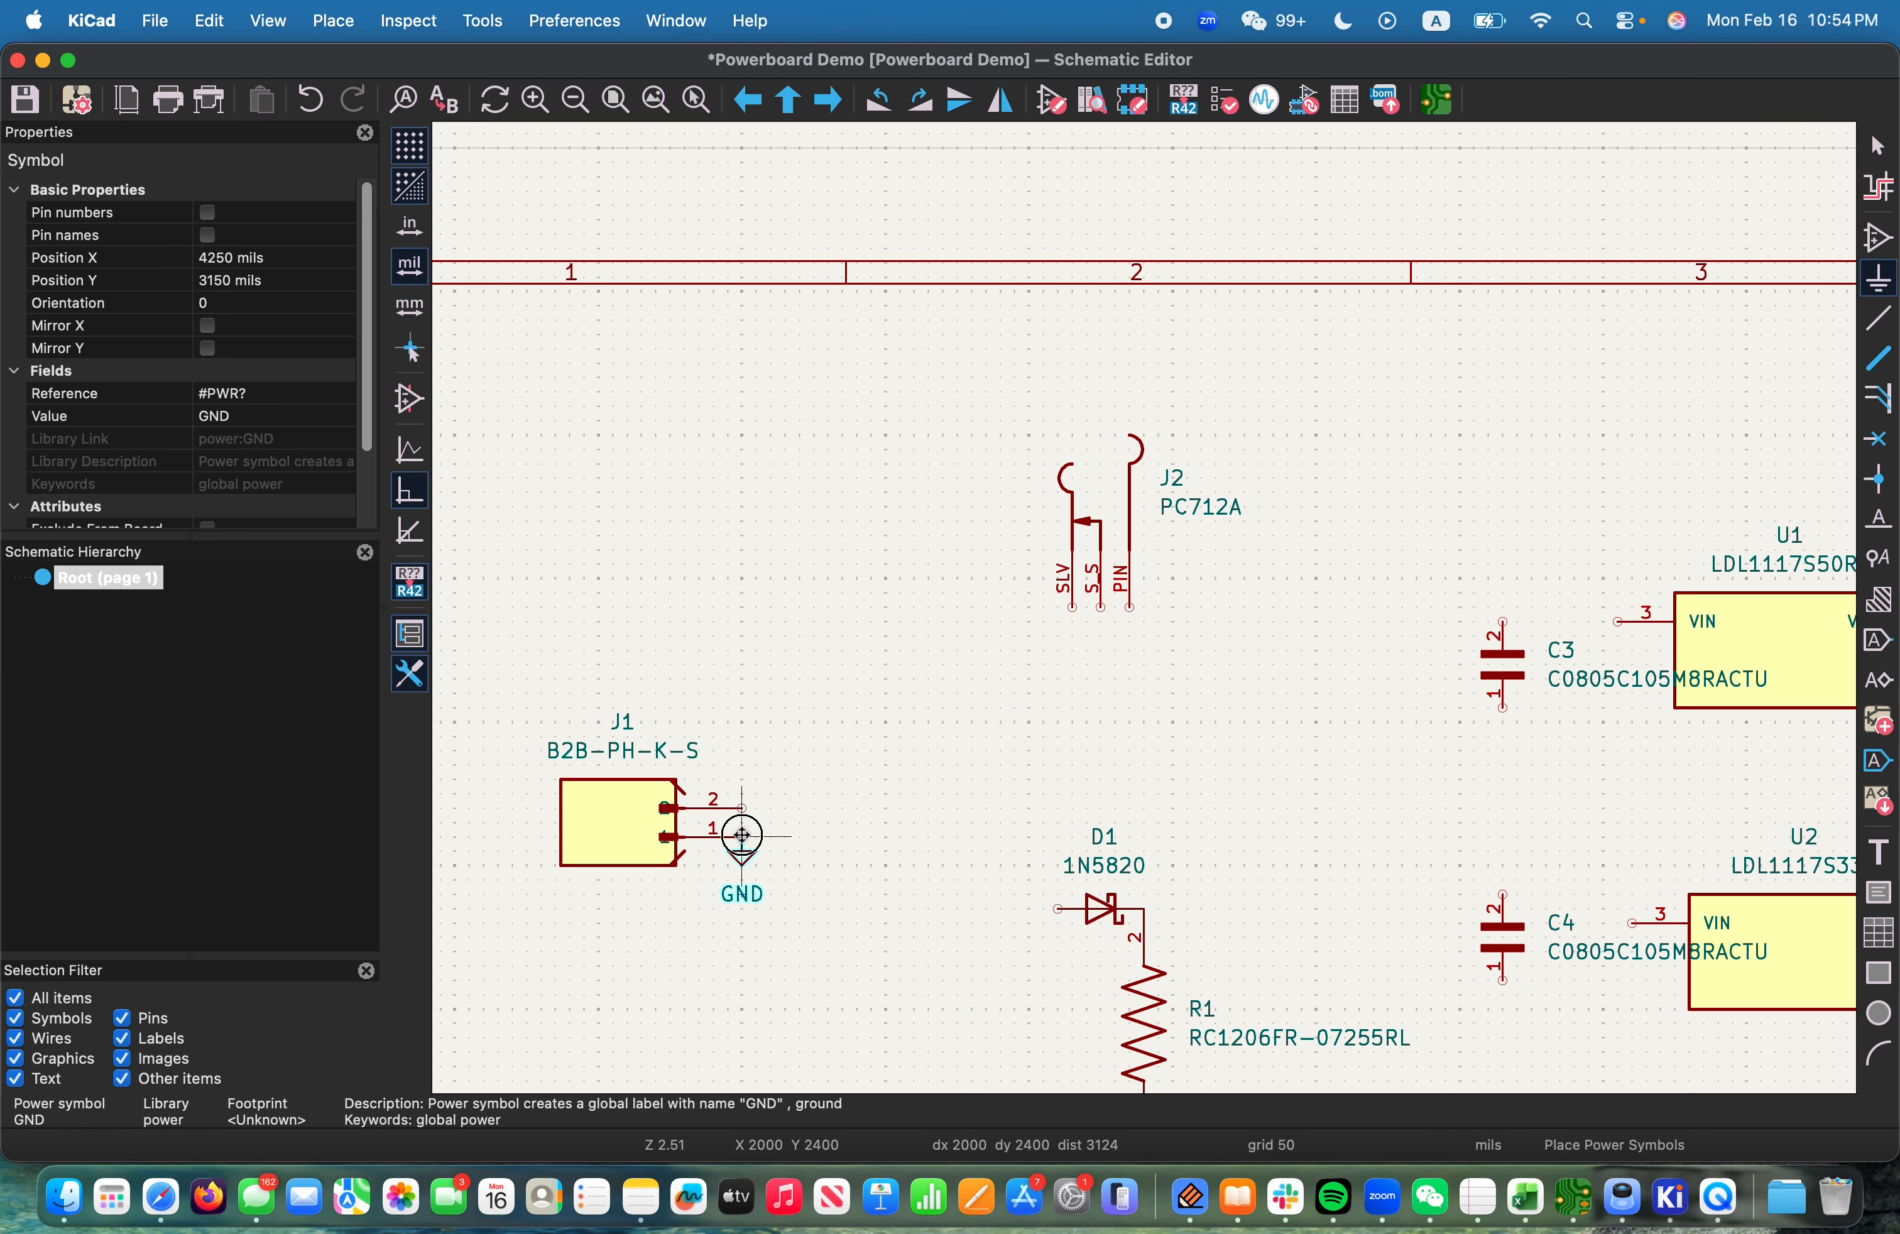
left_click(742, 838)
key("Escape")
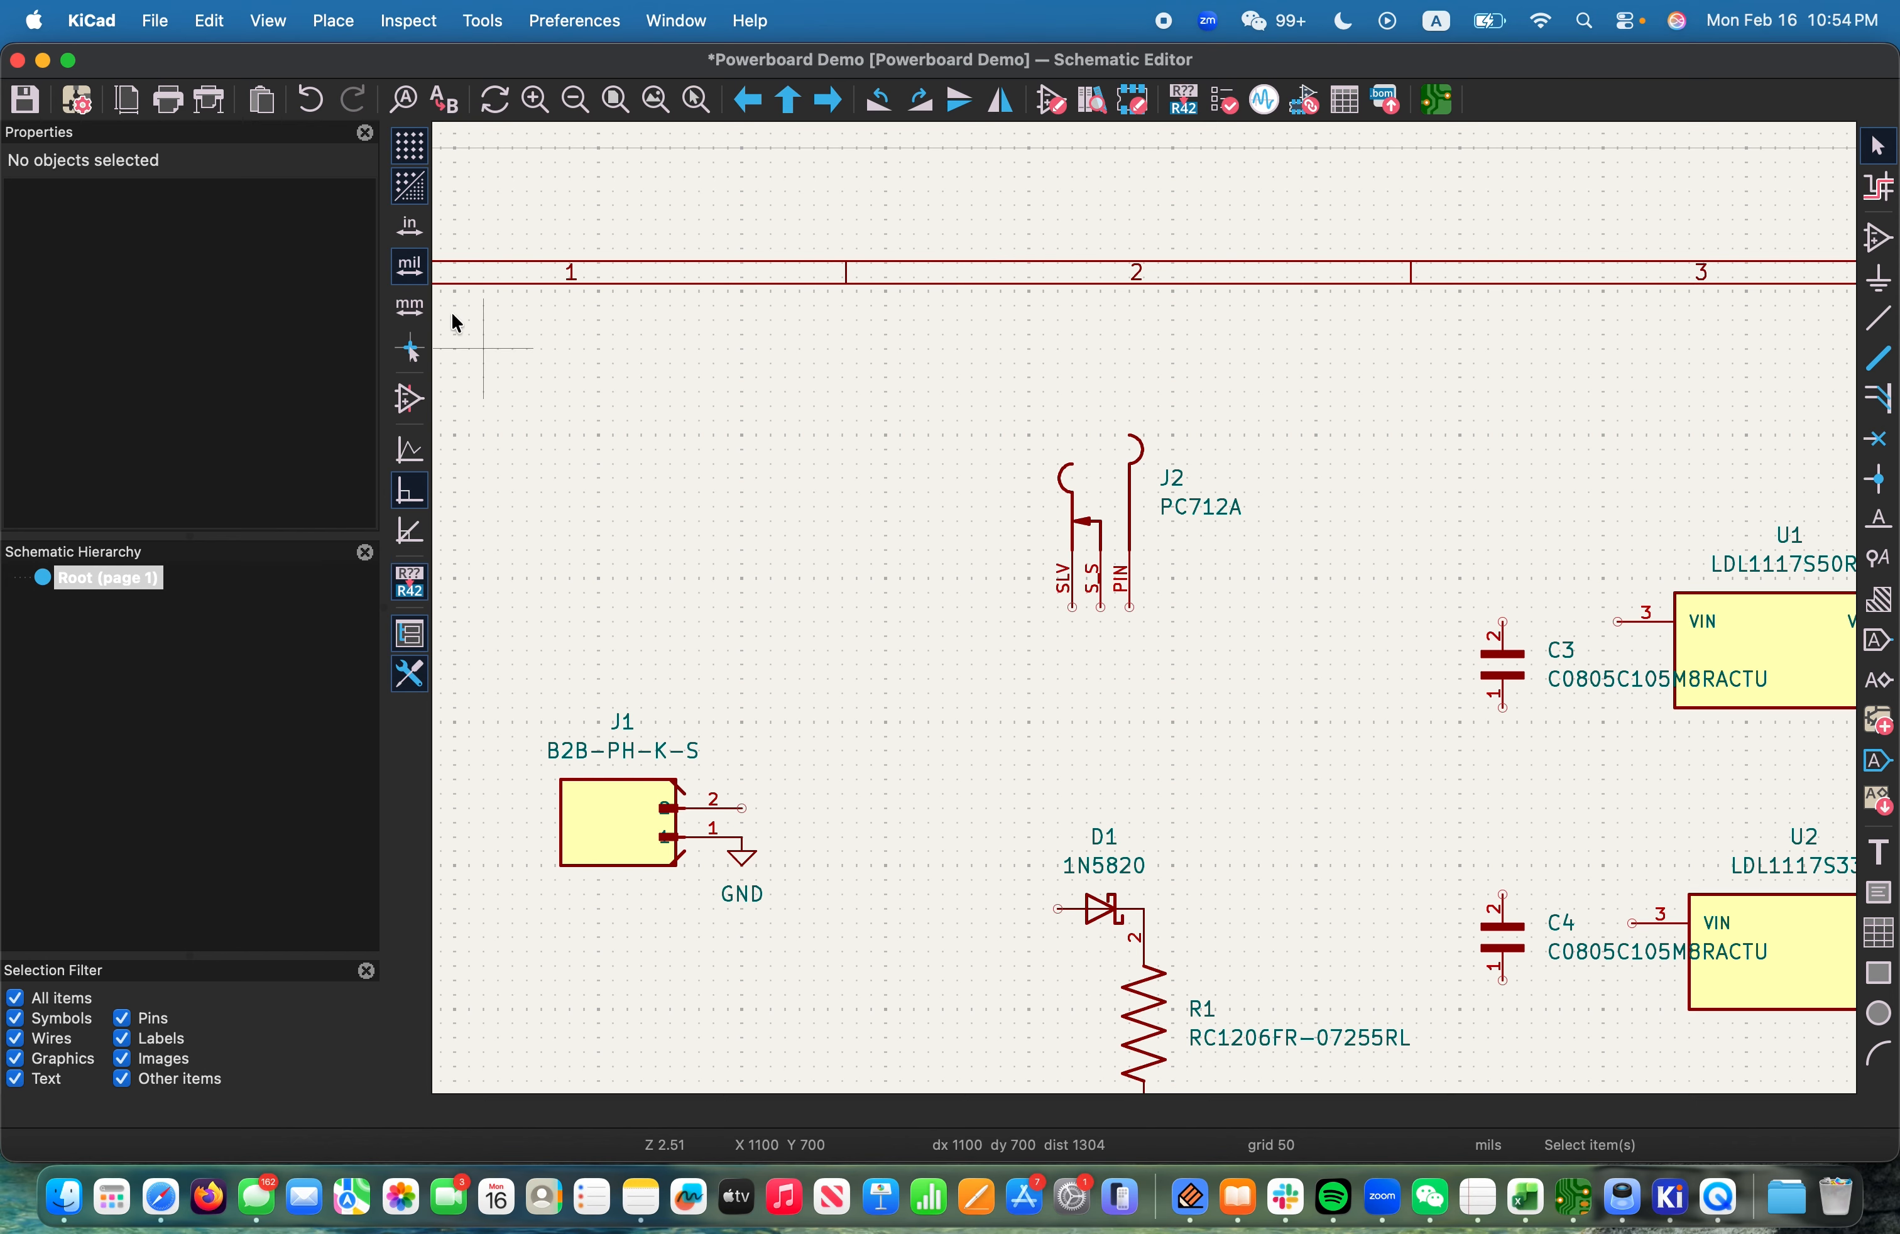
Choose GND from the power library and place it on the negative pin of LED D2
left_click(336, 21)
left_click(404, 110)
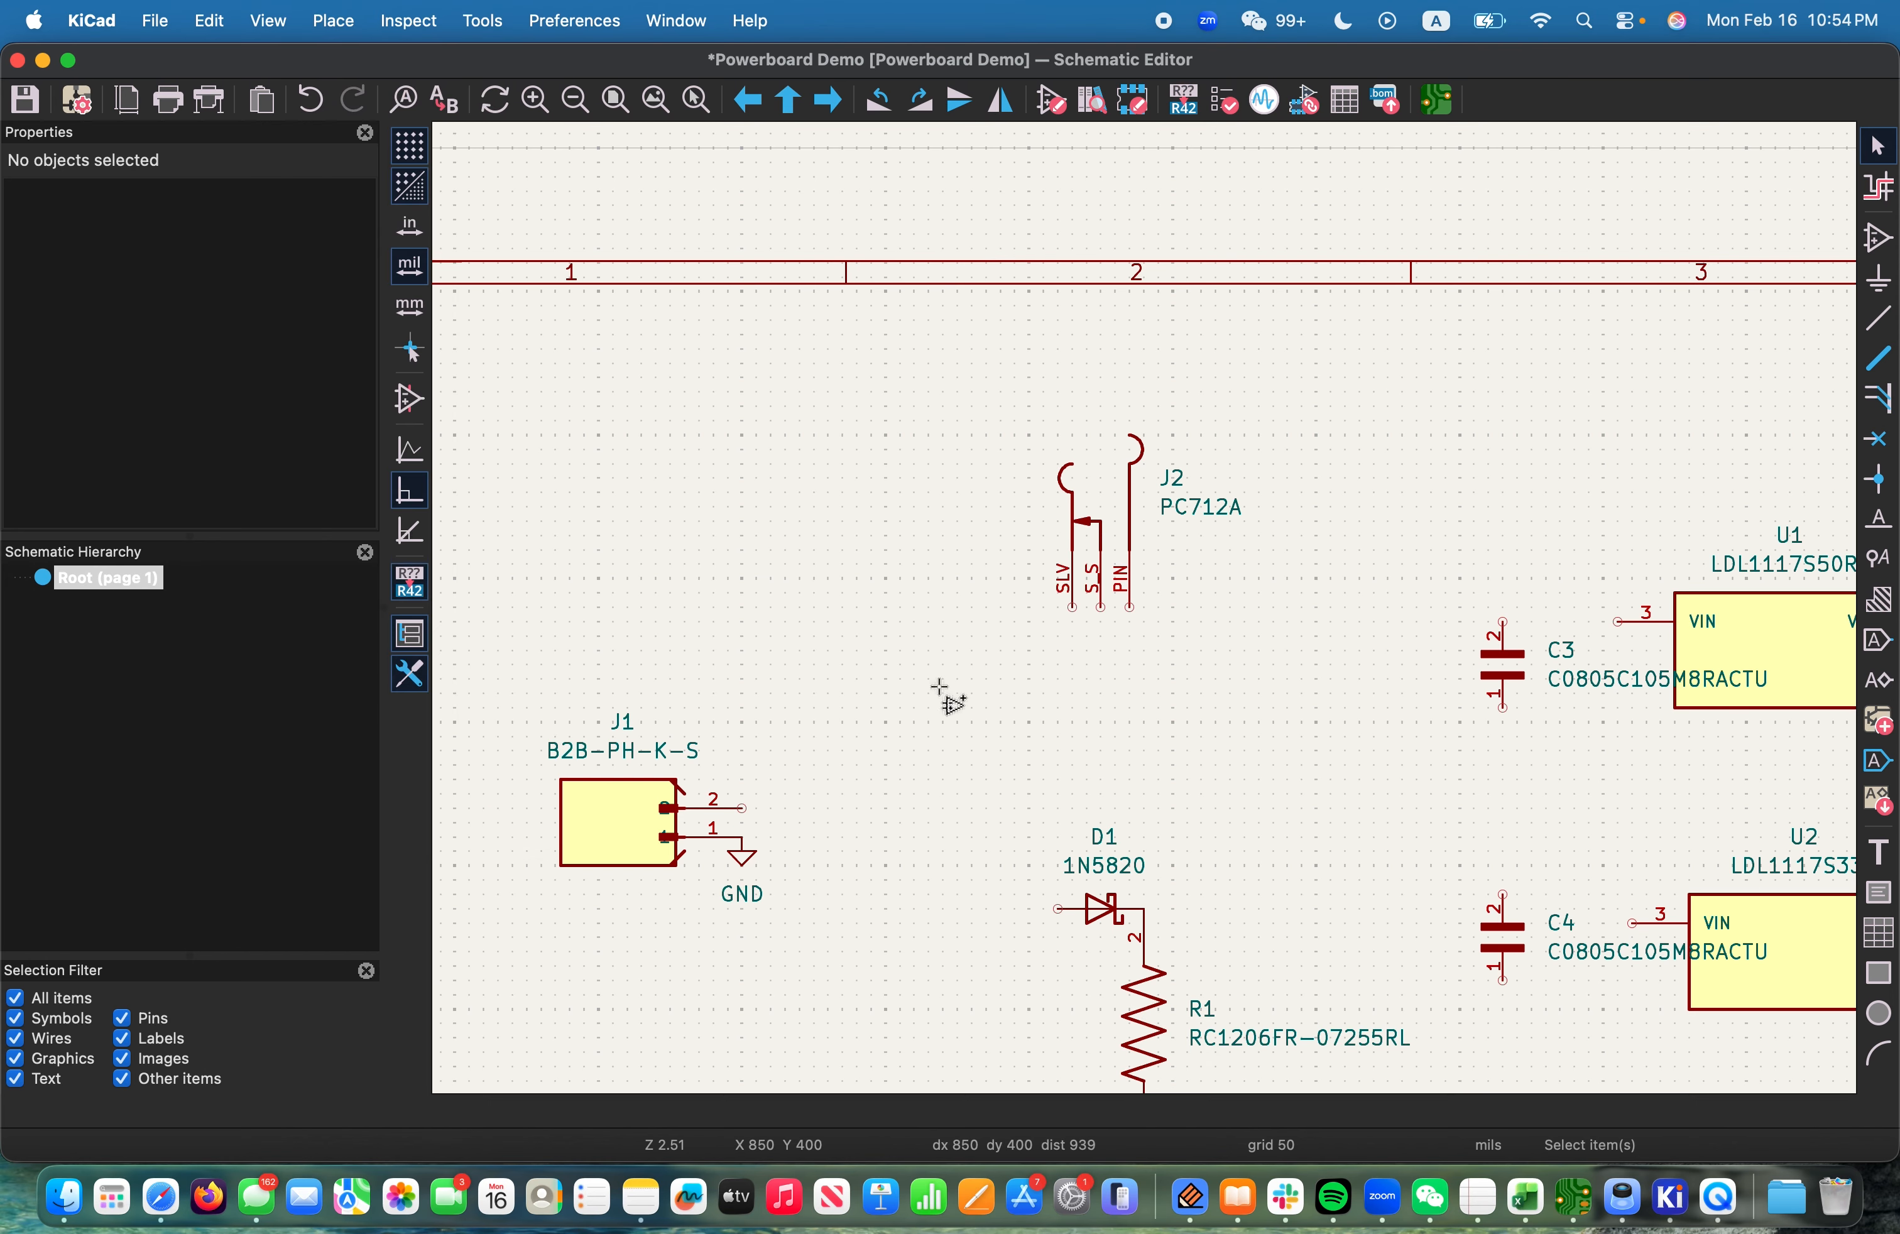
left_click(477, 537)
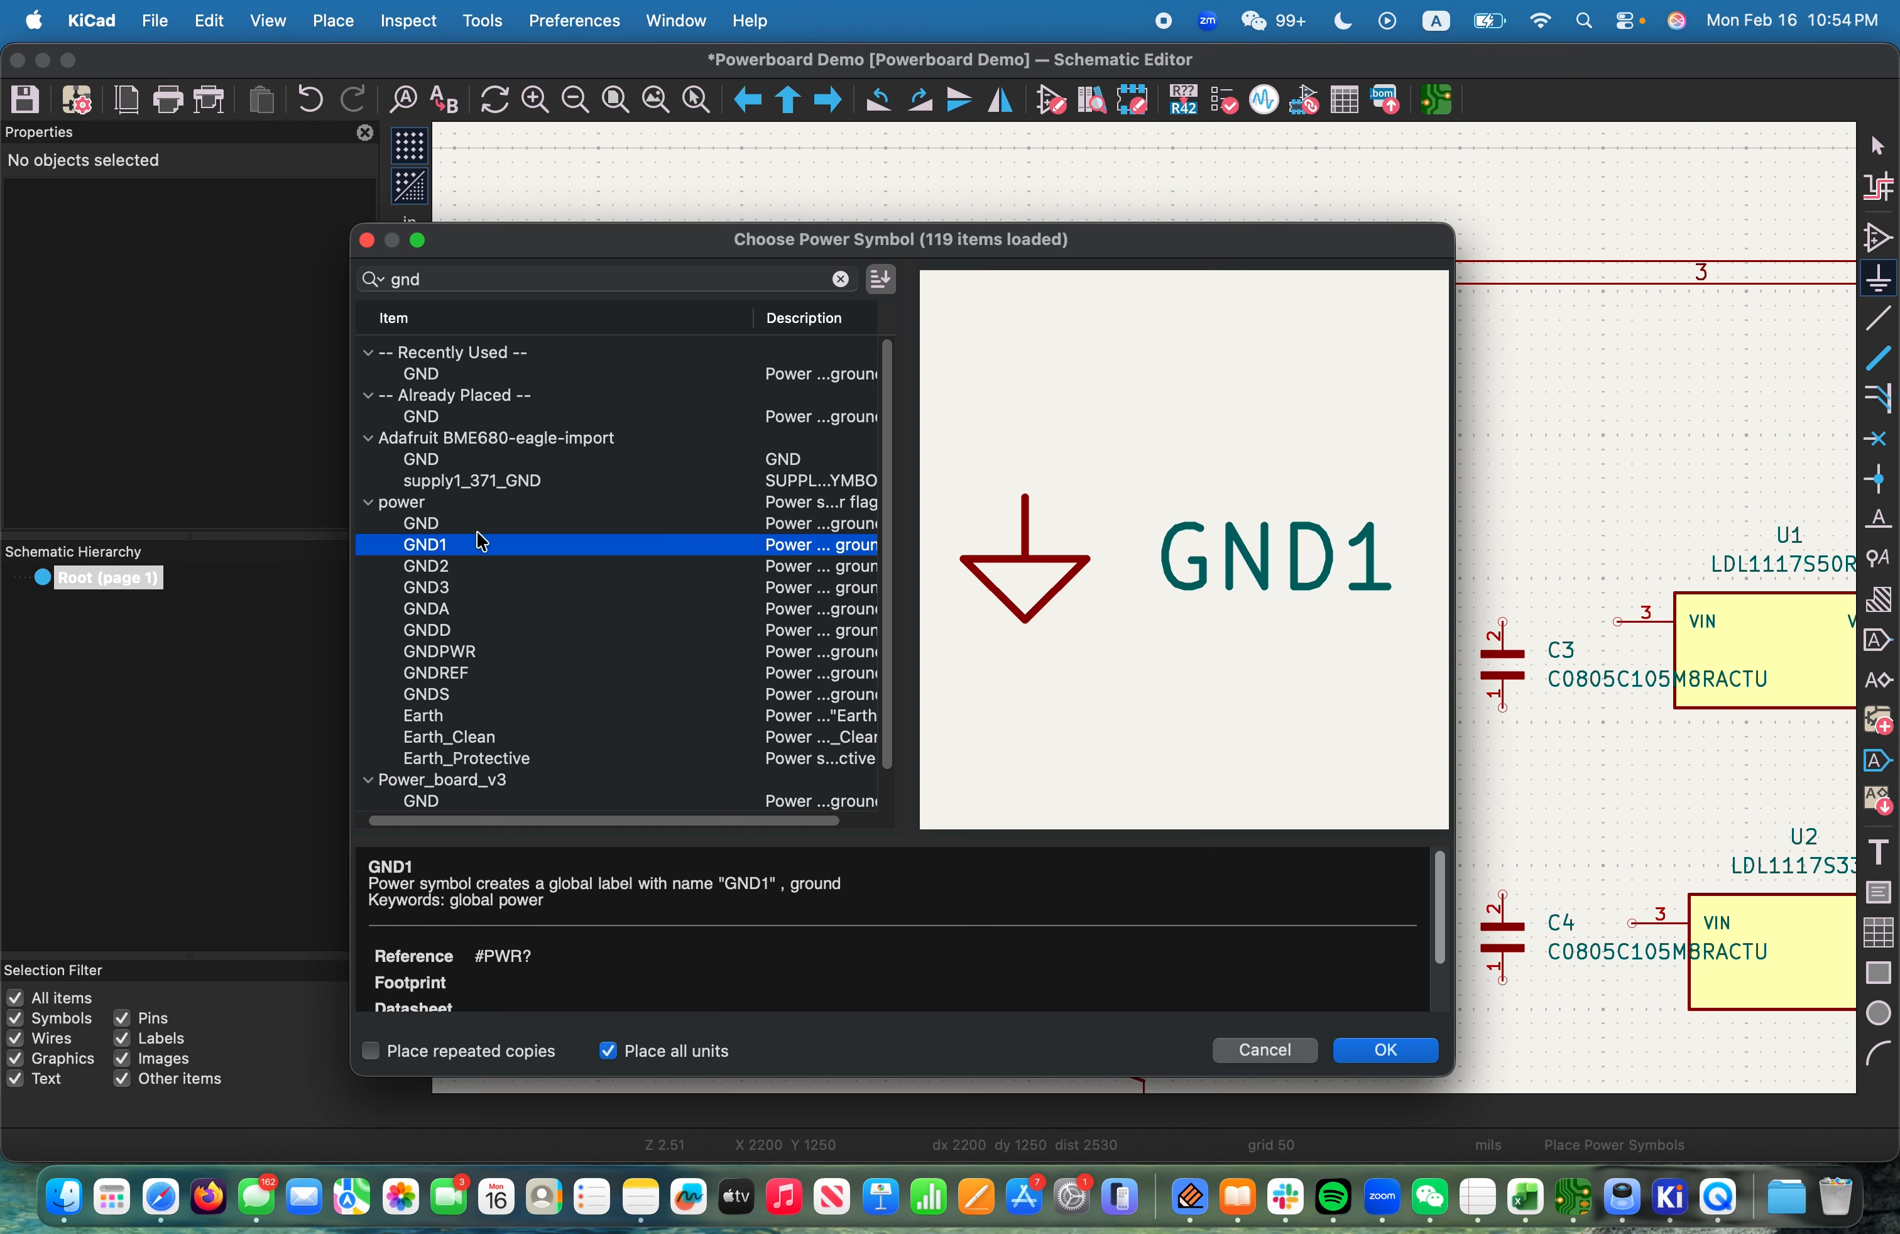
left_click(468, 527)
left_click(1351, 1048)
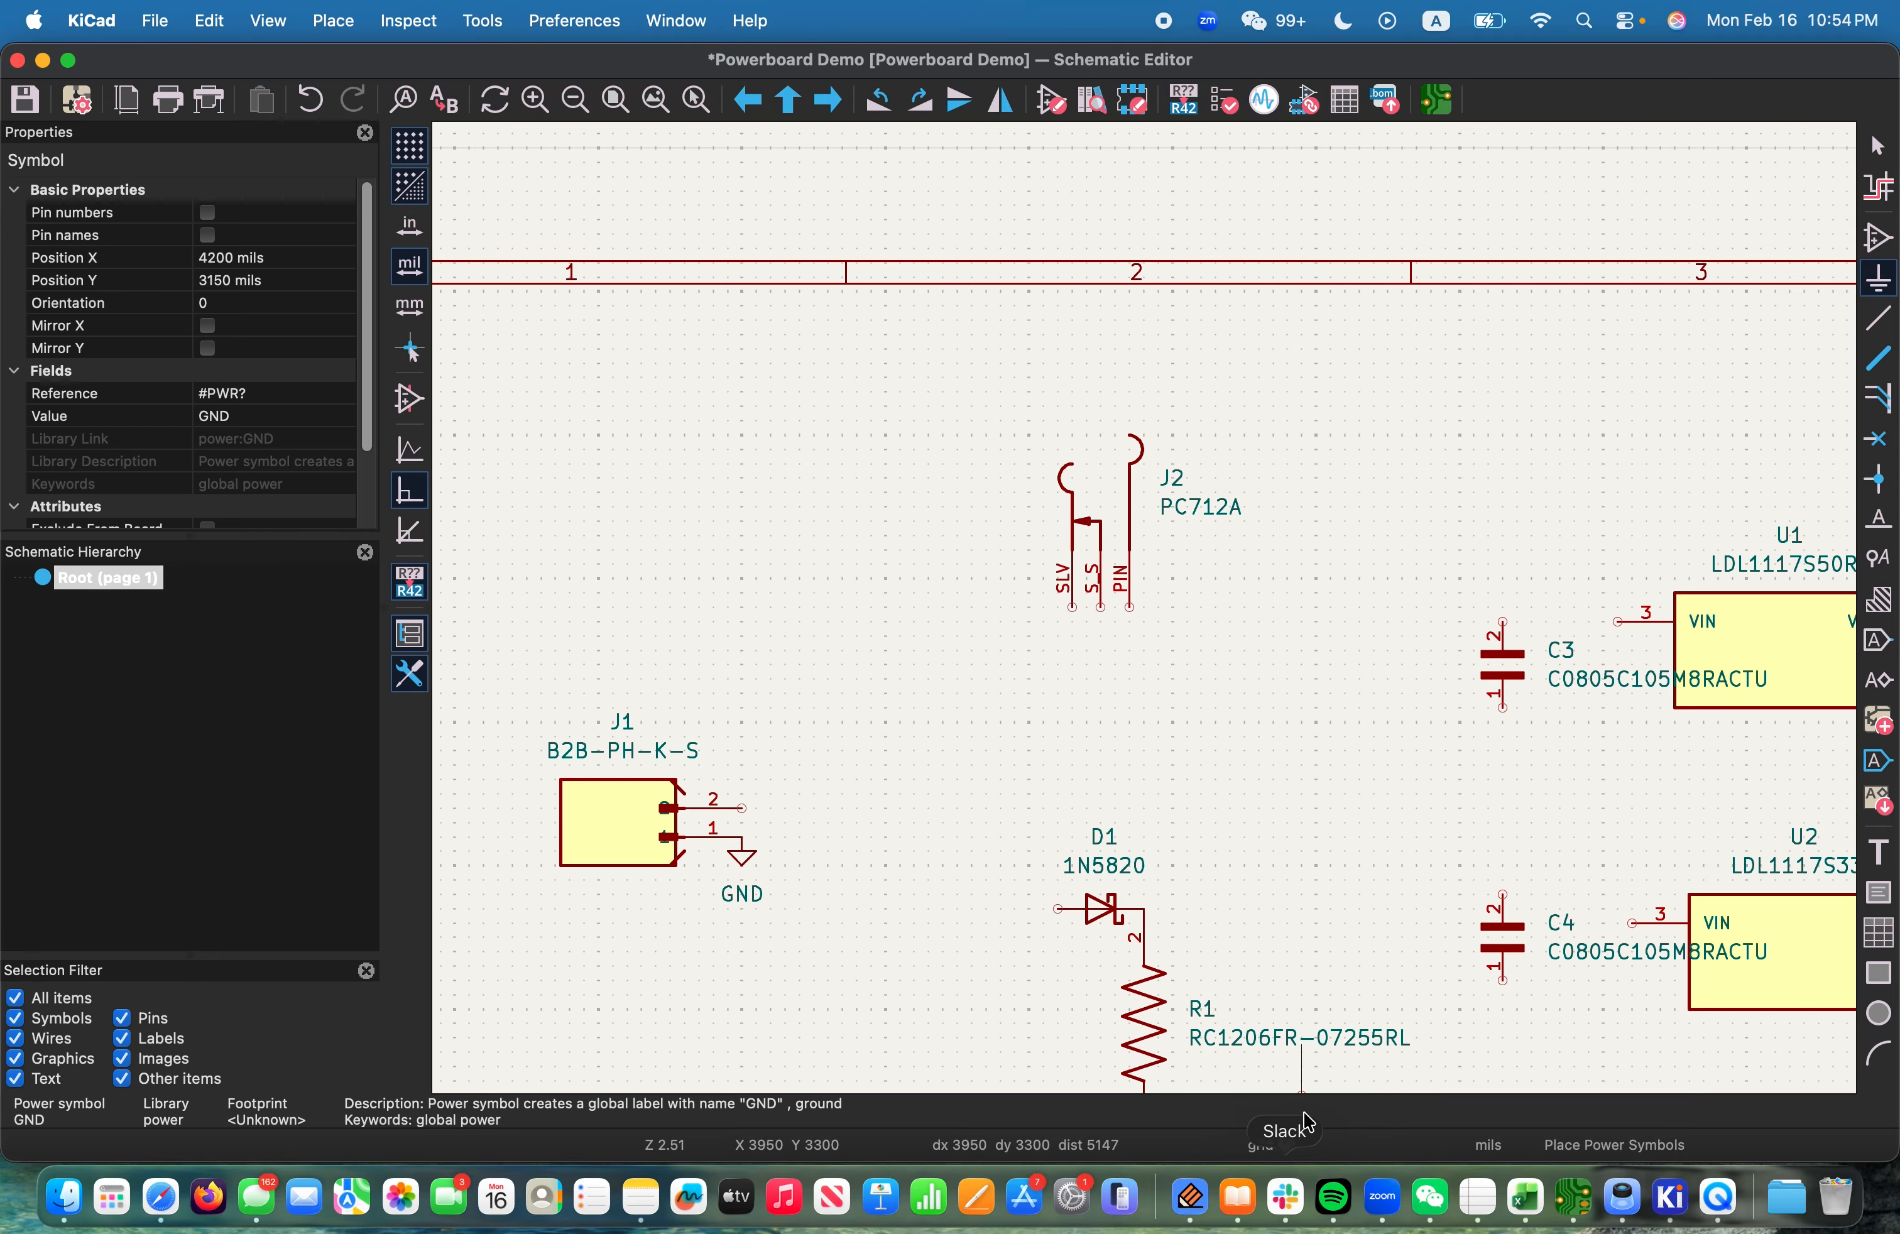
scroll(1116, 620, "down", 5)
scroll(1146, 608, "up", 5)
scroll(1160, 672, "up", 2)
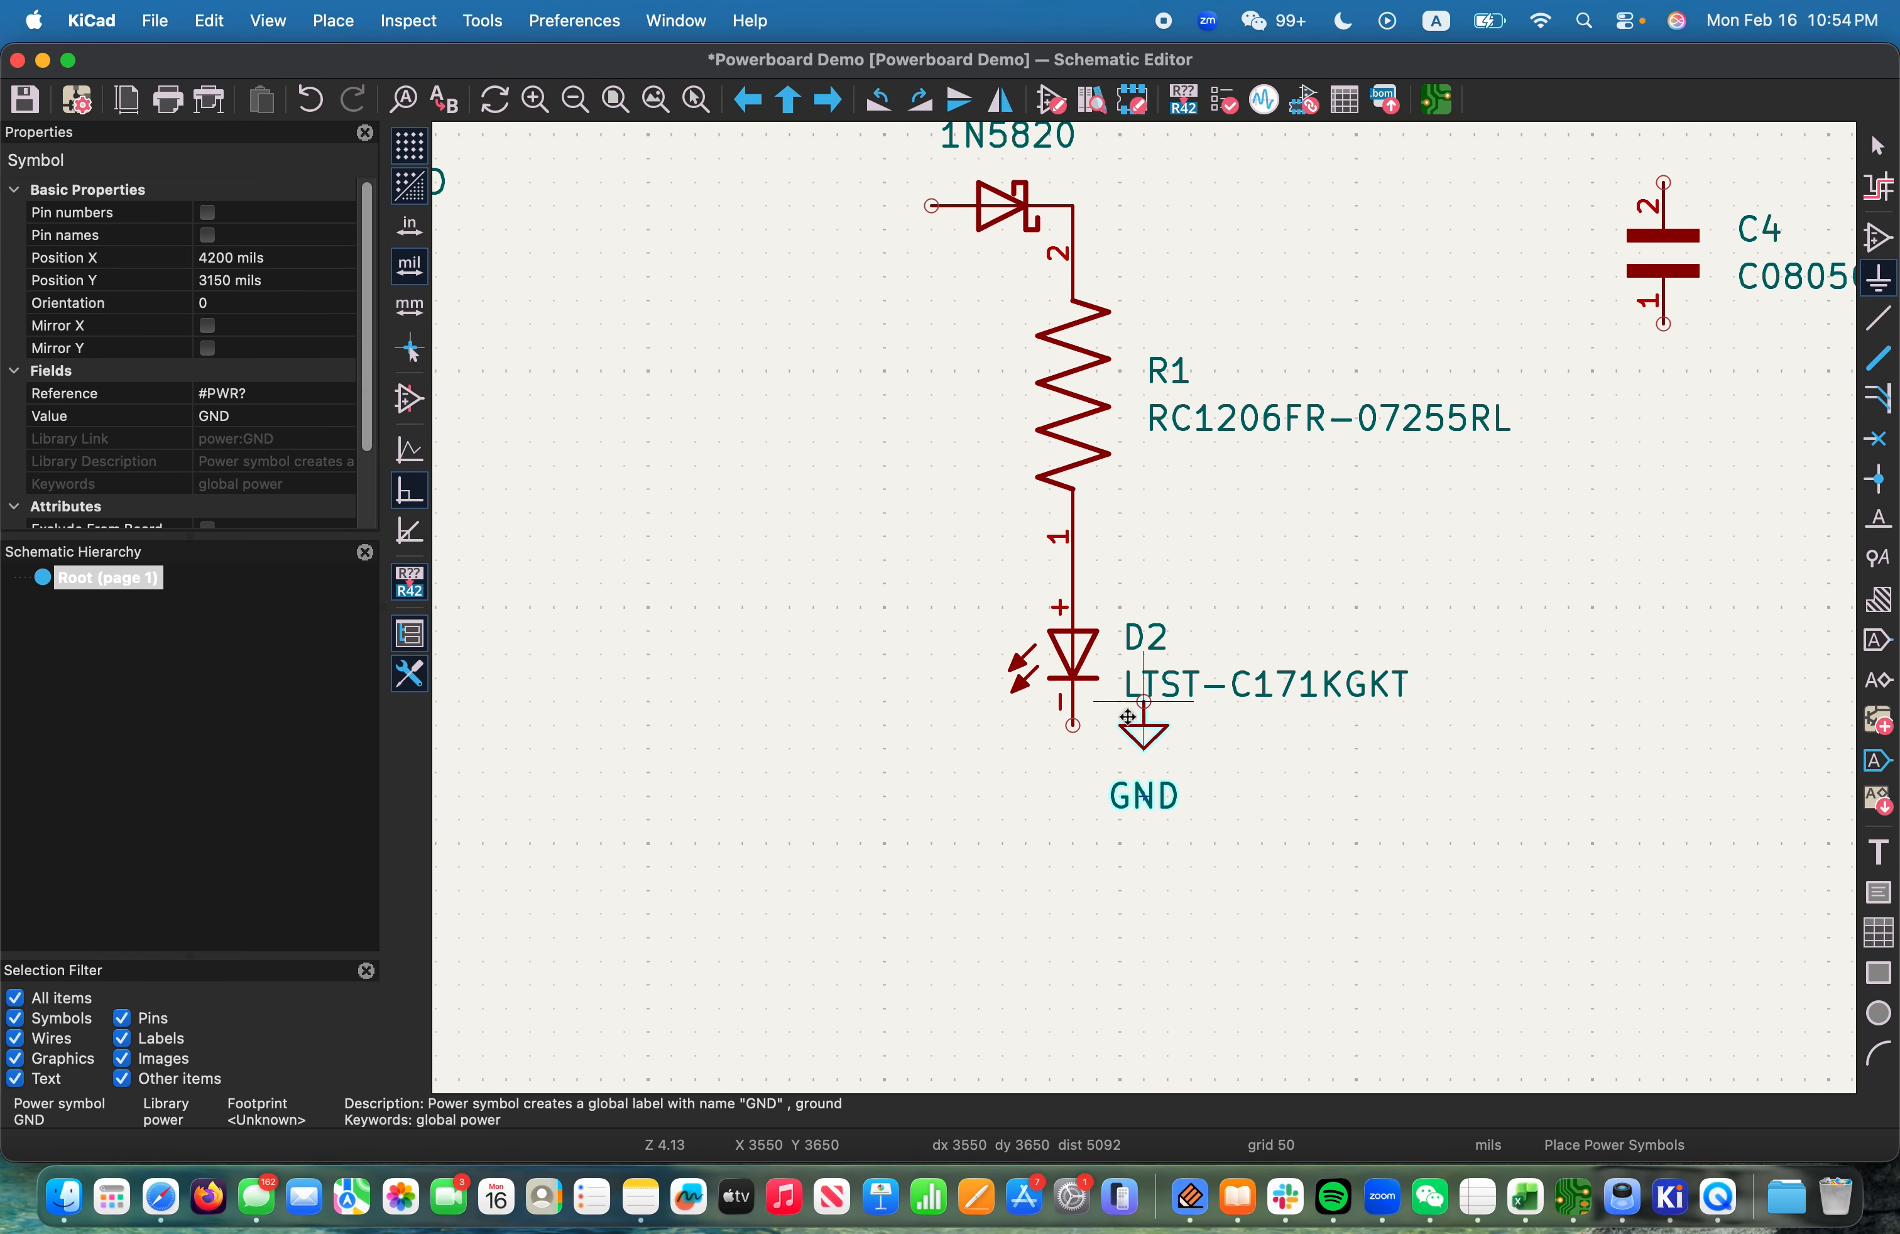
left_click(1075, 724)
scroll(1186, 472, "down", 6)
scroll(1242, 609, "up", 3)
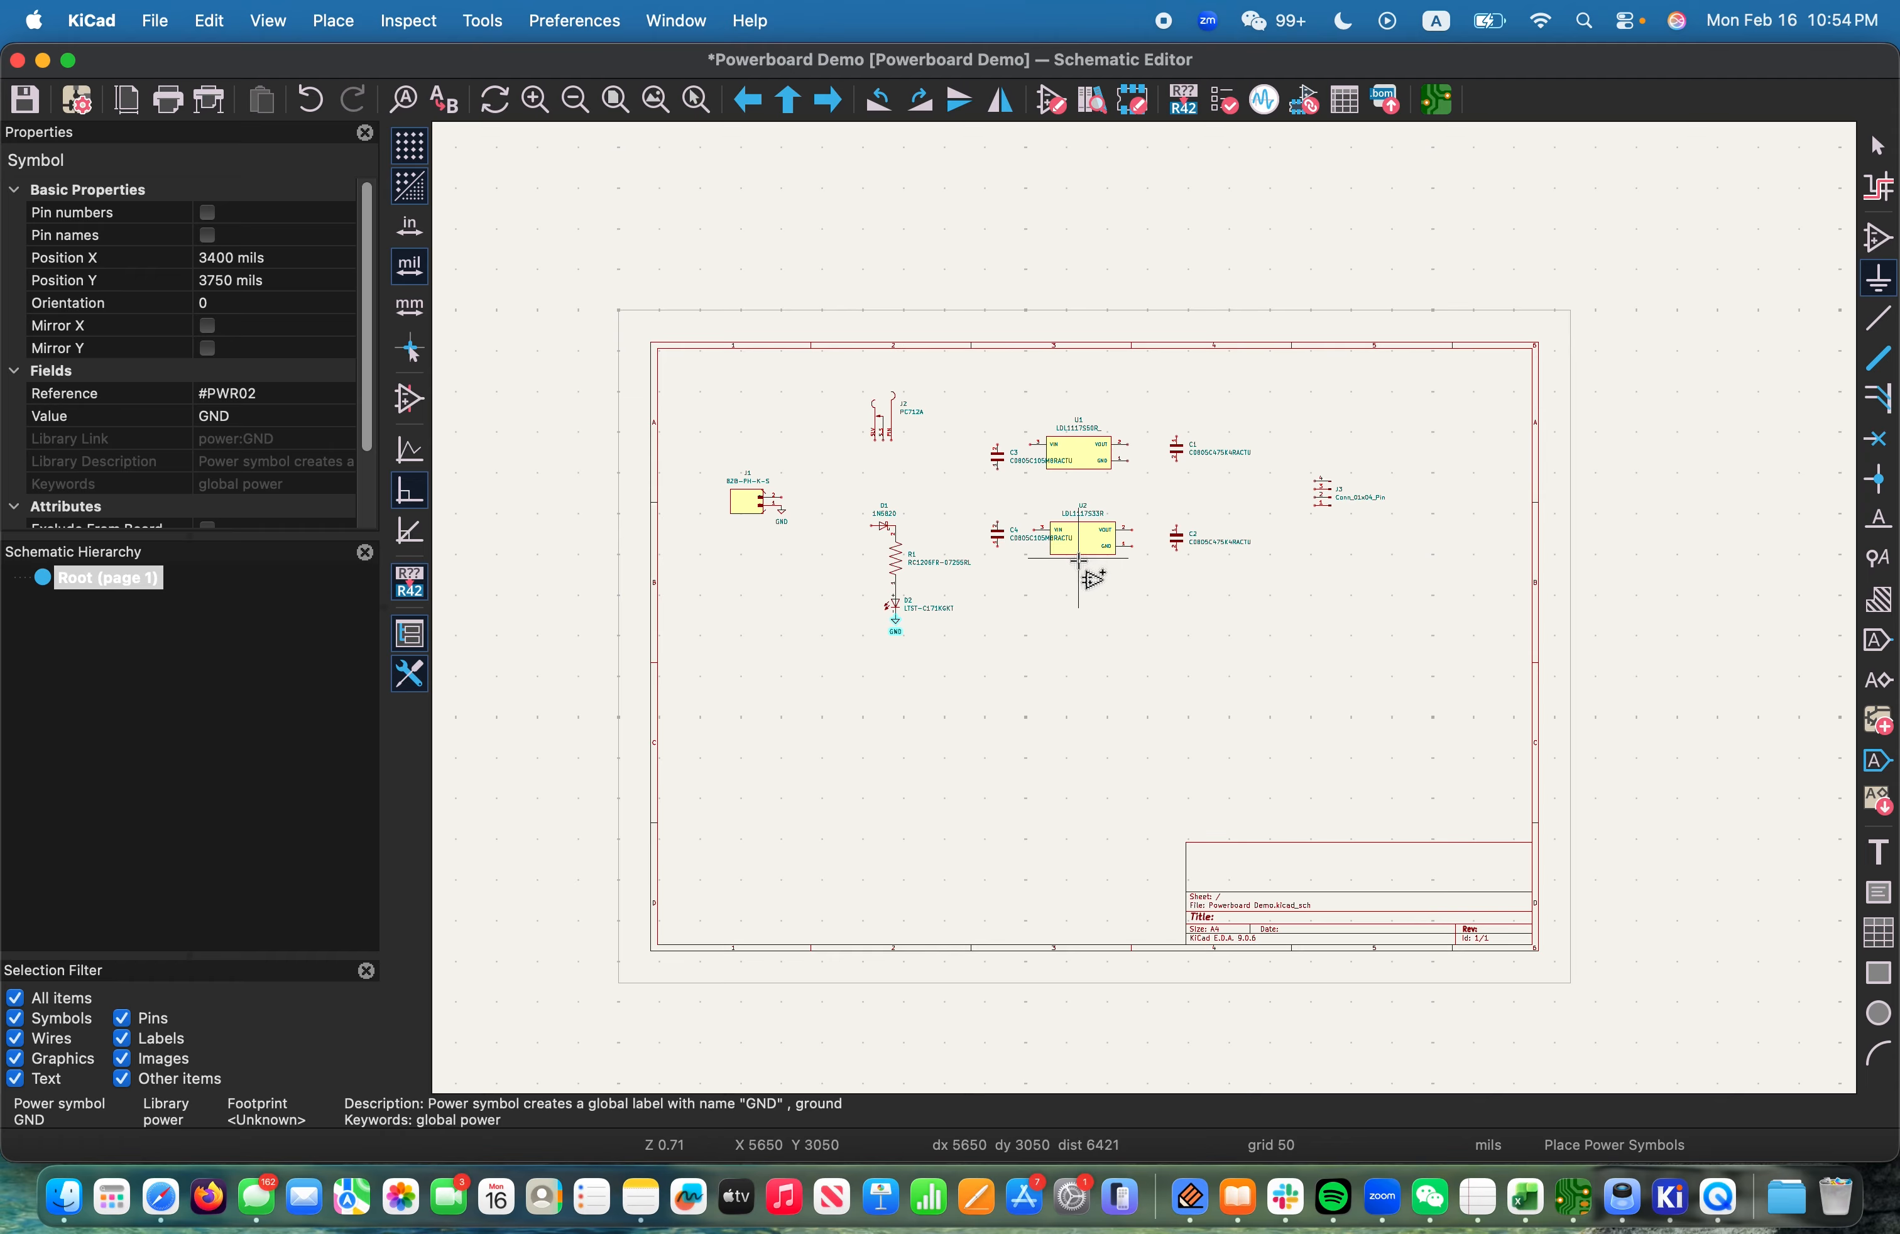
key("Escape")
Duplicate D2's GND symbol onto the GND pins (pin 1) of regulators U1 and U2
scroll(1140, 616, "up", 1)
scroll(1349, 472, "up", 3)
scroll(1145, 662, "down", 7)
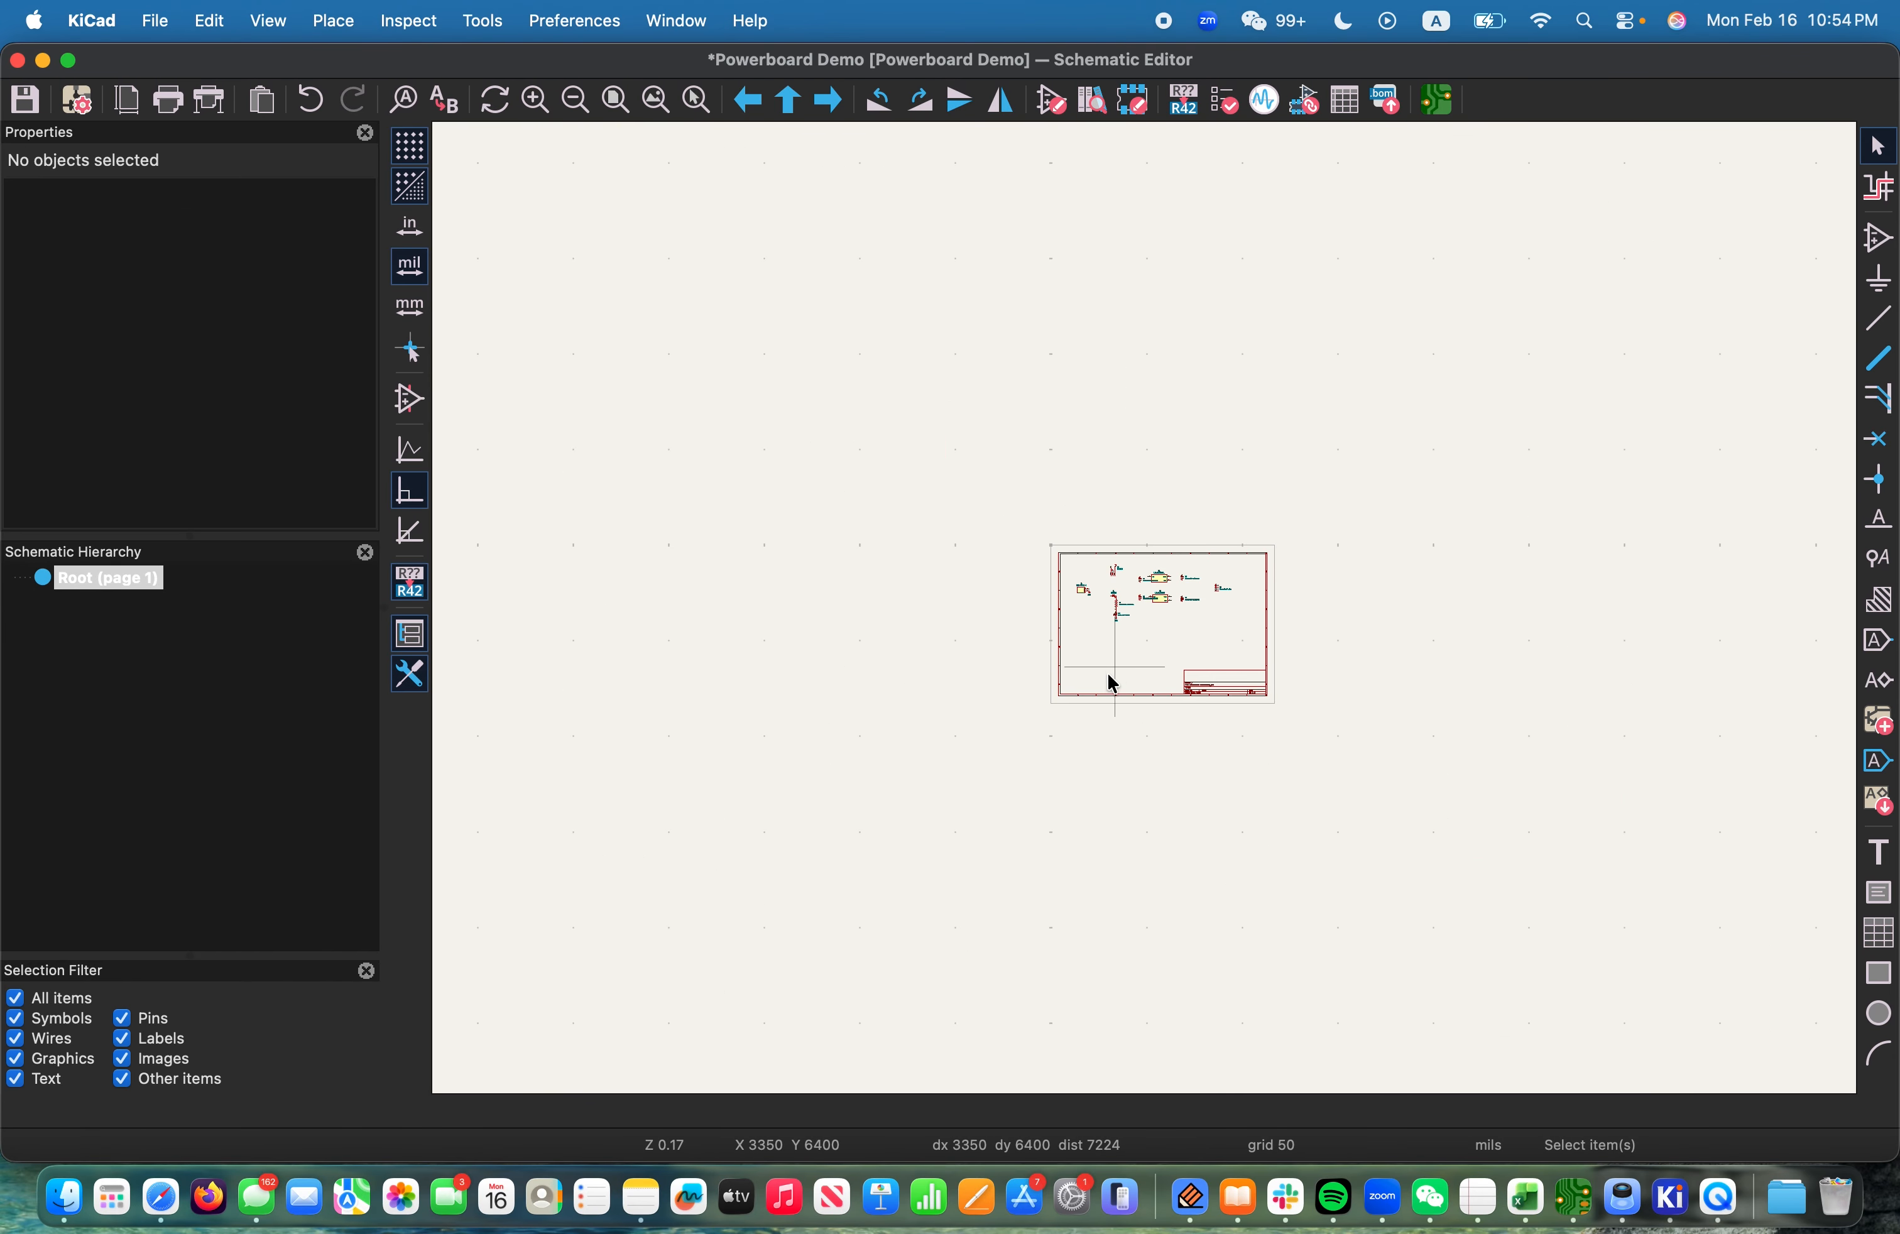
scroll(1264, 271, "up", 5)
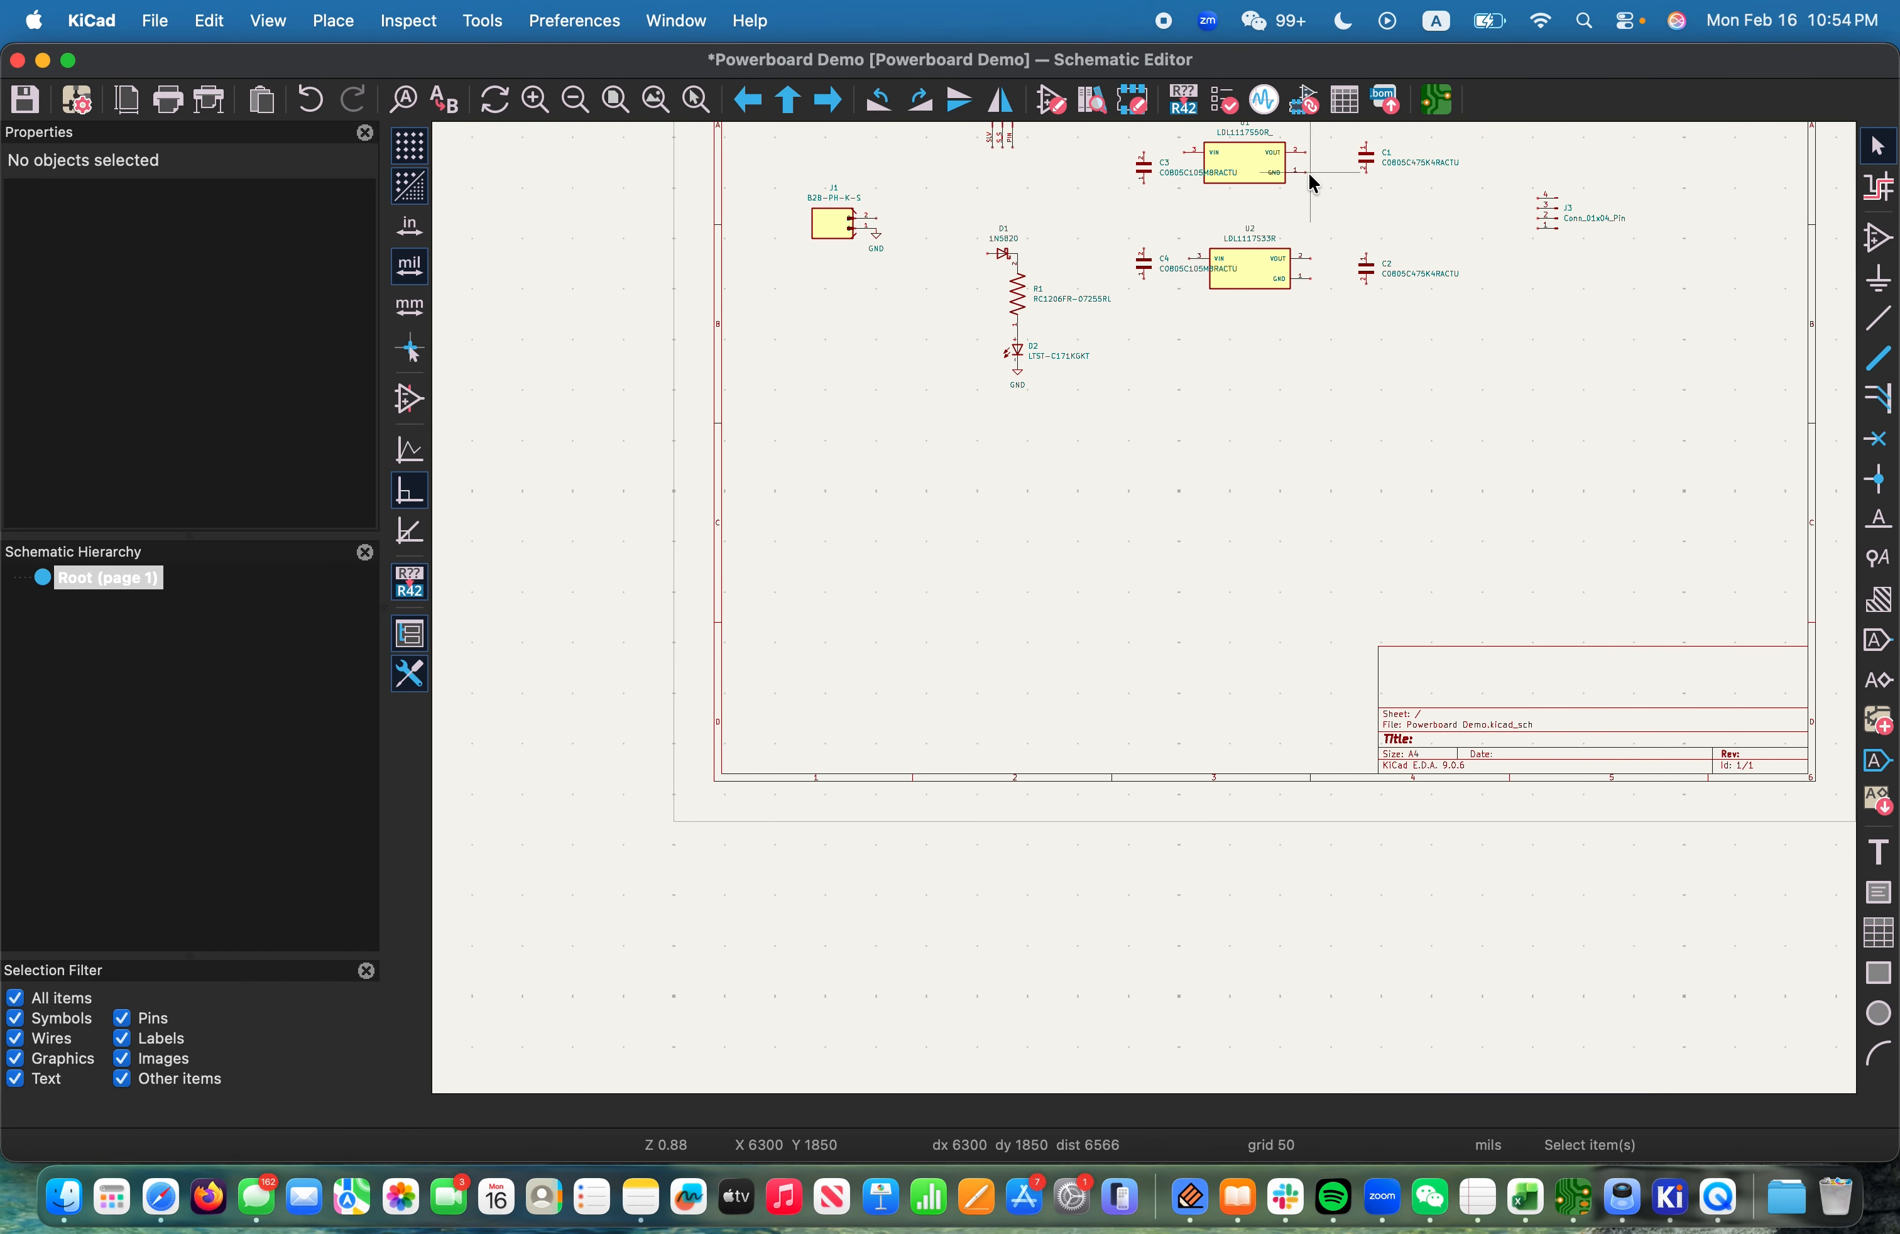
left_click(1019, 381)
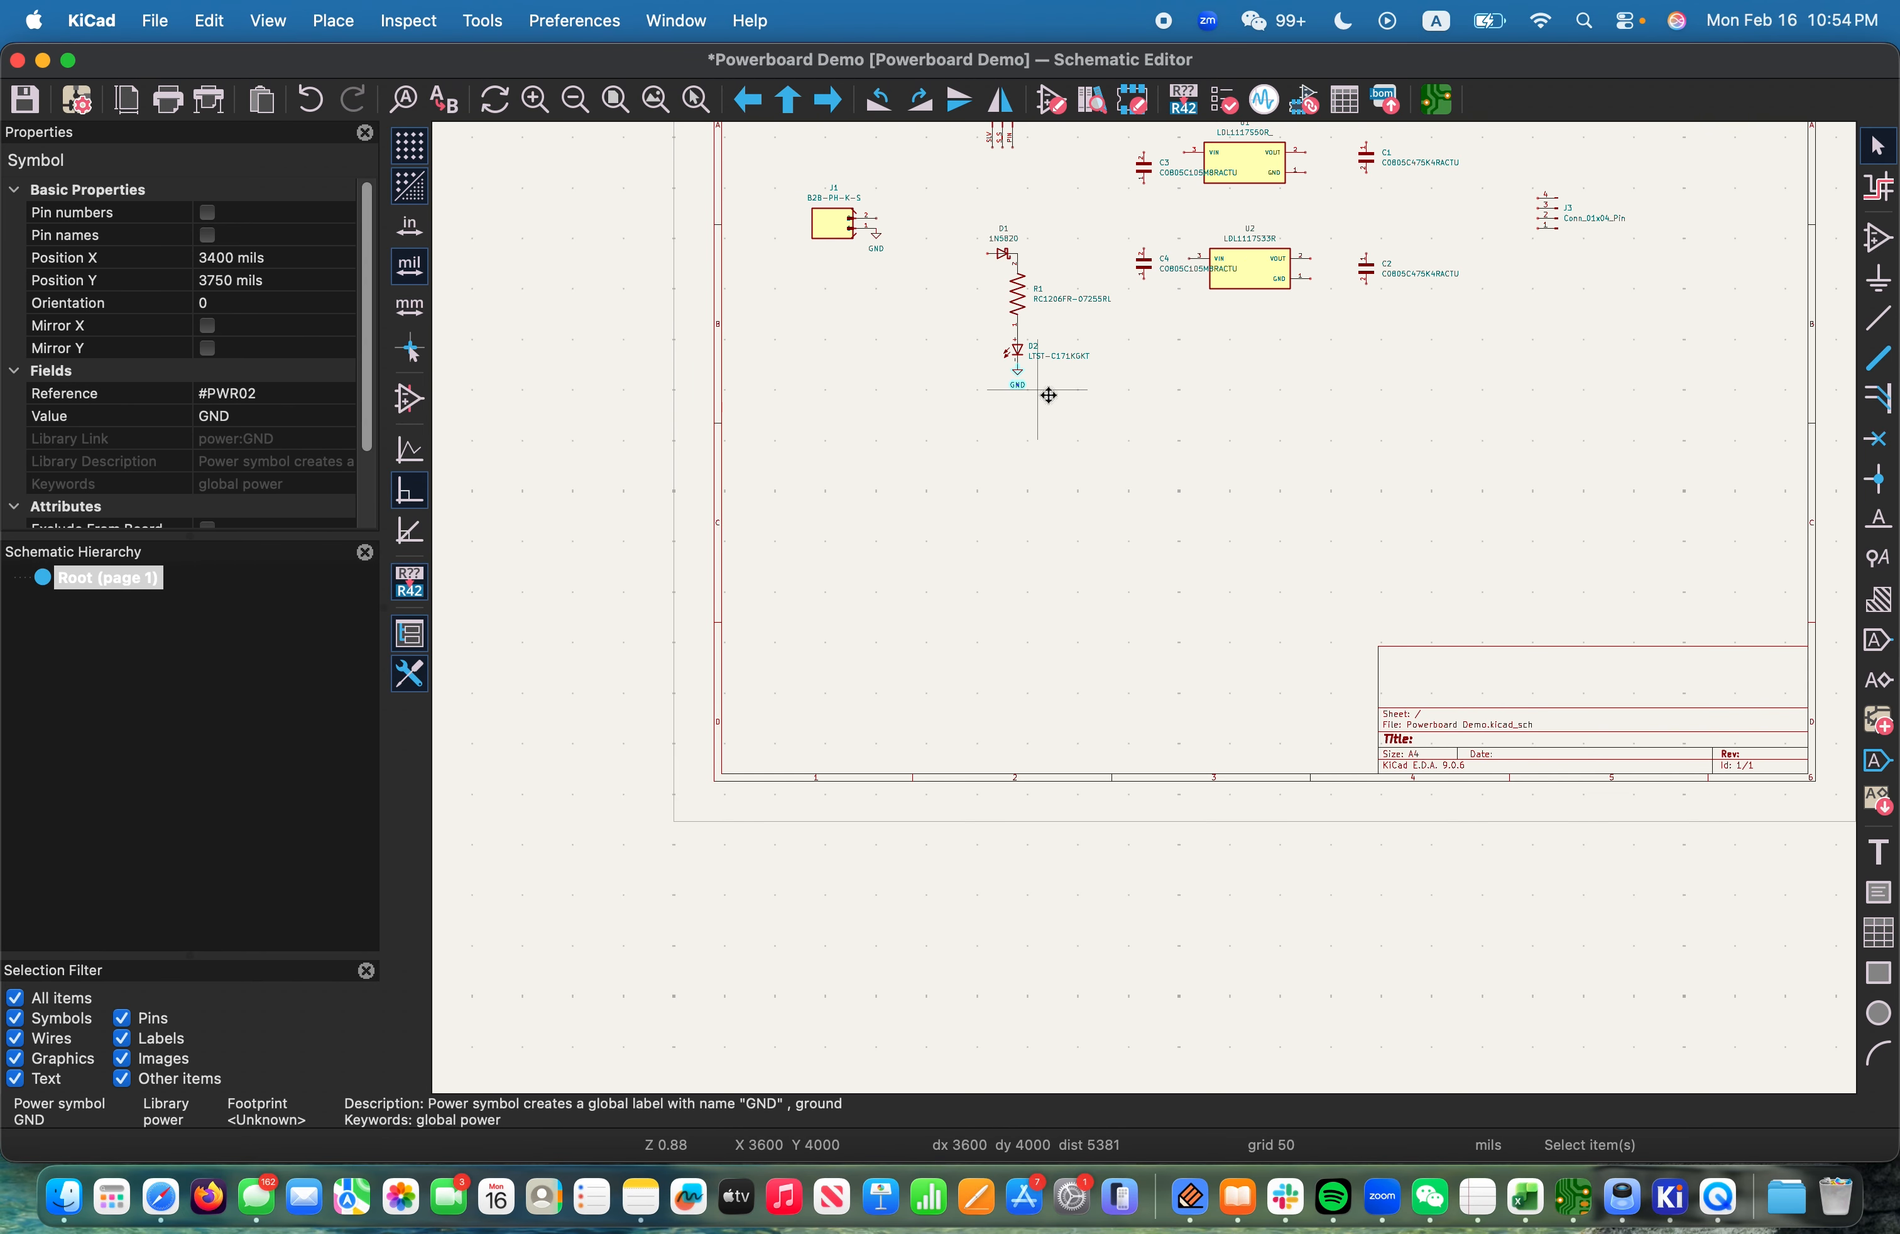
key("Home")
scroll(1147, 617, "up", 5)
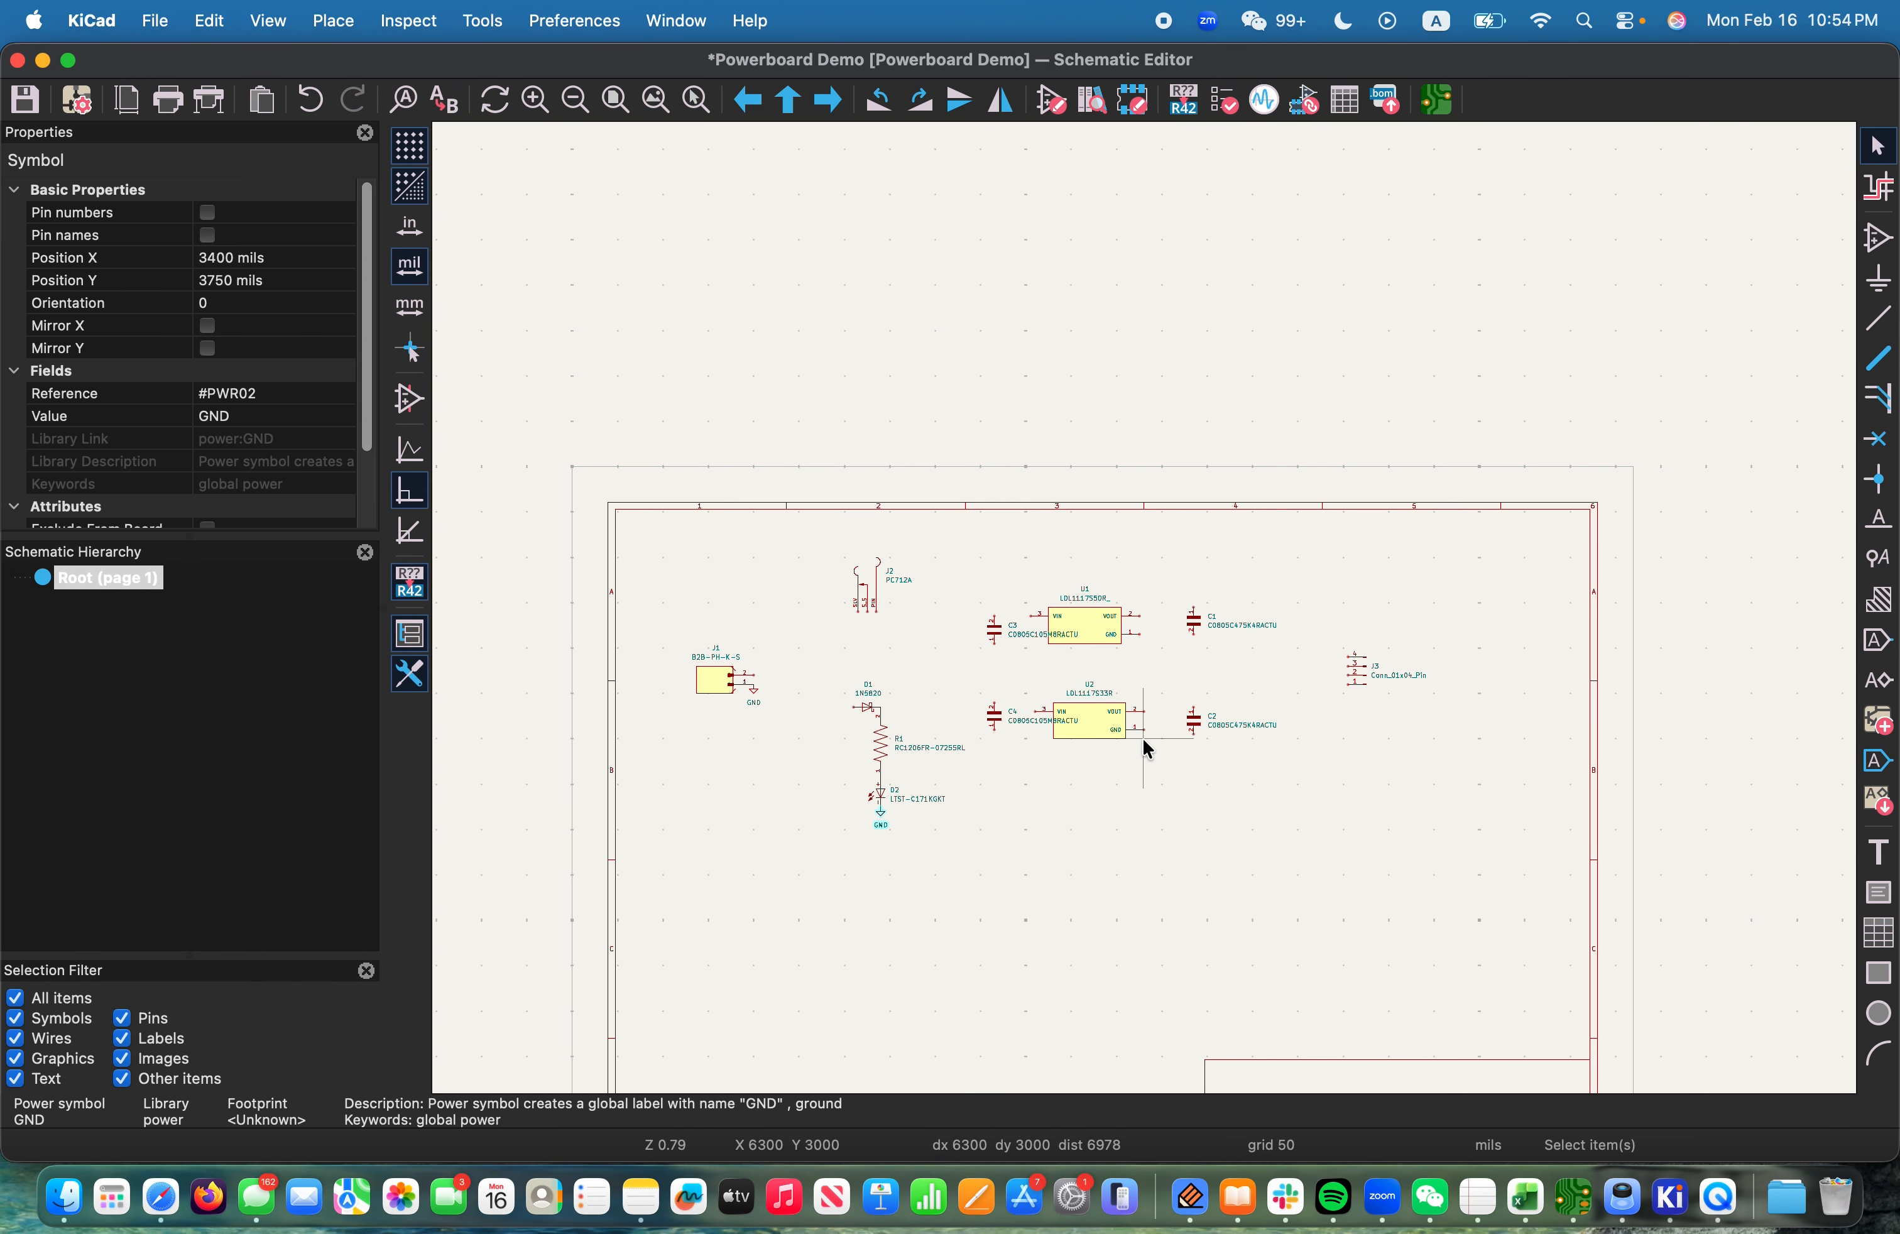
scroll(1145, 614, "up", 1)
key("super+d")
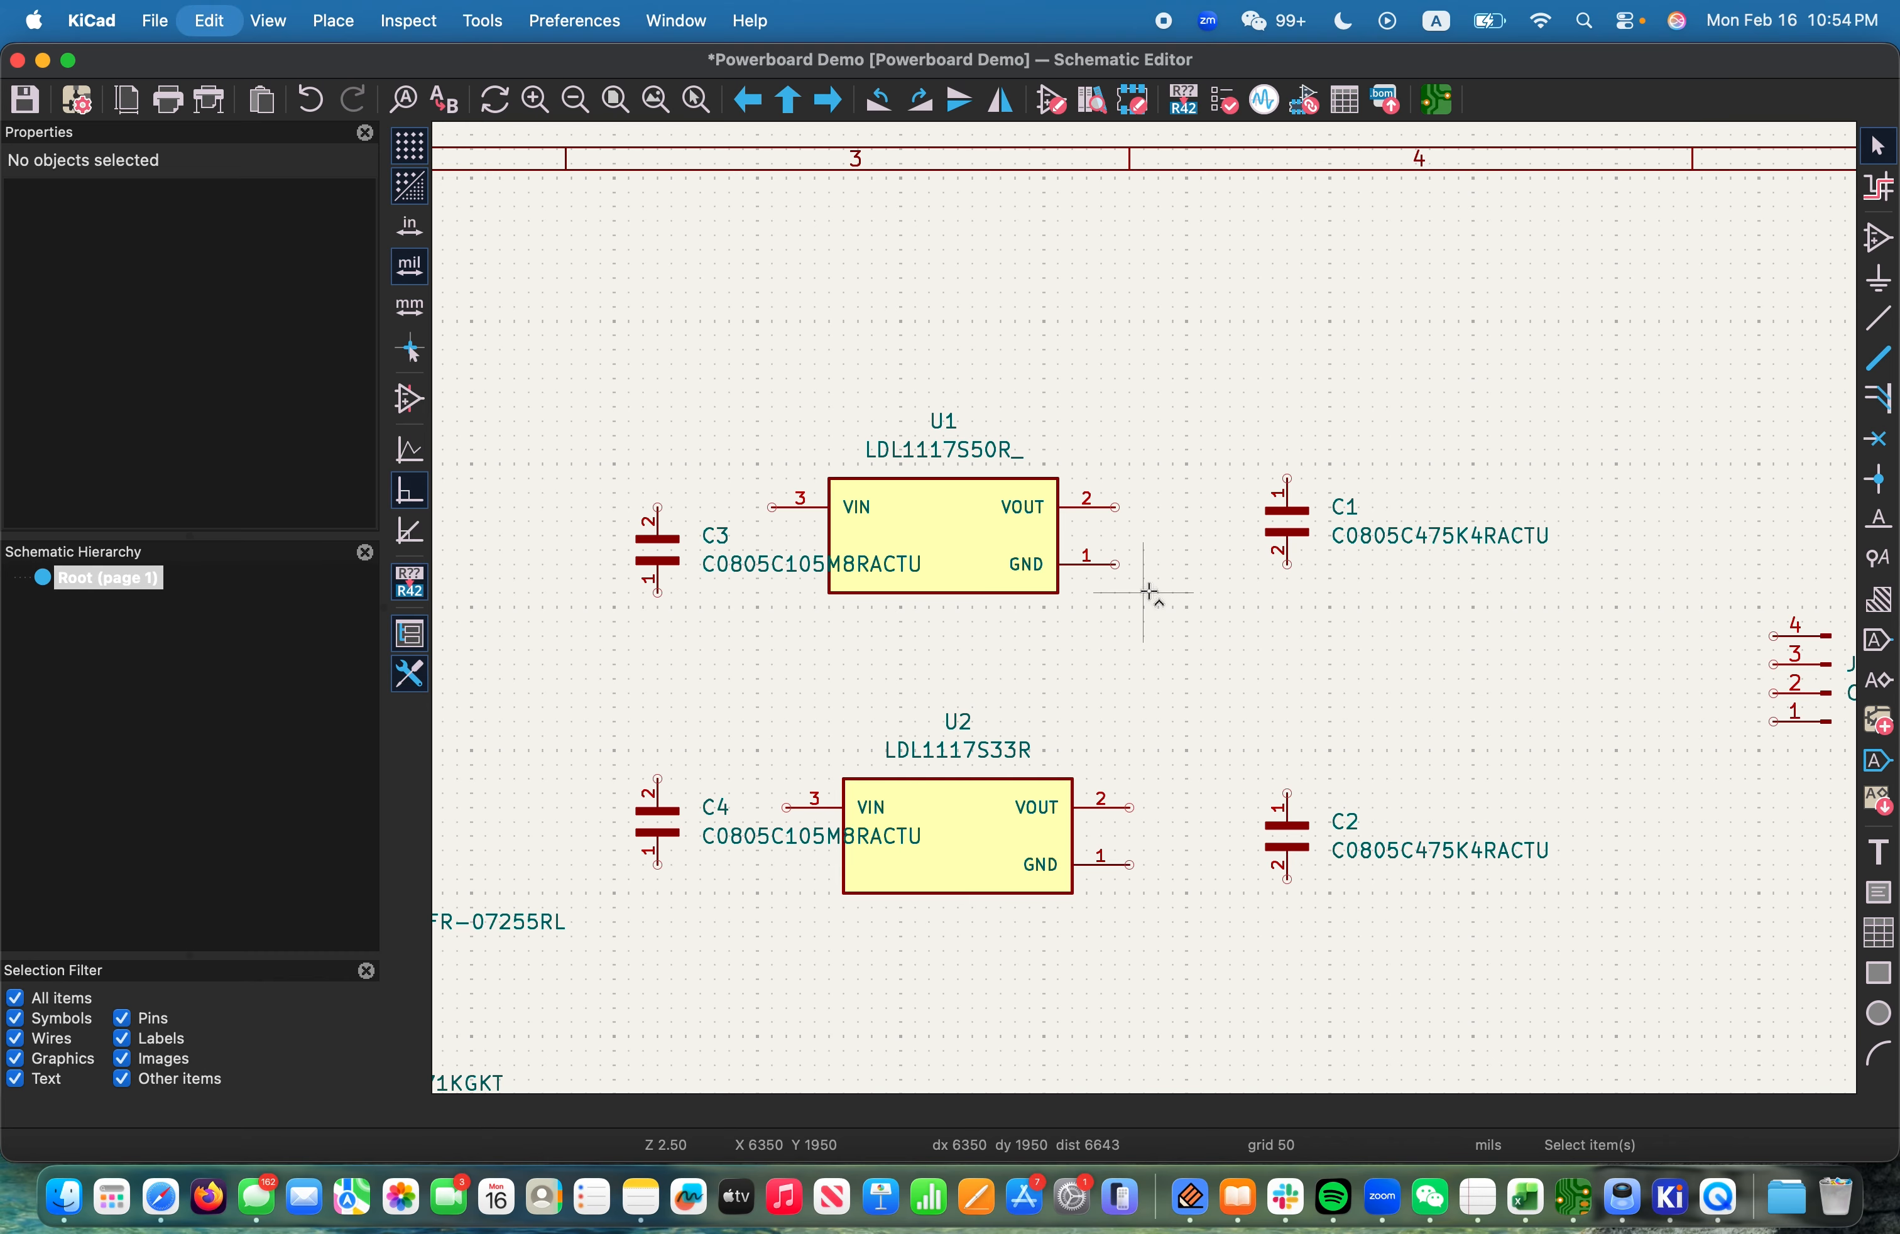
left_click(1116, 565)
key("super+d")
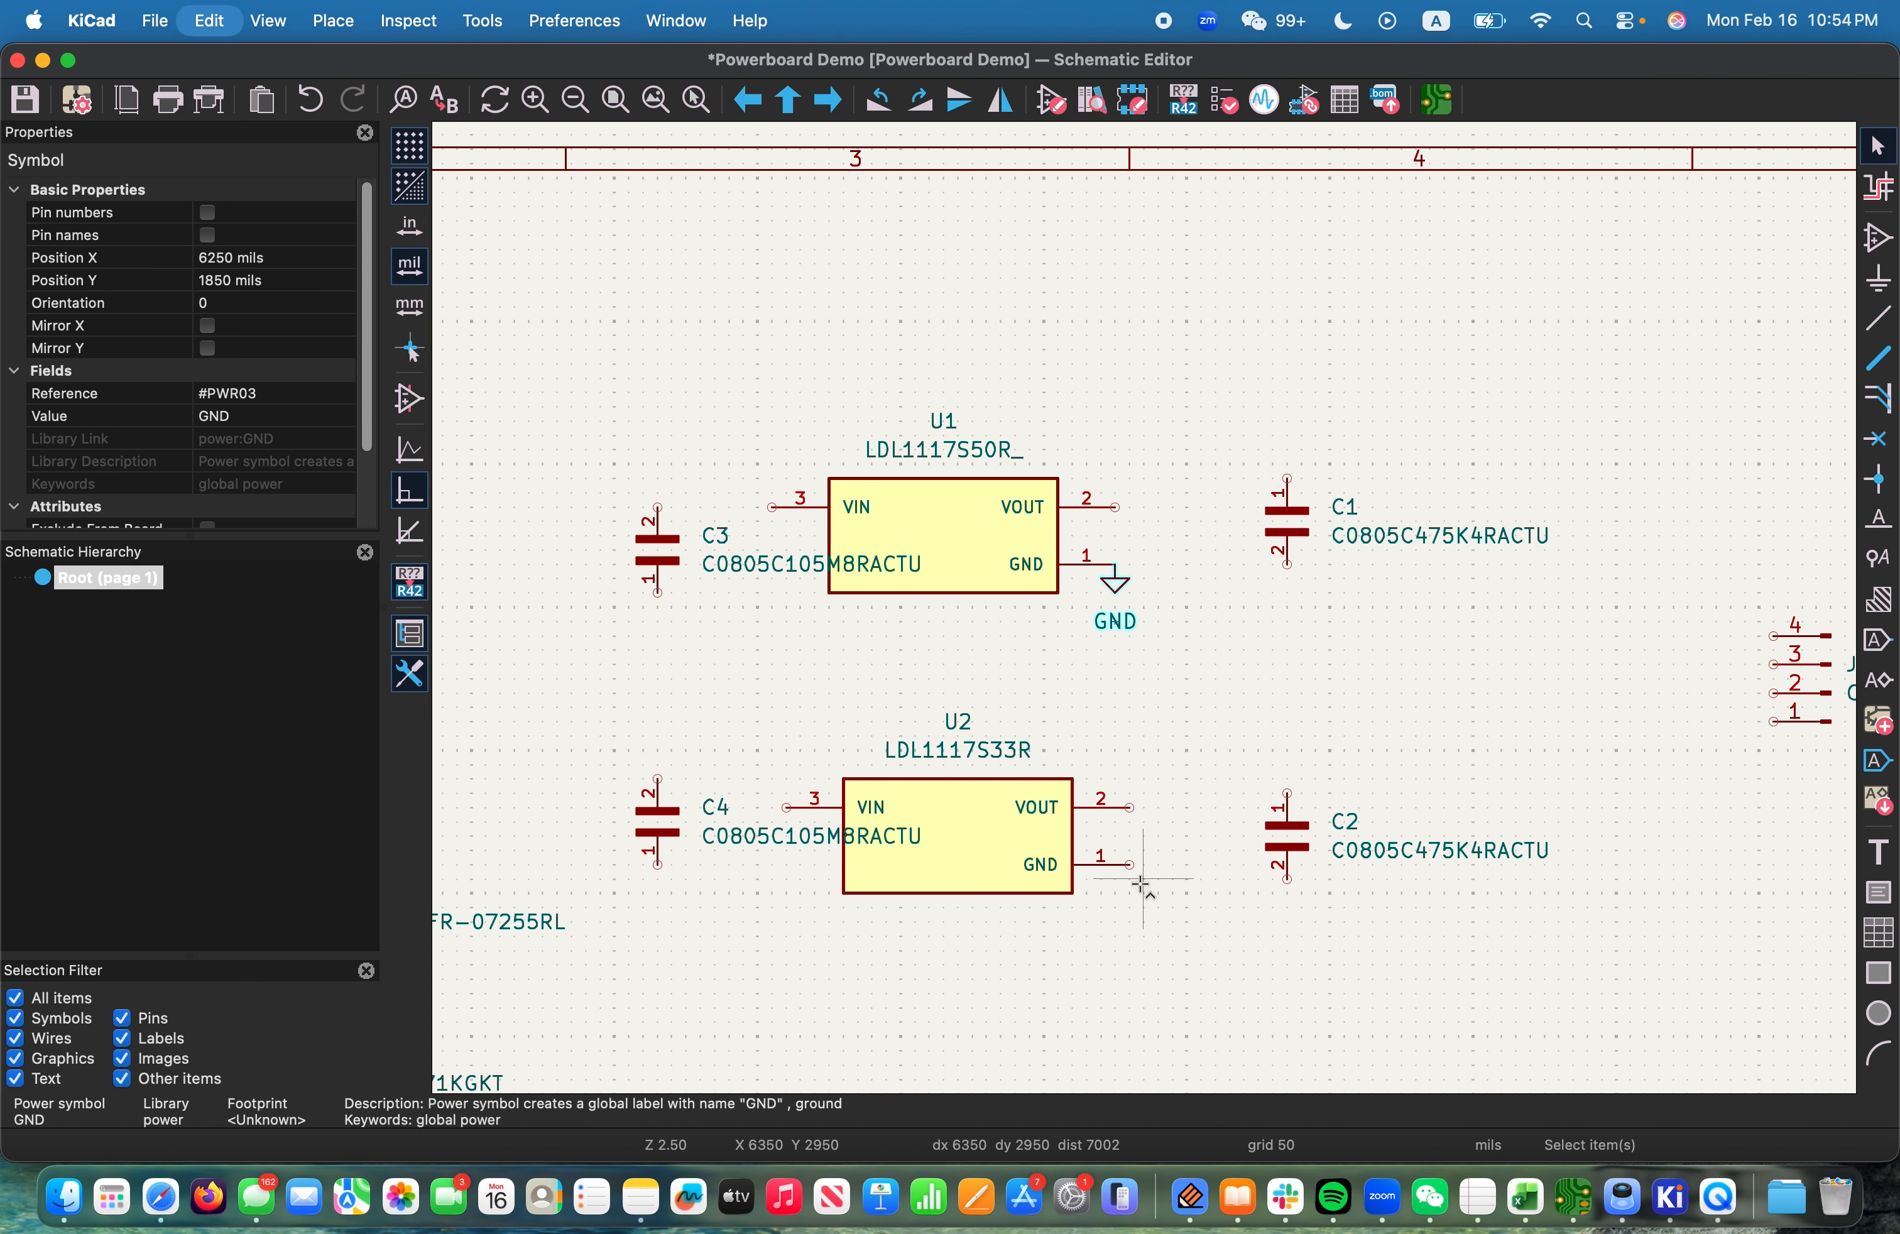
left_click(1131, 865)
left_click(1221, 762)
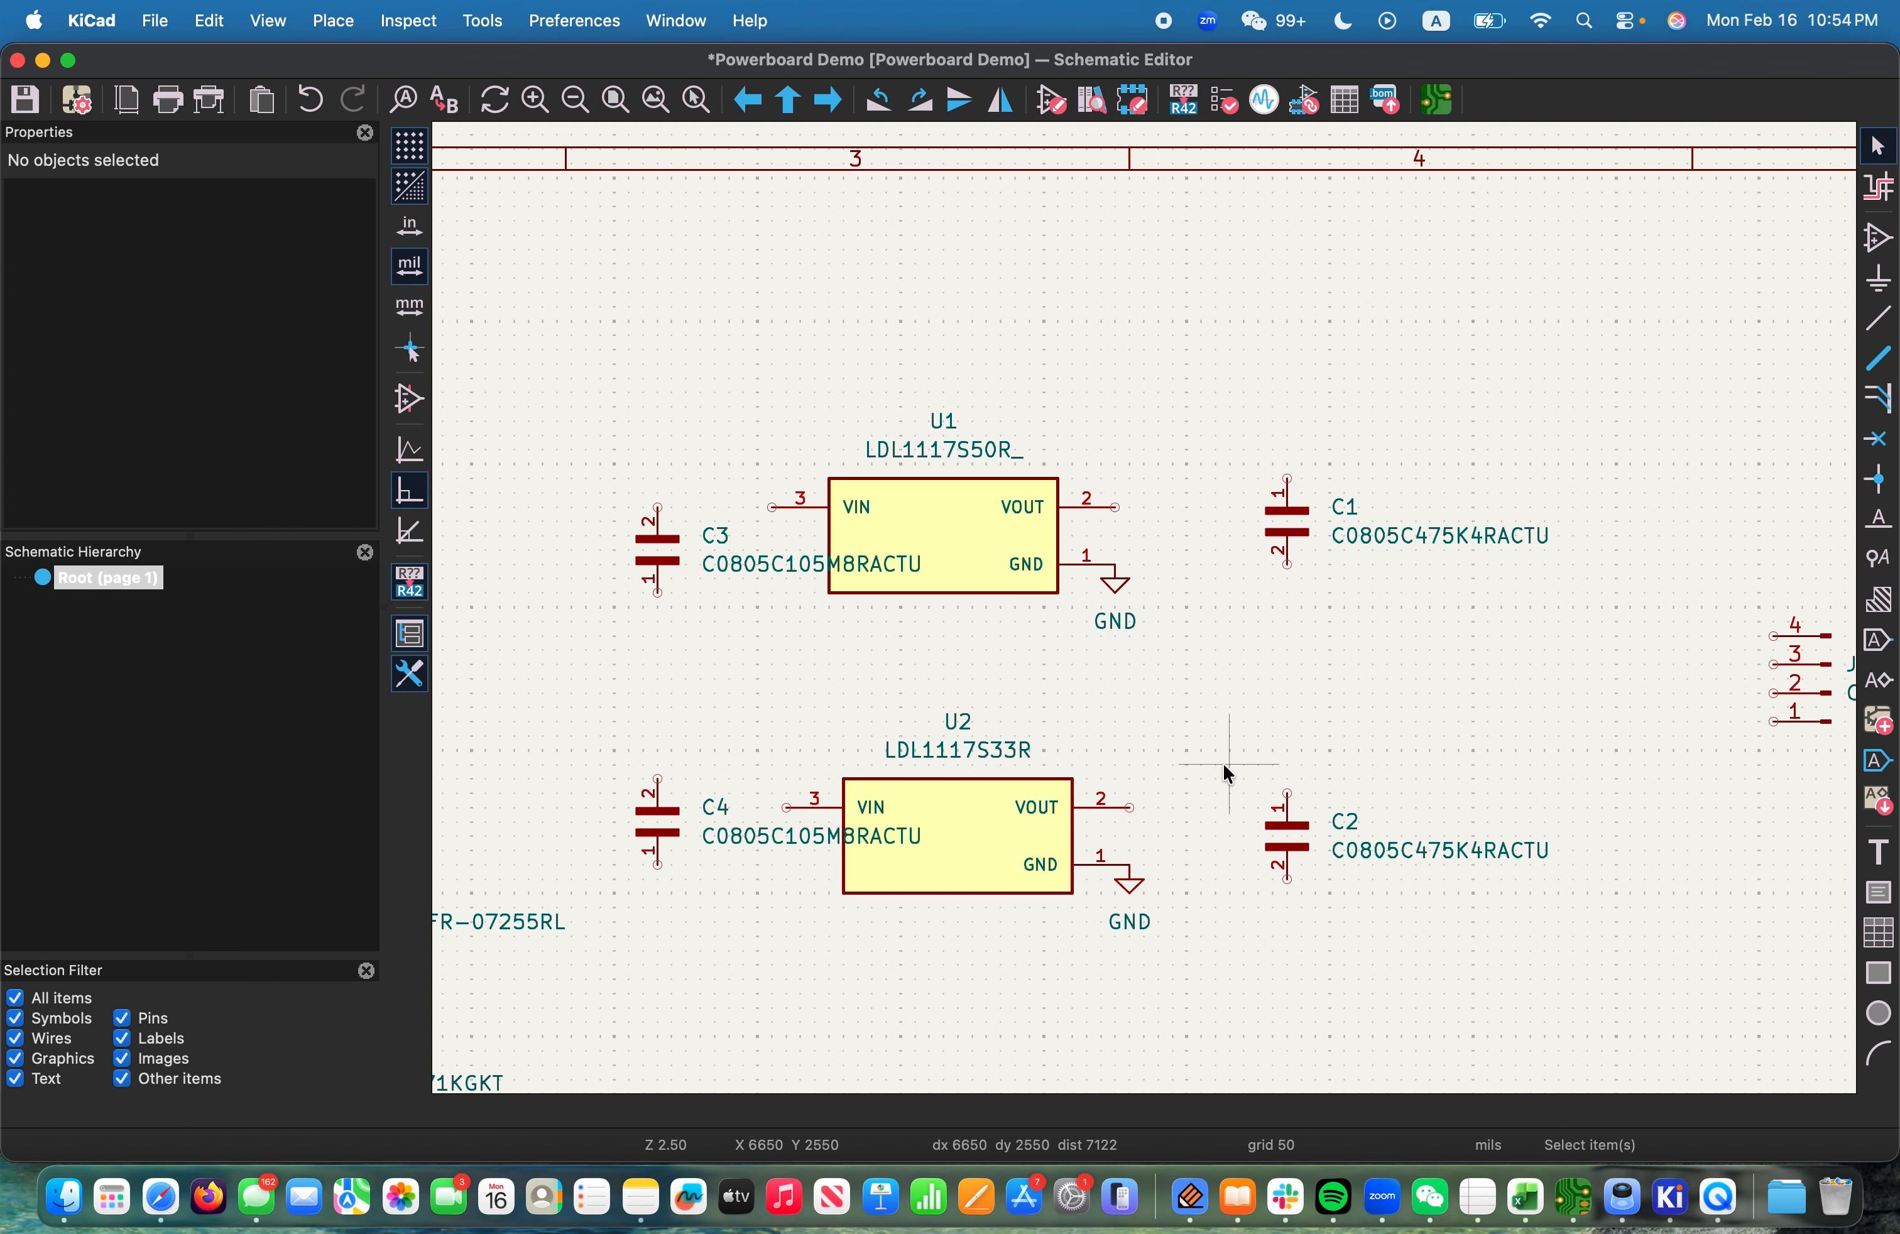
Check the reference for the pin order and ground pin of connector J3
key("ctrl+Right")
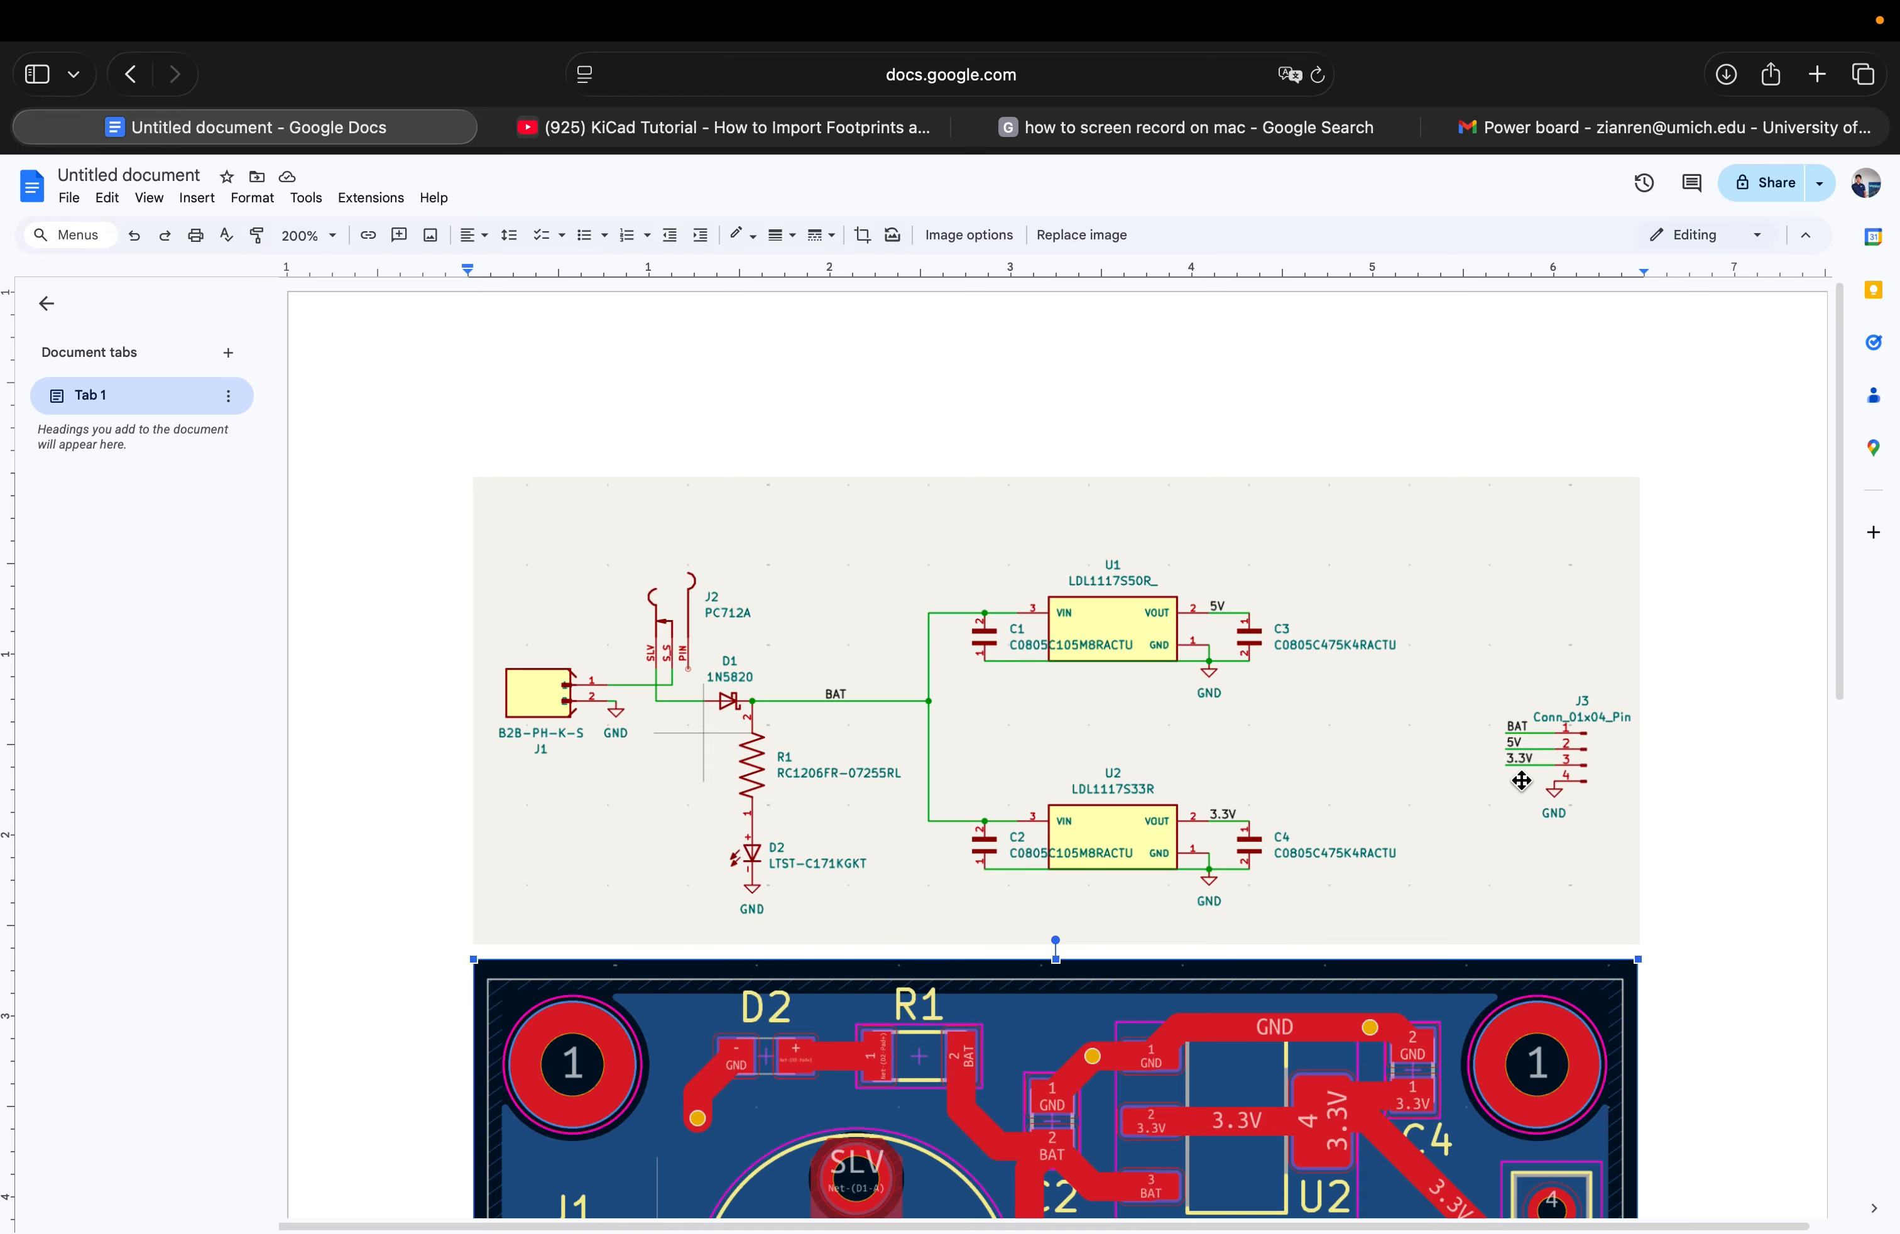
key("ctrl+Left")
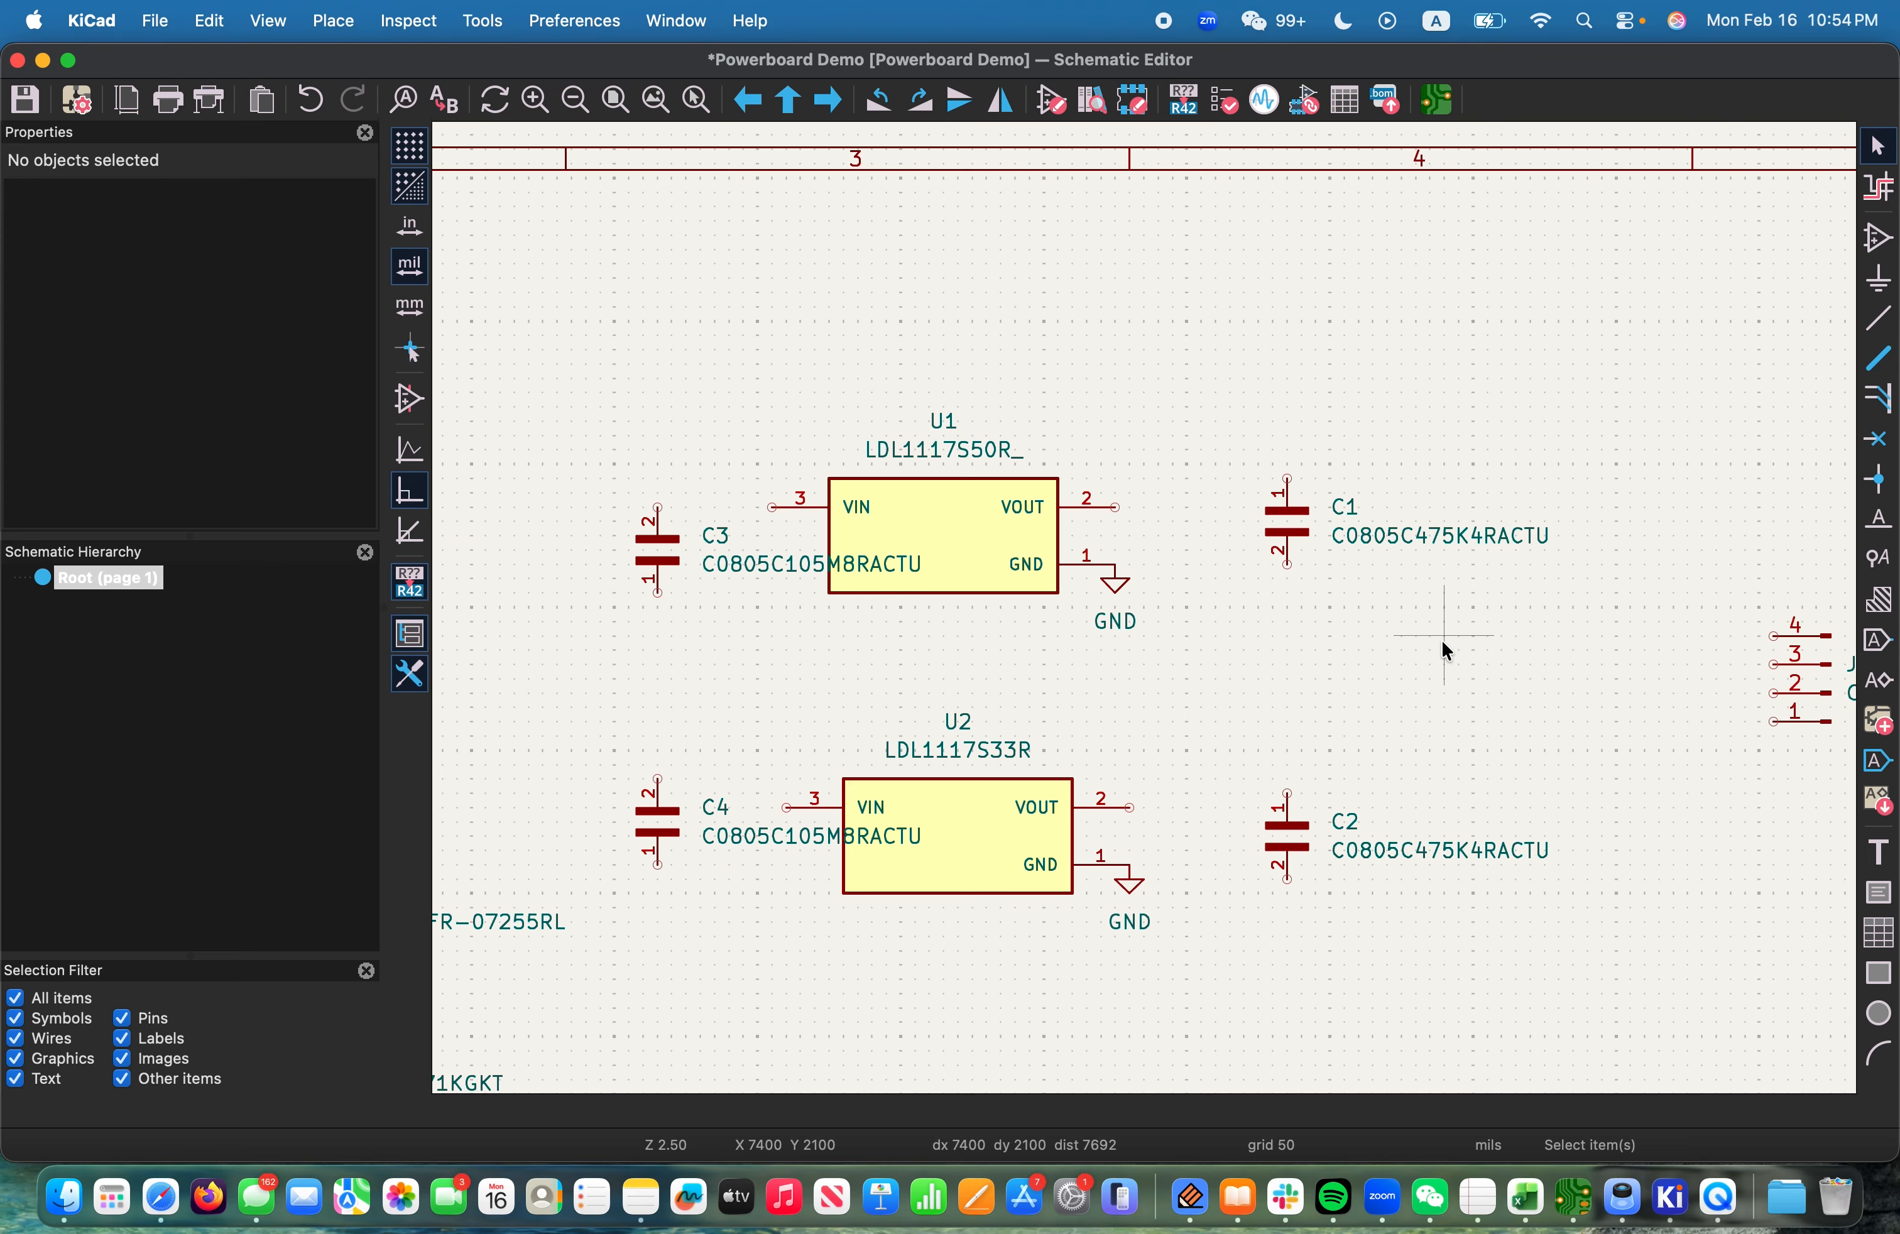
key("super+d")
scroll(1501, 701, "up", 3)
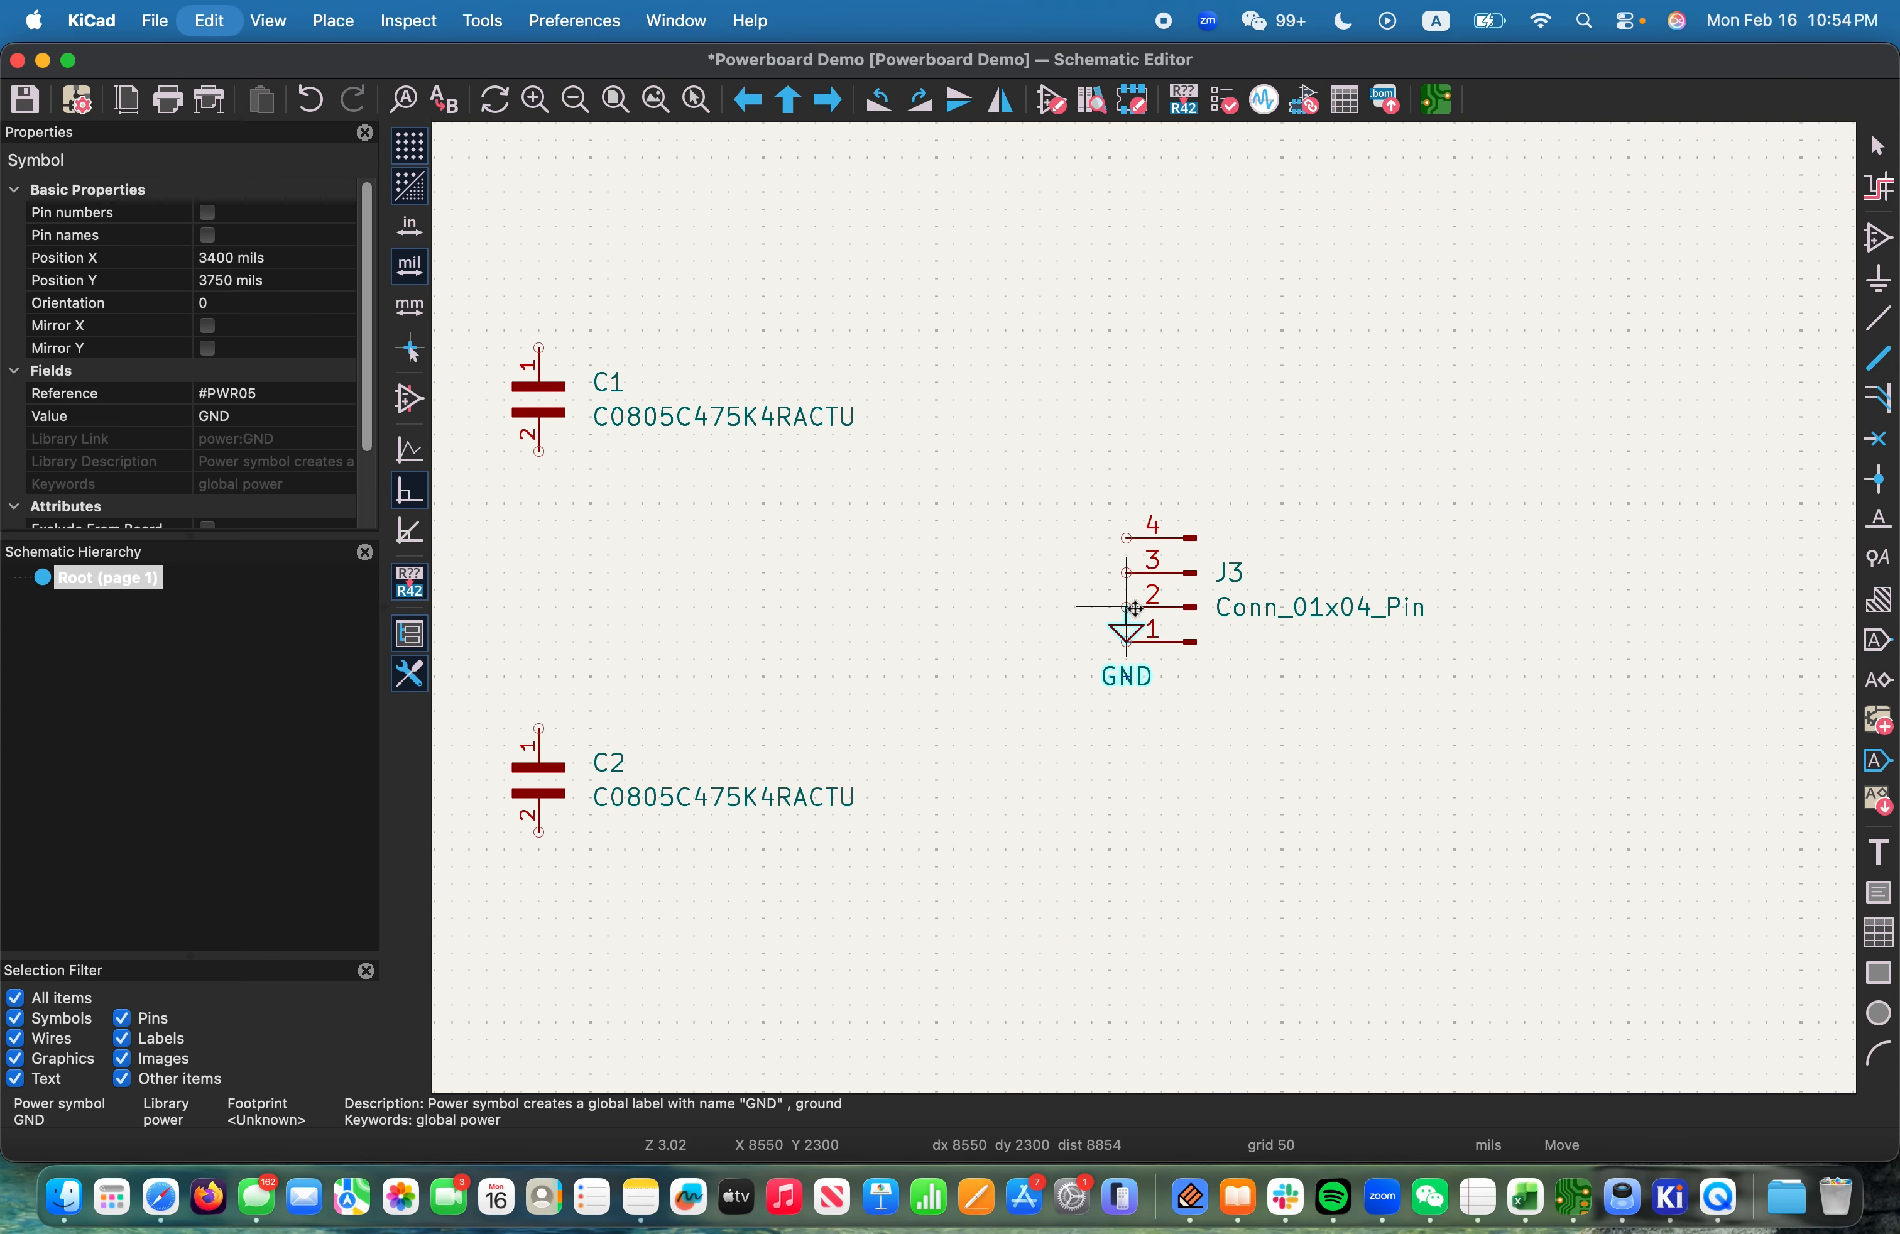
key("ctrl+Right")
key("ctrl+Right")
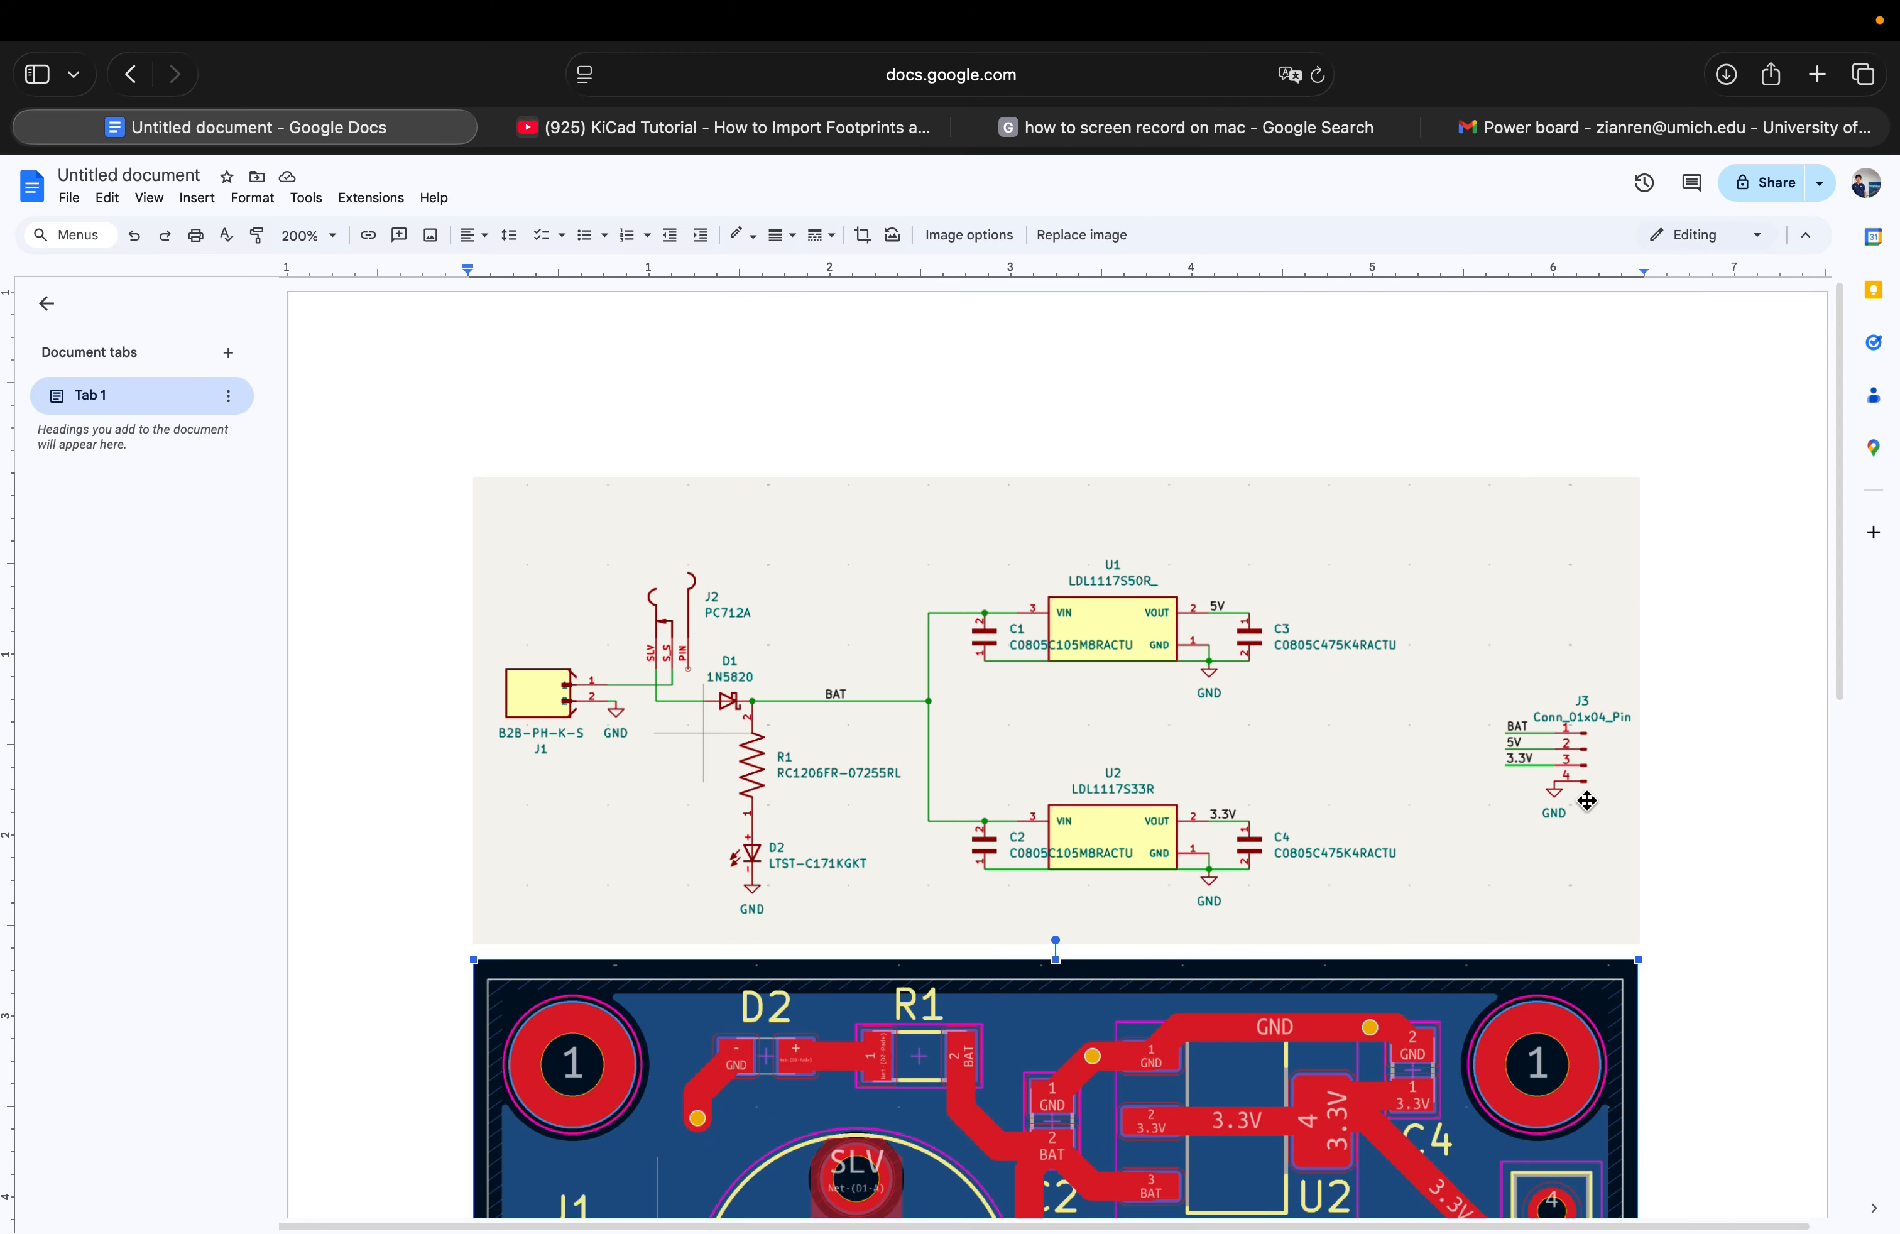
key("ctrl+Left")
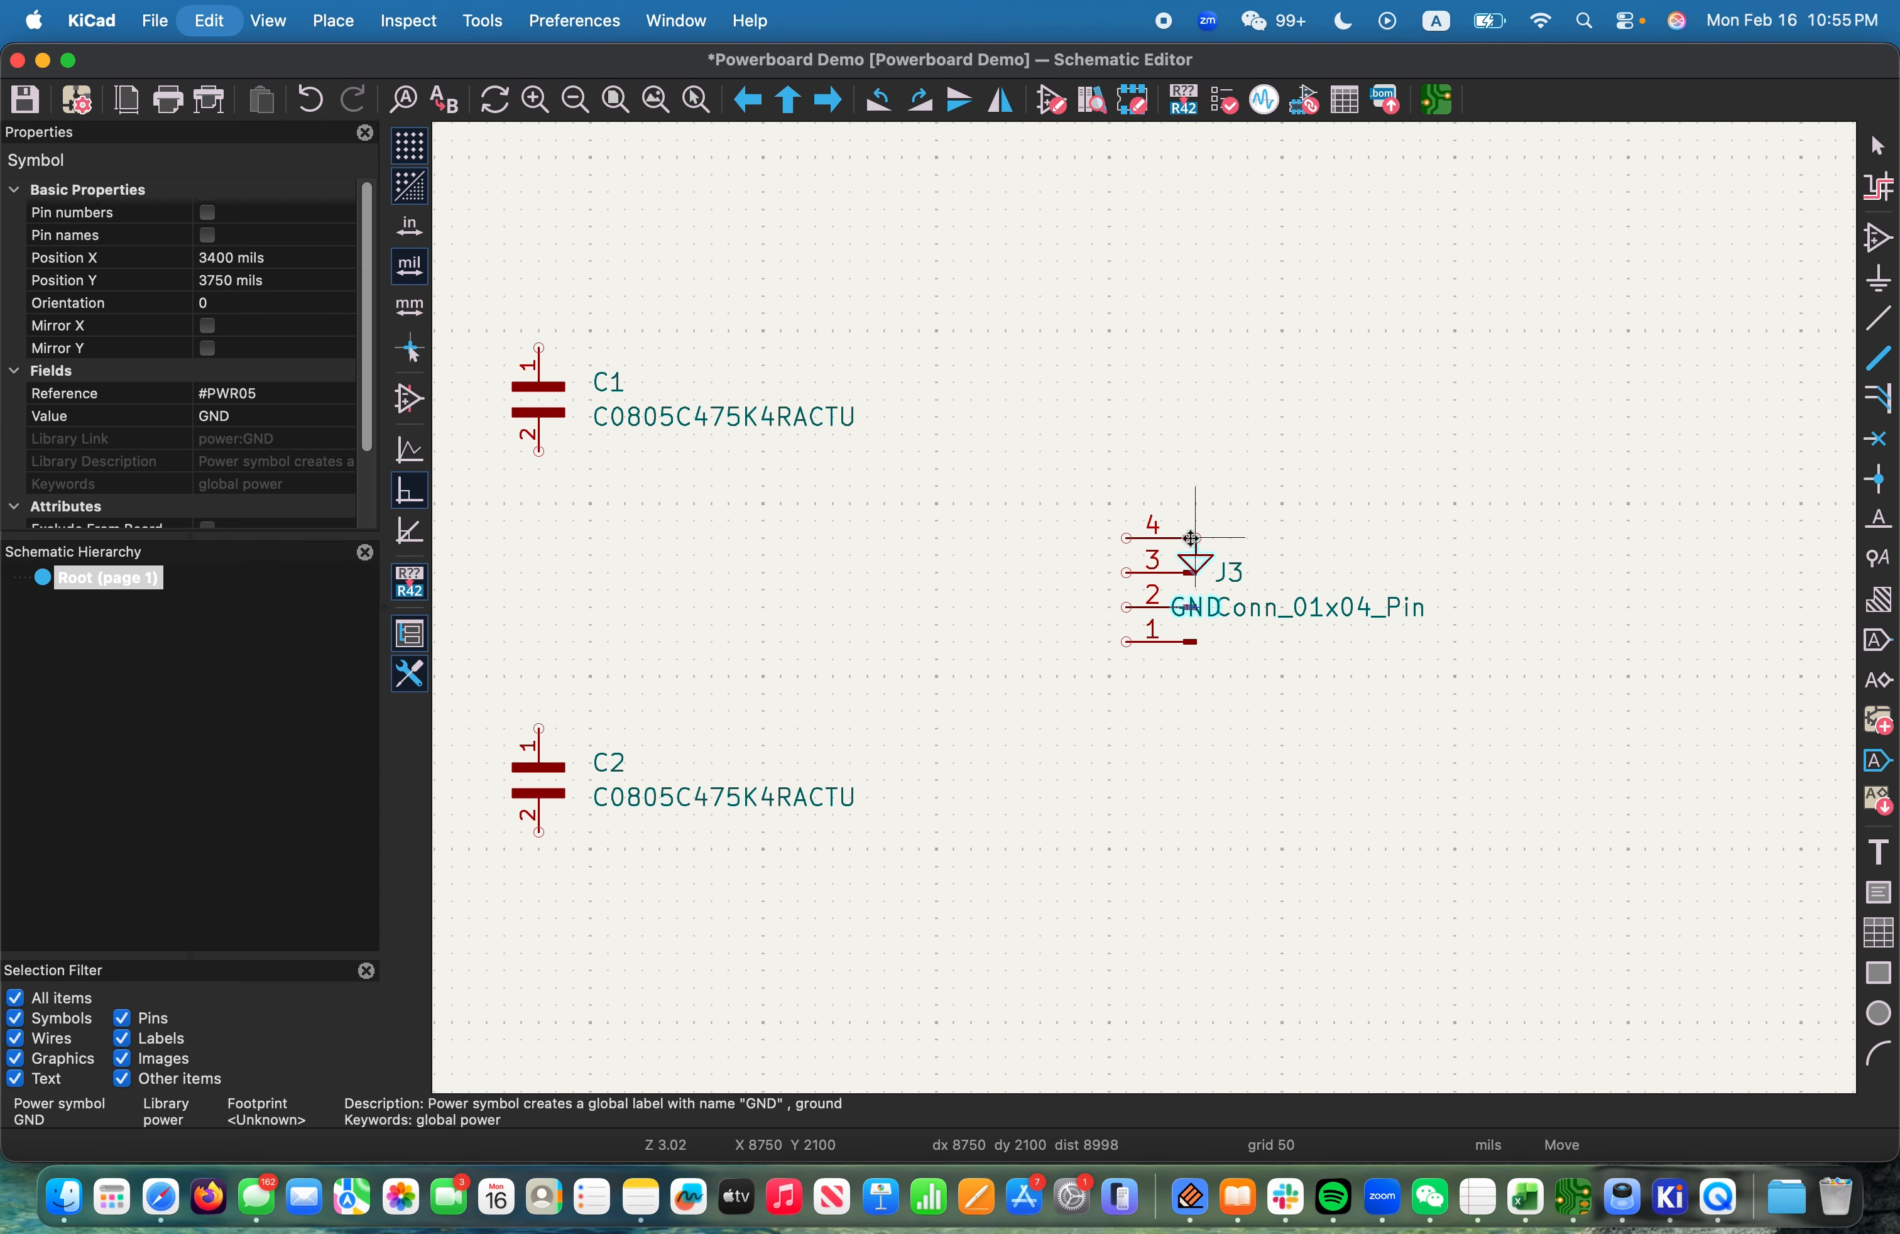
key("Escape")
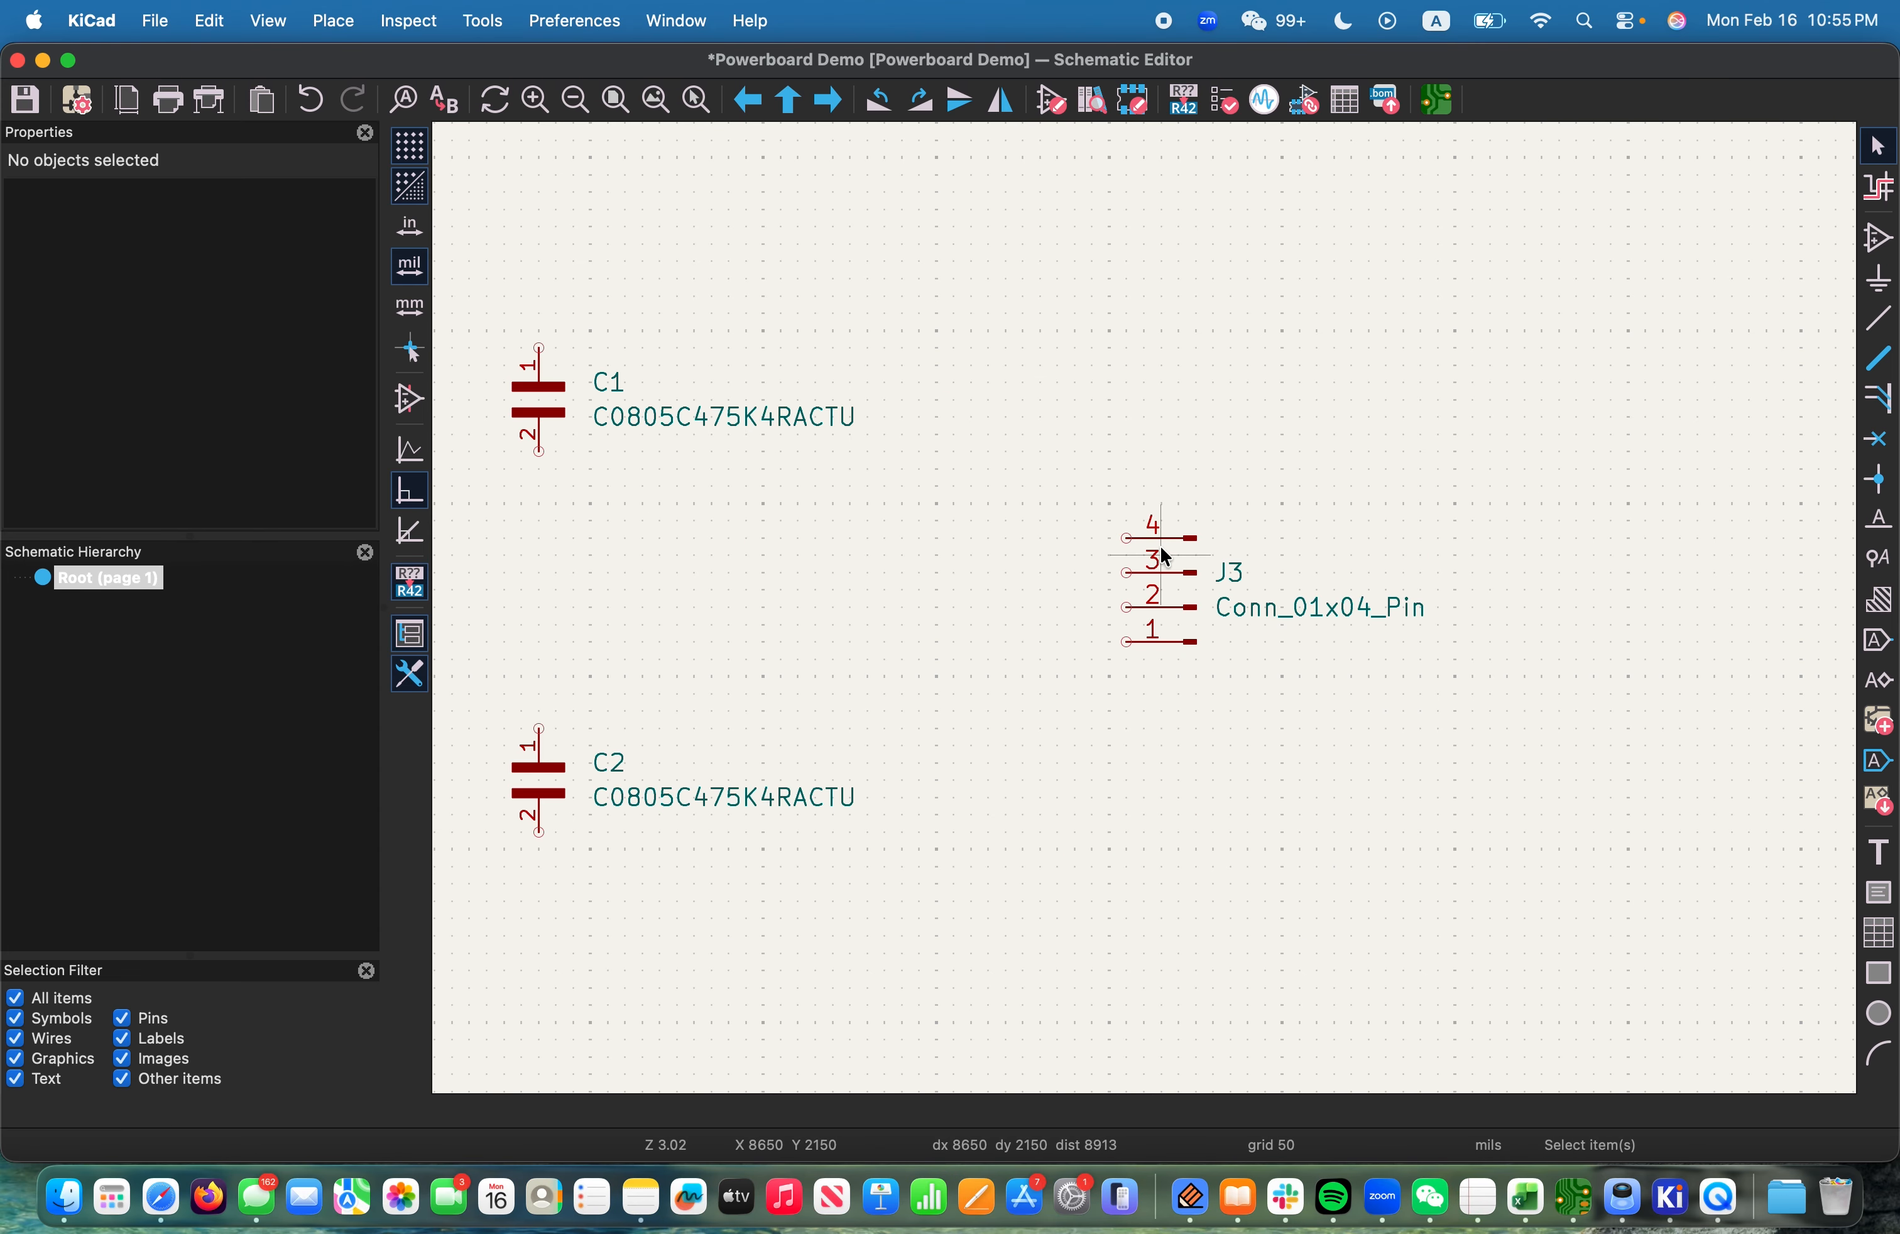
Rotate connector J3 by 180 degrees so that pin 1 is uppermost and pin 4 lowest
left_click(1153, 607)
left_click(1265, 599)
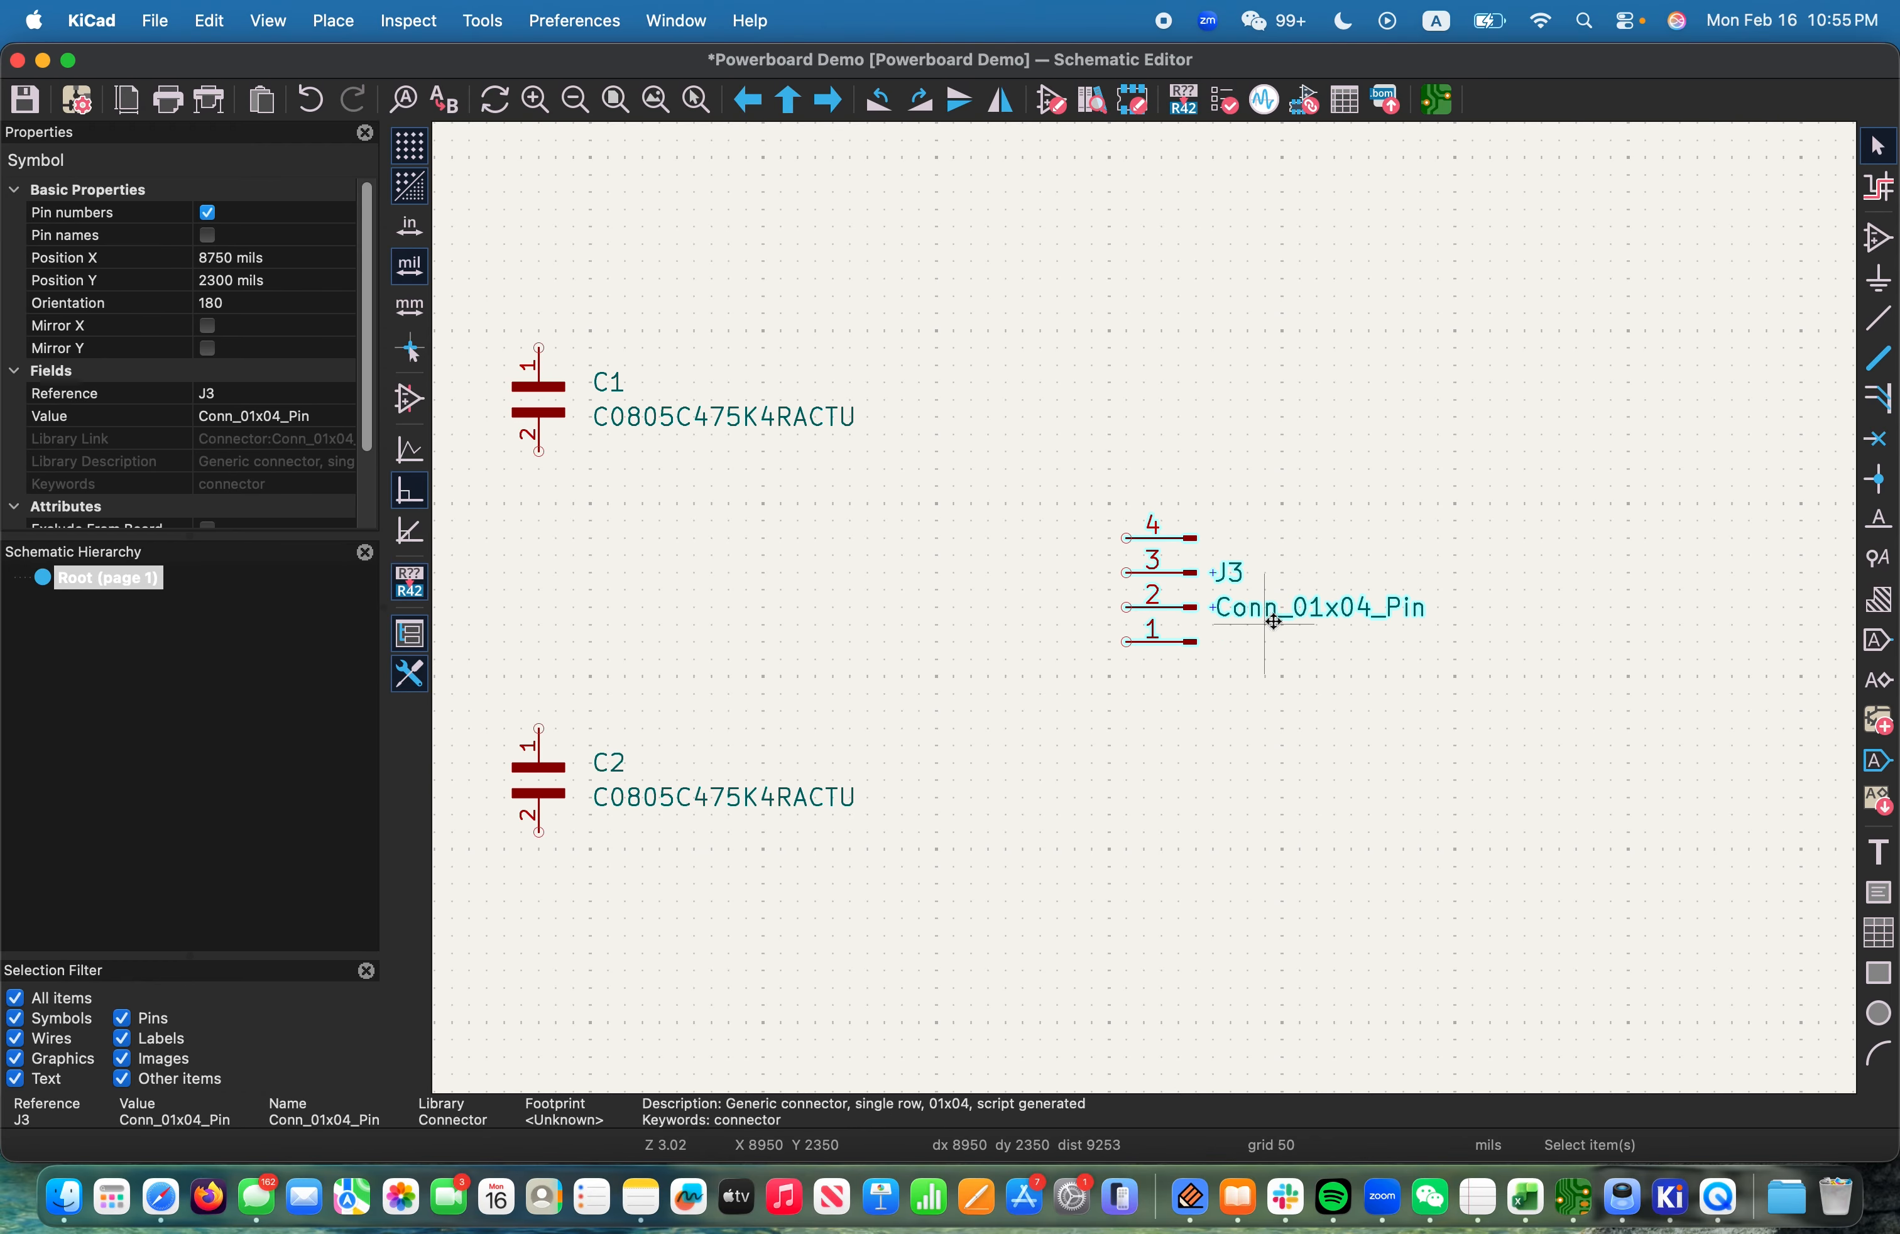
key("r")
key("r")
left_click(1332, 615)
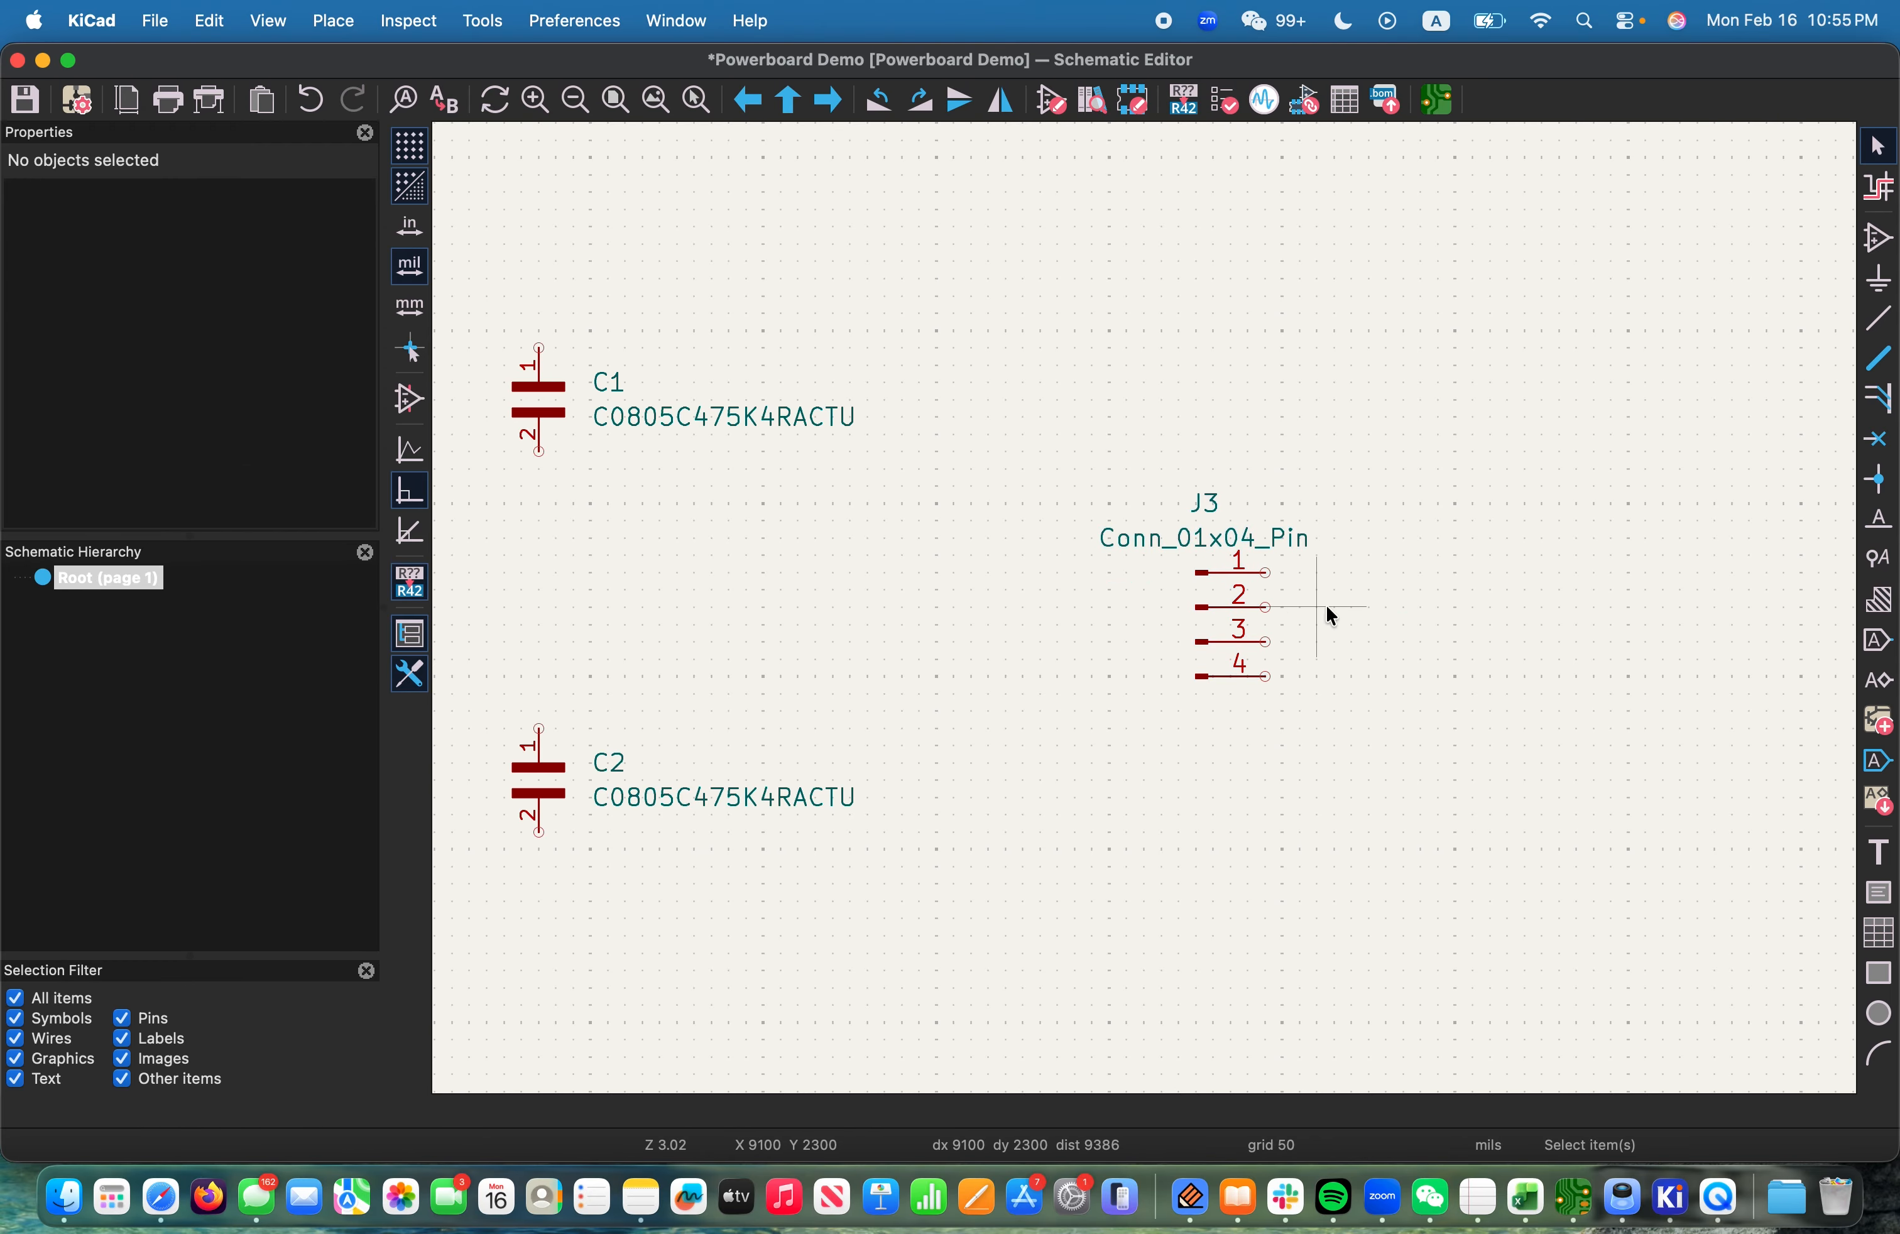
Paste a copy of the GND symbol onto pin 4 of connector J3
key("super+v")
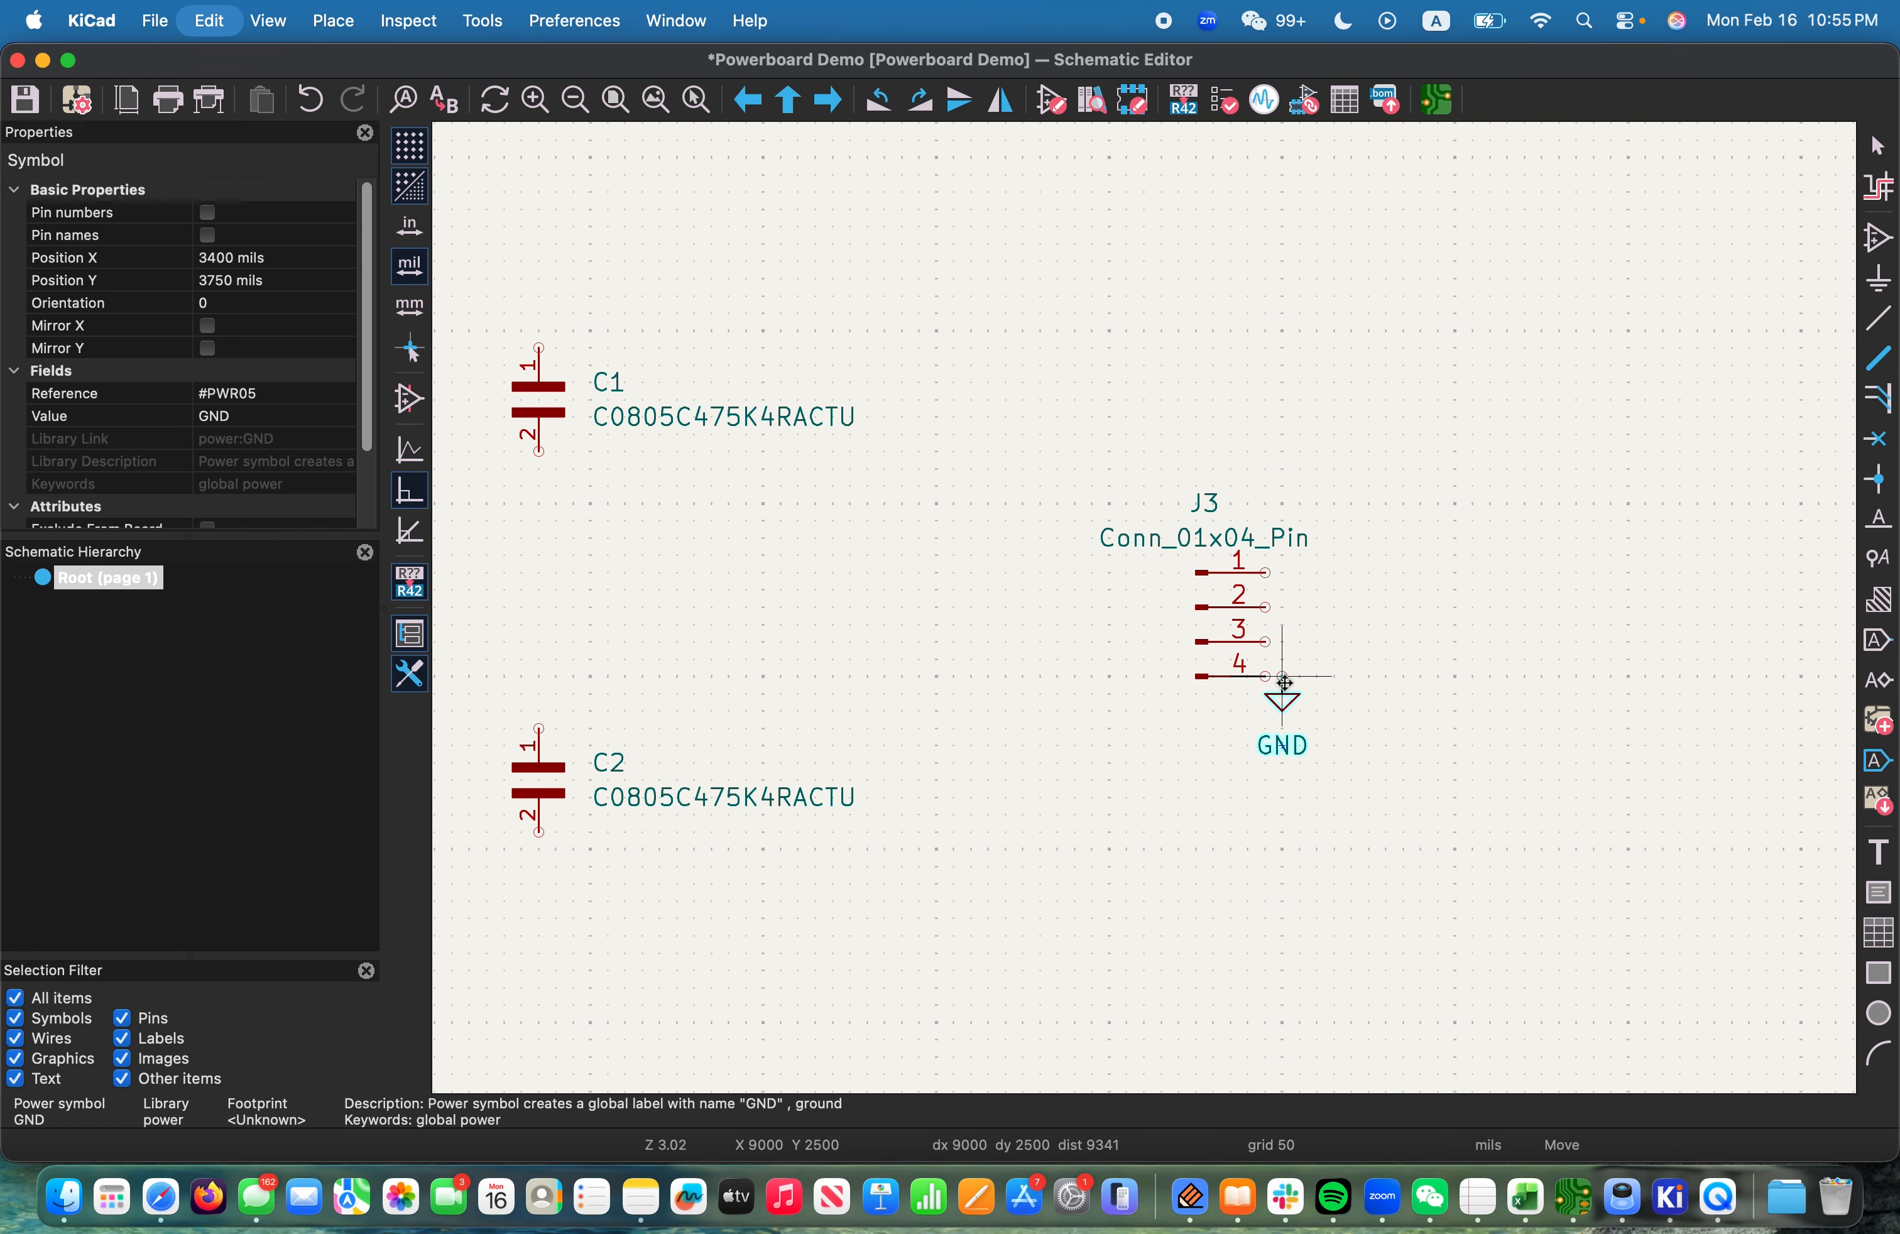
left_click(1266, 682)
left_click(1317, 676)
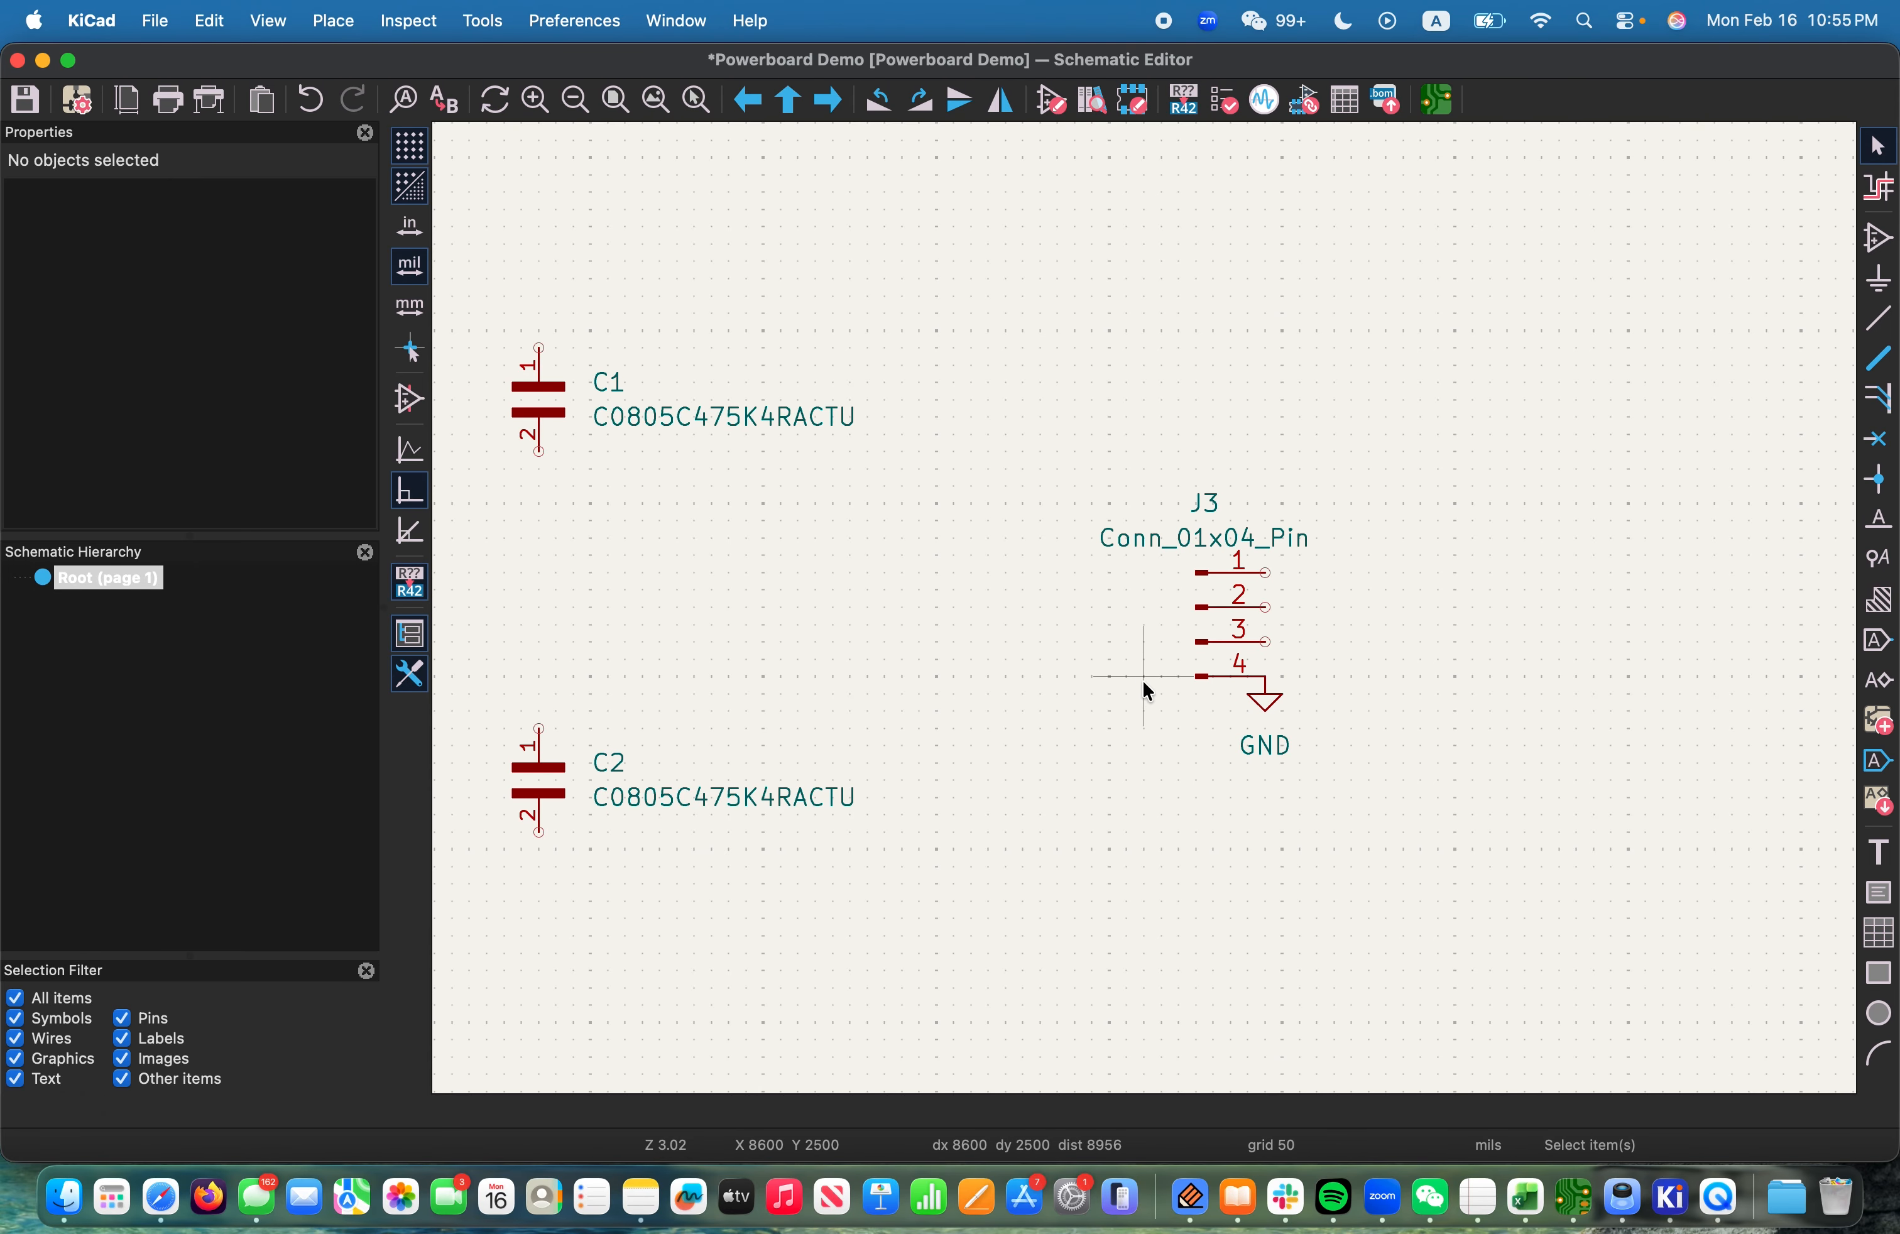
Draw a wire from pin 2 of J1 to the S_S pin of J2
scroll(1142, 678, "down", 6)
scroll(988, 618, "up", 5)
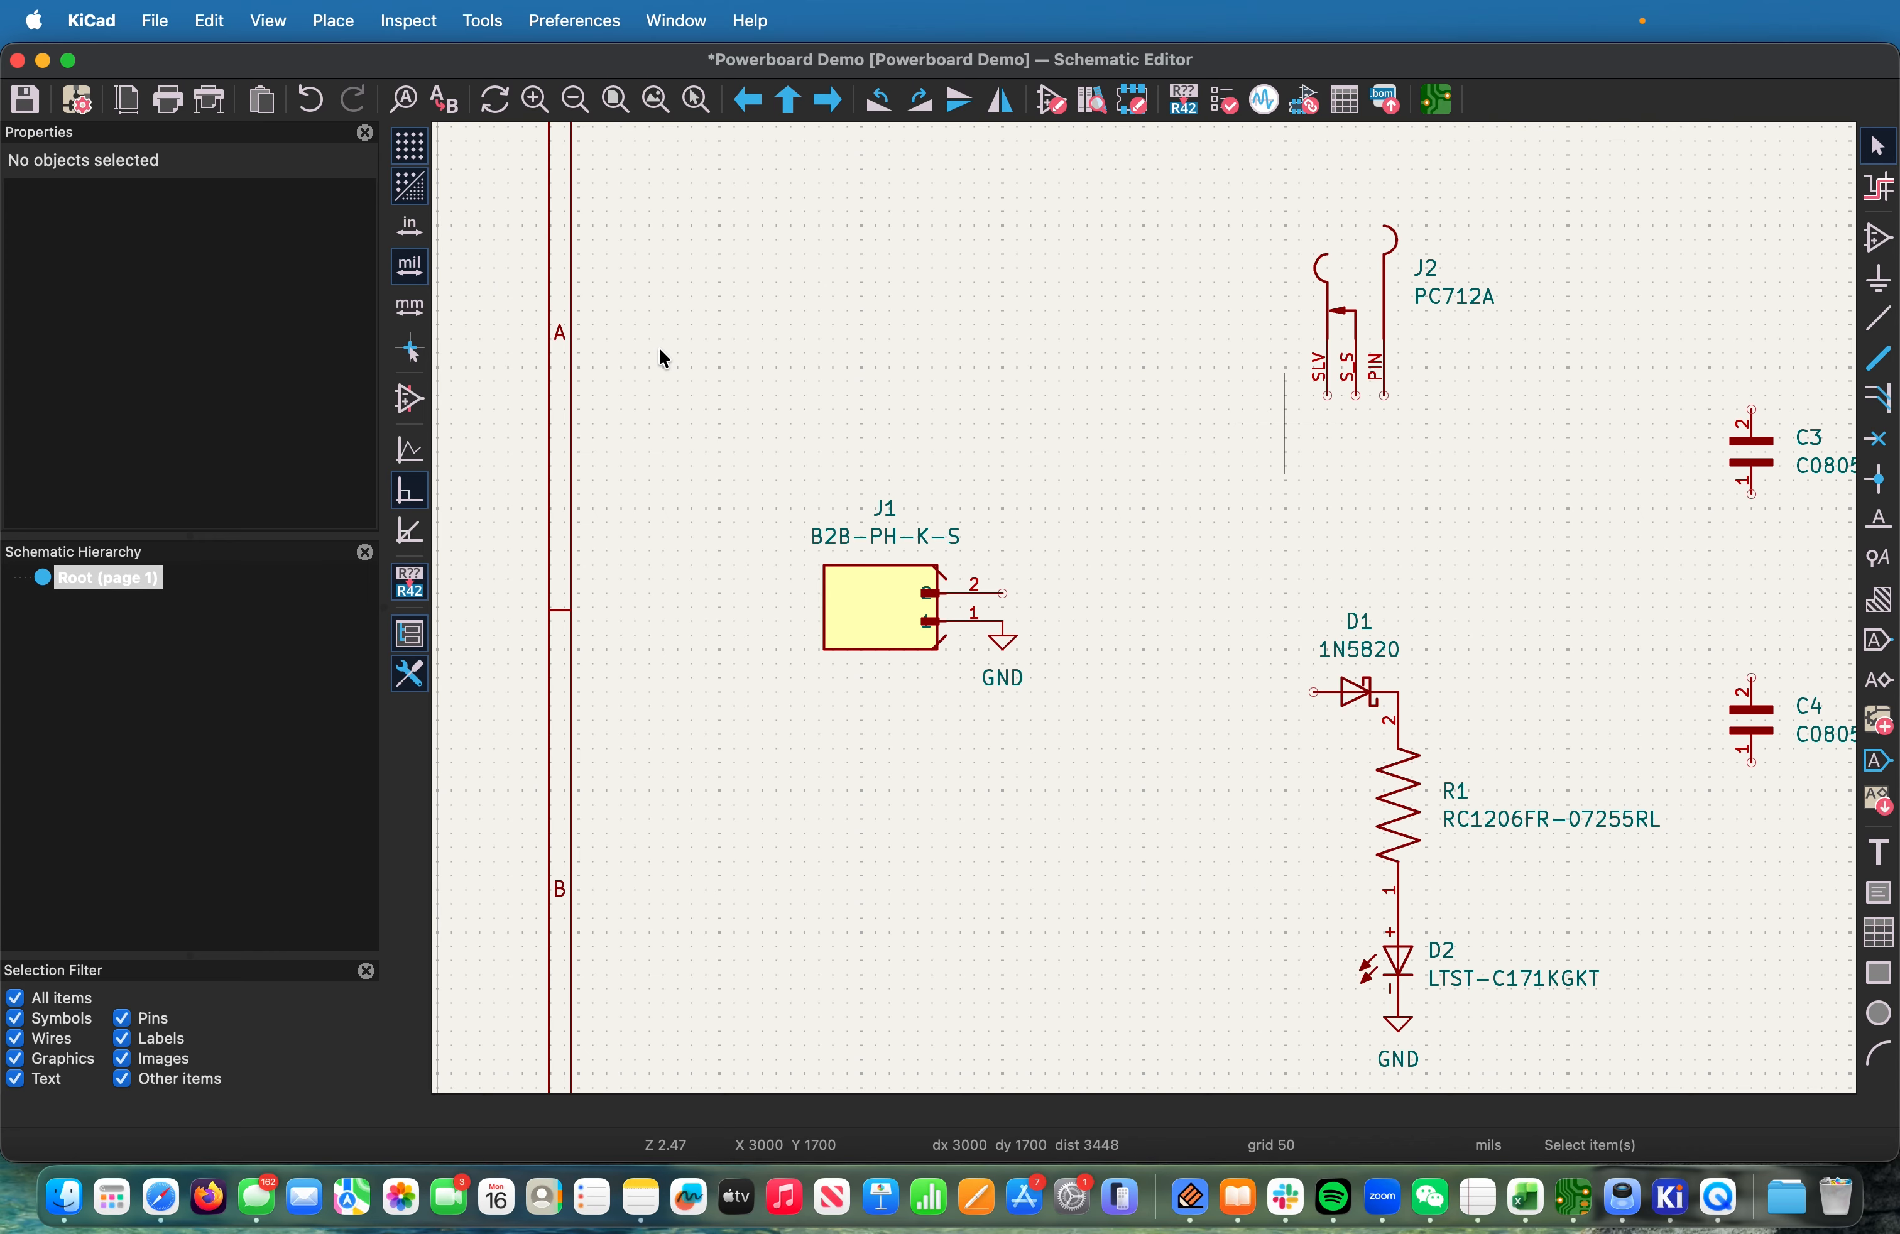
left_click(337, 24)
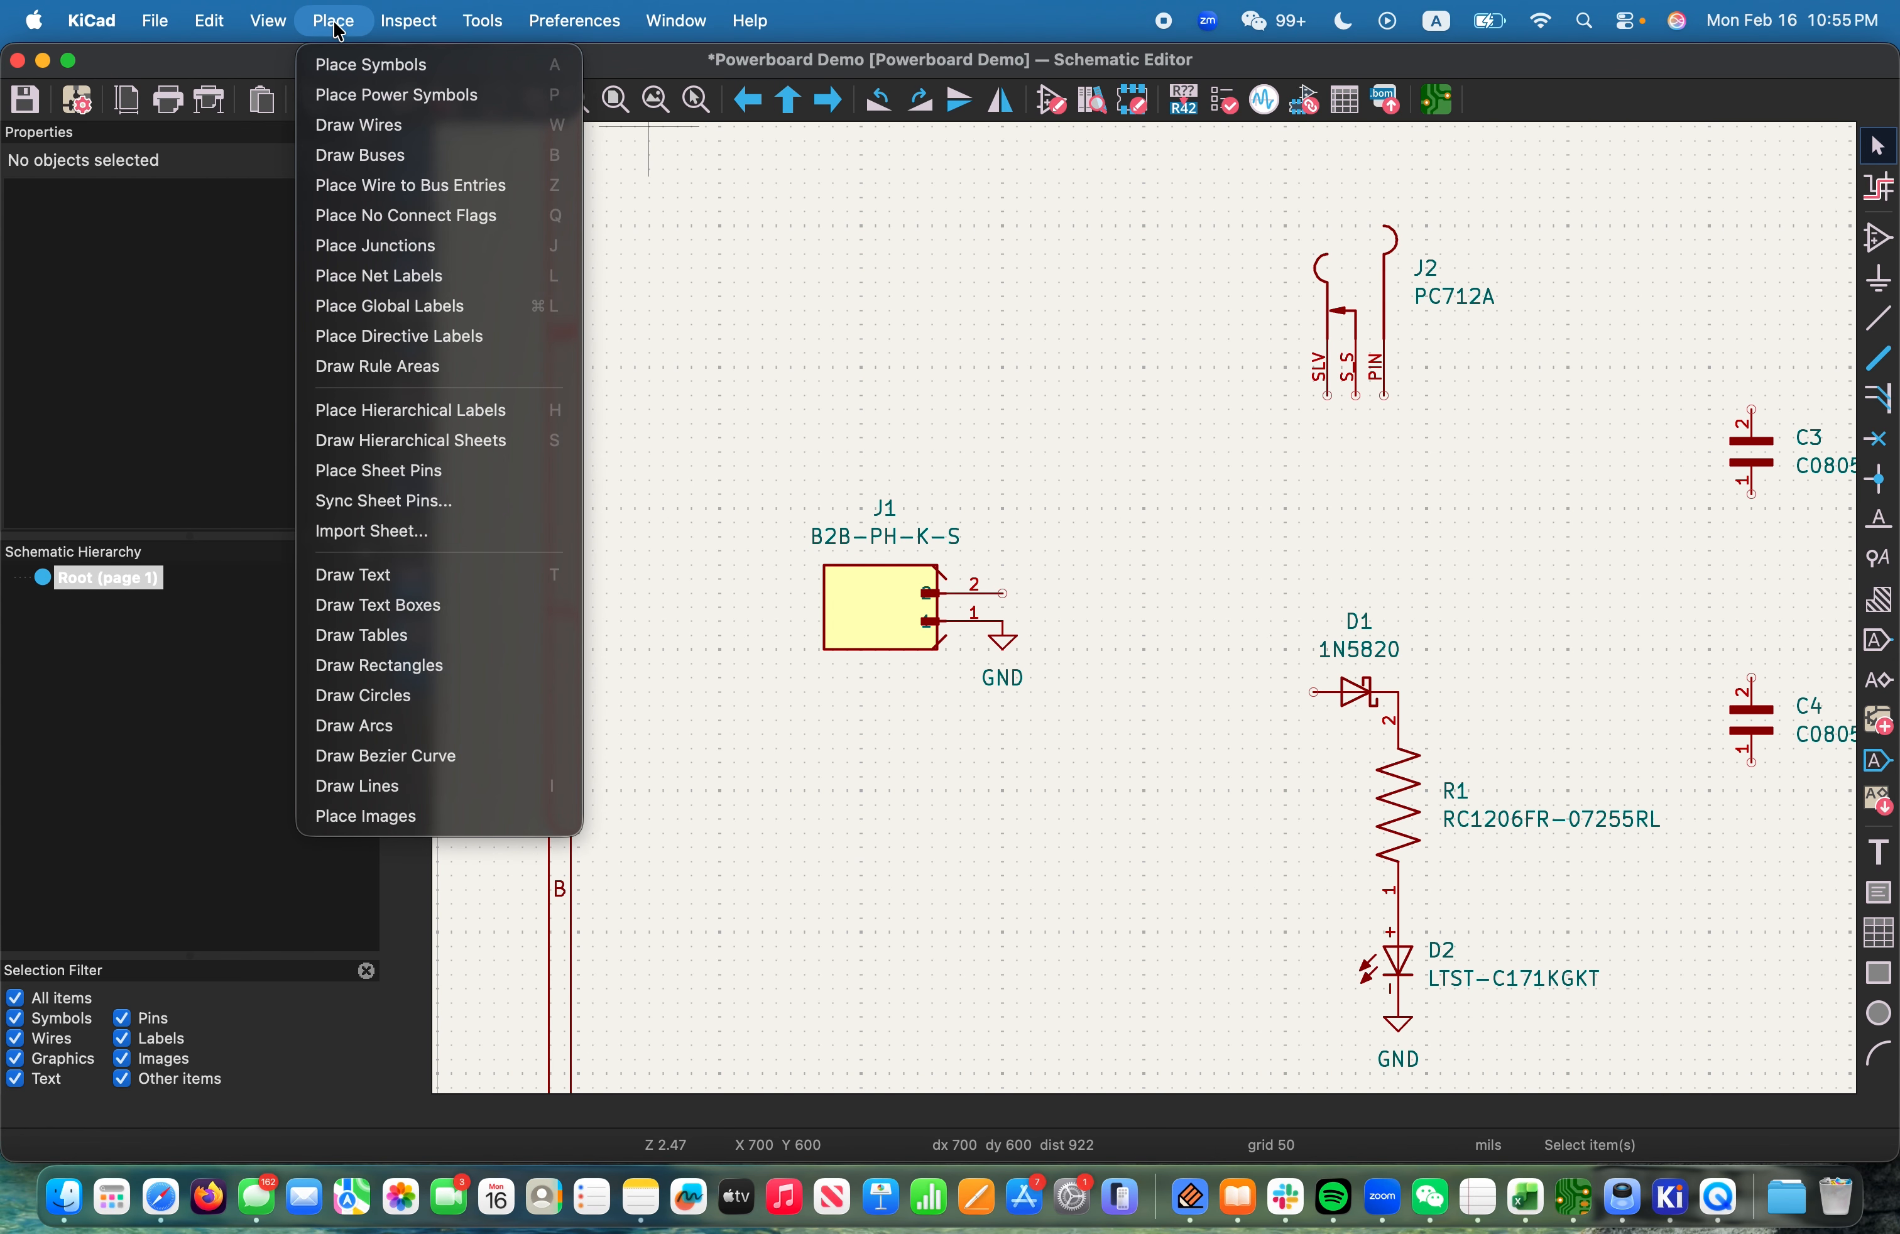
left_click(384, 125)
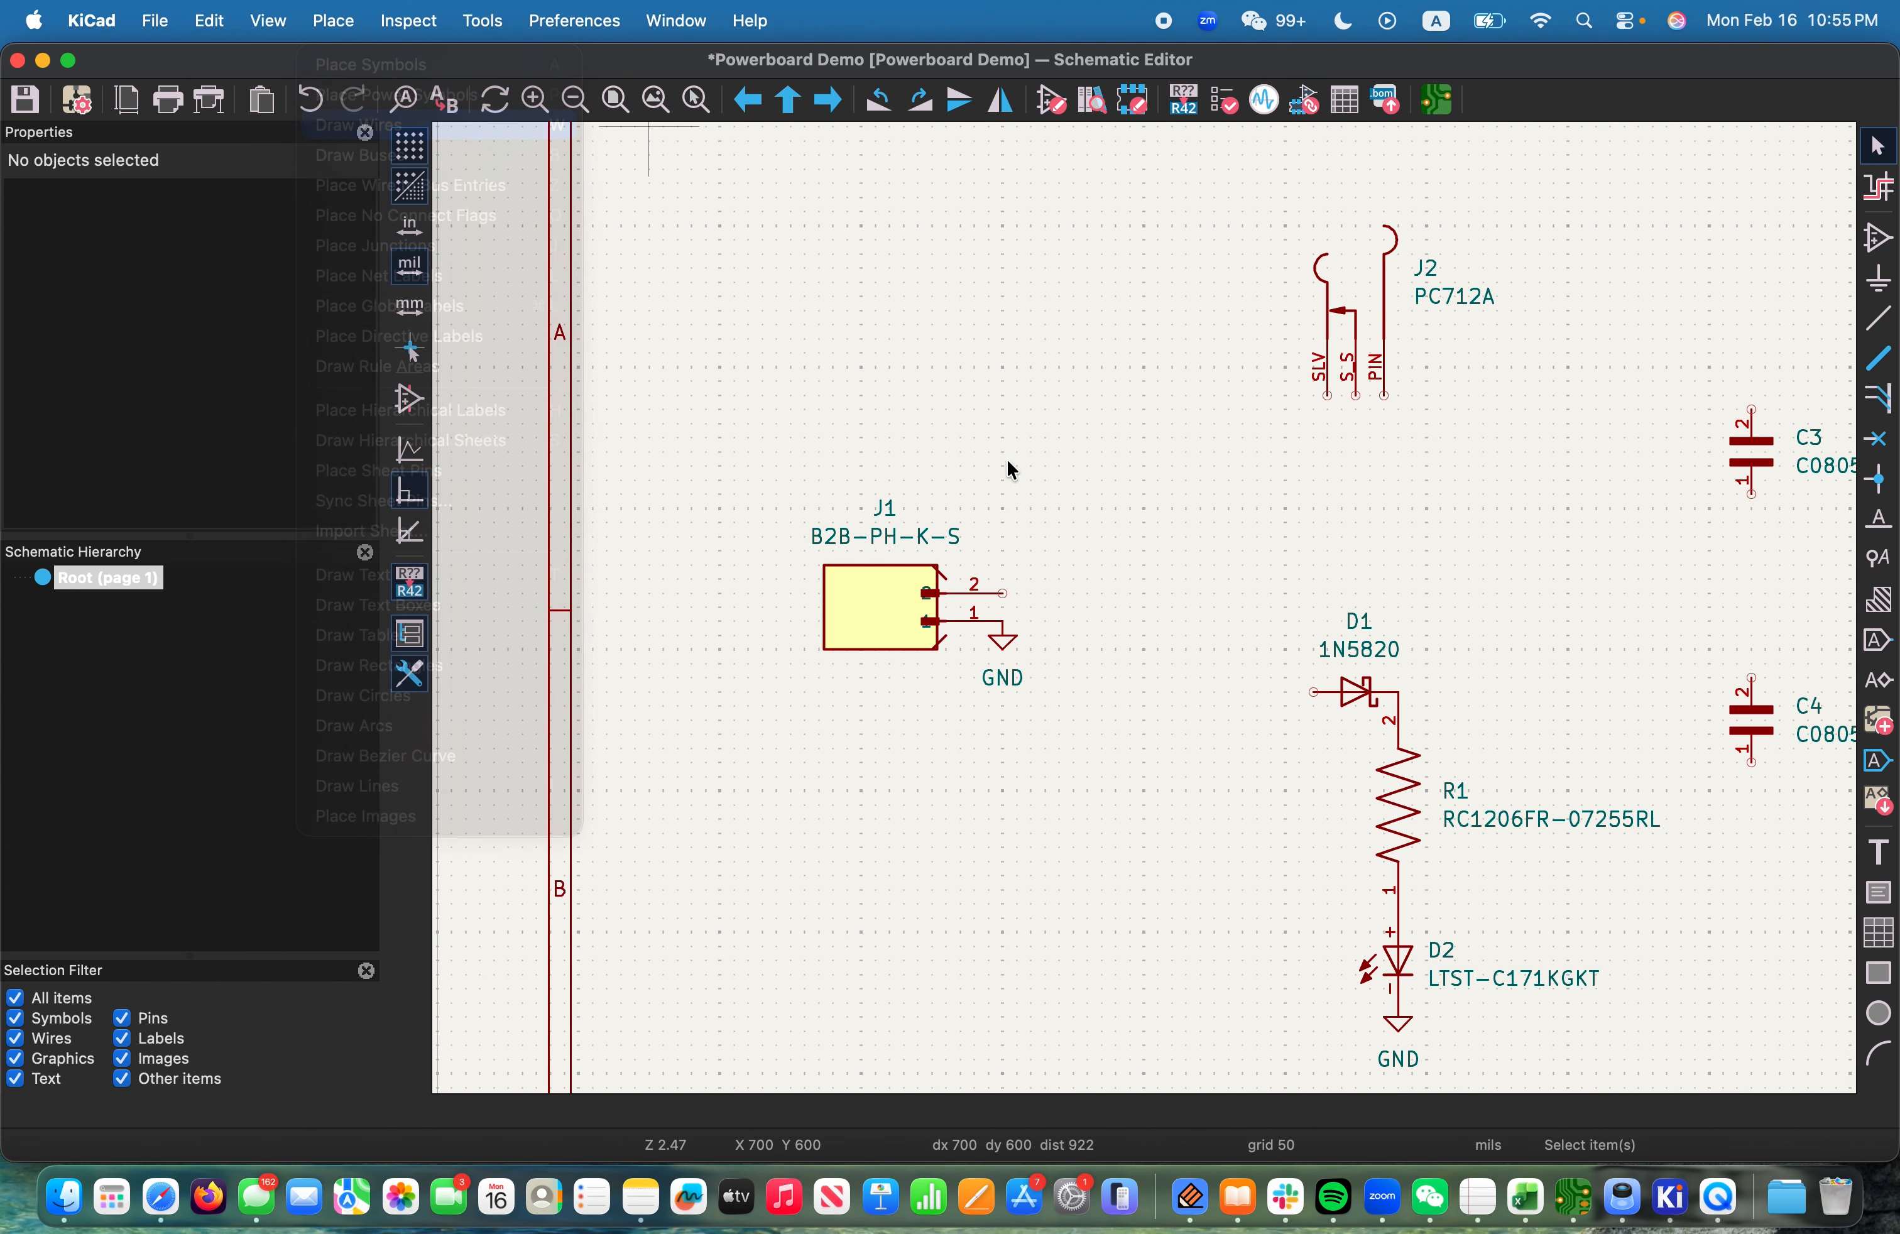
left_click(1001, 593)
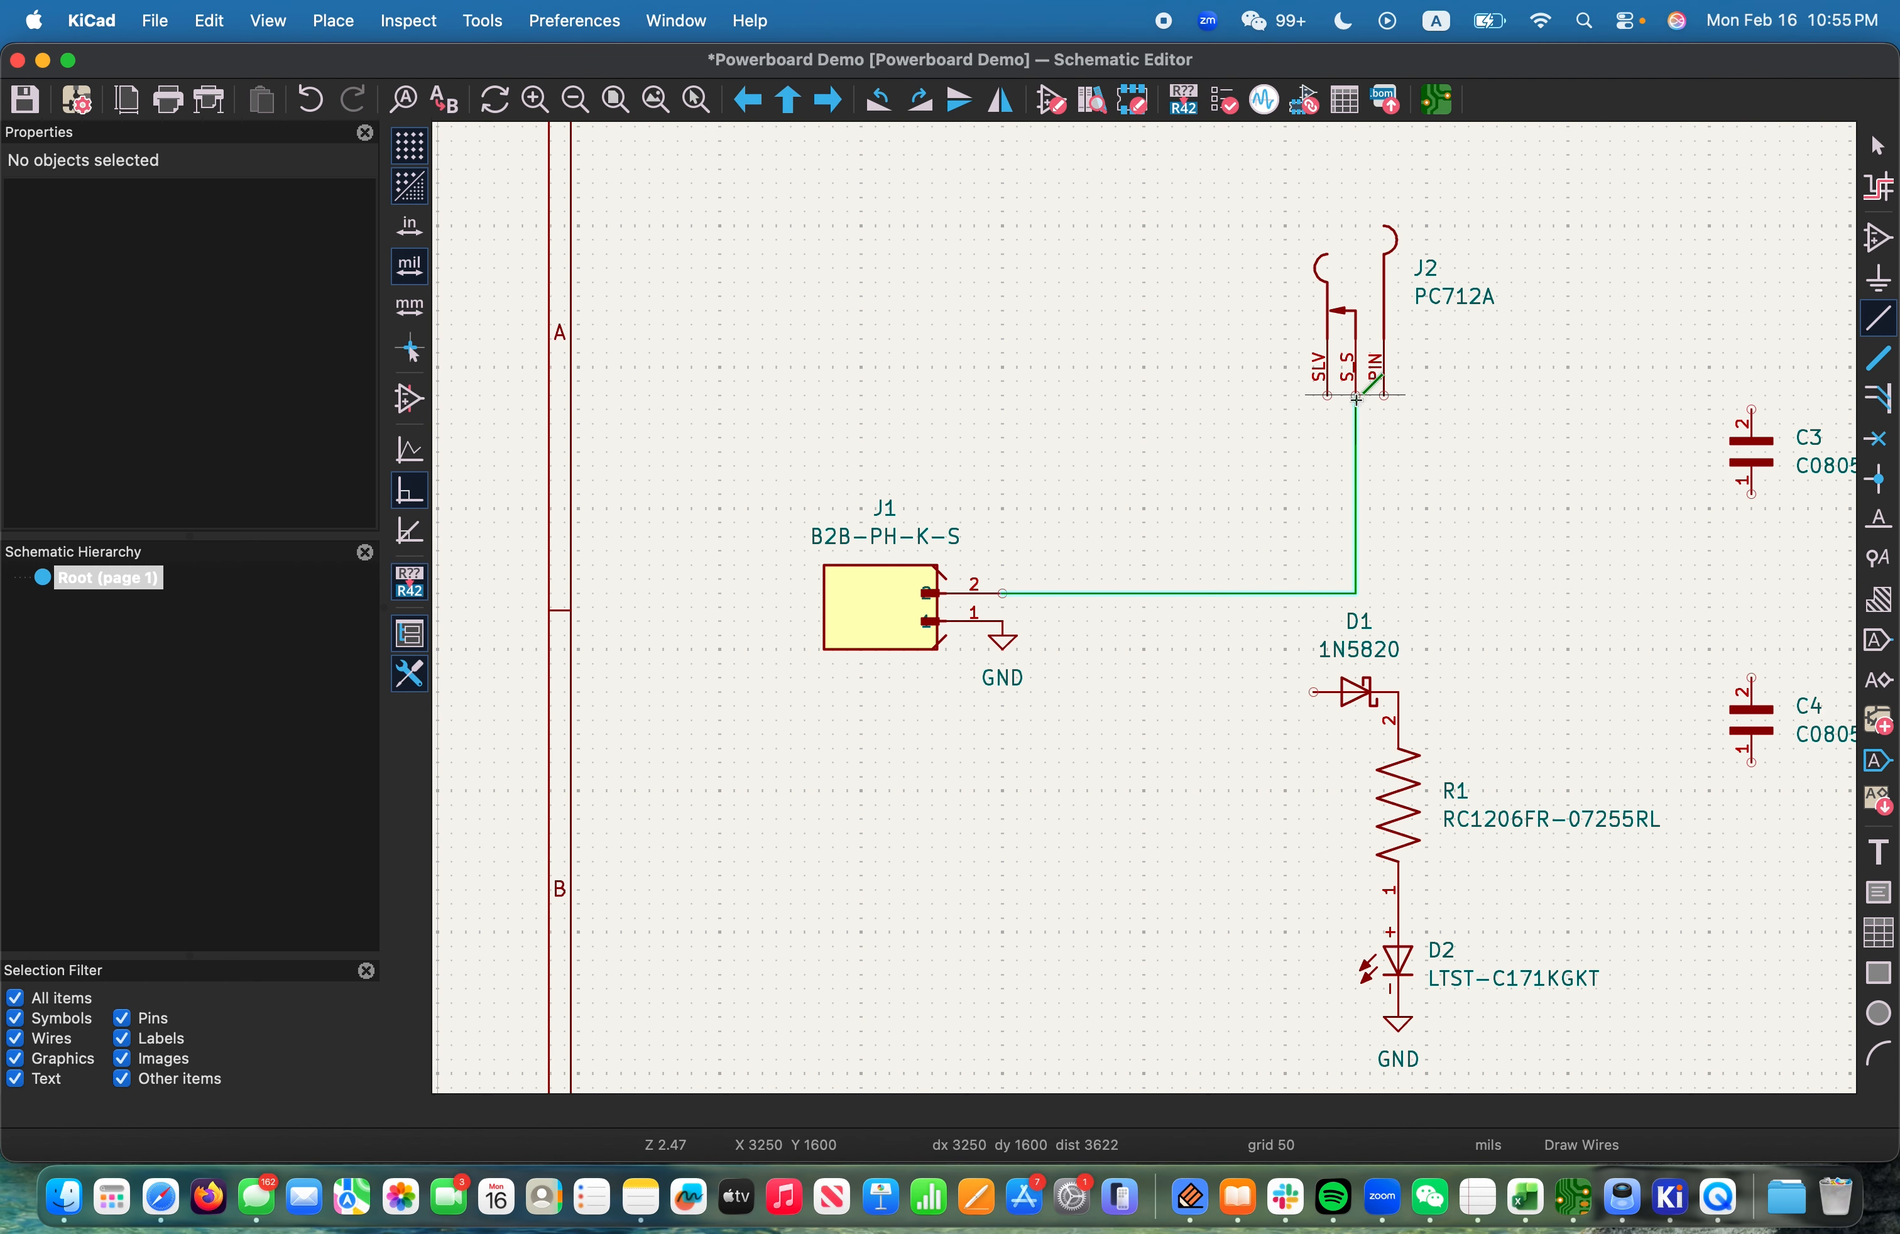
scroll(1357, 396, "down", 4)
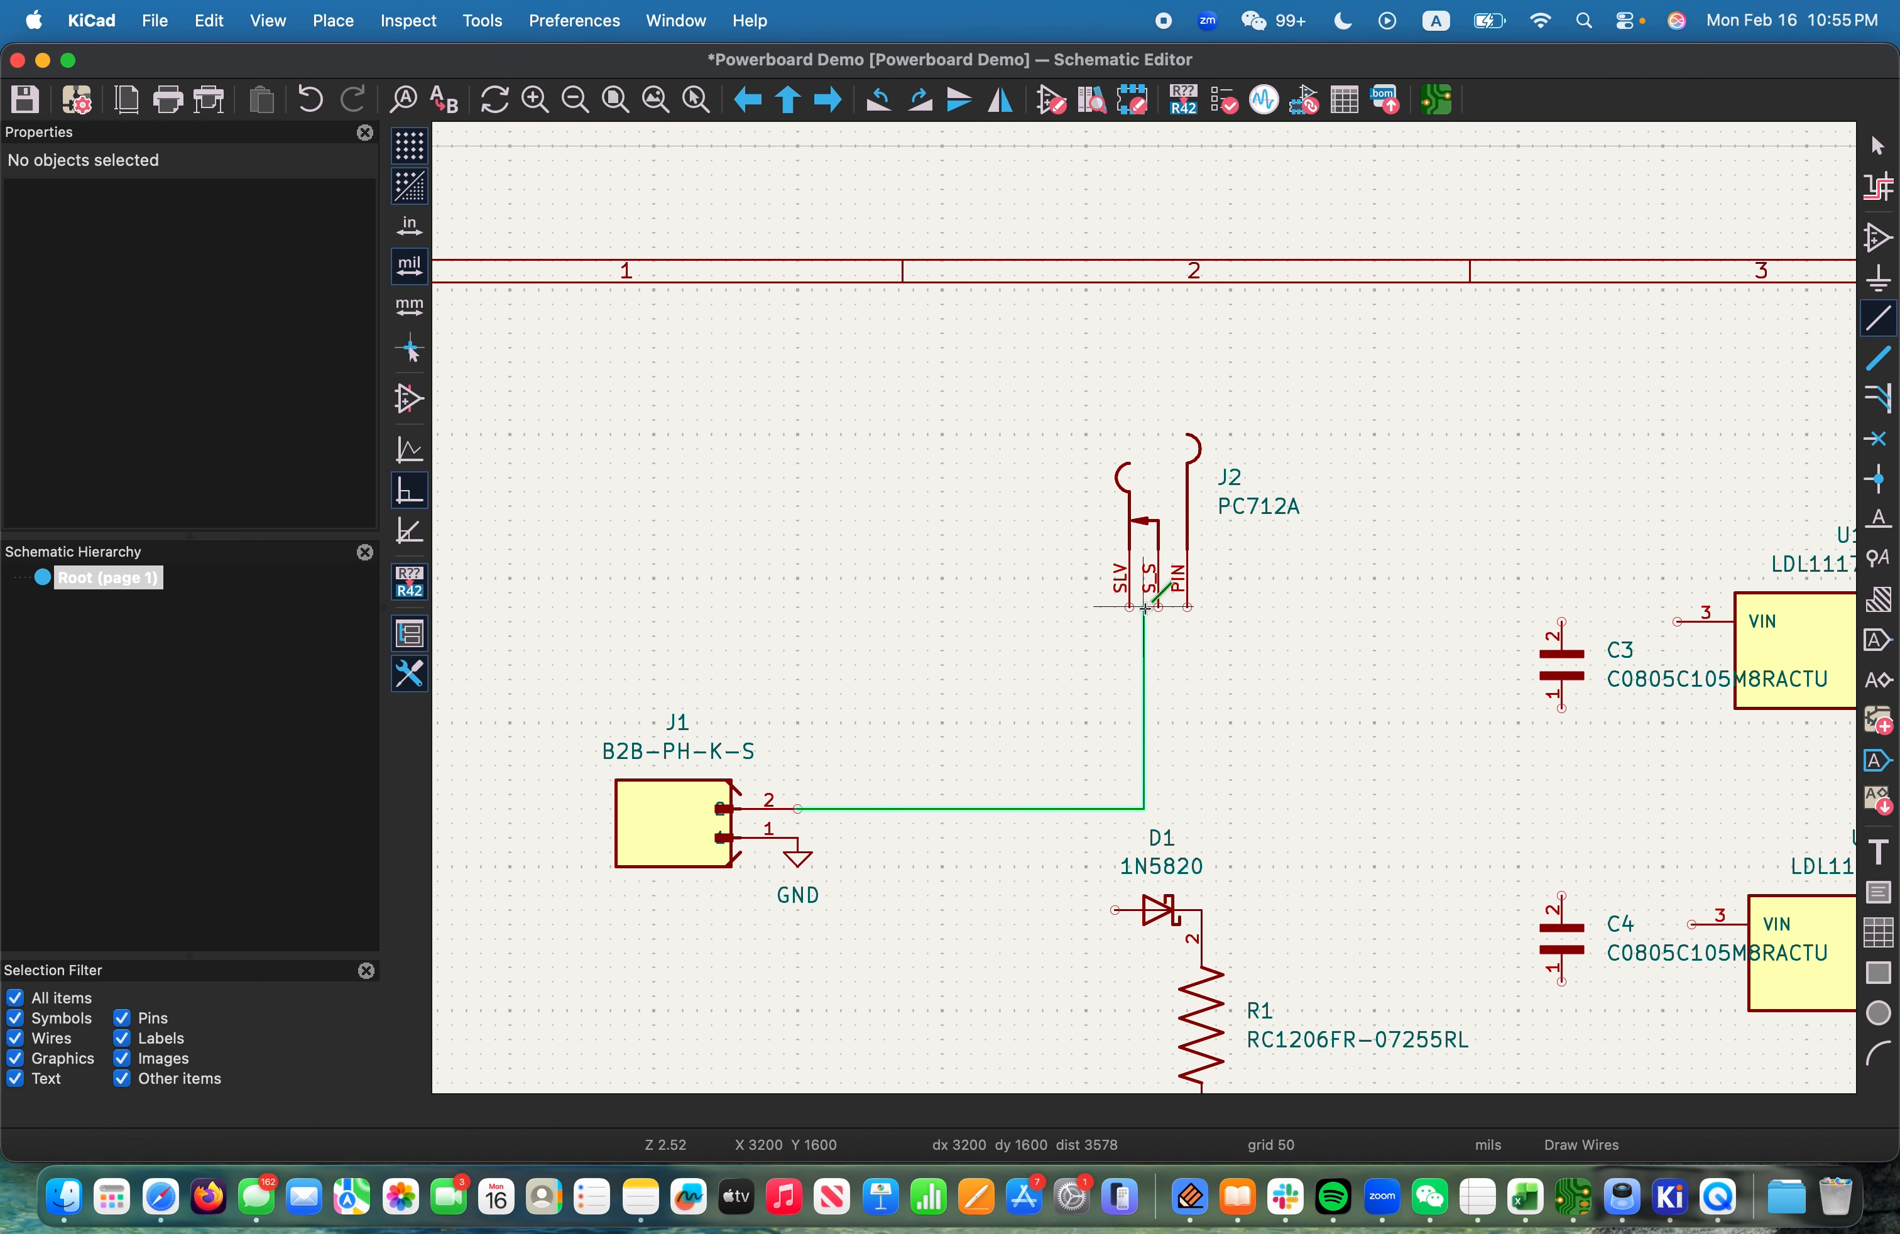
scroll(1140, 611, "up", 10)
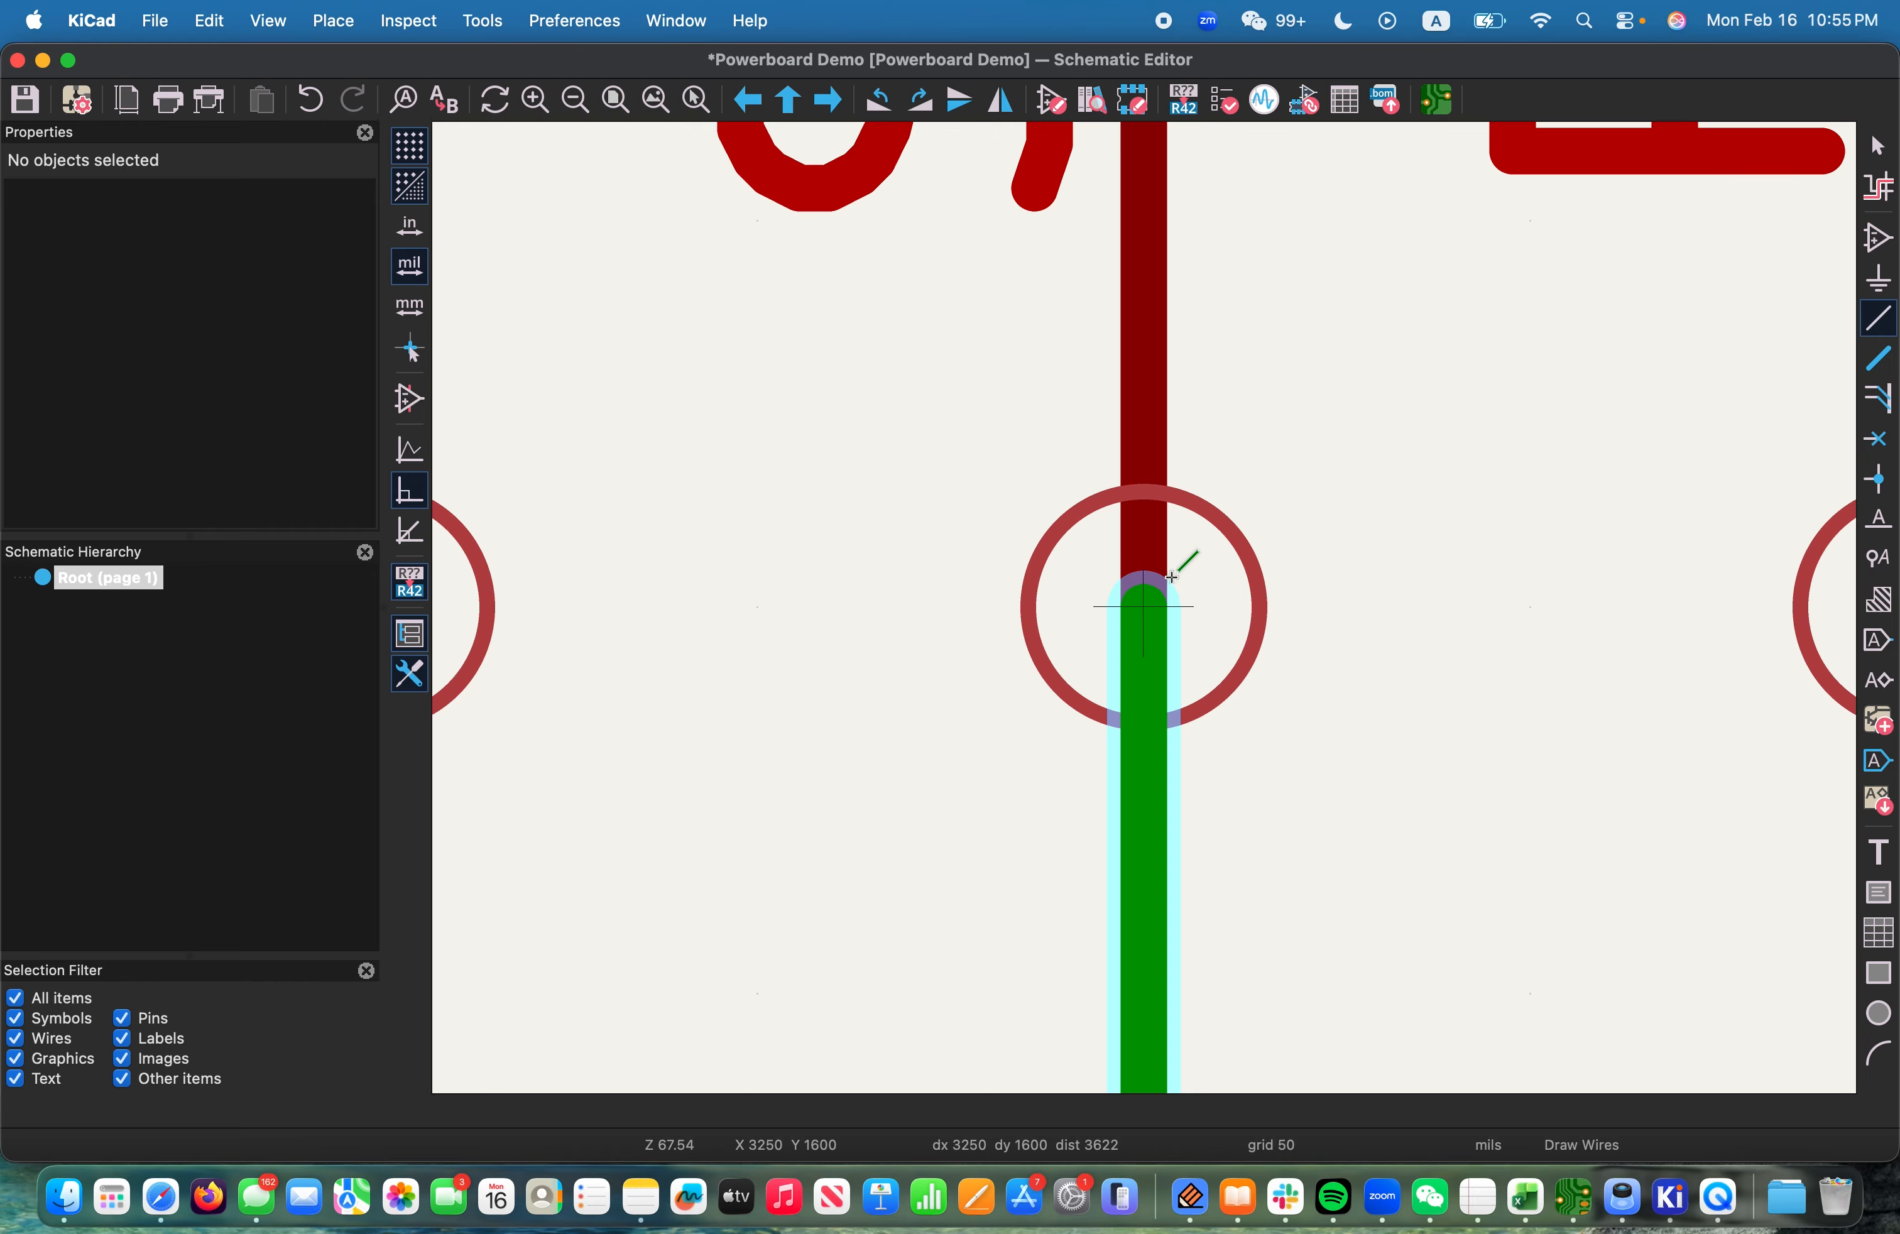
scroll(1148, 609, "down", 4)
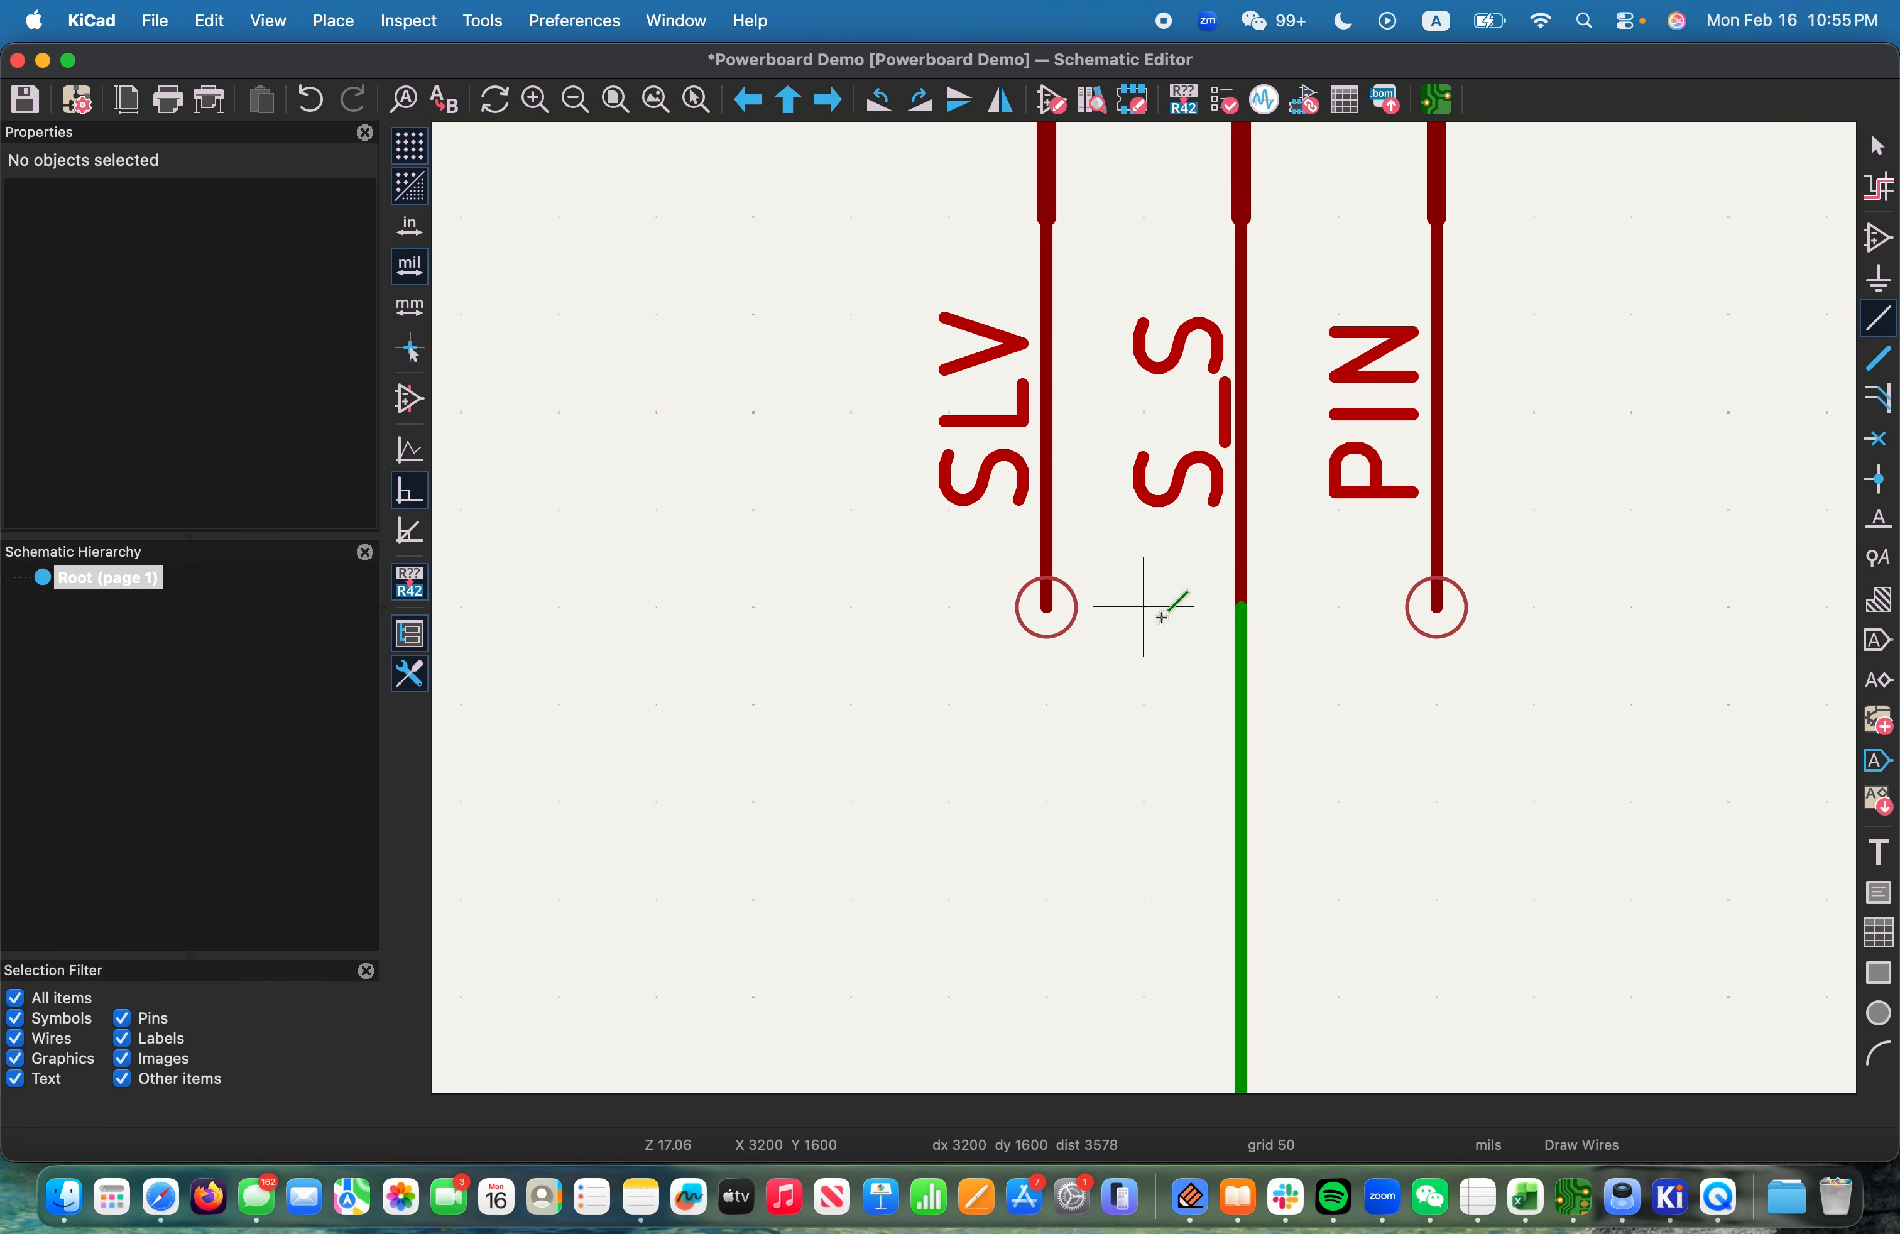
Cancel the trial wire from J2's SLV pin and undo the wire between J1 and J2
left_click(1052, 603)
left_click(1072, 719)
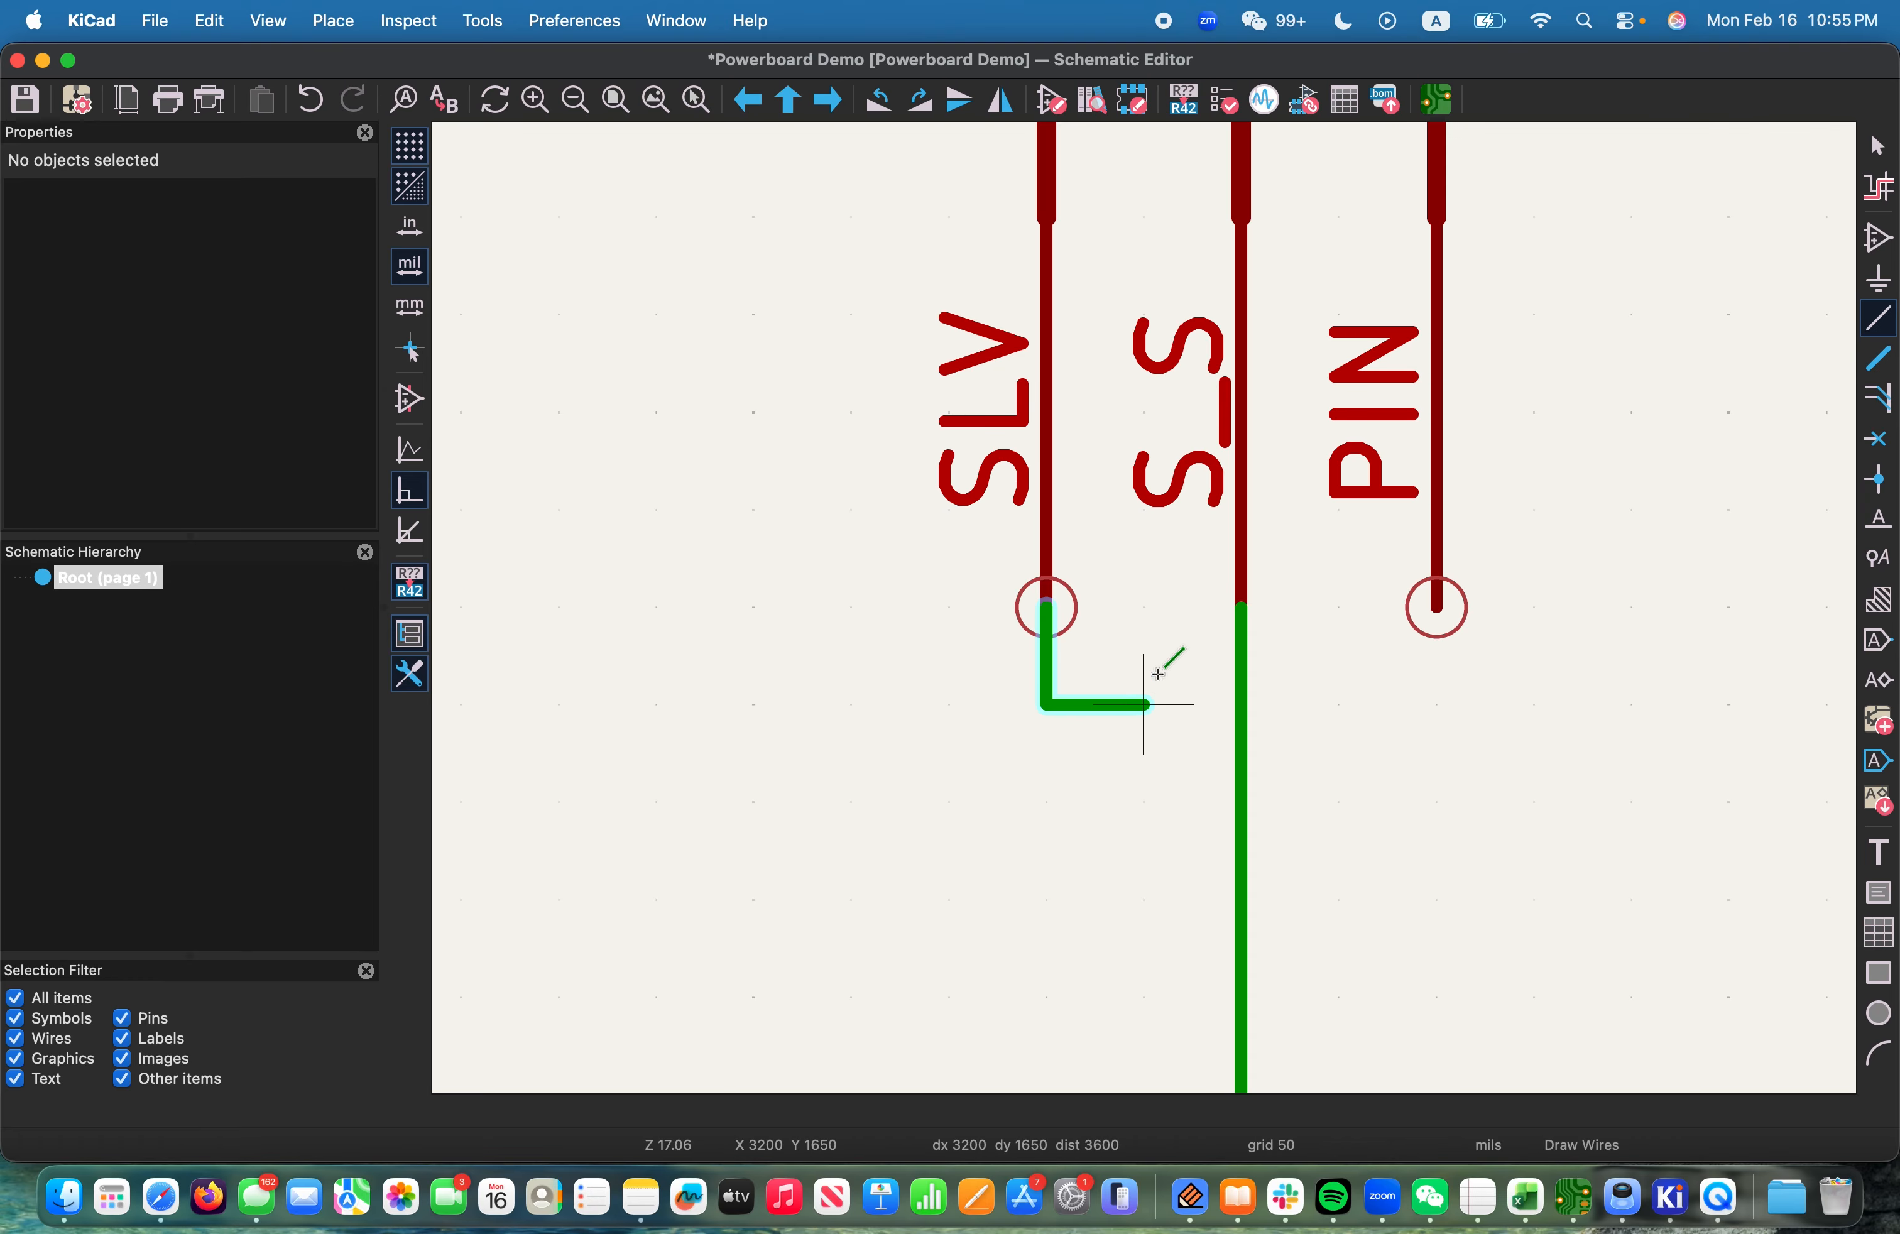
key("Escape")
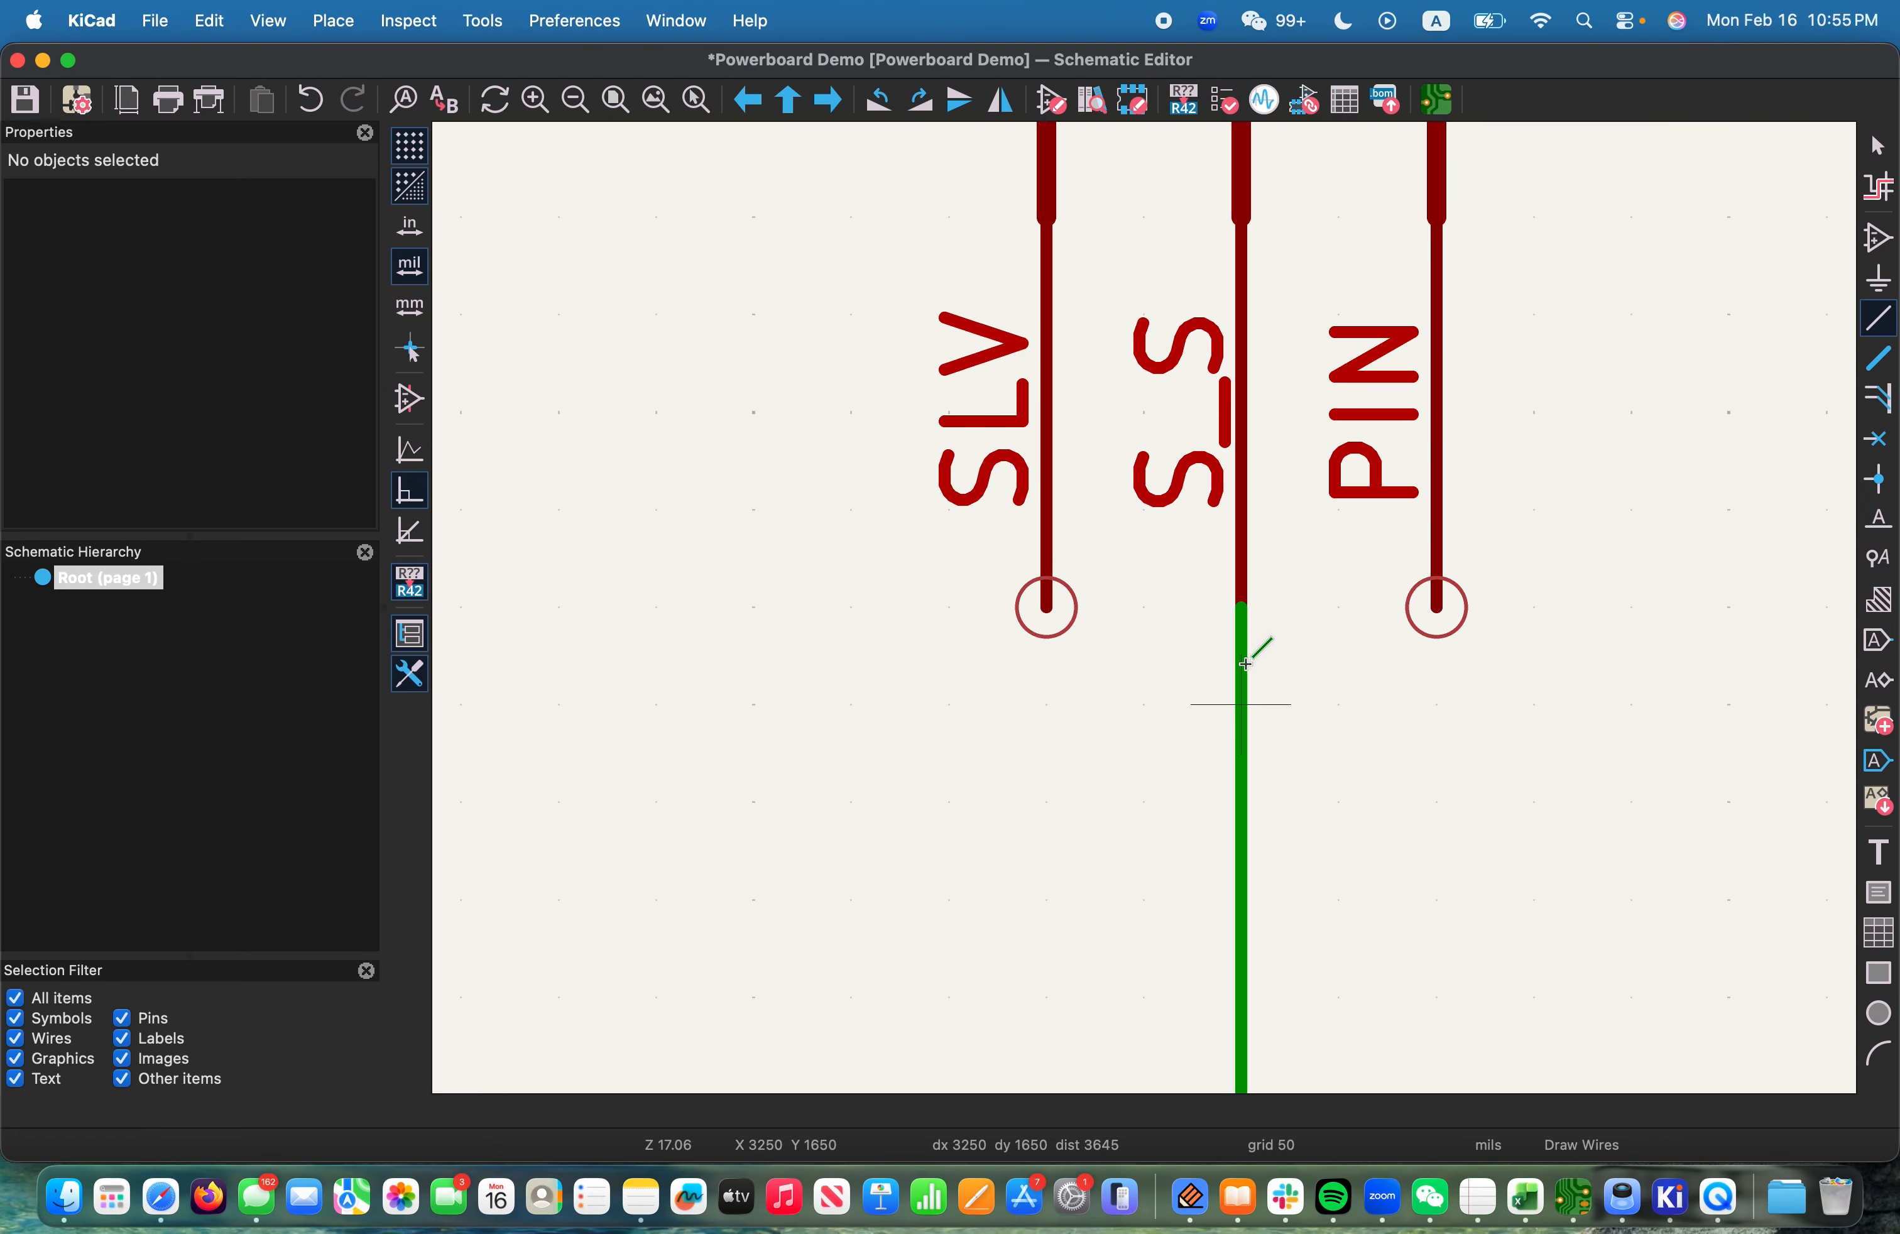
key("super+z")
key("Escape")
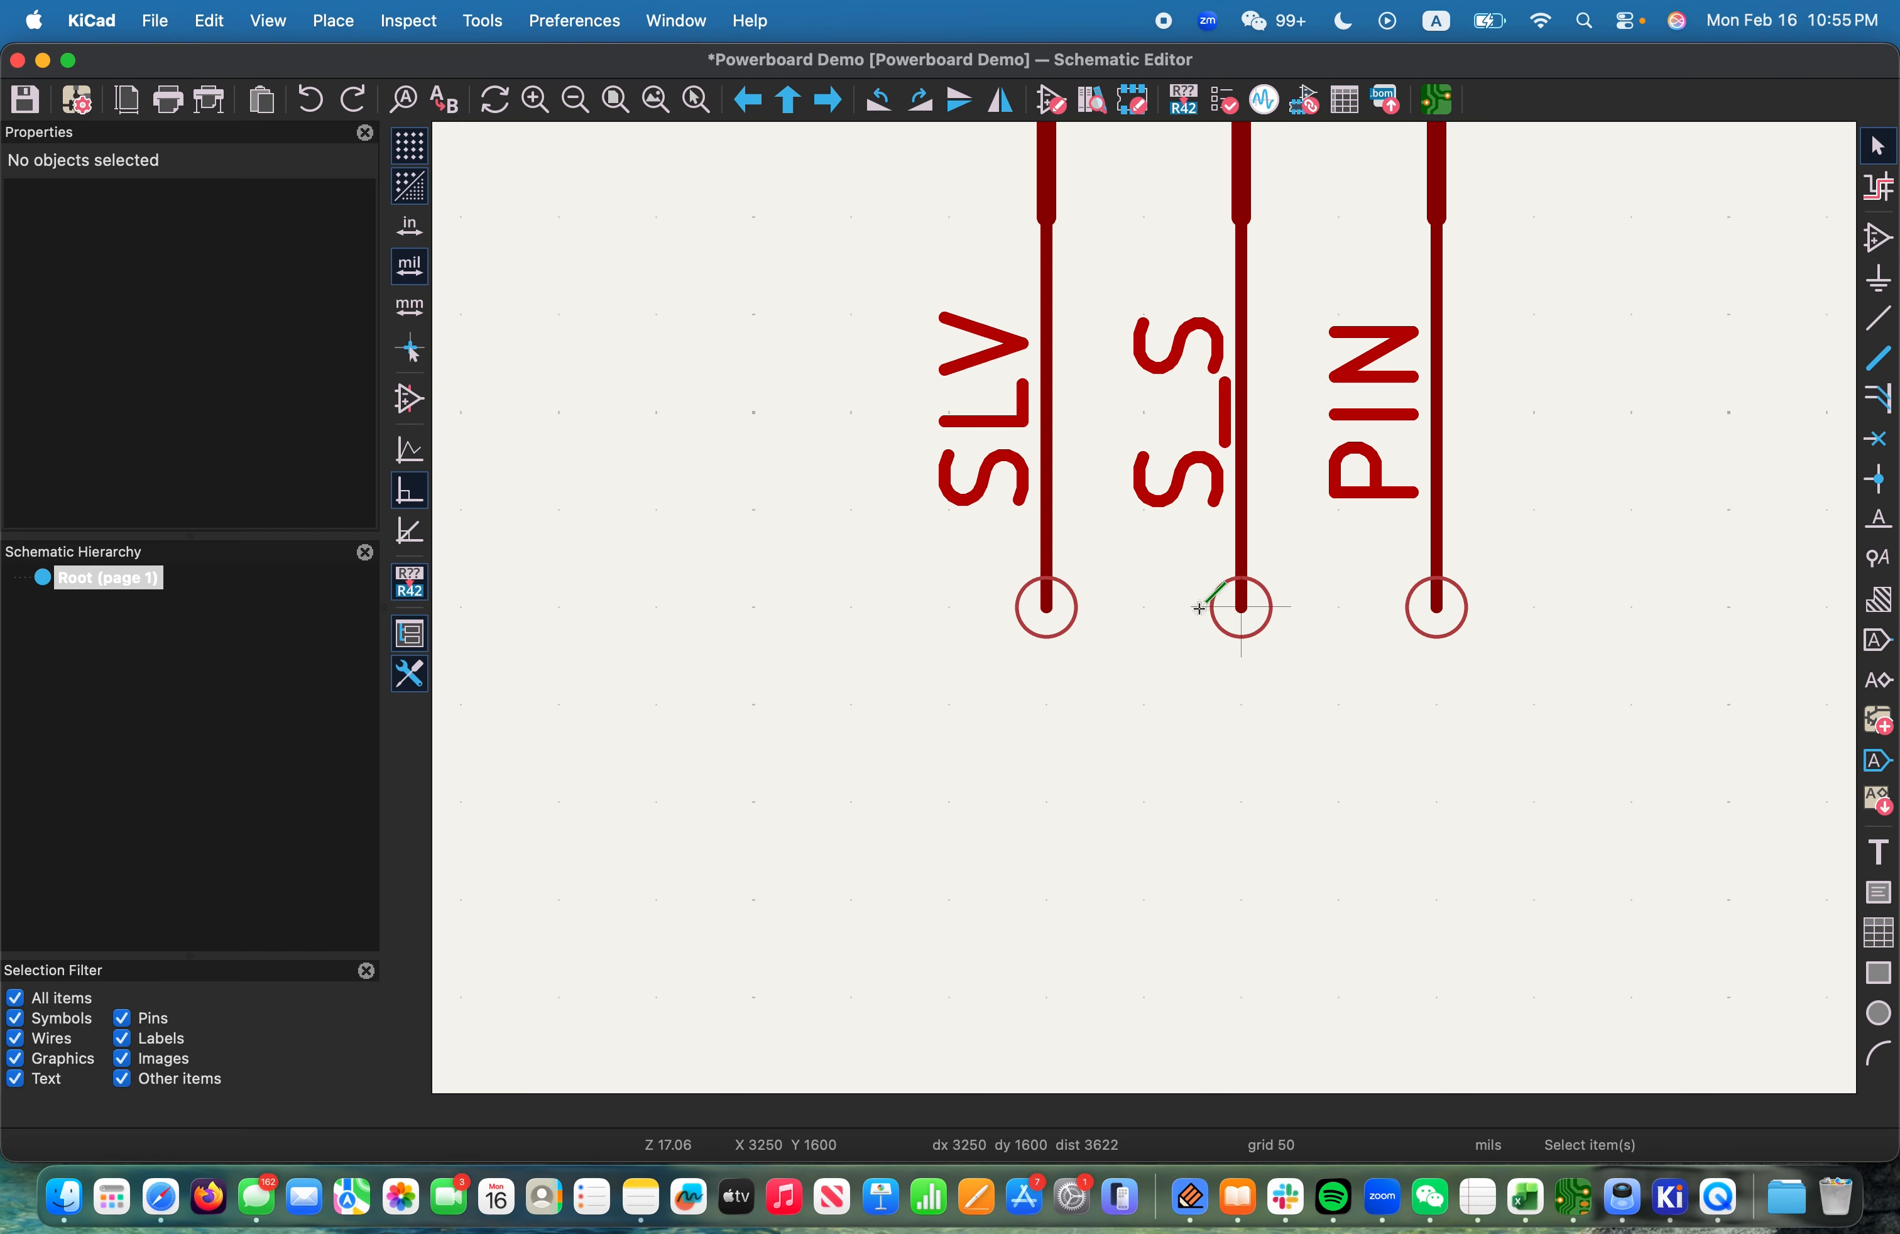
Try wiring J2's S_S pin back to pin 2 of J1, and undo that wire
key("w")
scroll(1241, 607, "down", 6)
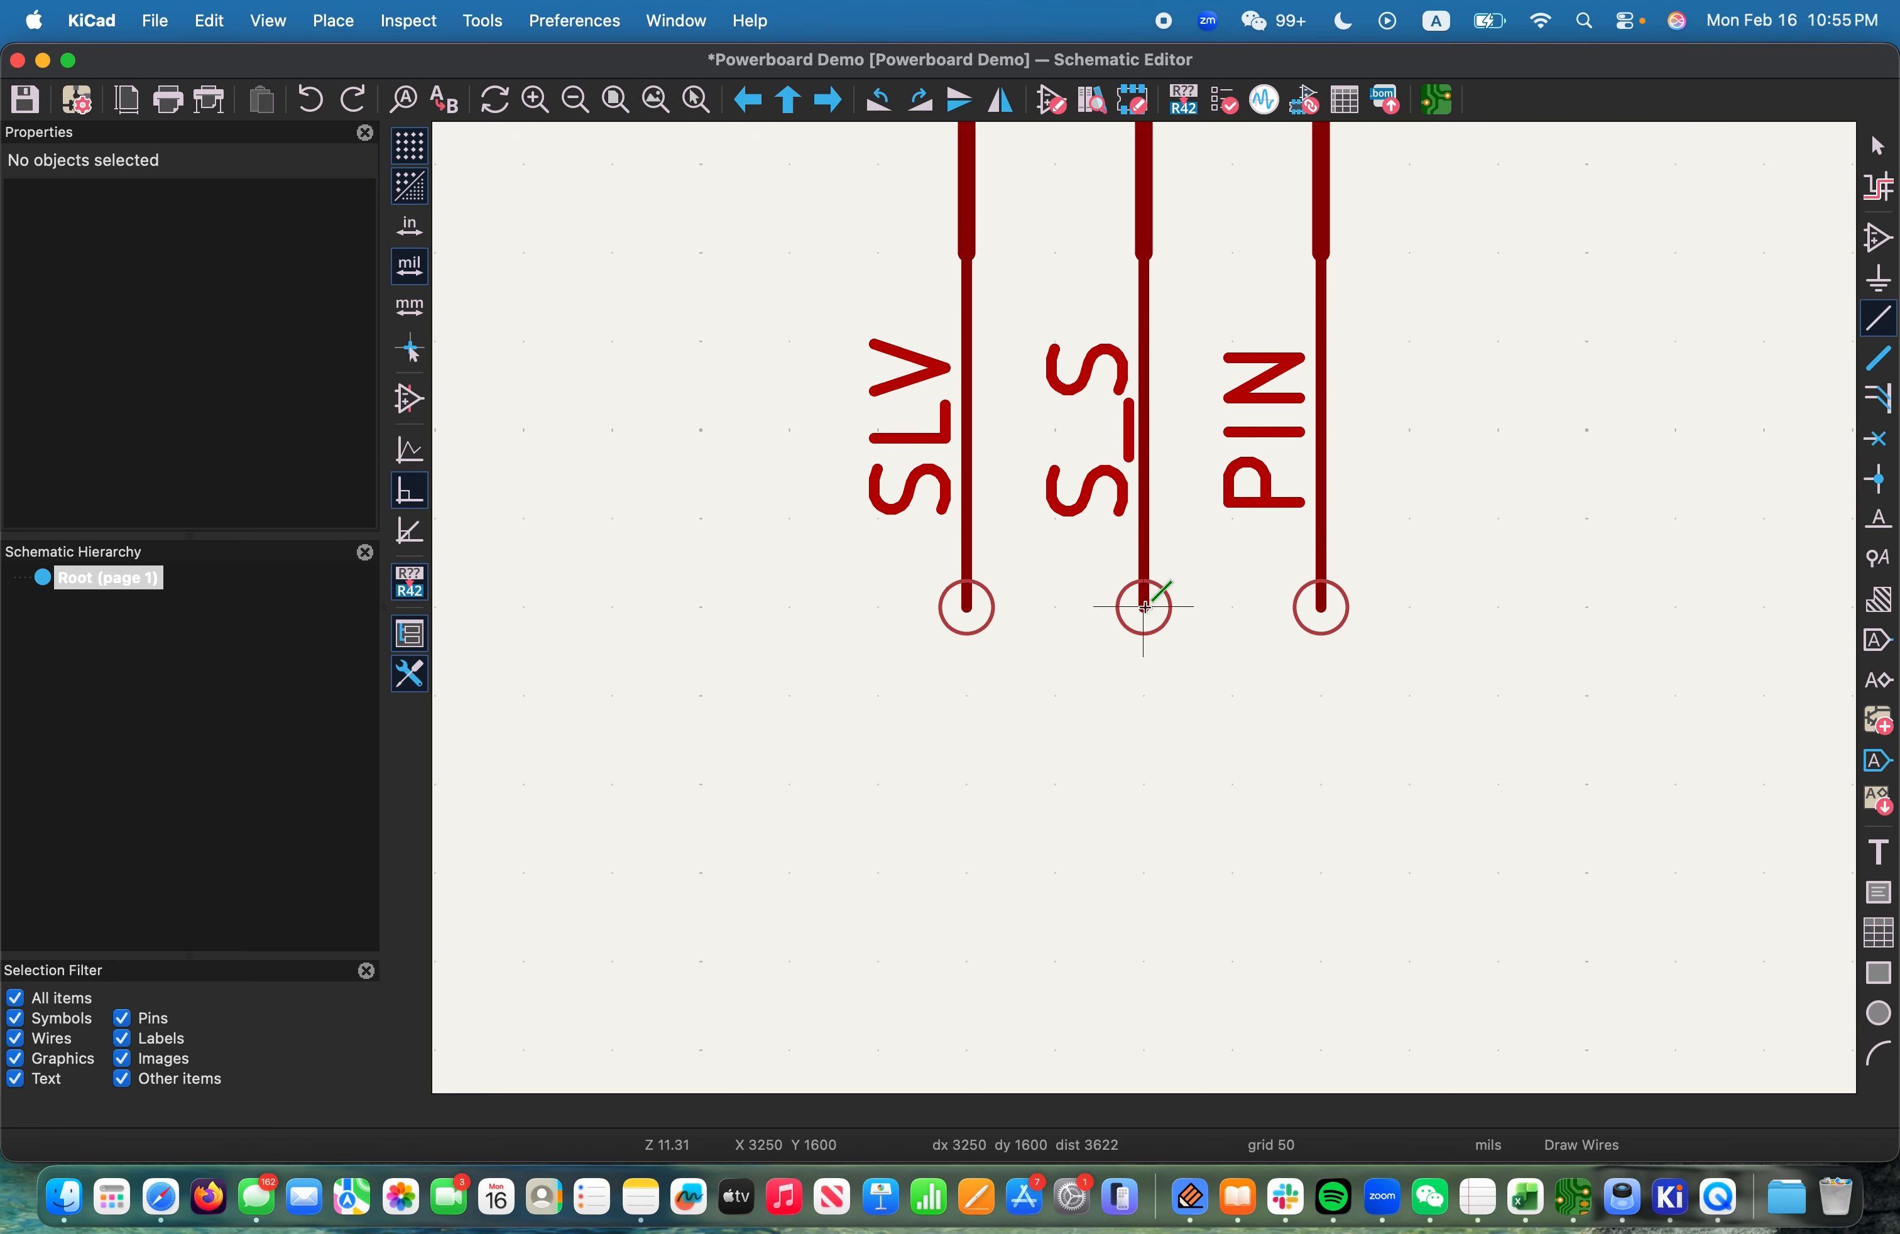
left_click(753, 826)
key("super+z")
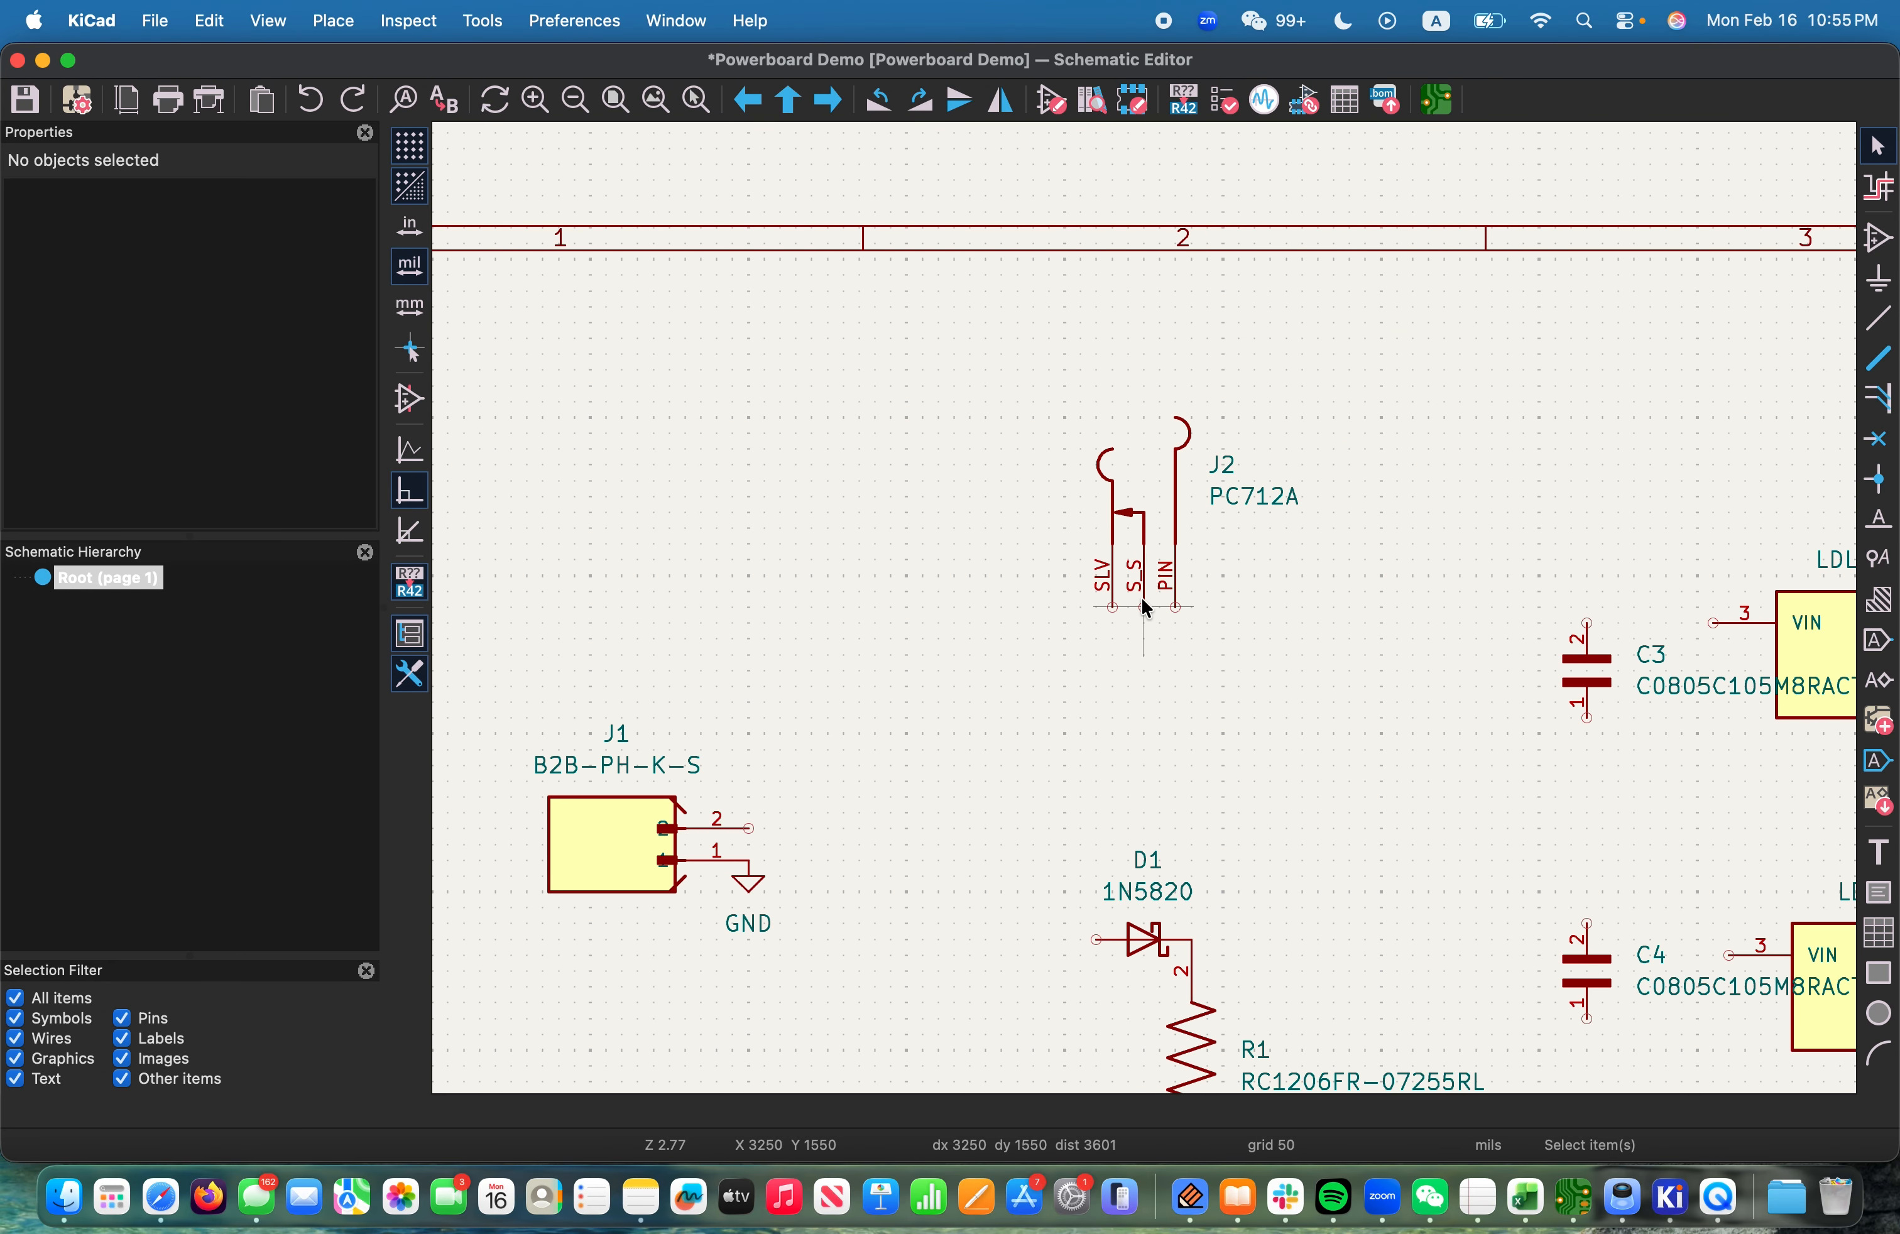
Draw a wire from the S_S pin of J2 straight down and across to pin 2 of J1
key("w")
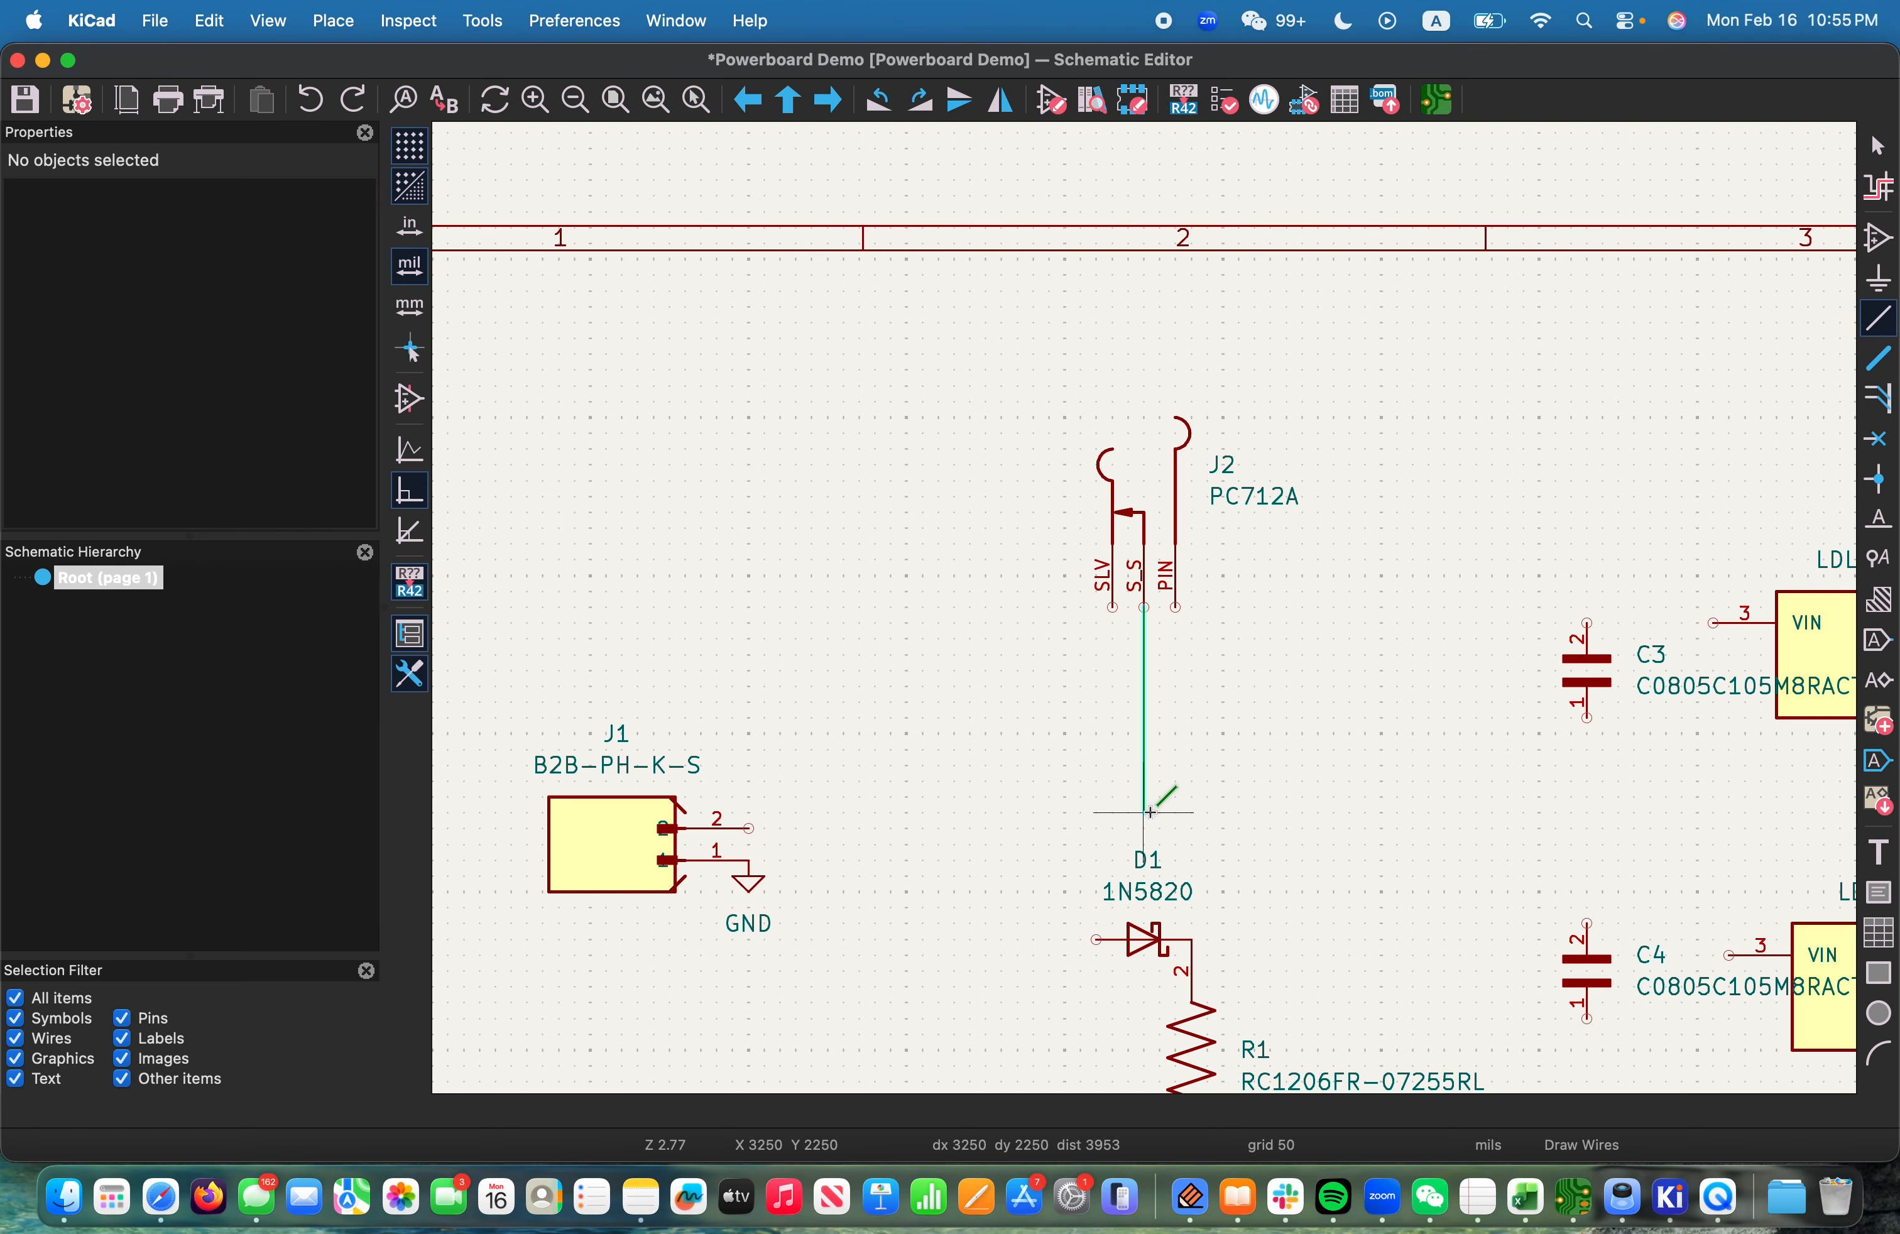
left_click(752, 827)
key("Escape")
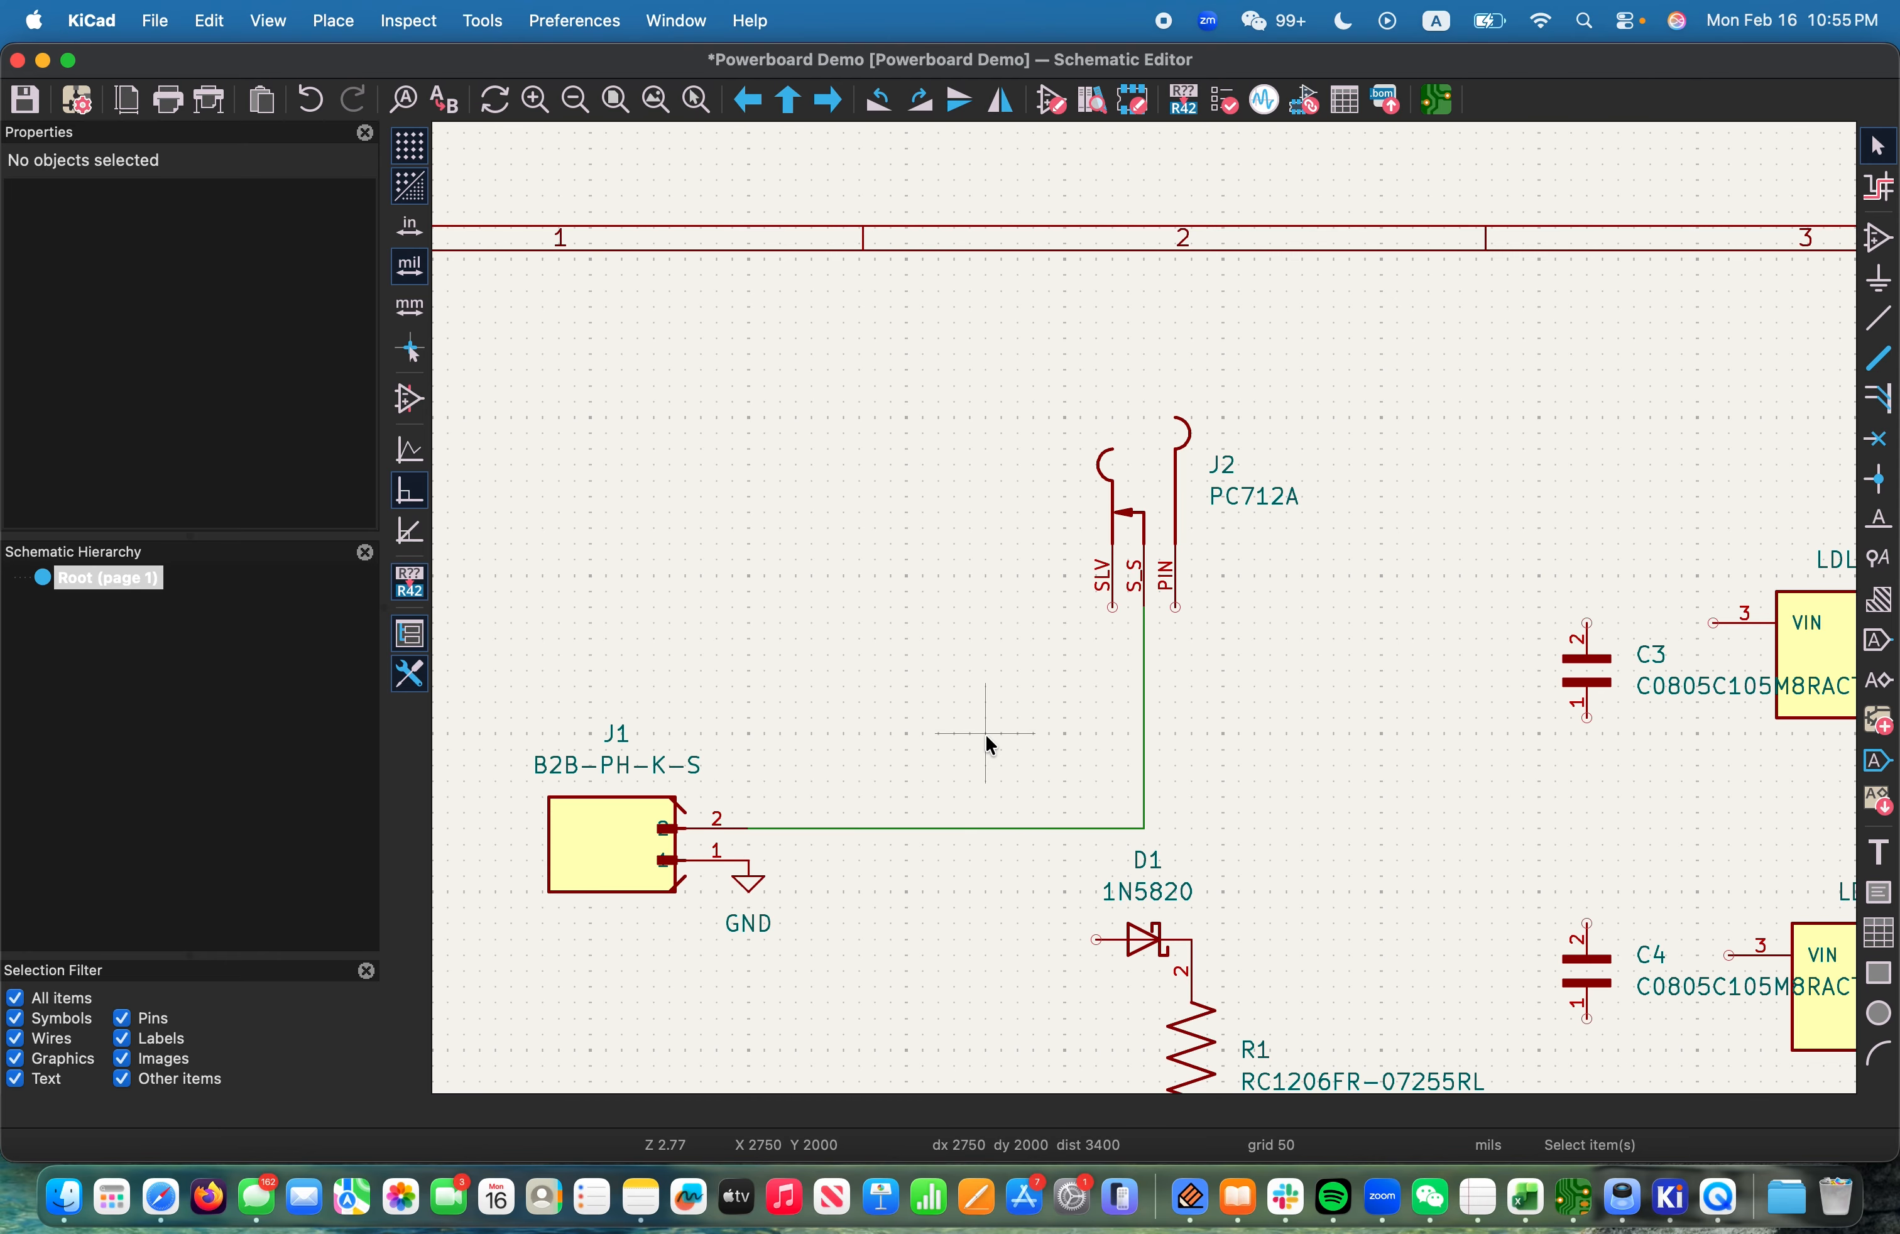
scroll(976, 674, "down", 5)
scroll(887, 565, "up", 4)
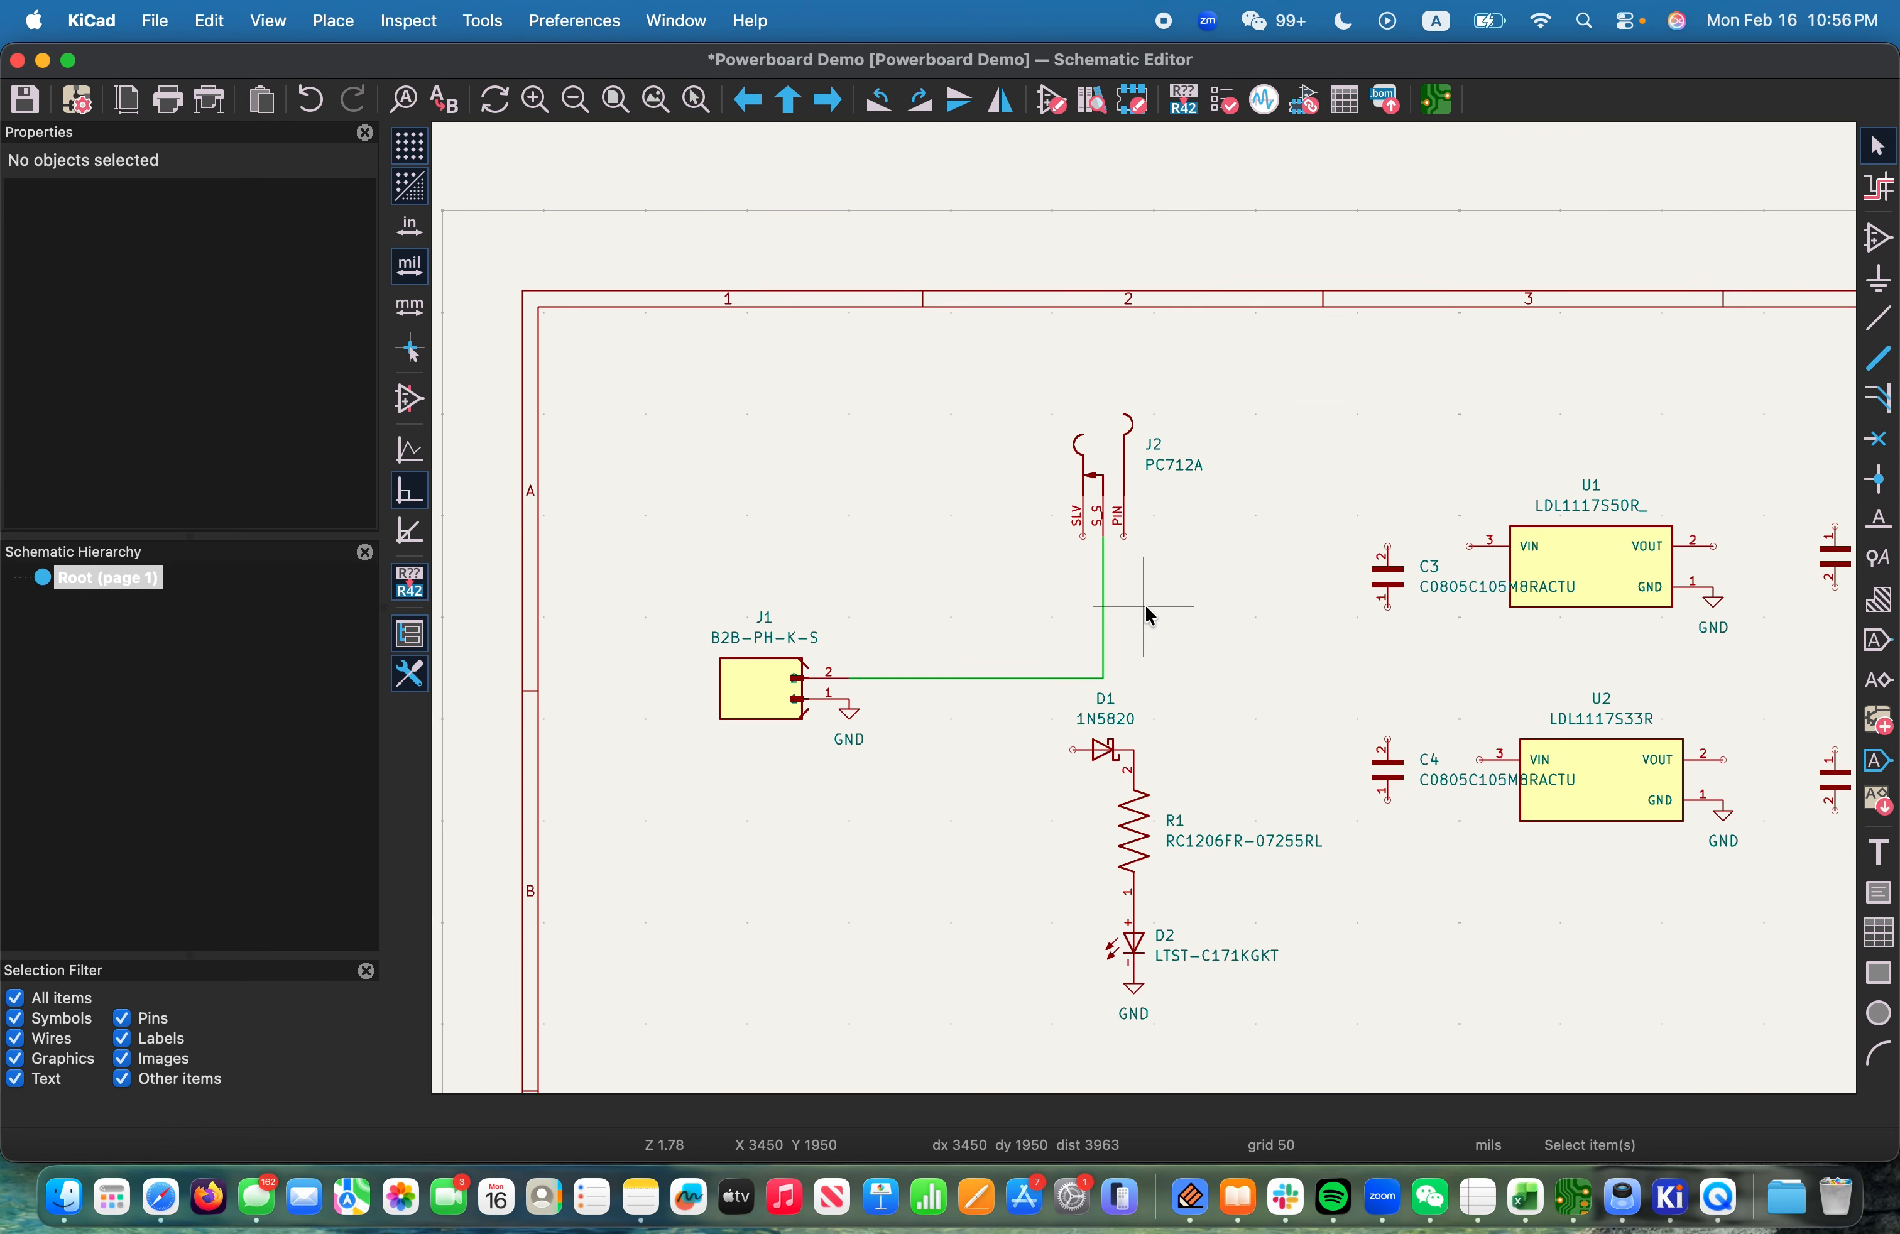
Check the reference schematic, try wiring J2's SLV pin to the anode of D1 with a stepped route, and undo that wire
key("ctrl+Right")
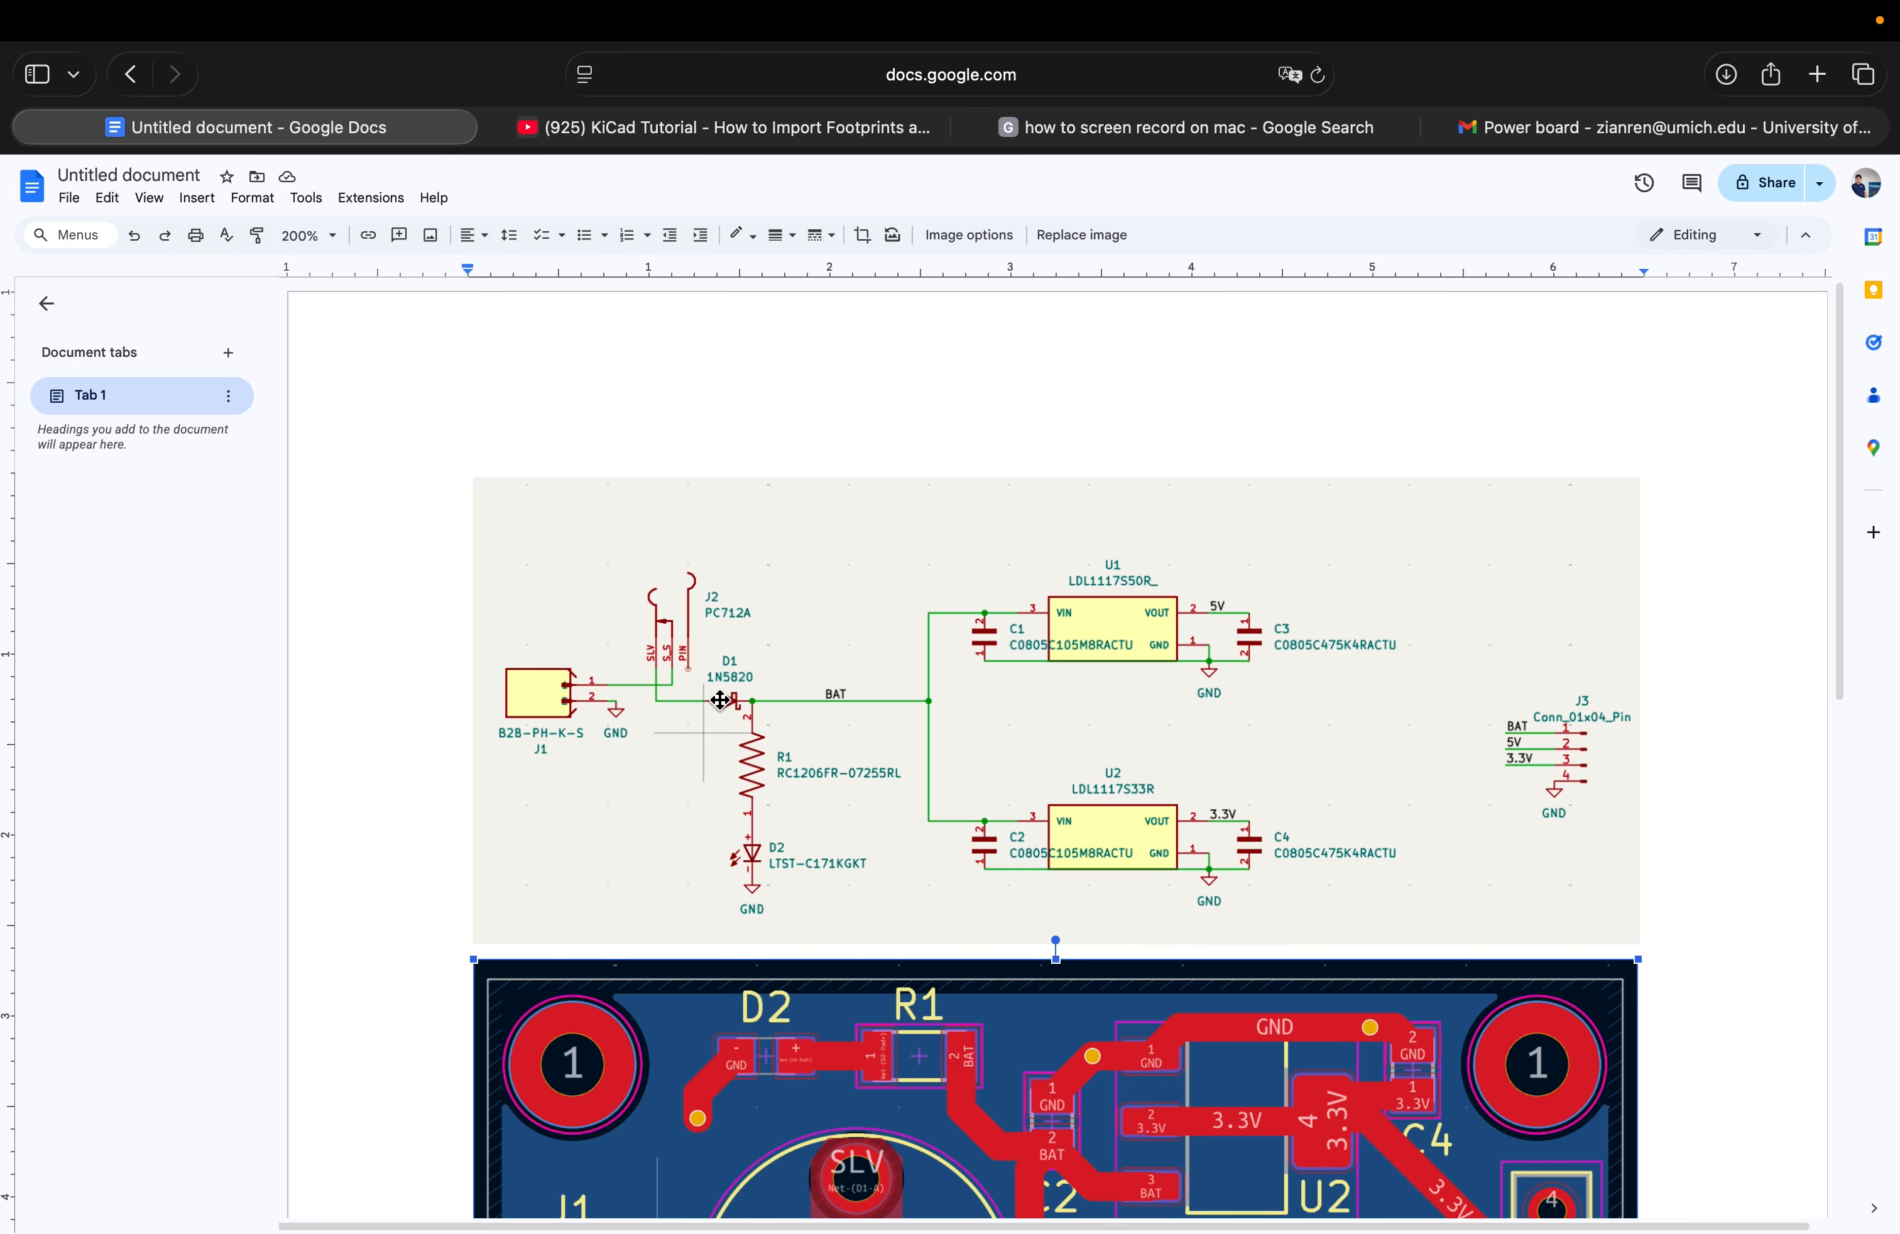
key("ctrl+Left")
key("w")
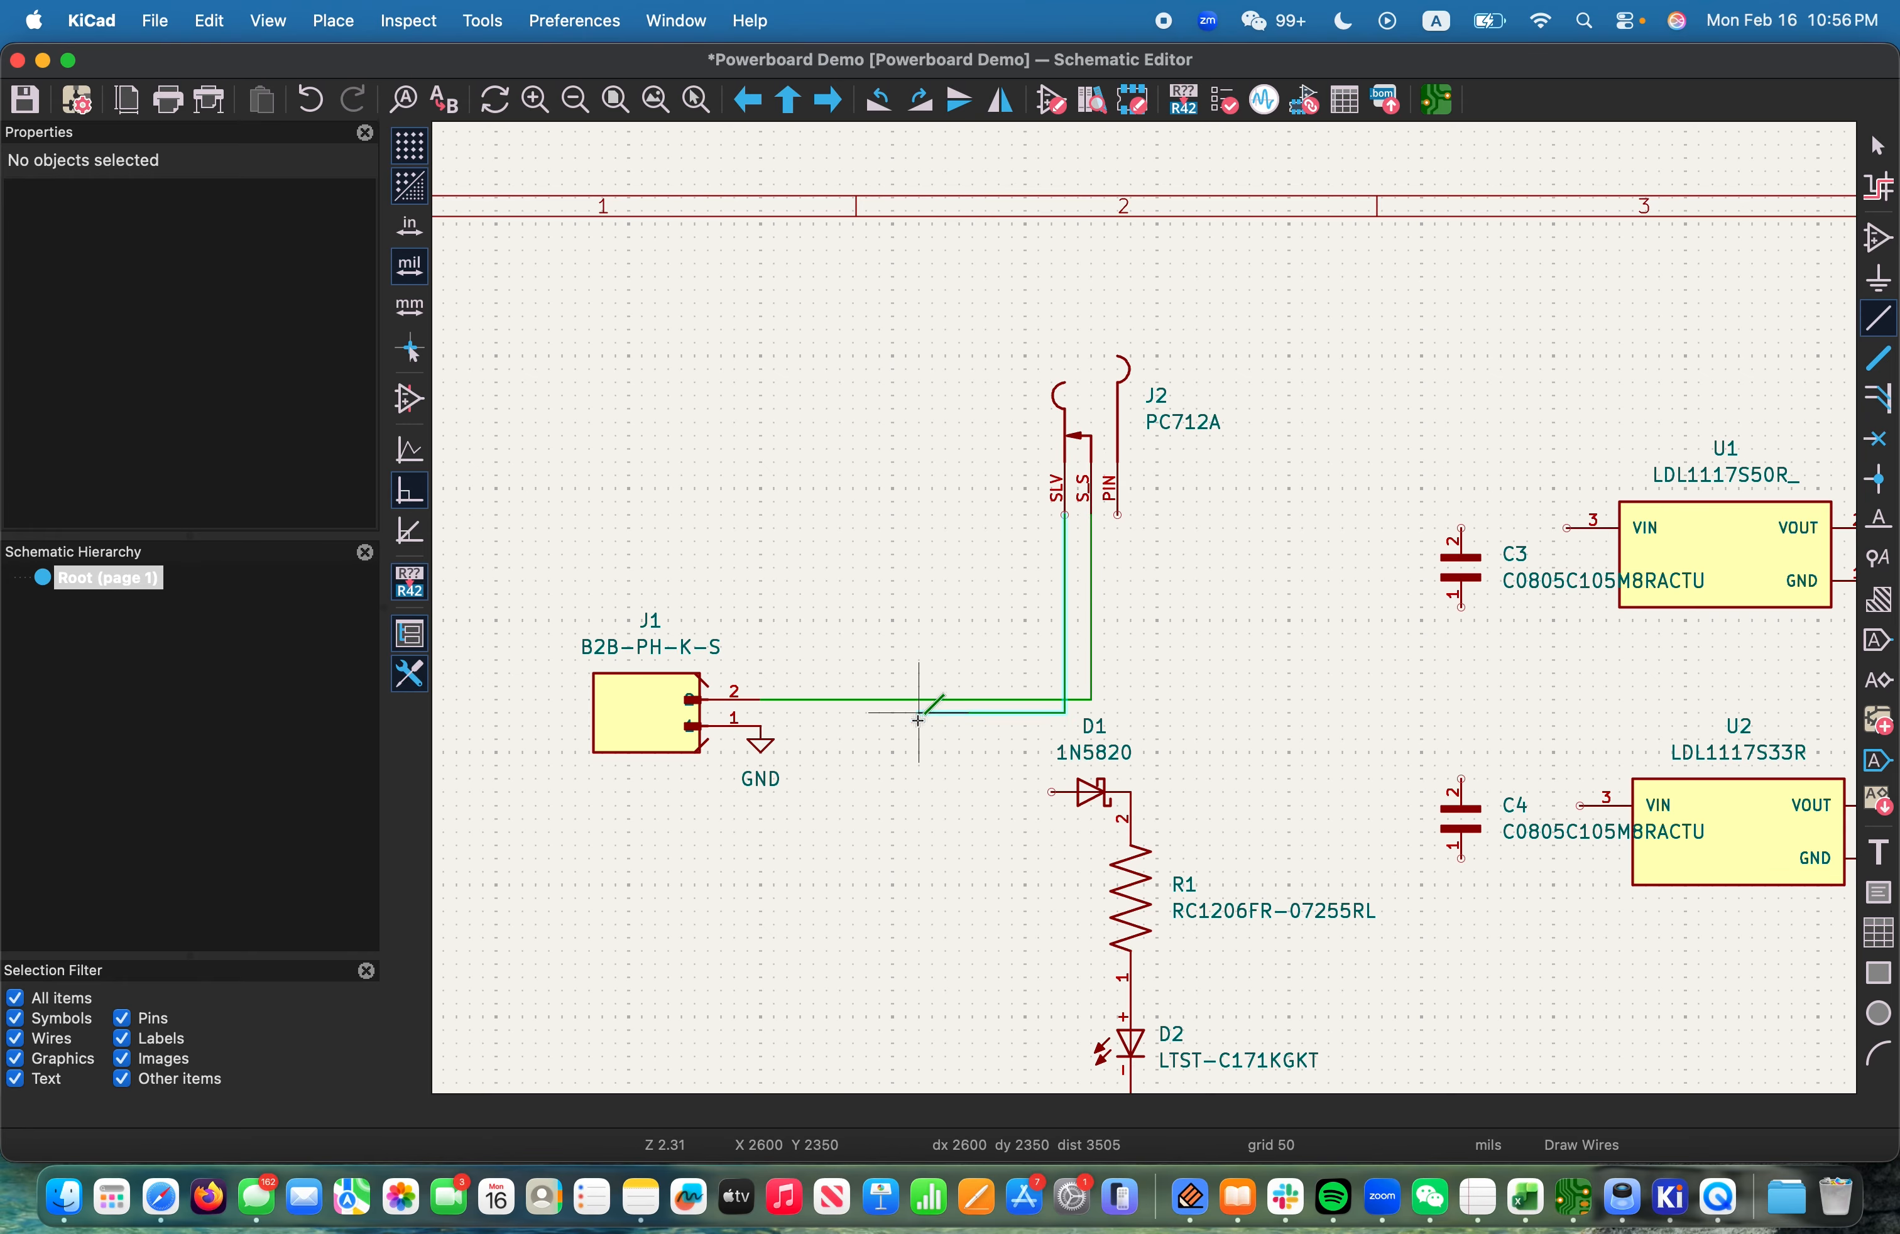
left_click(1035, 724)
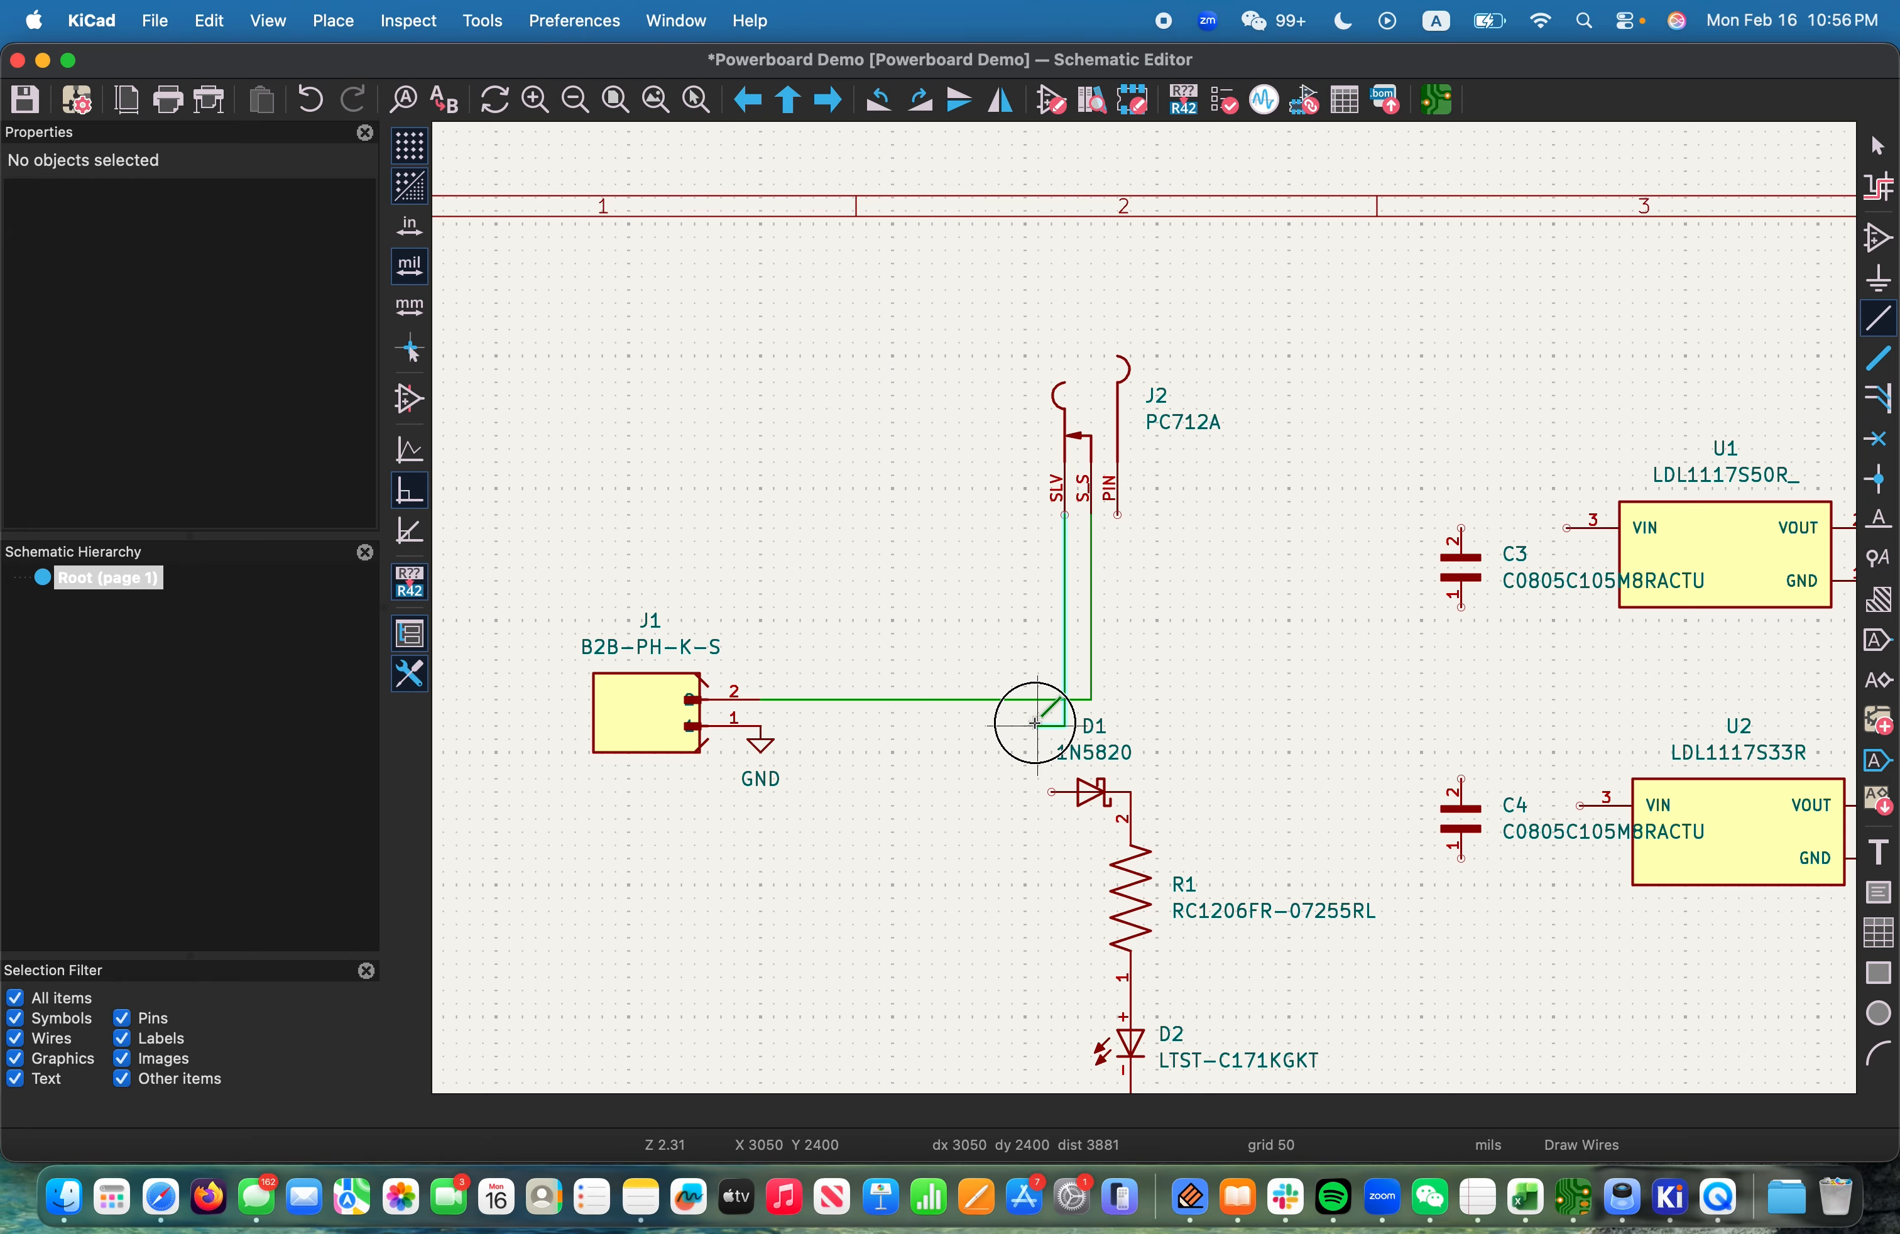
left_click(1052, 791)
scroll(1040, 730, "down", 1)
scroll(1192, 618, "down", 1)
scroll(1096, 580, "up", 8)
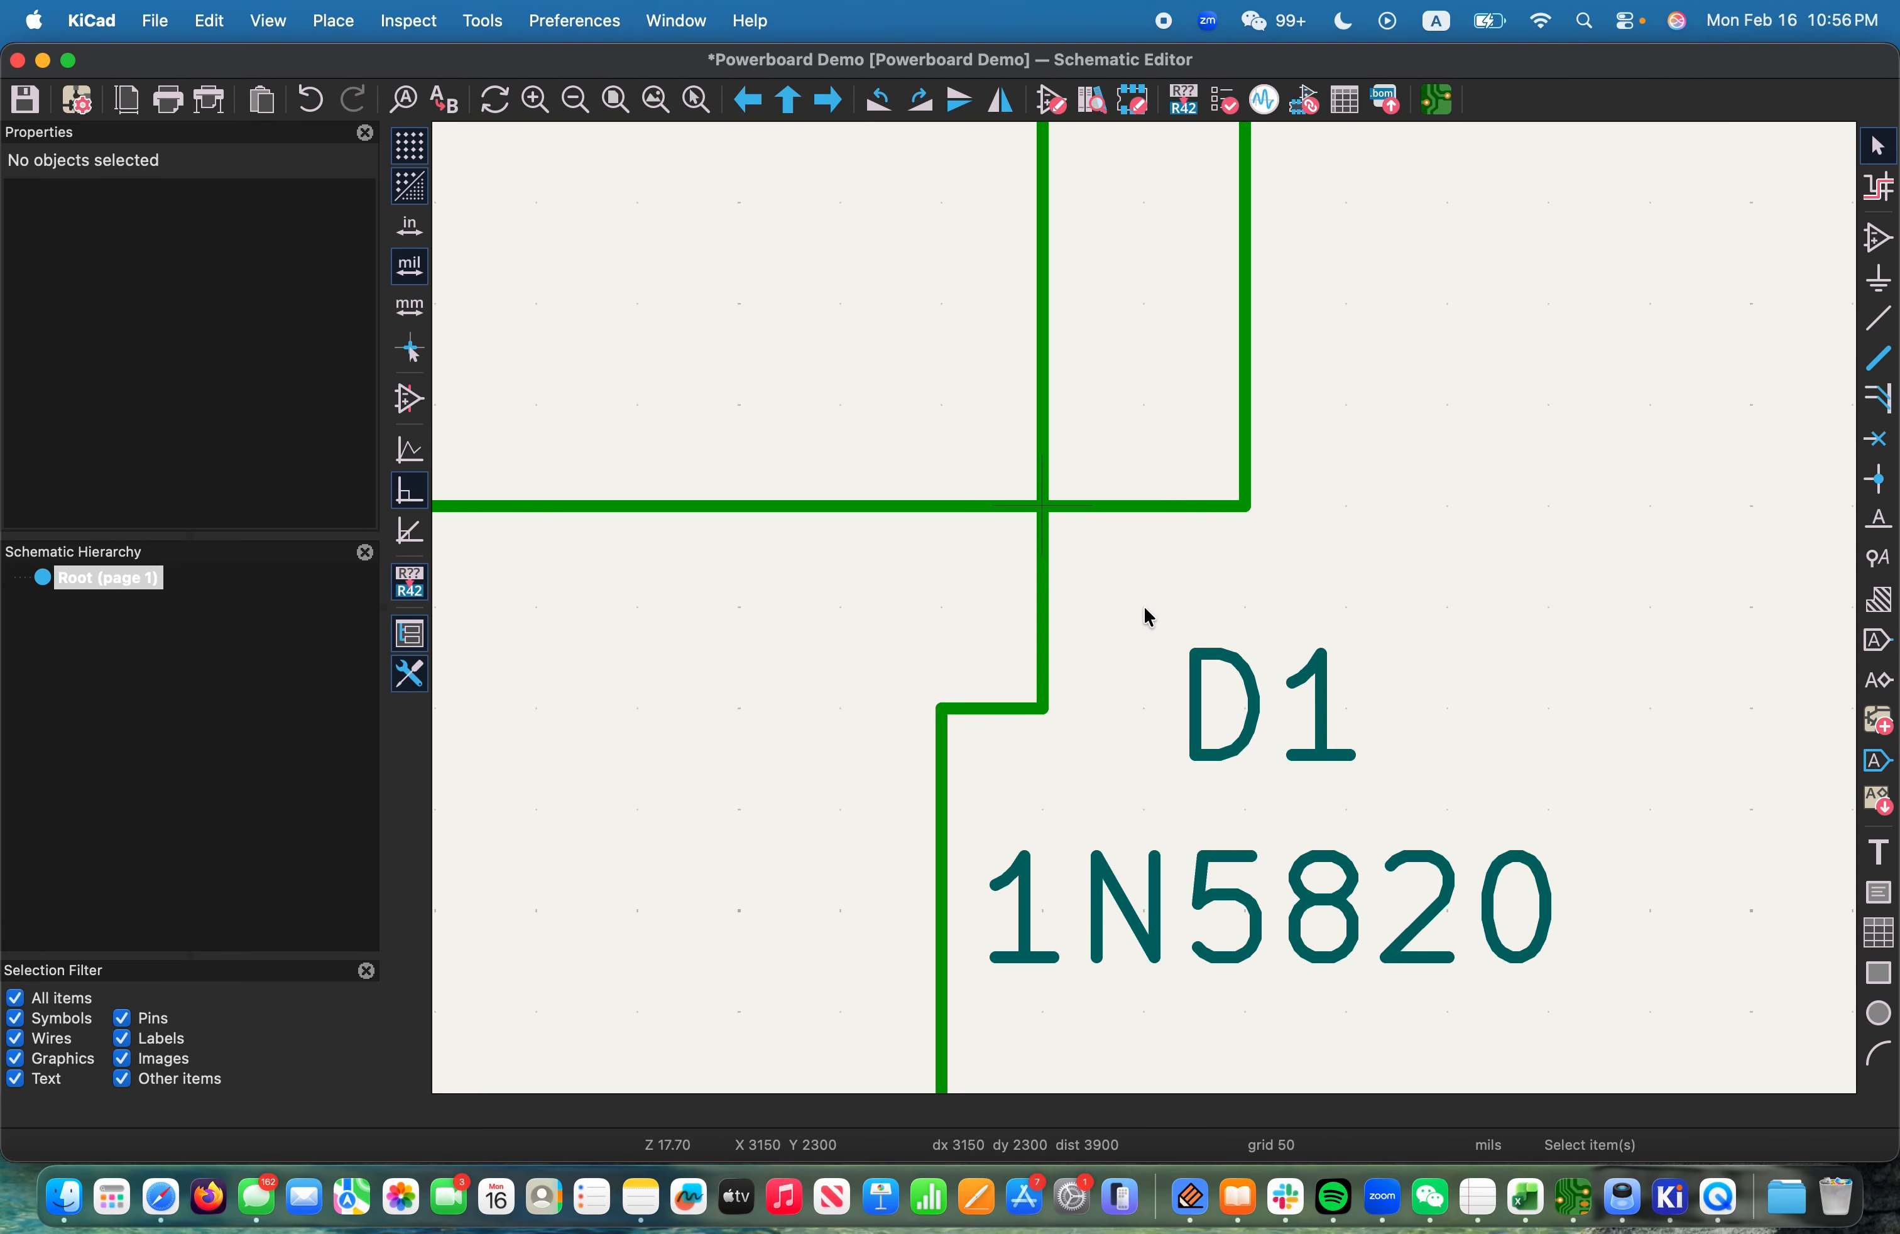
scroll(1150, 617, "down", 8)
key("super+z")
Try ending a wire from J2's SLV pin on the J1–J2 wire, and undo it
key("w")
left_click(1157, 621)
key("Escape")
scroll(1188, 631, "up", 5)
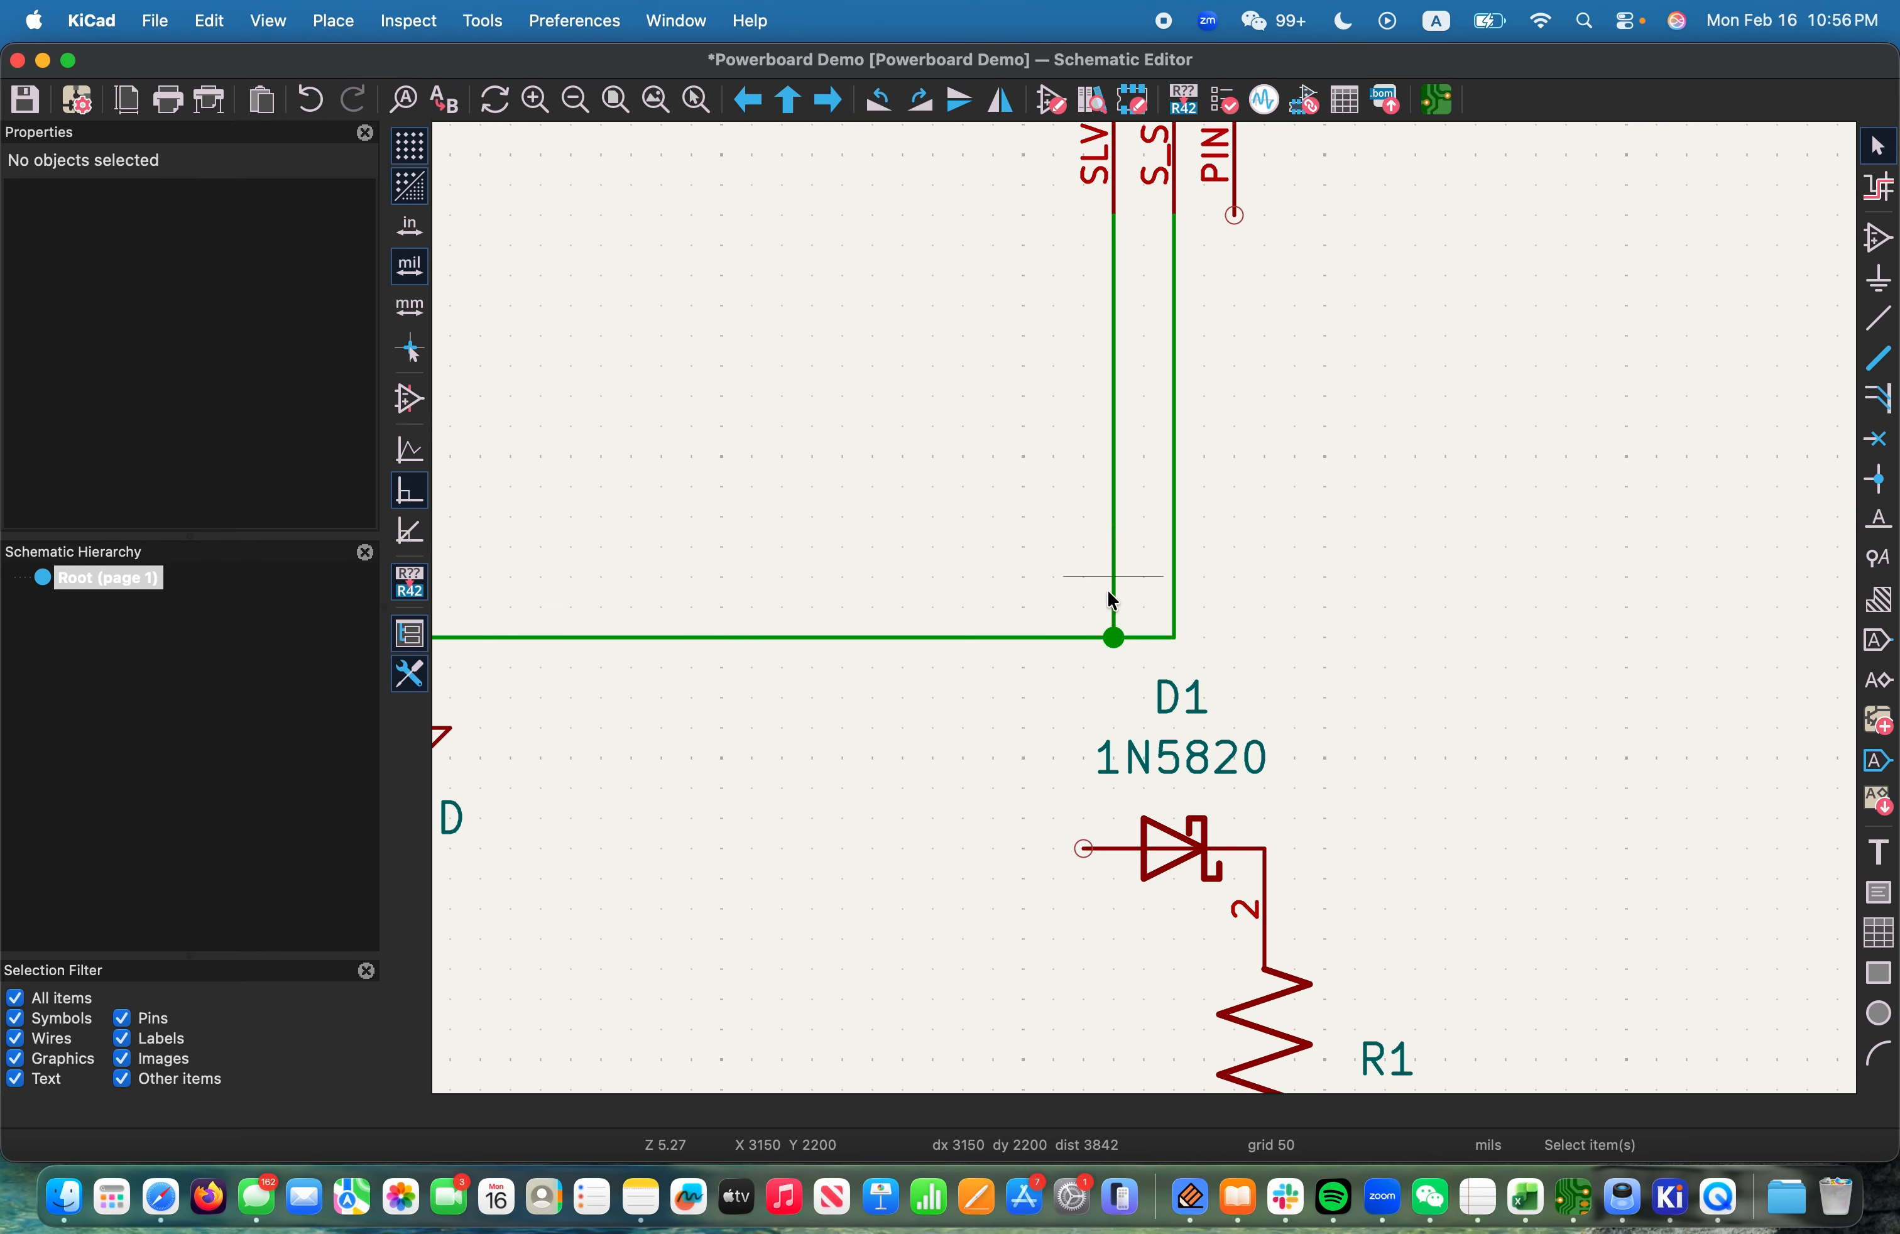
scroll(1061, 651, "down", 3)
key("super+z")
Draw a wire from J2's SLV pin down across the J1–J2 wire to the anode pin of diode D1
scroll(1094, 306, "down", 1)
scroll(806, 979, "down", 1)
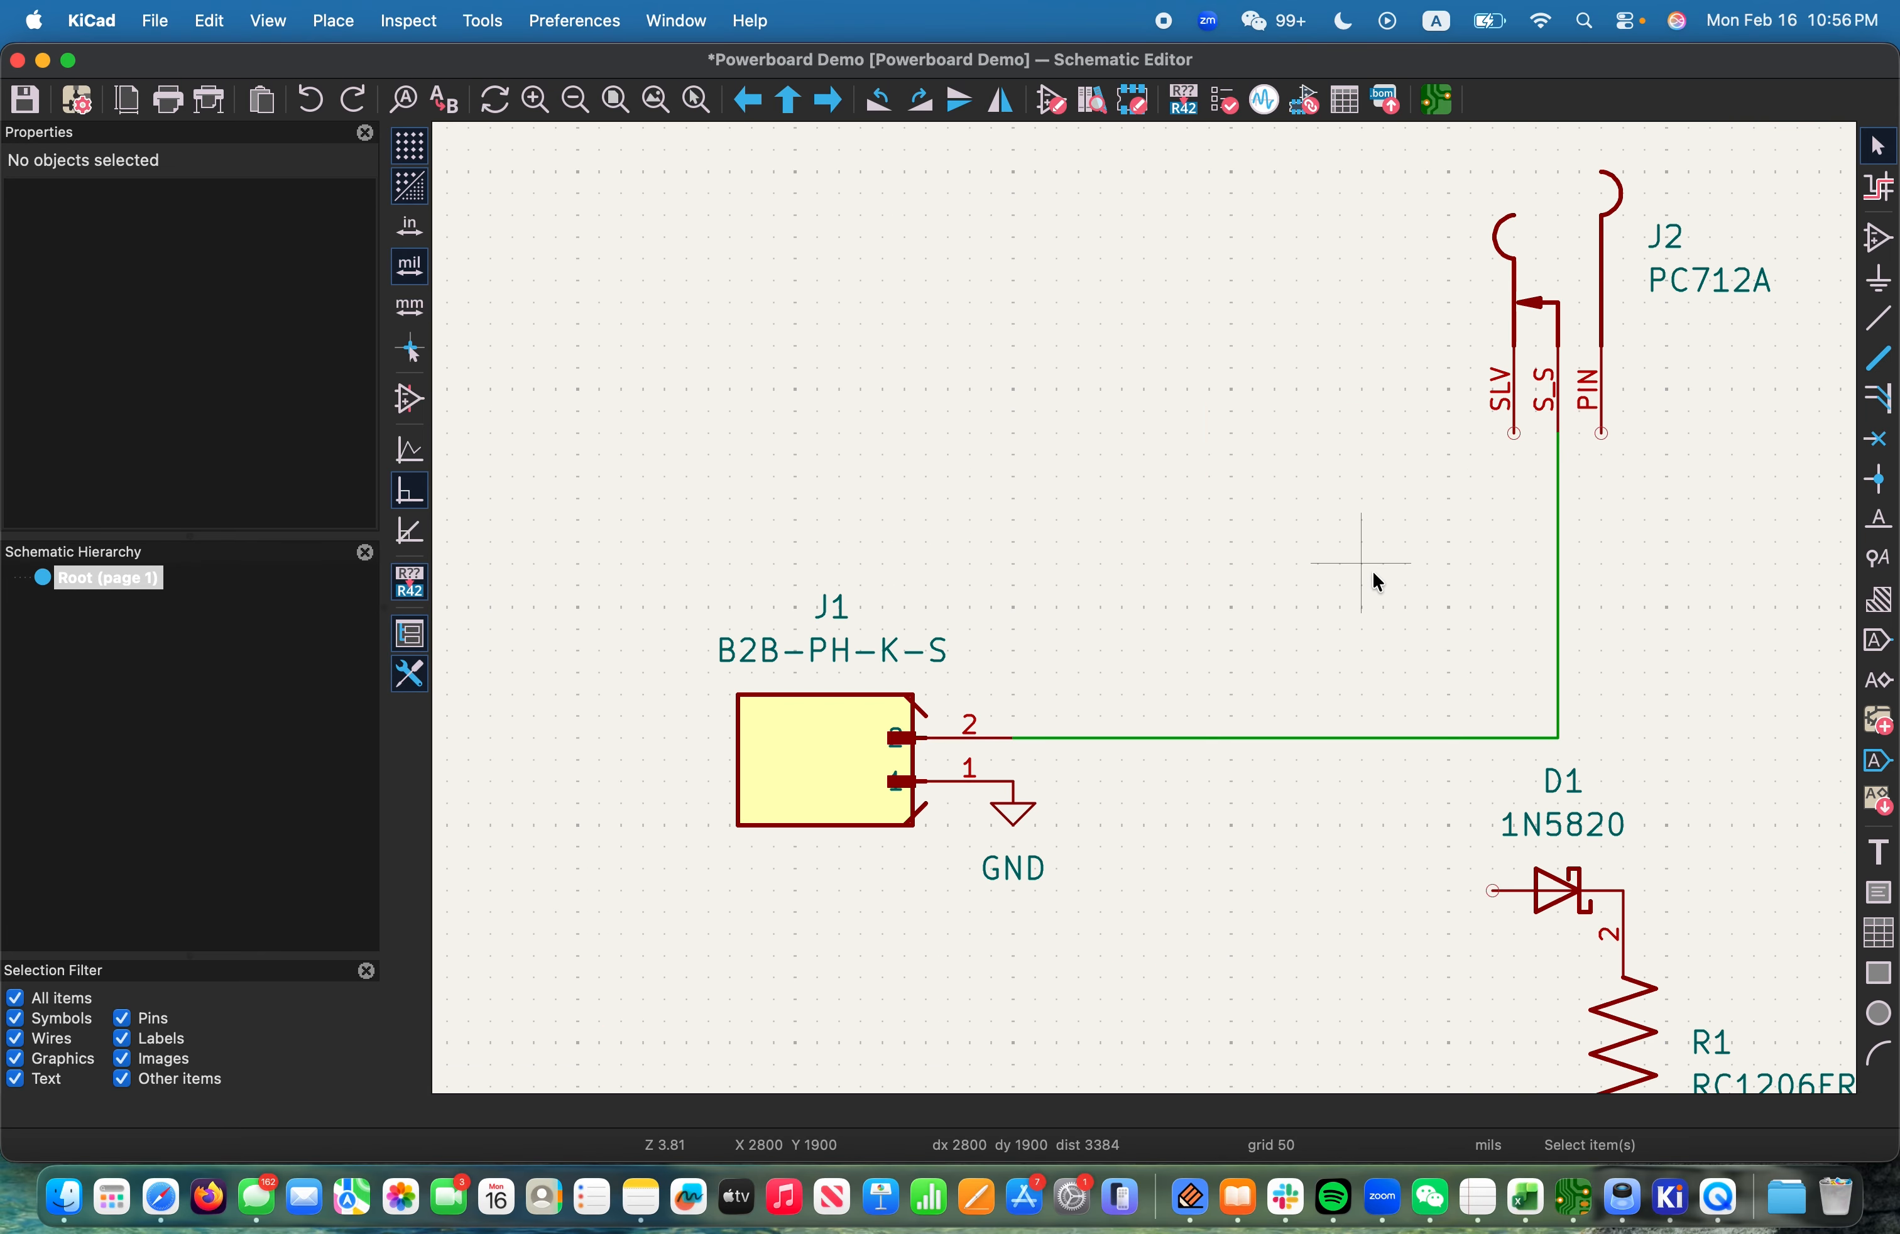
left_click(1515, 434)
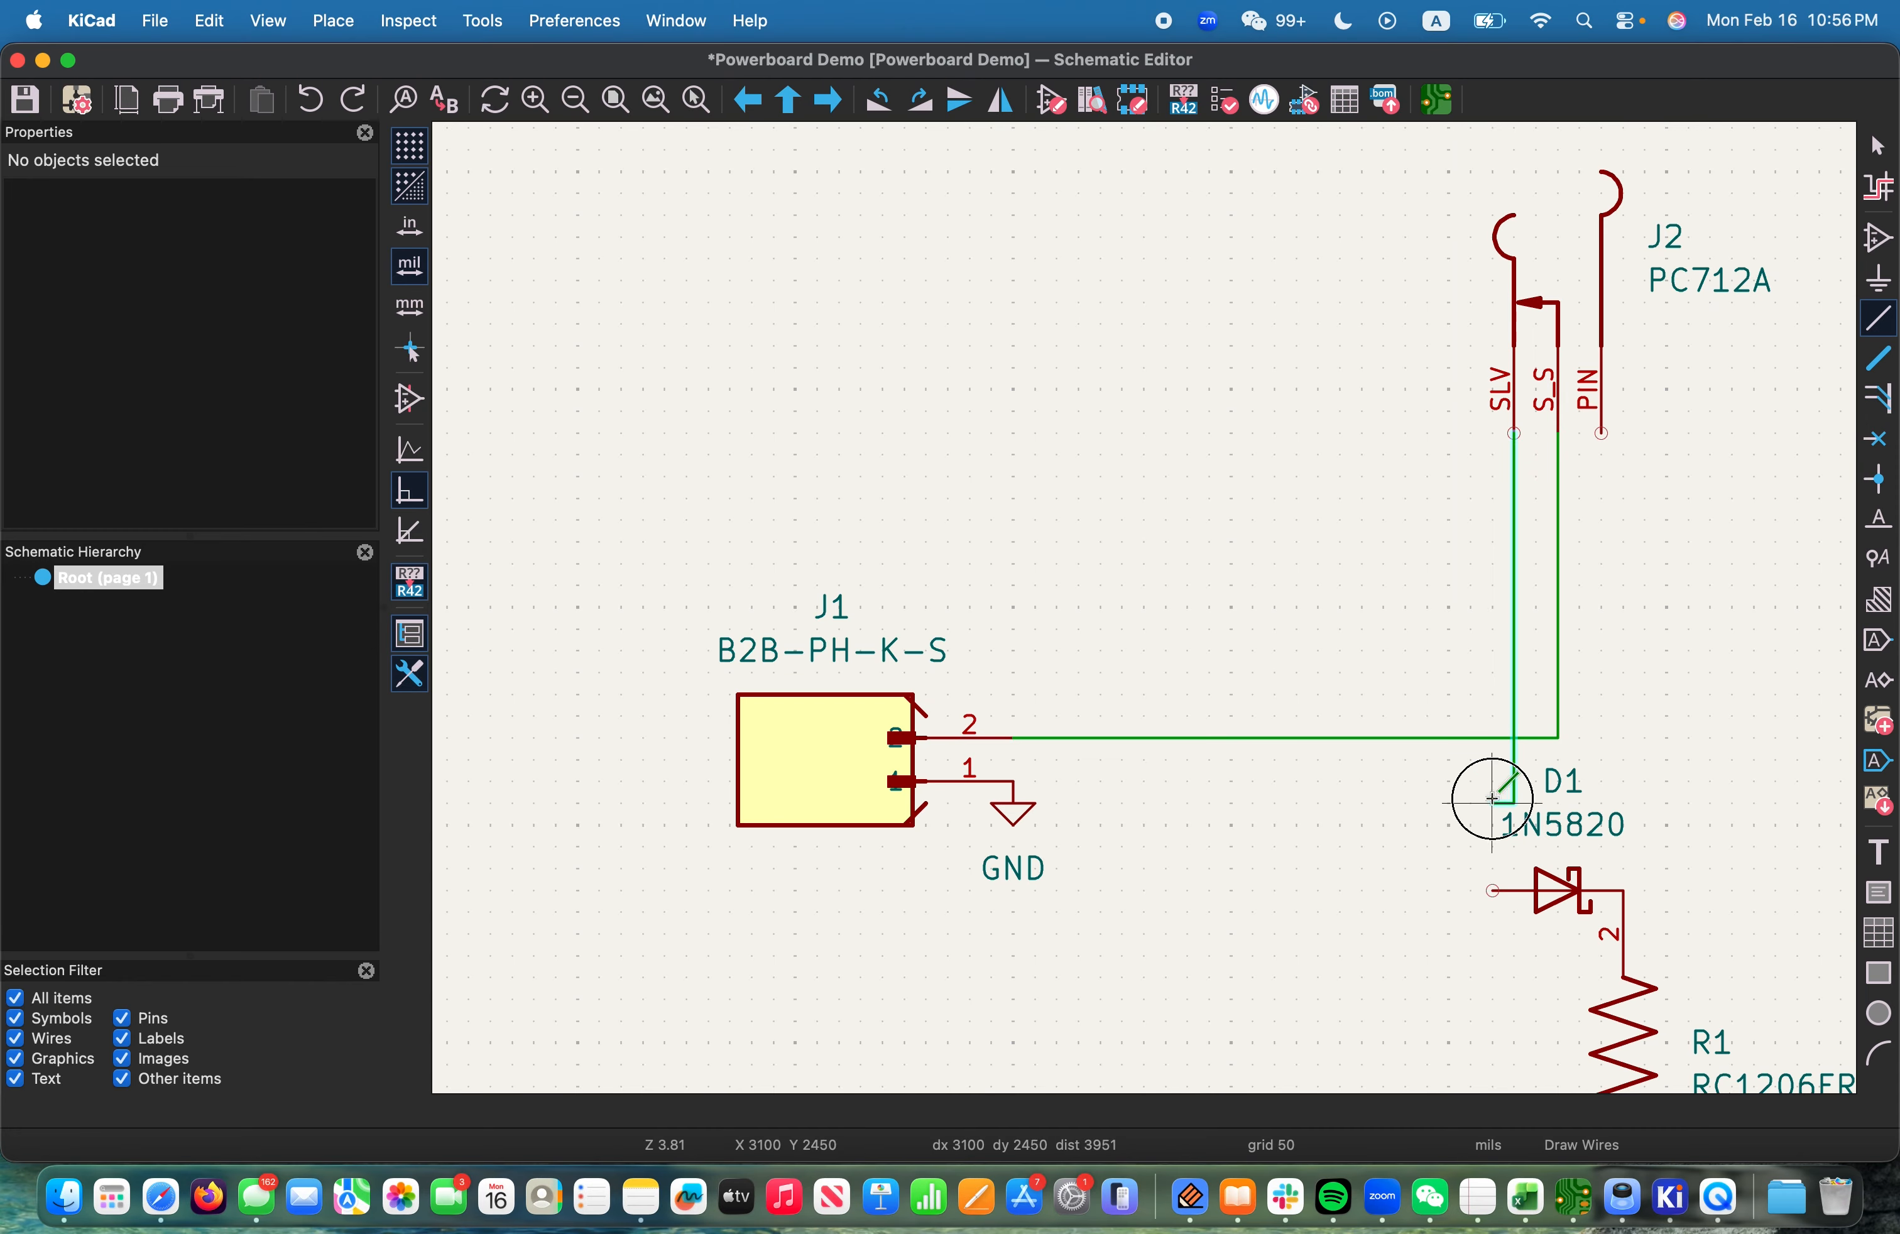
left_click(1492, 890)
key("Escape")
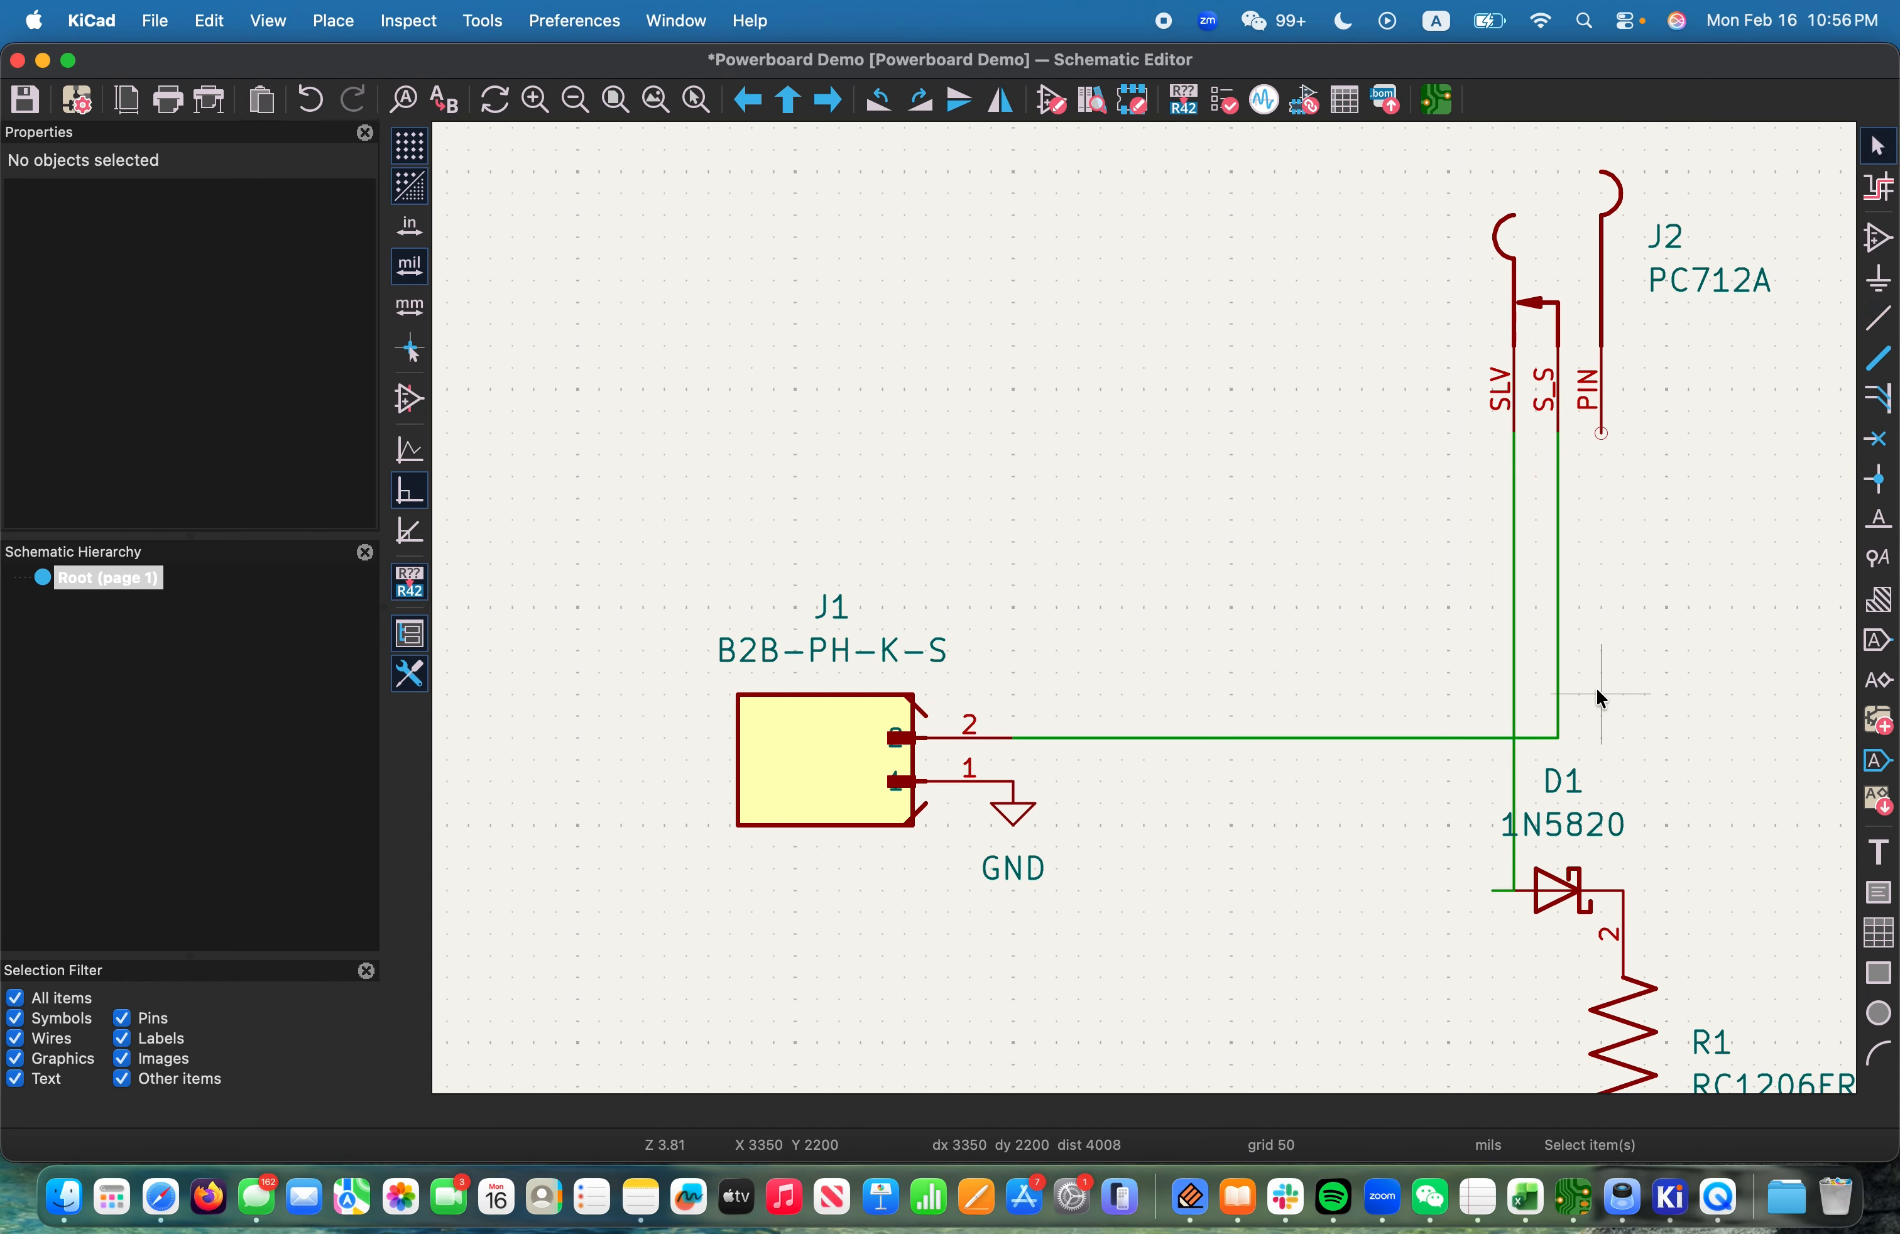
scroll(1103, 637, "down", 1)
scroll(1154, 544, "up", 1)
scroll(1209, 623, "down", 2)
scroll(1172, 517, "up", 4)
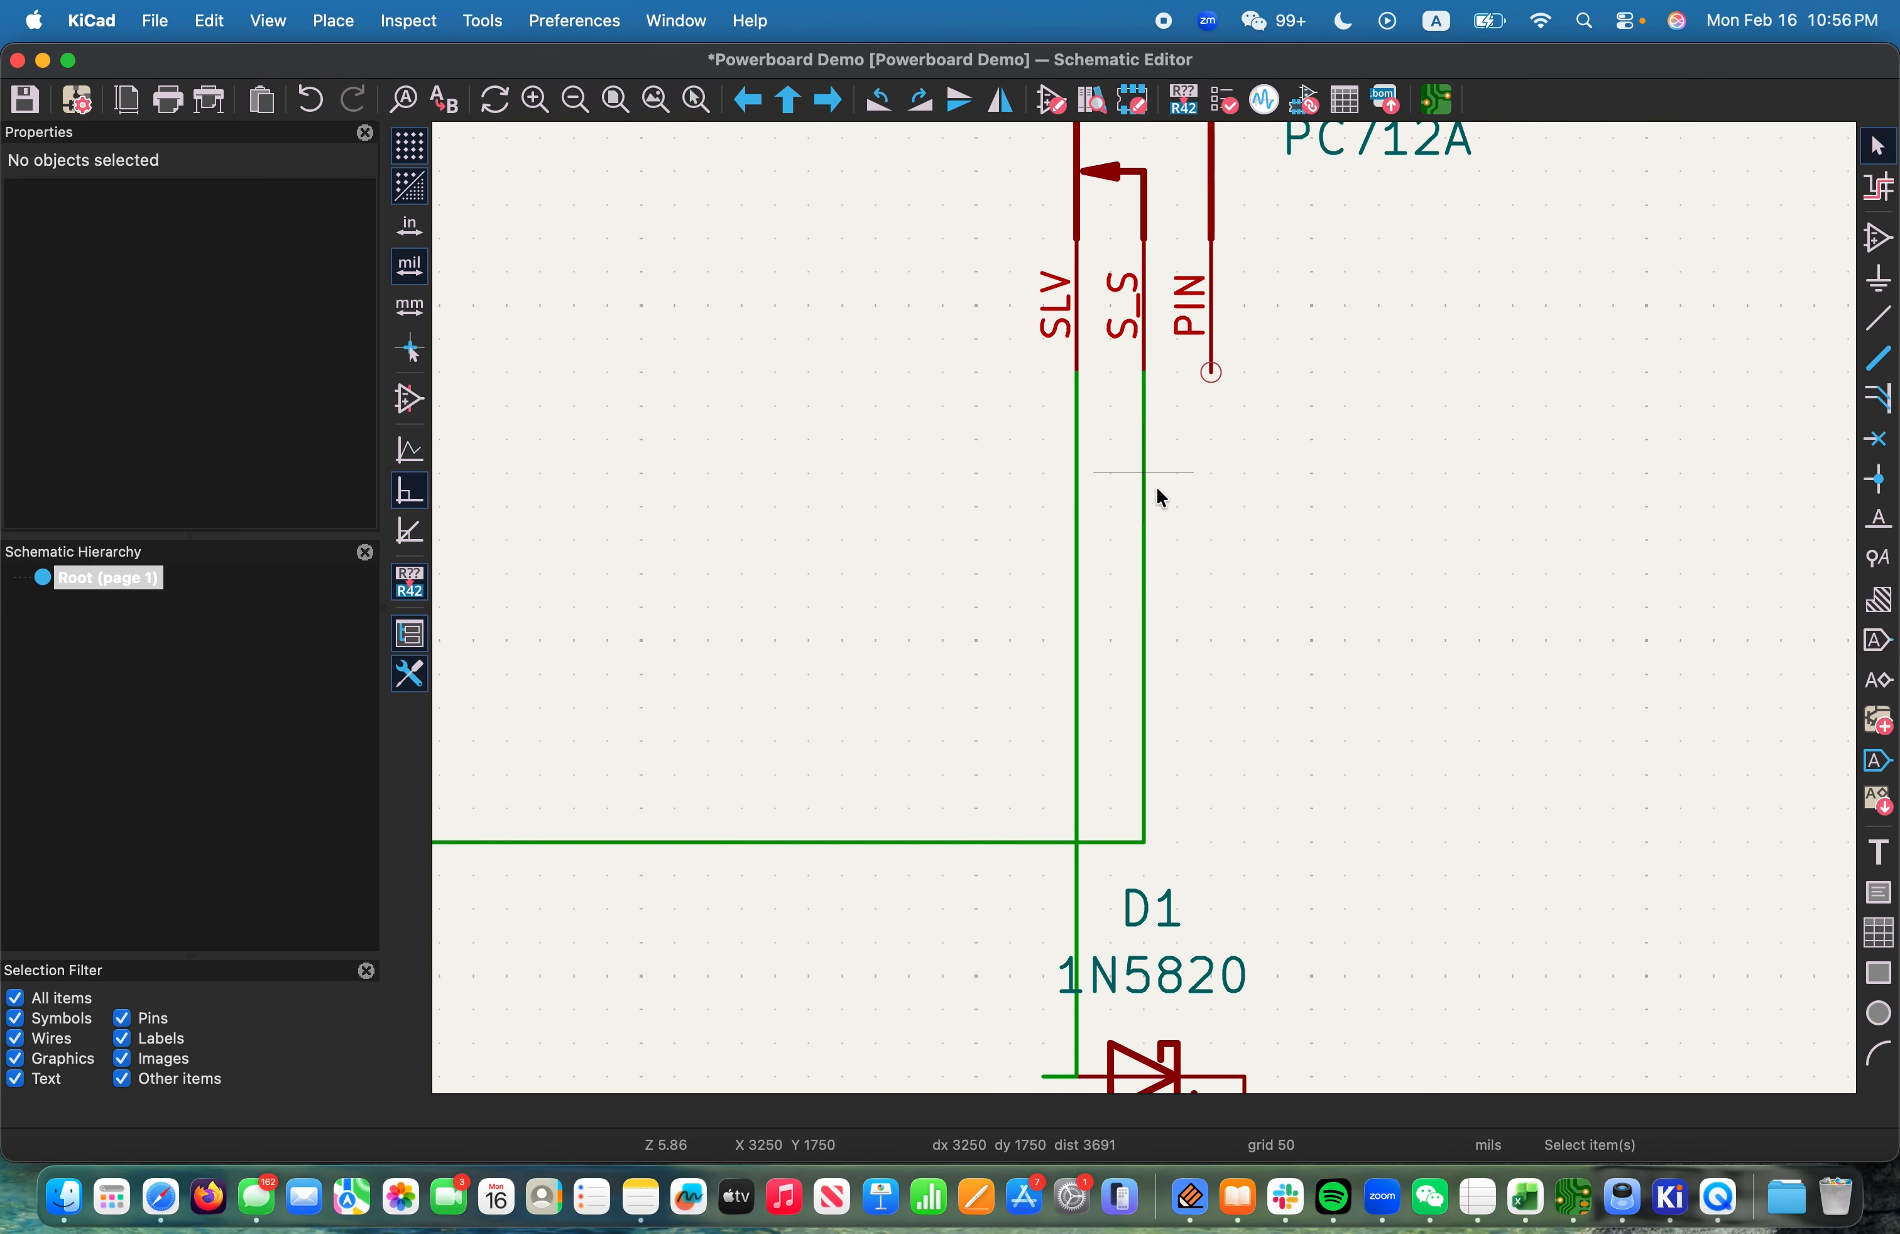
scroll(1228, 444, "down", 2)
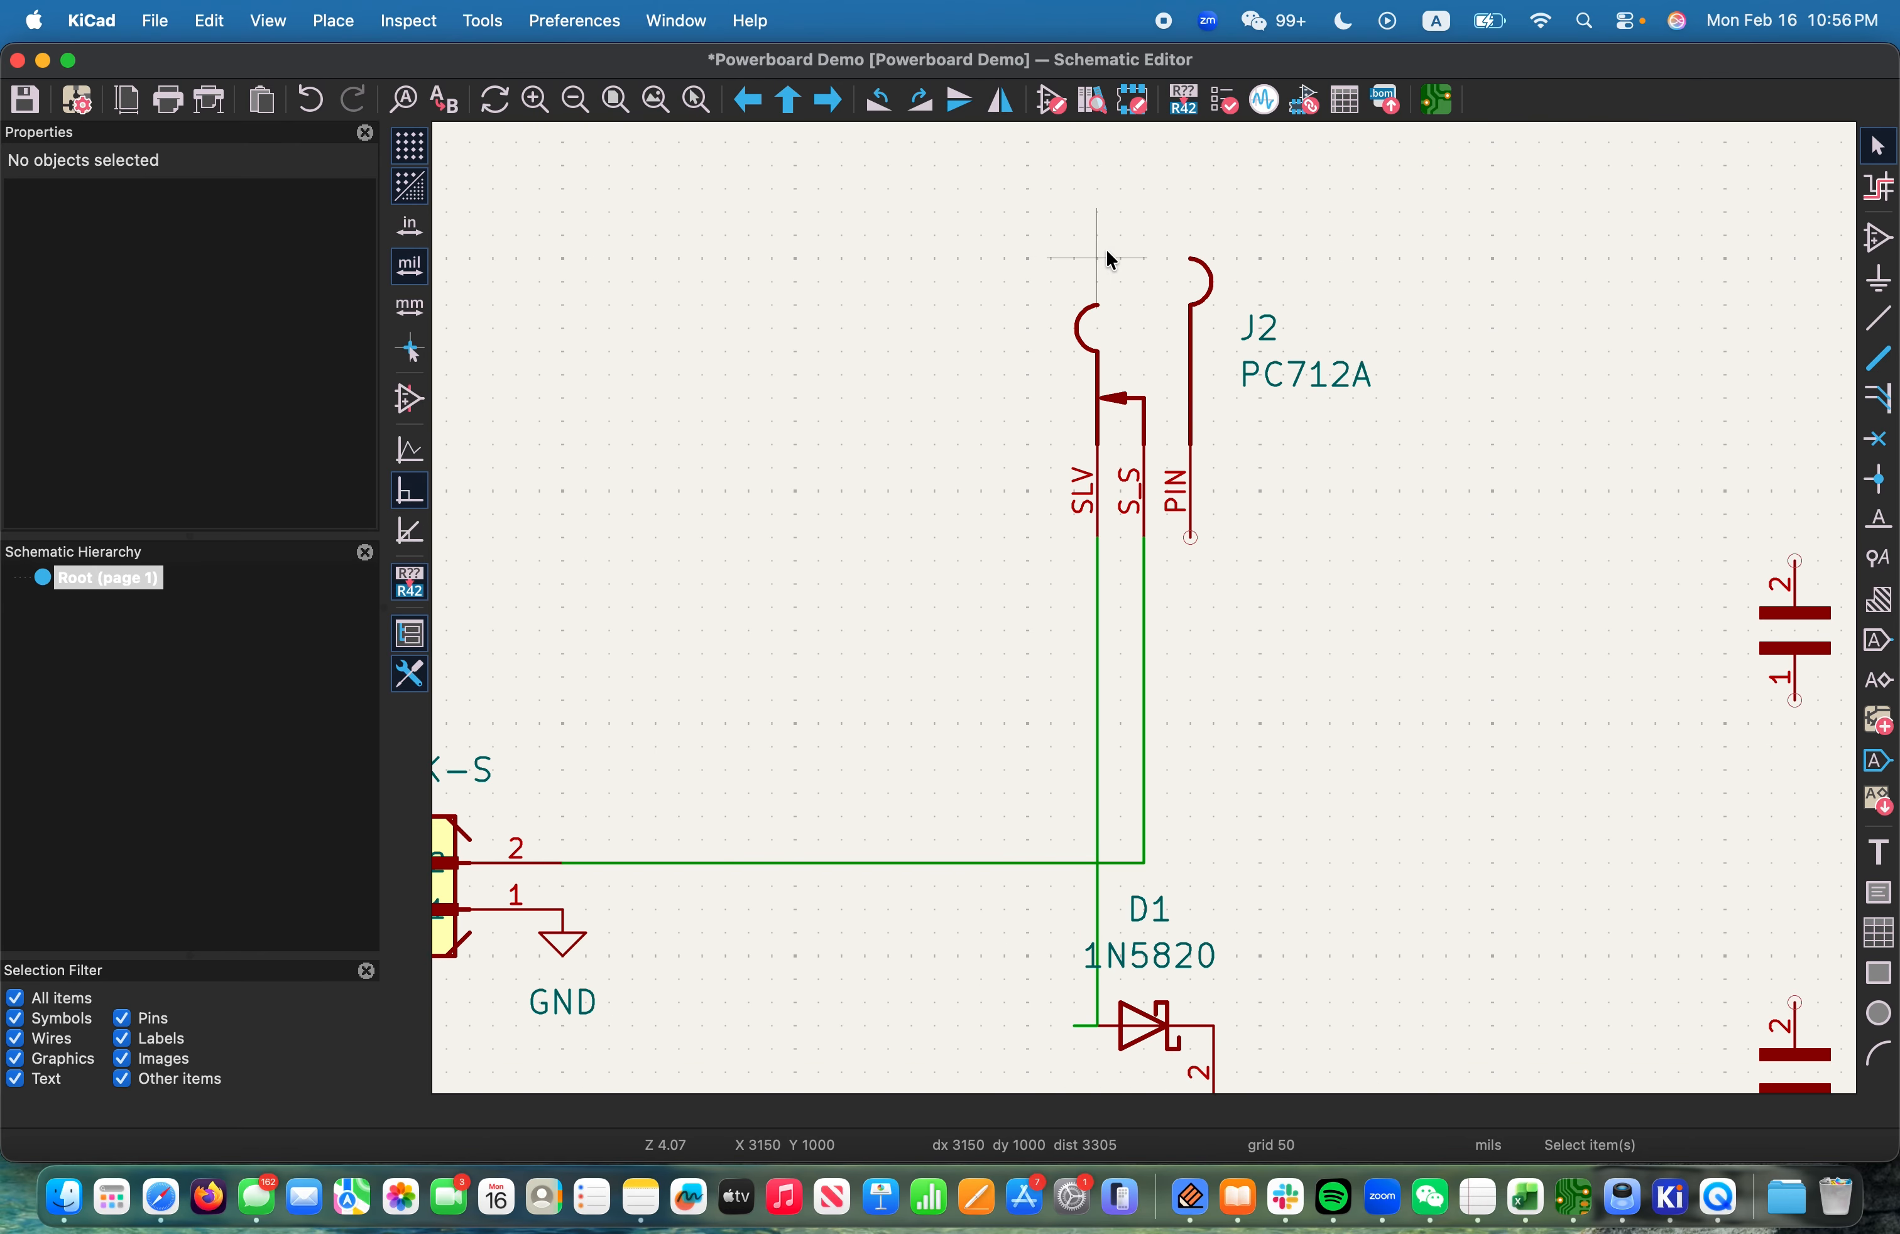
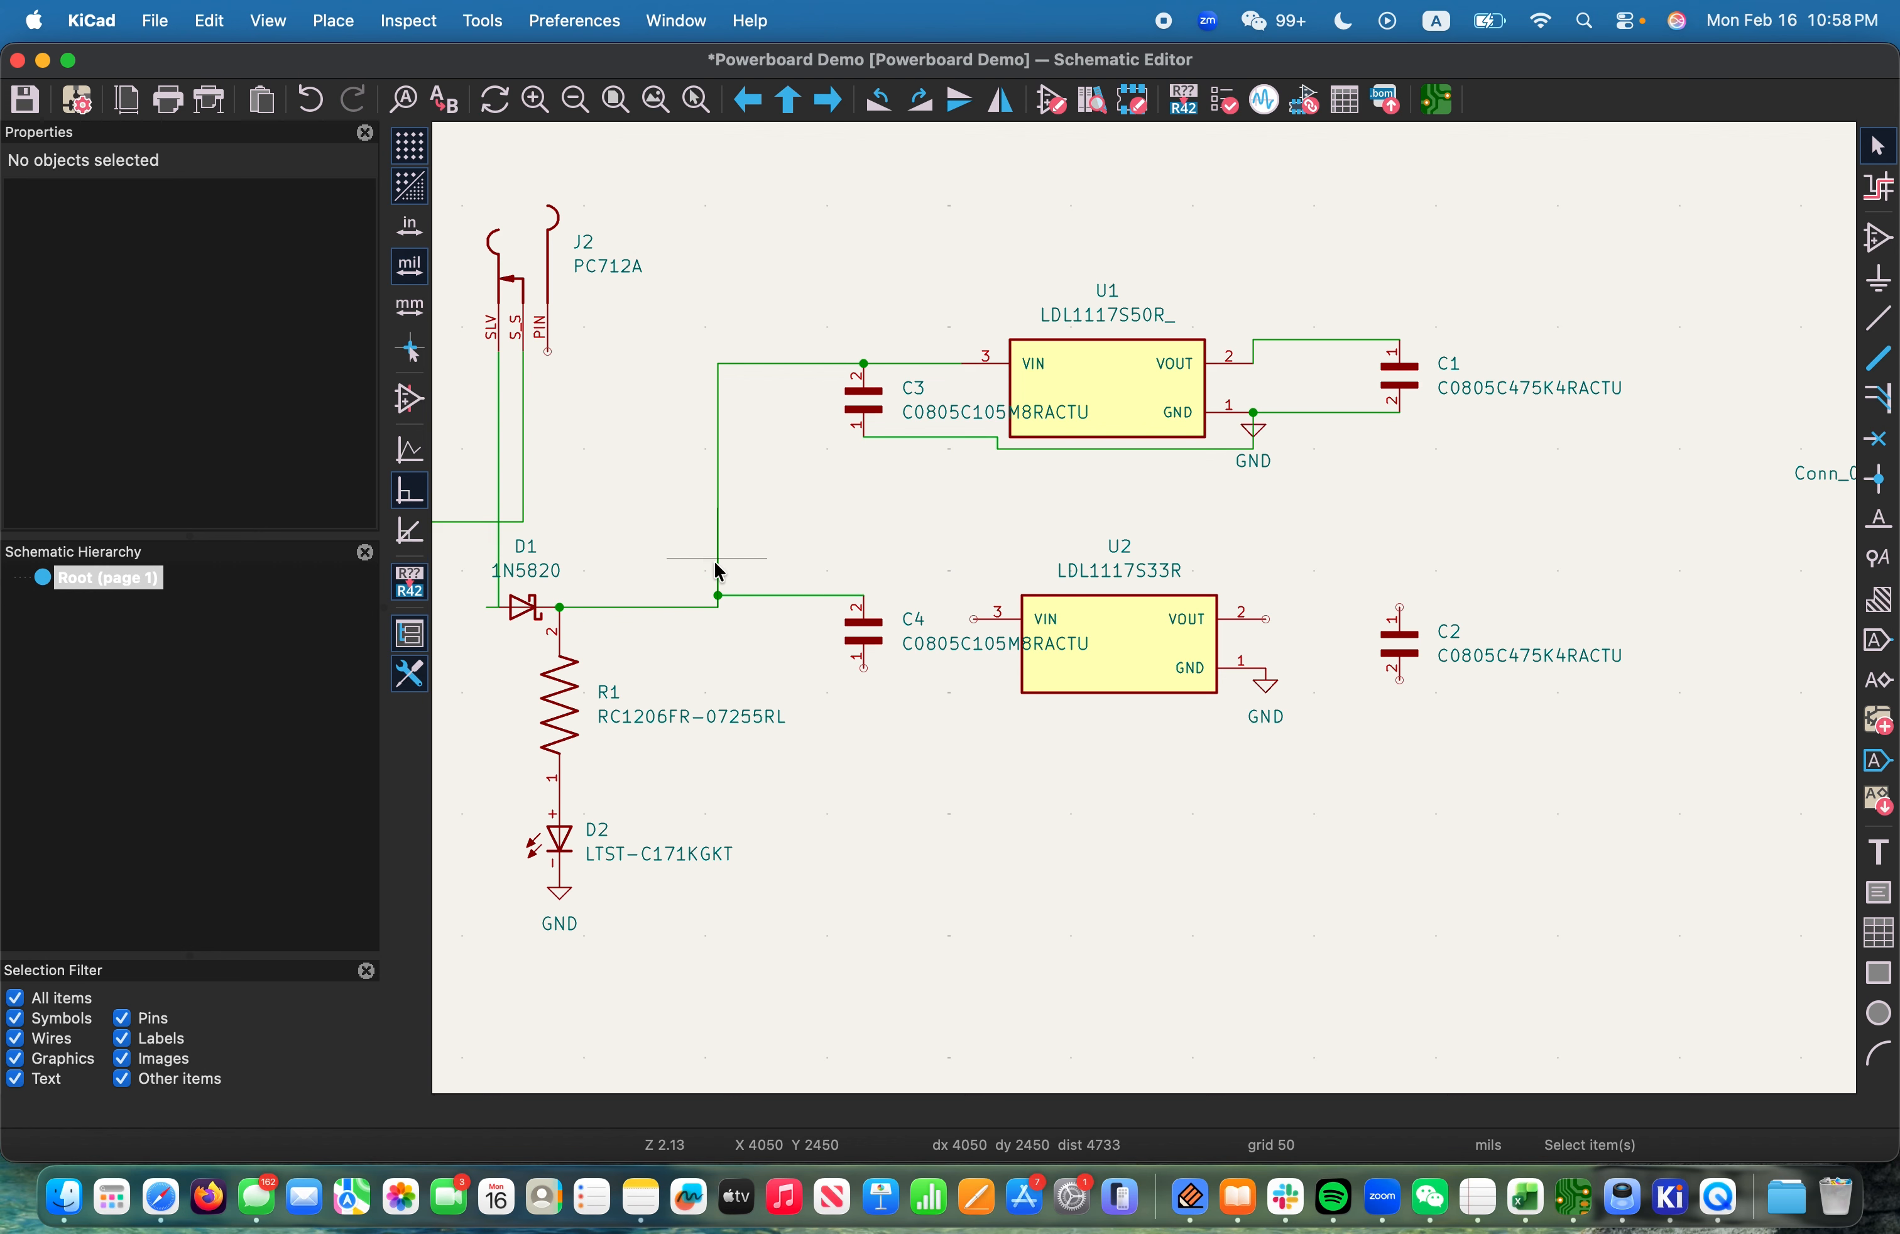
Draw a wire from the VIN pin of U2 to pin 2 of capacitor C4
left_click(865, 599)
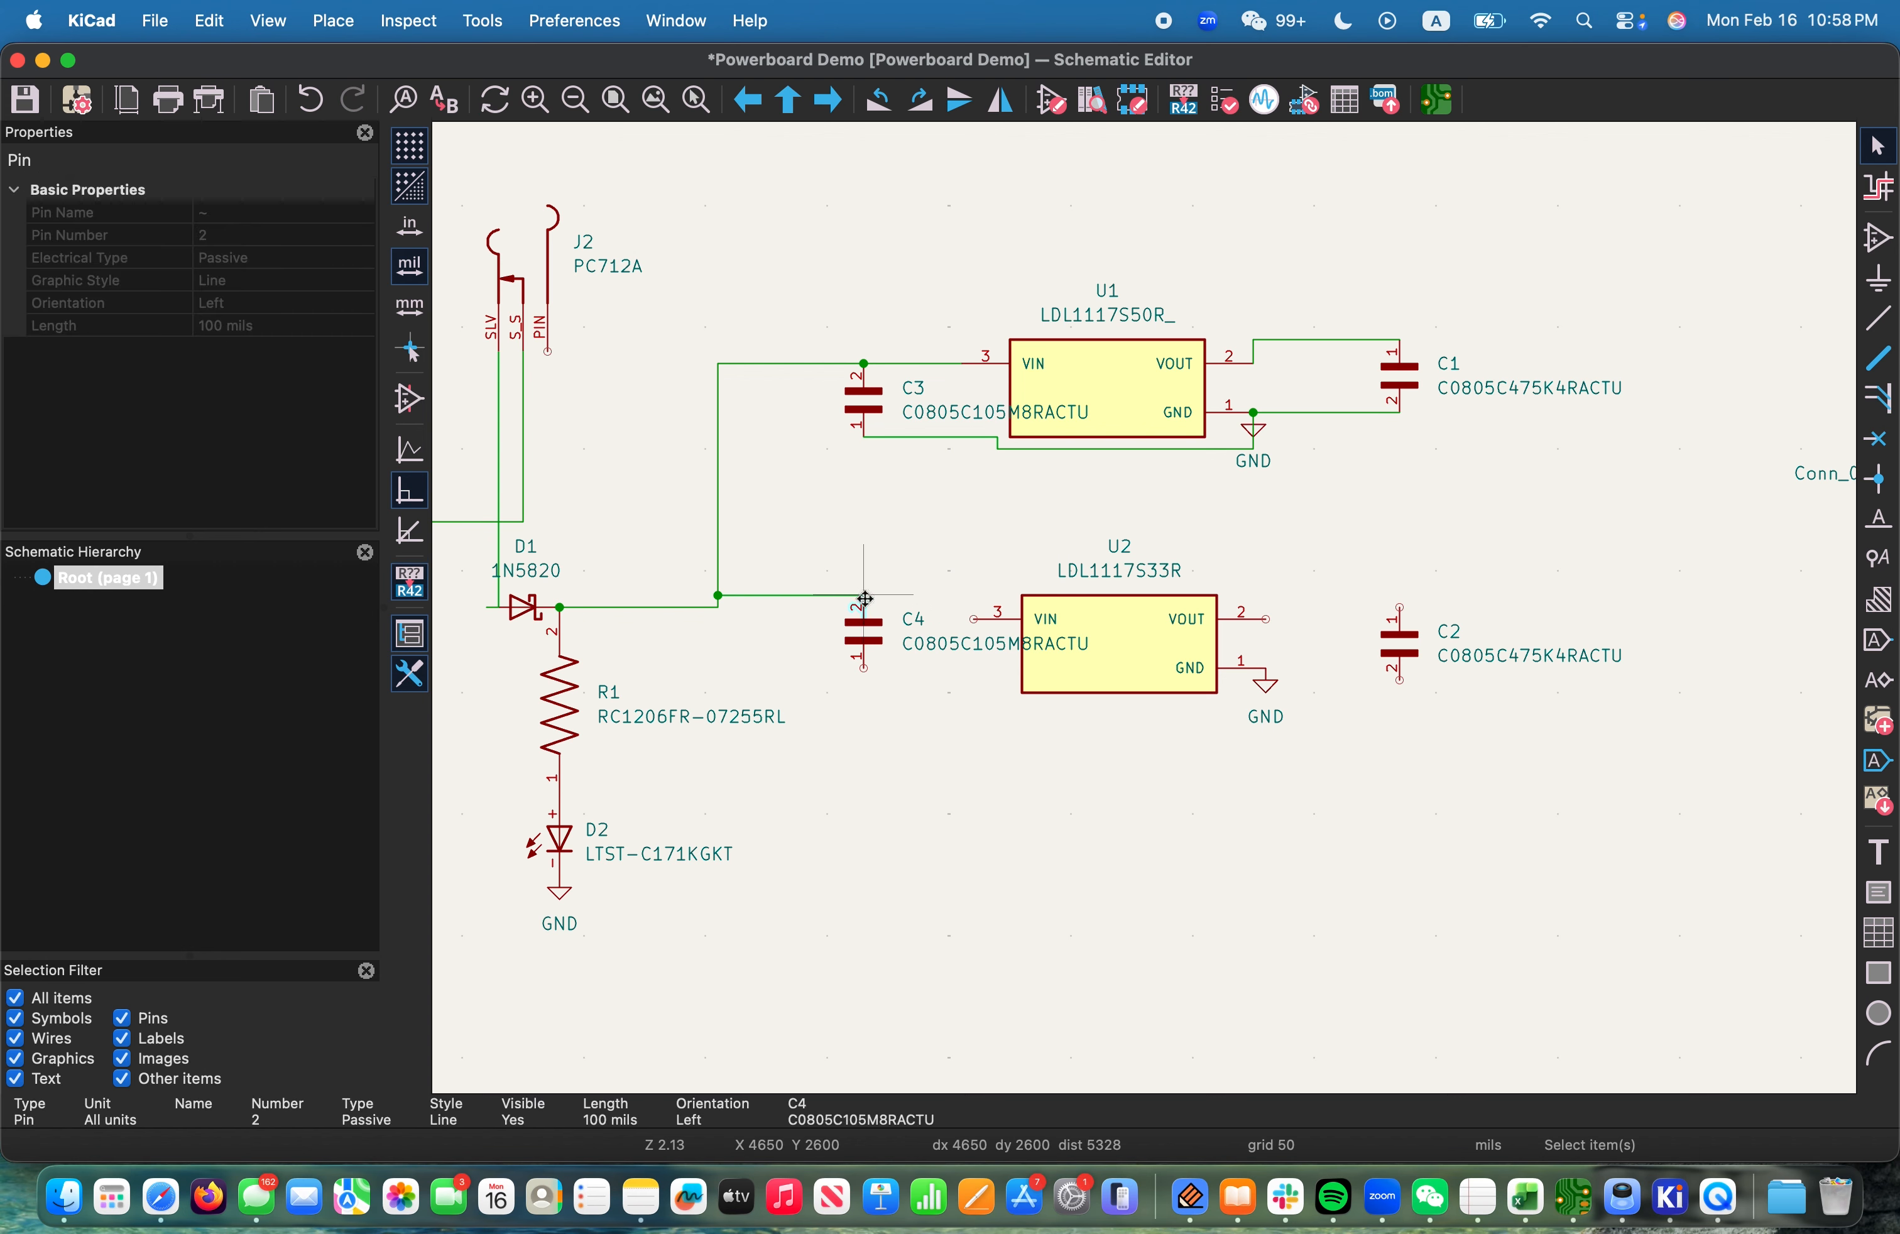
left_click(974, 621)
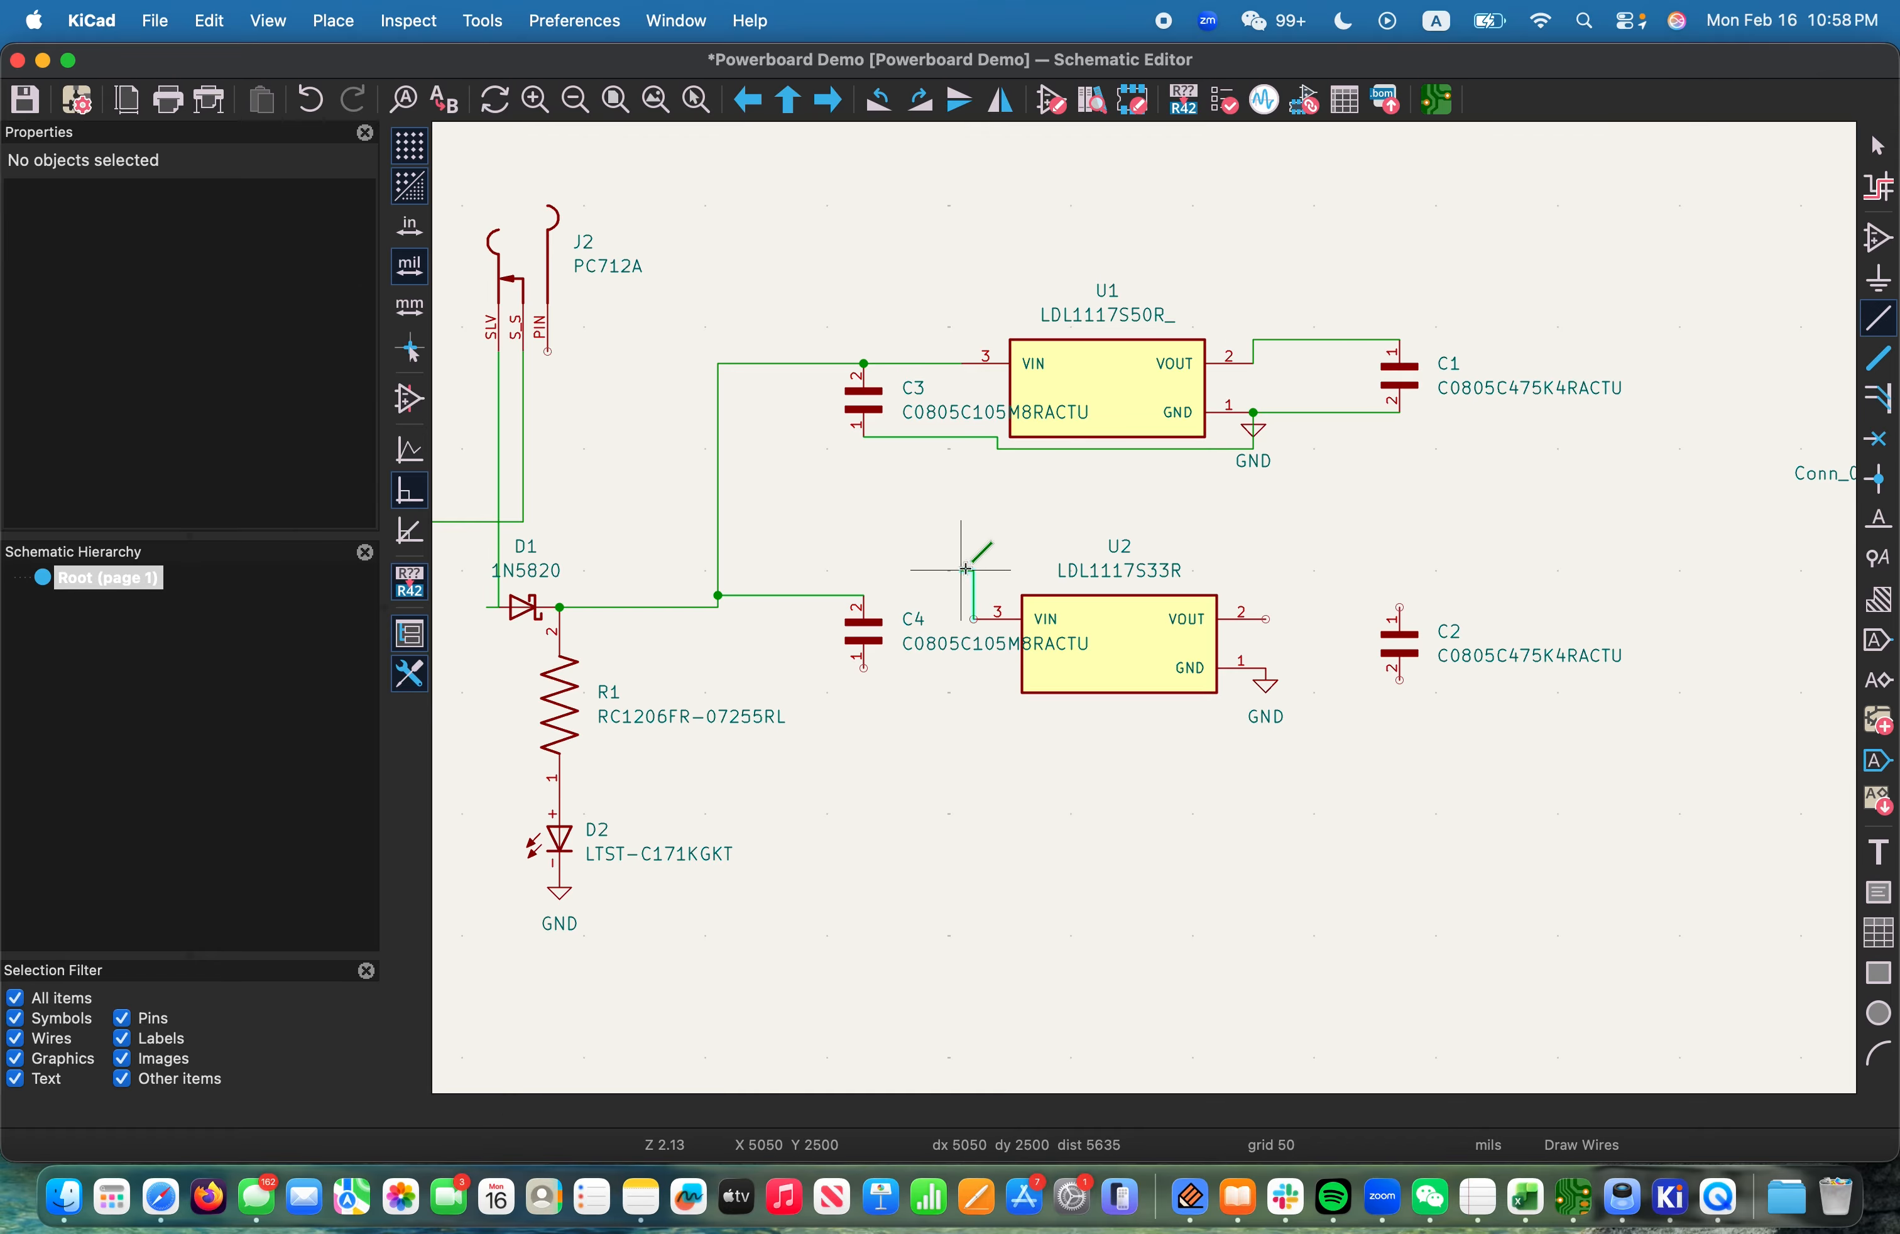
left_click(865, 596)
key("Escape")
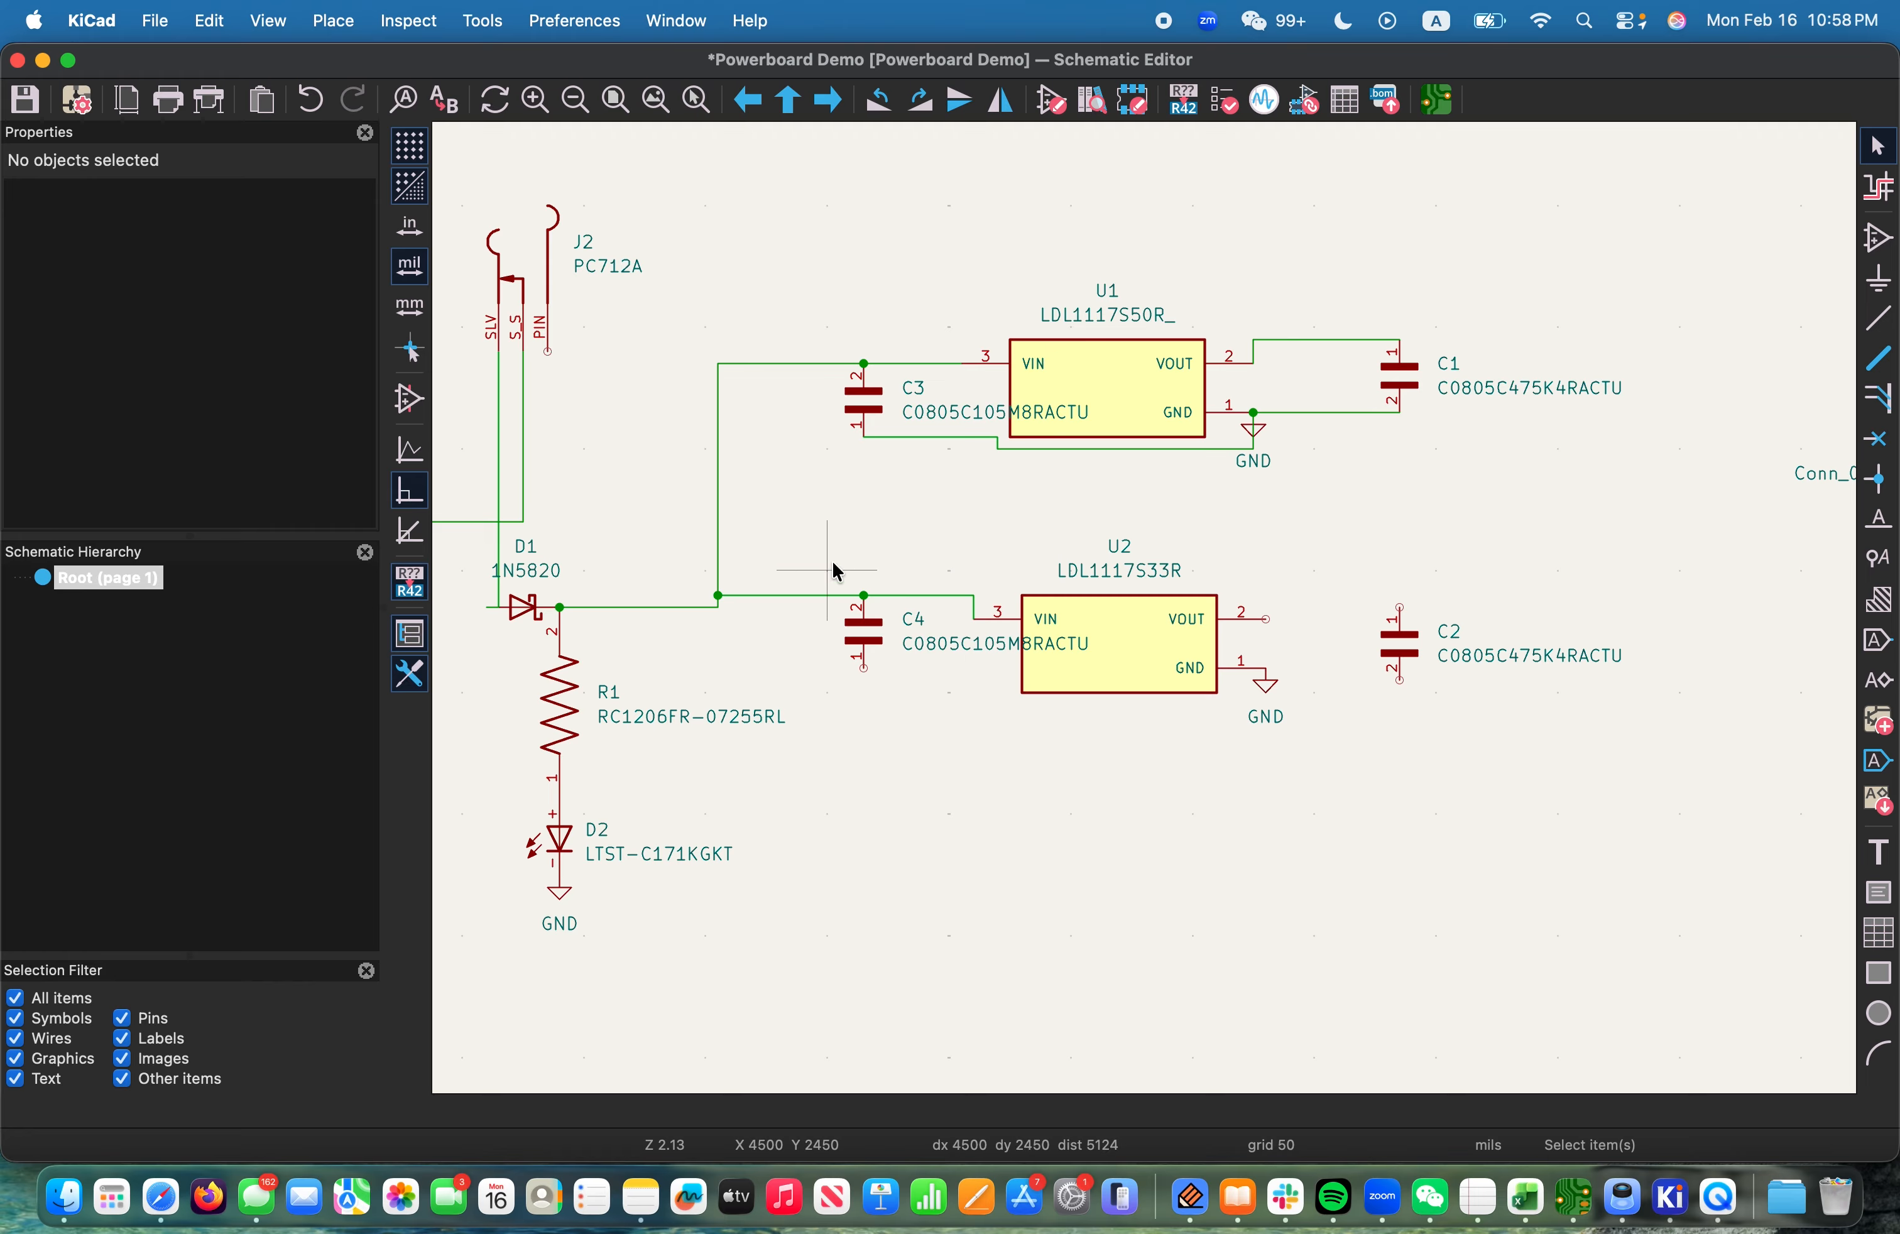
Try wiring pin 1 of C4 to the GND pin of U2 in a single run, and undo that wire
key("w")
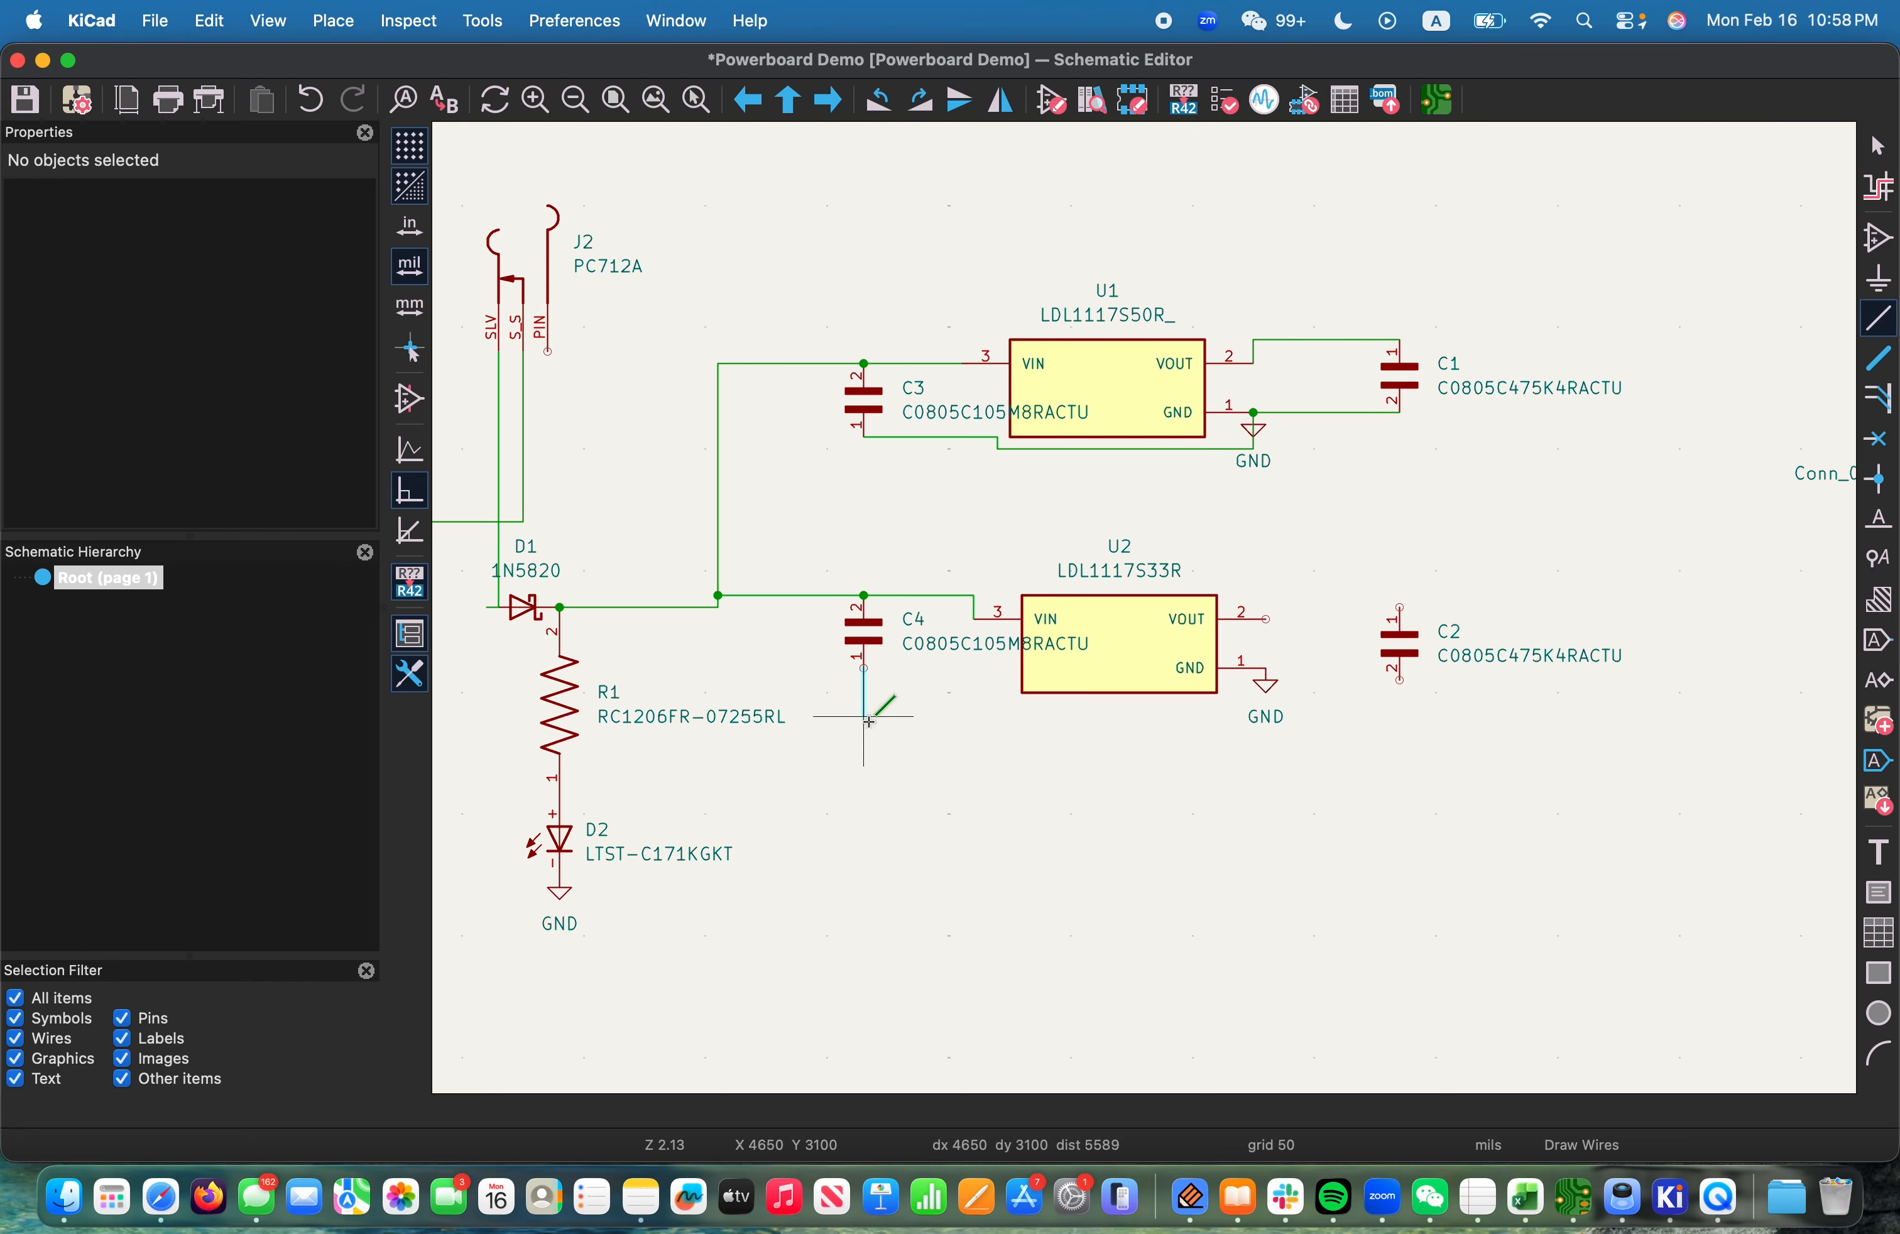
left_click(1265, 667)
key("Escape")
scroll(1294, 742, "up", 3)
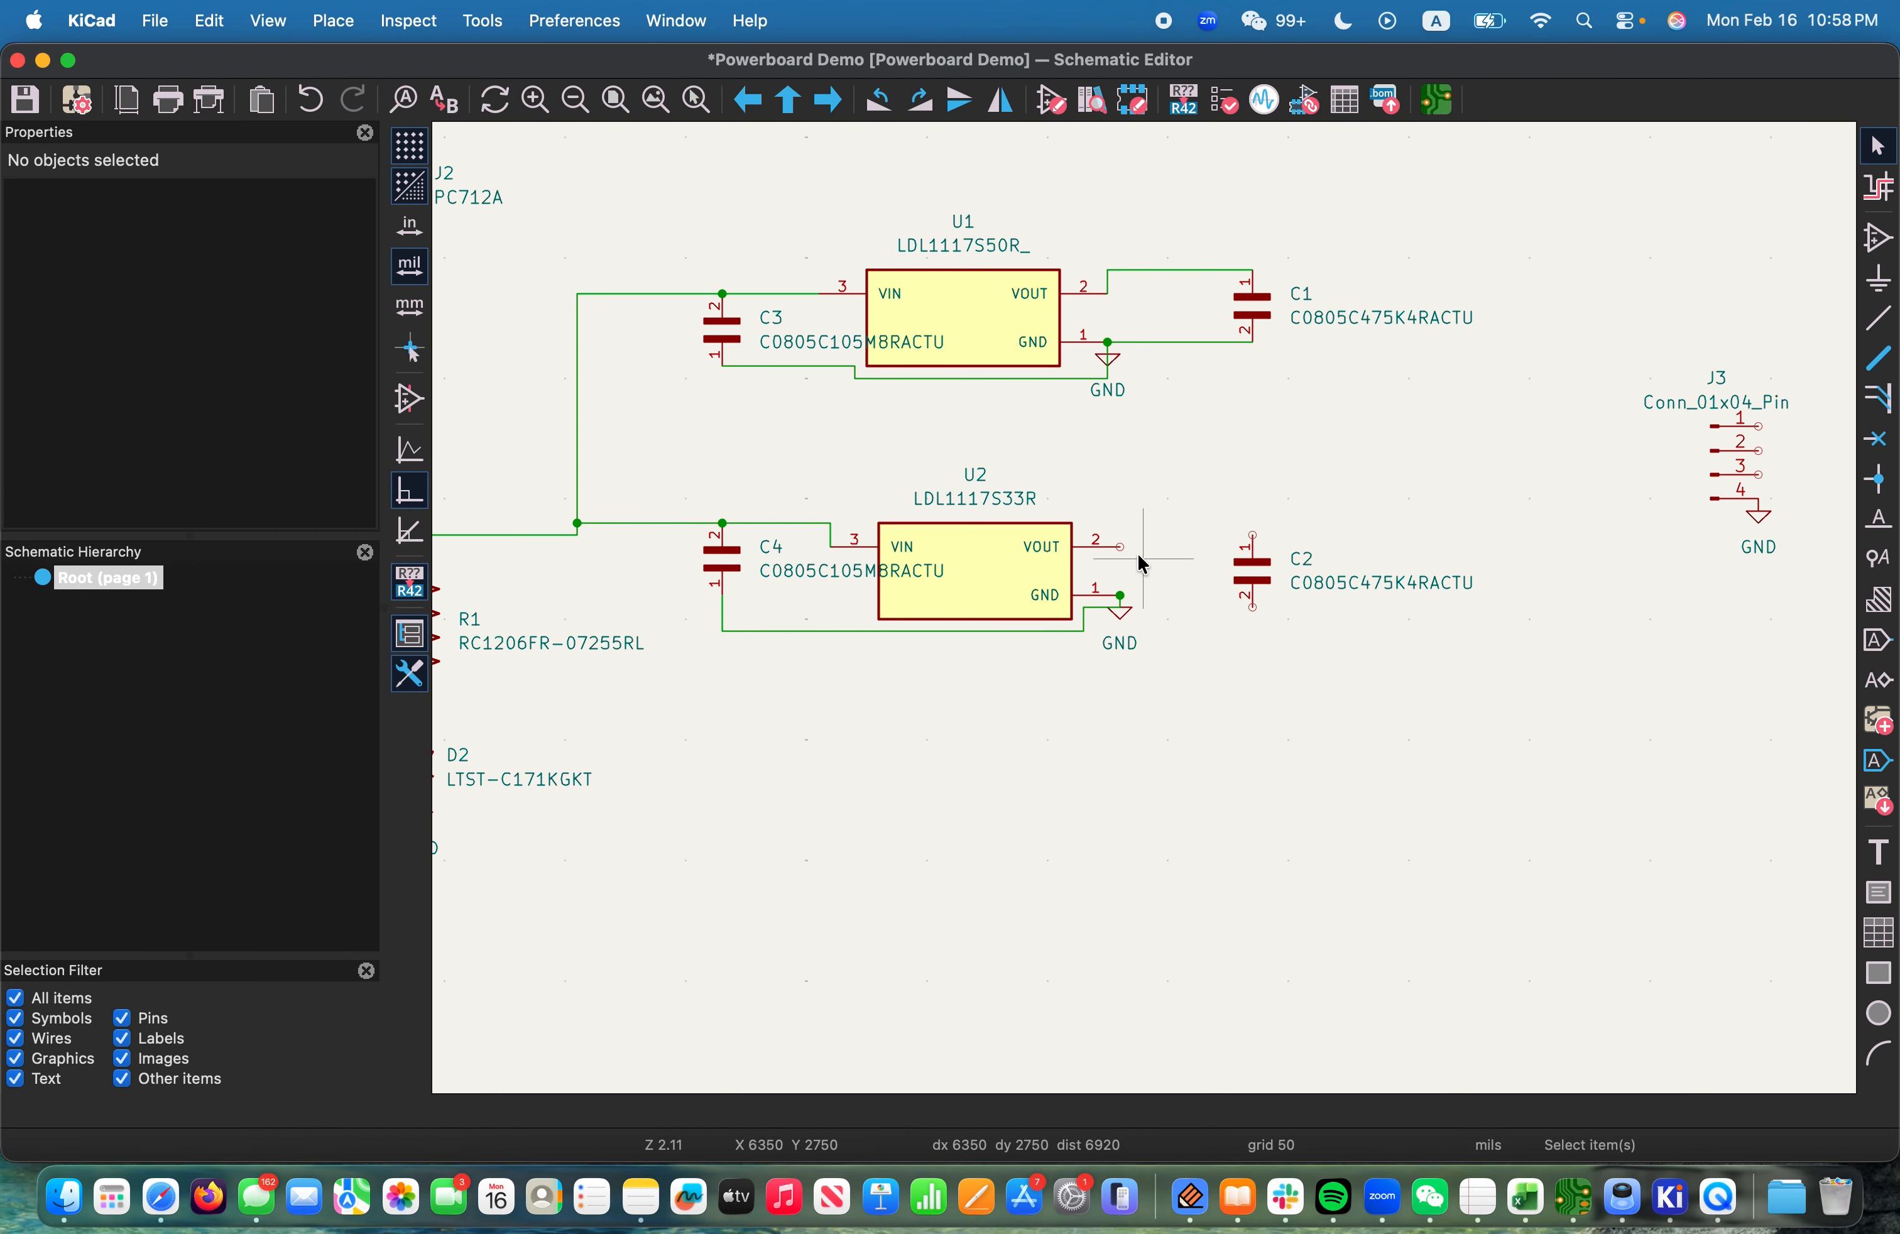
scroll(1148, 613, "up", 1)
key("super+z")
Wire pin 1 of C4 to the GND pin of U2, routing it beneath U2 with a corner before the ground symbol
left_click(553, 588)
left_click(1096, 640)
left_click(1147, 591)
key("Escape")
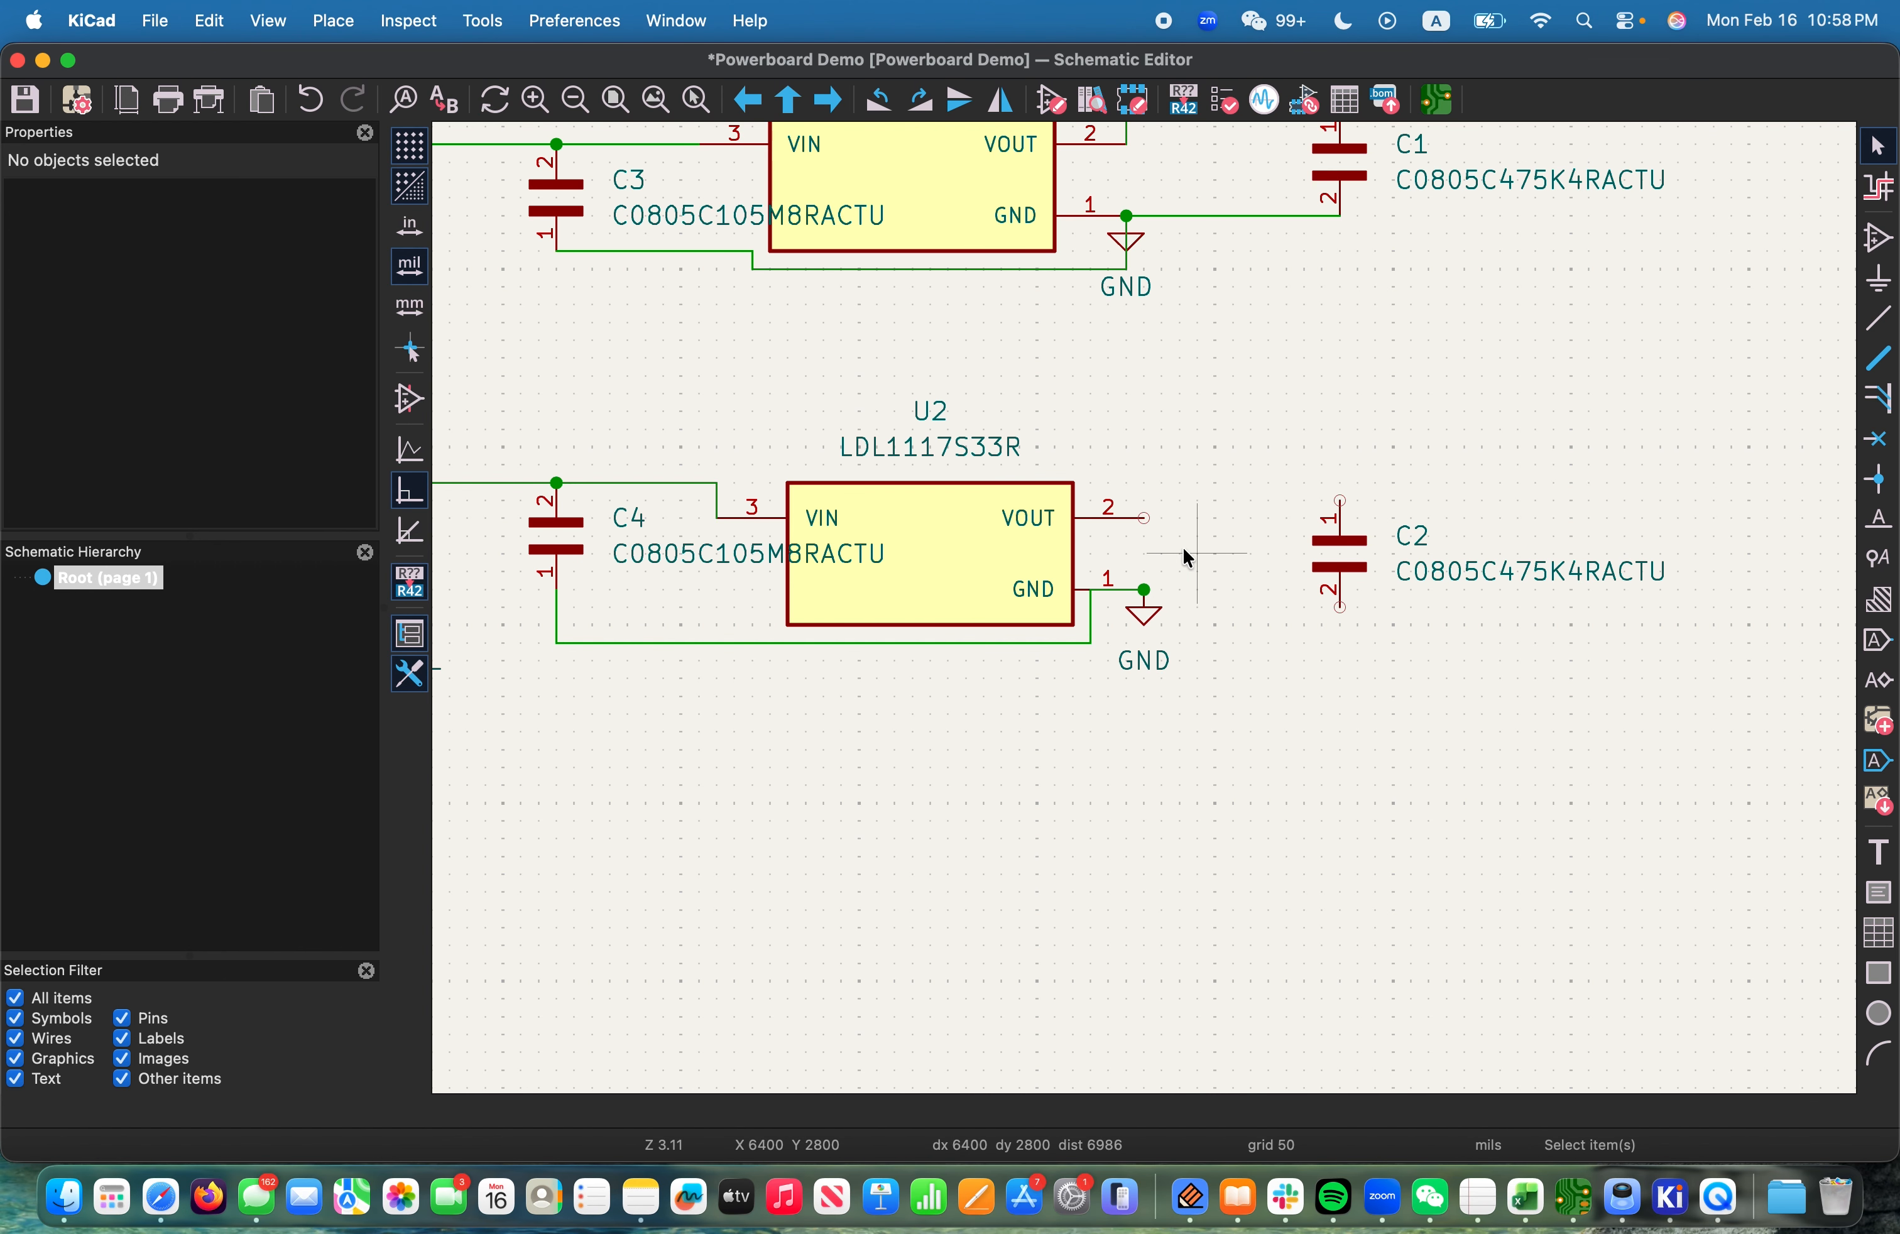
Check the reference schematic, try a direct wire from U2's VOUT pin to pin 1 of C2, and undo it
key("ctrl+Right")
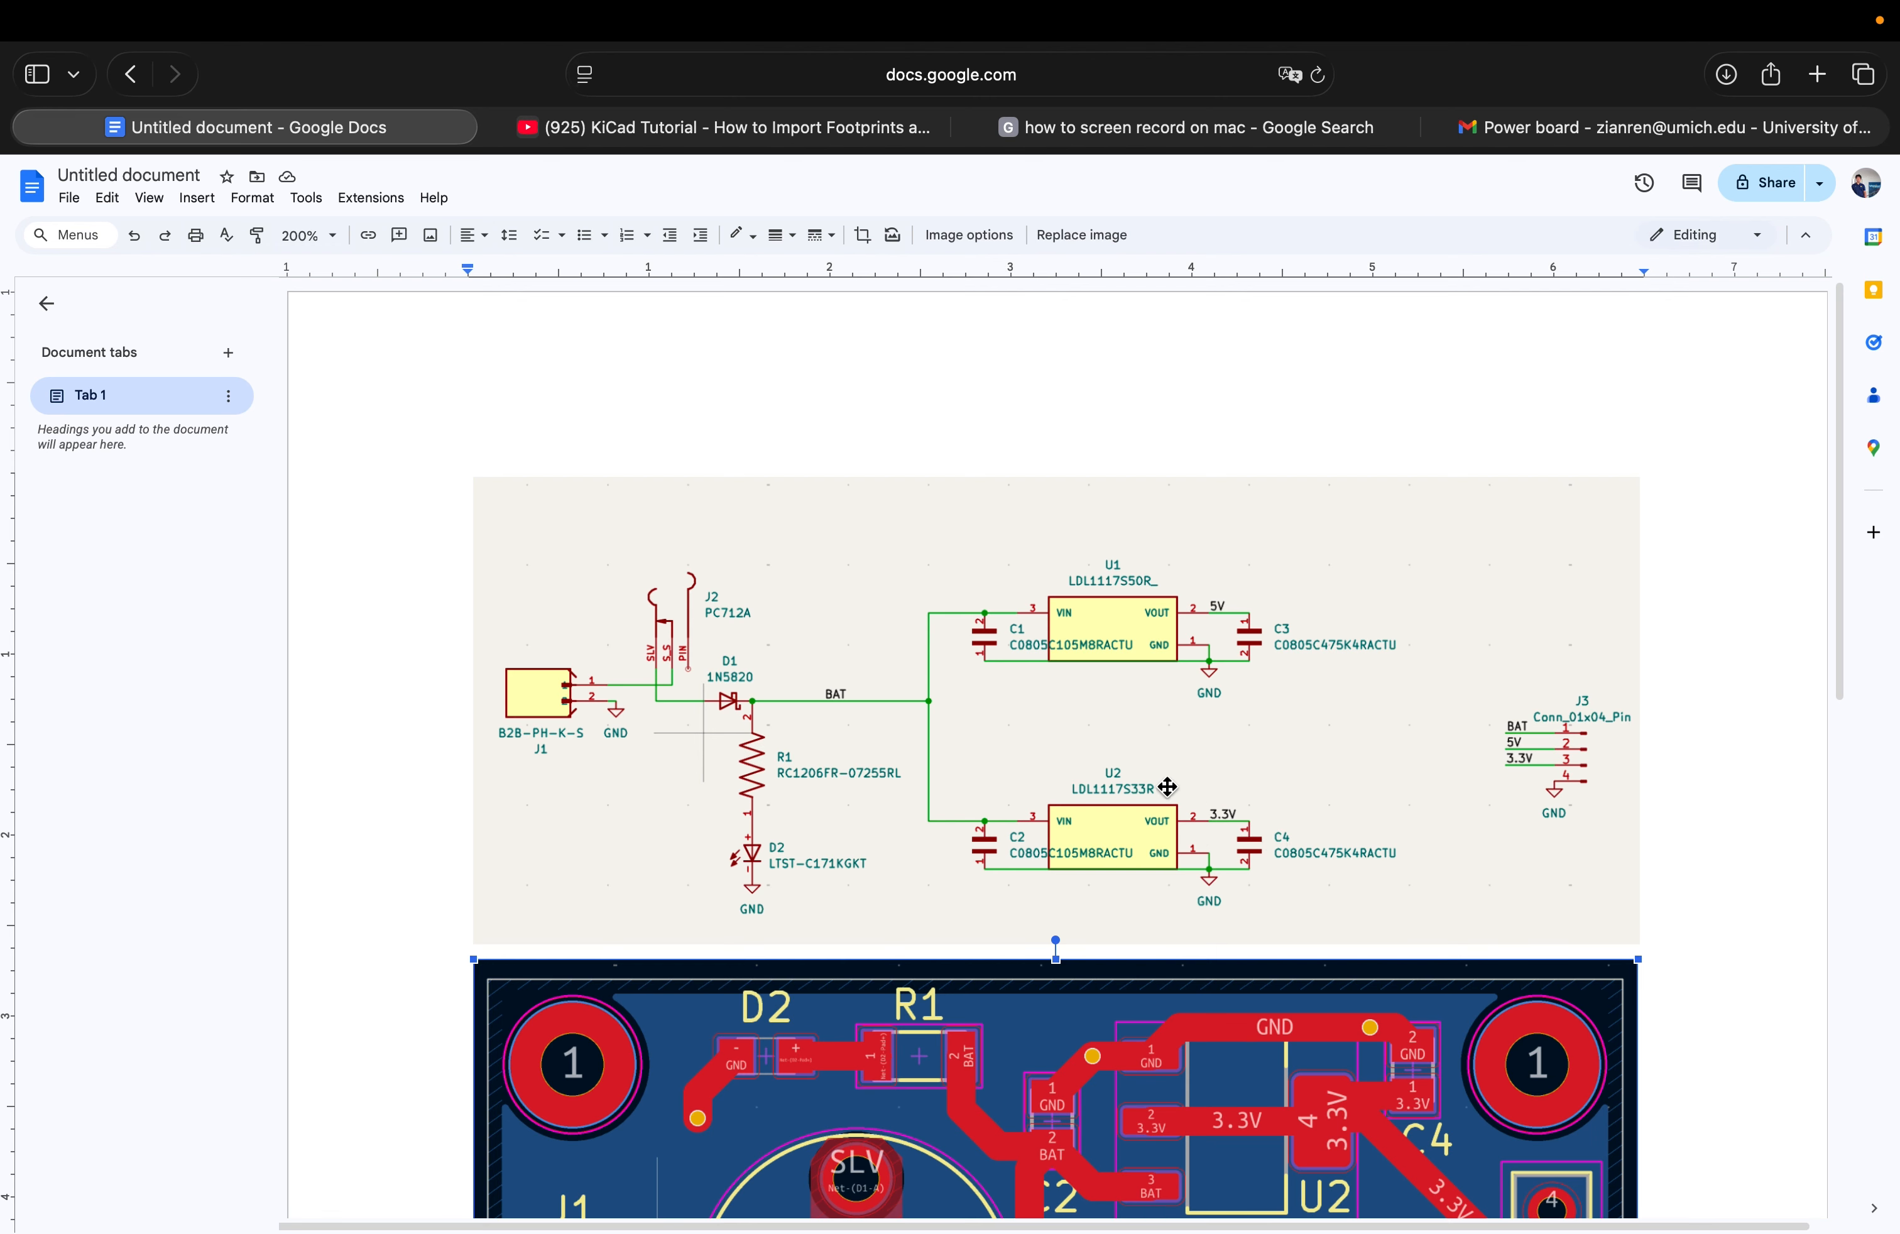
key("ctrl+Left")
key("w")
left_click(1341, 498)
key("Escape")
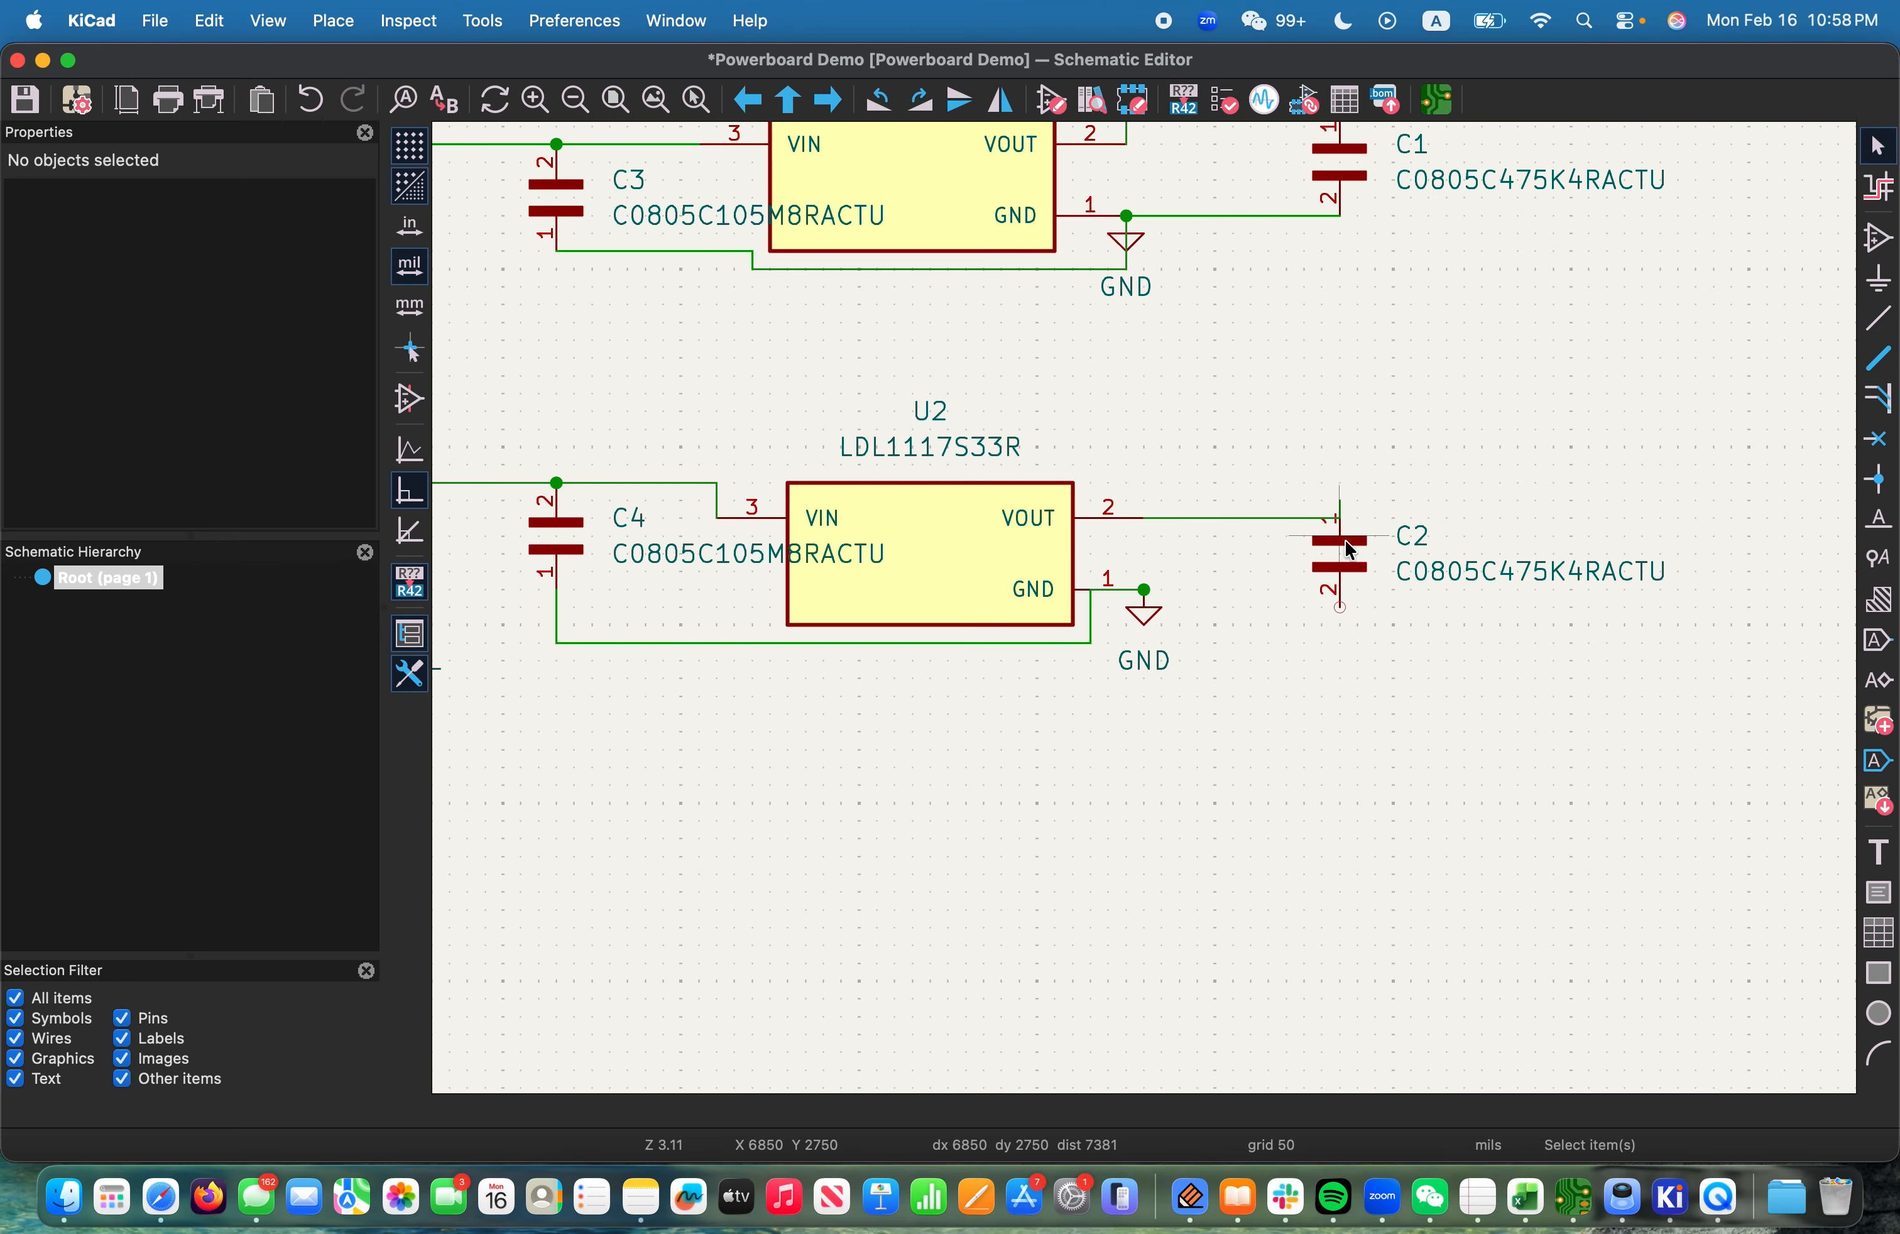
key("super+z")
Wire pin 1 of C2 to the VOUT pin of U2 with a route that loops above both pins
key("w")
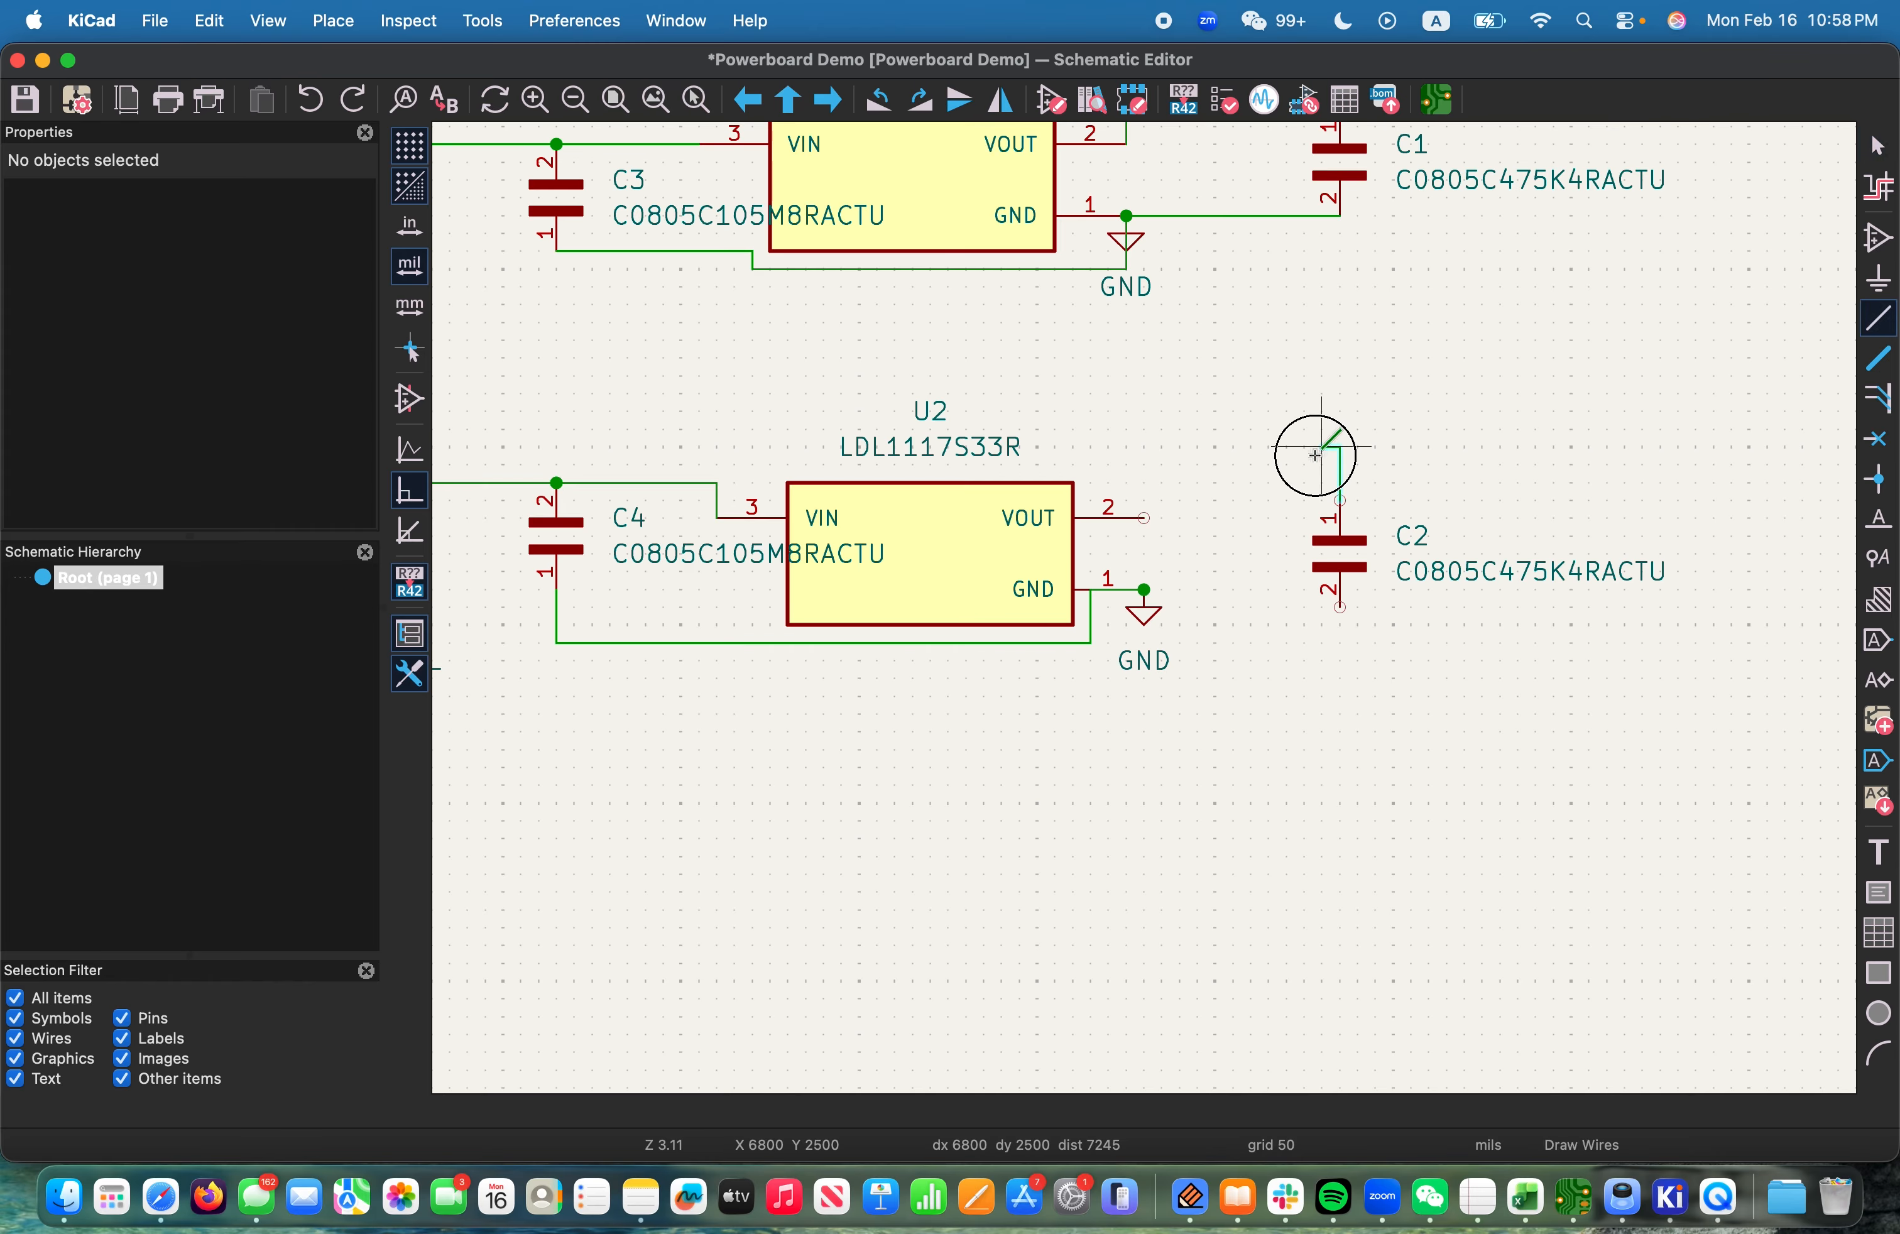
left_click(1145, 449)
left_click(1144, 518)
key("Escape")
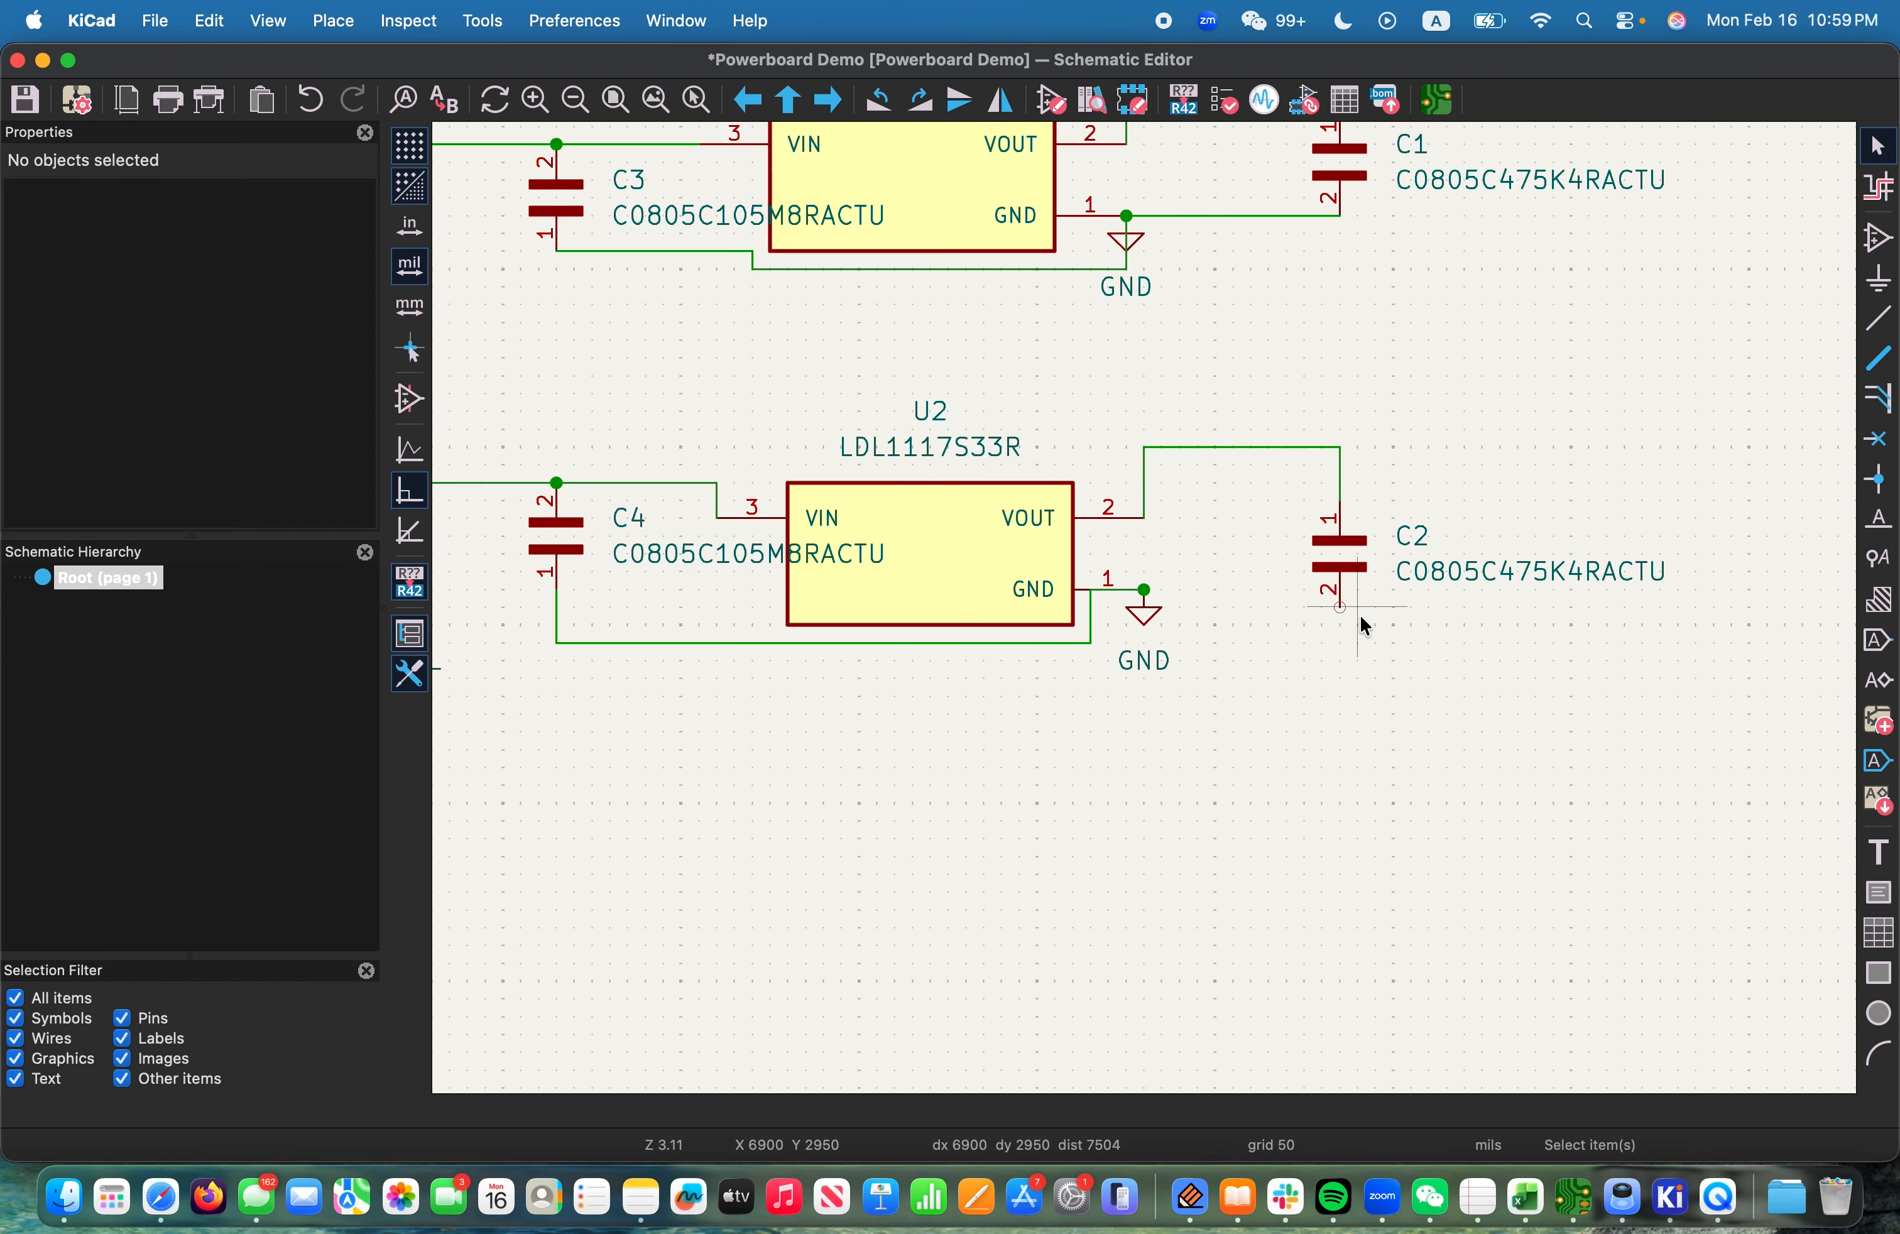
Draw a wire from pin 2 of C2 to the ground junction at U2's GND pin
key("w")
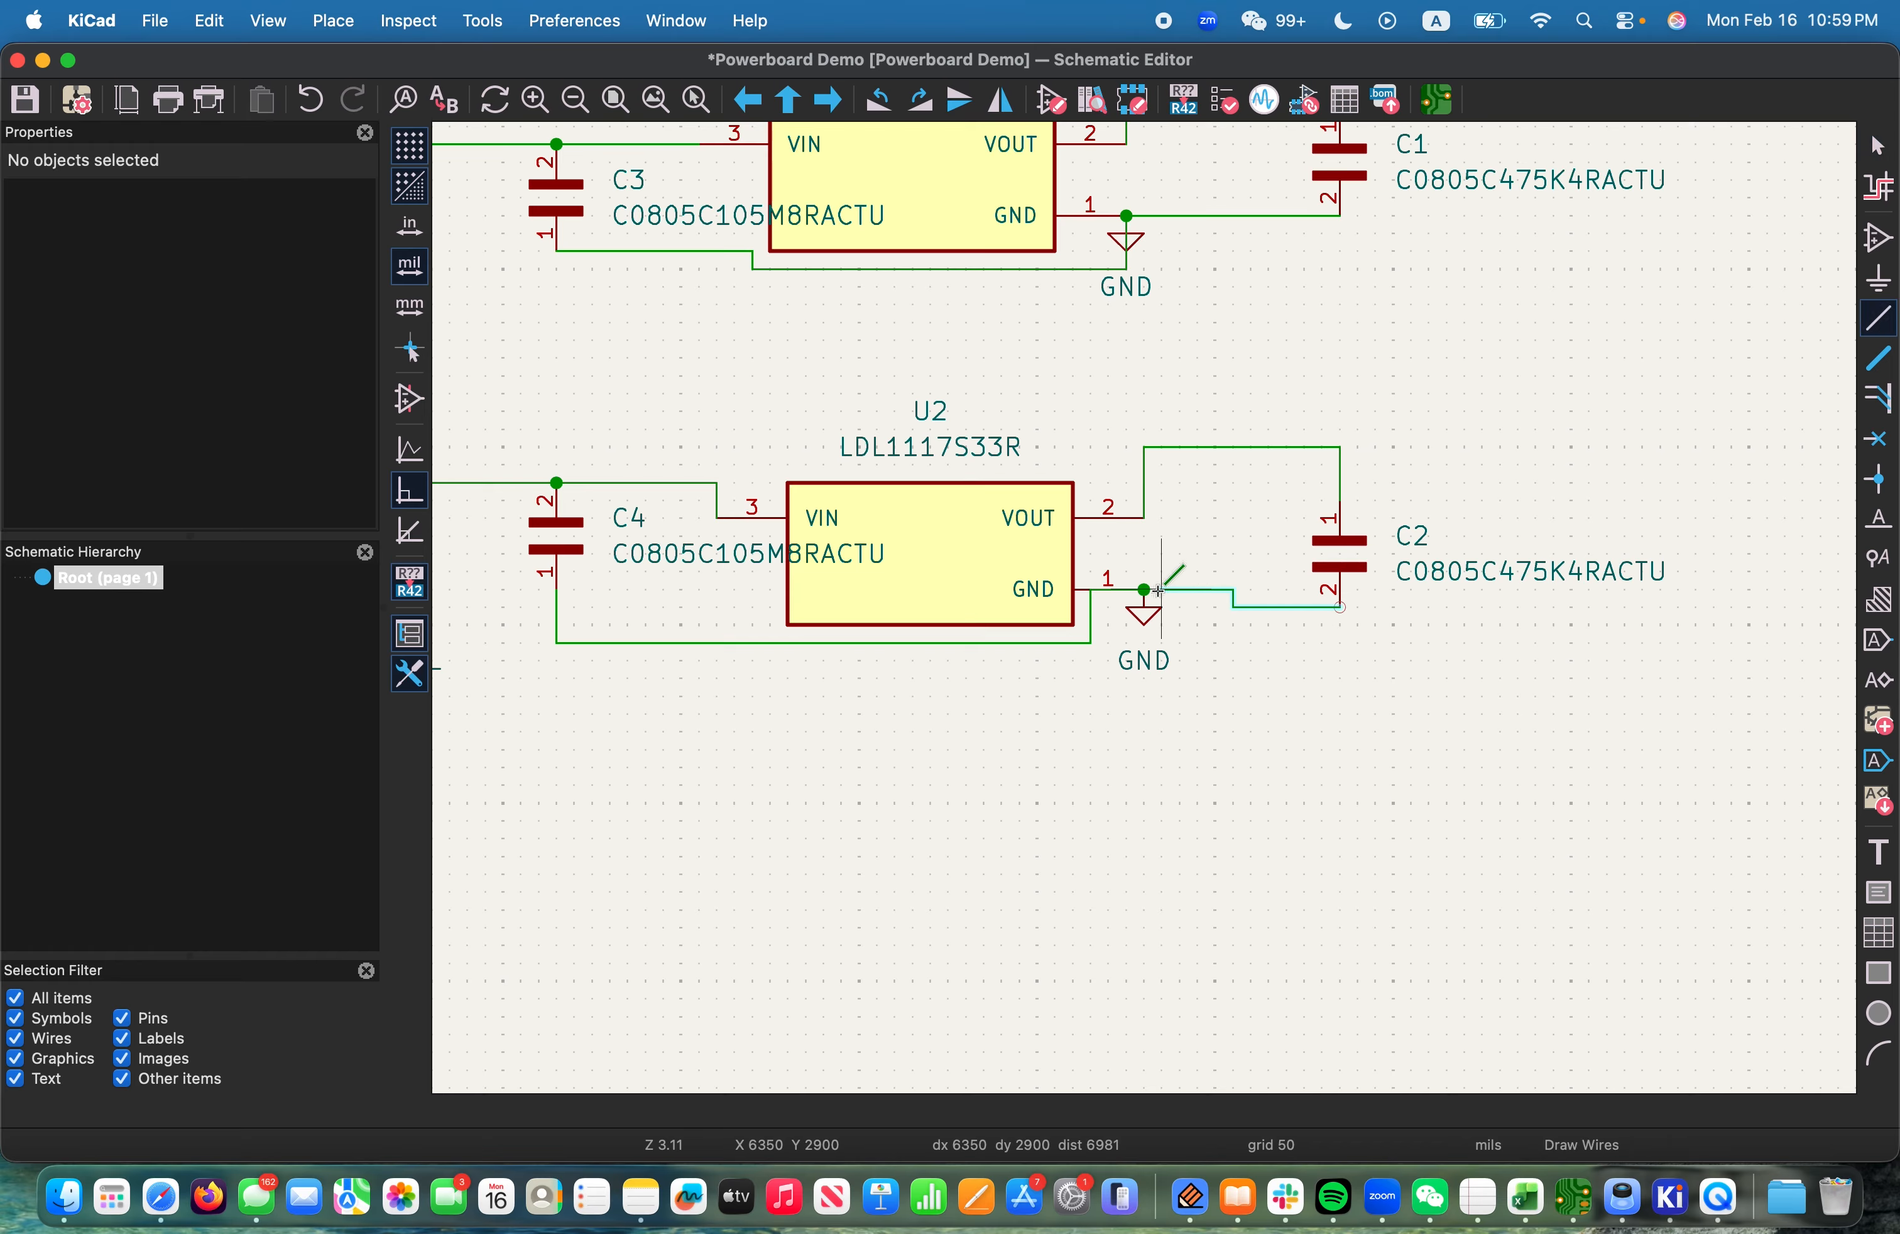
left_click(1144, 590)
key("Escape")
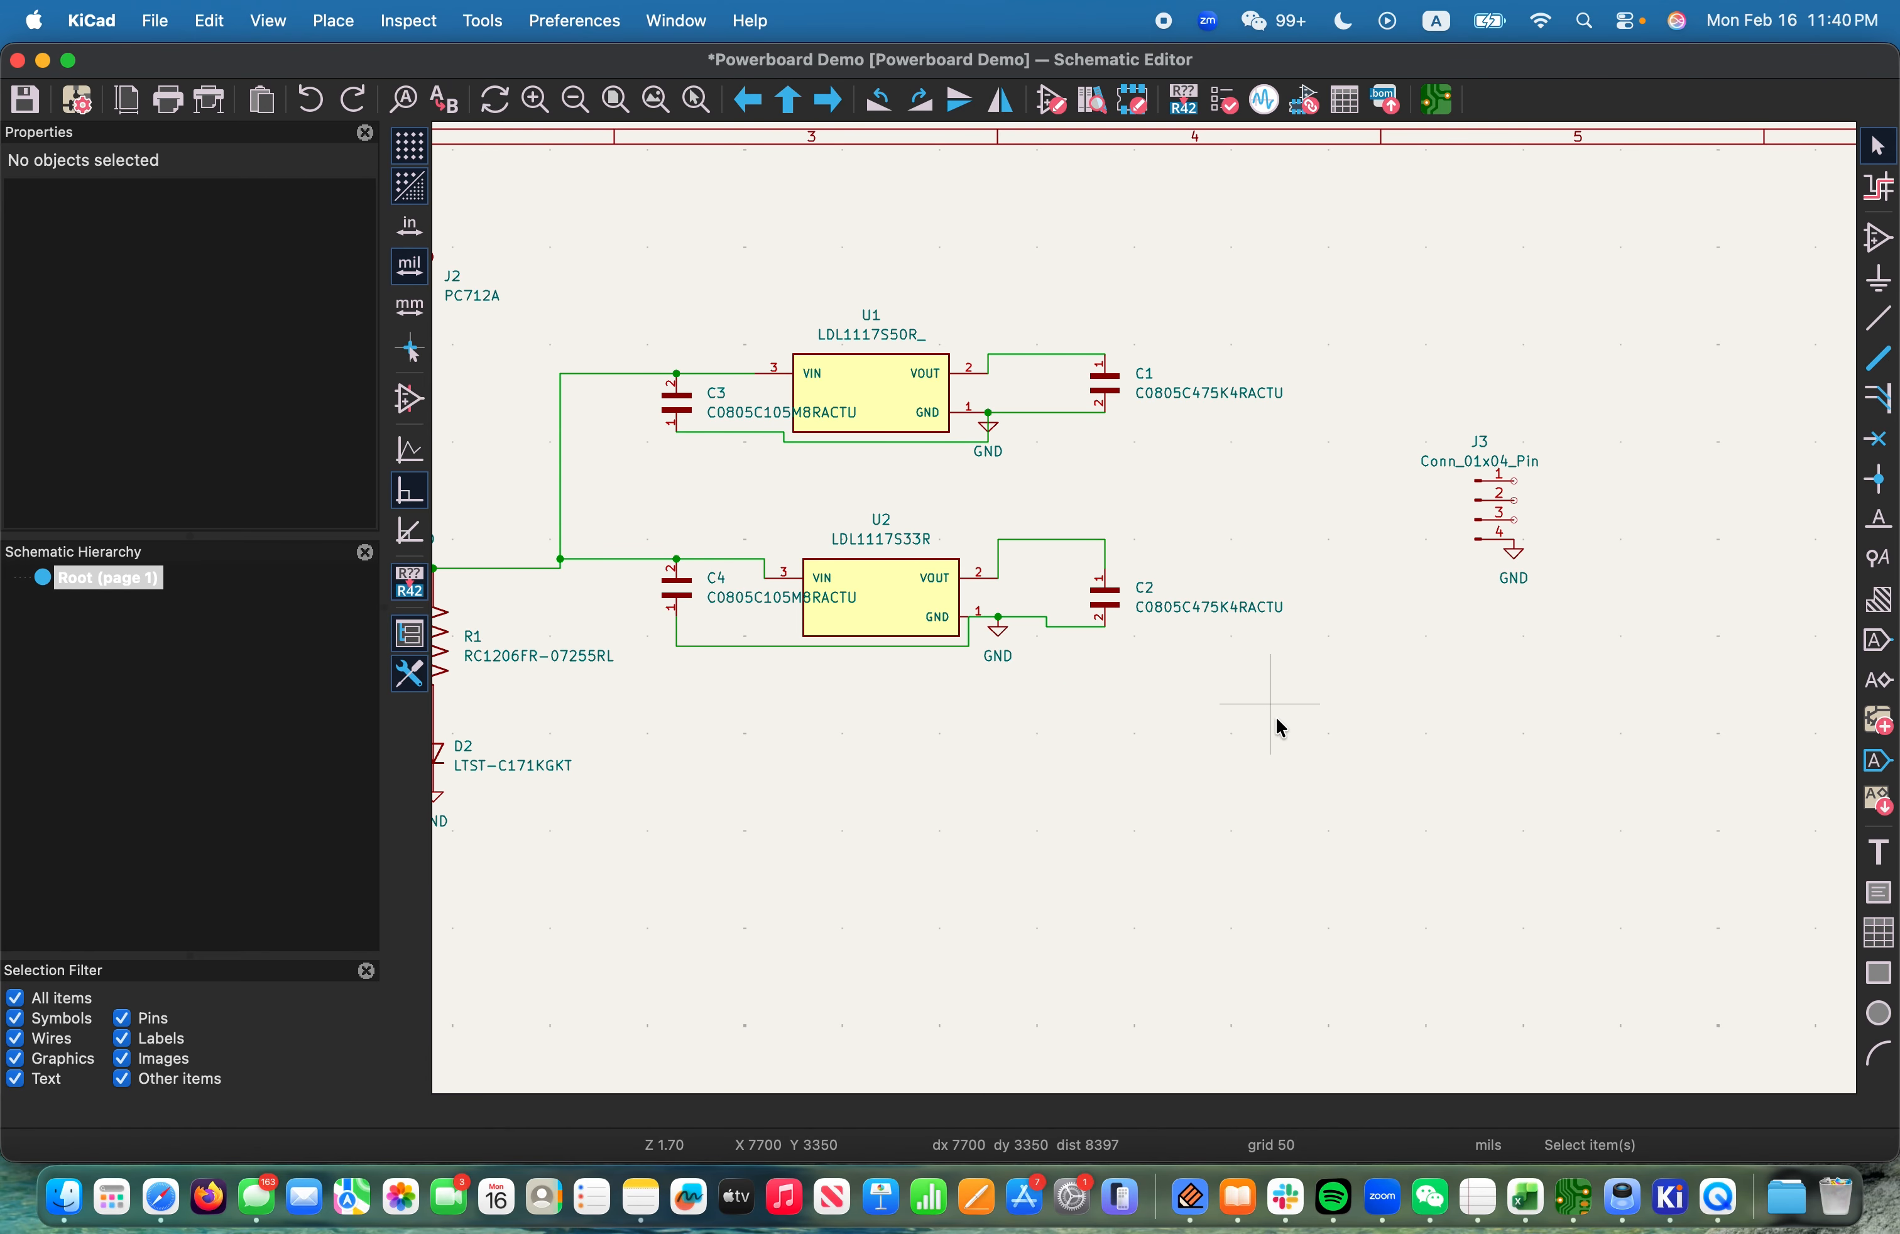
Check J3's labels in the reference schematic and place a net label named BAT on pin 1 of J3
key("ctrl+Right")
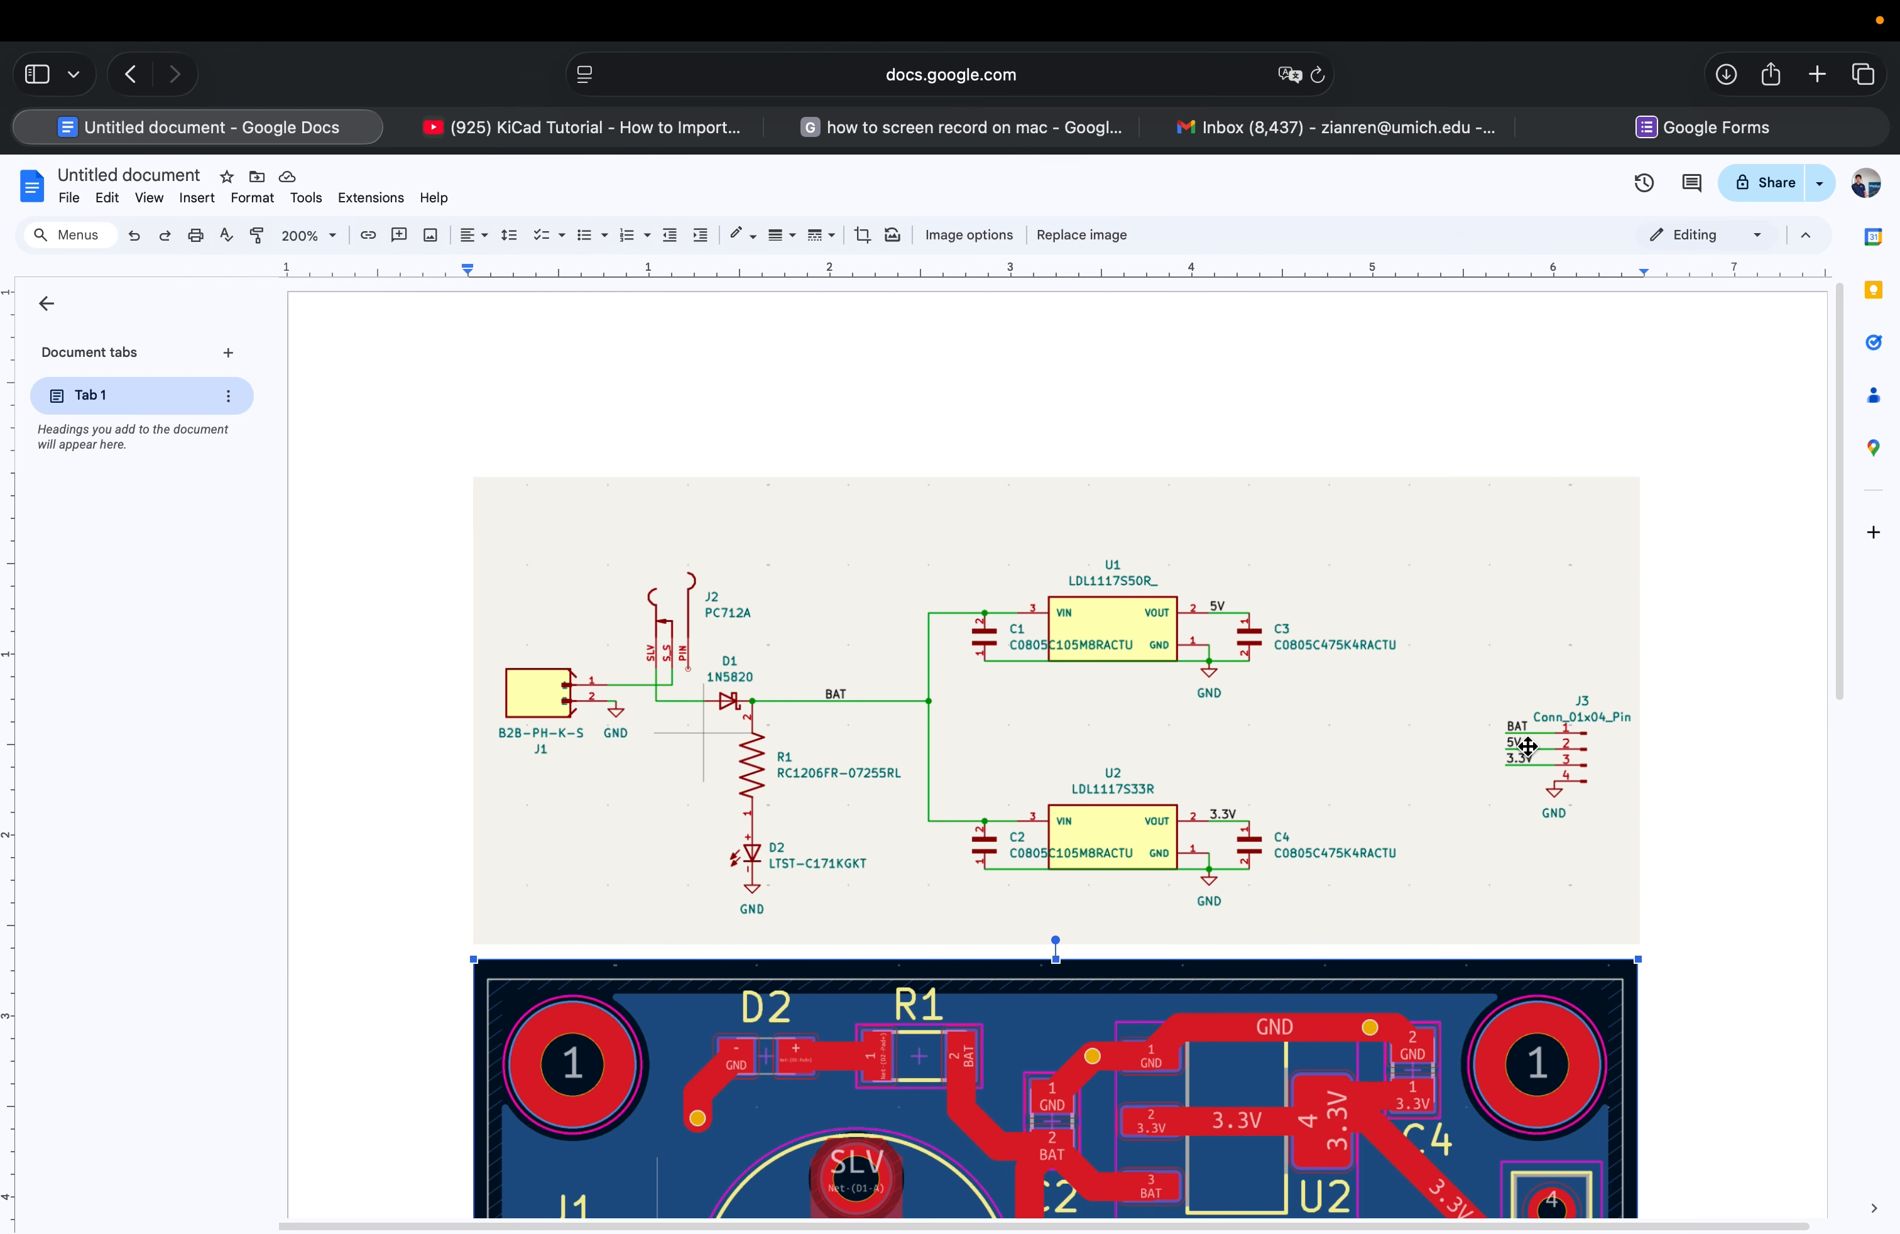
key("ctrl+Left")
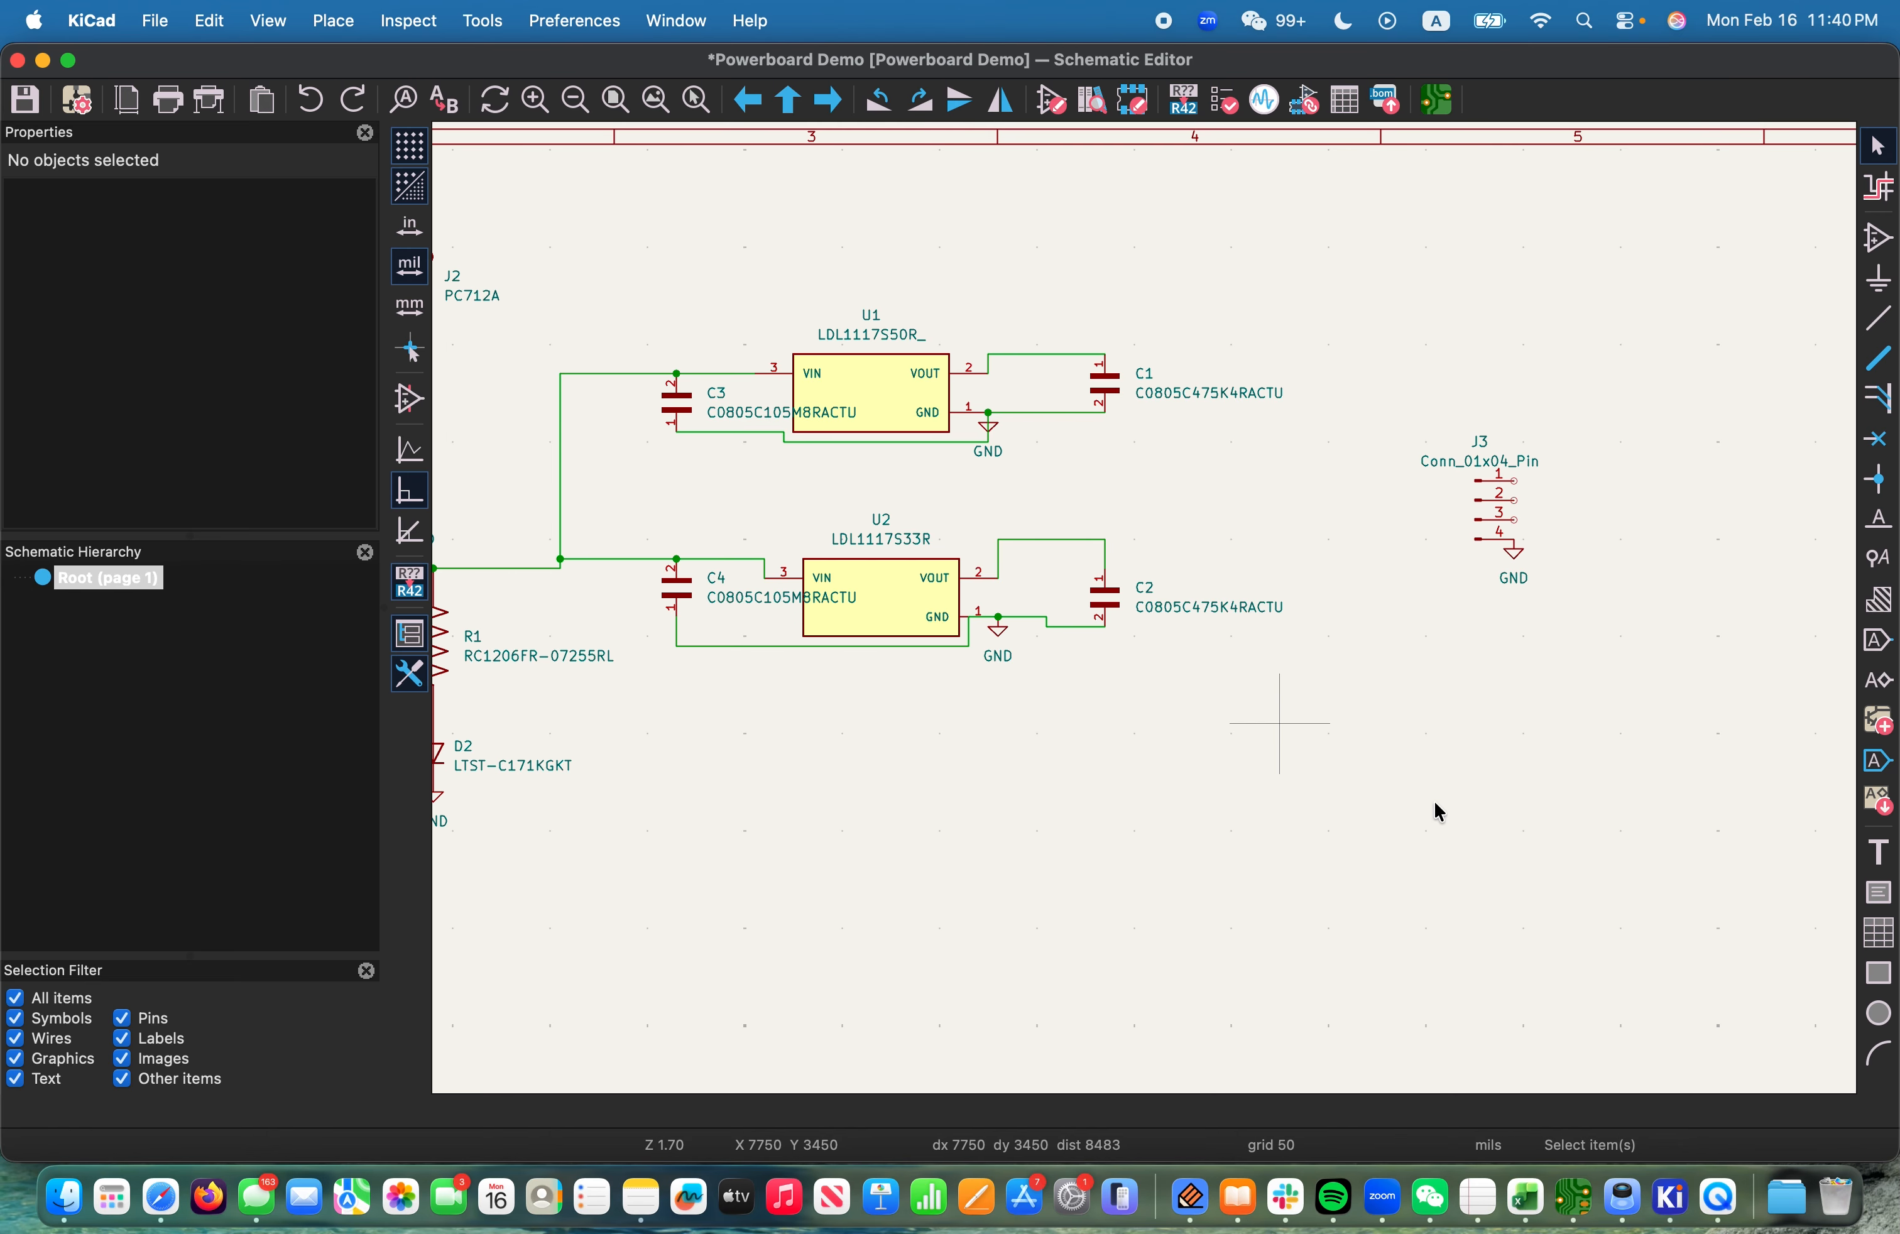
left_click(1887, 537)
left_click(1763, 443)
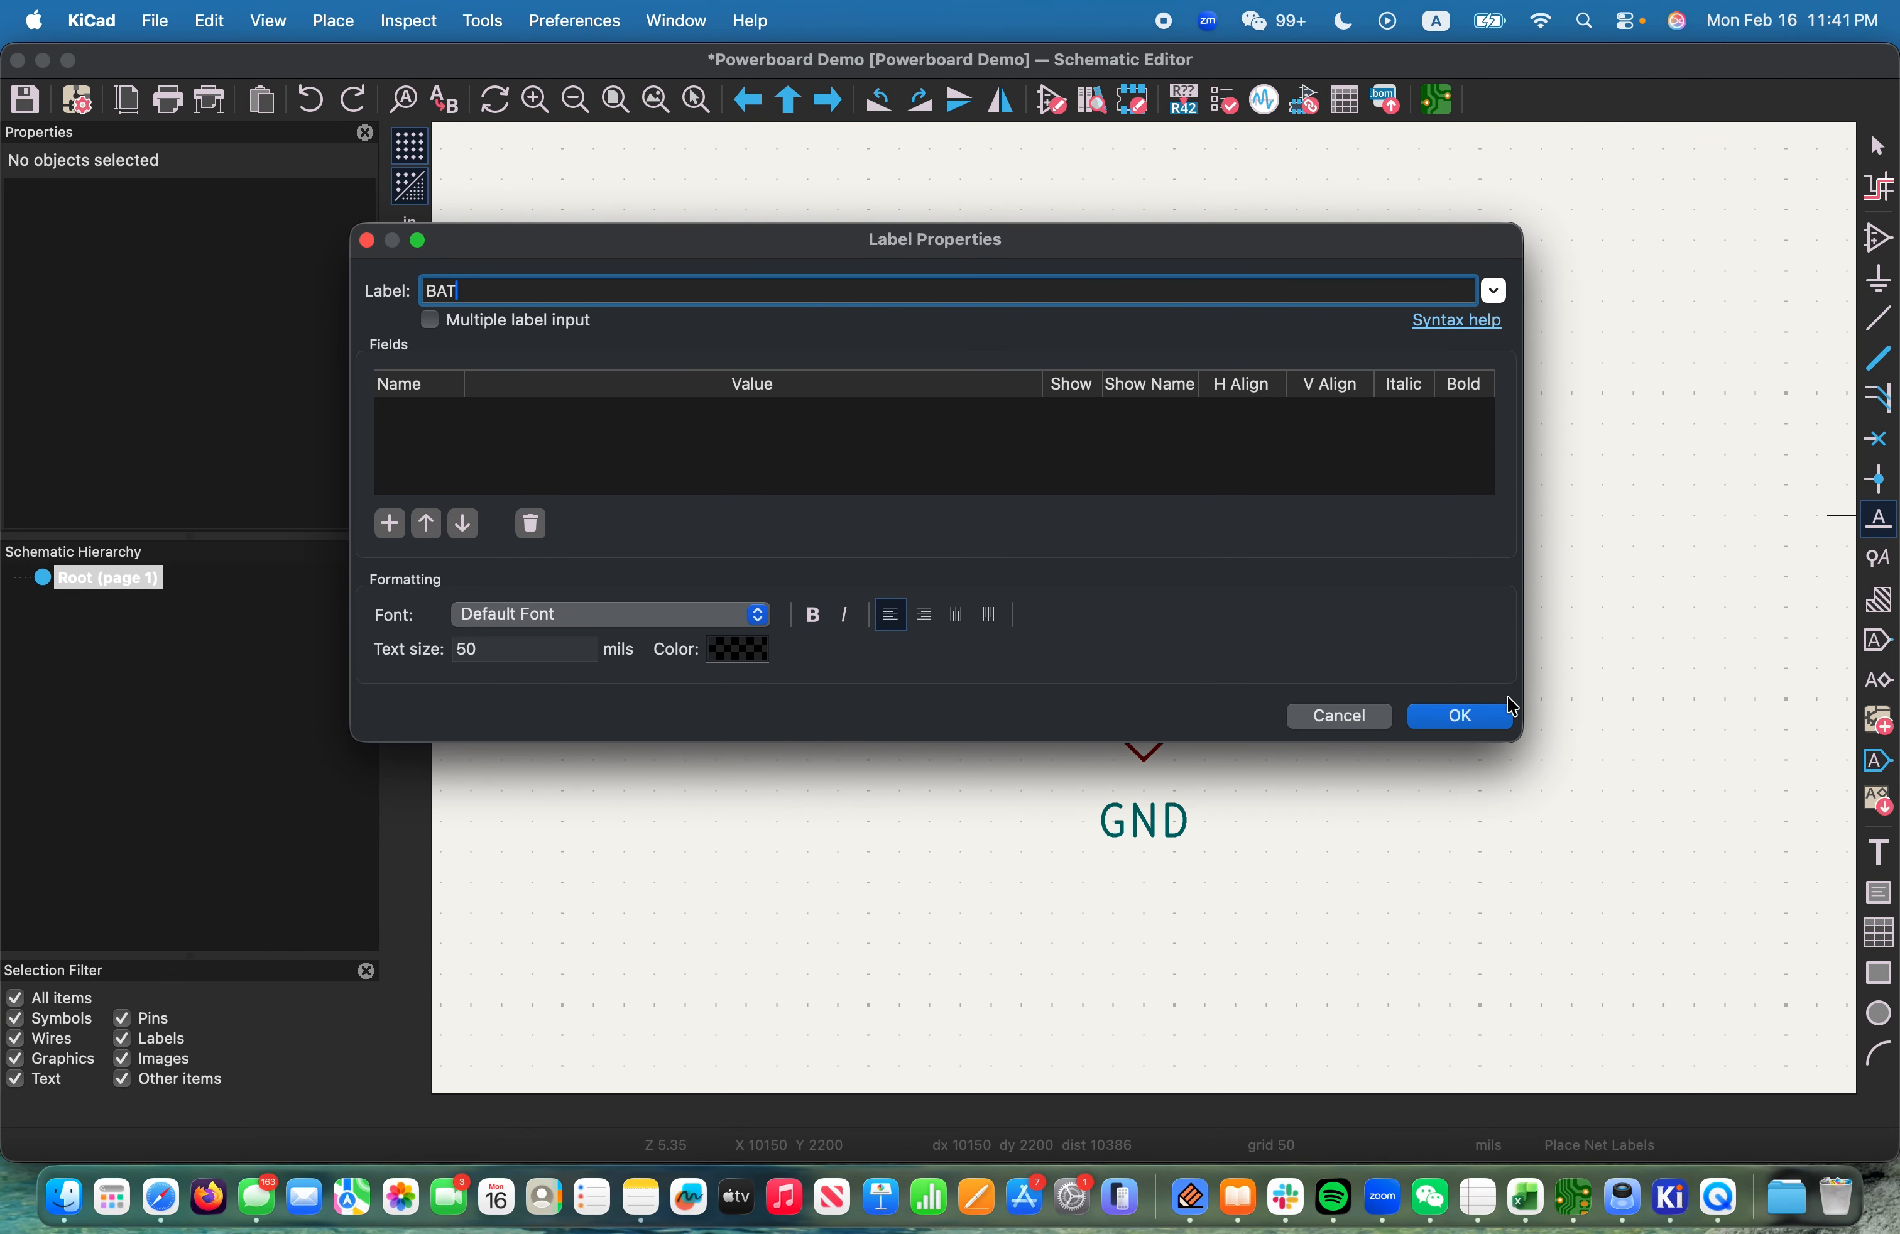
left_click(1464, 715)
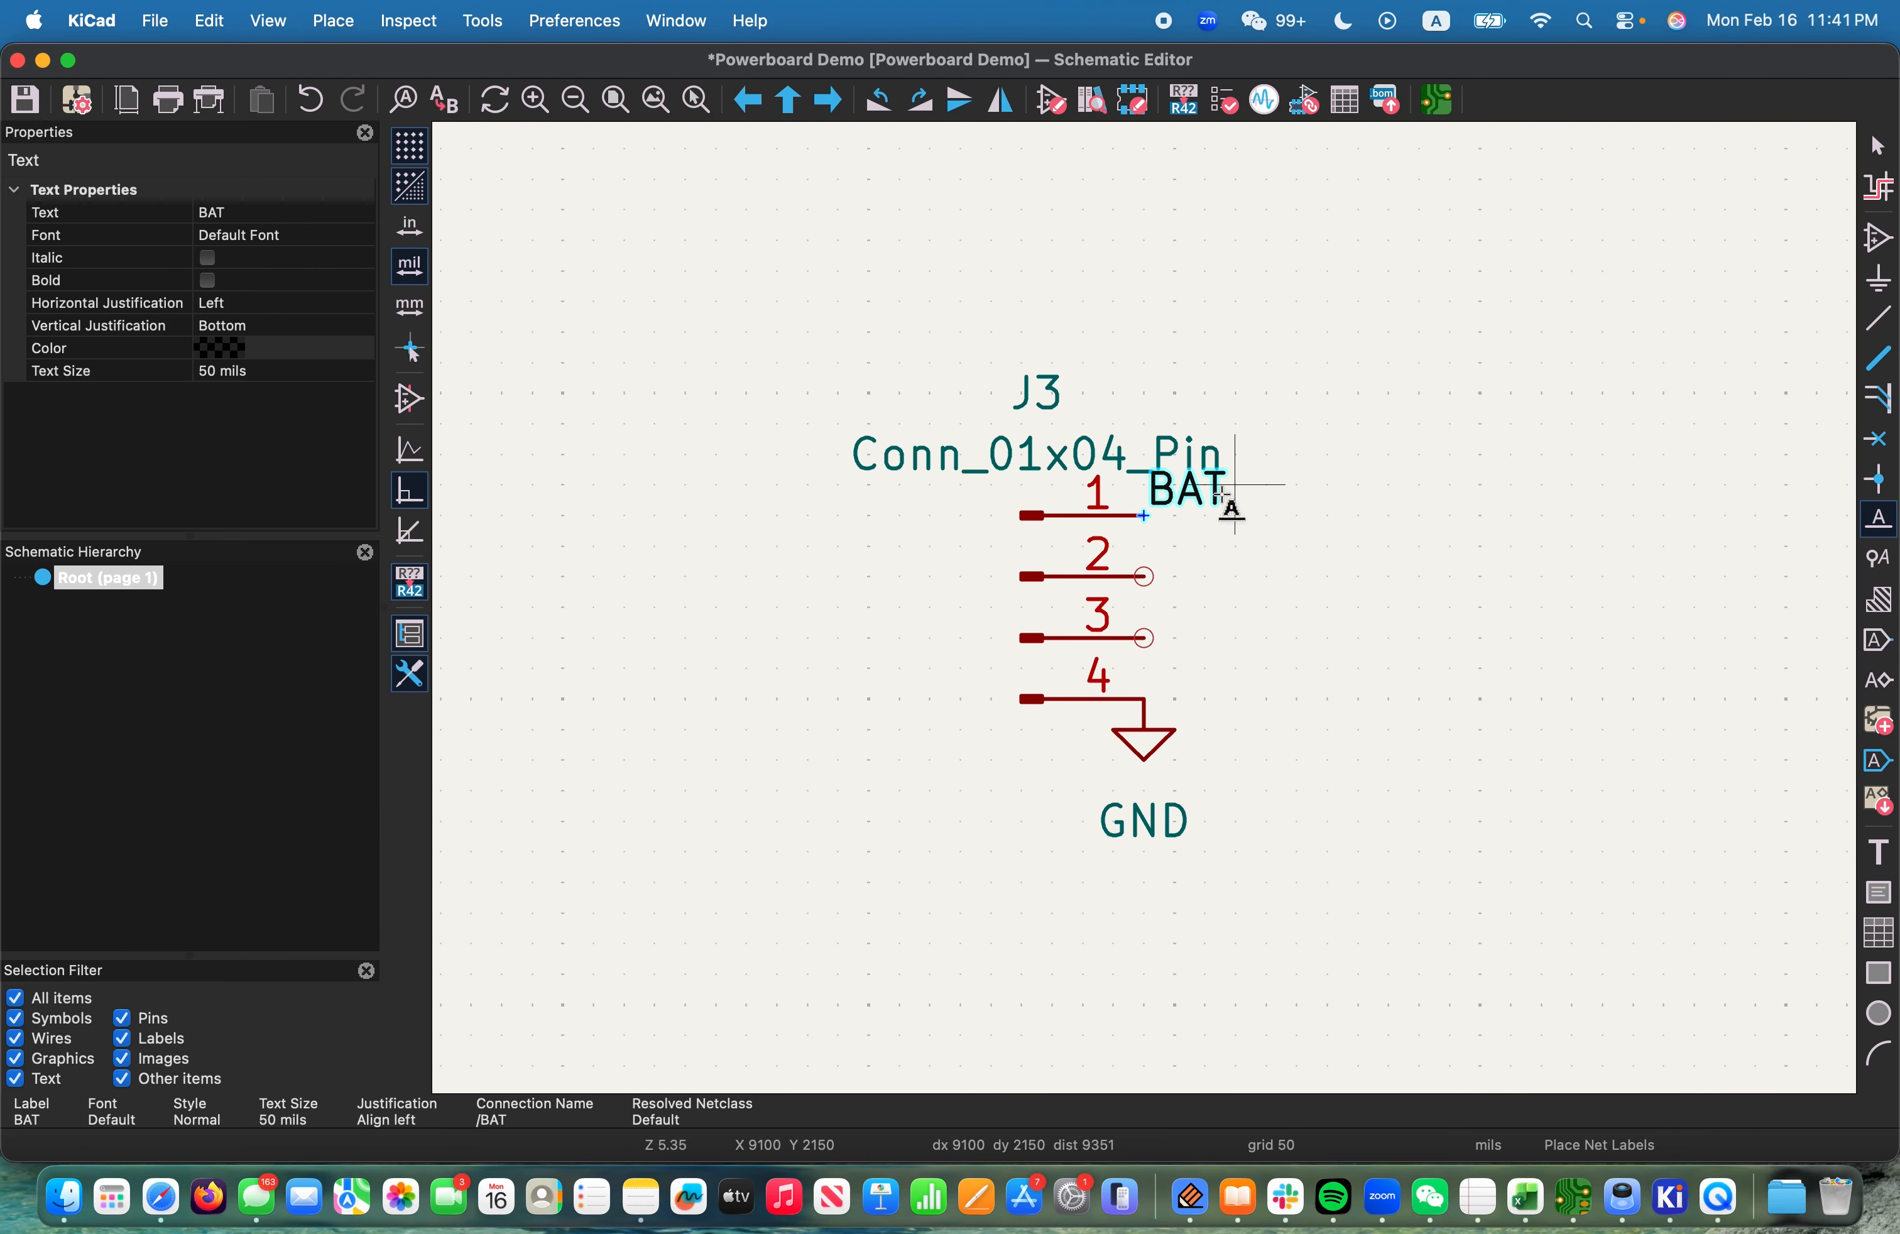
left_click(1219, 495)
key("Escape")
Move the BAT label to the left of connector J3, keeping it wired to pin 1
left_click(1258, 494)
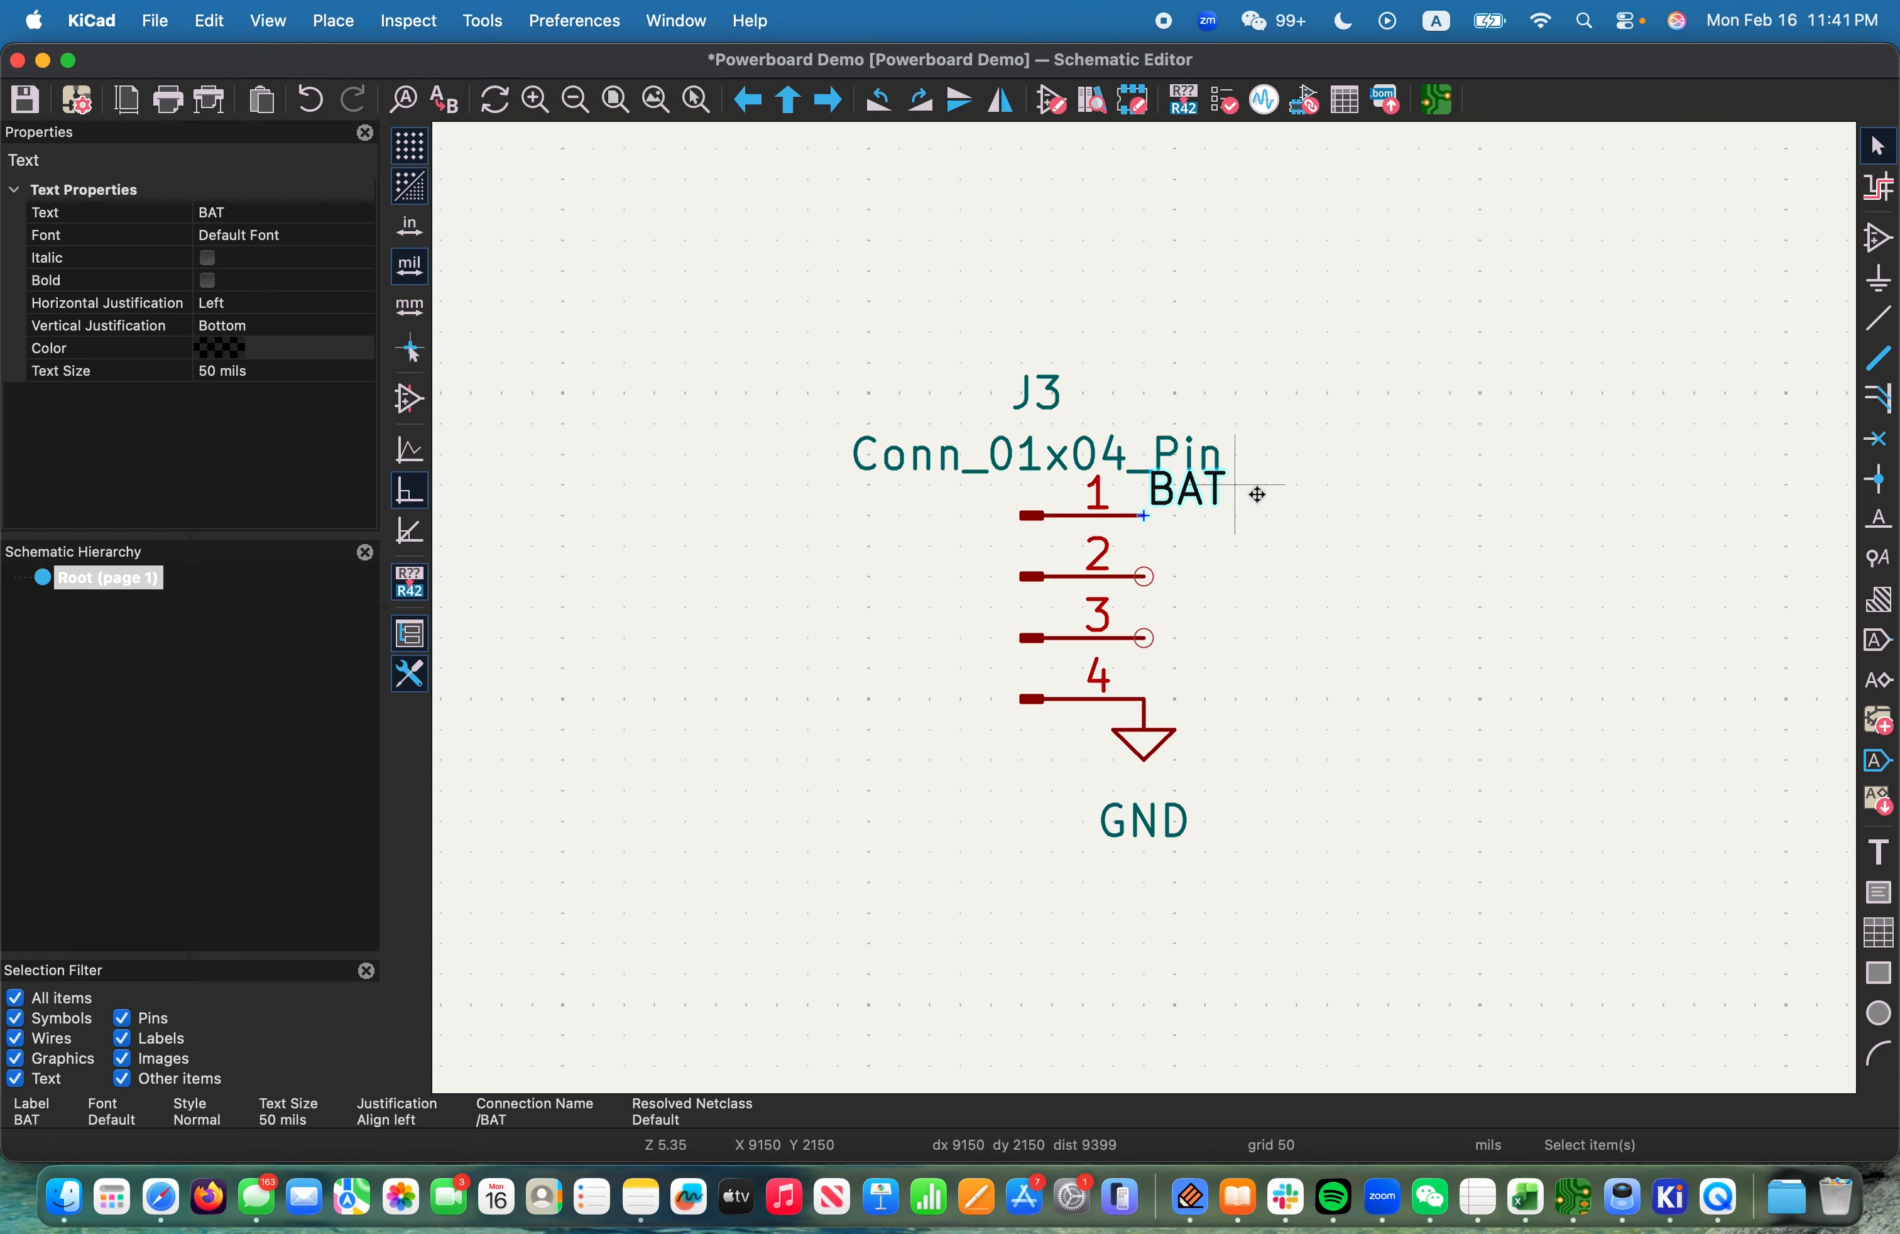
key("g")
left_click_drag(742, 527, 705, 515)
Place a net label named BAT on the wire between diode D1 and the junction feeding both regulators
scroll(1137, 608, "down", 5)
scroll(1144, 608, "left", 2)
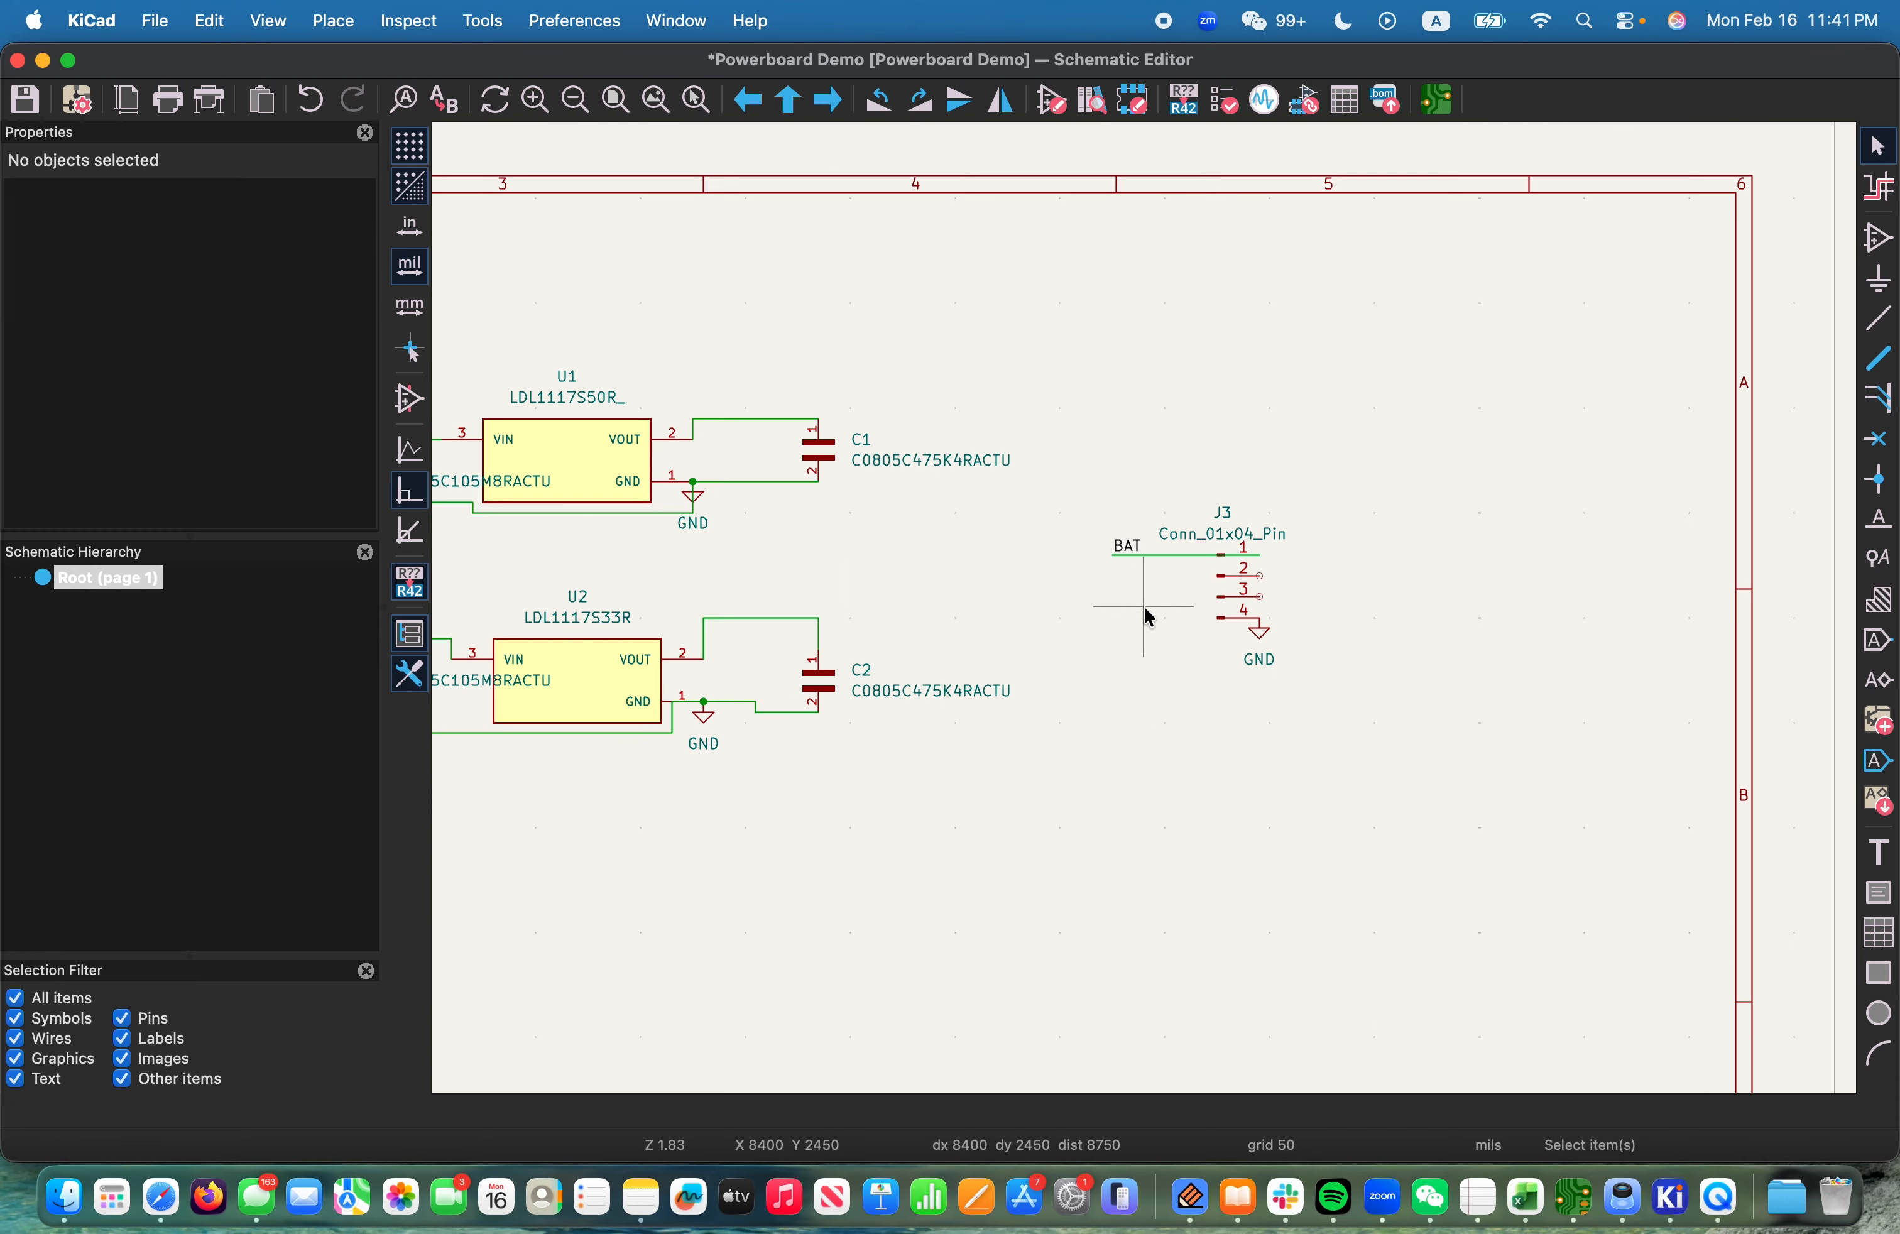
scroll(1144, 609, "down", 5)
scroll(1162, 633, "up", 6)
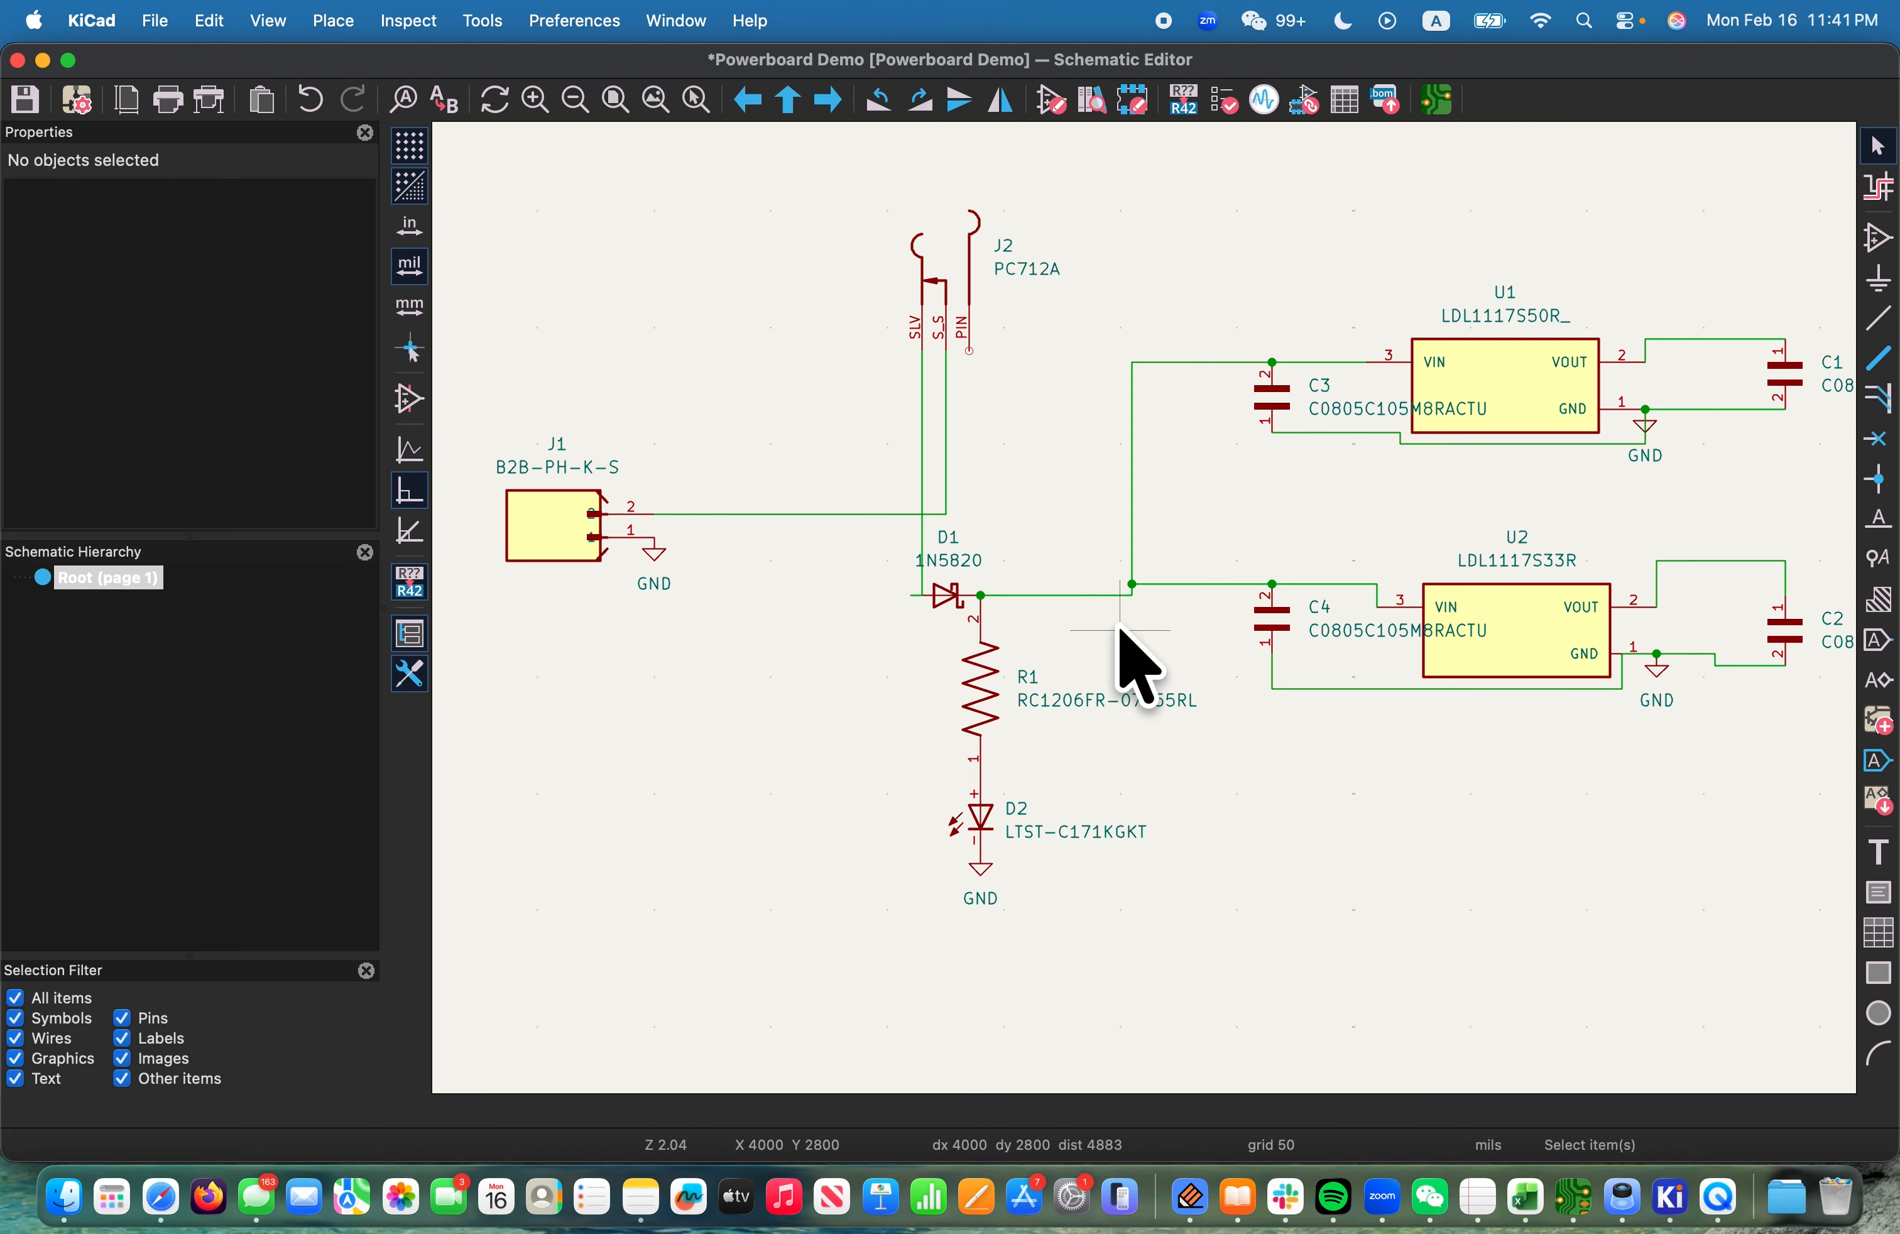
scroll(1125, 629, "up", 8)
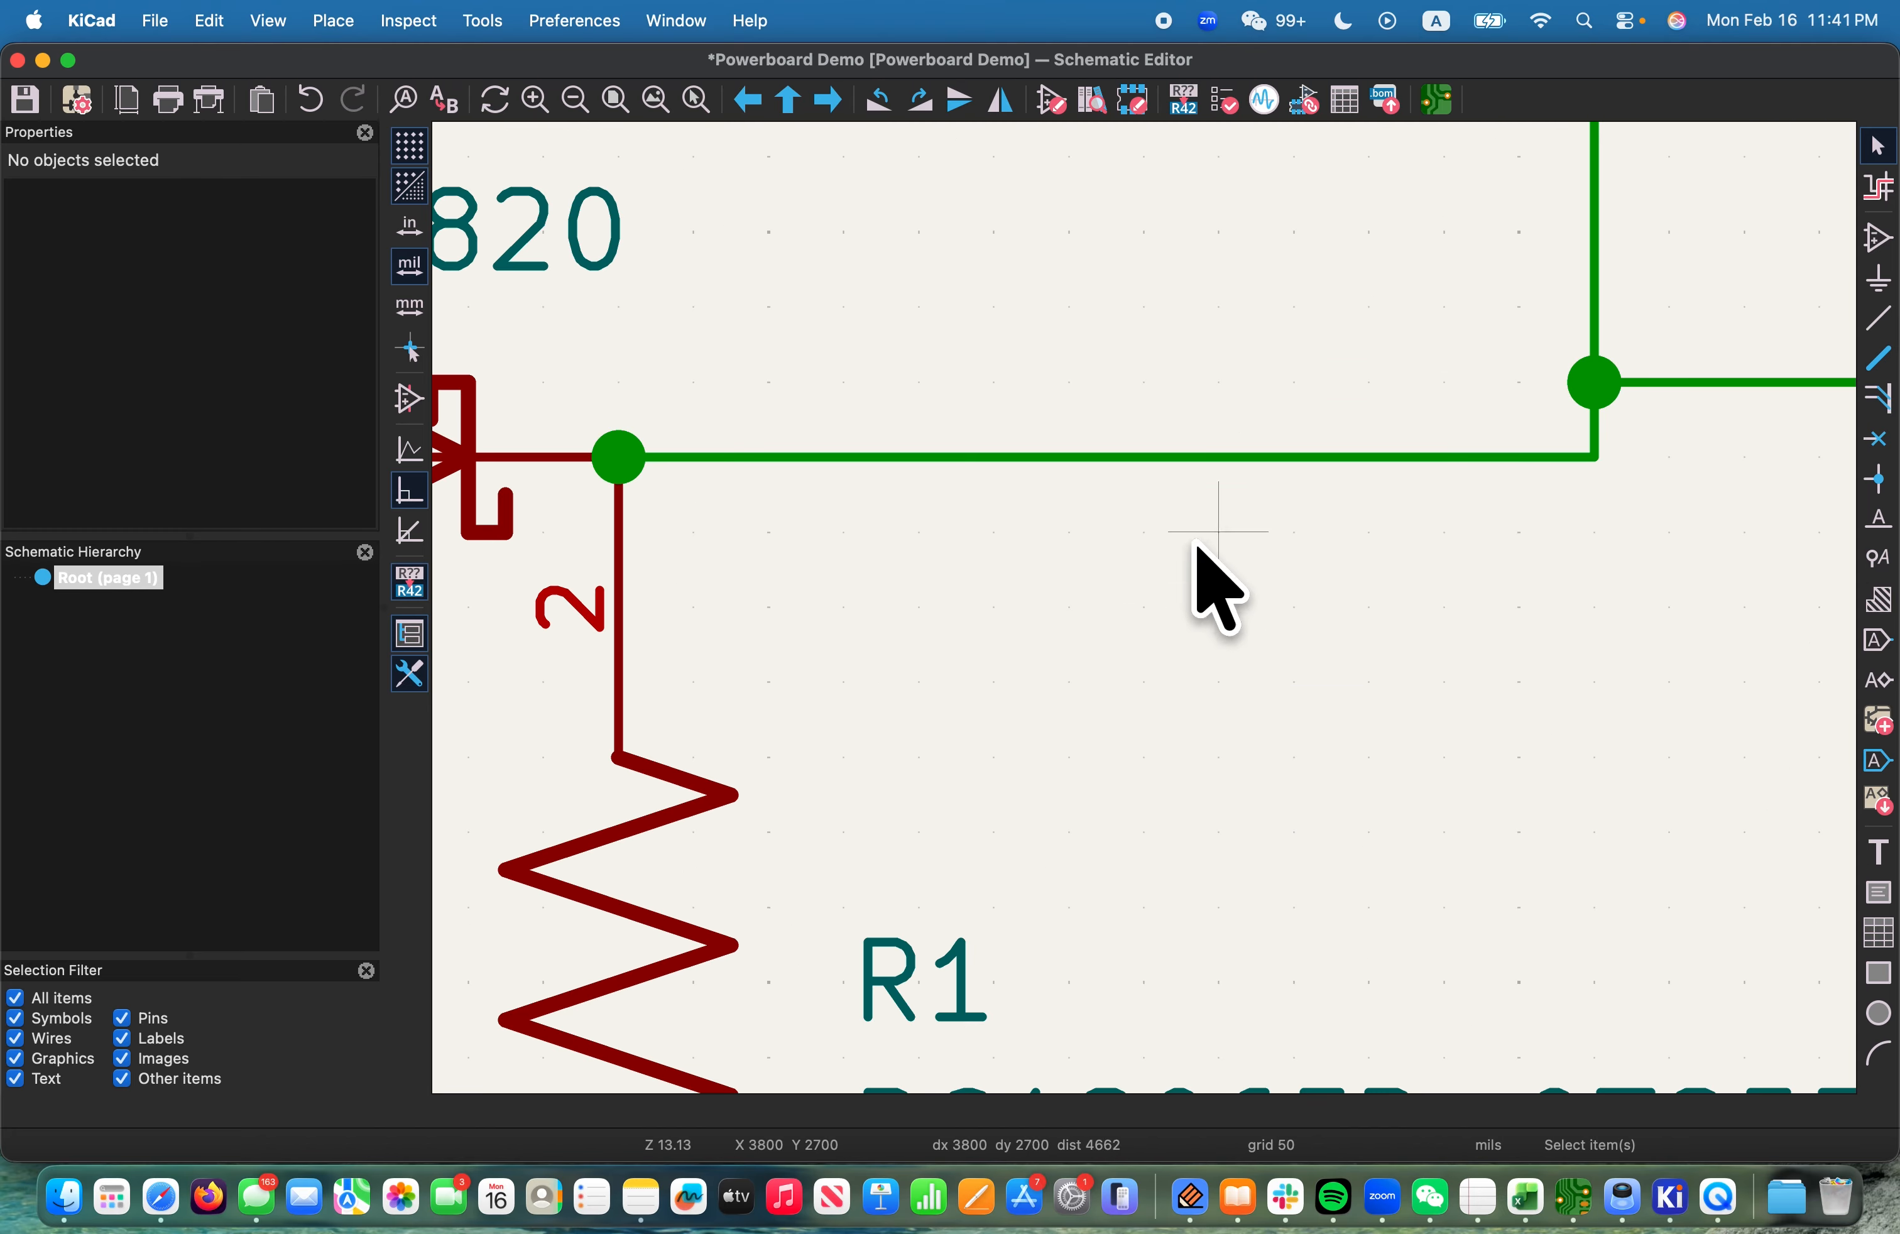
left_click(1883, 531)
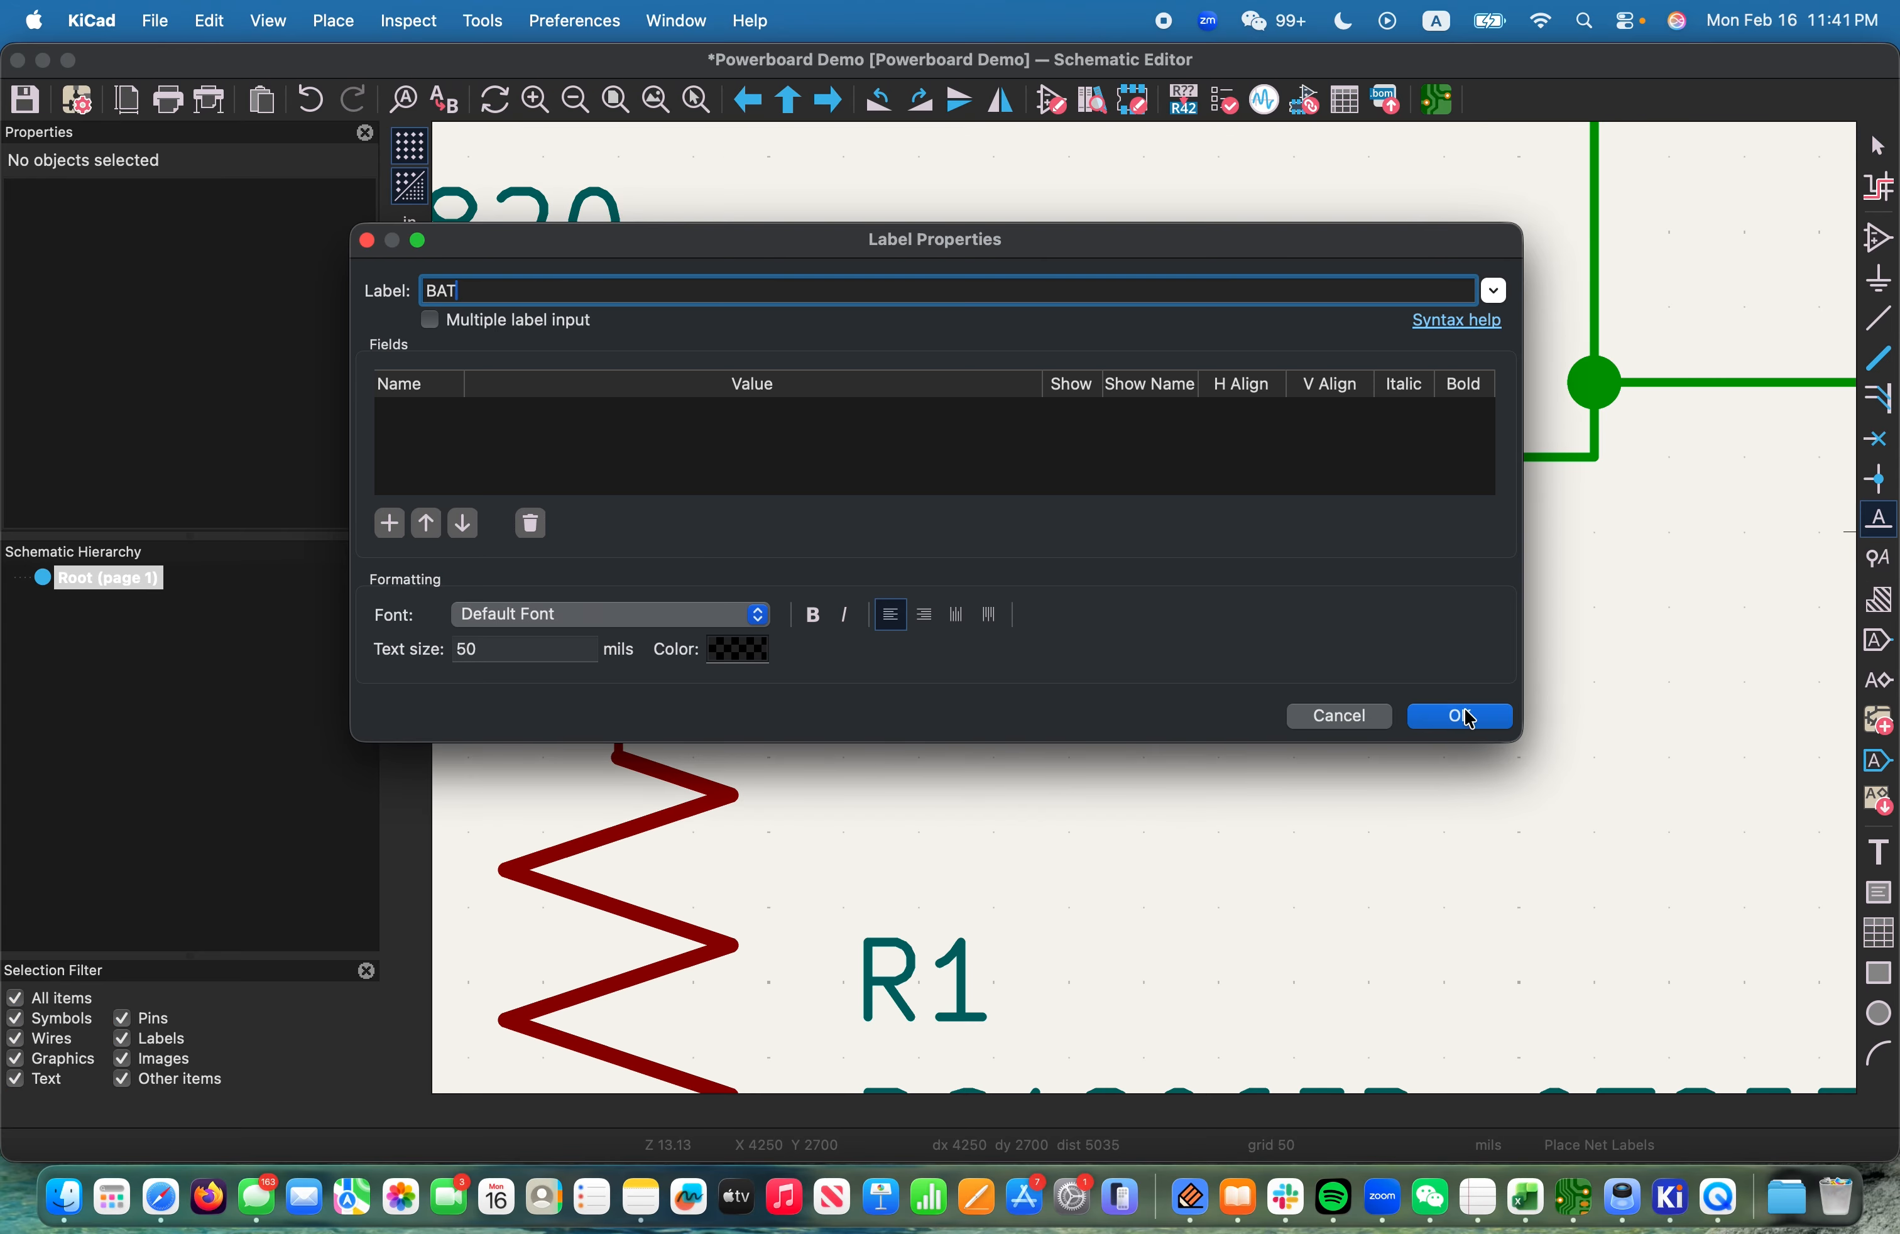
left_click(1471, 719)
left_click(1073, 455)
scroll(1114, 589, "down", 6)
key("Escape")
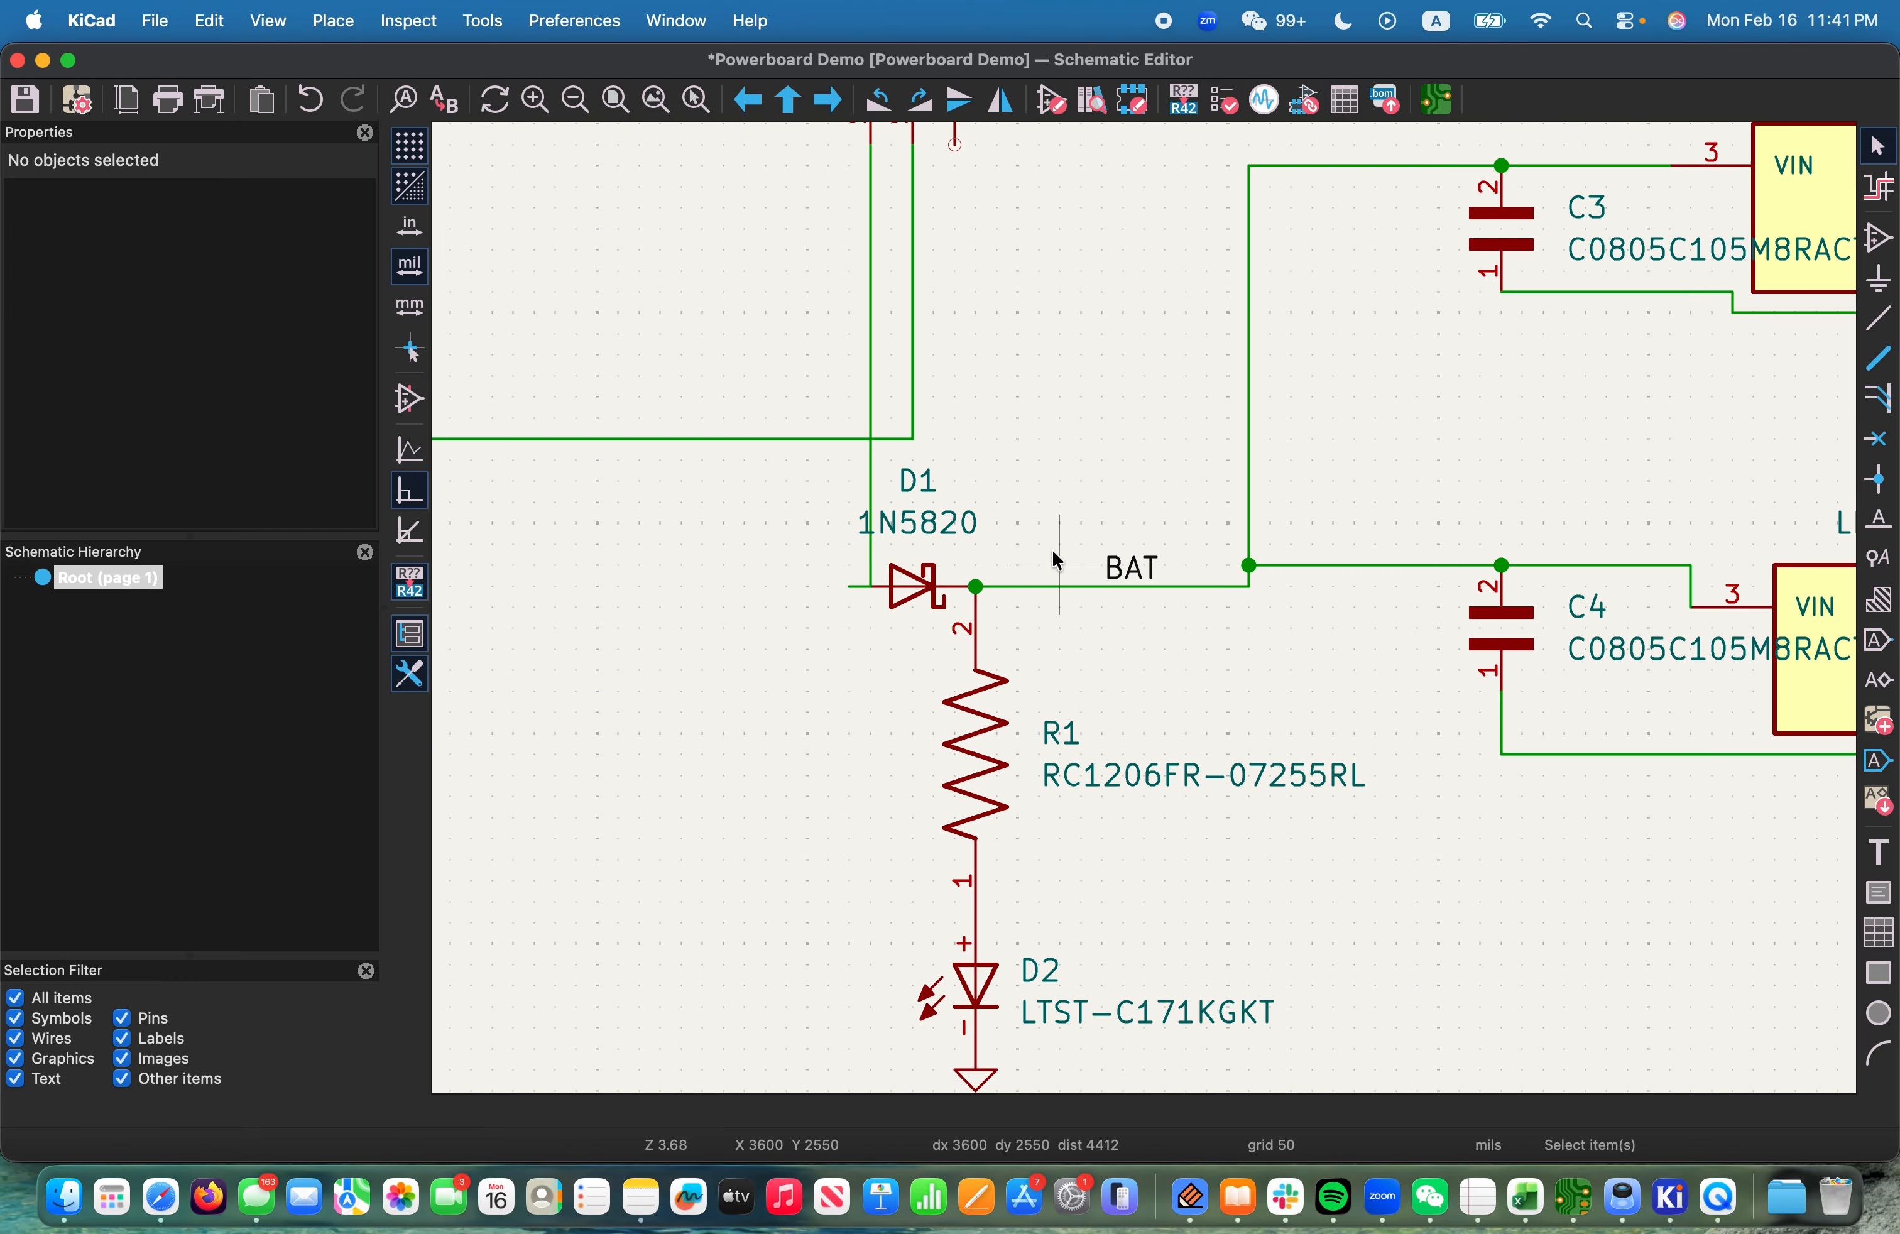
Place a net label named 5v on the wire between U1's VOUT pin and capacitor C1
scroll(1115, 593, "down", 6)
scroll(1416, 465, "up", 6)
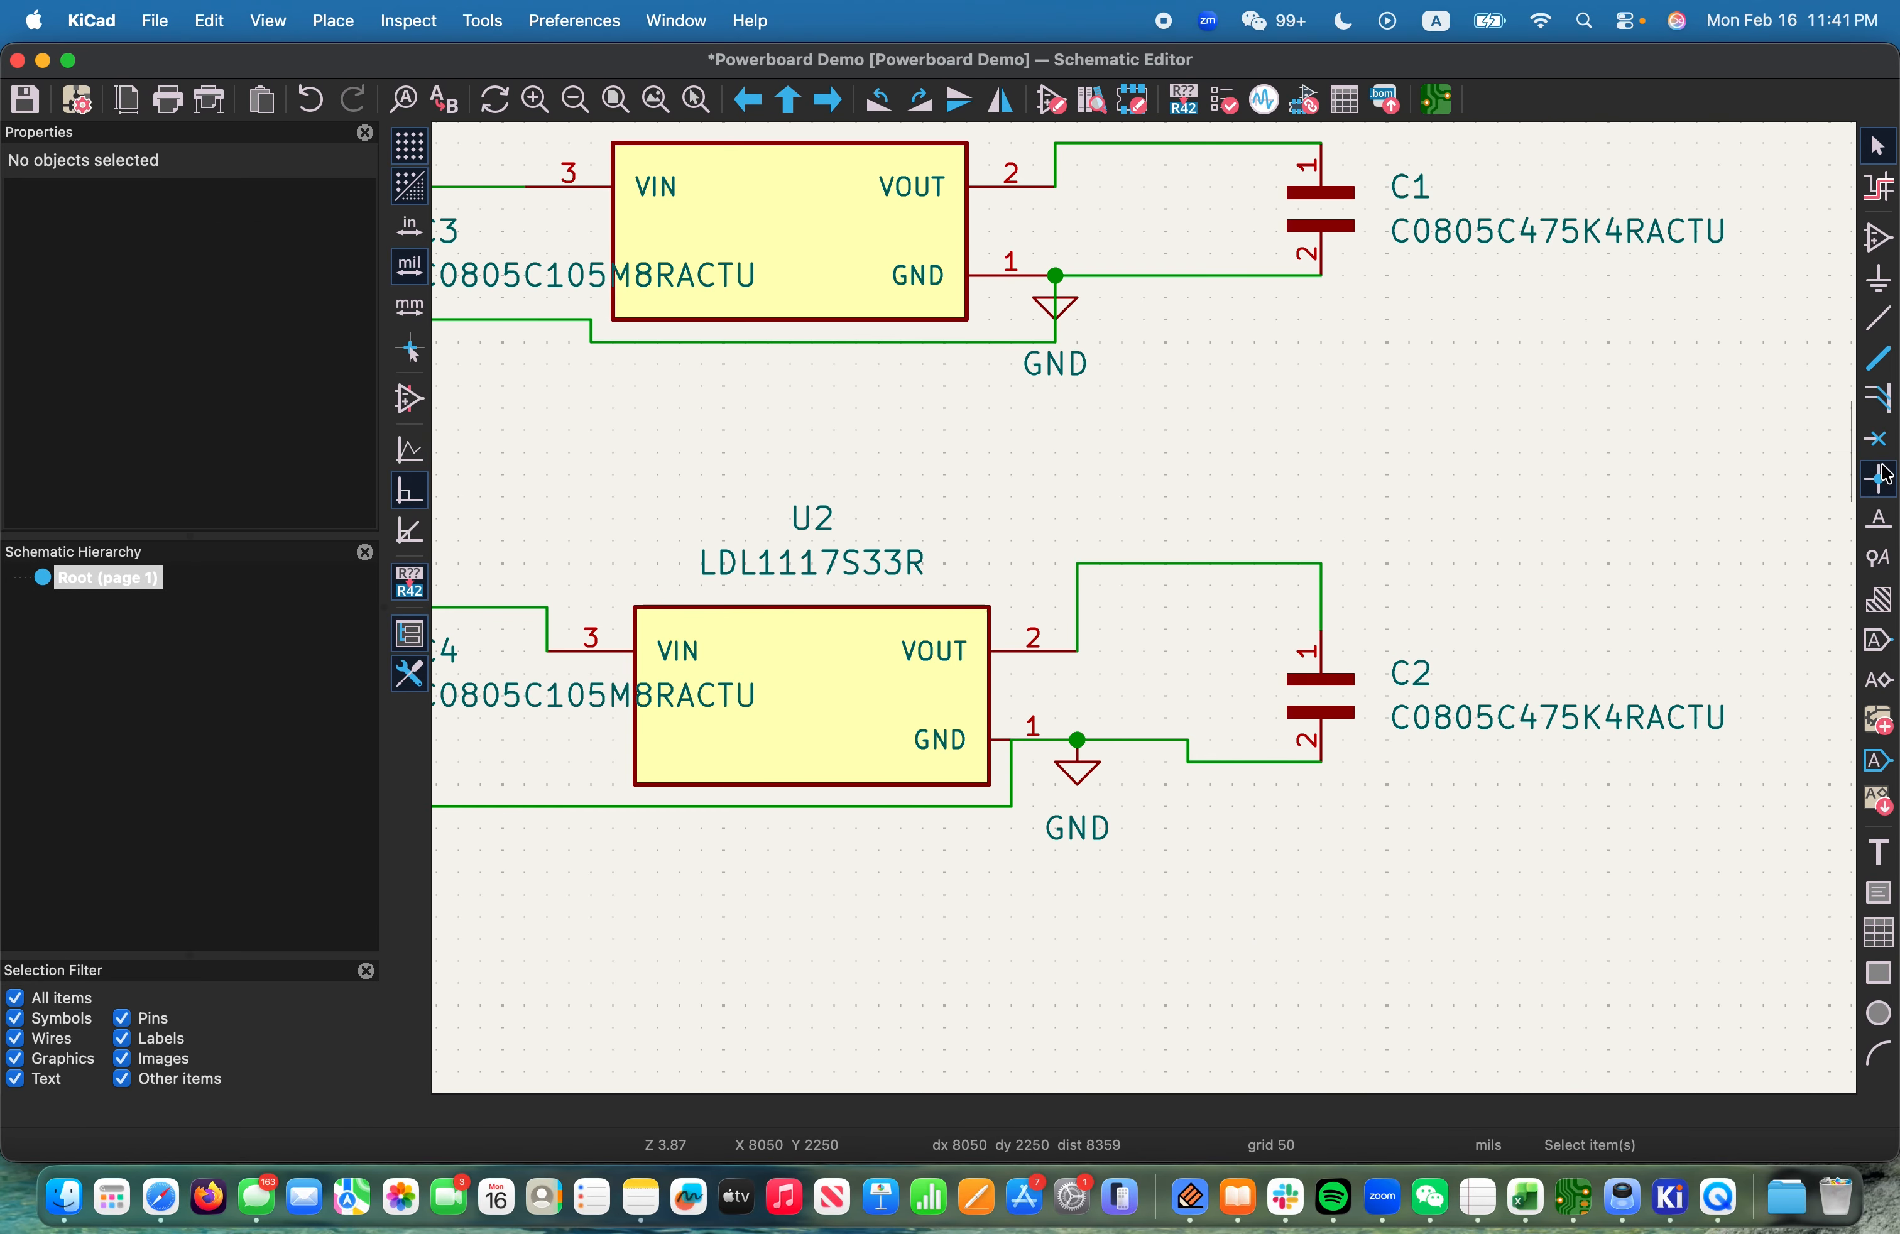
left_click(1881, 519)
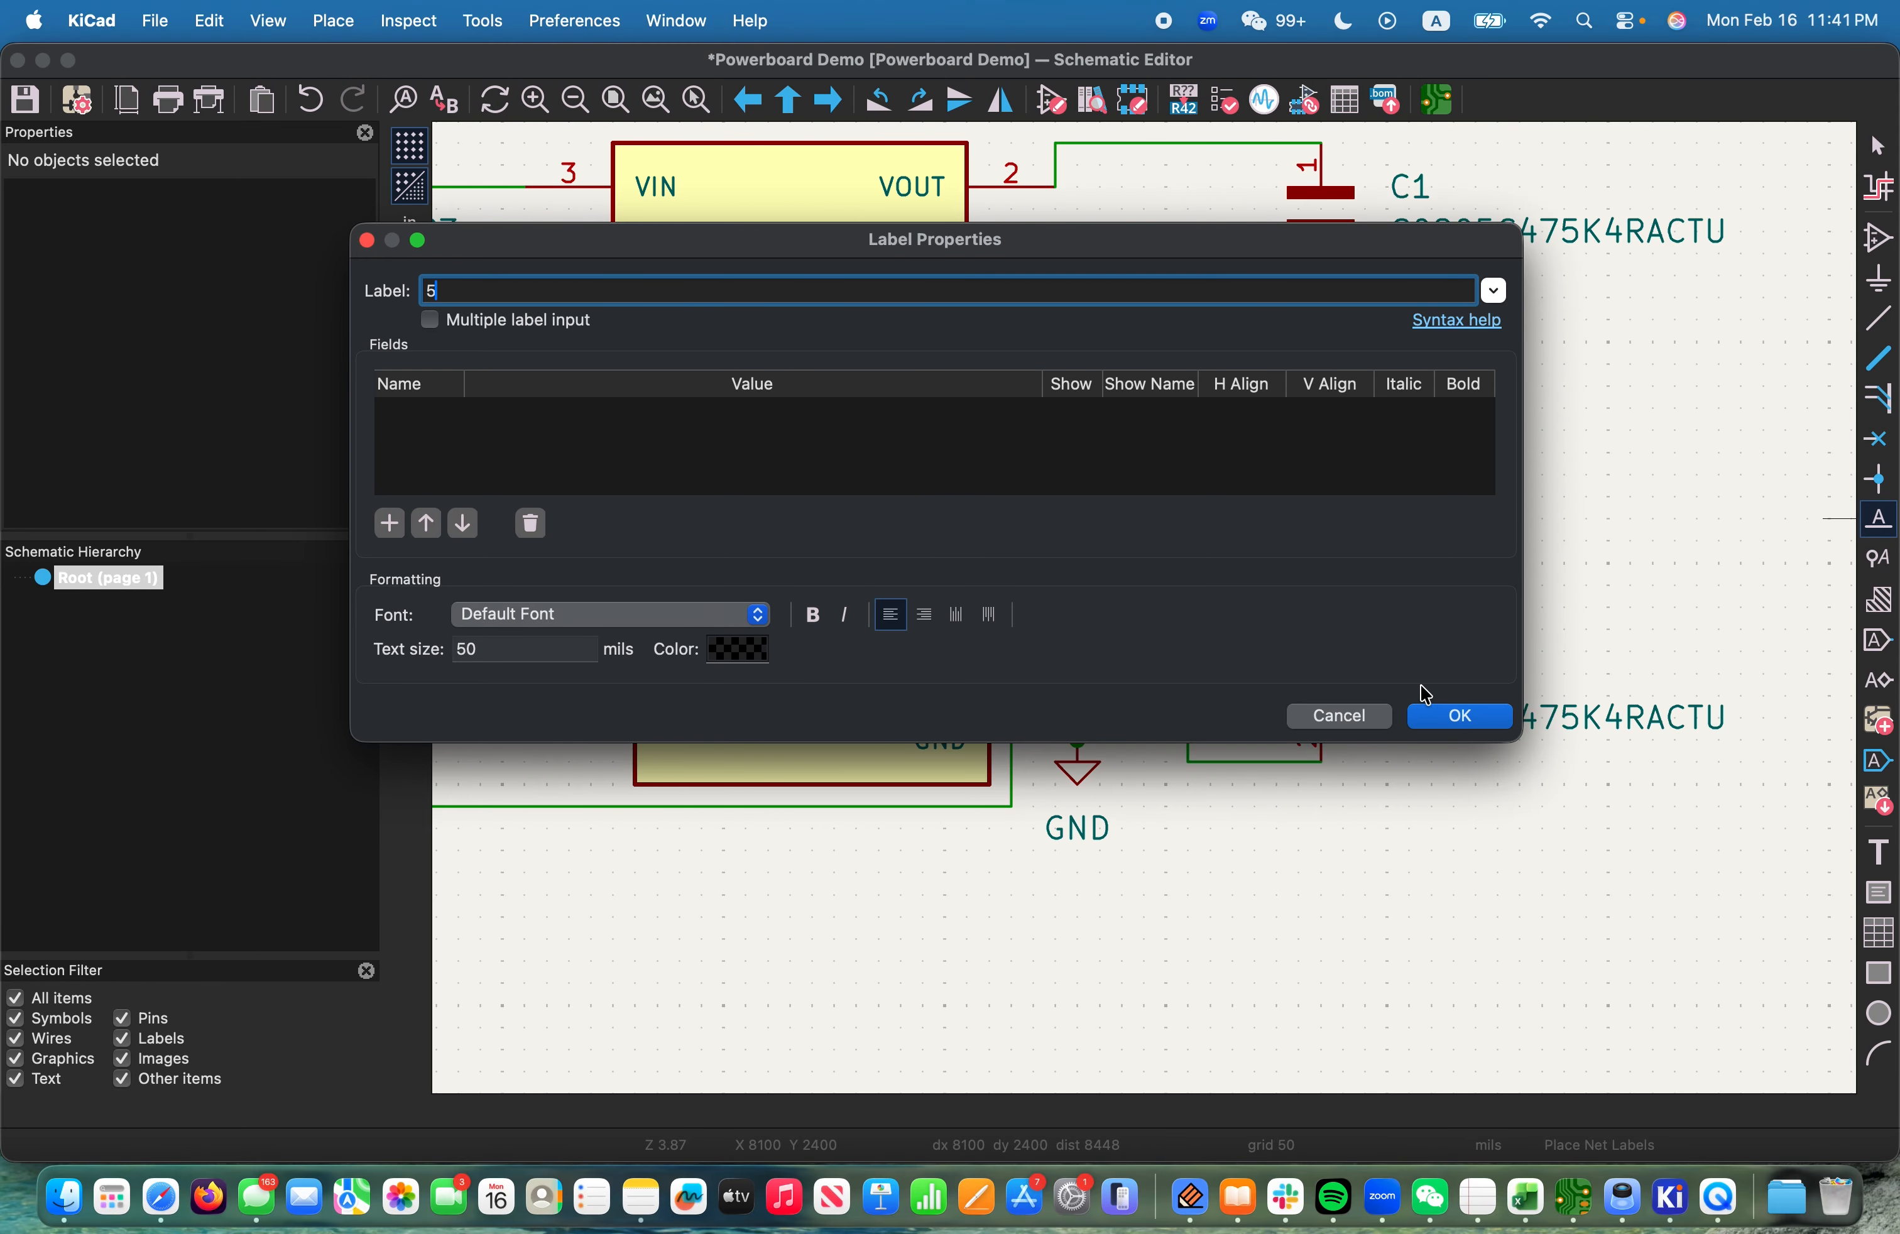
left_click(1459, 716)
scroll(950, 373, "down", 4)
scroll(1154, 606, "up", 5)
scroll(1146, 617, "up", 1)
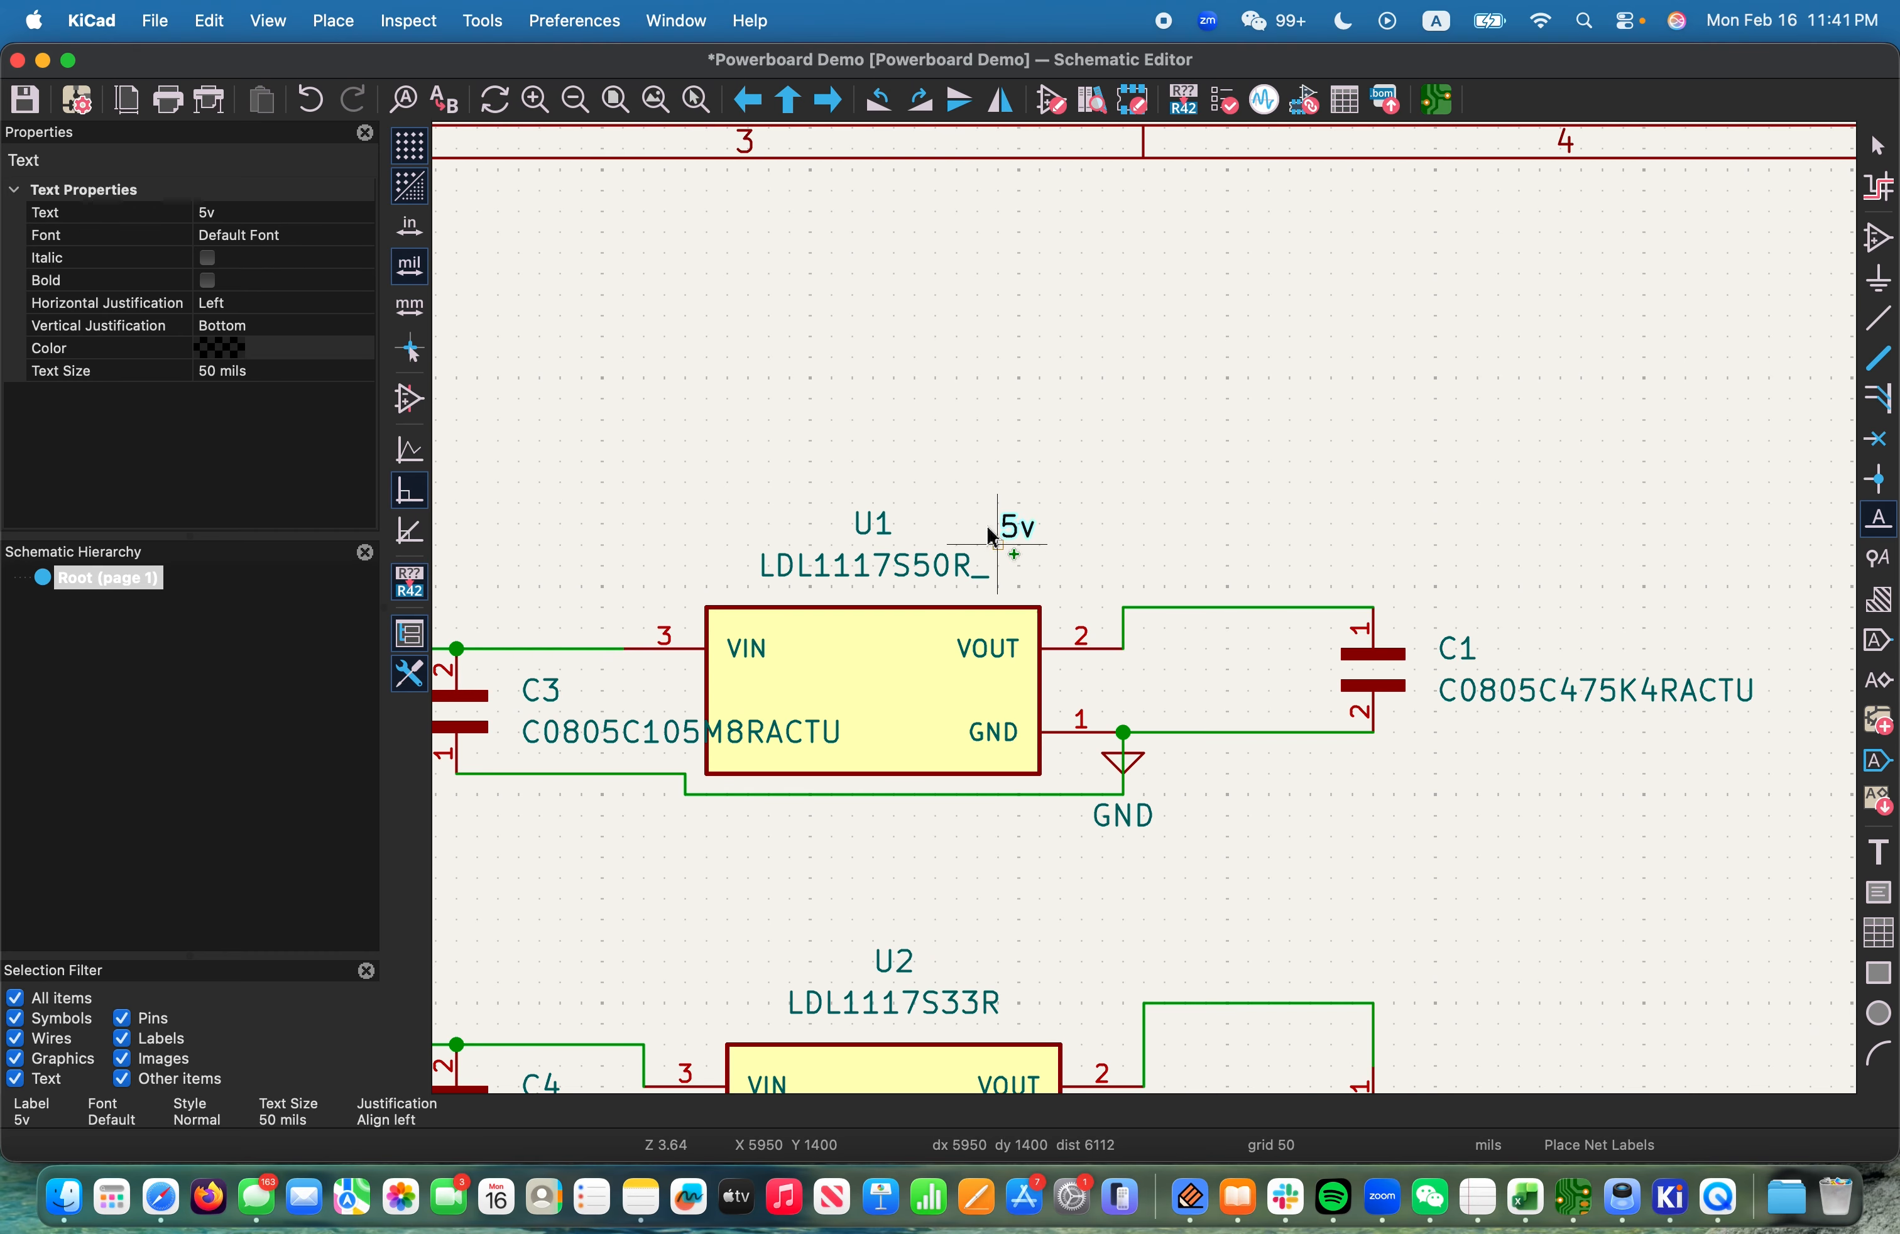
left_click(1186, 612)
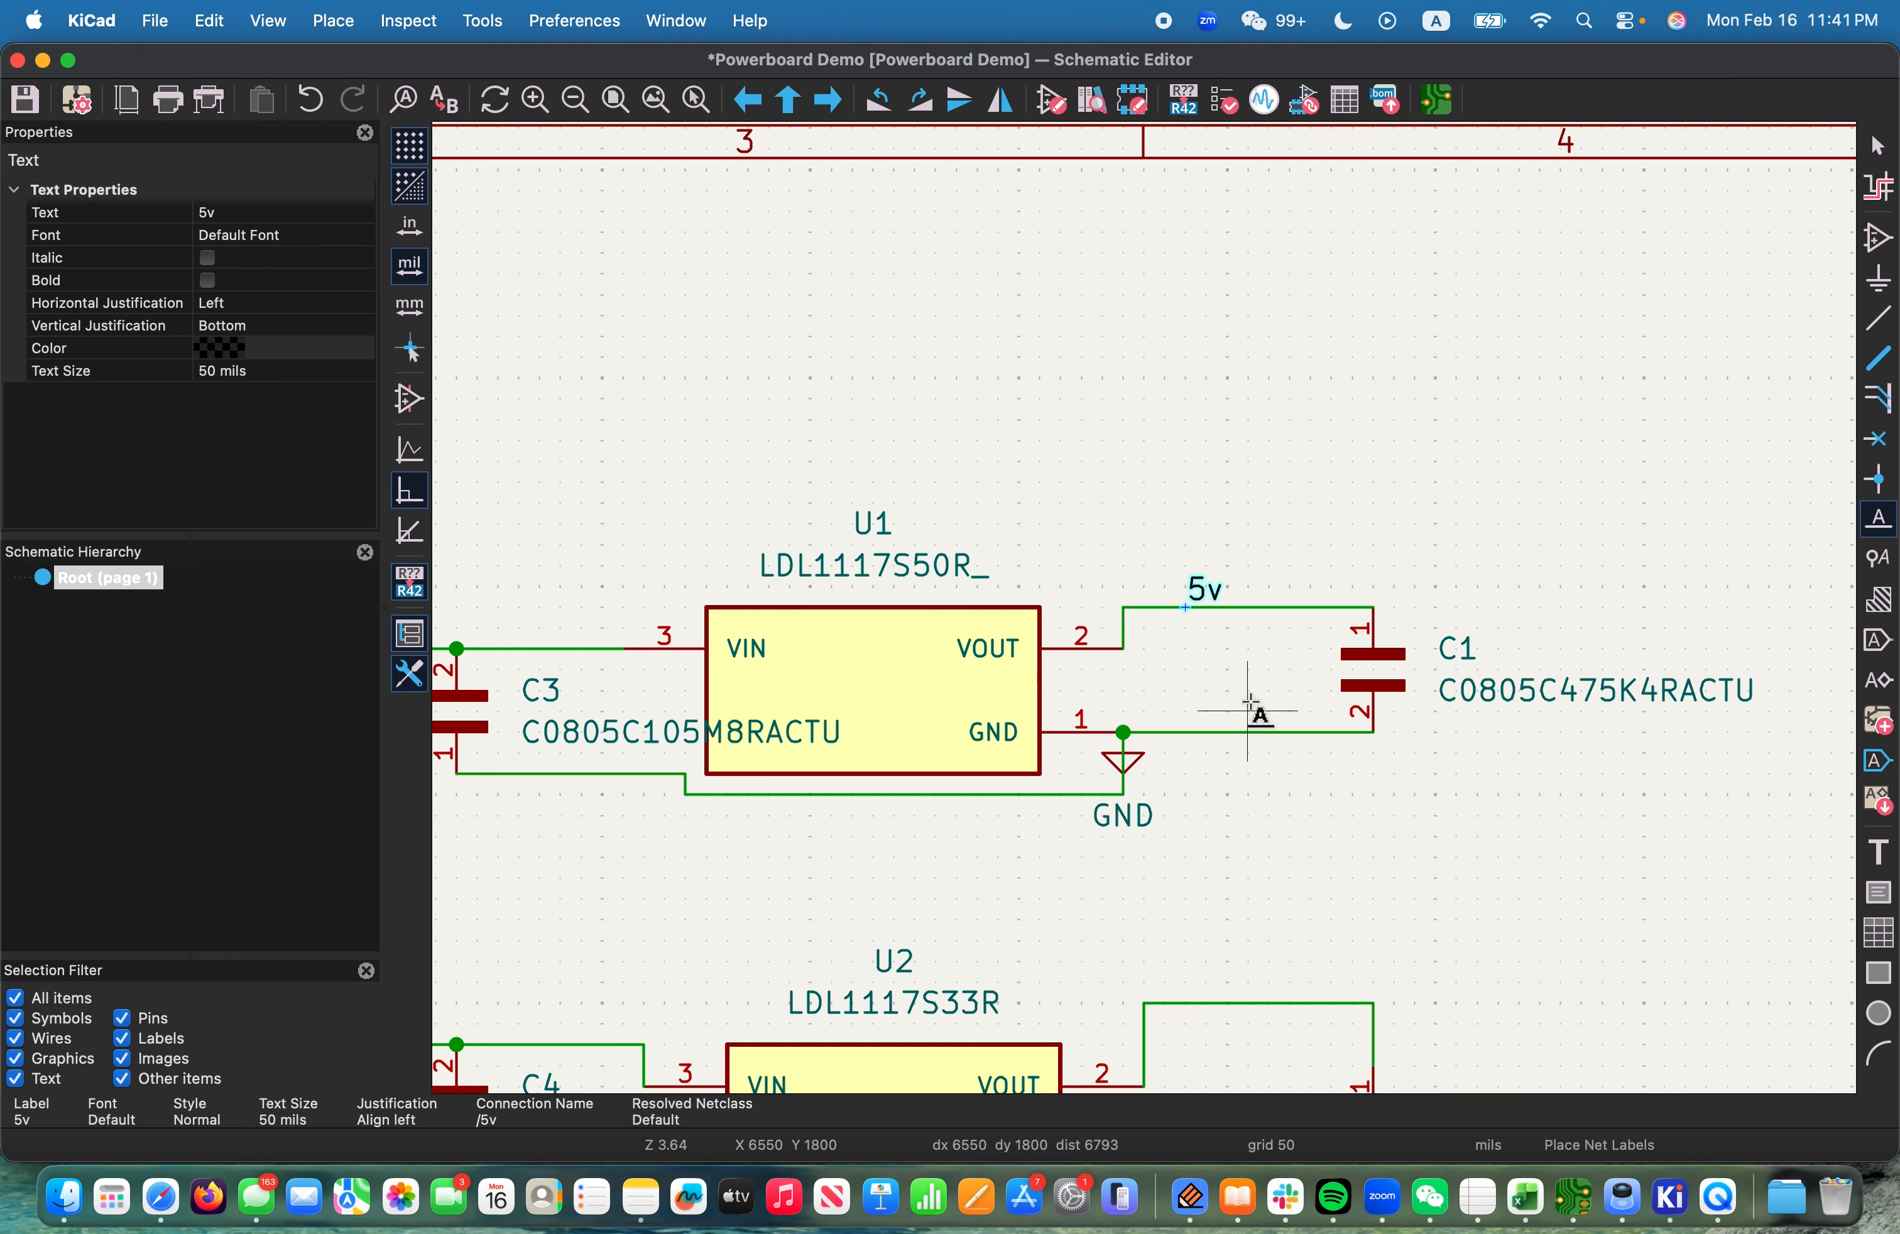
key("Home")
key("Escape")
Add a 5v net label to pin 2 of J3 and move it left of the connector beneath BAT, keeping it wired
scroll(1375, 739, "up", 6)
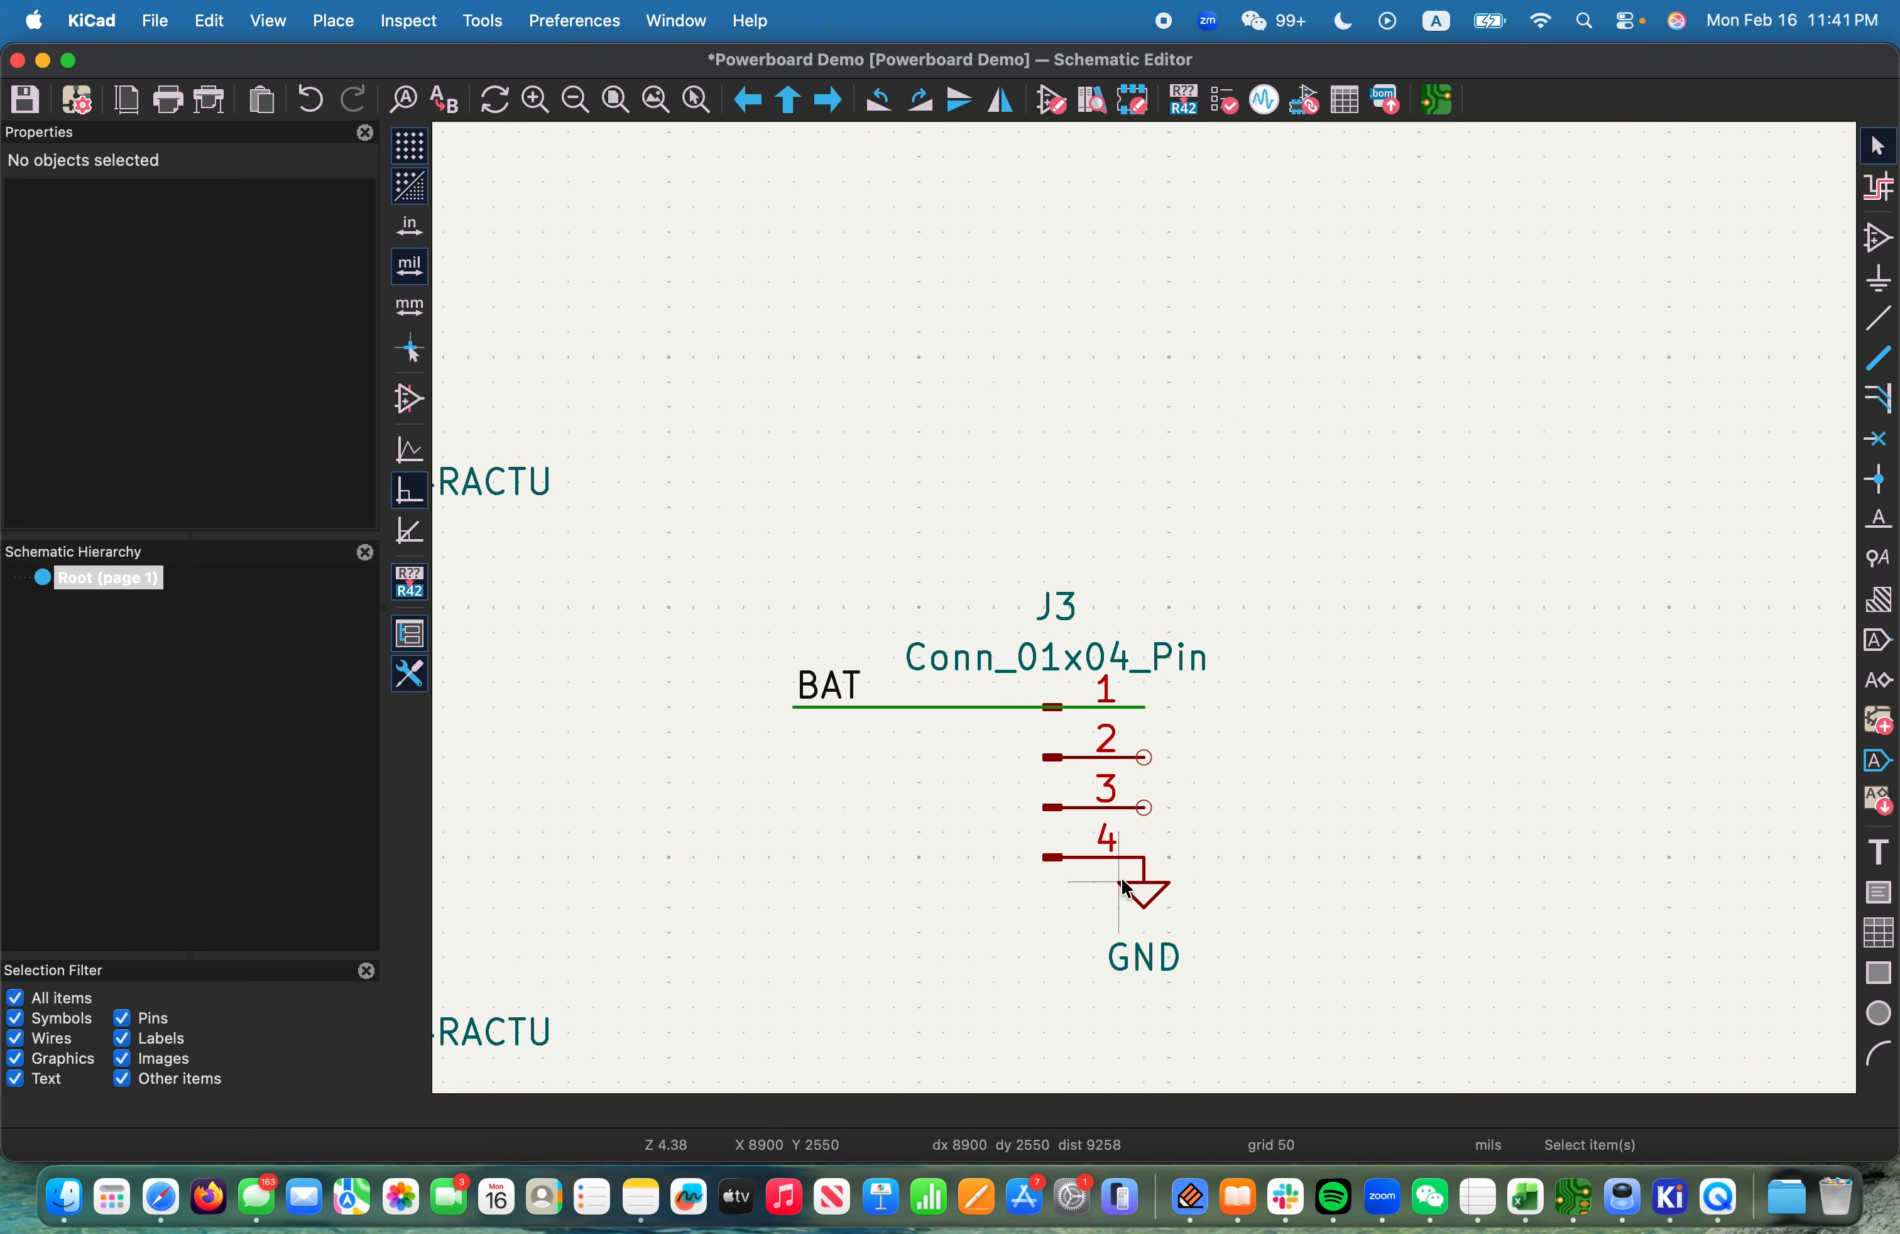
key("ctrl+Right")
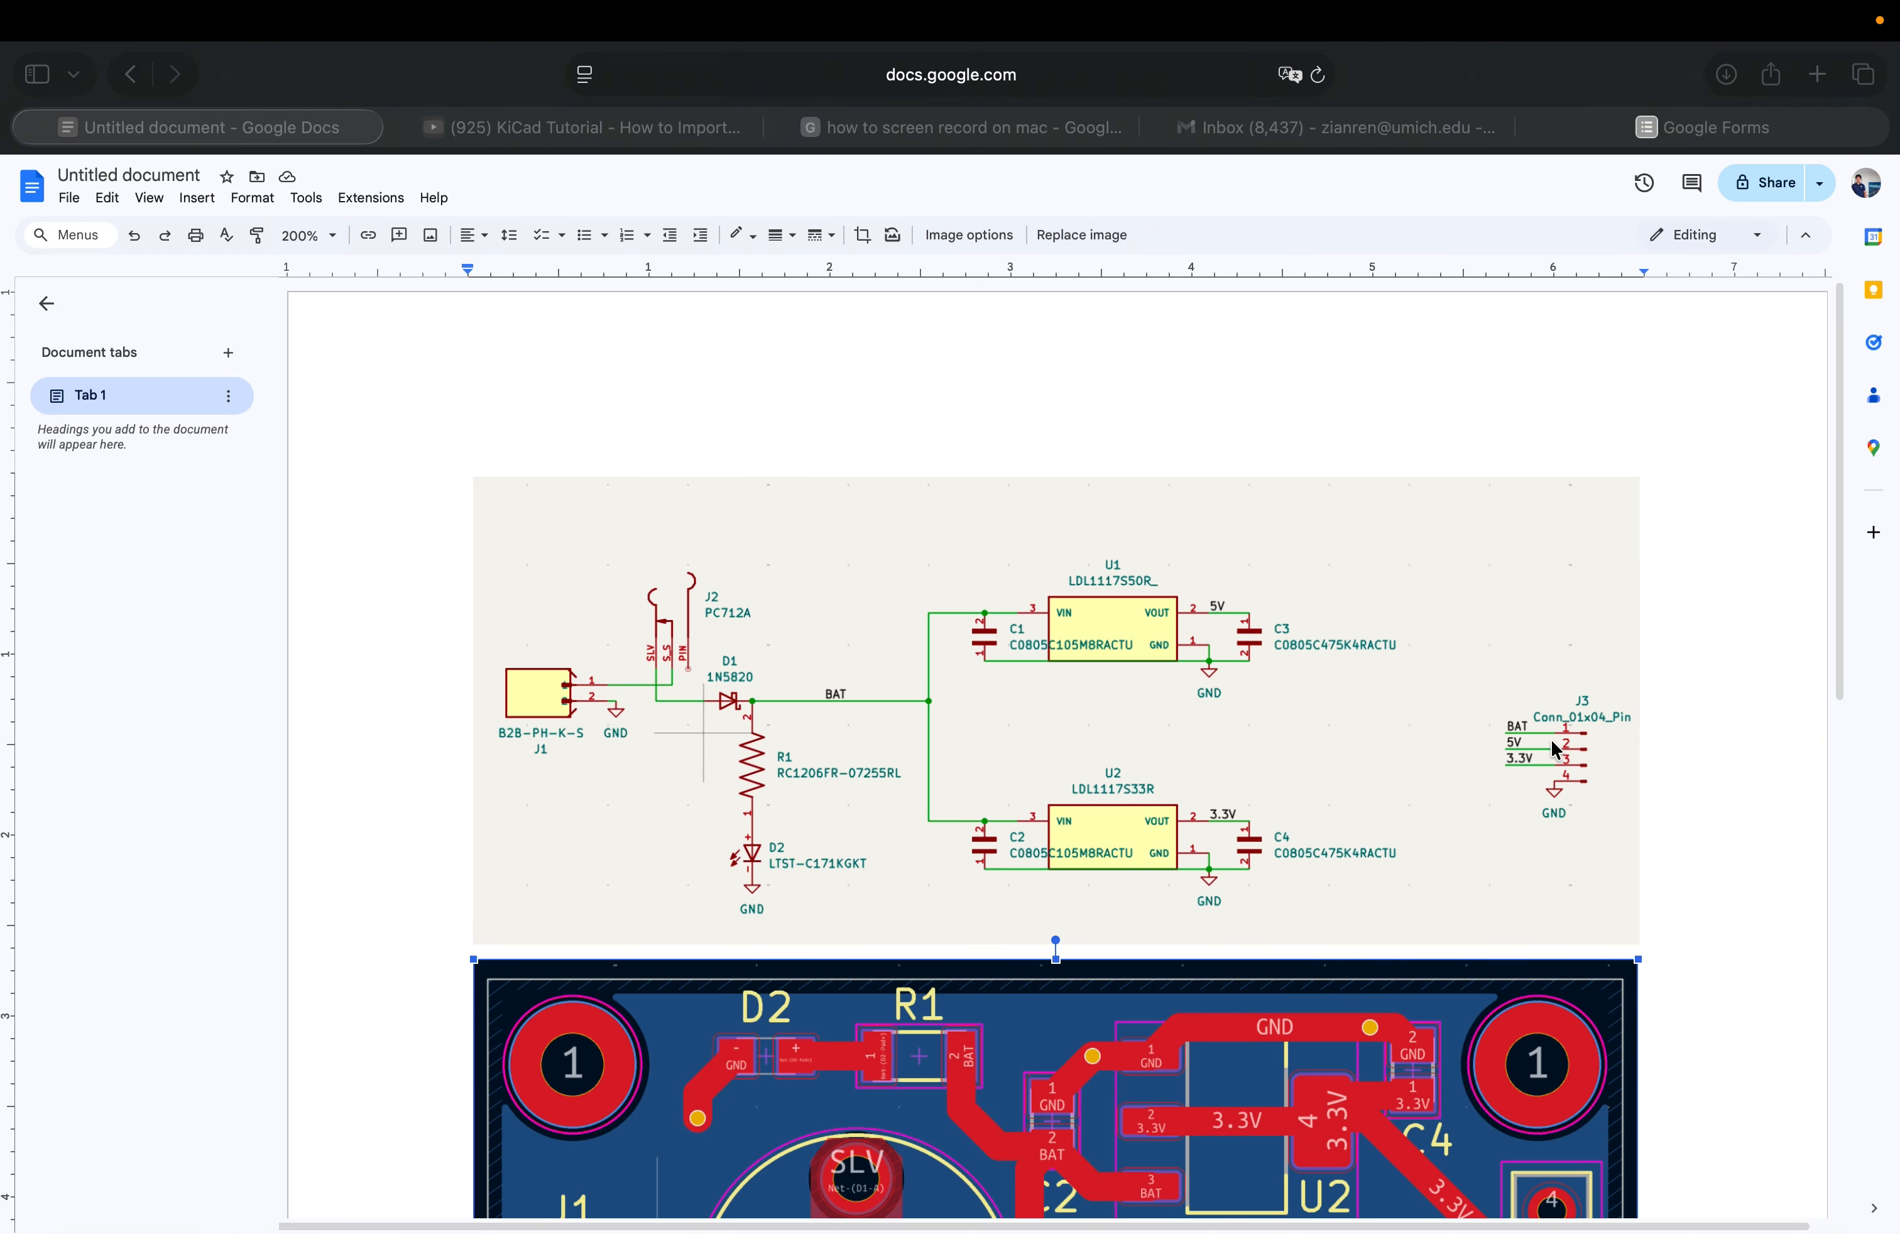
key("ctrl+Left")
left_click(1880, 519)
left_click(1140, 640)
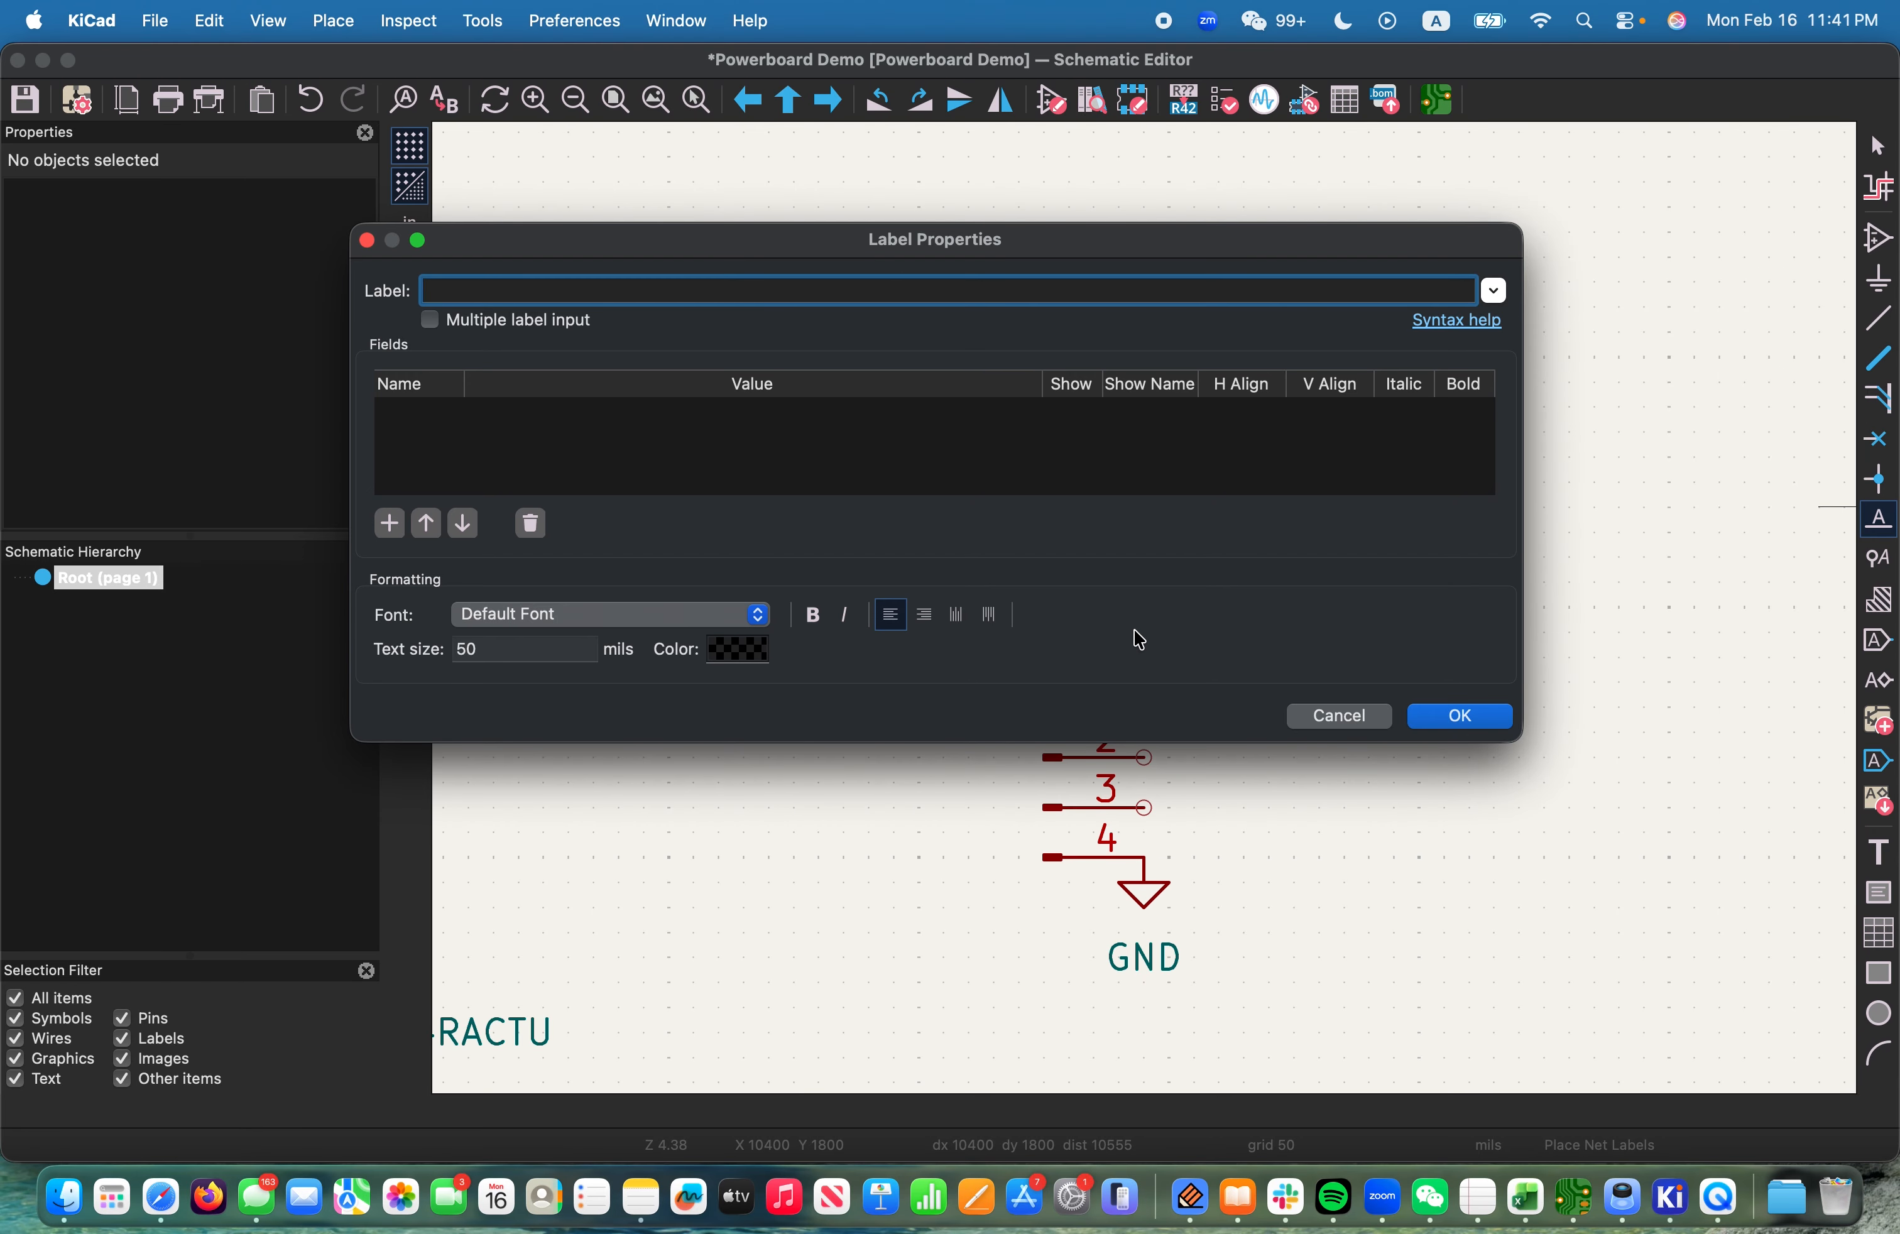
left_click(1446, 715)
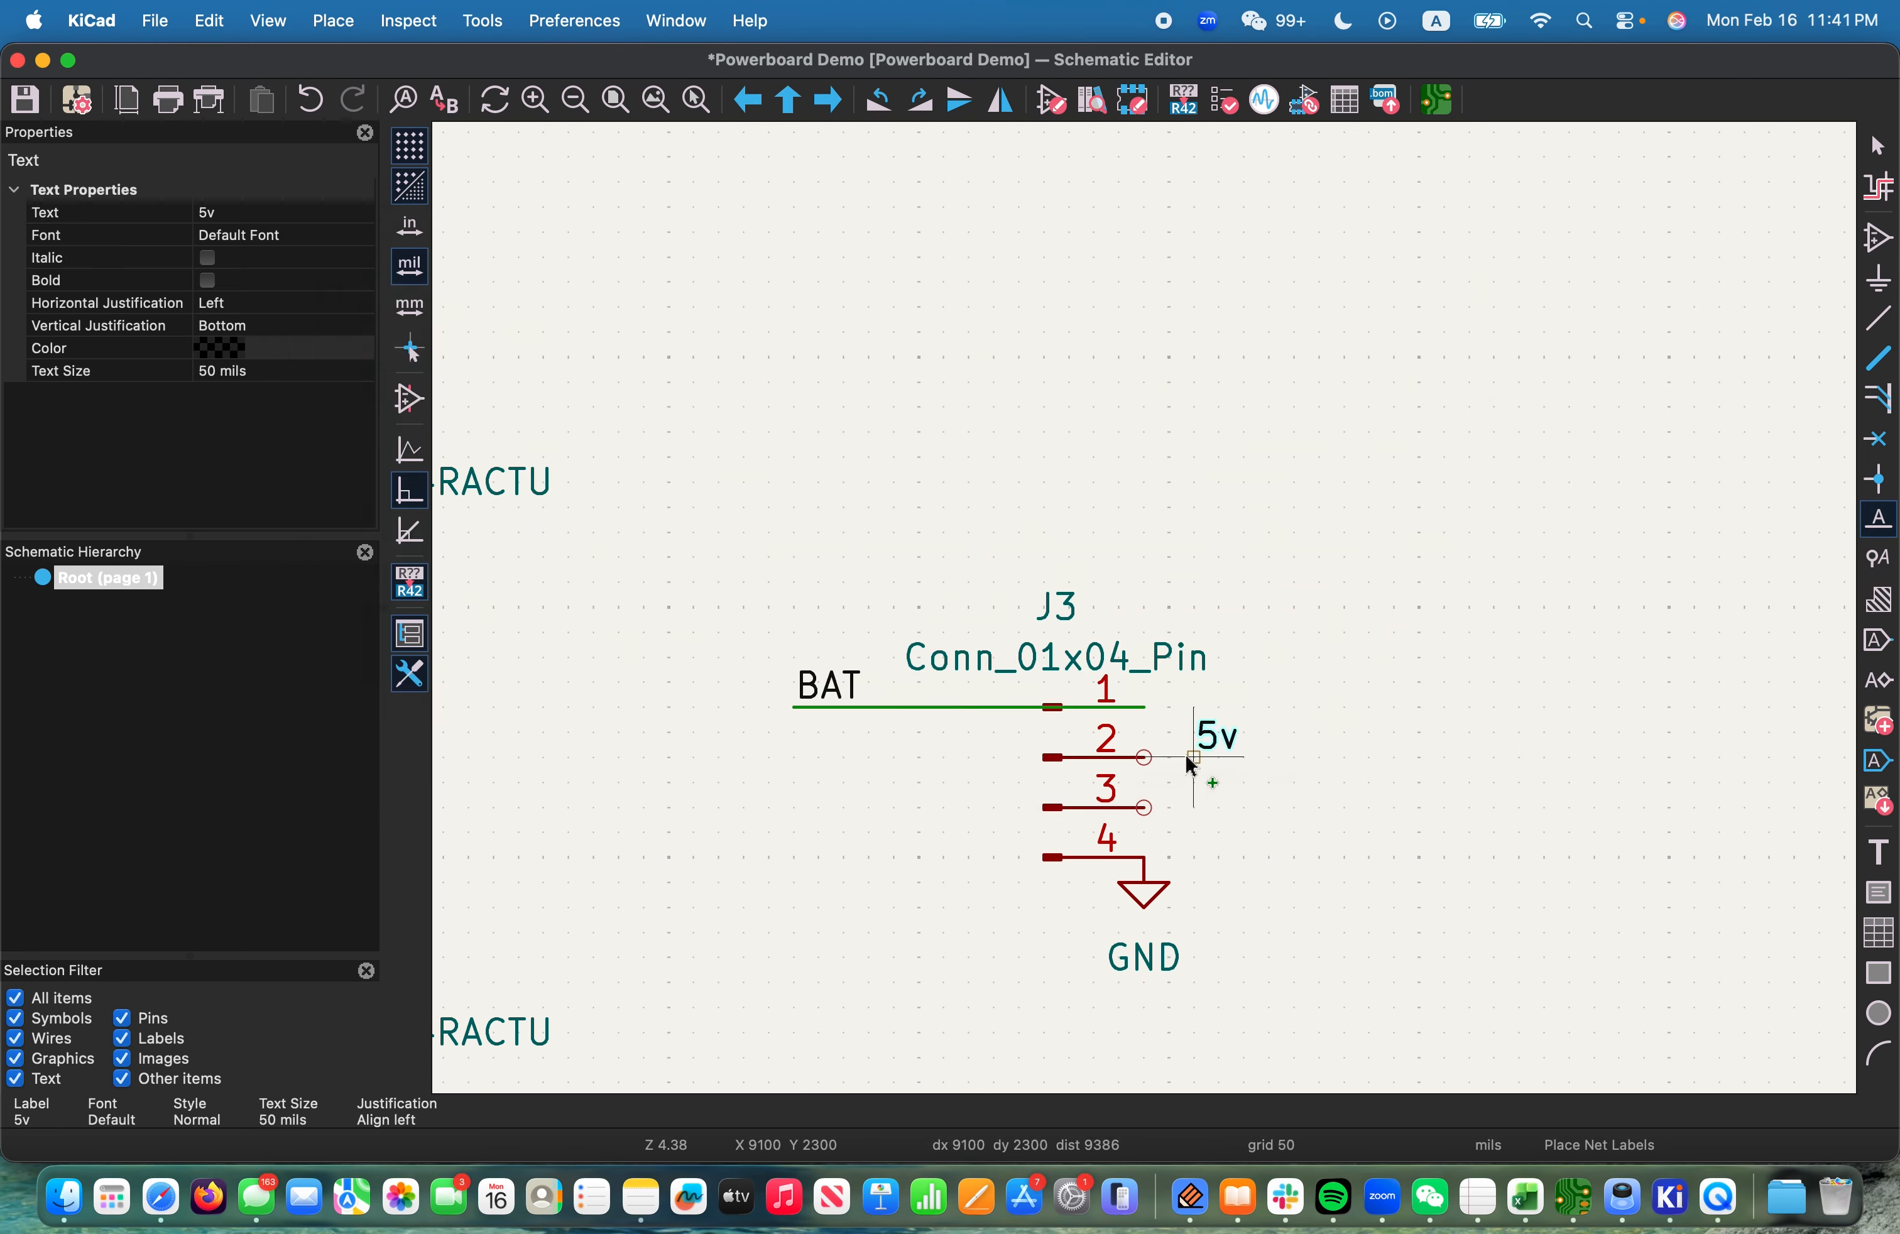
left_click(1174, 736)
key("Escape")
left_click_drag(1181, 731, 797, 751)
left_click(1175, 736)
scroll(1072, 774, "down", 2)
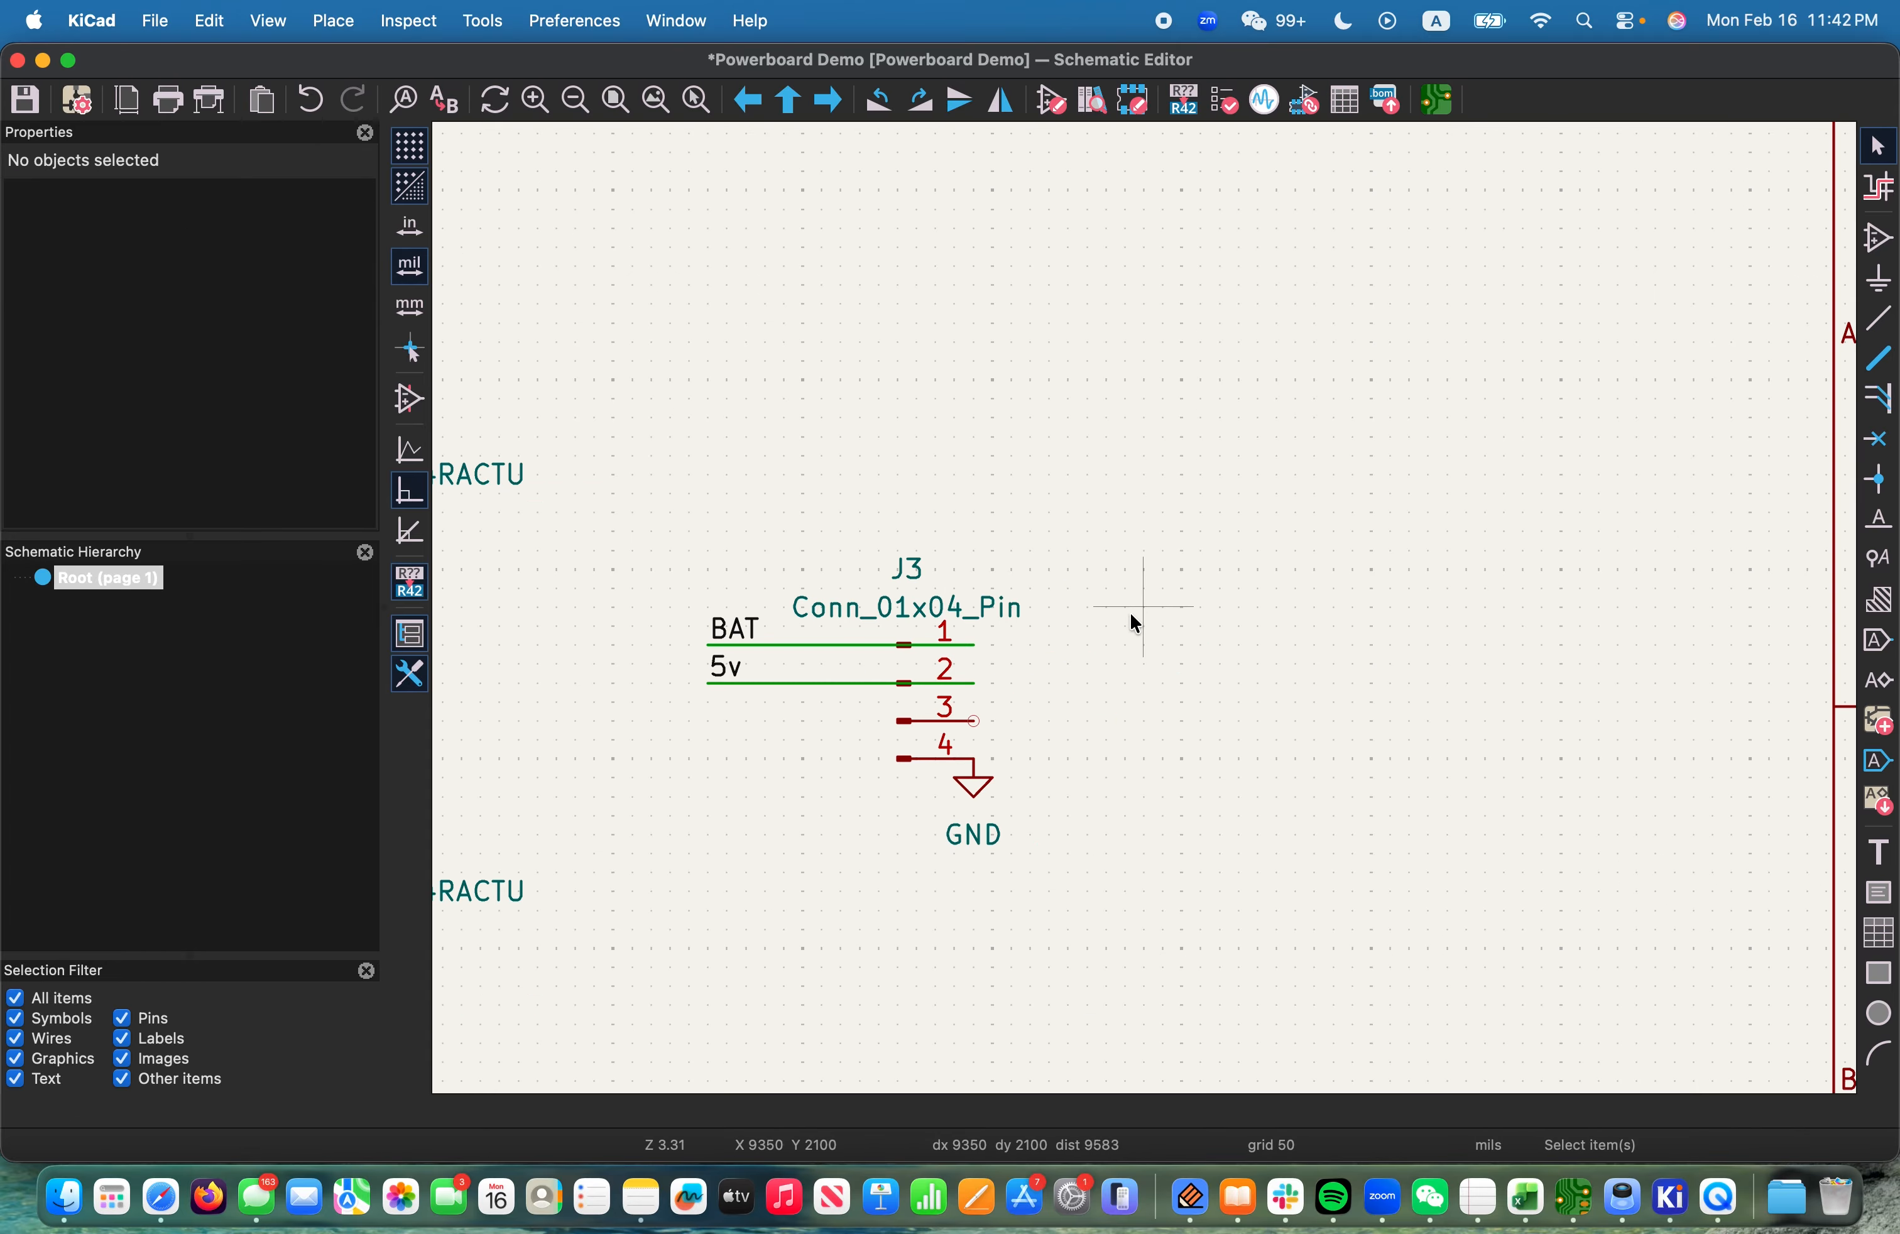
Add a 3.3v net label to pin 3 of J3 and move it left of the connector beneath 5v, keeping it wired
left_click(1879, 519)
left_click(1752, 574)
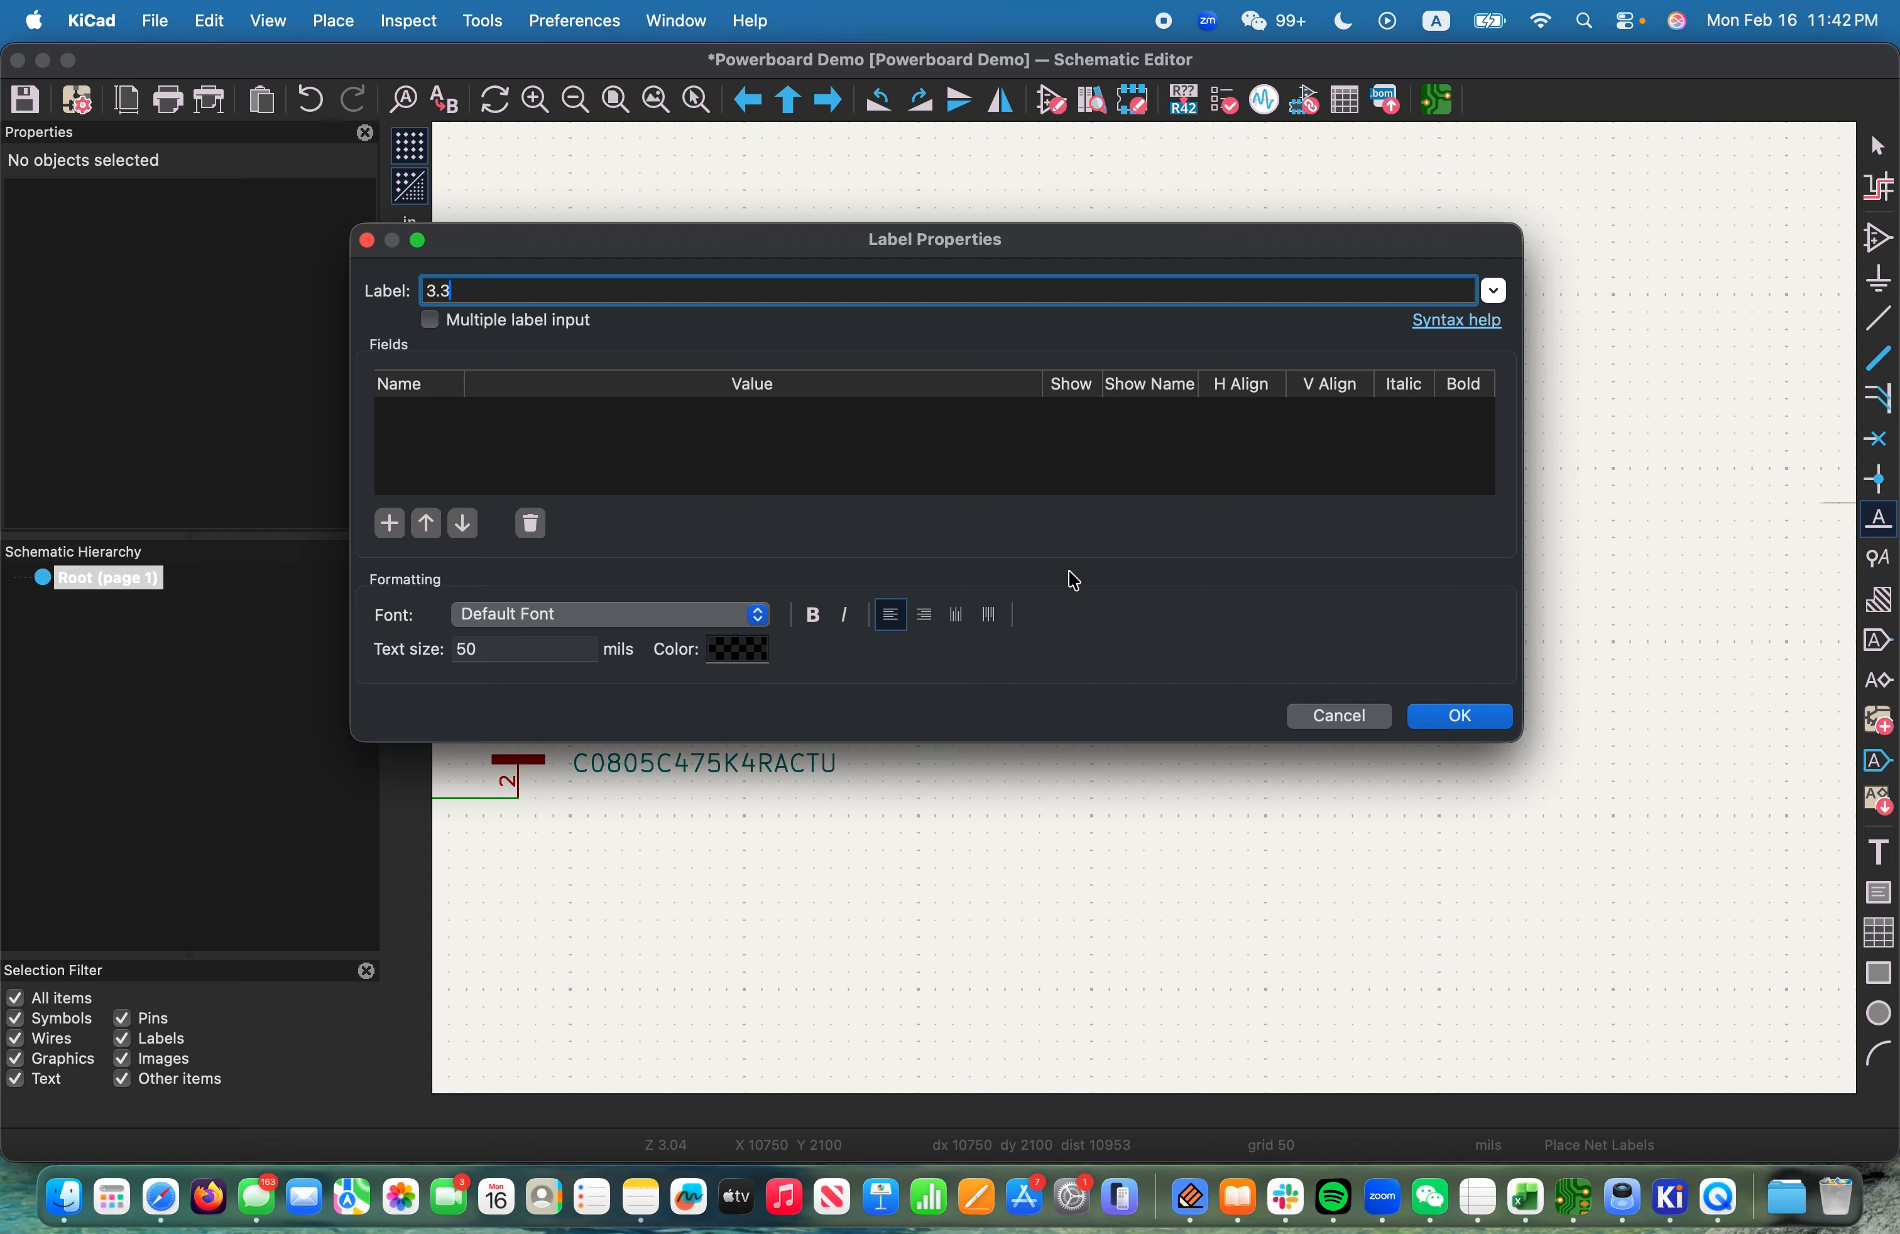
key("ctrl+Right")
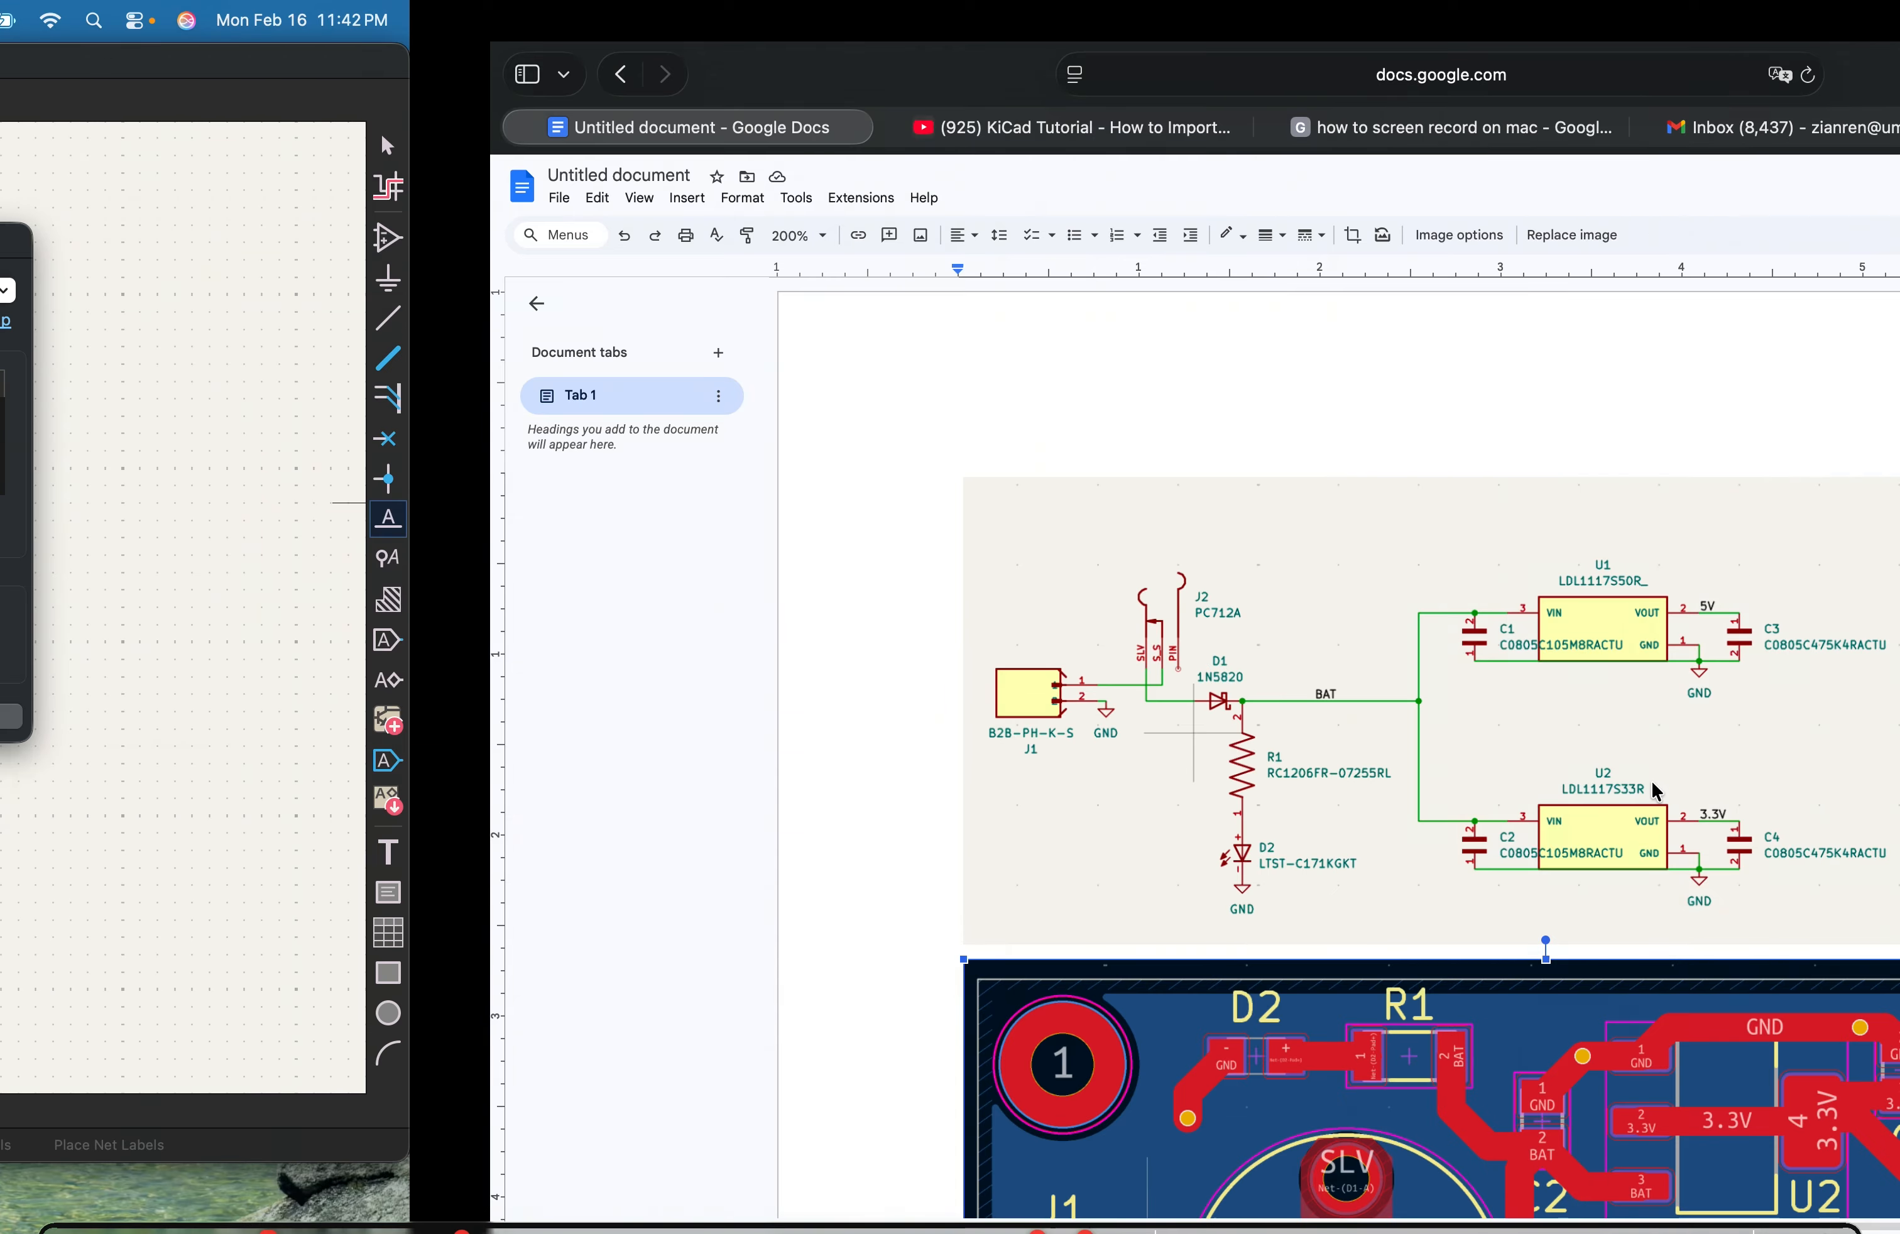
key("ctrl+Left")
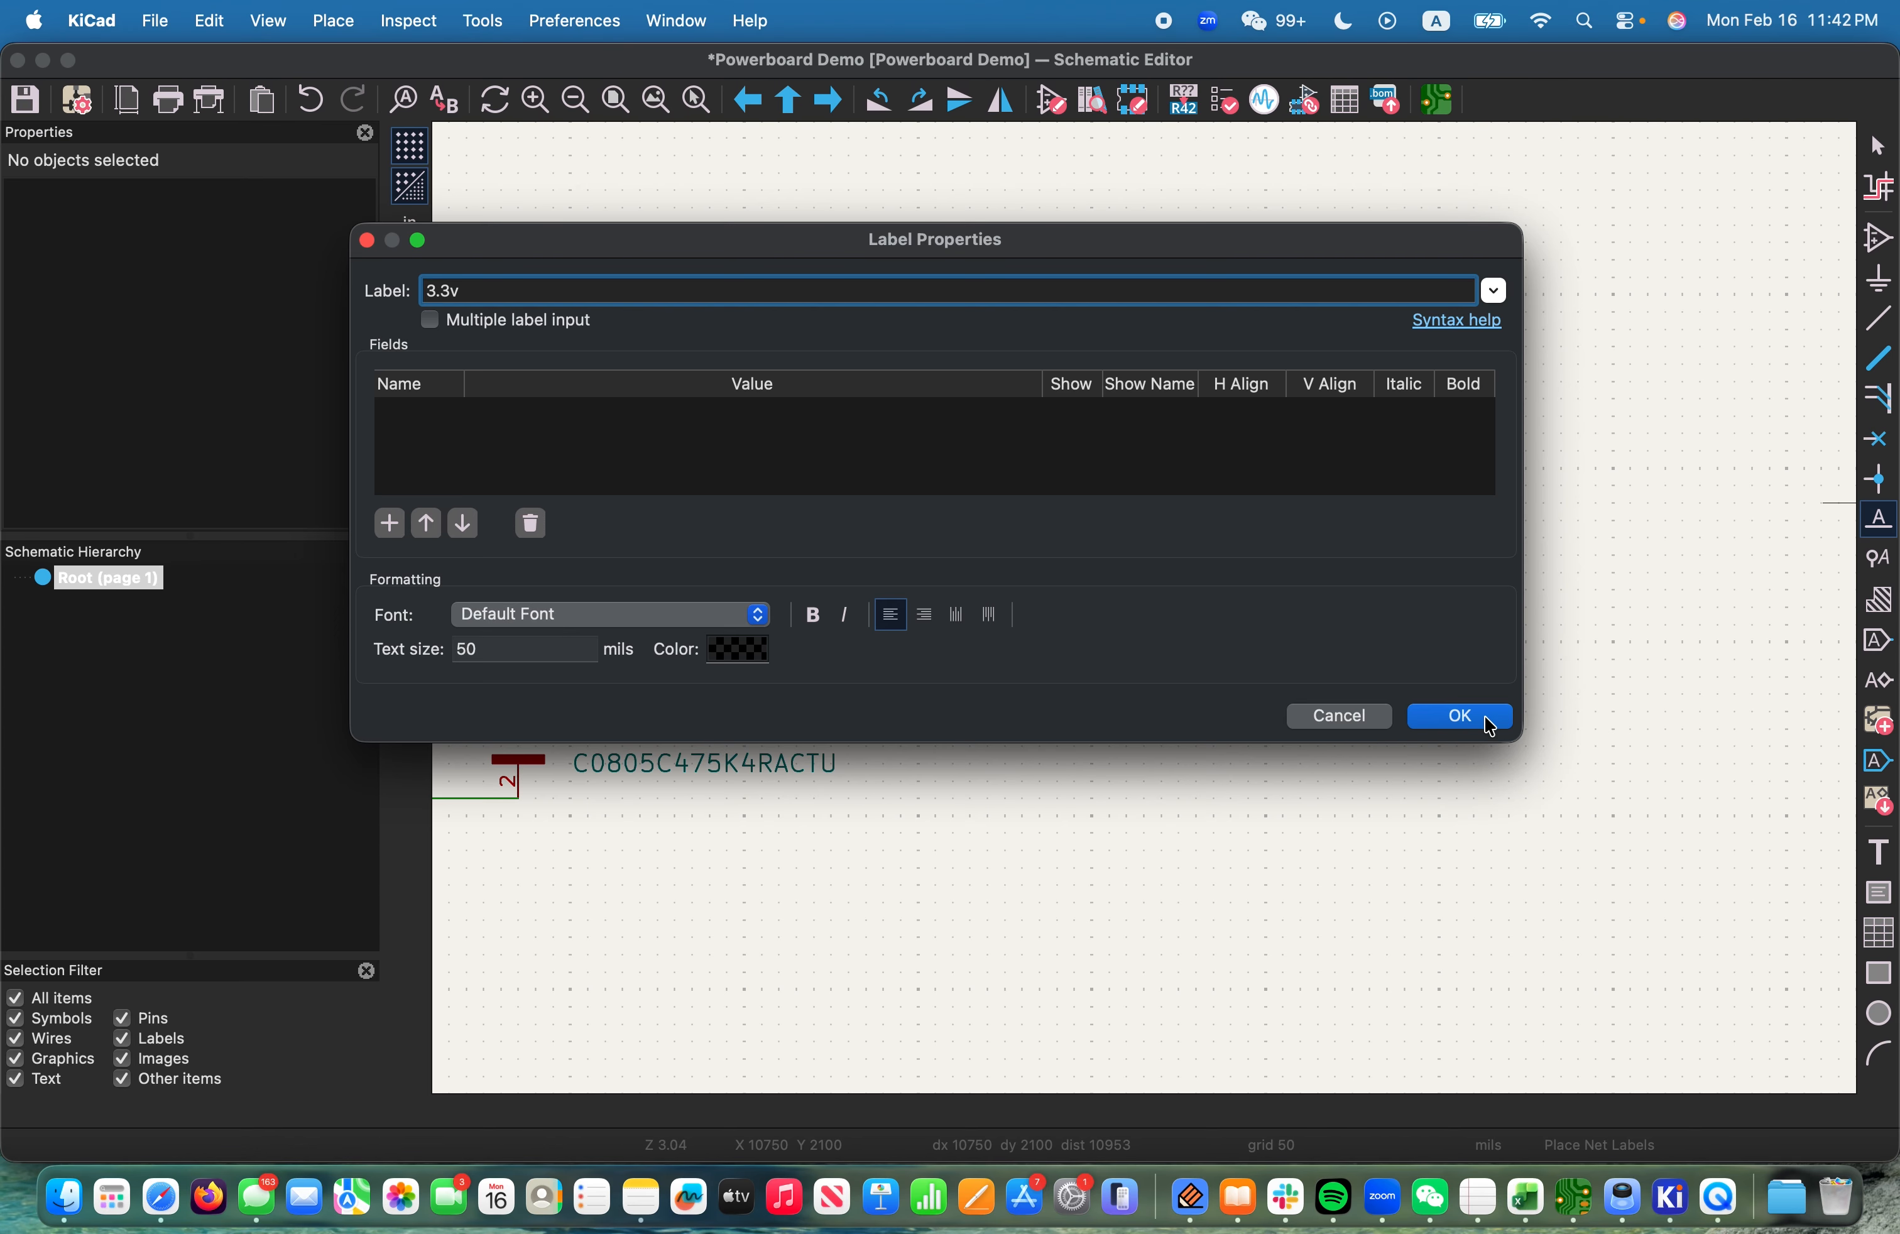
left_click(1460, 716)
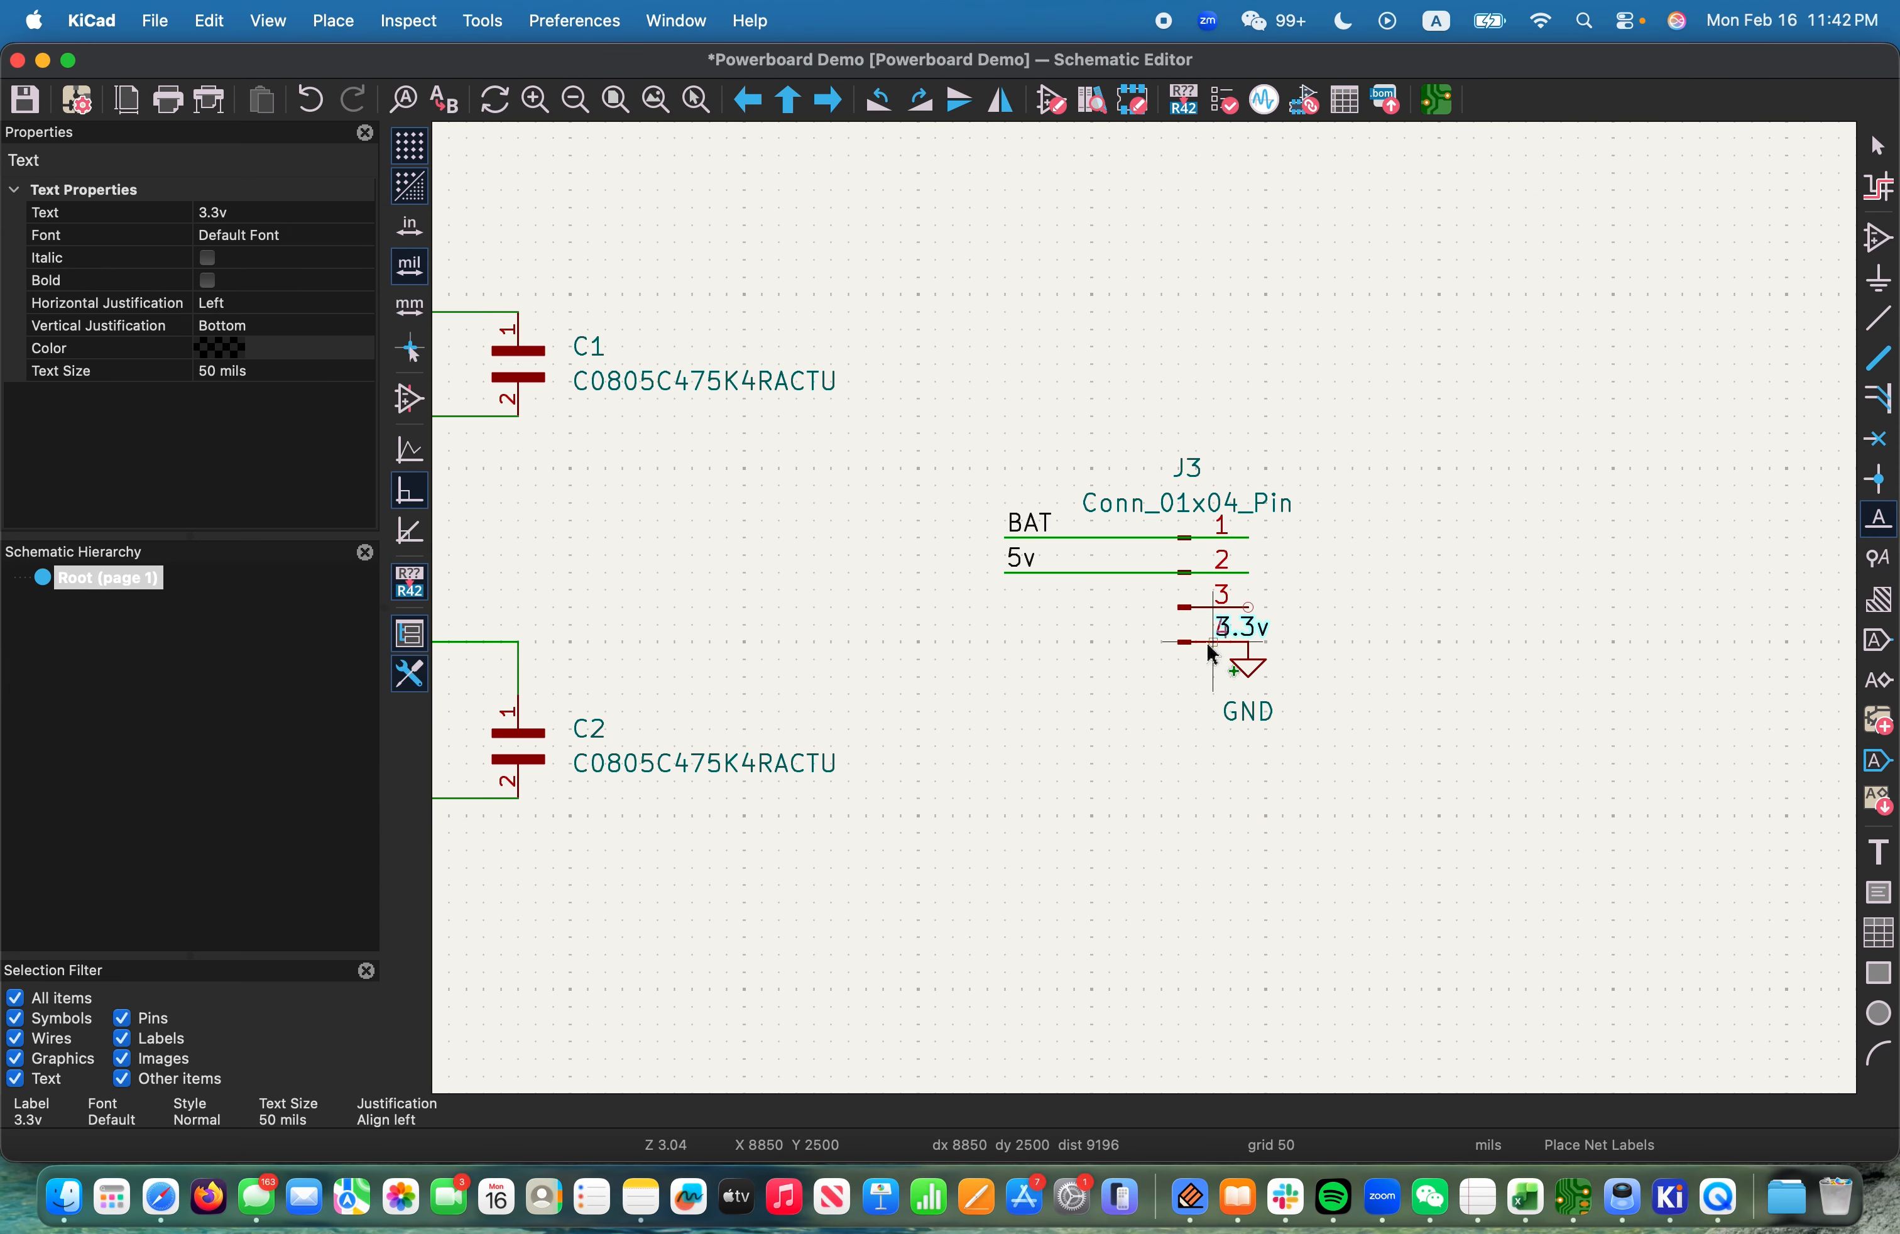
left_click(1259, 614)
key("Escape")
left_click_drag(1259, 614, 1010, 605)
Place a net label named 3.3v on the wire between U2's VOUT pin and capacitor C2
scroll(1019, 606, "down", 1)
scroll(721, 670, "down", 3)
scroll(1114, 617, "up", 2)
left_click(1260, 567)
left_click(1880, 519)
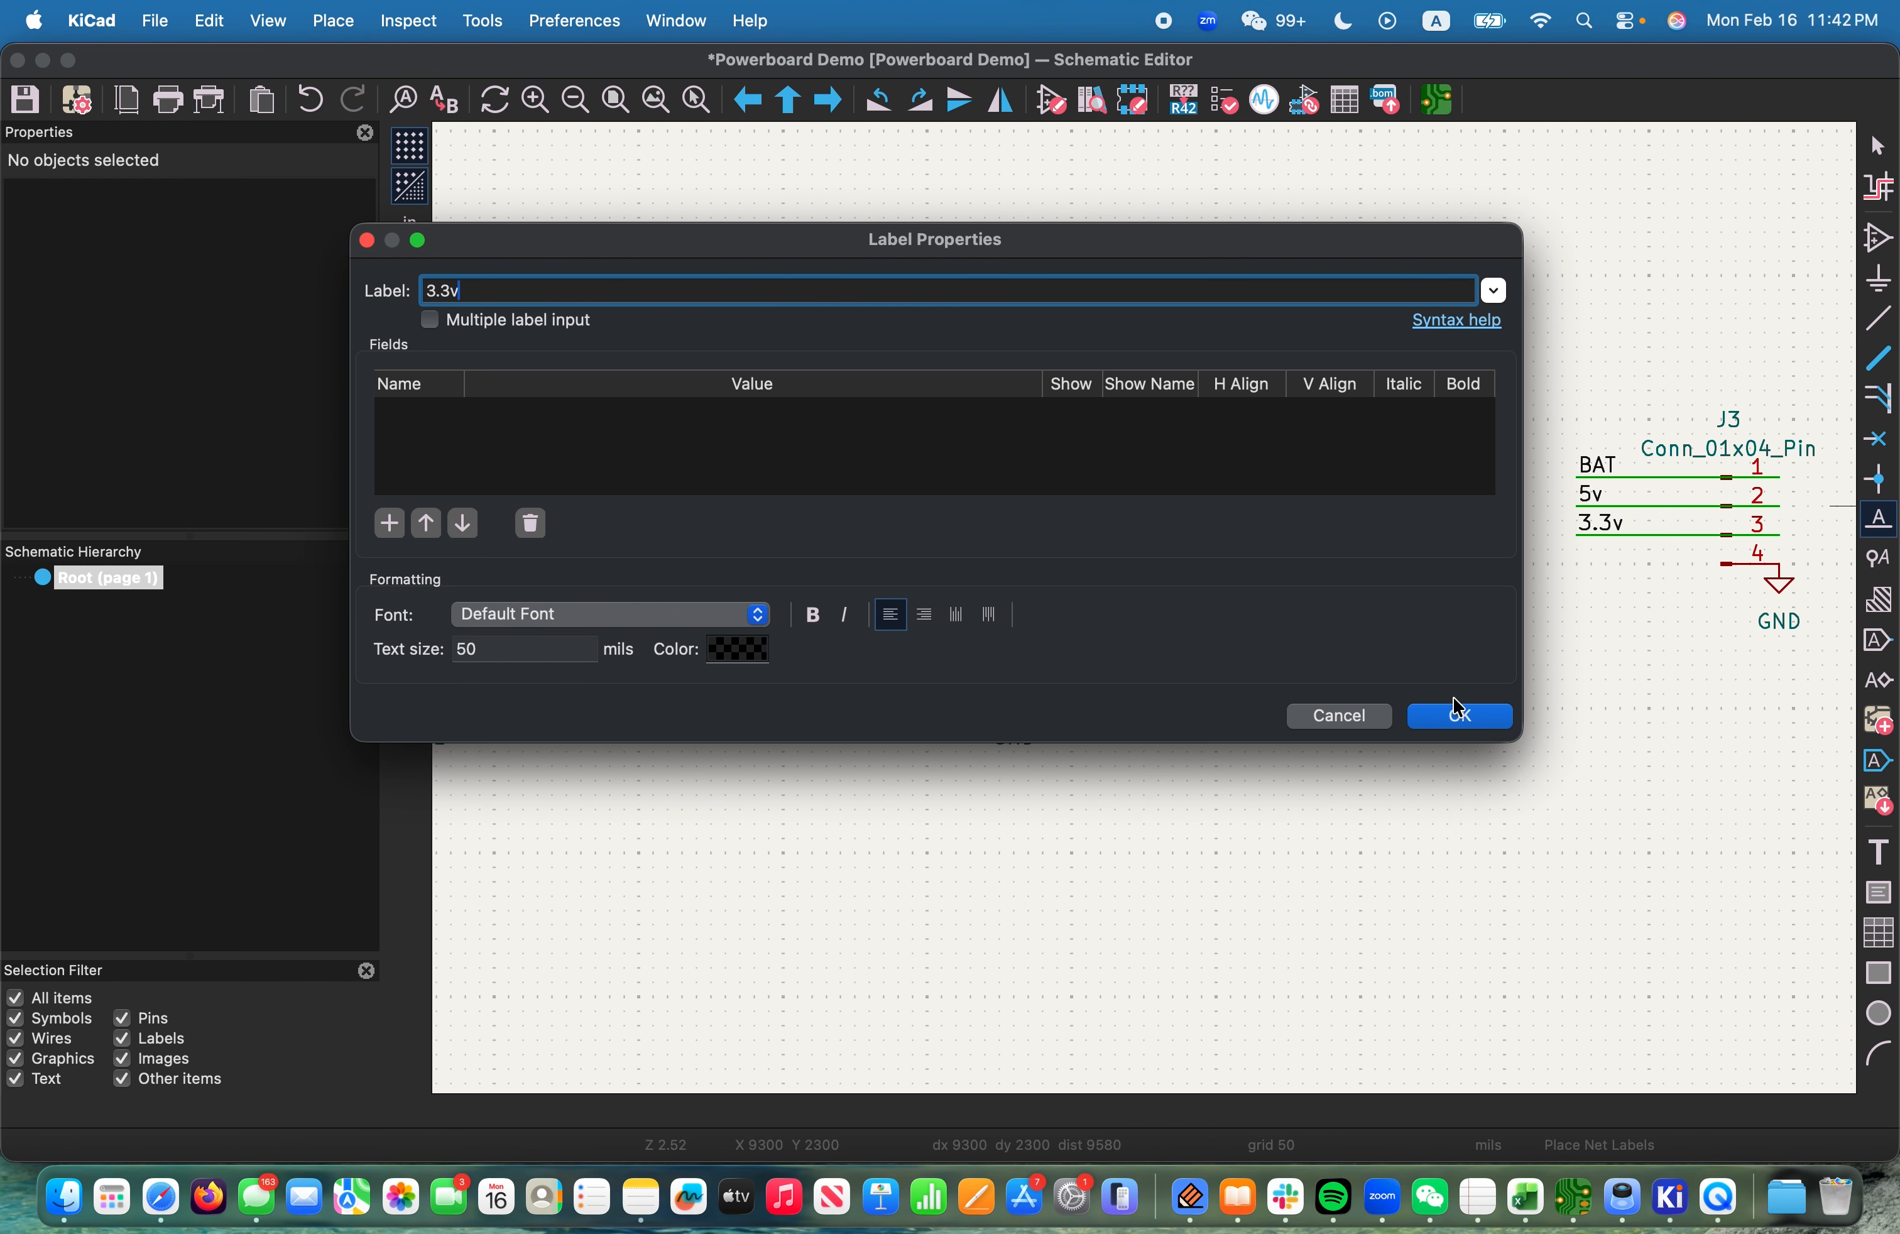
left_click(1461, 716)
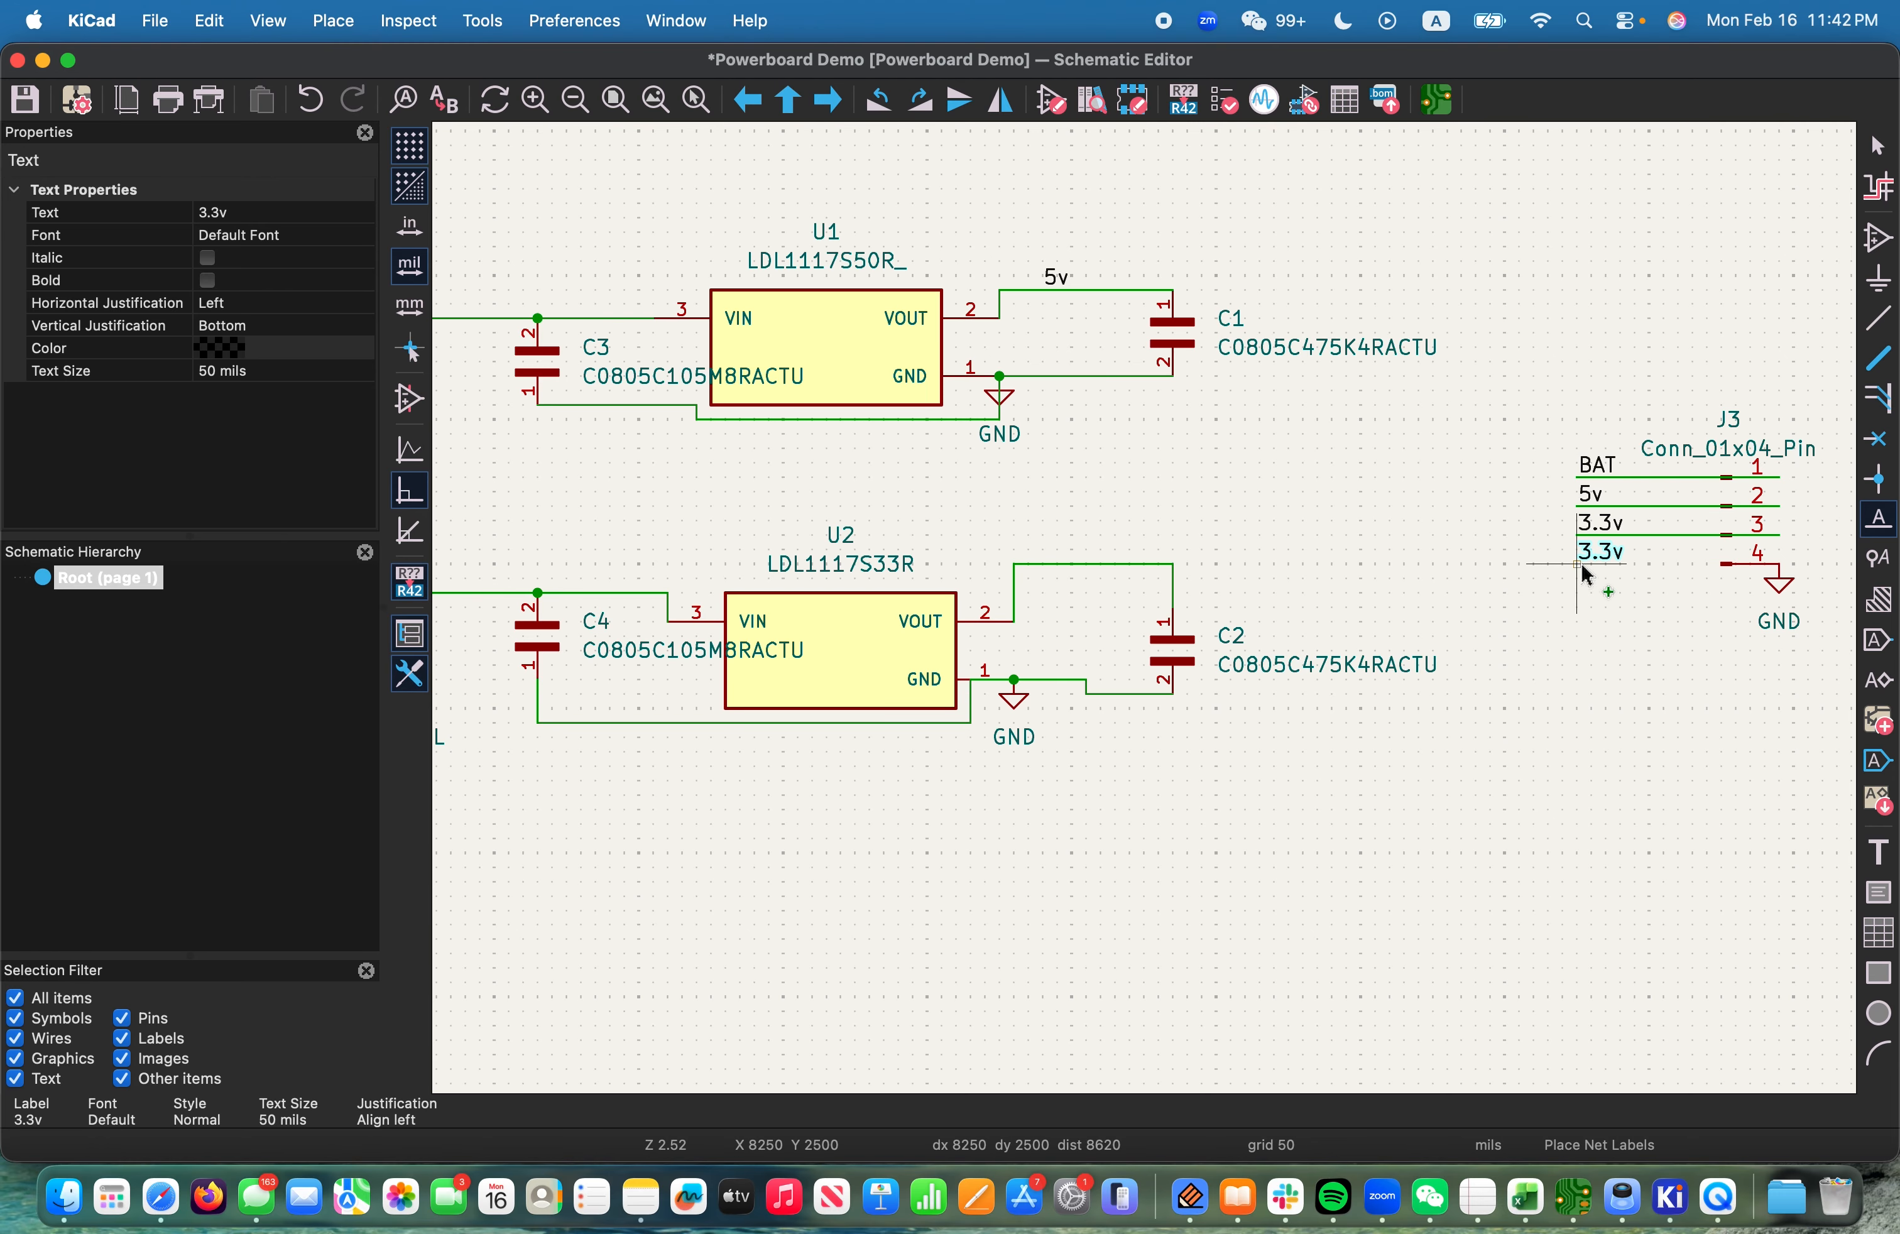
left_click(1112, 571)
key("Escape")
Look over the whole schematic and save it
scroll(1140, 594, "down", 3)
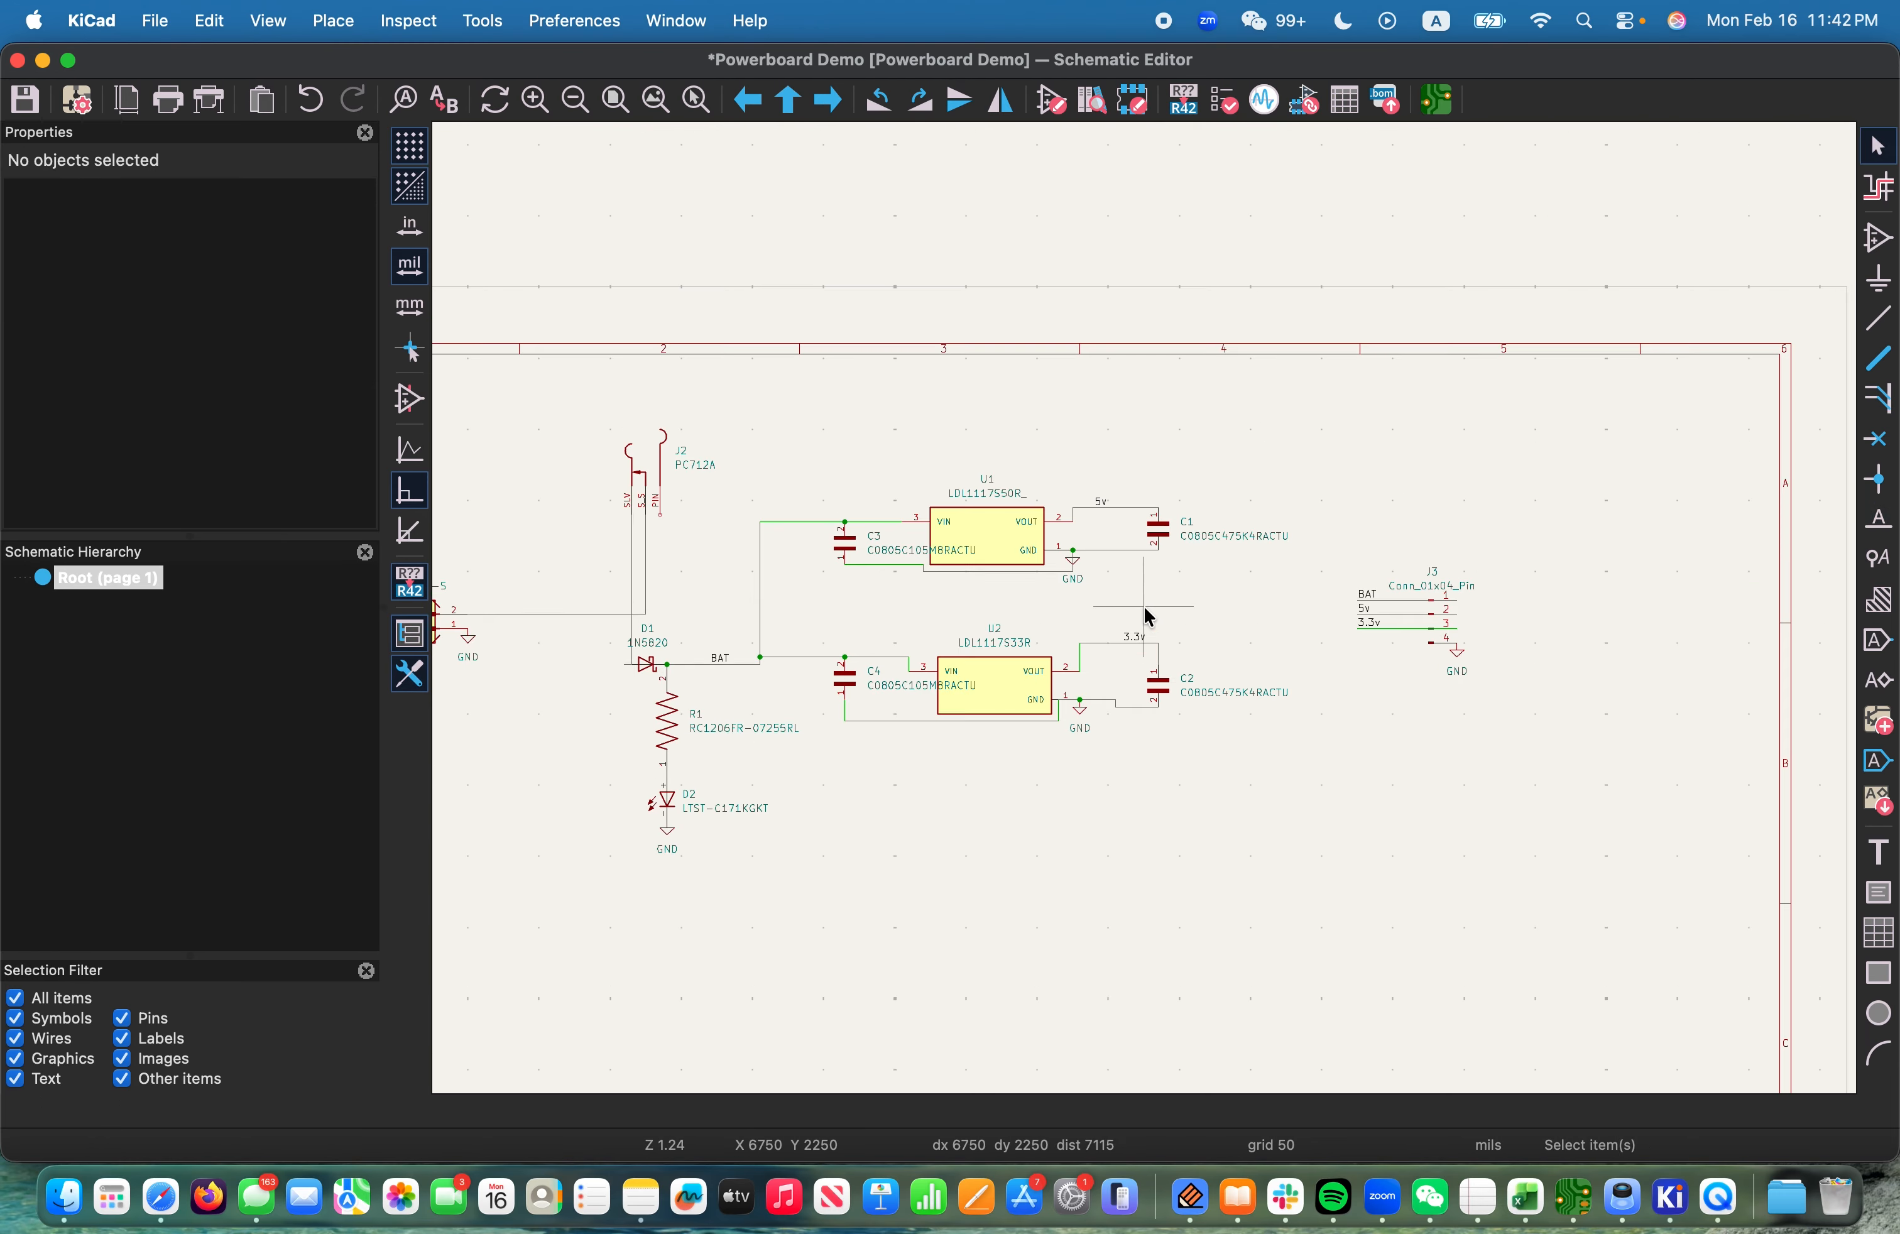
scroll(1148, 615, "down", 2)
scroll(984, 678, "up", 5)
key("super+a")
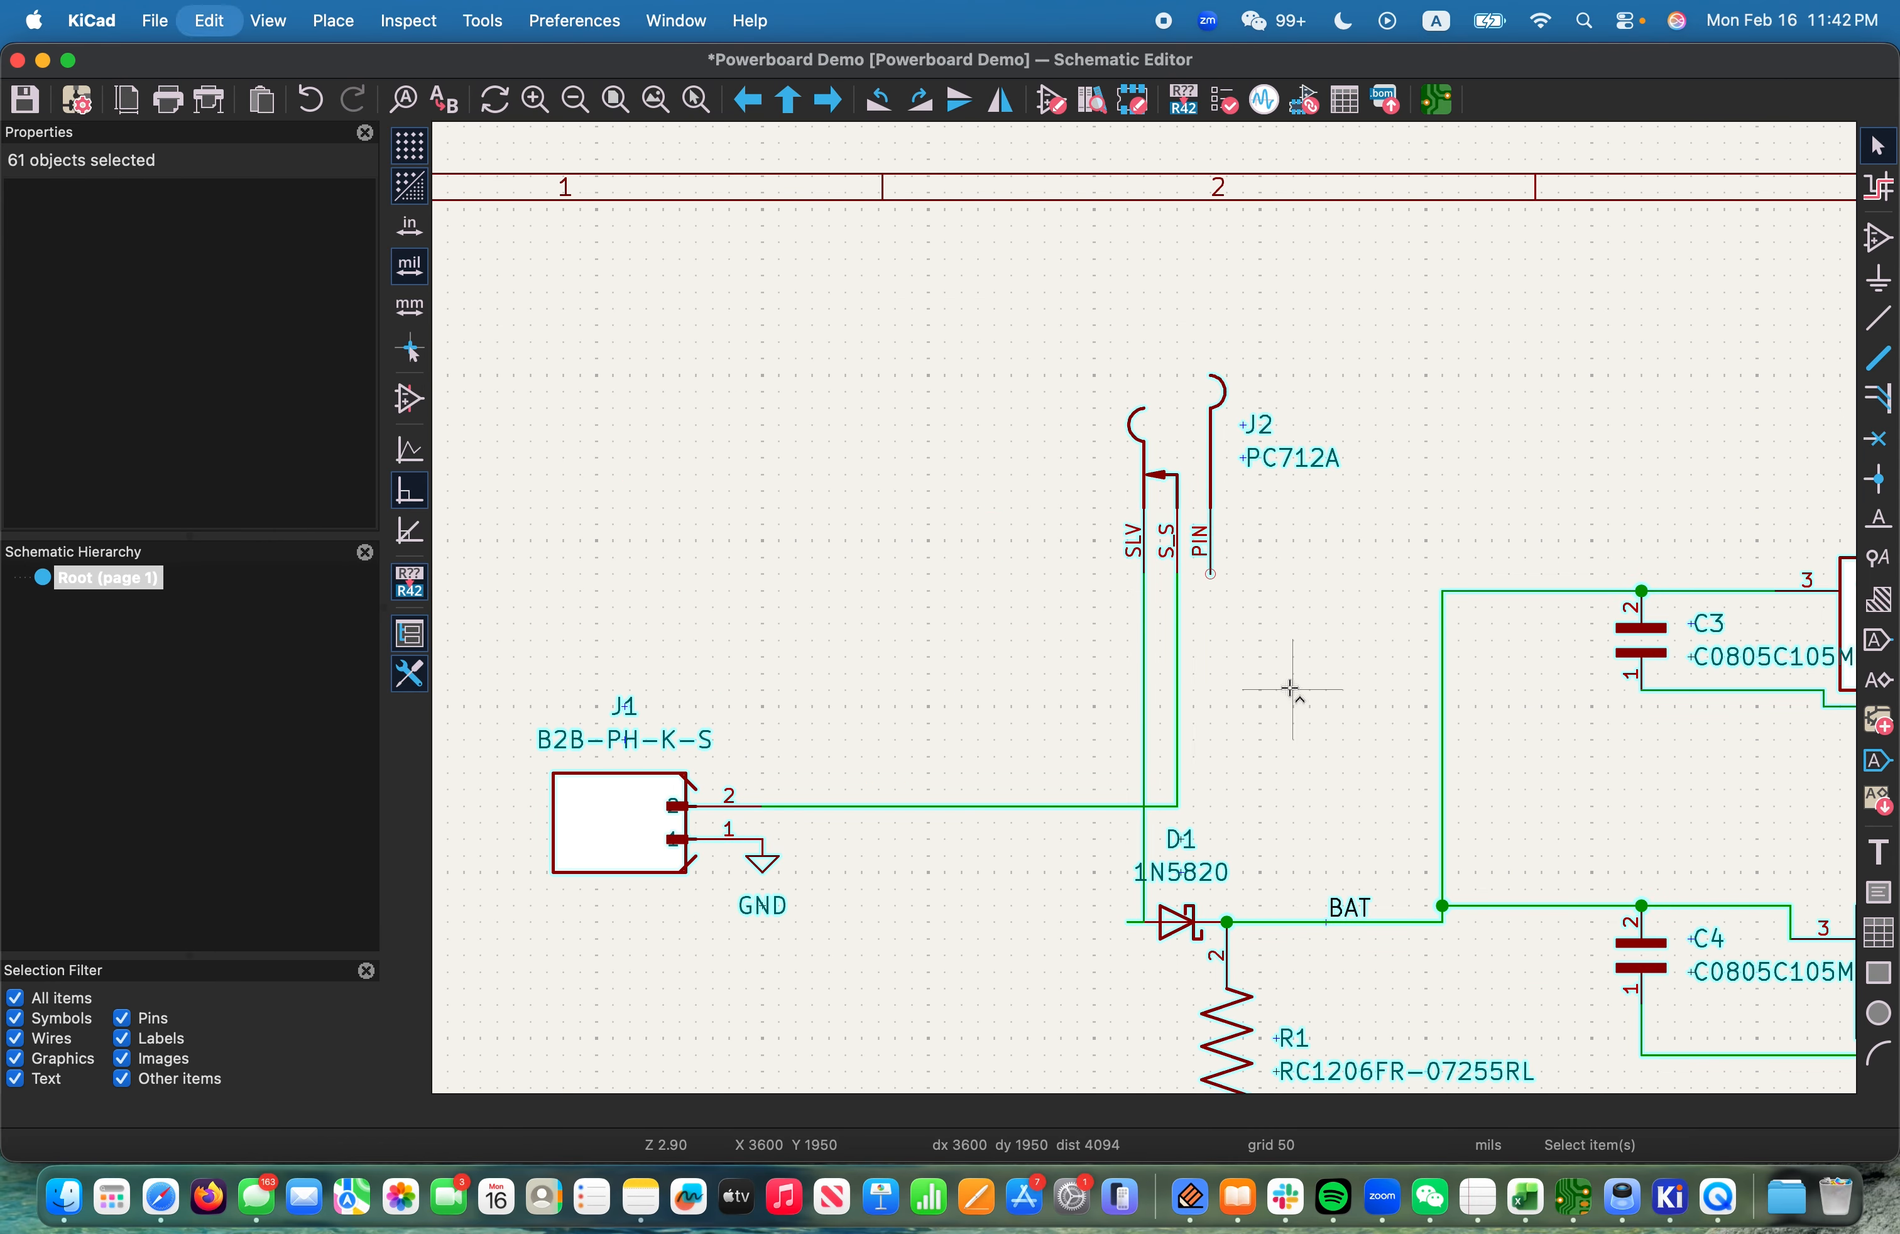
key("Escape")
key("super+s")
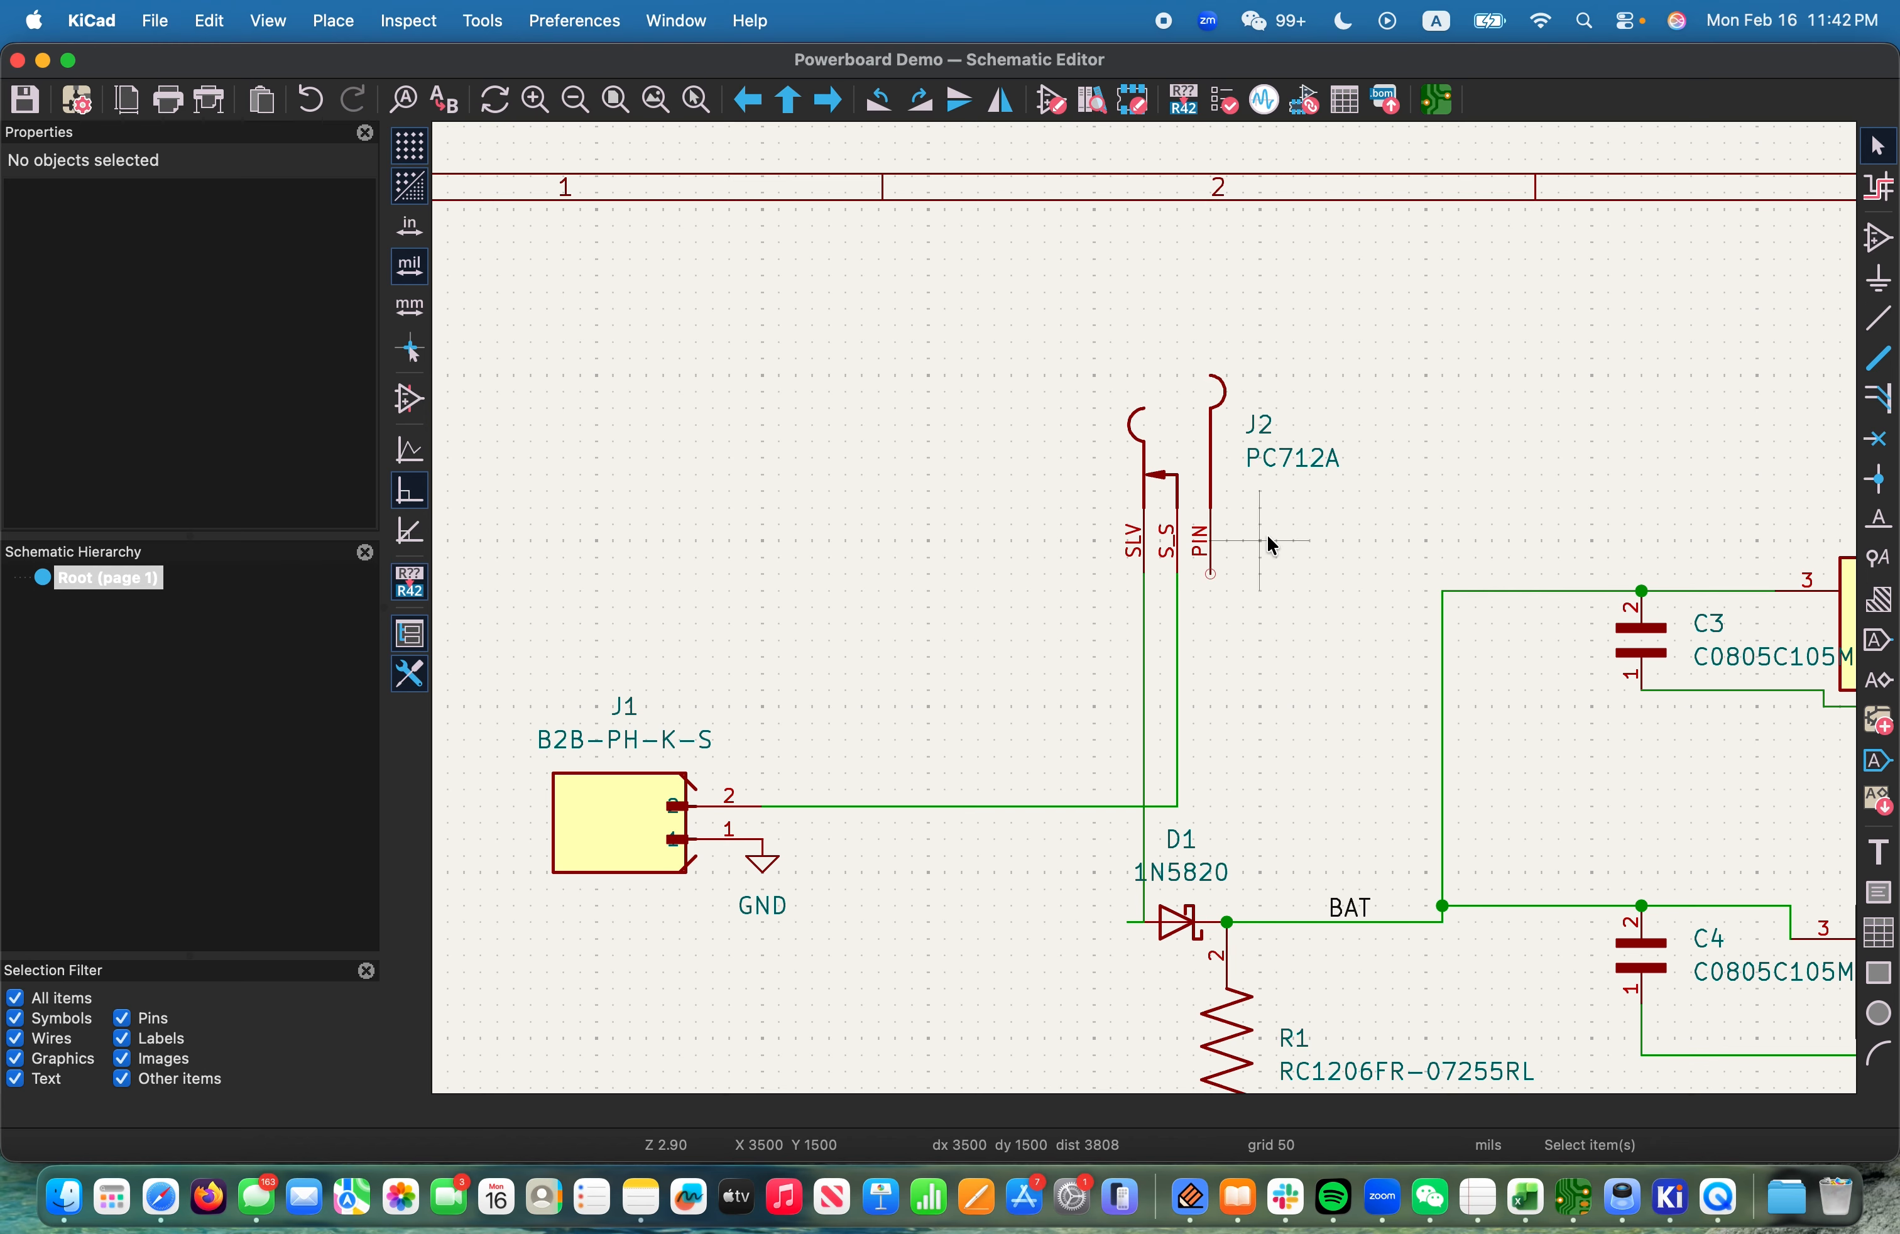
scroll(1121, 625, "down", 5)
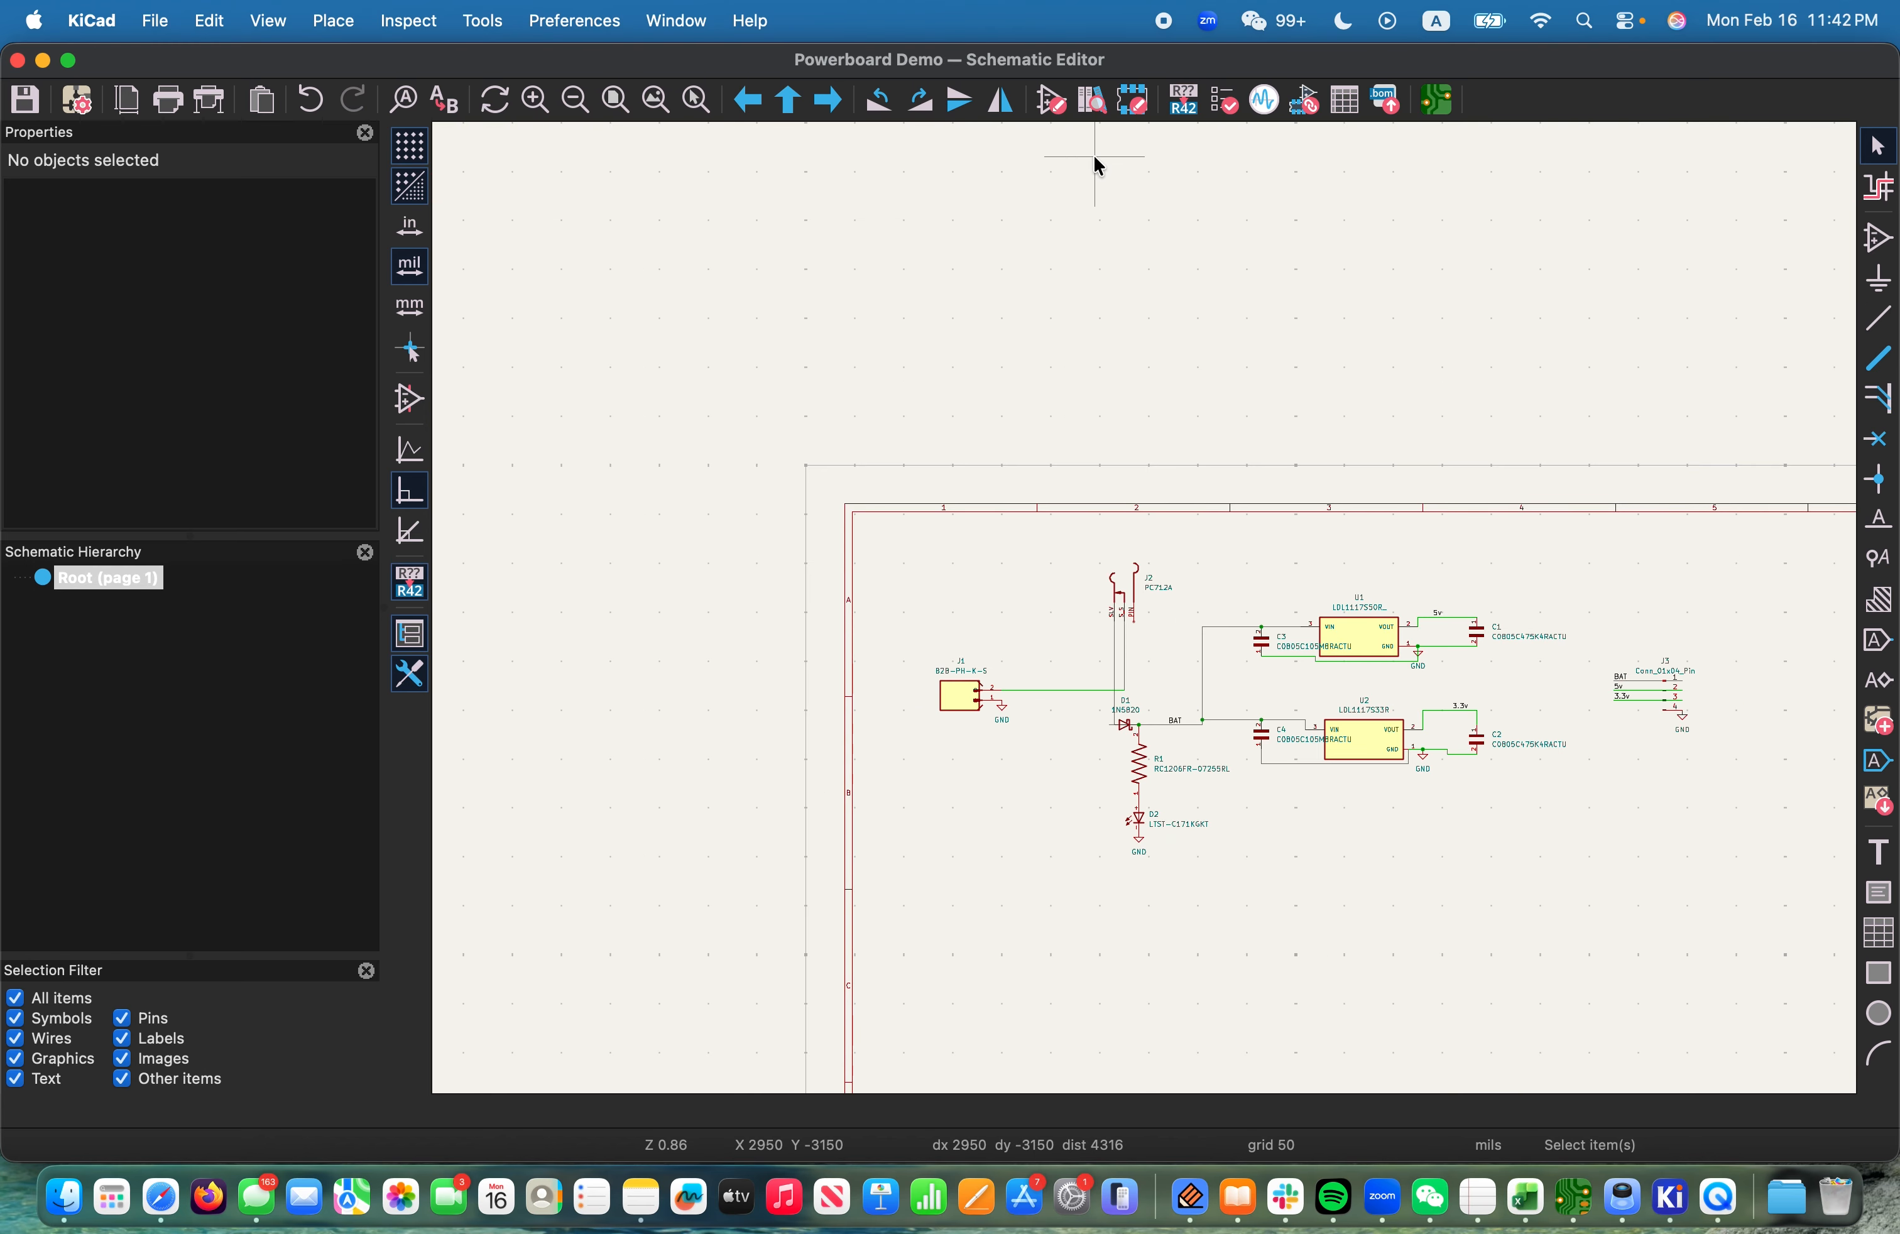
left_click(157, 21)
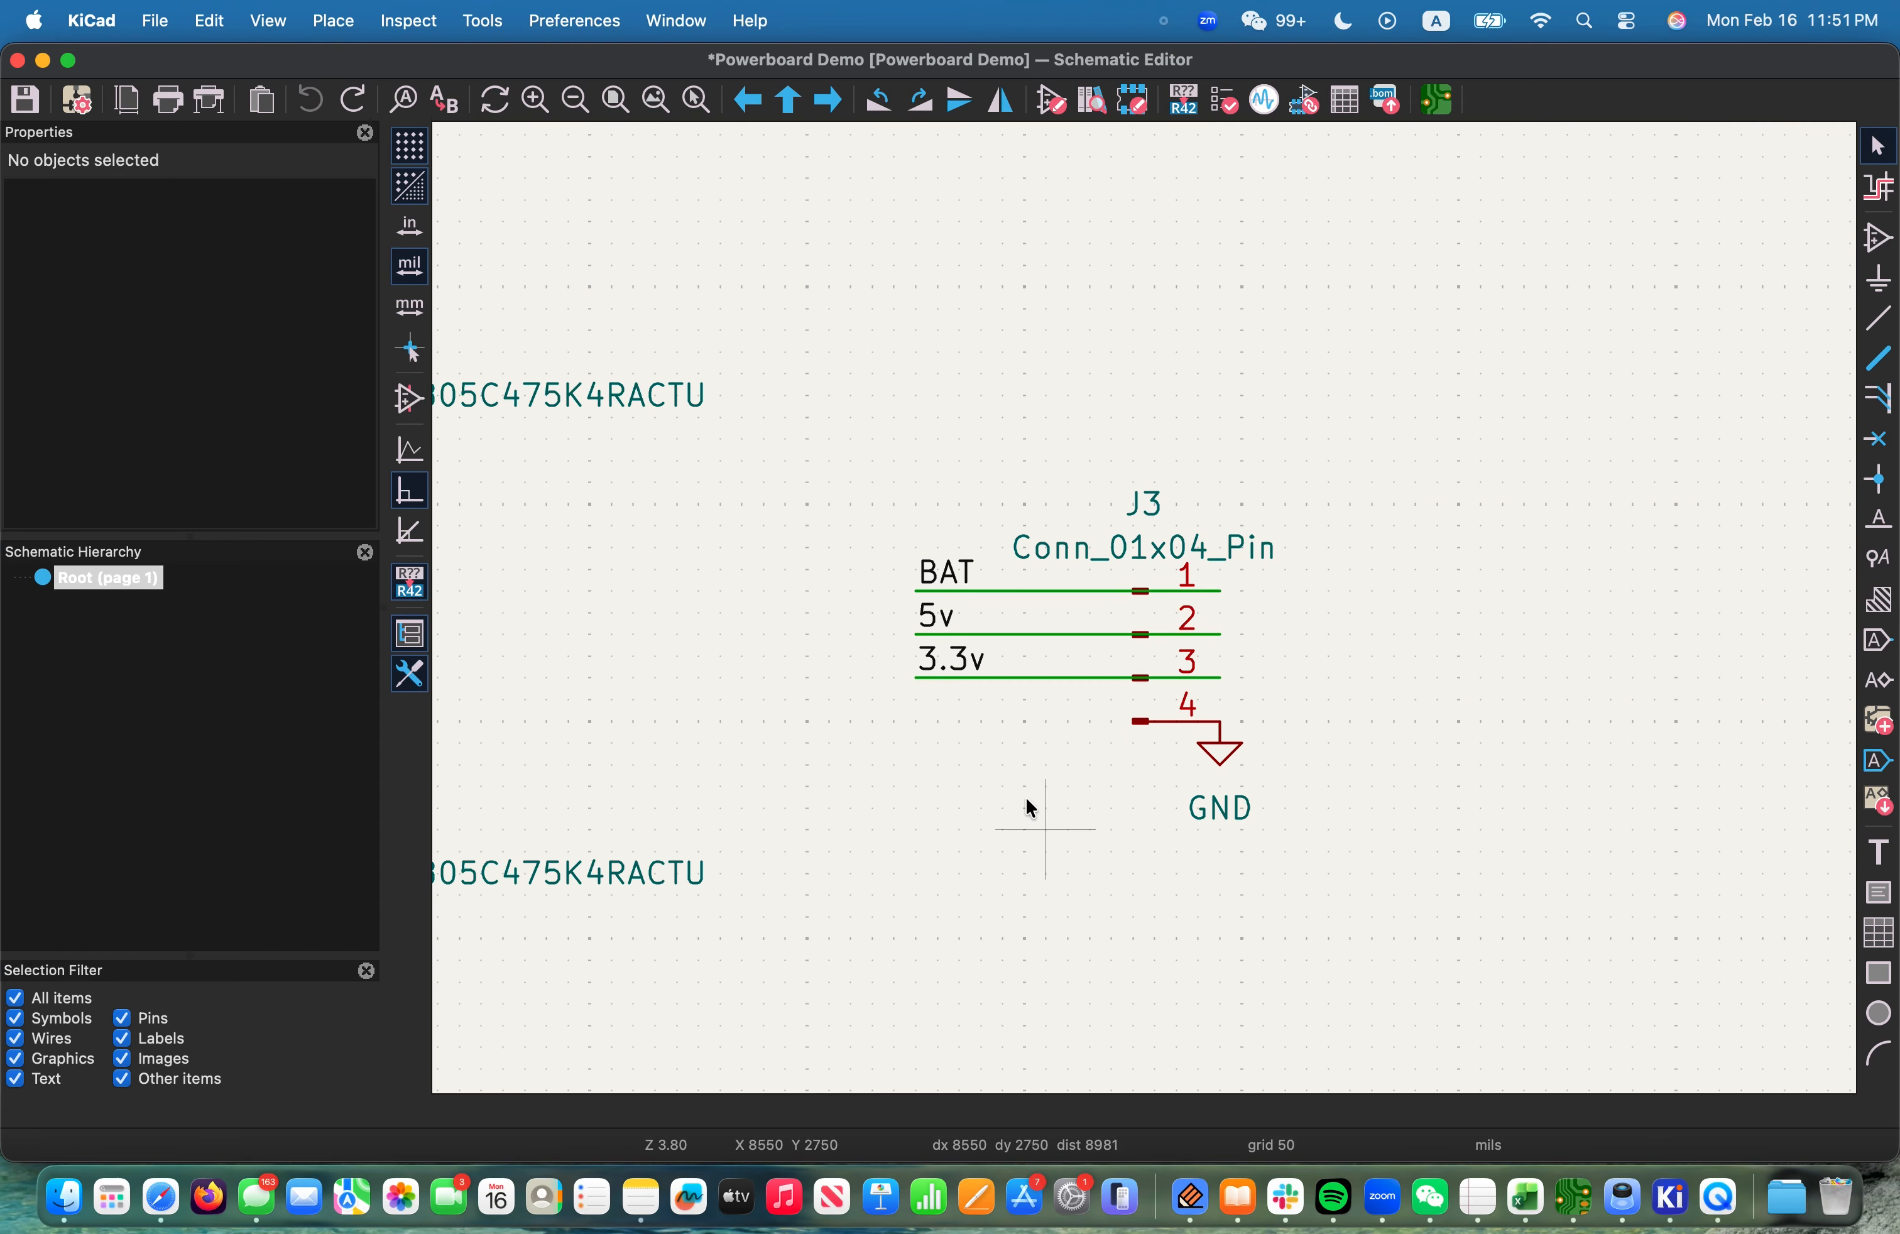
Review the wiring and net labels around the regulator outputs and connector J3
scroll(1025, 801, "down", 5)
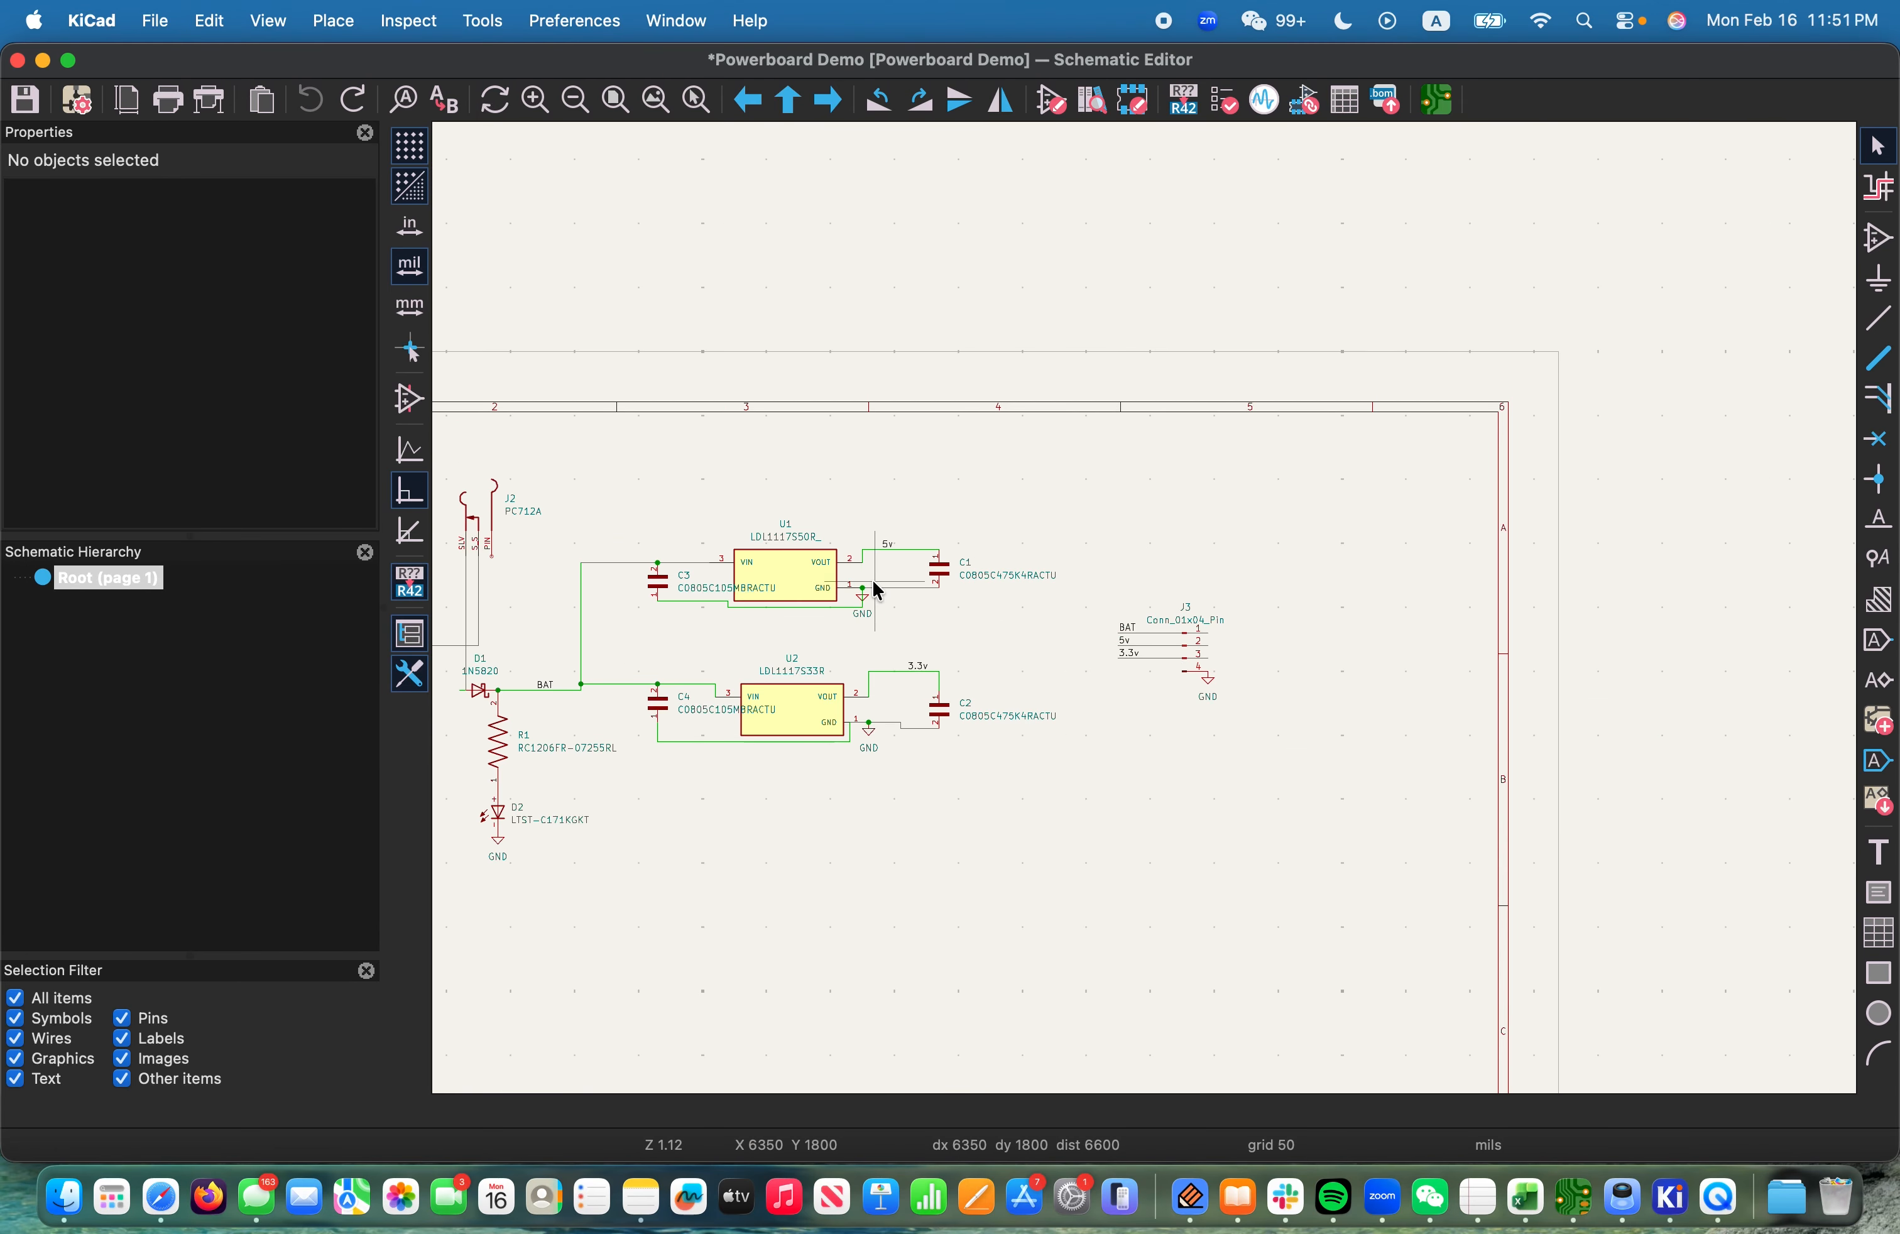
scroll(886, 607, "down", 2)
scroll(1113, 629, "up", 5)
scroll(1242, 581, "down", 3)
scroll(1443, 698, "up", 5)
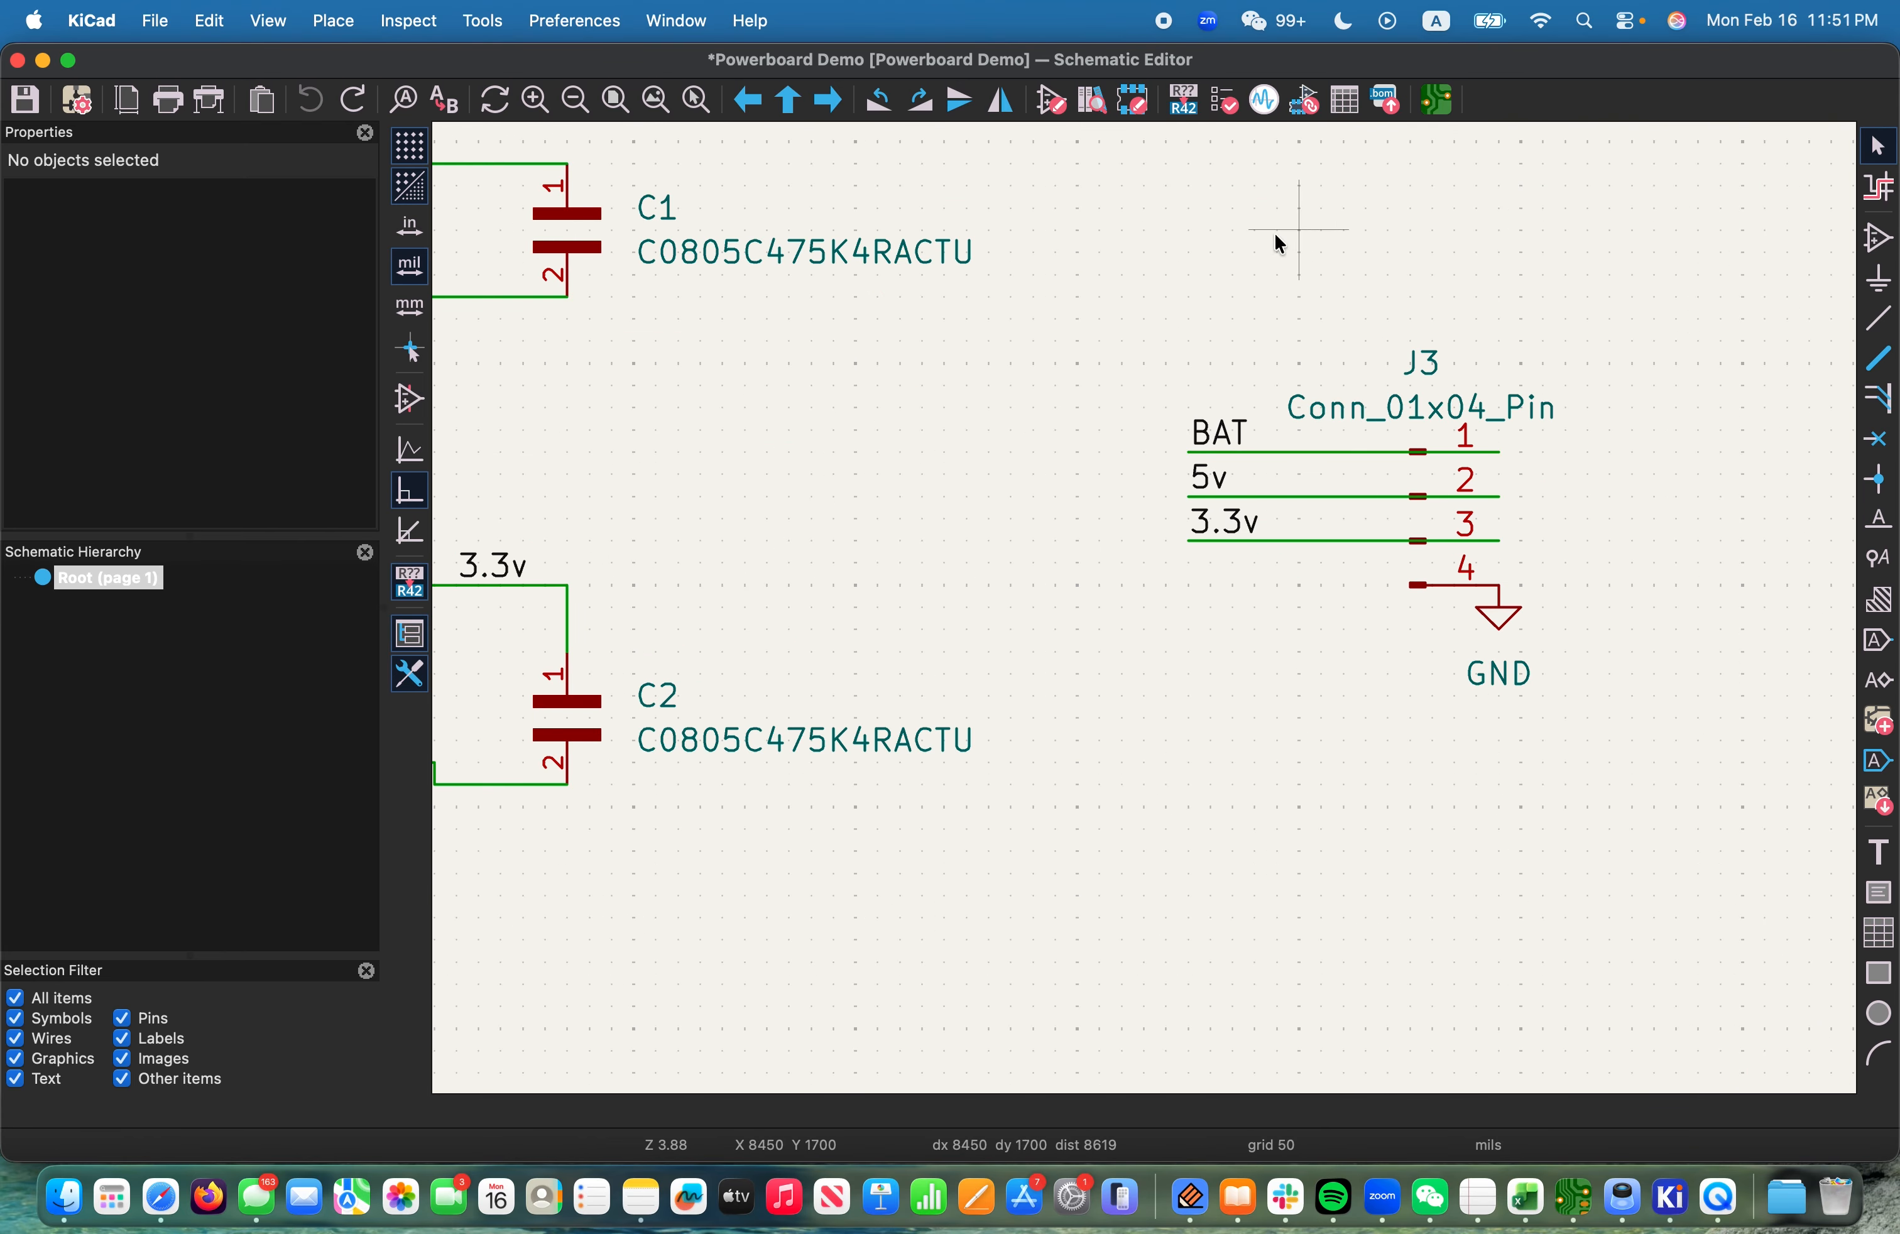
scroll(708, 466, "down", 4)
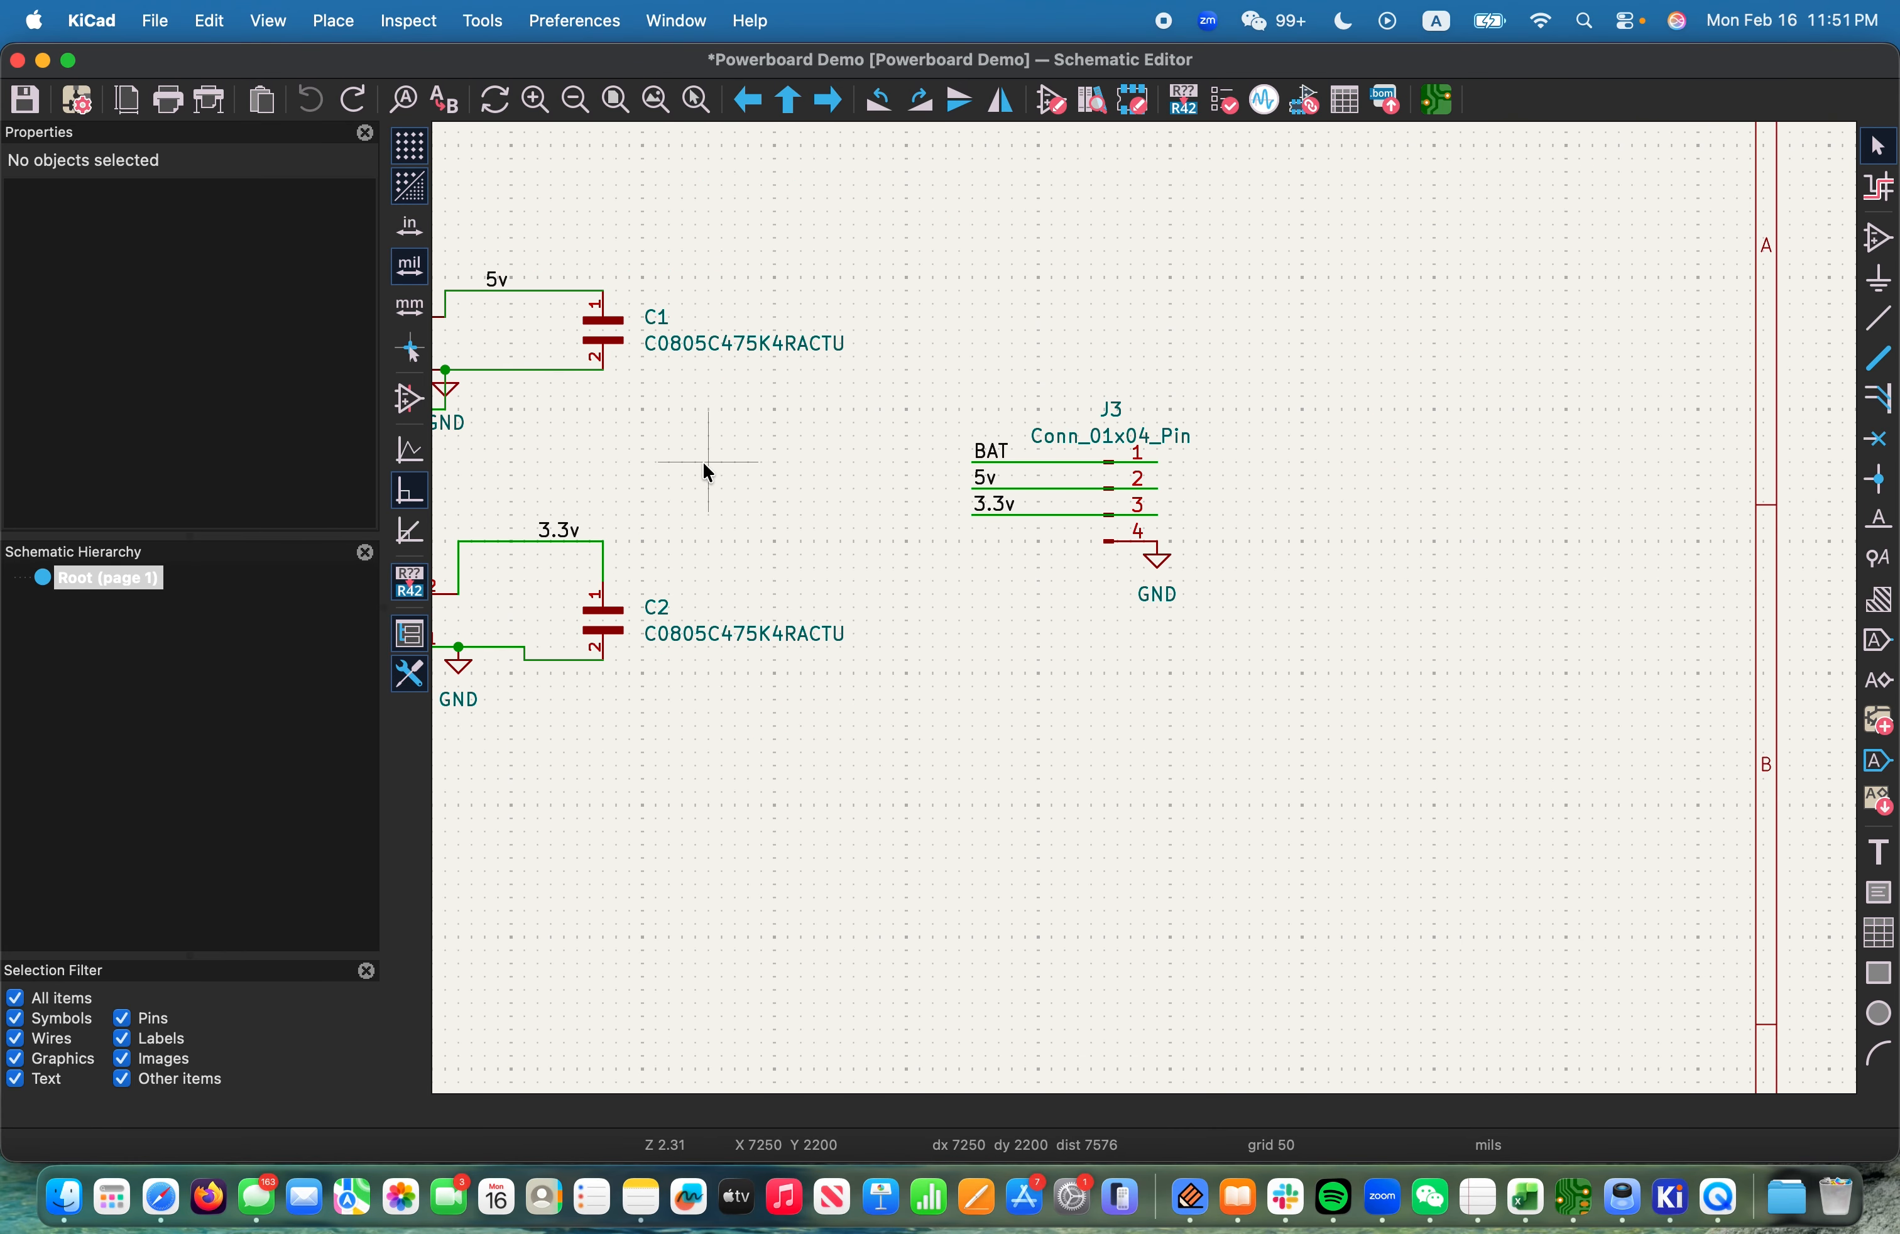
scroll(1206, 724, "up", 3)
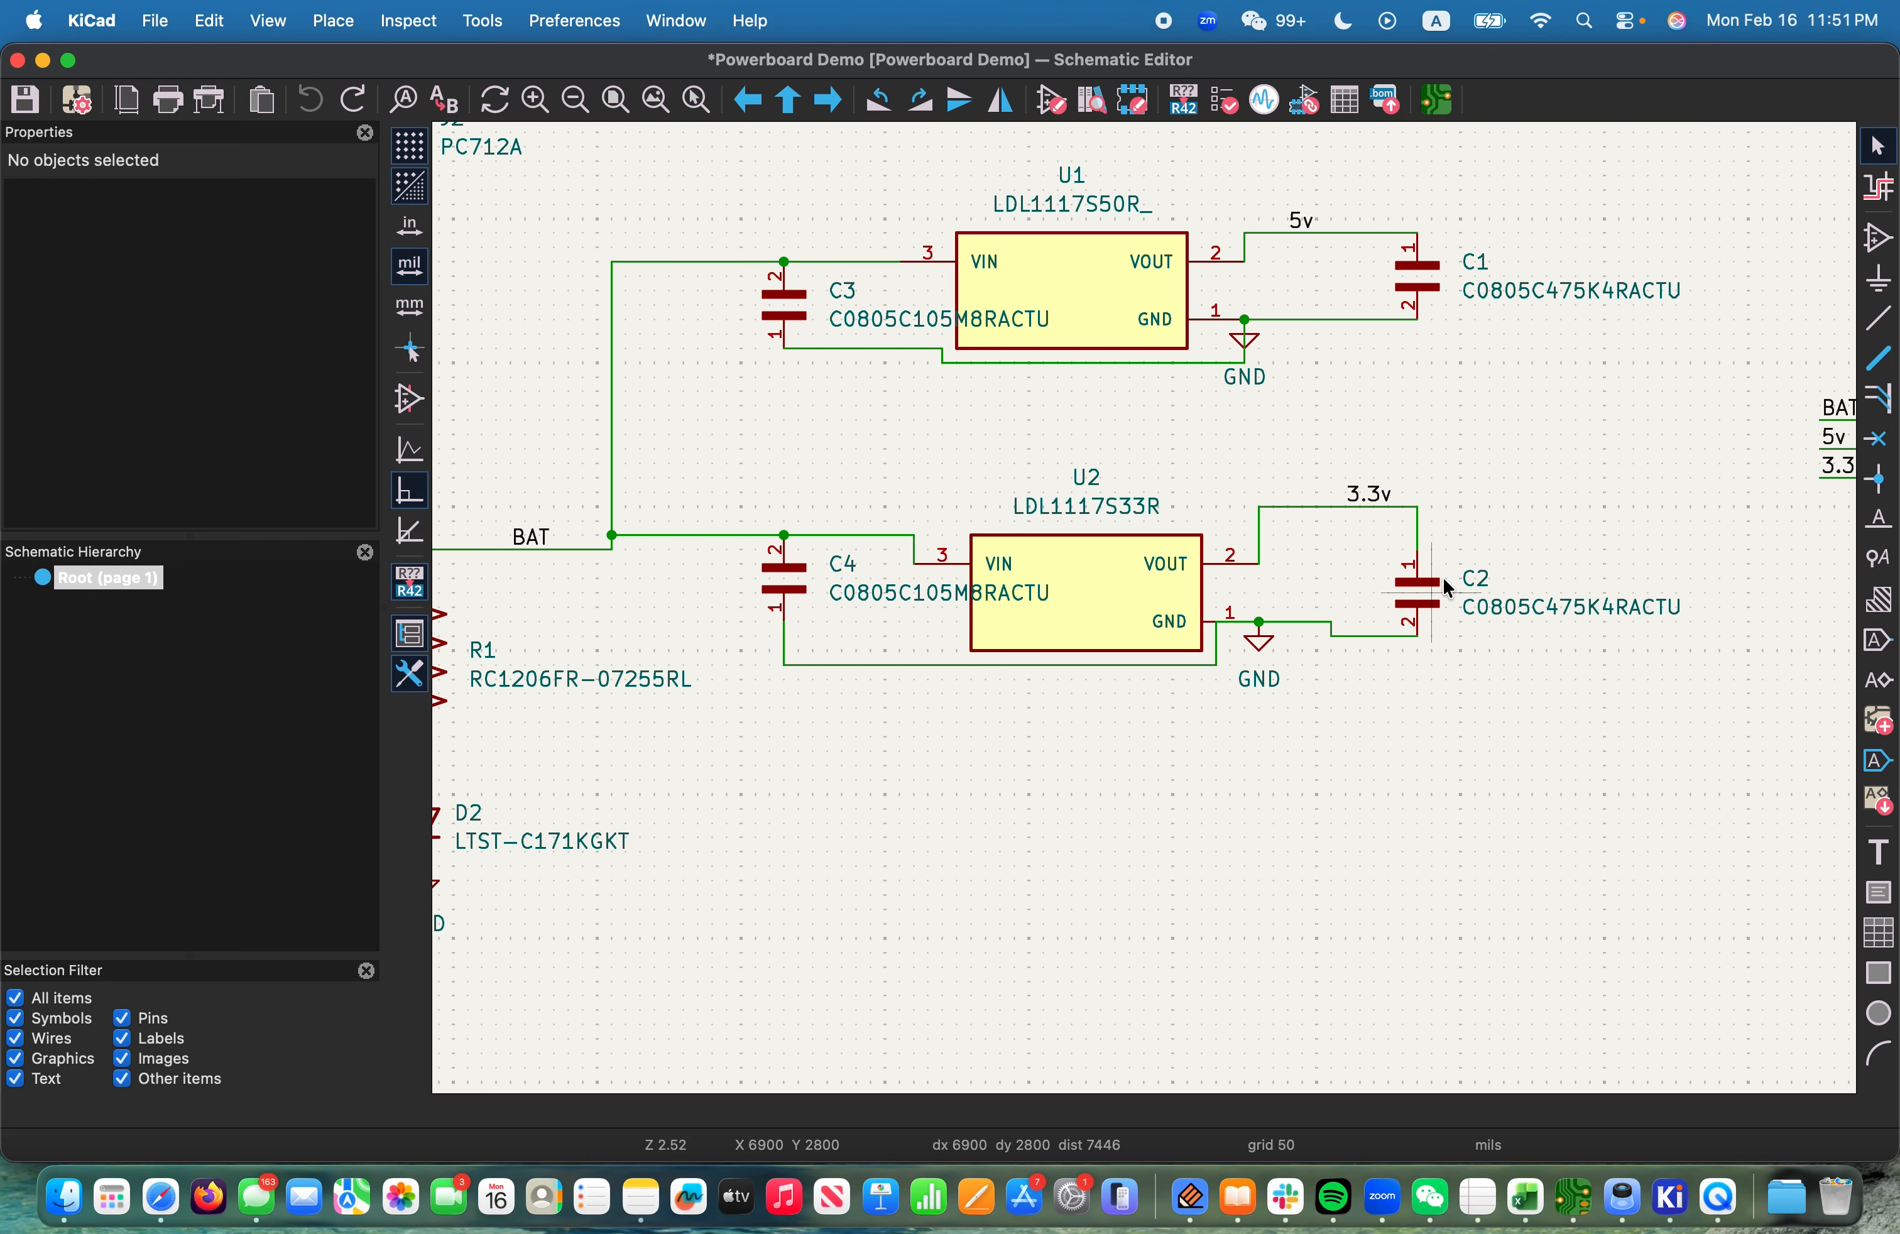
left_click(1097, 628)
left_click(993, 765)
Look through the footprint options offered for the Conn_01x04_Pin symbol and leave without placing it
left_click(335, 20)
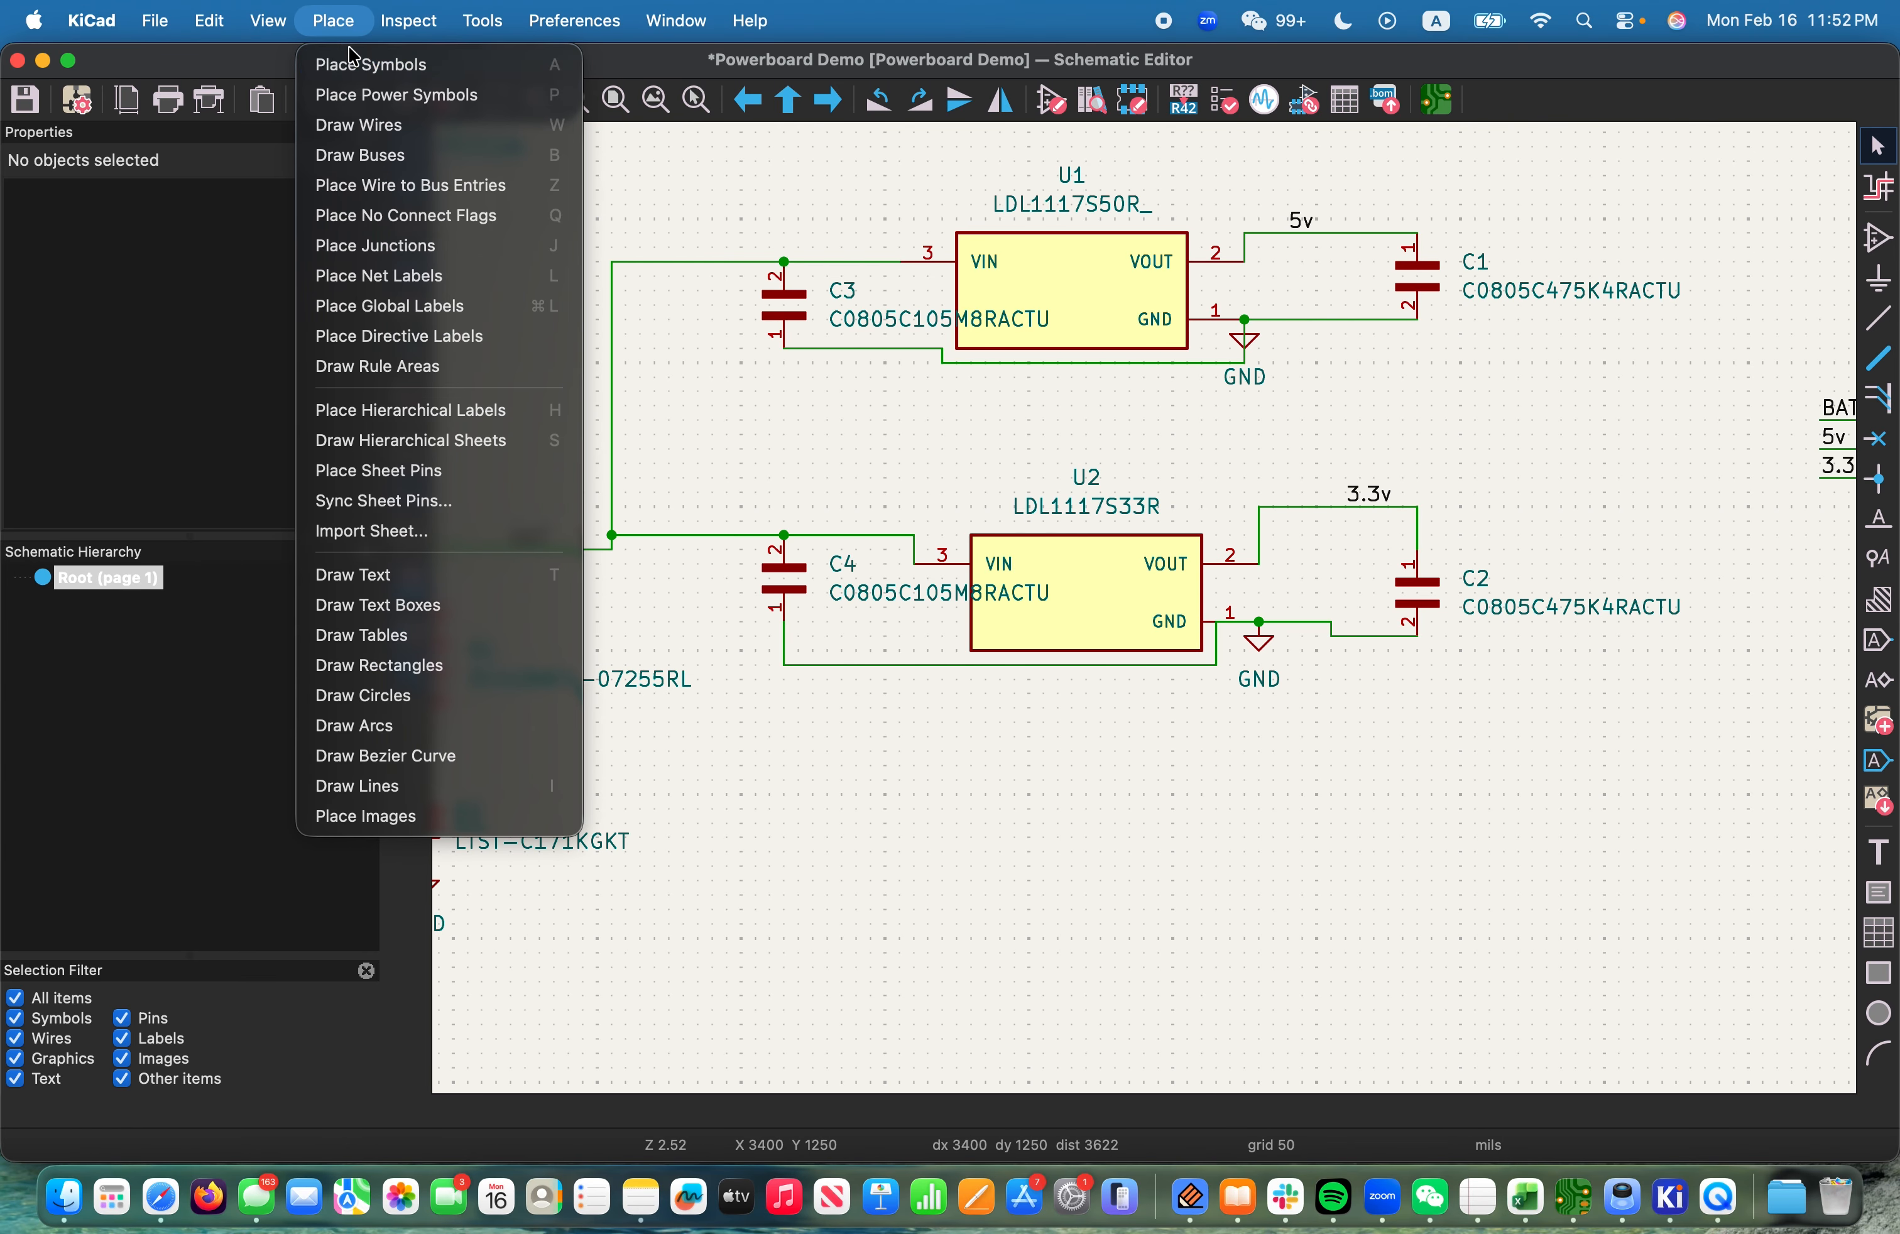
left_click(362, 65)
left_click(953, 661)
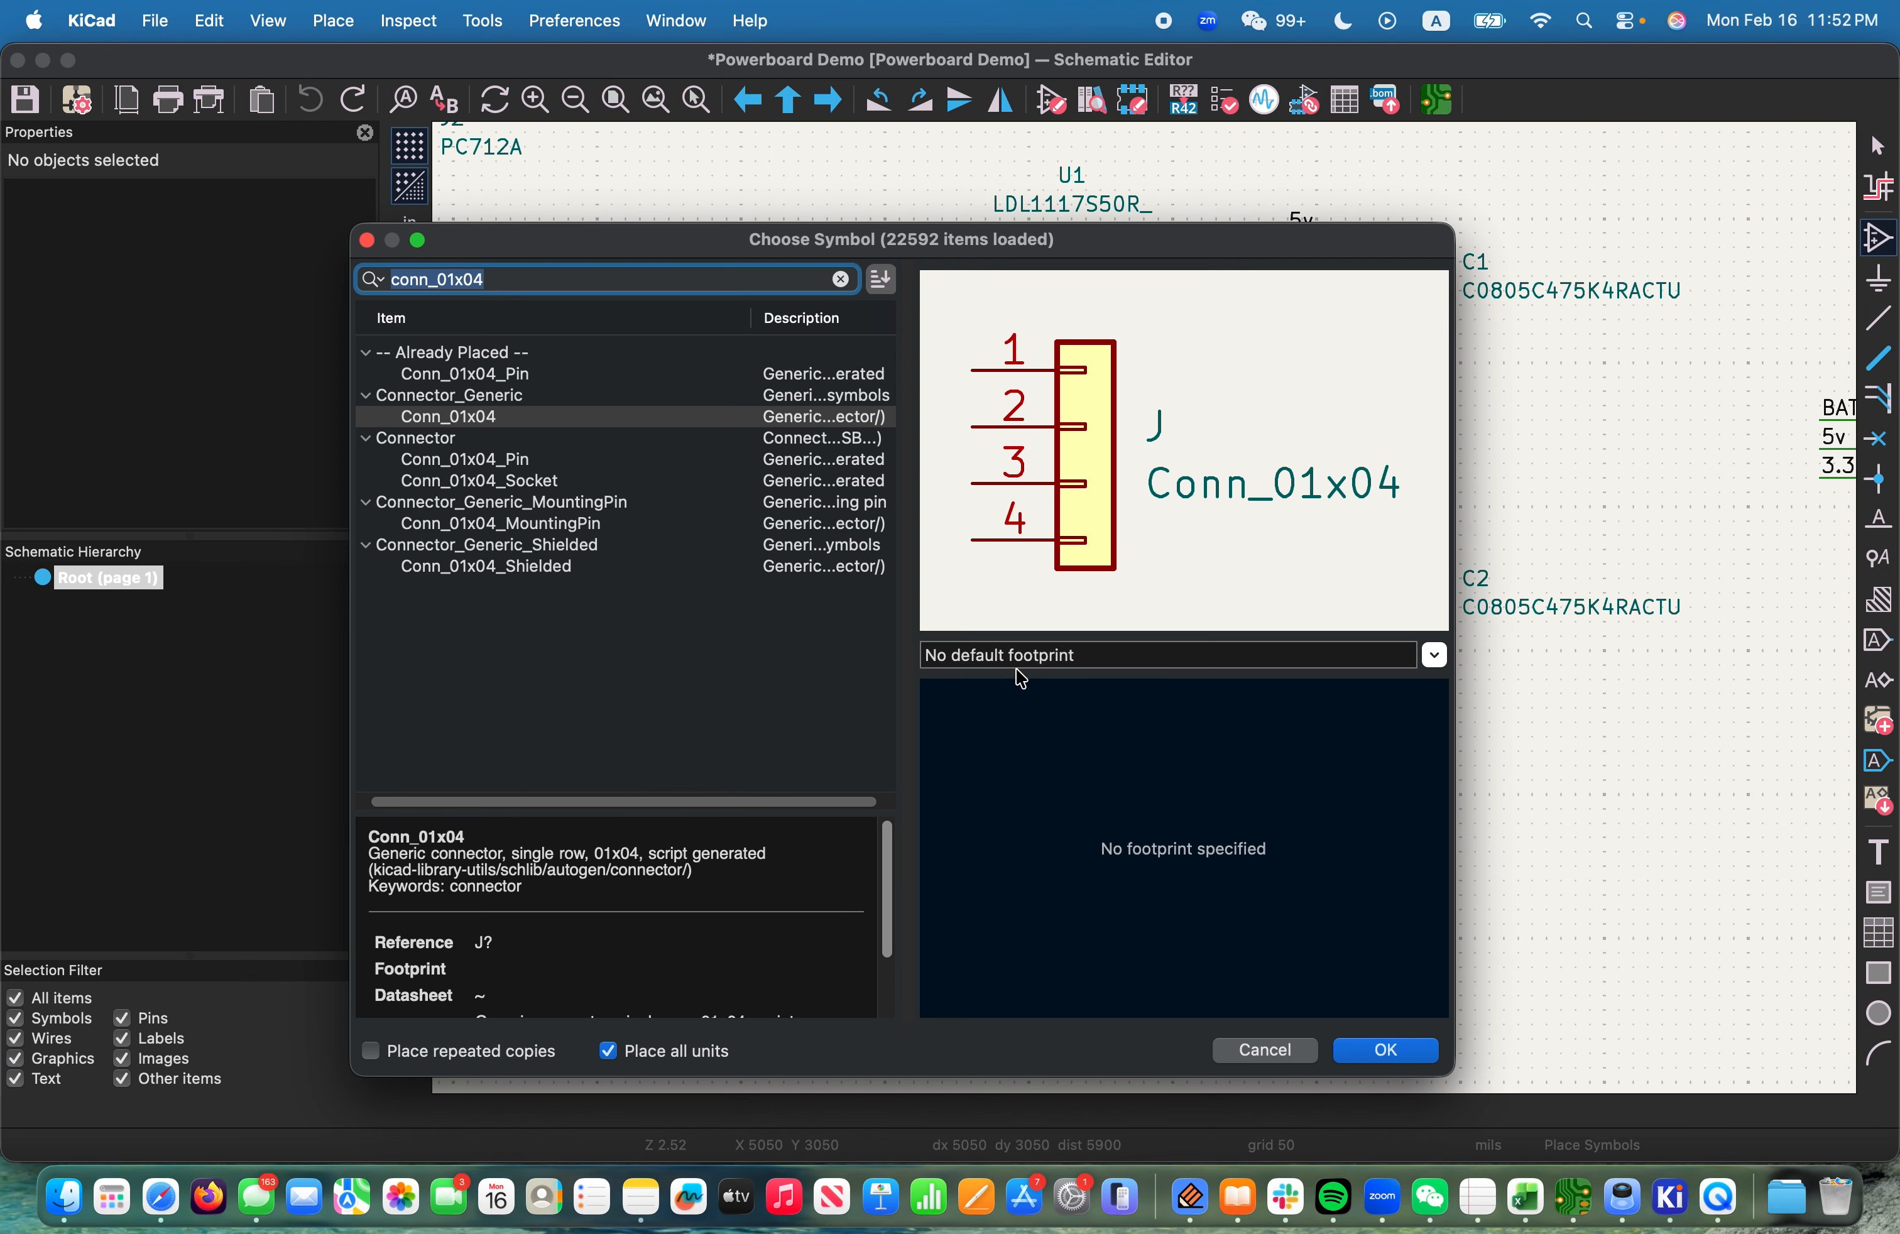
left_click(609, 484)
left_click(615, 413)
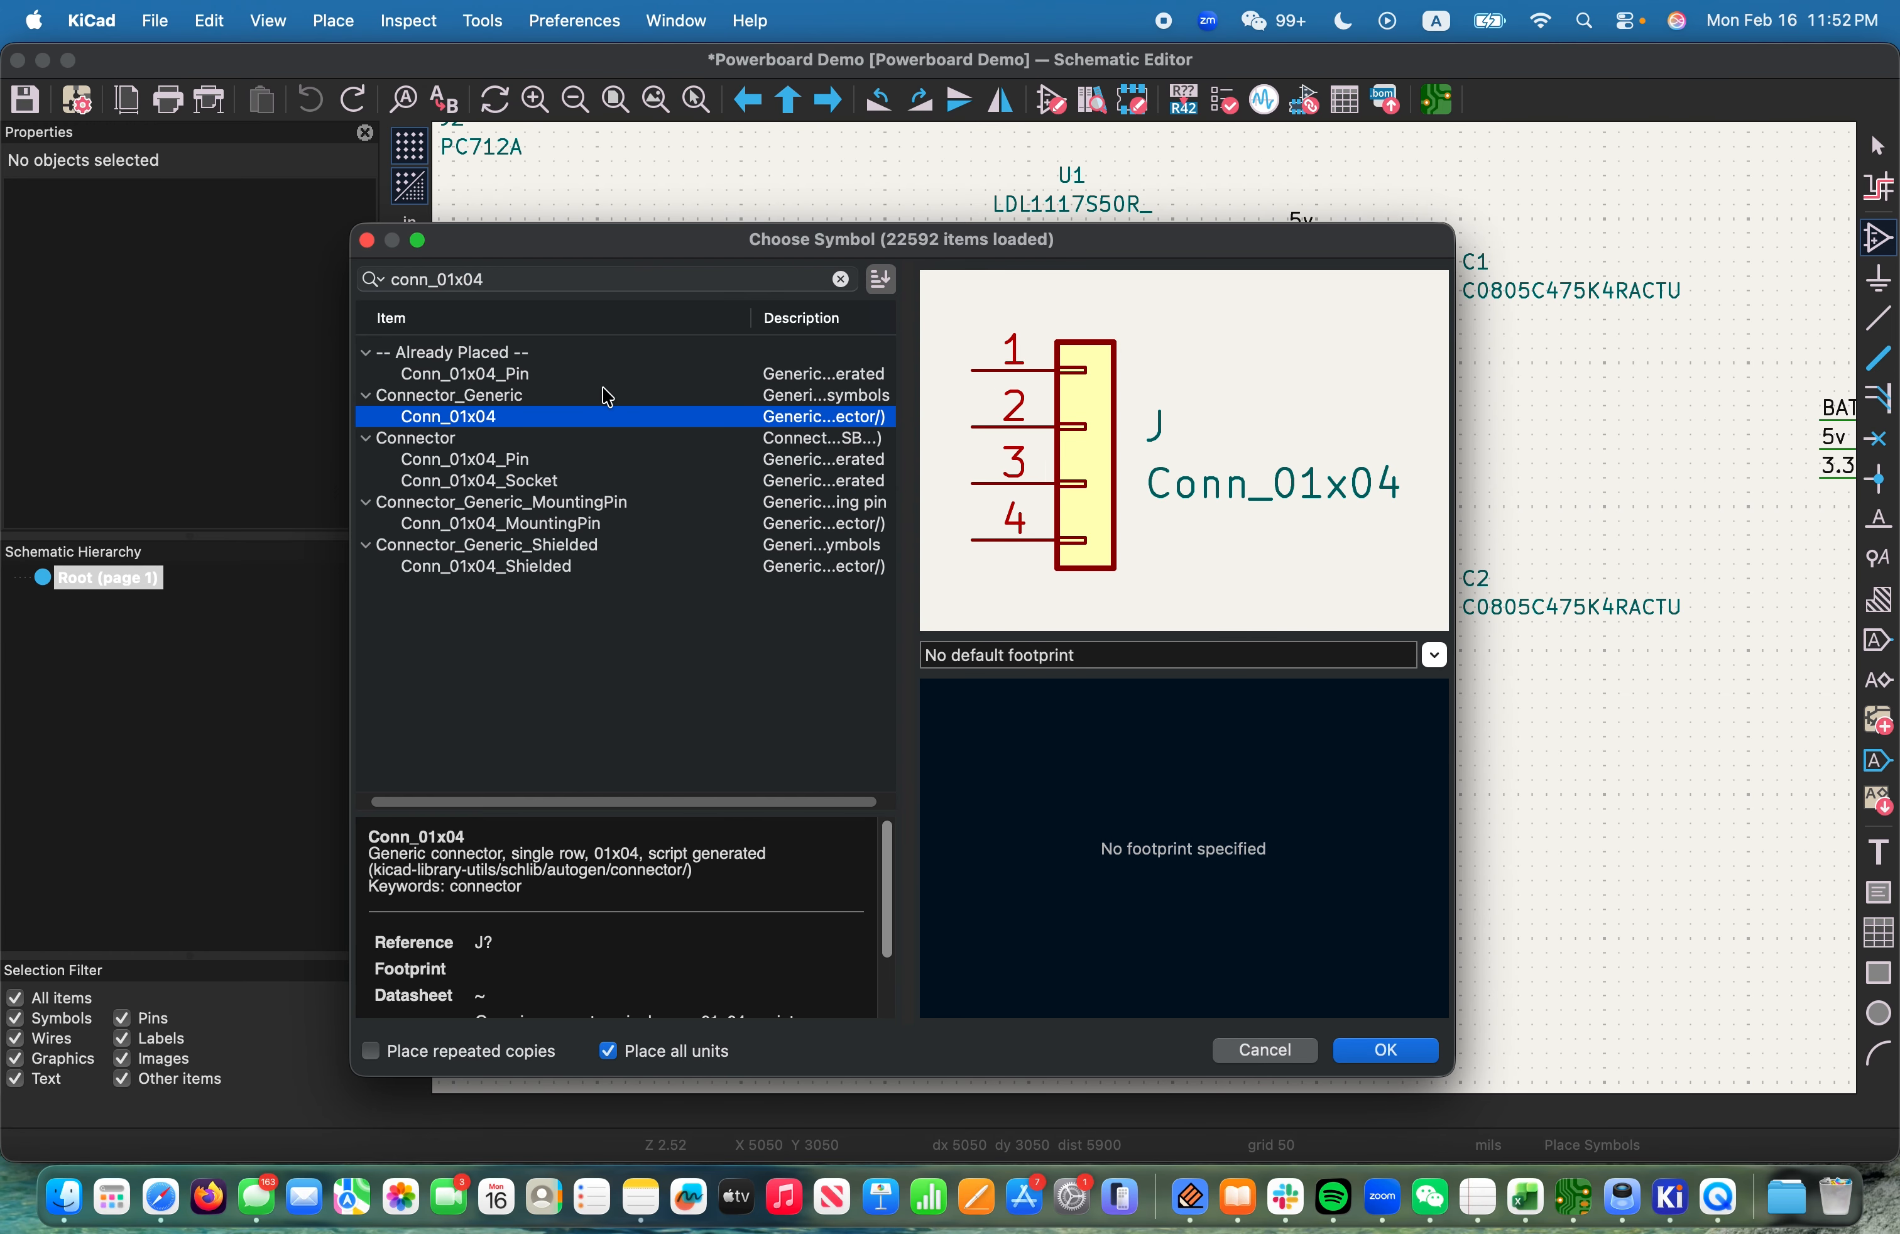
left_click(517, 376)
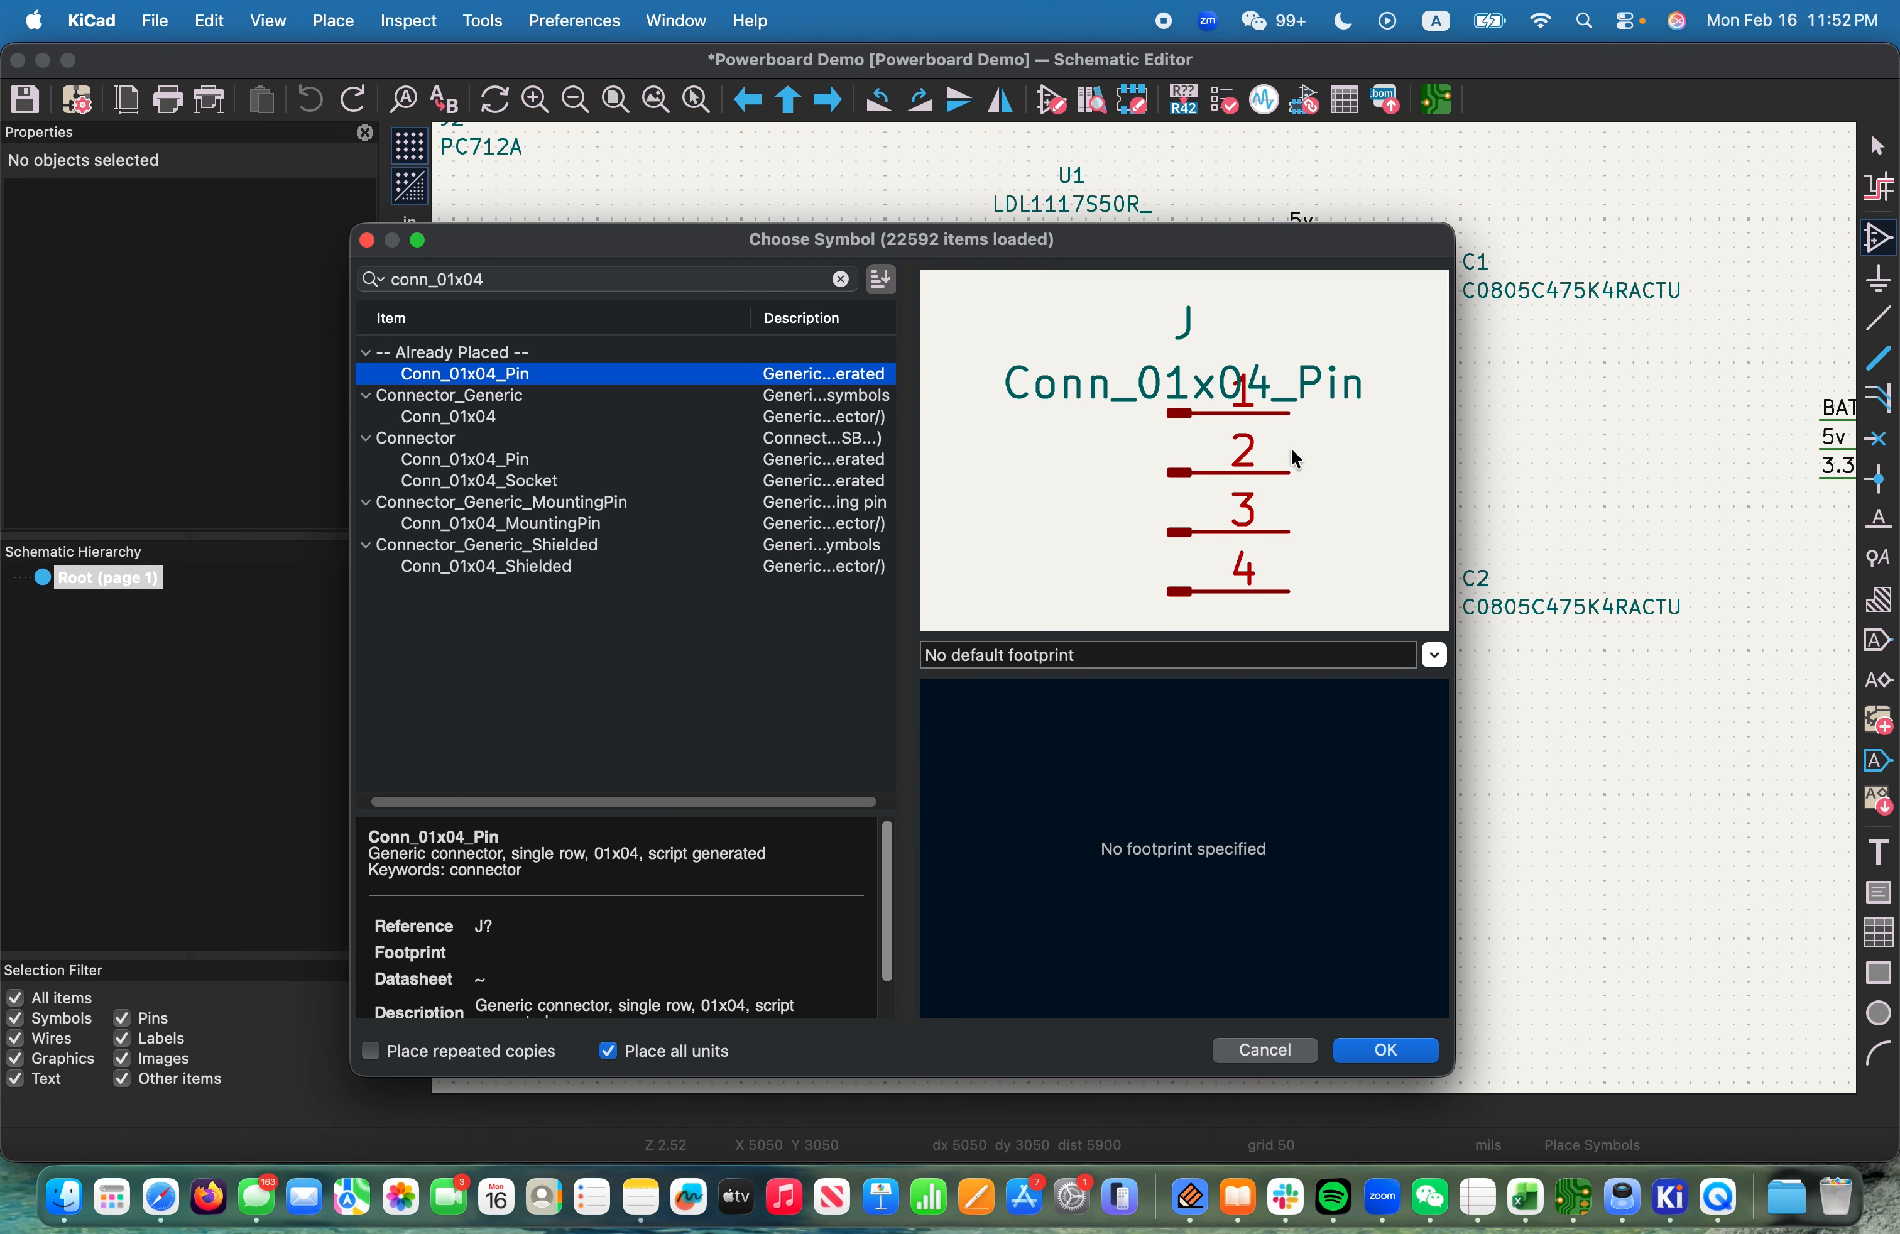
left_click(1096, 757)
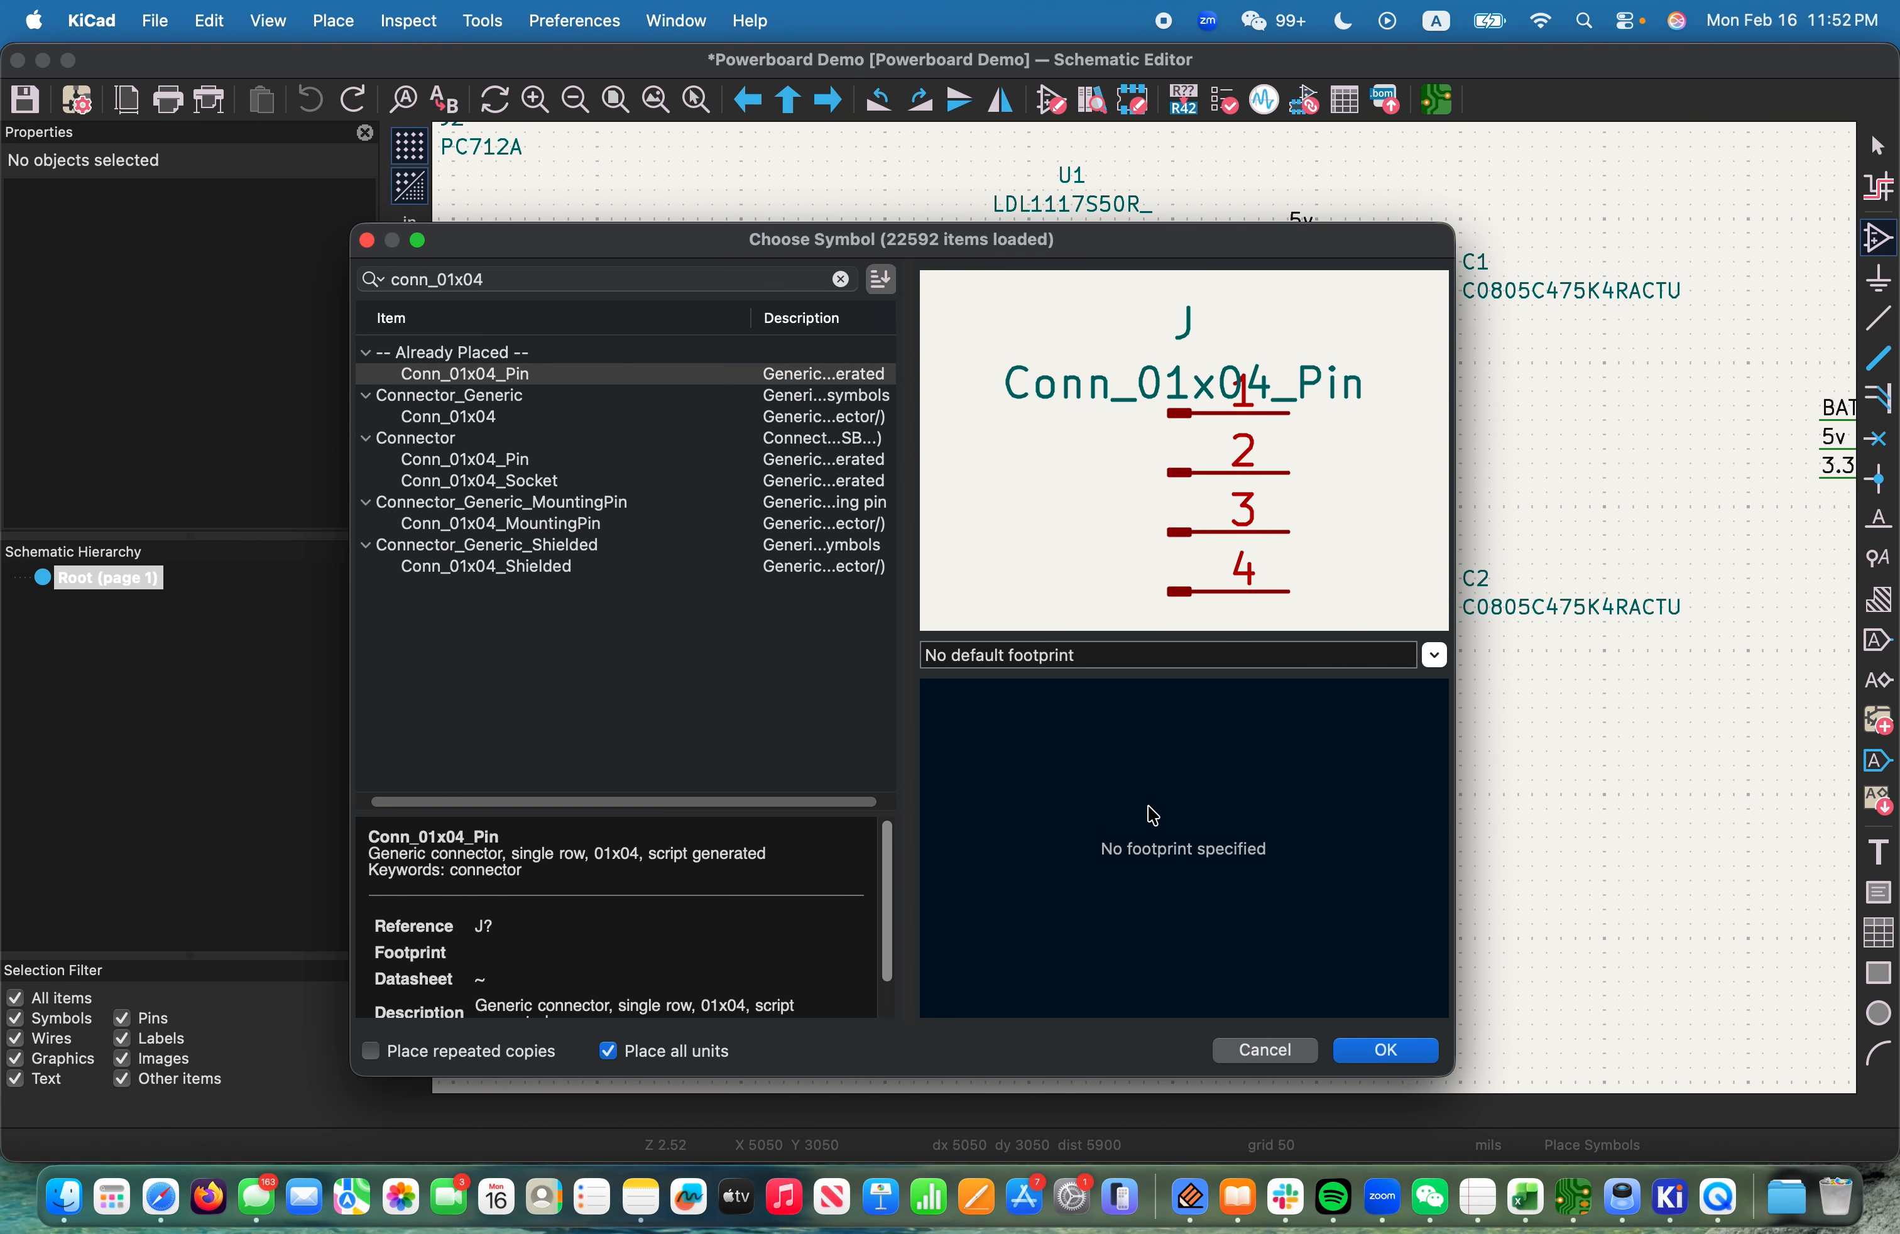
left_click(1166, 656)
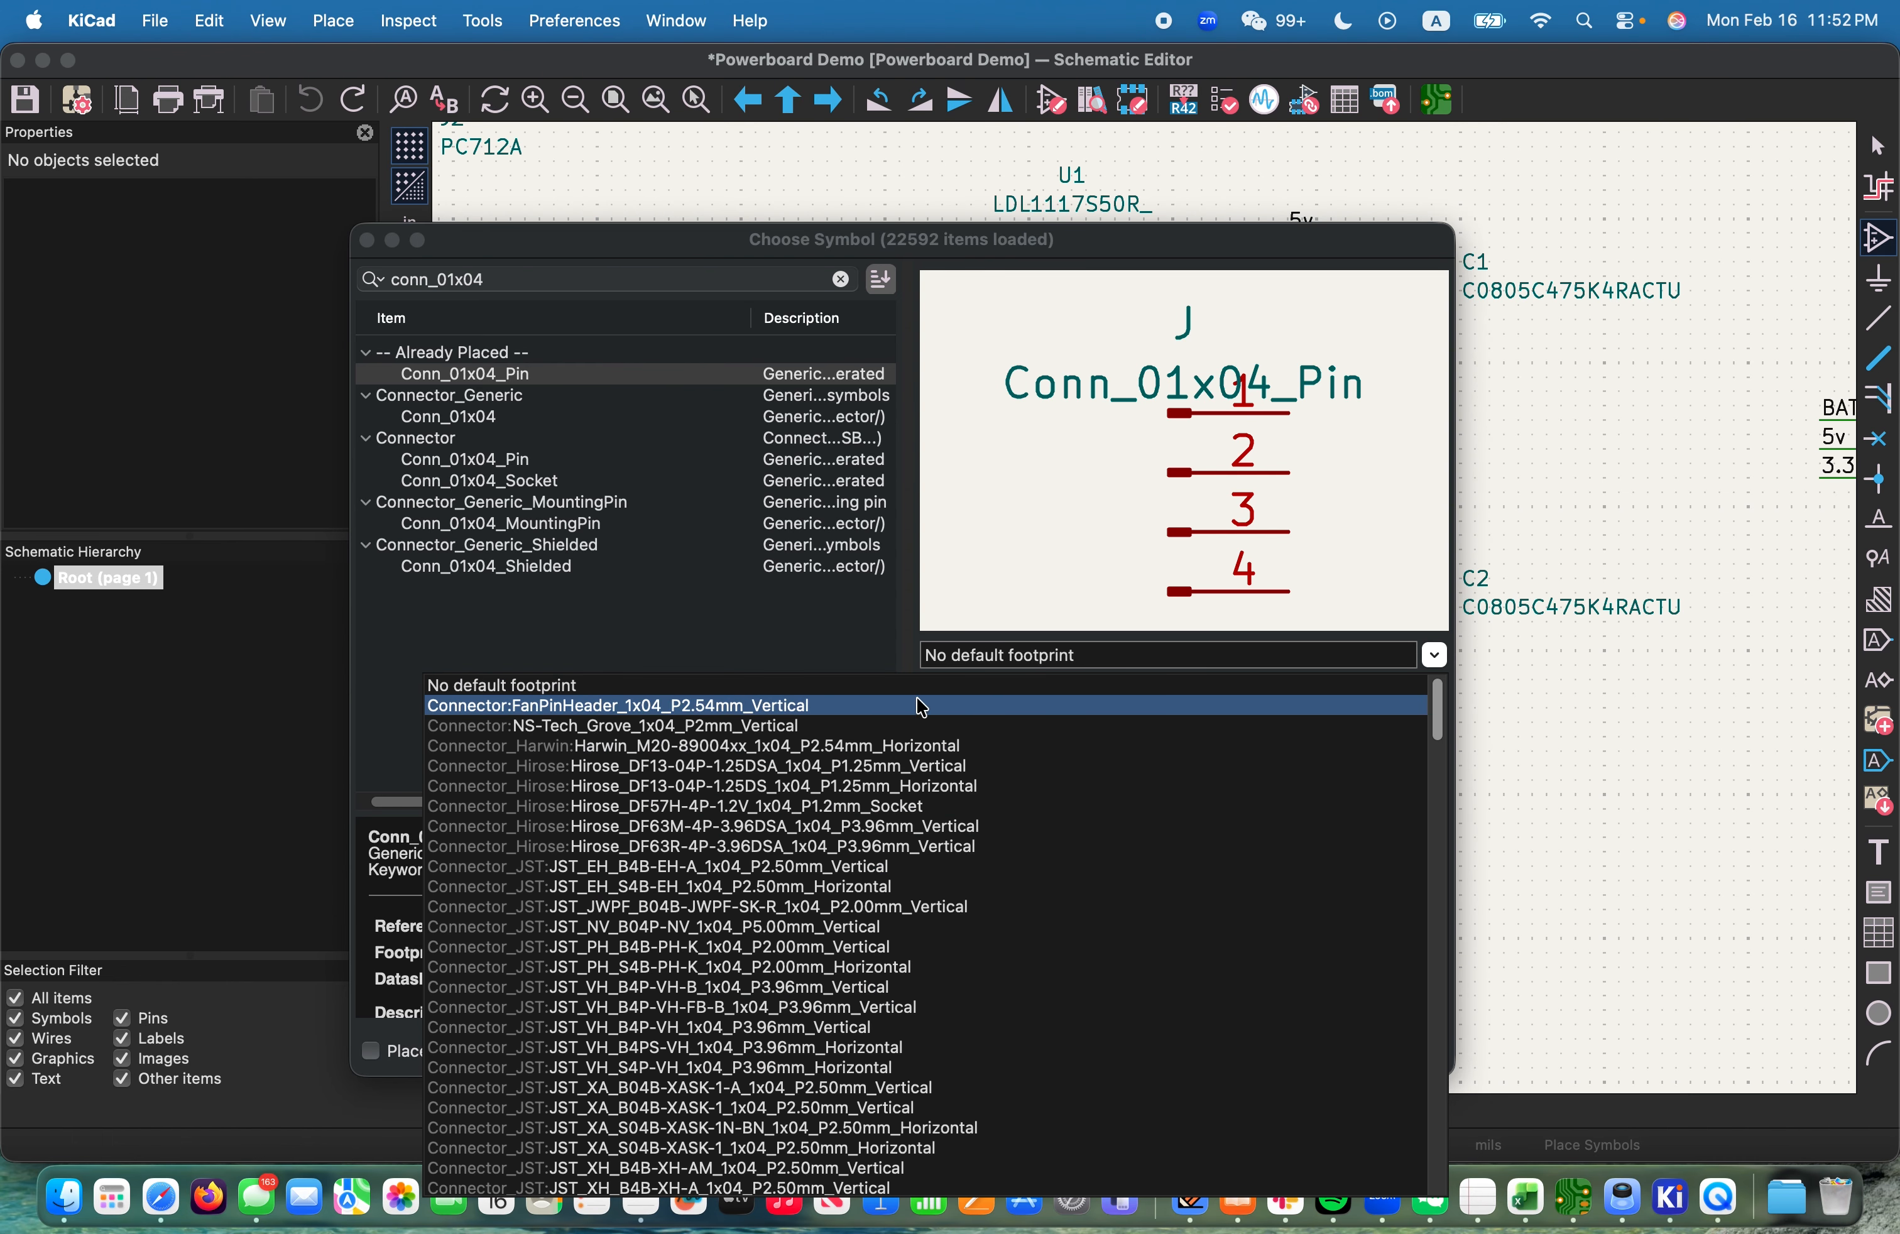
left_click(970, 788)
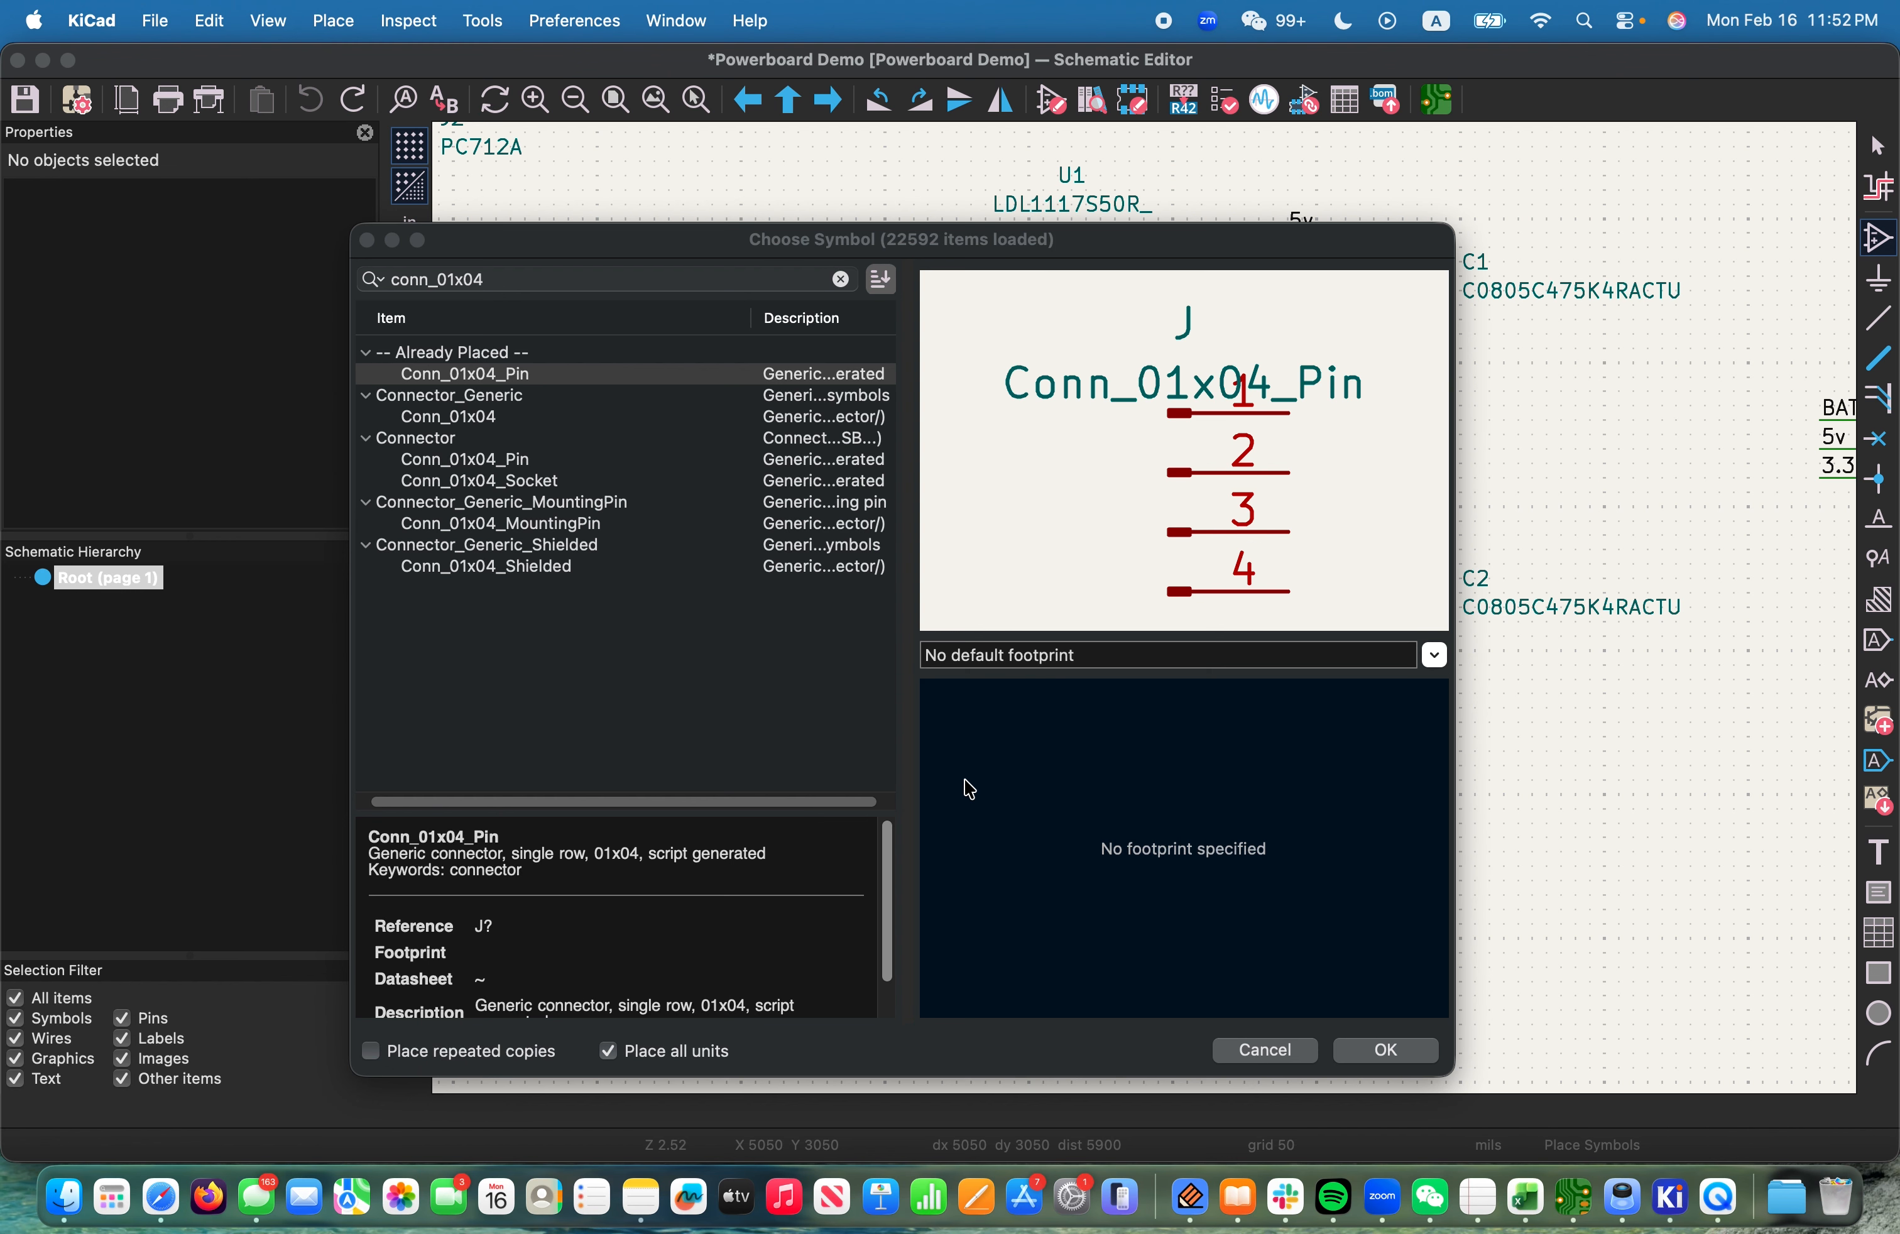
key("Escape")
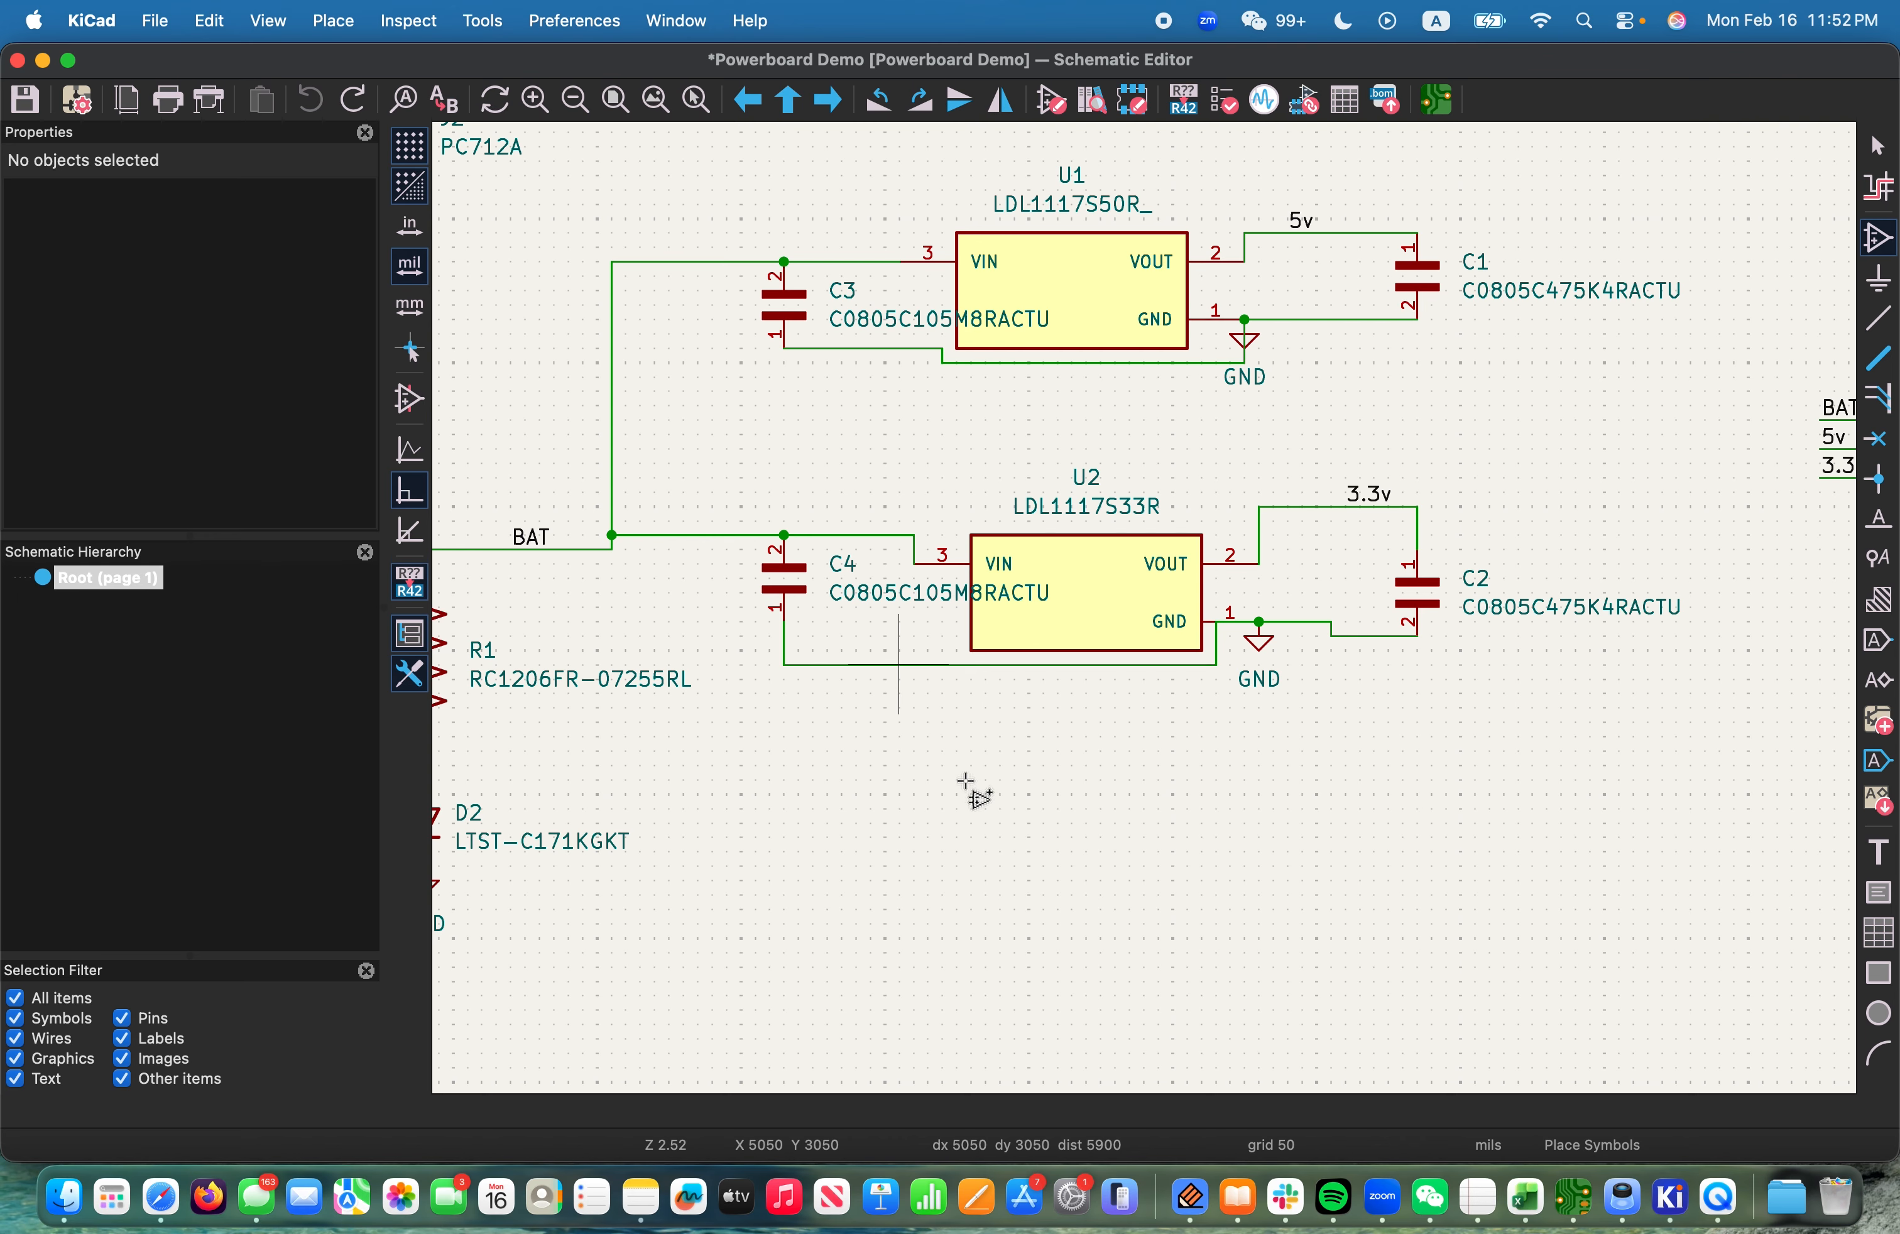
Open the footprint assignments and check connector J3's entry alongside its symbol in the schematic
scroll(966, 780, "down", 3)
scroll(1483, 446, "up", 2)
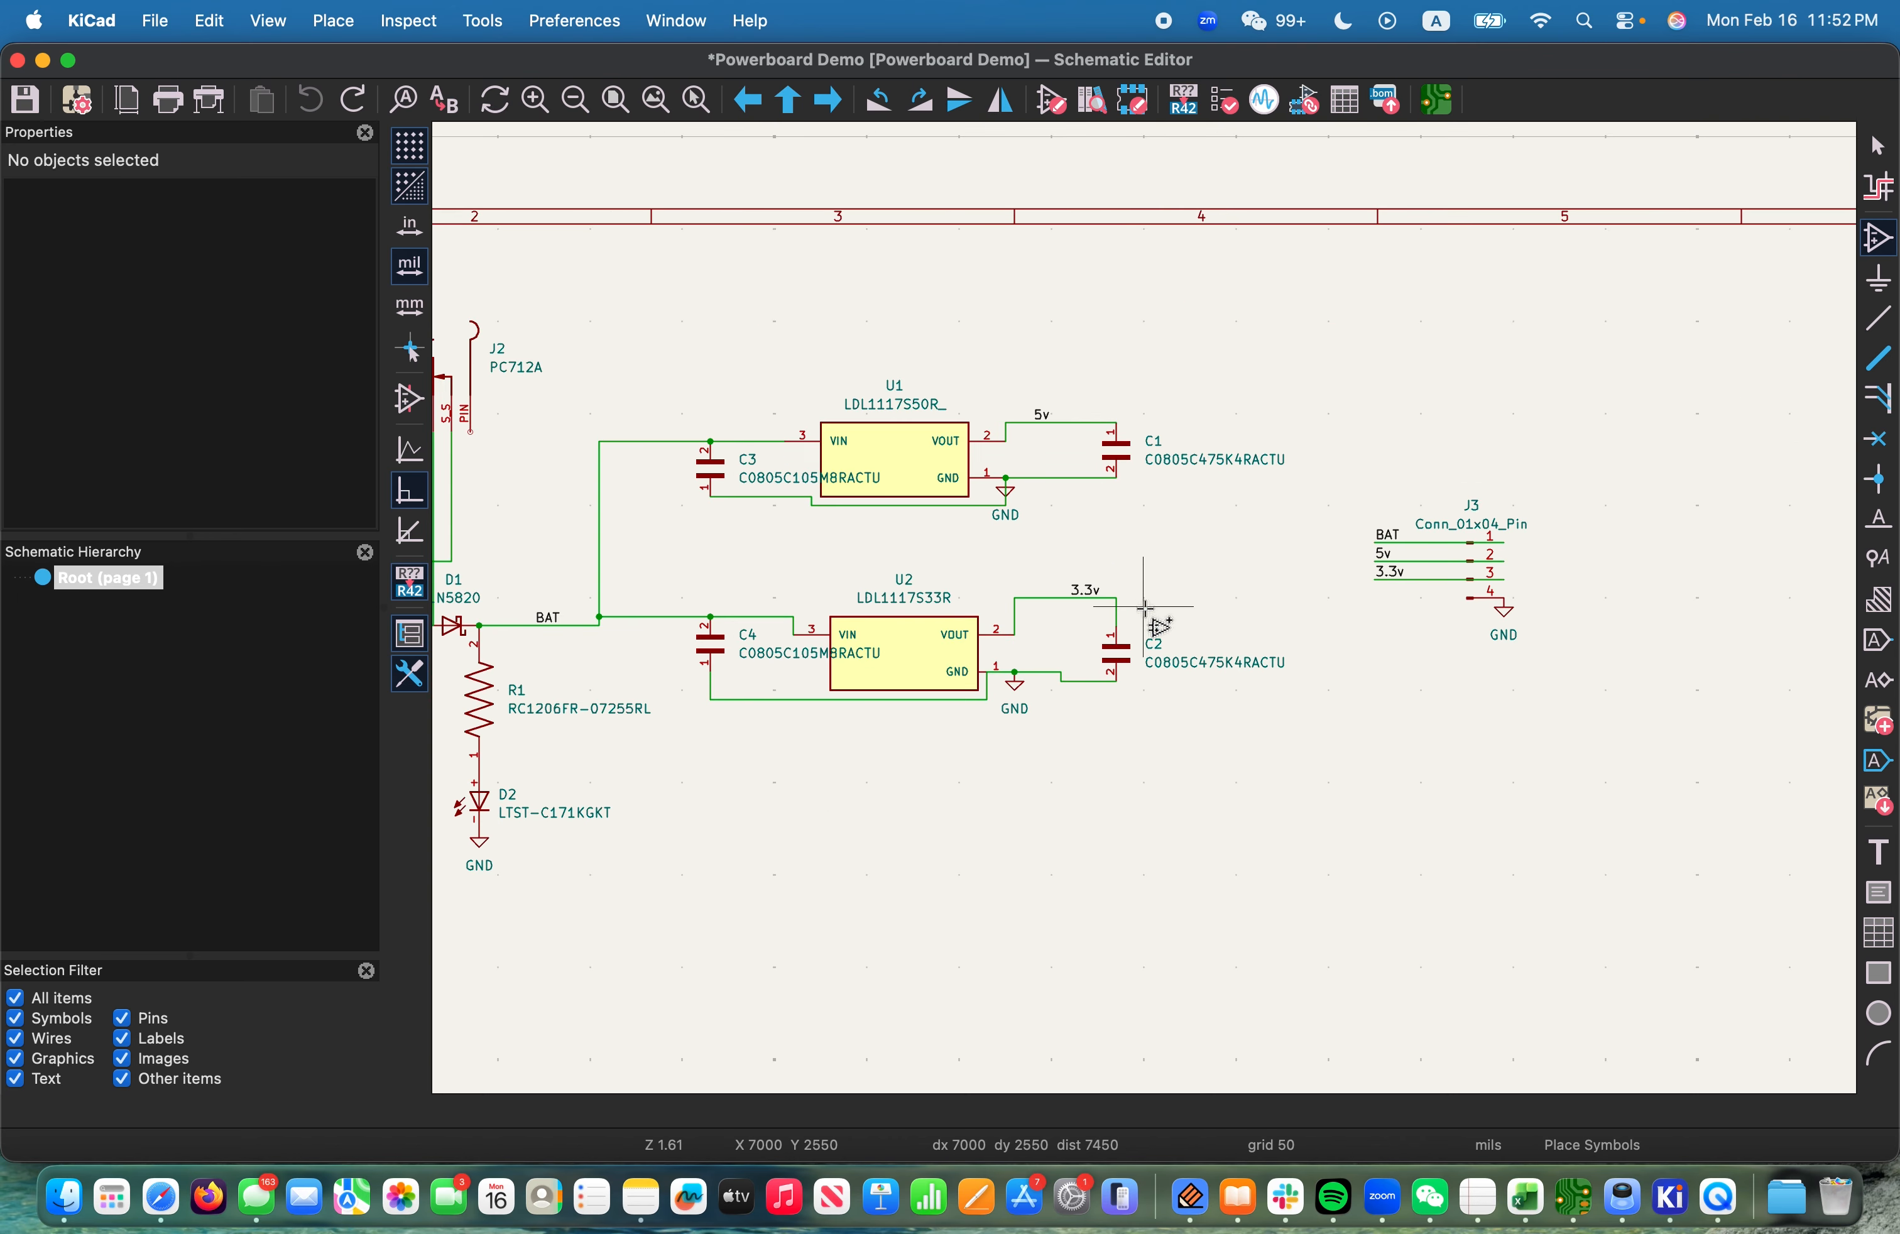
scroll(1580, 494, "up", 2)
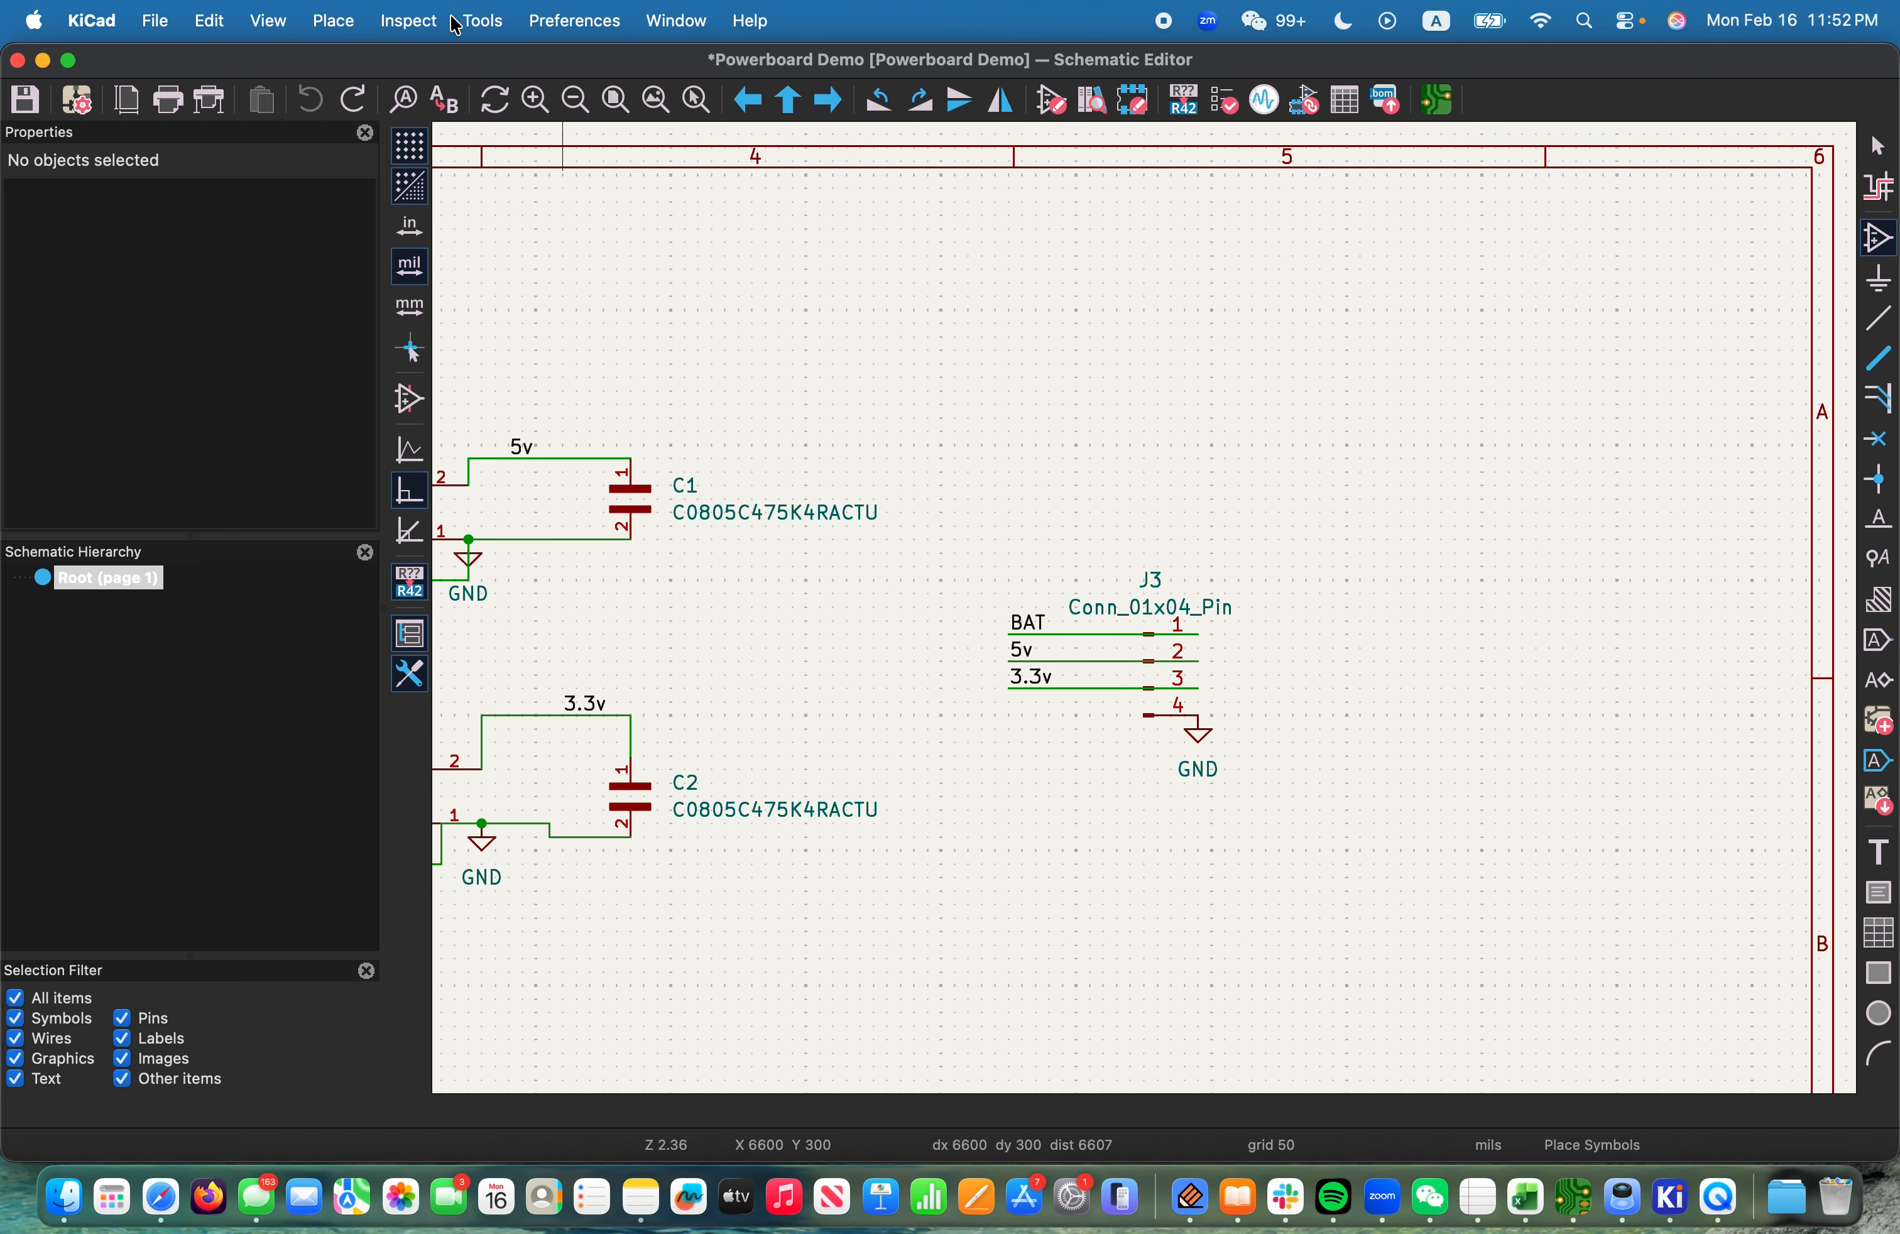
left_click(481, 24)
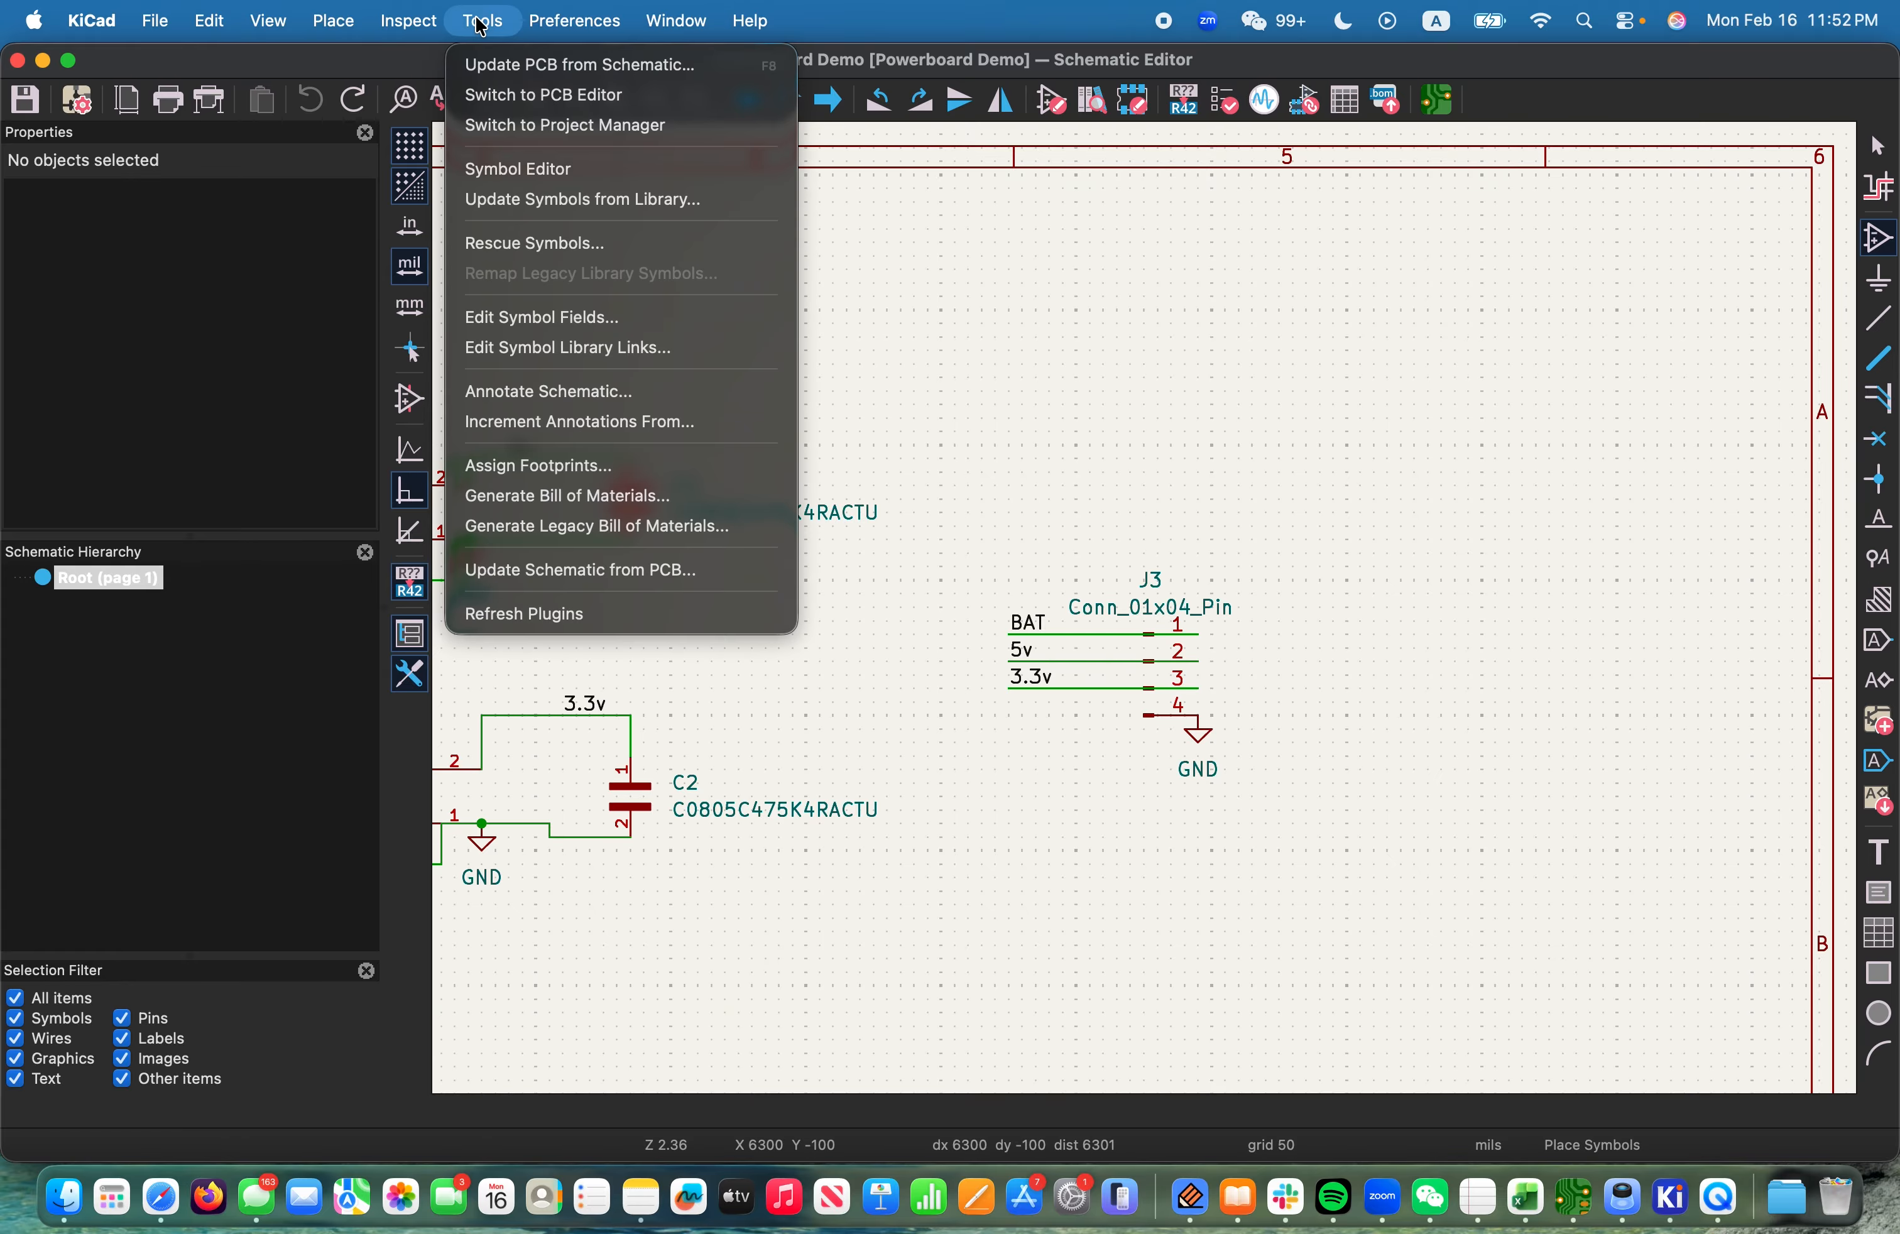
left_click(551, 466)
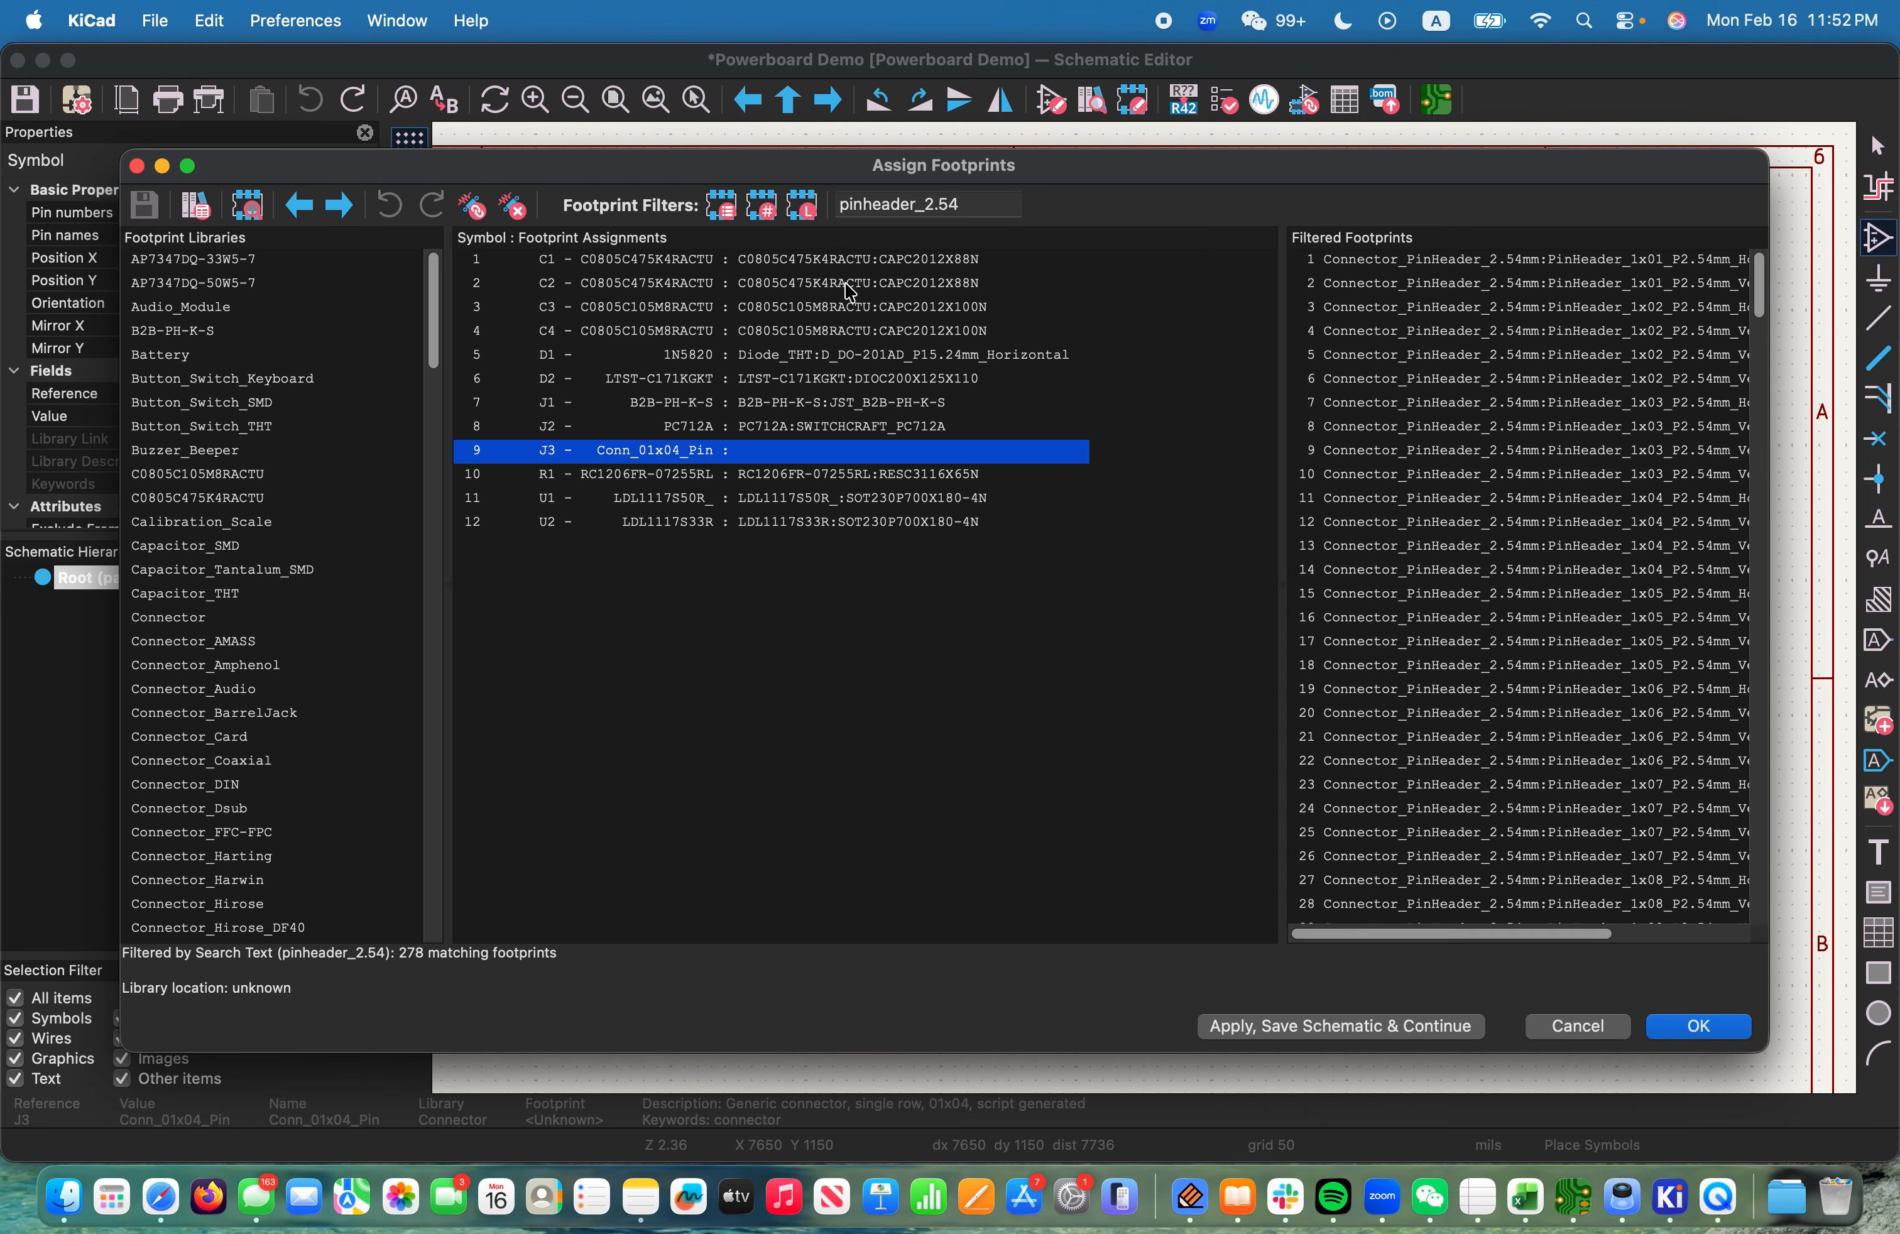
left_click(757, 260)
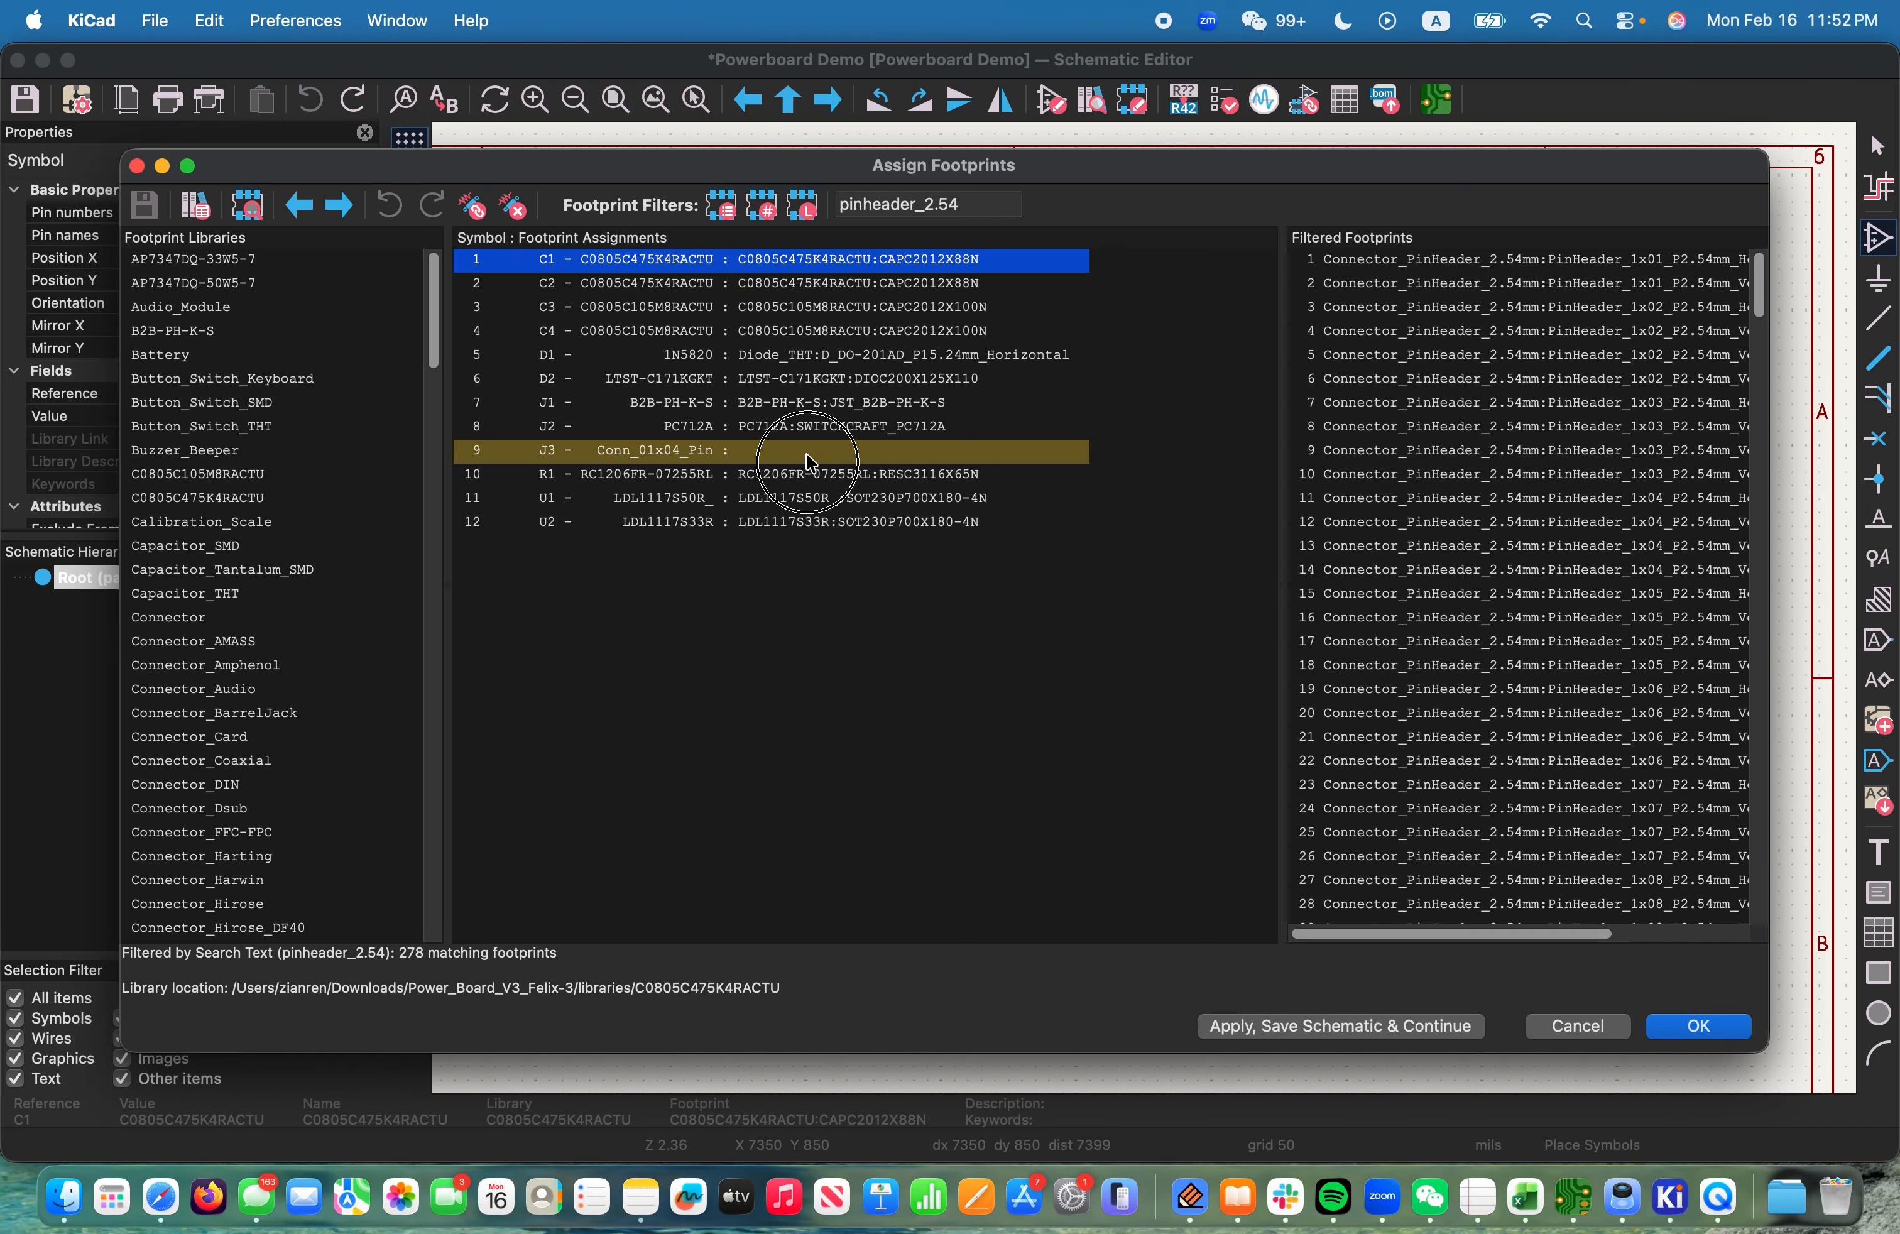
left_click(755, 651)
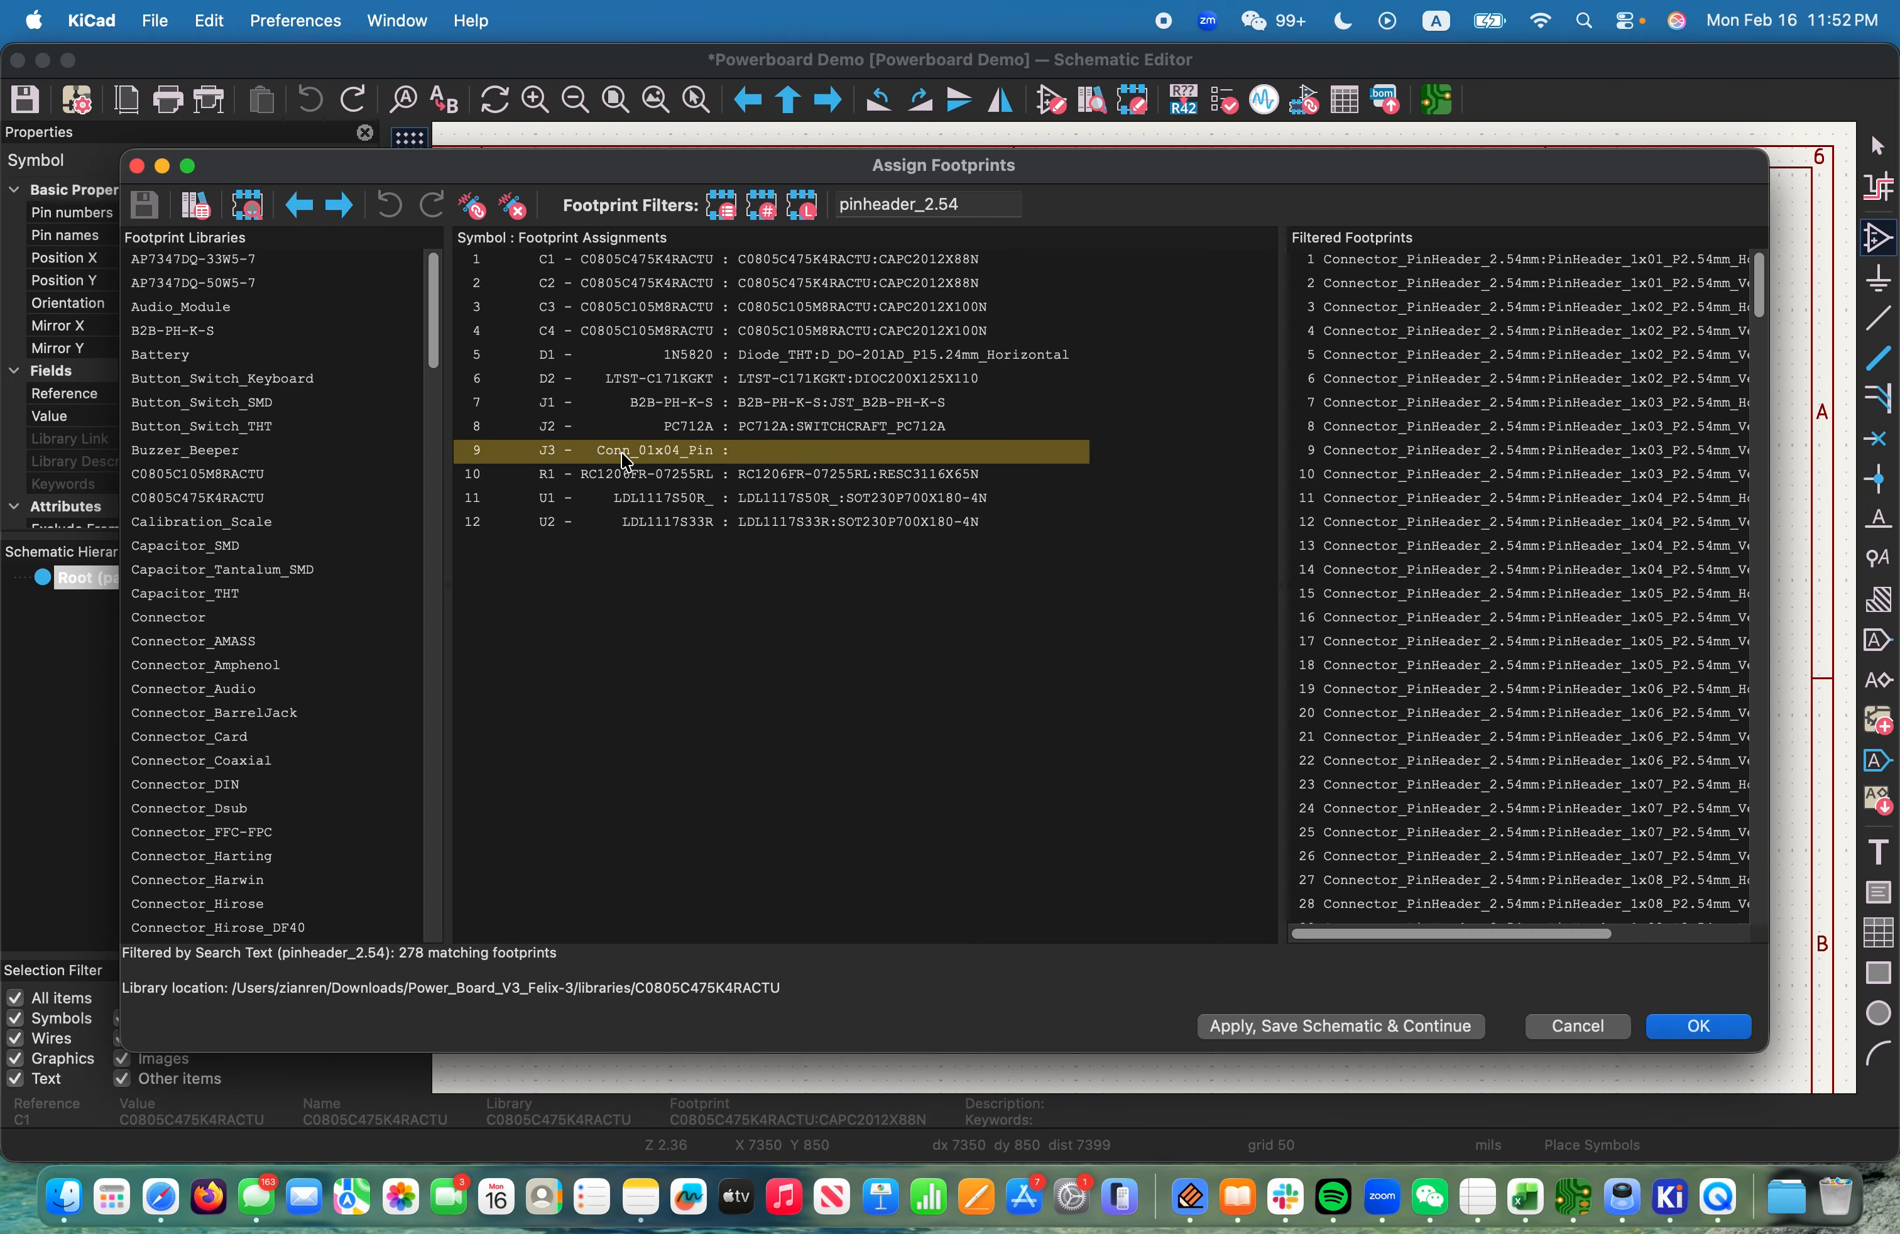
left_click_drag(1436, 180, 1318, 890)
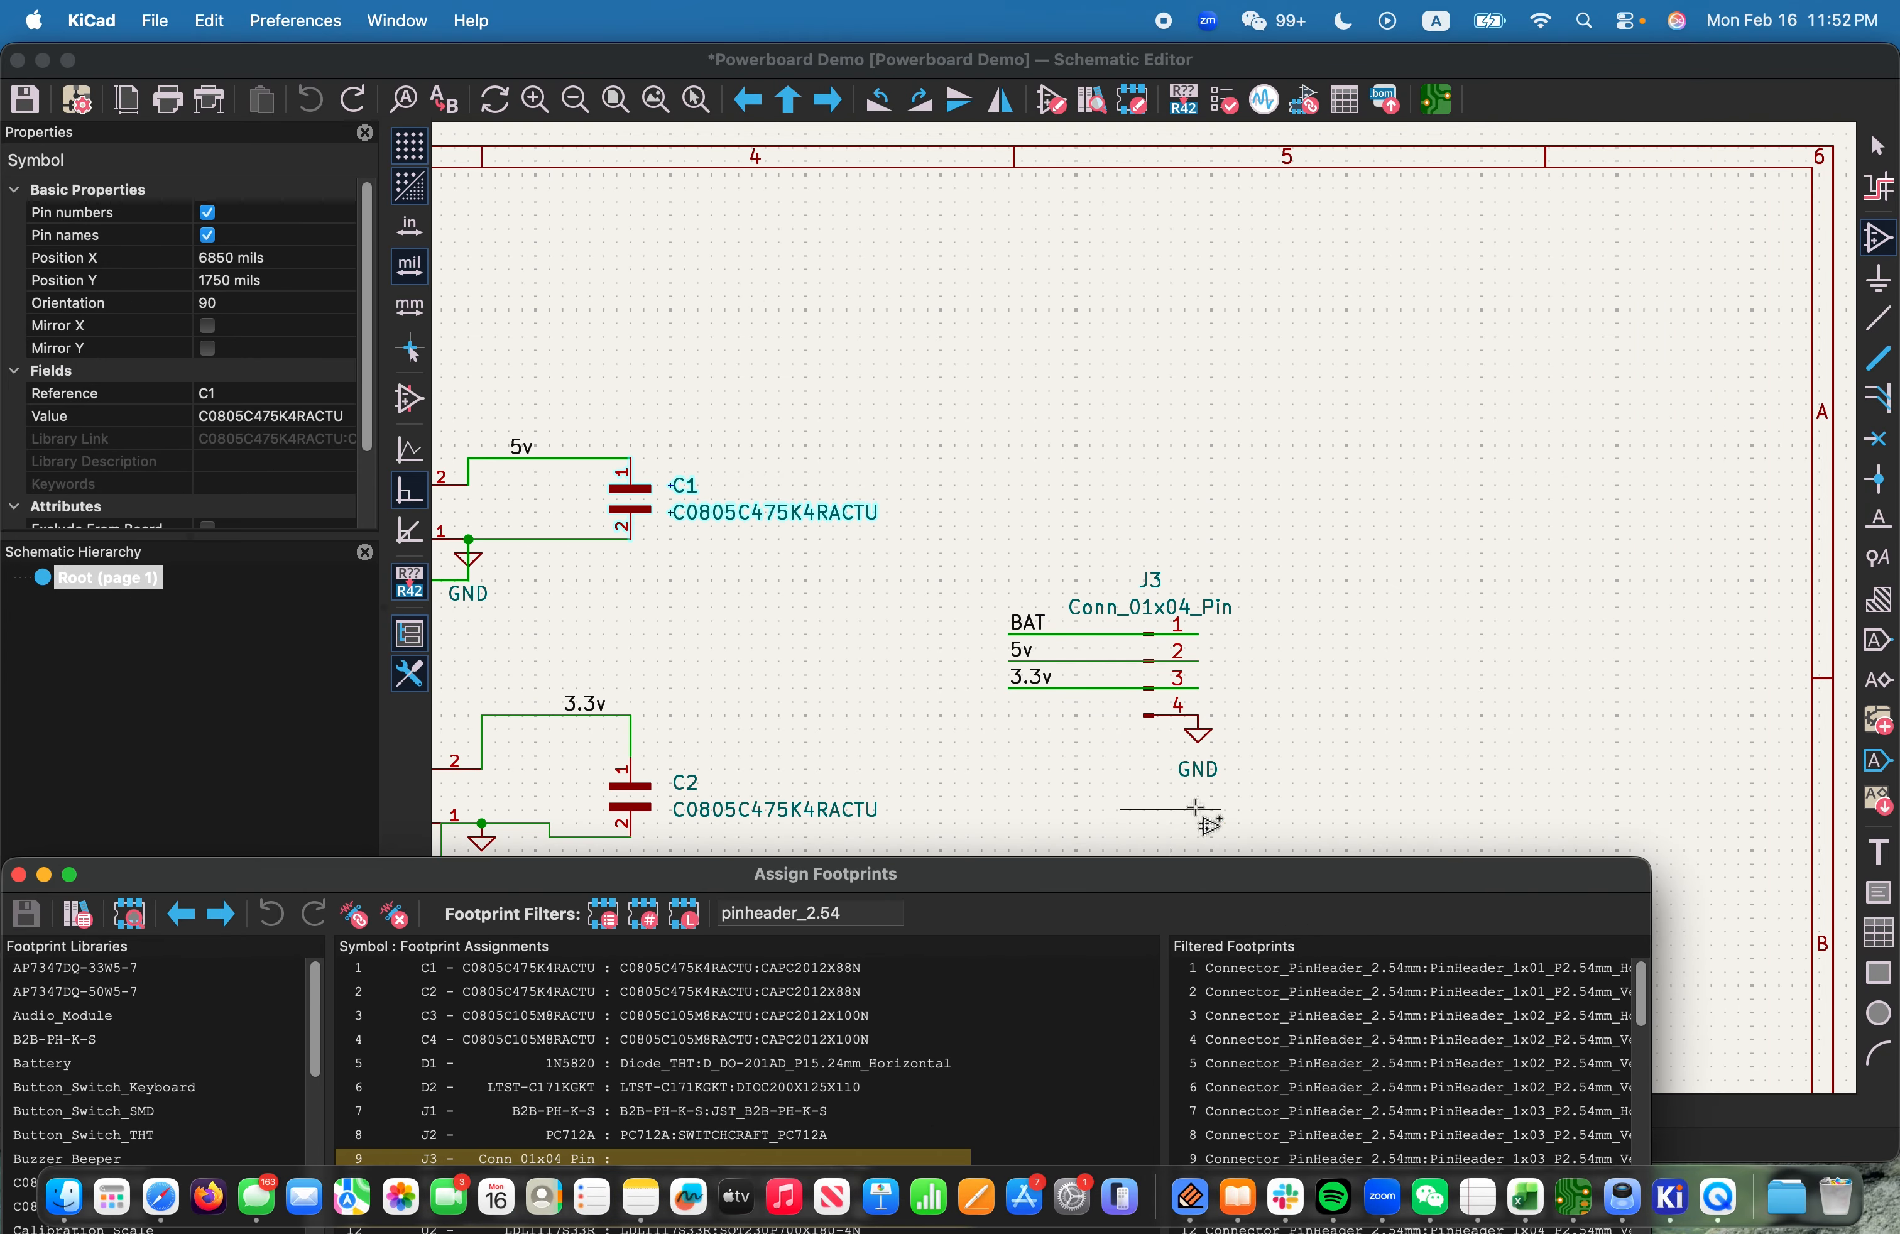
left_click(1173, 492)
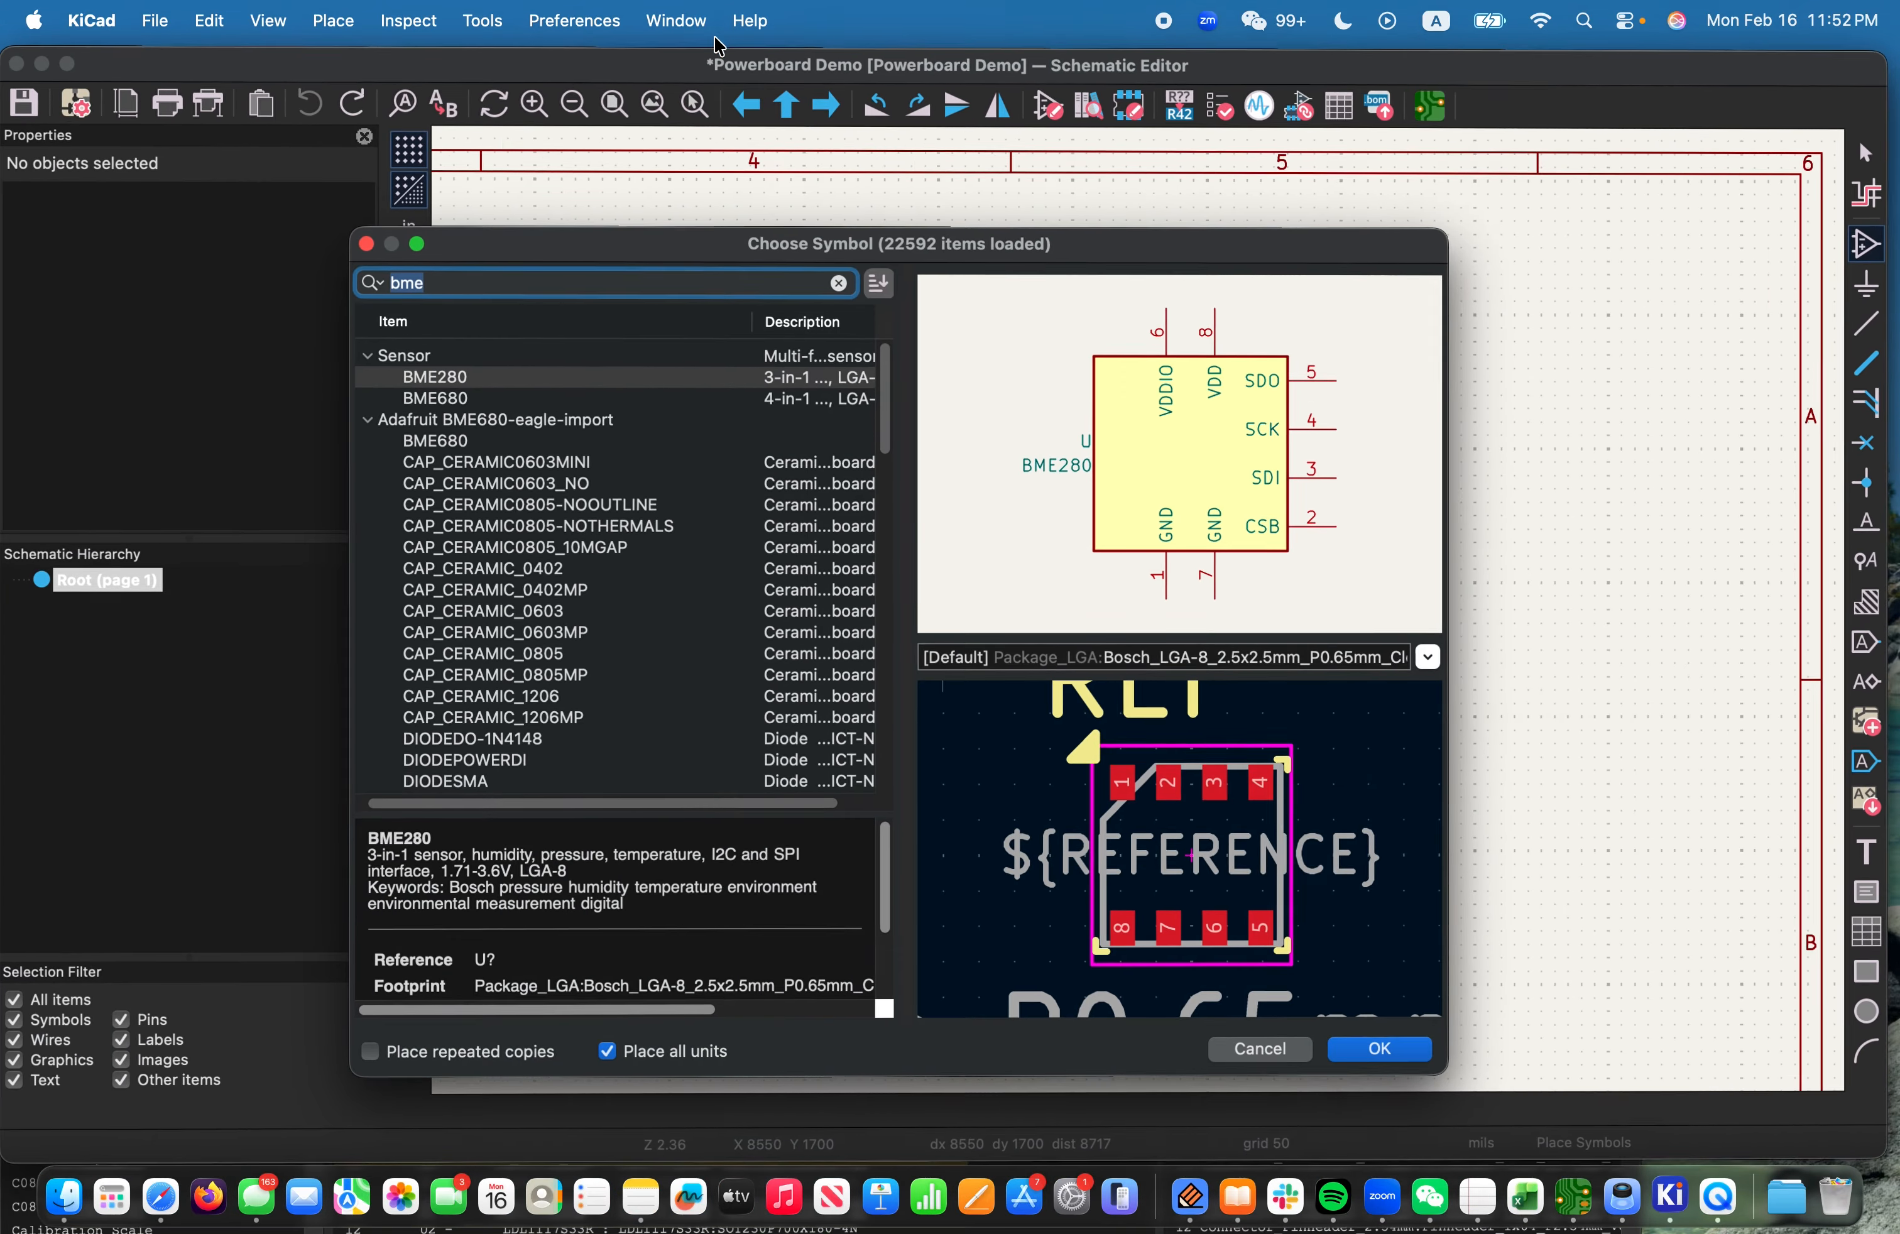
left_click_drag(878, 239, 1008, 272)
key("BackSpace")
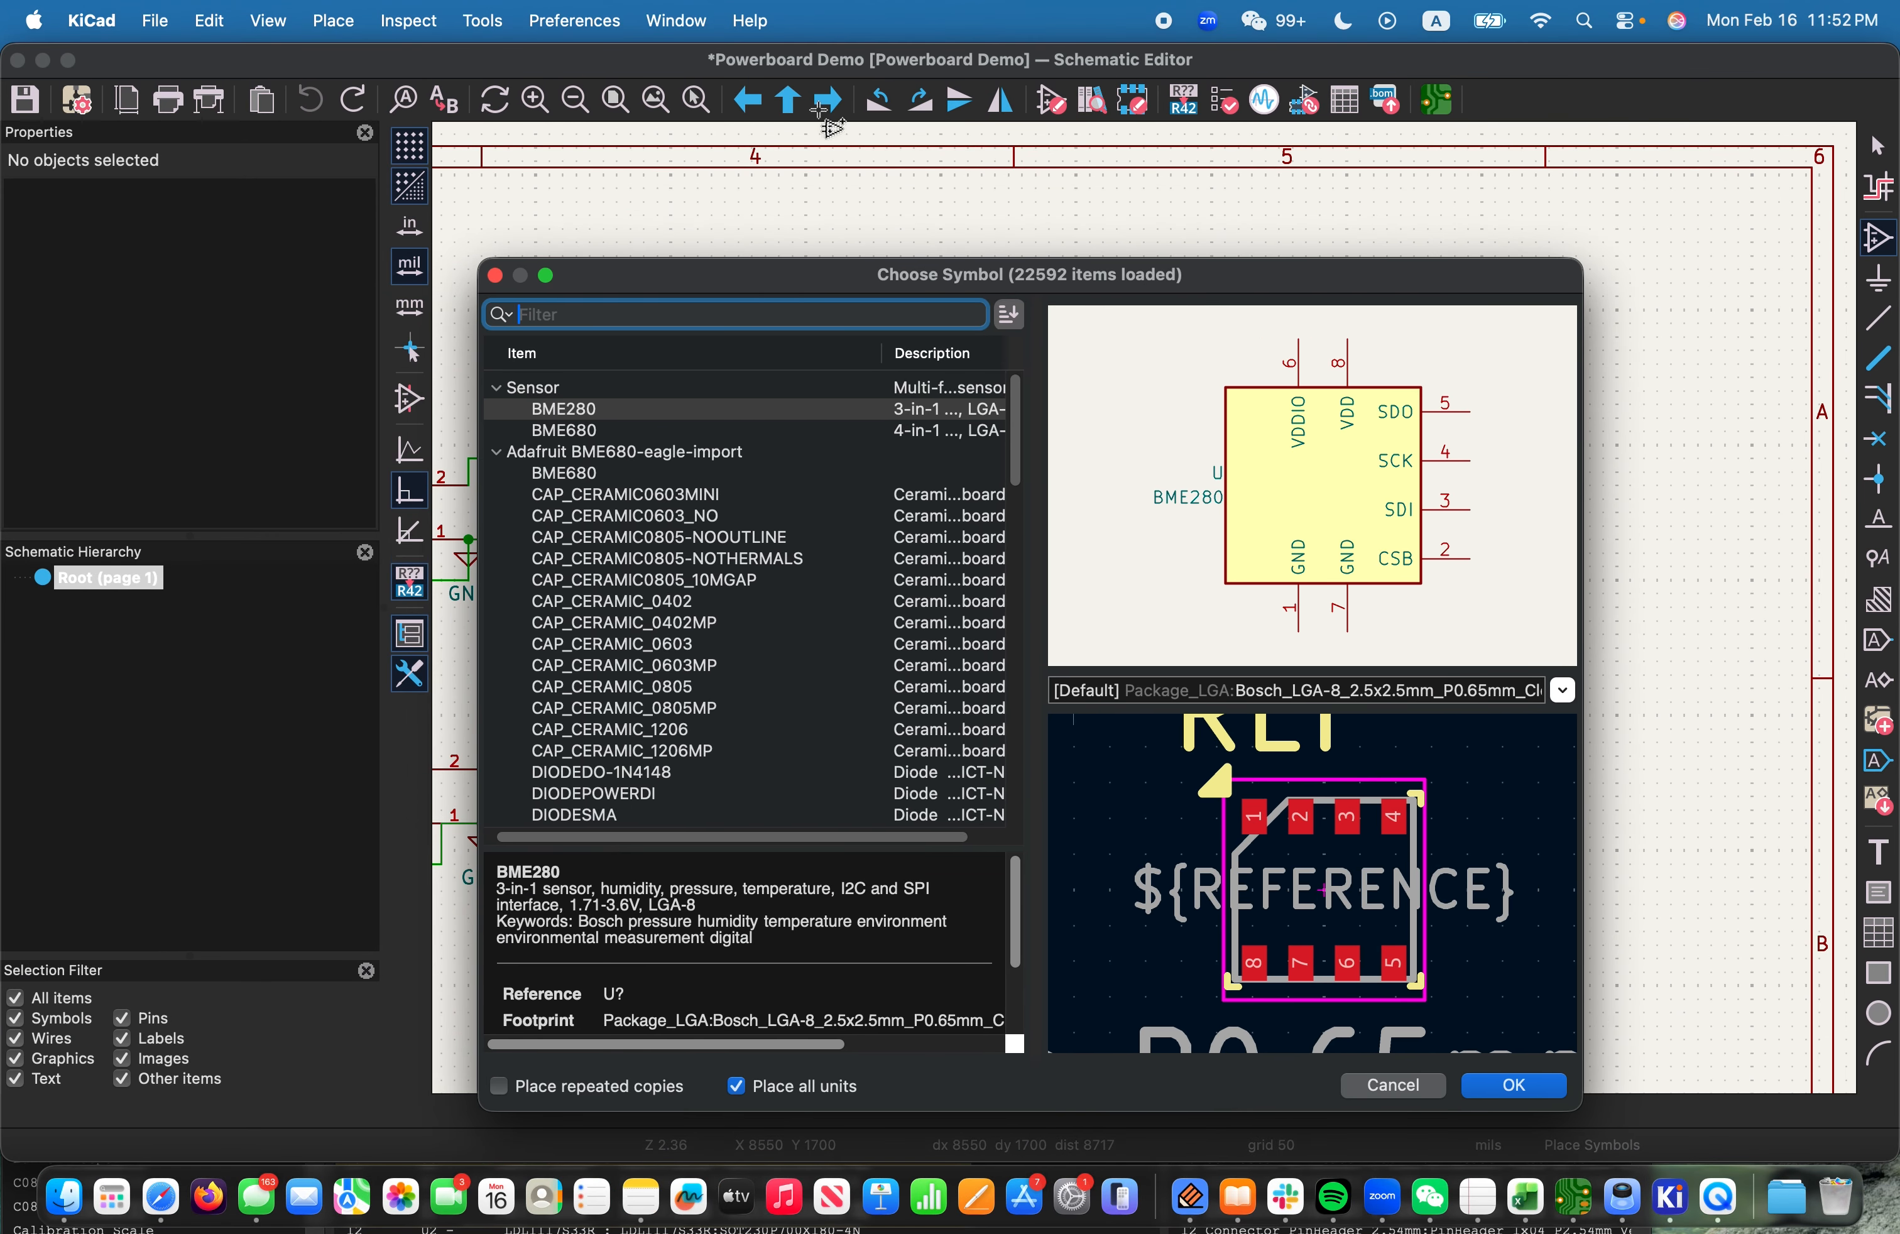
left_click(495, 274)
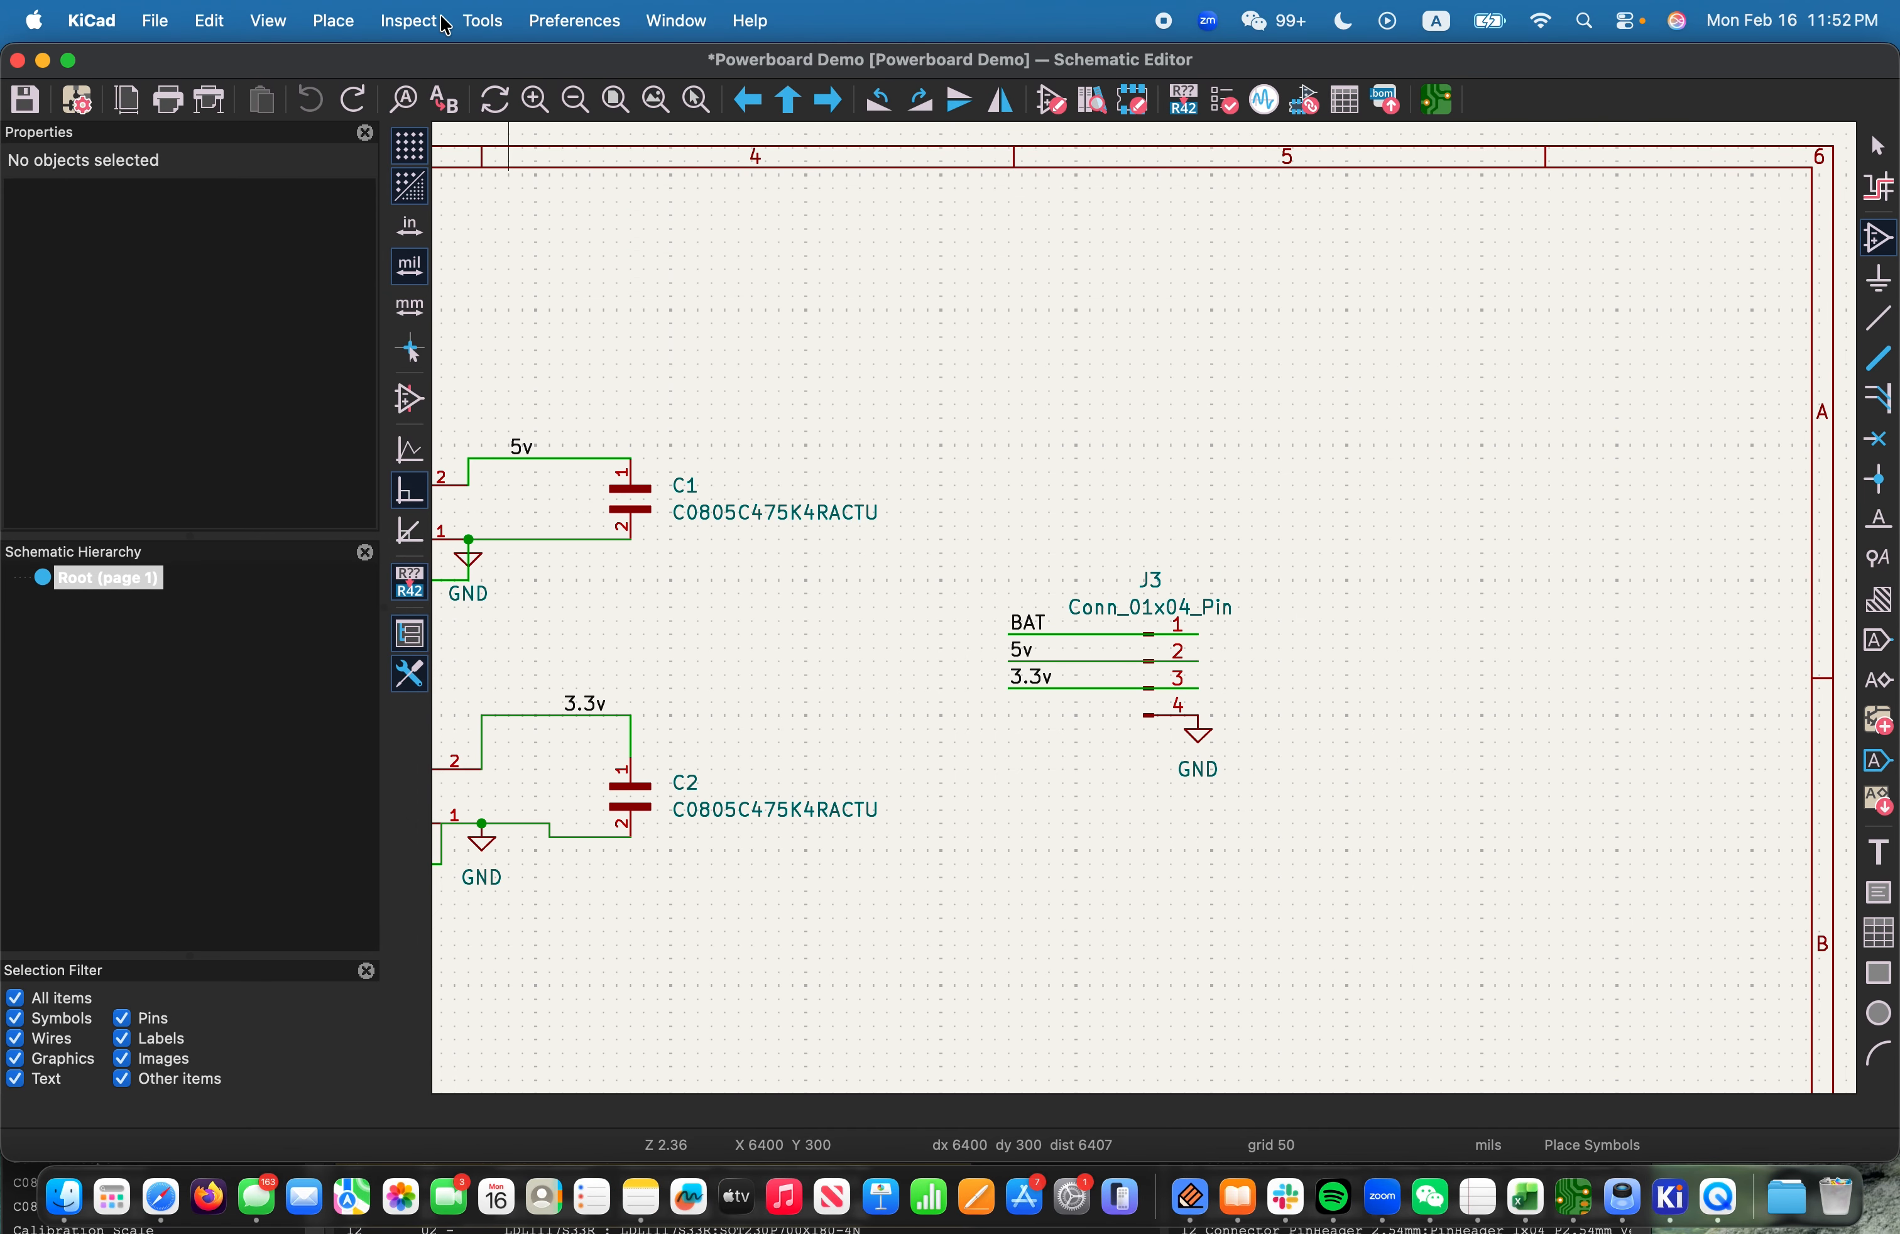
Reopen the footprint assignments and look up J3's footprint name in the Google Docs reference document
left_click(482, 20)
left_click(591, 466)
left_click_drag(999, 874, 1202, 201)
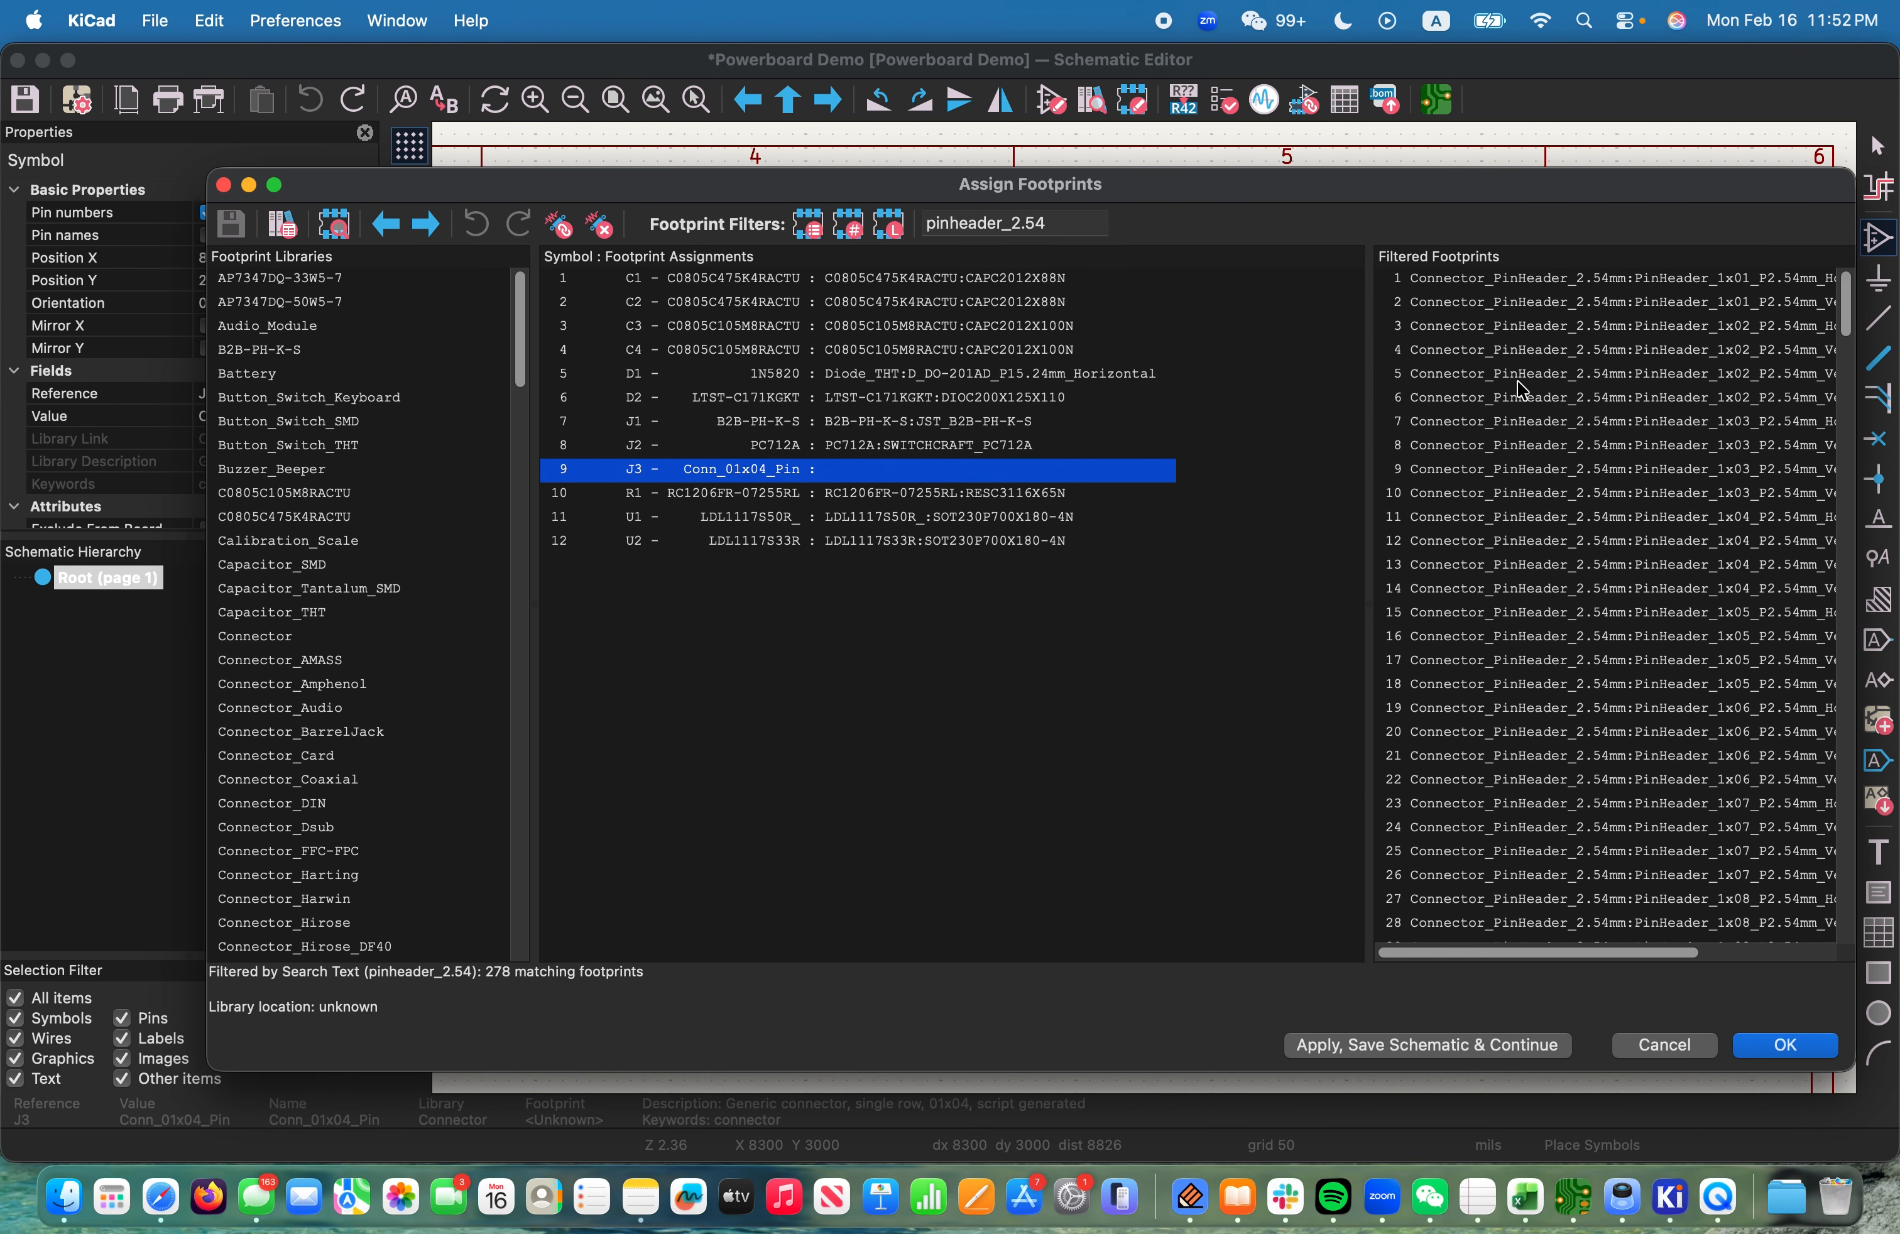
key("super+Tab")
key("super+Tab")
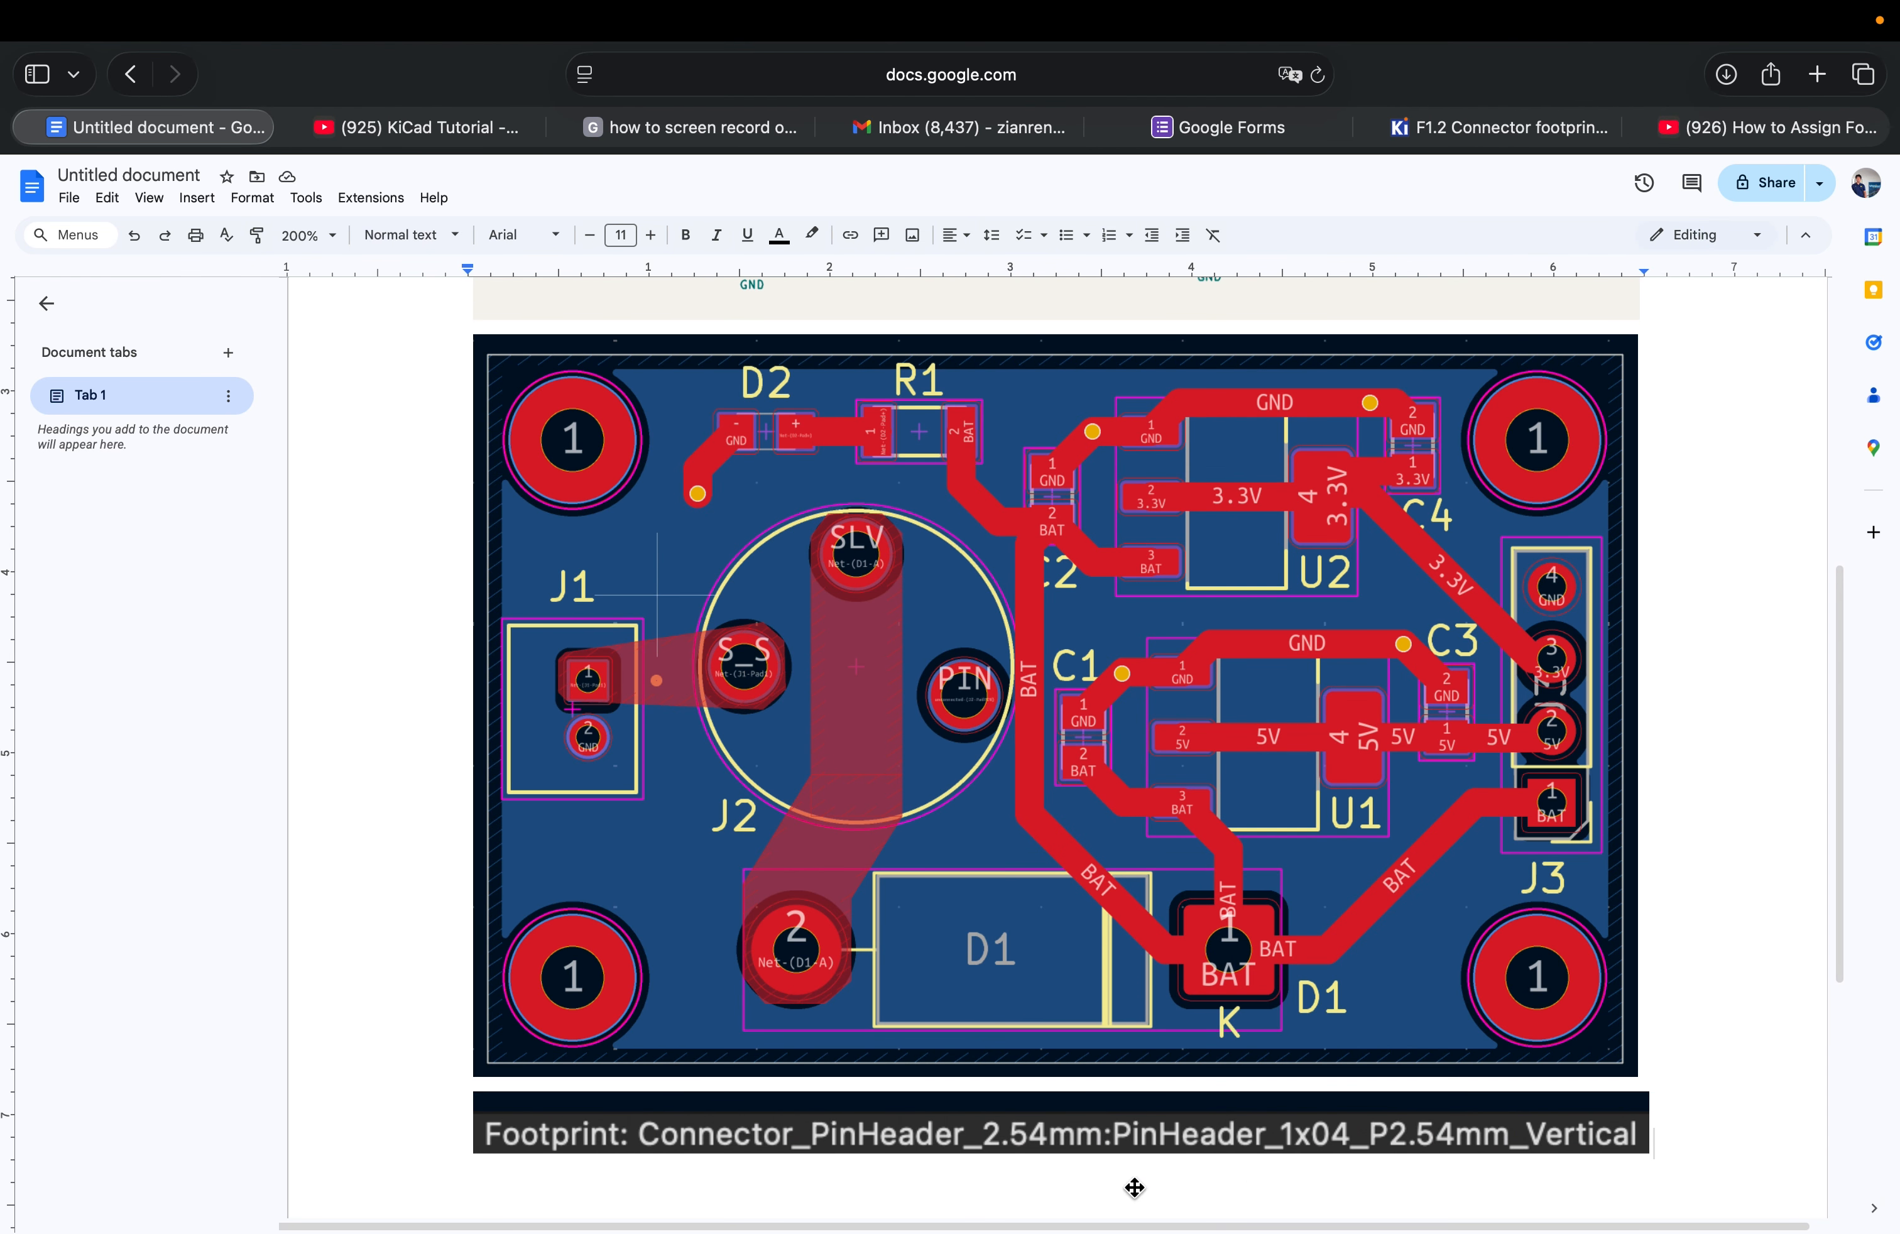
key("super+Tab")
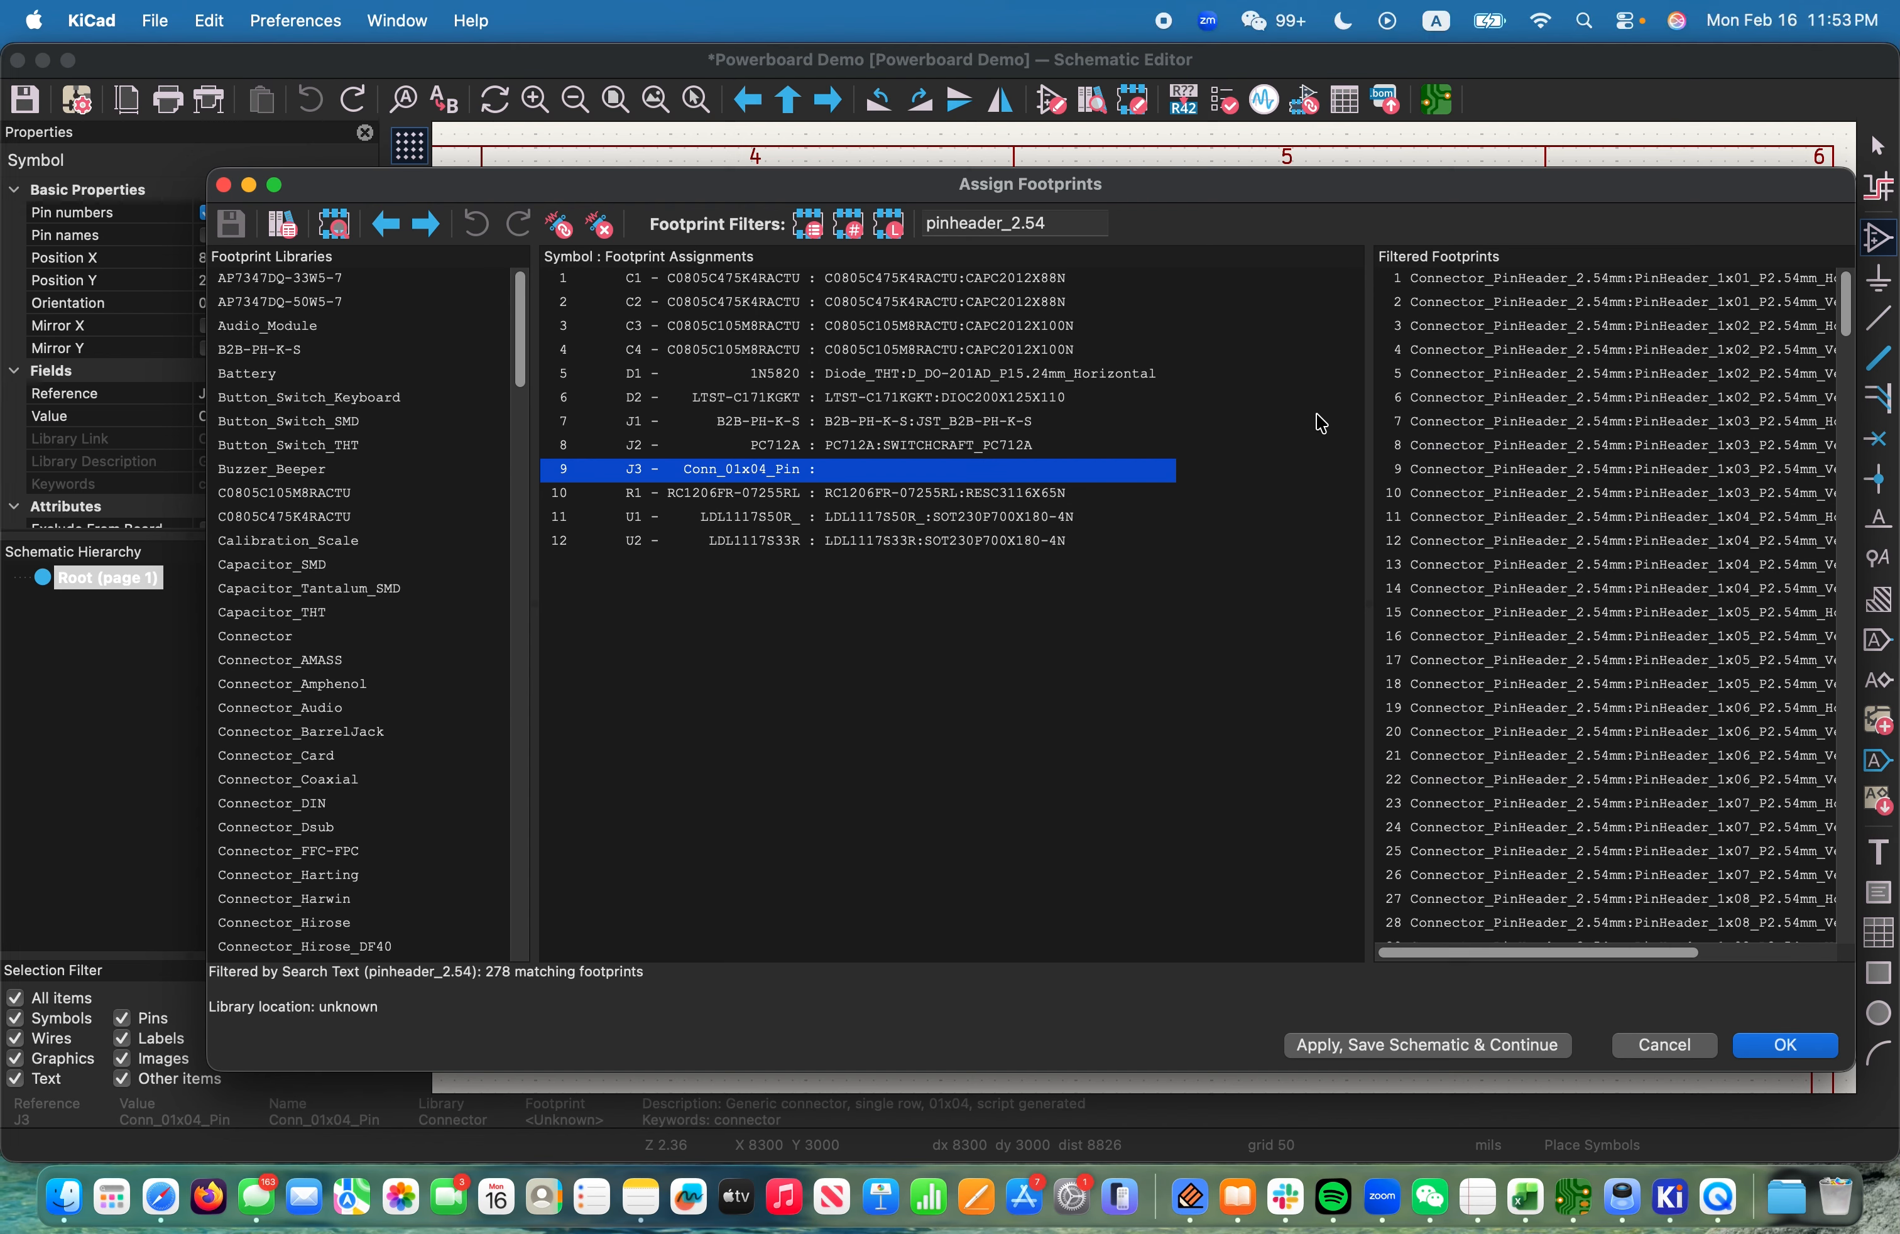
Assign the footprint Connector_PinHeader_2.54mm:PinHeader_1x04_P2.54mm_Vertical to J3, then save the schematic and close the assignments
left_click(1040, 227)
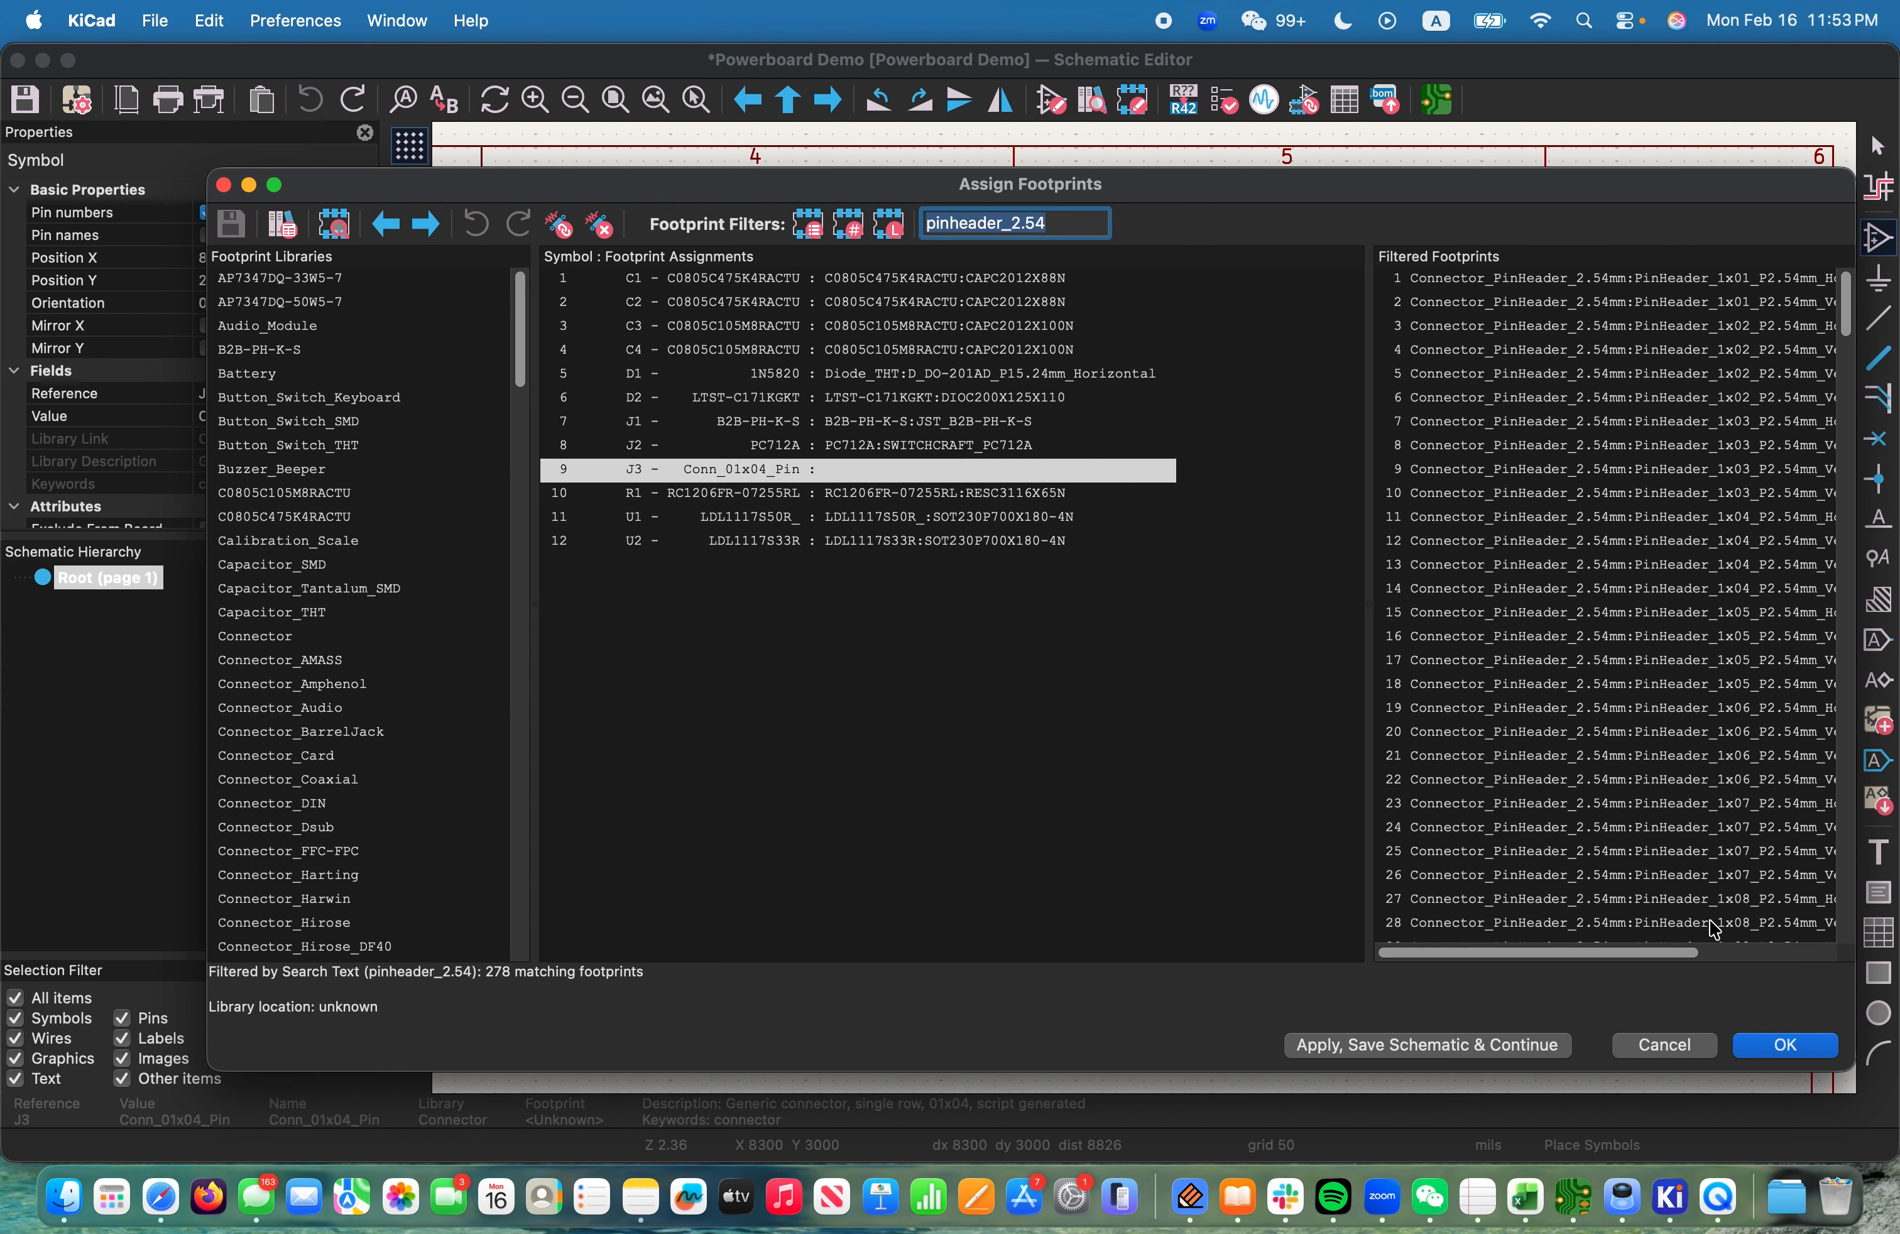
left_click_drag(1665, 952, 1809, 946)
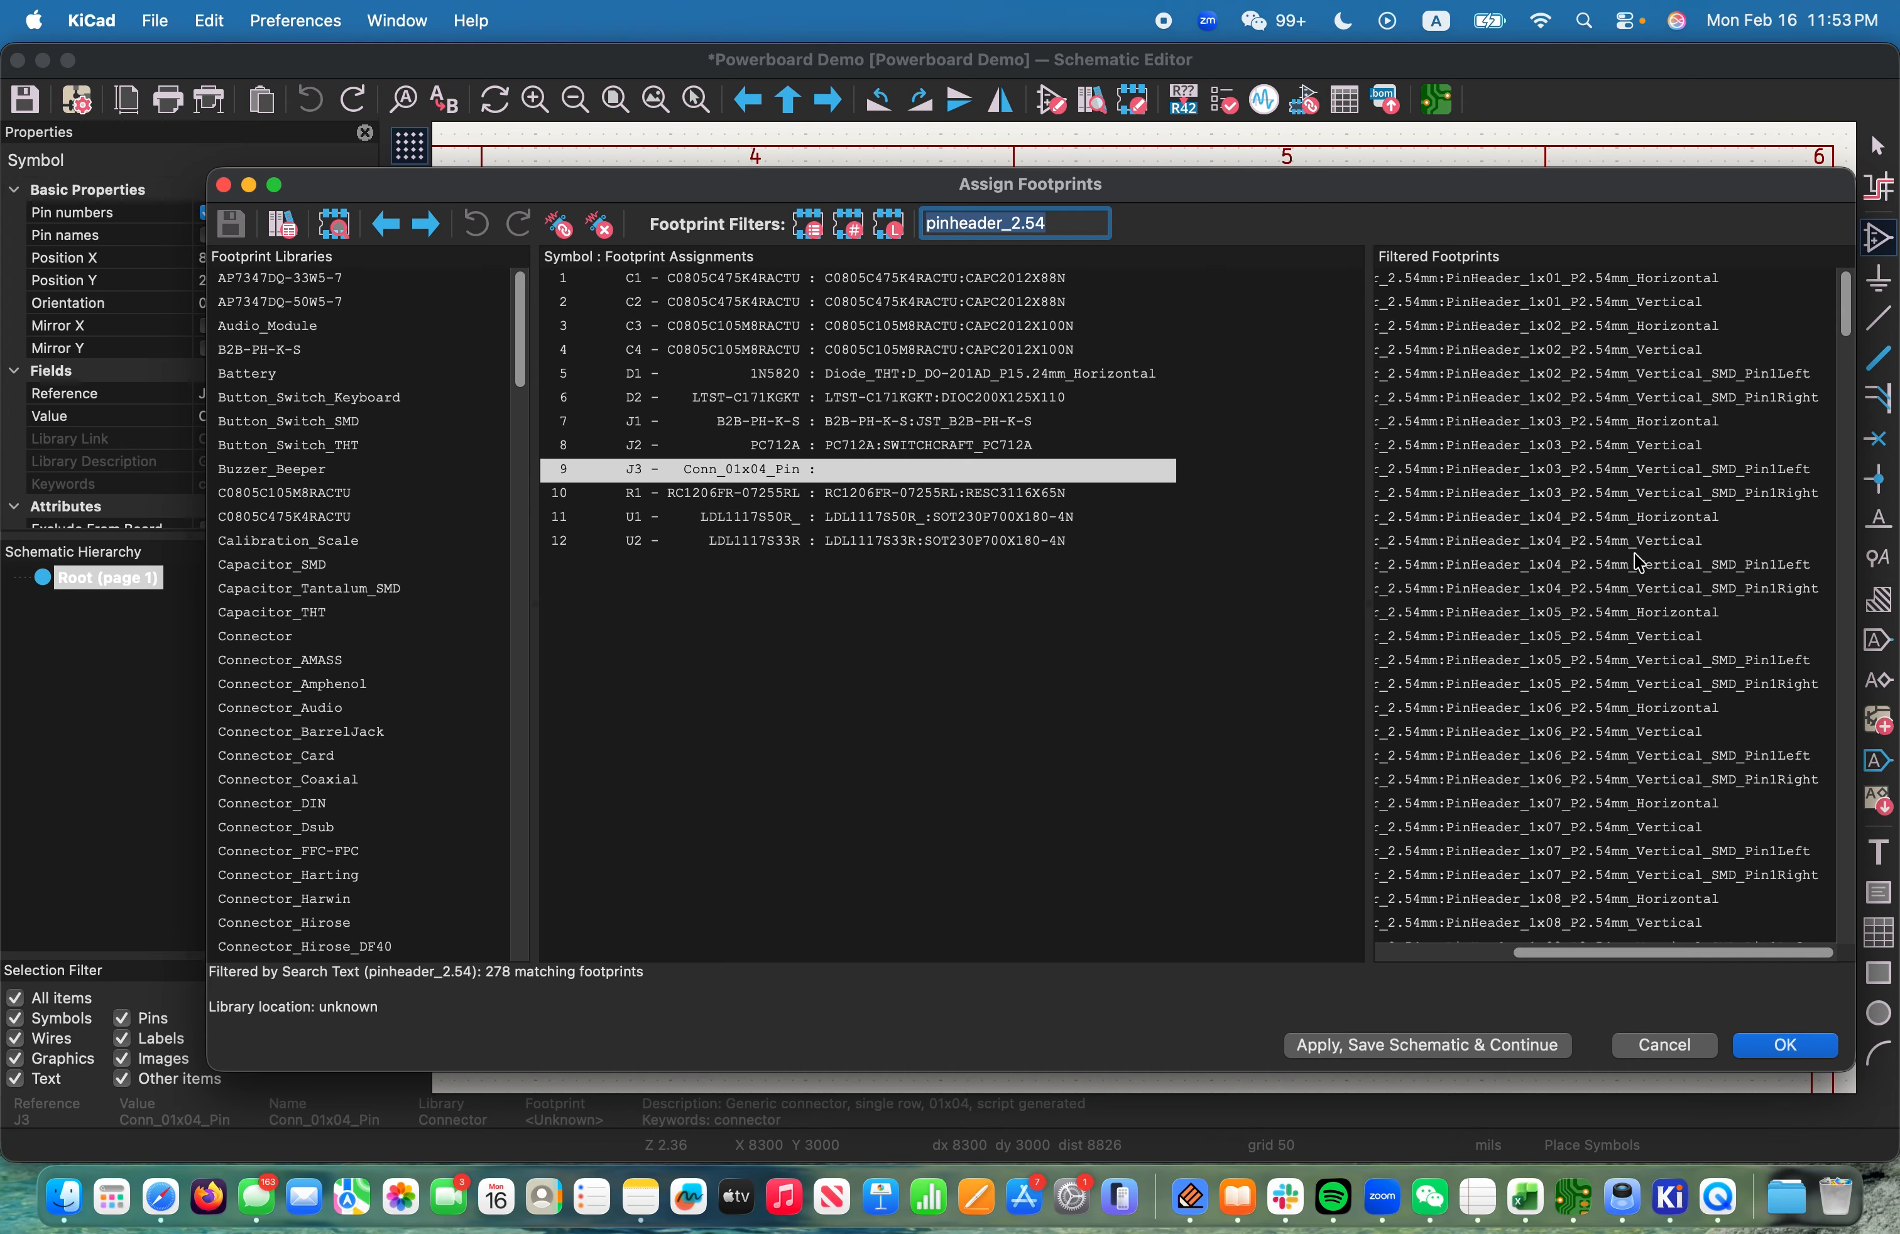
left_click(1597, 535)
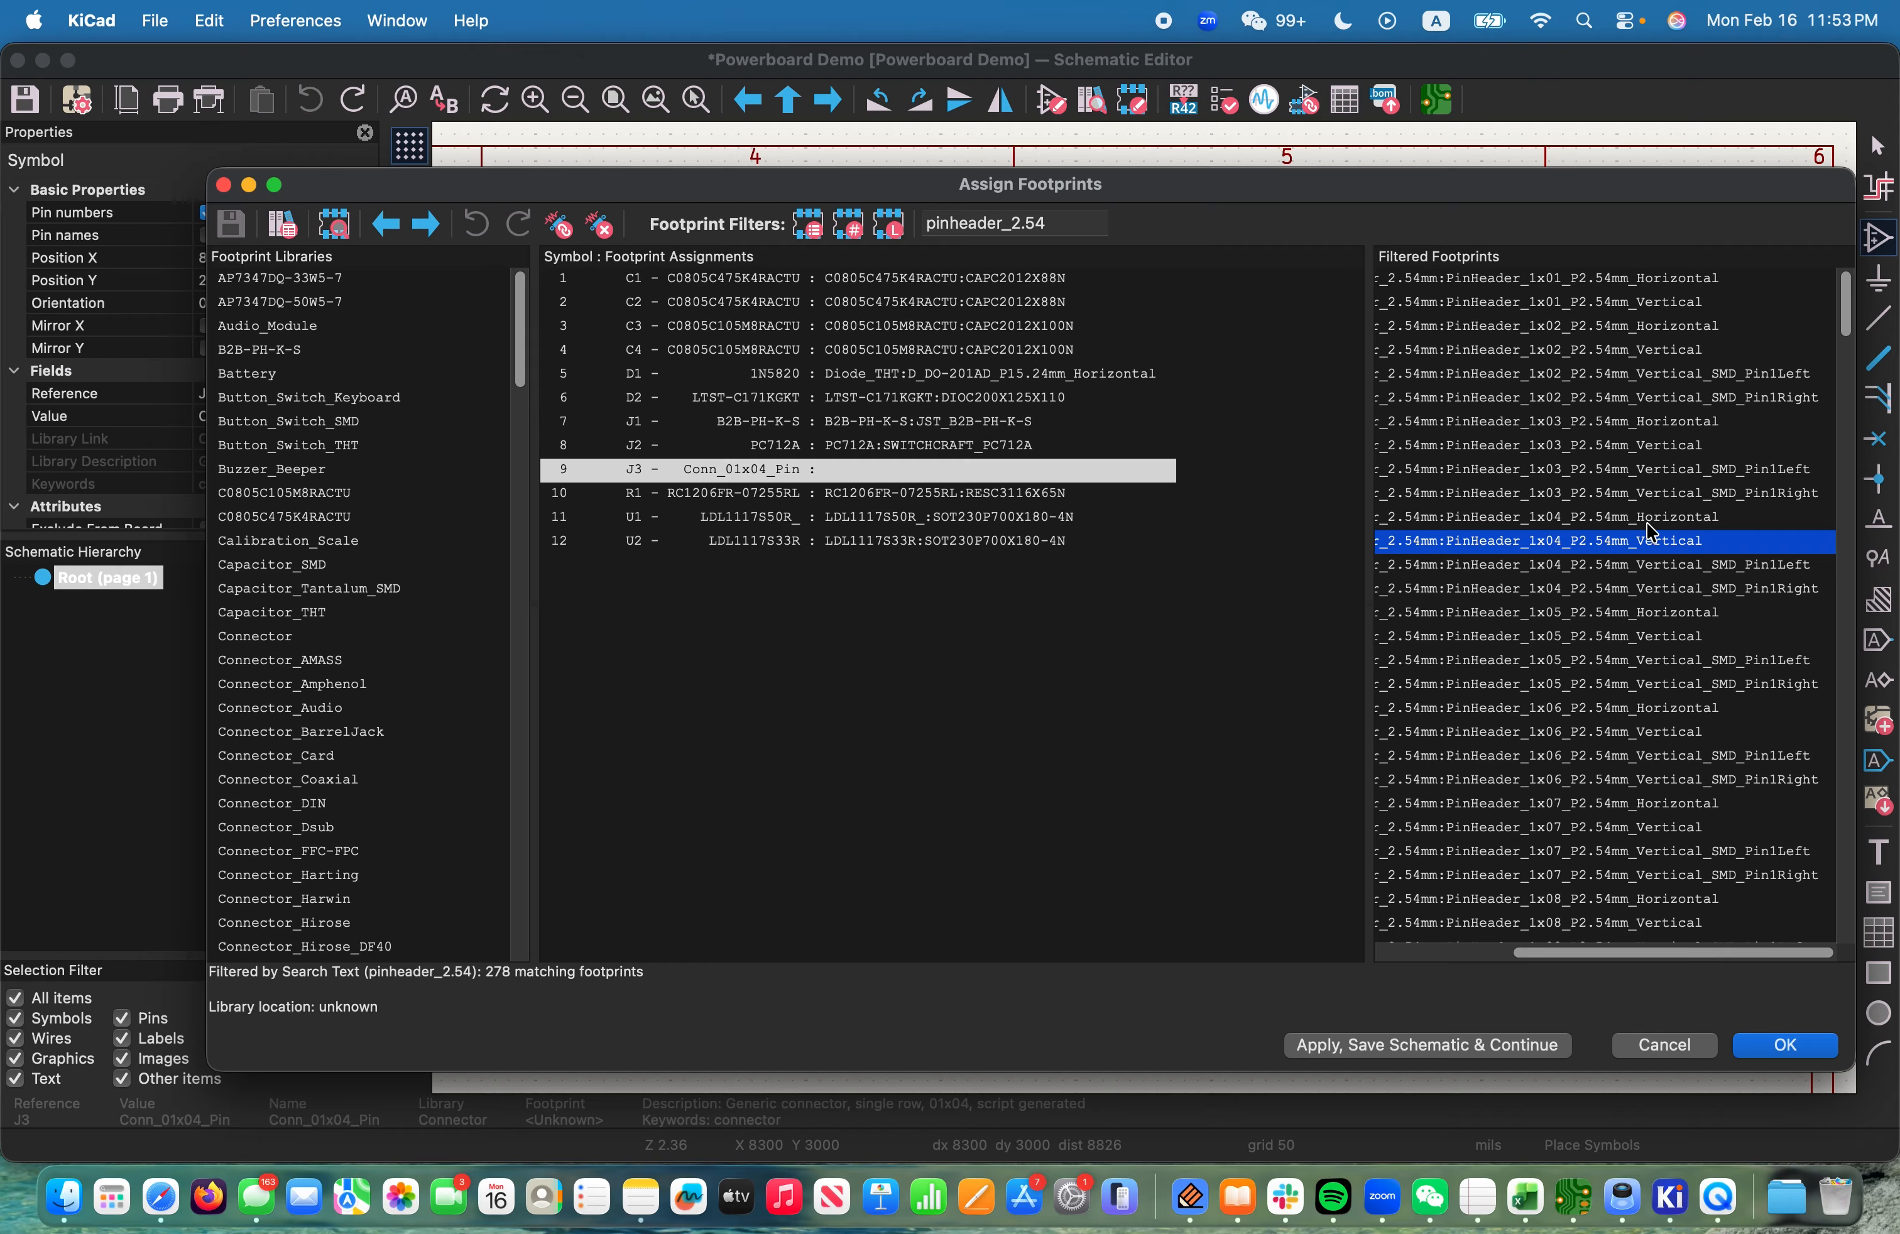
double_click(1518, 548)
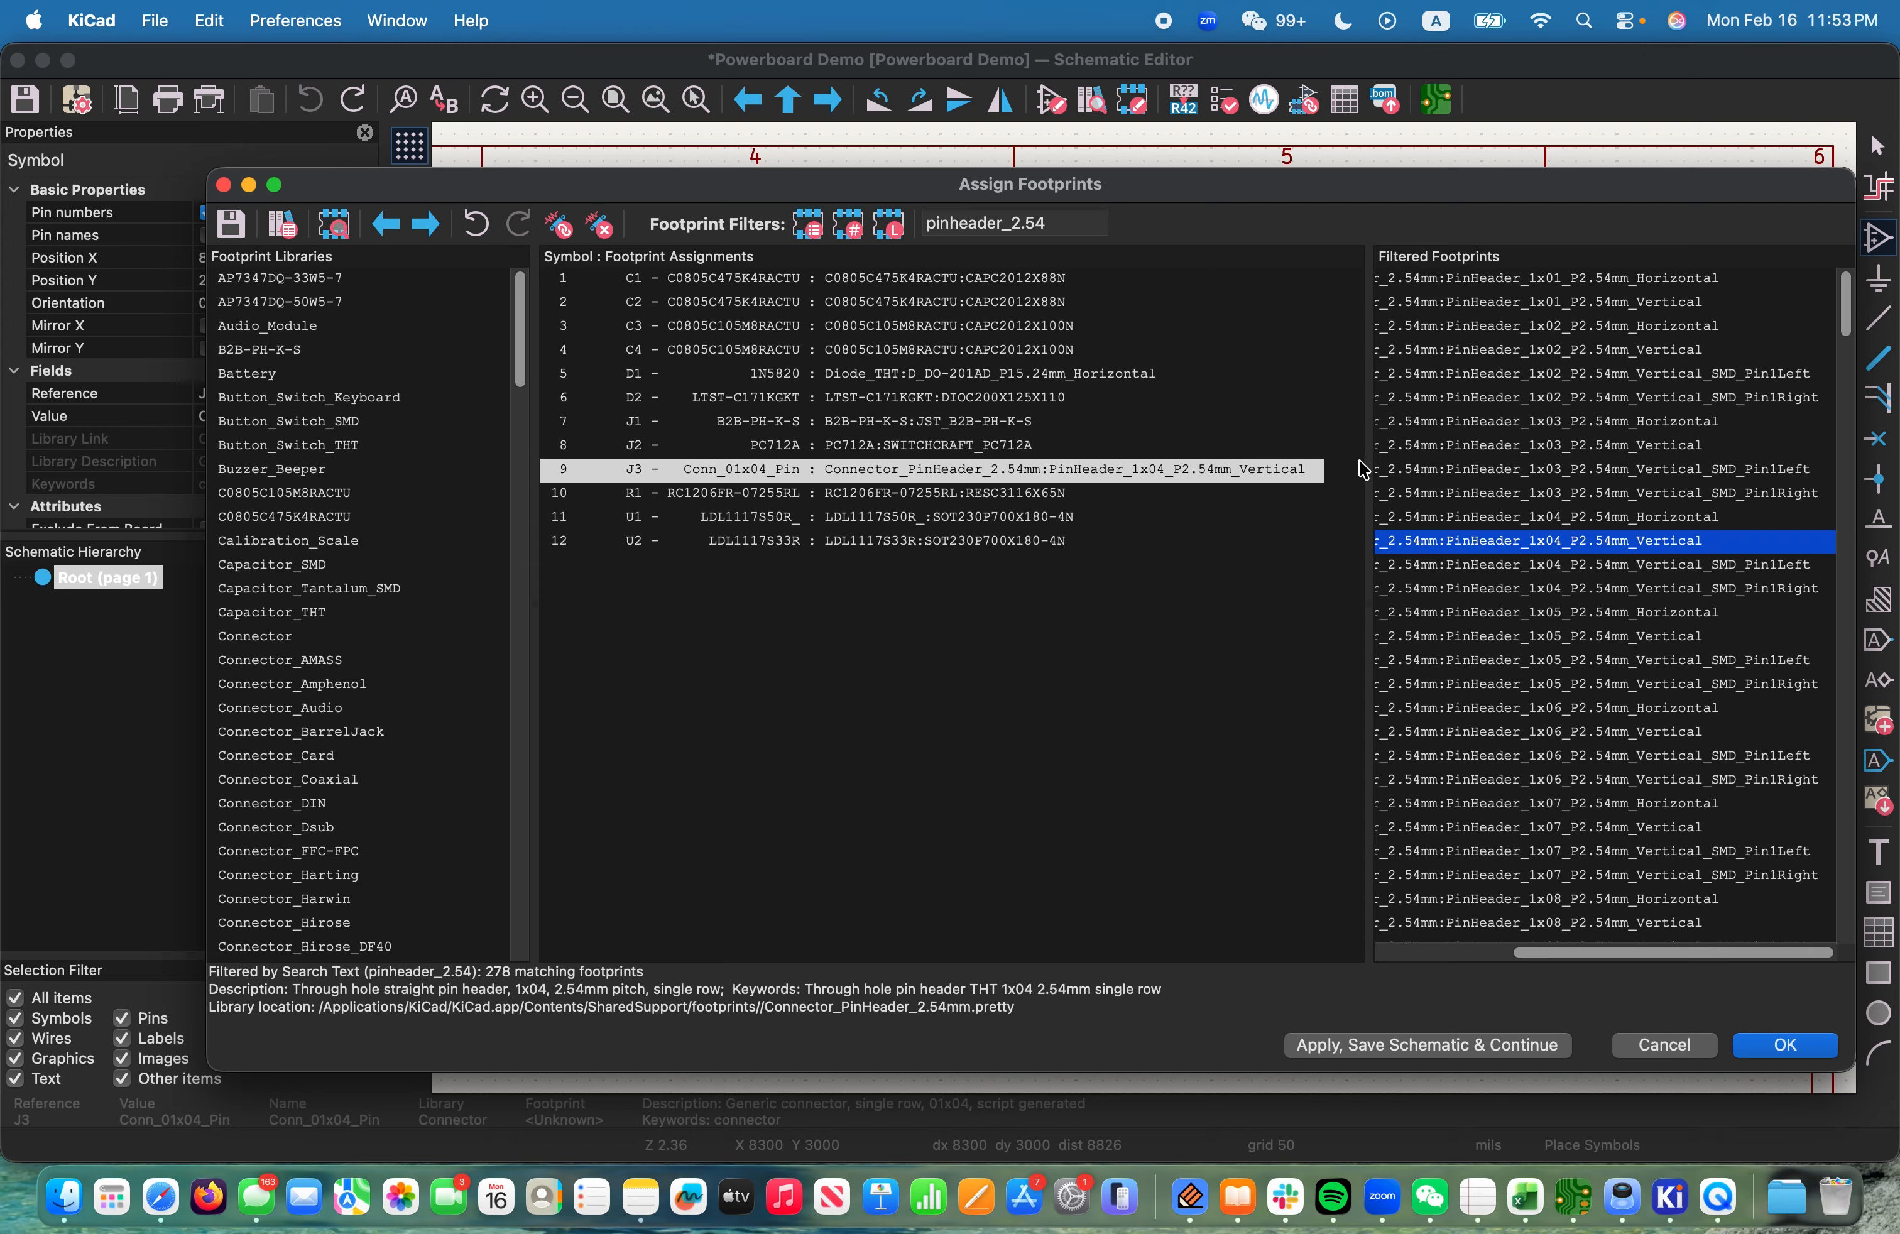
left_click(1318, 1044)
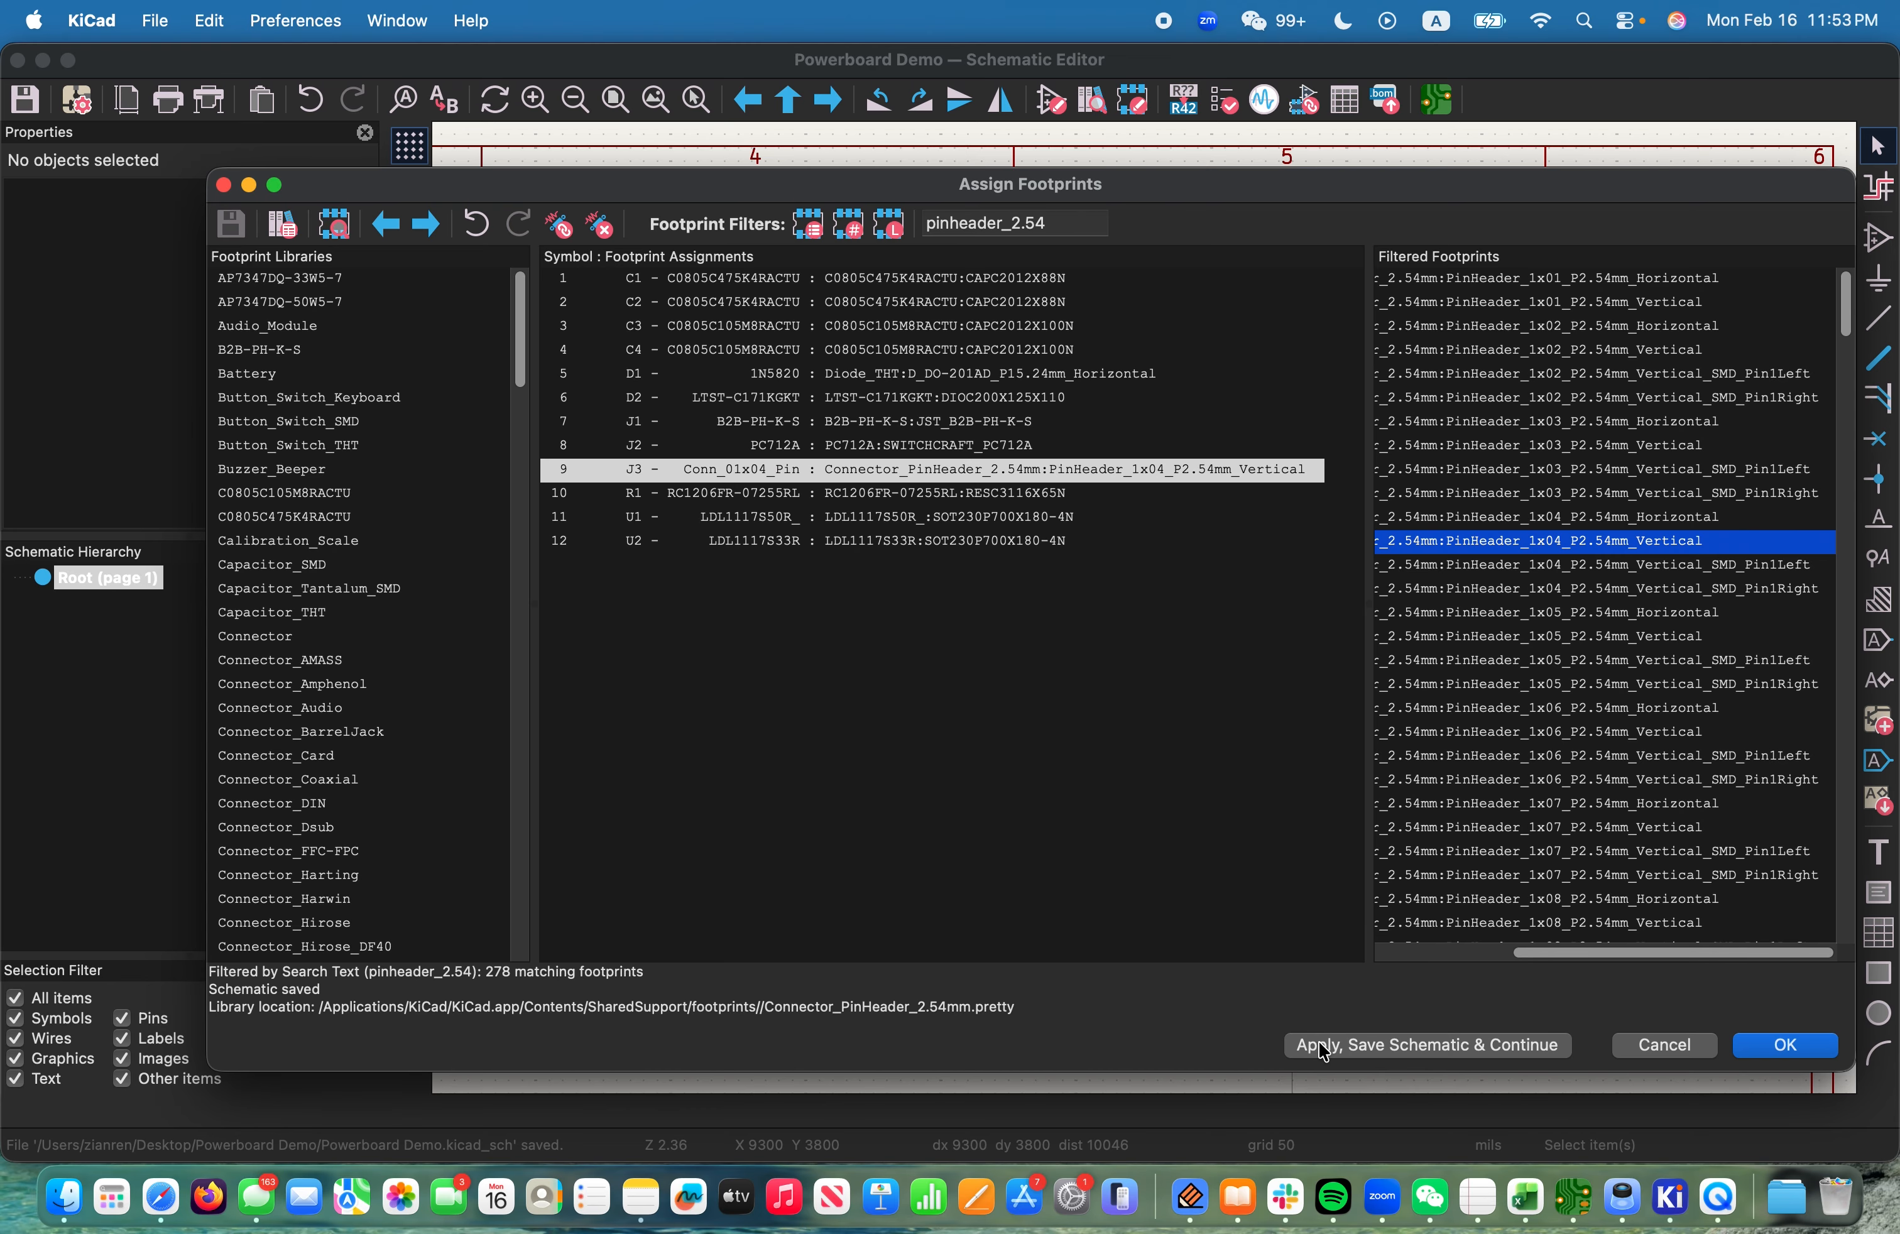
left_click(1779, 1055)
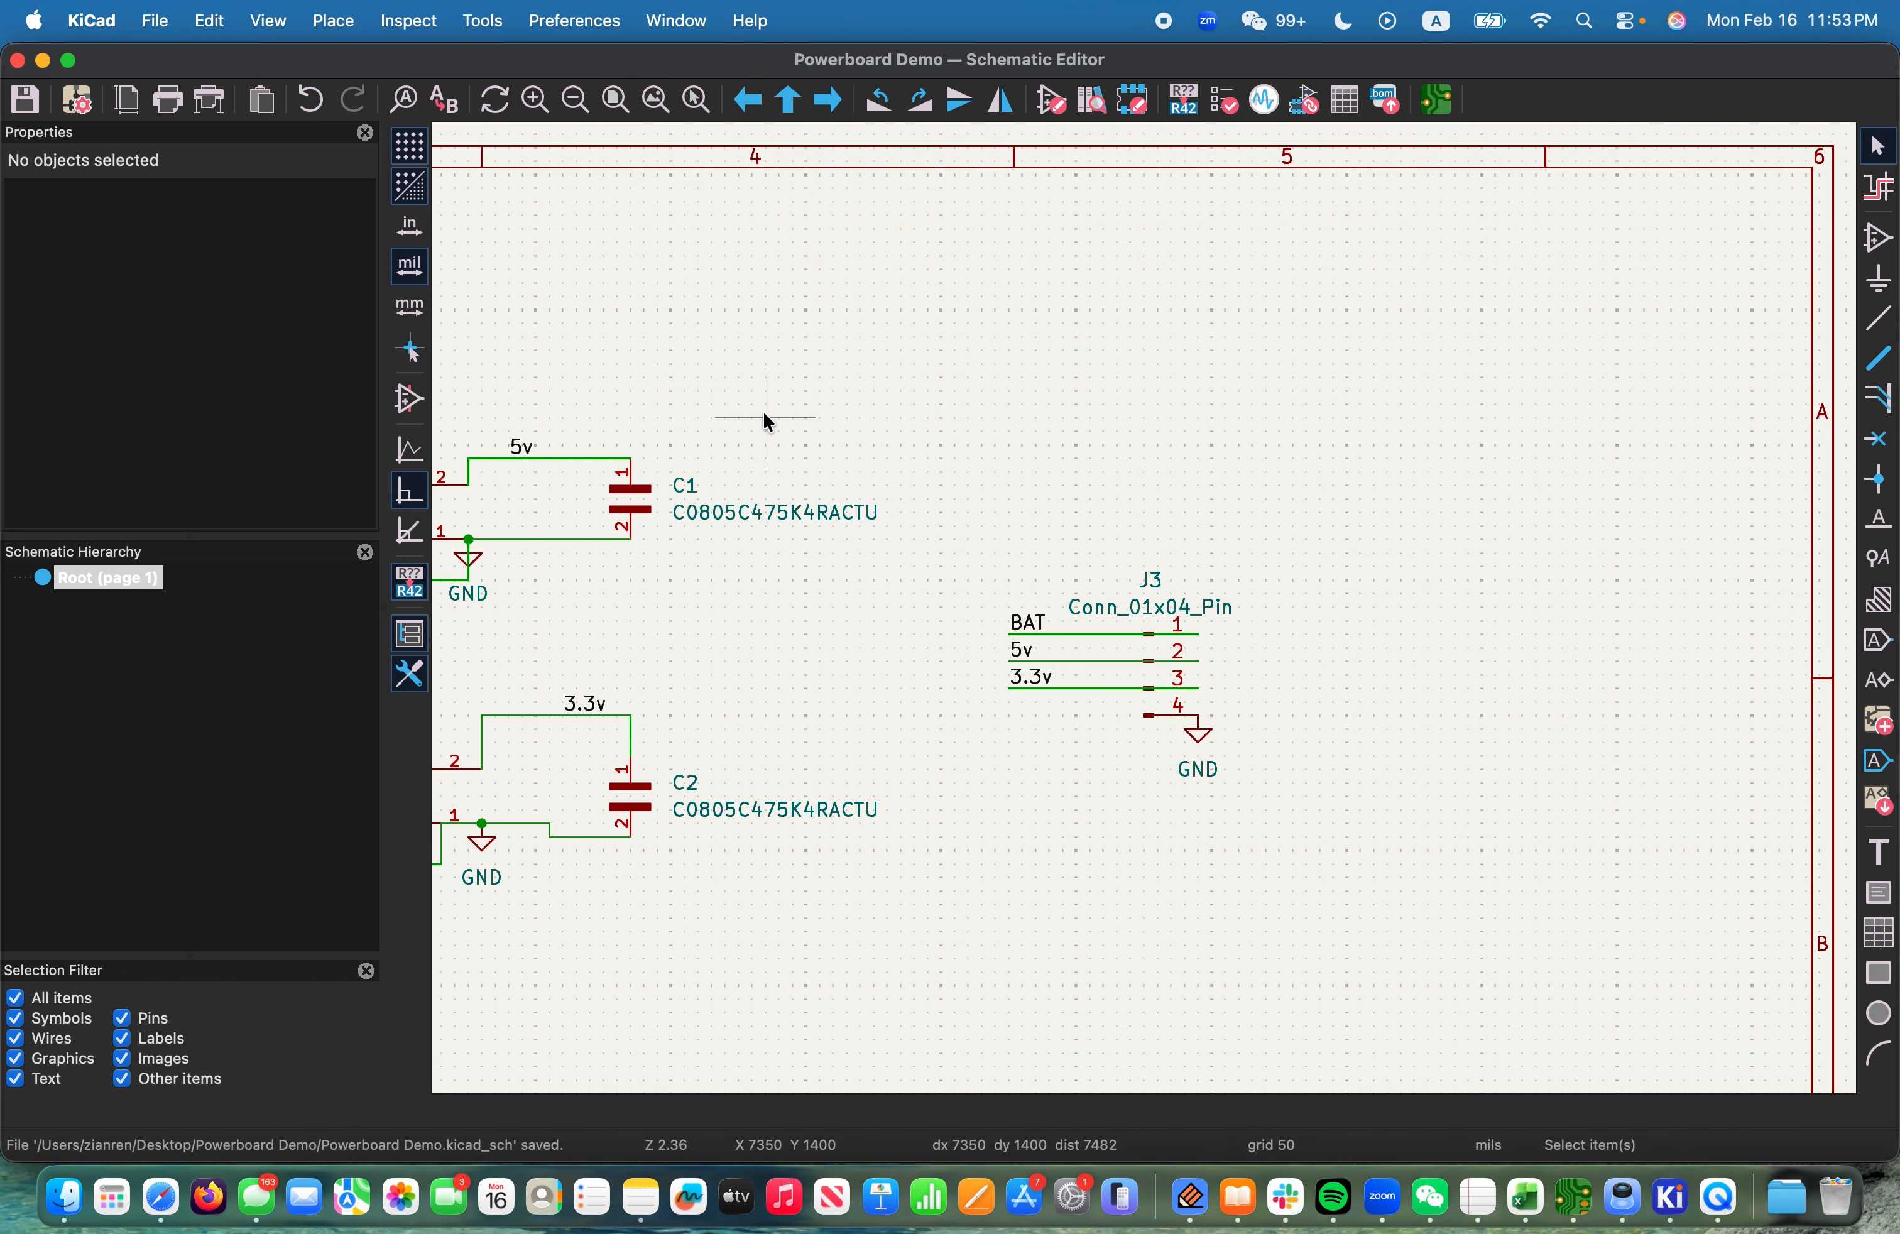
Close the schematic and open Update PCB from Schematic in the project's PCB Editor
left_click(17, 64)
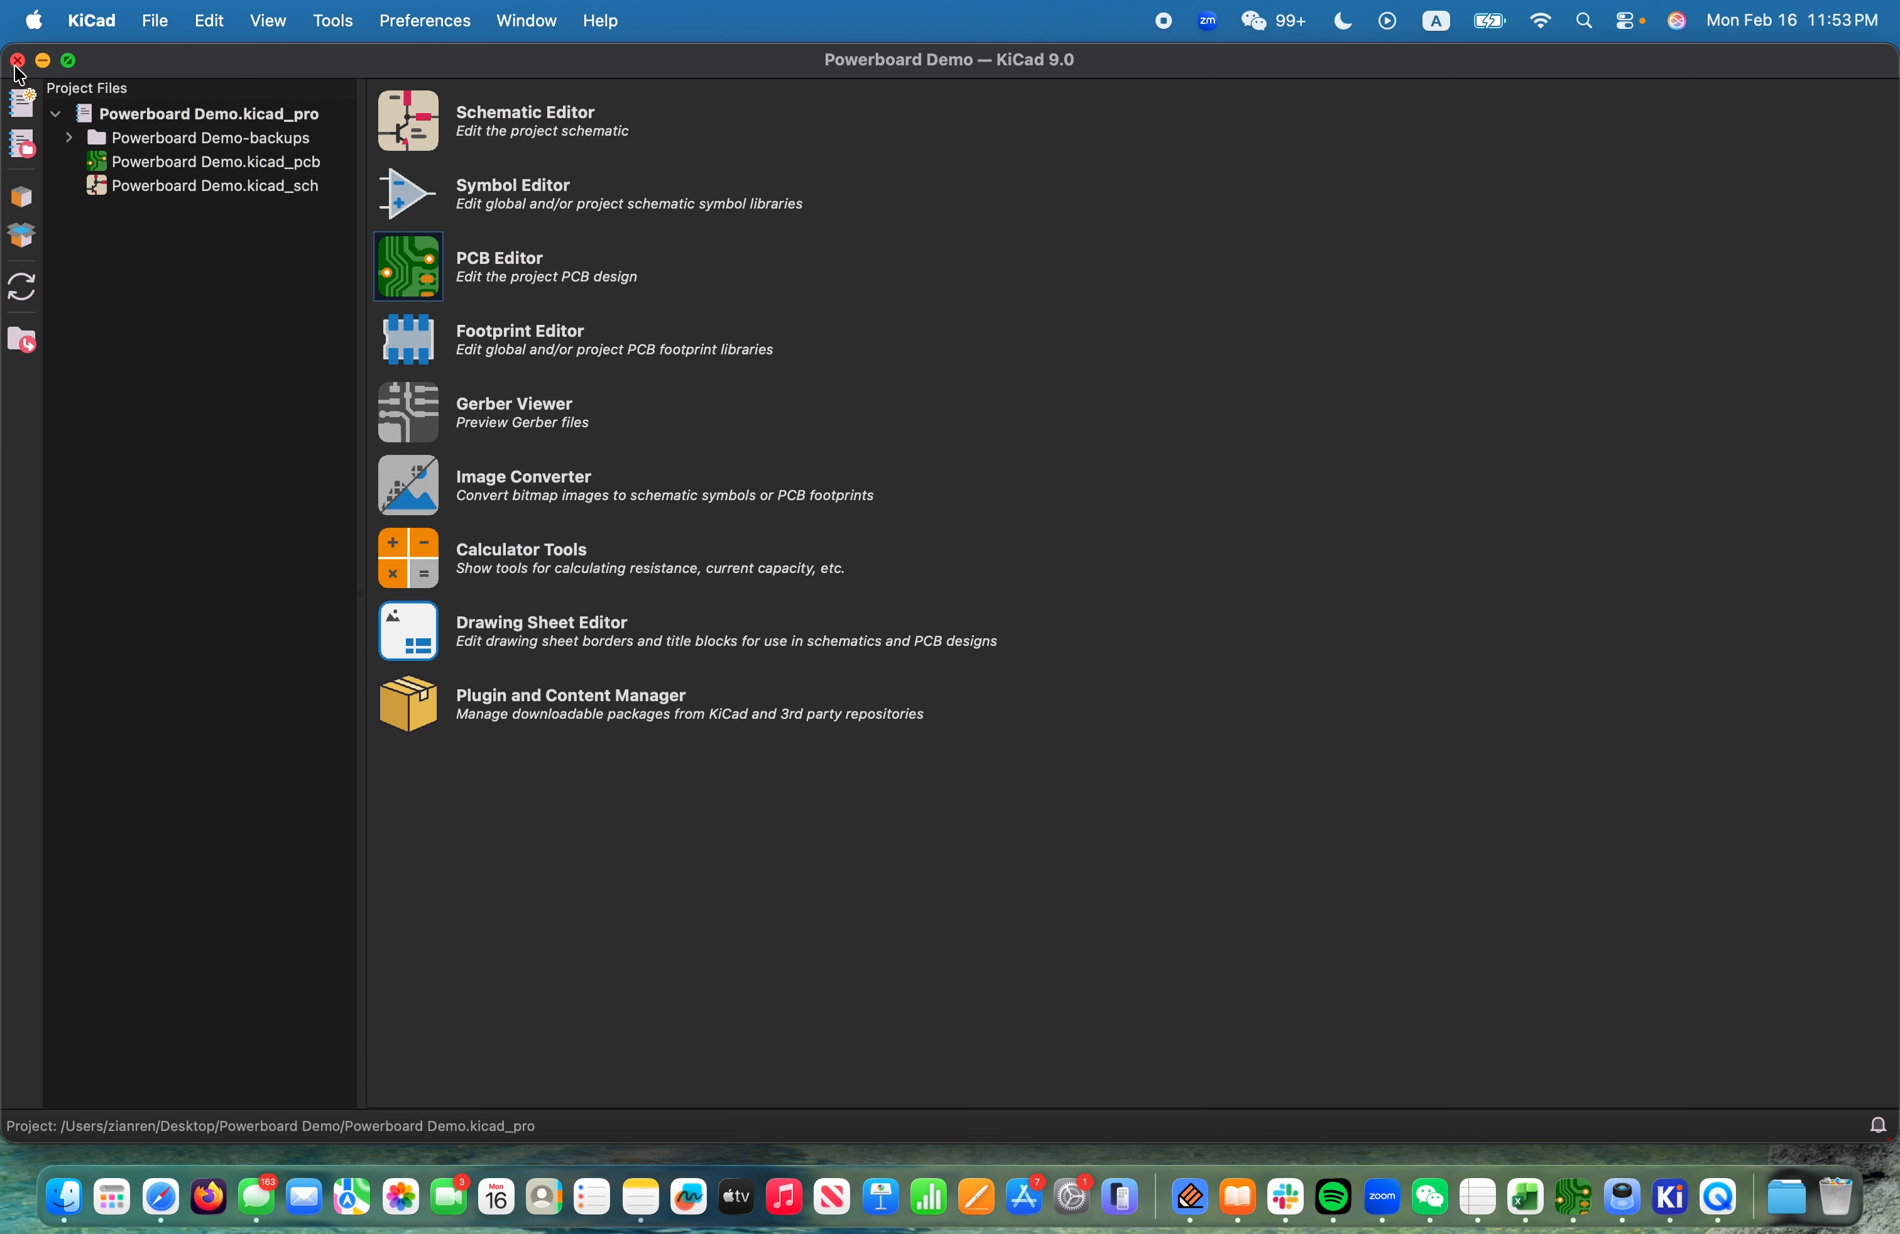
left_click(428, 282)
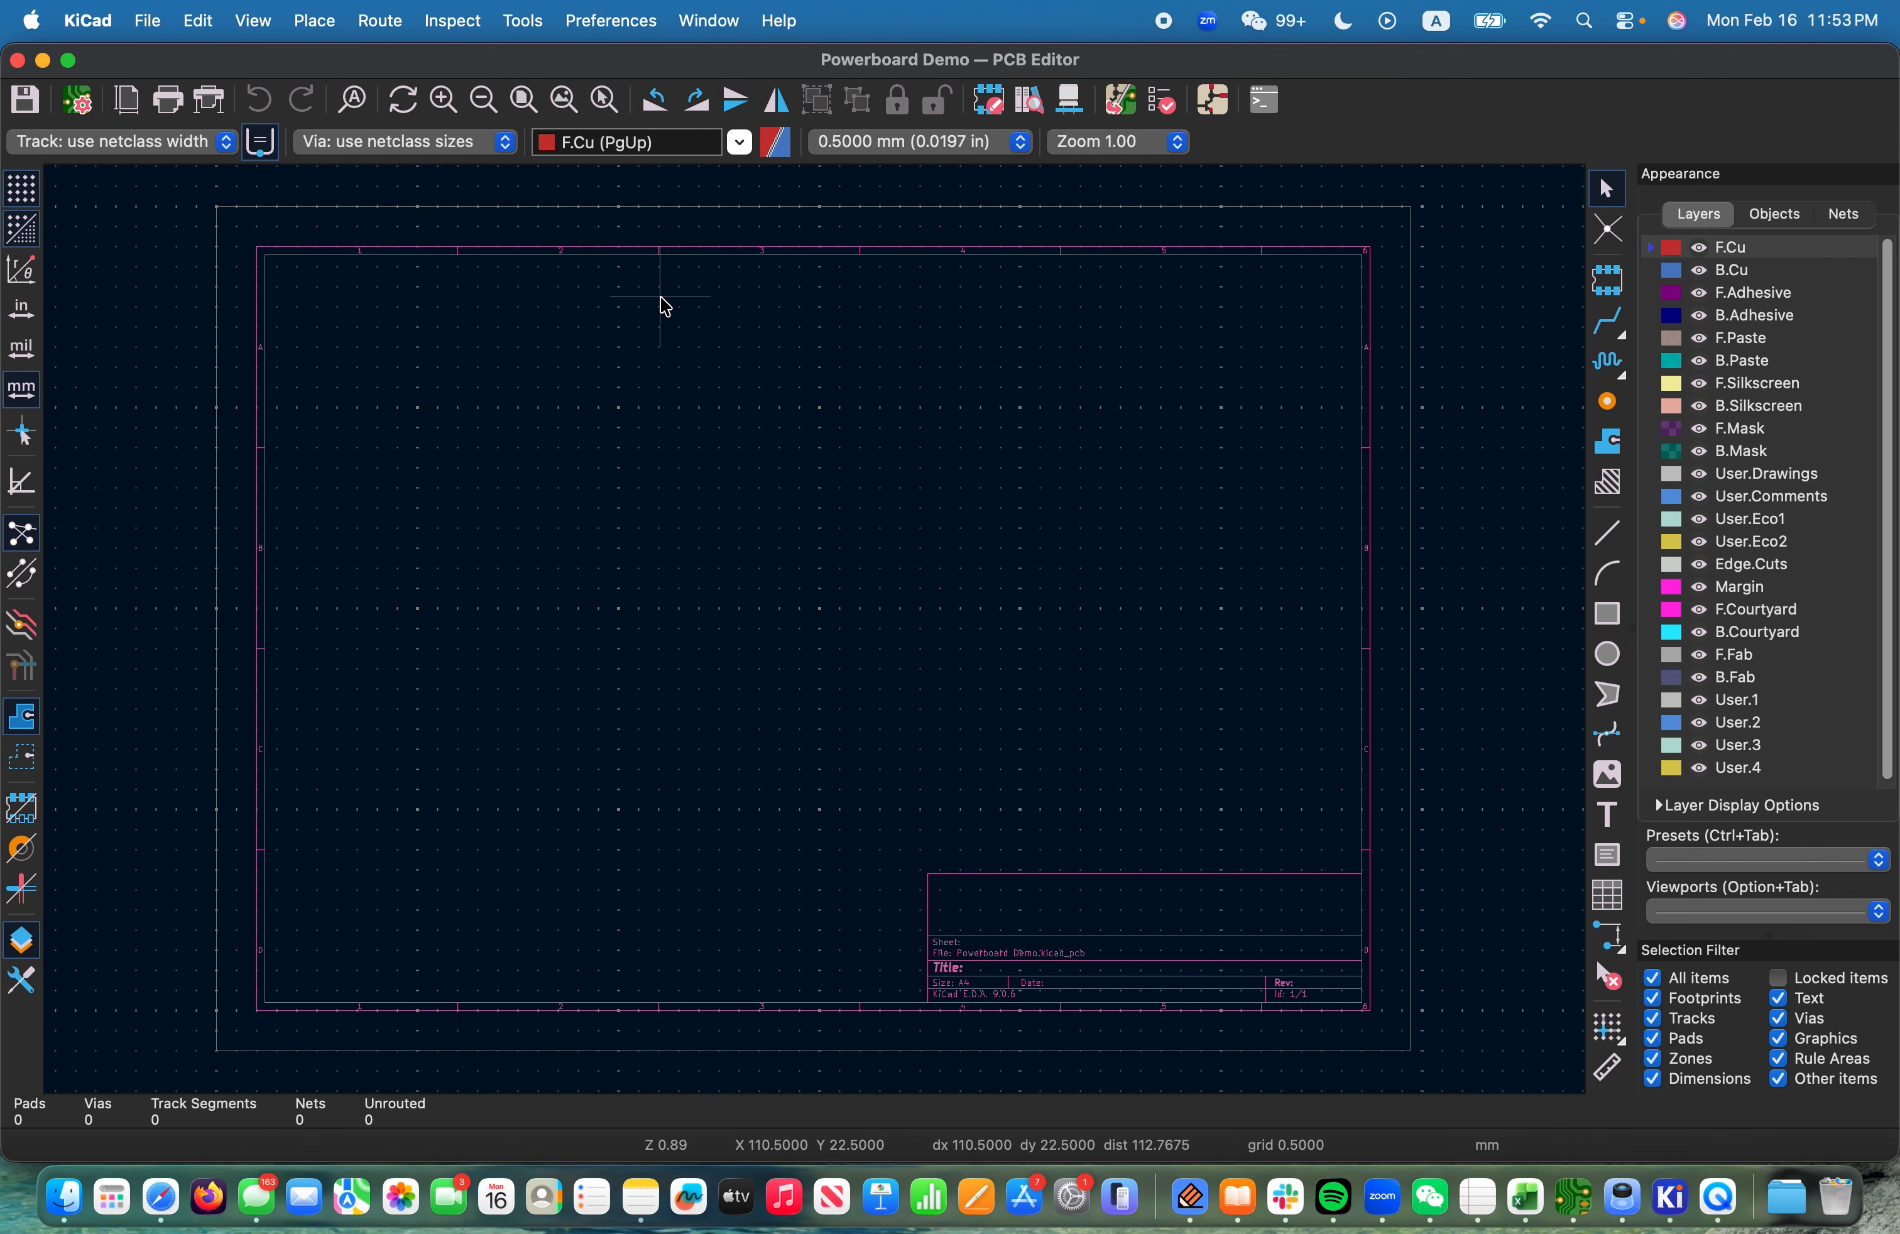
left_click(536, 21)
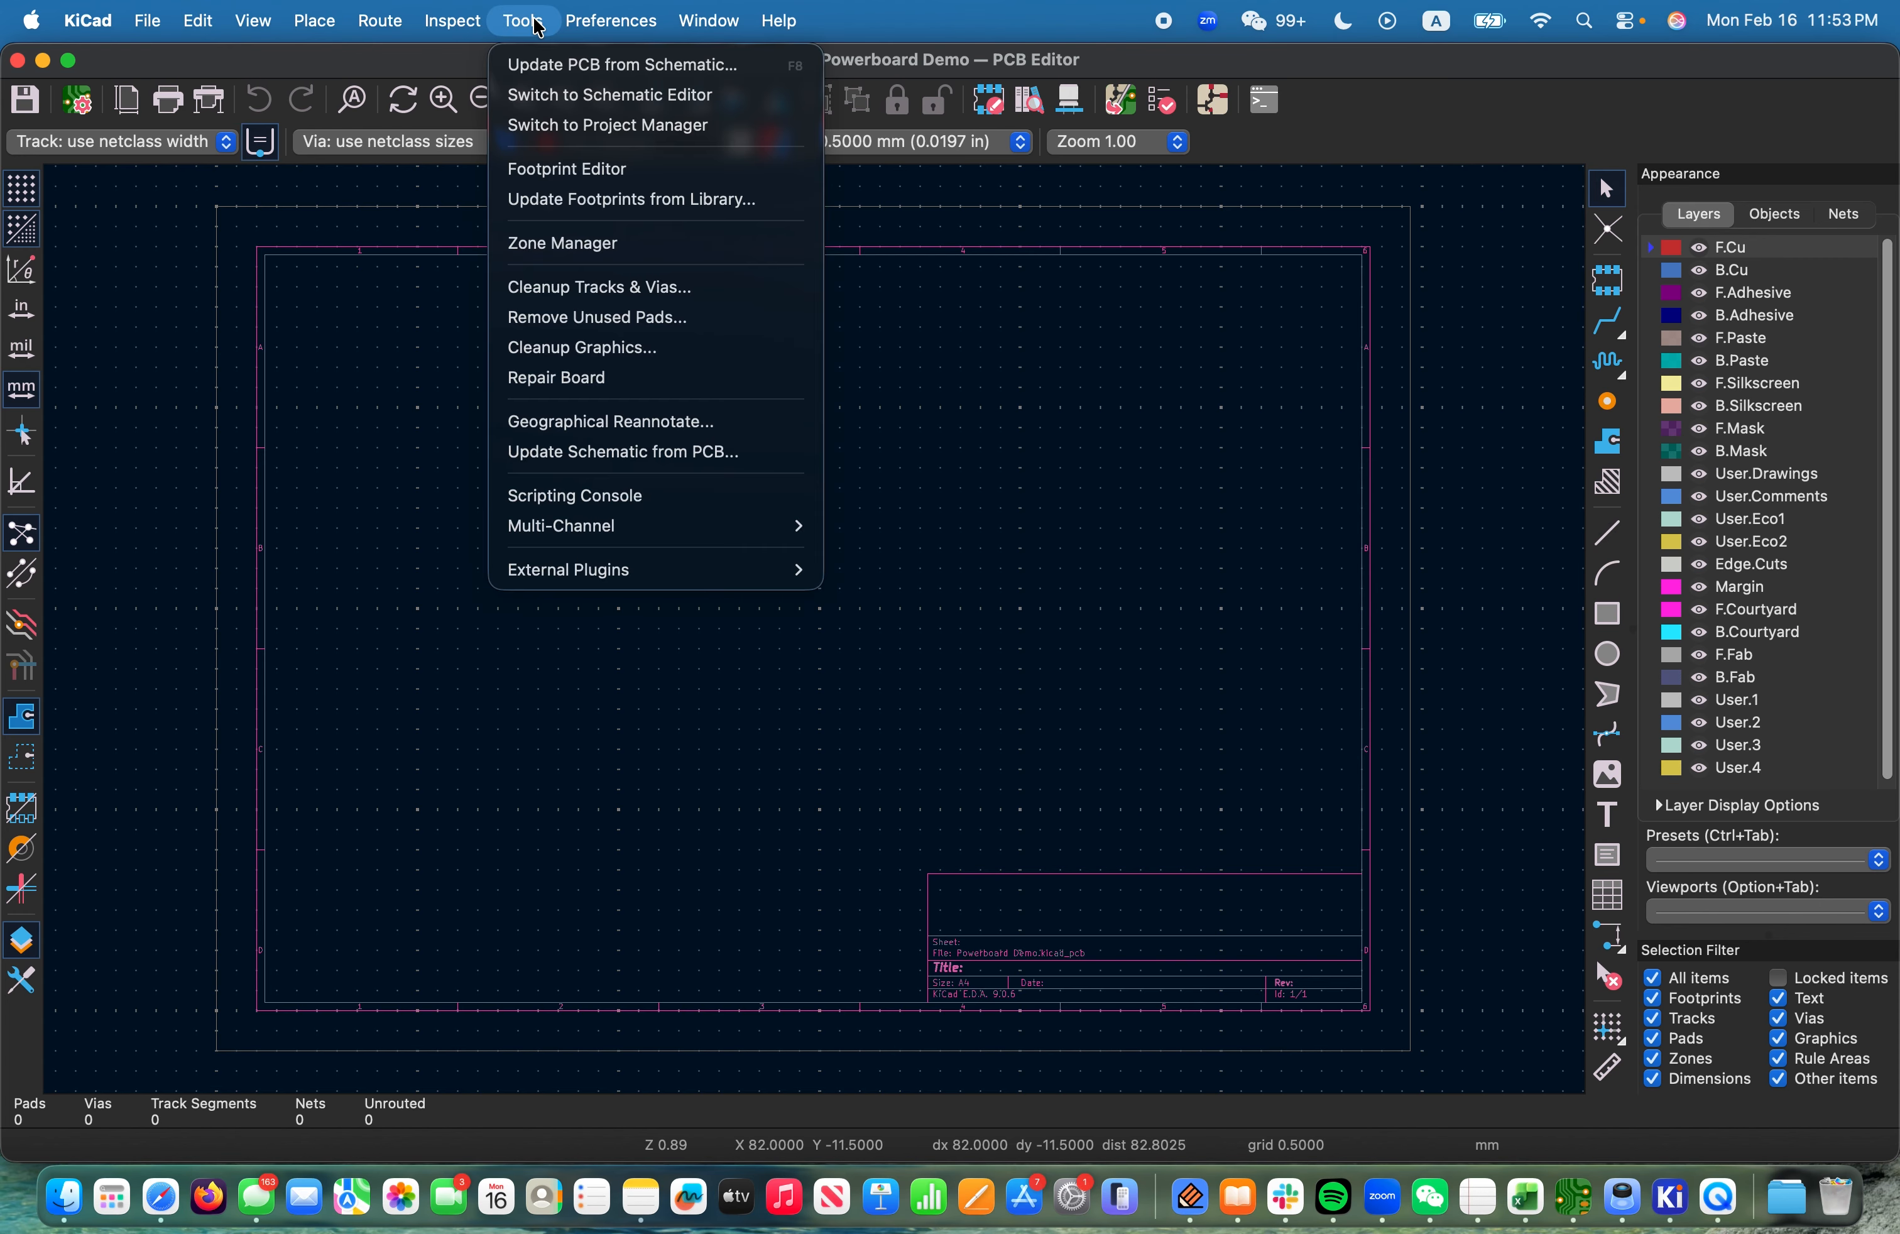
left_click(572, 70)
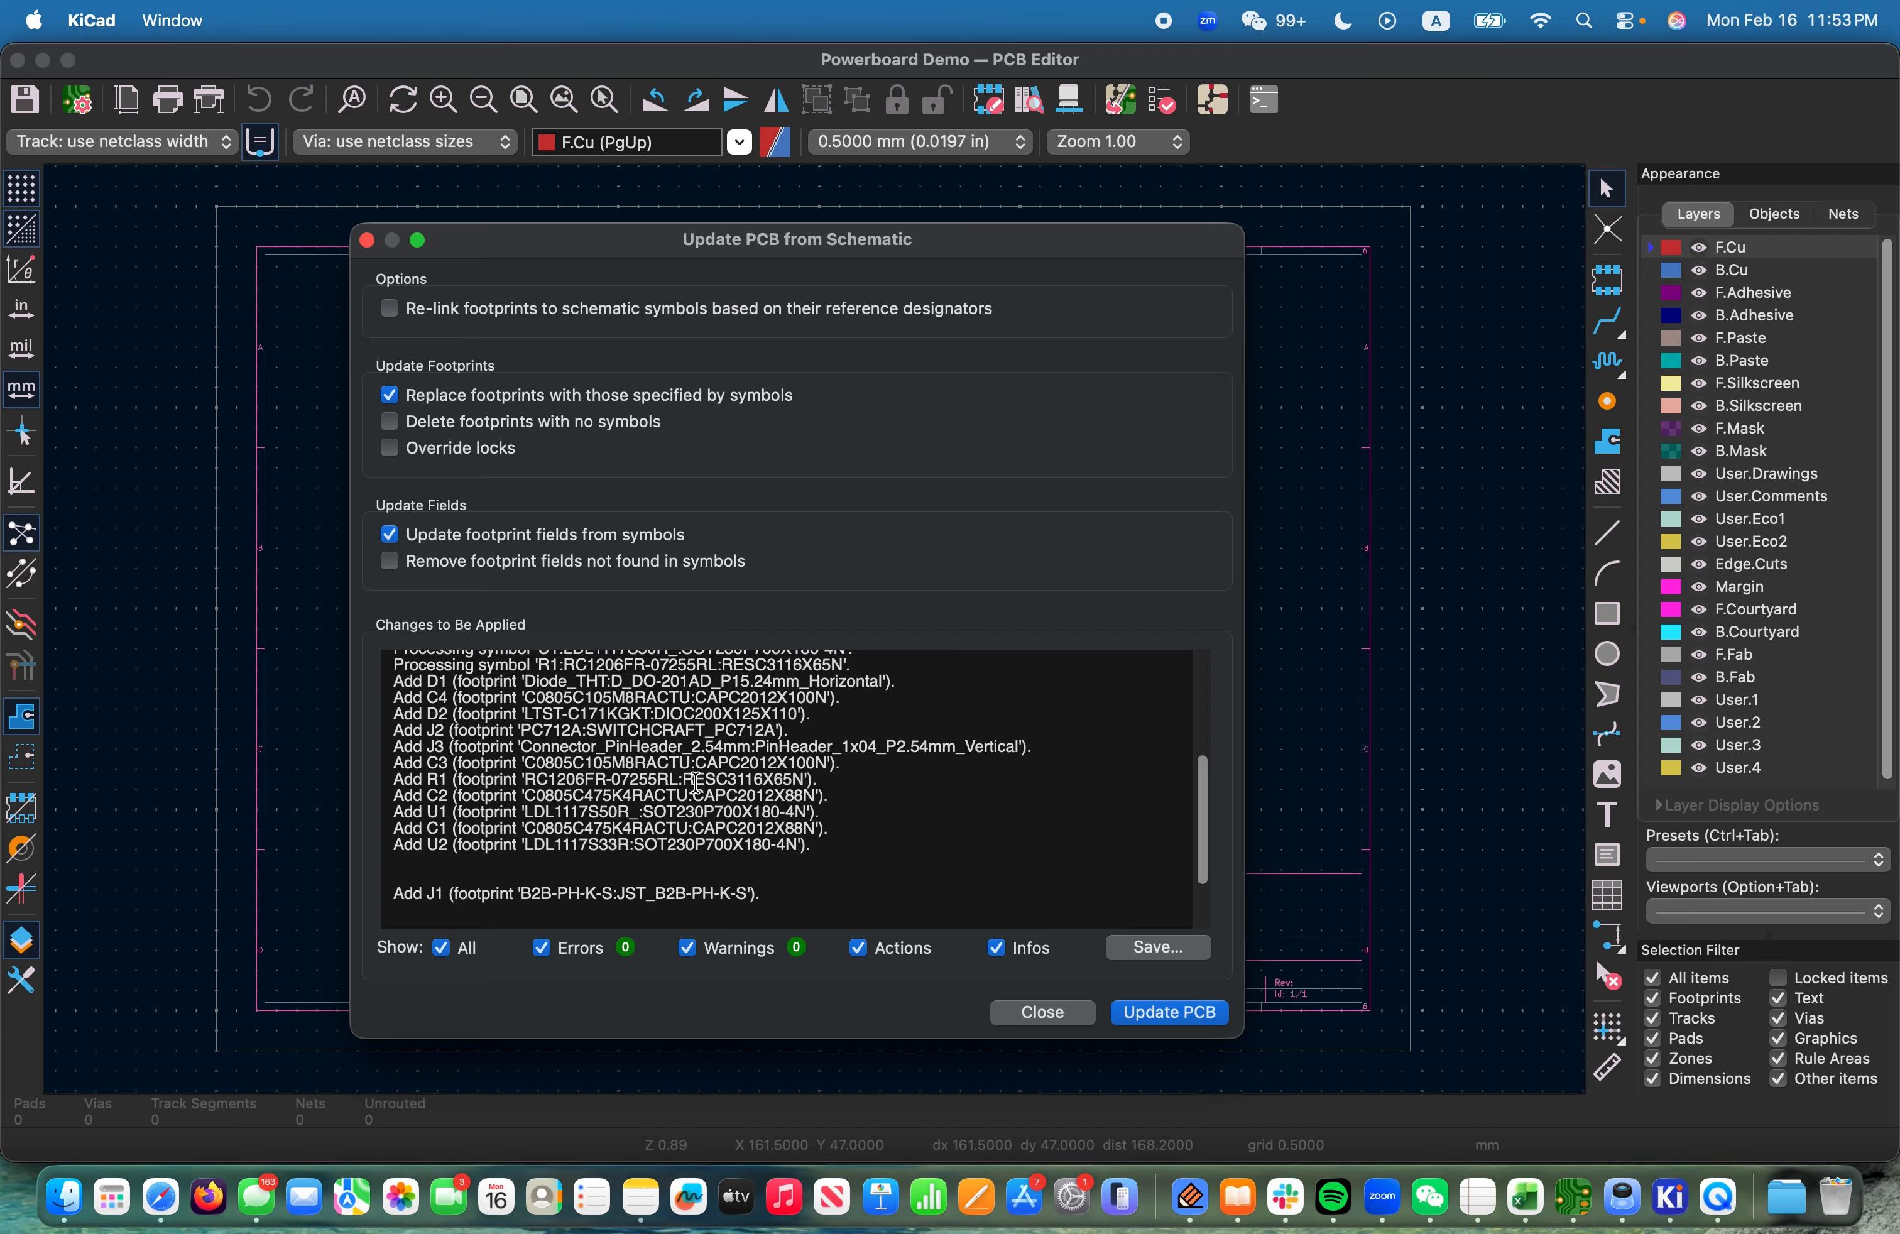
Review the pending footprint additions and the warning and error totals, then apply the schematic update to the PCB
left_click_drag(430, 861, 566, 862)
left_click(583, 860)
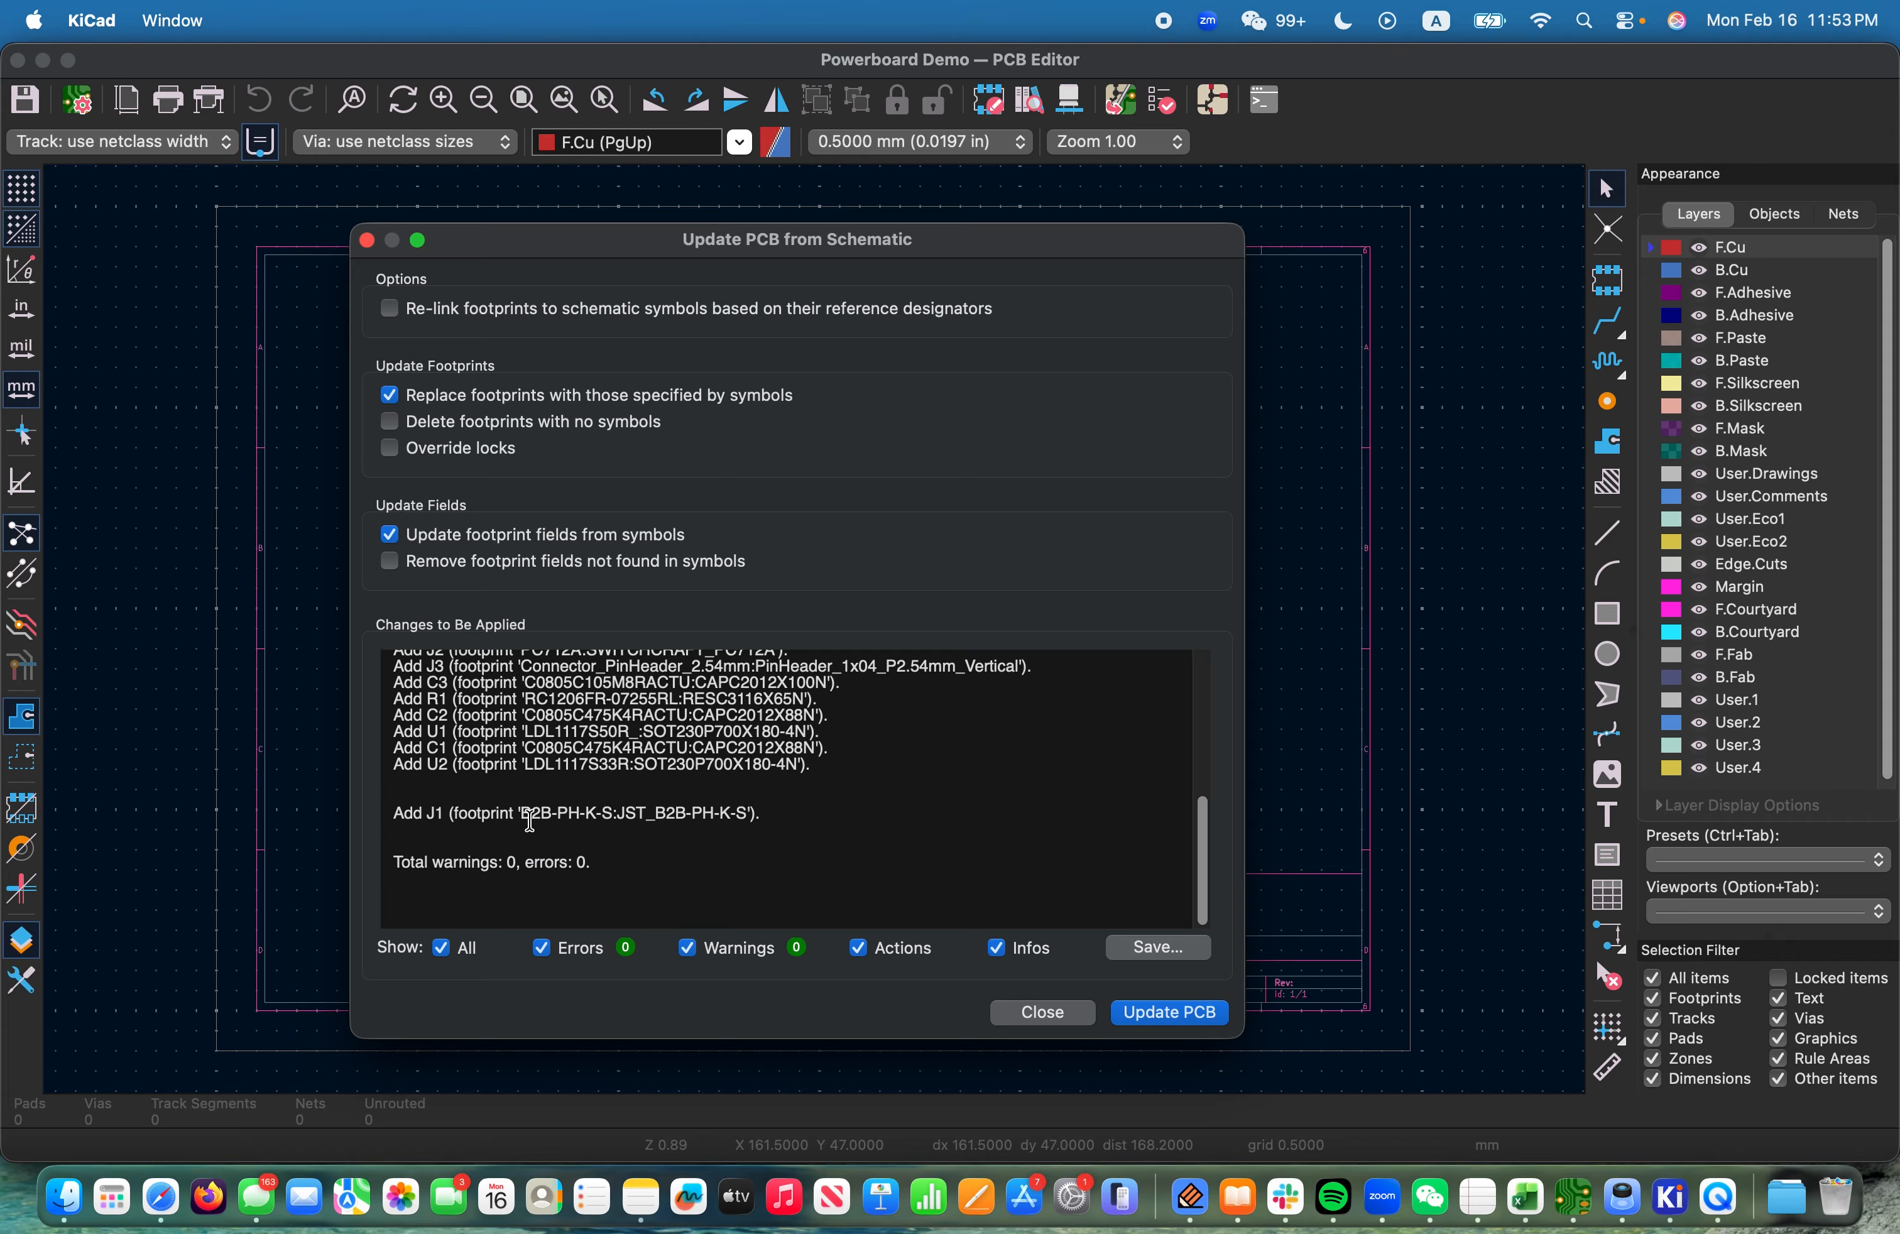
scroll(673, 733, "up", 5)
left_click_drag(426, 762, 476, 769)
left_click(458, 817)
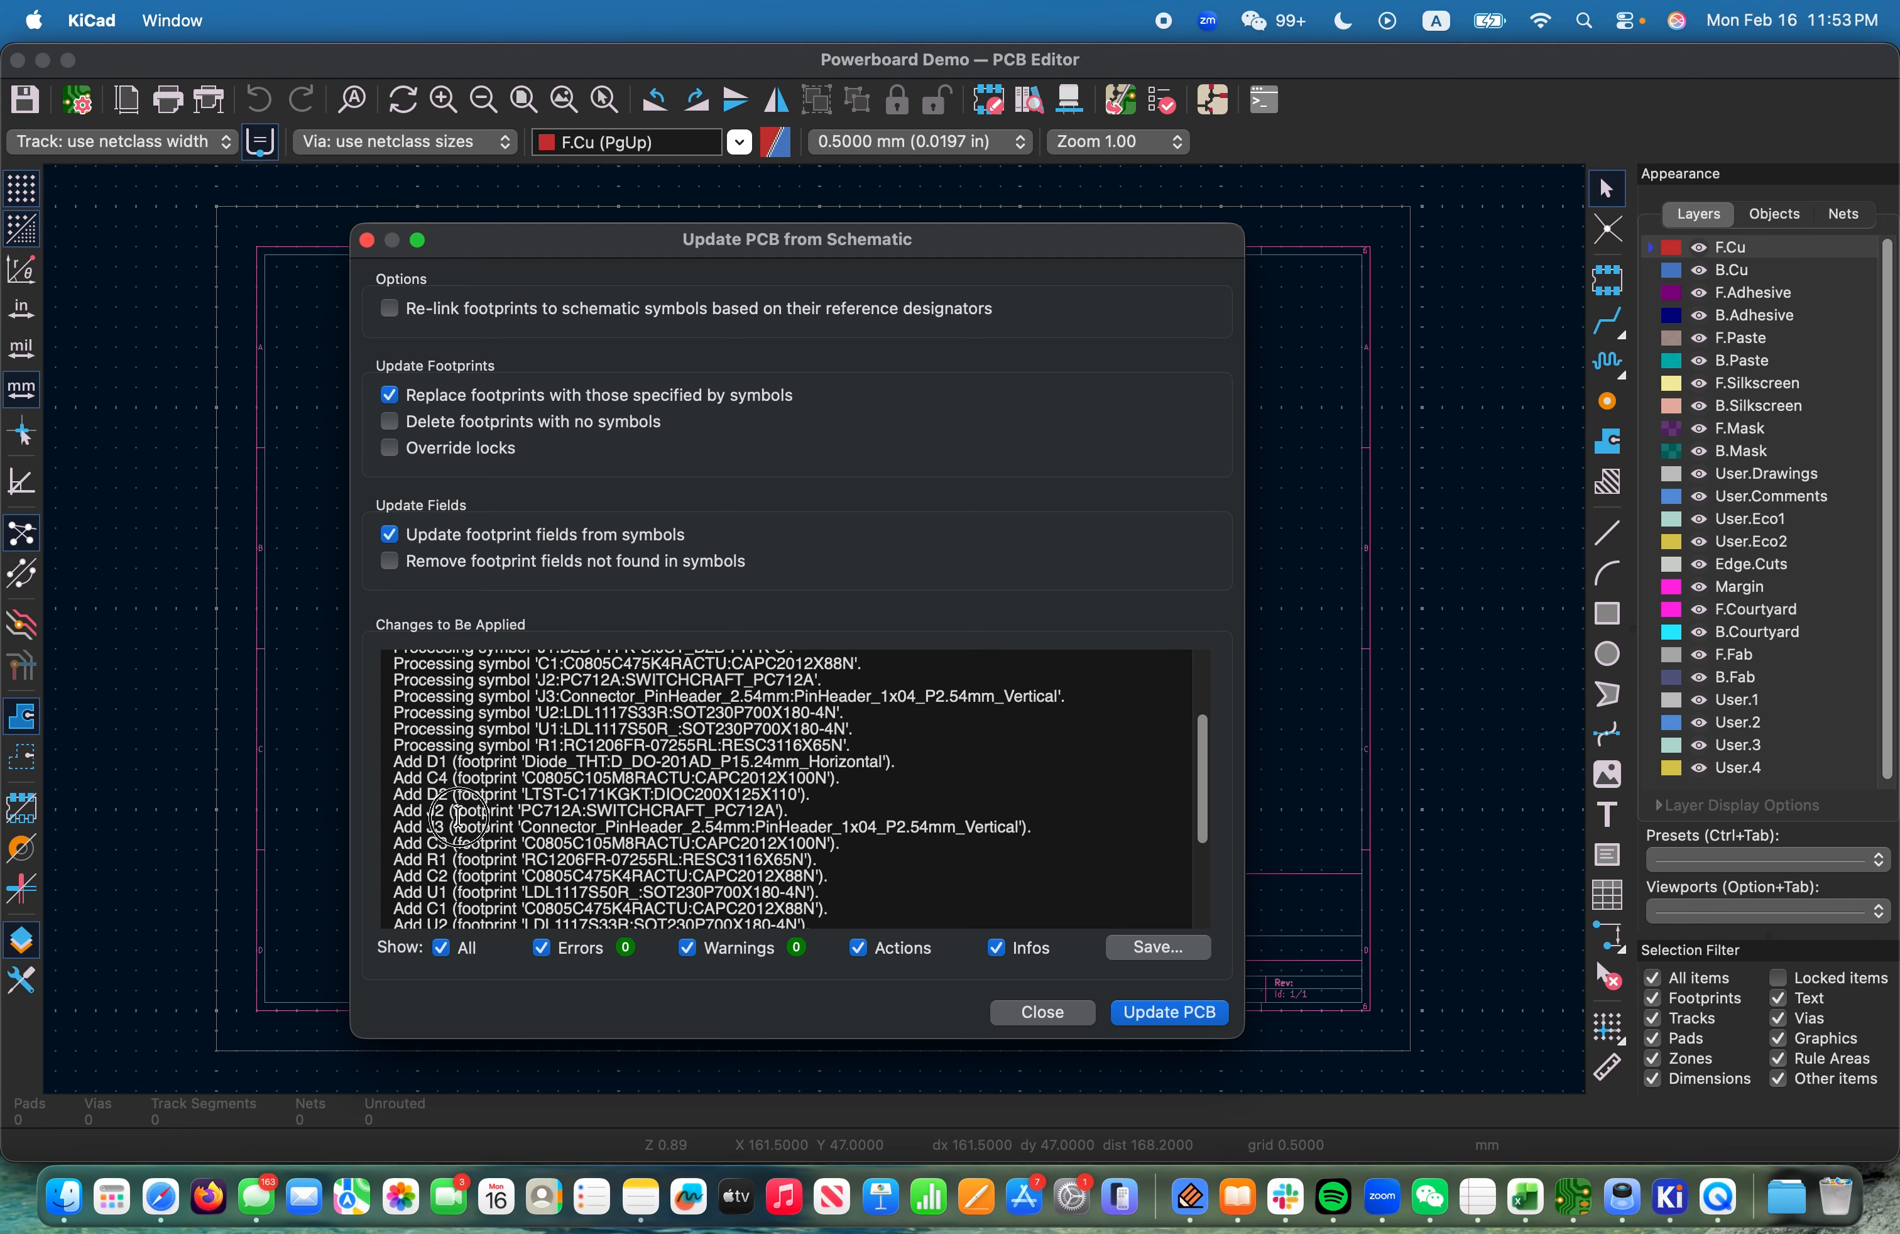
left_click_drag(516, 781, 733, 862)
left_click(763, 847)
scroll(922, 766, "down", 5)
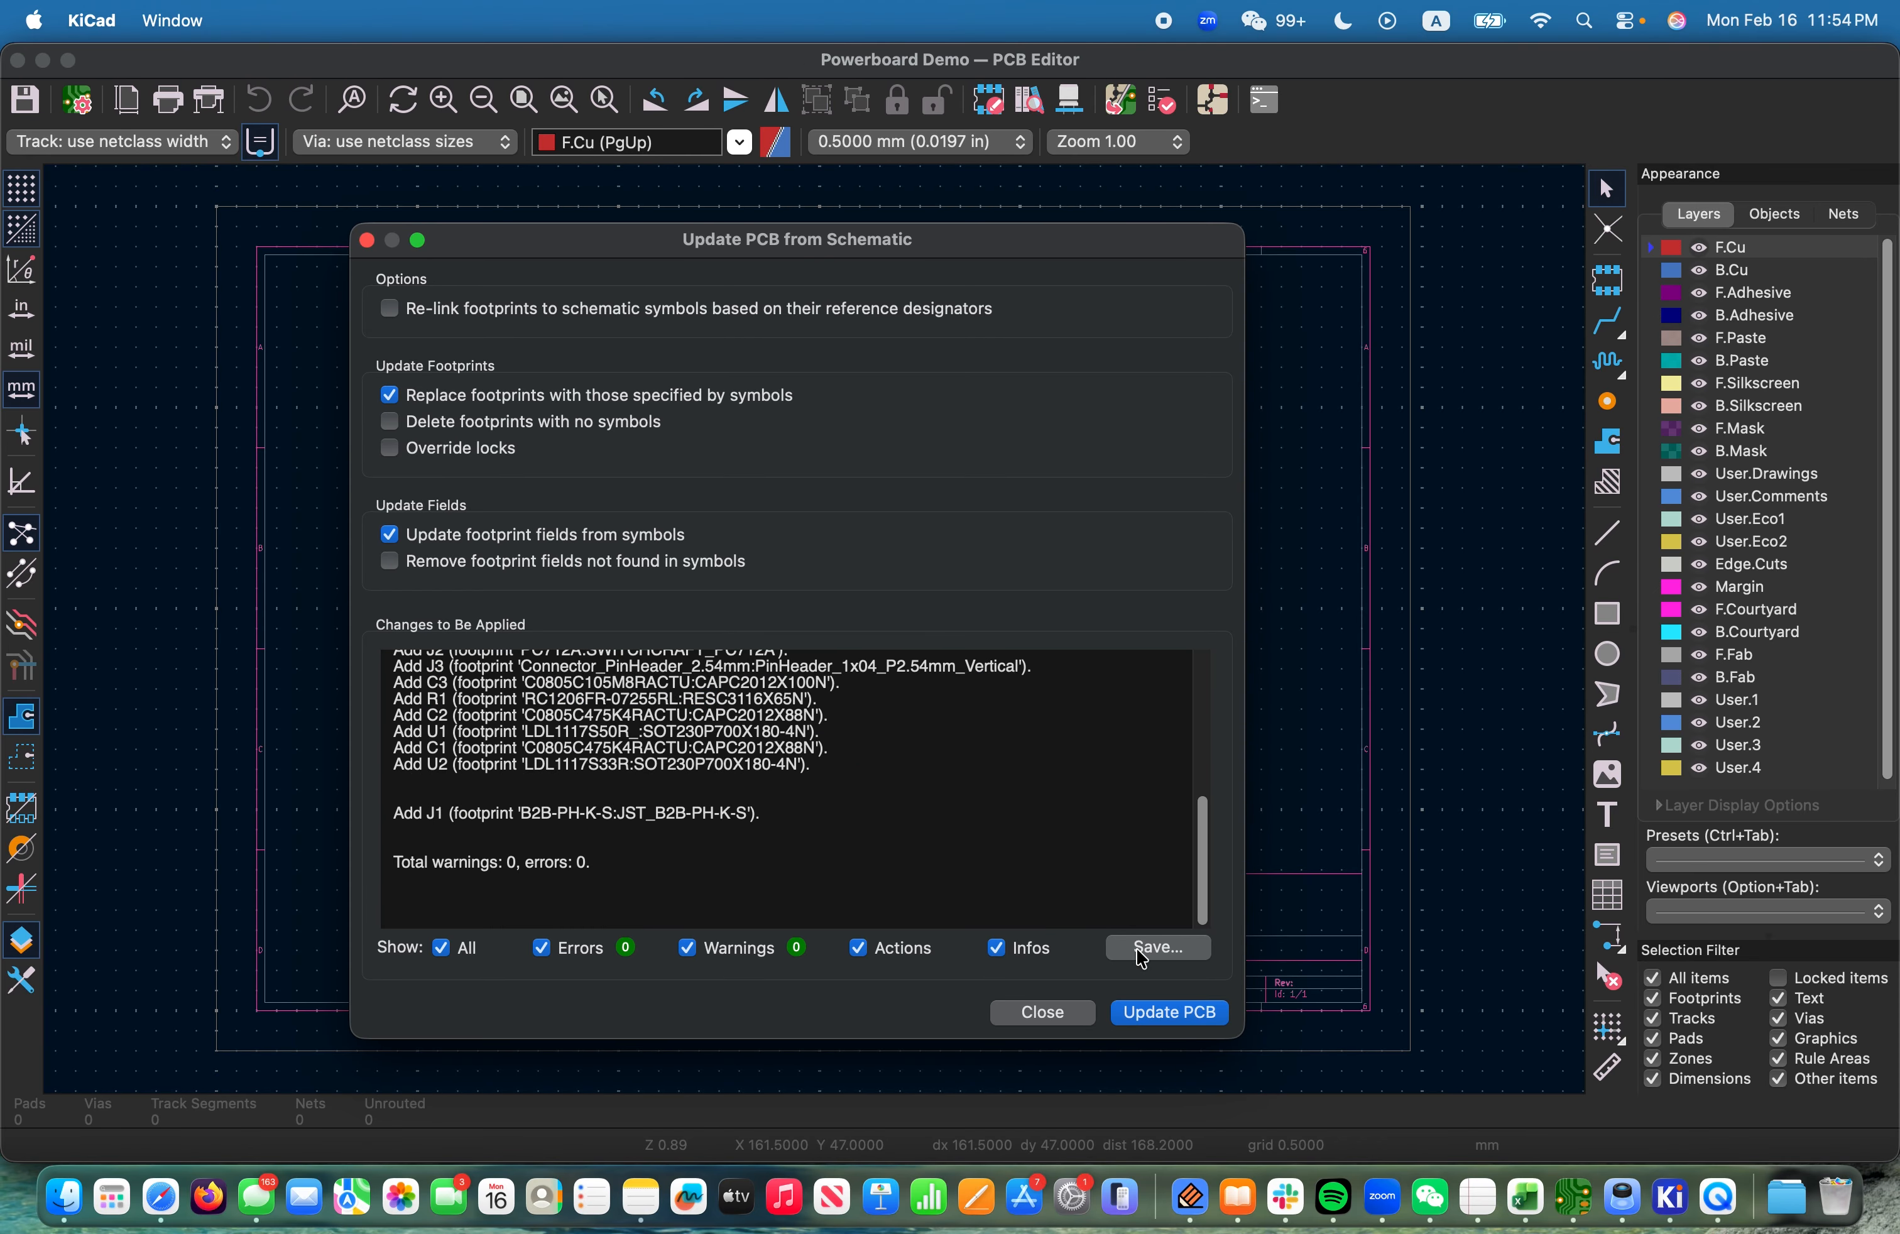
left_click(1190, 1011)
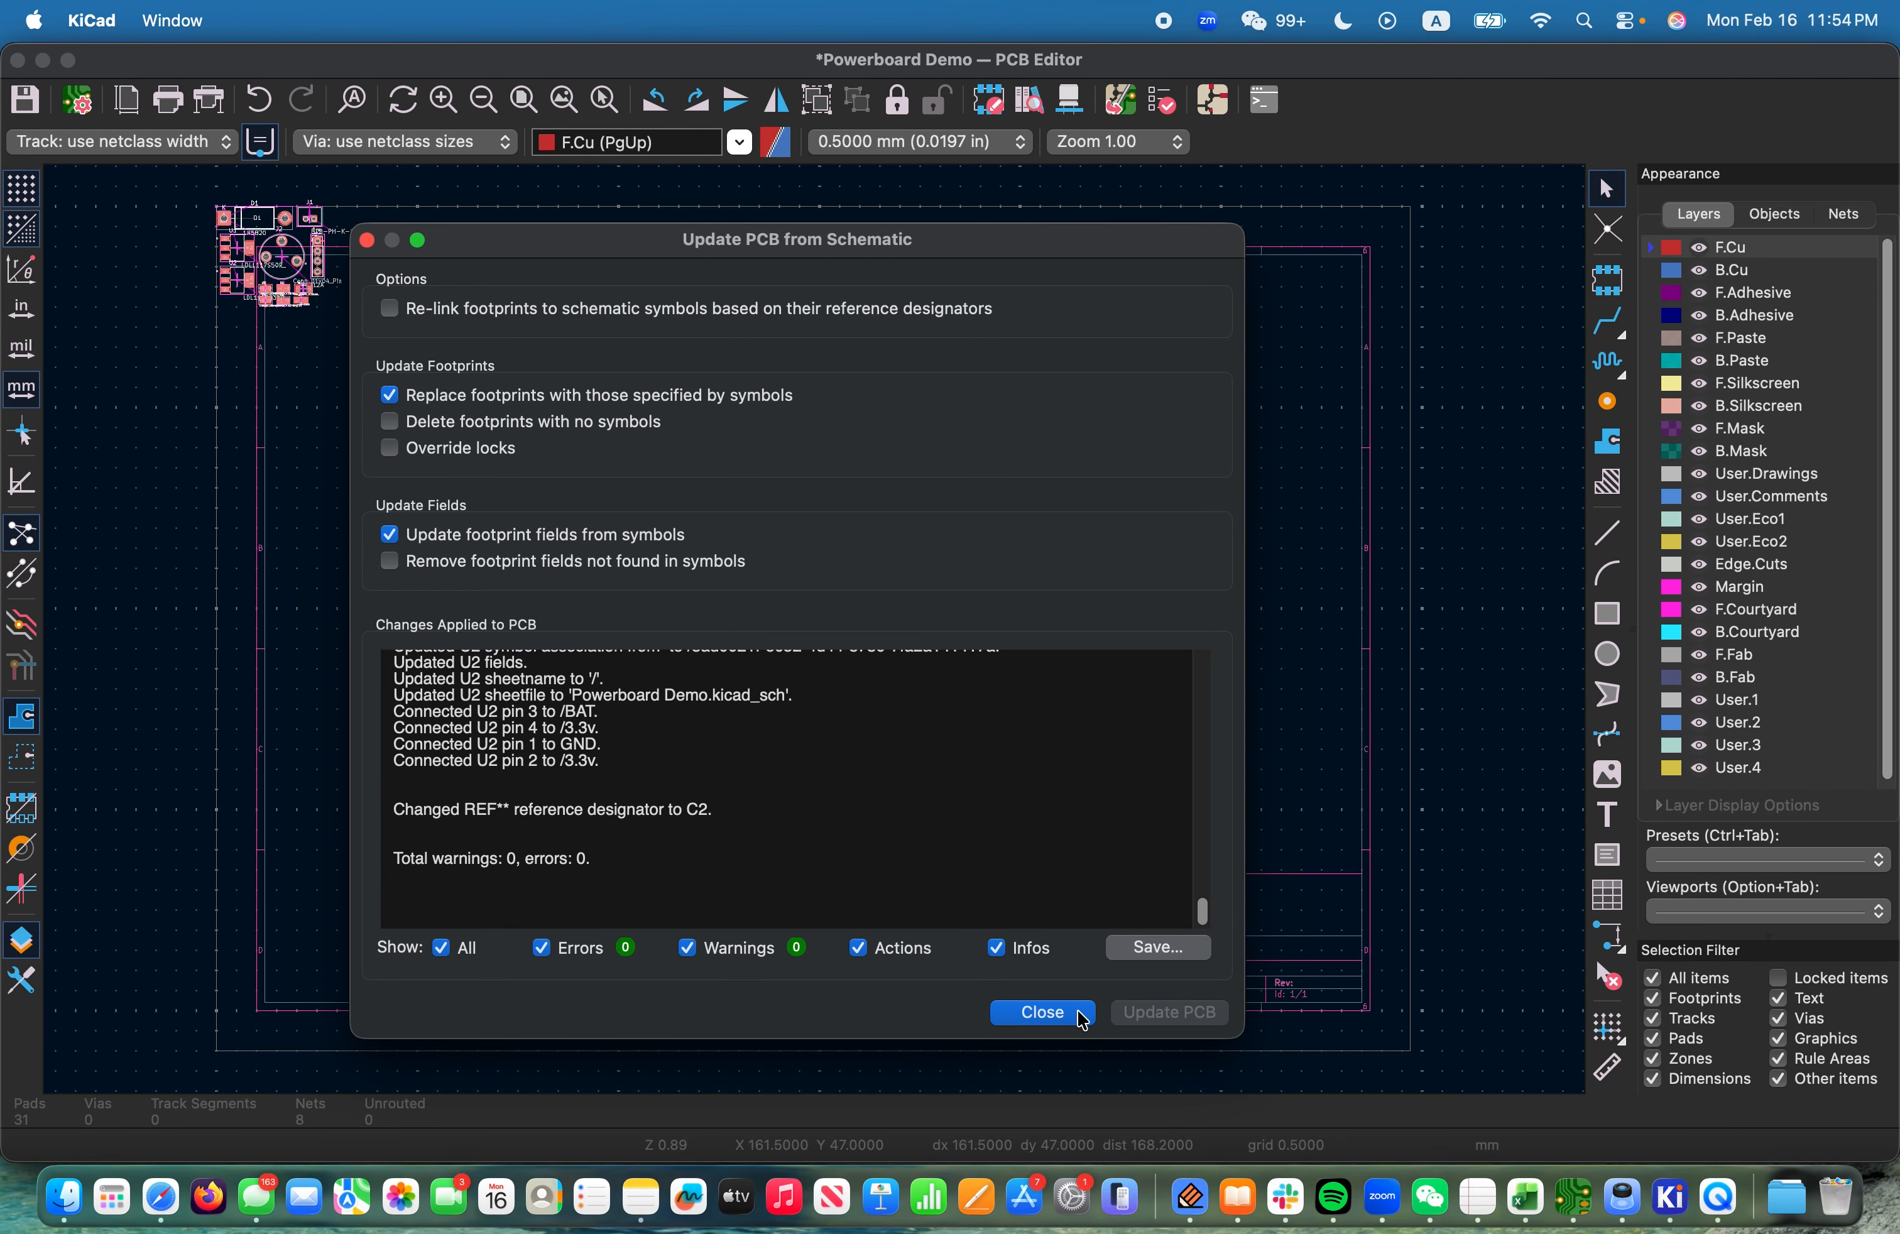
Close the update report and place the imported footprint group inside the sheet's upper-middle area
left_click(1044, 1012)
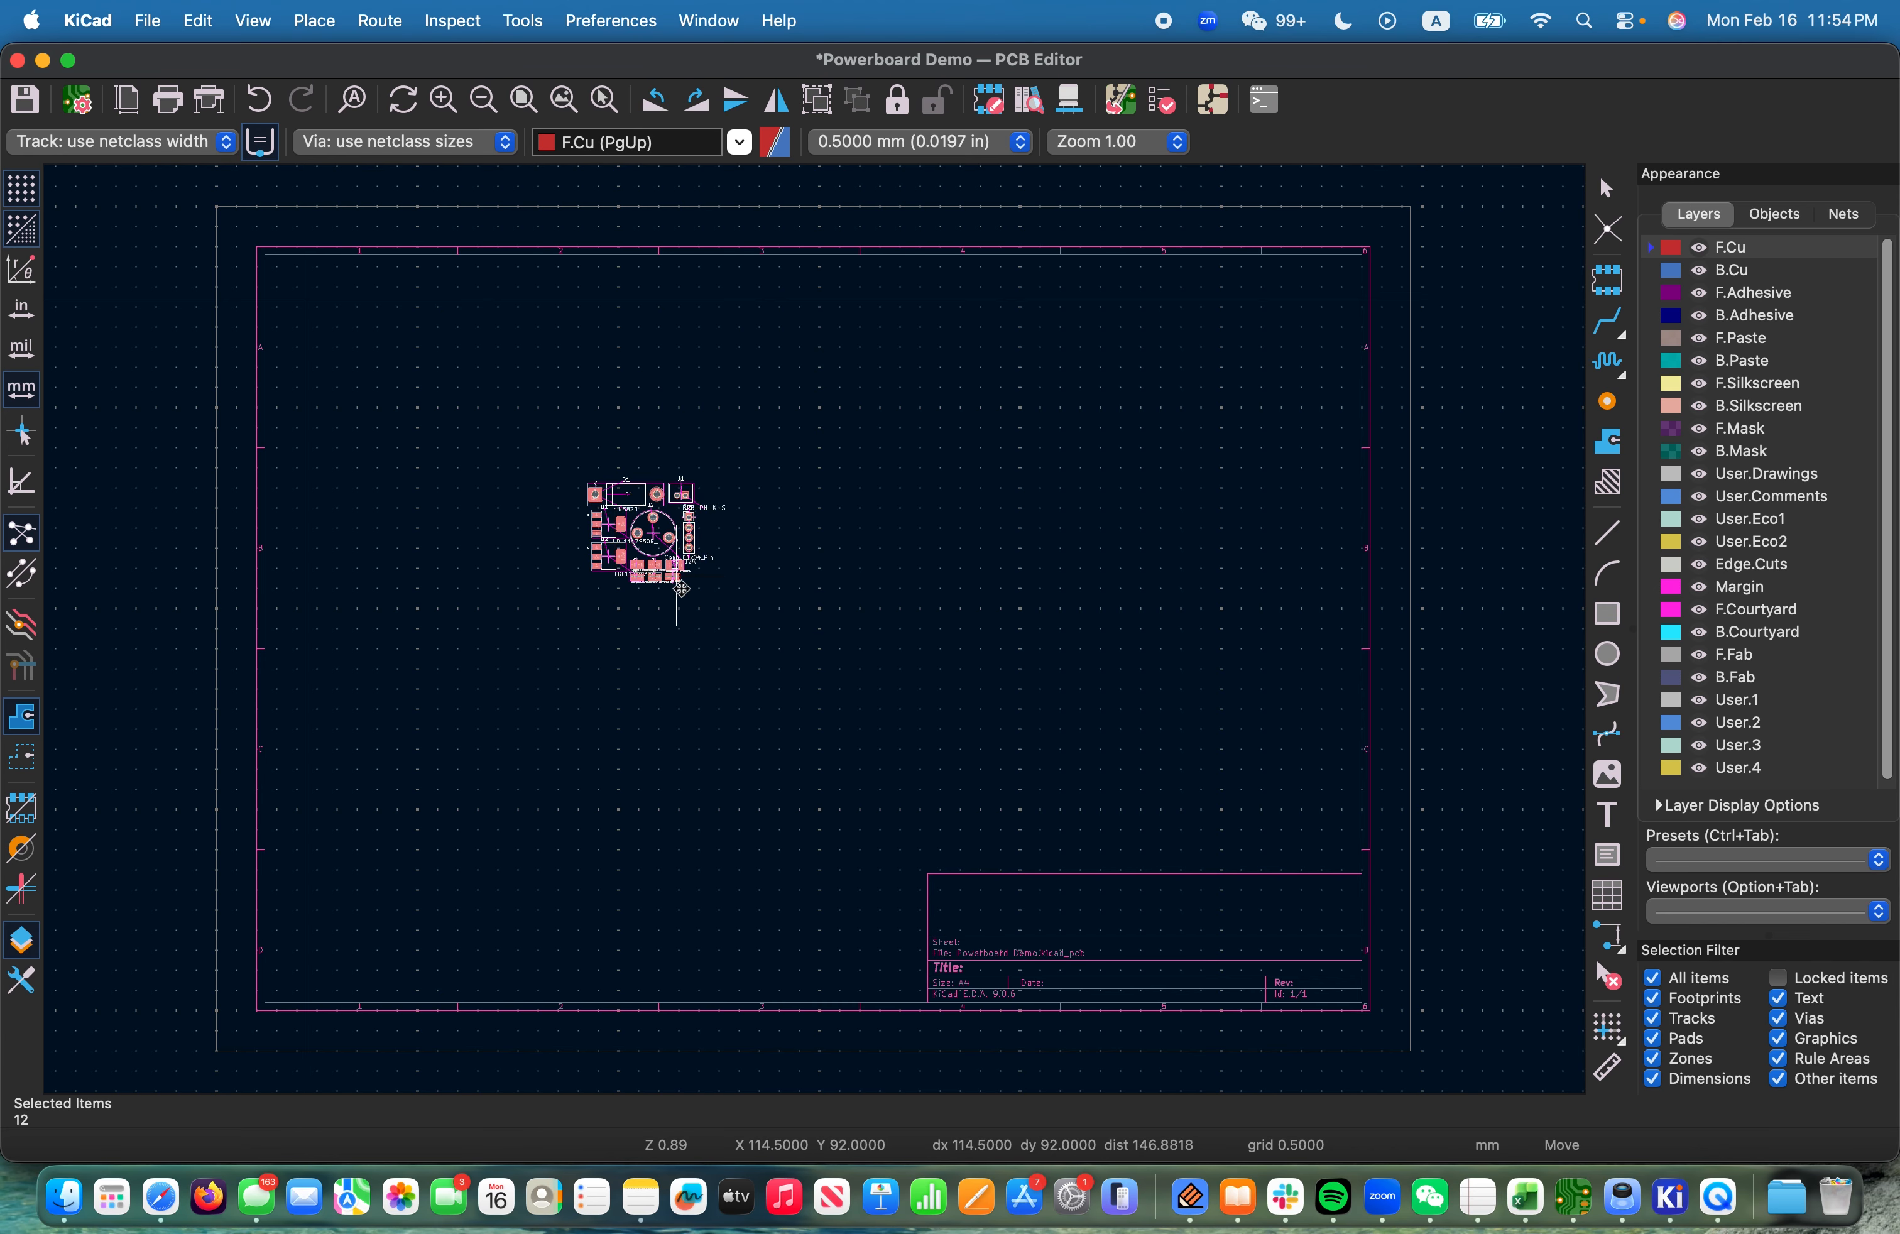
scroll(725, 551, "up", 5)
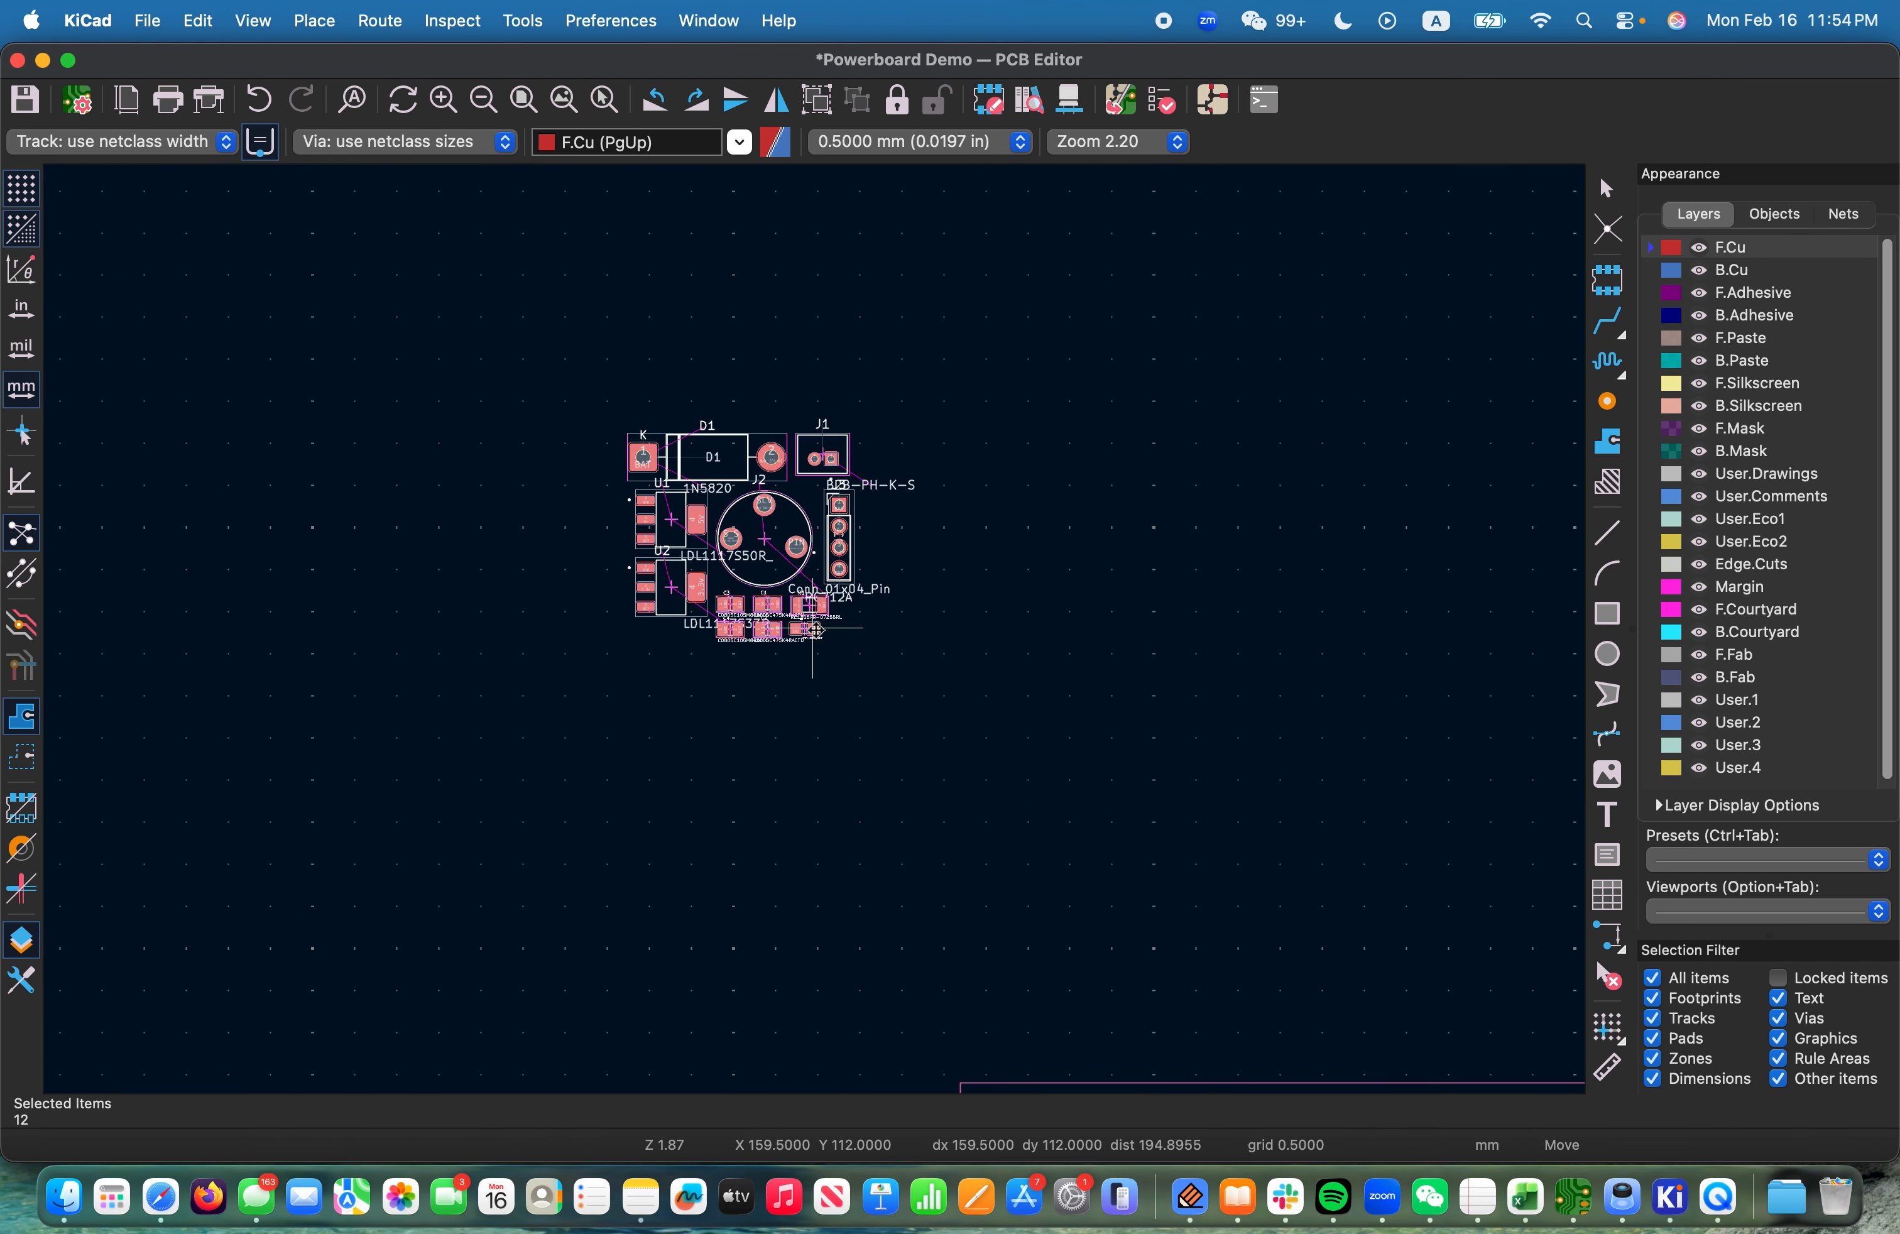
left_click(839, 804)
key("Escape")
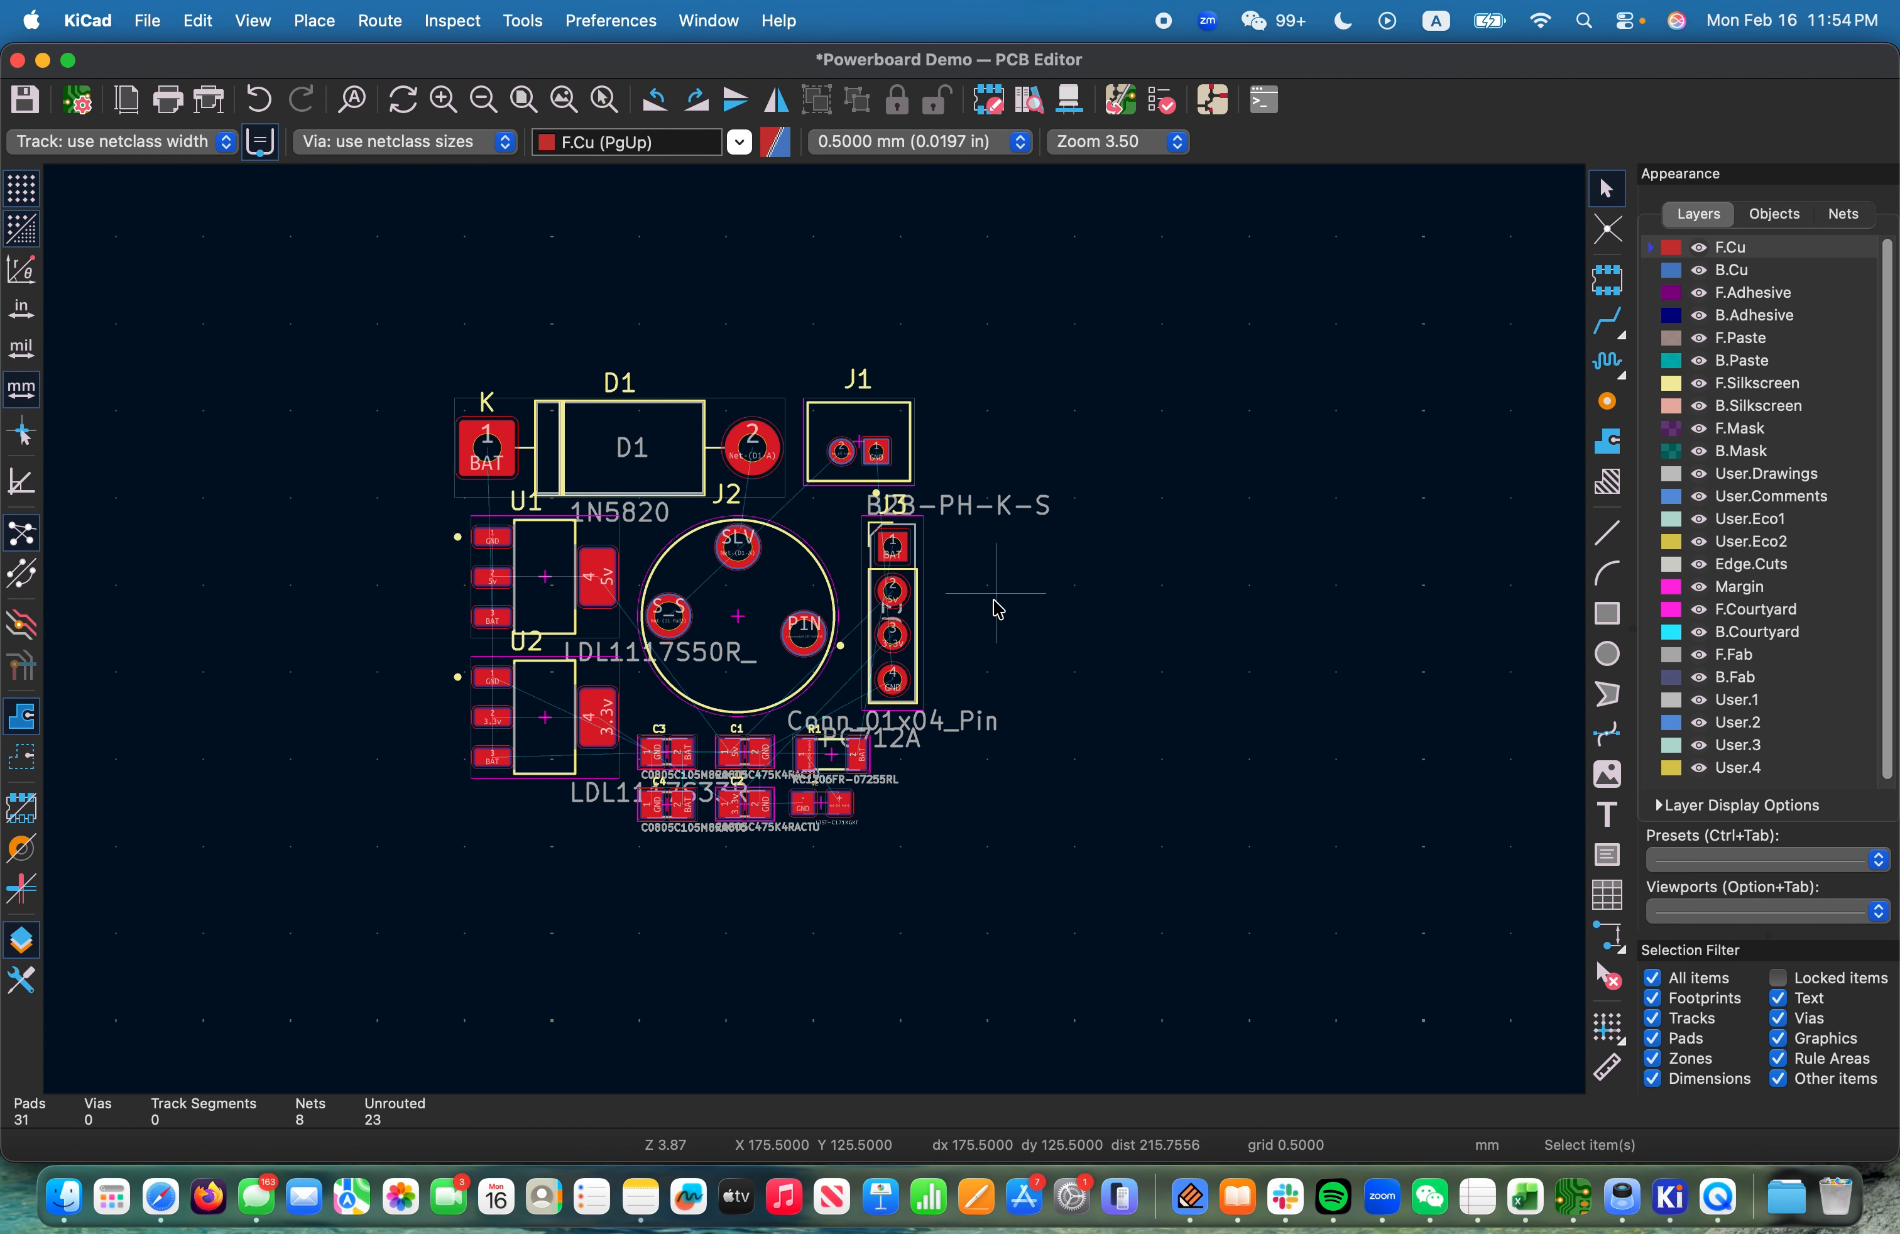
left_click(919, 593)
left_click_drag(915, 587, 1076, 585)
key("Escape")
Examine the component arrangement in the finished Power_Board_V3 layout, and return to the Powerboard Demo board
key("super+Tab")
key("super+Tab")
key("super+shift+Tab")
key("super+Tab")
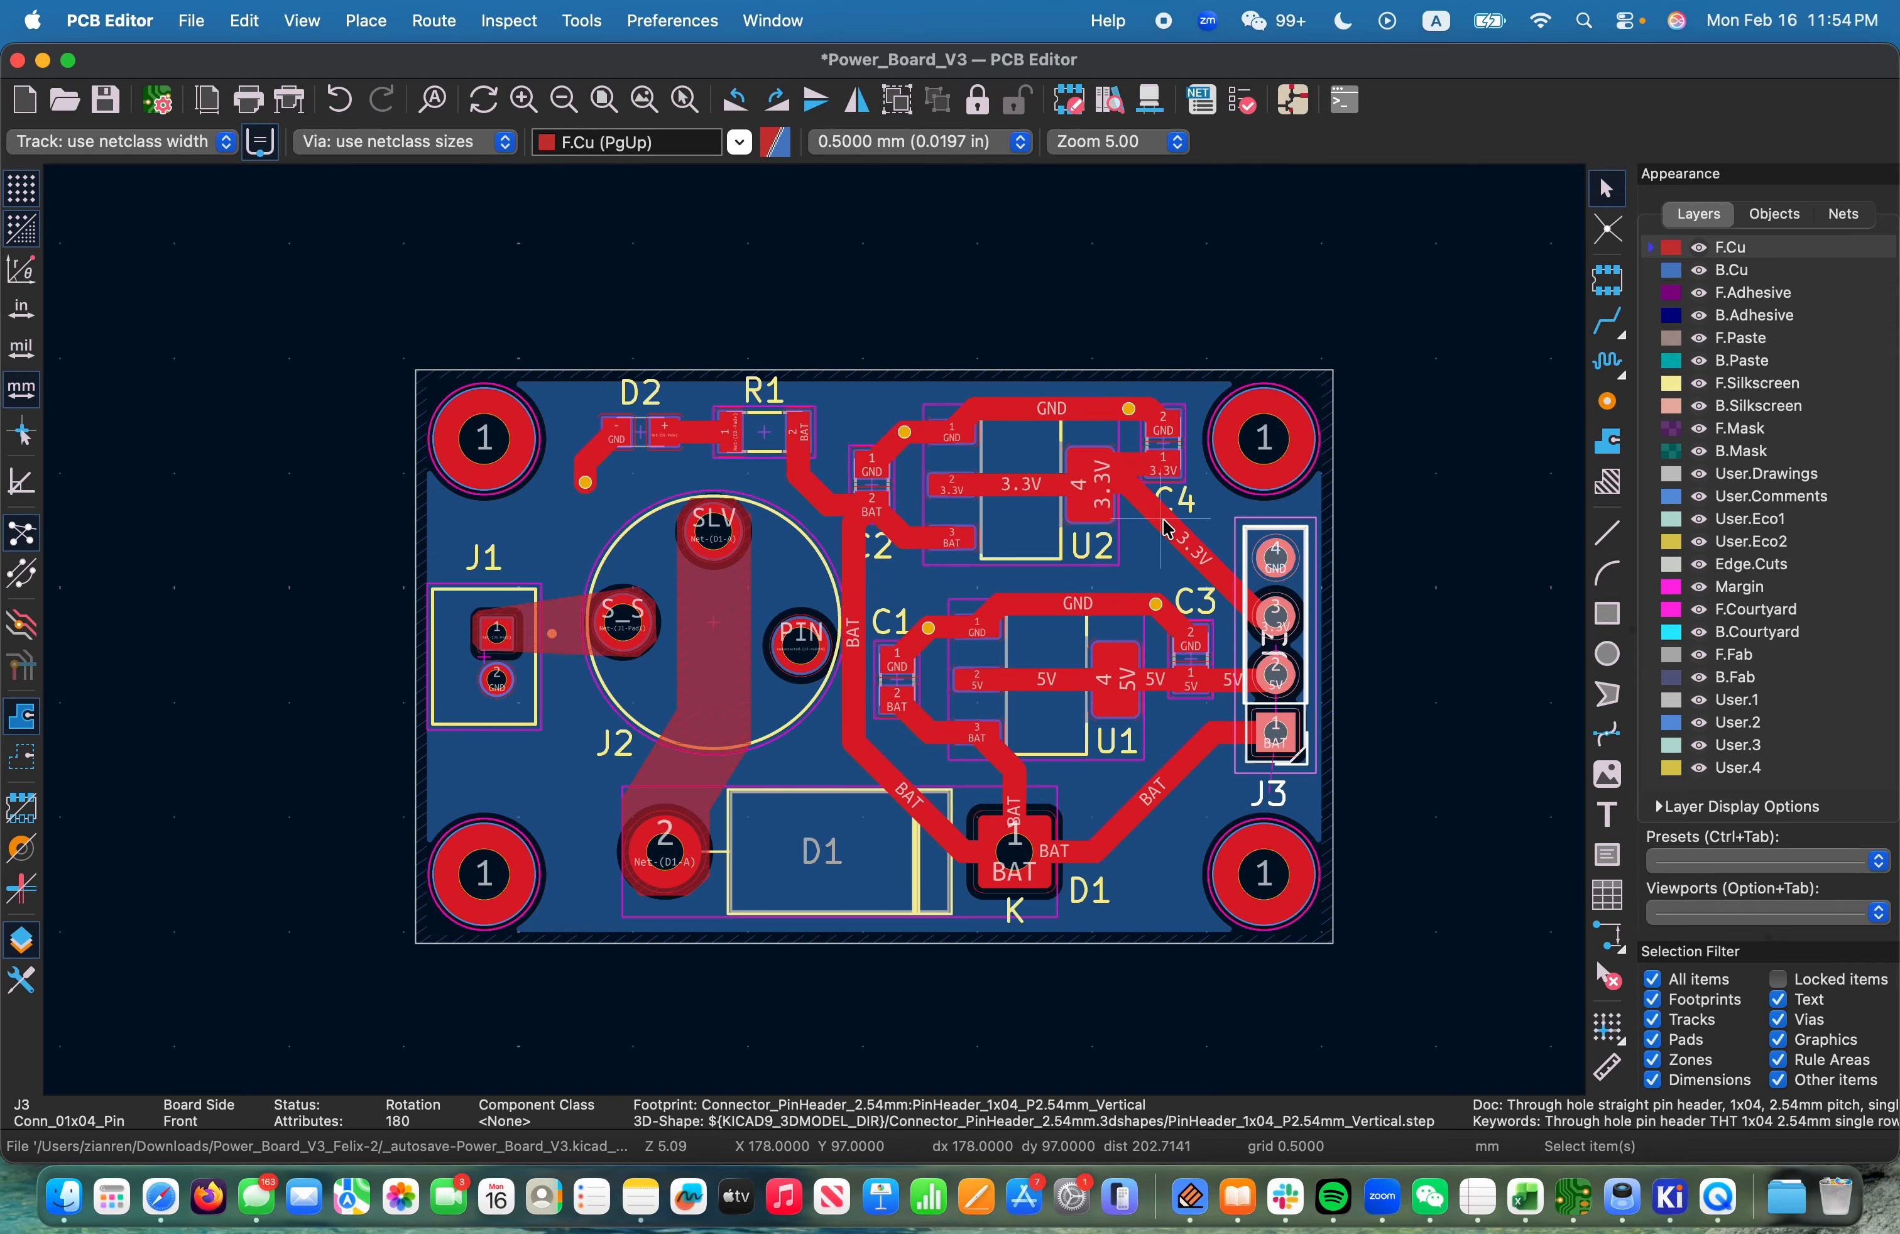
key("super+Tab")
key("super+Tab")
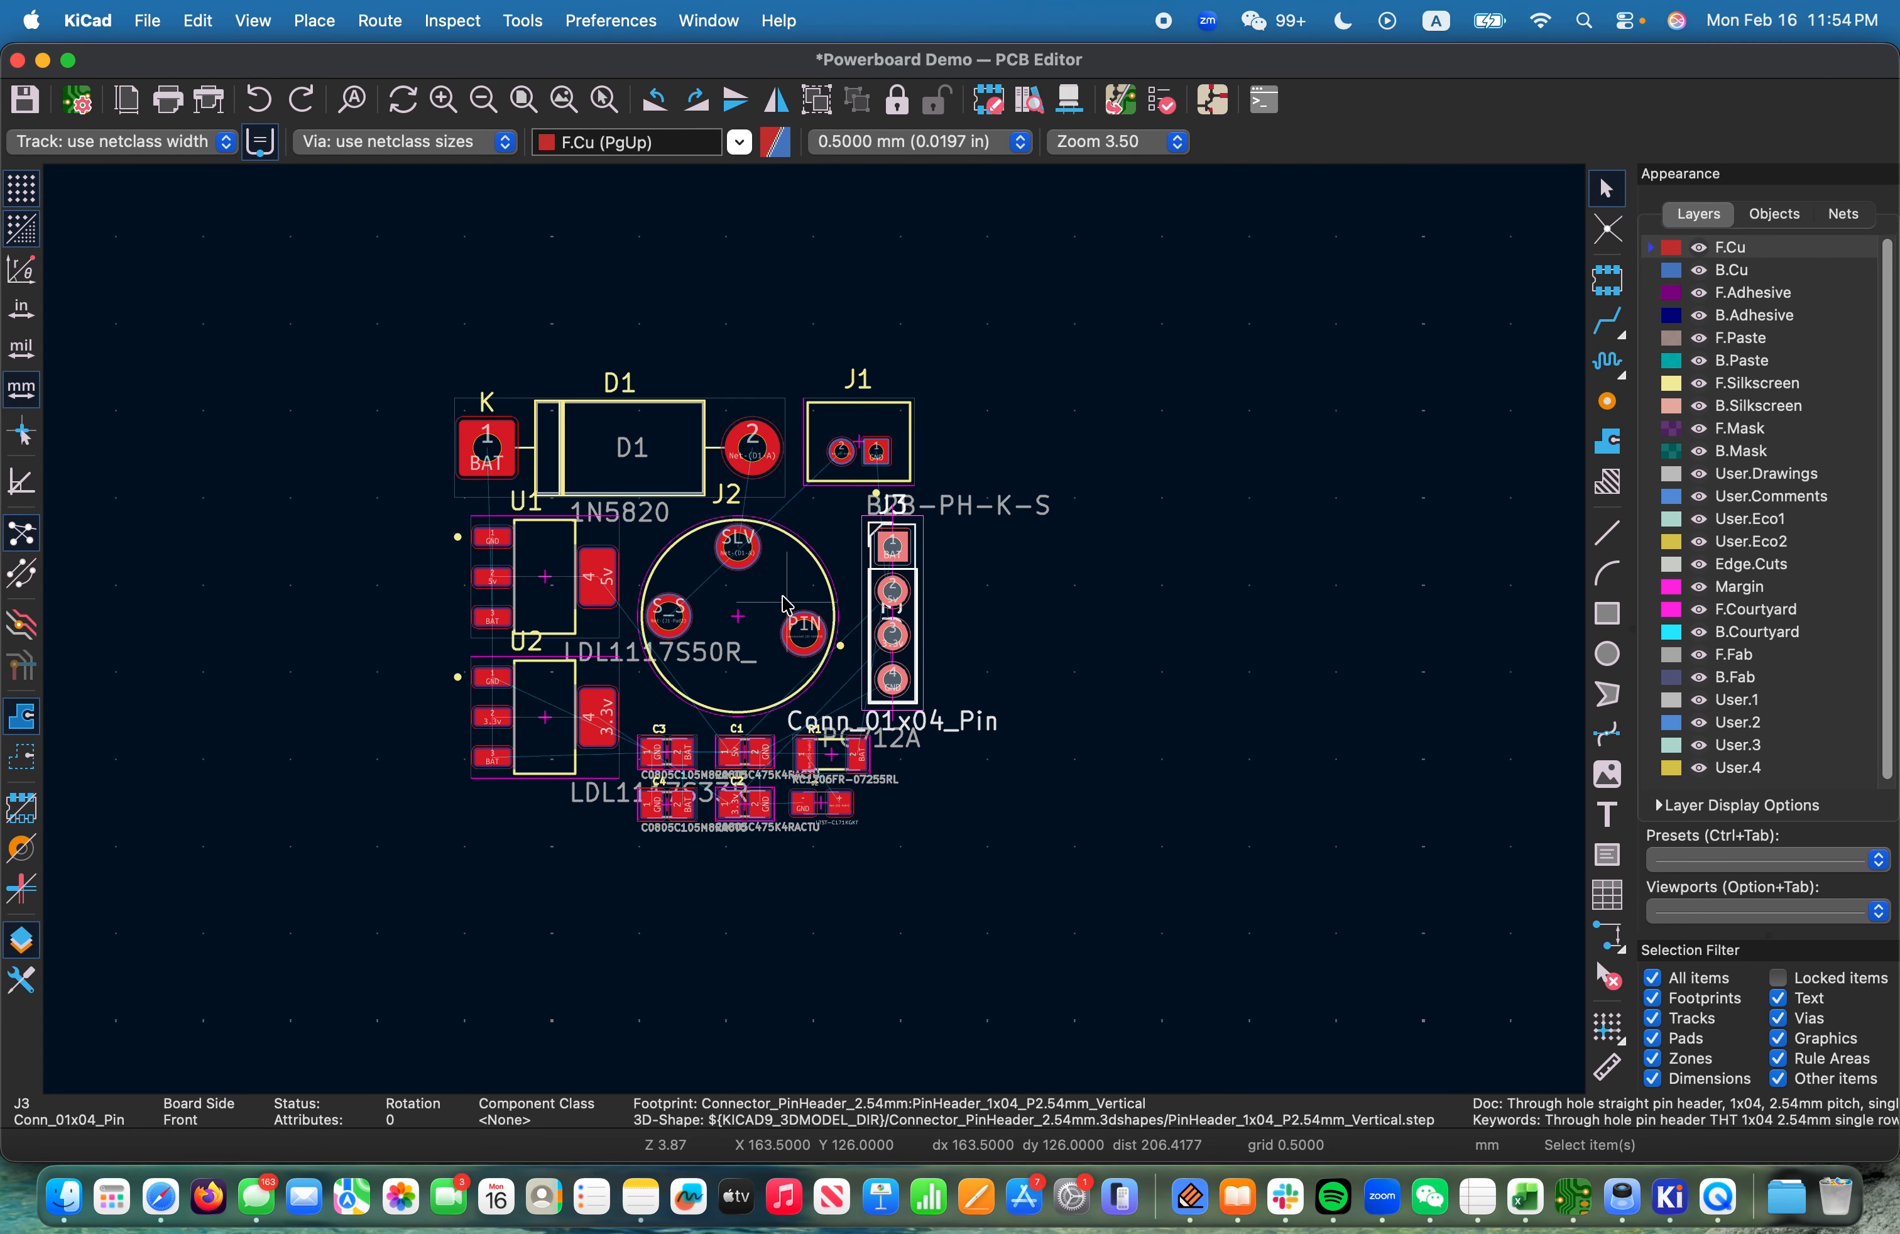
Move header J3 out to the right of the other footprints and place regulator U1 just to its left
left_click_drag(923, 597, 1227, 597)
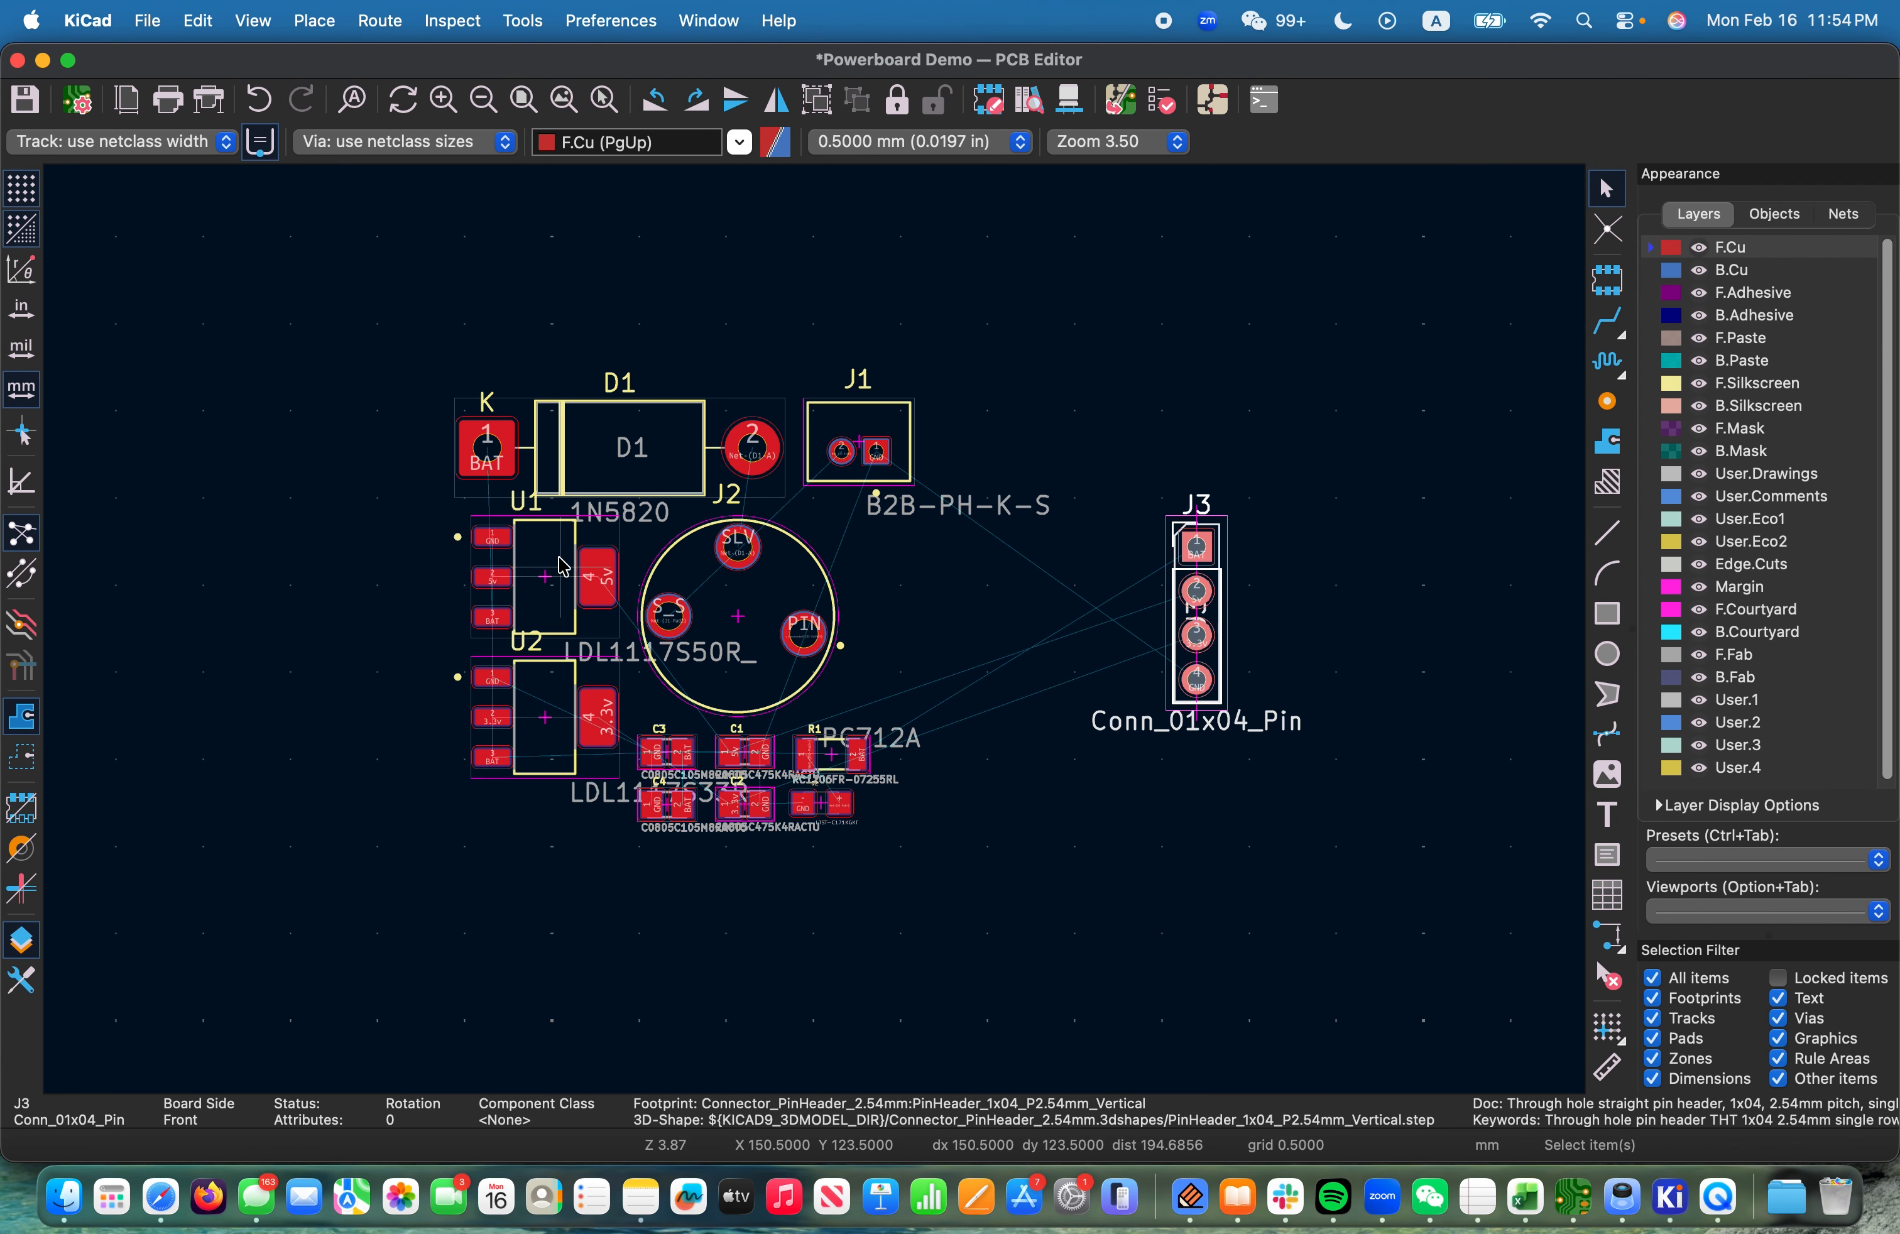
left_click_drag(597, 543, 979, 559)
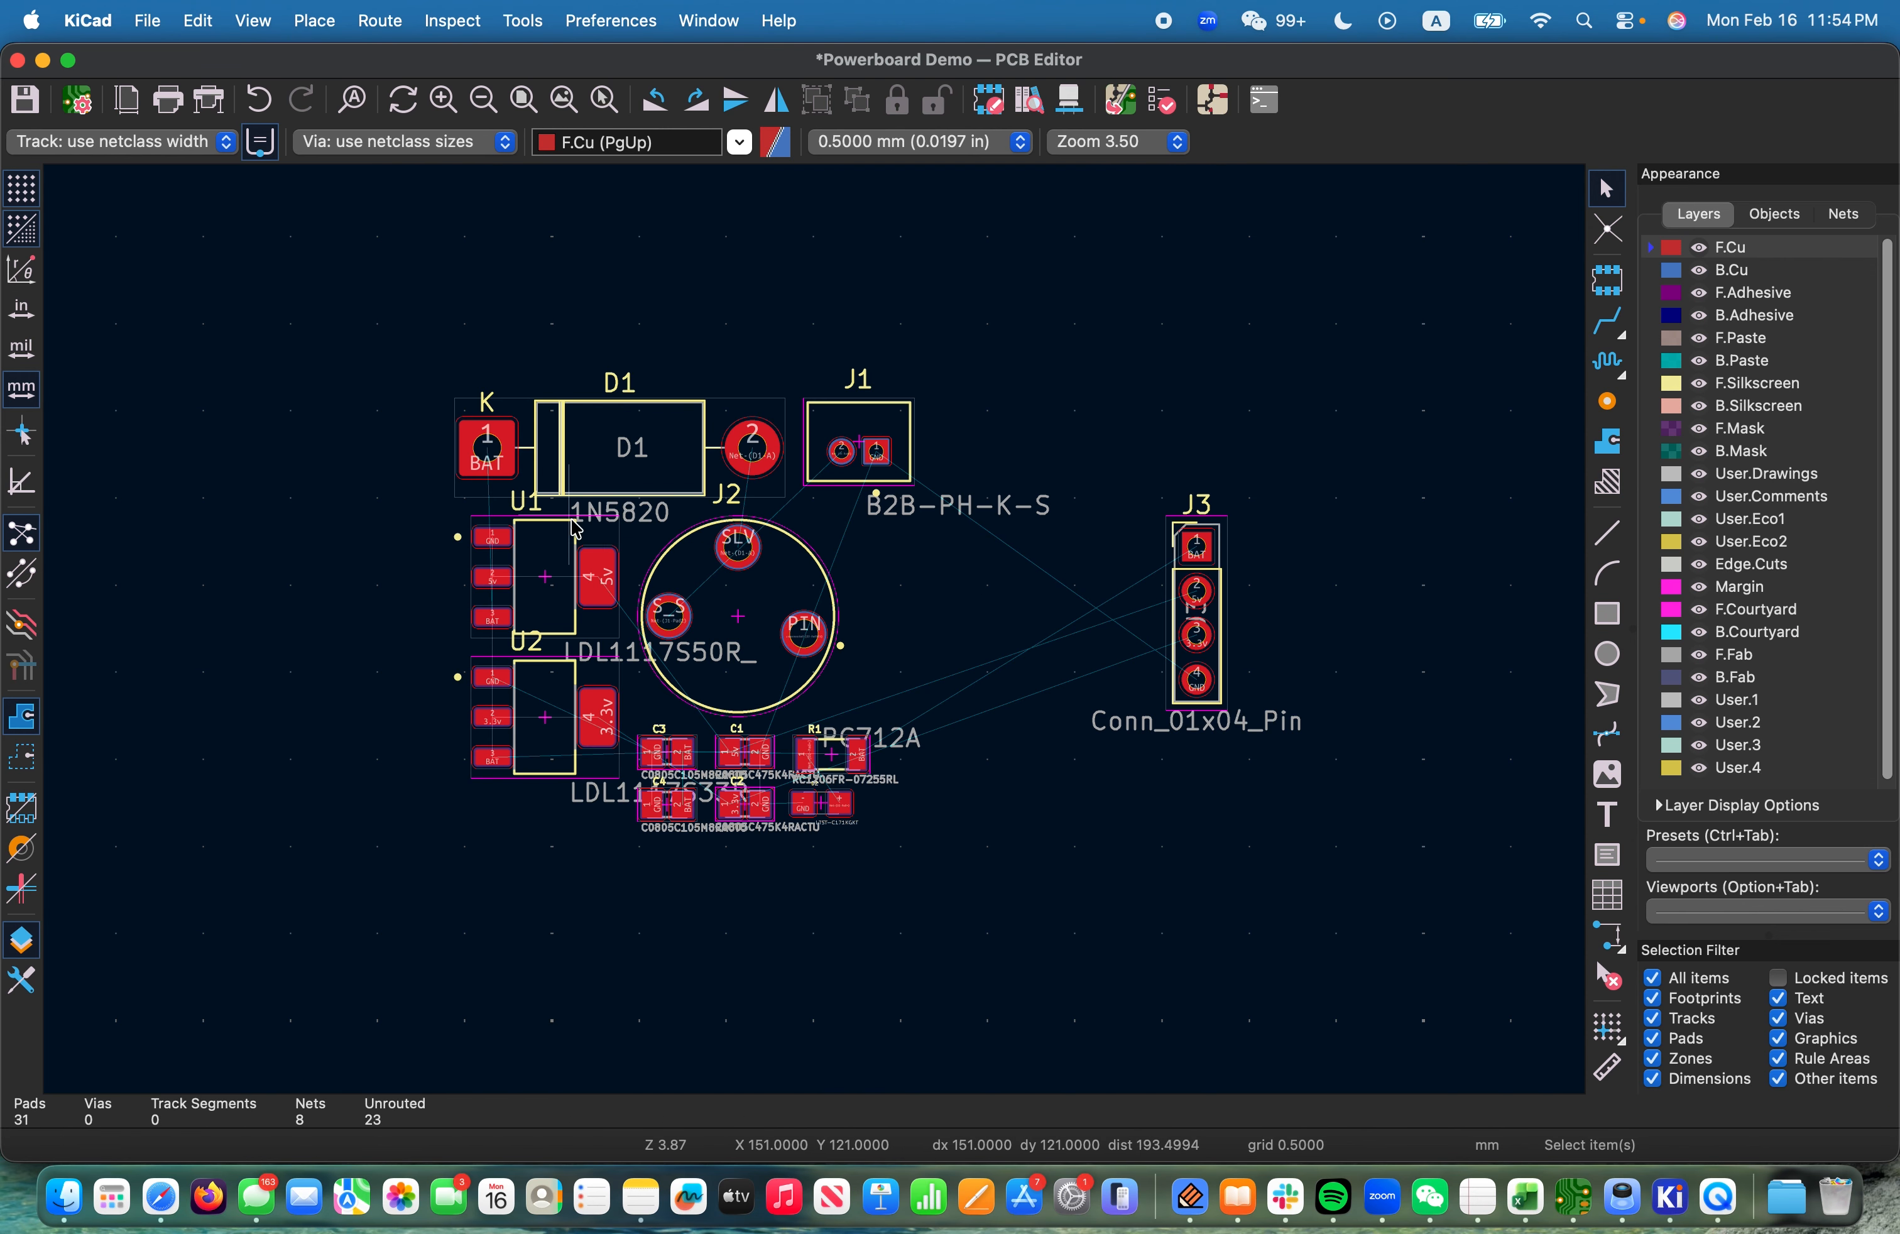
left_click(602, 536)
left_click_drag(601, 536, 1065, 579)
left_click(1066, 578)
Move regulator U2 directly below U1, aligned with it
left_click(597, 717)
left_click_drag(597, 717, 1064, 707)
left_click(1056, 706)
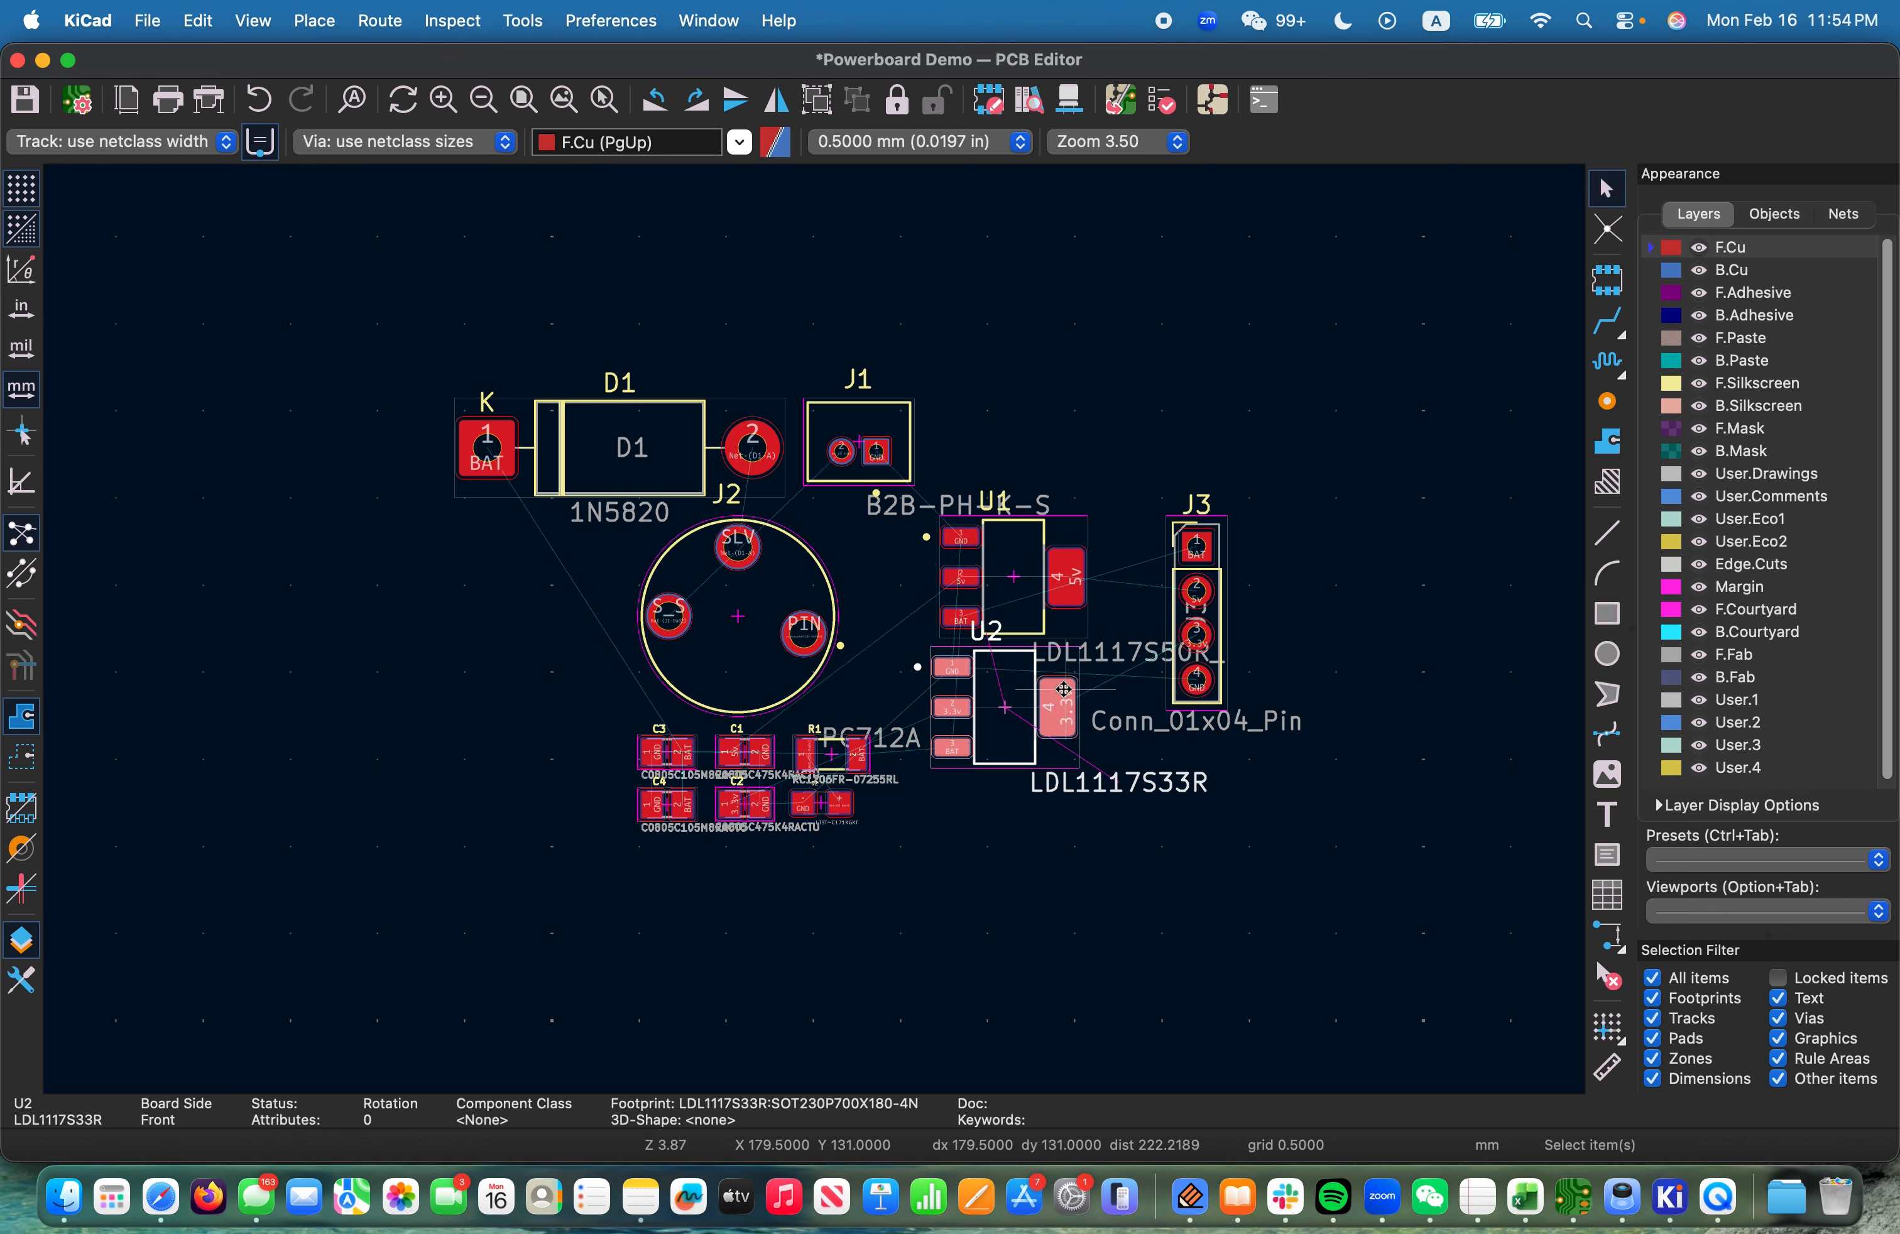
left_click_drag(1070, 670, 1070, 724)
left_click(1069, 723)
Move the round switch footprint J2 closer to the left side of U1 and U2
left_click(824, 566)
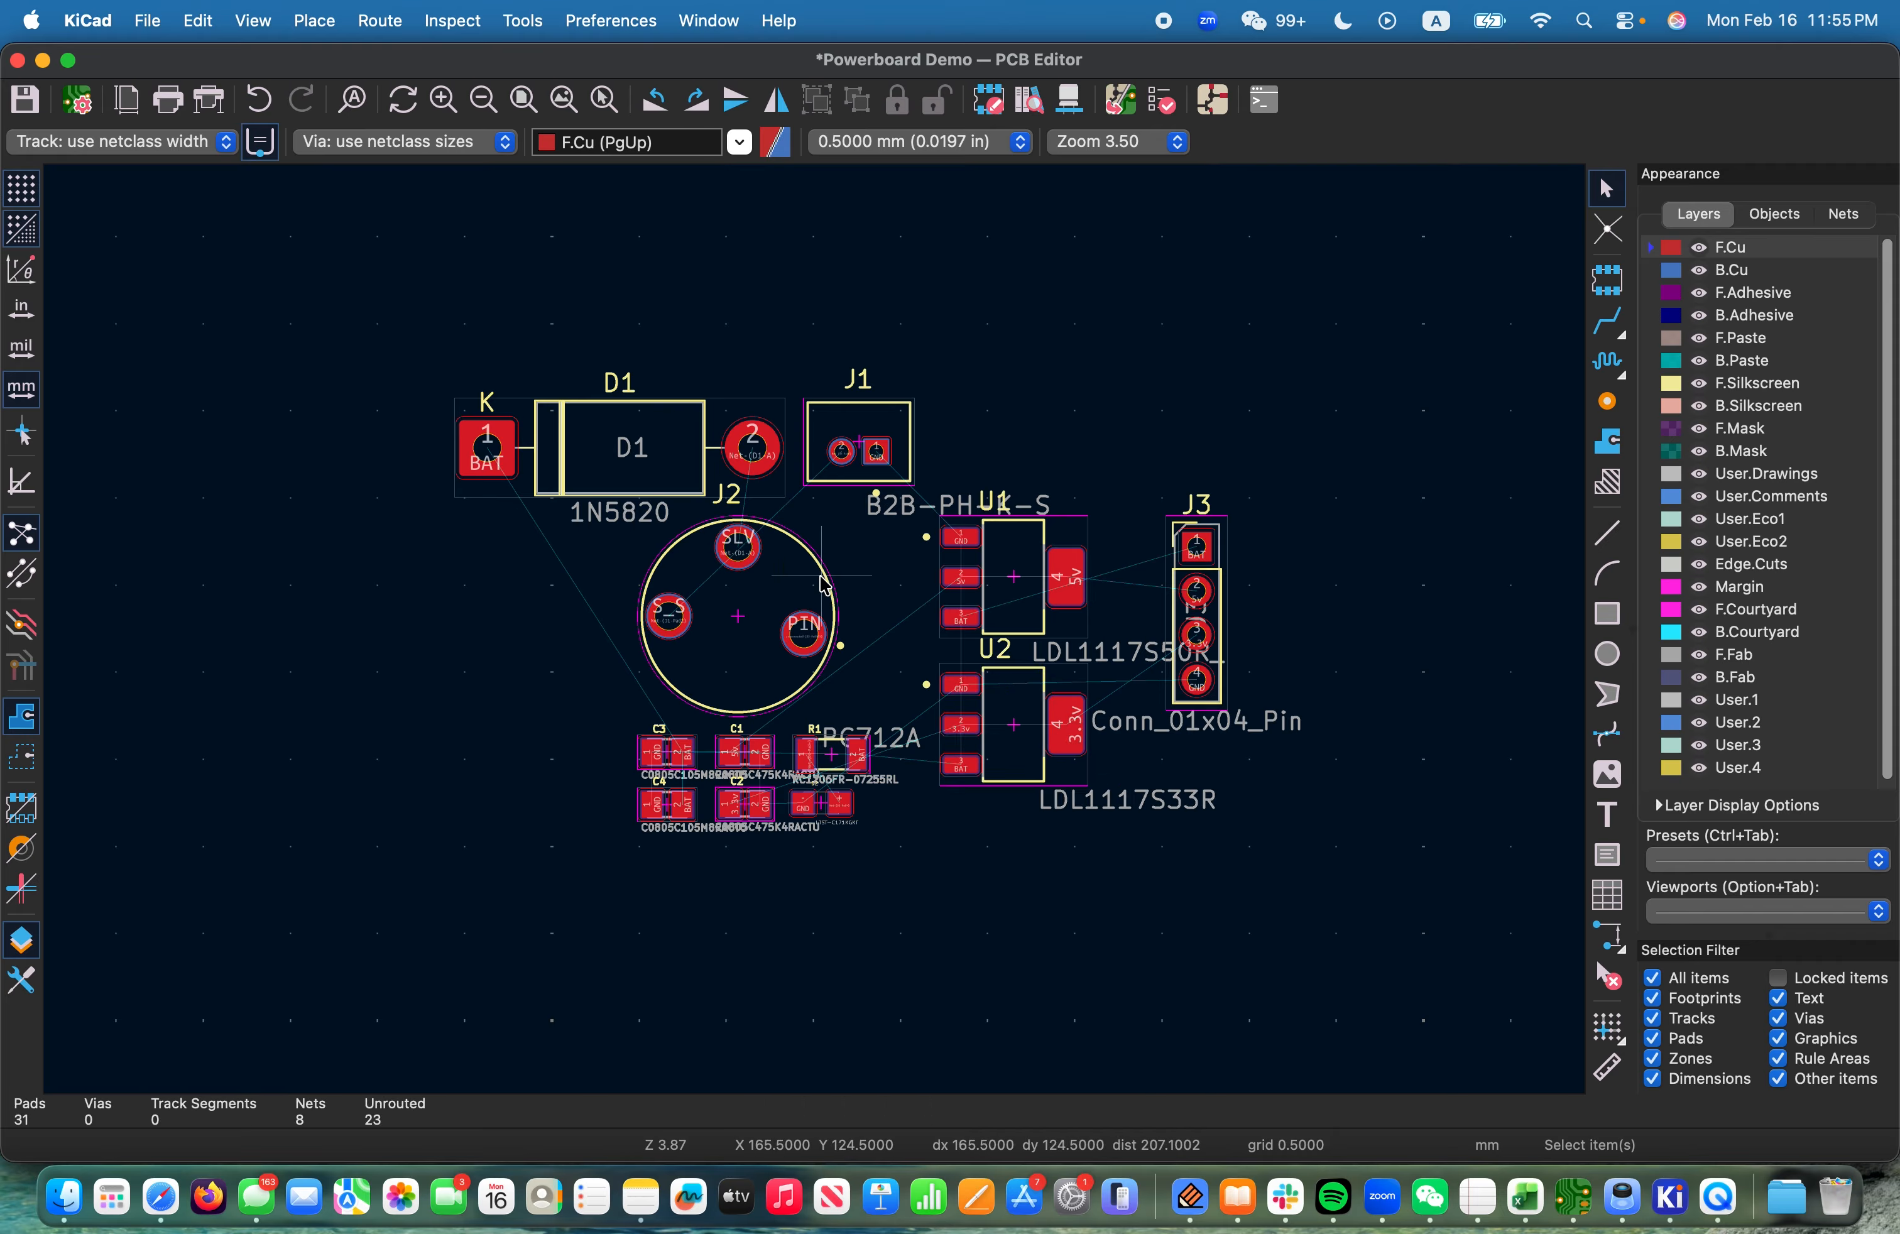
left_click(810, 569)
key("m")
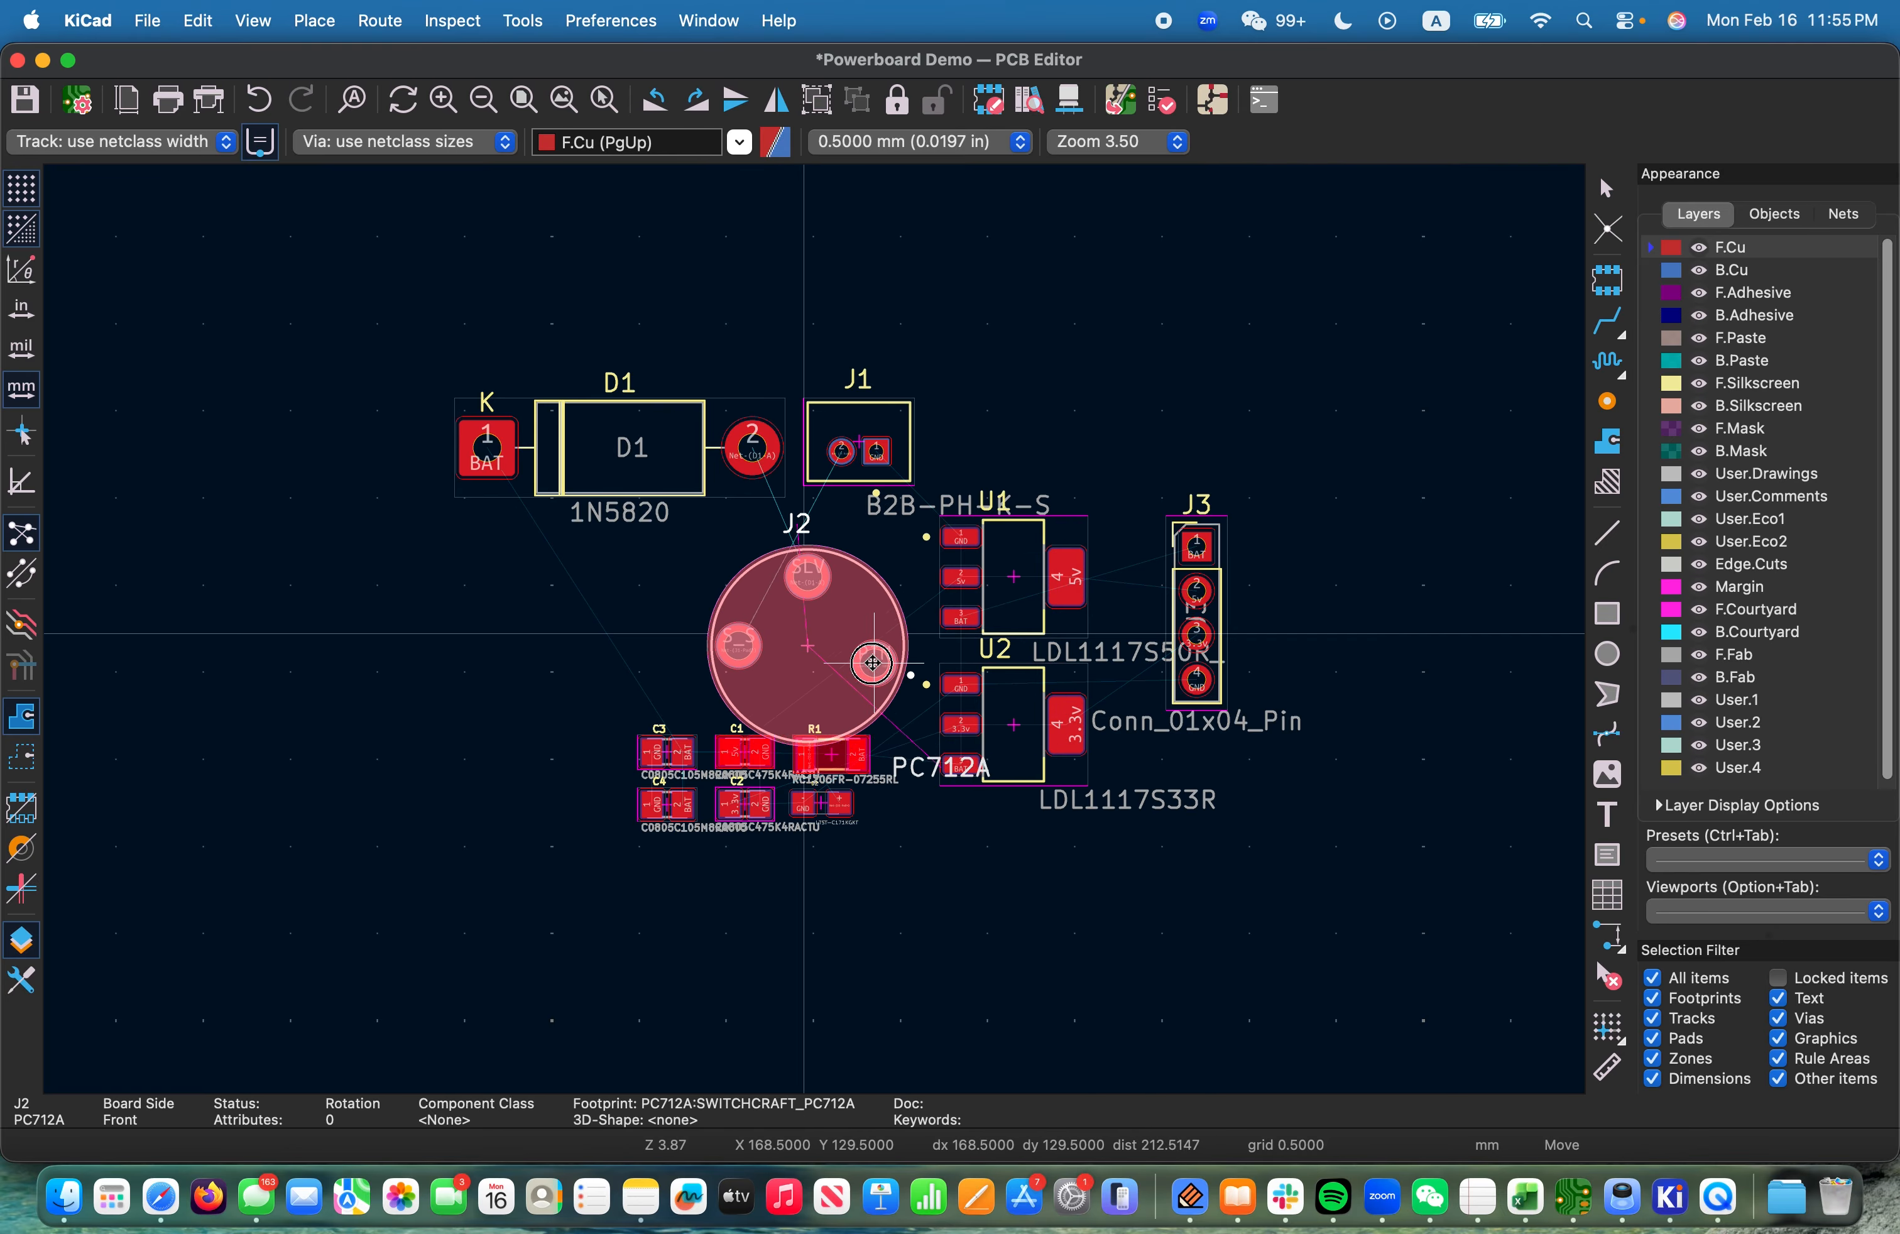
left_click(865, 641)
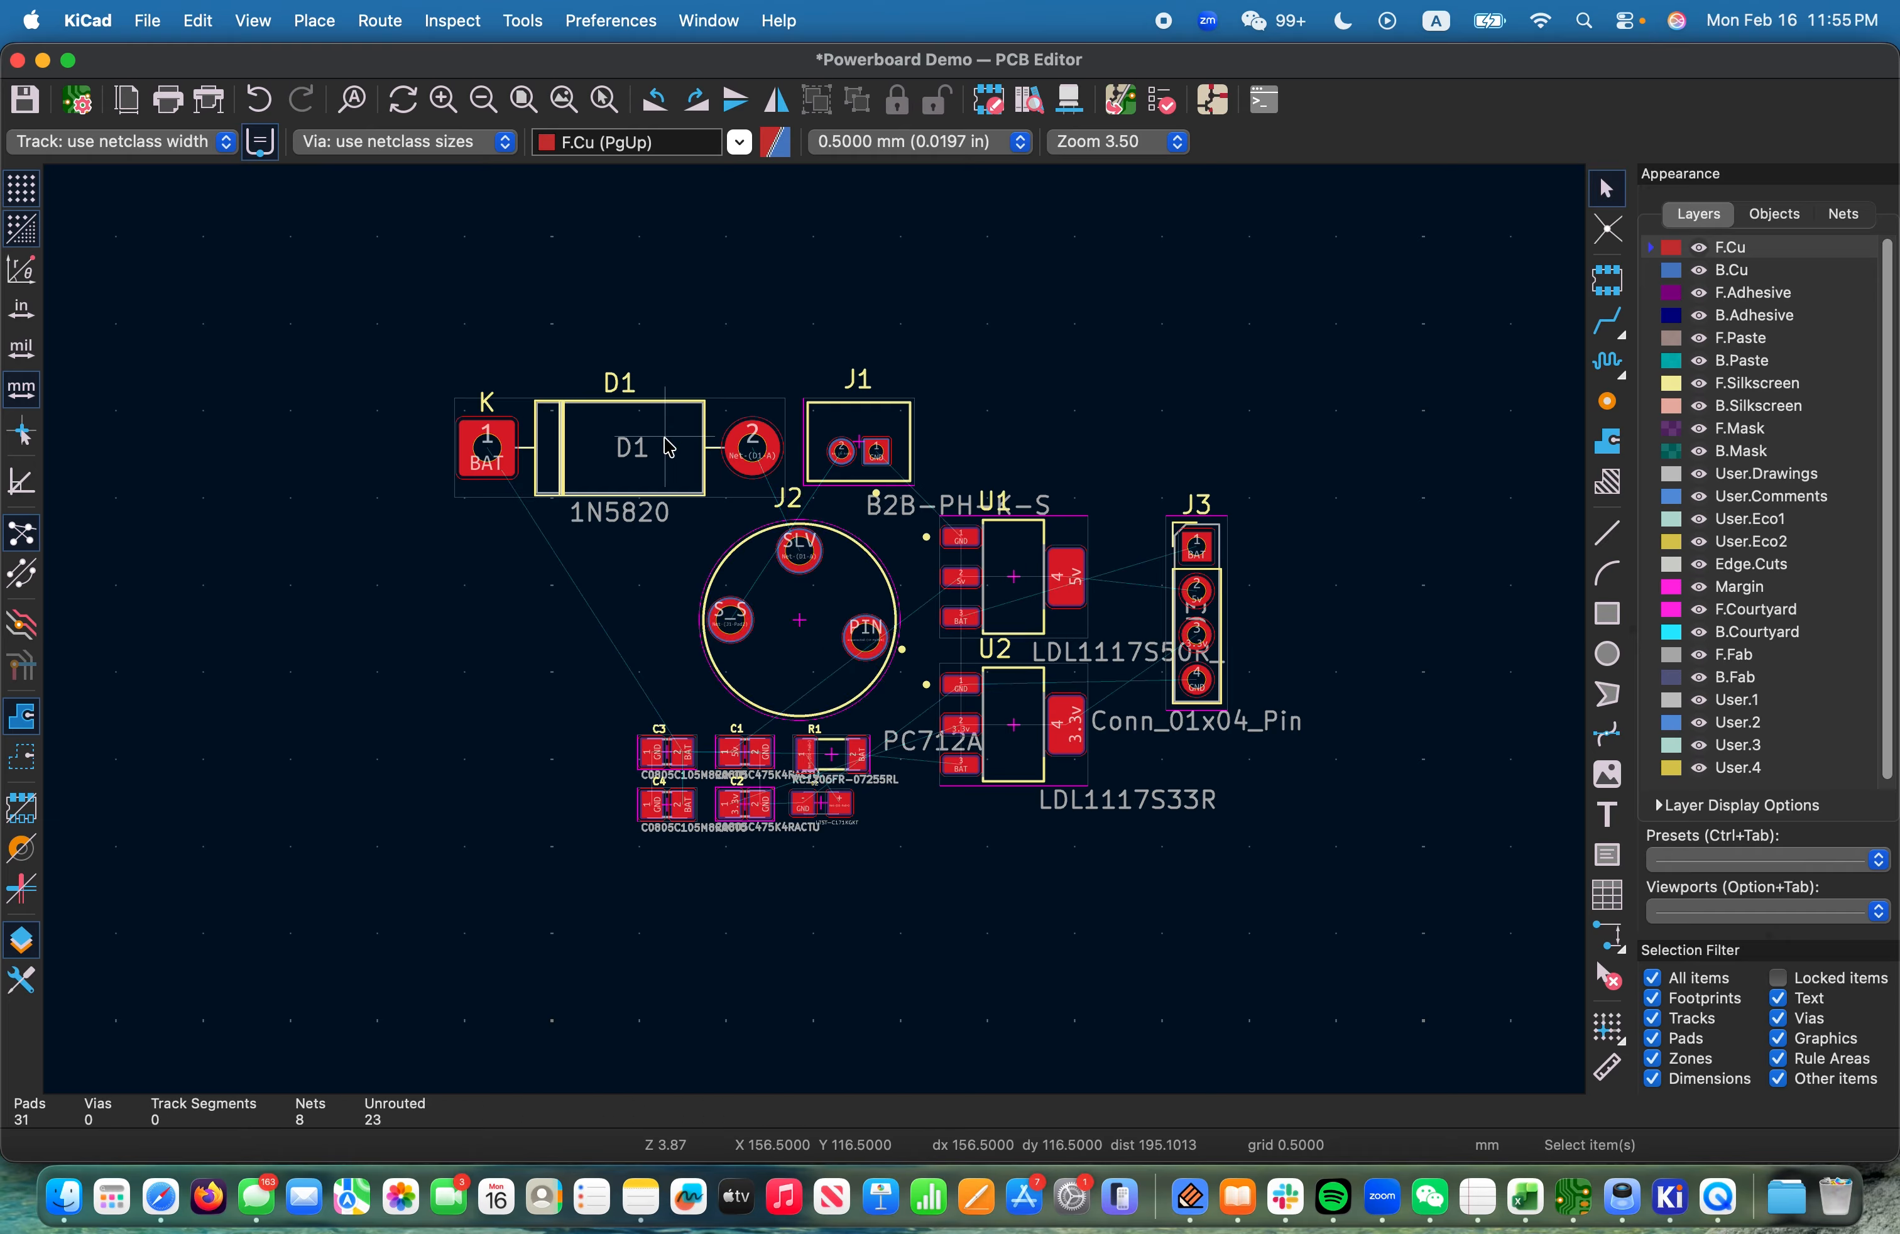
Move the six small SMD parts together to the upper left, and place diode D1 below J2 and U2
left_click_drag(578, 704, 901, 866)
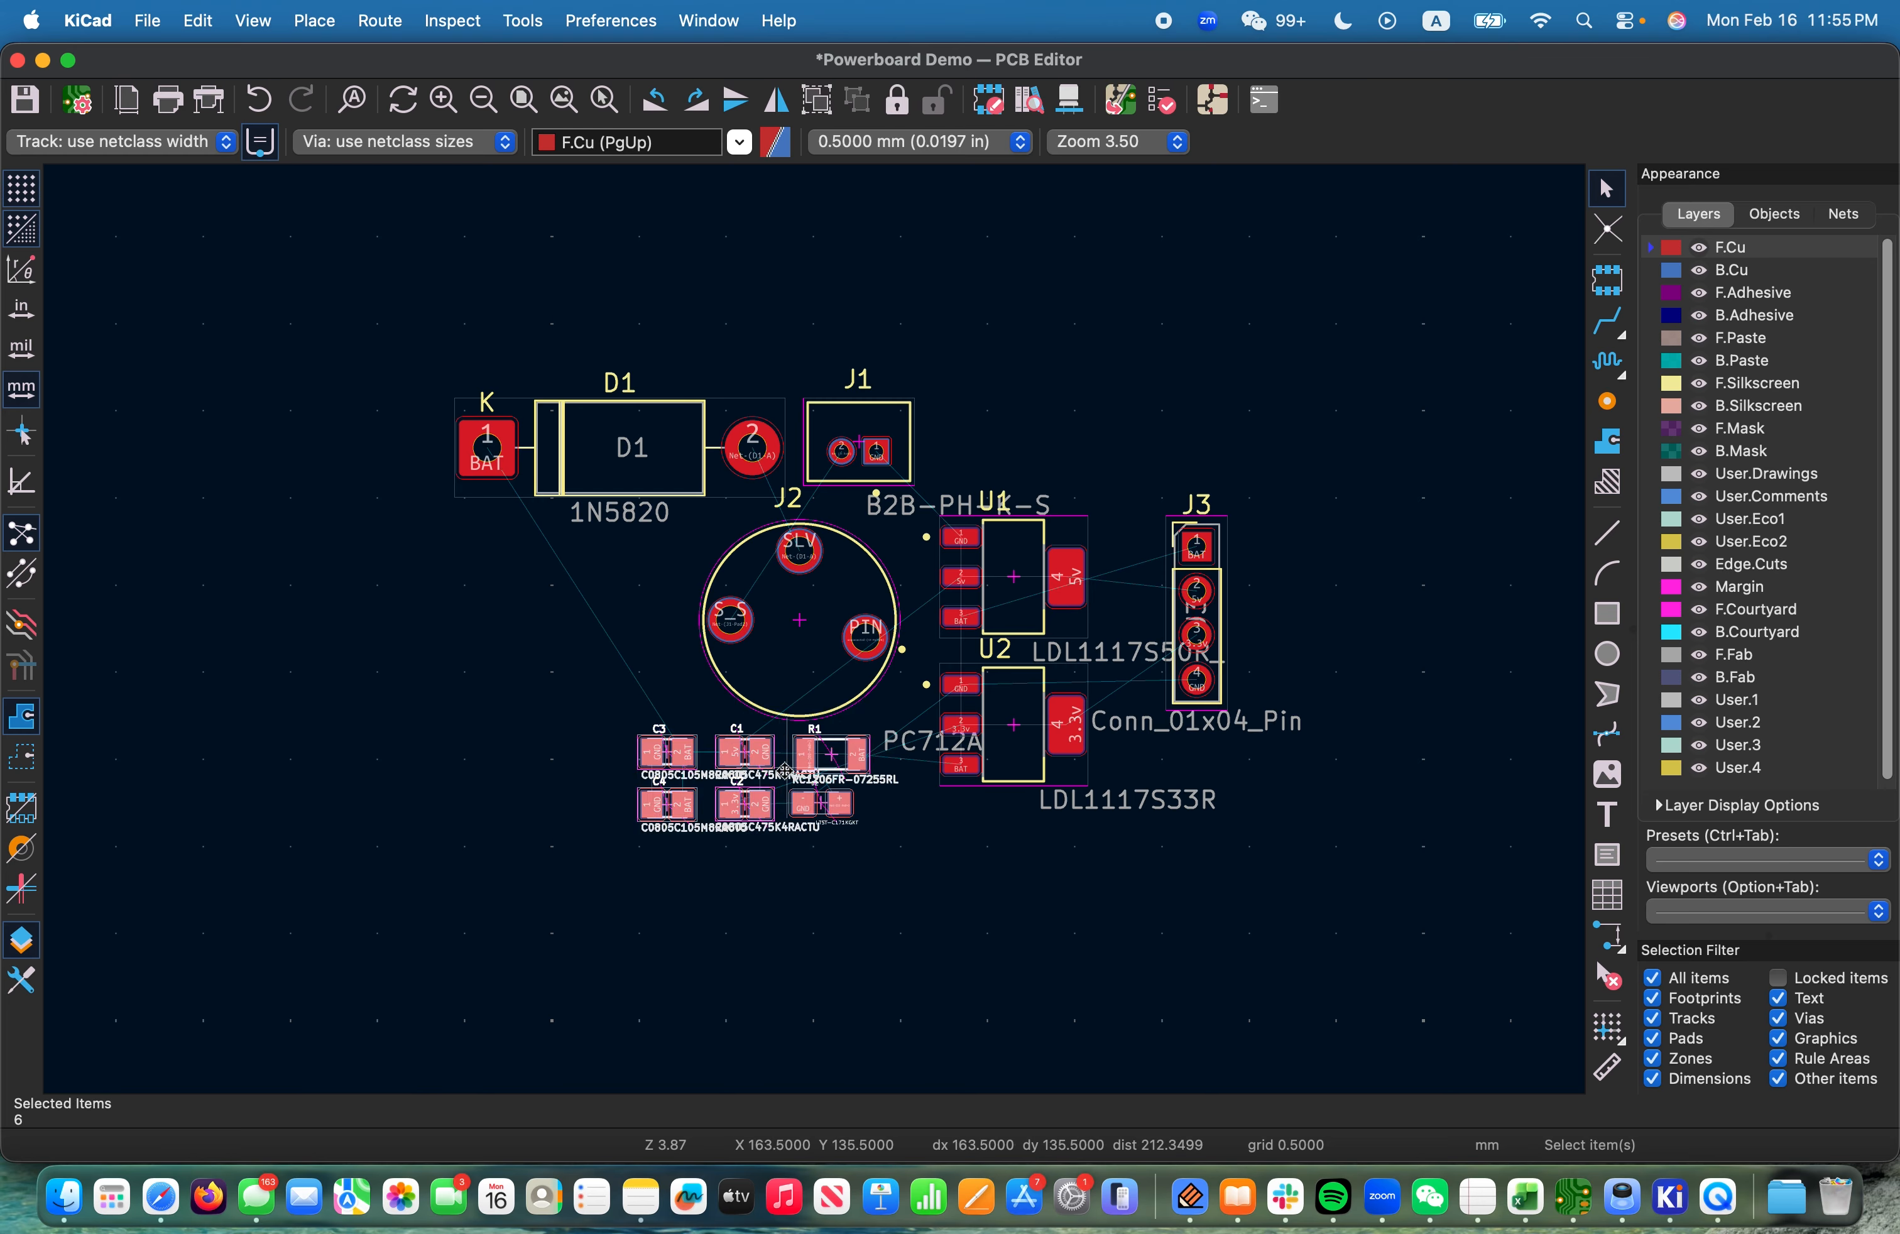
left_click_drag(789, 757, 267, 277)
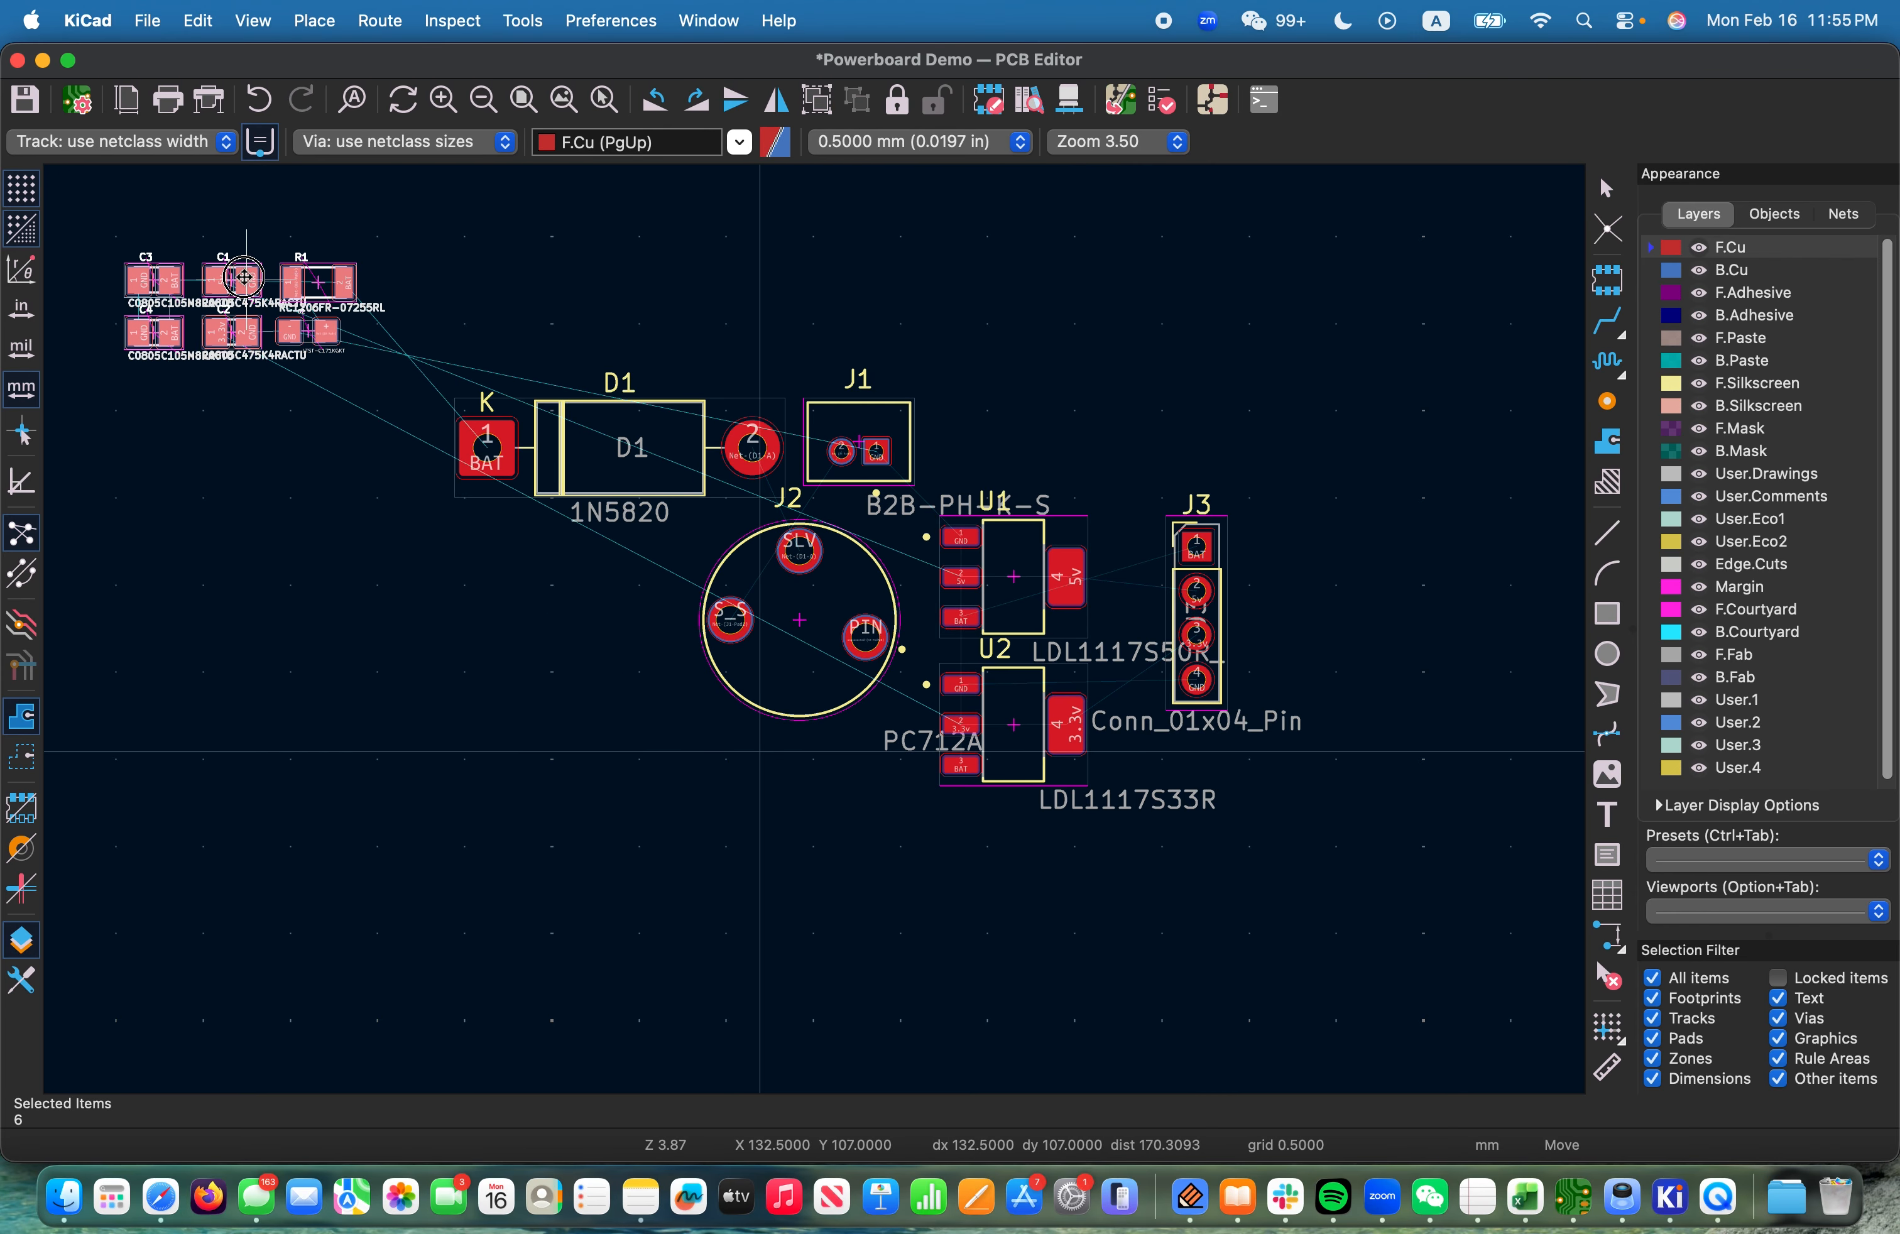
left_click(739, 408)
left_click_drag(724, 413, 815, 795)
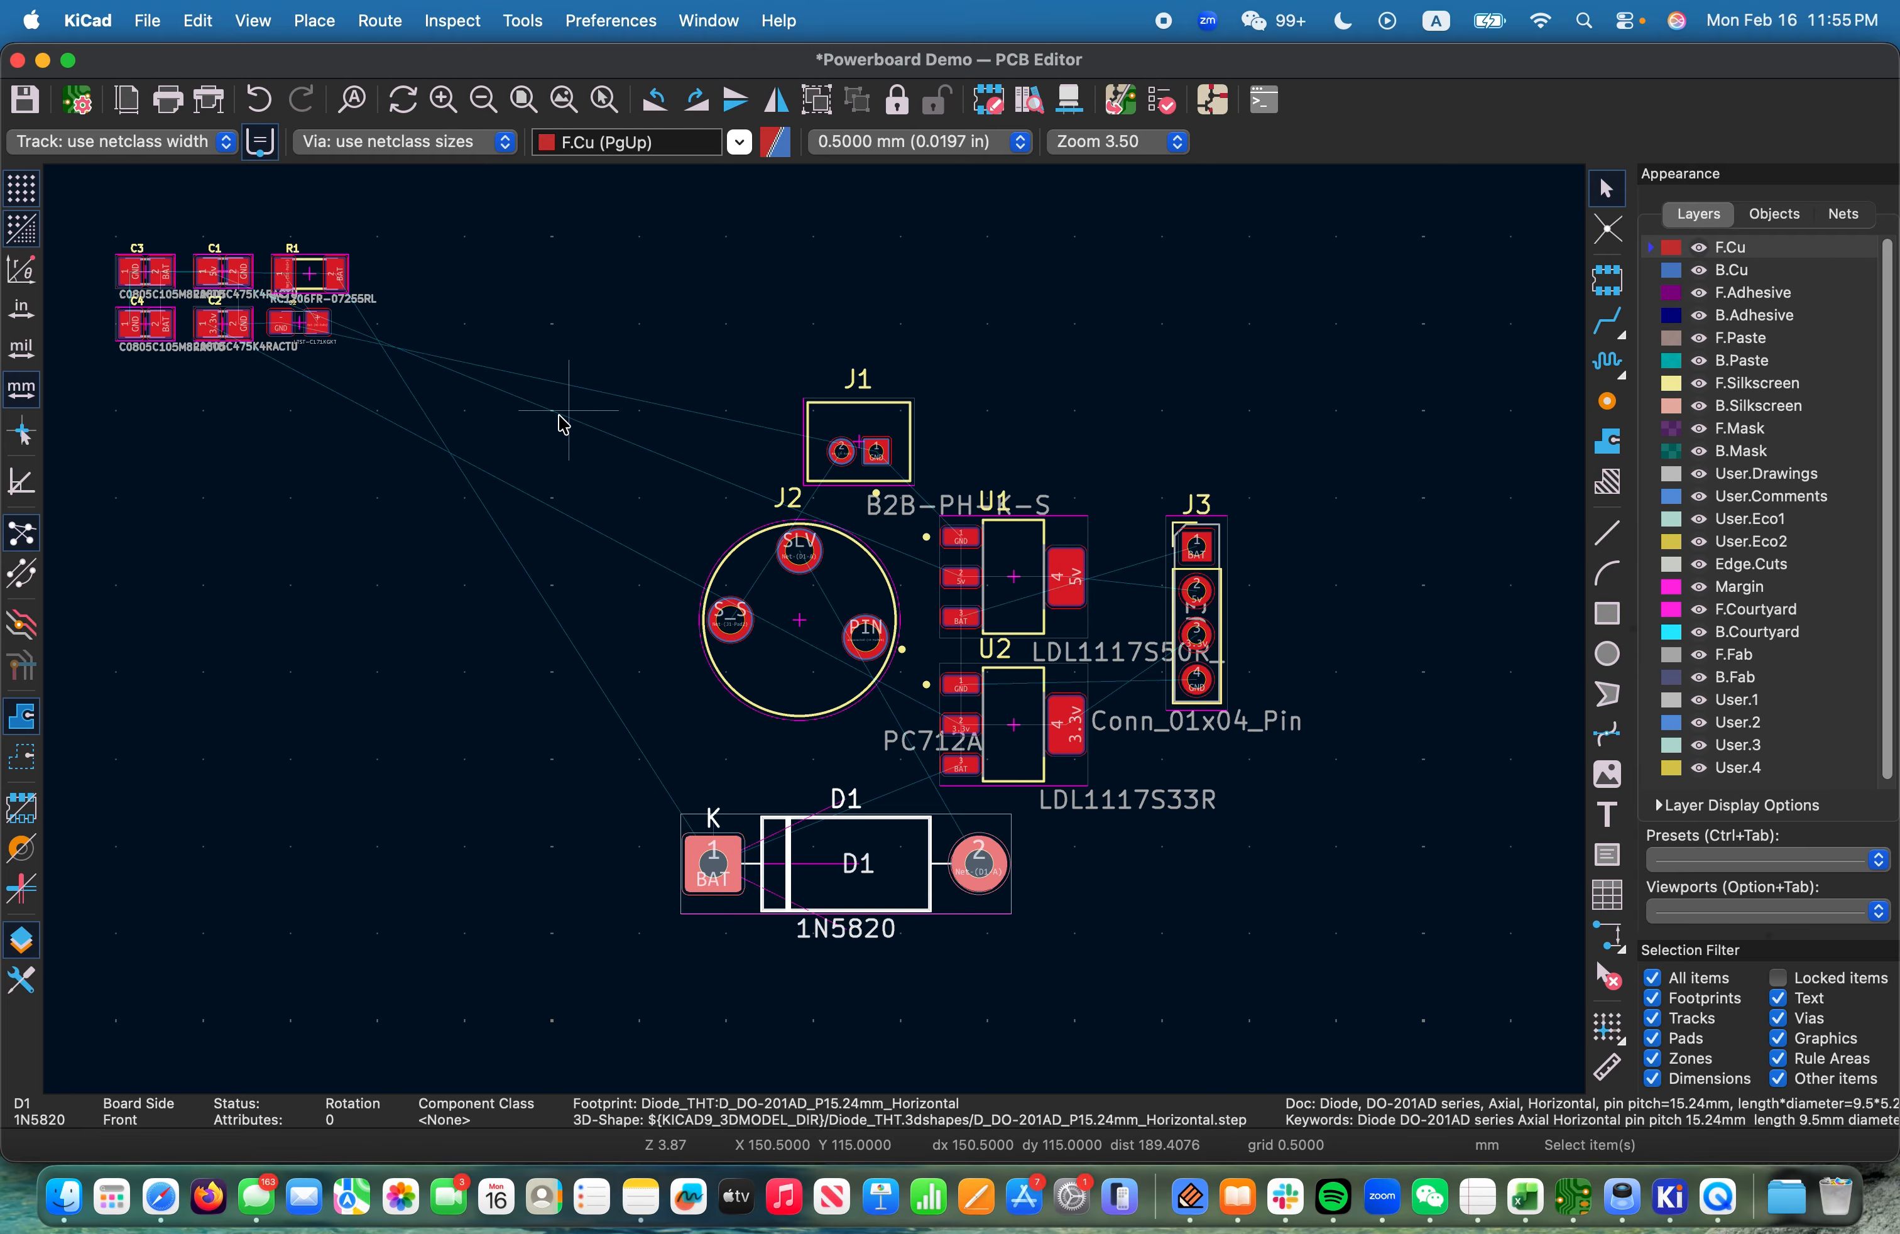
Move capacitor C2 from the small-parts group to the space between J2 and U2, above D1
left_click(241, 327)
left_click_drag(241, 327, 913, 752)
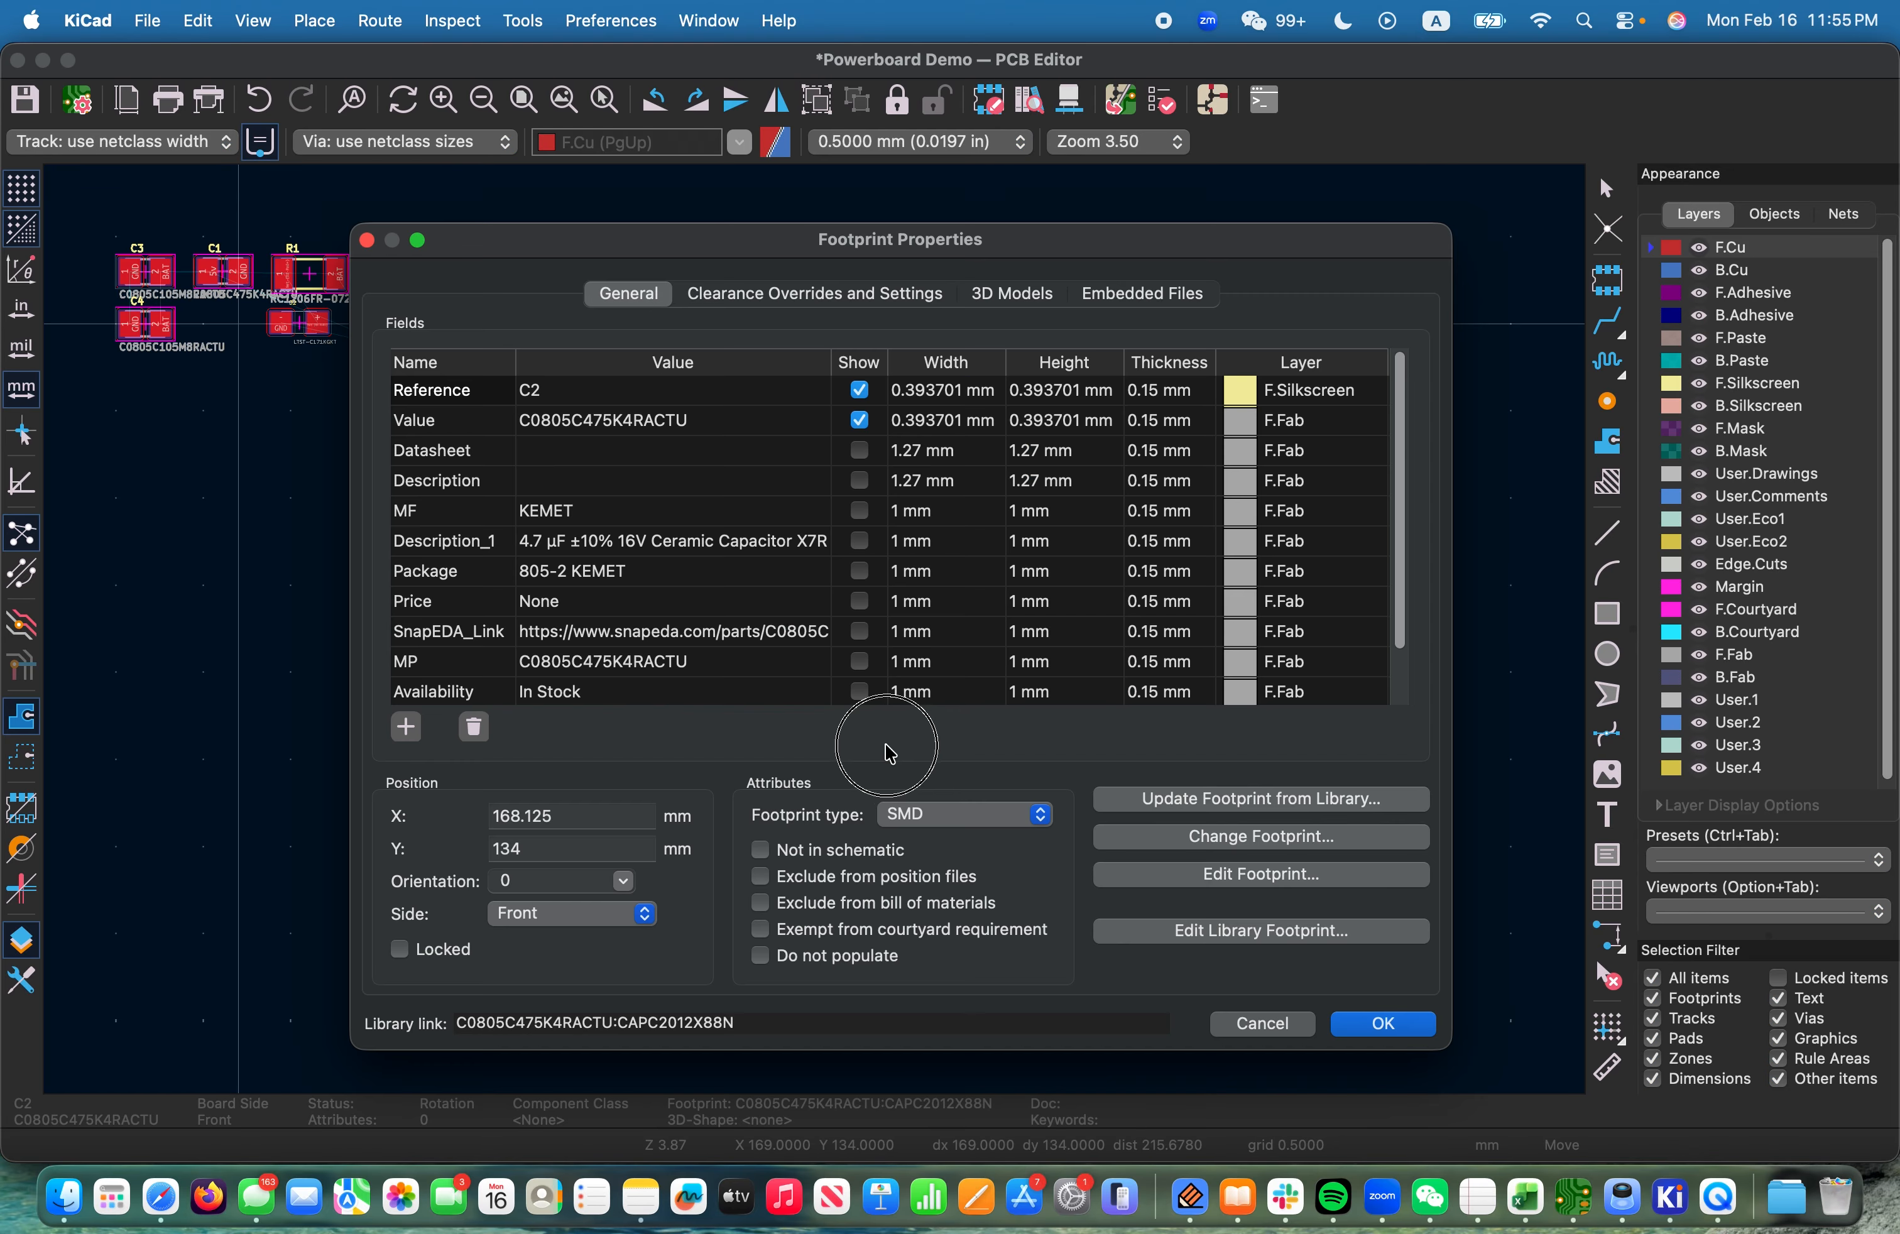
double_click(905, 757)
key("Escape")
double_click(902, 758)
key("Escape")
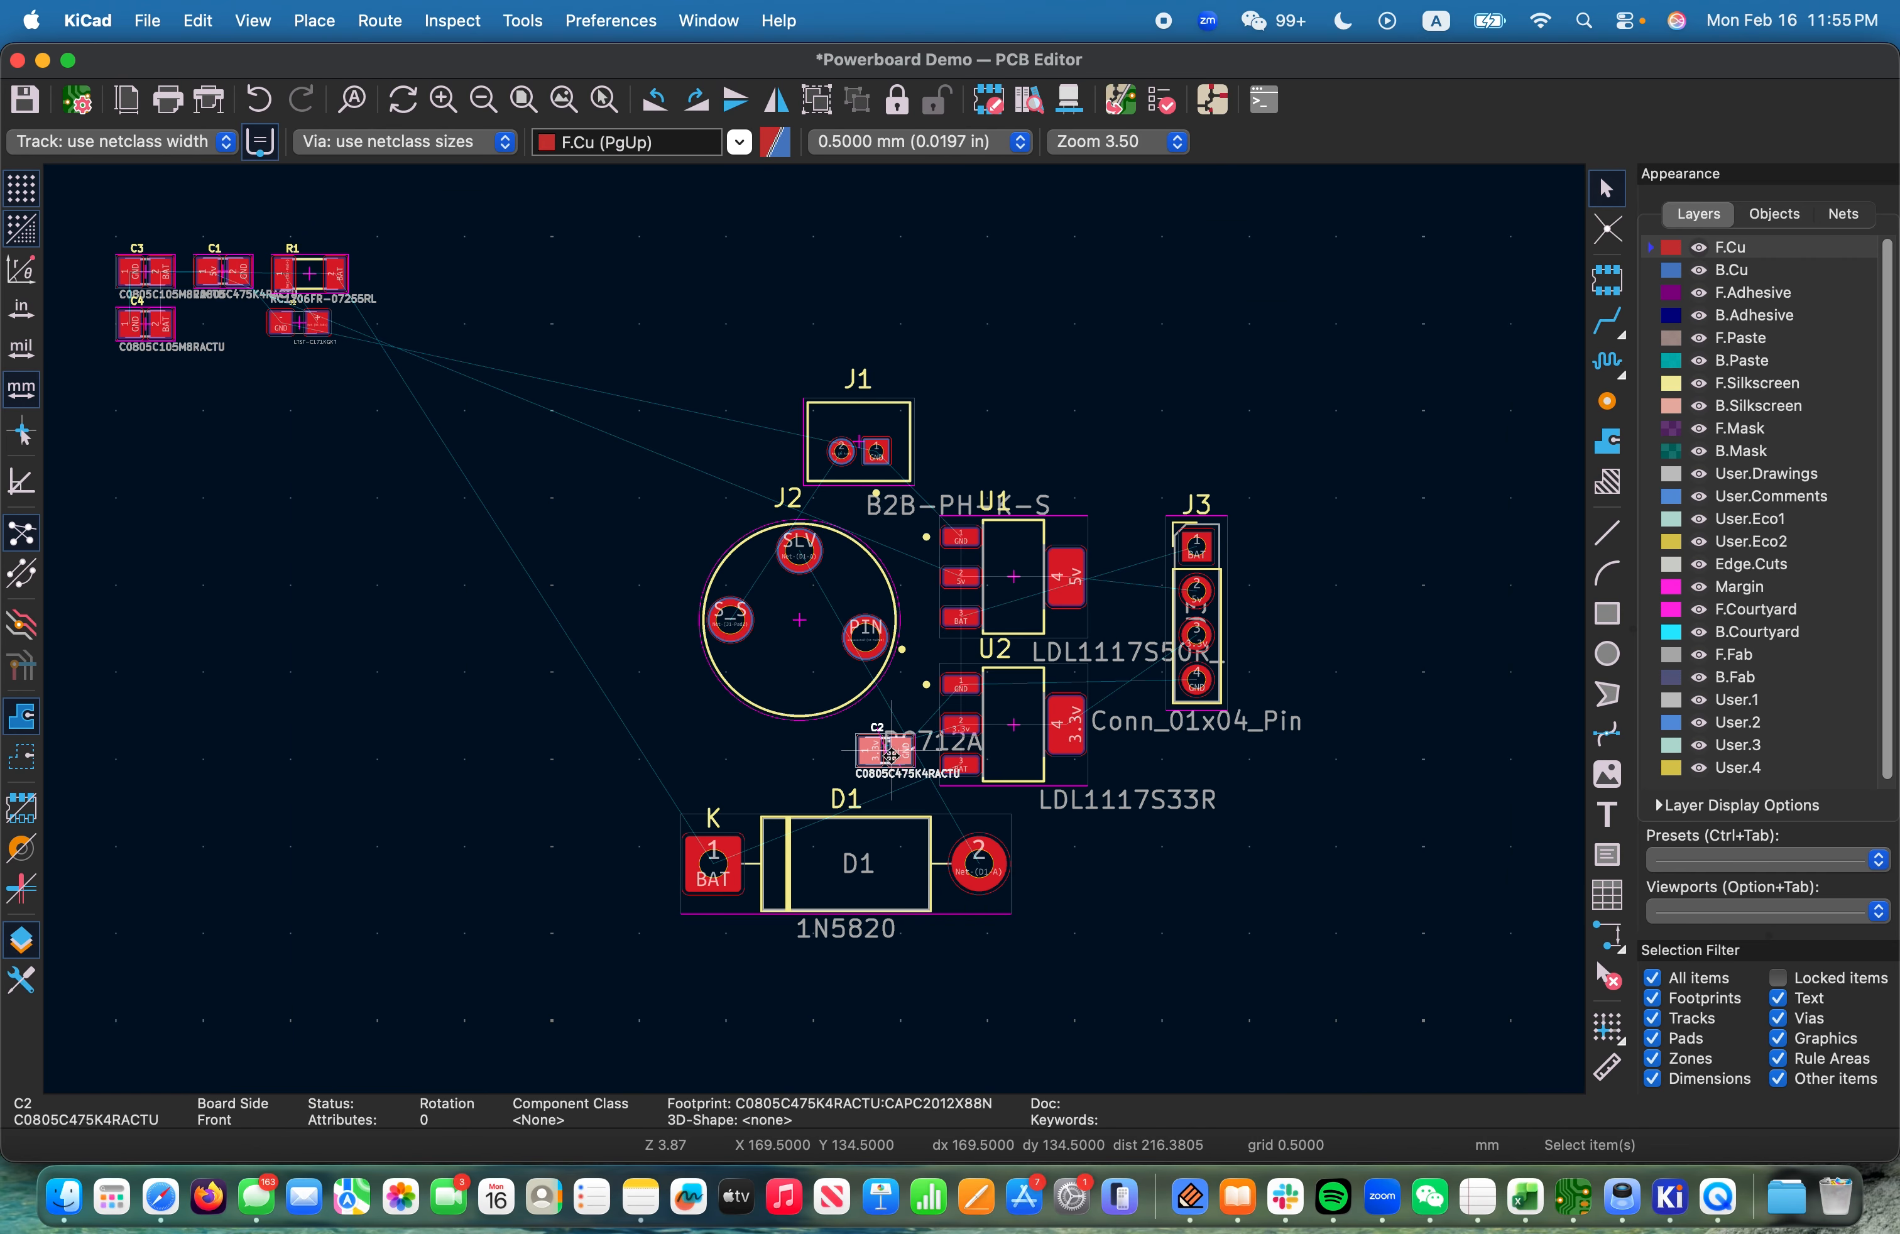
Rotate C2 clockwise by 90° and nudge it slightly away from U2
left_click(893, 754)
right_click(897, 761)
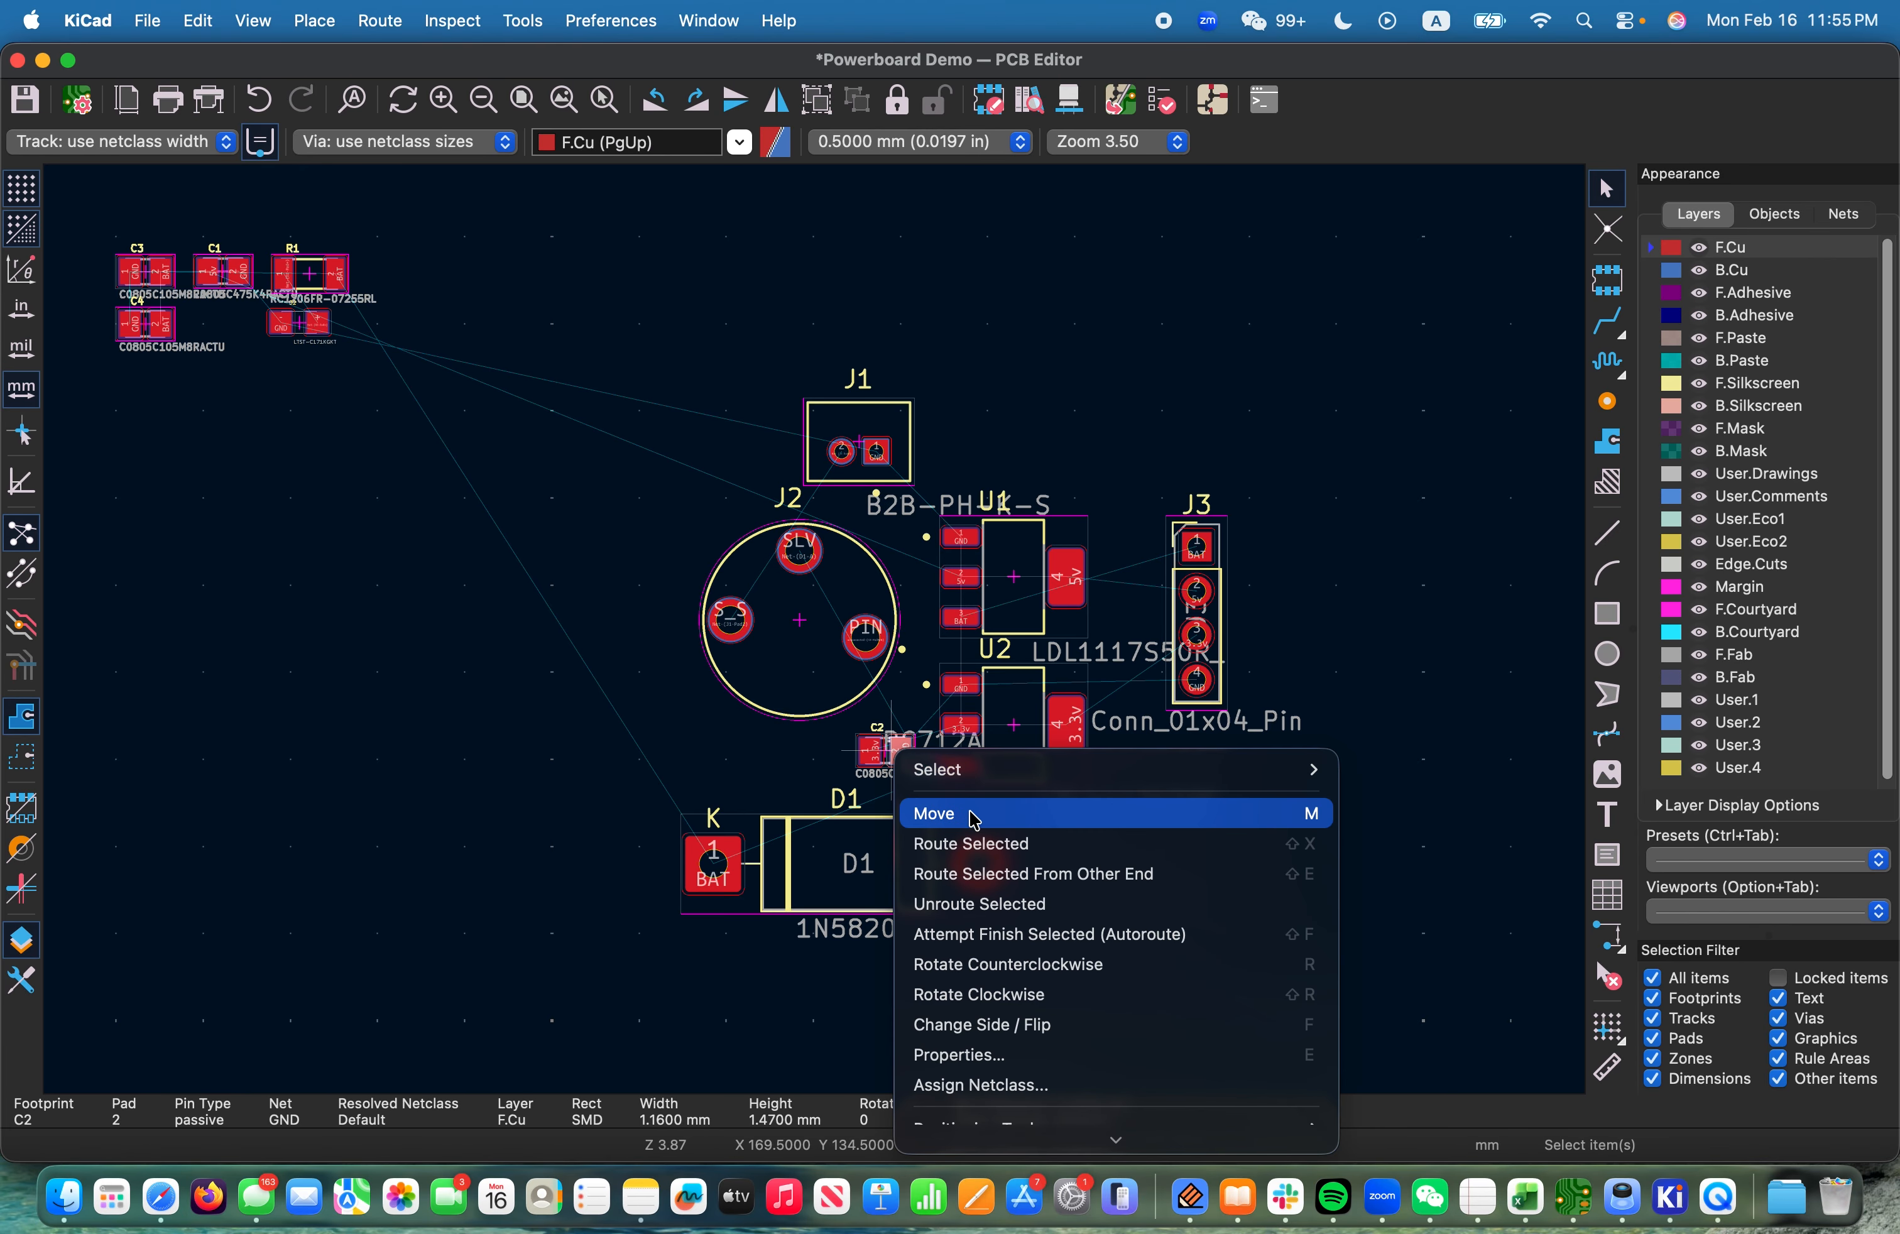
mouse_move(1041, 1138)
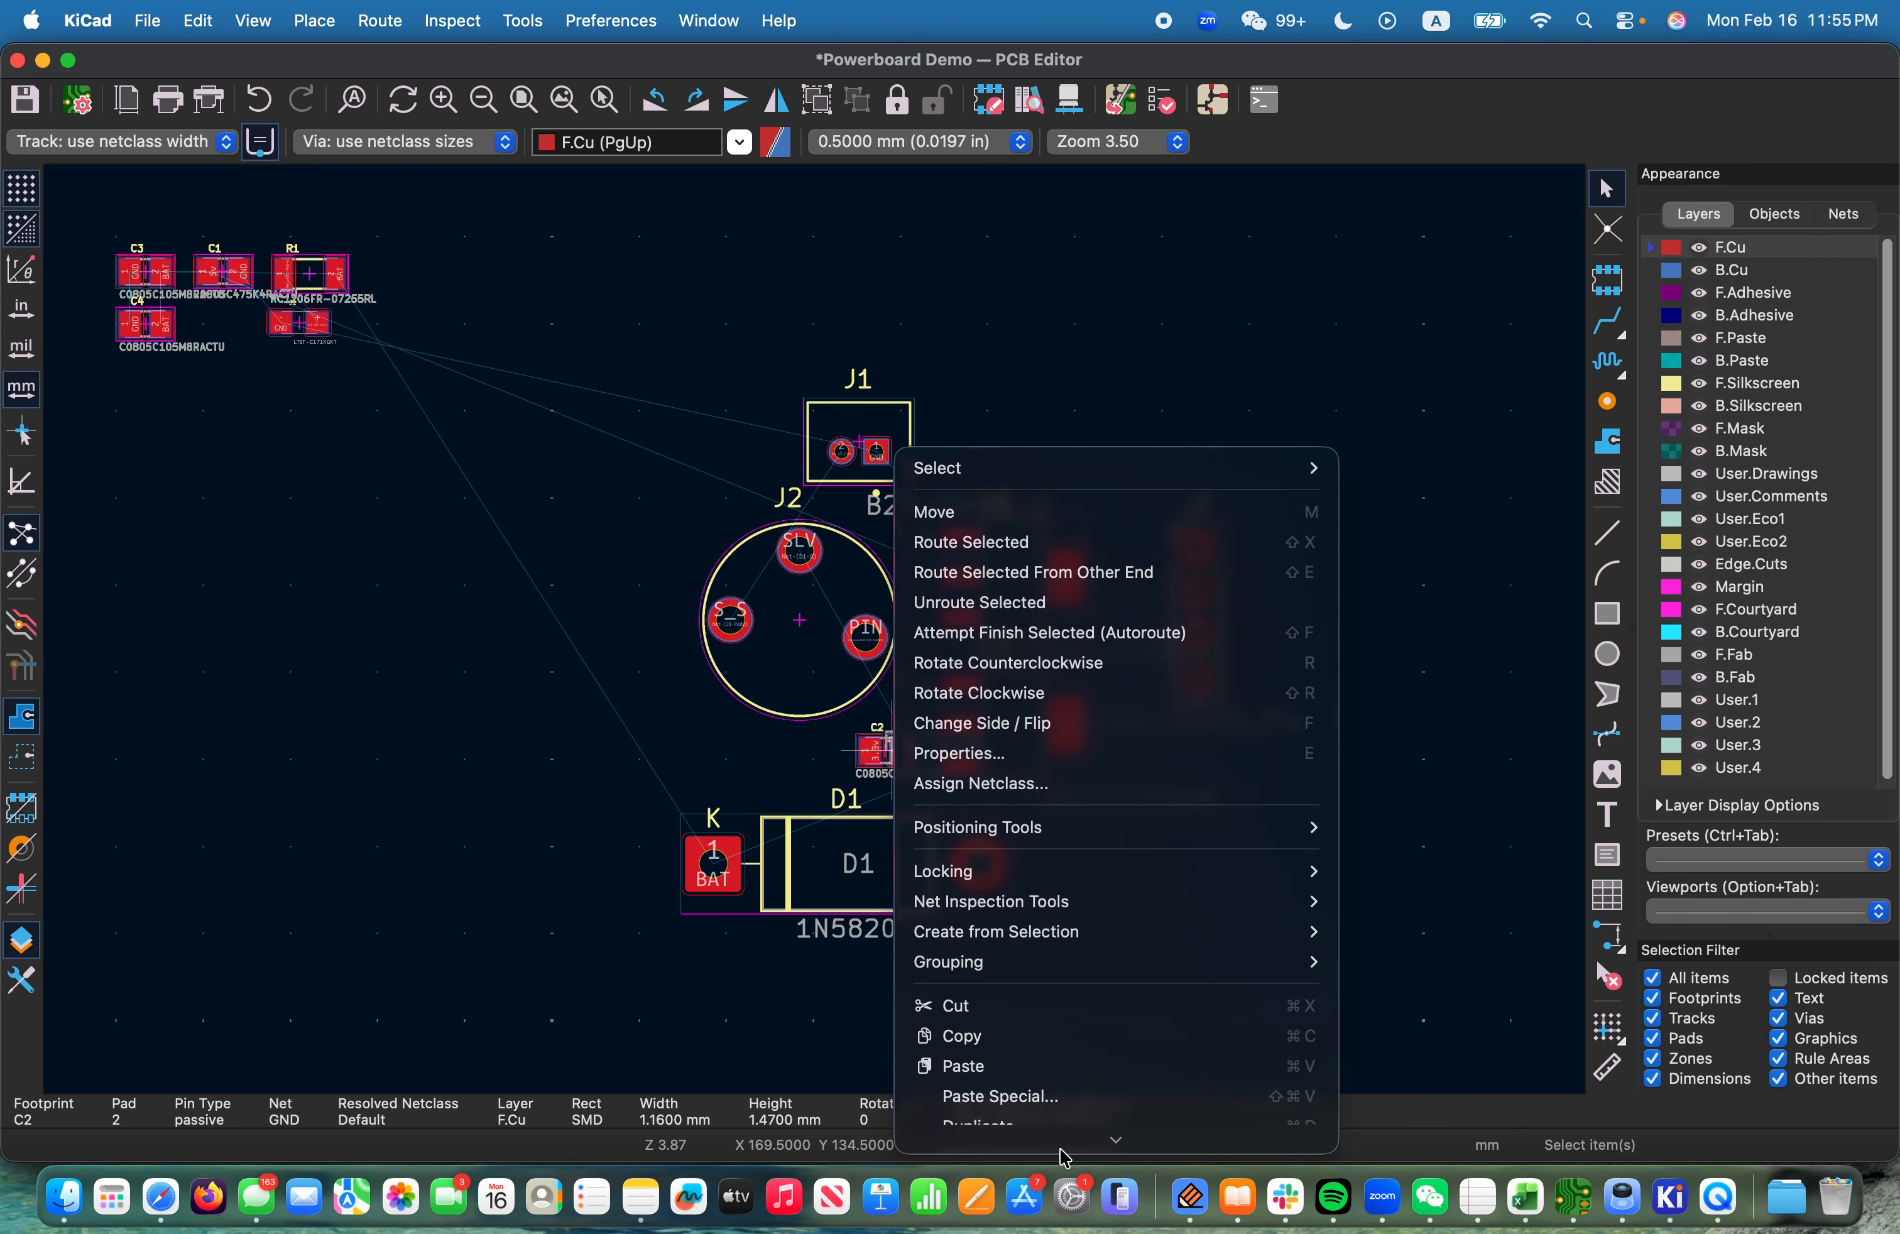
left_click(757, 877)
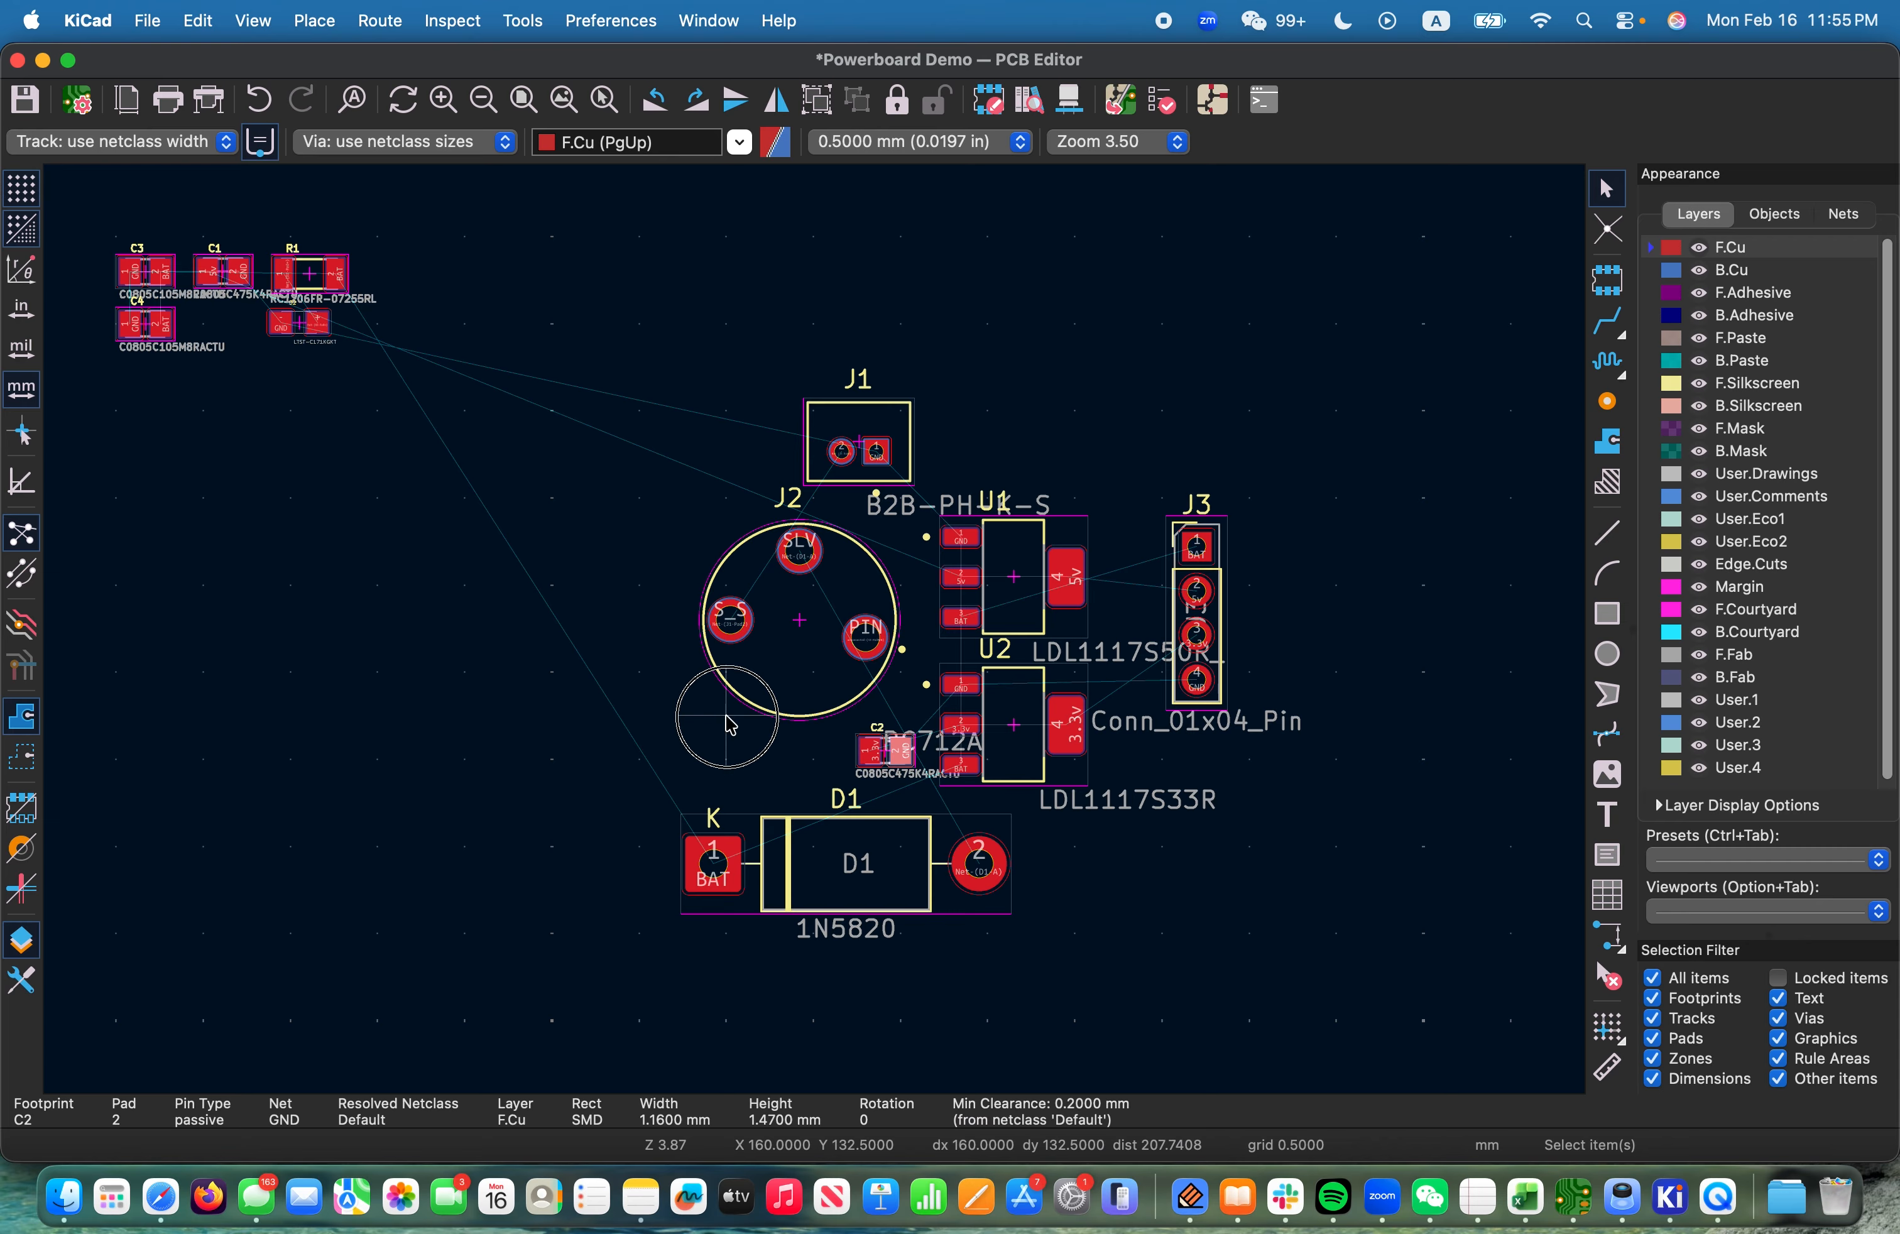
left_click(879, 748)
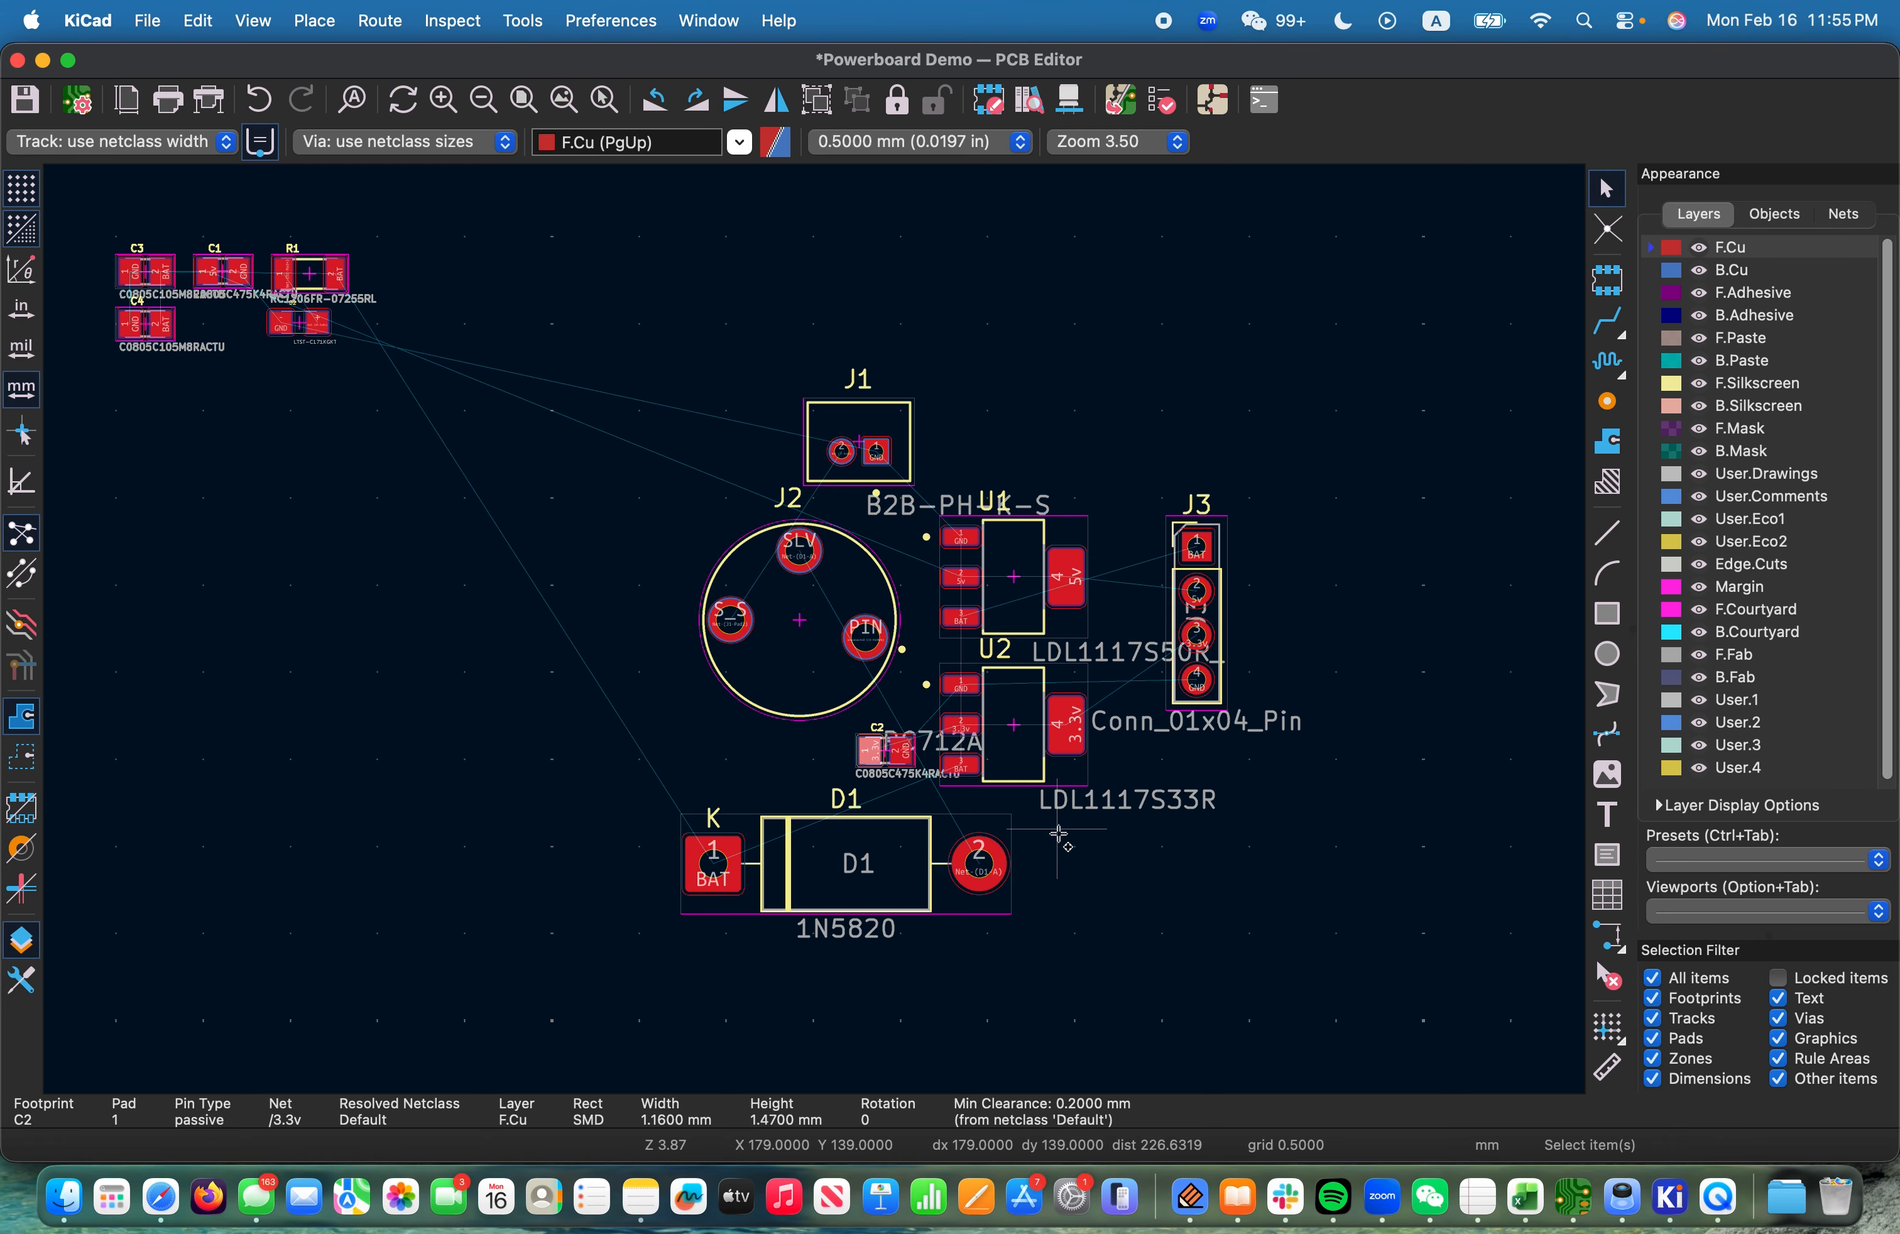
key("shift+r")
scroll(996, 892, "up", 5)
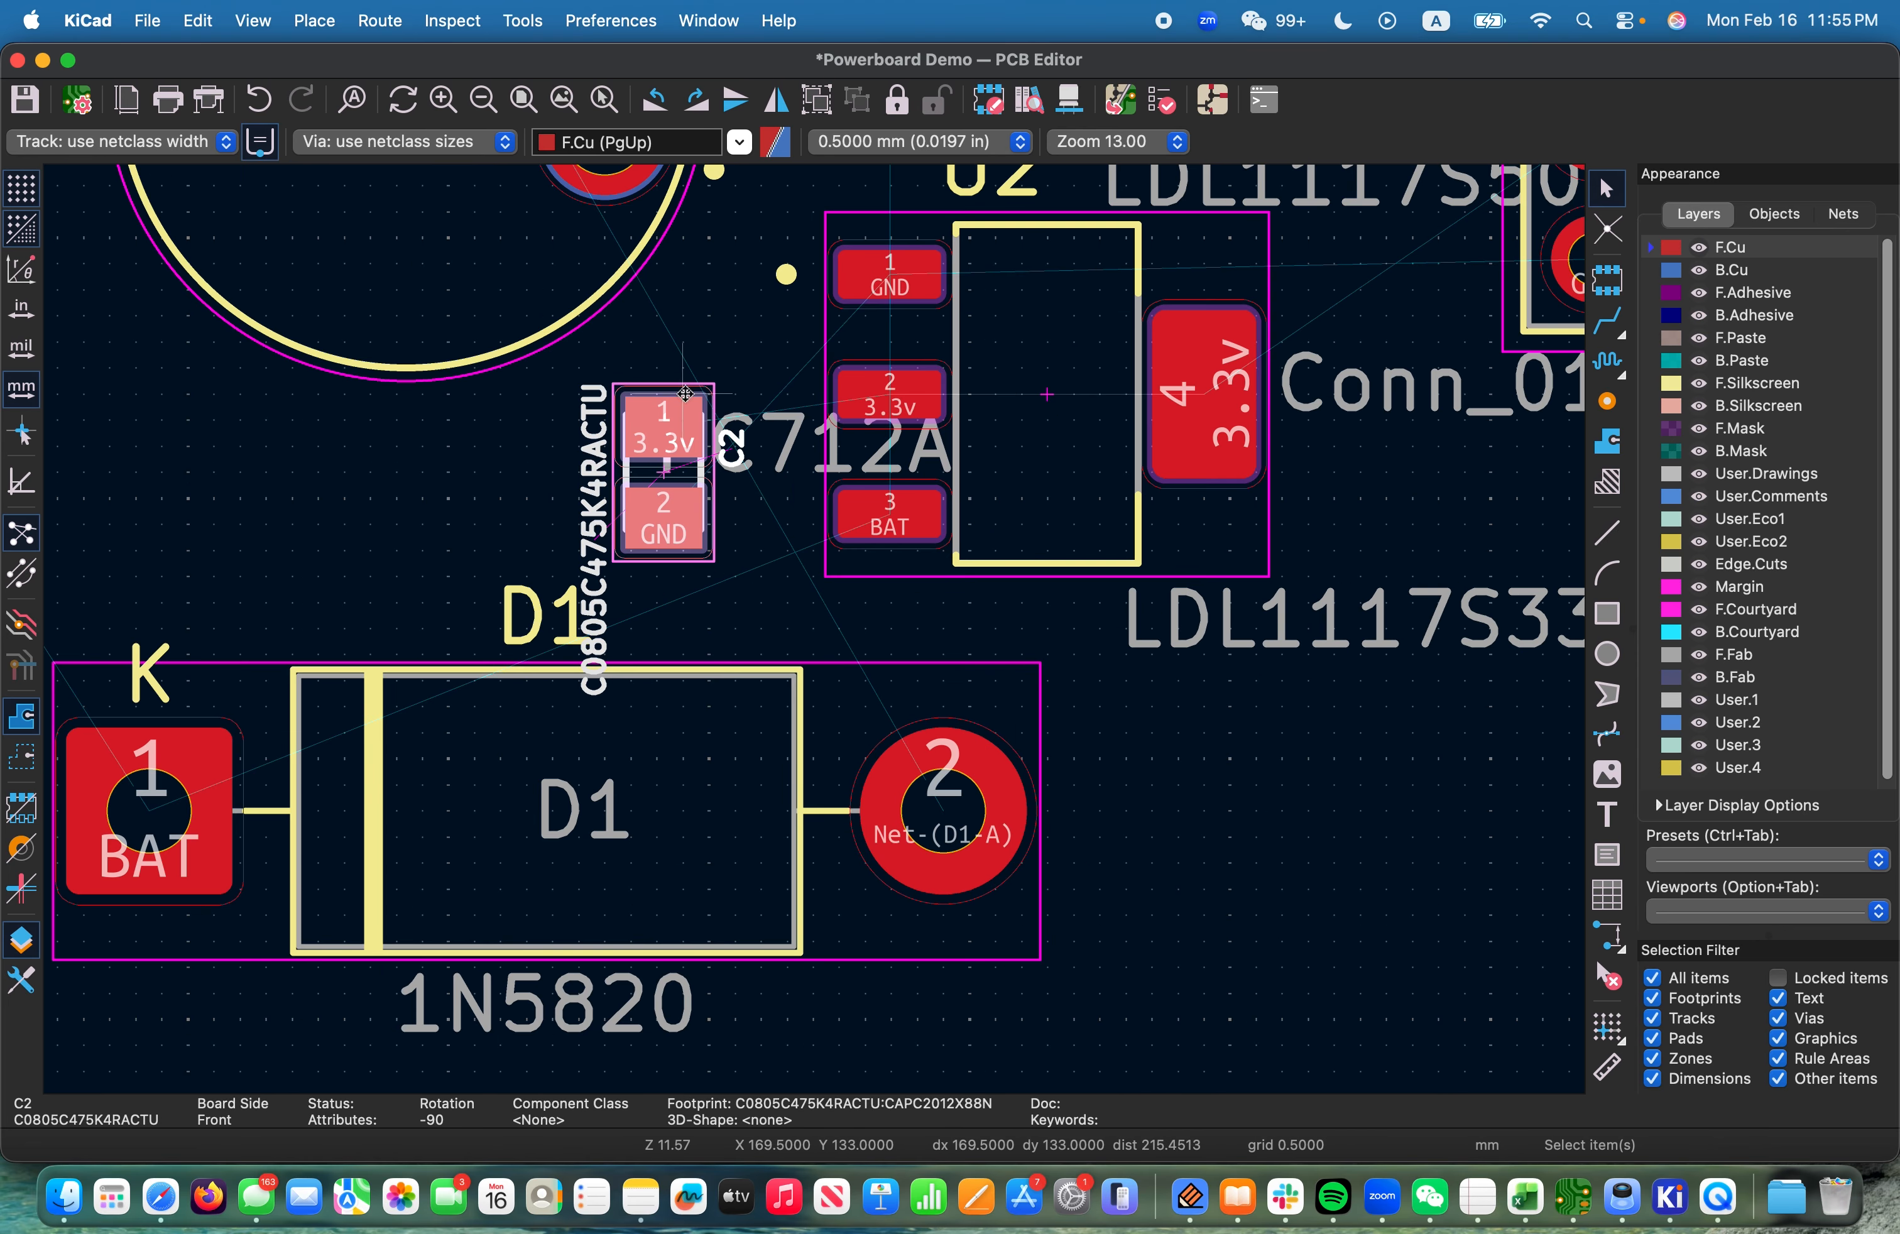
mouse_move(668, 423)
left_mouse_down()
mouse_move(660, 393)
mouse_move(687, 371)
mouse_move(659, 422)
left_mouse_up()
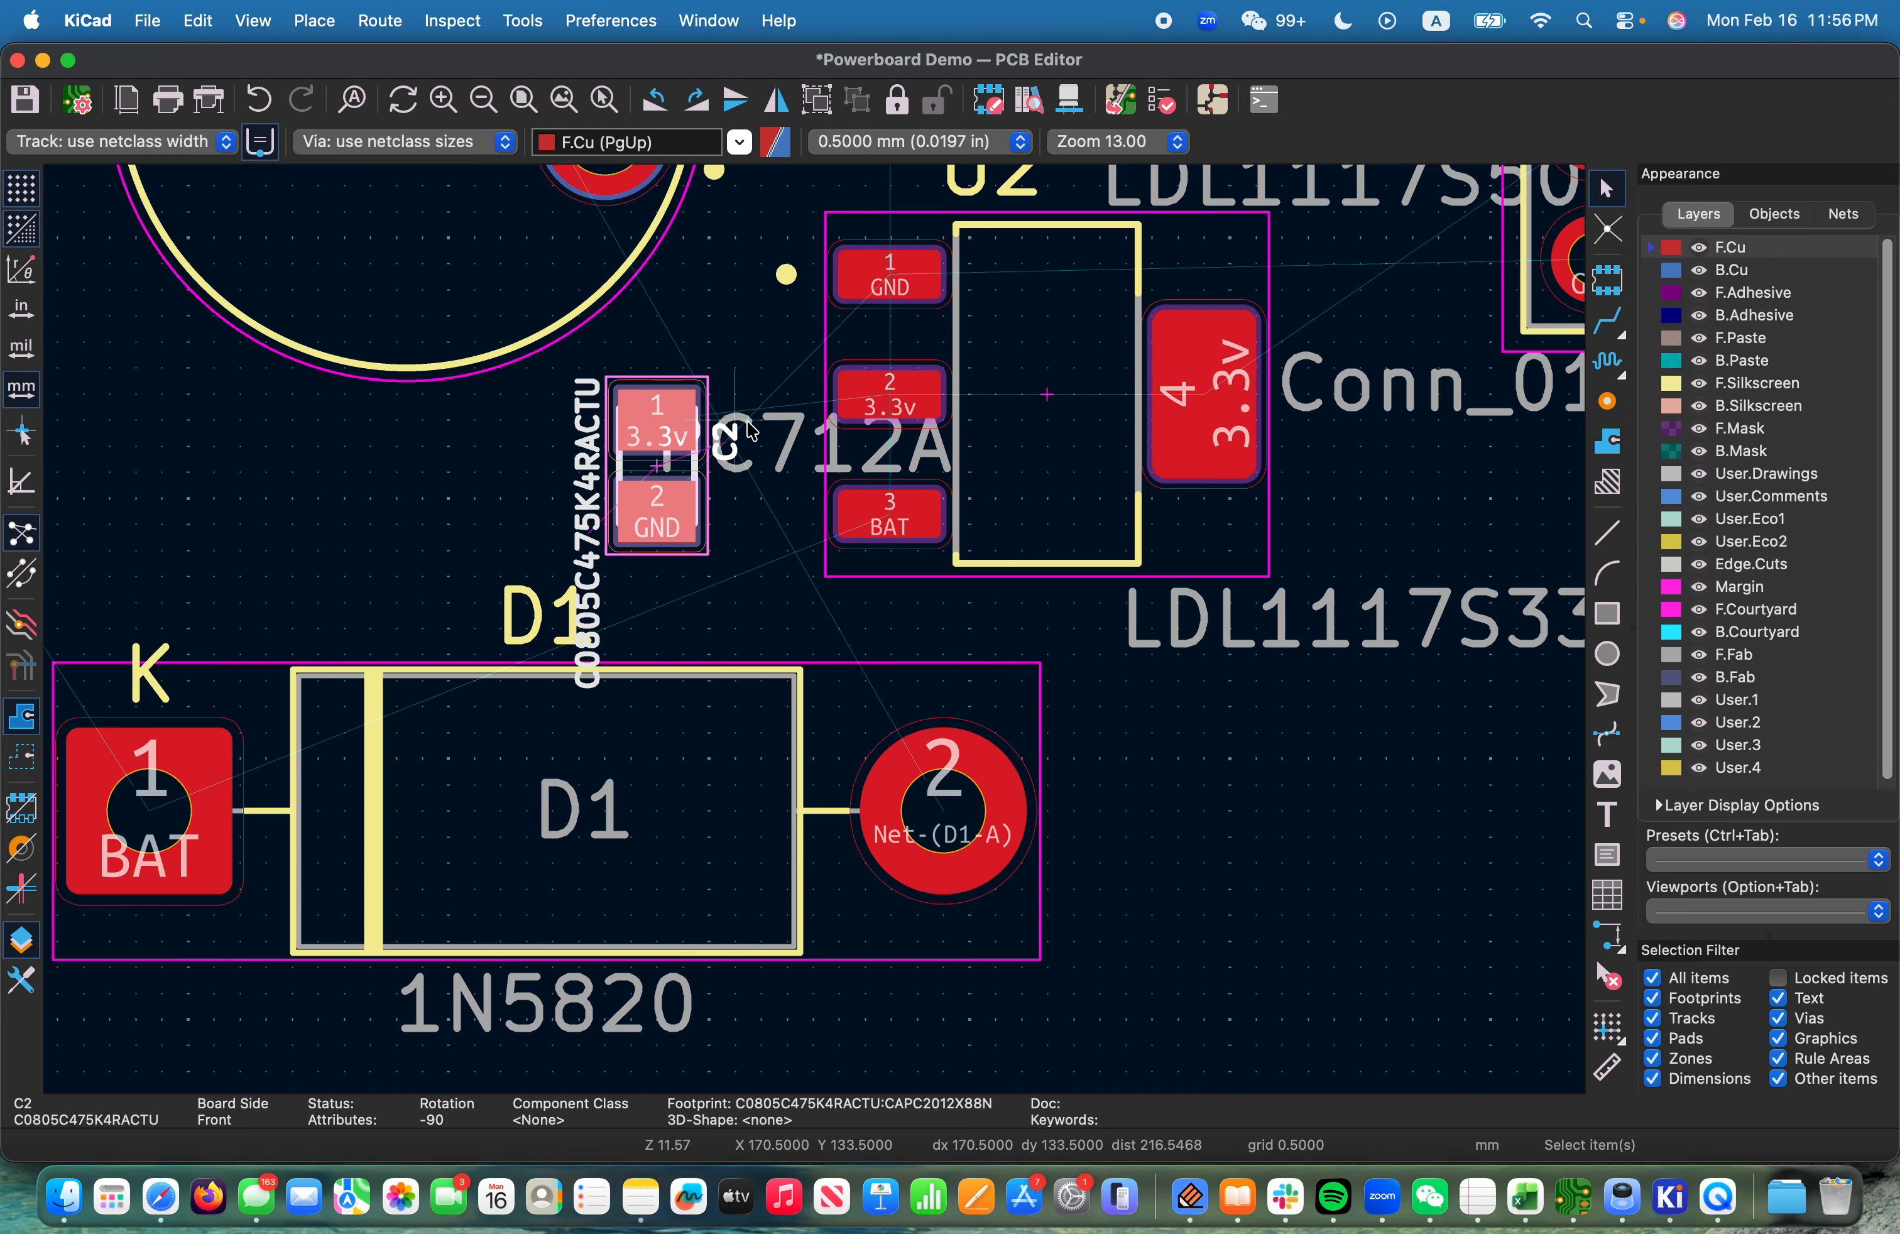
Turn C2 another 180° so its GND pad is on top, and place it just left of U2's pins
key("m")
key("r")
key("r")
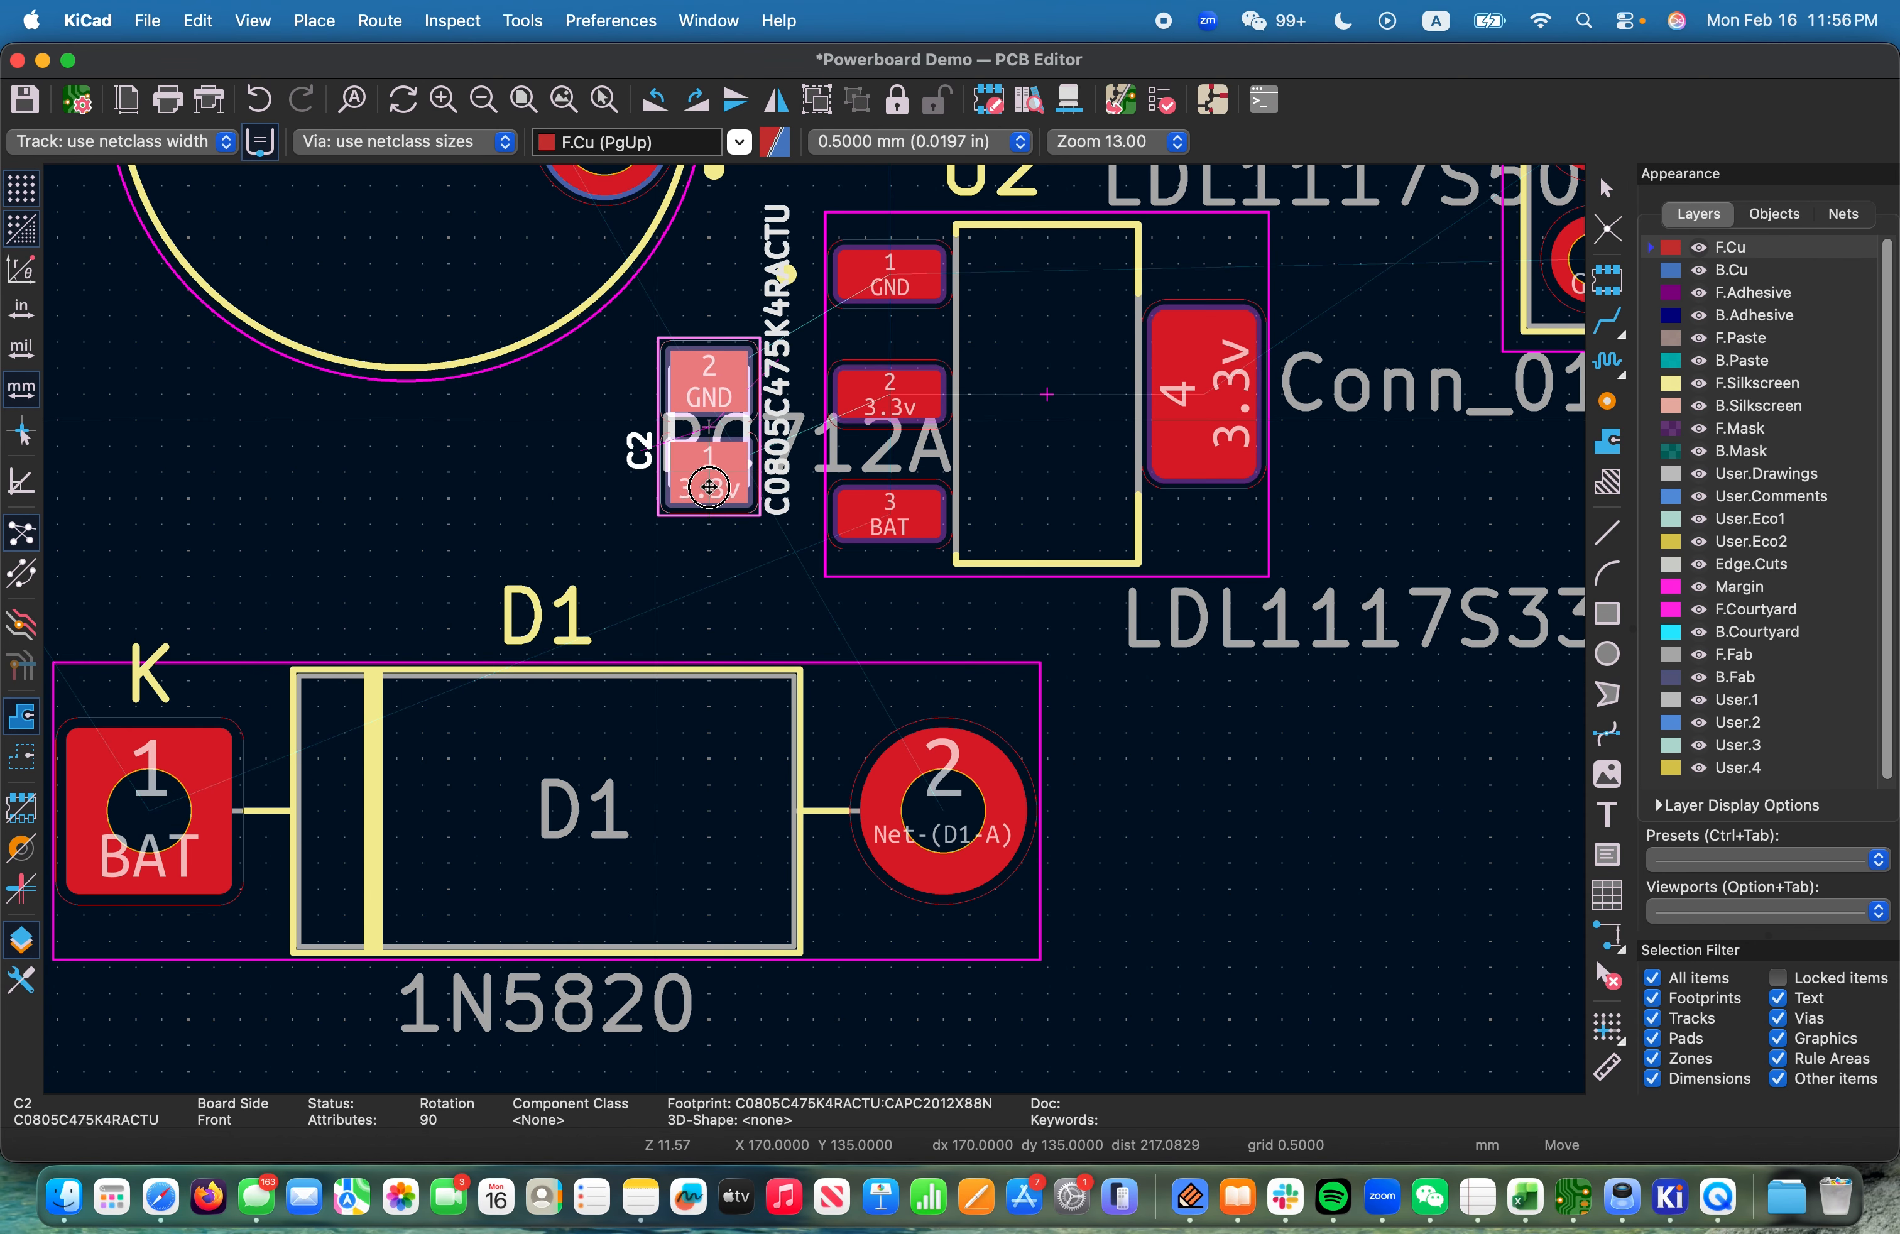
left_click(717, 437)
key("Escape")
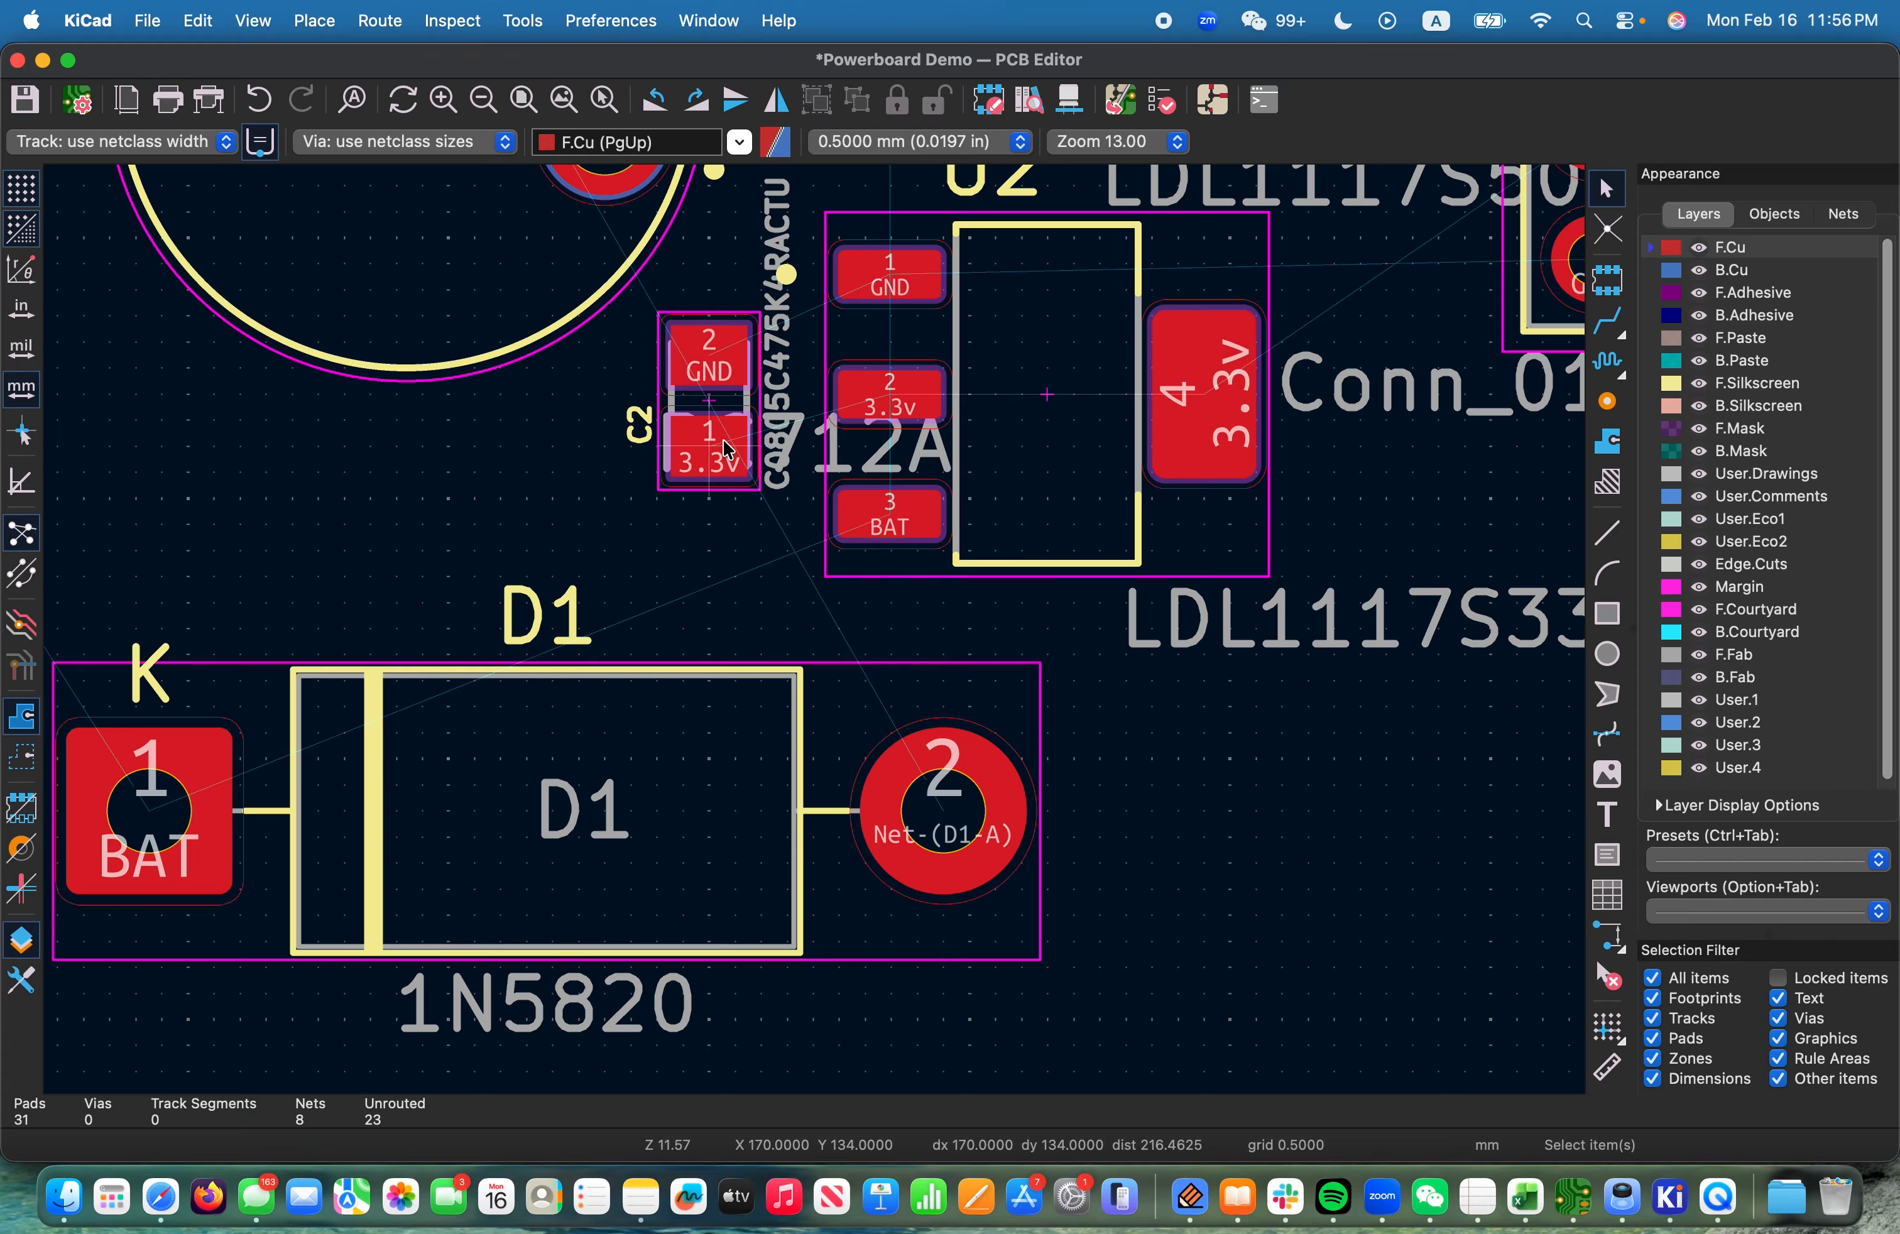
Move LED D2 out of the small-parts group to a free spot below R1
scroll(814, 628, "down", 5)
scroll(977, 521, "up", 3)
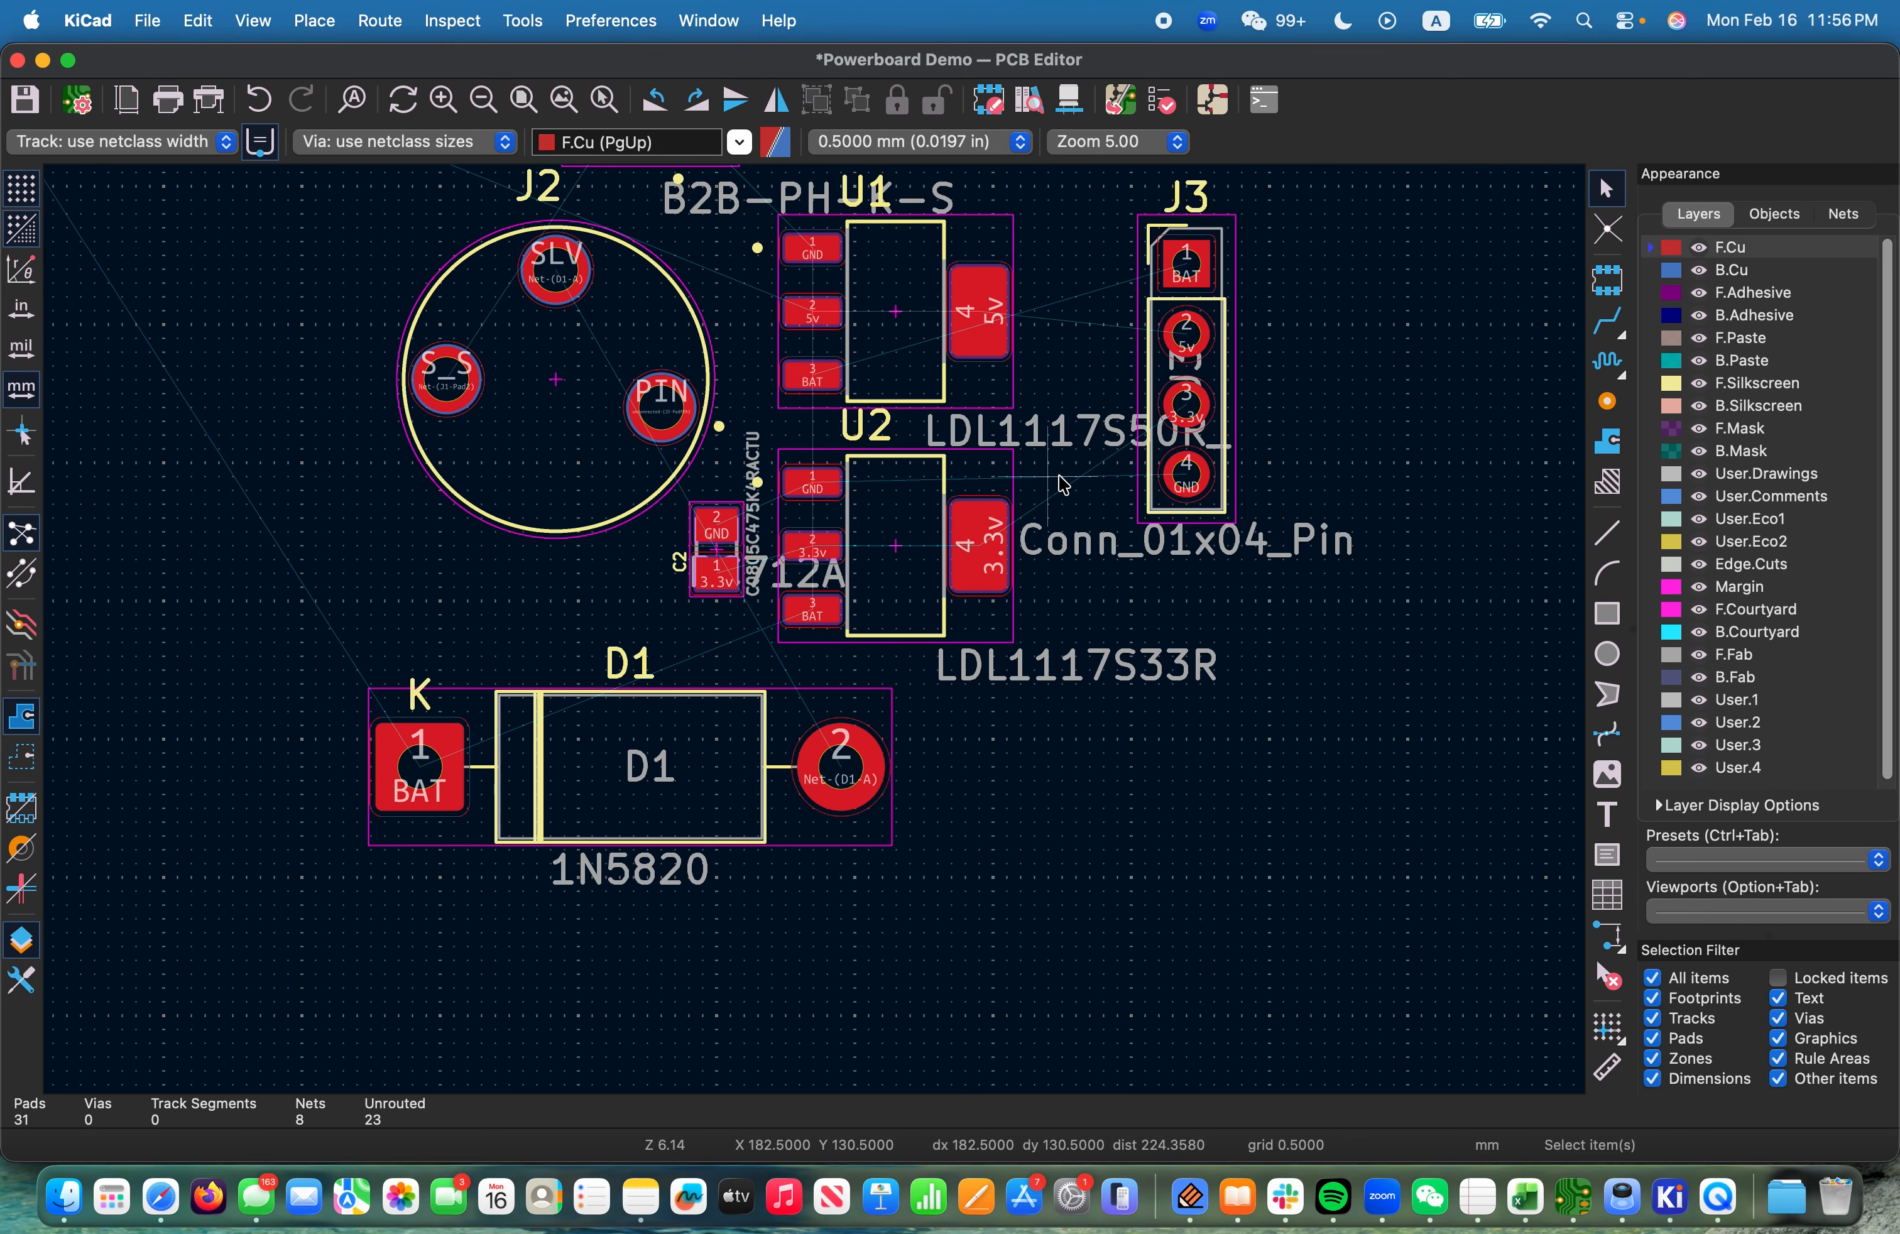
scroll(613, 841, "up", 3)
scroll(538, 553, "up", 1)
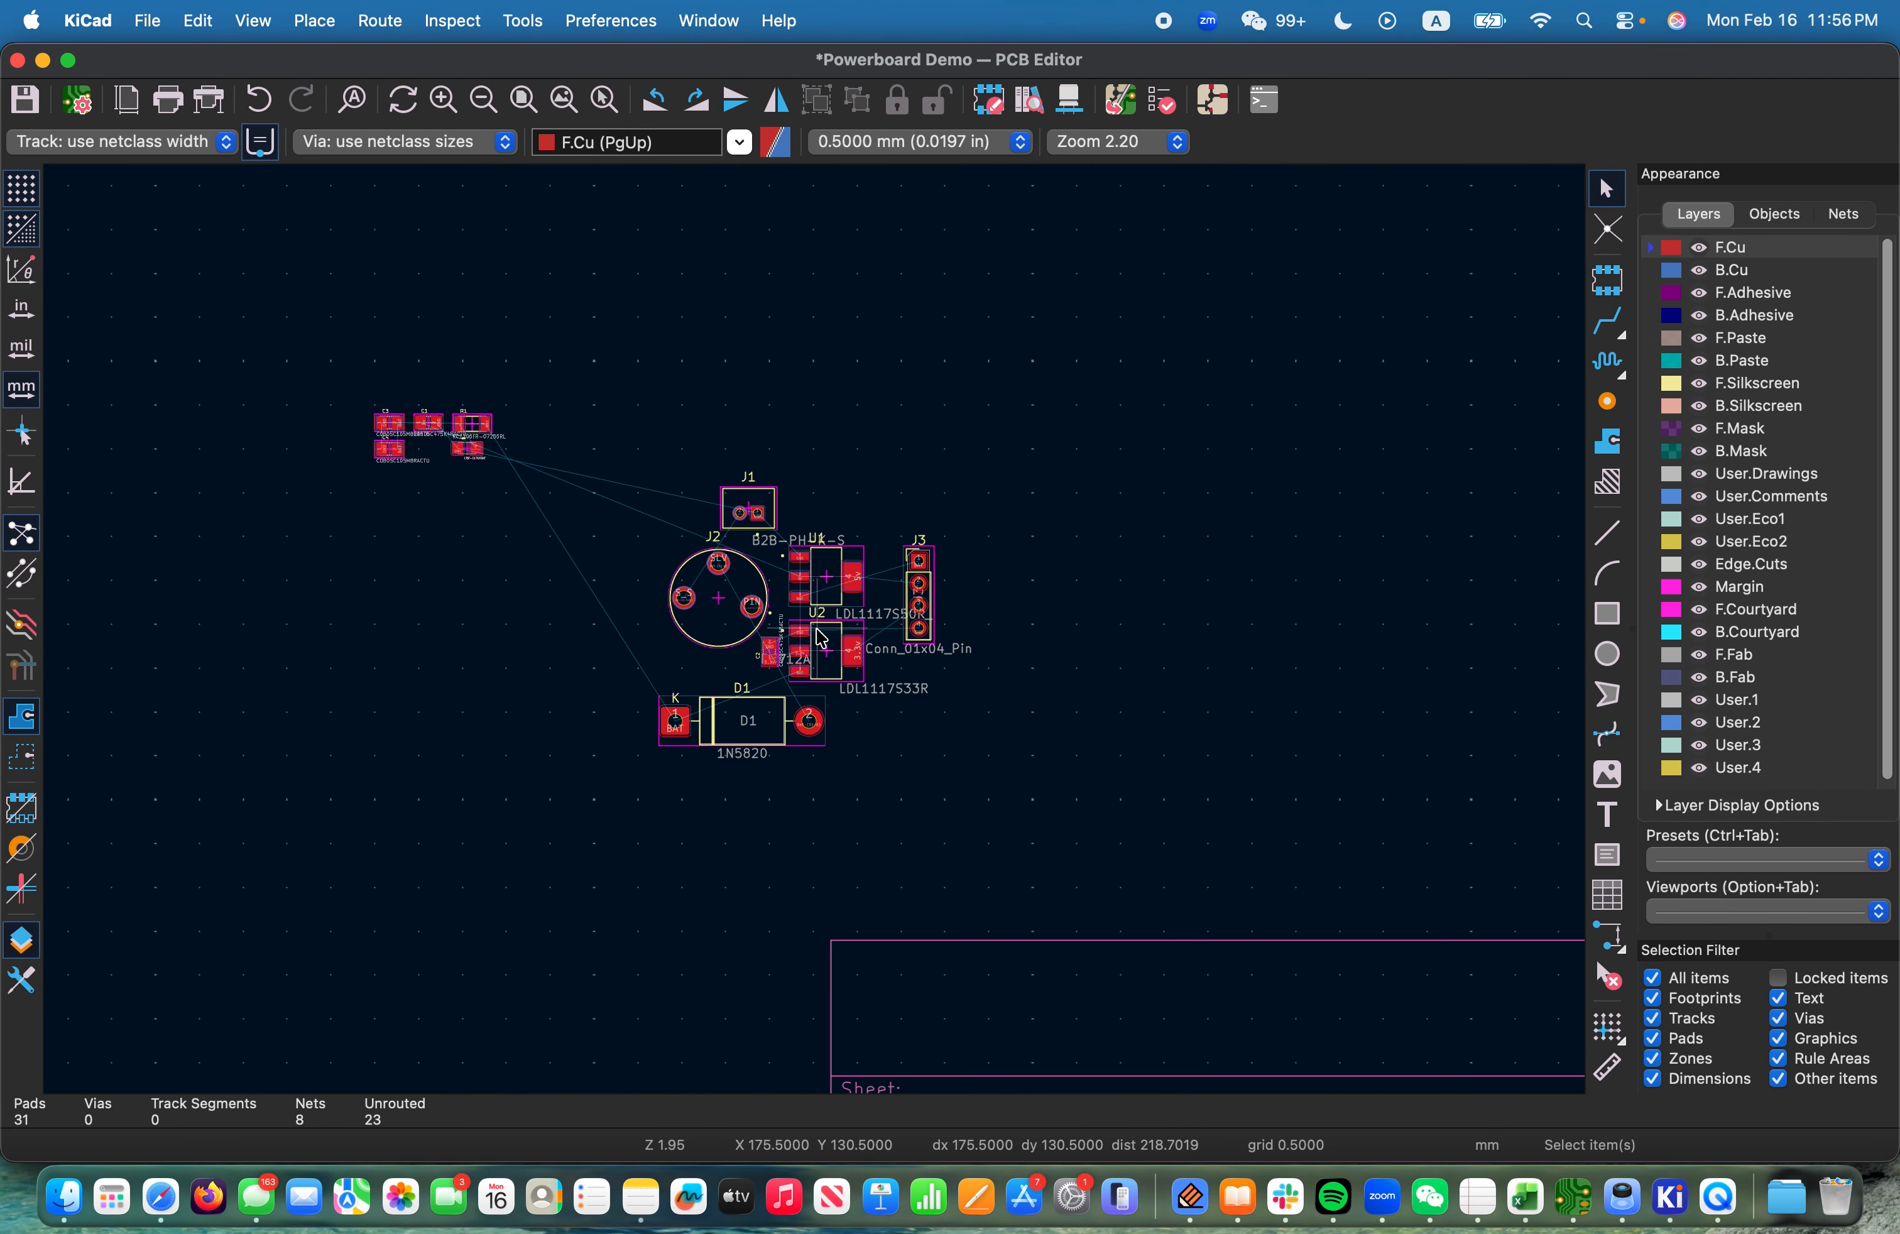
scroll(819, 638, "up", 5)
left_click_drag(382, 433, 566, 647)
scroll(854, 670, "down", 3)
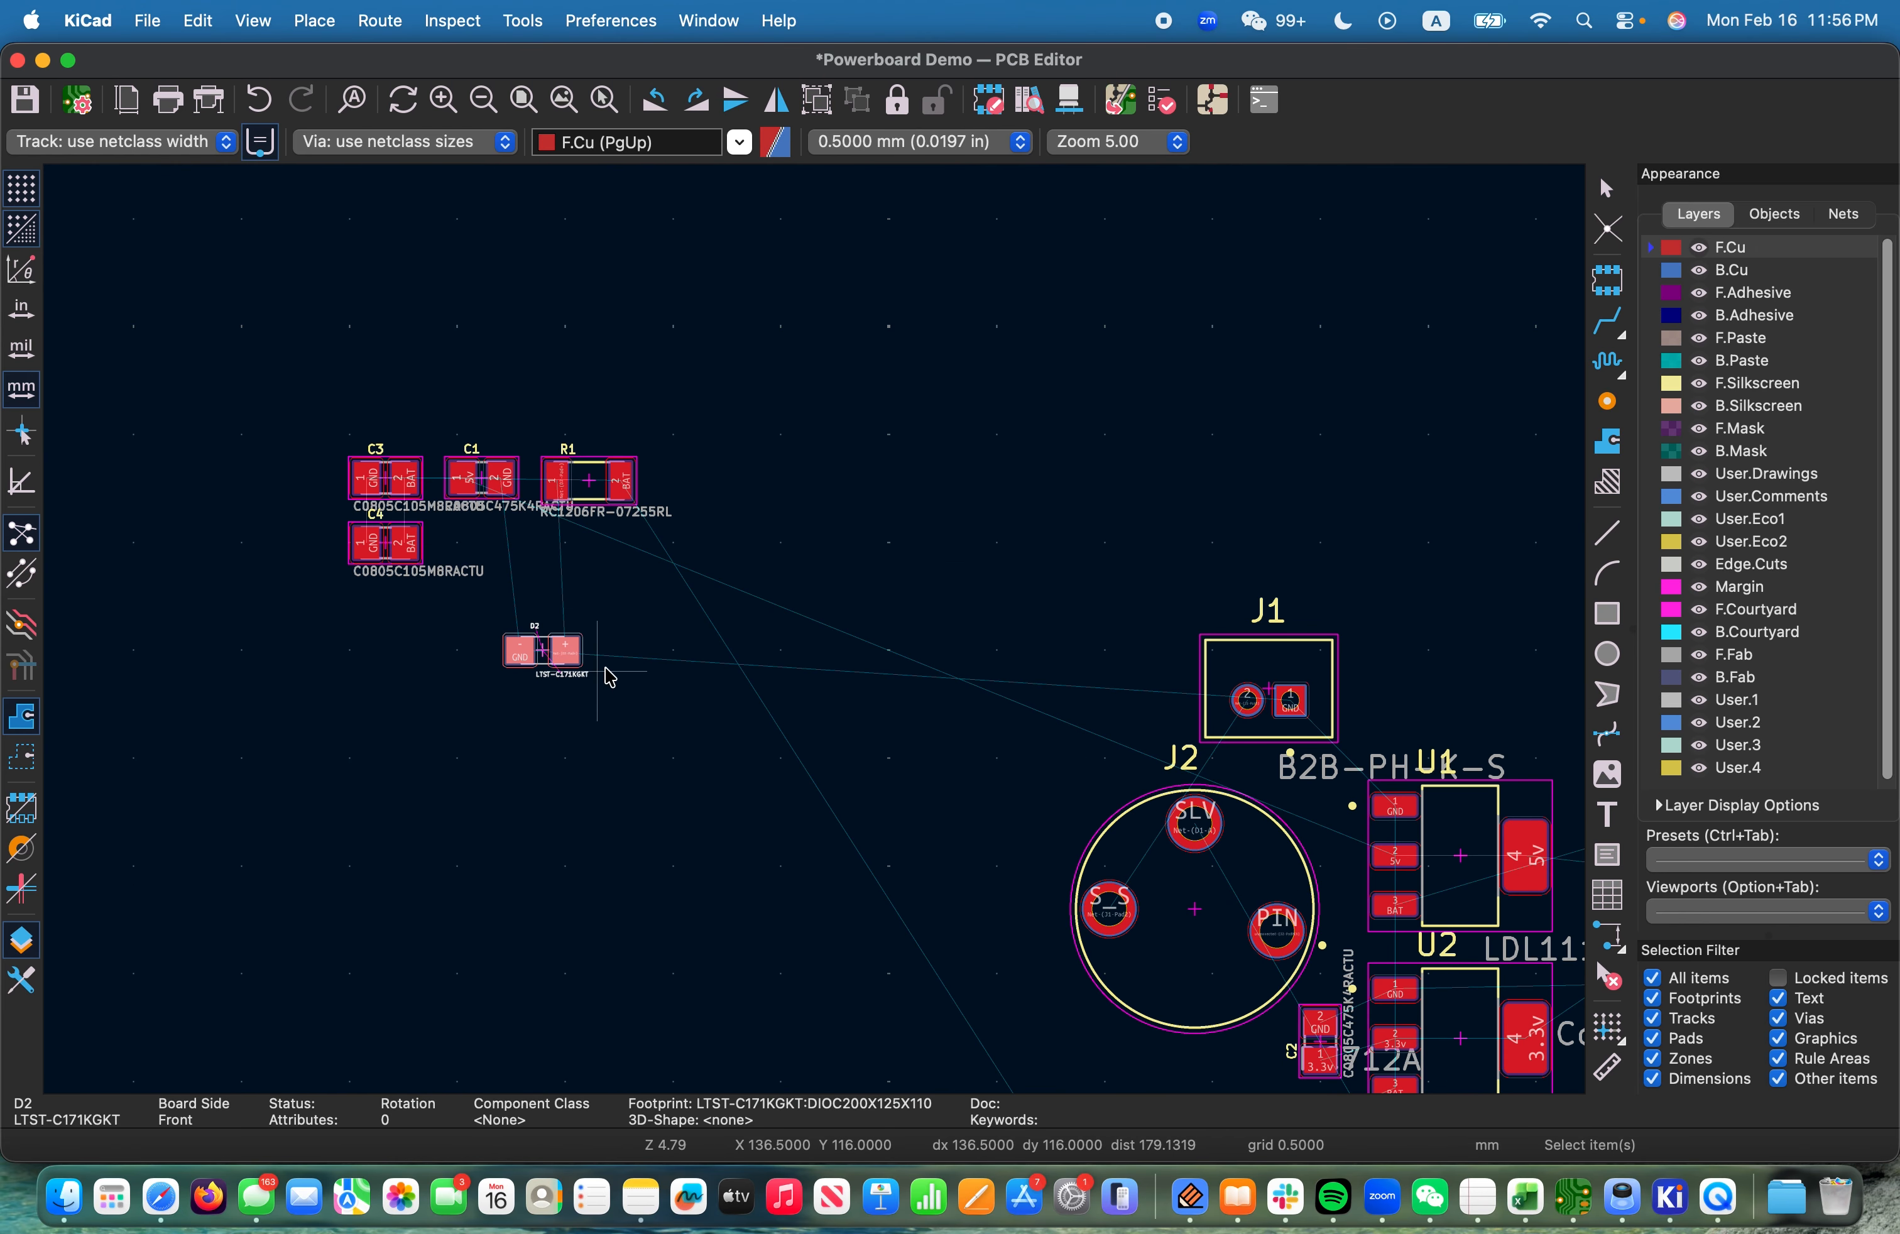
left_click(606, 594)
Move C1 next to U1's pins, rotated vertically with its GND pad on top
left_click(507, 478)
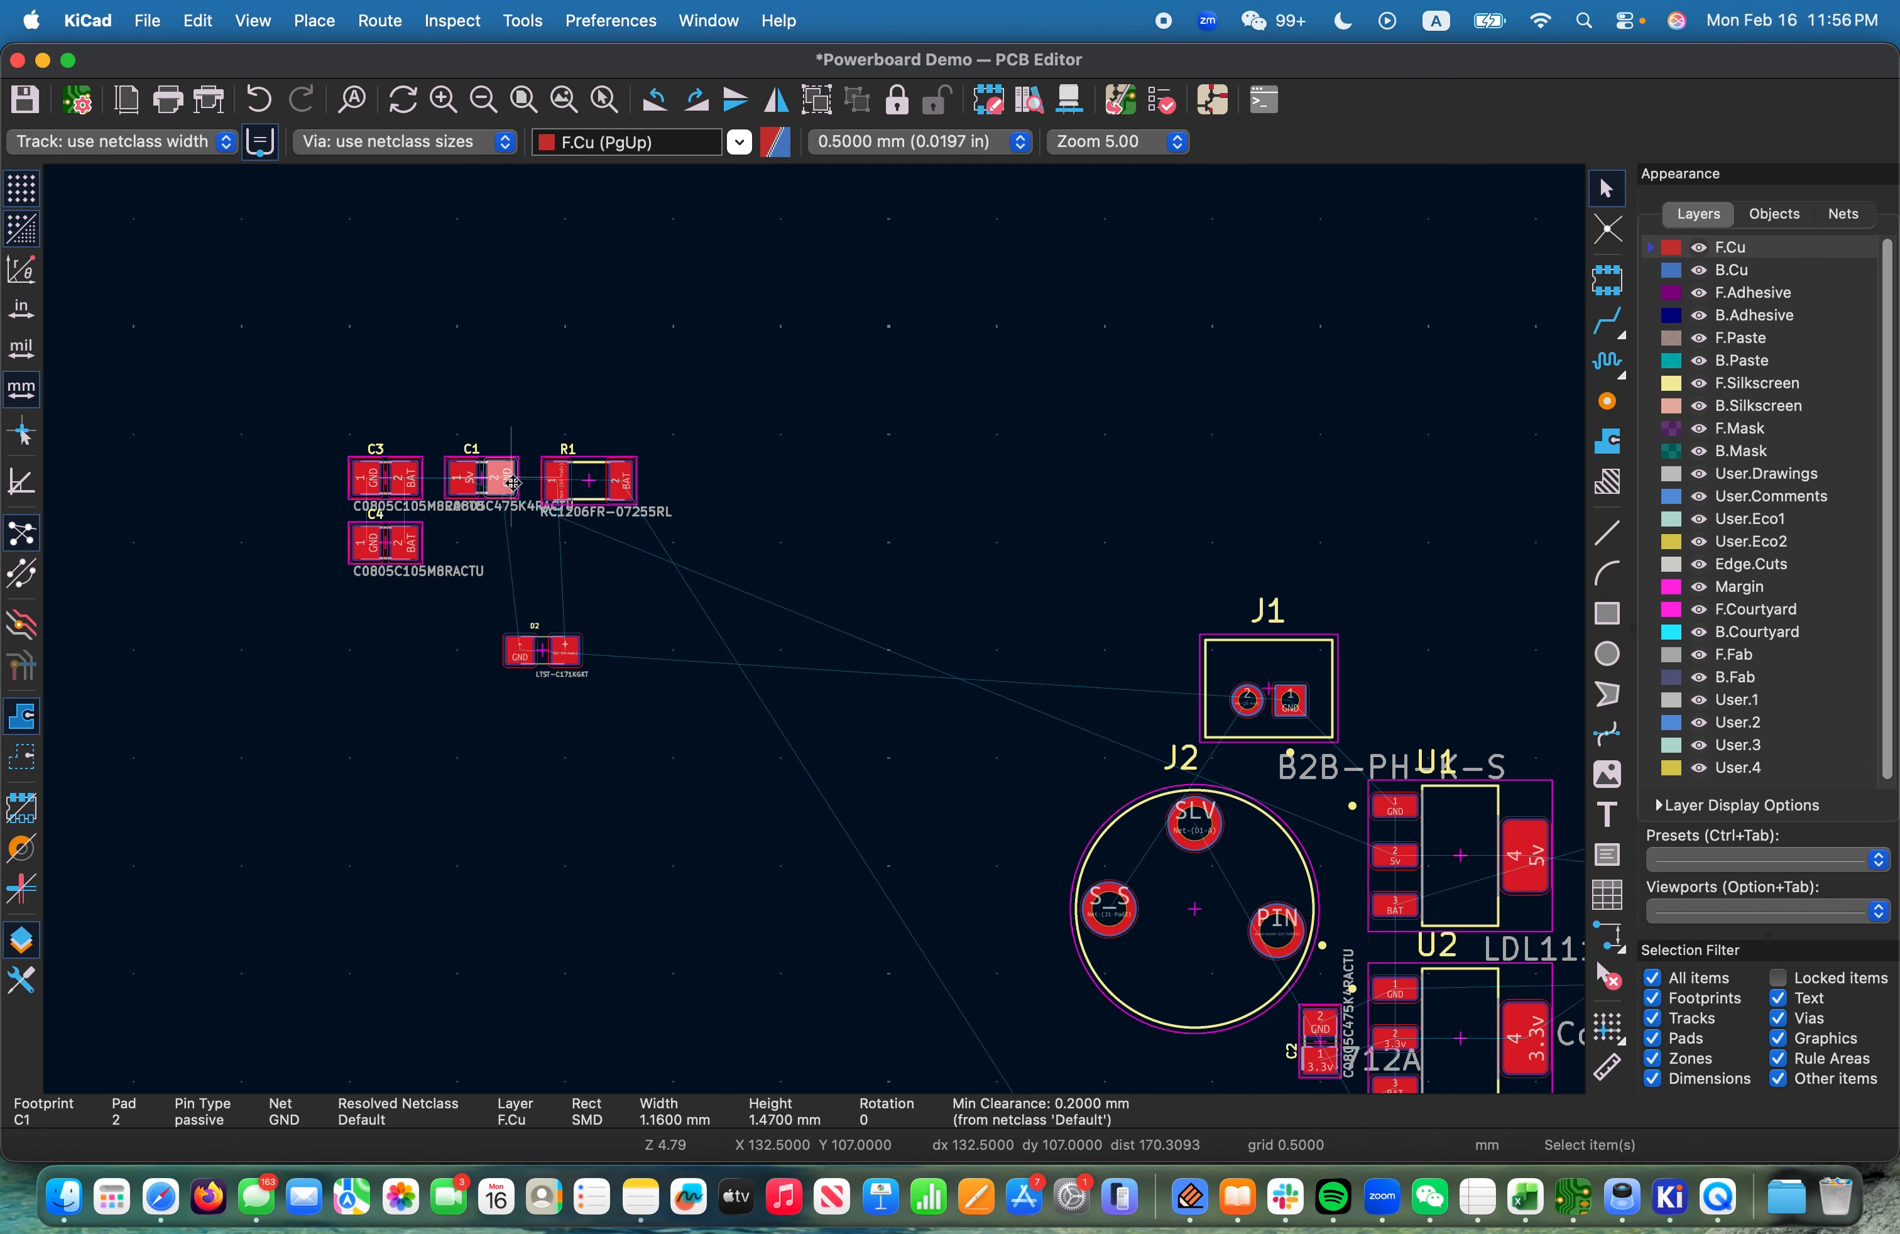
key("m")
scroll(1398, 717, "down", 1)
scroll(967, 746, "down", 1)
scroll(816, 630, "up", 3)
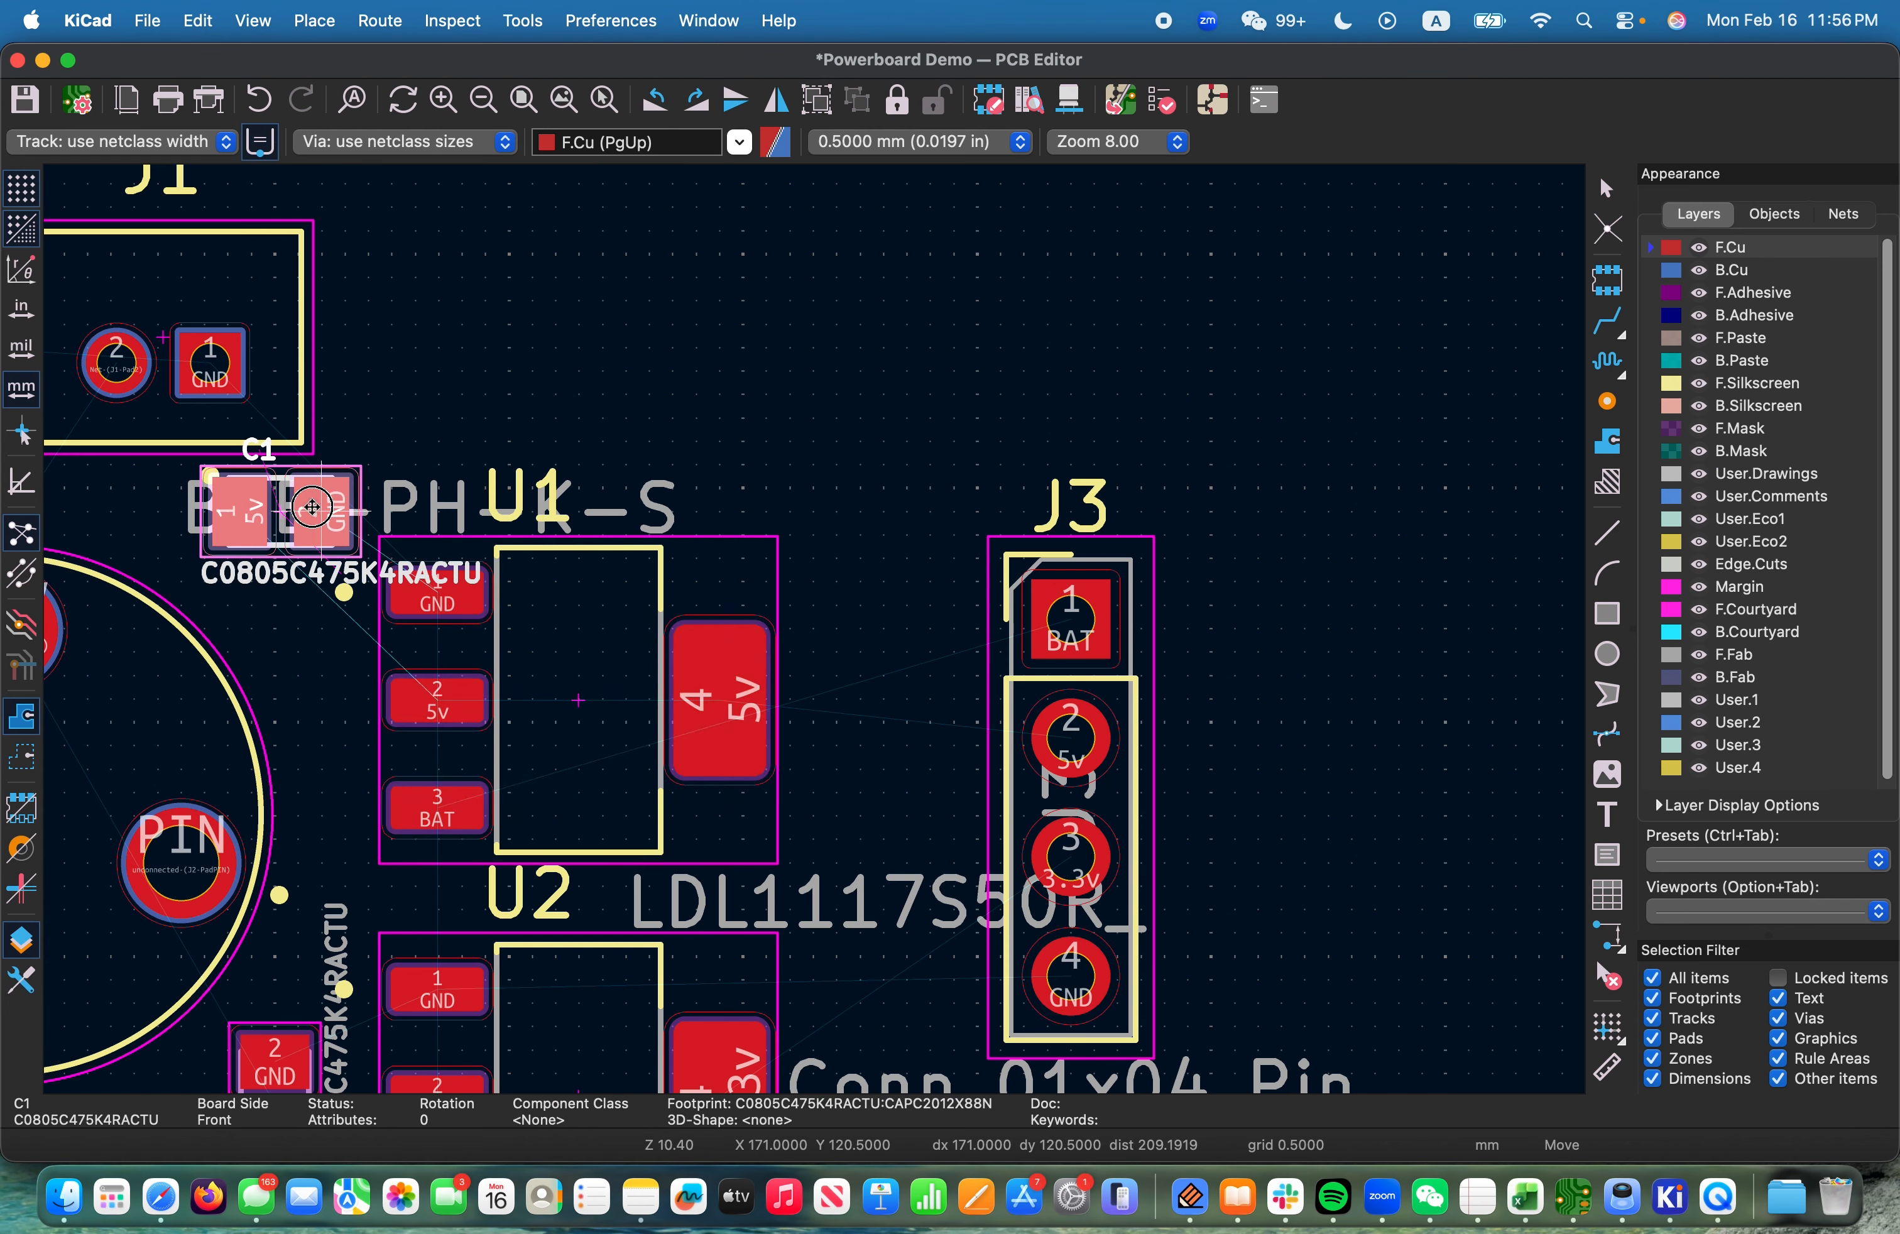
key("r")
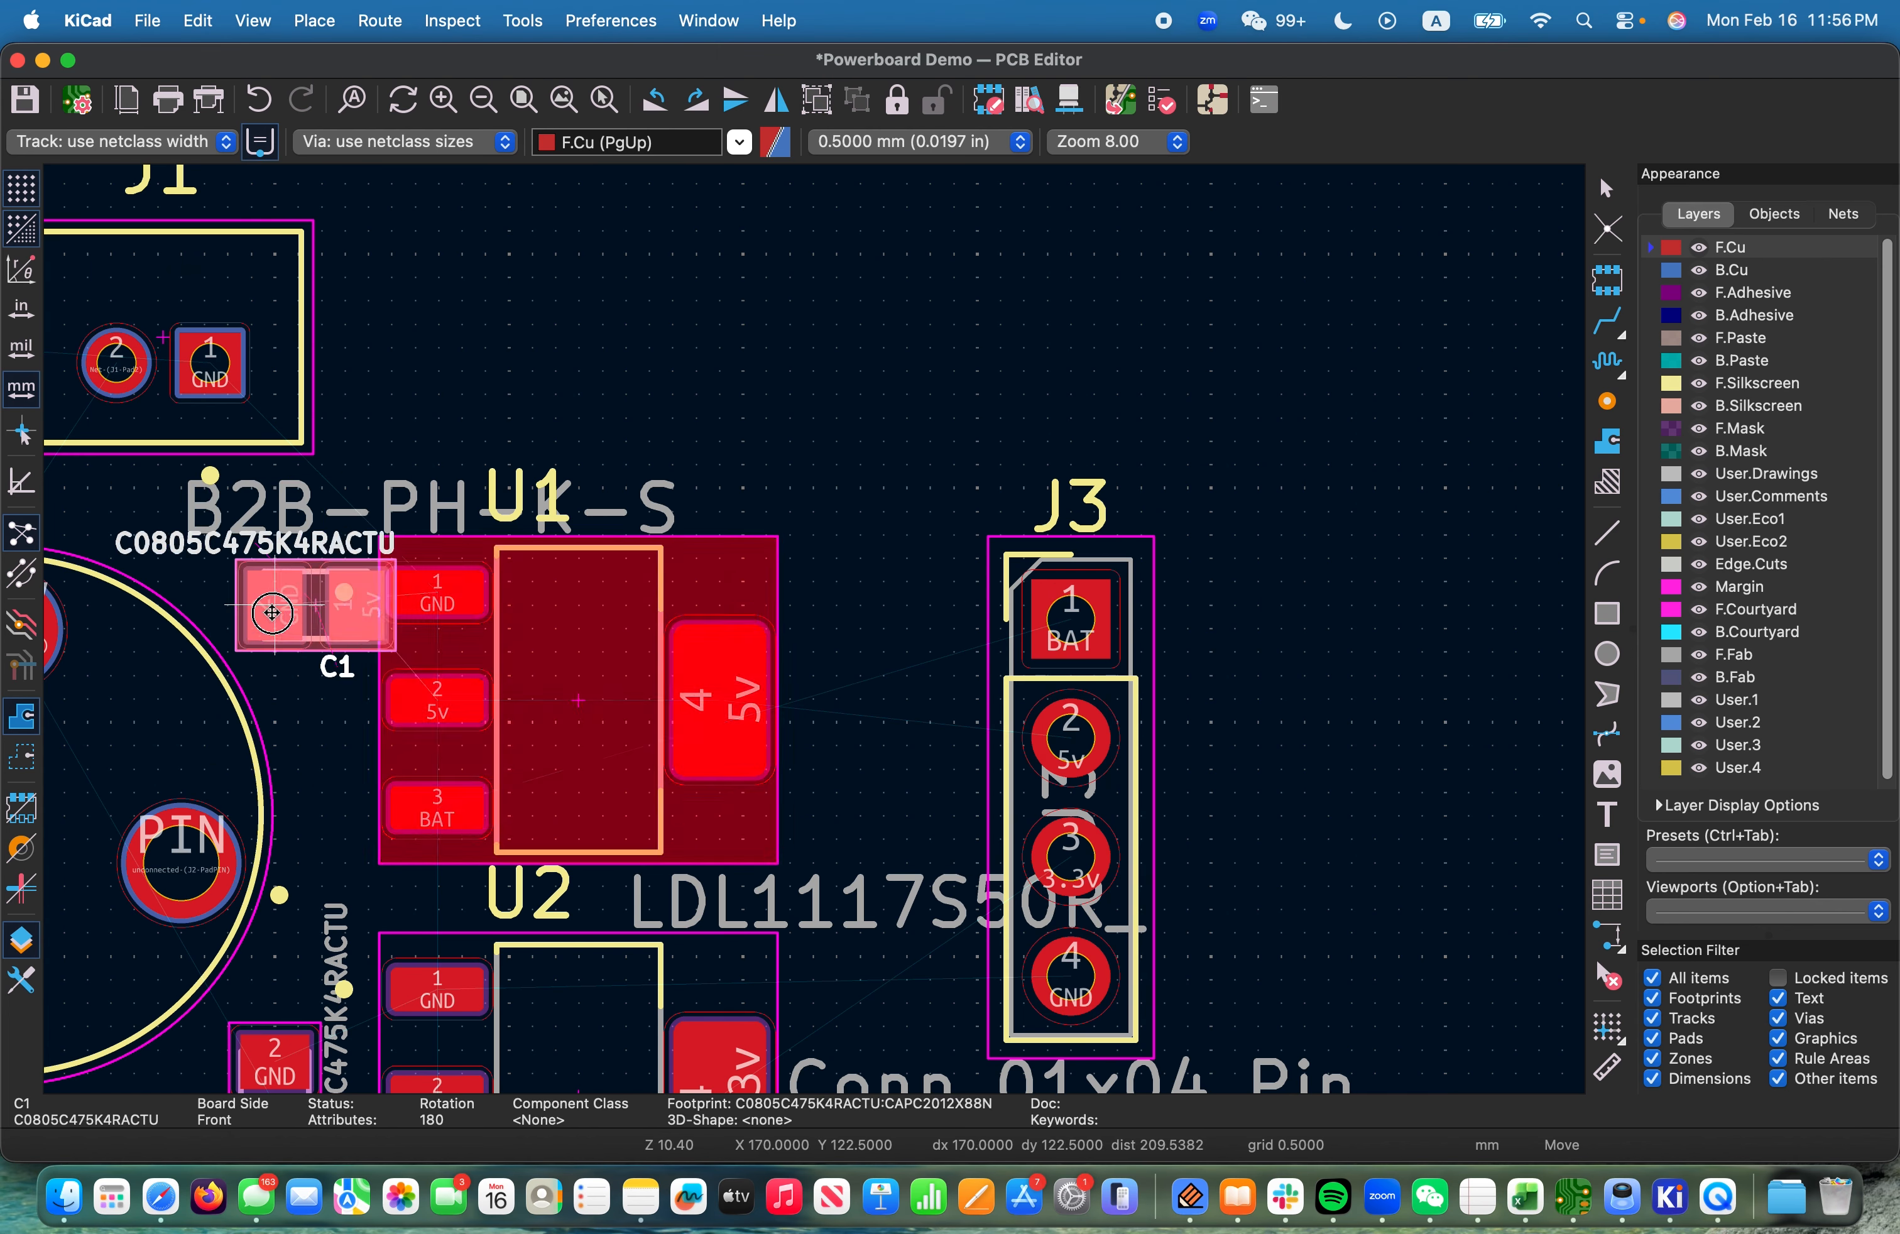
left_click(282, 539)
Move connector J1 to the left of J2, and shift J2 left to leave room for C1 and C2
scroll(445, 477, "down", 5)
scroll(925, 765, "up", 1)
scroll(458, 571, "up", 2)
left_click_drag(1038, 403, 603, 610)
left_click_drag(997, 591, 919, 610)
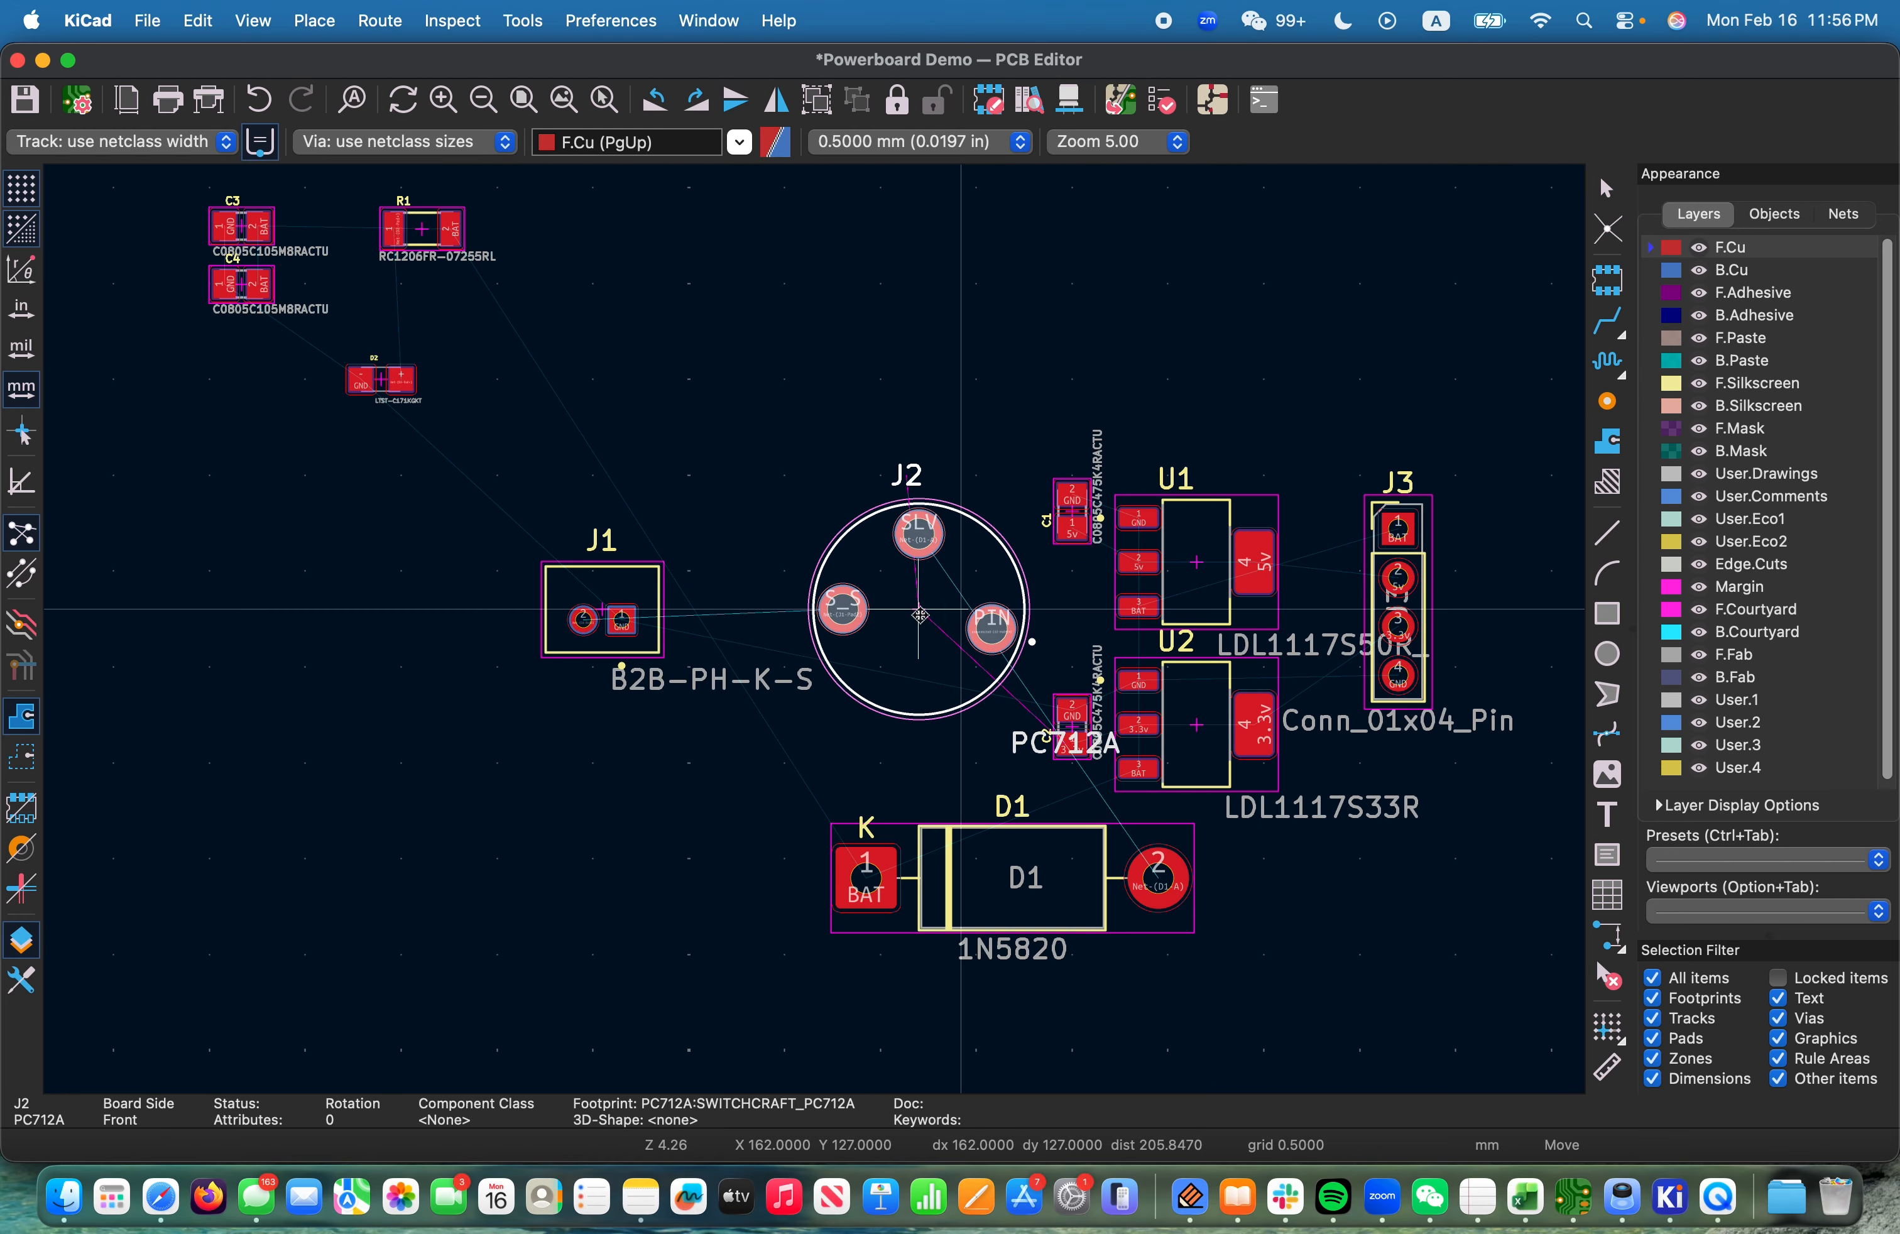
Move J1 slightly down, rotate it 90° counterclockwise, and compare its orientation with the Power_Board_V3 layout
left_click_drag(615, 583, 563, 695)
key("r")
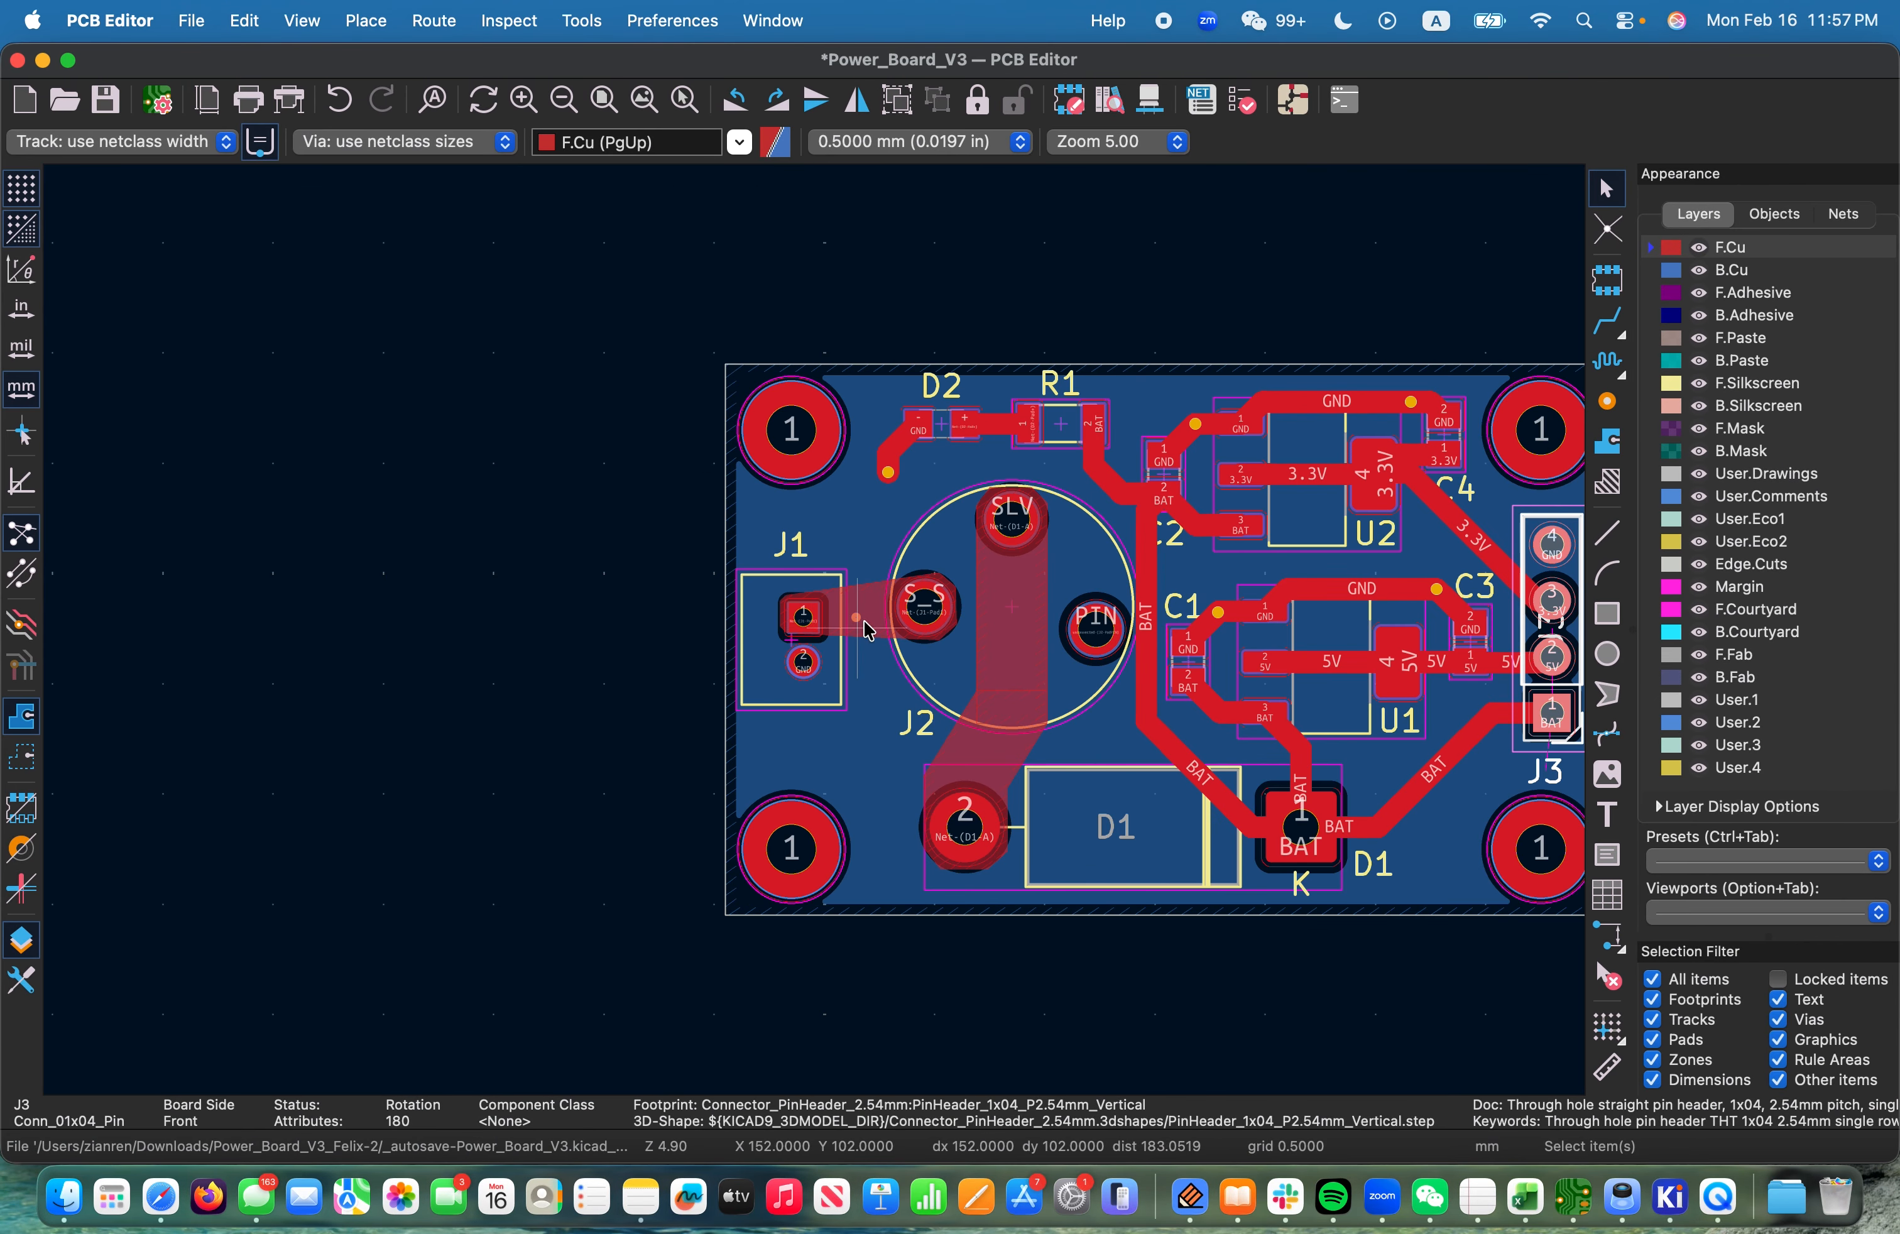
scroll(615, 637, "up", 3)
scroll(615, 629, "up", 1)
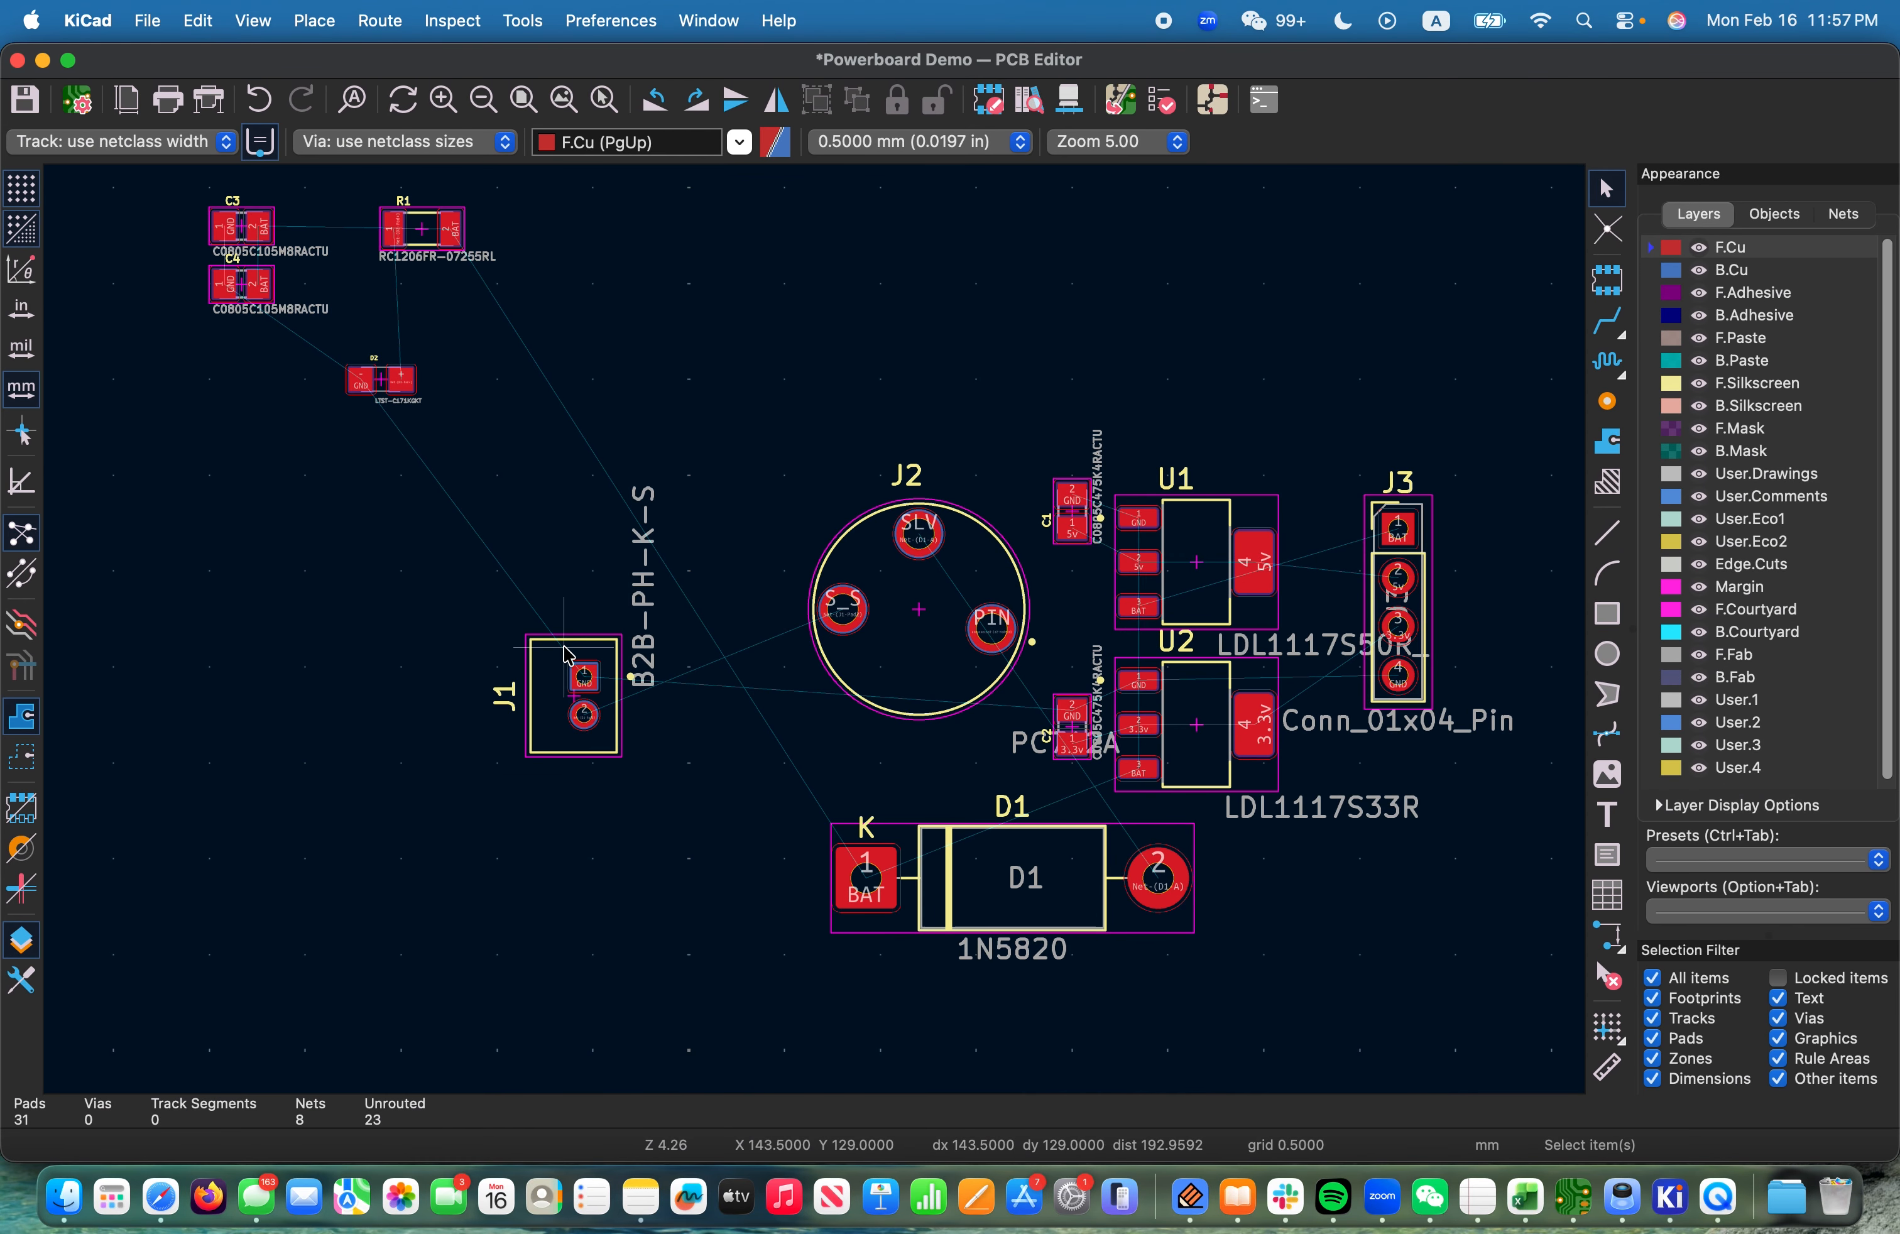
Rotate J1 by another 180° so its pin 2 is above pin 1
left_click(575, 654)
key("r")
key("r")
key("Escape")
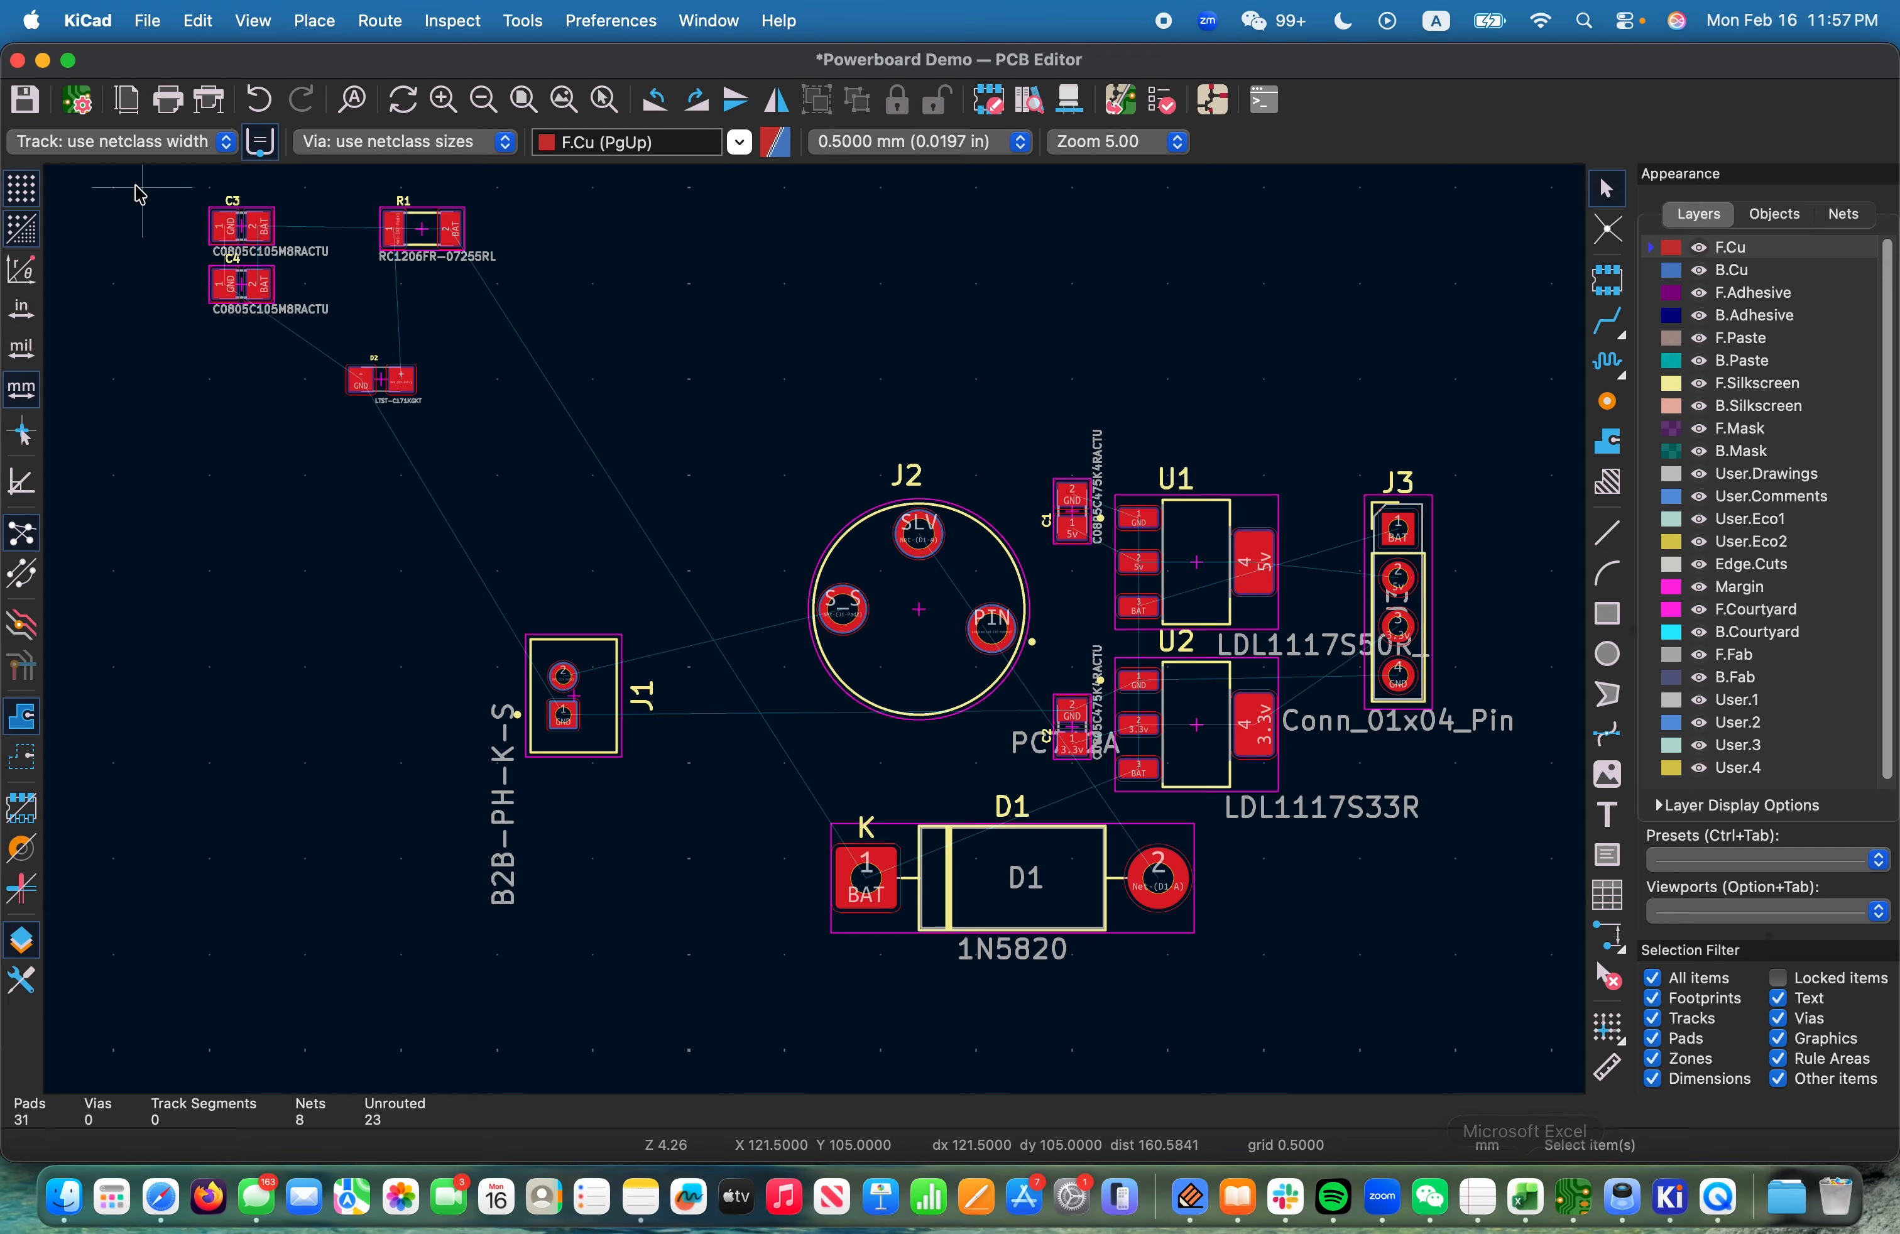
Switch to the Schematic Editor and compare J1's pin connections with the reference schematic in the Google Docs document
left_click_drag(133, 67, 735, 899)
left_click(924, 495)
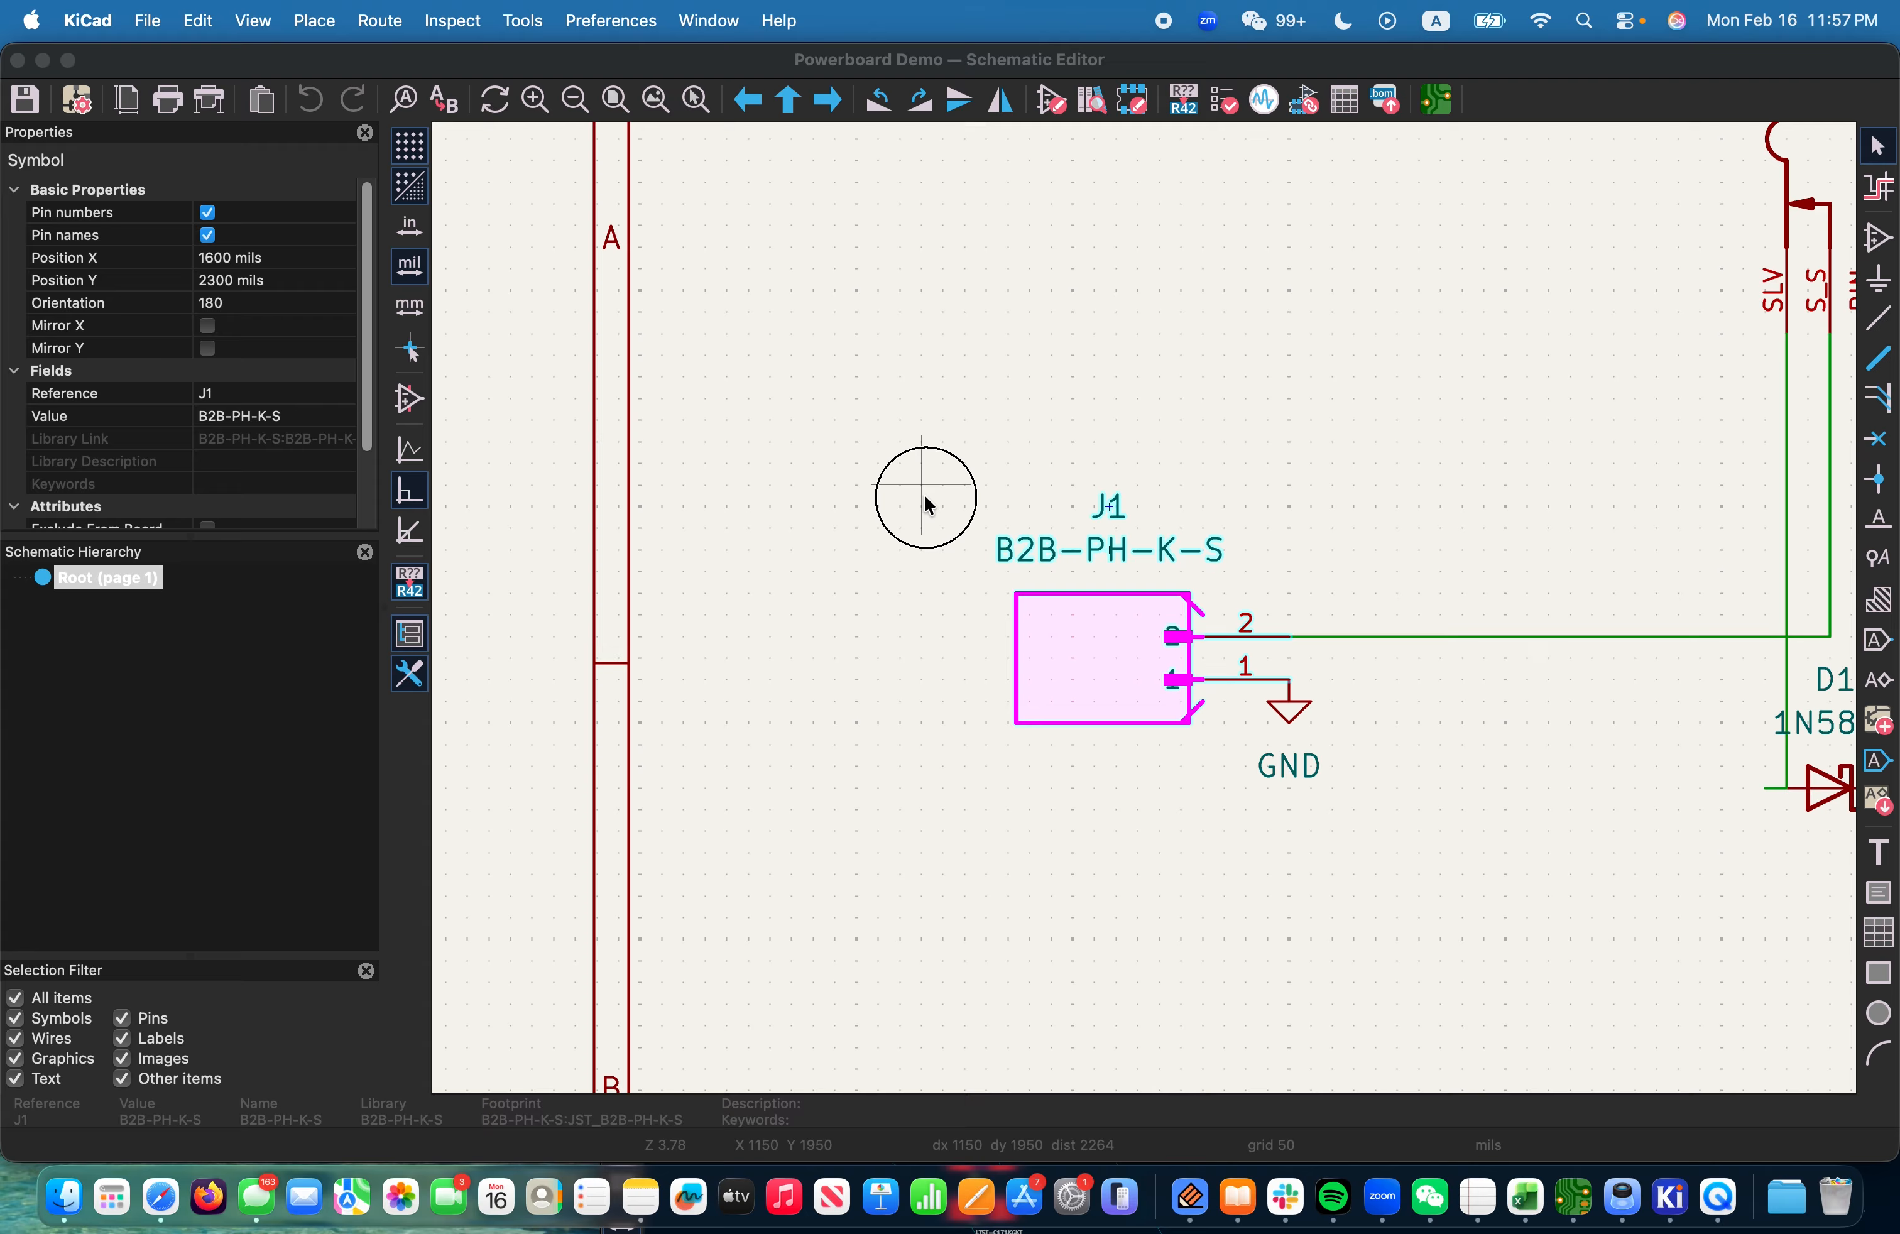
scroll(924, 495, "down", 2)
scroll(1406, 678, "up", 1)
scroll(1141, 599, "down", 2)
scroll(1169, 673, "up", 3)
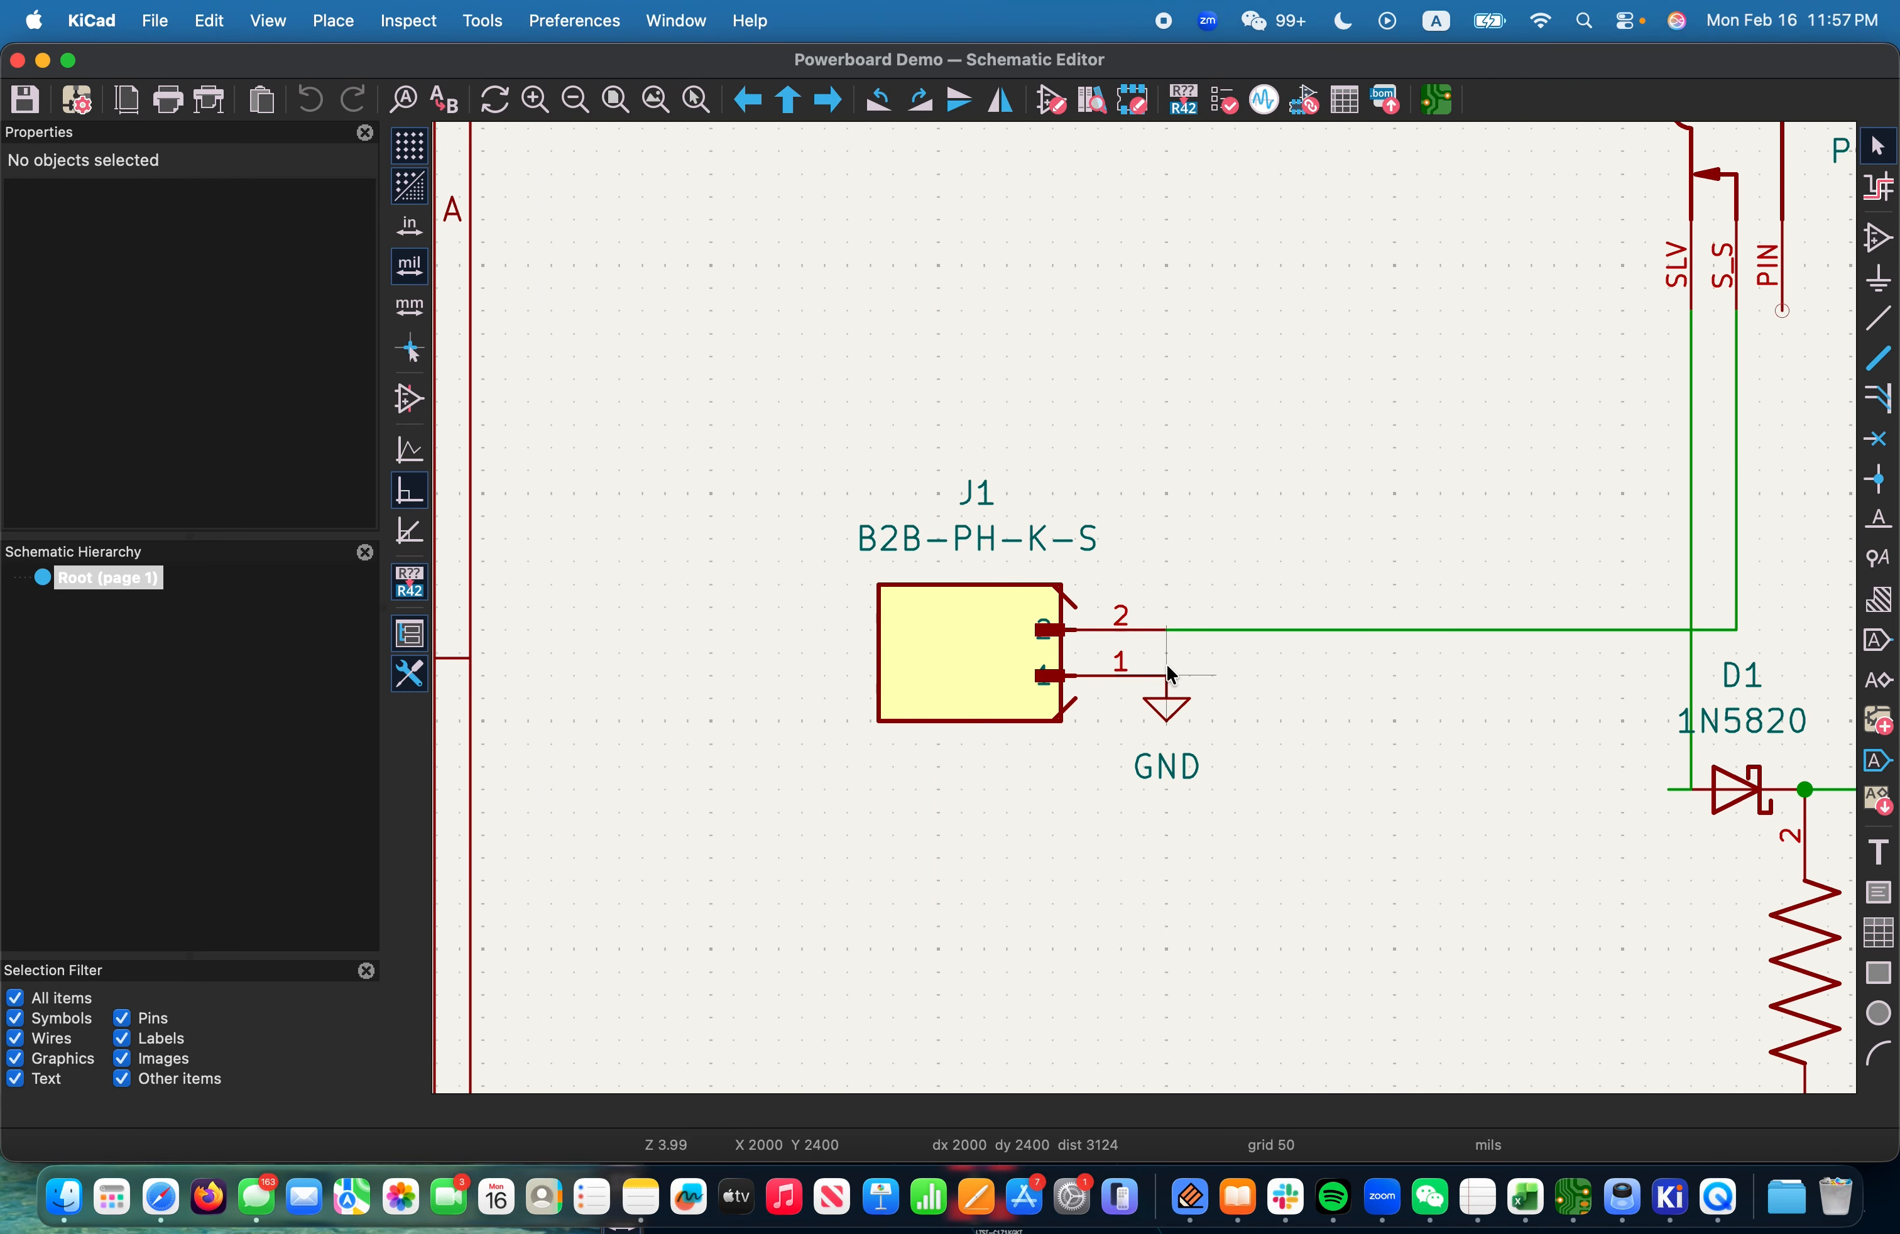
key("super+Tab")
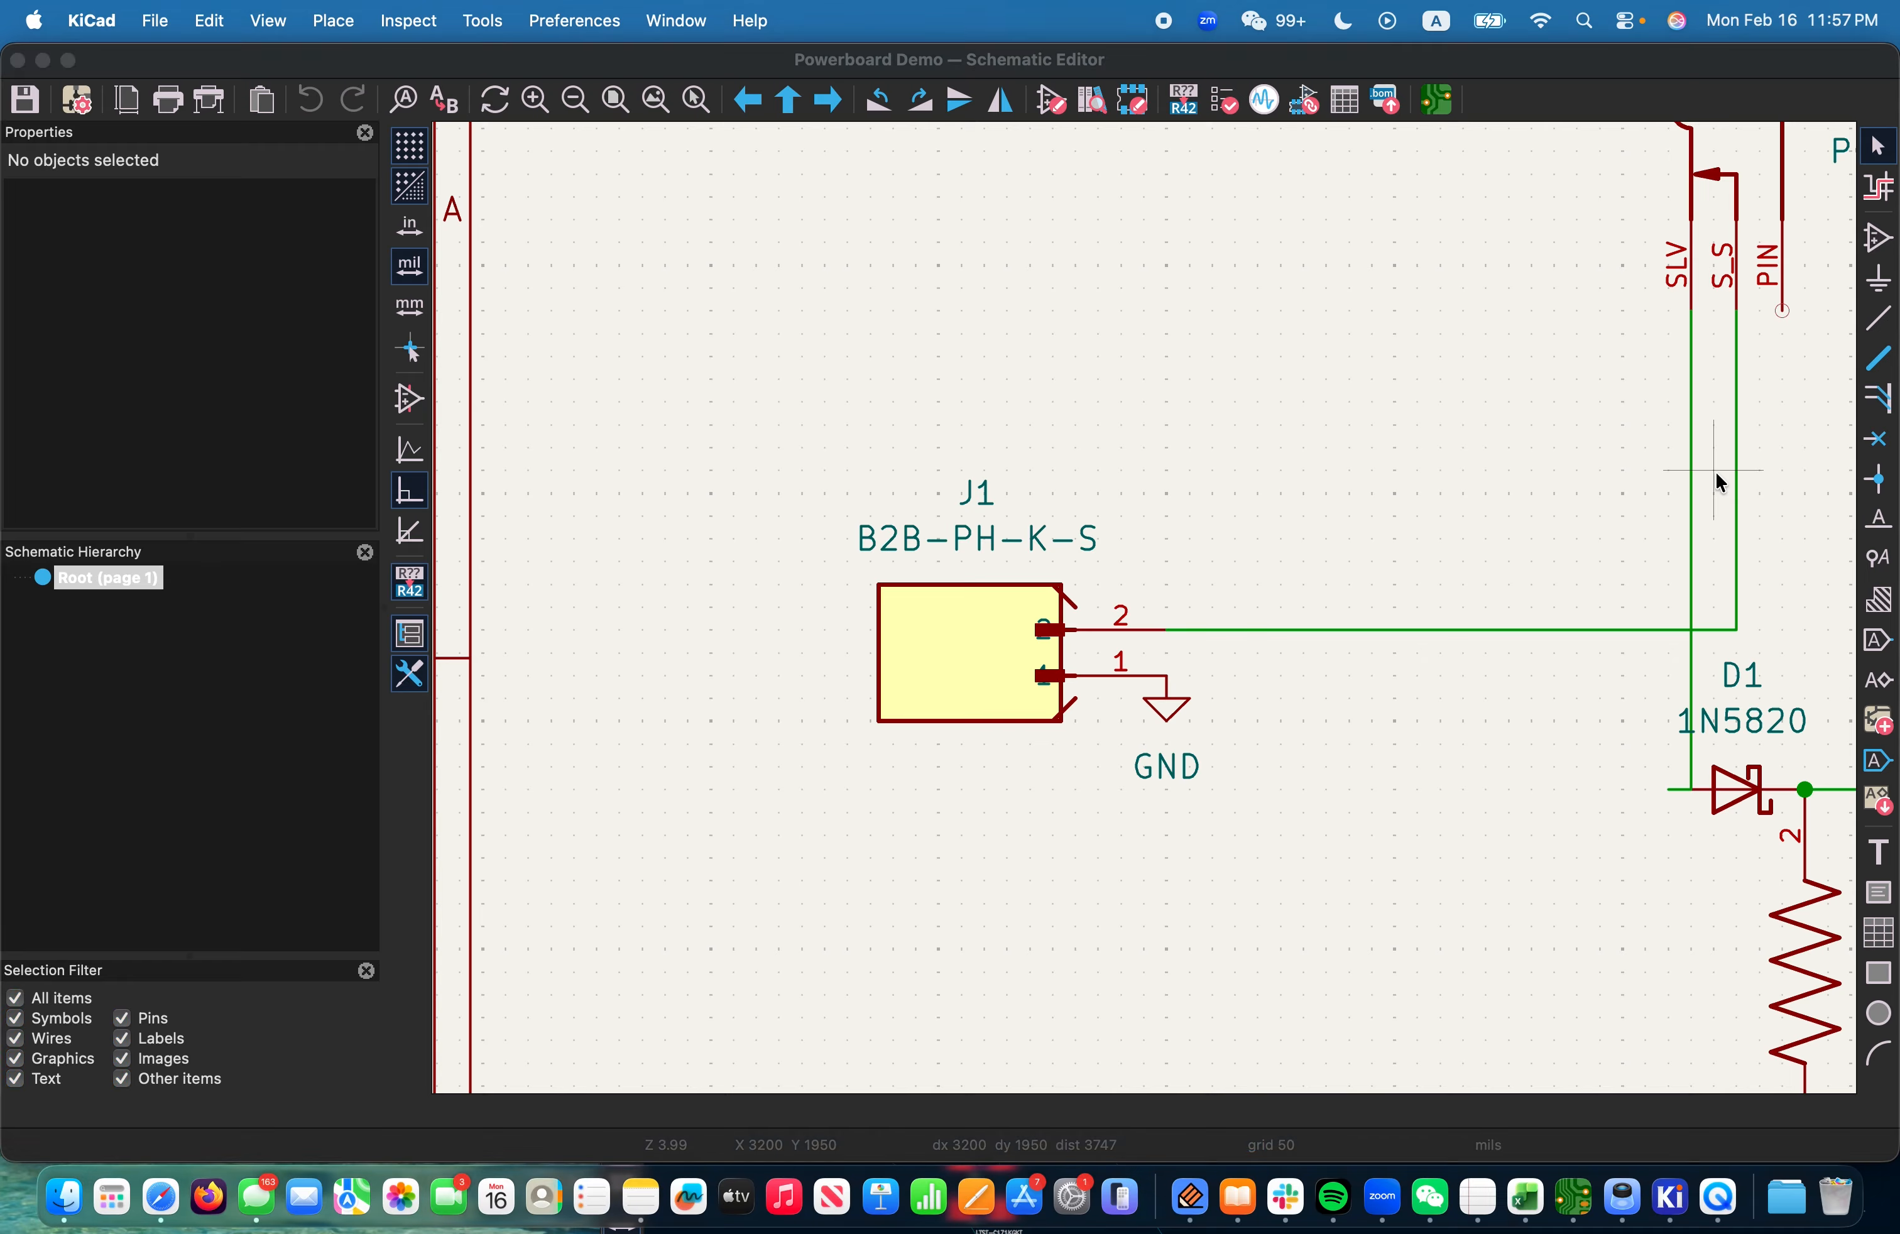
key("super+Tab")
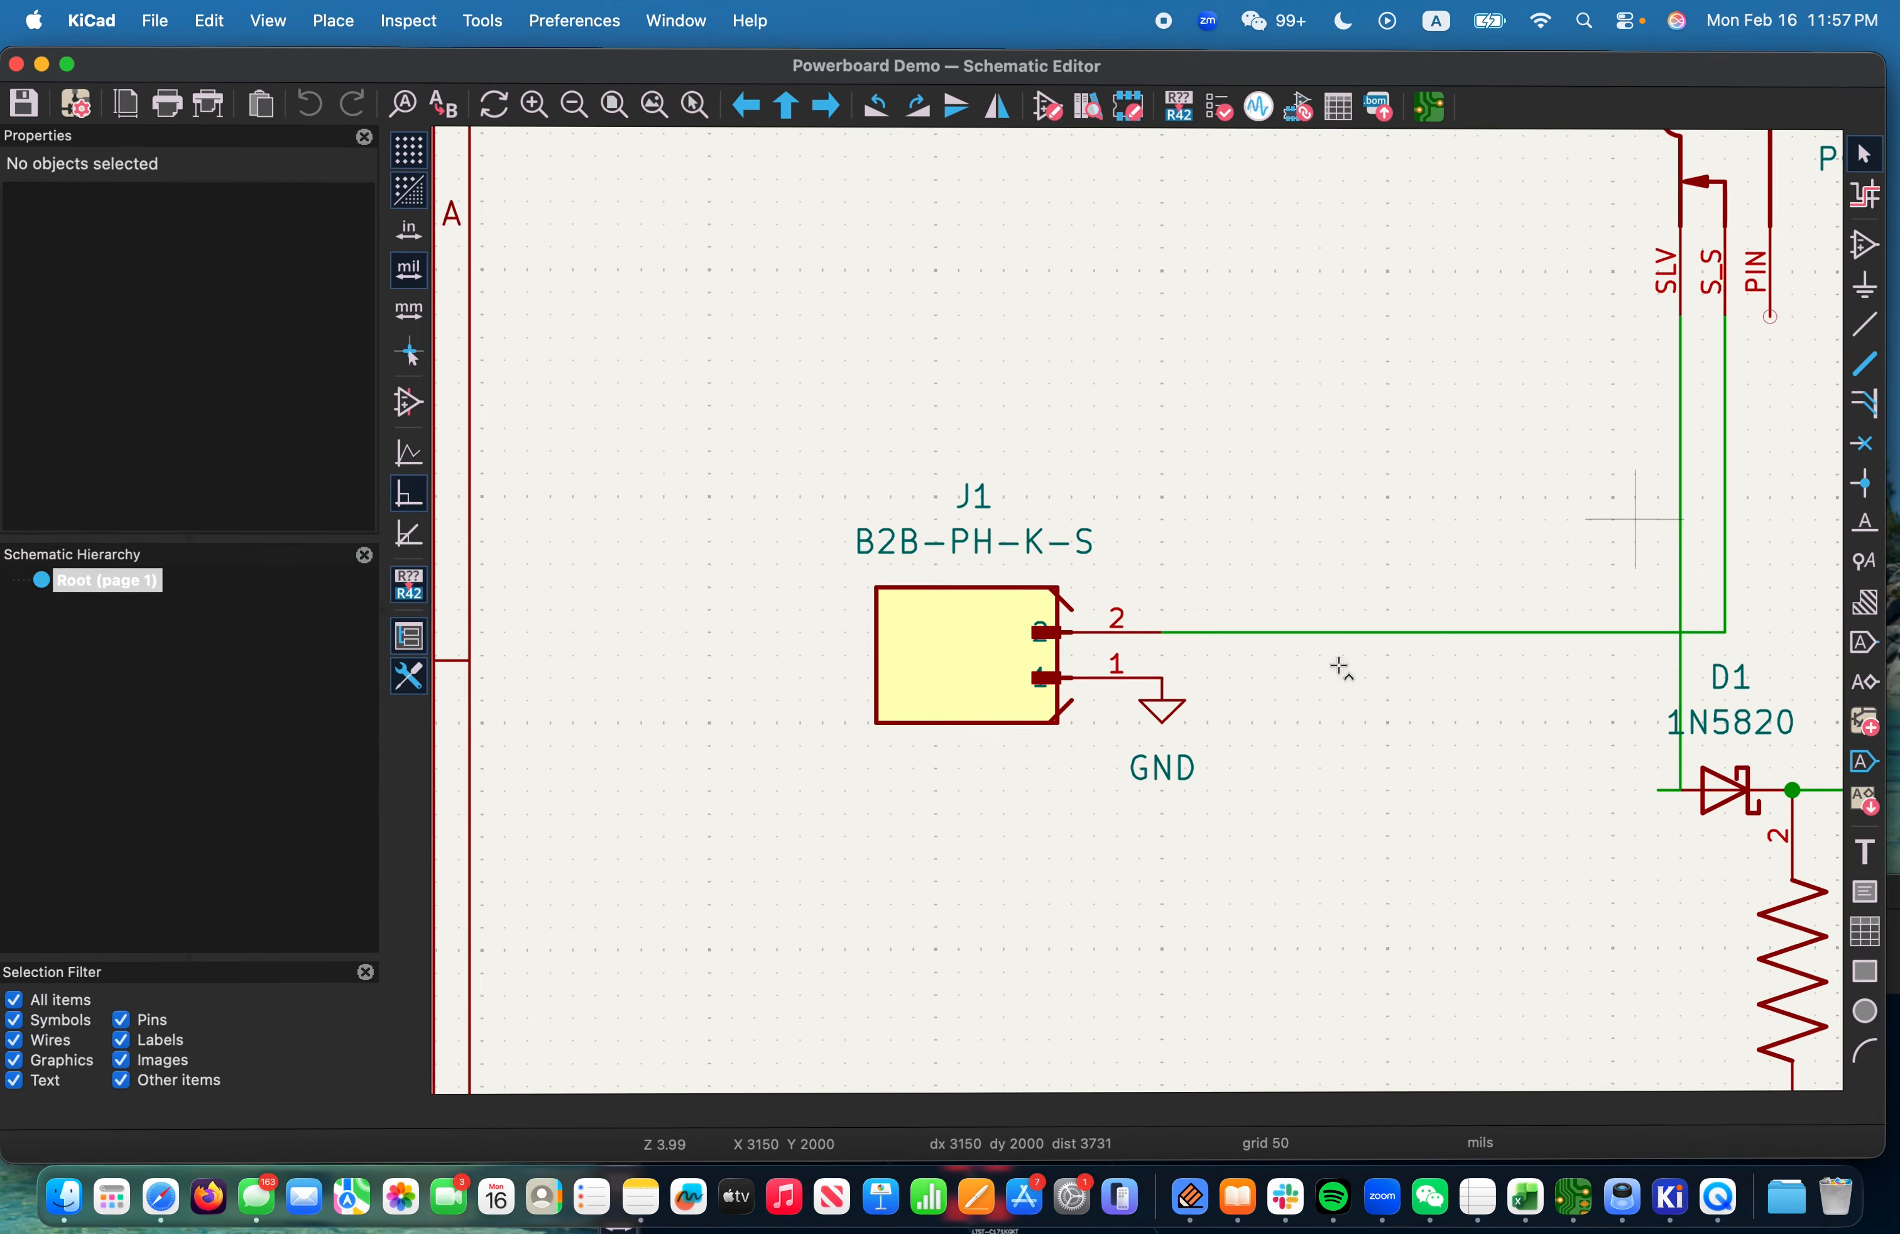
key("super+Tab")
key("Tab")
scroll(776, 645, "down", 5)
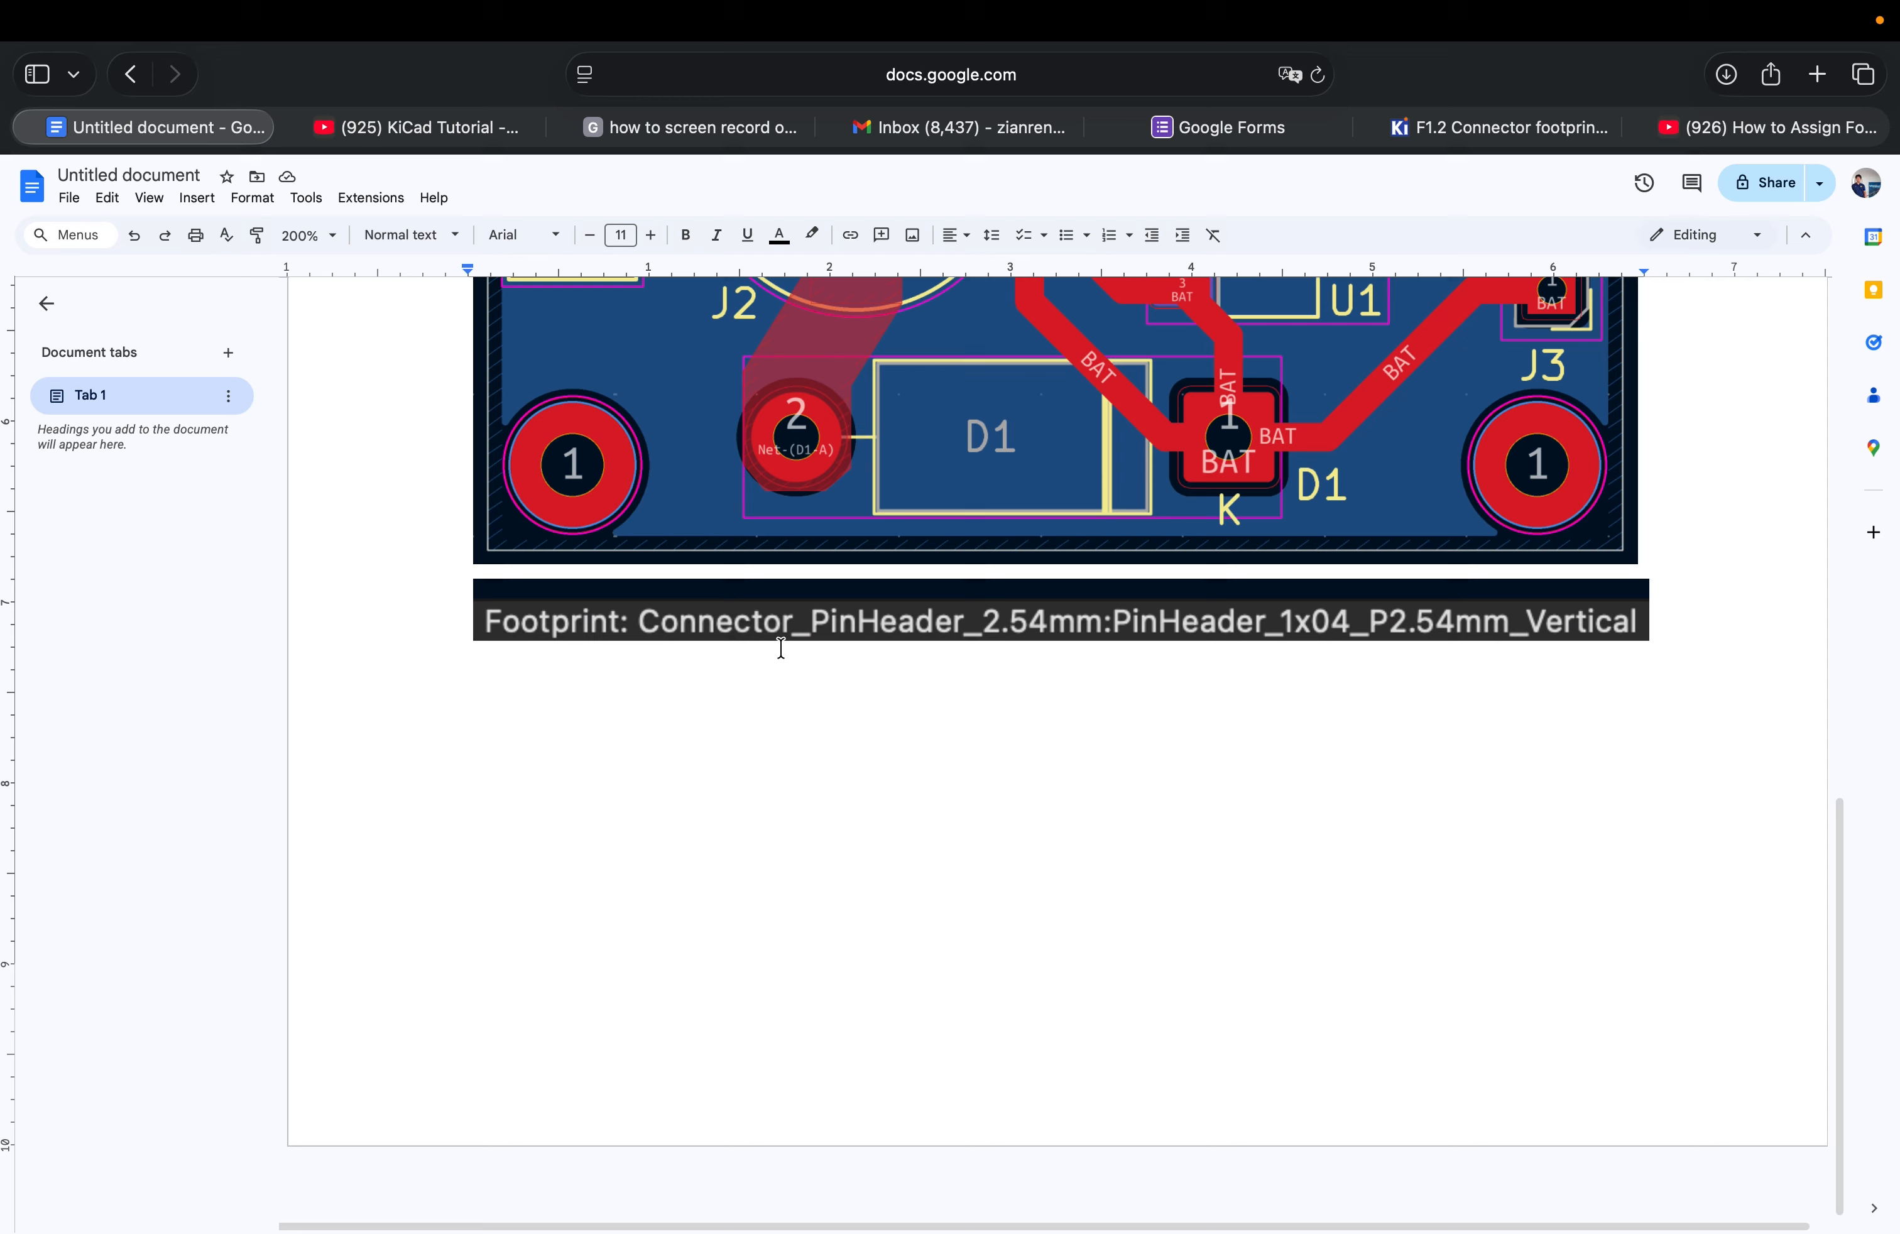
scroll(779, 654, "up", 10)
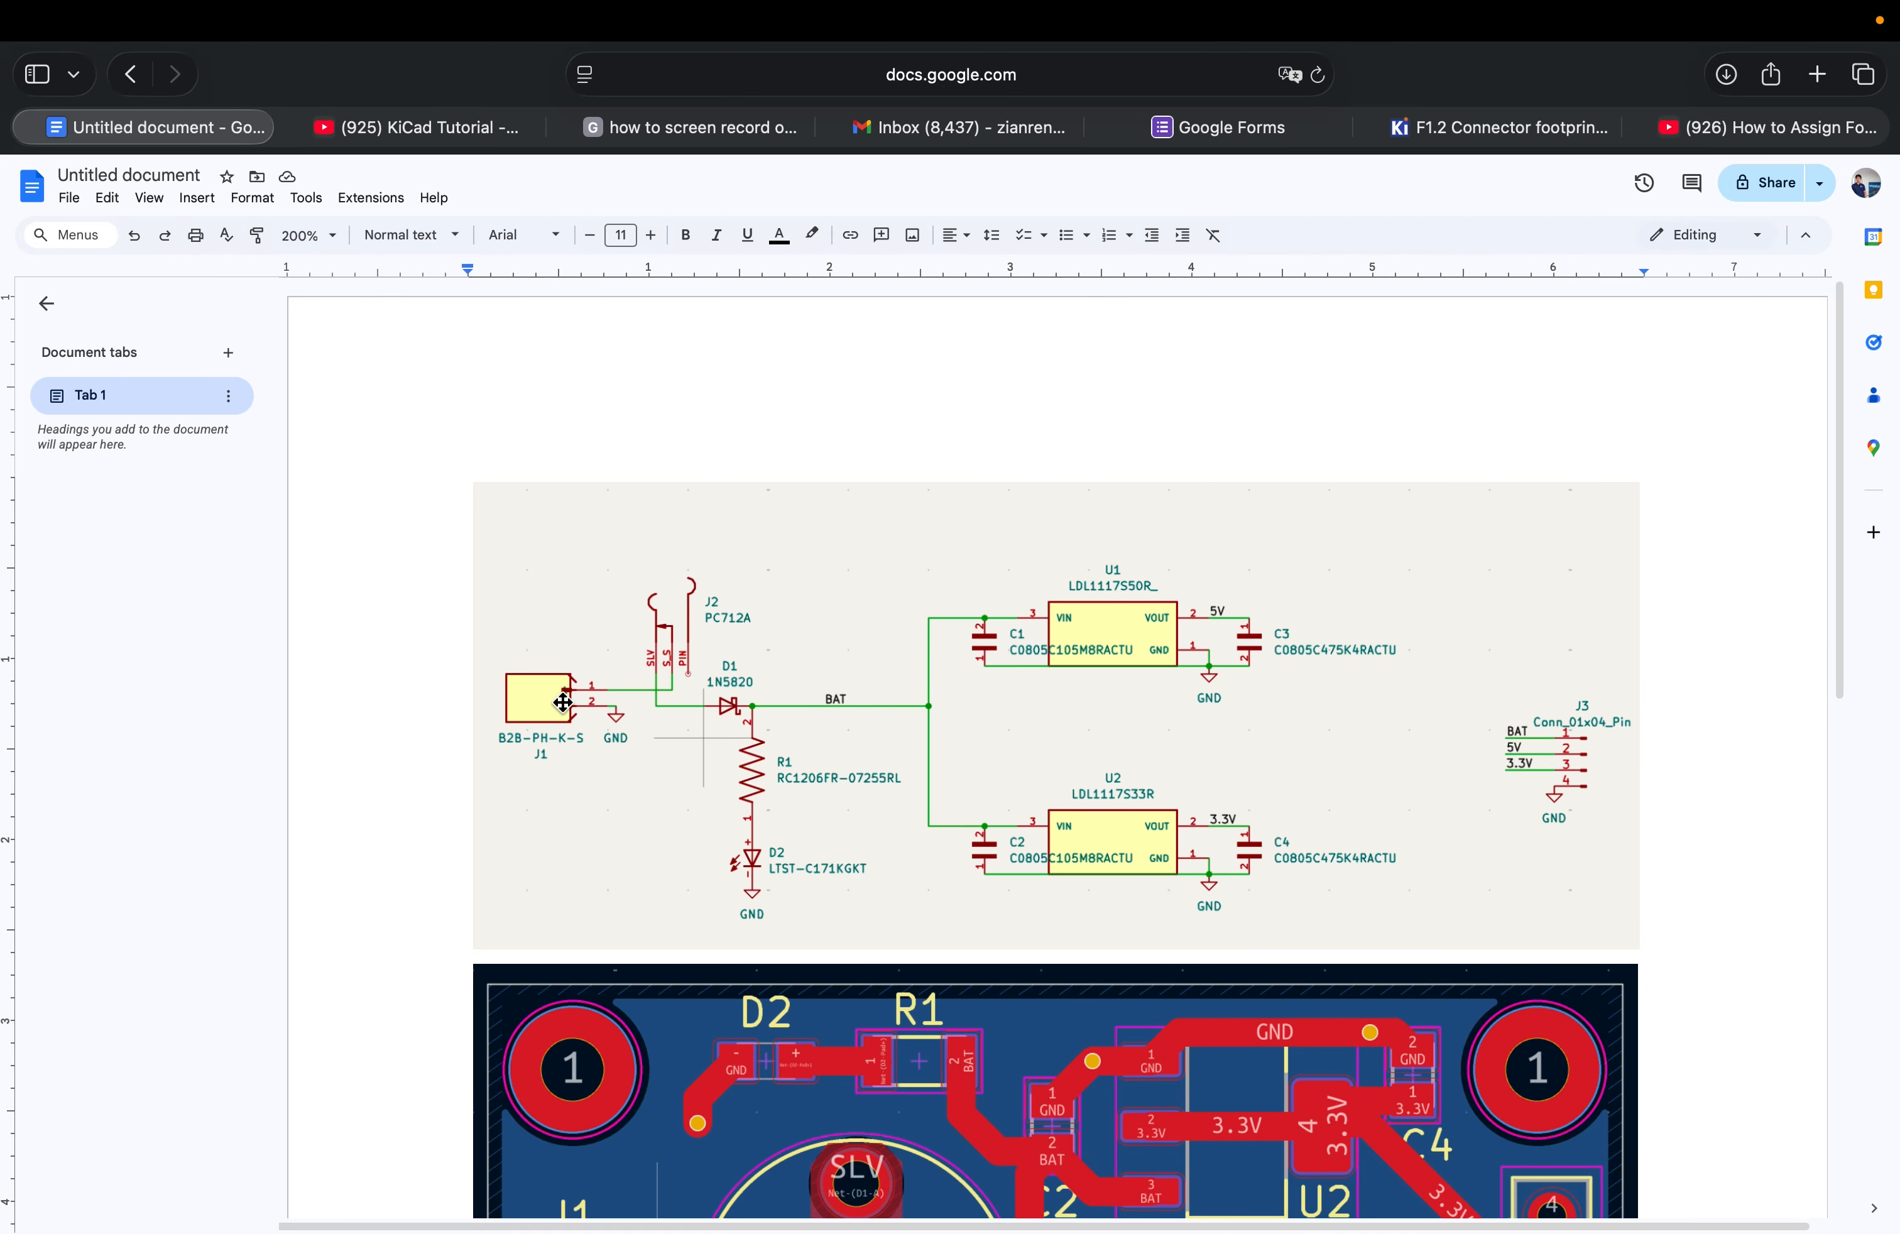
key("super+Tab")
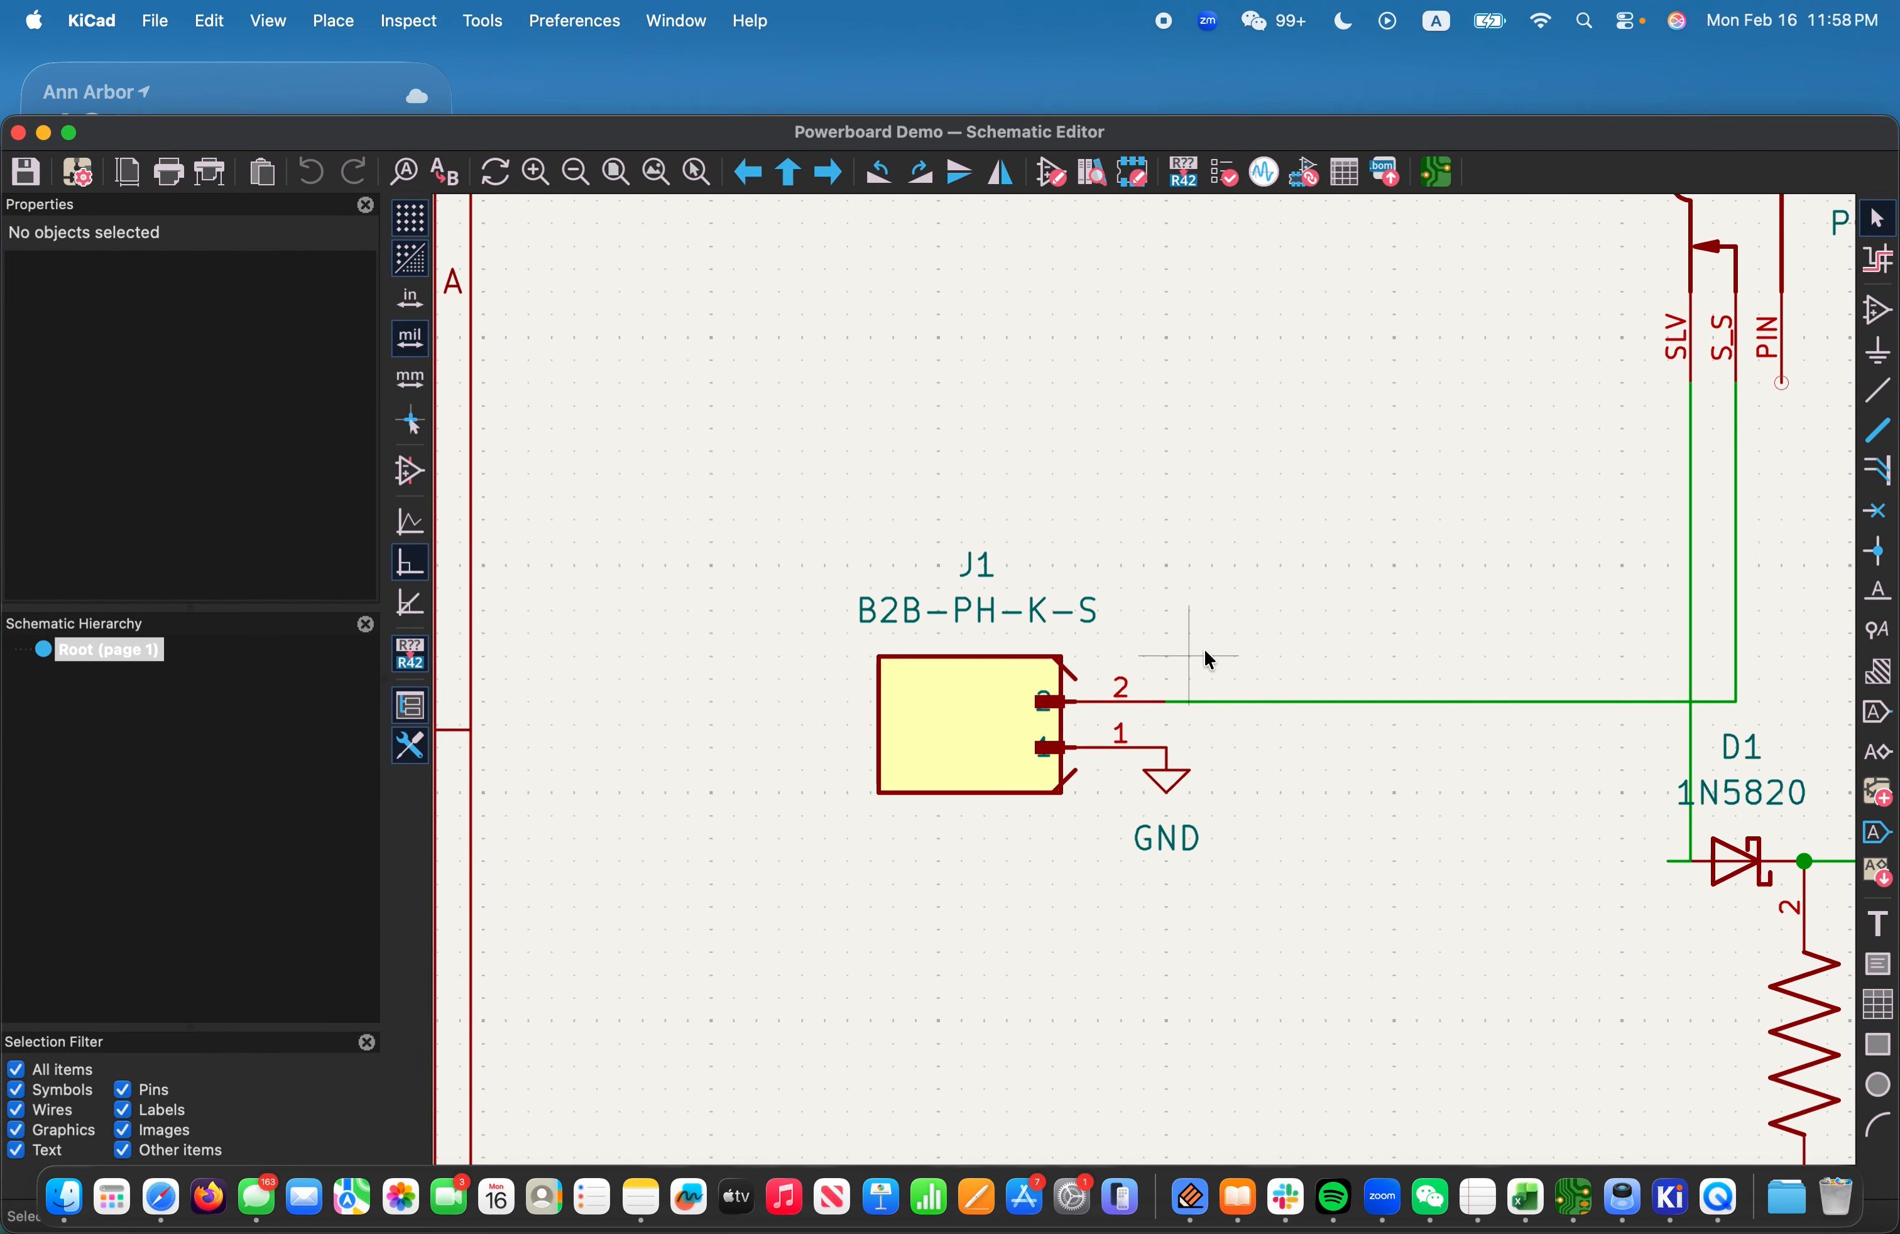
Delete the wire between J1 pin 2 and J2's S_S line, and the GND symbol on J1 pin 1
left_click(939, 756)
left_click(1259, 771)
scroll(1202, 737, "up", 2)
scroll(1131, 696, "down", 3)
scroll(1130, 673, "up", 3)
left_click(1136, 656)
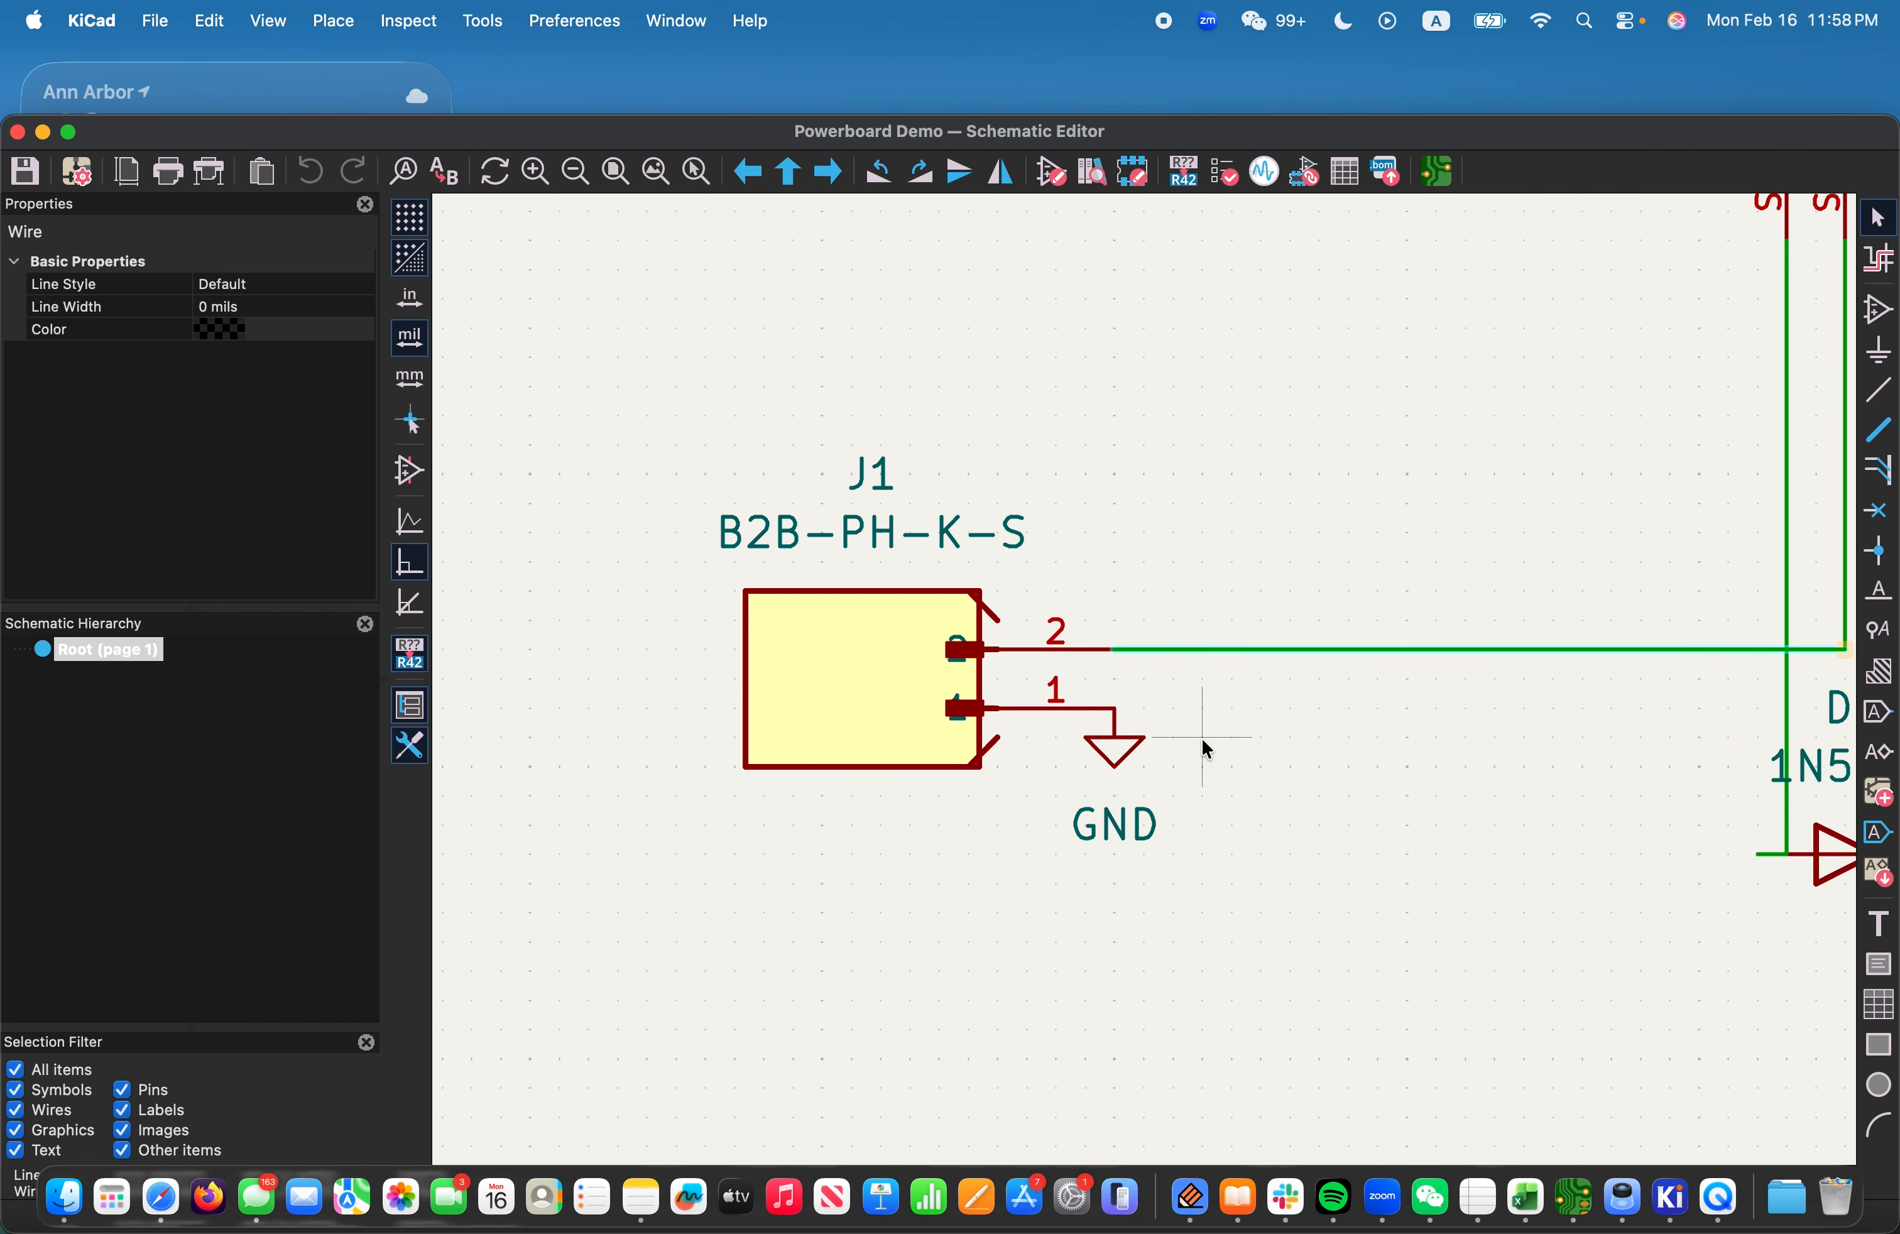
scroll(1200, 746, "down", 3)
scroll(1163, 677, "up", 2)
key("Delete")
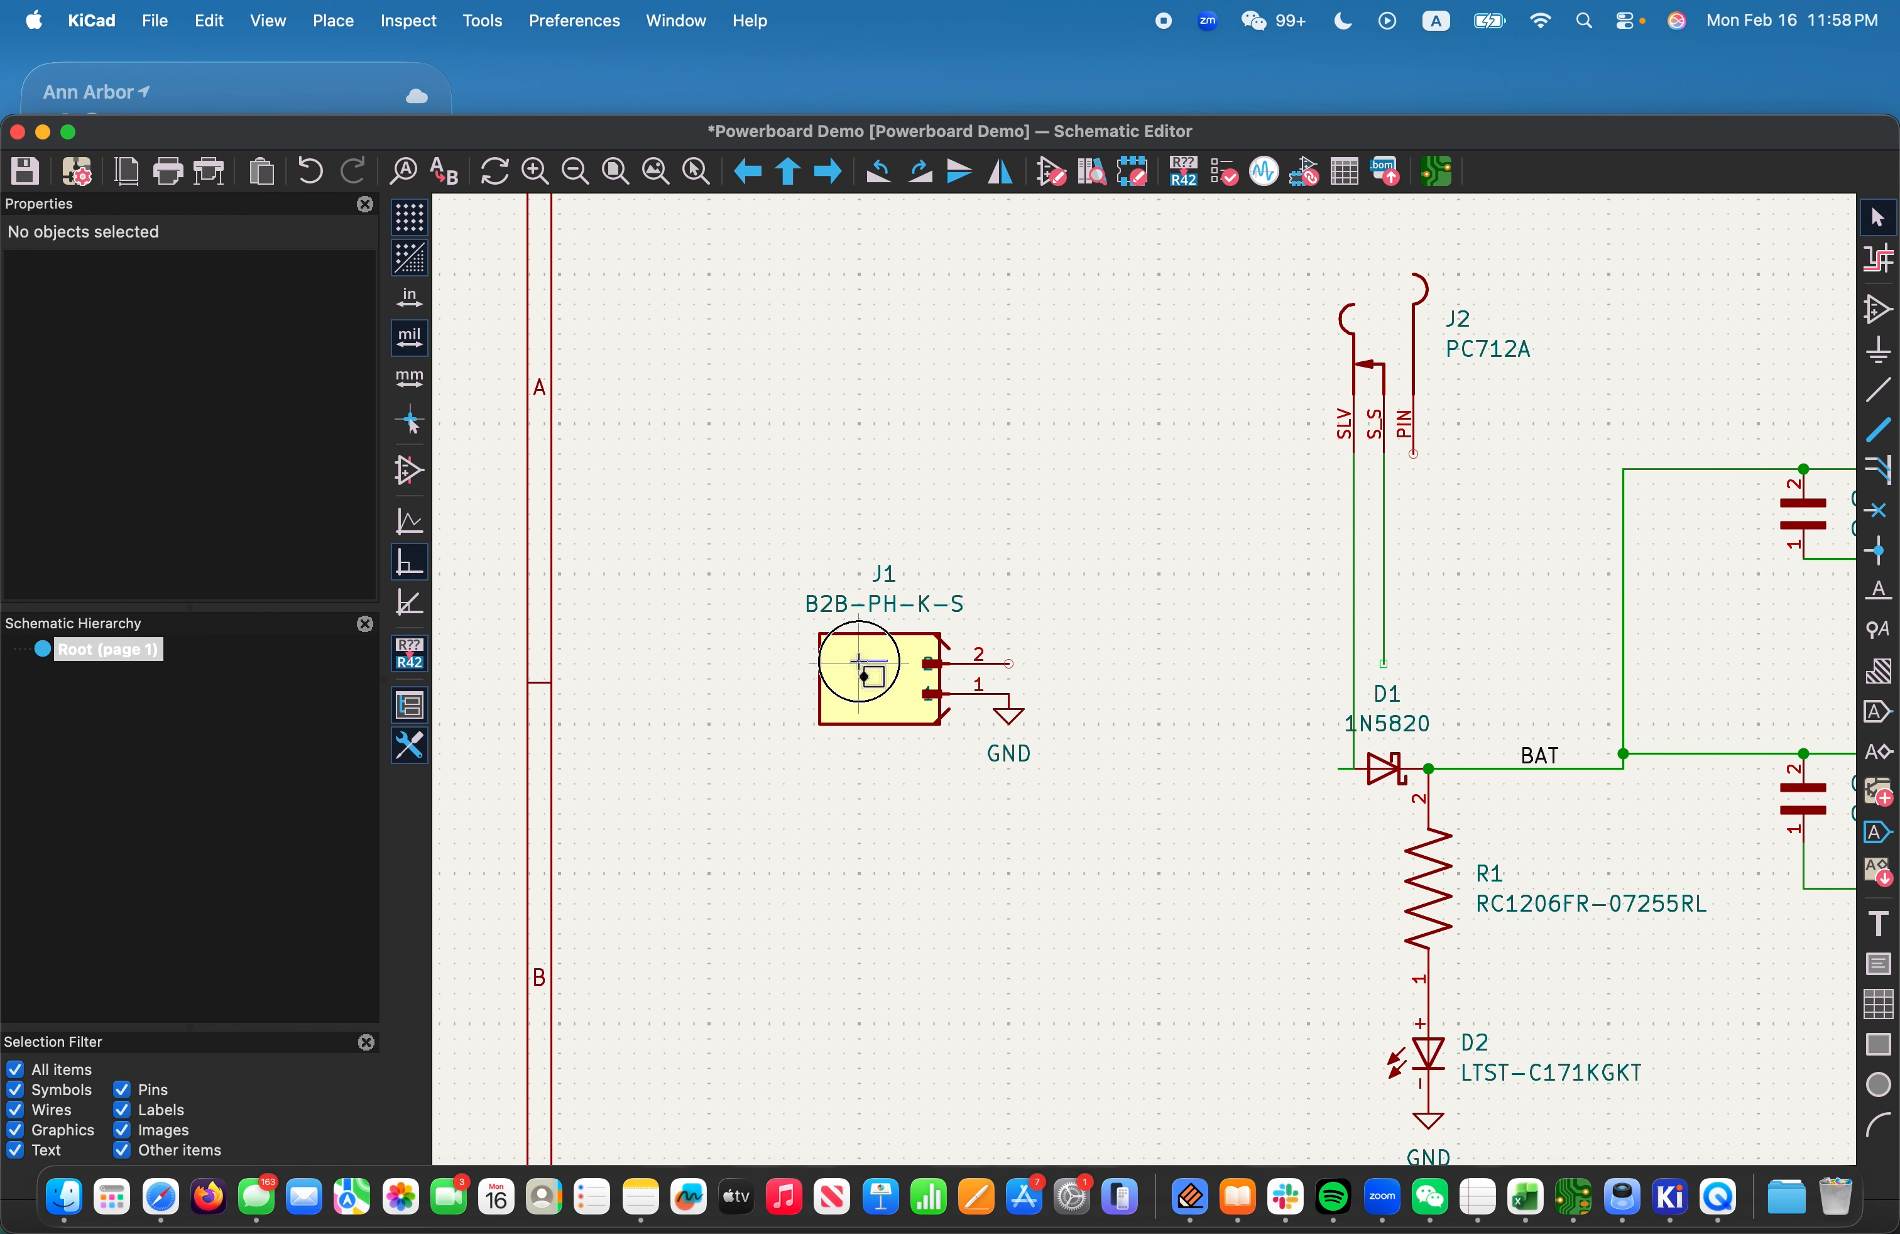
left_click(889, 681)
left_click(1012, 715)
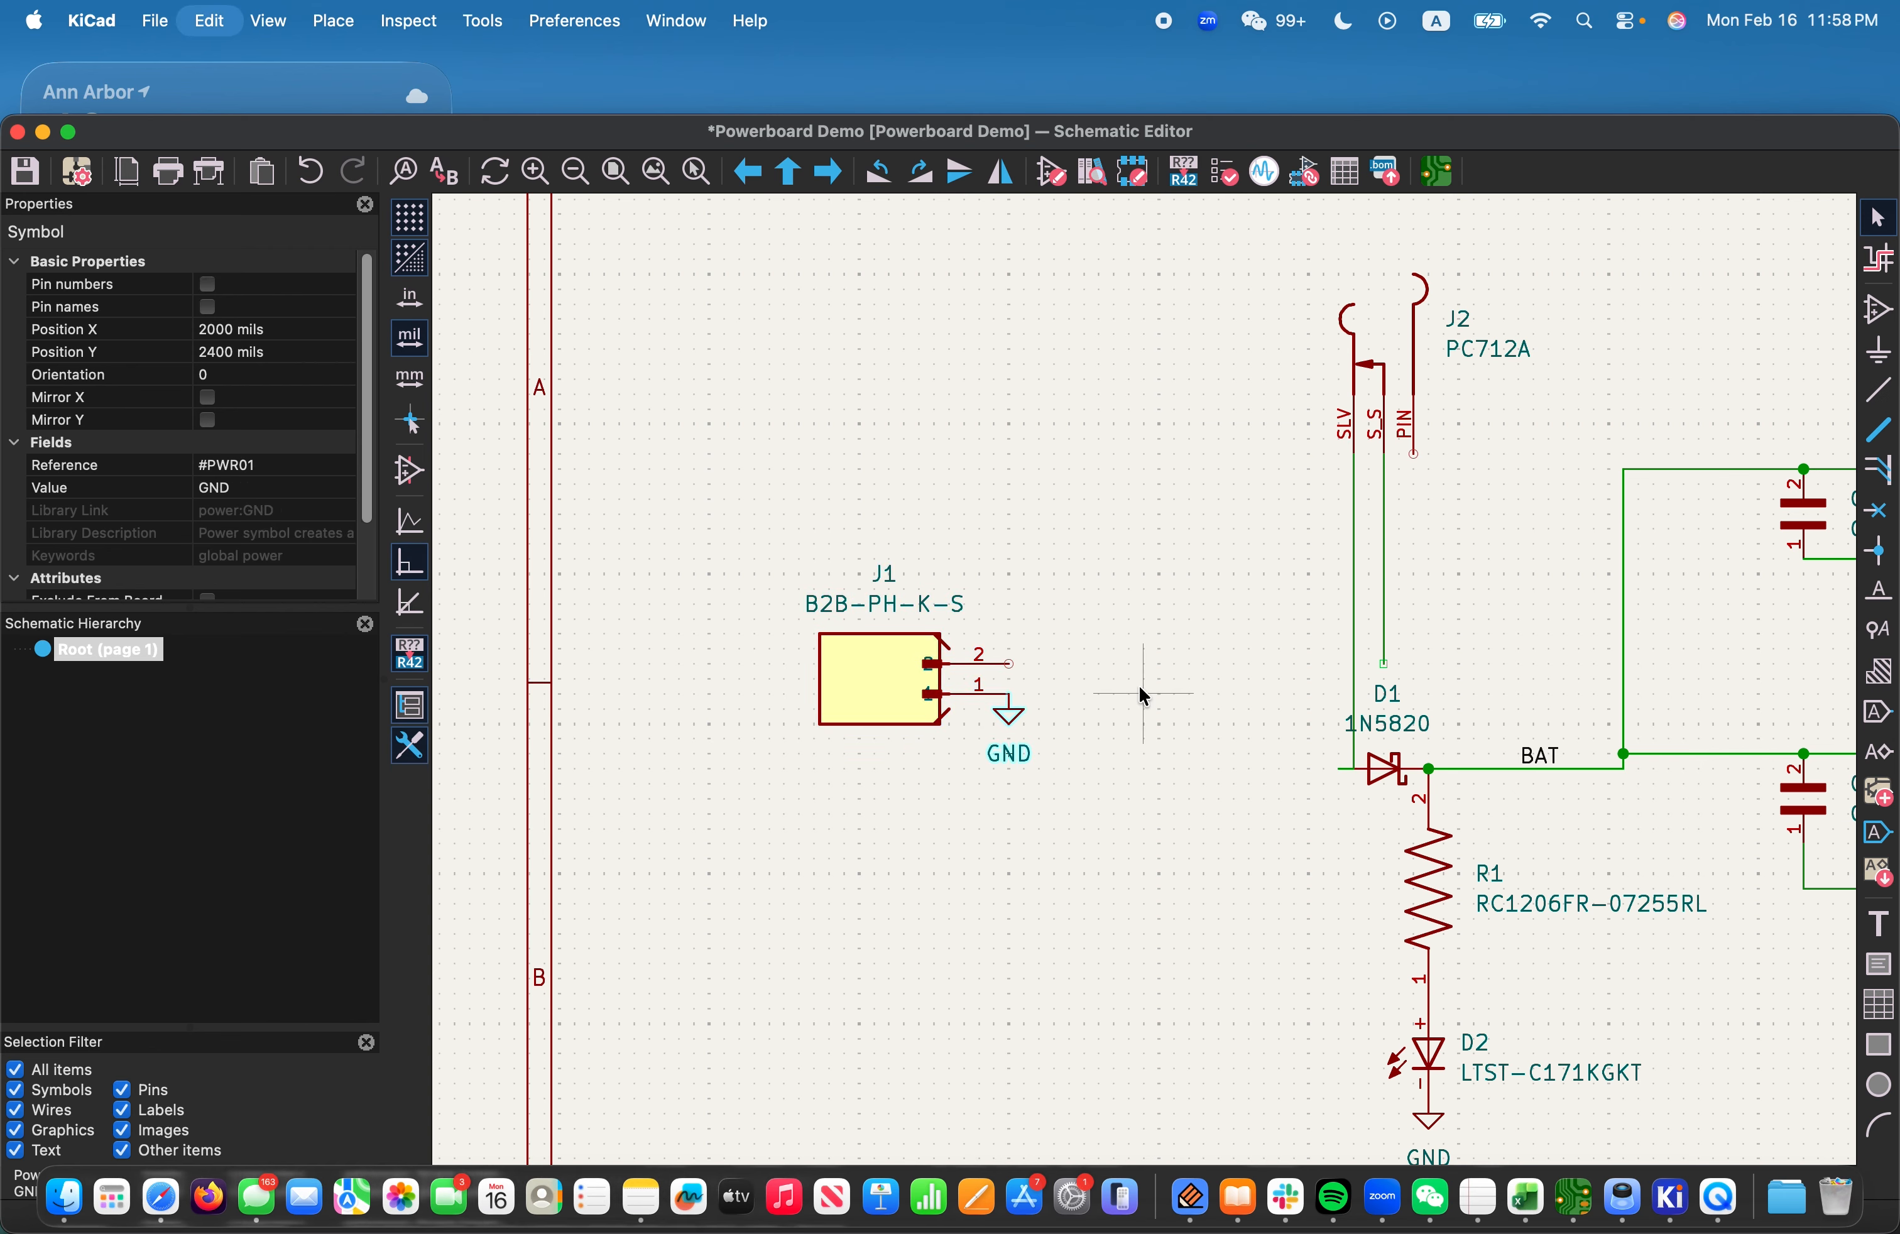
key("Delete")
Flip J1 vertically so pin 1 is above pin 2, and shift it slightly down and to the right
left_click(840, 670)
left_click(961, 171)
left_click(1115, 619)
left_click_drag(886, 666, 919, 725)
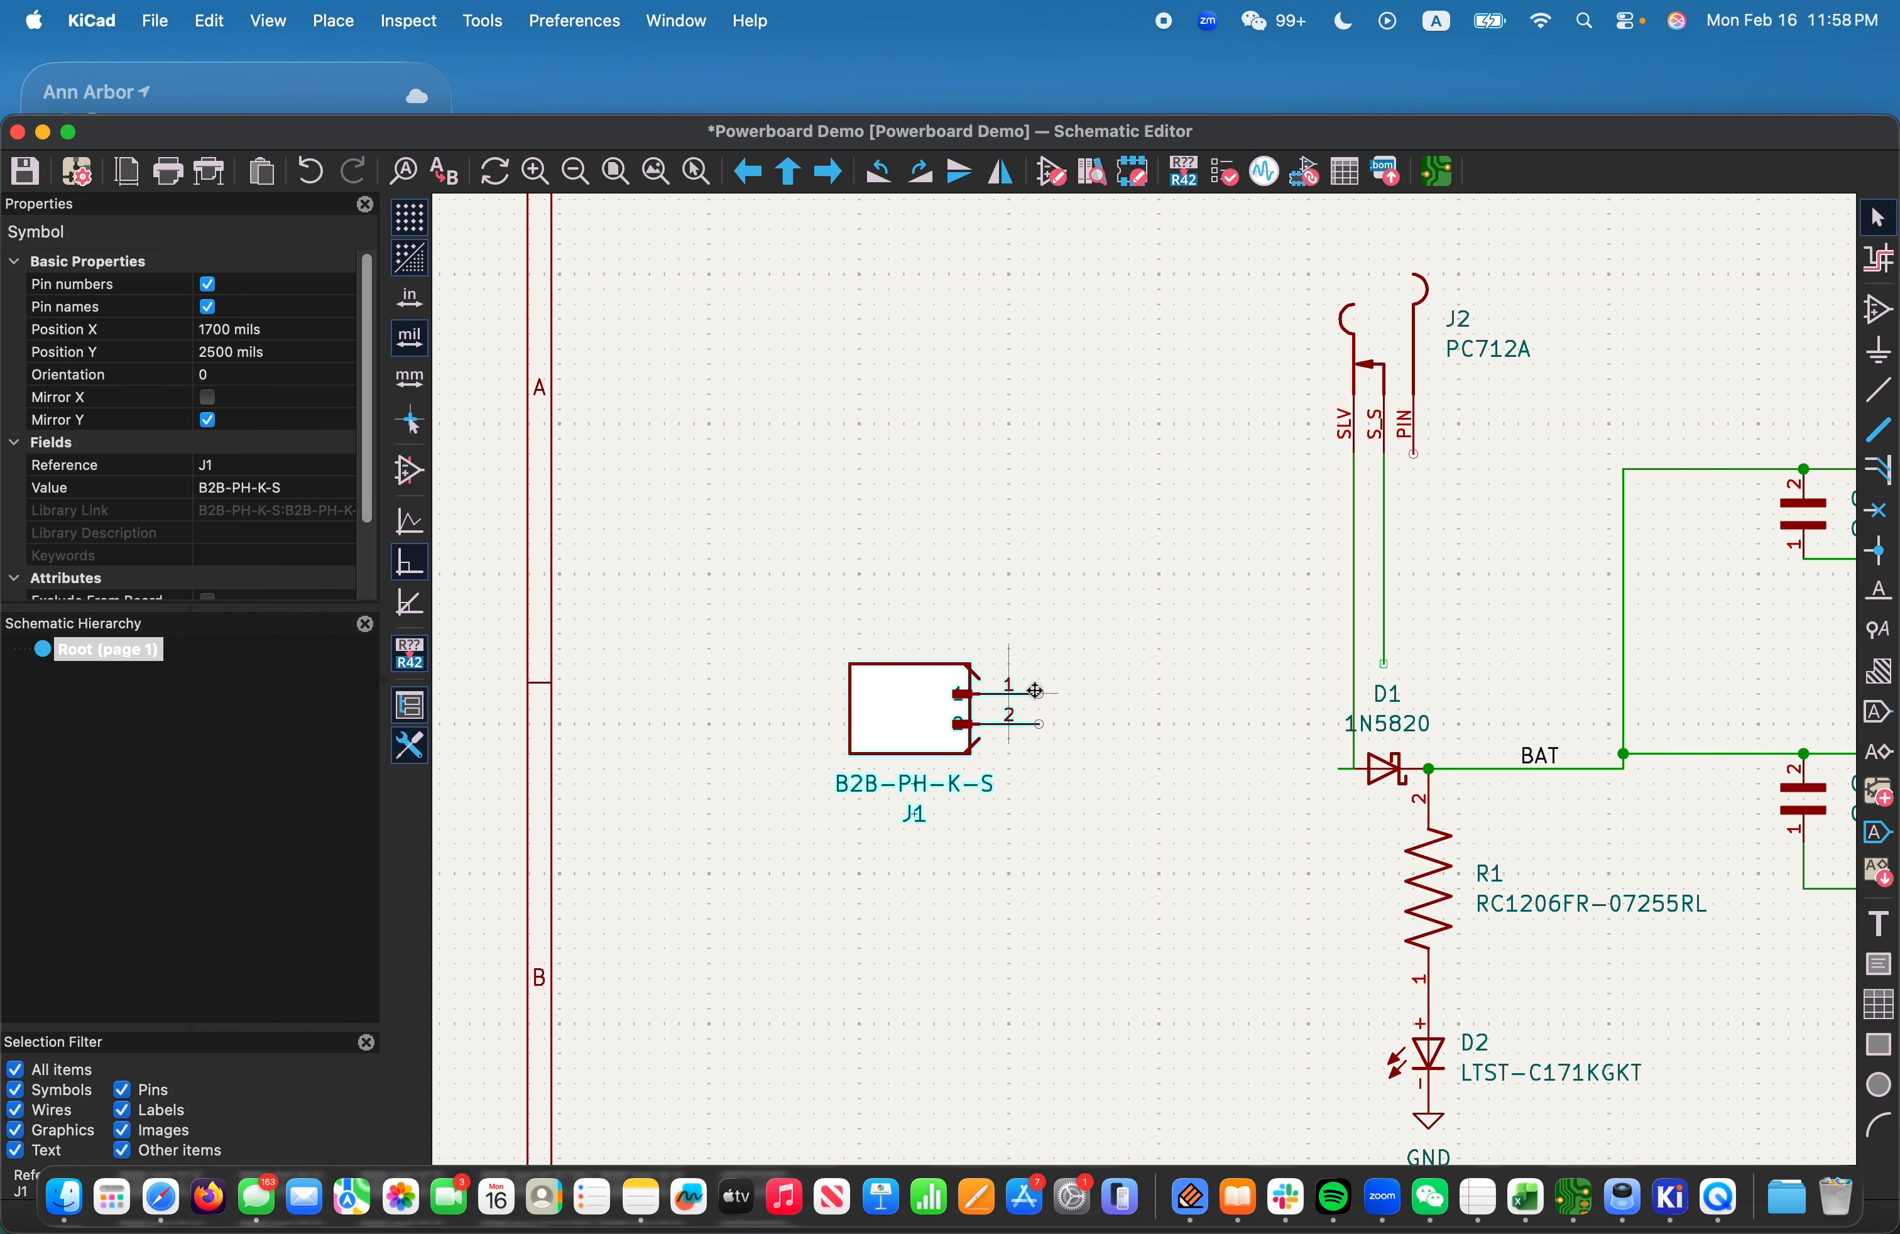
key("Escape")
Check the reference schematic and wire J1 pin 1 to the open end of J2's S_S line
key("super+Tab")
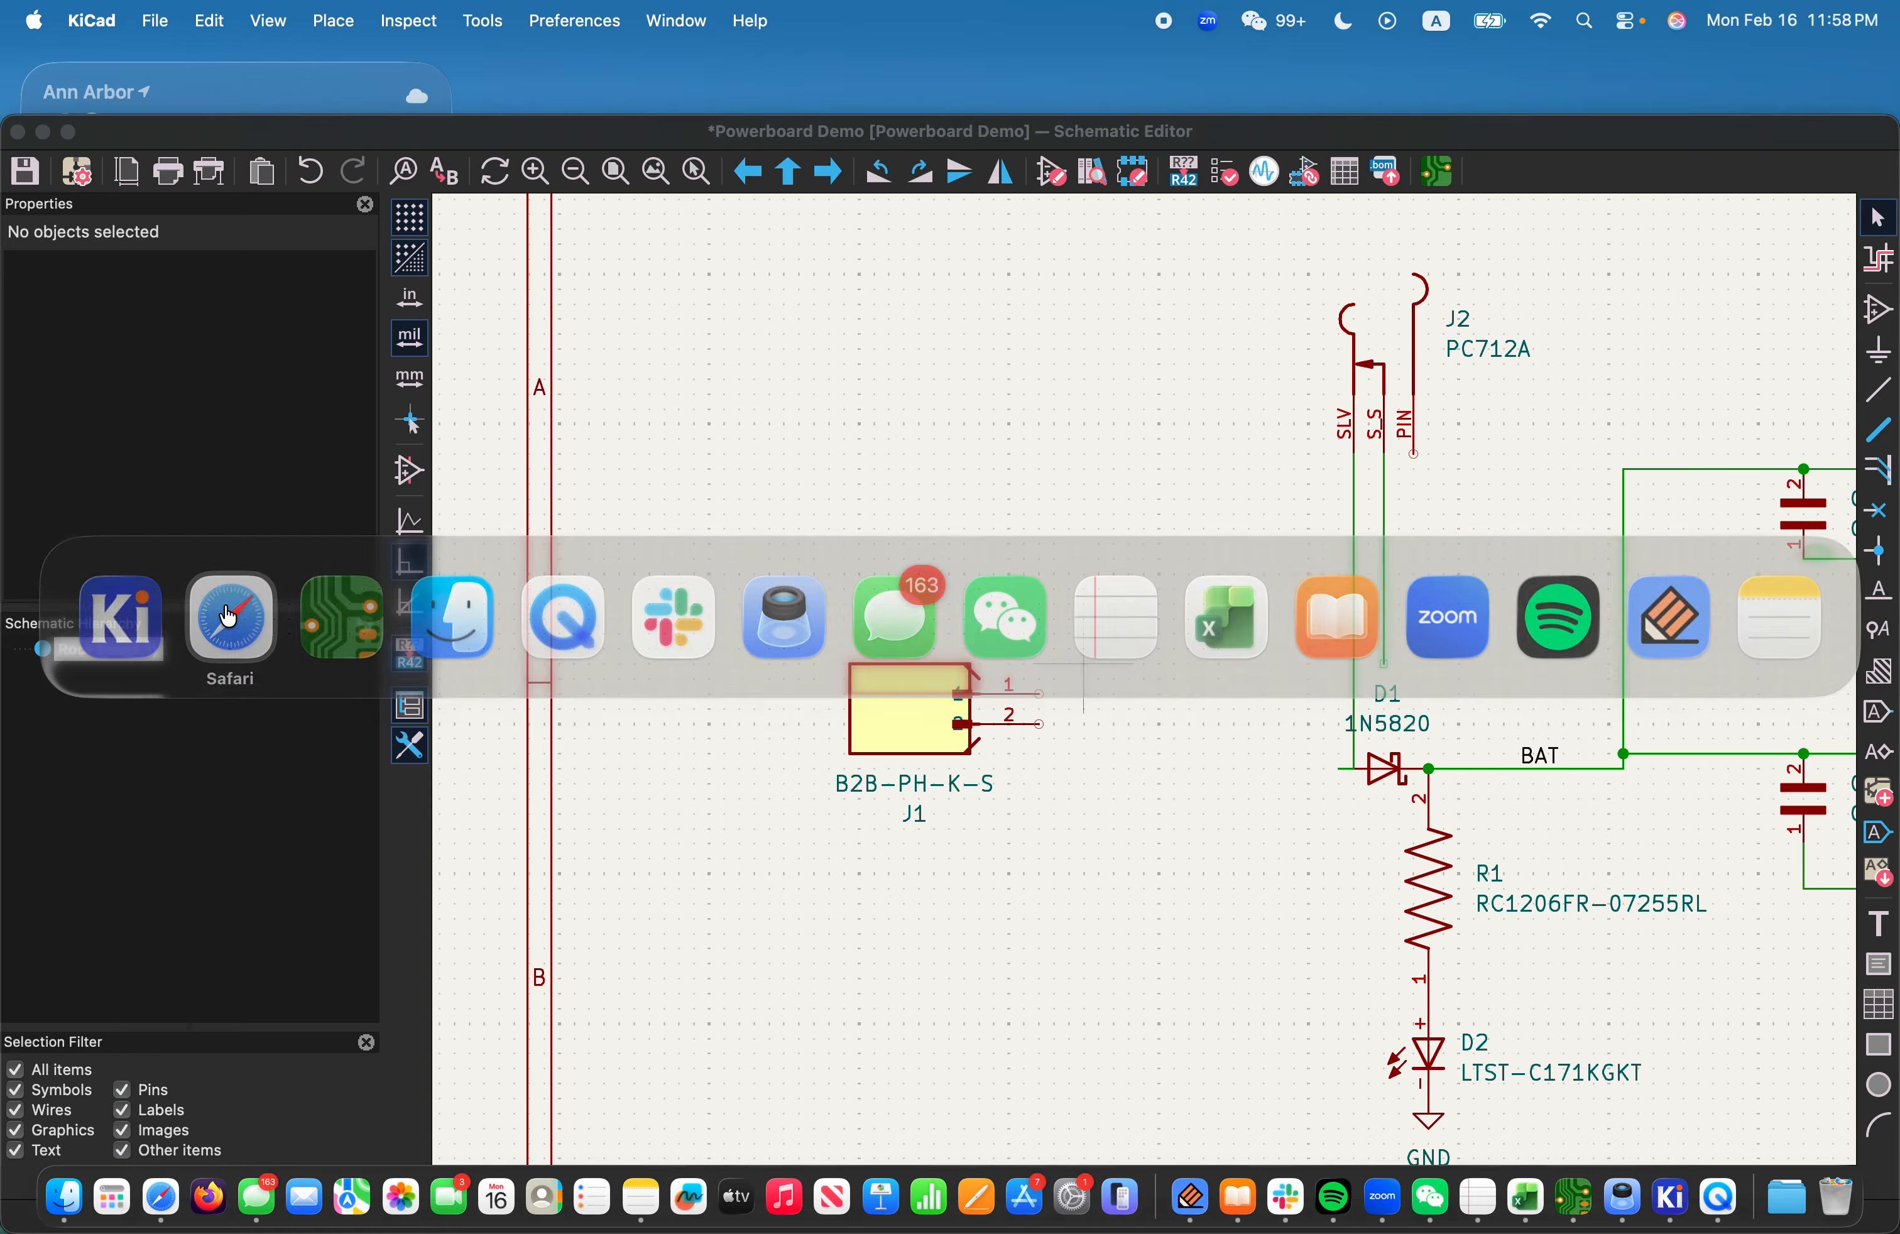
left_click(228, 615)
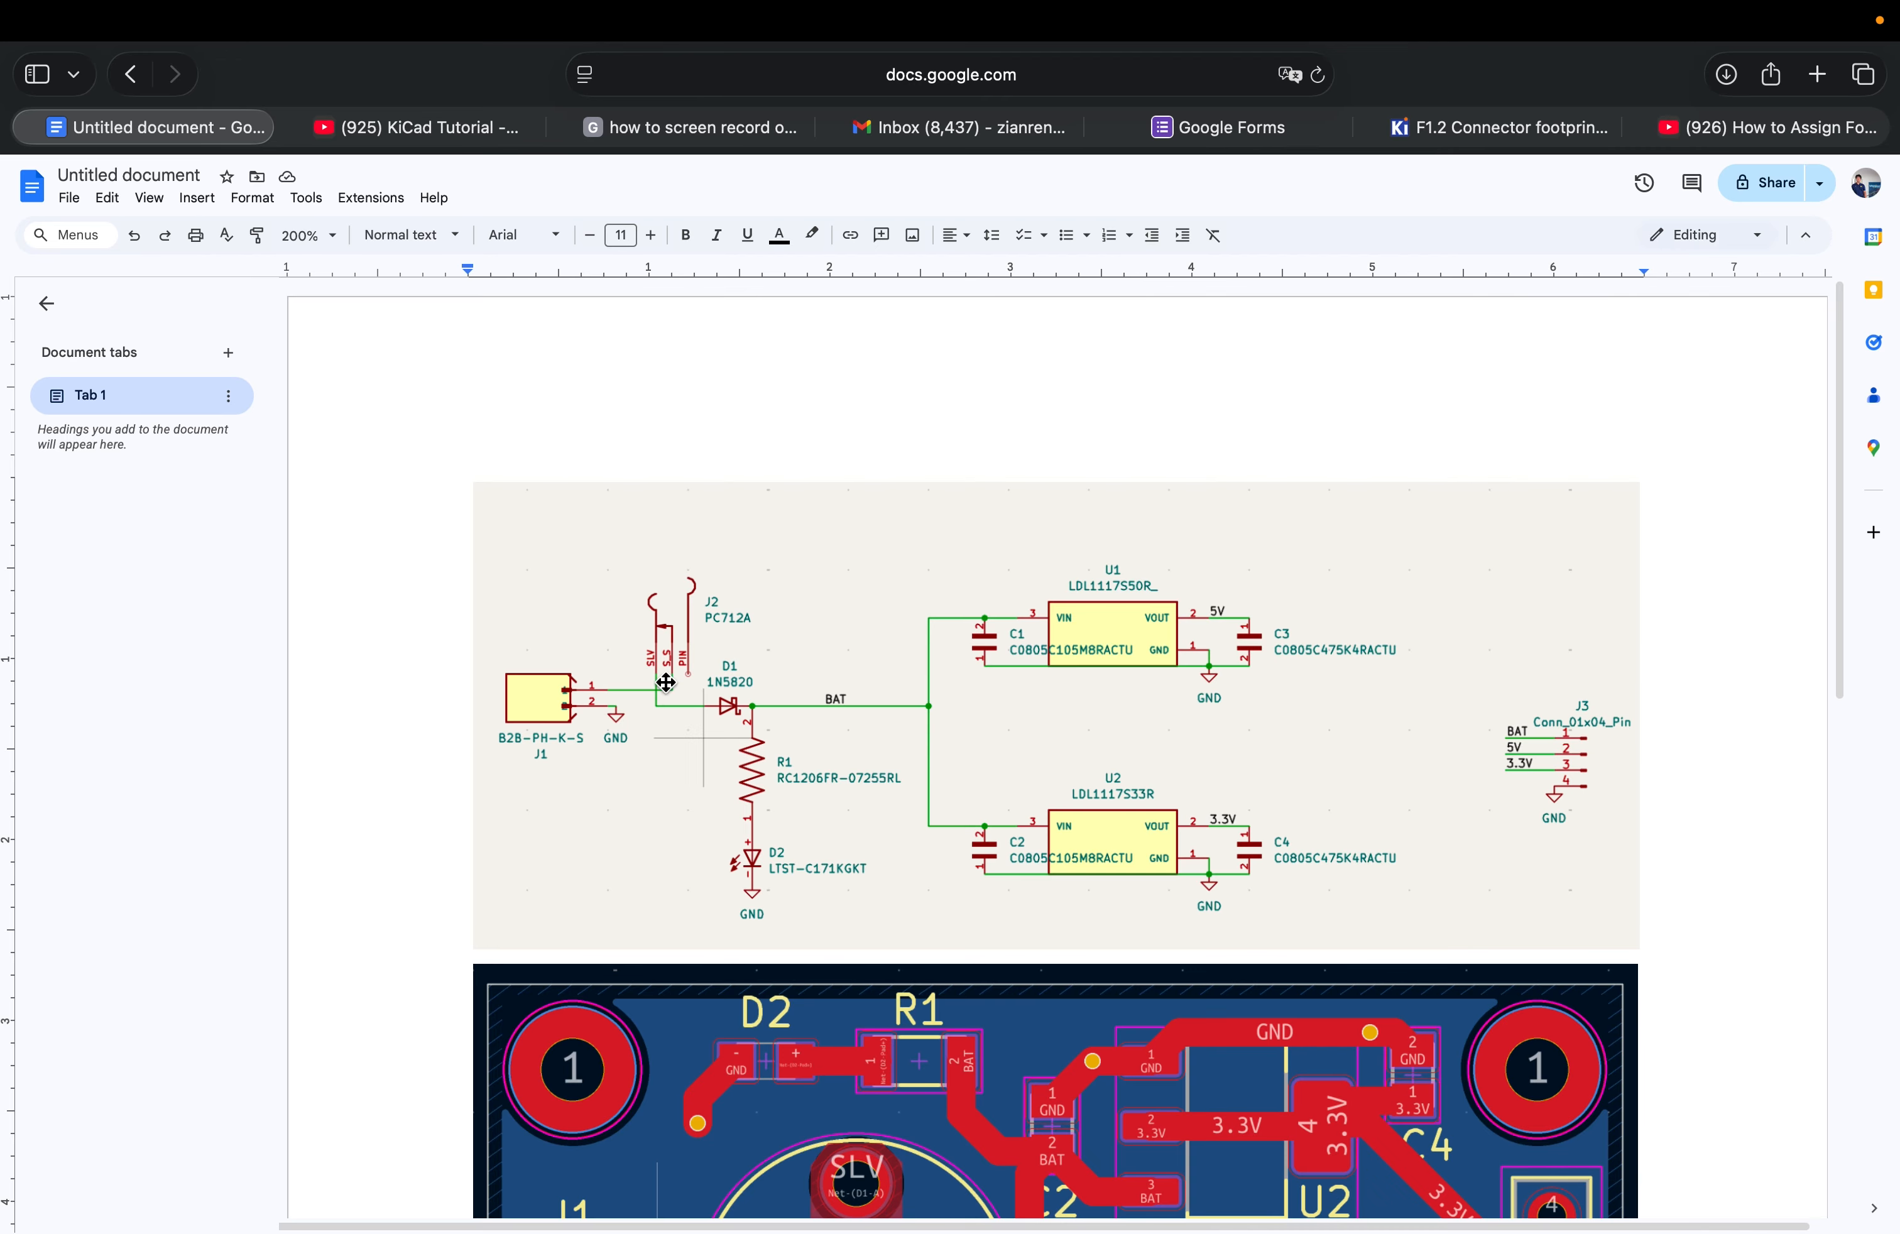
key("super+Tab")
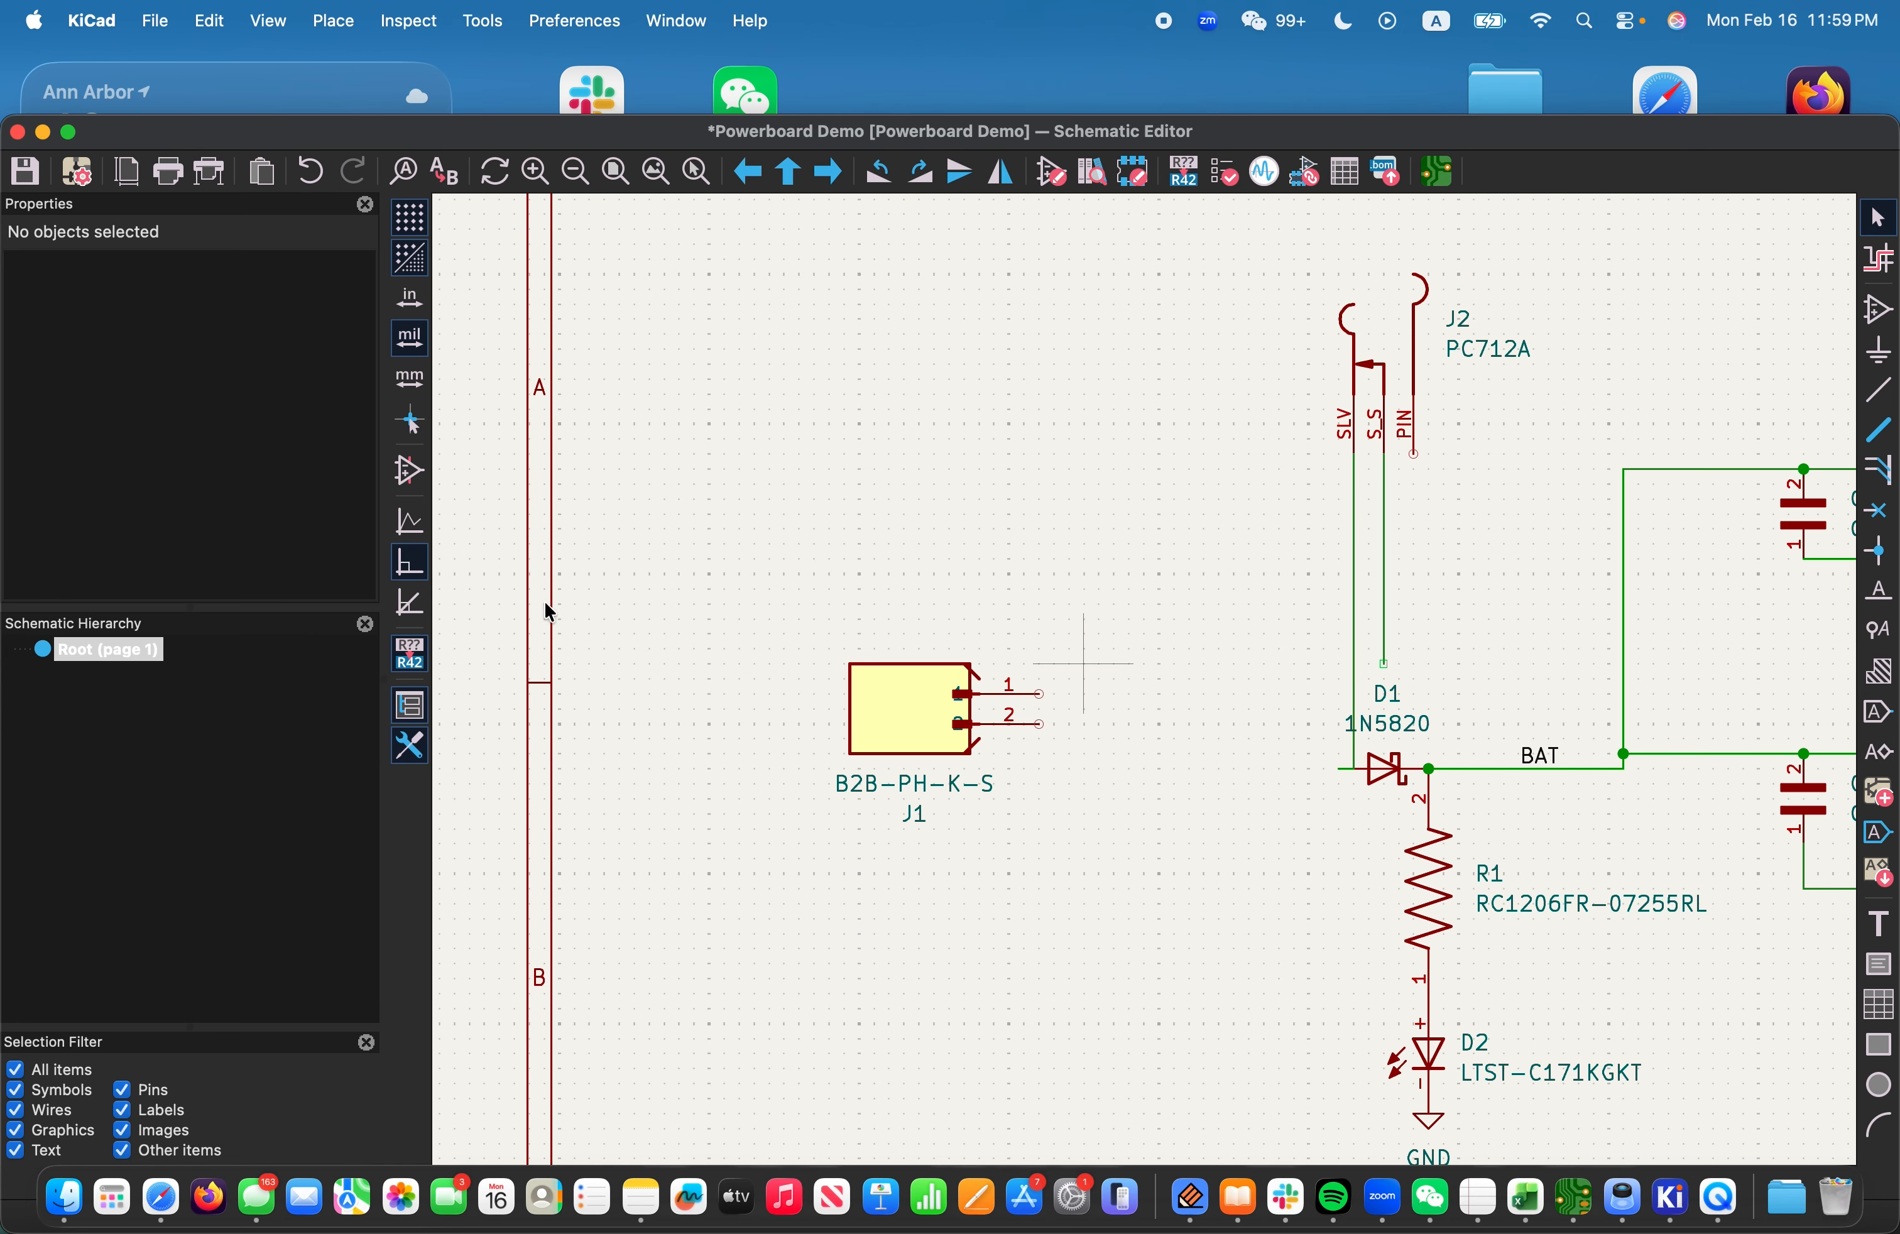
key("w")
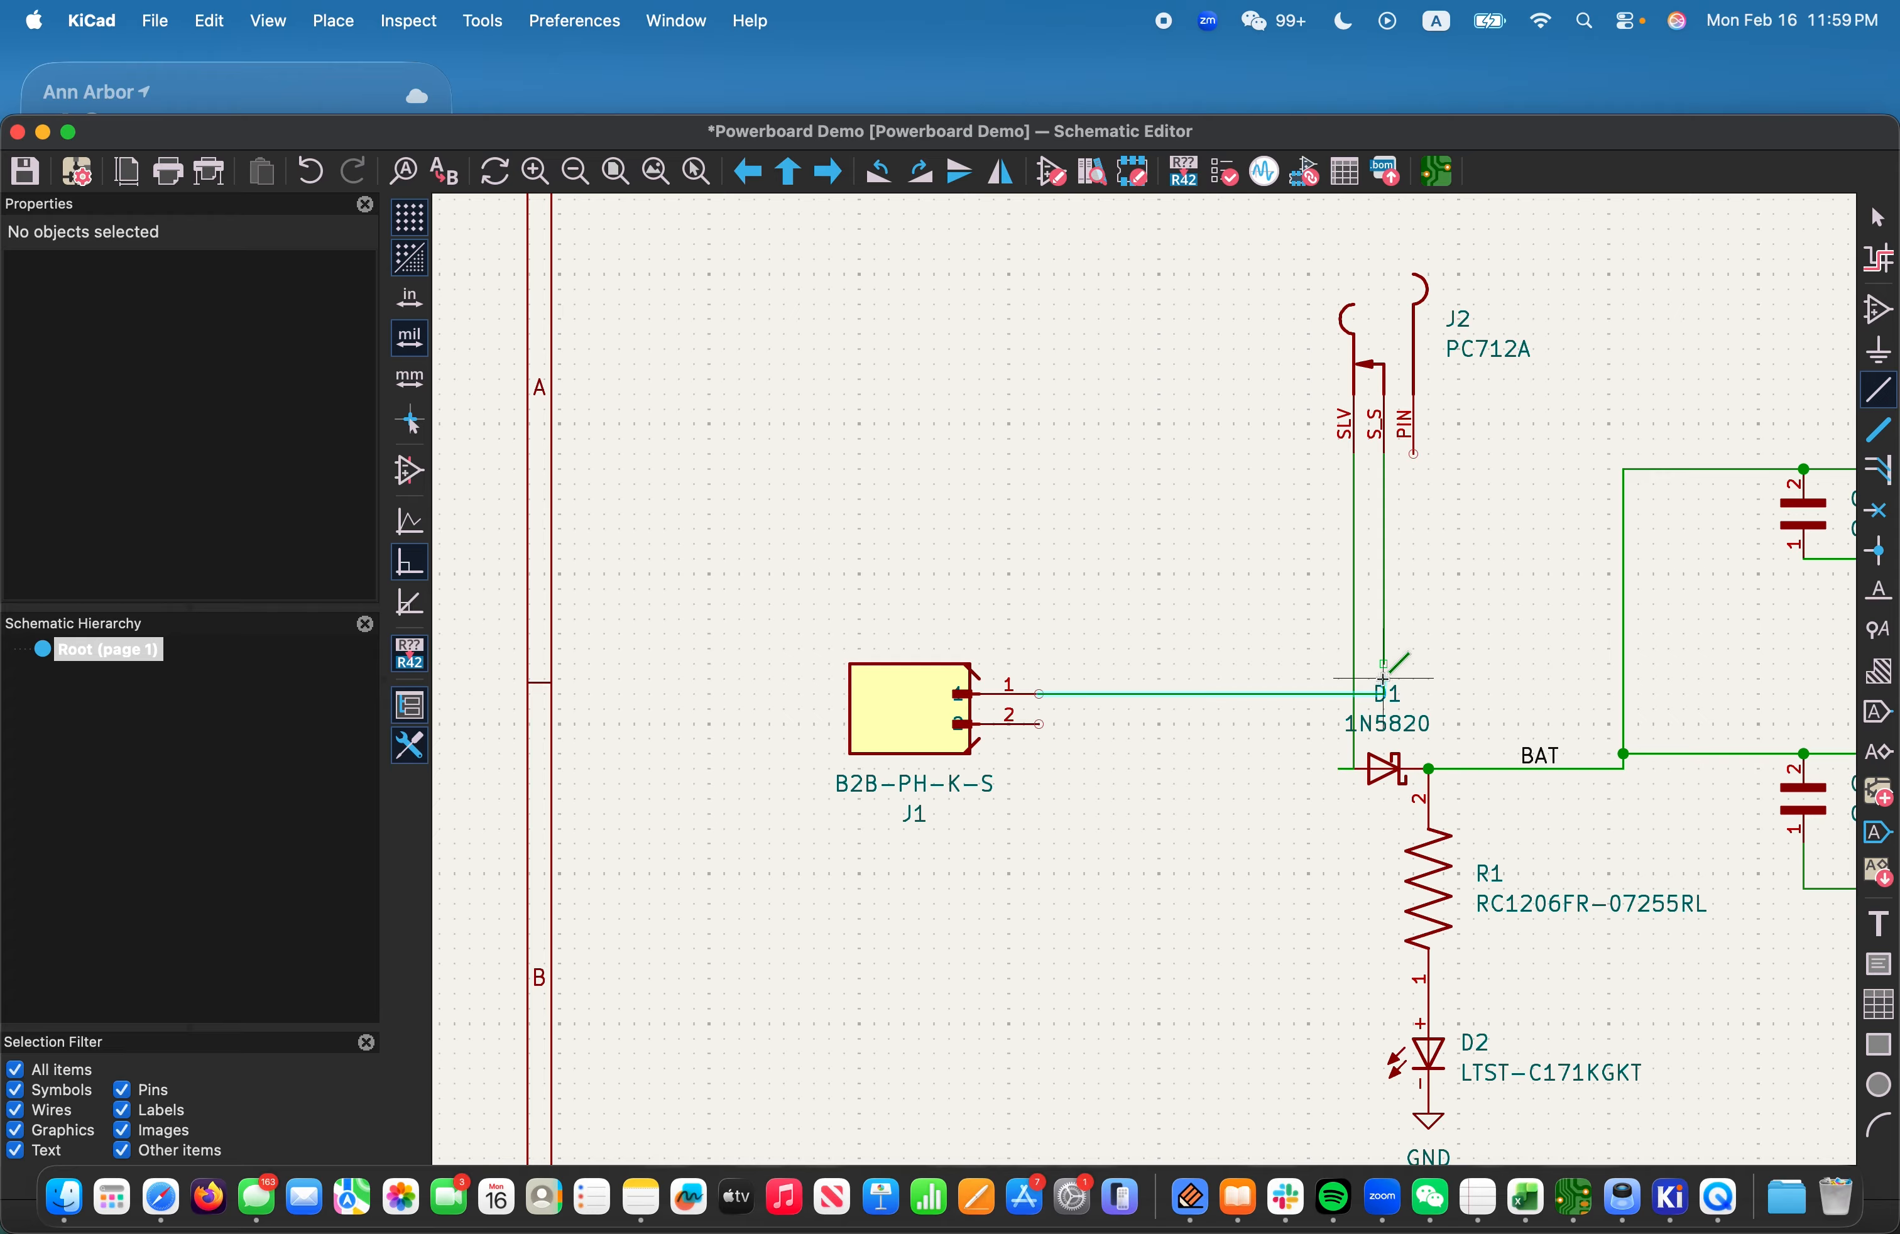
key("Escape")
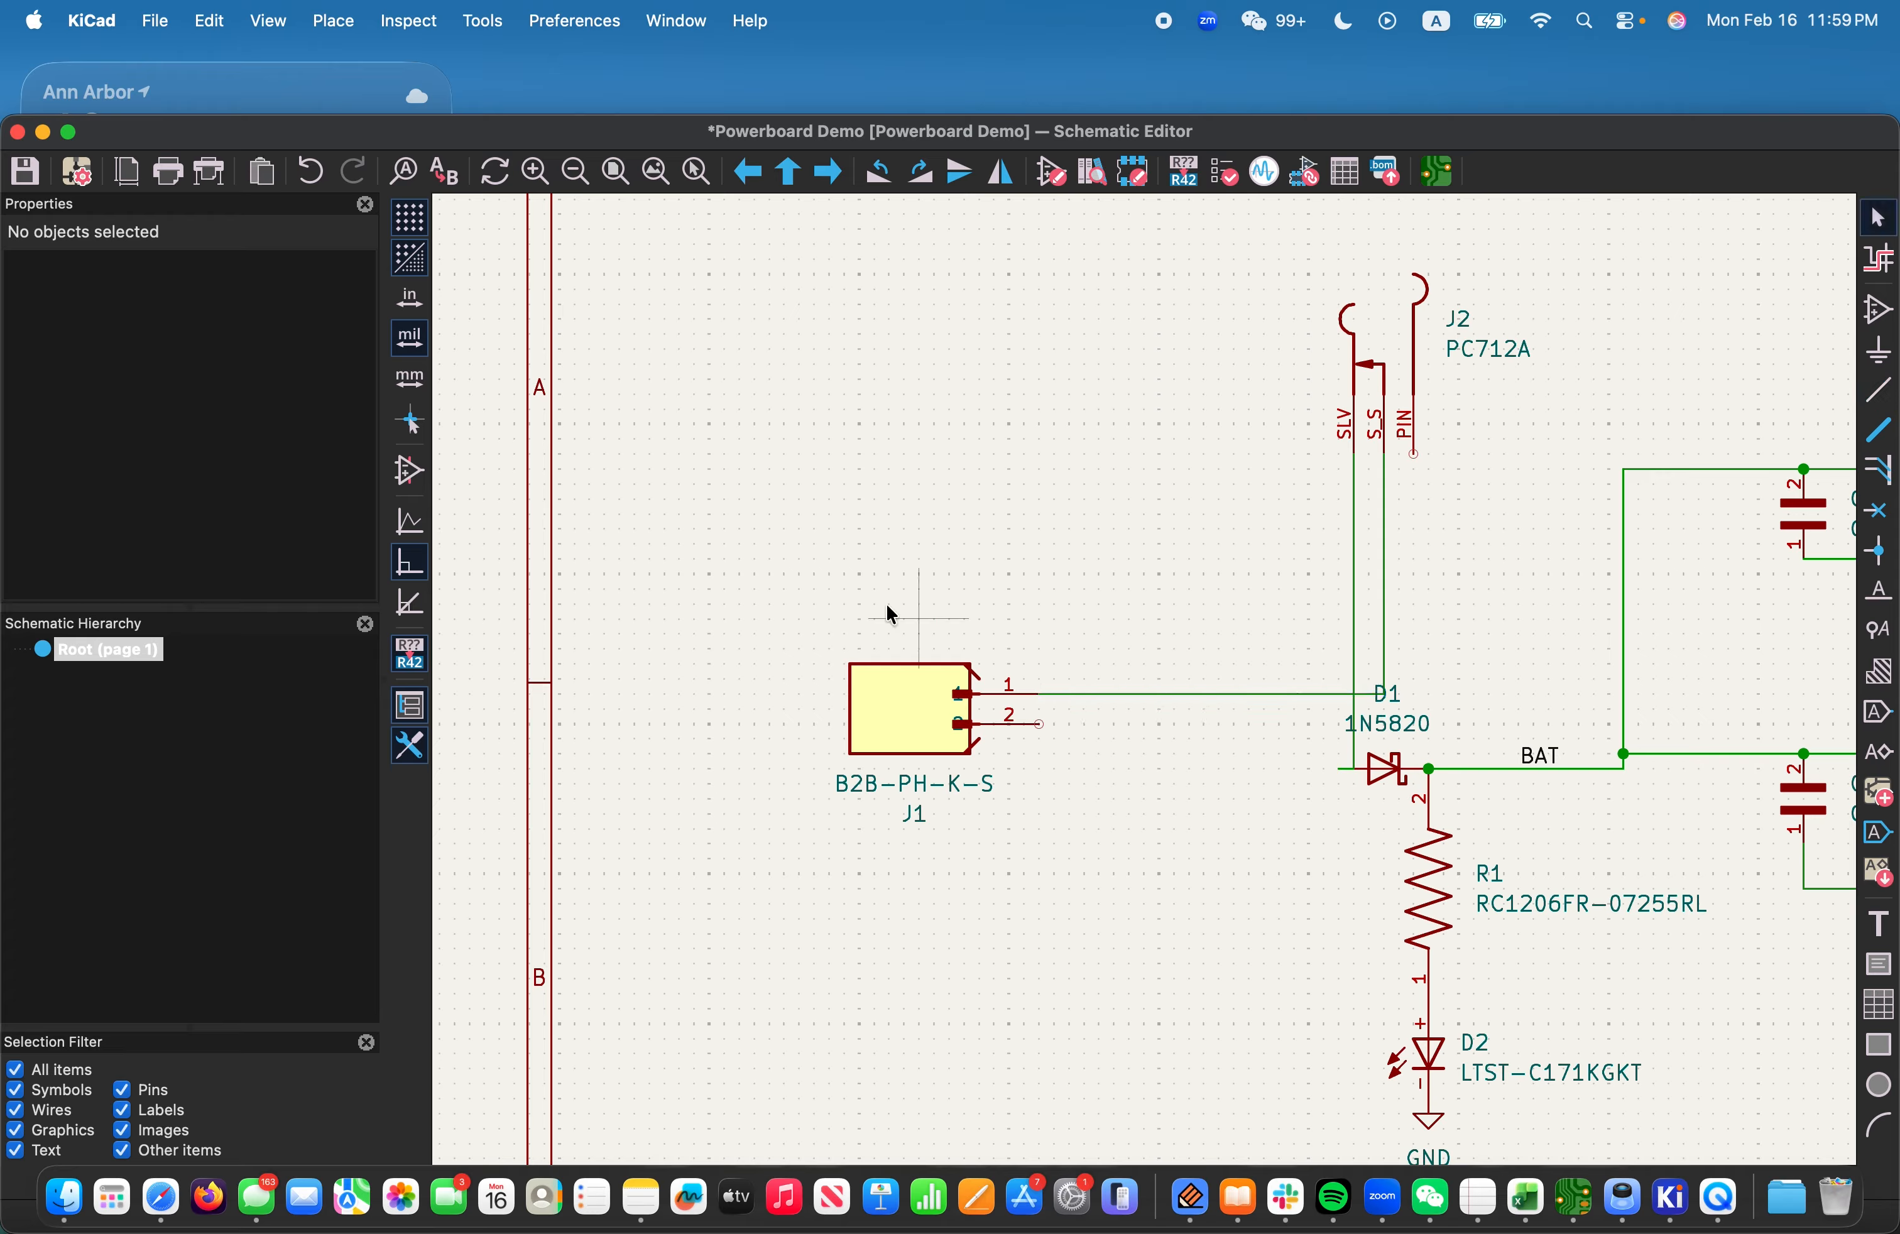
Place a GND power symbol on J1 pin 2 and save the schematic
left_click(208, 21)
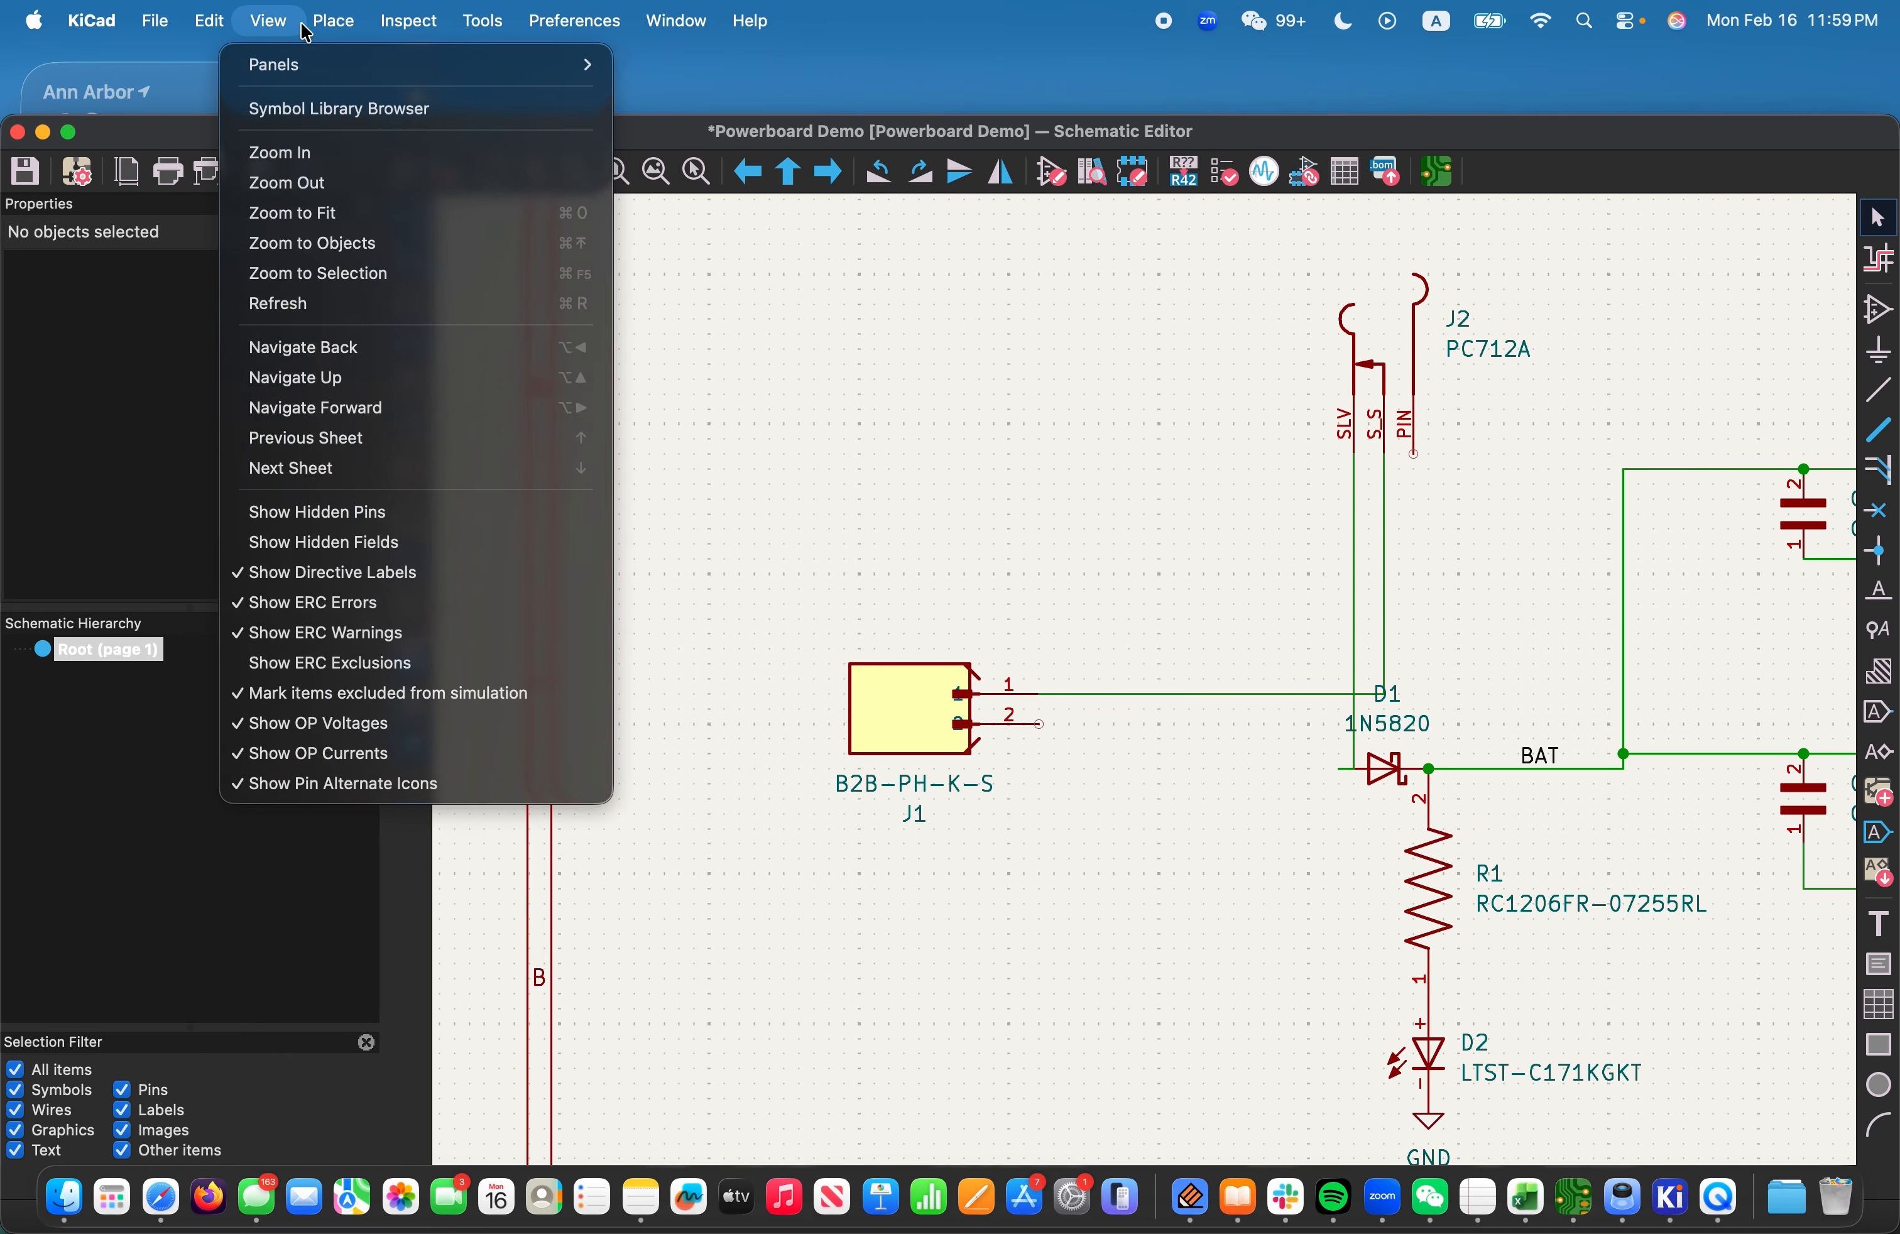
left_click(921, 621)
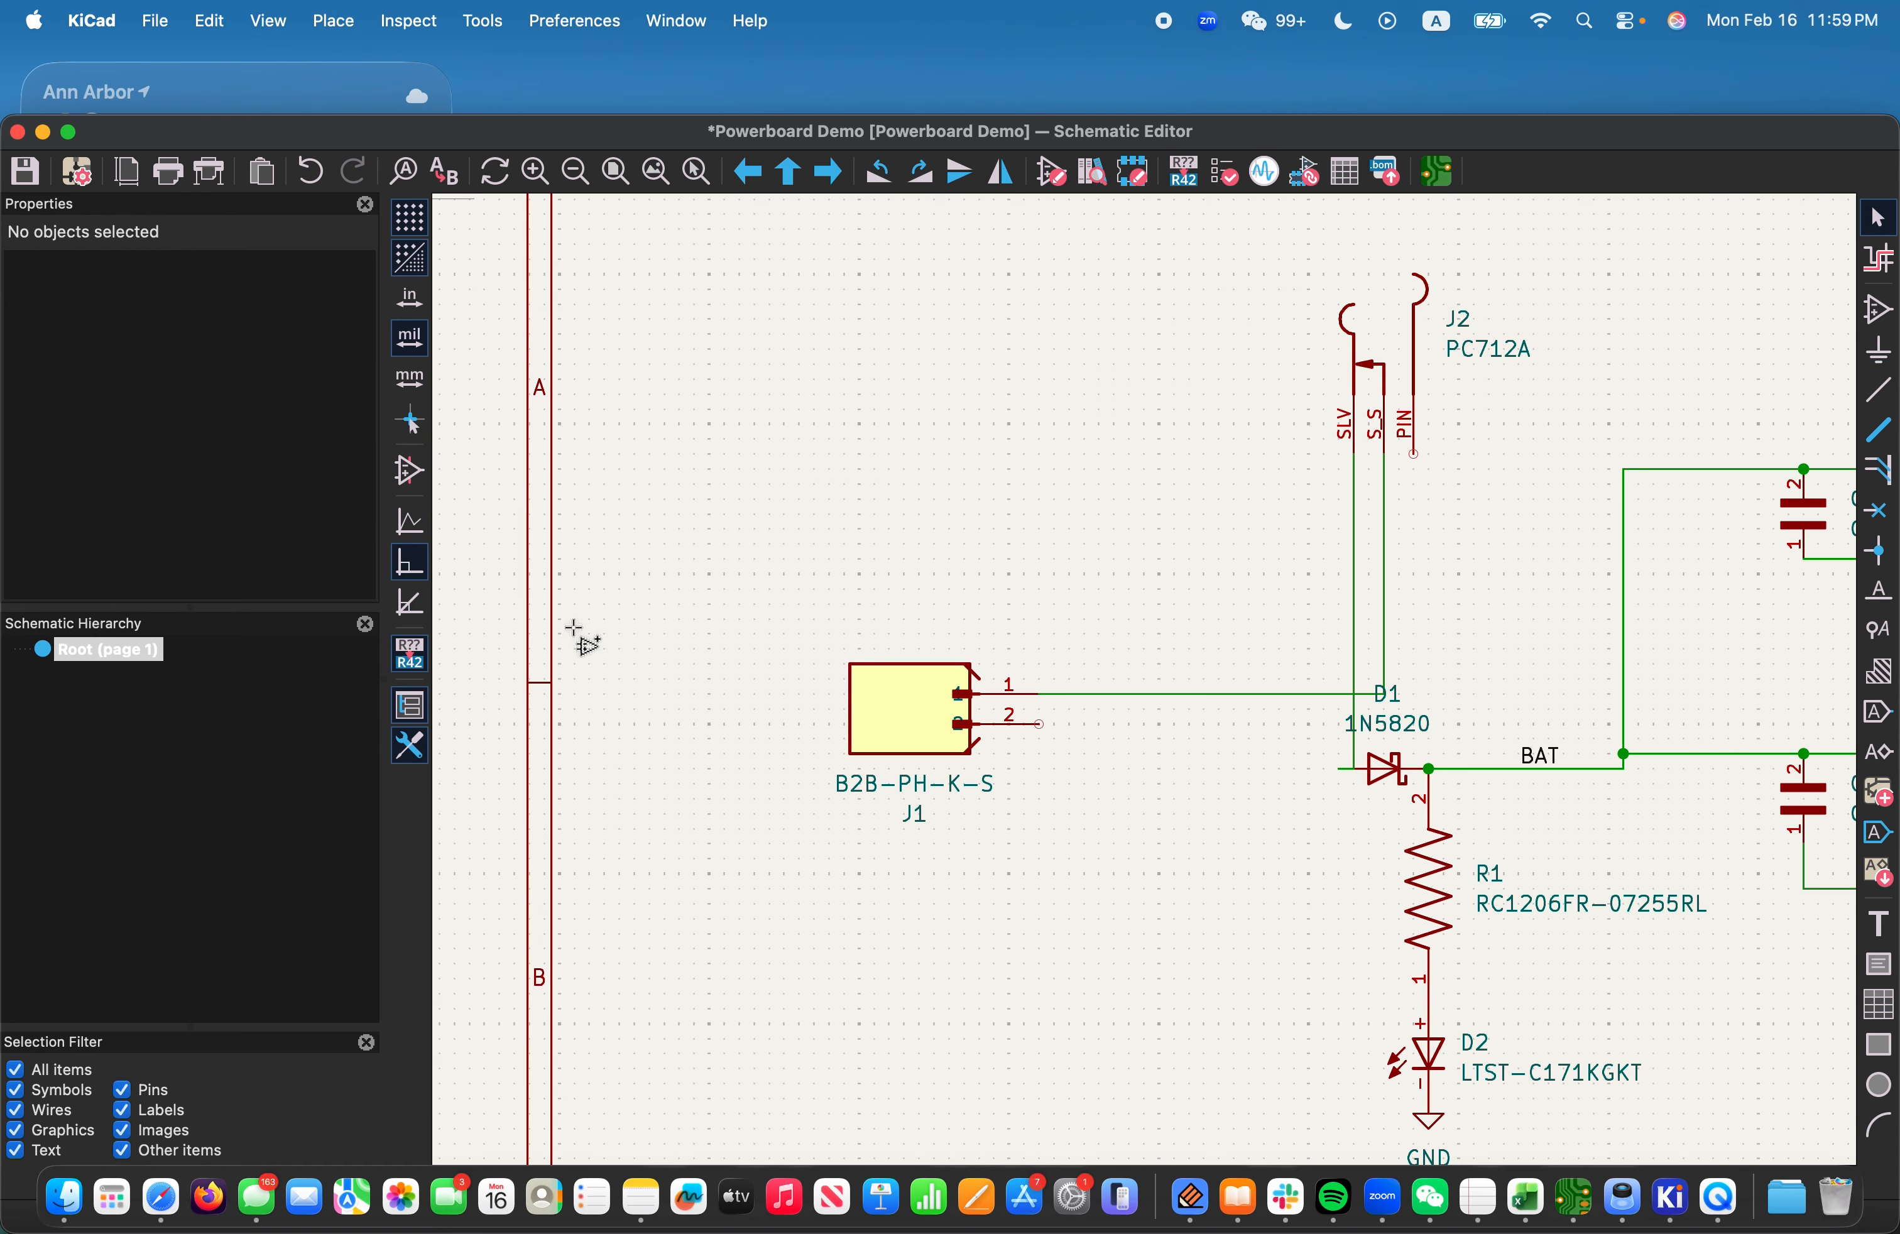
key("p")
left_click(586, 515)
left_click(1514, 1086)
left_click(1039, 725)
key("Escape")
key("super+s")
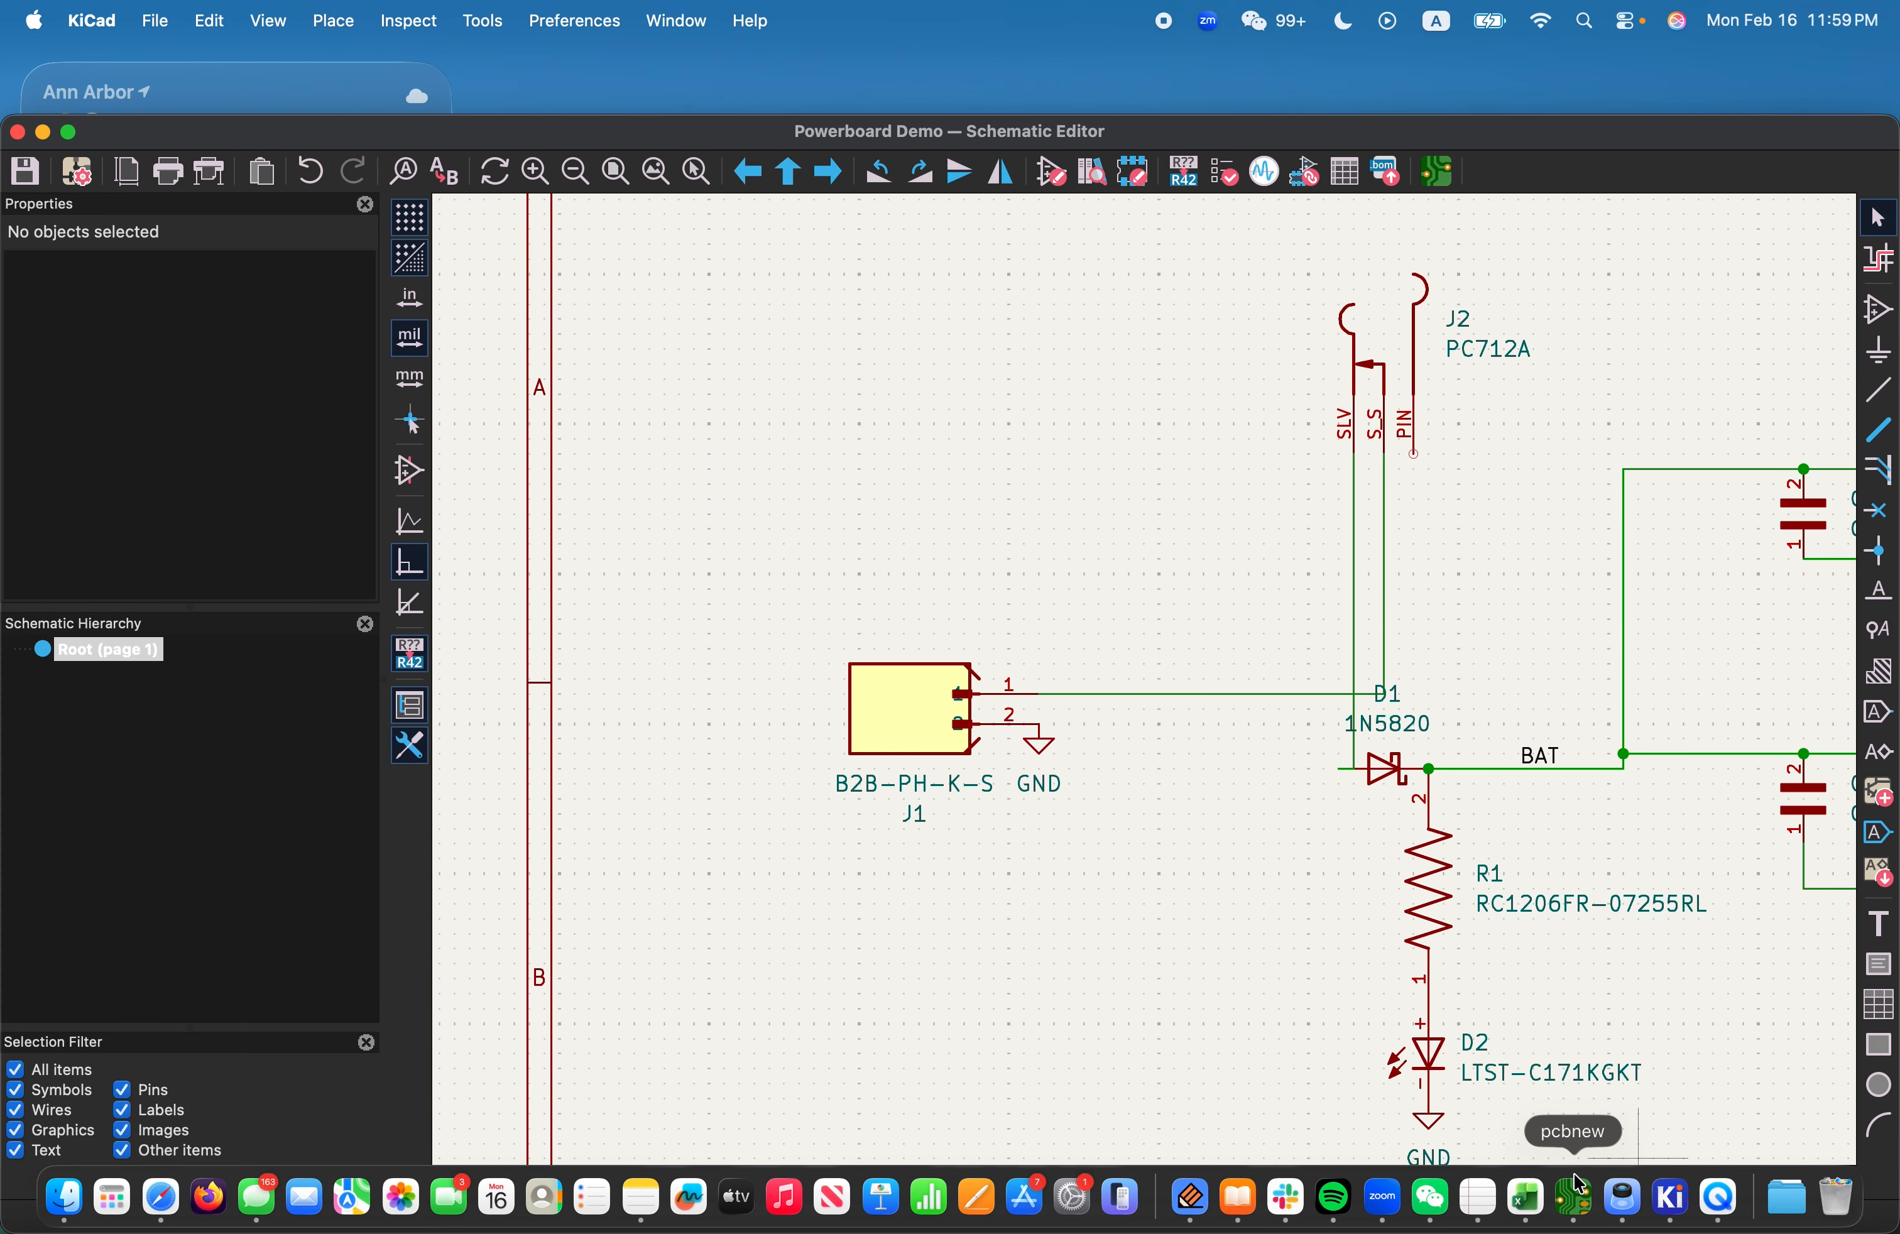
Switch to the PCB Editor and update the PCB from the schematic with J1's new pin connections
double_click(187, 140)
double_click(367, 297)
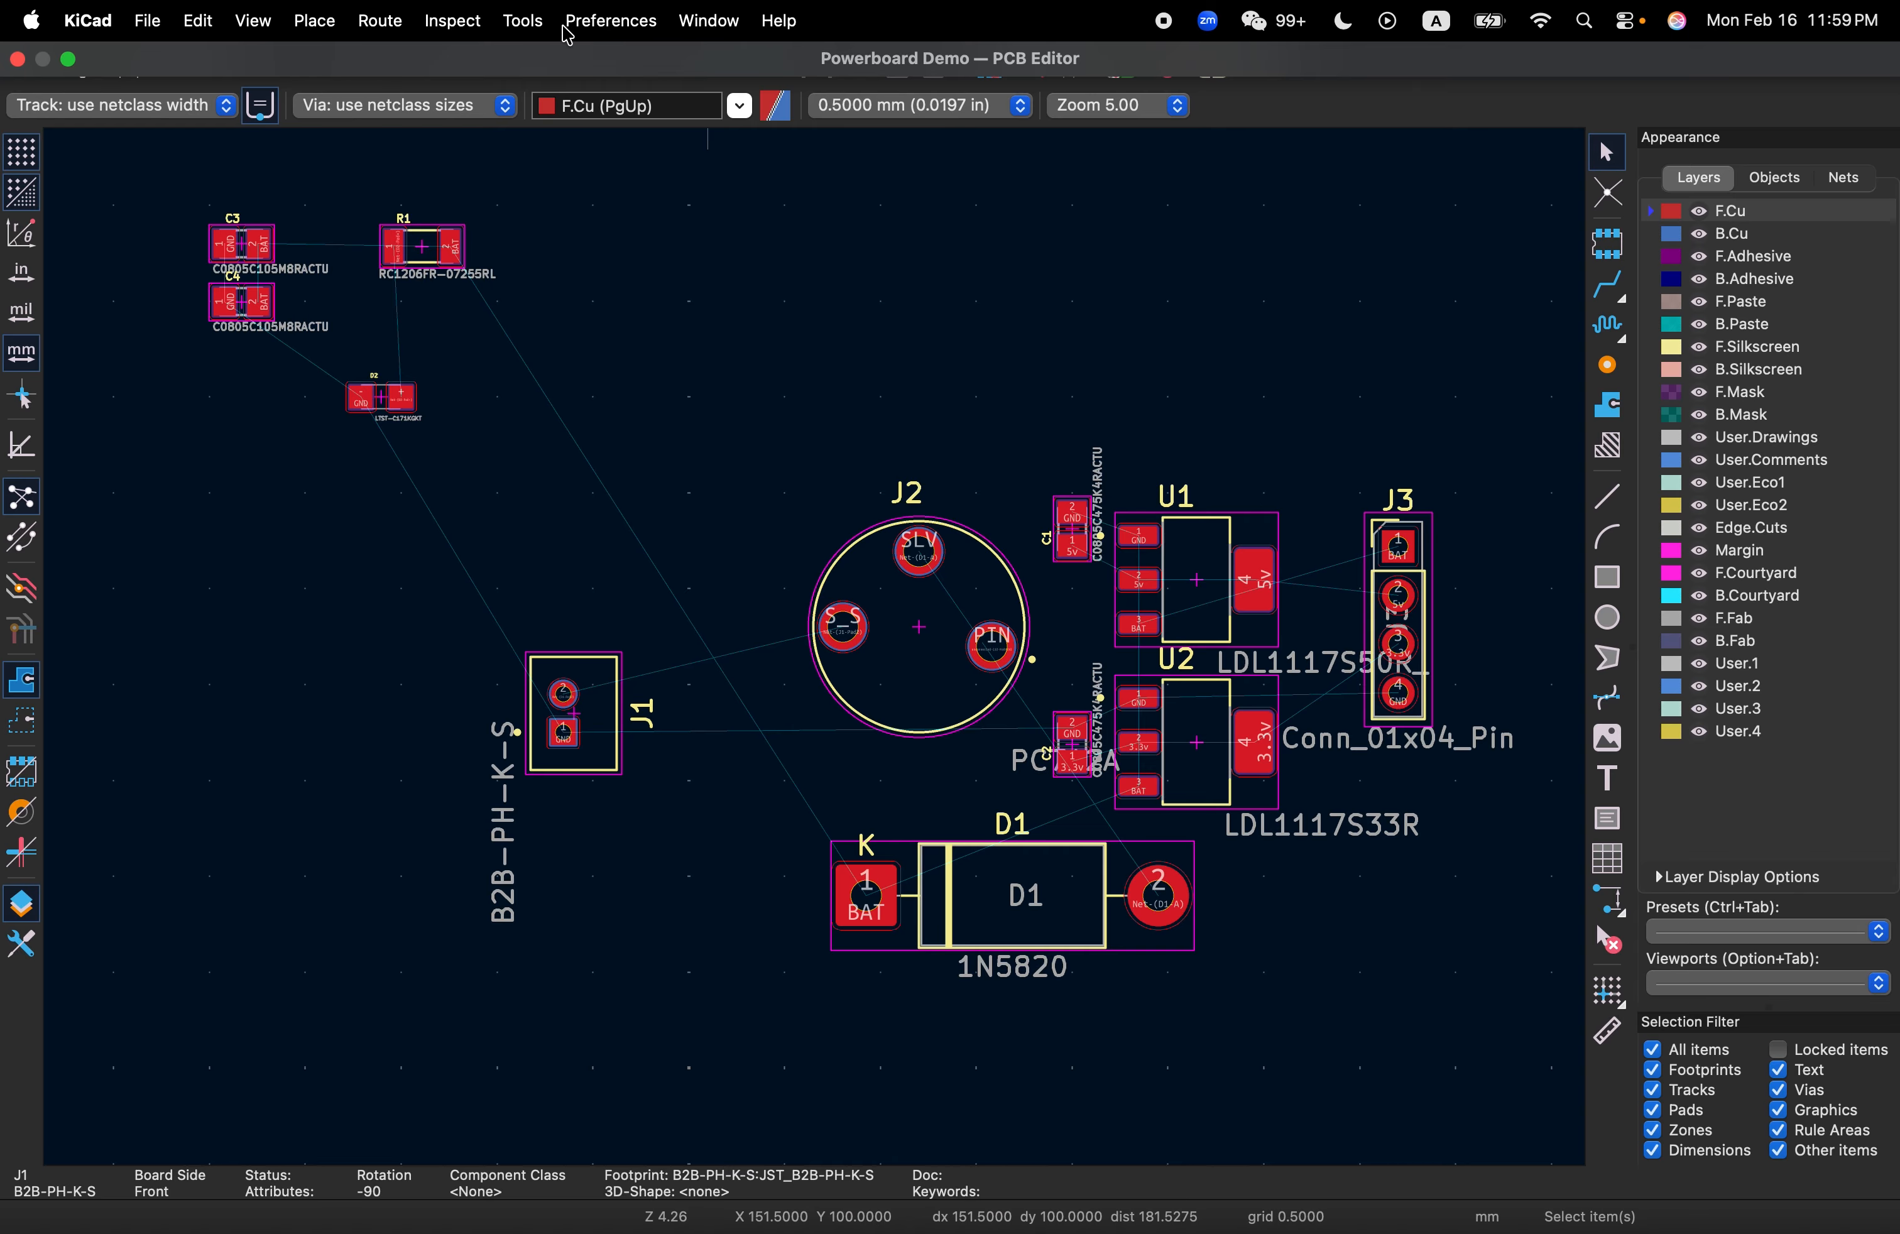
left_click(557, 24)
left_click(565, 66)
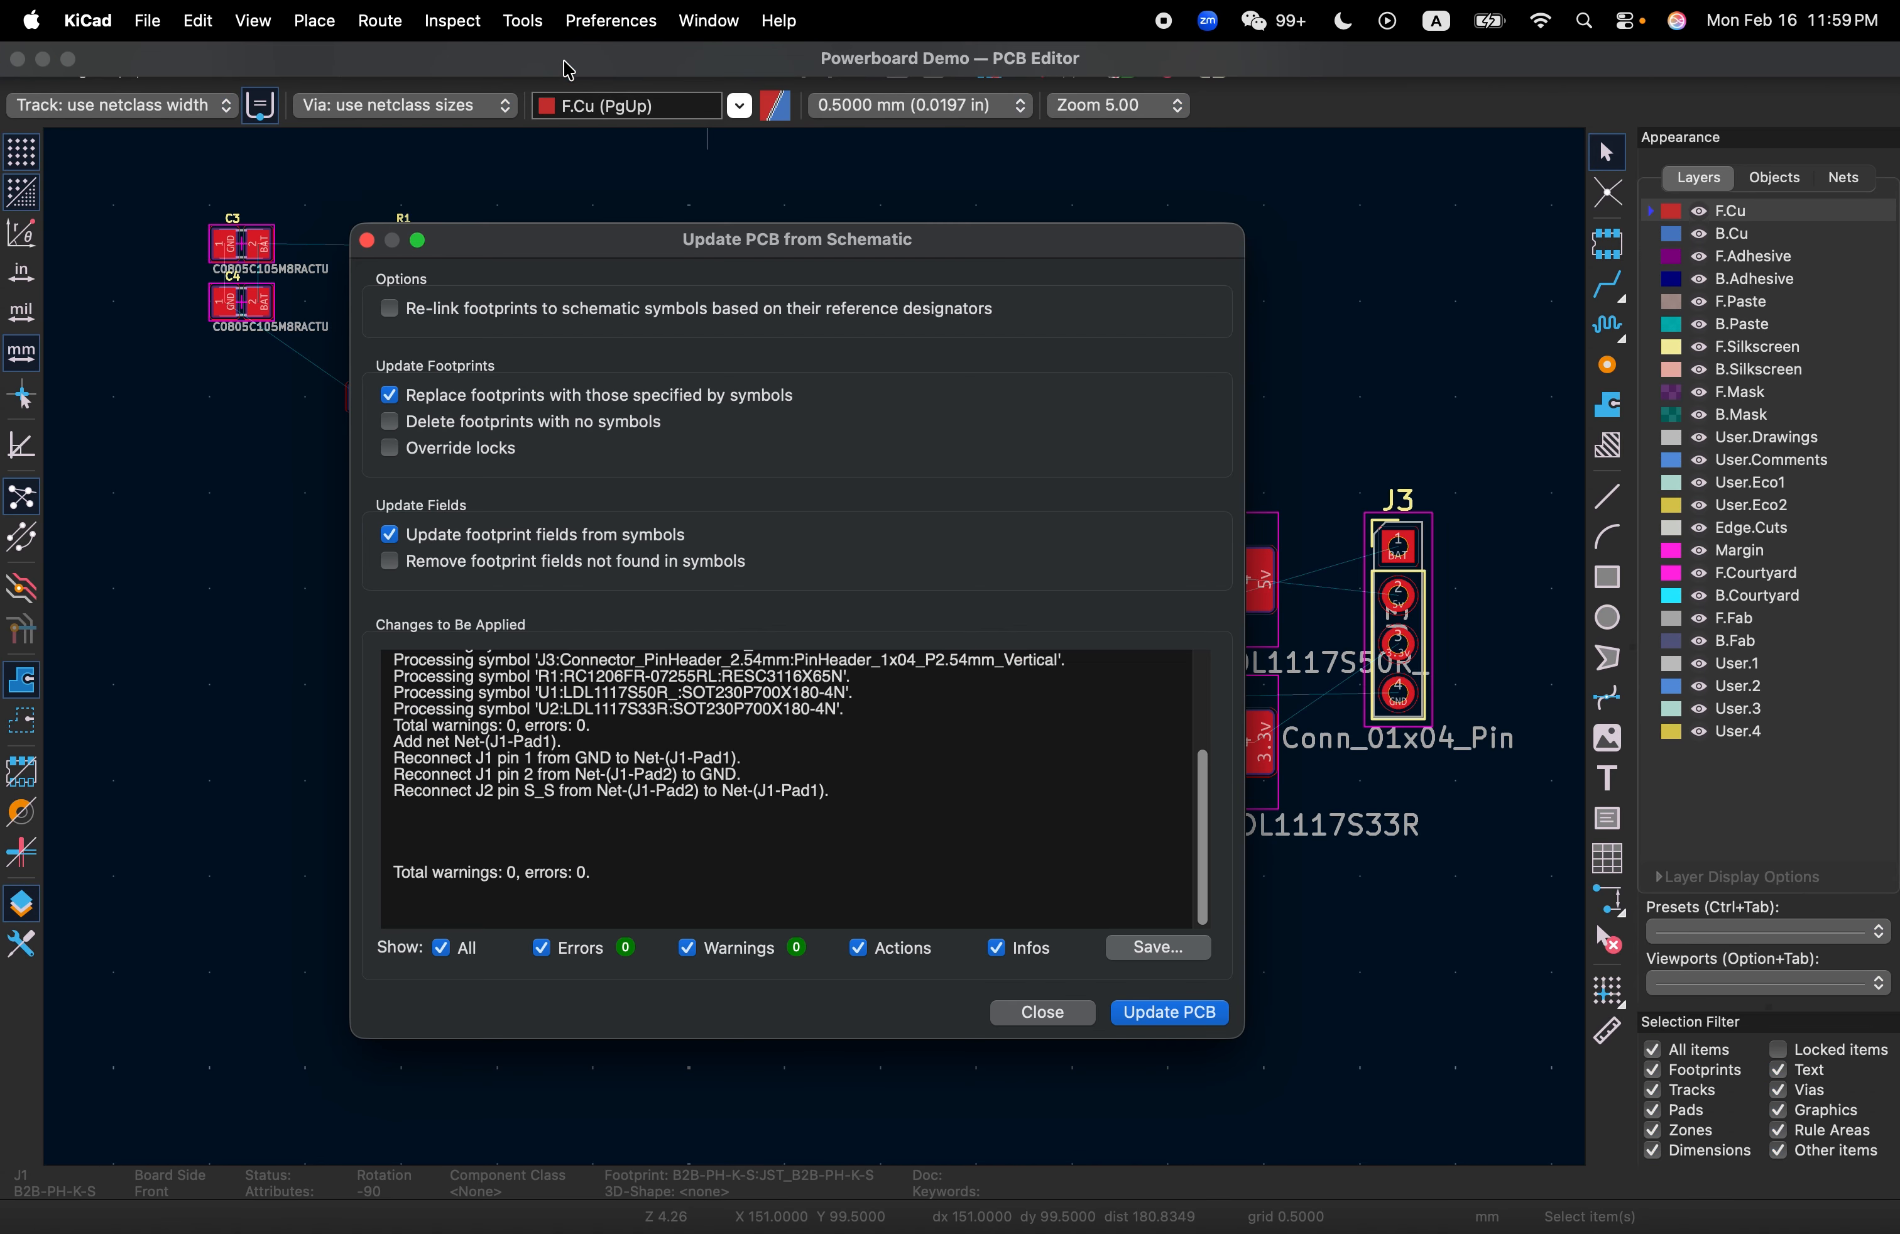
left_click(1158, 1013)
left_click(1059, 1012)
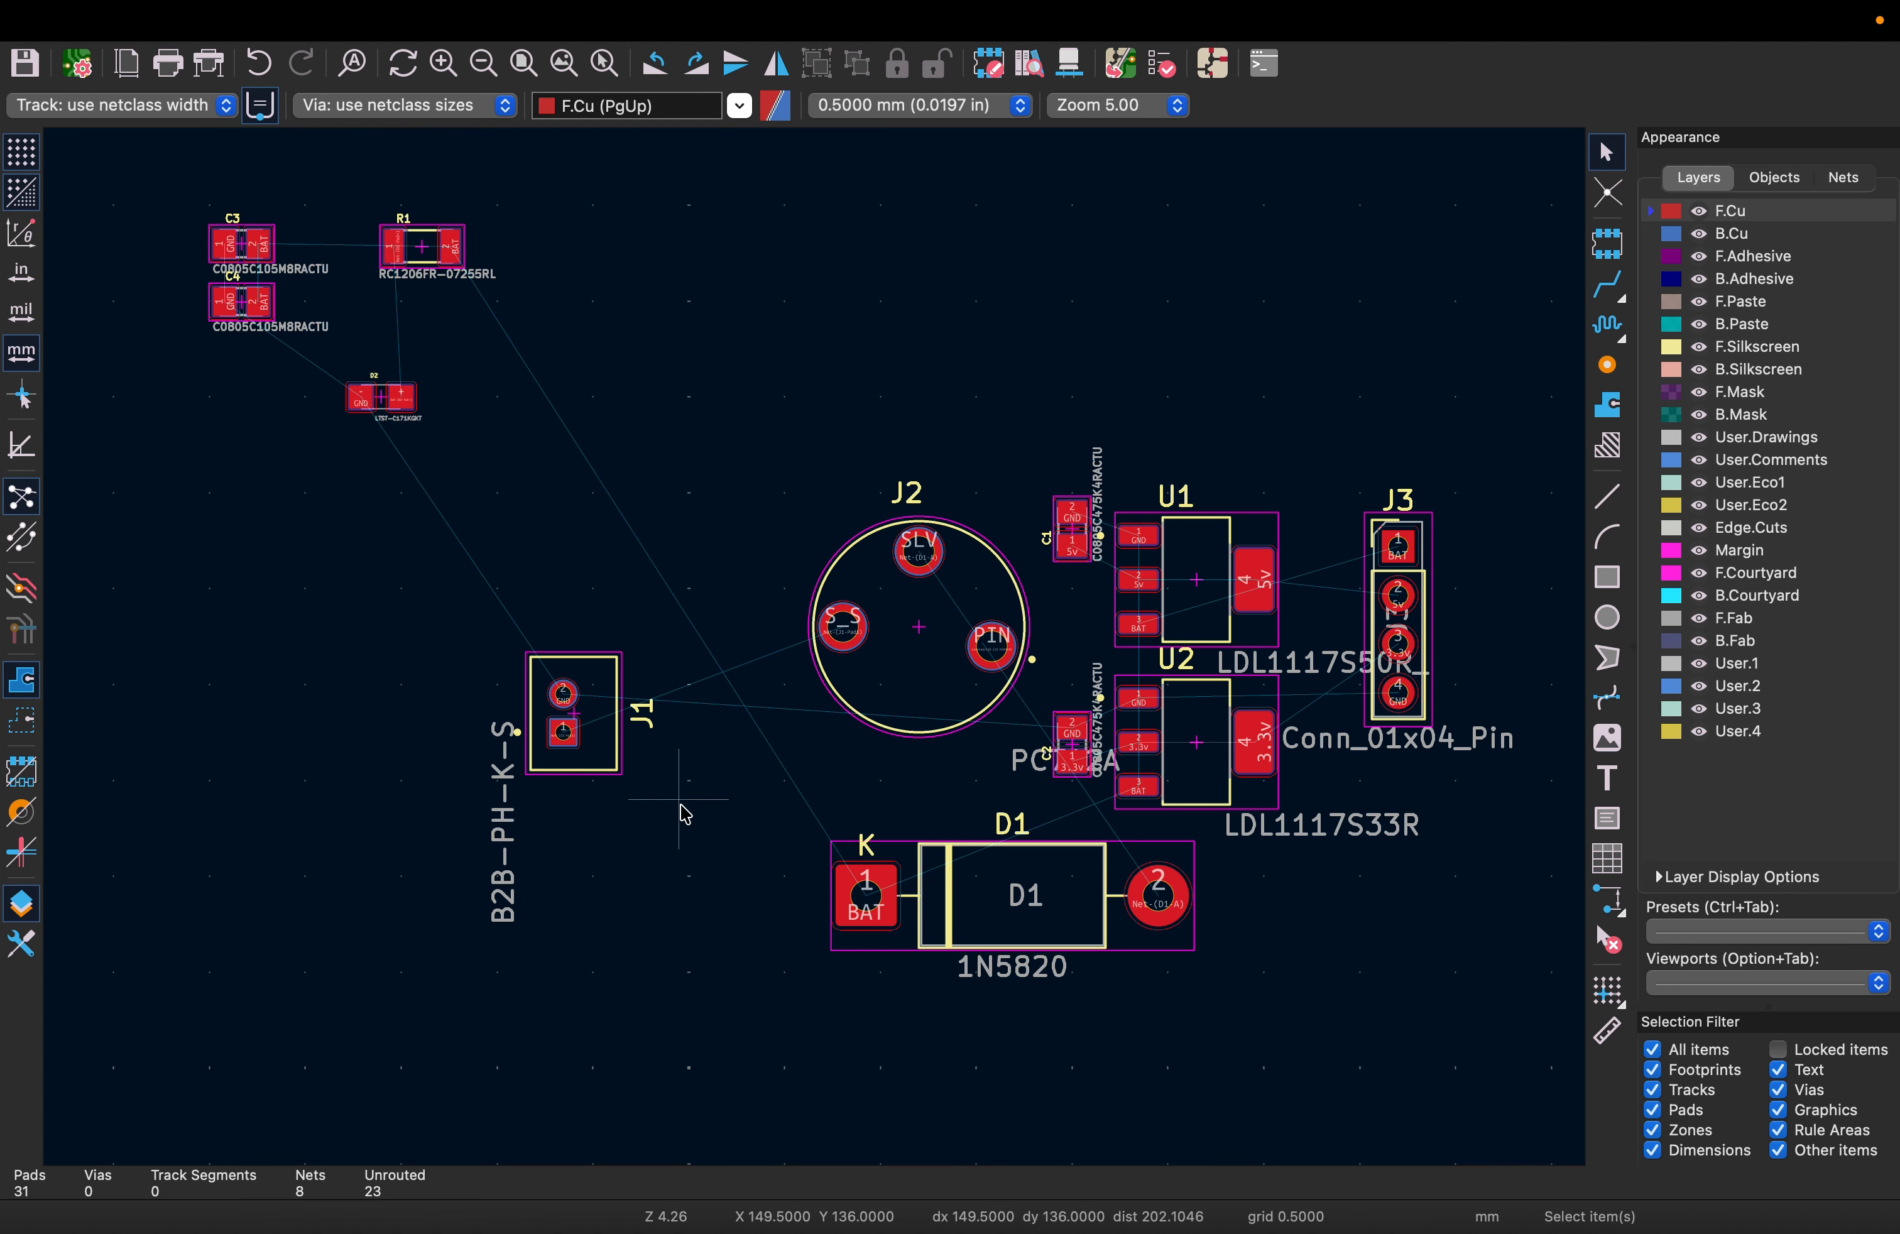
Rotate the J1 footprint by 180° so its pin 1 is above pin 2
middle_click_drag(649, 705, 840, 619)
middle_click_drag(849, 708, 869, 853)
scroll(817, 882, "up", 5)
left_click(725, 449)
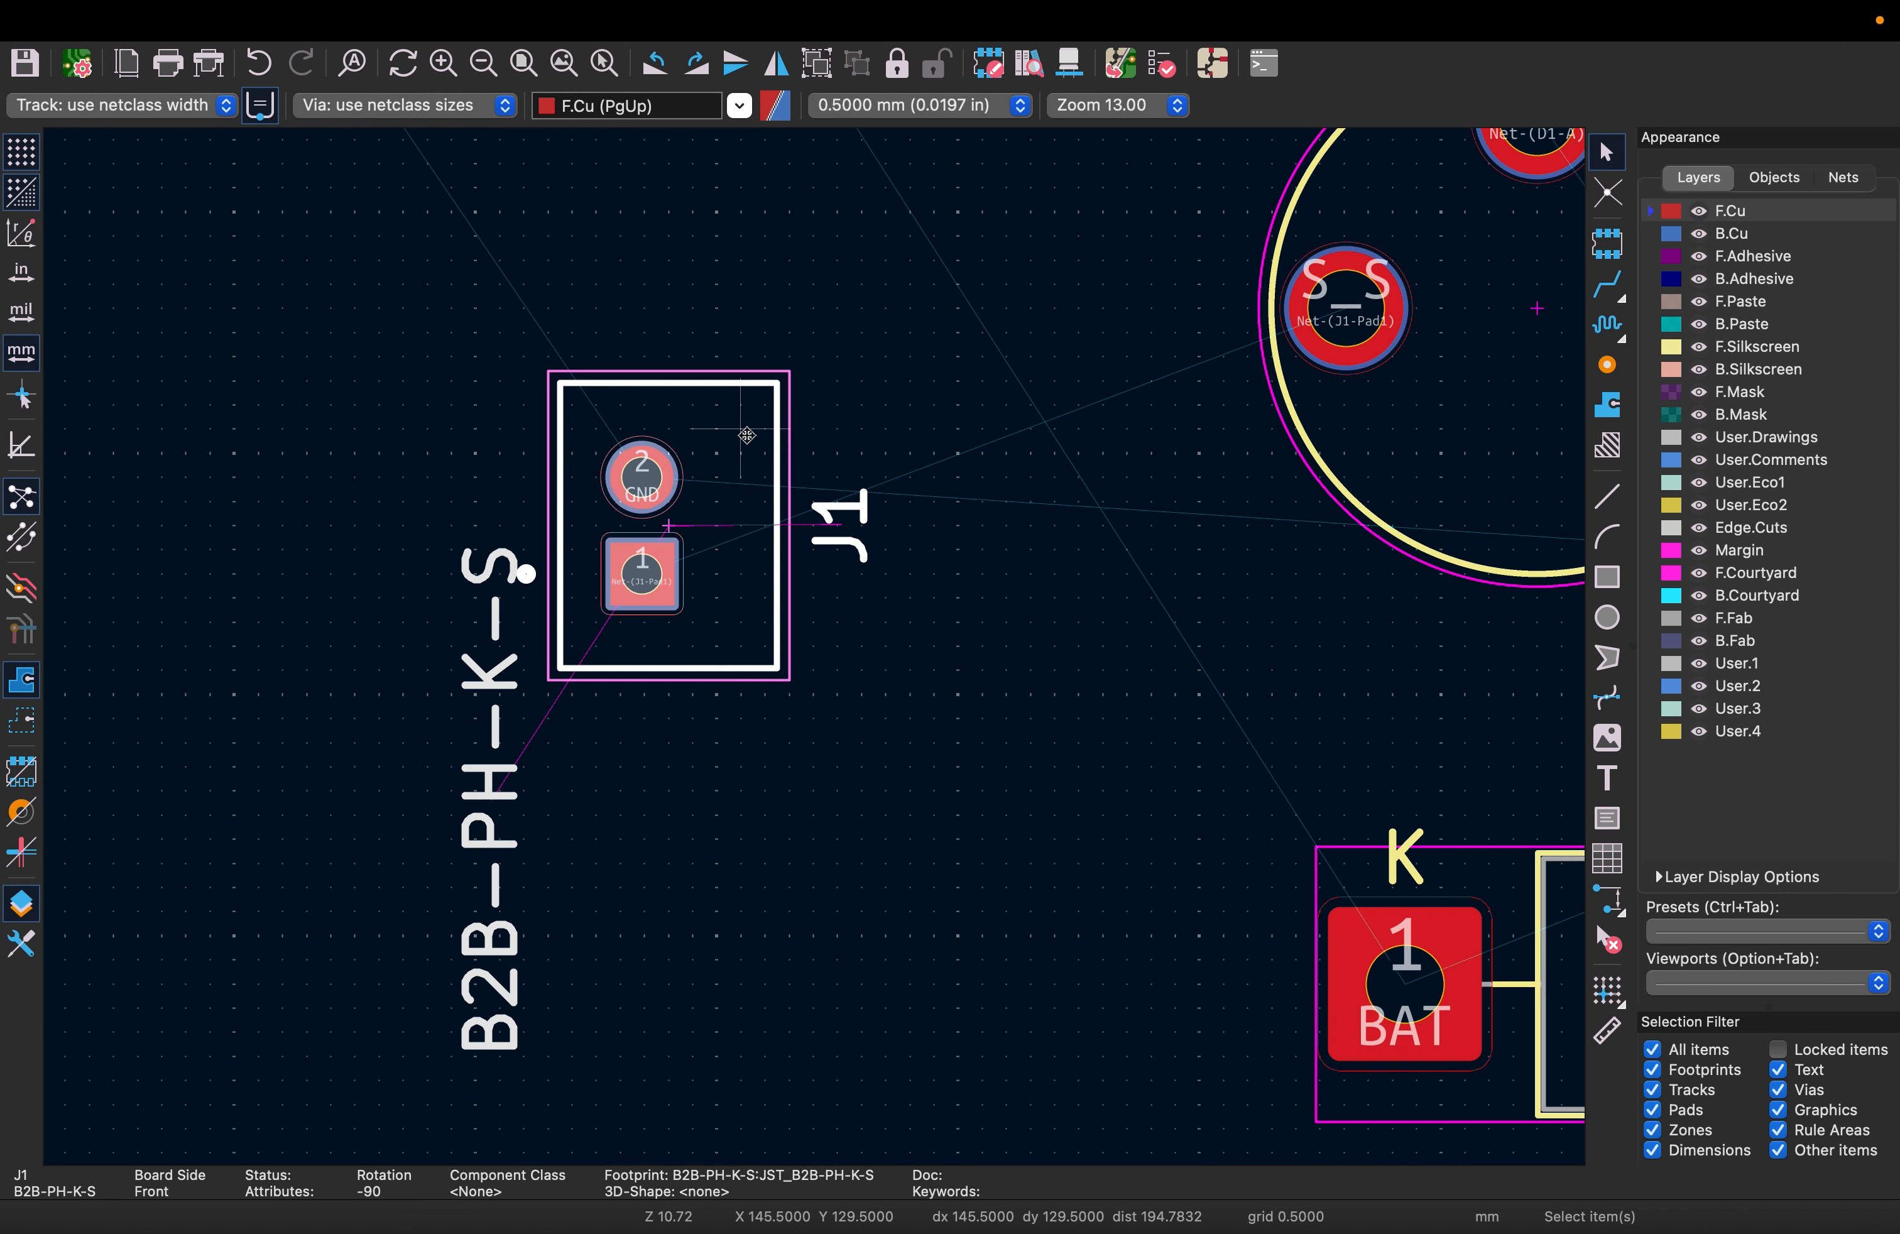
key("r")
key("r")
left_click(891, 754)
Move the J1 footprint up and to the right, close to the left side of J2
scroll(813, 509, "down", 3)
middle_click_drag(883, 593, 796, 653)
scroll(801, 663, "down", 6)
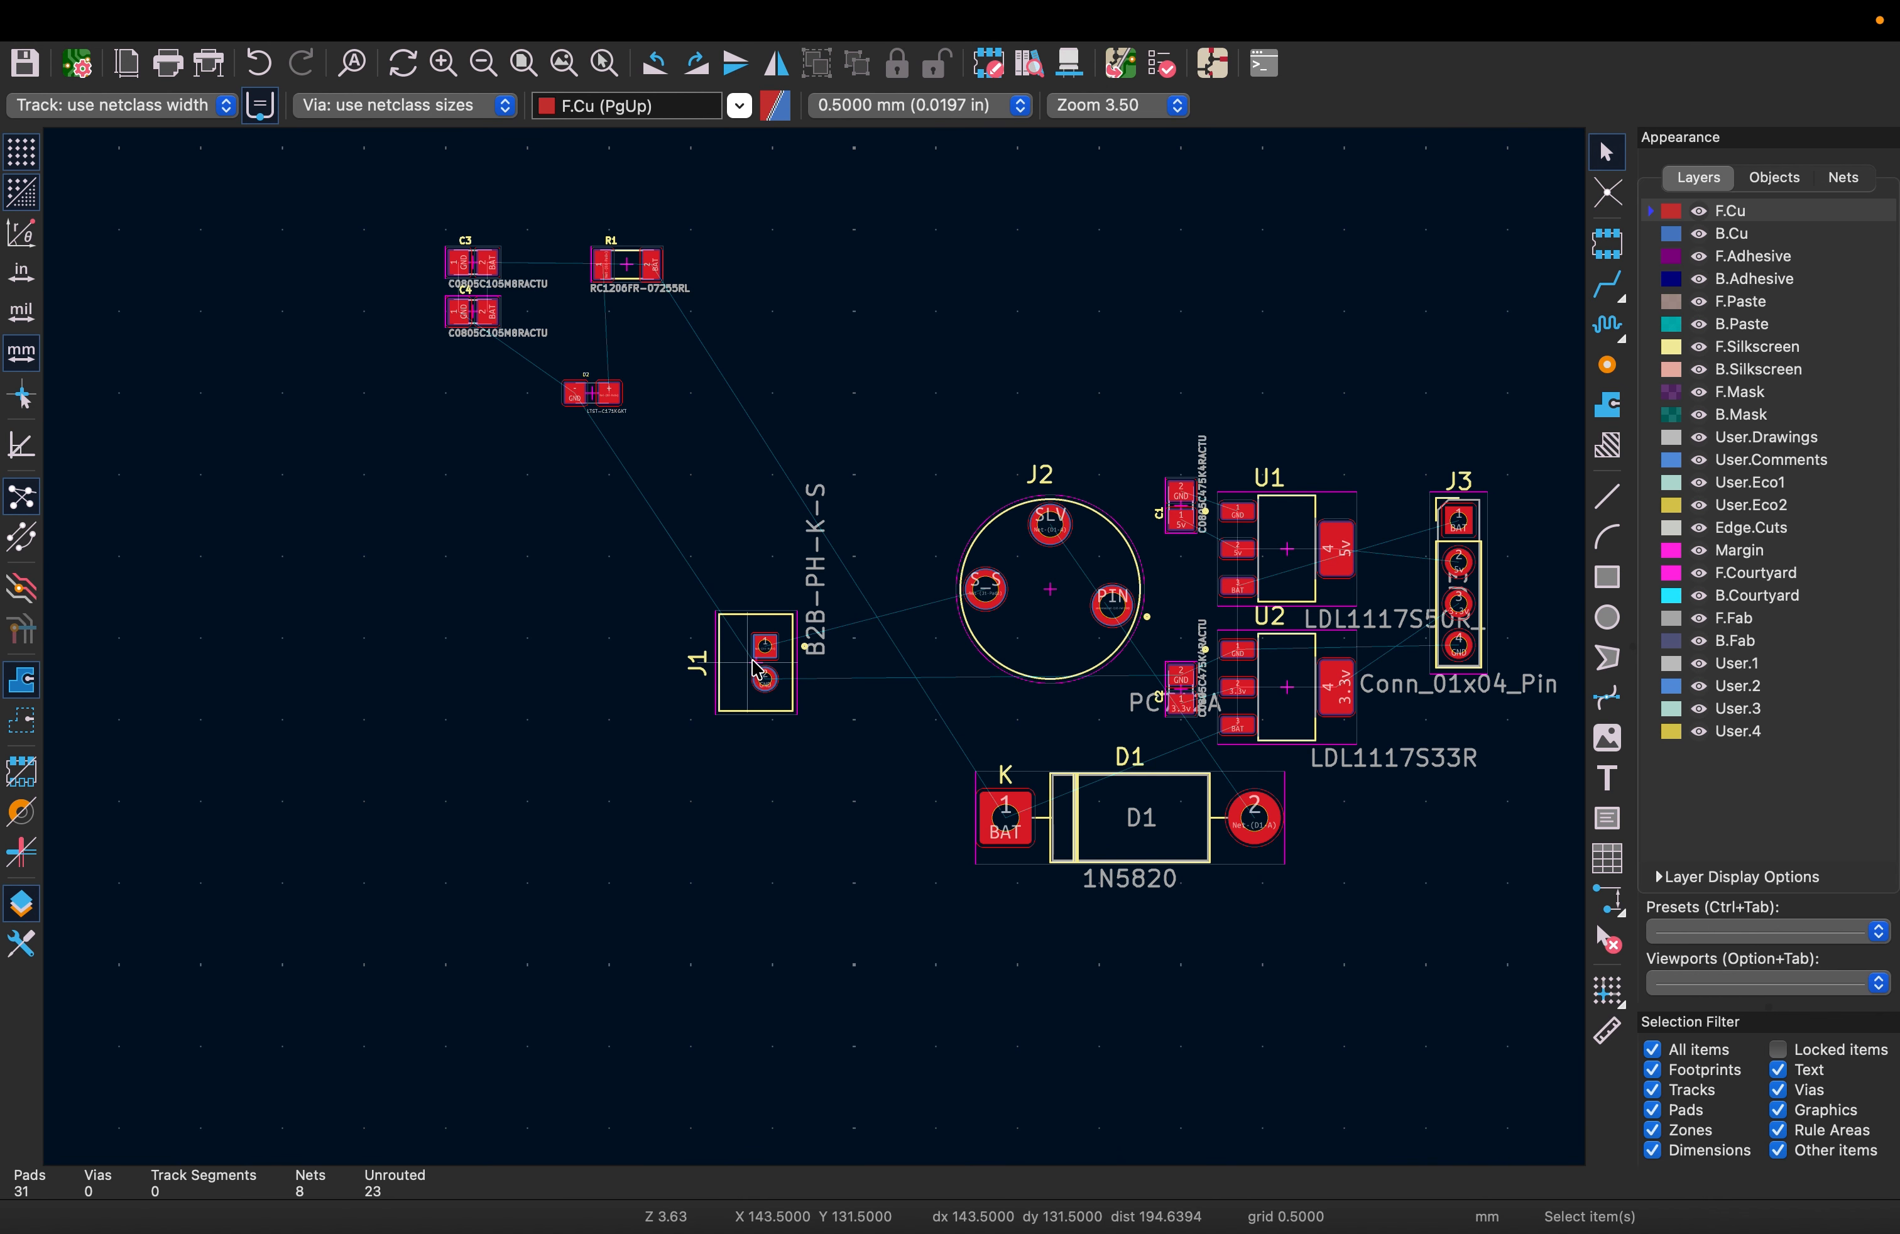
left_click_drag(739, 630, 863, 599)
left_click(857, 775)
middle_click_drag(893, 712, 804, 638)
scroll(804, 638, "down", 1)
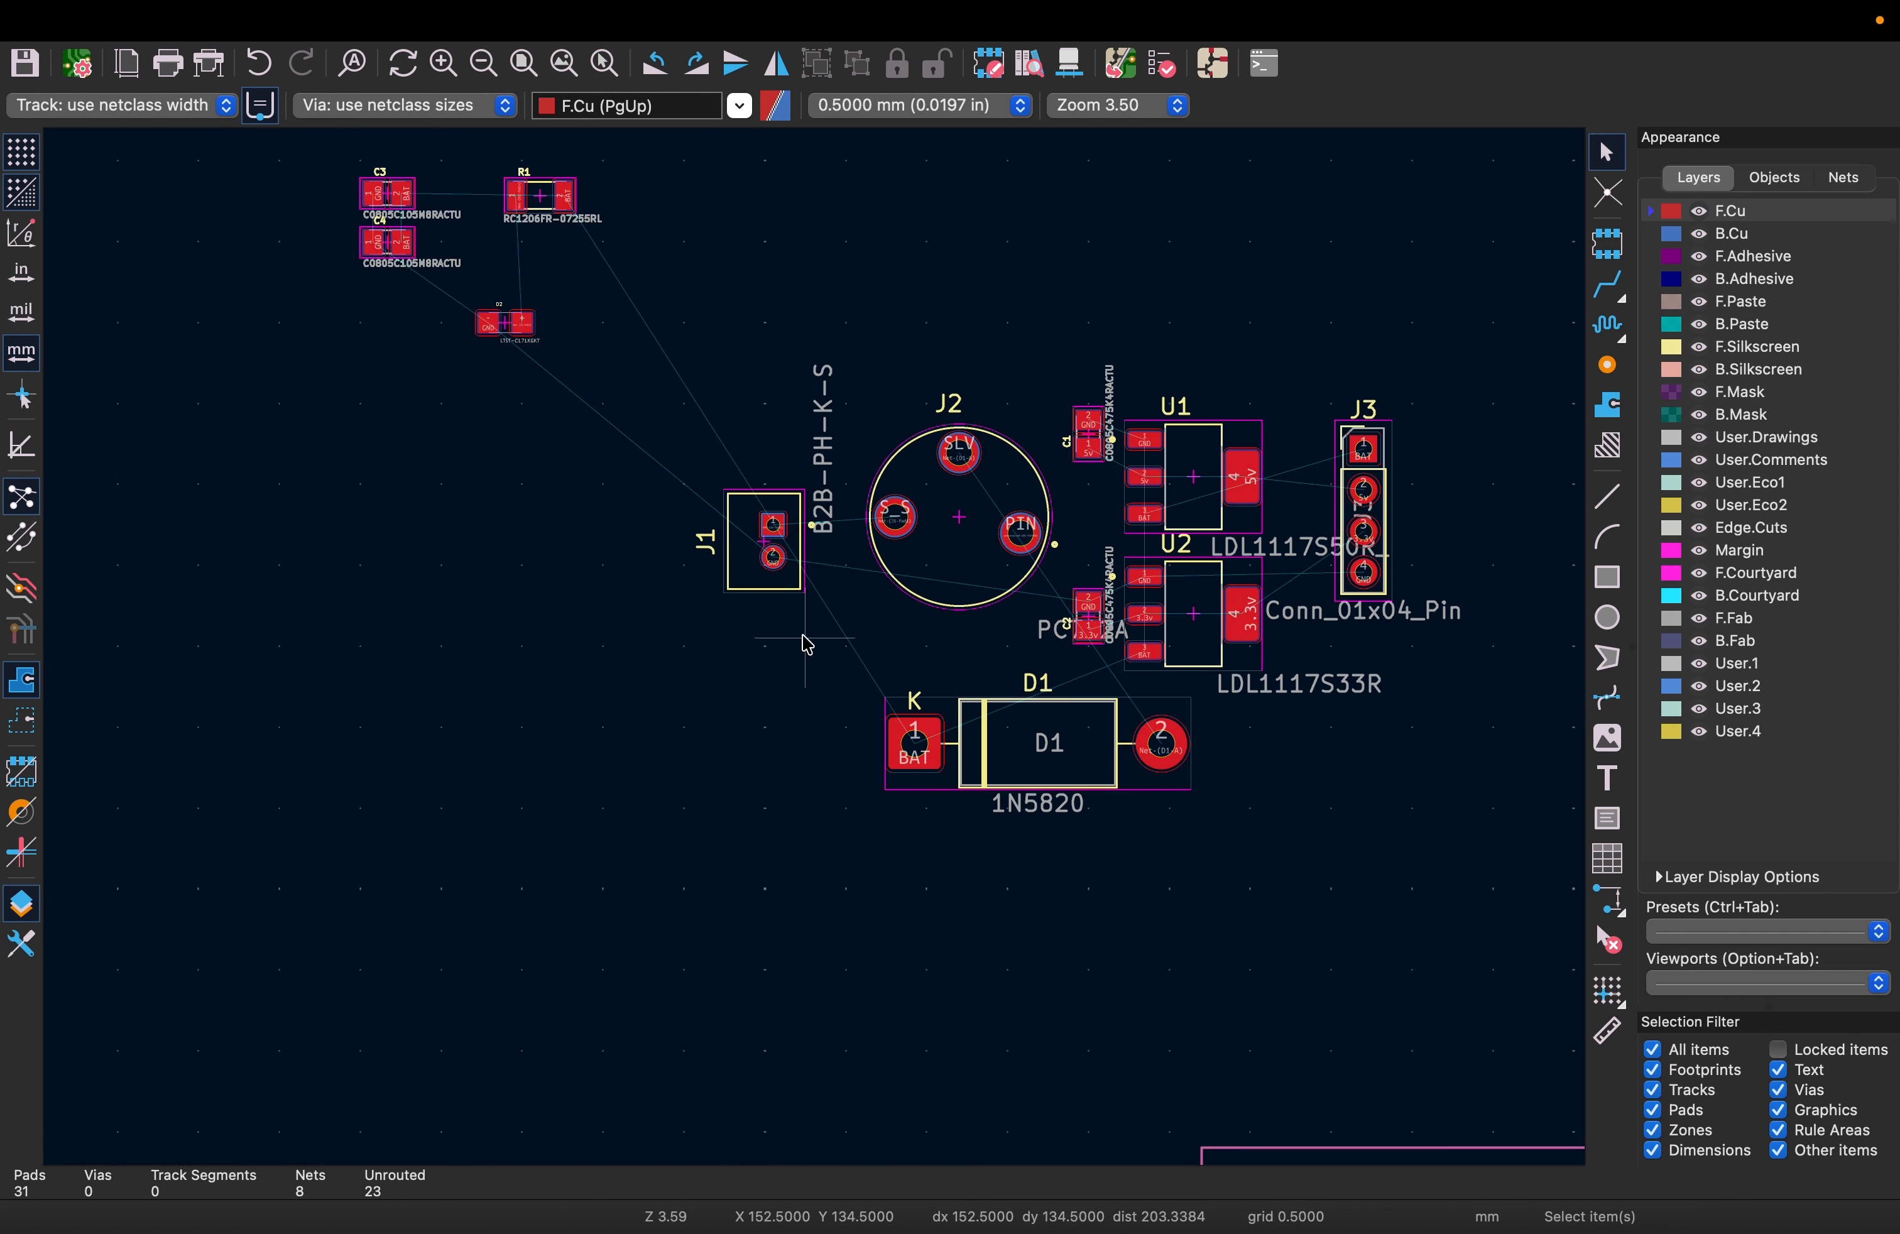
left_click(393, 195)
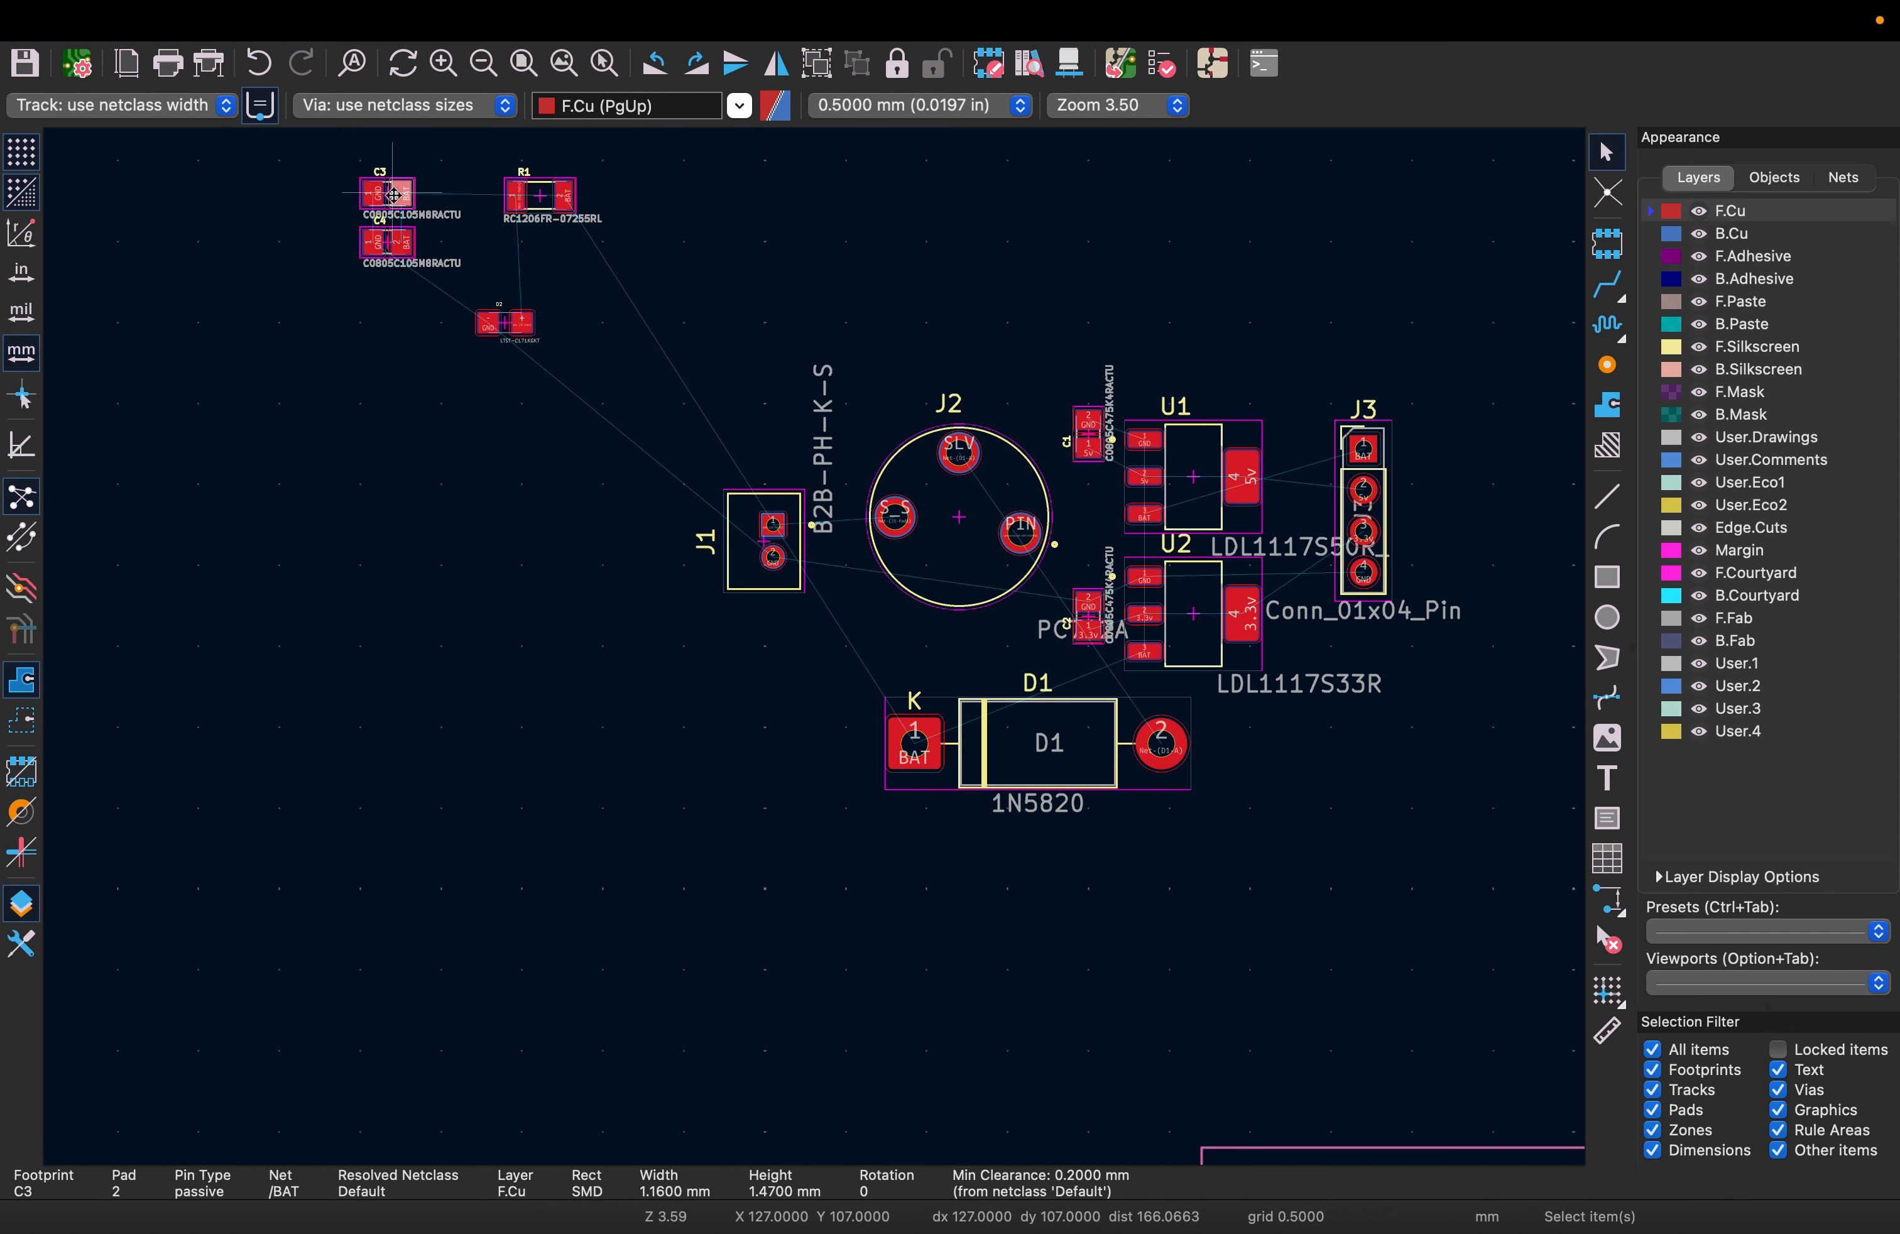
left_click_drag(411, 190, 1308, 413)
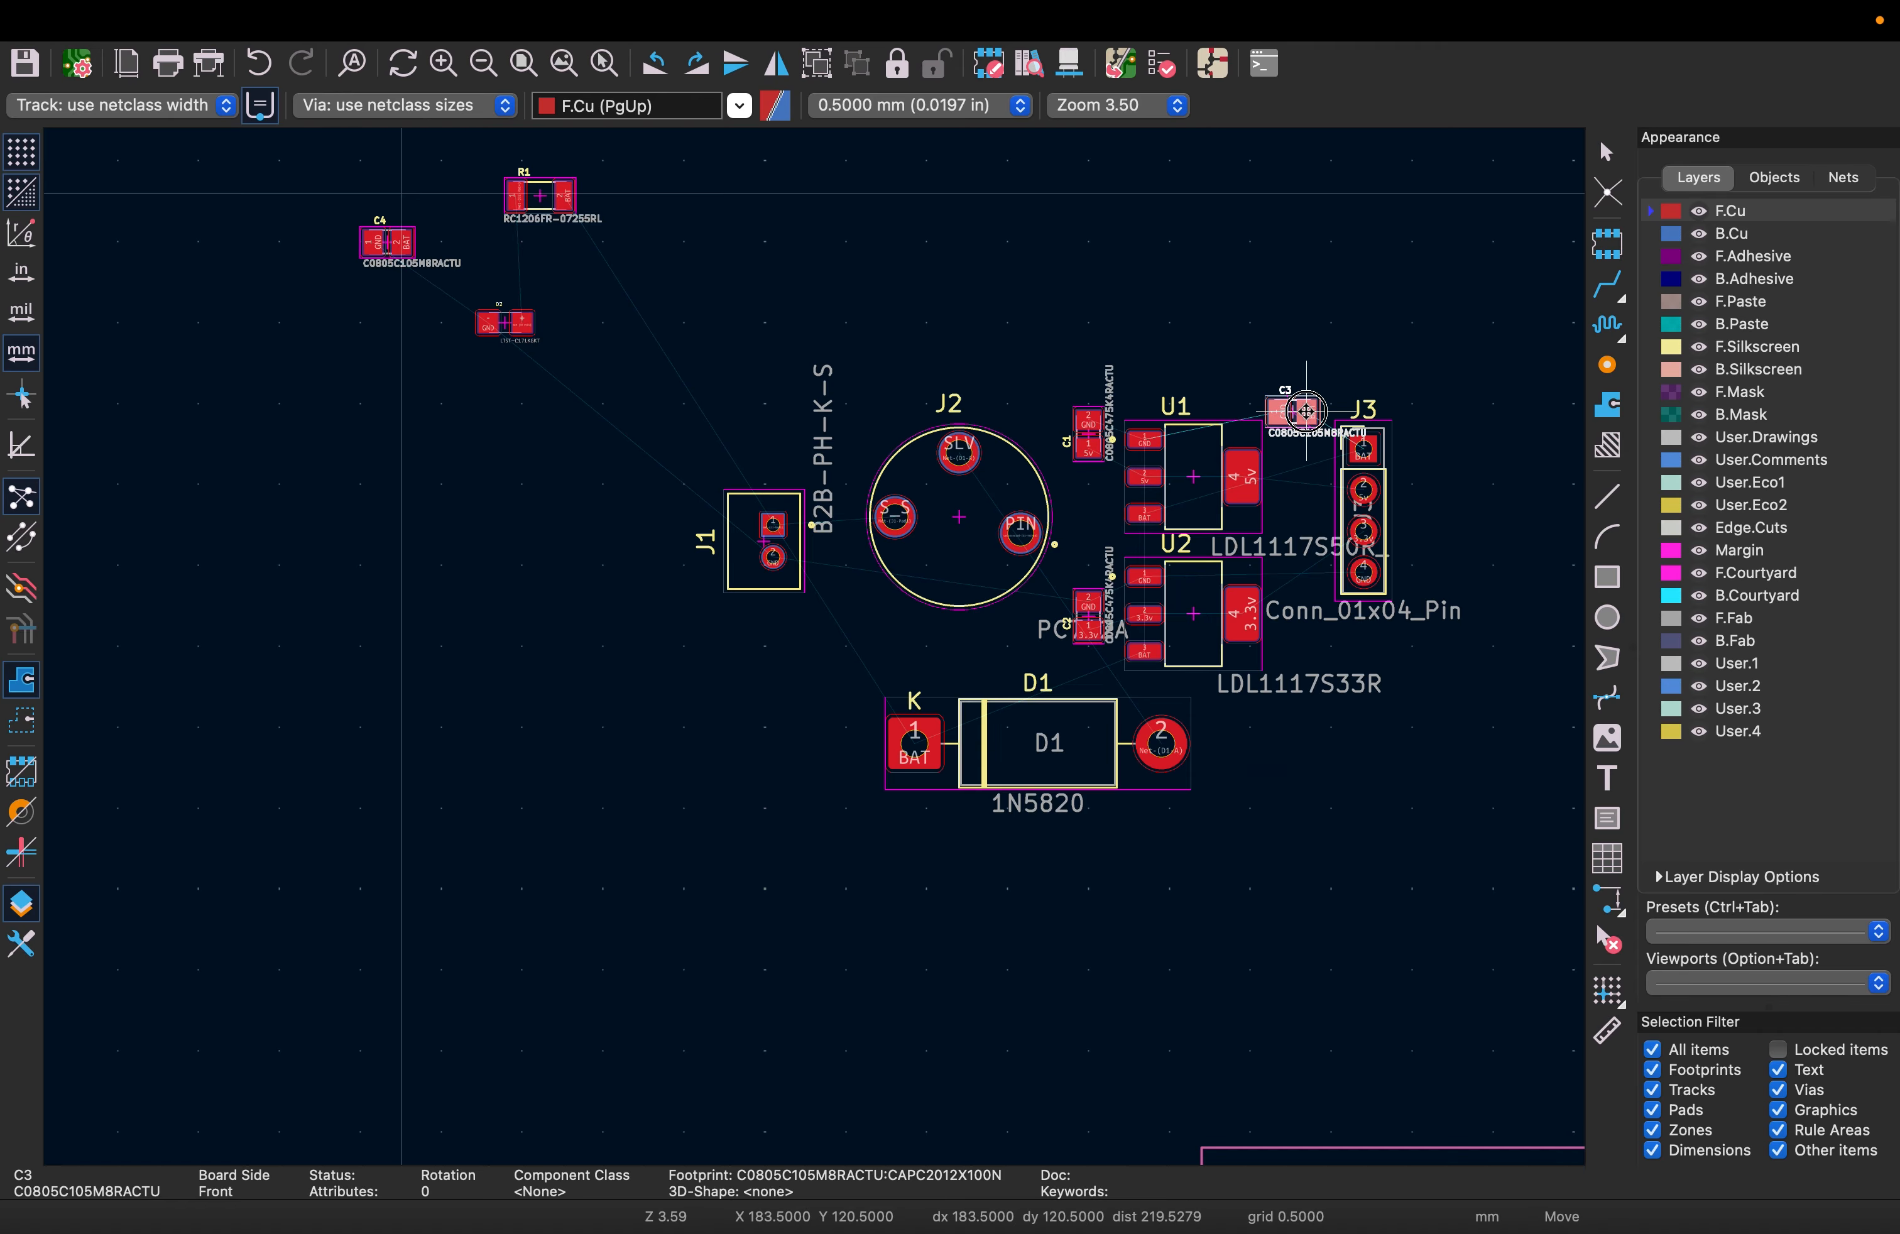
key("e")
key("Escape")
key("Escape")
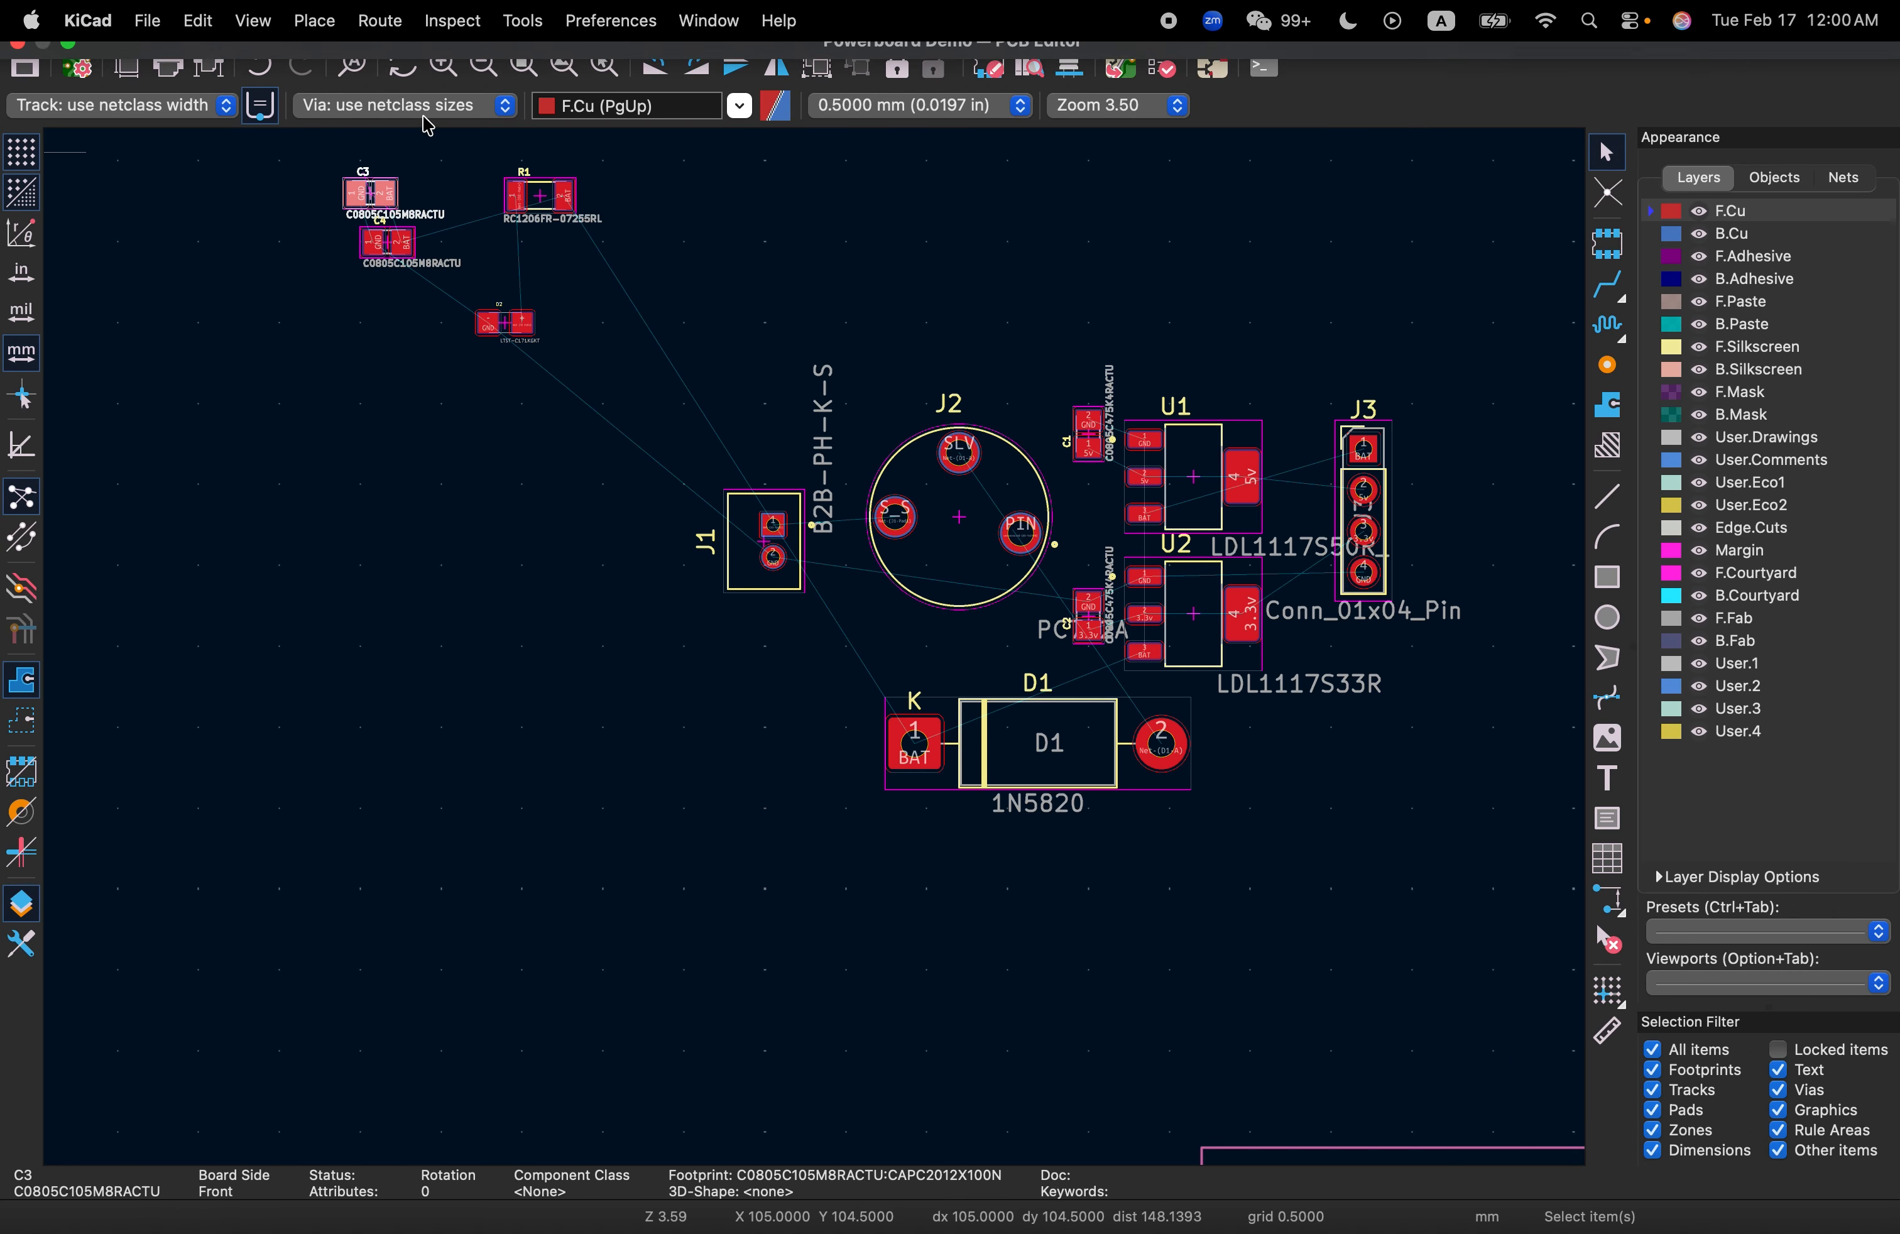
Move C3 to the gap between U1 and J3 and rotate it vertically with its BAT pad on top
left_click_drag(382, 193, 1292, 414)
key("shift+r")
key("shift+r")
key("shift+r")
scroll(1291, 414, "up", 3)
scroll(780, 652, "up", 4)
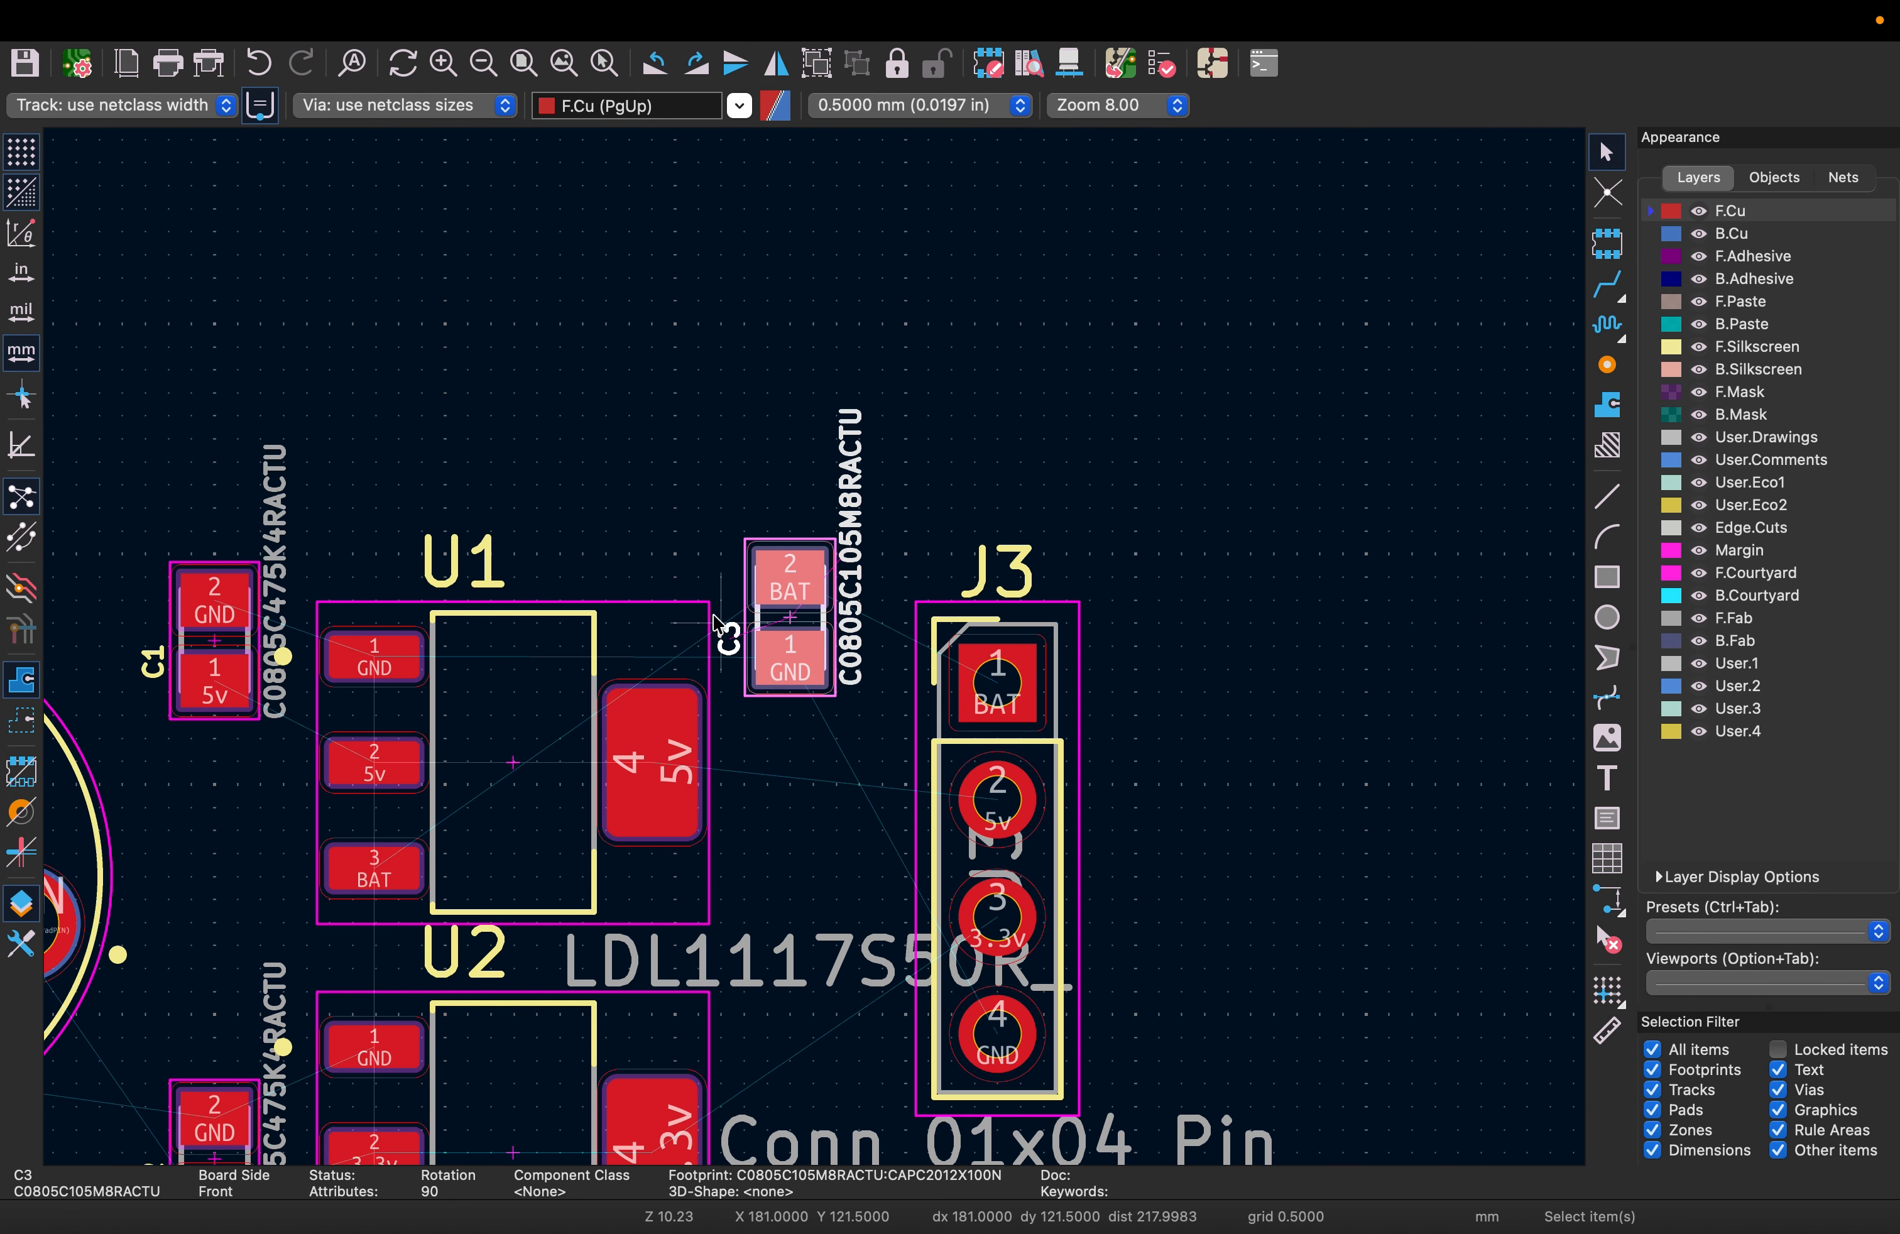
Check C3's placement against the reference layout and position it near U1's upper right corner, beside J3
left_click_drag(811, 586, 396, 271)
key("super+Tab")
scroll(1171, 747, "down", 5)
scroll(748, 760, "down", 2)
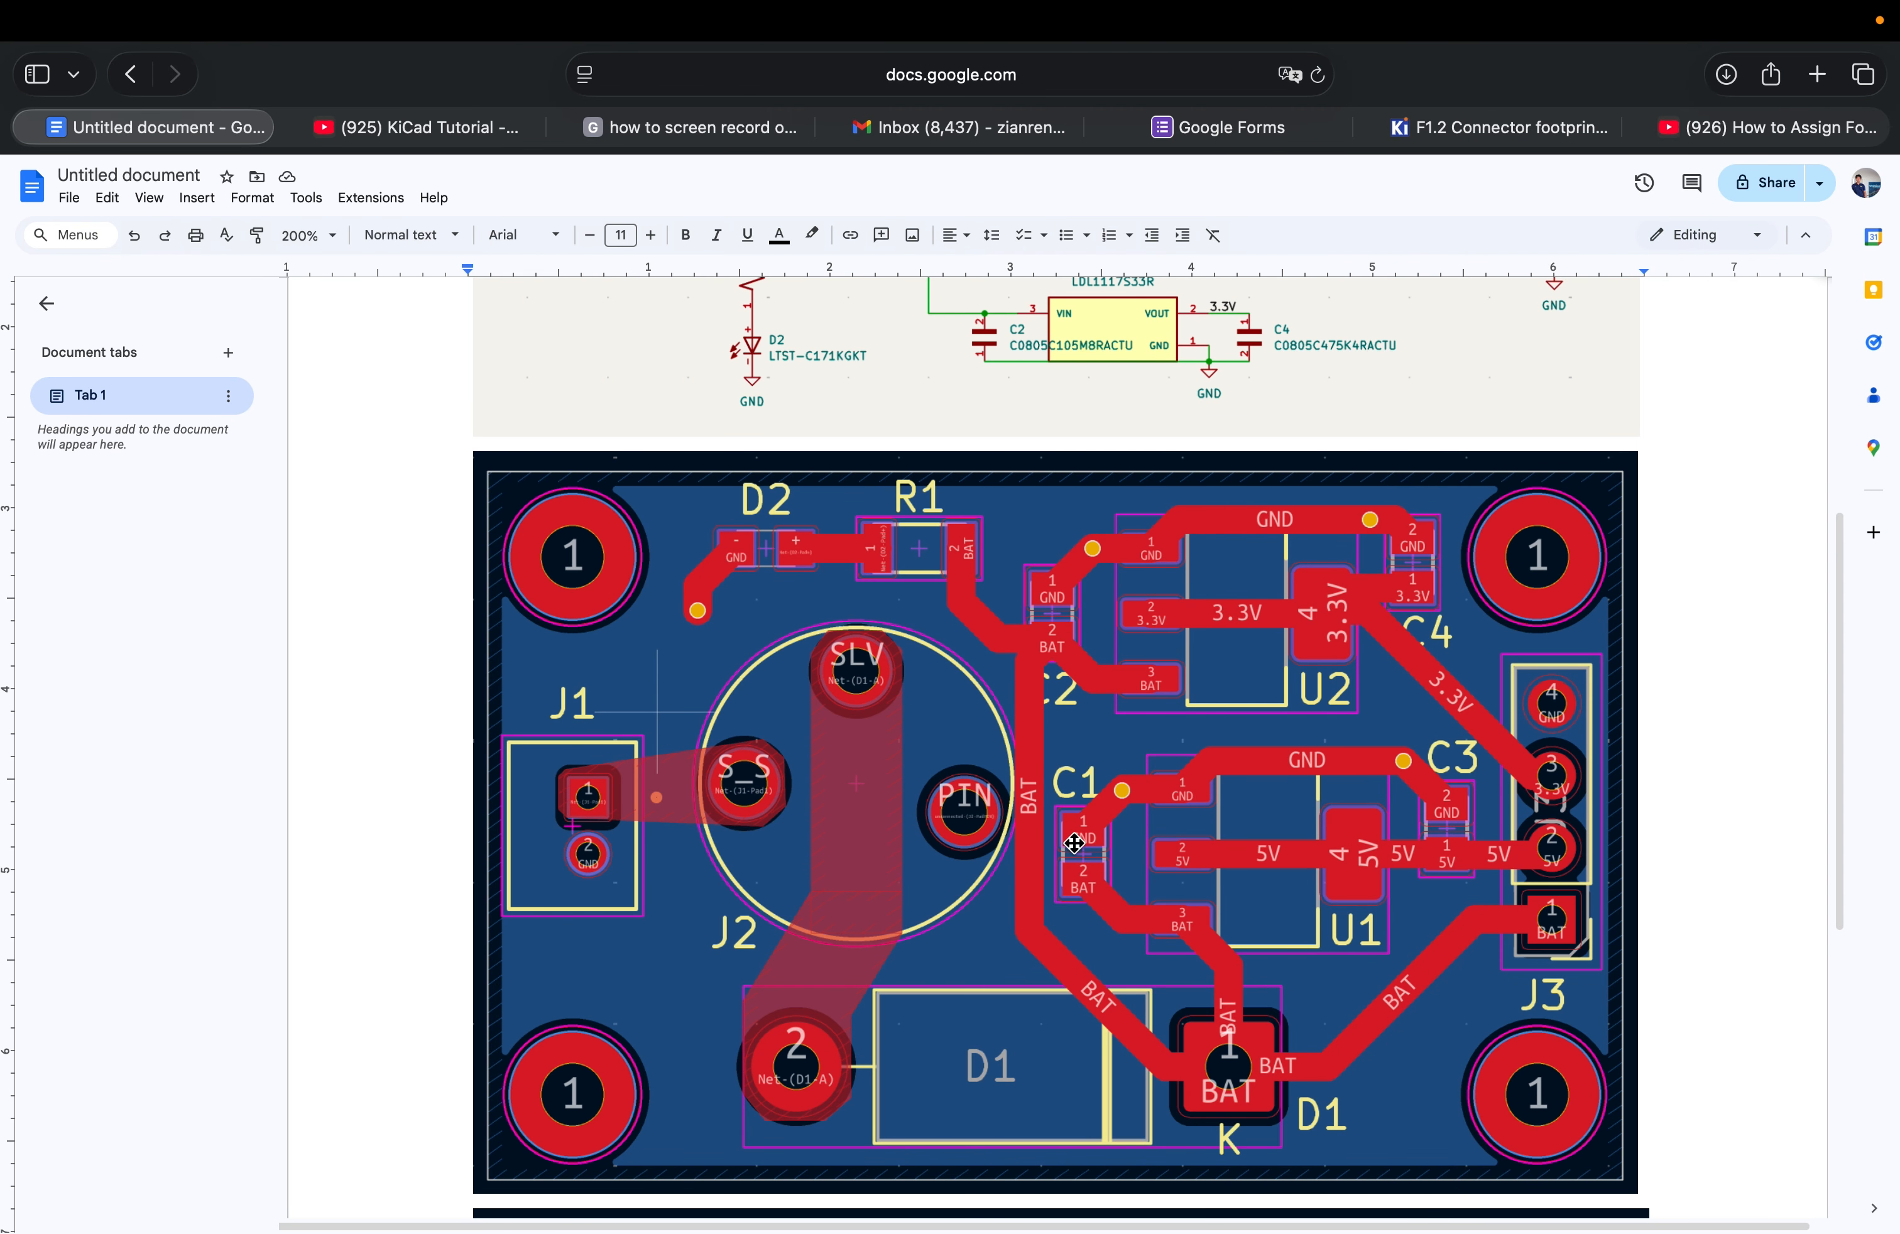
key("super+Tab")
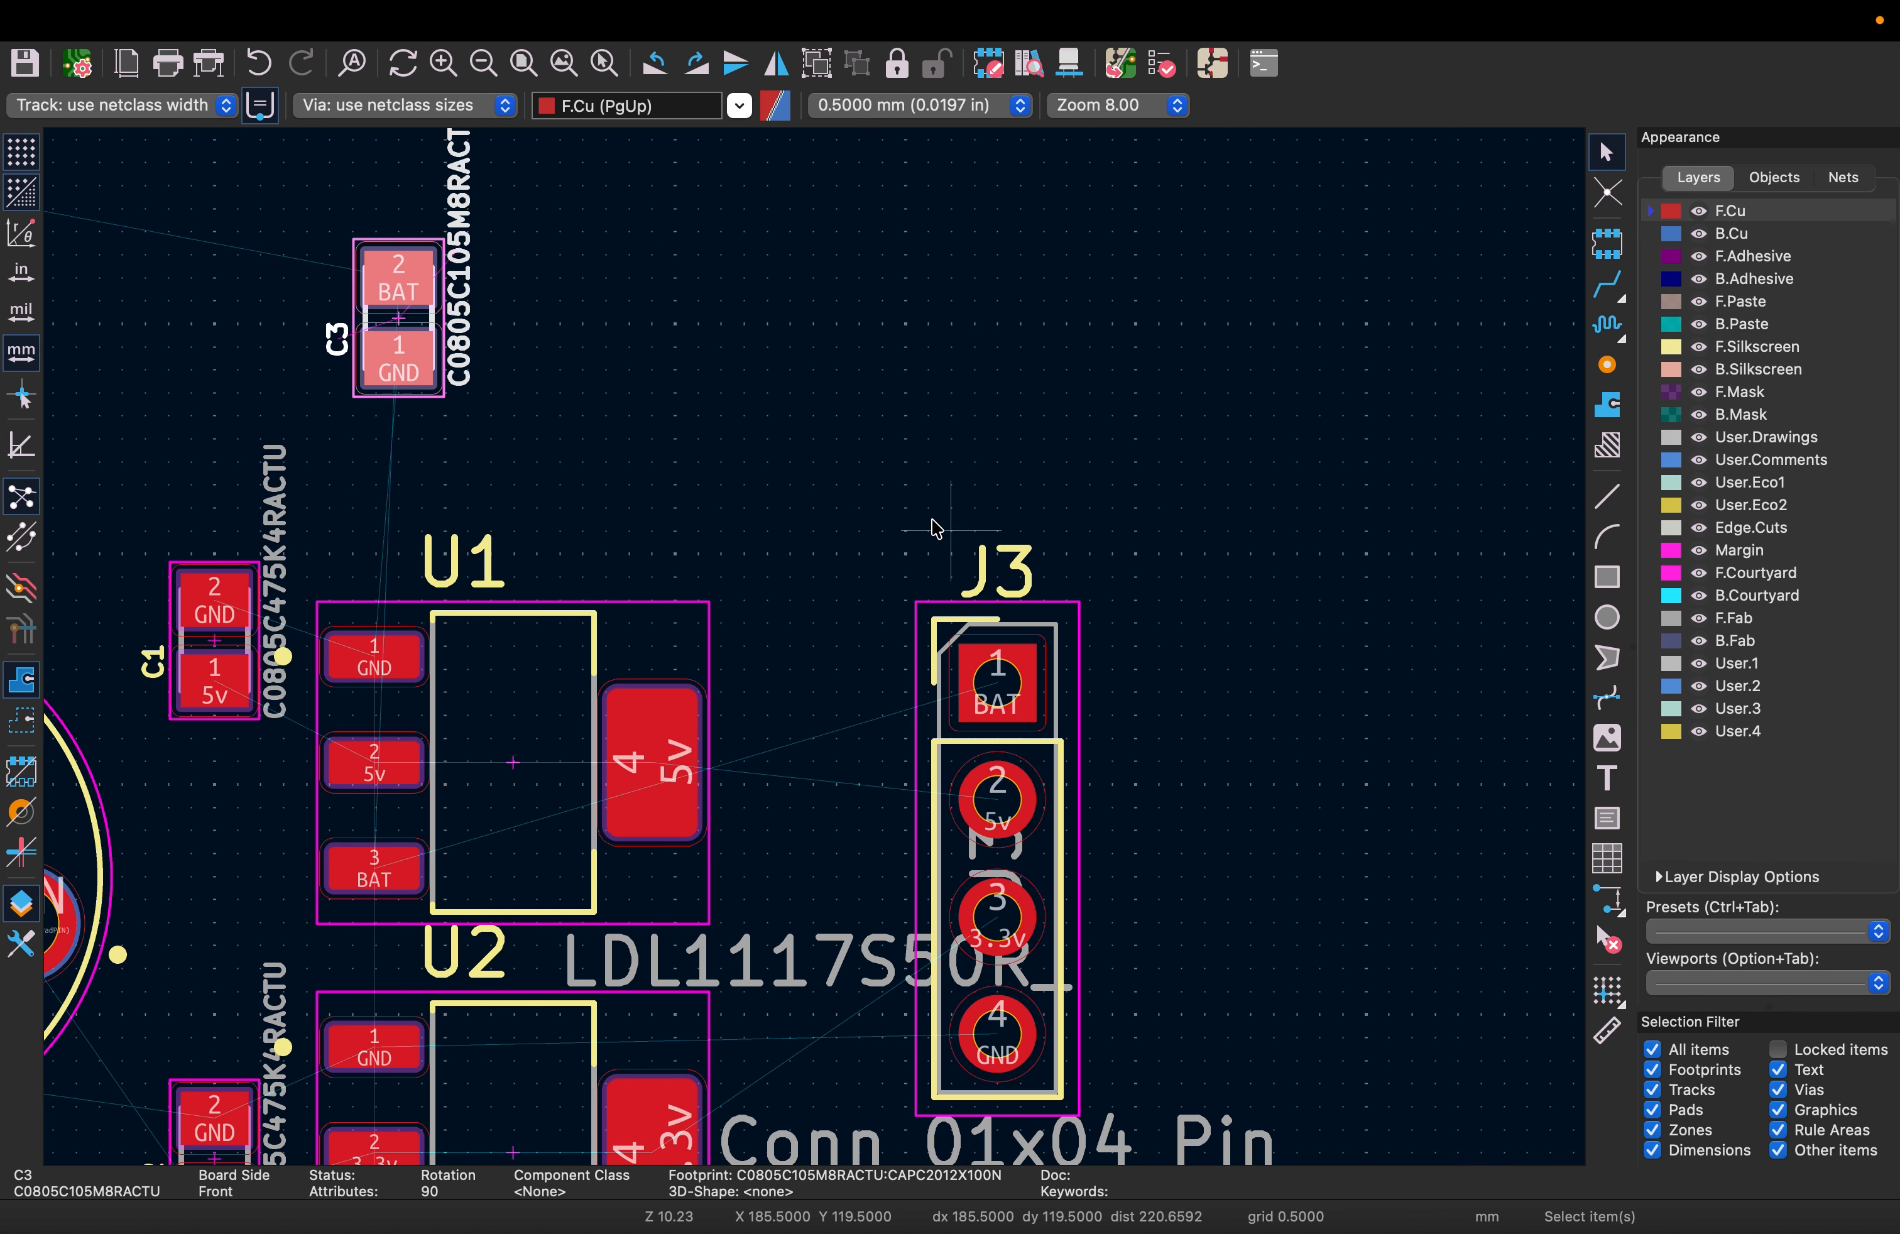
left_click_drag(403, 275, 798, 565)
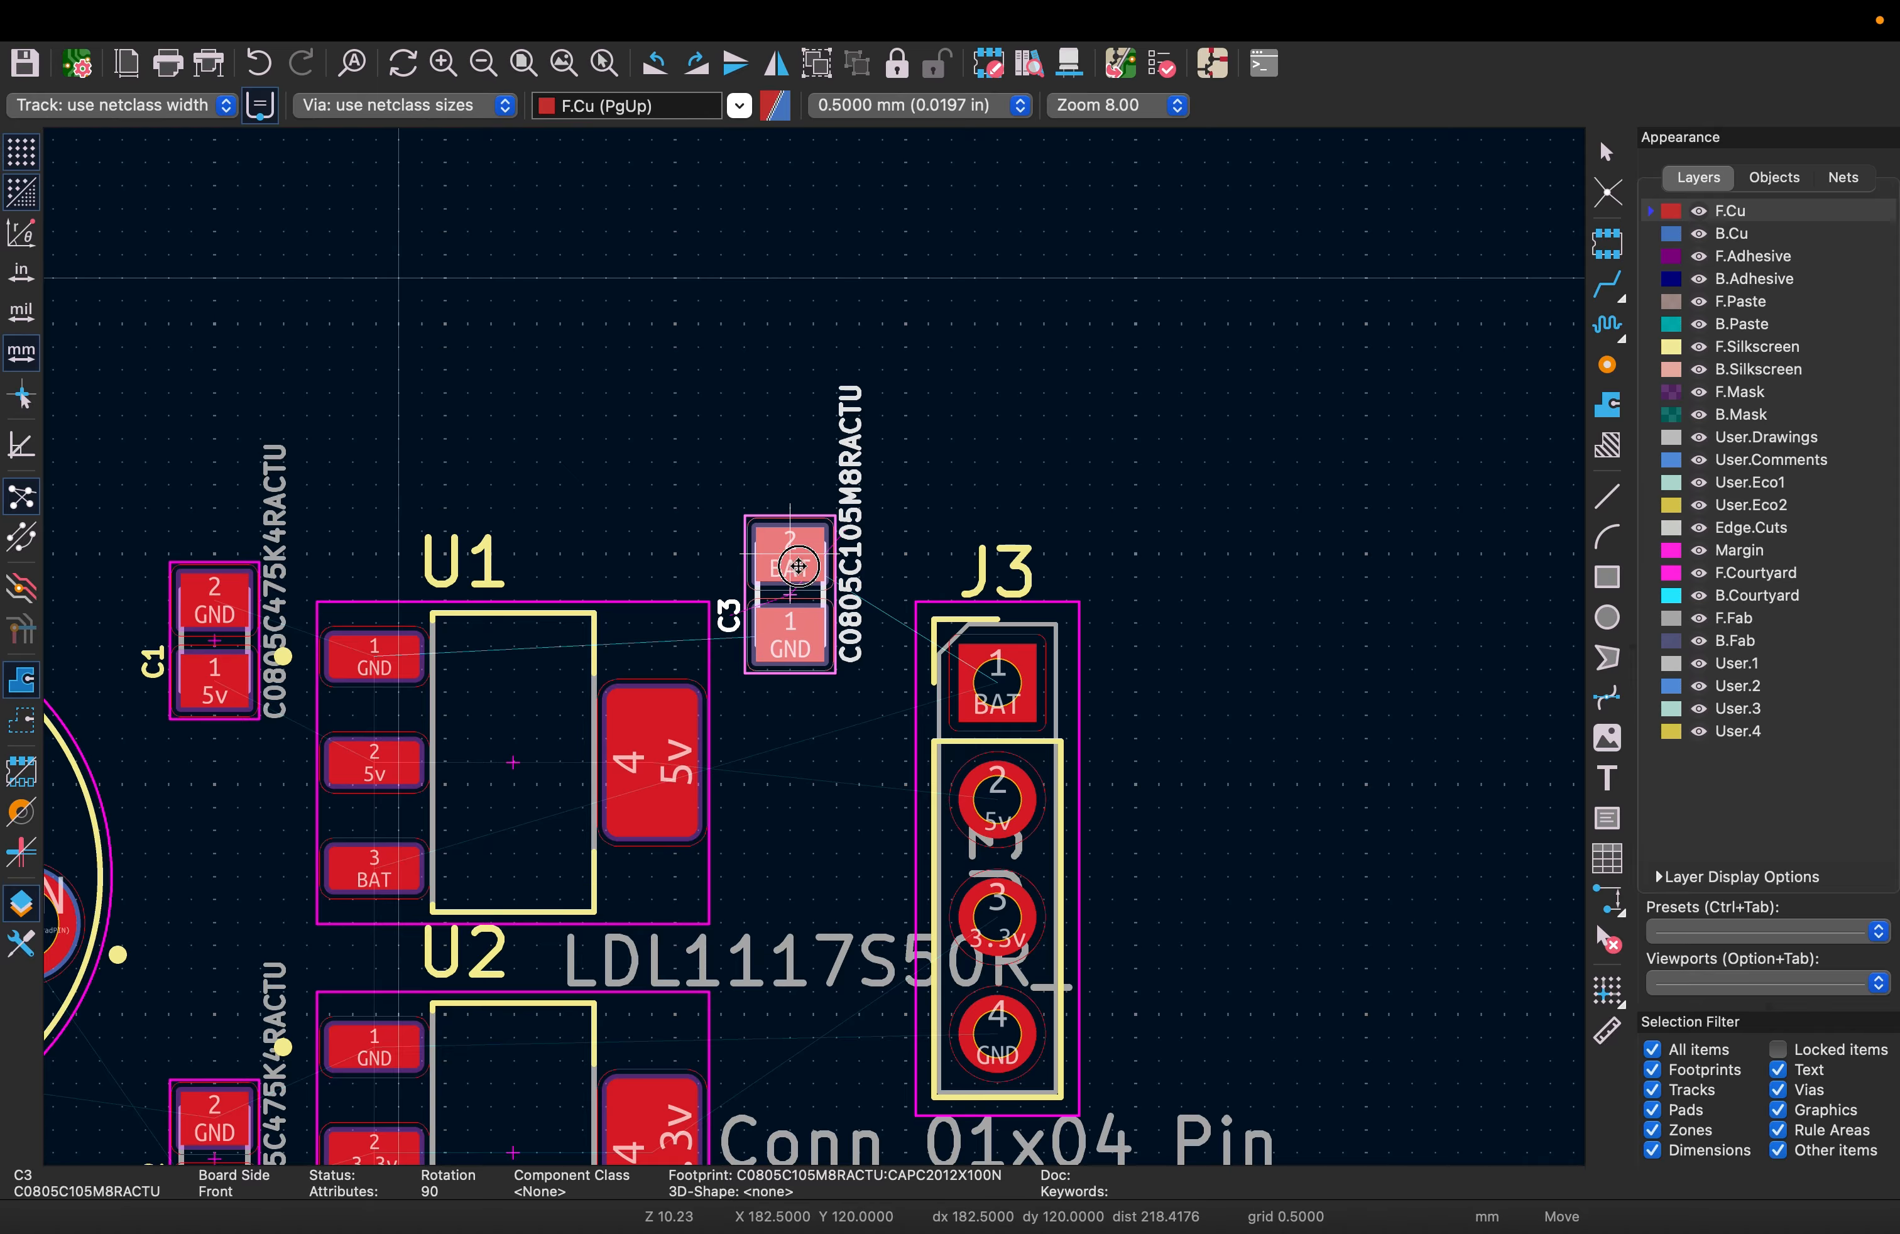
scroll(813, 507, "down", 5)
mouse_move(804, 693)
left_mouse_down()
mouse_move(829, 946)
mouse_move(815, 688)
left_mouse_up()
Move C4 below J3, beside U2, and rotate it vertically with its GND pad on top
scroll(815, 687, "down", 5)
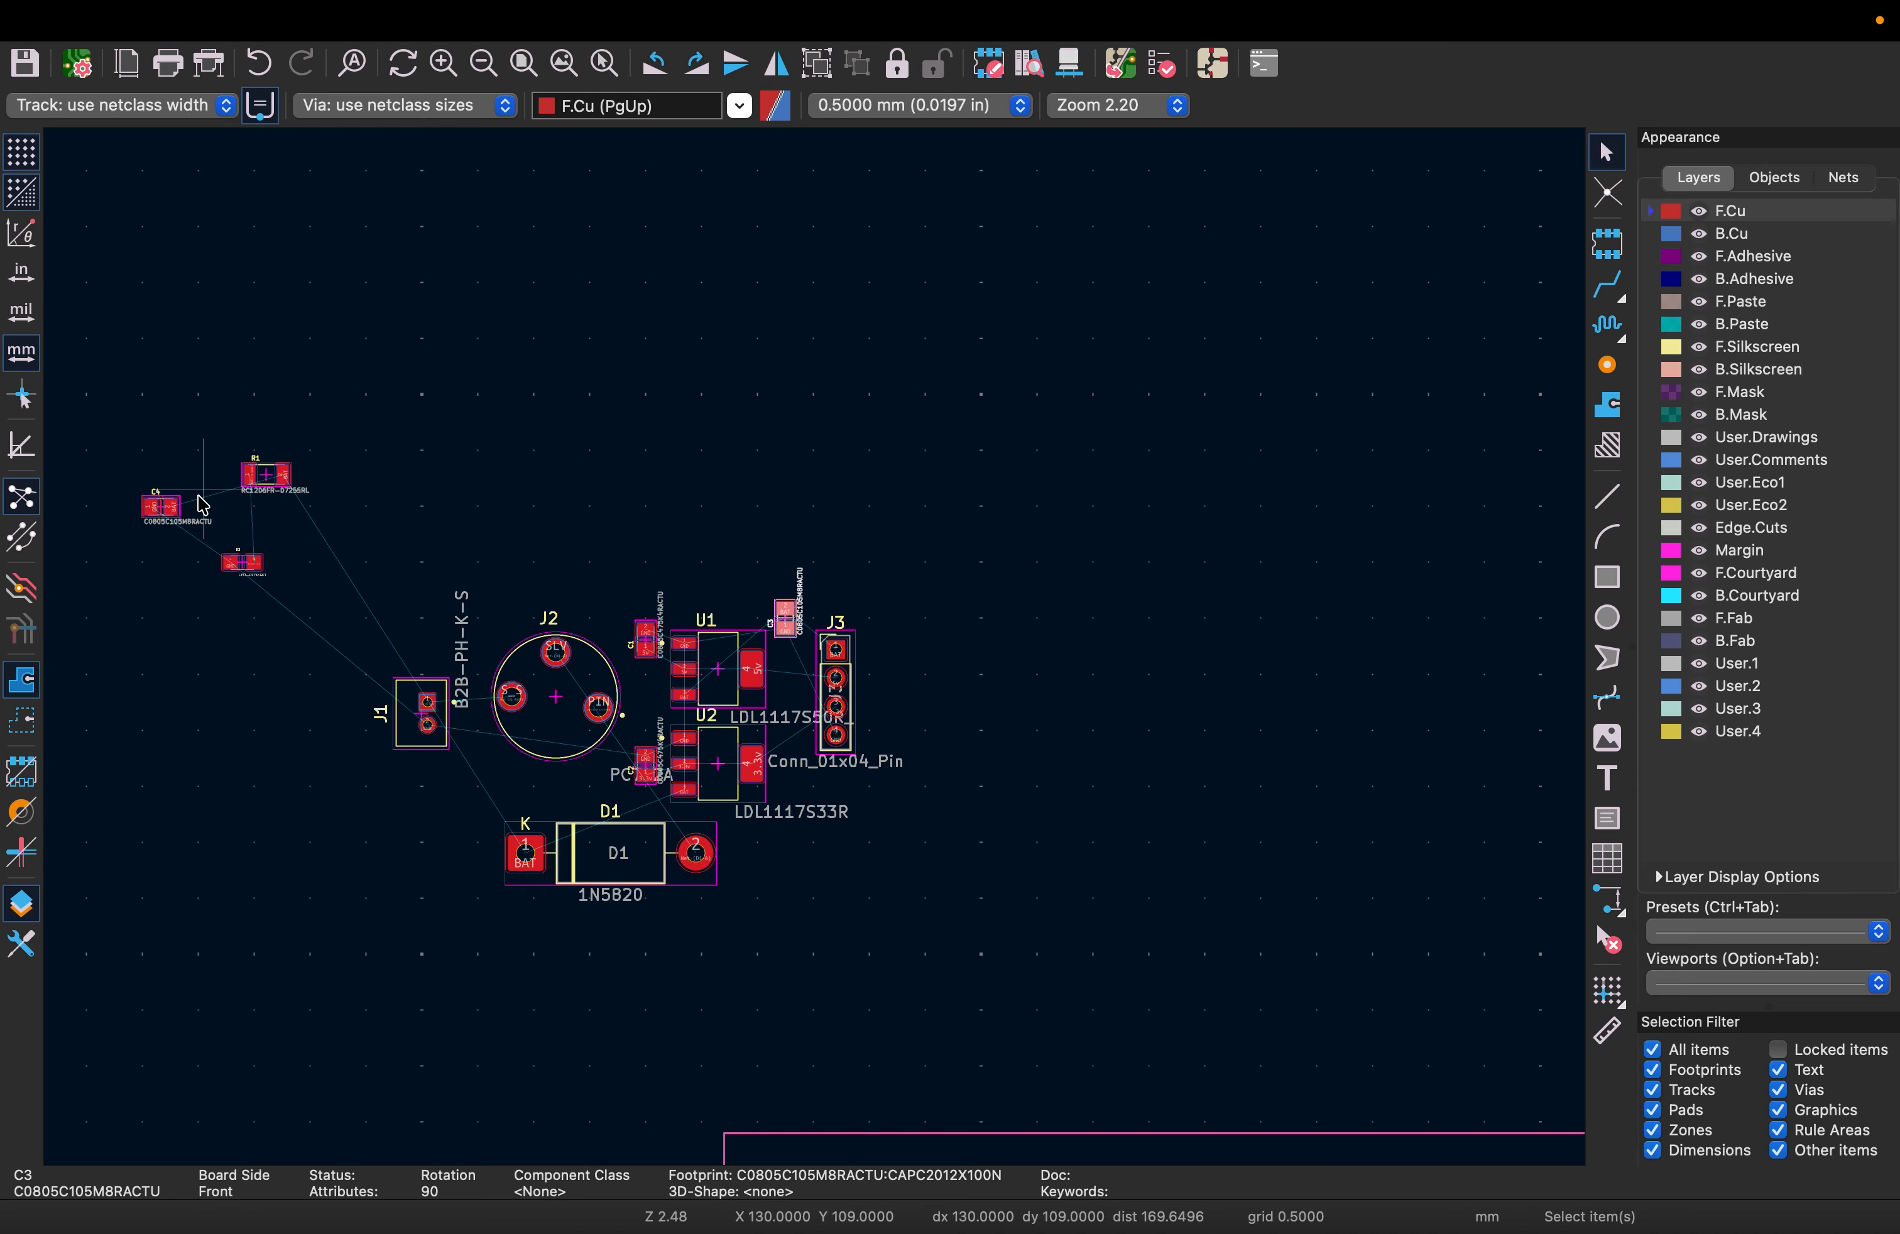
left_click_drag(163, 506, 811, 640)
scroll(793, 804, "up", 1)
scroll(820, 656, "up", 2)
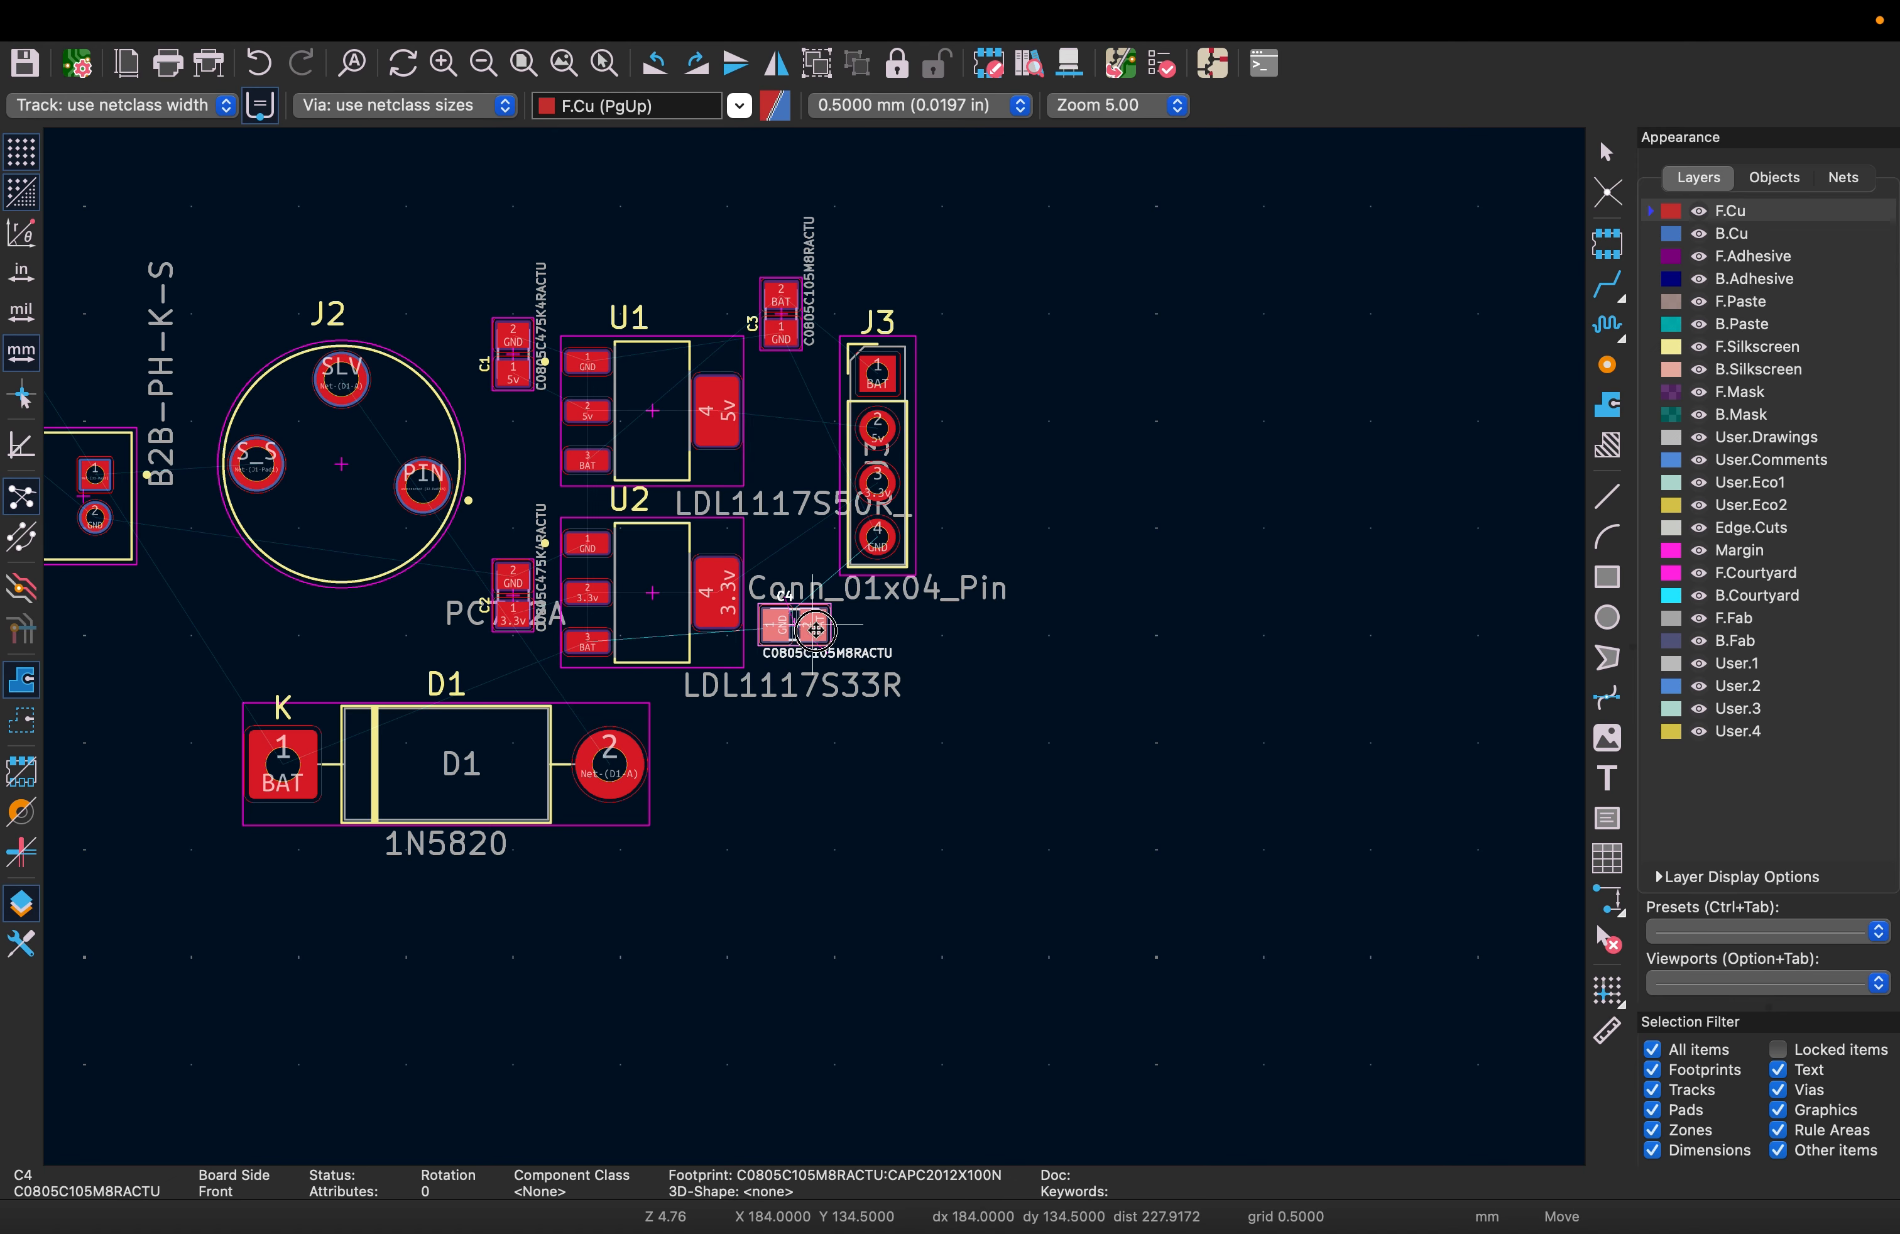
double_click(815, 637)
key("Escape")
key("r")
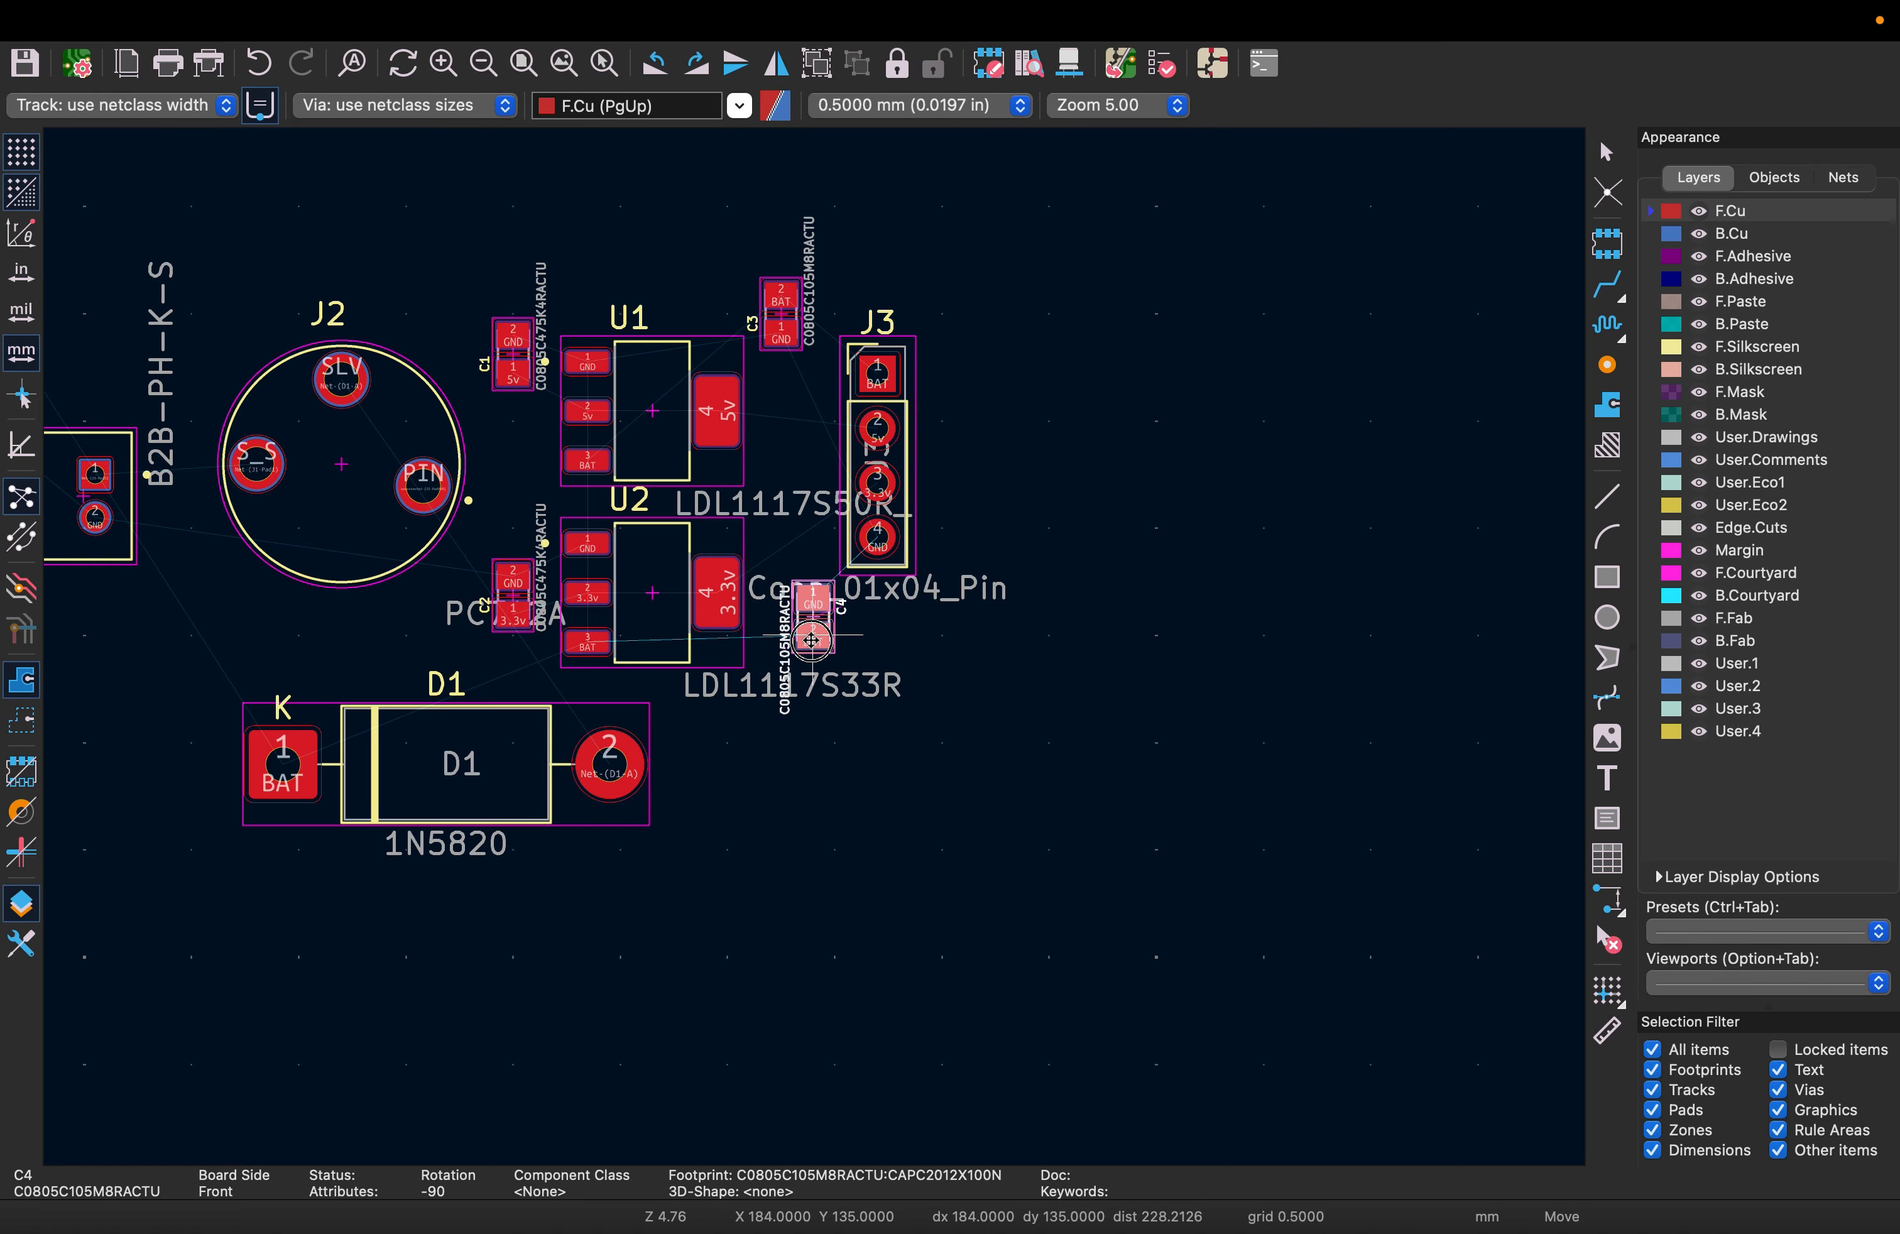
scroll(816, 647, "up", 1)
left_click(816, 651)
left_click(906, 686)
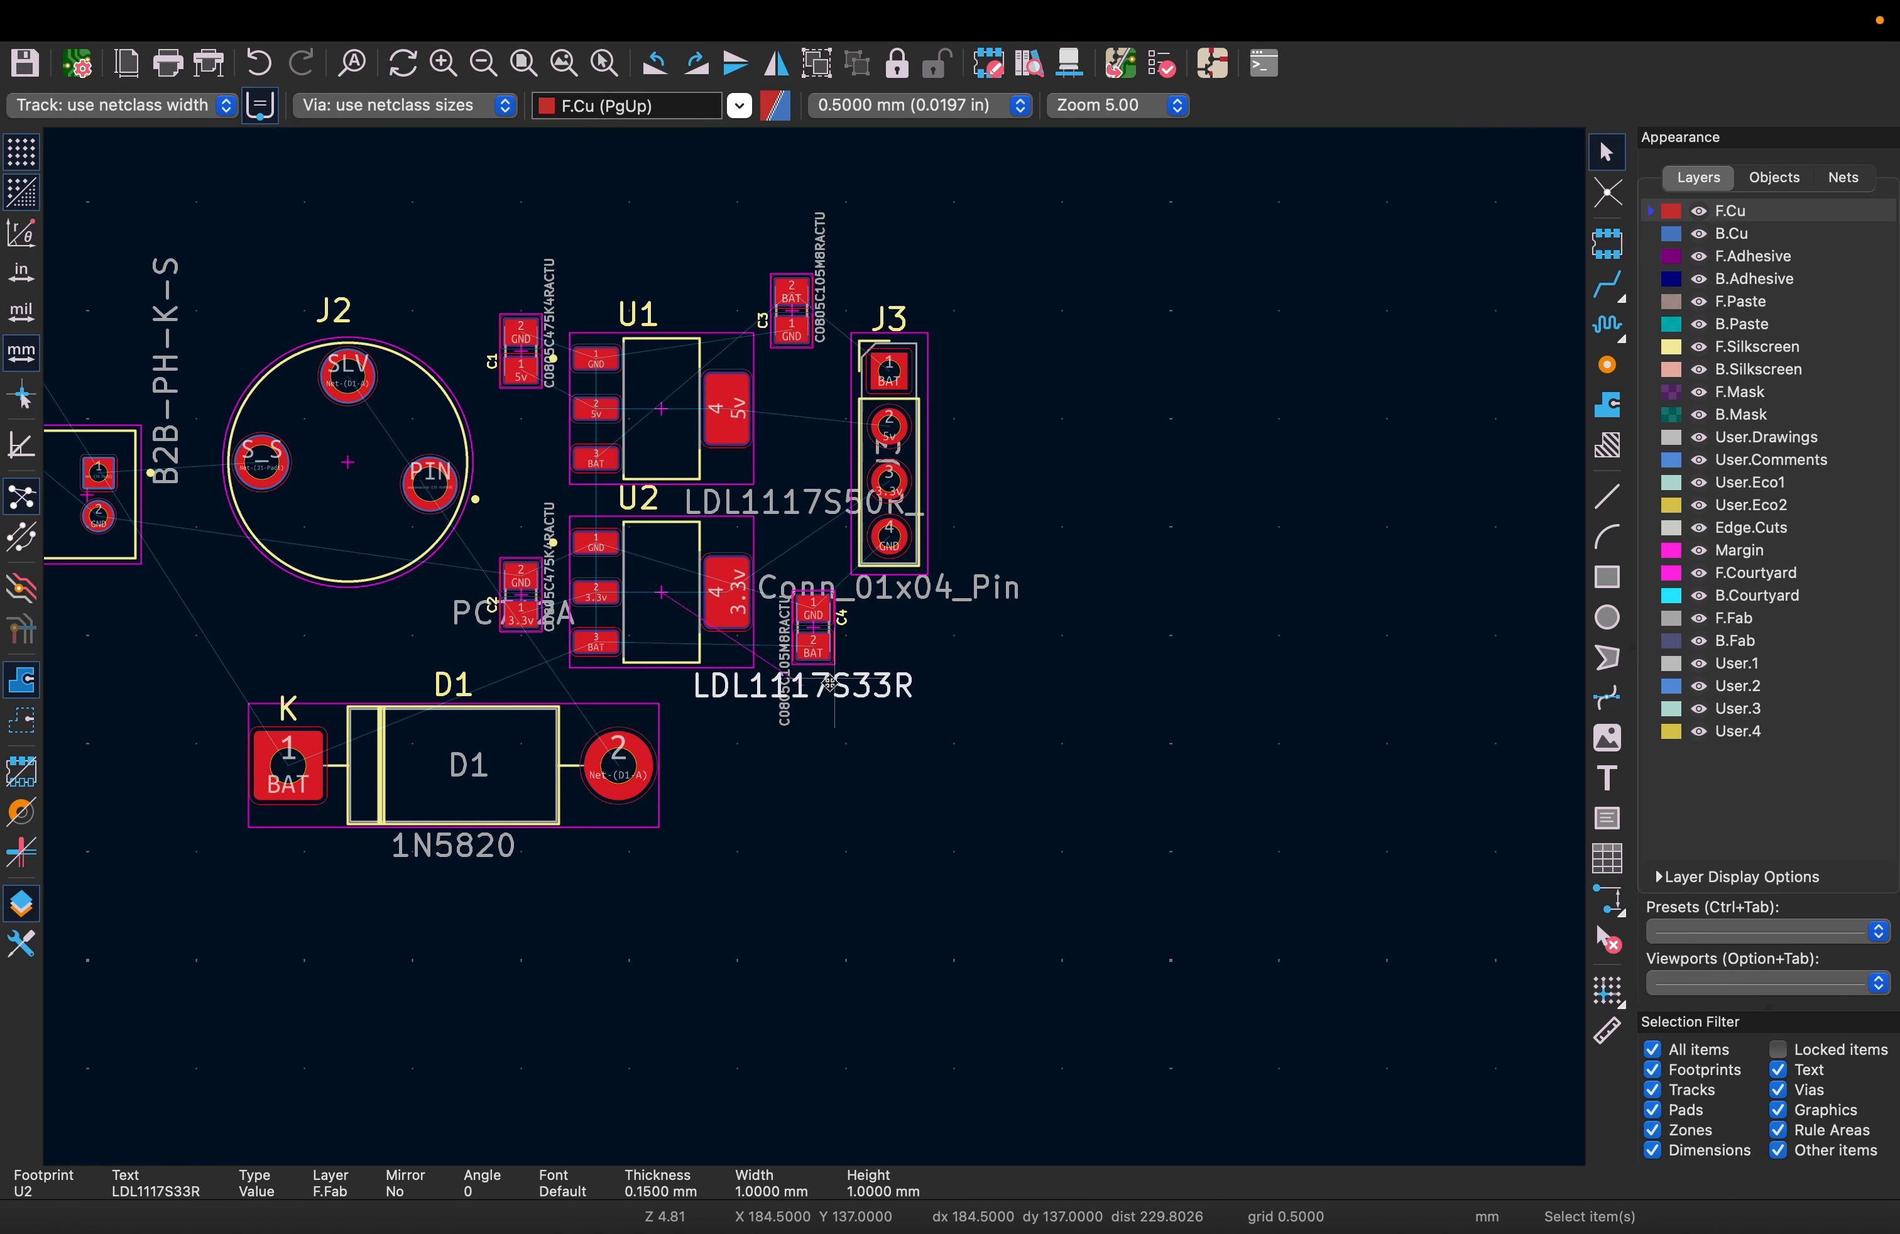
Shift C4 slightly down and to the right, near U2's lower right corner
scroll(826, 671, "down", 2)
scroll(813, 646, "up", 4)
left_click(1060, 682)
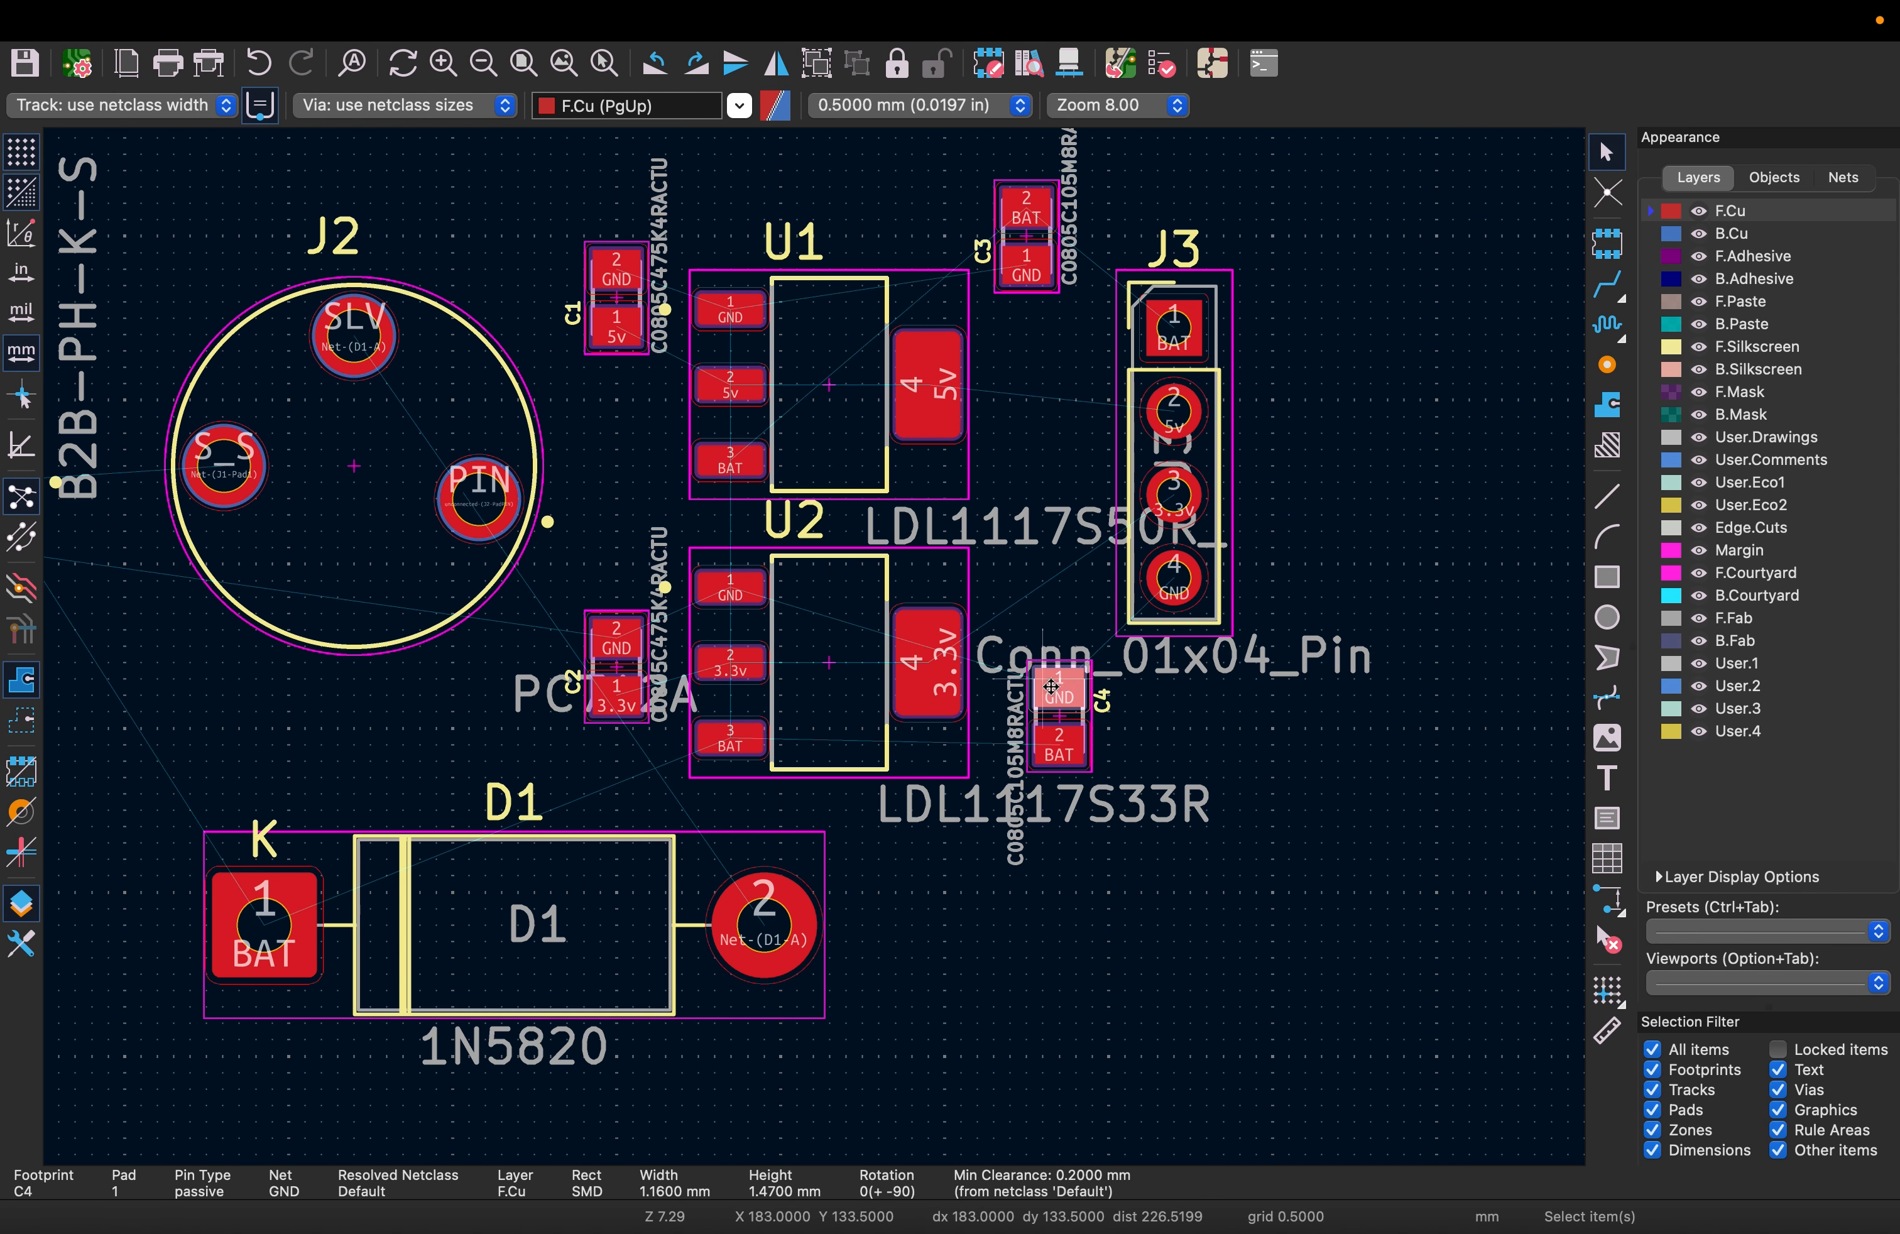
left_click_drag(1060, 683, 1077, 713)
left_click(1258, 764)
Move the R1 footprint from its stray spot to just above J1
scroll(1160, 777, "down", 2)
scroll(819, 653, "down", 5)
scroll(790, 621, "up", 4)
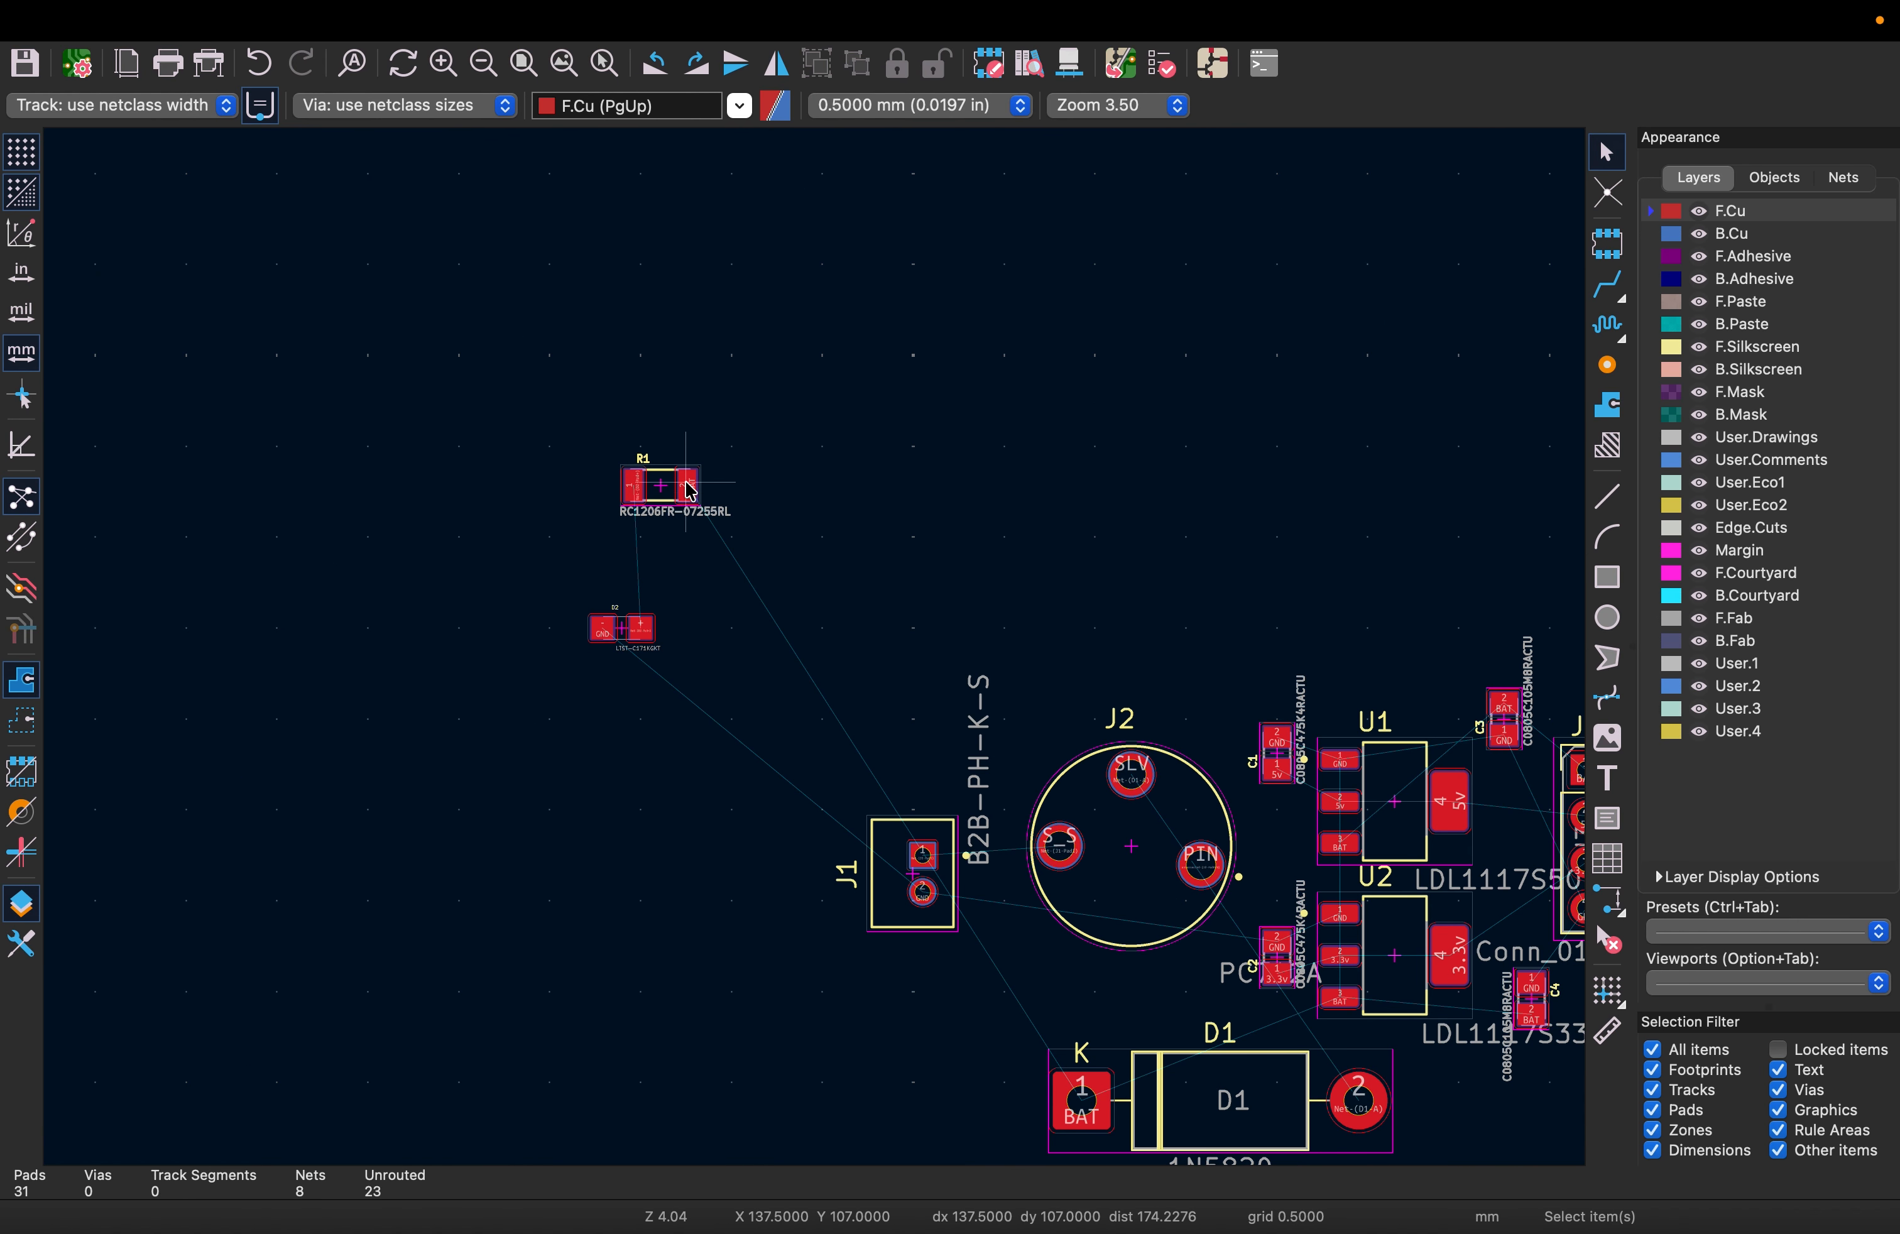
left_click(688, 495)
left_click_drag(688, 495, 944, 744)
Move the D2 footprint to just above the upper left of J2 and save the board file
left_click_drag(640, 626, 1055, 654)
left_click(647, 637)
left_click_drag(647, 637, 1107, 705)
left_click(1115, 557)
scroll(1076, 529, "down", 3)
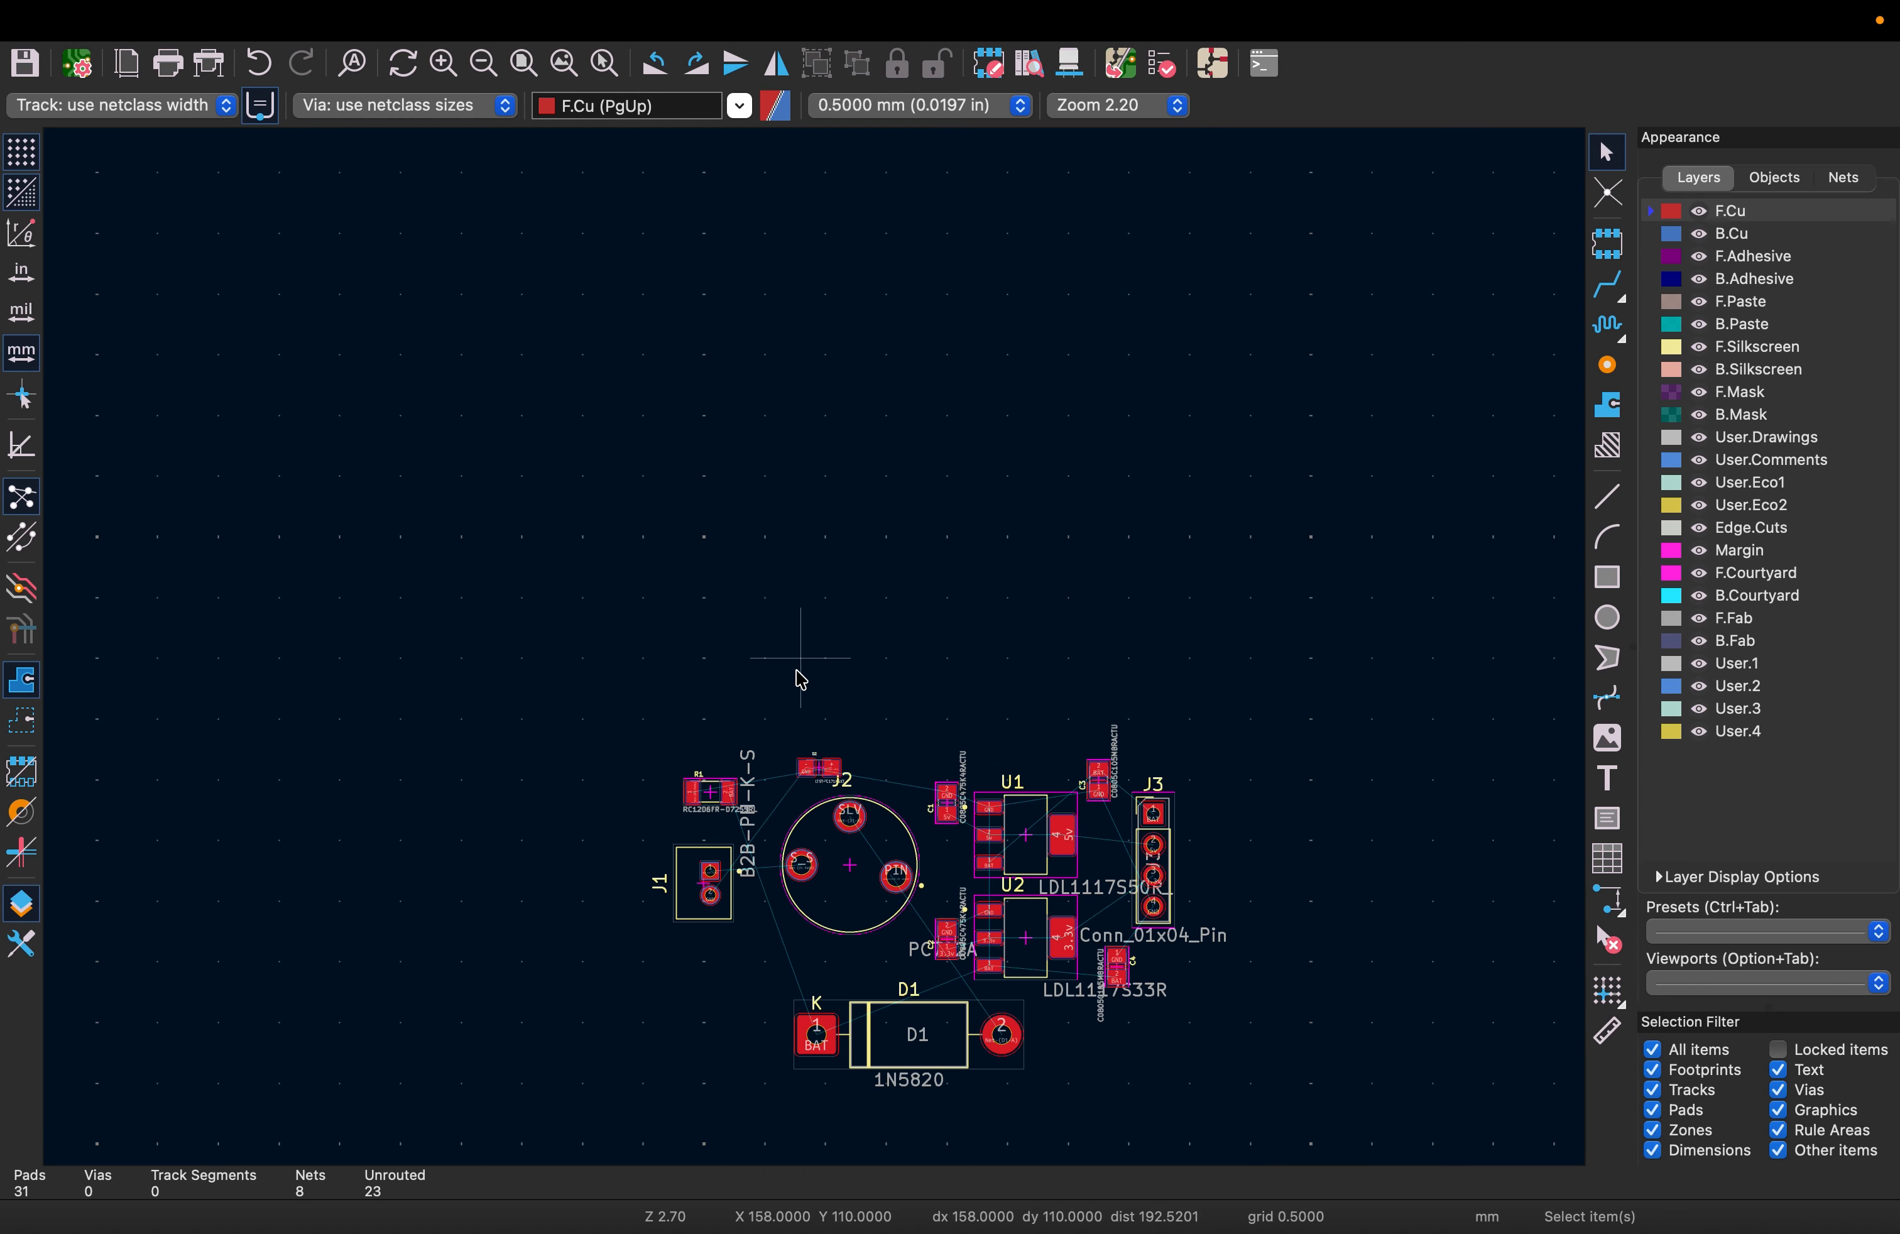
scroll(789, 986, "up", 2)
scroll(959, 129, "up", 1)
scroll(867, 941, "down", 5)
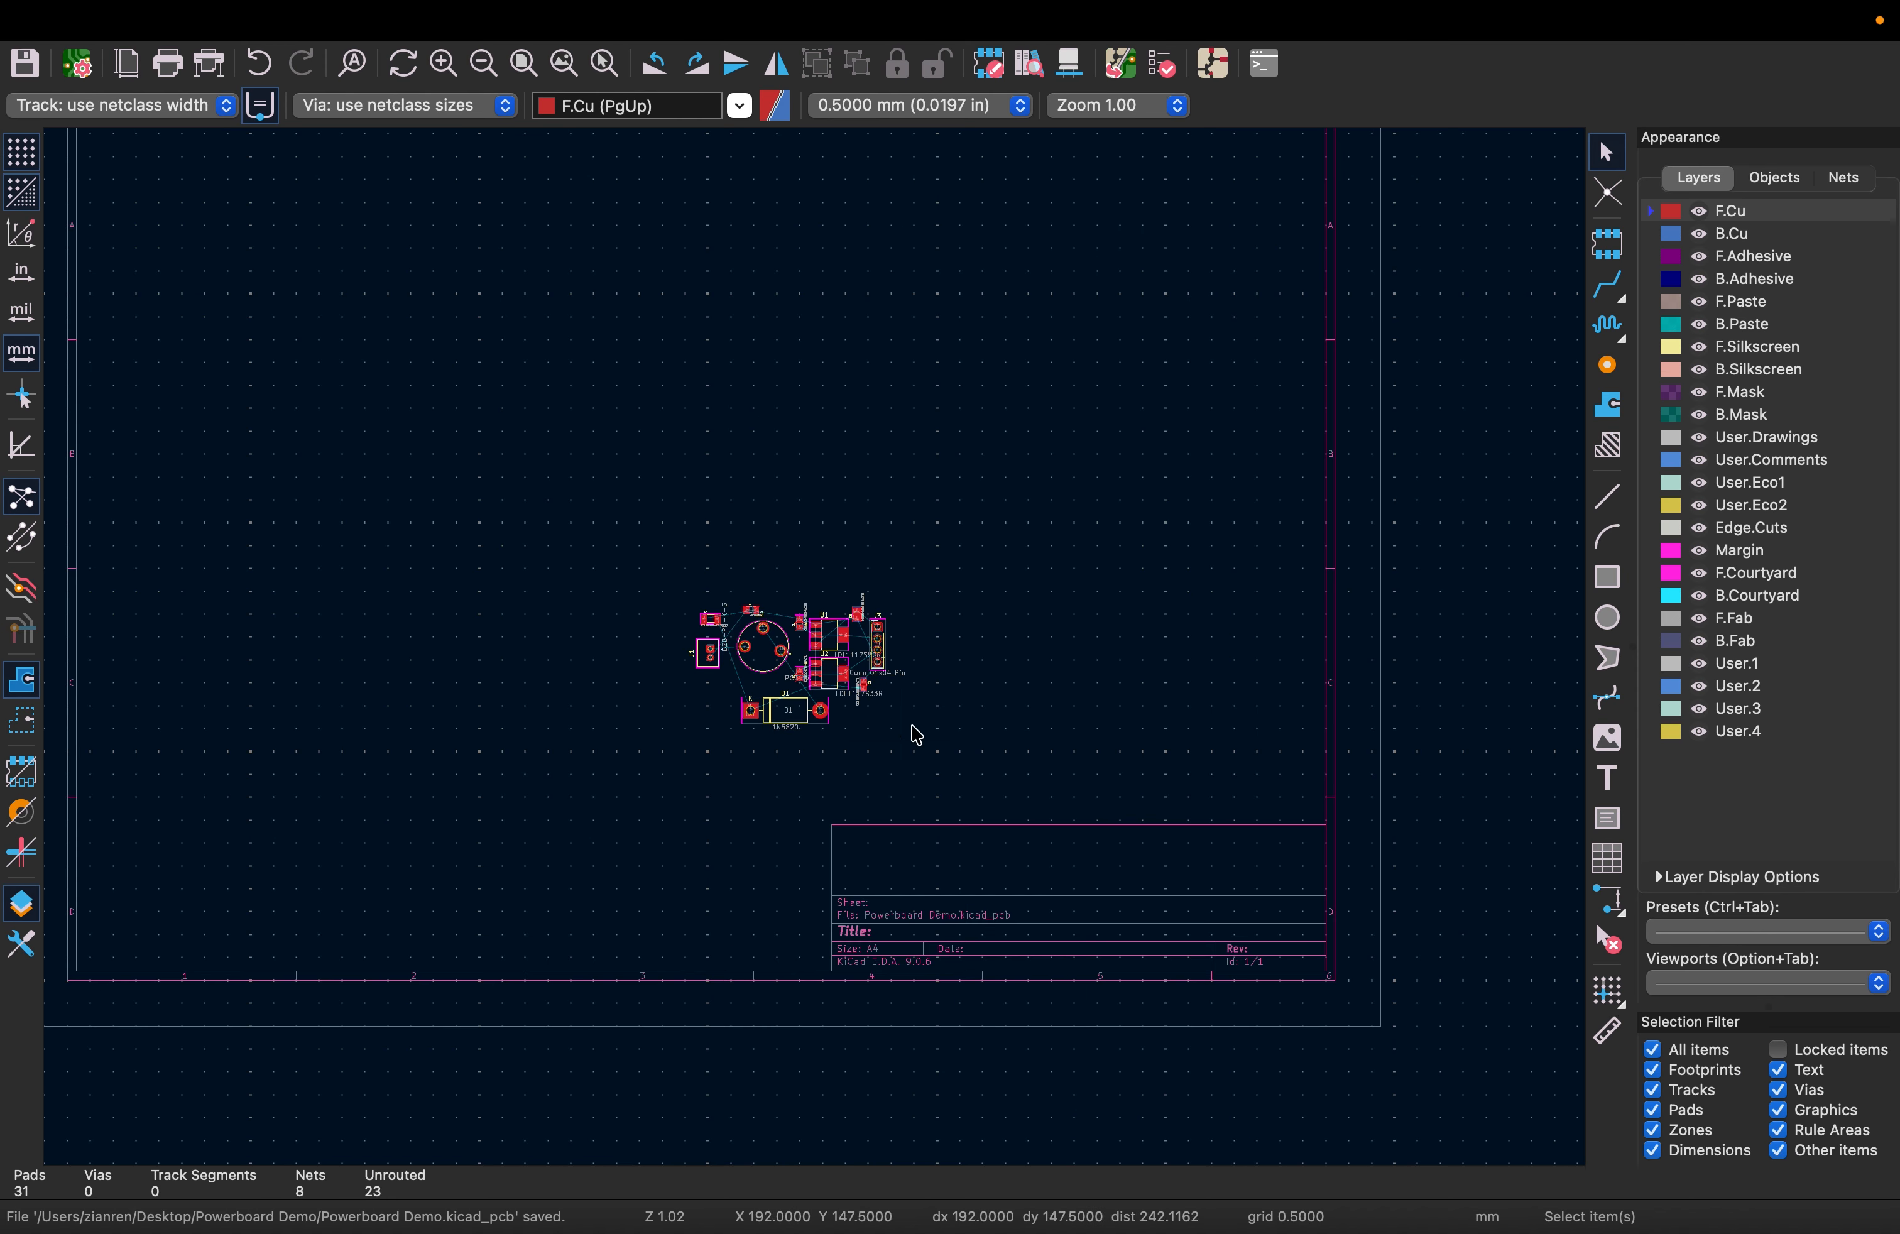
Draw an Edge.Cuts rectangle about 48.5 × 30.5 mm around all footprints and pull its upper-left corner slightly outward
mouse_move(1358, 10)
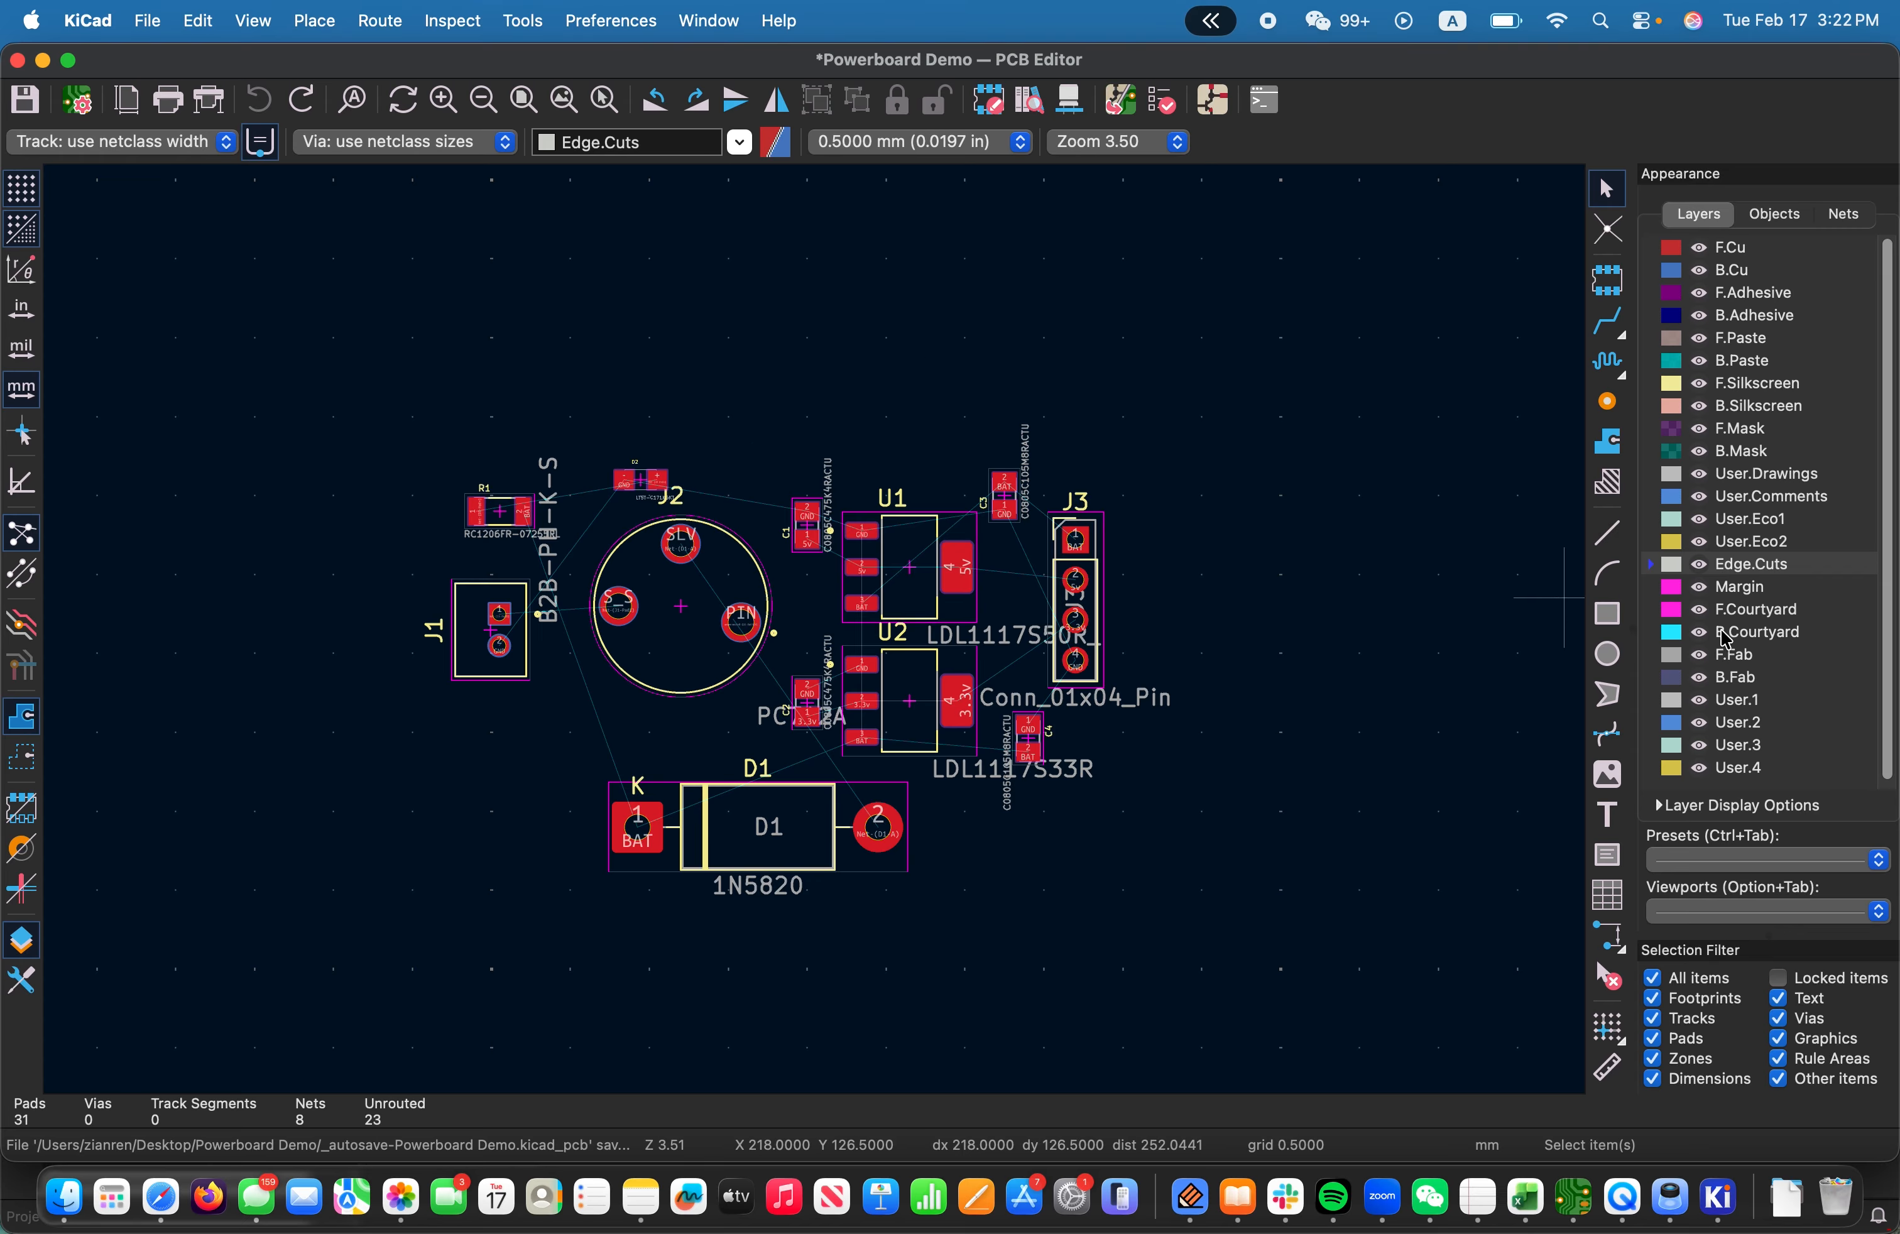
left_click(1608, 614)
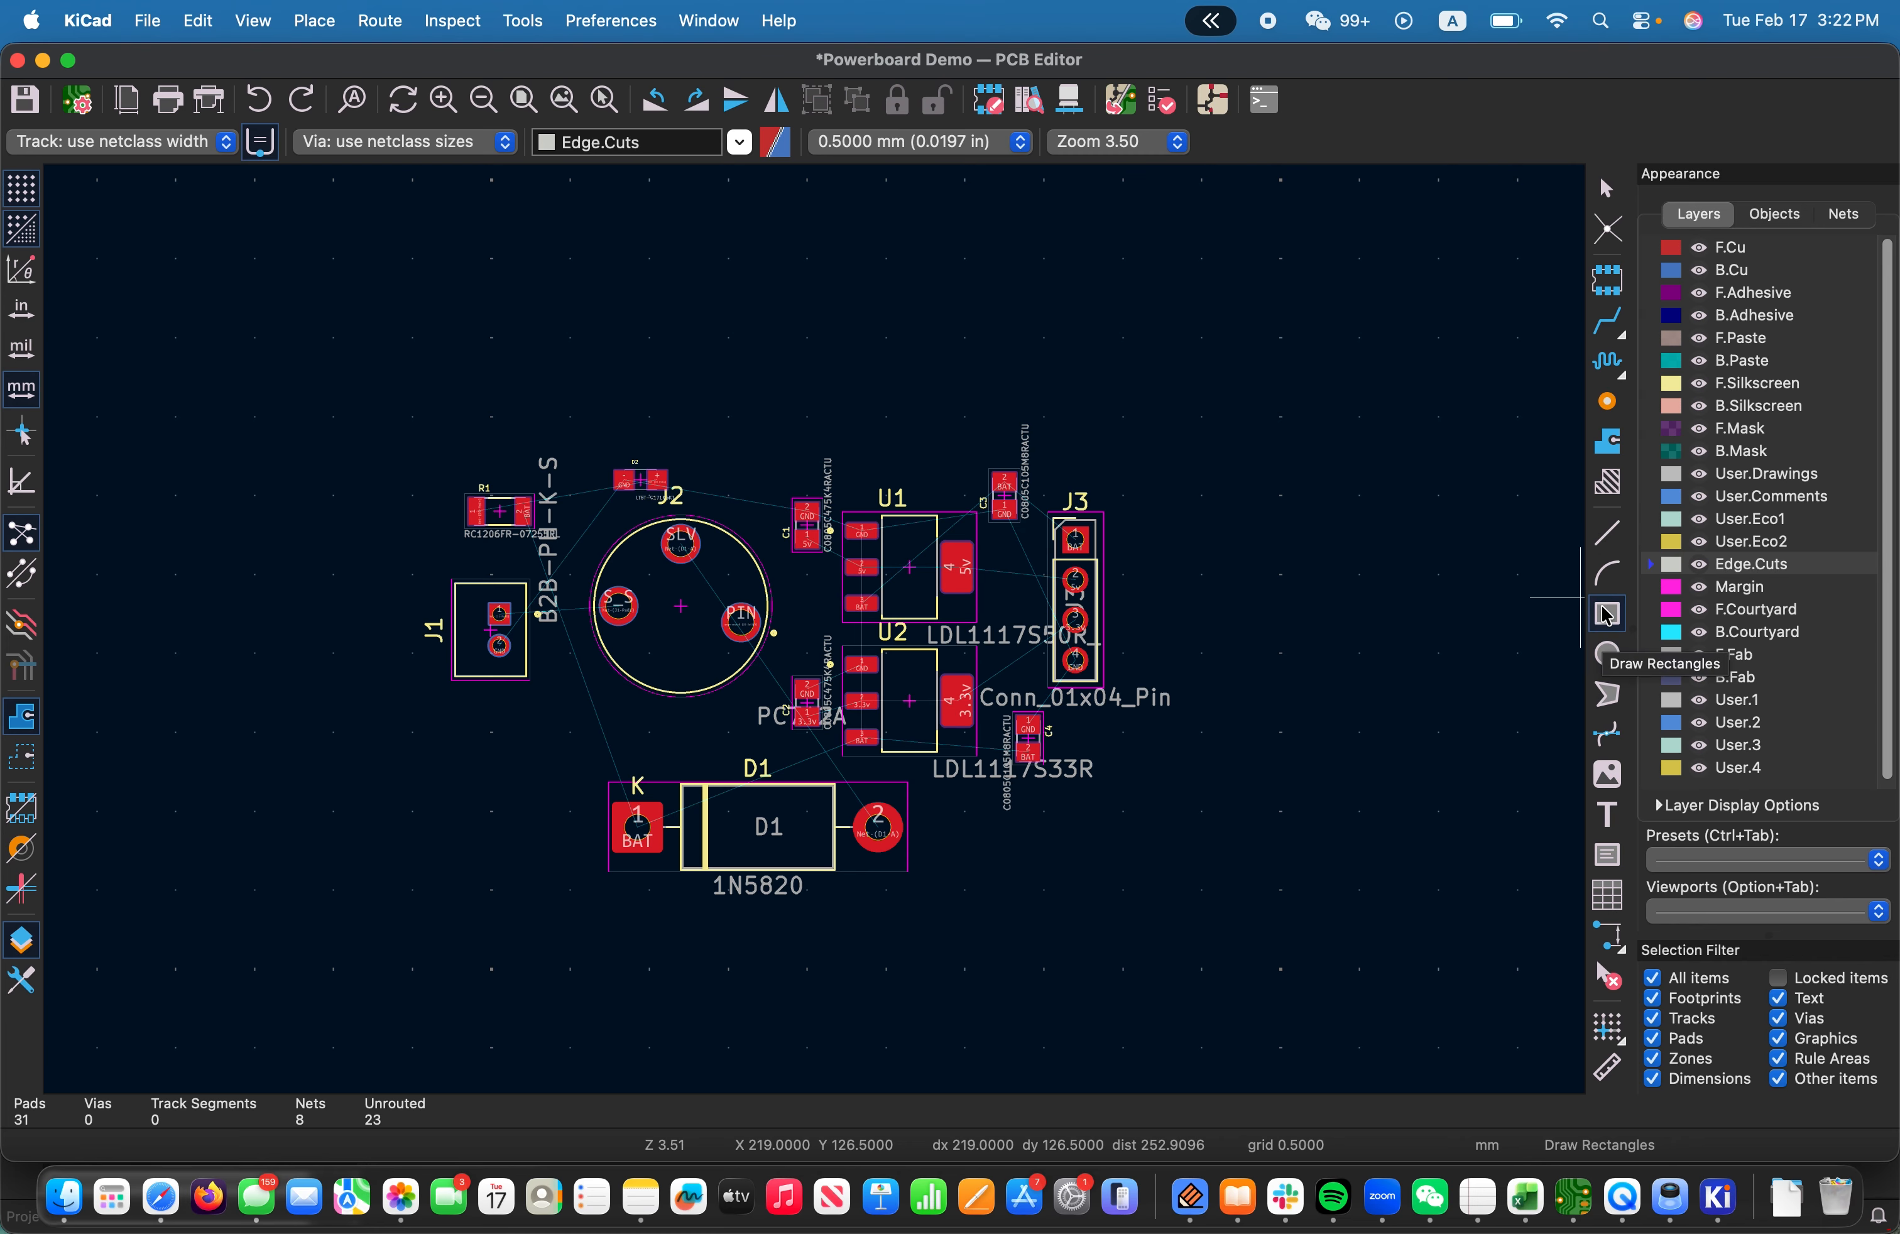
left_click(1610, 694)
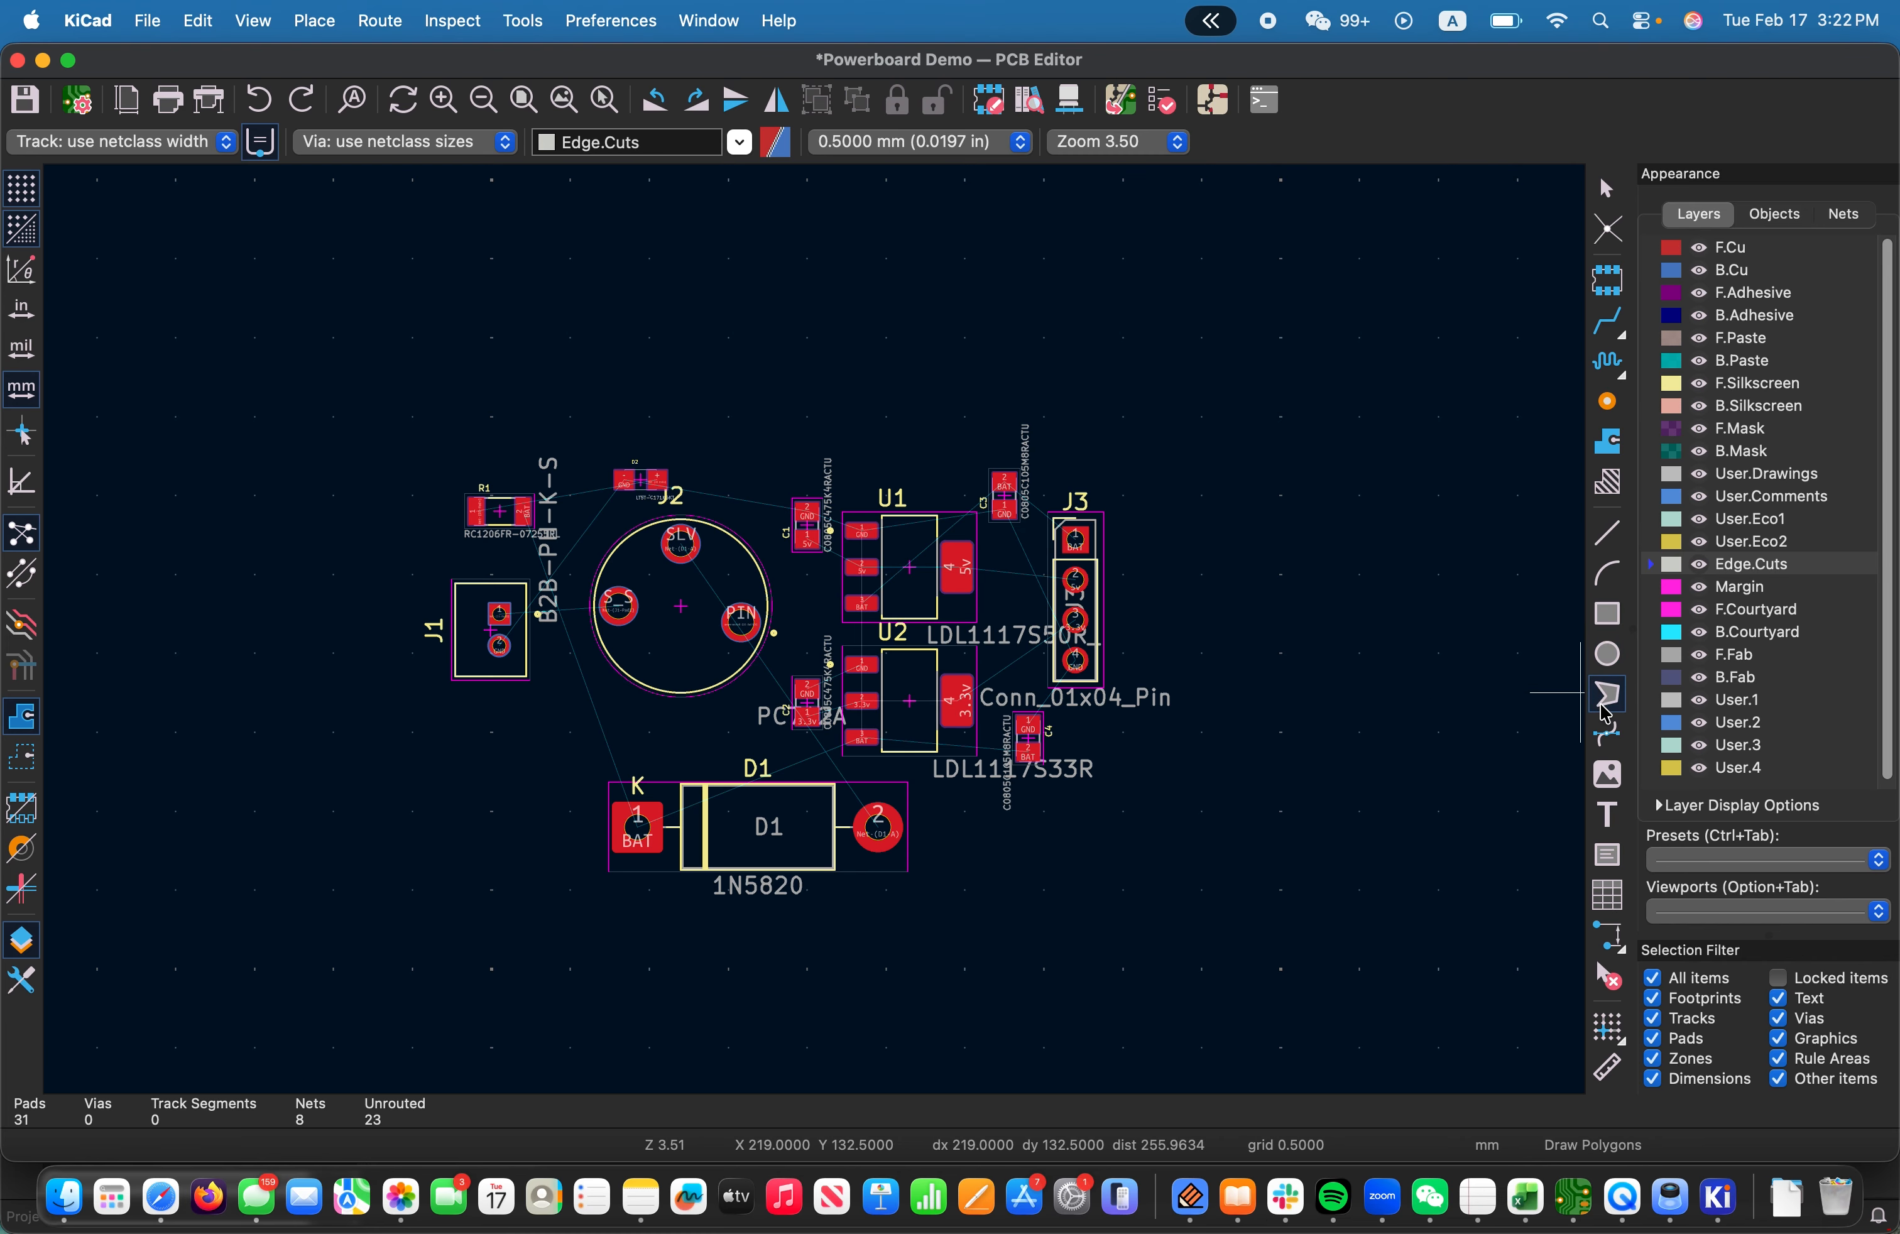
left_click(1608, 615)
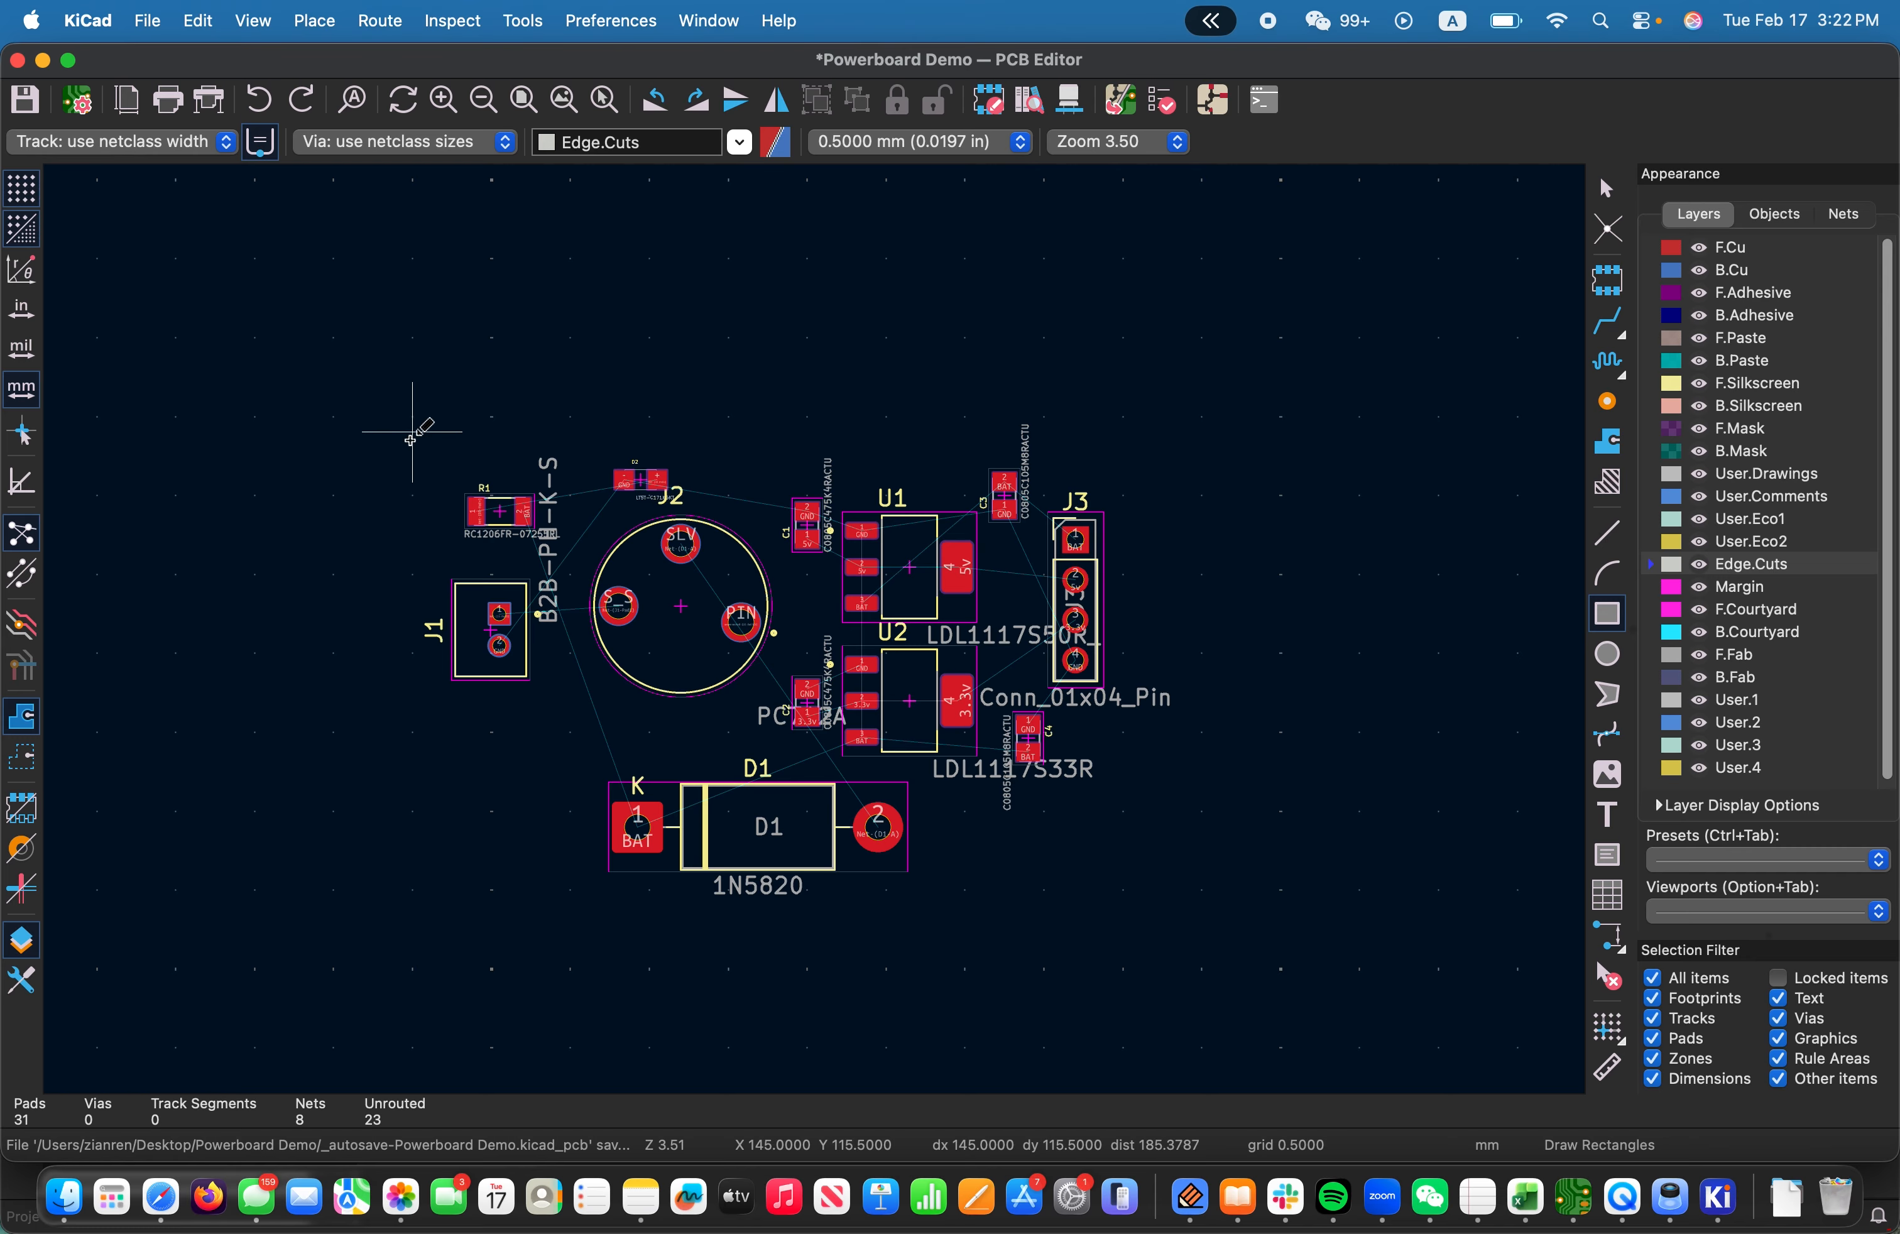
left_click(429, 440)
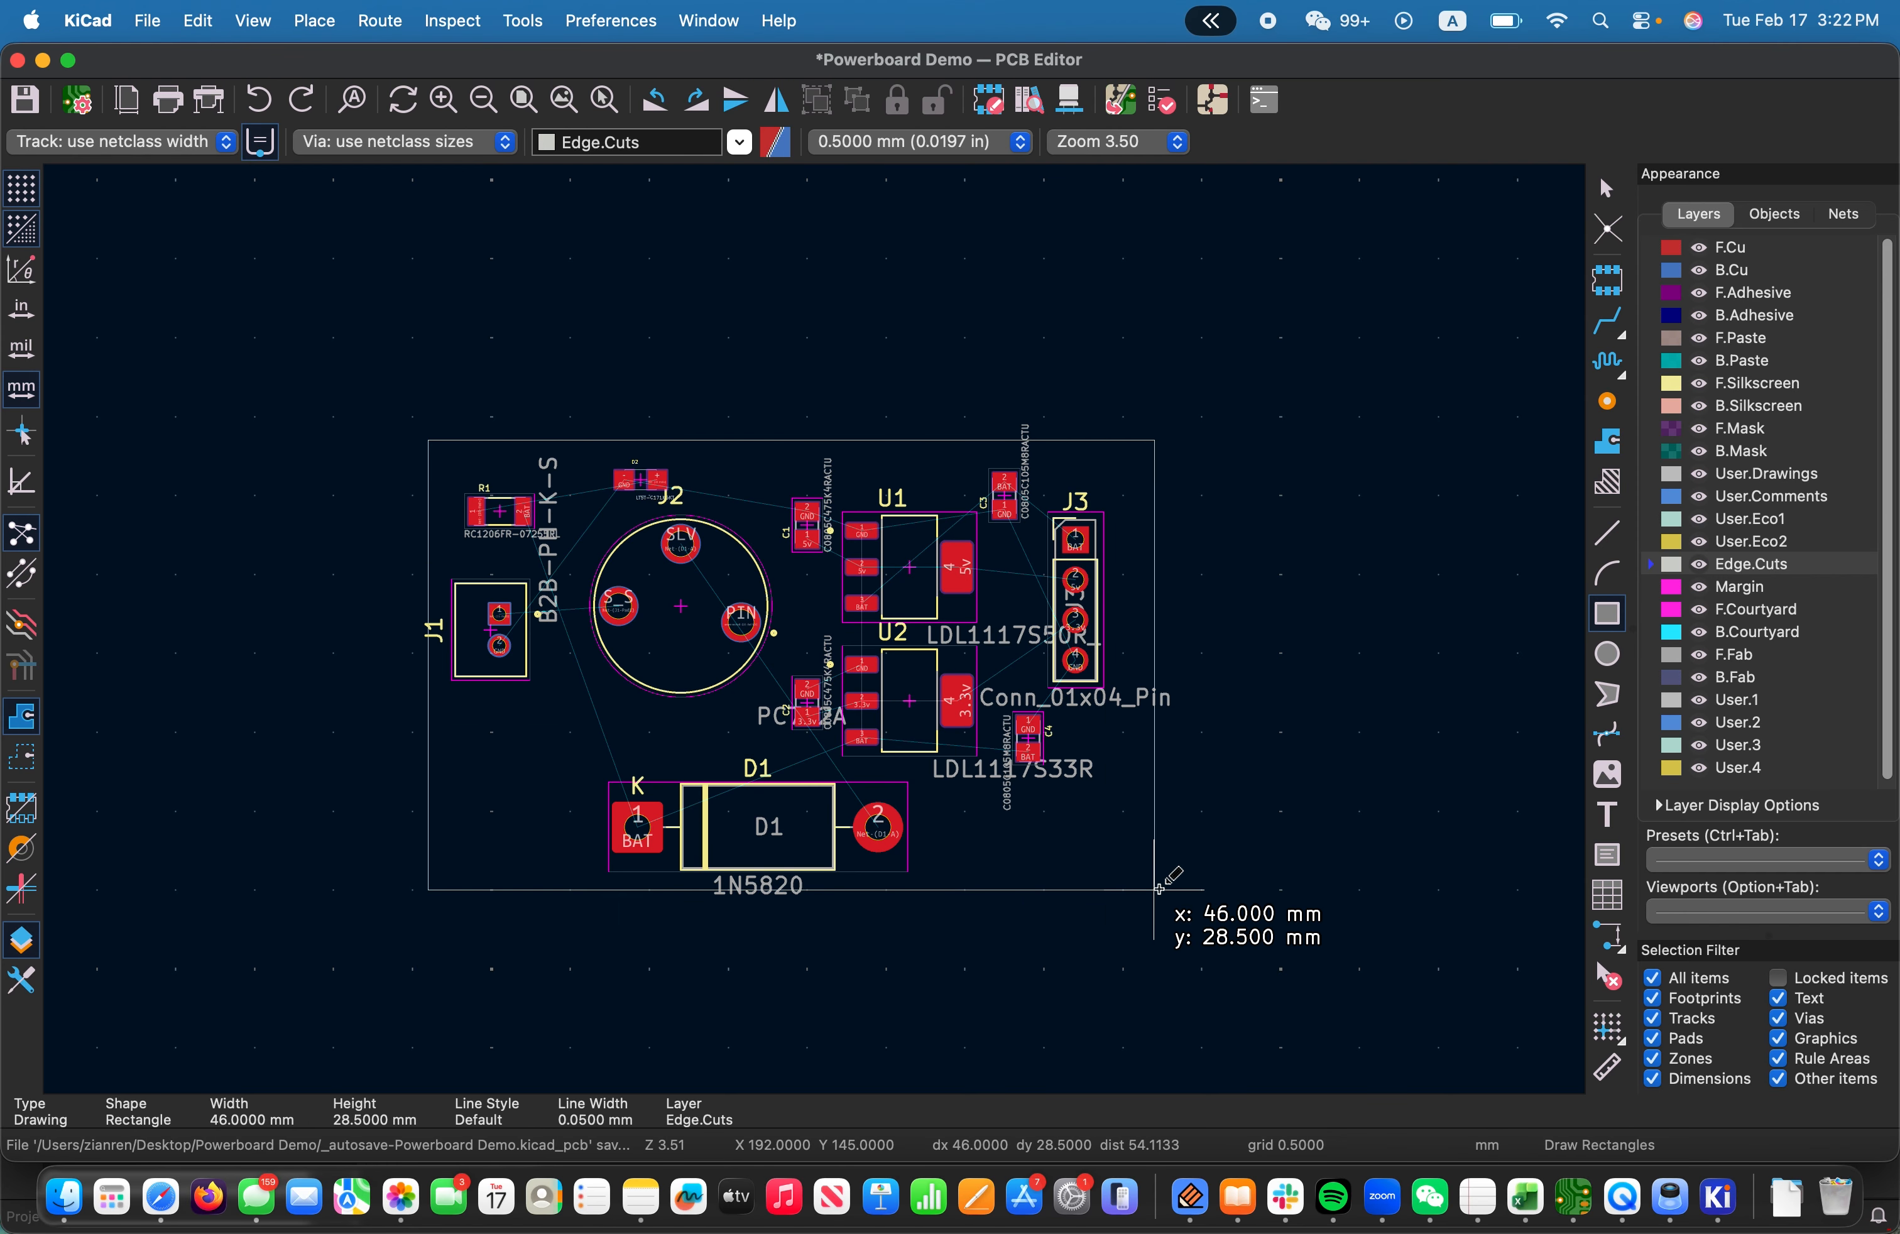
left_click(1194, 922)
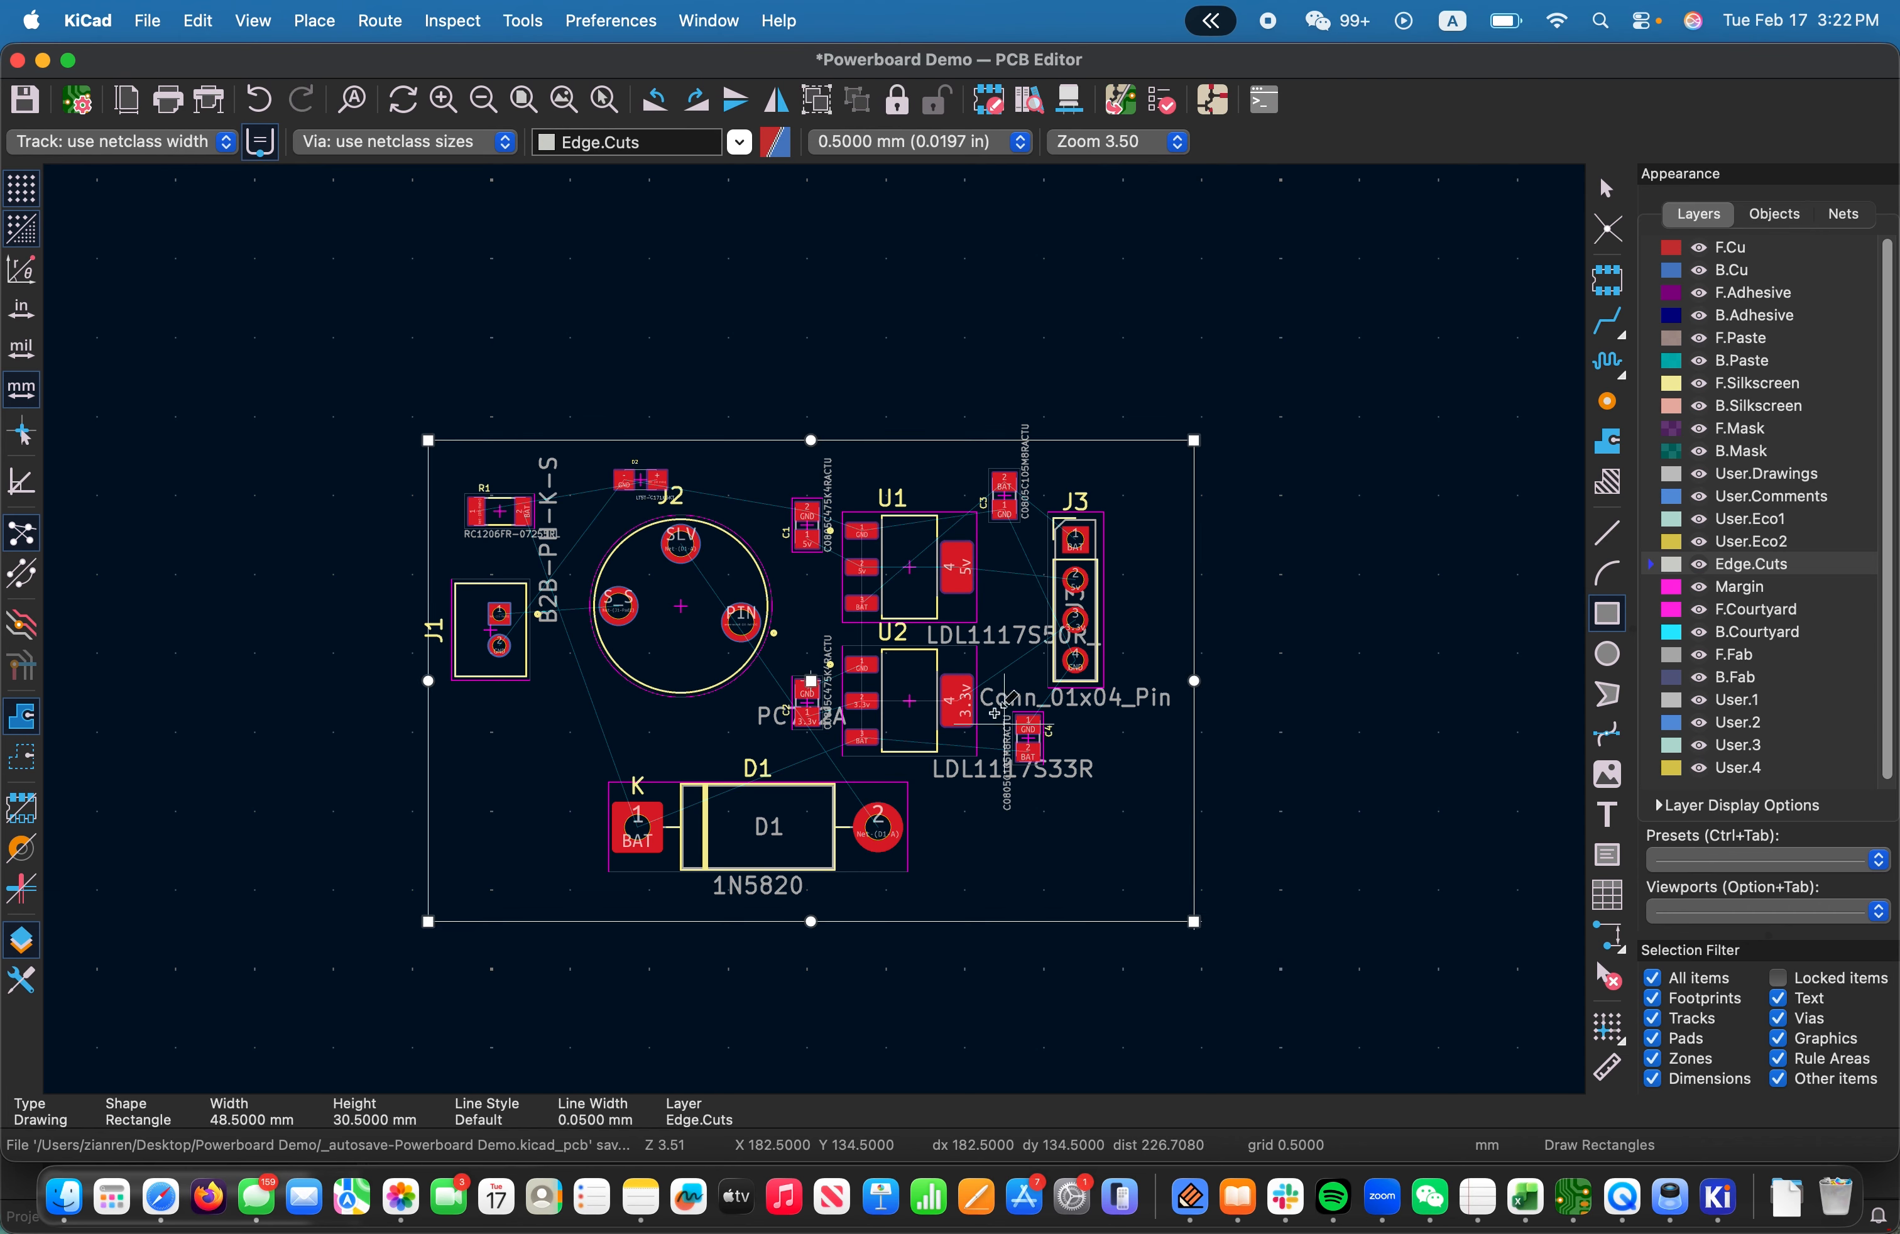
key("Escape")
left_click_drag(429, 440, 397, 424)
left_click(576, 438)
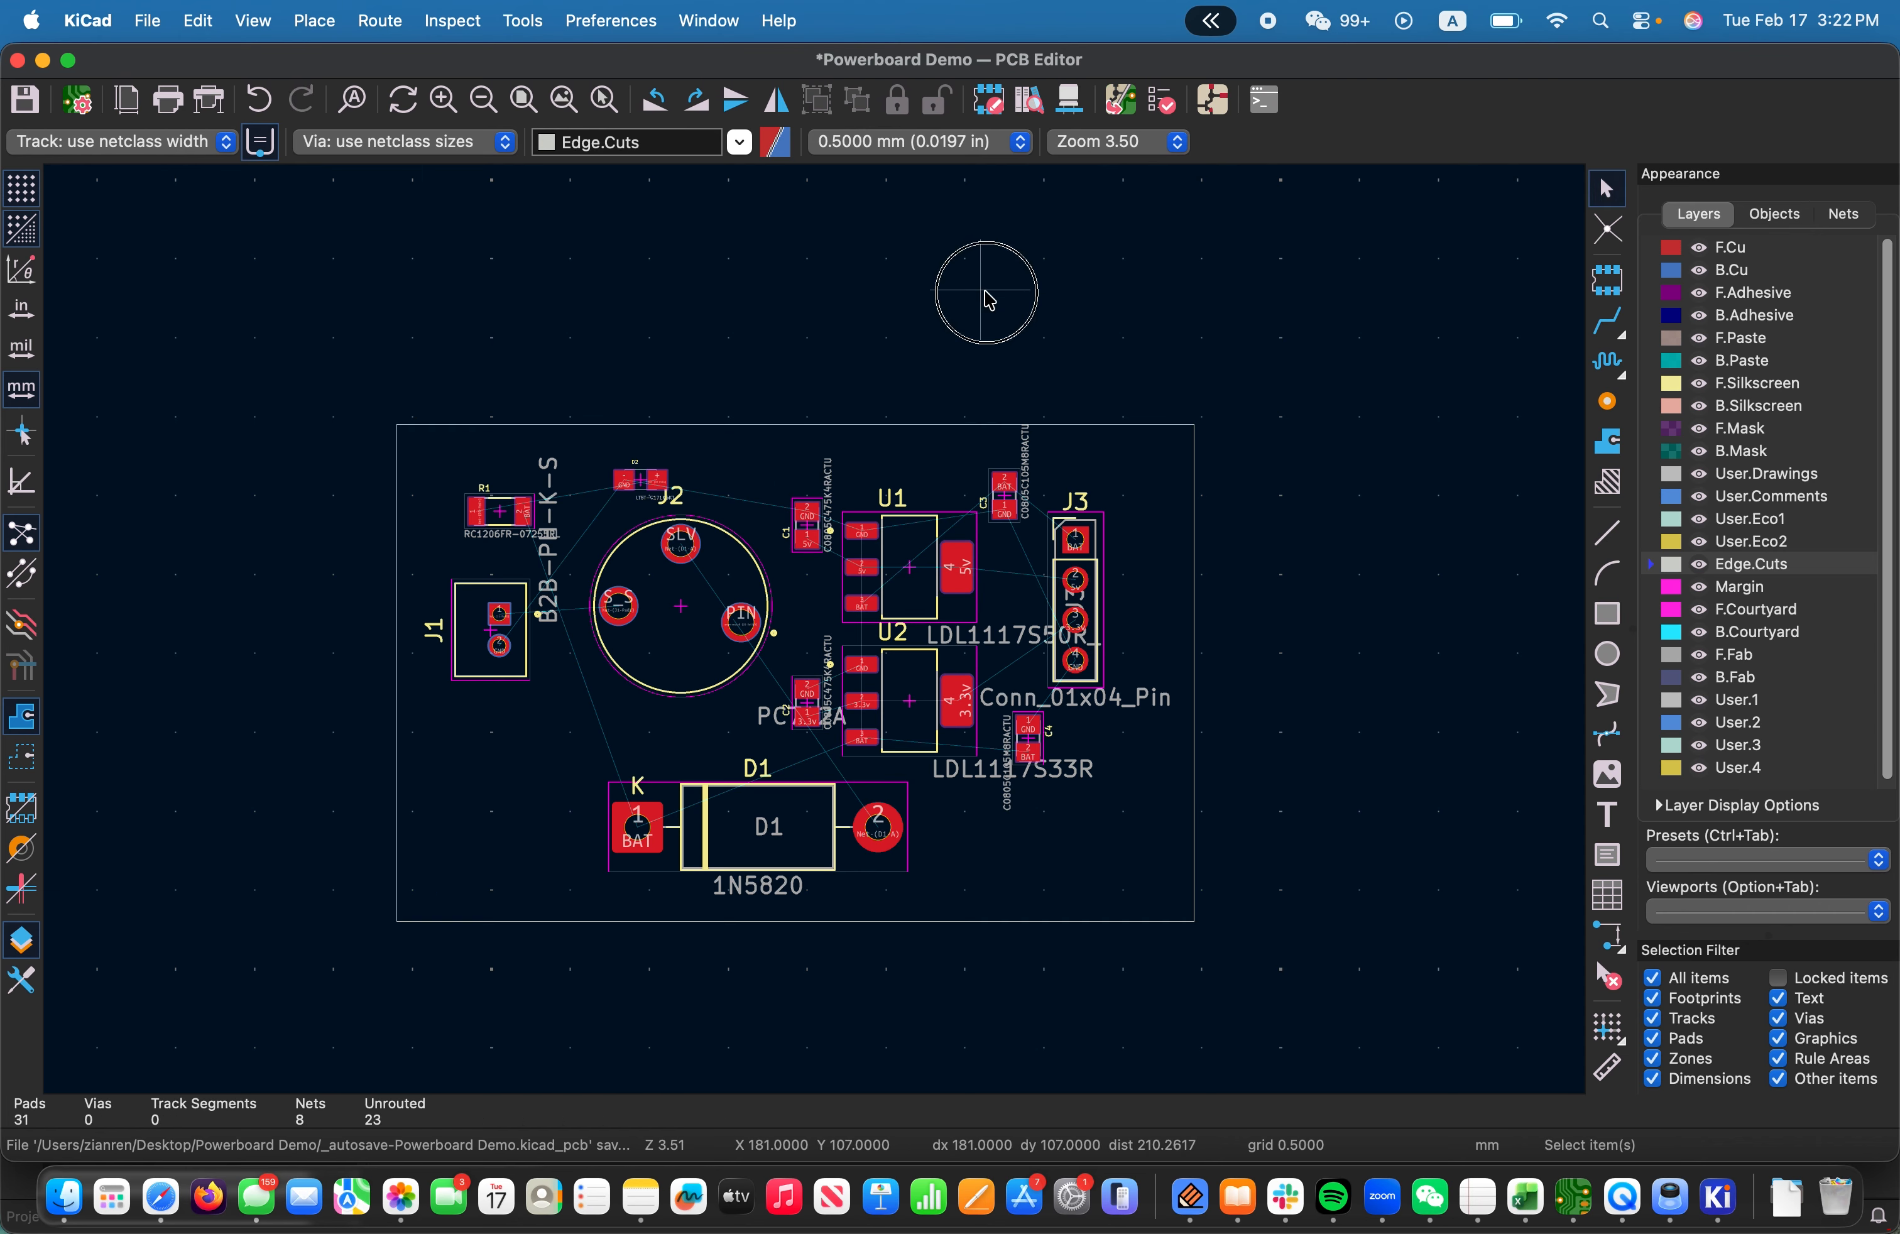
Switch to the reference document in the browser and check the mounting holes in the board layout image
left_click(160, 1197)
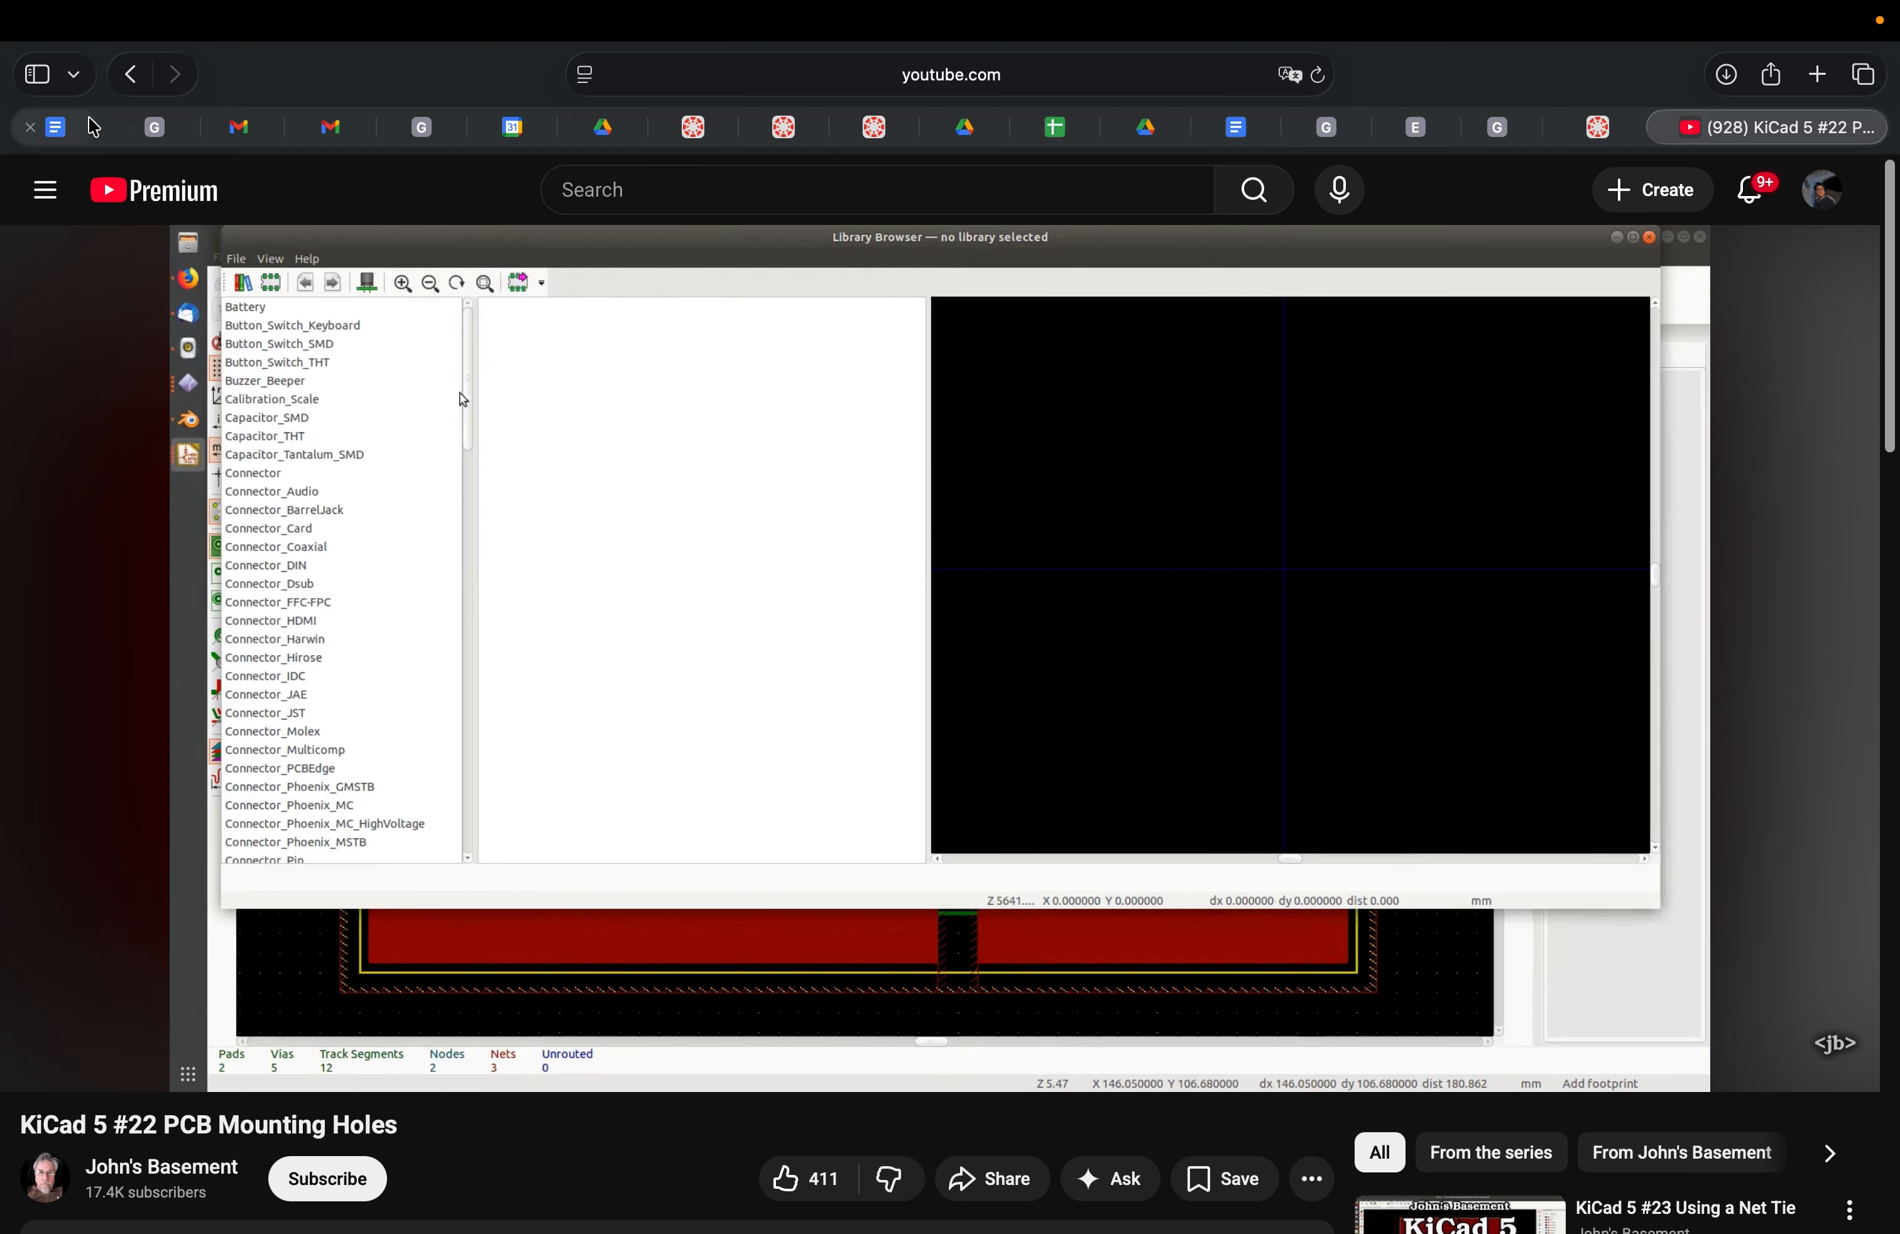
left_click(81, 139)
scroll(936, 751, "down", 3)
left_click(936, 751)
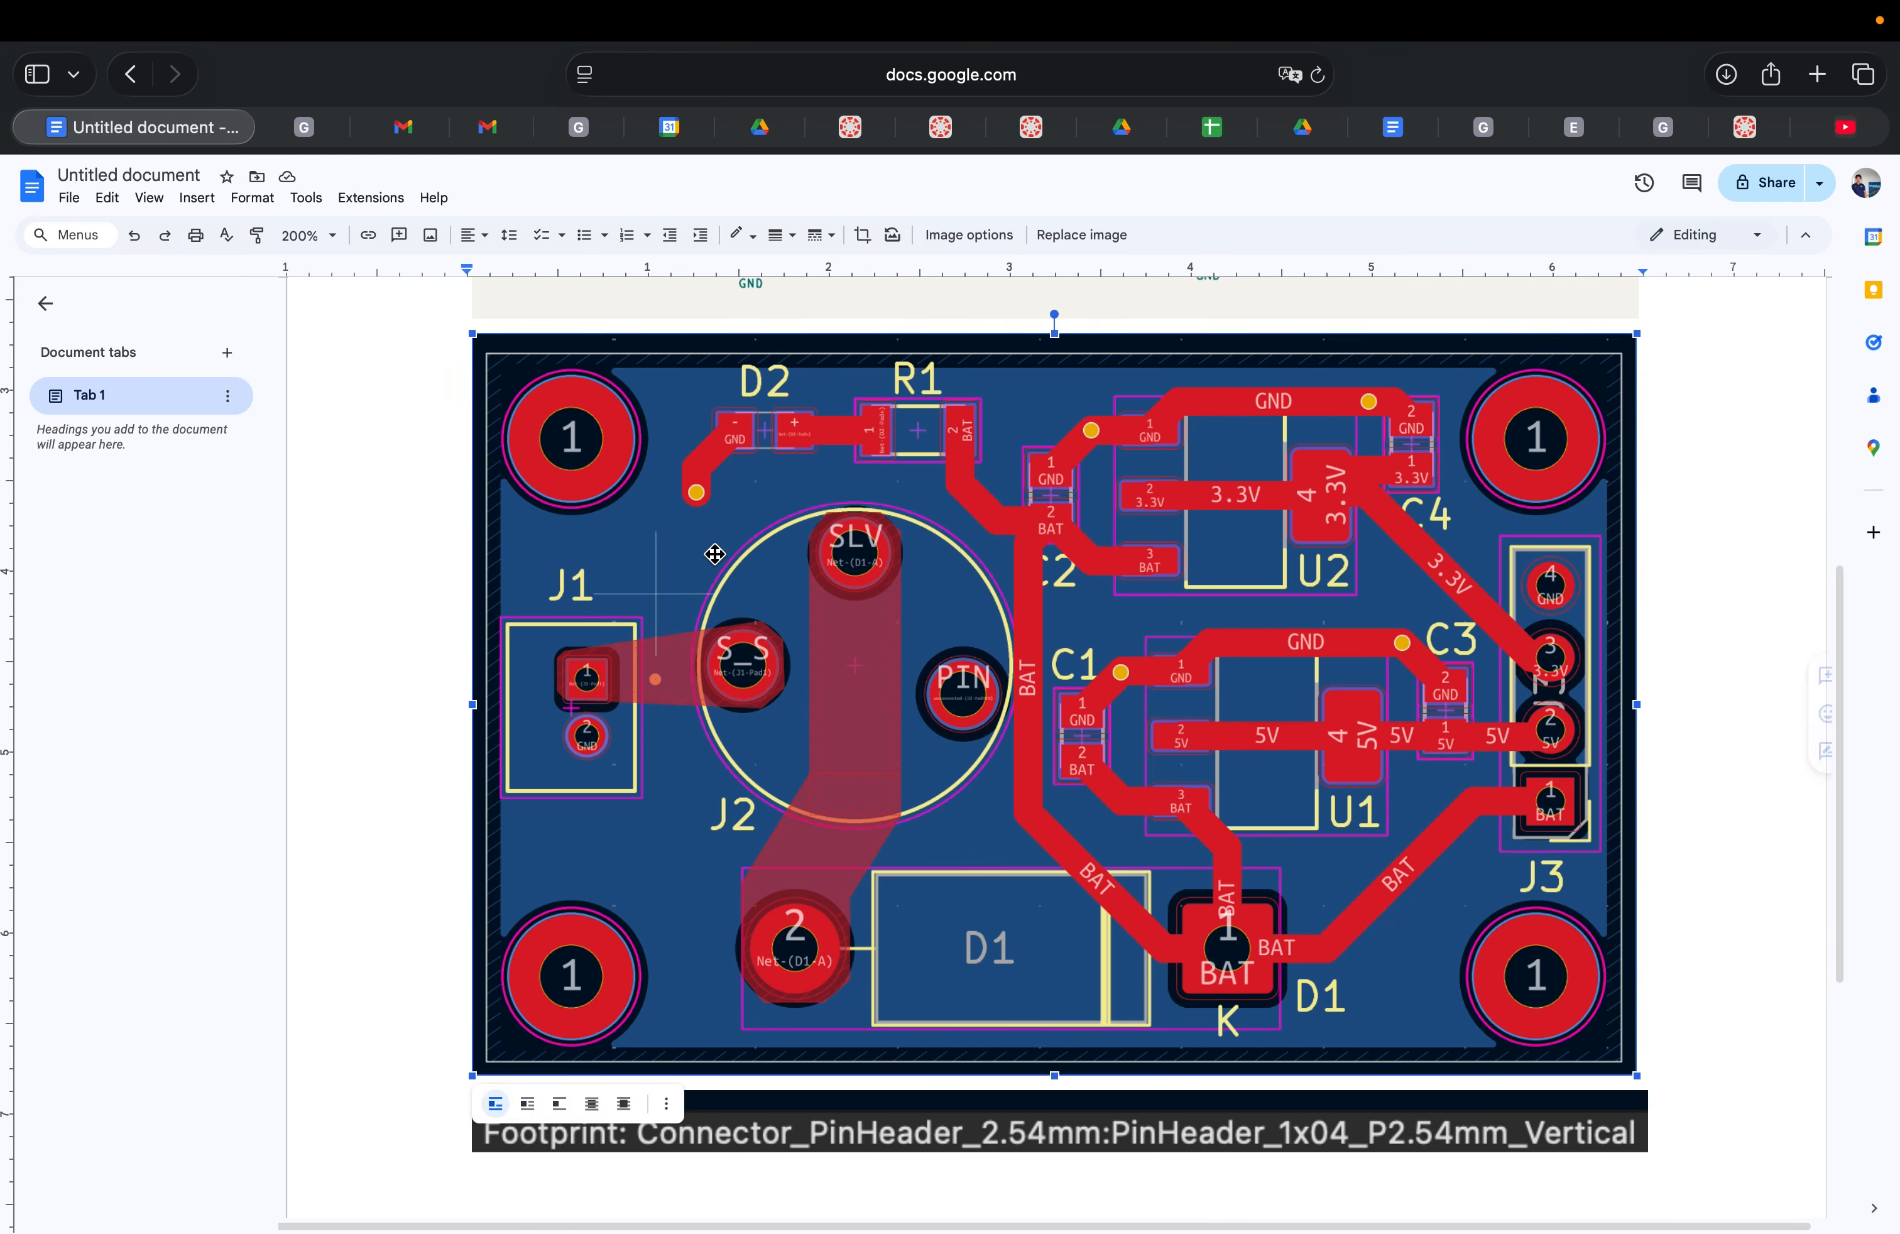
key("BackSpace")
scroll(691, 603, "down", 1)
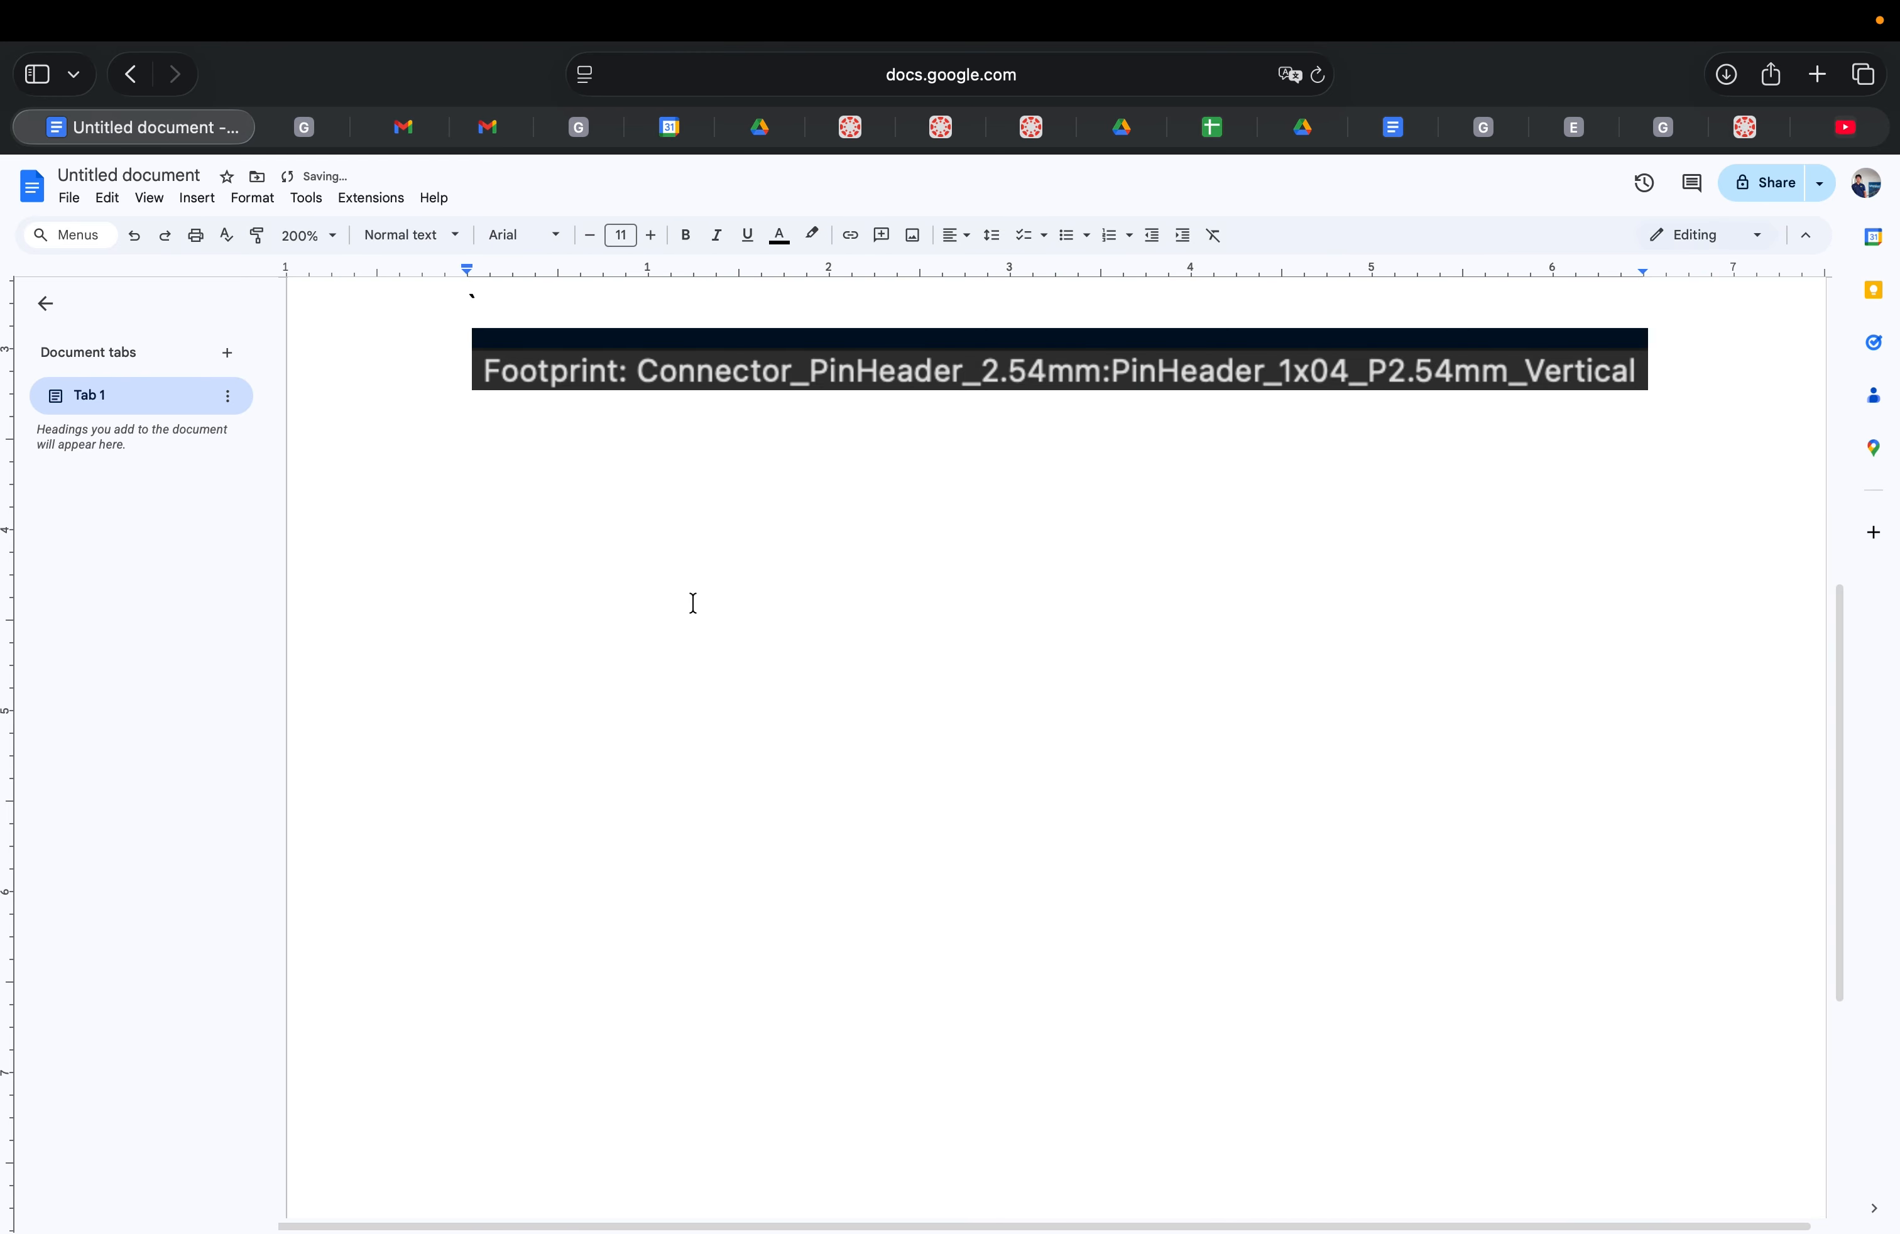
key("super+z")
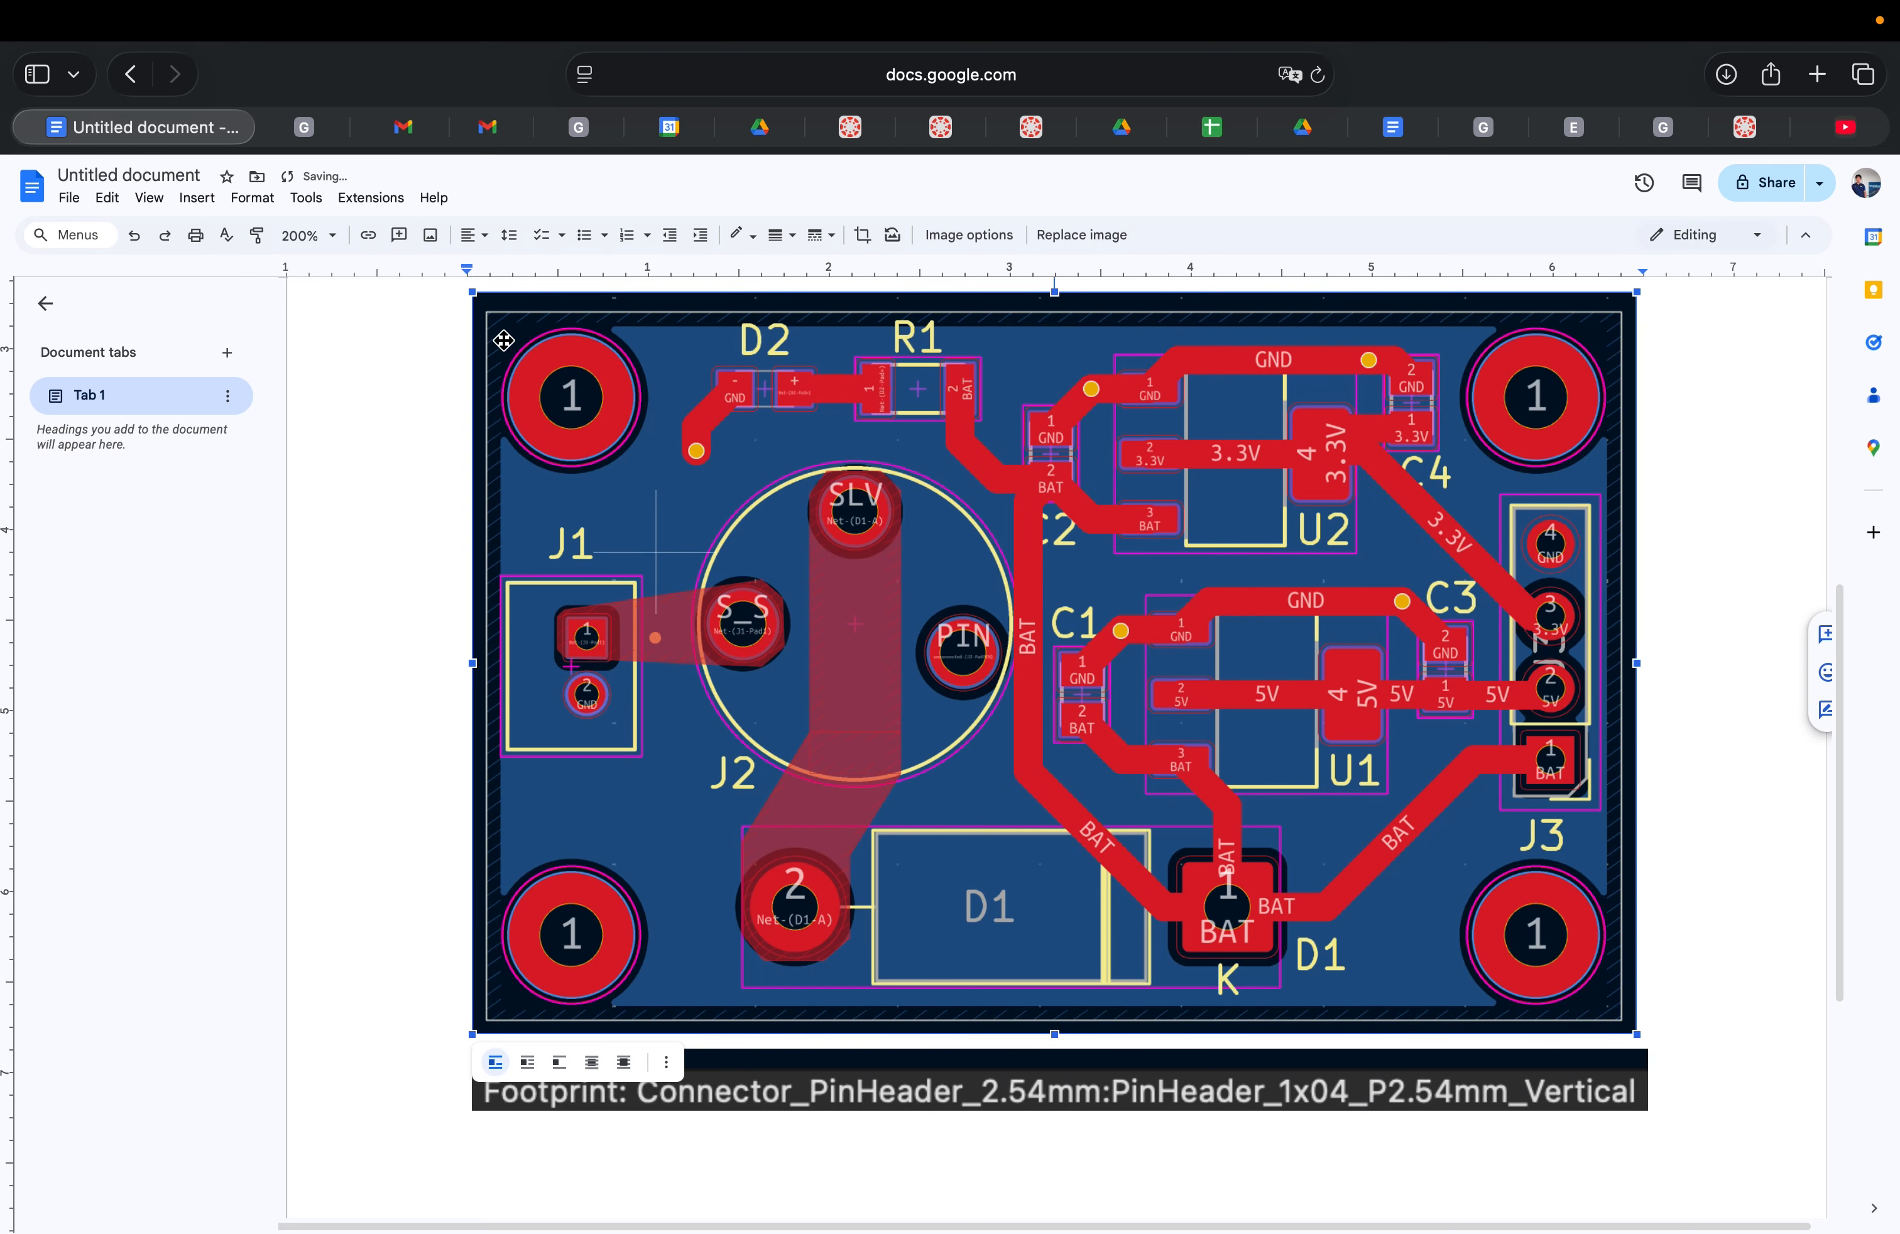
Return to KiCad's PCB Editor, start placing a footprint and filter the footprint library by "mounting"
key("ctrl+Left")
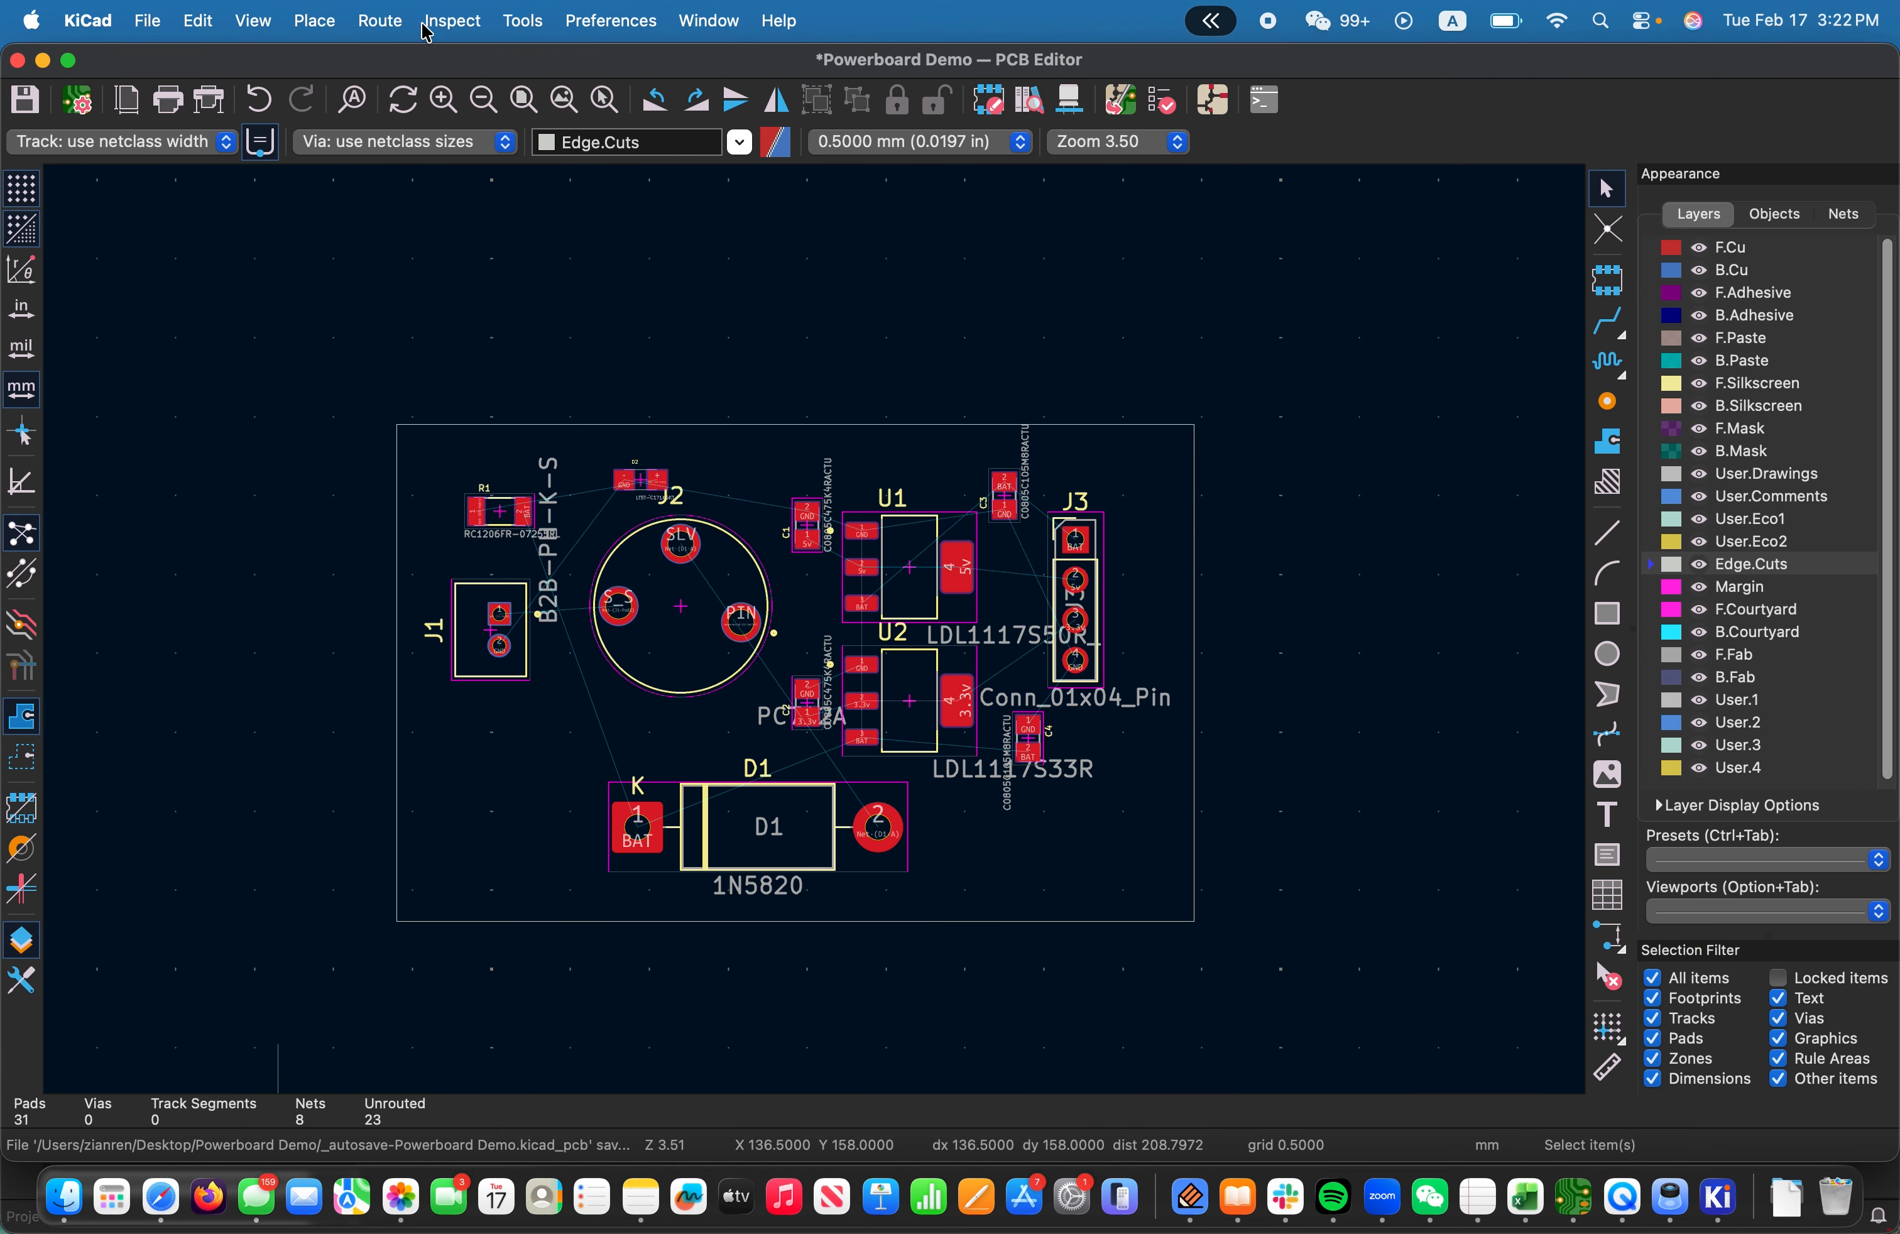
left_click(313, 21)
left_click(341, 66)
type("mountin")
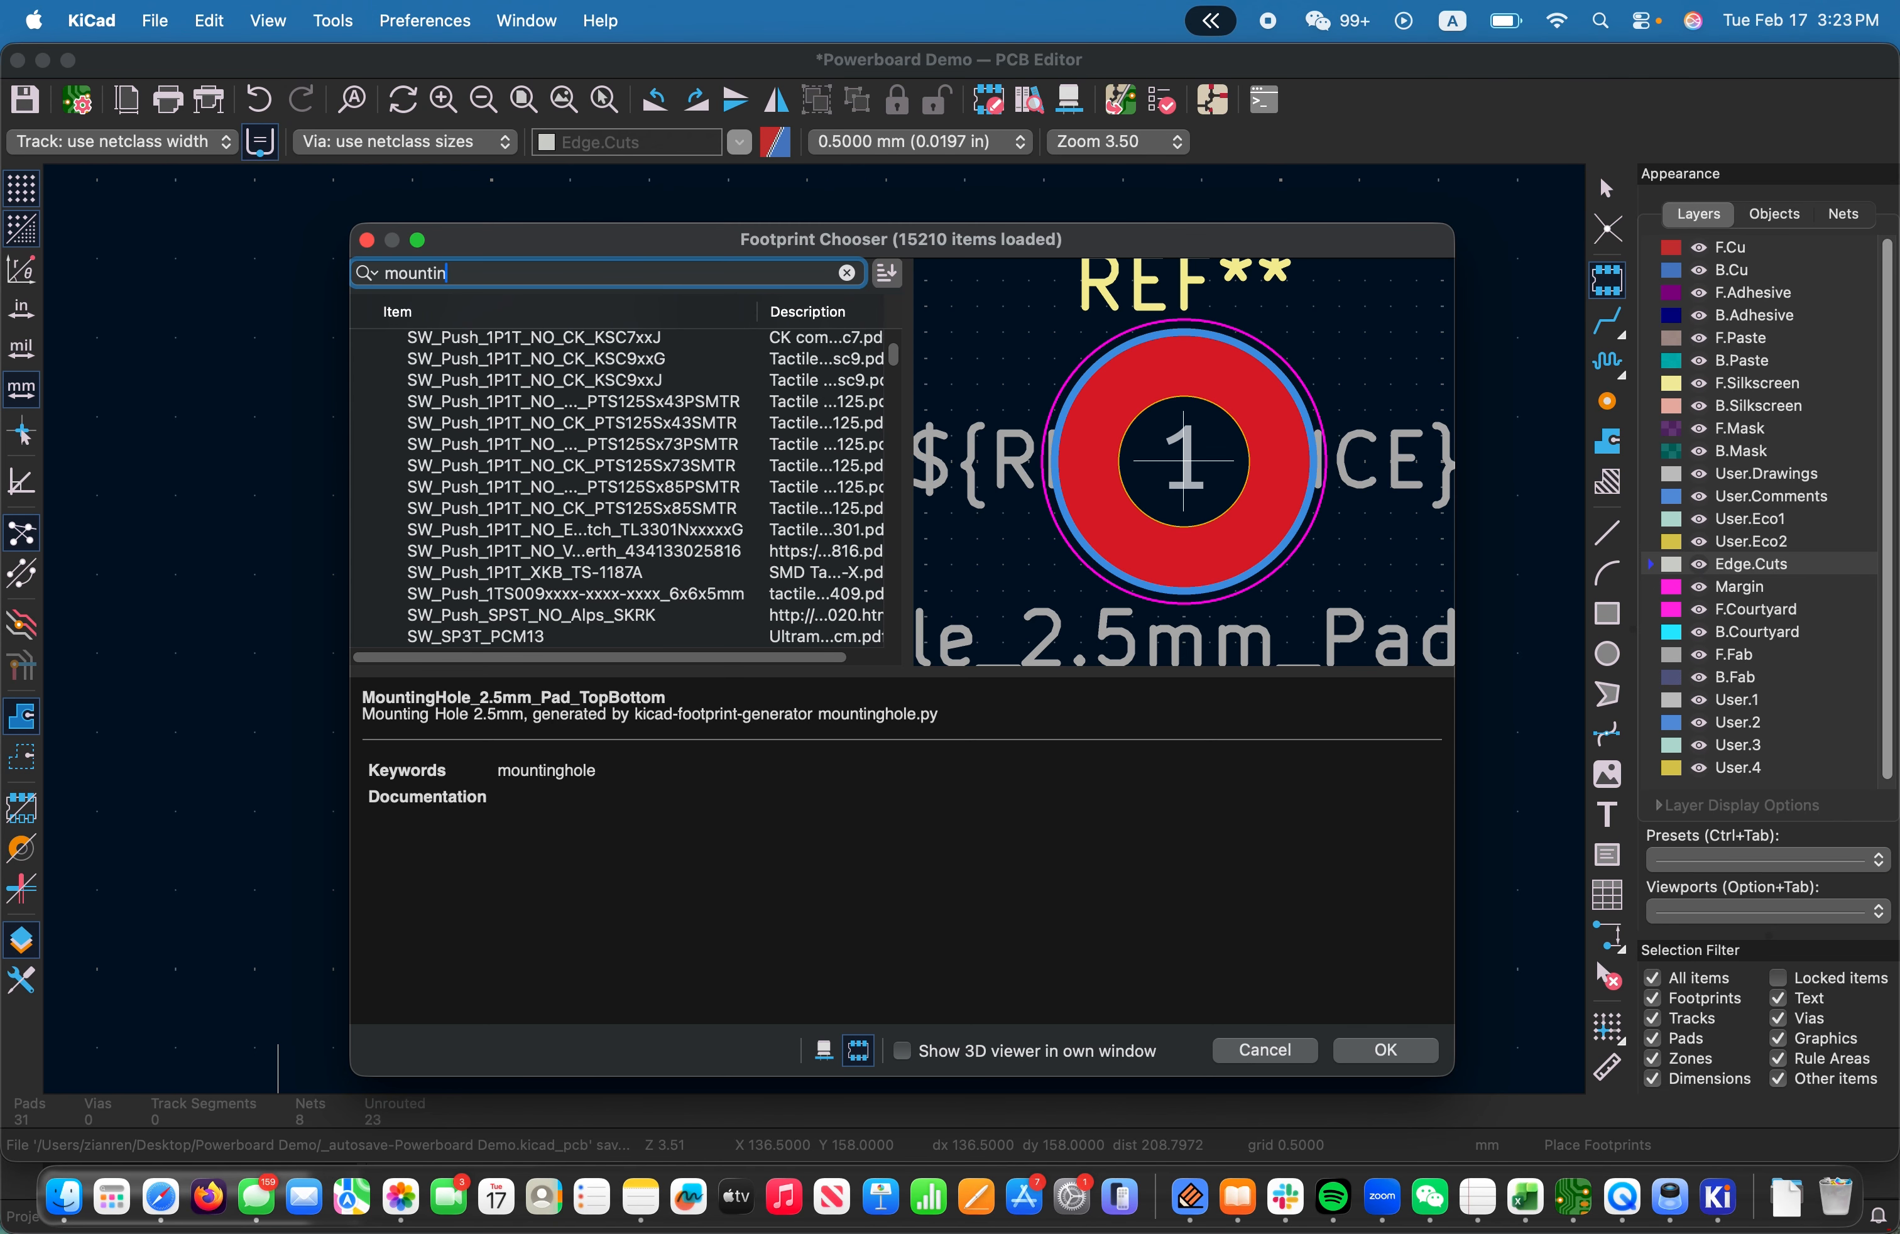
type("g")
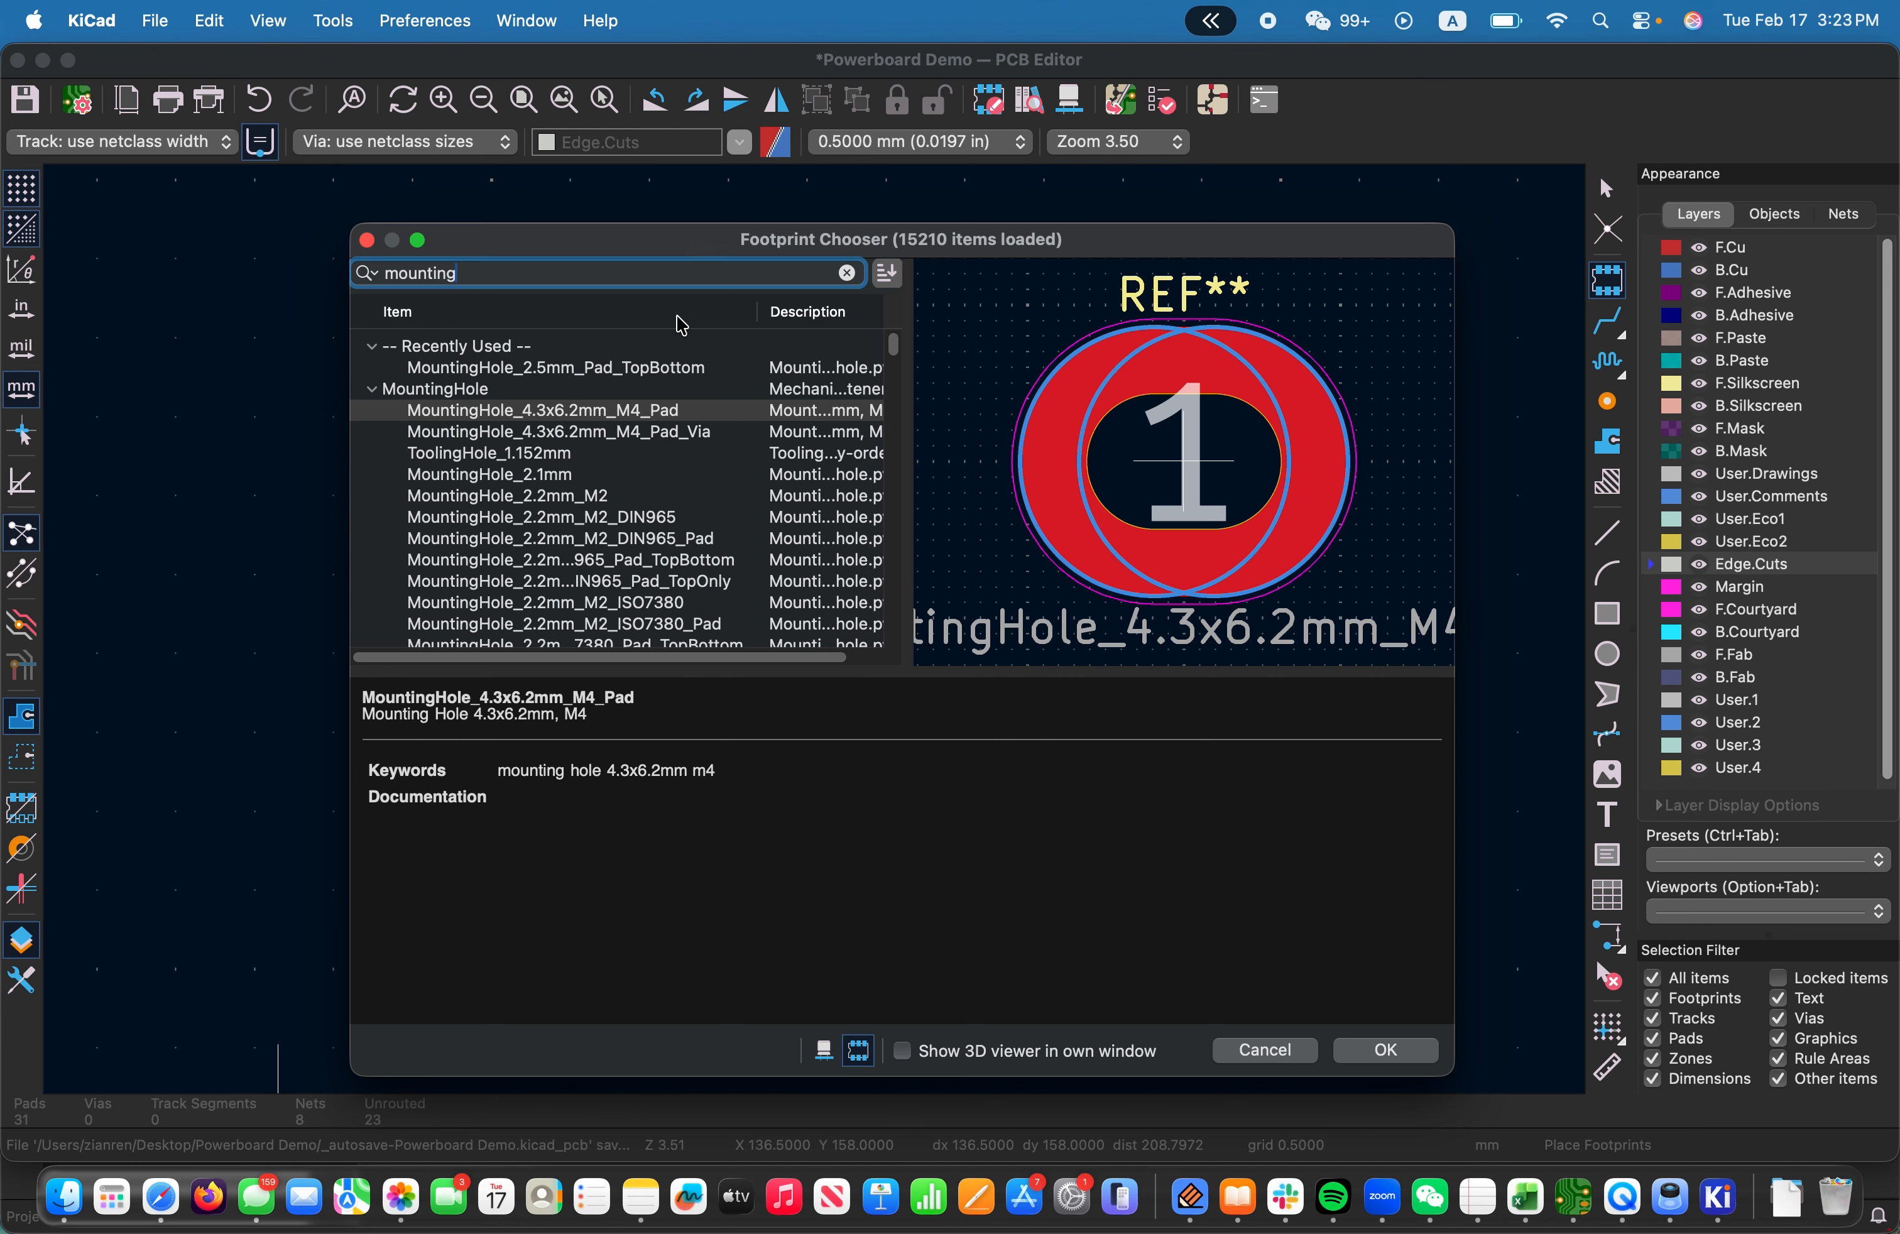
Browse the mounting hole footprints and preview variants, including MountingHole_6mm and MountingHole_5mm_Pad_TopBottom
scroll(661, 465, "down", 15)
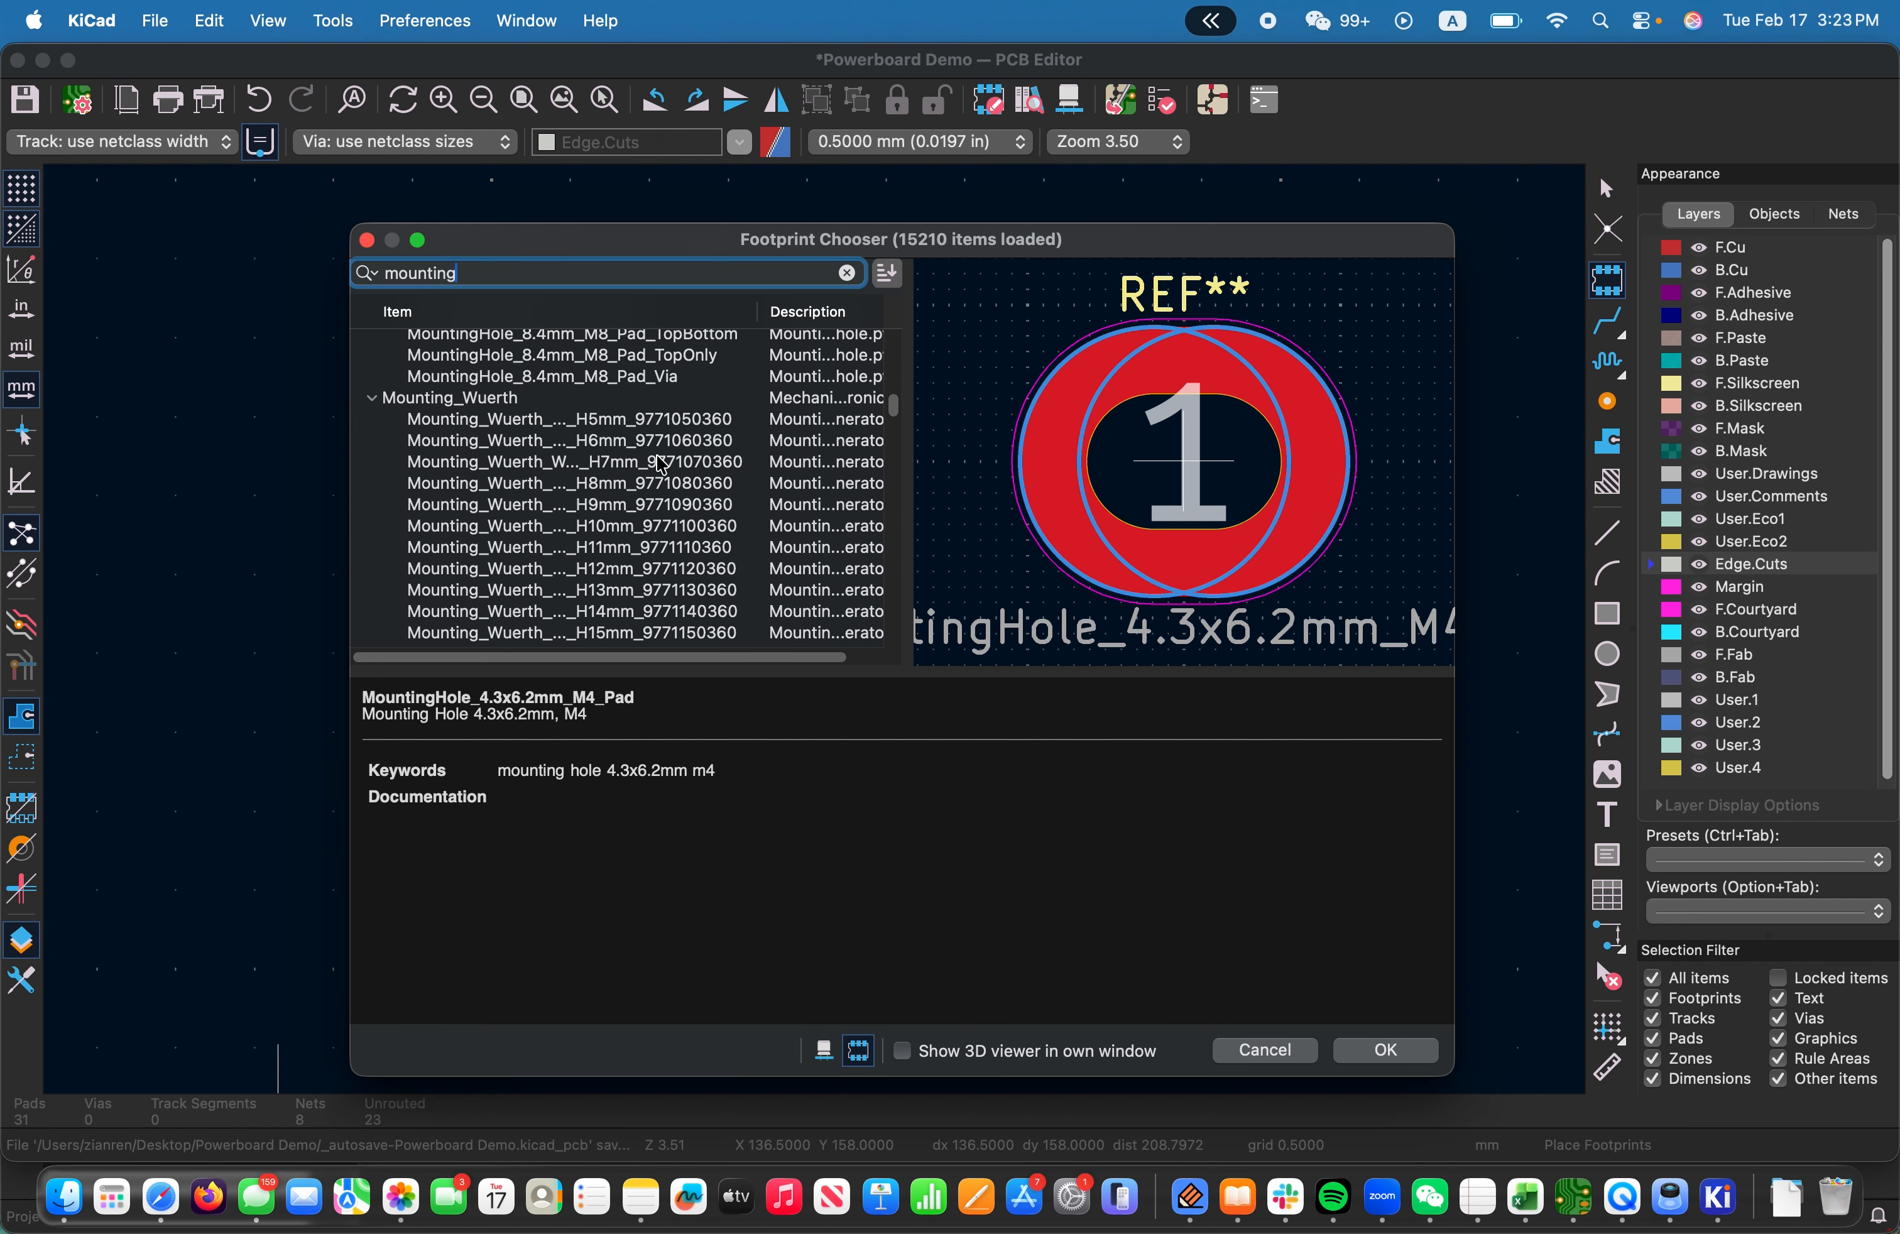
scroll(661, 465, "up", 2)
left_click(537, 488)
scroll(565, 513, "up", 5)
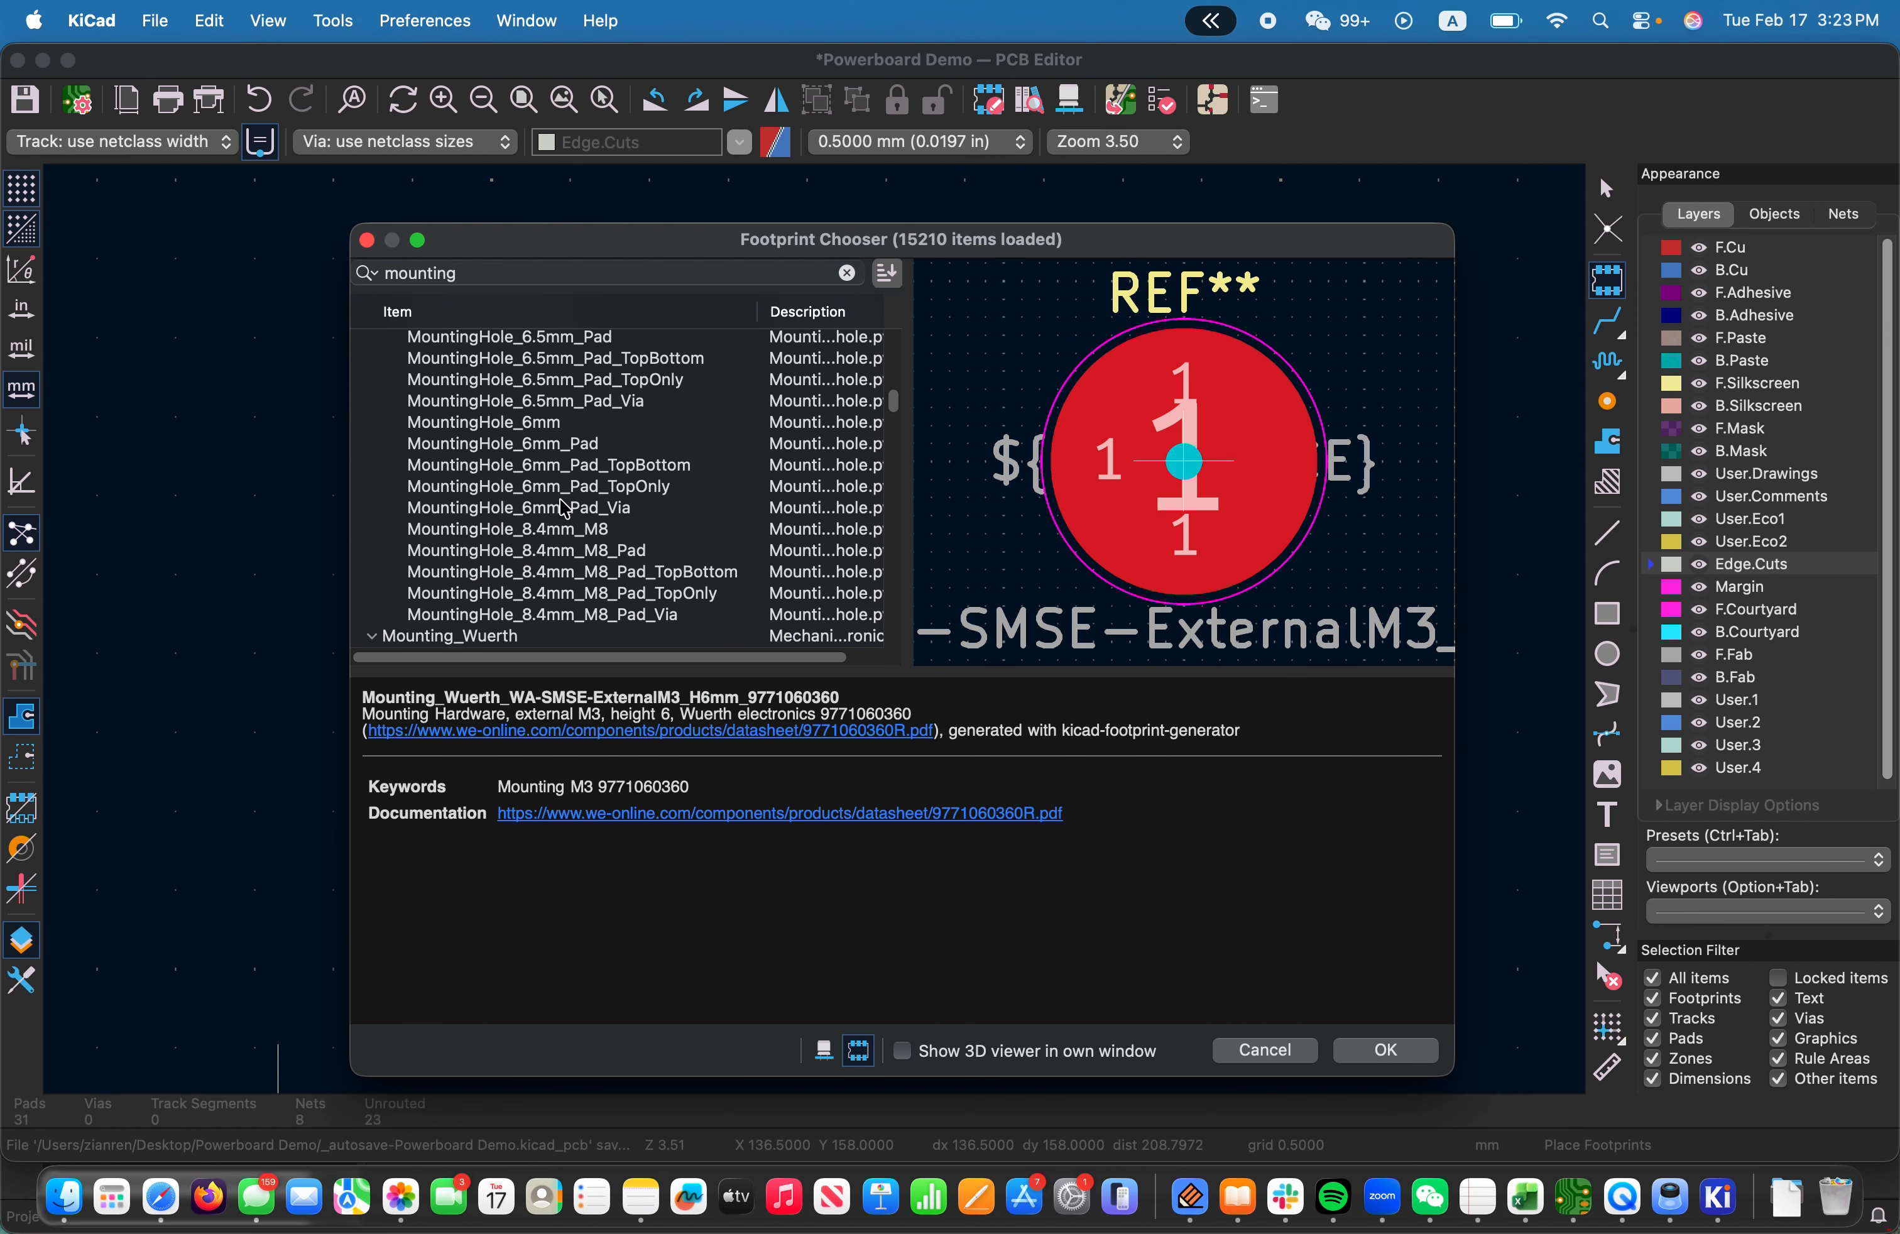
left_click(565, 510)
left_click(547, 426)
scroll(561, 445, "up", 5)
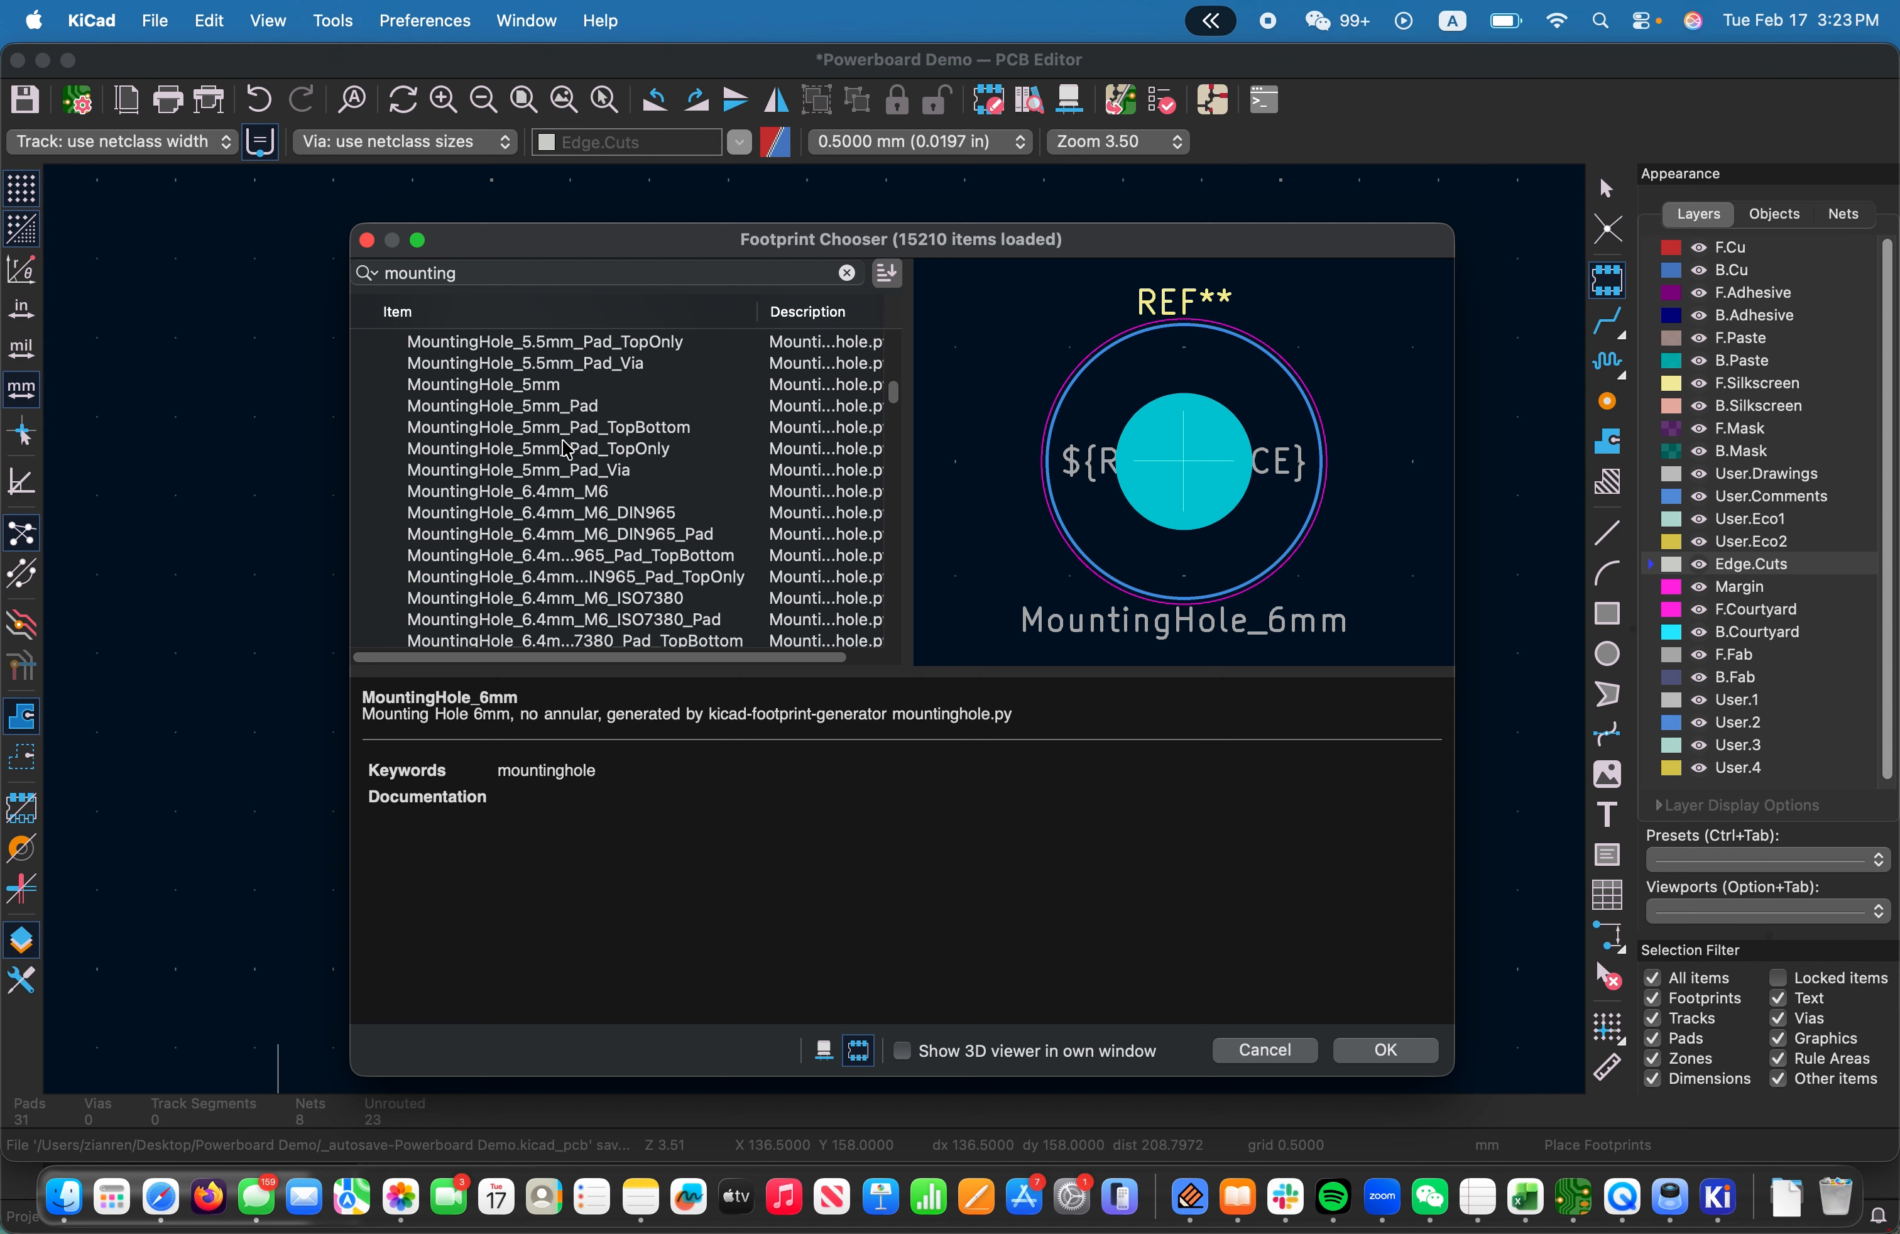
left_click(568, 428)
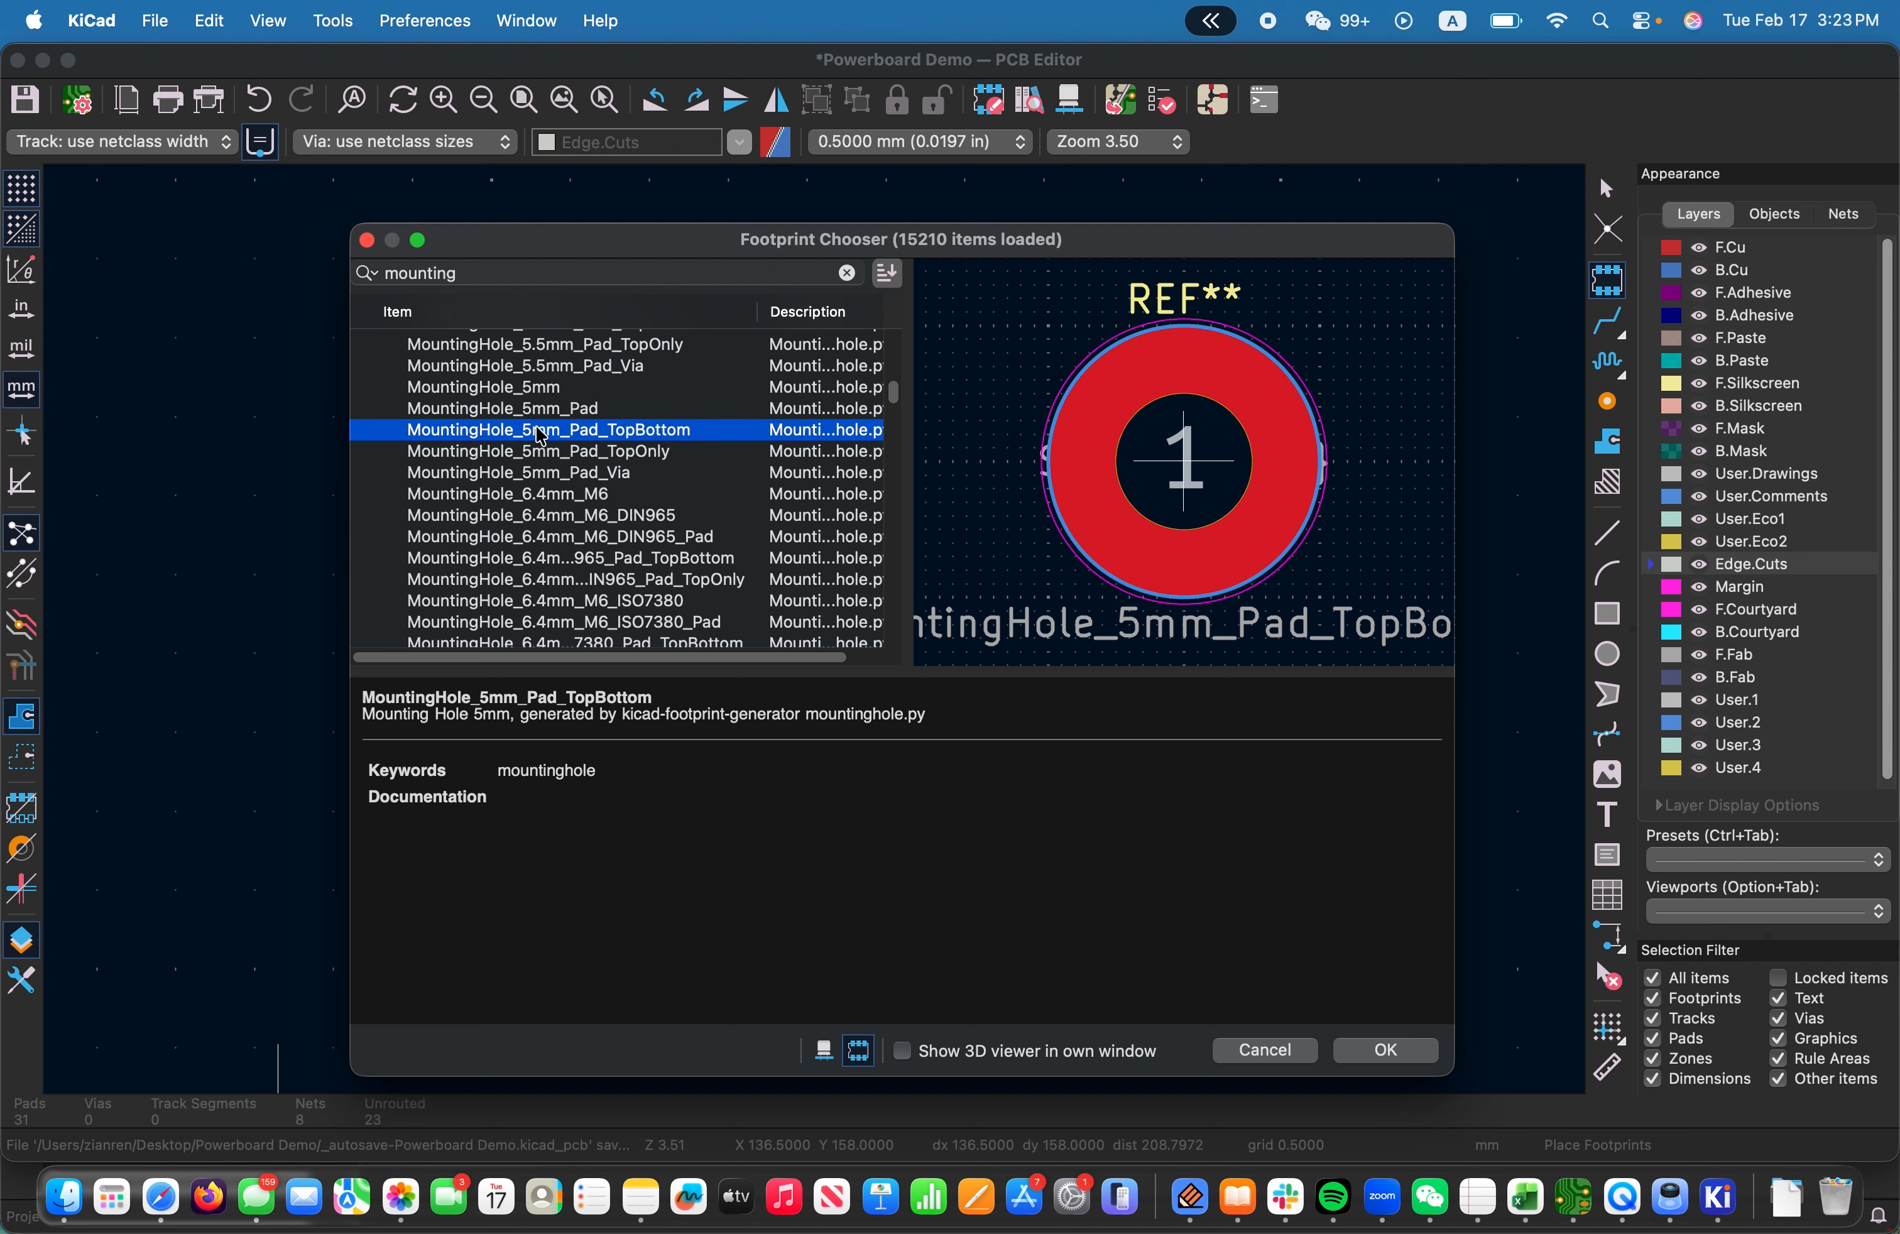
Compare the 5 mm pad variants and place a MountingHole_5mm_Pad in the board's lower left corner, beside D1
scroll(561, 445, "up", 1)
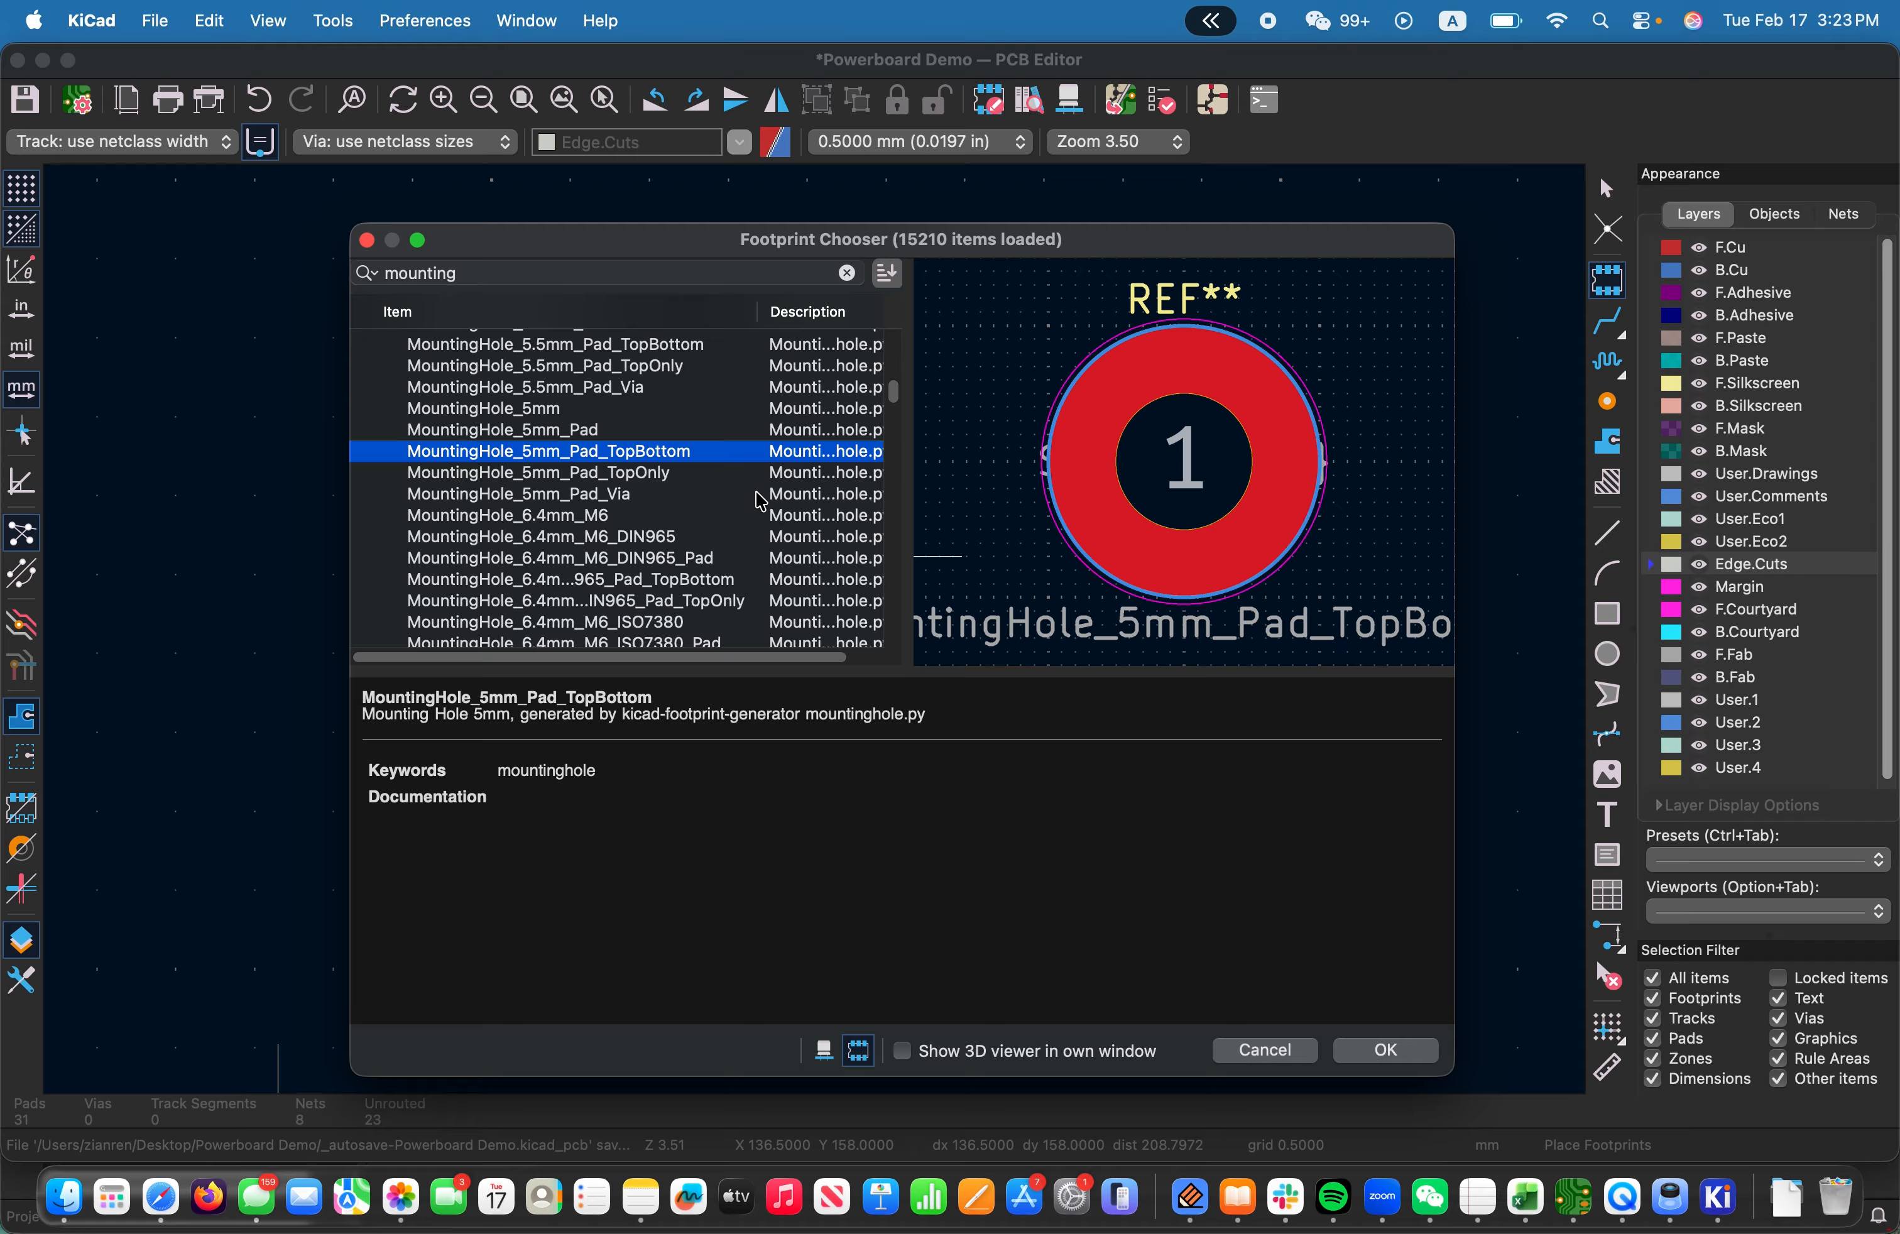
left_click_drag(767, 660, 574, 669)
left_click(578, 430)
left_click(605, 453)
left_click(627, 475)
left_click(639, 498)
left_click(599, 451)
left_click(606, 430)
left_click(1386, 1046)
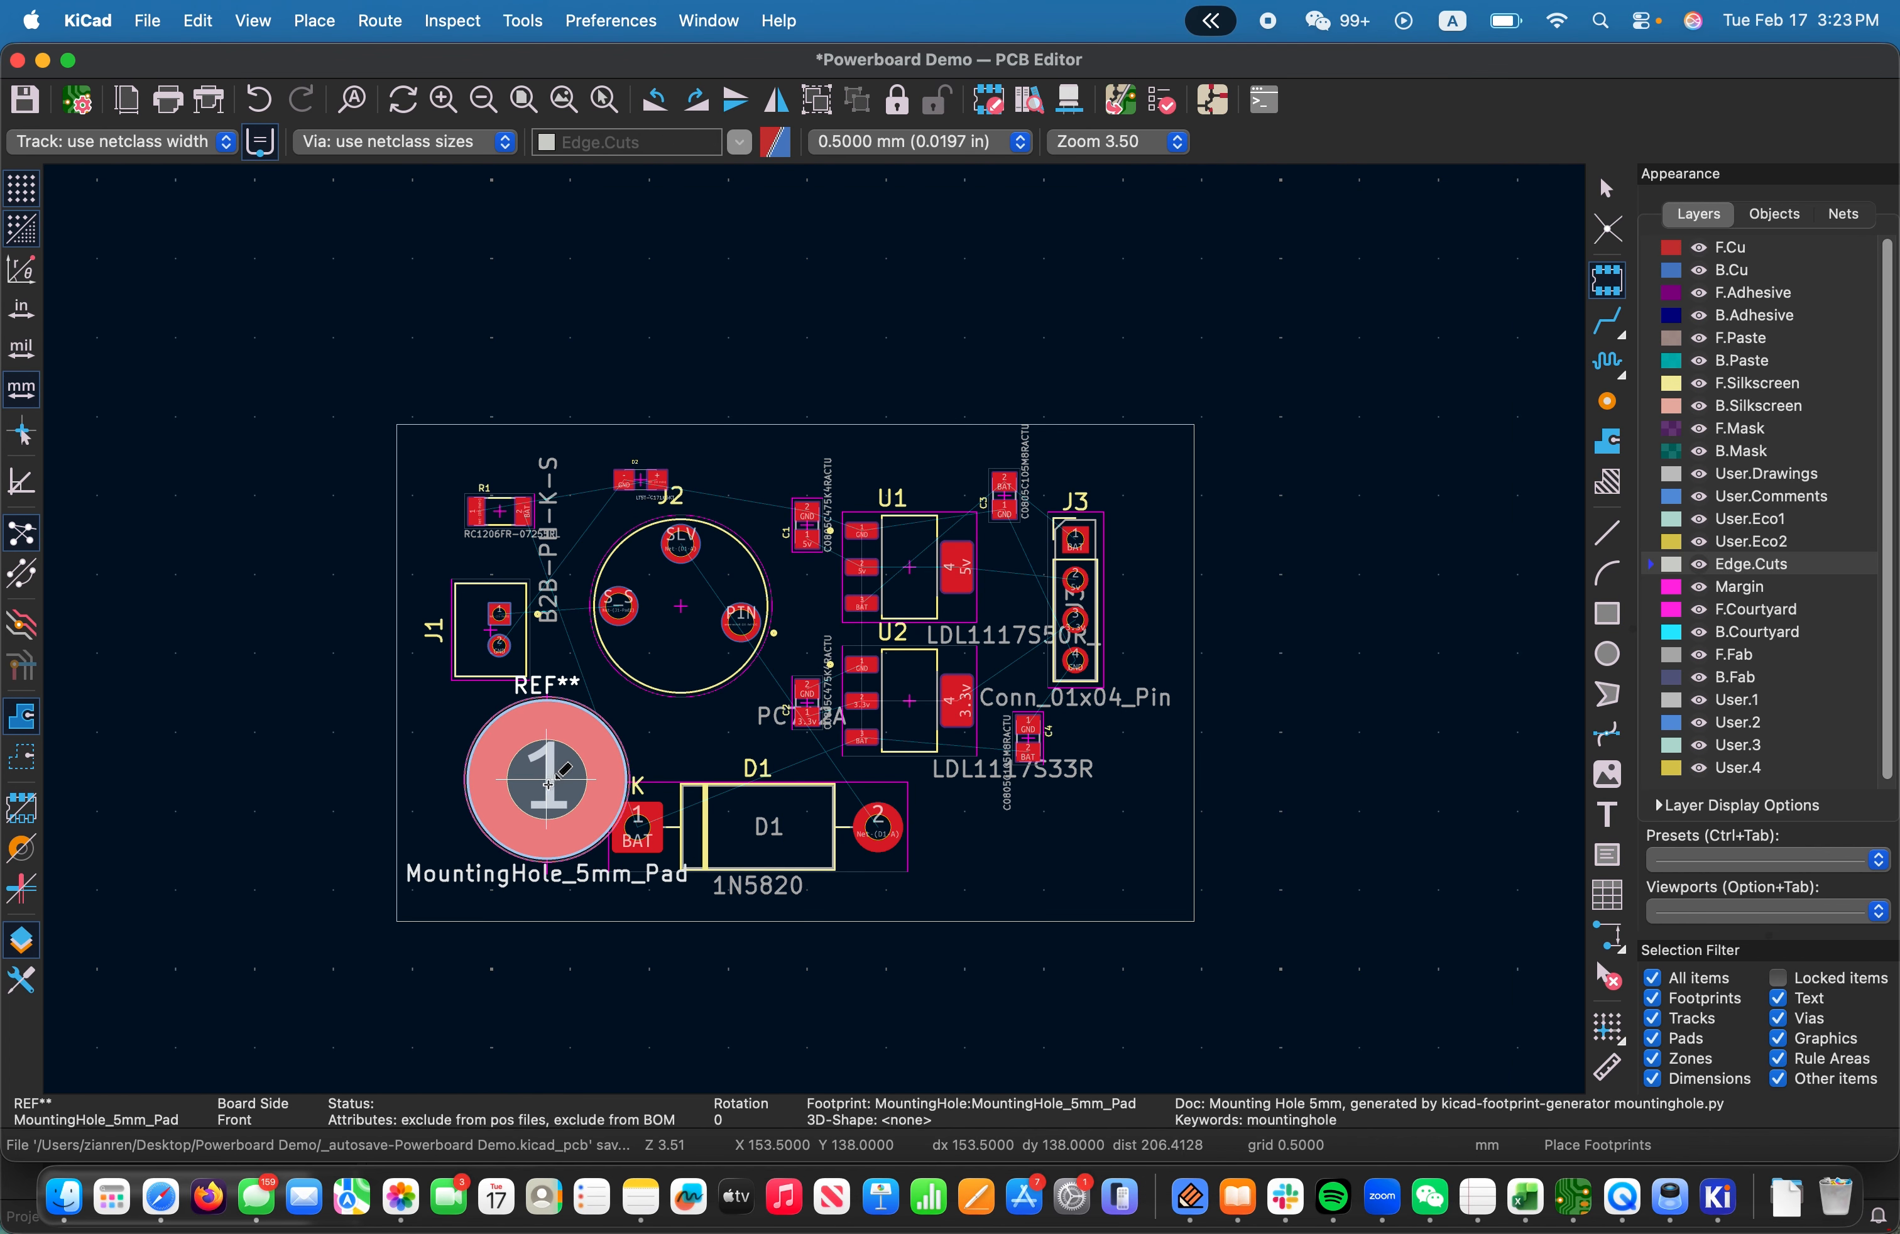
left_click(492, 803)
key("Escape")
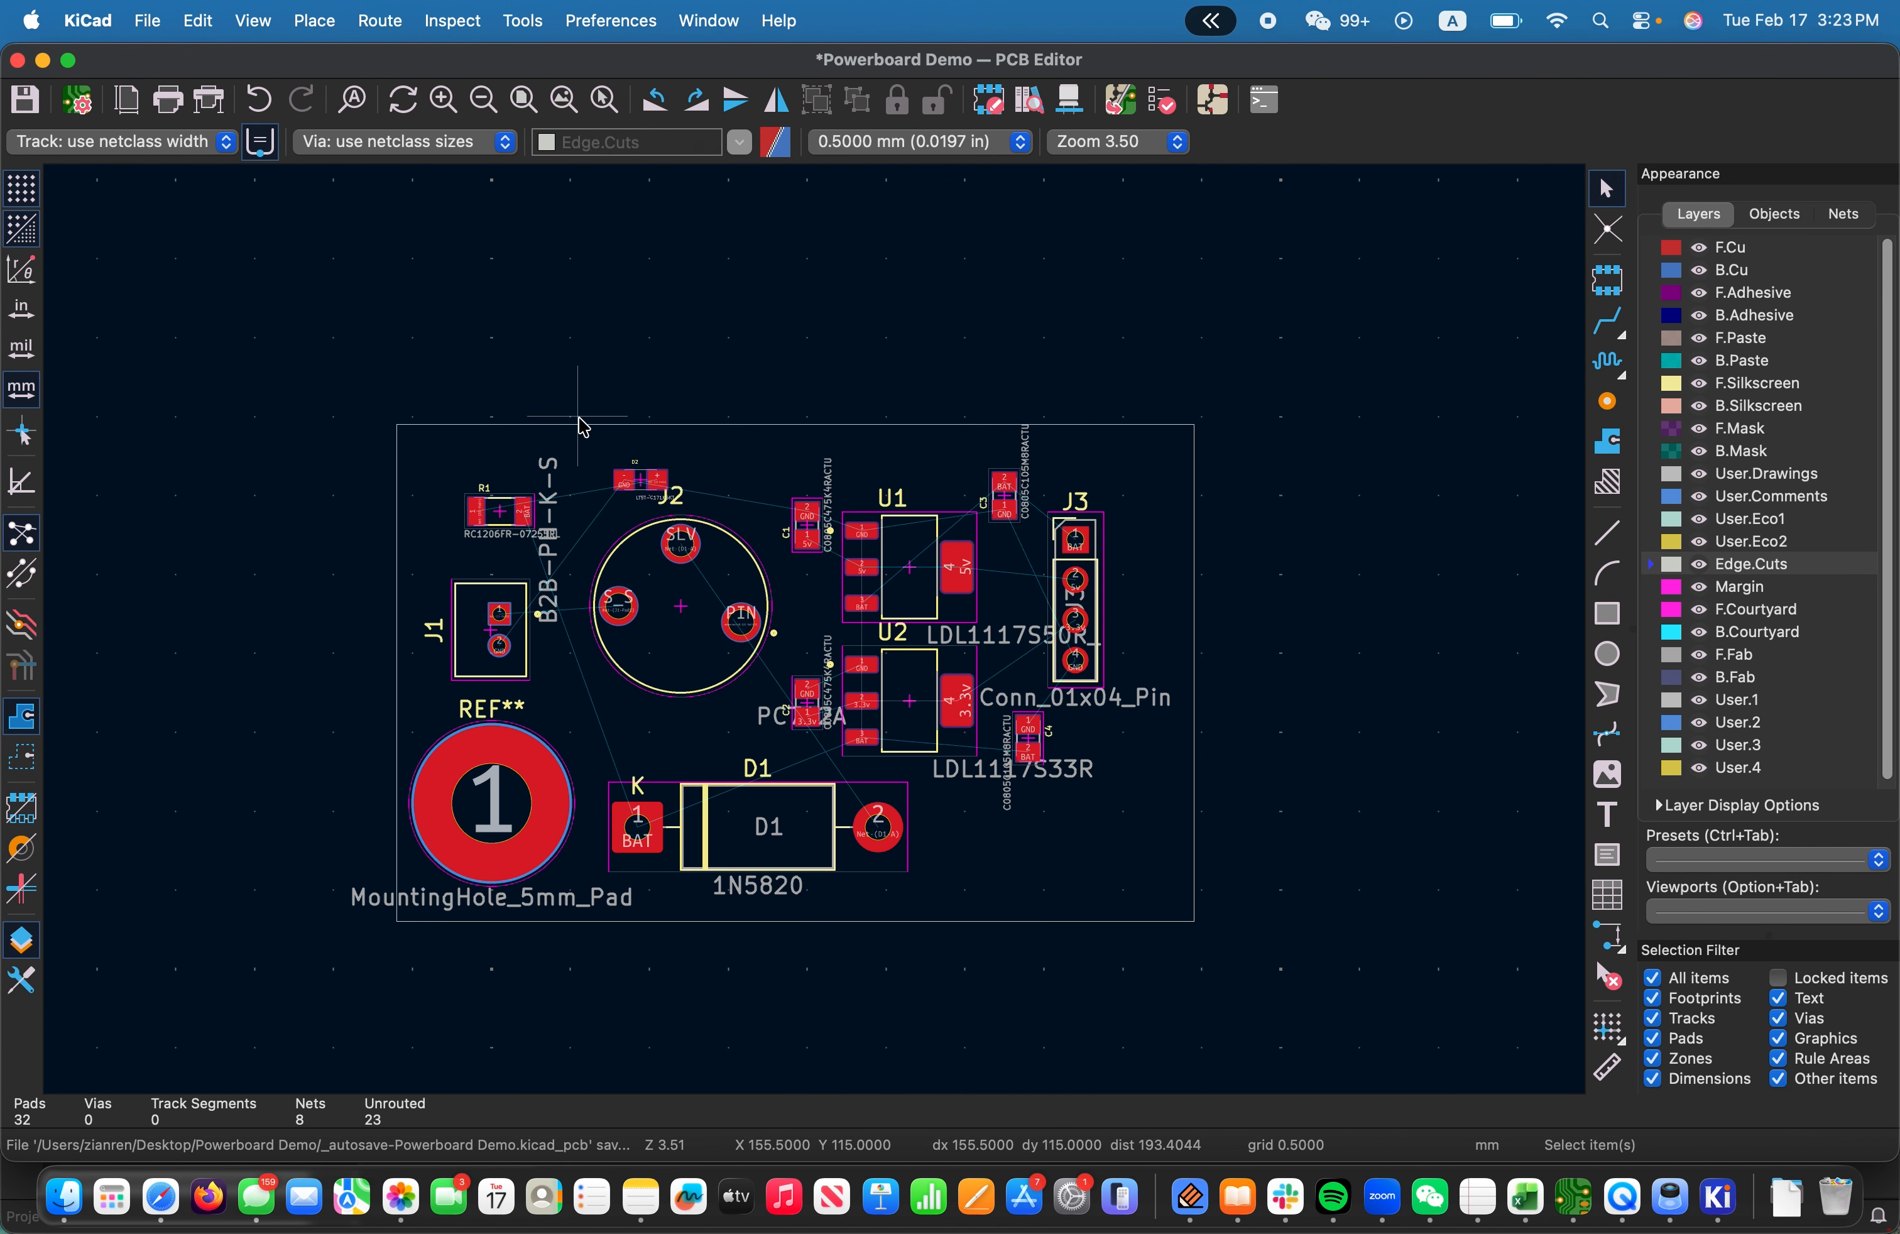
Enlarge the board outline by pulling its upper-left corner well outward and its lower-right corner slightly outward
left_click(399, 422)
left_click_drag(396, 425, 230, 321)
left_click_drag(1194, 921, 1241, 969)
key("Escape")
Start placing another footprint, move the footprint chooser clear of the board and filter the library by "mountinghole"
left_click(433, 24)
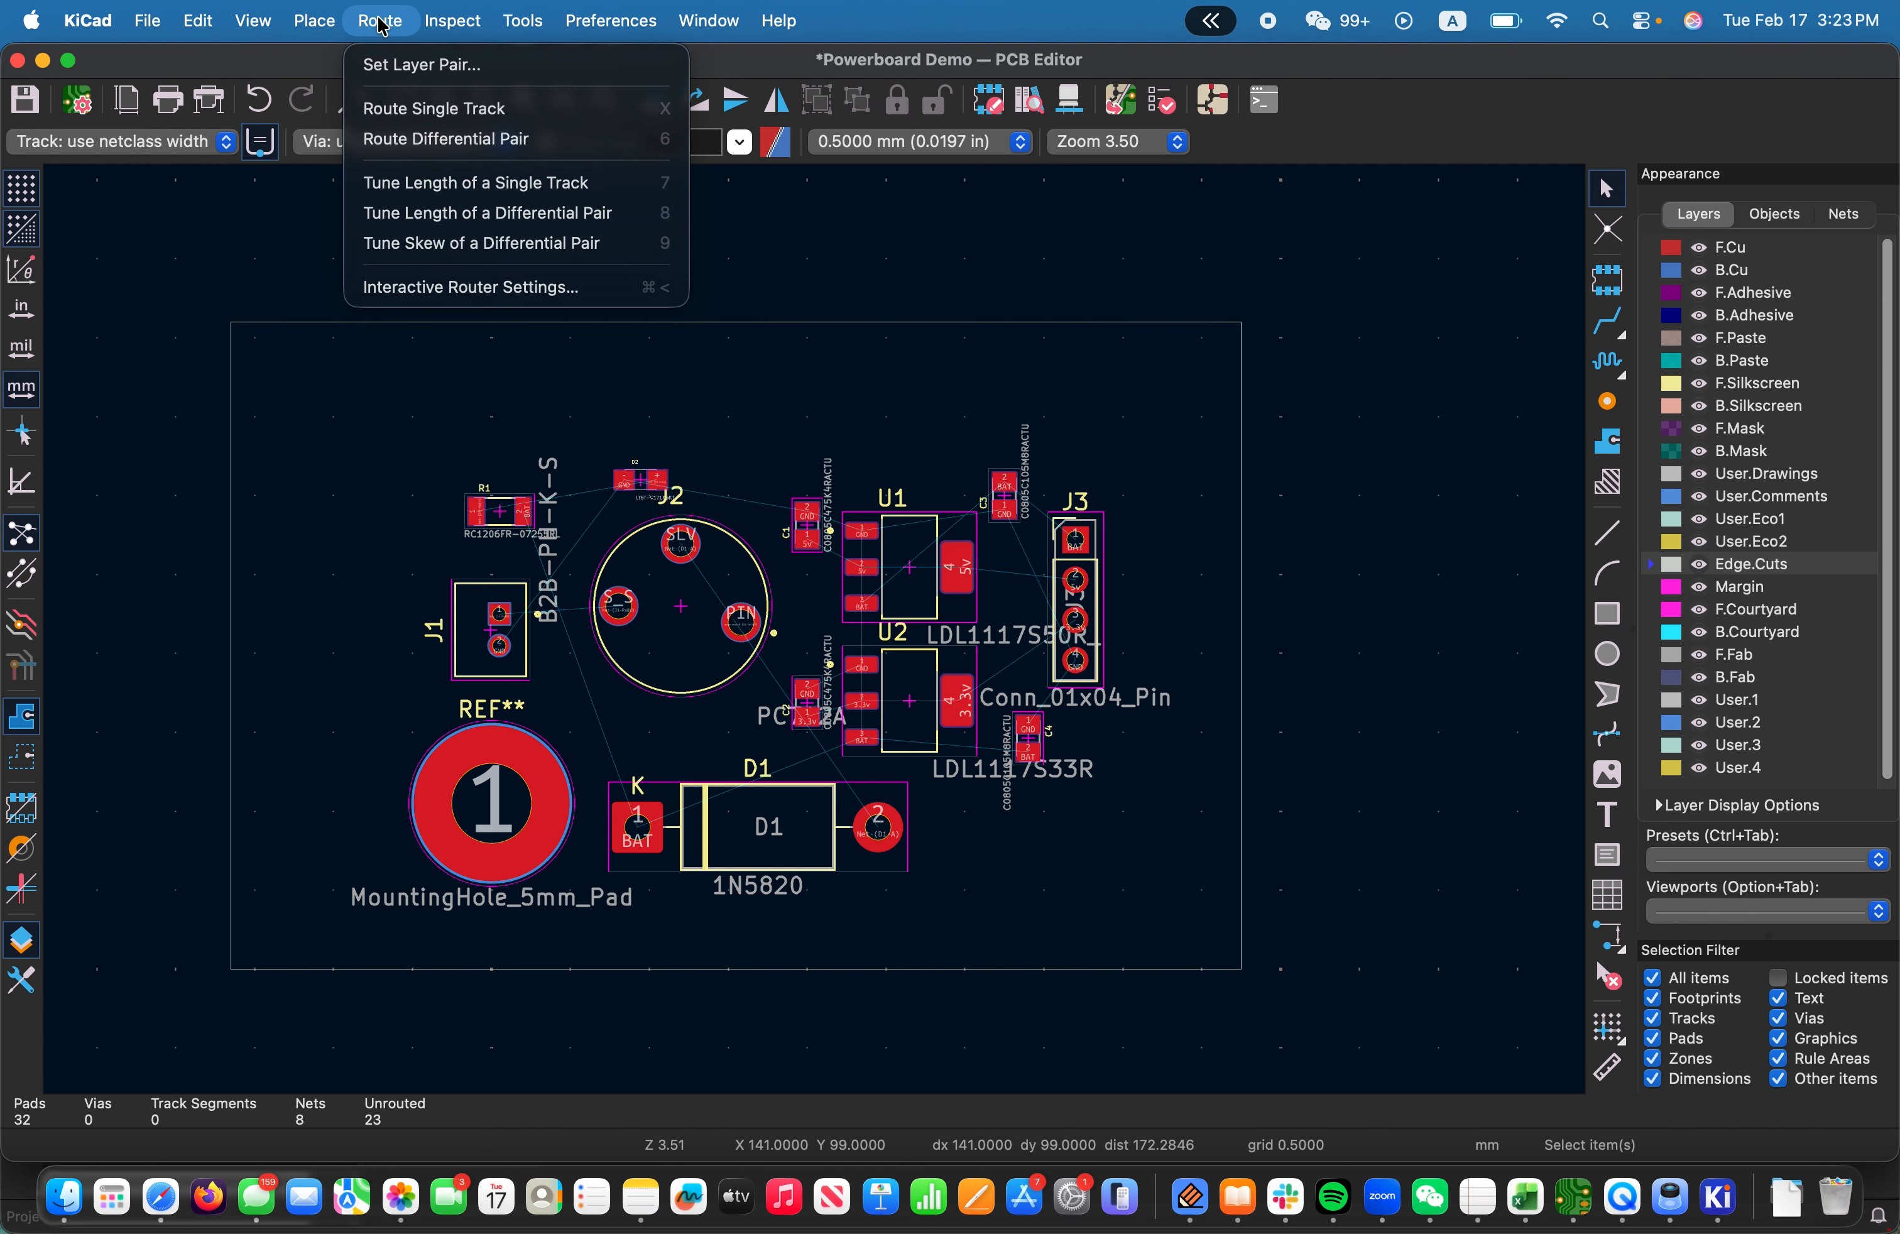
left_click(330, 64)
left_click(569, 288)
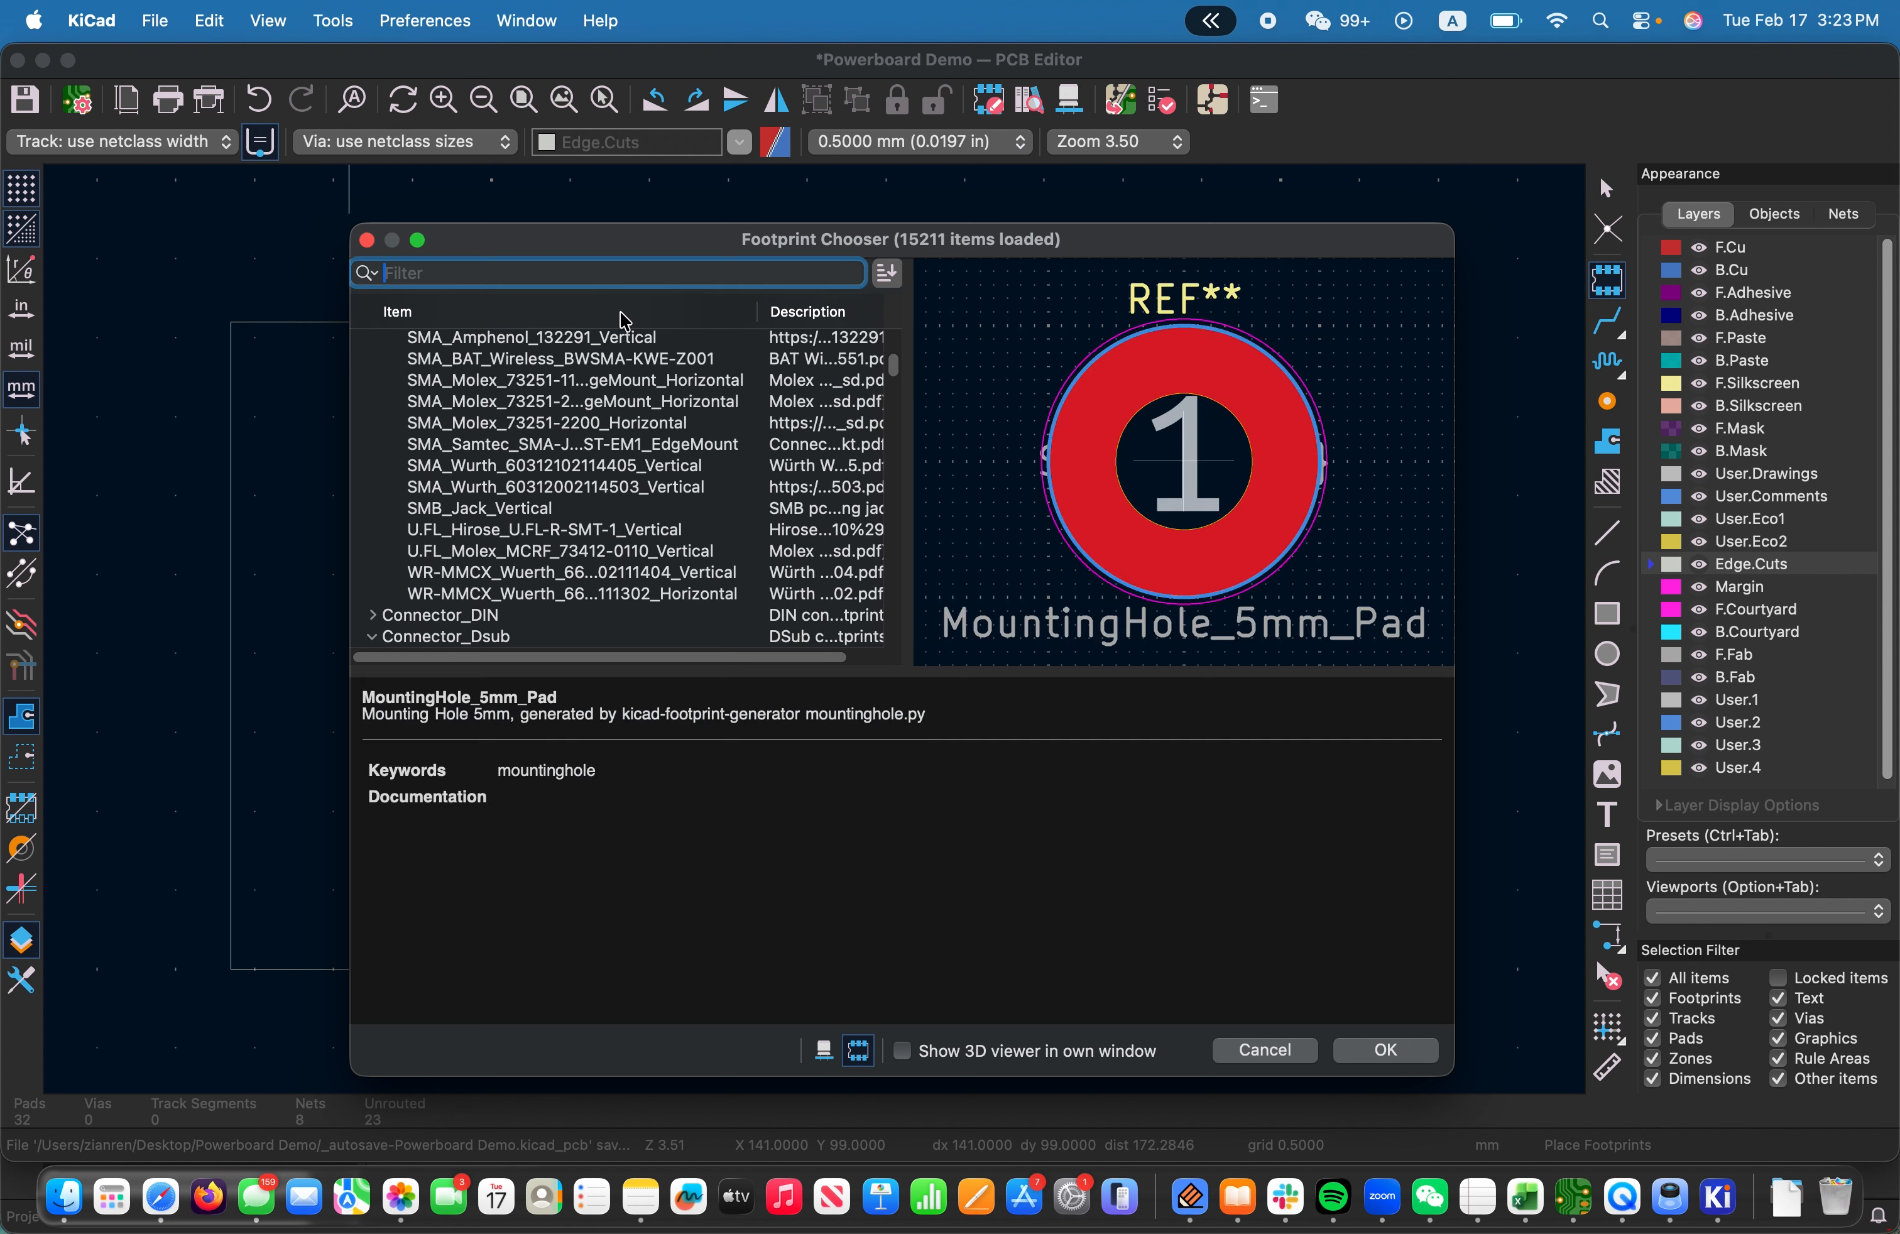
left_click_drag(578, 243, 1154, 510)
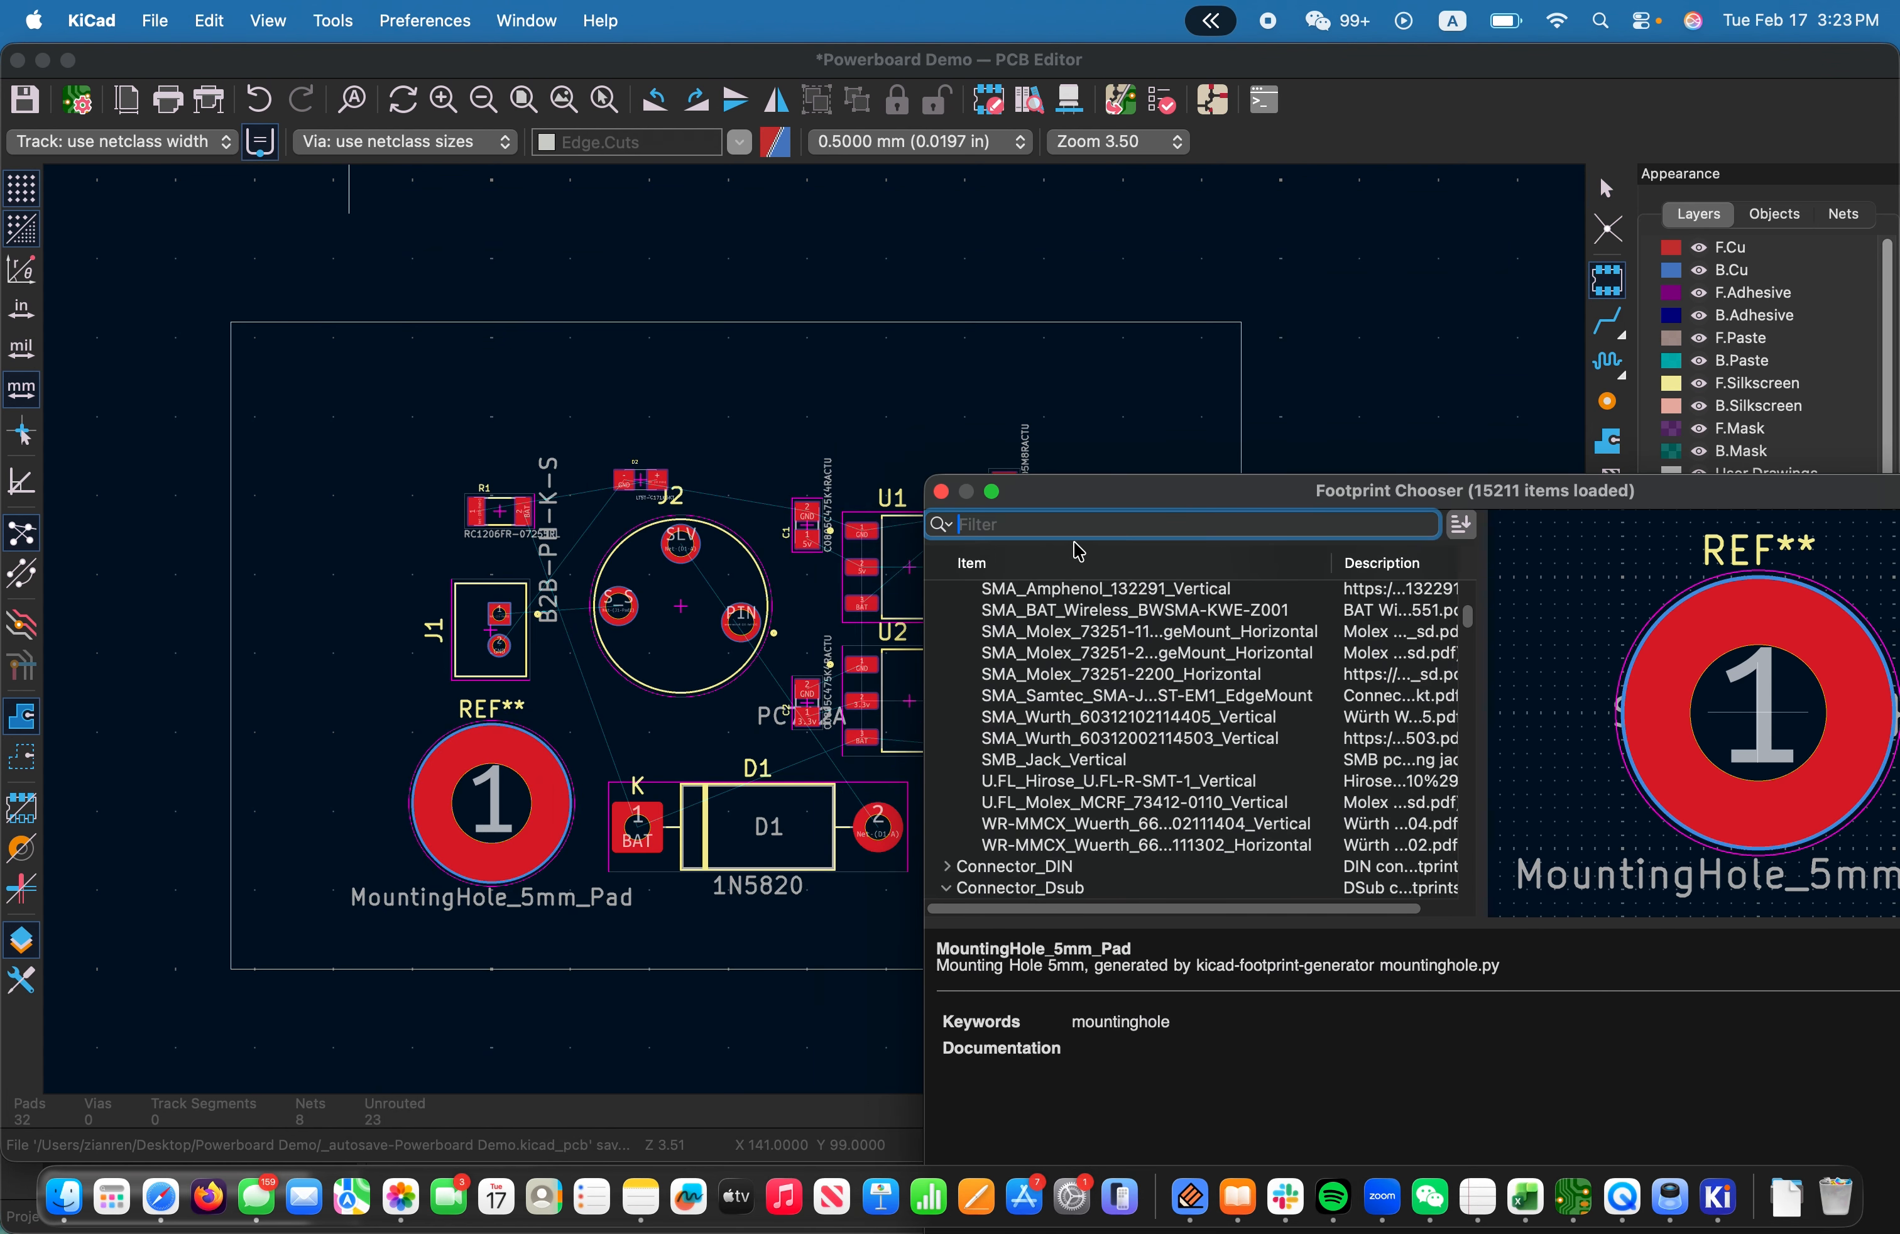
type("moutning")
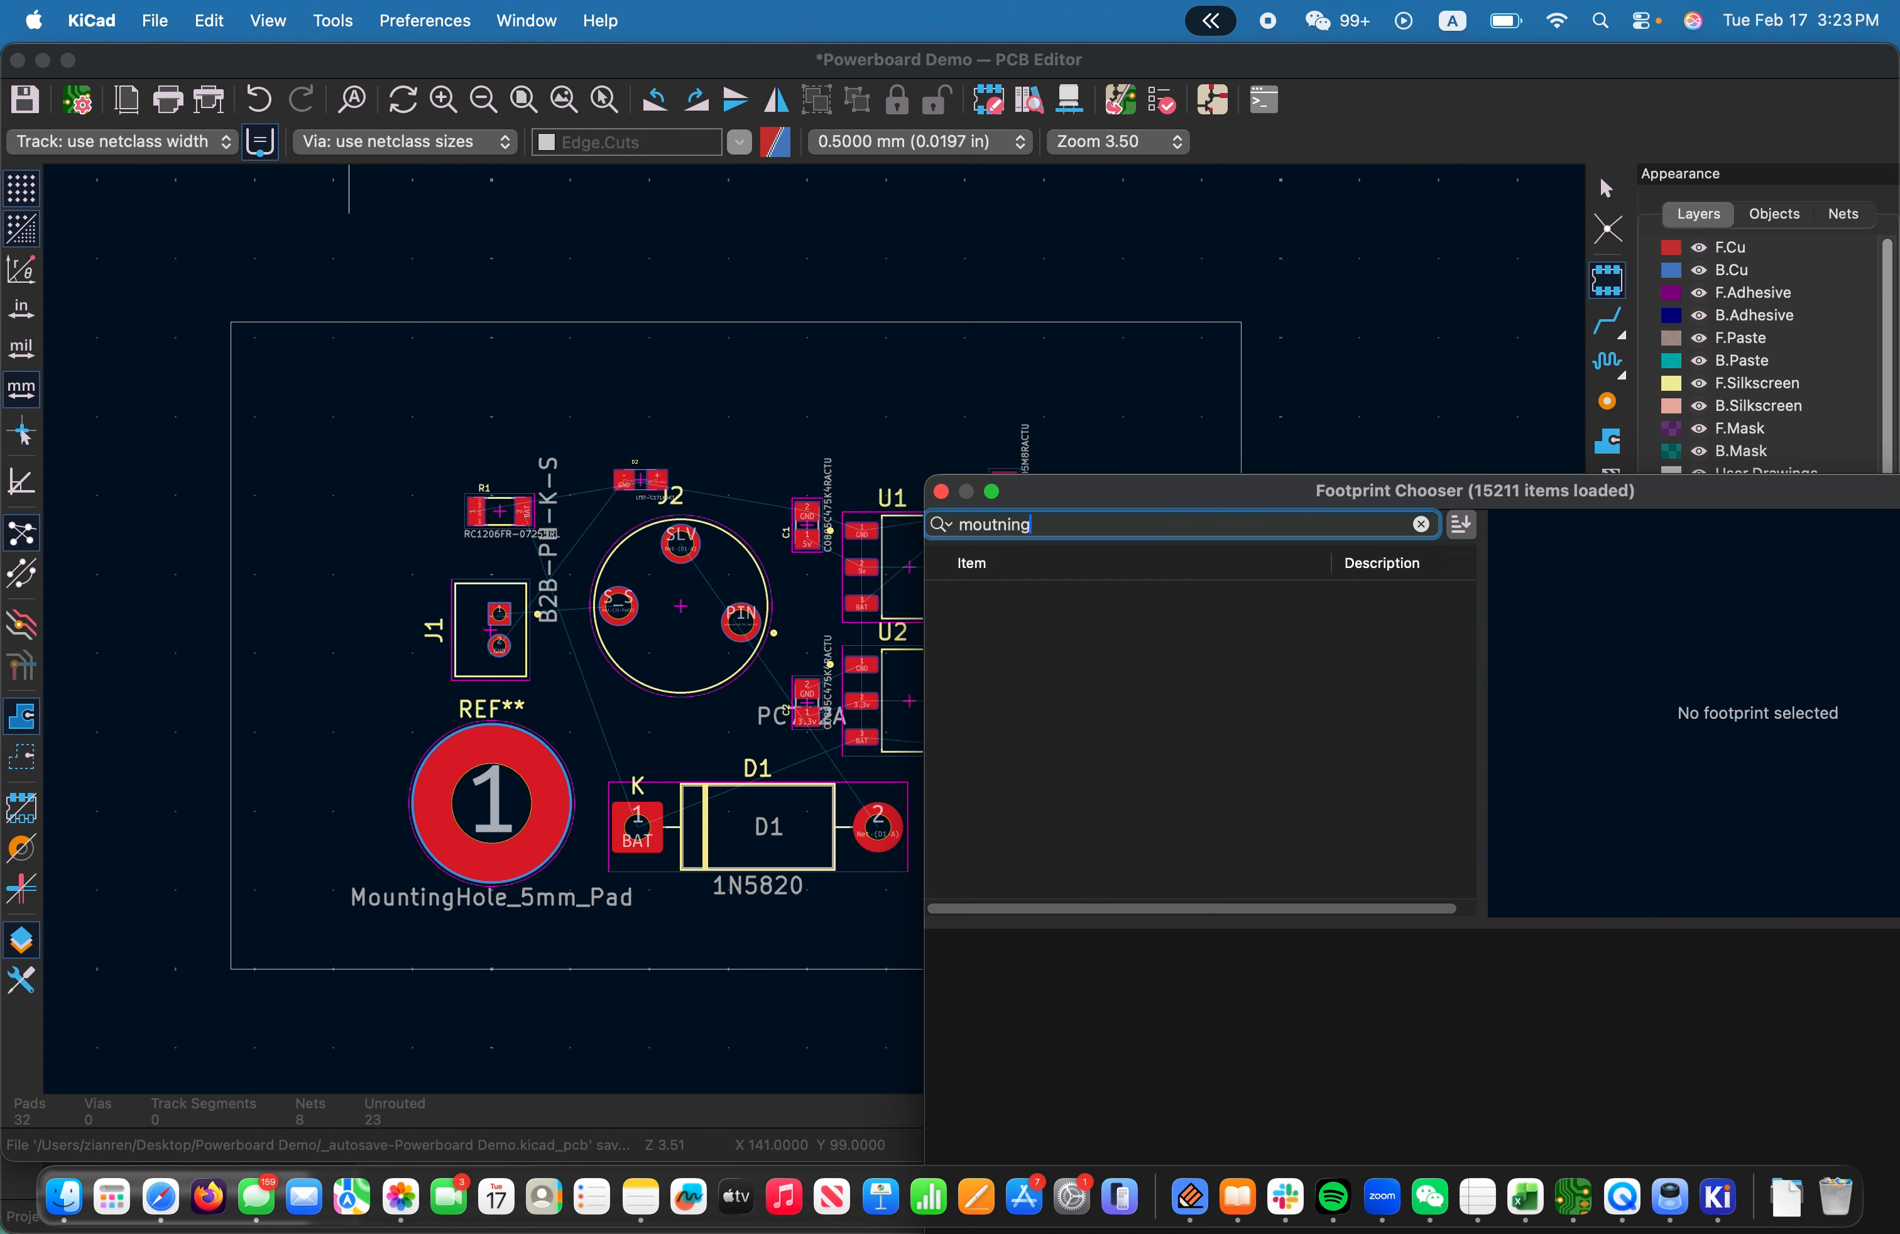
key("BackSpace")
key("BackSpace")
key("BackSpace")
key("BackSpace")
type("tinghole")
Place a MountingHole_5mm_Pad_TopBottom footprint in the board's upper left corner
scroll(1126, 848, "down", 15)
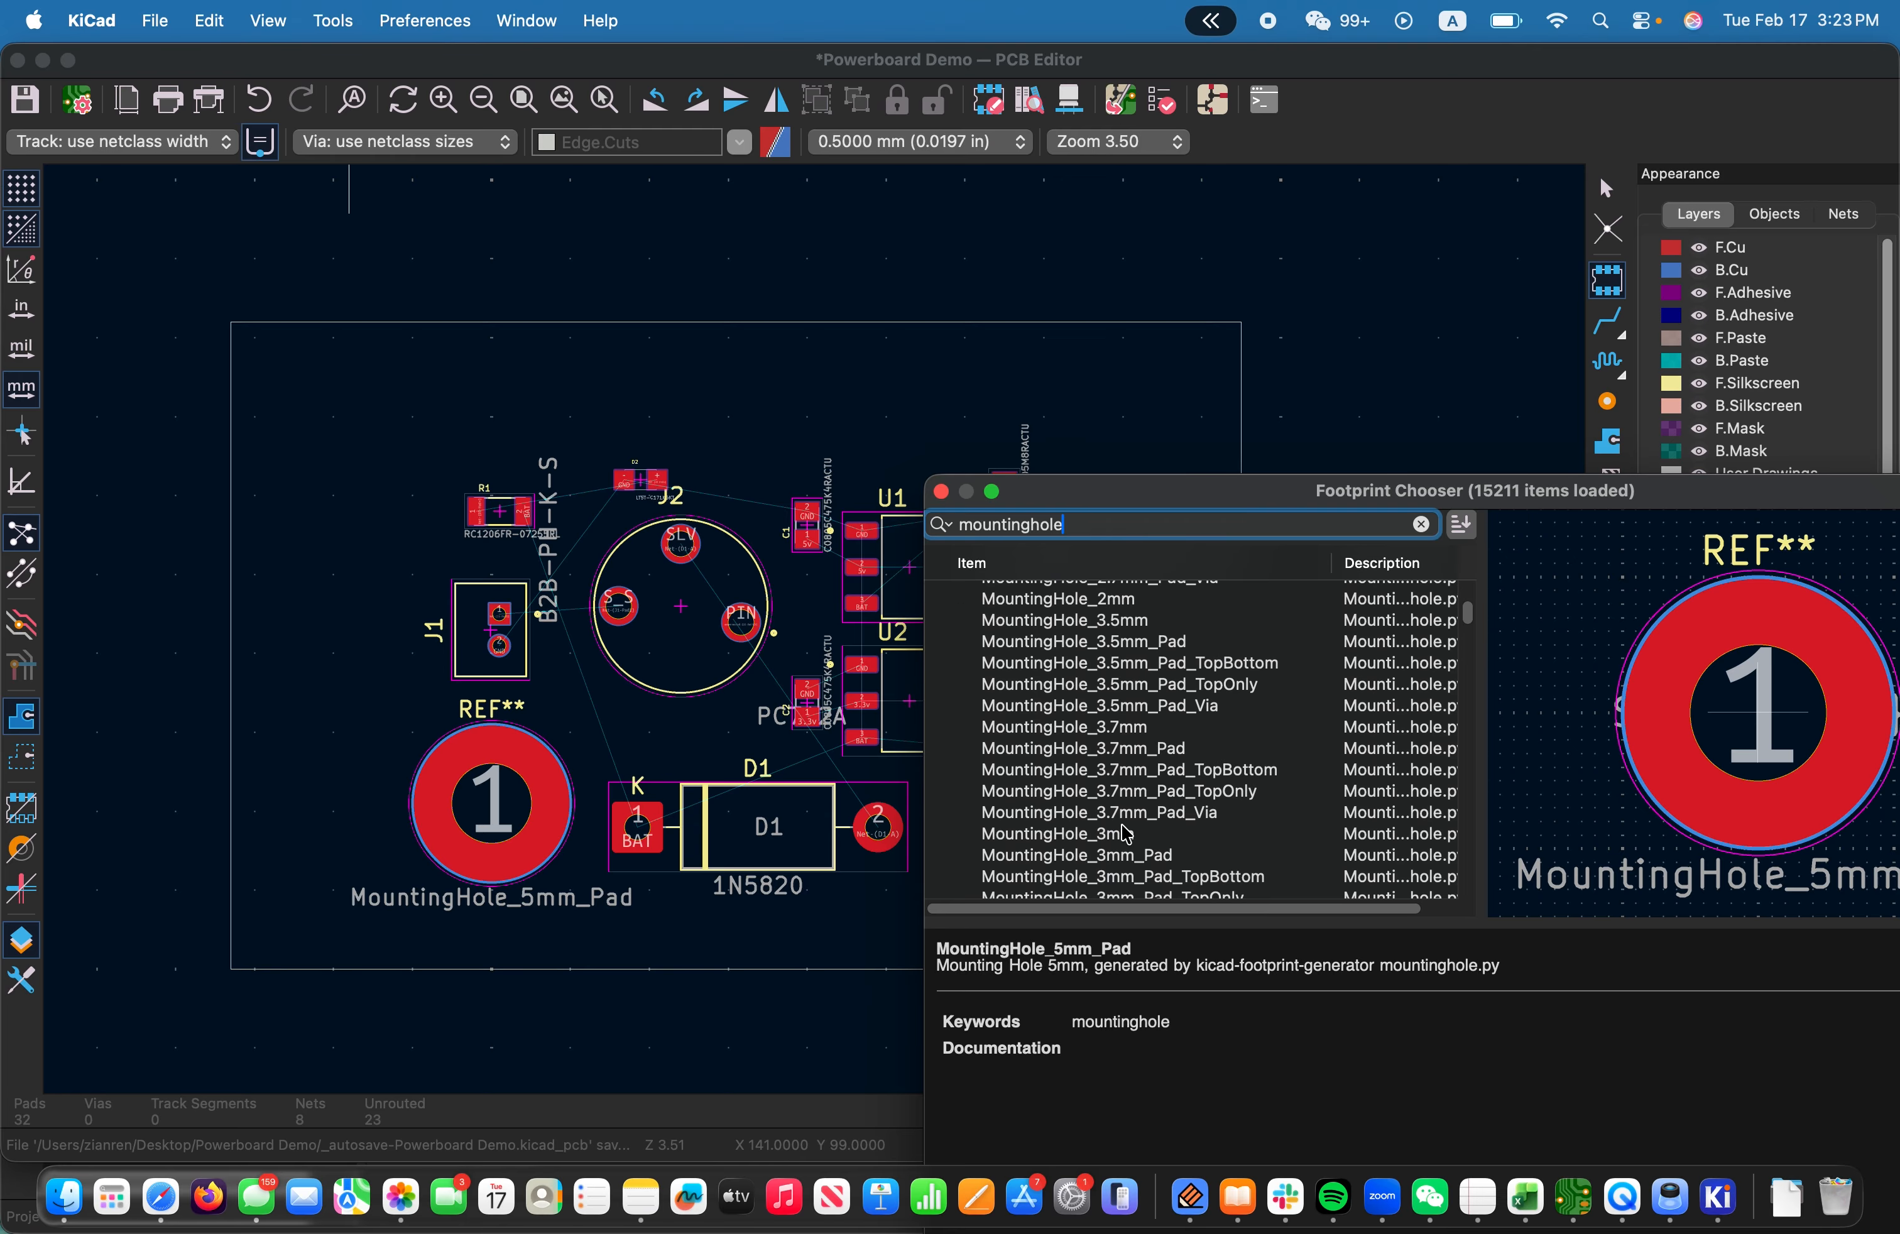
scroll(1137, 746, "up", 1)
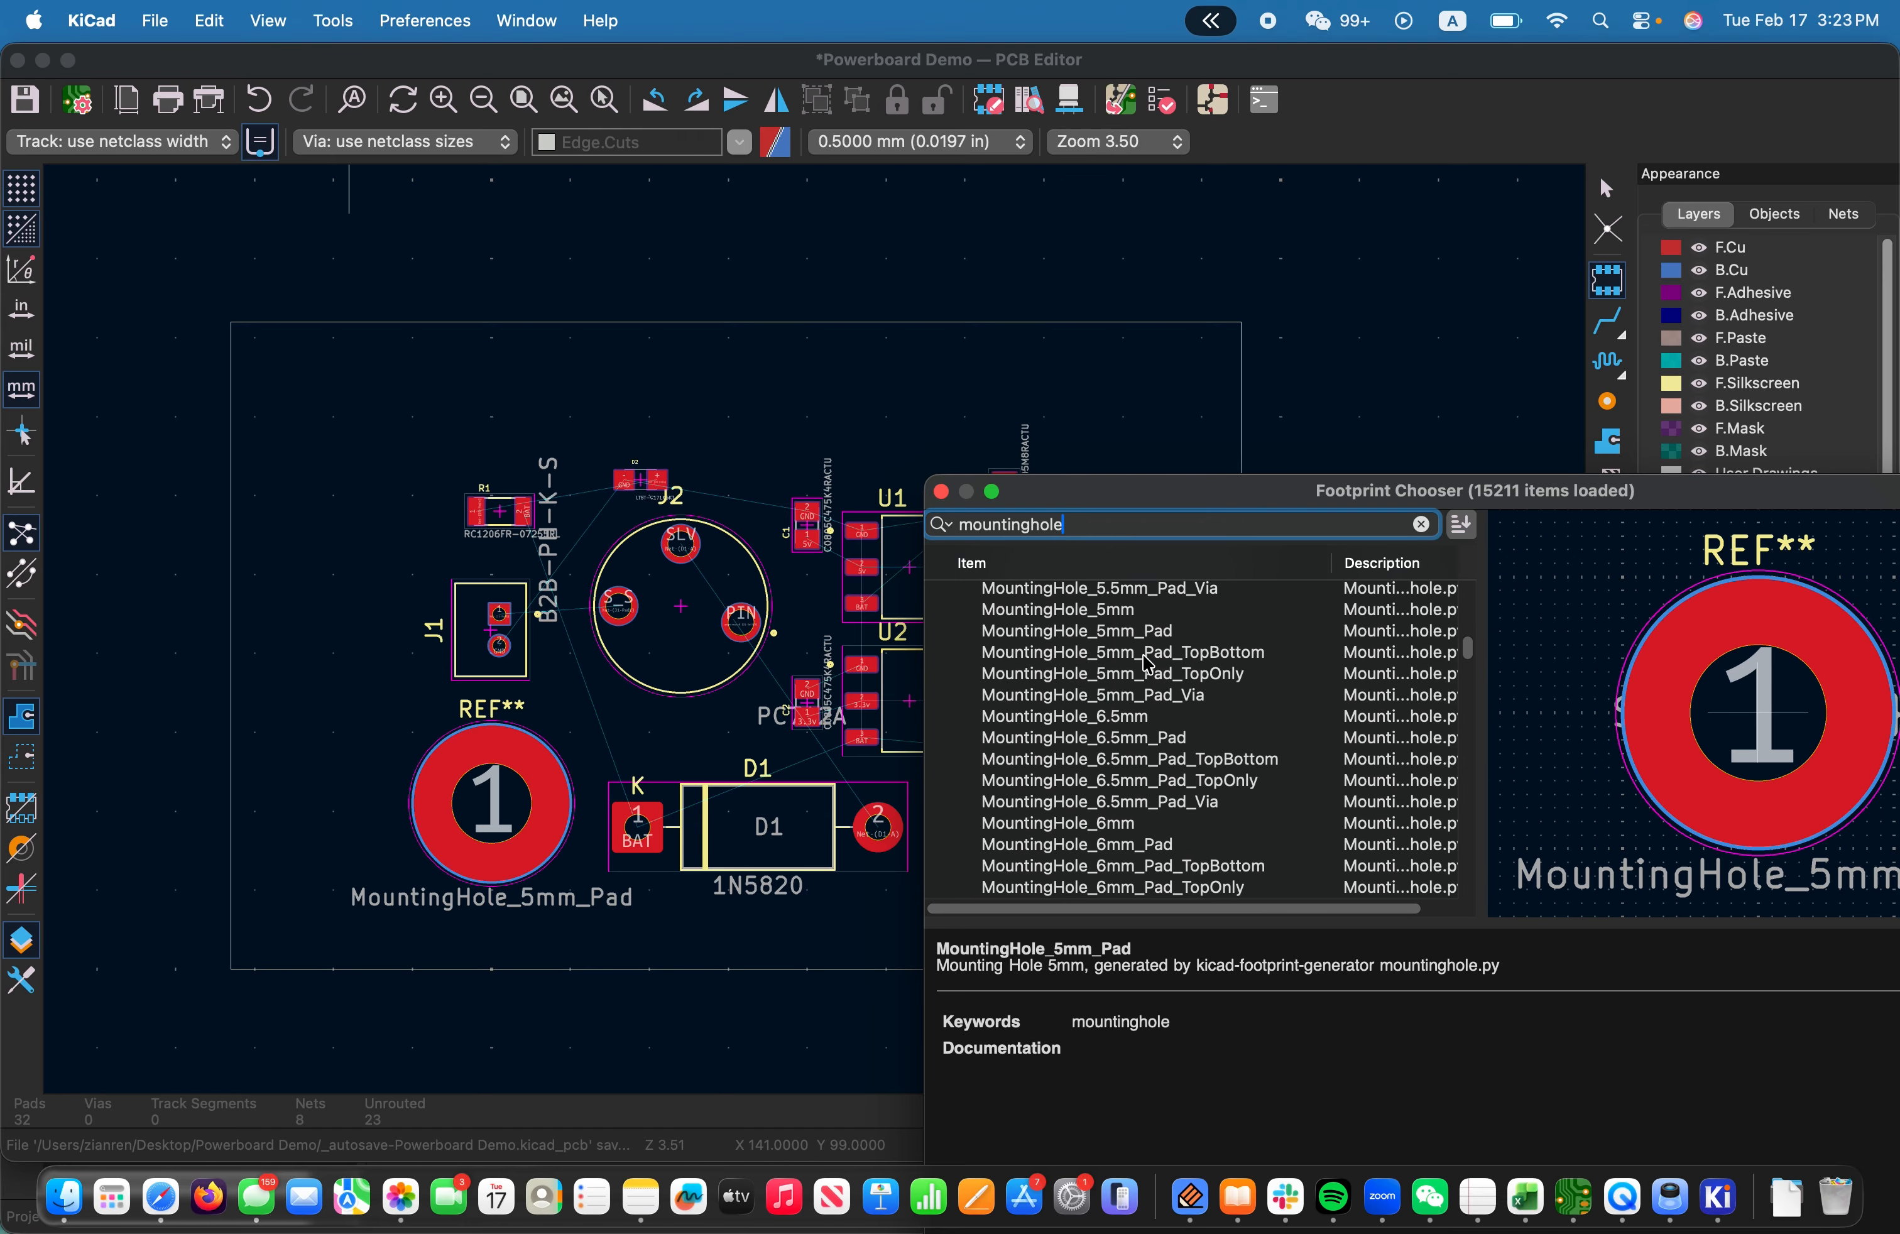
left_click(1148, 652)
double_click(1186, 653)
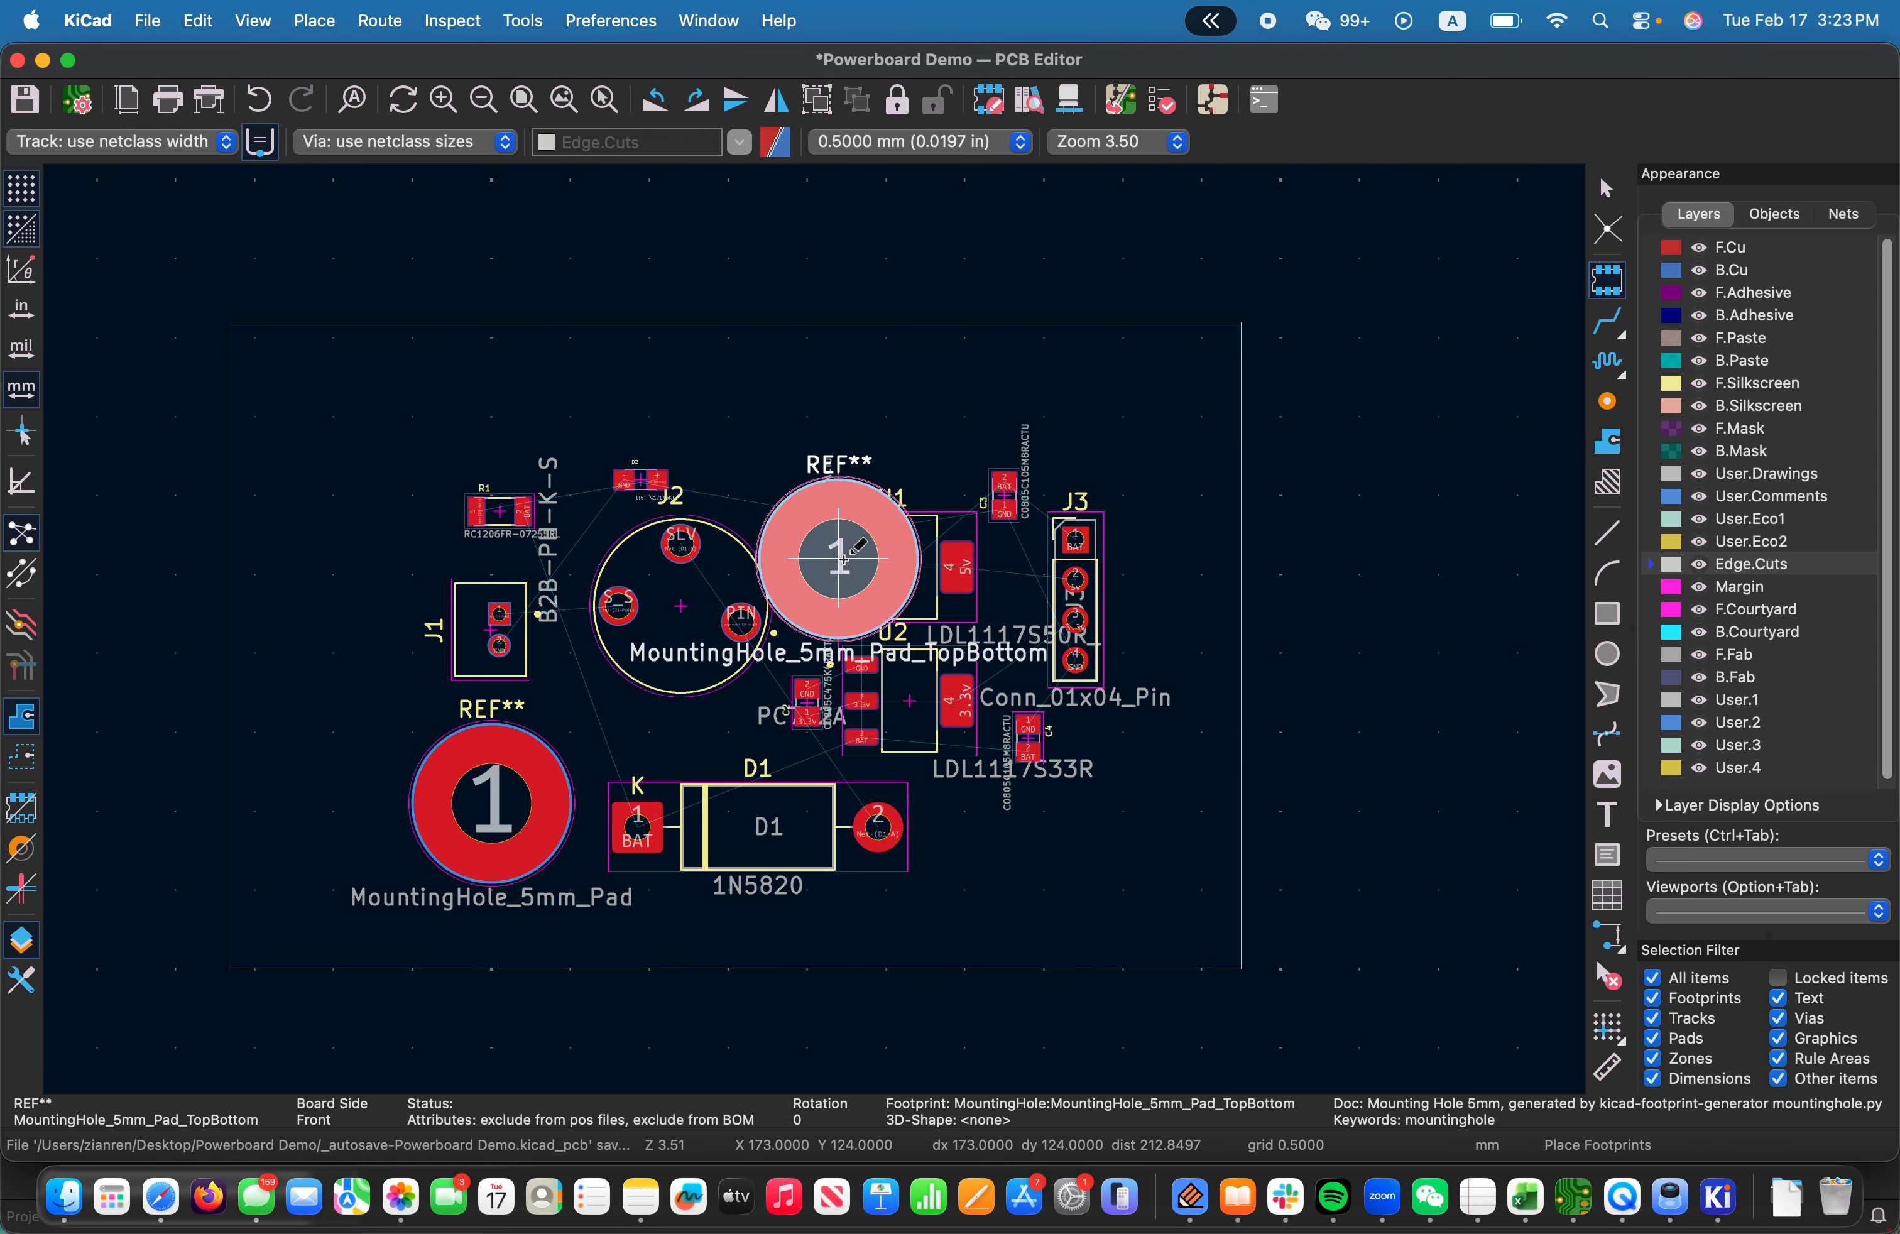
left_click(336, 426)
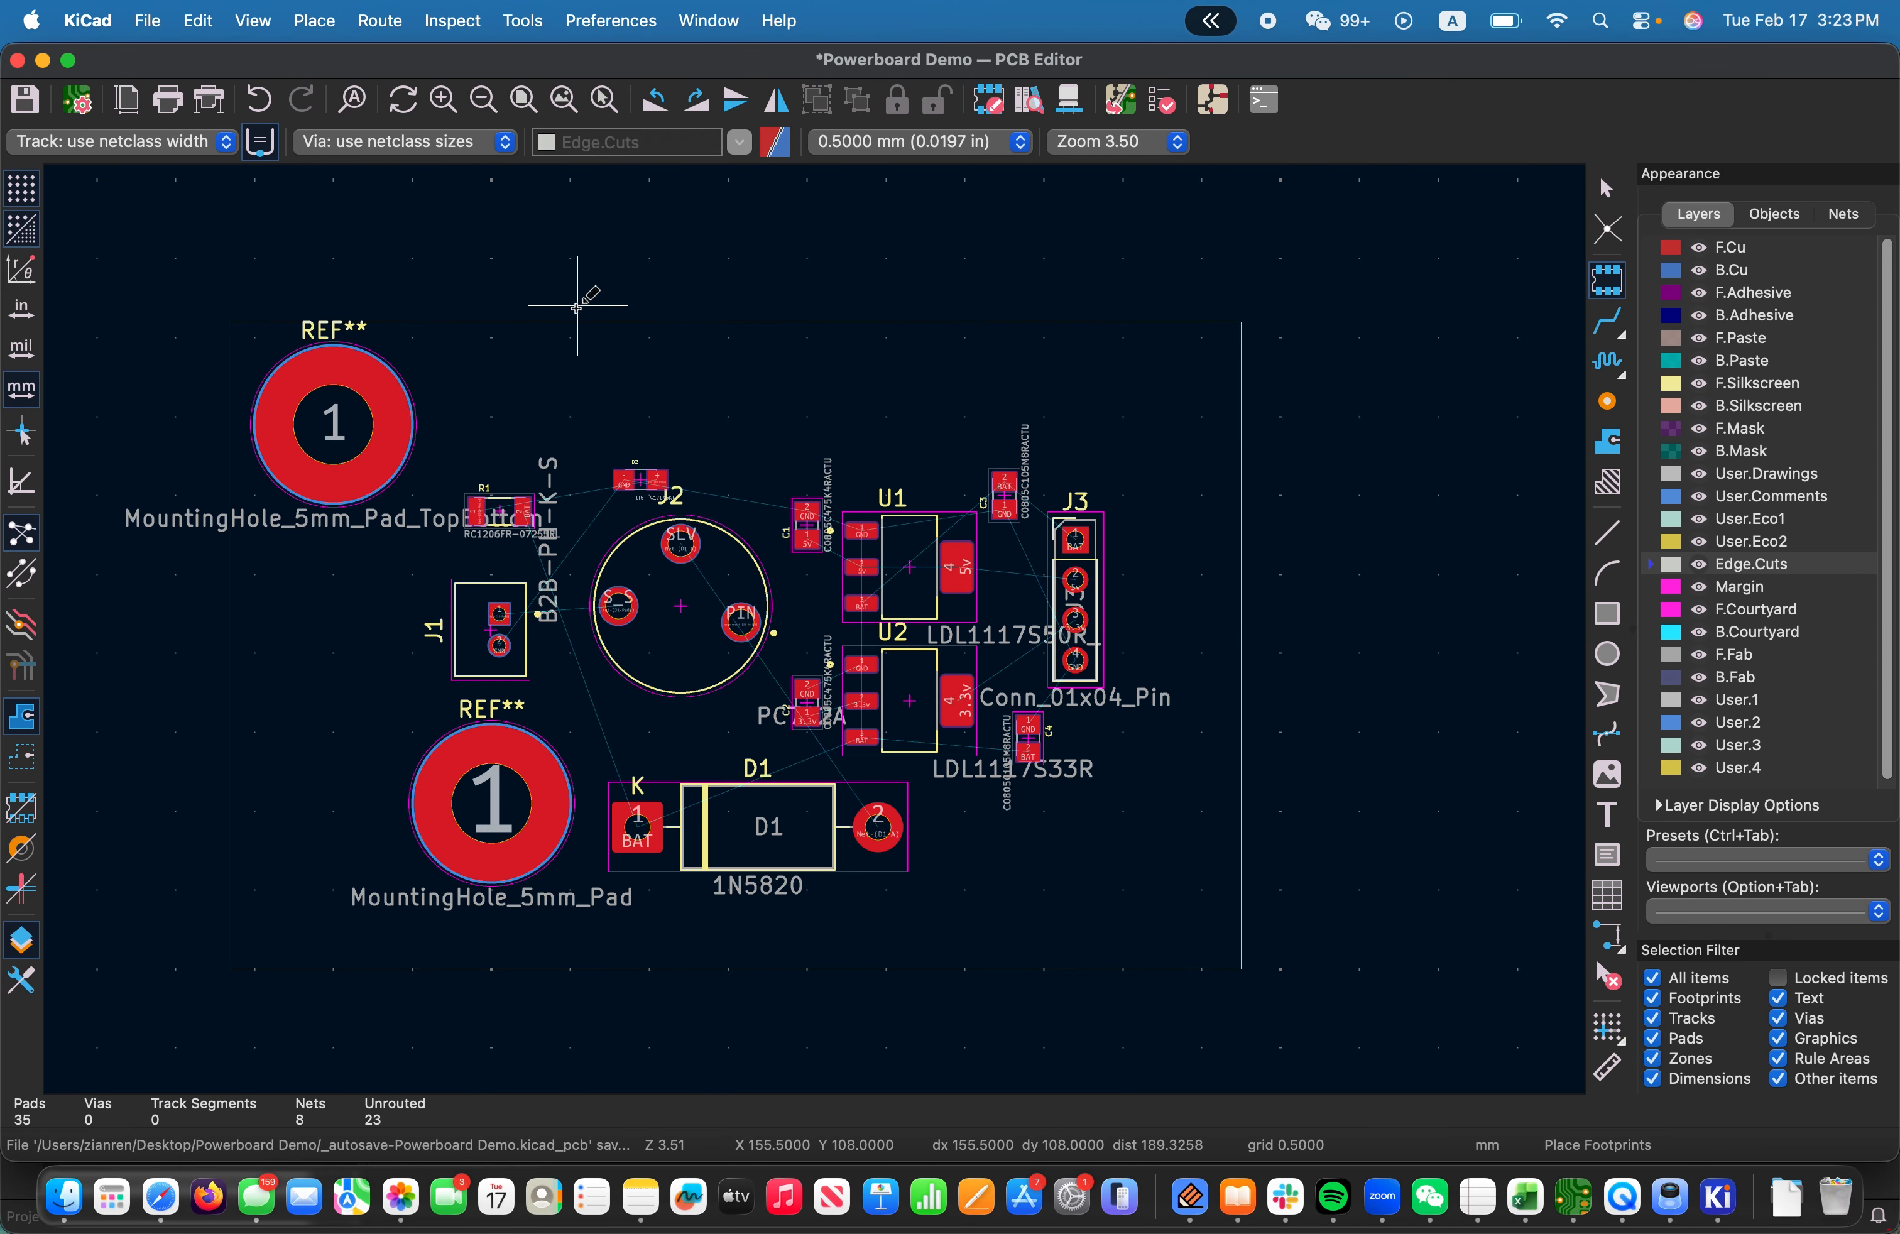
Find MountingHole_5mm_Pad_TopOnly by filtering for "mountinghole" and place it near the board's left edge, between the two existing mounting holes
left_click(314, 23)
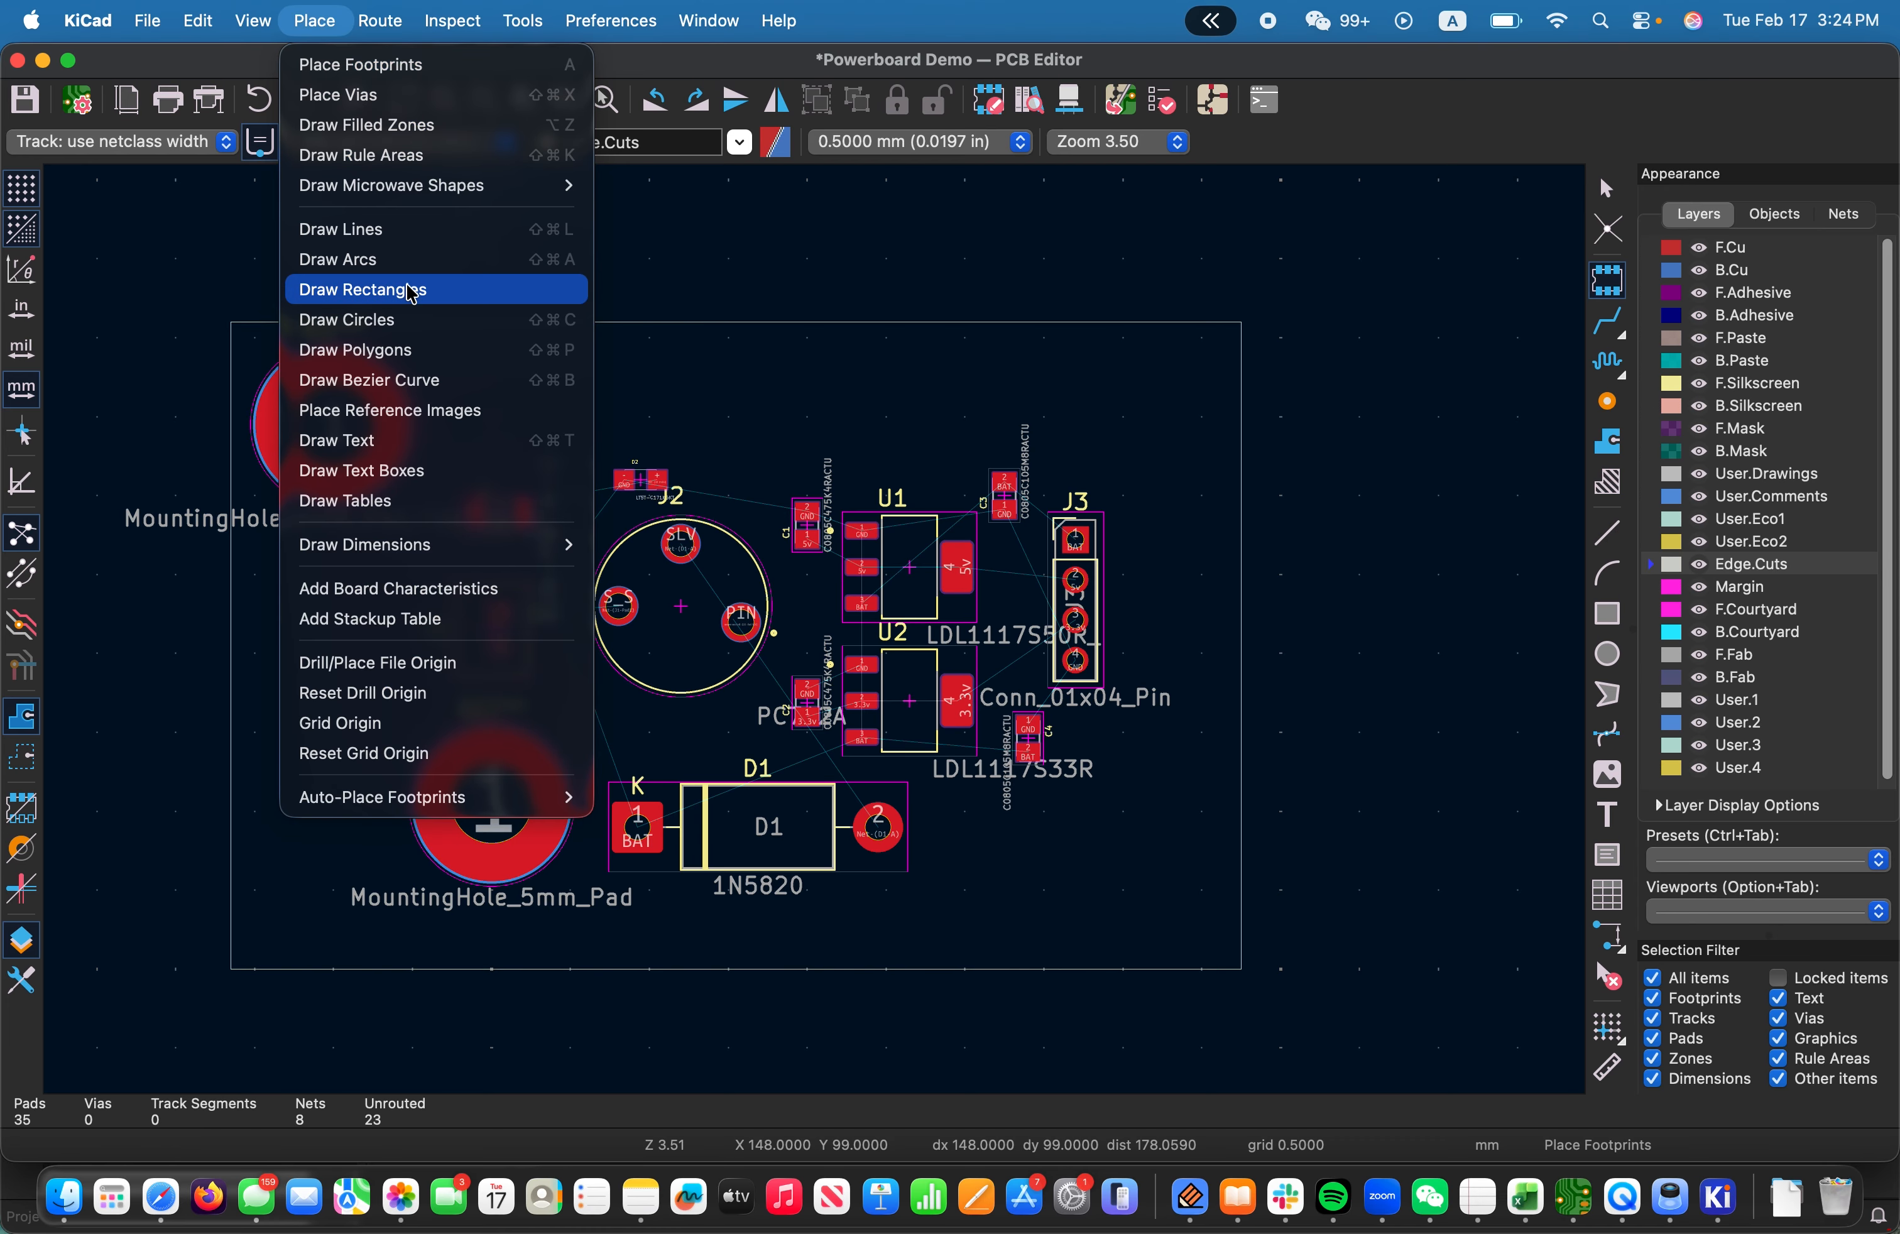
left_click(362, 66)
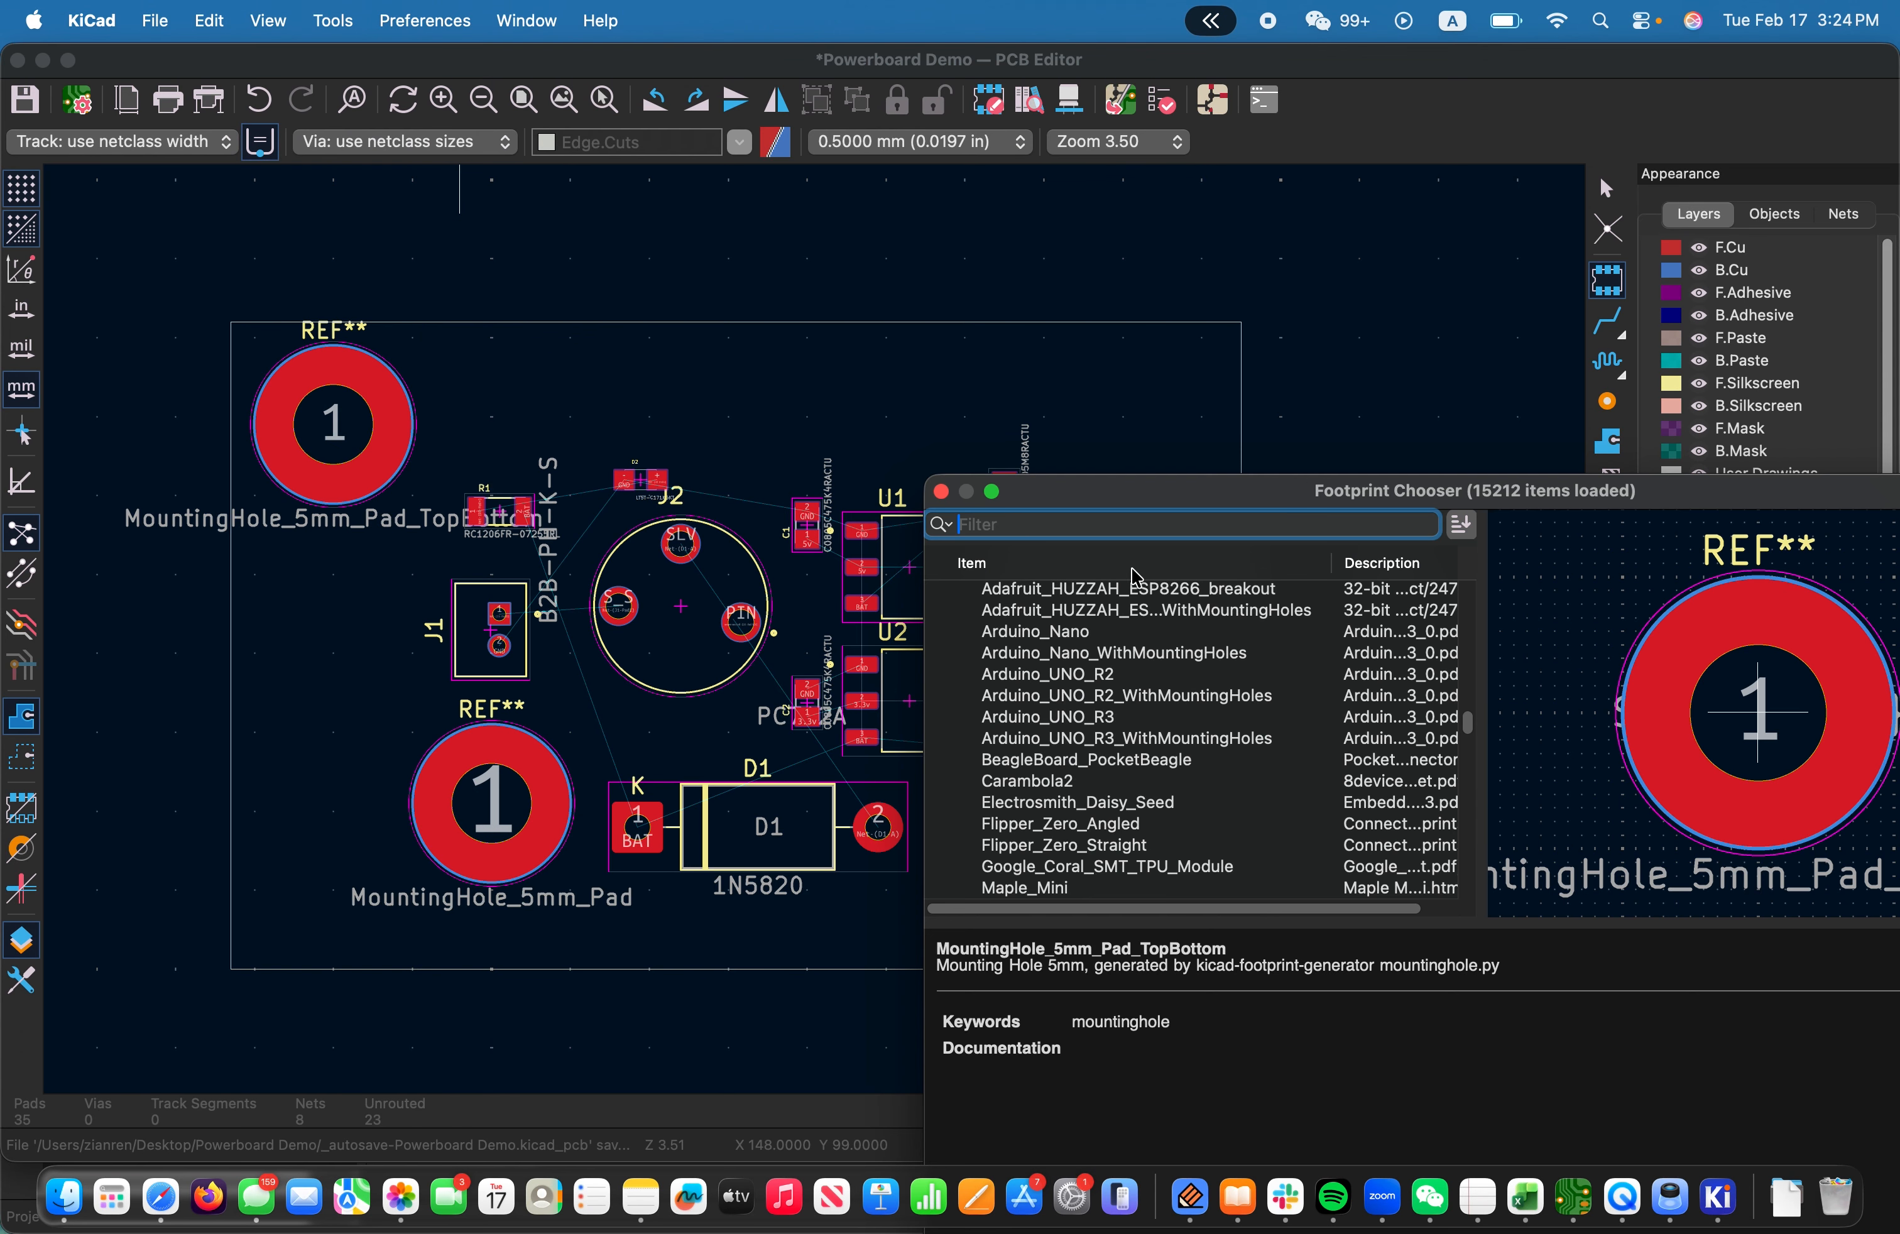
type("mountingho")
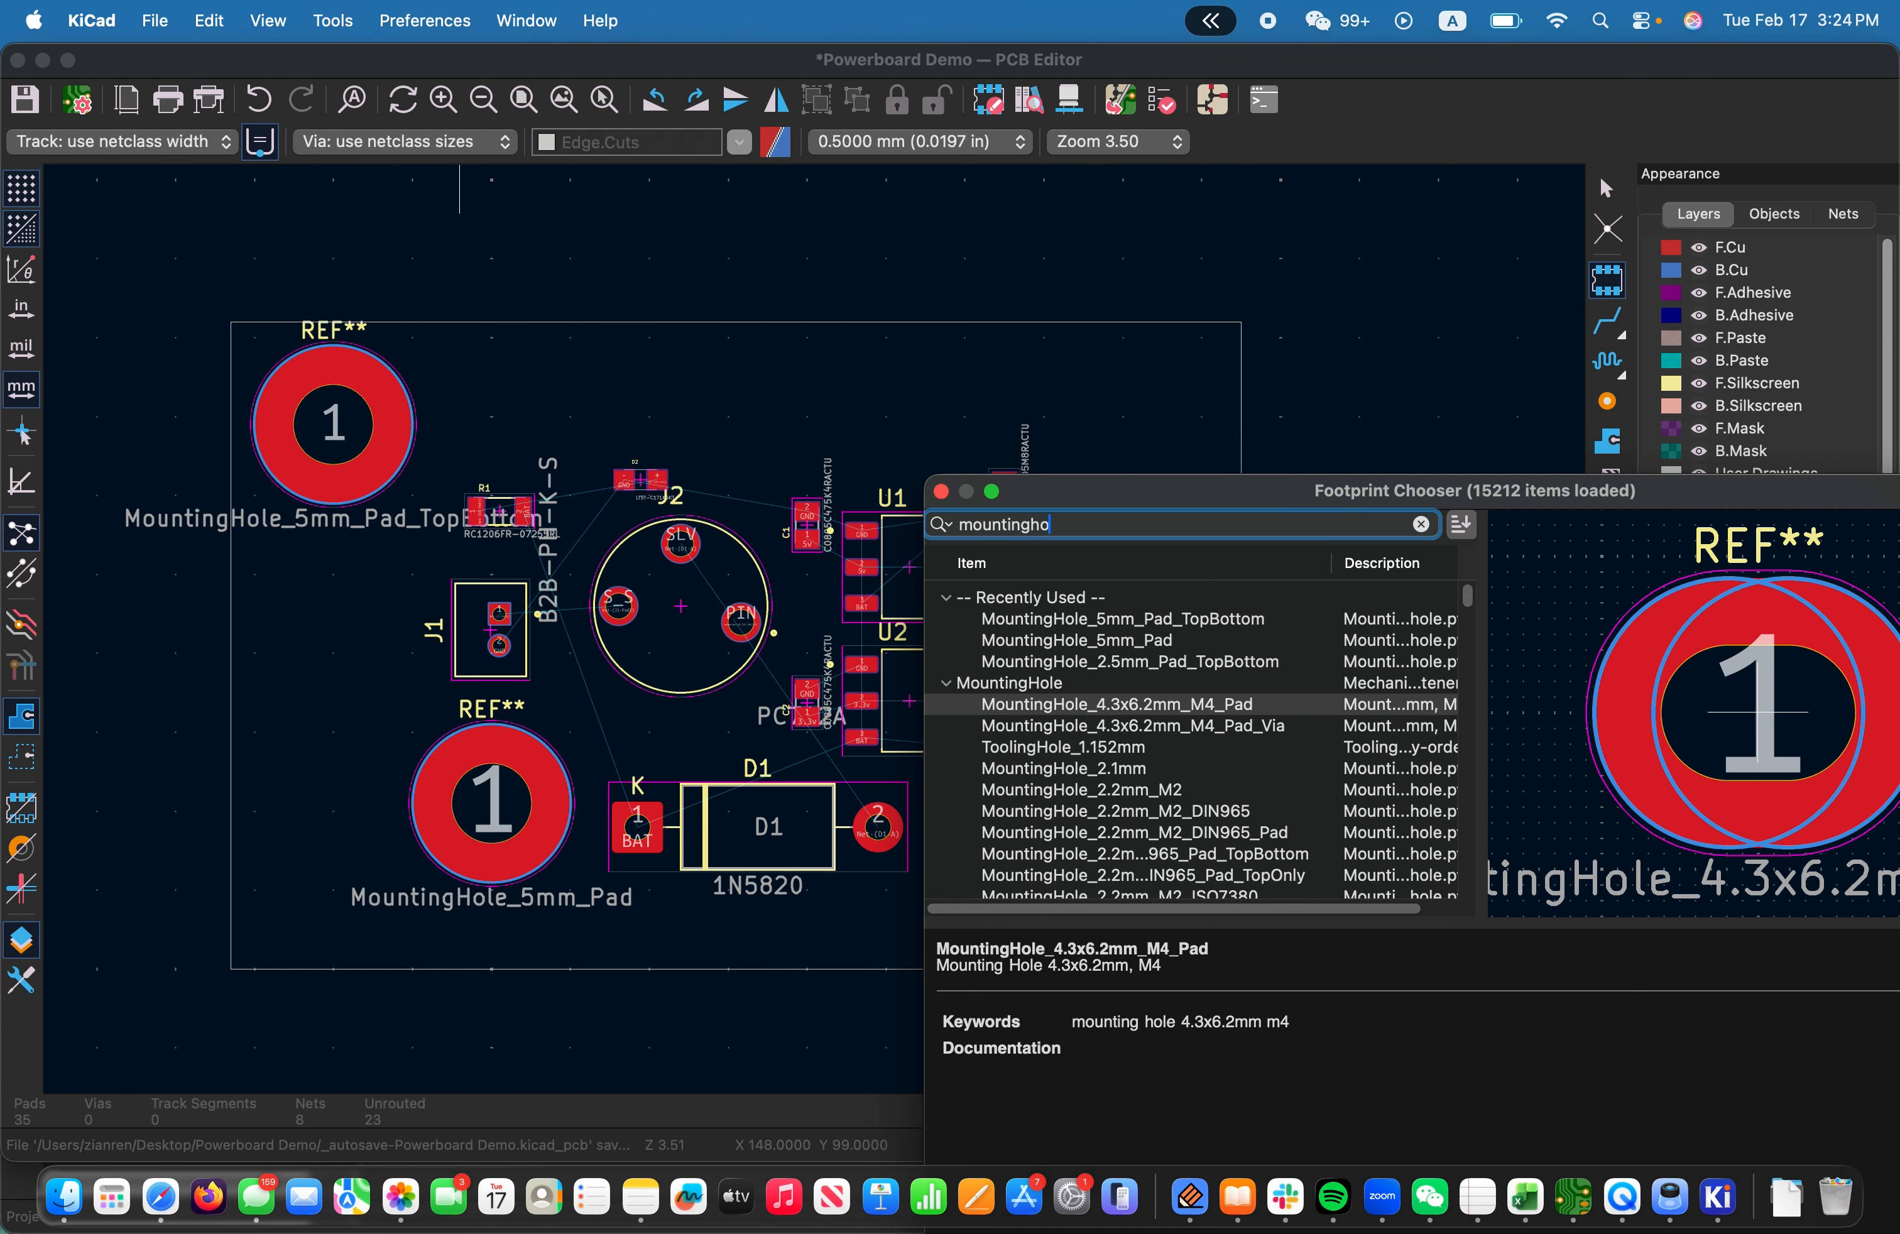
type("le")
scroll(1089, 745, "down", 5)
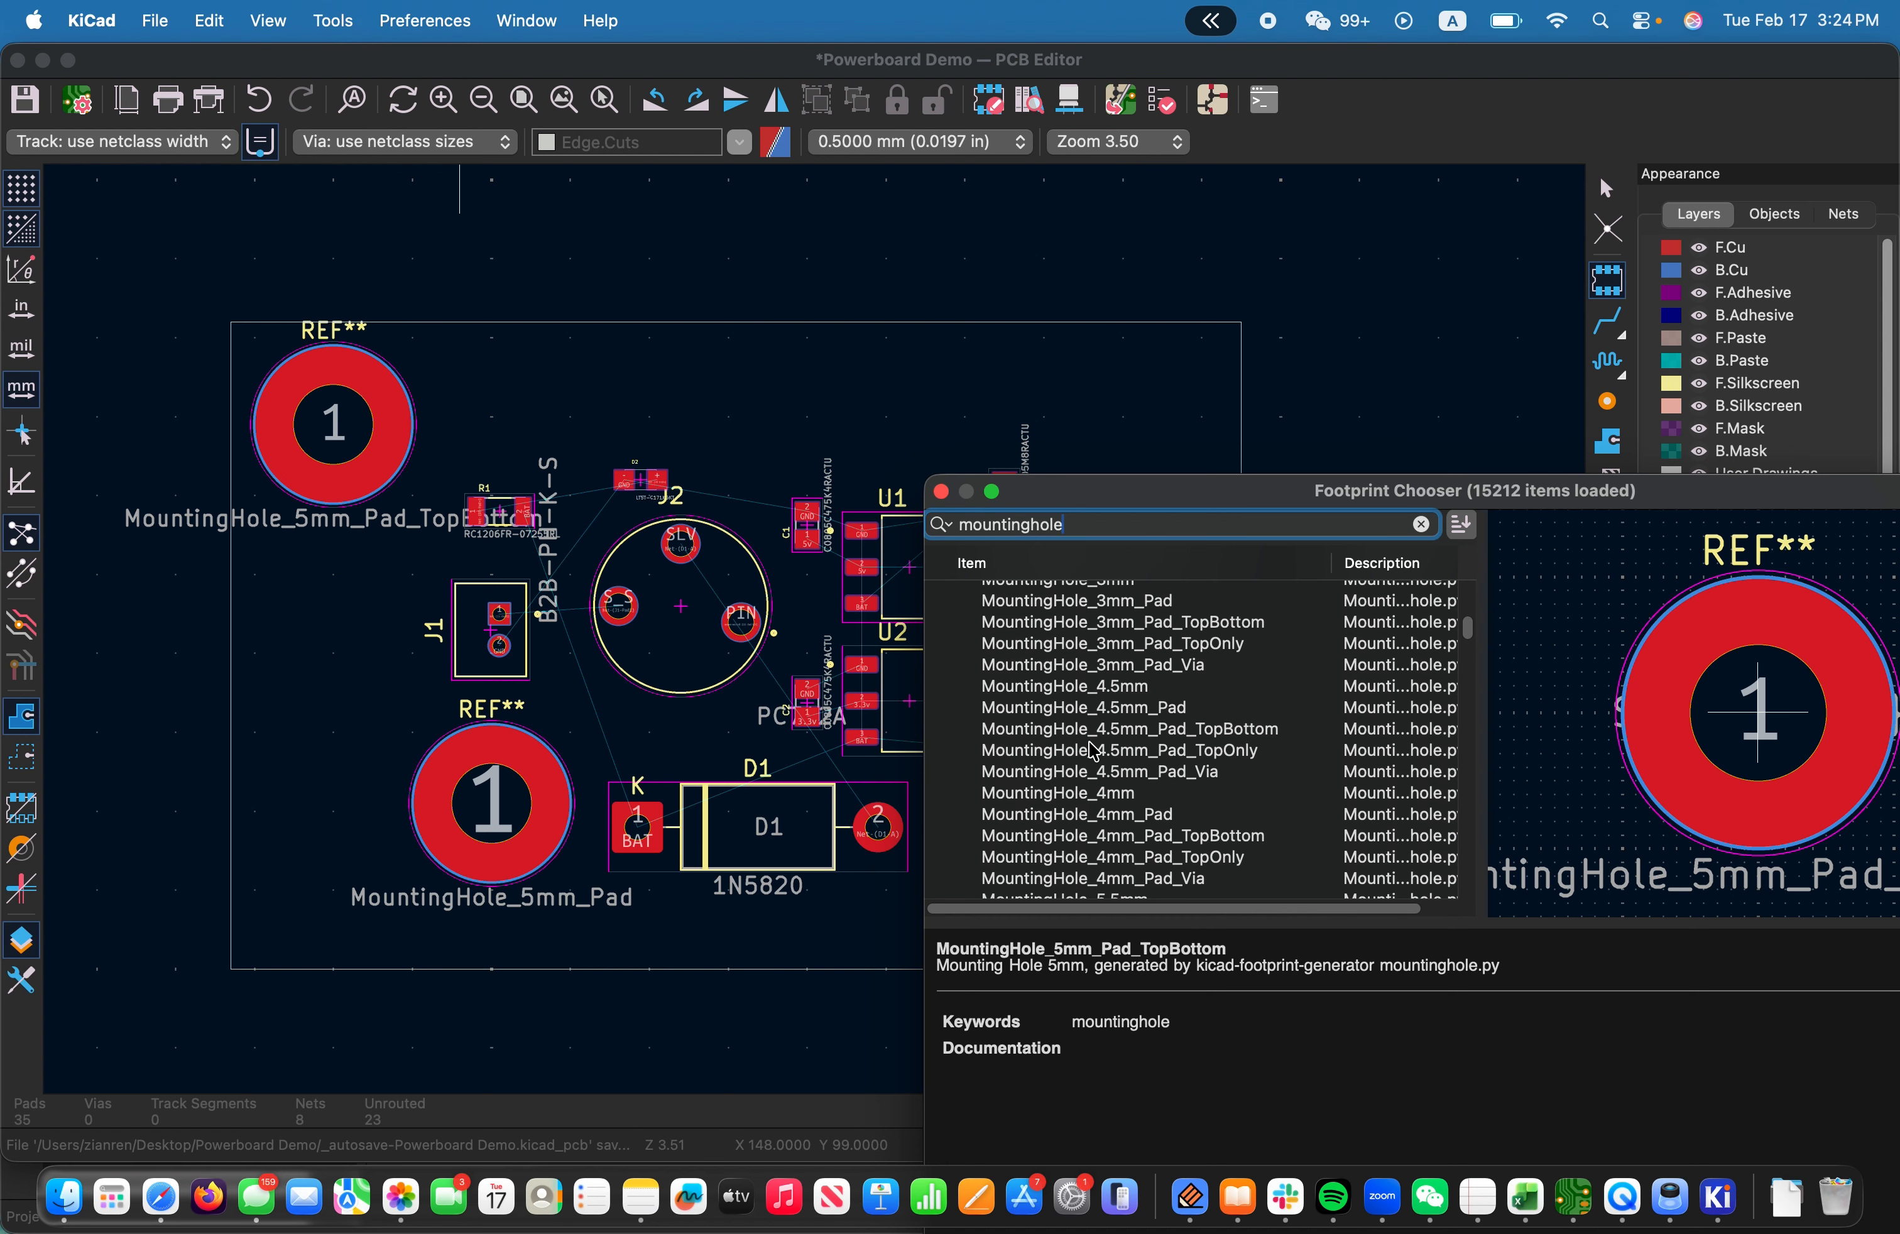
scroll(1093, 749, "down", 5)
left_click(1147, 733)
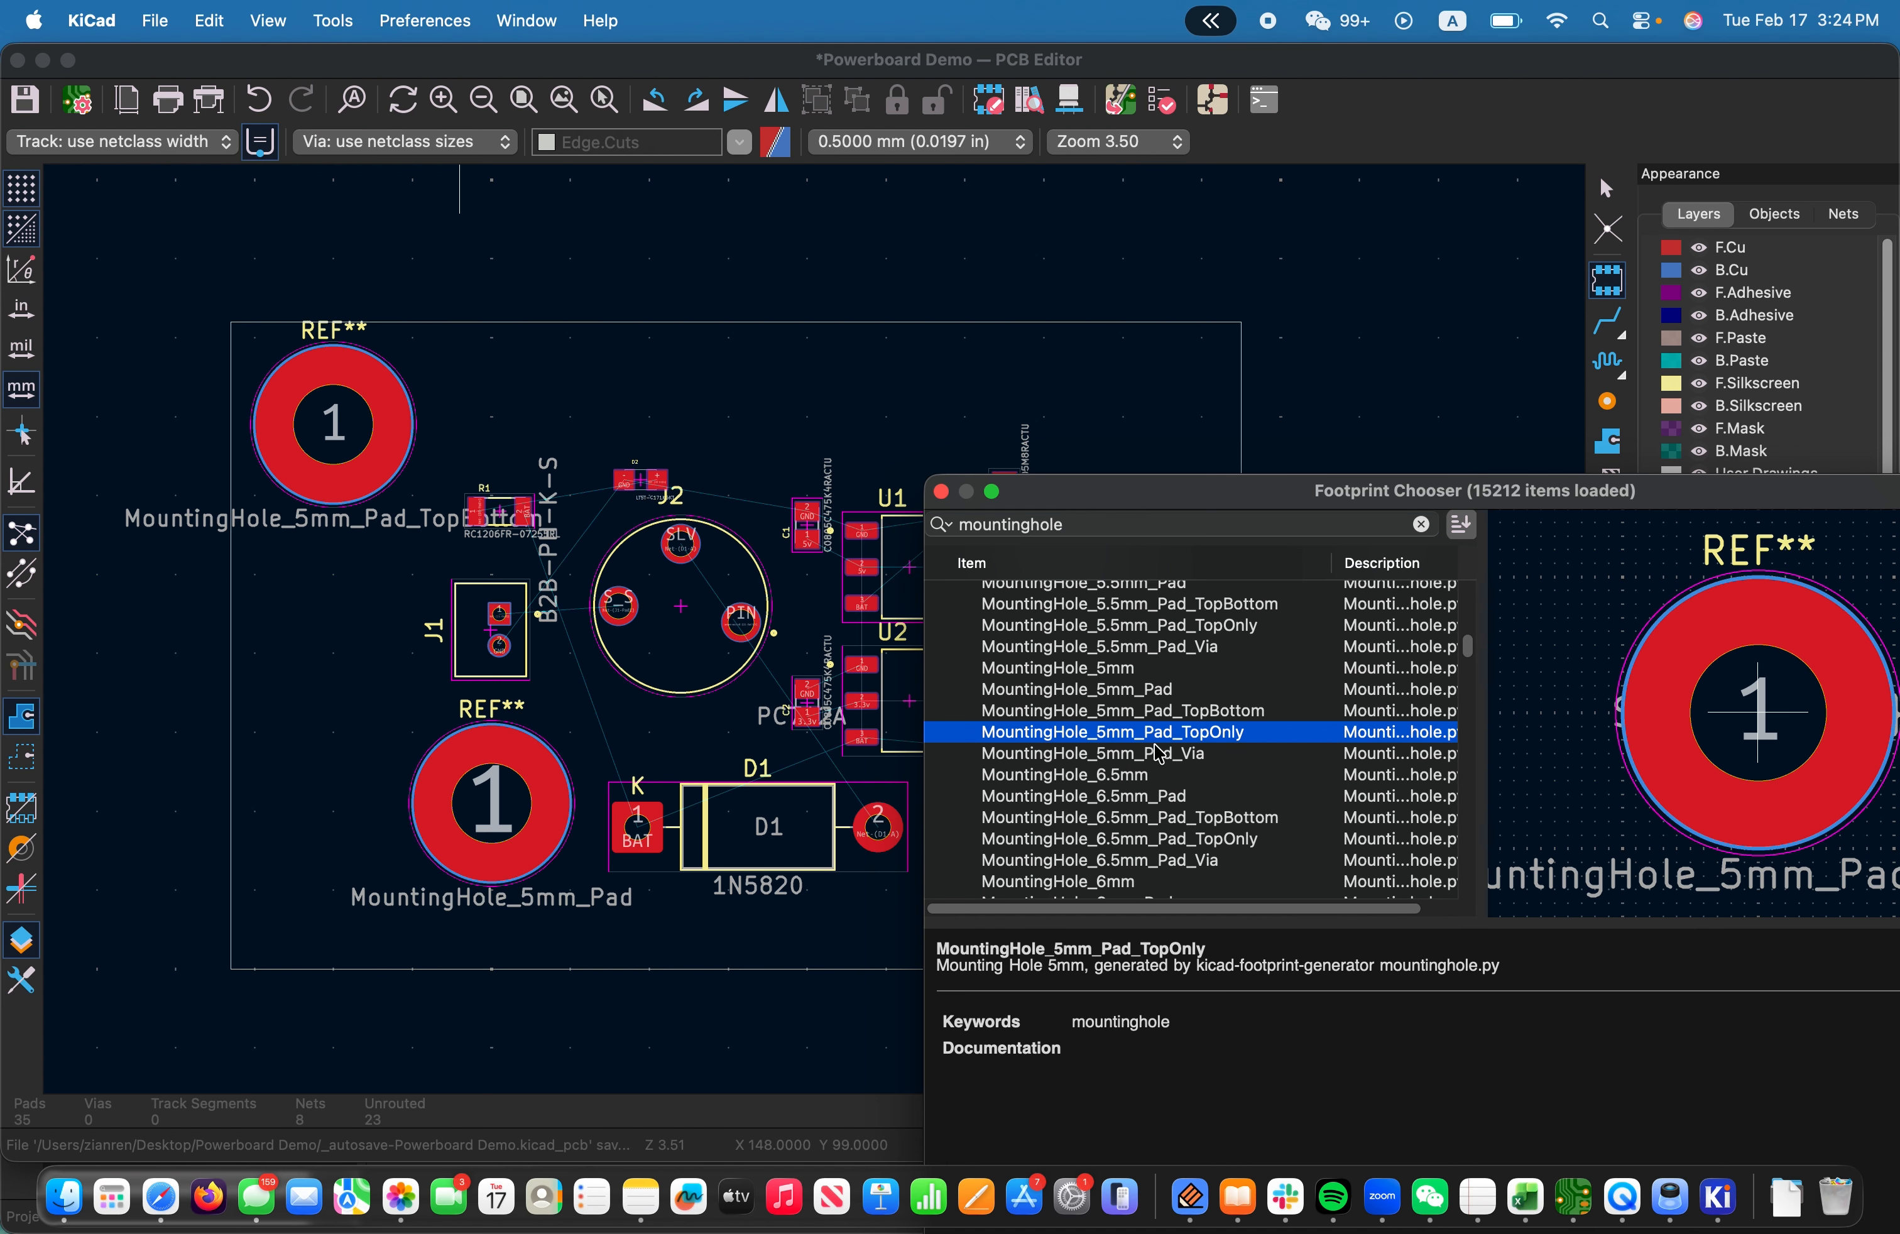
double_click(1078, 733)
left_click(330, 660)
key("Escape")
Move the MountingHole_5mm_Pad_TopOnly footprint from the left edge to the board's upper right corner, above J3
left_click(351, 609)
left_click(301, 620)
left_click(309, 626)
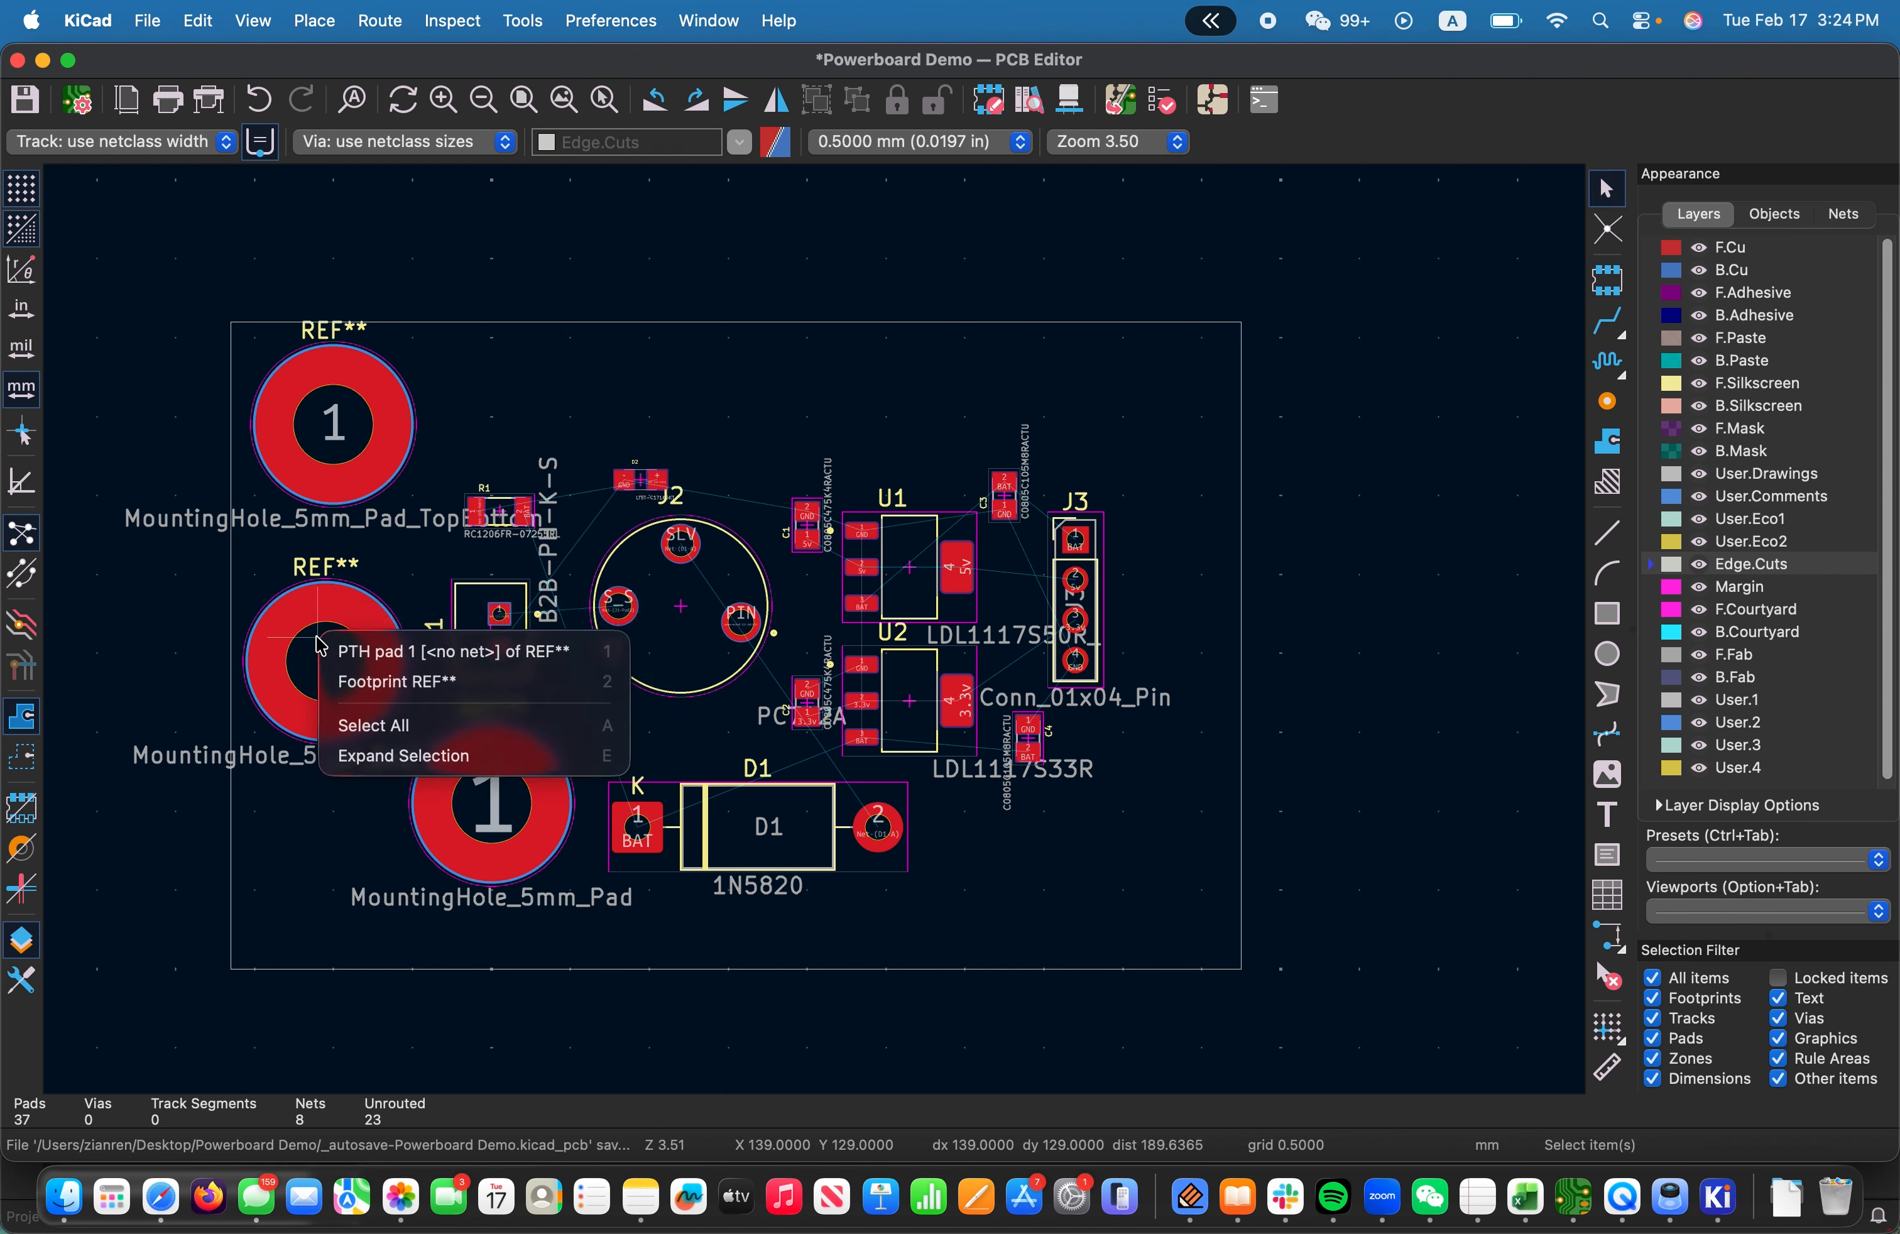
left_click(327, 604)
left_click(340, 584)
left_click(337, 593)
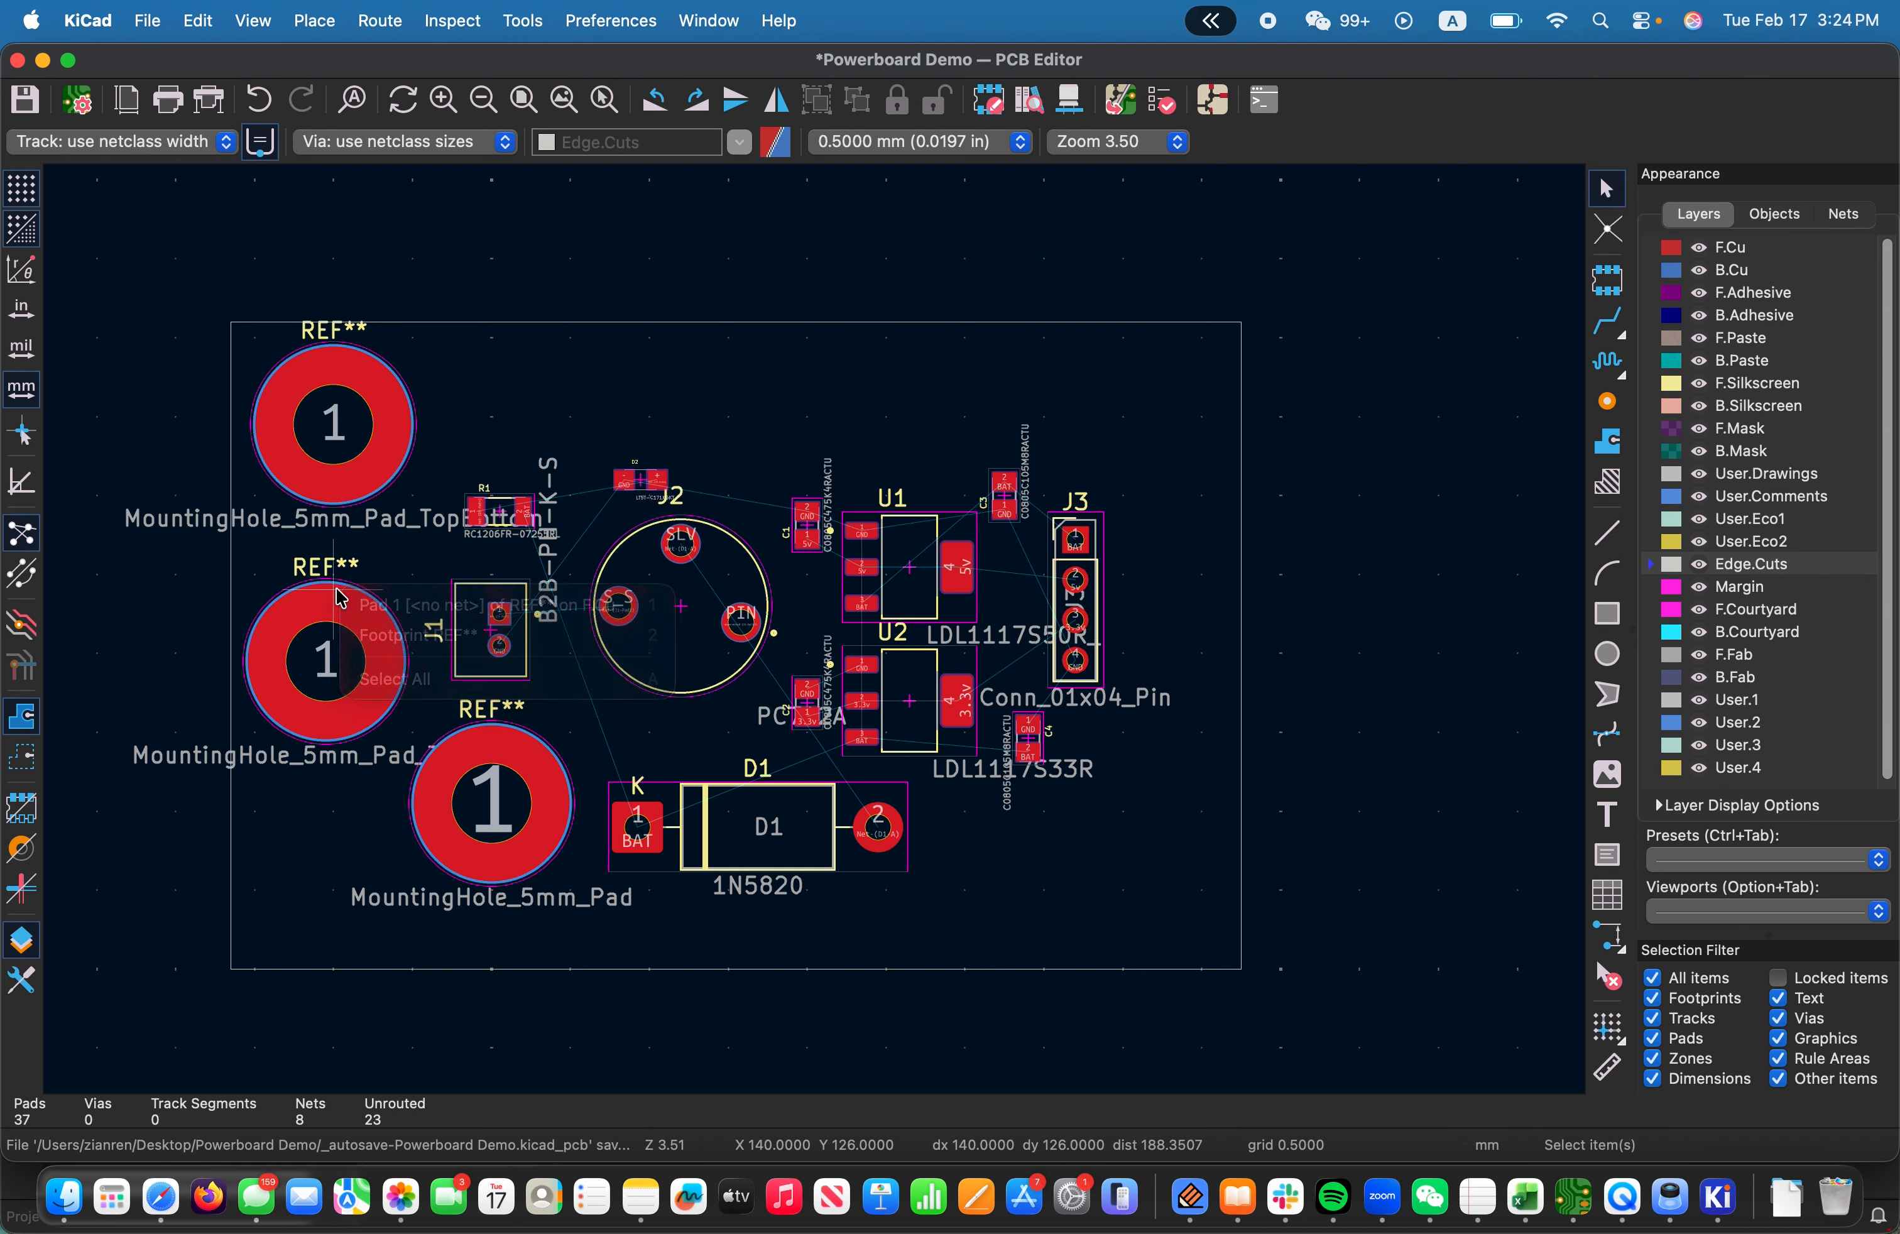
left_click(317, 571)
left_click(329, 615)
left_click(298, 677)
left_click_drag(290, 677, 364, 771)
left_click_drag(218, 519, 432, 767)
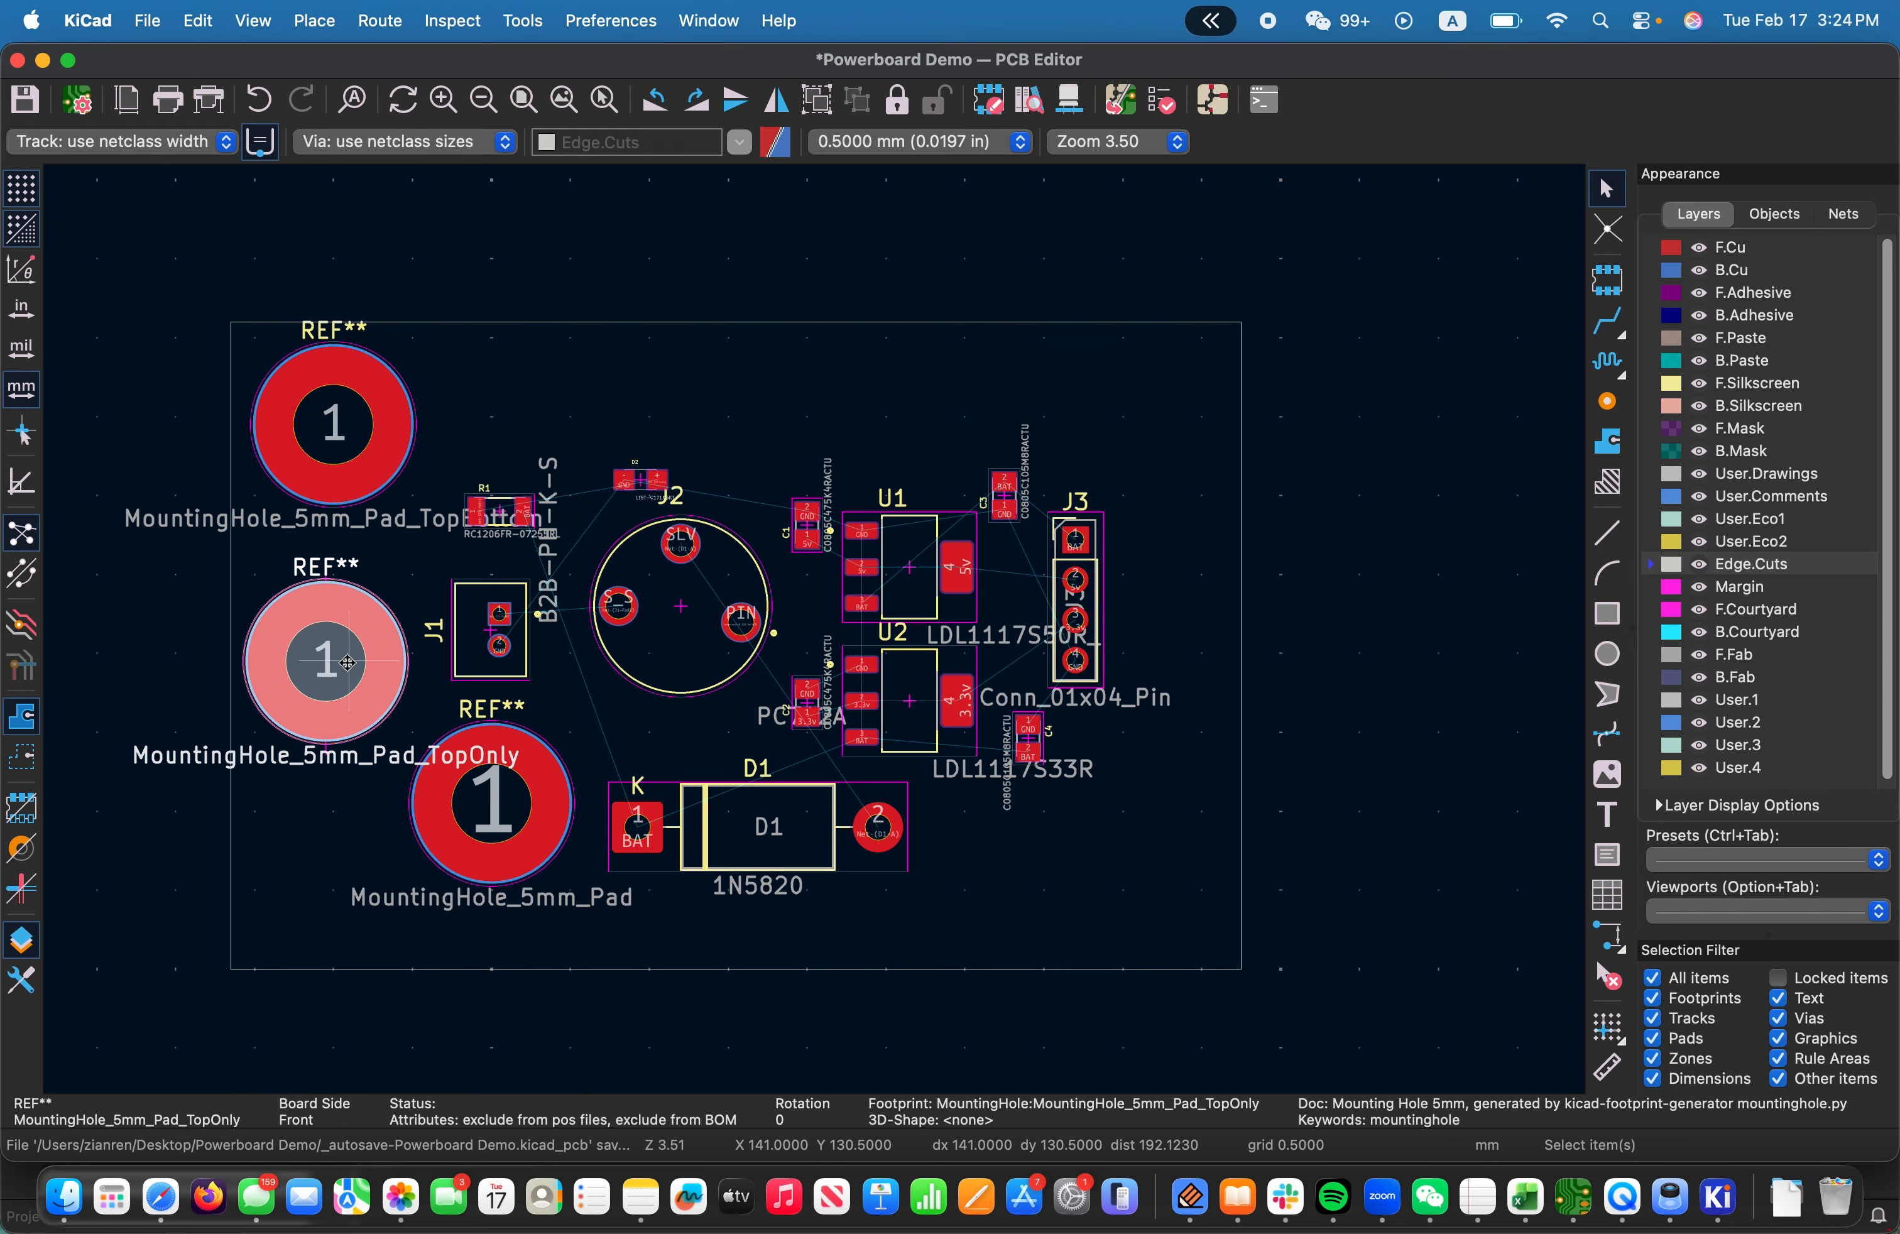
left_click_drag(364, 607, 1146, 421)
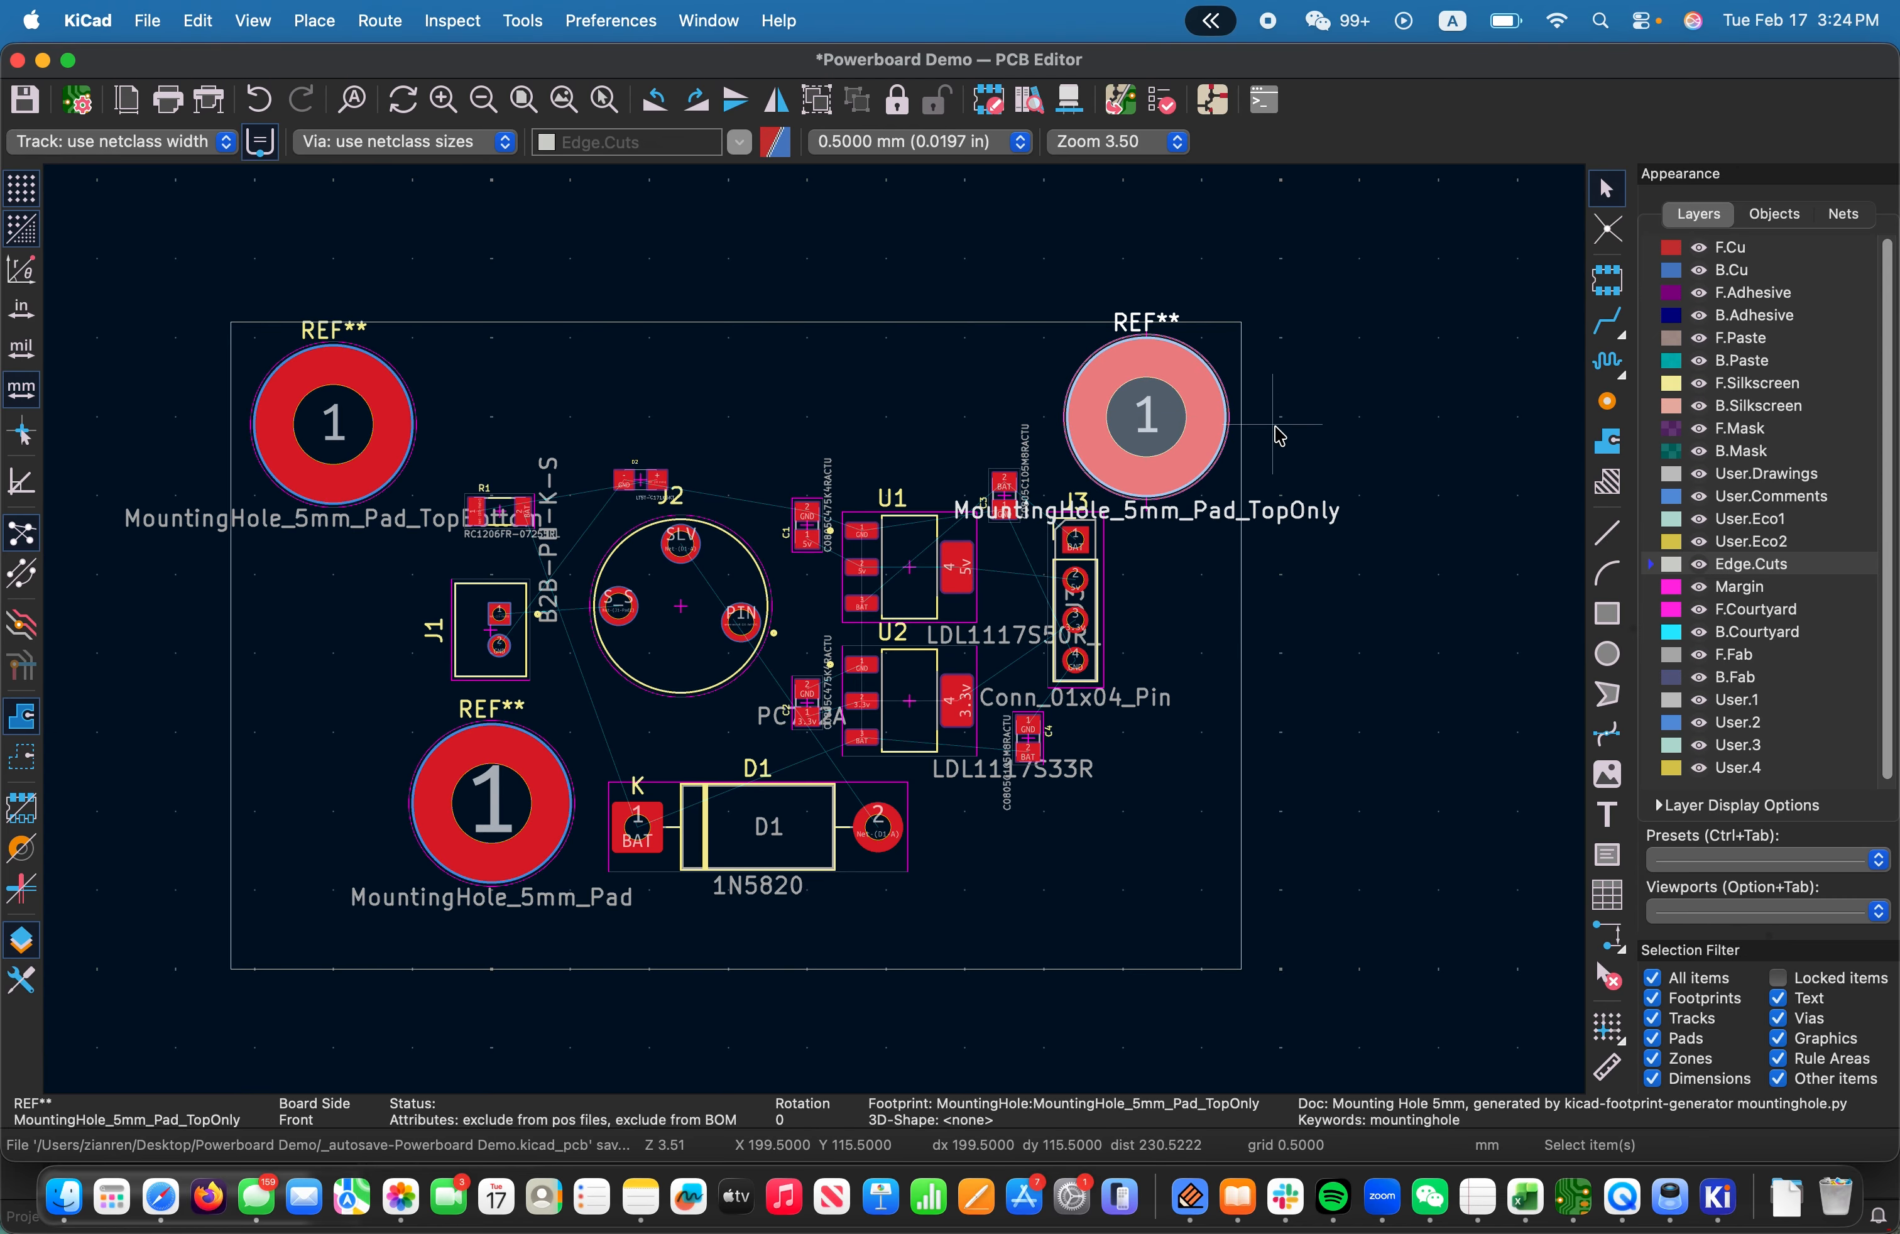
left_click(1274, 427)
Find MountingHole_5mm_Pad_Via by filtering for "mountinghole" and place it in the board's lower right corner
left_click(312, 20)
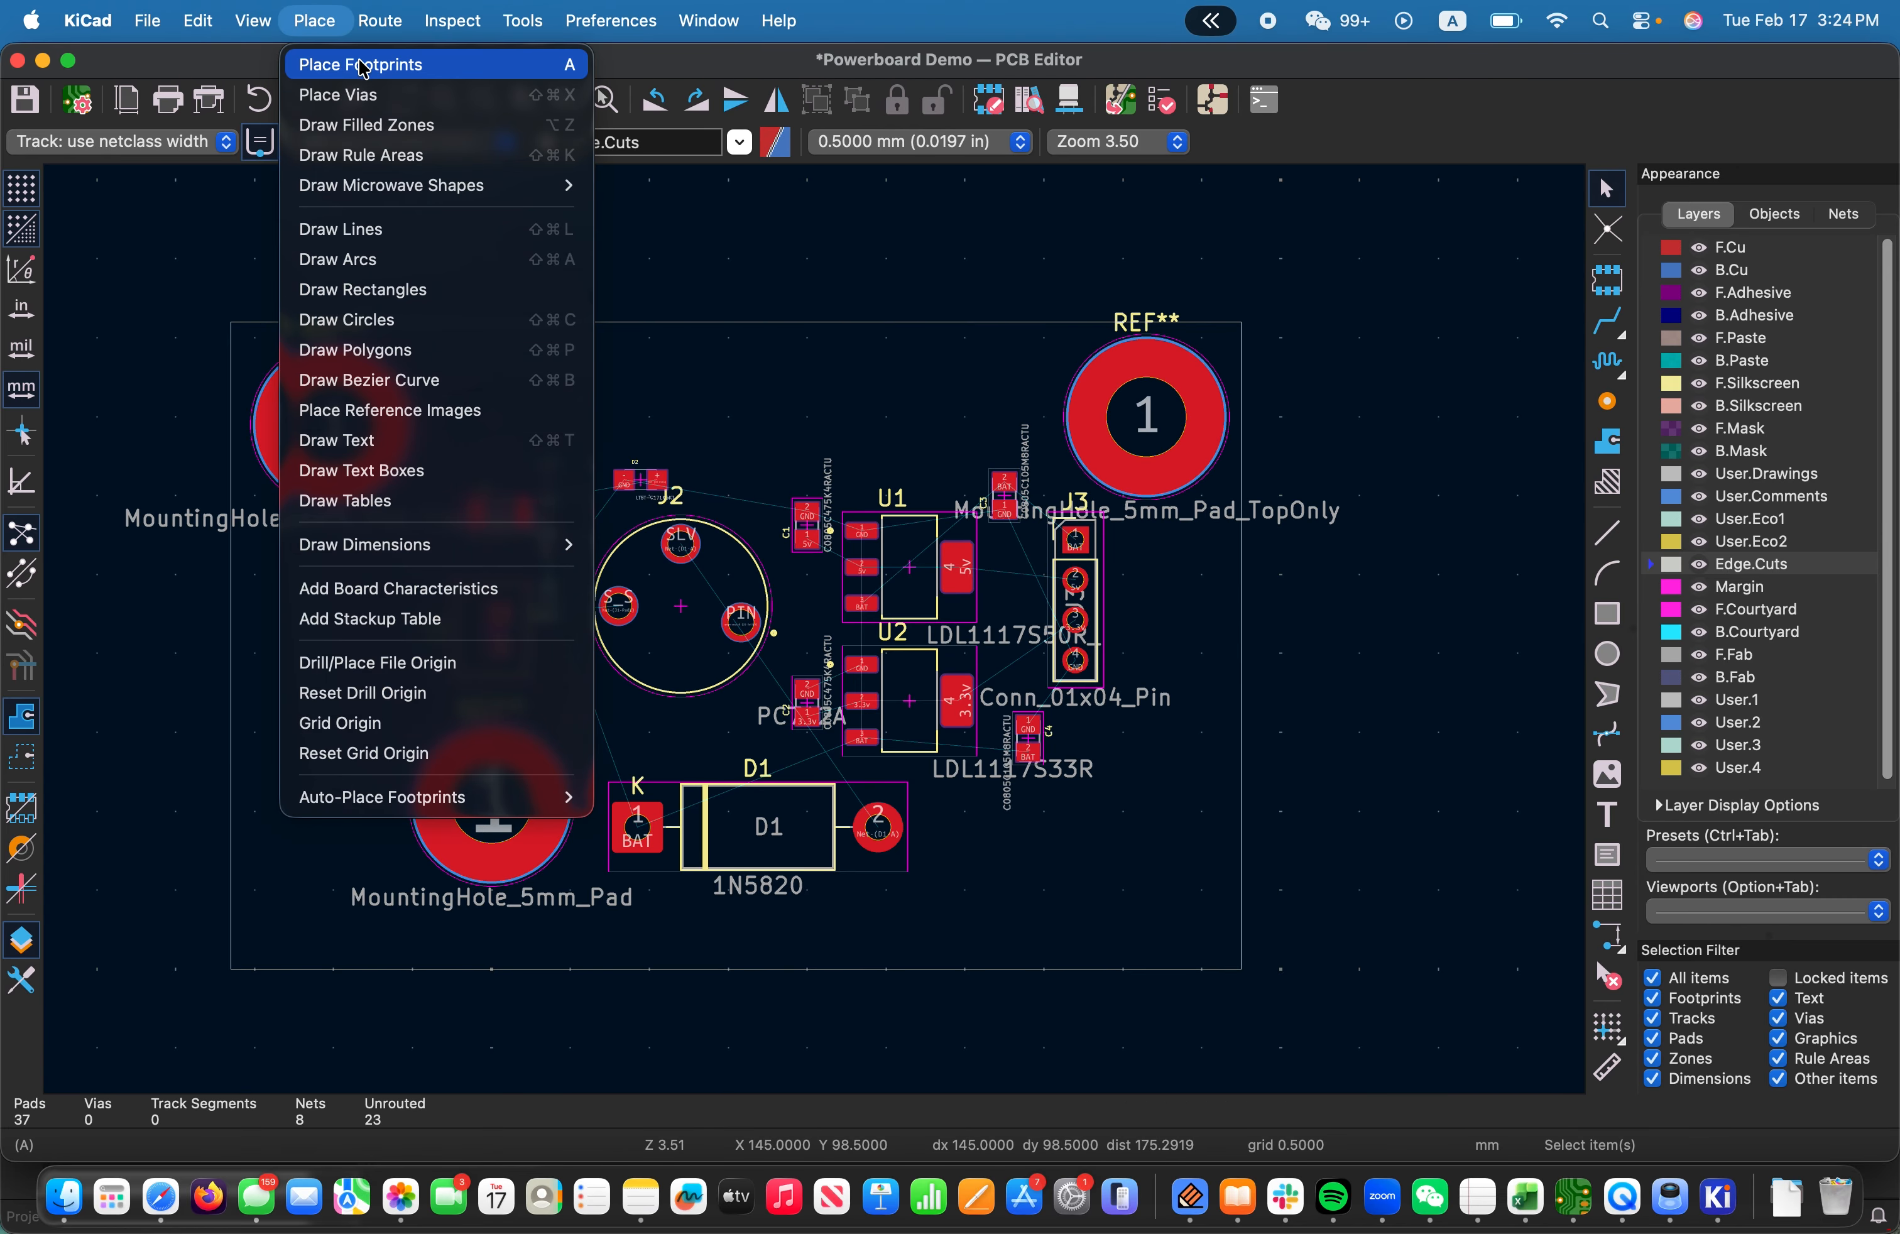
left_click(320, 60)
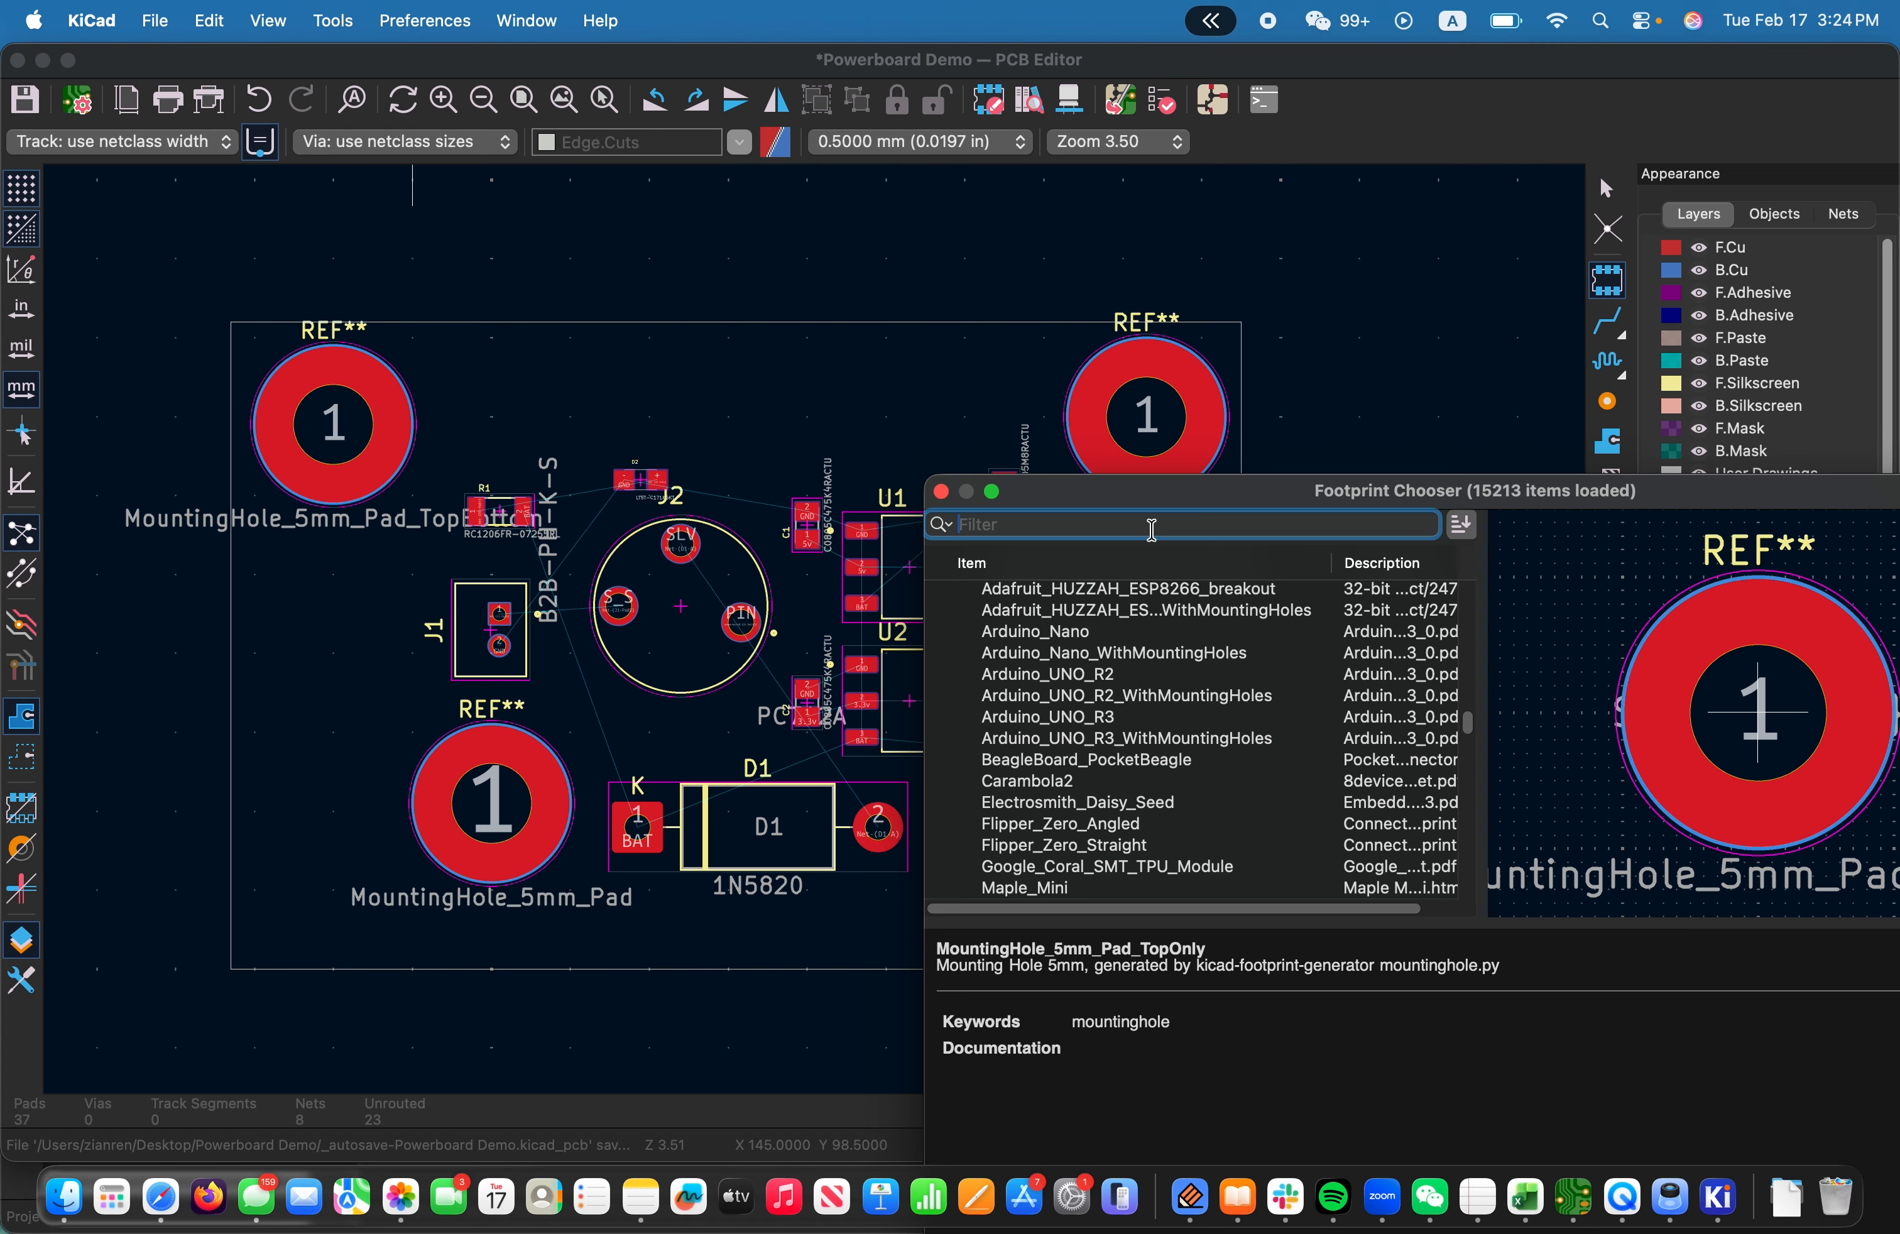
type("mounting")
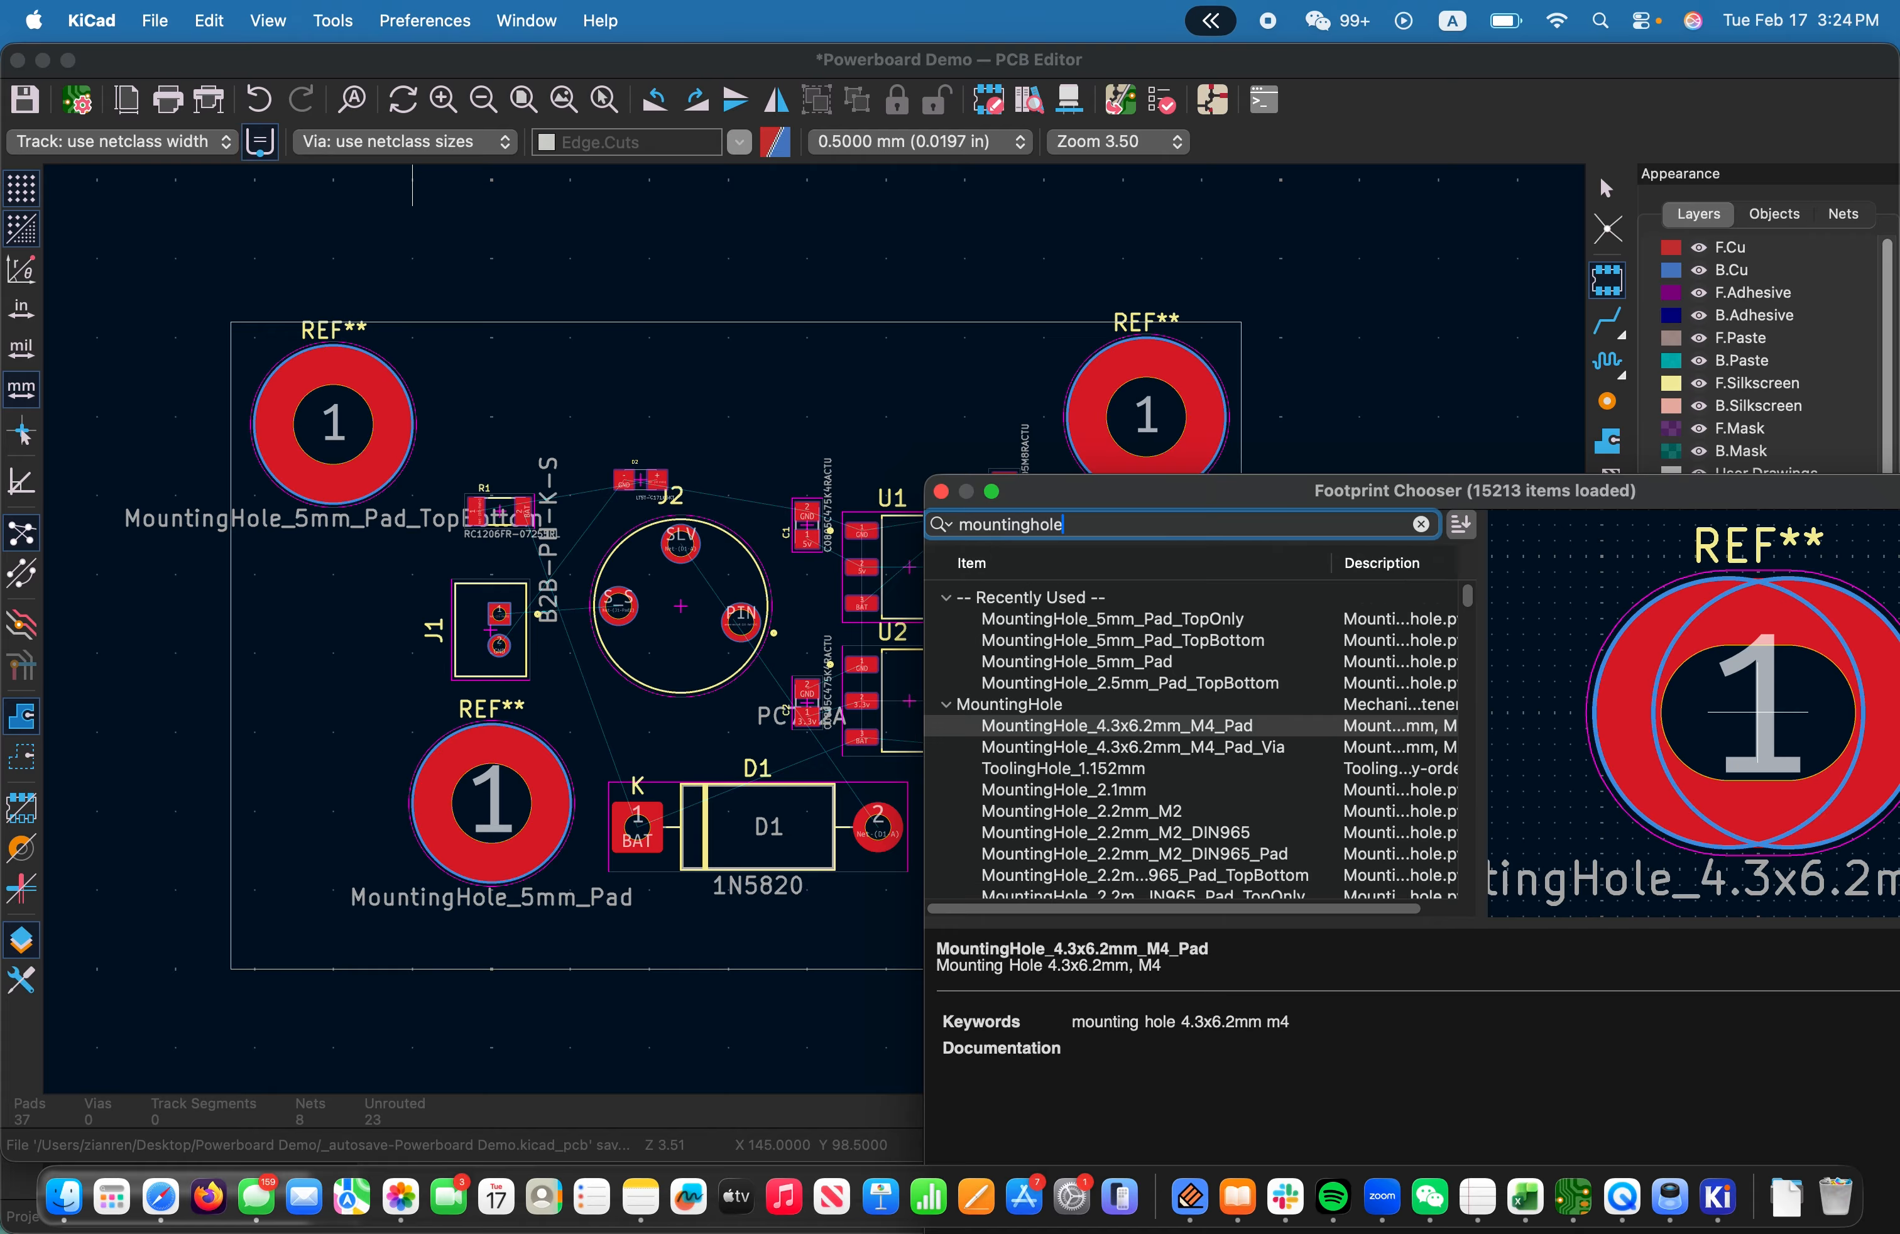
type("hole")
scroll(1233, 754, "down", 10)
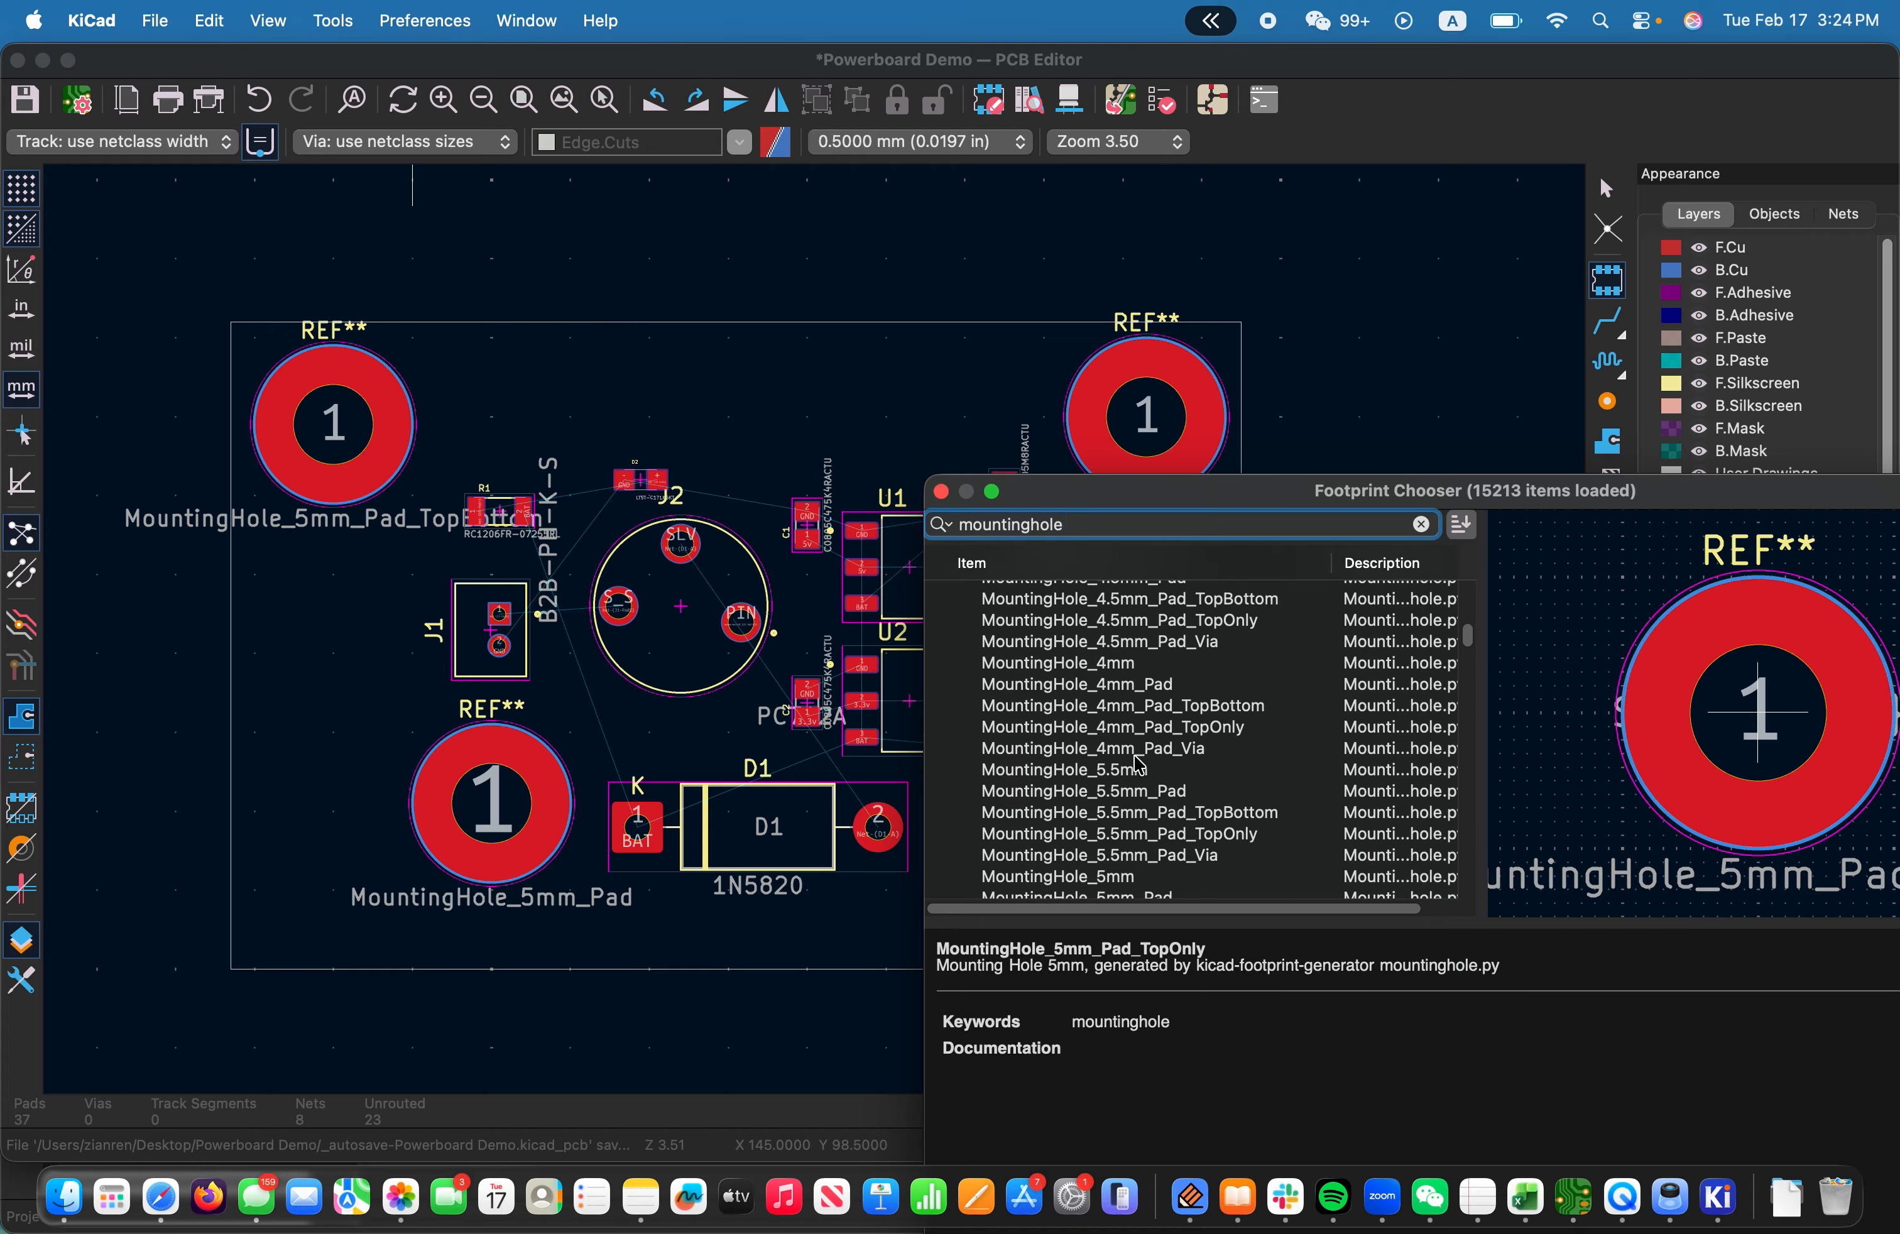
scroll(1172, 776, "down", 5)
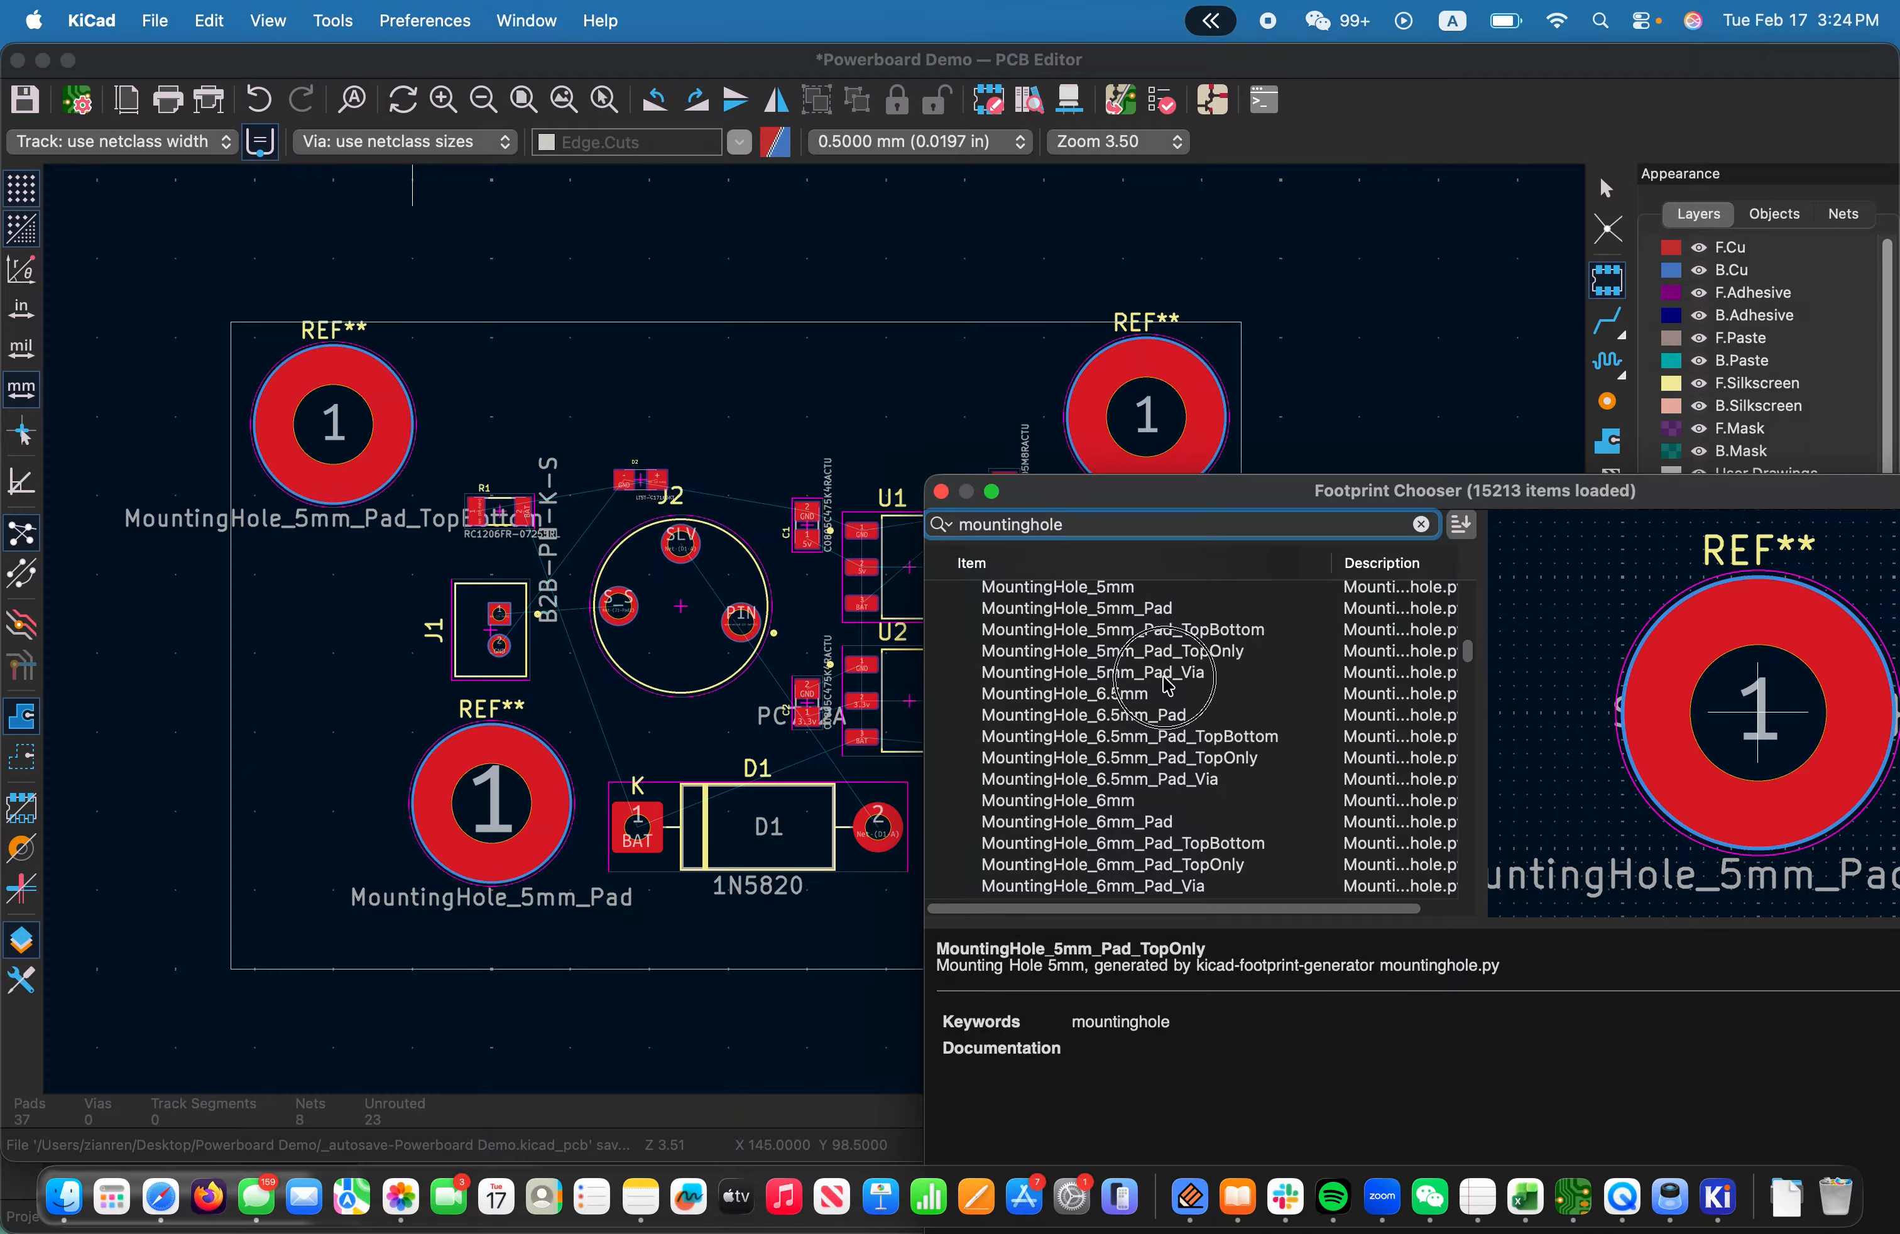
left_click(1166, 678)
double_click(1162, 677)
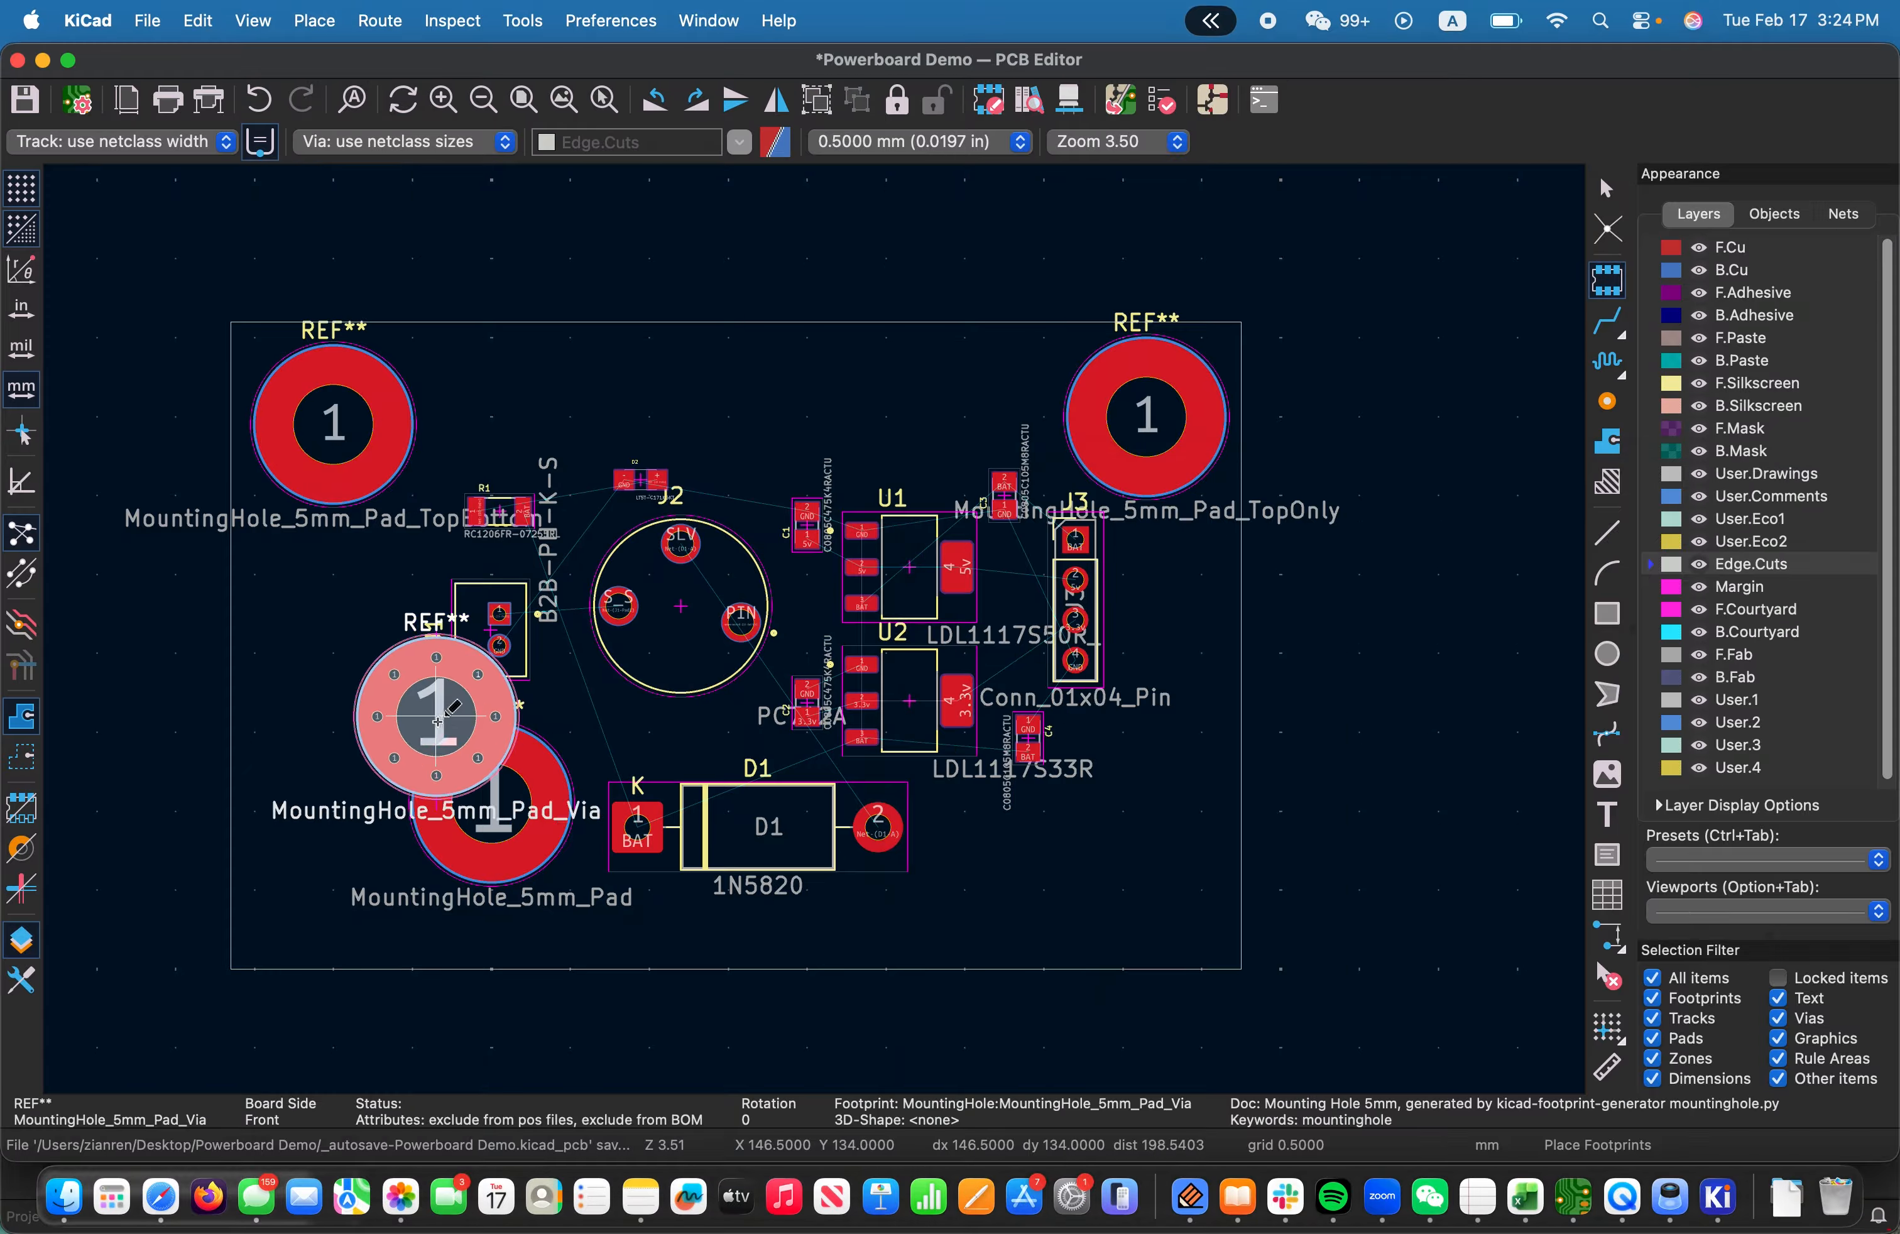
left_click(1130, 859)
key("Escape")
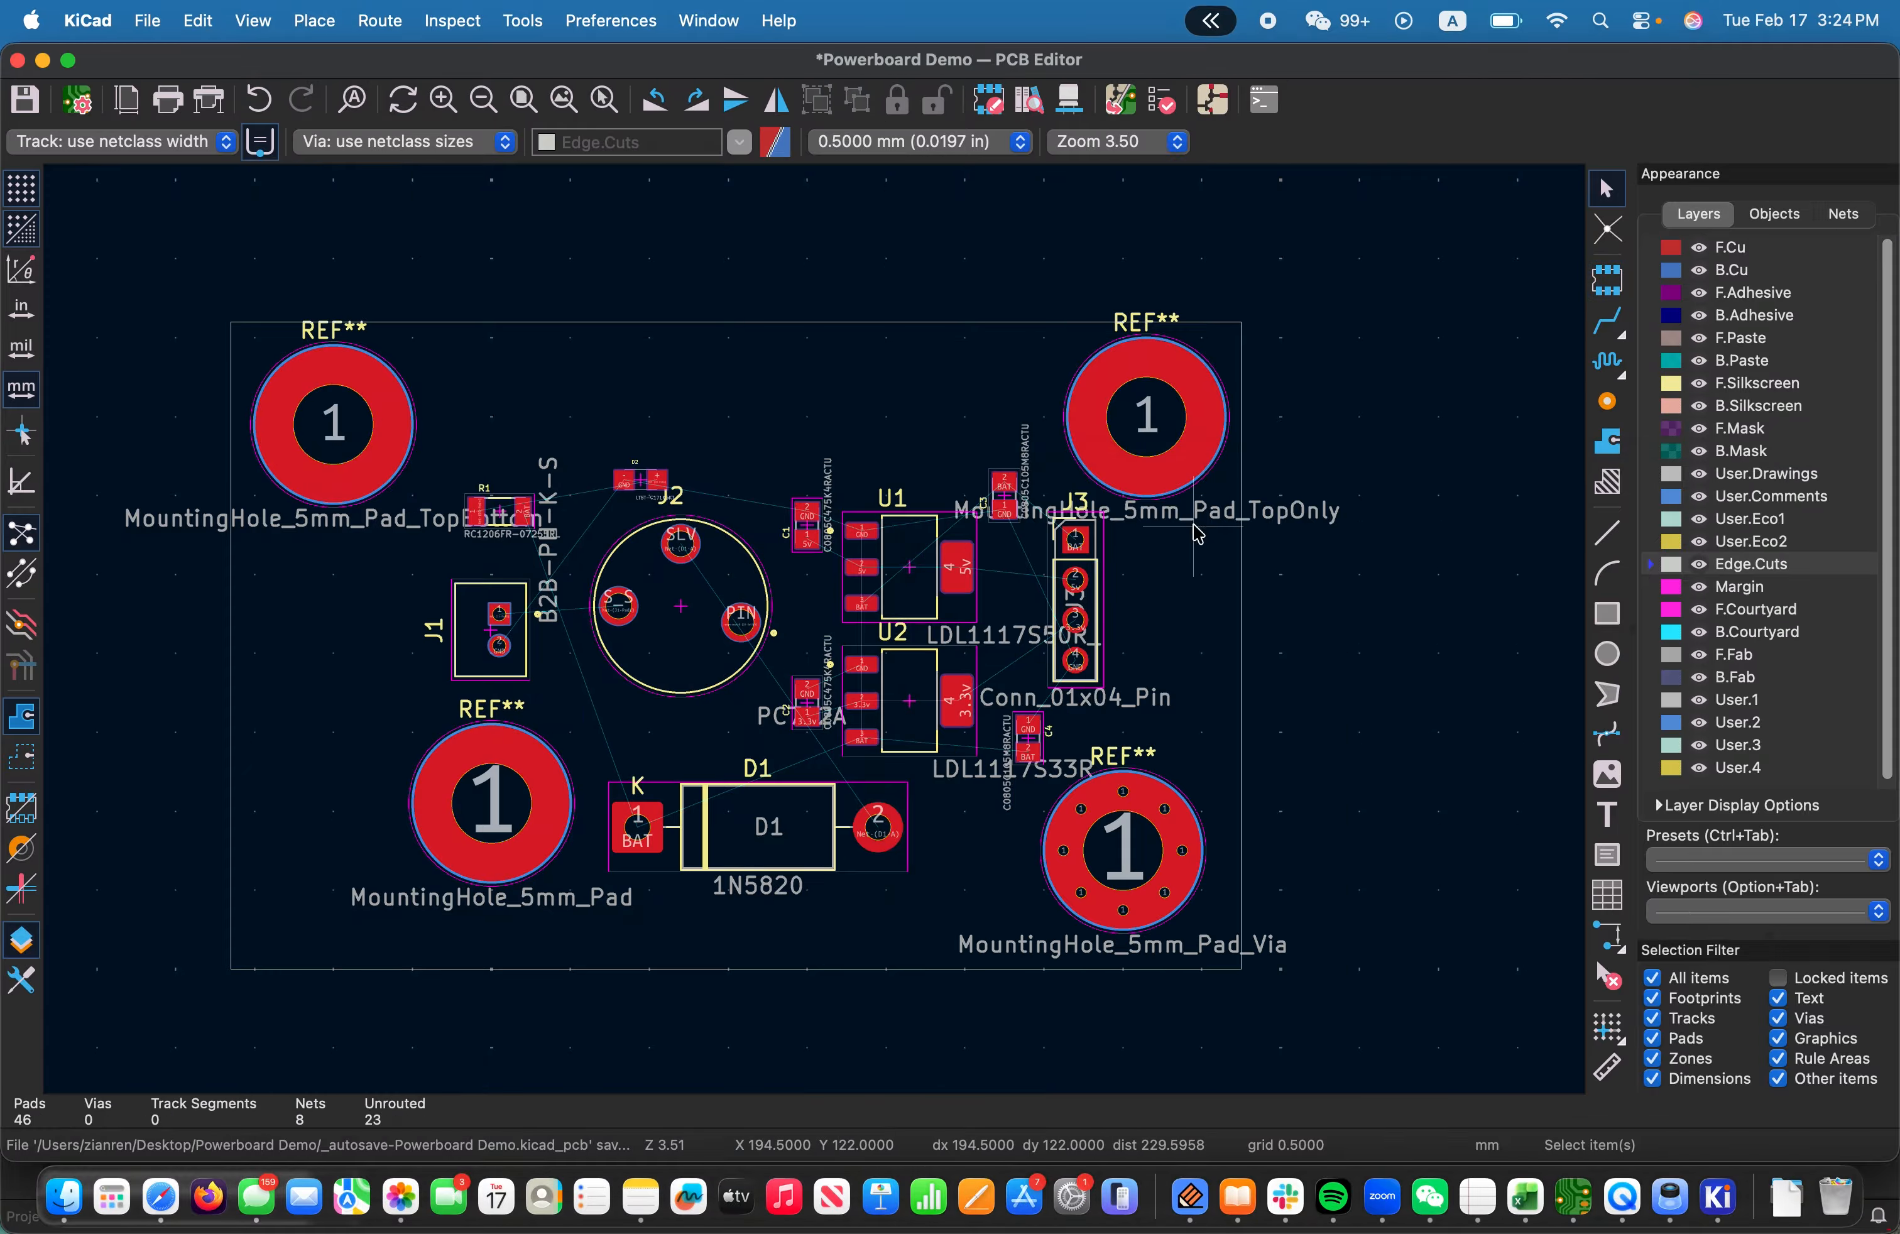
Save the board and open it in the 3D viewer
left_click(158, 6)
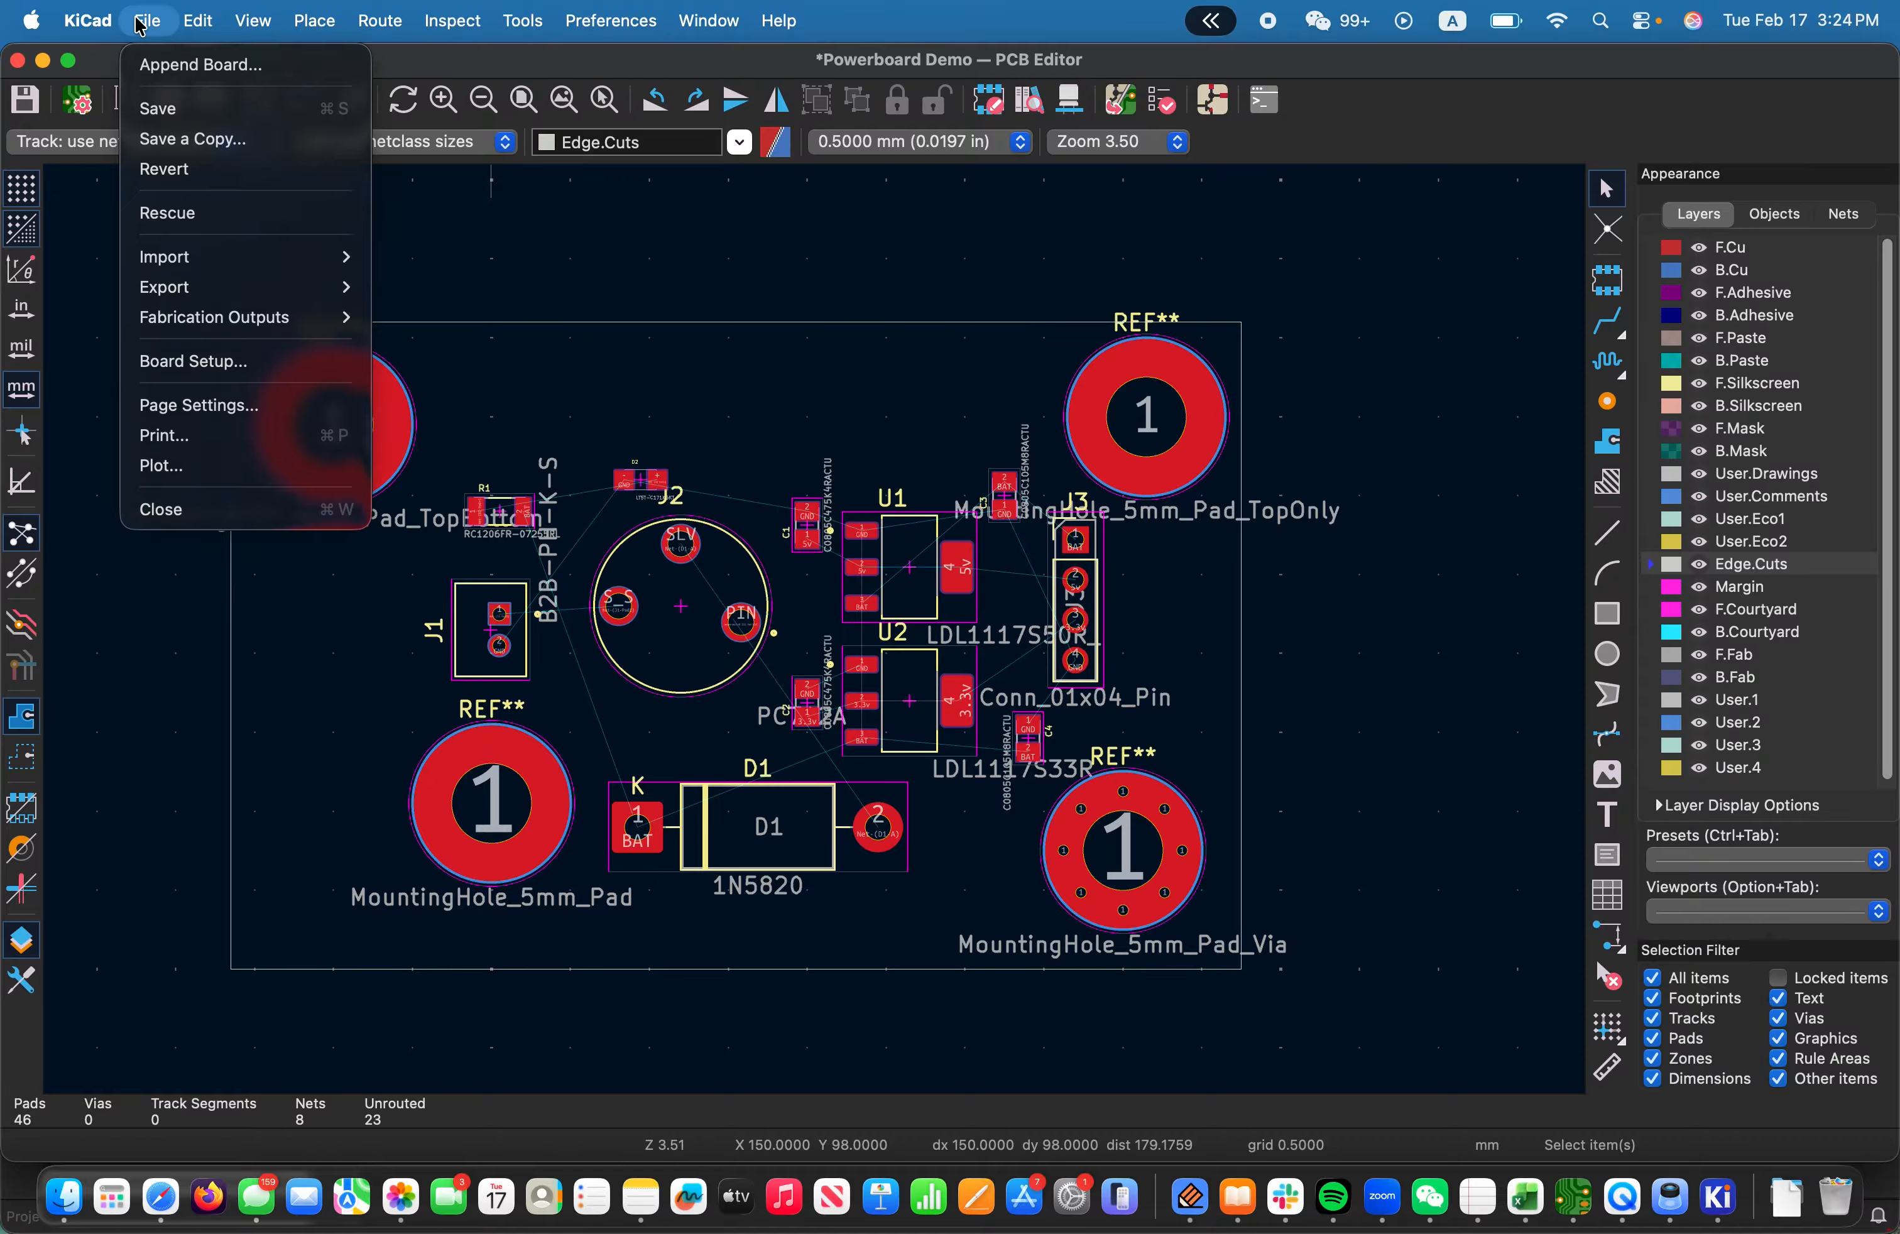
left_click(706, 267)
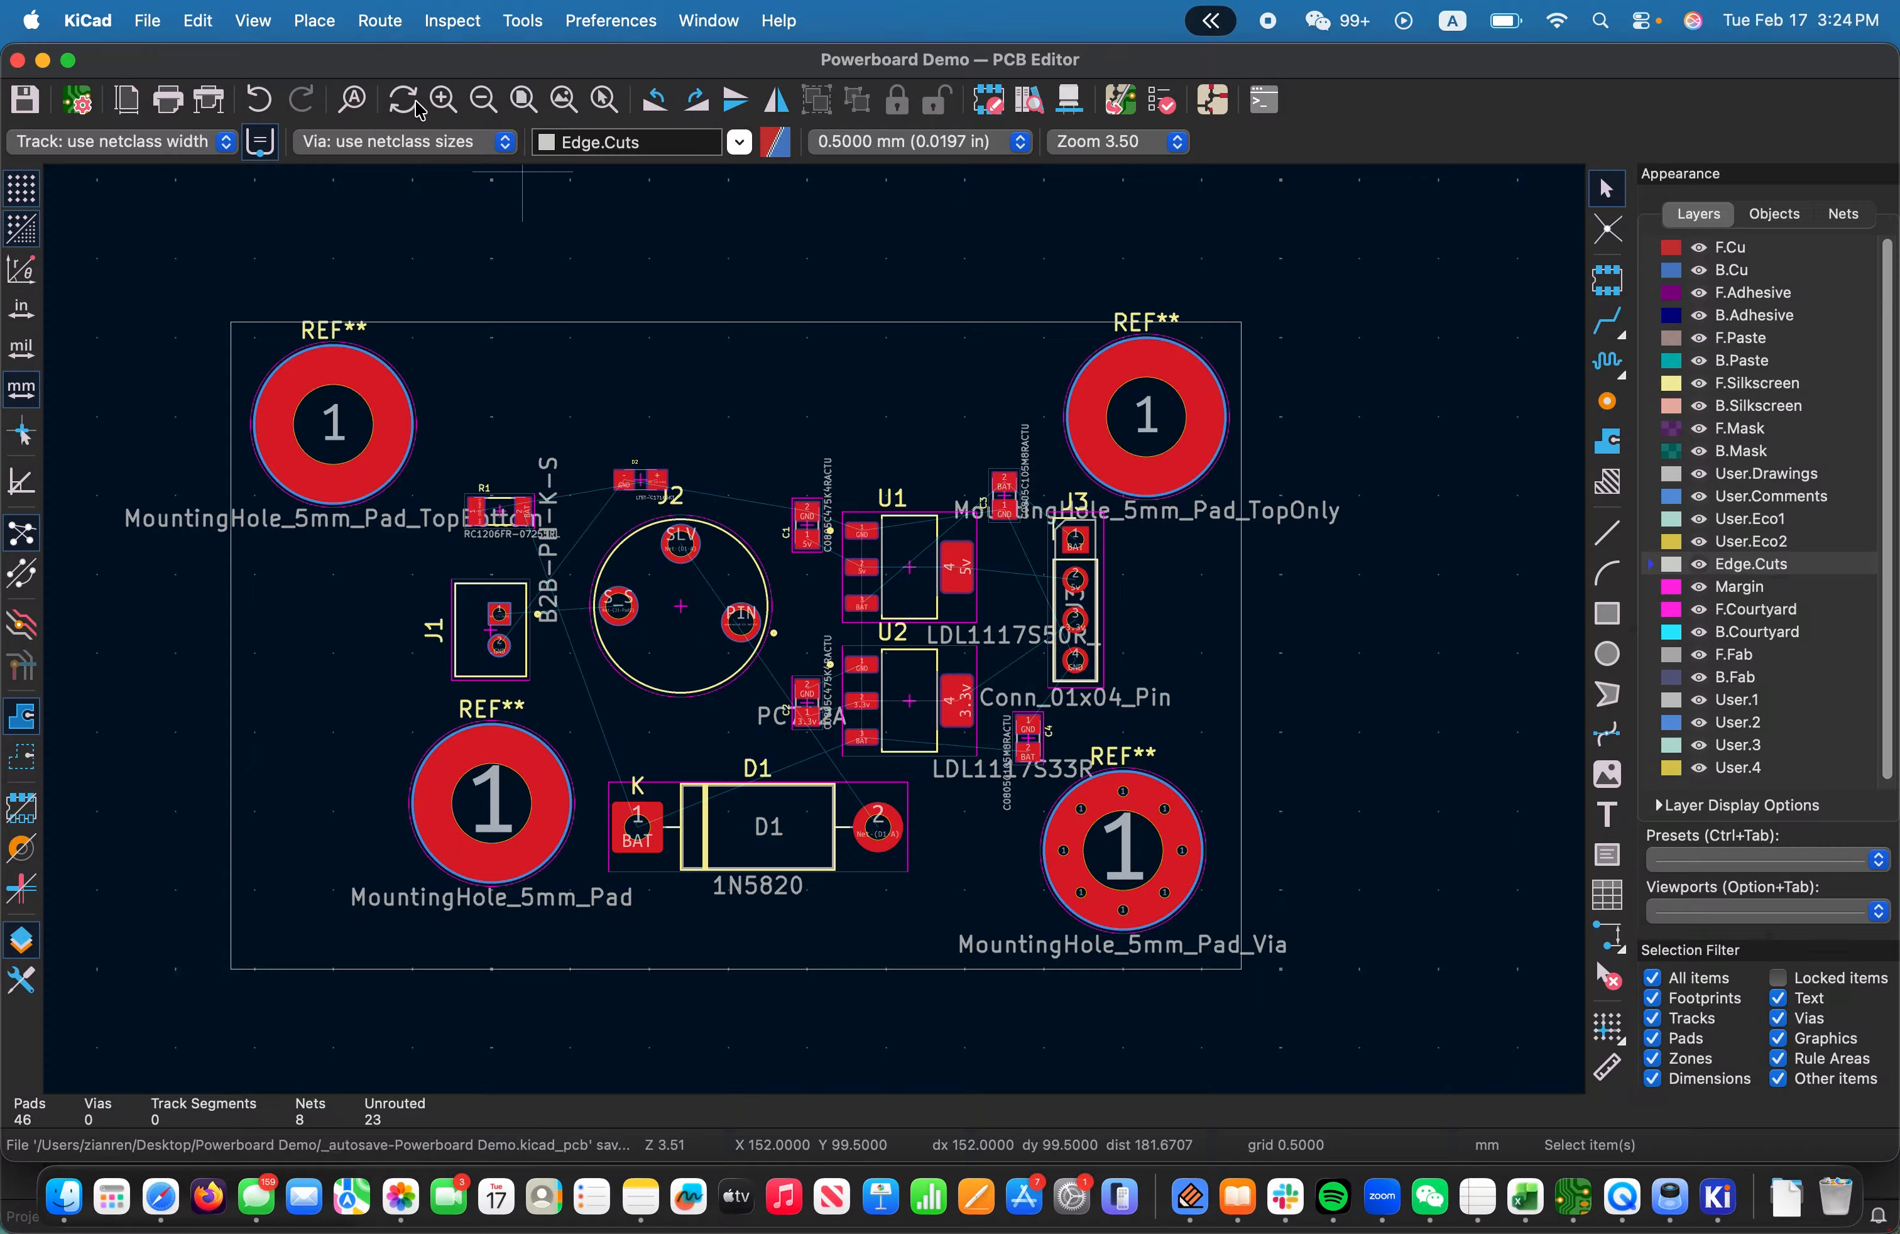
left_click(251, 23)
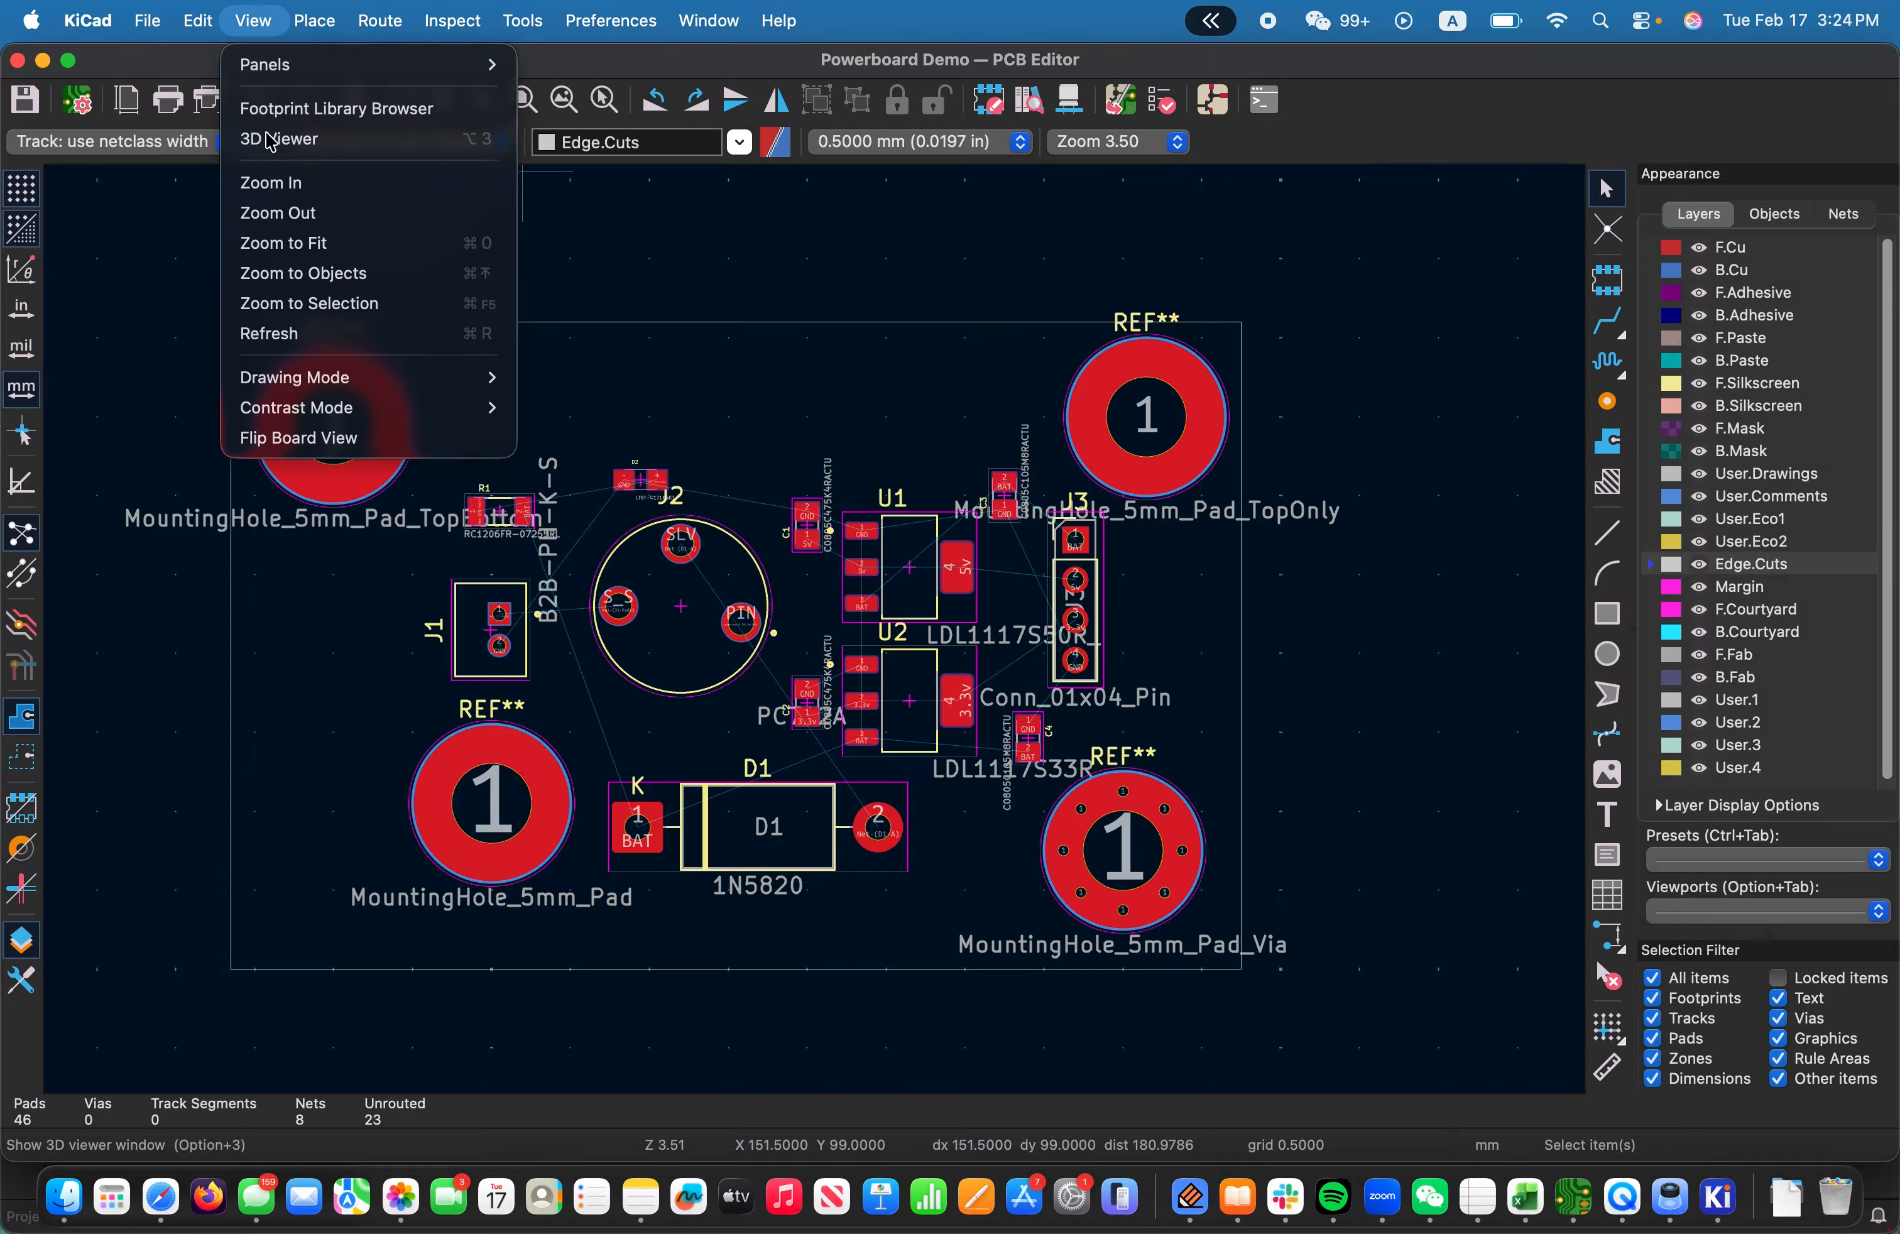
left_click(271, 140)
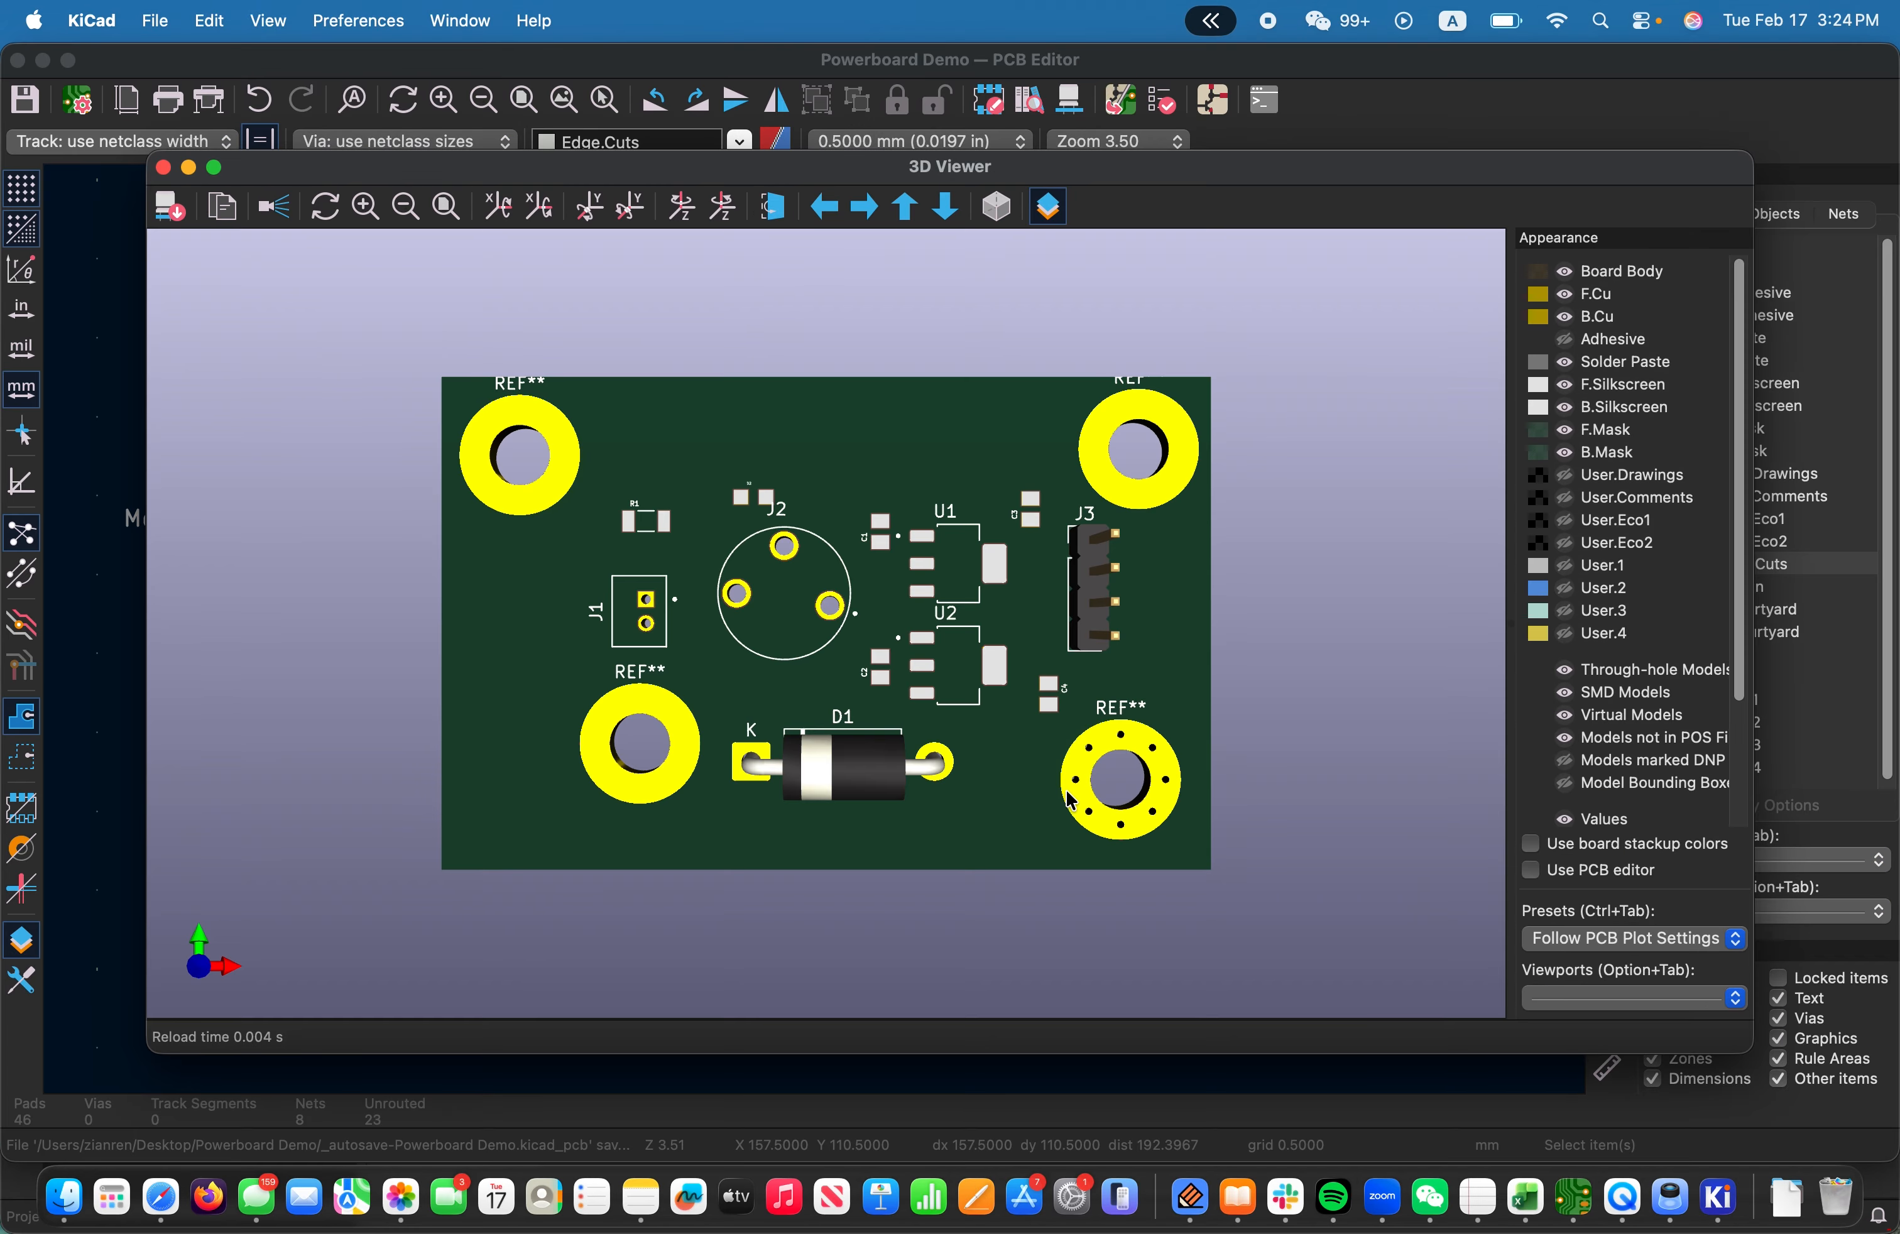
Examine the four mounting holes and their pads on the front and back of the 3D board, and close the viewer
left_click_drag(1045, 705, 1260, 468)
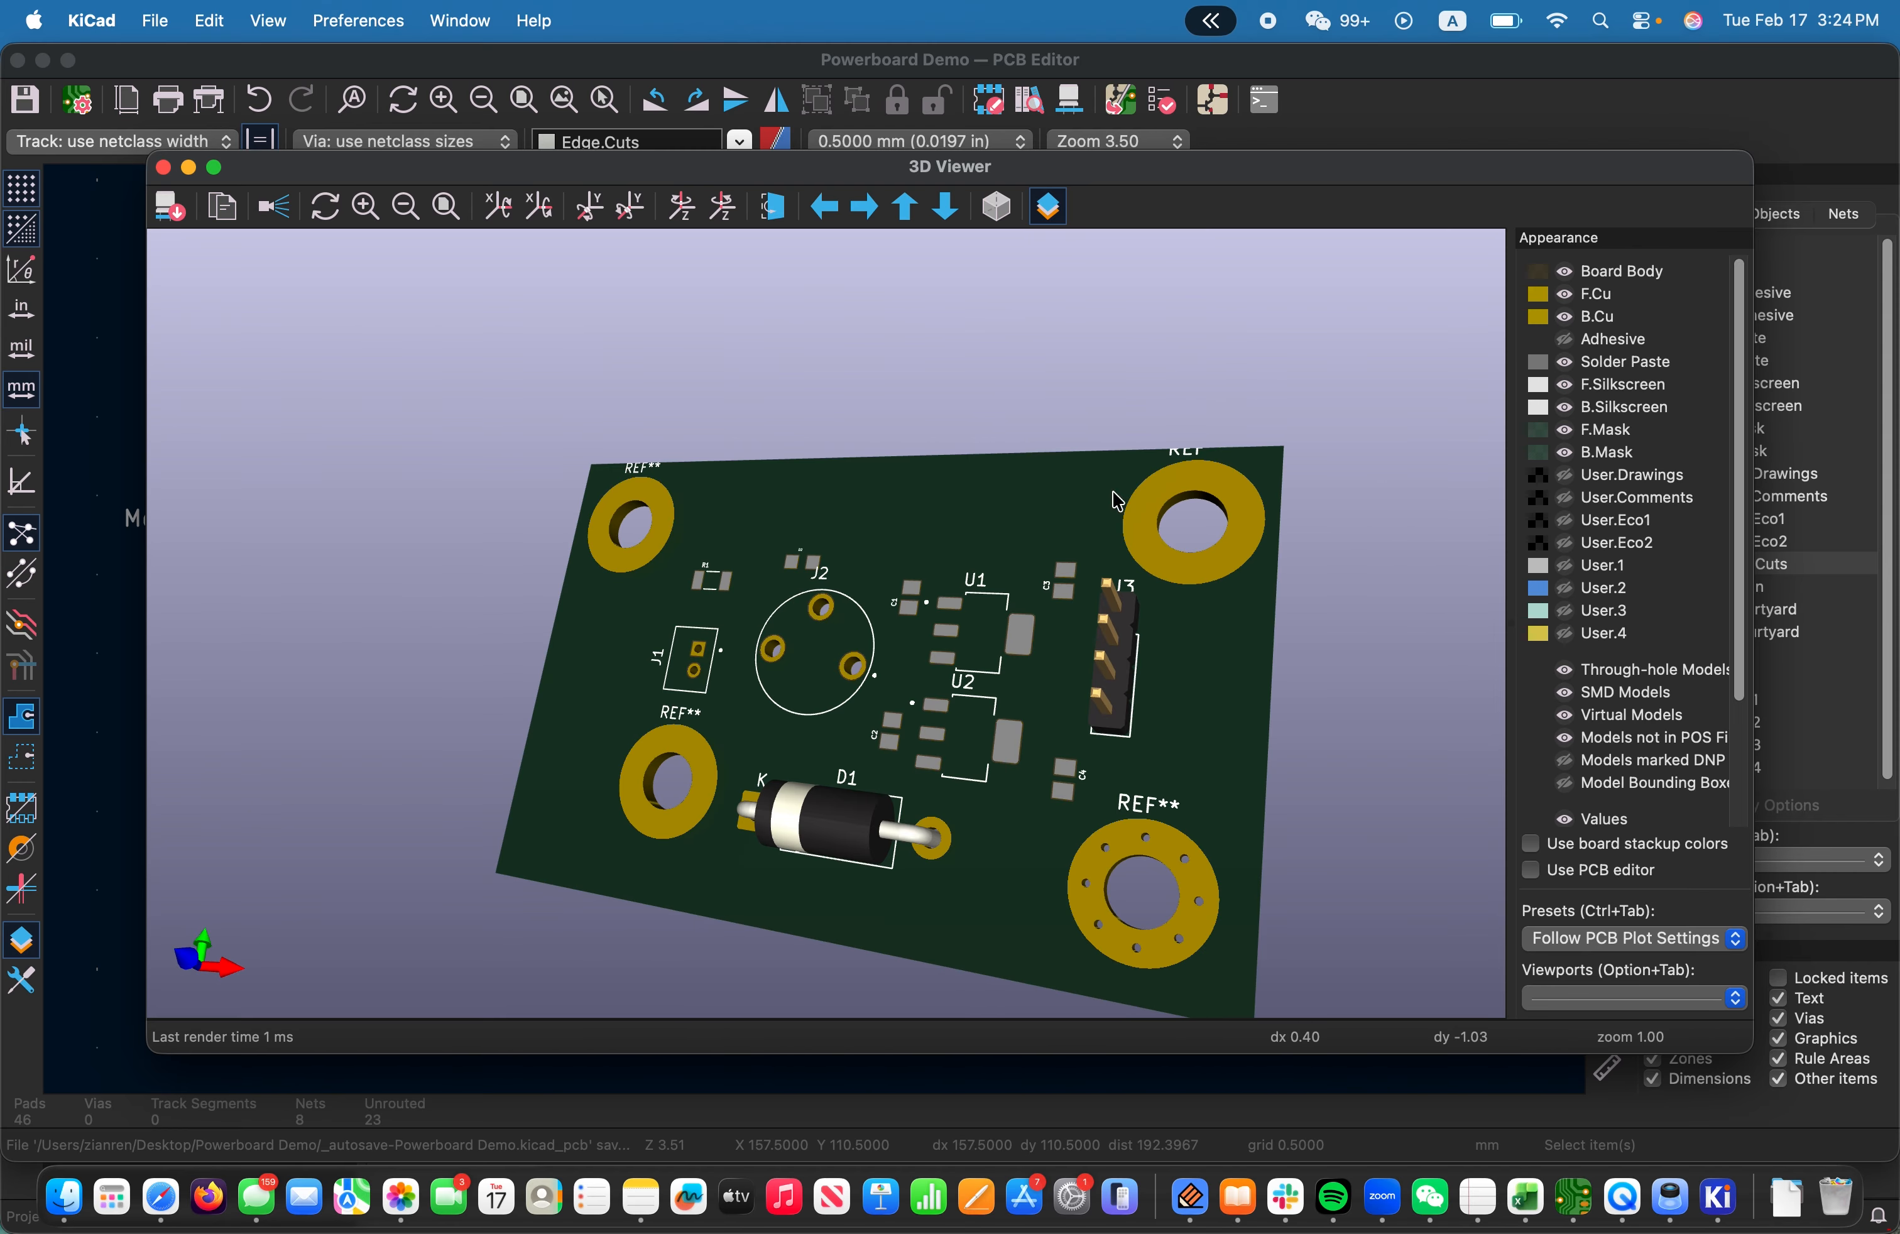
left_click_drag(1227, 548, 699, 449)
left_click_drag(671, 366, 1064, 394)
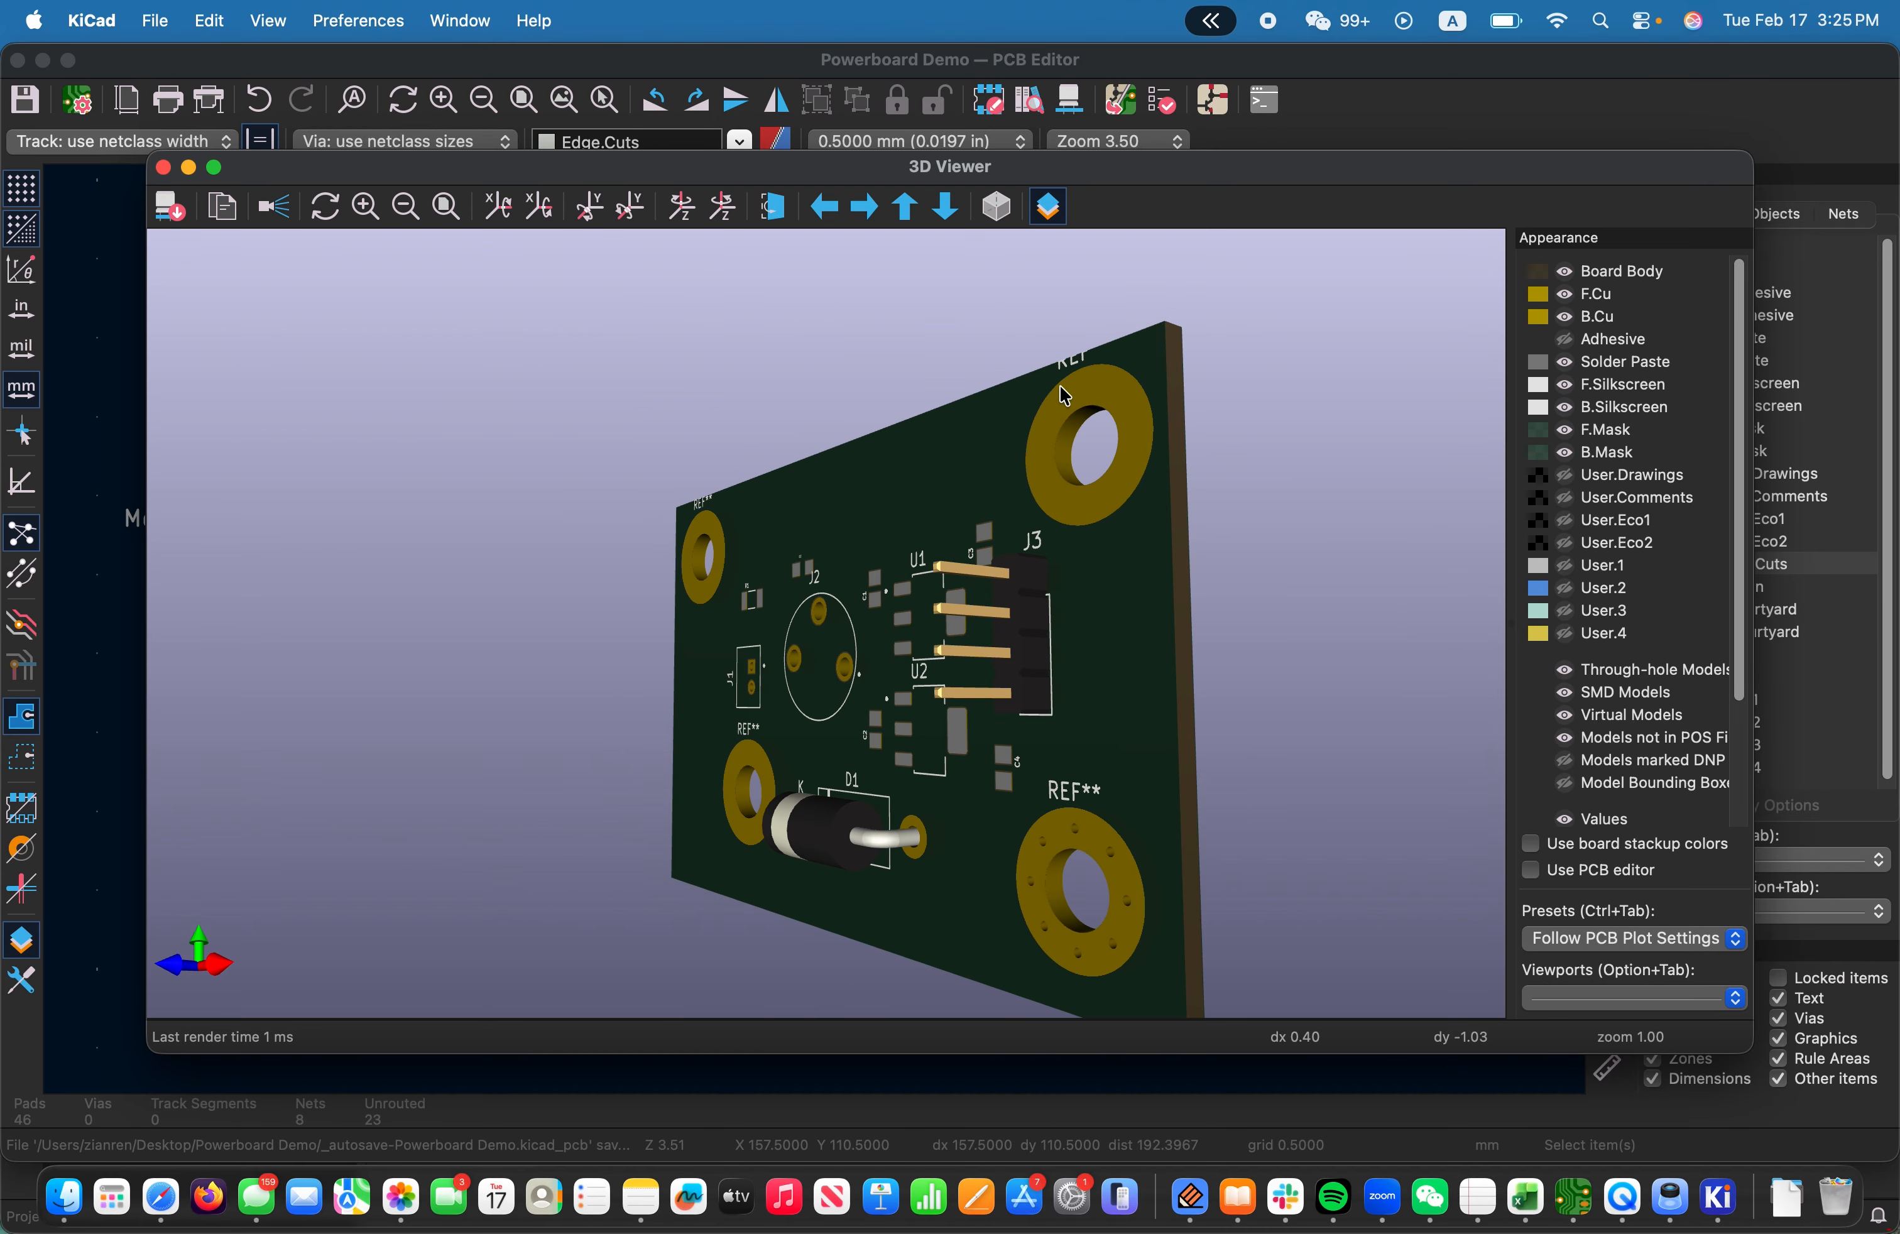
left_click_drag(1098, 481, 1199, 809)
scroll(1198, 809, "down", 2)
scroll(1250, 838, "up", 9)
scroll(1290, 858, "down", 7)
left_click_drag(1354, 866, 619, 689)
scroll(599, 487, "down", 8)
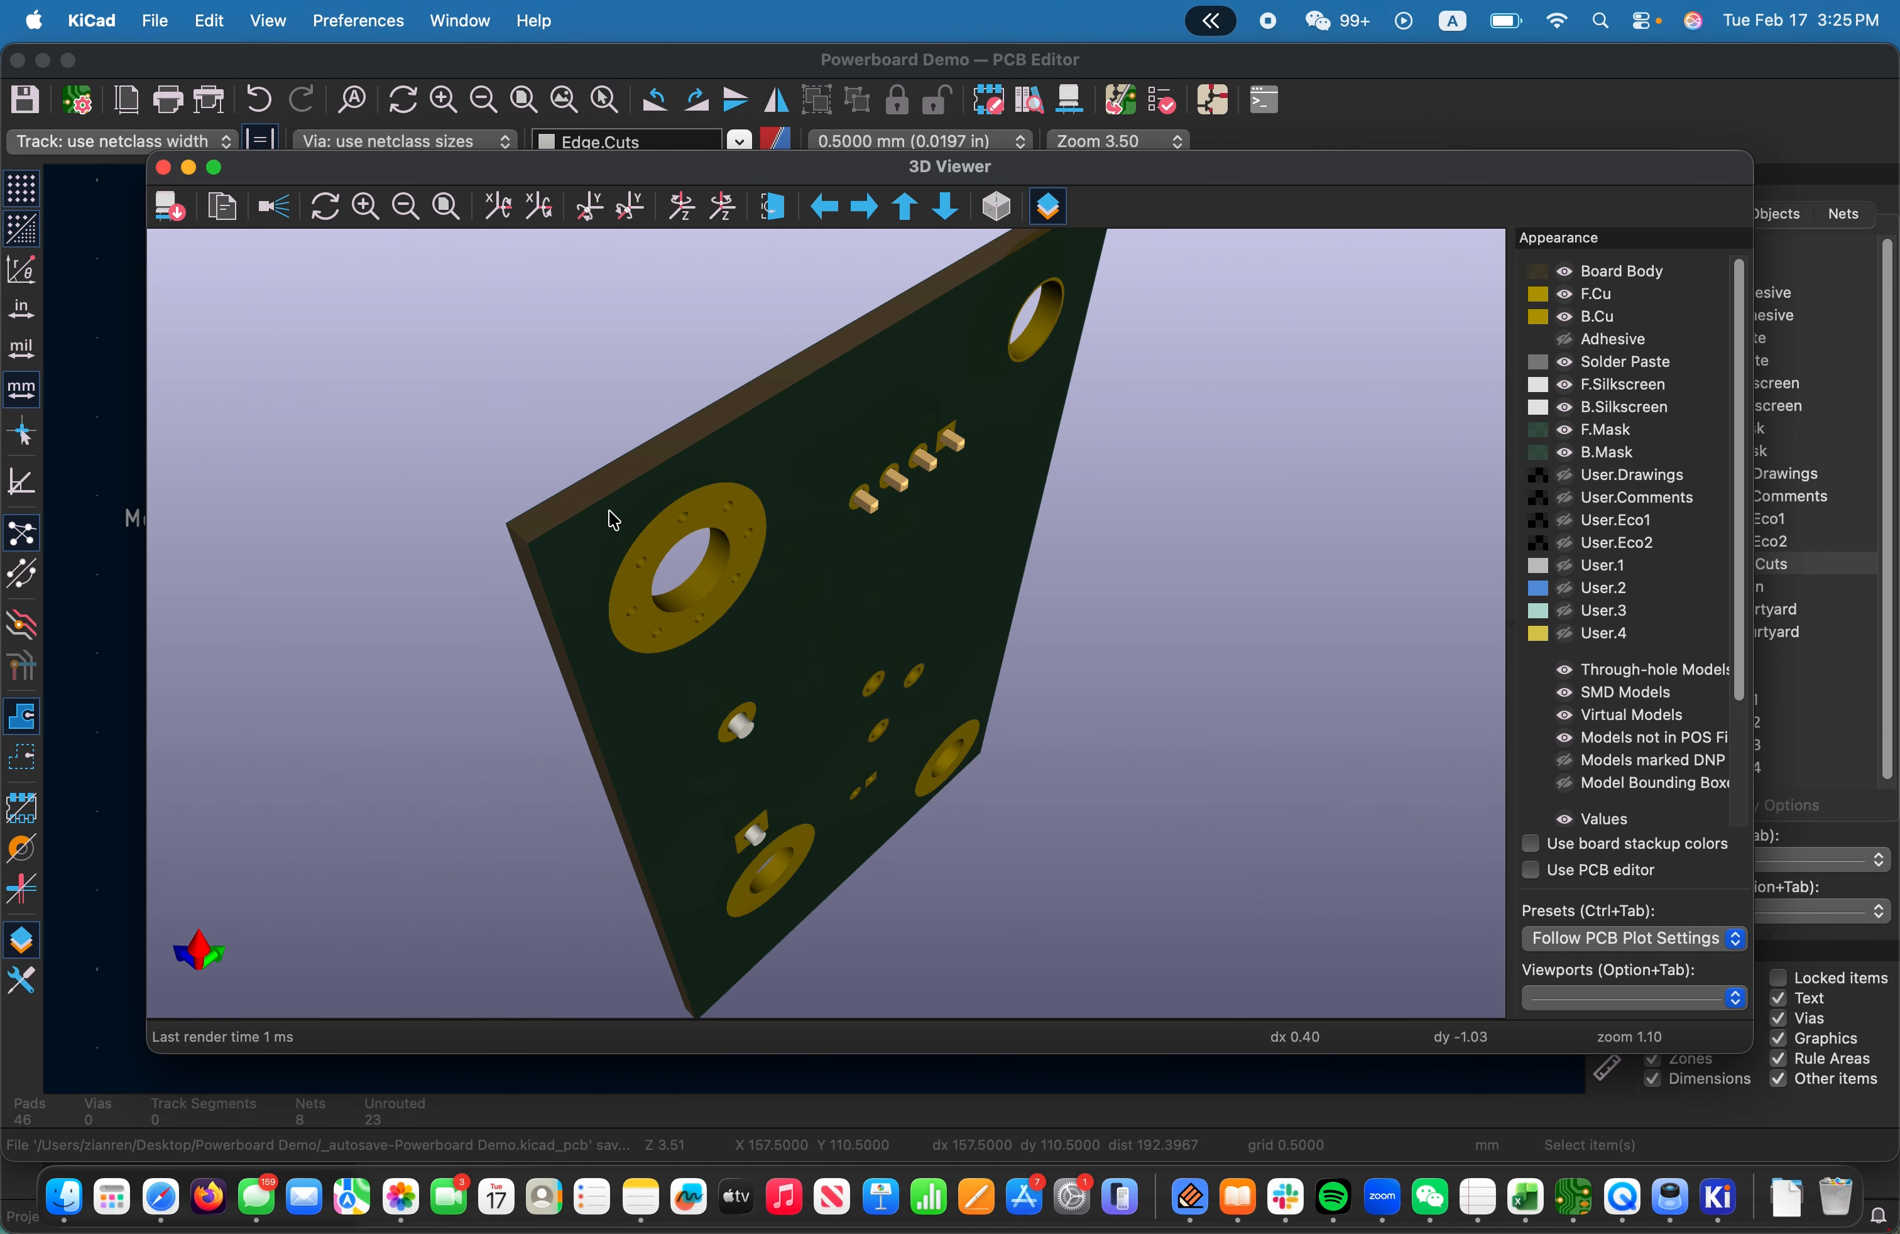
left_click_drag(693, 578, 1320, 811)
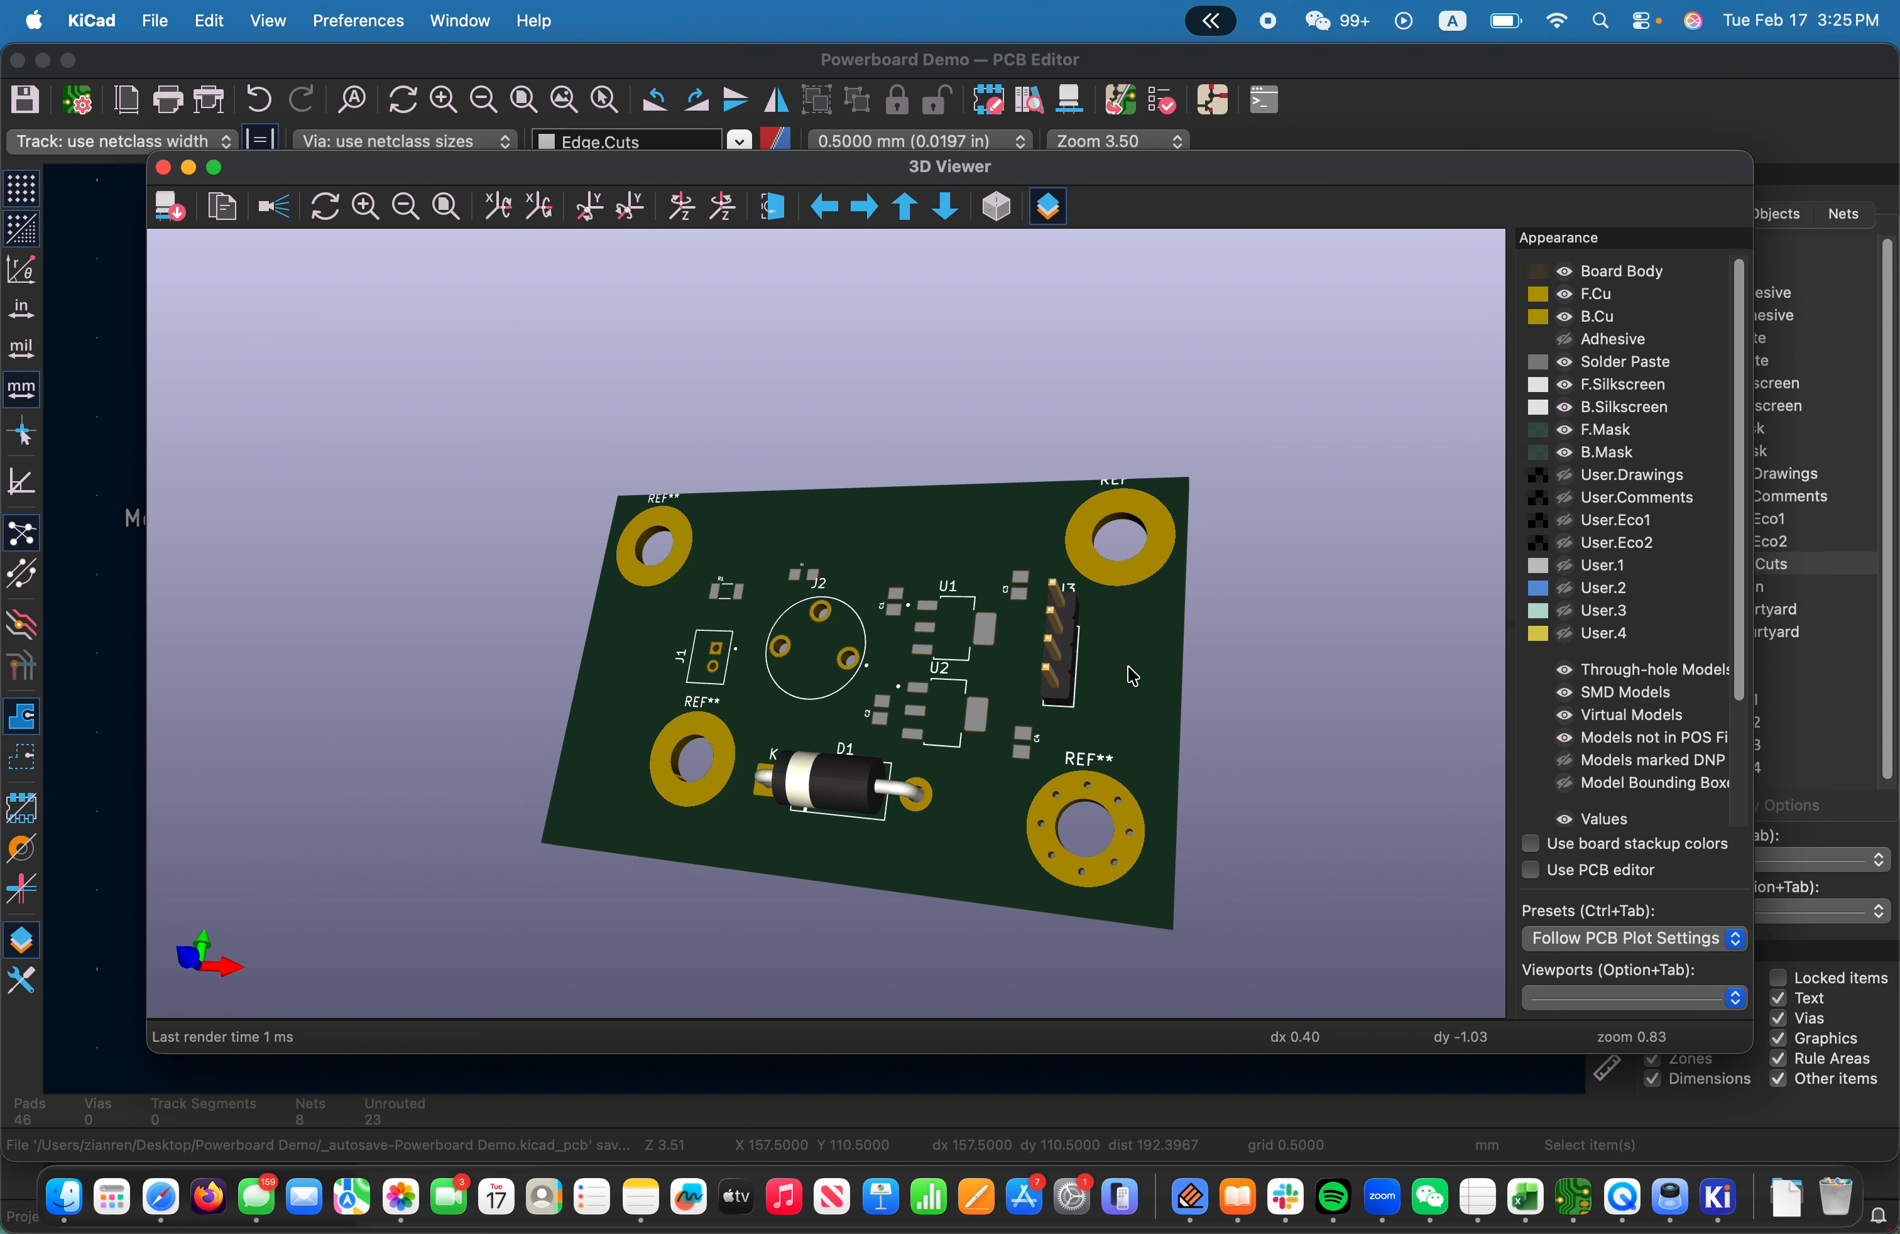
scroll(849, 762, "down", 3)
scroll(801, 721, "up", 5)
left_click_drag(682, 643, 1068, 403)
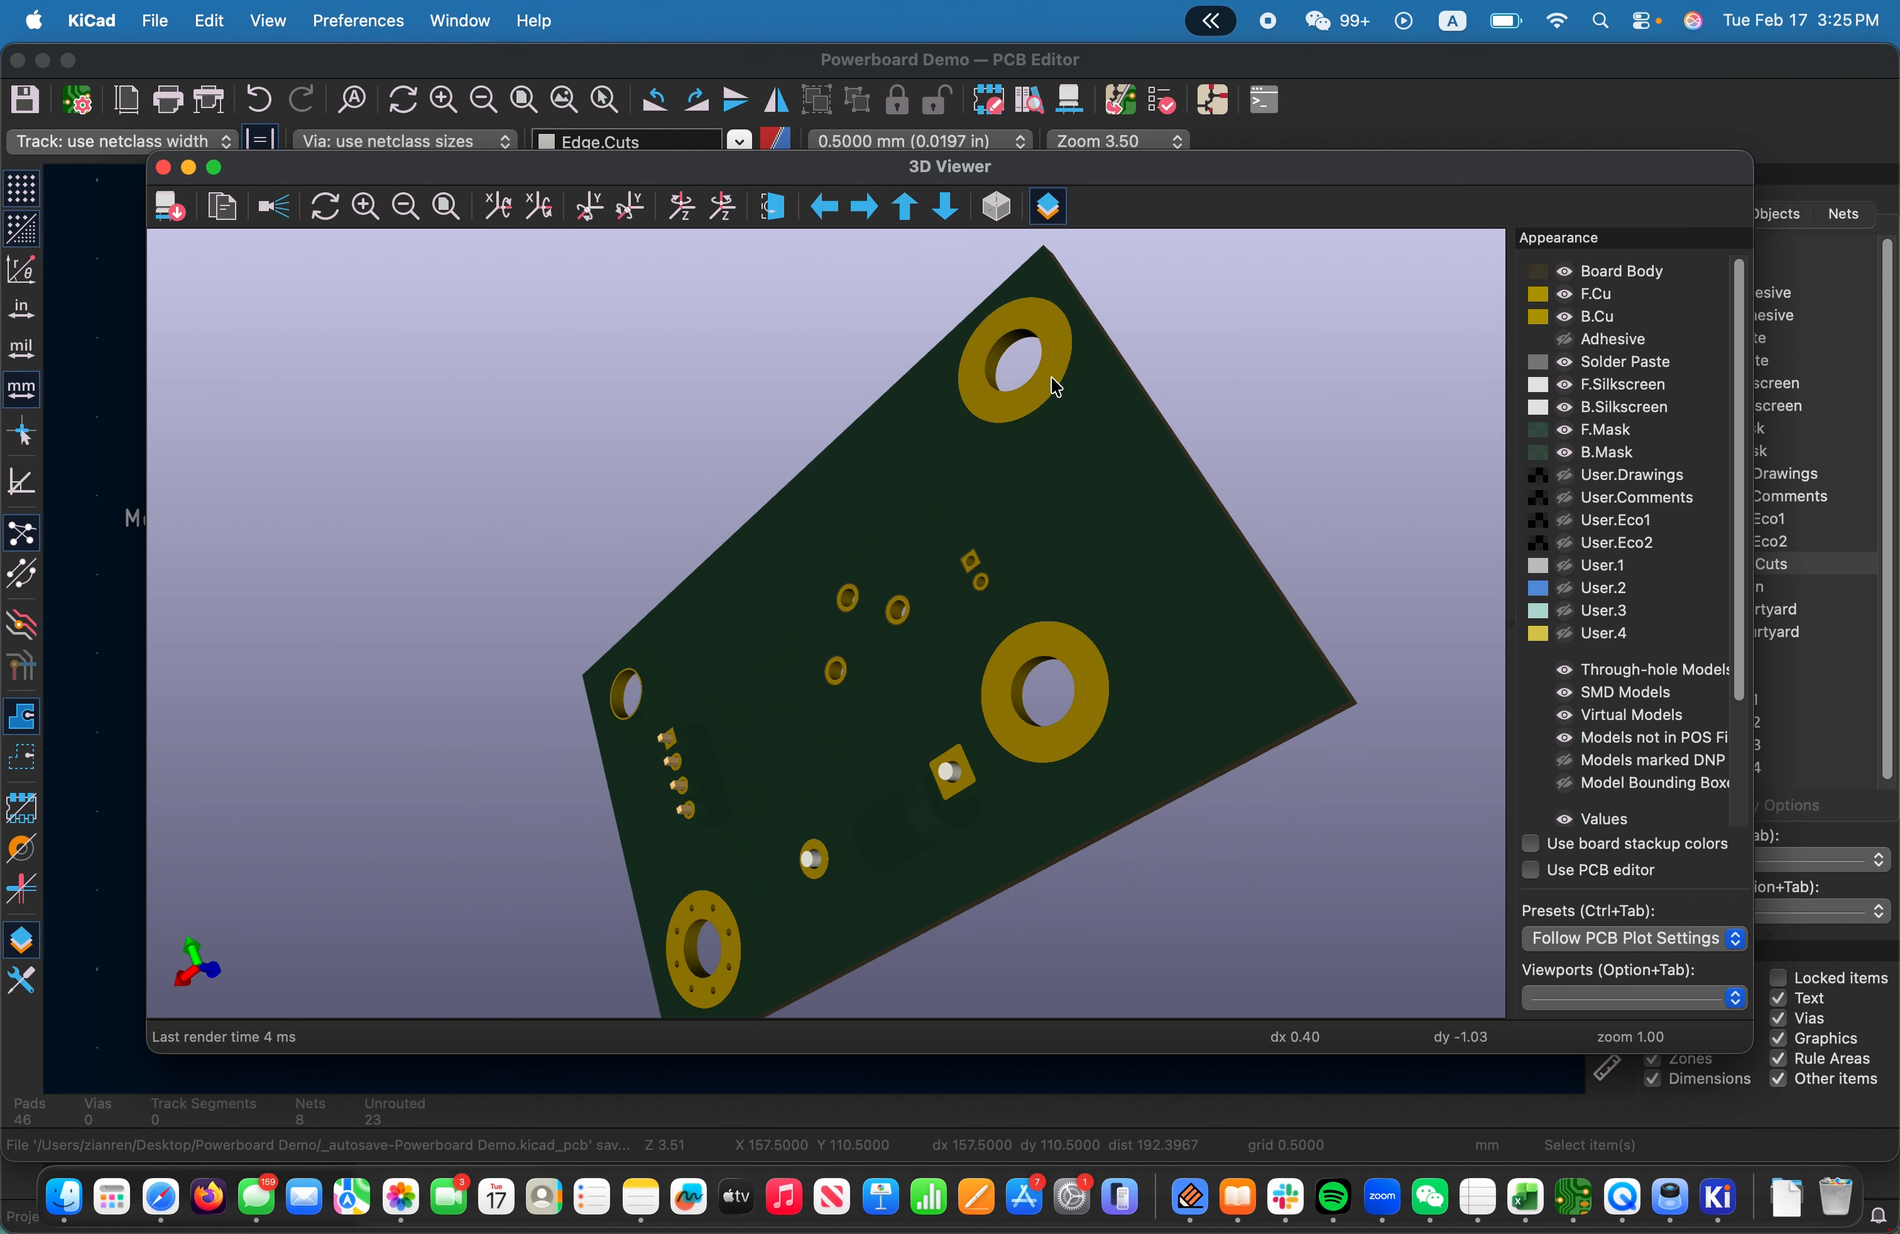
left_click_drag(1072, 621, 336, 264)
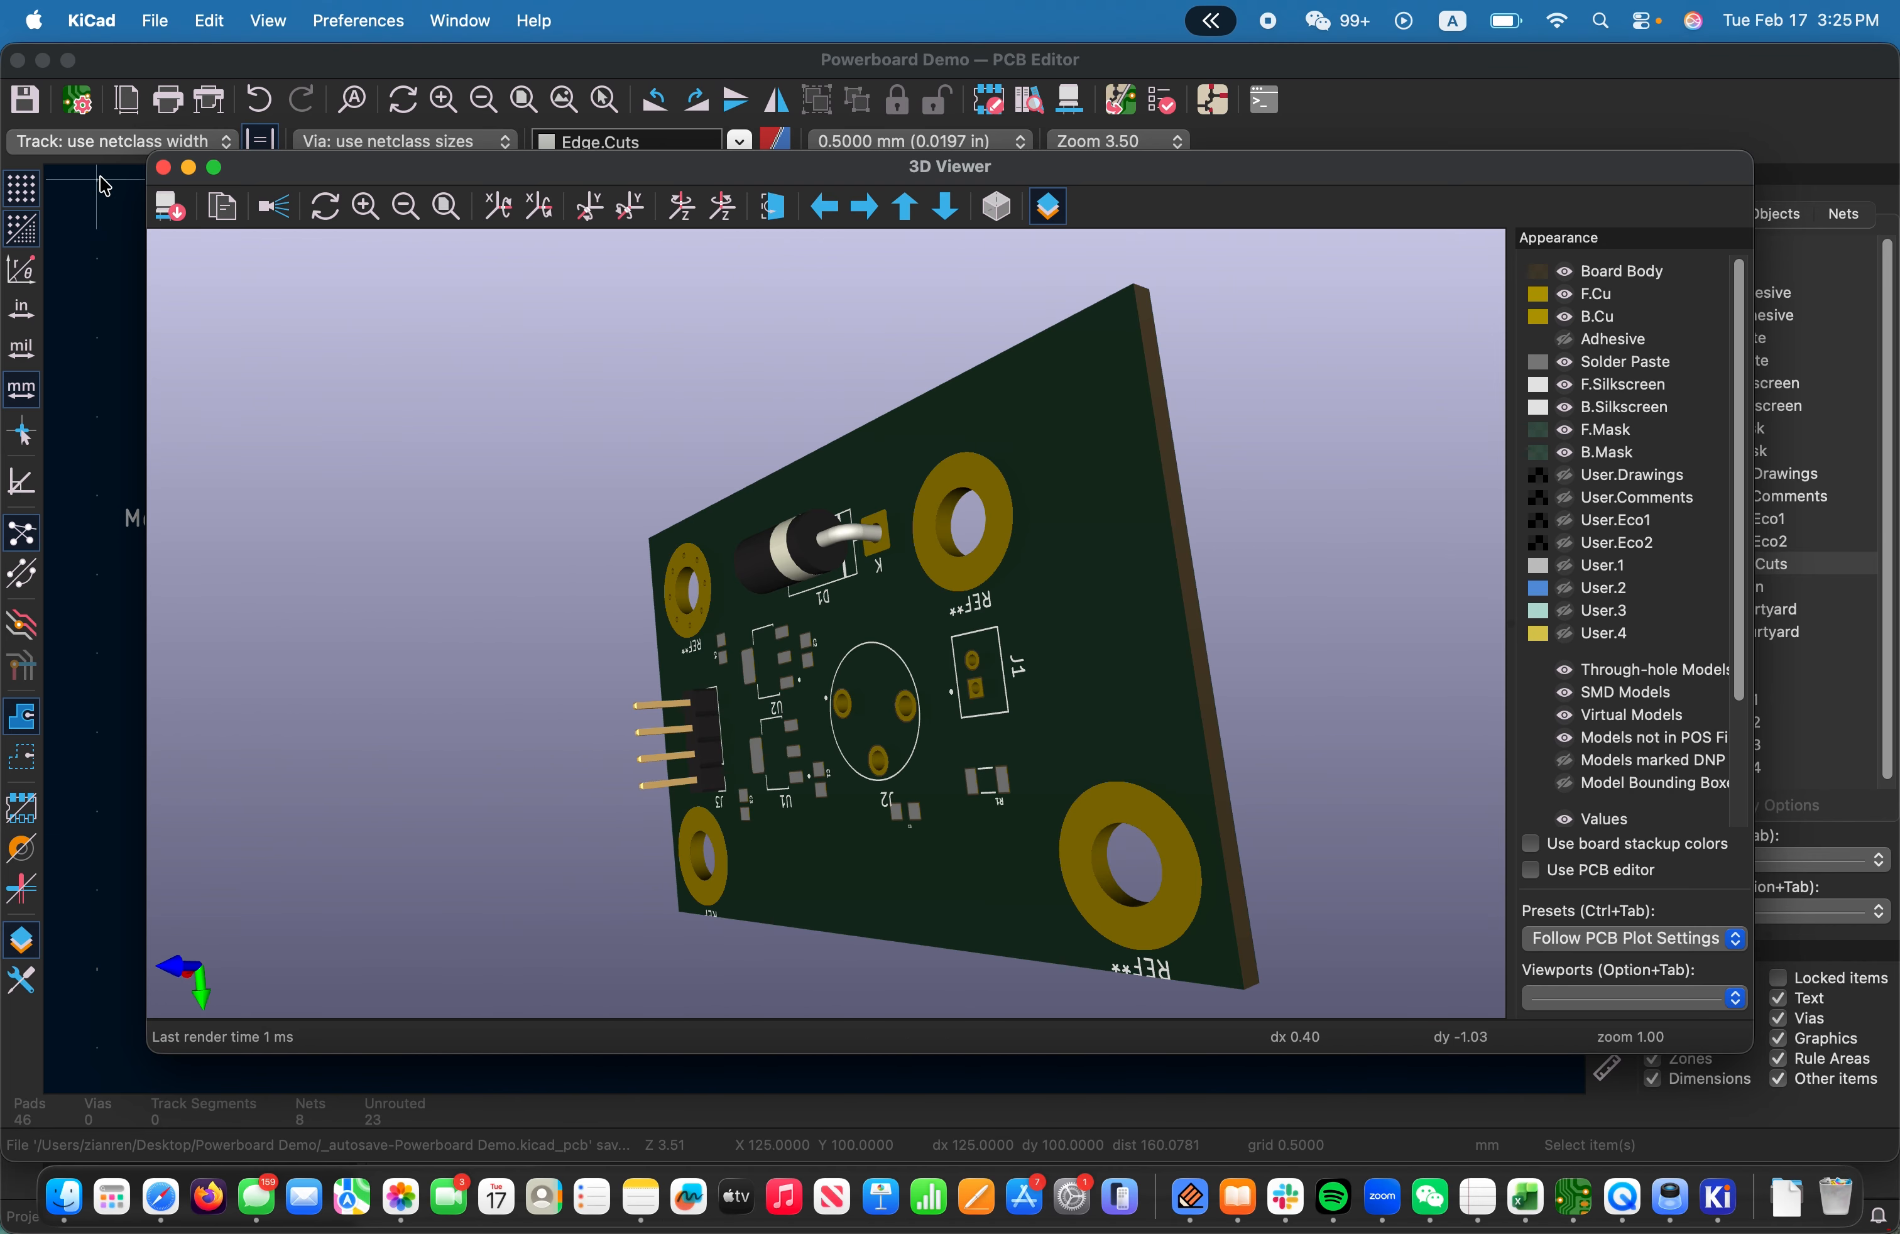
left_click(162, 167)
Select the MountingHole_5mm_Pad_TopOnly footprint in the board's upper right corner
left_click(1149, 376)
left_click(1117, 352)
left_click(1118, 351)
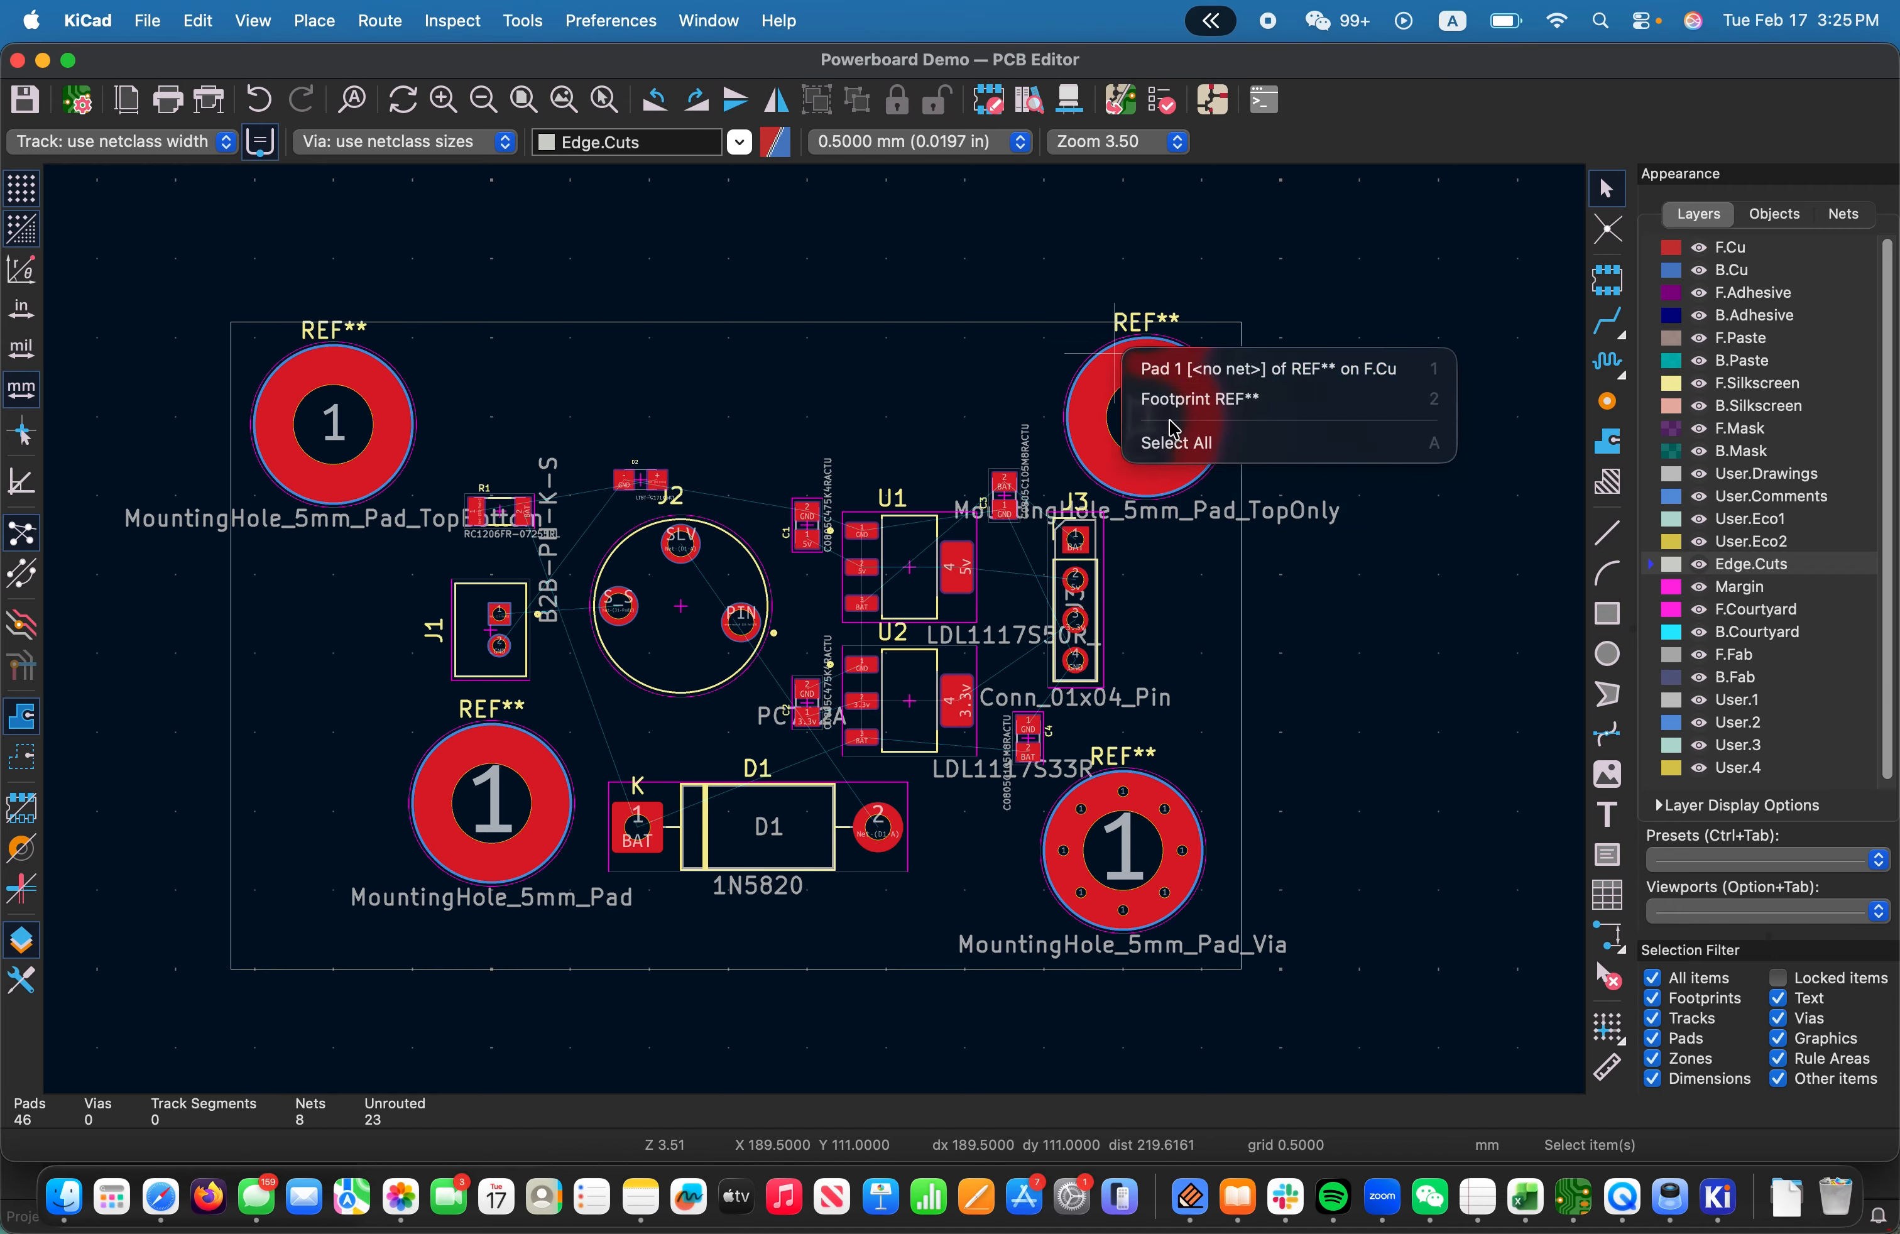
Delete the MountingHole_5mm_Pad_TopOnly footprint from the board's upper-right corner
left_click(1176, 442)
right_click(1171, 374)
left_click(1212, 390)
left_click(1195, 343)
key("BackSpace")
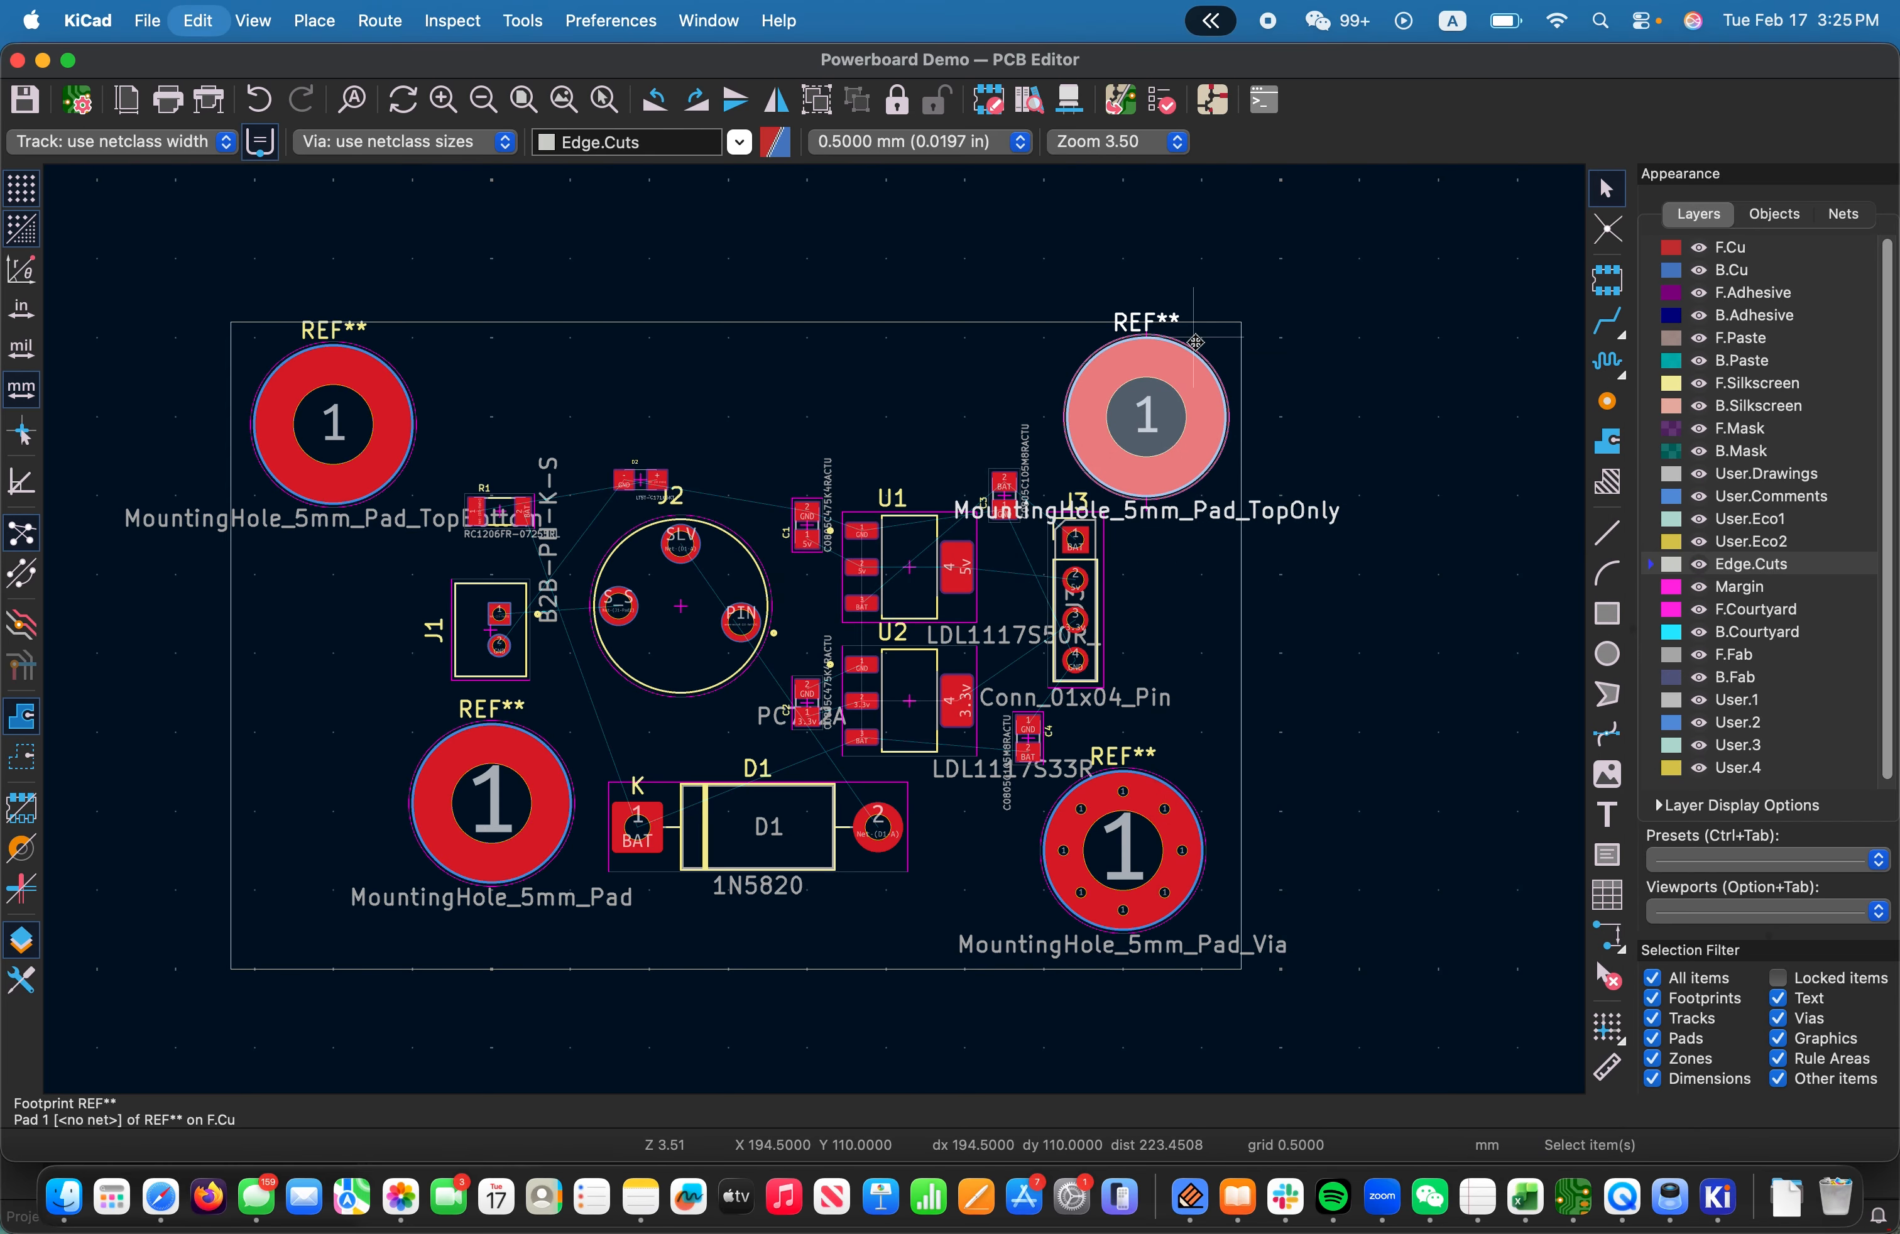
Delete the MountingHole_5mm_Pad_Via footprint from the board's lower-right corner
left_click(1171, 844)
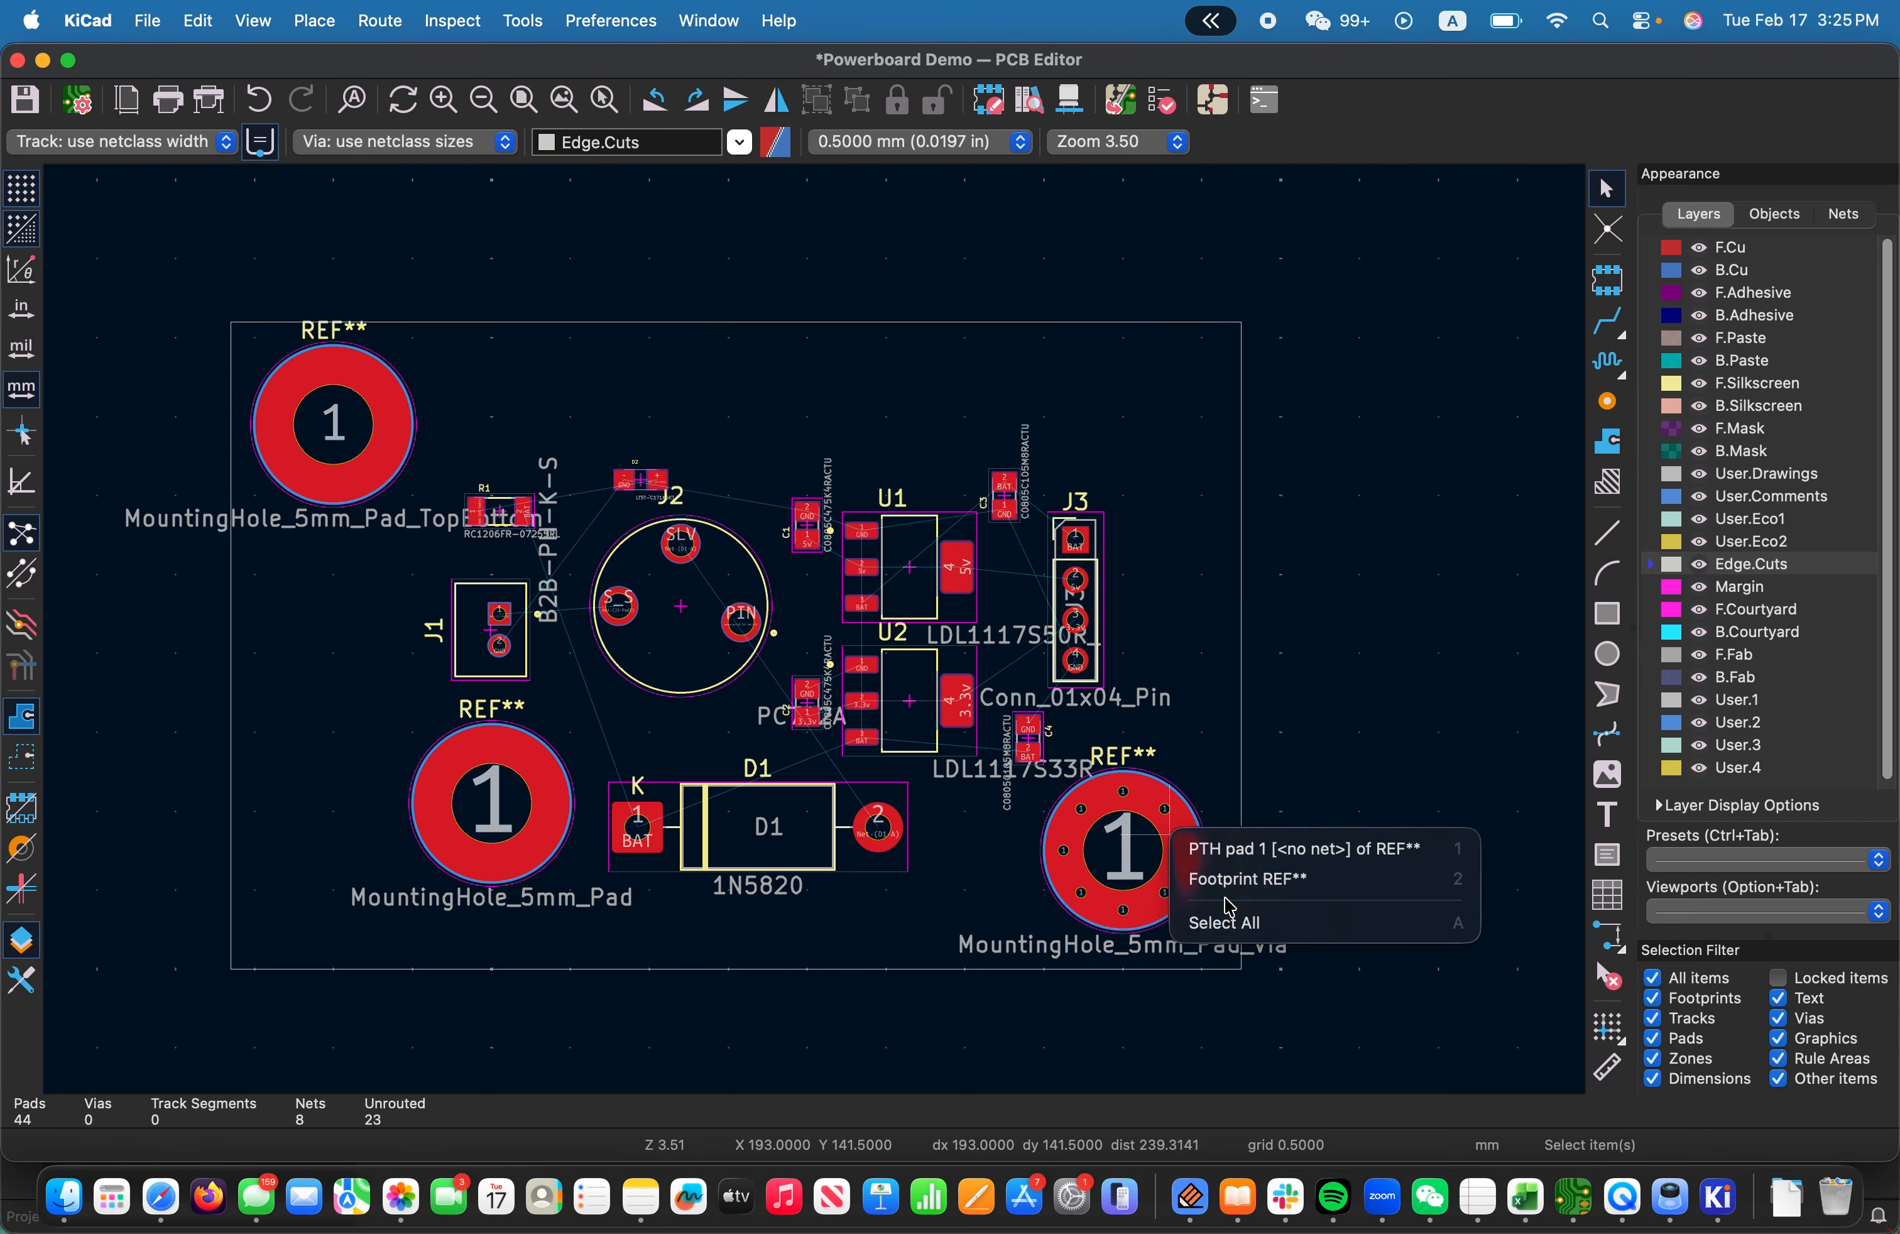
left_click(1224, 923)
key("BackSpace")
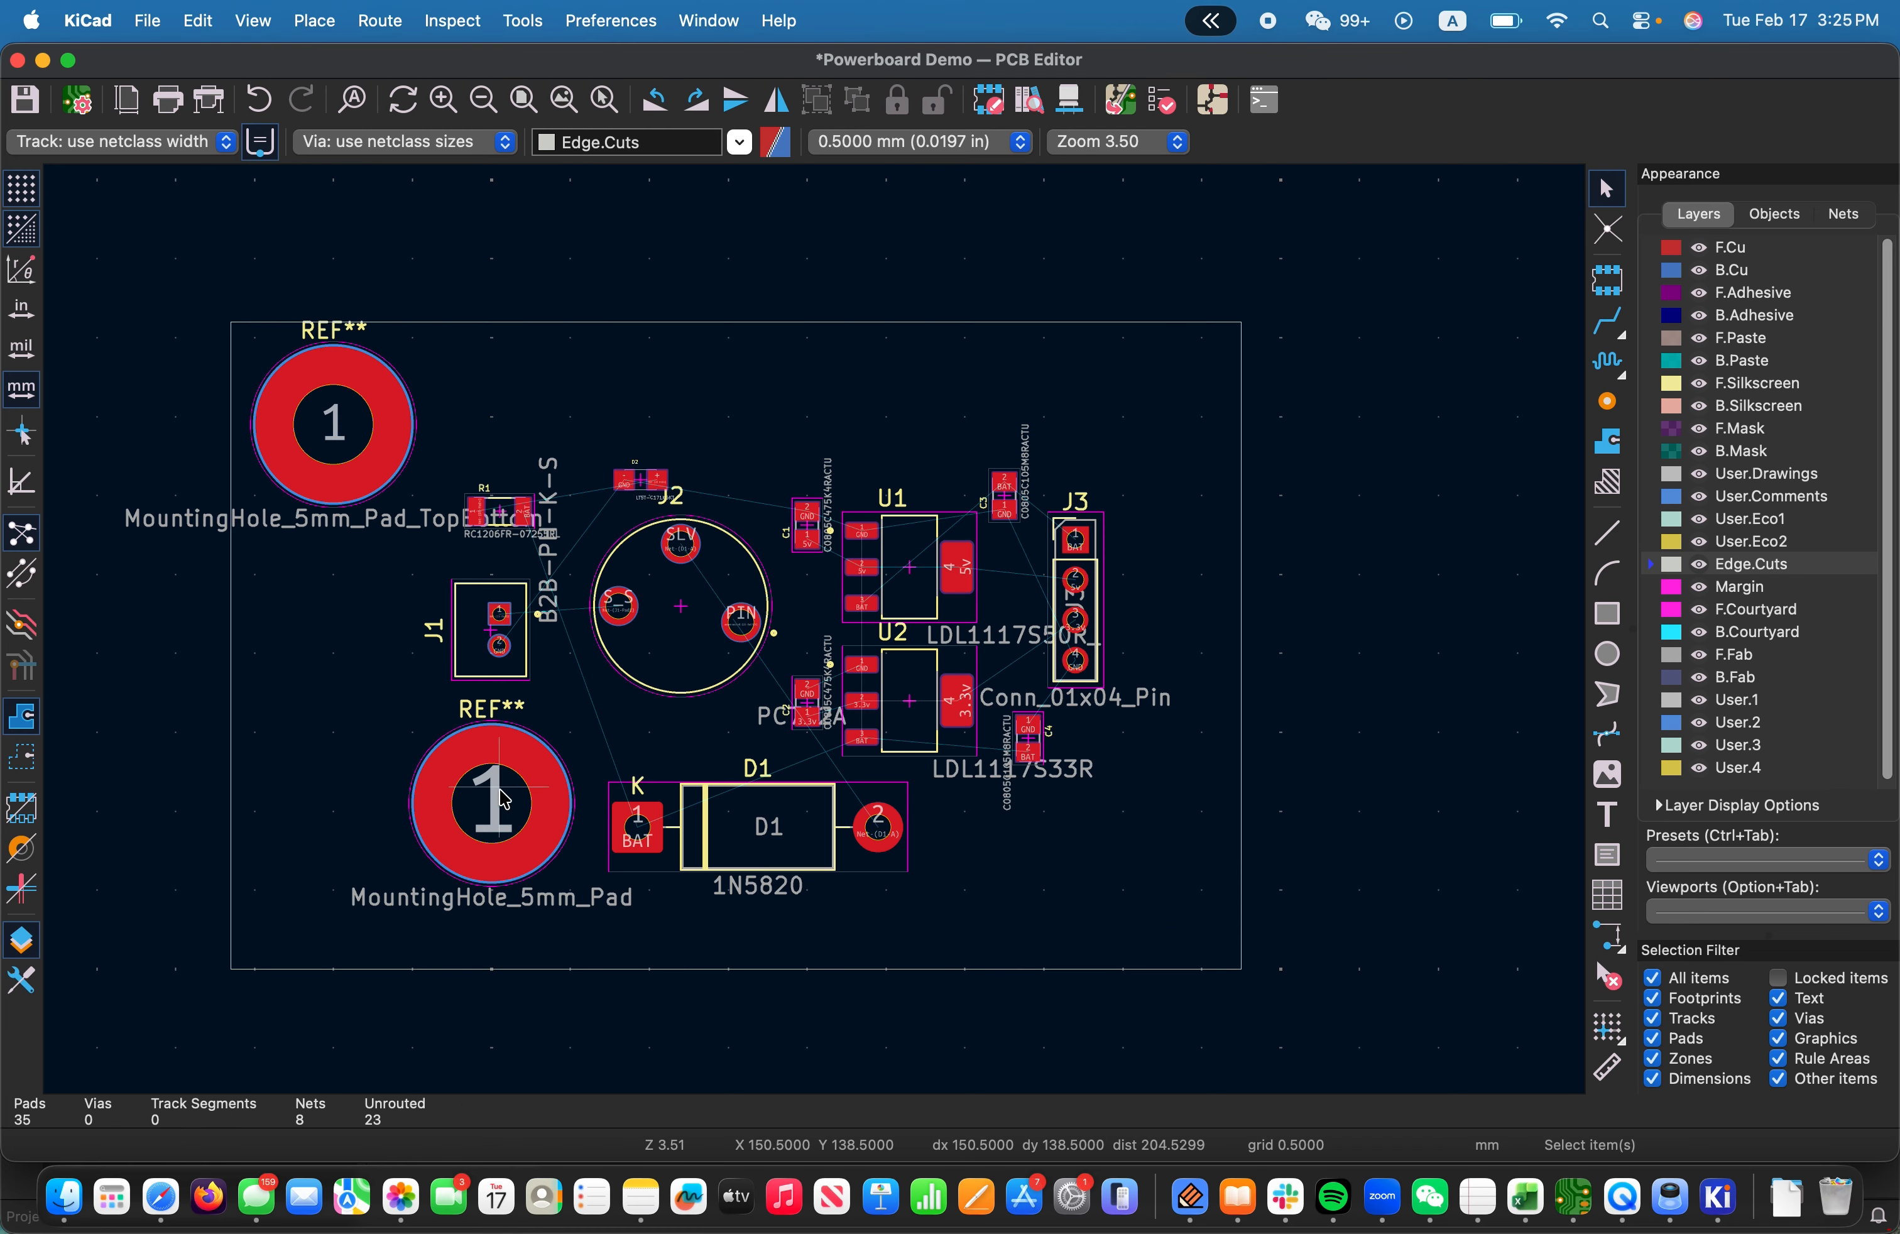
left_click(362, 381)
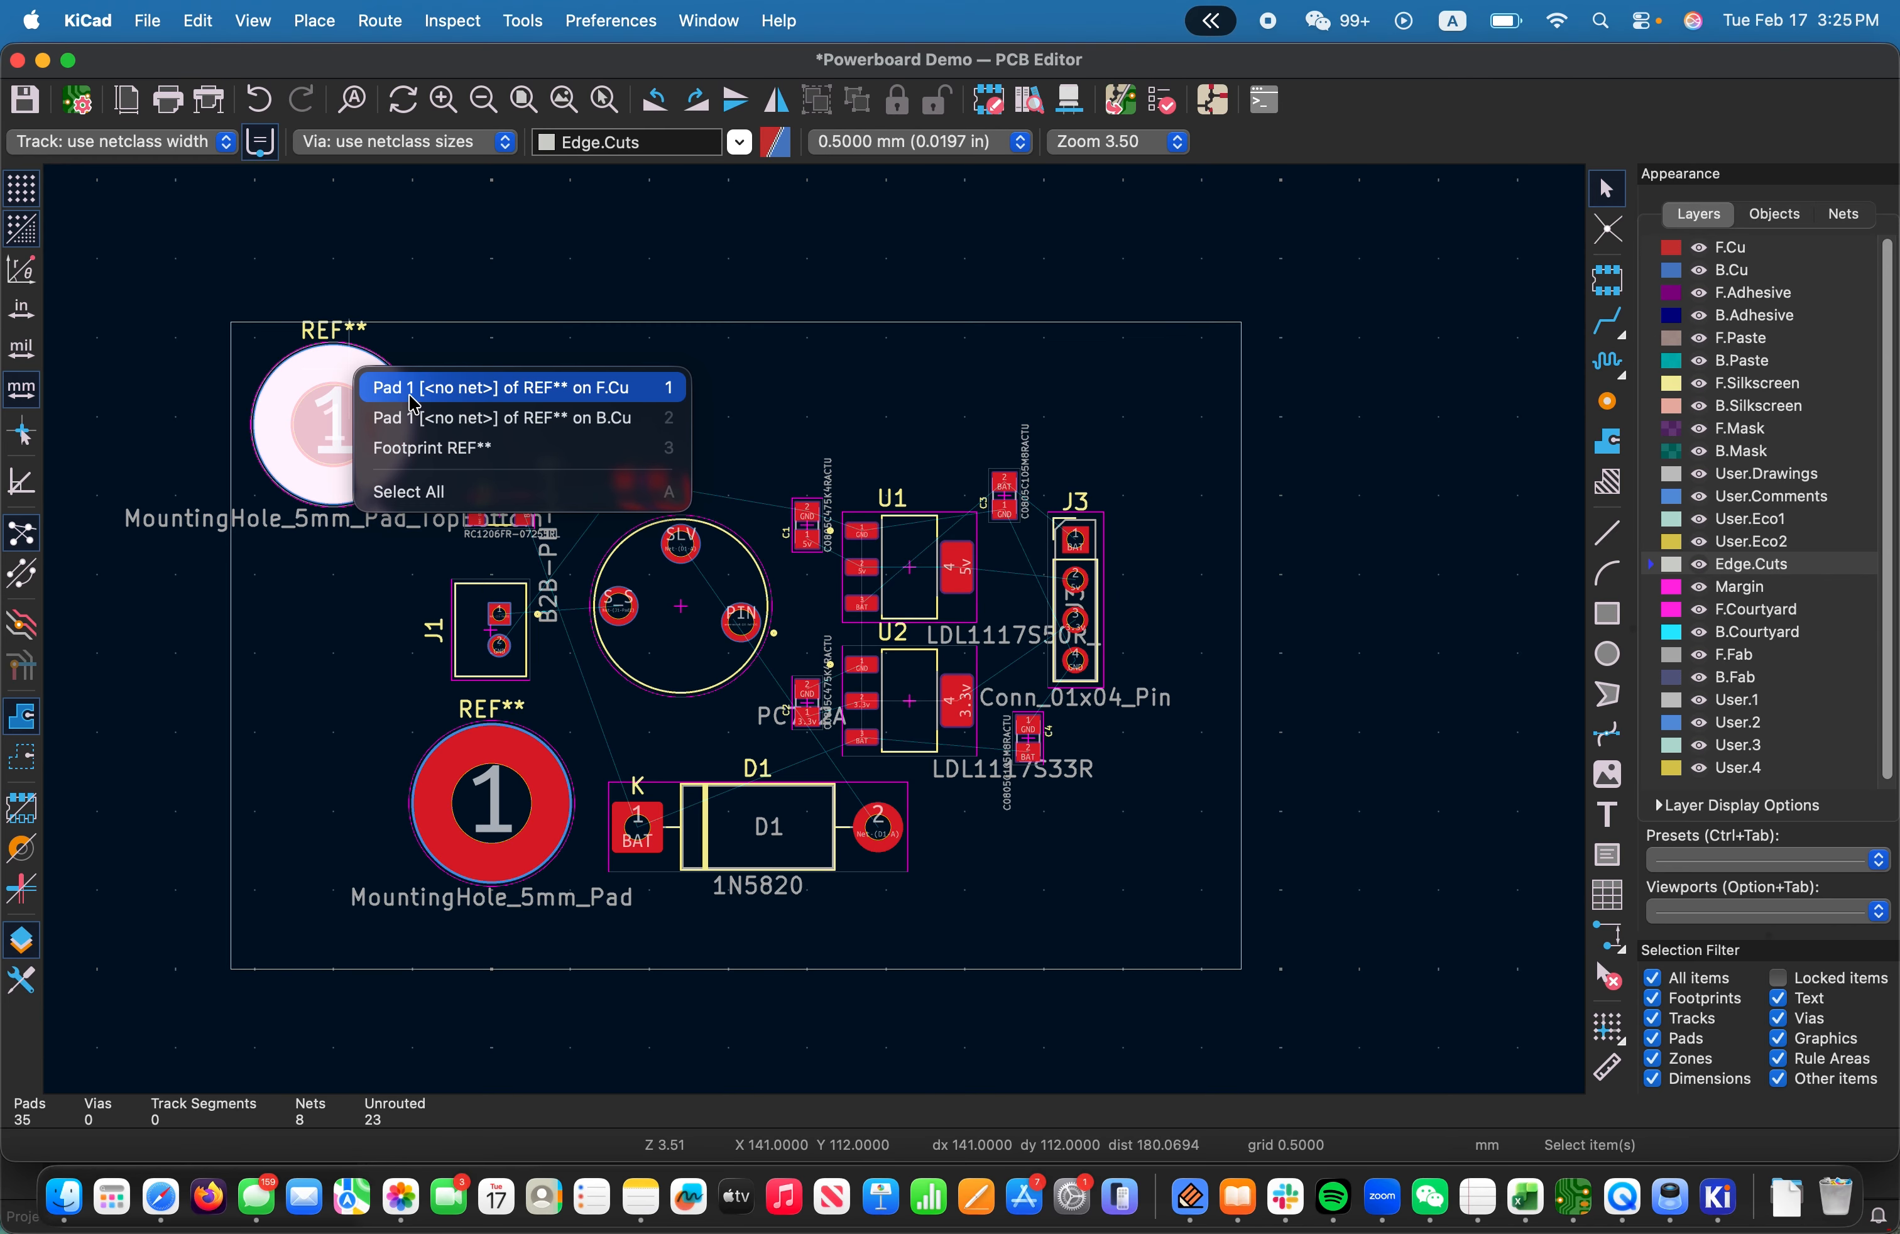
left_click(327, 350)
left_click(308, 387)
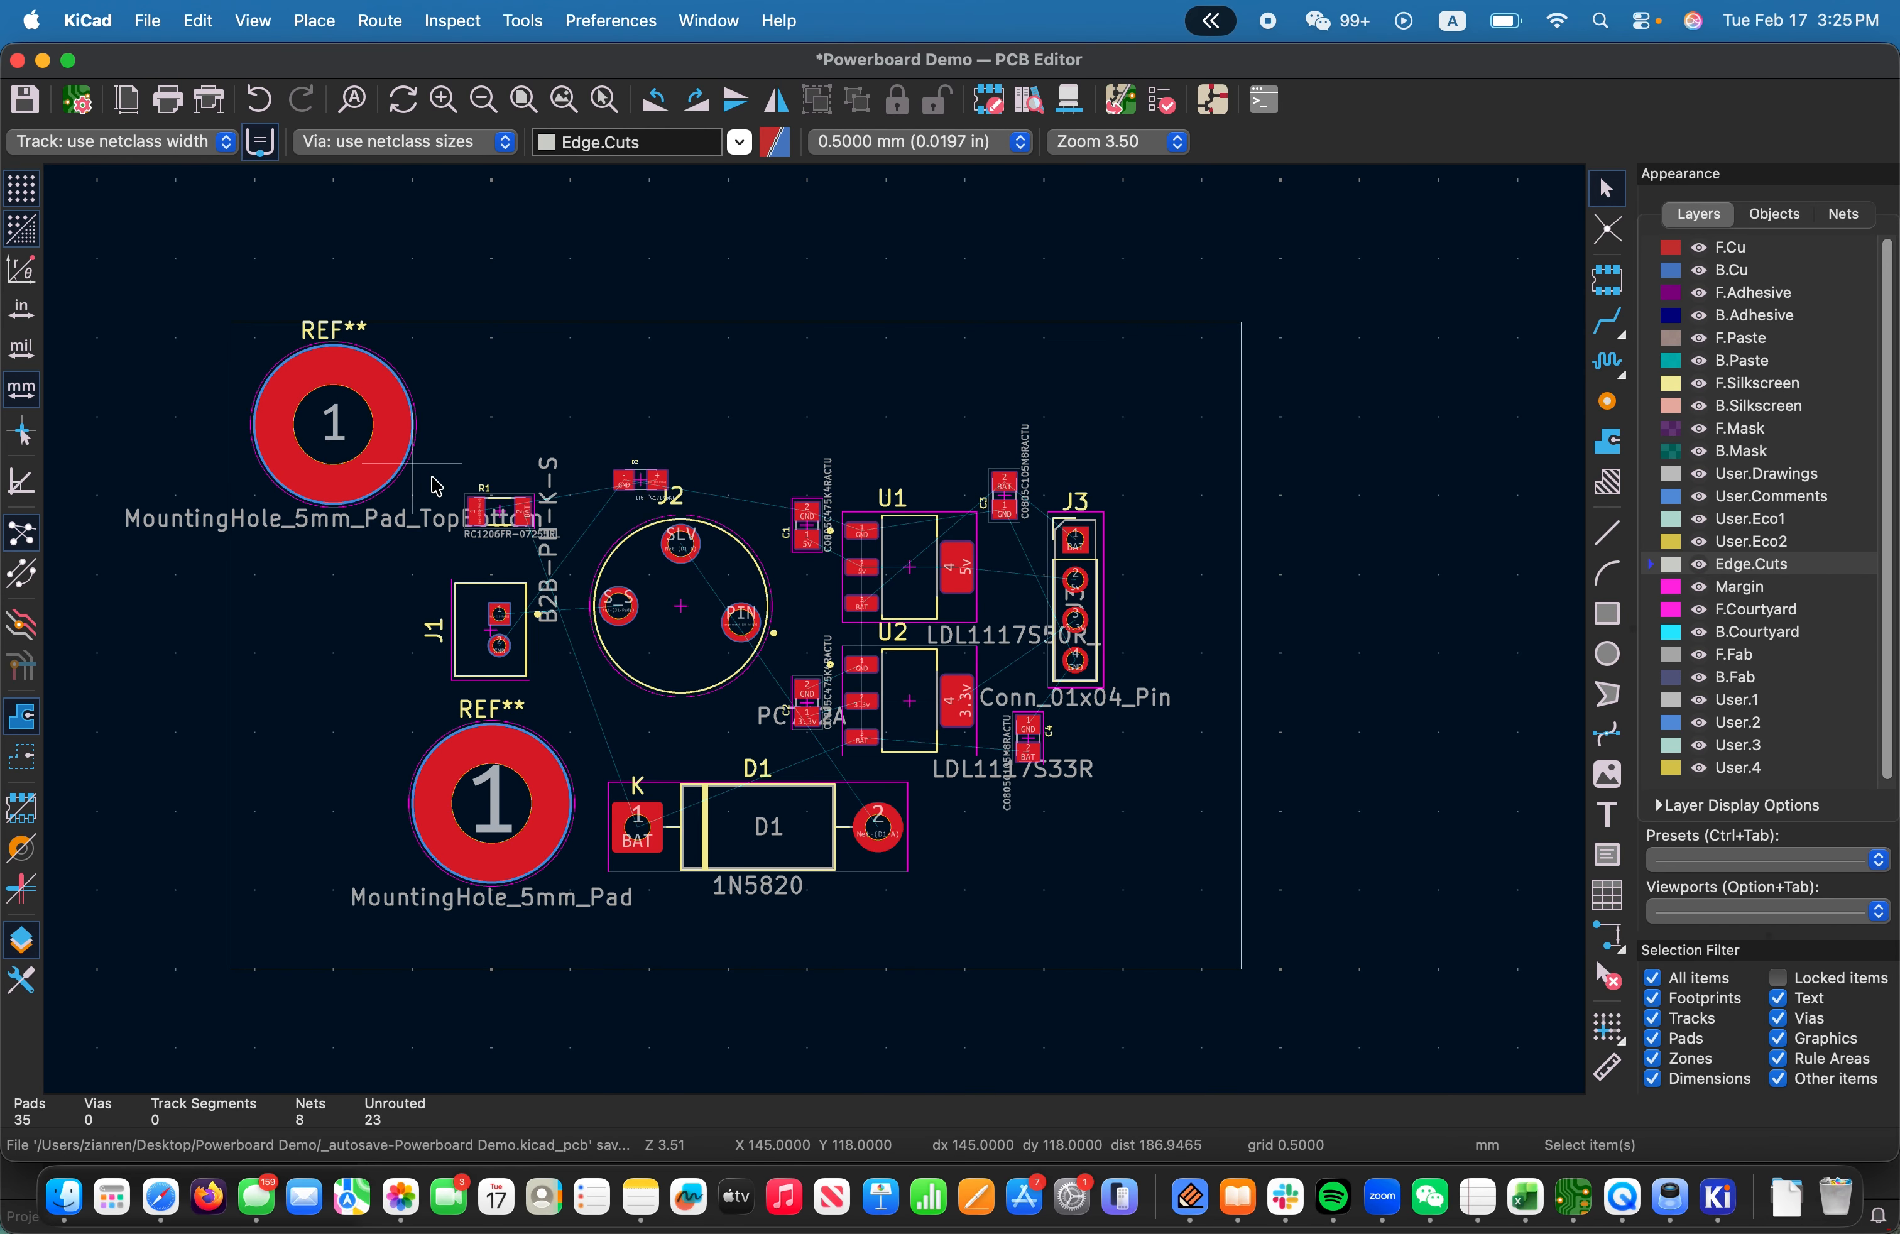
Place a MountingHole_5mm_Pad_TopBottom footprint in the board's upper-right corner
left_click(328, 21)
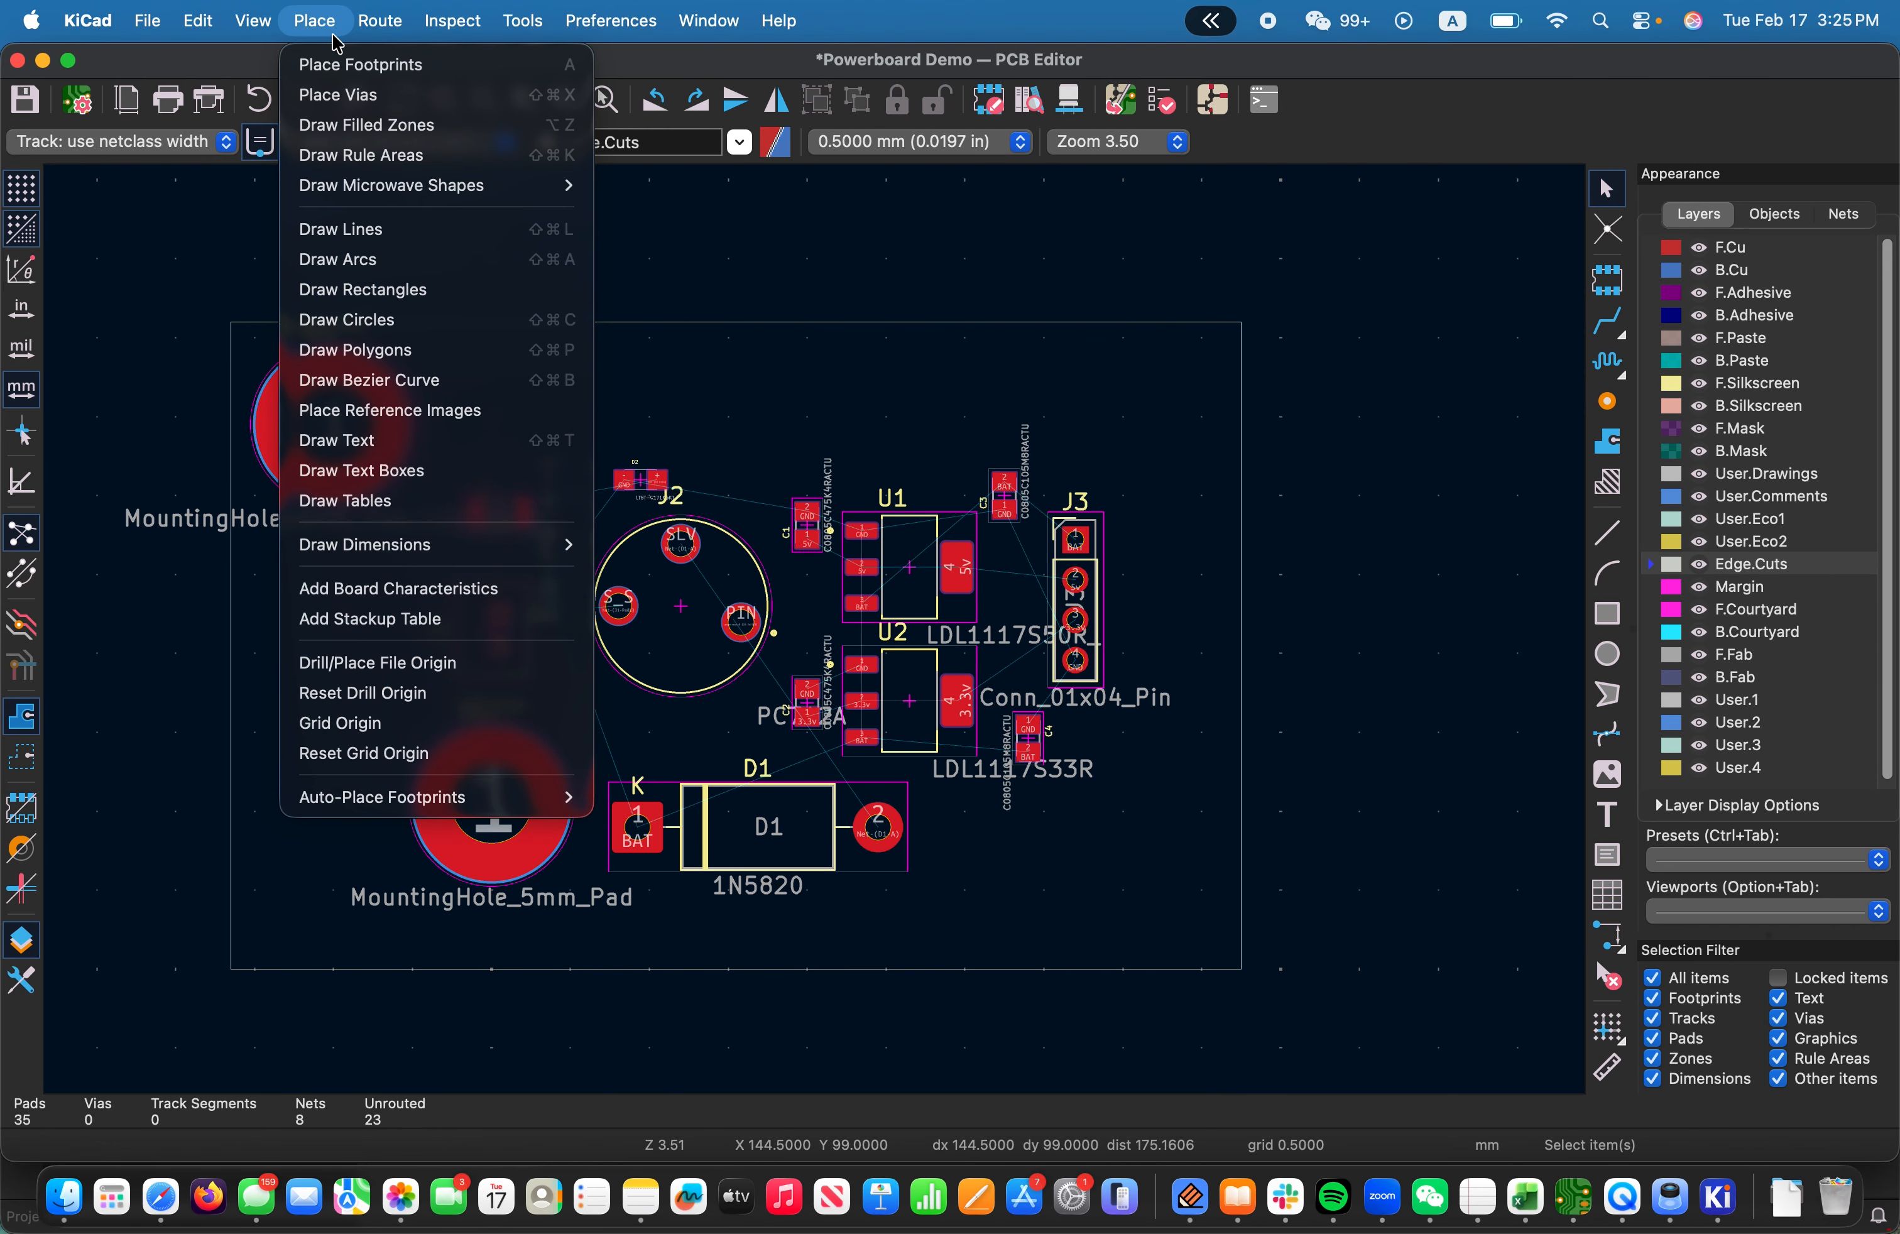
left_click(368, 63)
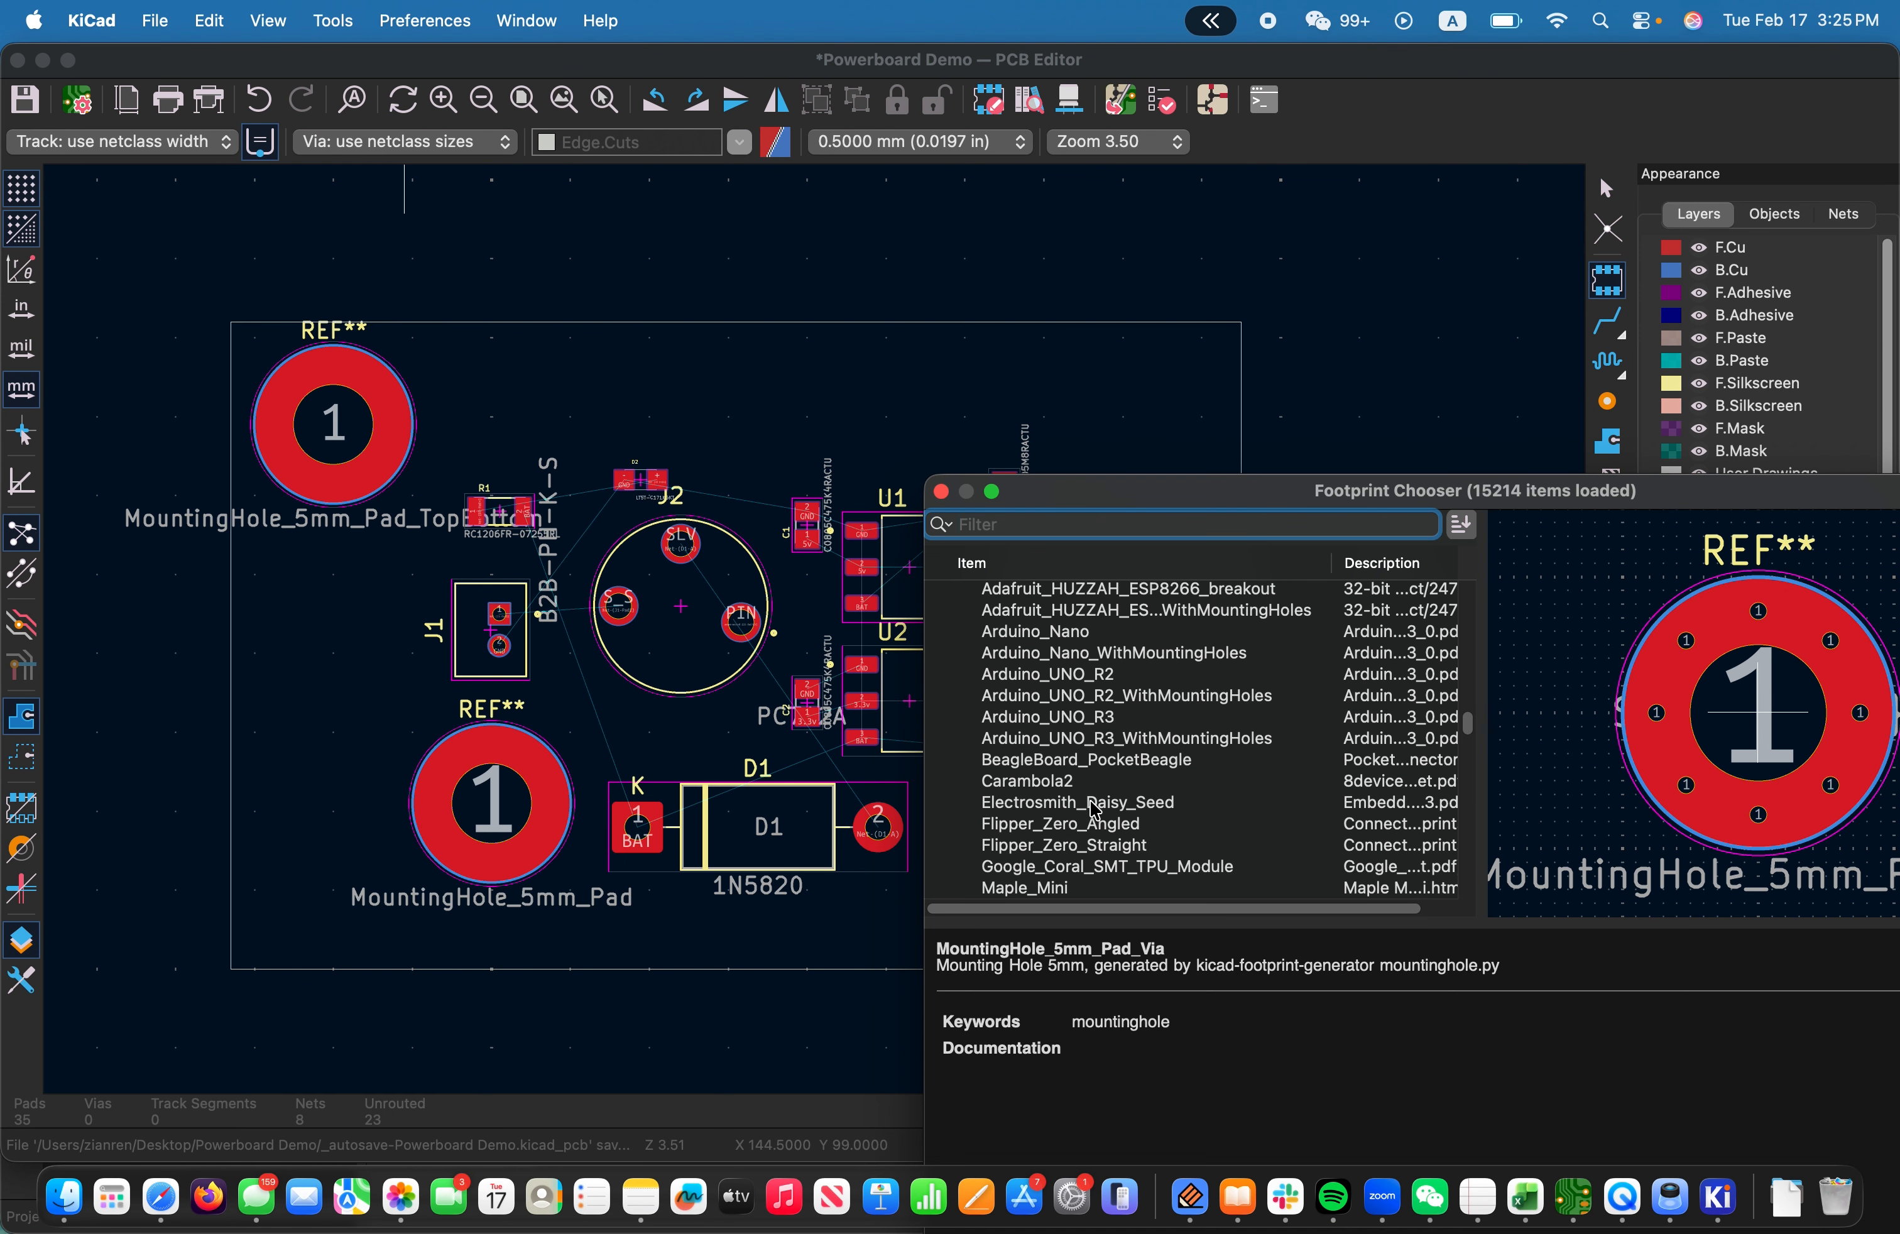
scroll(1093, 809, "down", 3)
scroll(1202, 666, "up", 20)
scroll(1186, 645, "up", 10)
left_click(1162, 683)
double_click(1160, 662)
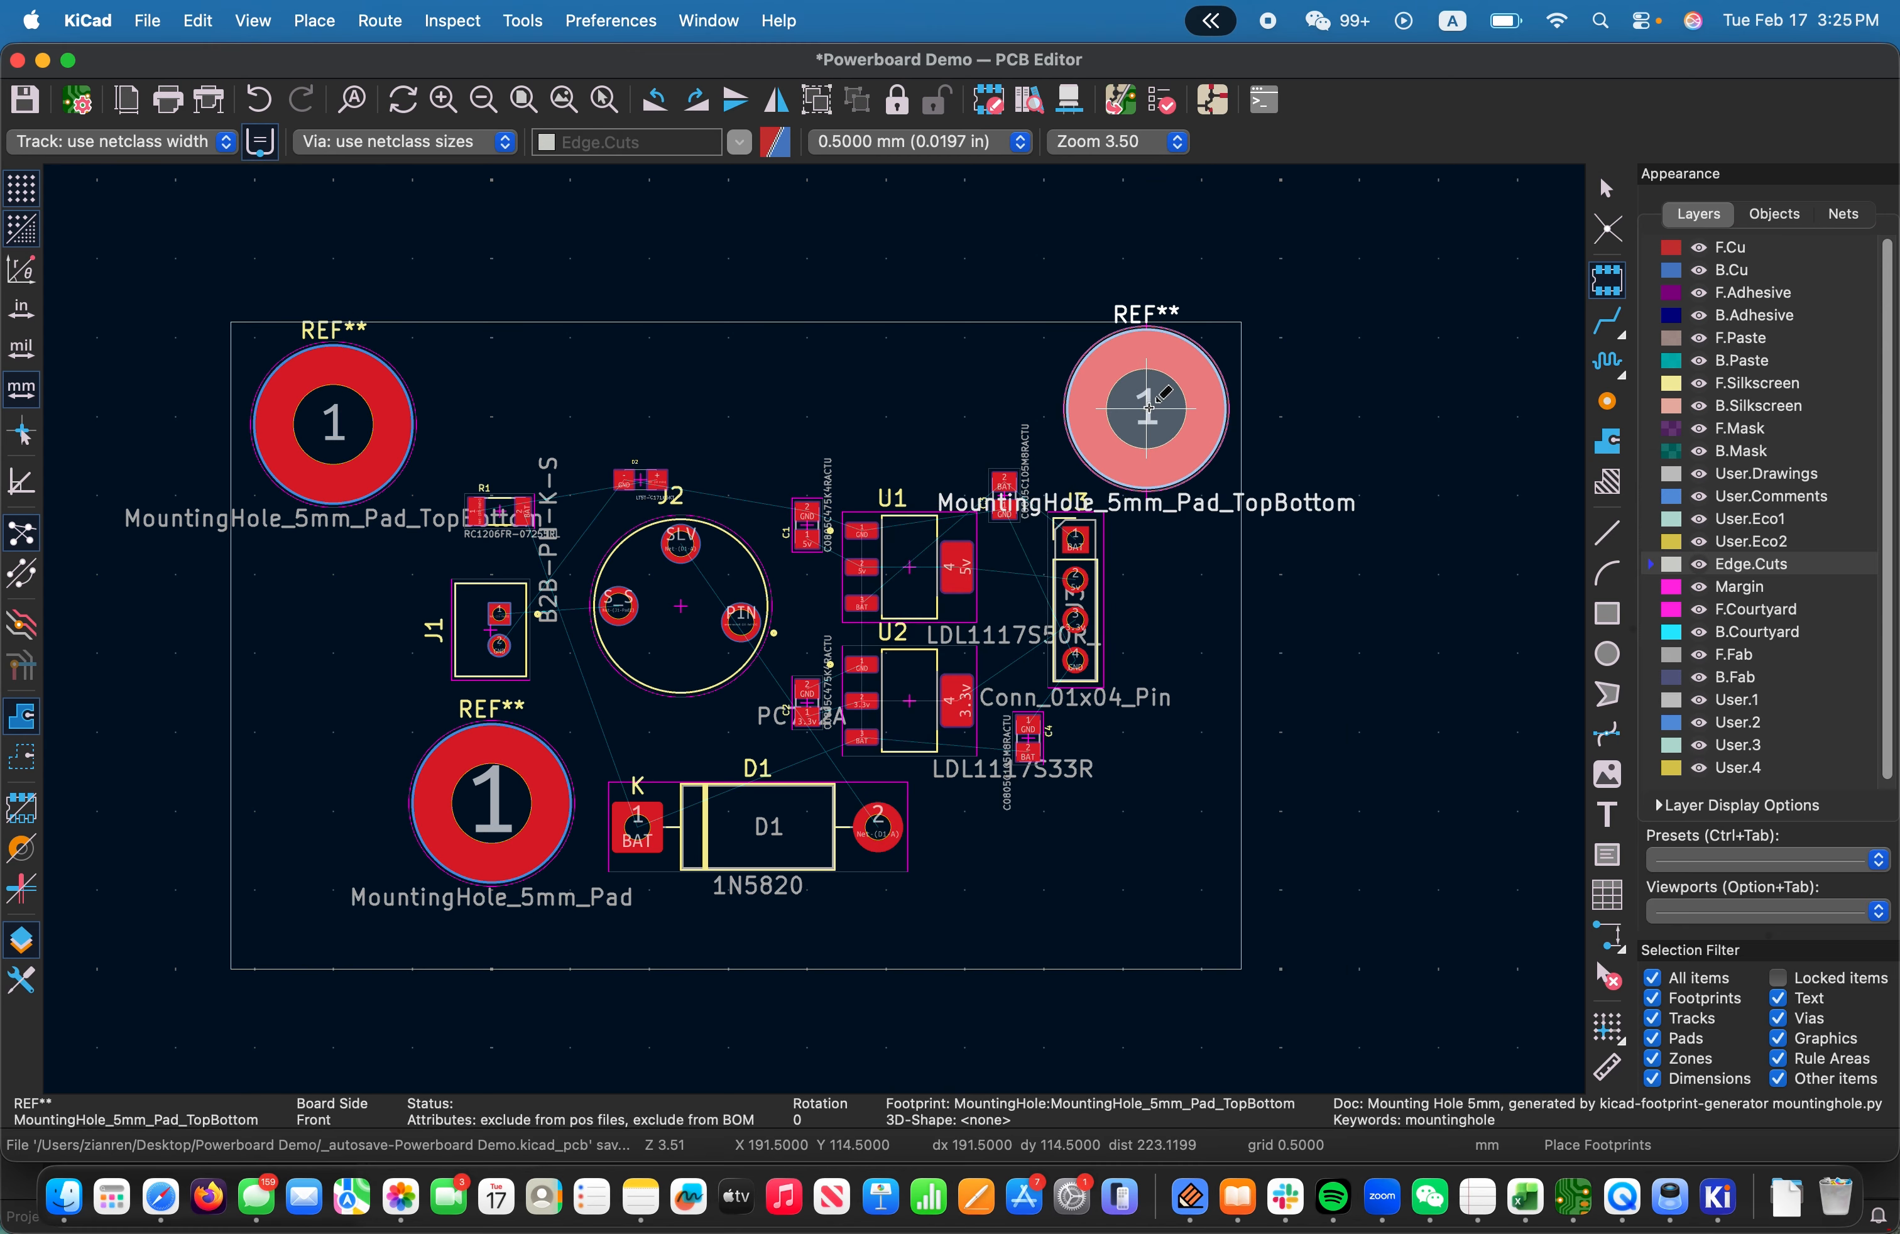
left_click(1147, 417)
key("Escape")
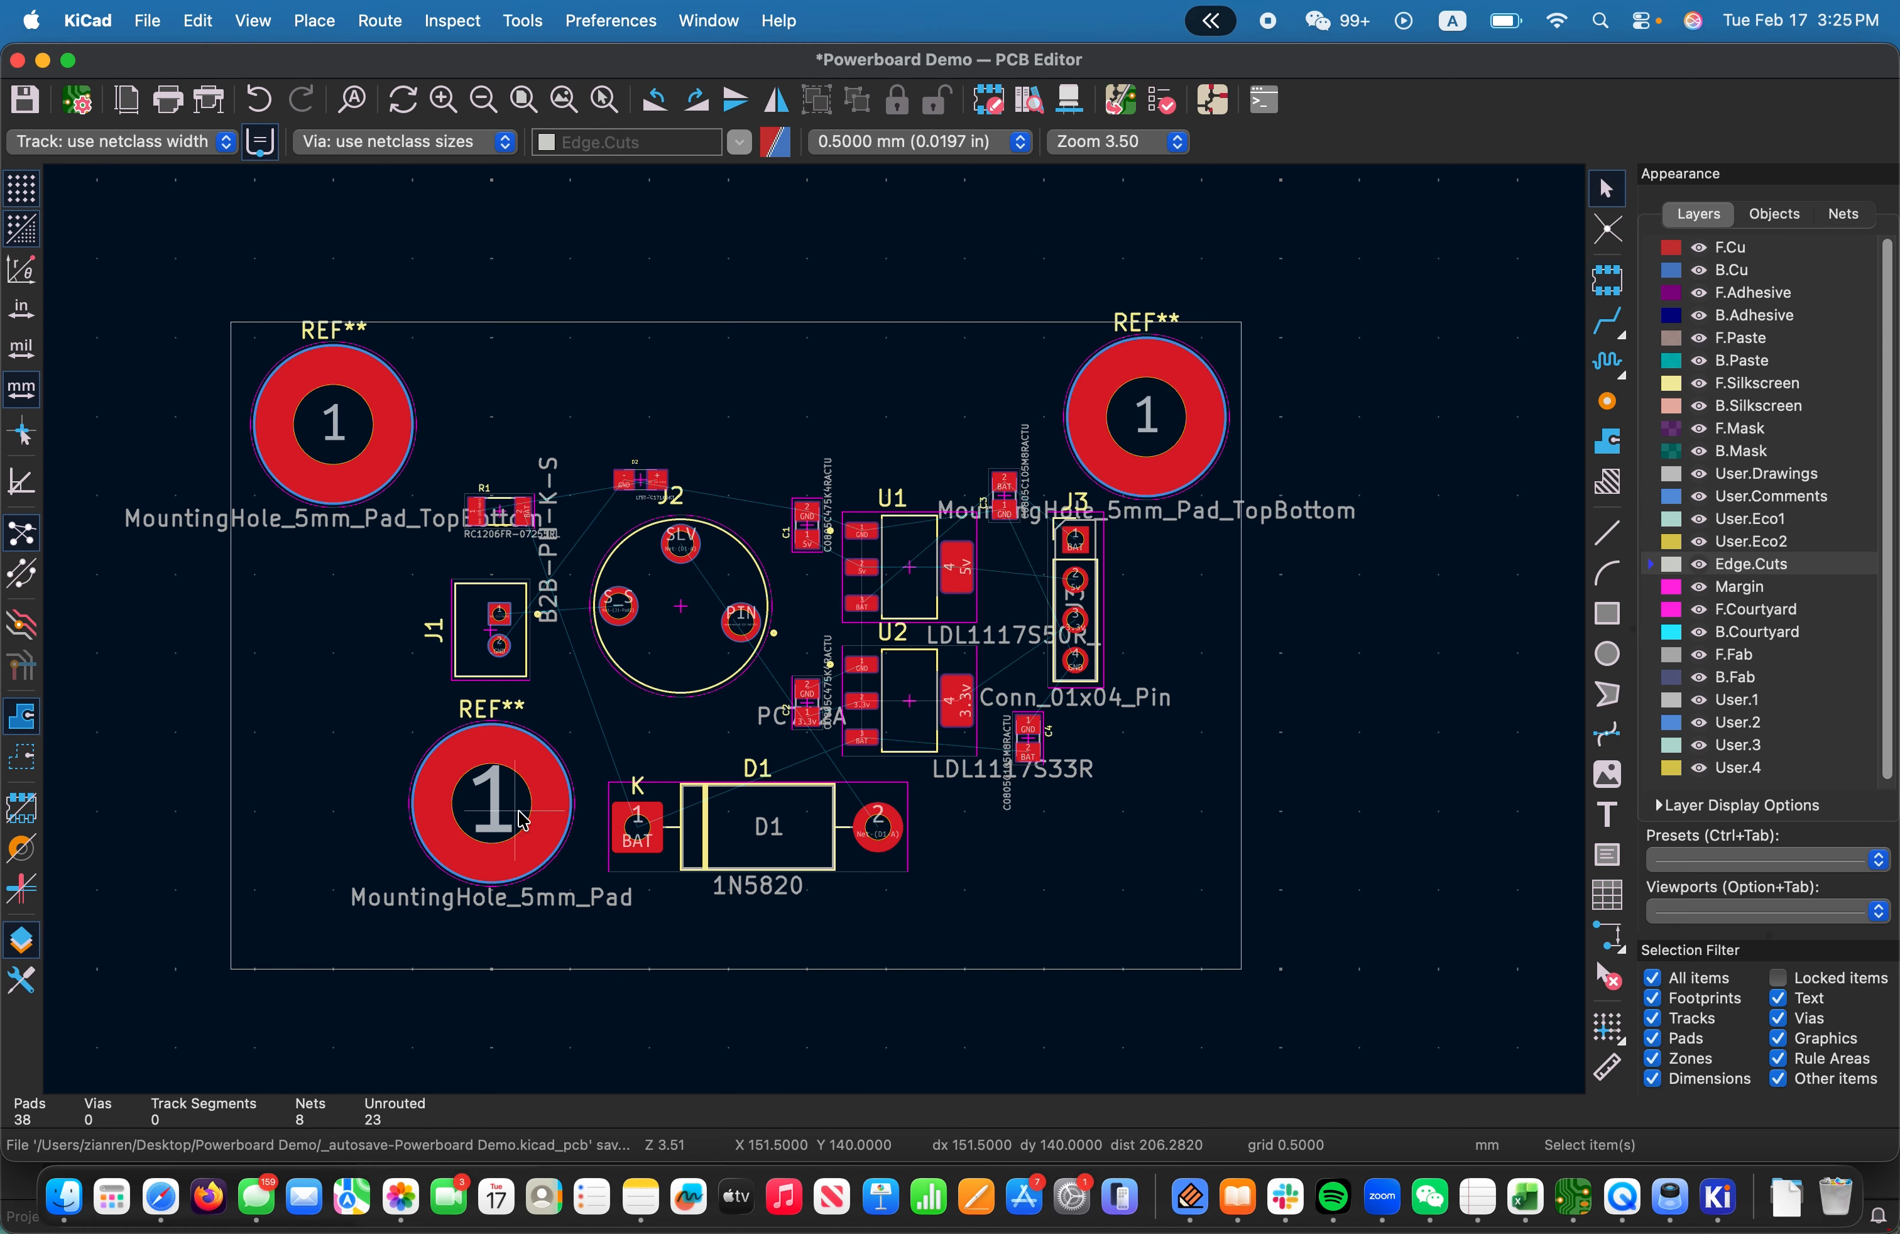
Delete the MountingHole_5mm_Pad footprint between connector J1 and the board's lower edge
left_click(550, 835)
left_click(597, 917)
right_click(546, 826)
scroll(573, 890, "down", 10)
left_click(586, 902)
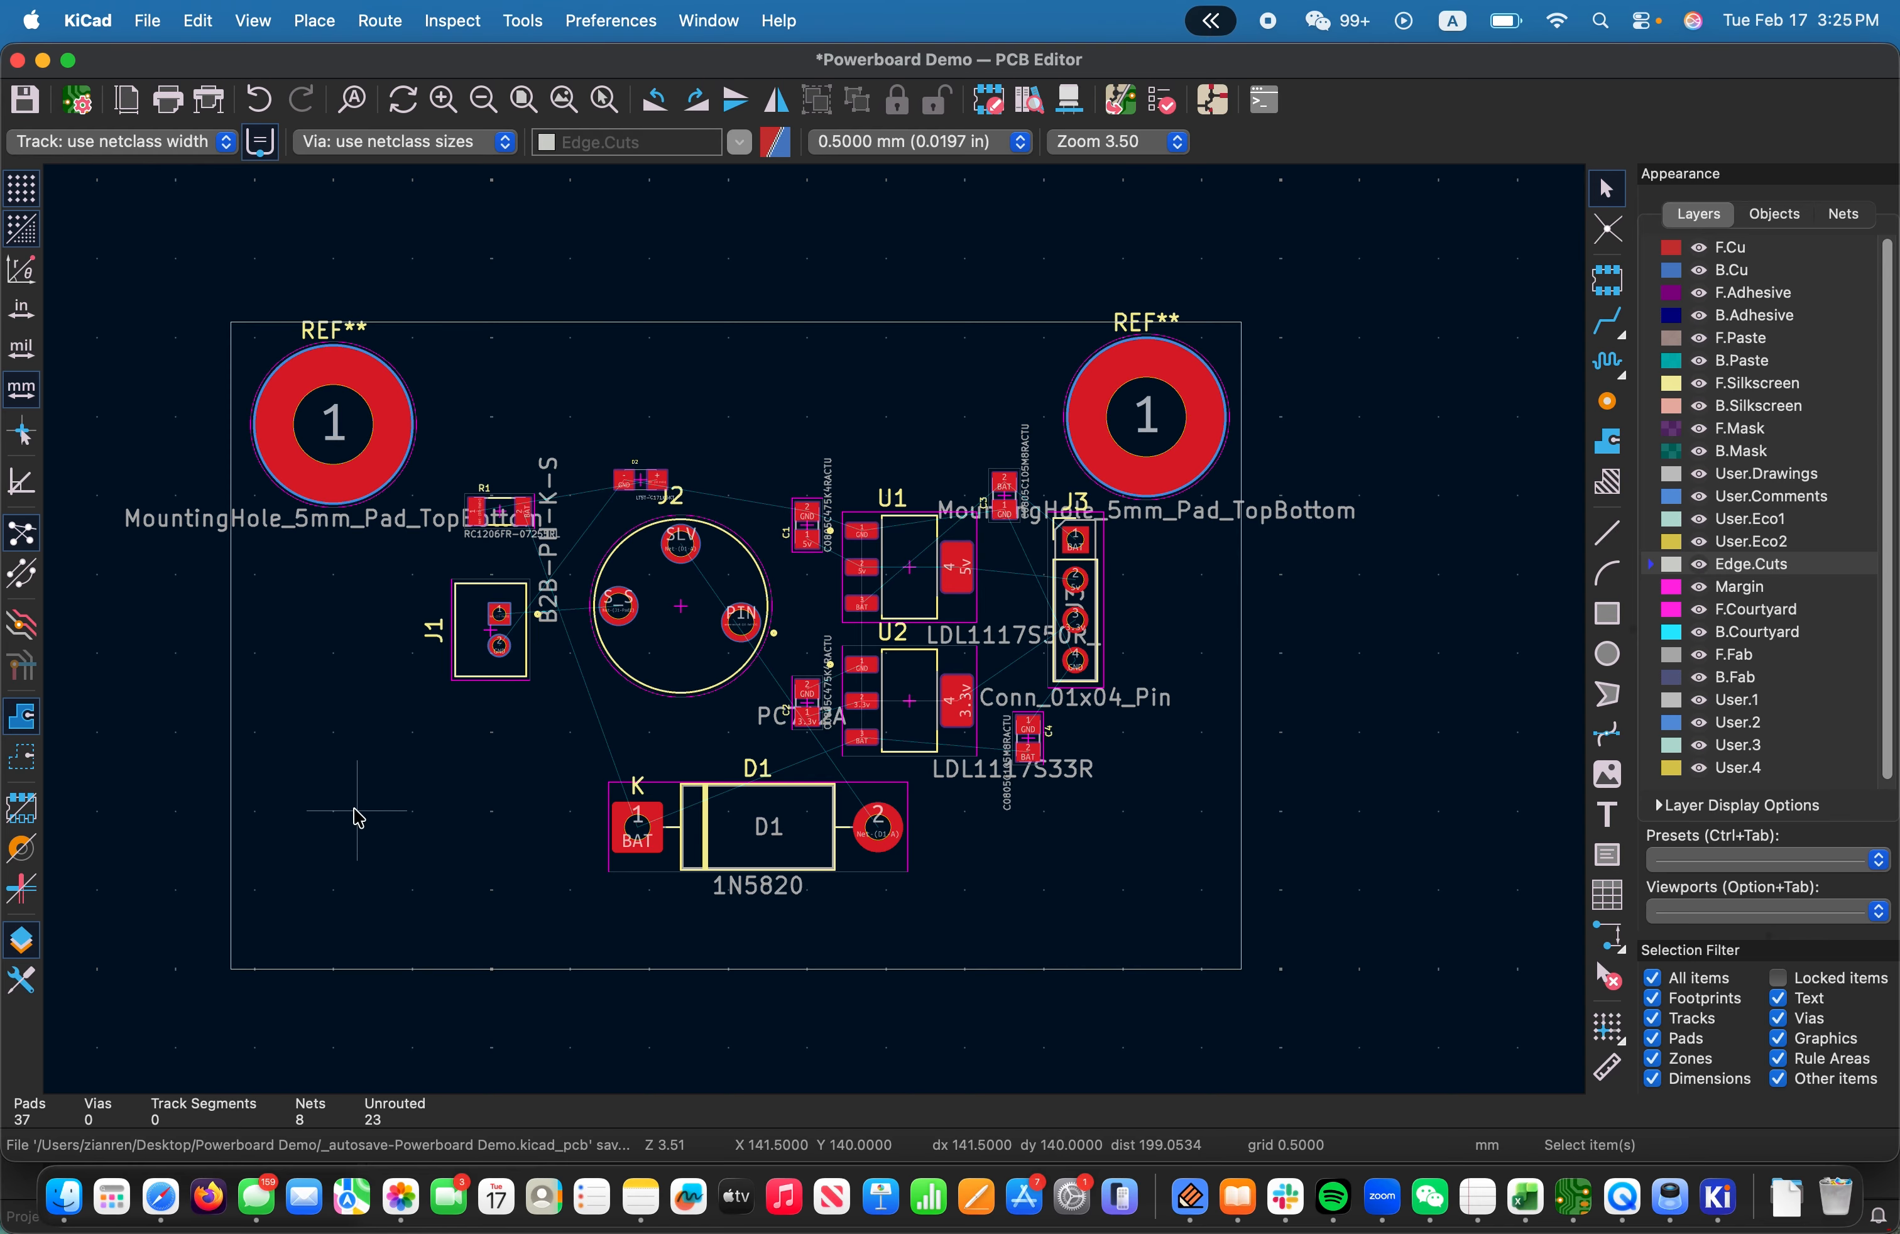
Place a MountingHole_5mm_Pad_TopBottom footprint in the board's lower-right corner
left_click(315, 21)
left_click(352, 63)
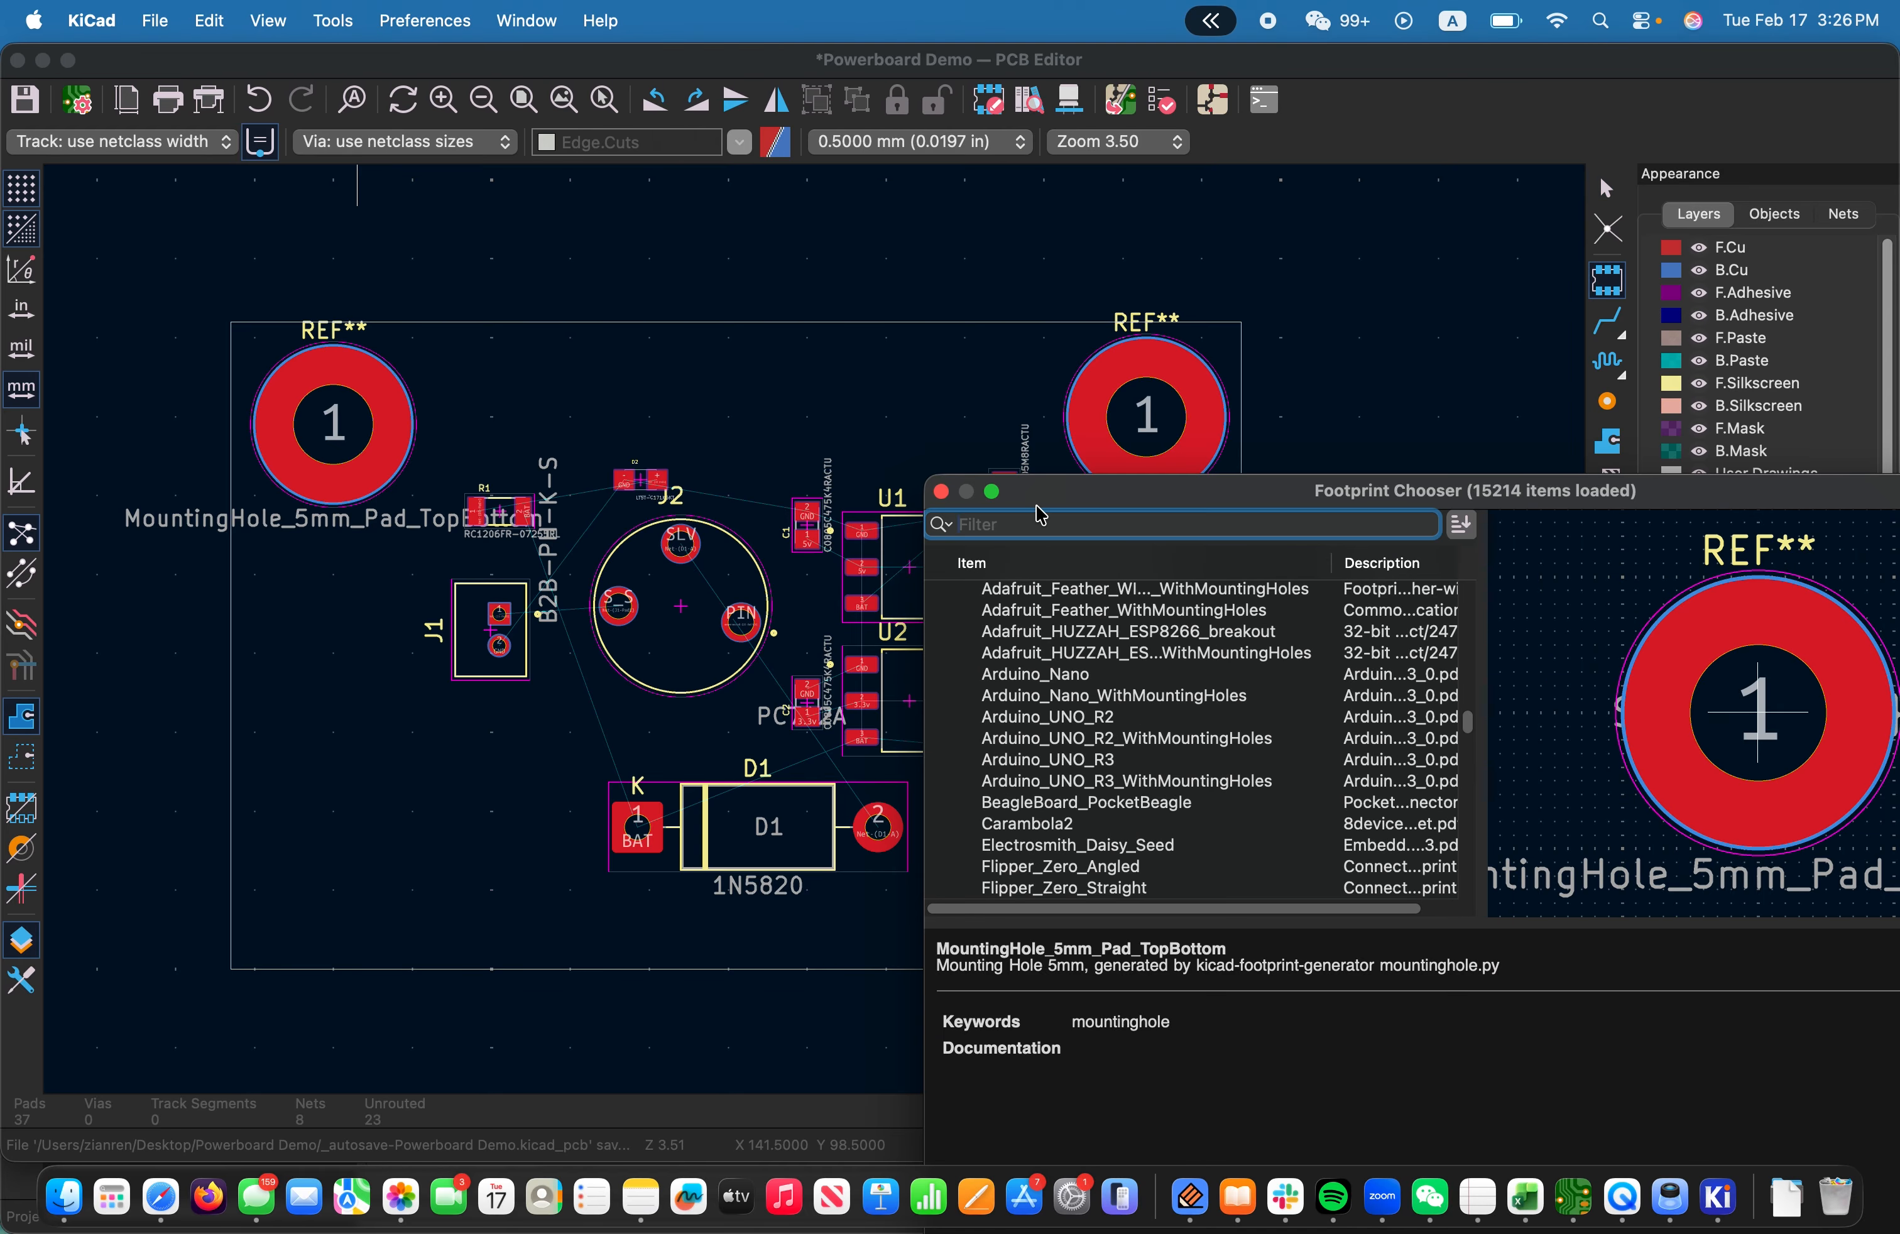
left_click_drag(1472, 730, 1470, 555)
left_click(1150, 624)
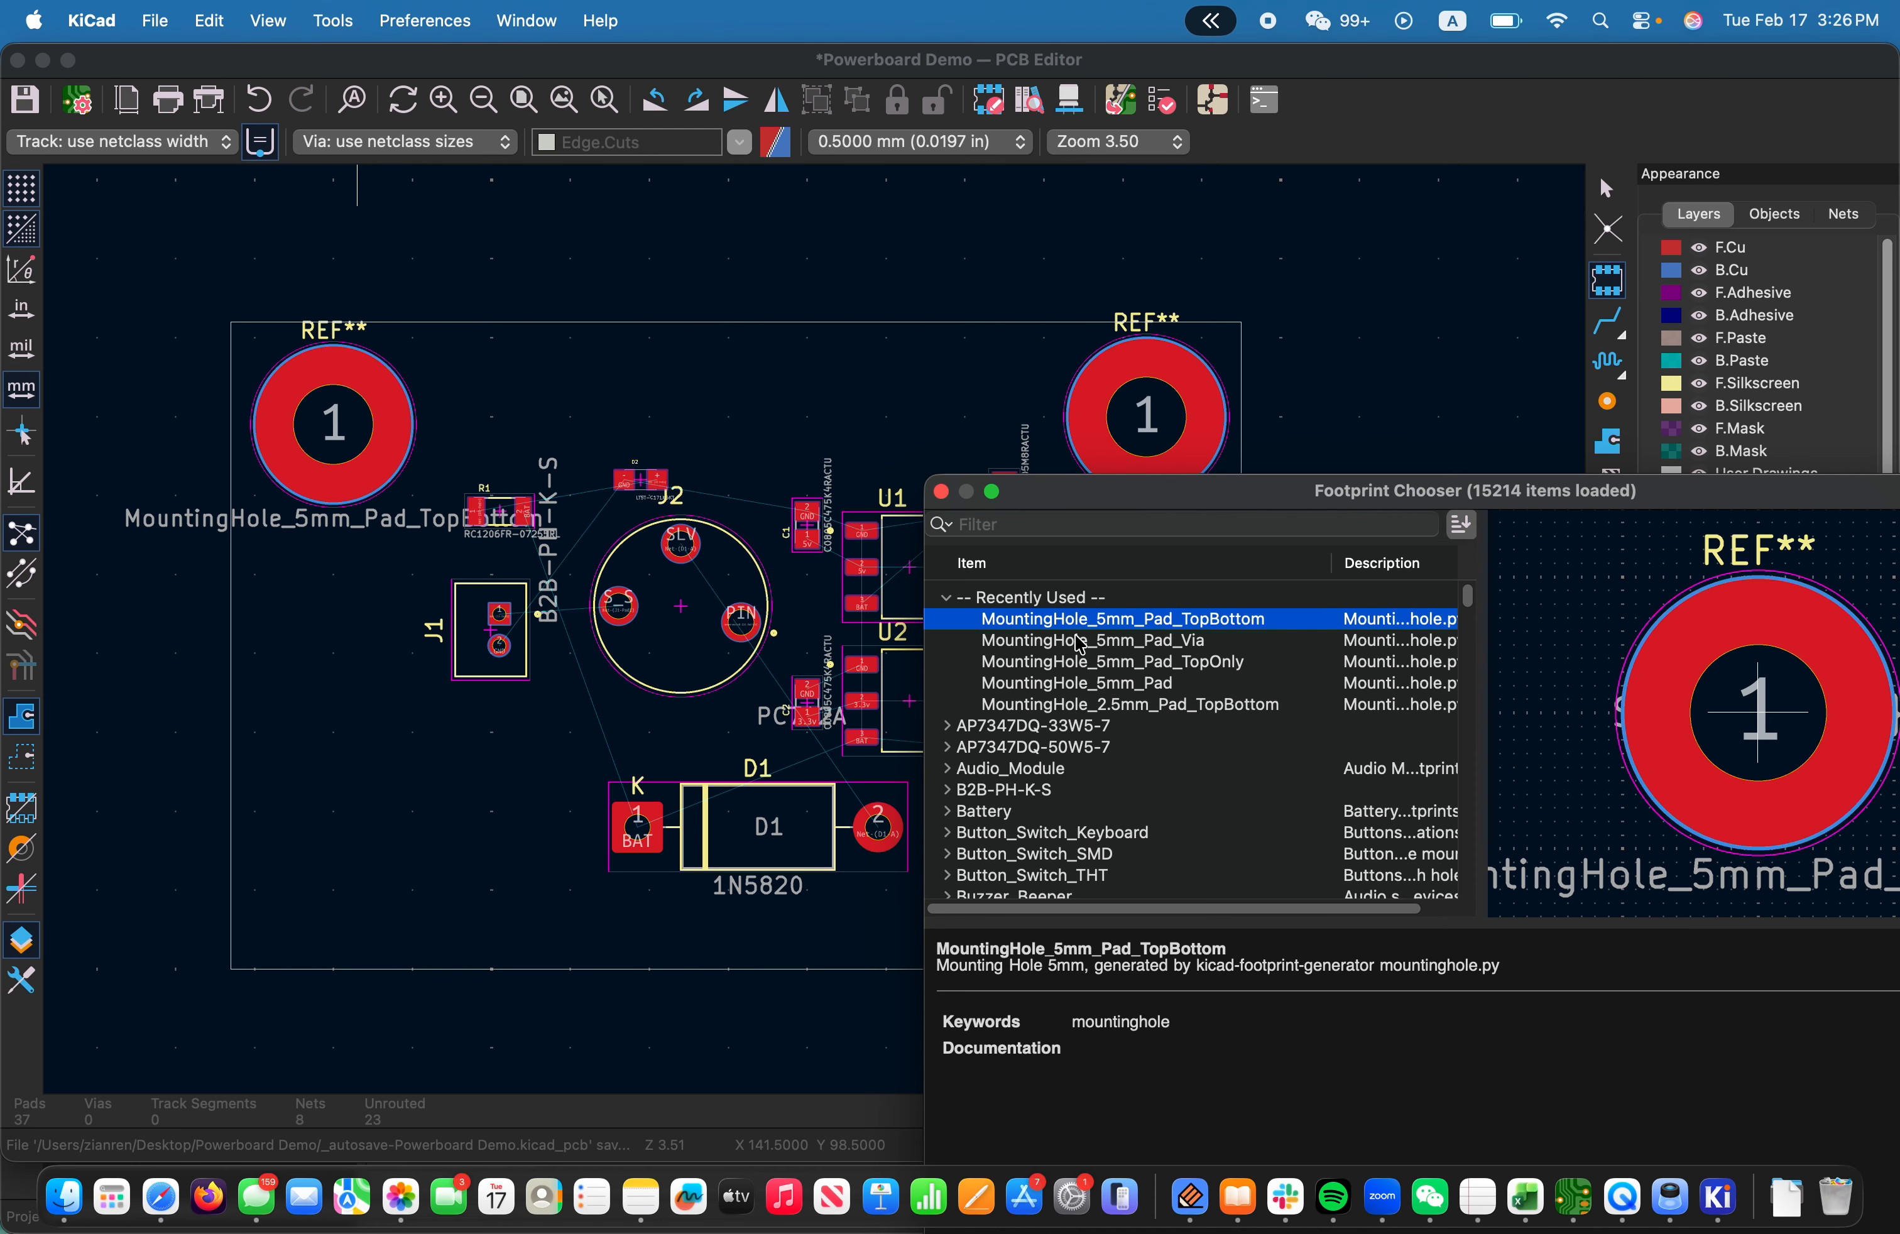
double_click(1076, 622)
left_click(1130, 864)
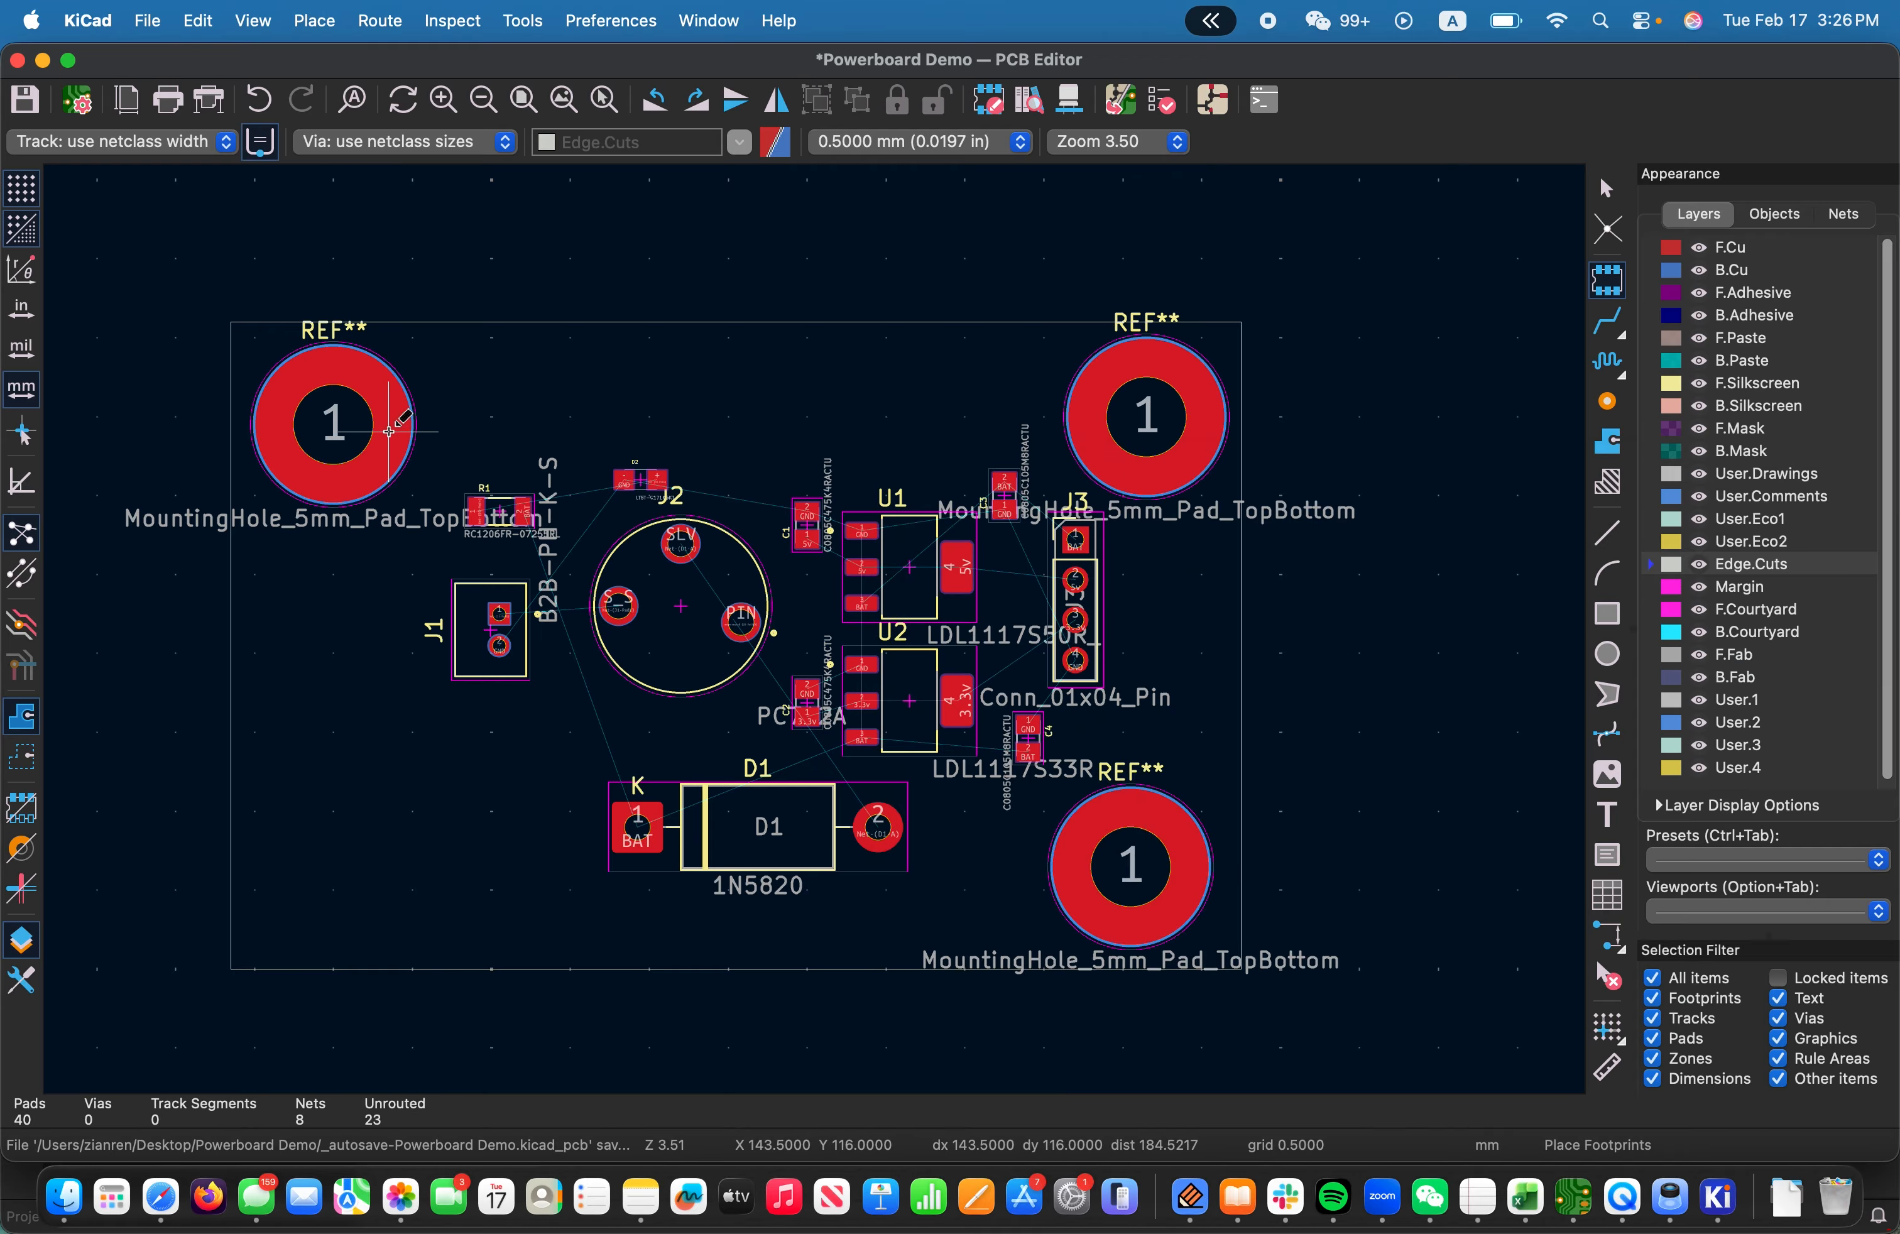
Place another MountingHole_5mm_Pad_TopBottom footprint in the board's lower-left corner
left_click(388, 431)
left_click_drag(1468, 725, 1467, 597)
double_click(1242, 619)
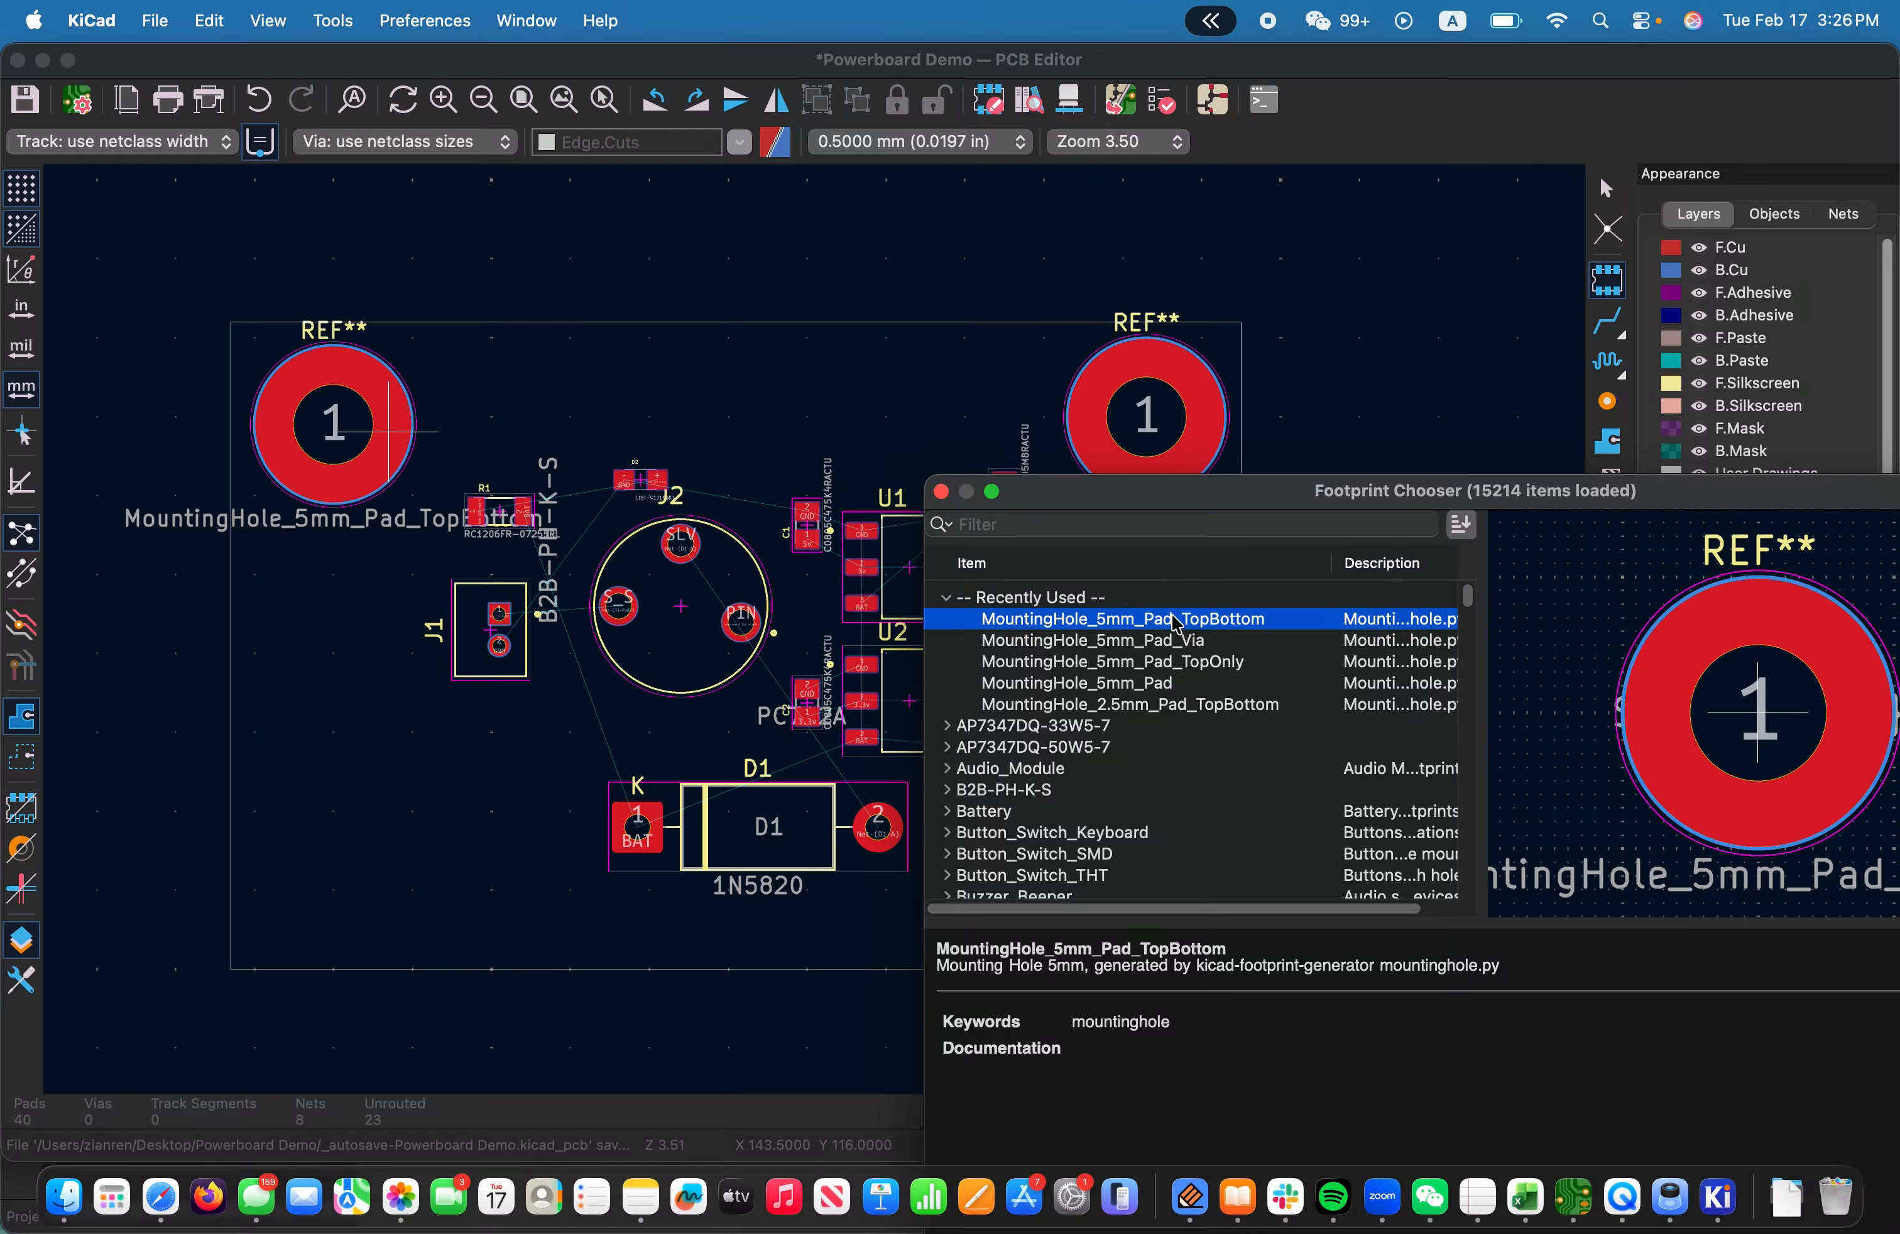
left_click(346, 856)
key("Escape")
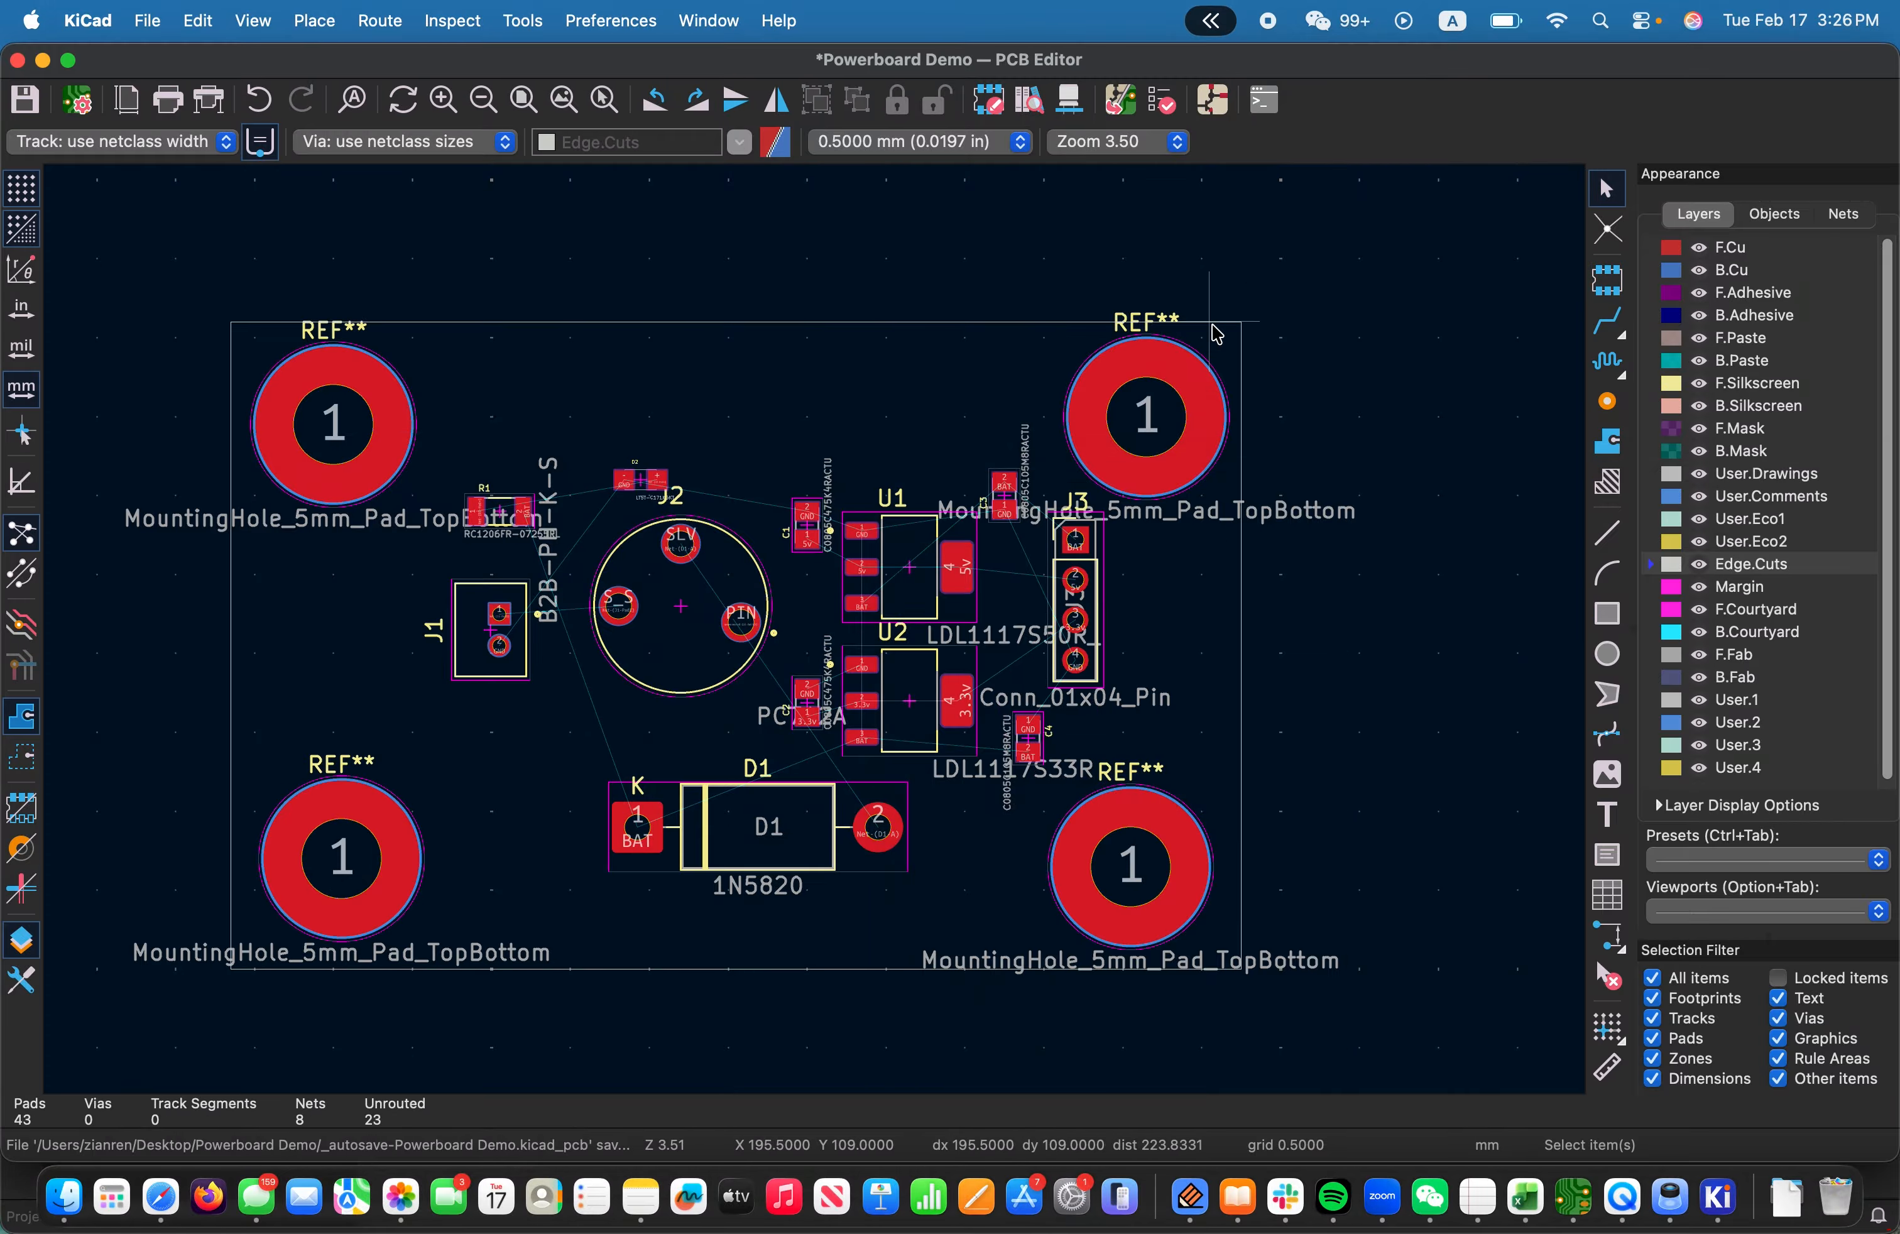
Enlarge the Edge.Cuts board outline around the four mounting holes to about 79 × 43 mm
left_click(1240, 323)
left_click_drag(1242, 324, 1248, 306)
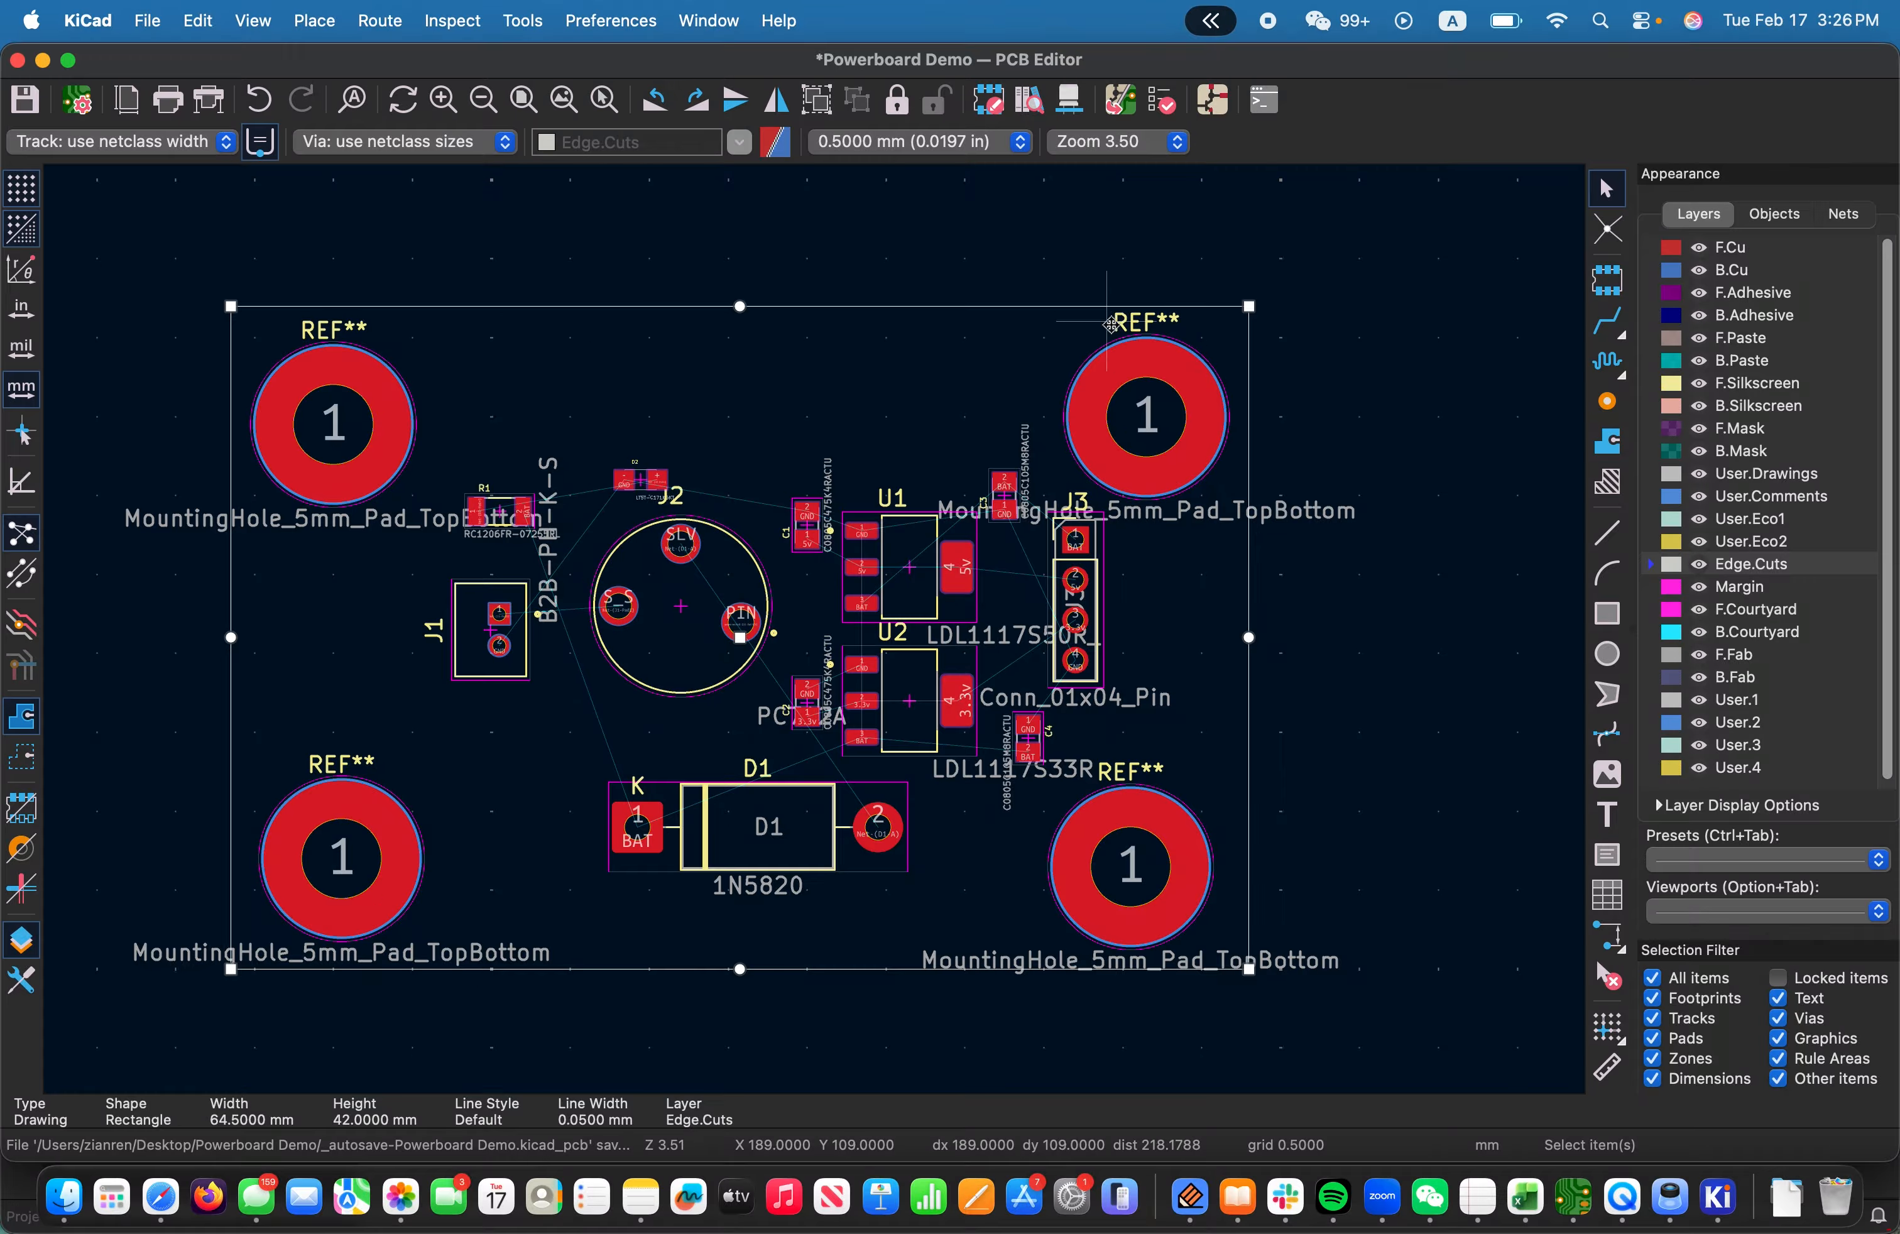
left_click_drag(1249, 970, 1352, 986)
left_click_drag(236, 646, 104, 645)
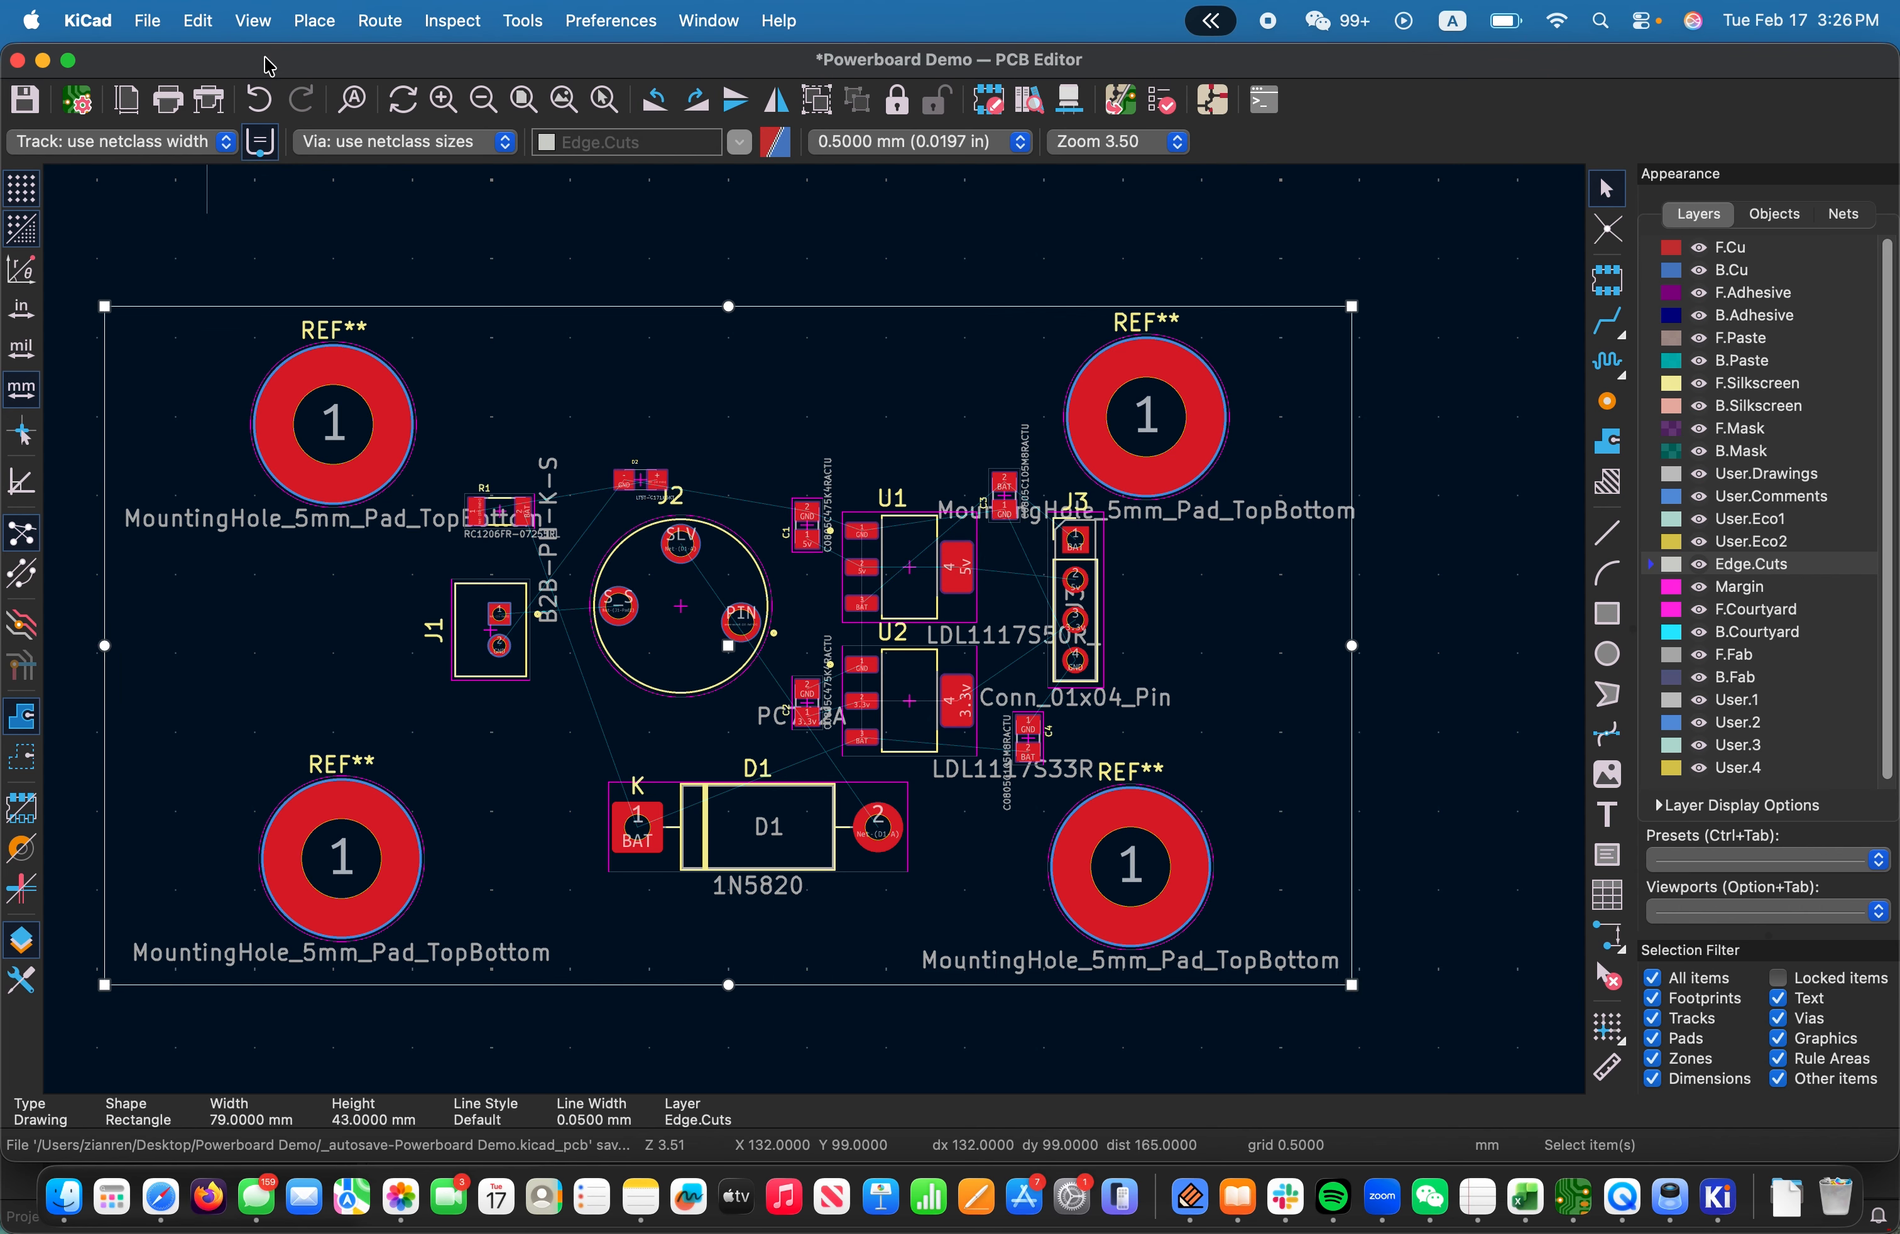
Inspect the board with its four mounting holes in the 3D viewer, and close it
left_click(254, 29)
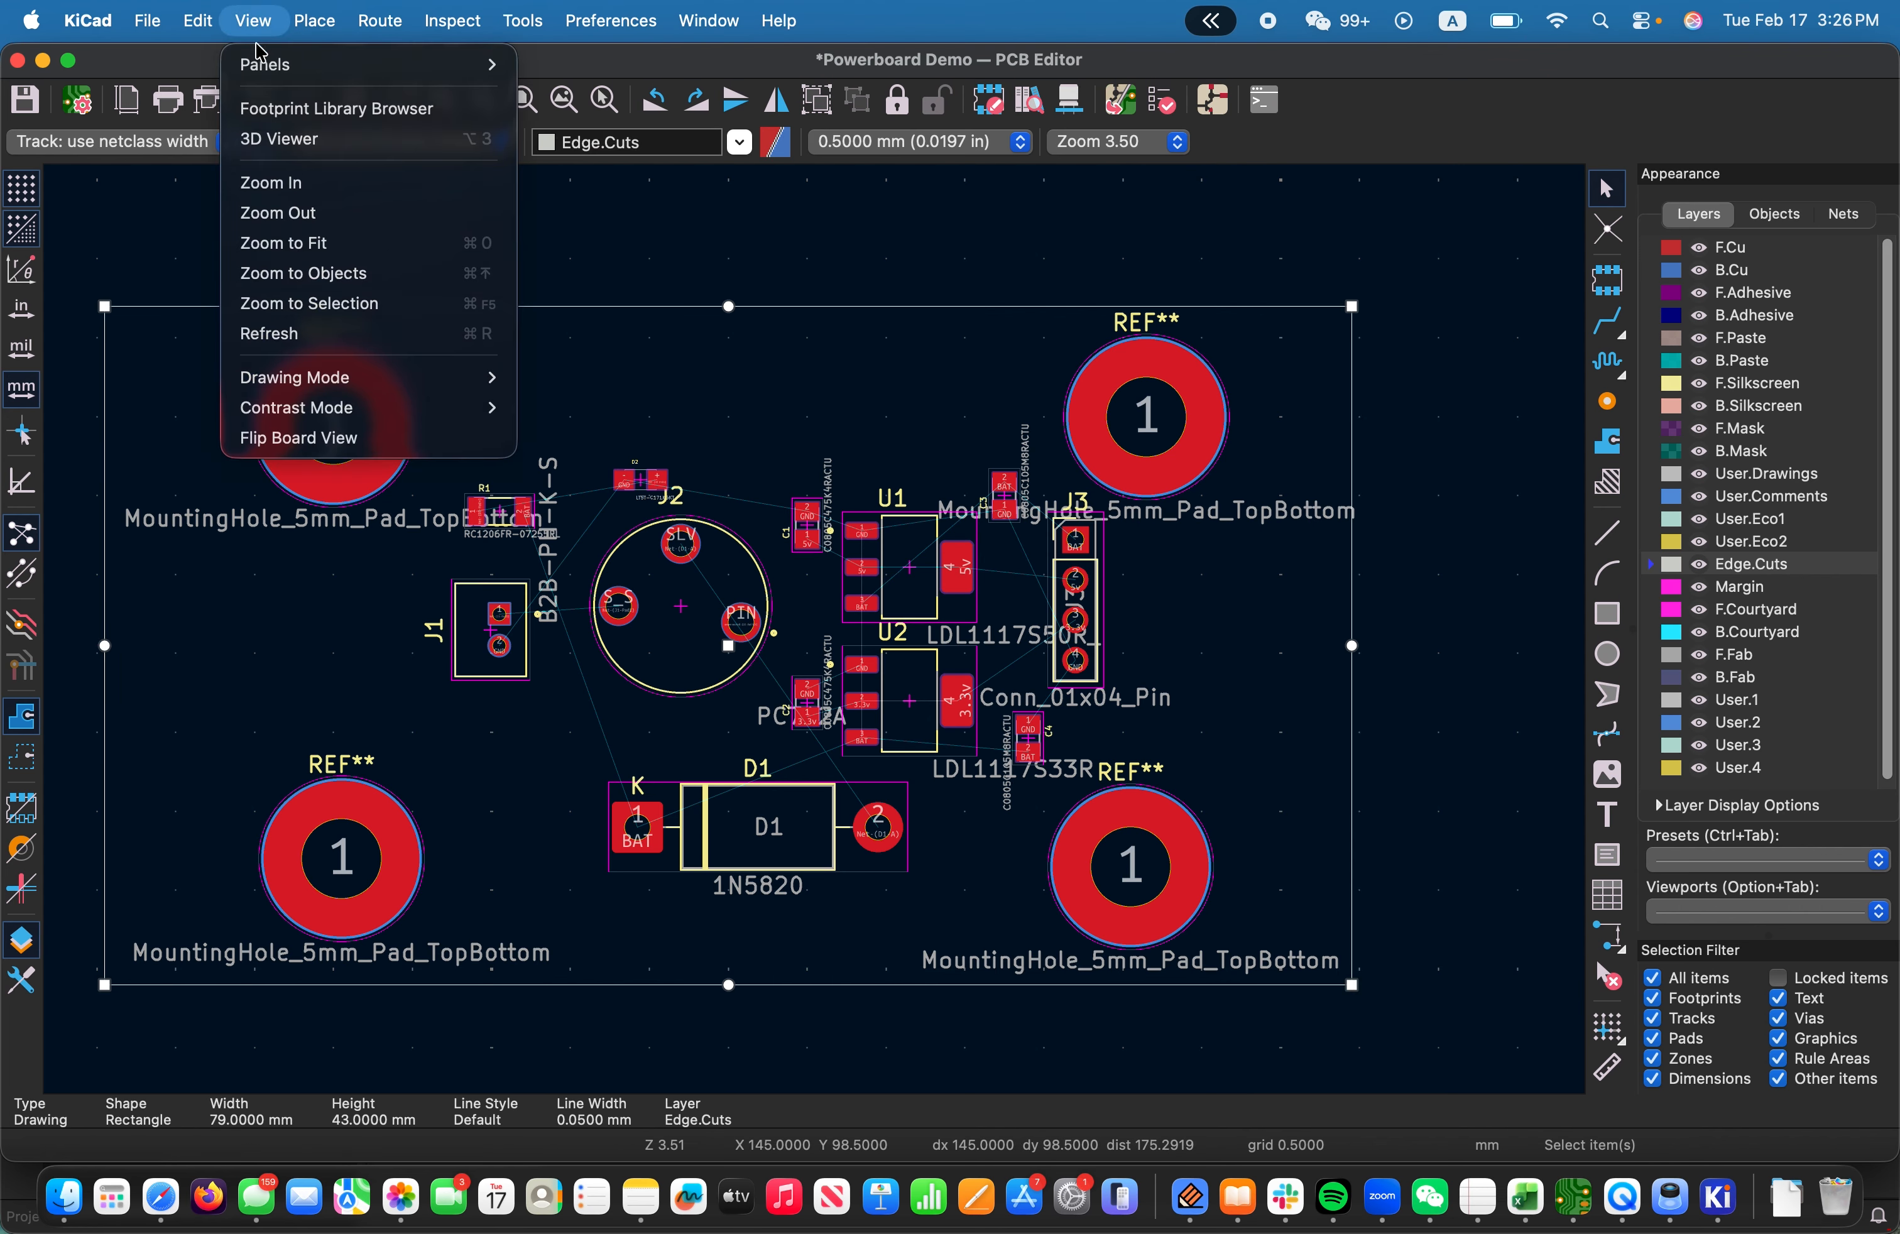
left_click(289, 138)
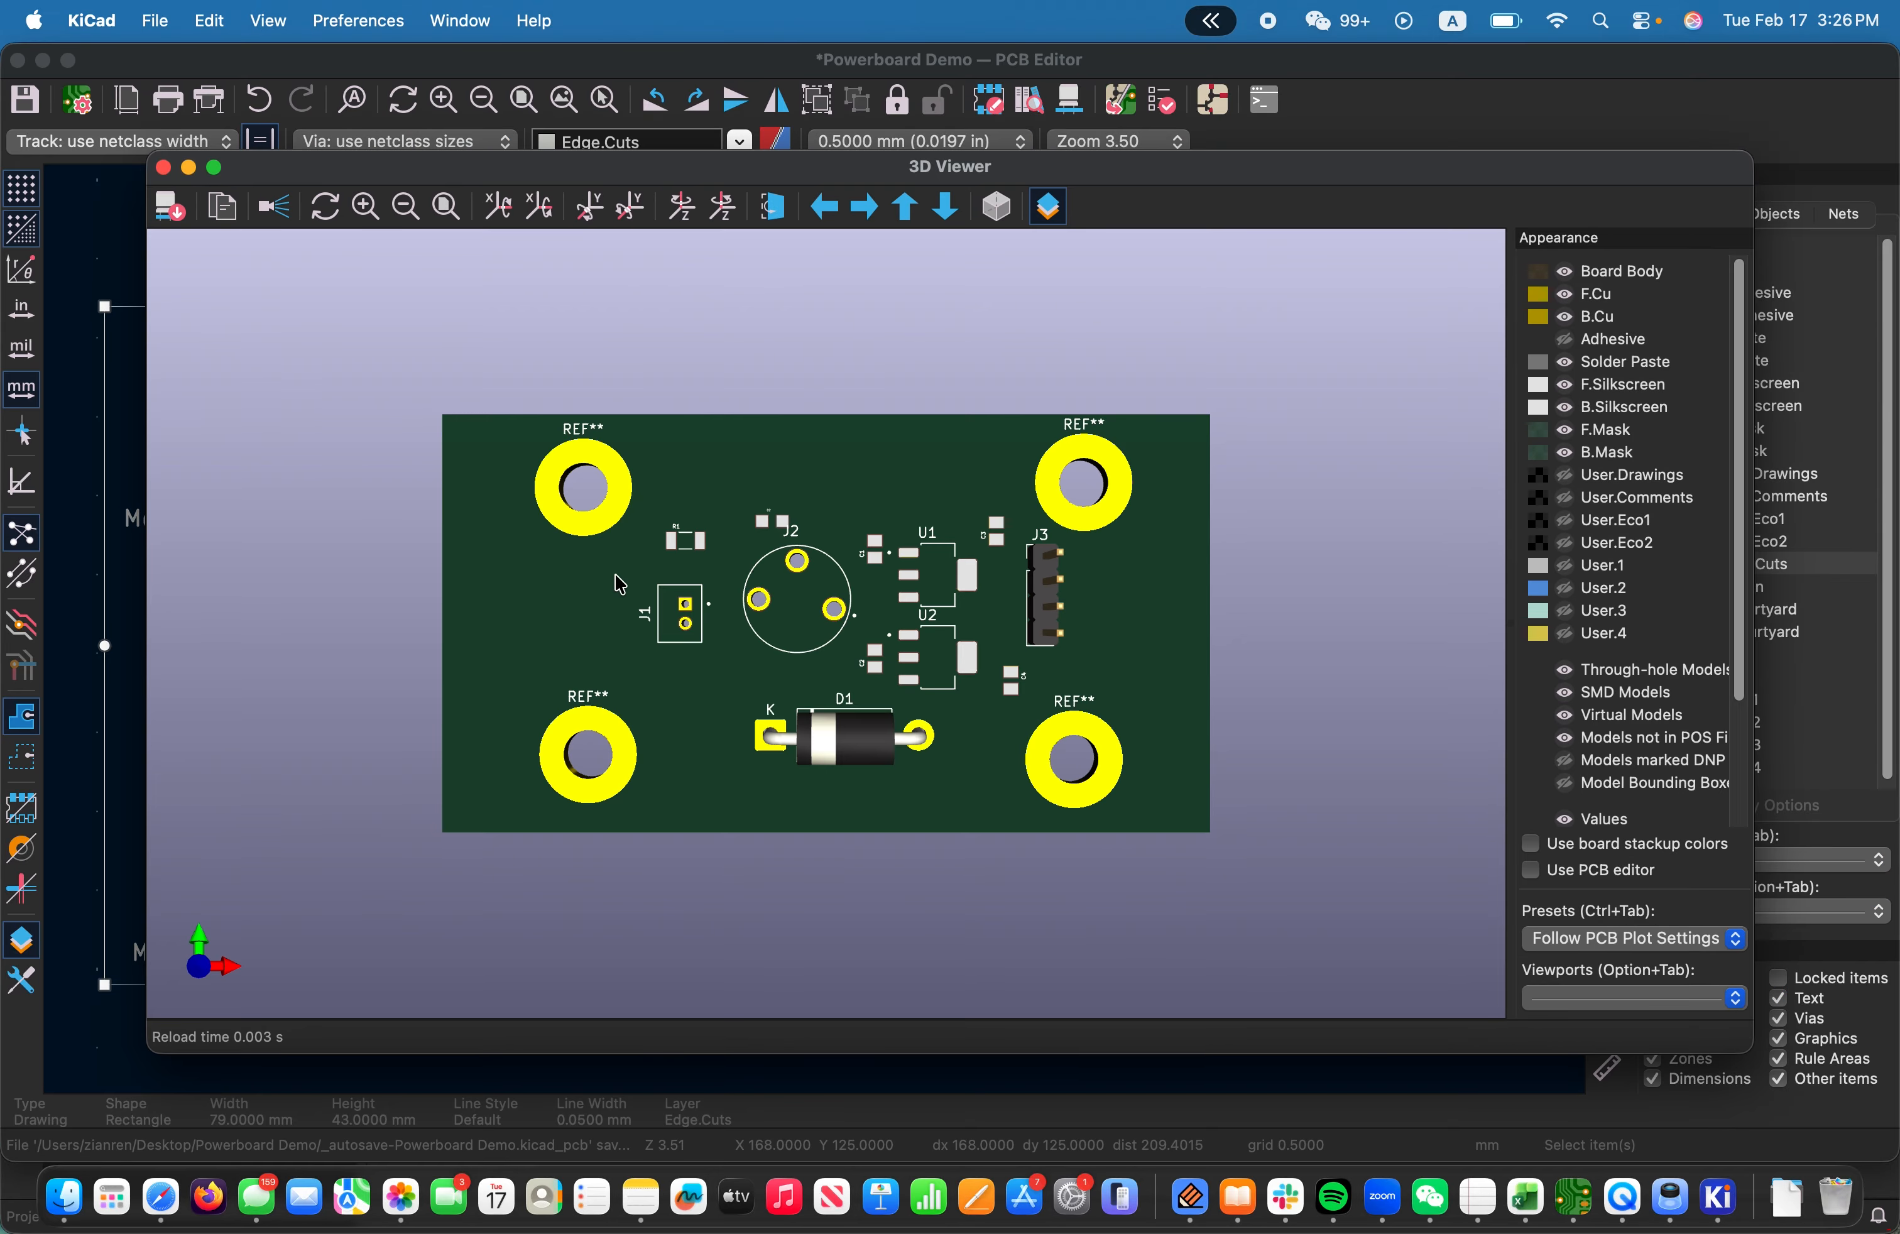
middle_click_drag(619, 583, 695, 639)
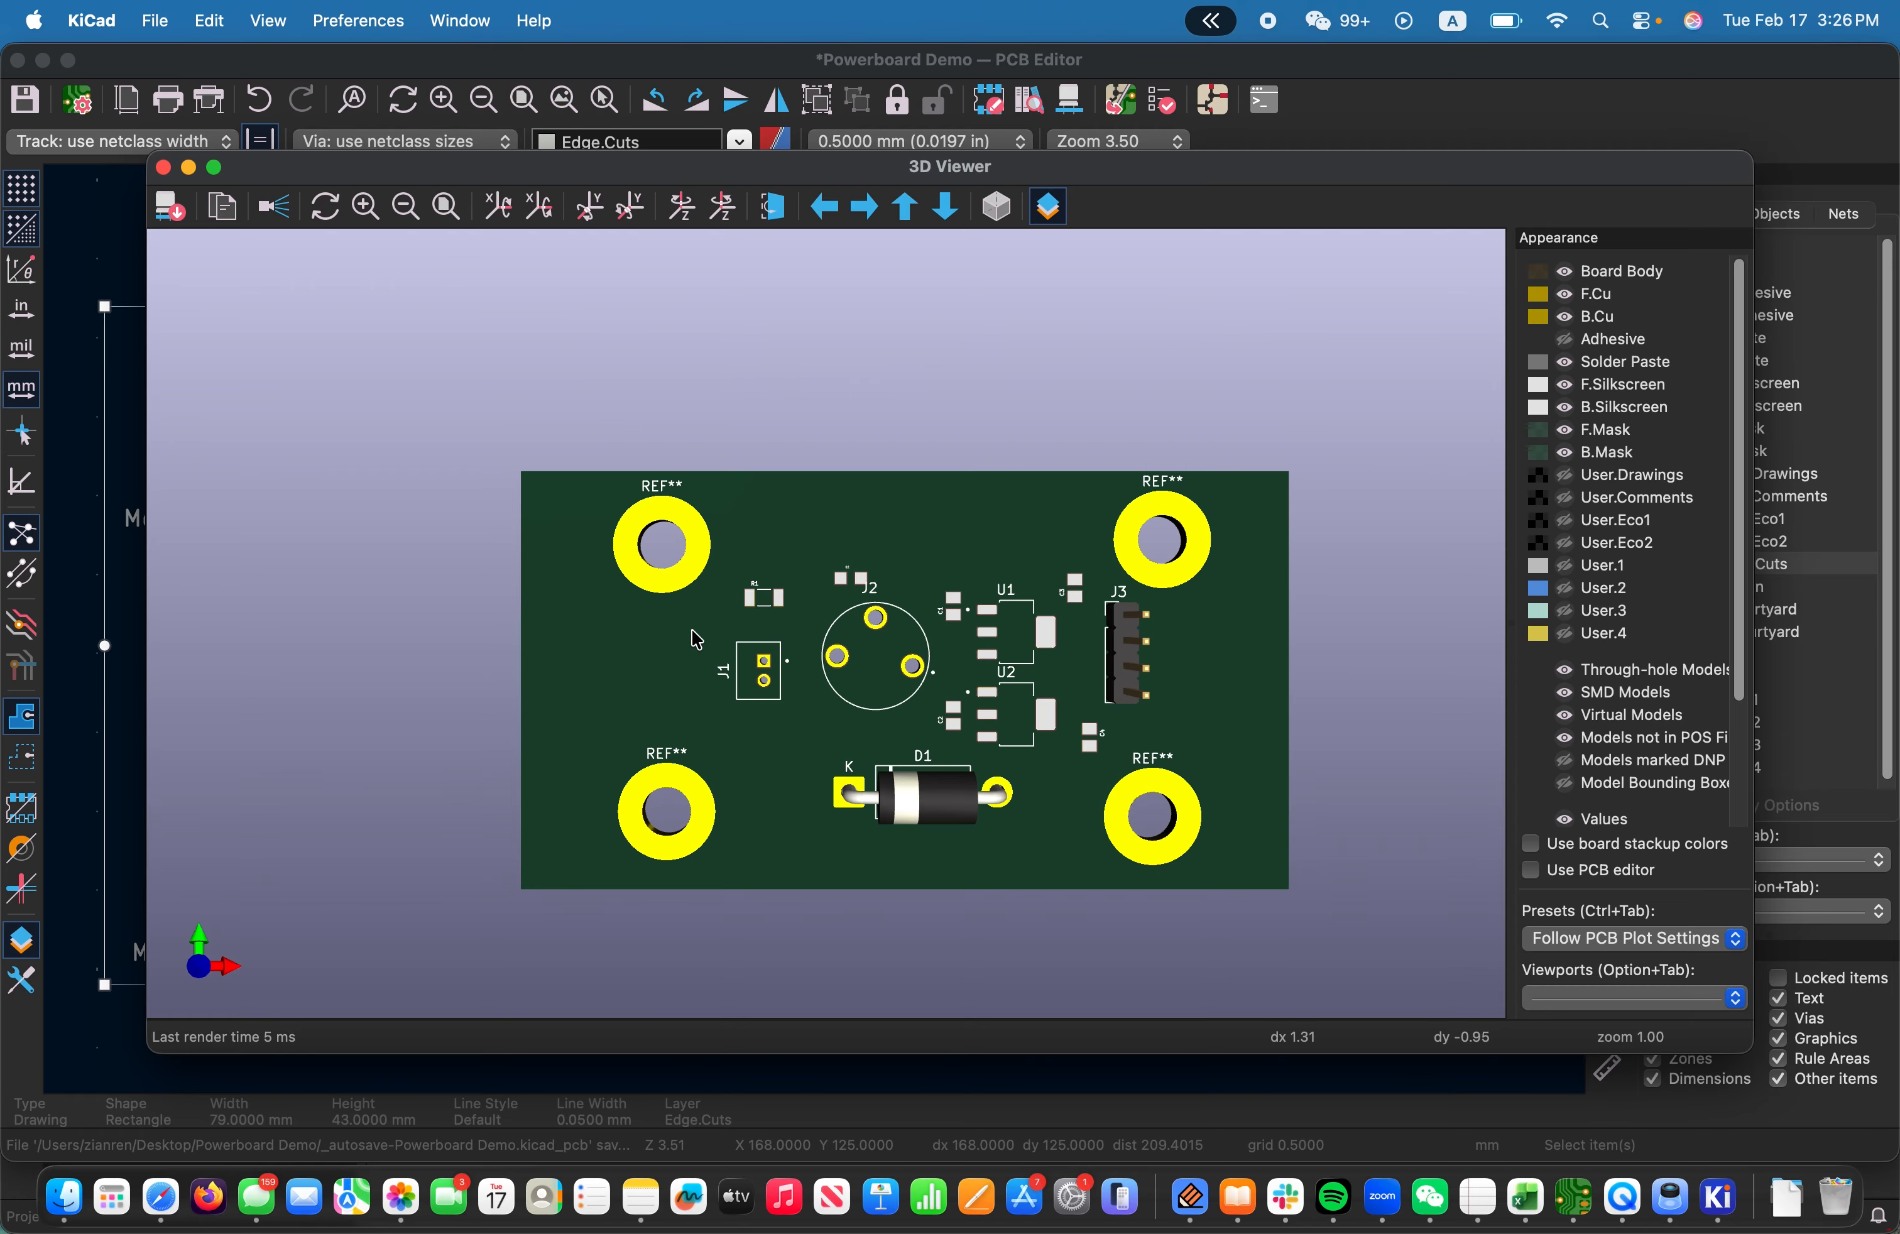
left_click(162, 167)
Shrink the Edge.Cuts board outline to about 64 × 41.5 mm by pulling in its left, right and lower edges
left_click_drag(107, 650, 241, 648)
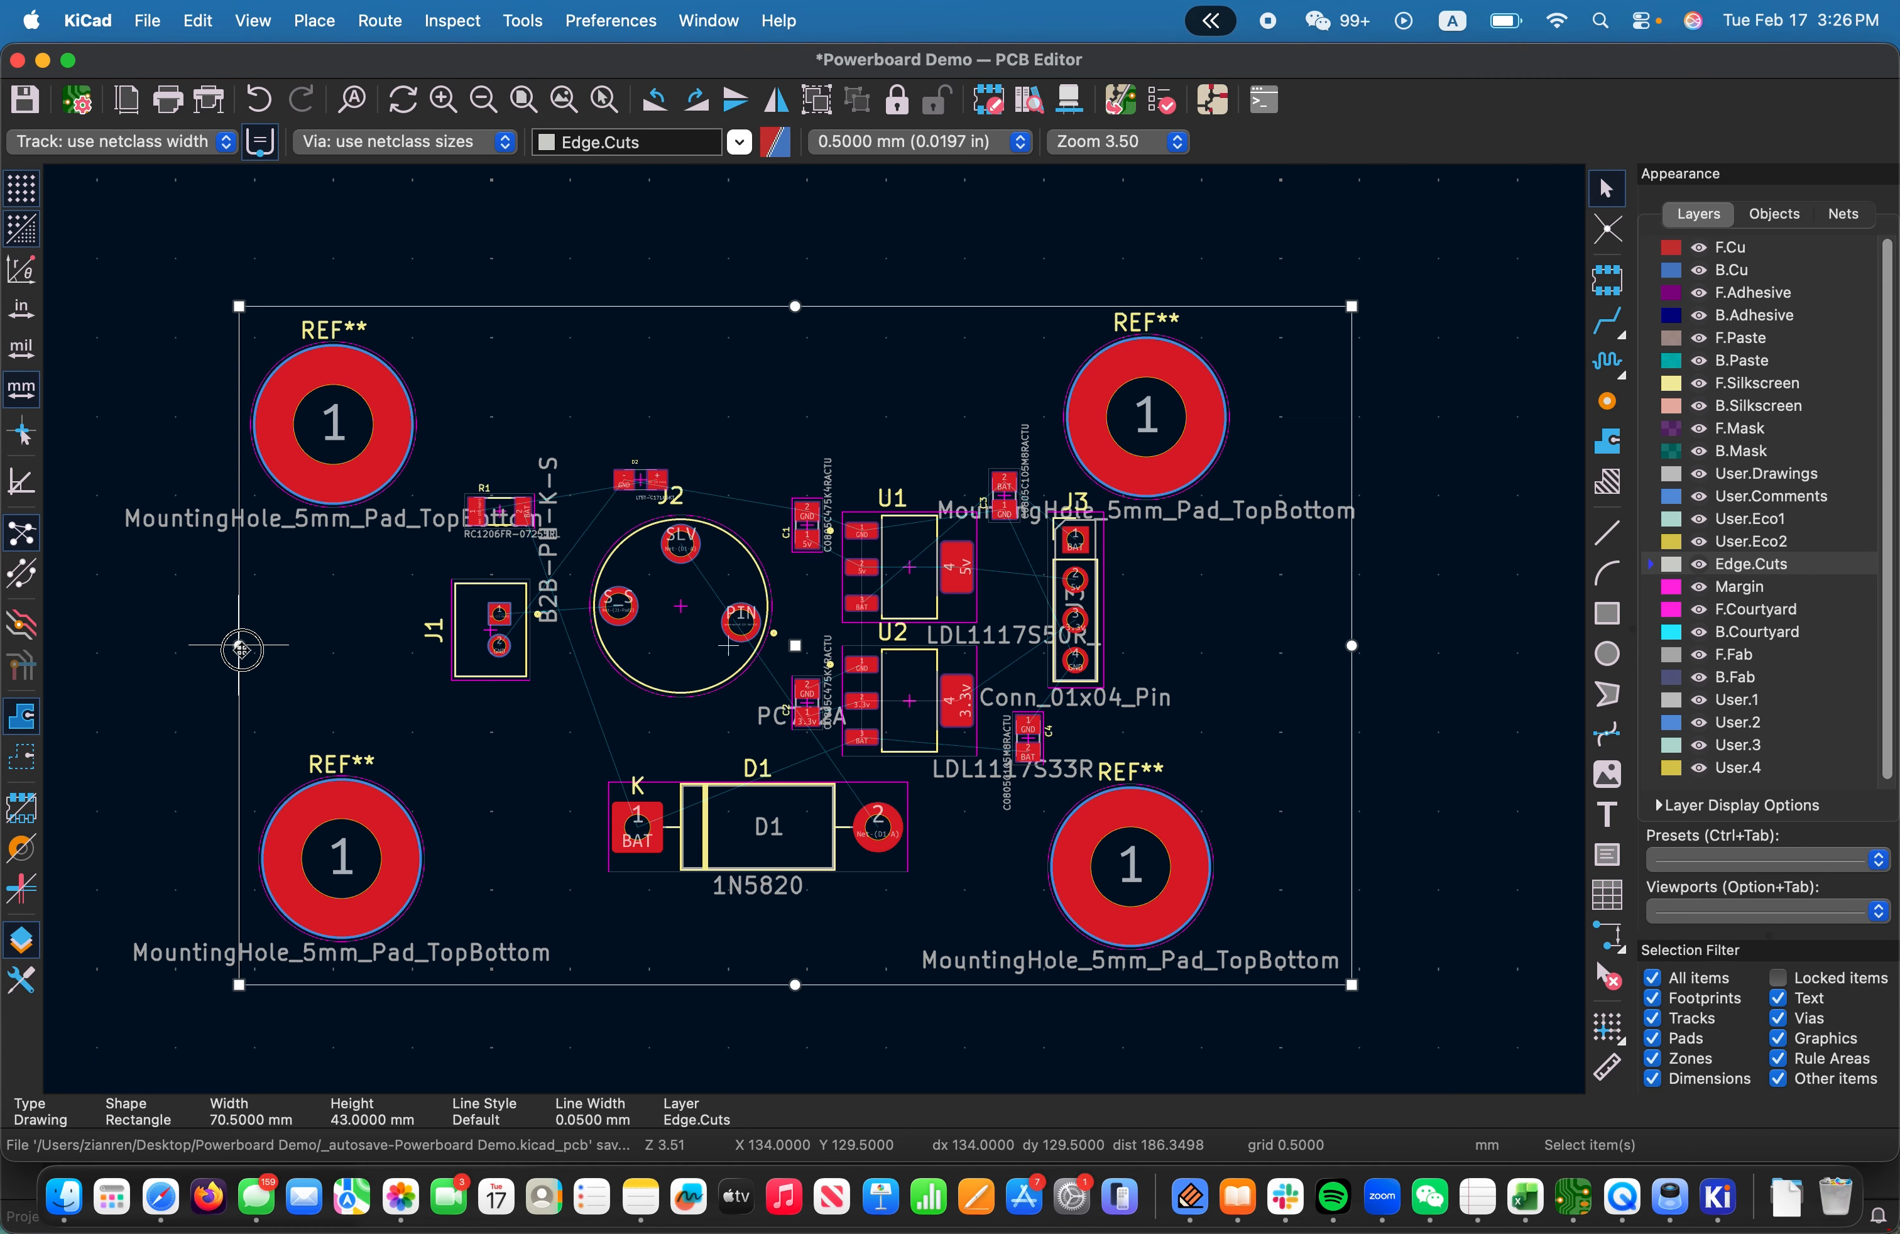
left_click(1042, 681)
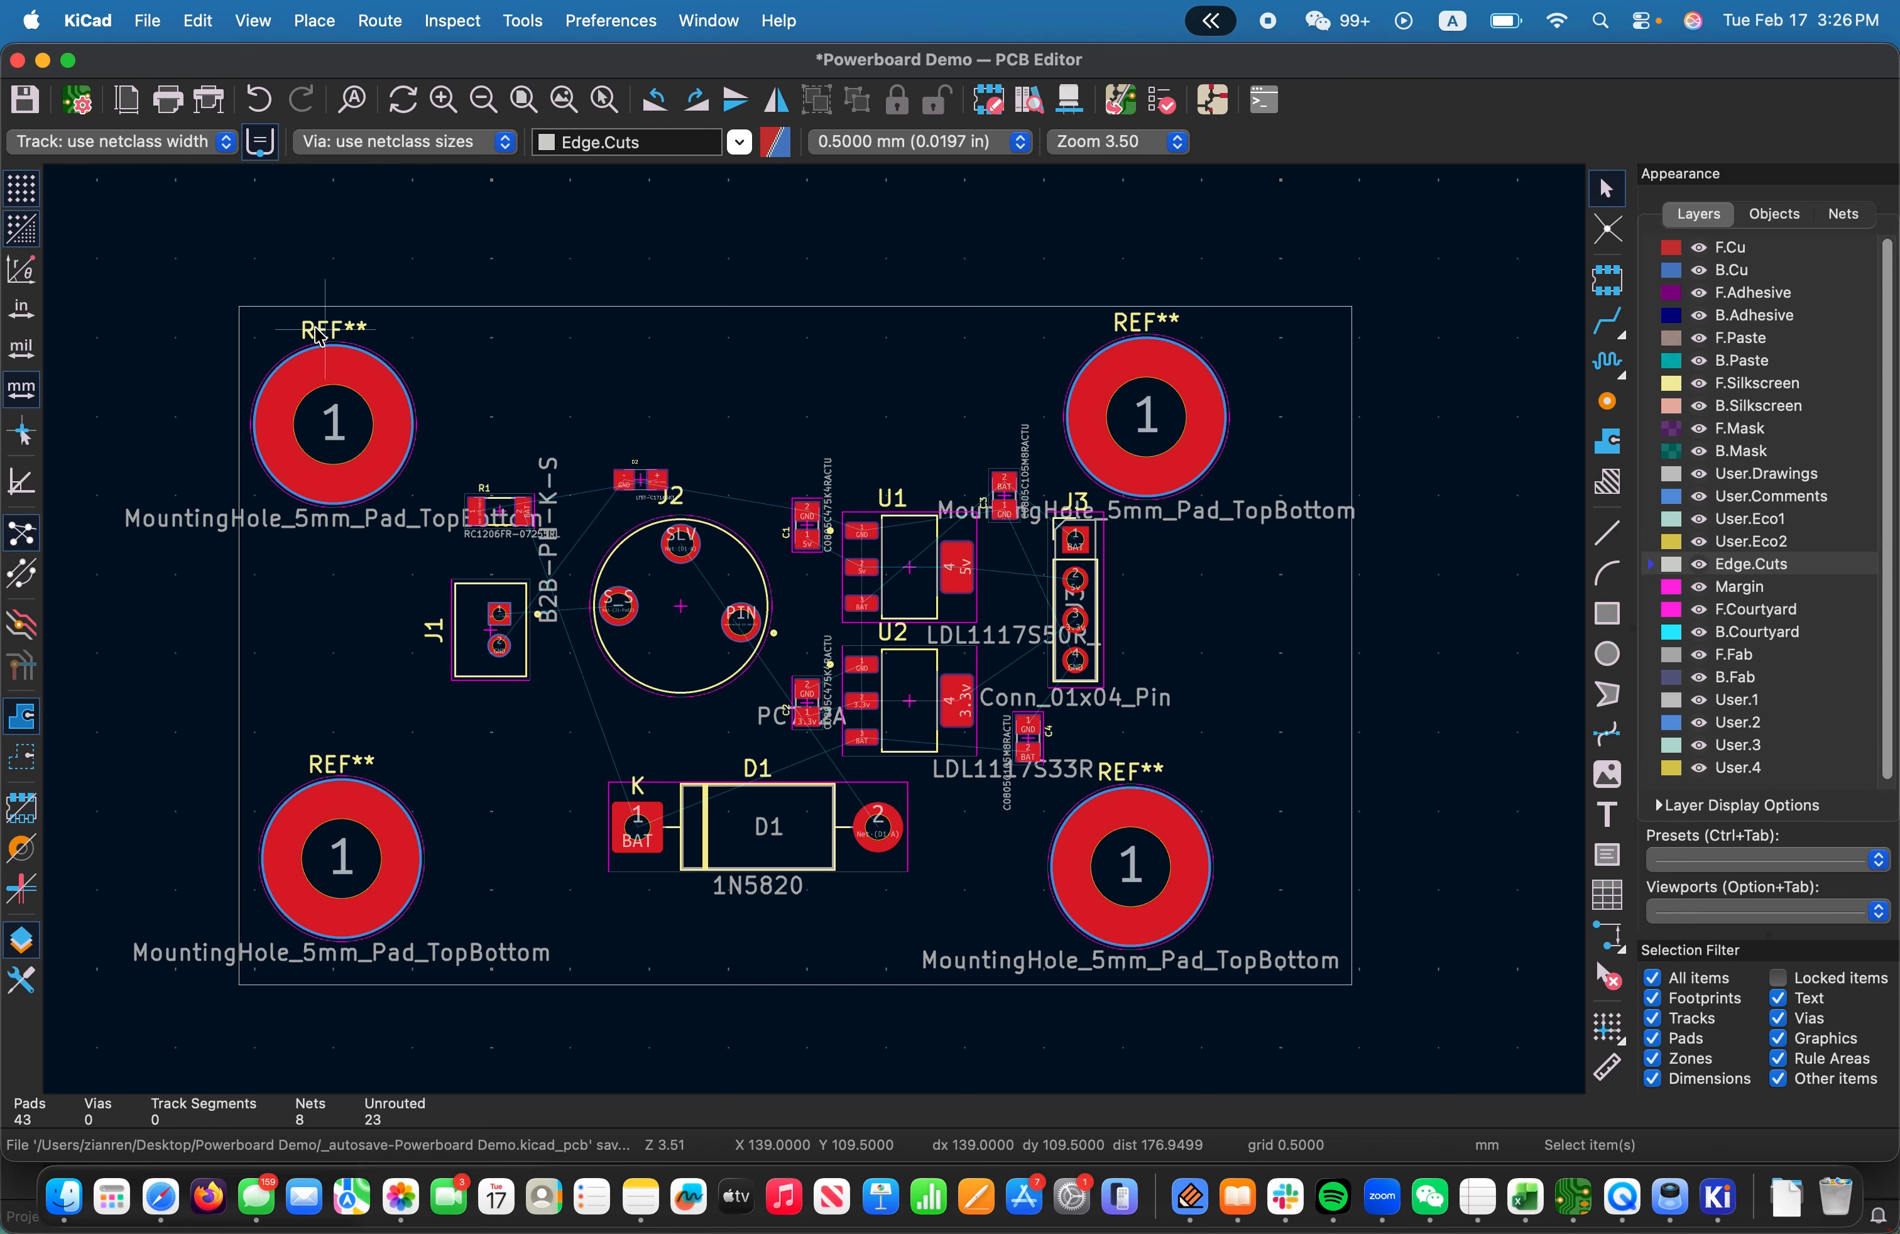
left_click(1351, 646)
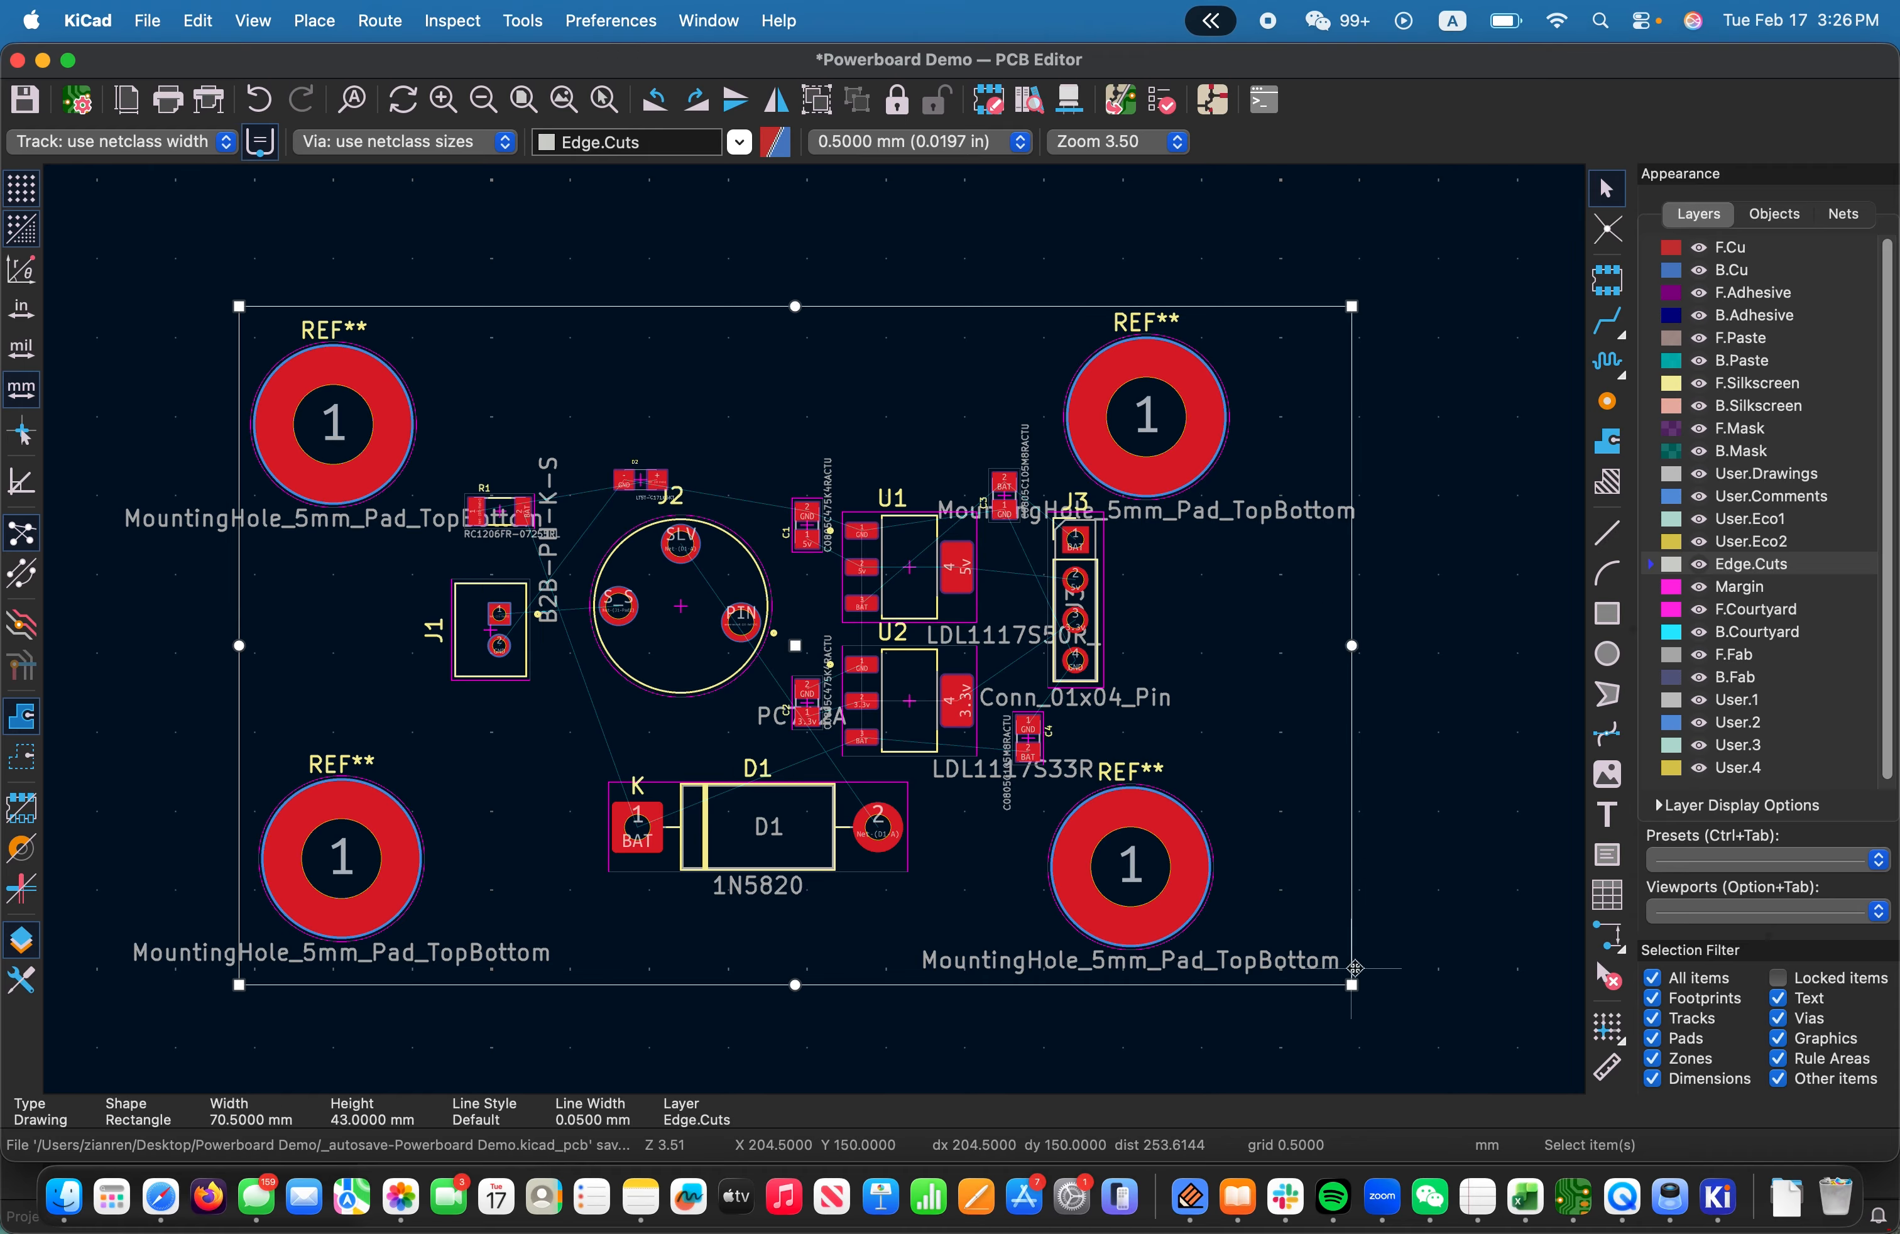
left_click_drag(1351, 984, 1247, 960)
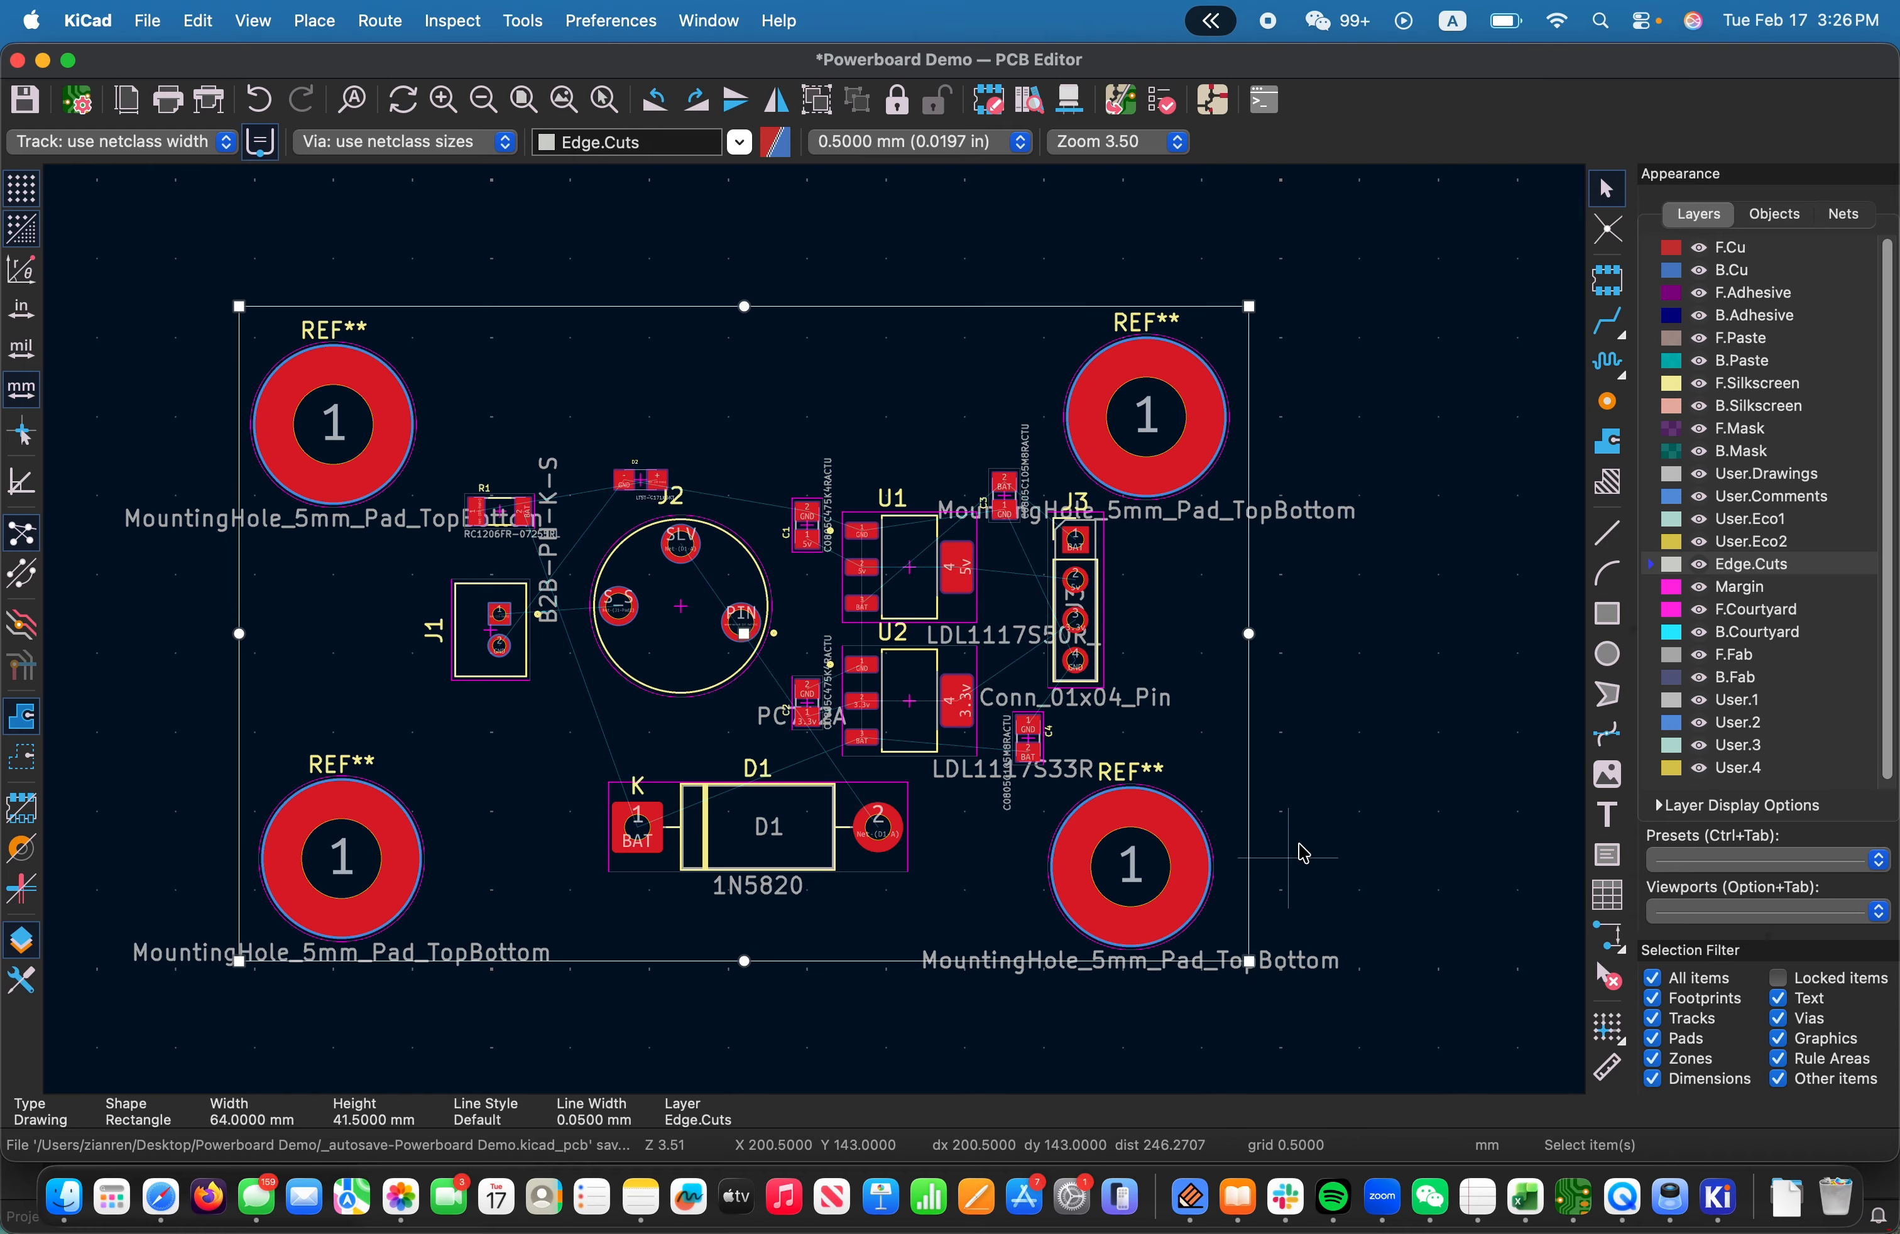
left_click(1377, 679)
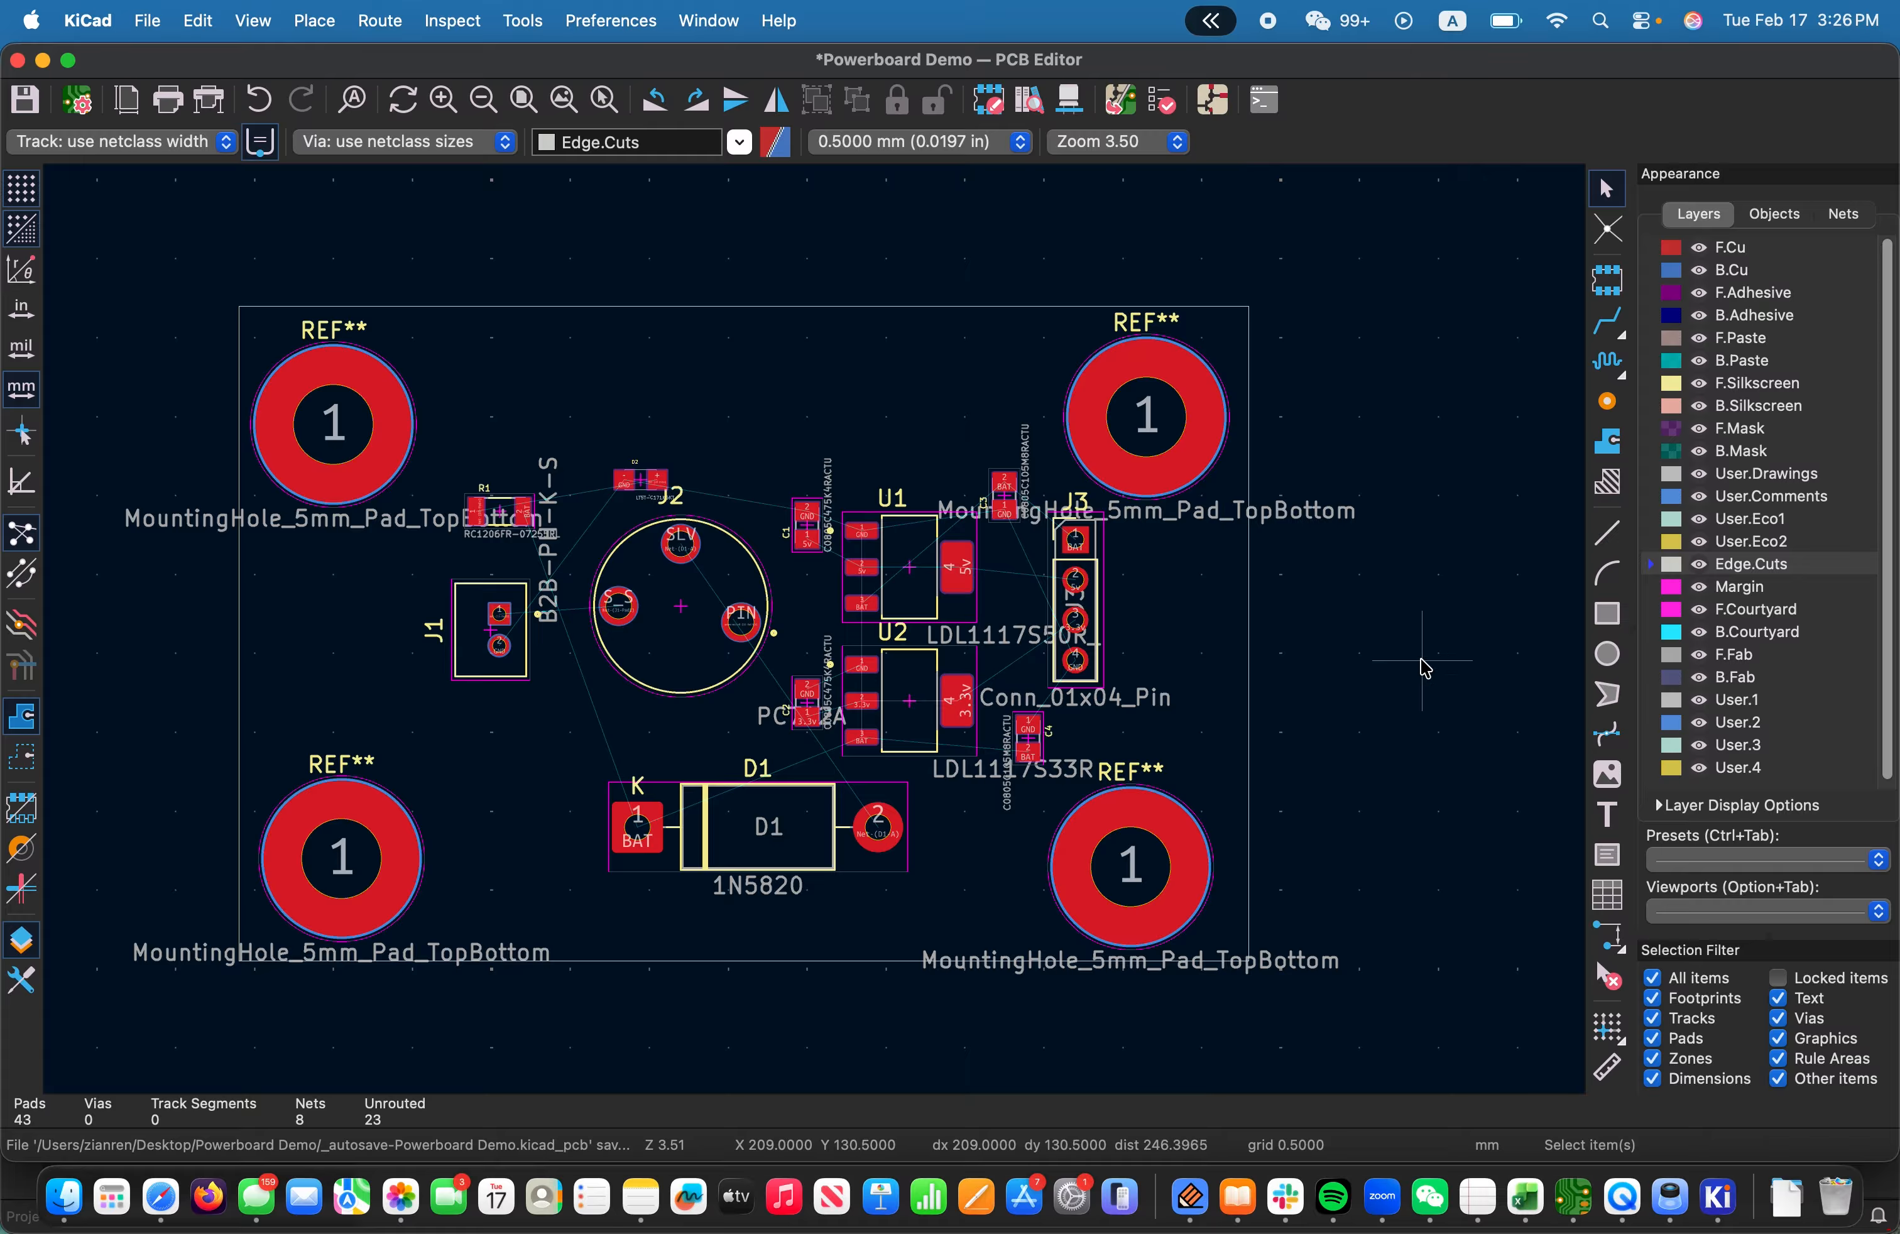
Make F.Cu the active layer and toggle its visibility off and back on
scroll(815, 629, "down", 3)
scroll(594, 597, "up", 3)
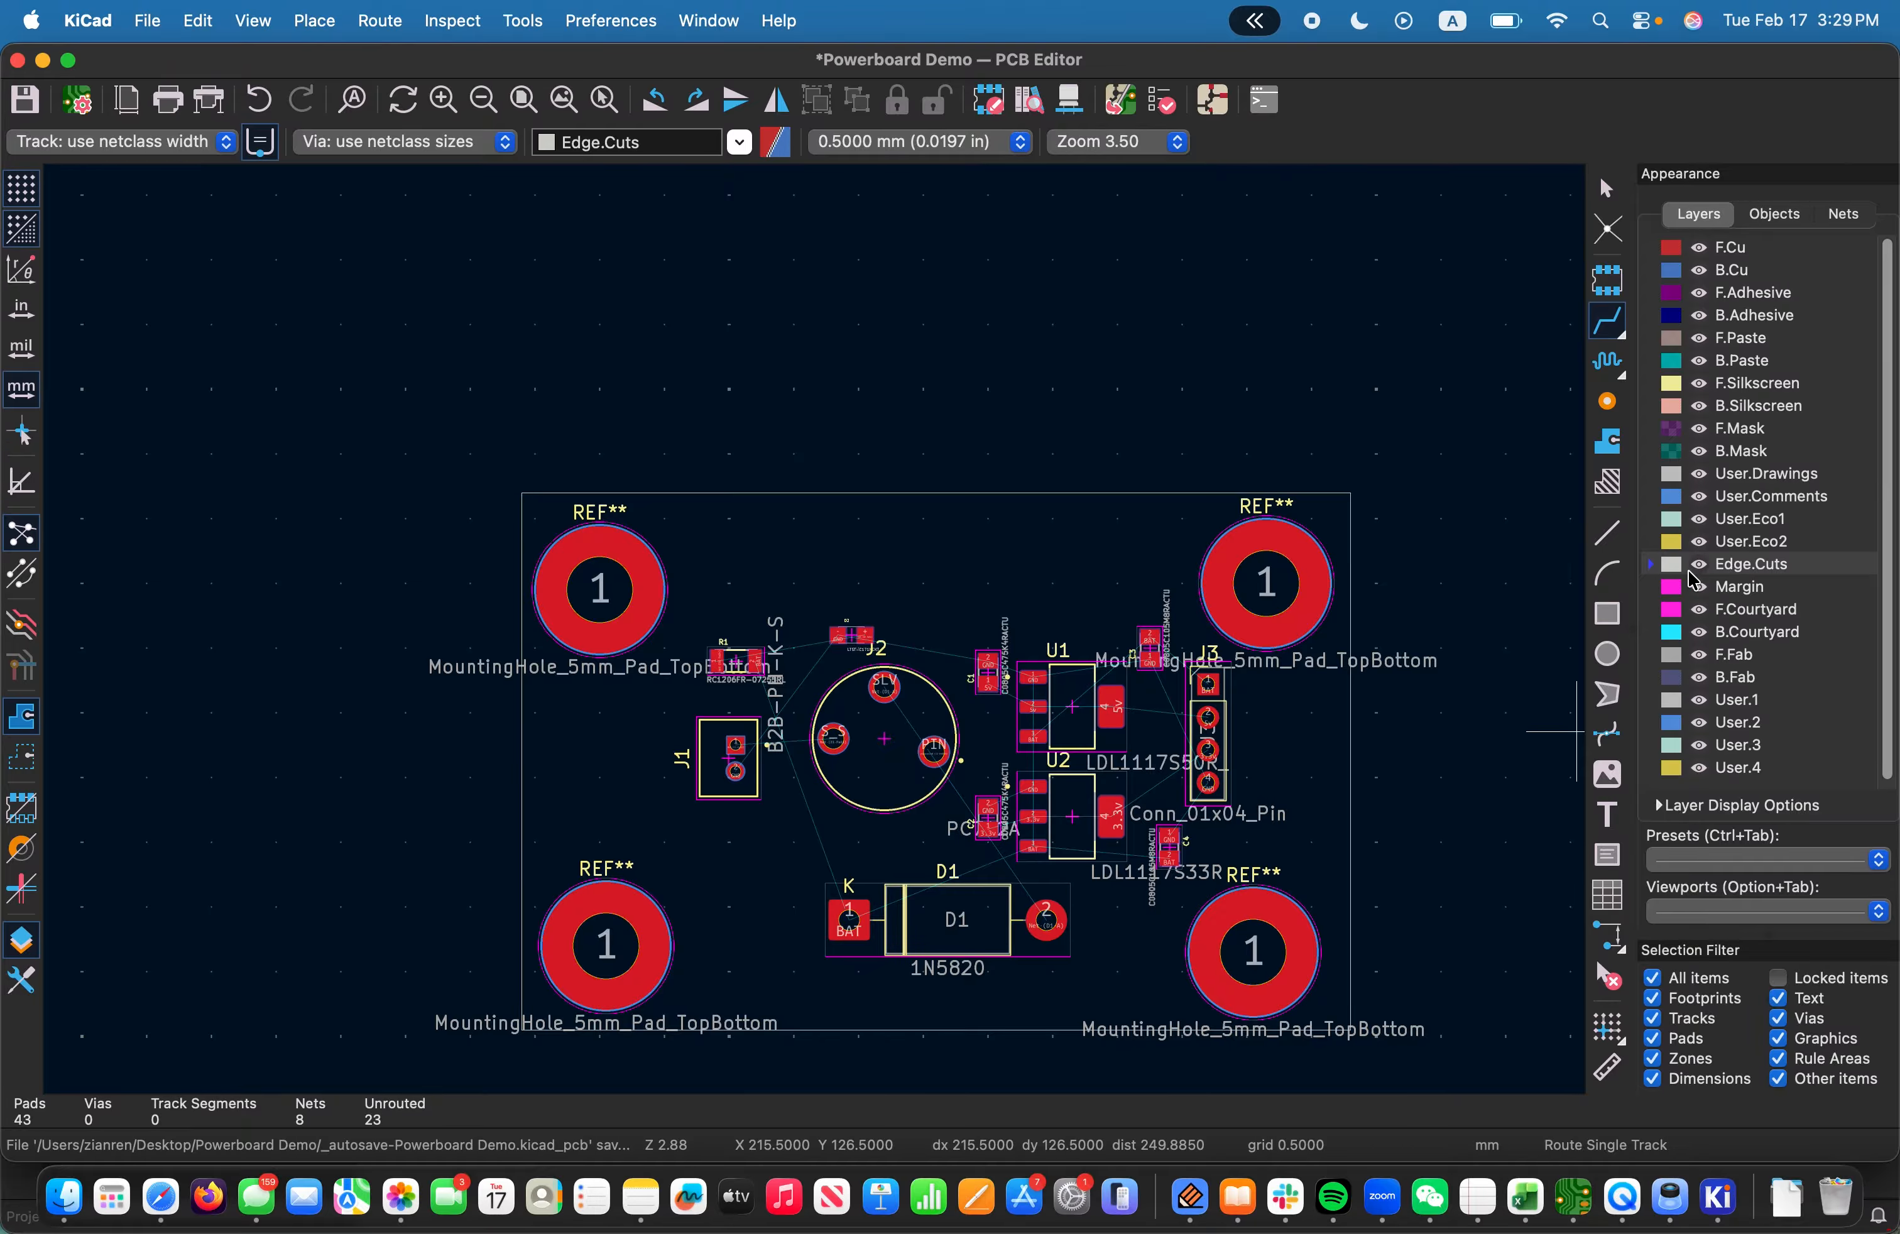
left_click(1664, 249)
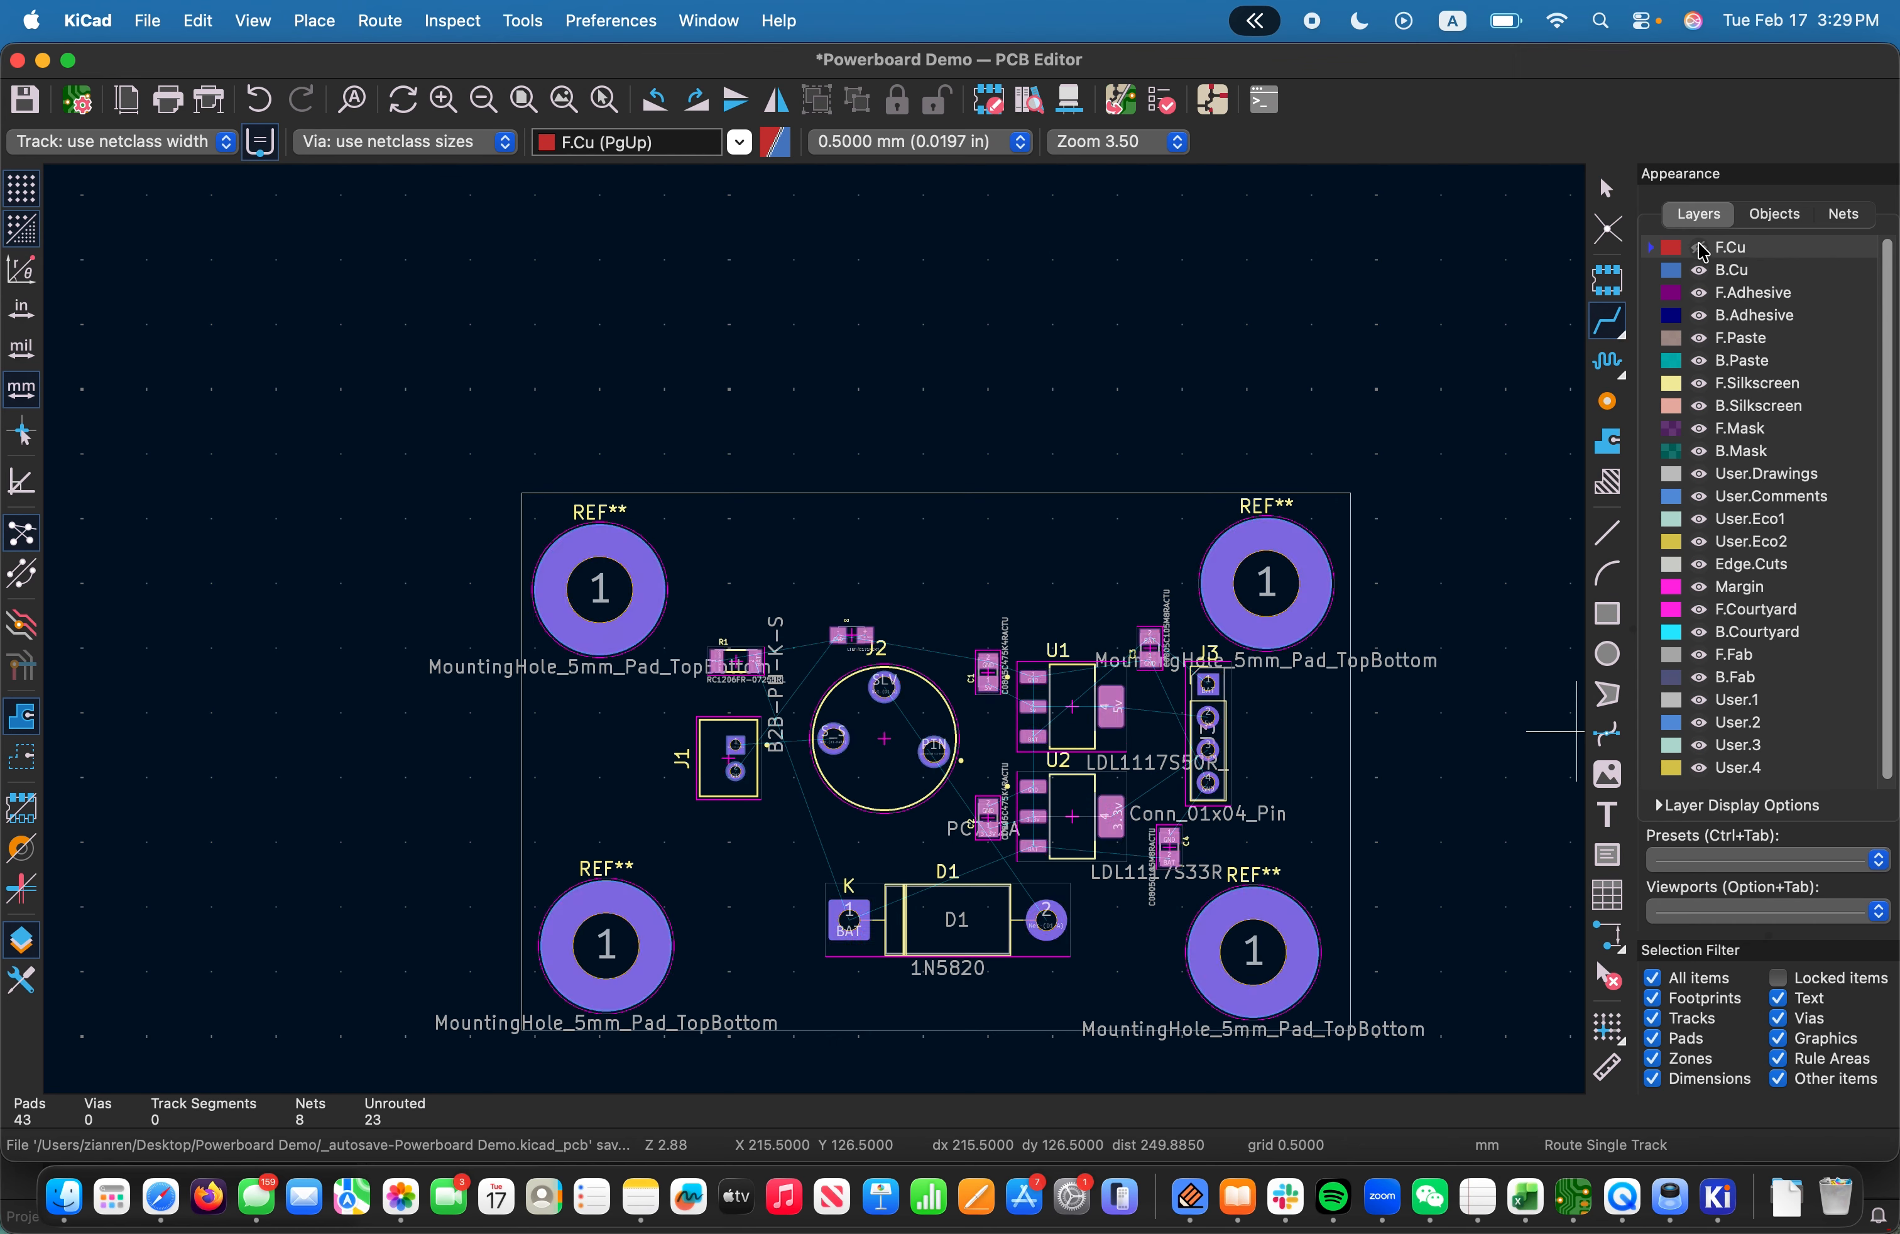
left_click(1699, 245)
left_click(1700, 245)
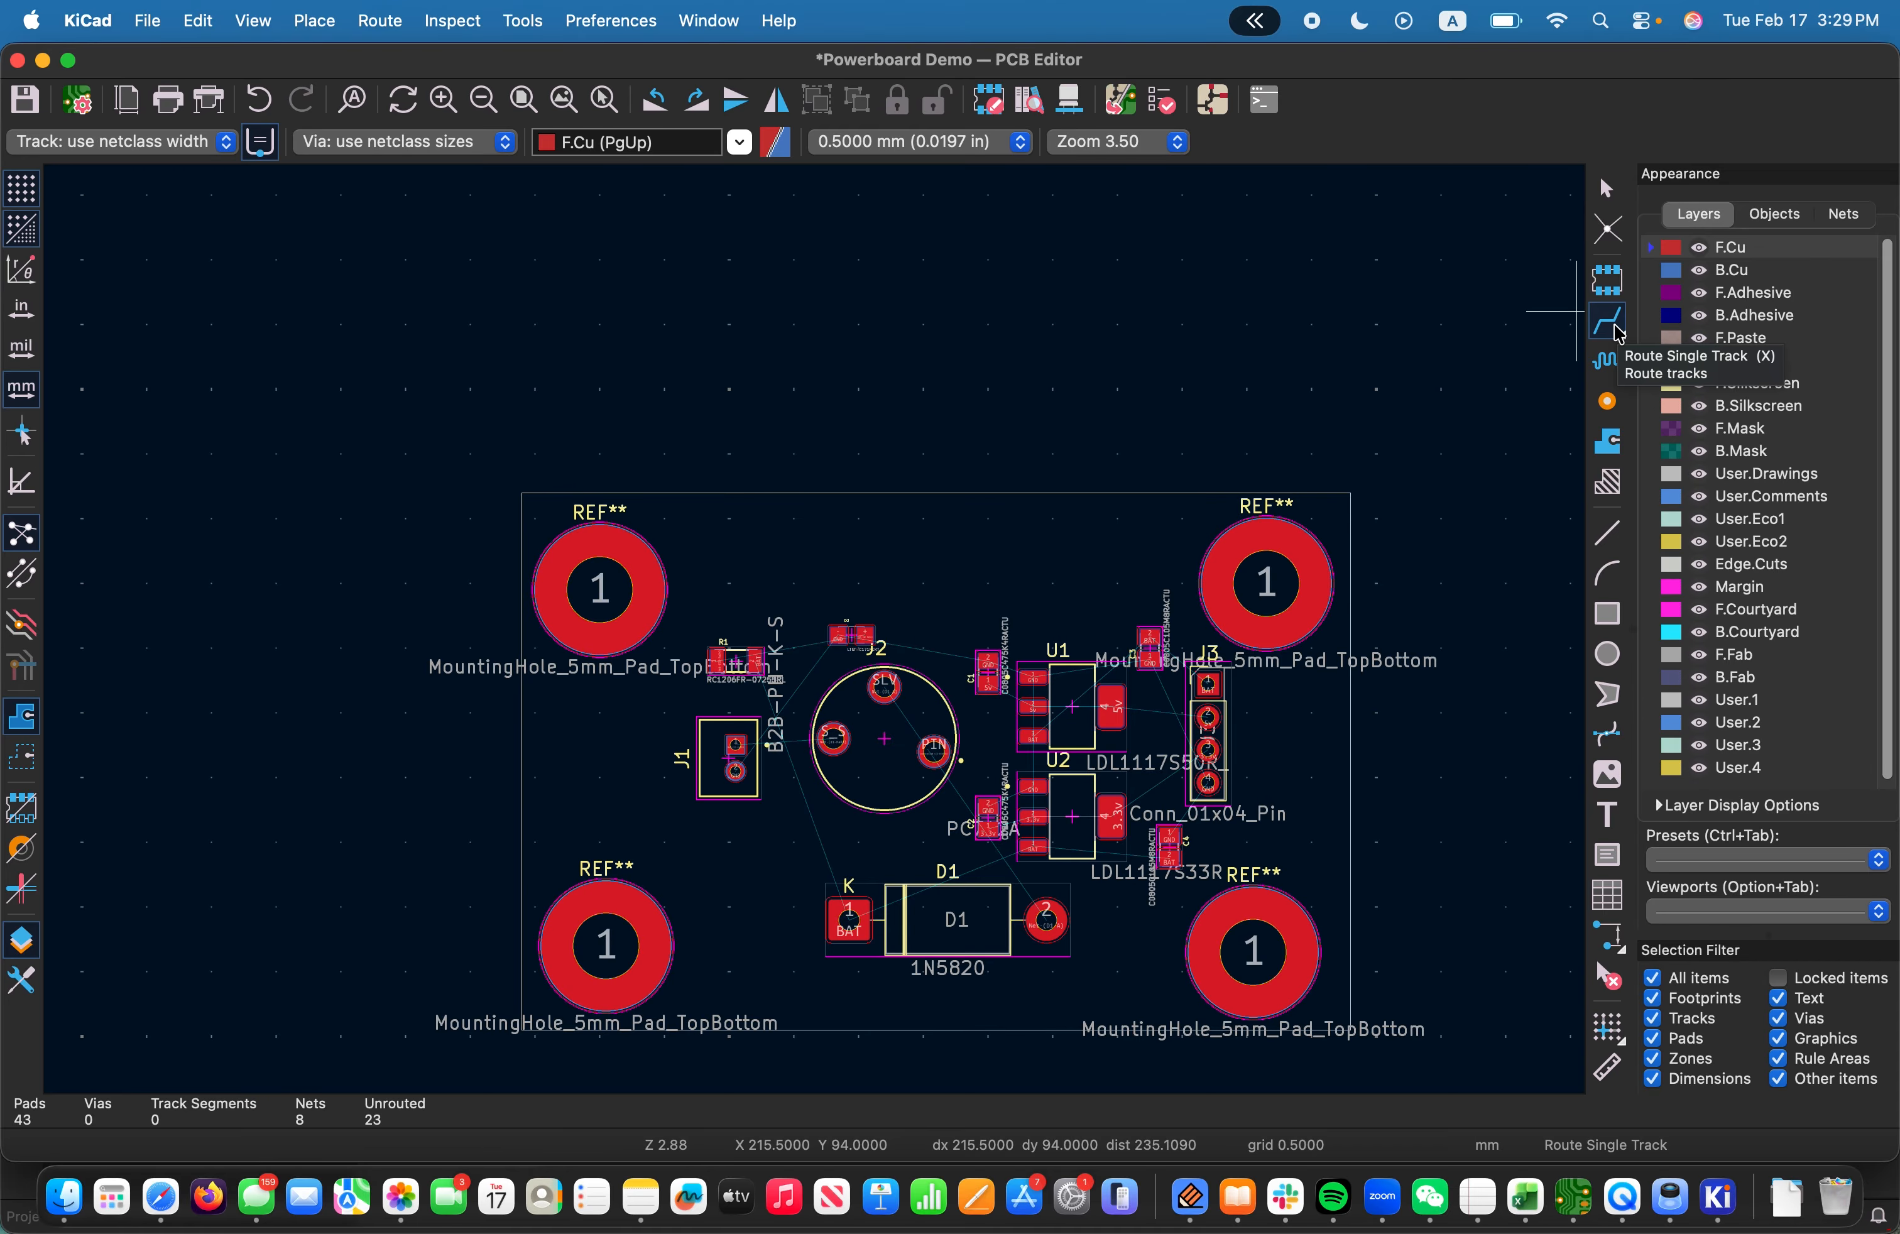
Route a single GND track on F.Cu from J1 pad 2 to the LED's negative GND pad above J2
left_click(1617, 325)
scroll(989, 663, "down", 2)
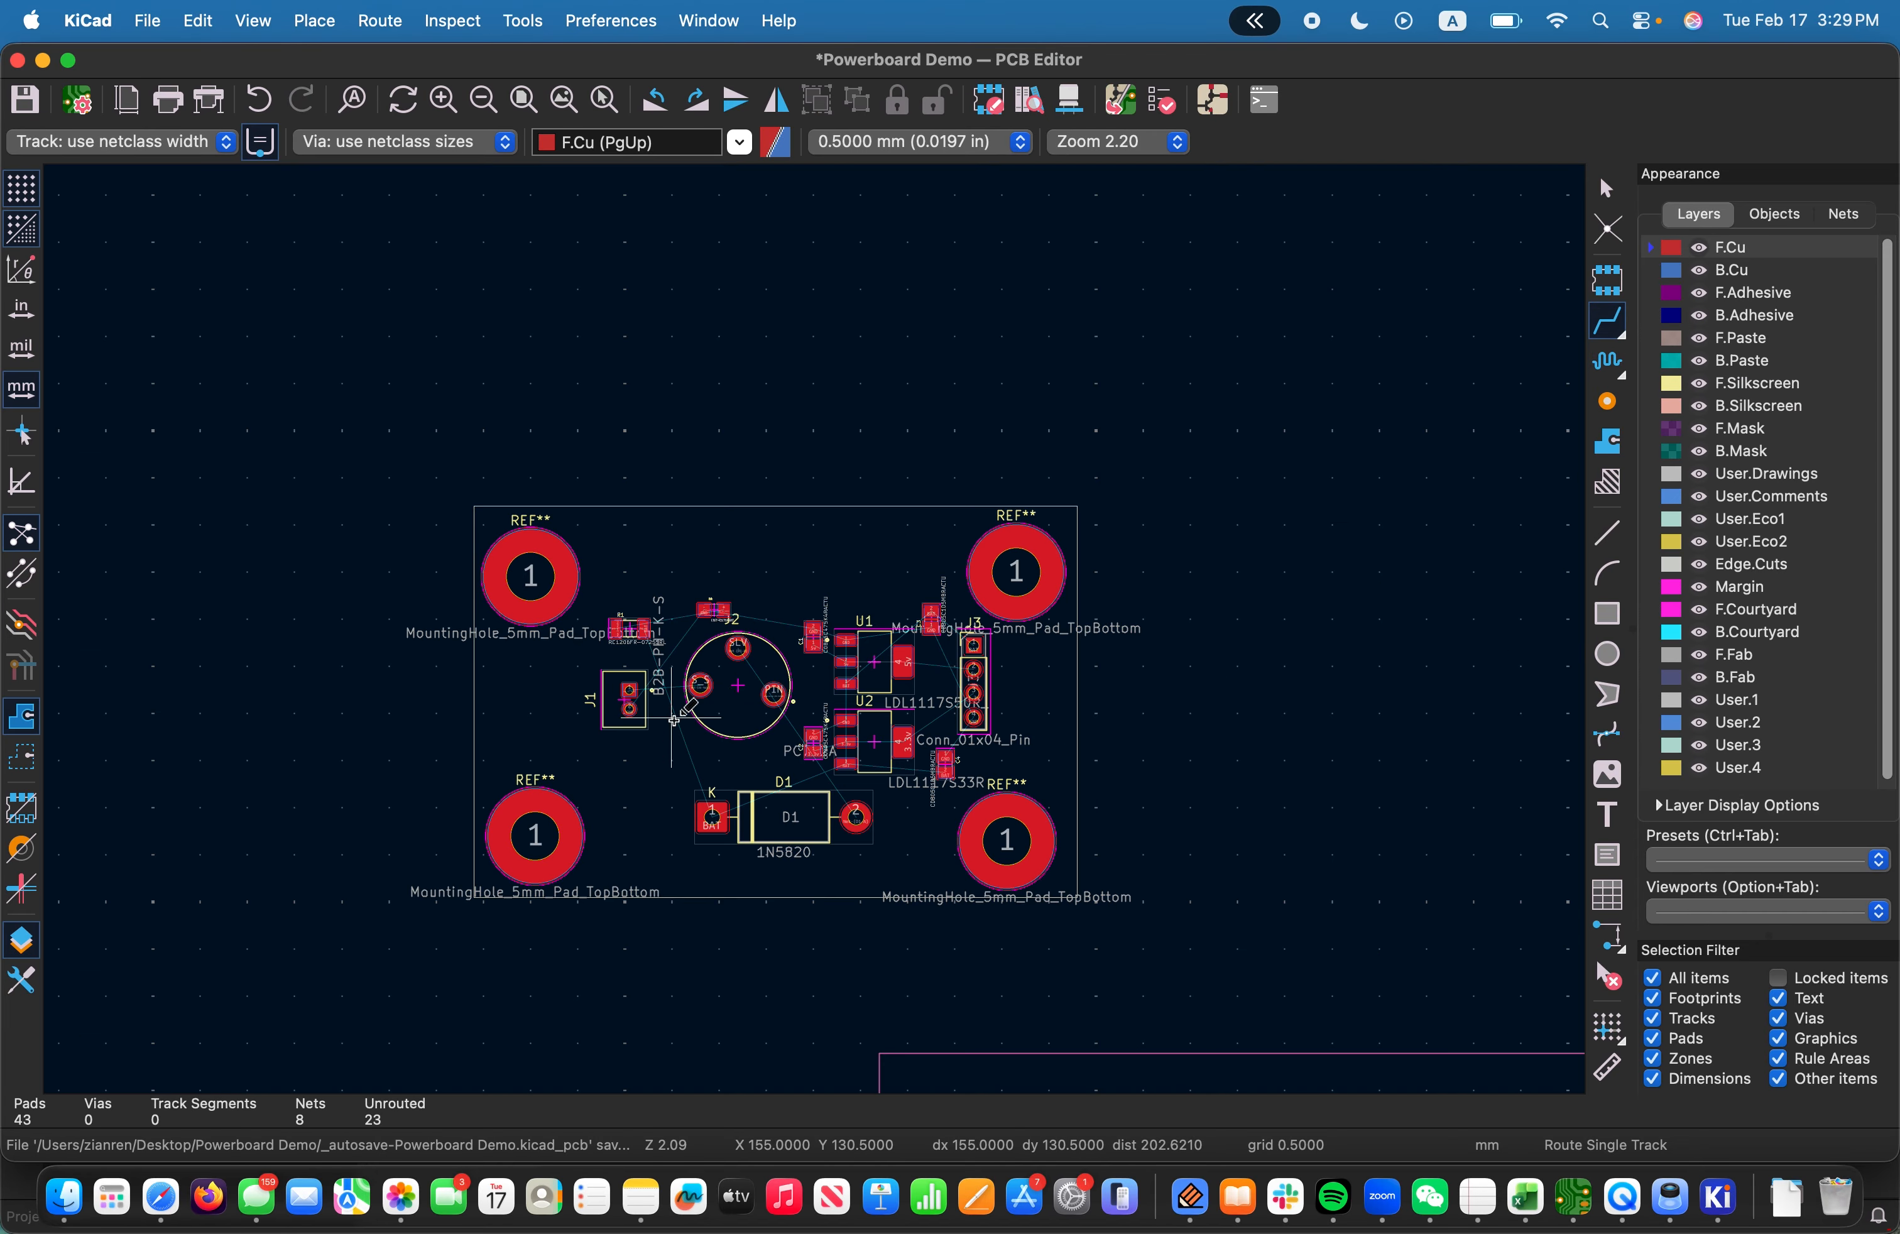
scroll(673, 720, "up", 3)
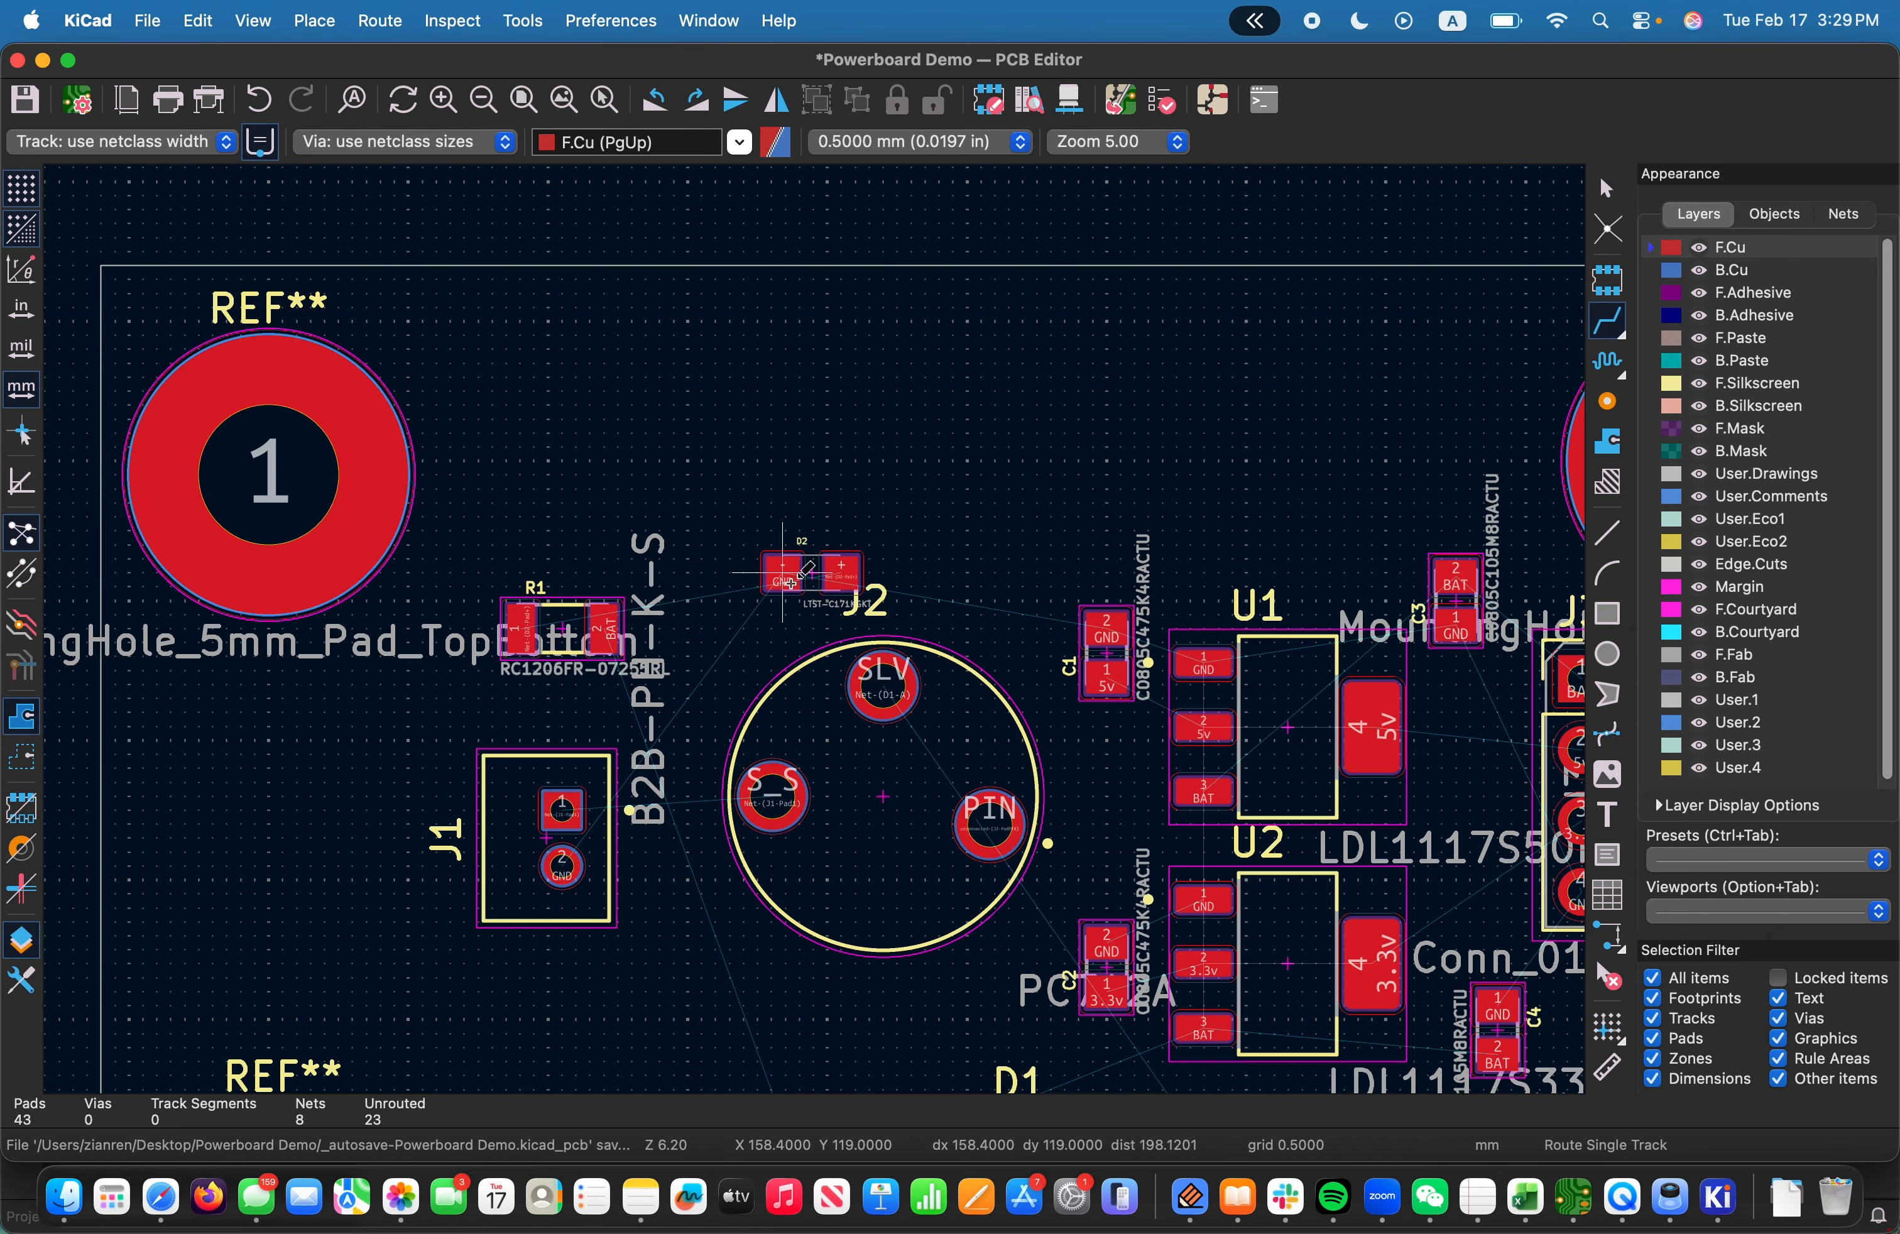
scroll(673, 721, "up", 3)
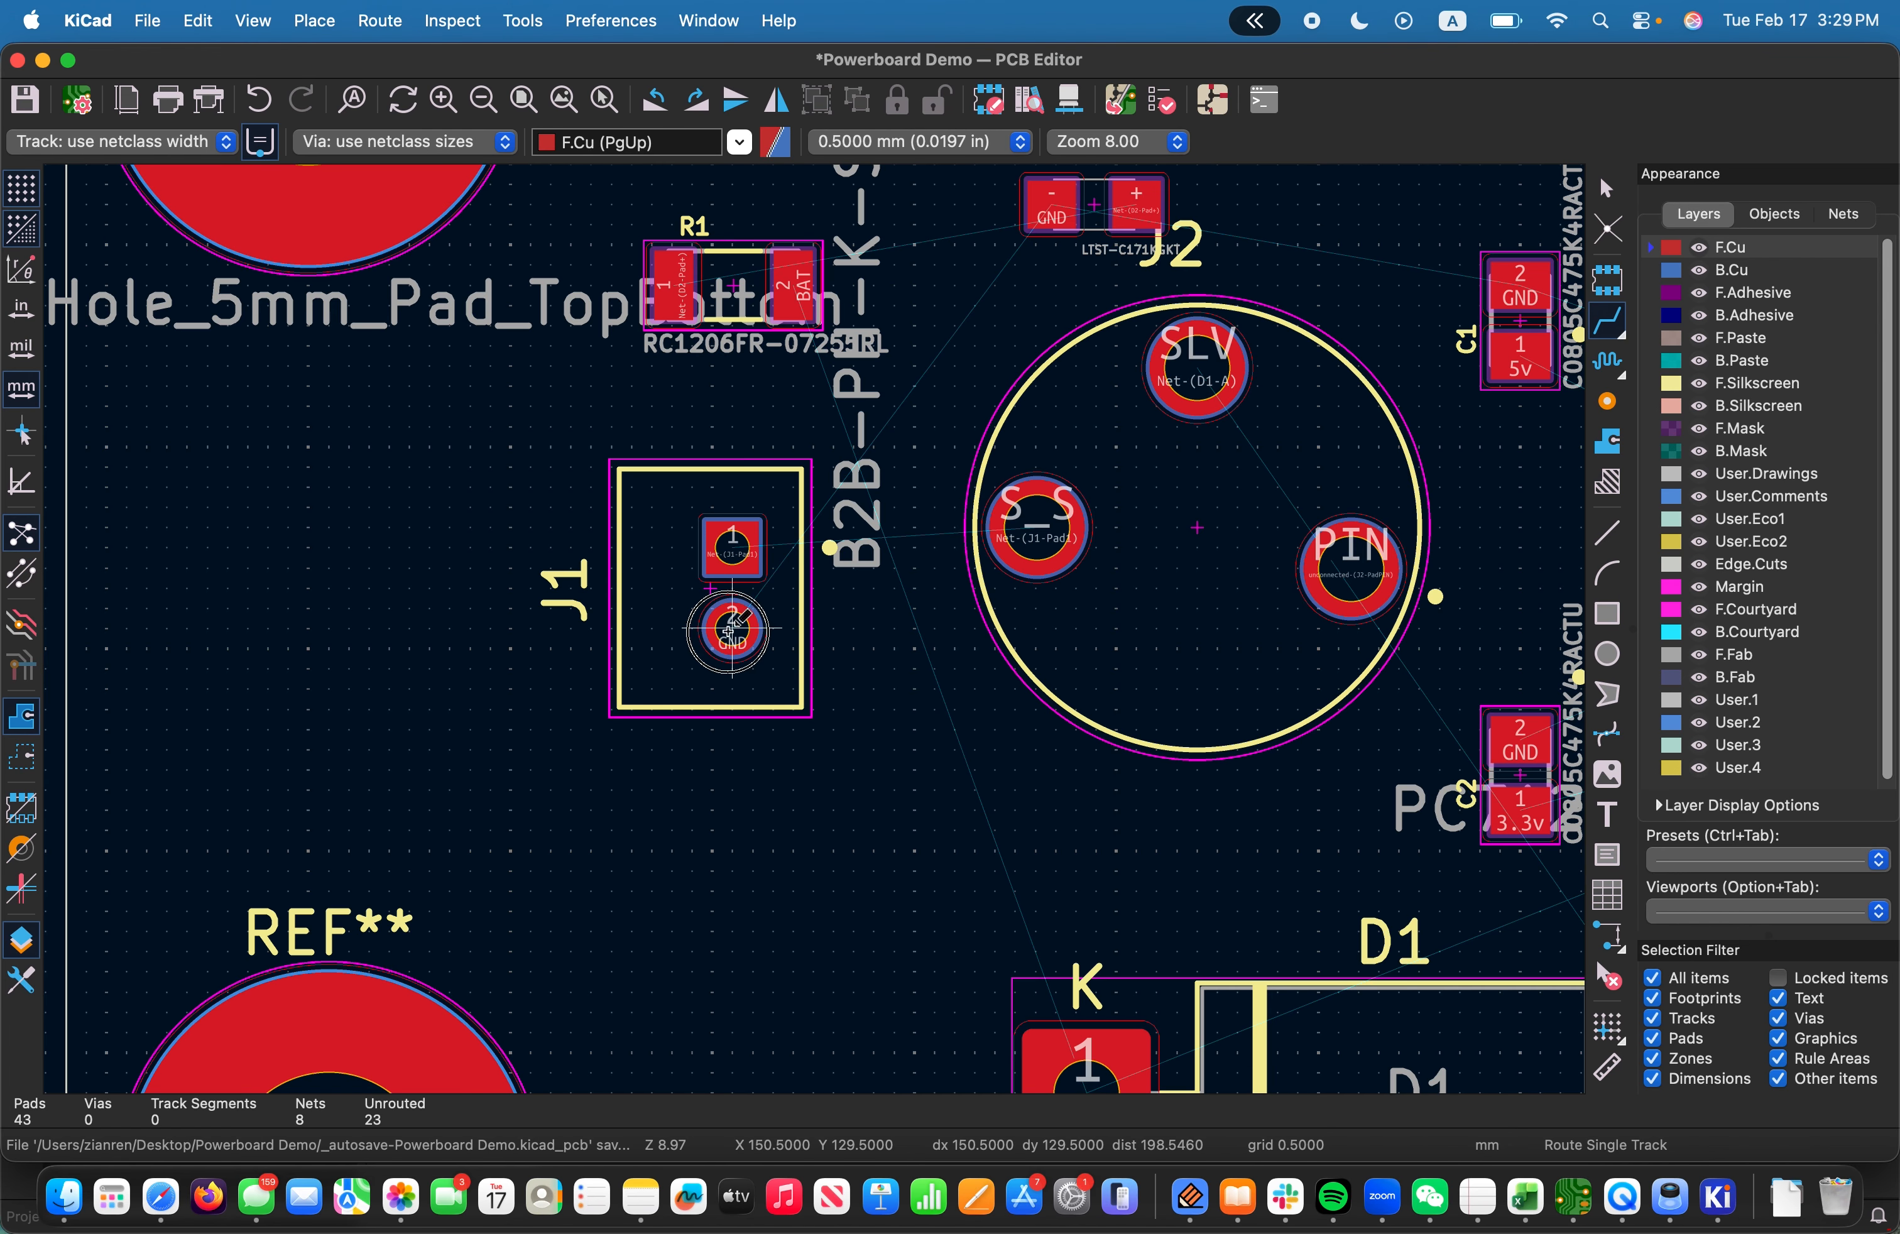
left_click(753, 617)
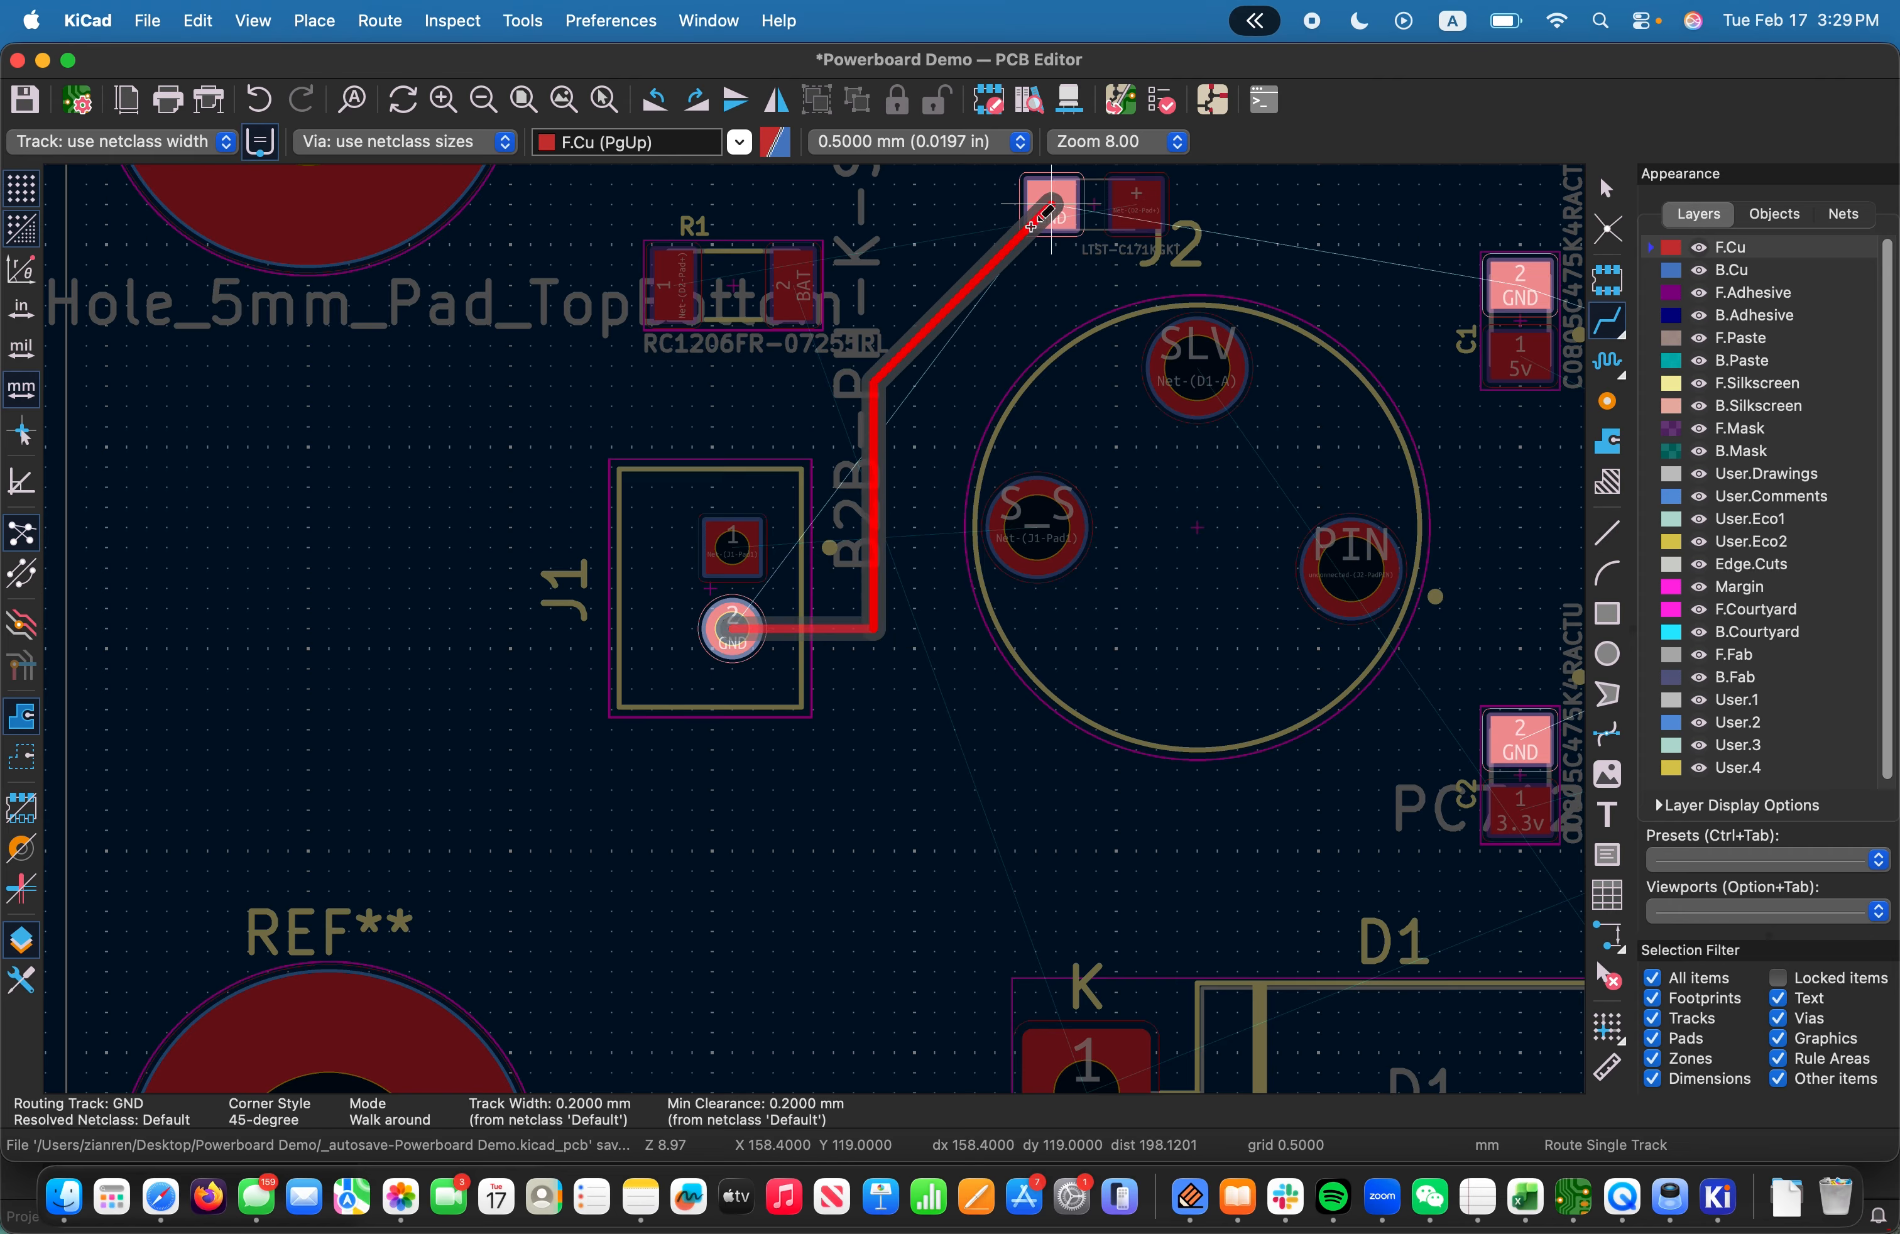
left_click(1051, 207)
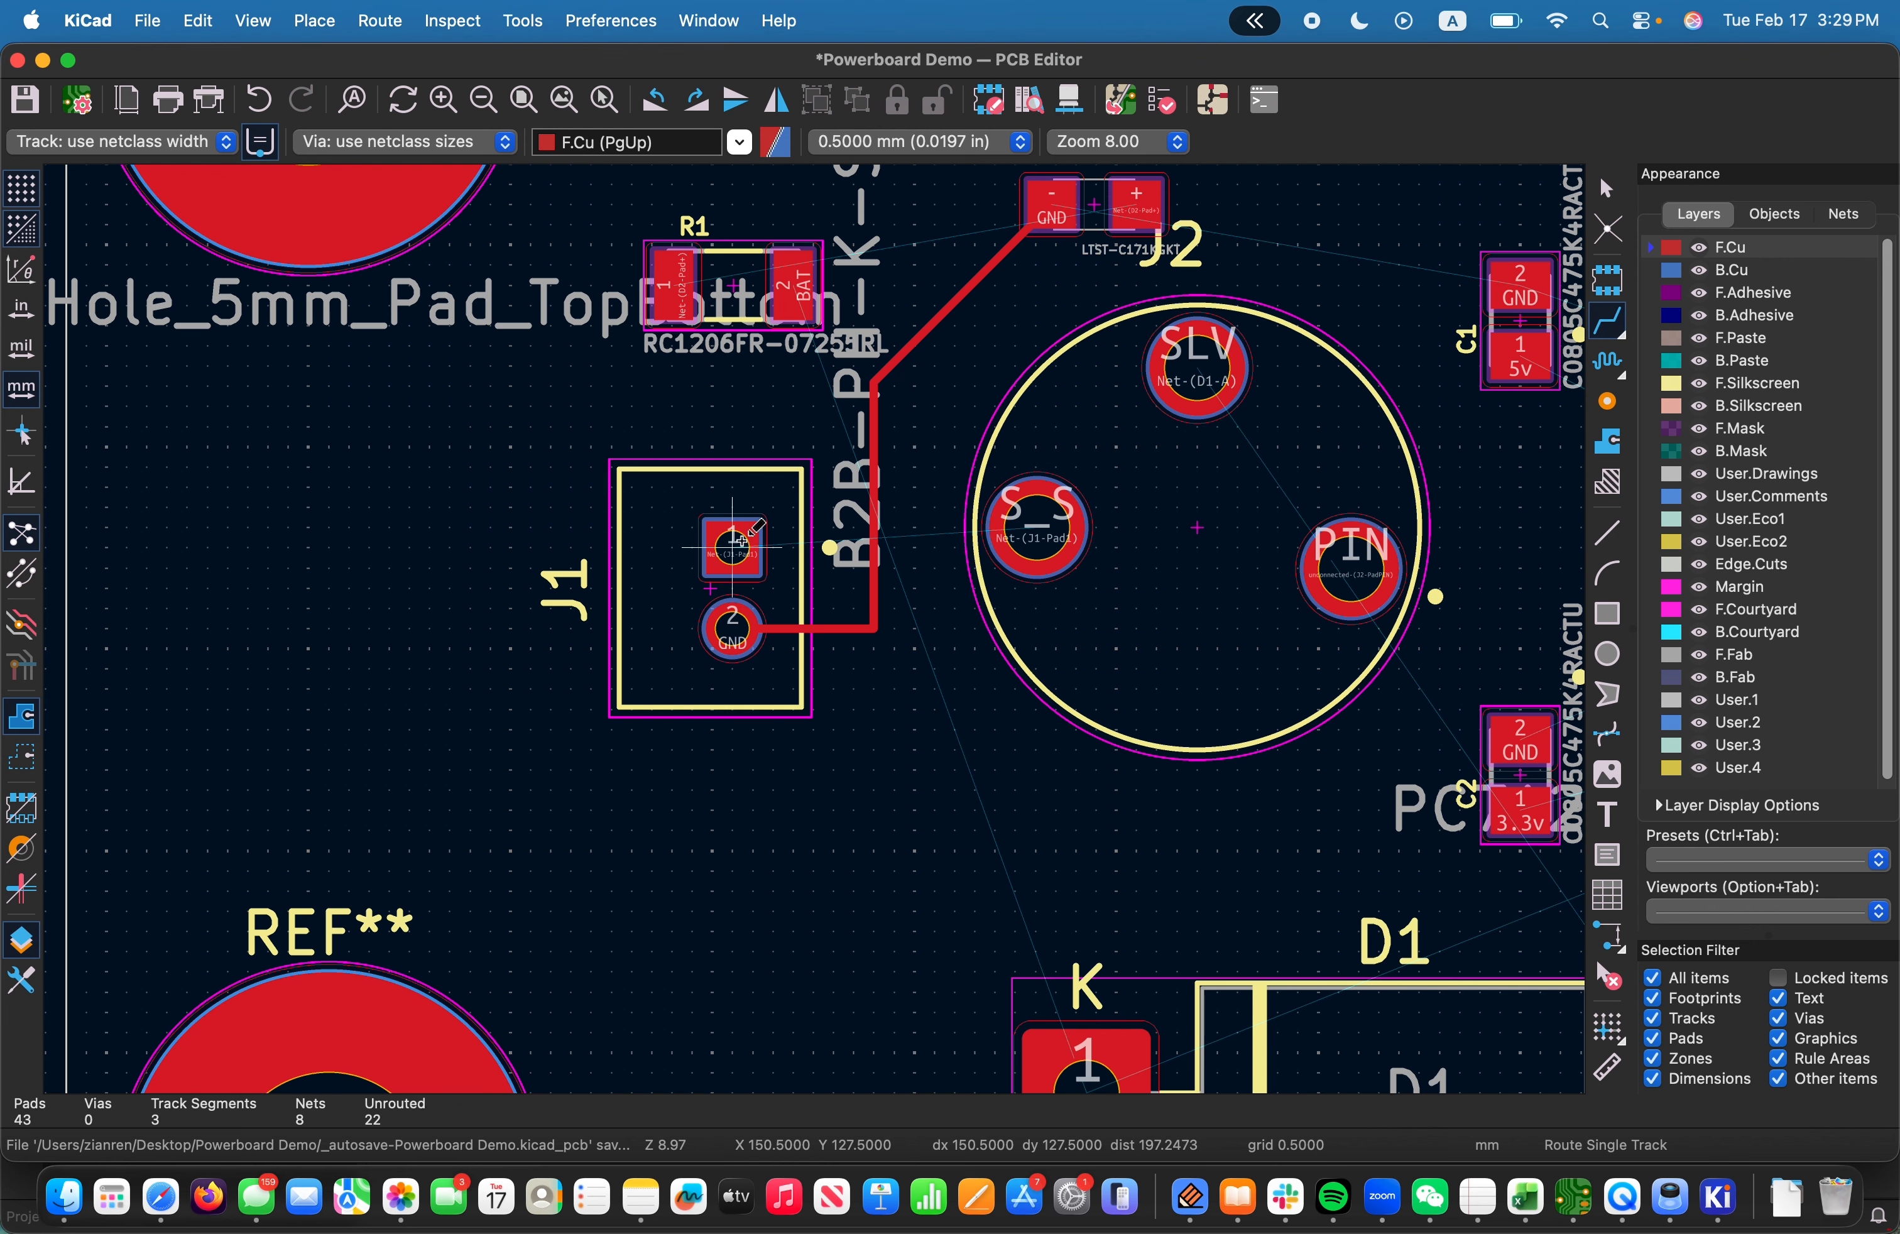
key("Escape")
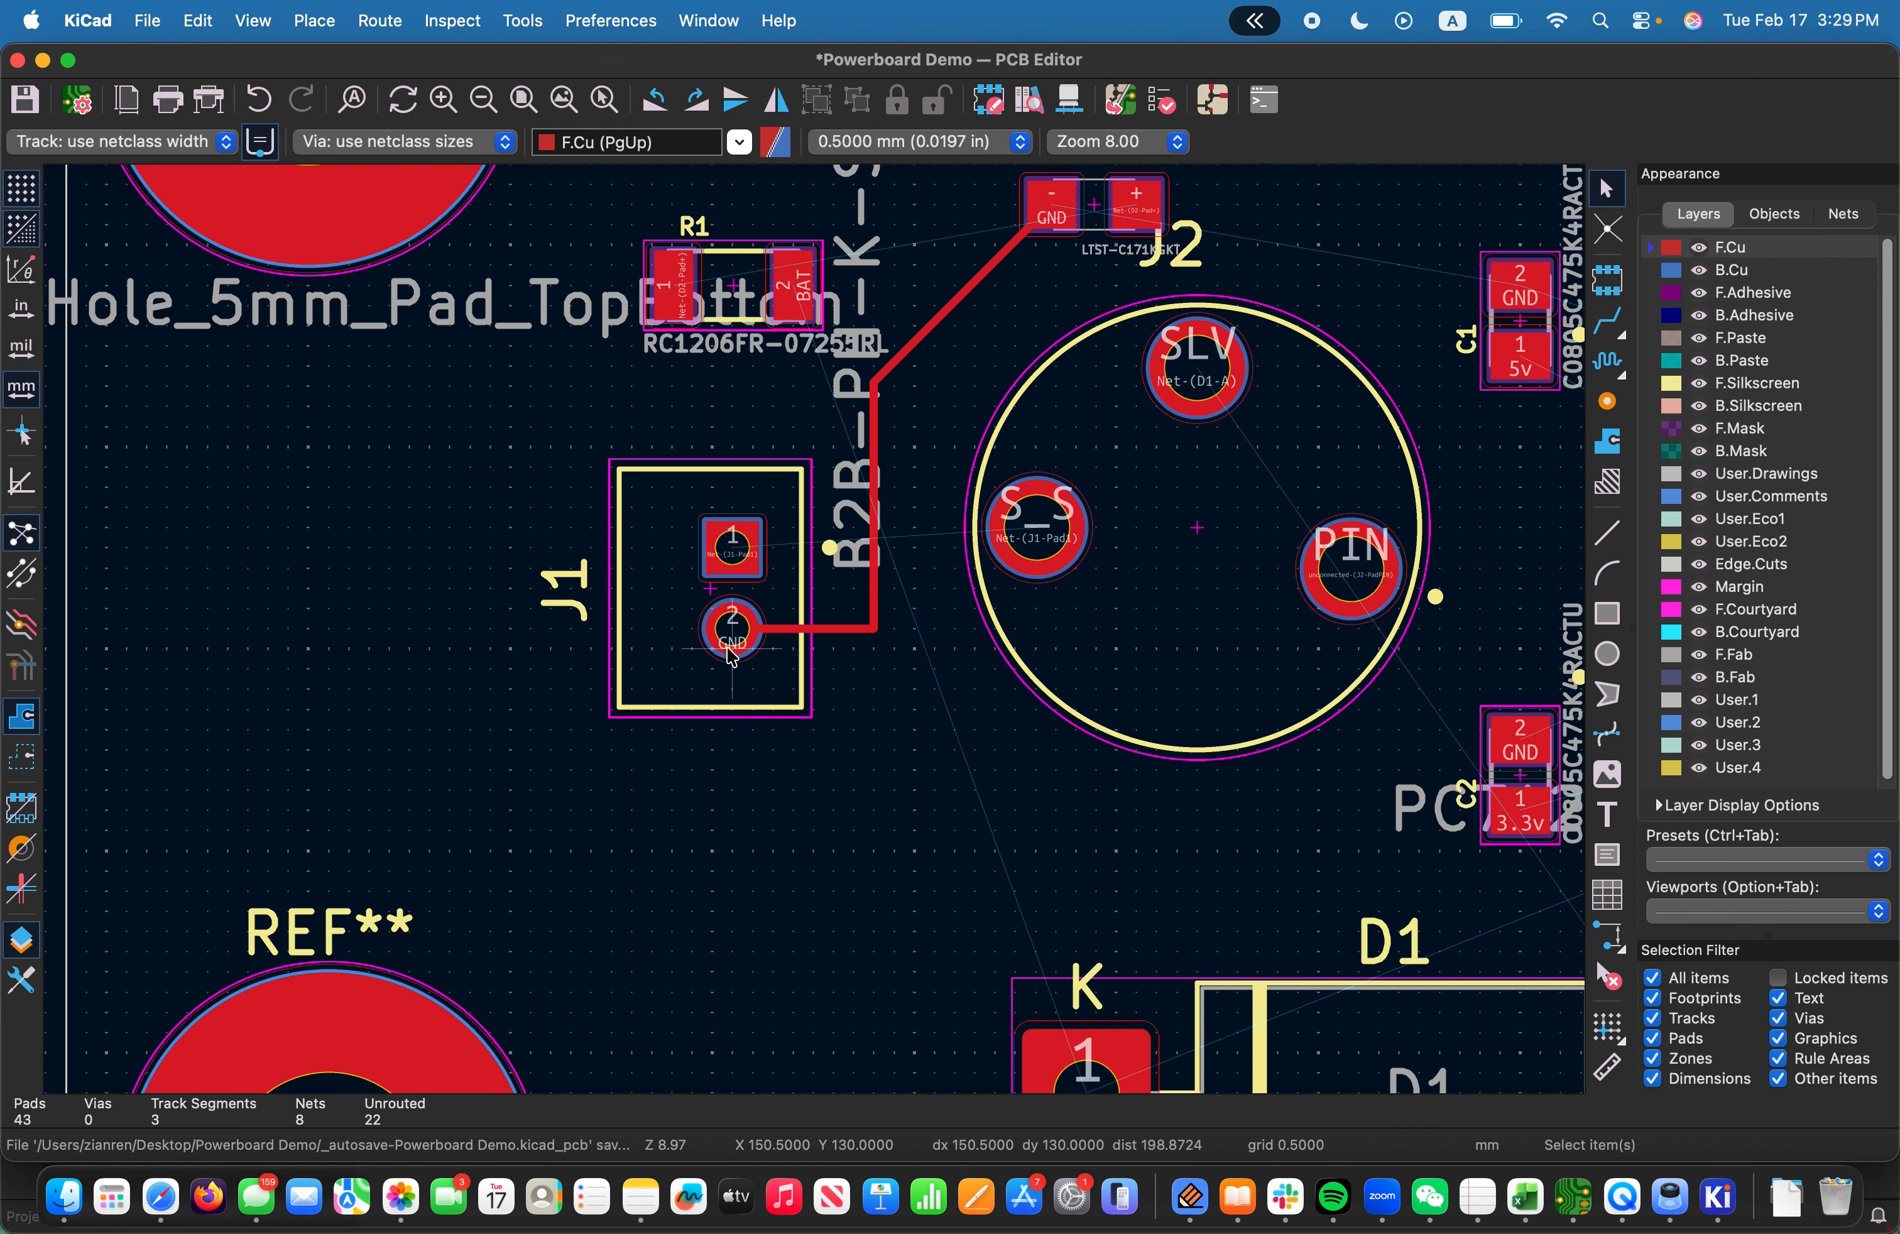
double_click(873, 481)
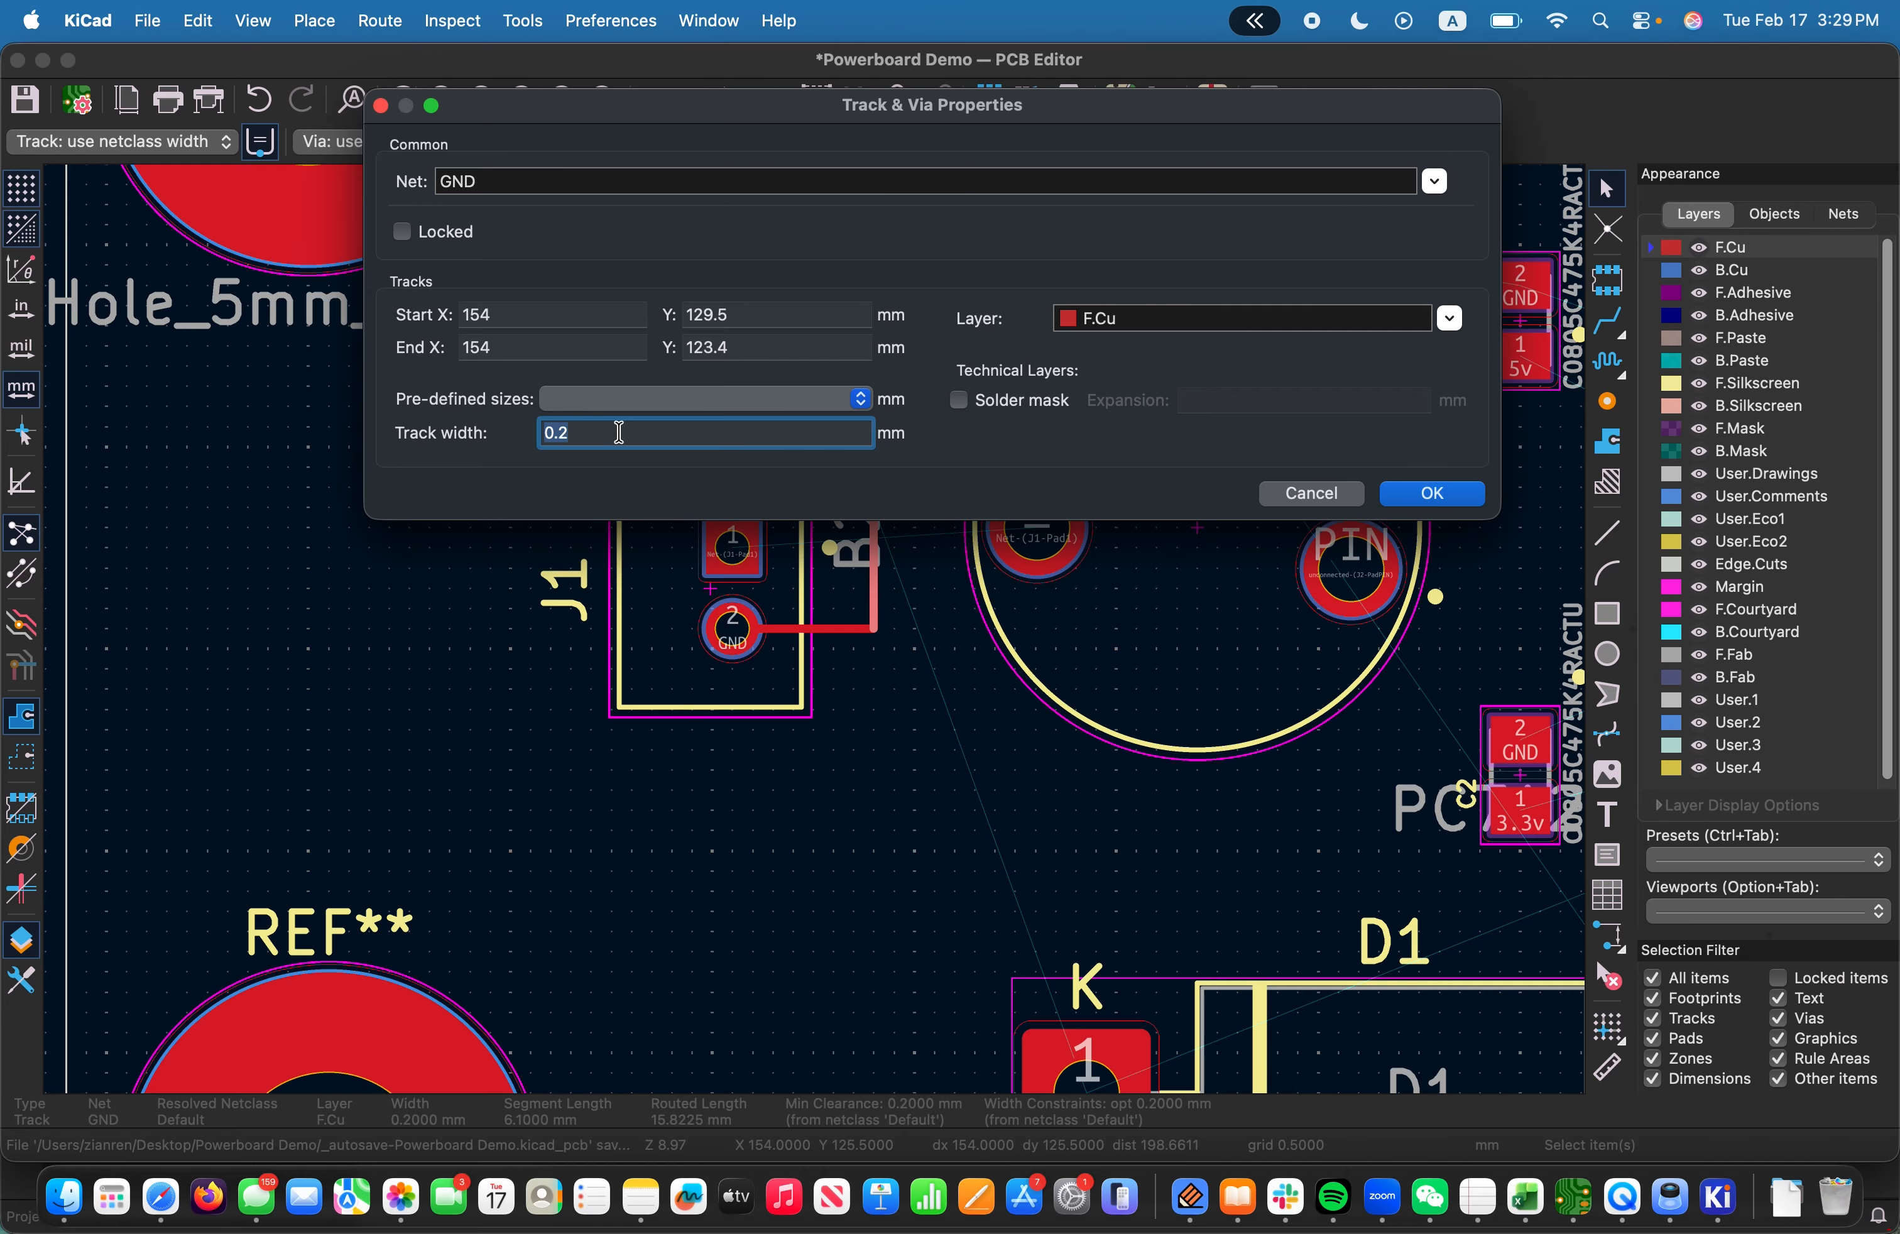
key("Return")
left_click(842, 633)
left_click(875, 486, "shift")
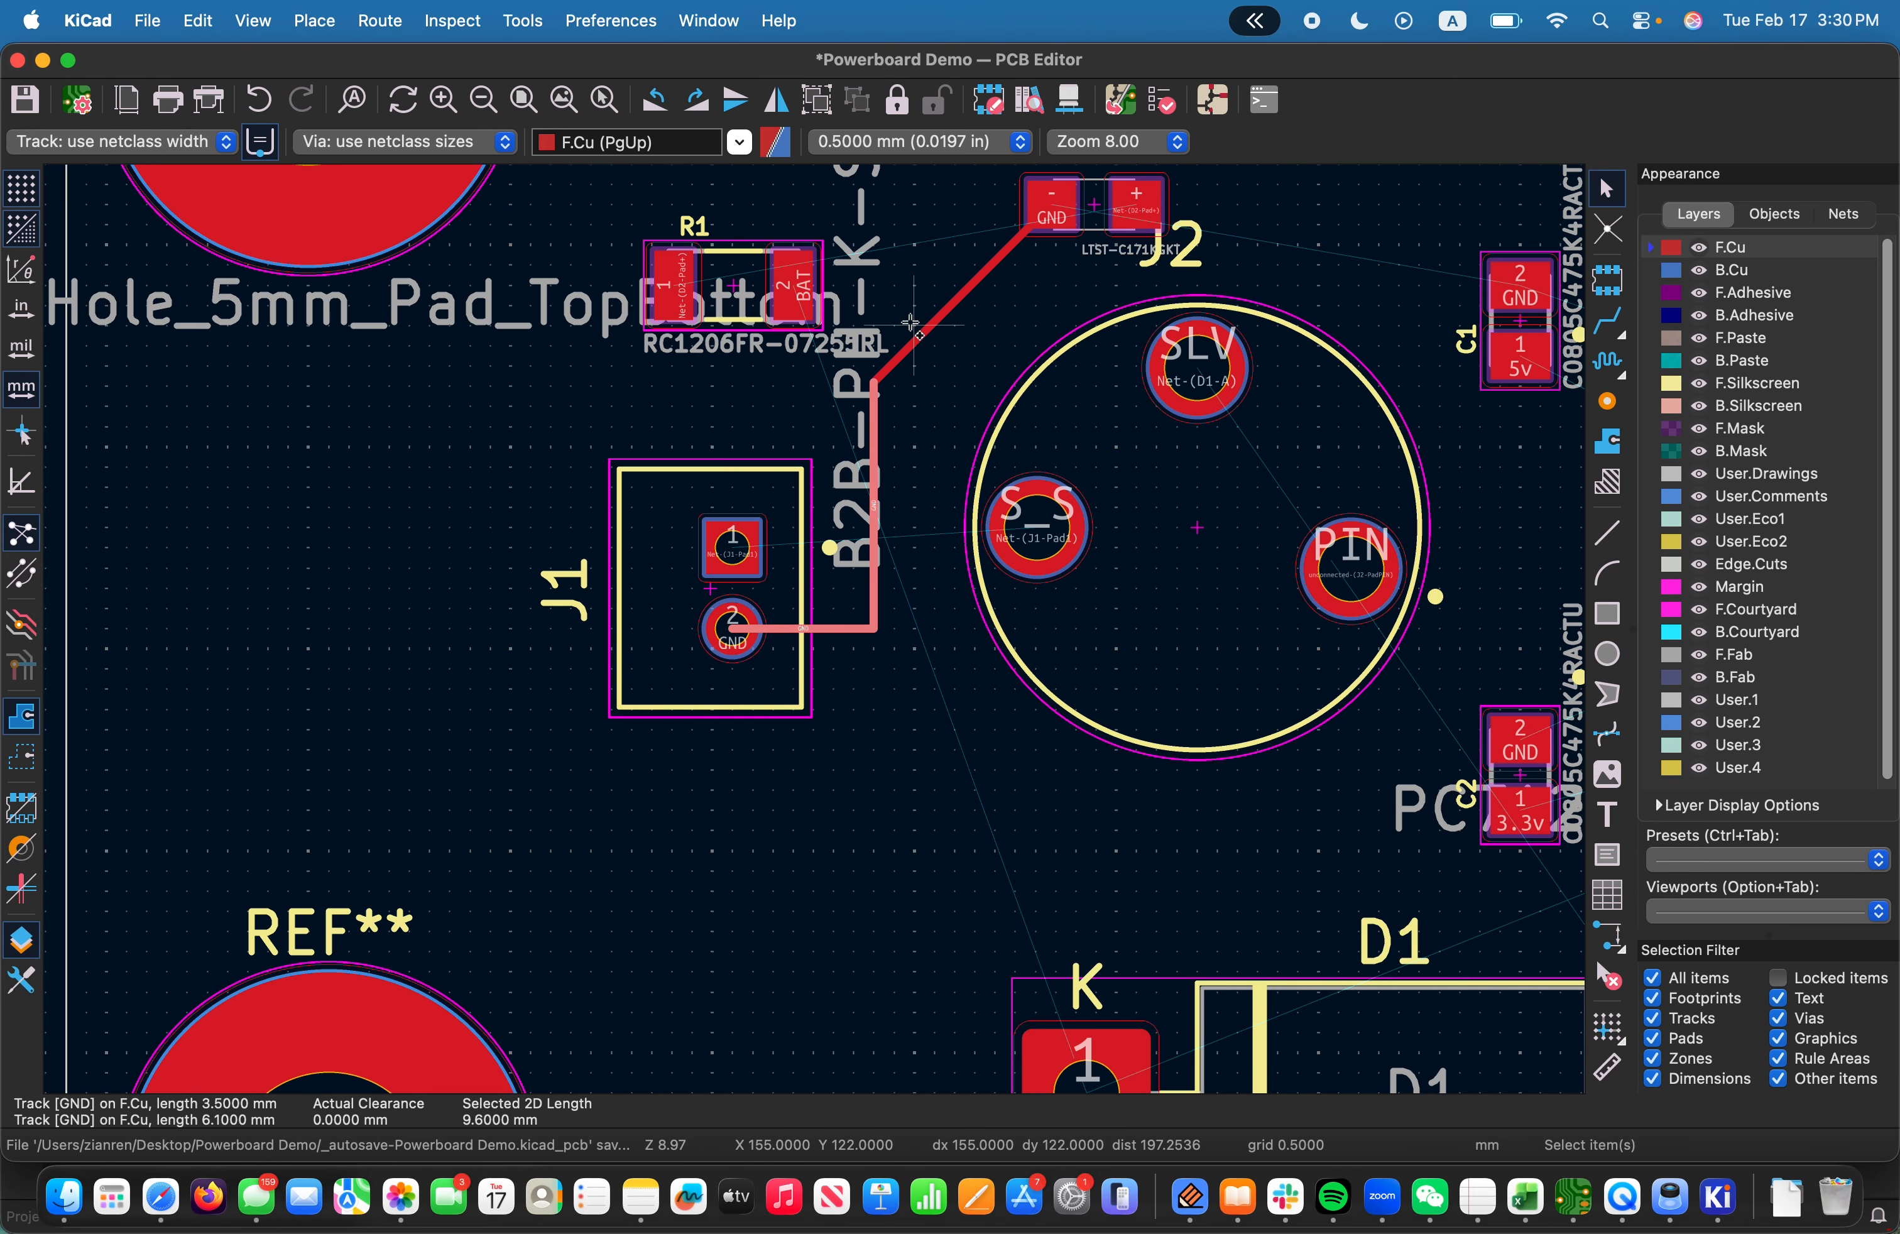
left_click(939, 325, "shift")
right_click(939, 328)
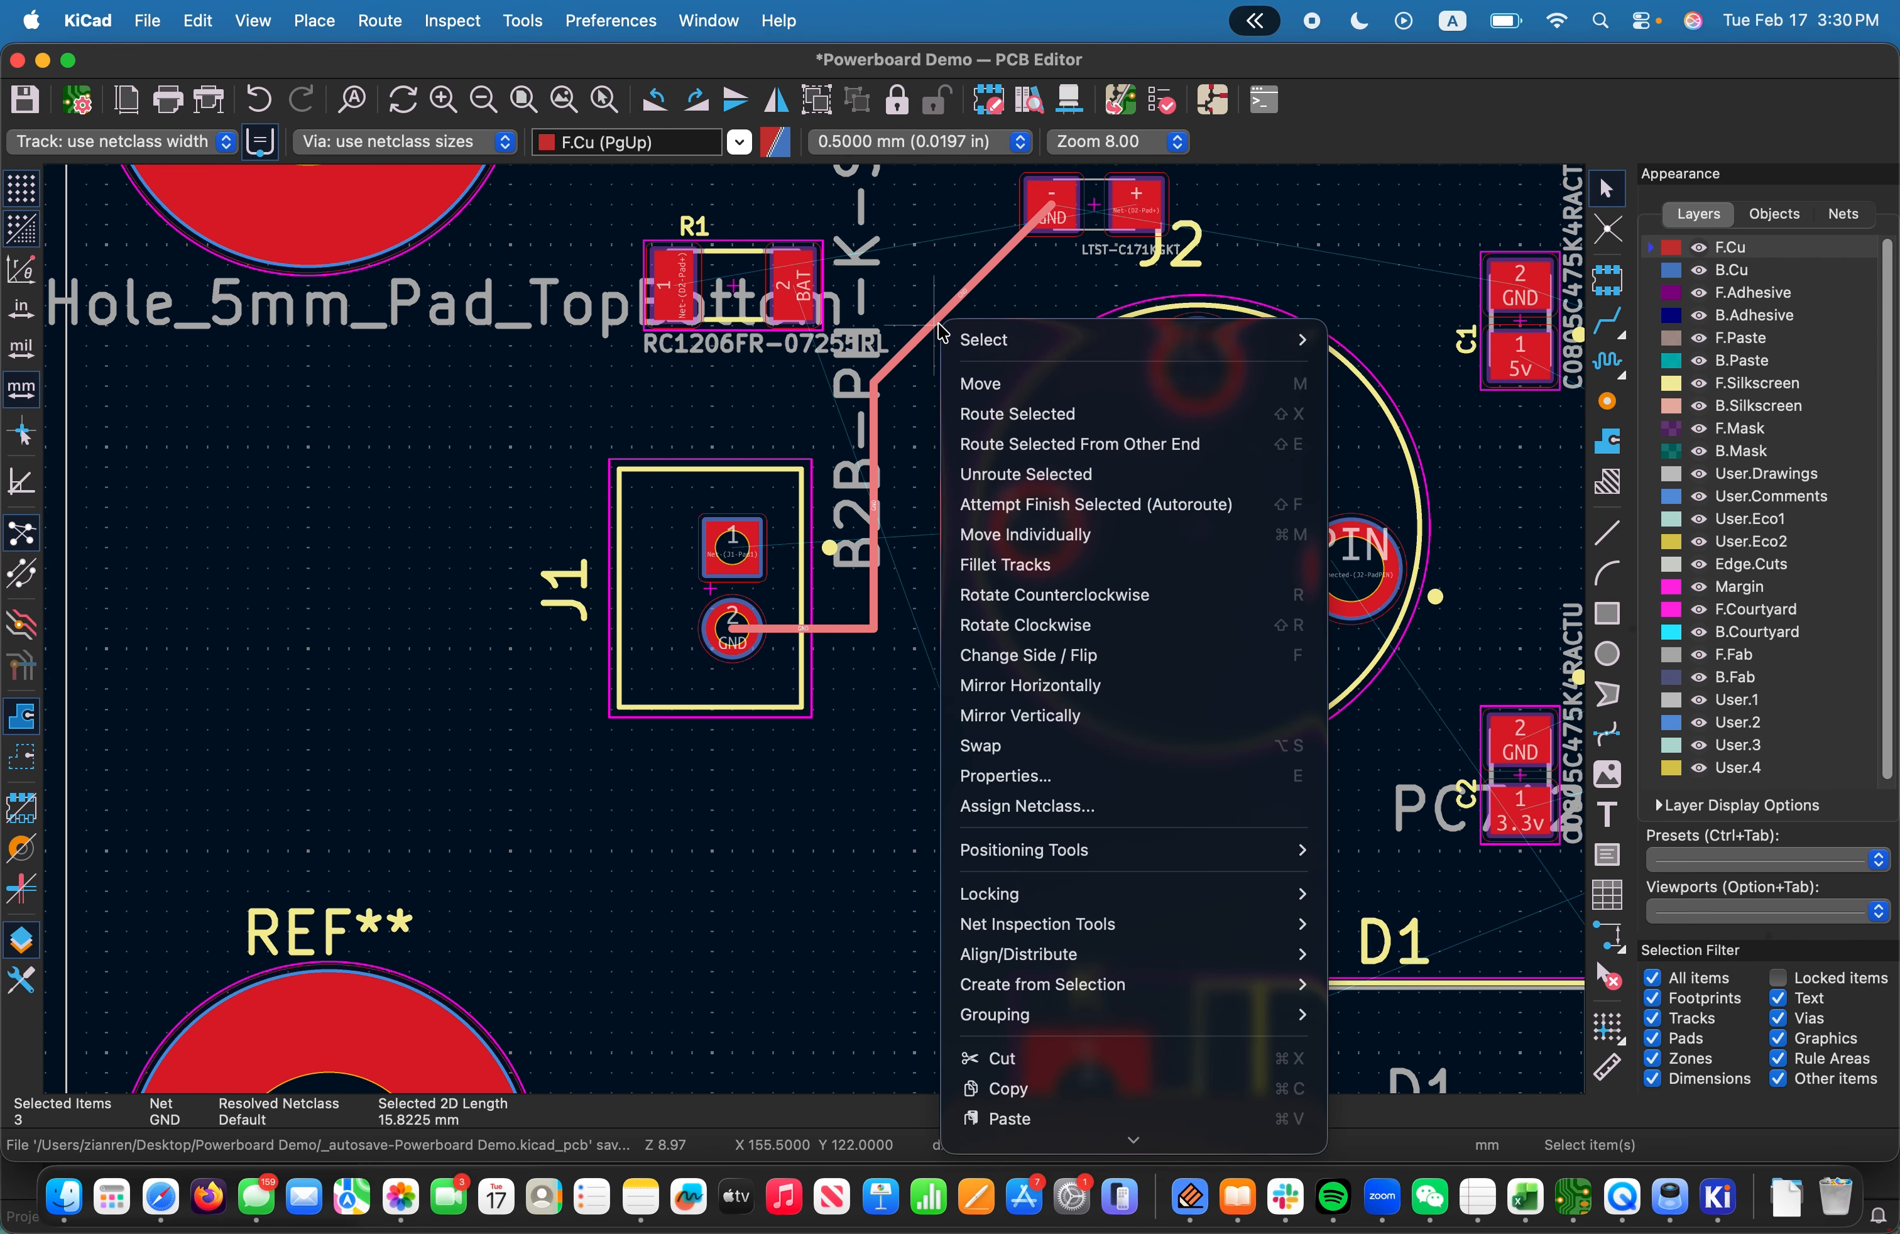
left_click(921, 342)
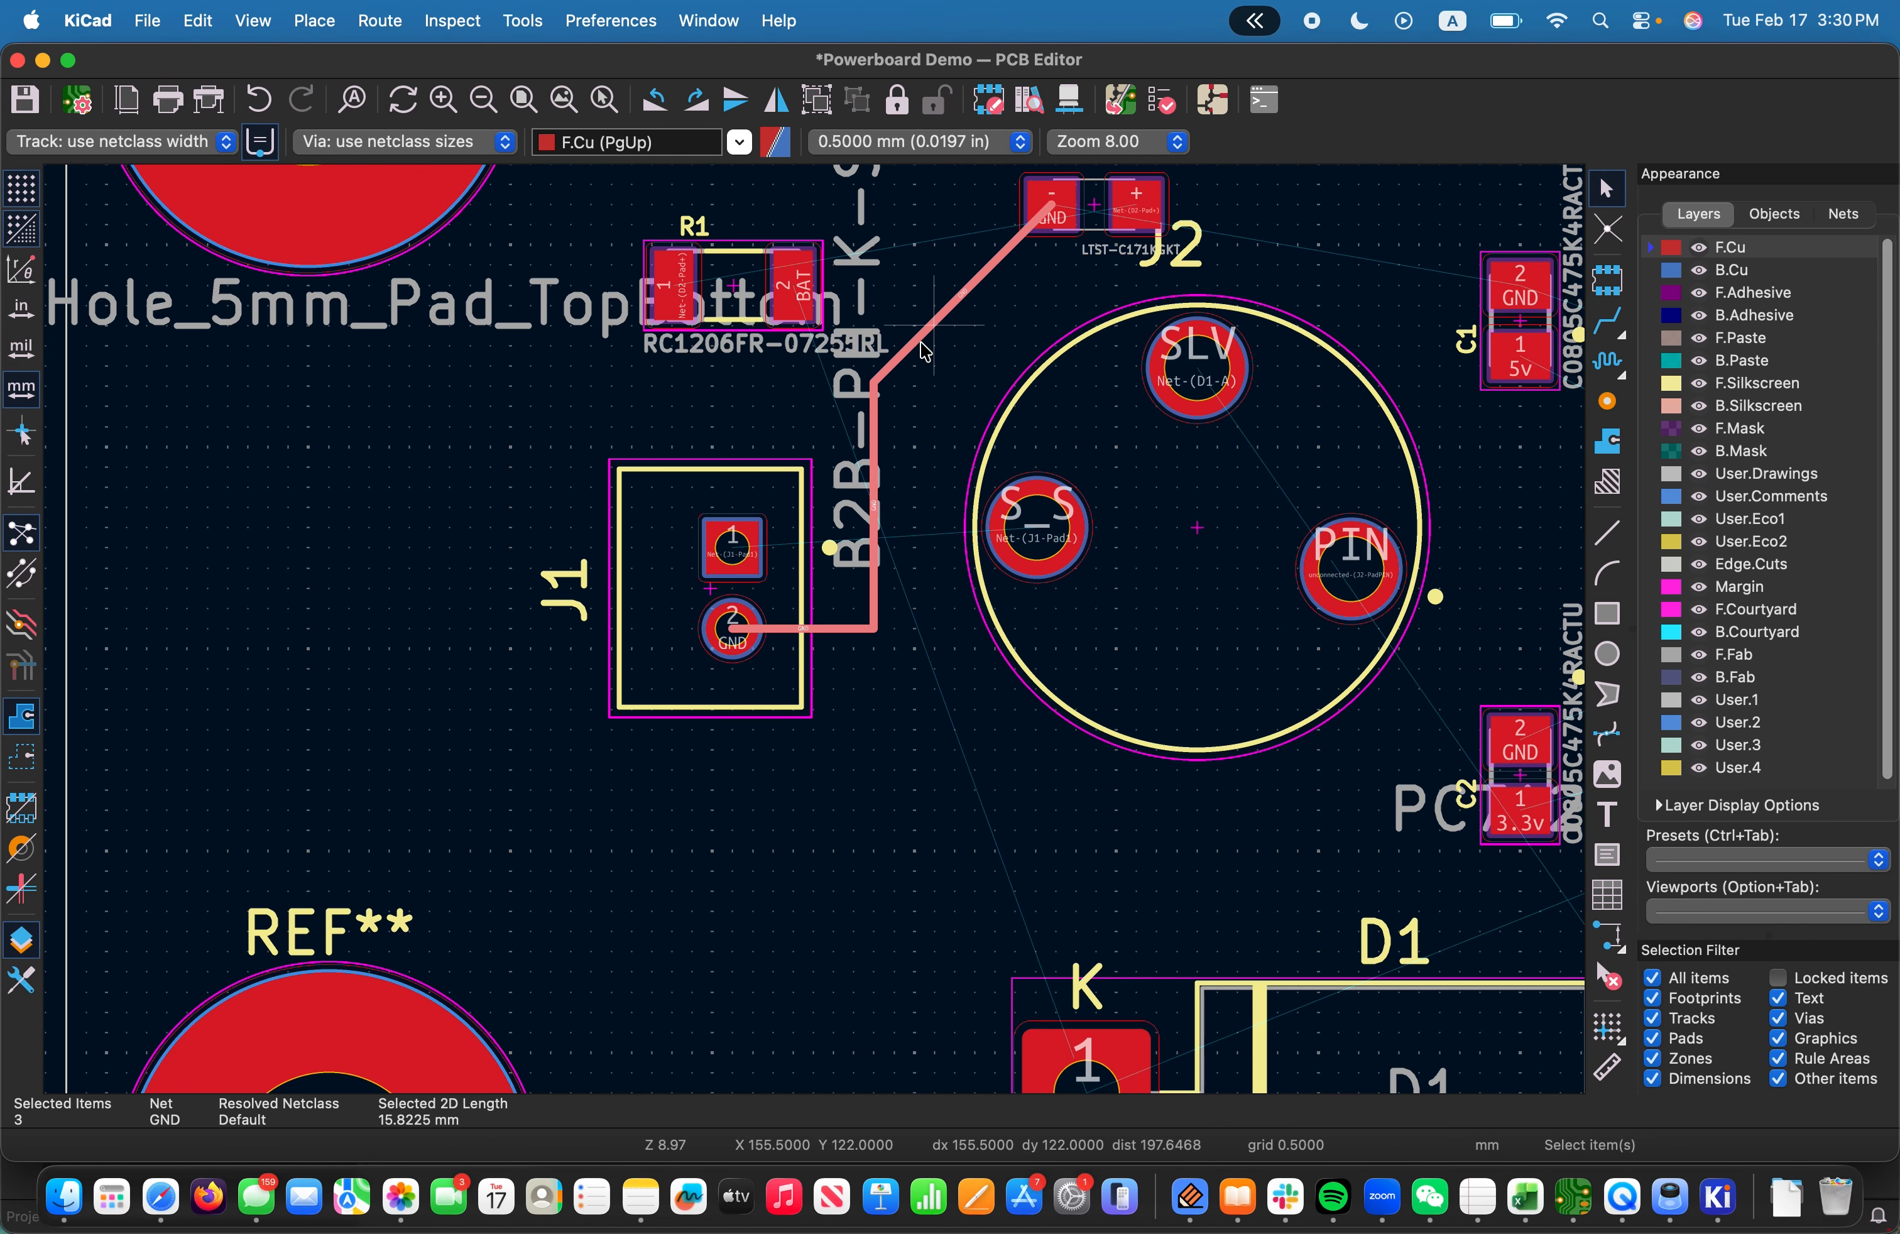
Set the track width of the diagonal GND segment leading to D2 to 0.4 mm
double_click(921, 341)
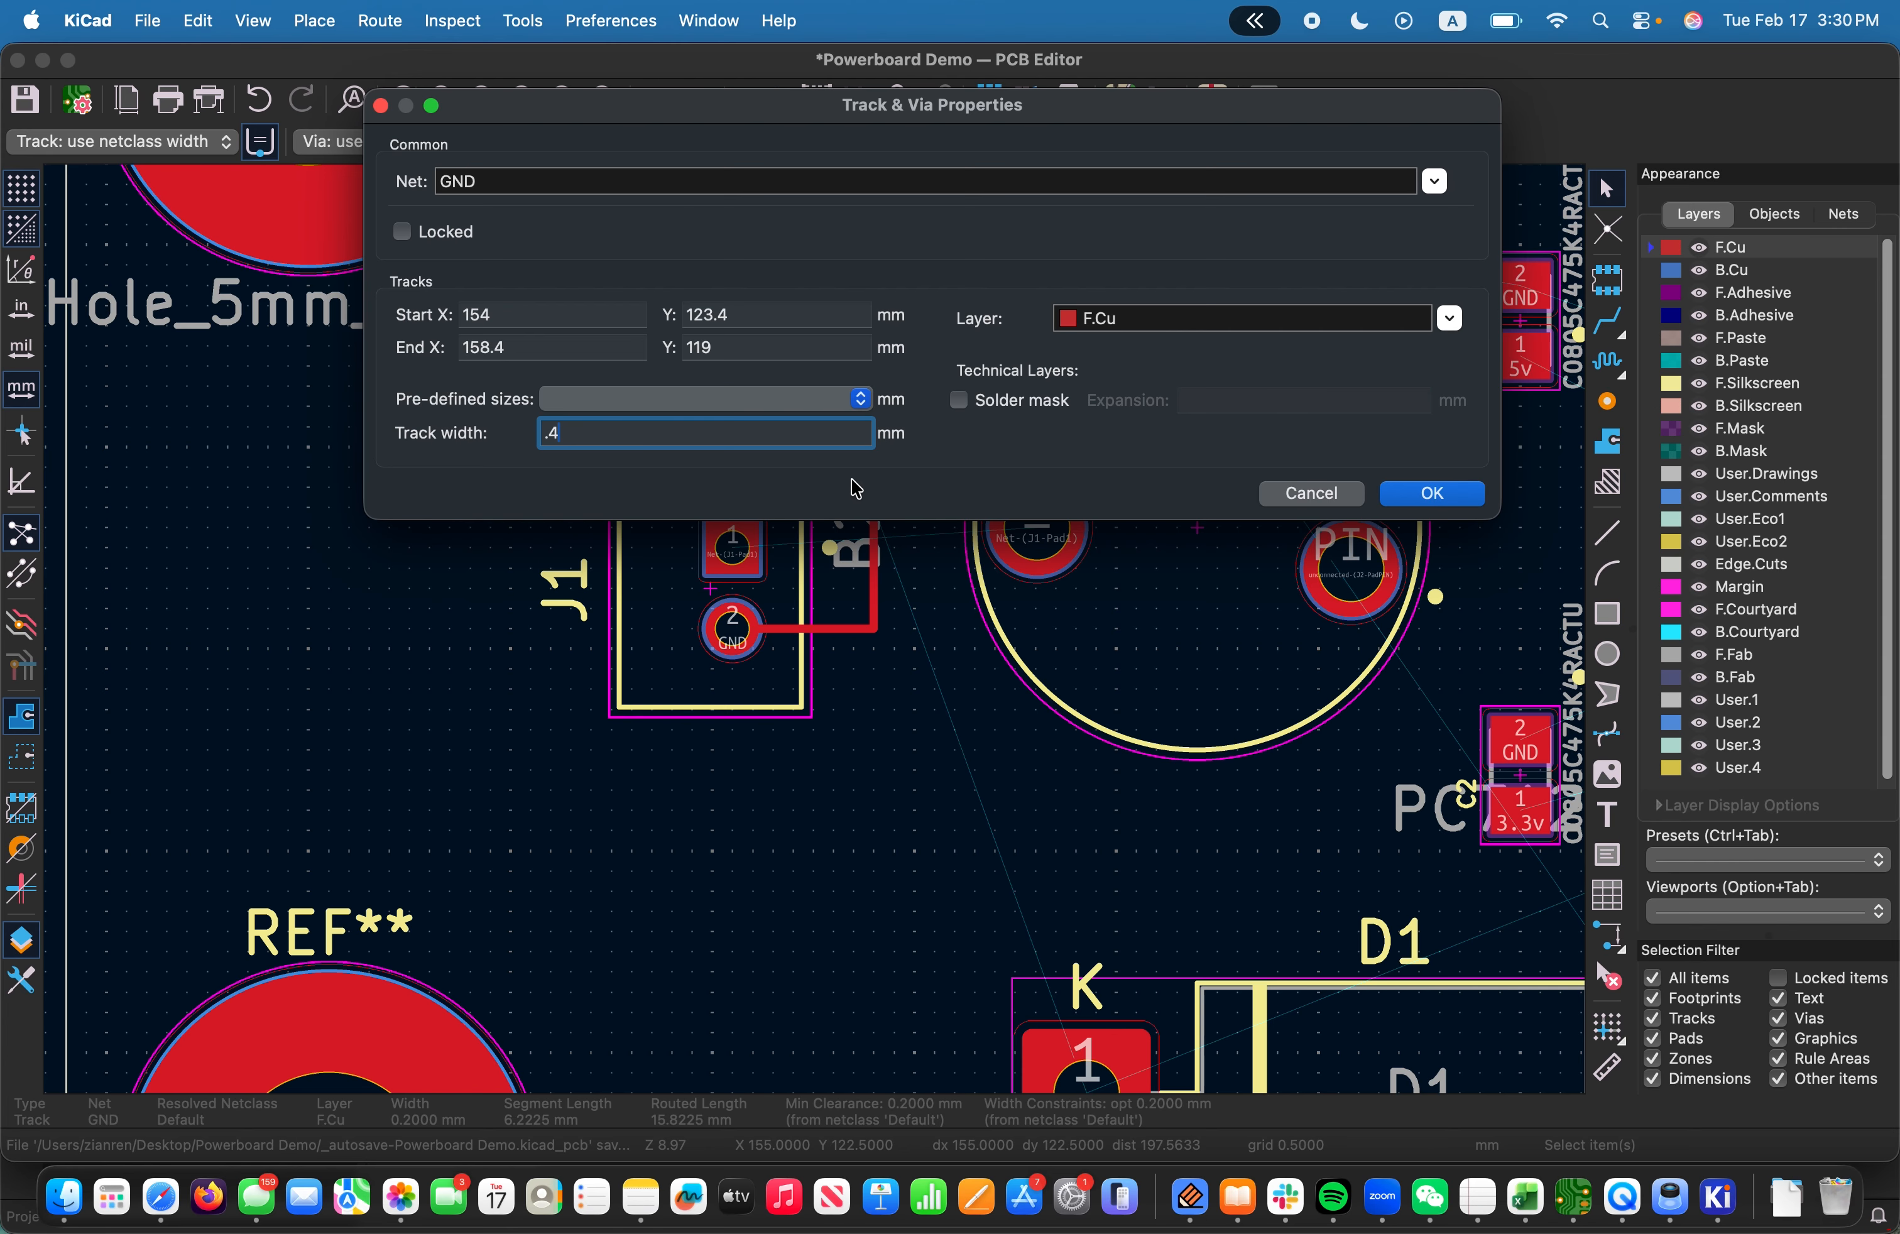
type(".4")
left_click(1423, 493)
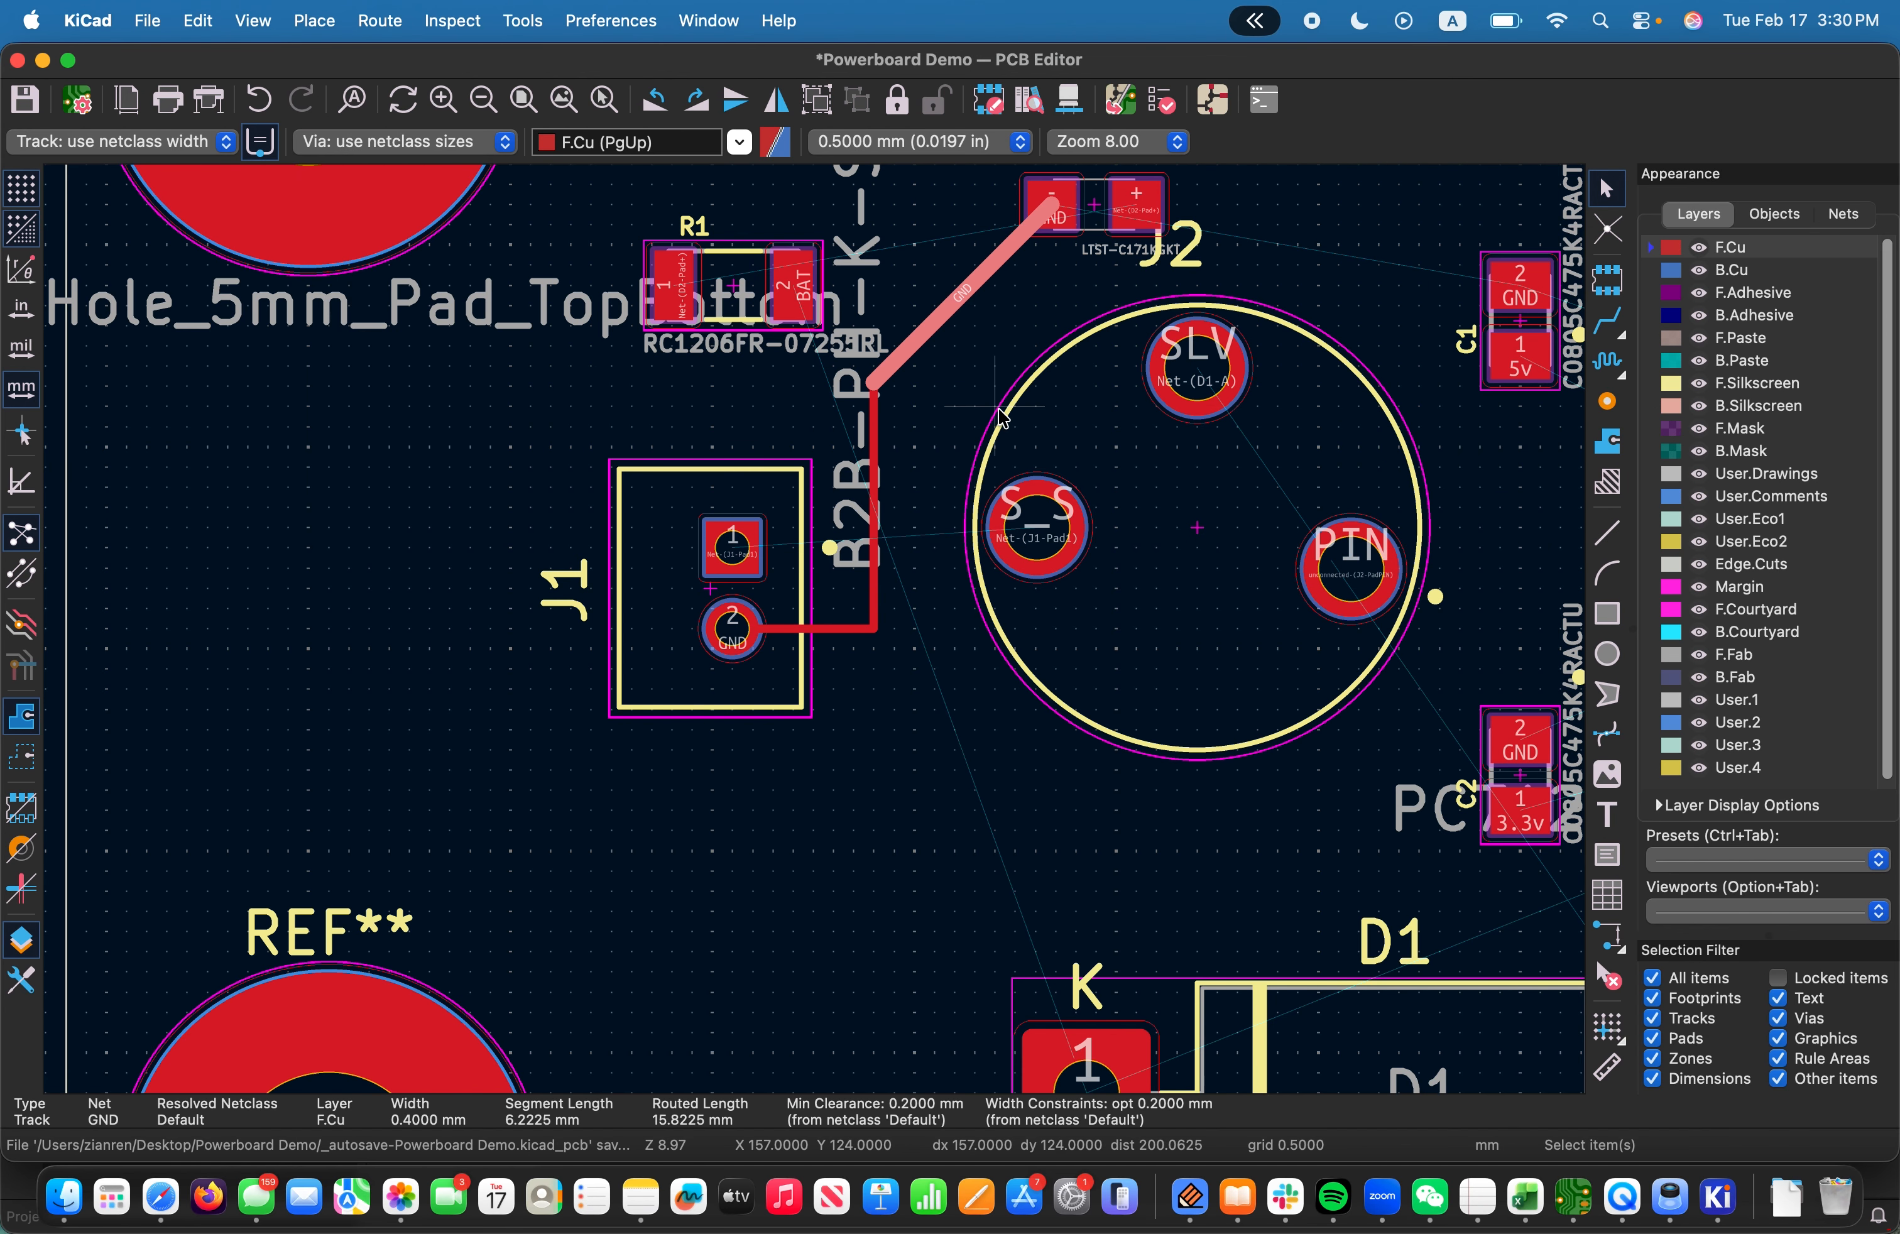
Set the track width of the vertical and horizontal GND segments beside J1 to 0.4 mm together
left_click(889, 433)
left_click(888, 434)
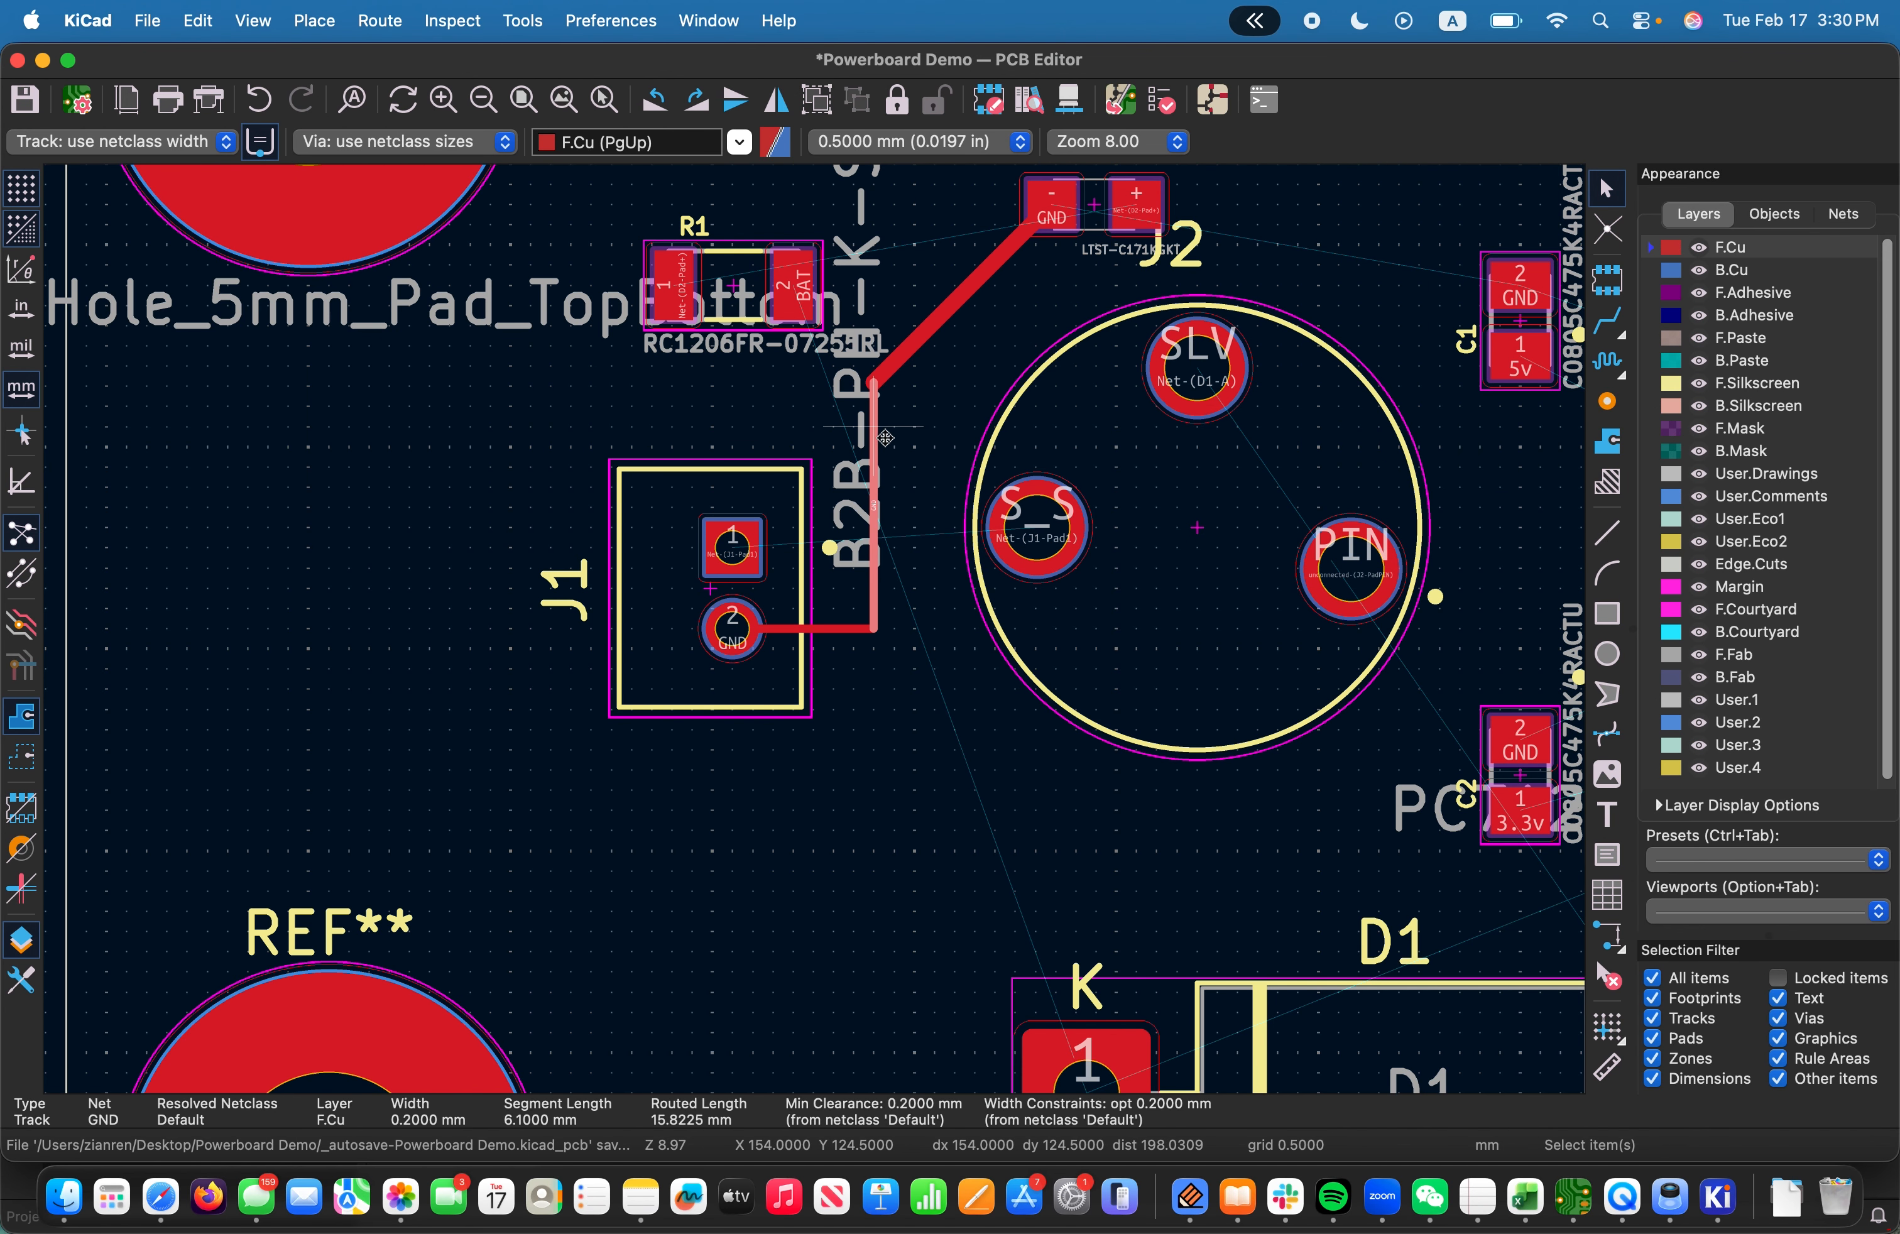
left_click(841, 629, "shift")
right_click(845, 634)
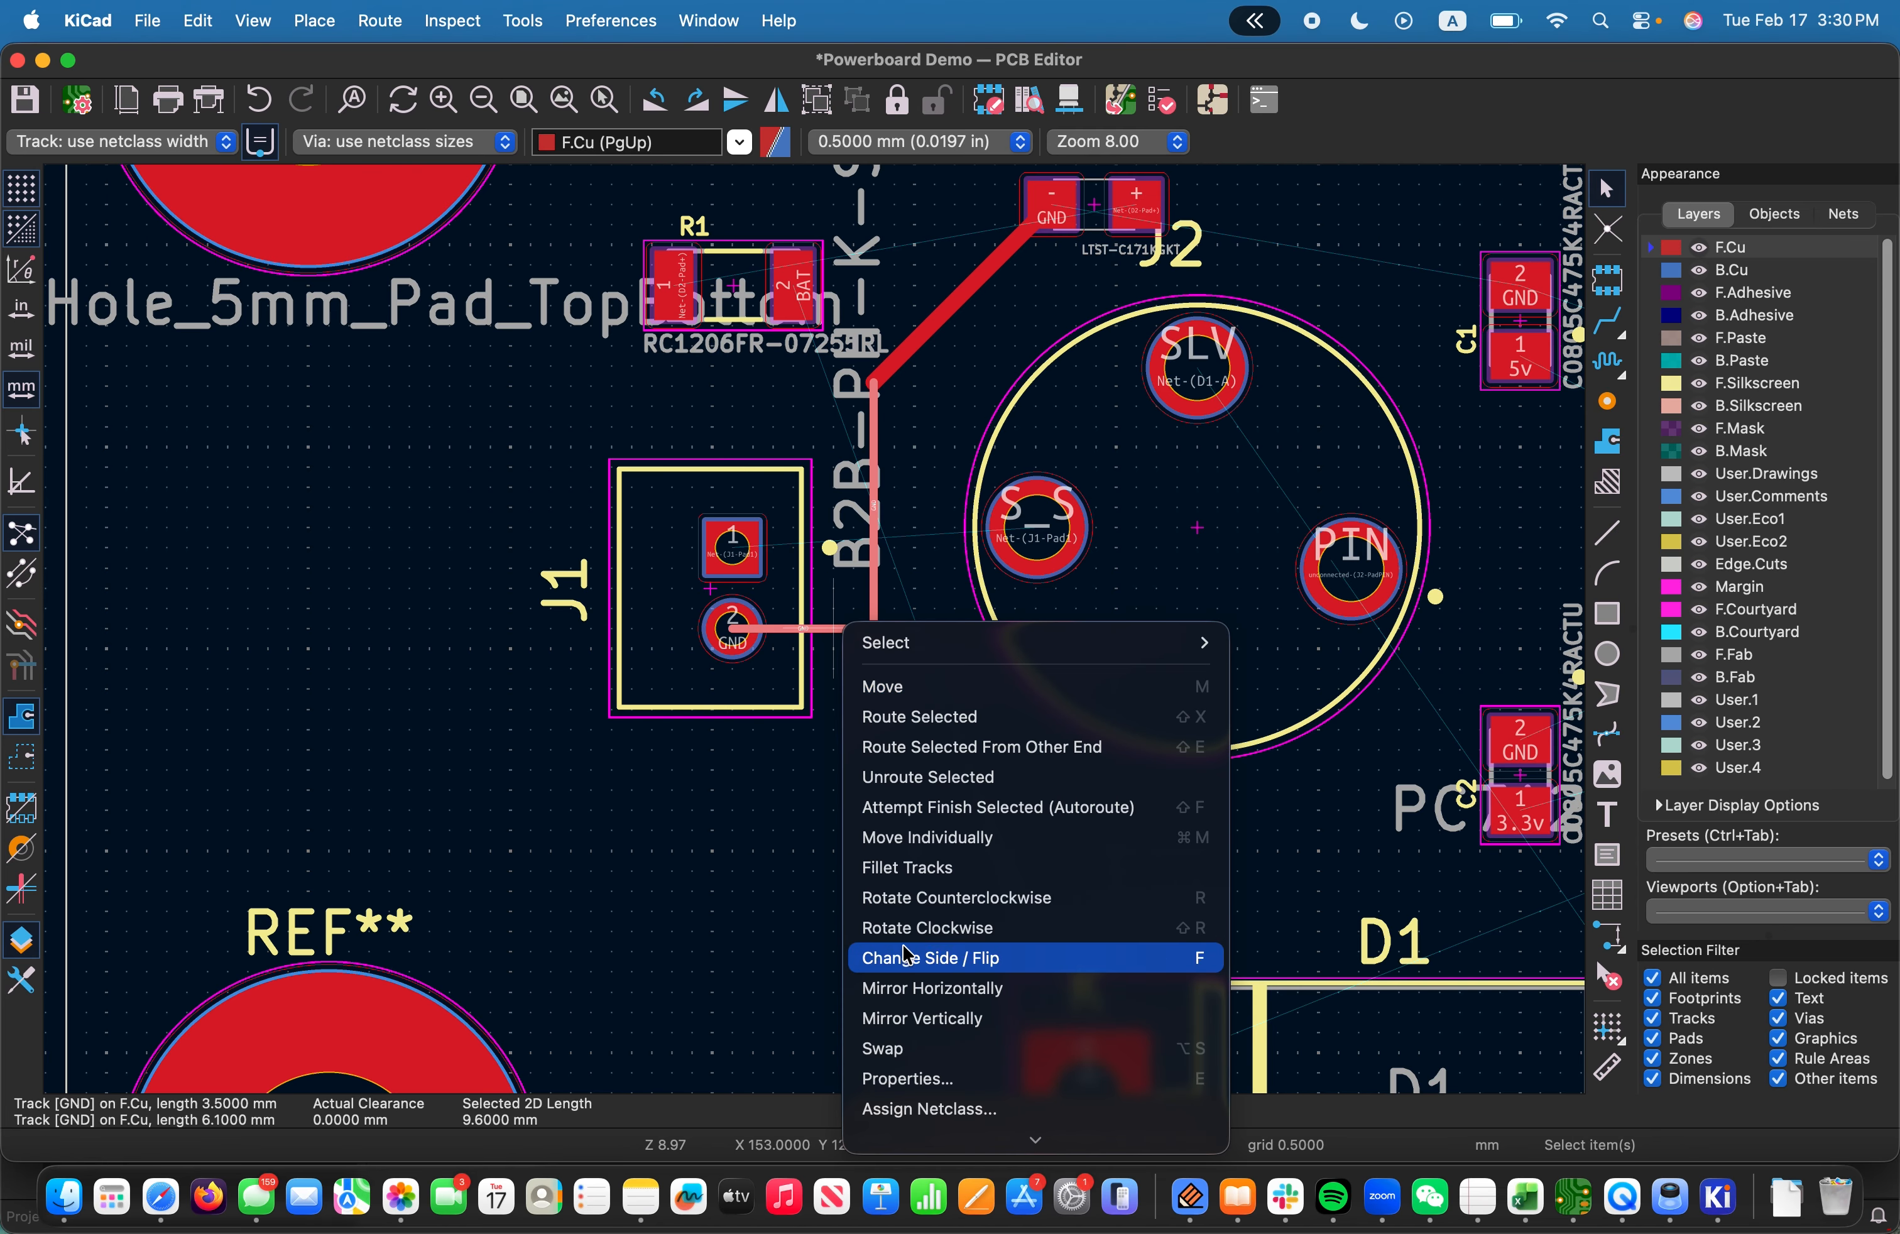
left_click(919, 1079)
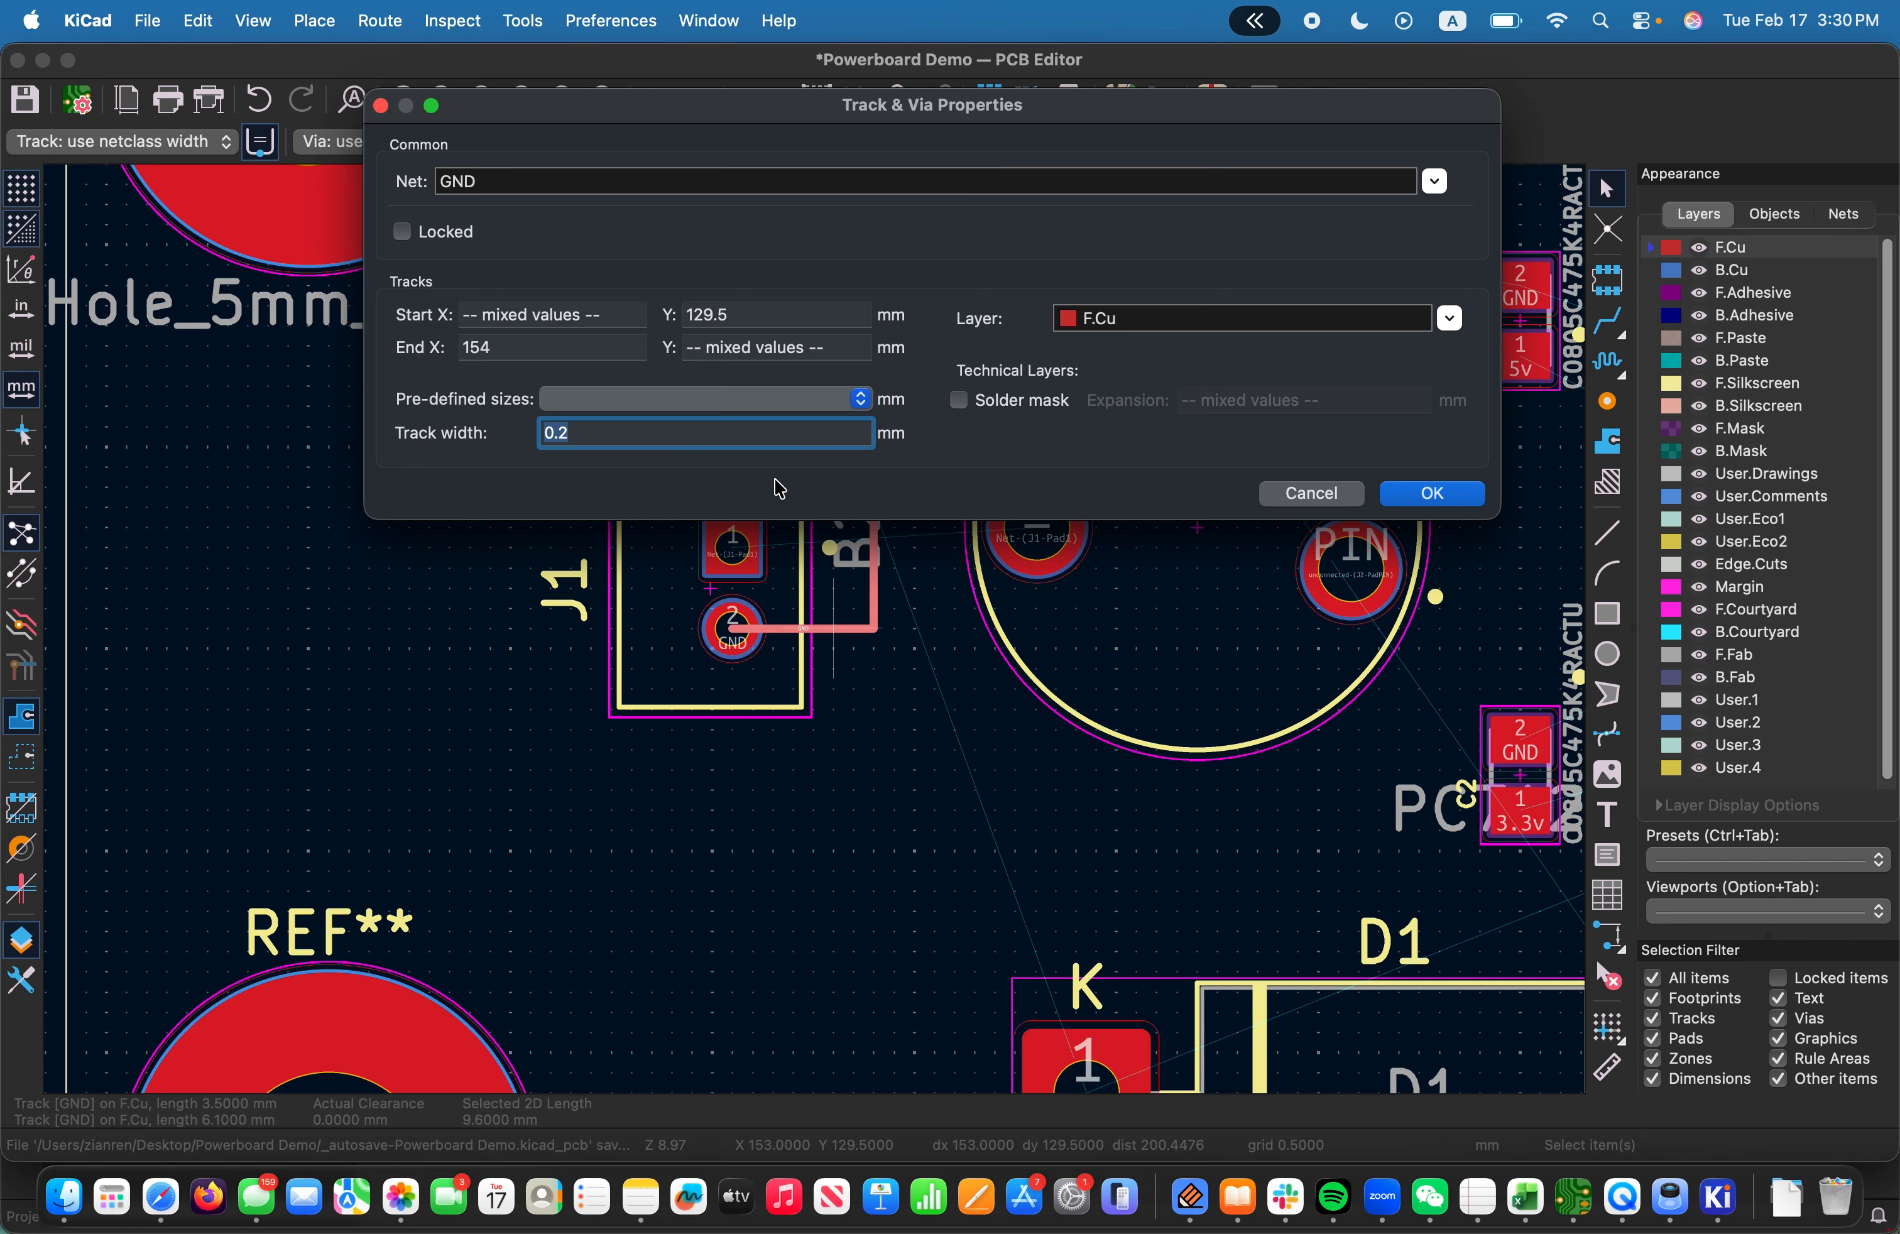
left_click_drag(861, 112, 928, 443)
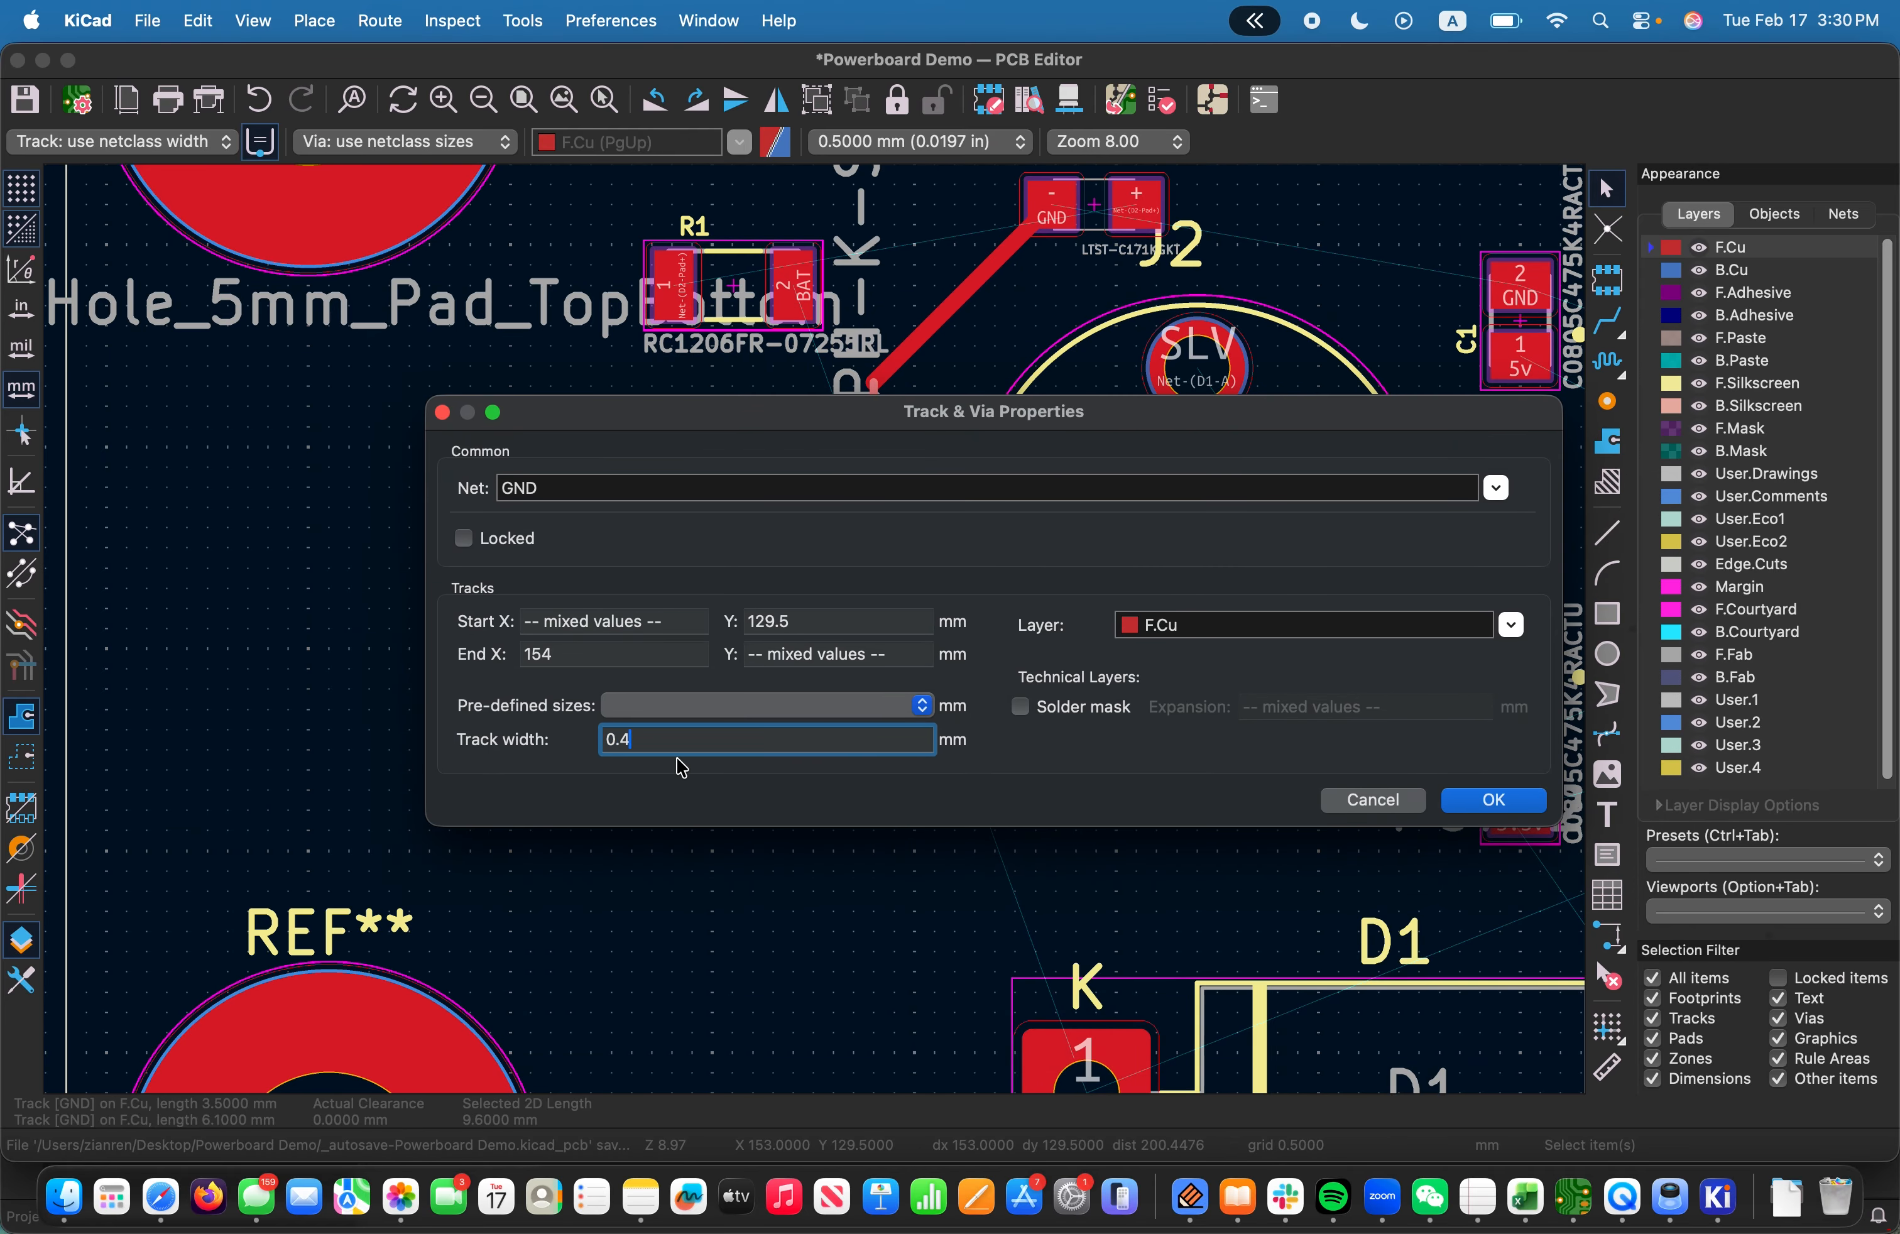
left_click(1461, 800)
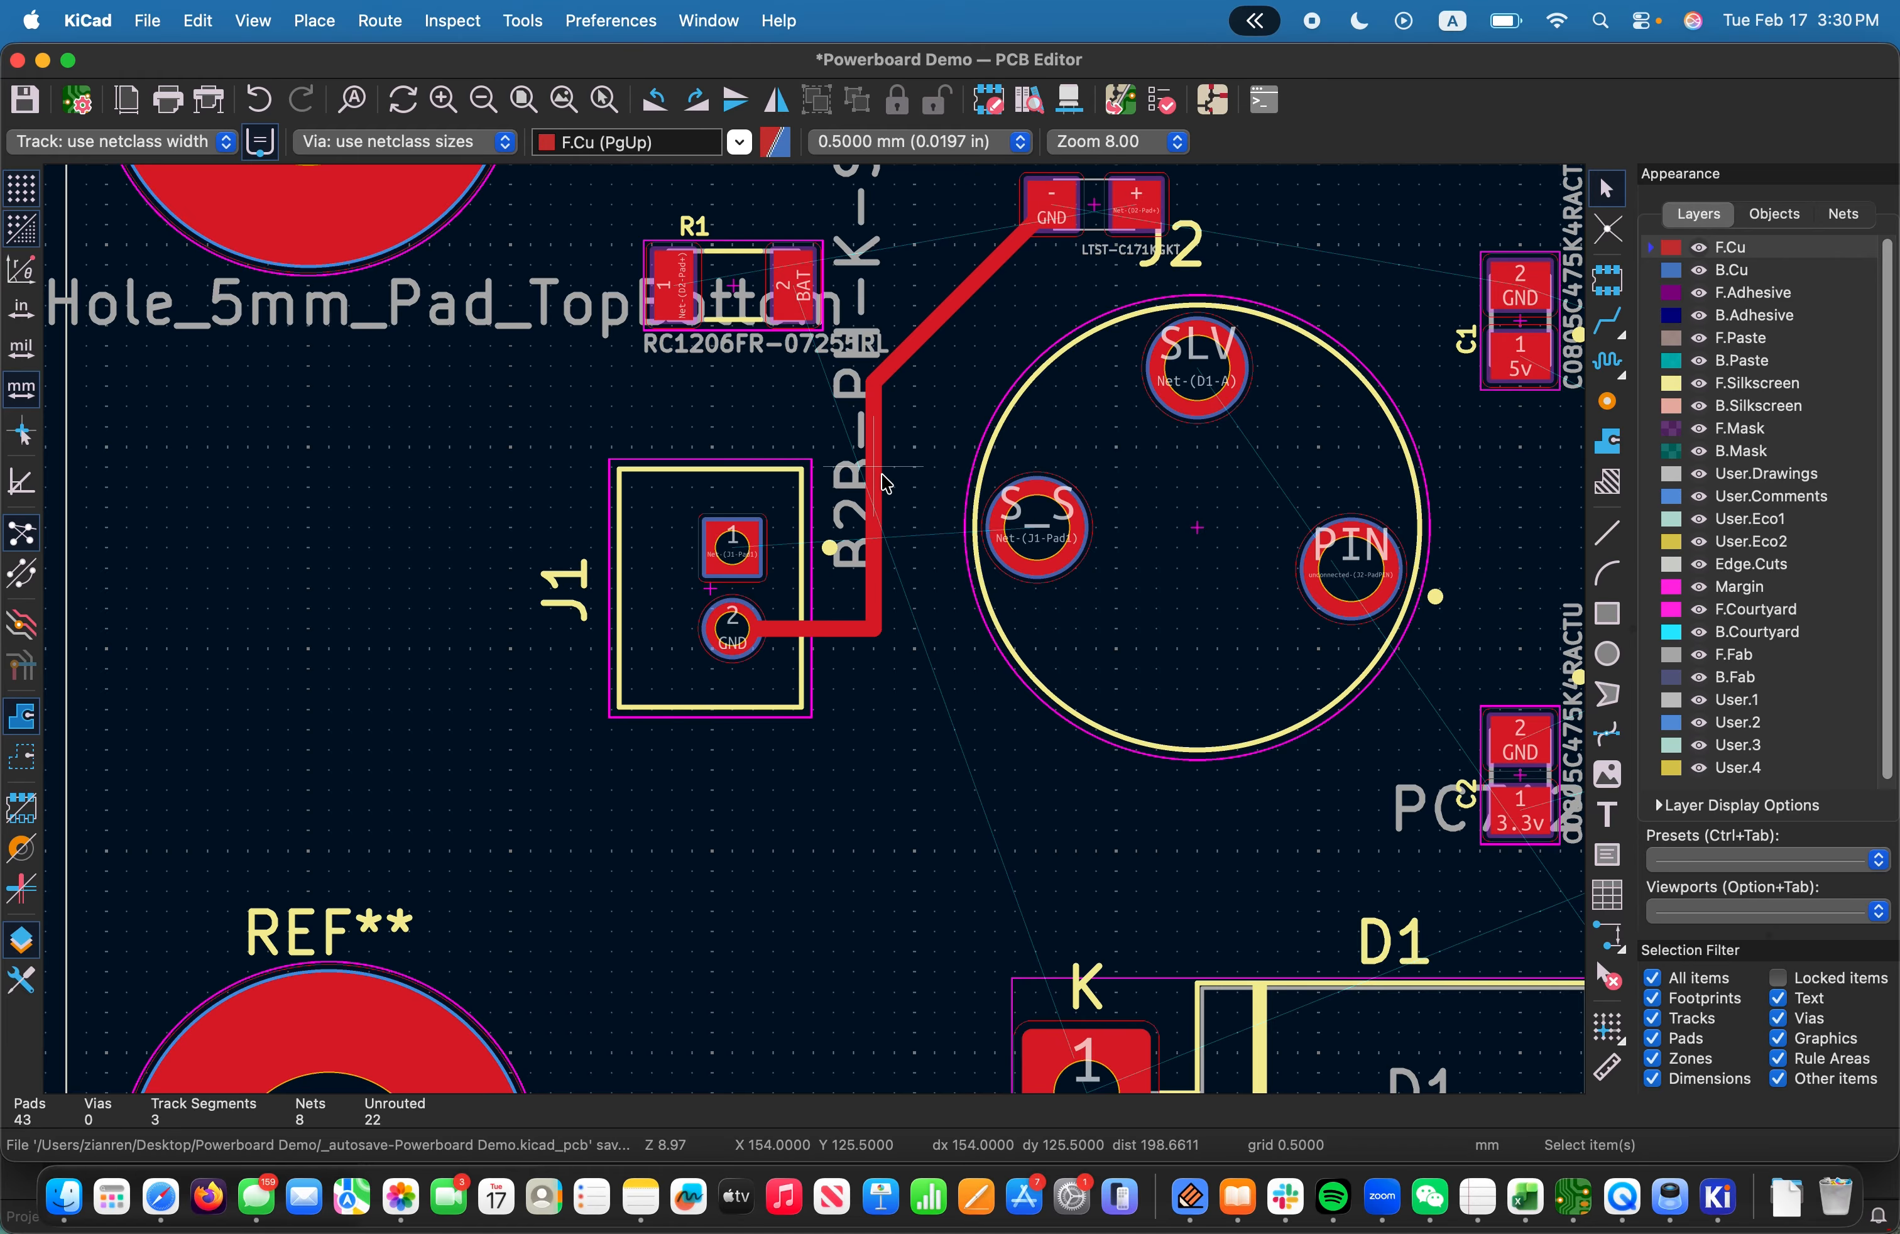
Set the width of all three GND track segments between J1 pad 2 and D2 to 0.6 mm in one edit
scroll(825, 577, "down", 3)
scroll(817, 634, "up", 5)
scroll(819, 639, "down", 4)
scroll(819, 634, "up", 2)
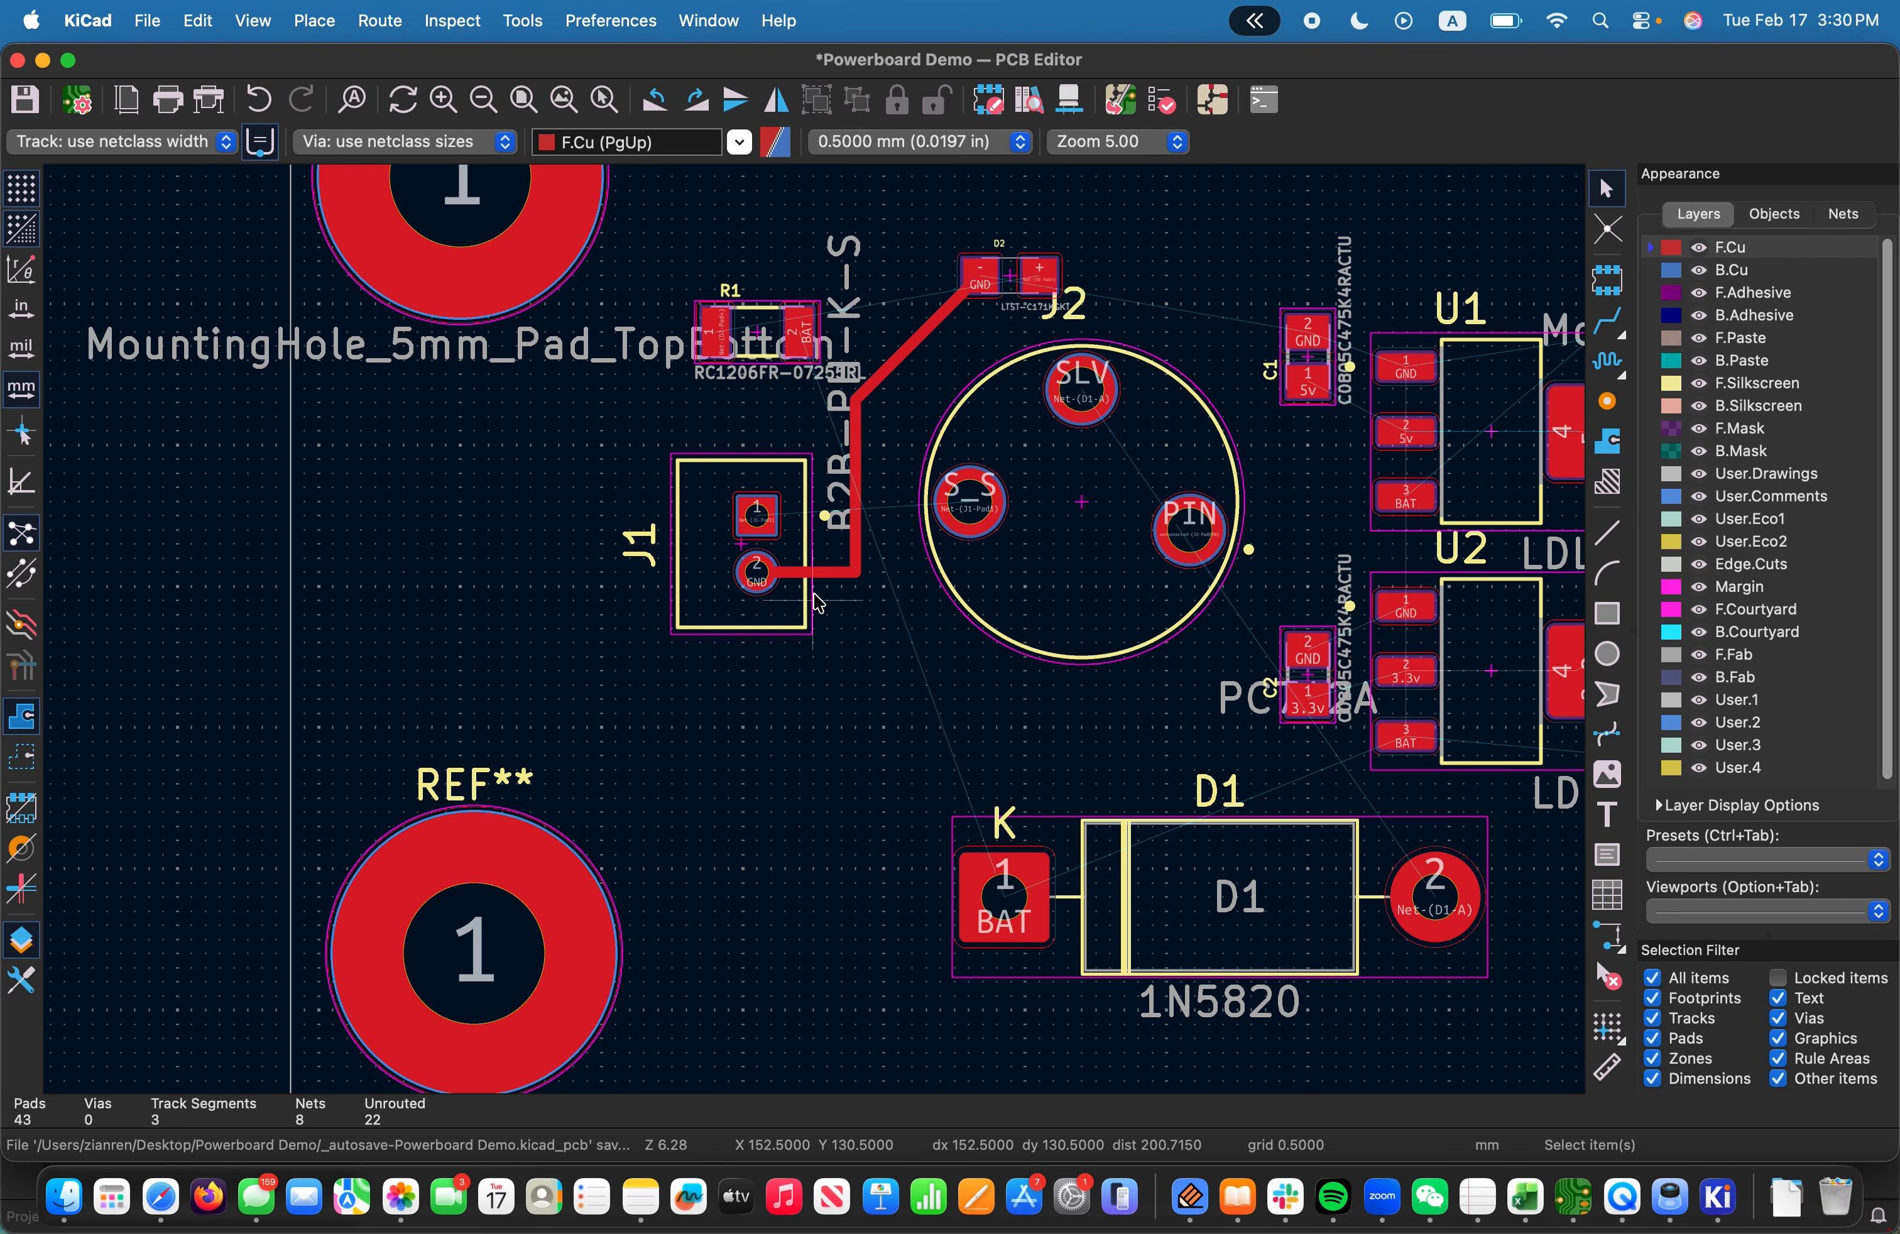
scroll(833, 701, "up", 2)
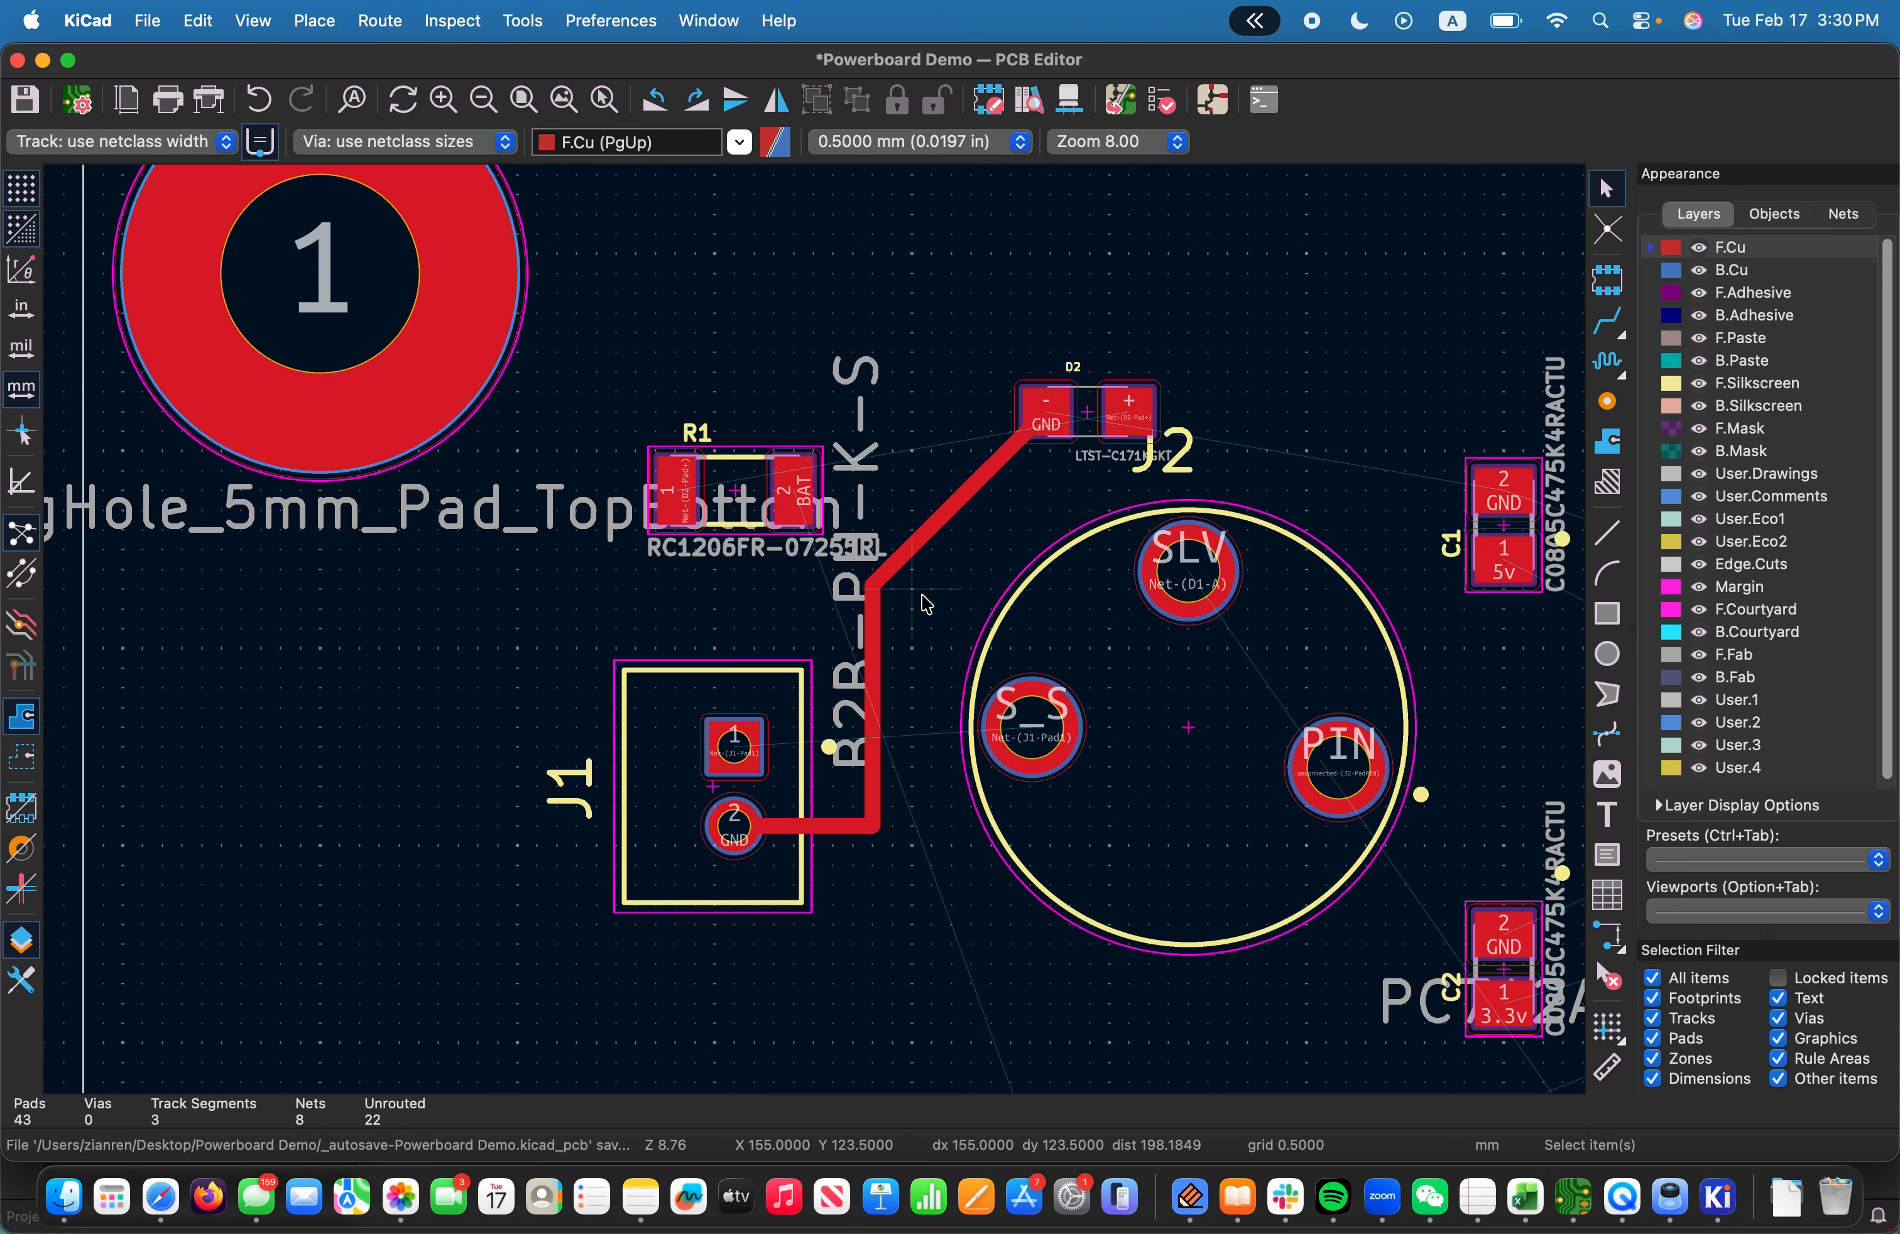
left_click(956, 513)
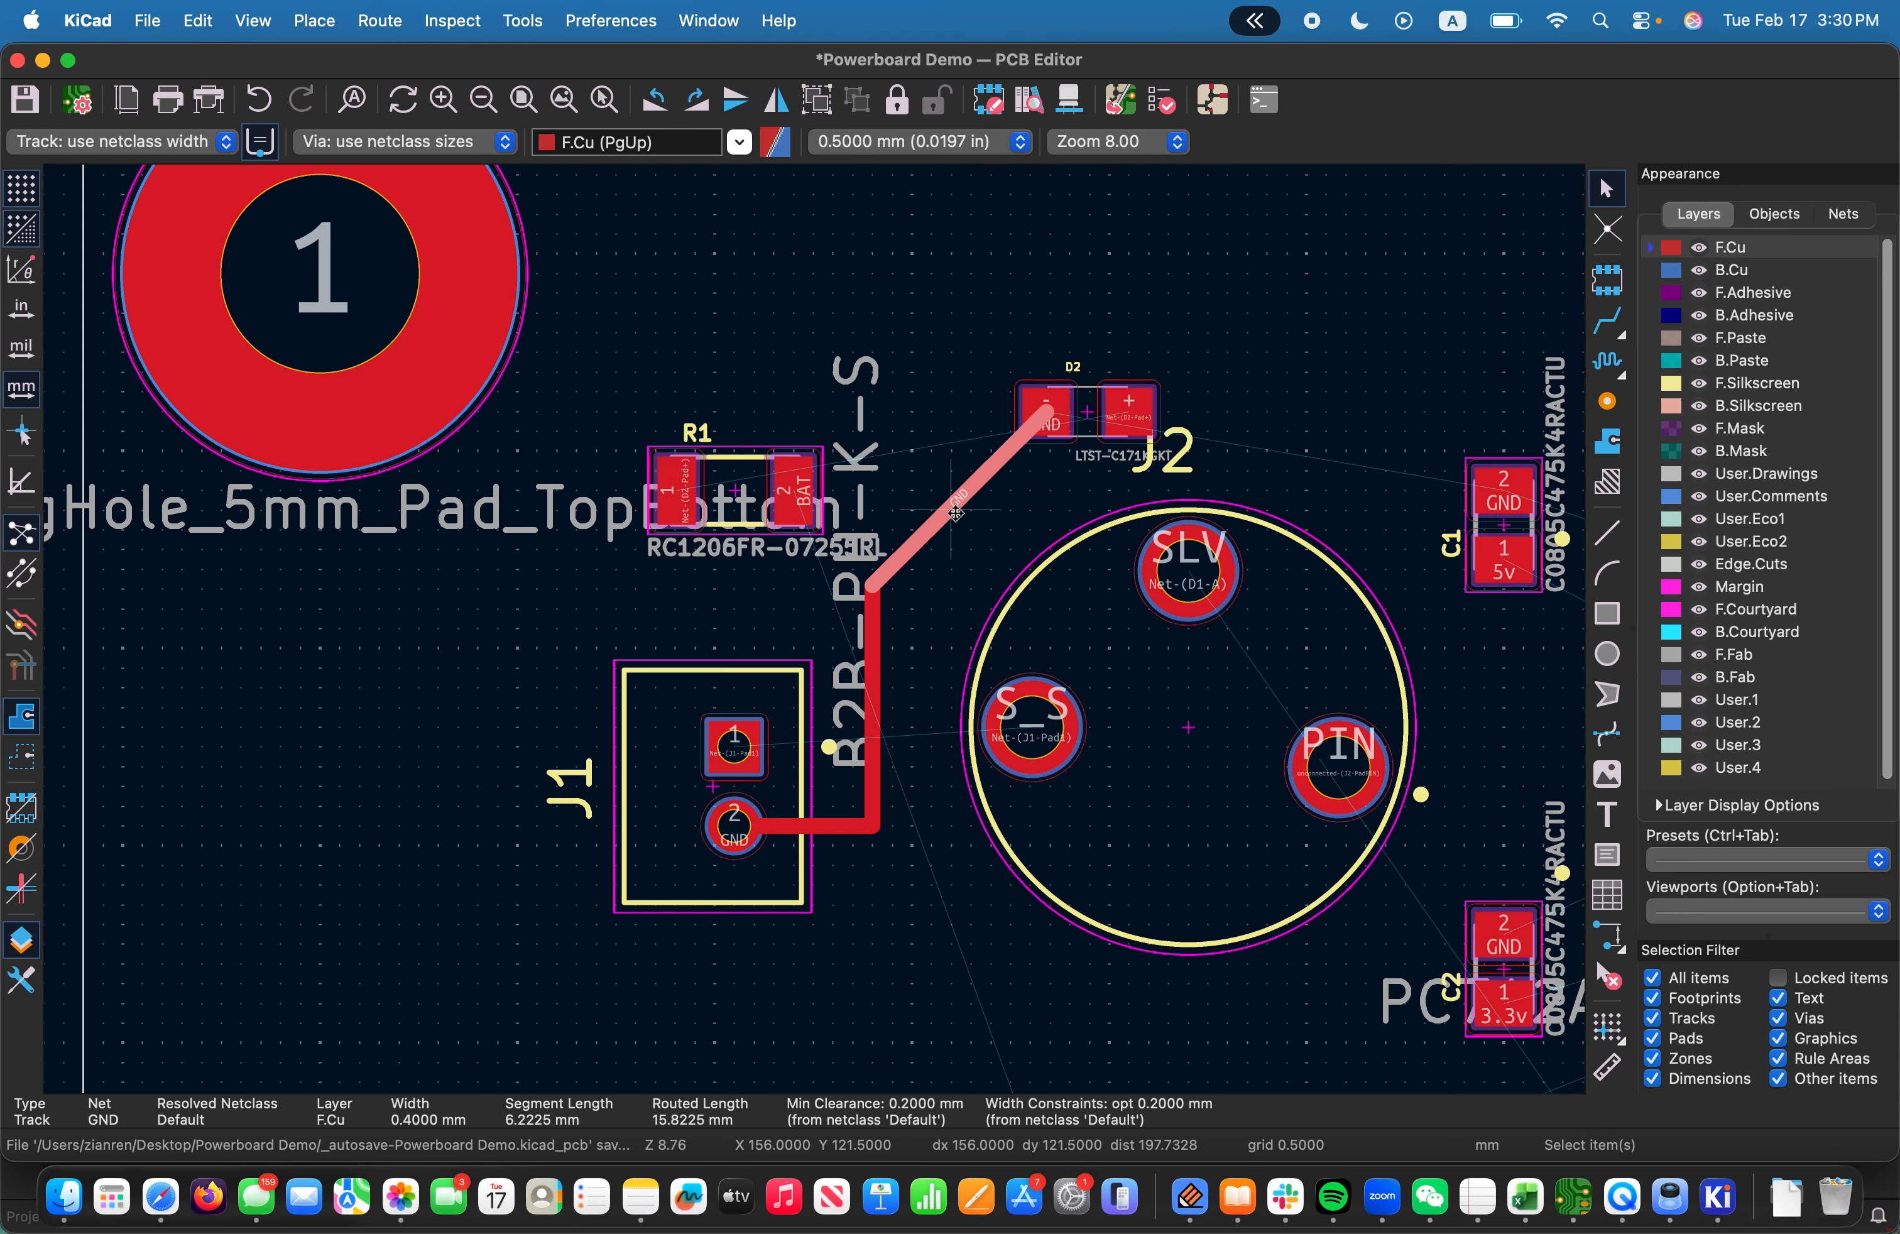
left_click(871, 792, "shift")
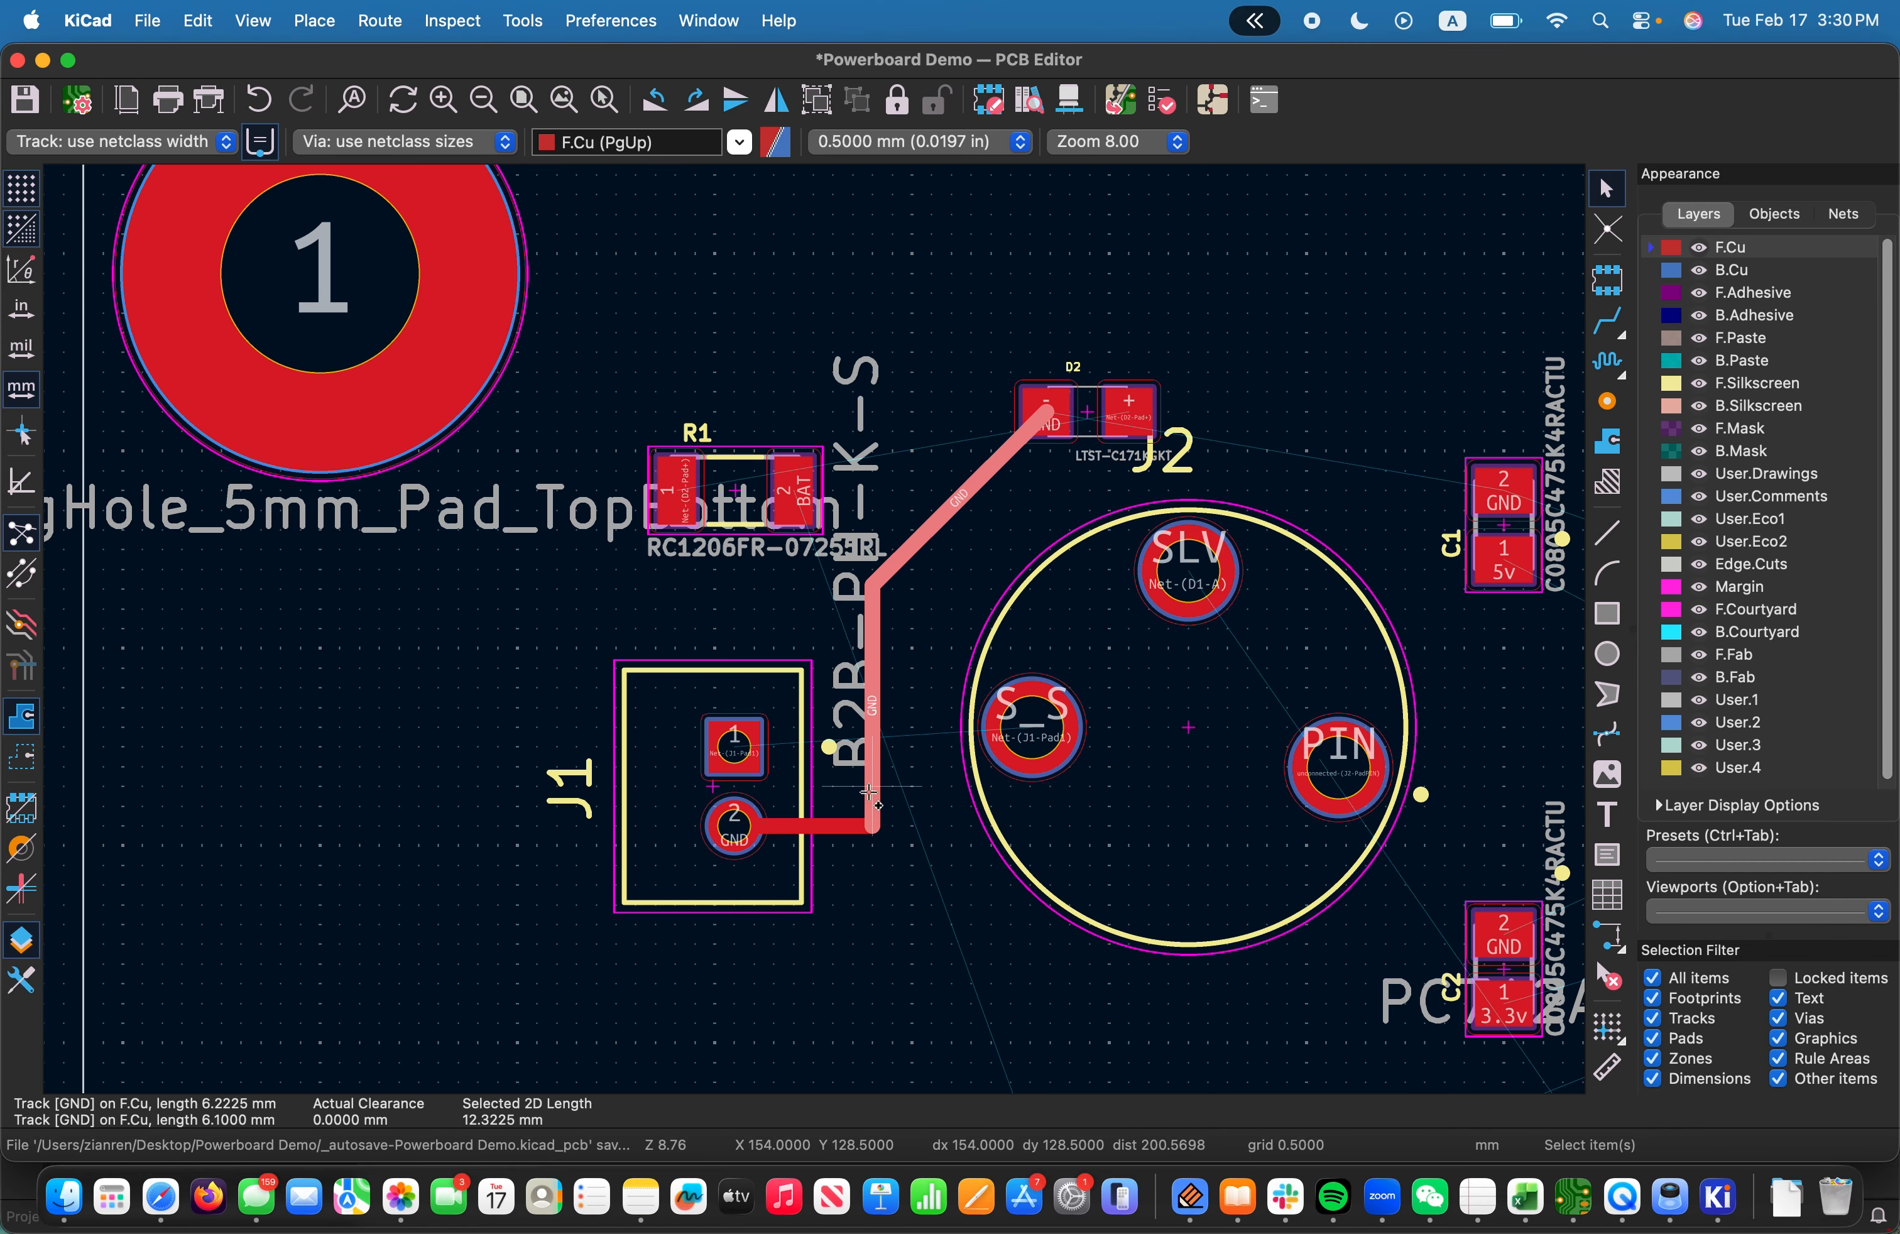
left_click(827, 826, "shift")
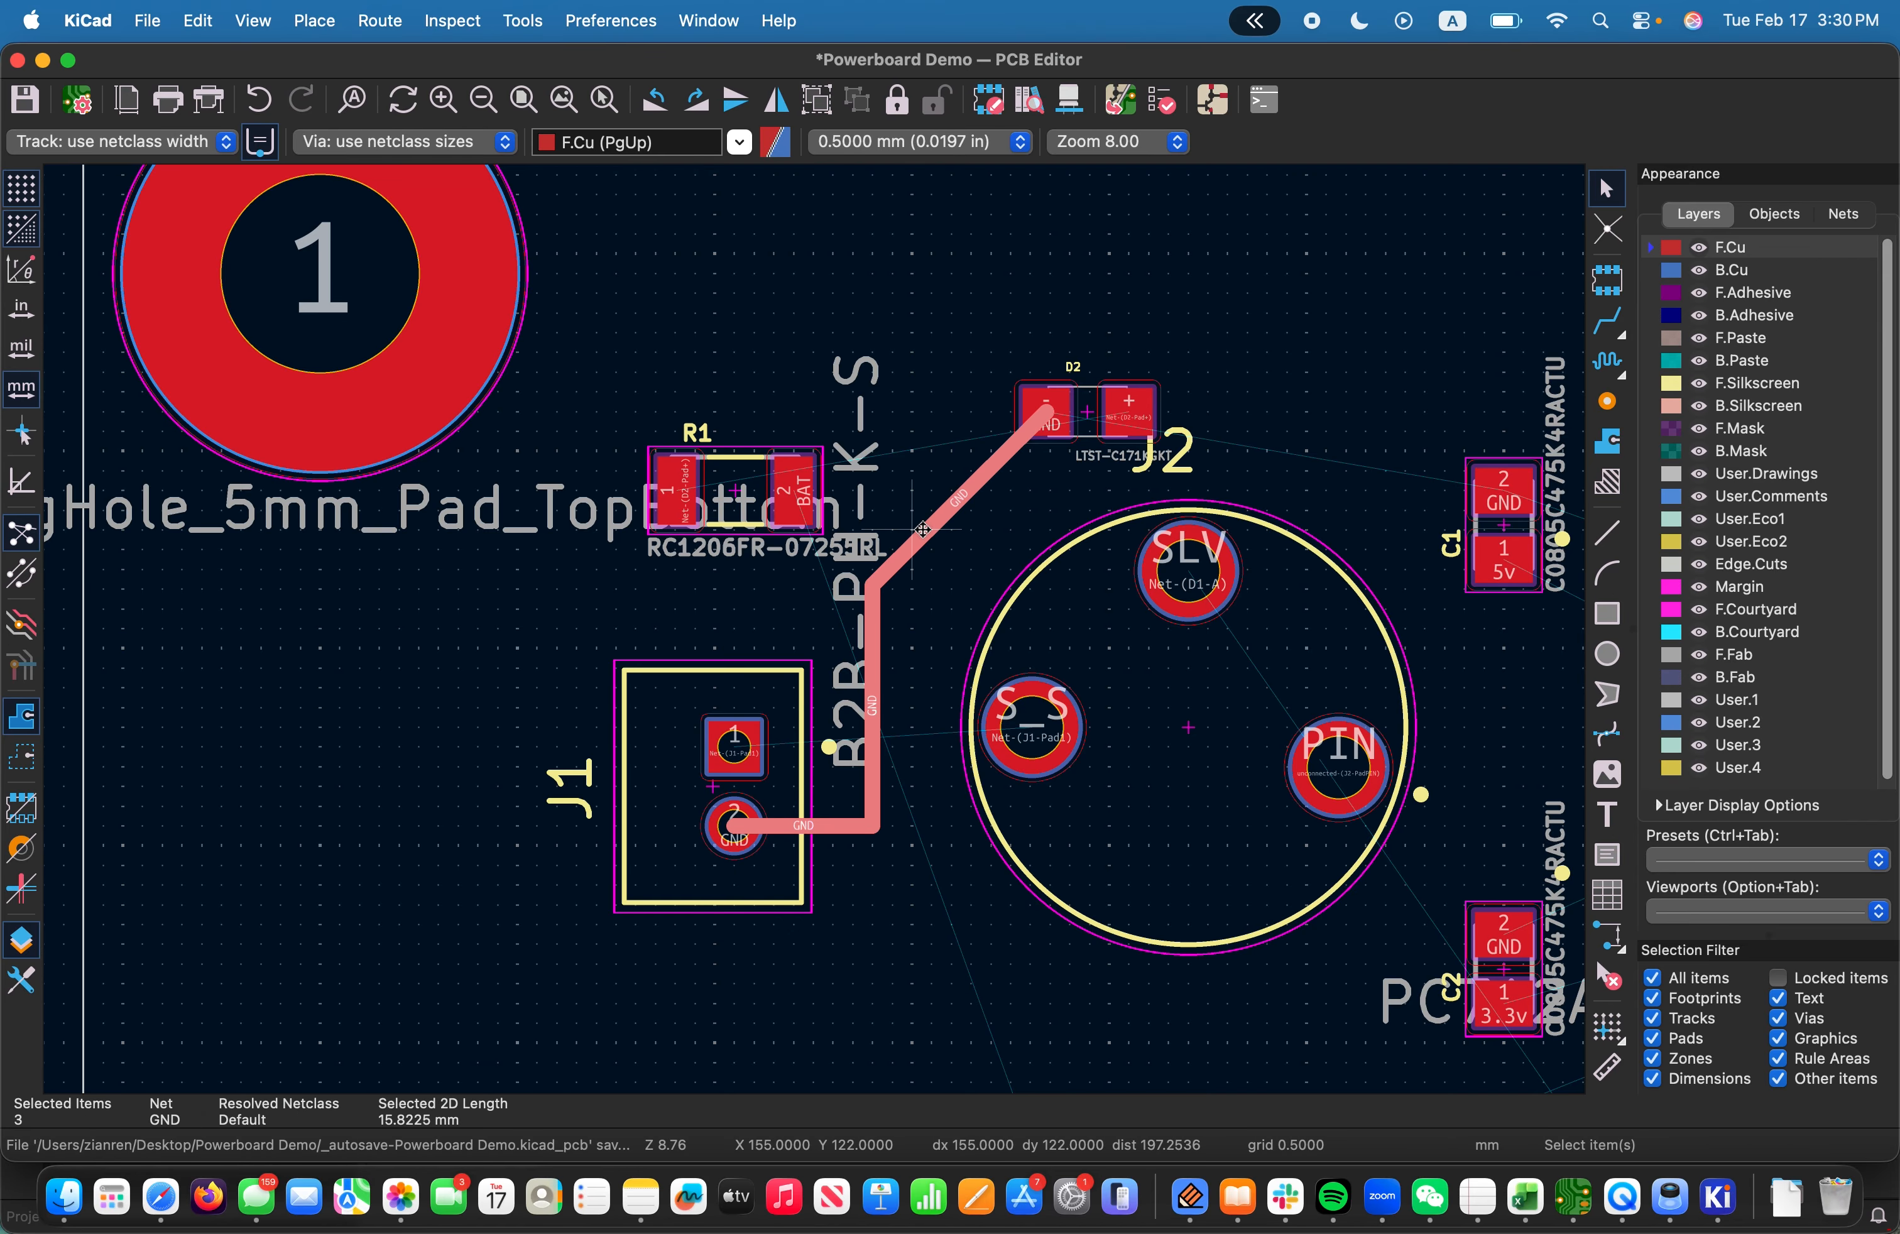
right_click(957, 500)
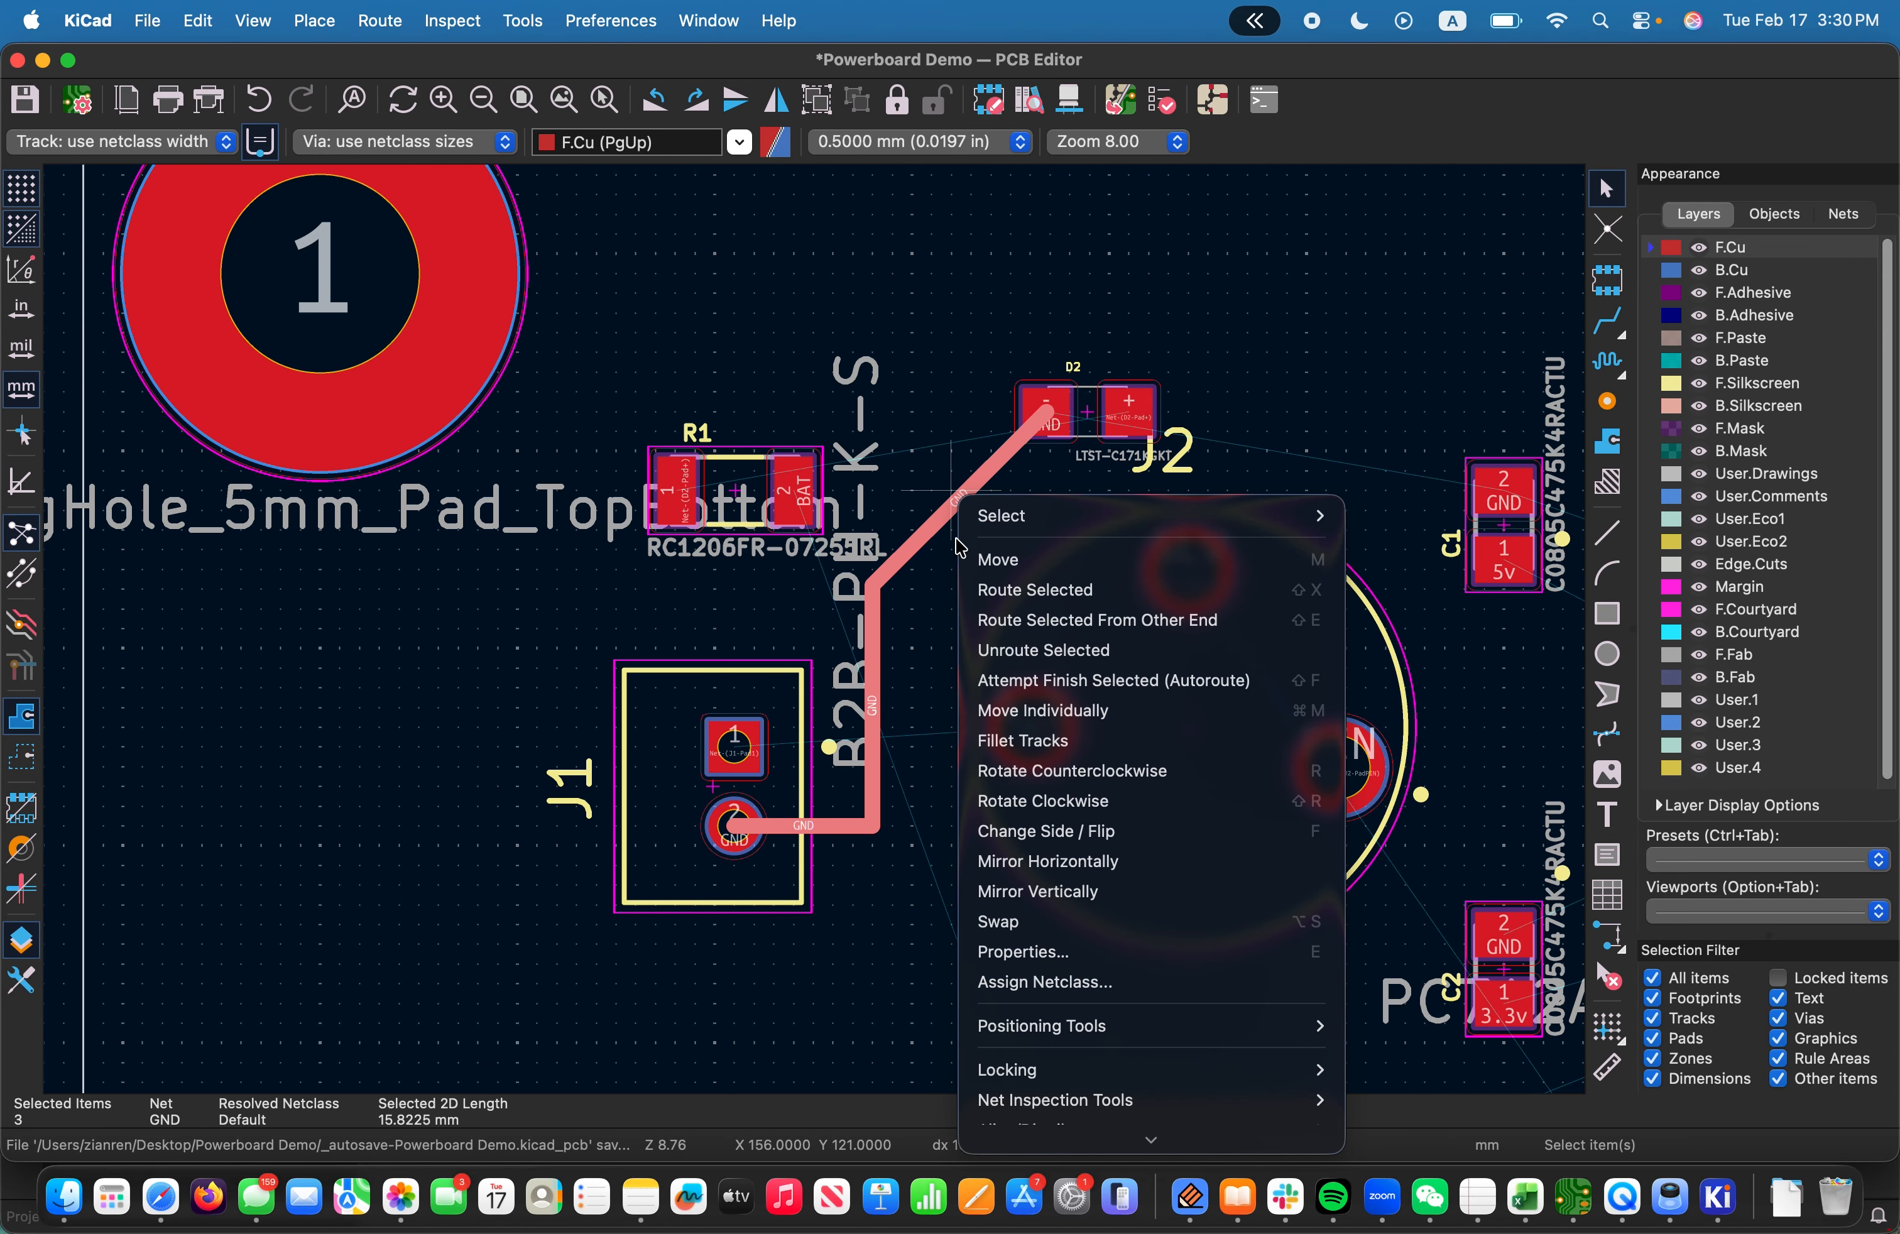
left_click(1000, 952)
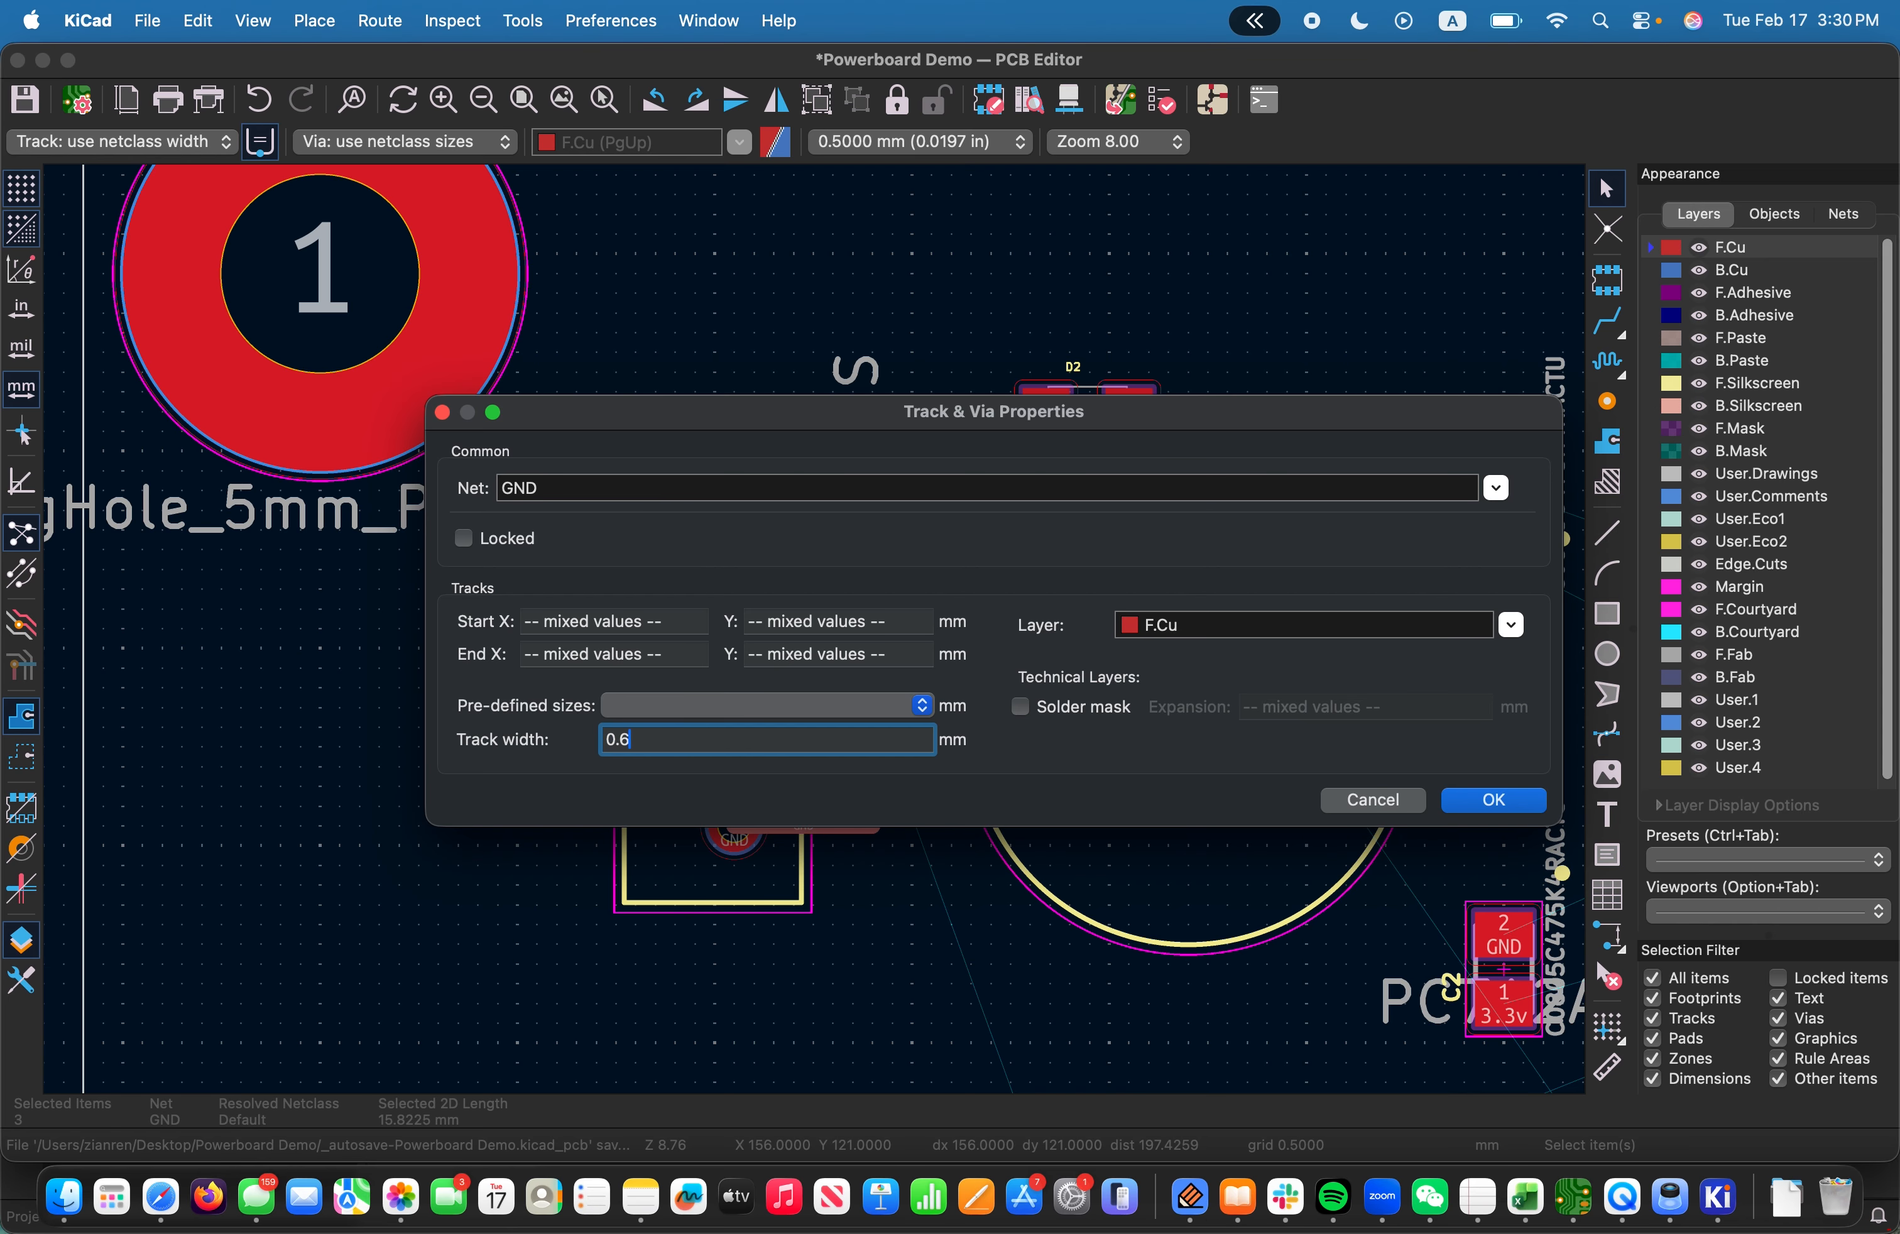
left_click(1484, 798)
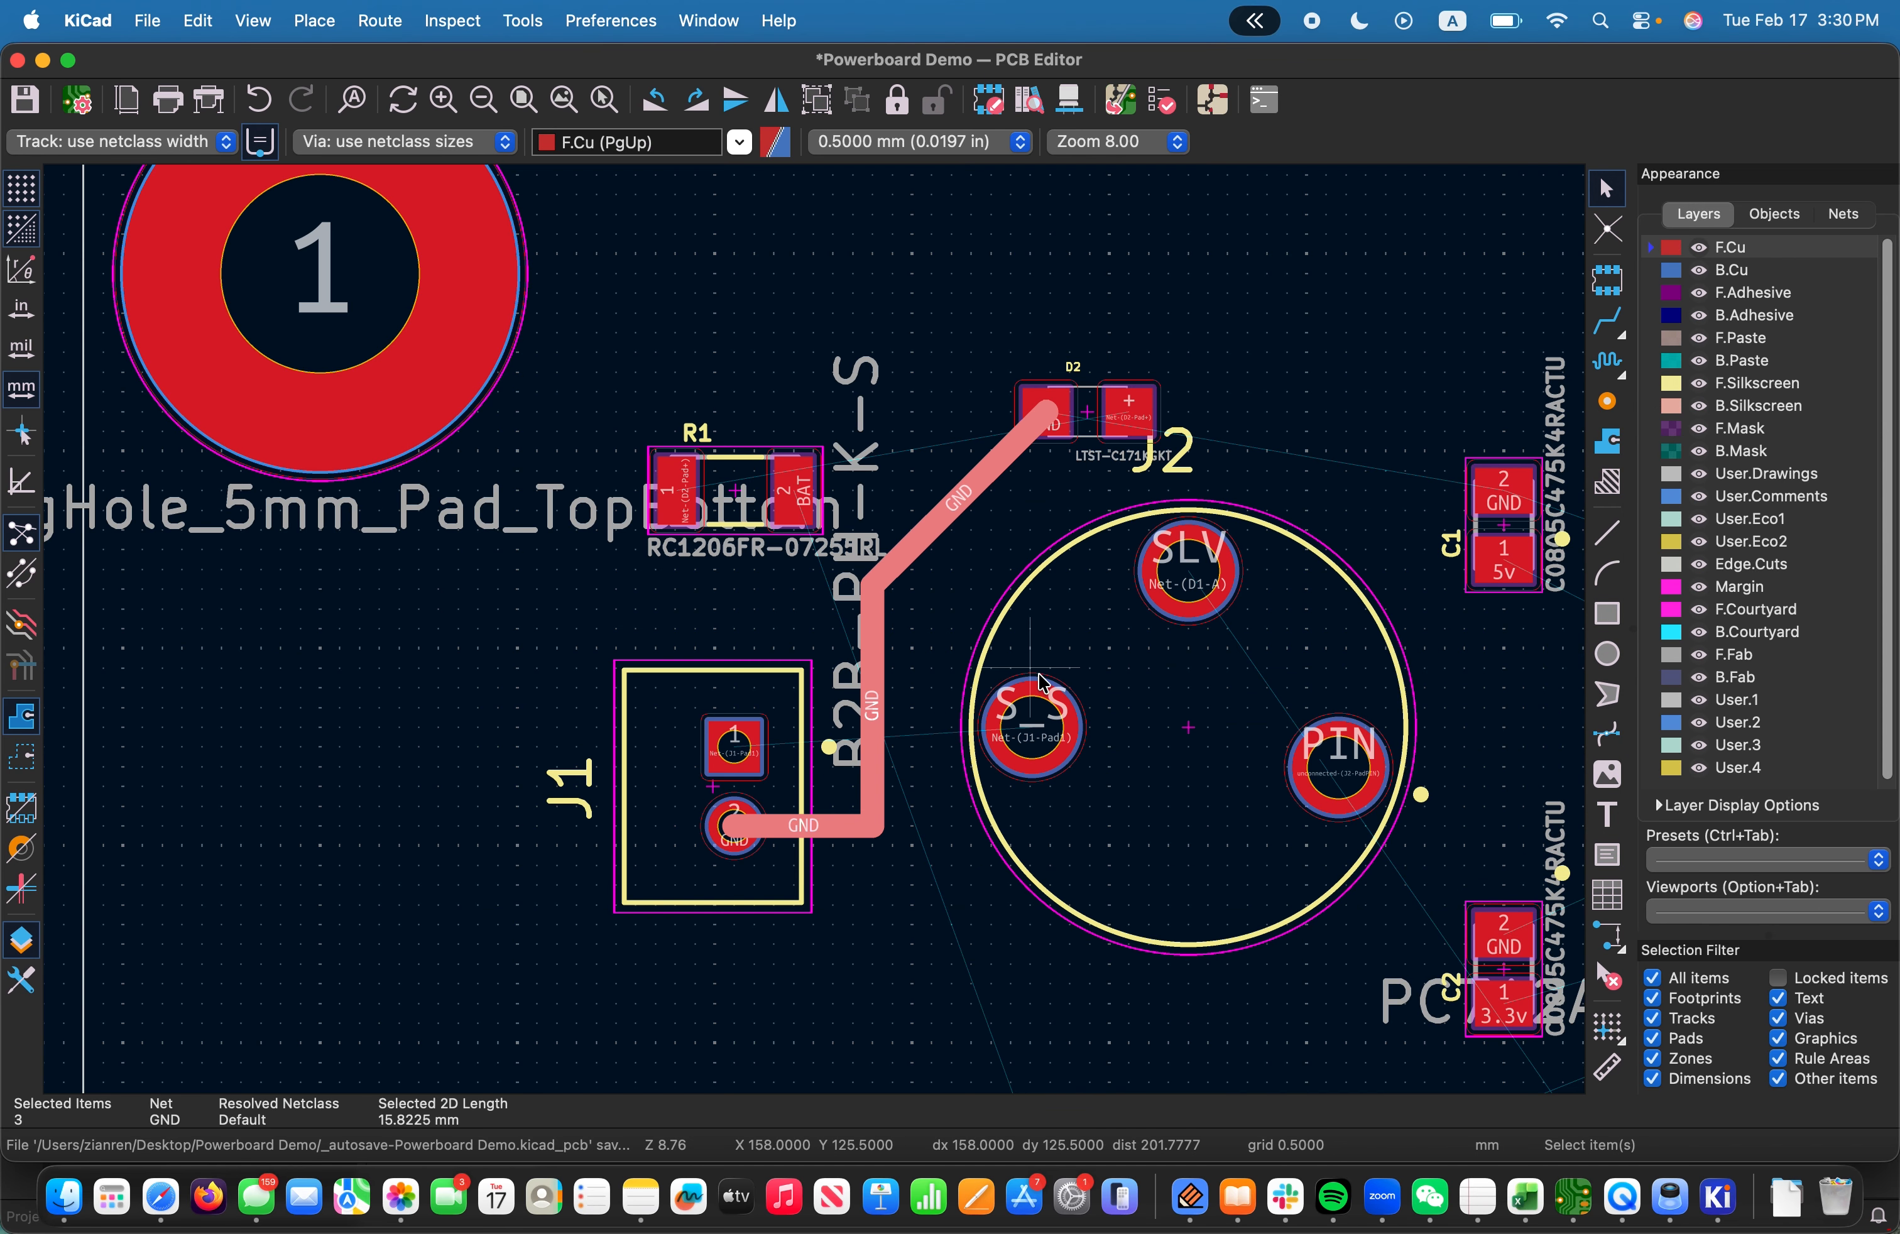
Route a single track on F.Cu from R1 pad 1 up and over D2's negative pad to D2's positive pad
scroll(759, 808, "down", 3)
scroll(807, 677, "up", 3)
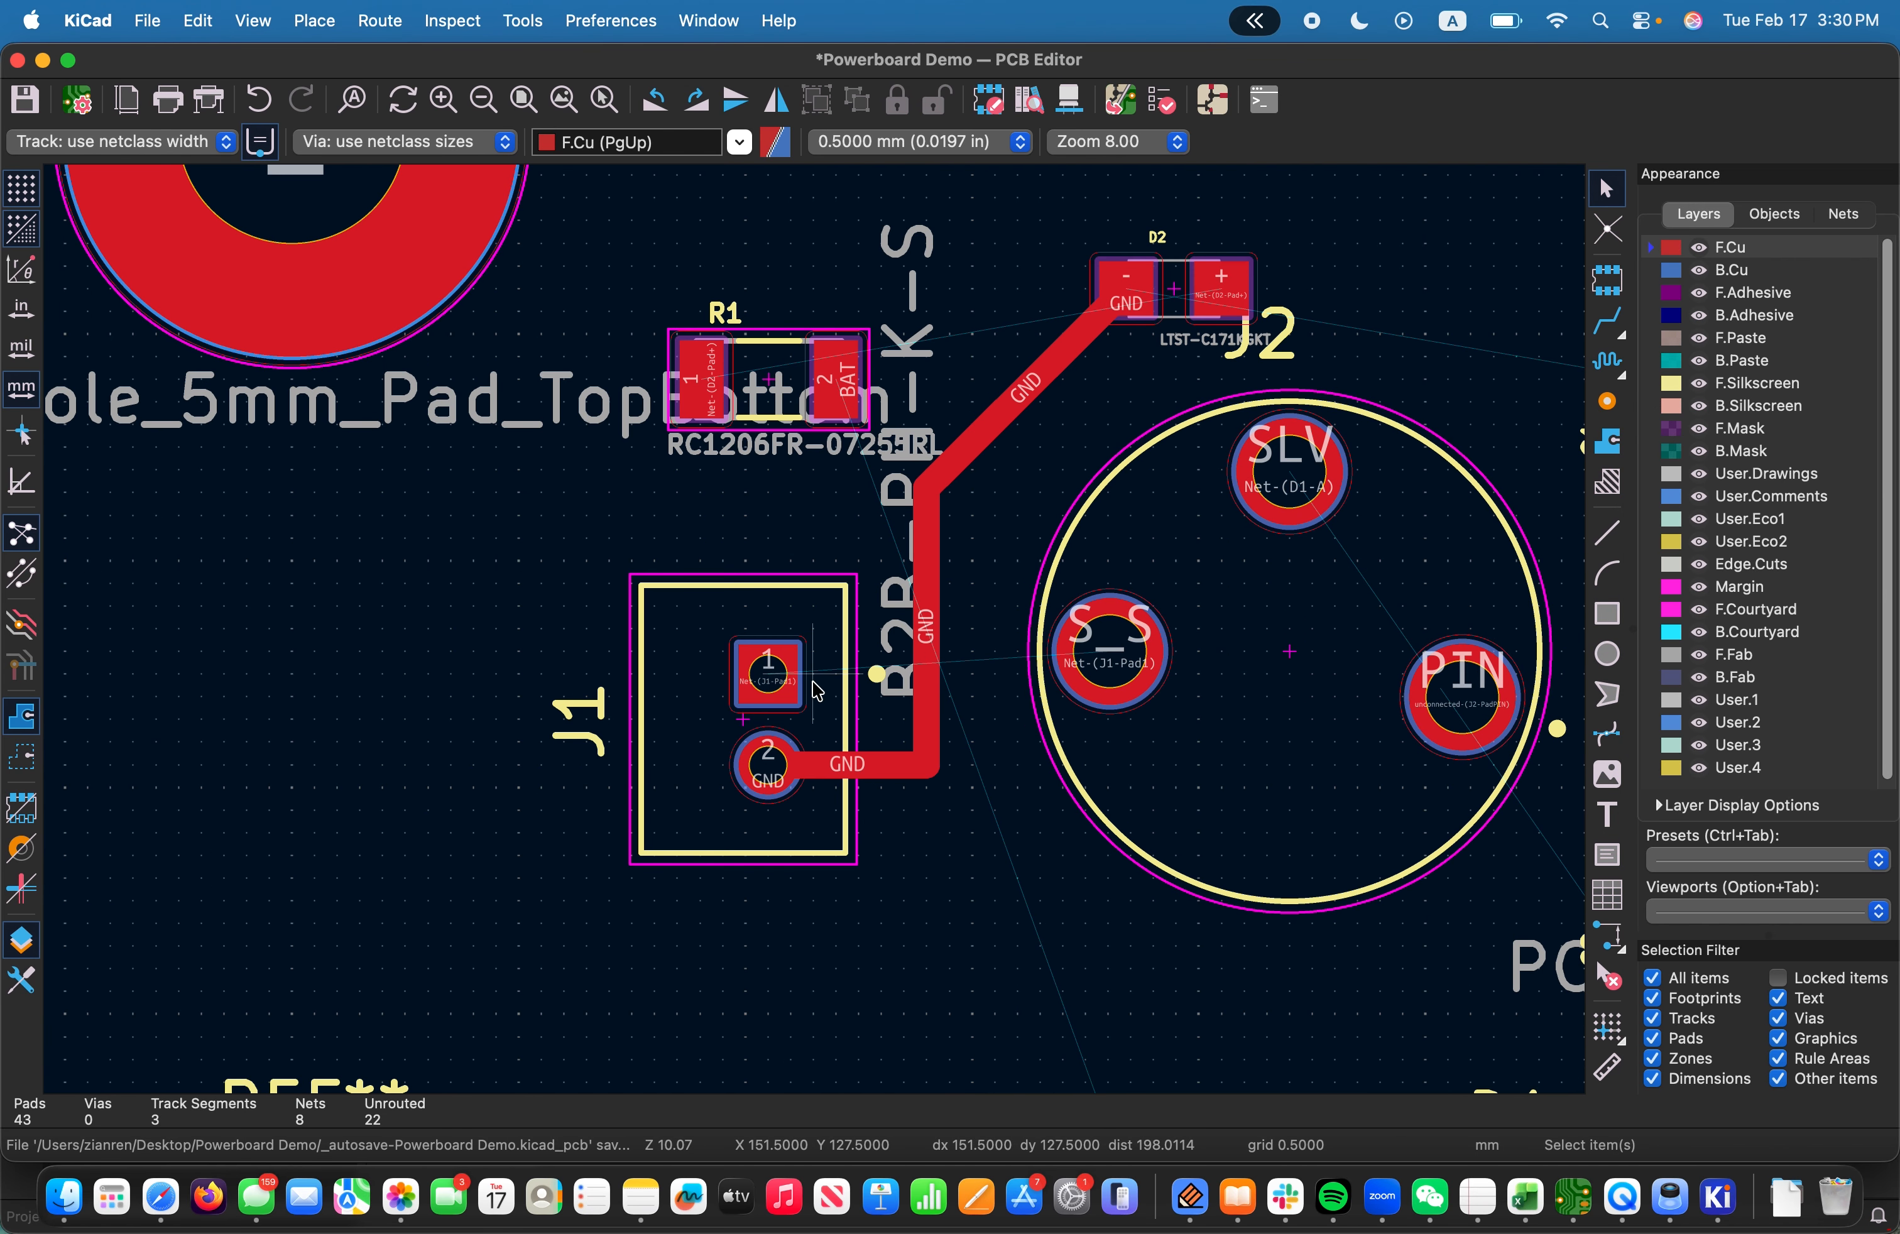
scroll(808, 675, "down", 1)
scroll(808, 638, "up", 1)
scroll(942, 499, "down", 1)
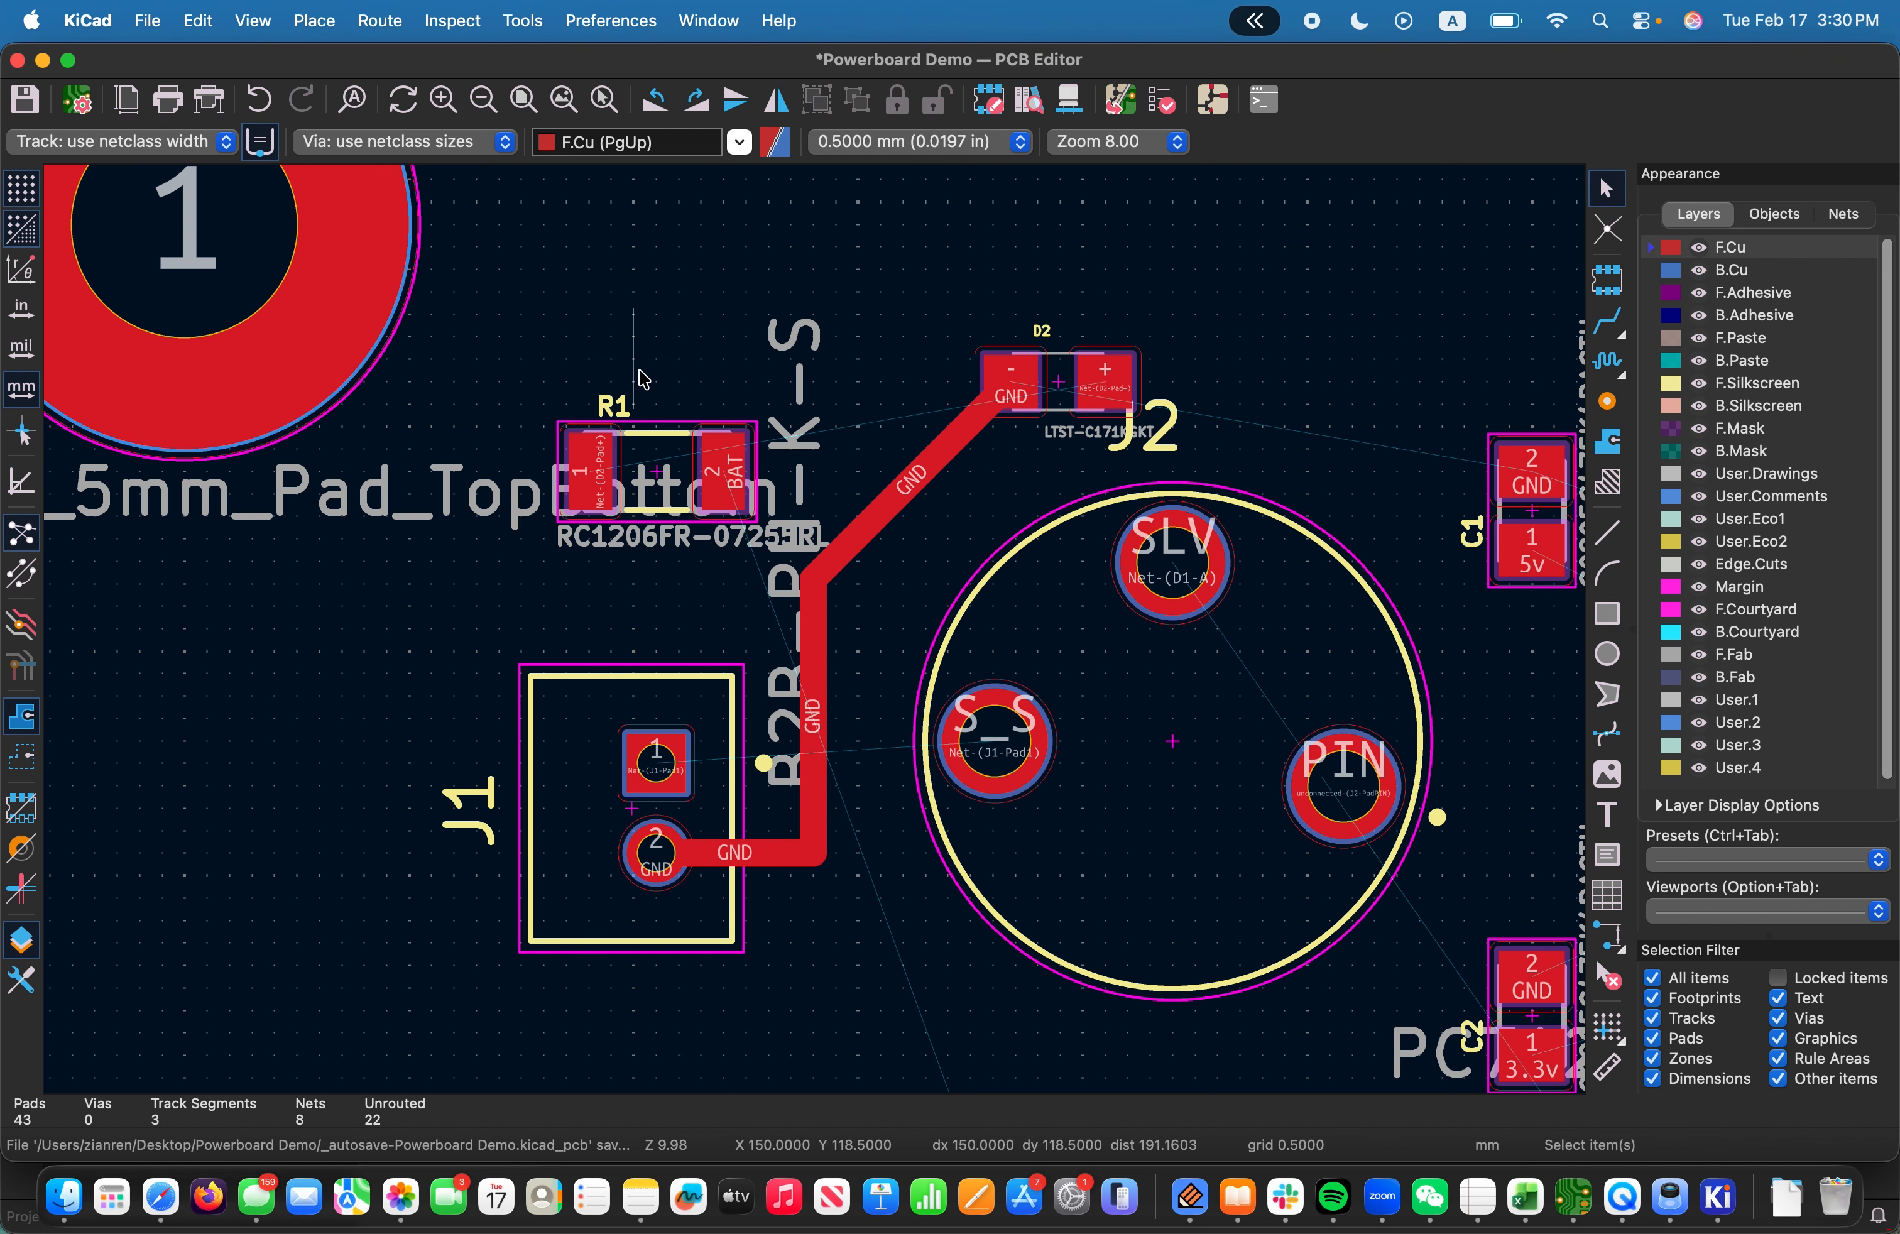
key("x")
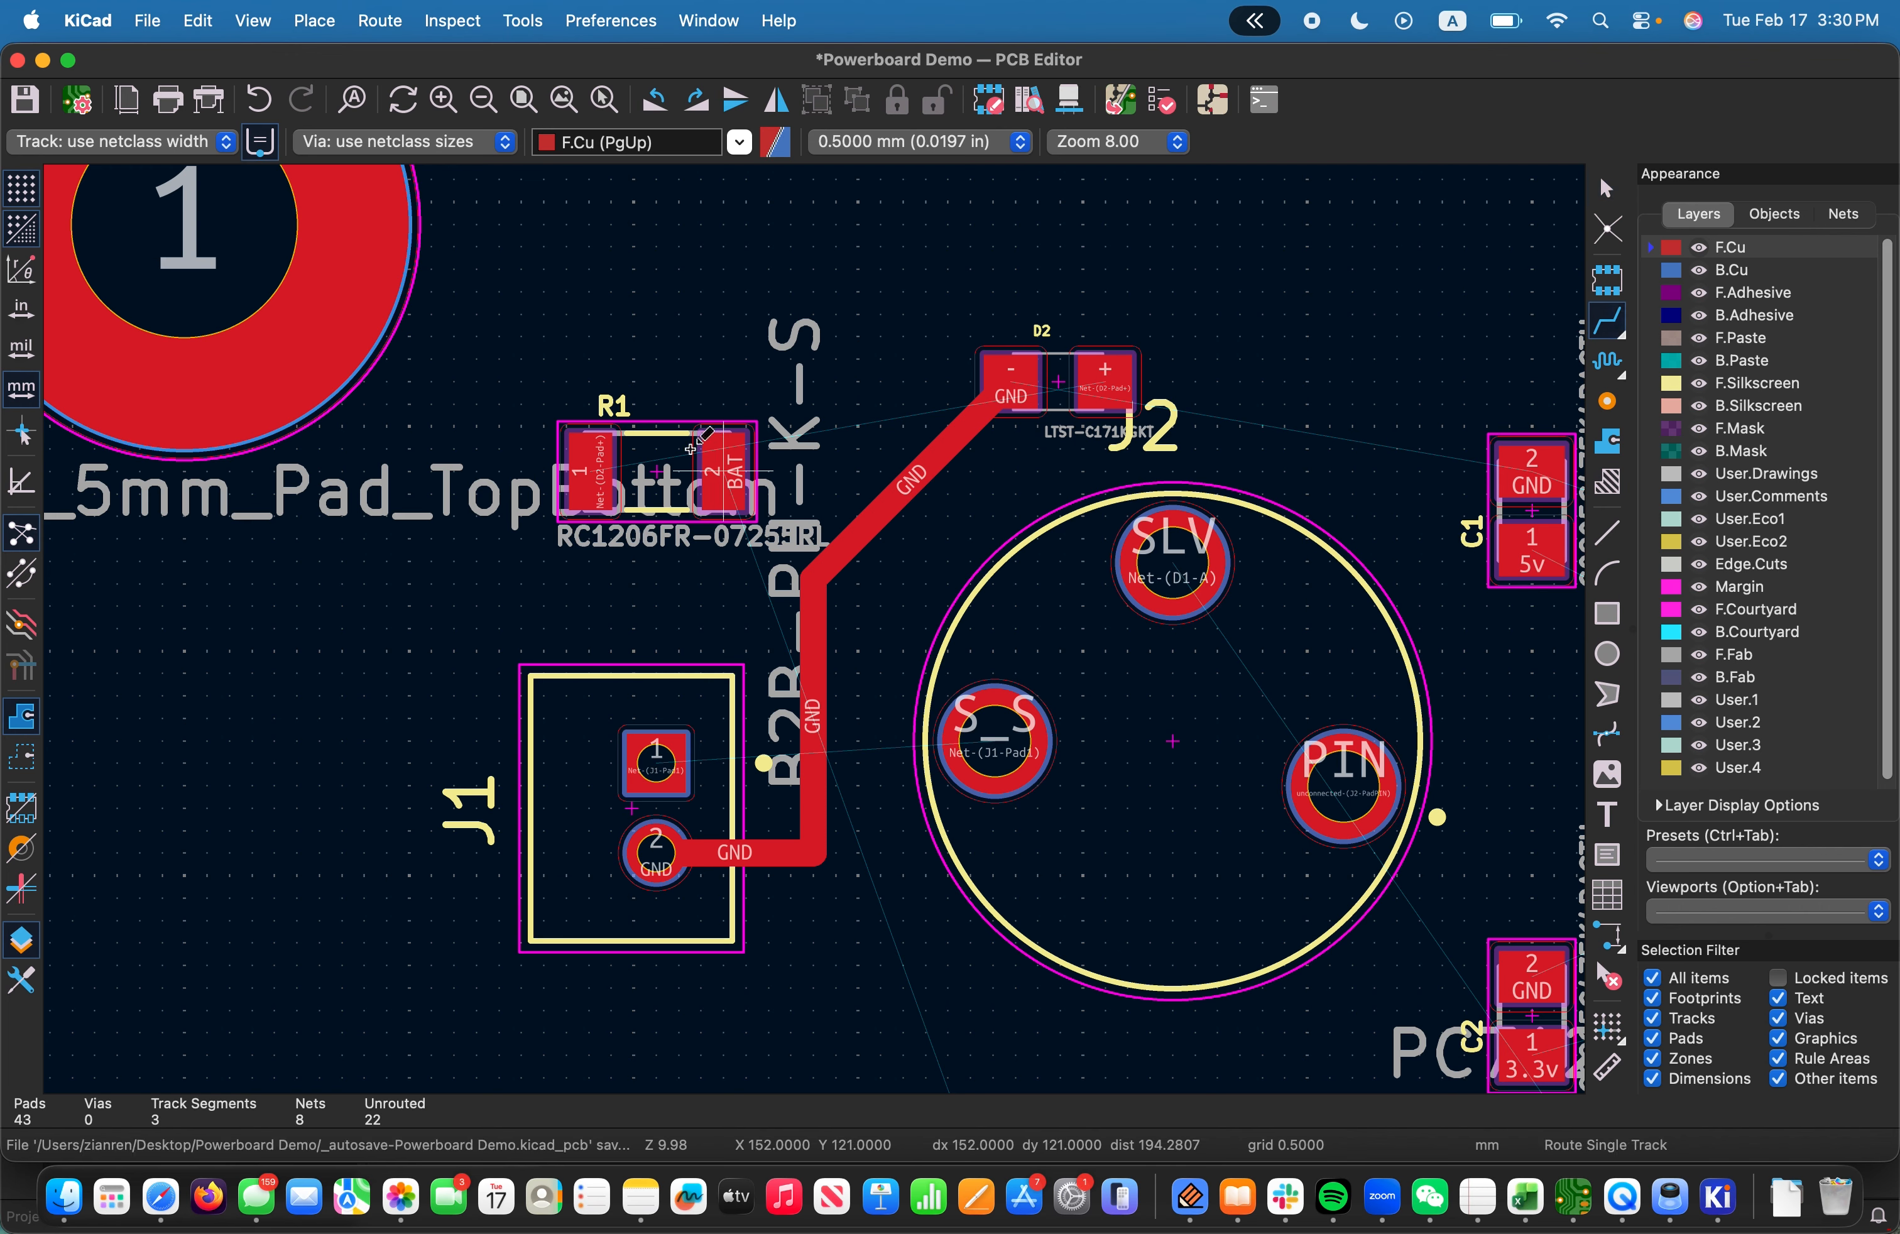
left_click(591, 468)
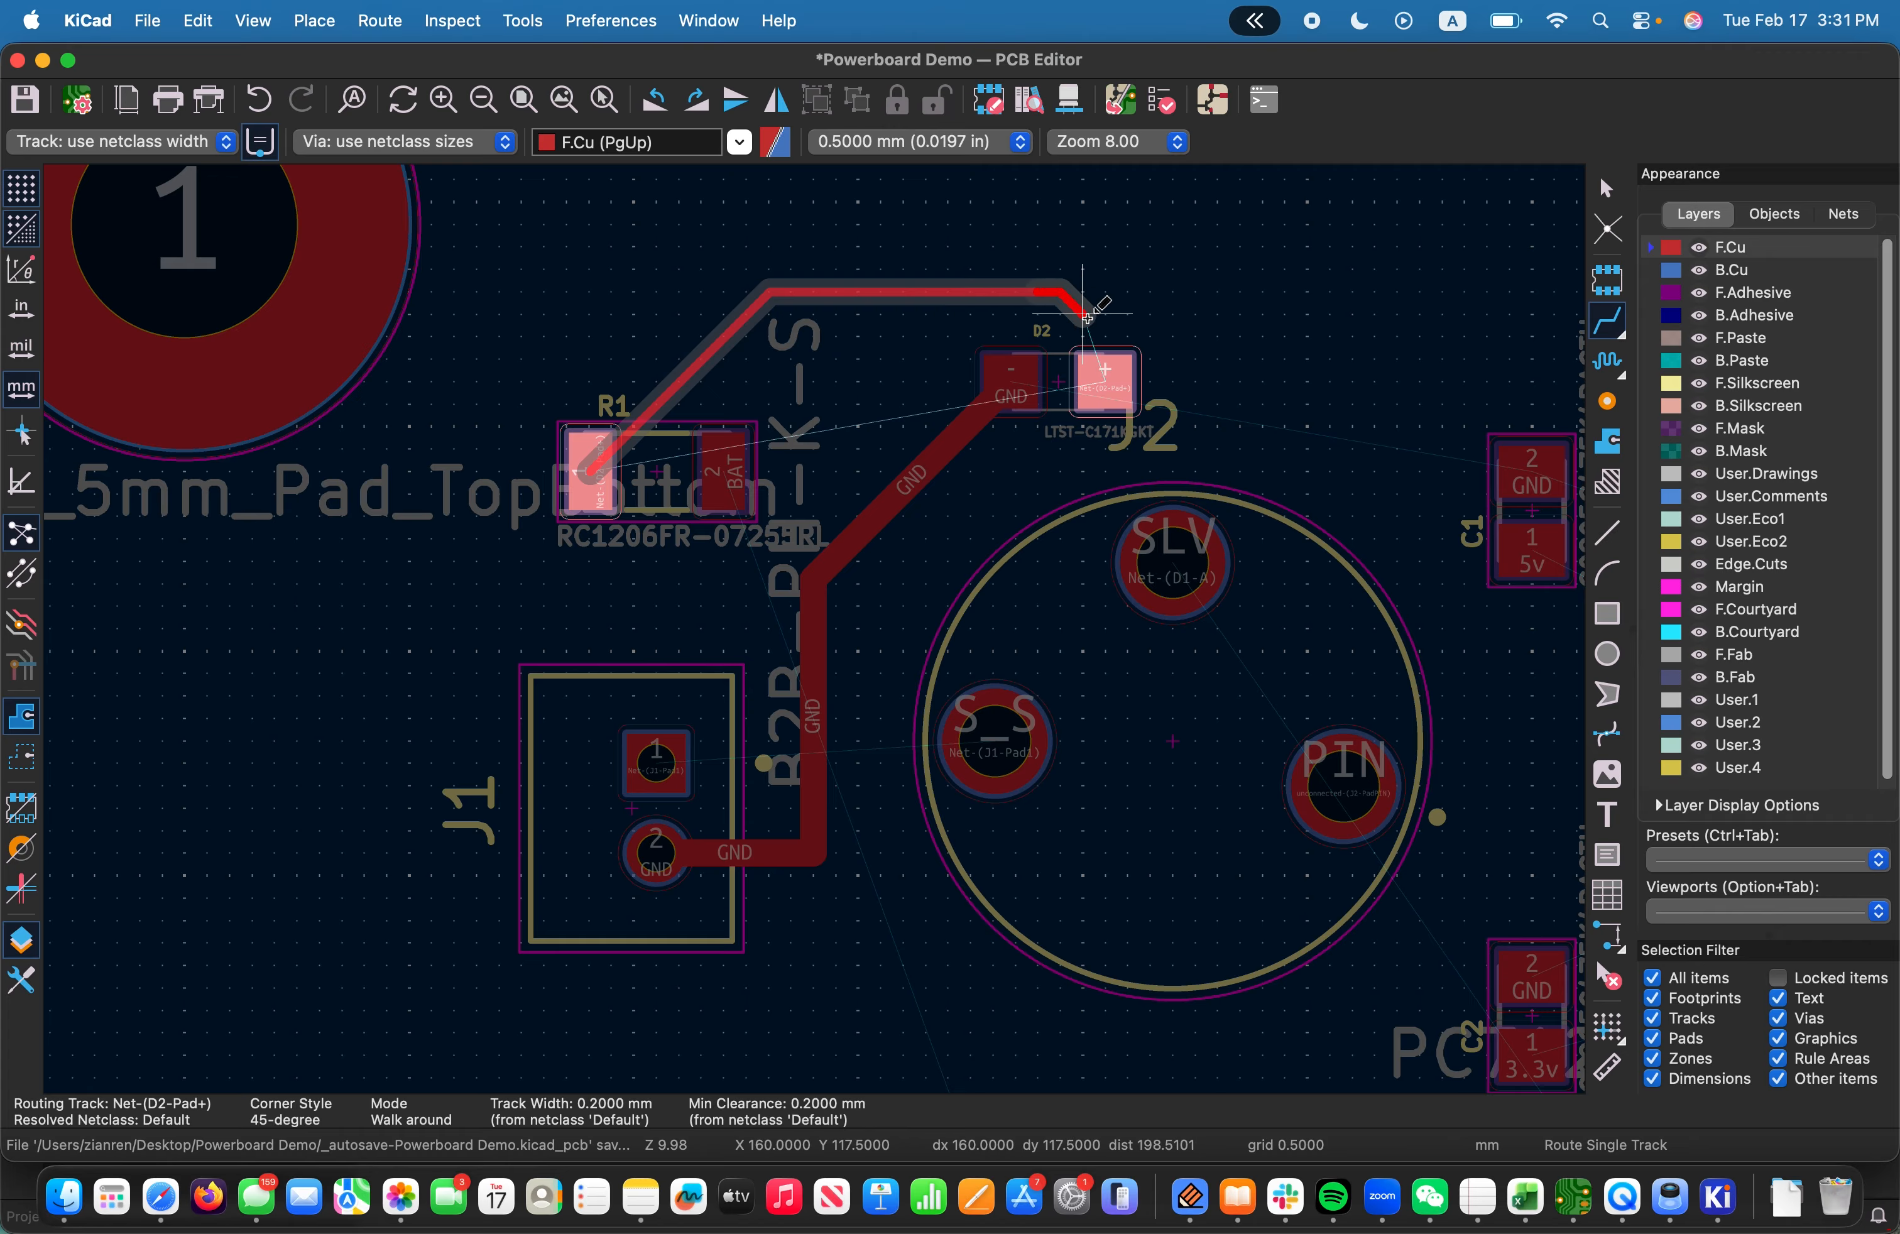
left_click(1105, 365)
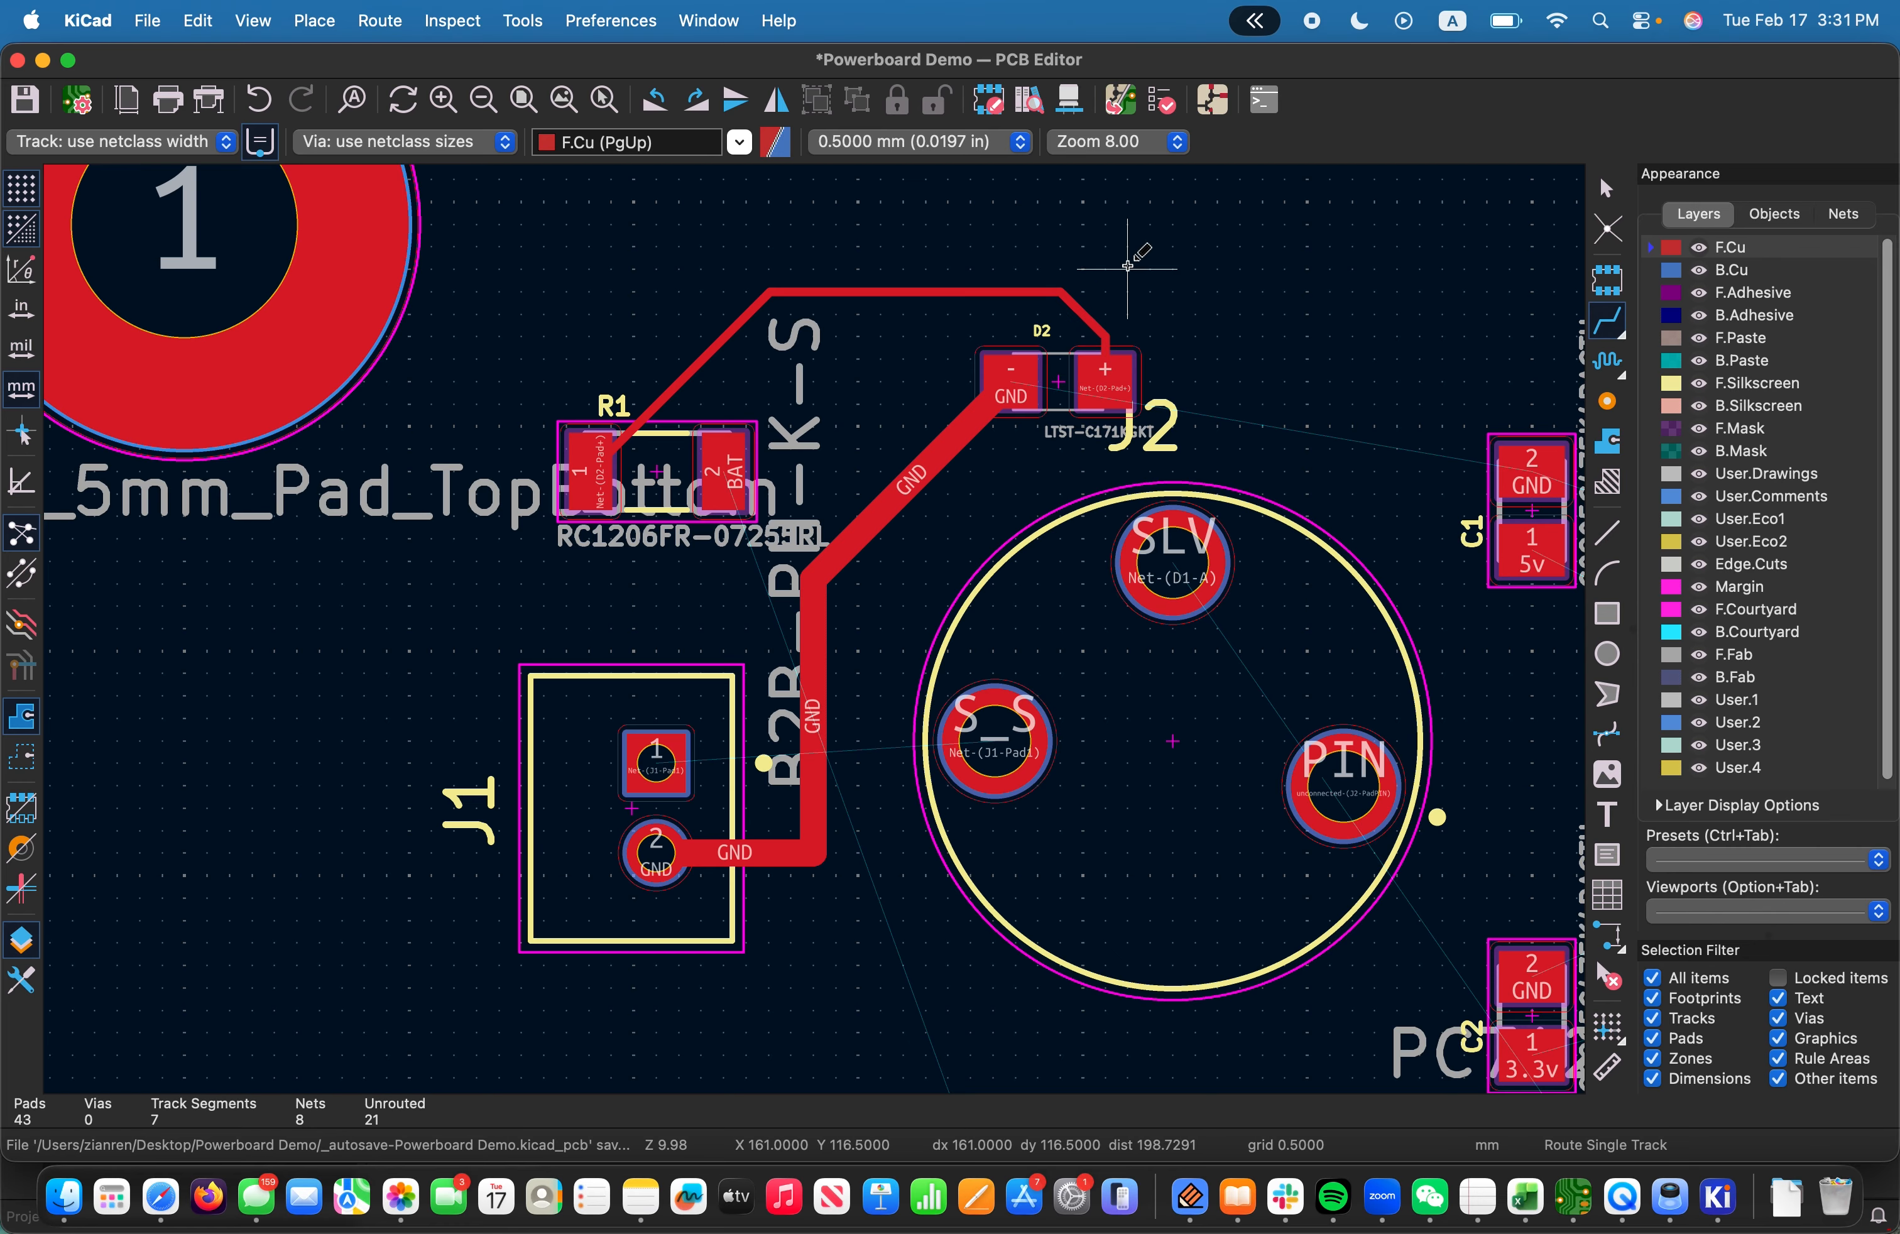
key("Escape")
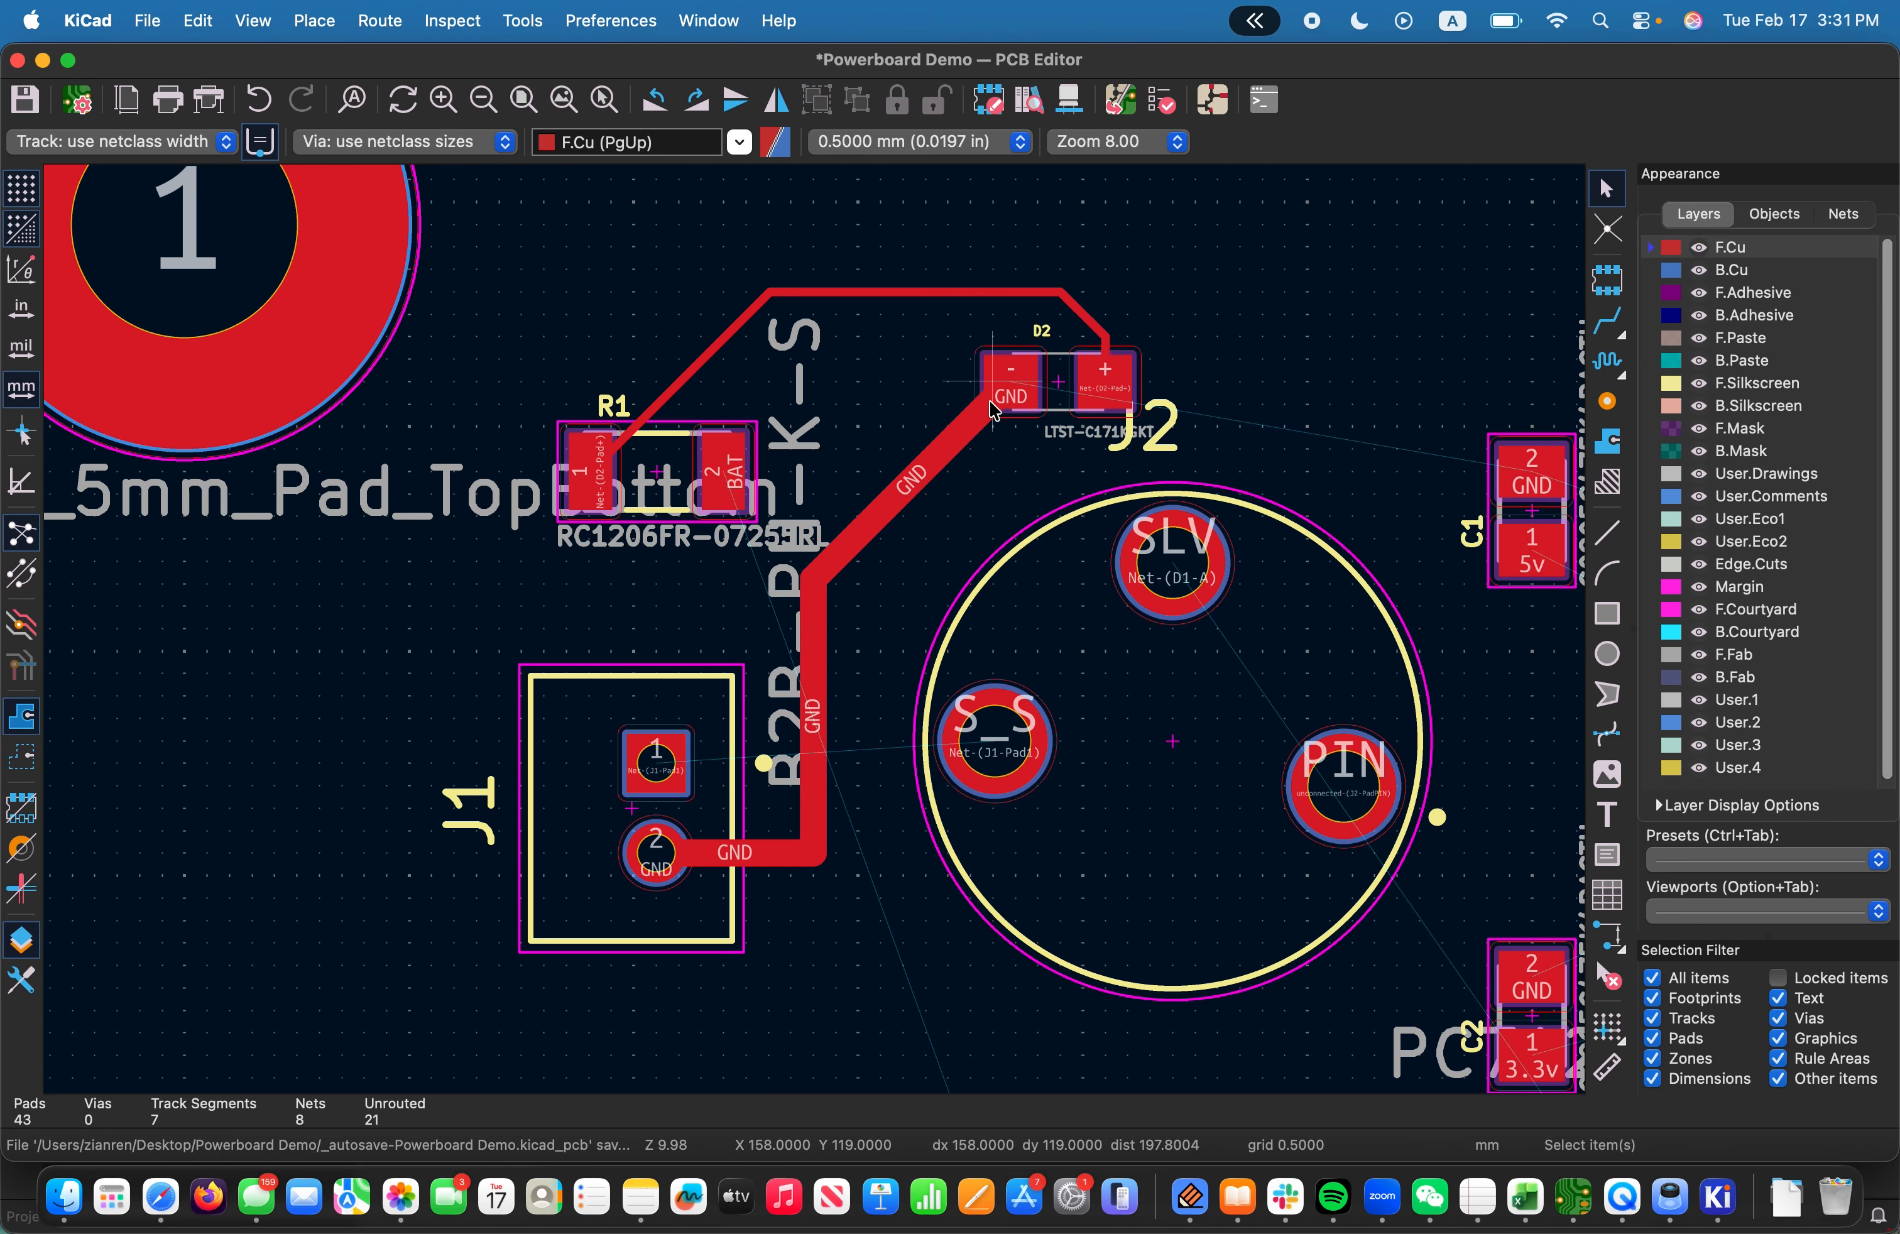
Route a single track on F.Cu from J1 pad 1 around the left side and underneath J1 to the S_S pad of J2
scroll(971, 404, "down", 1)
scroll(796, 689, "up", 5)
scroll(642, 743, "down", 5)
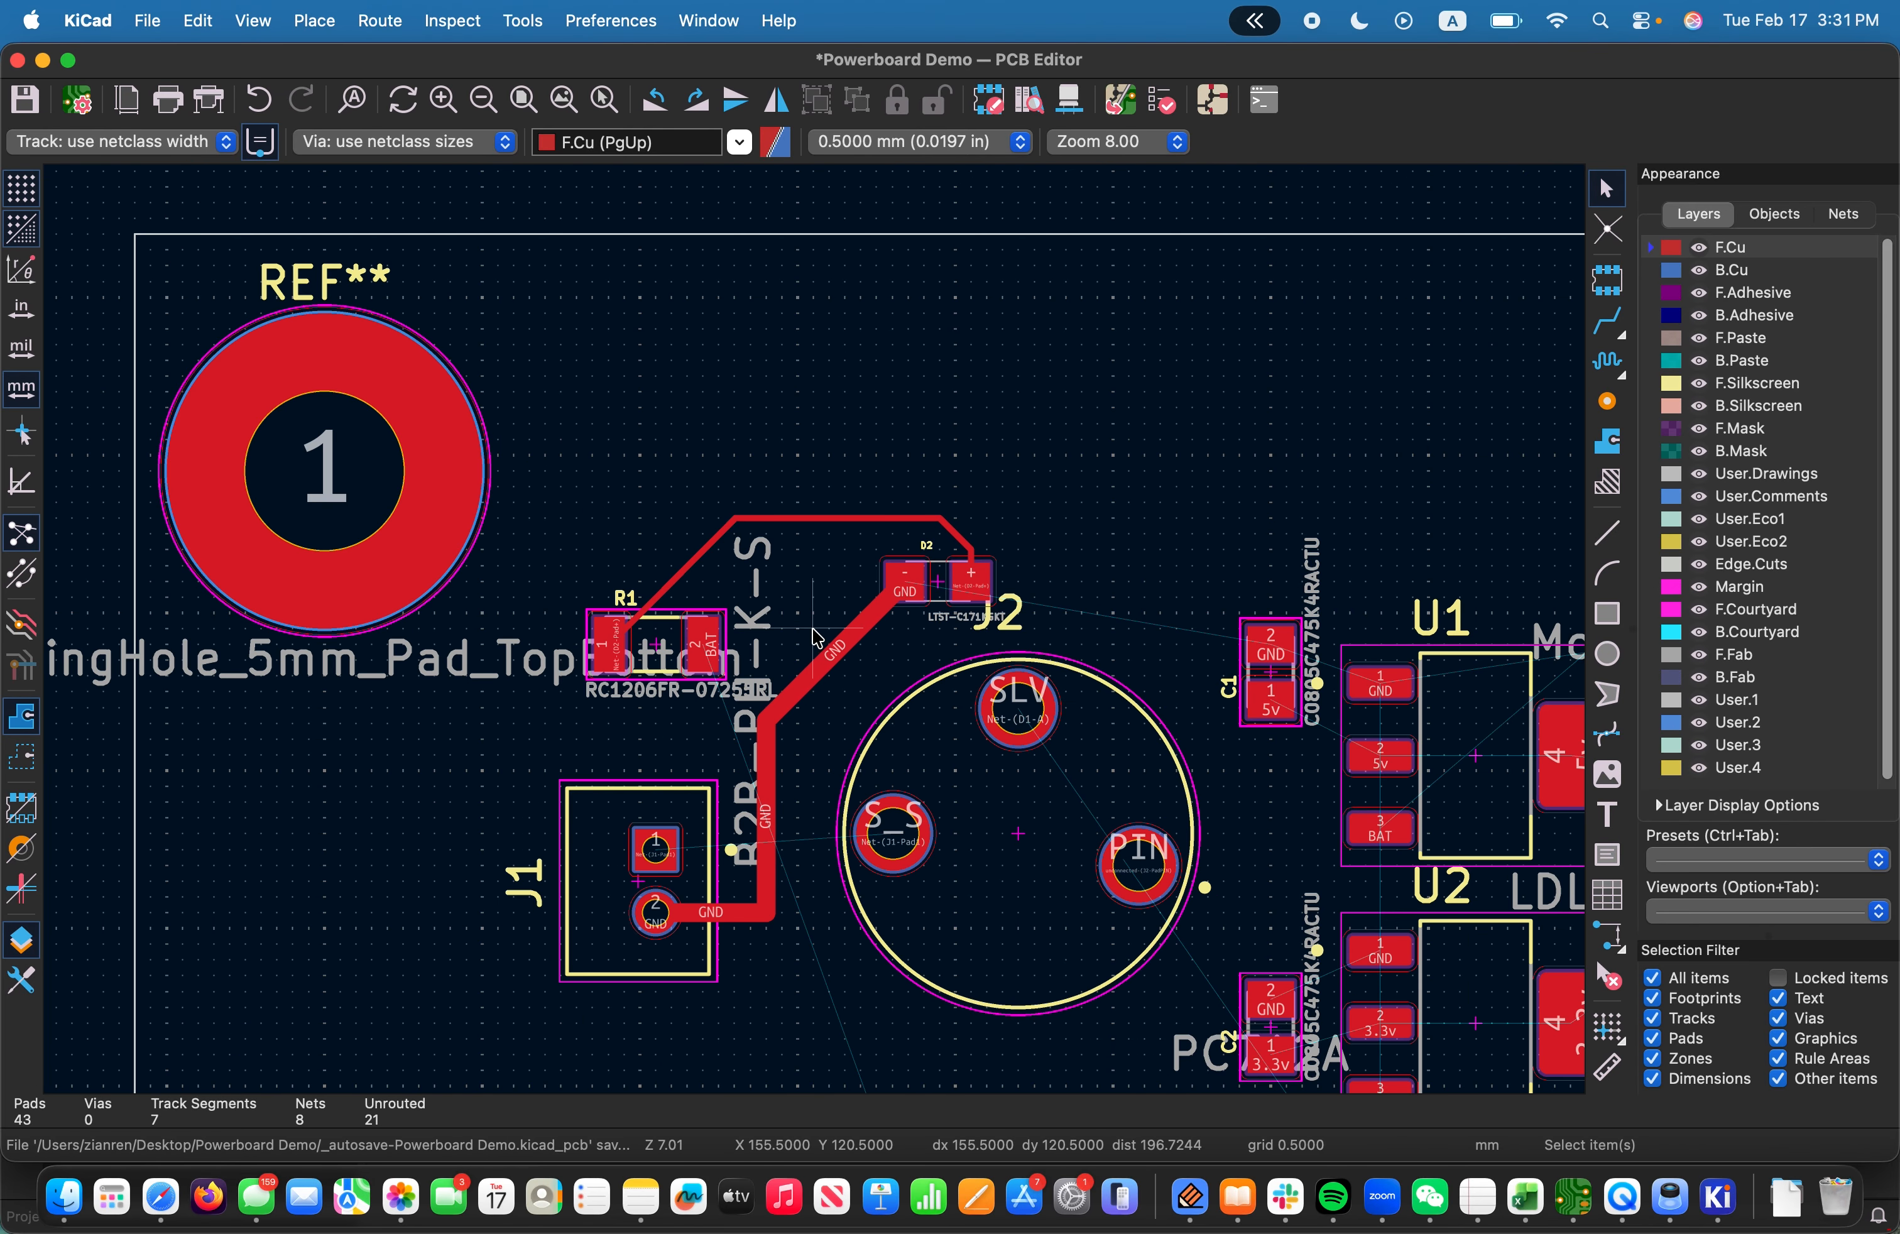
scroll(816, 639, "down", 2)
scroll(815, 639, "up", 4)
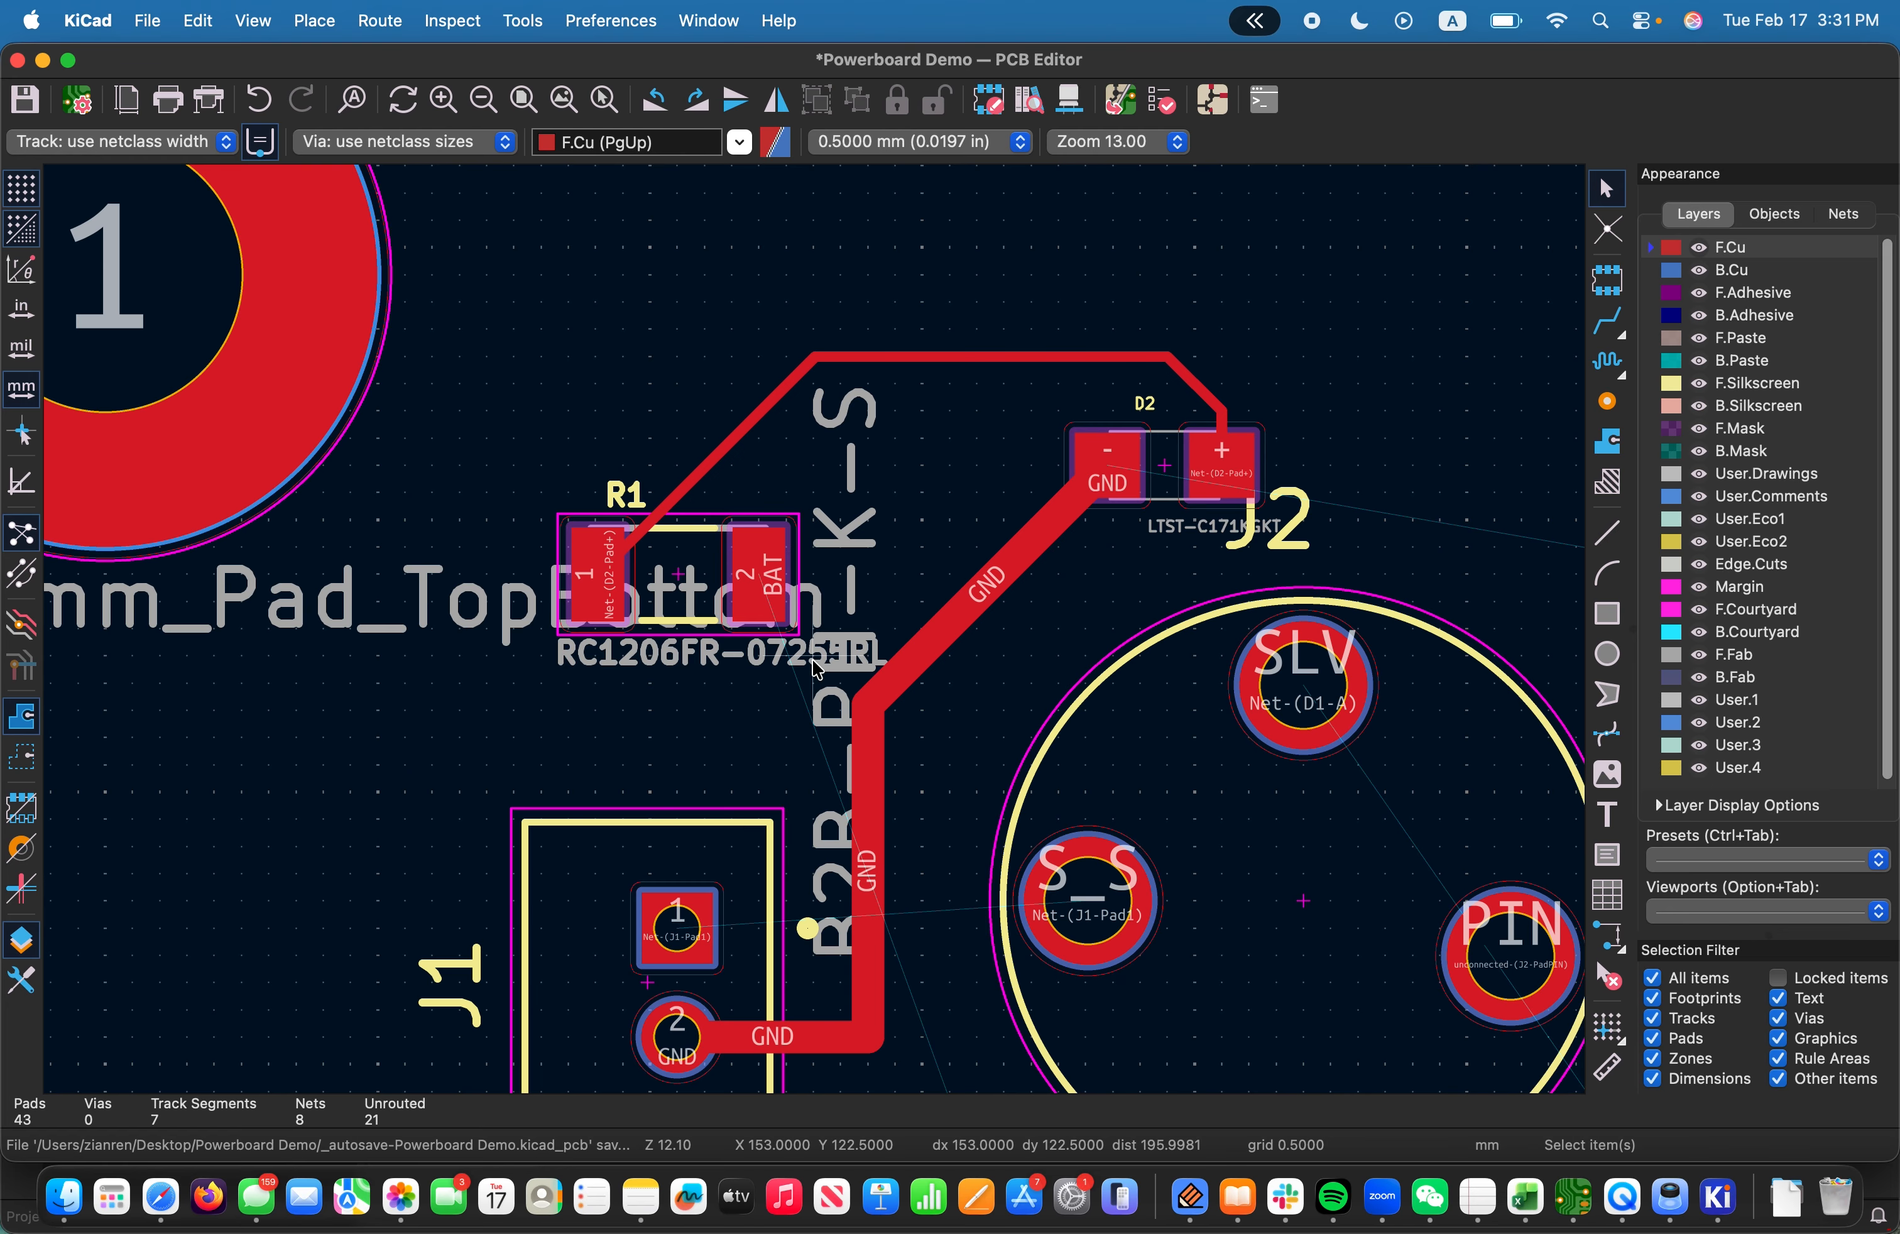
scroll(815, 670, "down", 1)
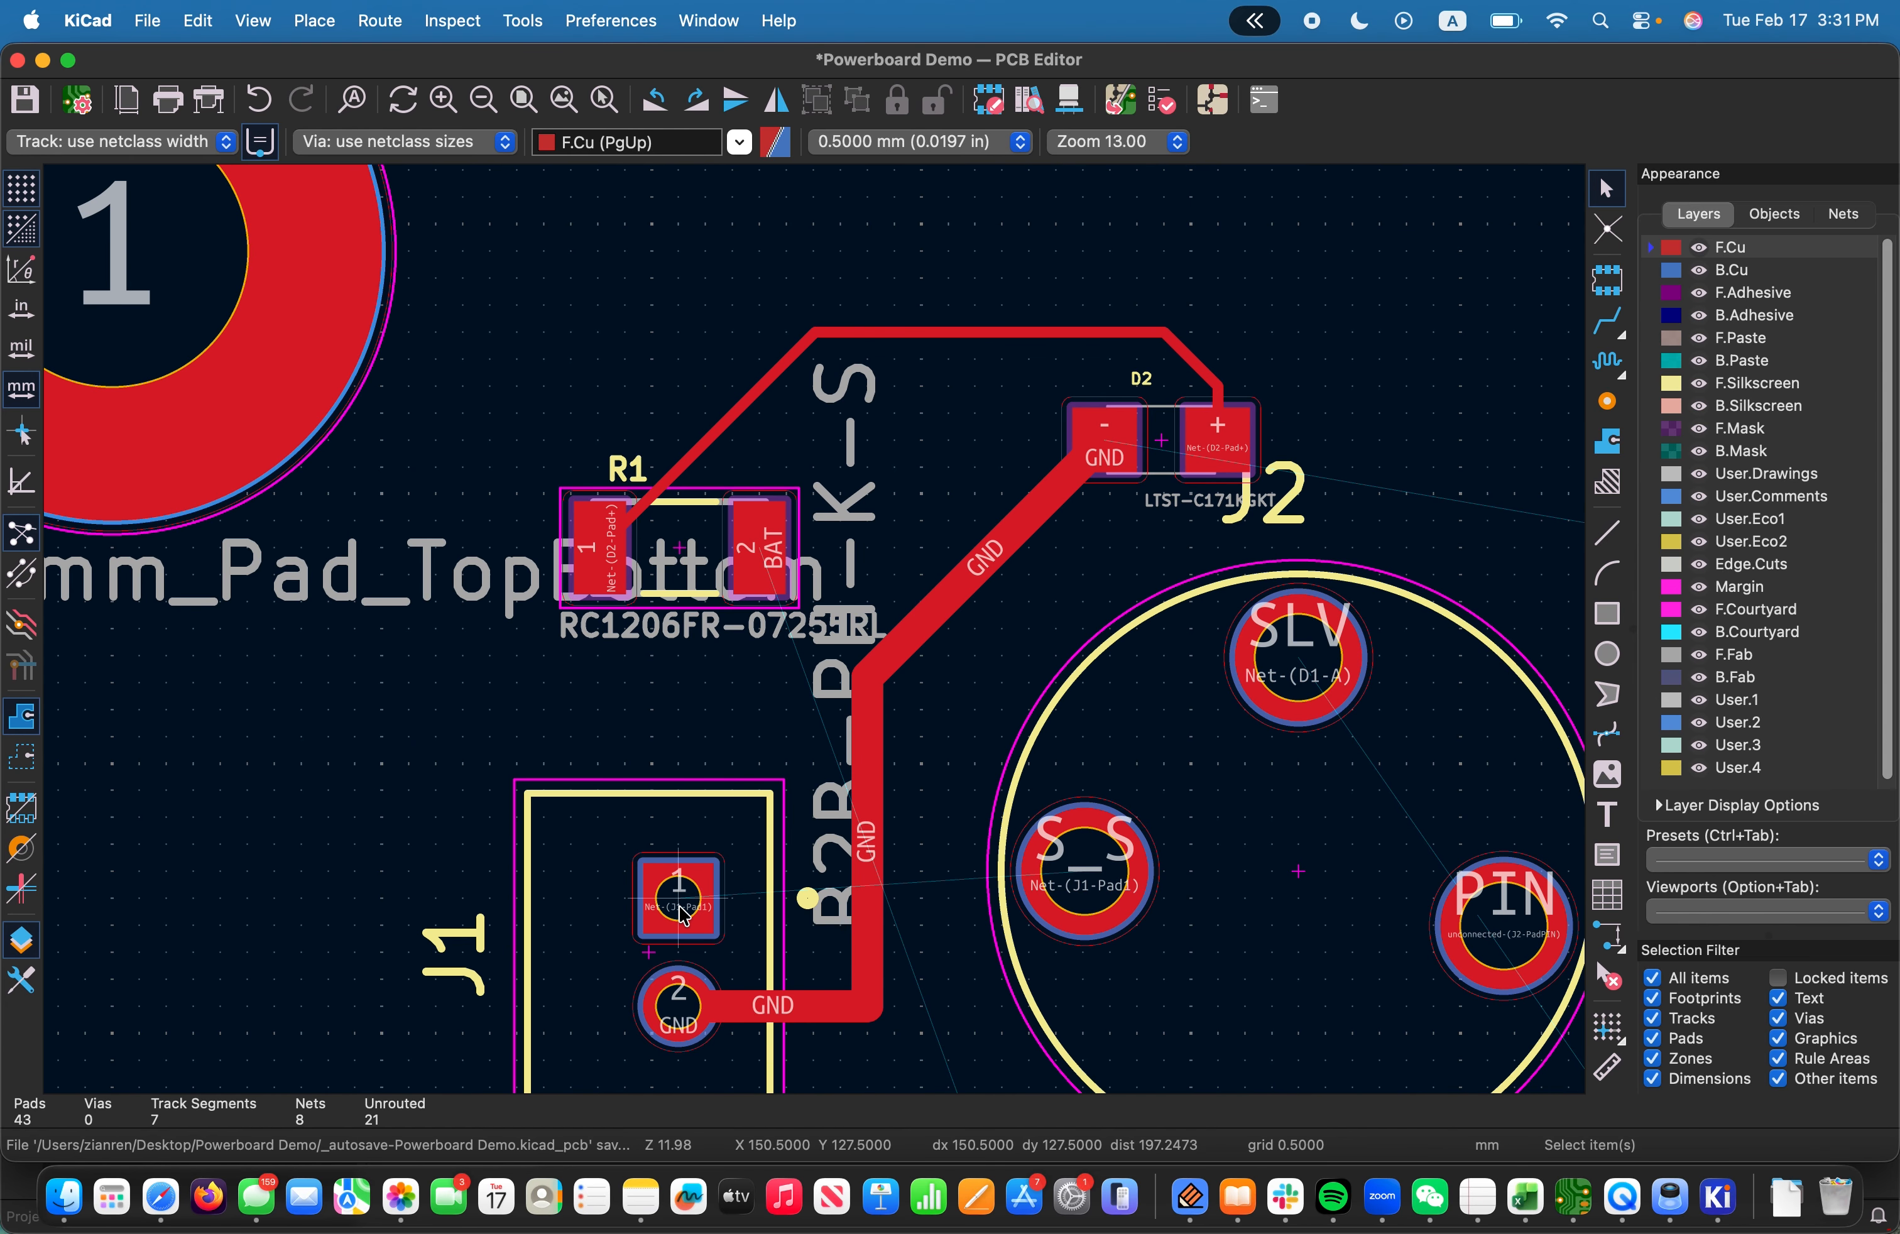
left_click(693, 889)
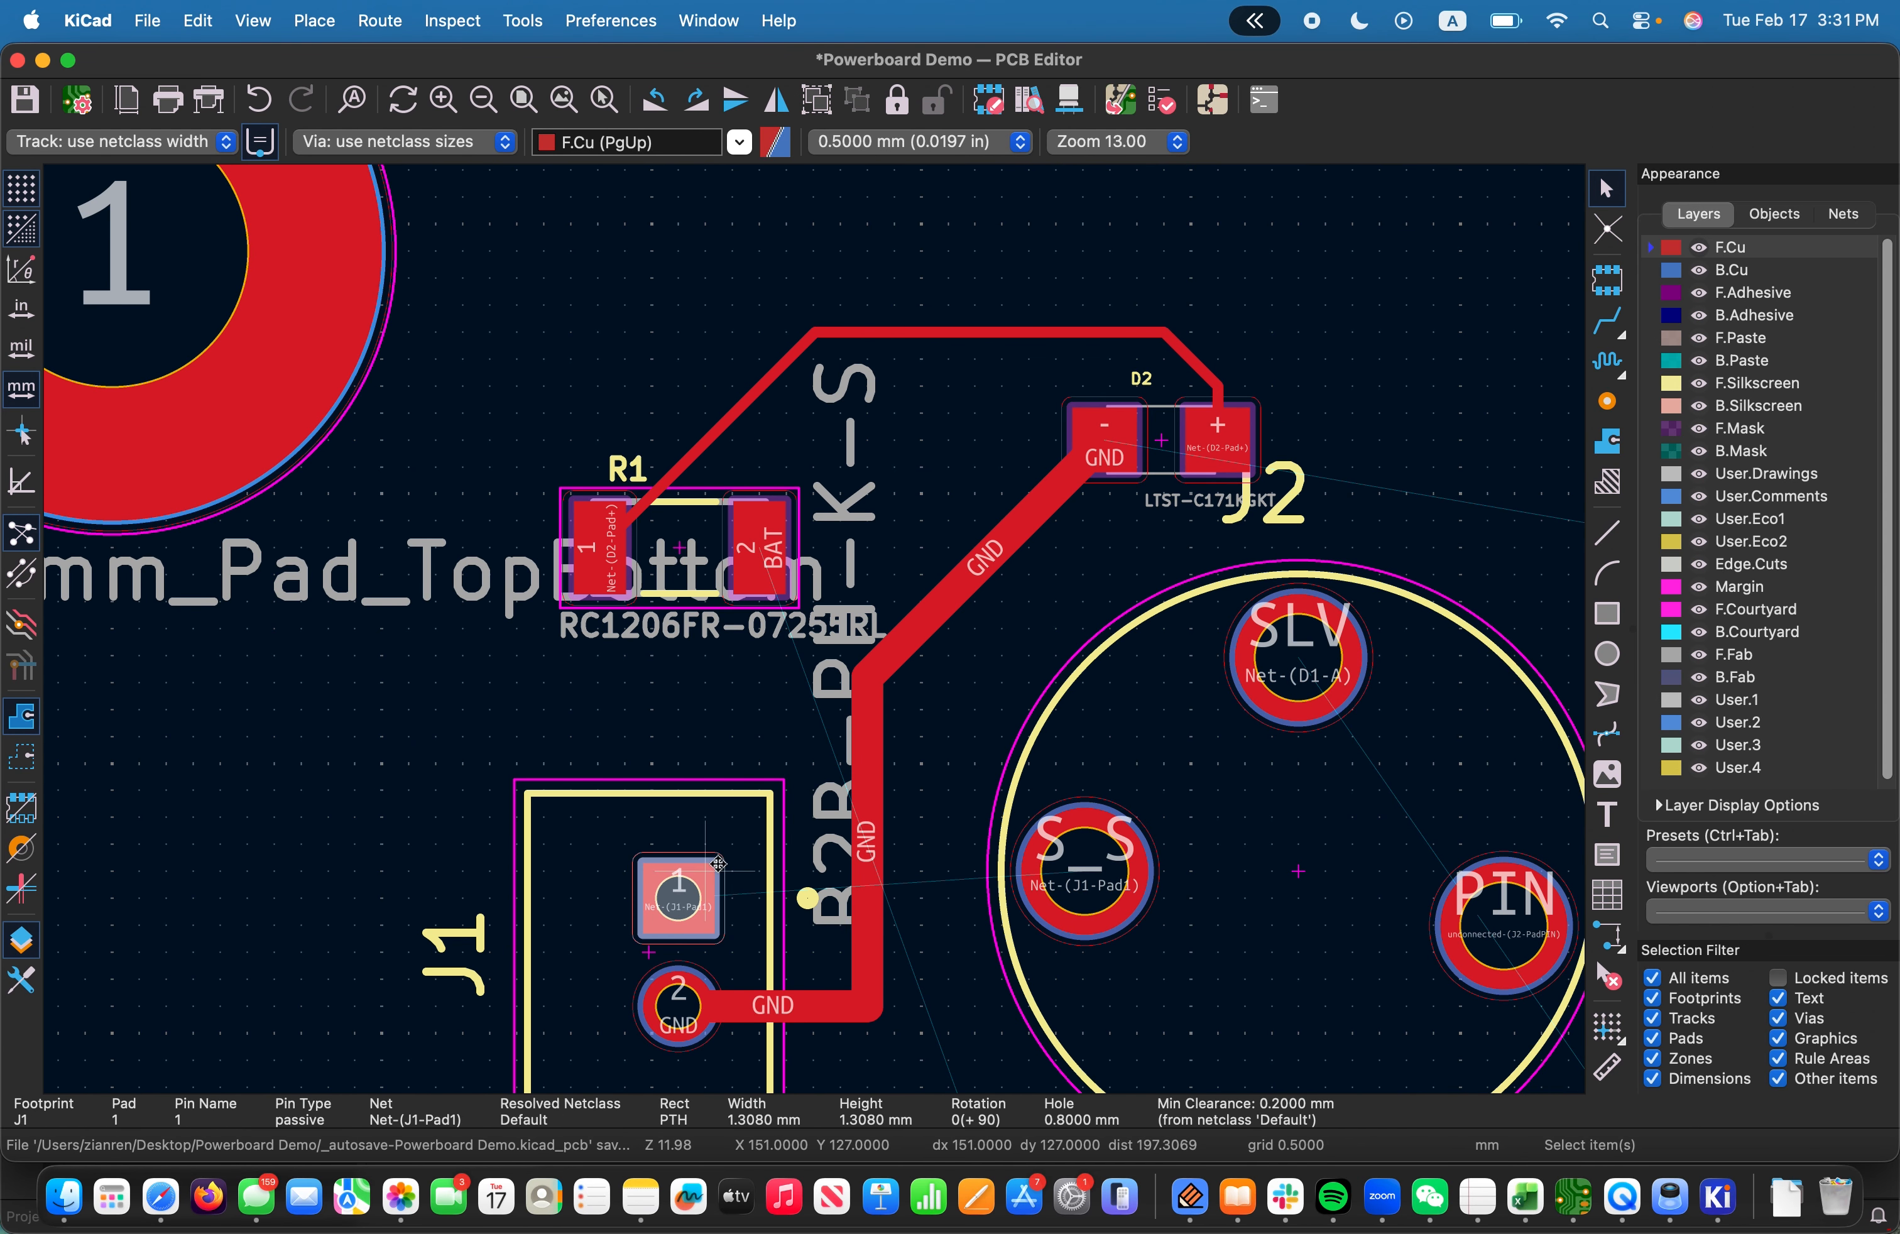
key("Escape")
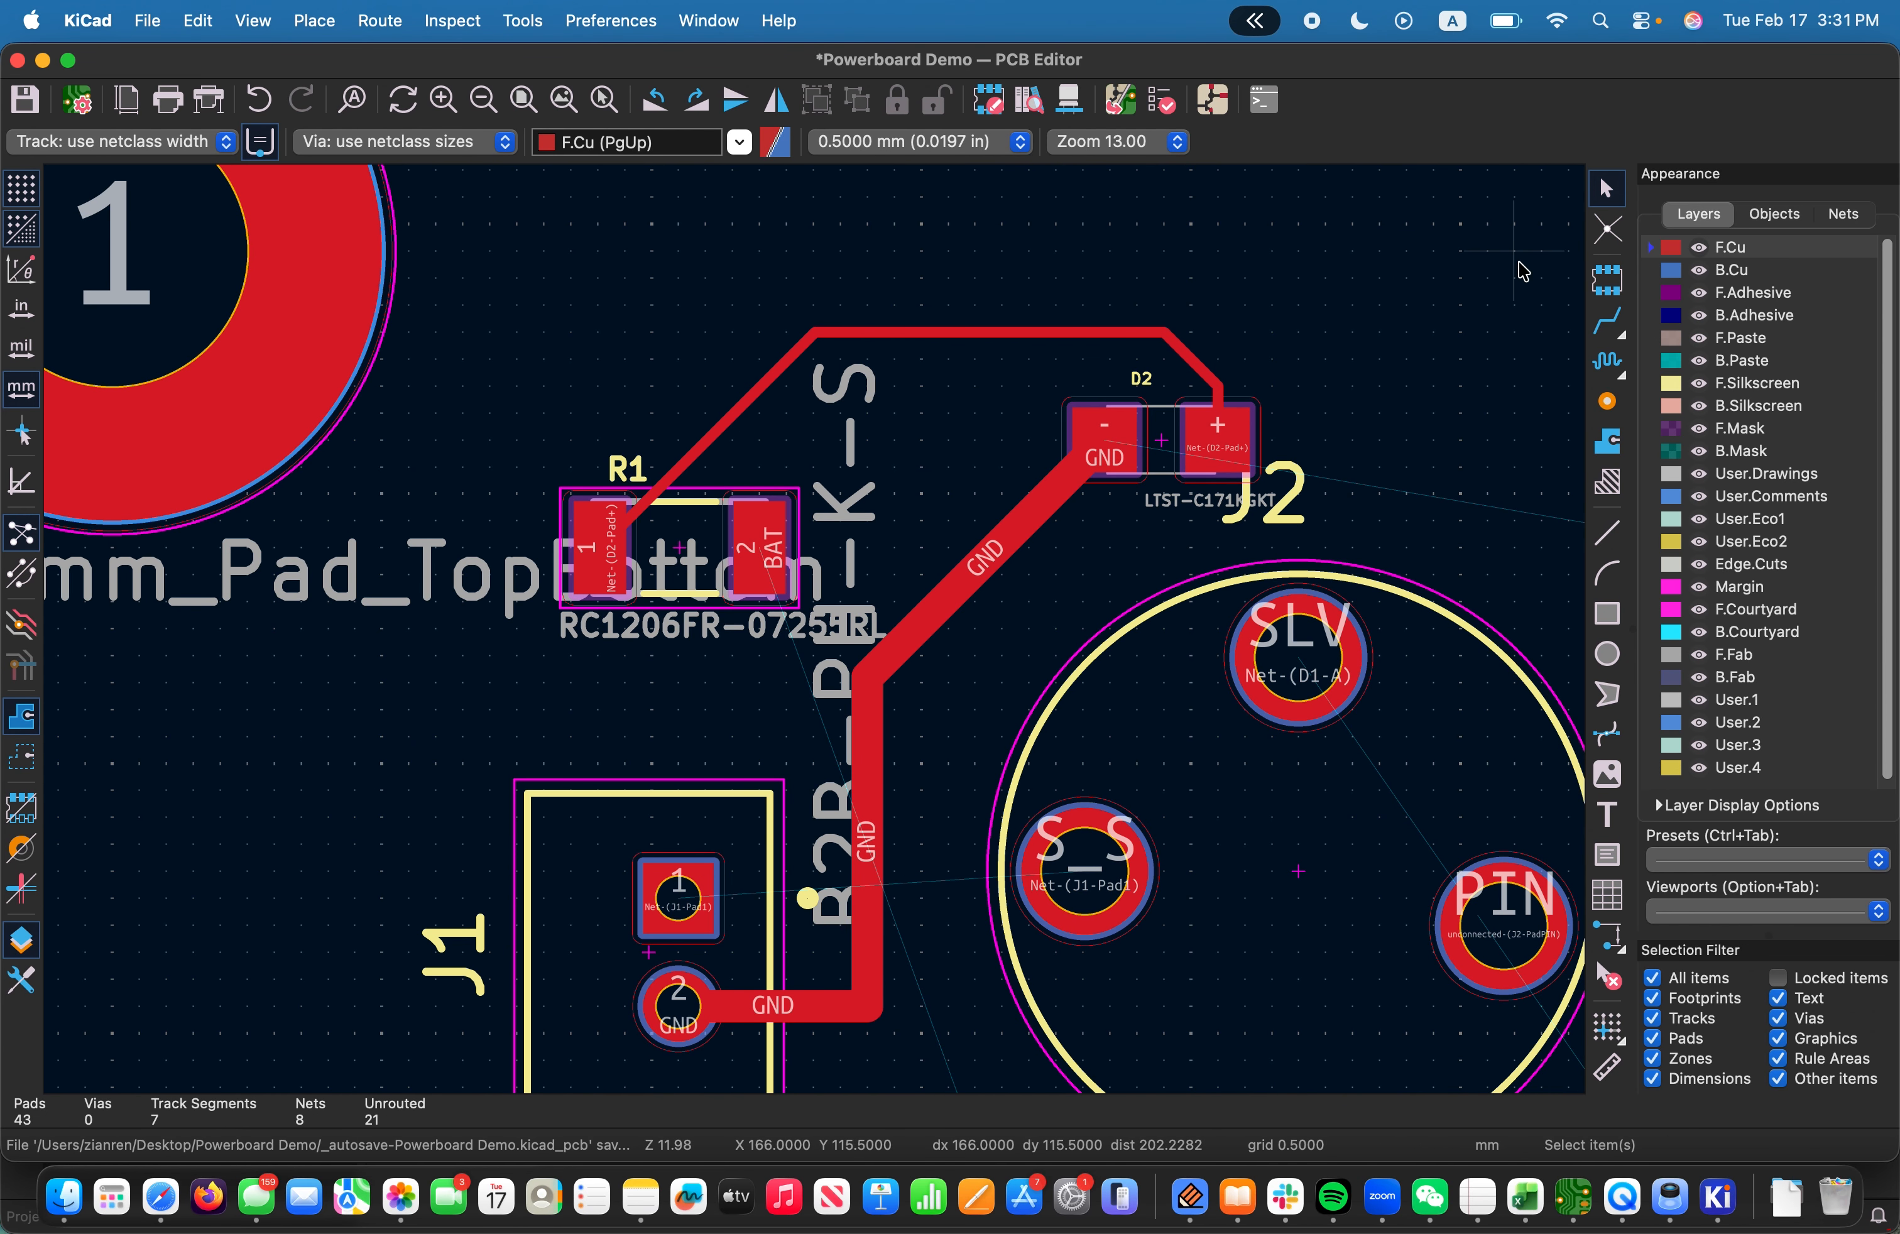
left_click(1605, 327)
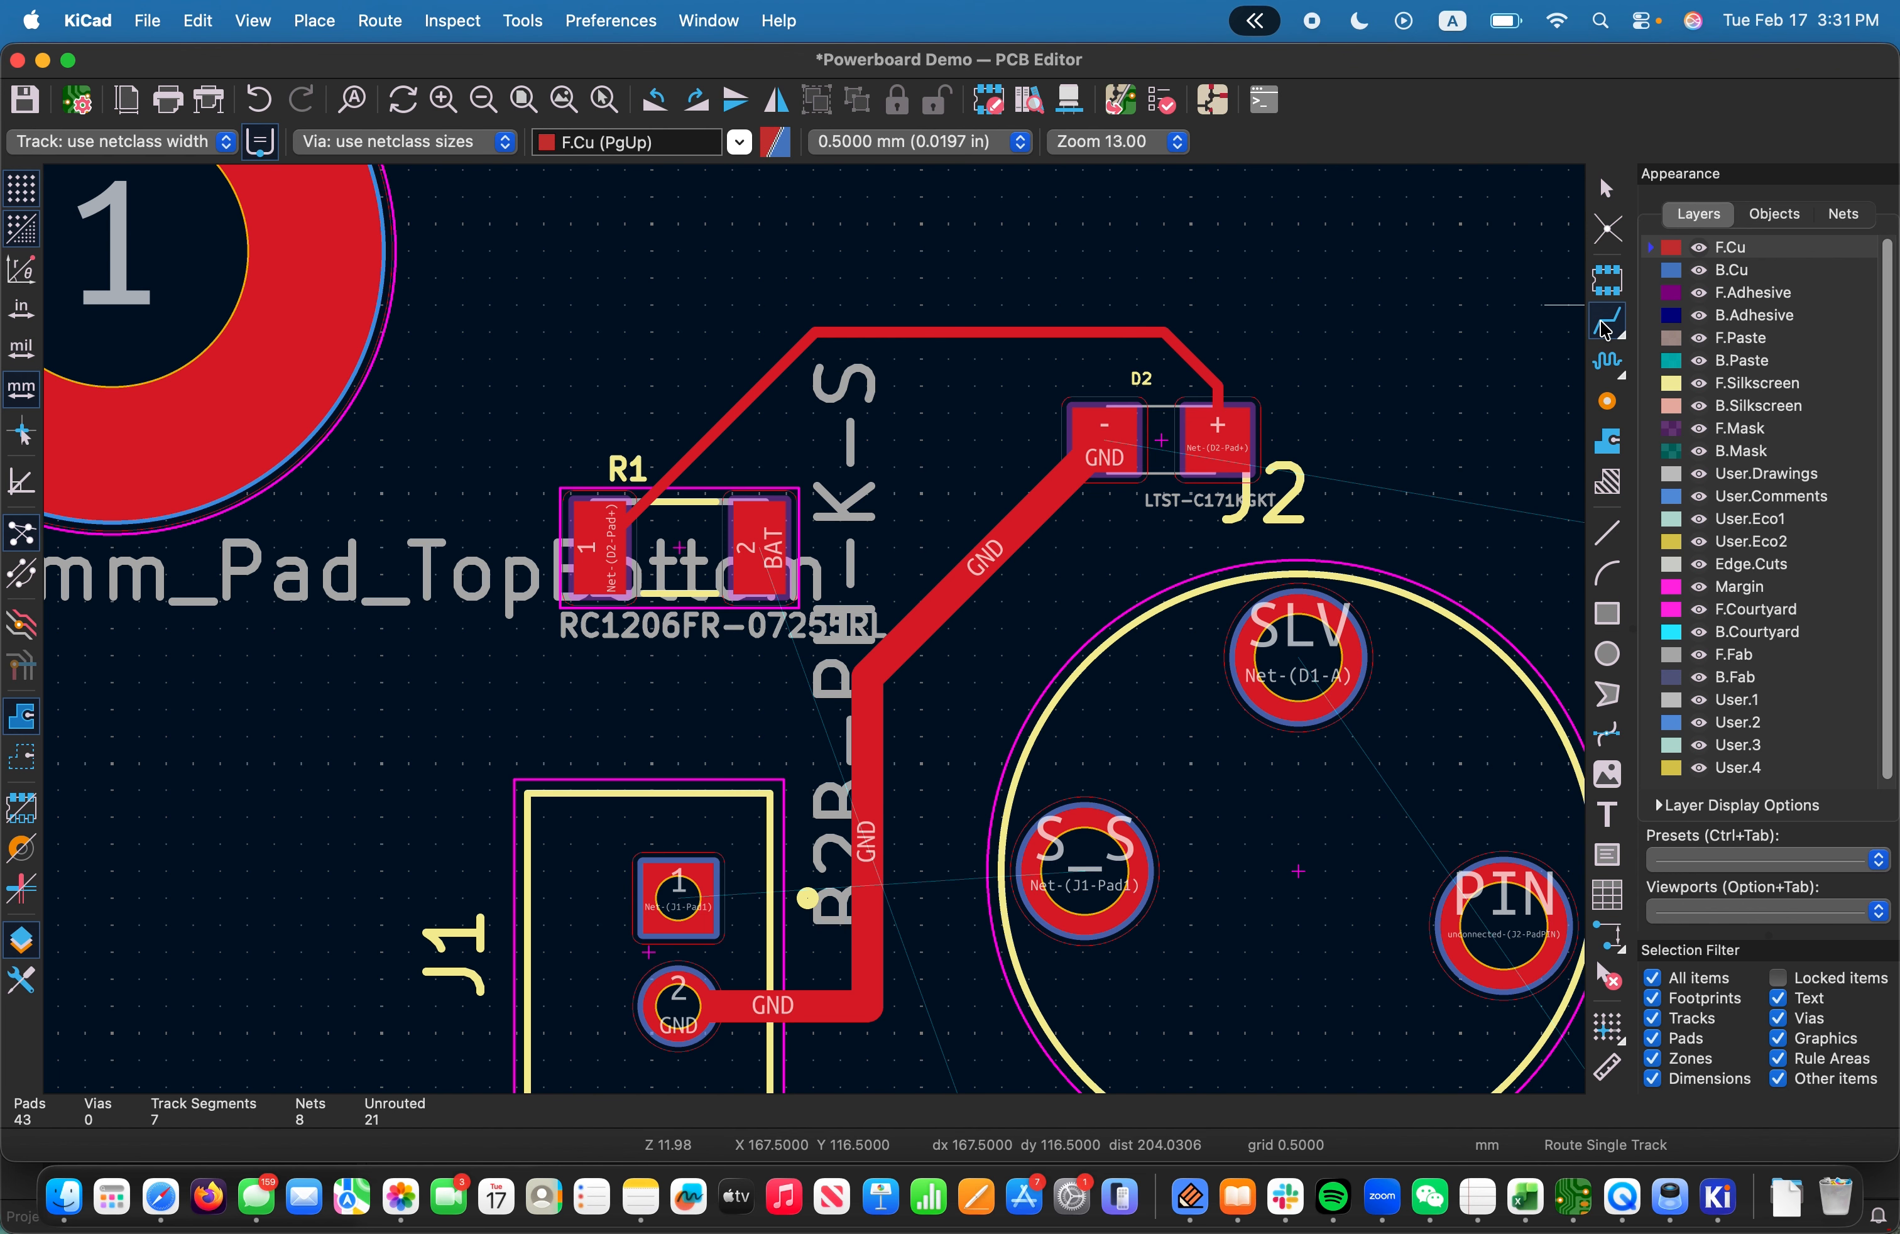
left_click(694, 896)
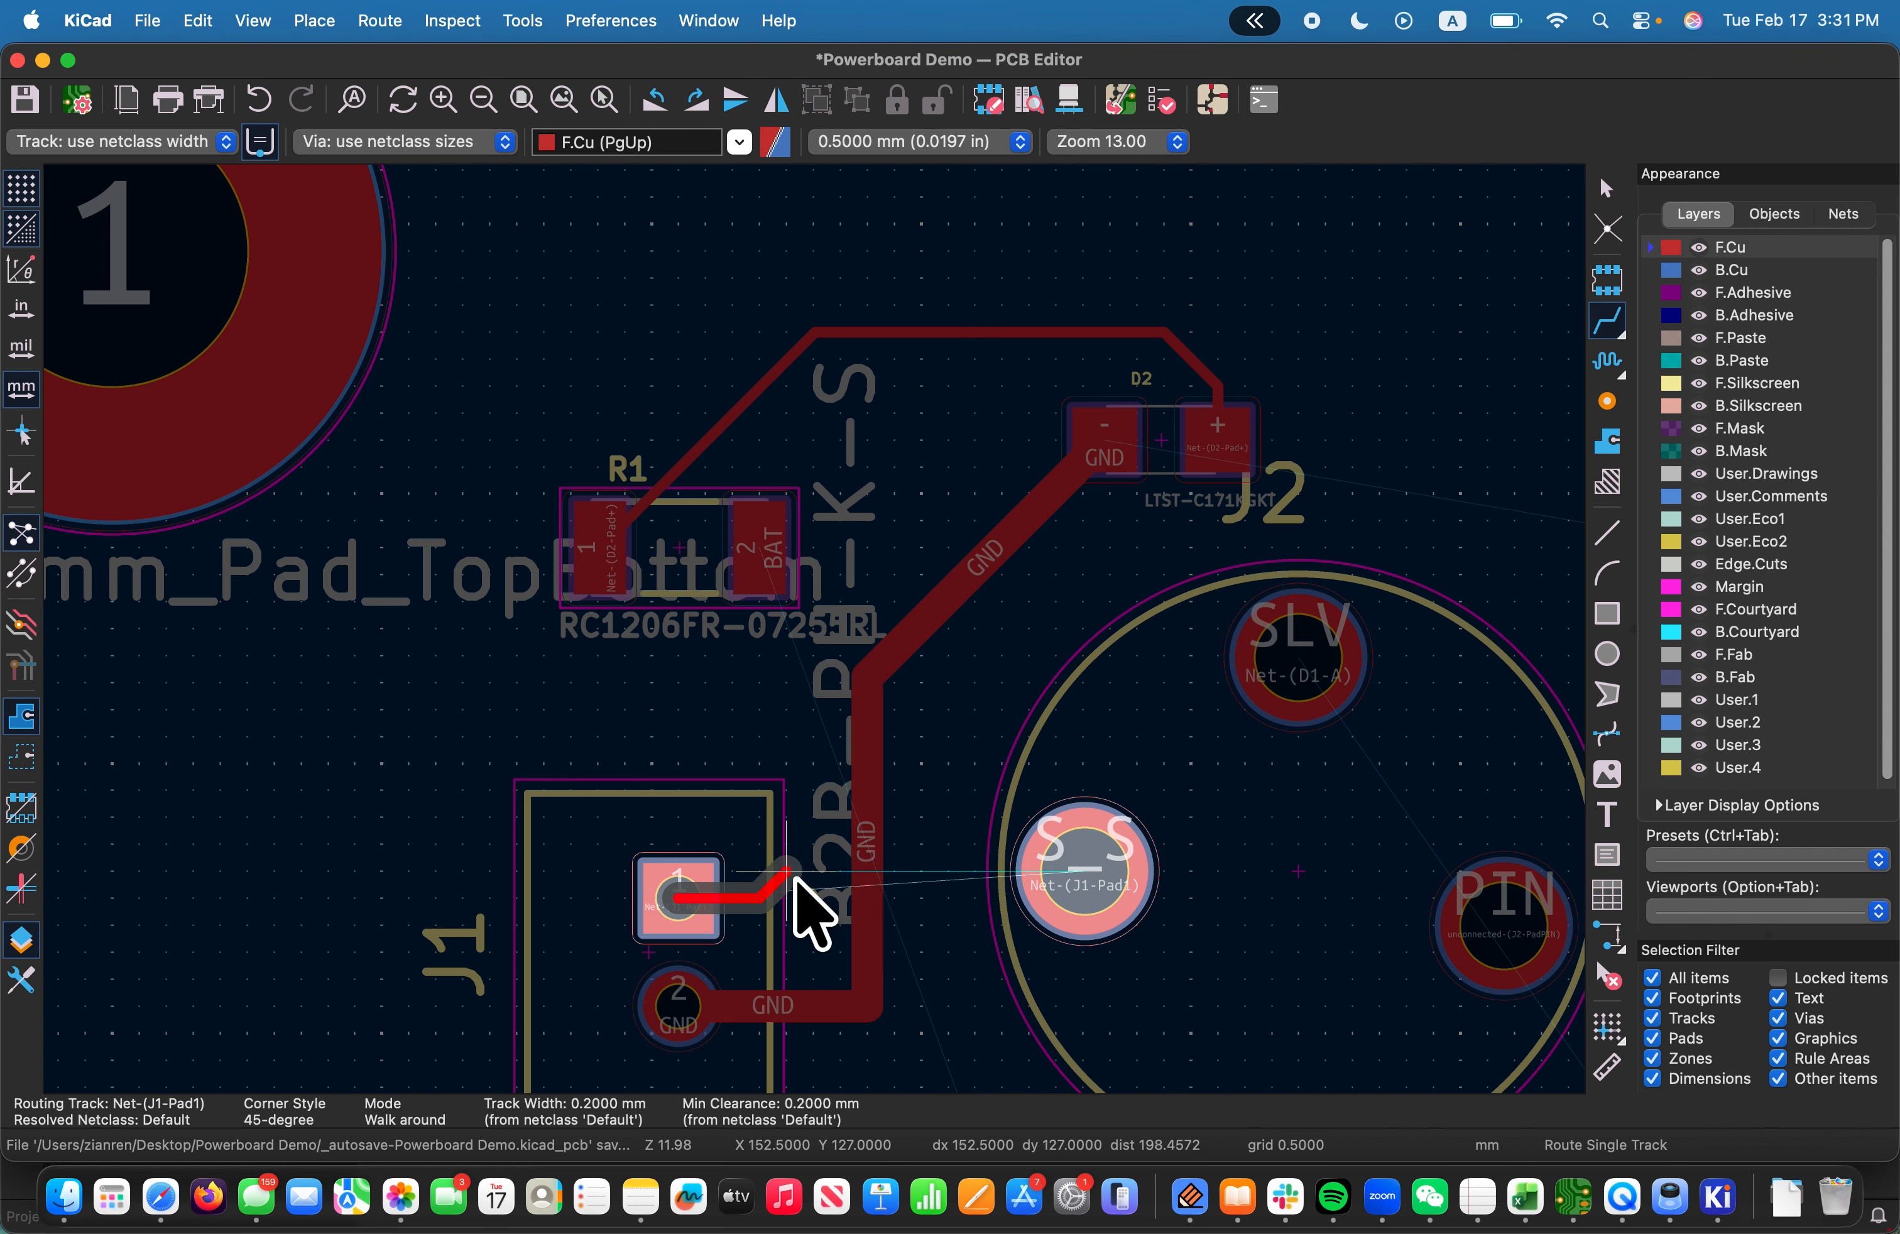
scroll(806, 882, "down", 4)
scroll(814, 680, "up", 2)
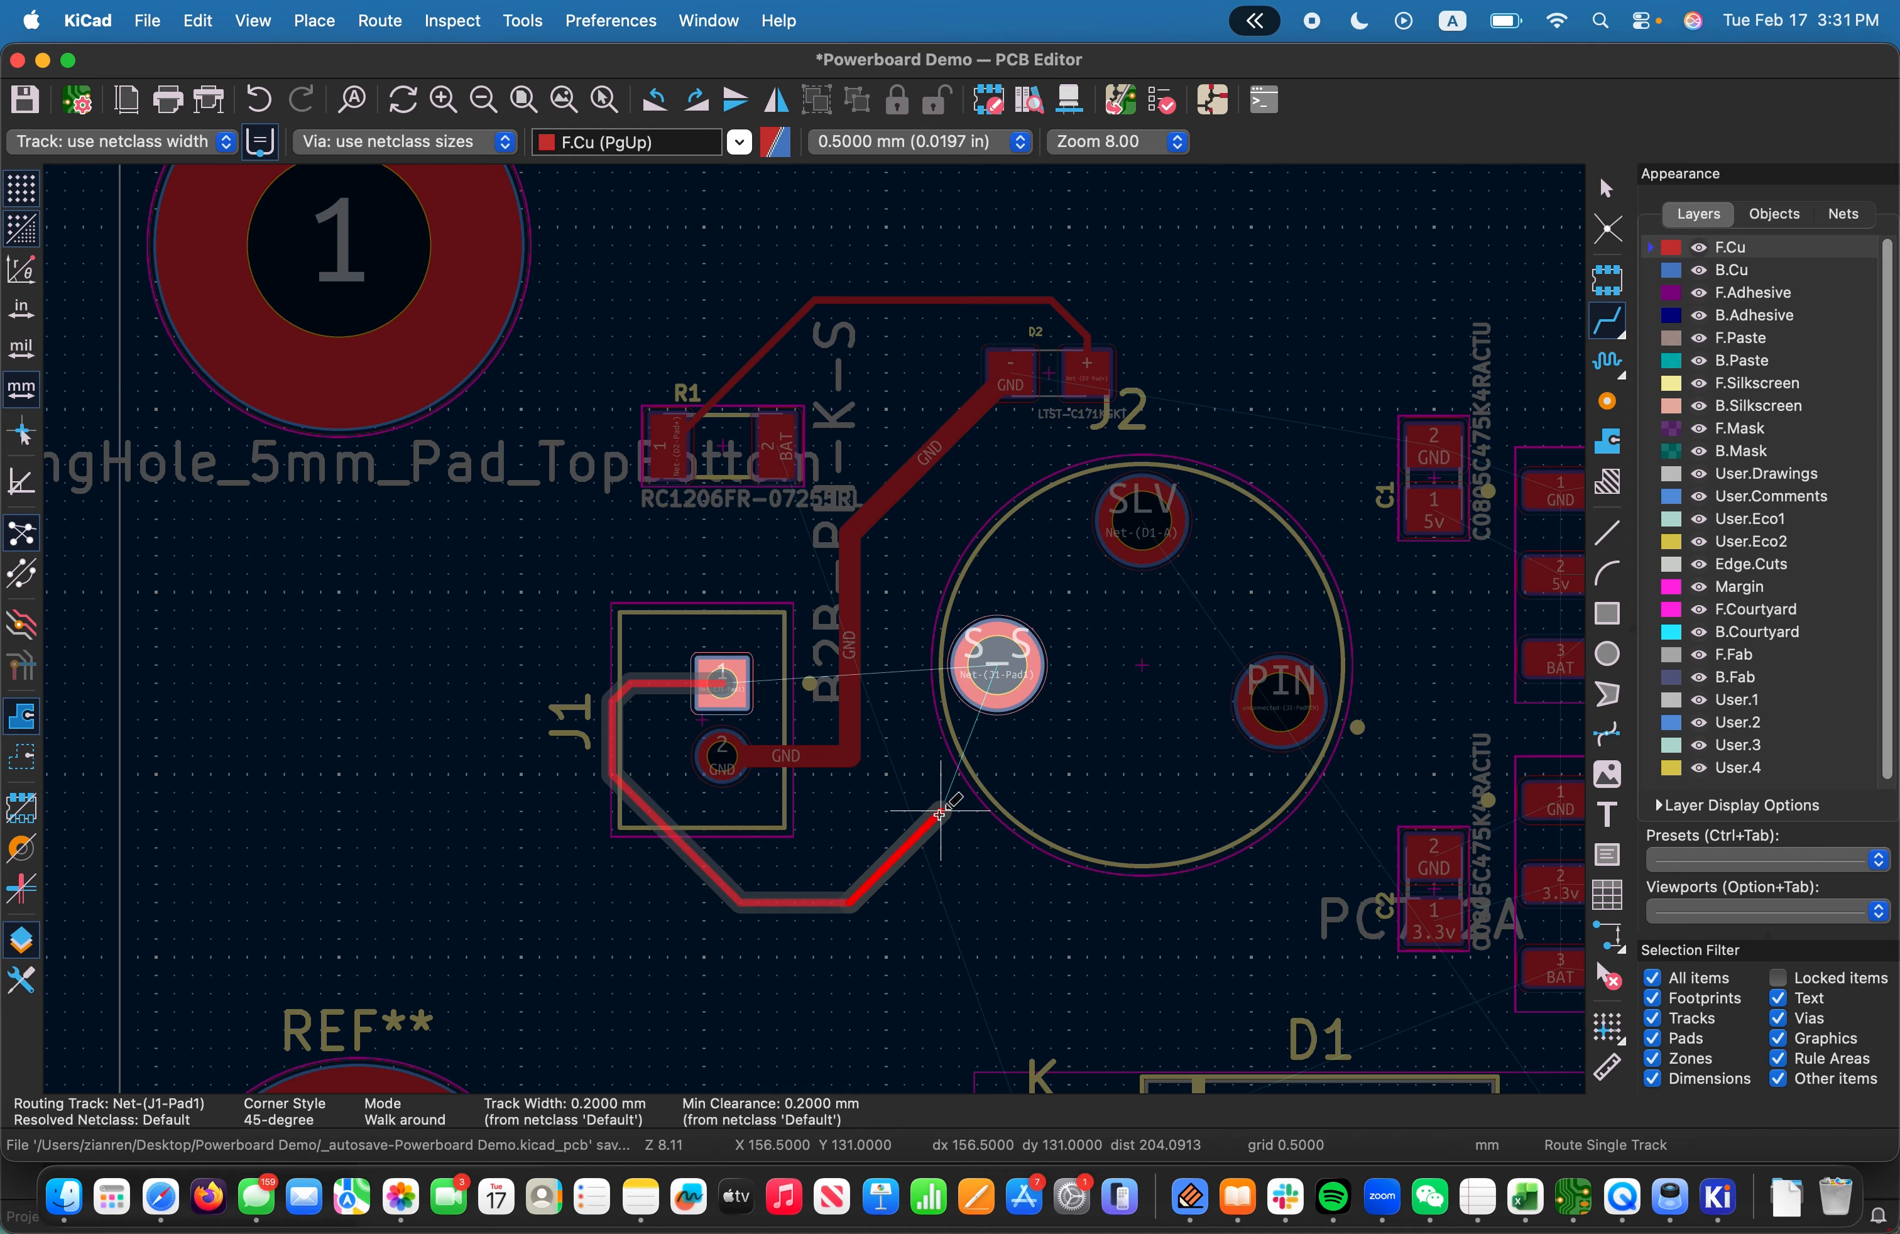
left_click(1001, 661)
key("Escape")
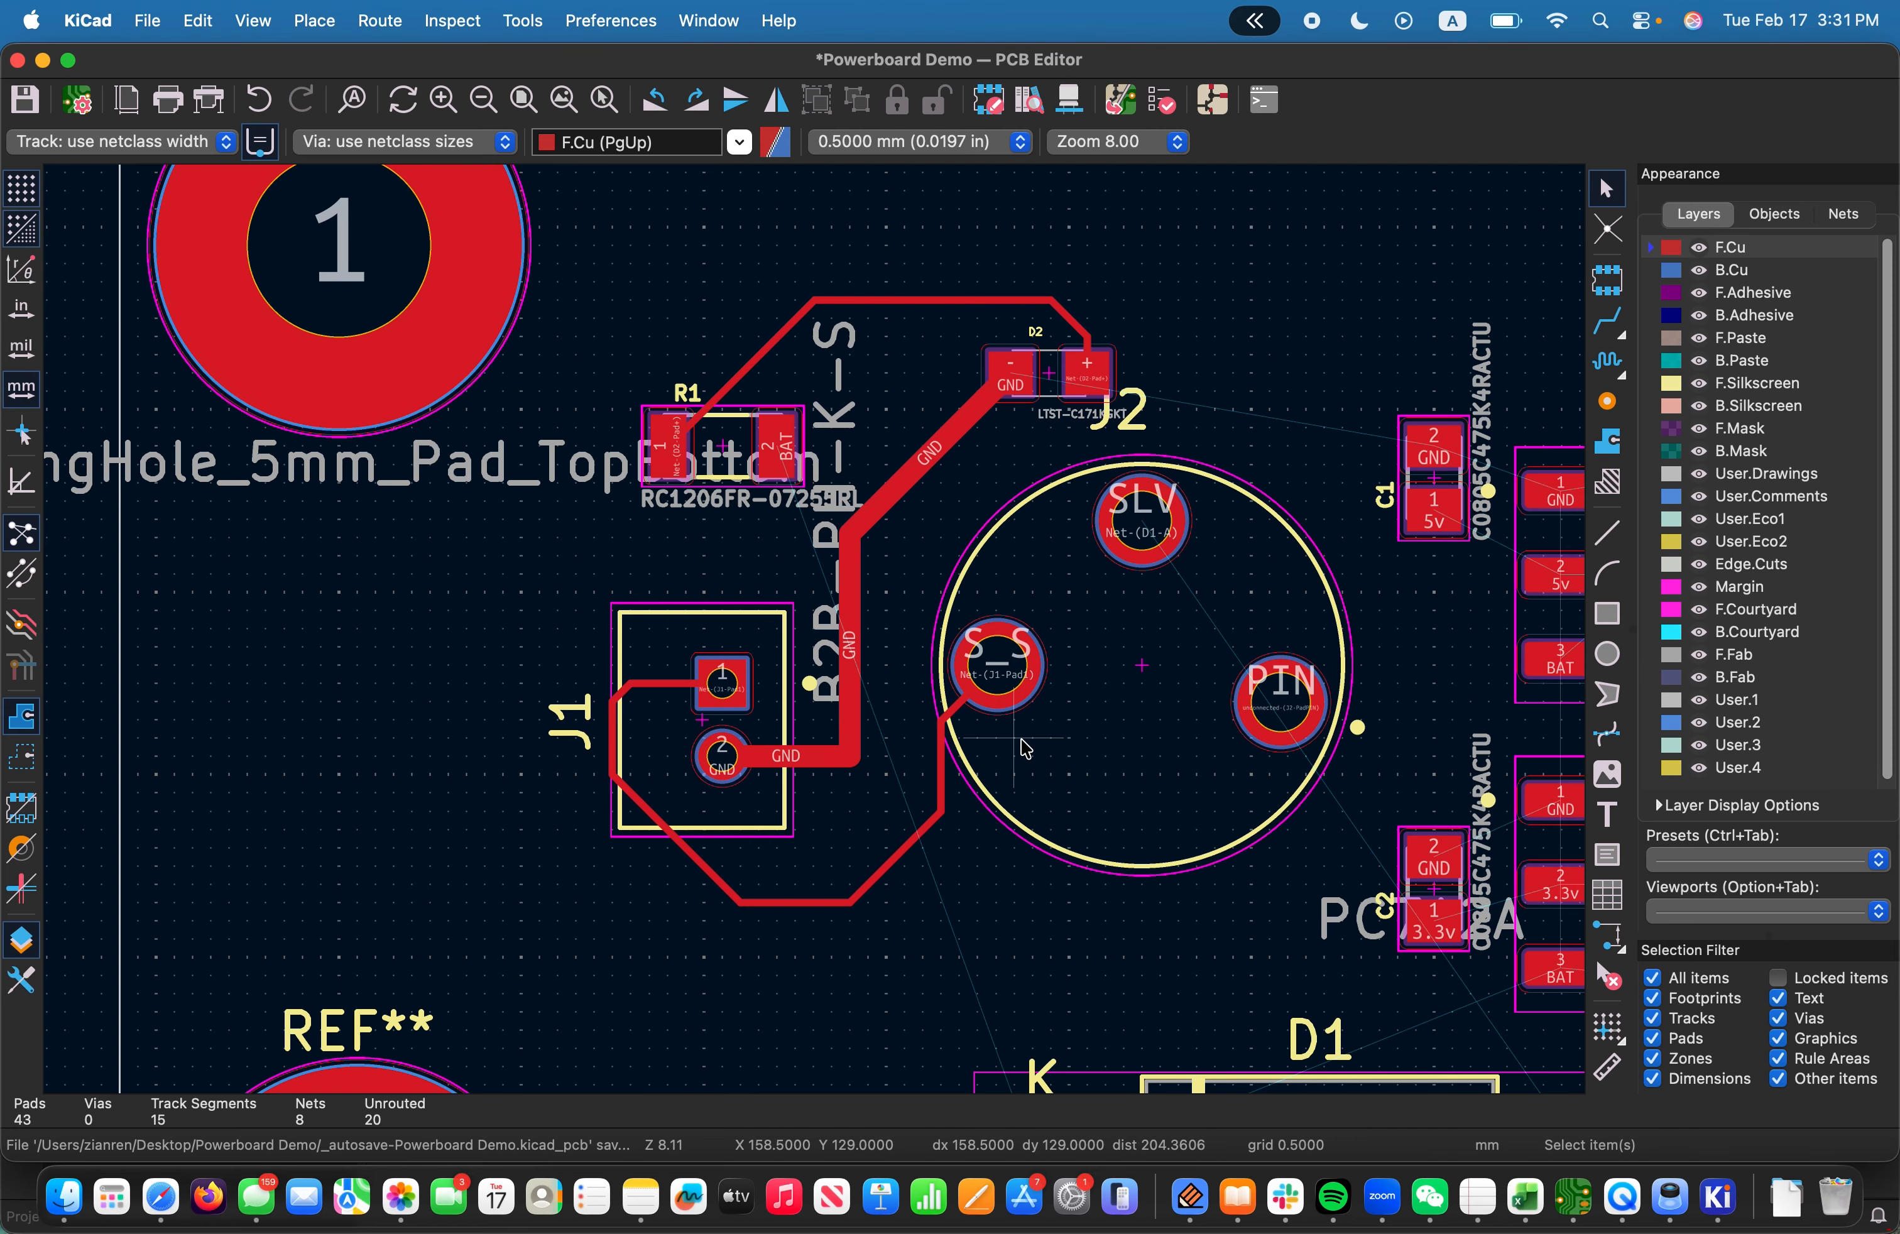
scroll(740, 715, "up", 1)
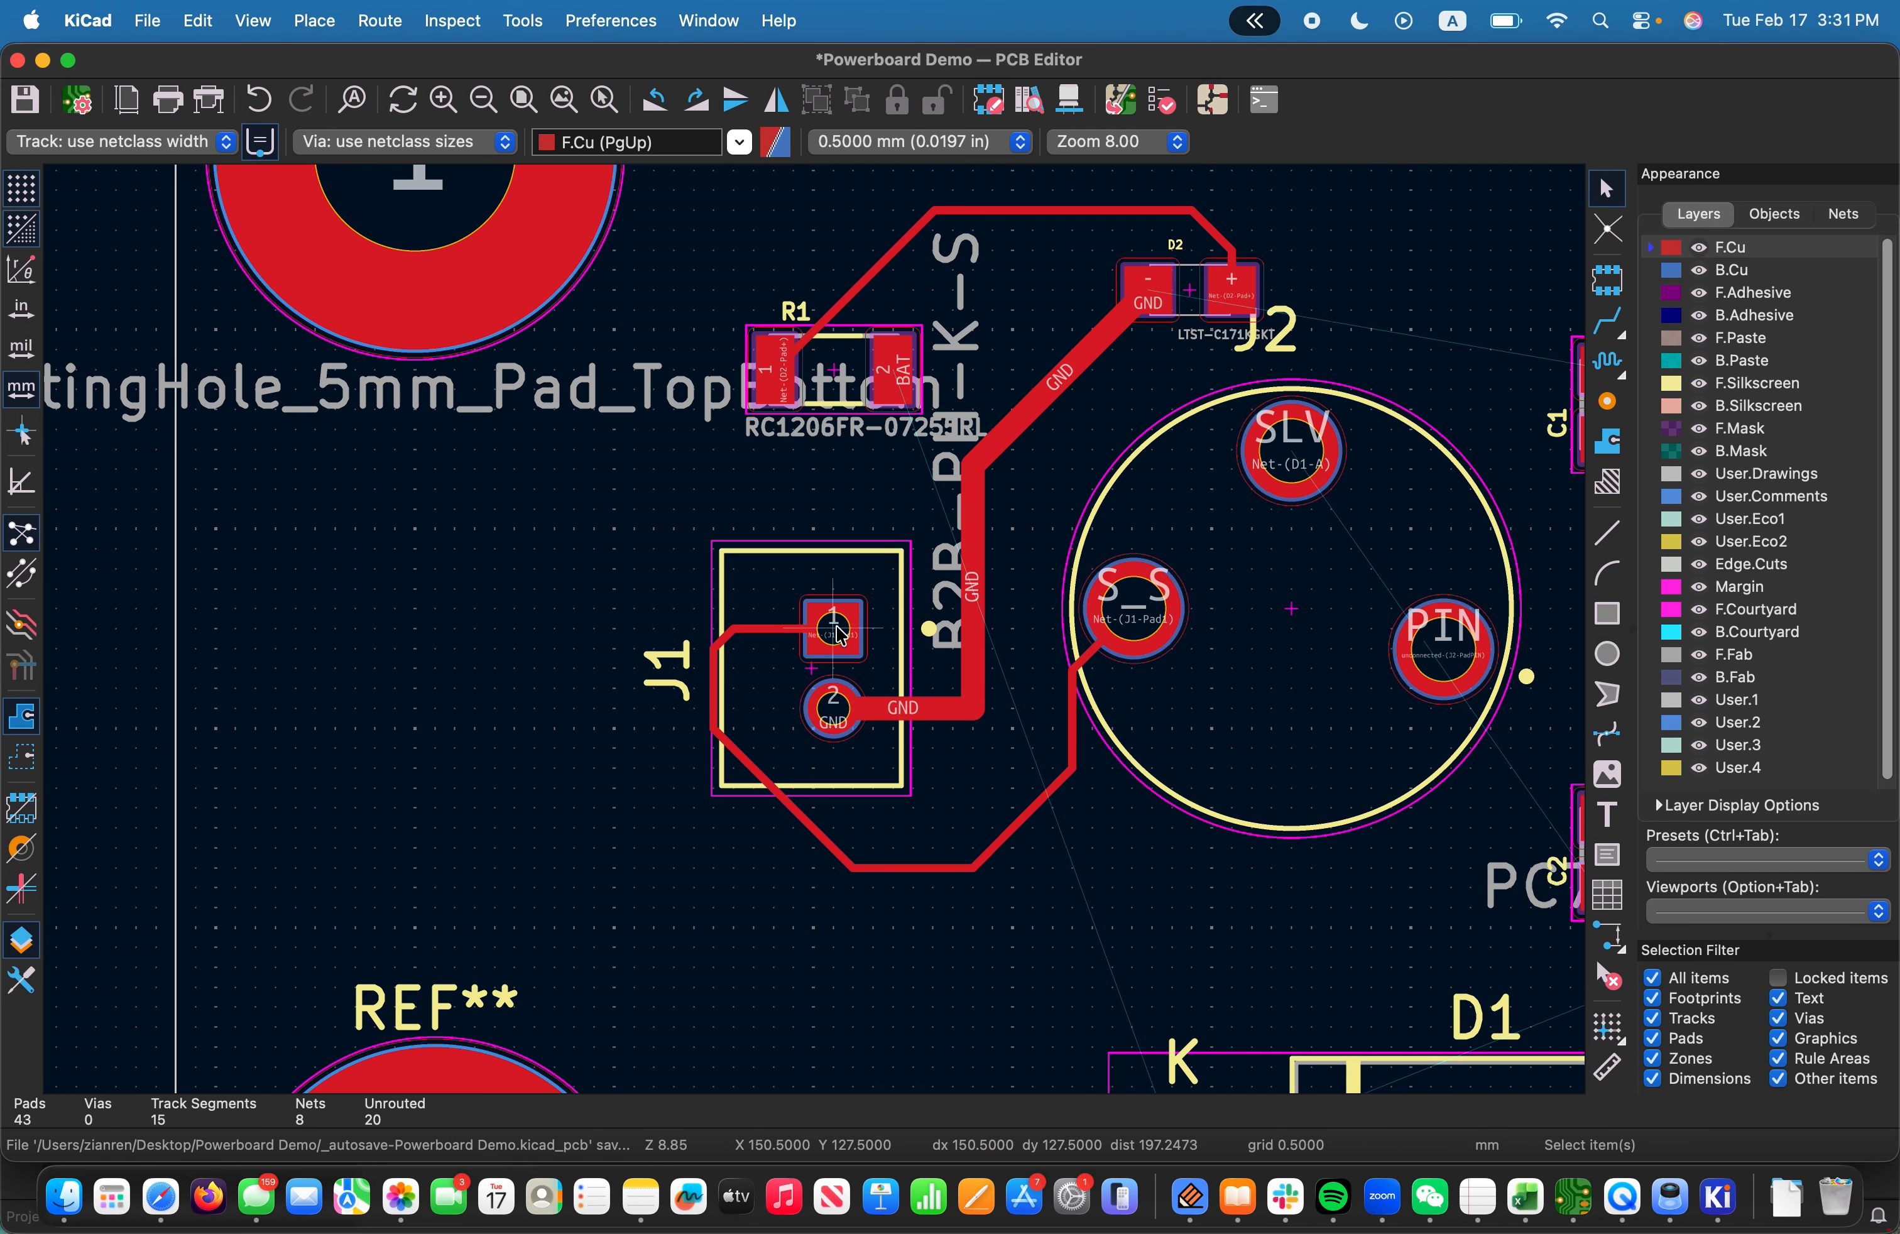
Set the width of all track segments between J1 pad 1 and J2's S_S pad to 0.6 mm in one edit
left_click(782, 634)
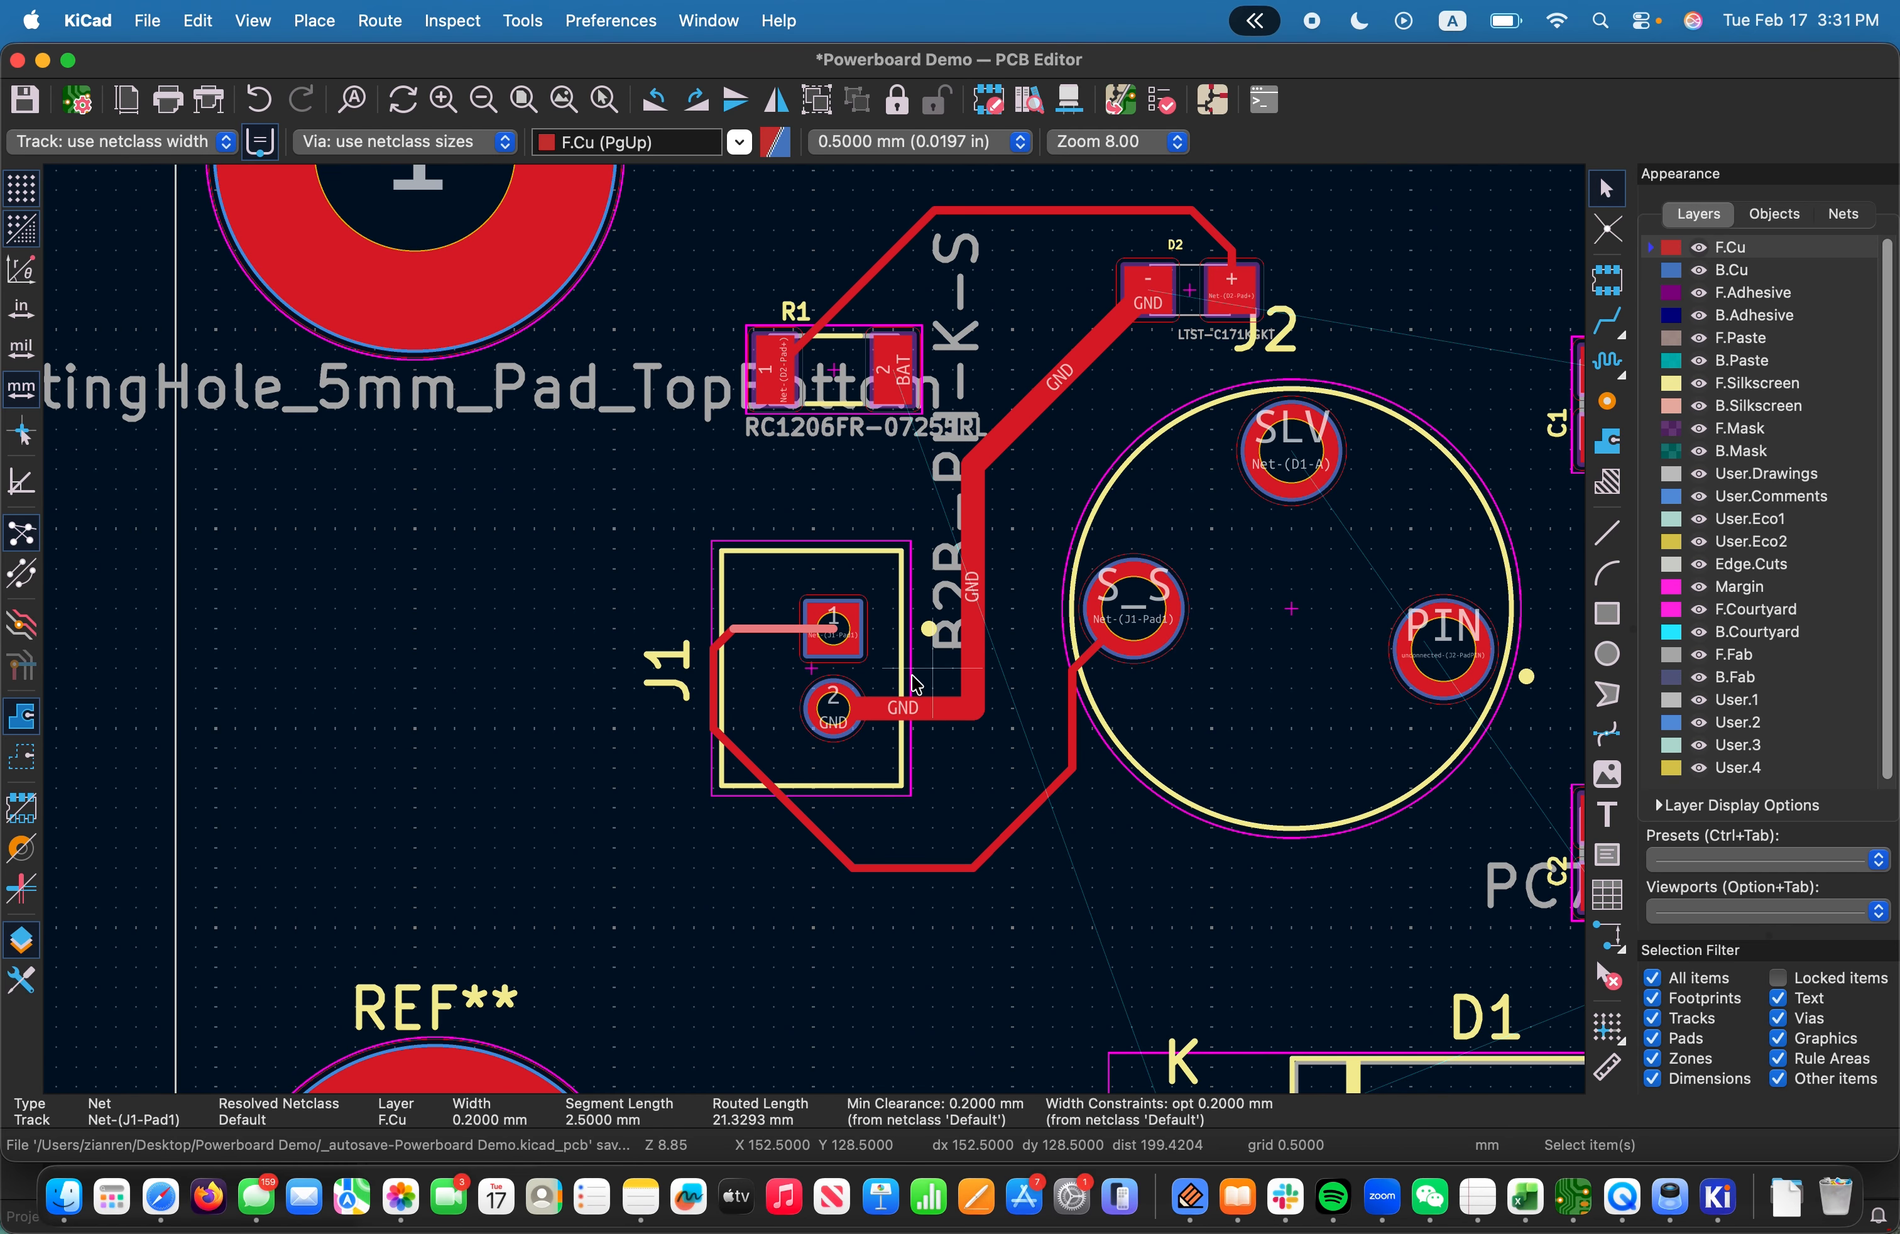
left_click(1088, 658, "shift")
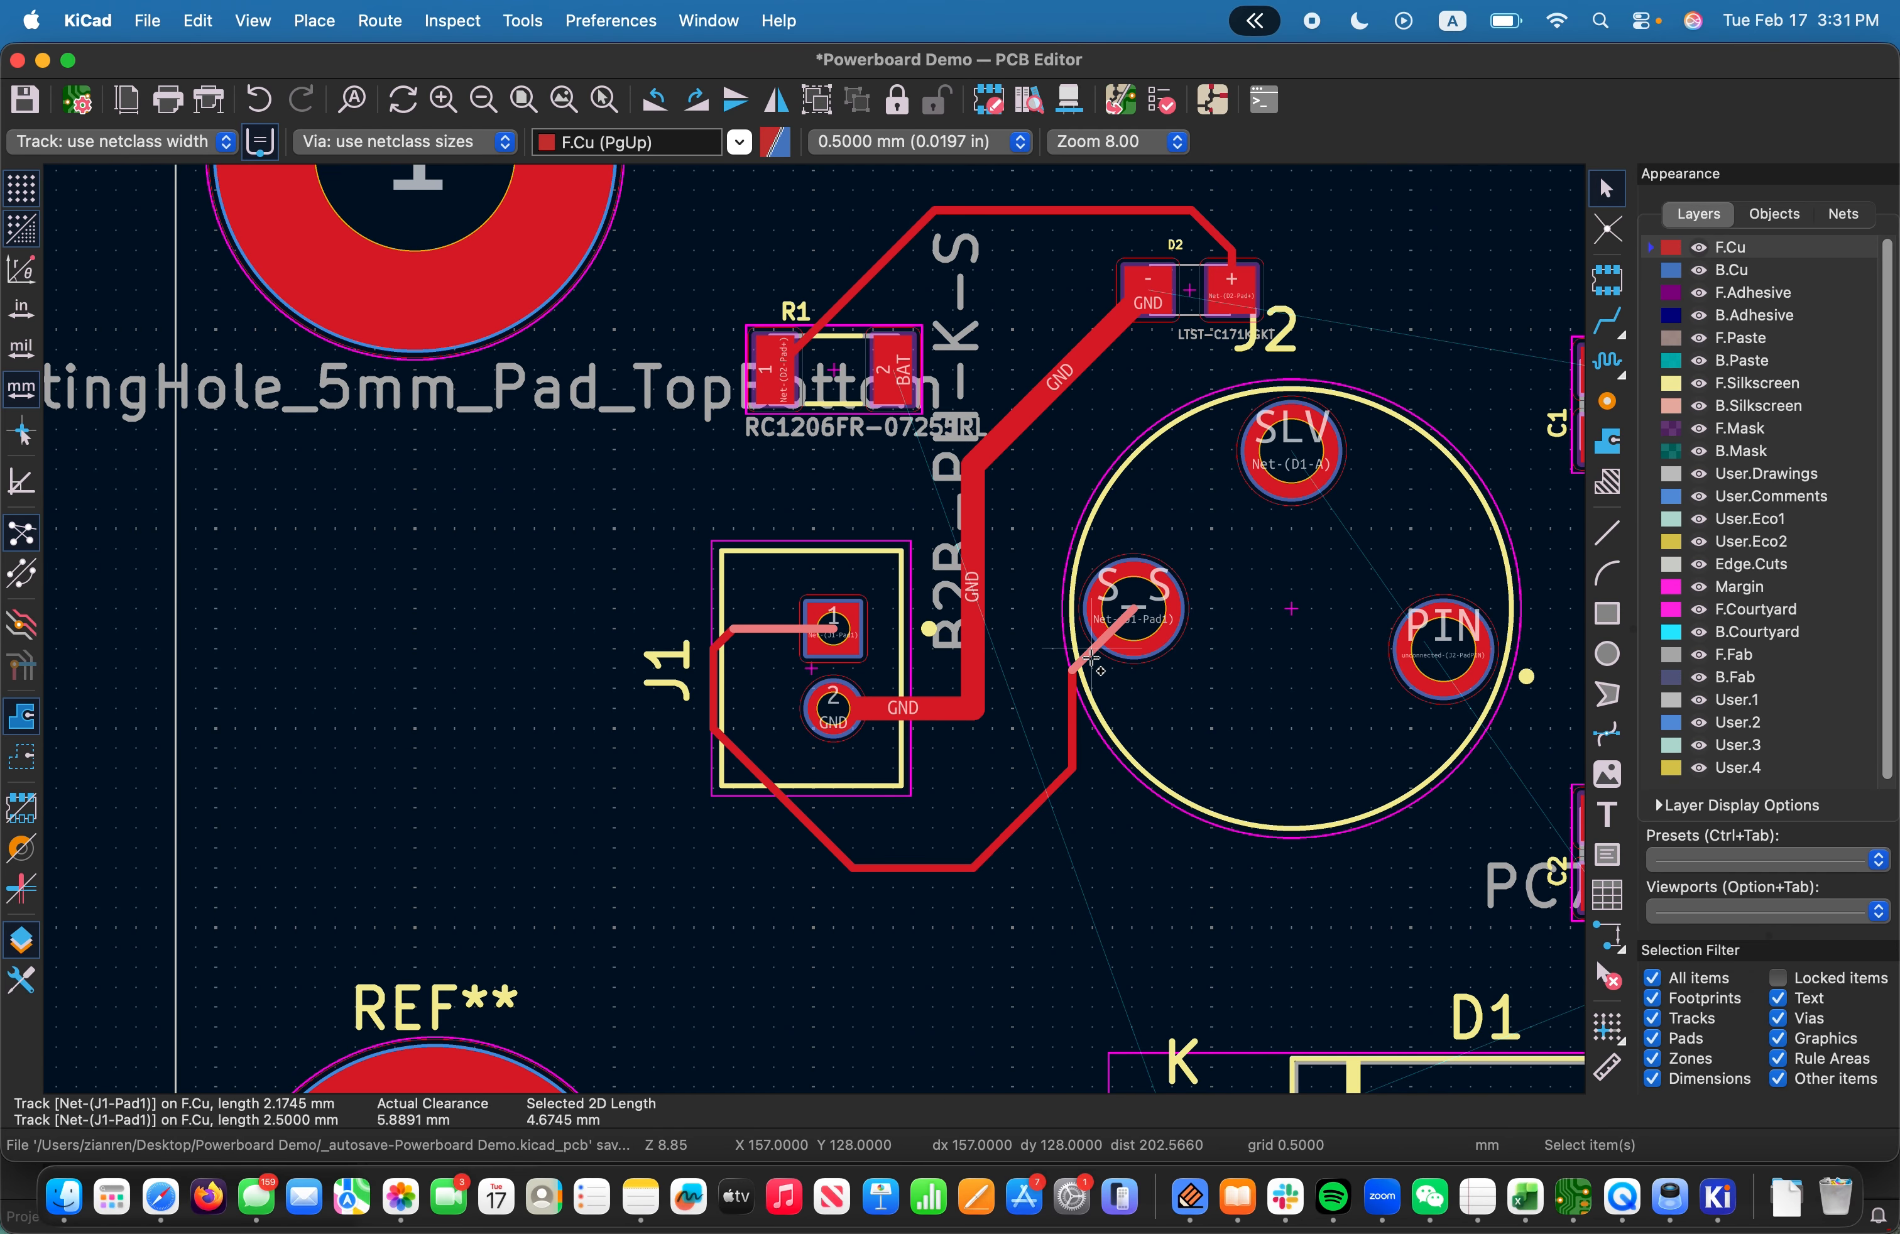
left_click(1073, 717, "shift")
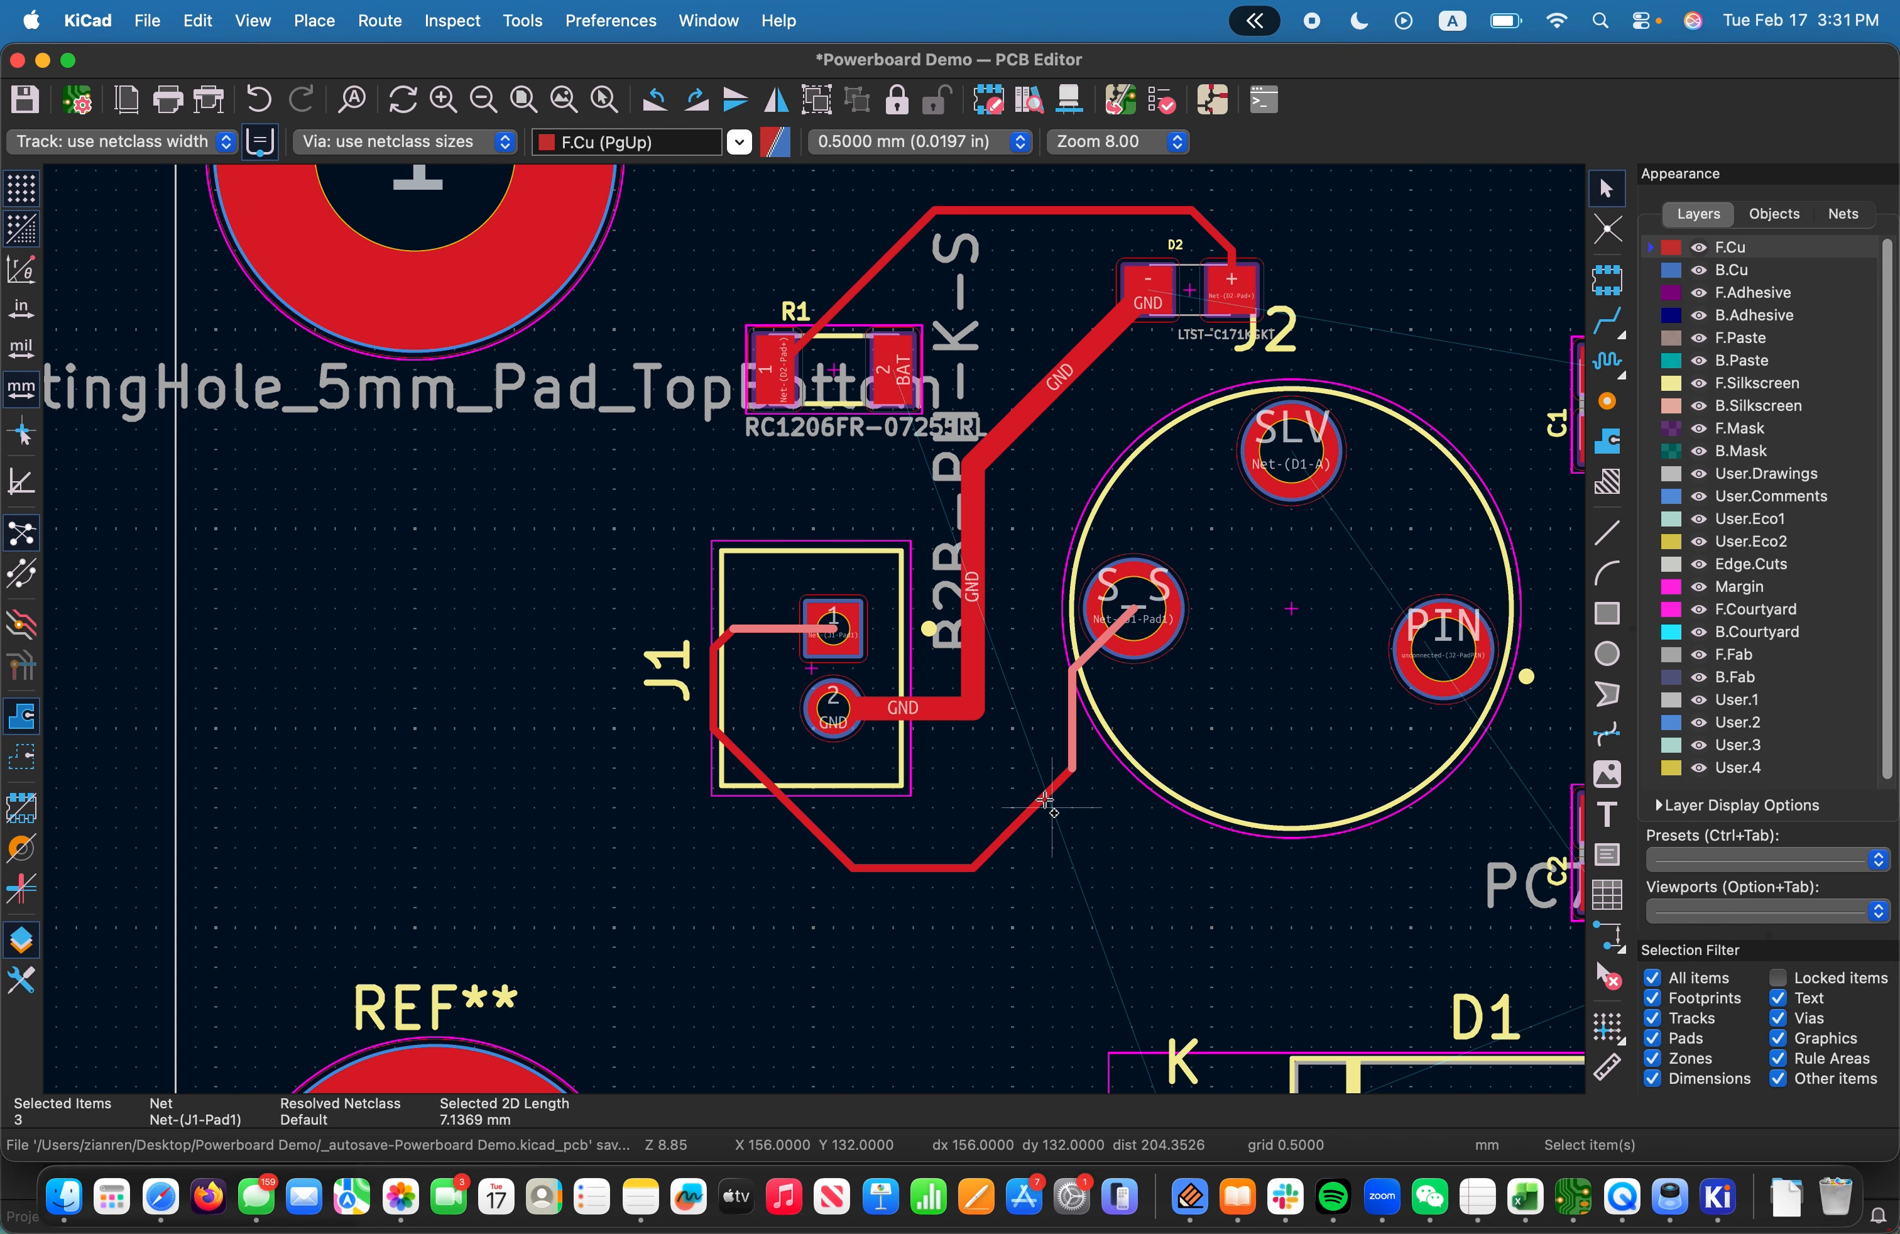
left_click(1011, 829, "shift")
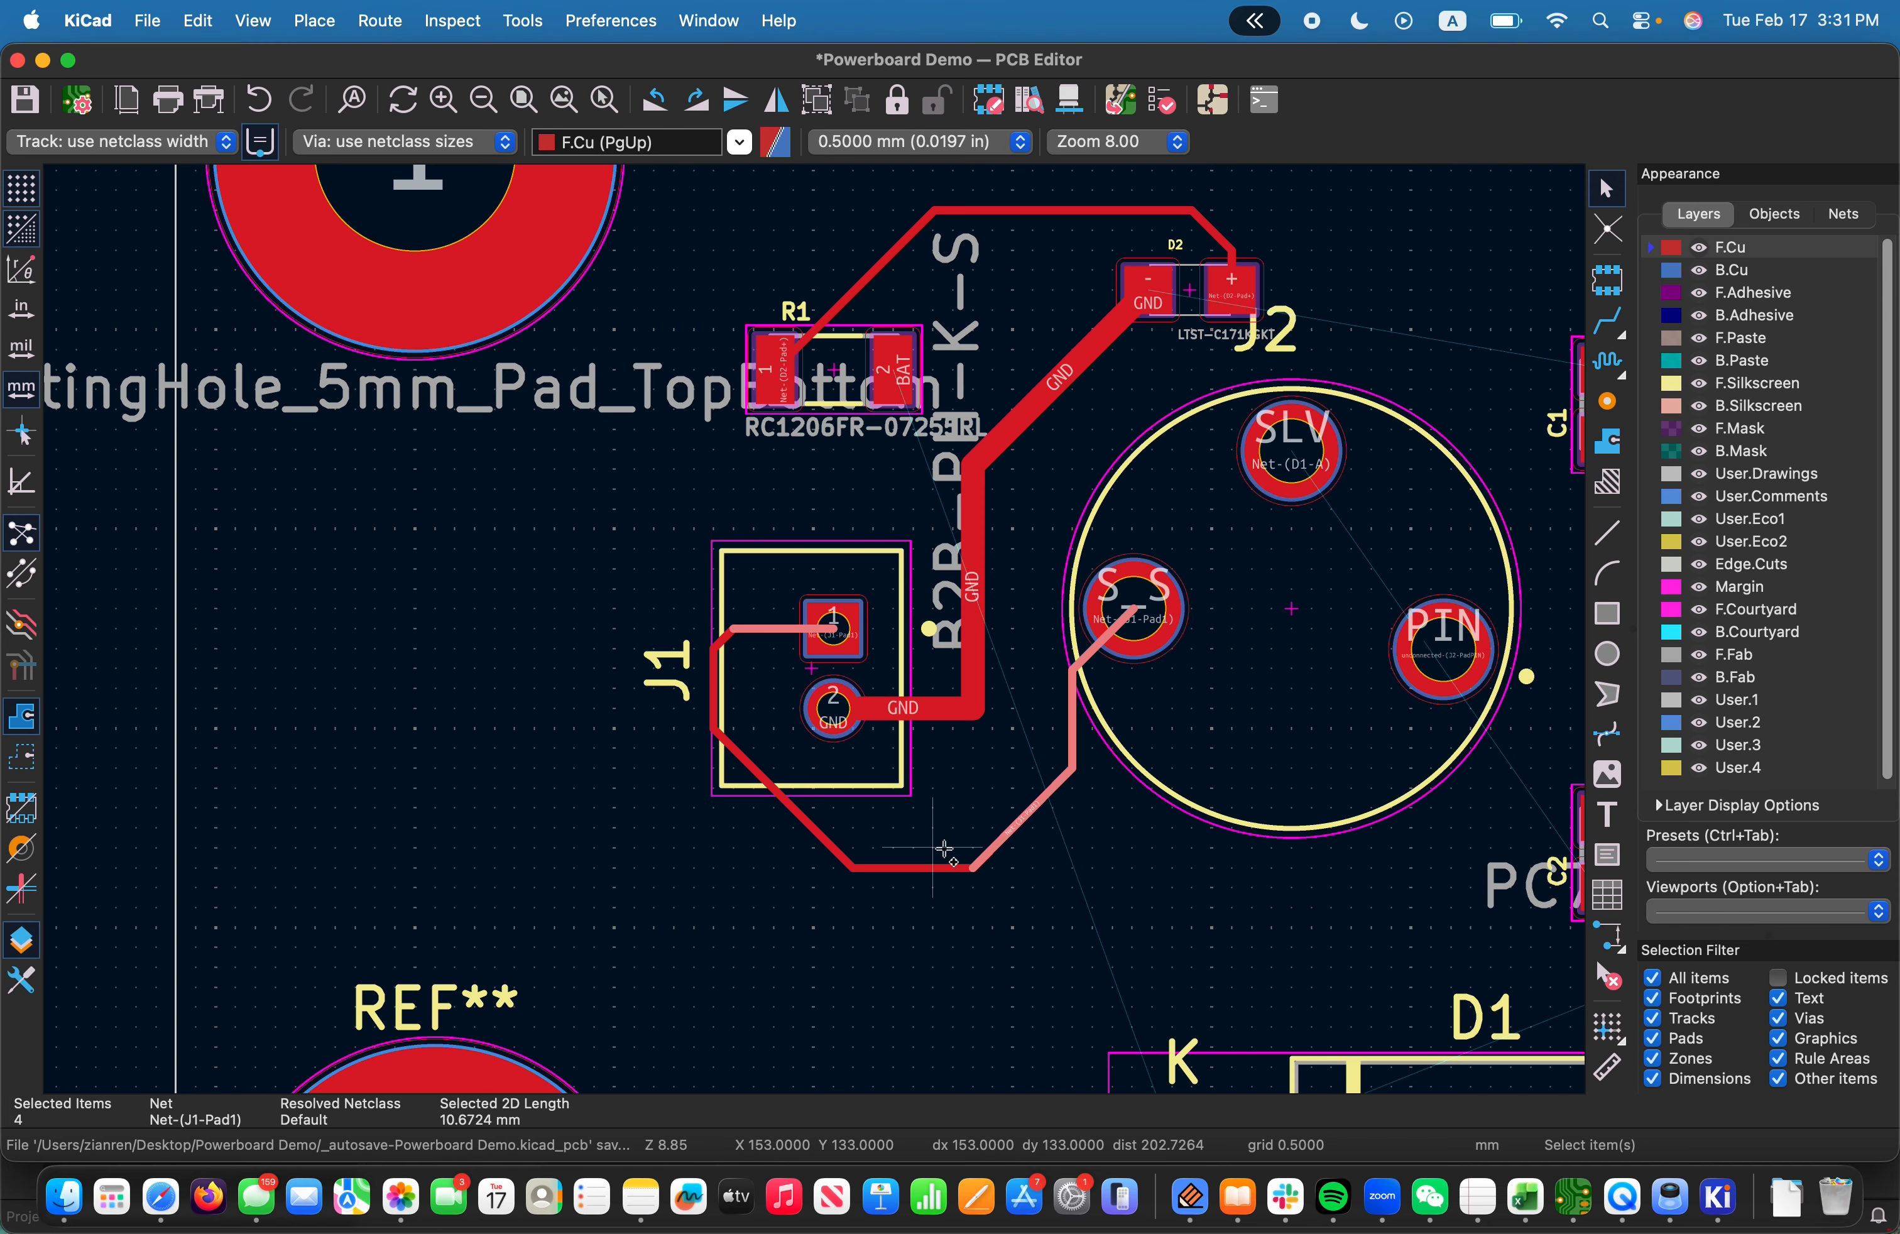
left_click(899, 867, "shift")
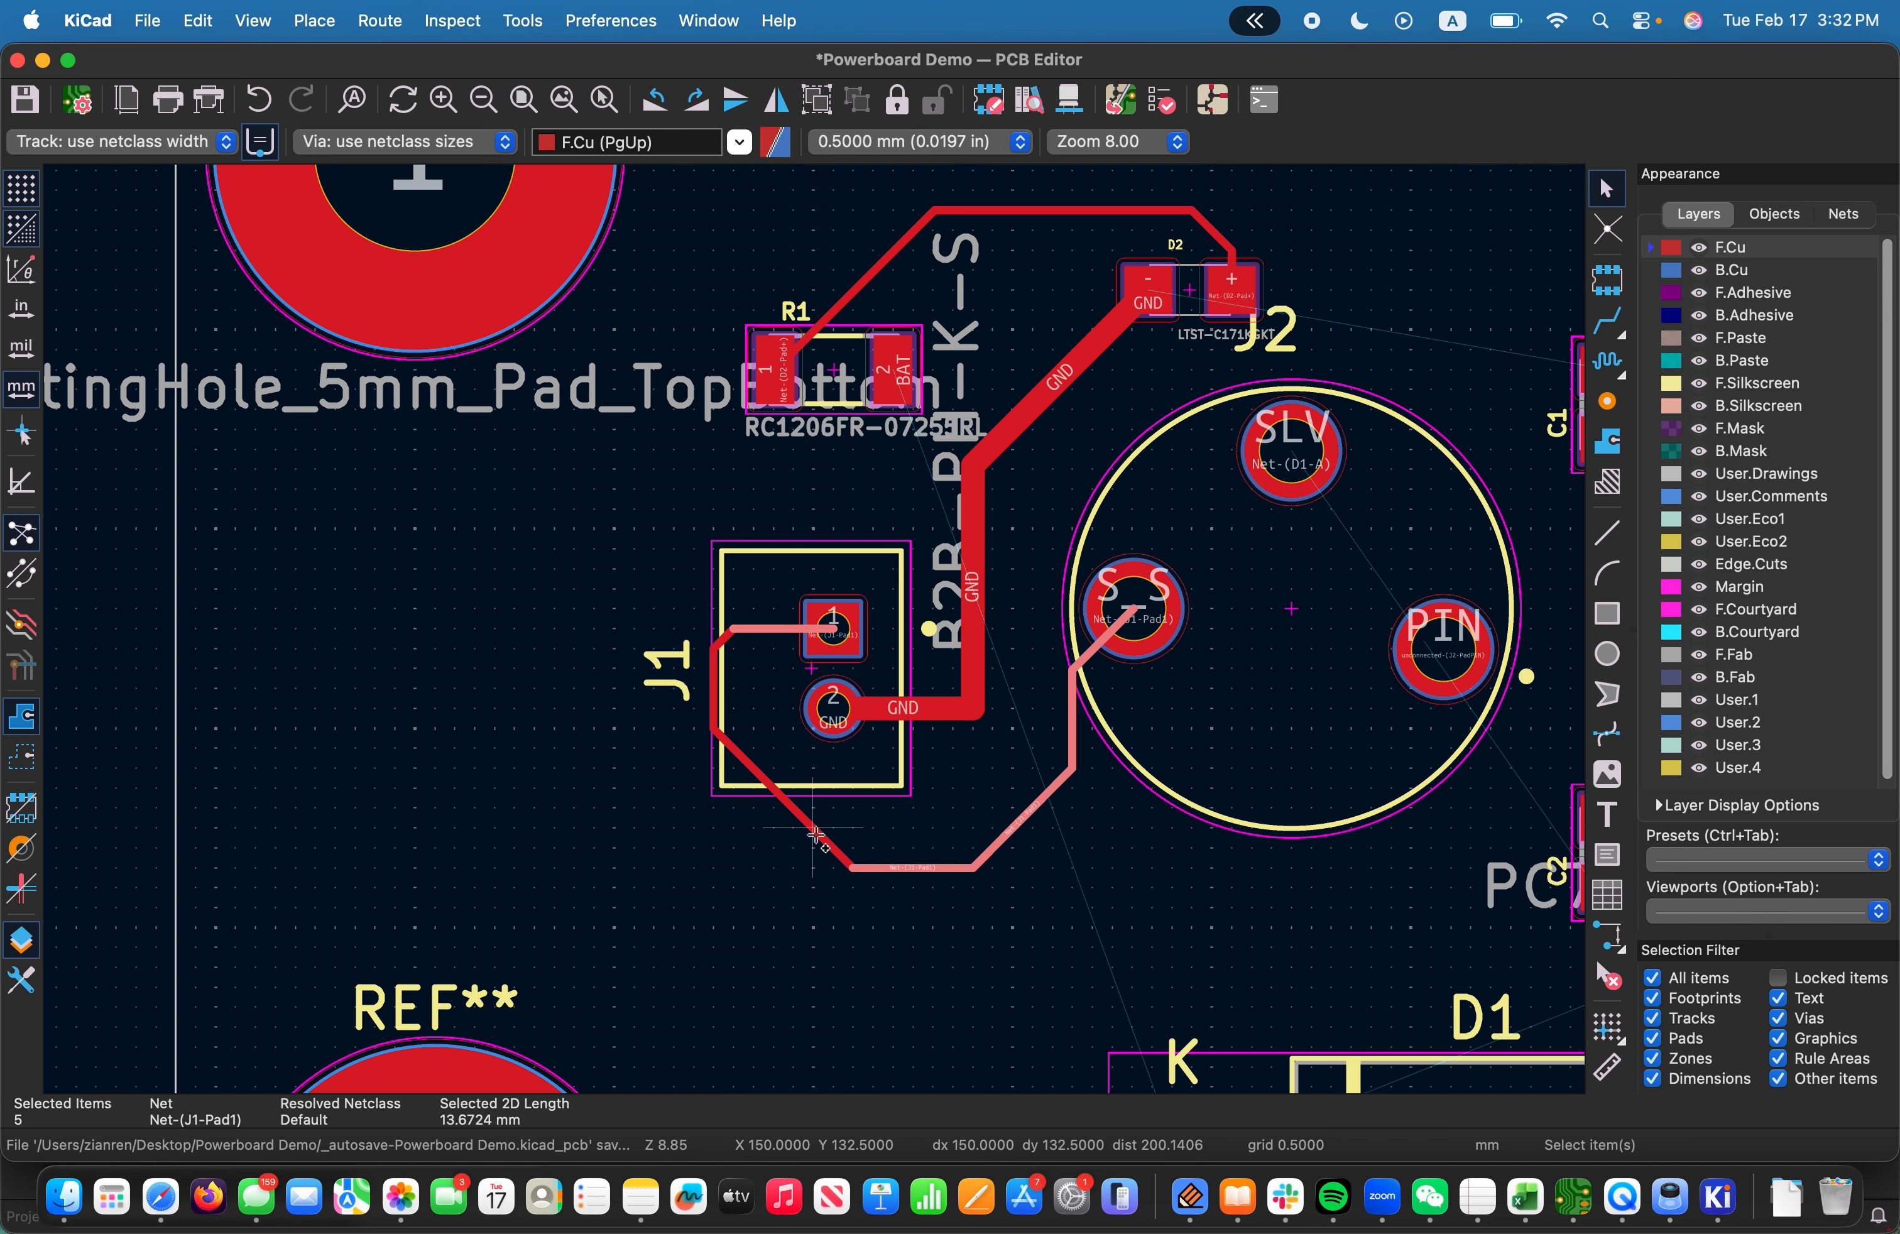
left_click(825, 841, "shift")
left_click(714, 680, "shift")
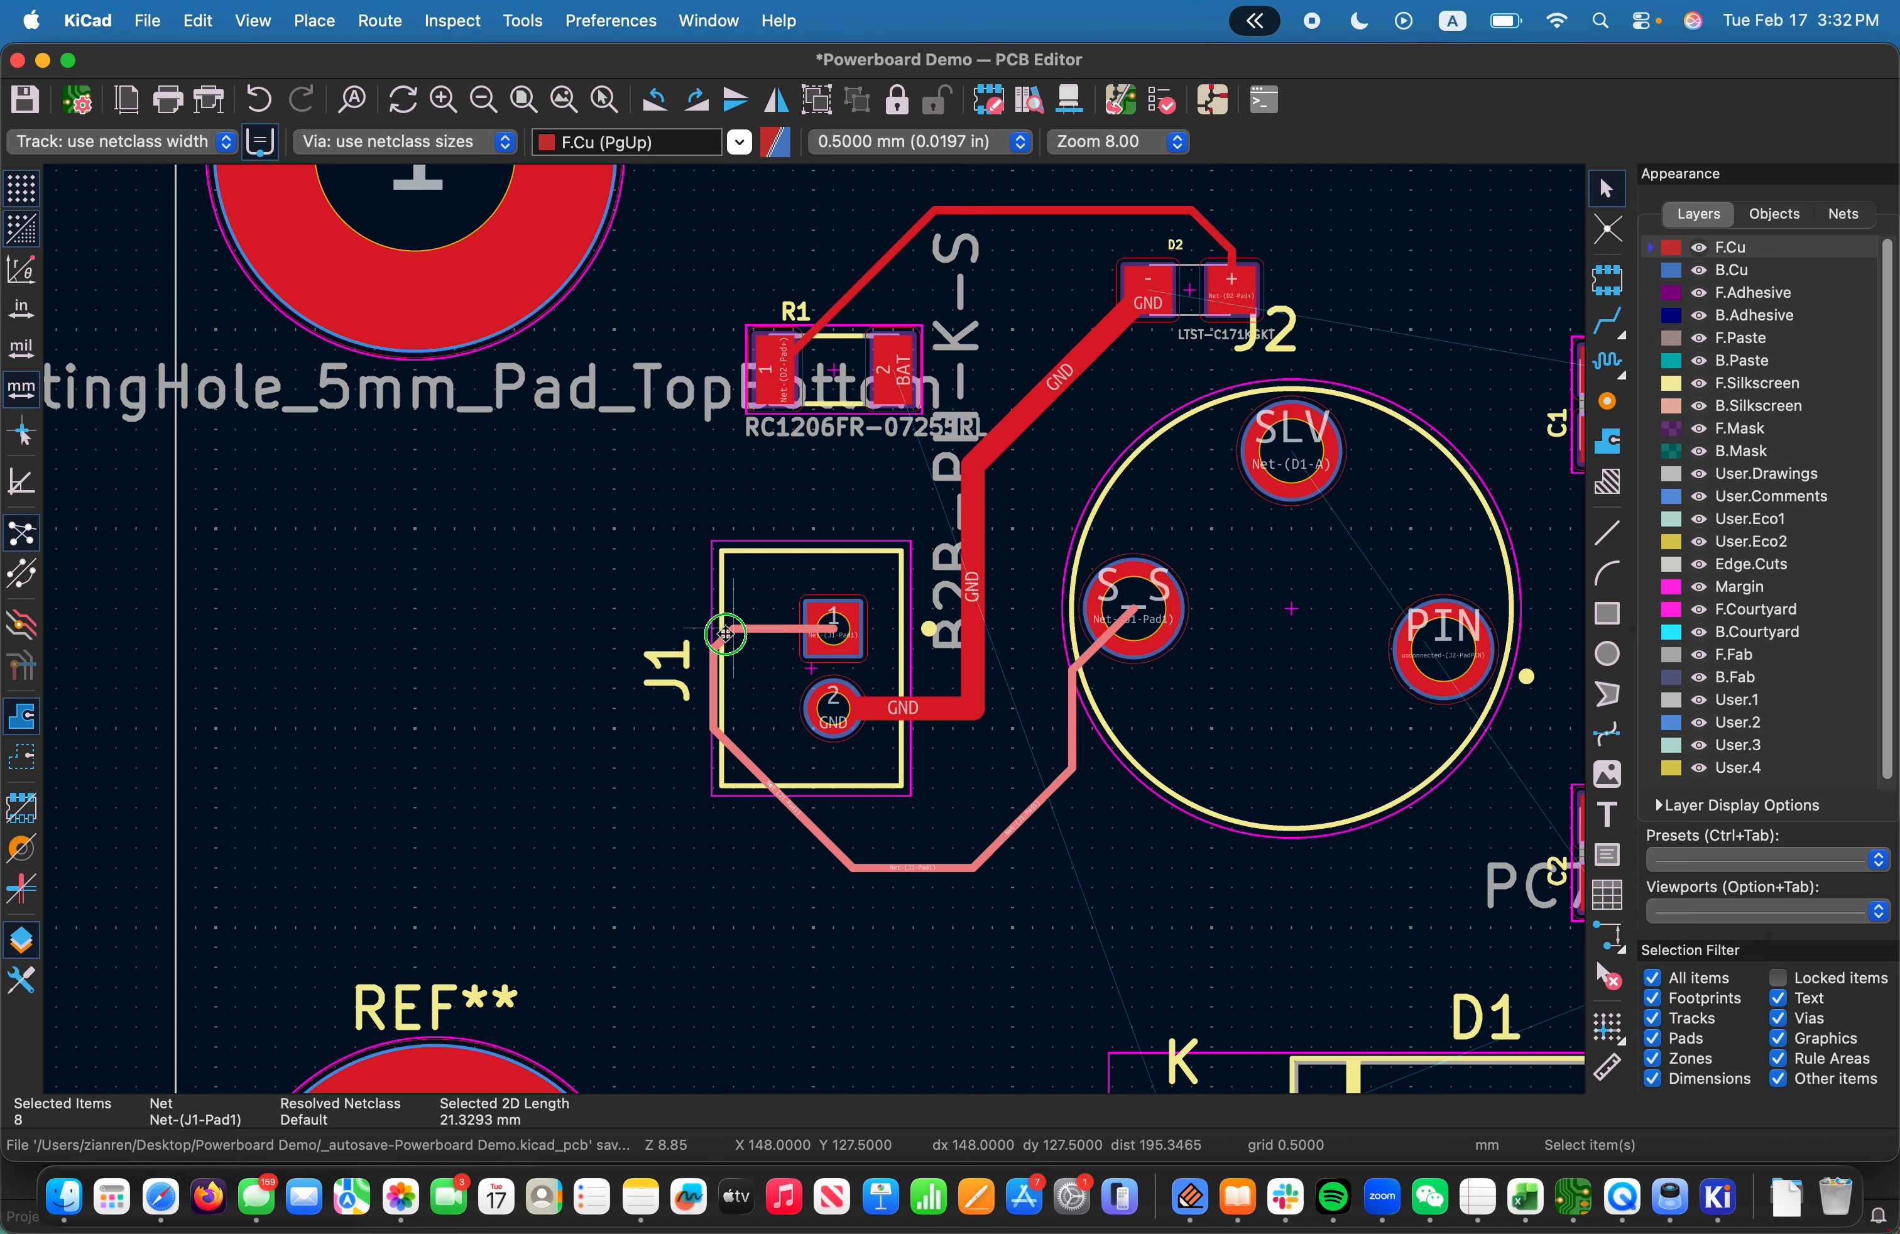
right_click(726, 634)
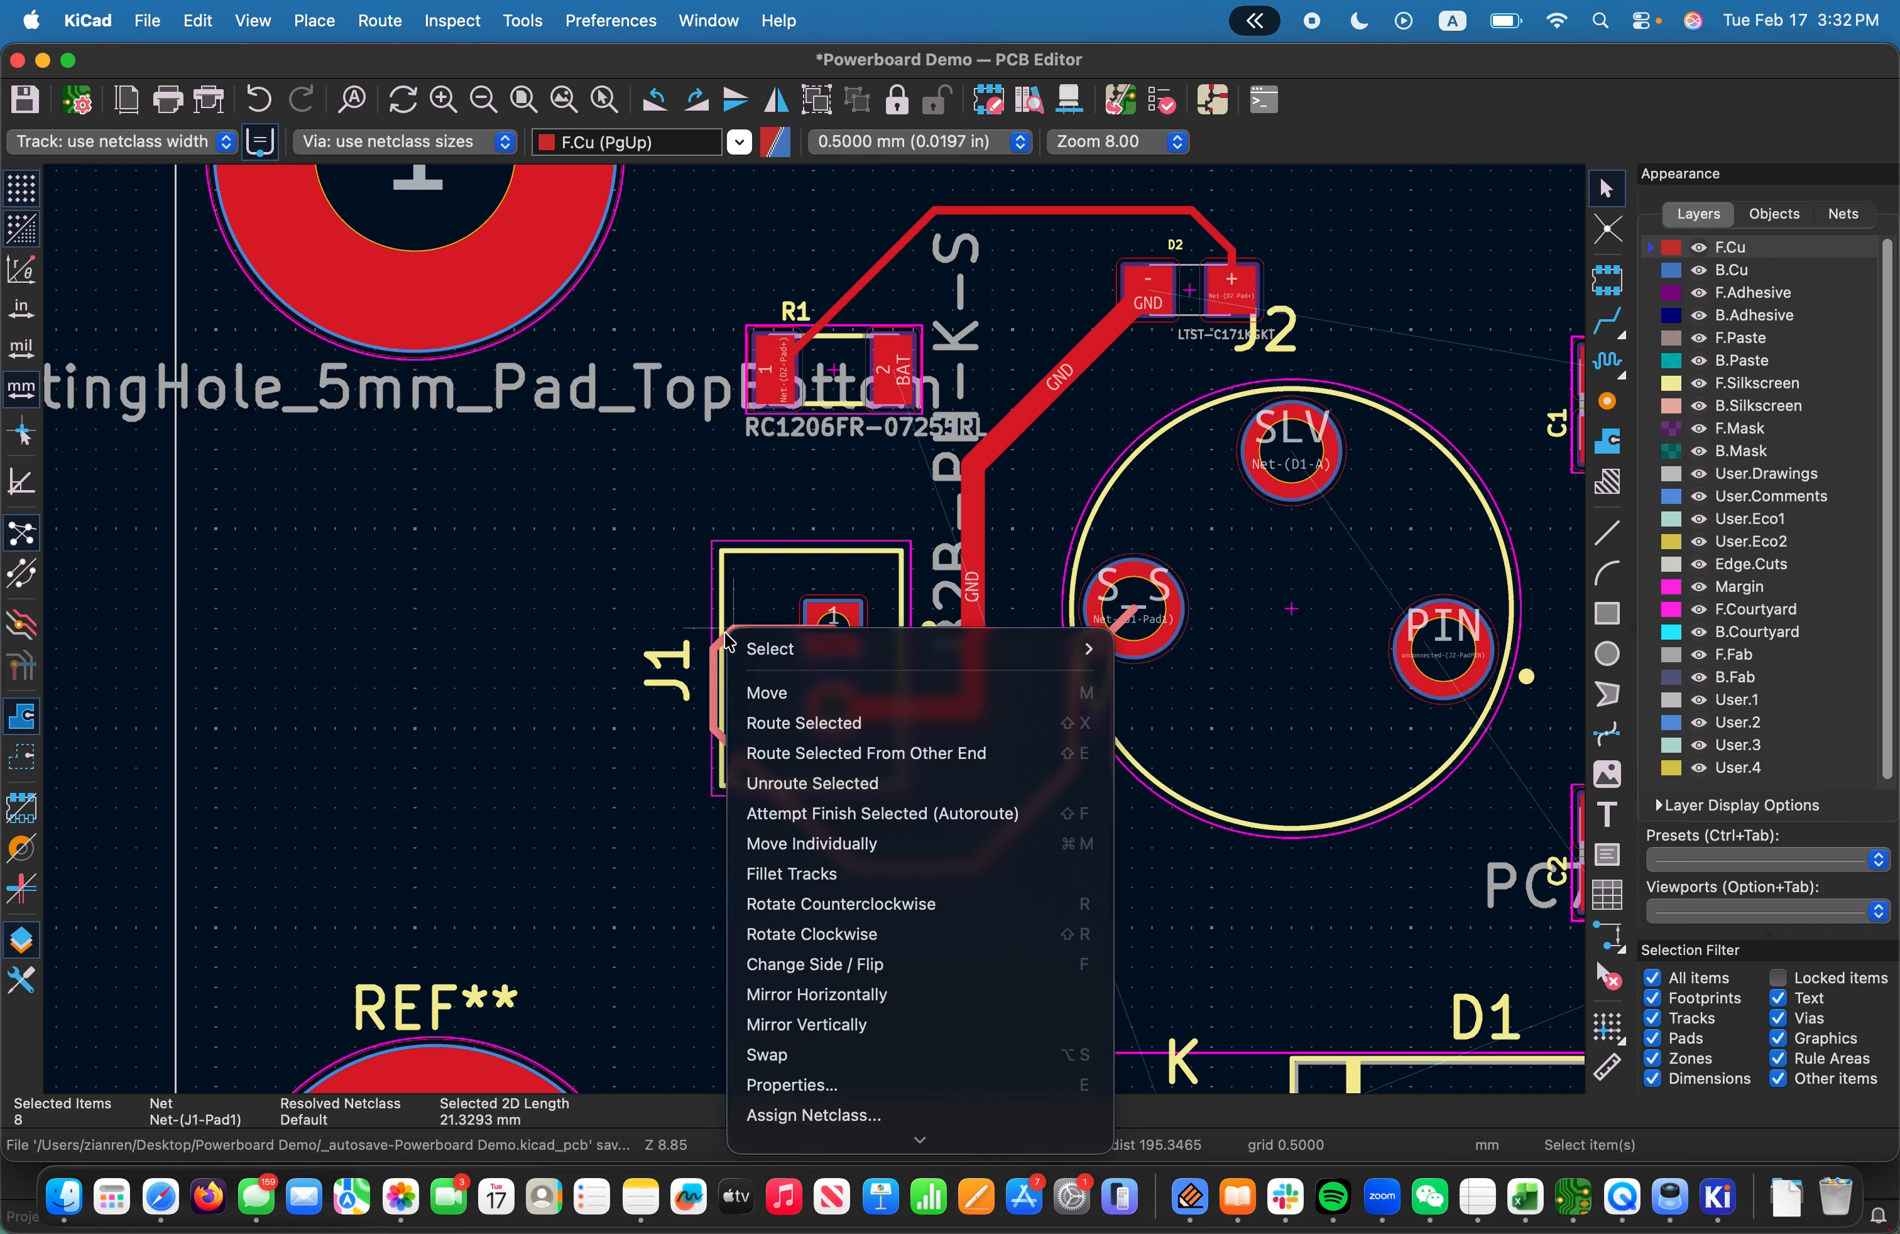
left_click(794, 1085)
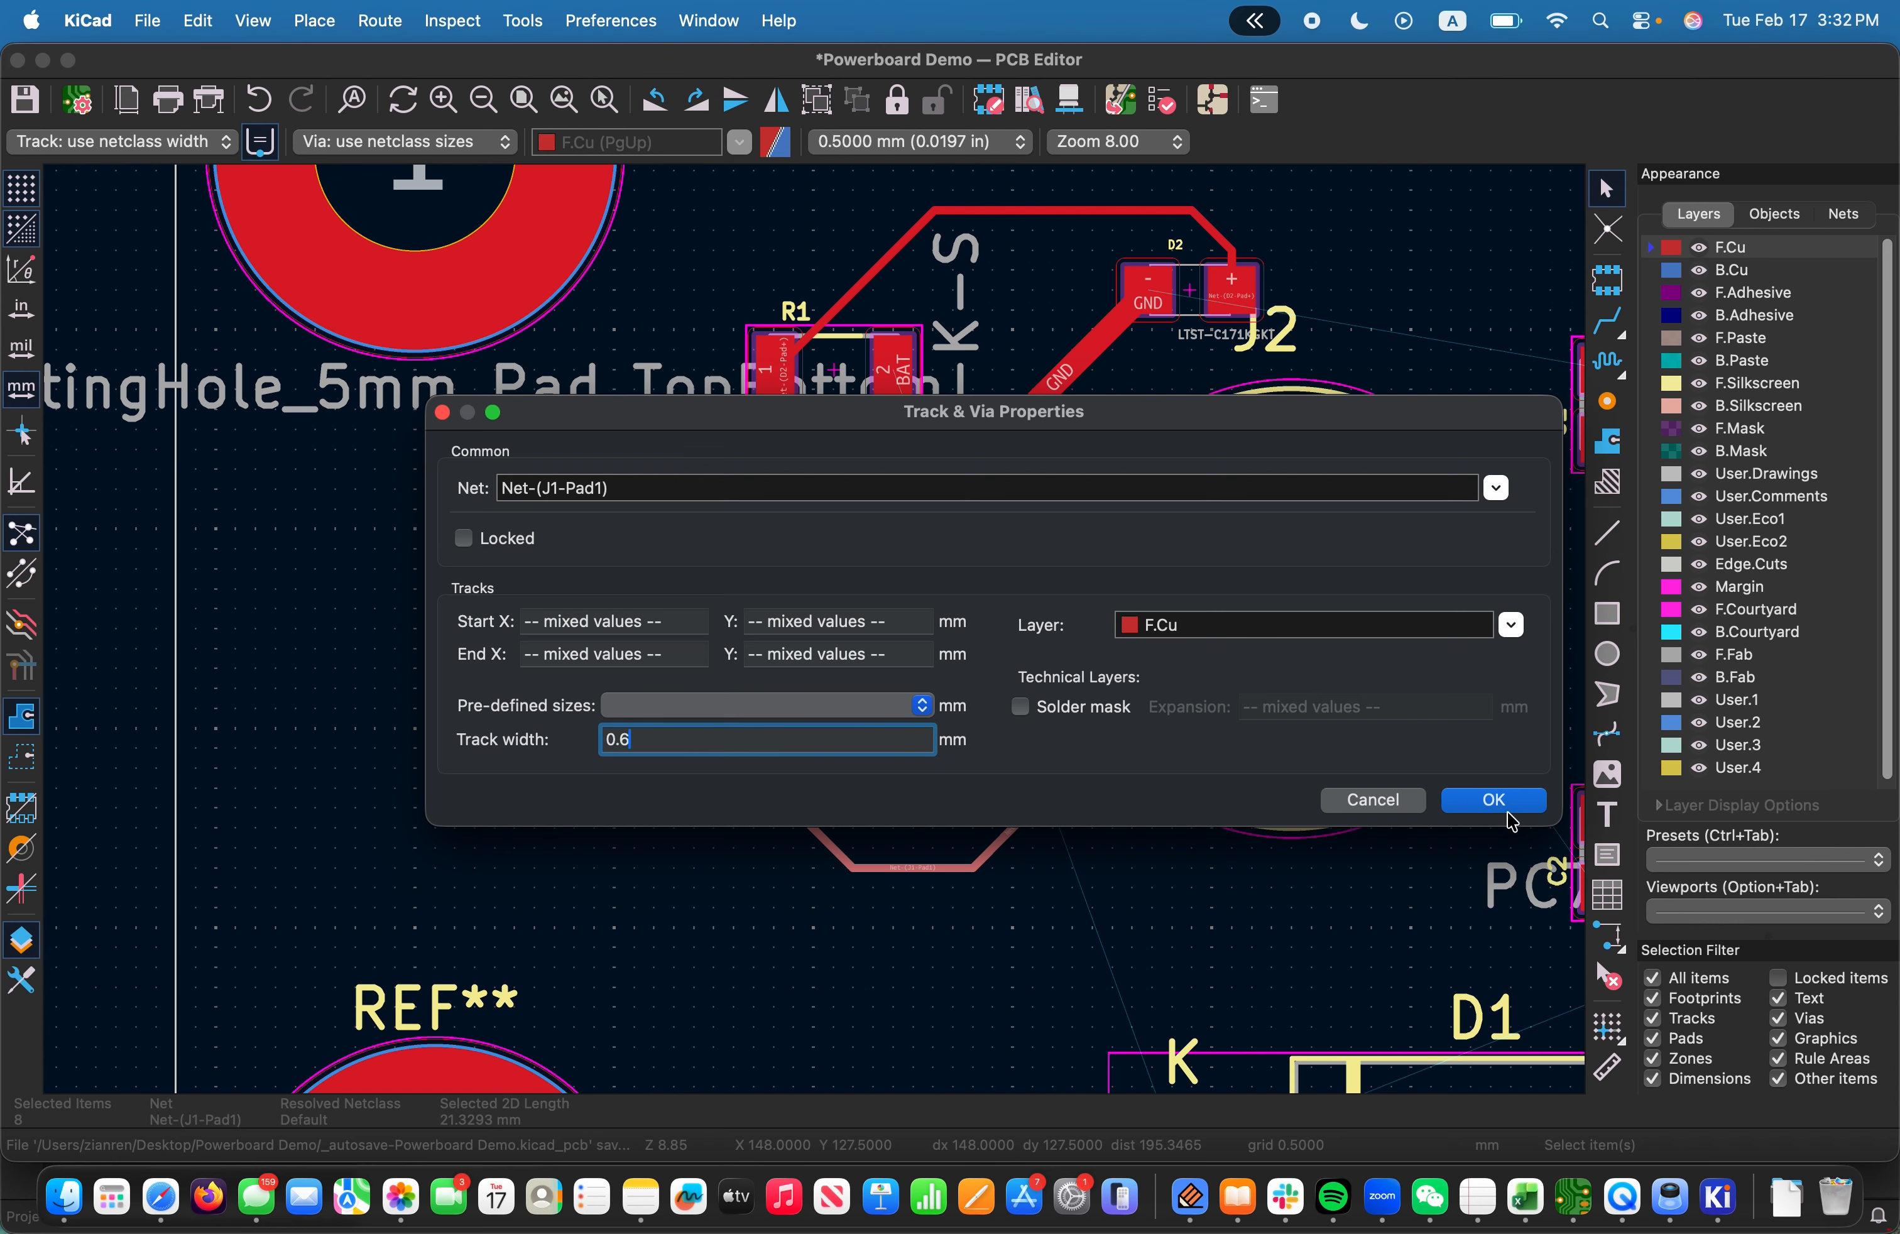
left_click(1484, 794)
left_click(1109, 887)
Route a single track on F.Cu from J2's SLV pad straight down and diagonally to D1 pad 2
scroll(881, 629, "up", 2)
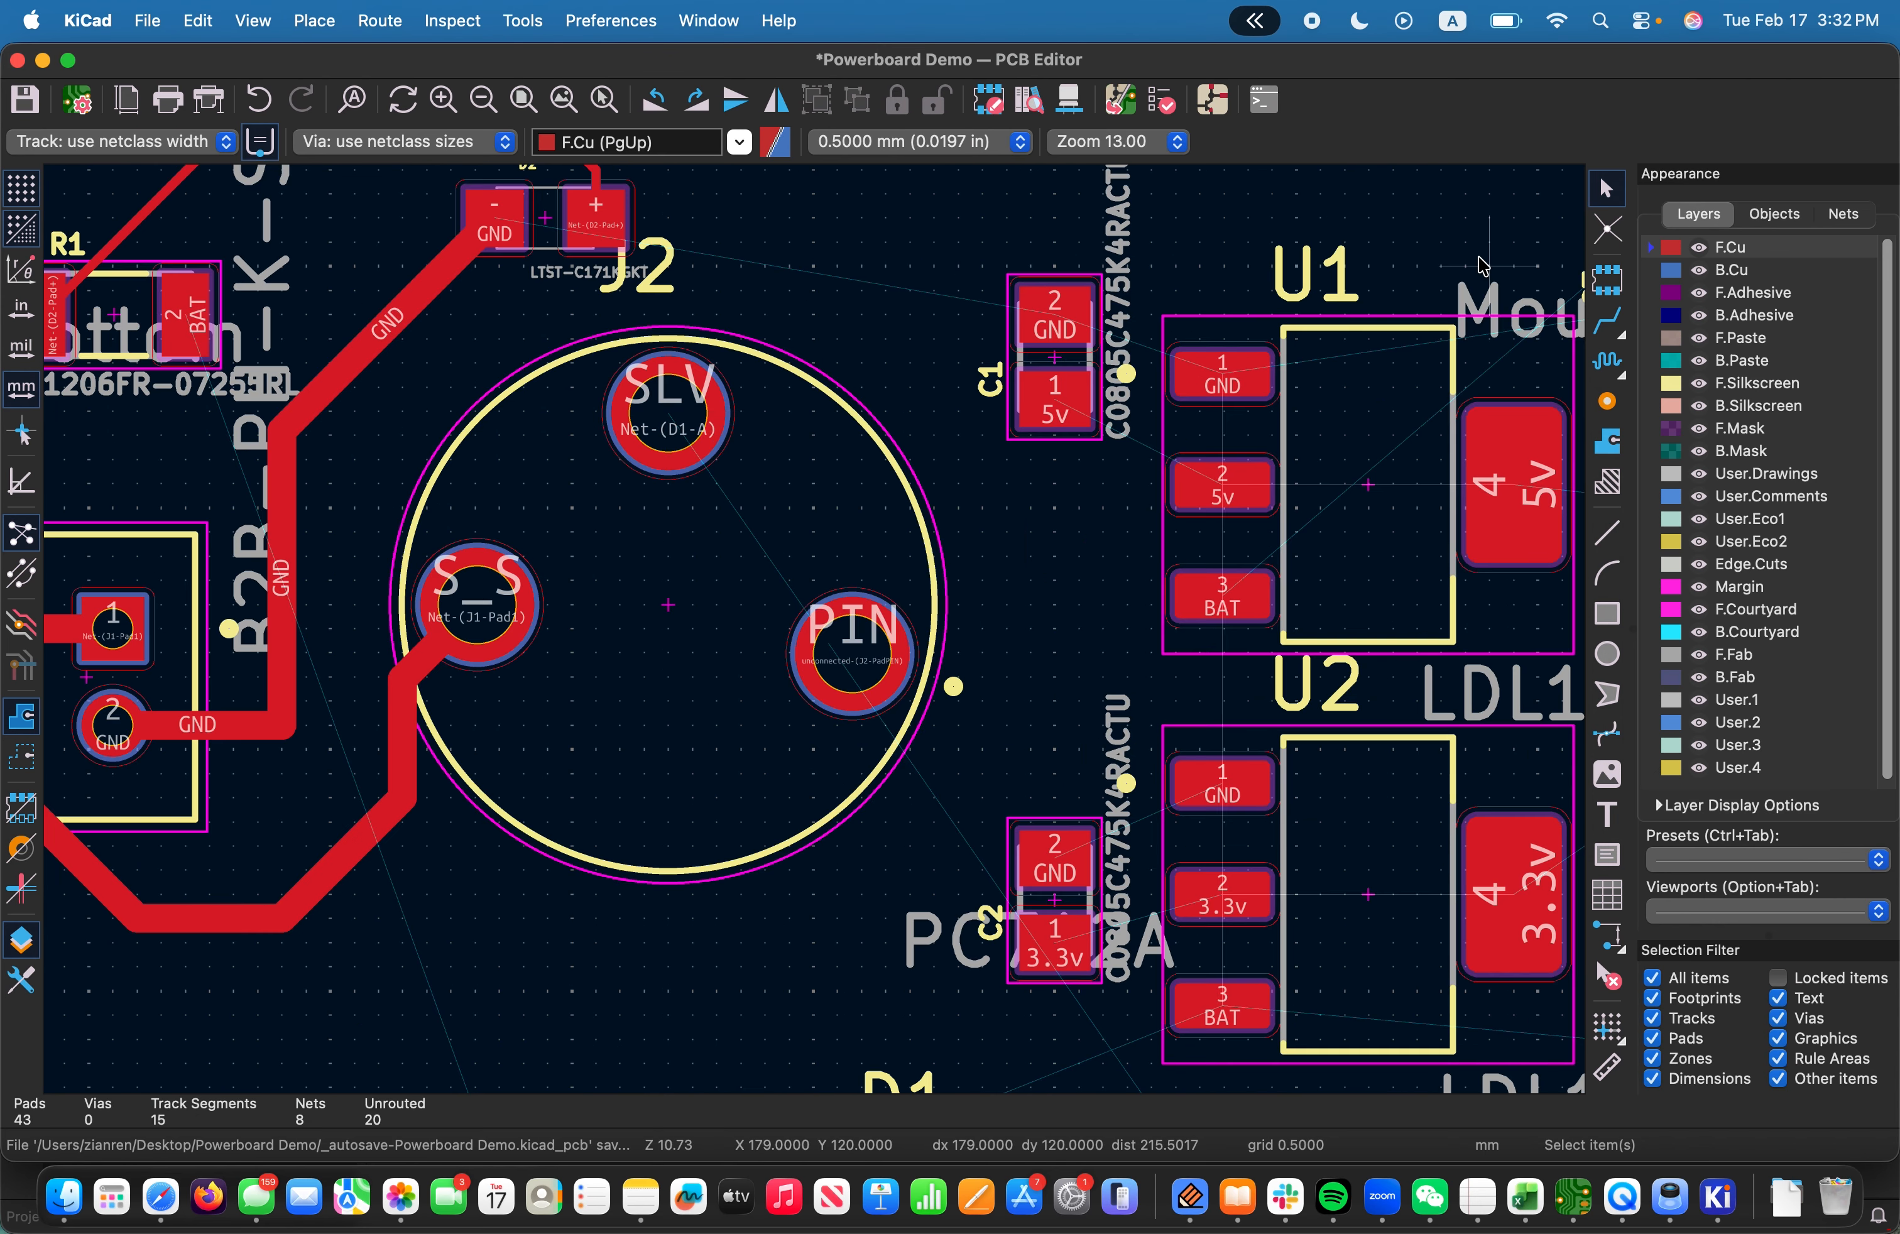
left_click(1607, 321)
scroll(1055, 403, "down", 3)
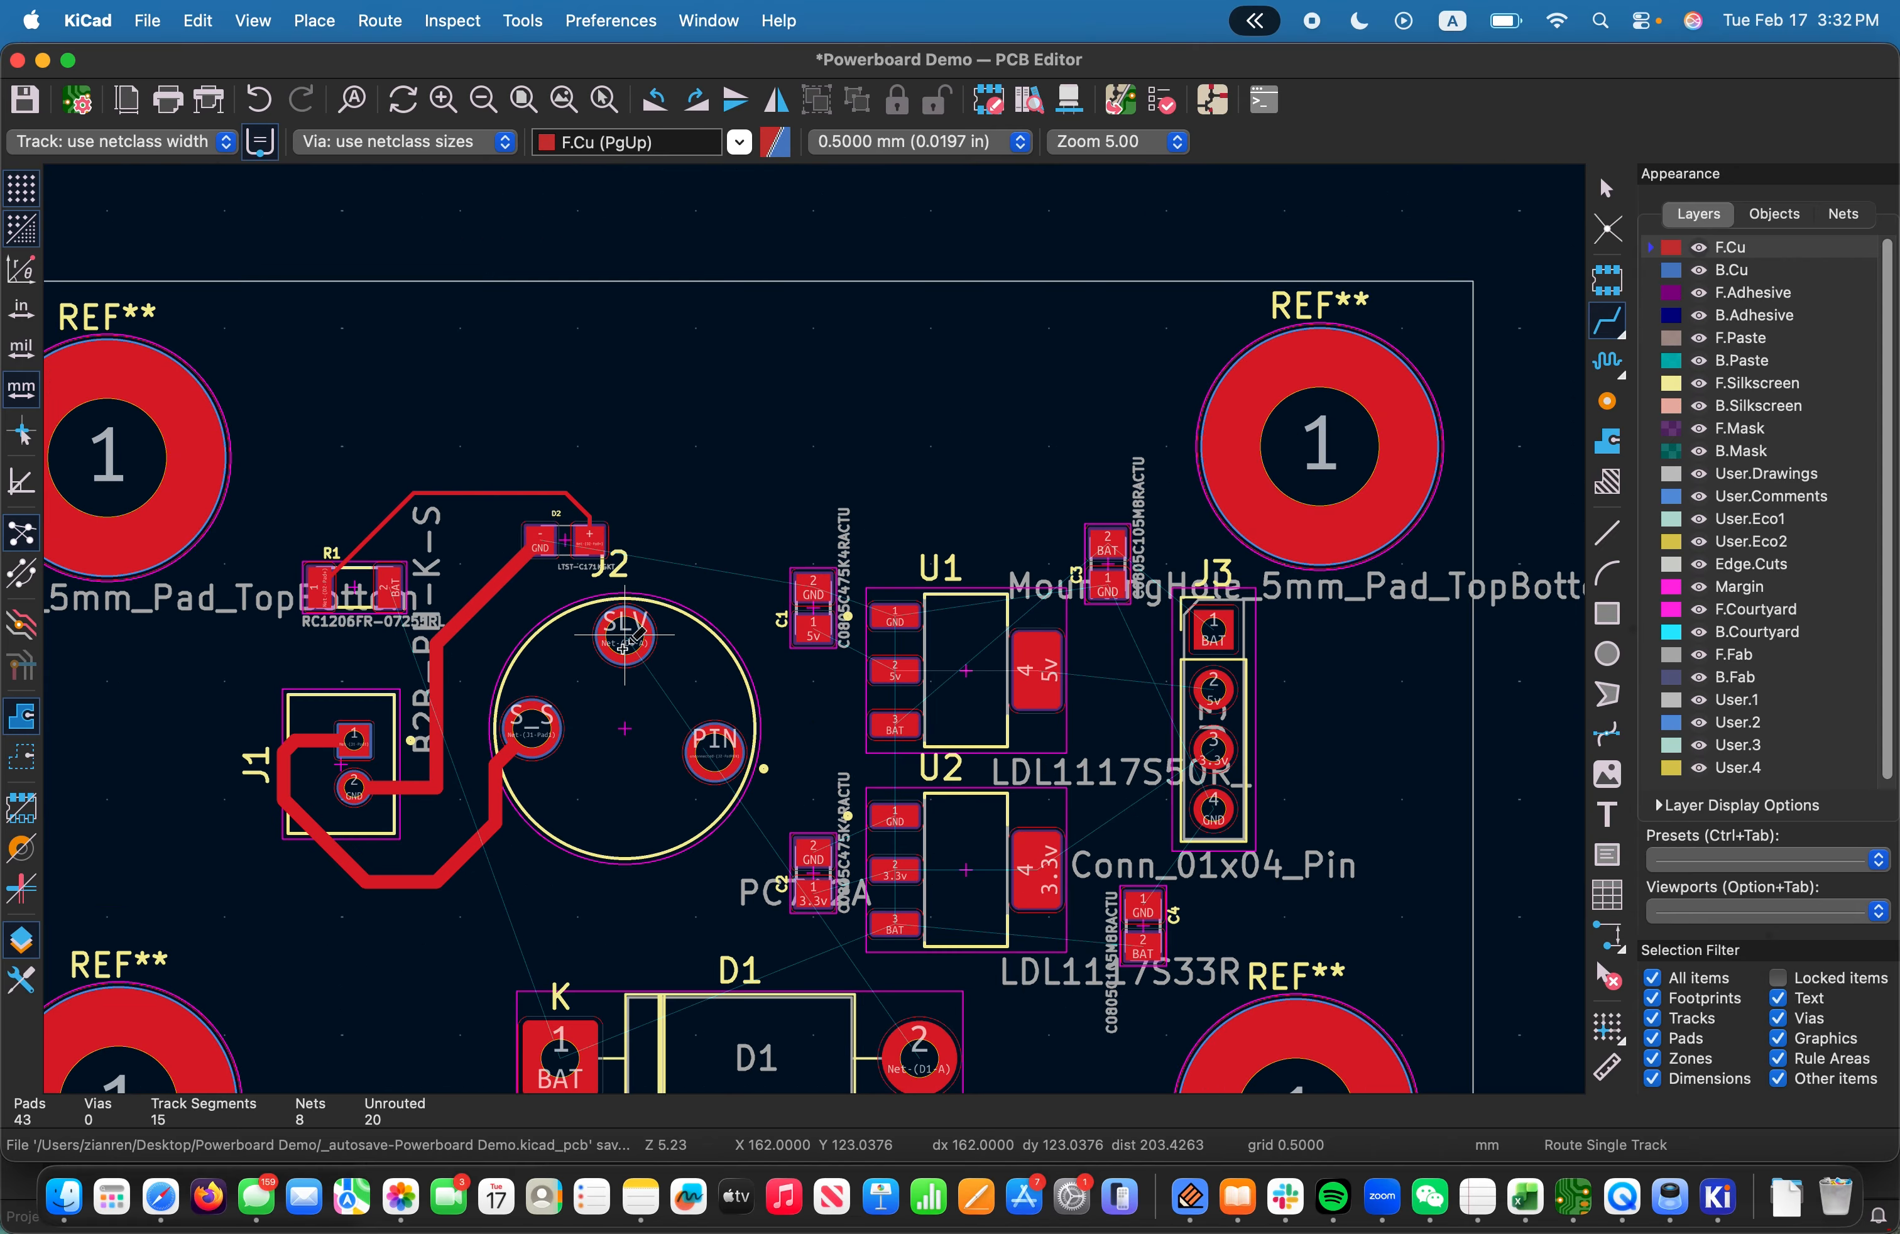
left_click(625, 635)
left_click(920, 1058)
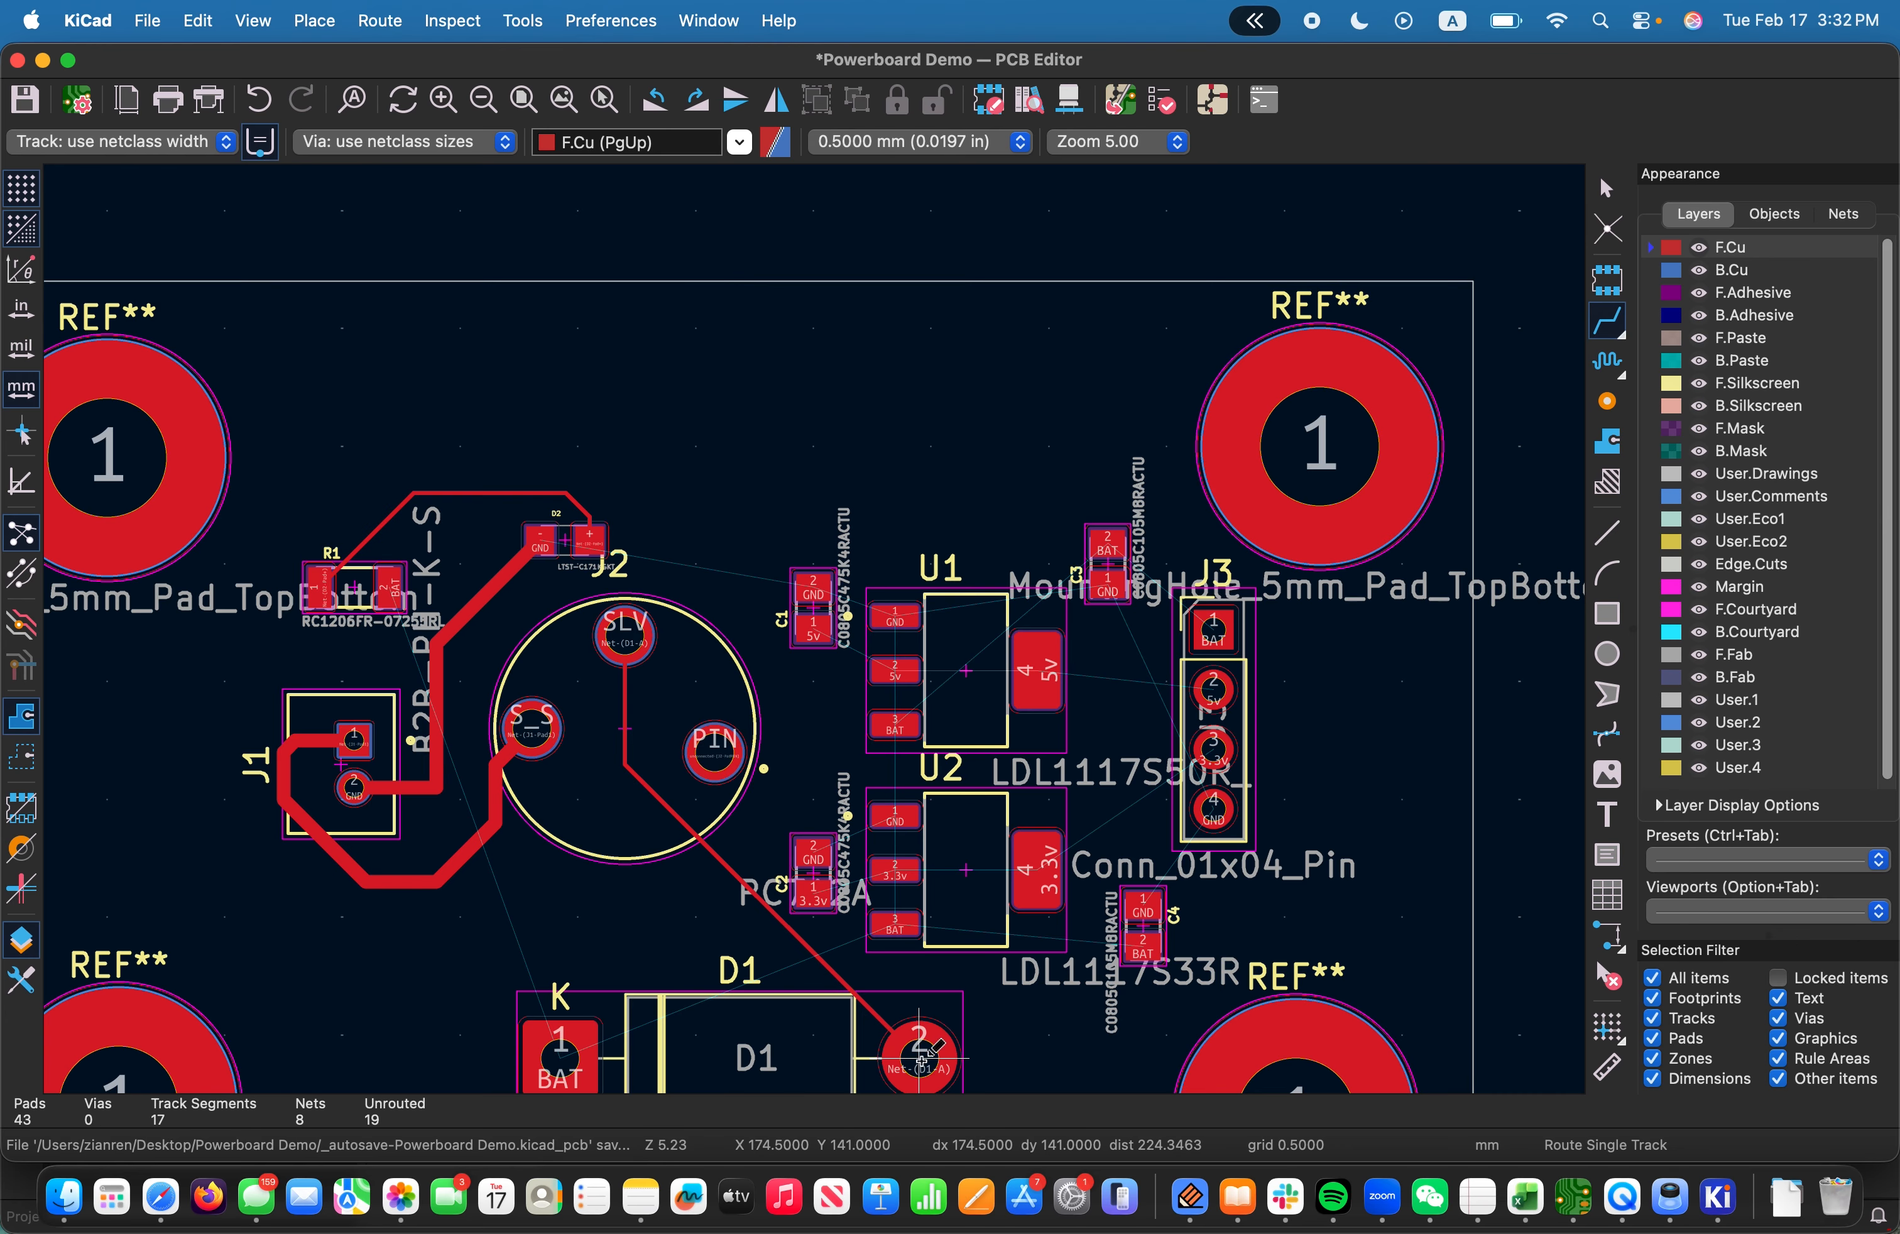
key("Escape")
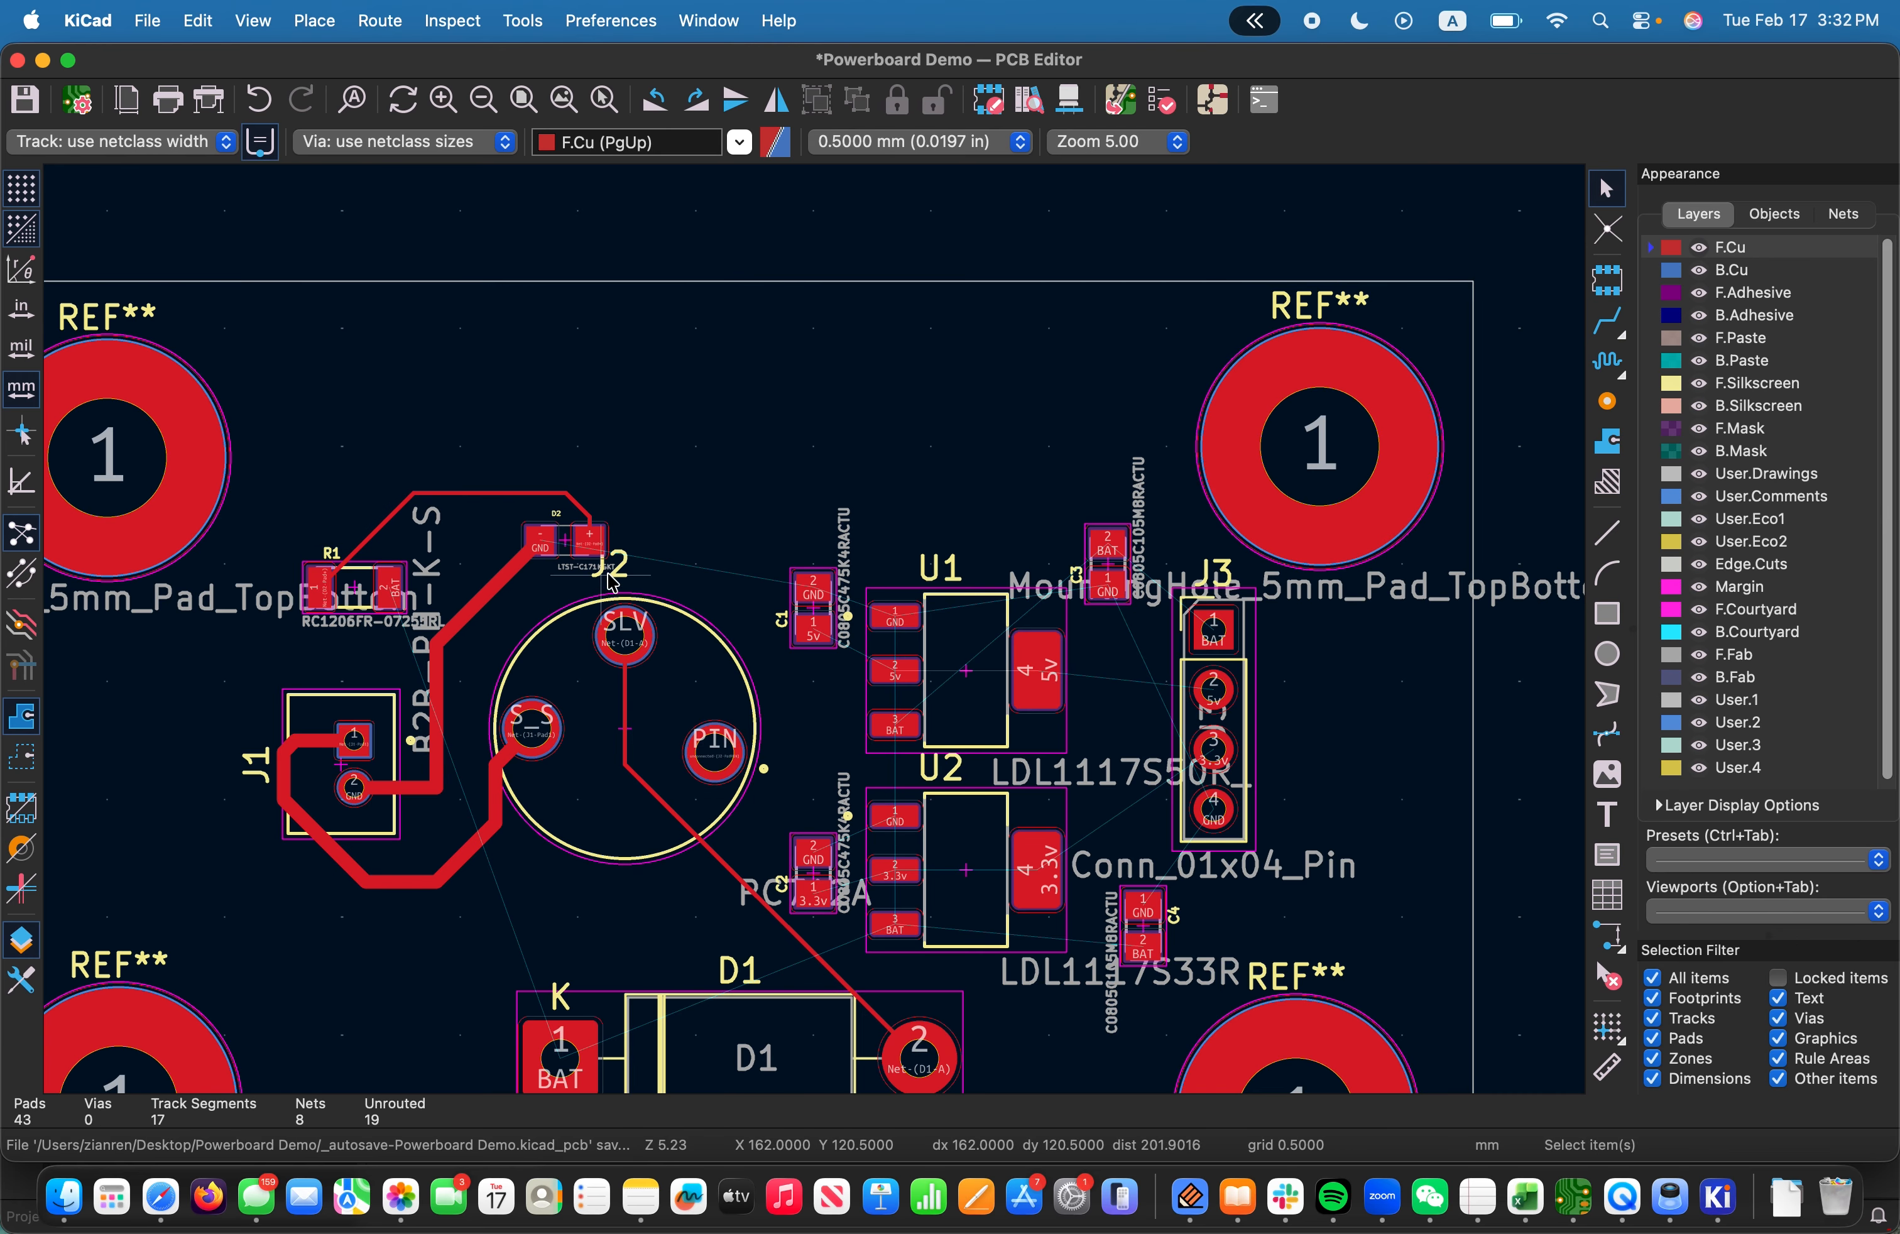
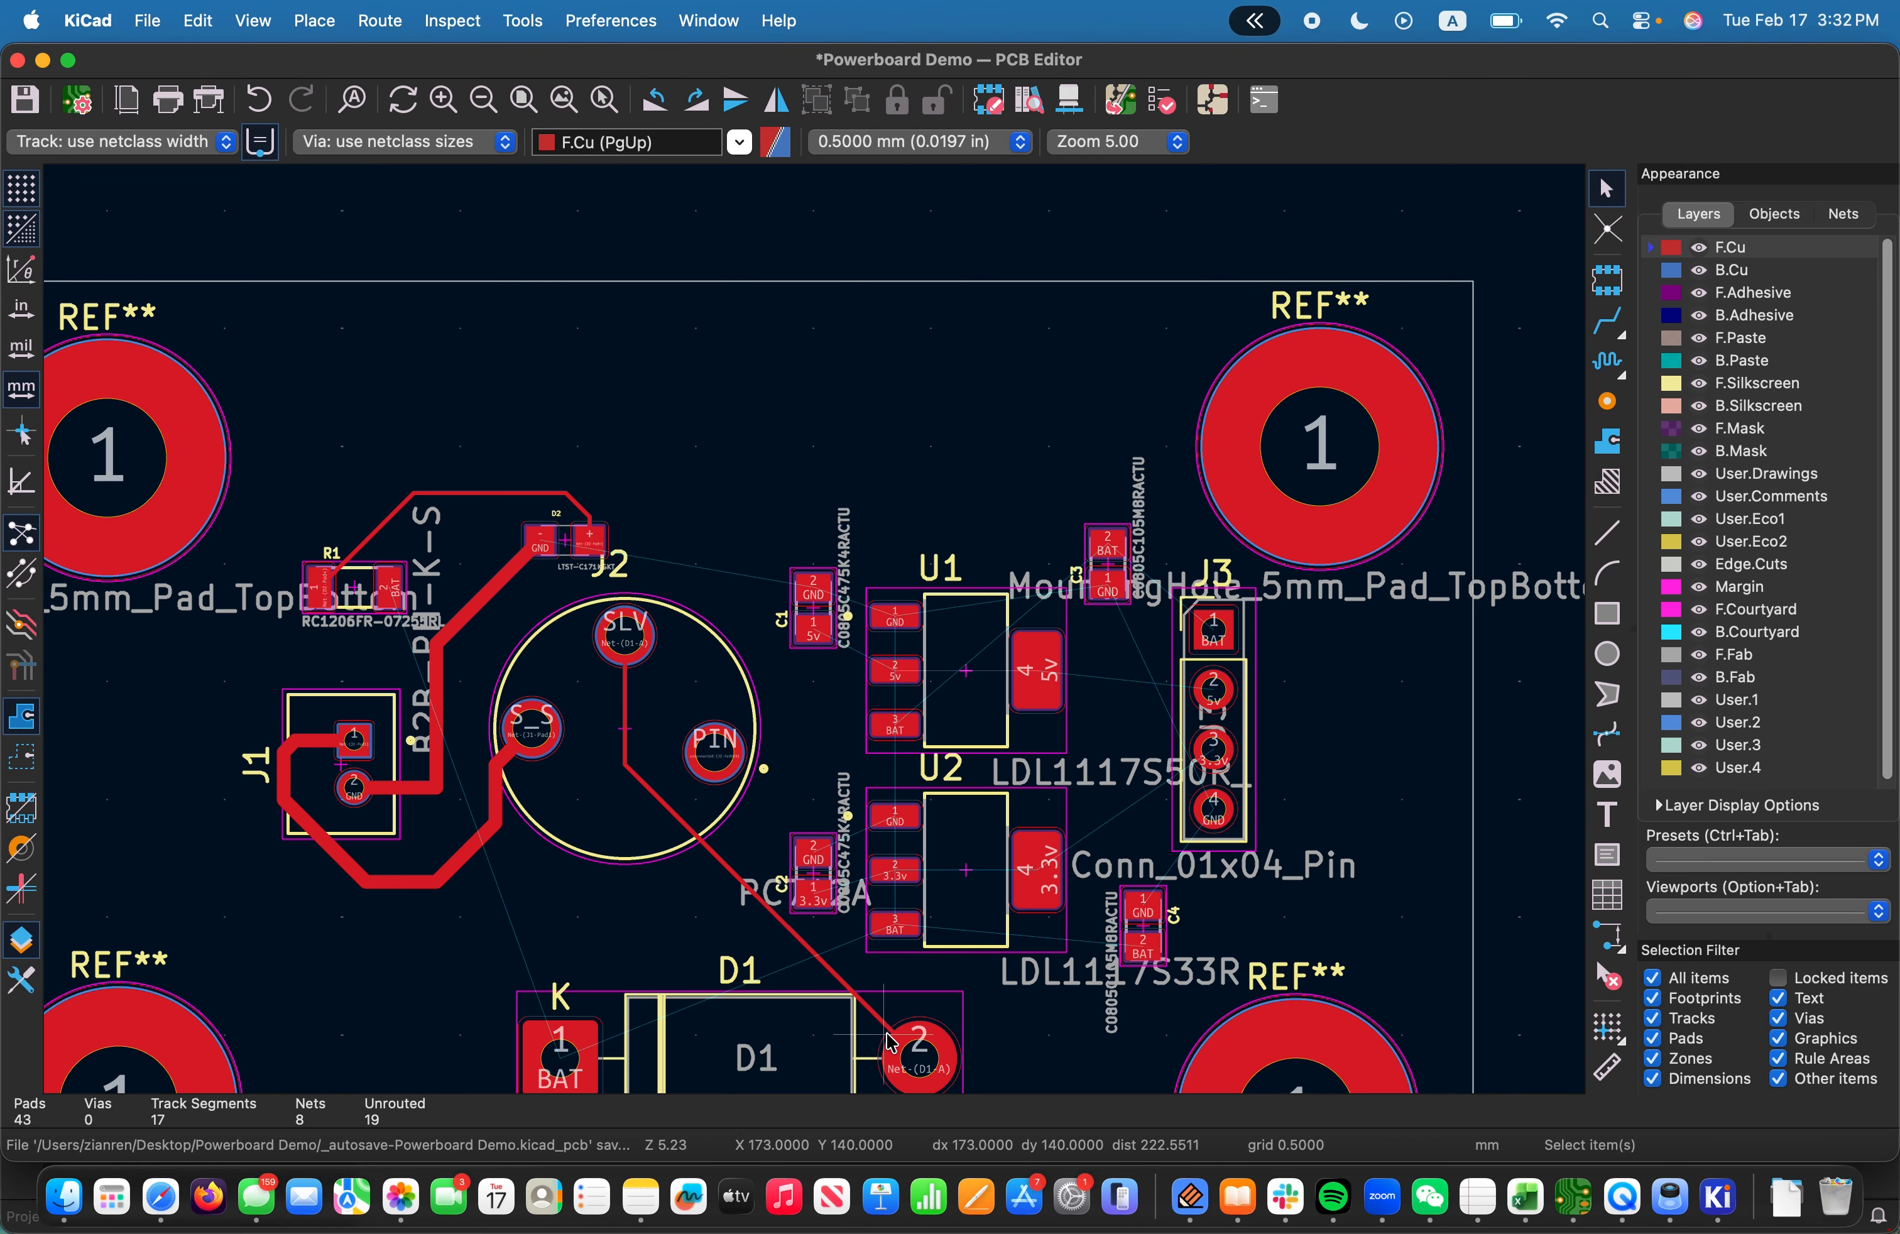
Set the width of both track segments between J2's SLV pad and D1 pad 2 to 0.6 mm together
key("F4")
scroll(817, 635, "up", 3)
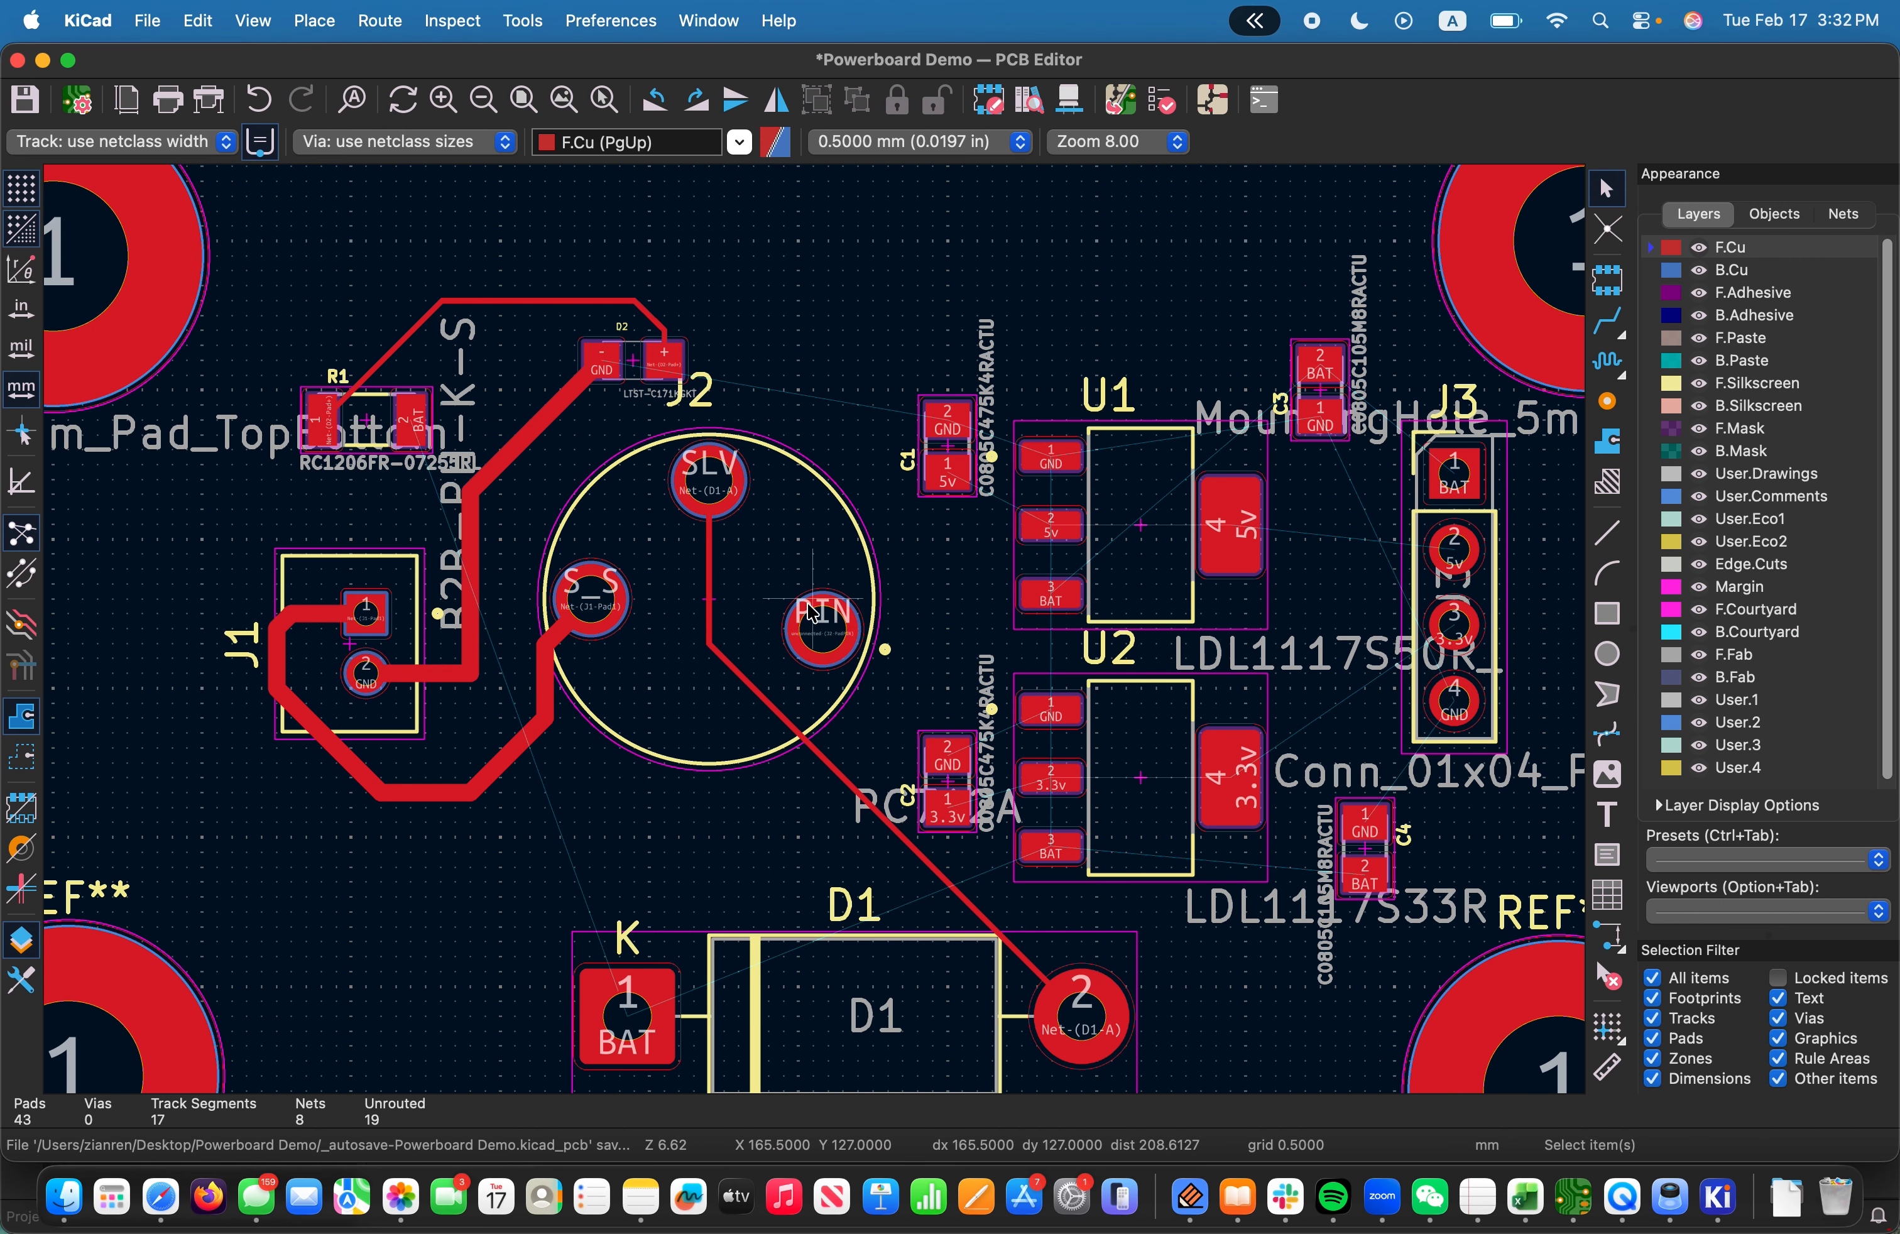
left_click(711, 572)
left_click(744, 679, "shift")
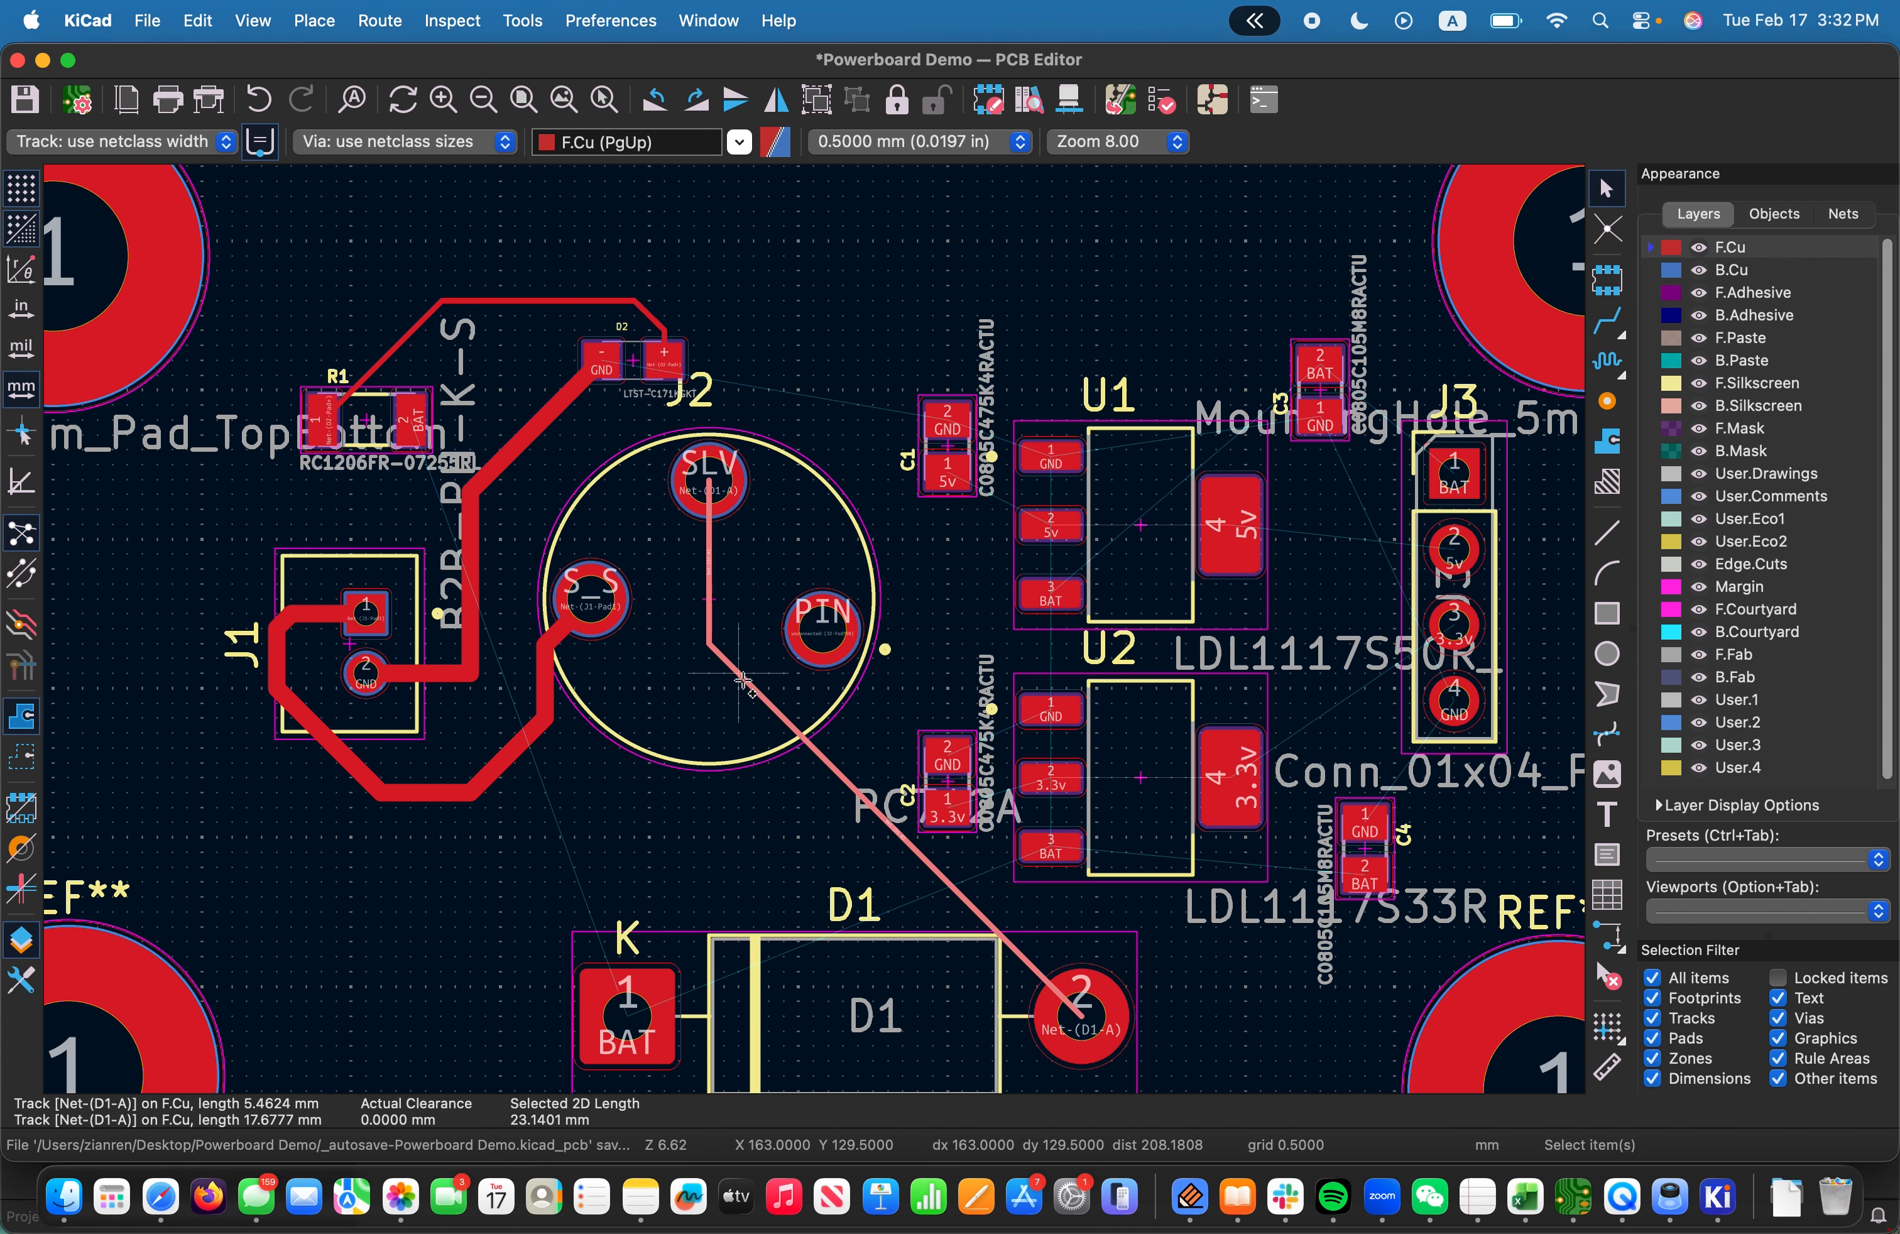
right_click(938, 872)
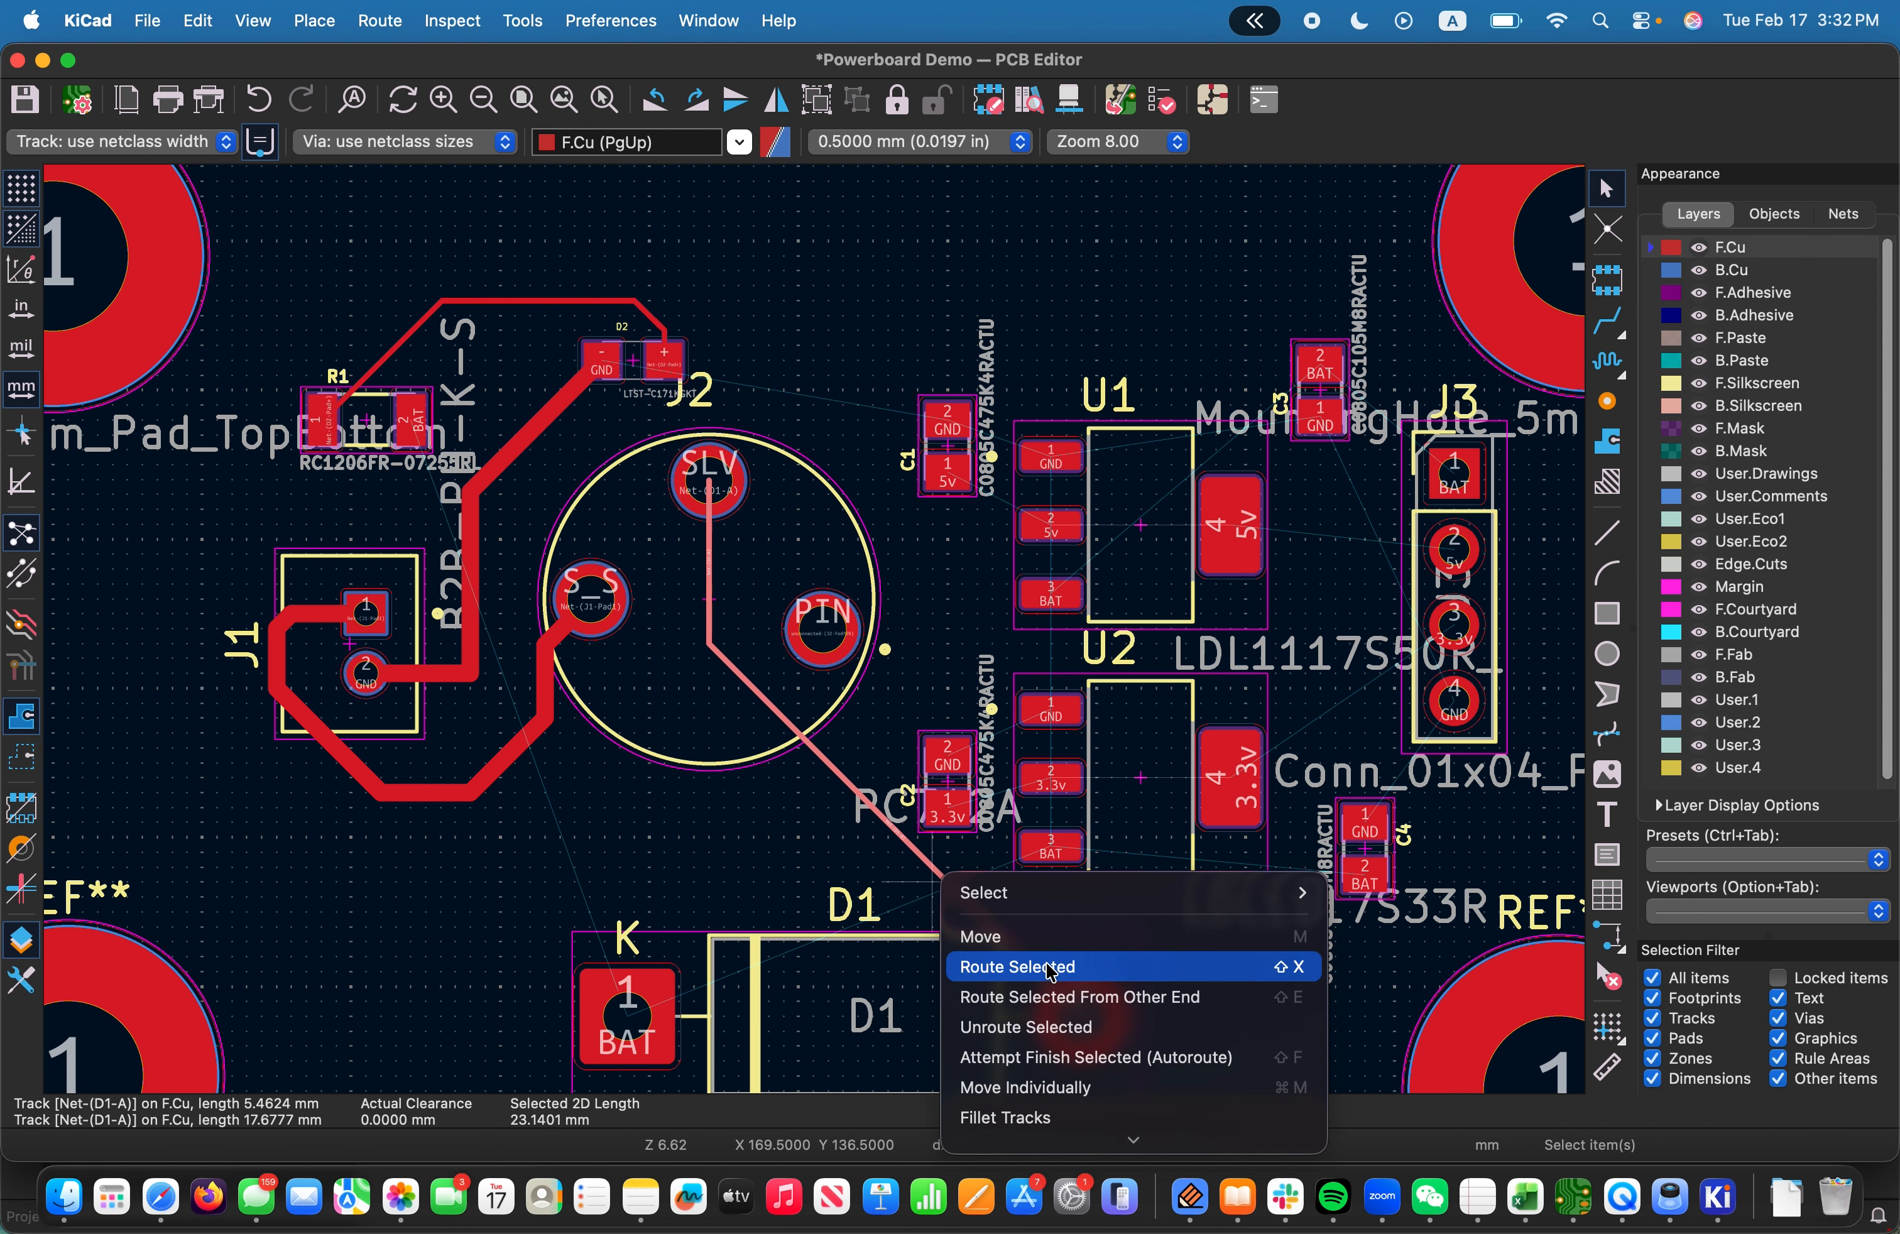
right_click(808, 748)
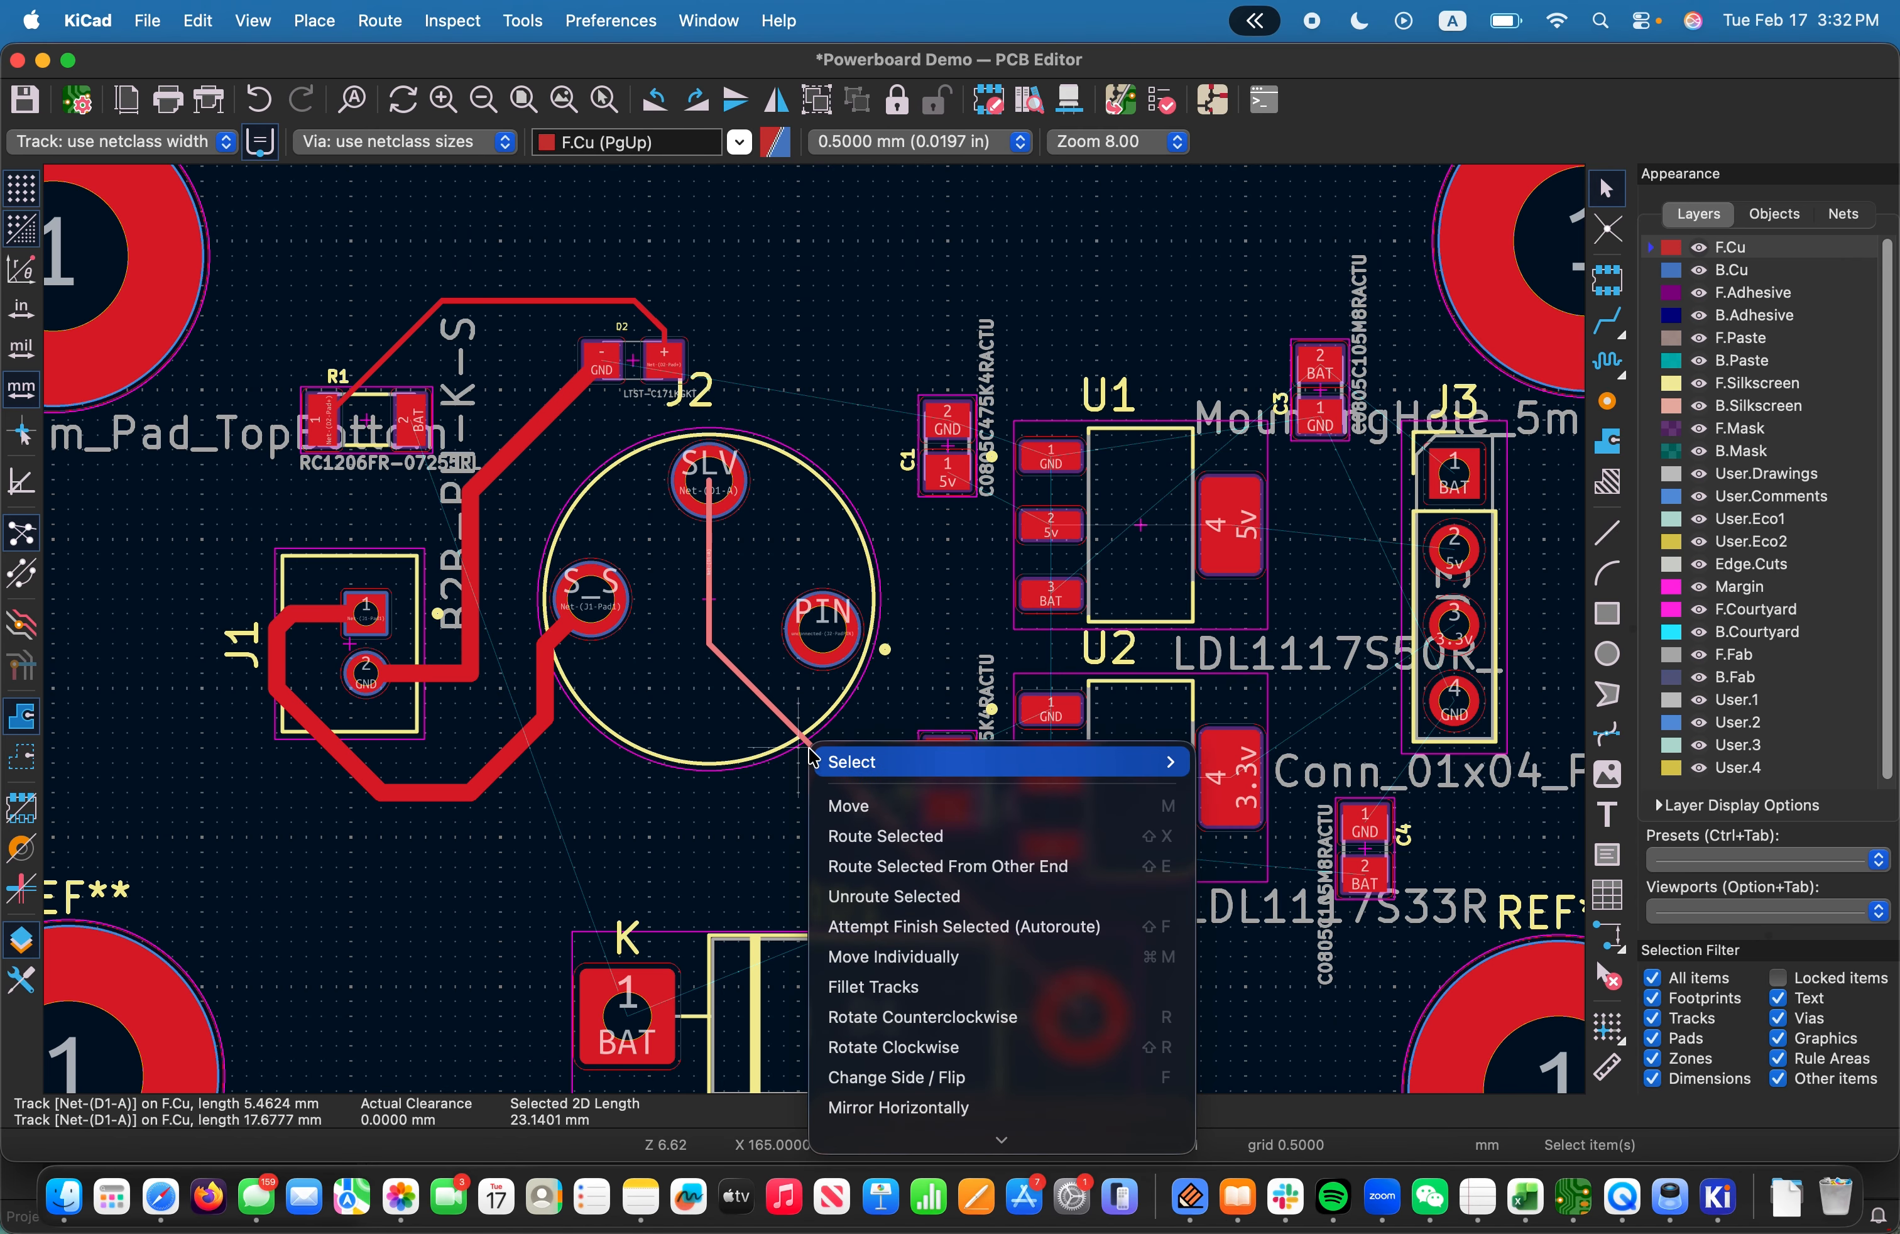
right_click(744, 680)
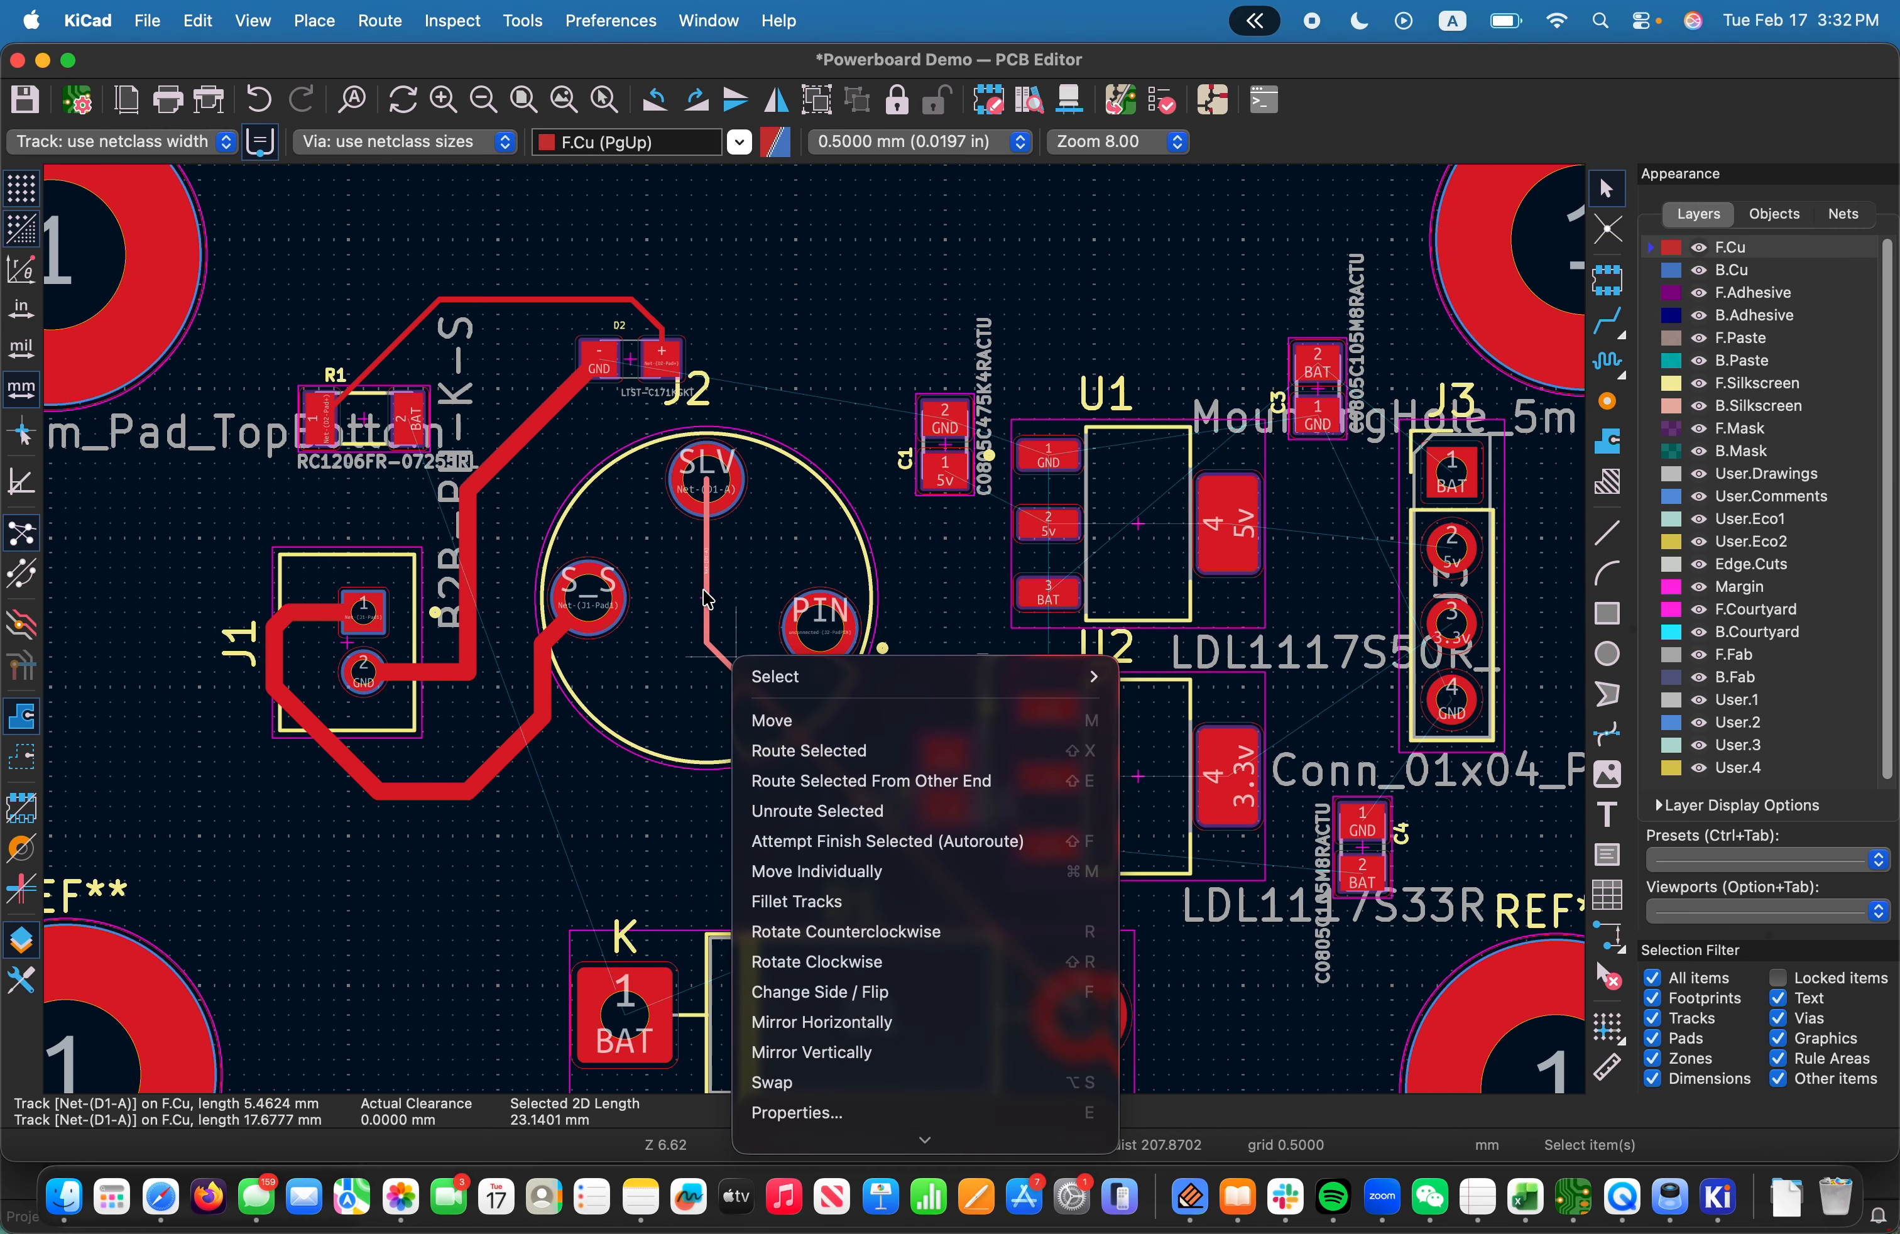
right_click(706, 573)
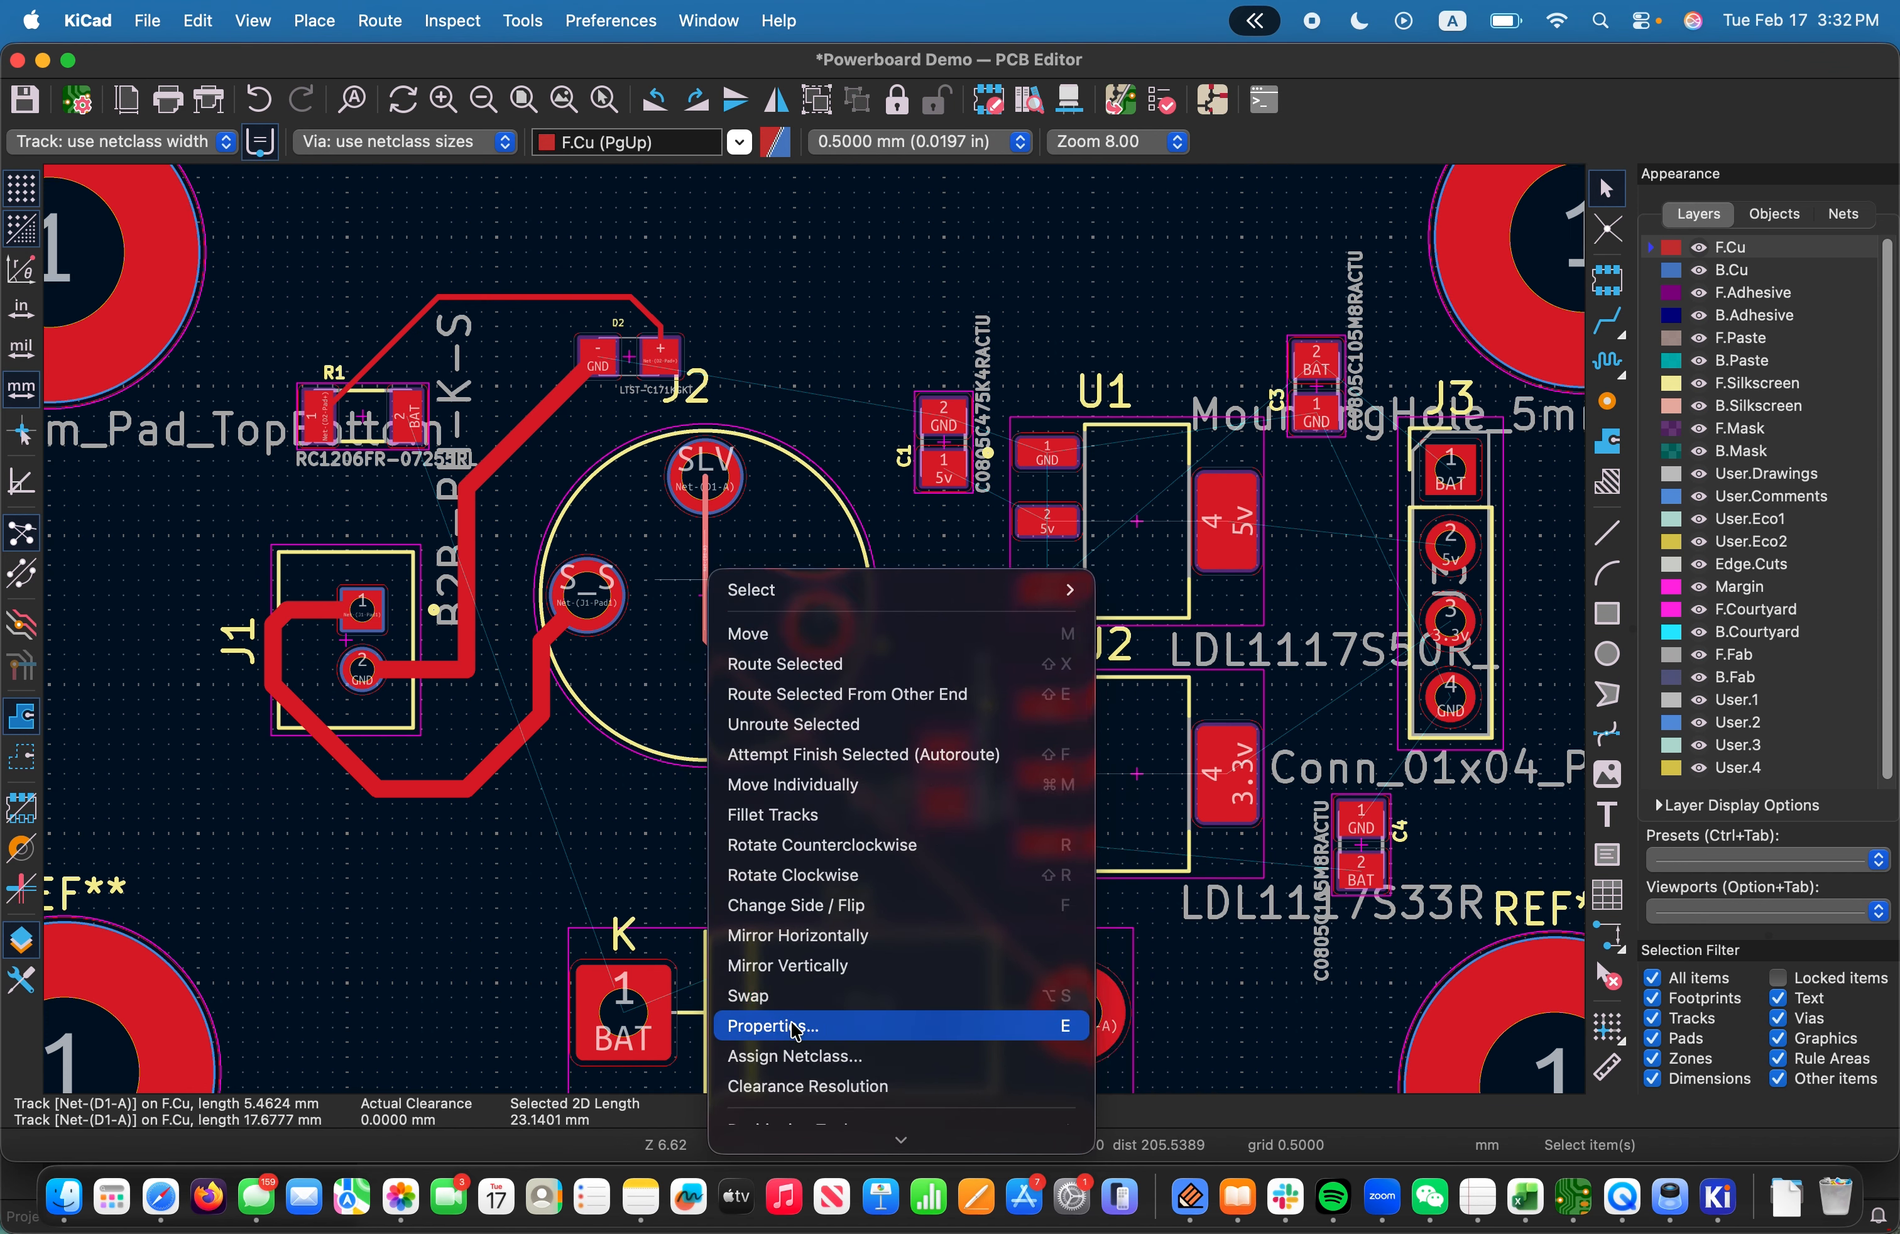
left_click(793, 1027)
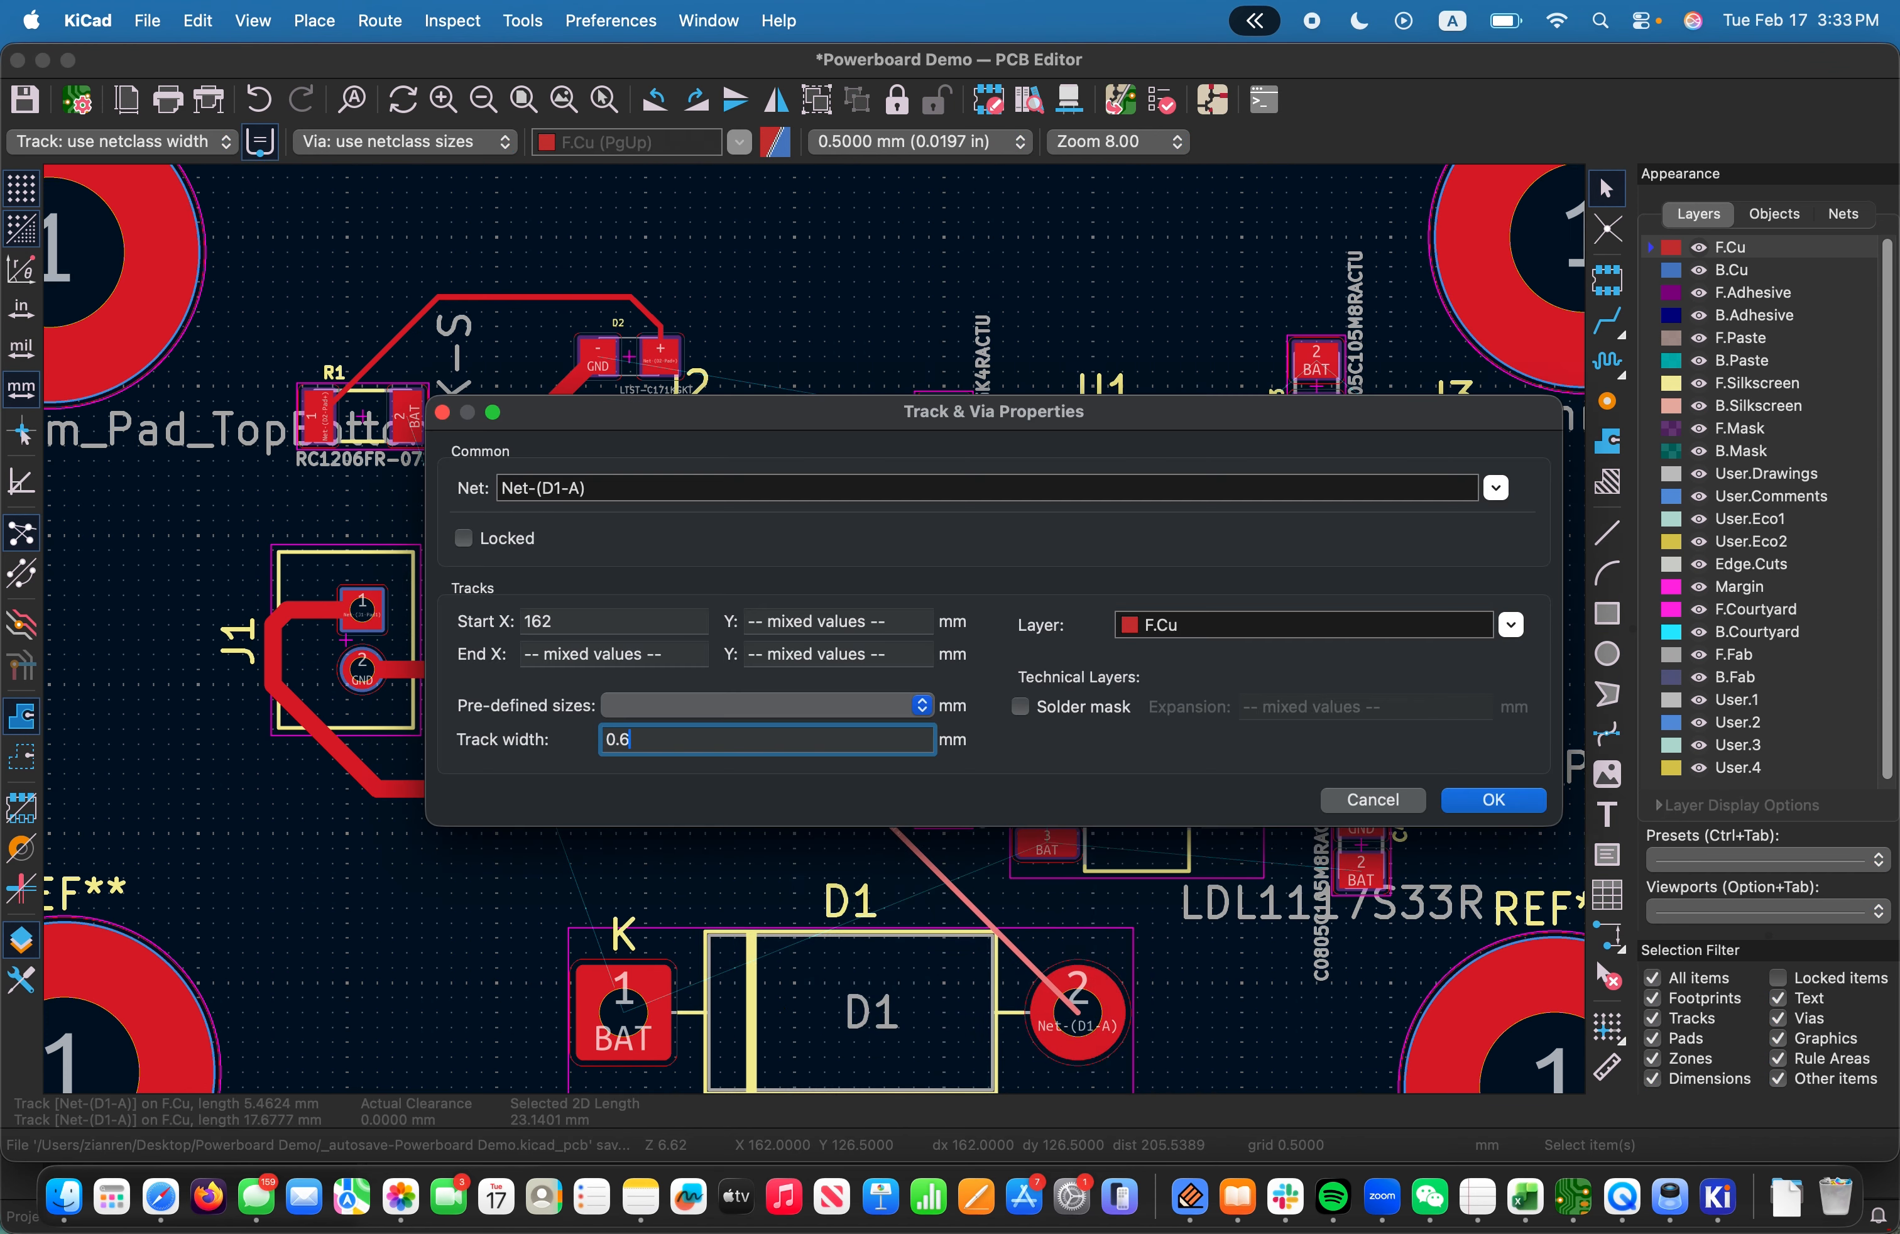
left_click(1495, 800)
scroll(717, 726, "down", 3)
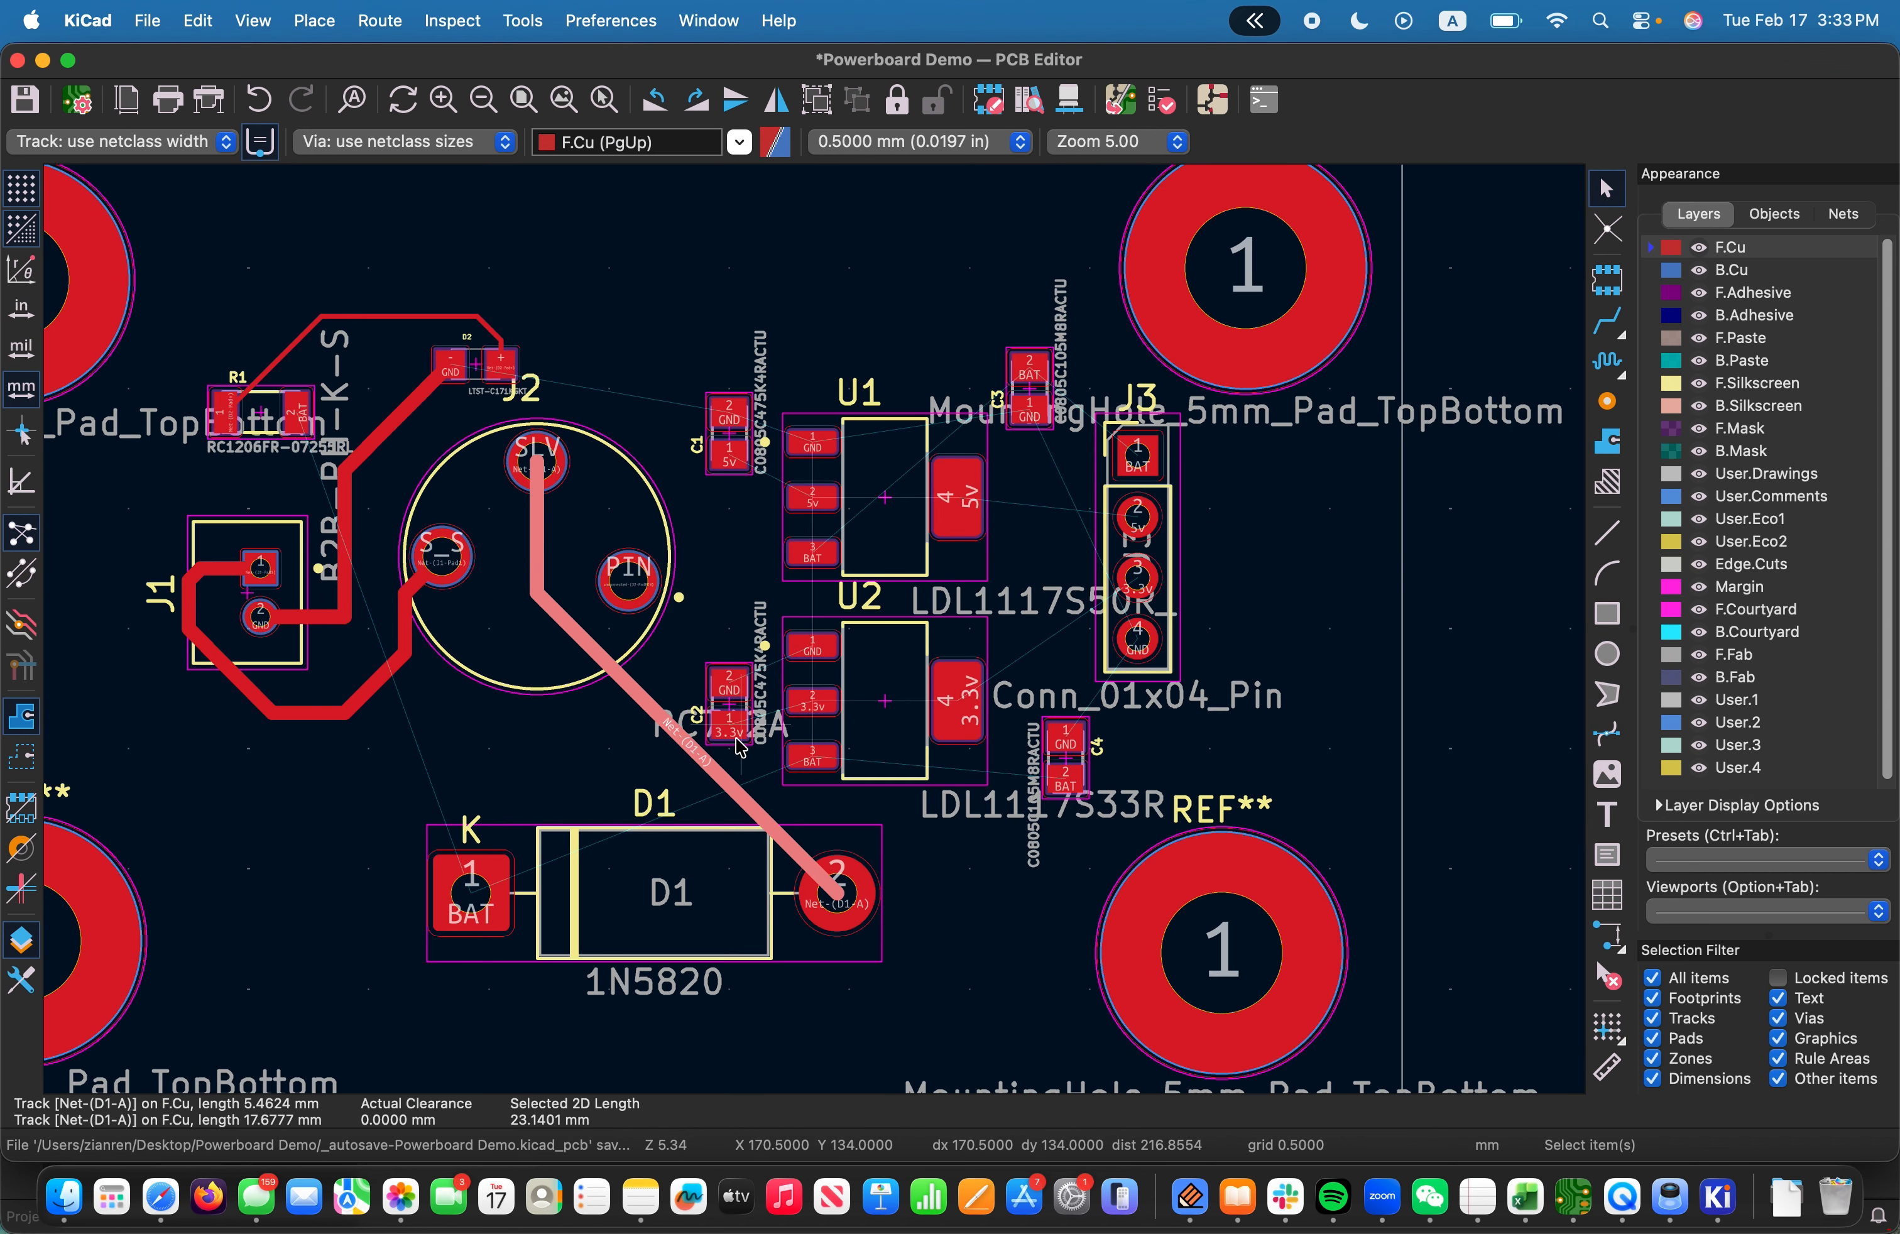
scroll(727, 682, "down", 1)
scroll(734, 623, "up", 2)
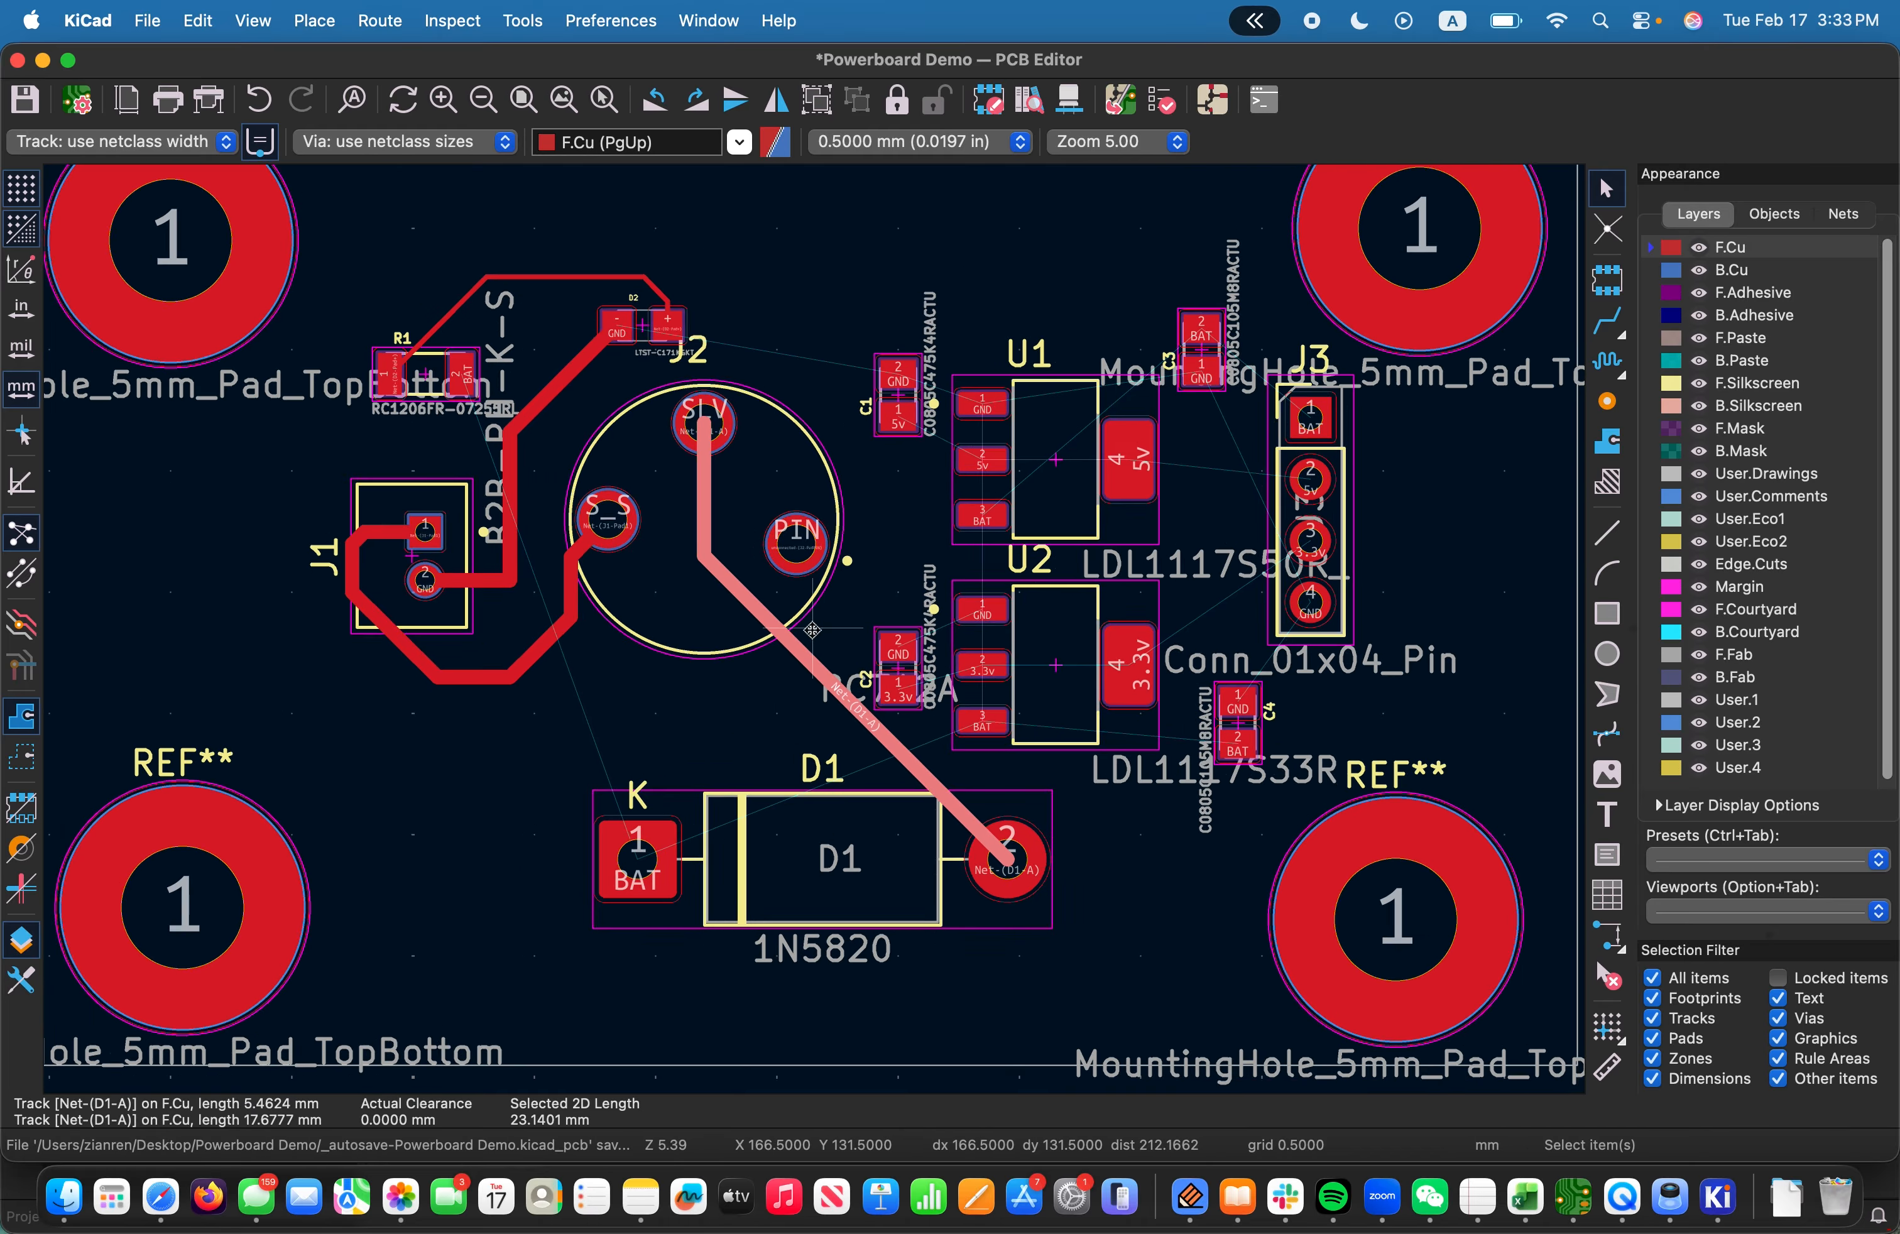
scroll(787, 631, "up", 2)
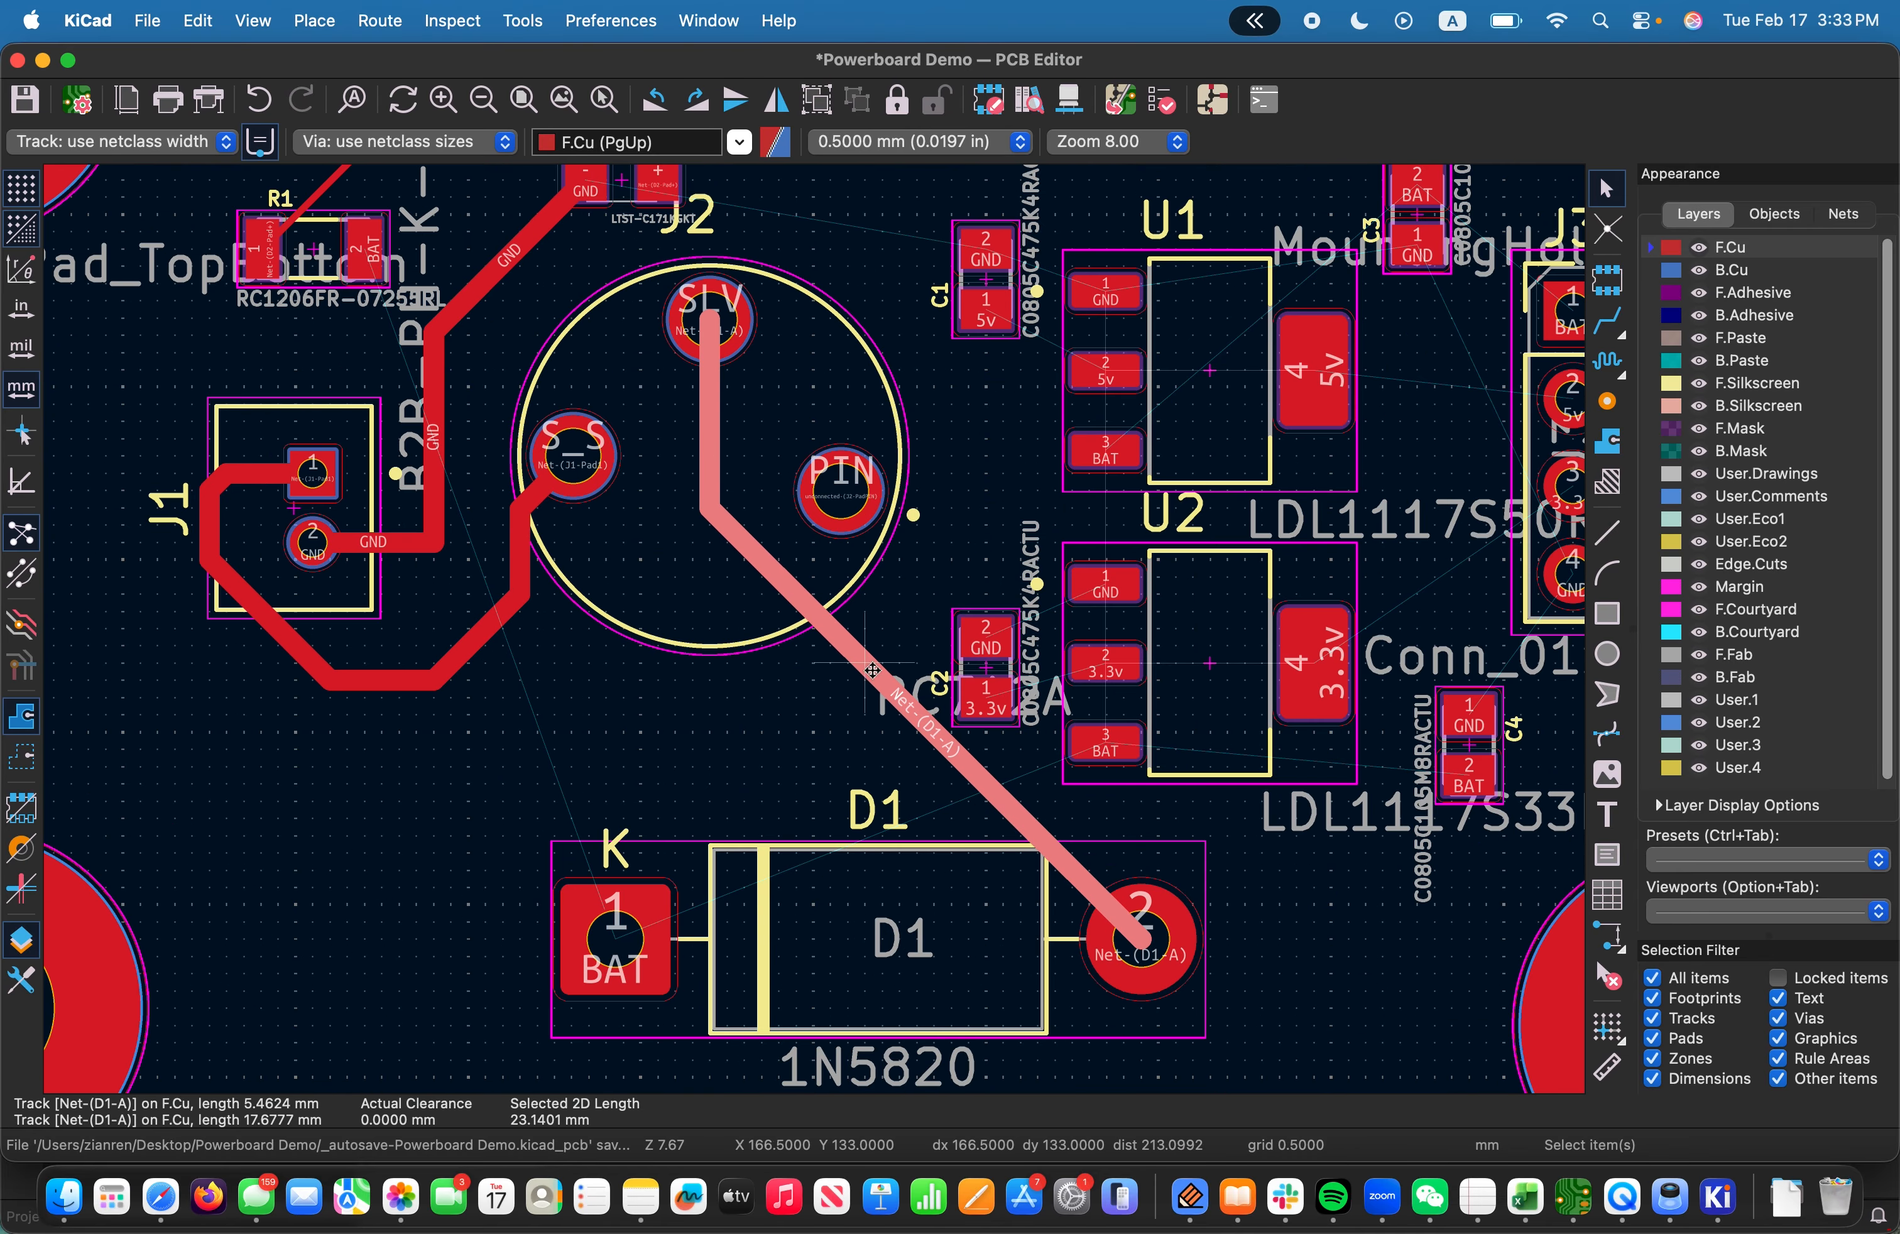
key("Escape")
Shift the diagonal SLV-to-D1 track segment slightly away from C2, so it enters D1 pad 2 through a short horizontal segment
scroll(937, 746, "up", 4)
scroll(854, 687, "up", 3)
scroll(854, 687, "down", 3)
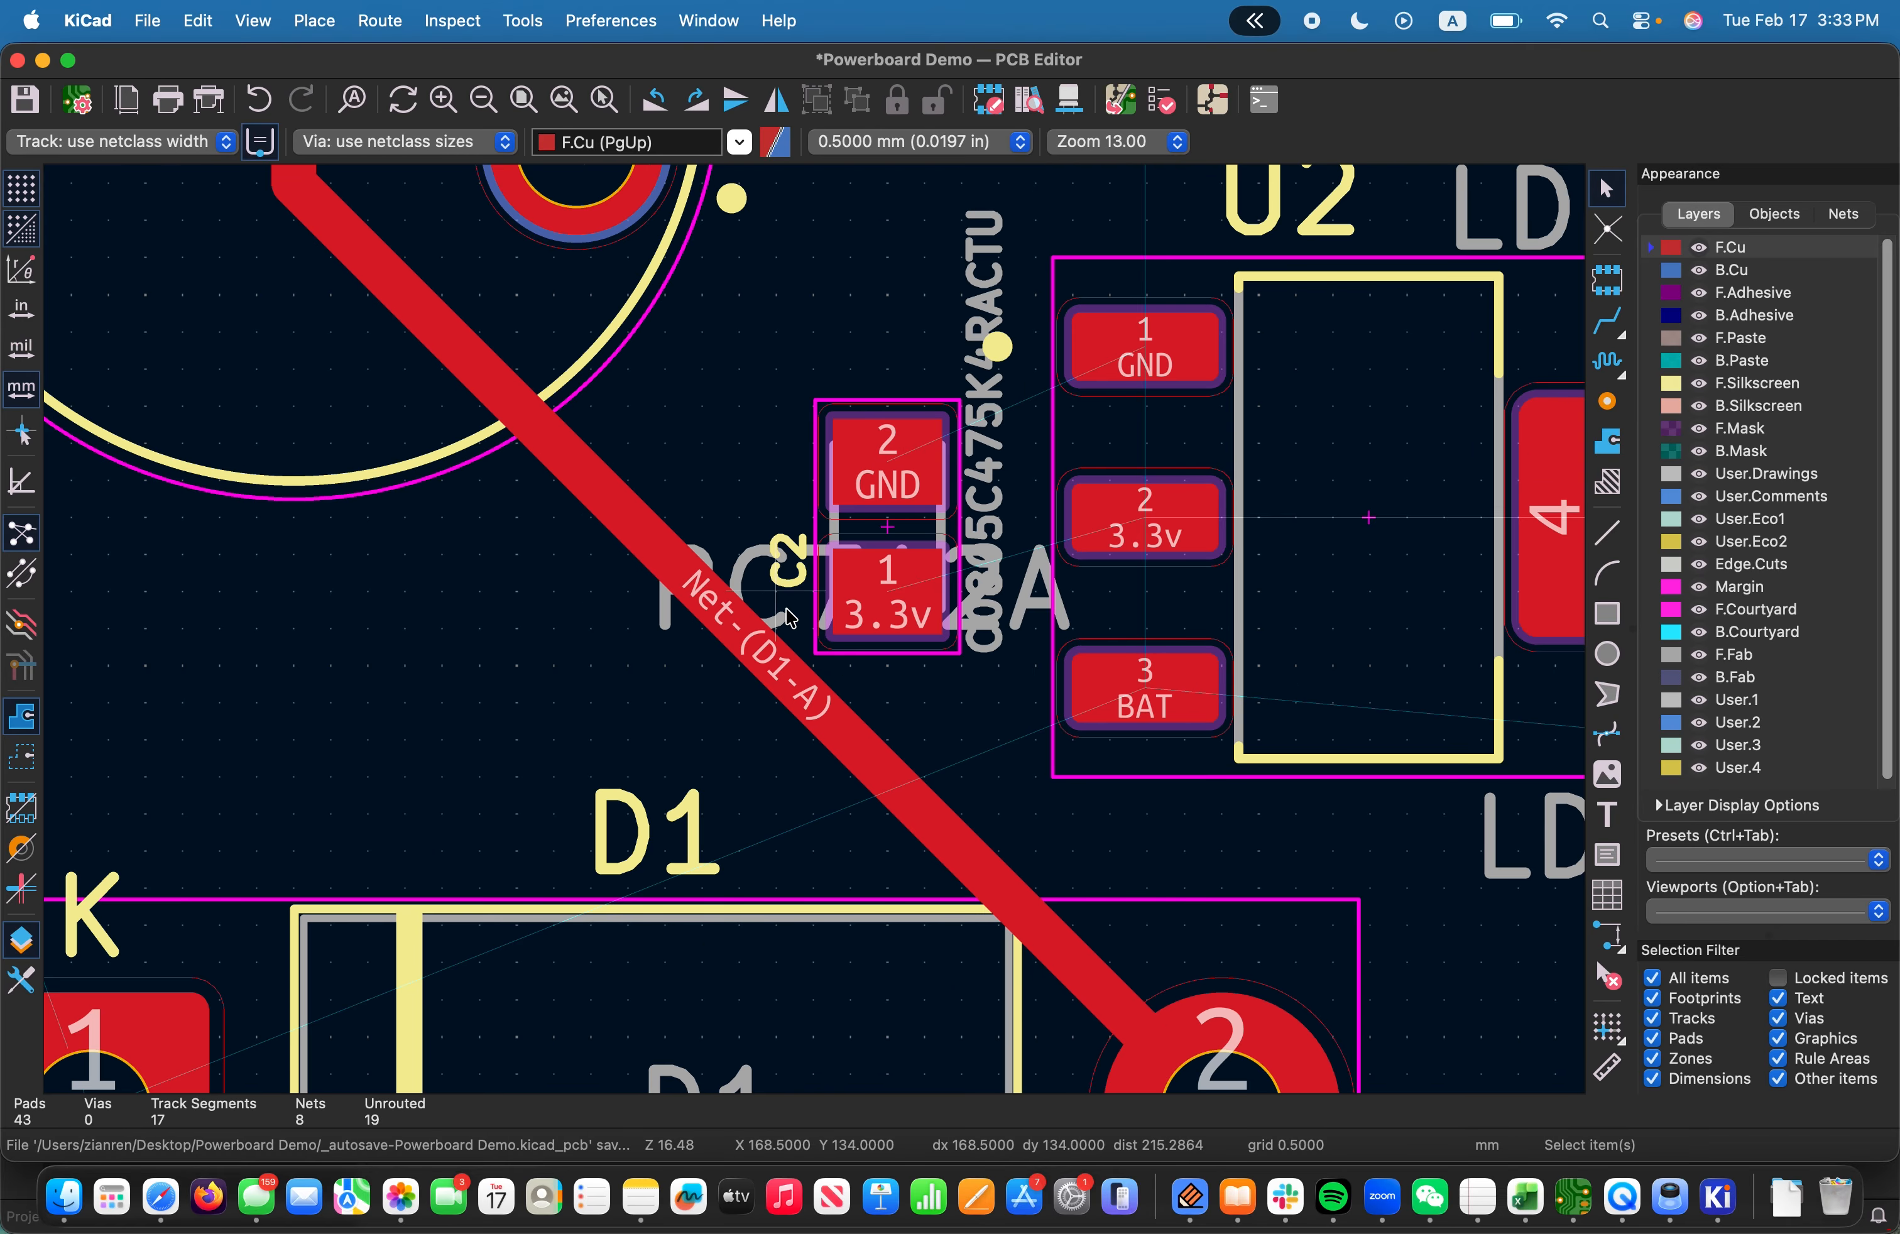
left_click(864, 615)
scroll(865, 617, "down", 2)
key("x")
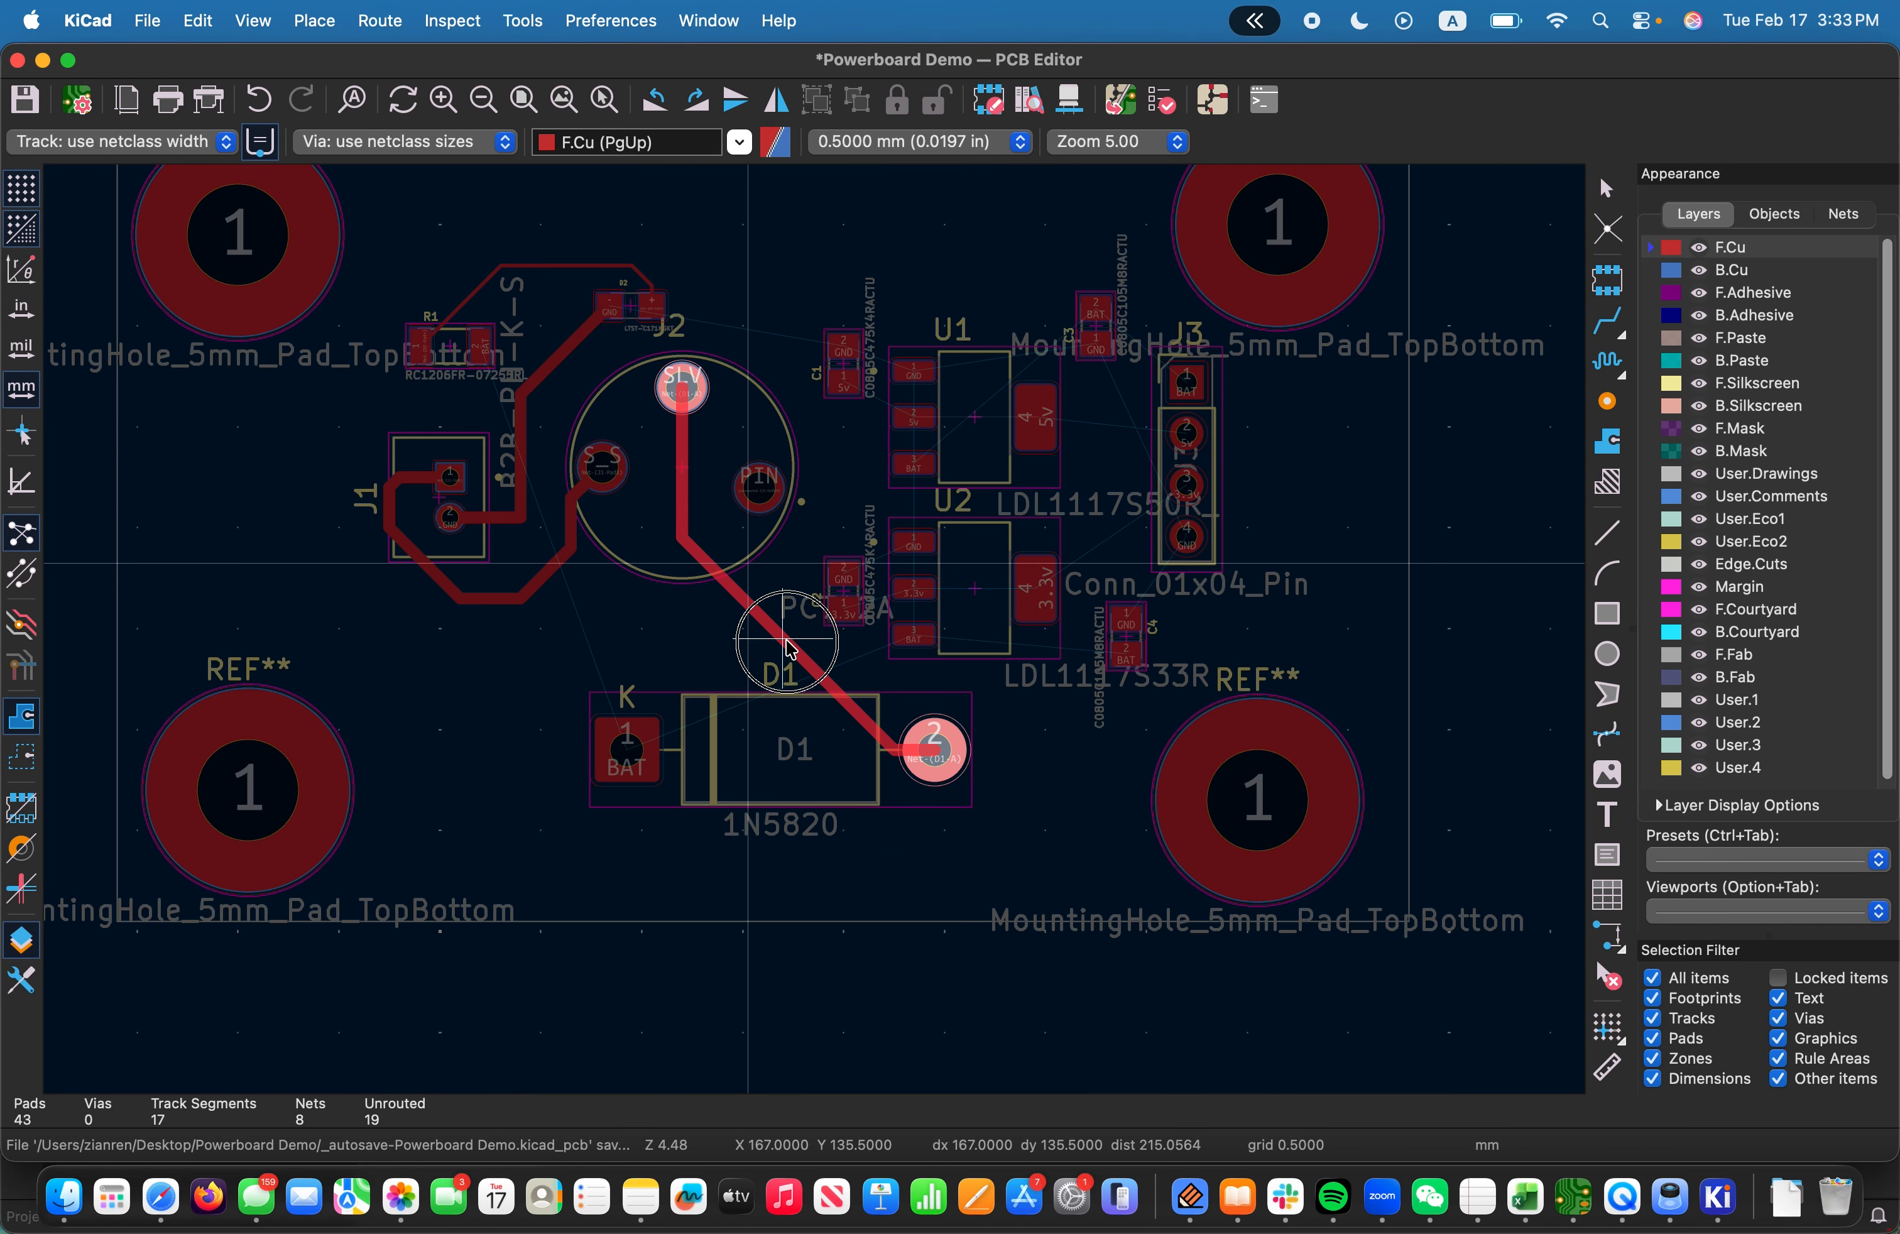
left_click_drag(786, 643, 788, 644)
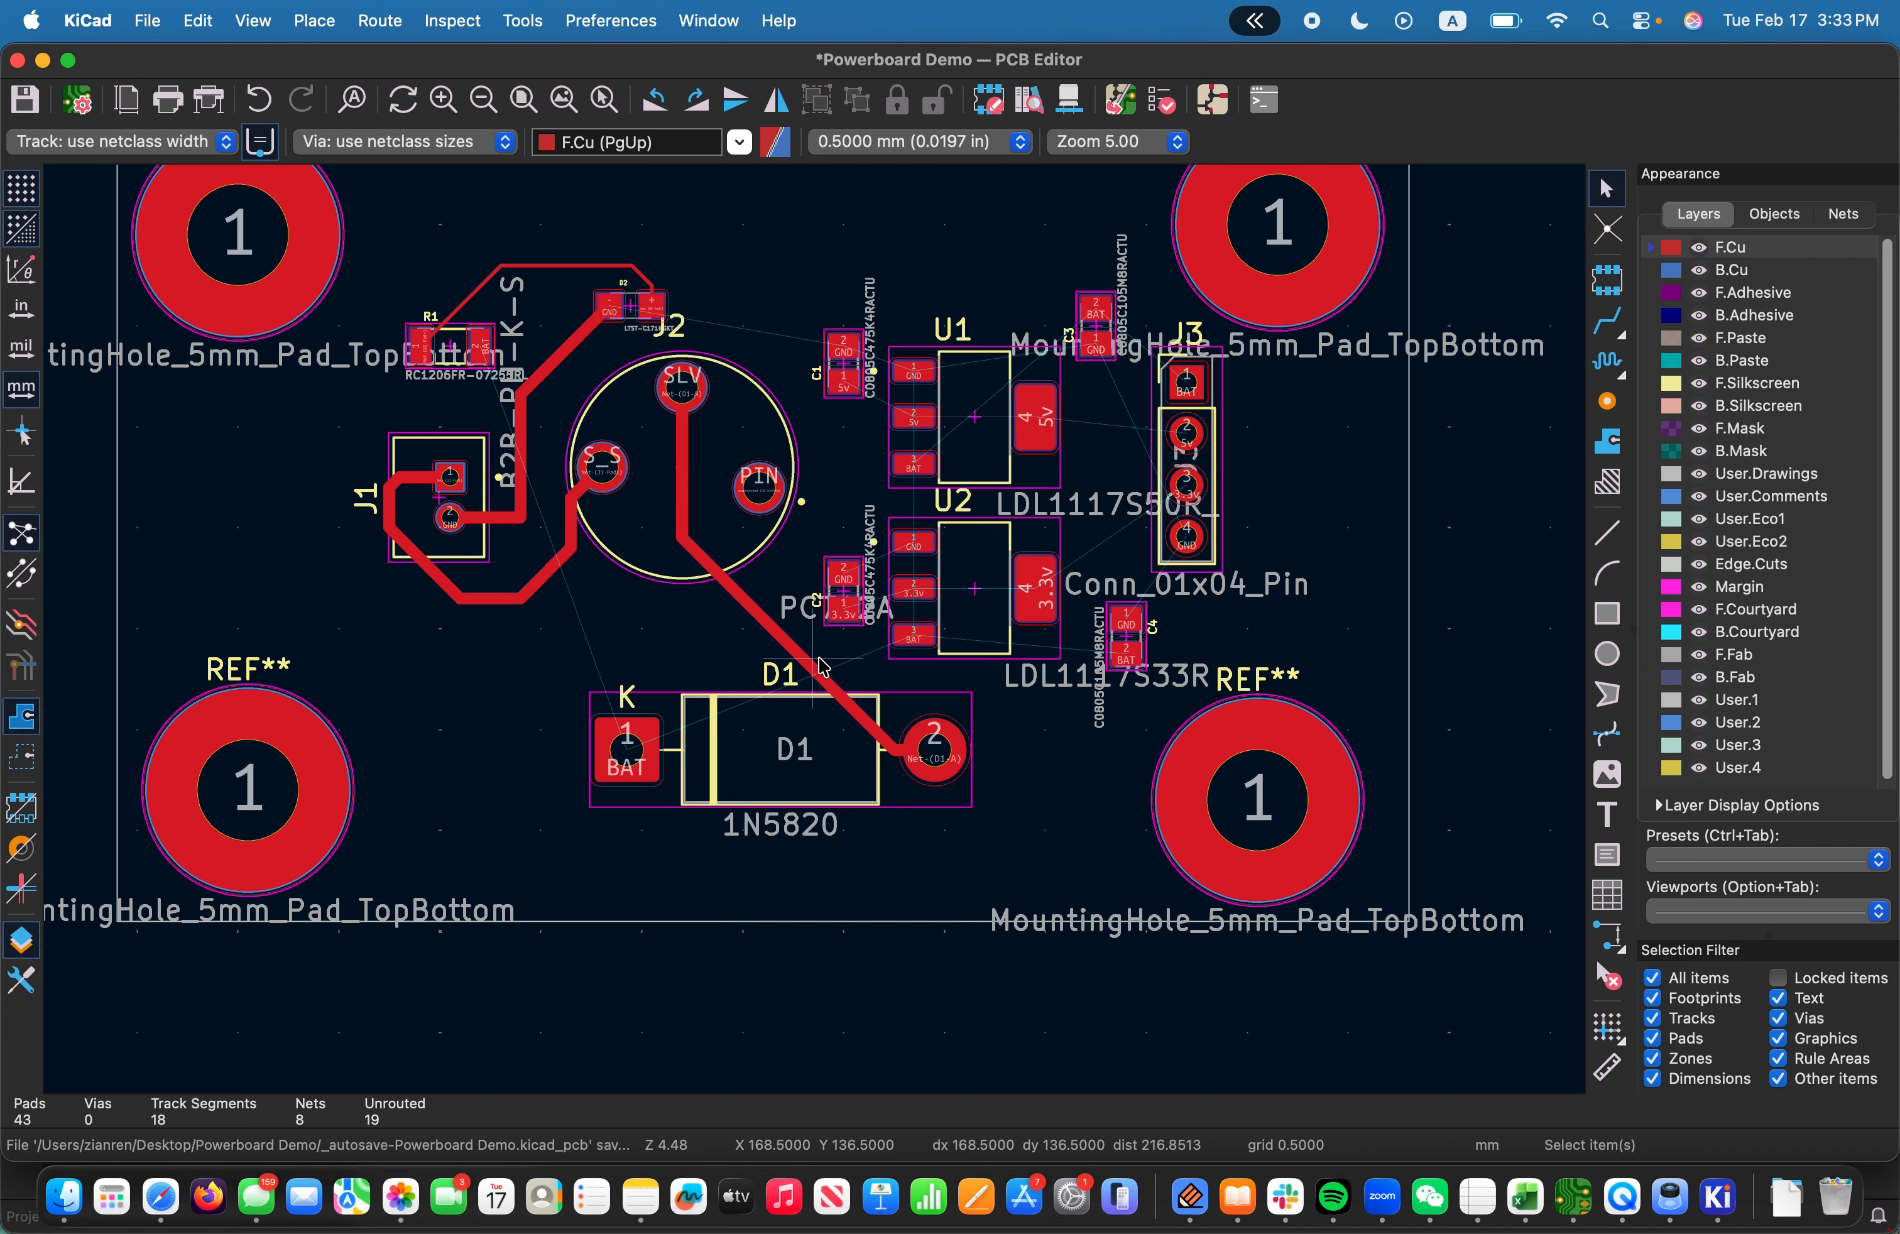
Route a single track on F.Cu from D1 pad 1 (BAT) diagonally toward the SLV-to-D1 track and end it in a through via just short of it
scroll(913, 733, "up", 3)
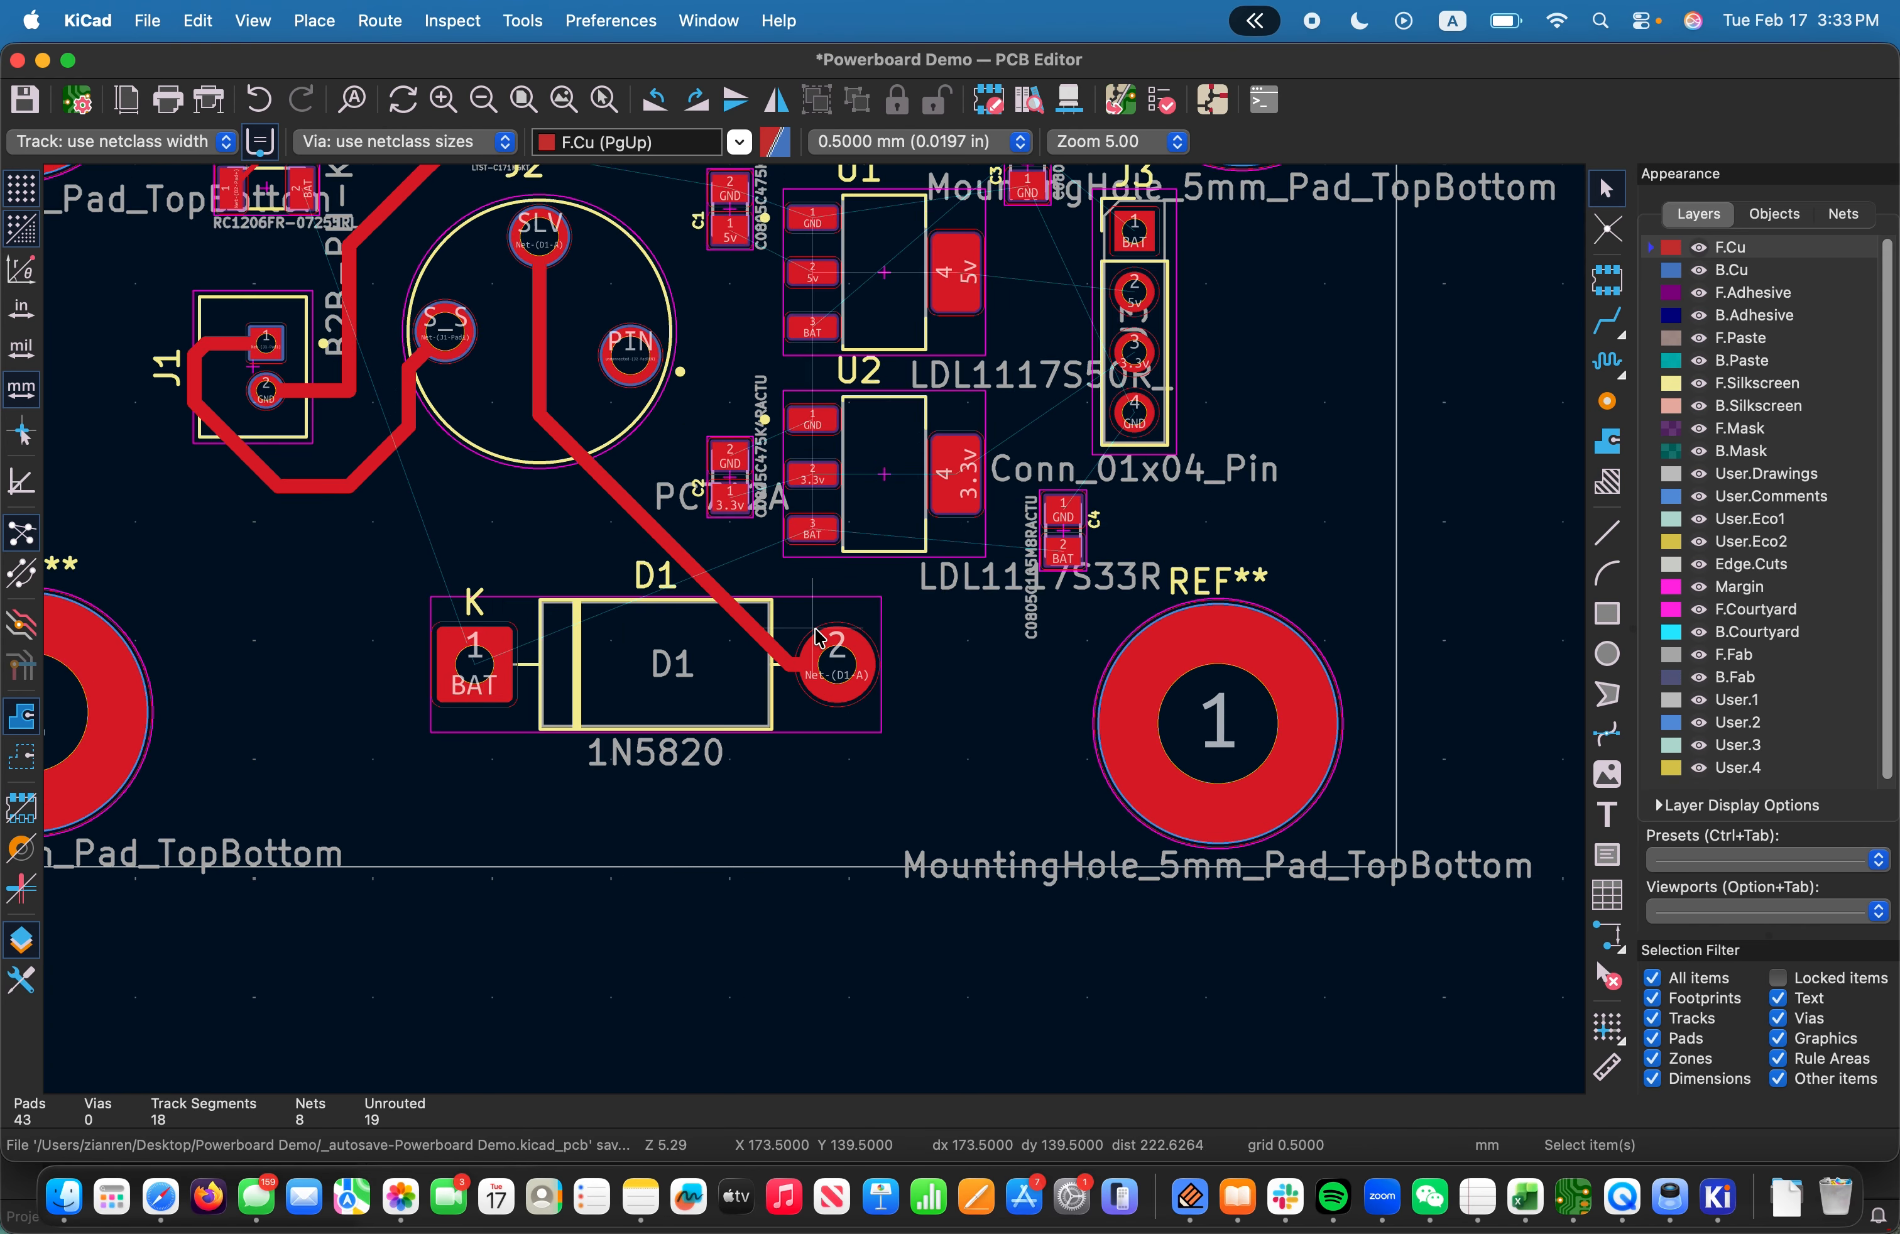
scroll(658, 533, "left", 5)
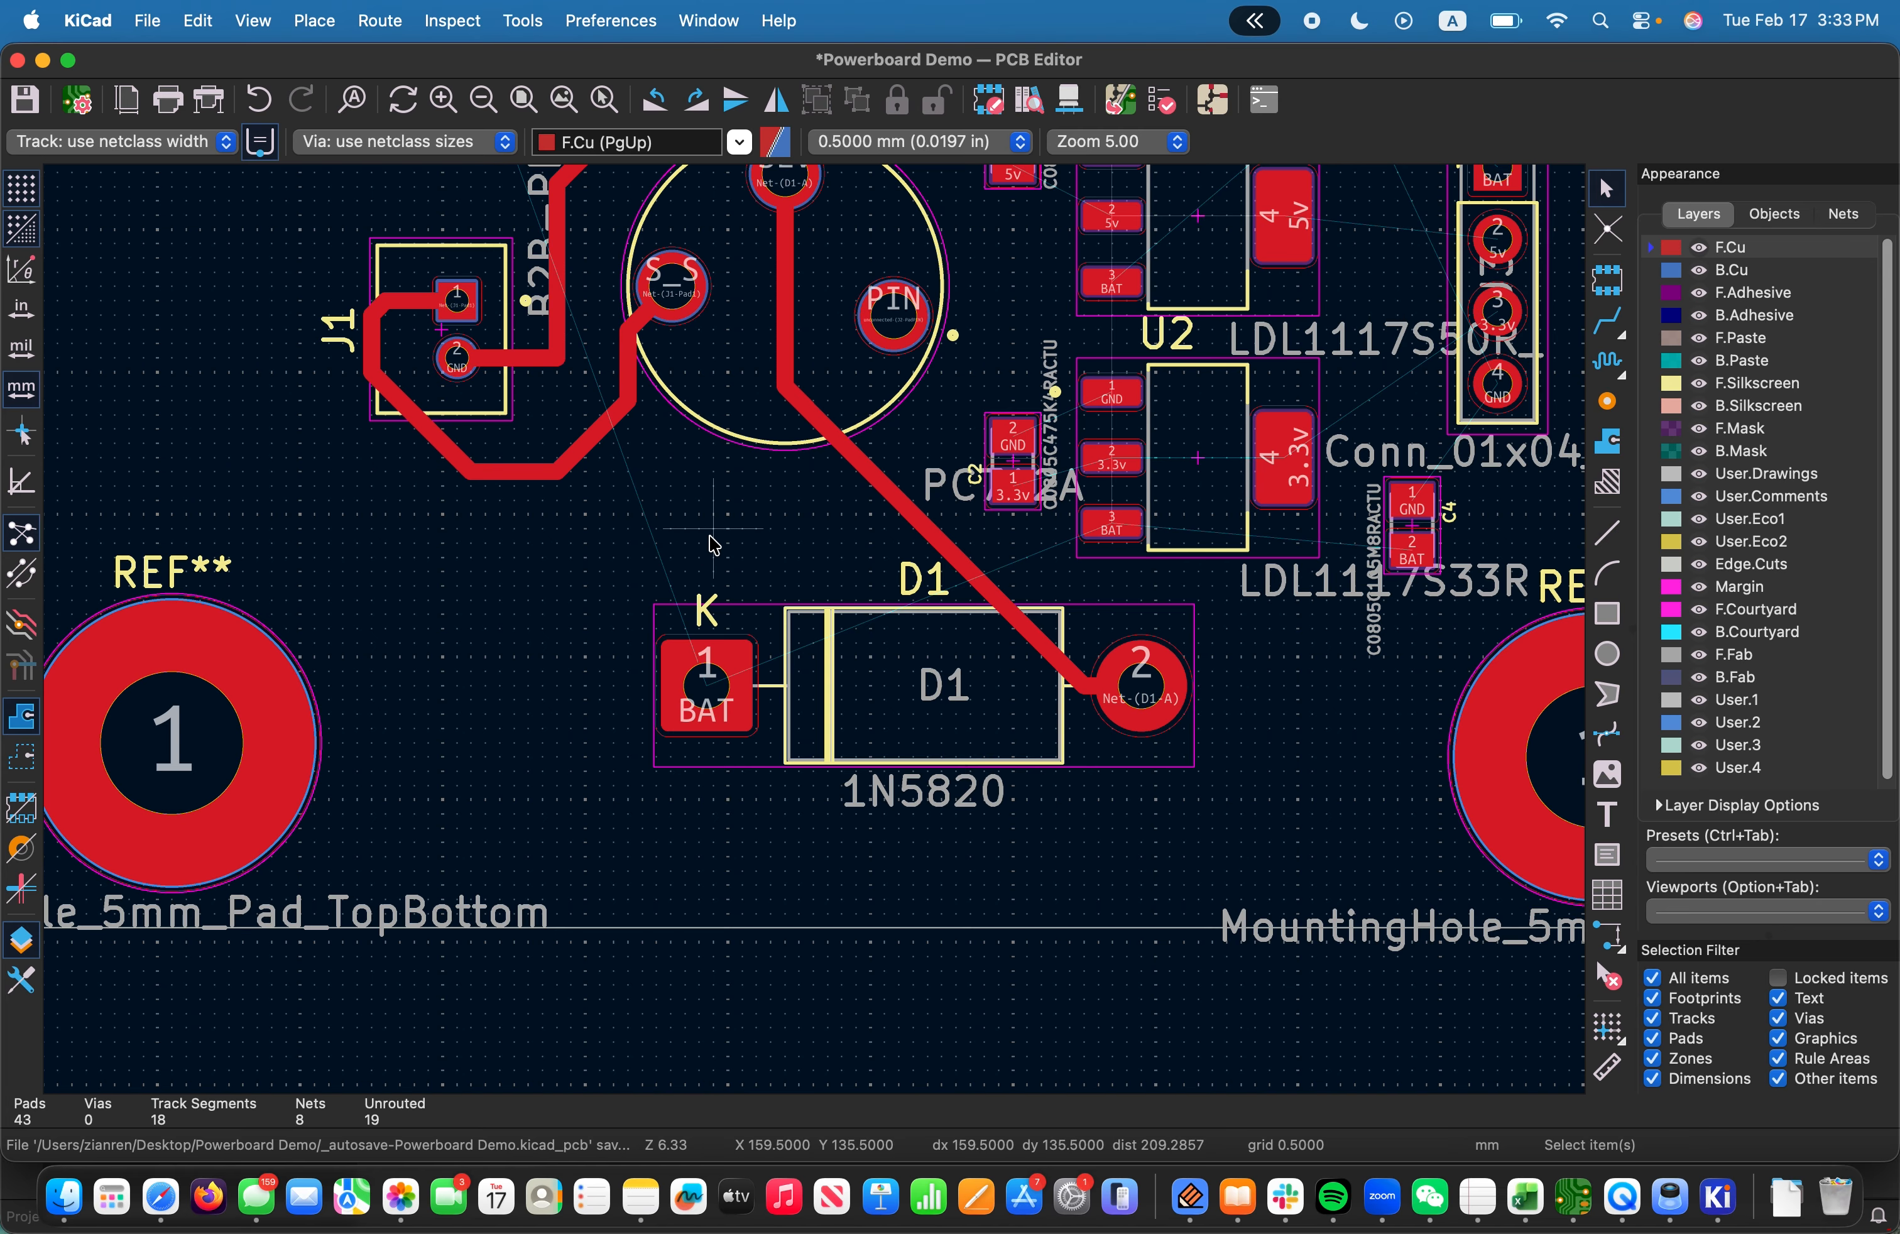
scroll(819, 637, "up", 3)
scroll(818, 637, "left", 3)
scroll(816, 629, "up", 1)
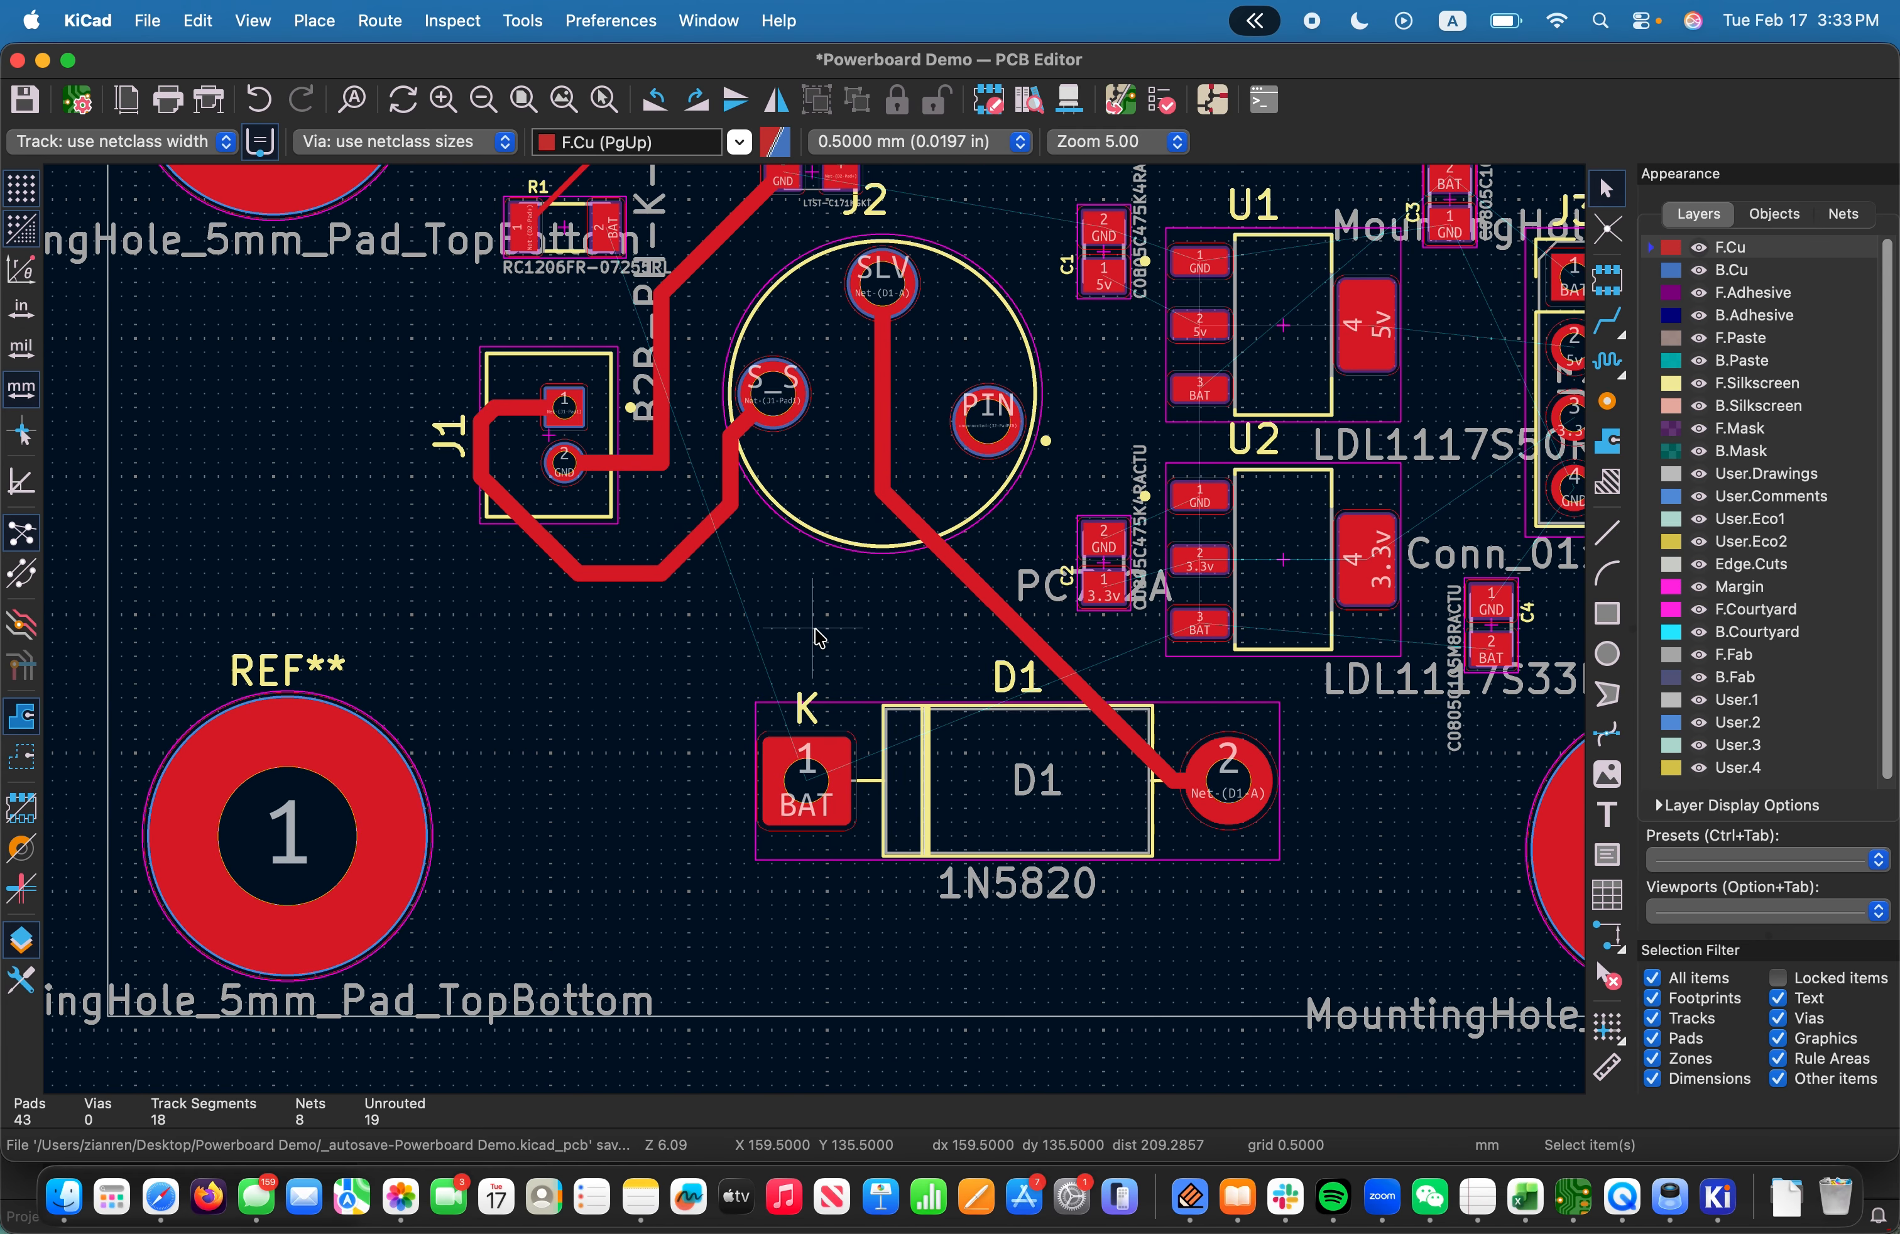
scroll(817, 705, "up", 1)
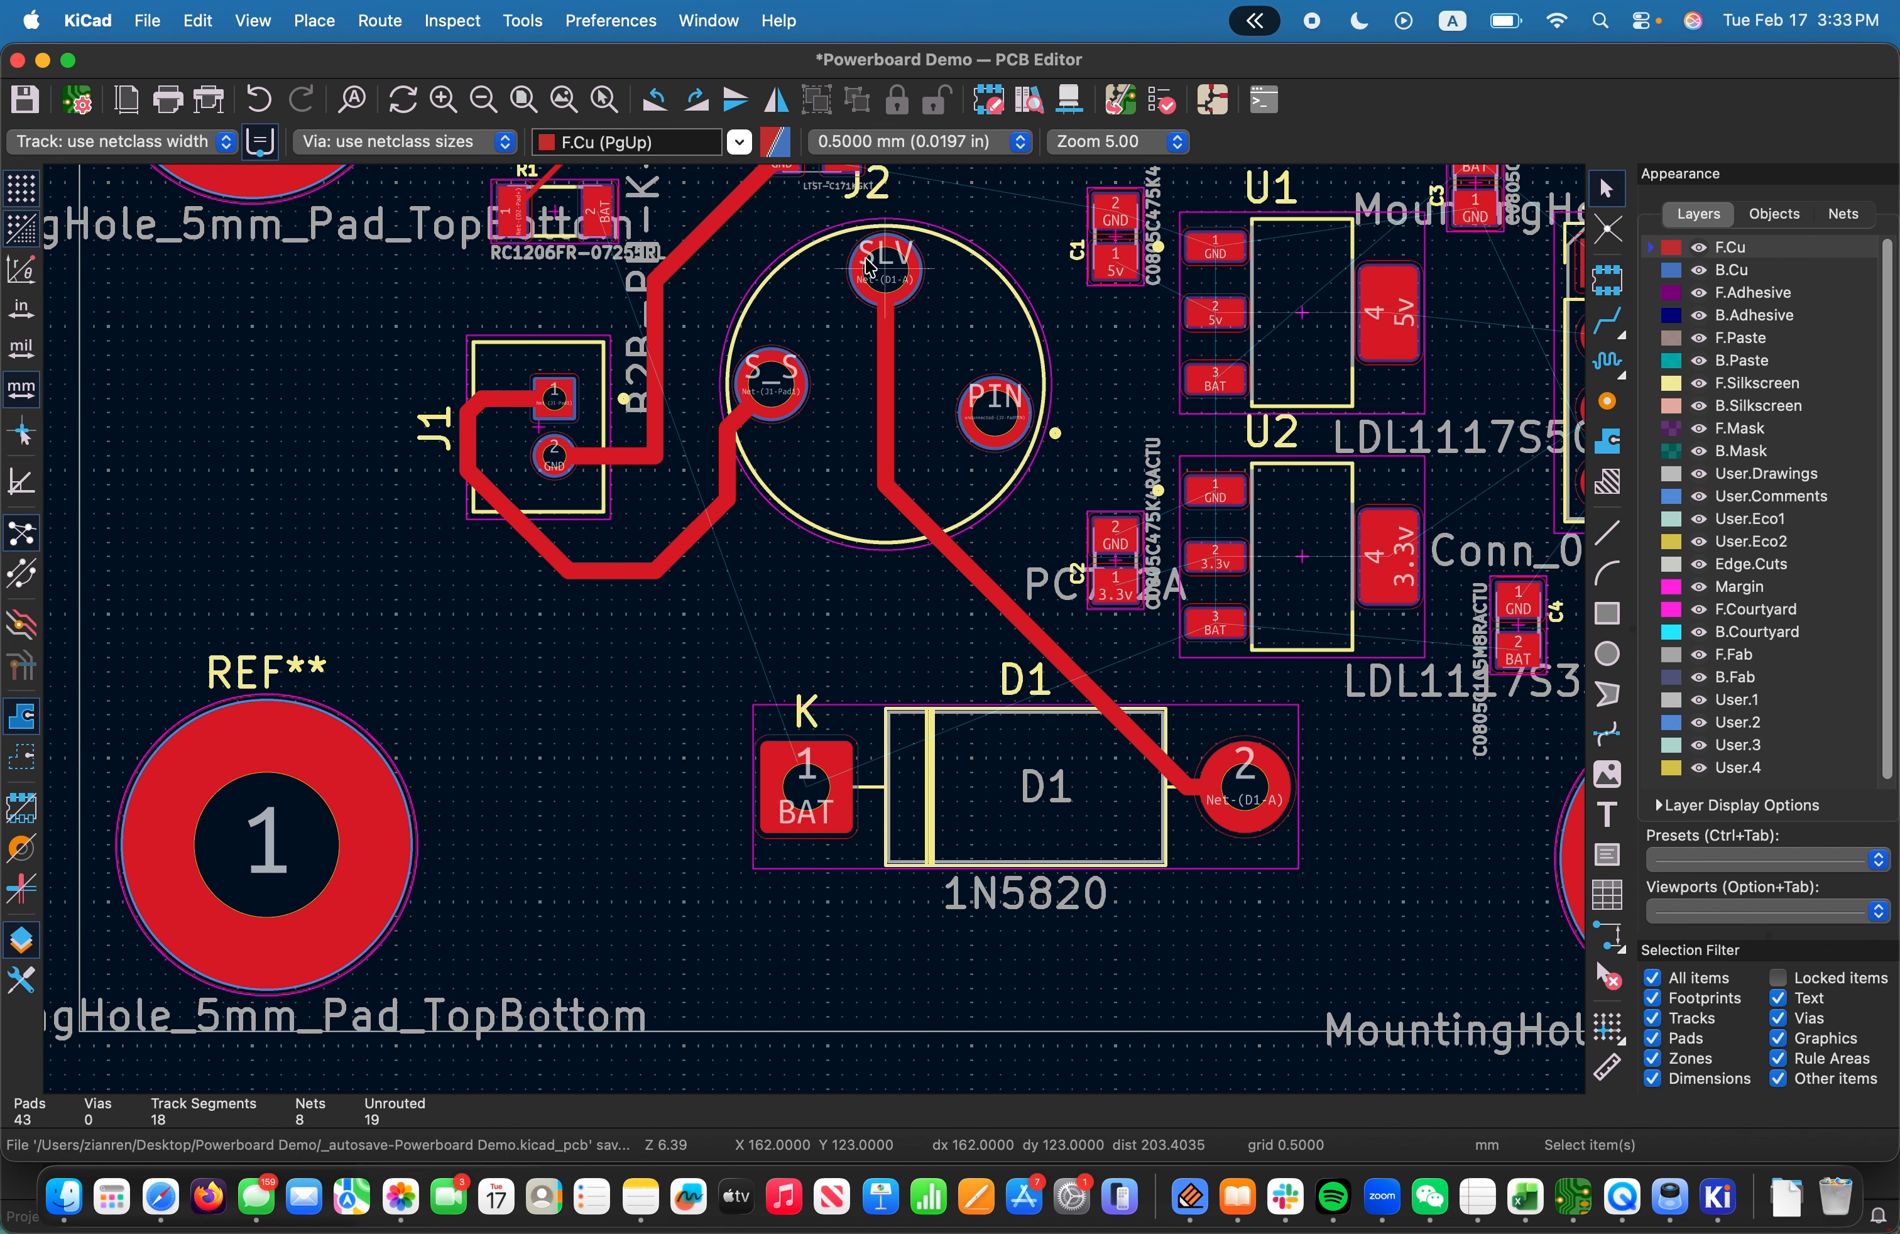
left_click(1605, 319)
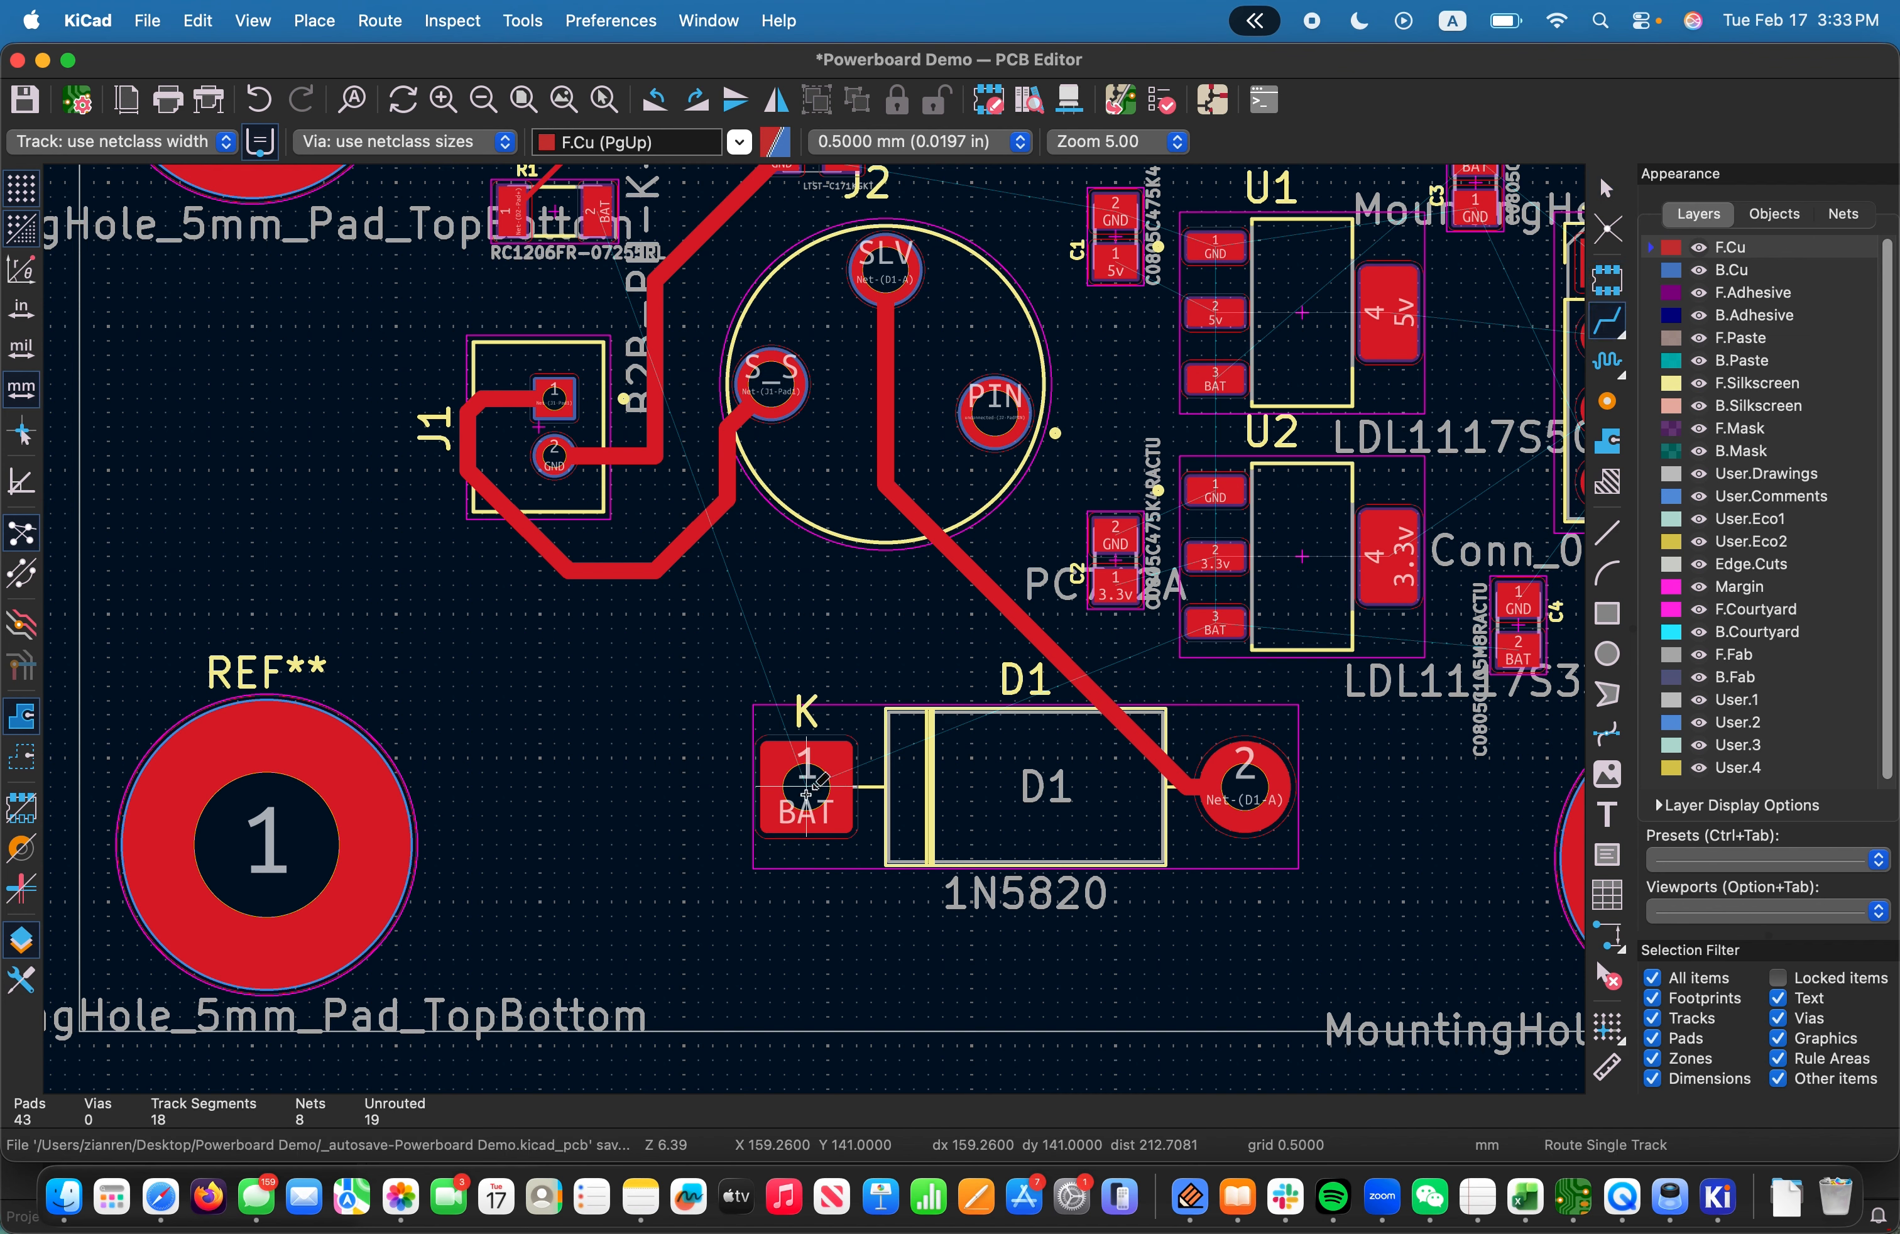
left_click(816, 788)
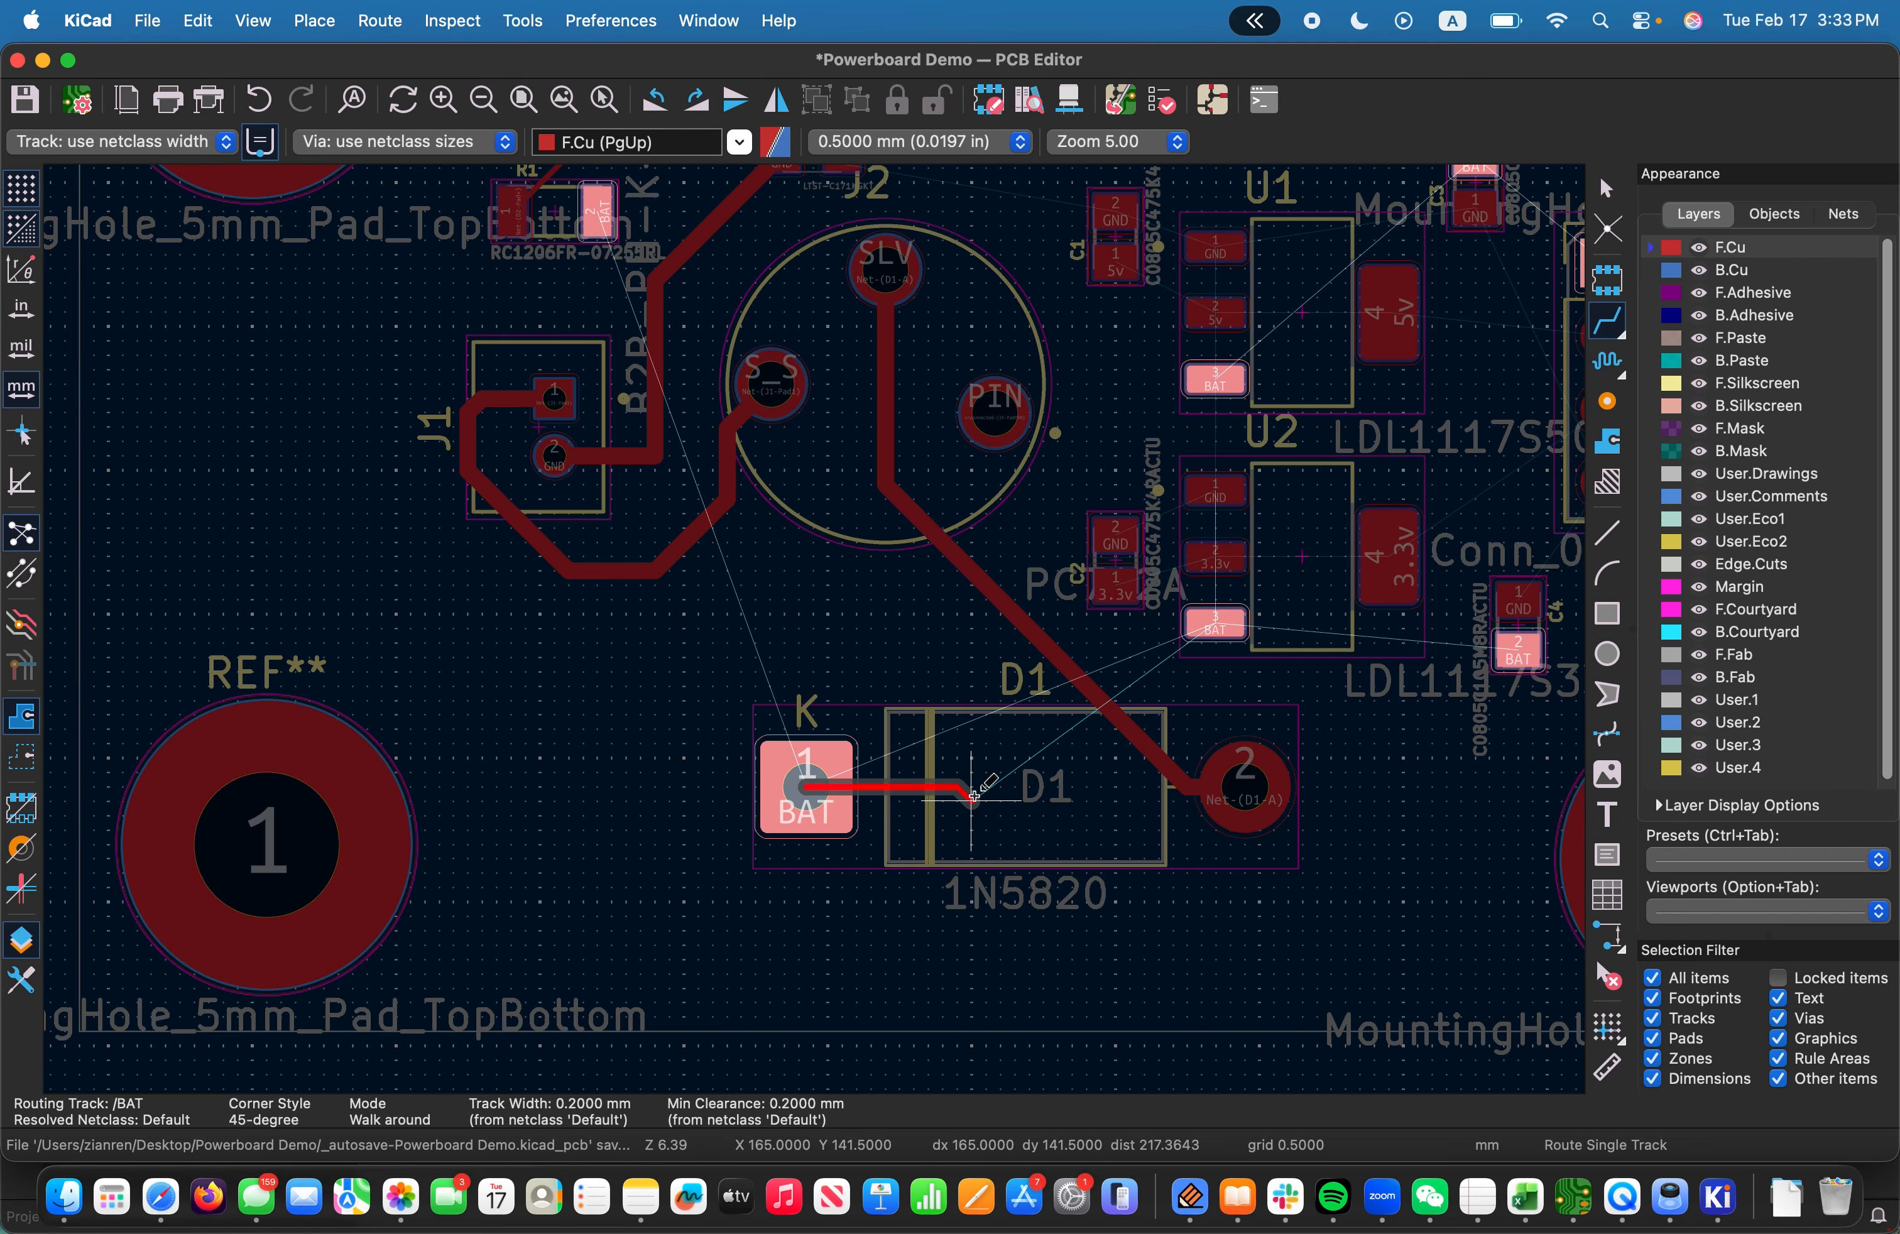
right_click(1003, 712)
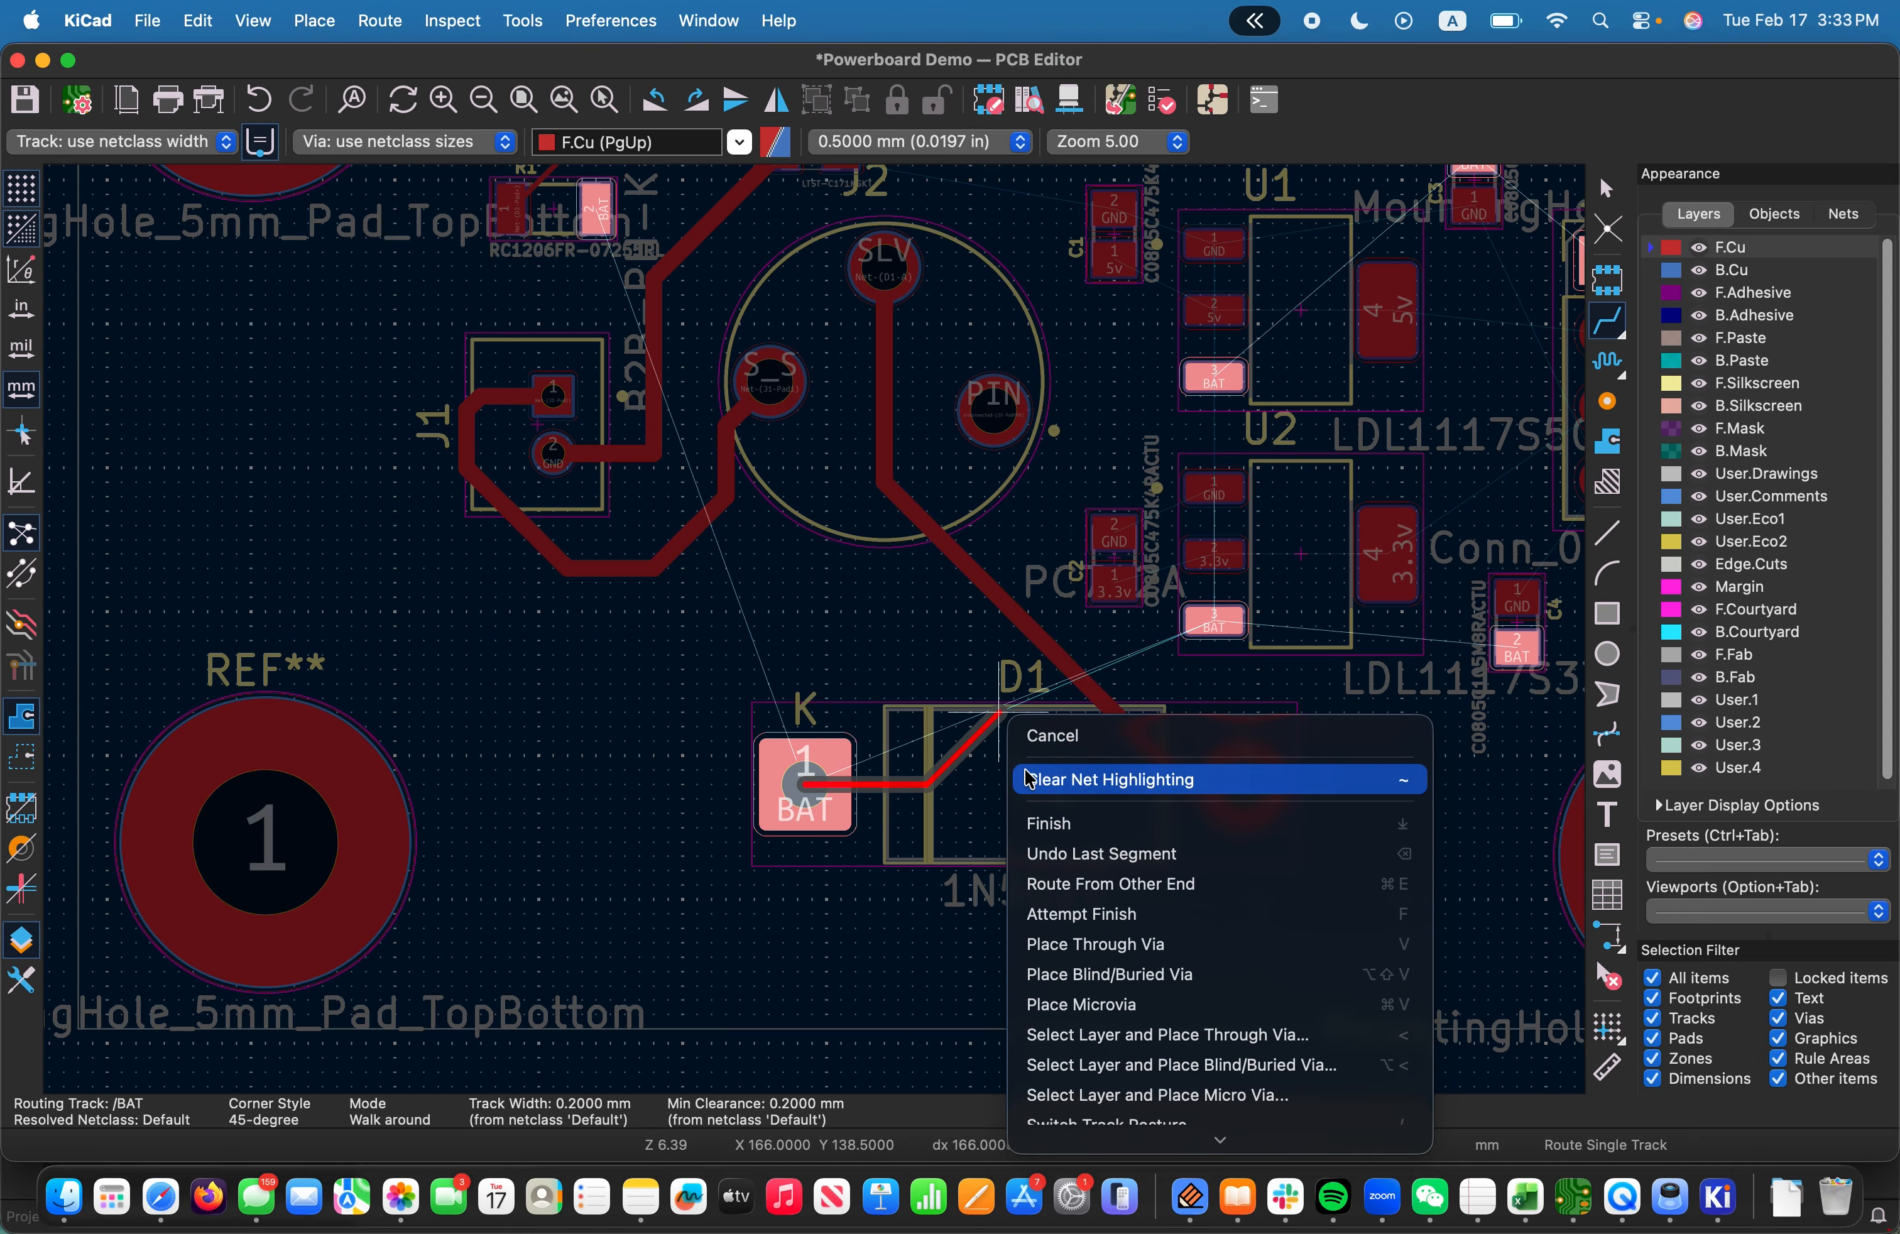
left_click(1098, 946)
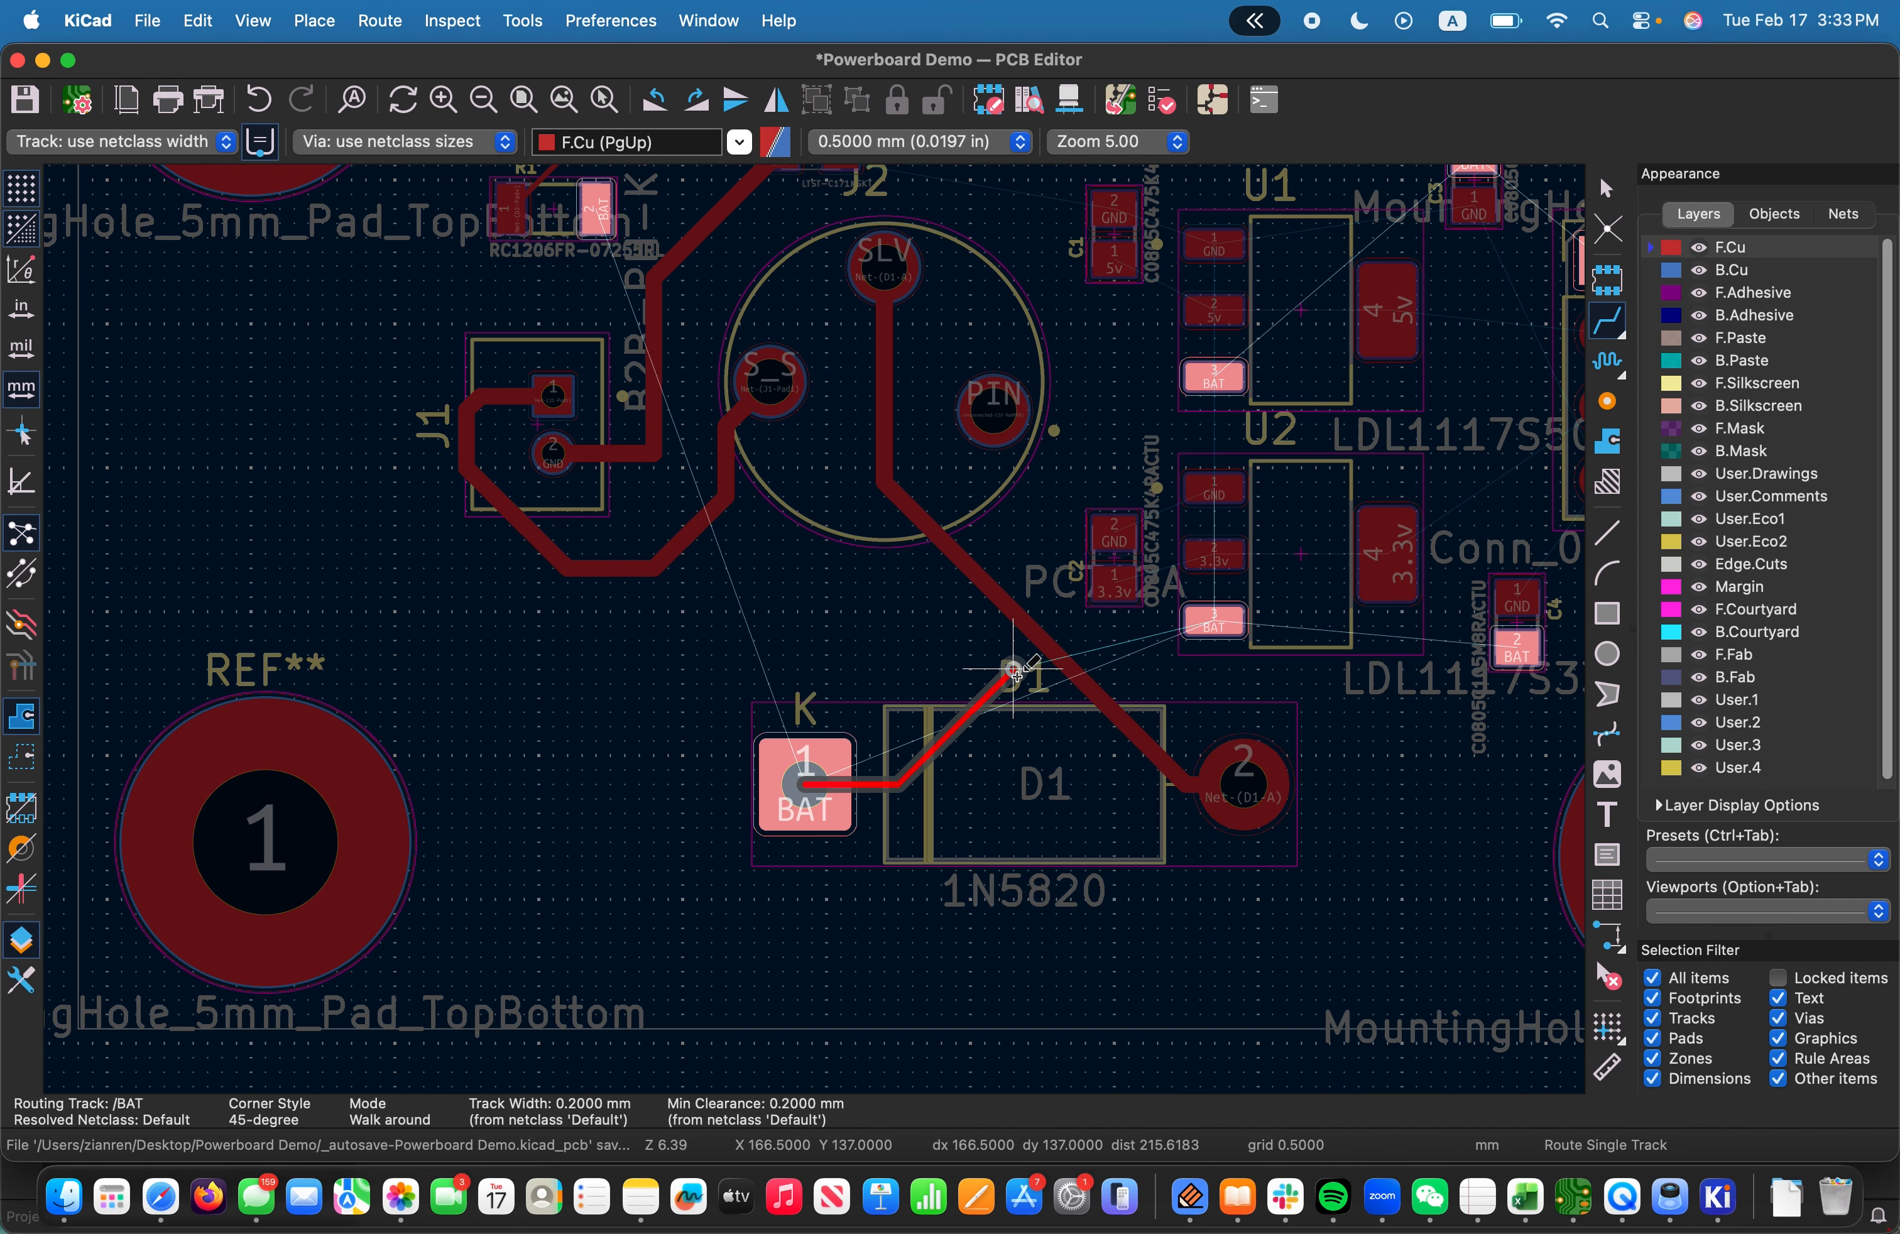
left_click(1014, 669)
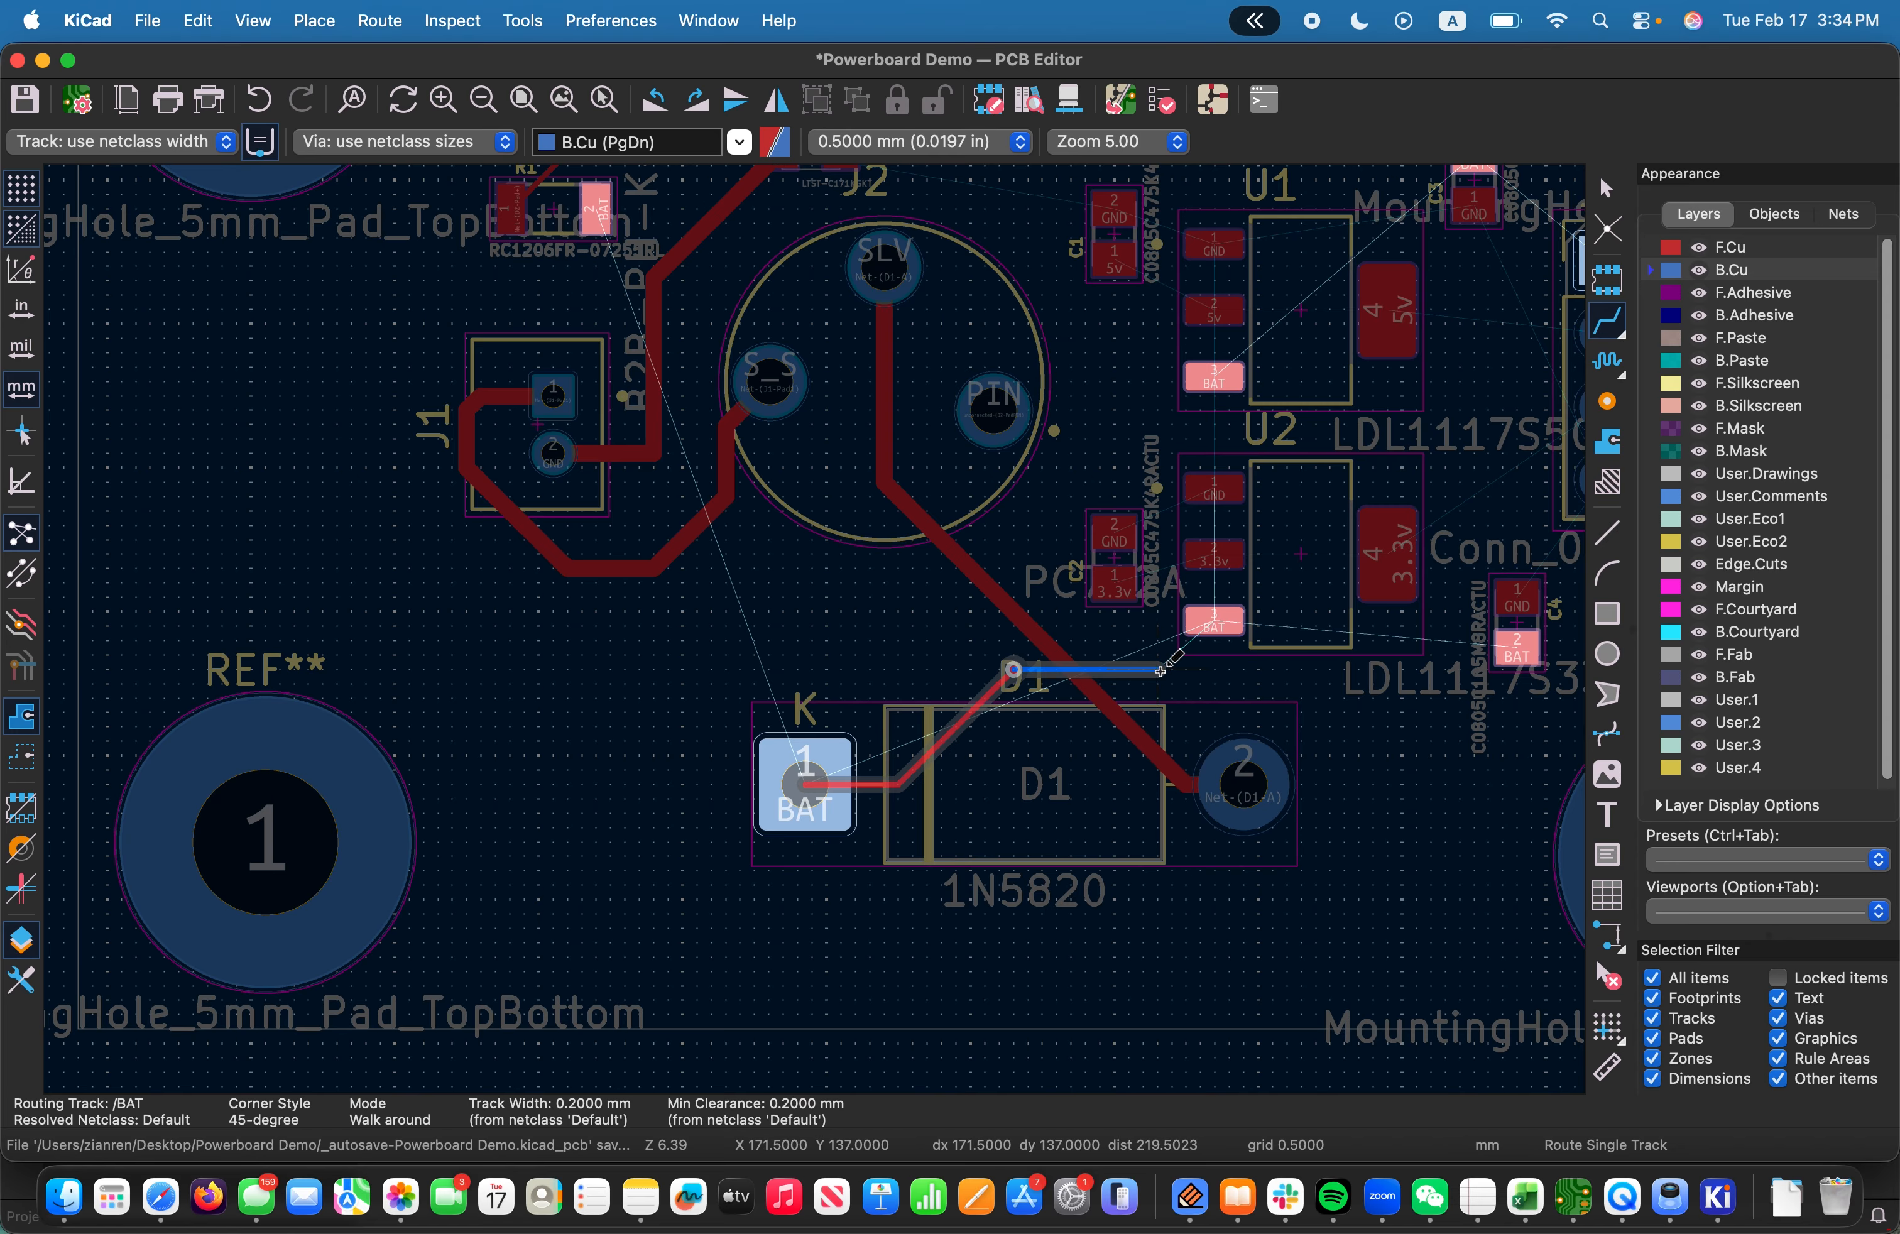
key("Escape")
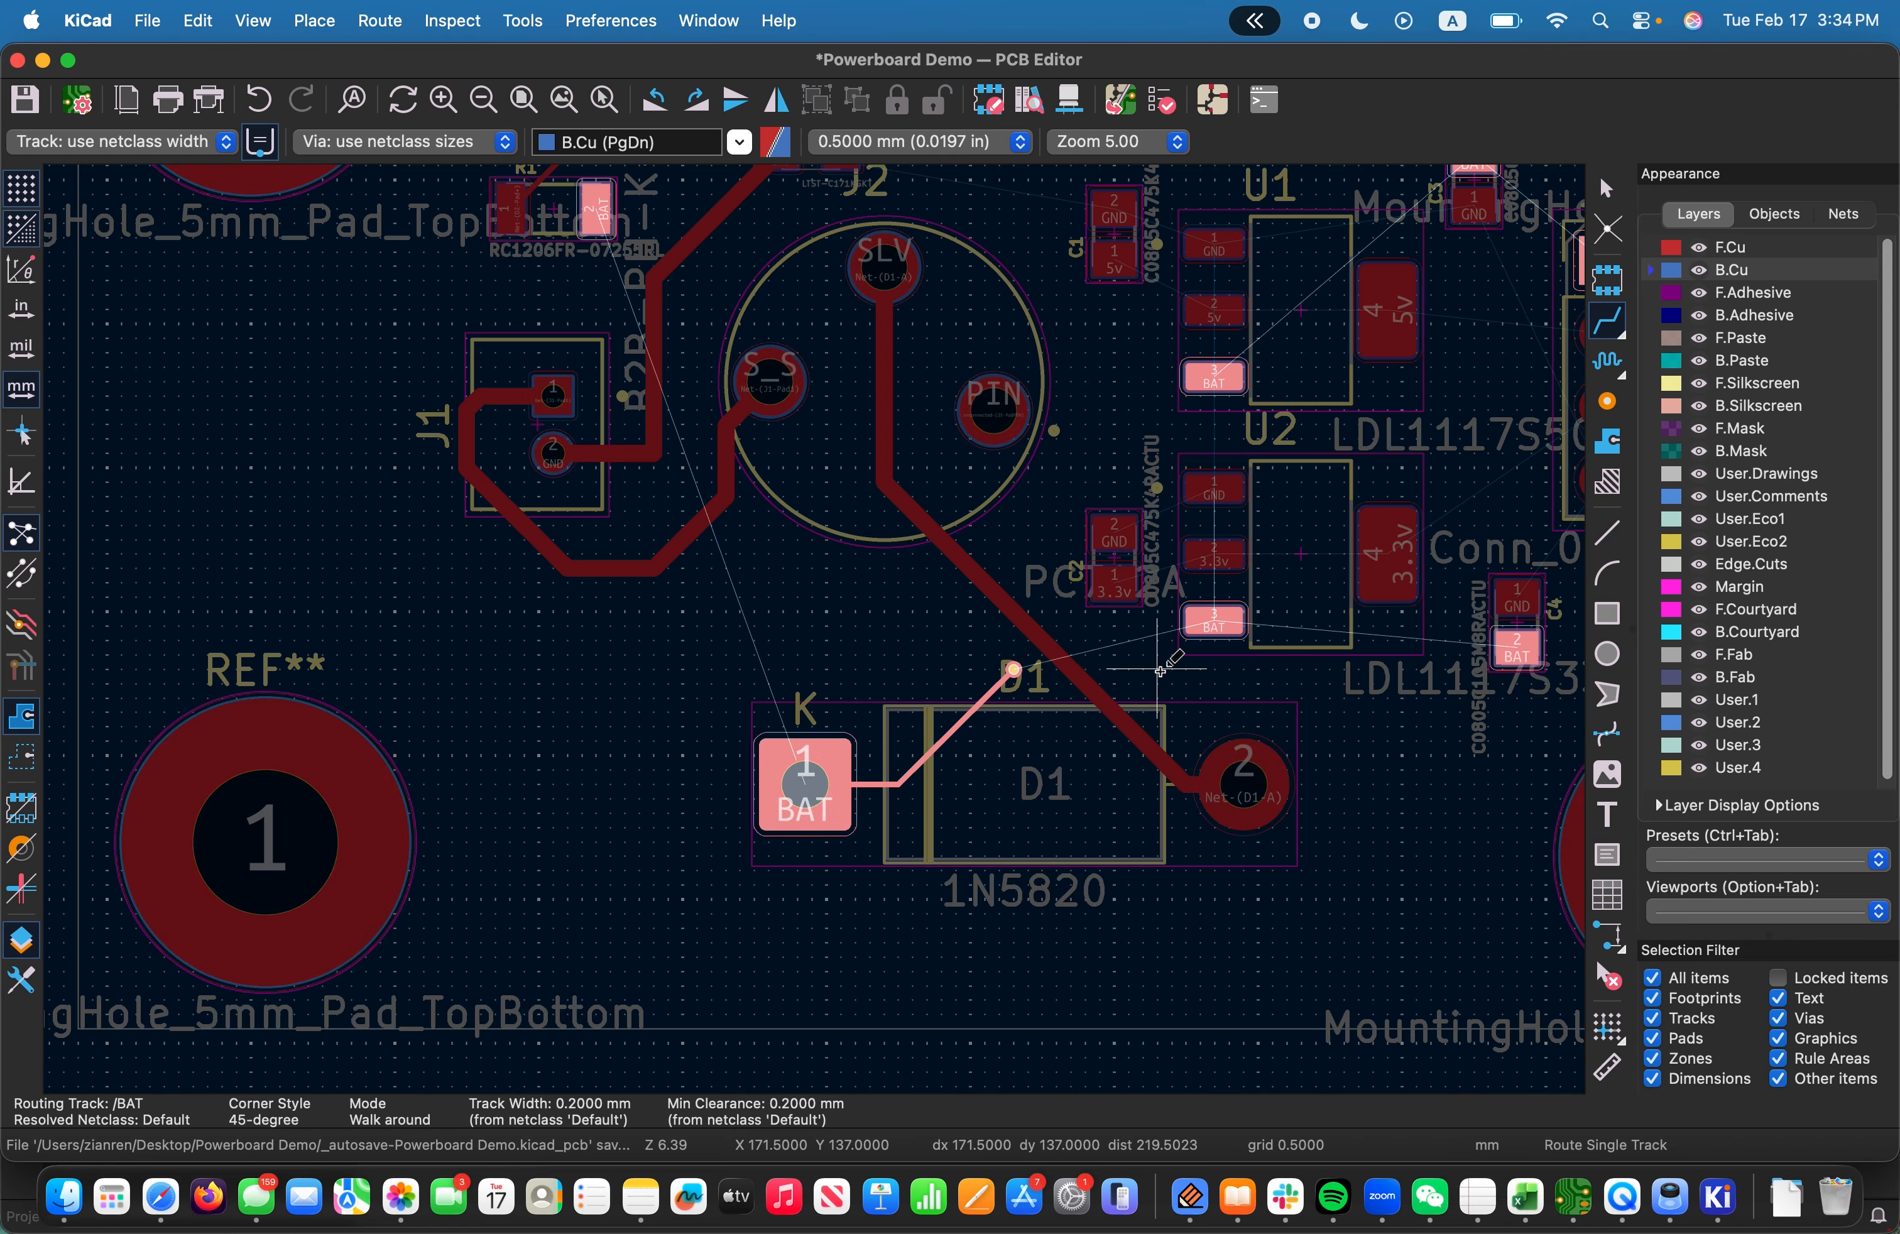
key("Escape")
key("Escape")
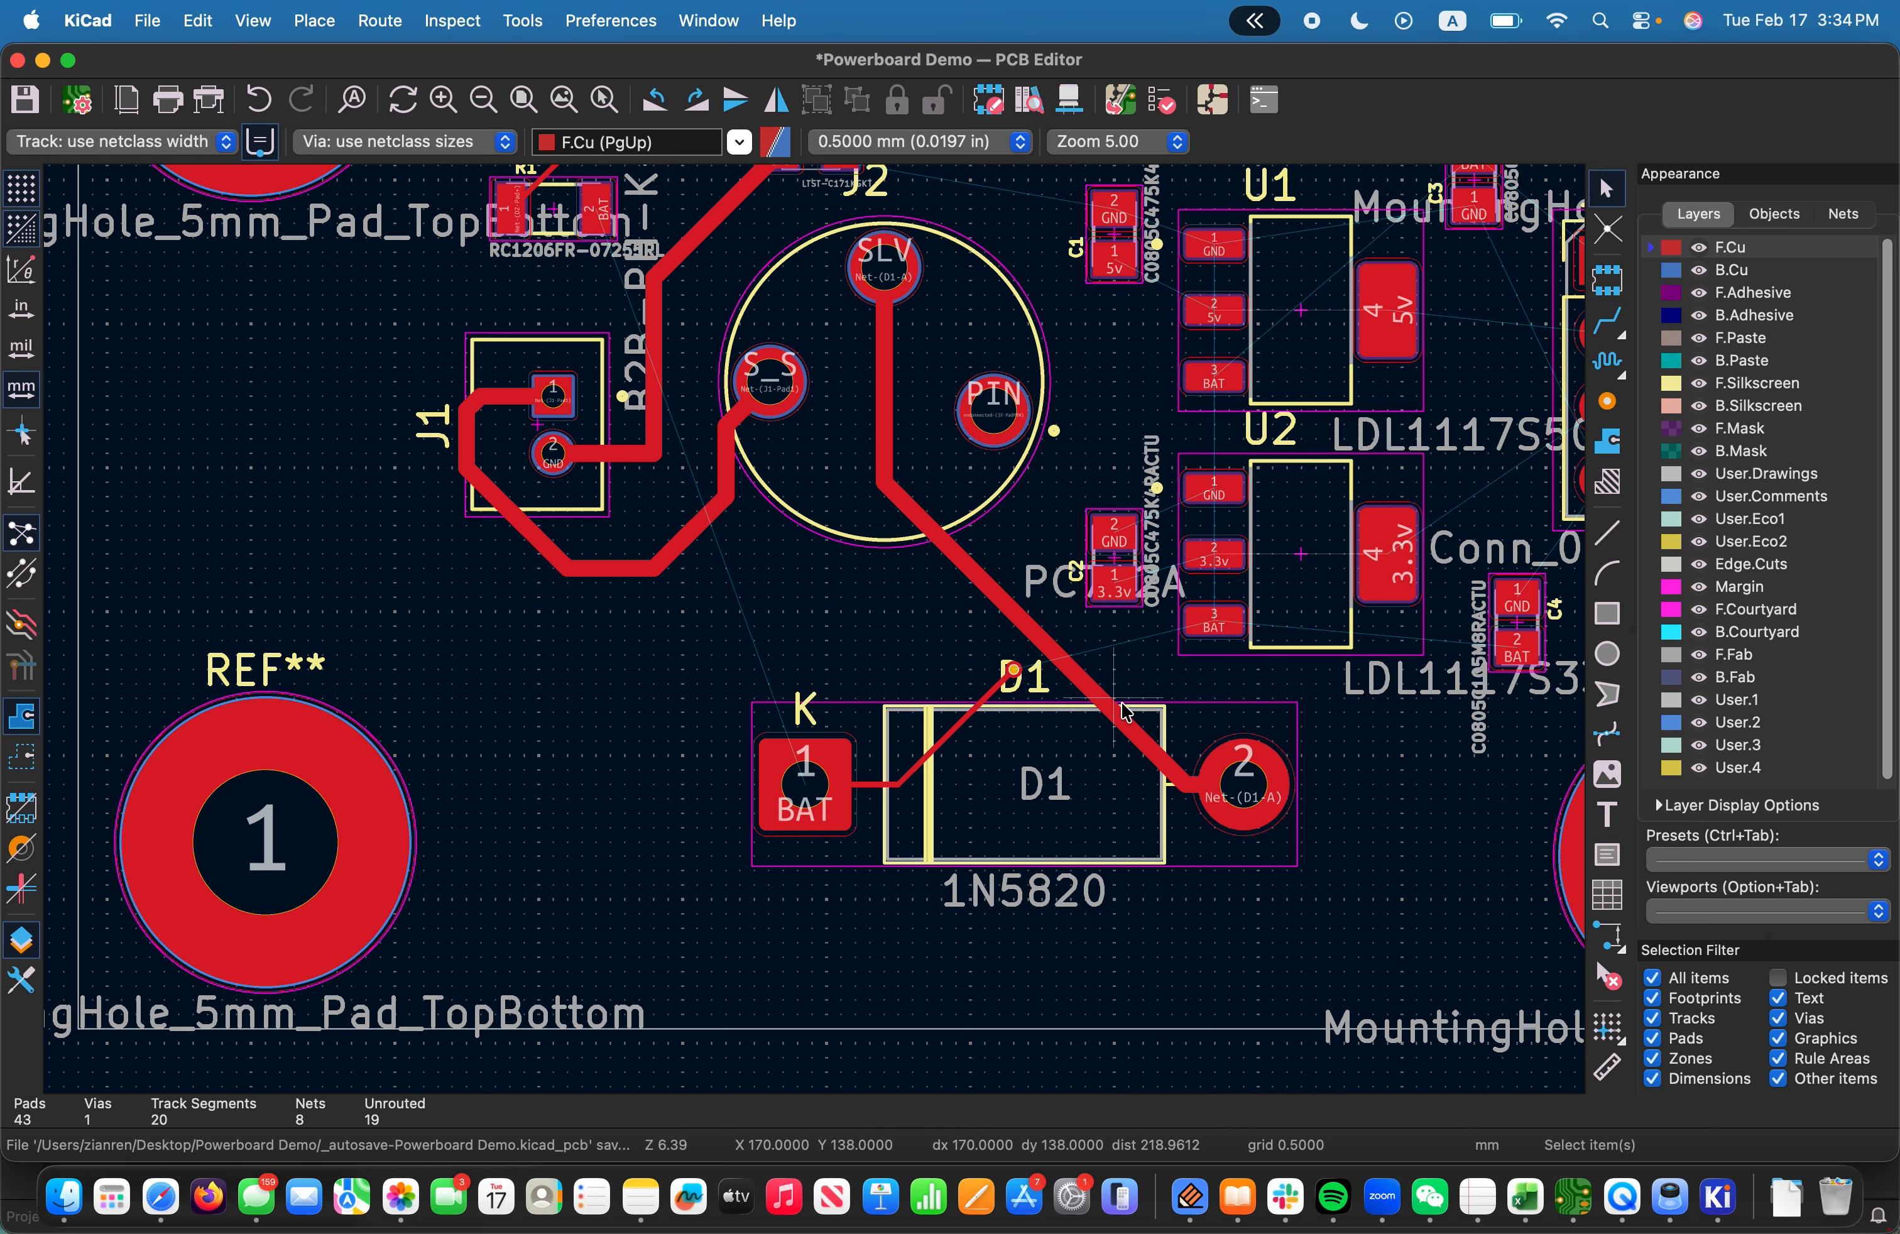
left_click(1076, 682)
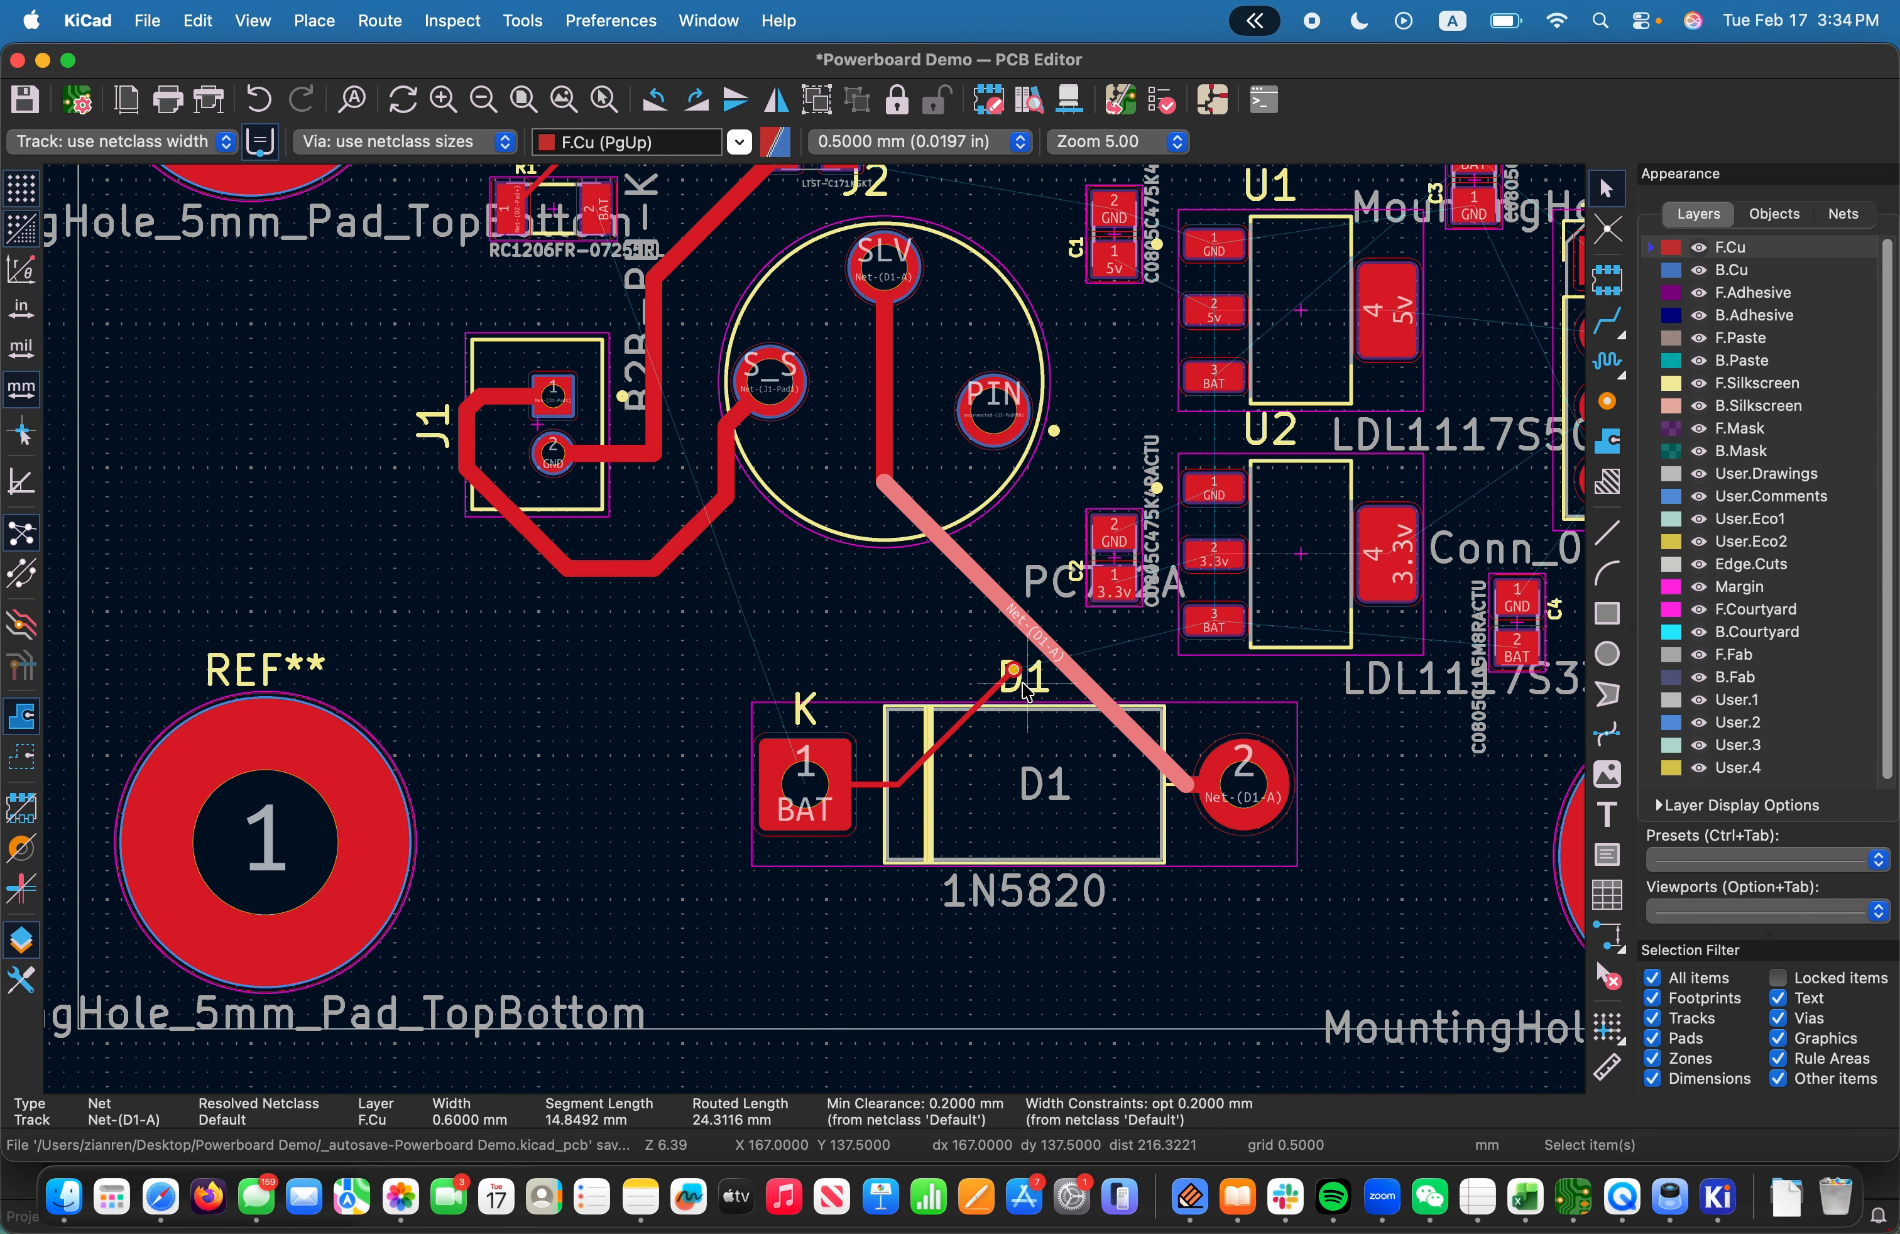
left_click(991, 693)
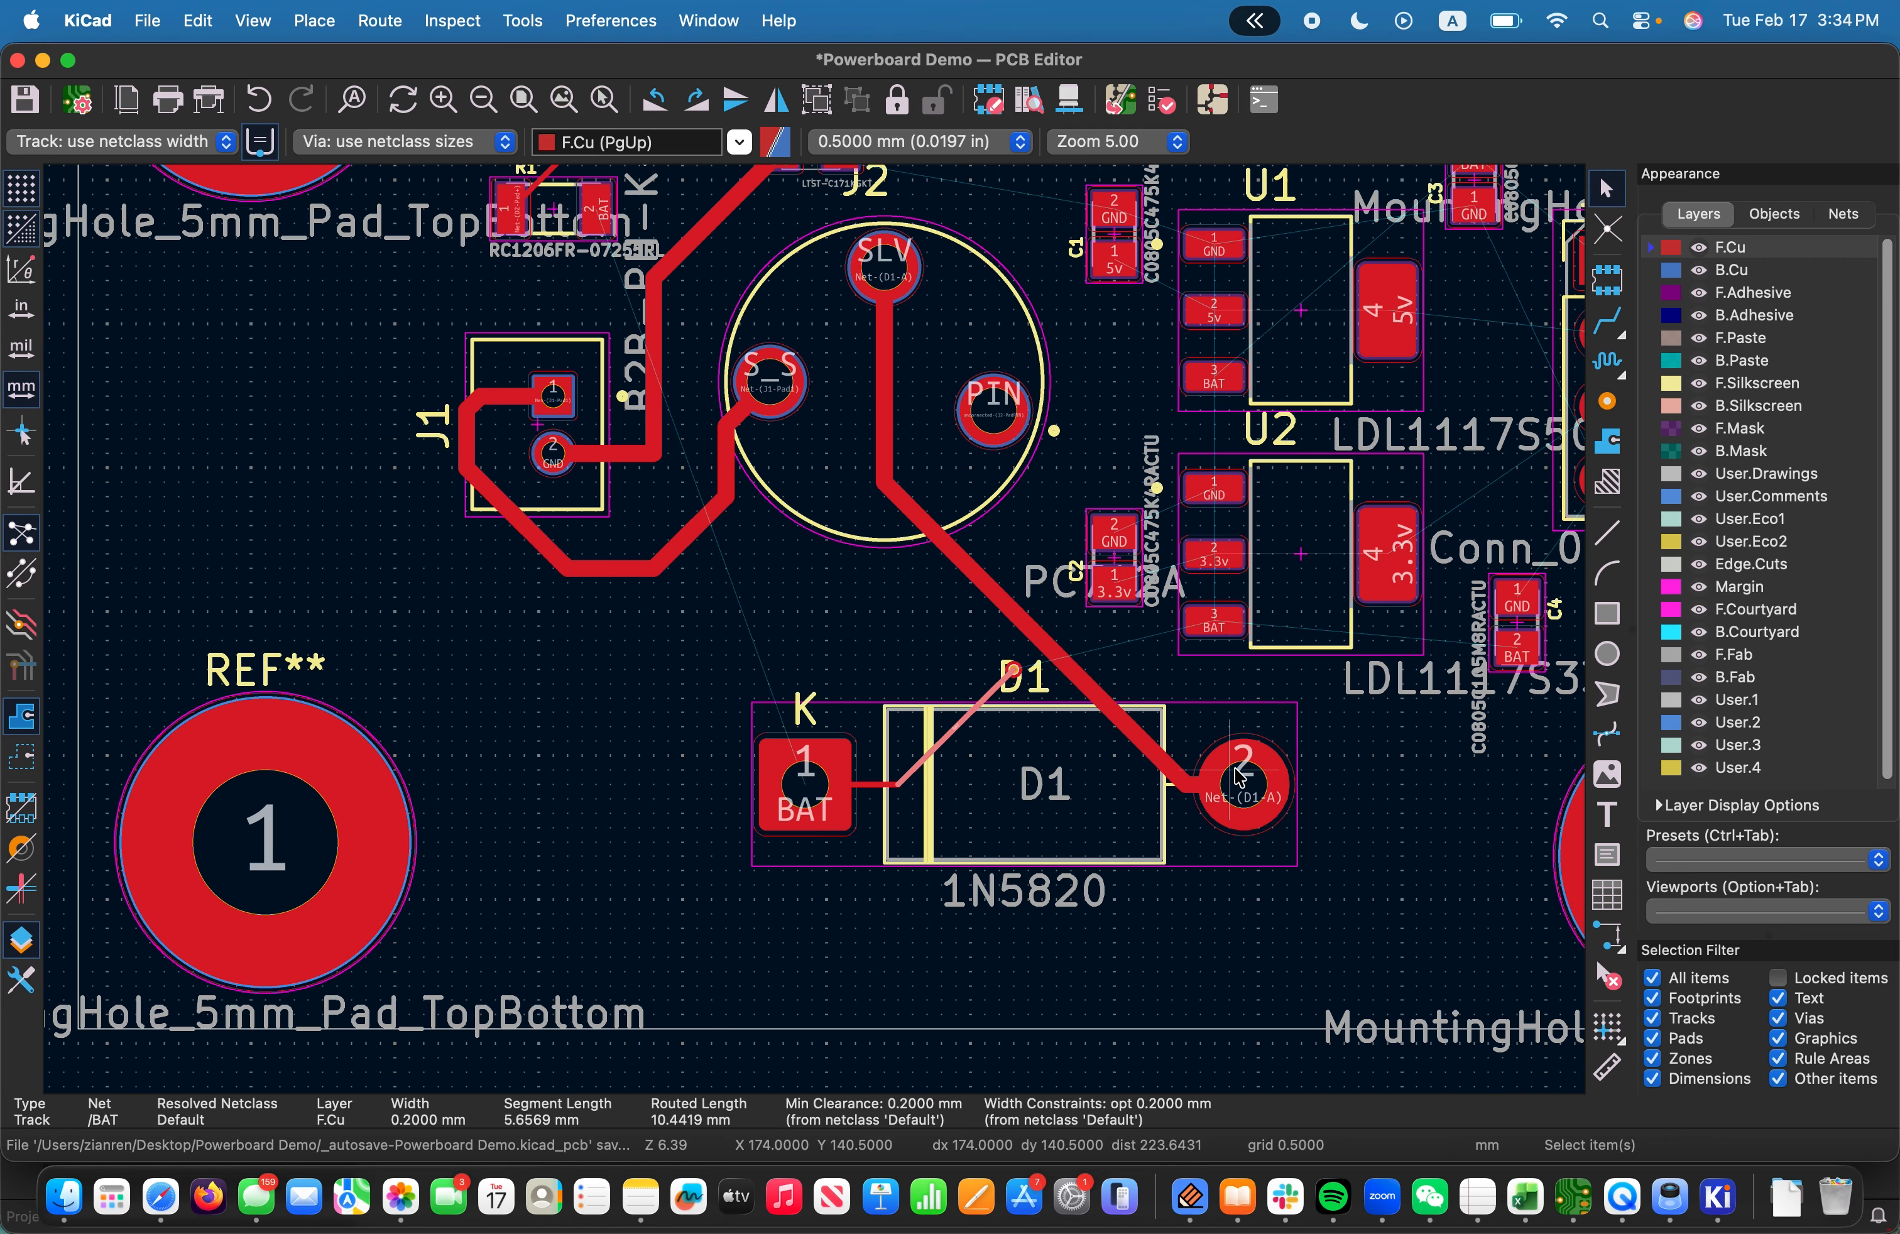
left_click(1234, 771)
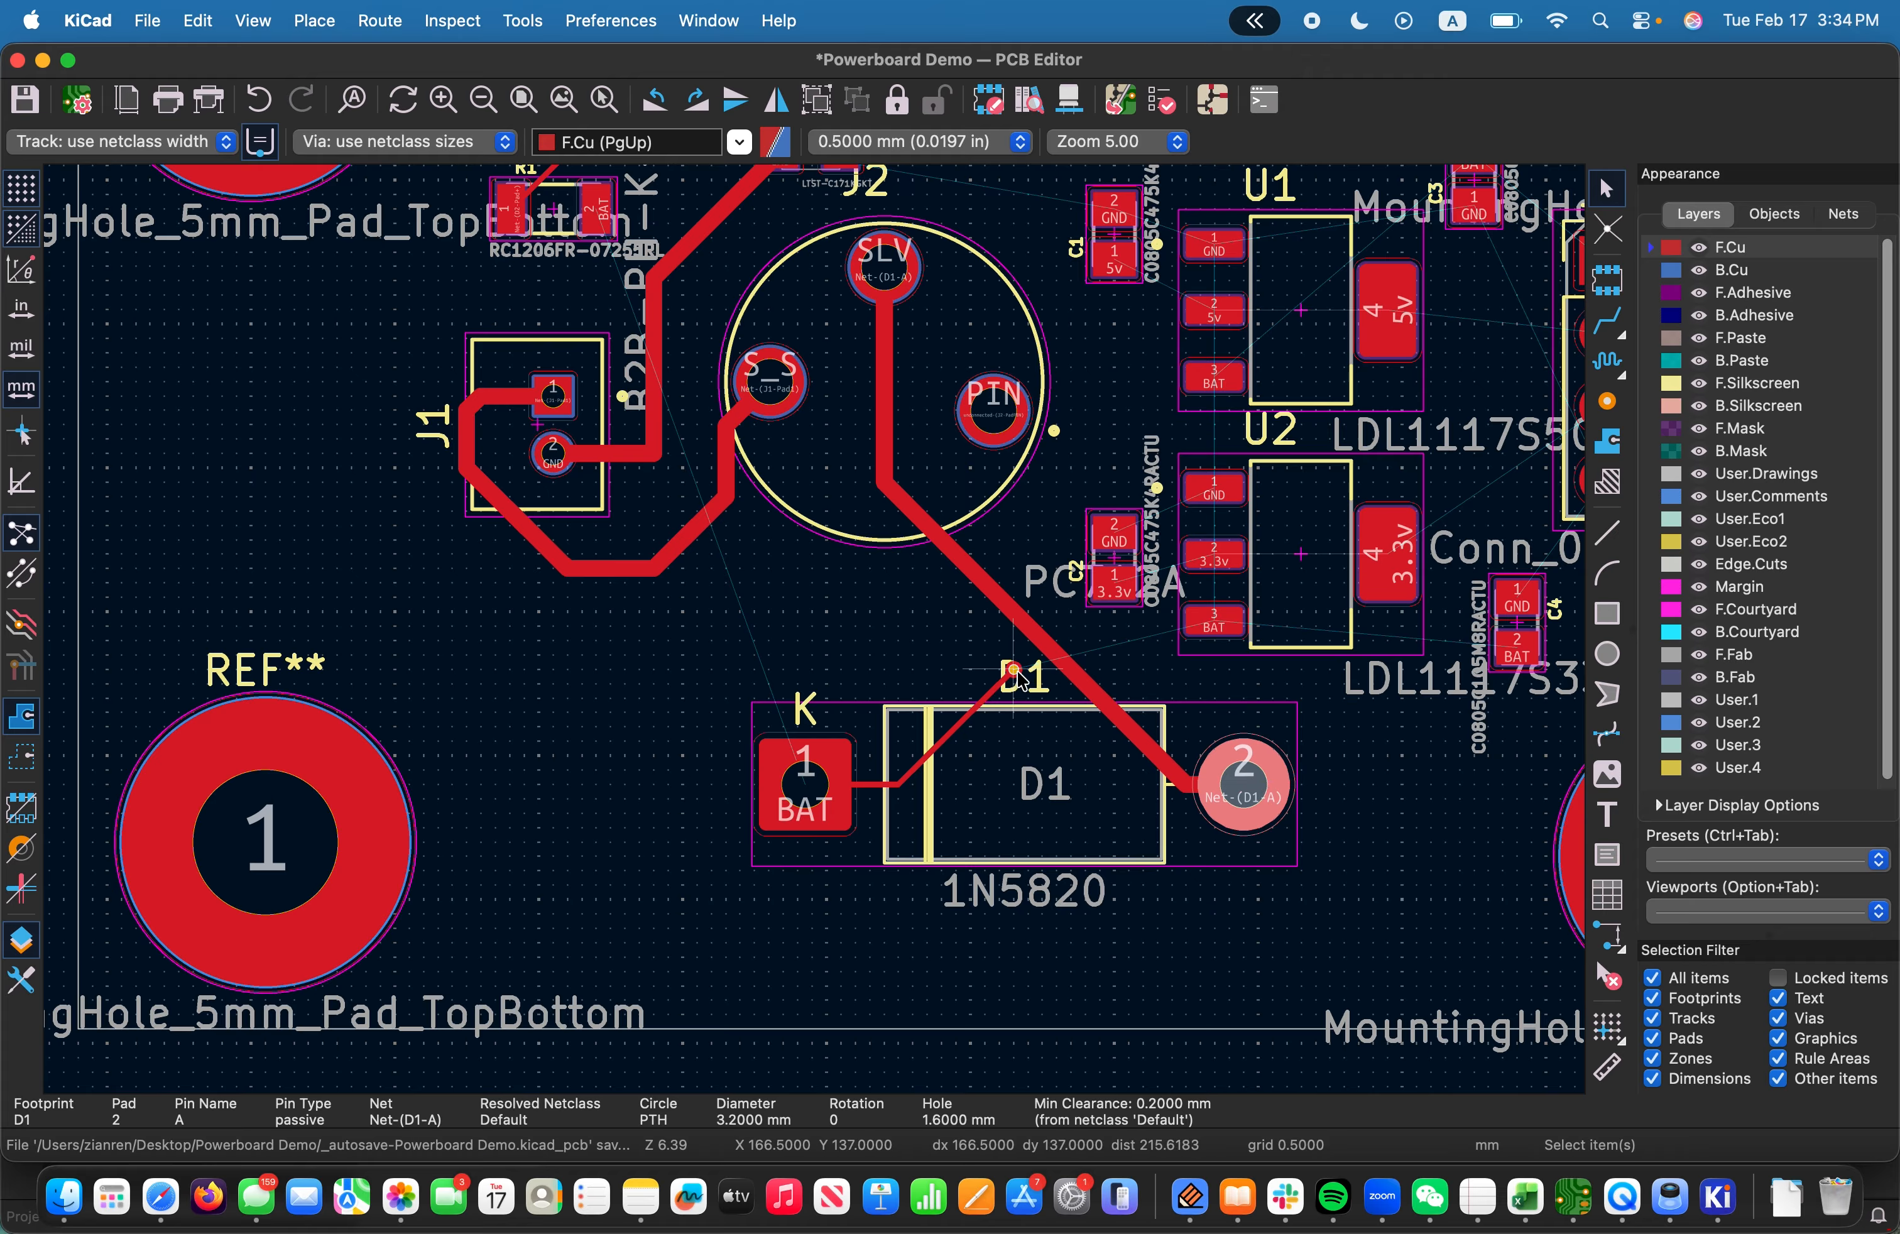
key("x")
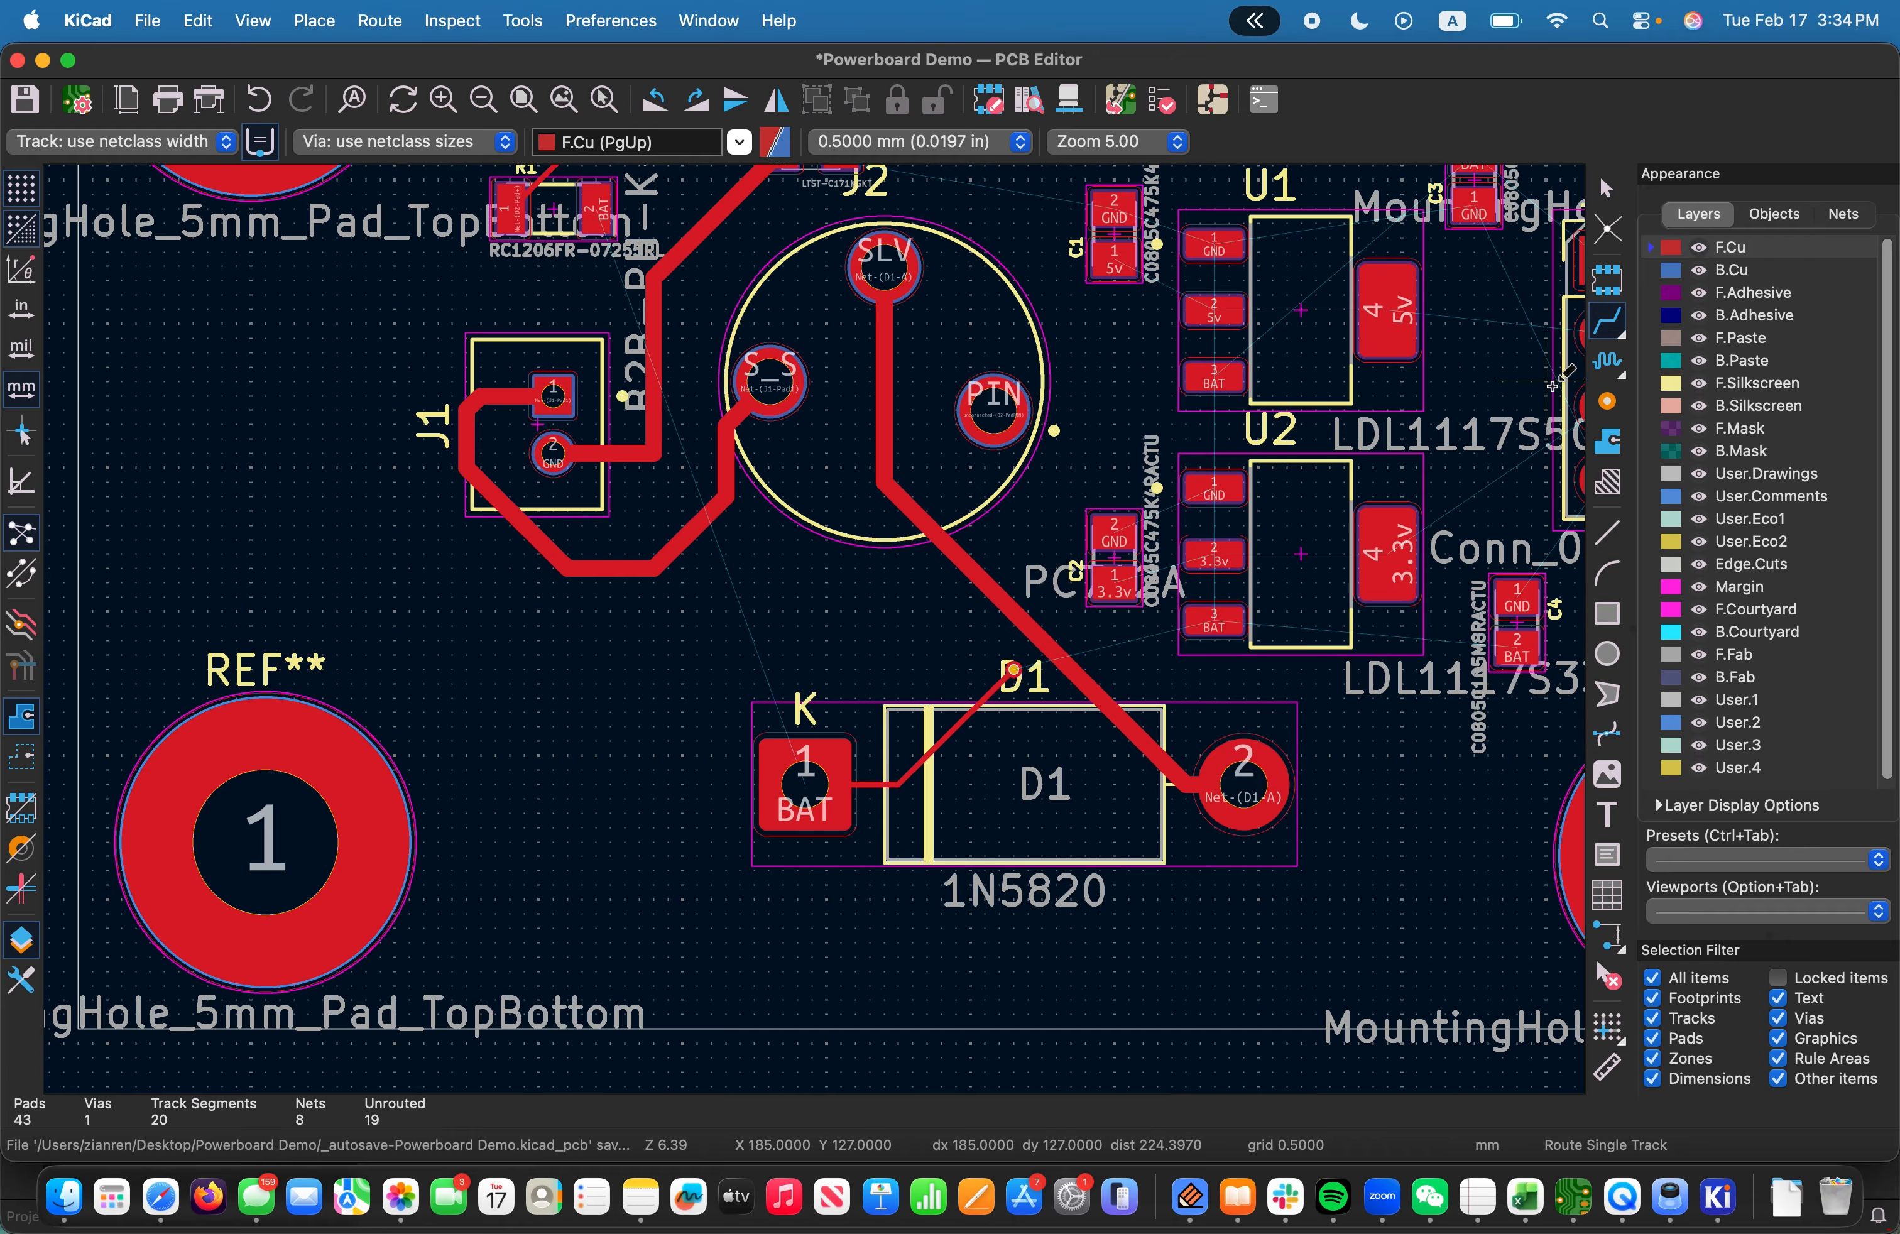
left_click(1011, 679)
key("Escape")
left_click(1607, 321)
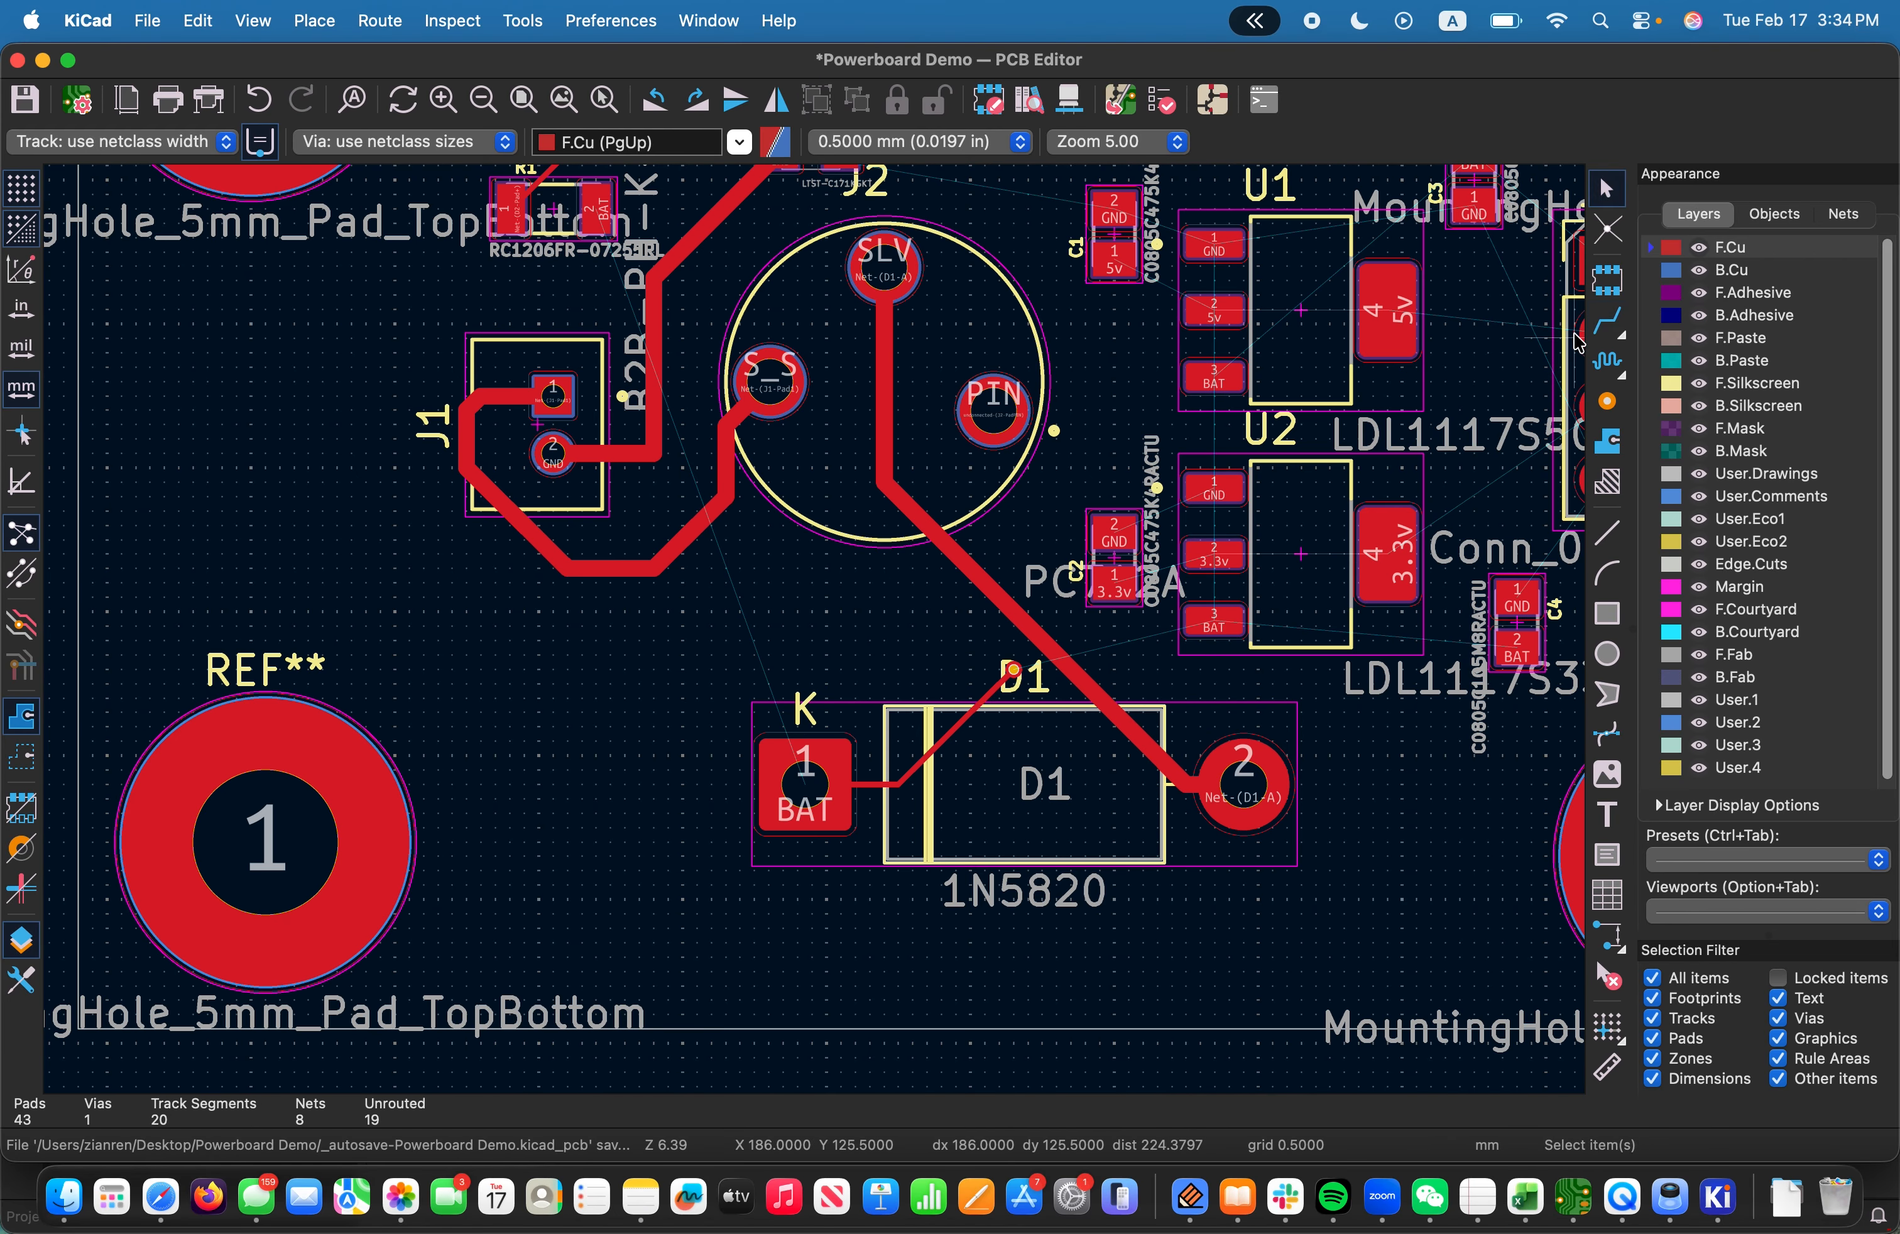
Route from the BAT via on B.Cu beneath the SLV-to-D1 track to a second through via below U2, finishing on F.Cu at U2 pad 3
key("Page_Down")
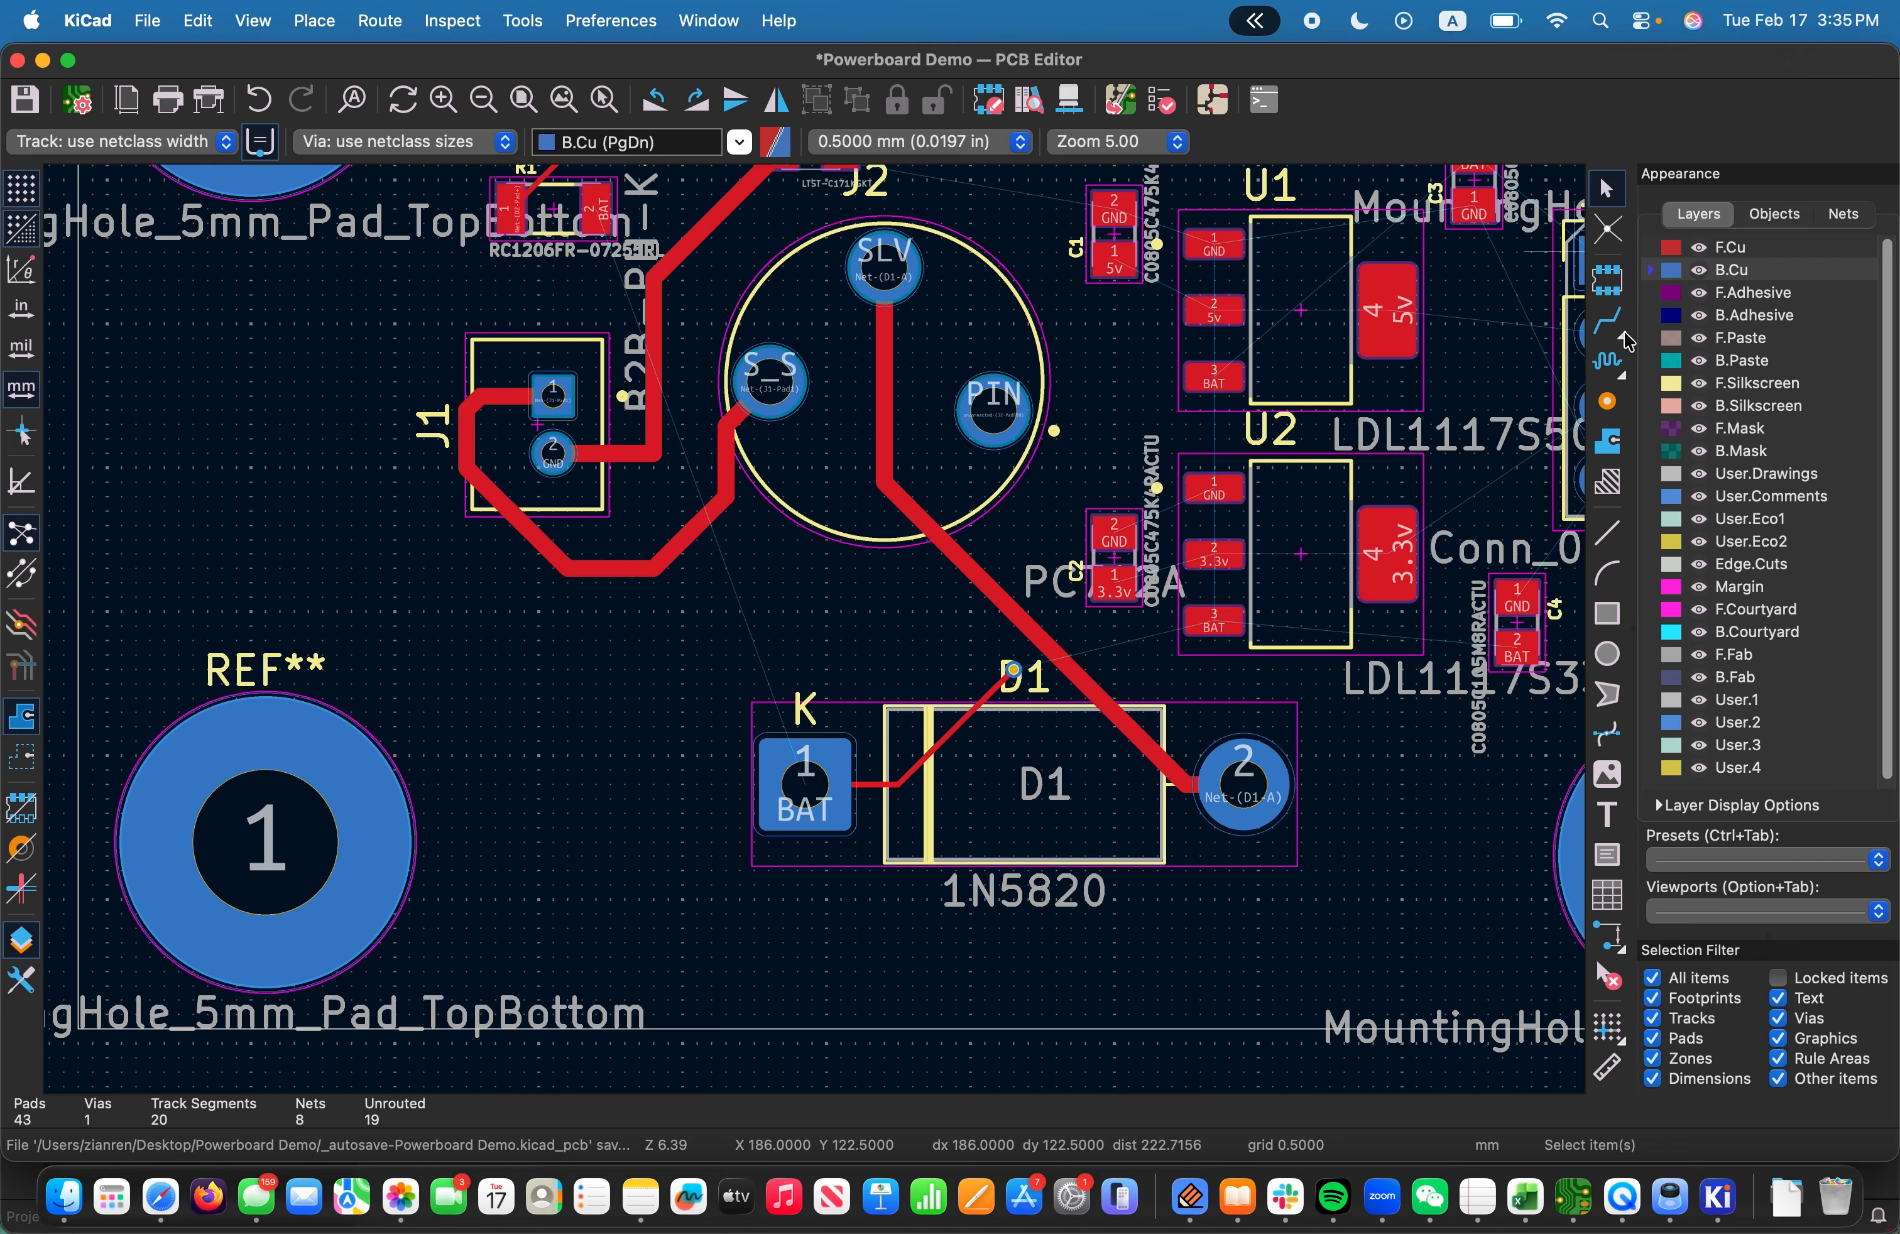
left_click(1608, 321)
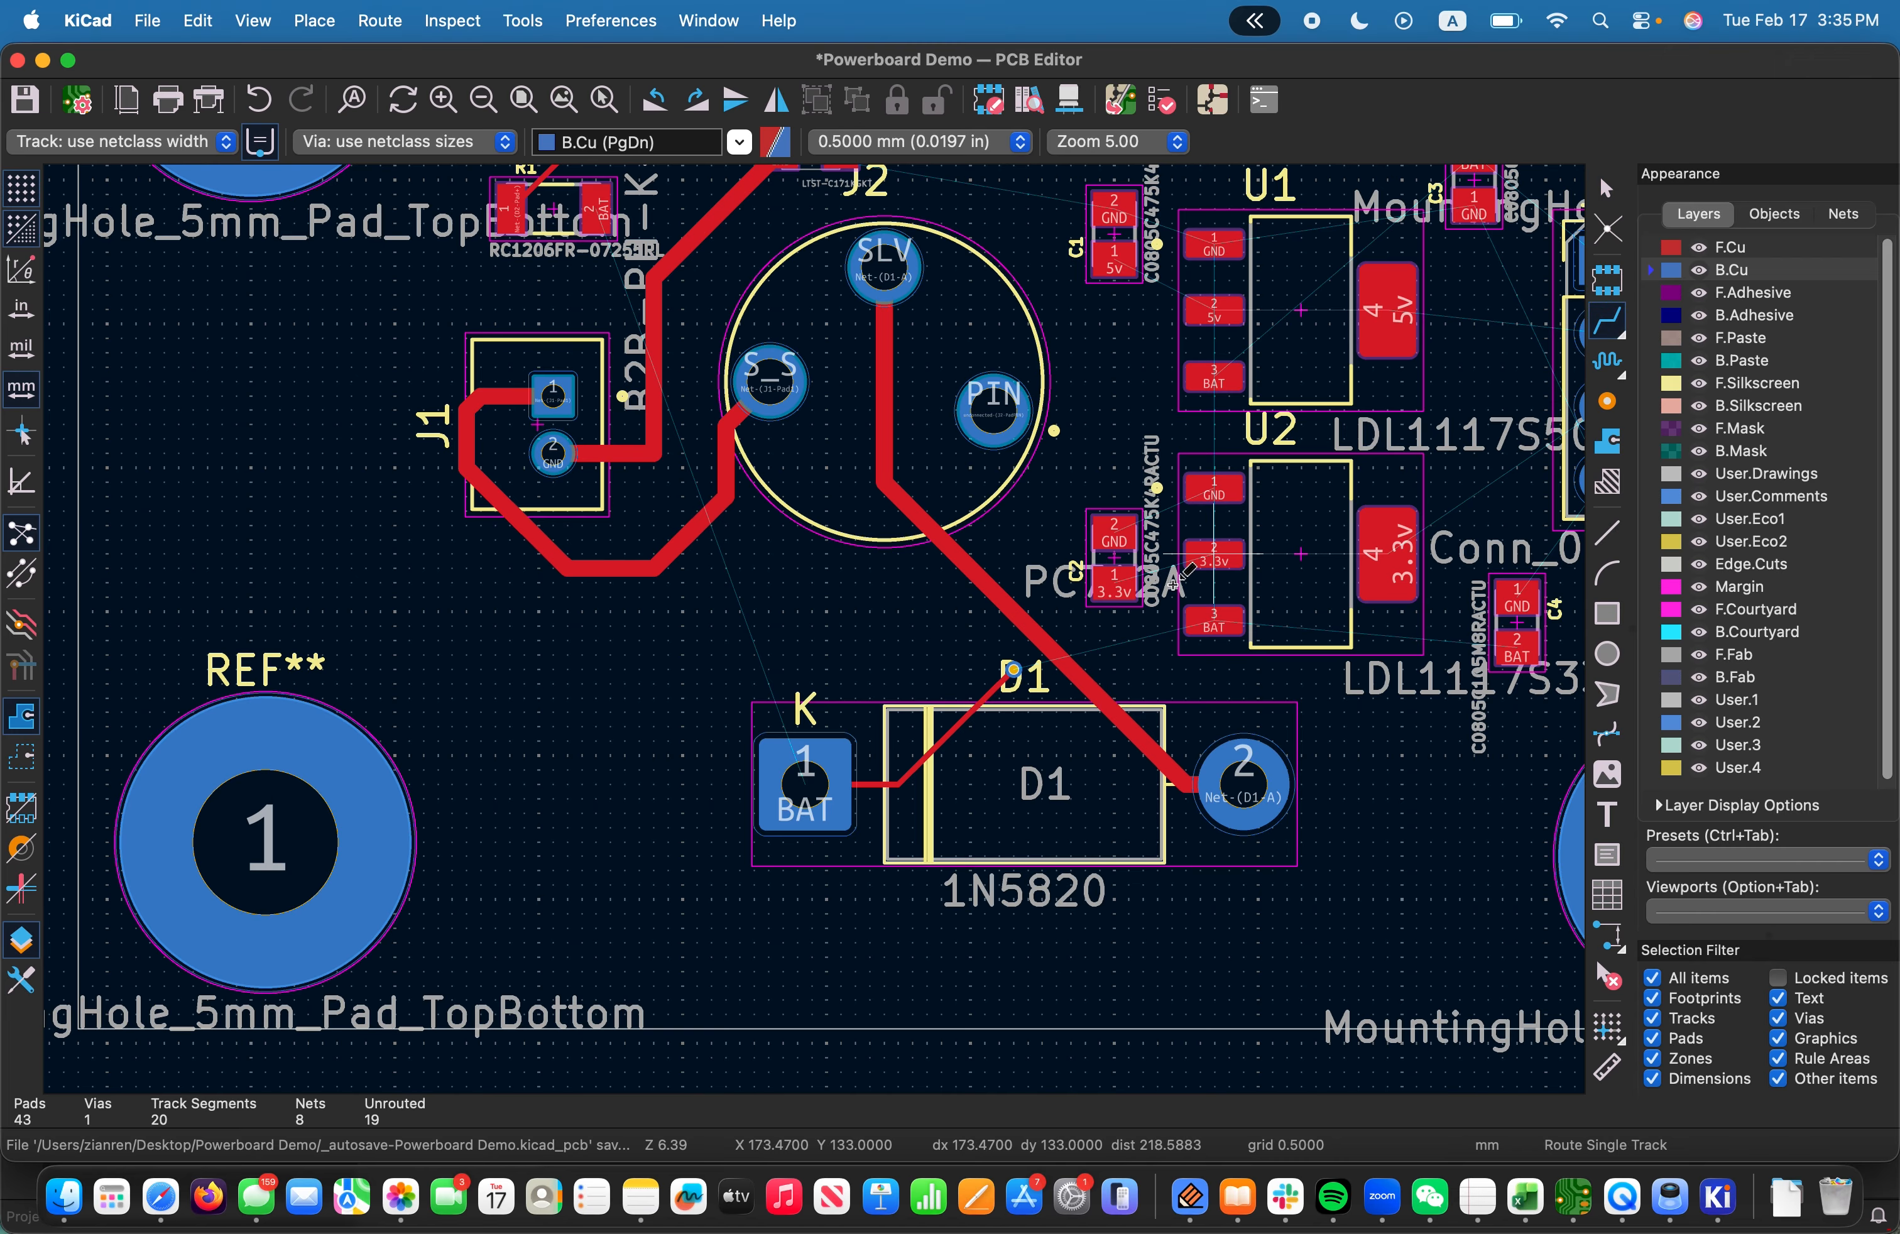
left_click(1752, 248)
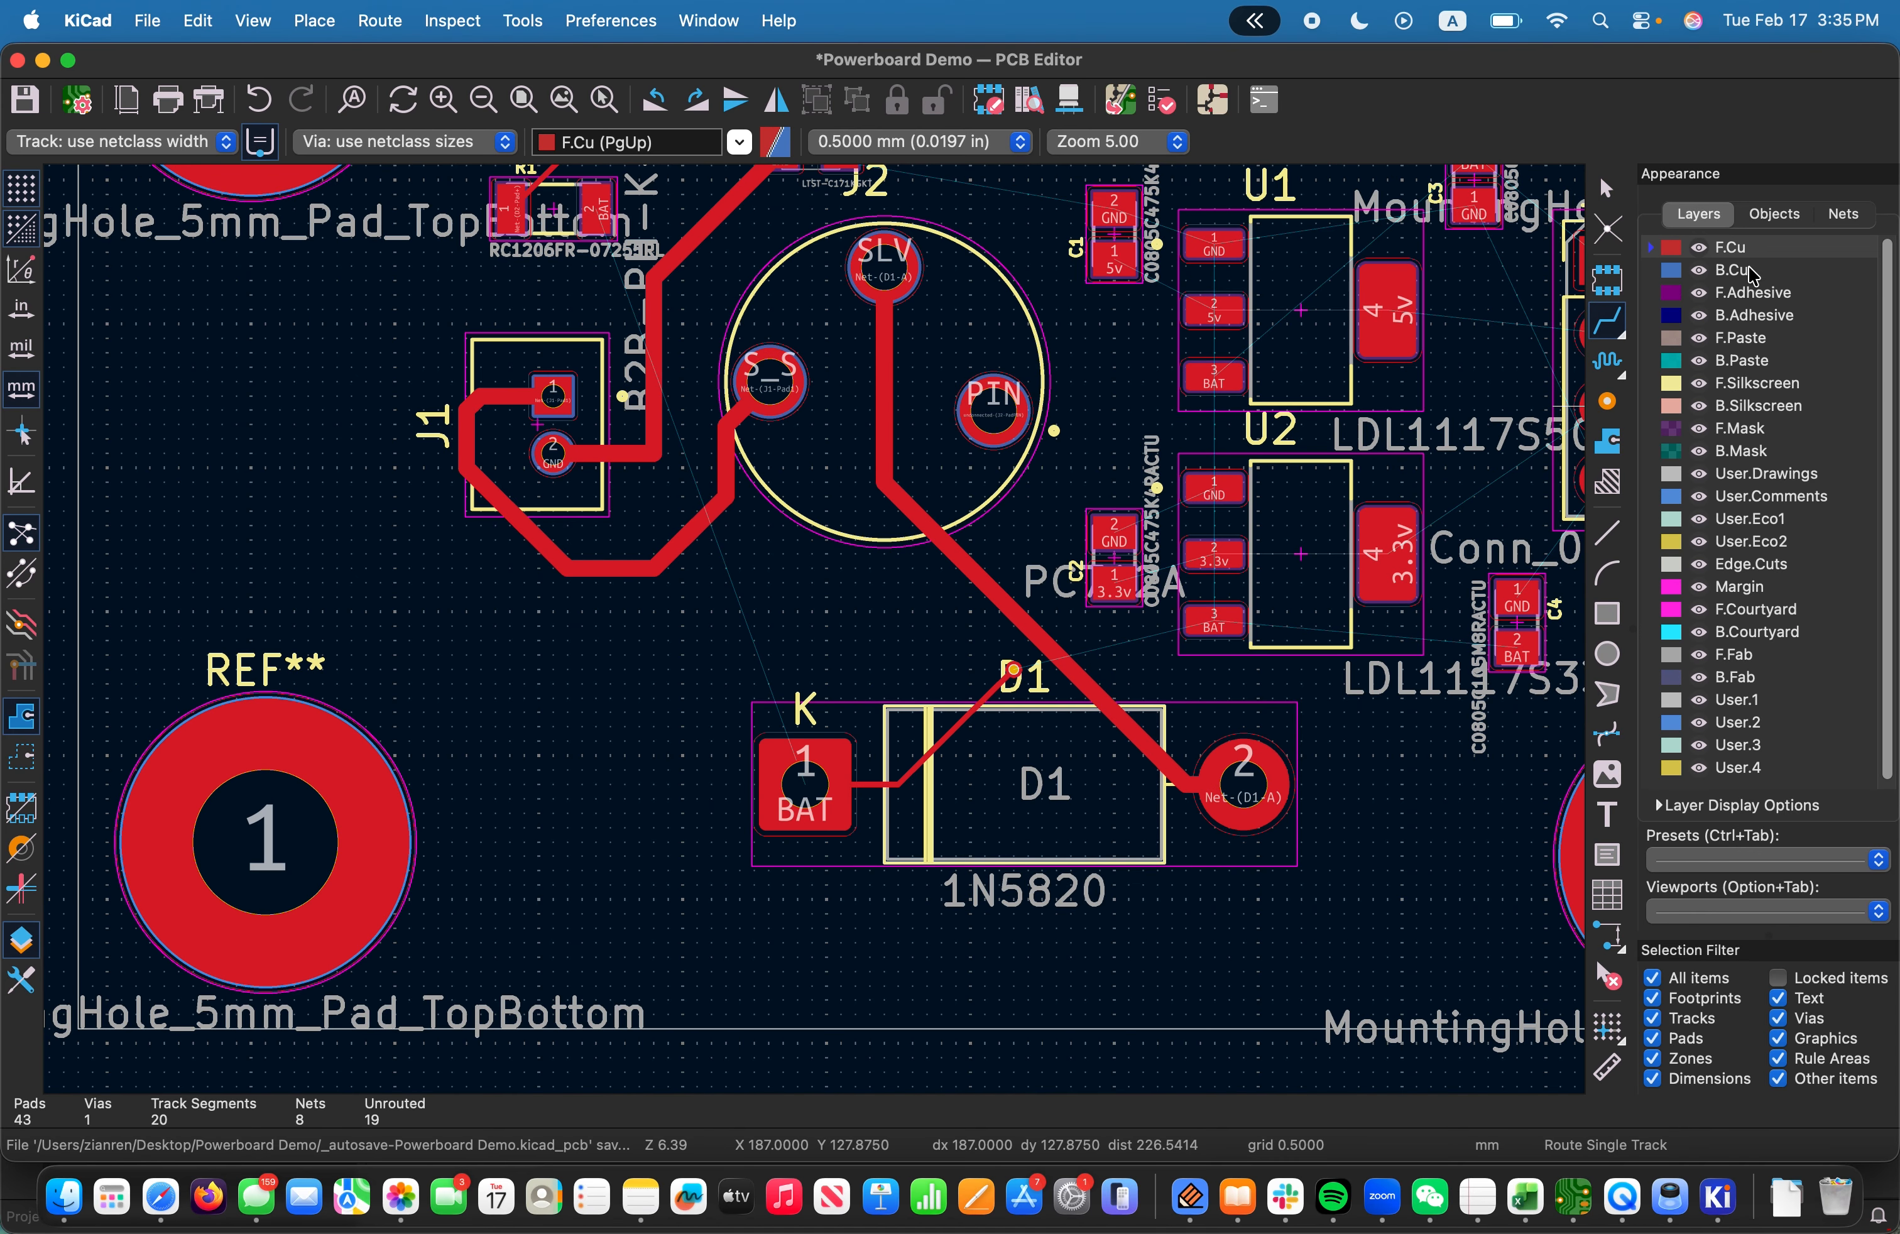
left_click(1744, 273)
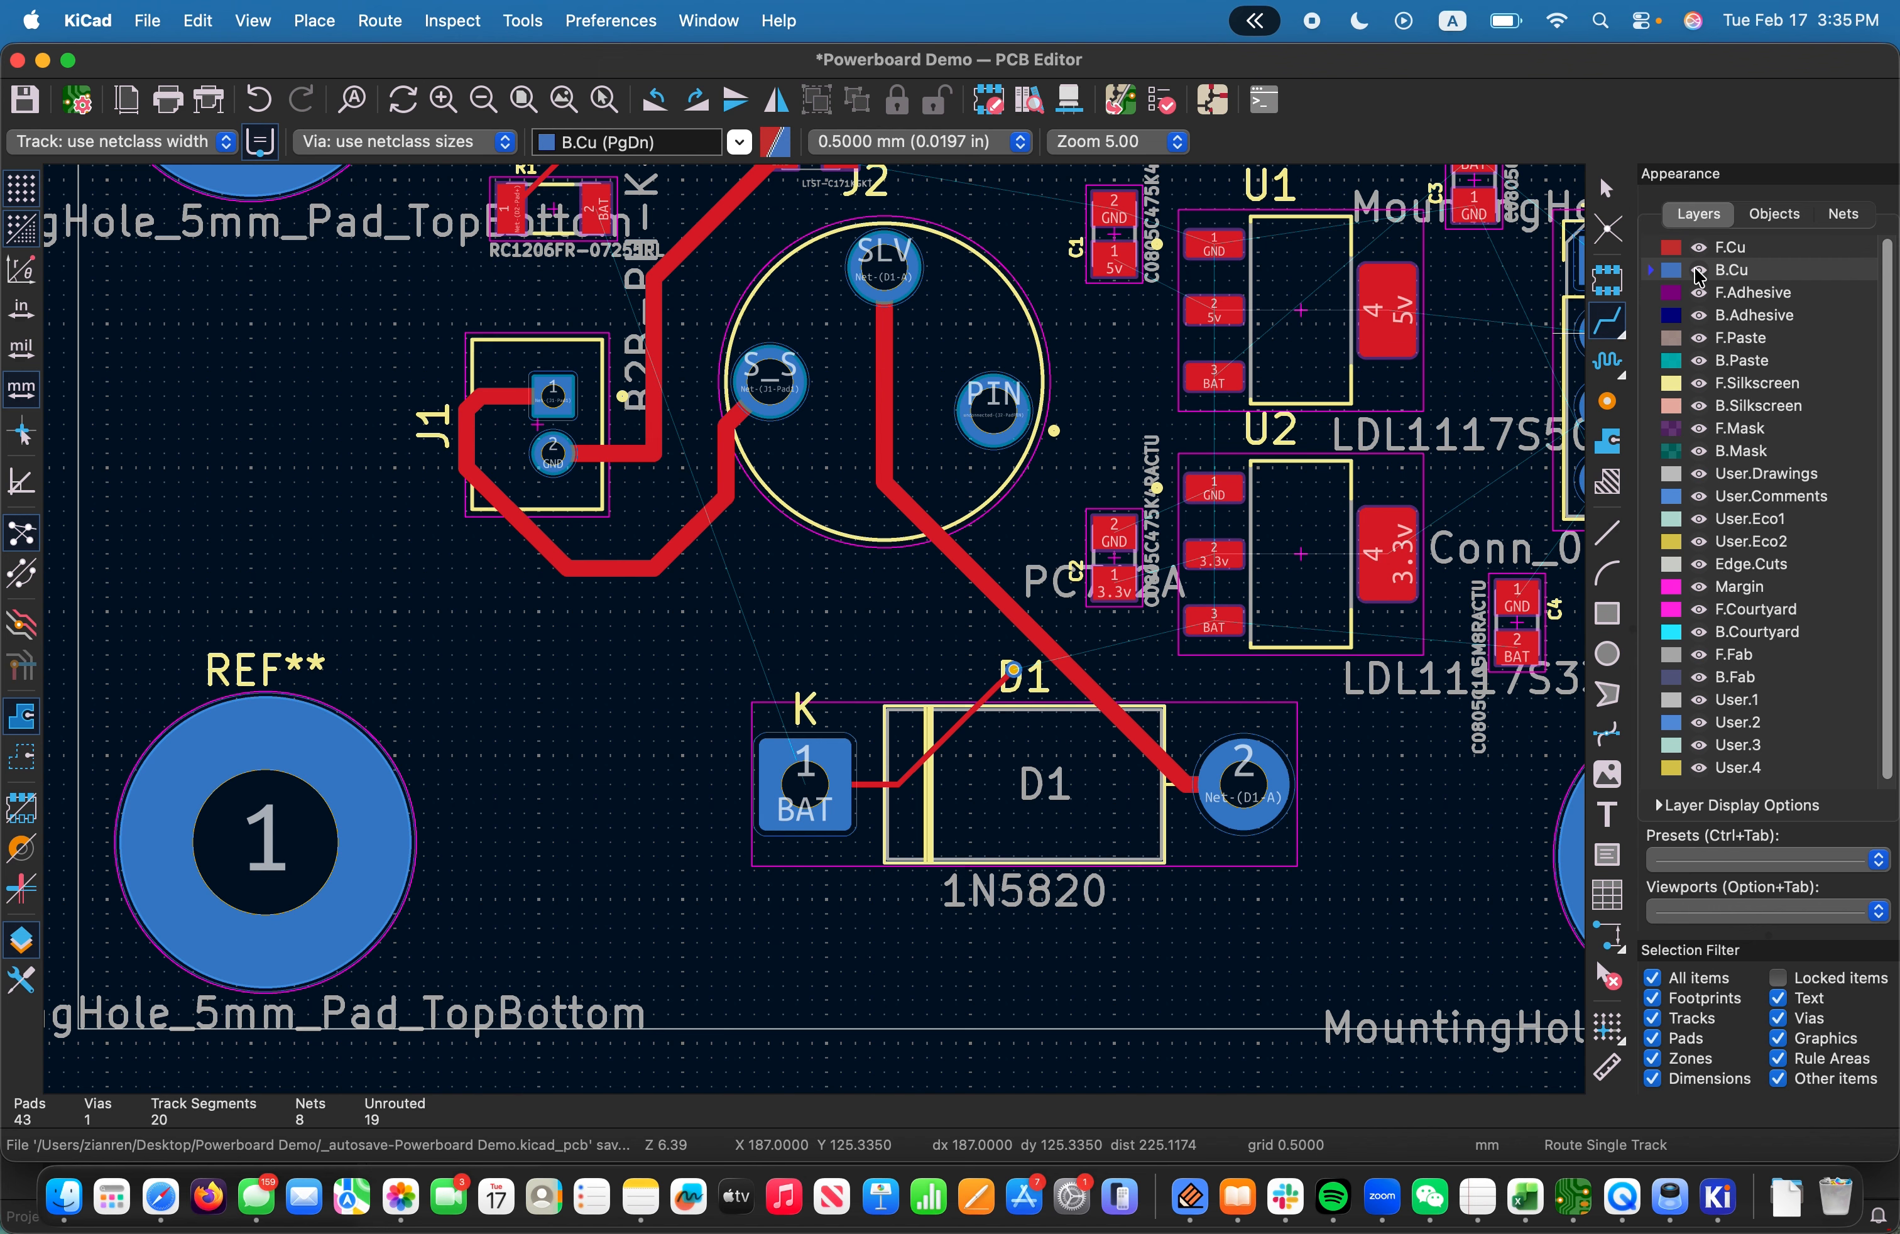
left_click(1013, 670)
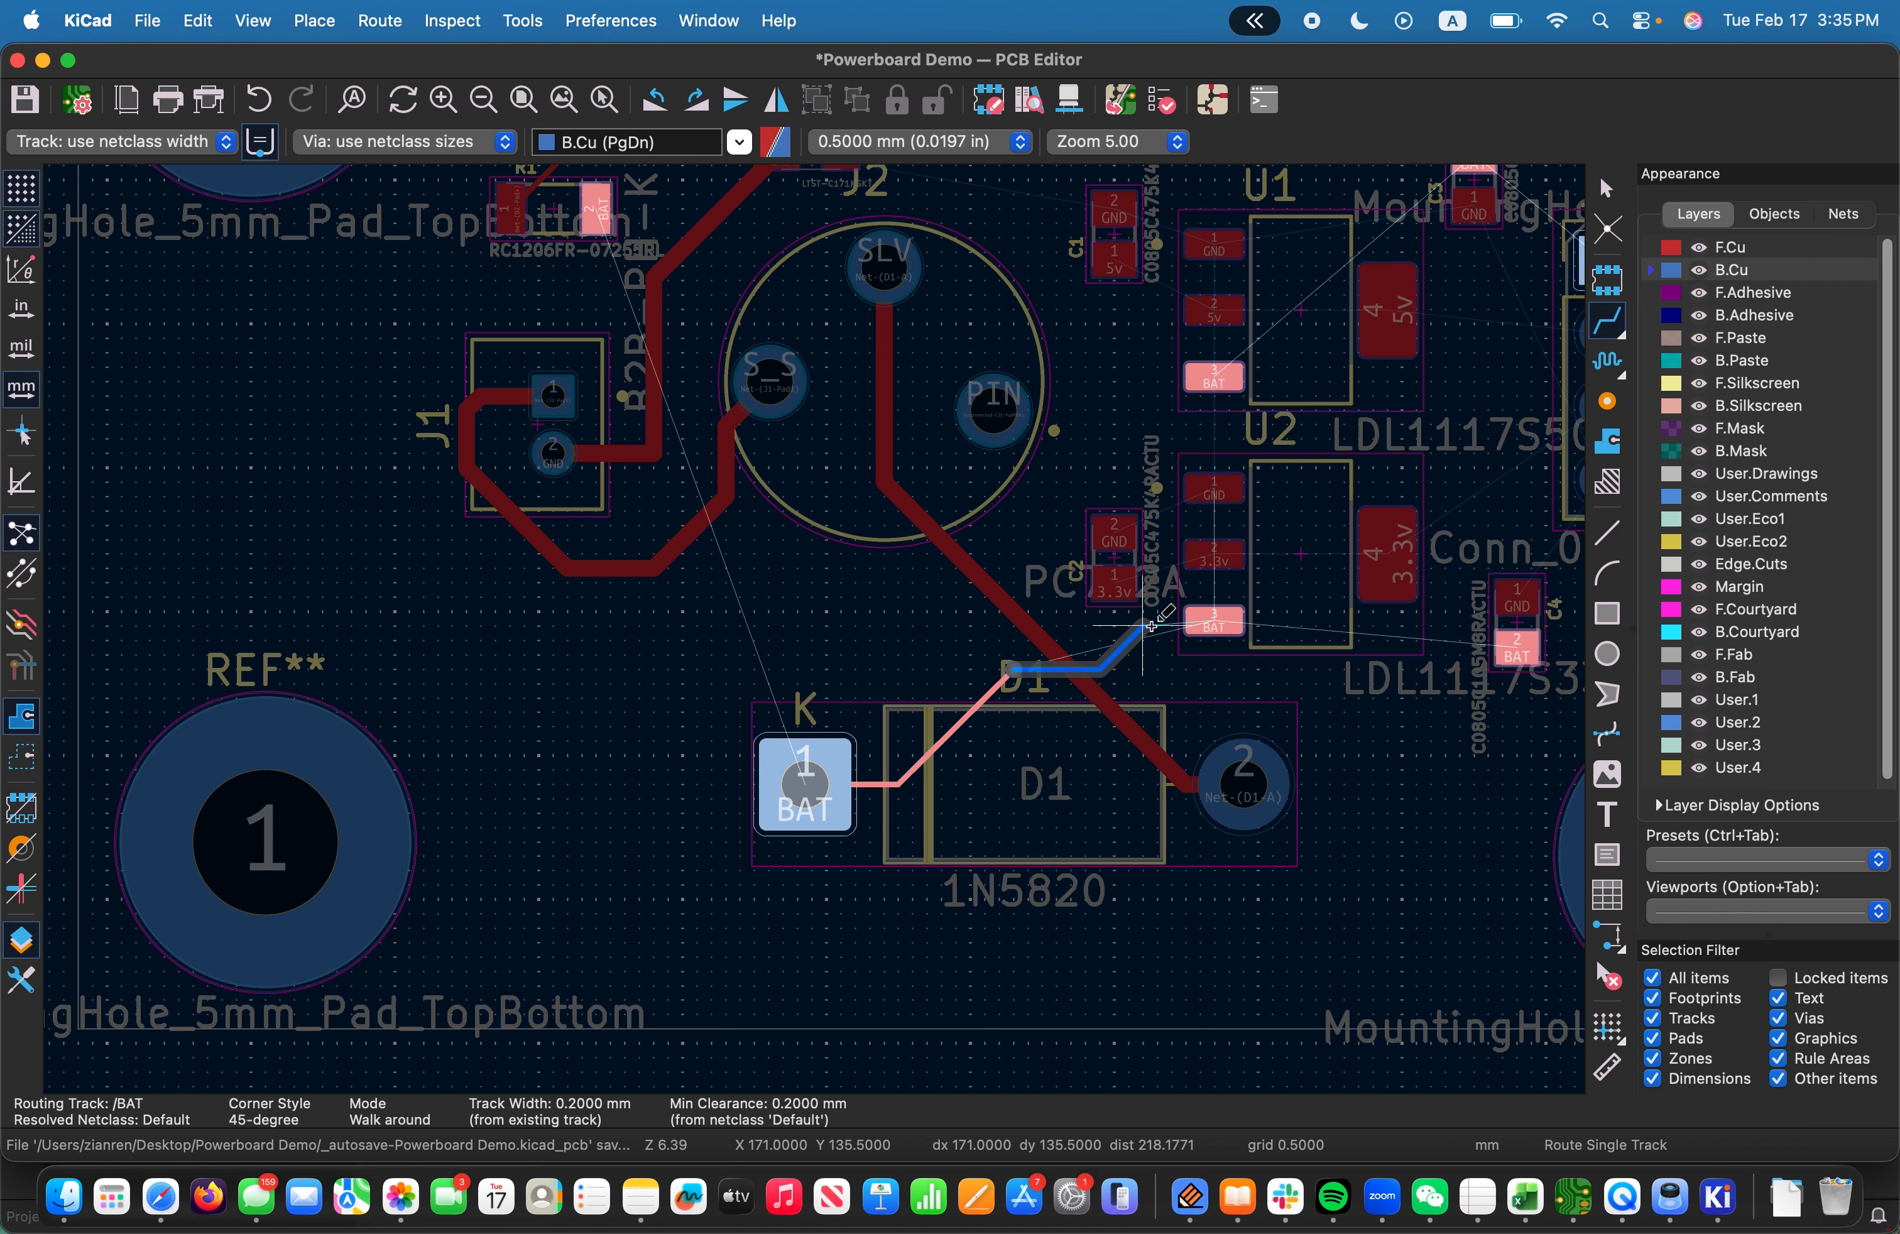
right_click(1188, 681)
left_click(1300, 906)
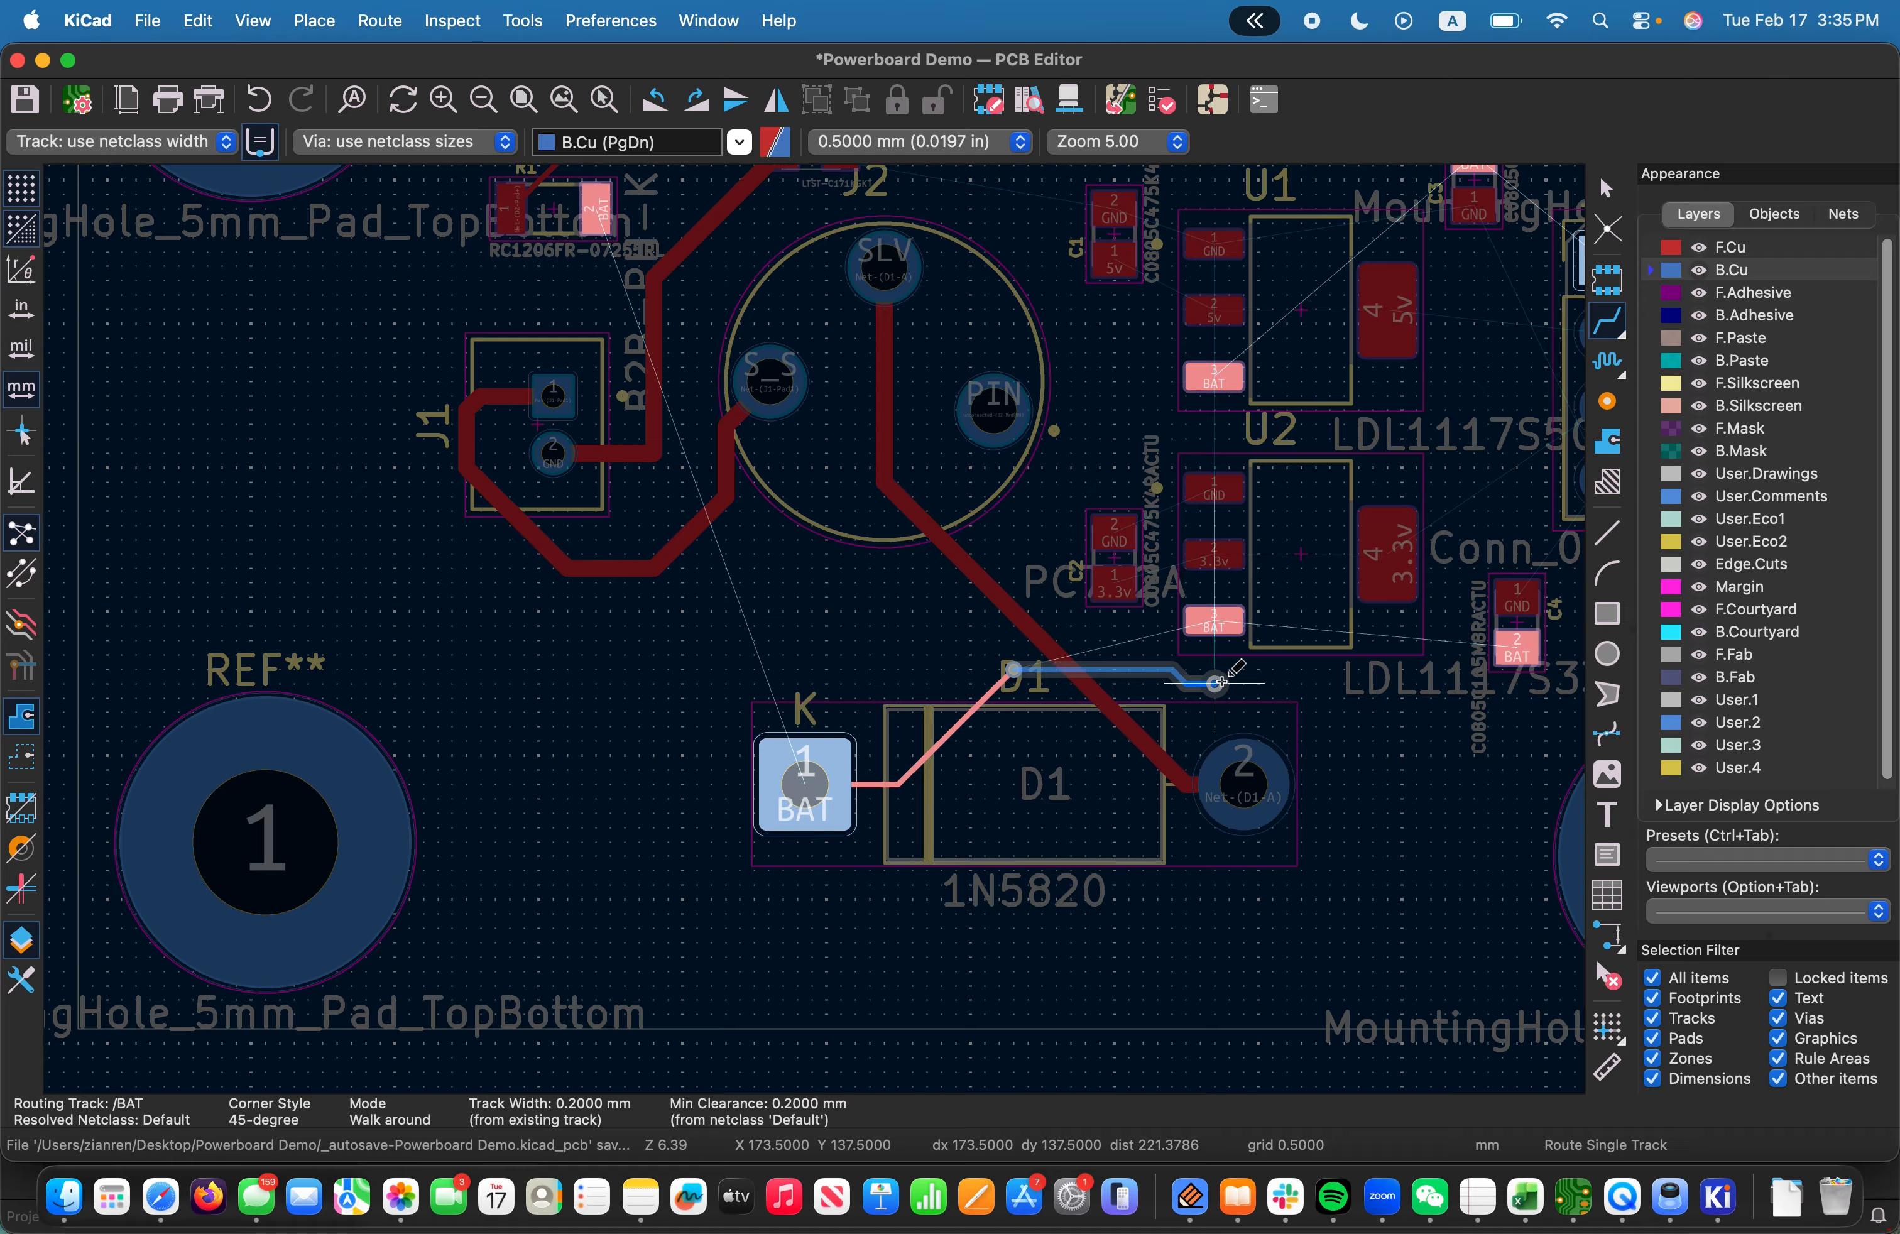
left_click(1218, 682)
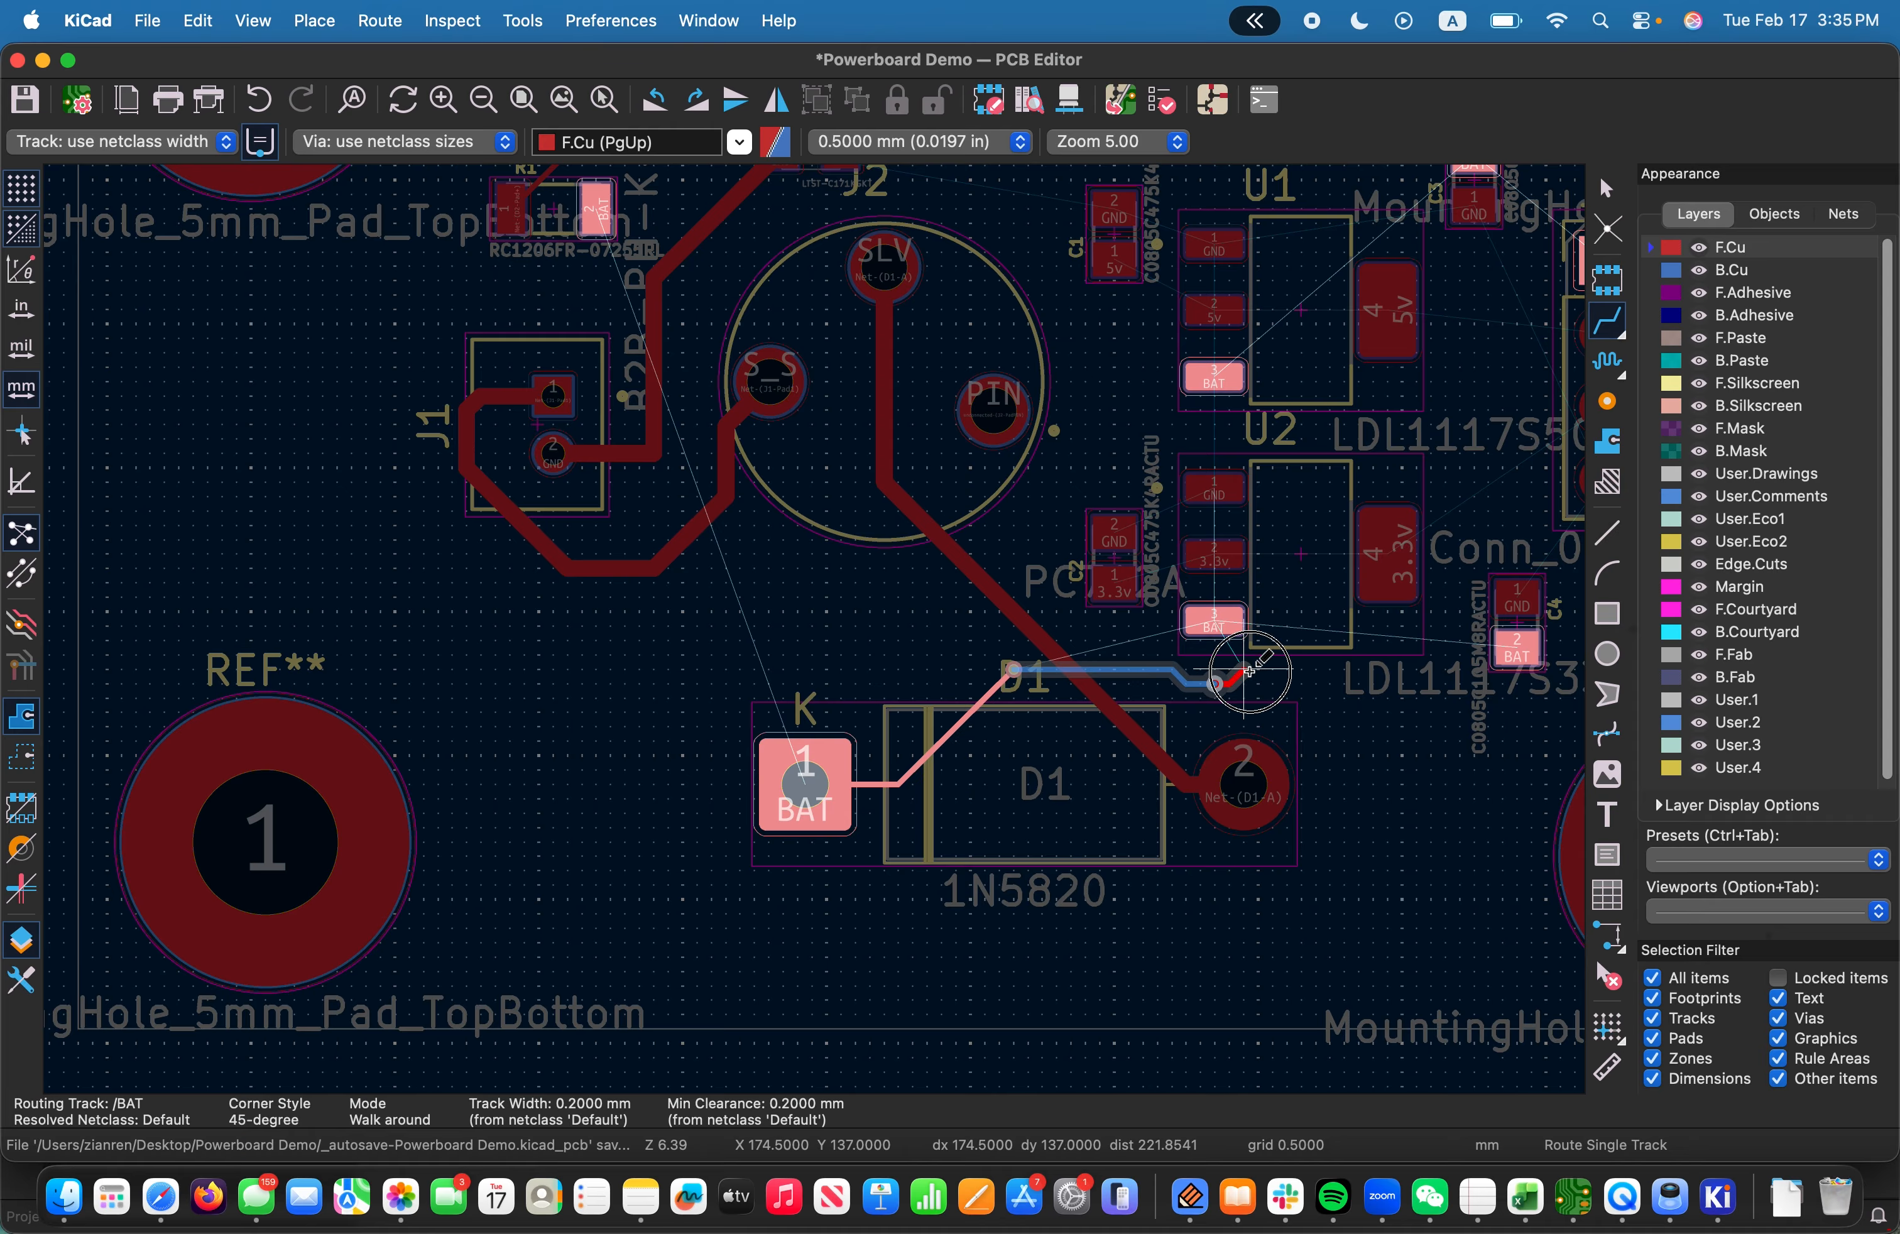
left_click(1222, 630)
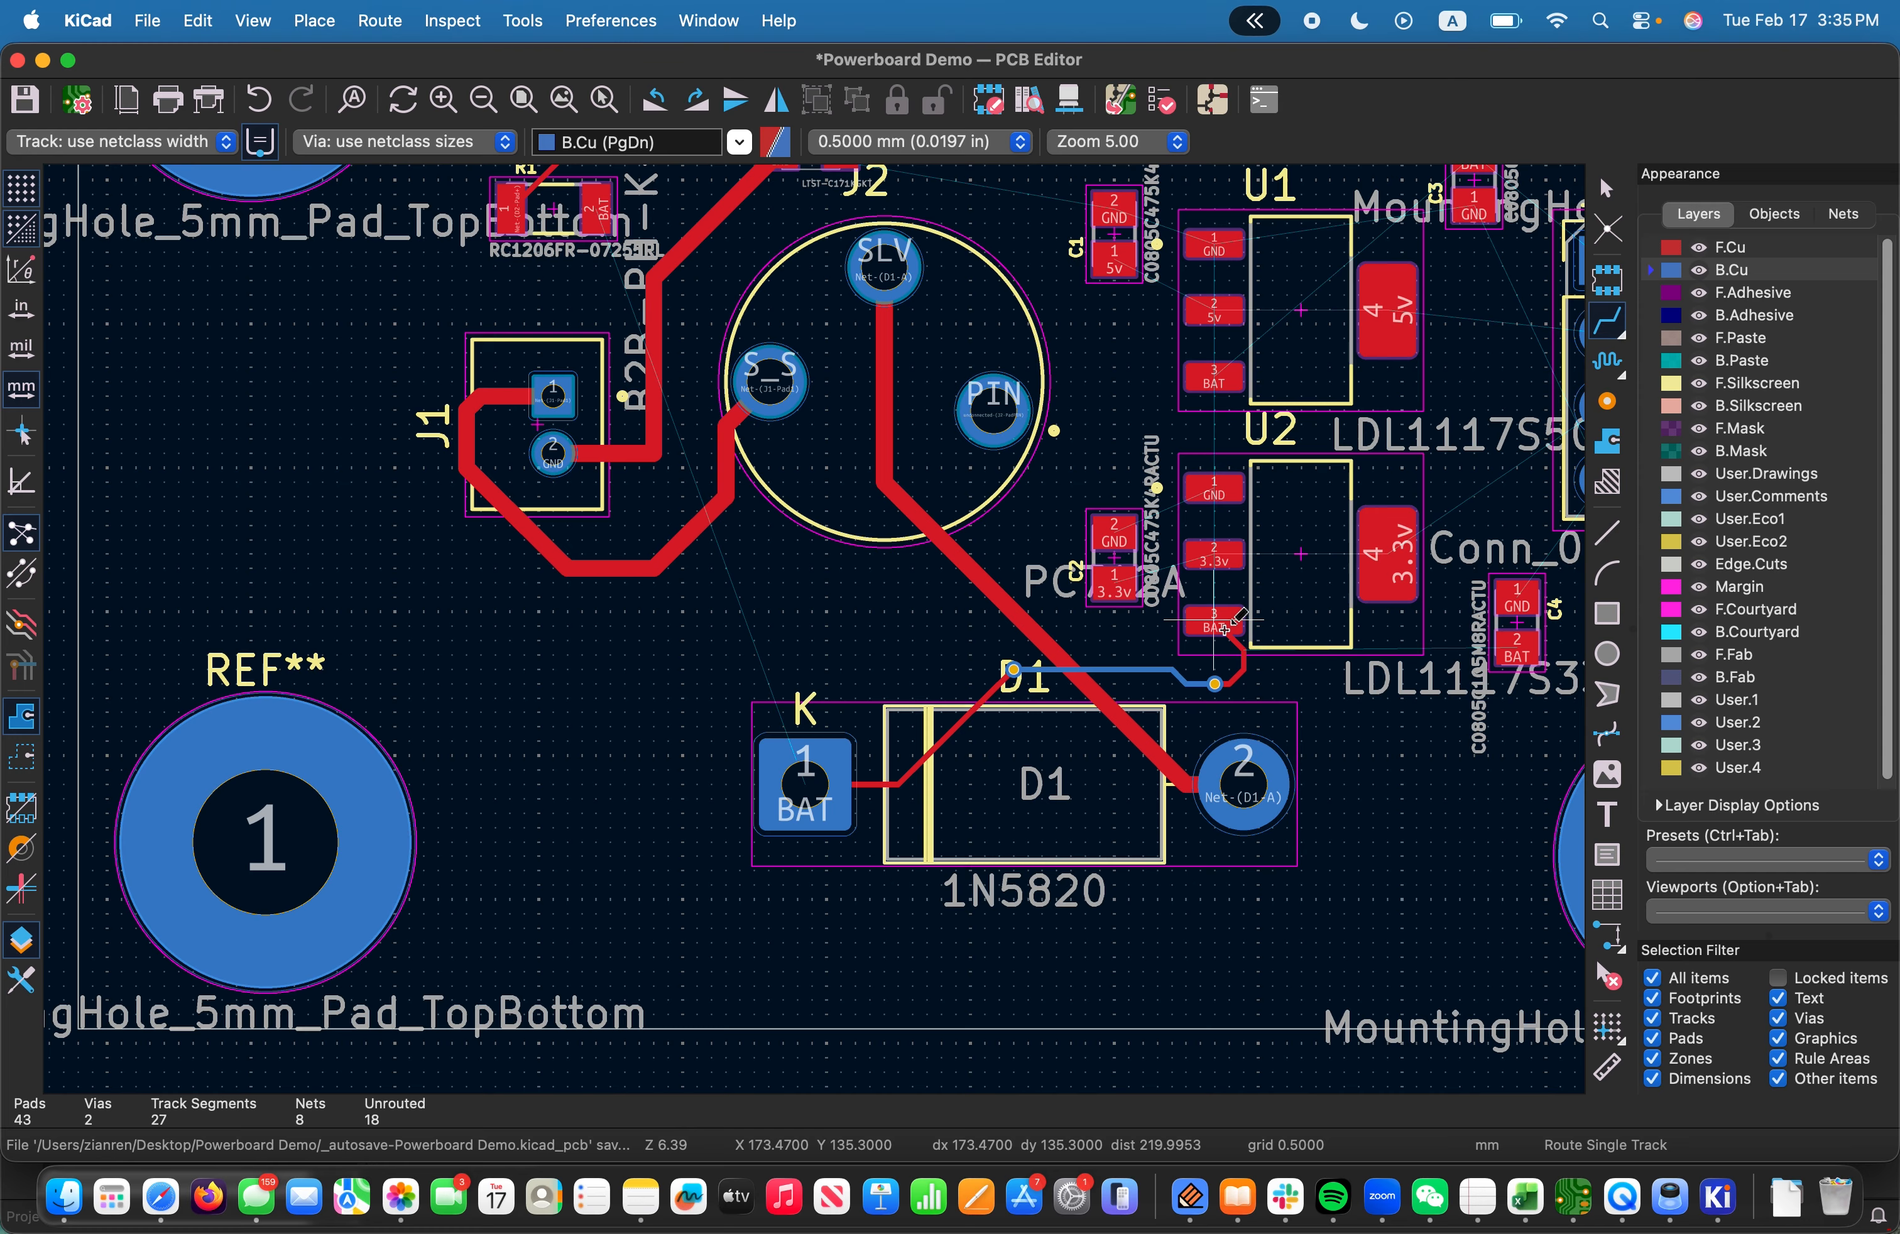
key("Escape")
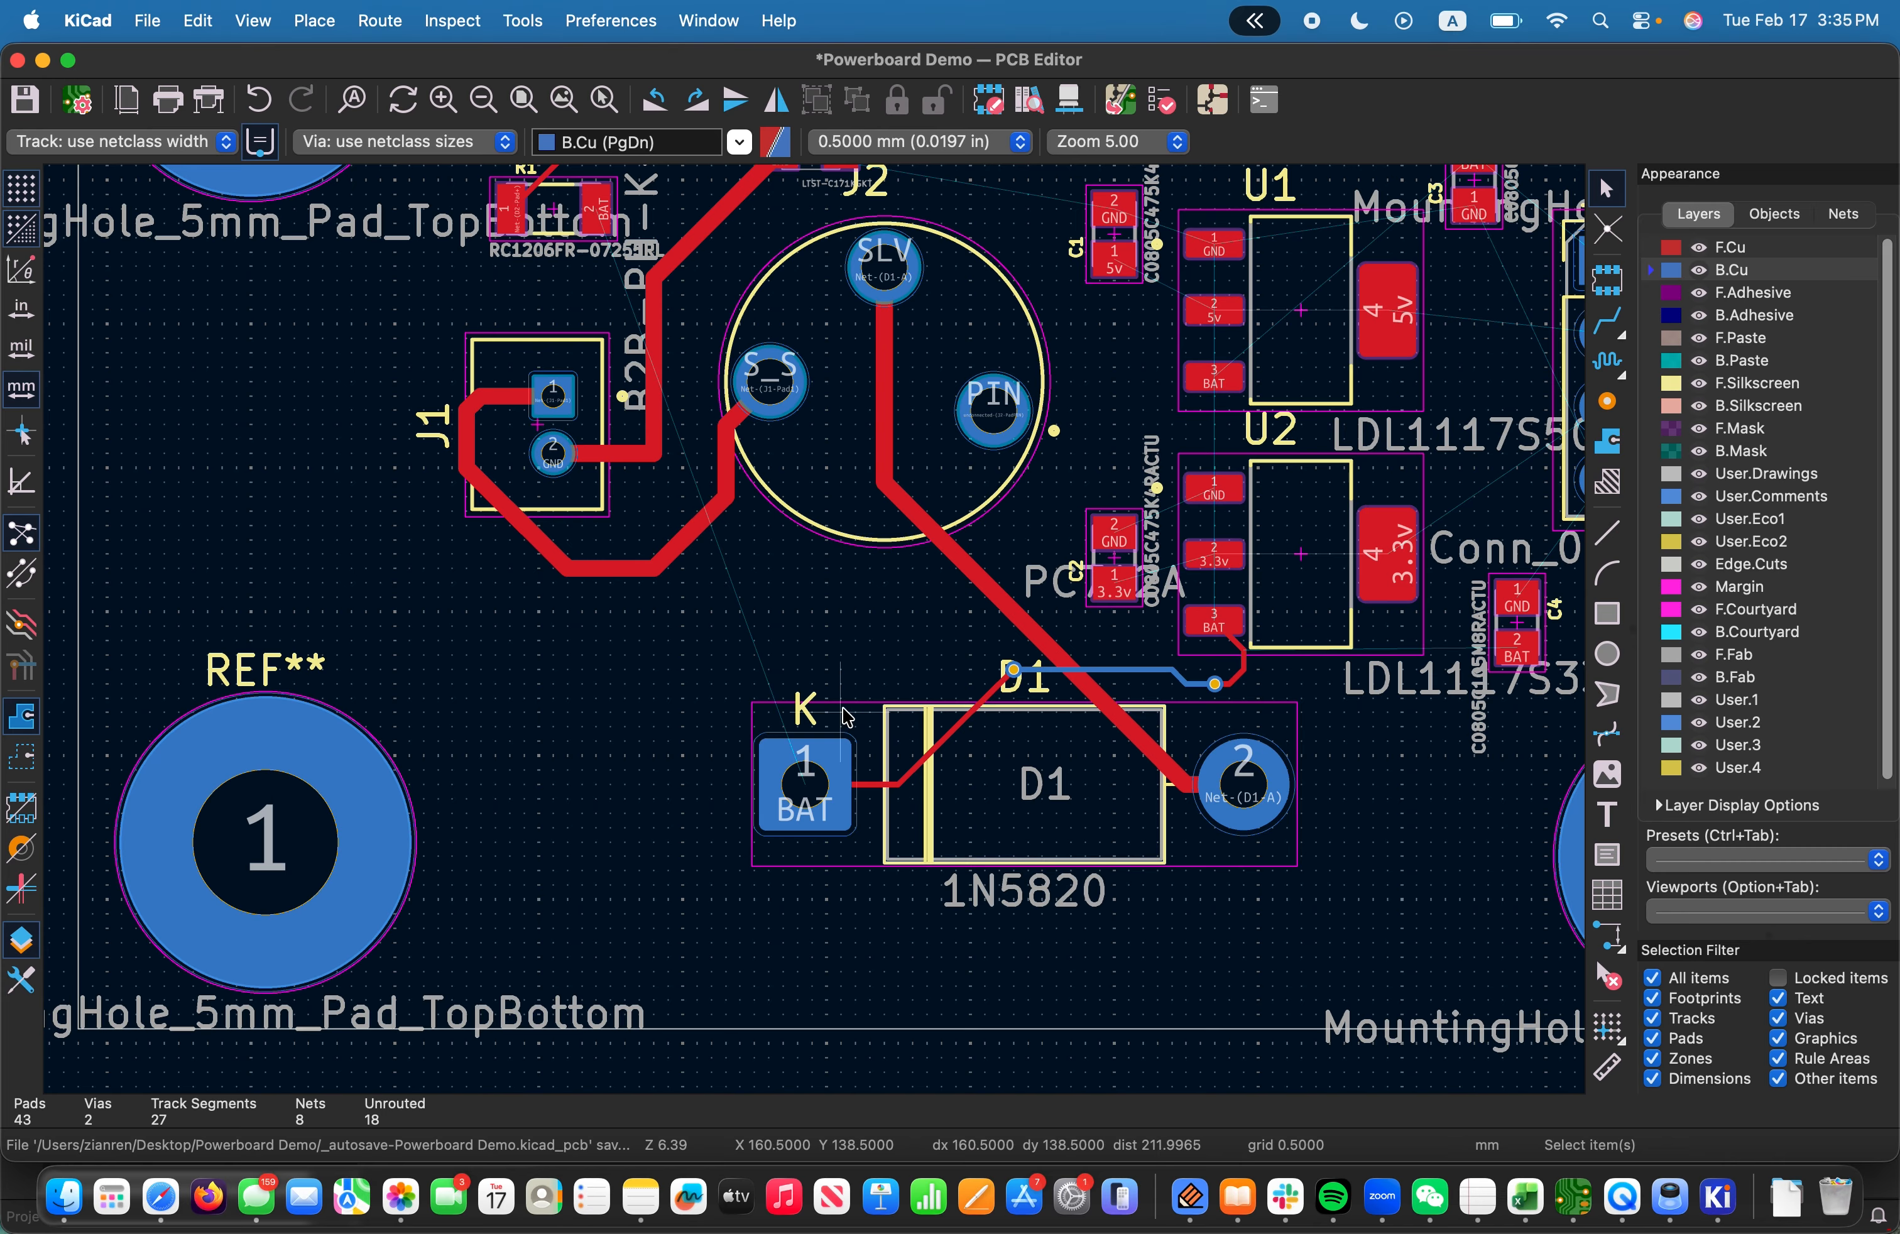
Set the width of all BAT track segments between D1 pad 1 and U2 pad 3, on F.Cu and B.Cu, to 0.6 mm together
left_click(984, 695)
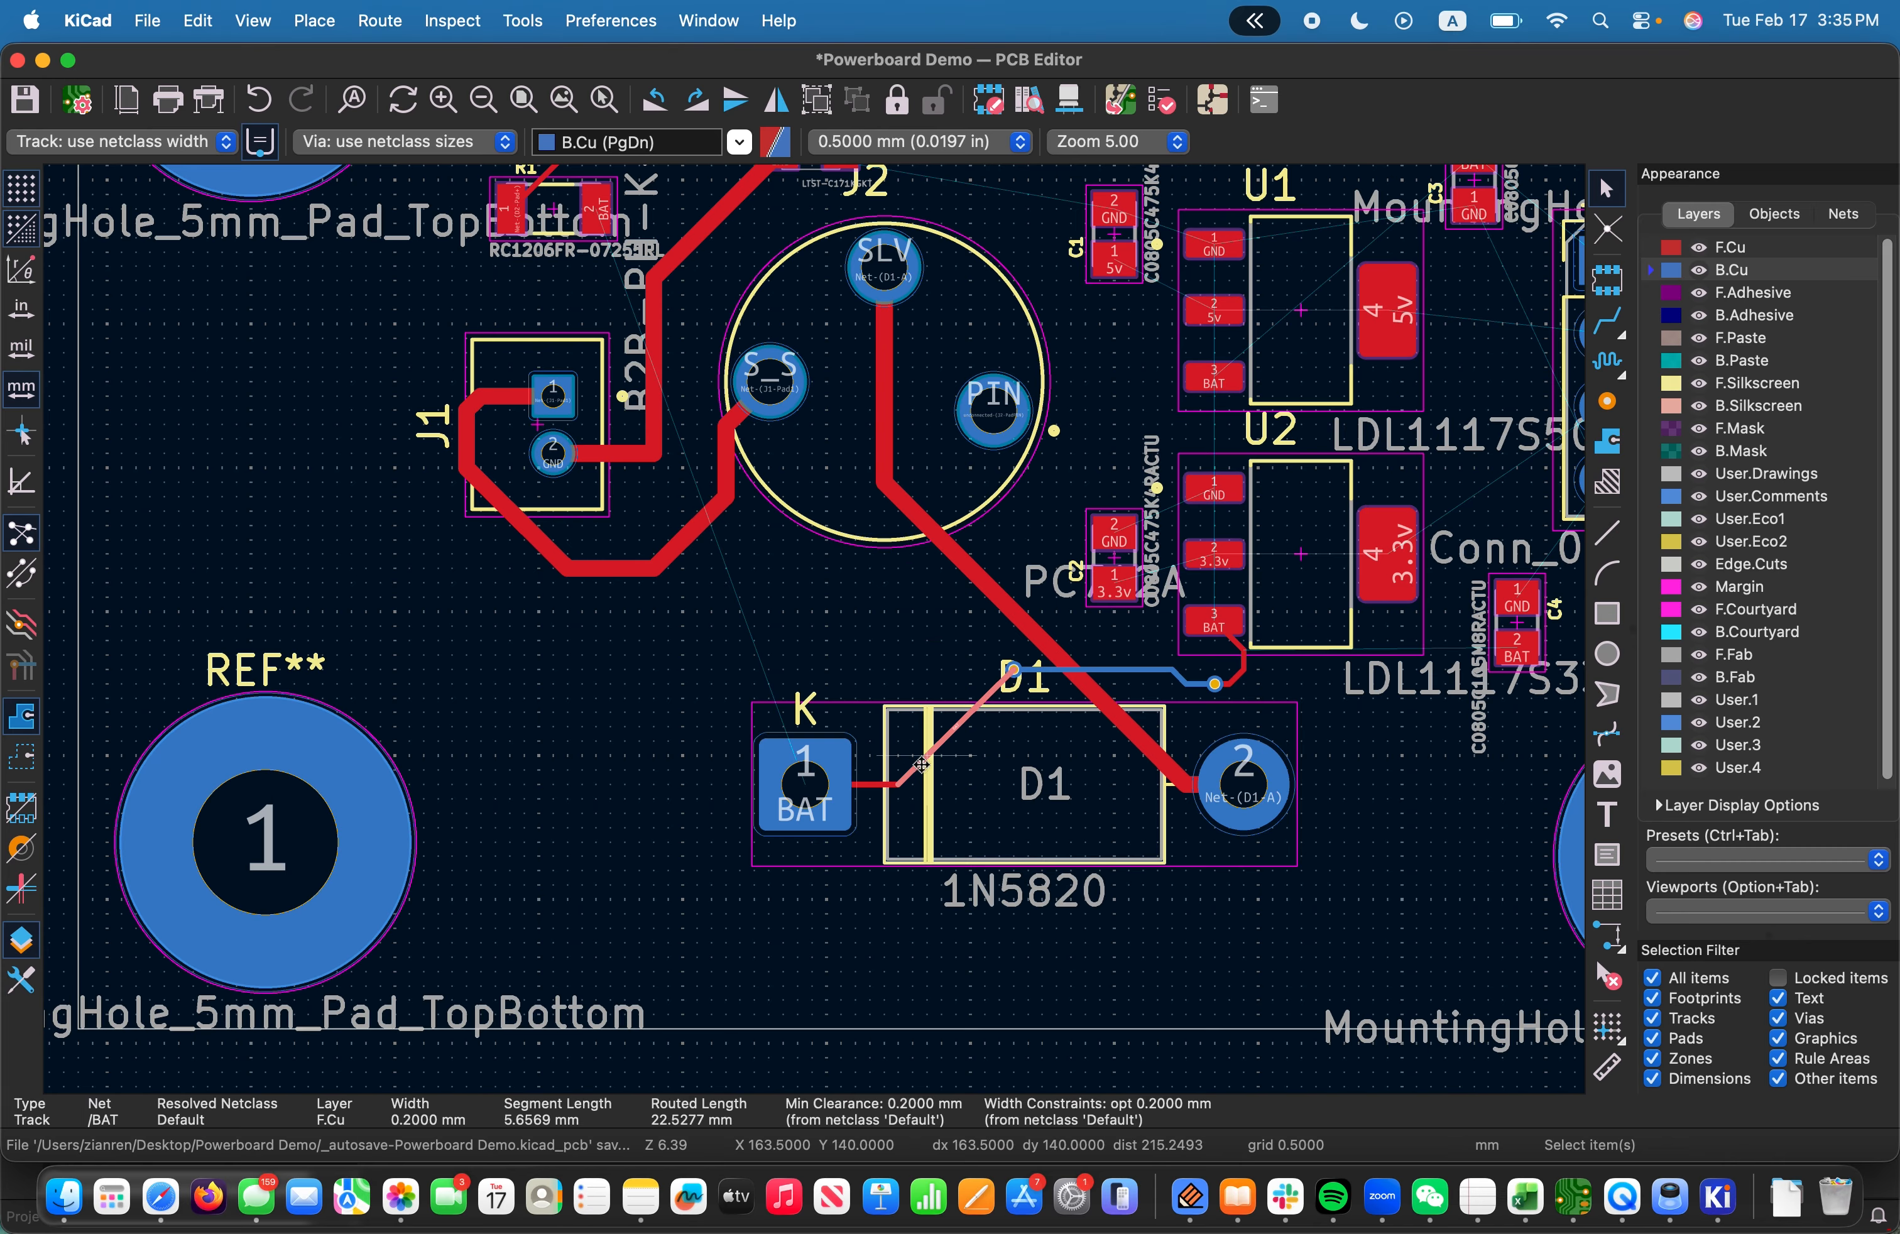
left_click(869, 784, "shift")
left_click(1064, 671, "shift")
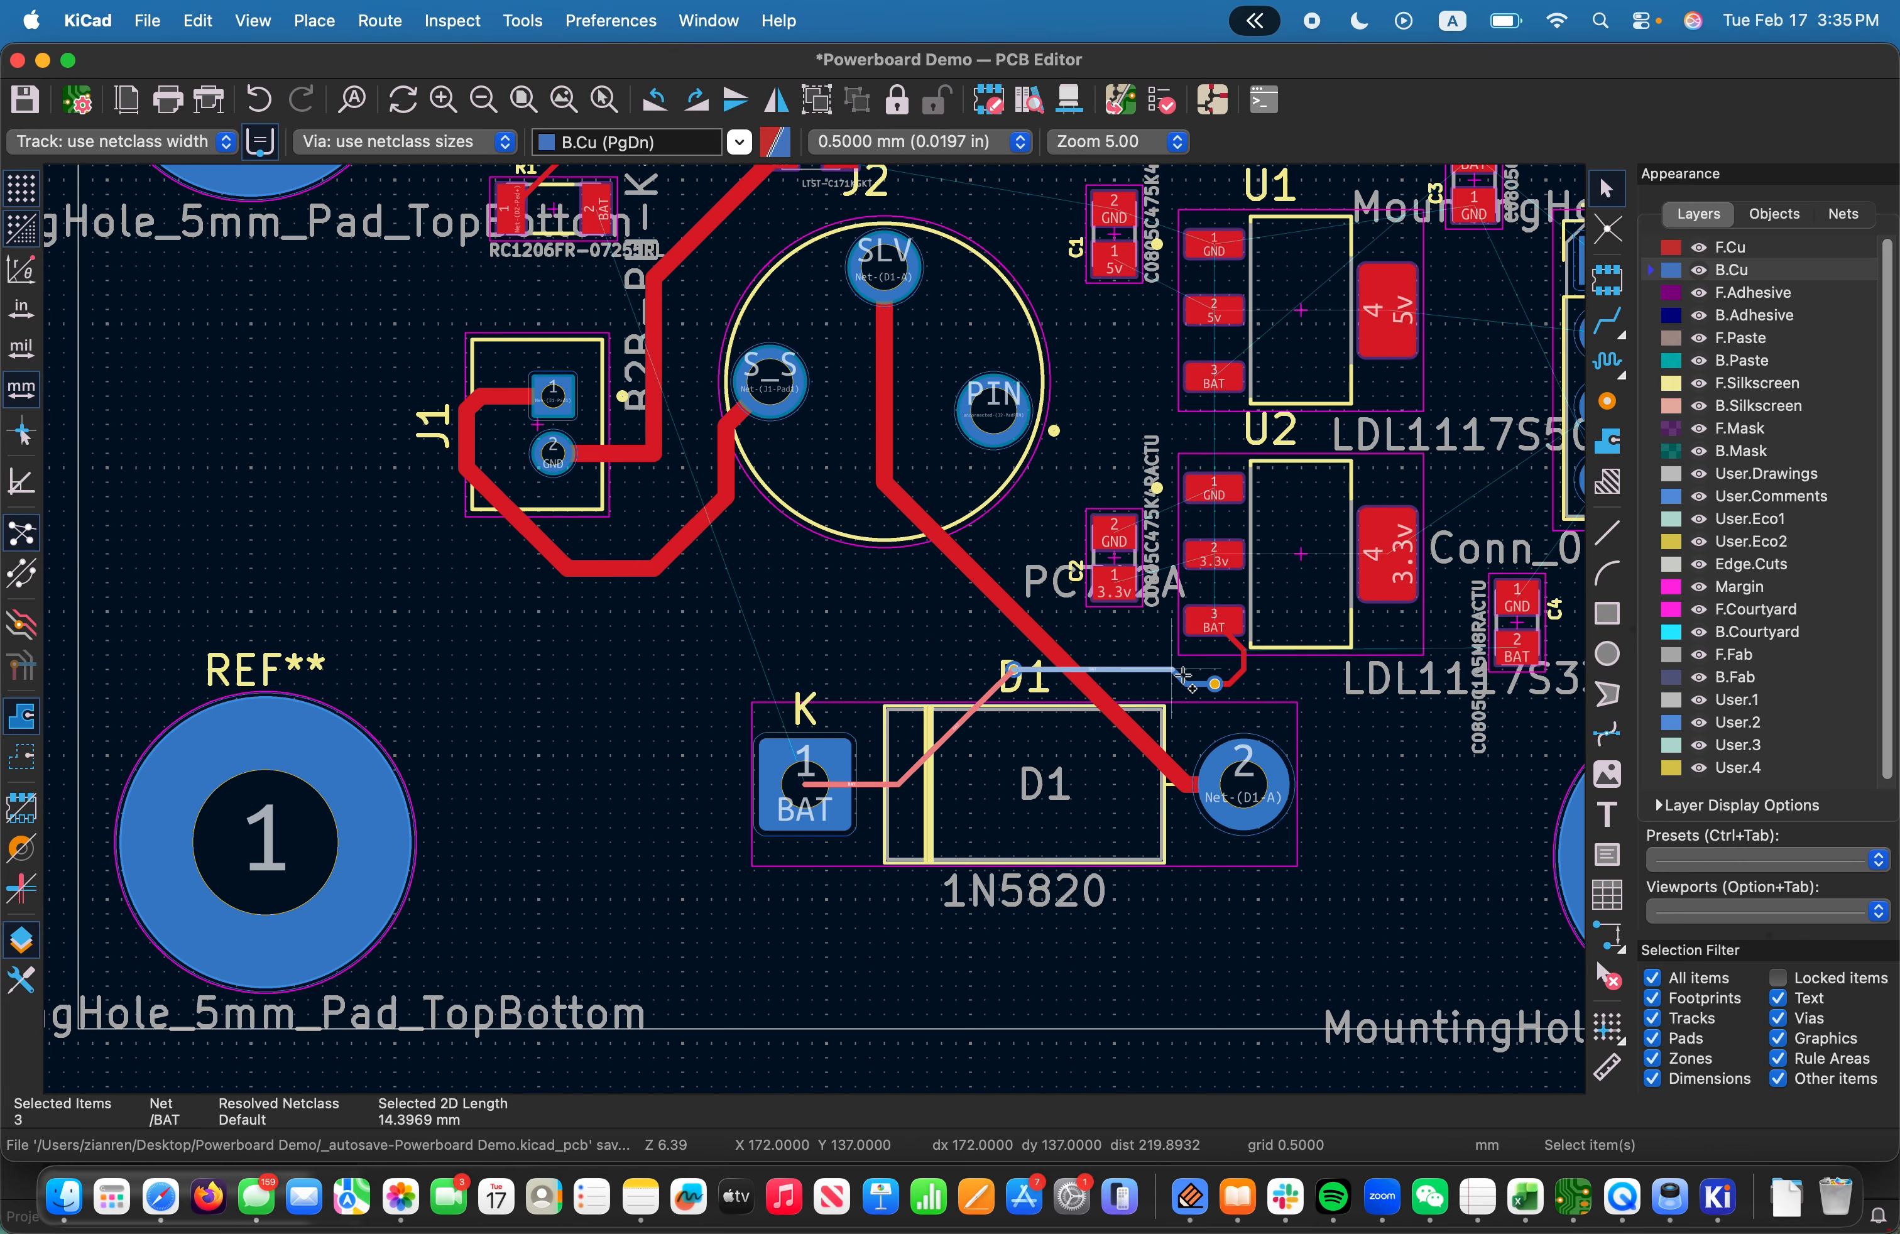
left_click(1183, 678, "shift")
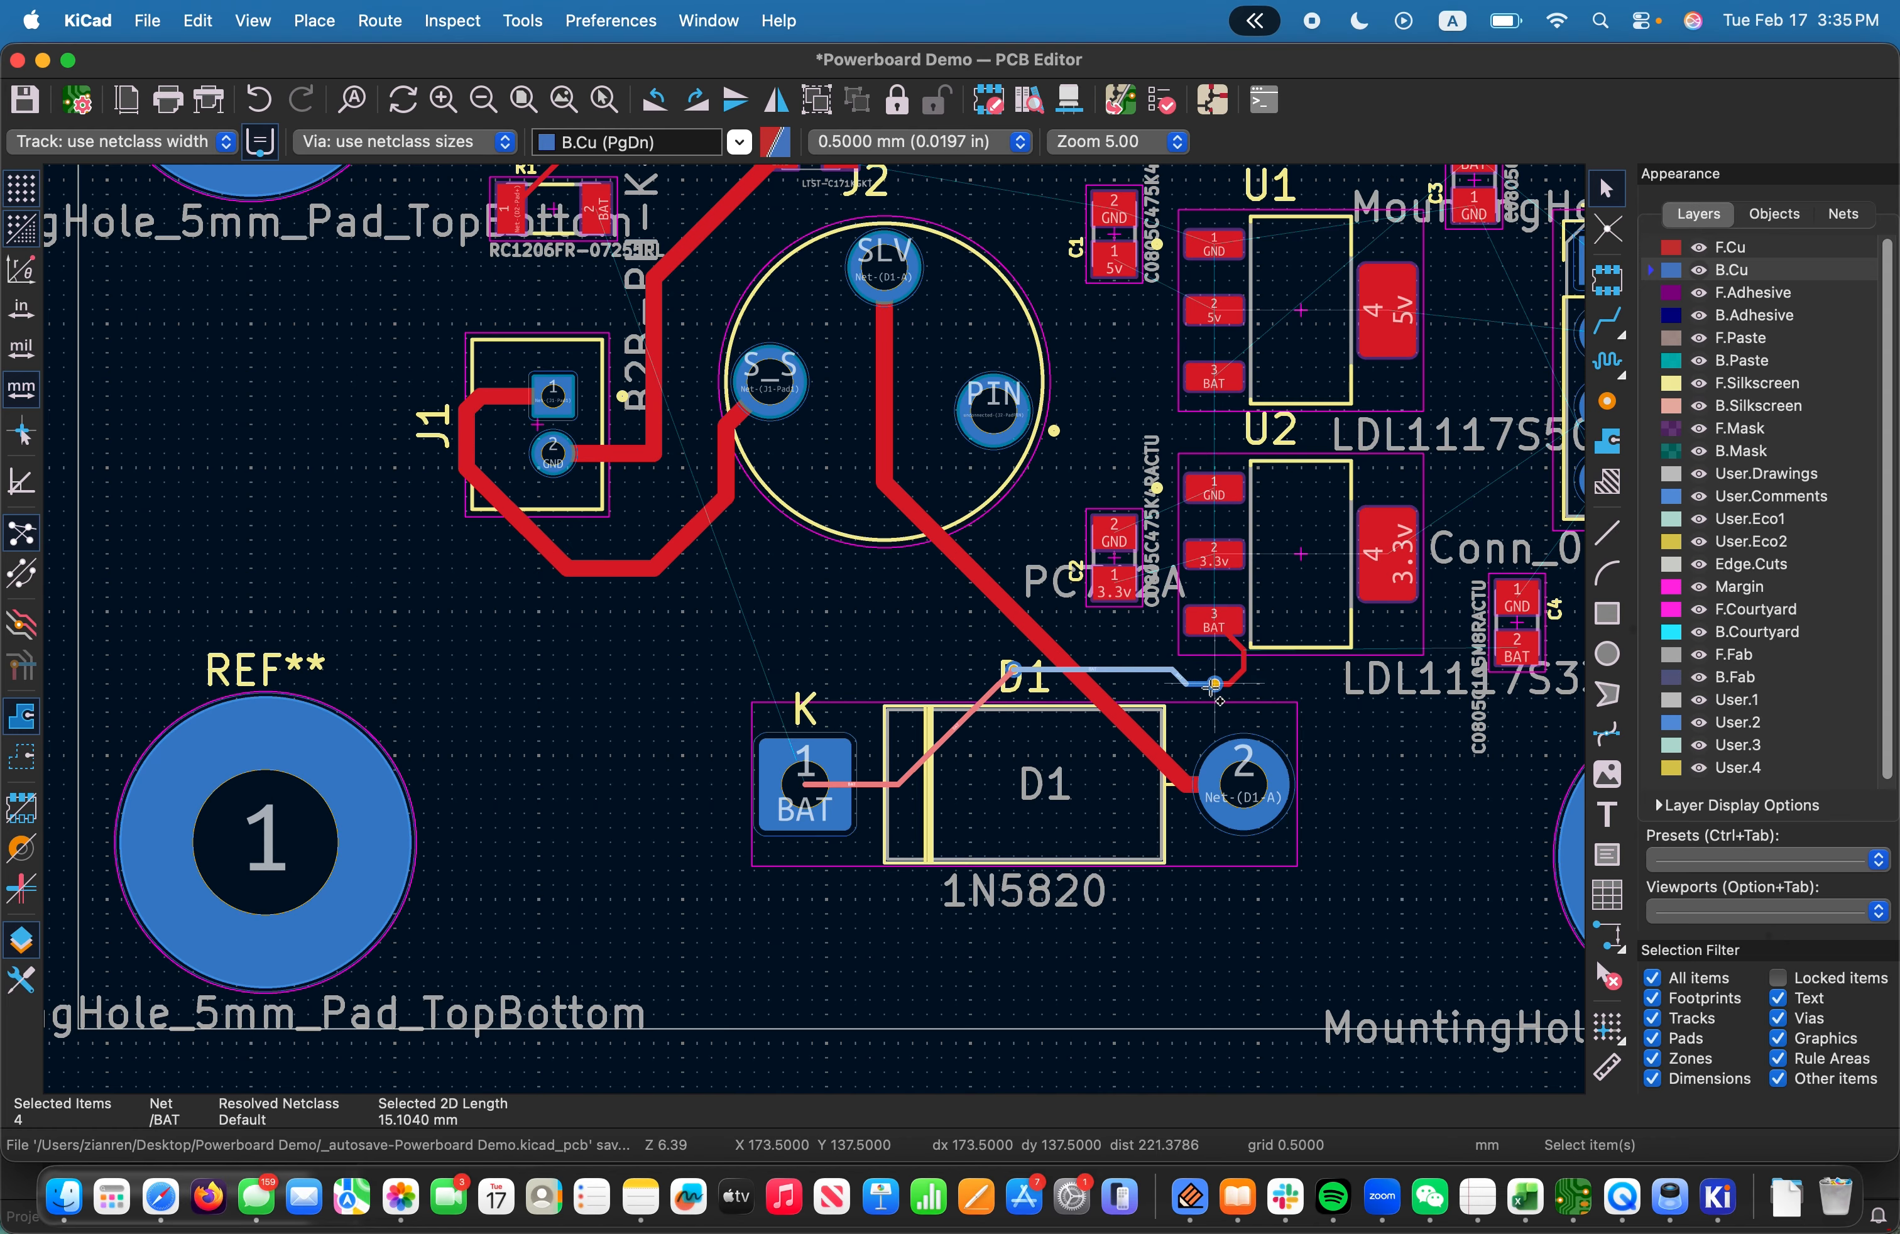
left_click(1235, 638, "shift")
left_click(1244, 658, "shift")
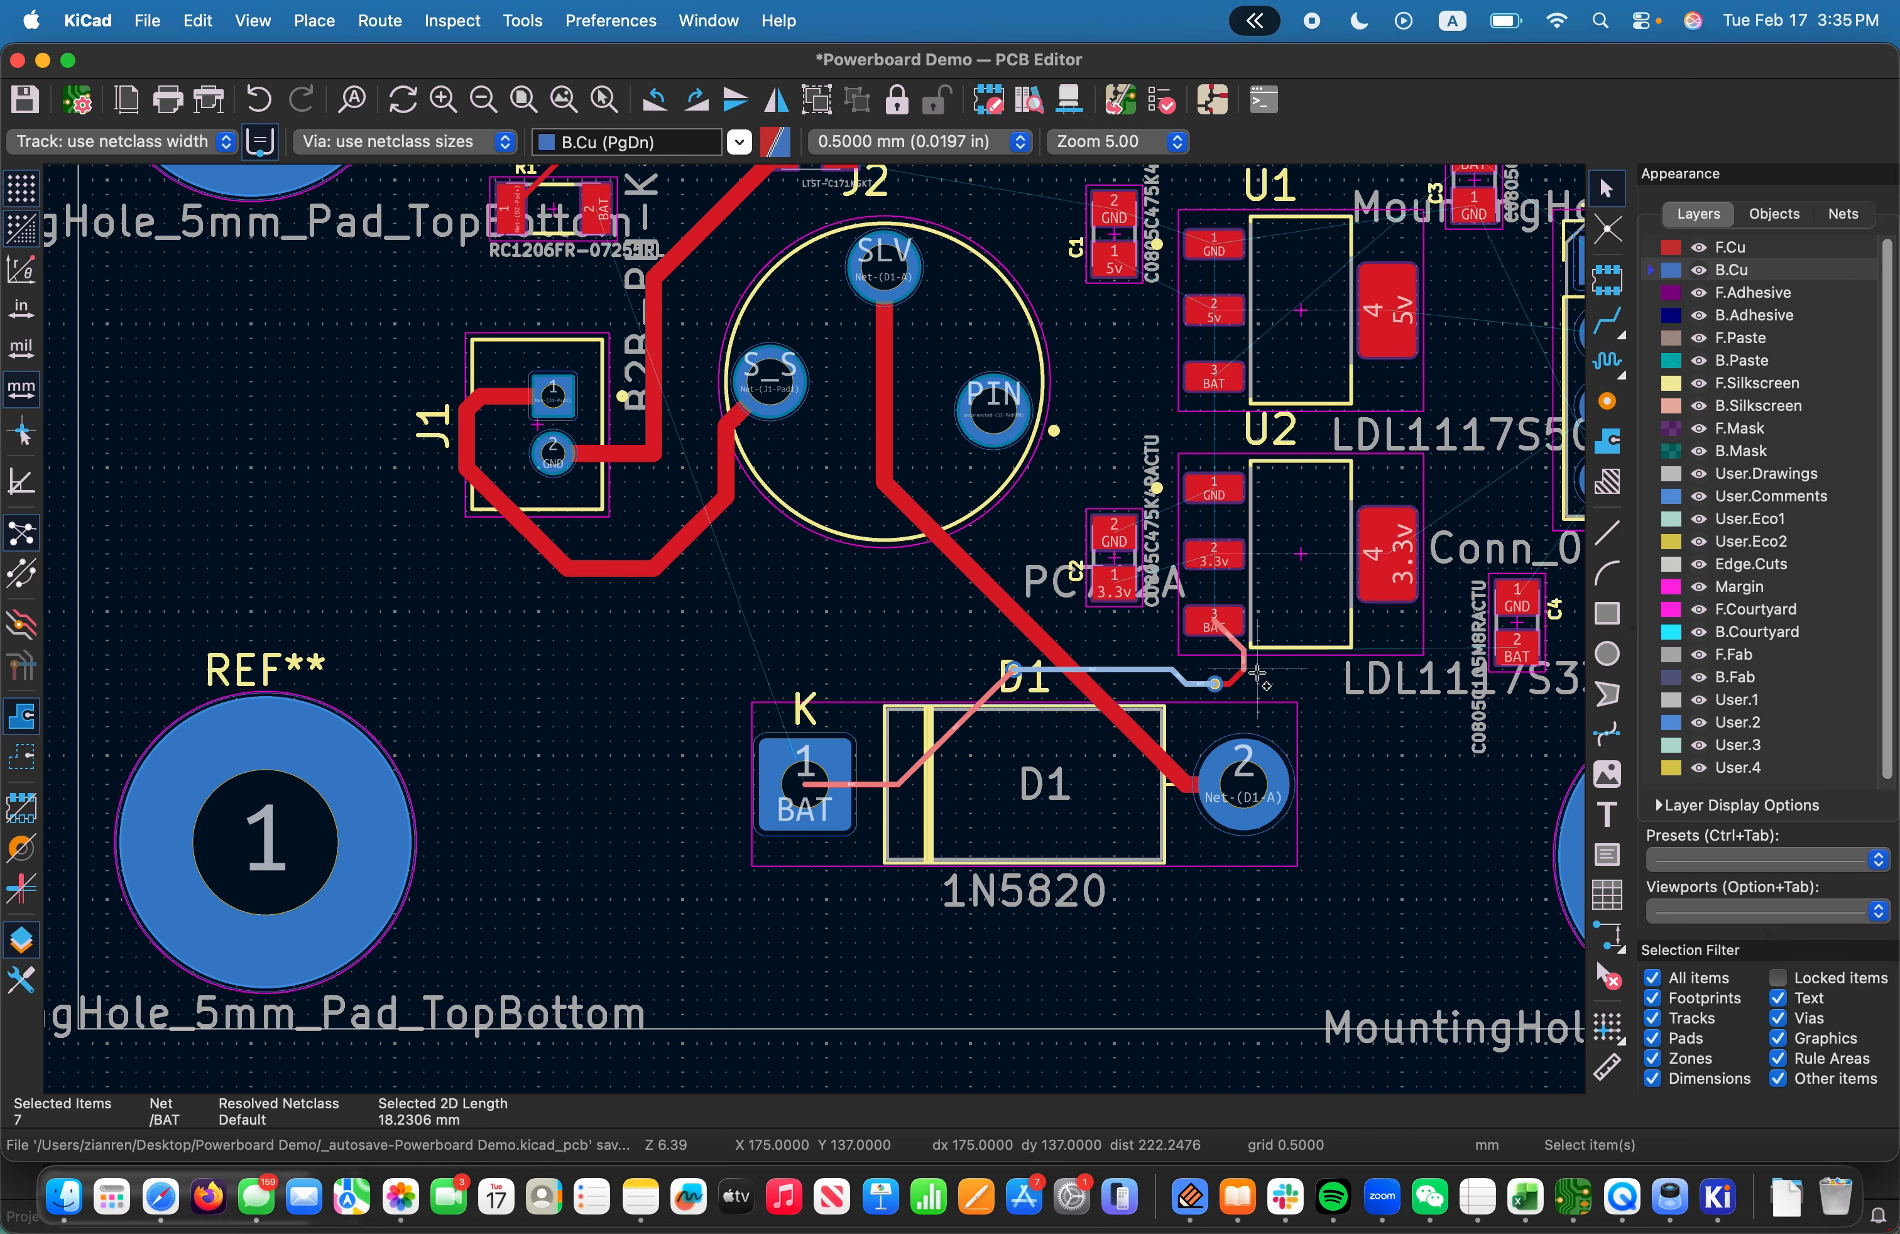
left_click(1226, 684, "shift")
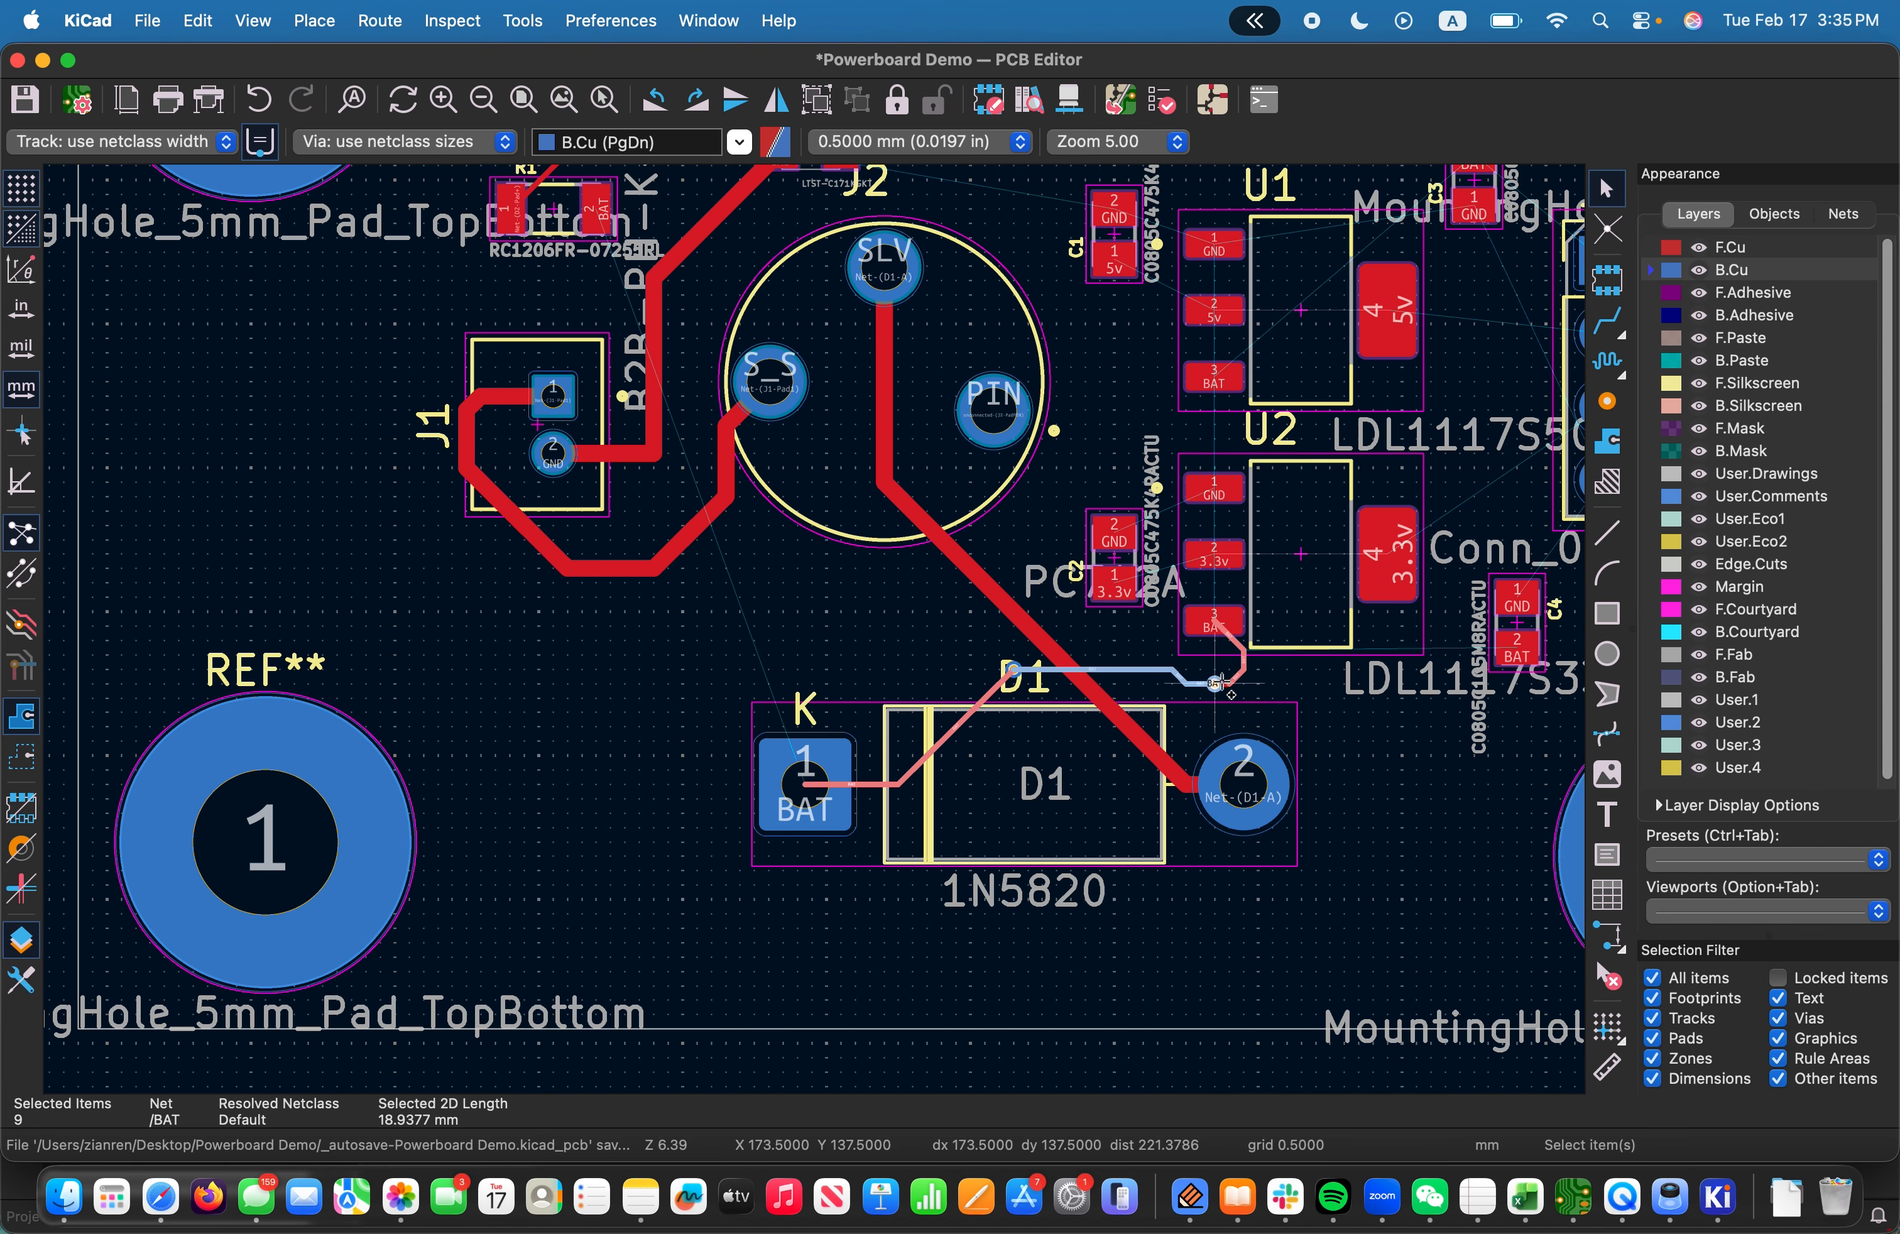
scroll(1245, 684, "down", 2)
scroll(725, 657, "up", 1)
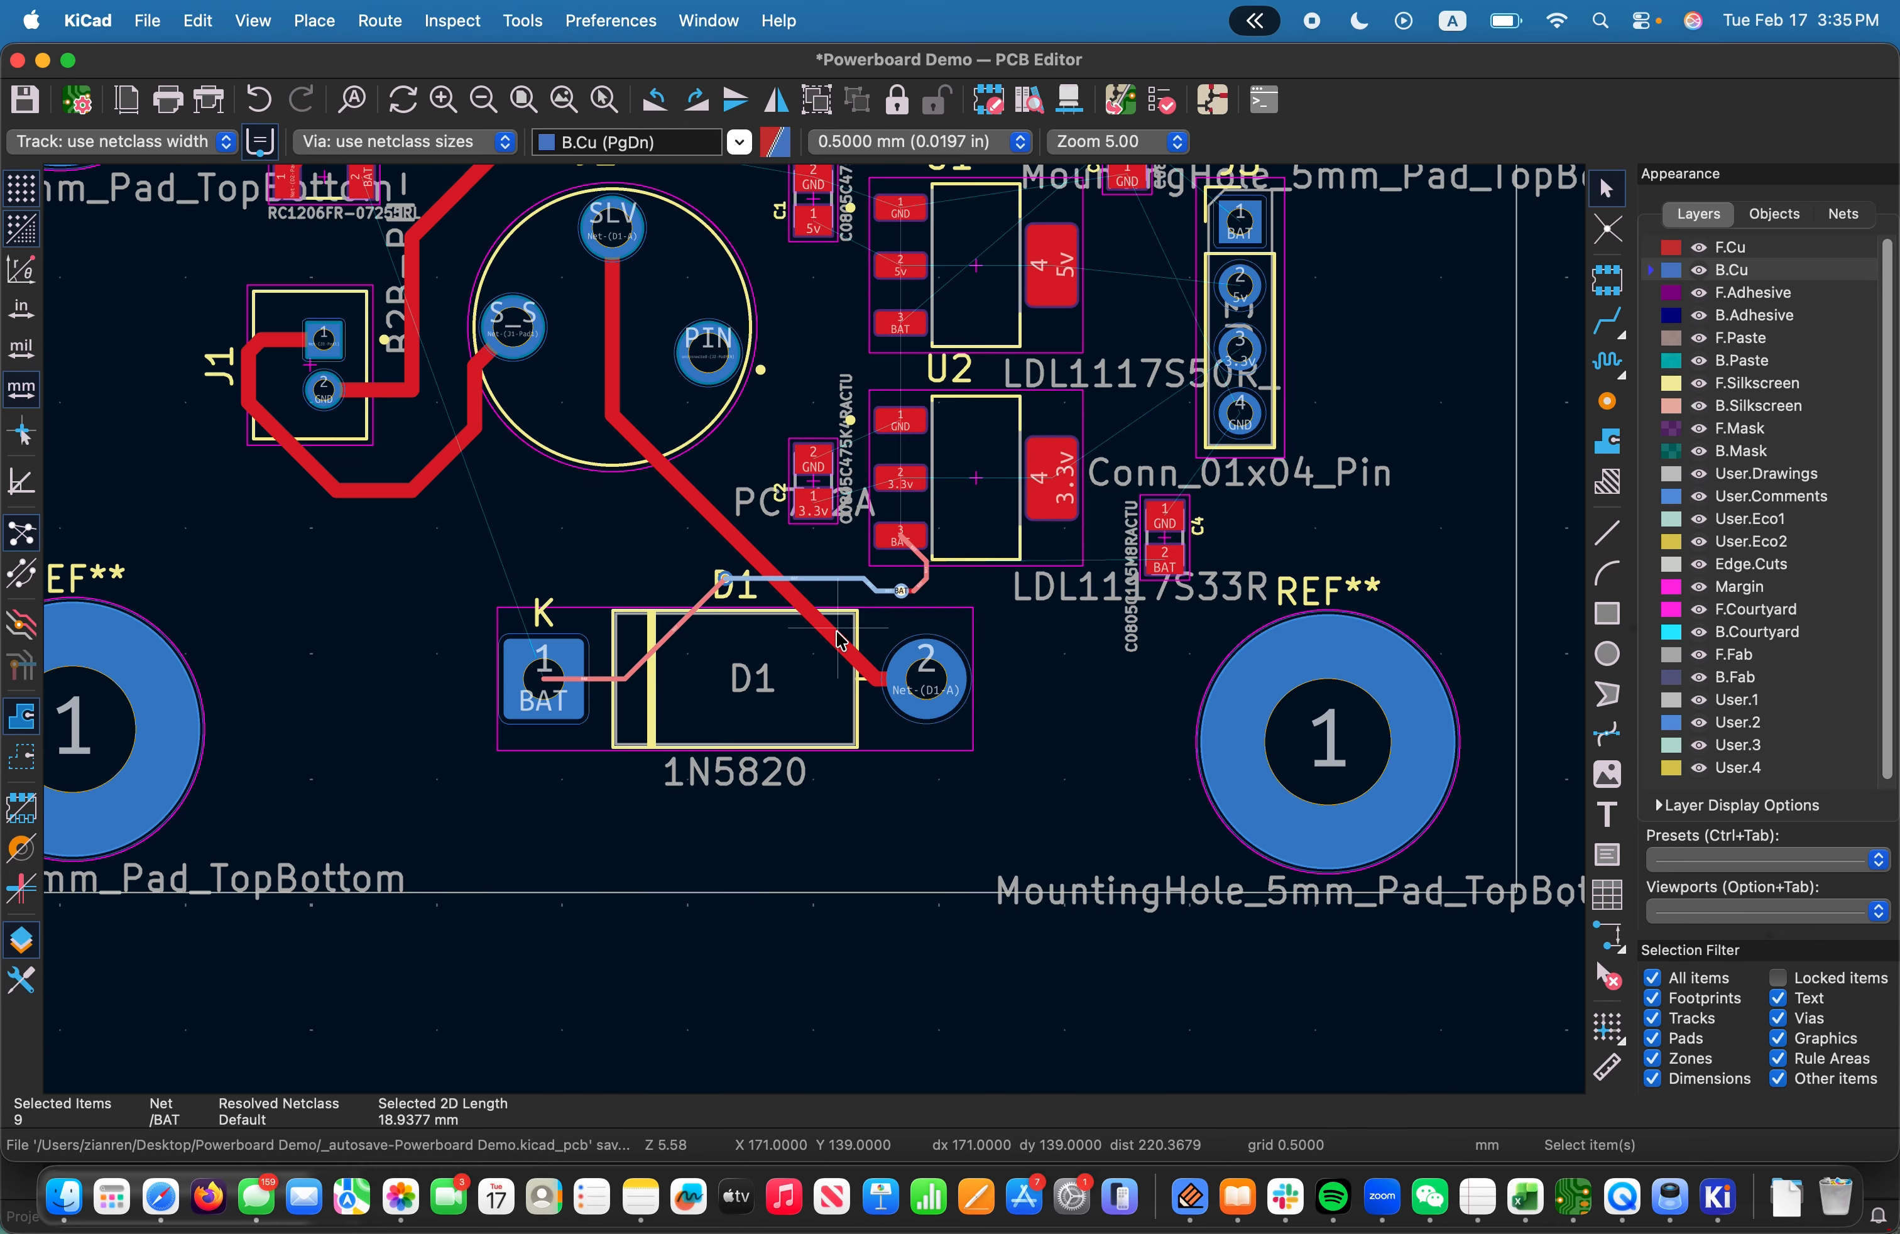
scroll(911, 594, "up", 2)
scroll(817, 633, "up", 10)
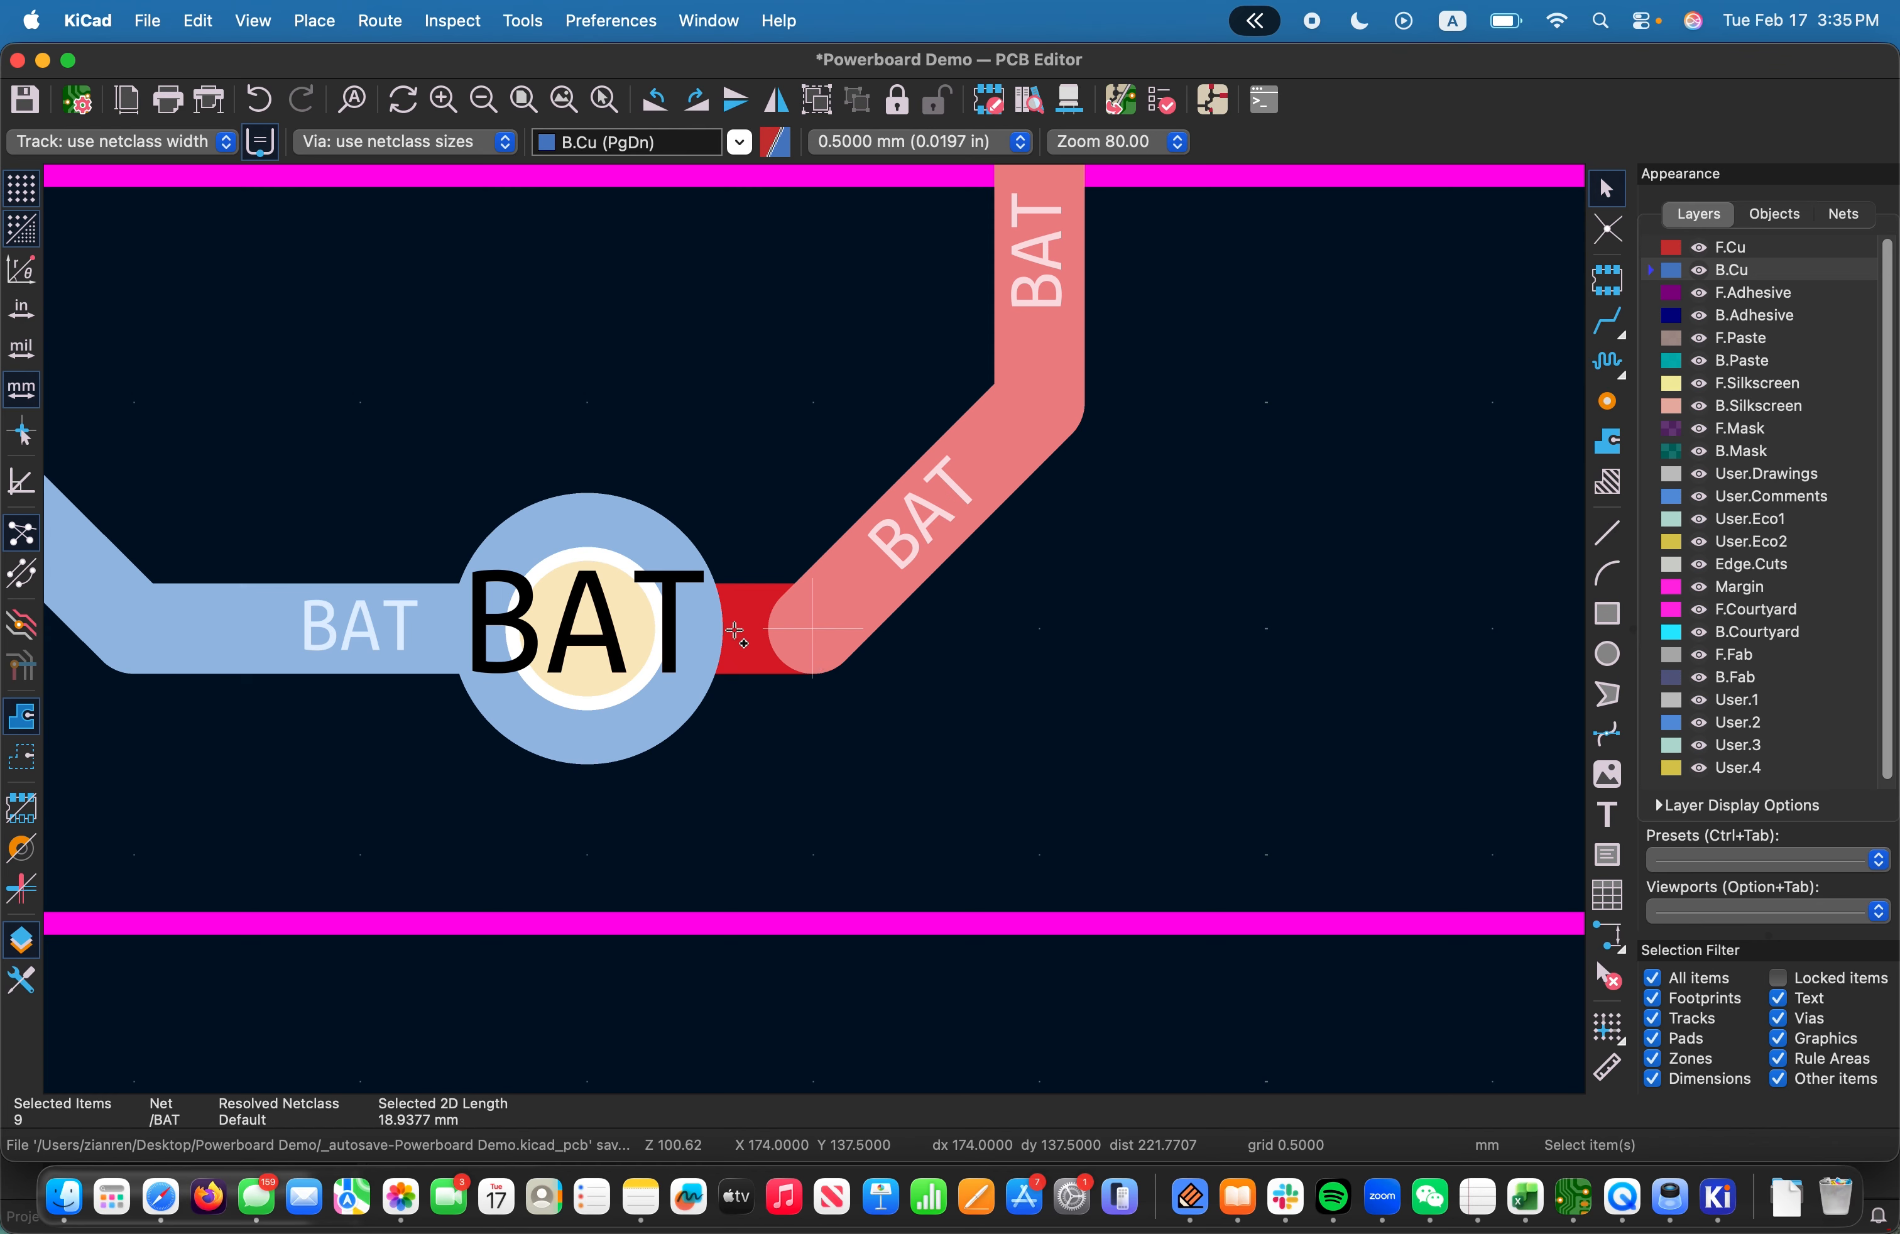
left_click(736, 633, "shift")
right_click(791, 635)
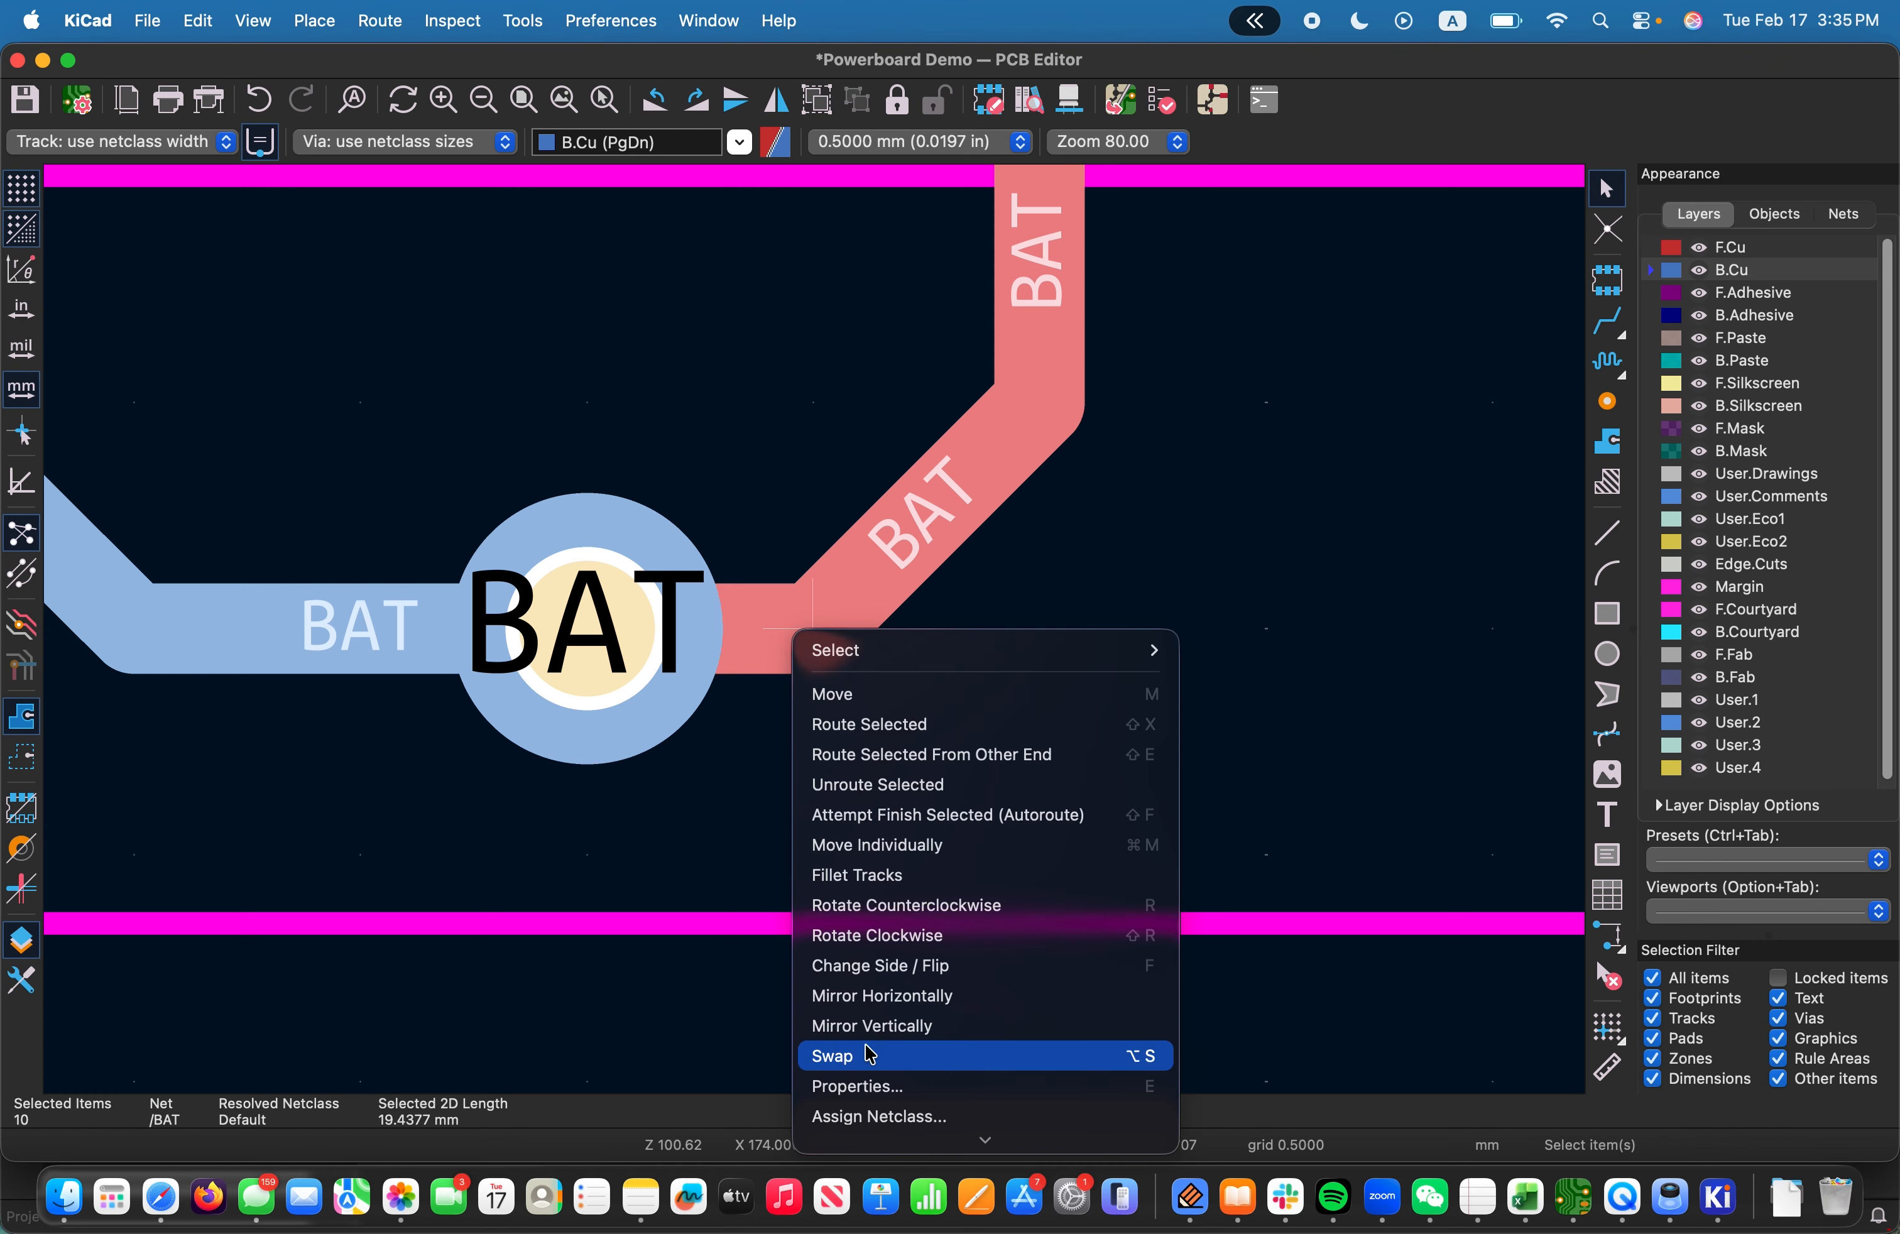
left_click(849, 1089)
left_click_drag(749, 417, 703, 291)
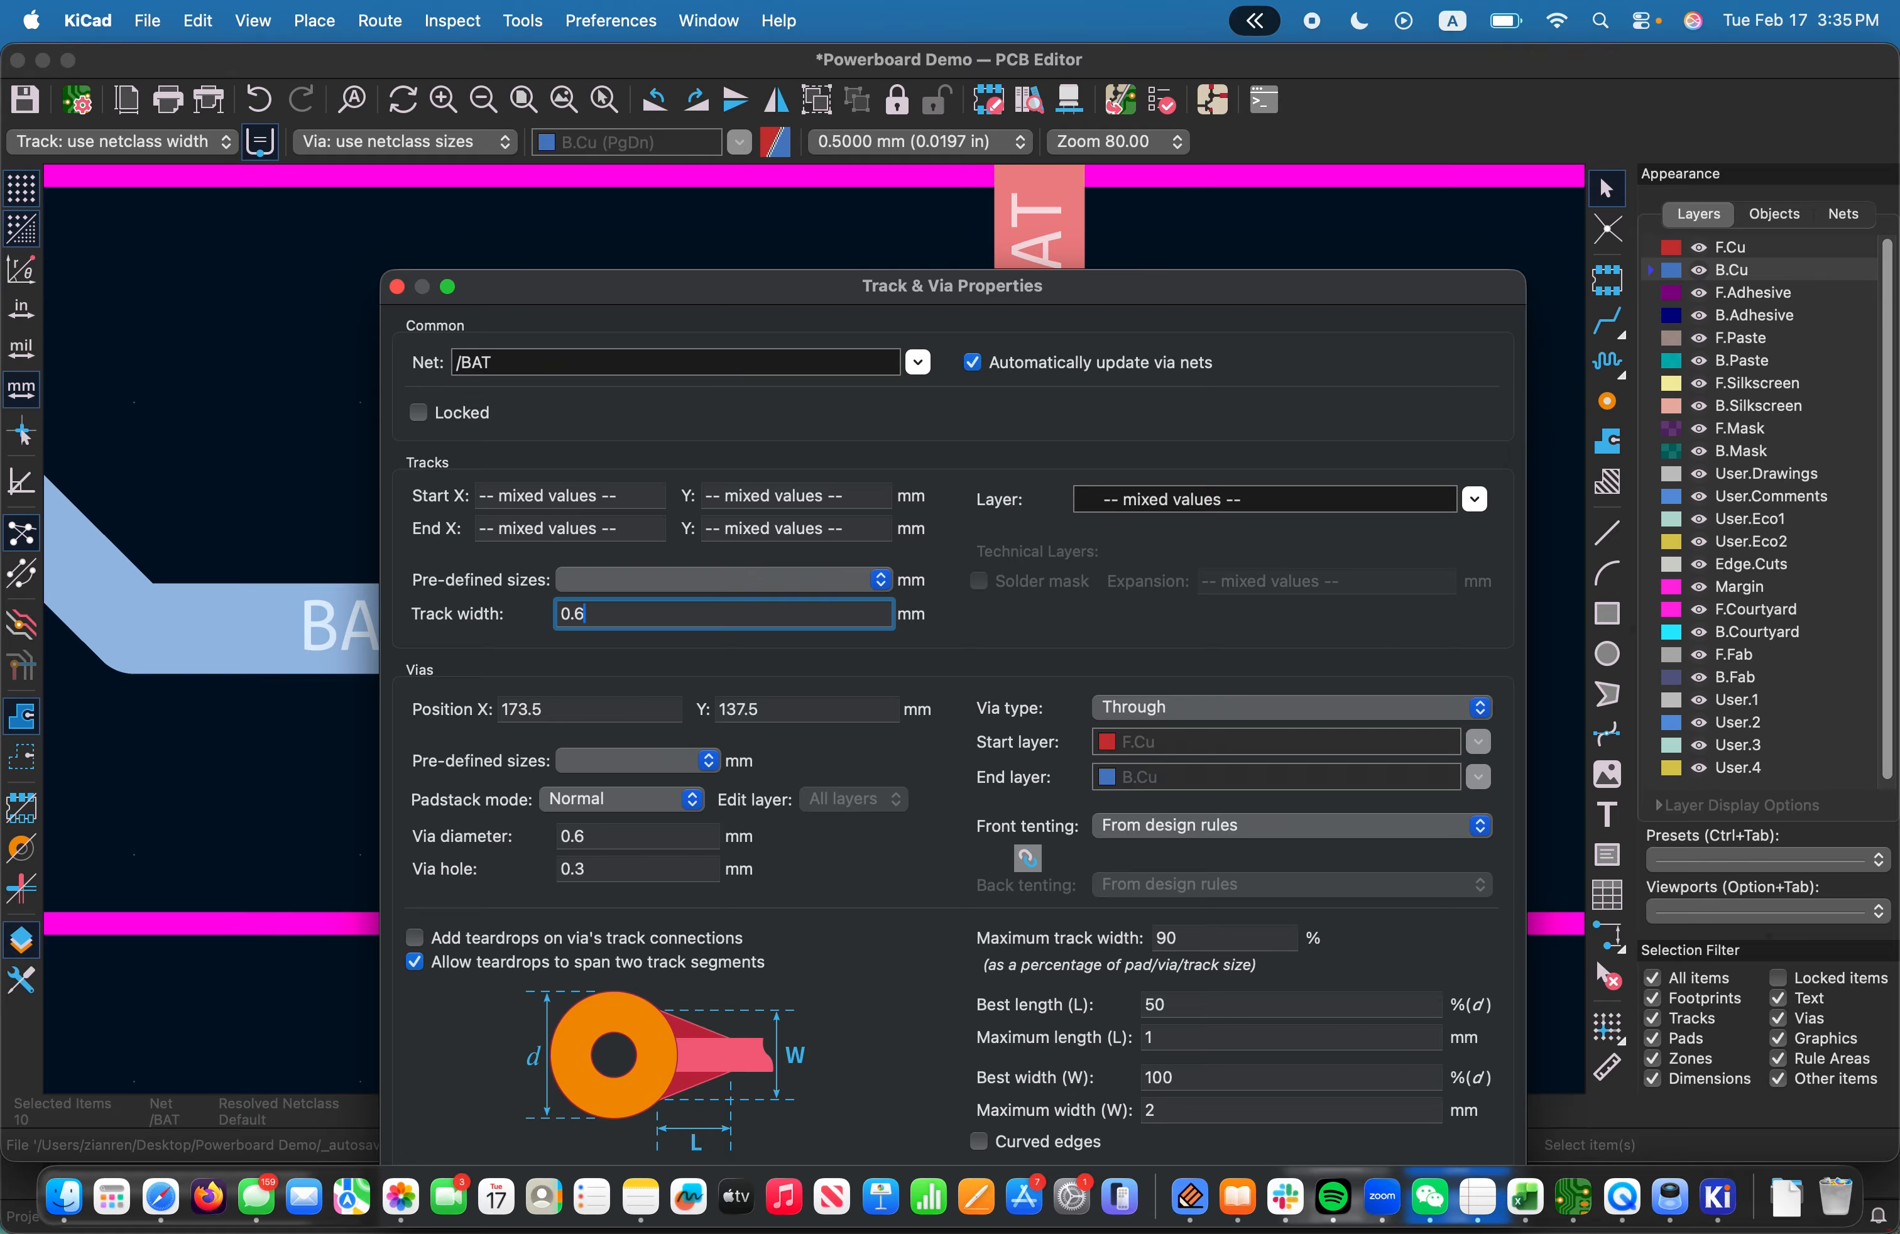
left_click_drag(755, 292, 1290, 652)
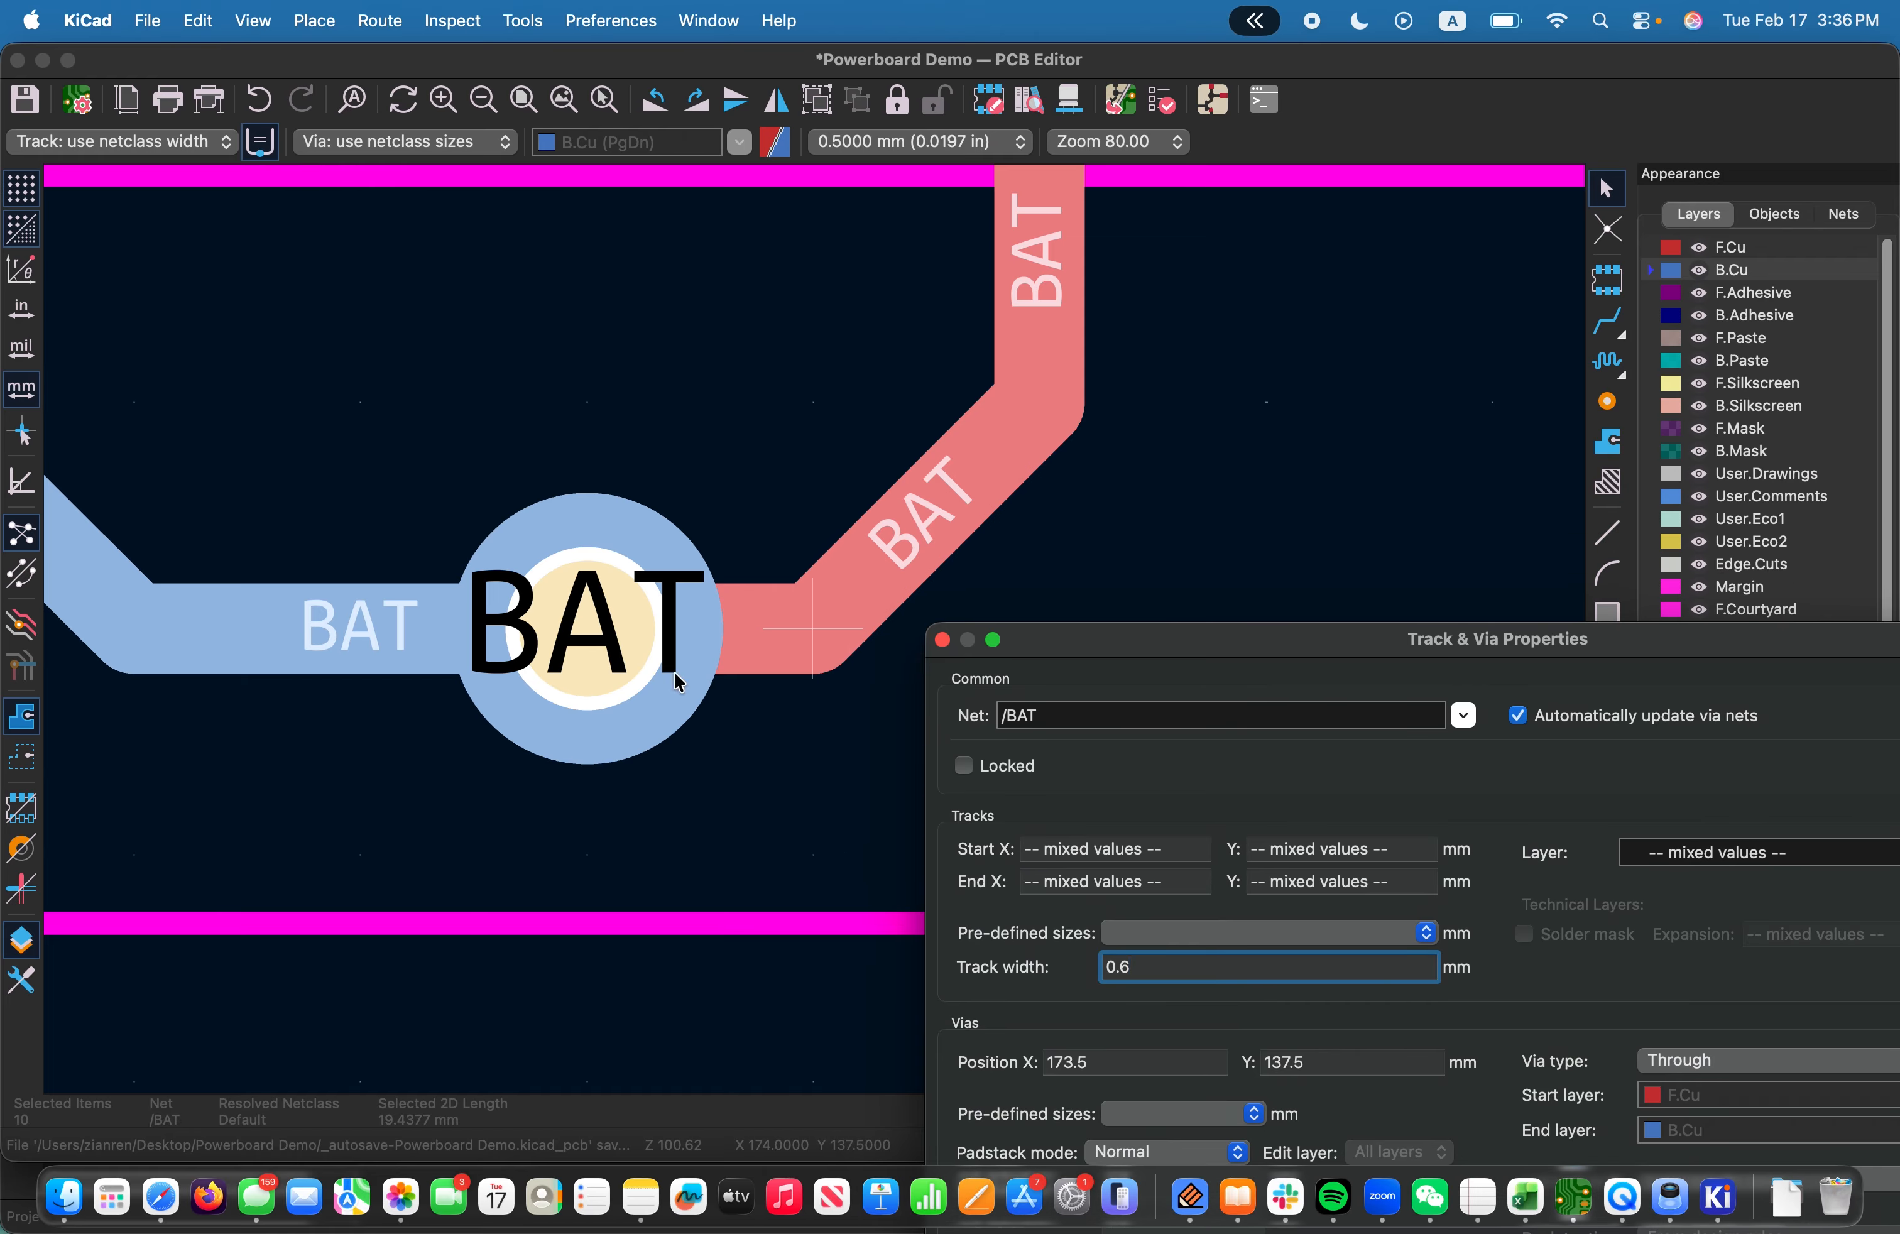
double_click(1171, 653)
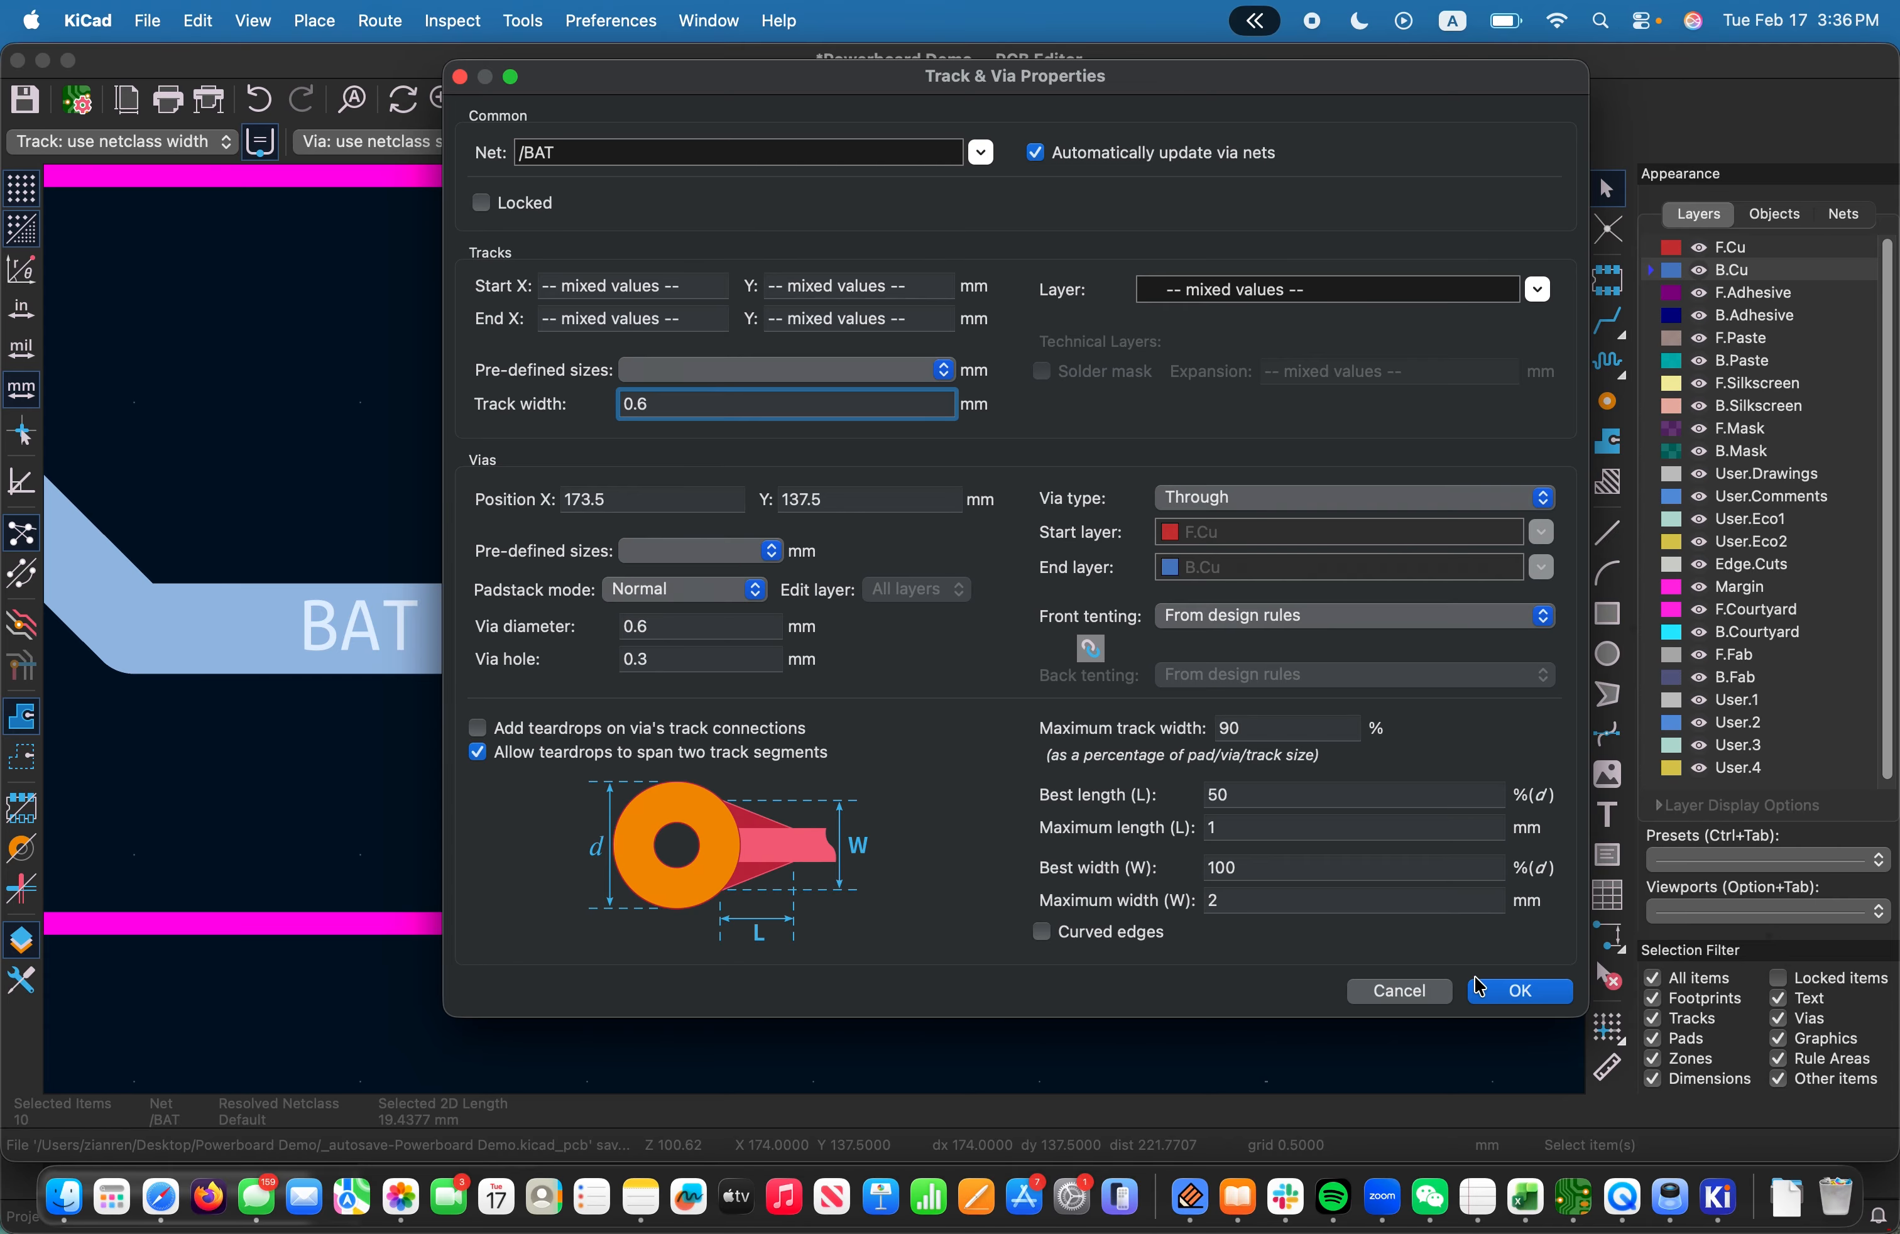
left_click(1502, 993)
scroll(841, 629, "down", 10)
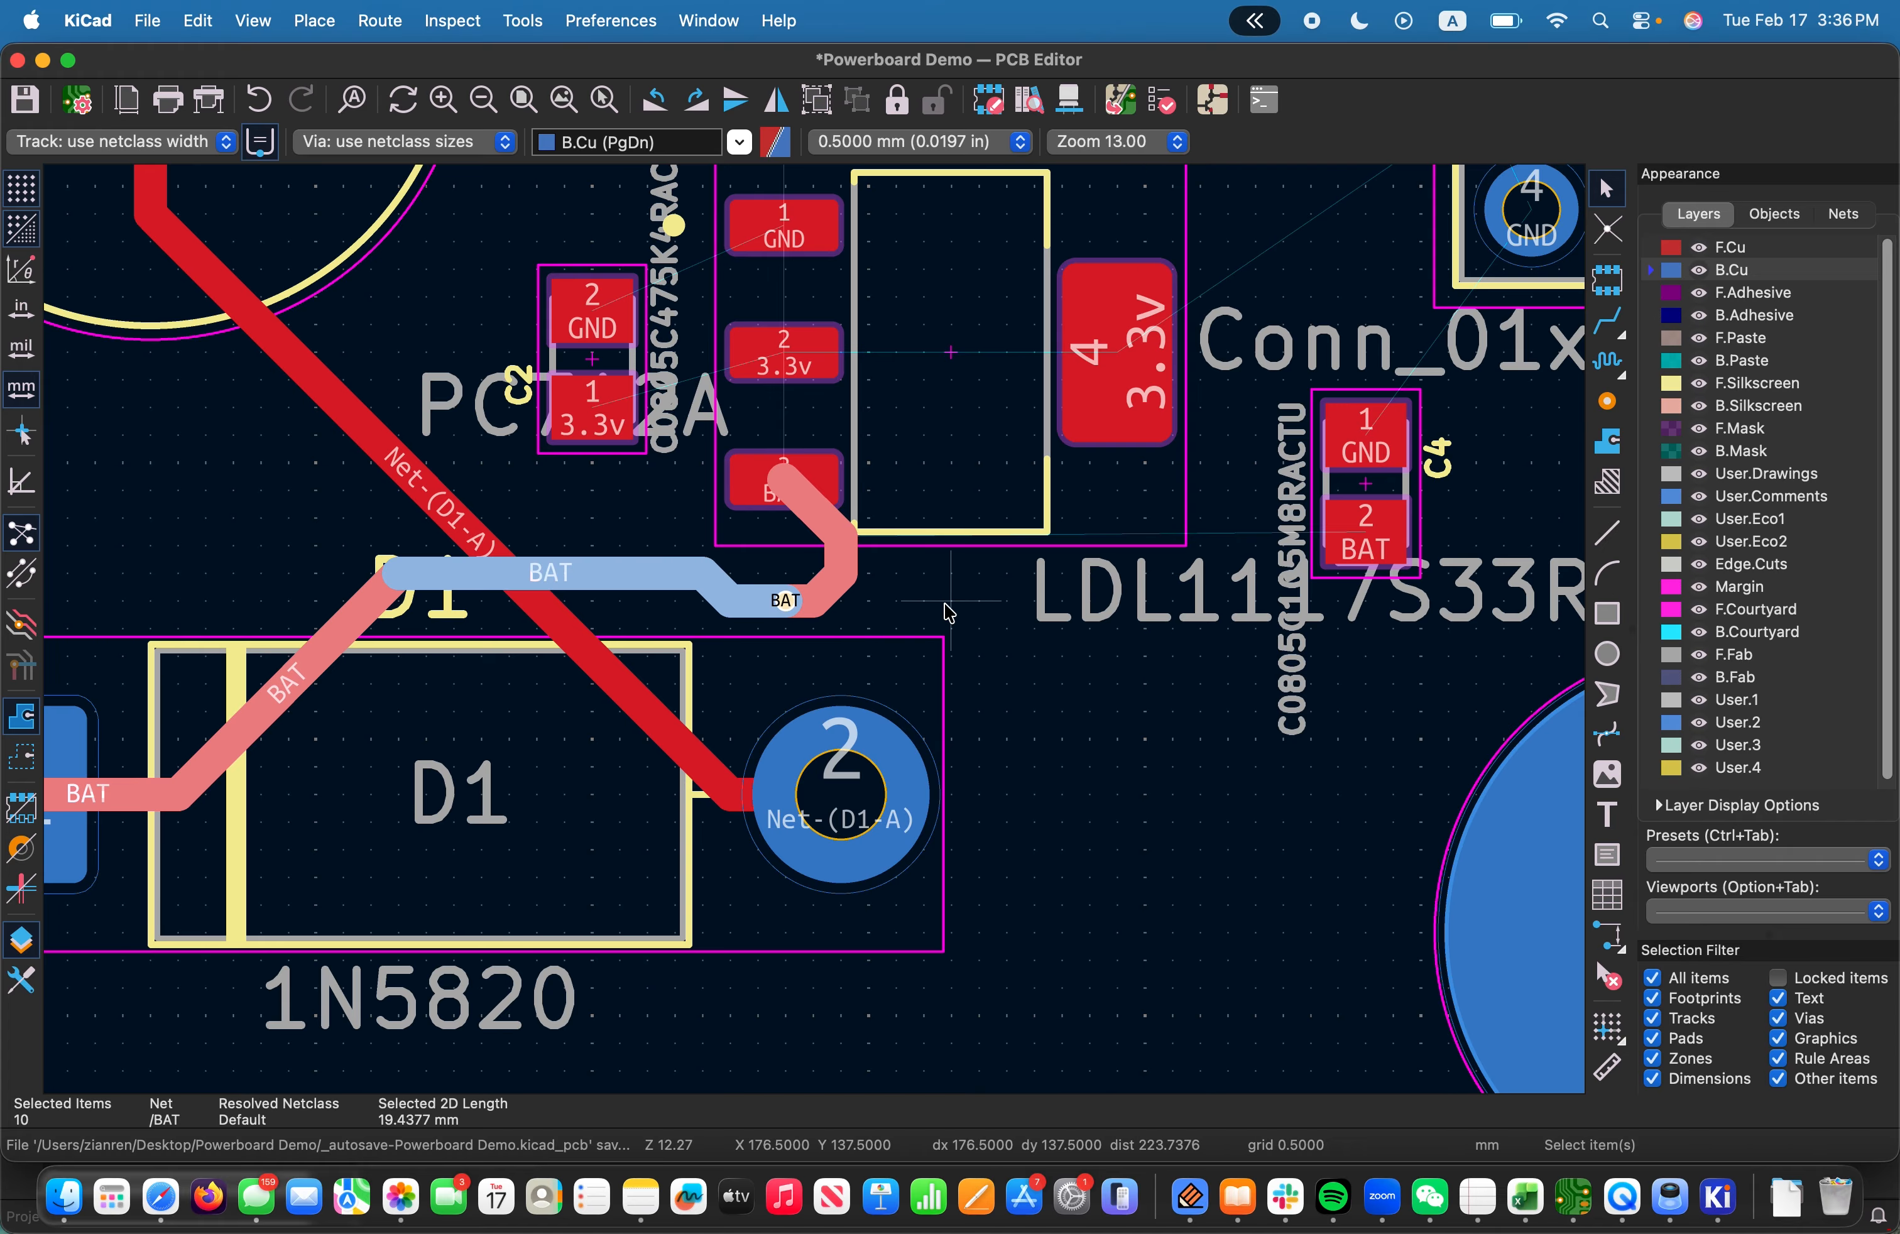
left_click(945, 611)
Examine the BAT vias and tracks around D1 and U2 up close in the 3D Viewer, and close the viewer
scroll(559, 609, "up", 2)
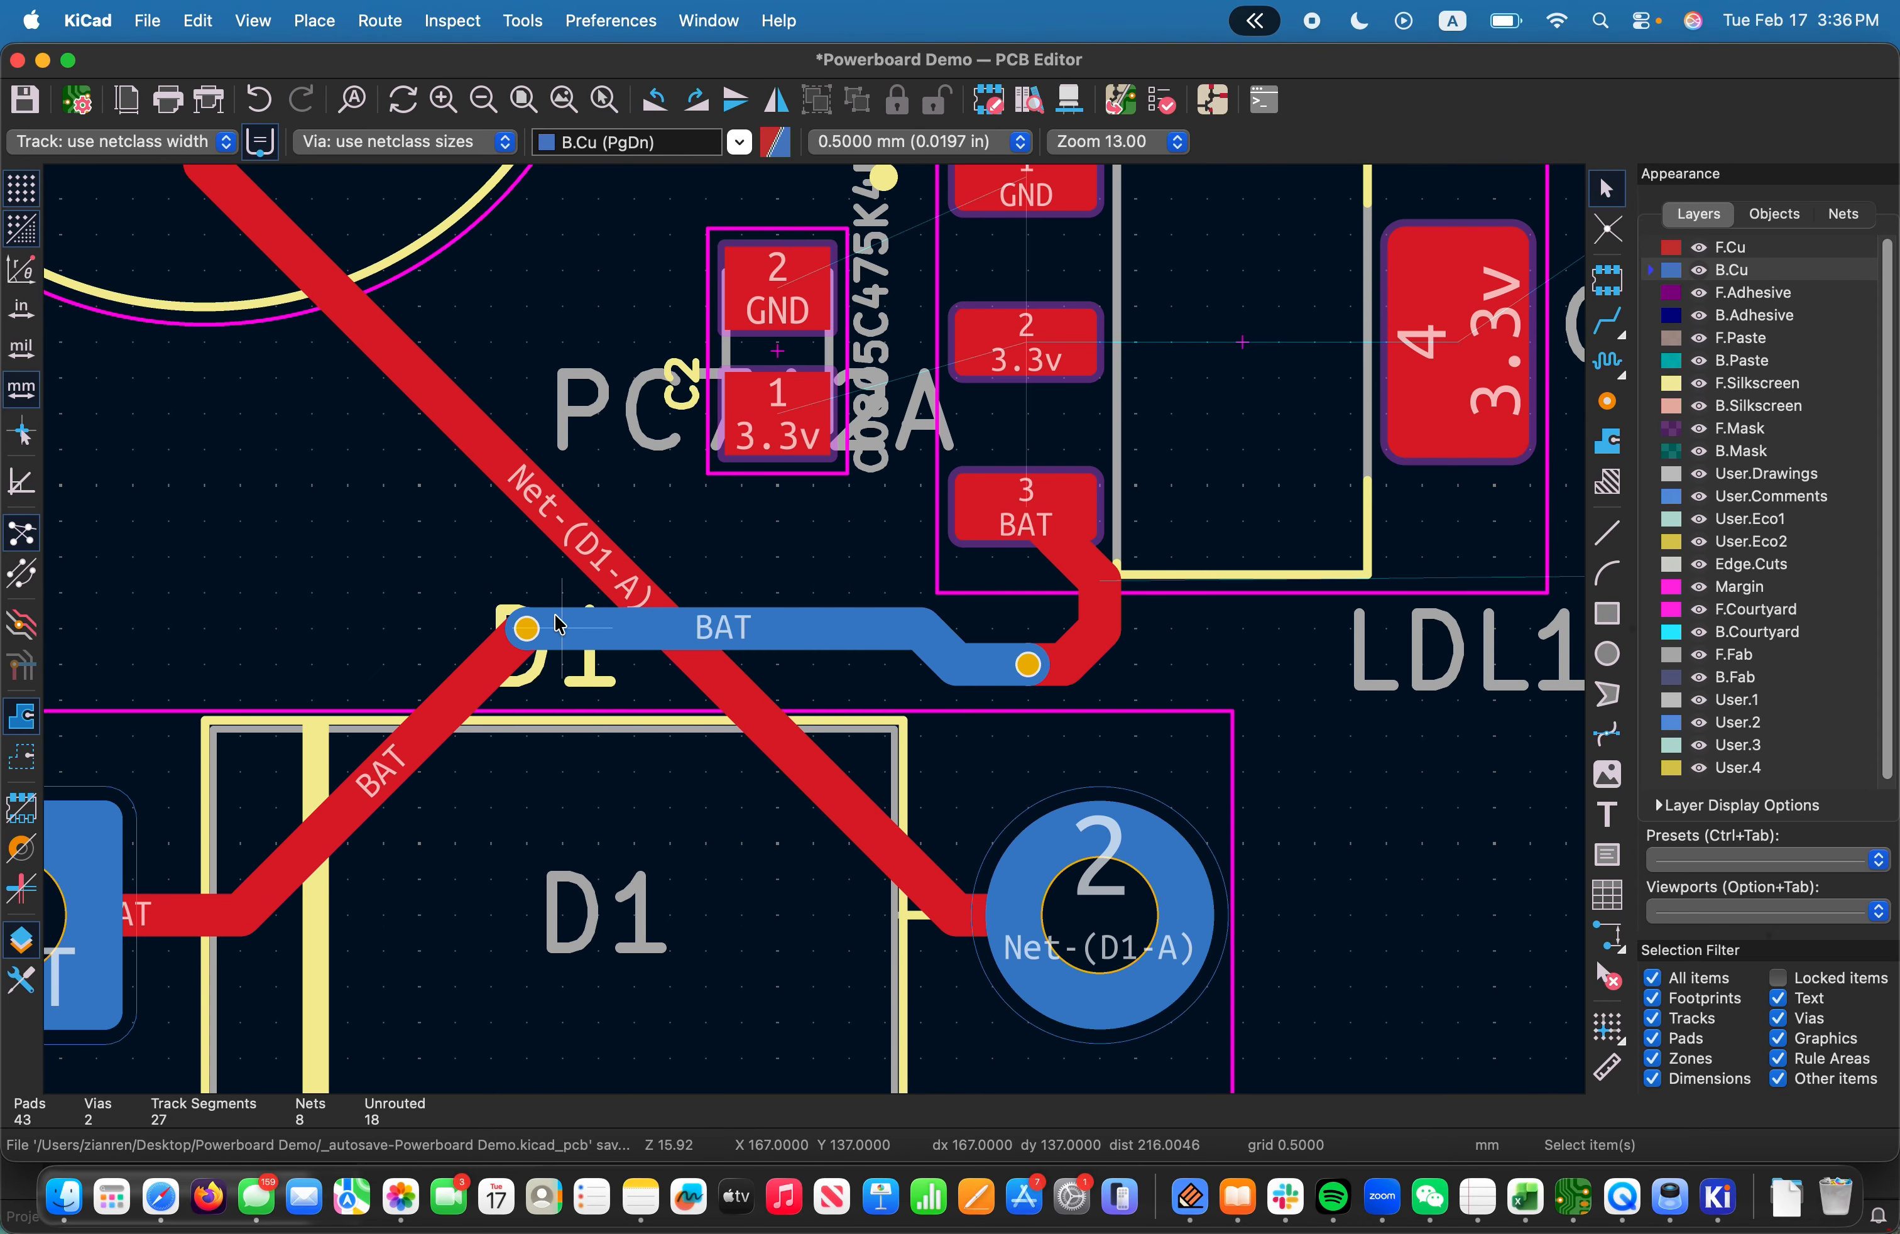
scroll(558, 625, "down", 5)
scroll(889, 602, "up", 7)
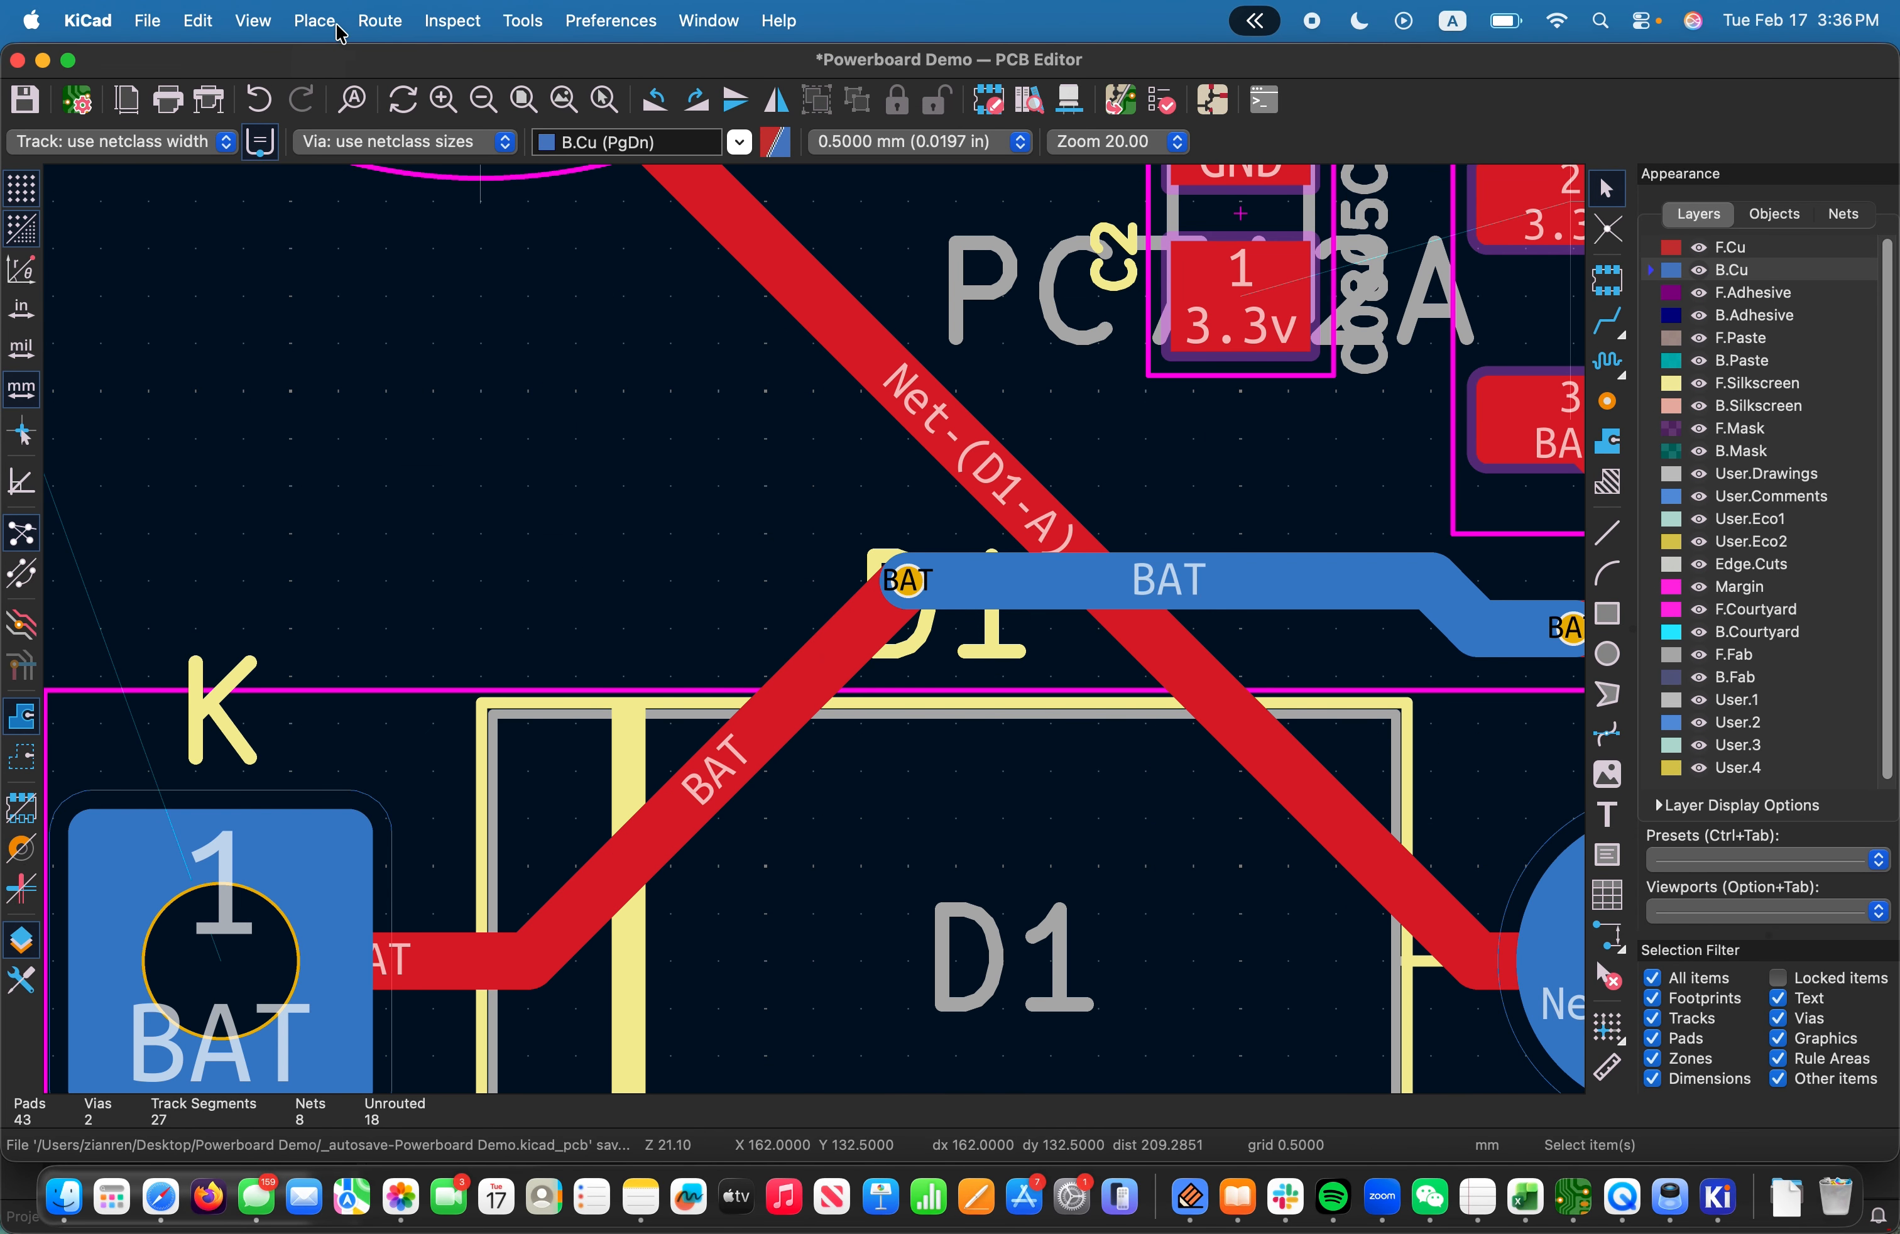
left_click(254, 20)
left_click(276, 139)
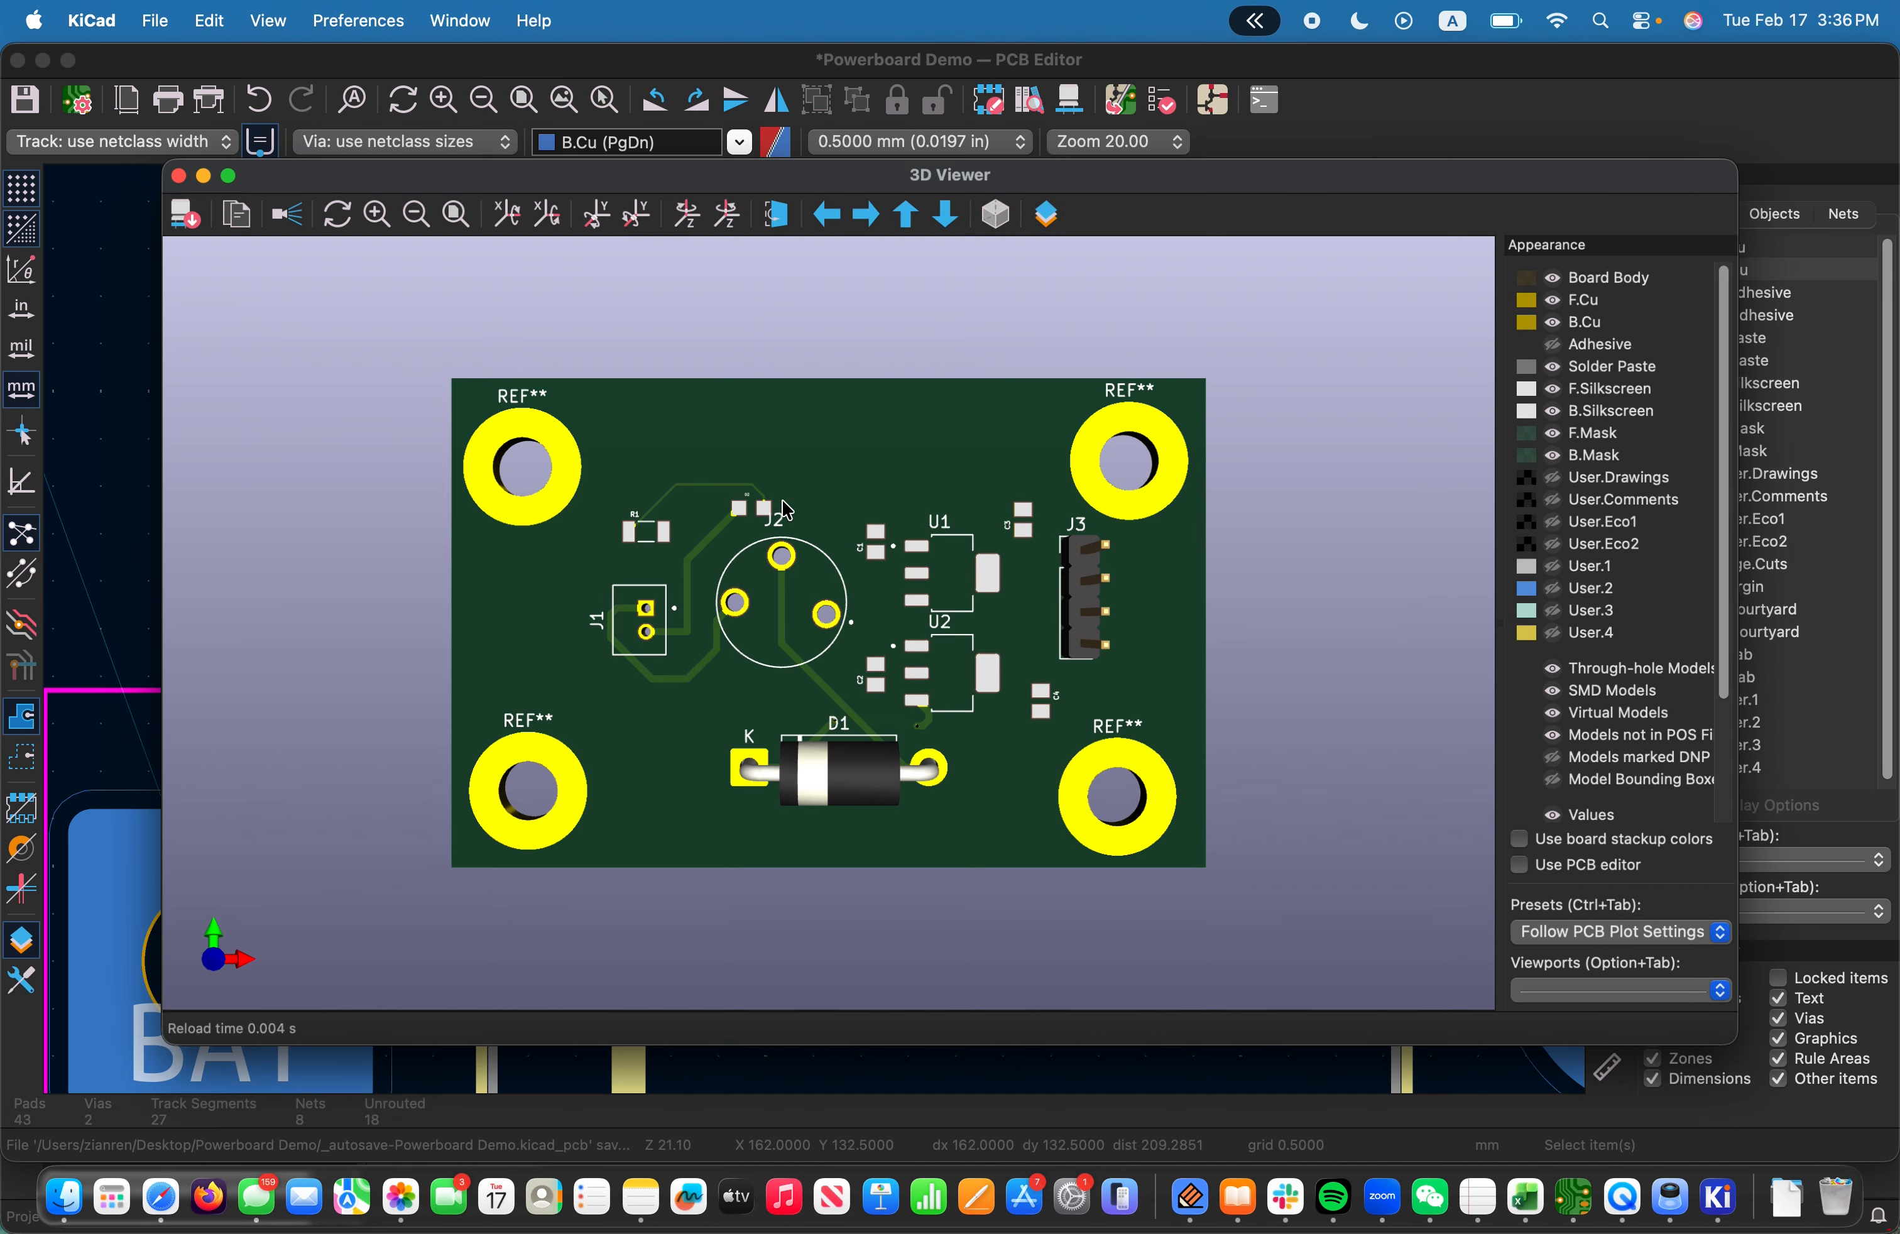
scroll(785, 510, "up", 4)
scroll(1031, 833, "up", 5)
left_click_drag(1031, 834, 957, 636)
scroll(952, 618, "up", 8)
scroll(985, 578, "up", 5)
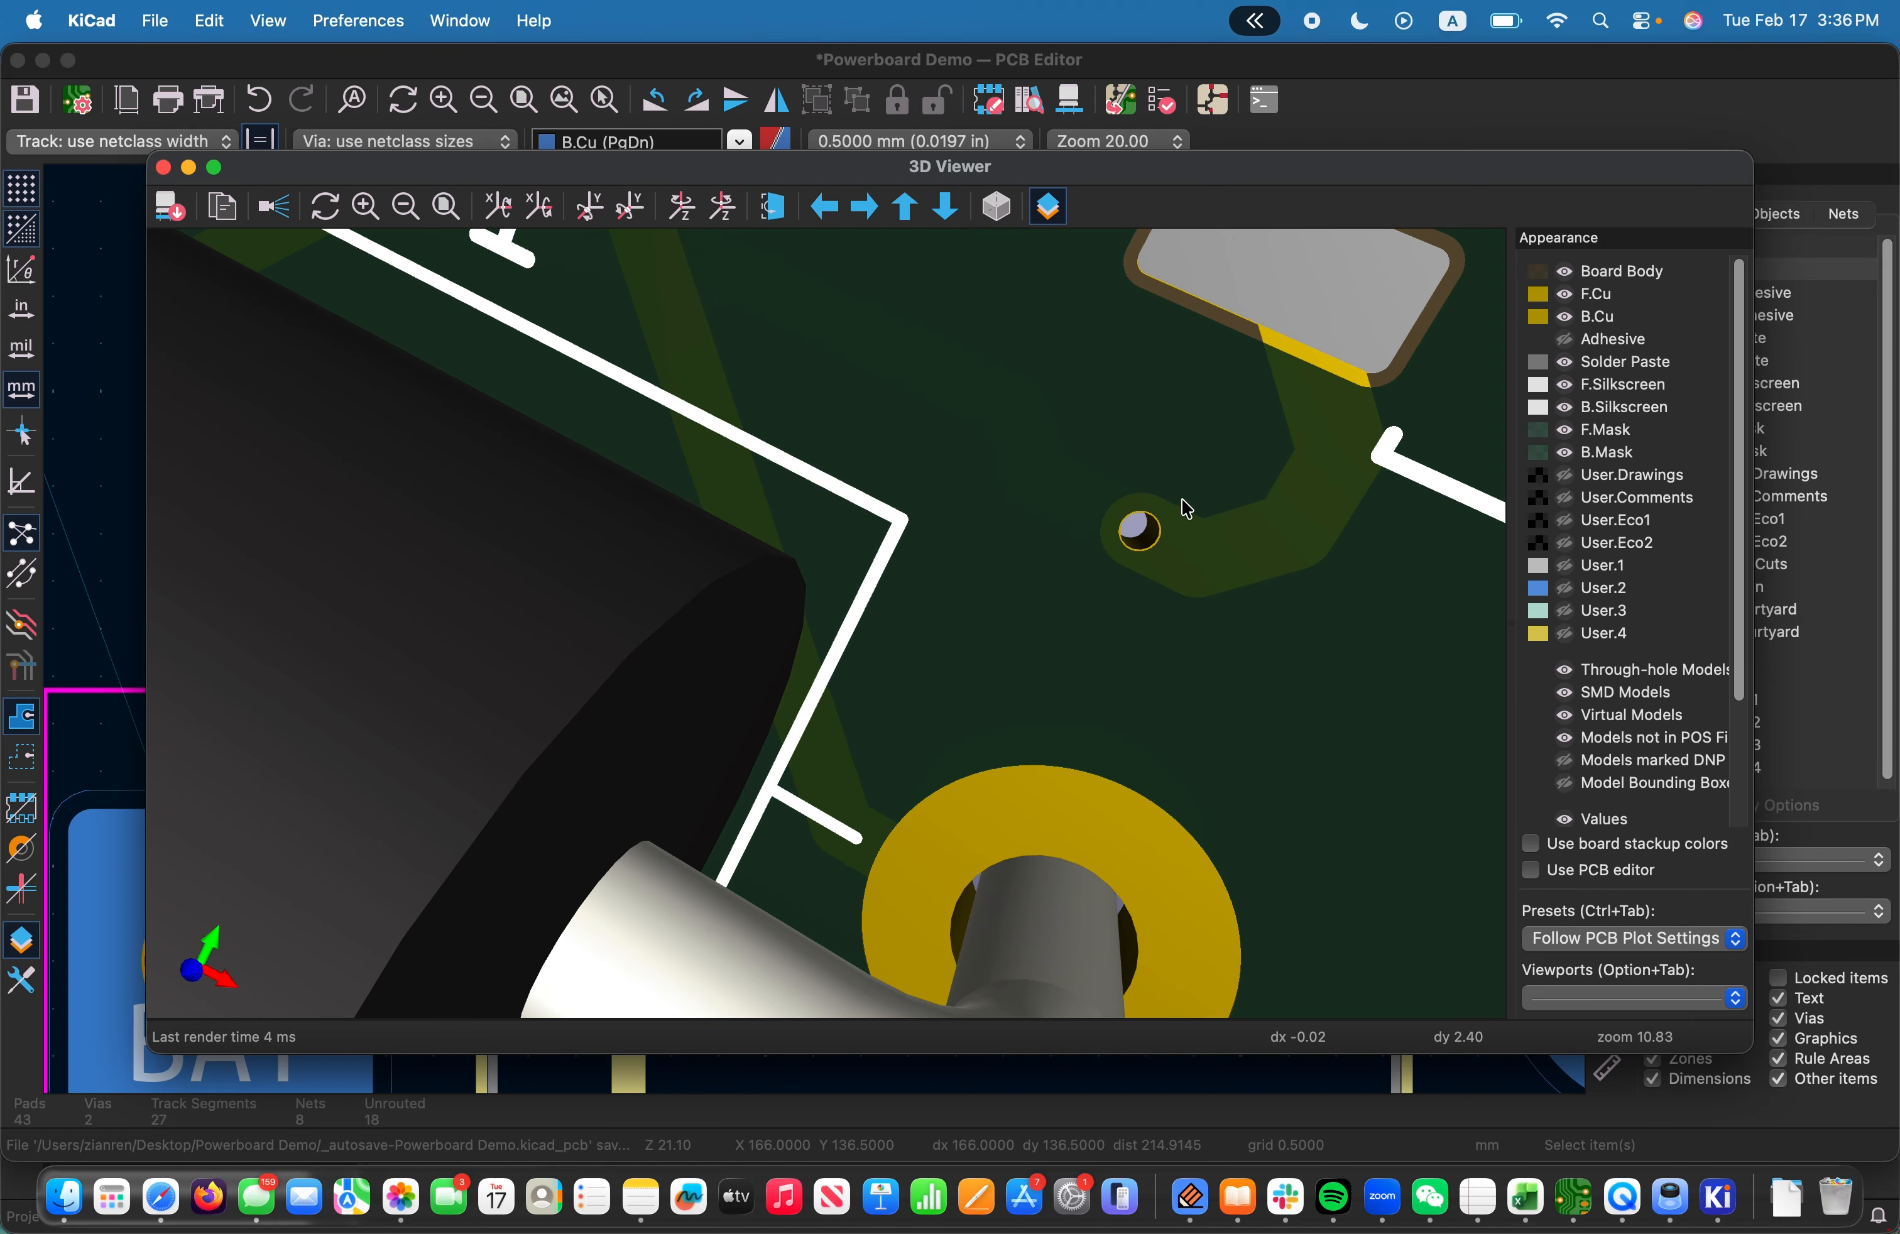
scroll(1121, 509, "down", 6)
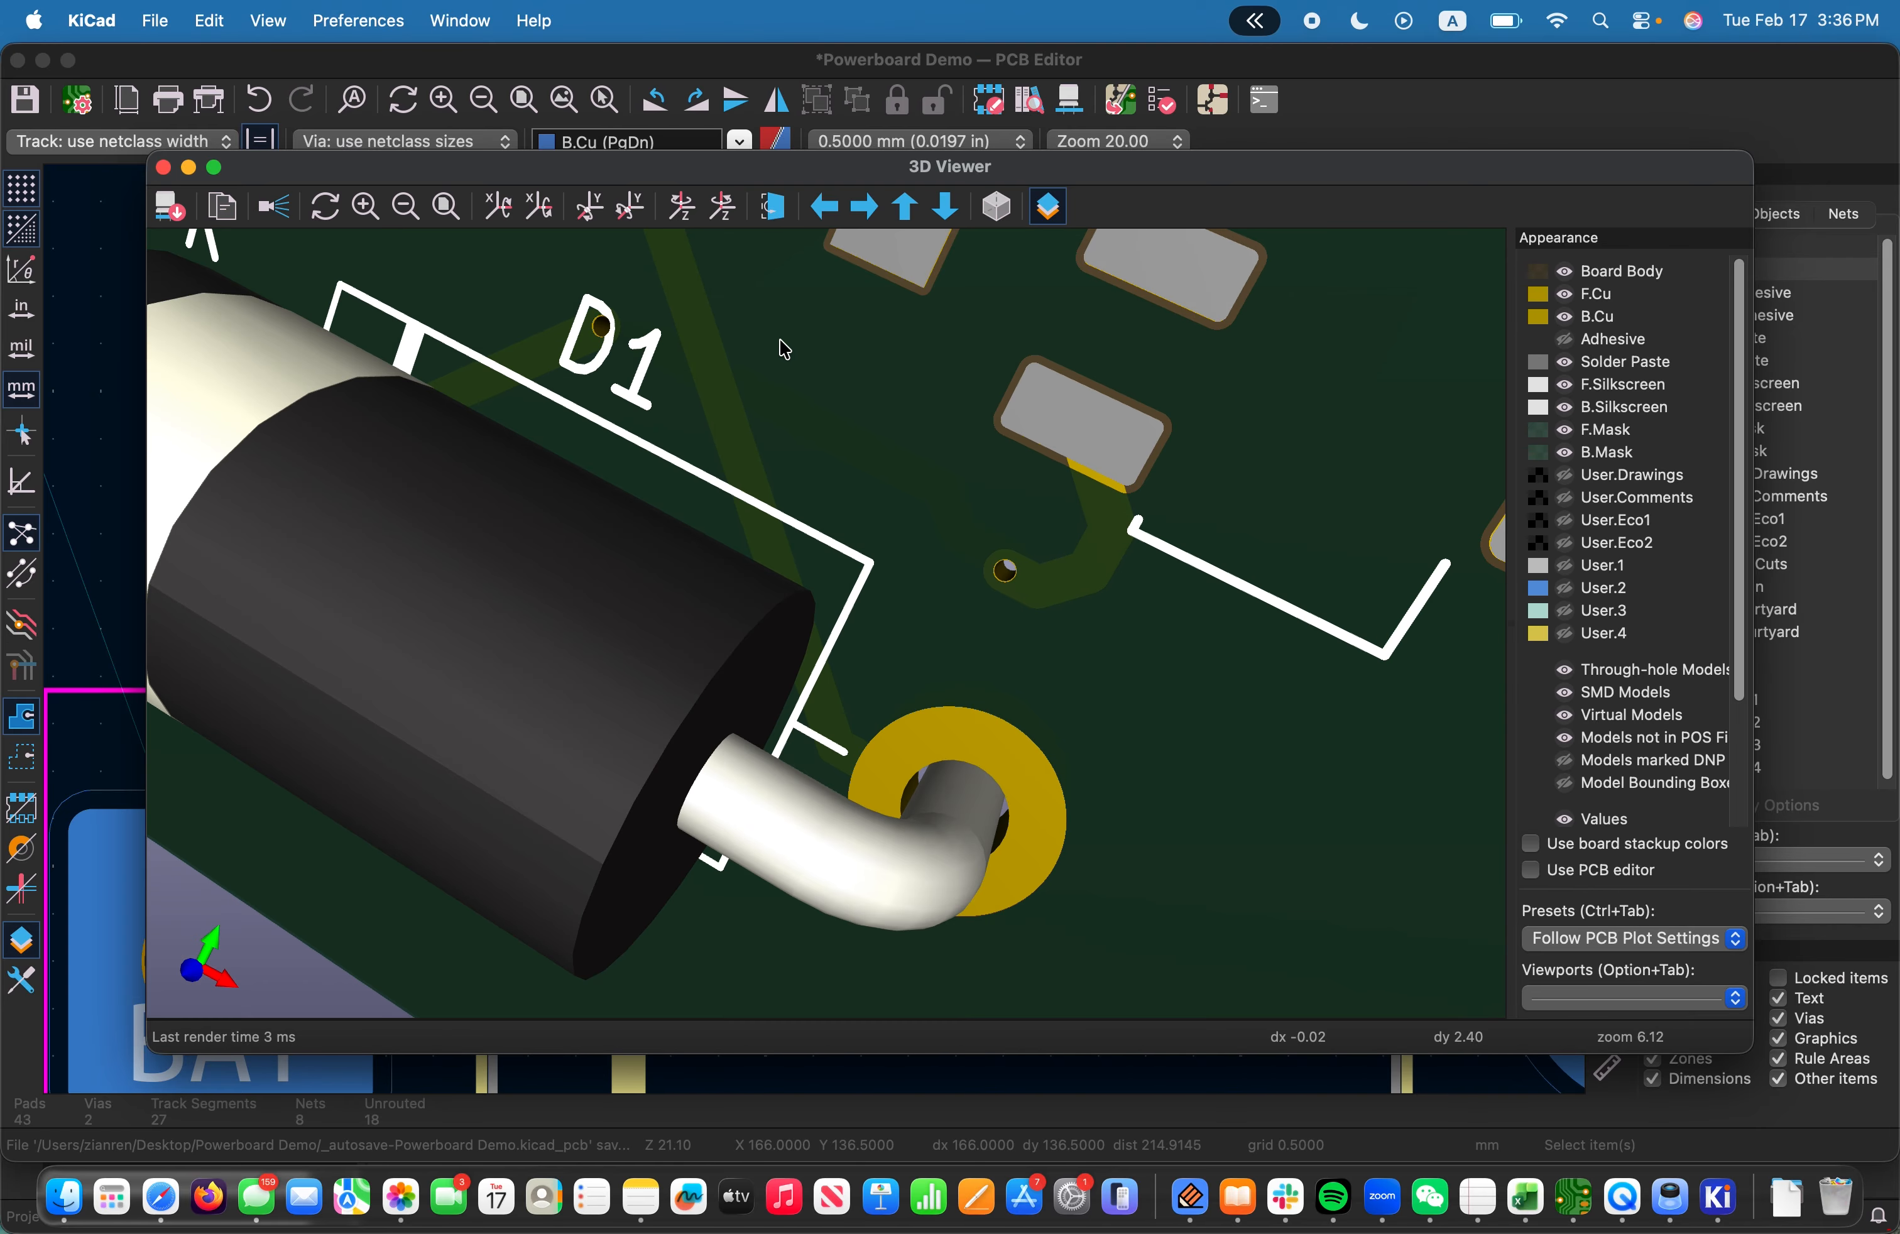
left_click_drag(994, 598, 984, 597)
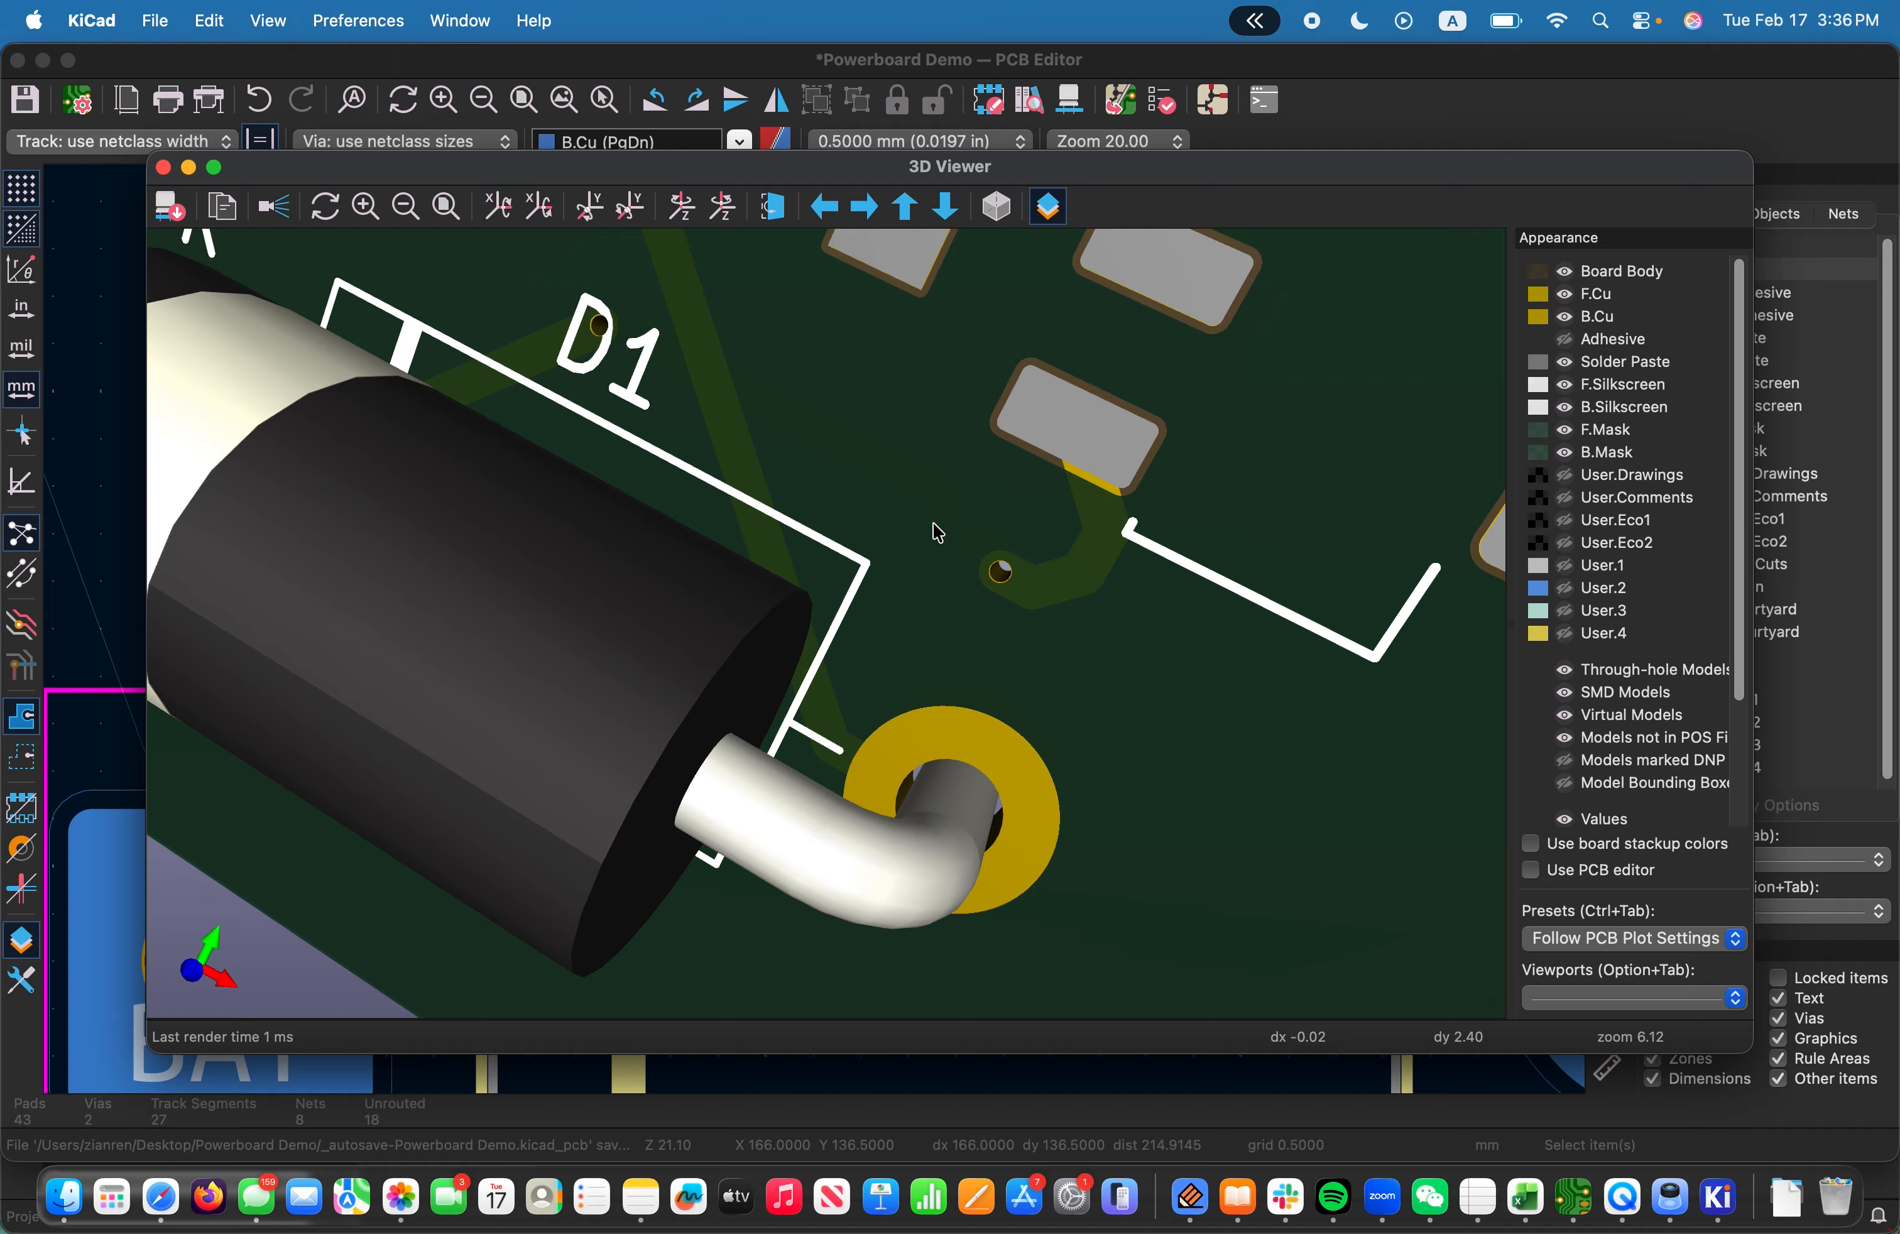
scroll(1017, 585, "up", 5)
scroll(1109, 515, "up", 6)
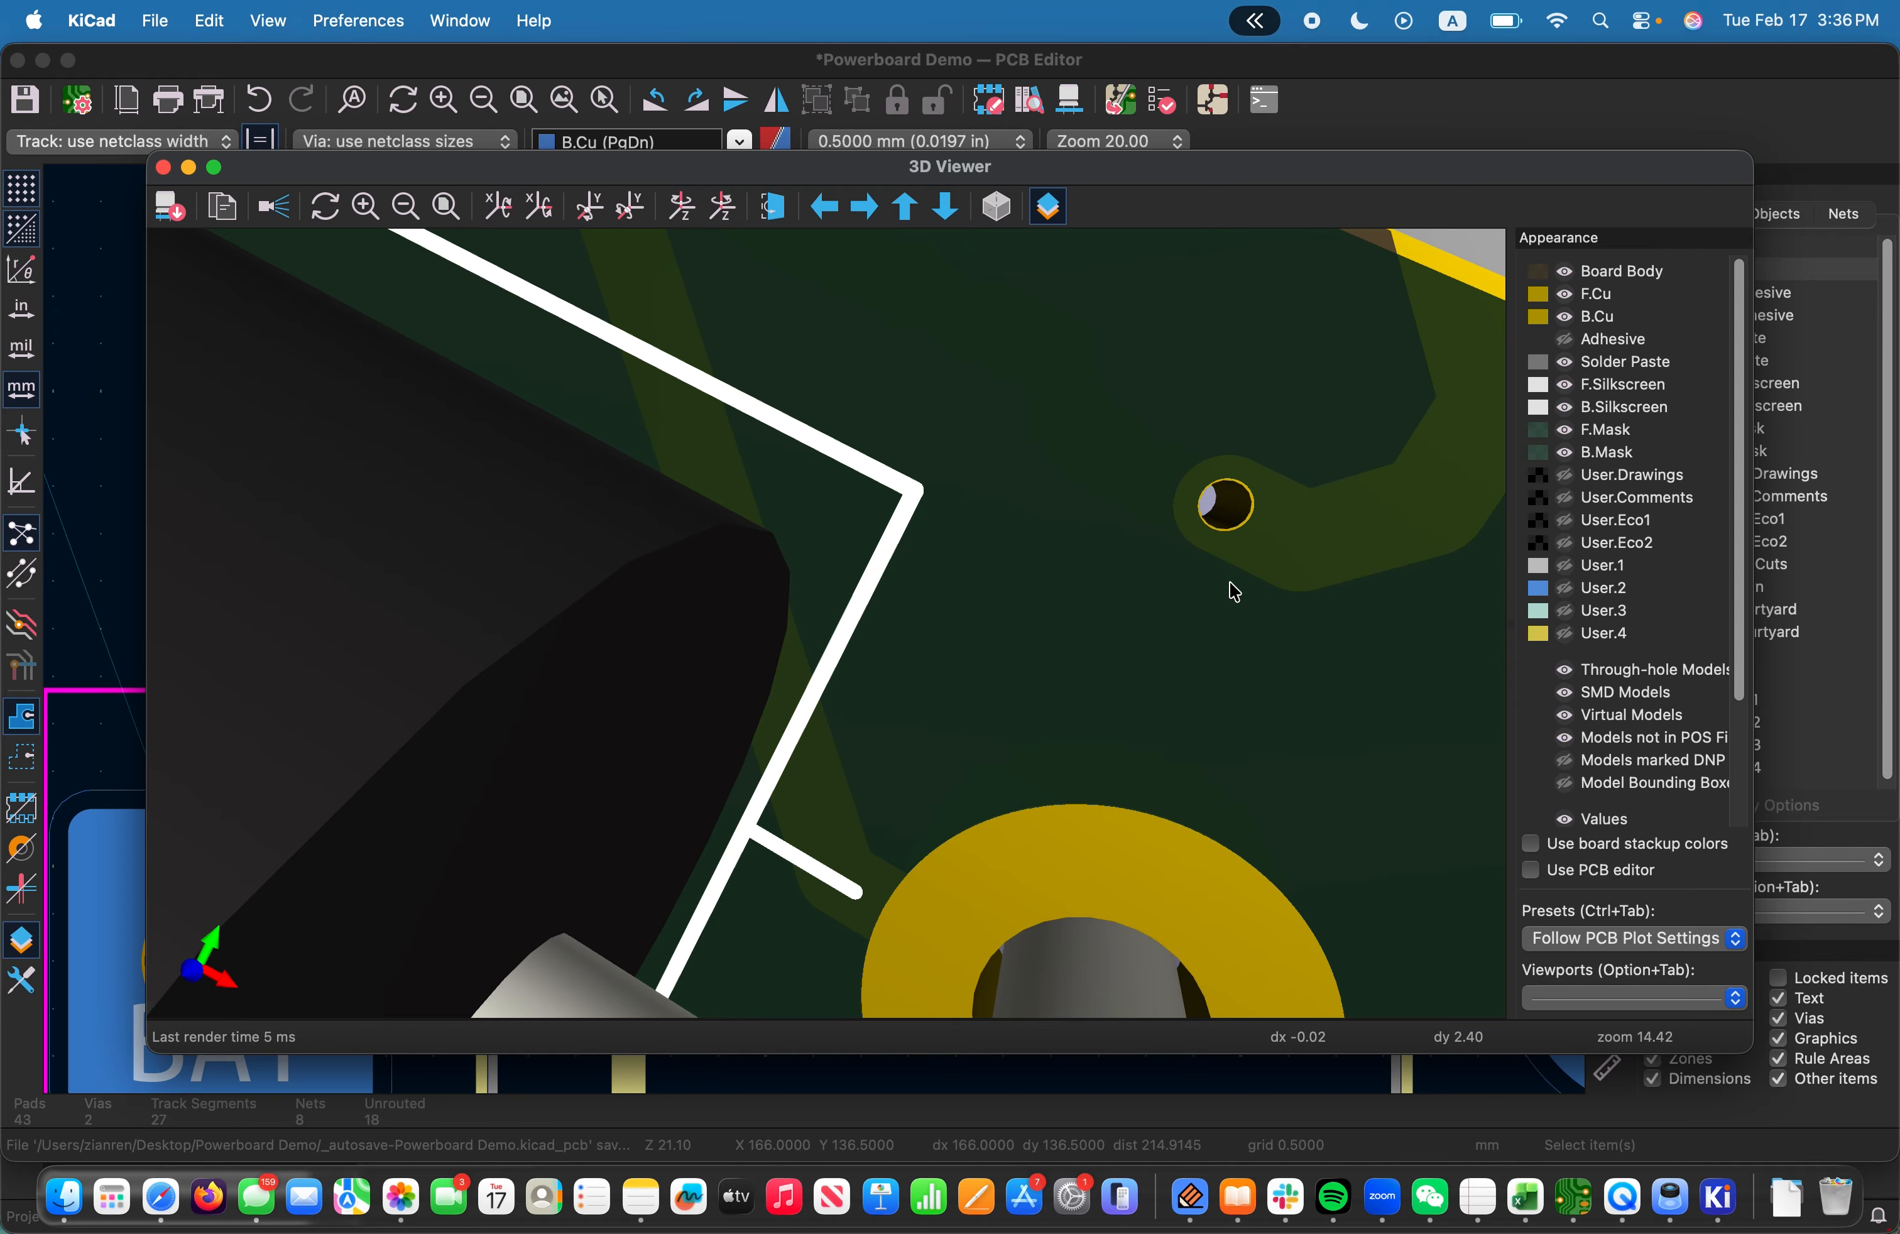
scroll(1154, 606, "down", 10)
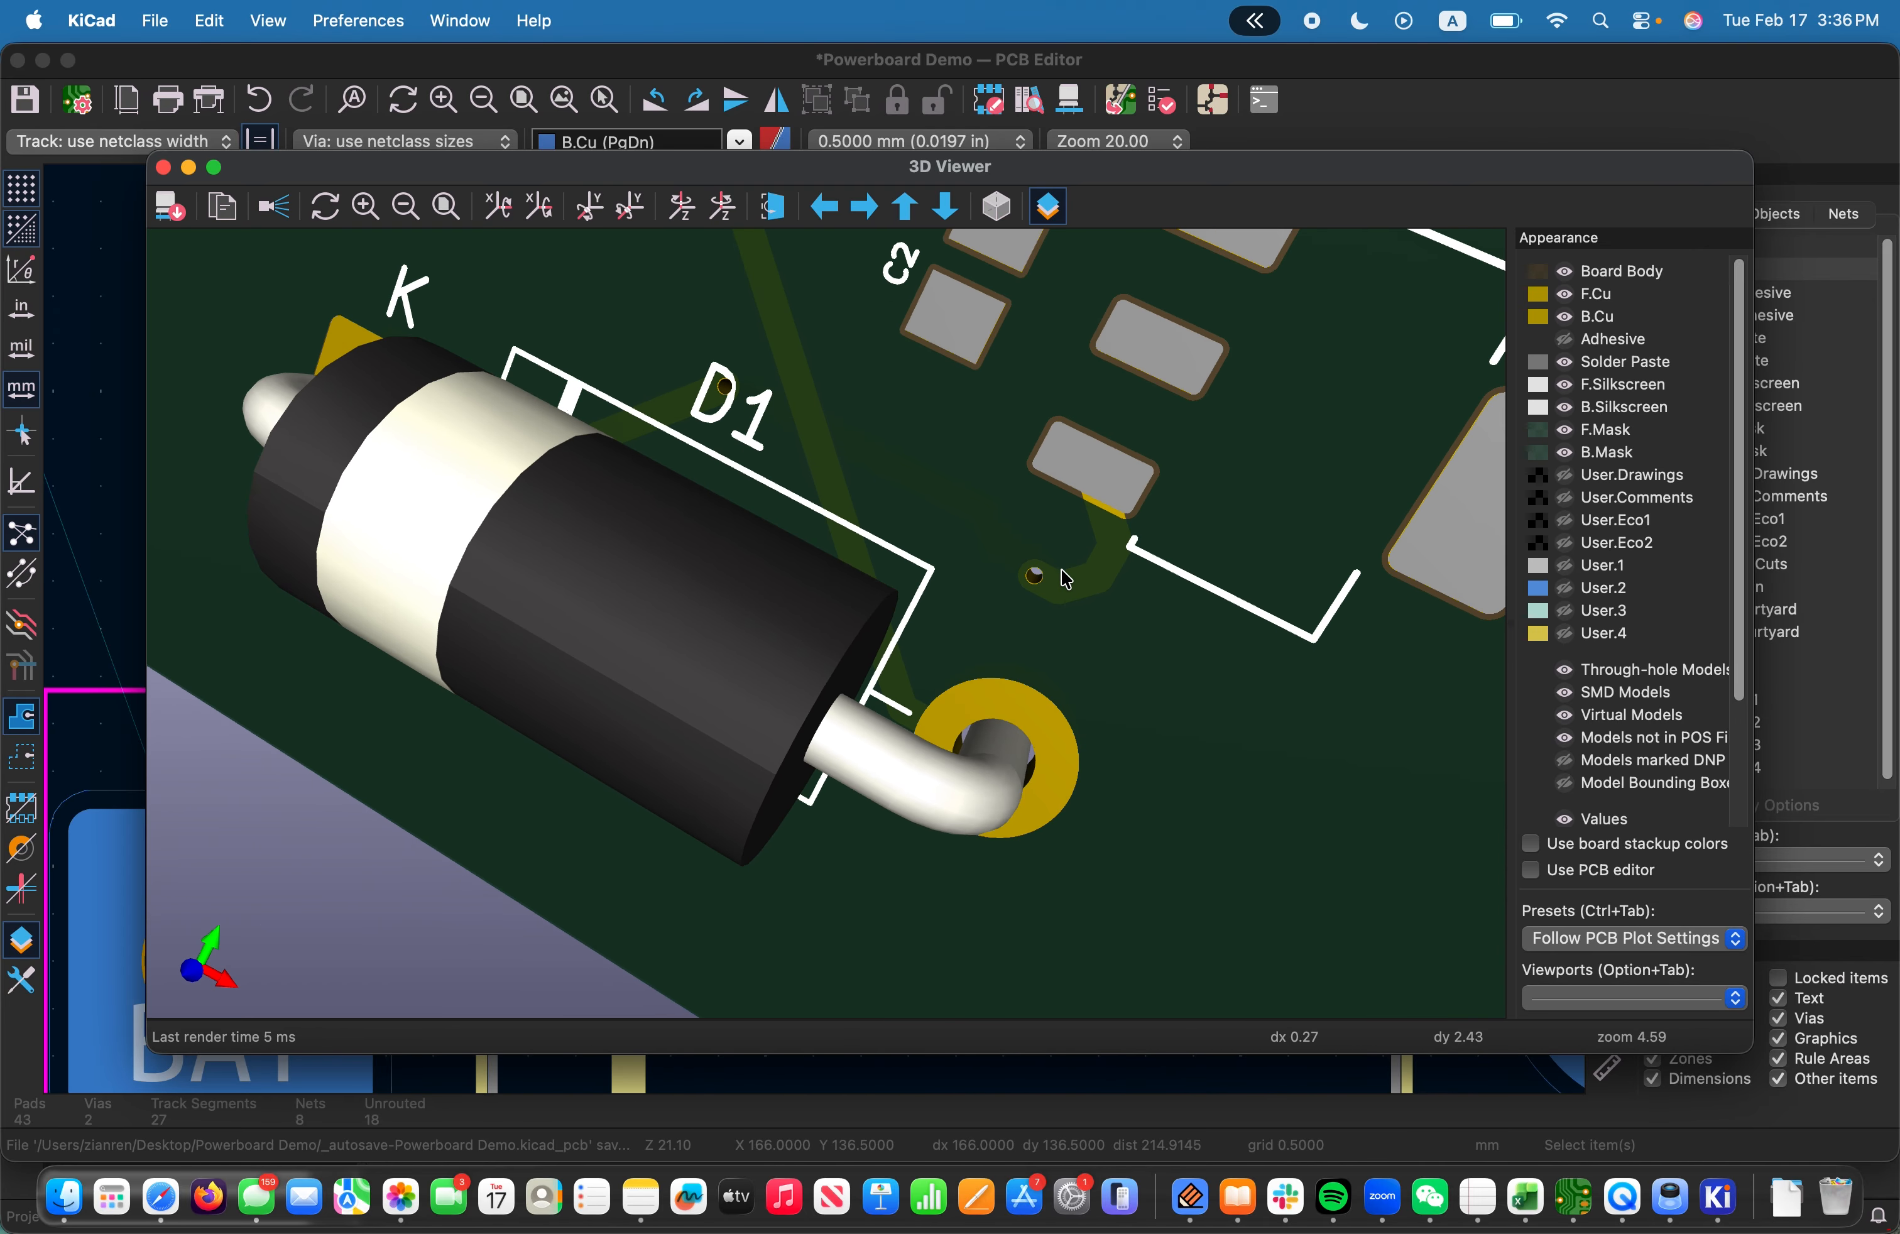
scroll(1105, 573, "down", 6)
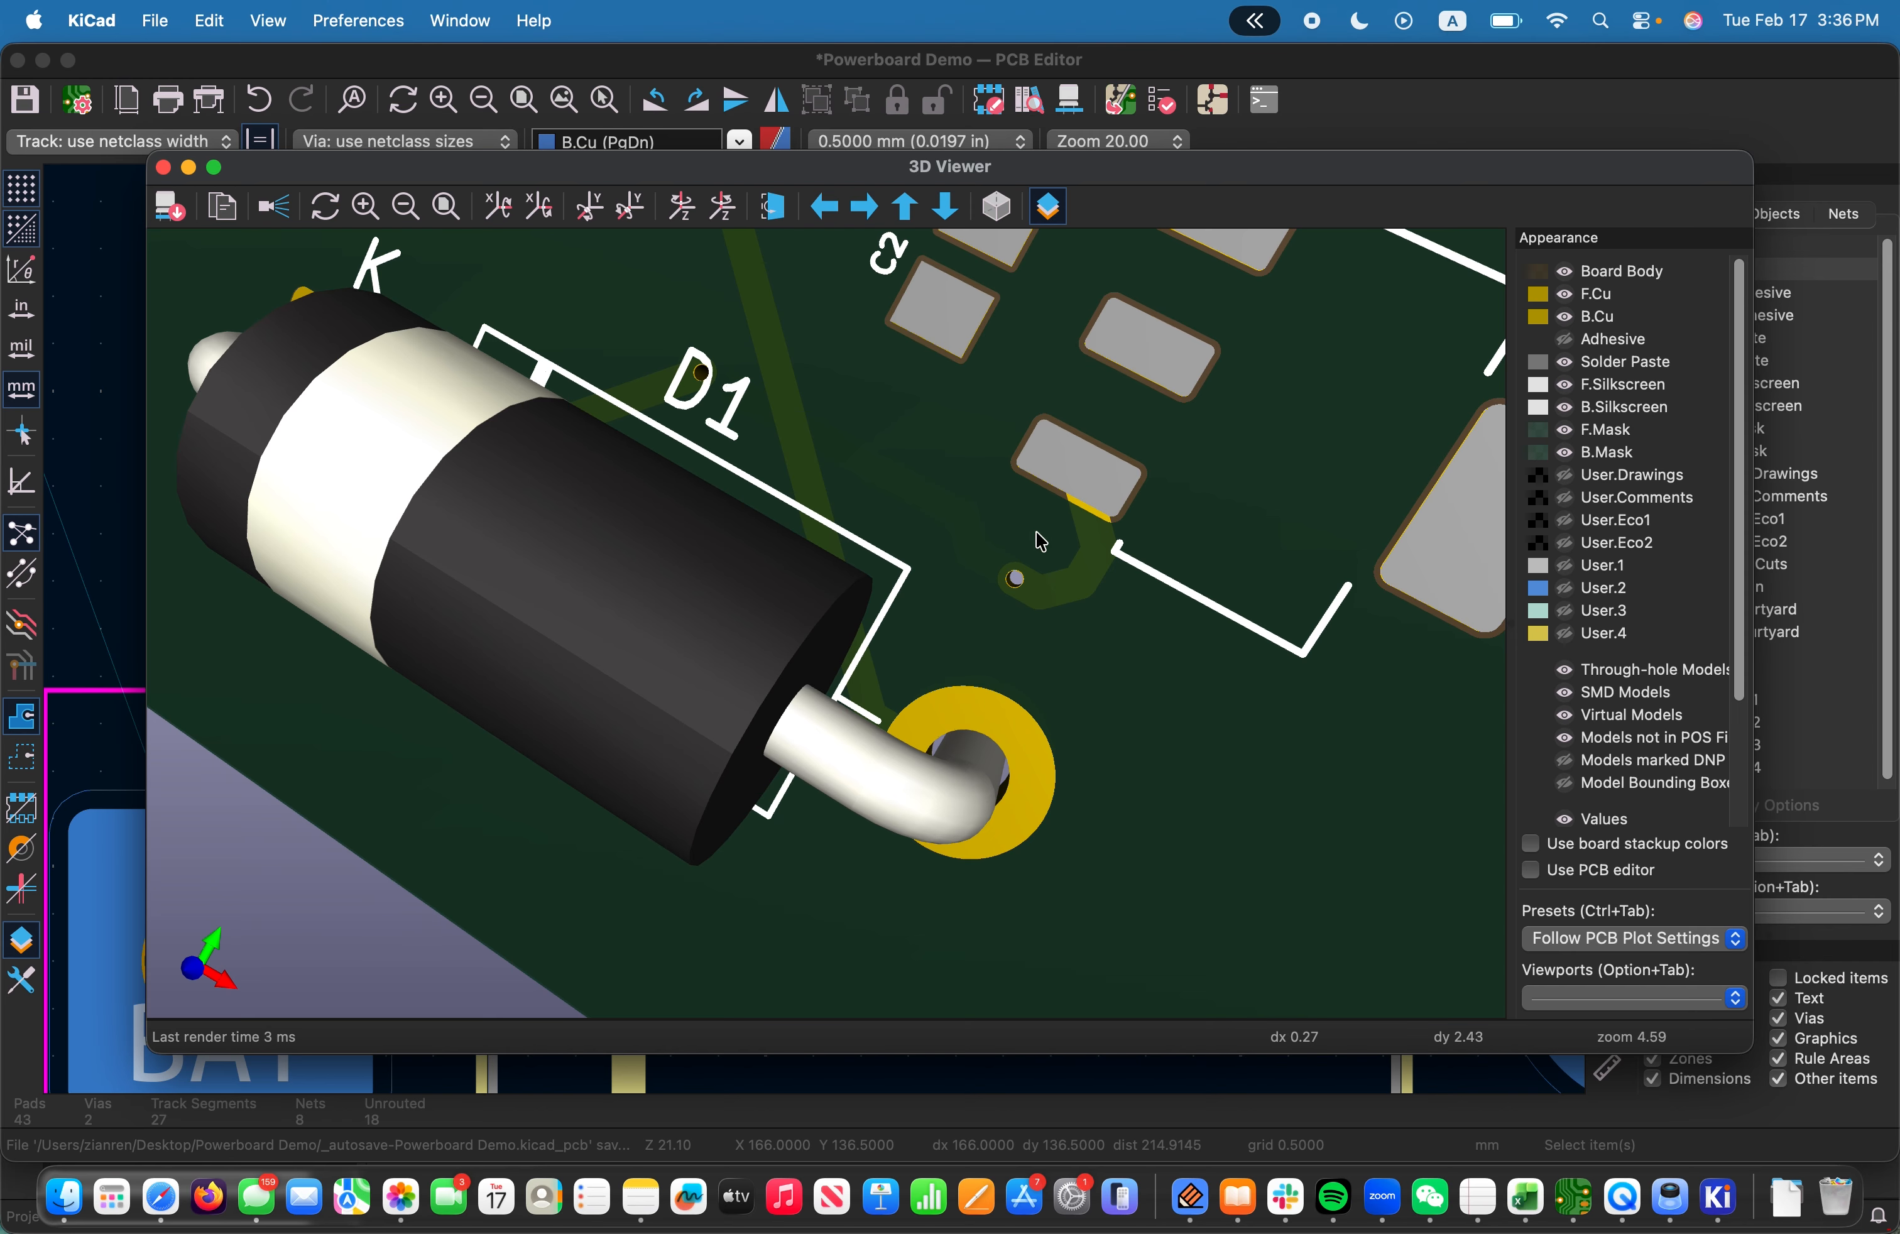
left_click(162, 169)
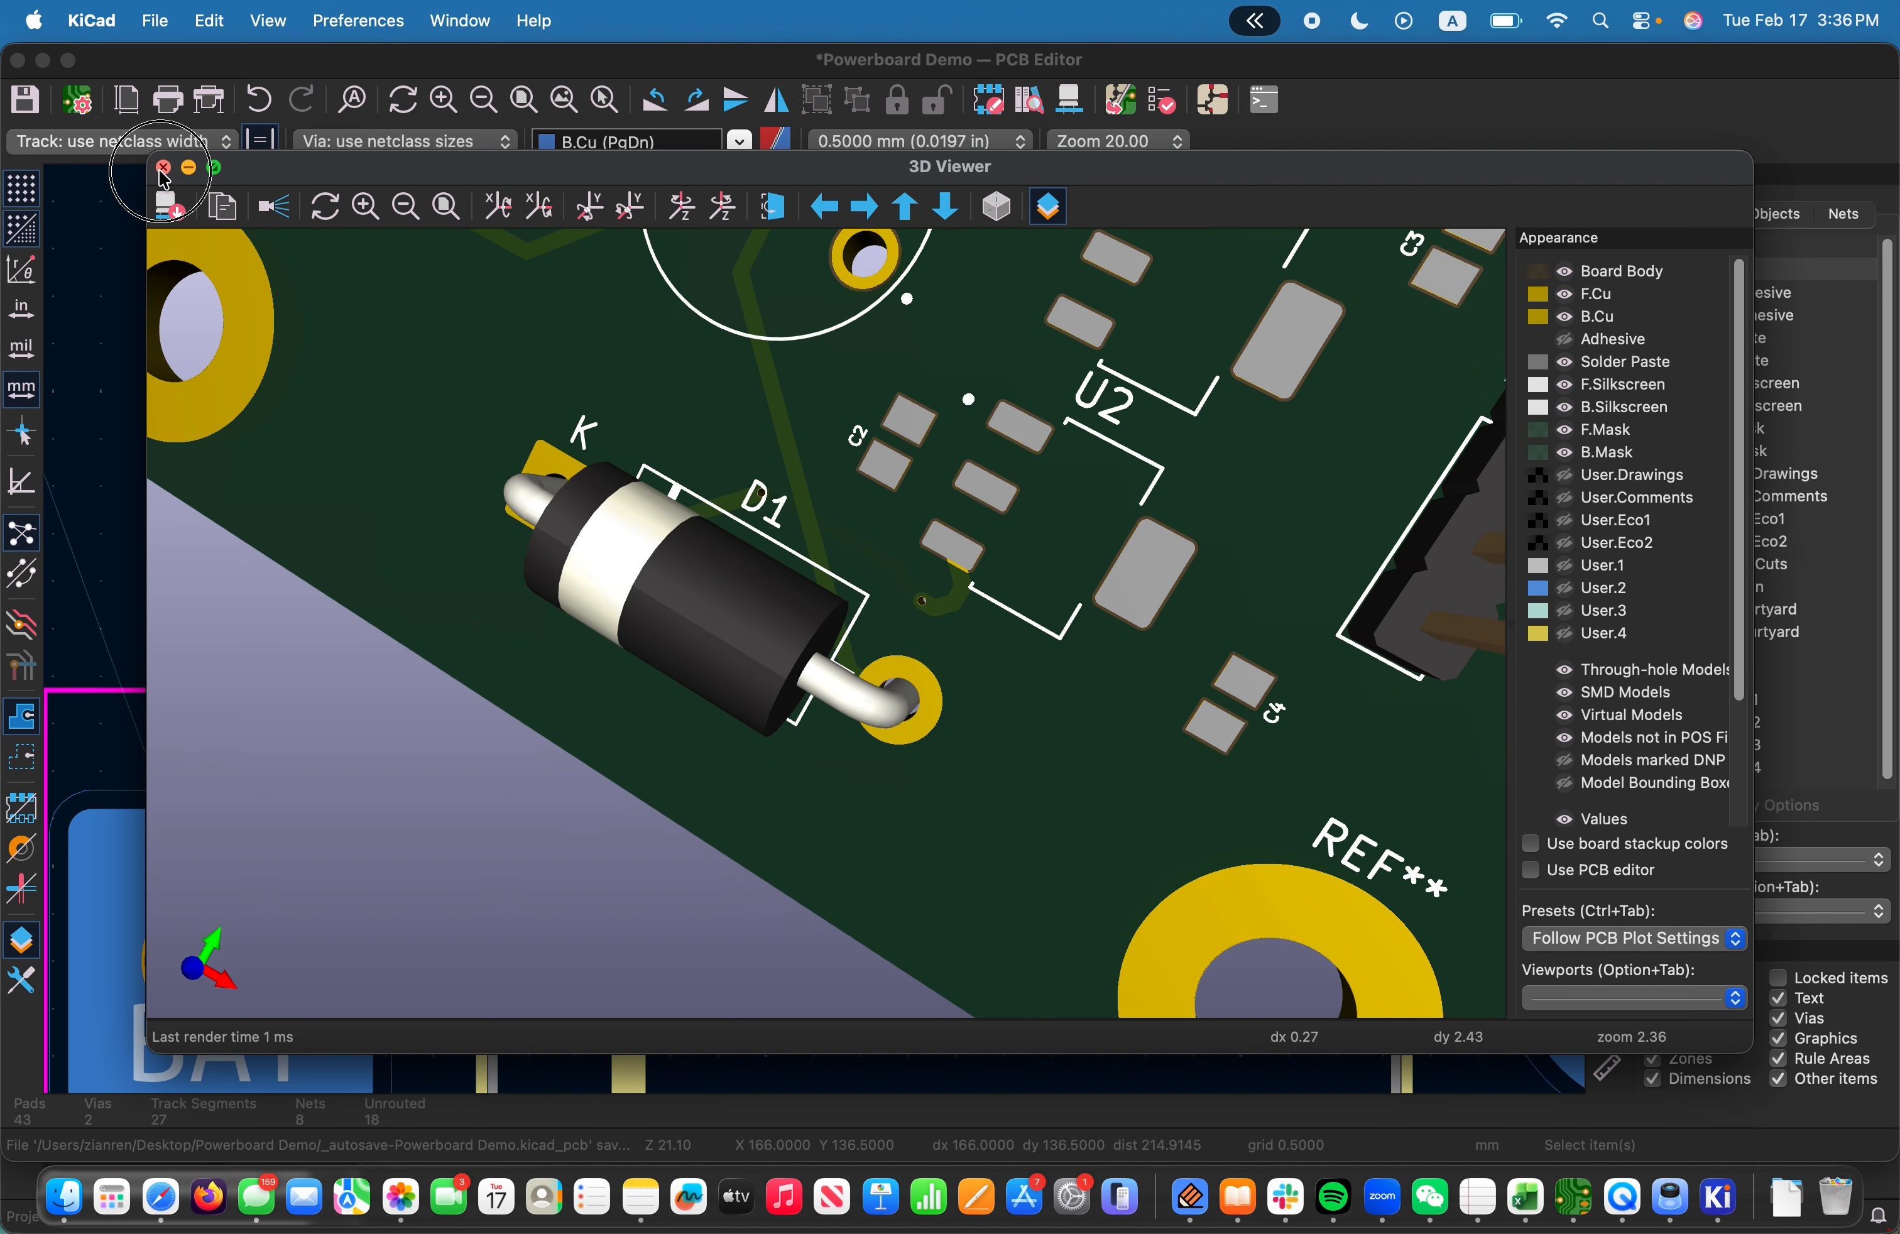
Route a 0.6 mm single track on F.Cu from D1 pad 1 (BAT) around the outer side of J1 to R1's BAT pad
scroll(817, 633, "down", 5)
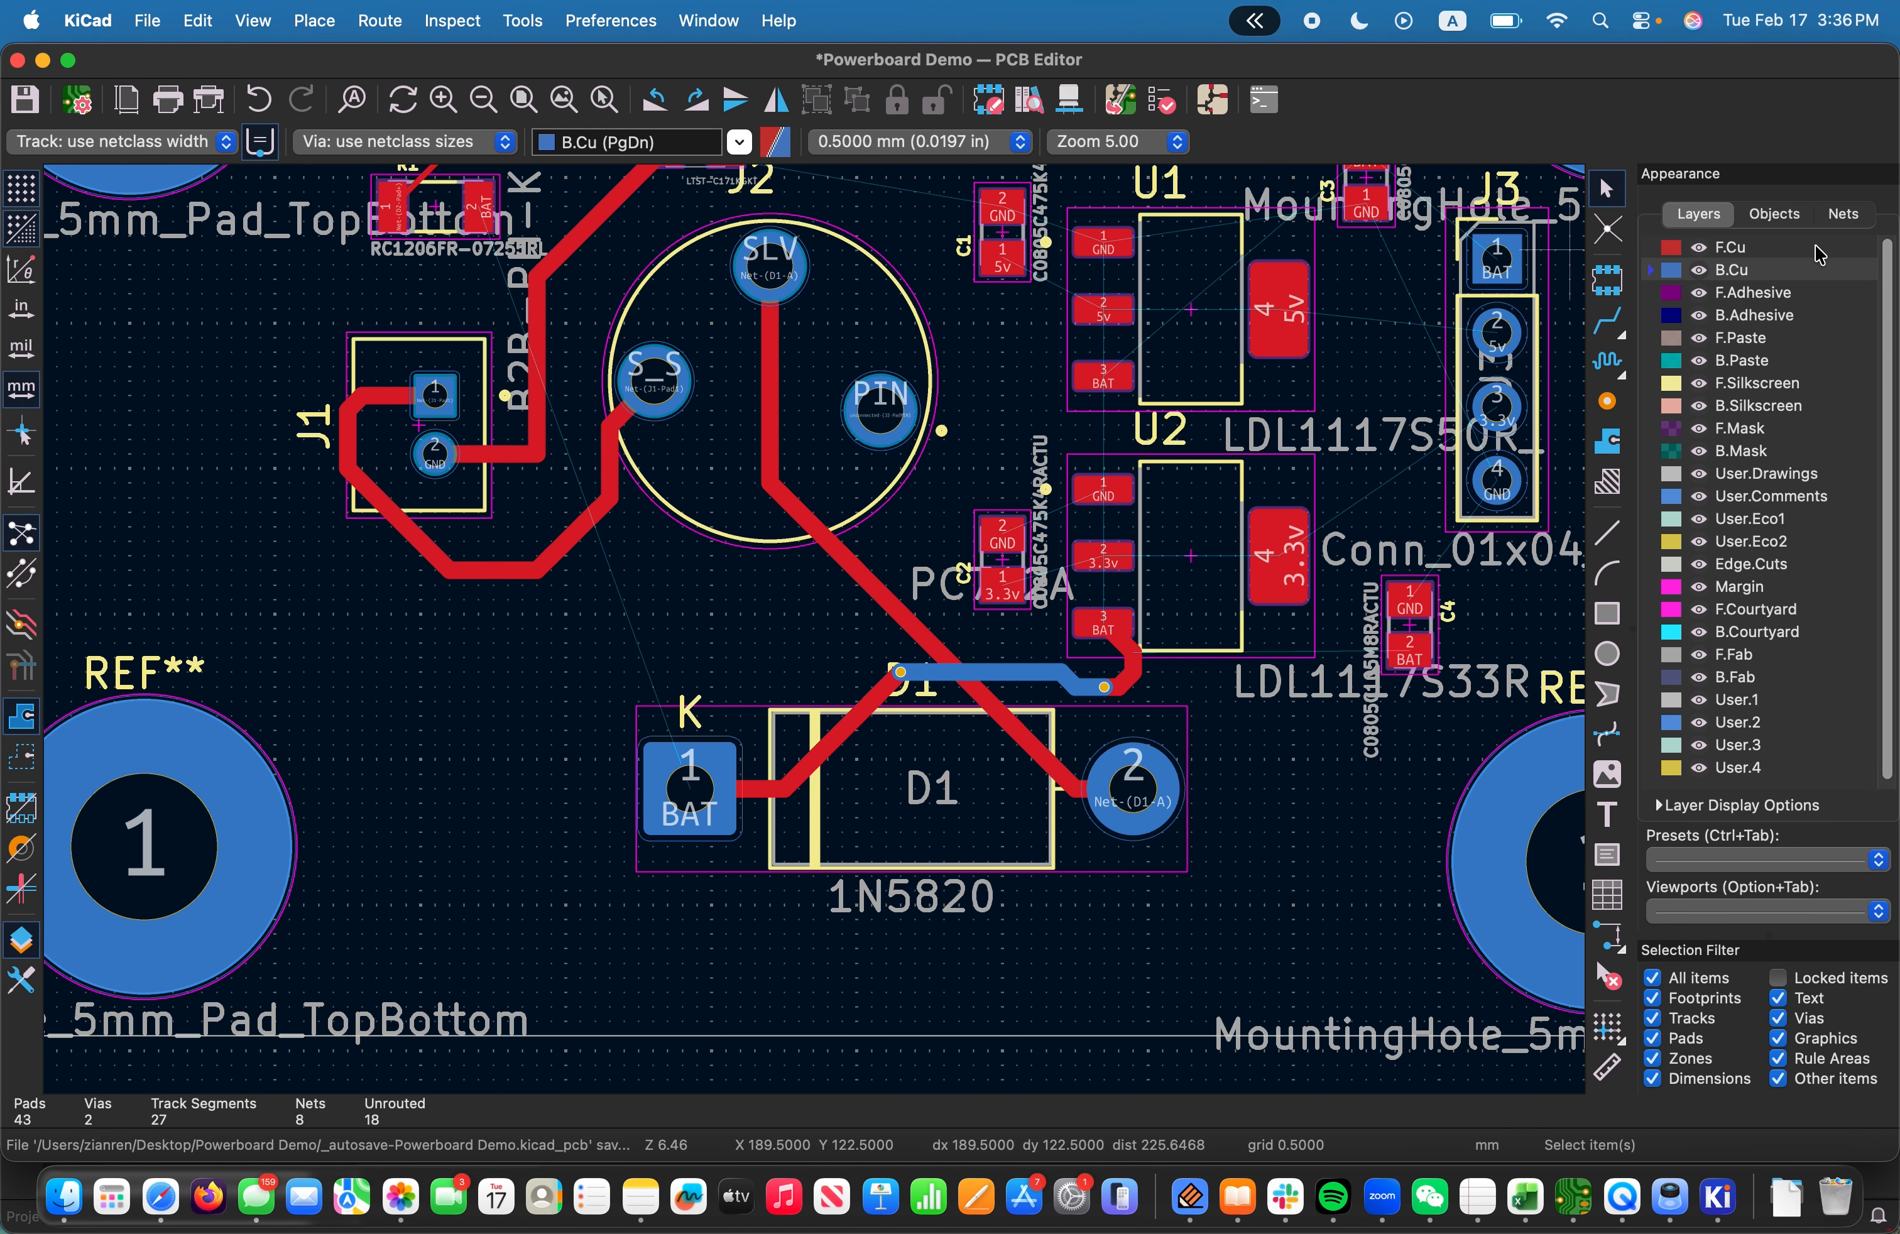
left_click(1752, 246)
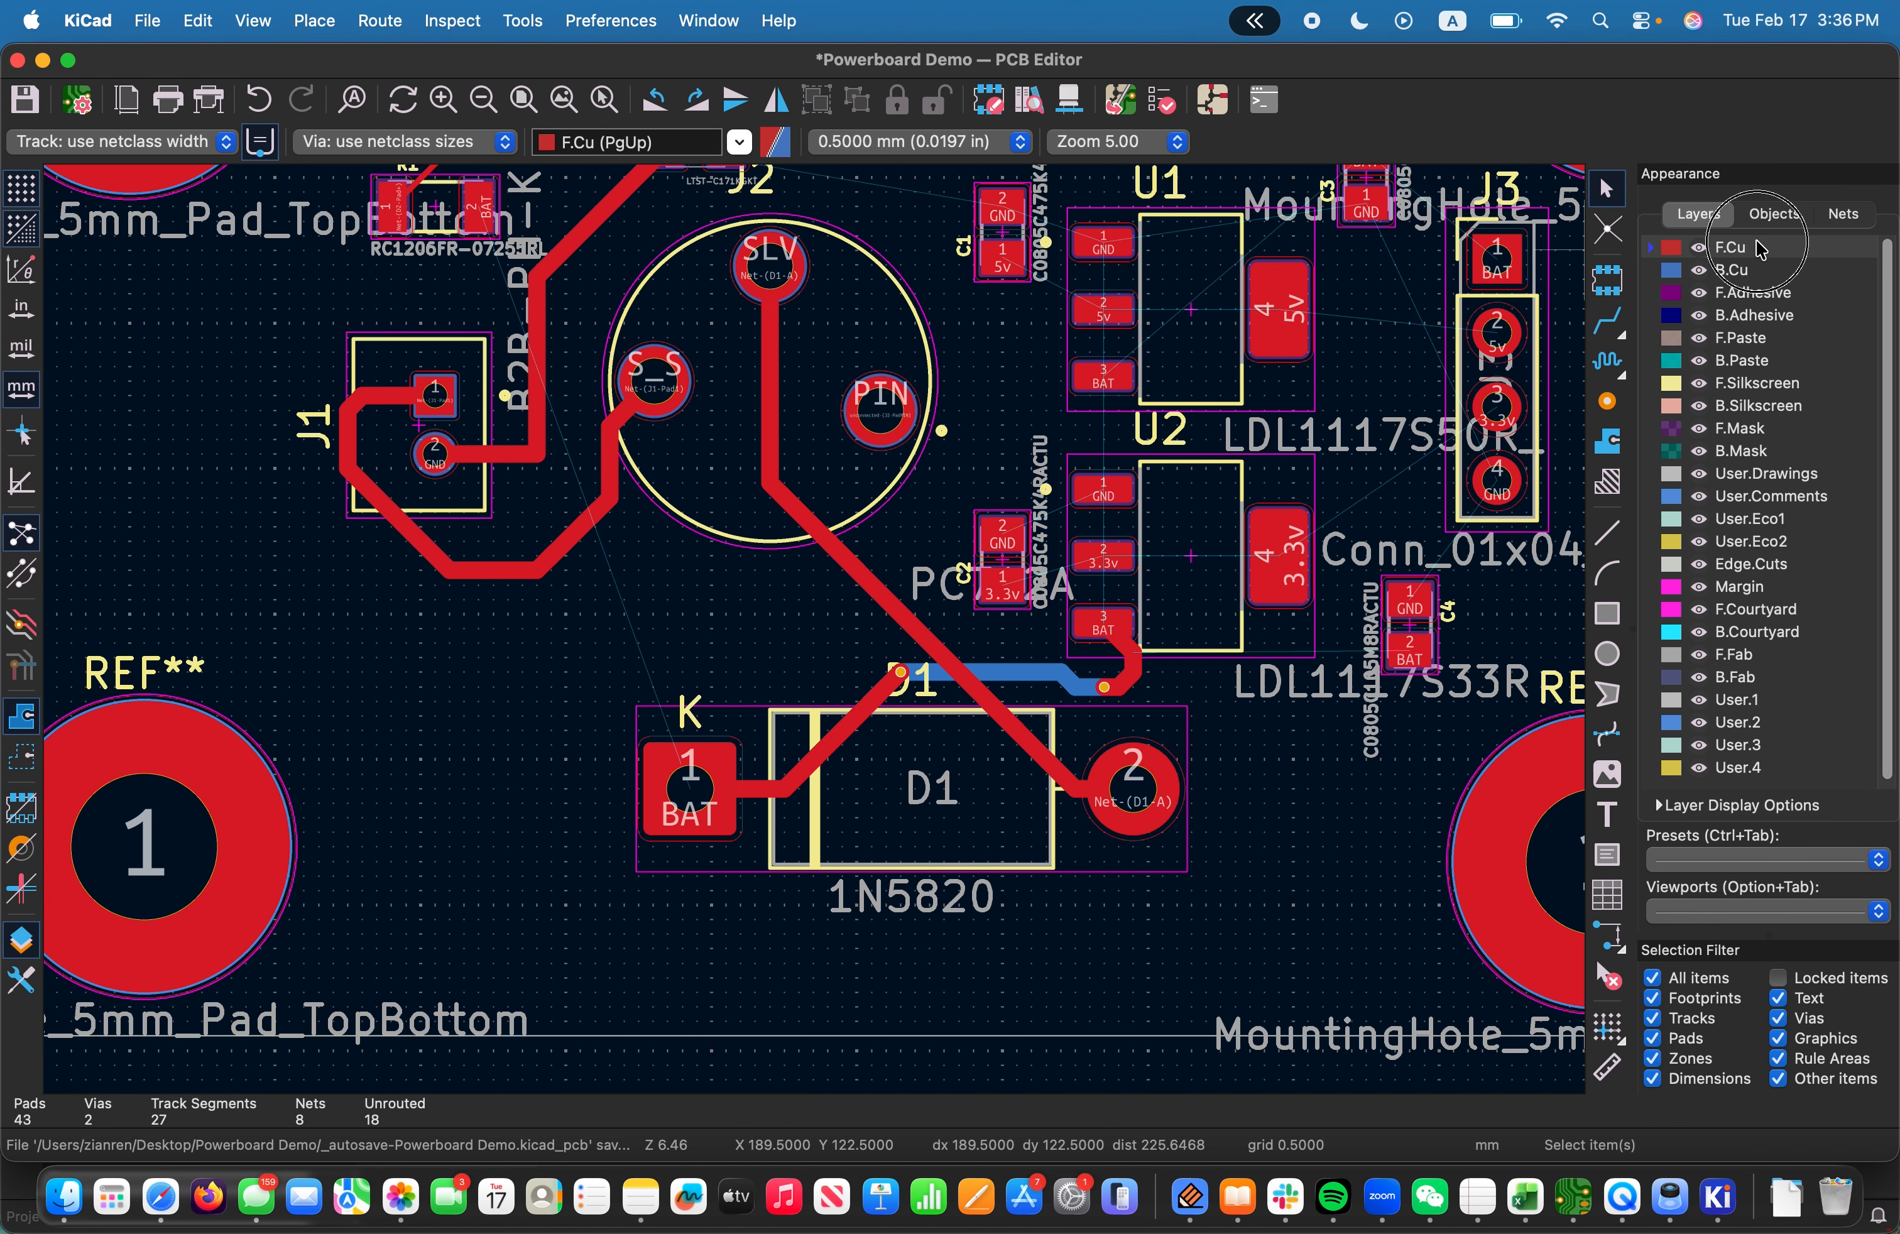
scroll(966, 707, "down", 4)
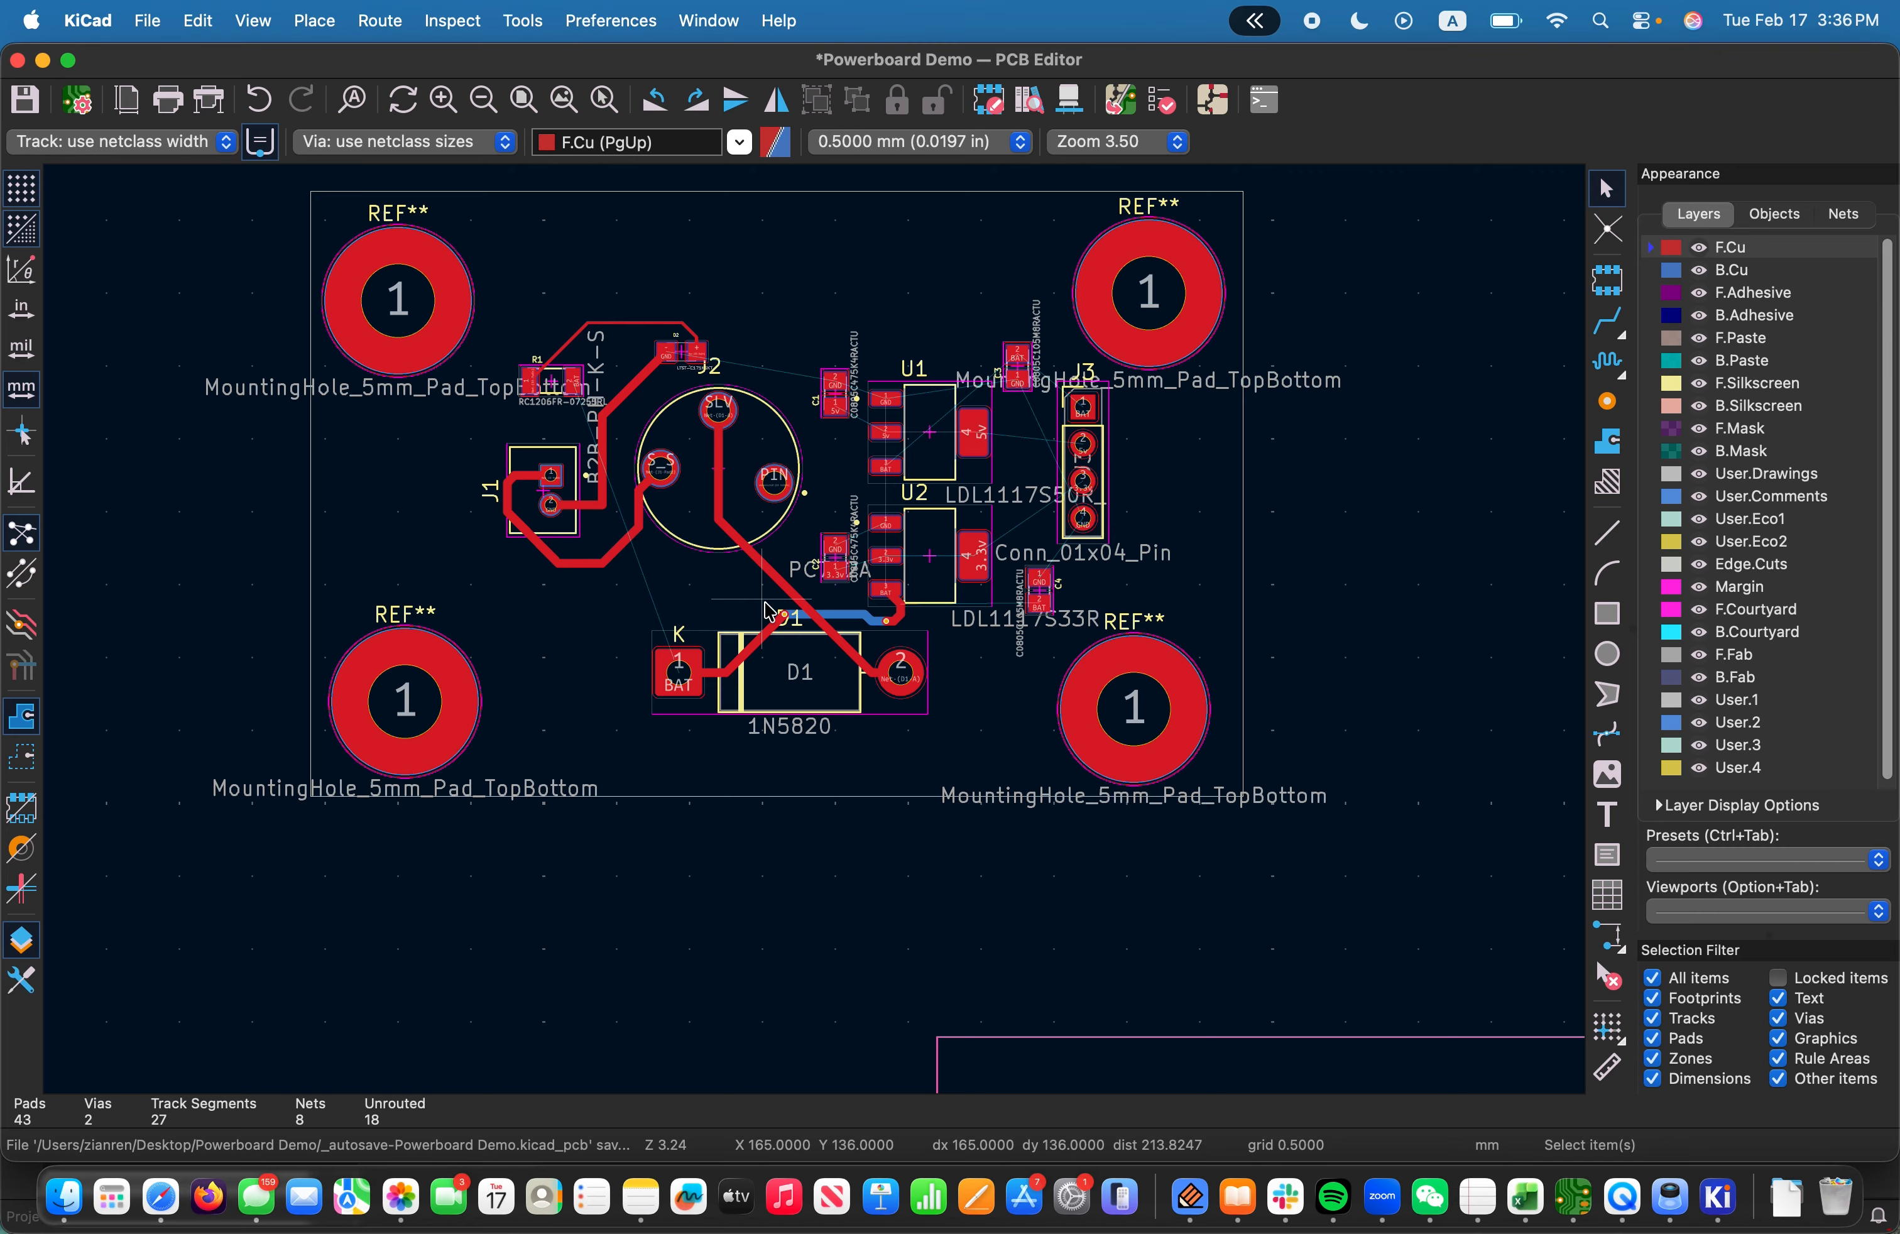
scroll(766, 603, "up", 2)
scroll(817, 635, "up", 4)
scroll(795, 575, "down", 4)
scroll(760, 597, "up", 4)
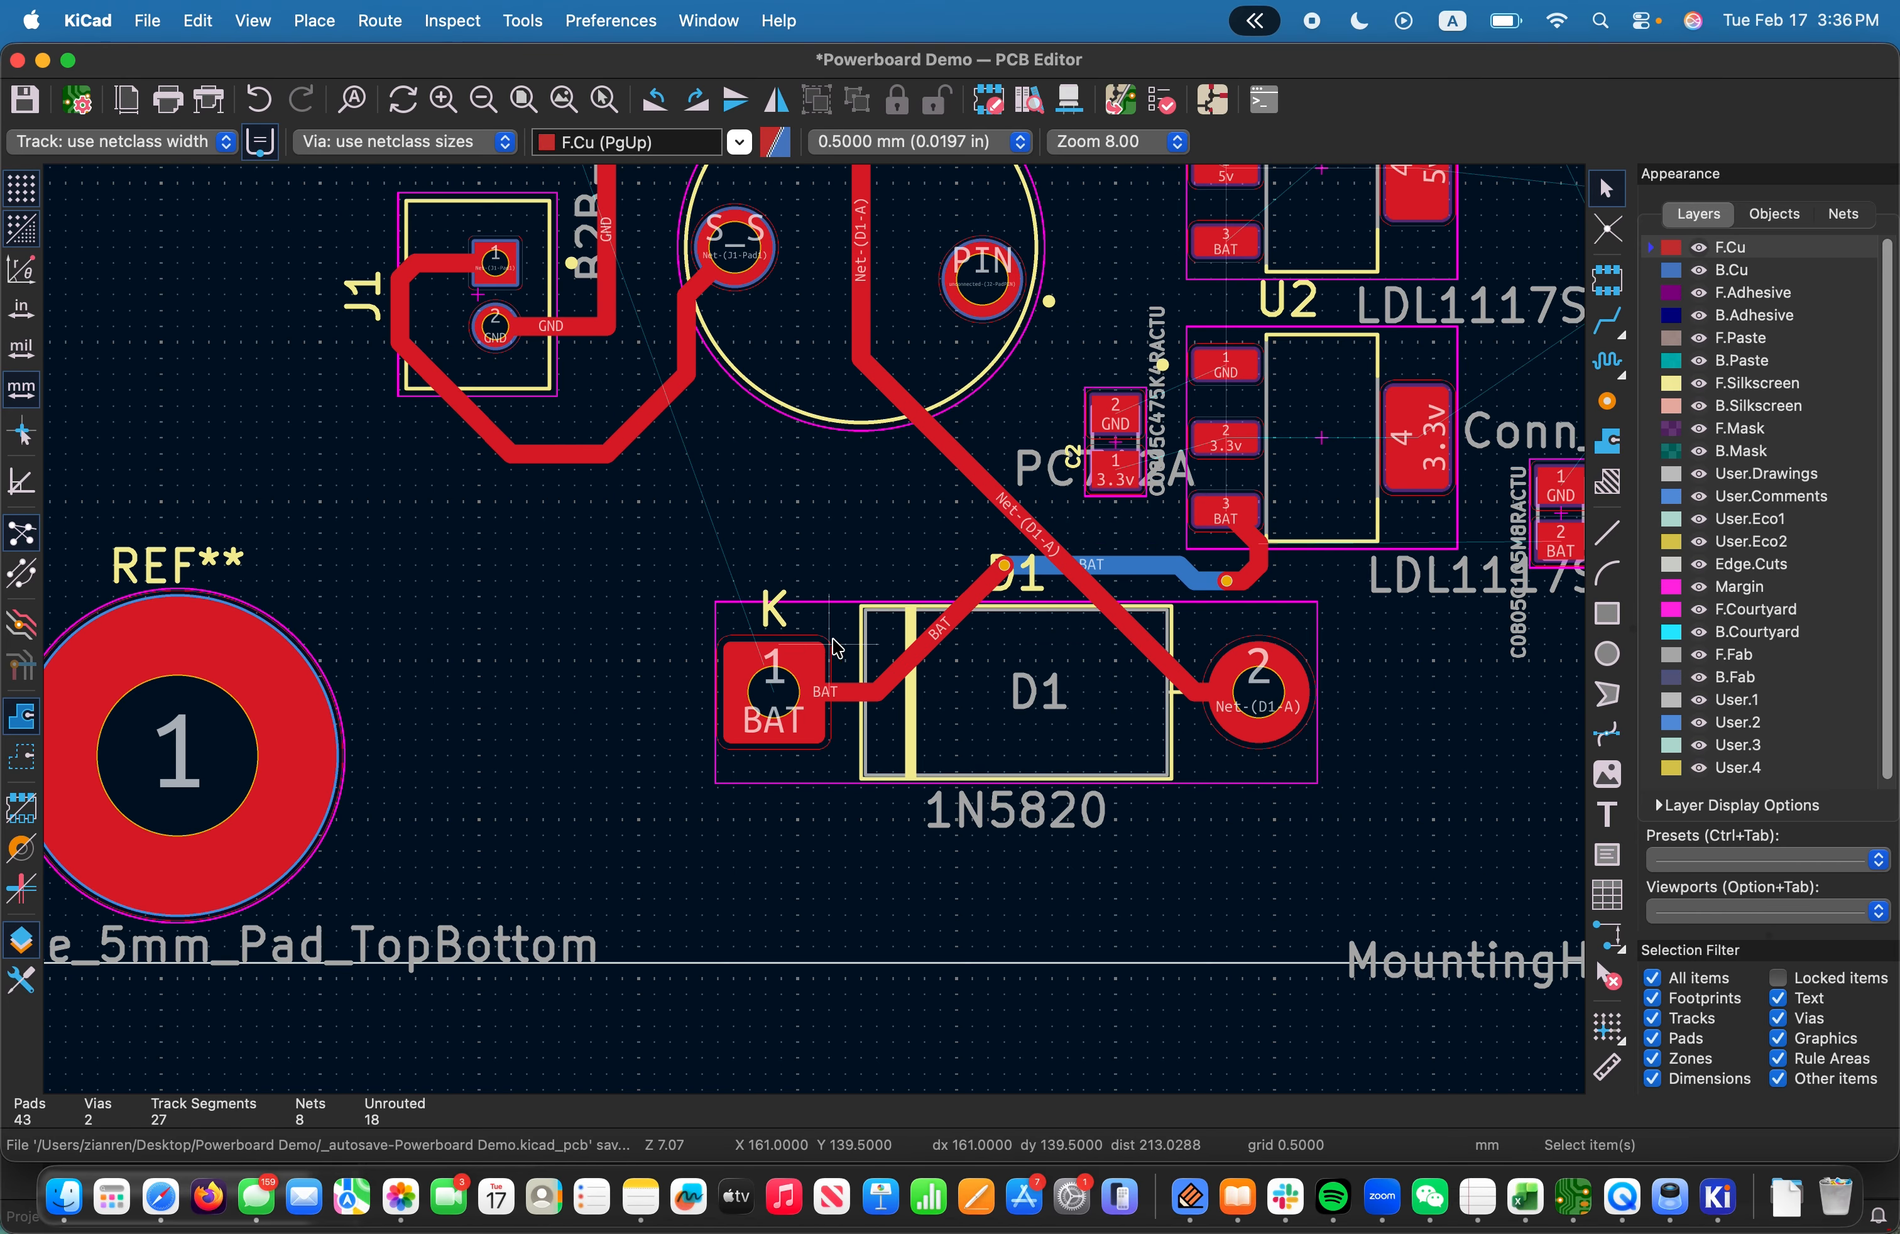
left_click(743, 678)
left_click(733, 532)
left_click(1618, 326)
left_click(757, 675)
scroll(690, 506, "down", 3)
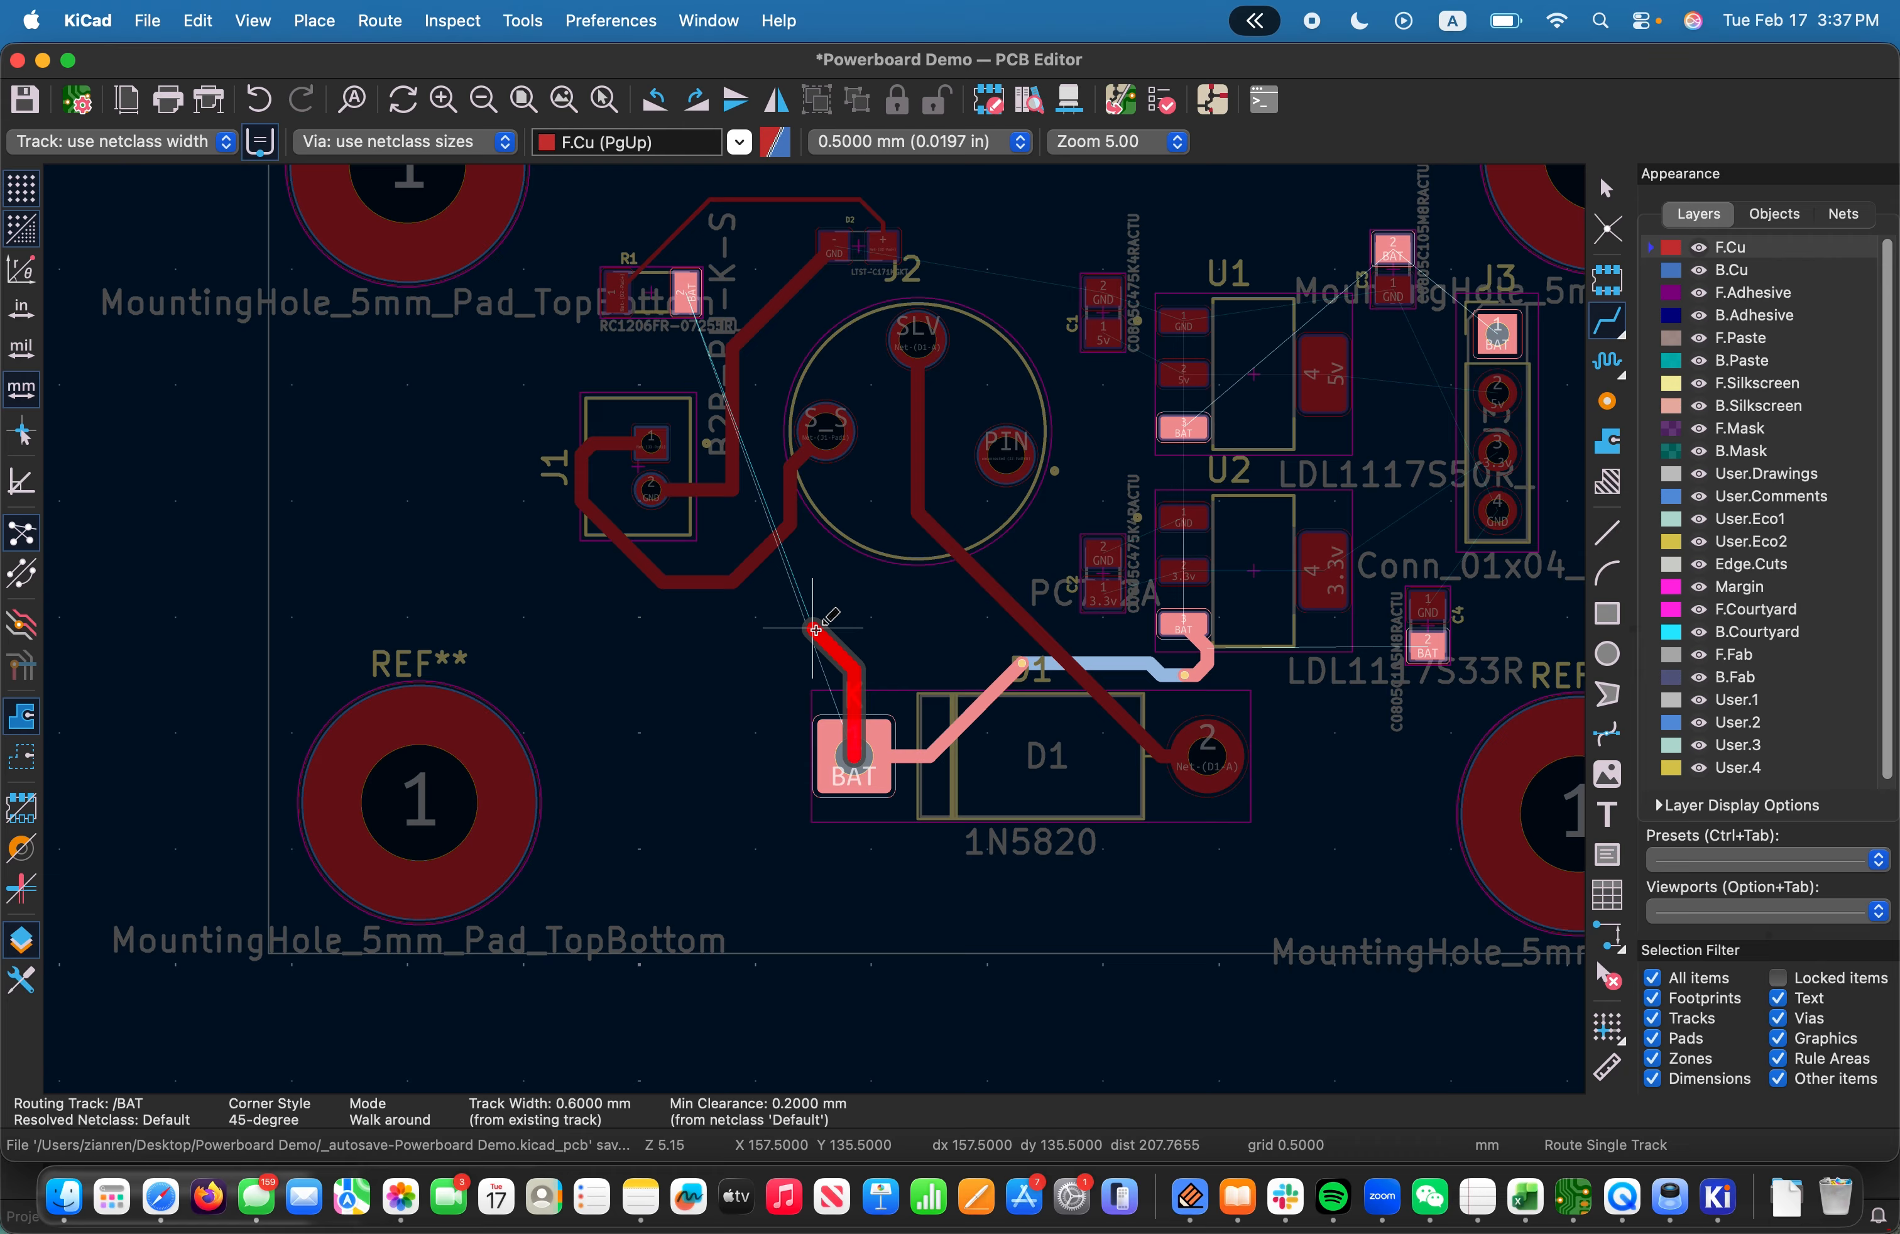
left_click(481, 477)
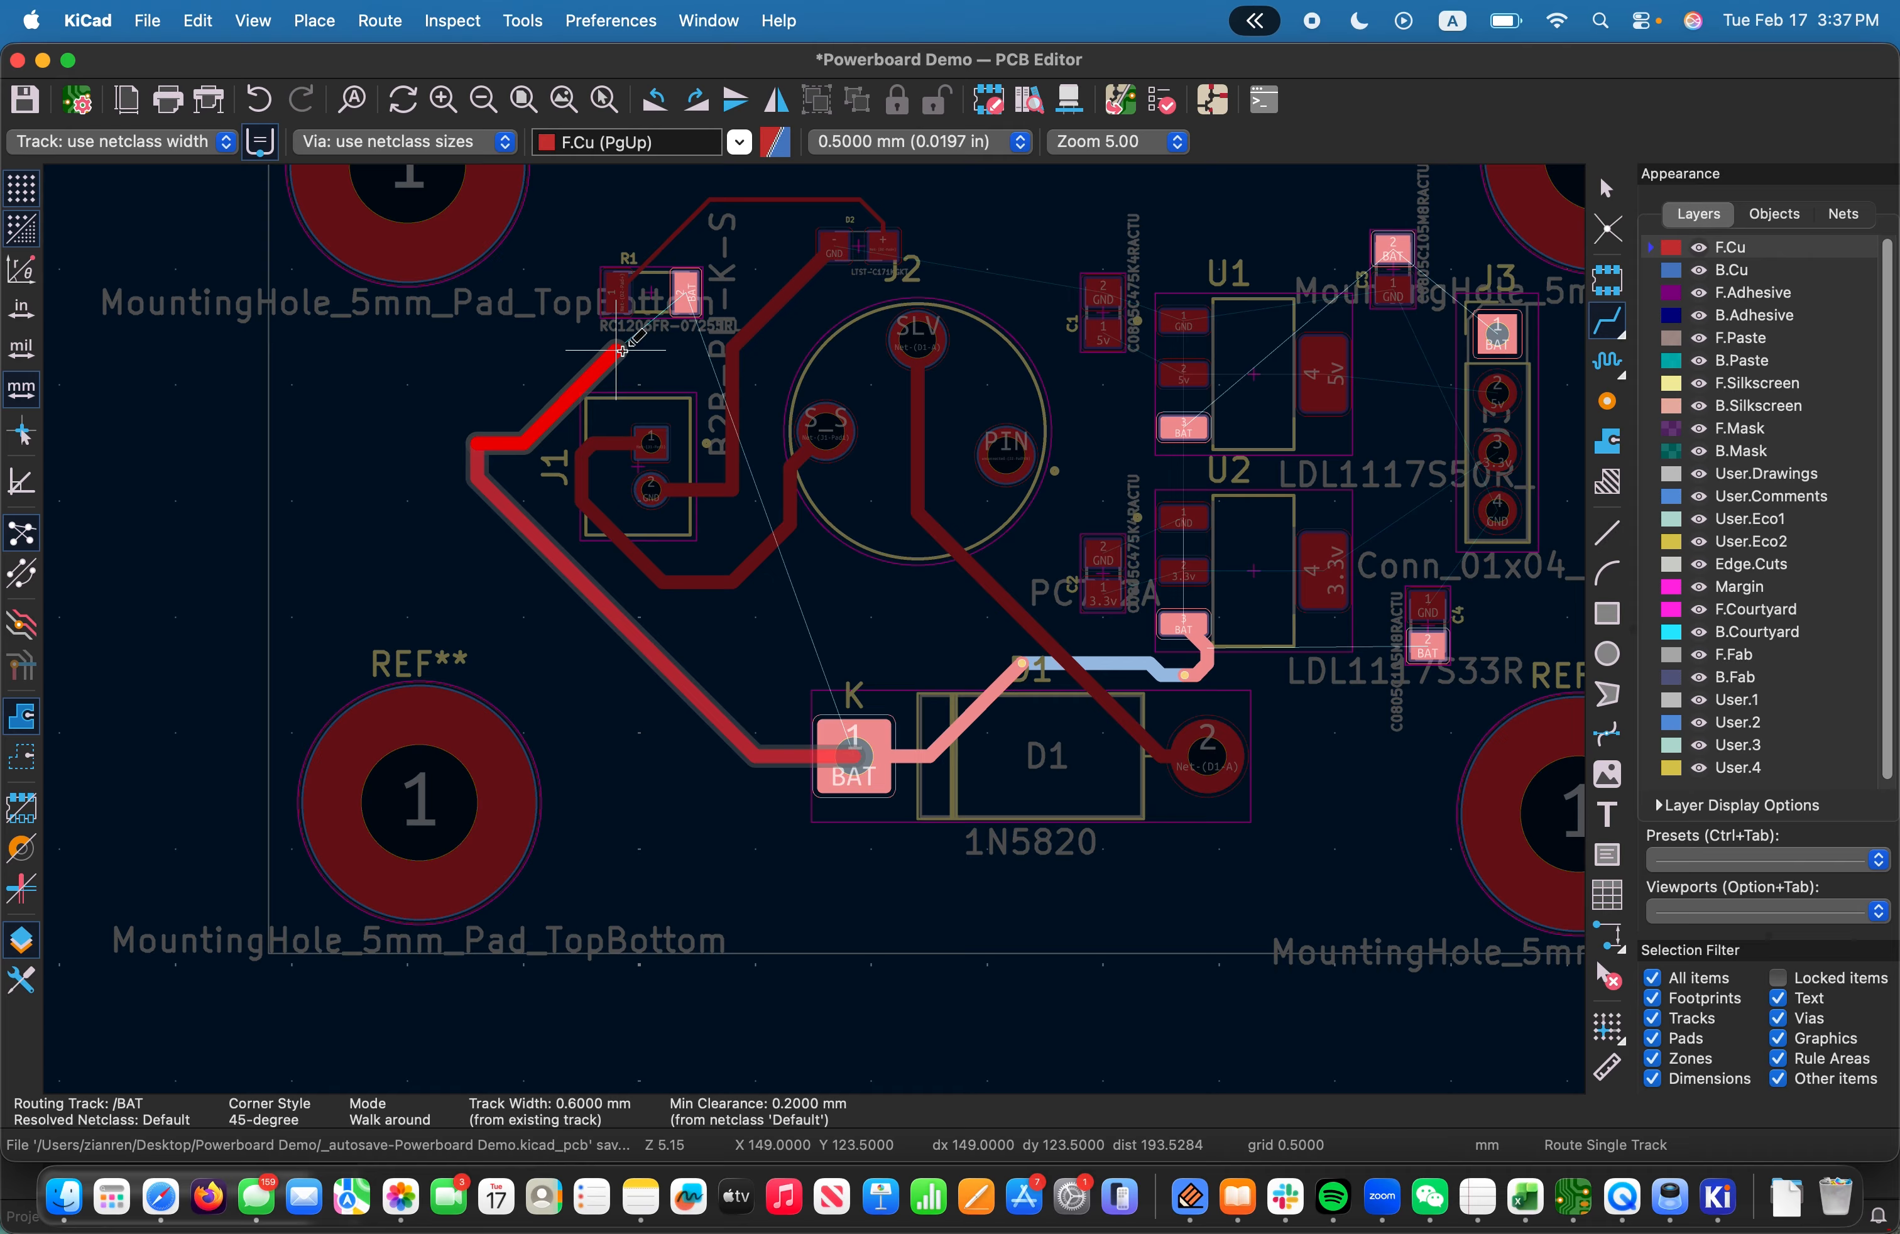
left_click(480, 445)
left_click(498, 423)
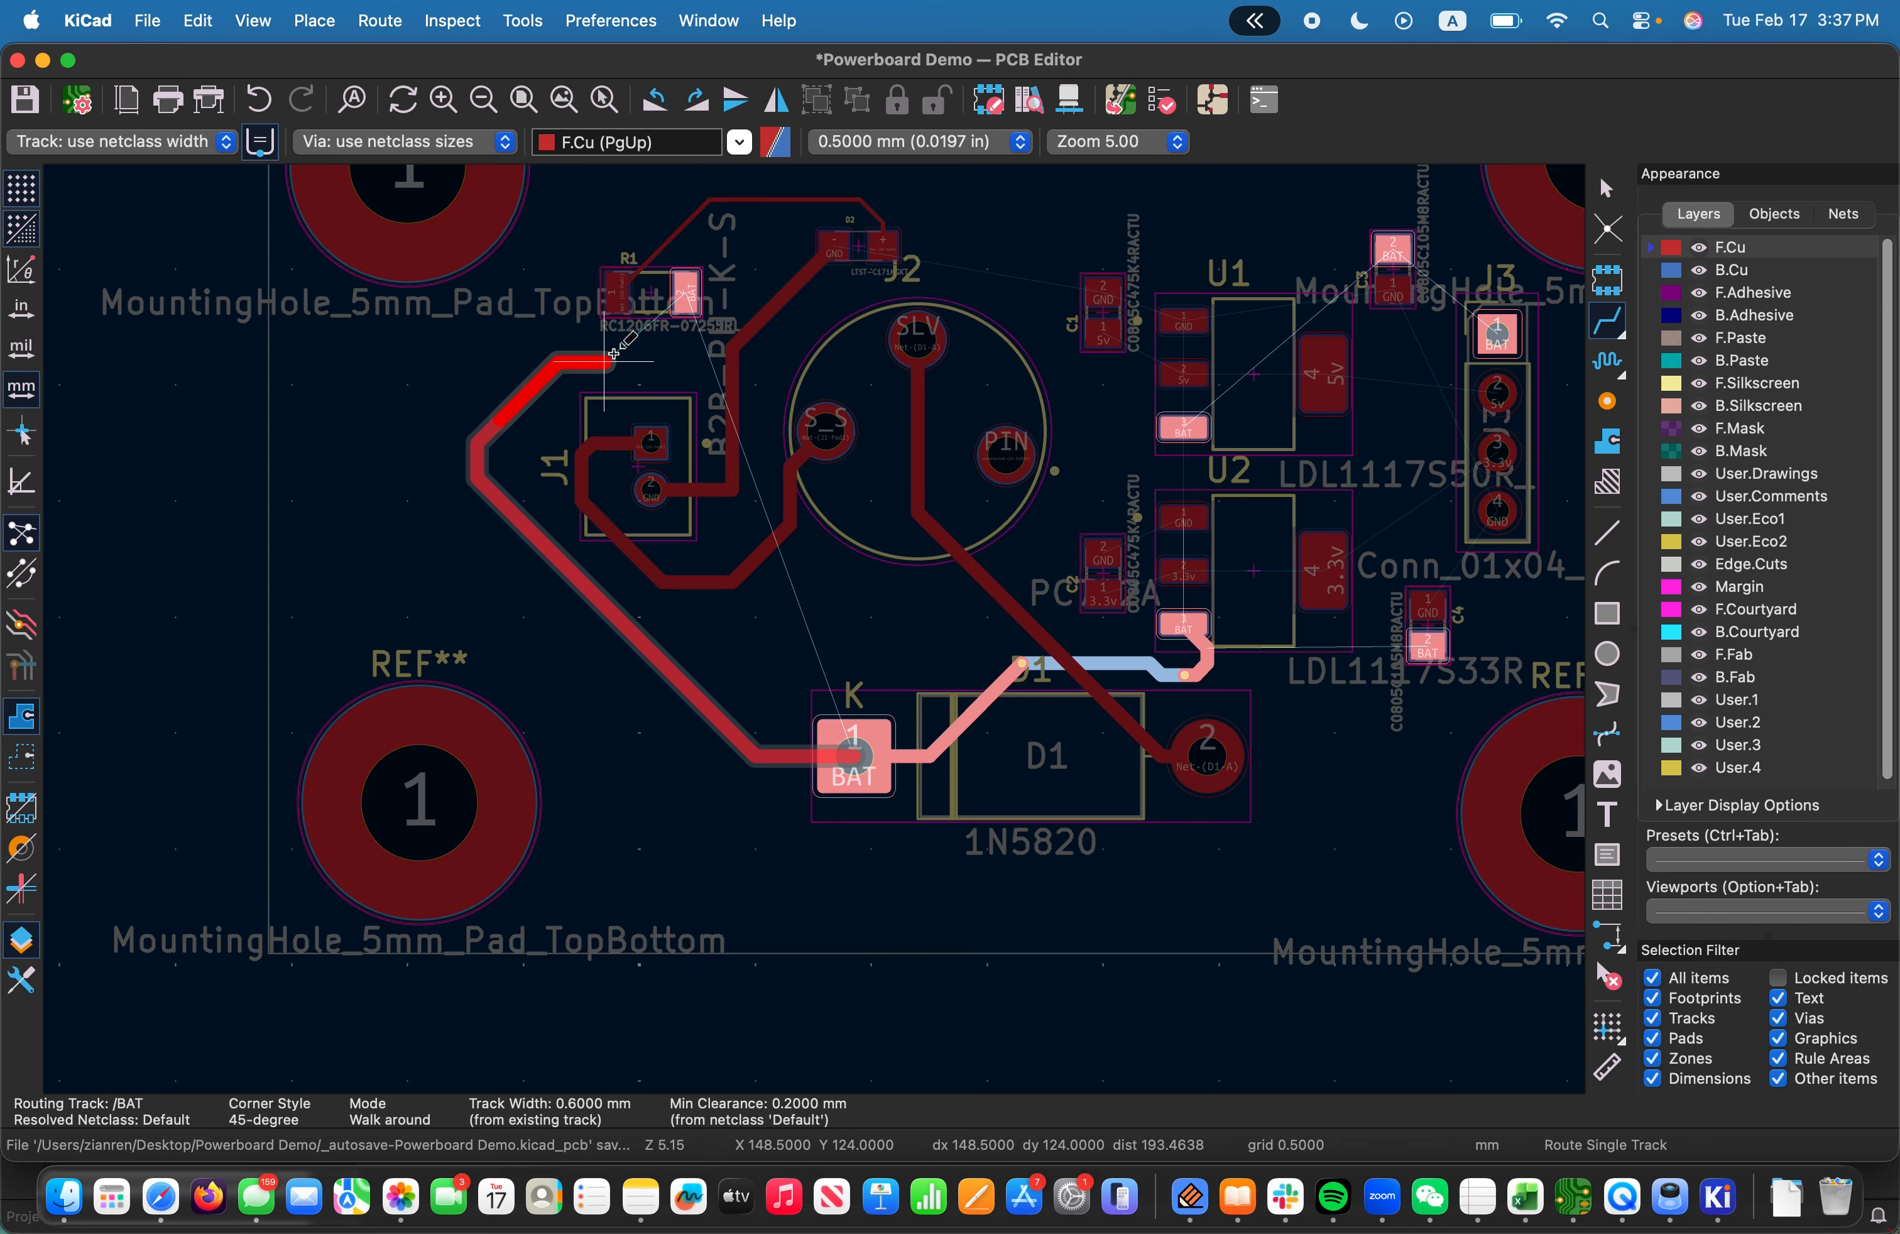
left_click(613, 361)
left_click(685, 292)
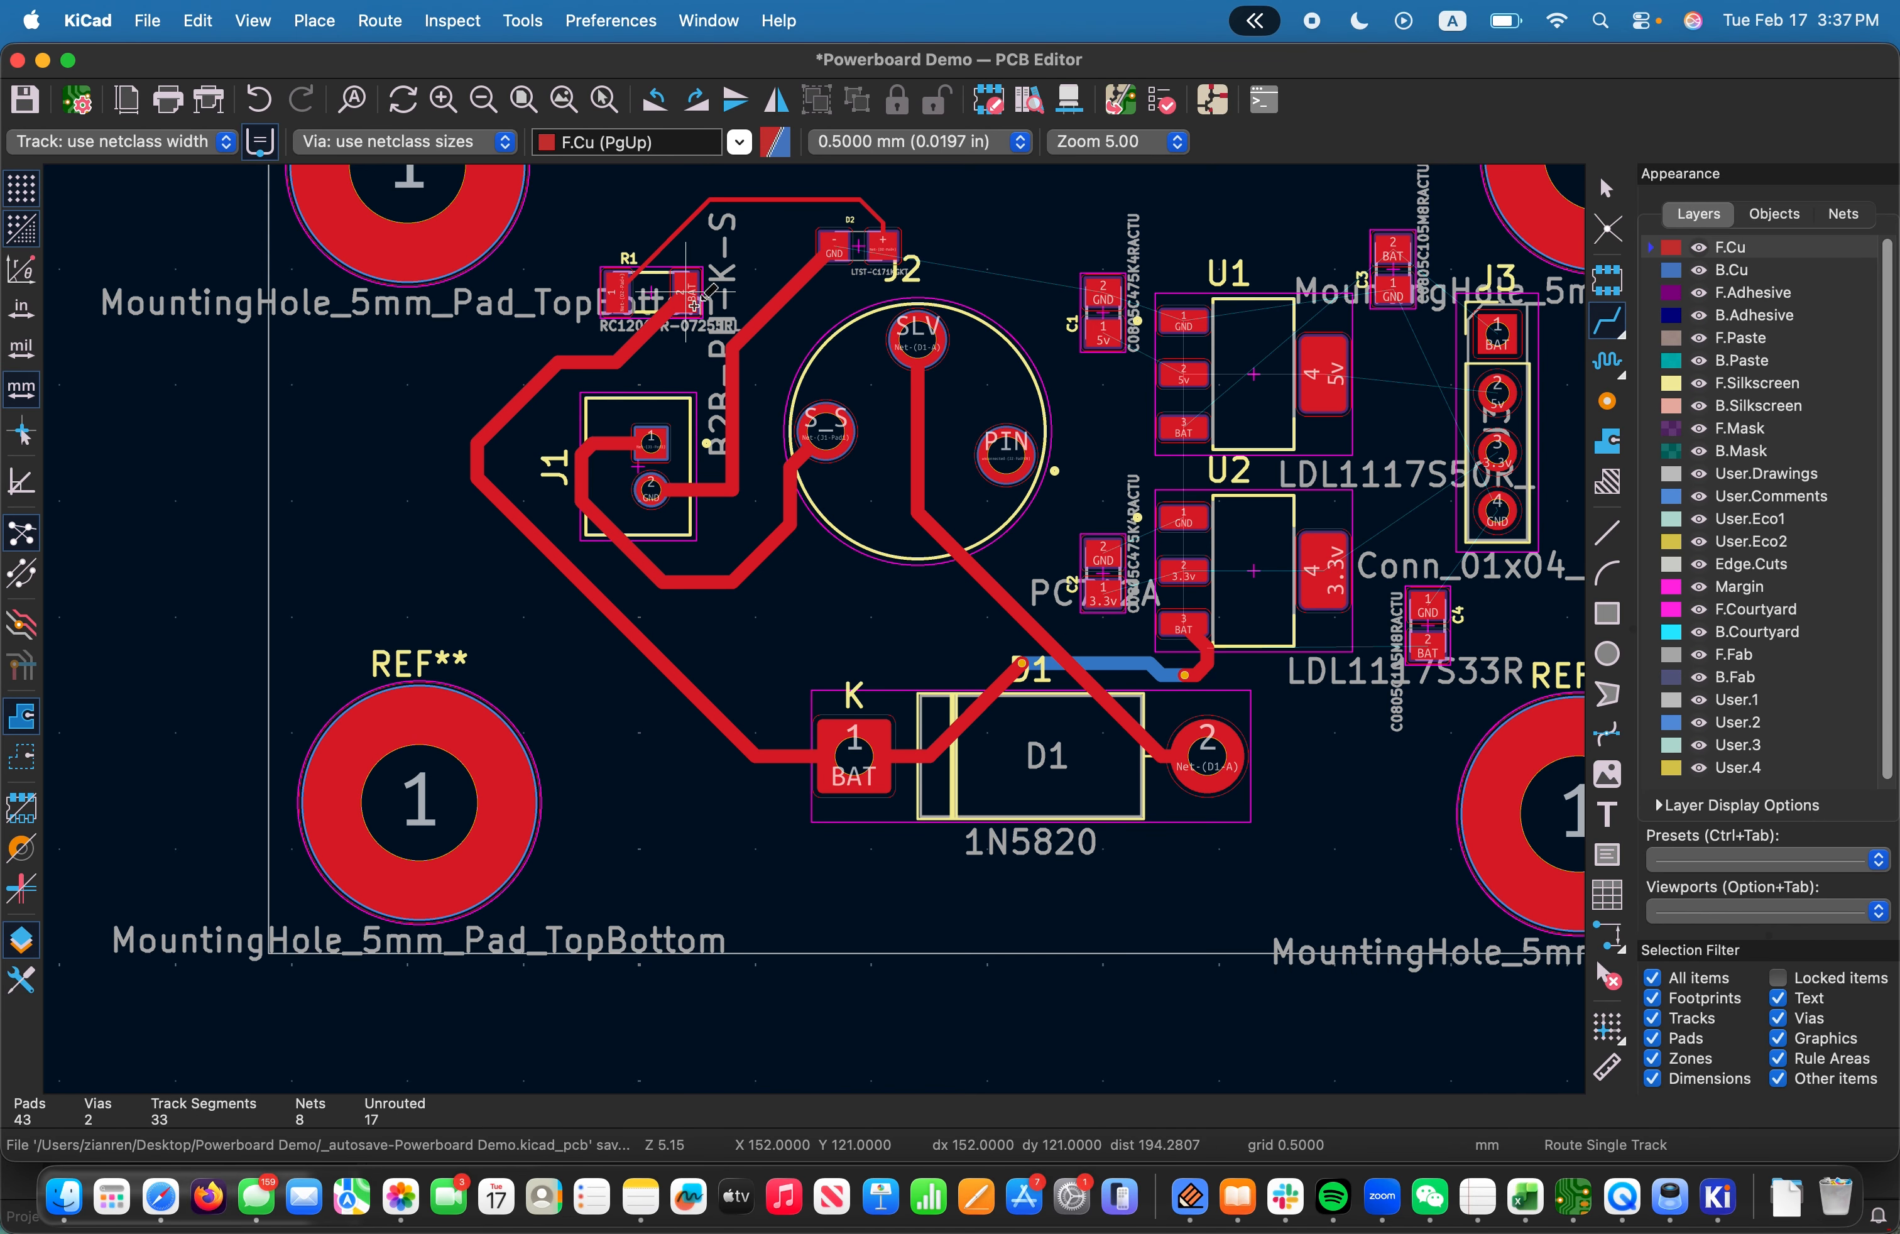
key("Escape")
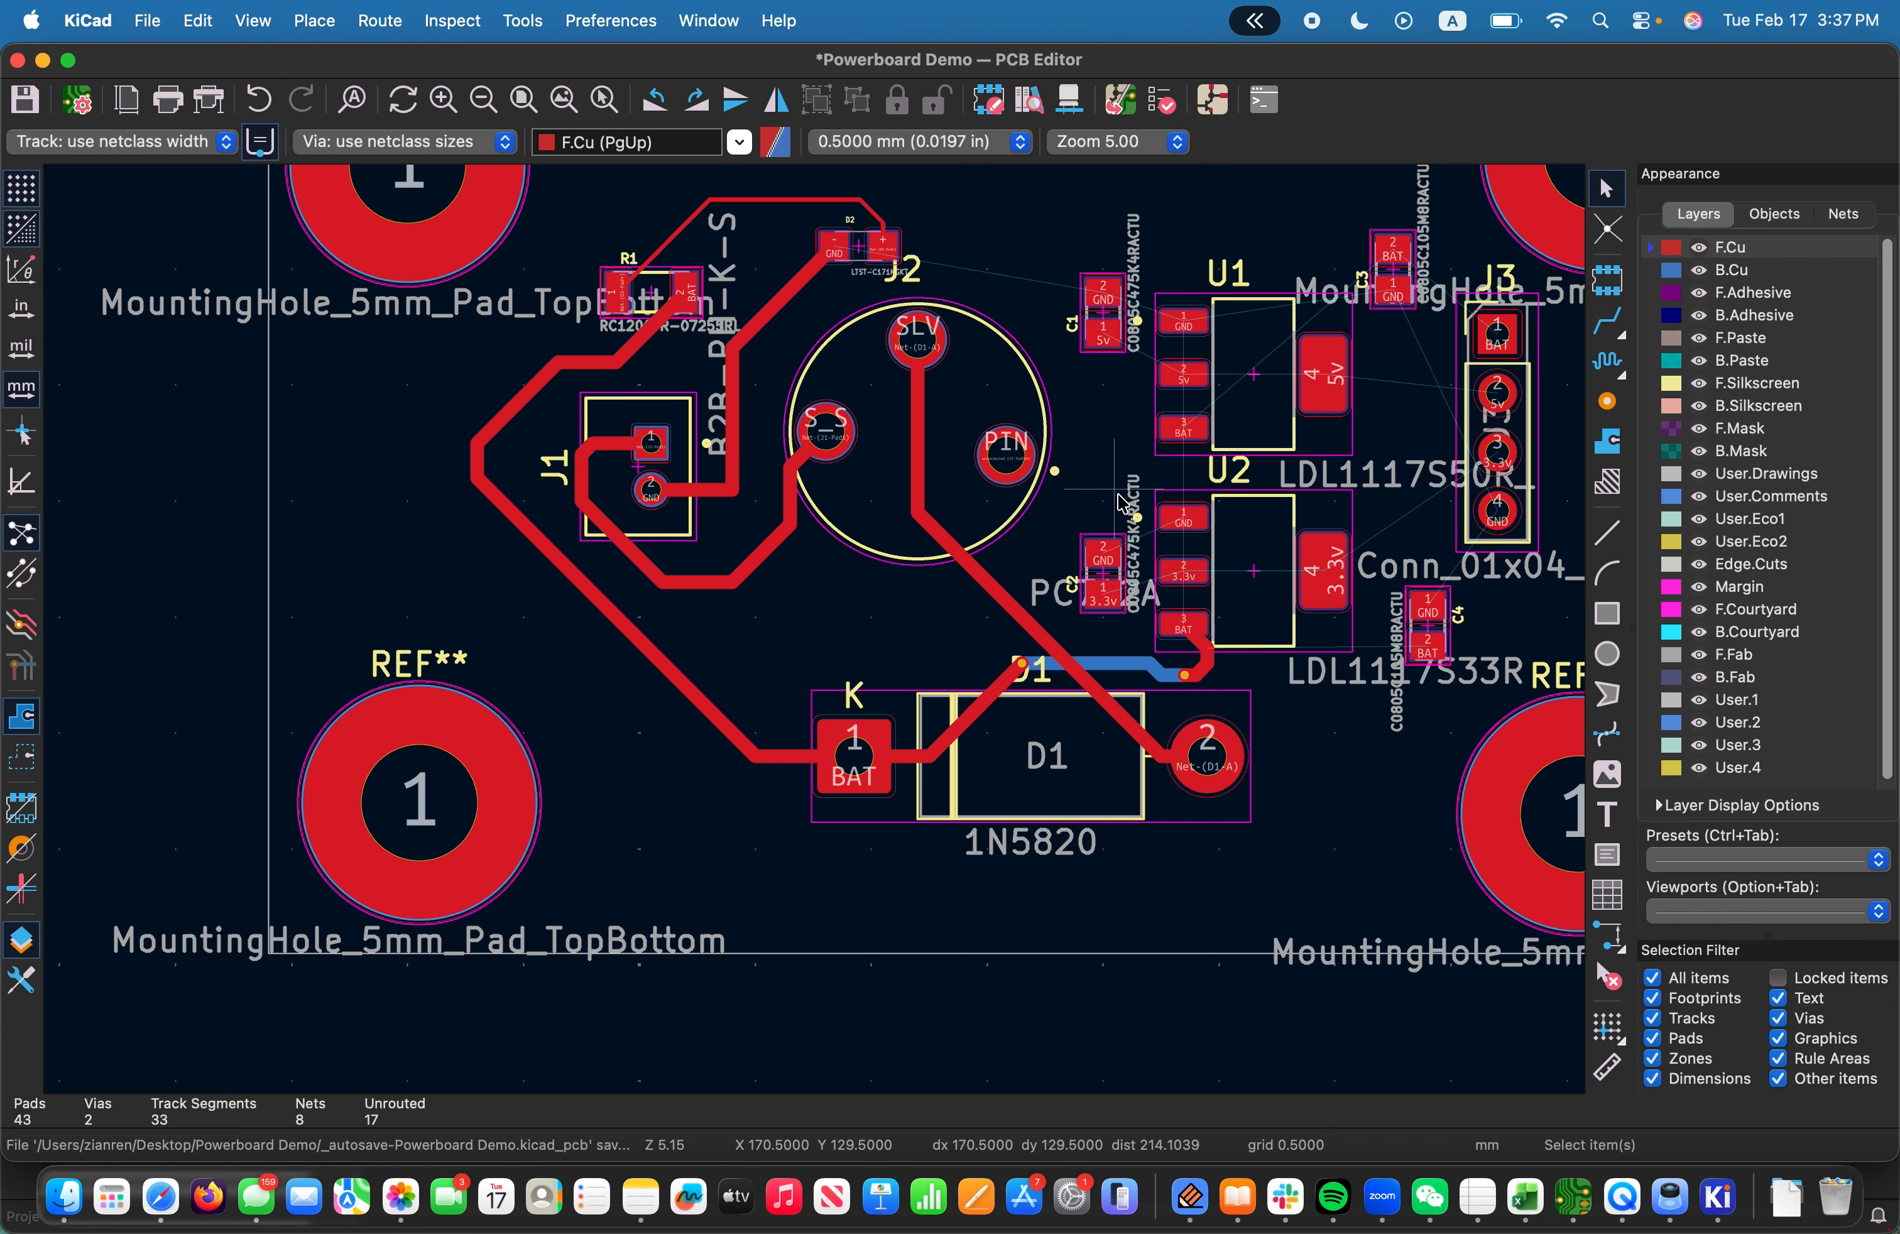
Activate single-track routing and switch the interactive router to Highlight Mode
left_click(1628, 331)
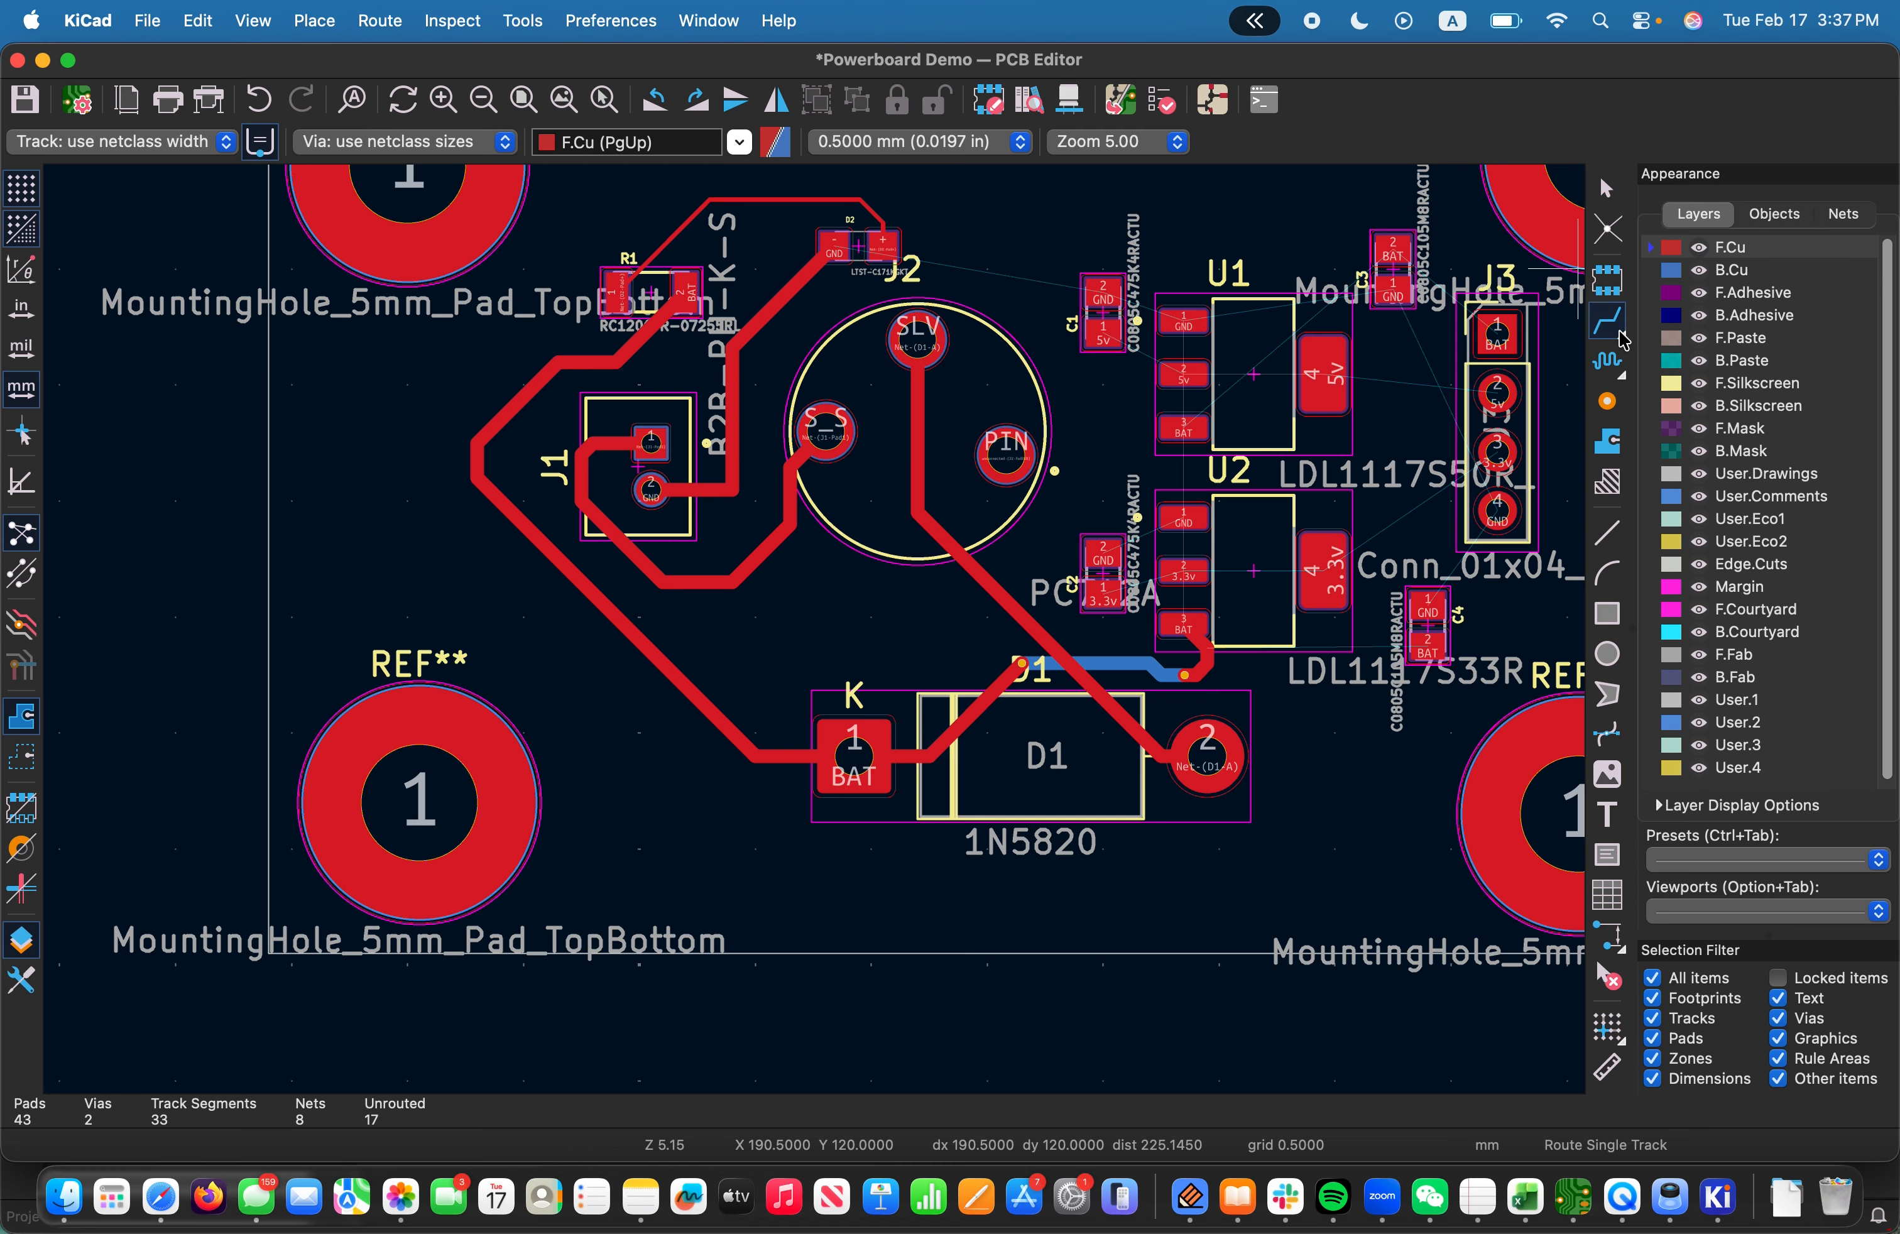
right_click(1629, 331)
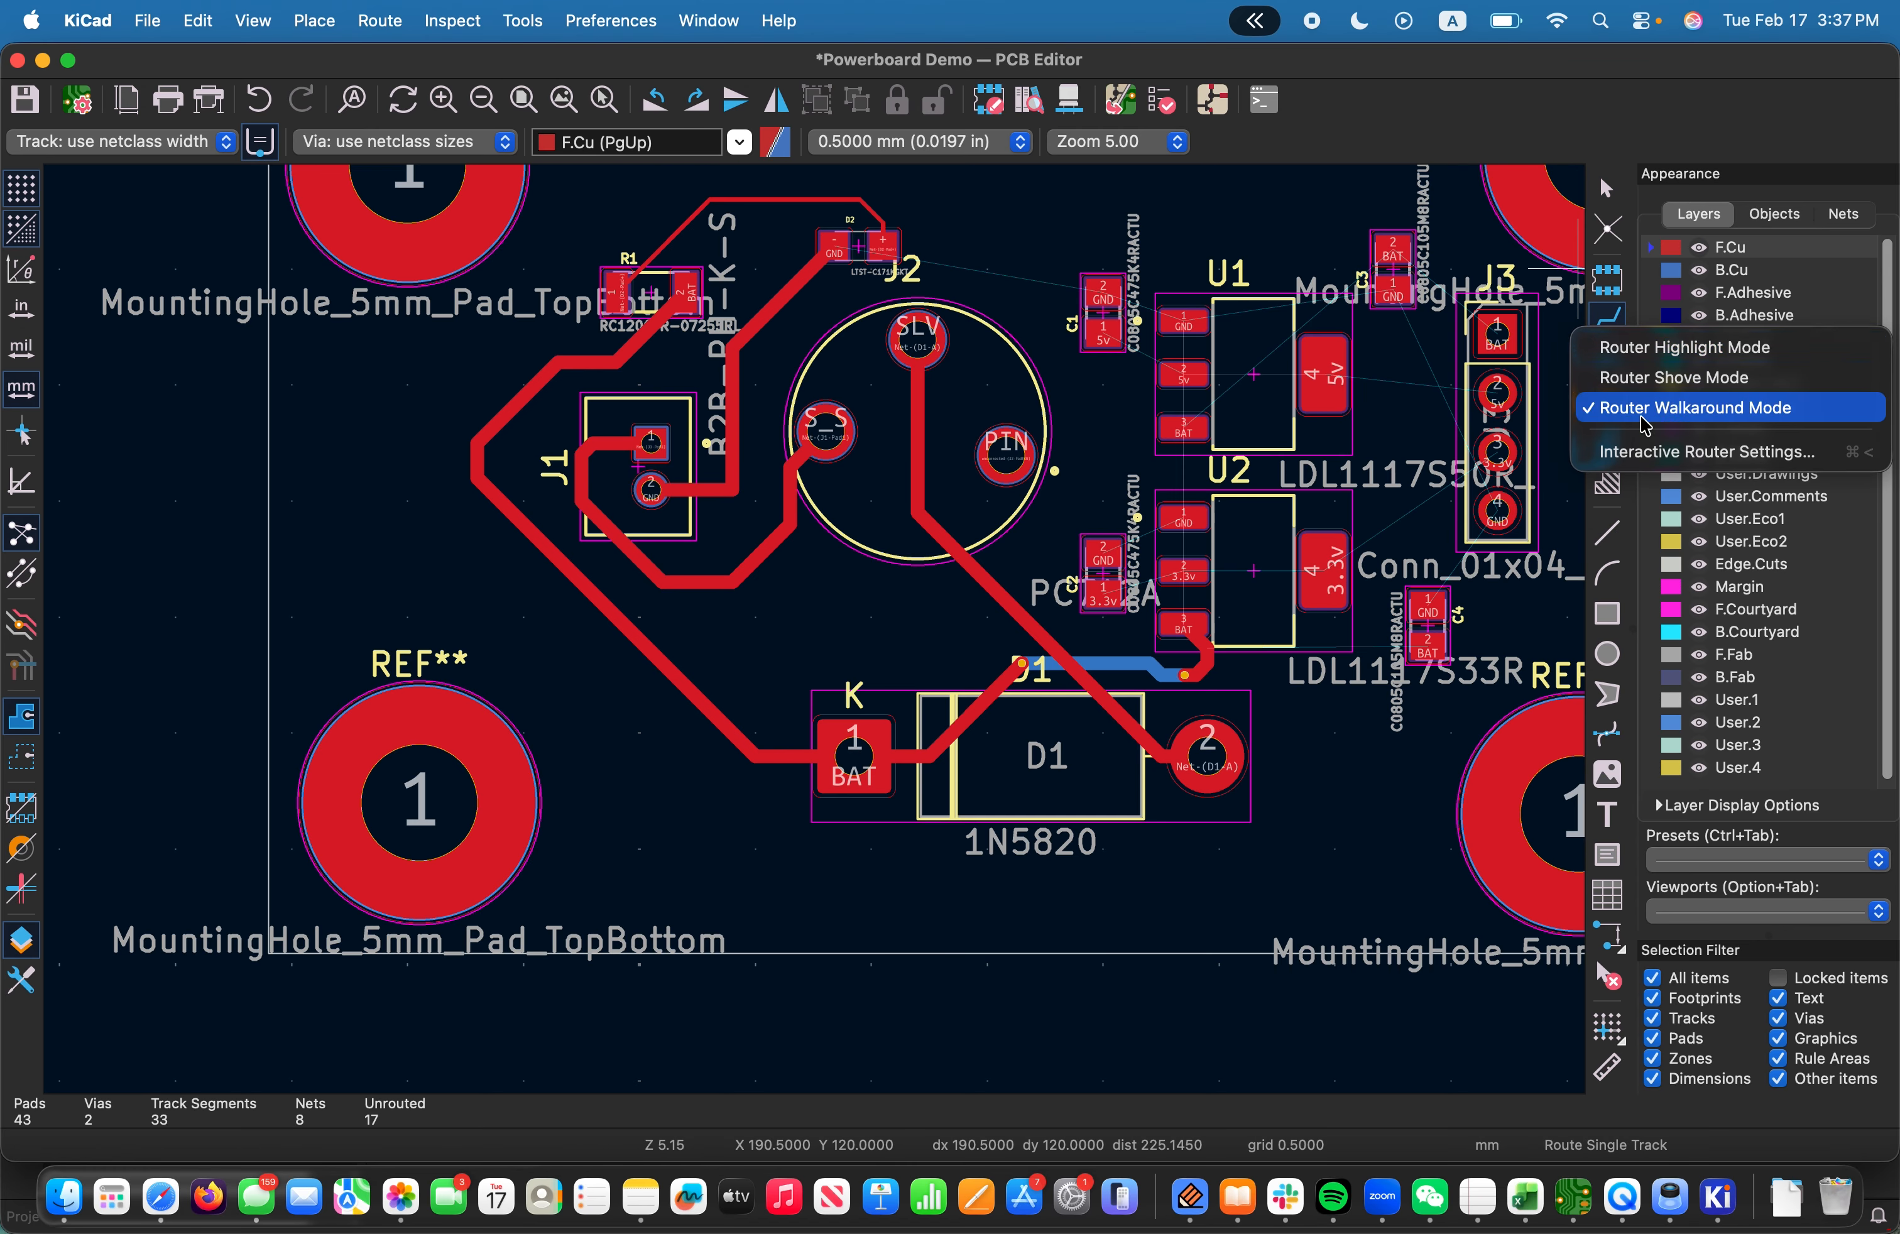
left_click(1653, 350)
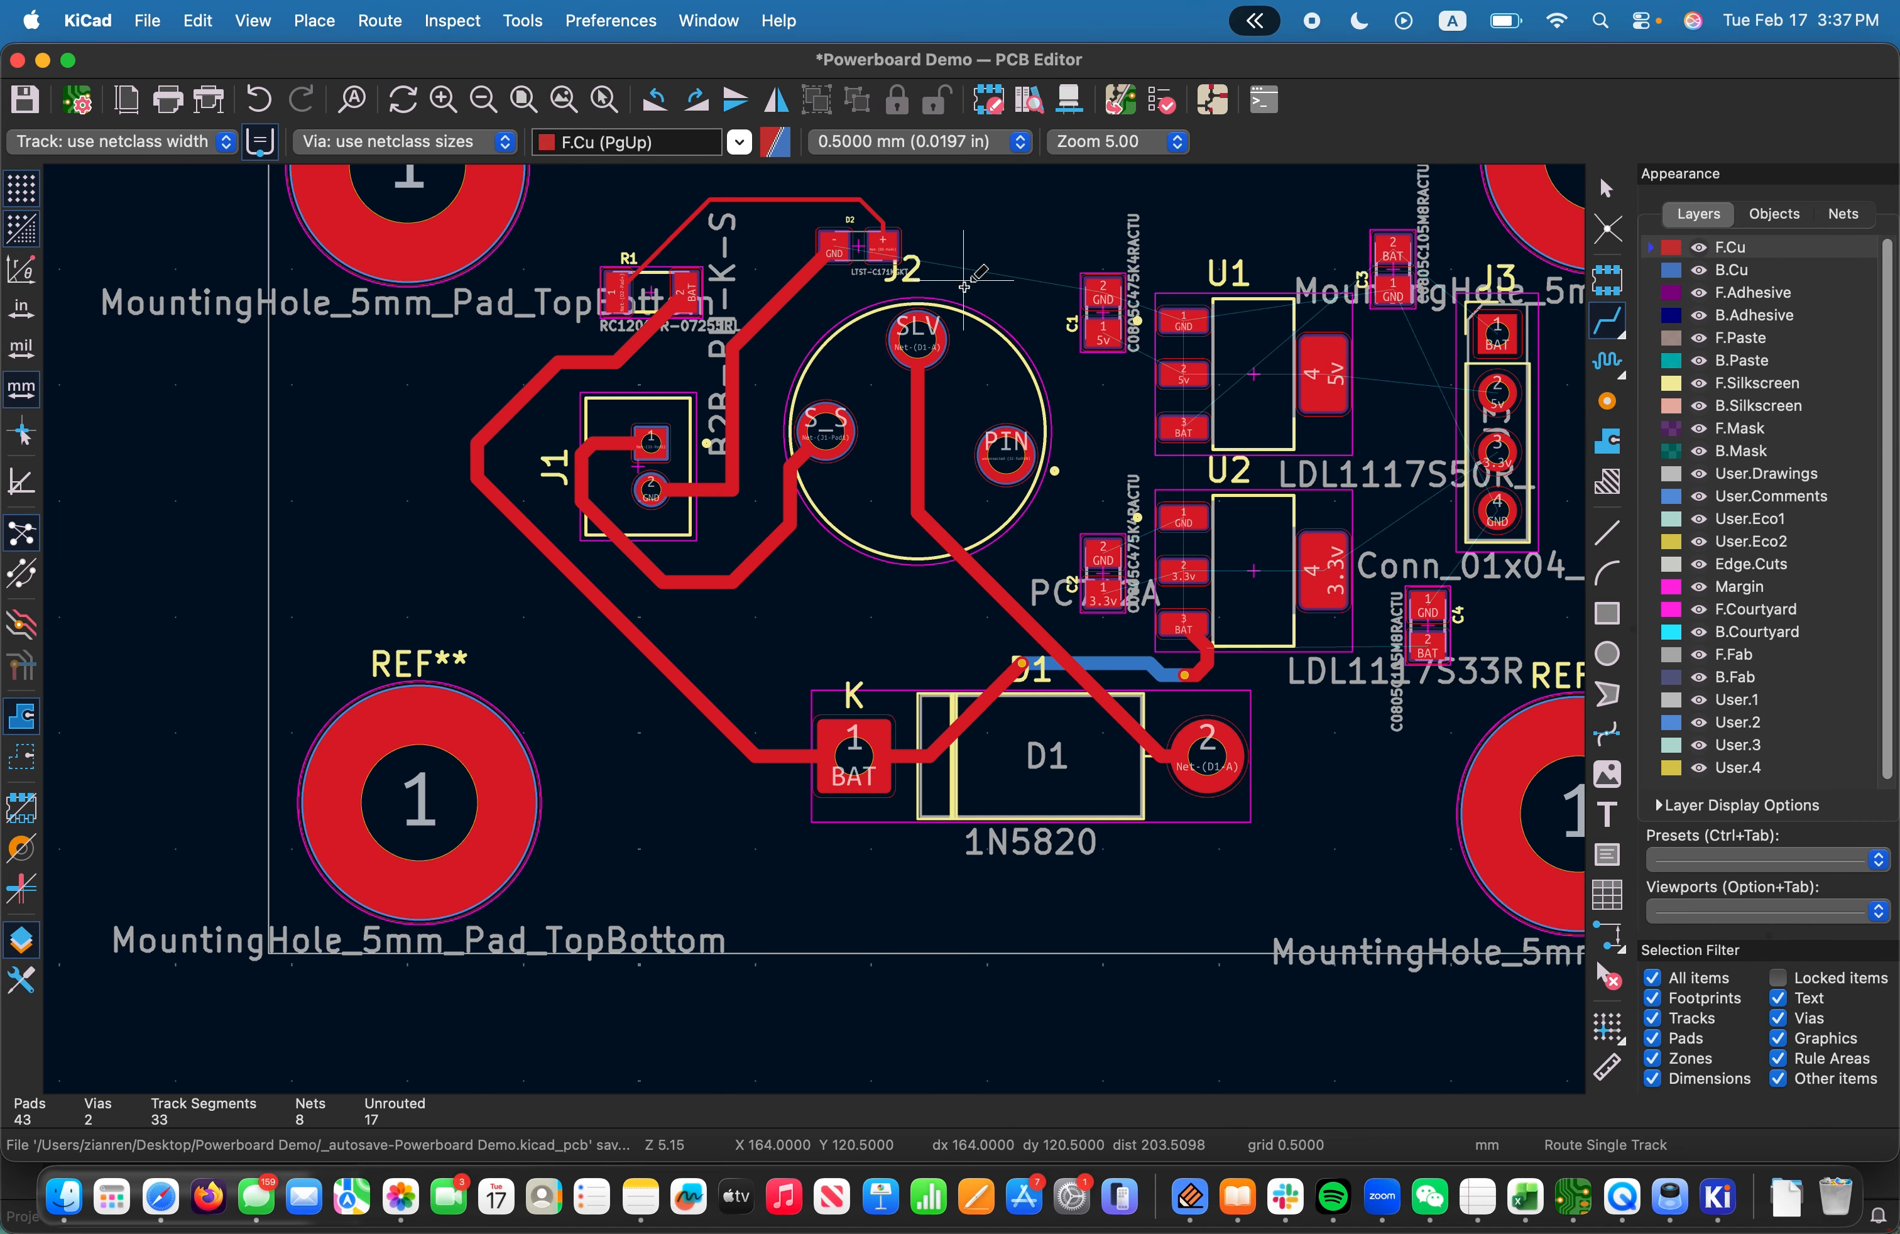
scroll(534, 437, "down", 2)
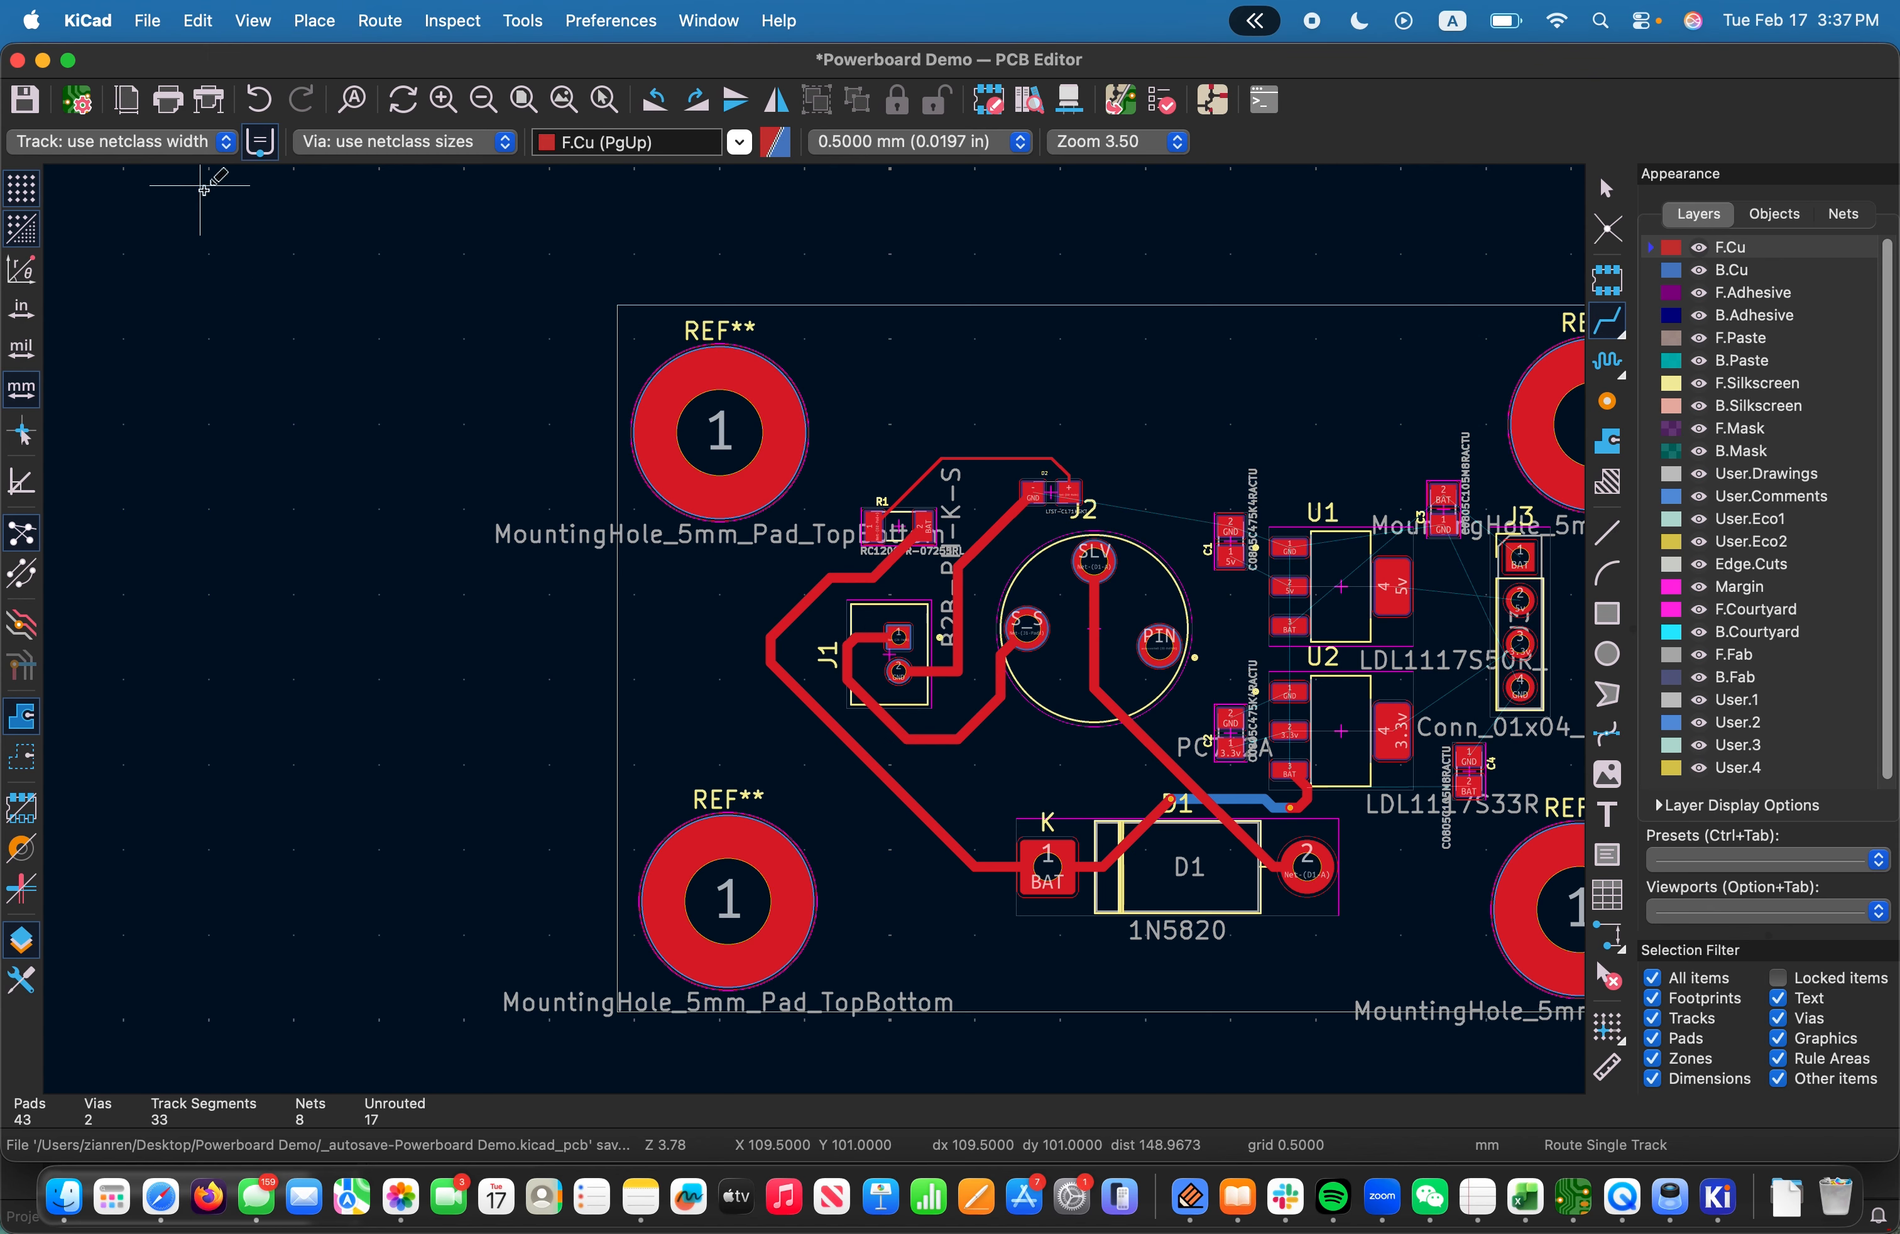
View the board's pre-defined track, via and differential pair sizes, and close the board setup
left_click(196, 143)
left_click(129, 186)
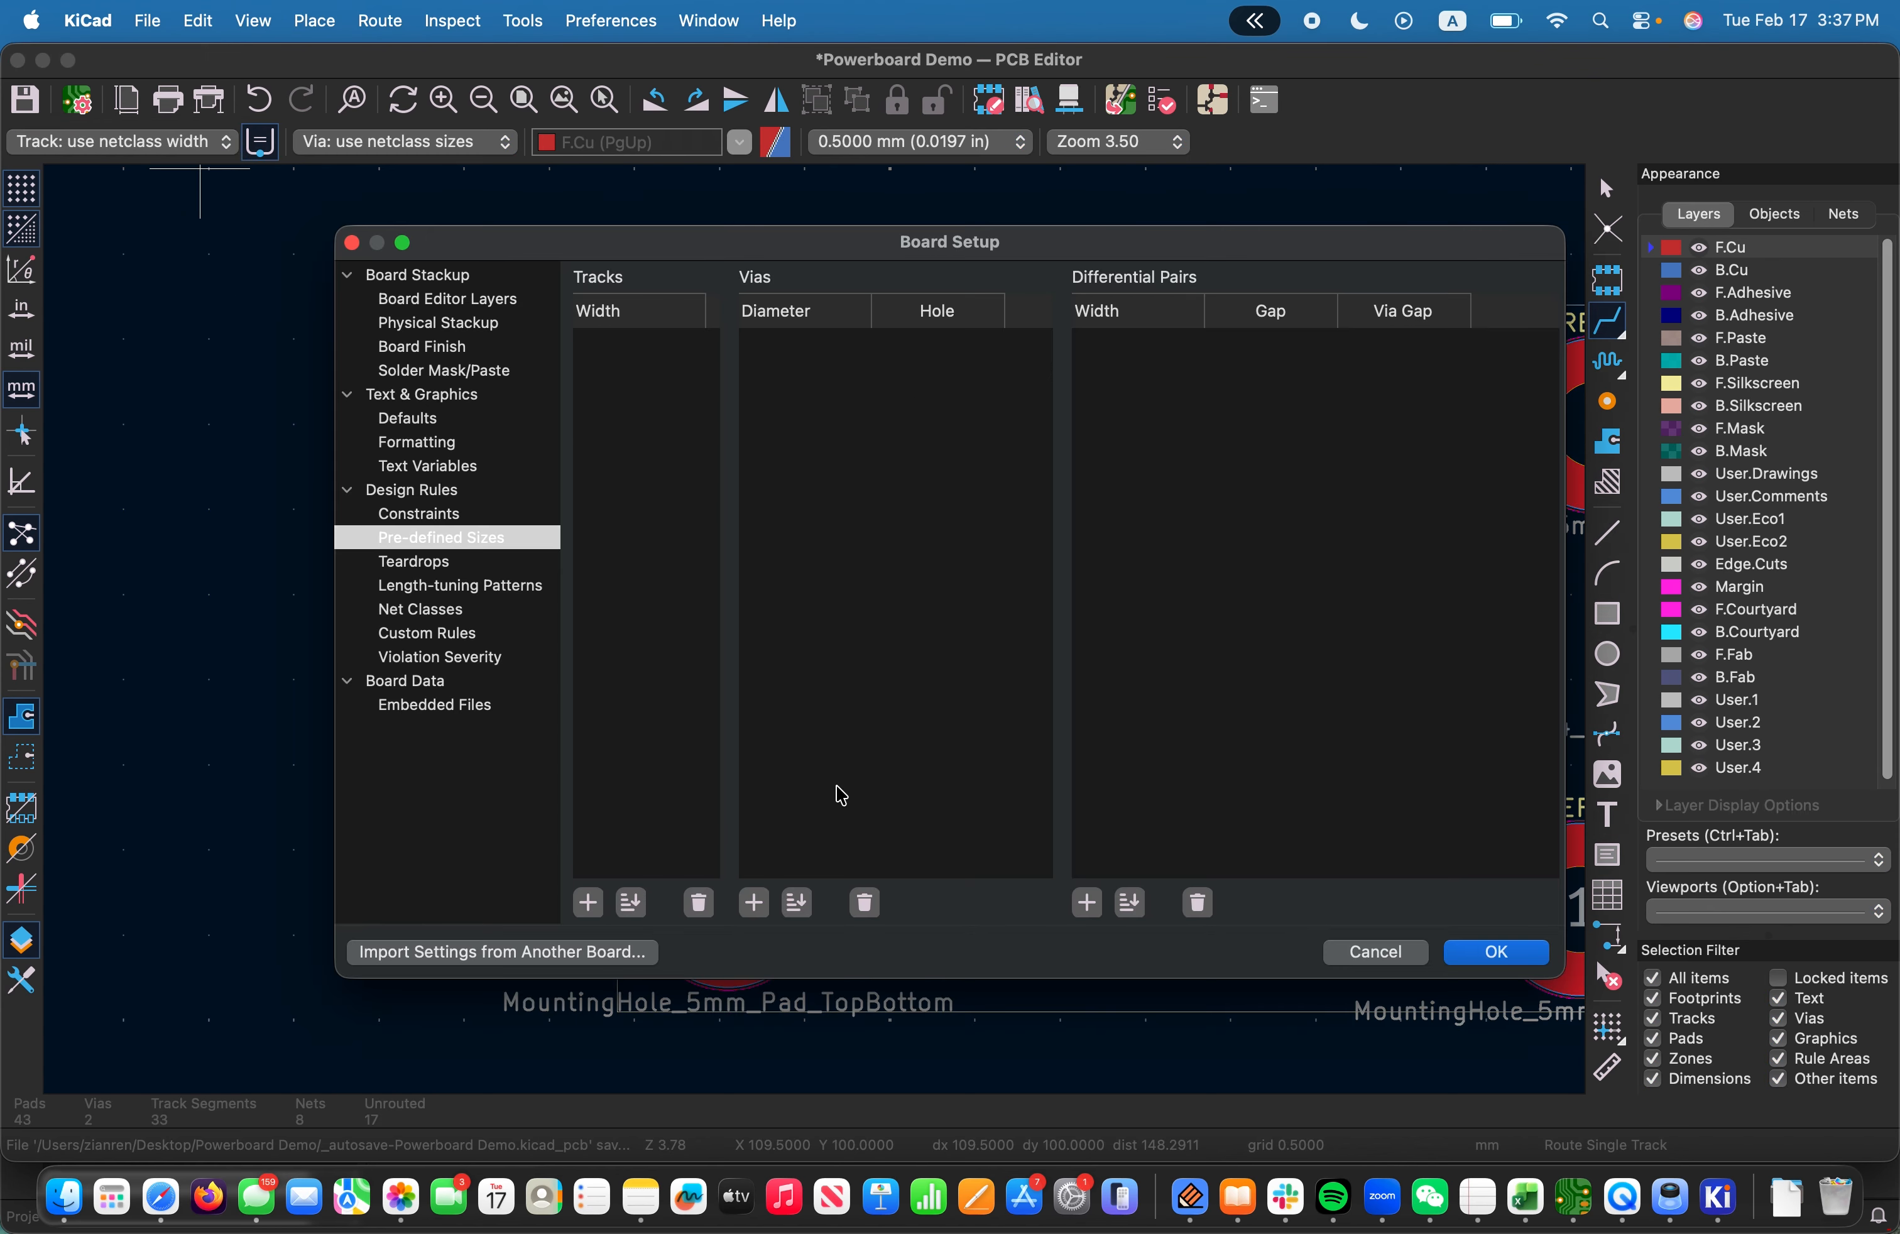
key("Escape")
Leave track routing and examine the copper tracks and unrouted connections around R1, D2, J1 and C1 up close
scroll(826, 627, "up", 5)
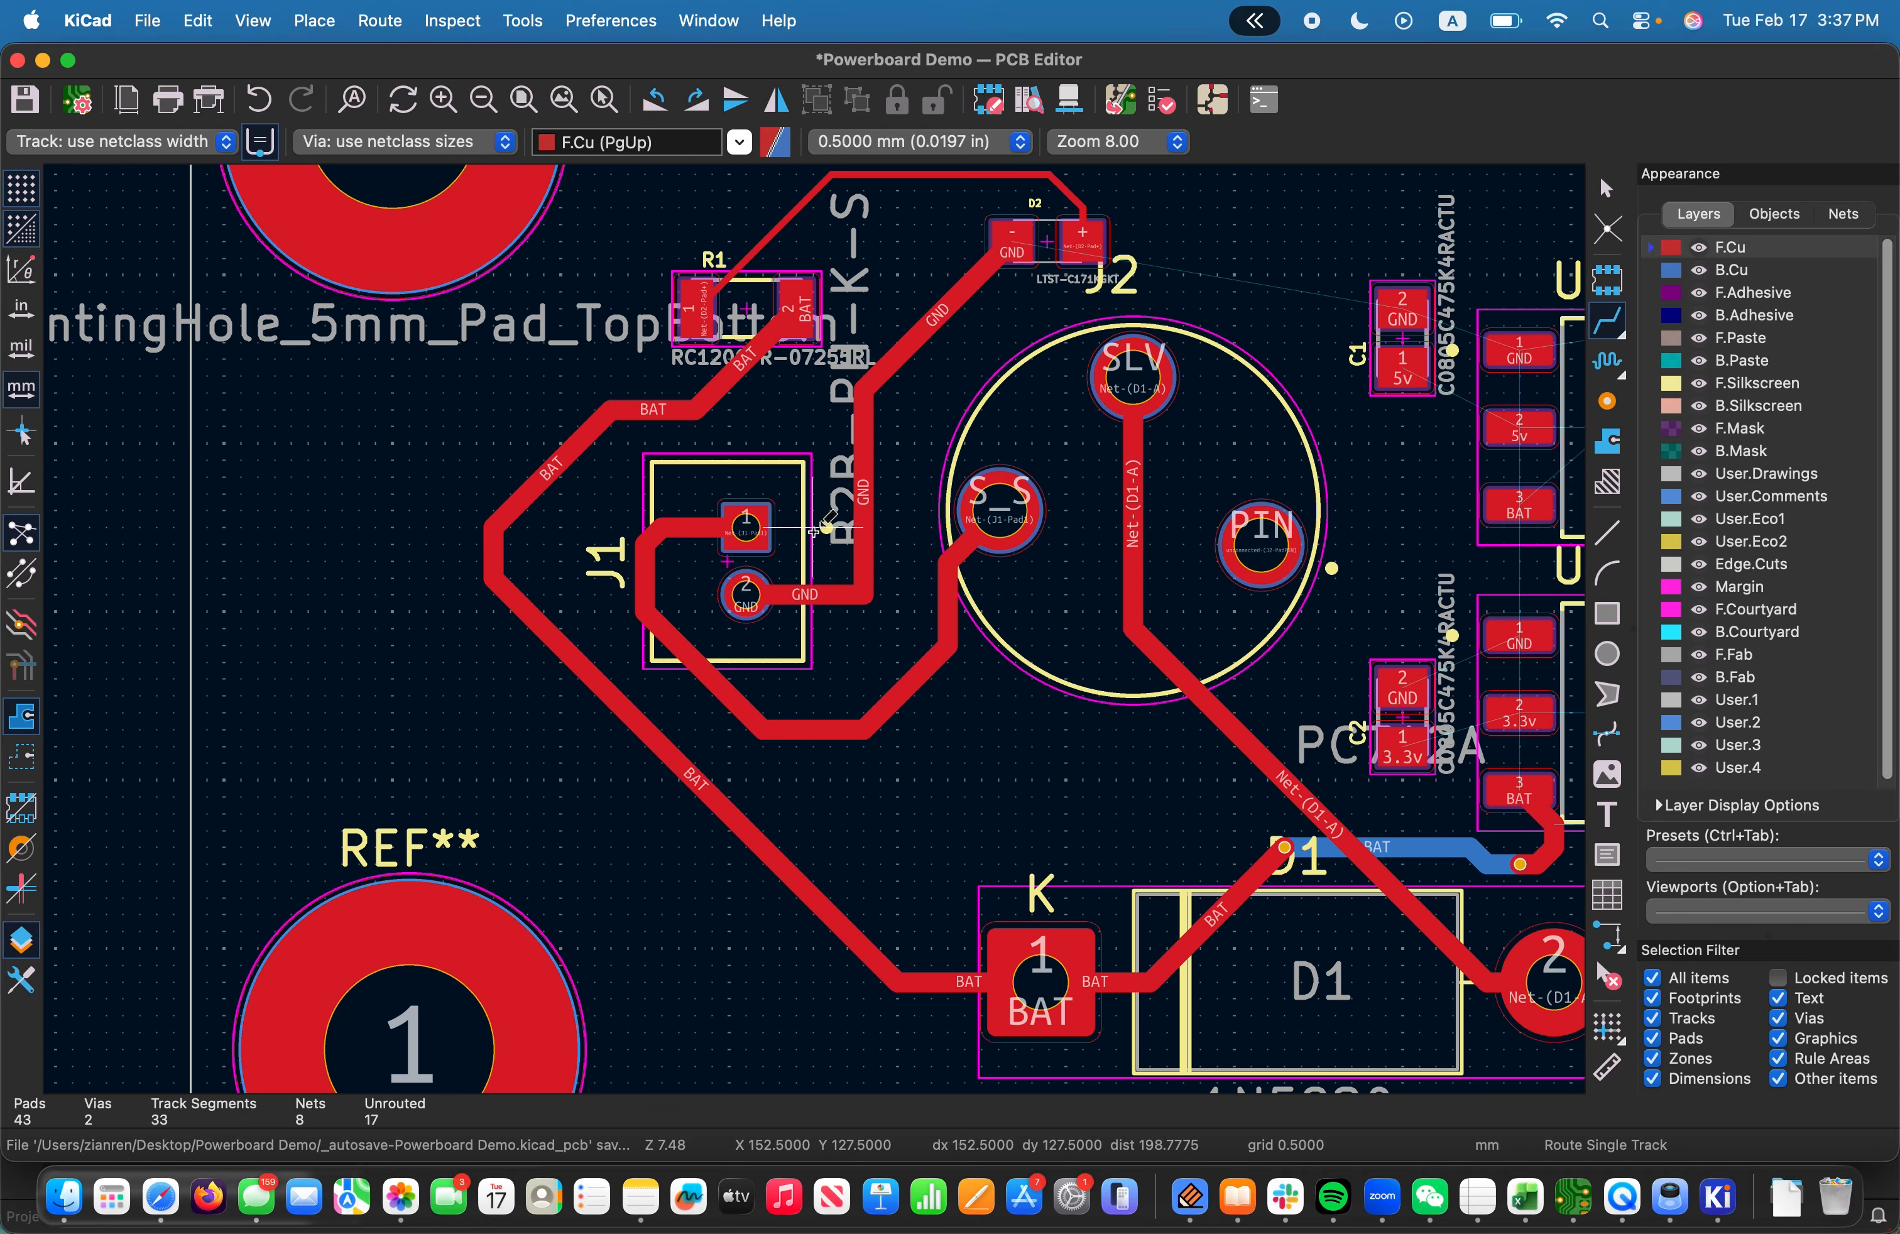
scroll(826, 628, "up", 3)
key("Escape")
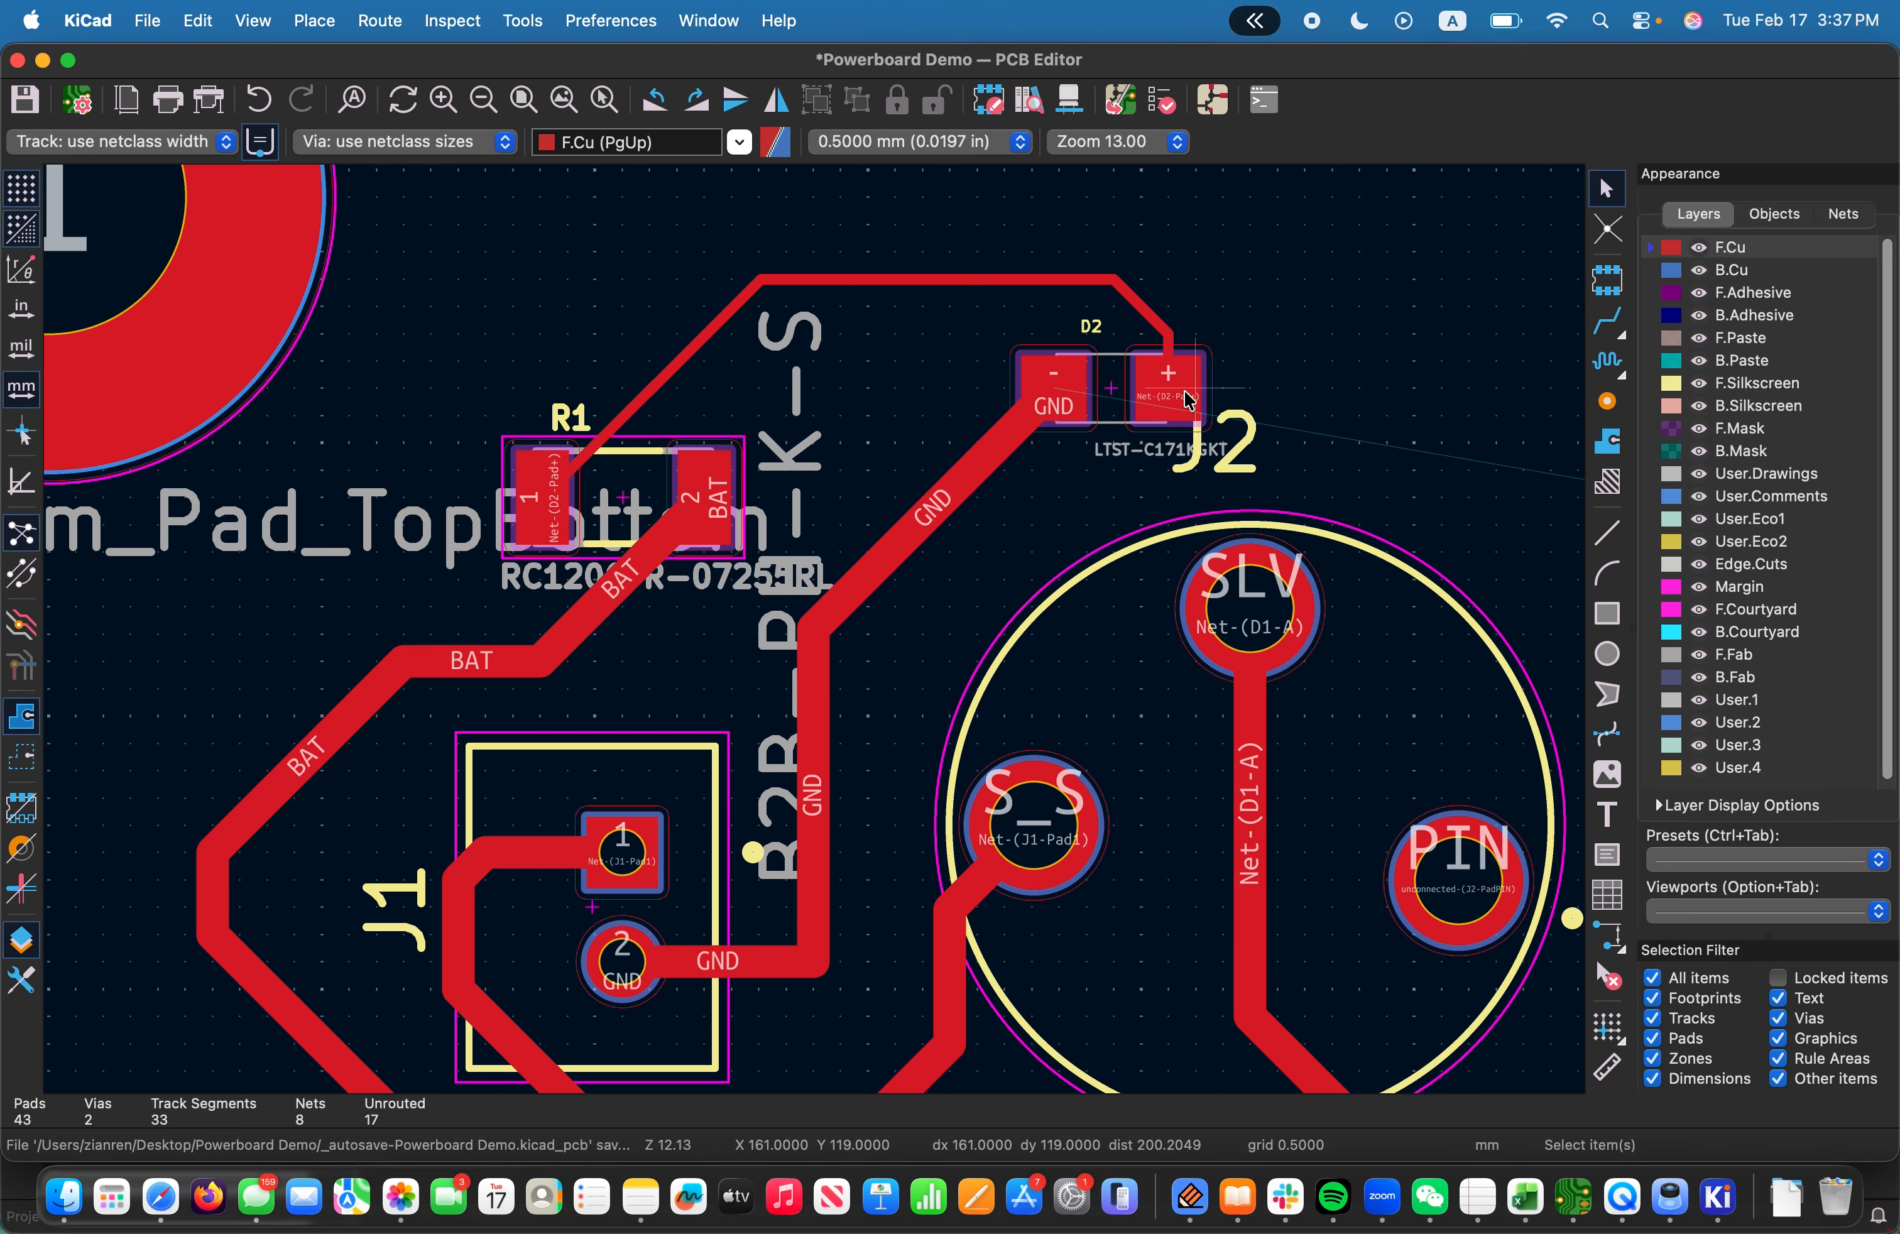
scroll(1187, 391, "down", 1)
scroll(791, 628, "up", 2)
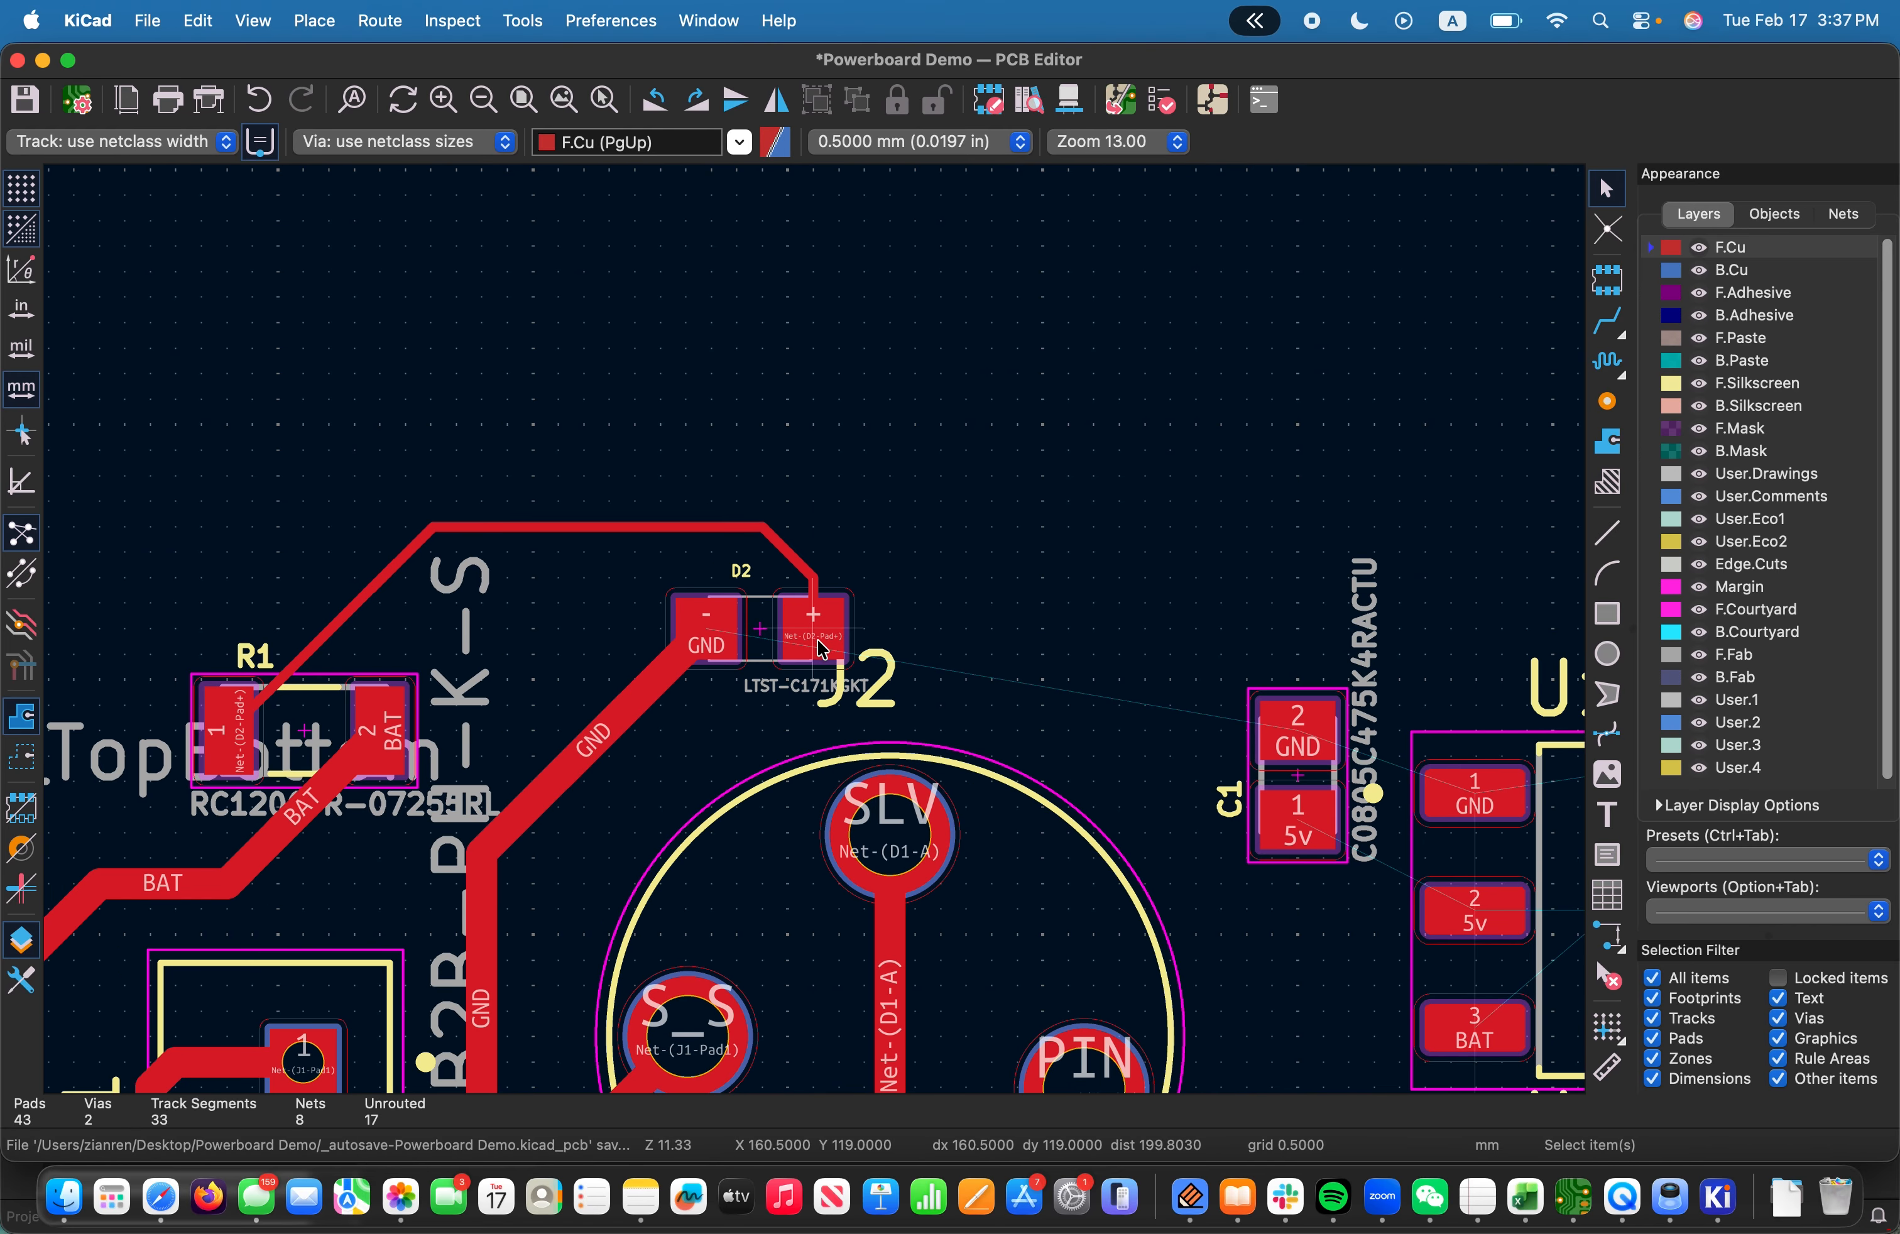
scroll(819, 637, "down", 3)
scroll(818, 638, "up", 1)
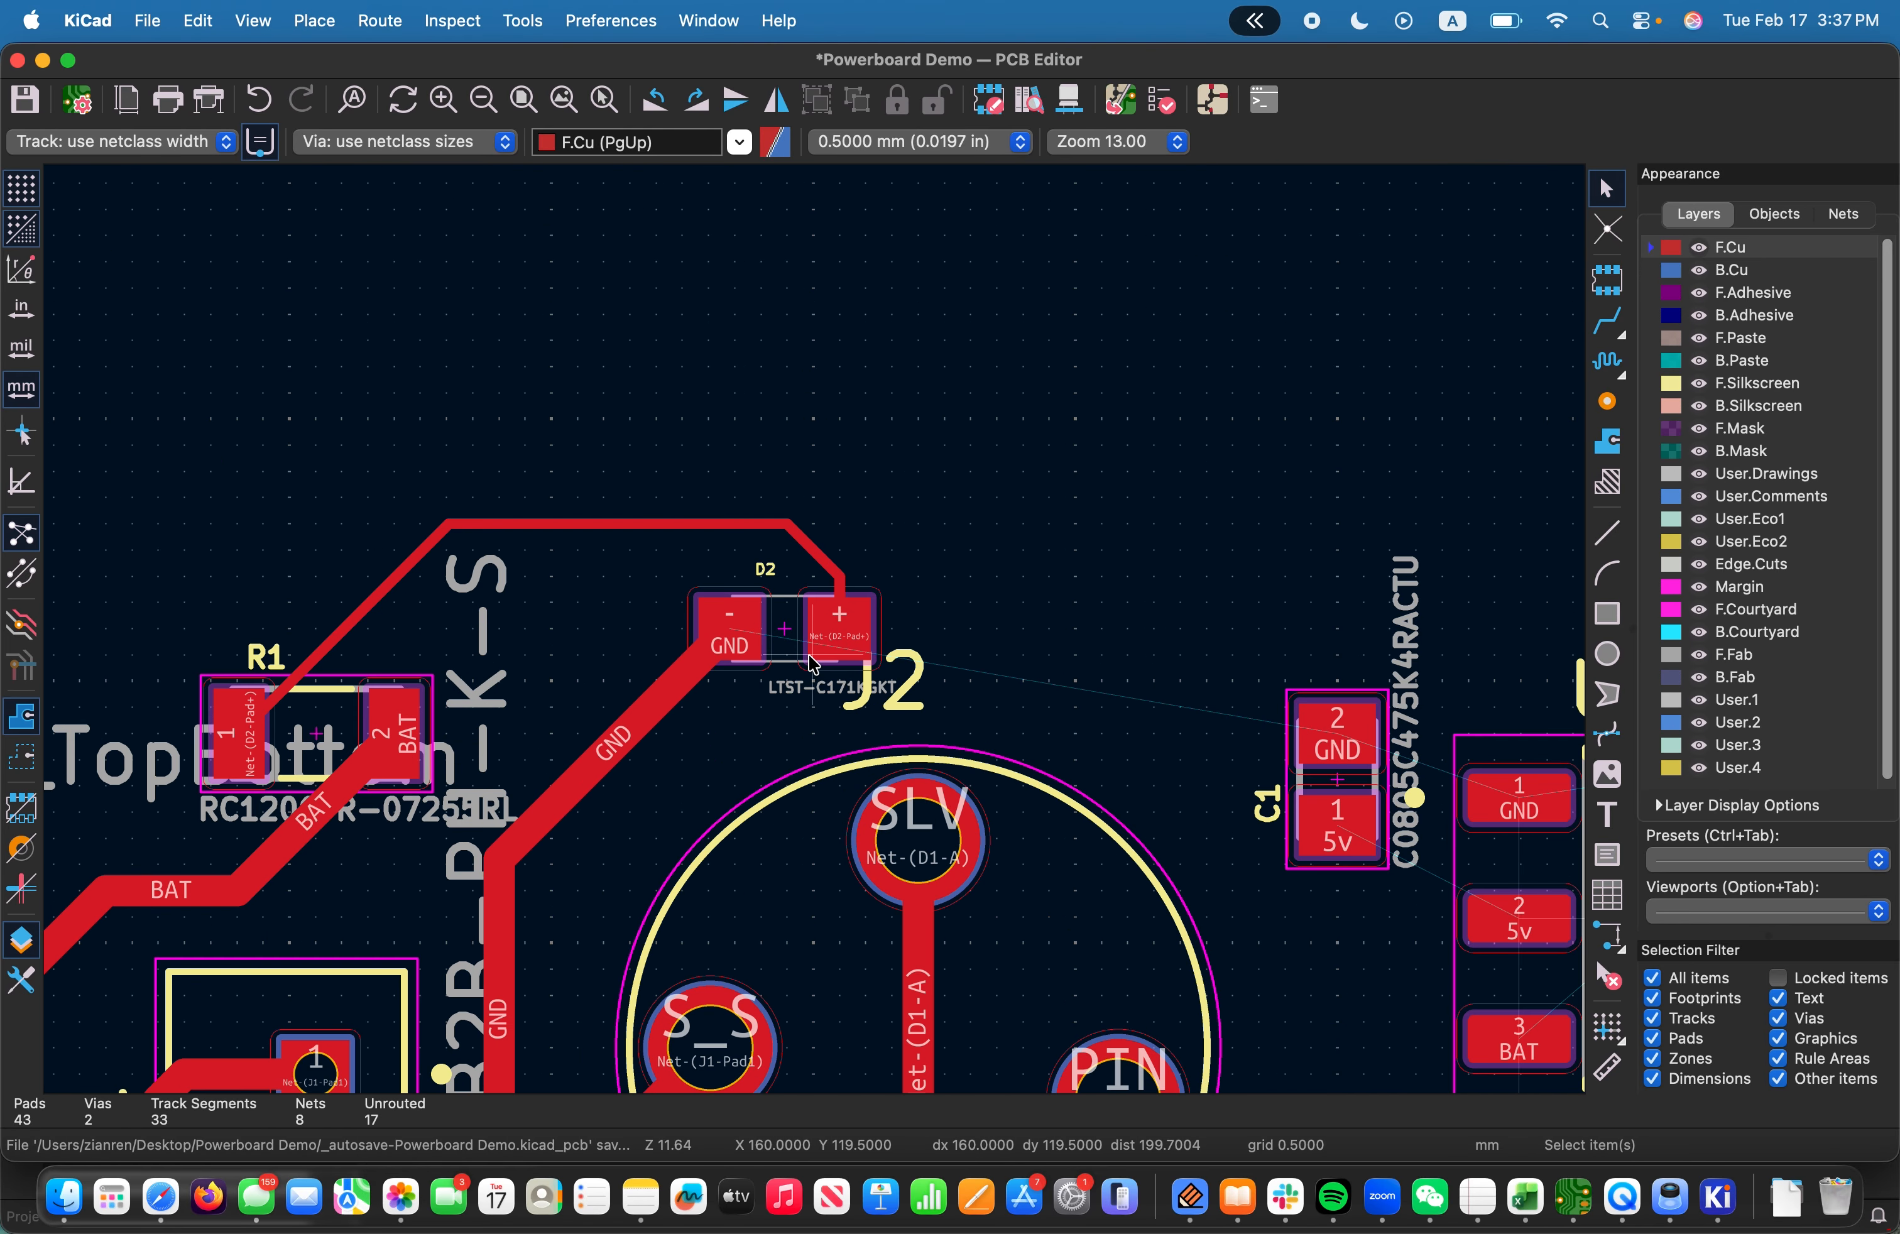
scroll(819, 637, "down", 1)
scroll(817, 637, "down", 1)
scroll(818, 641, "up", 3)
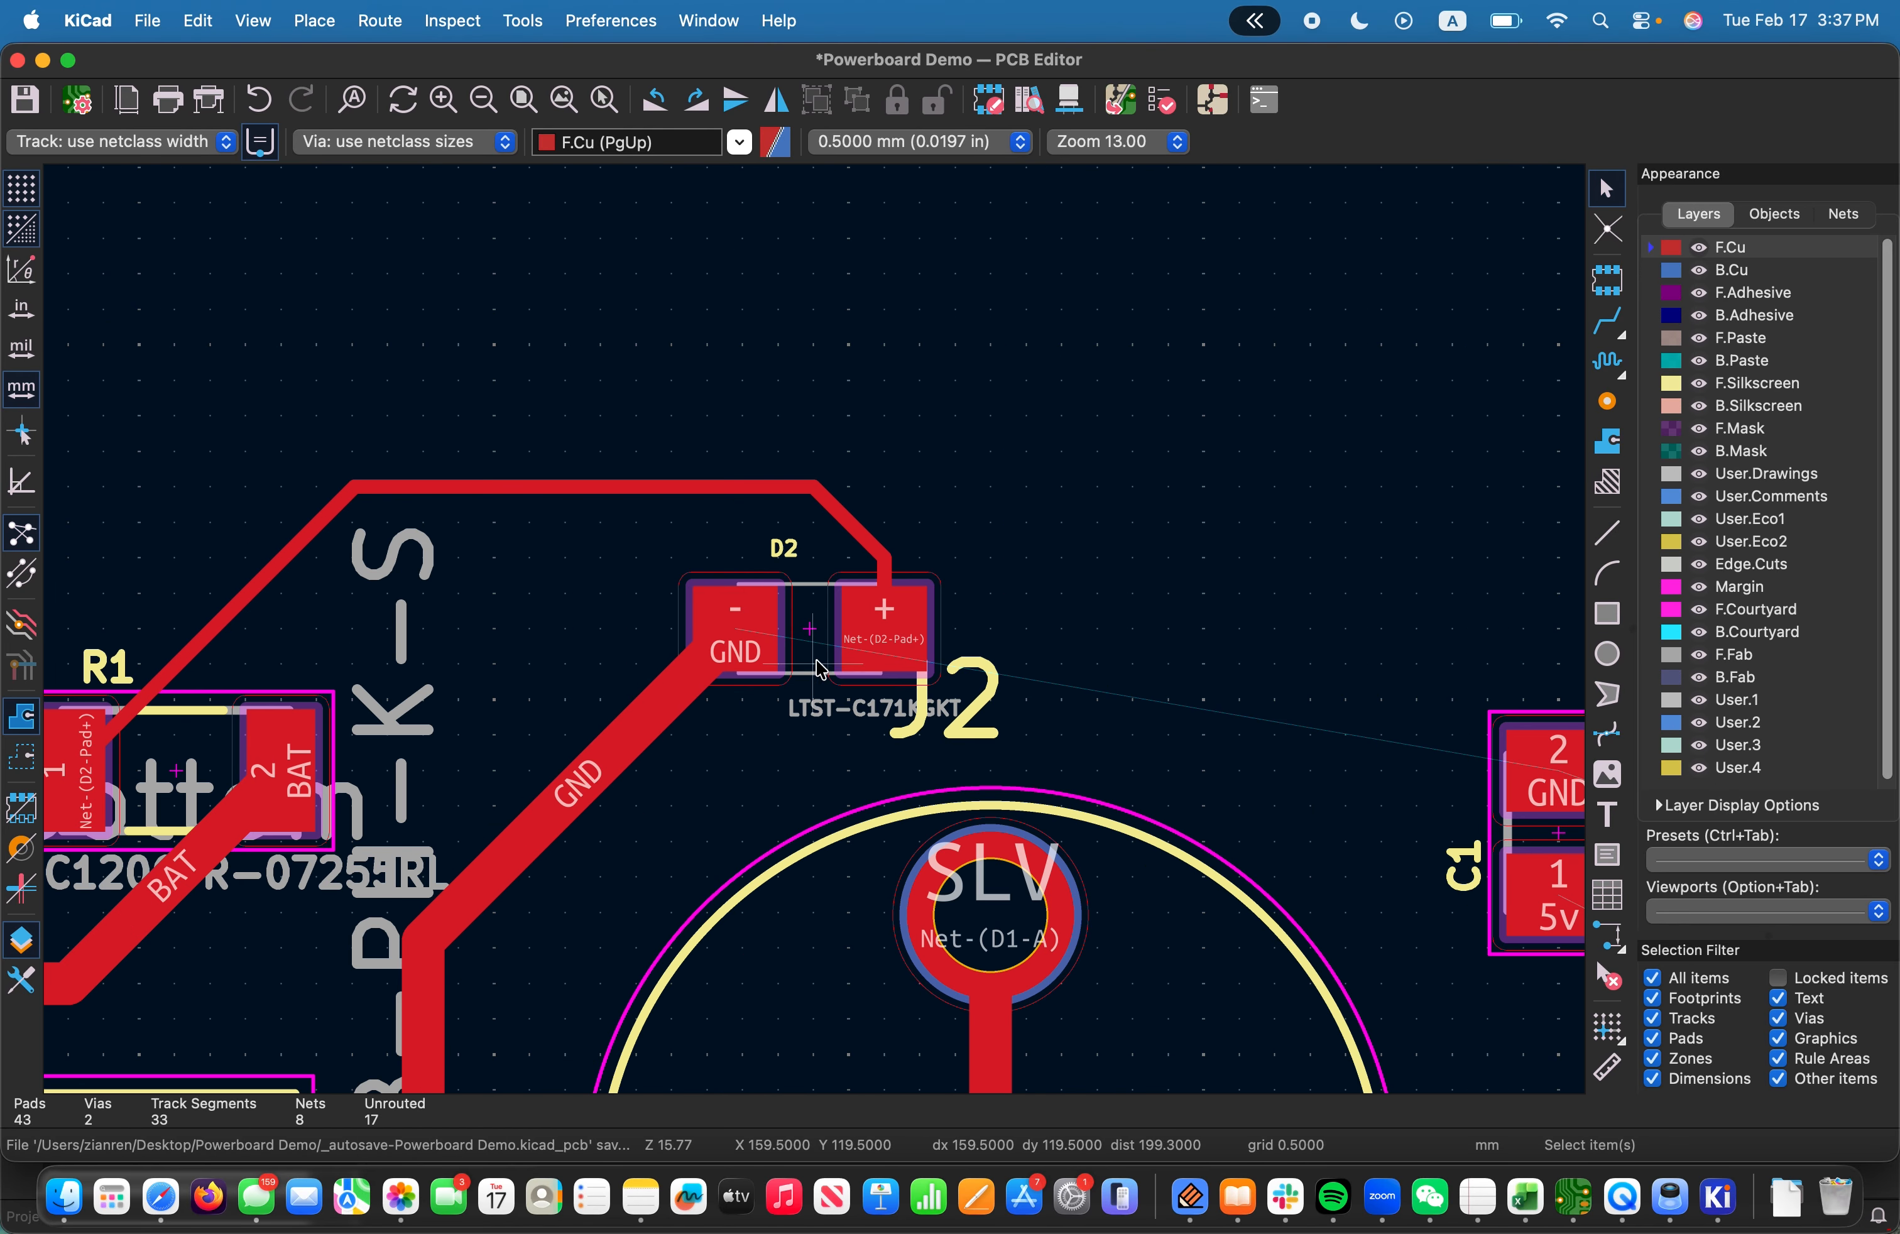
scroll(821, 637, "down", 1)
scroll(824, 637, "down", 2)
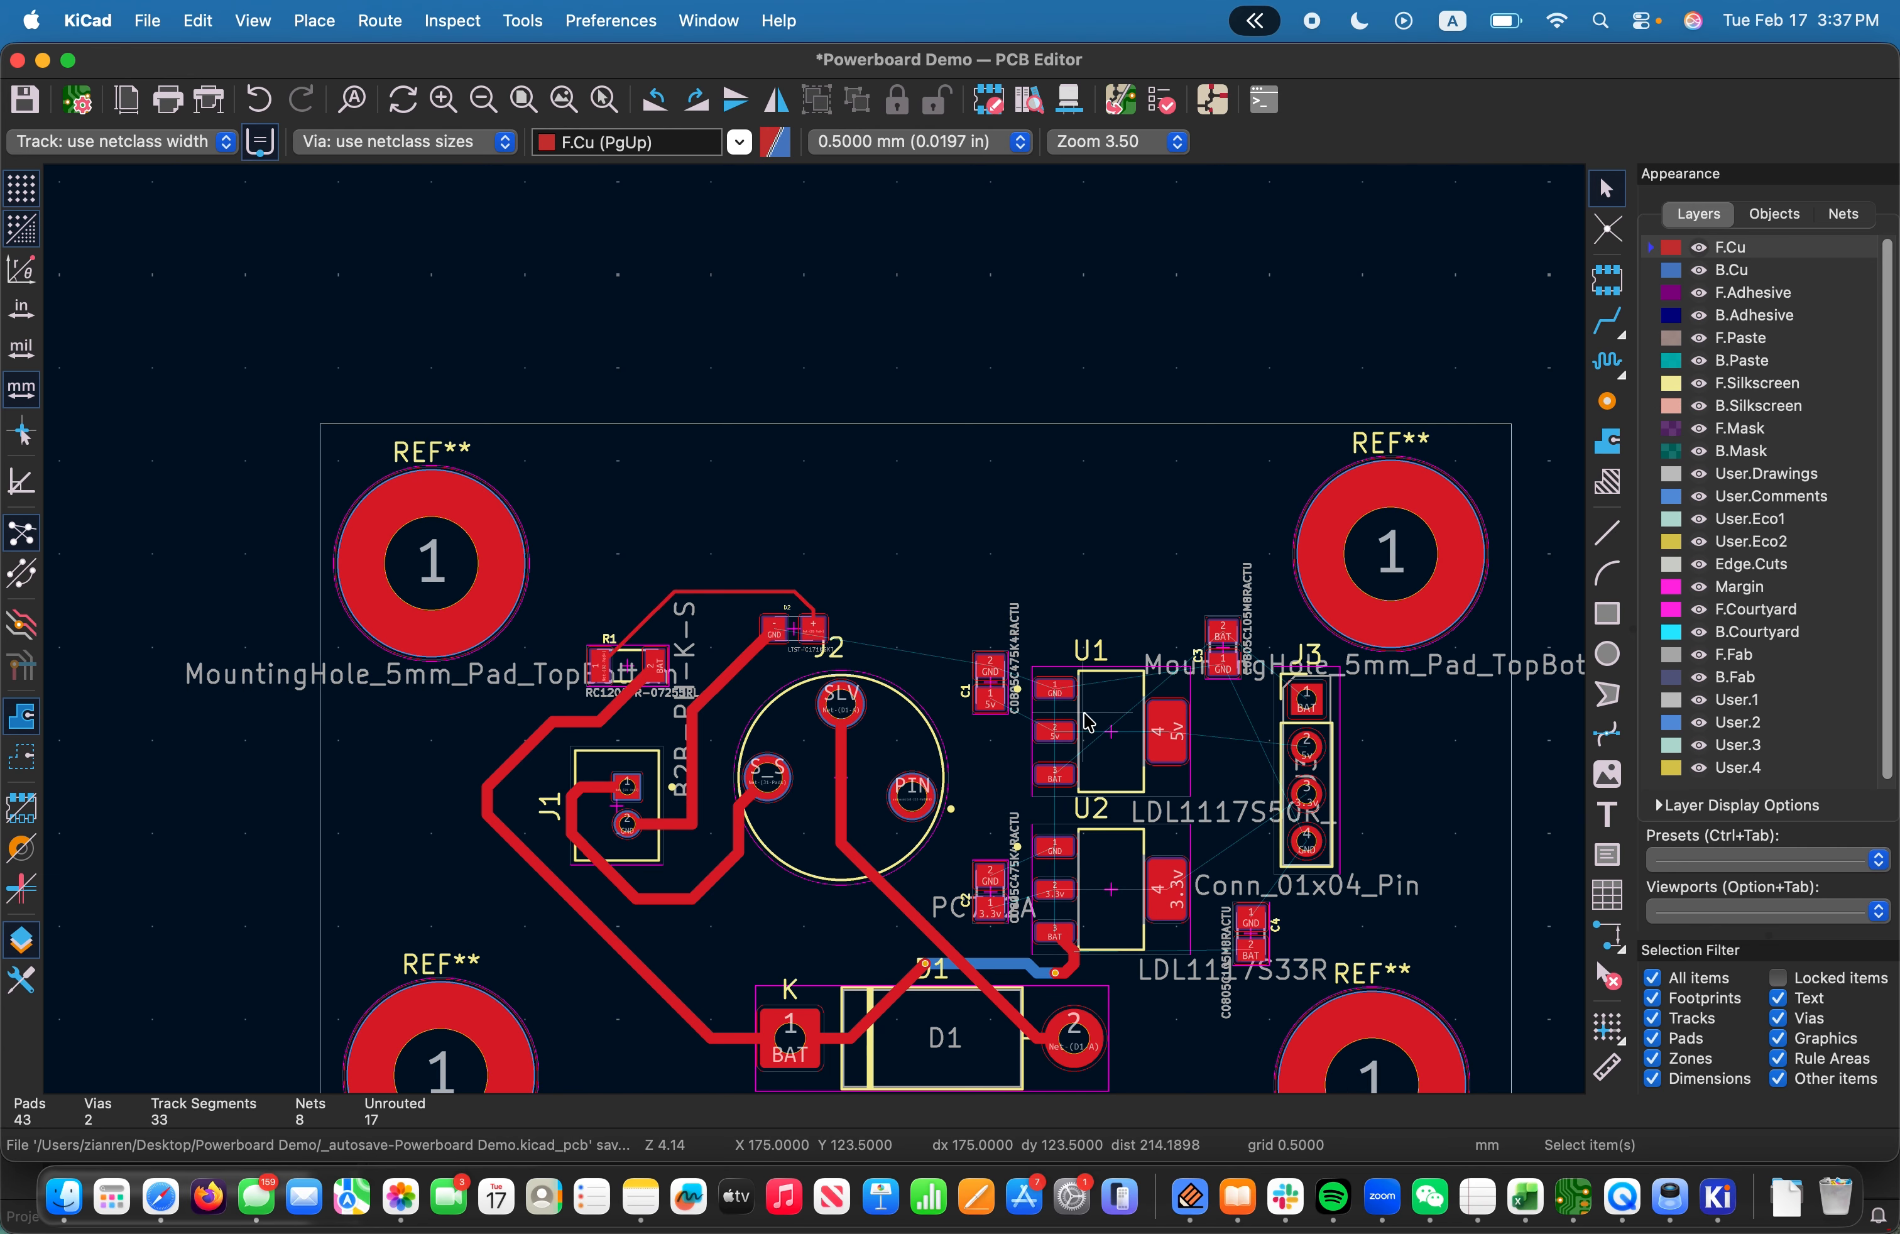
Check the wiring of D1, R1 and D2 in the Schematic Editor, and return to the board in the PCB Editor
key("super+Tab")
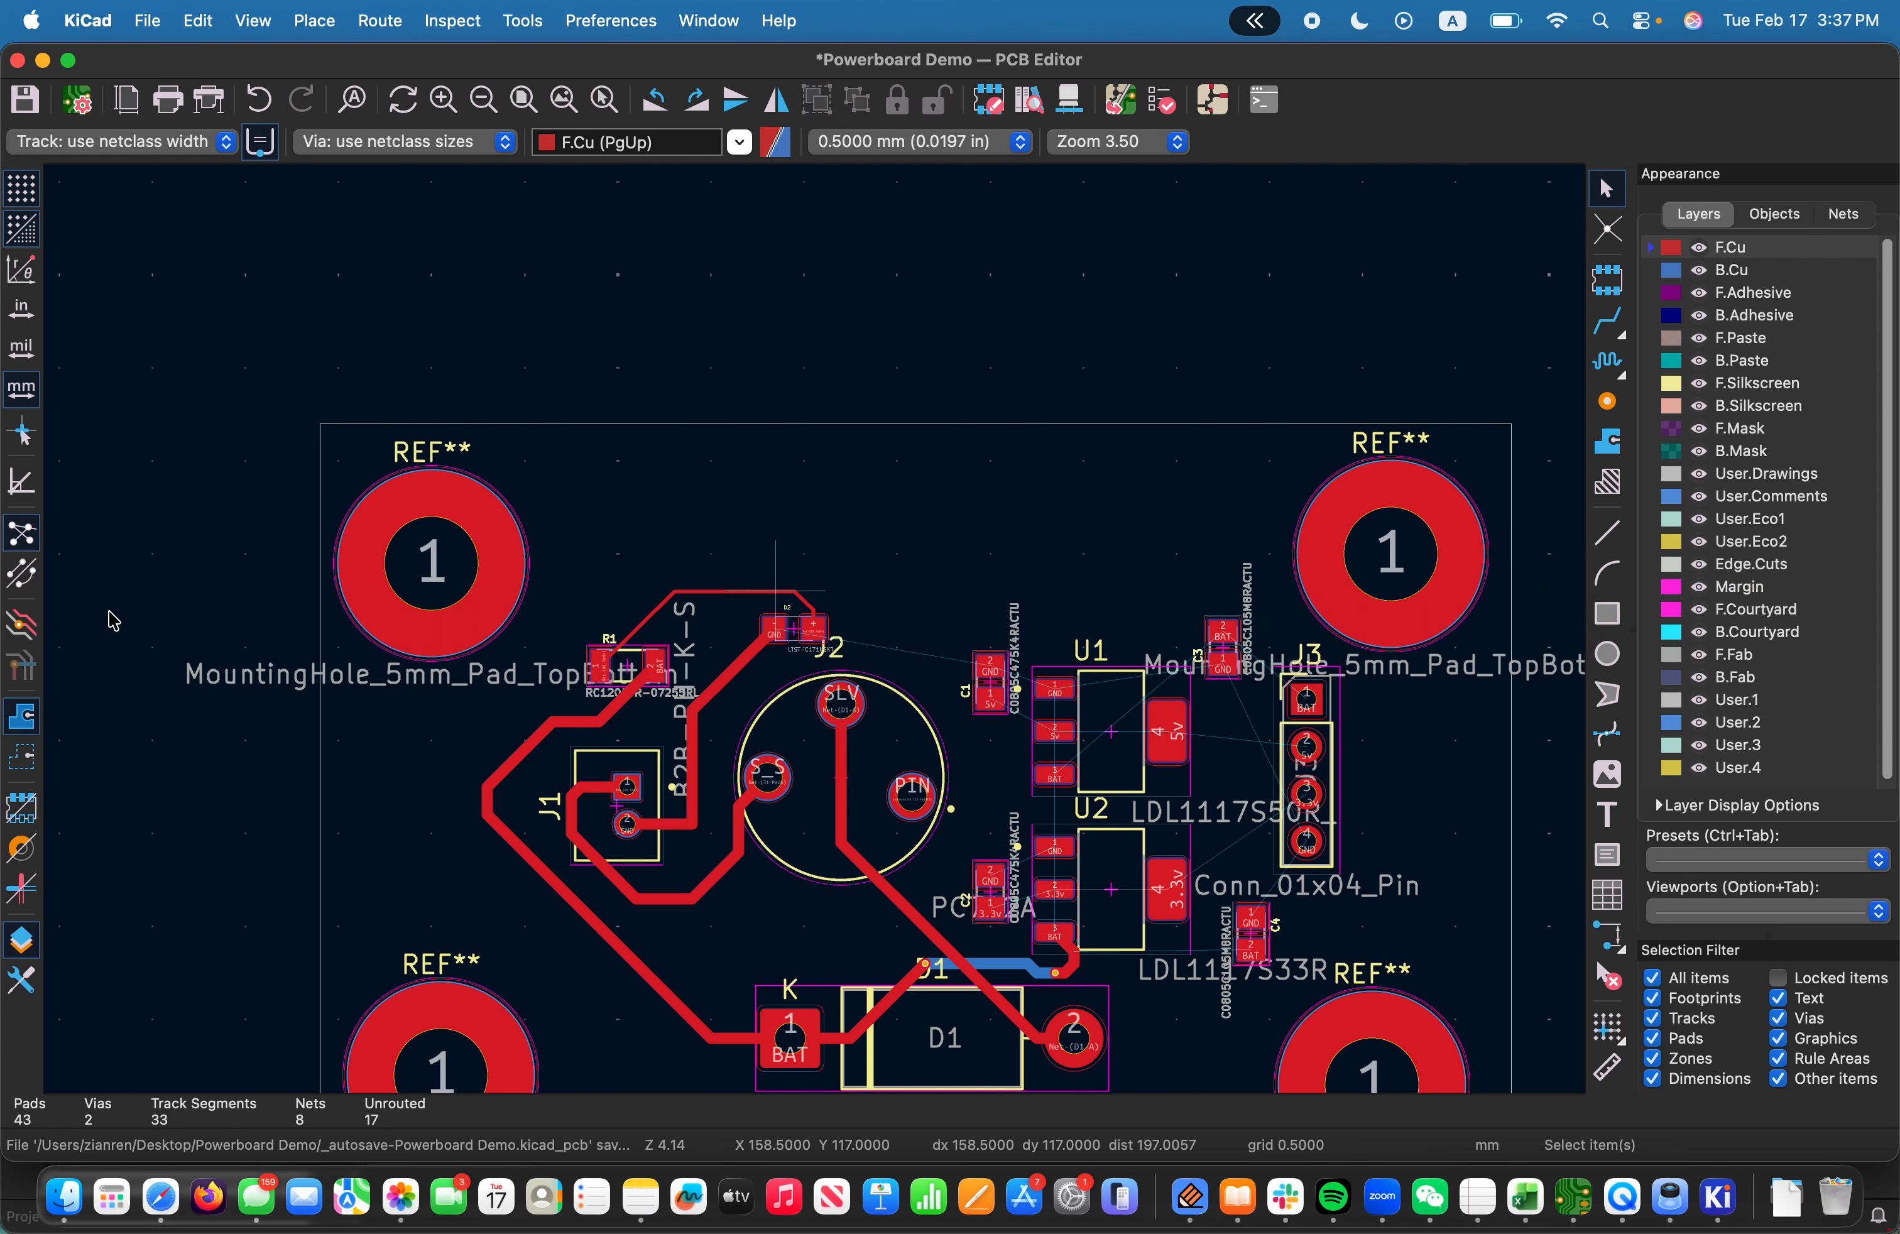
left_click_drag(135, 81, 516, 433)
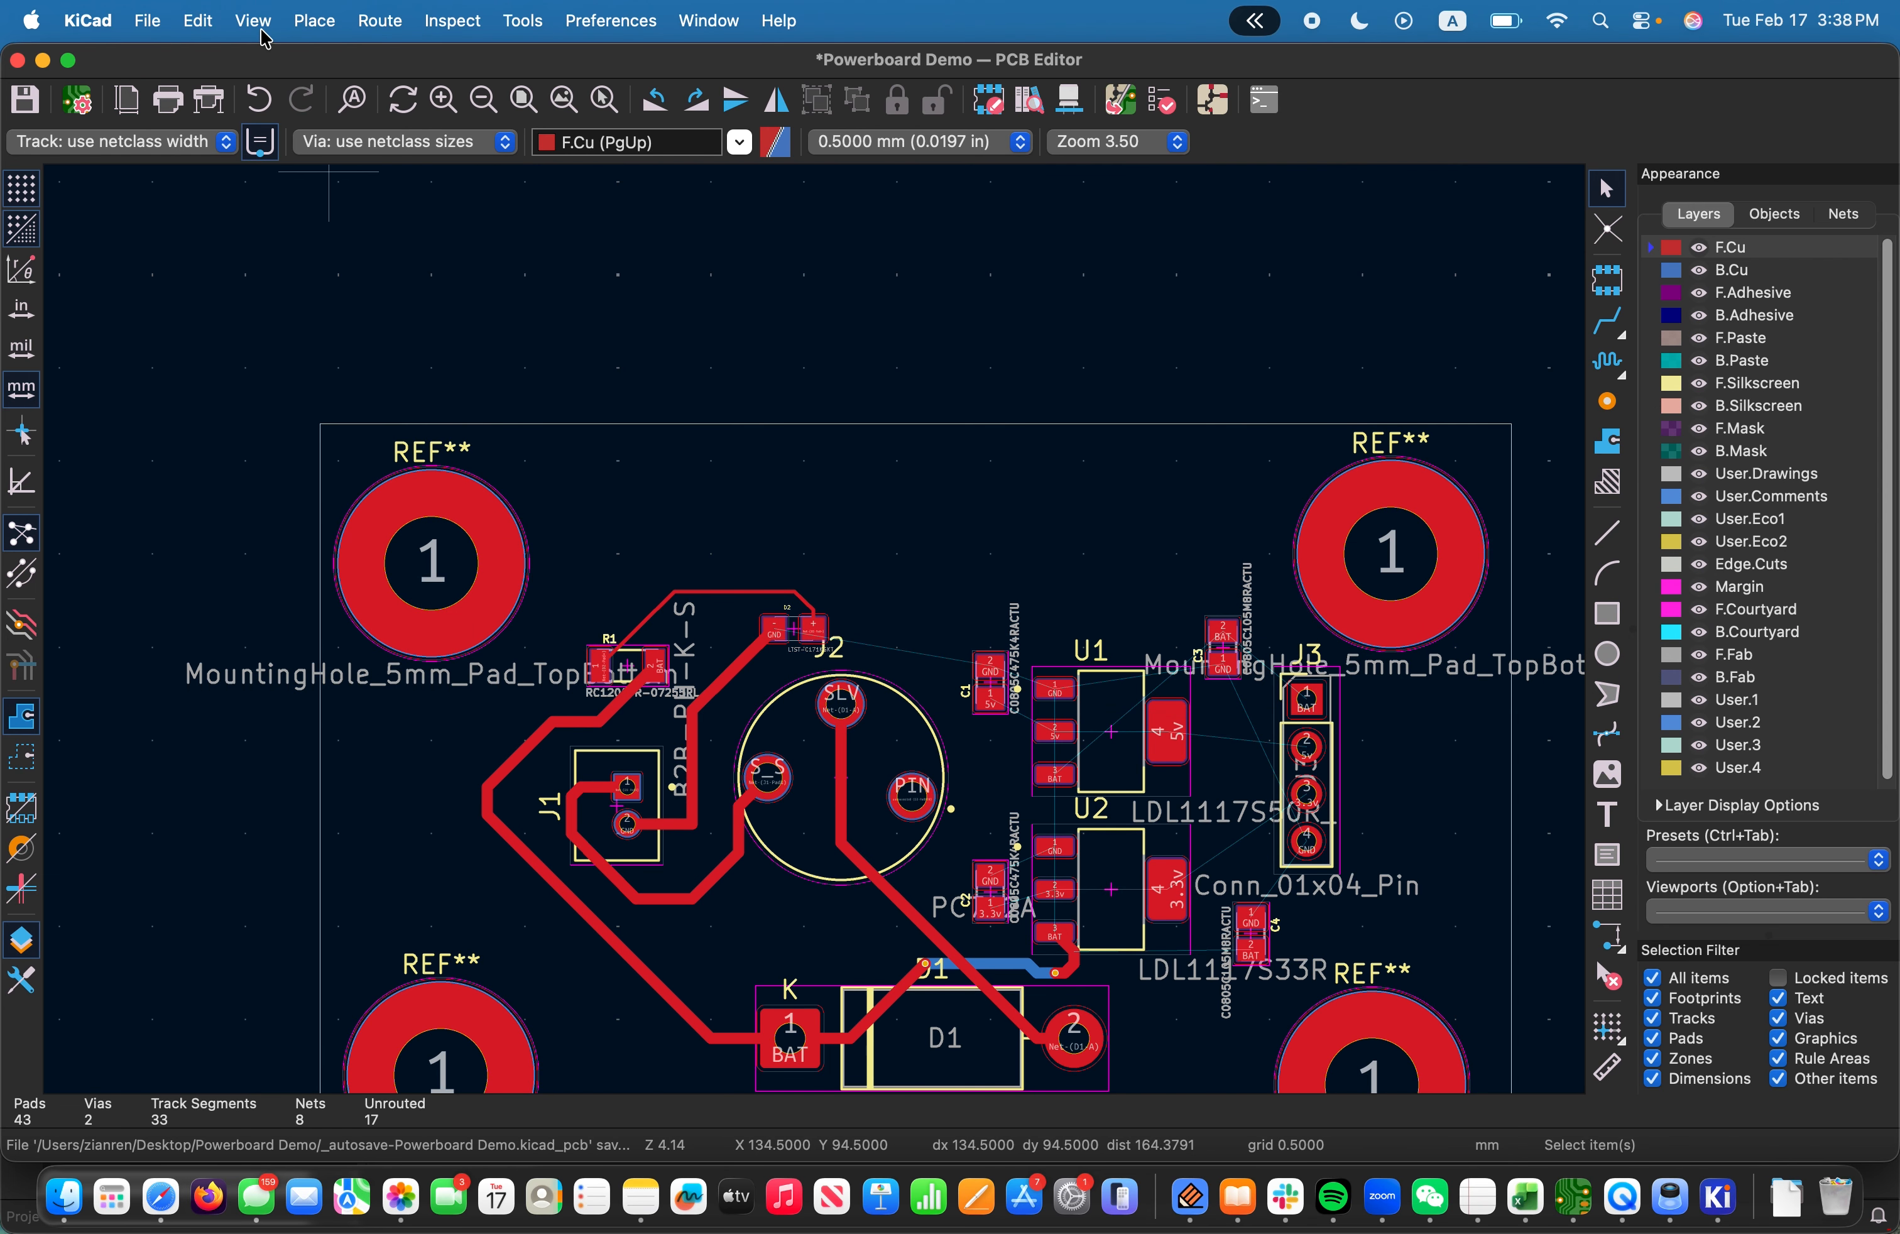
left_click_drag(296, 72, 632, 360)
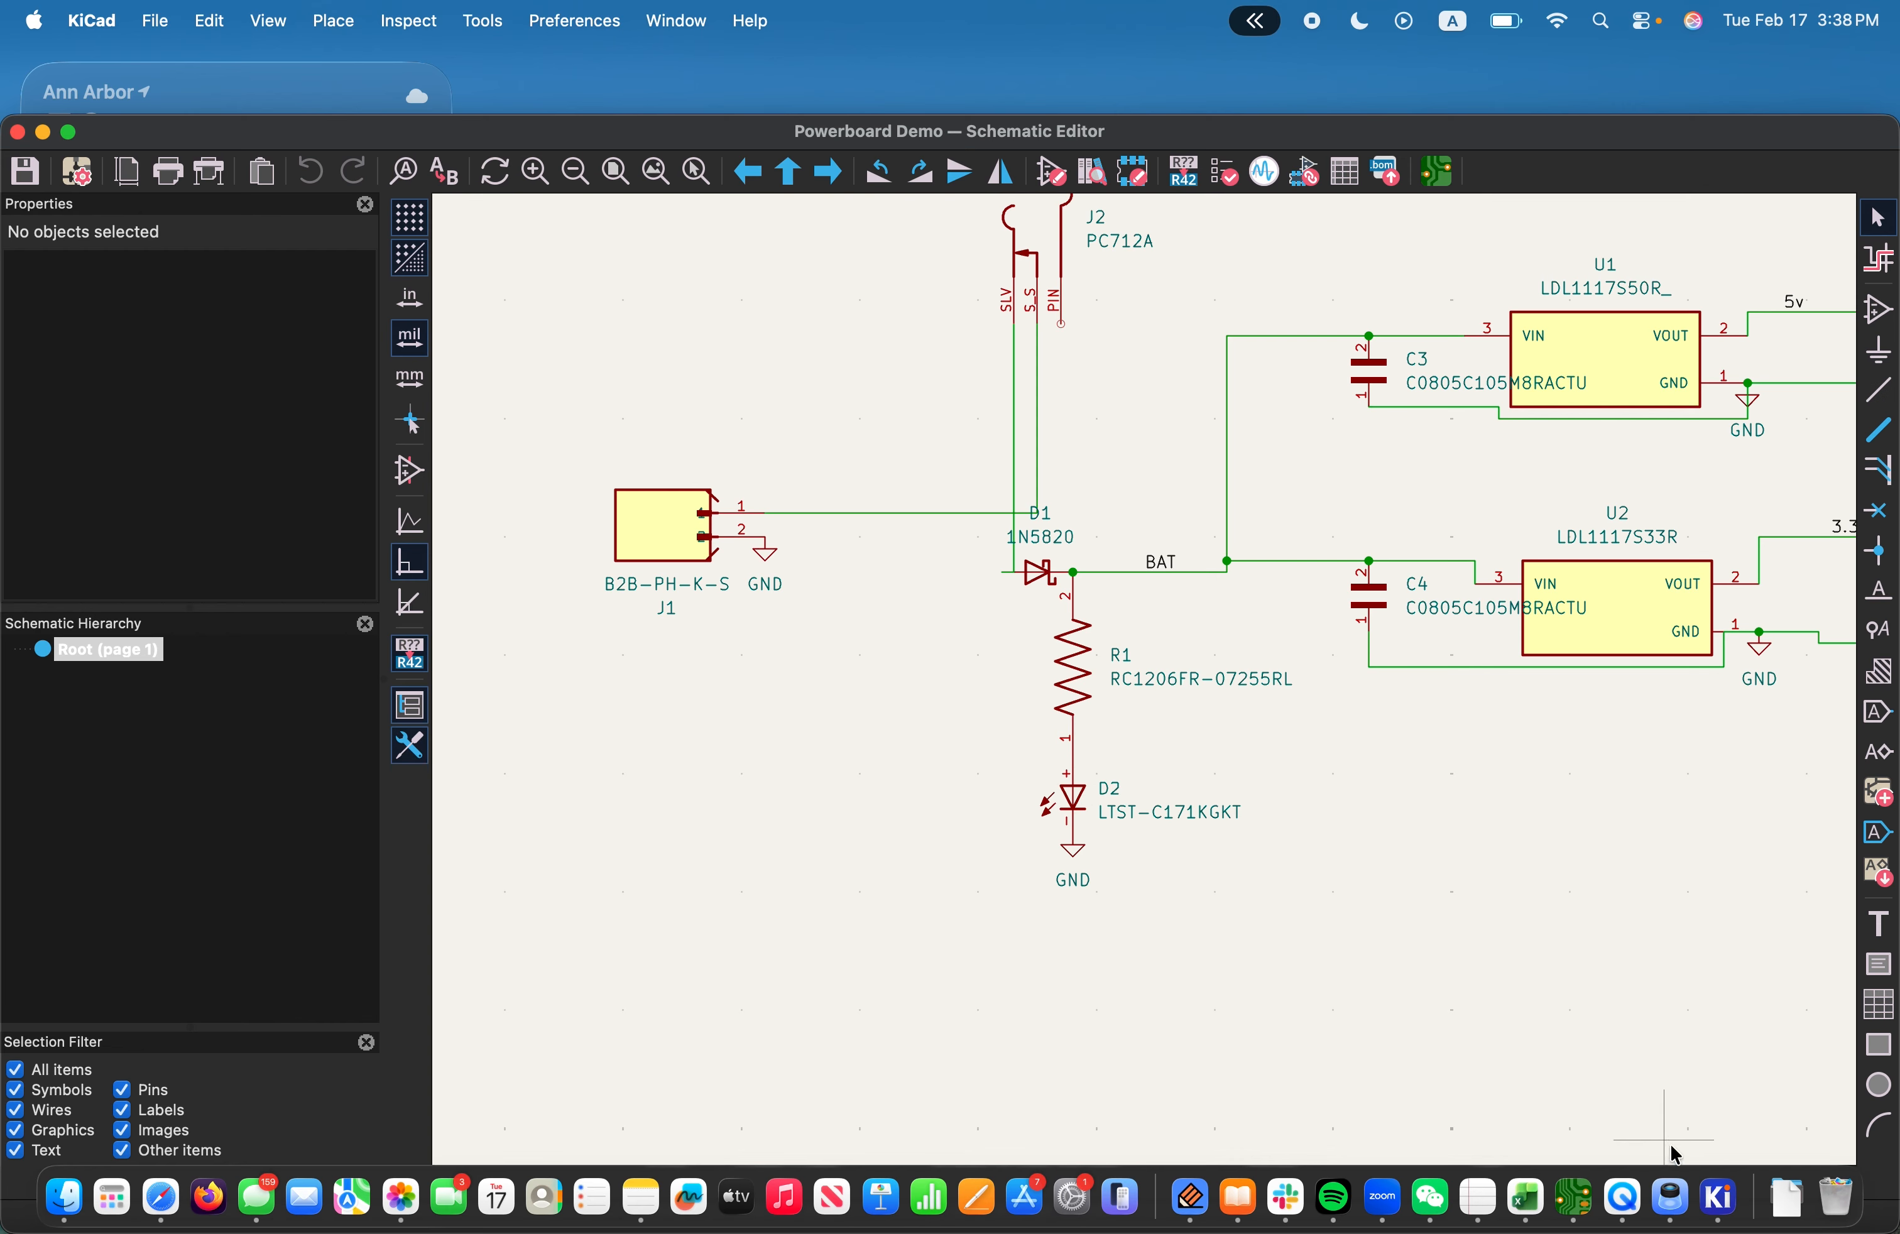
key("super+Tab")
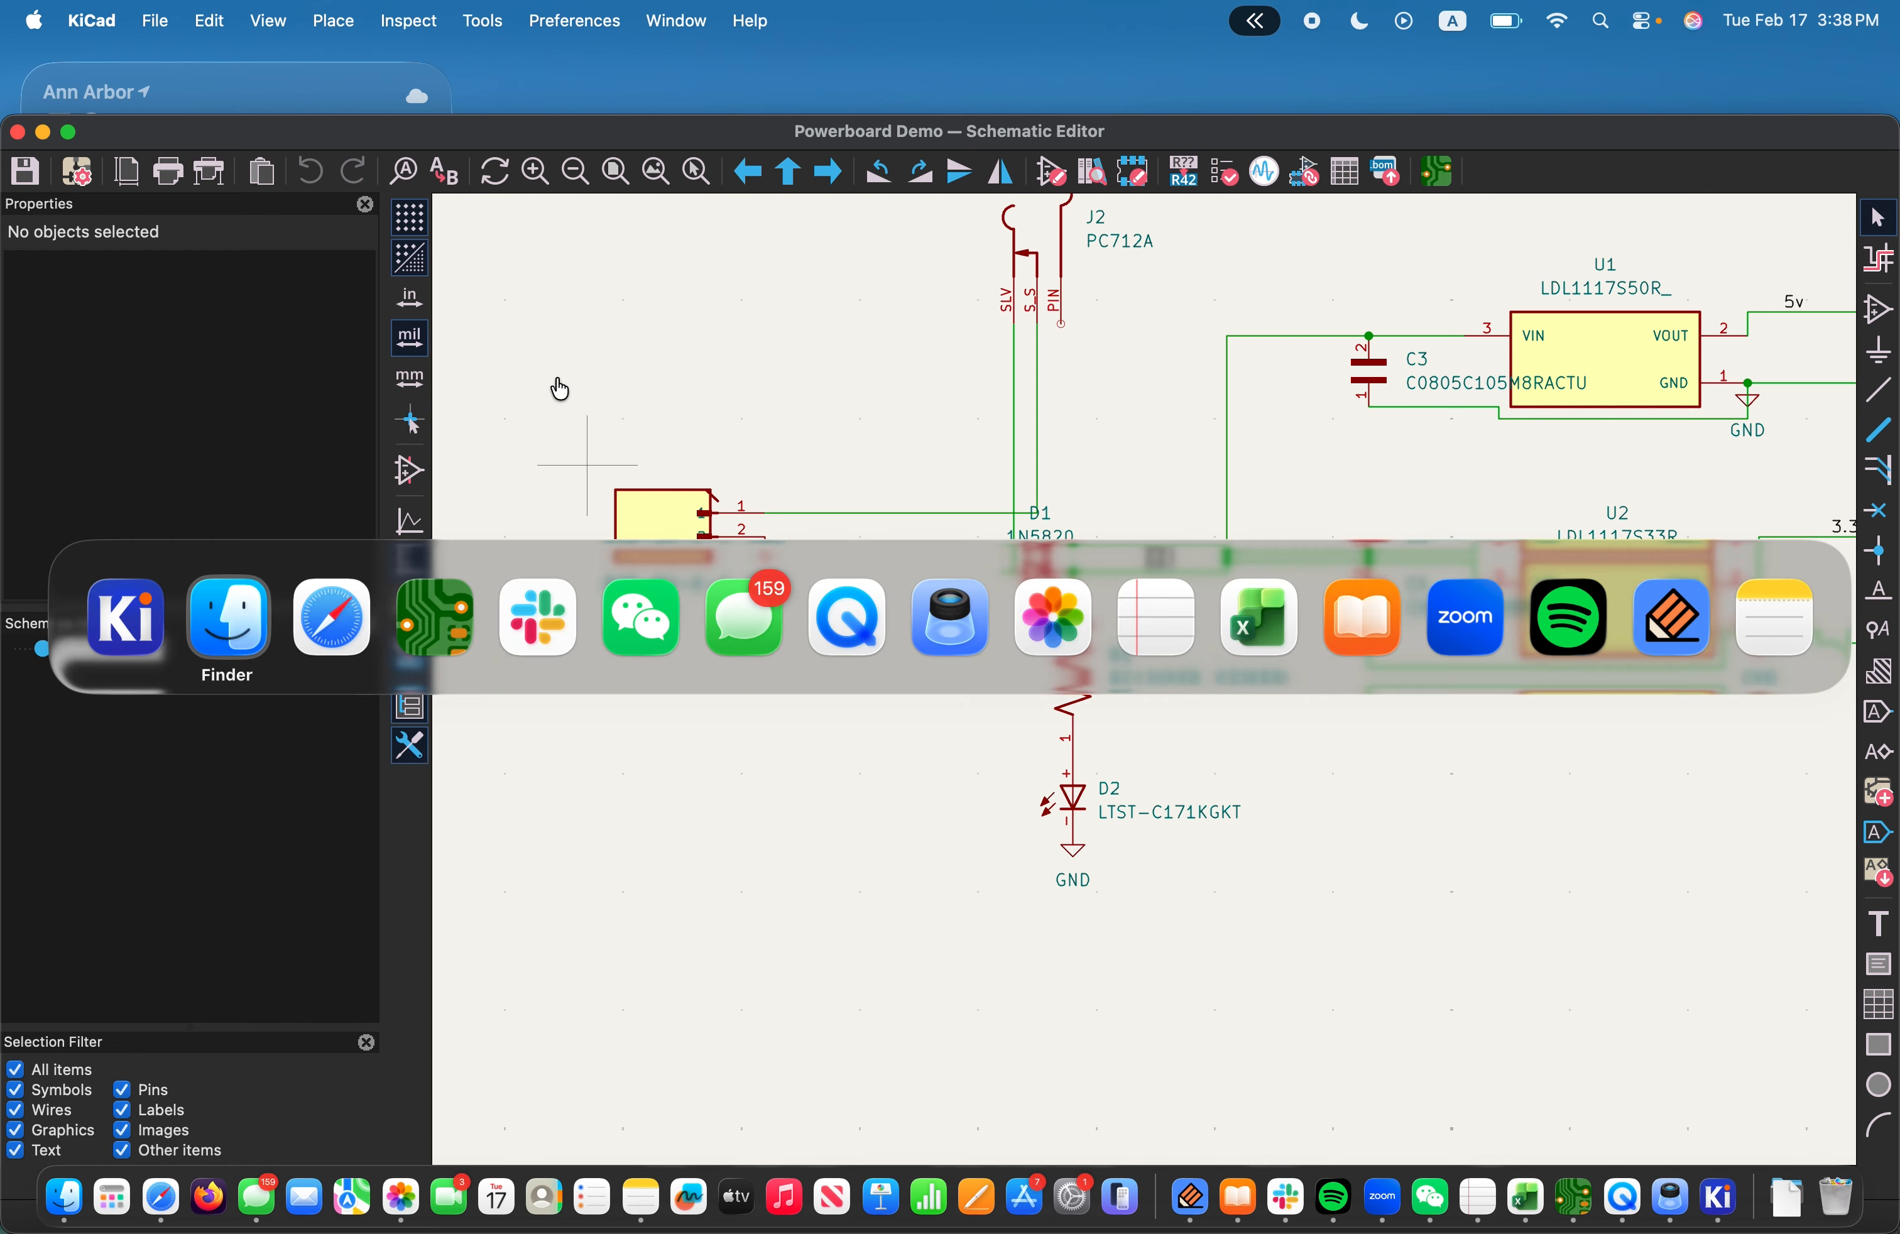
left_click(172, 643)
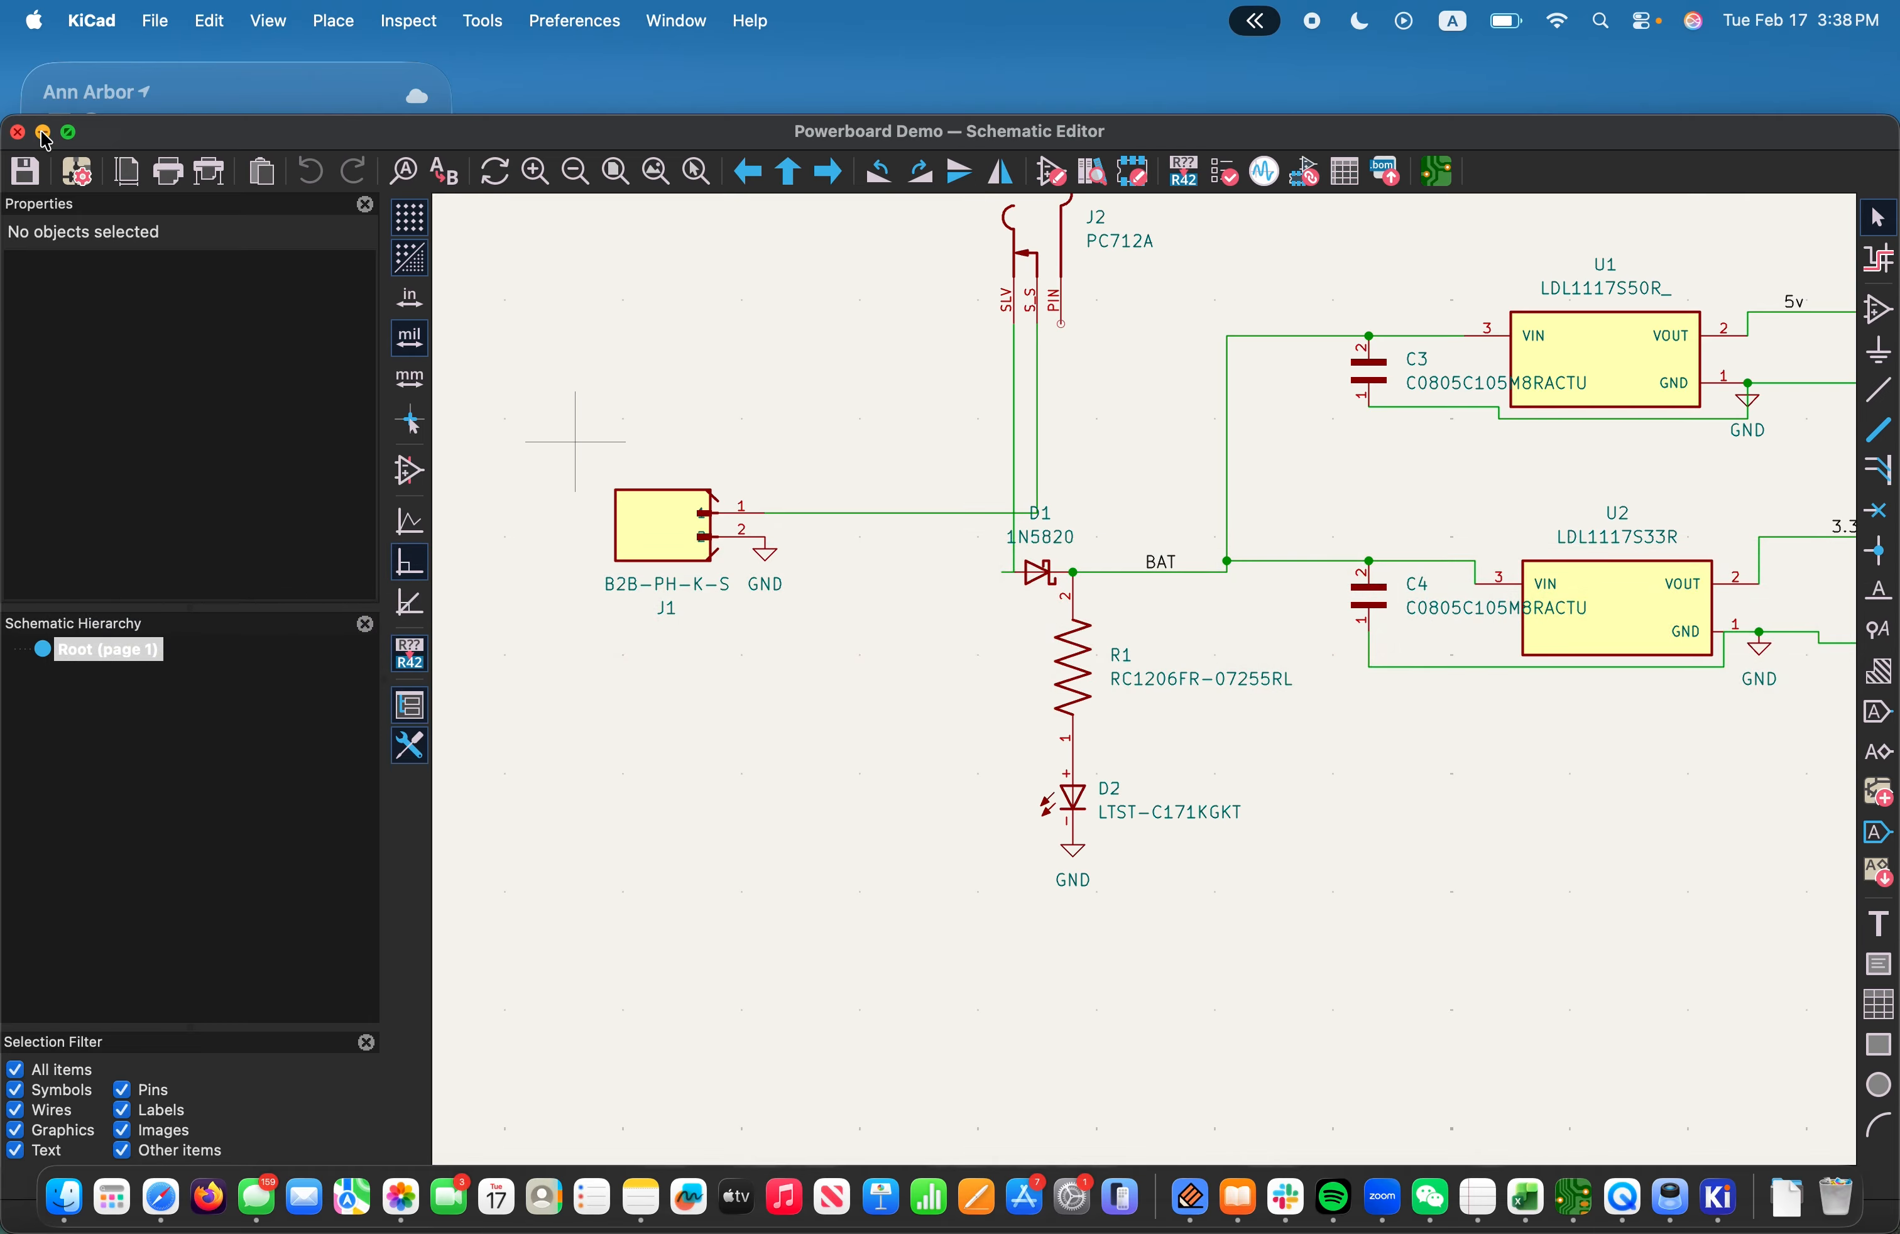
left_click(18, 132)
left_click(413, 369)
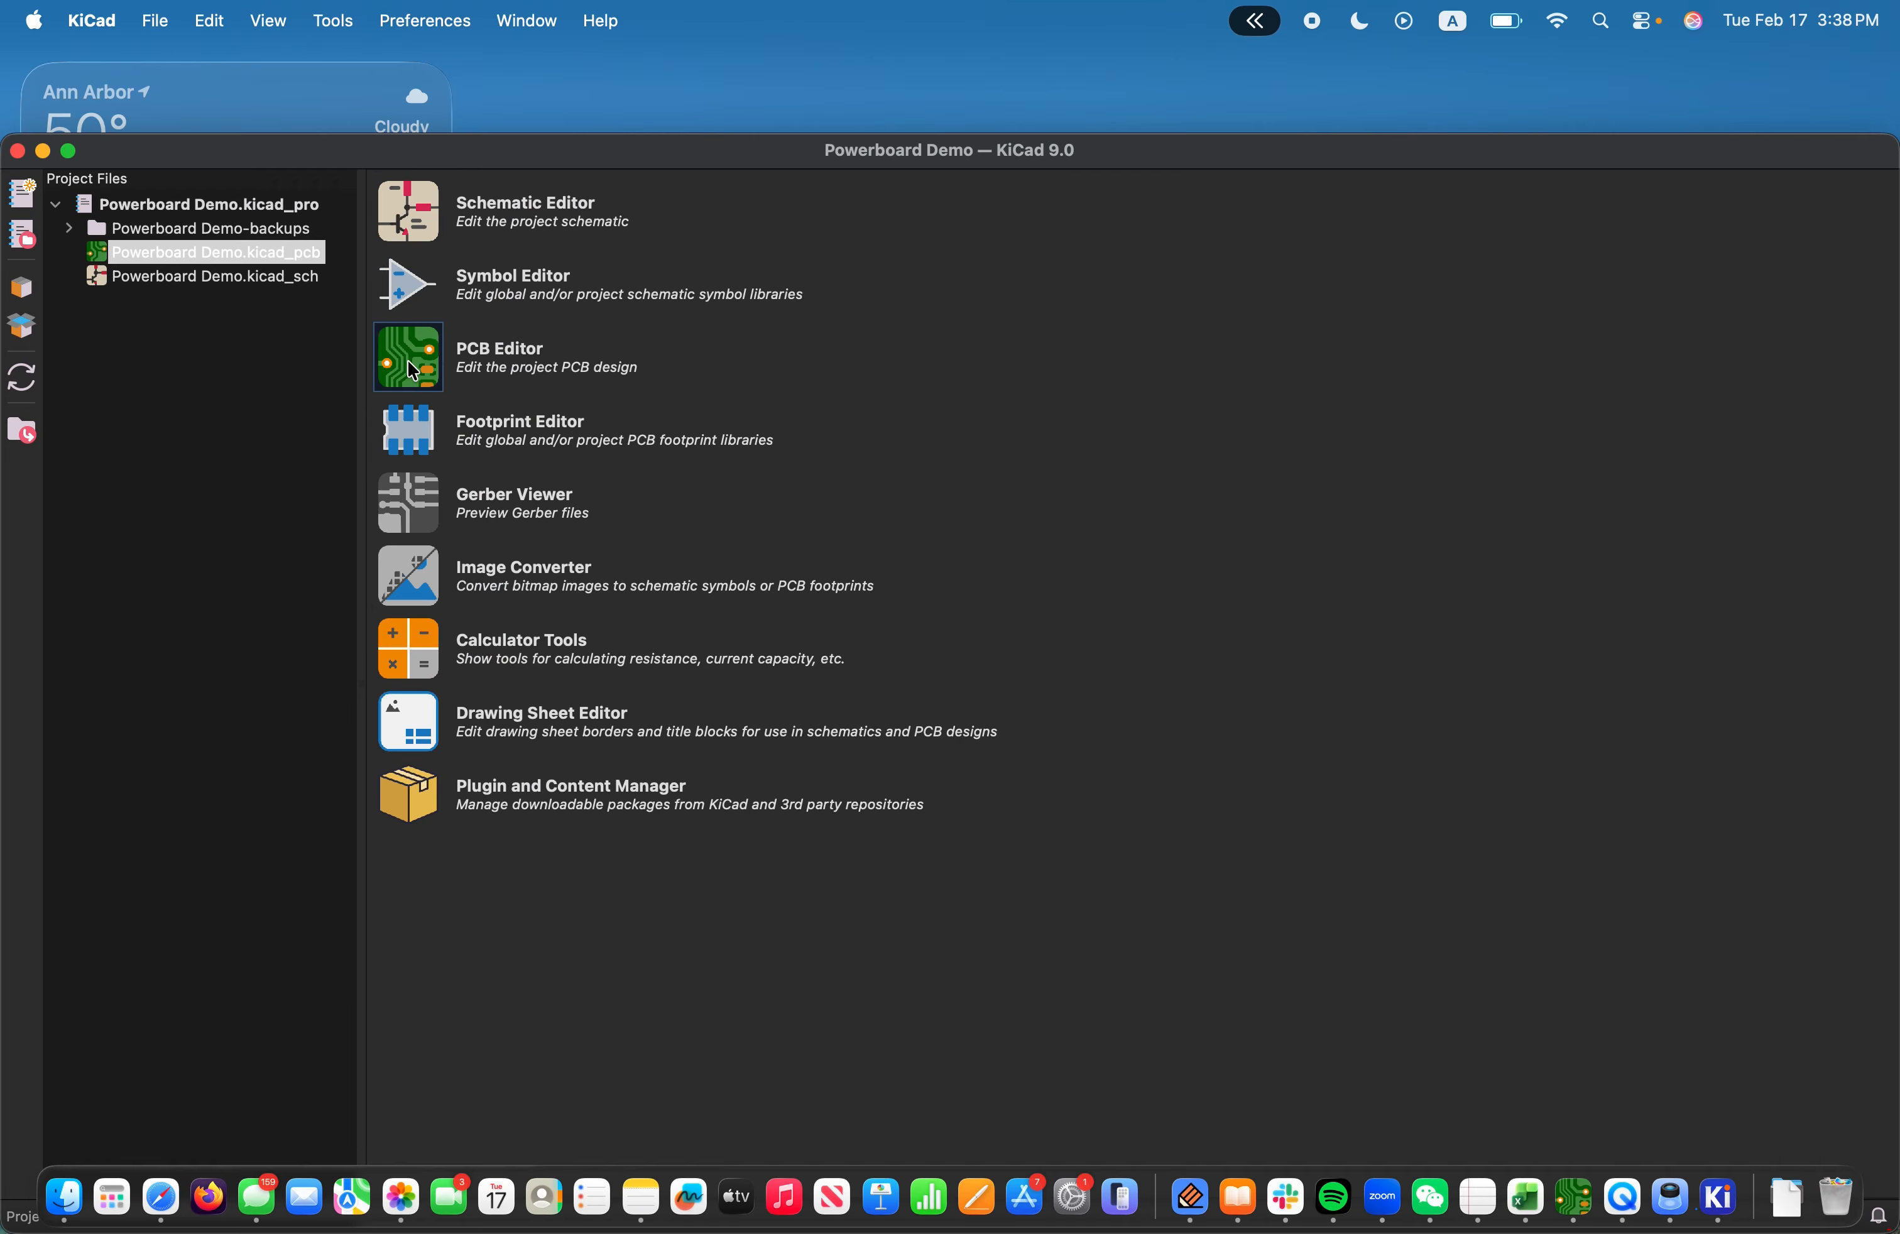
Route a 0.6 mm GND track on F.Cu from D2's negative pad above J2 to pad 2 of C1
scroll(738, 663, "up", 5)
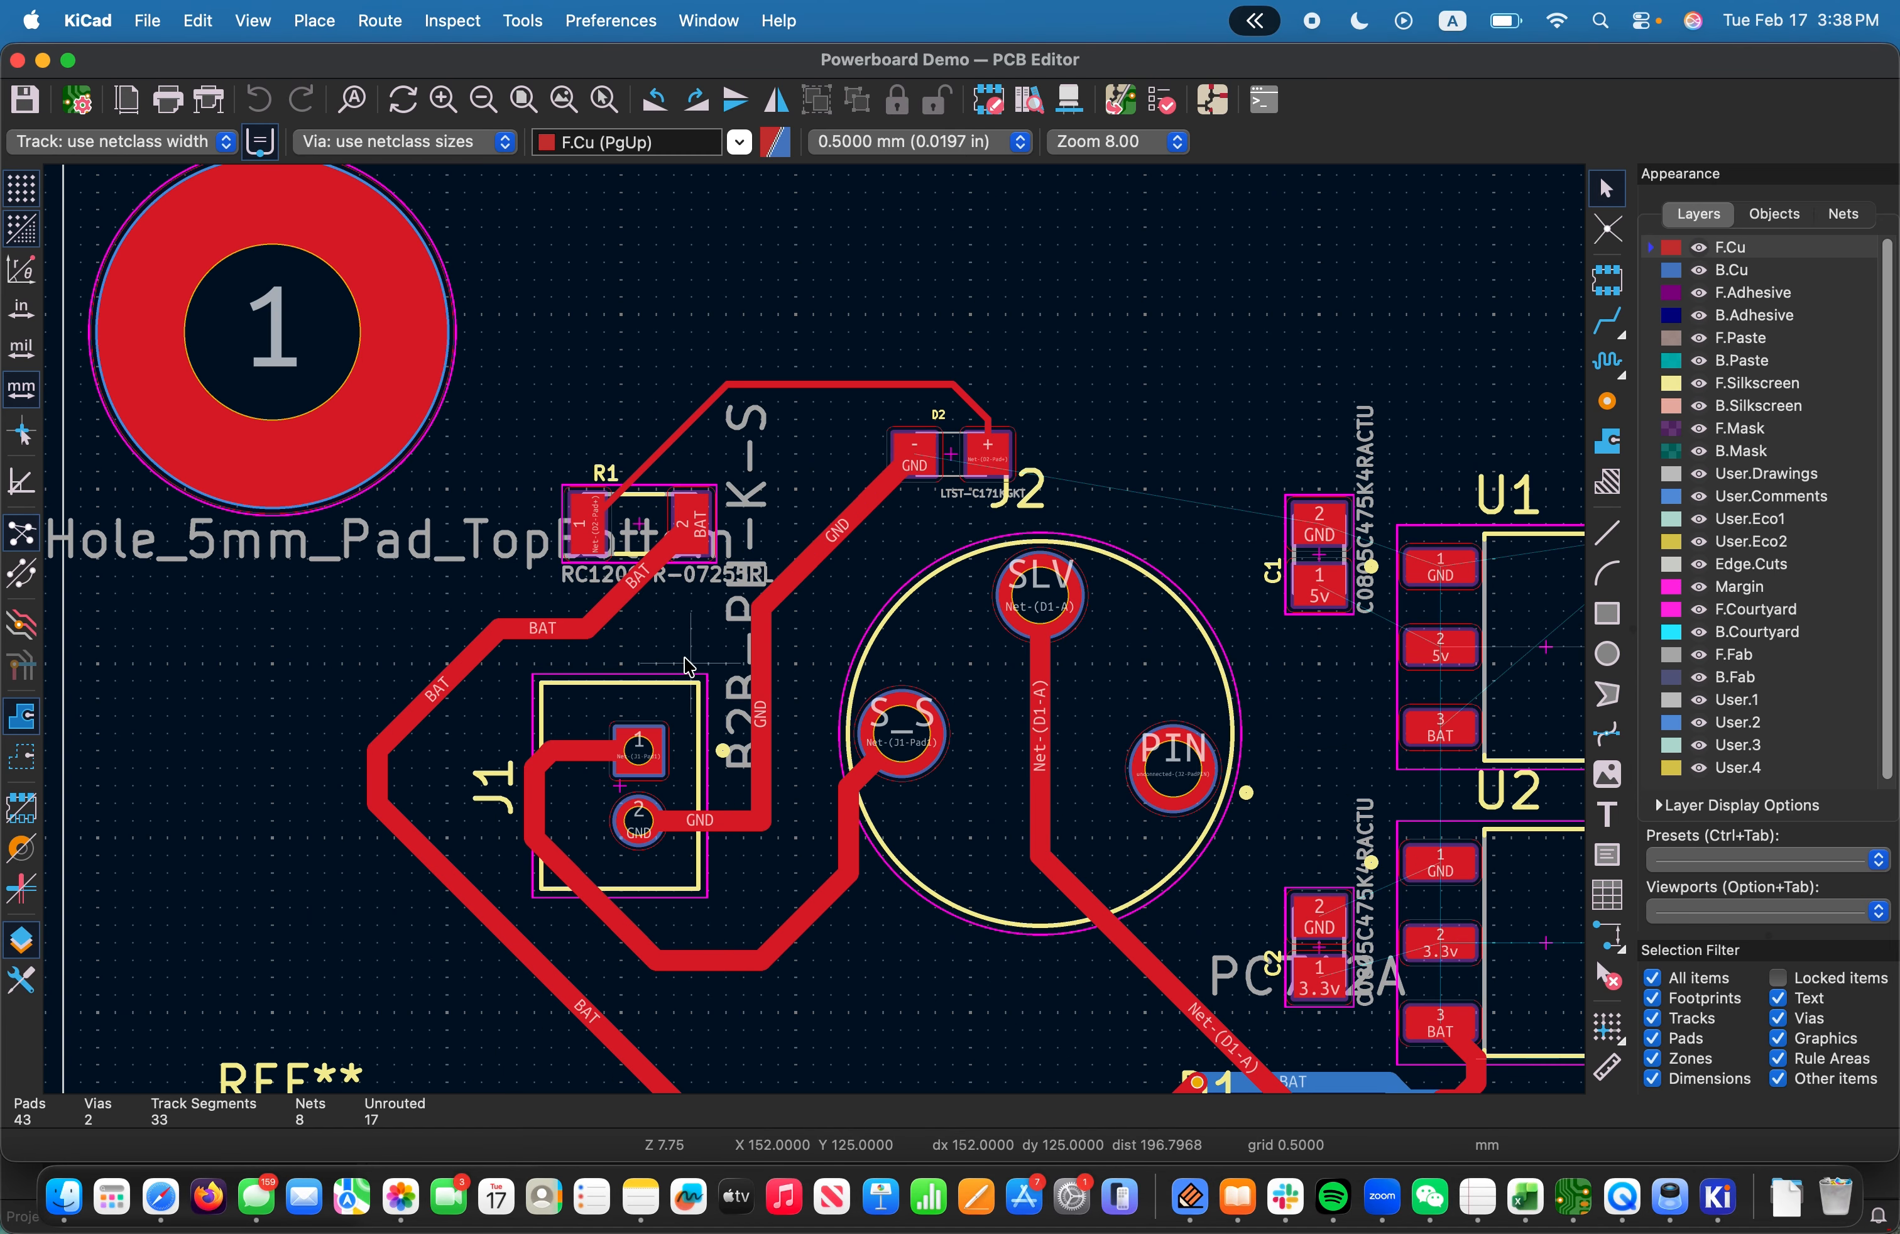
scroll(738, 663, "up", 3)
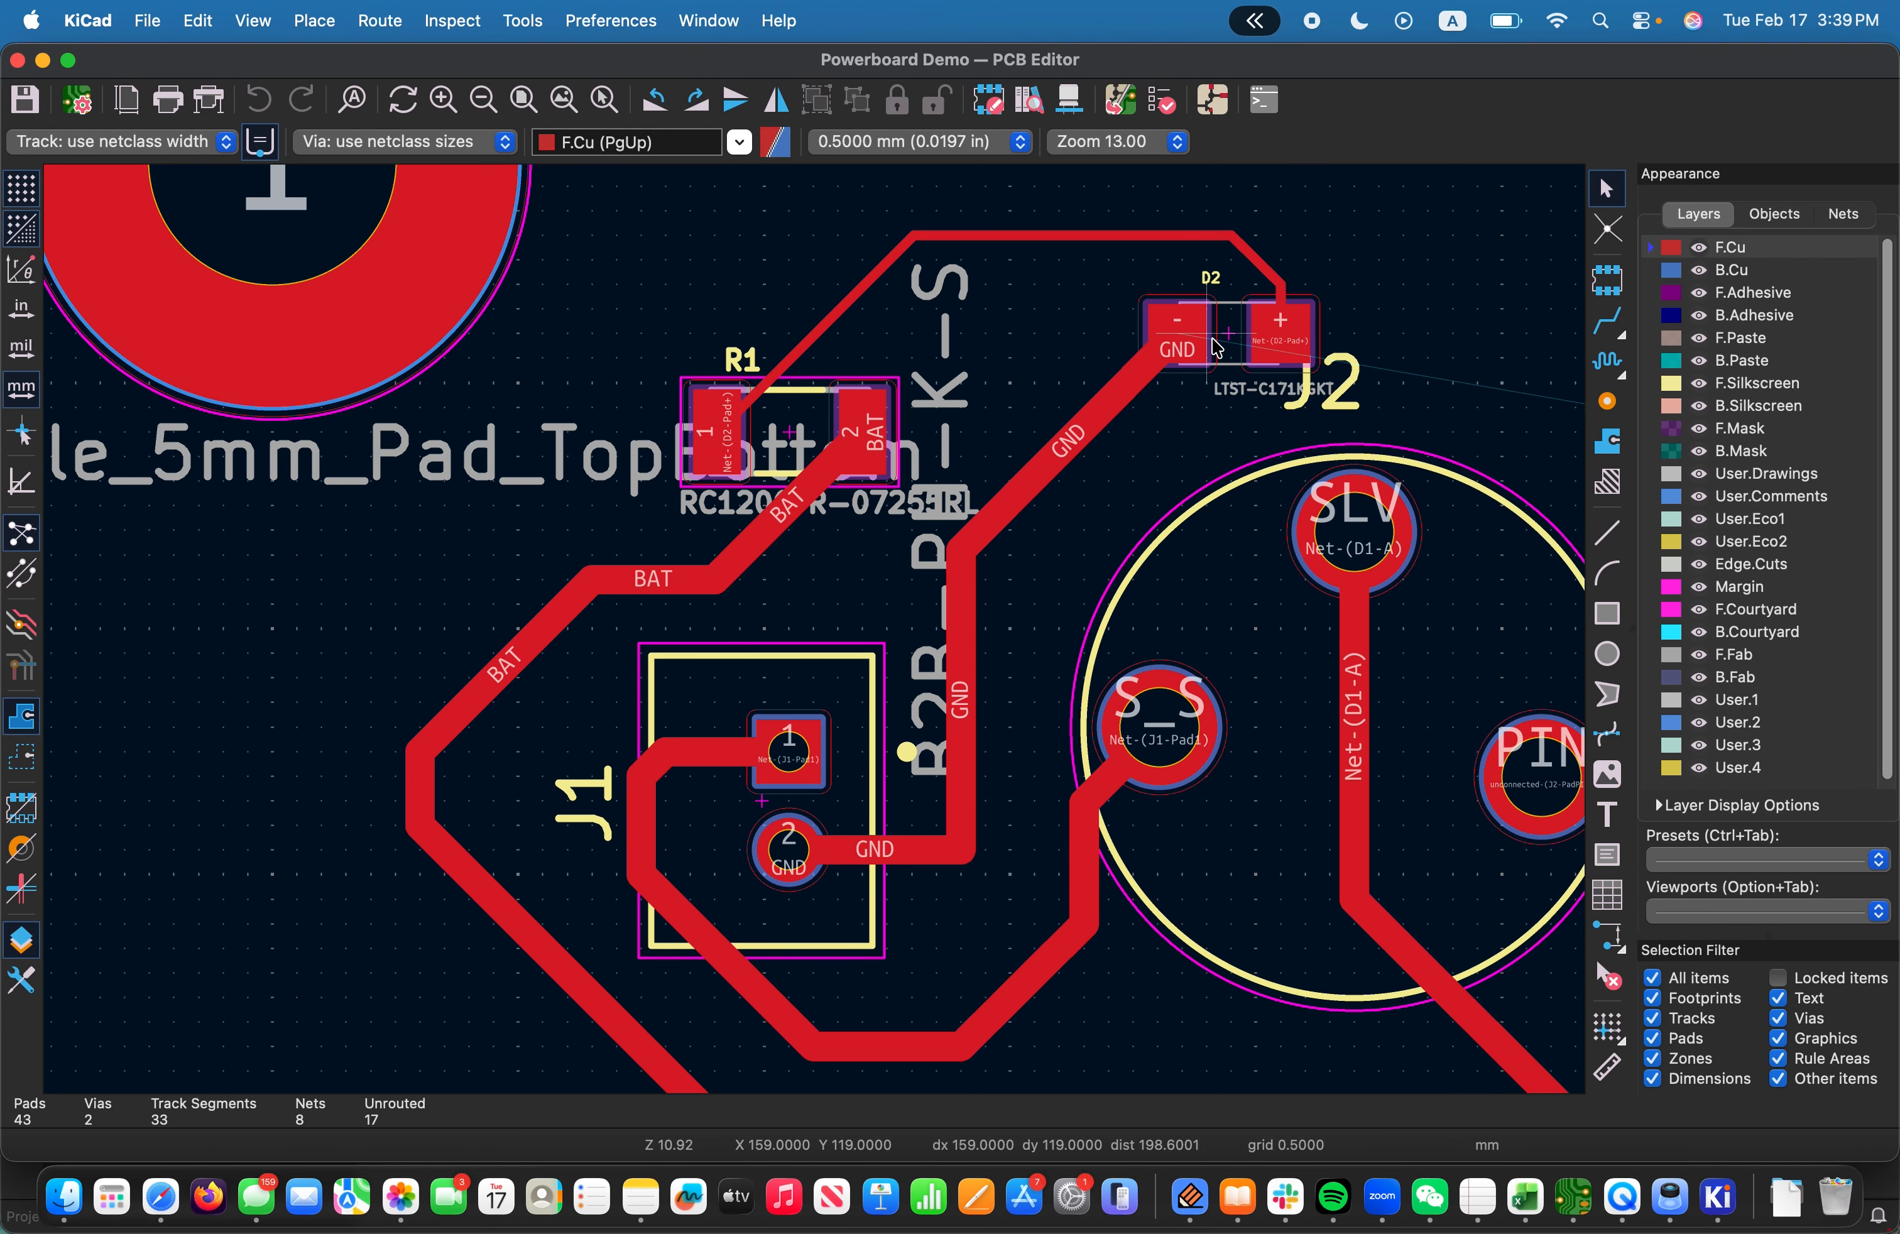
scroll(855, 810, "down", 7)
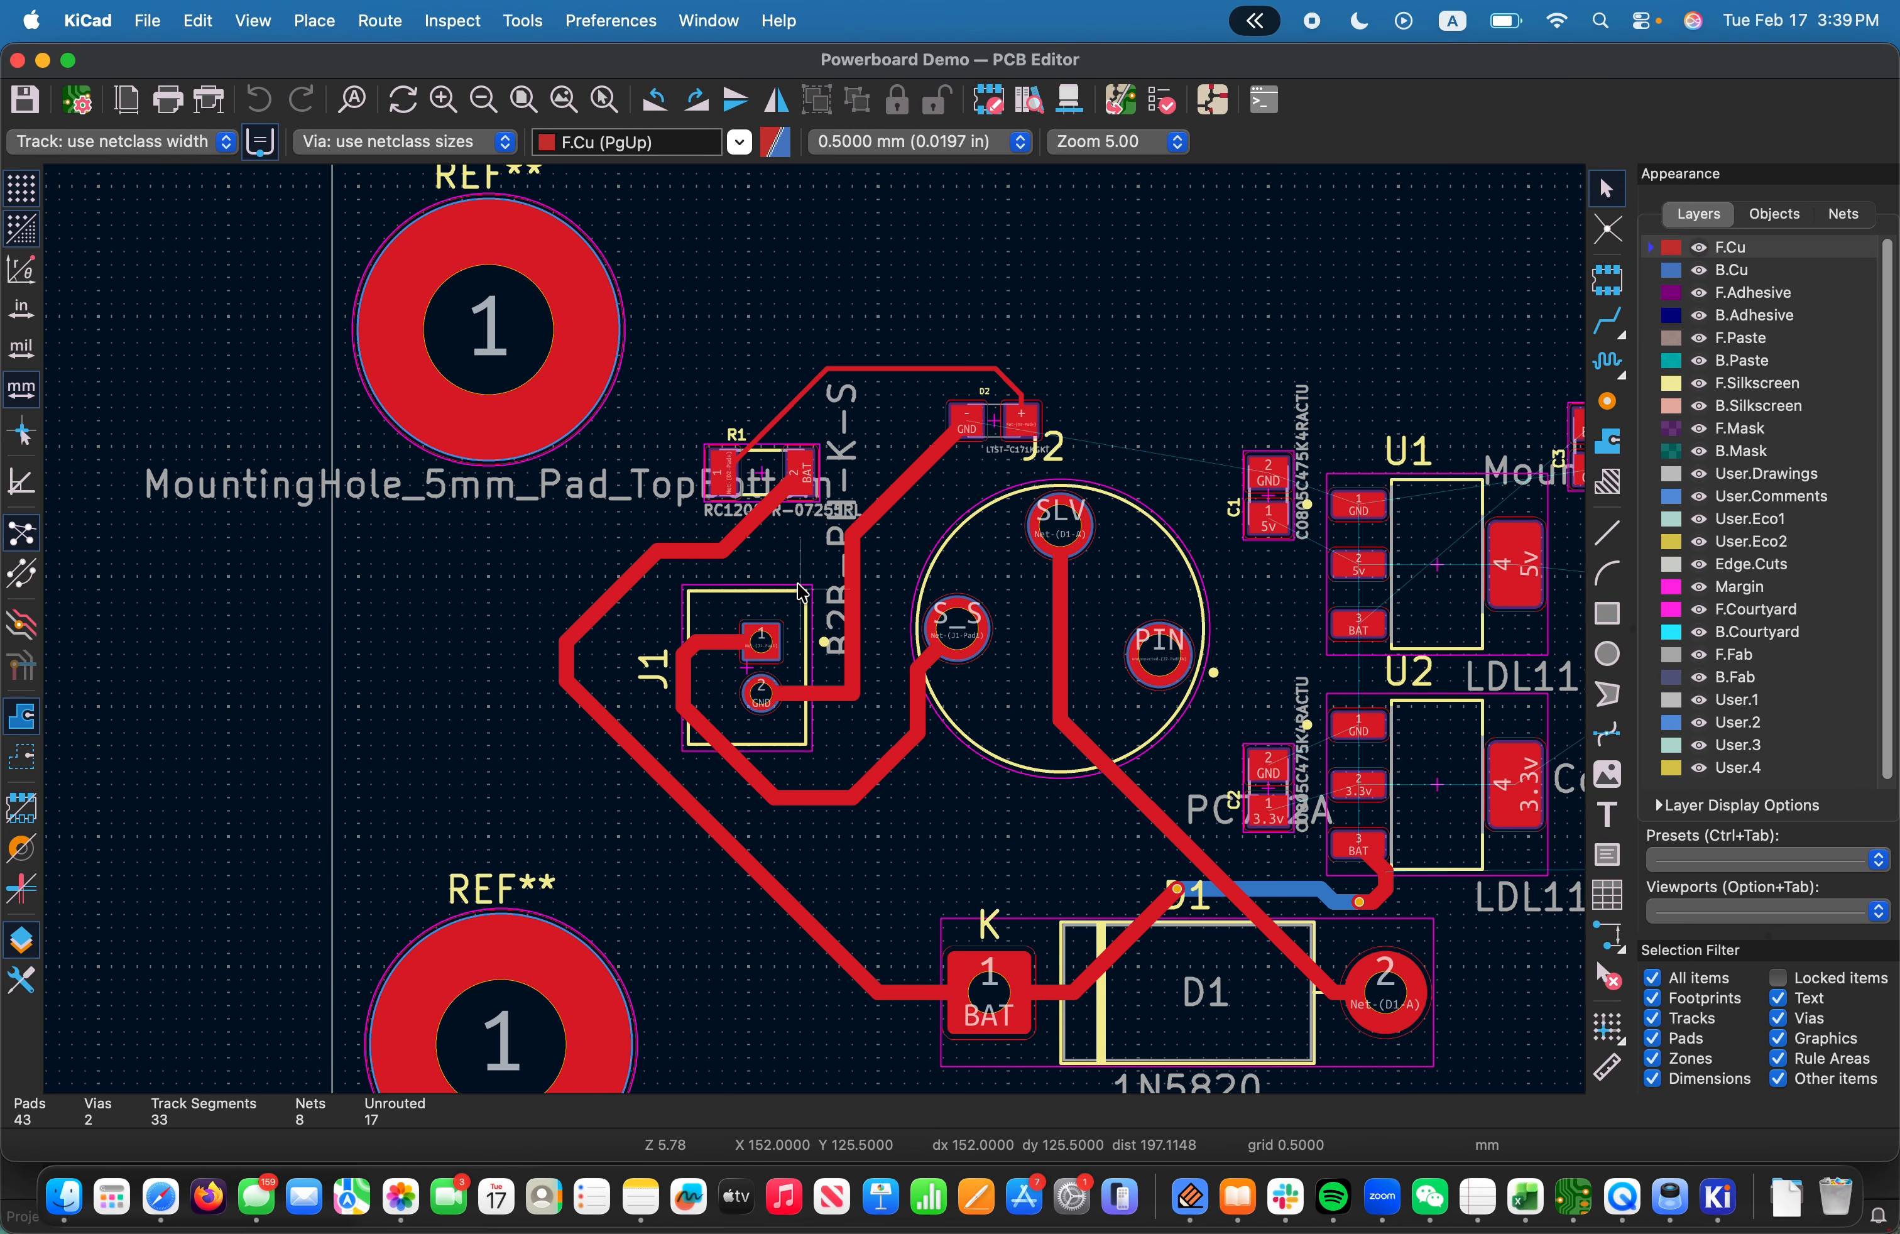
scroll(819, 638, "up", 4)
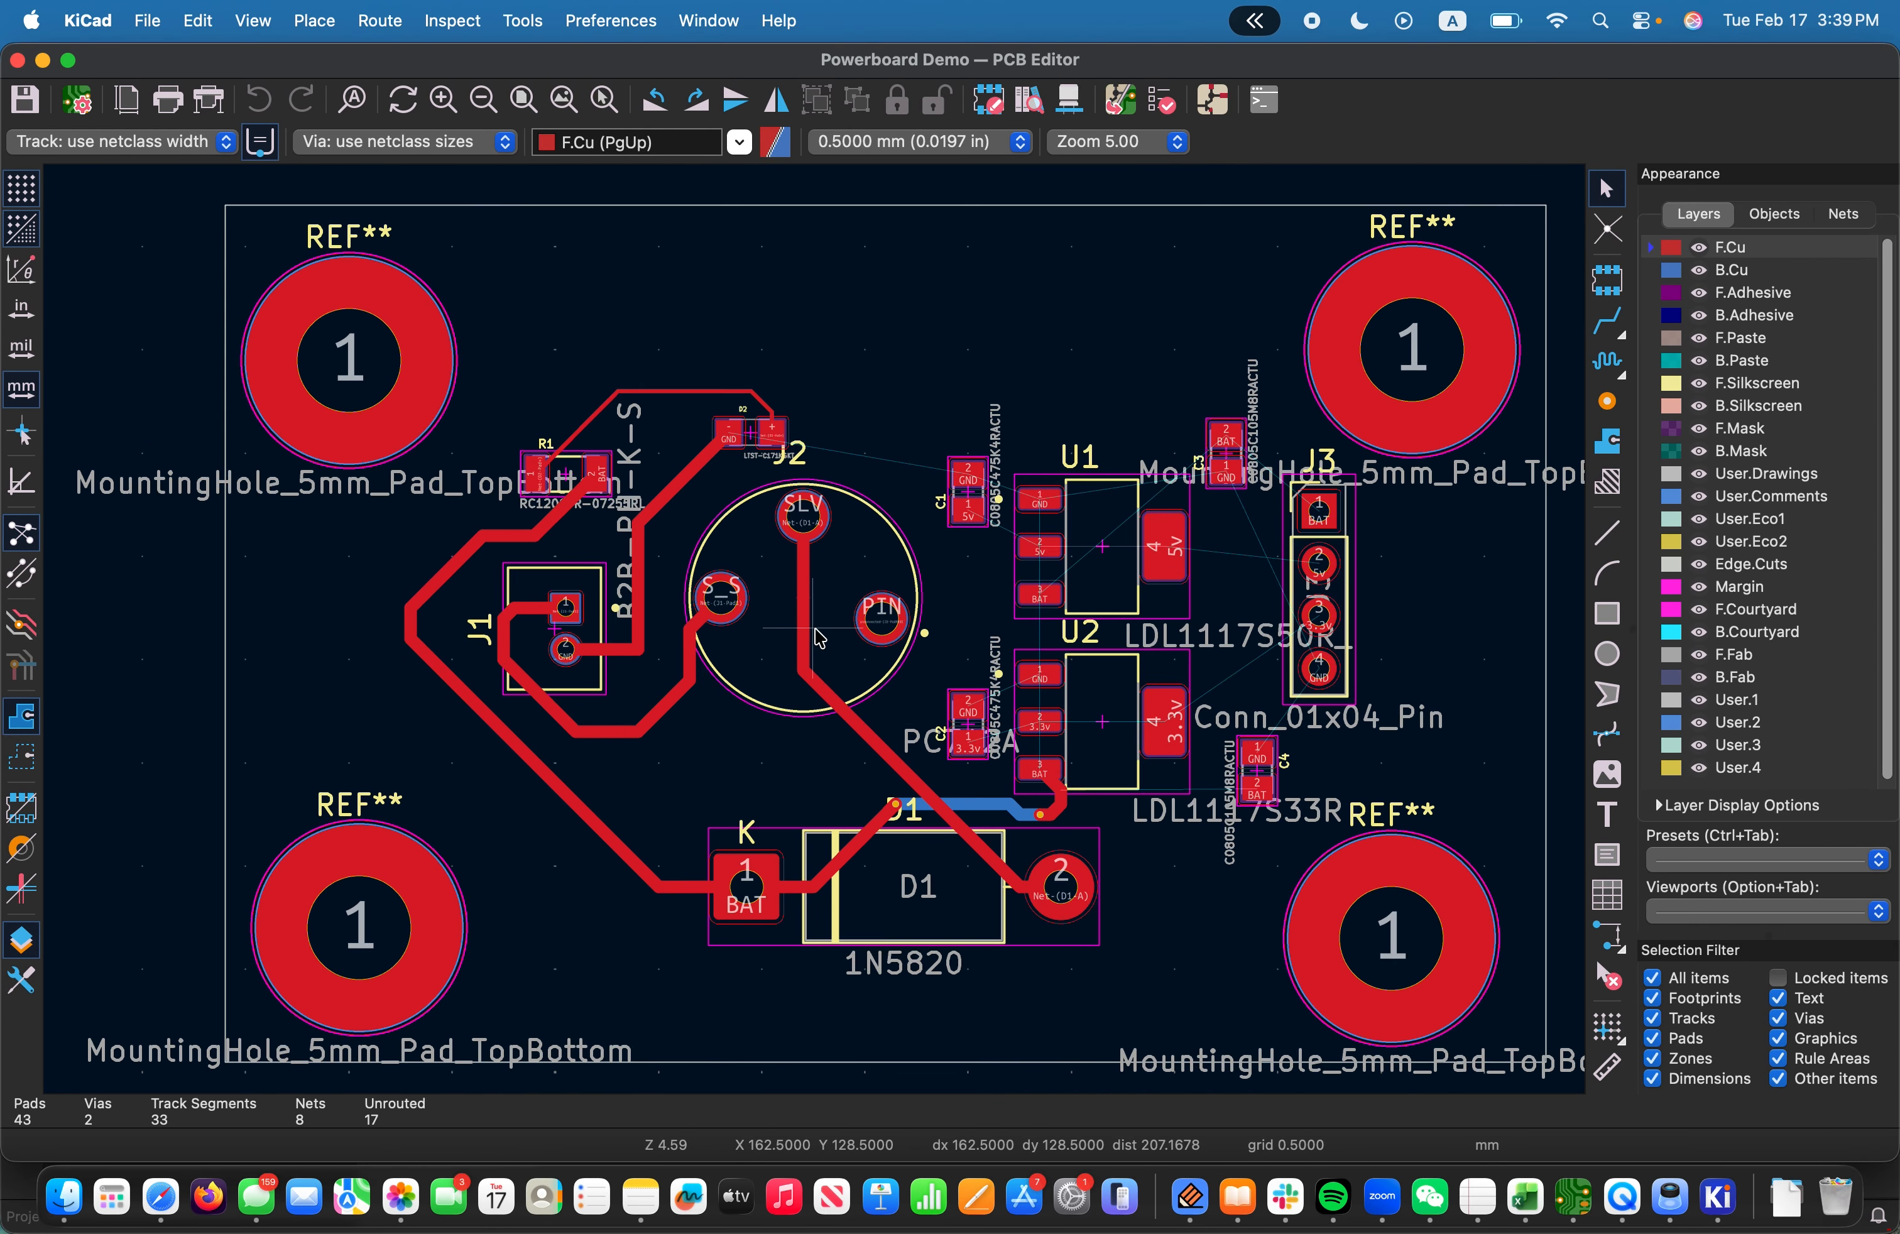
scroll(938, 362, "up", 1)
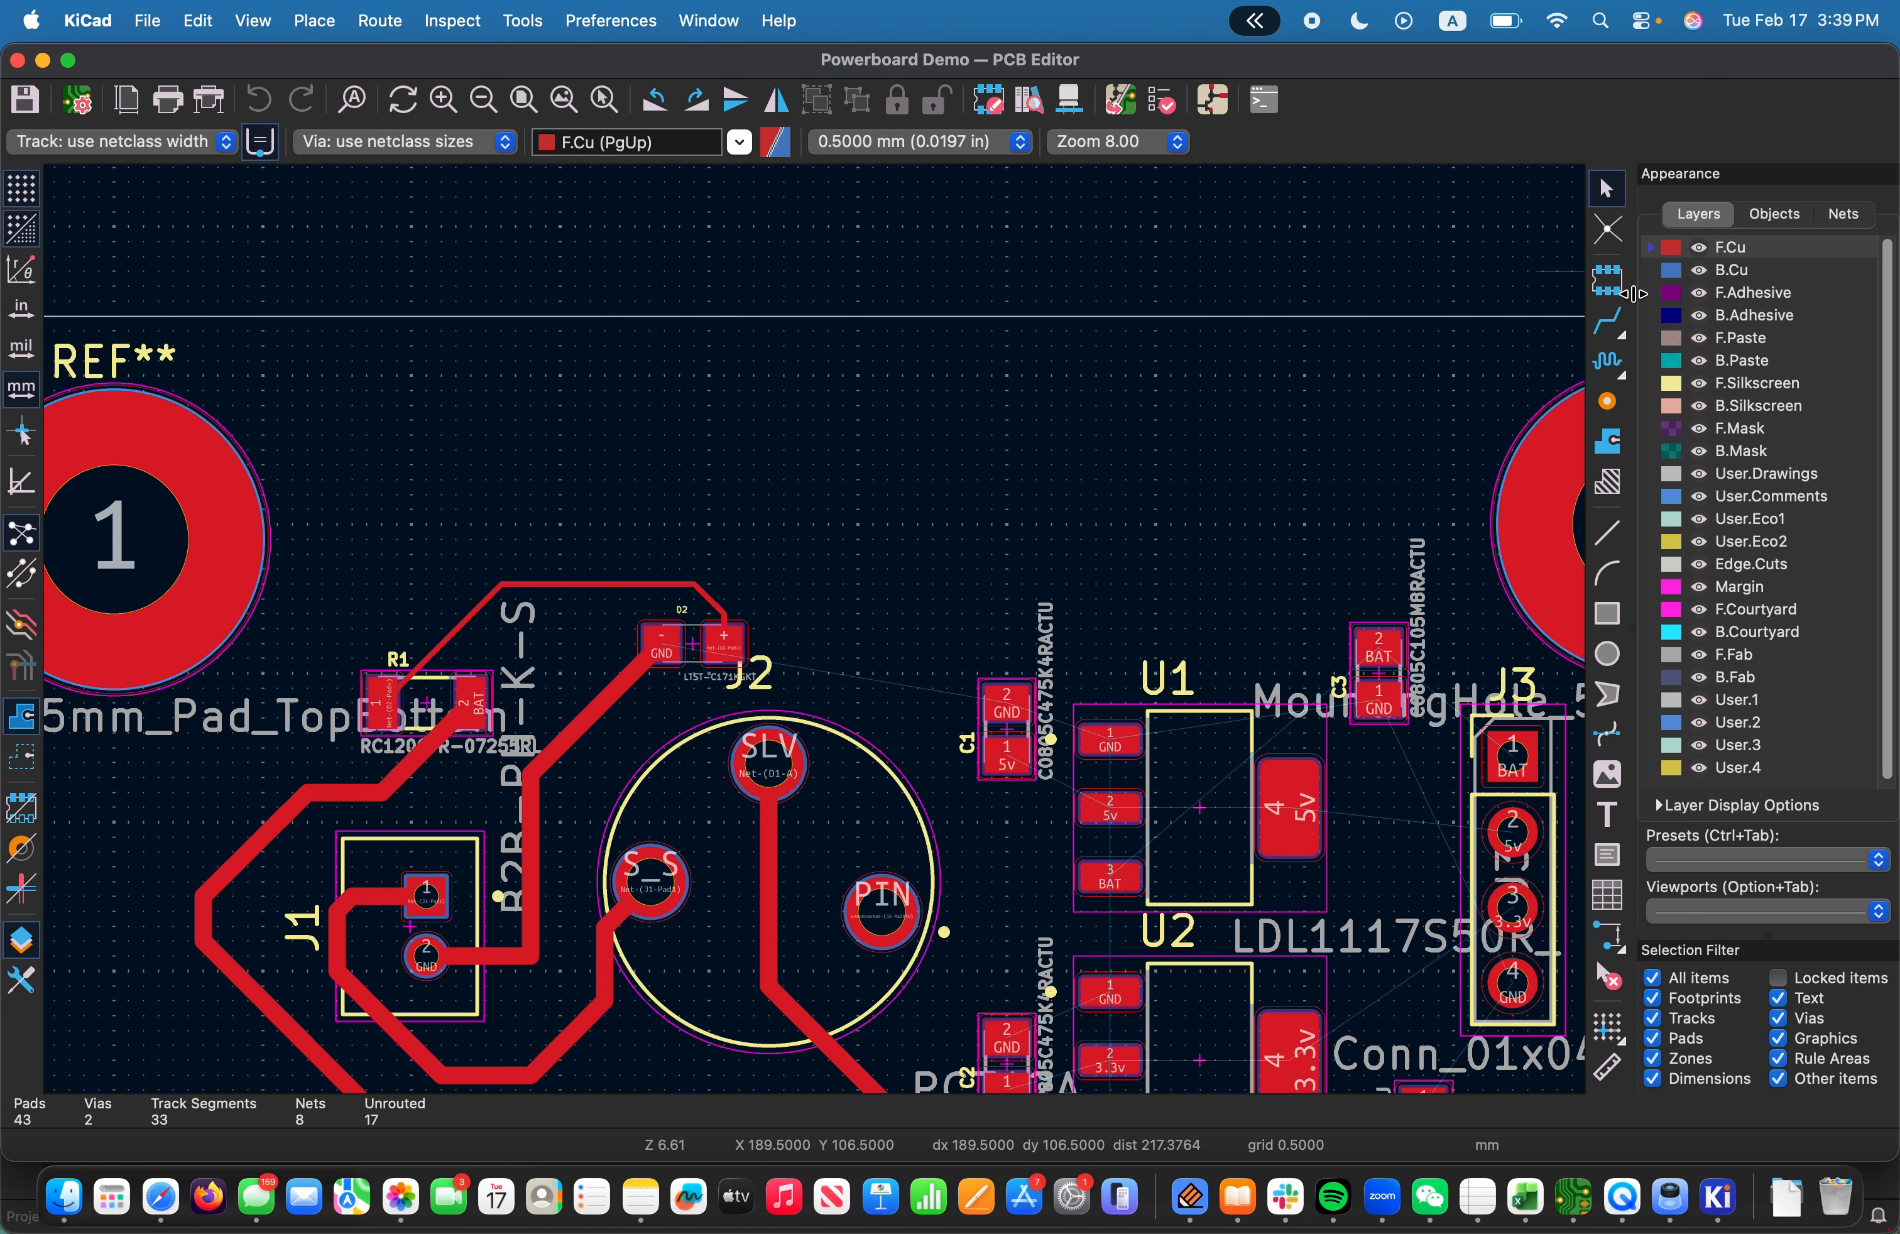
left_click(662, 643)
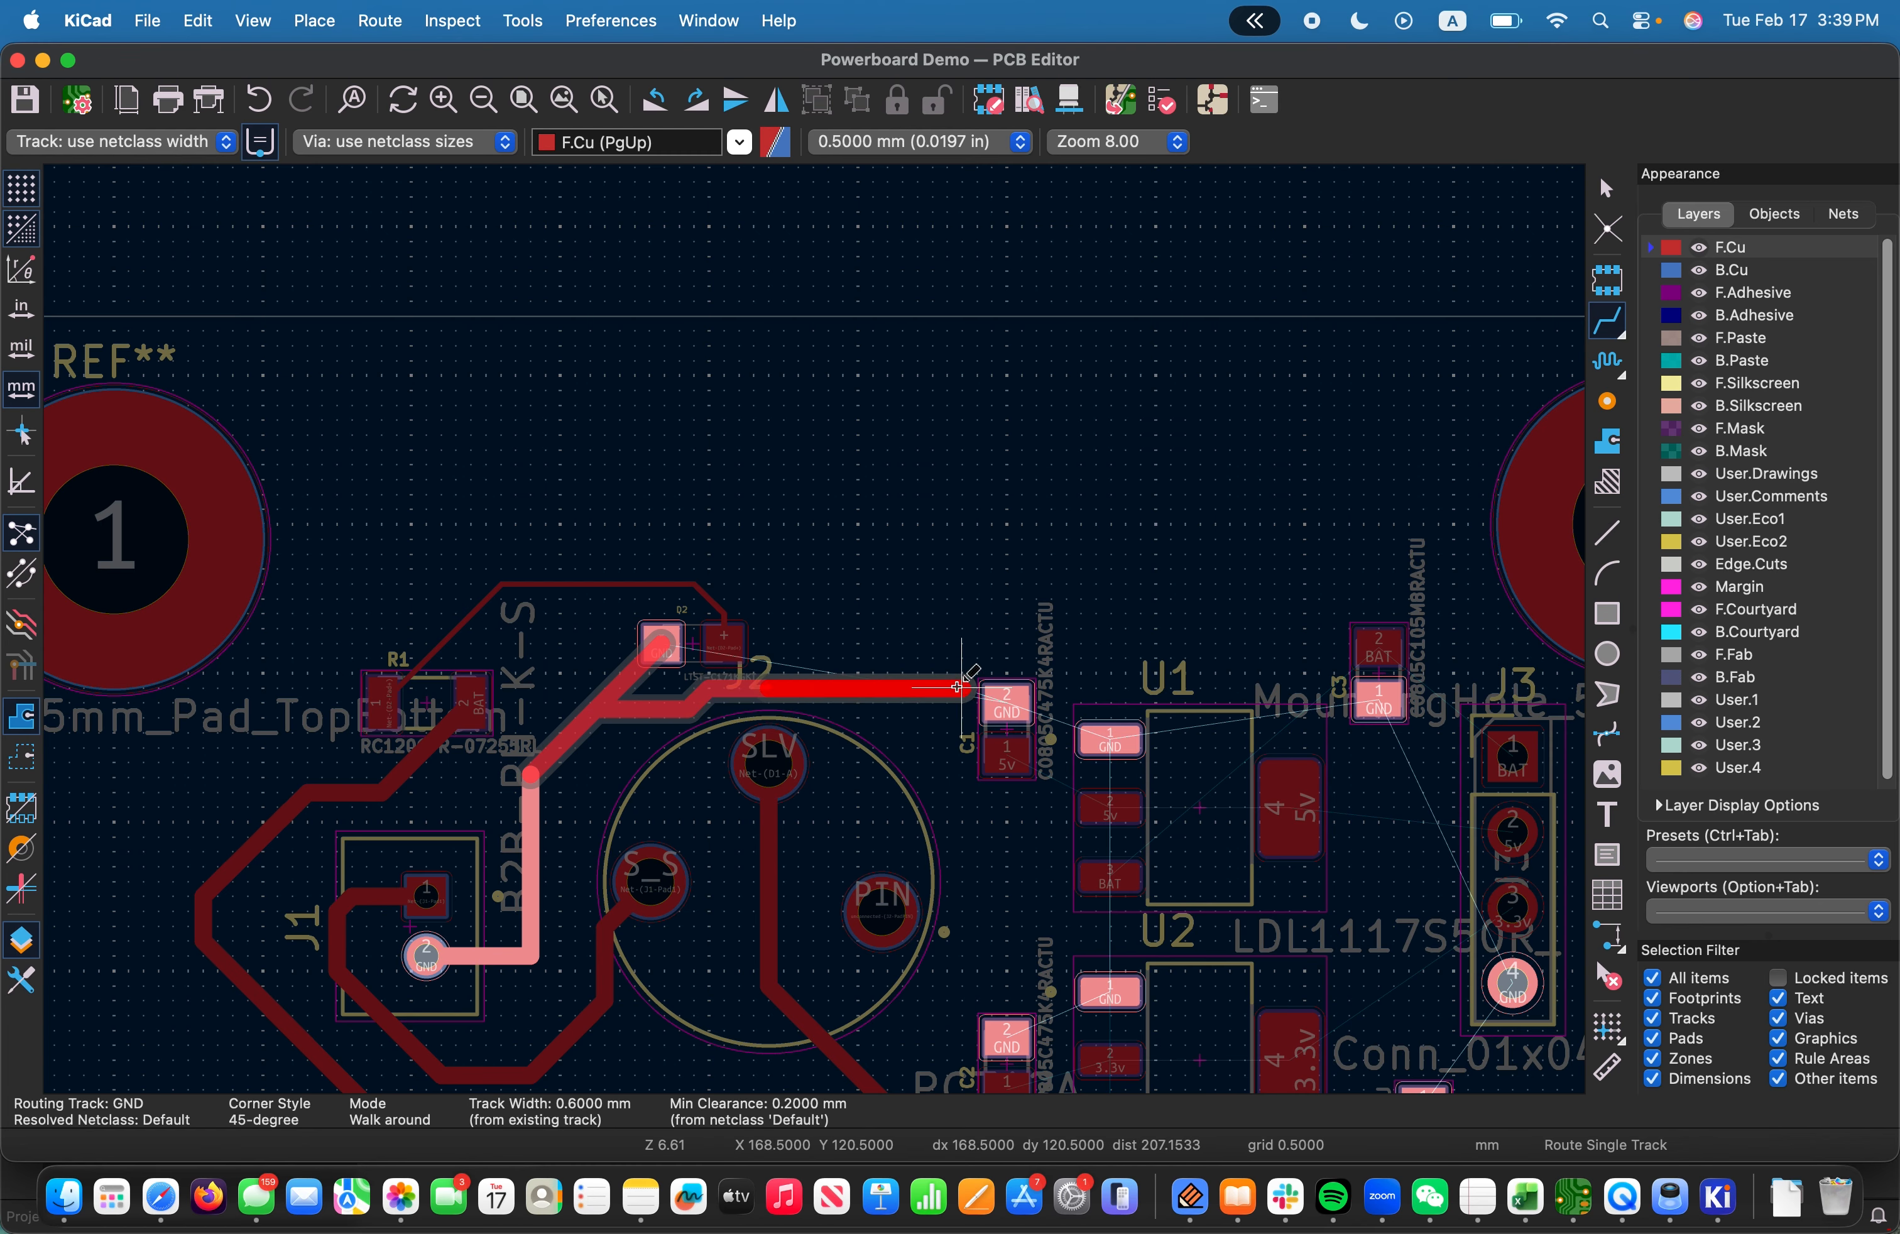
left_click(1007, 711)
key("Escape")
Continue the 0.6 mm GND track on F.Cu from C1 pad 2 through U1 pad 1 to C3 pad 1
scroll(1052, 794, "up", 4)
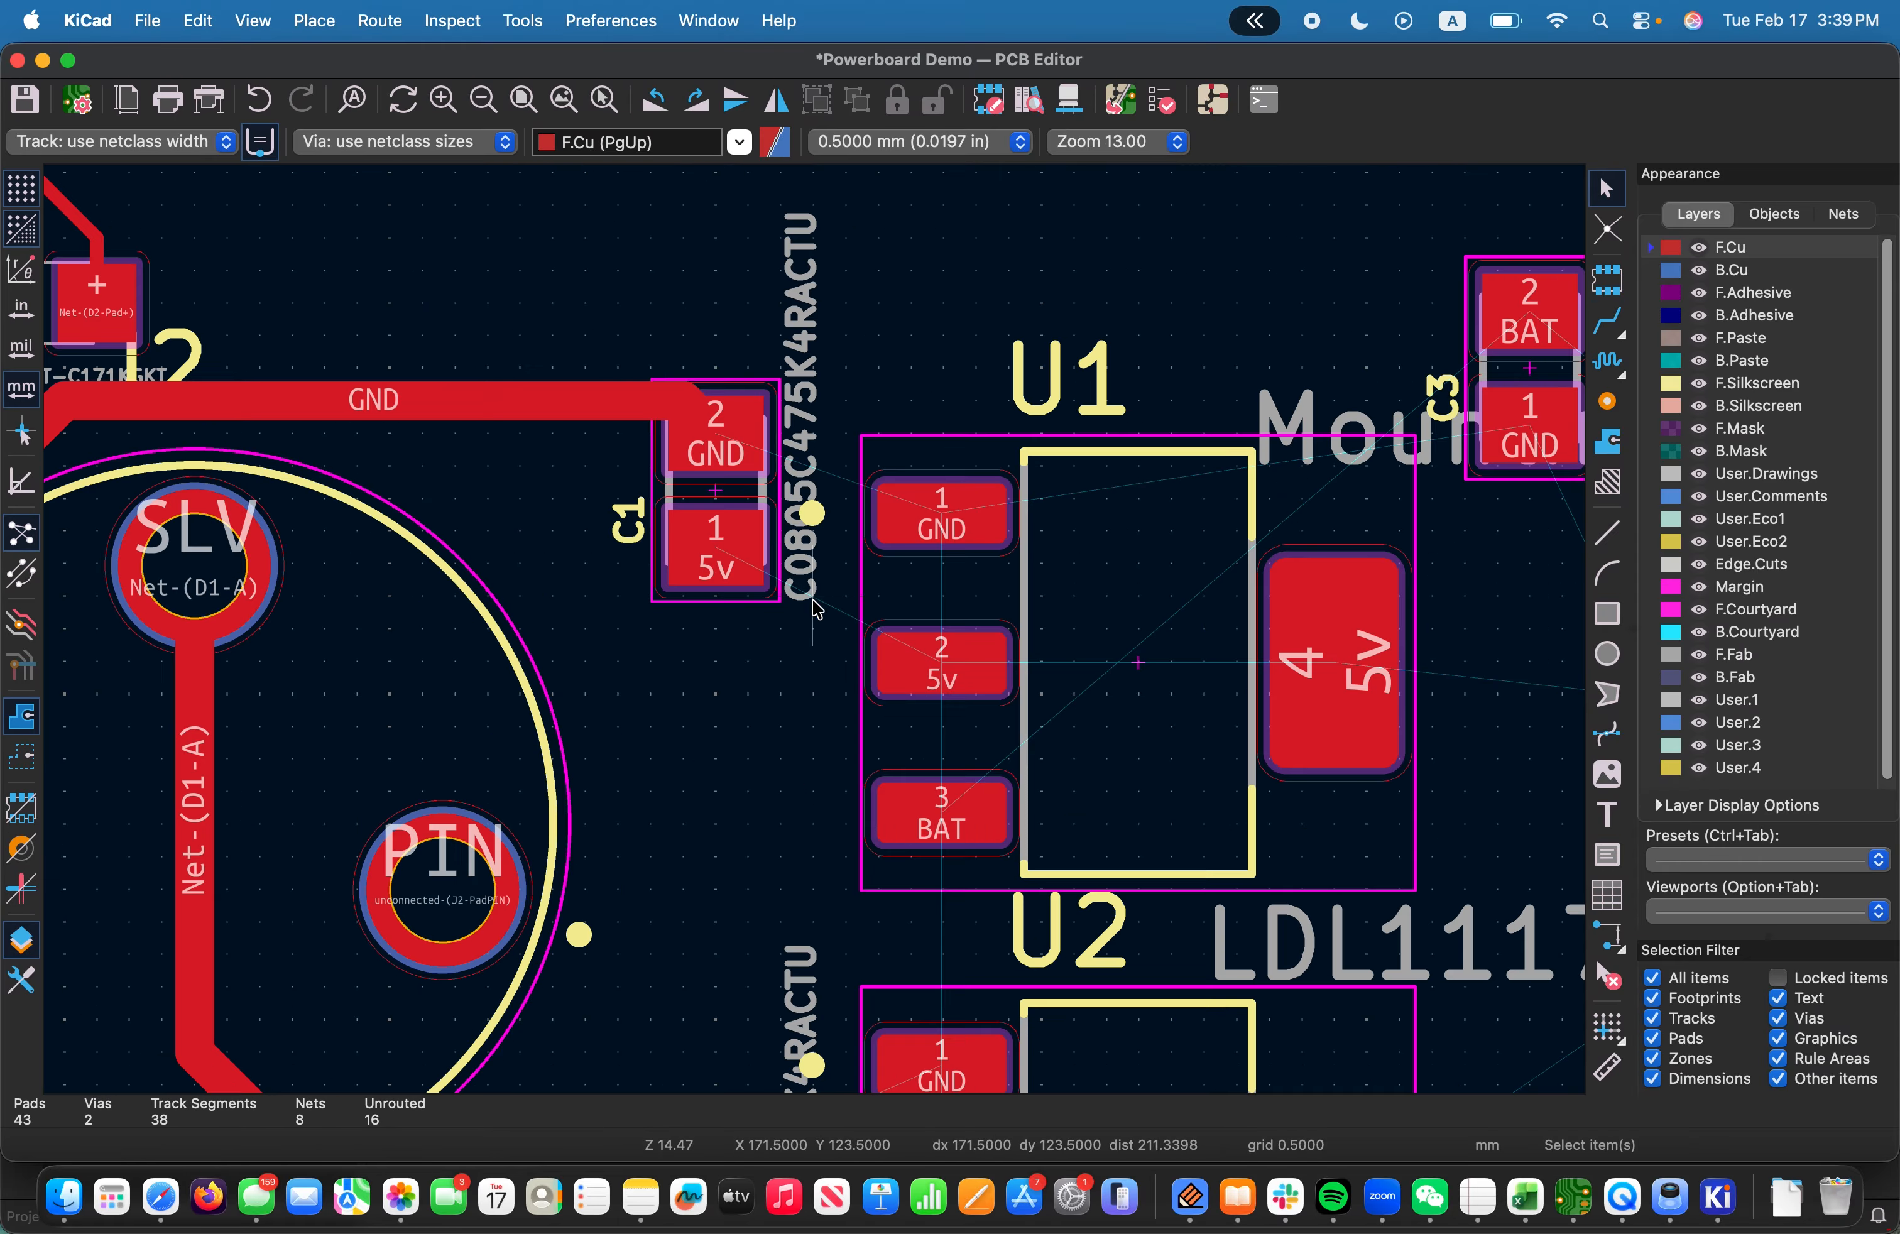
left_click(711, 428)
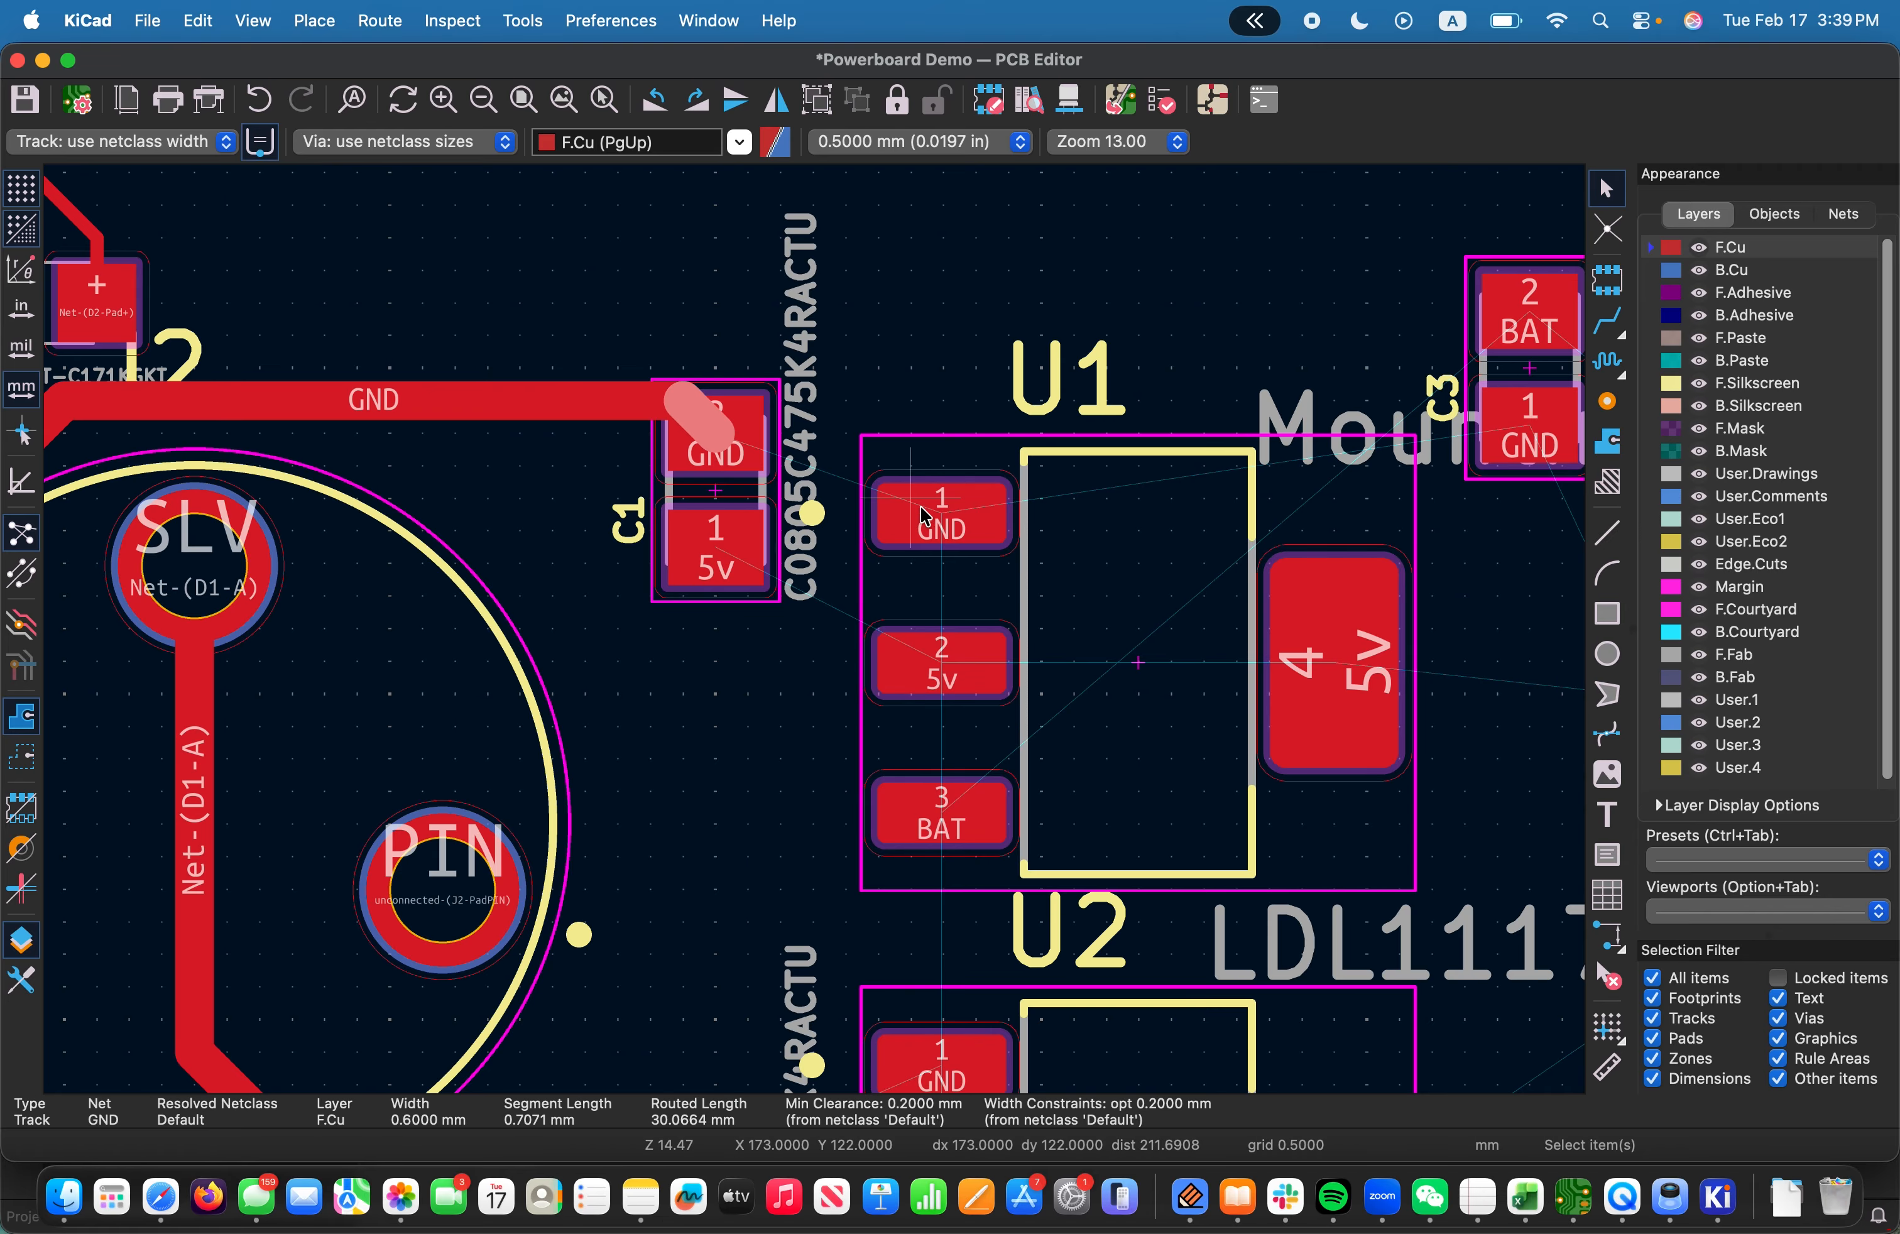
left_click(1608, 320)
left_click(773, 427)
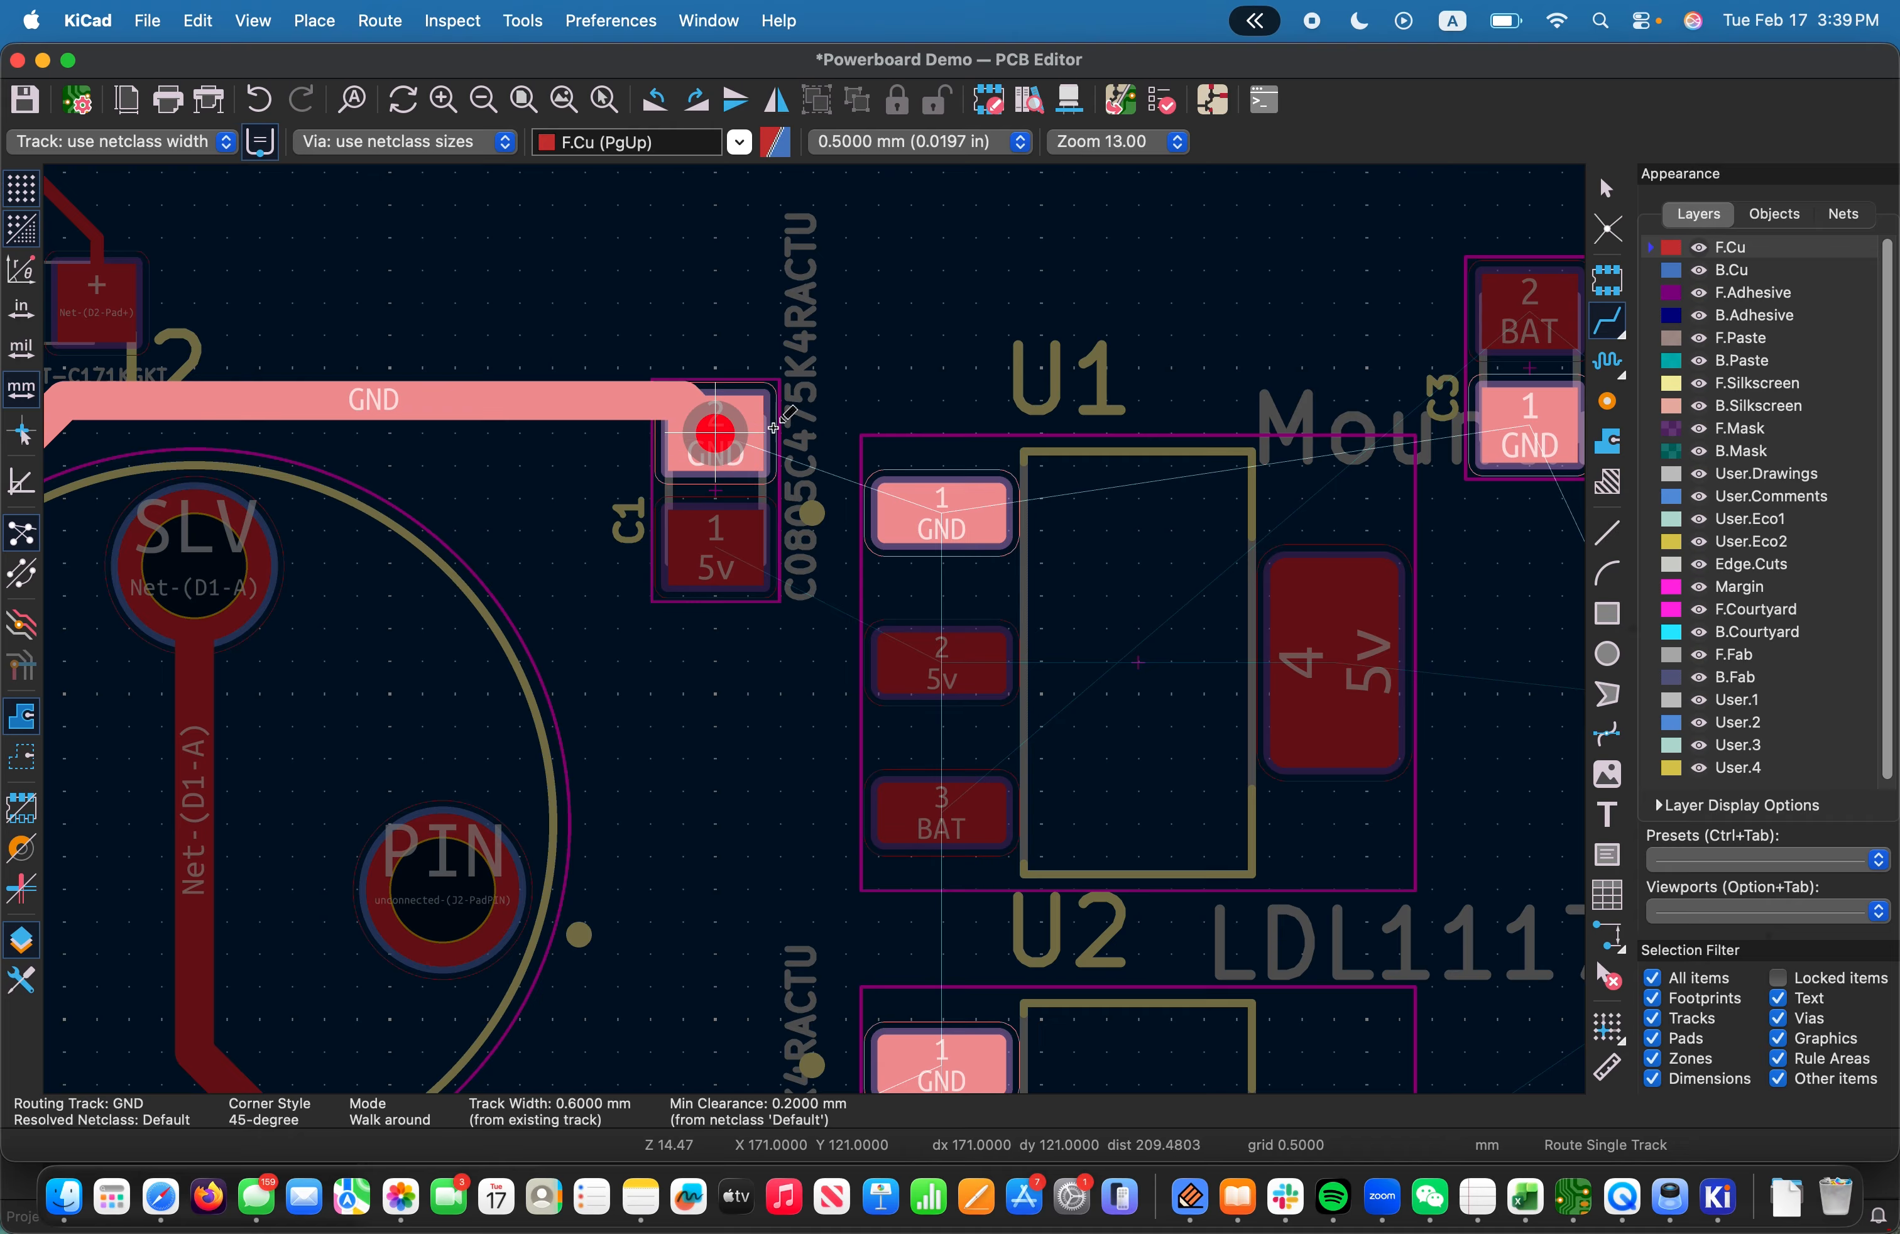
left_click(941, 497)
left_click(957, 507)
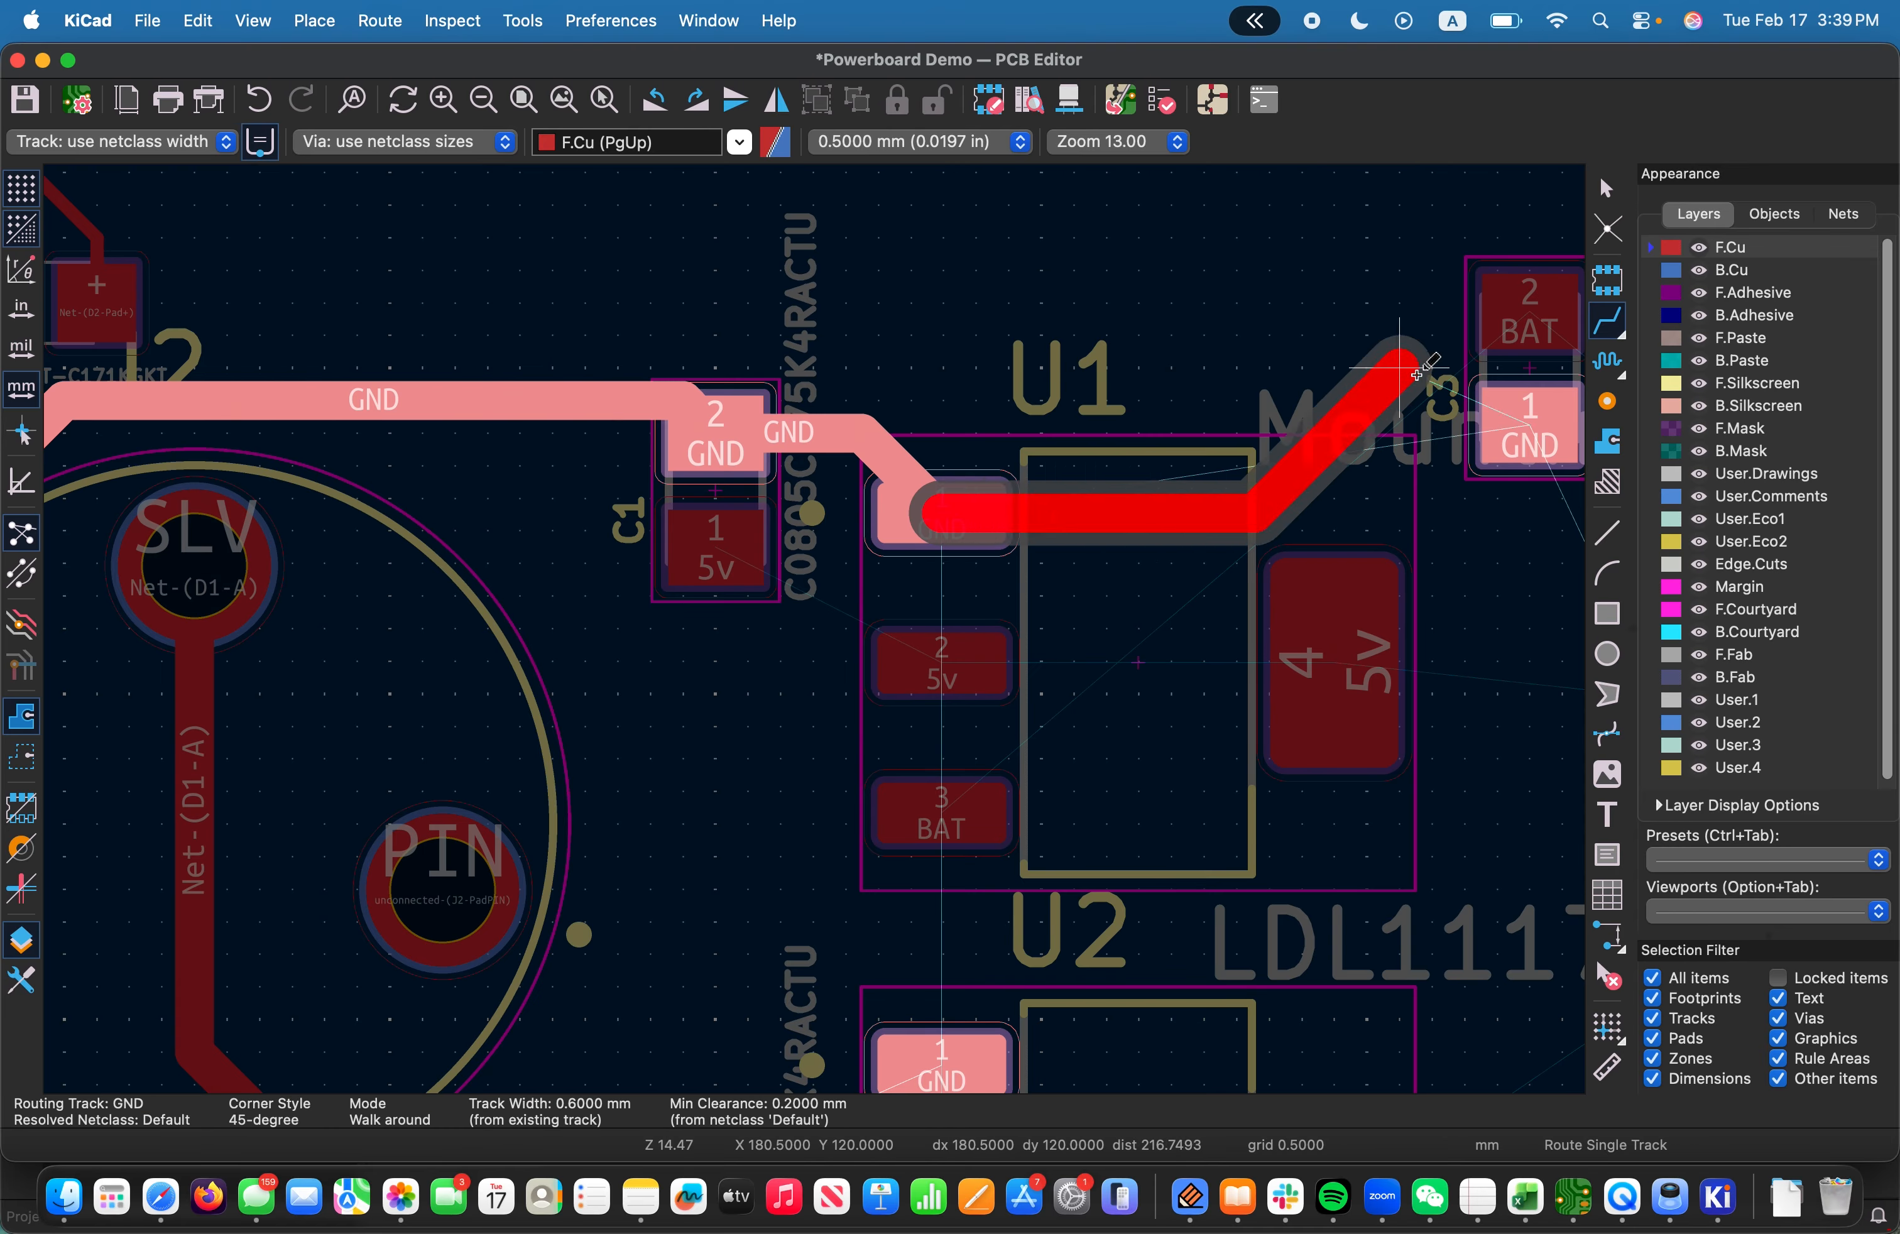
left_click(1542, 431)
Route the GND track on F.Cu from C3 pad 1 to J3 pad 4 and on to C4 pad 1
scroll(1542, 431, "down", 5)
scroll(825, 747, "up", 2)
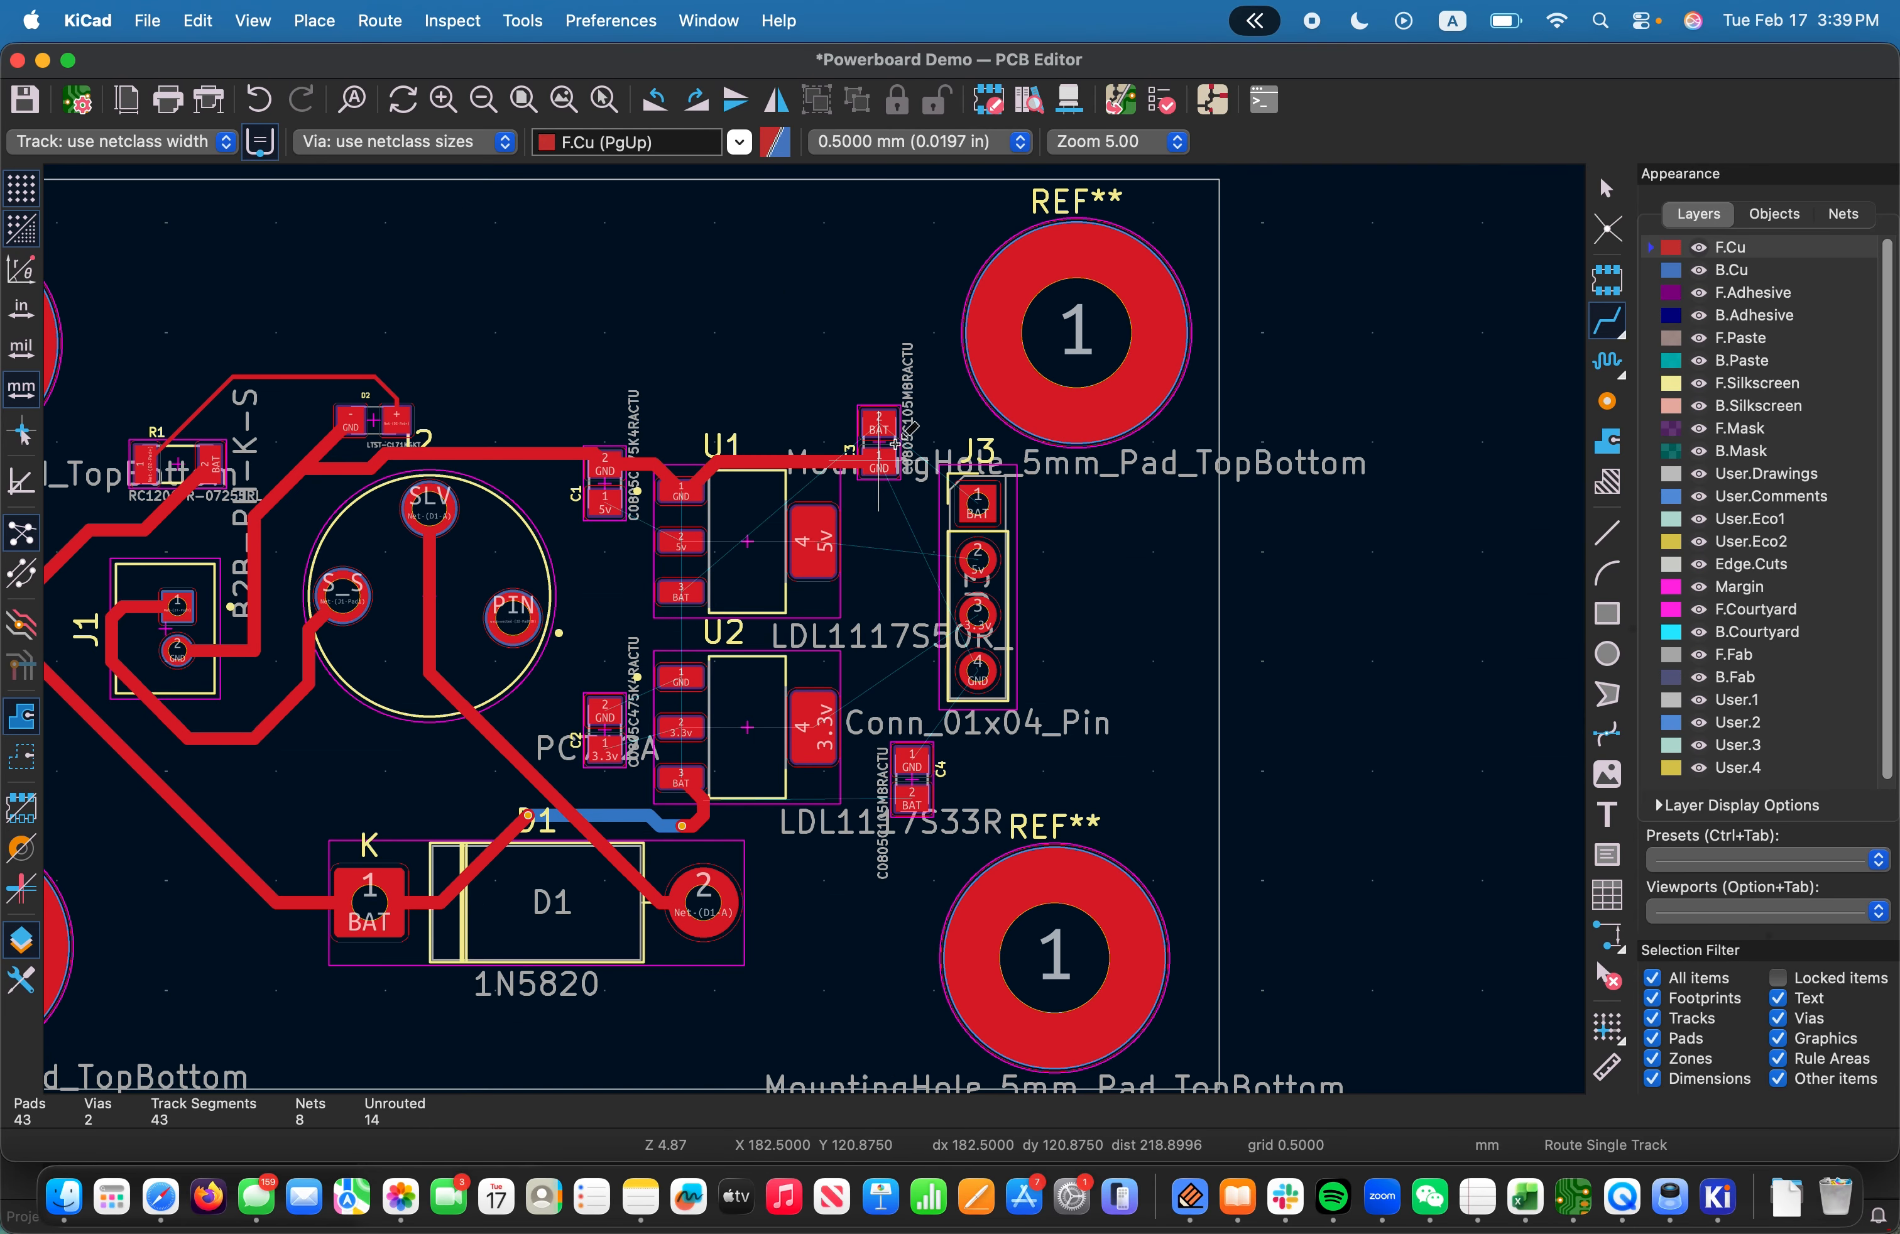
left_click(880, 463)
left_click(978, 670)
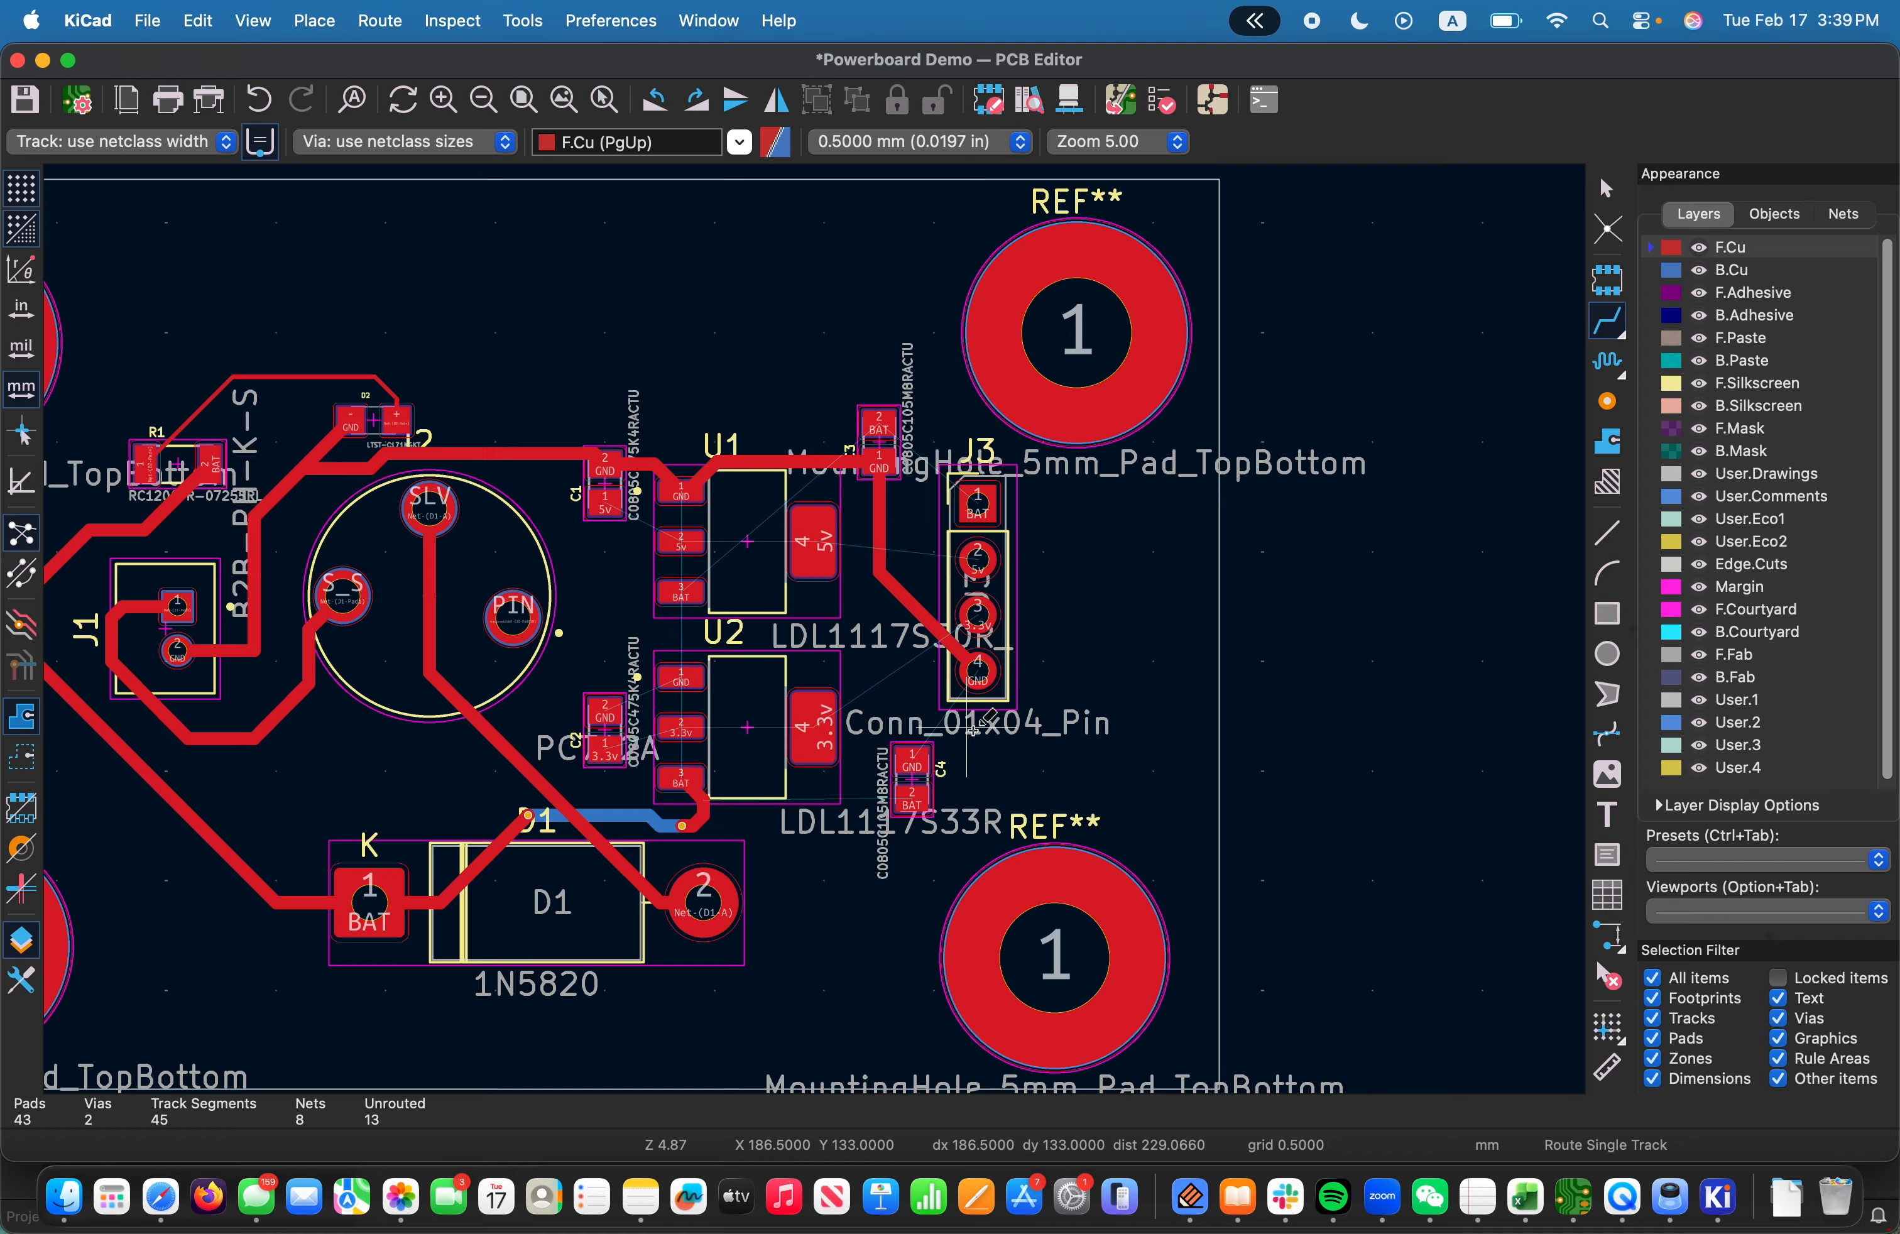
left_click(976, 678)
left_click(914, 757)
Examine the routed GND path and the unconnected GND pads around U2 and C2 across the board
scroll(989, 716, "down", 1)
scroll(682, 585, "down", 1)
scroll(816, 630, "down", 3)
scroll(810, 641, "up", 6)
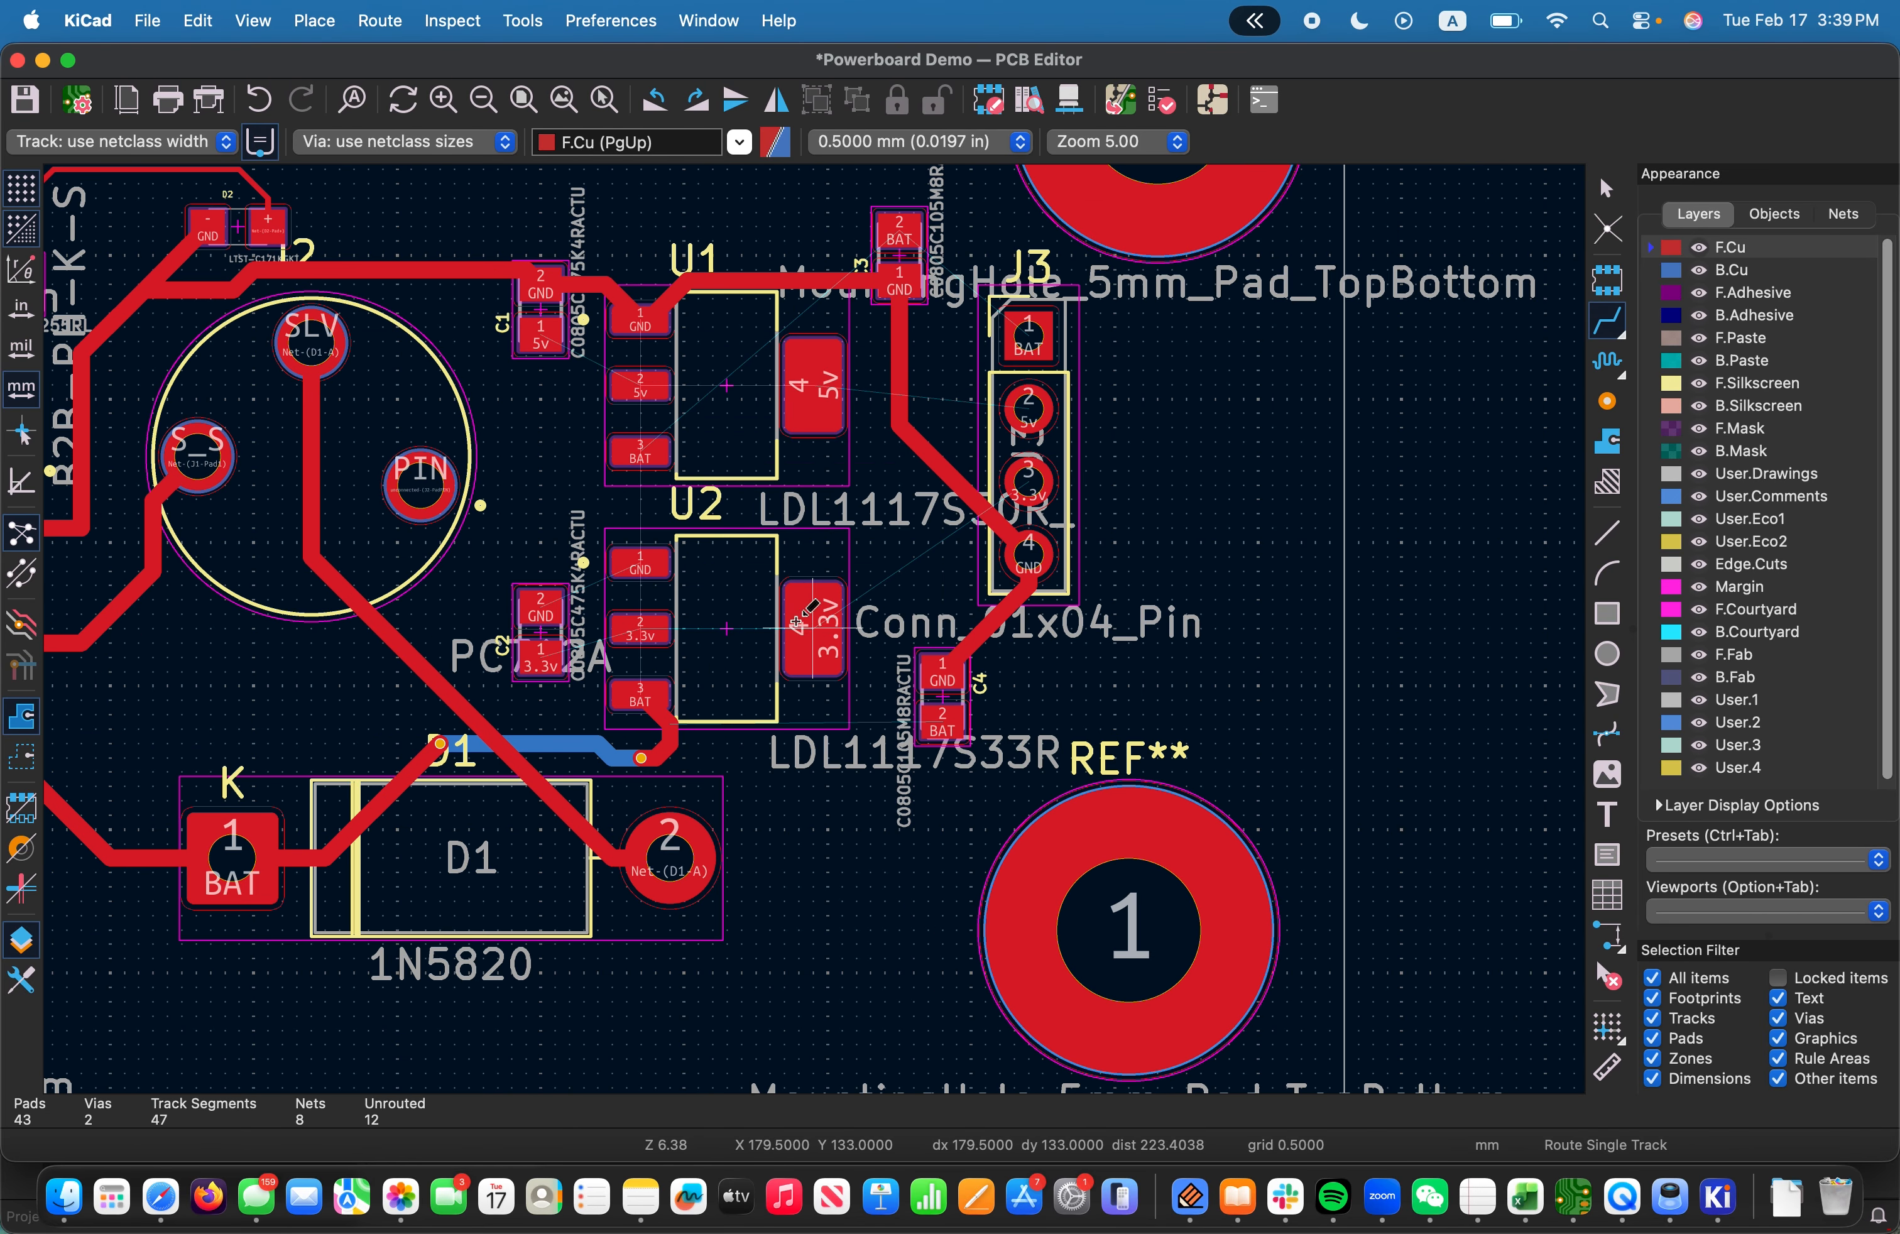
scroll(705, 641, "down", 5)
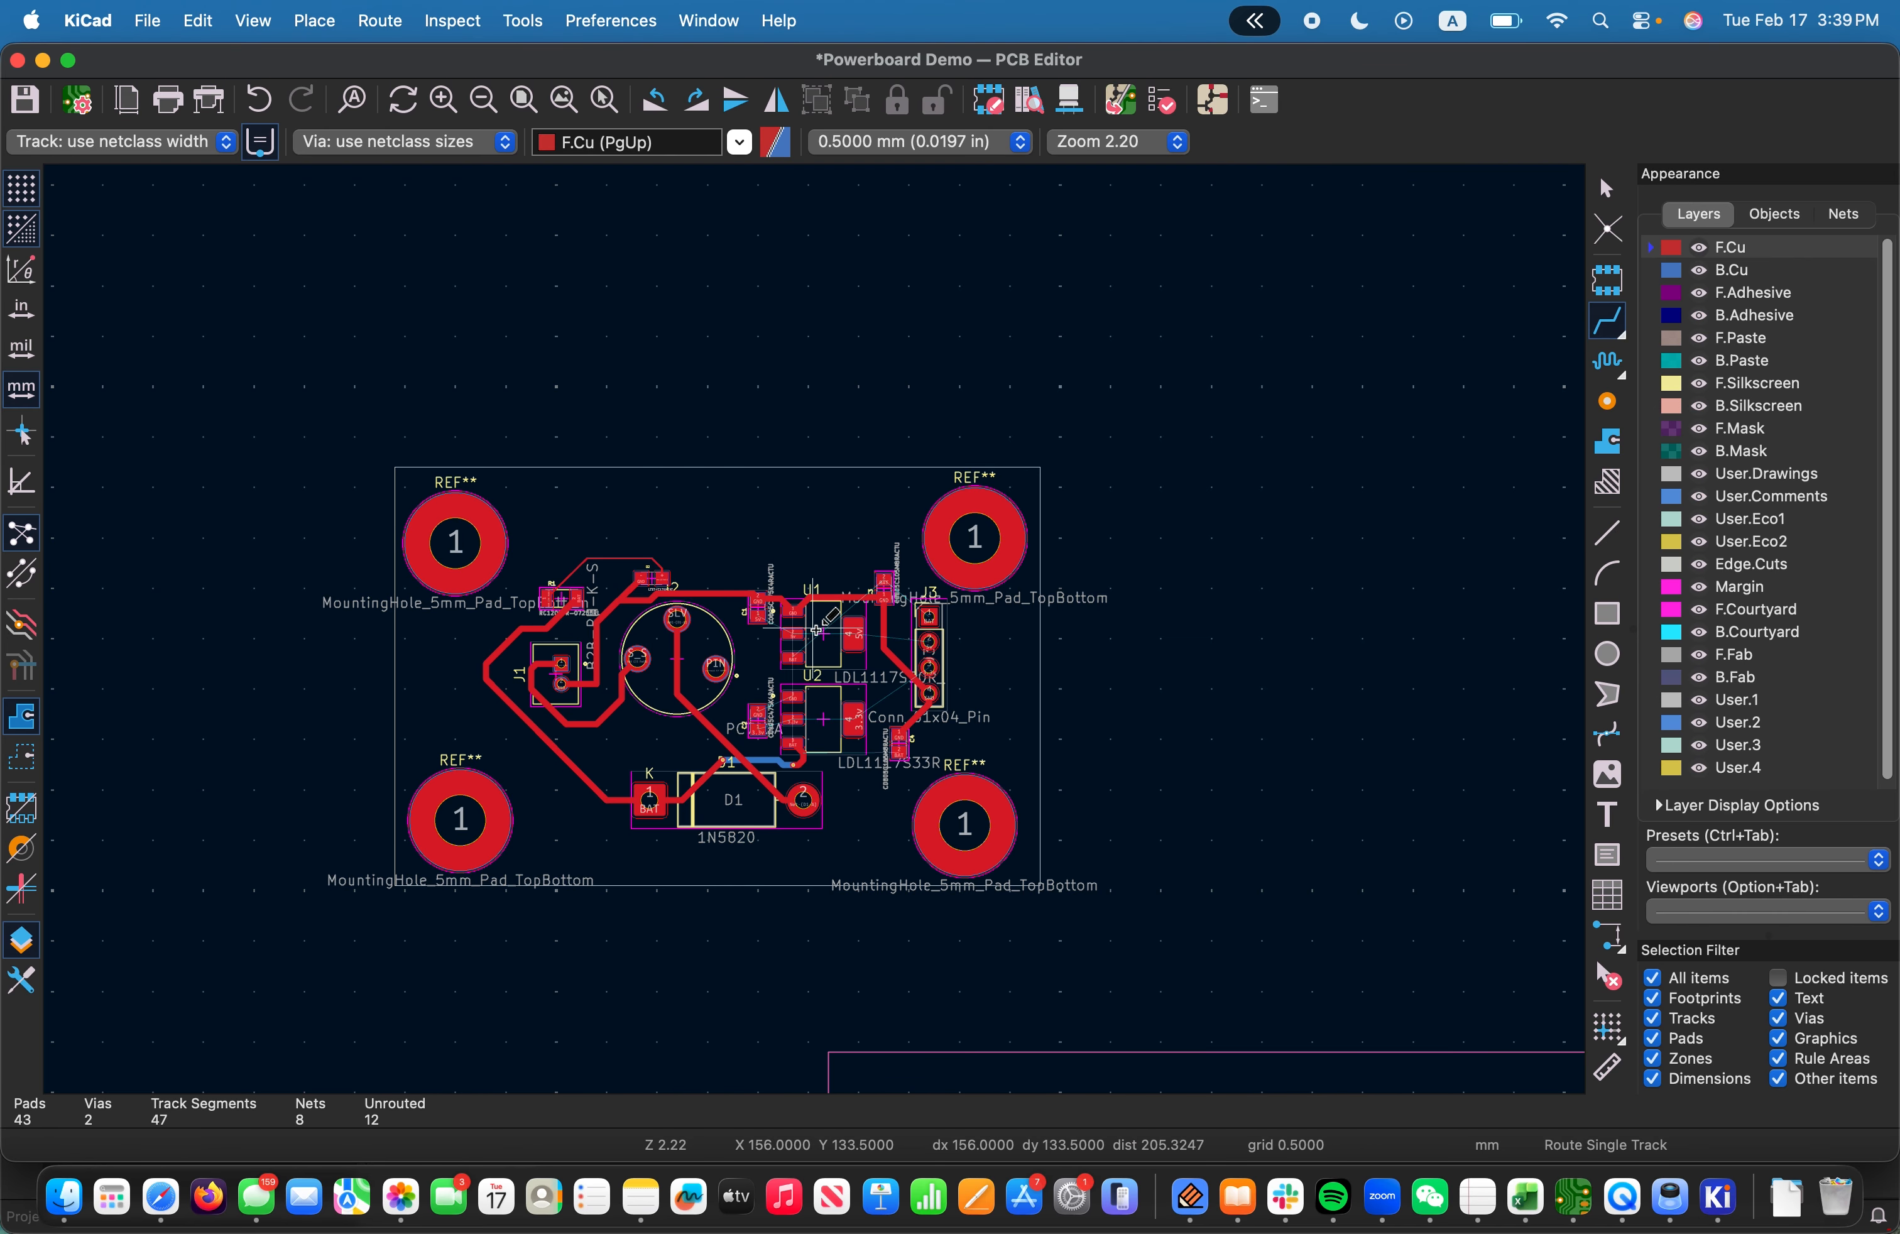
scroll(817, 630, "up", 7)
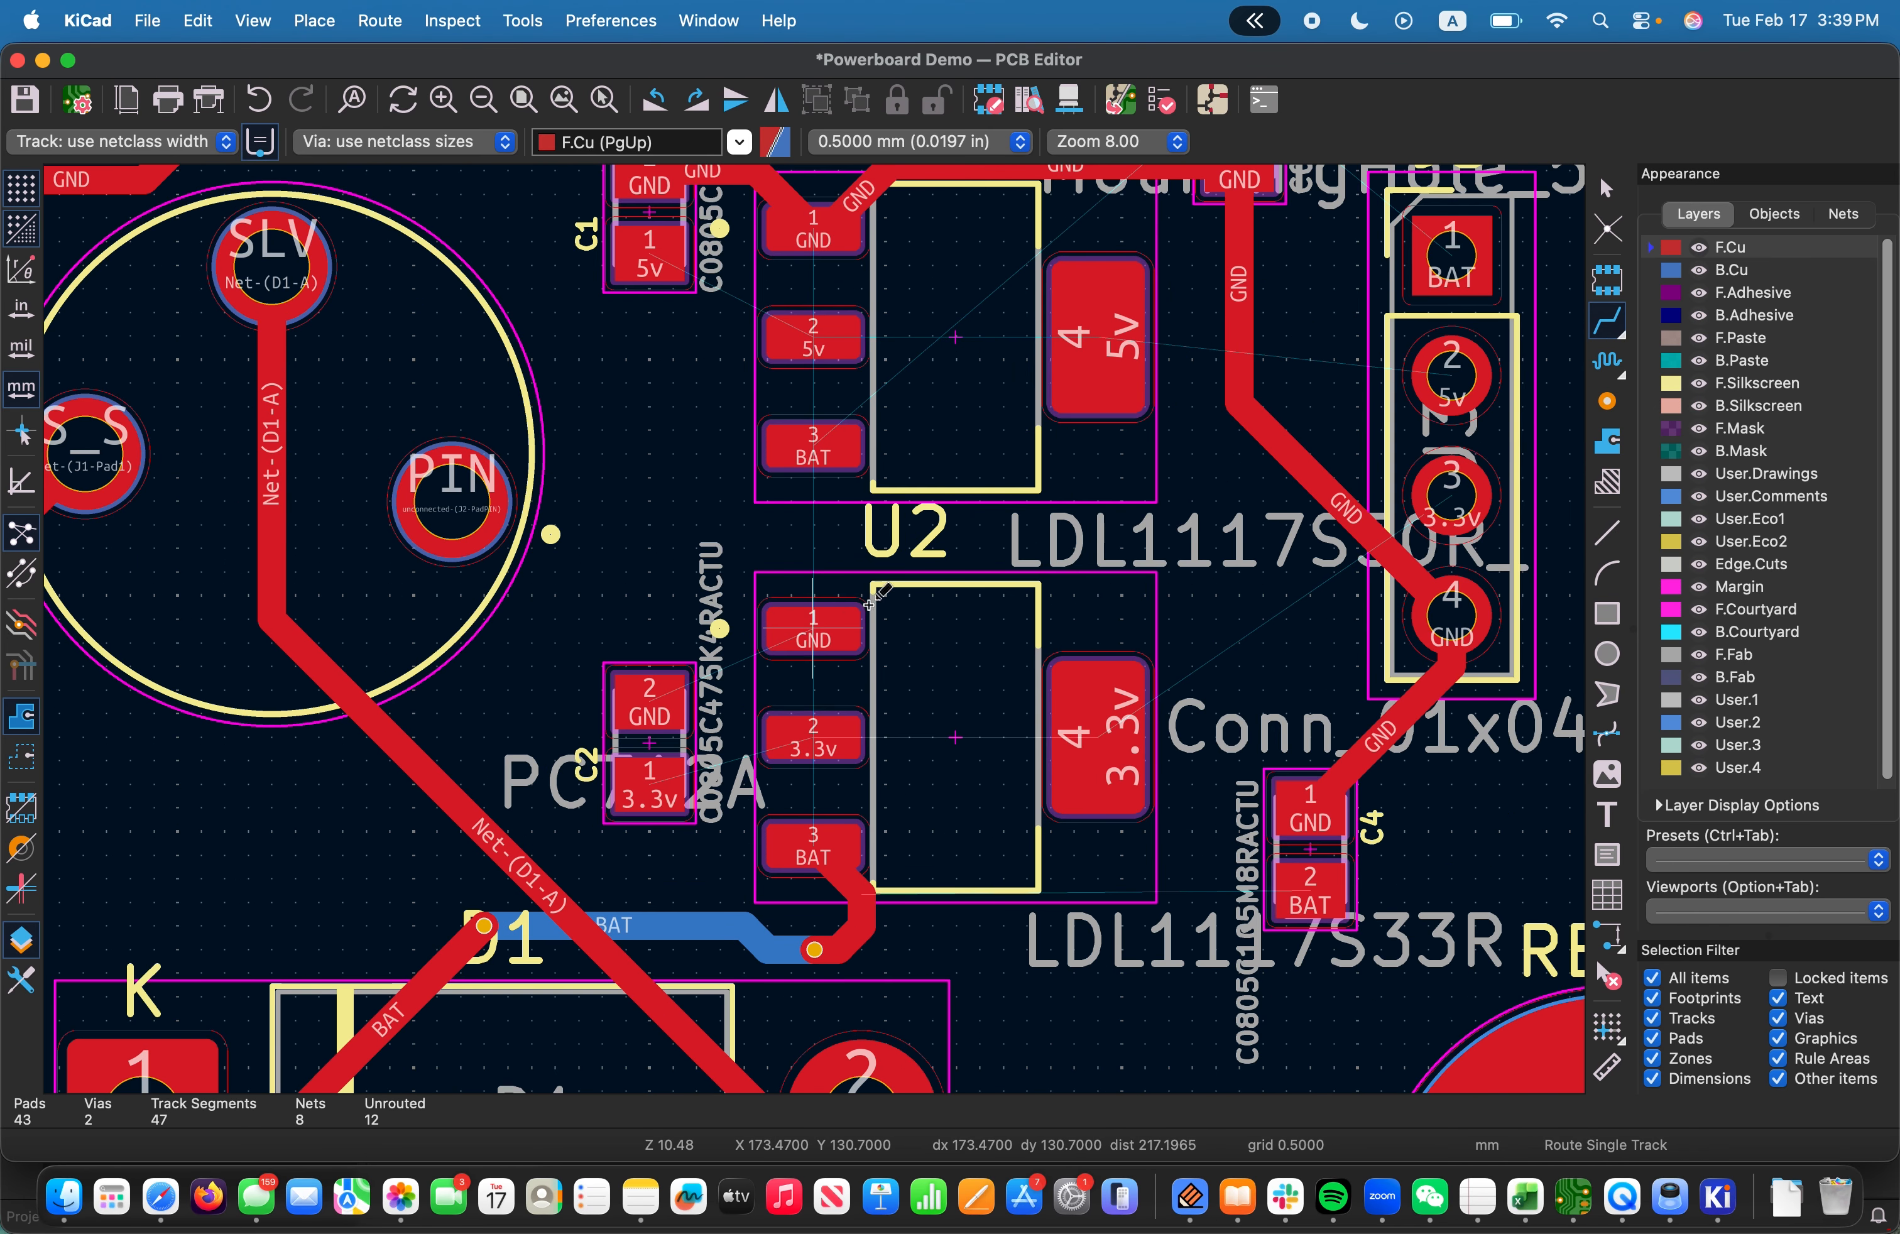
scroll(868, 604, "down", 5)
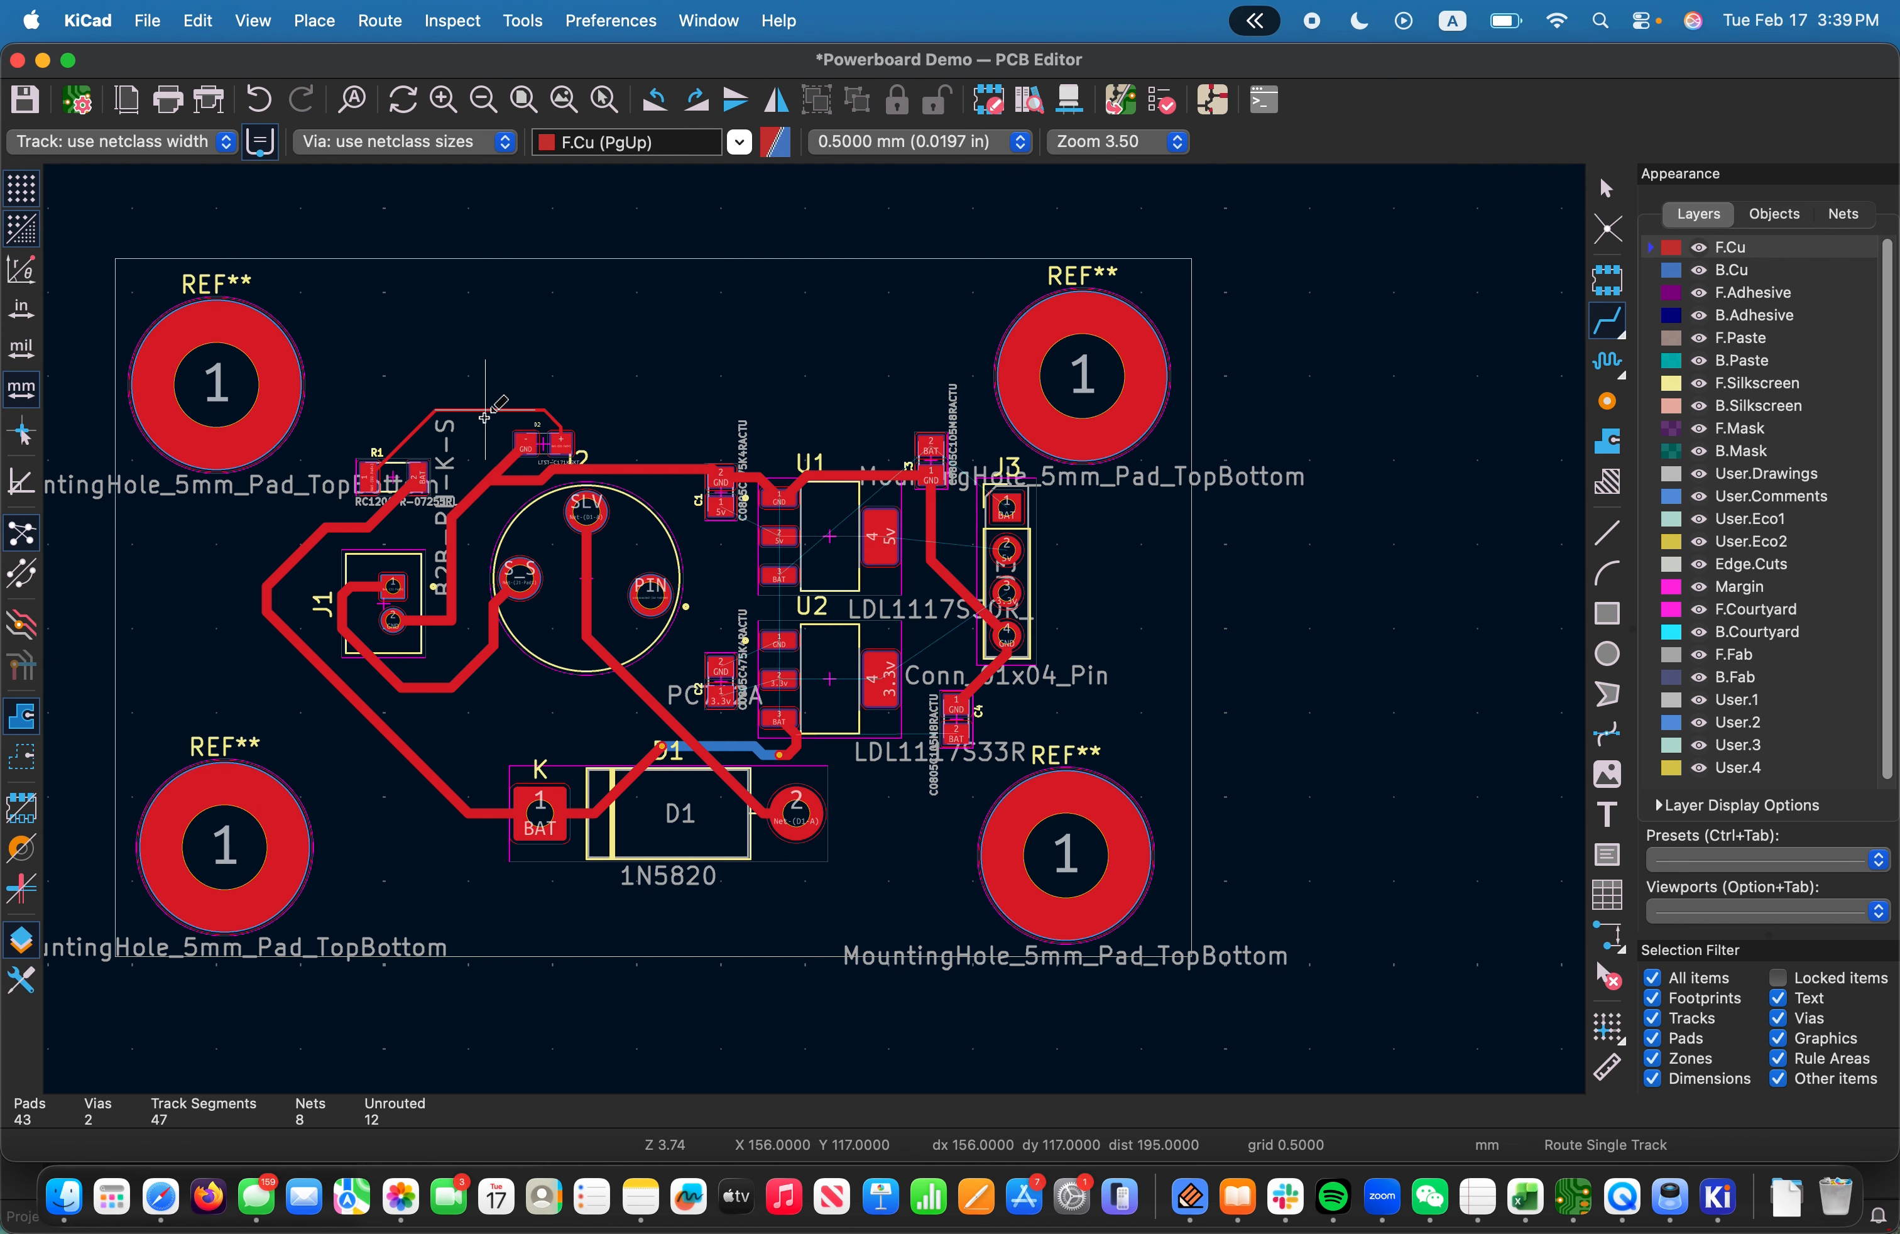
scroll(809, 608, "up", 4)
scroll(807, 678, "down", 4)
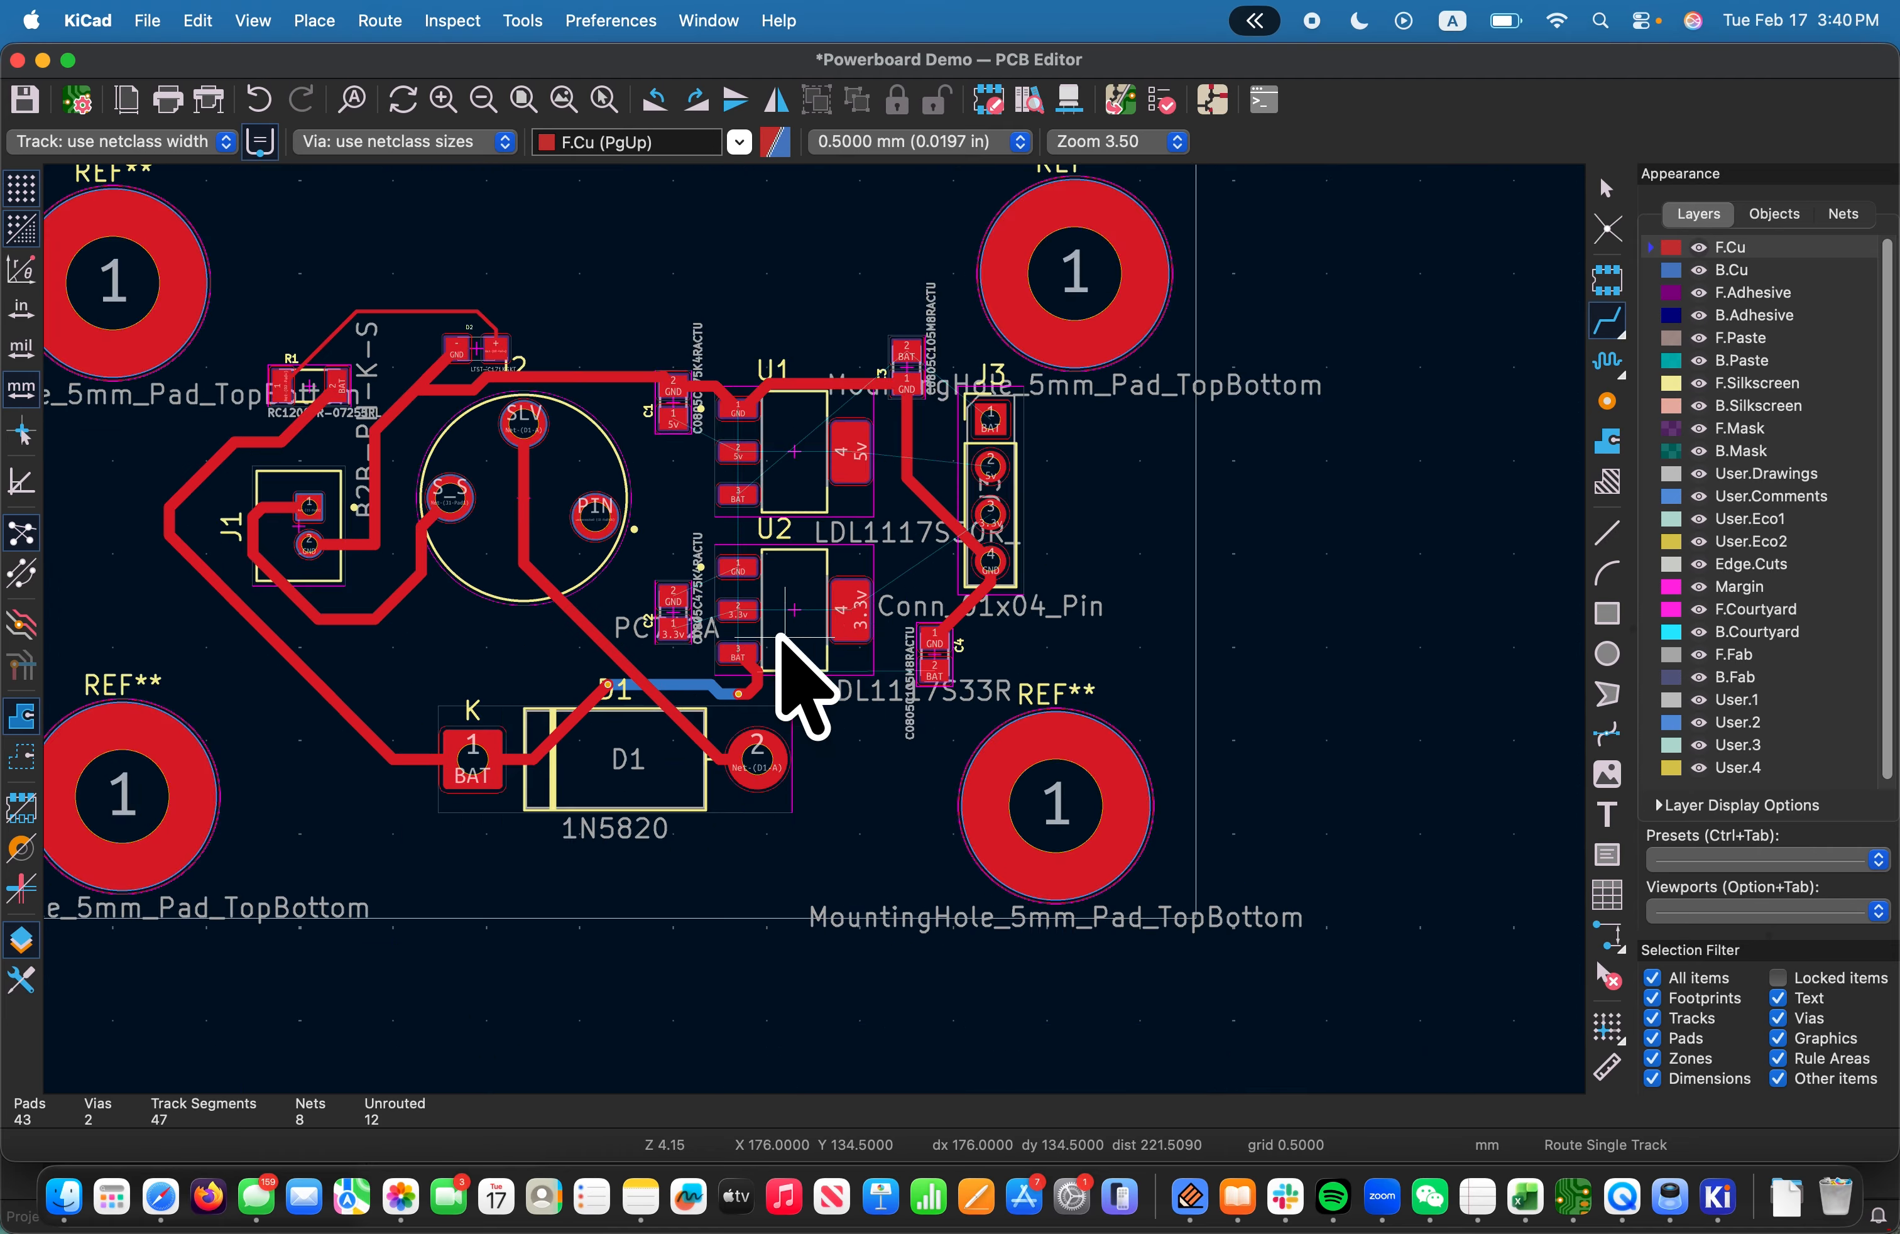
scroll(817, 606, "up", 2)
scroll(817, 607, "up", 1)
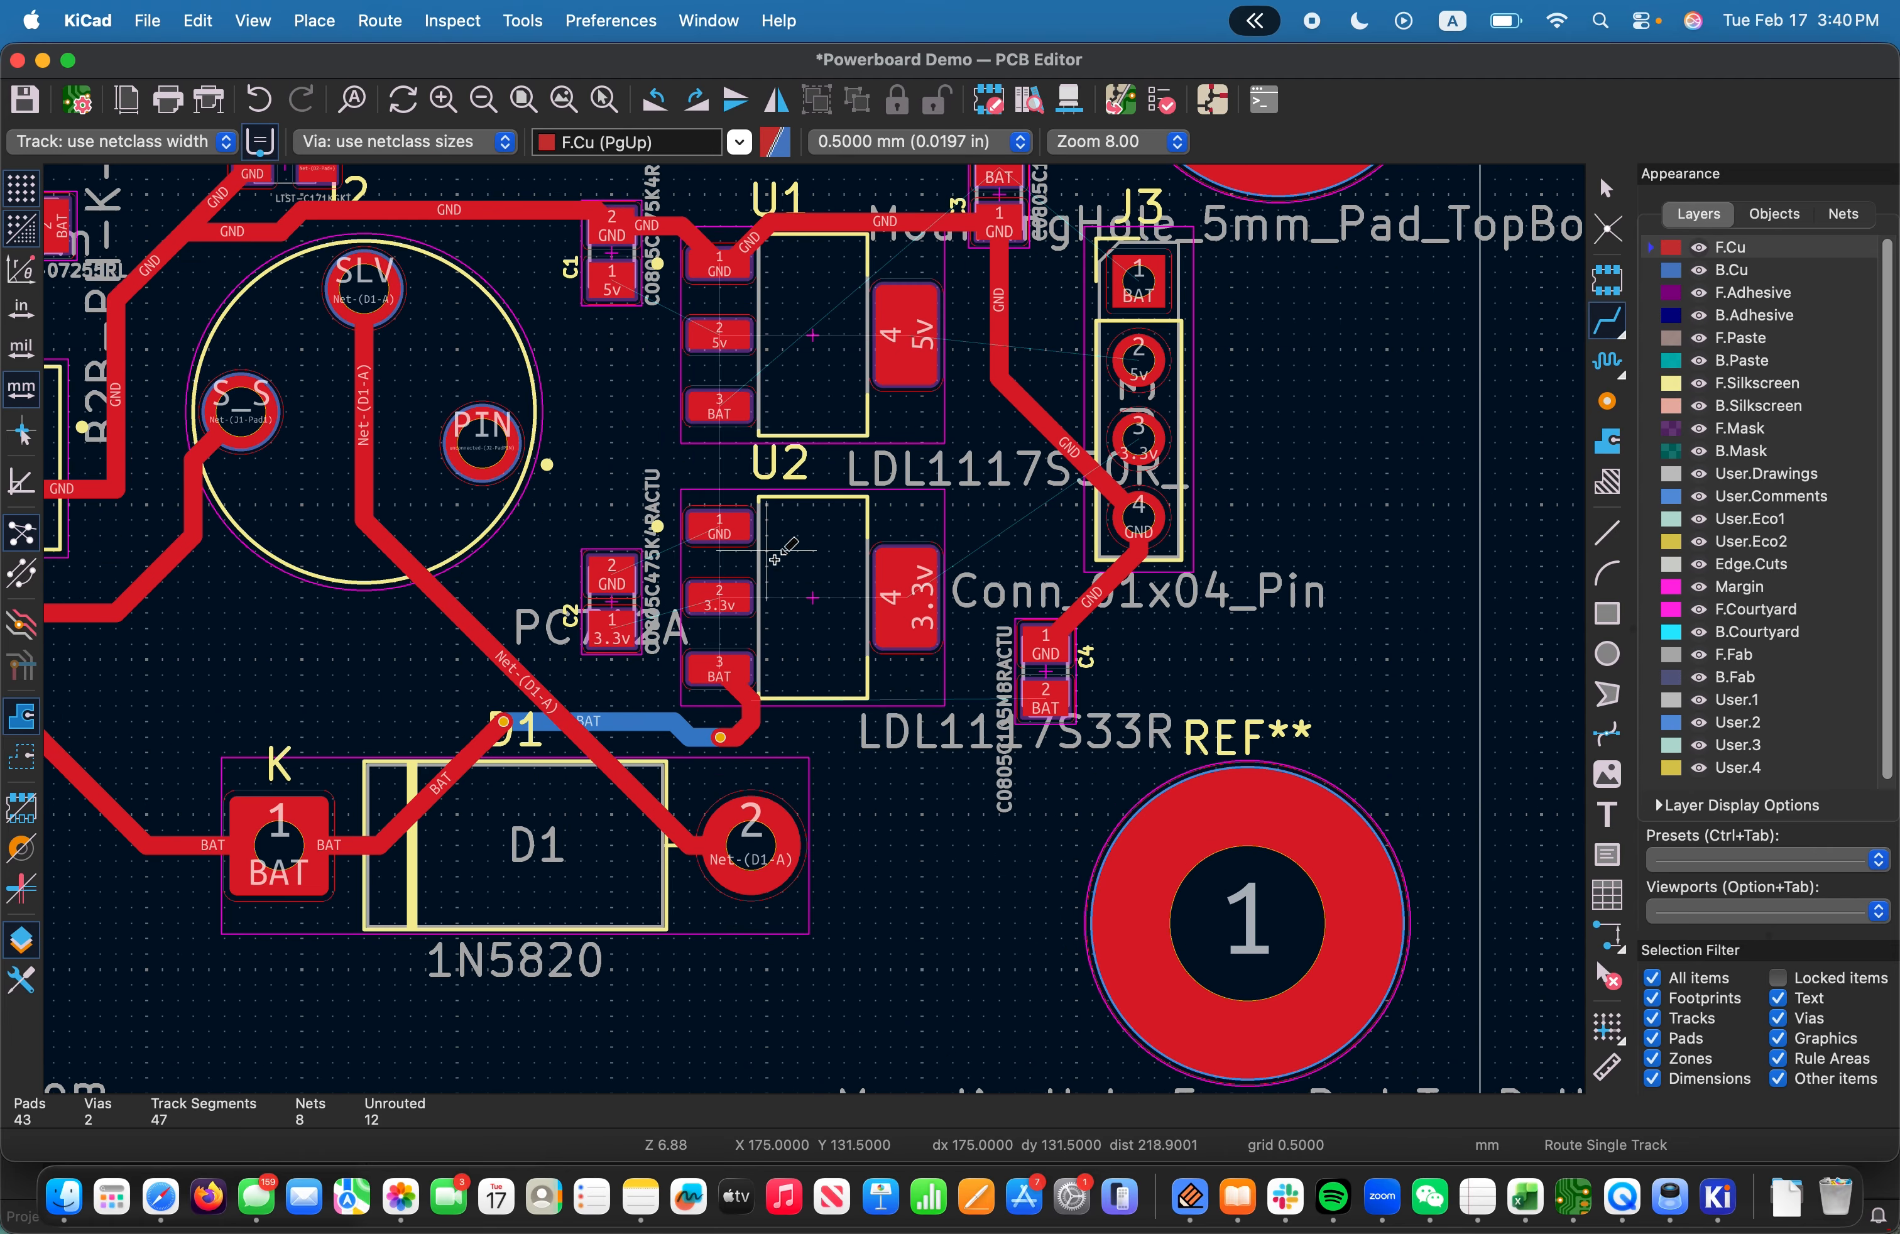
Route a 0.6 mm GND track on F.Cu from C4 pad 1 between U1 and U2 to U2 pad 1, continuing to C2 pad 2
left_click(719, 522)
key("Escape")
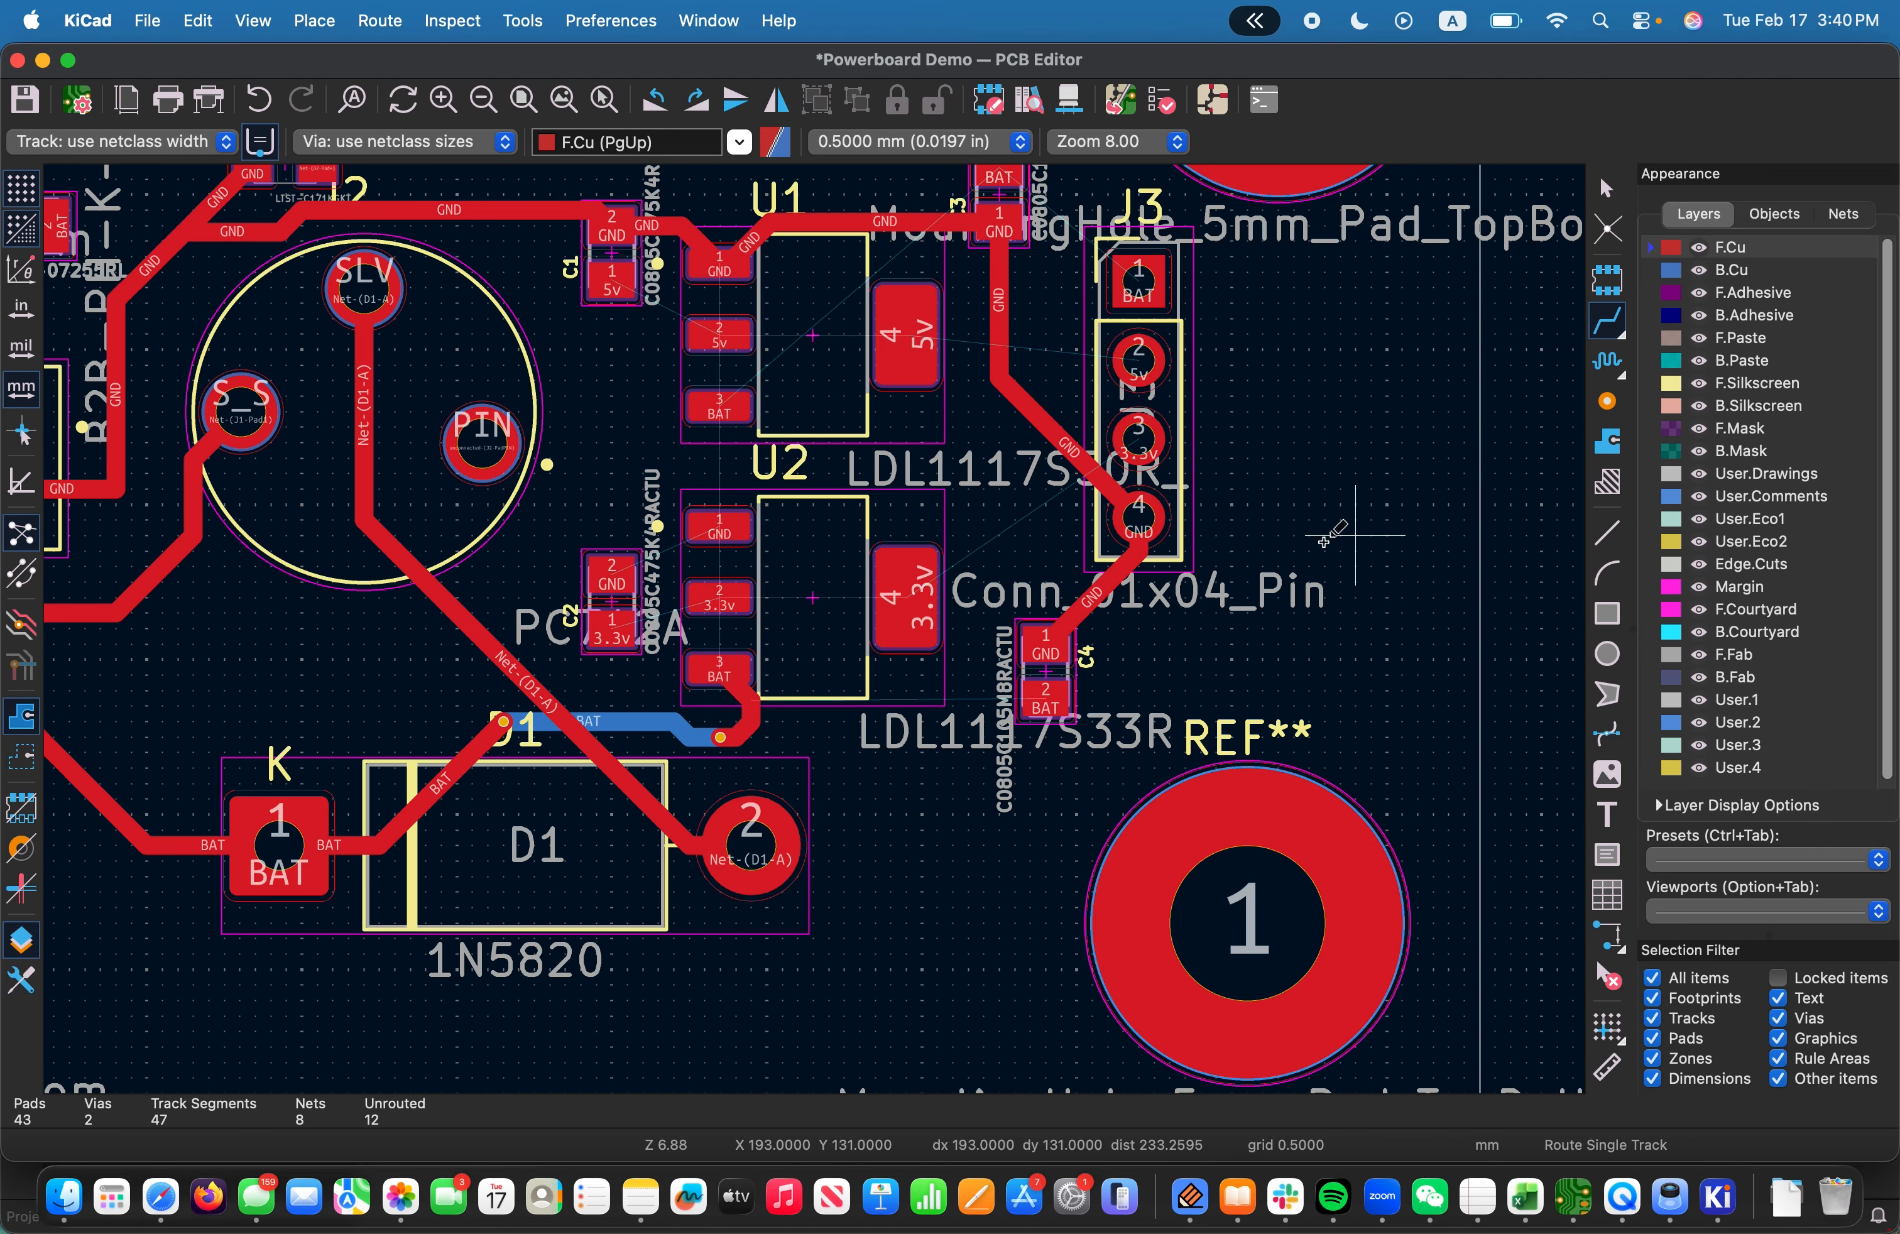
left_click(1033, 646)
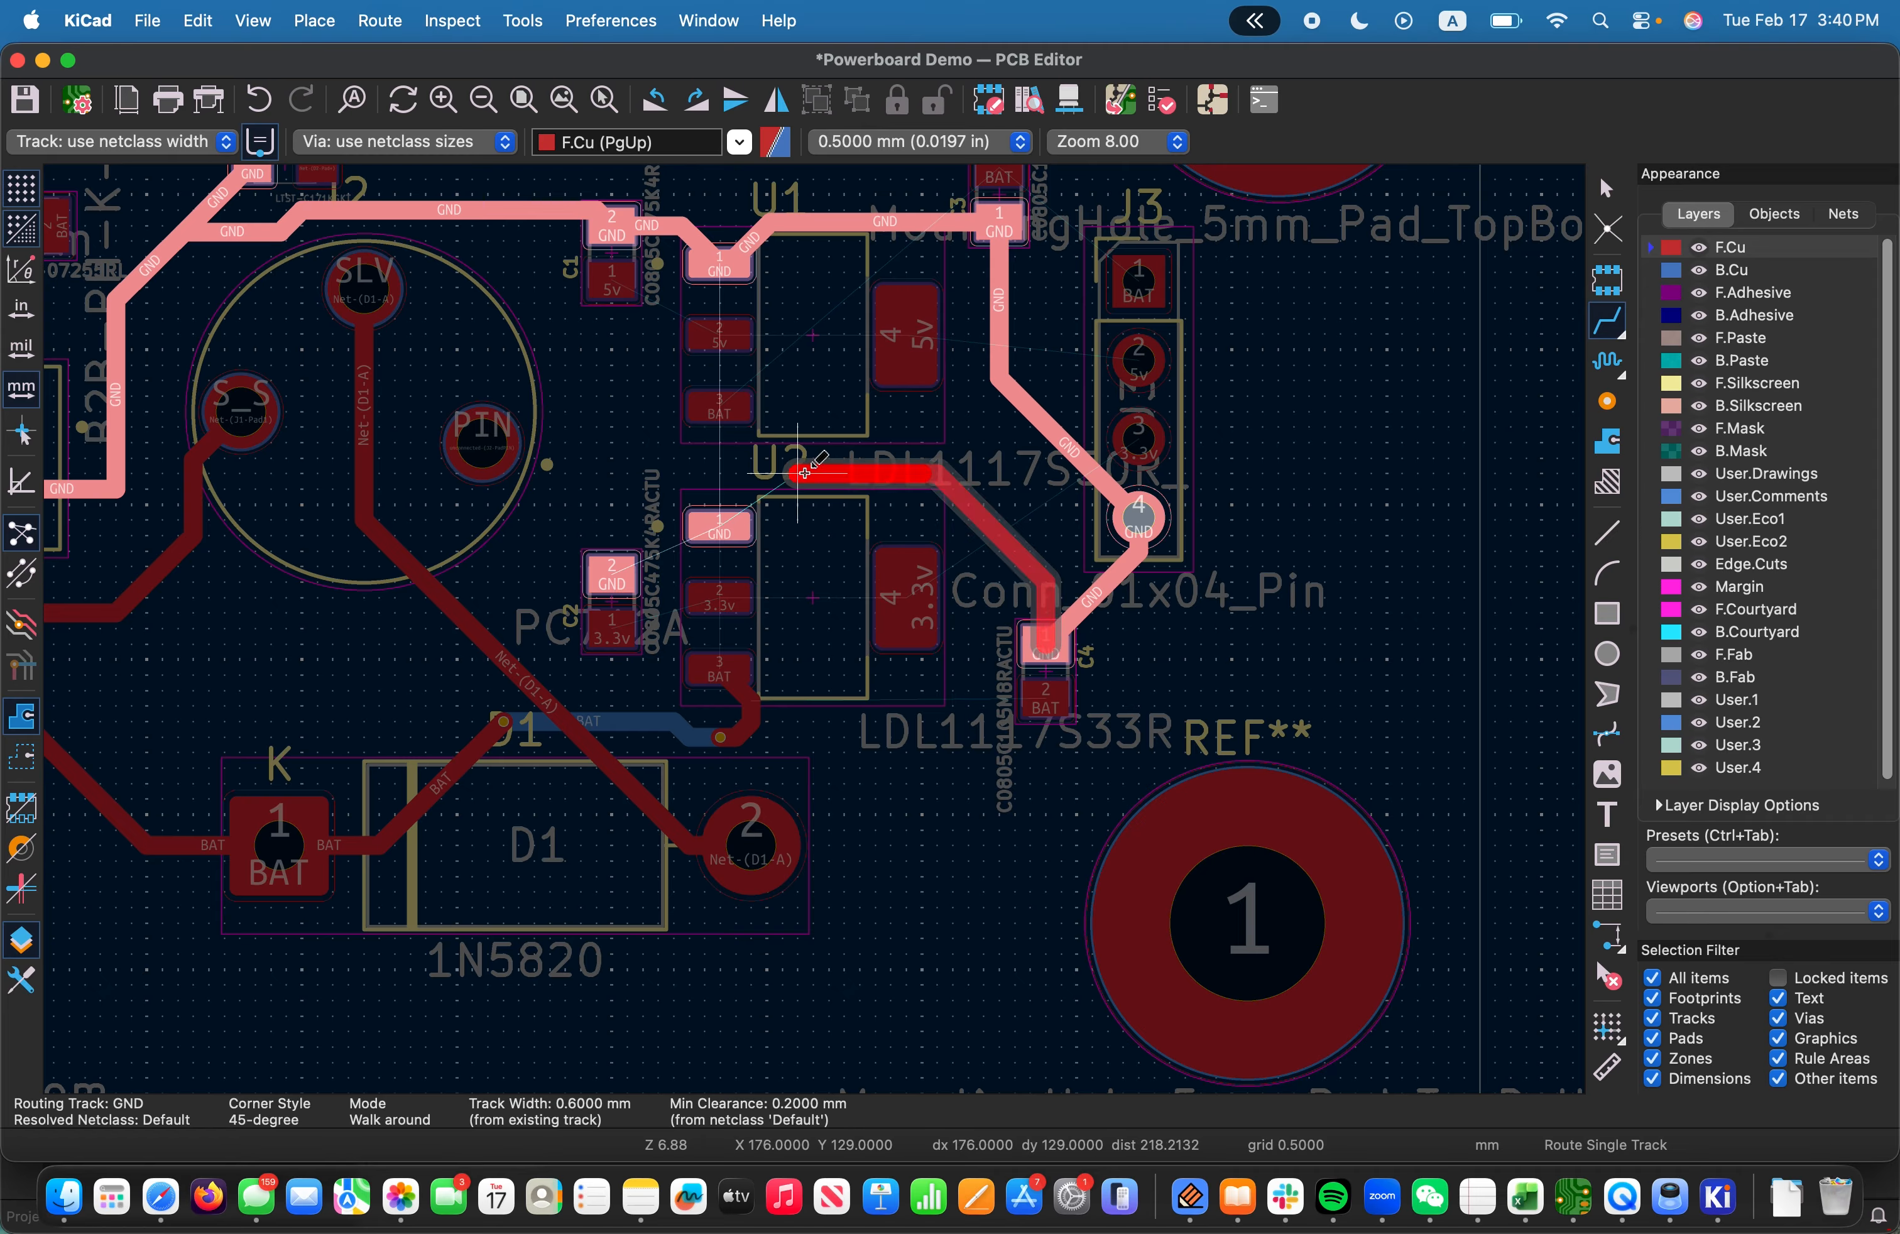
left_click(728, 524)
left_click(725, 526)
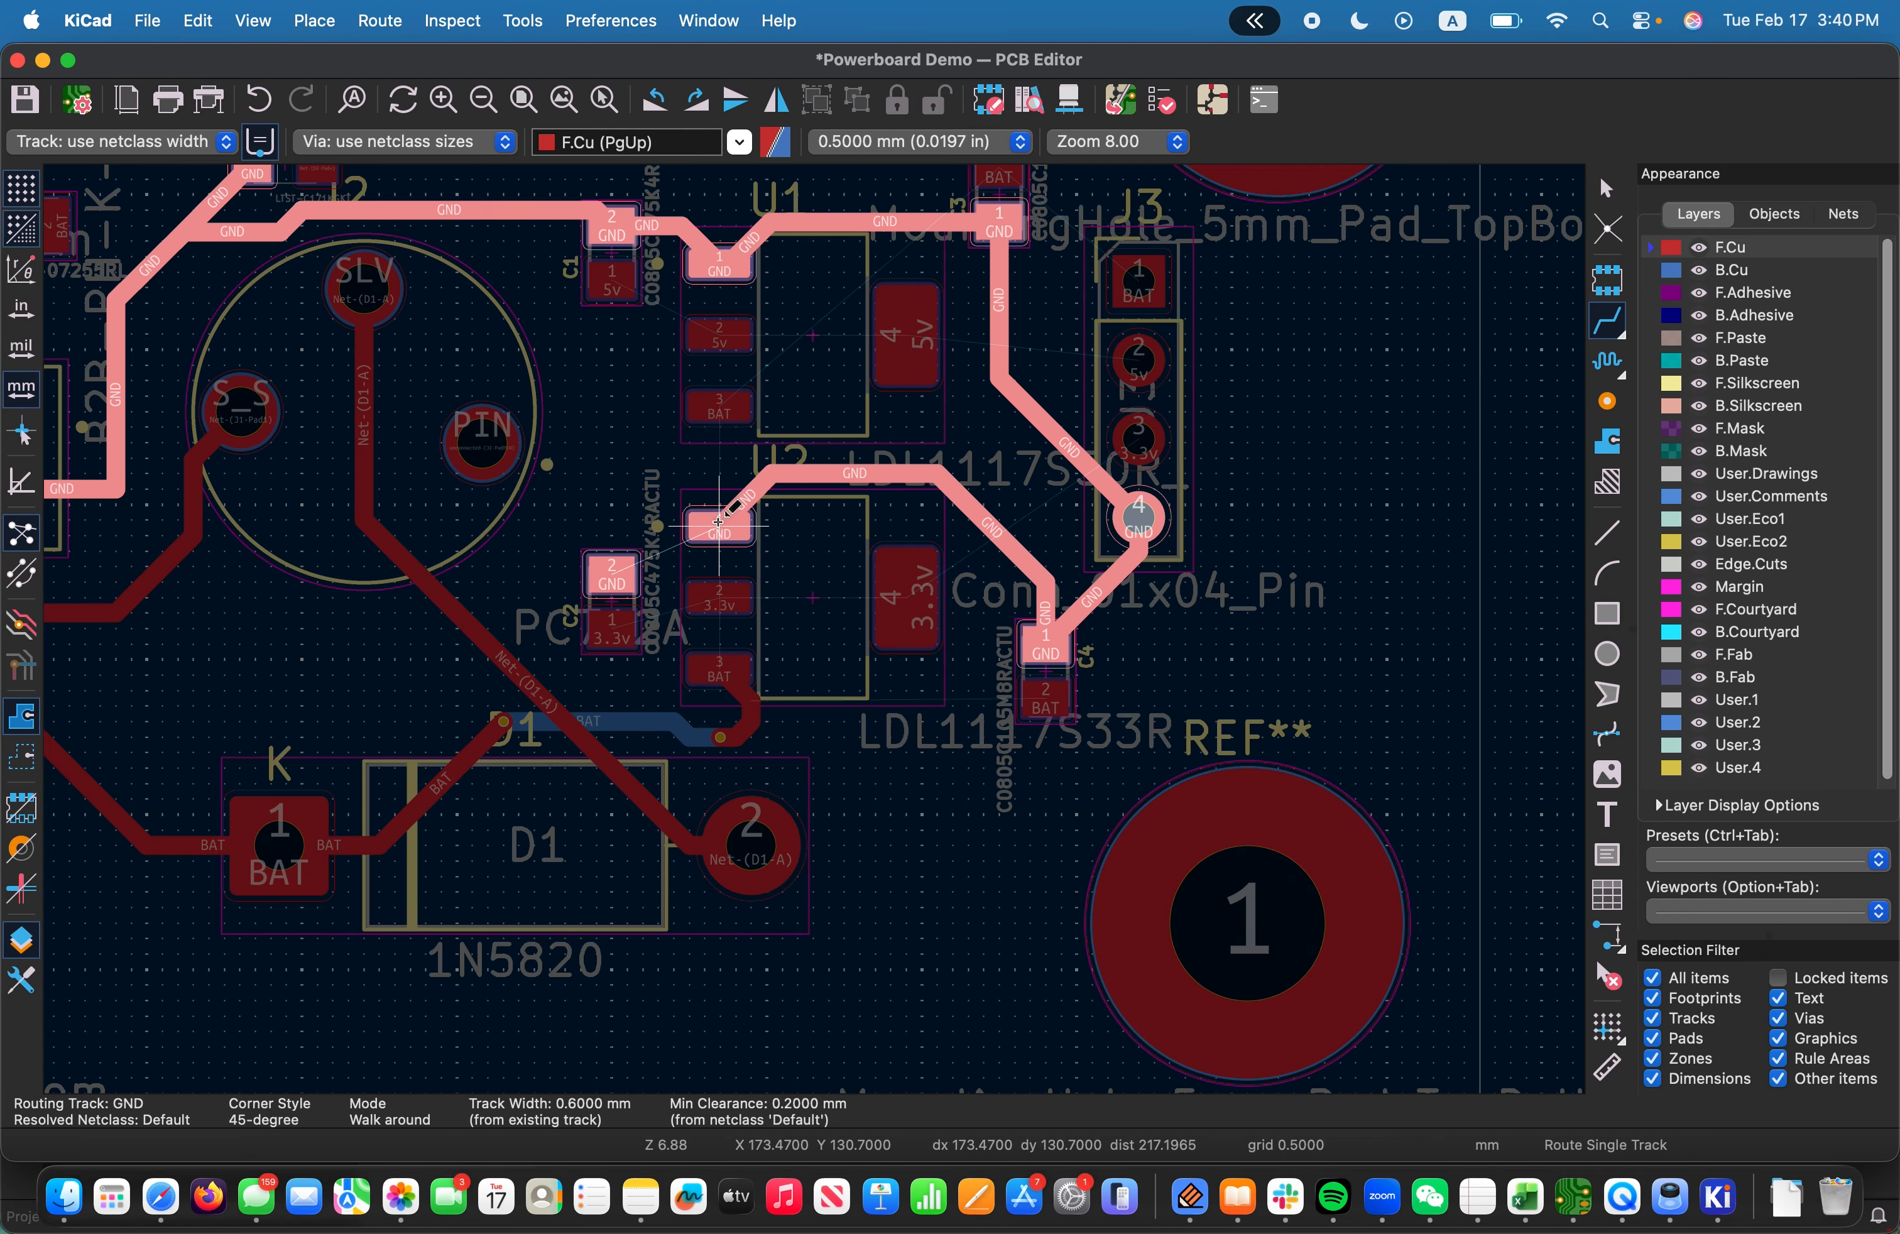
left_click(622, 571)
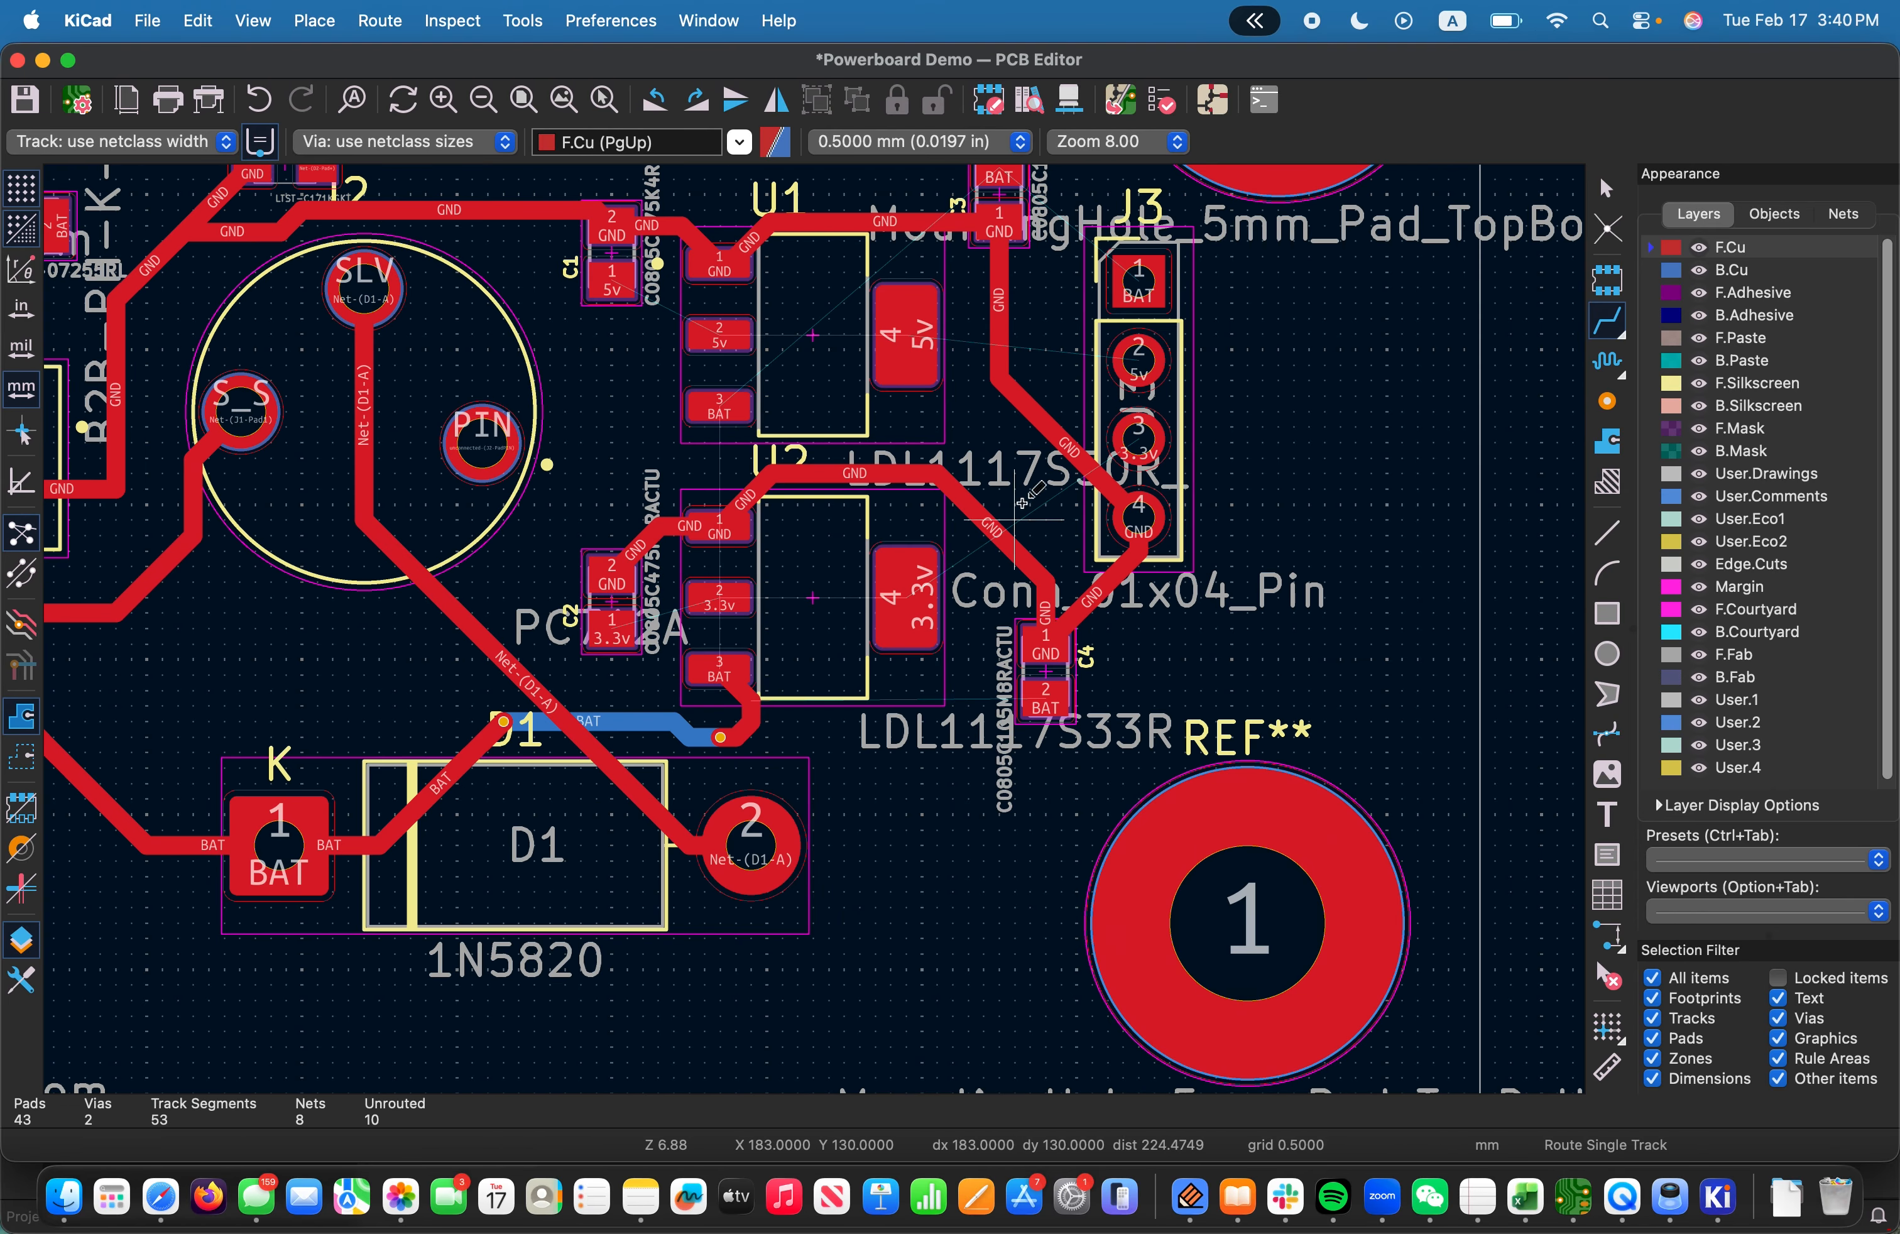
scroll(606, 573, "down", 3)
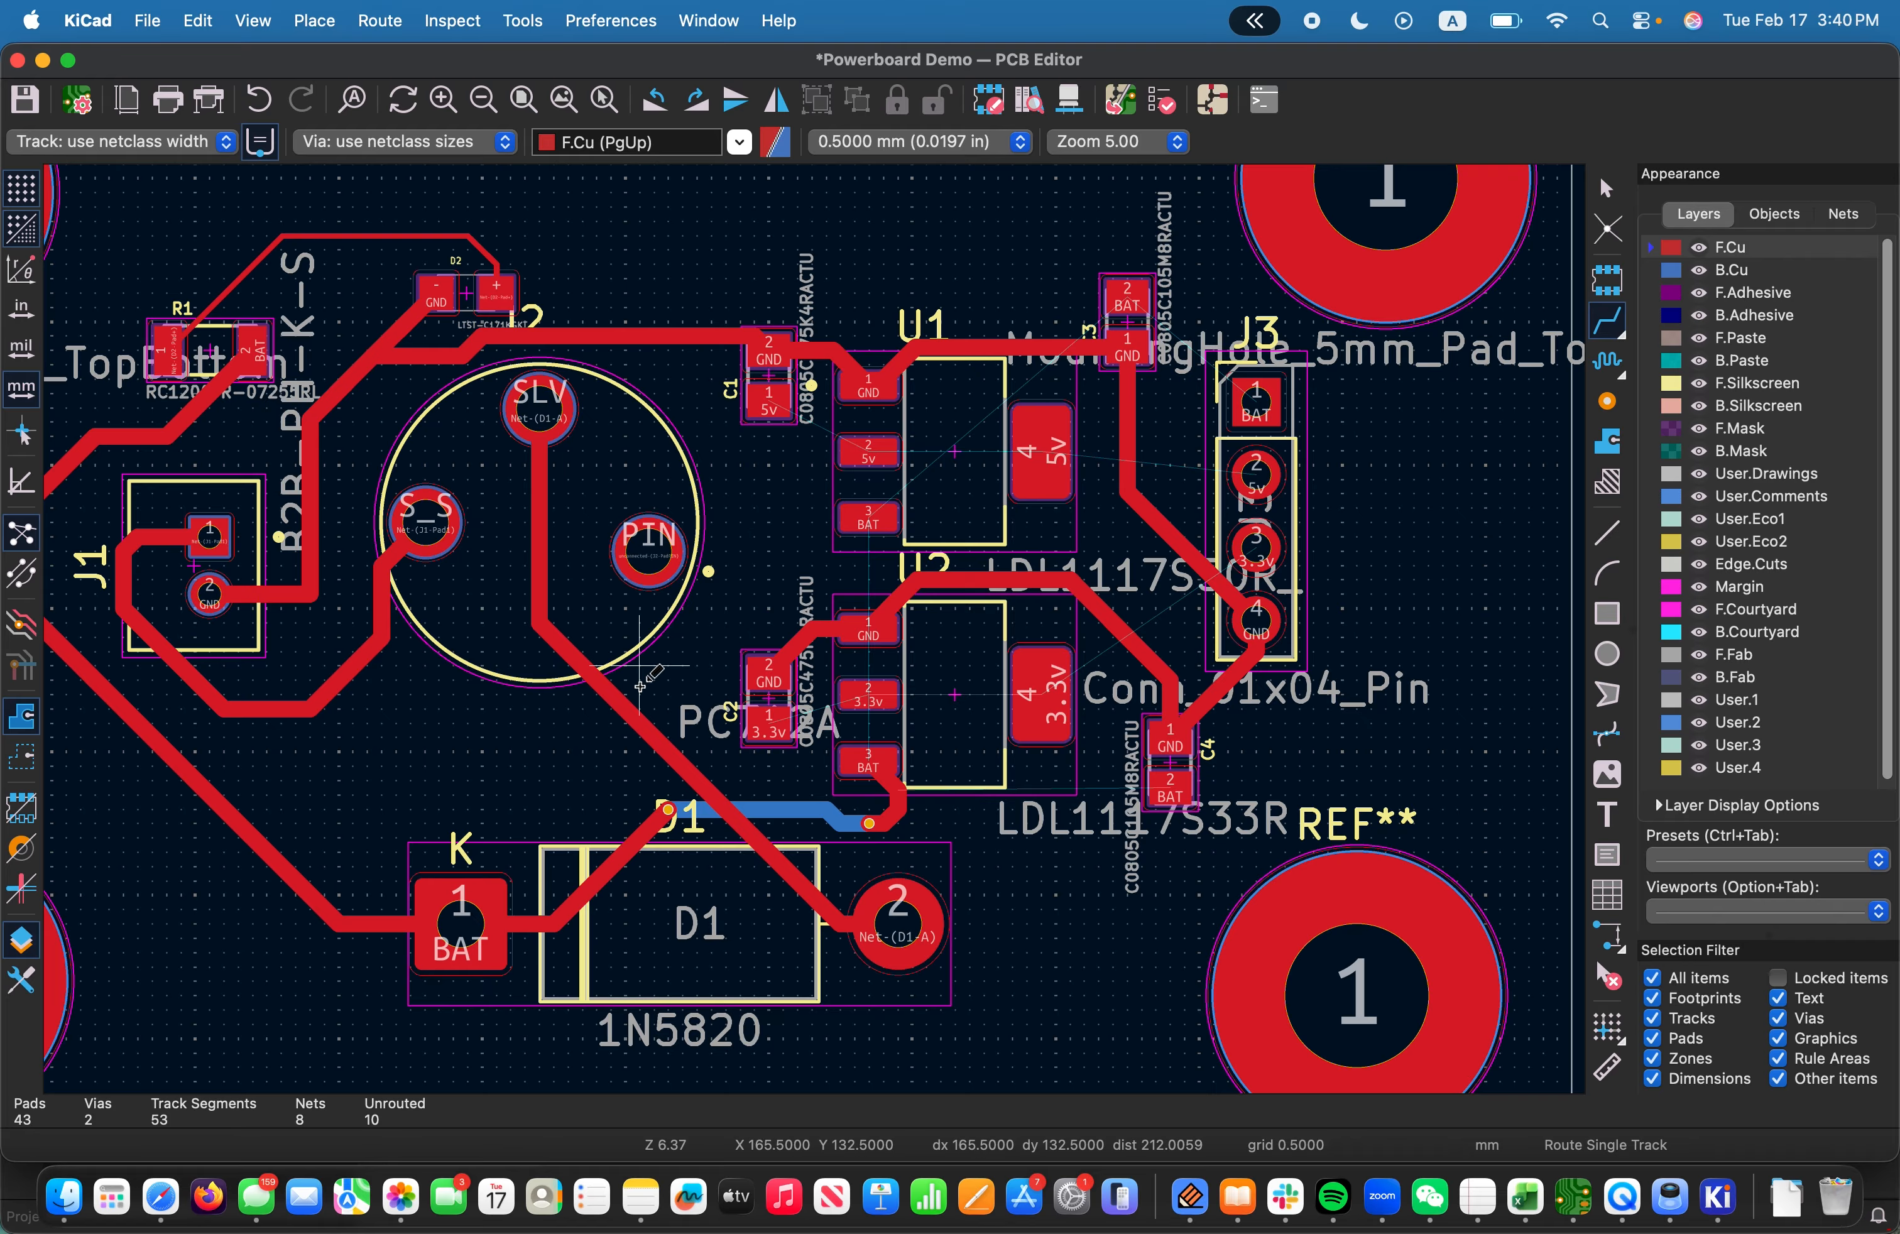
scroll(639, 685, "down", 3)
scroll(815, 629, "up", 2)
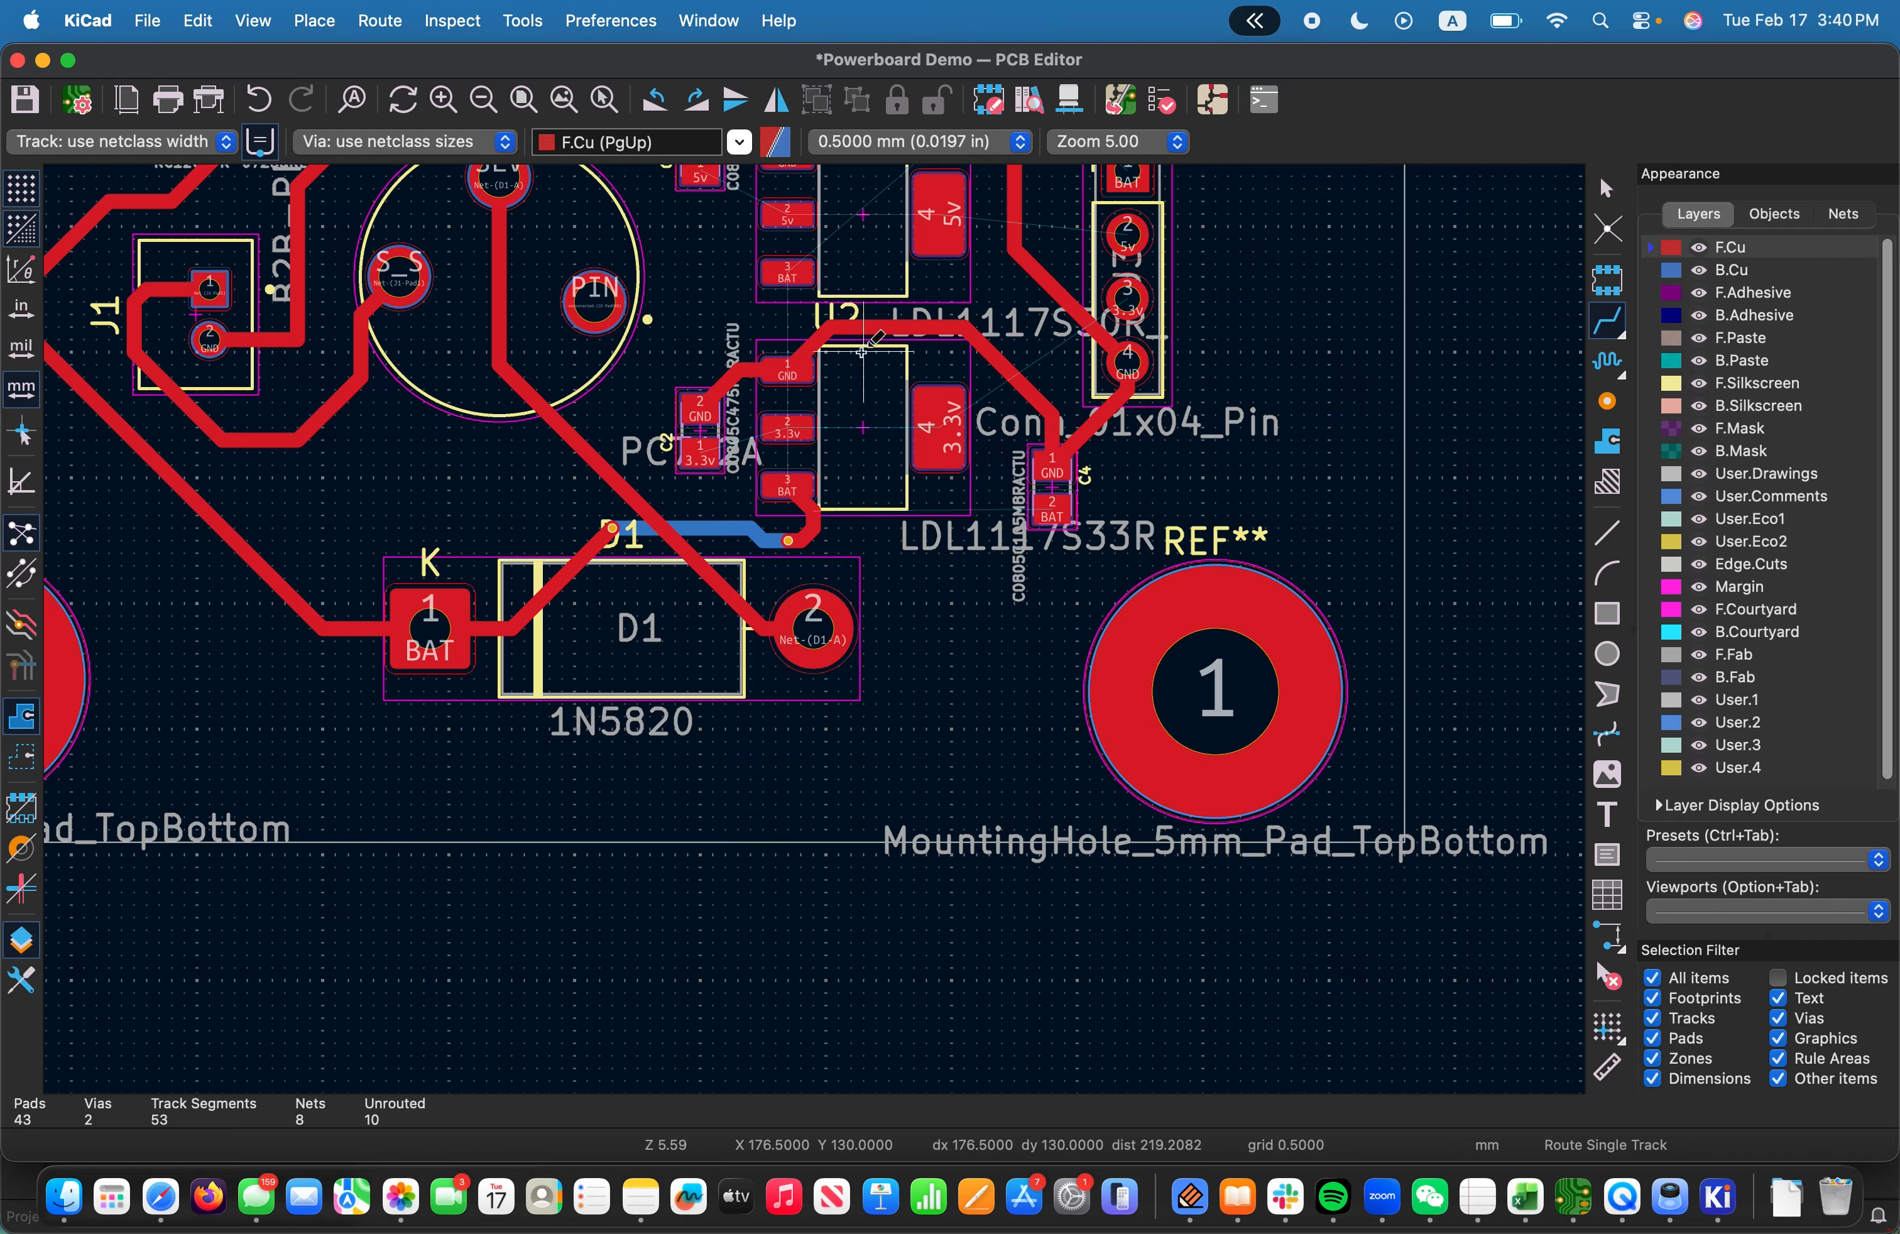
scroll(862, 350, "down", 3)
scroll(903, 600, "up", 3)
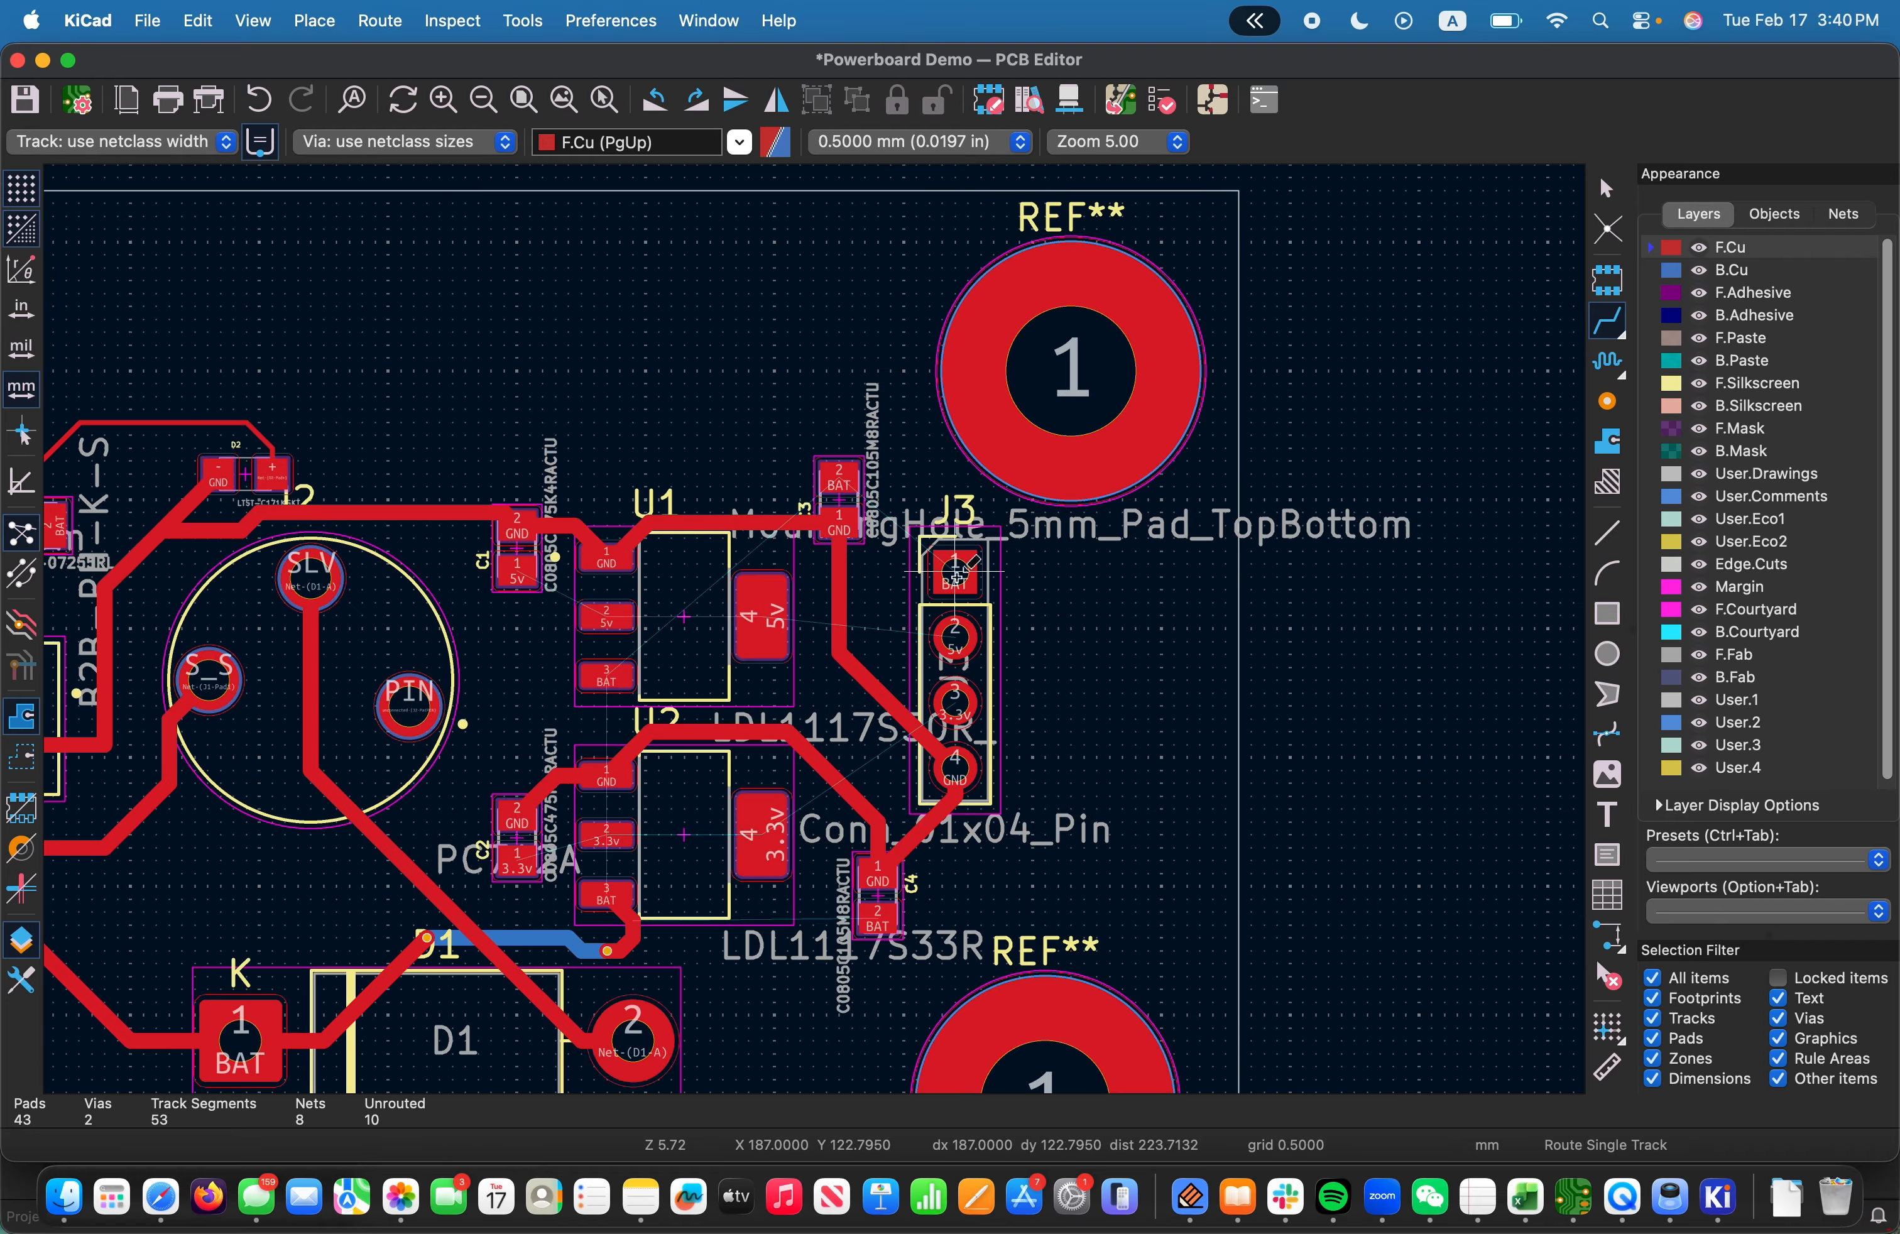
left_click(962, 572)
key("Escape")
scroll(776, 488, "down", 2)
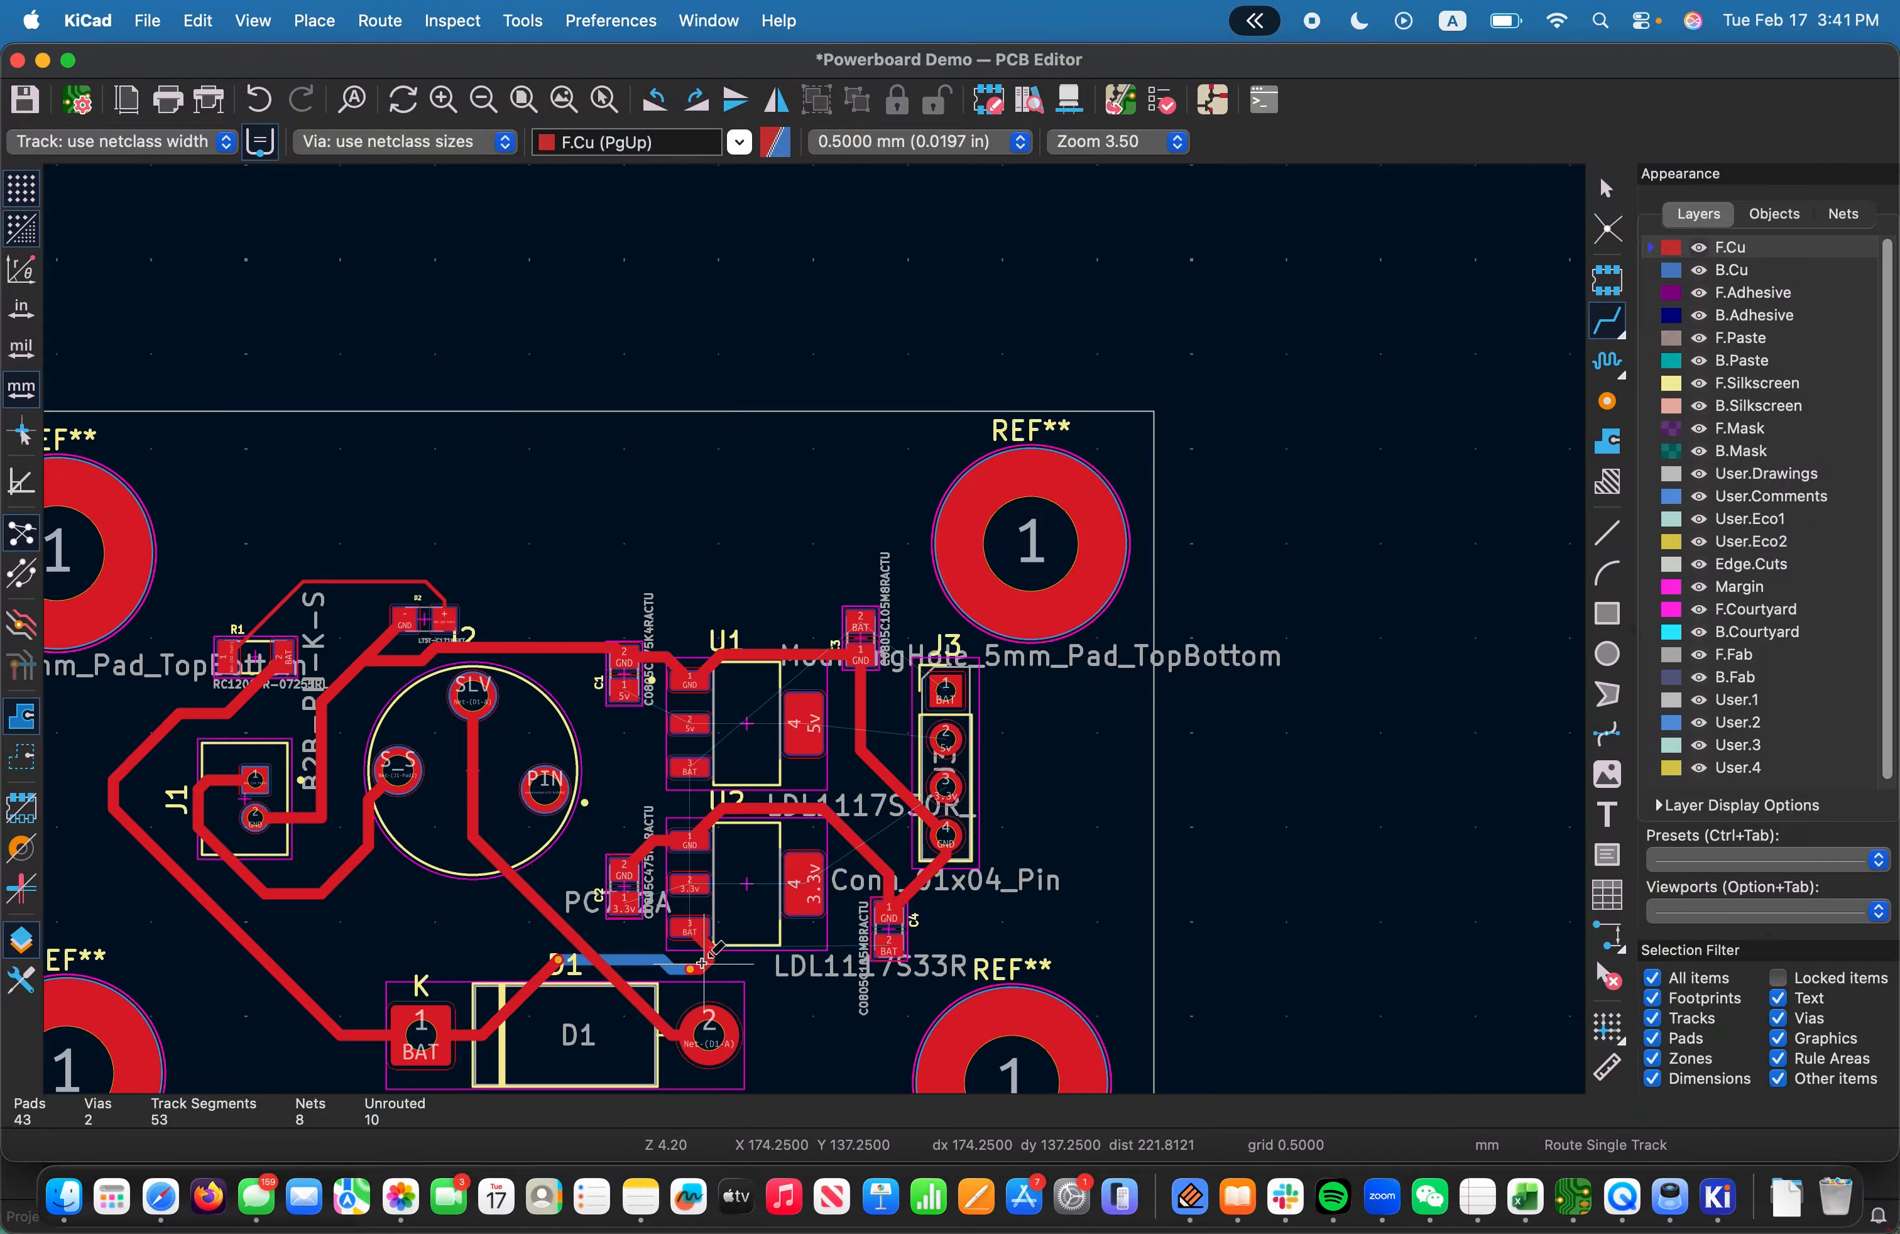
left_click(688, 932)
key("Escape")
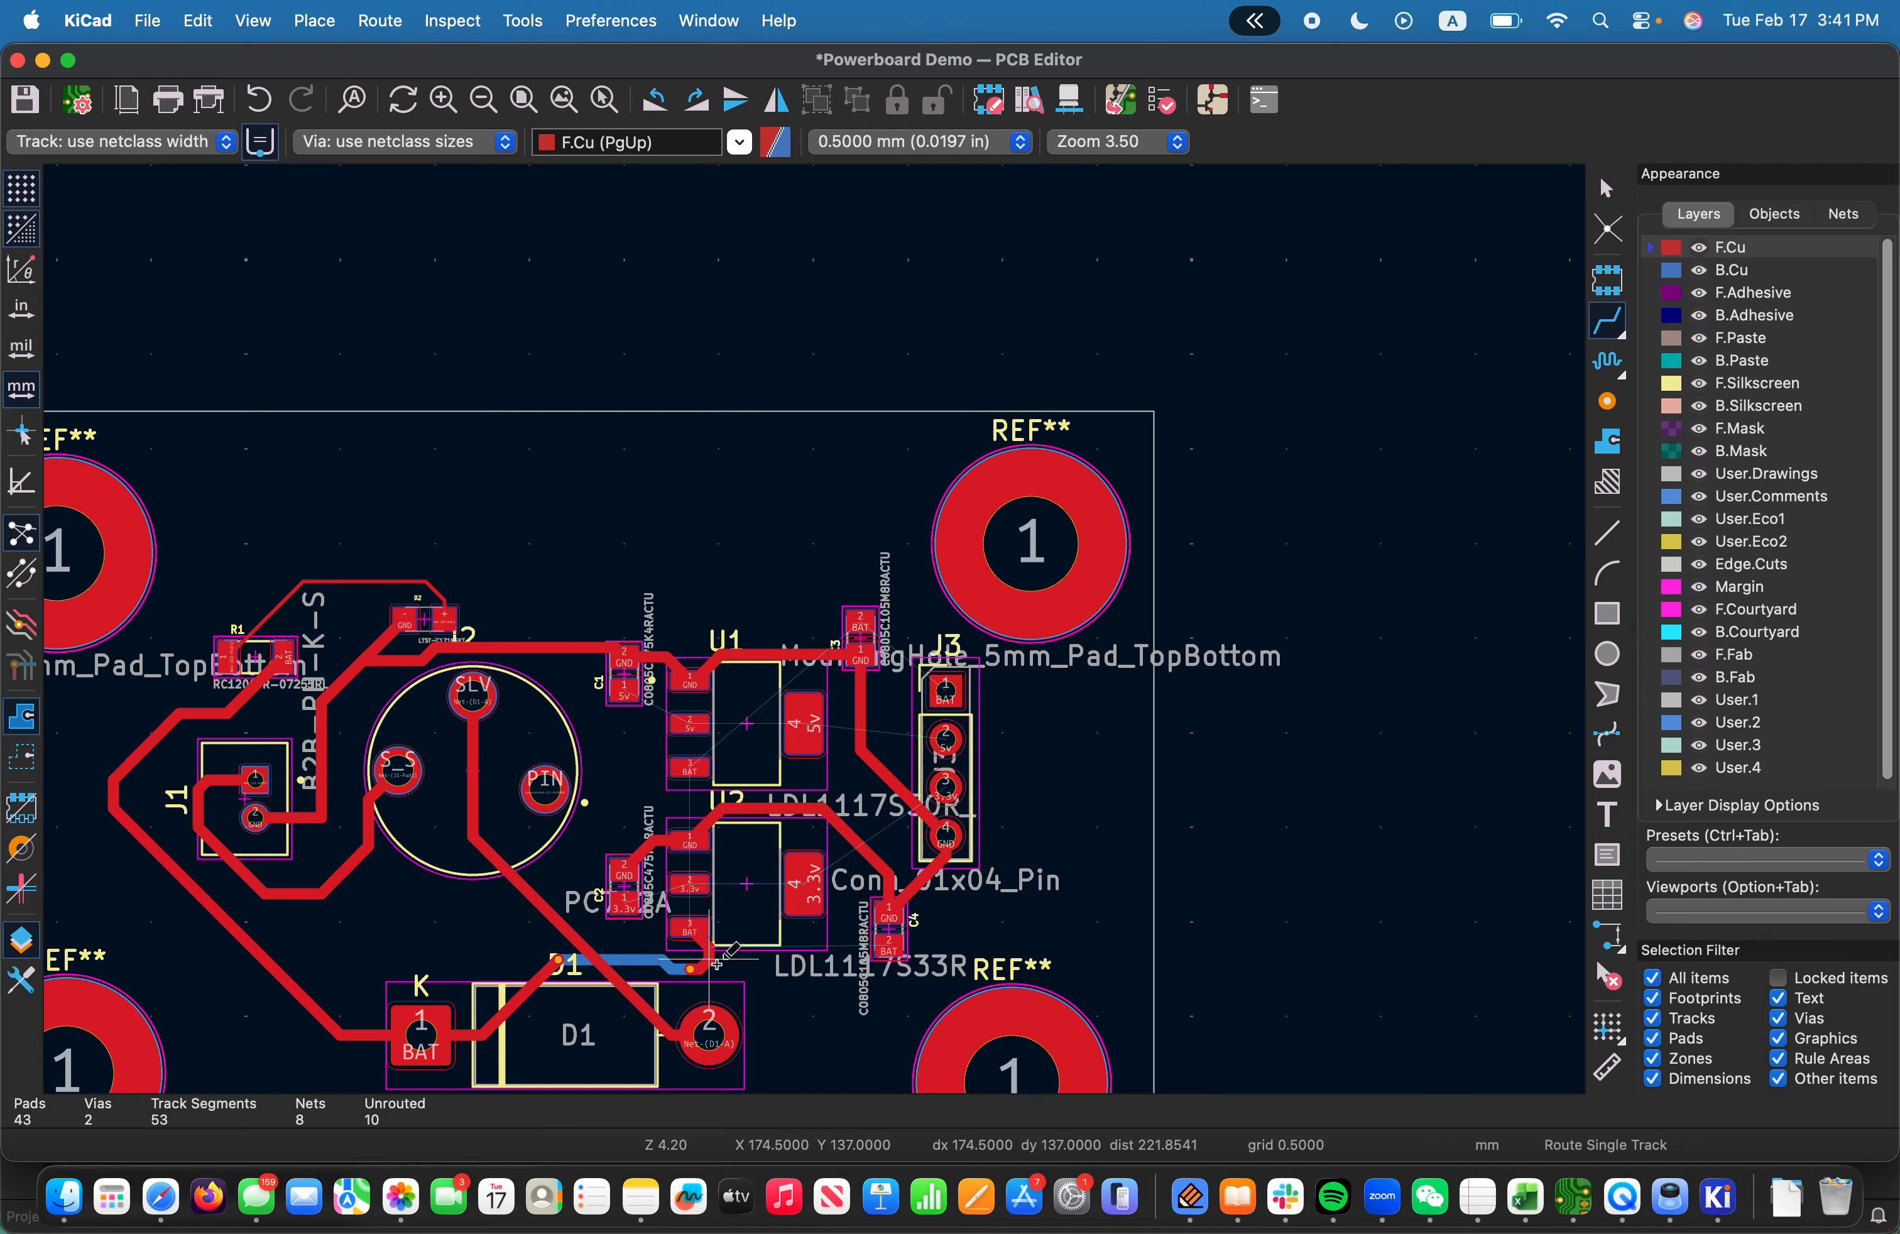
left_click(690, 923)
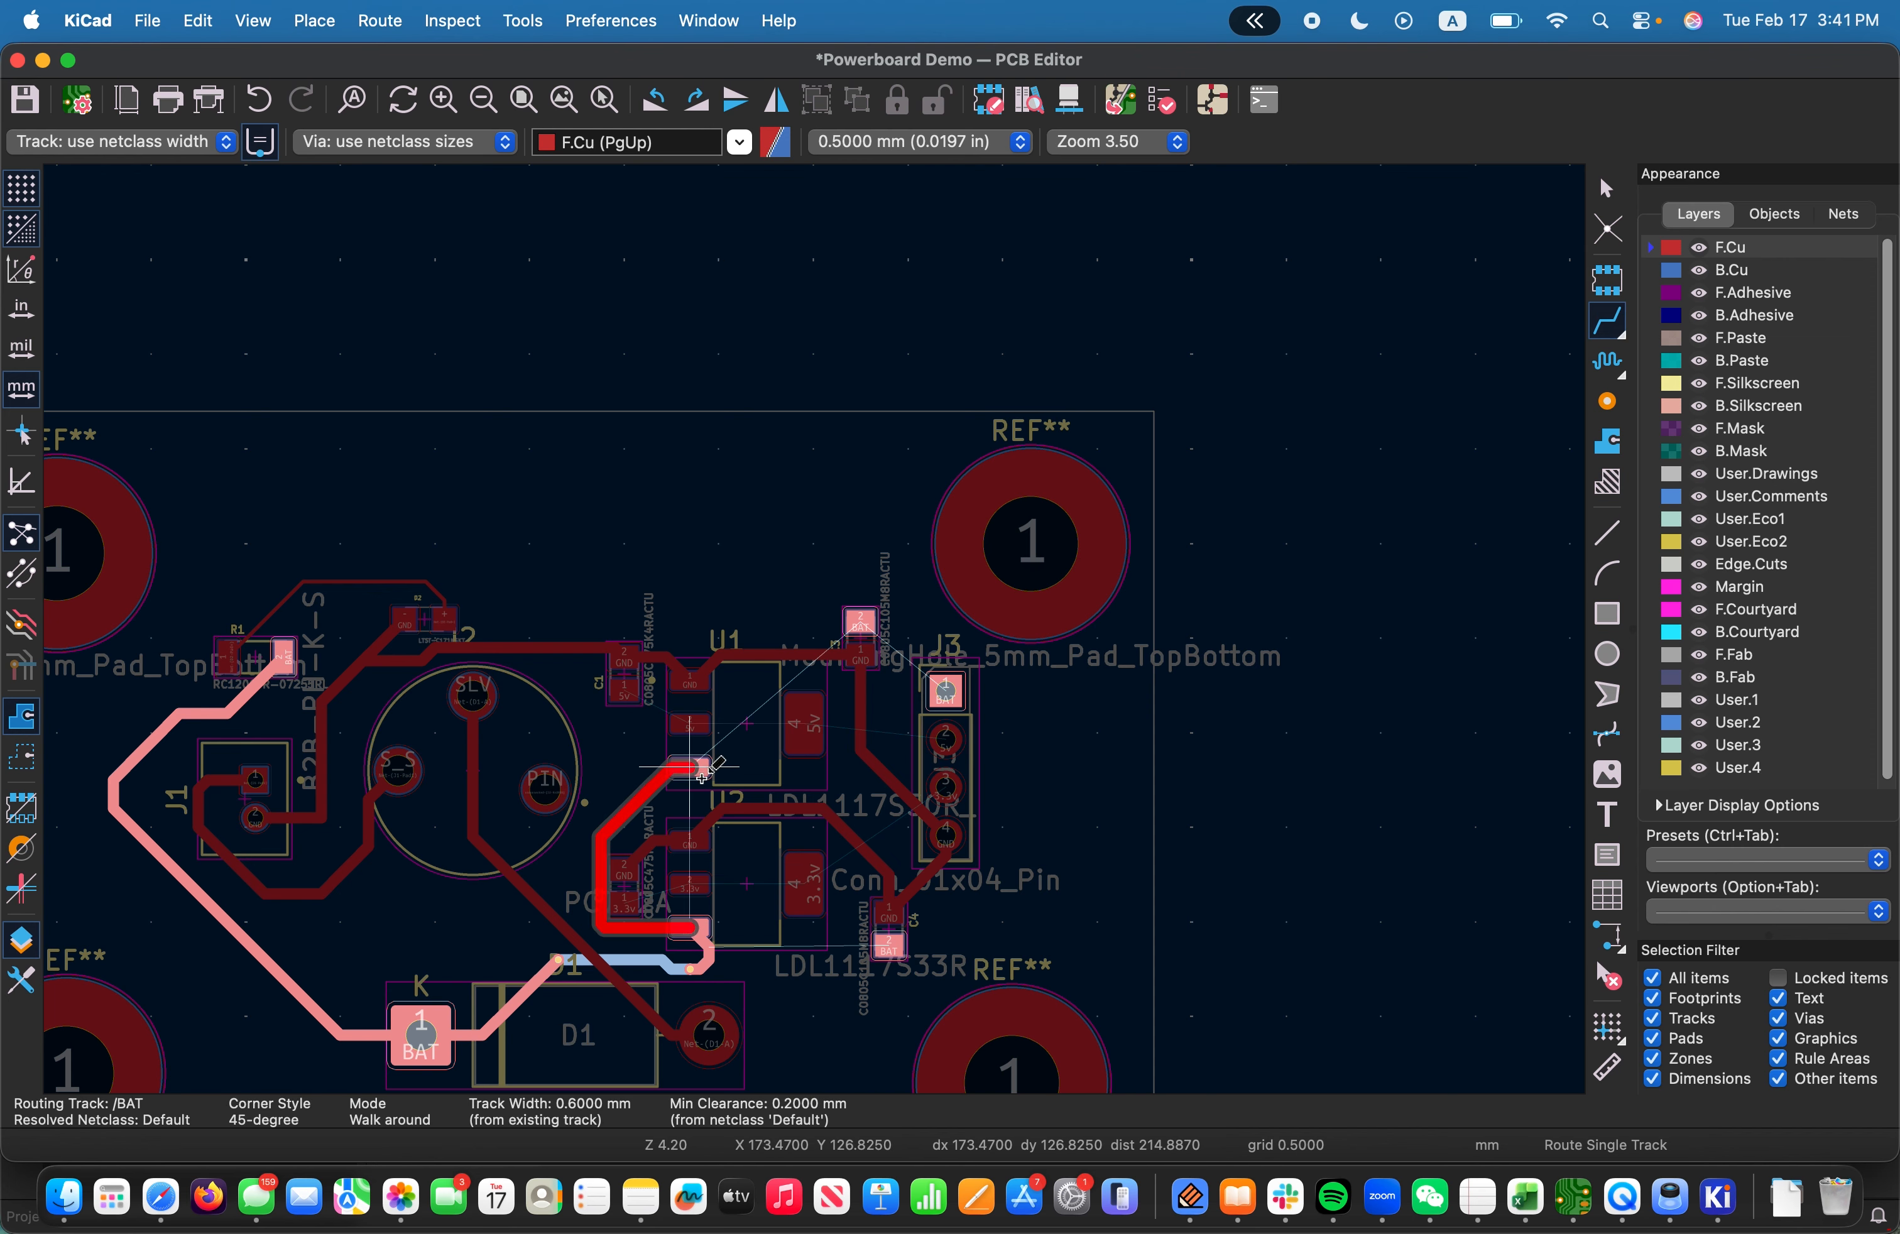
scroll(599, 908, "down", 2)
scroll(809, 635, "up", 3)
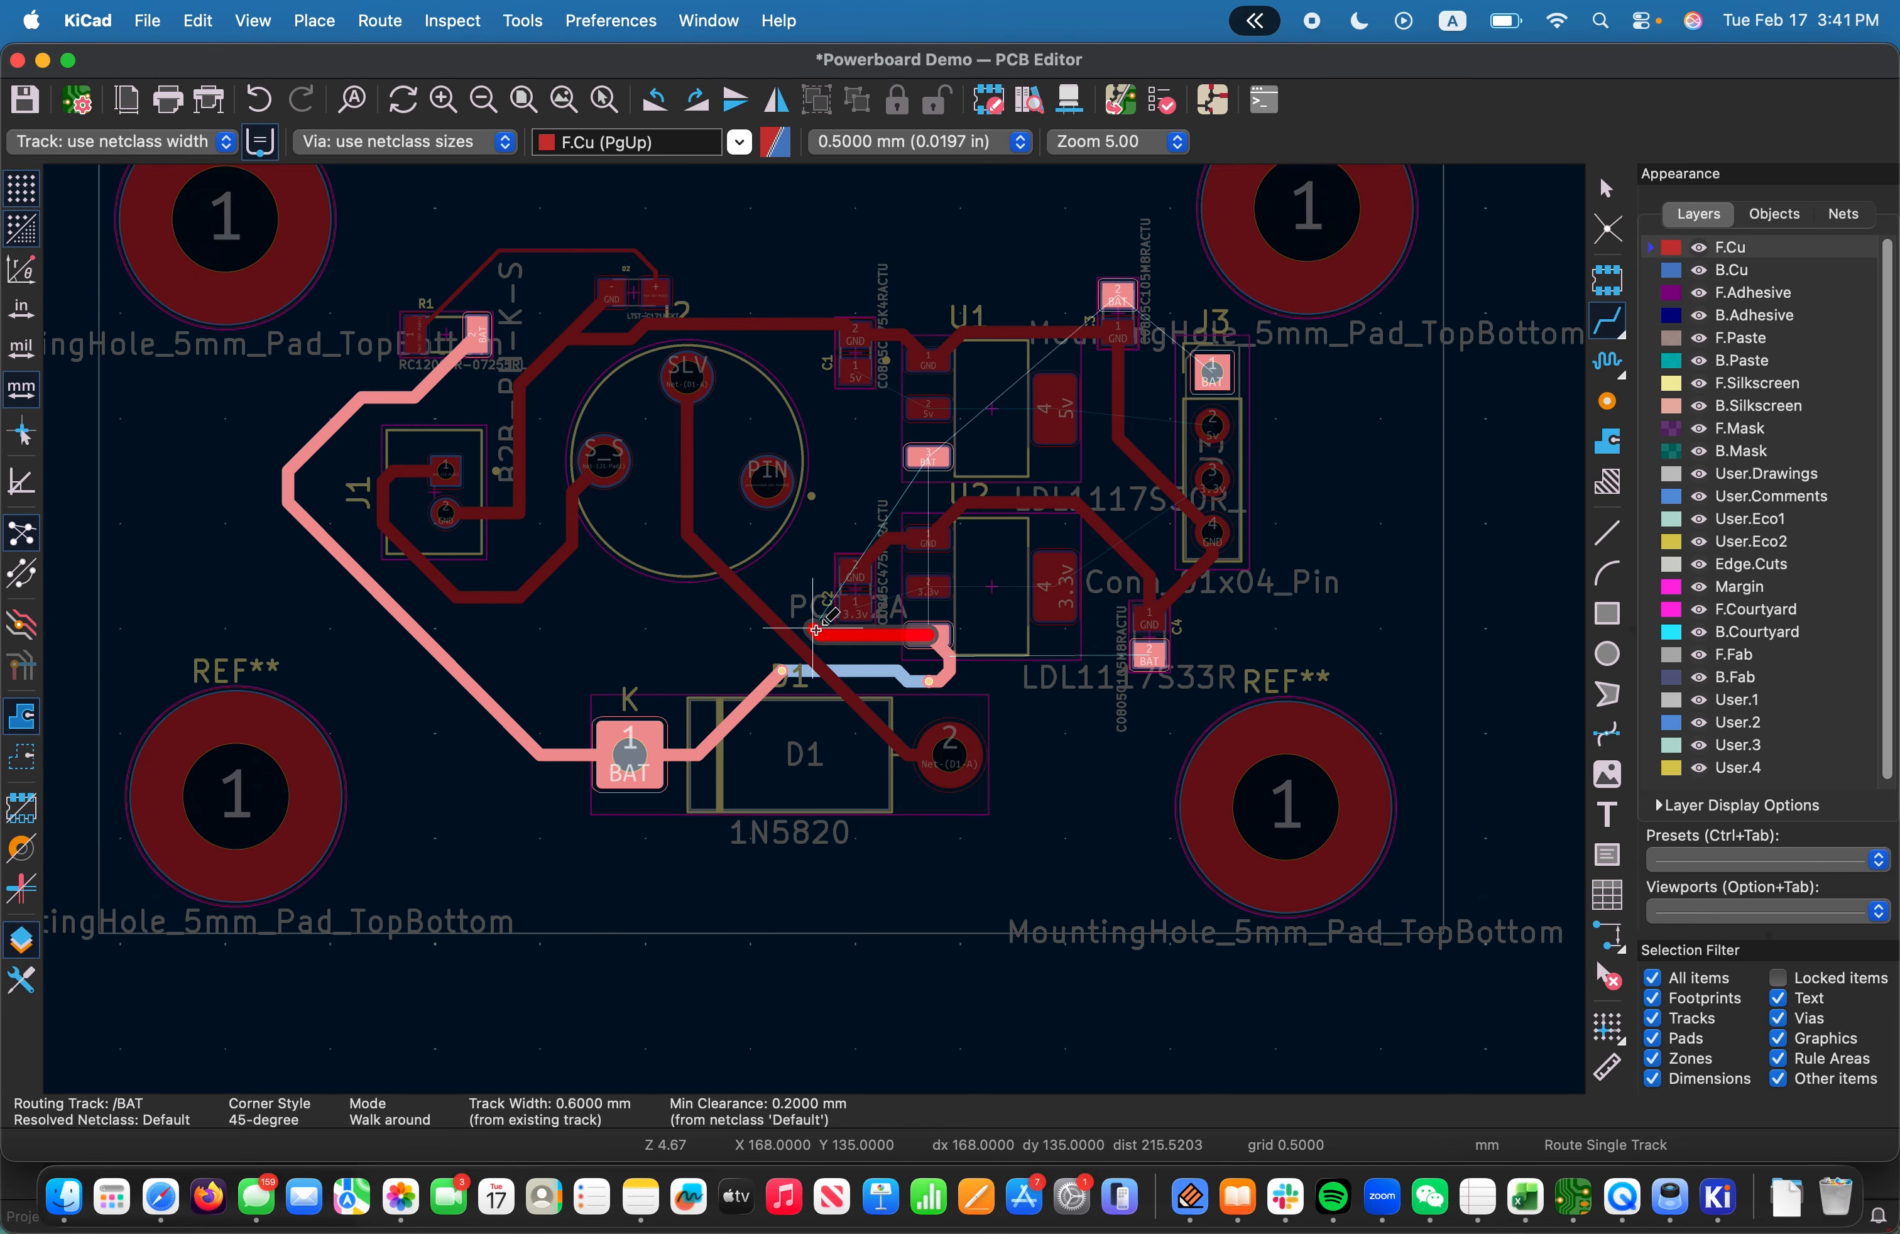
key("Escape")
scroll(816, 629, "up", 2)
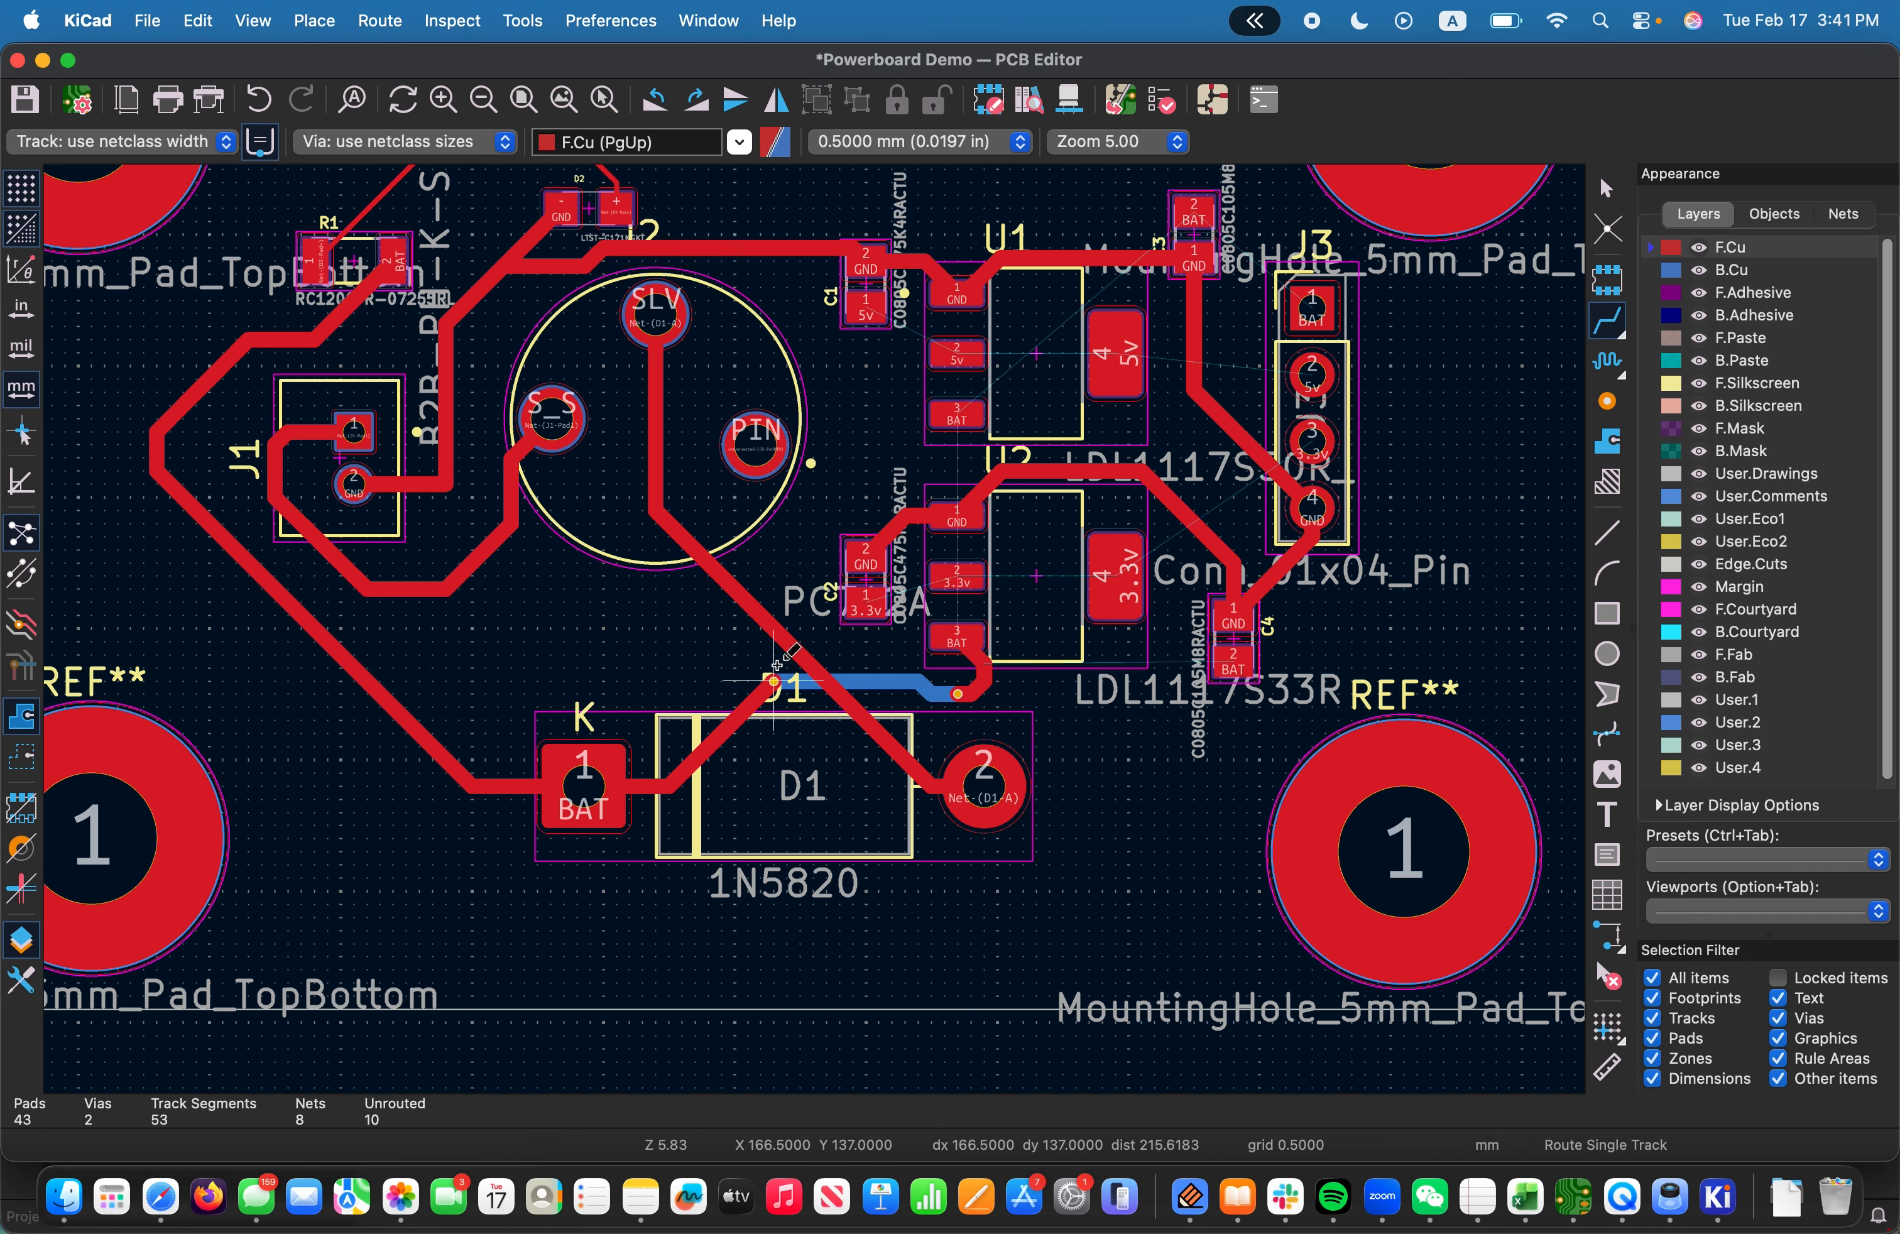
Route a 0.6 mm BAT track on F.Cu from U2 pad 3 around the outer side of C2 to U1 pad 3
left_click(961, 641)
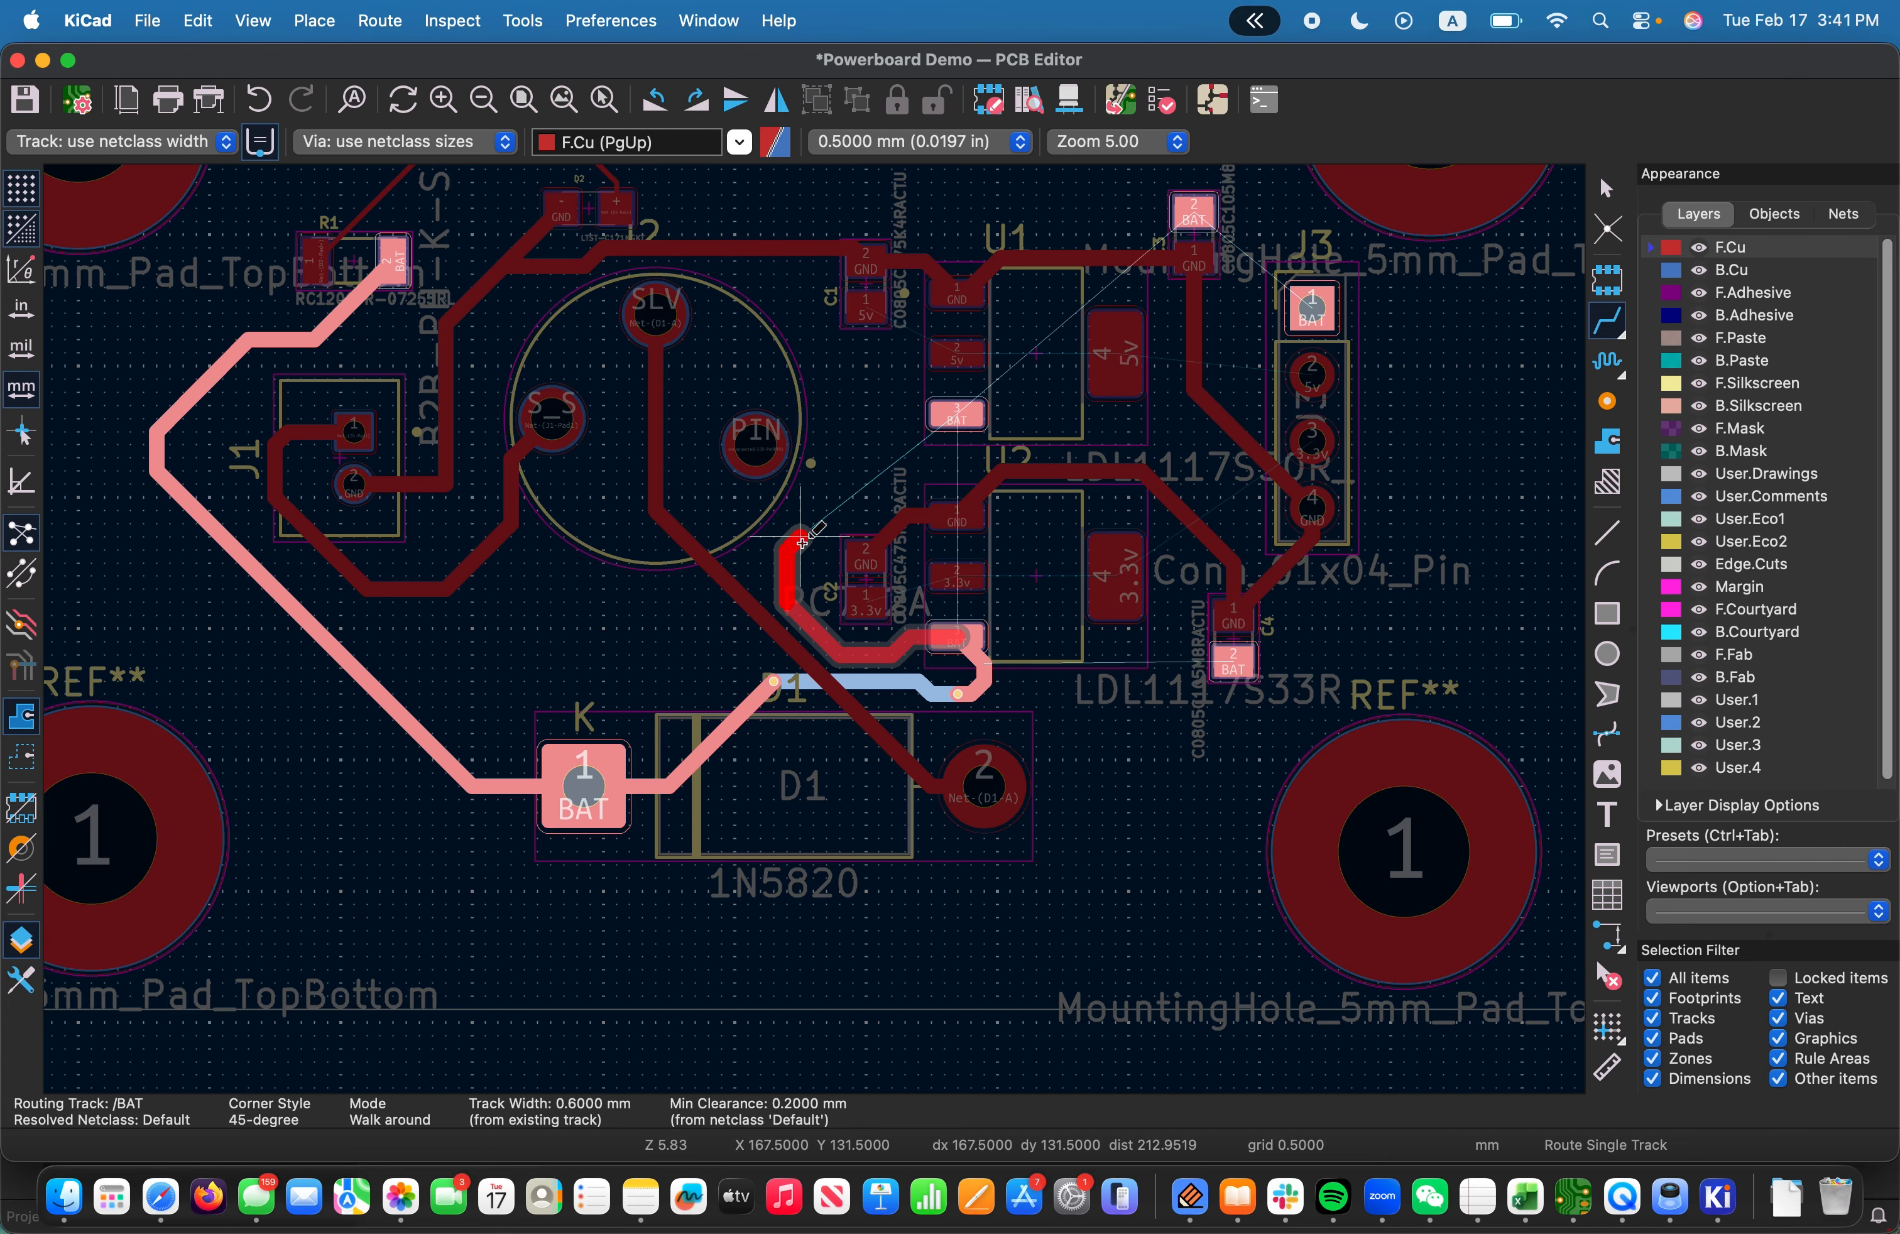
left_click(935, 430)
scroll(816, 626, "up", 5)
scroll(816, 626, "right", 5)
scroll(804, 640, "up", 4)
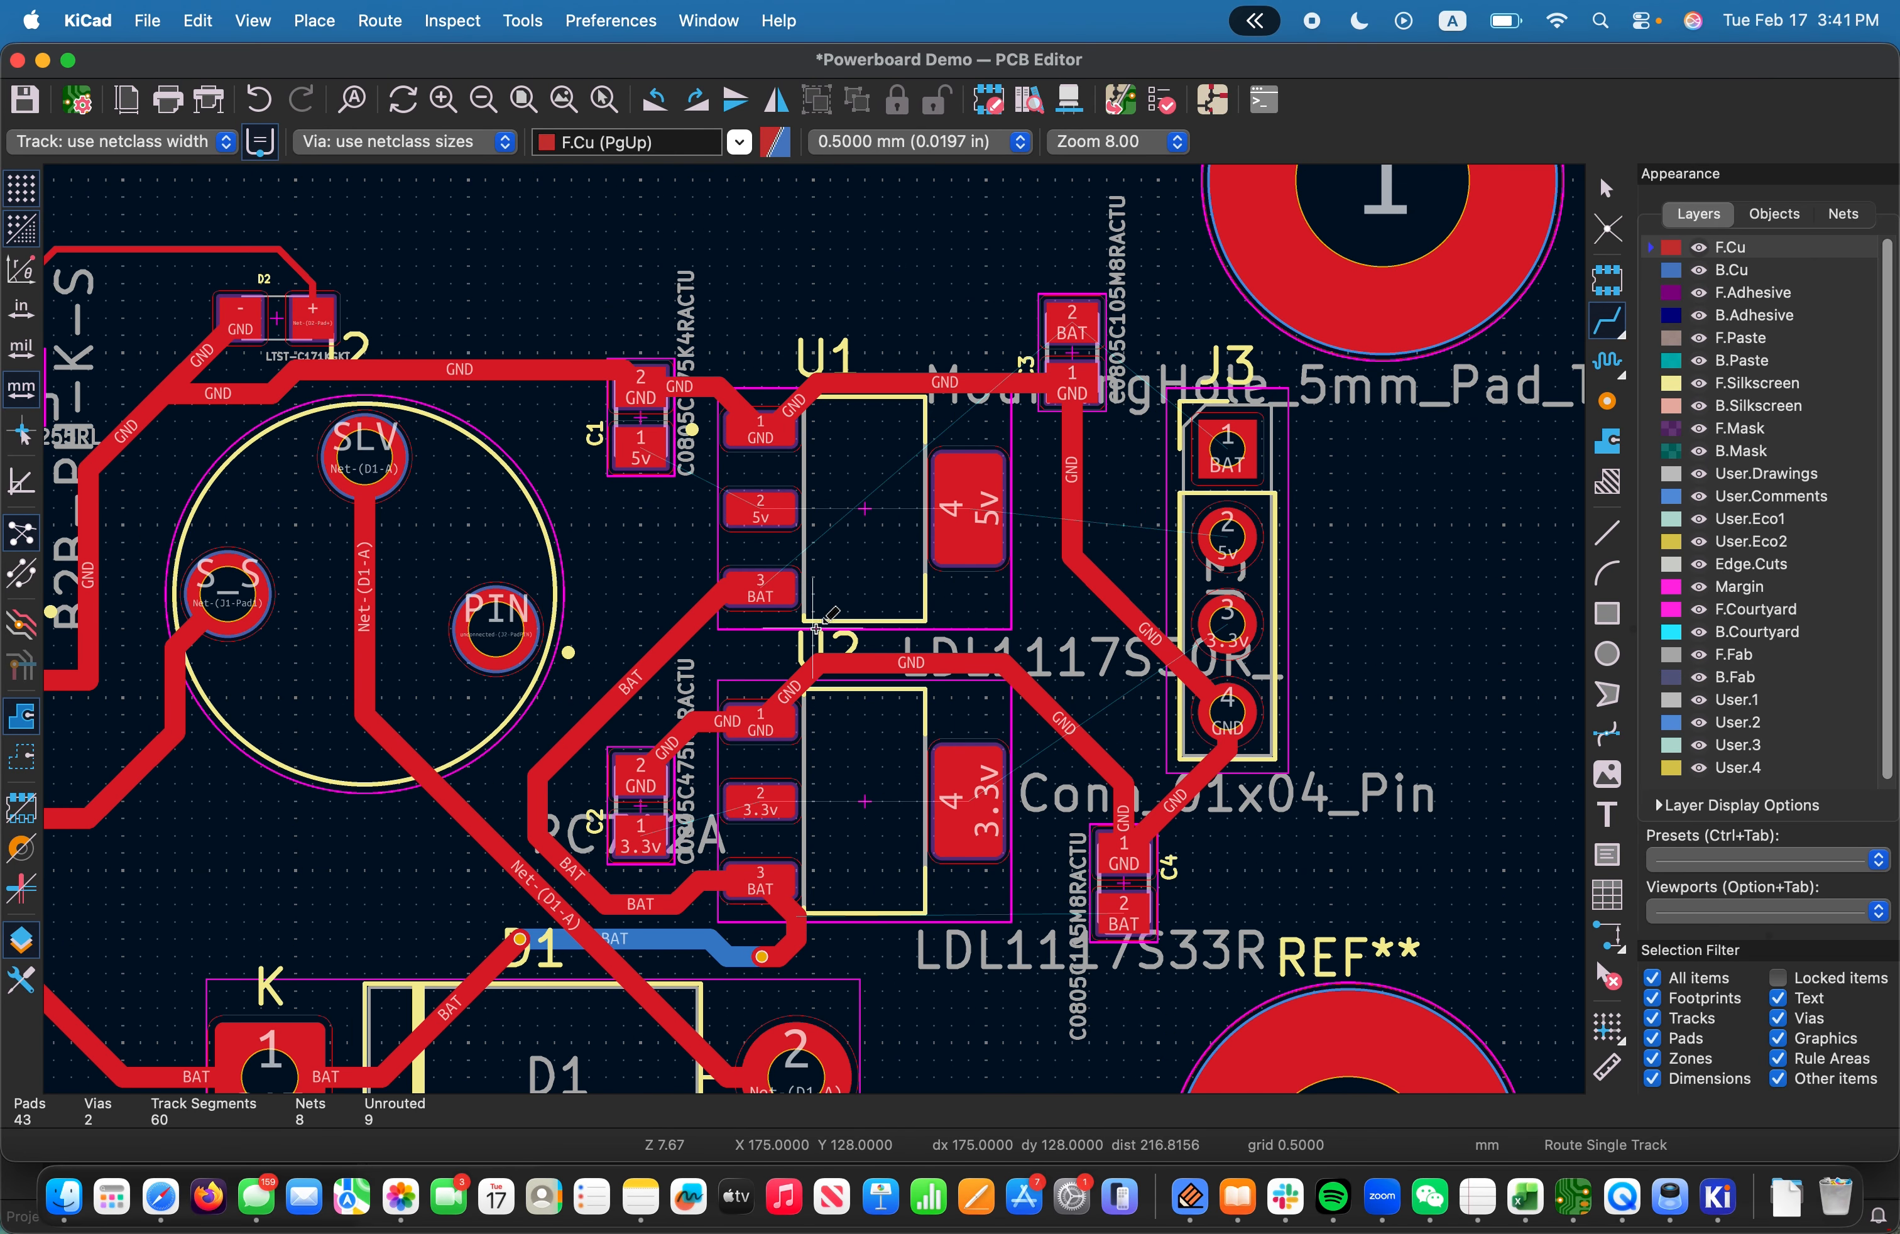
Extend the BAT track from U1 pad 3 through a via onto B.Cu, crossing under the GND track to a second through via above U1
left_click(813, 633)
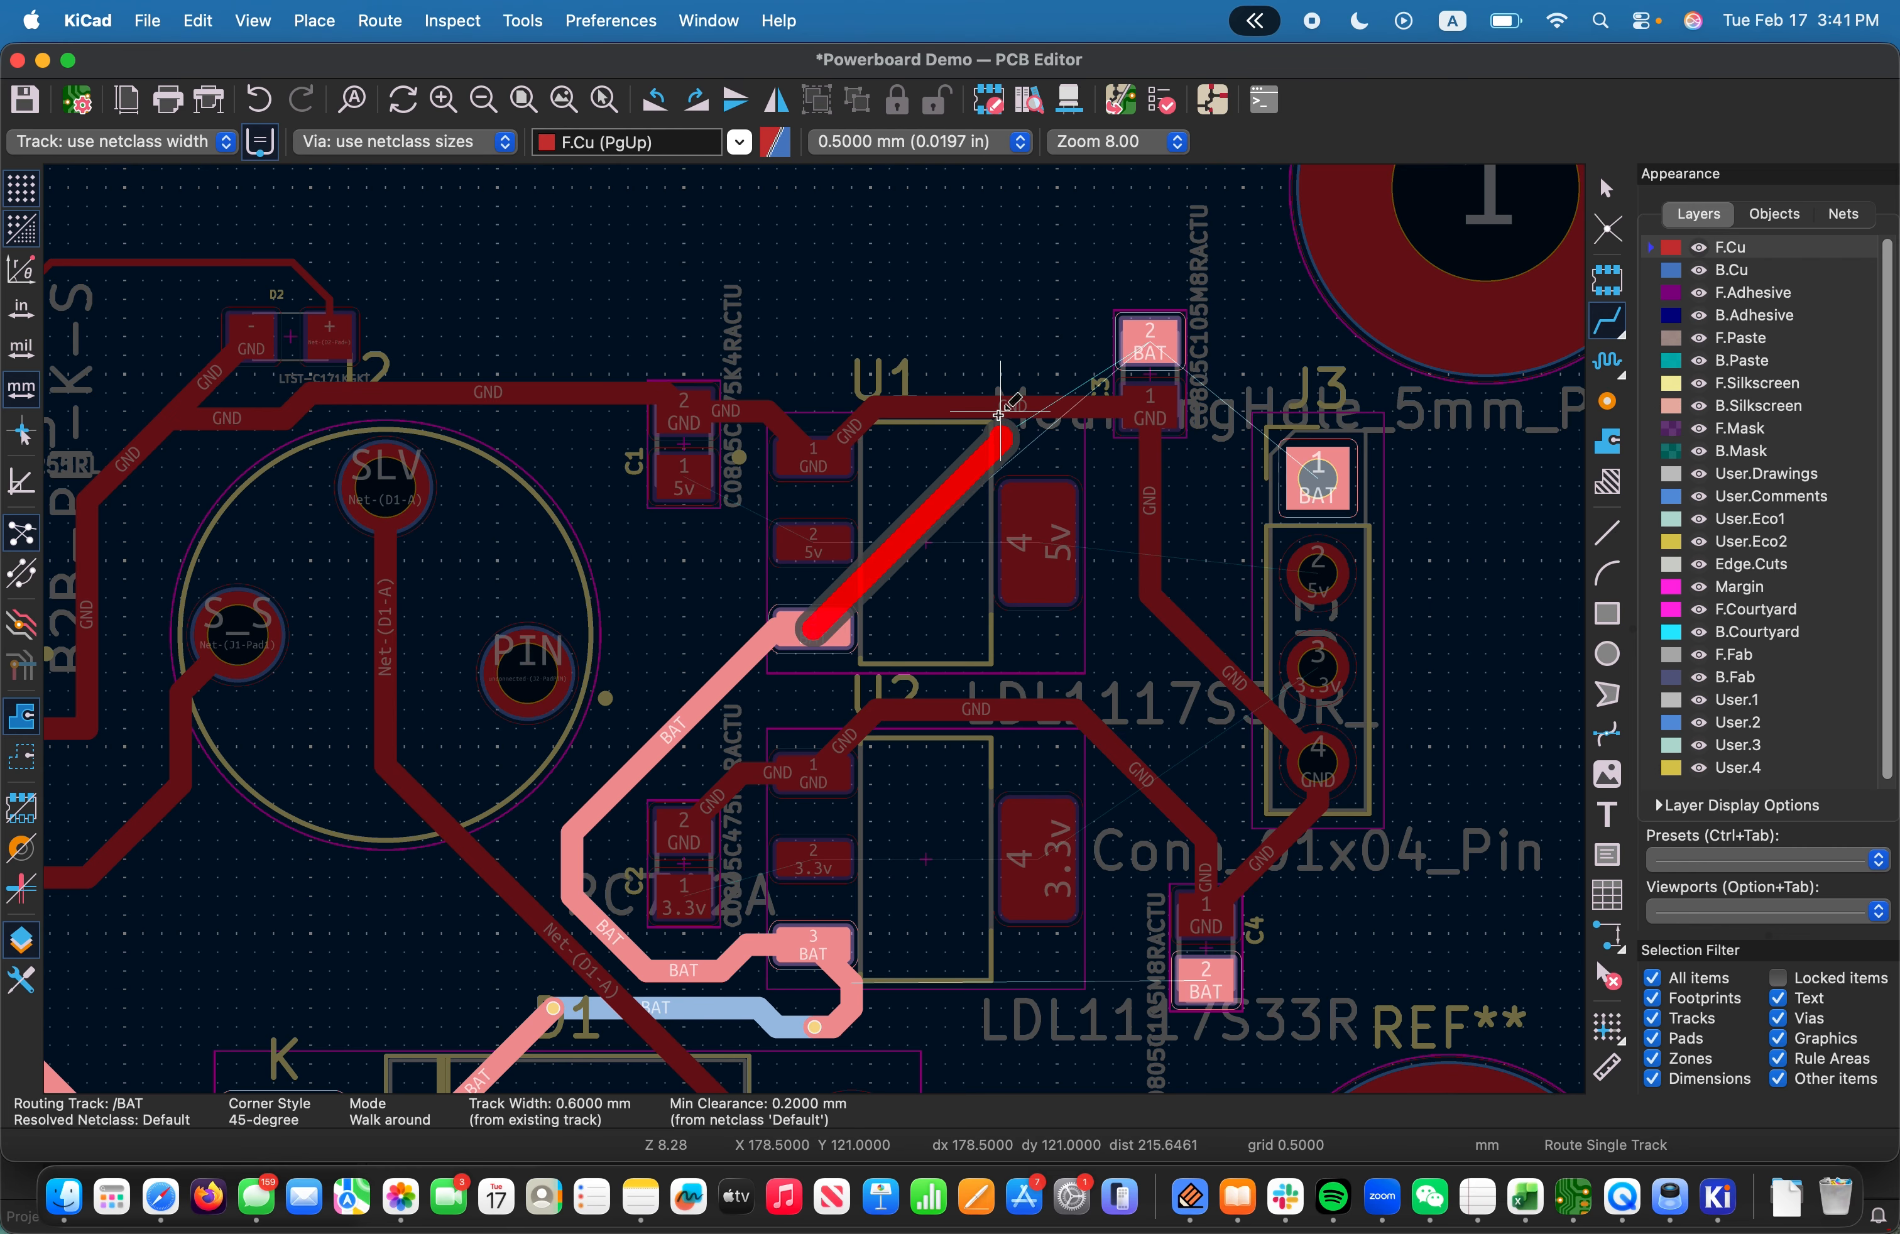
key("Escape")
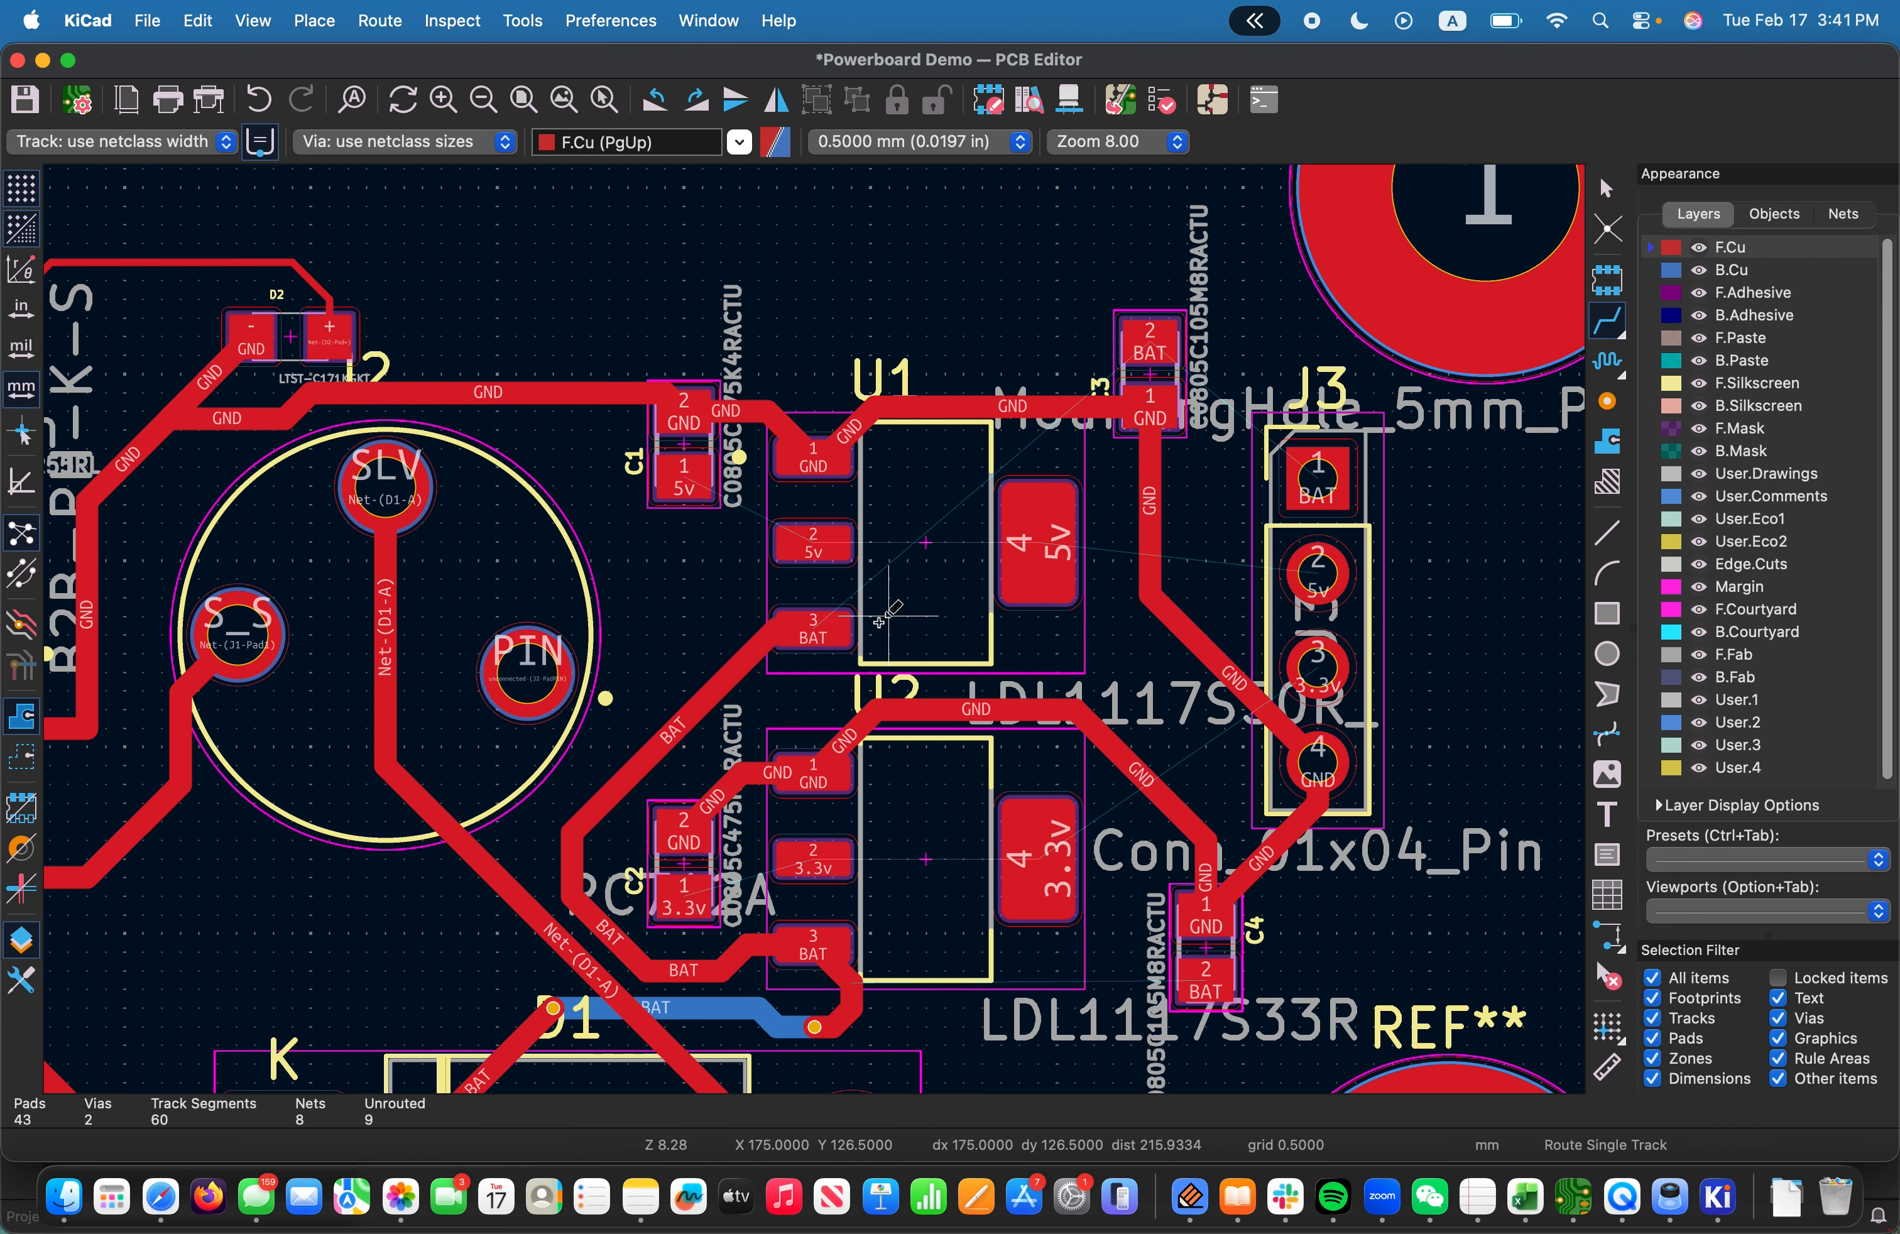
left_click(821, 612)
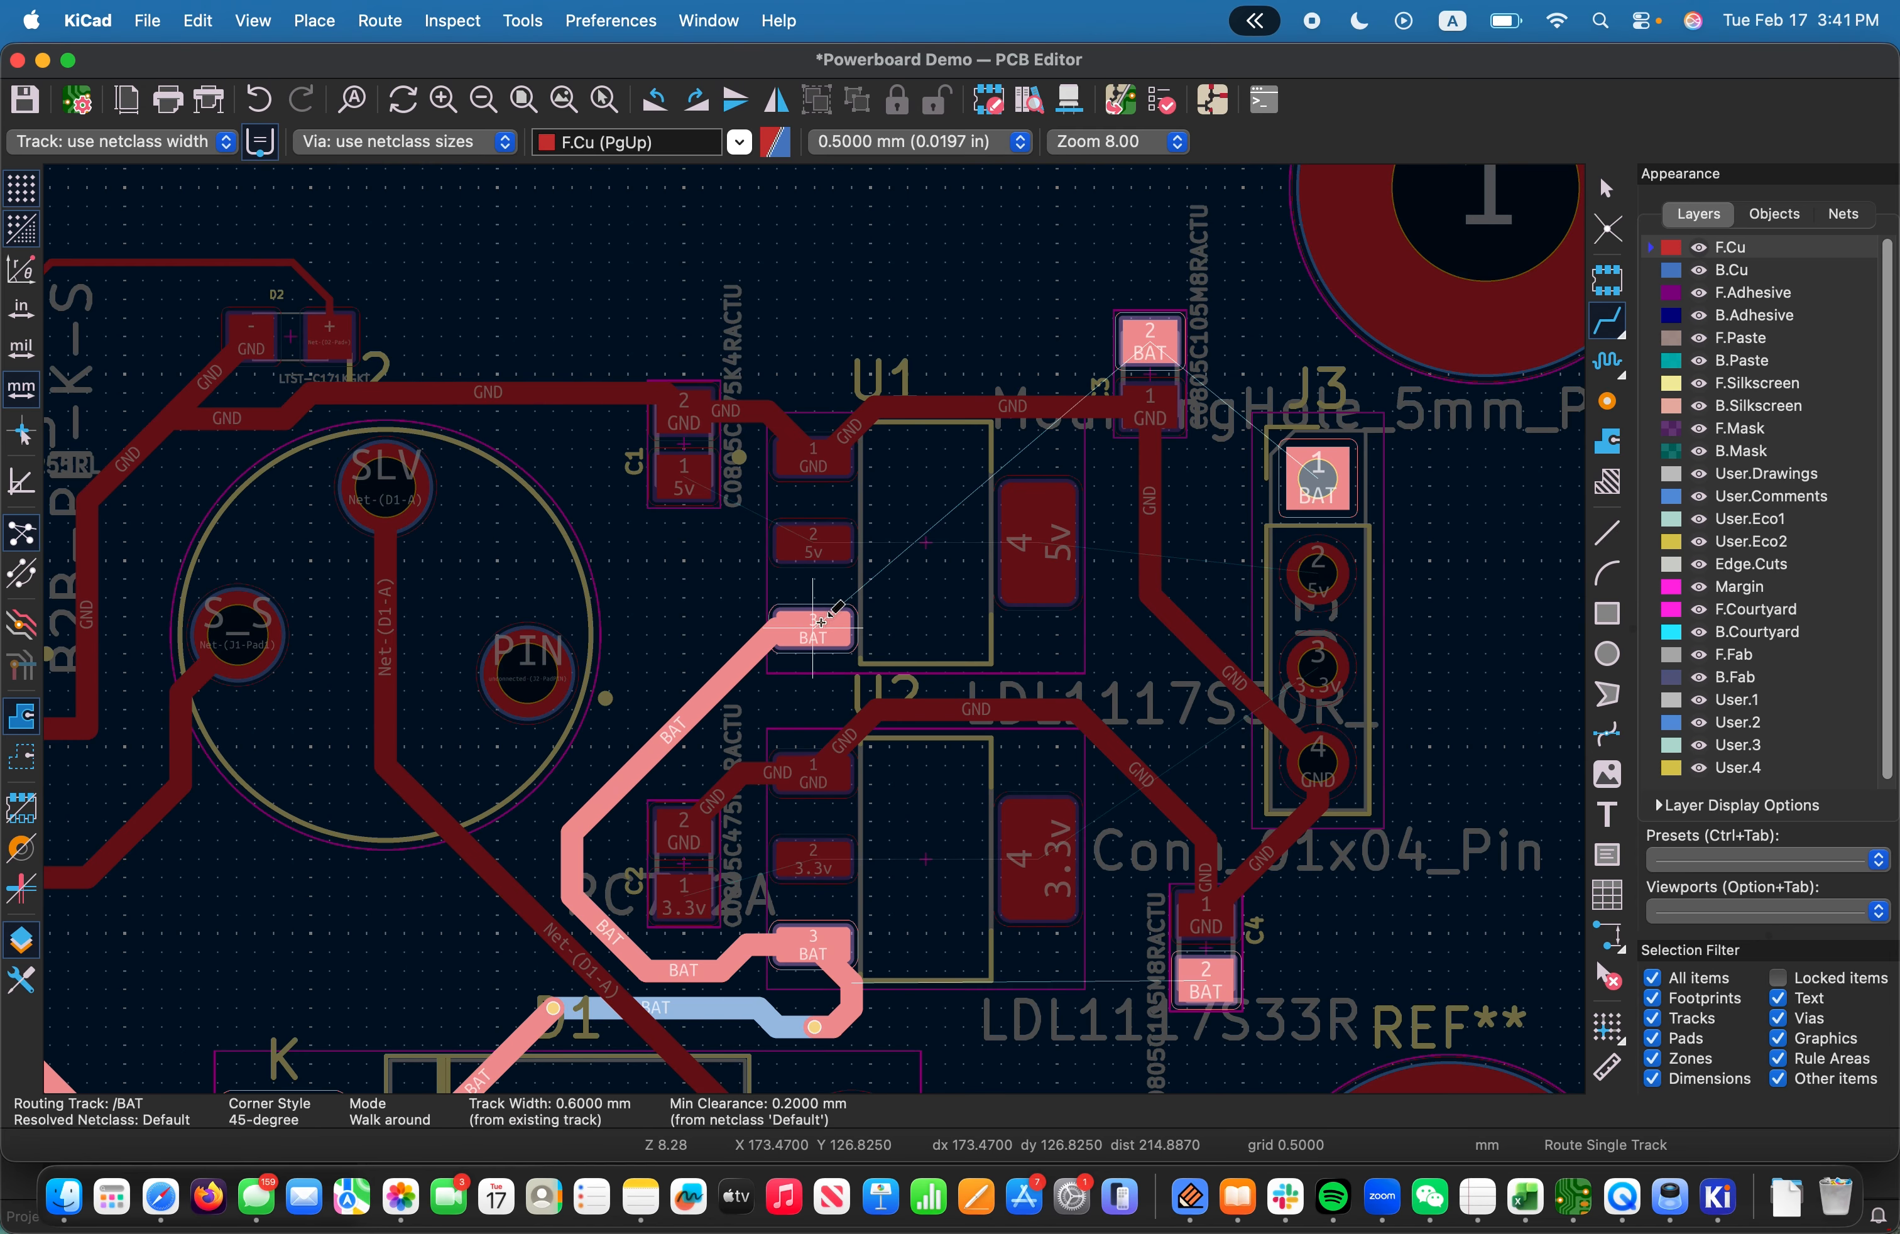
right_click(908, 601)
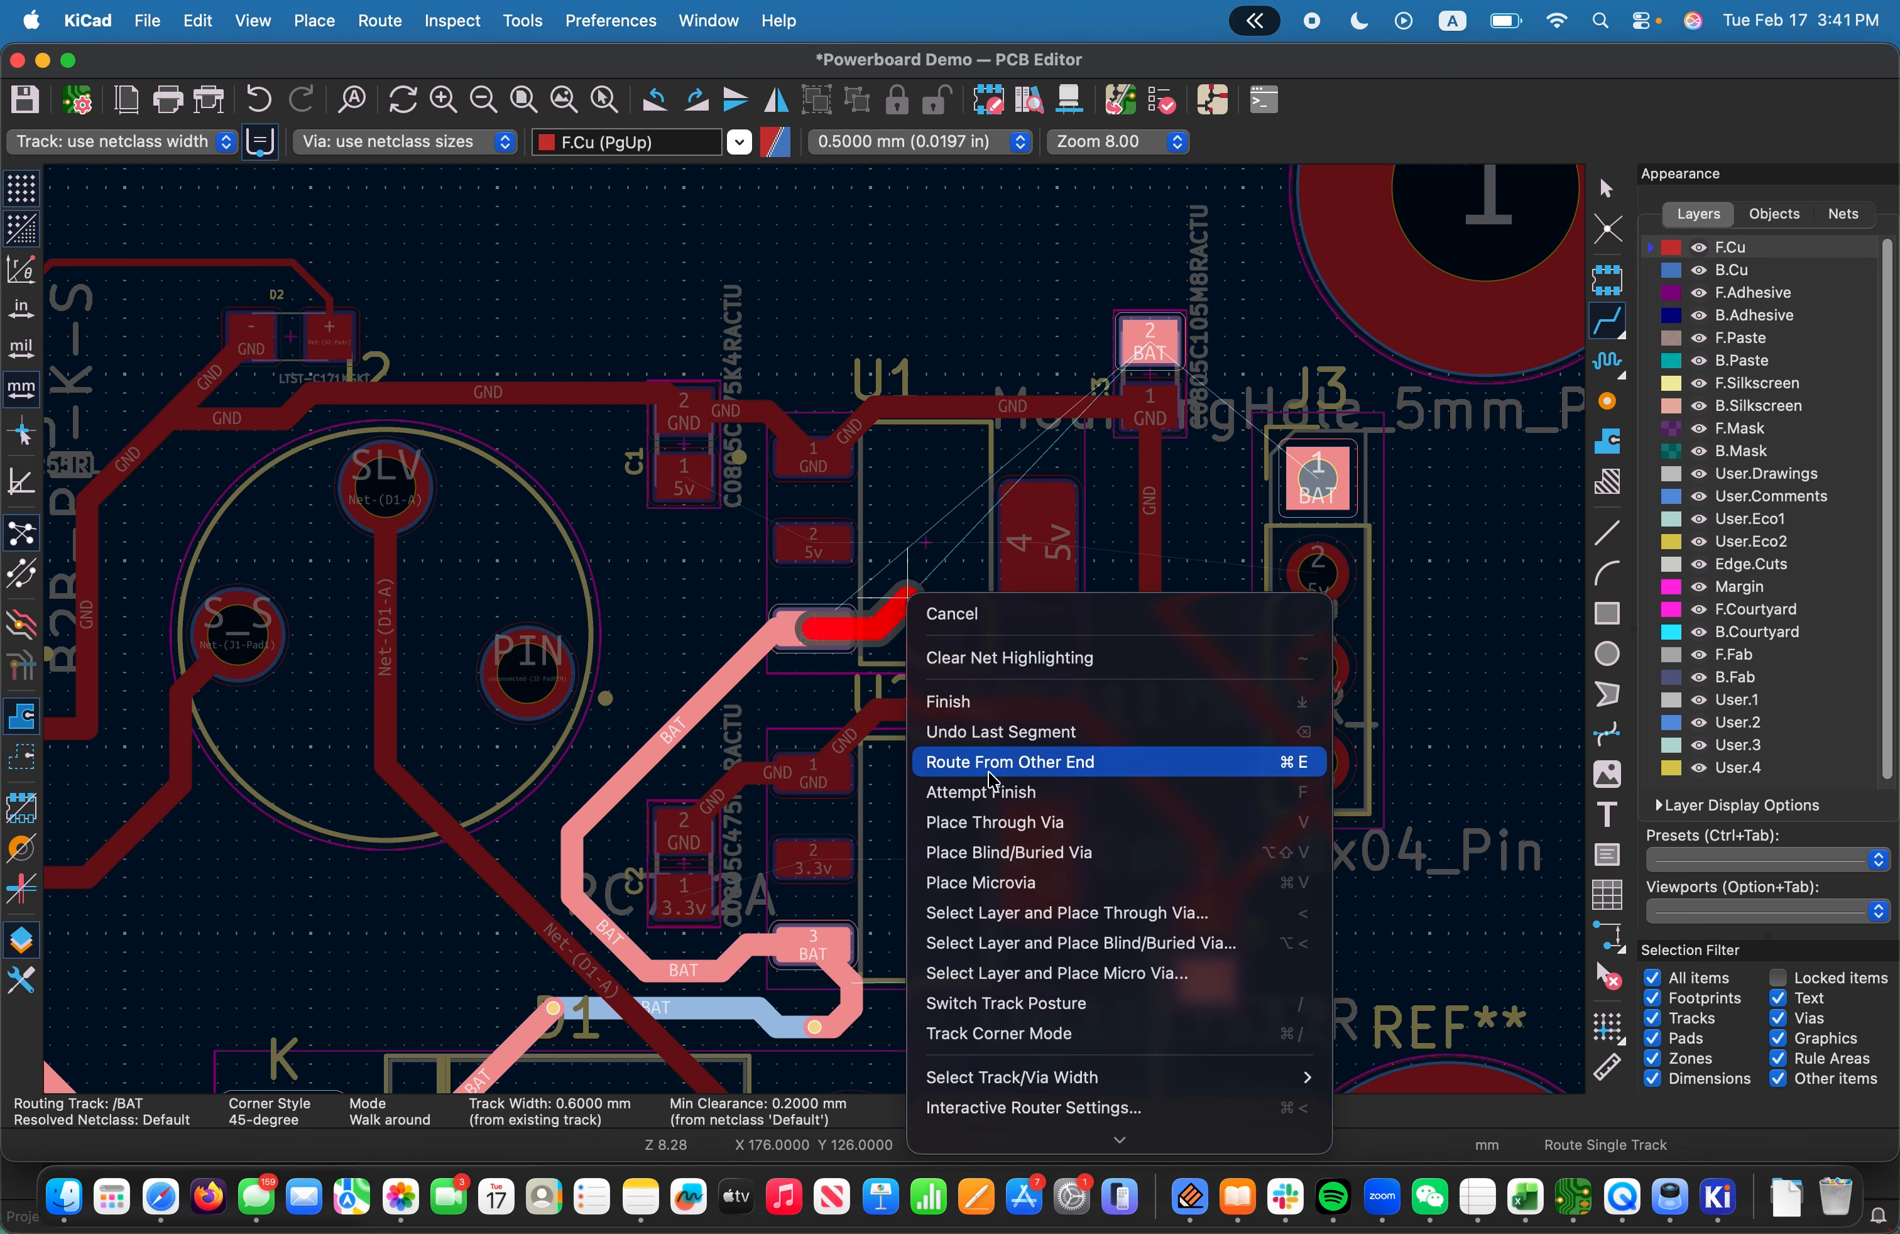
left_click(1010, 816)
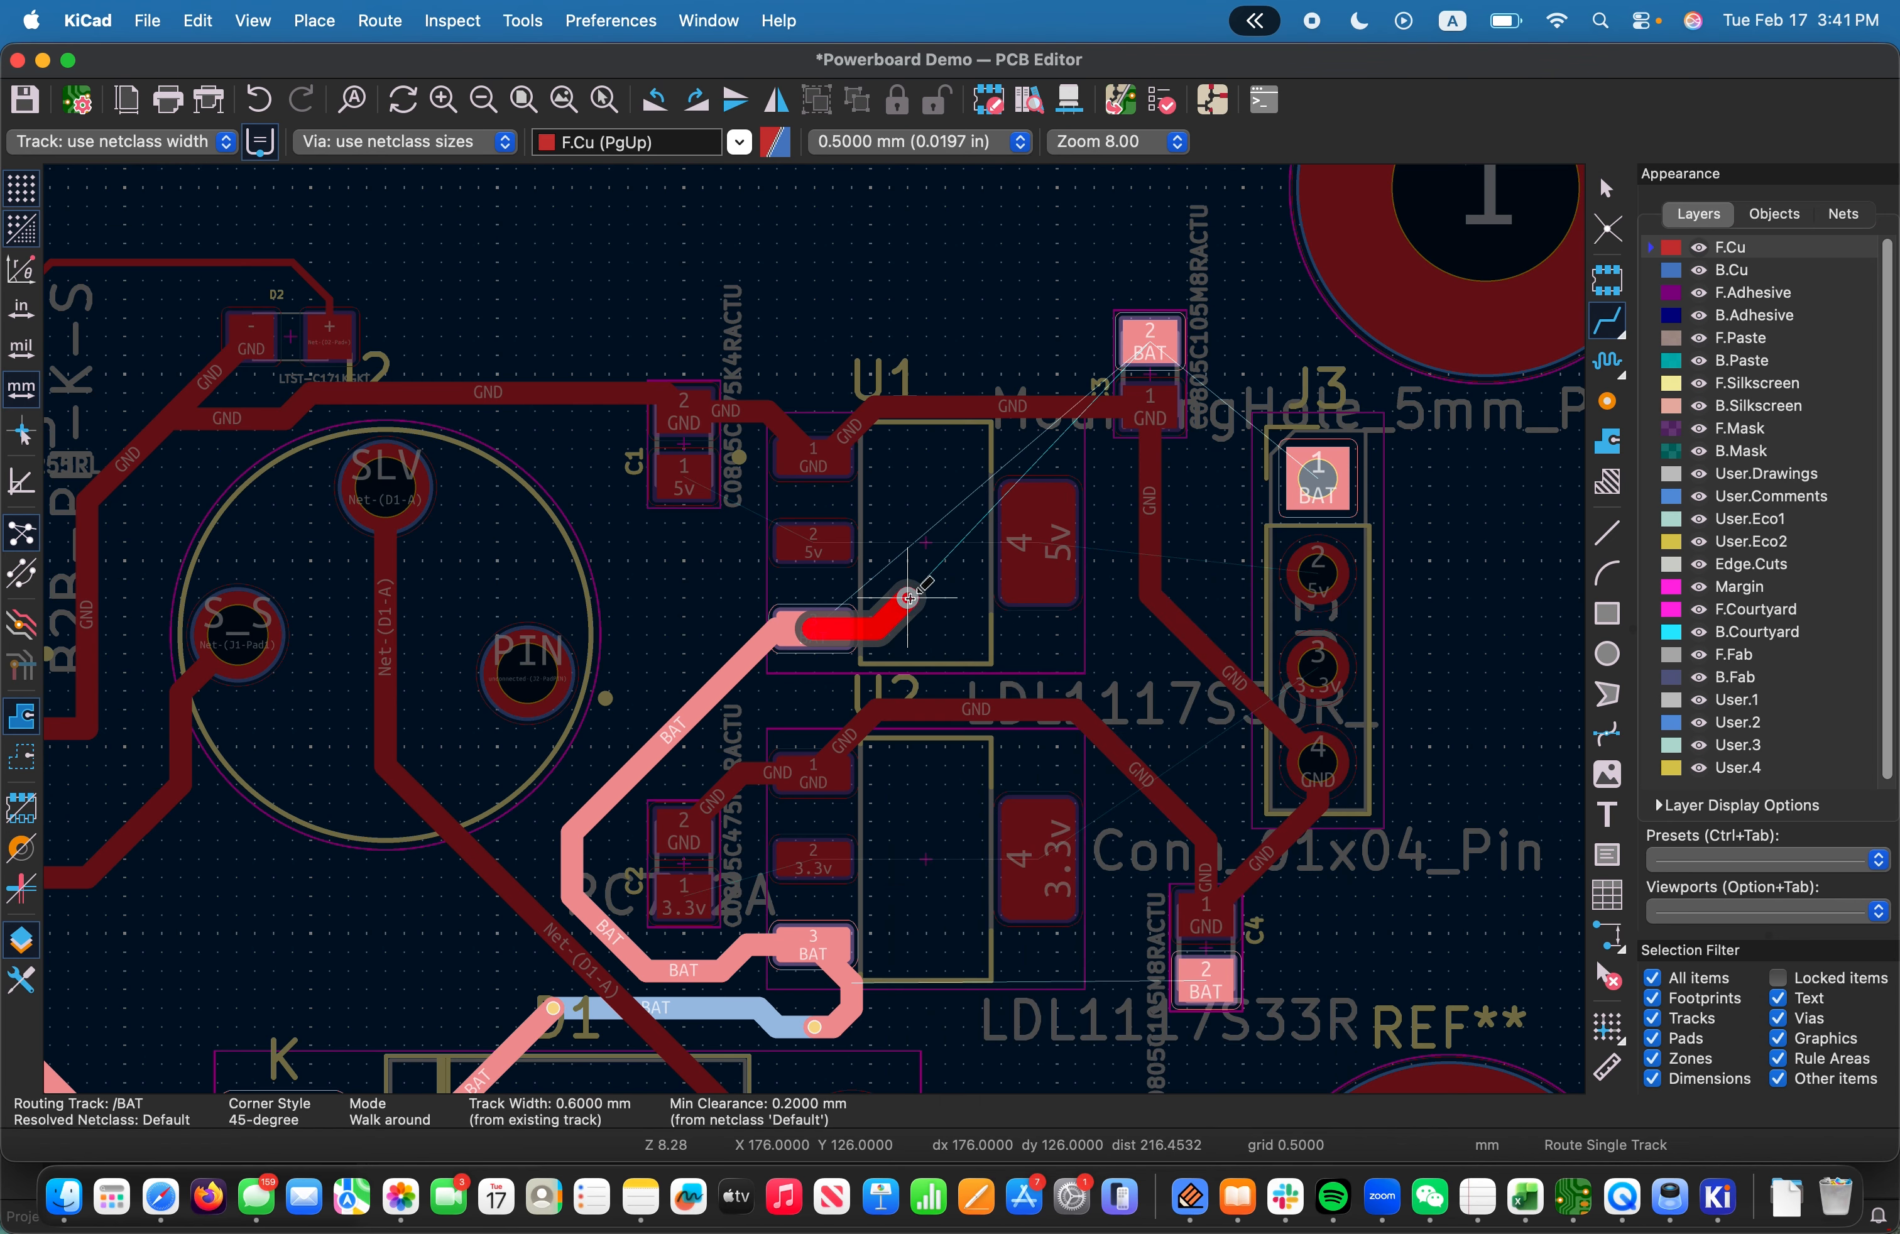
left_click(909, 597)
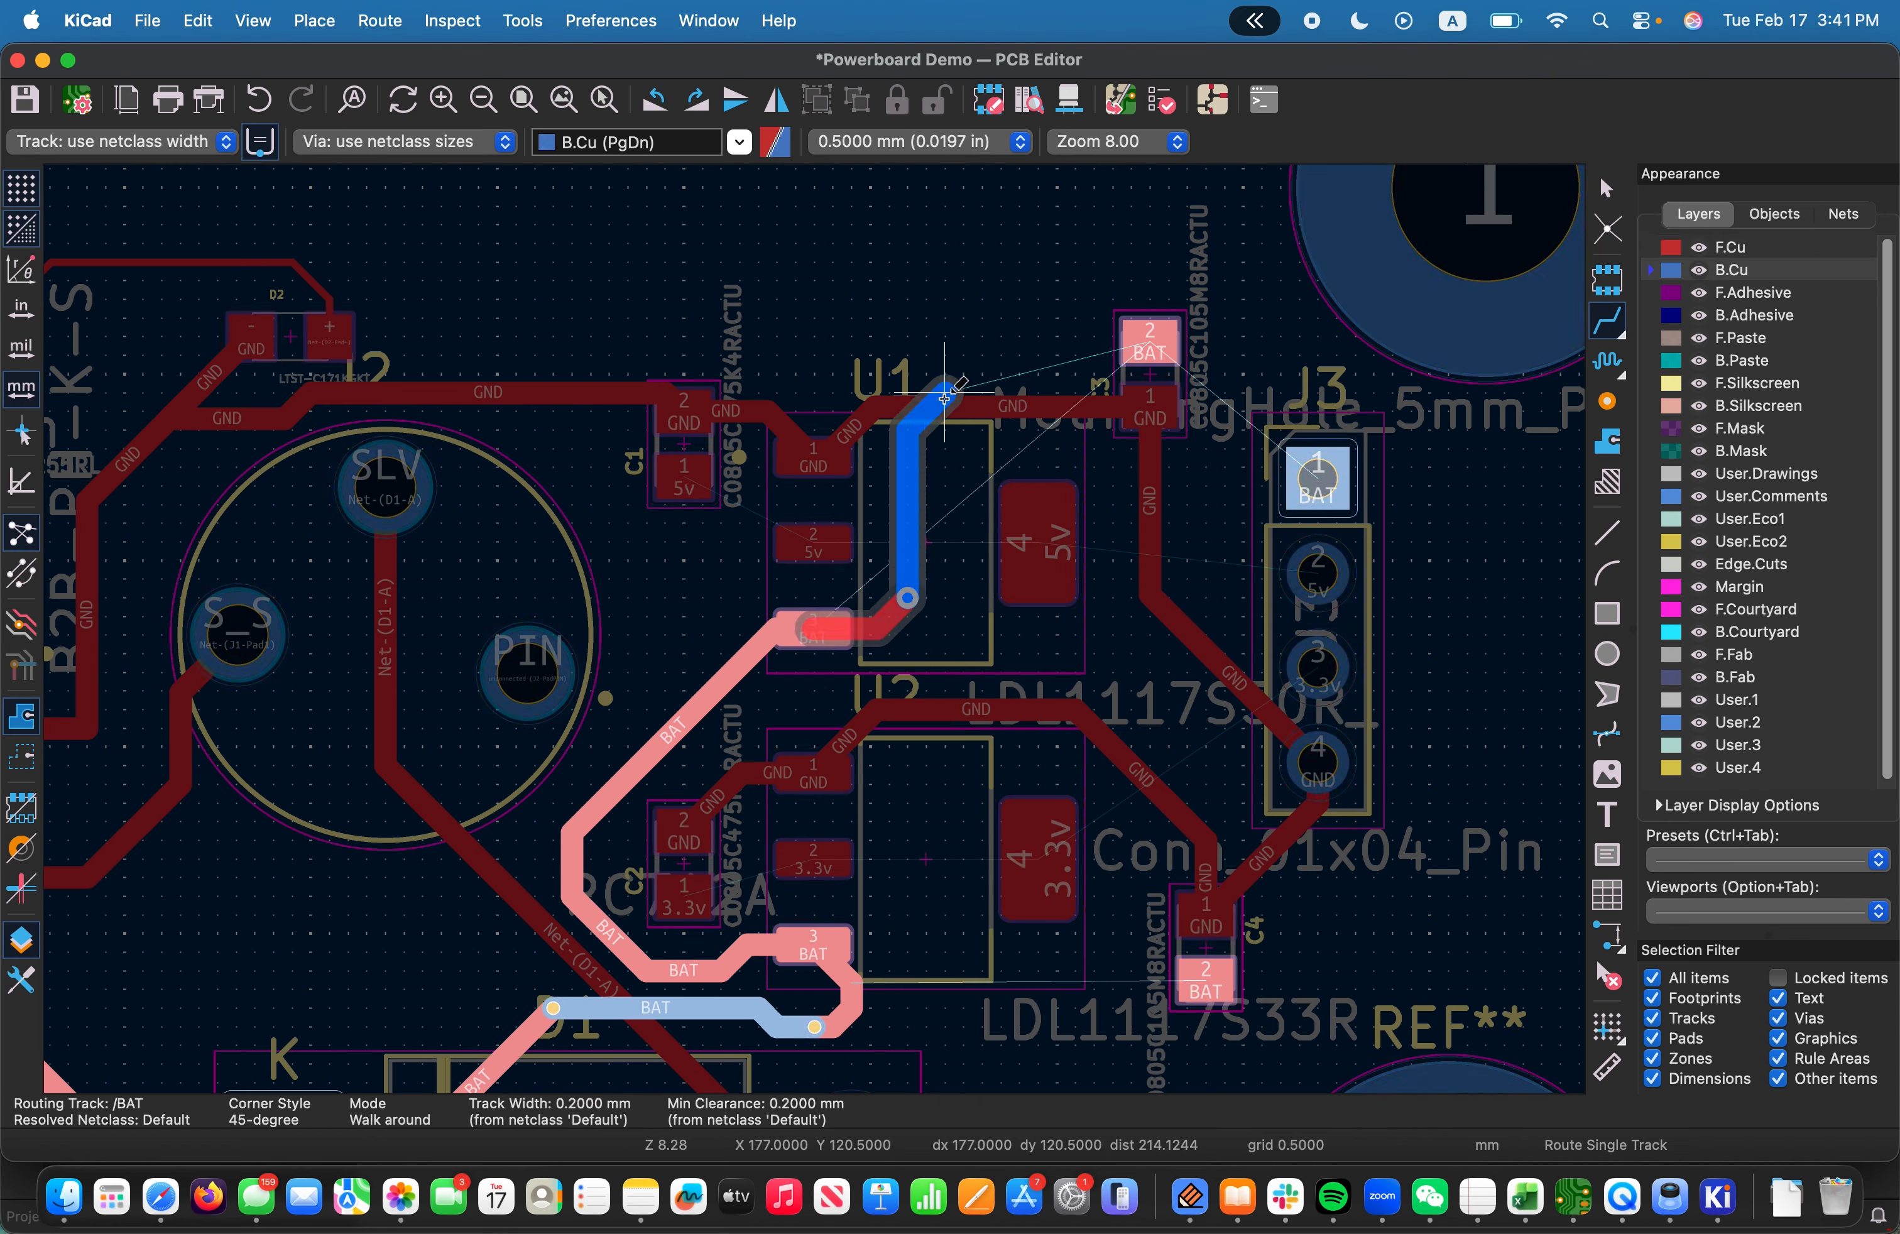
right_click(932, 332)
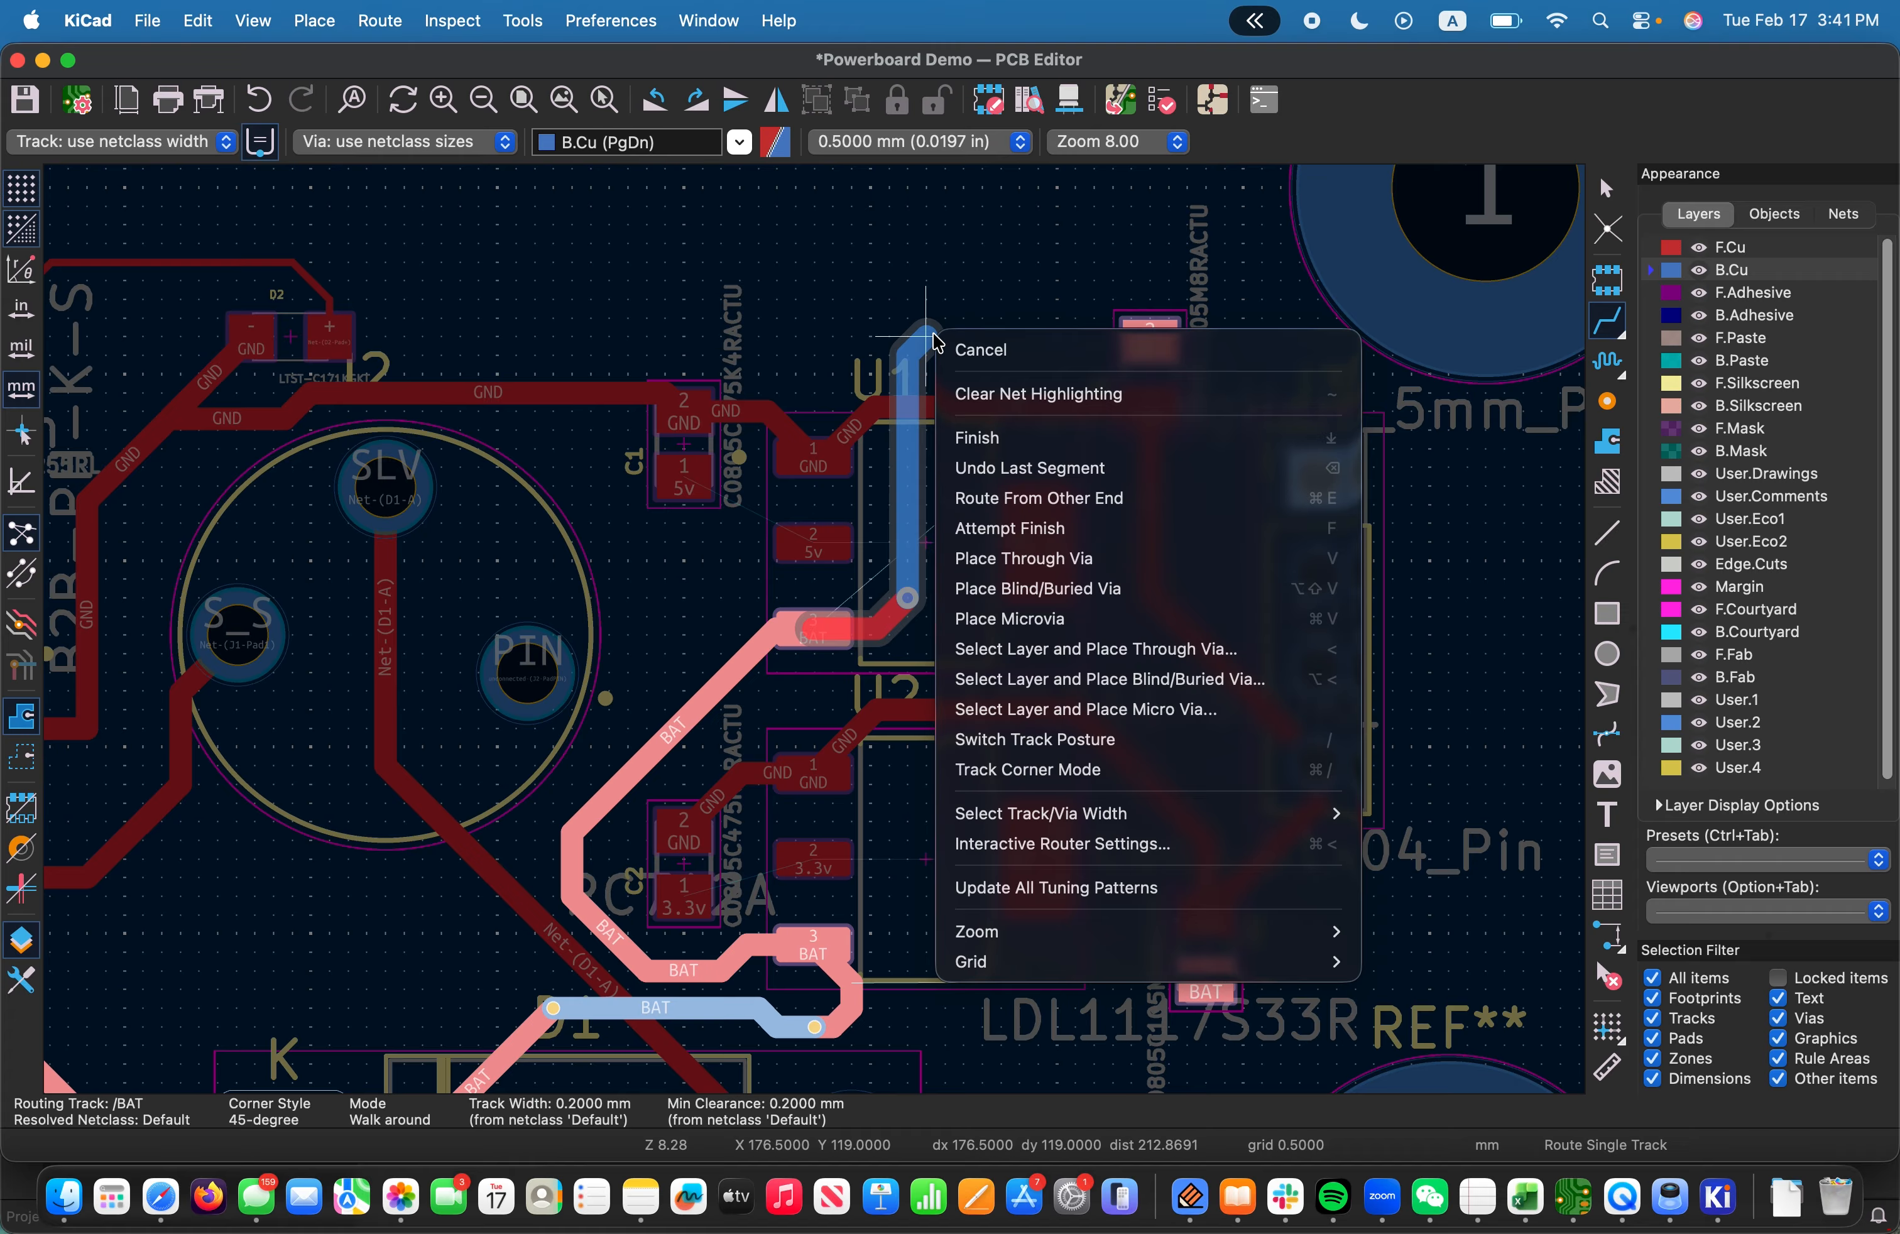
left_click(1041, 558)
key("Escape")
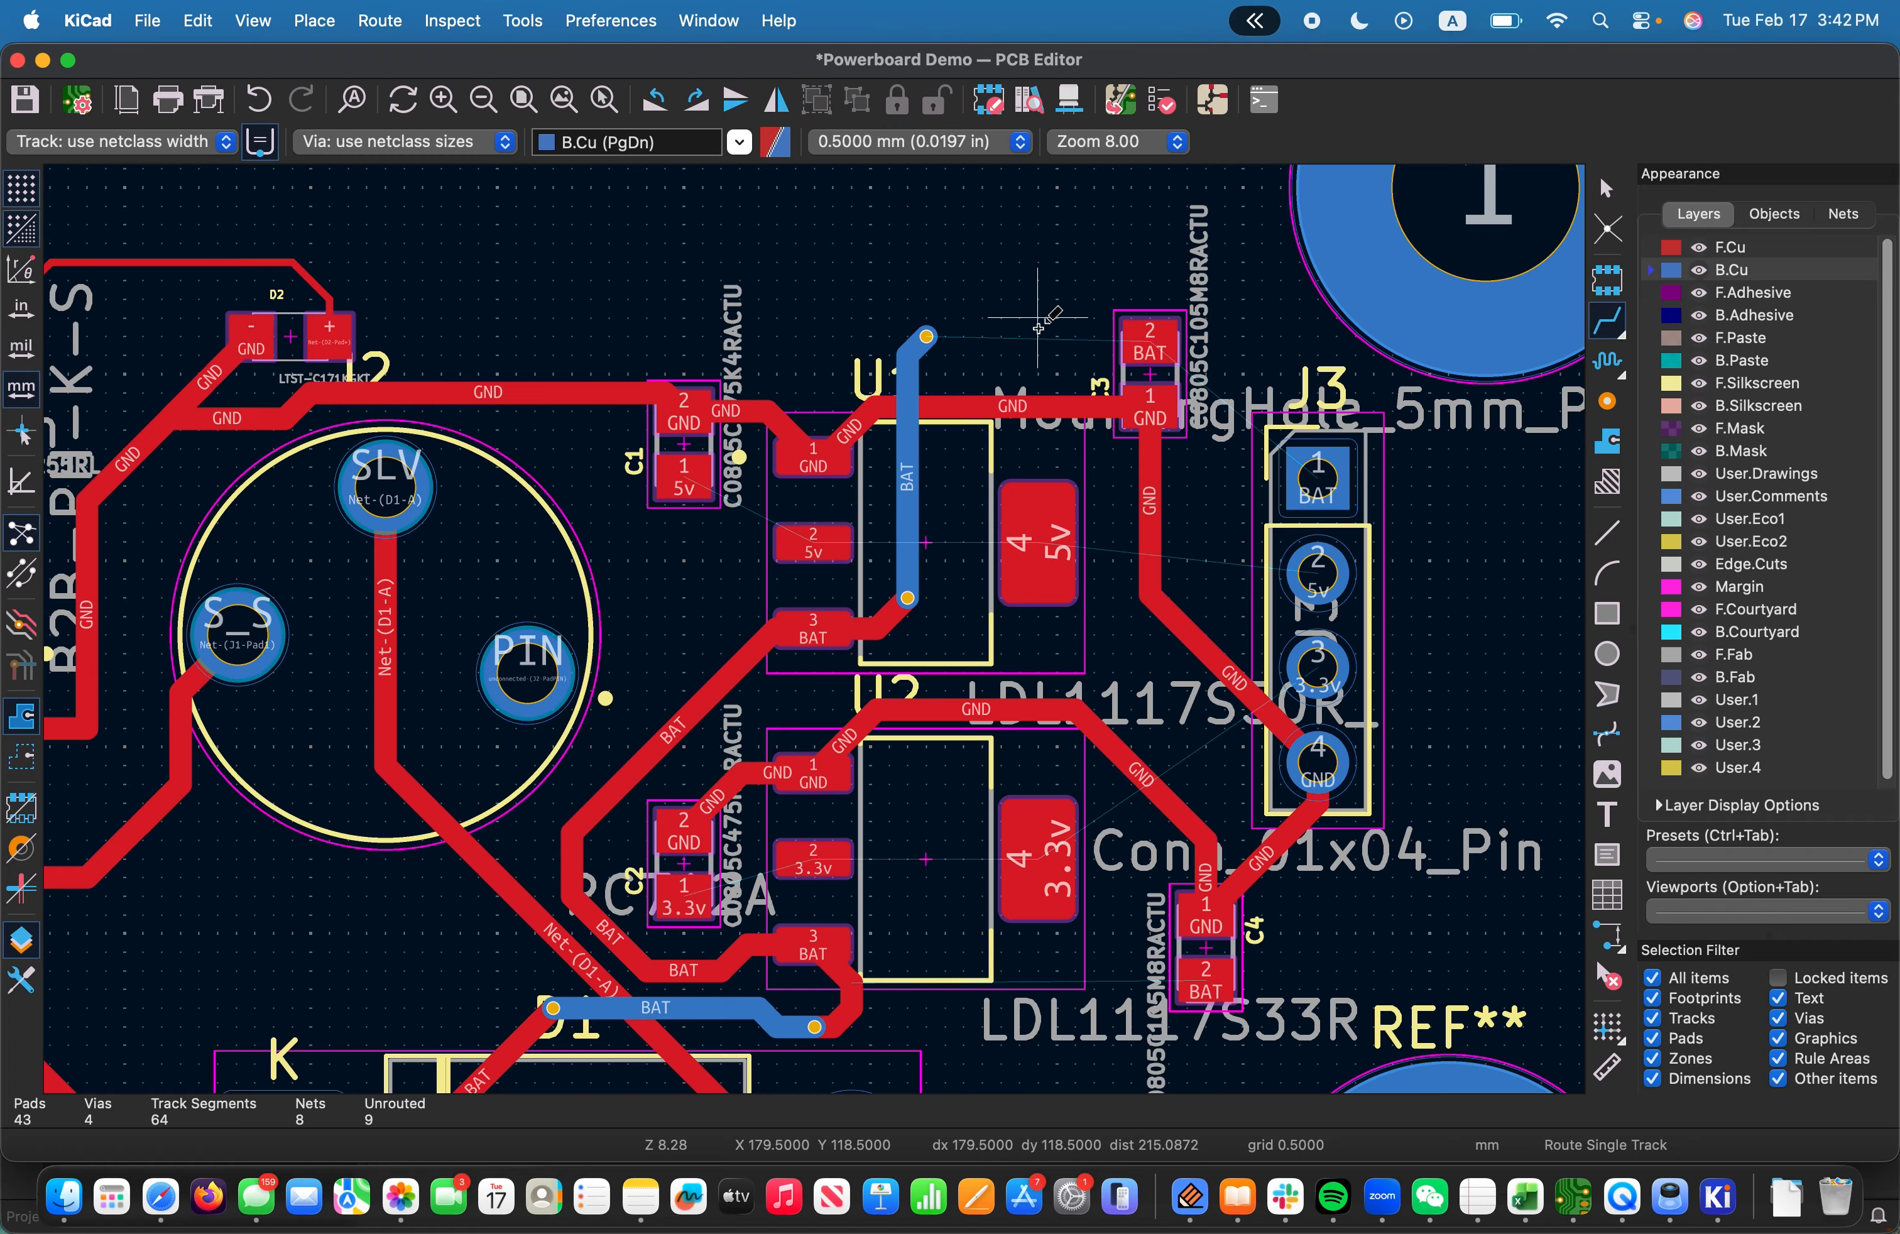
Return to F.Cu and route the BAT track from the via above U1 to C3 pad 2
left_click(927, 334)
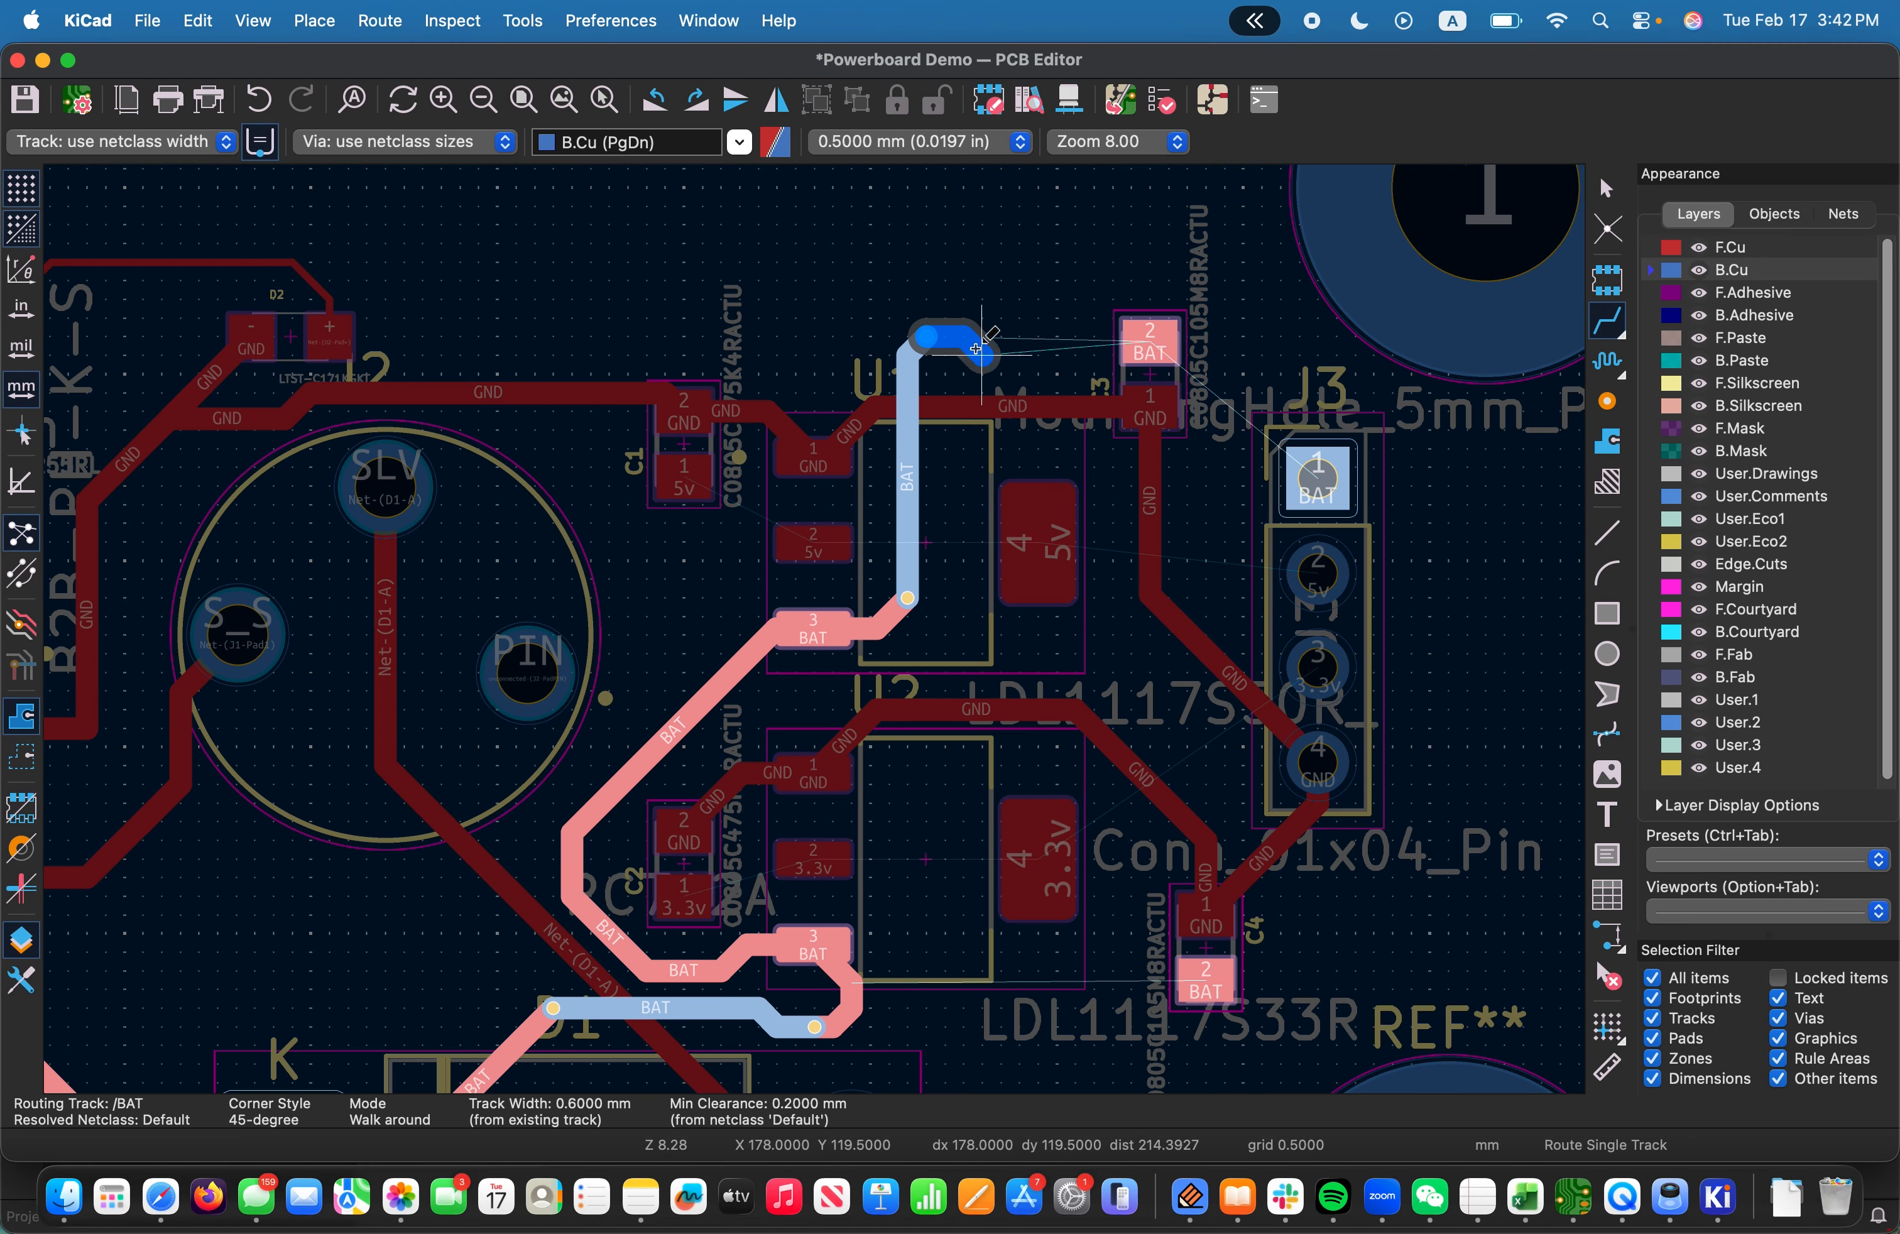
key("Escape")
key("Page_Up")
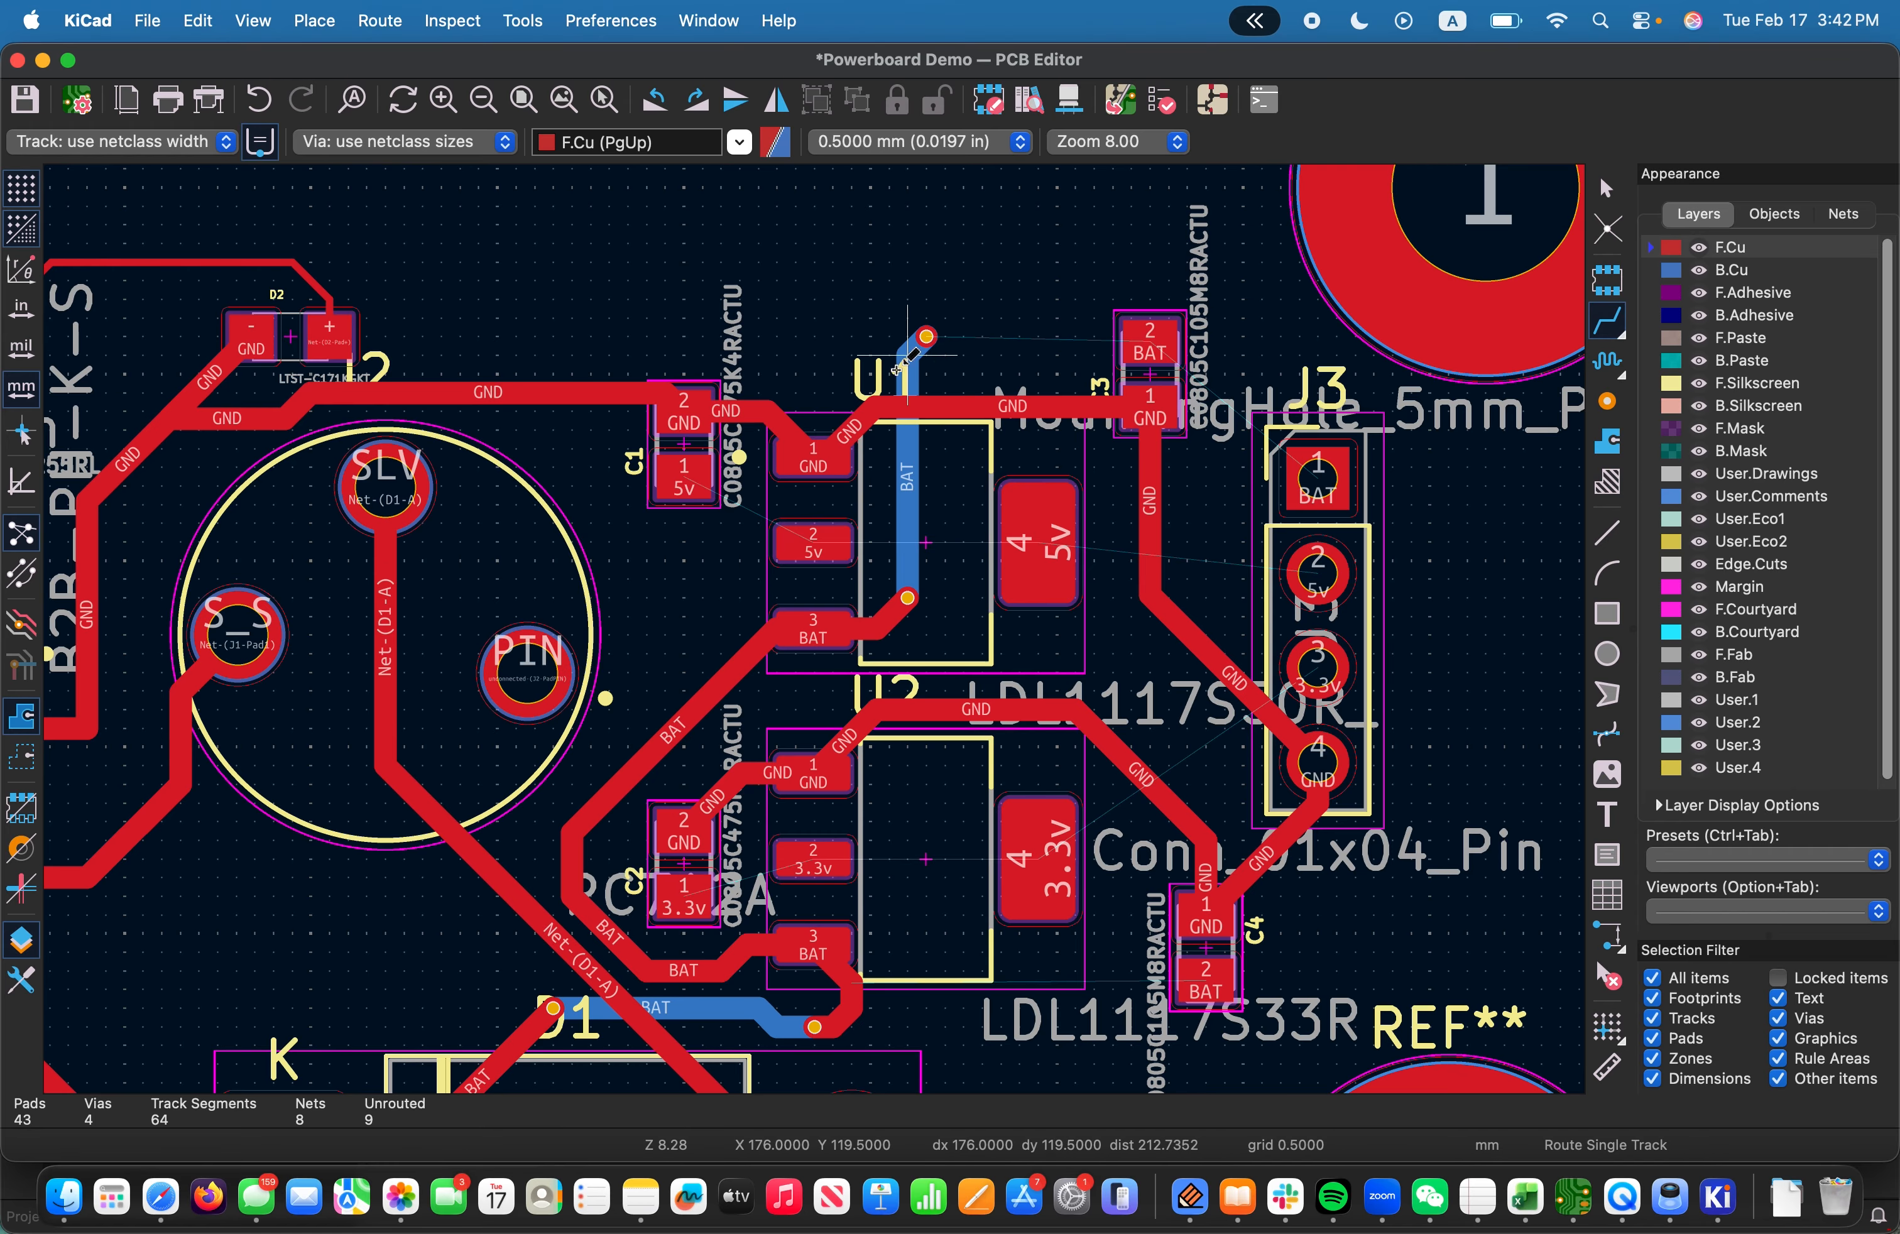
left_click(926, 335)
left_click(1148, 341)
key("Escape")
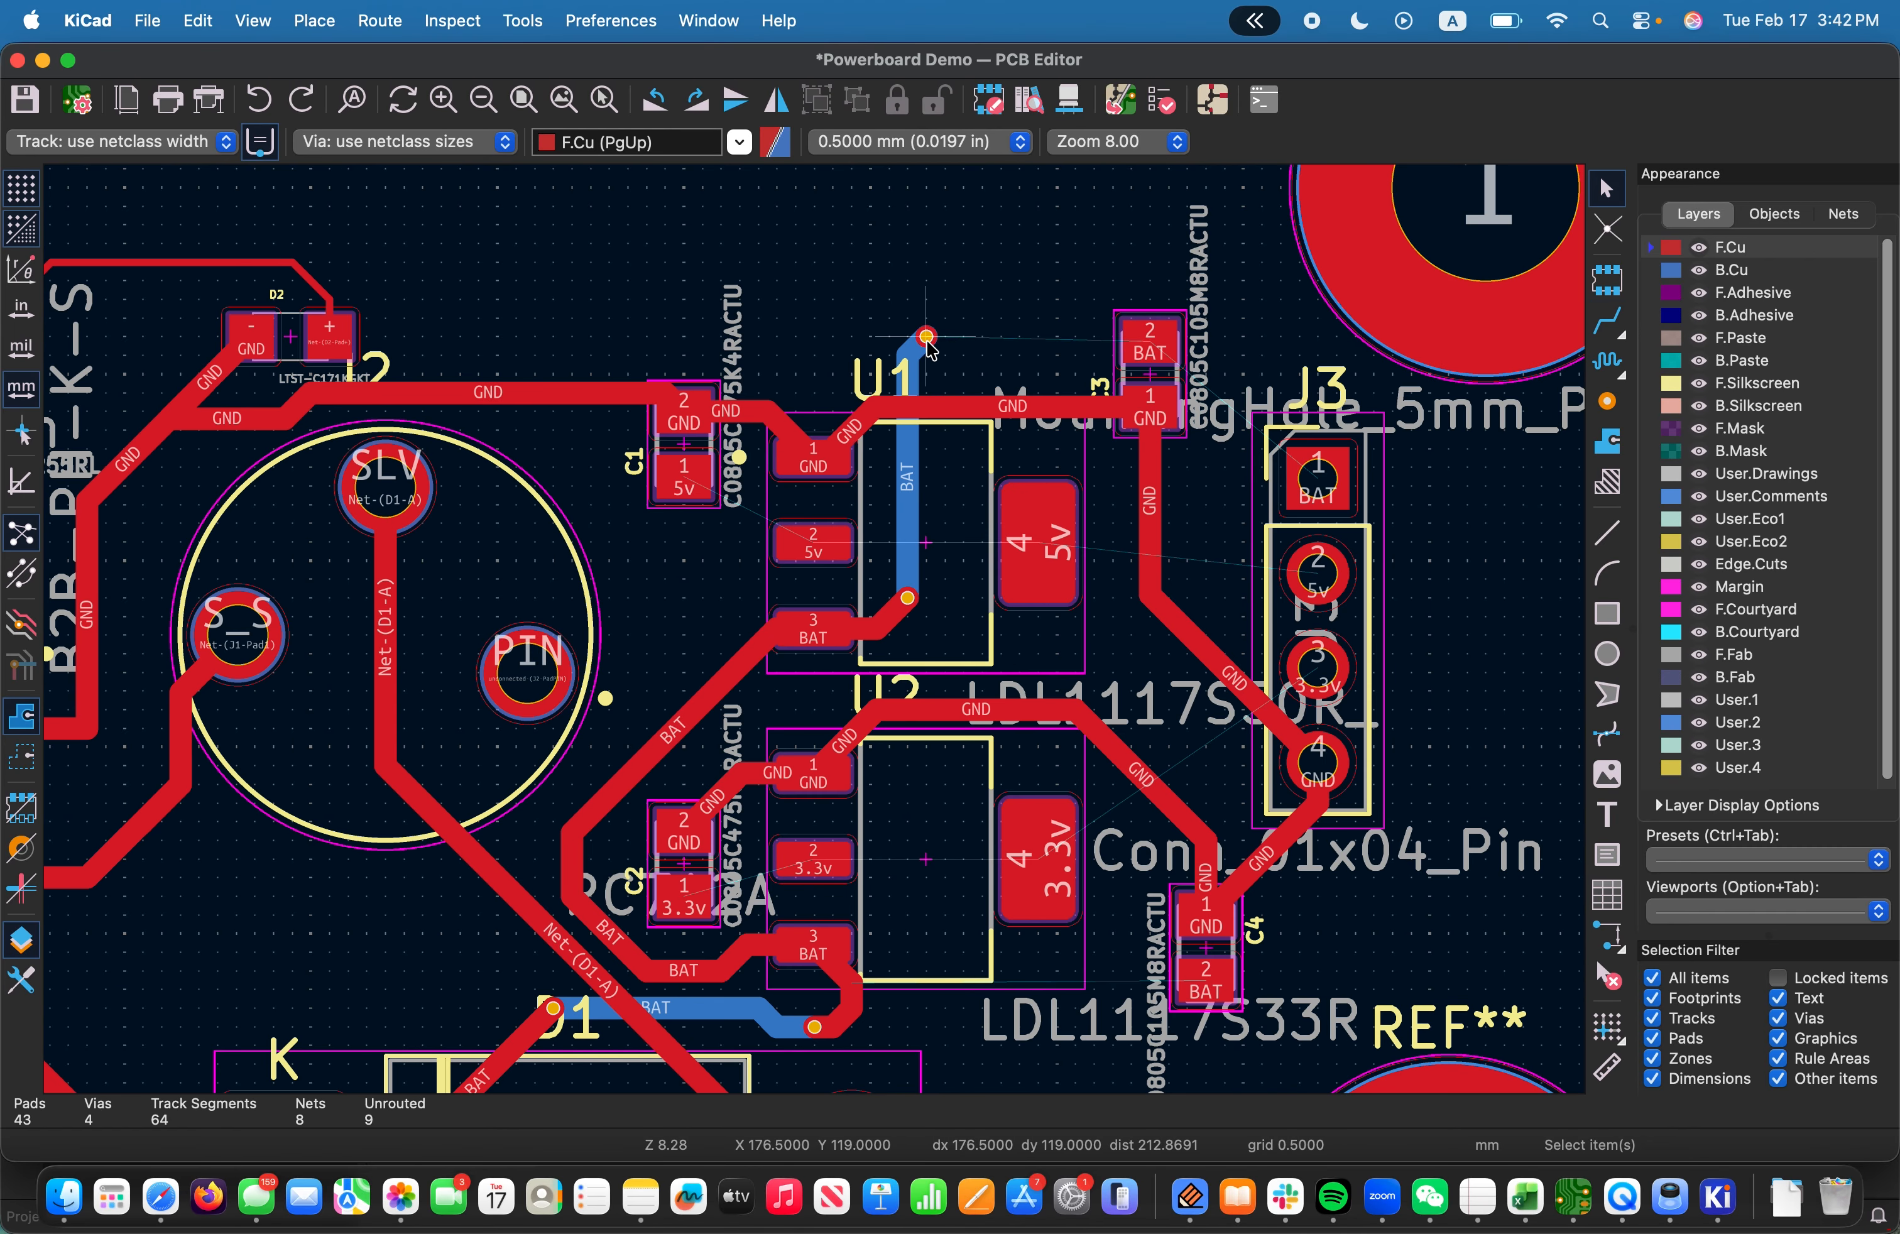
left_click(927, 340)
key("x")
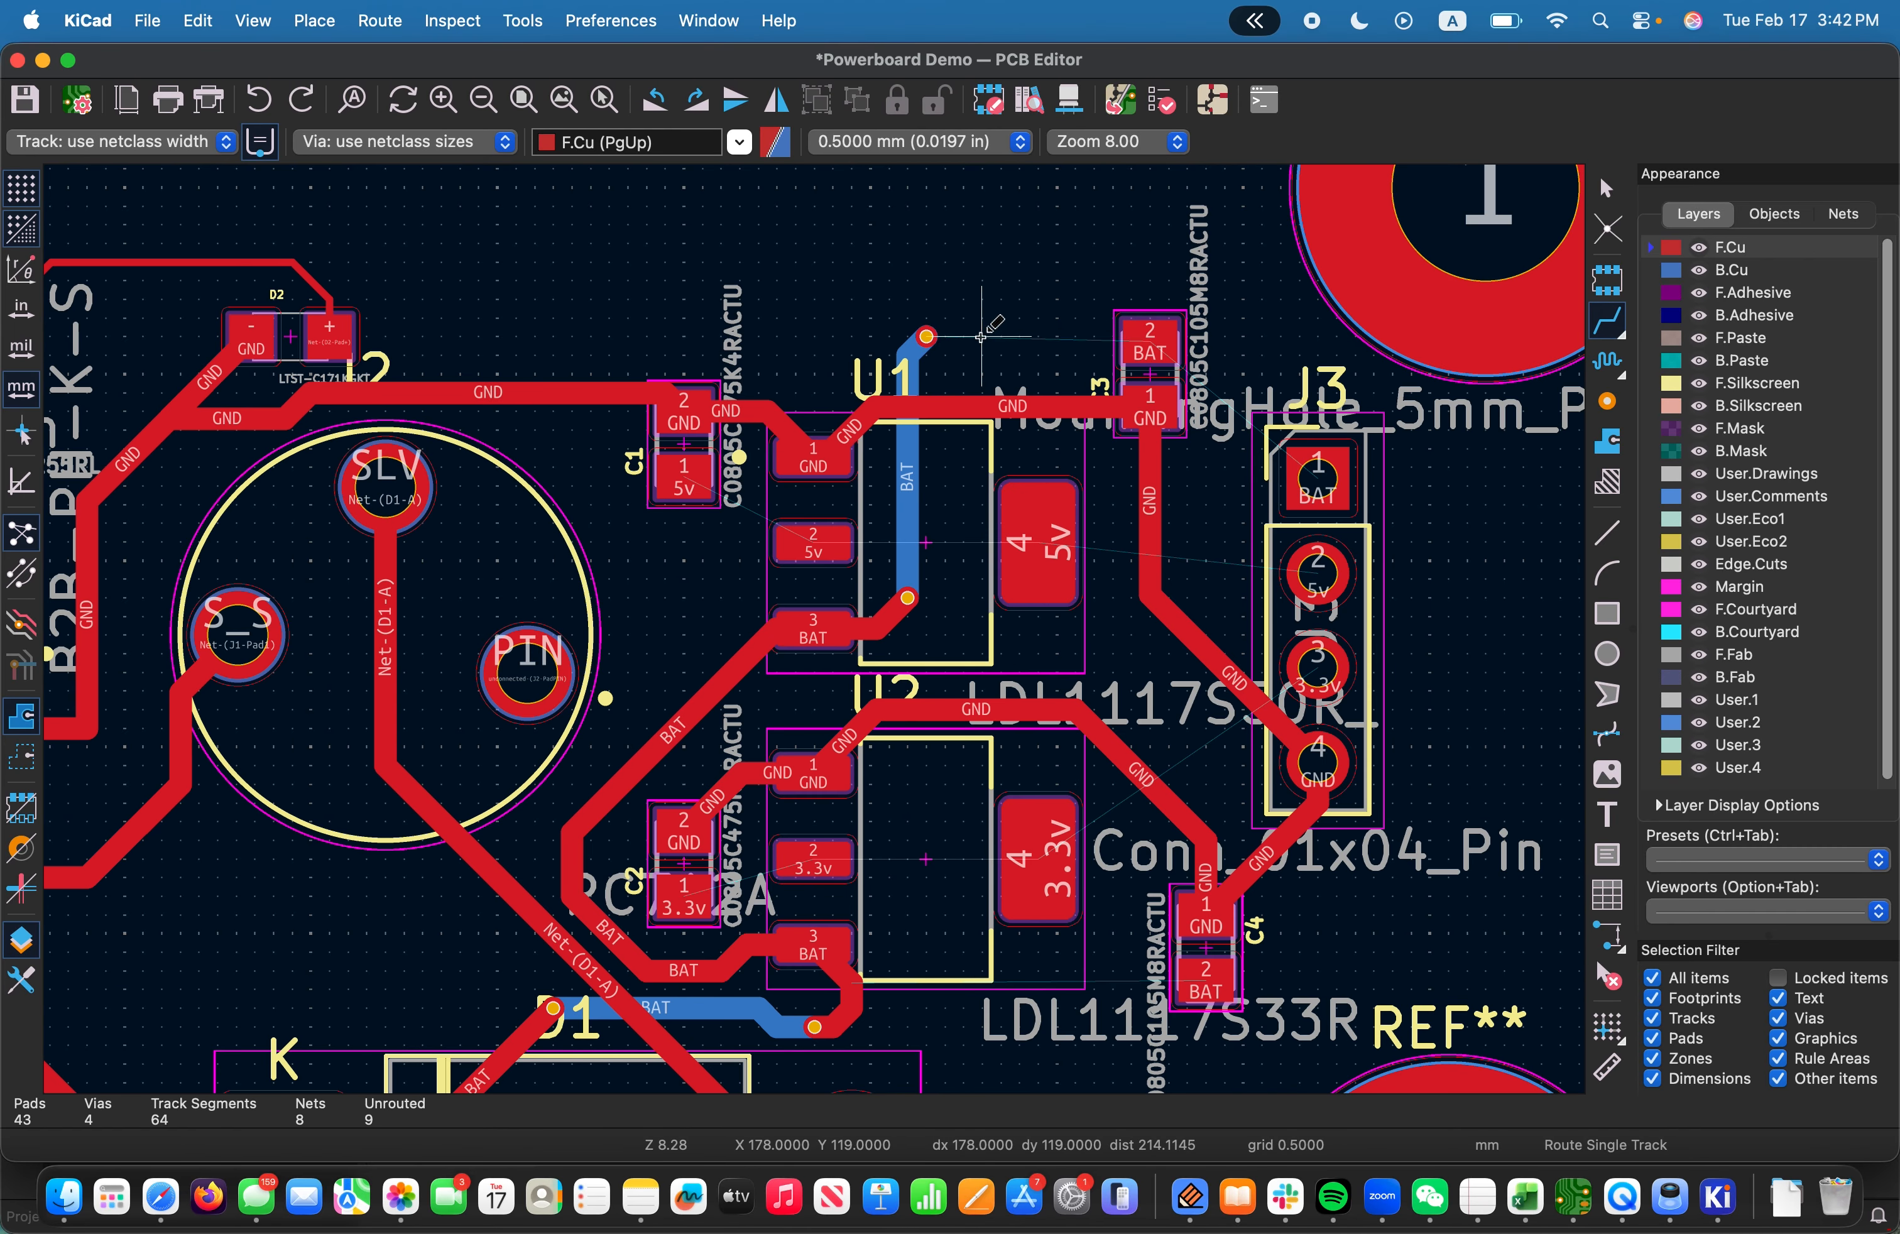
left_click(927, 336)
left_click(1143, 340)
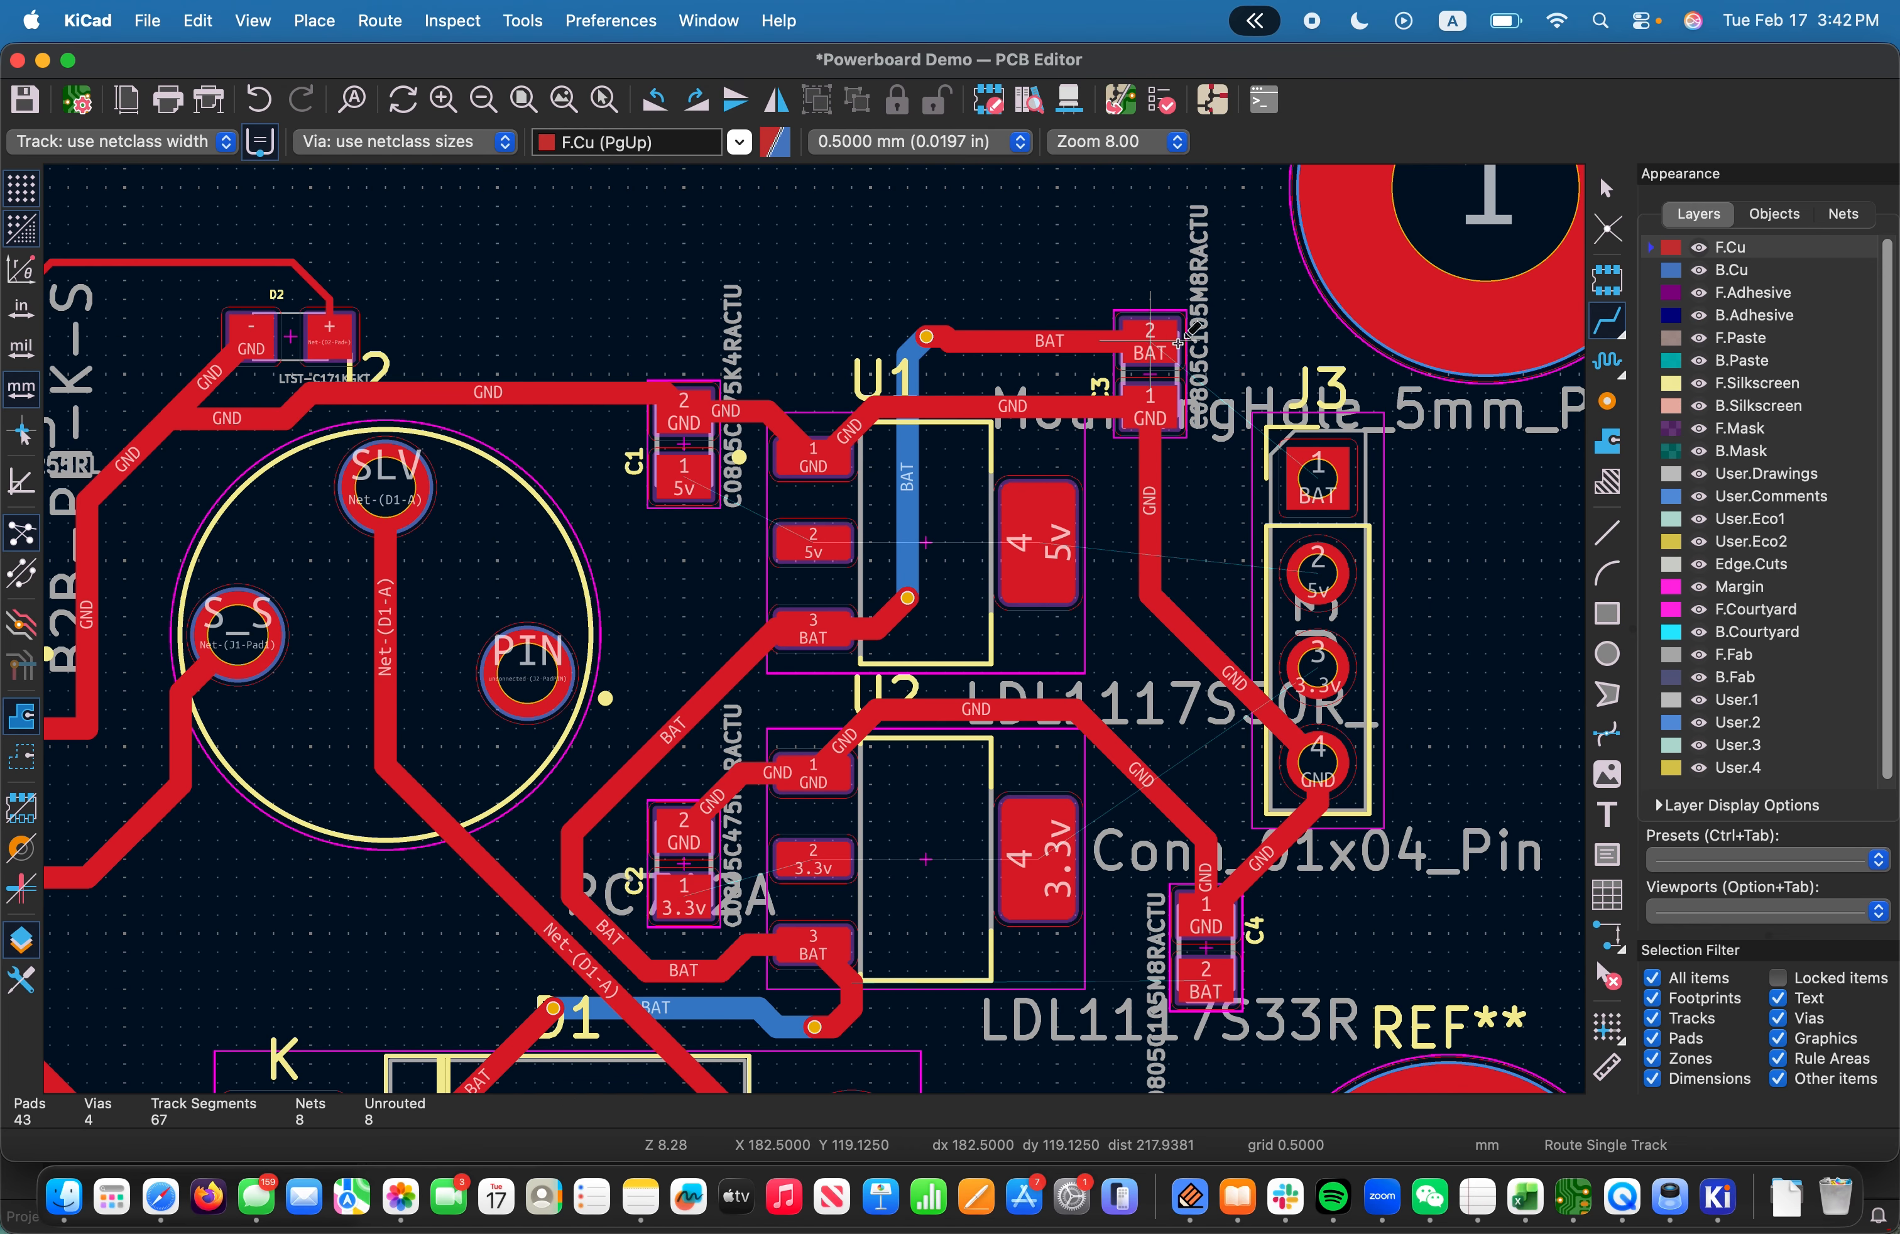
Route the BAT track on F.Cu from C3 pad 2 to J3 pad 1
left_click(1151, 340)
left_click(1322, 474)
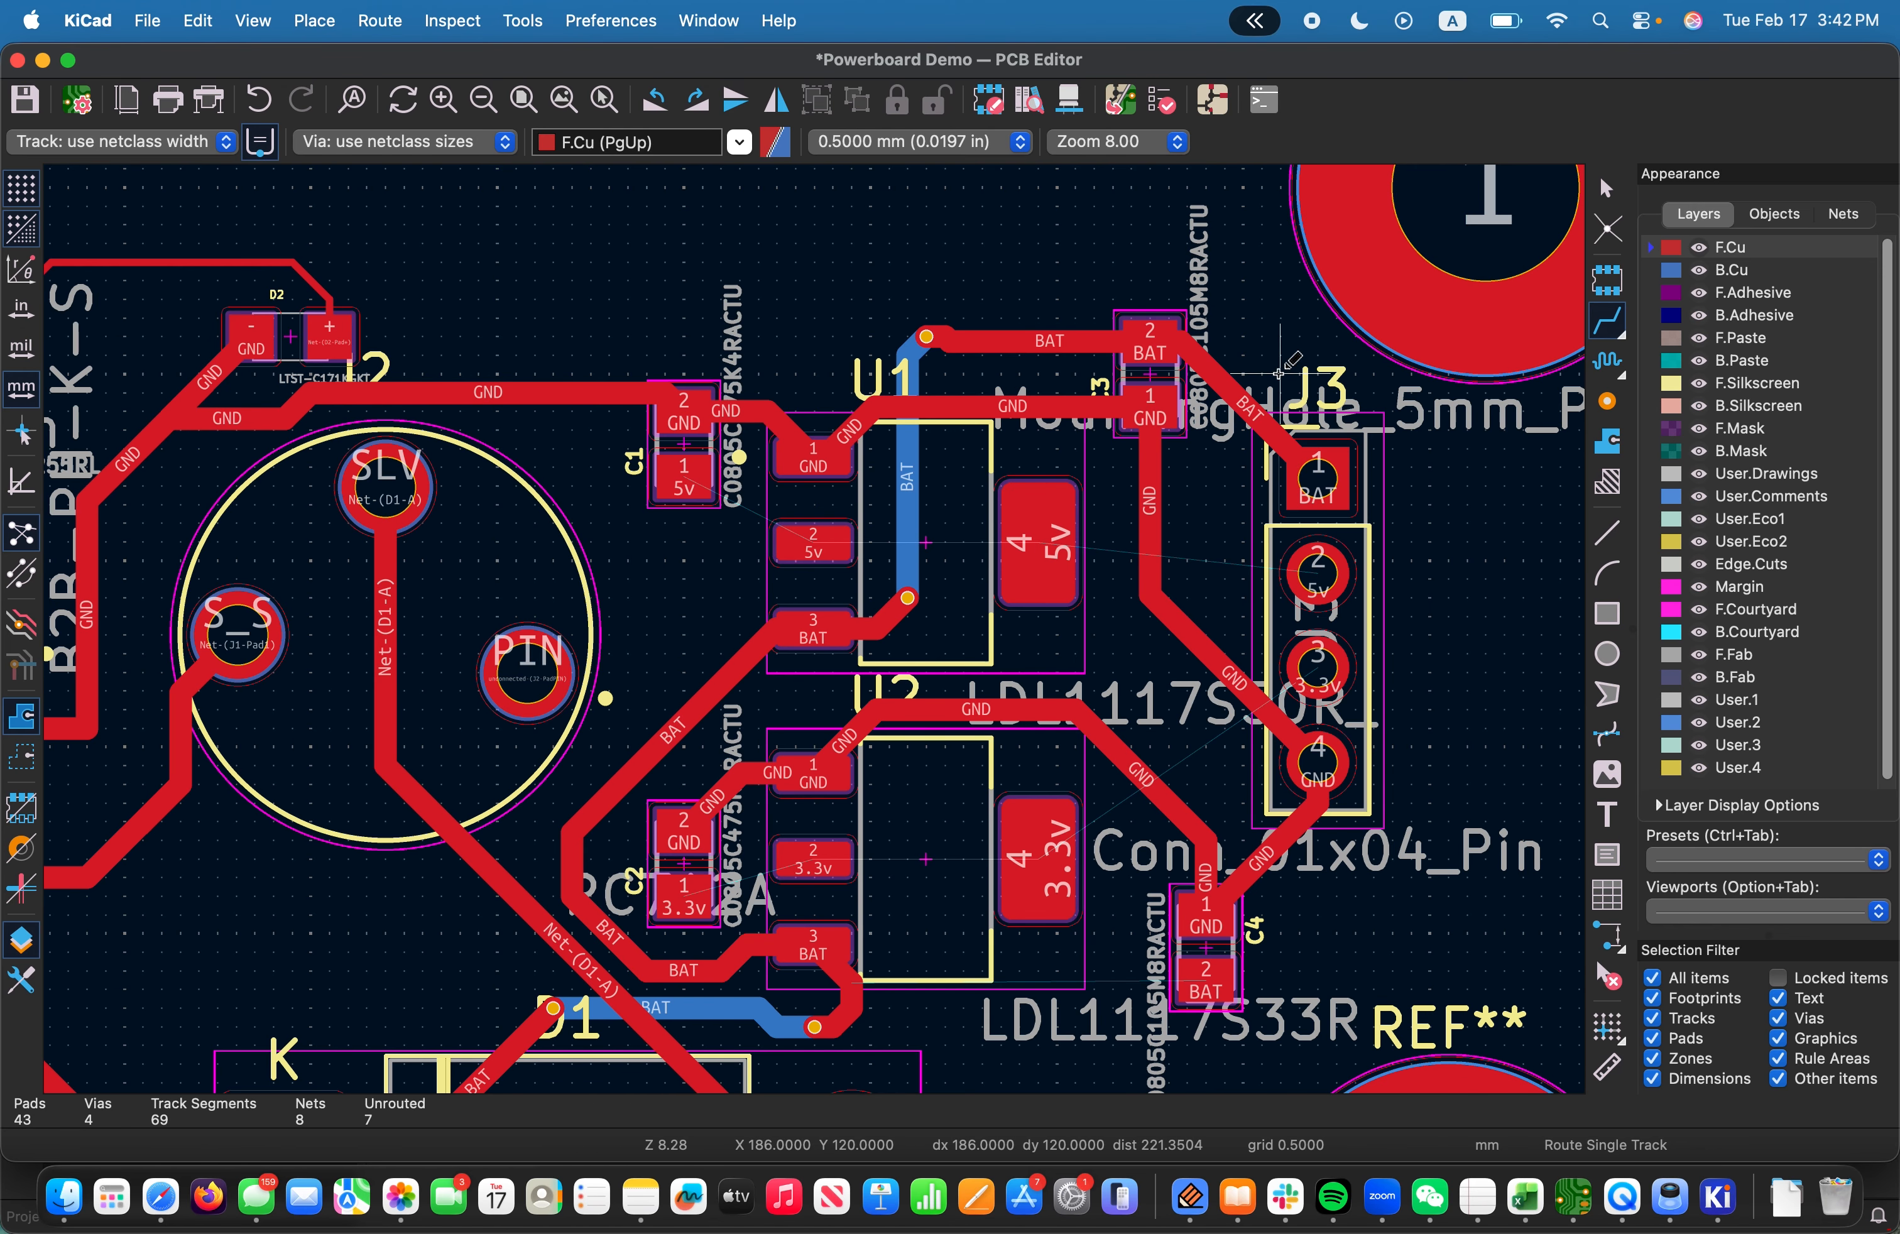
key("Escape")
Examine the whole board and the connections still unrouted around U1, U2 and J3
scroll(521, 729, "down", 5)
scroll(553, 721, "up", 4)
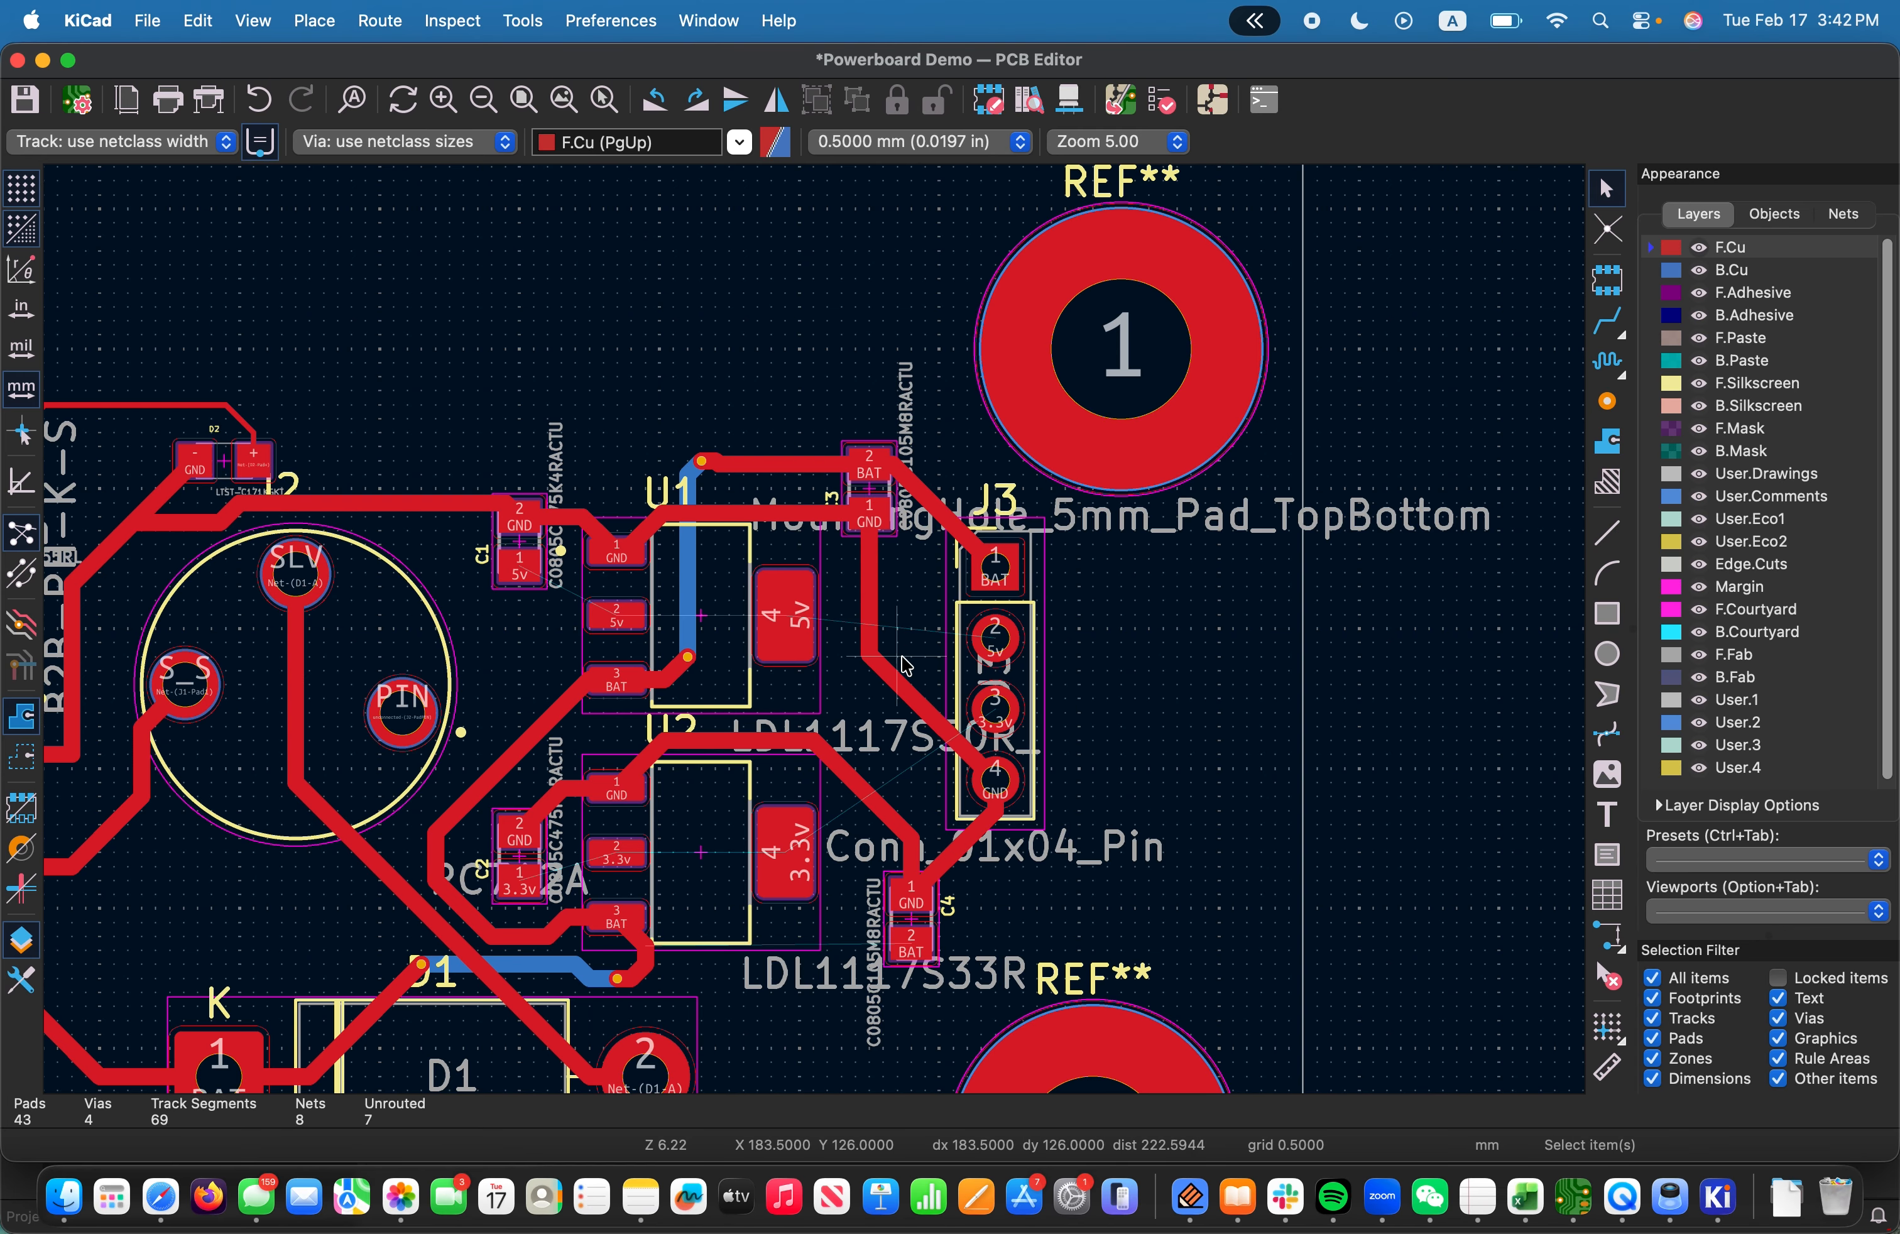
scroll(905, 640, "up", 5)
scroll(791, 631, "down", 6)
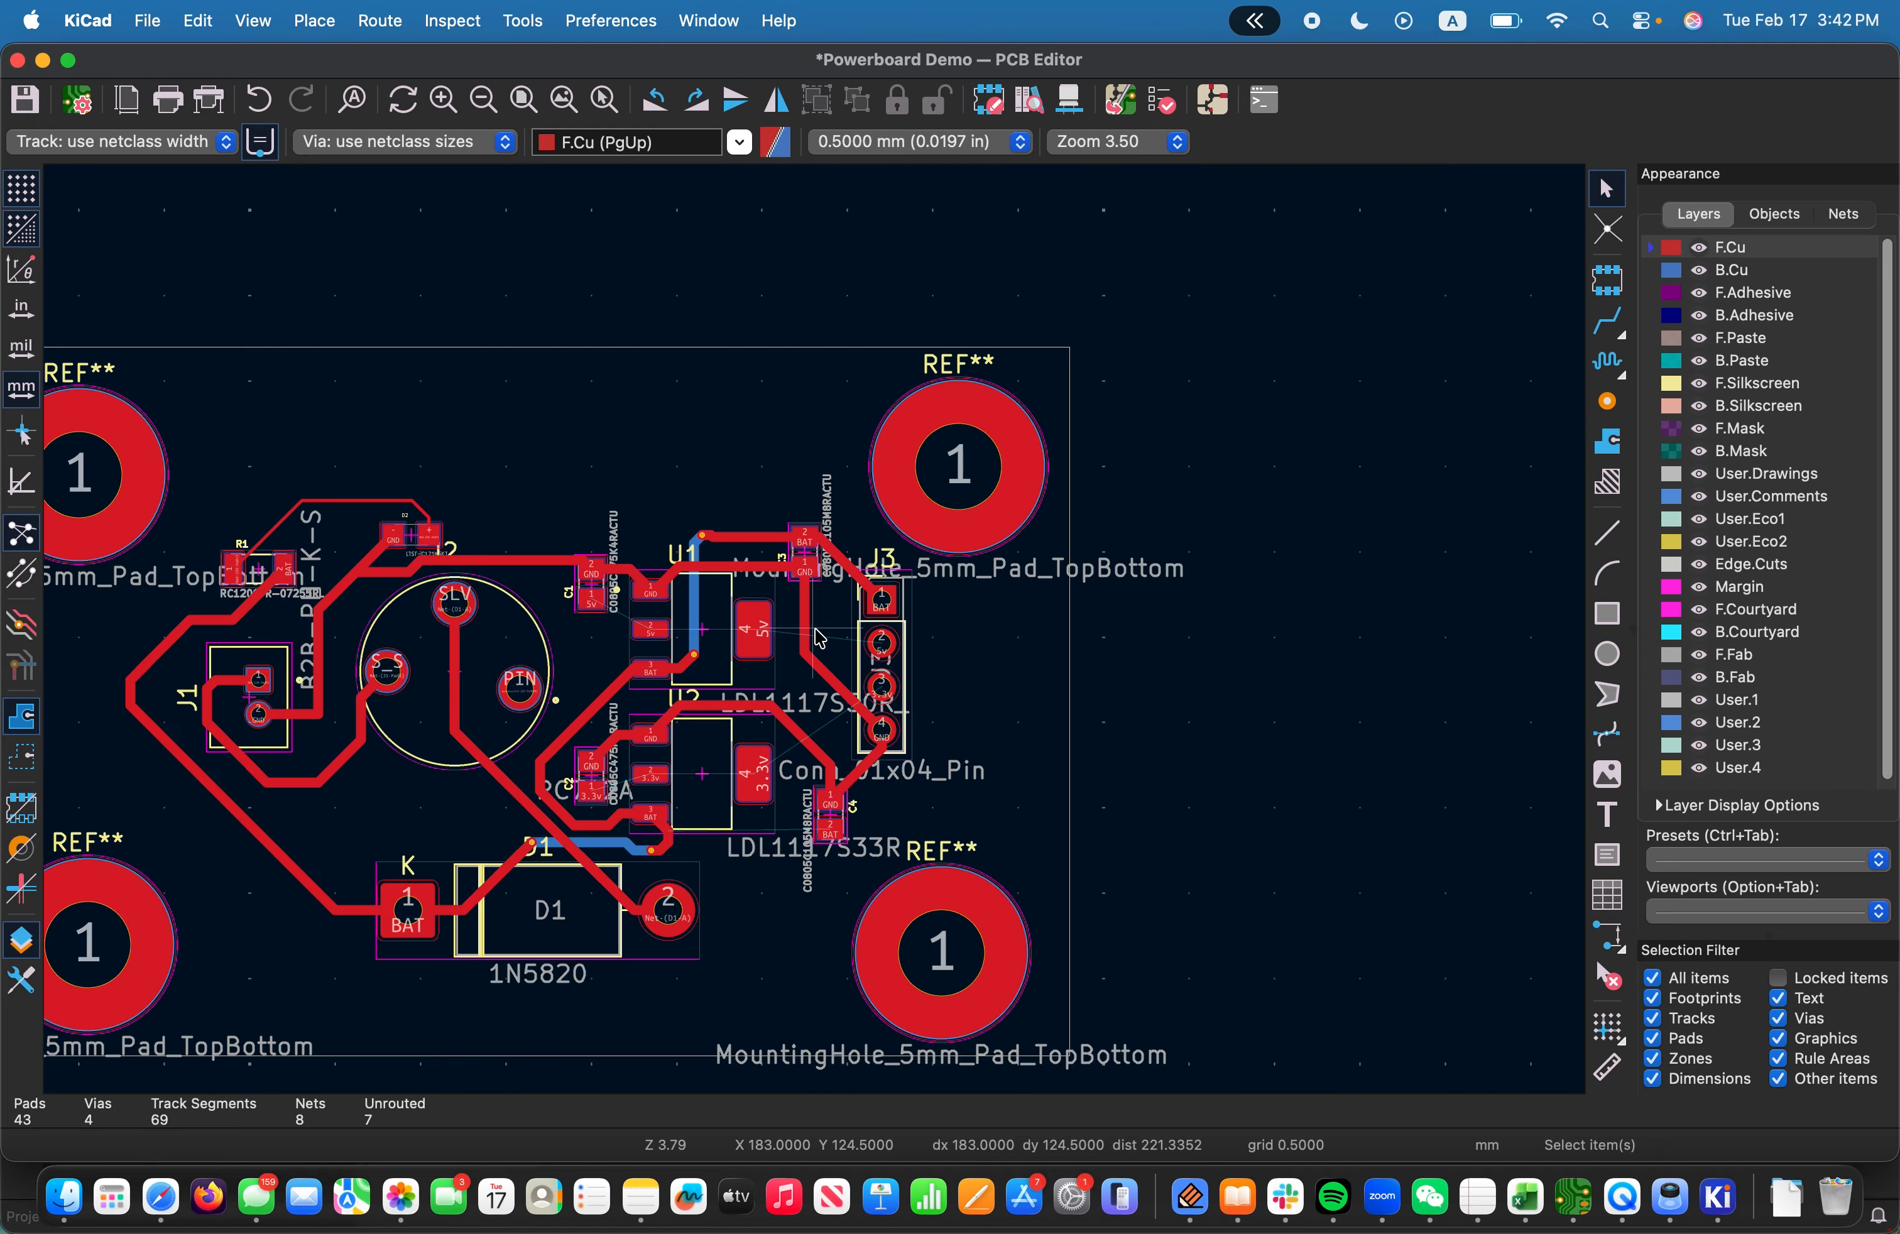
scroll(797, 653, "up", 3)
scroll(799, 661, "down", 3)
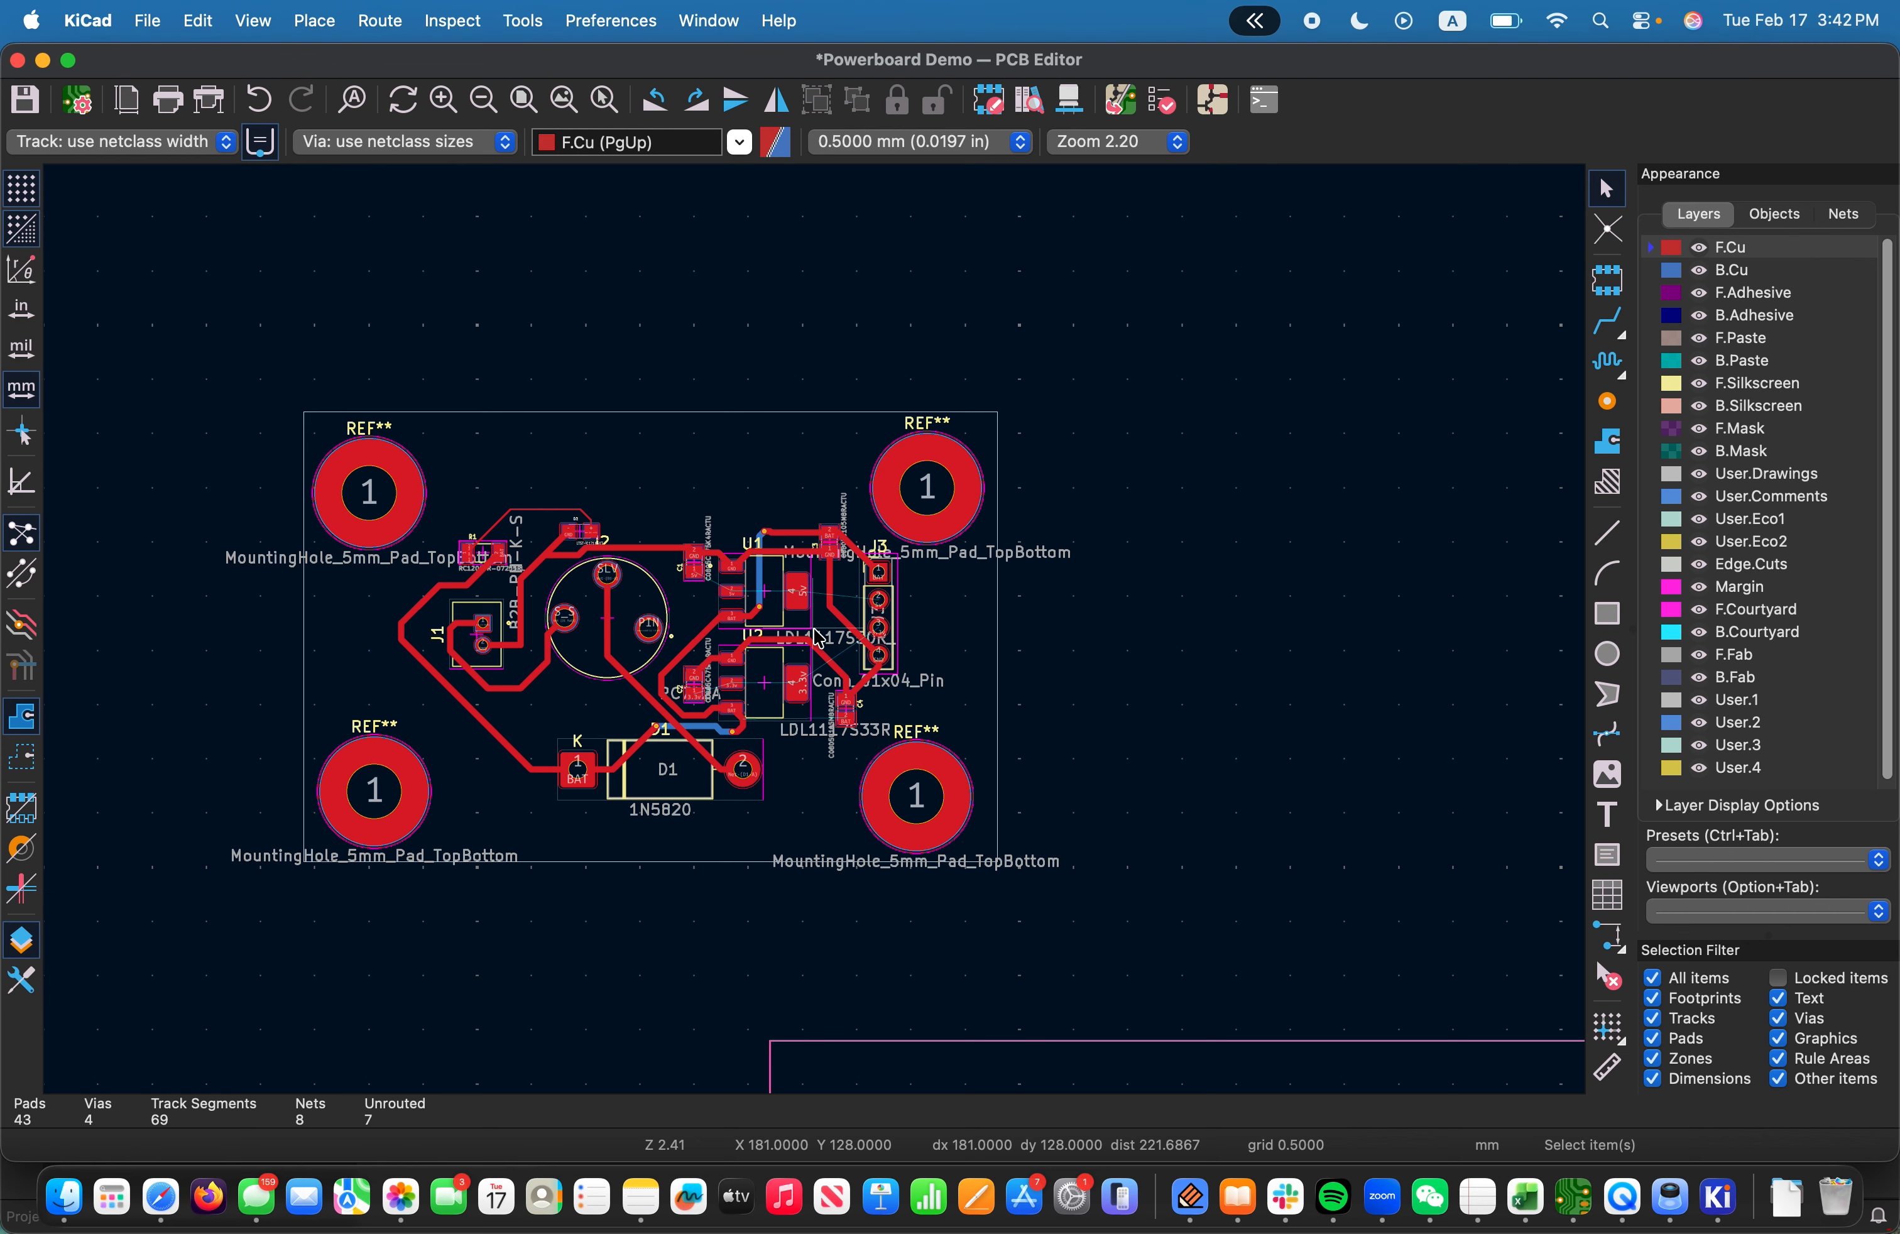
scroll(769, 617, "up", 3)
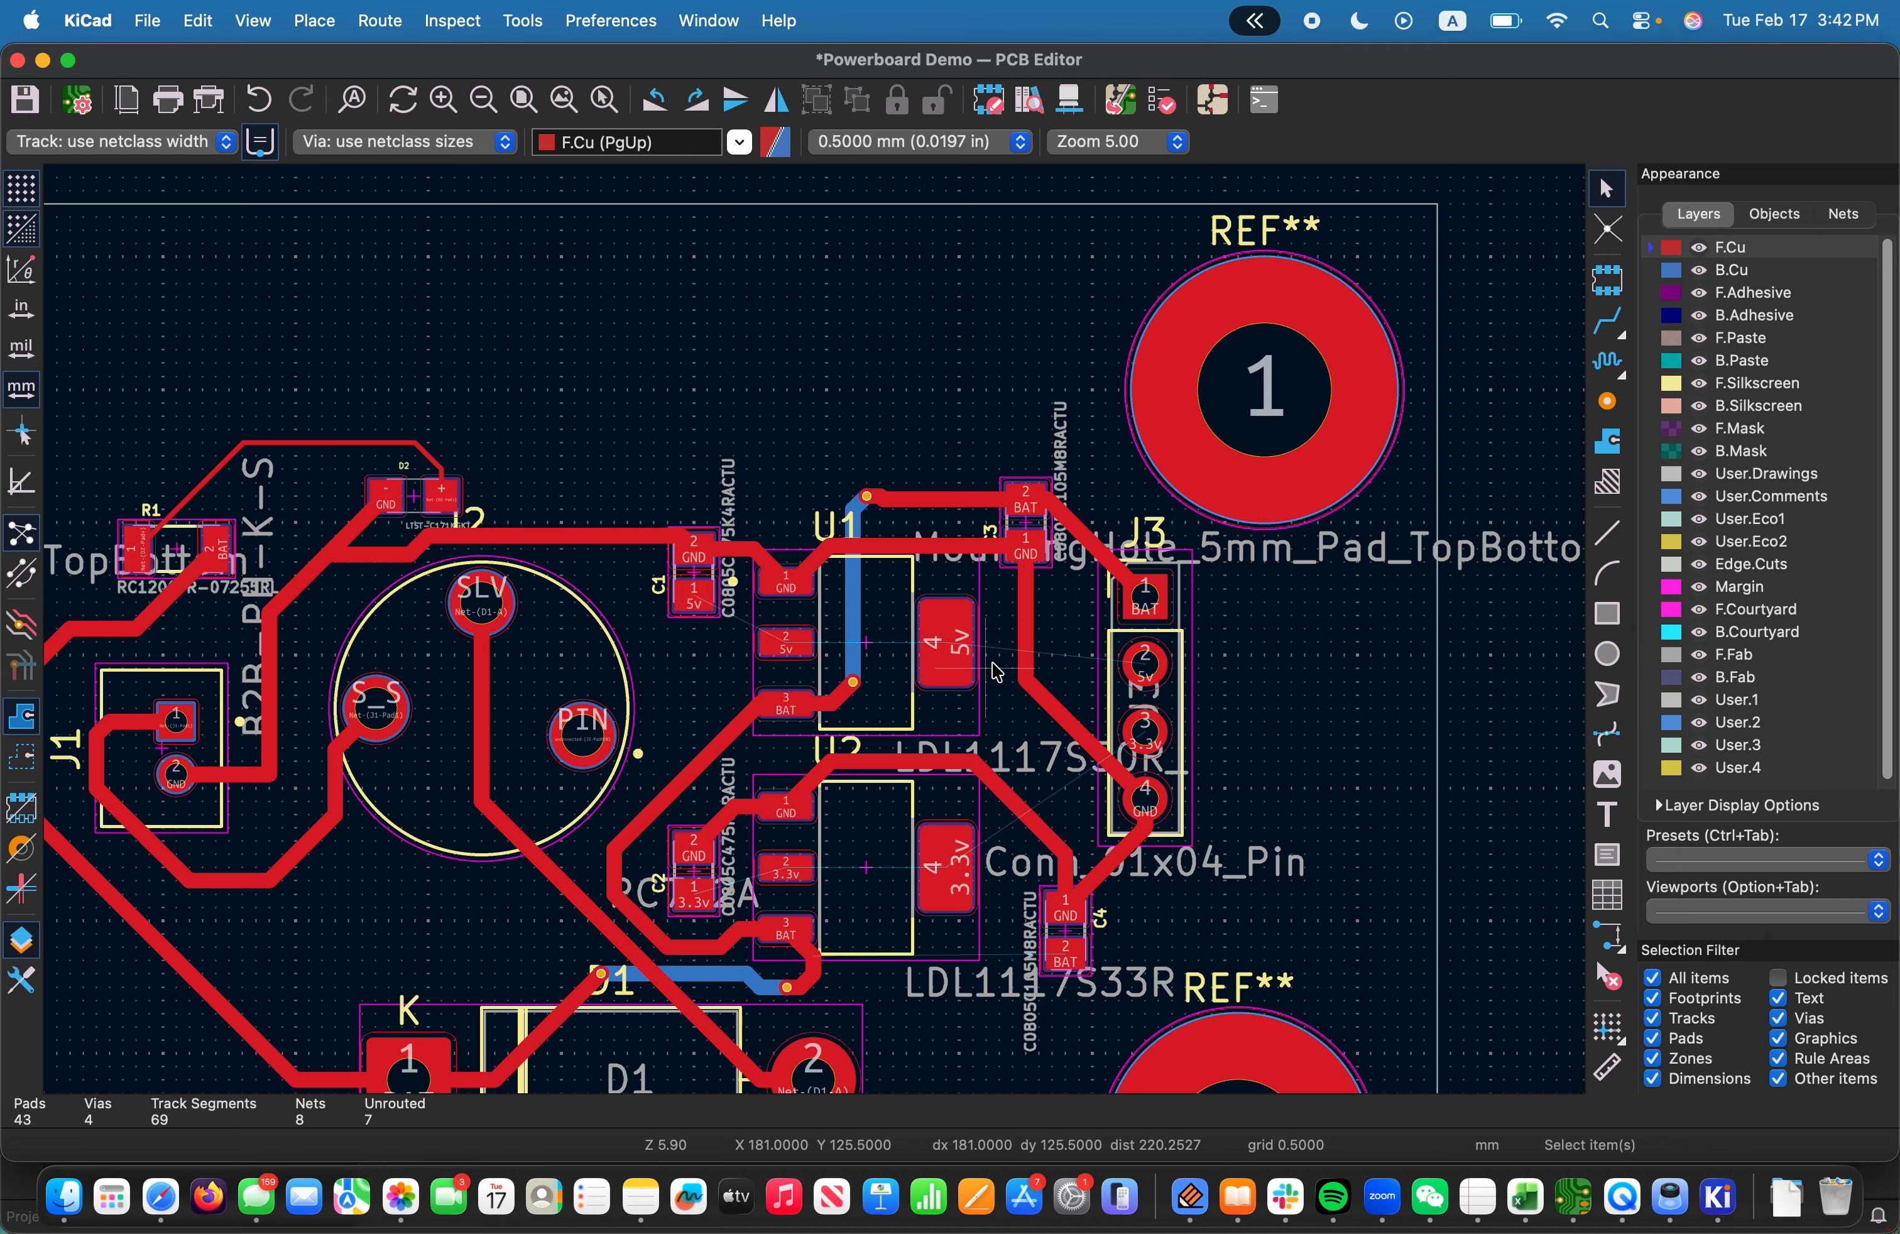
scroll(1084, 751, "right", 5)
scroll(1084, 751, "down", 2)
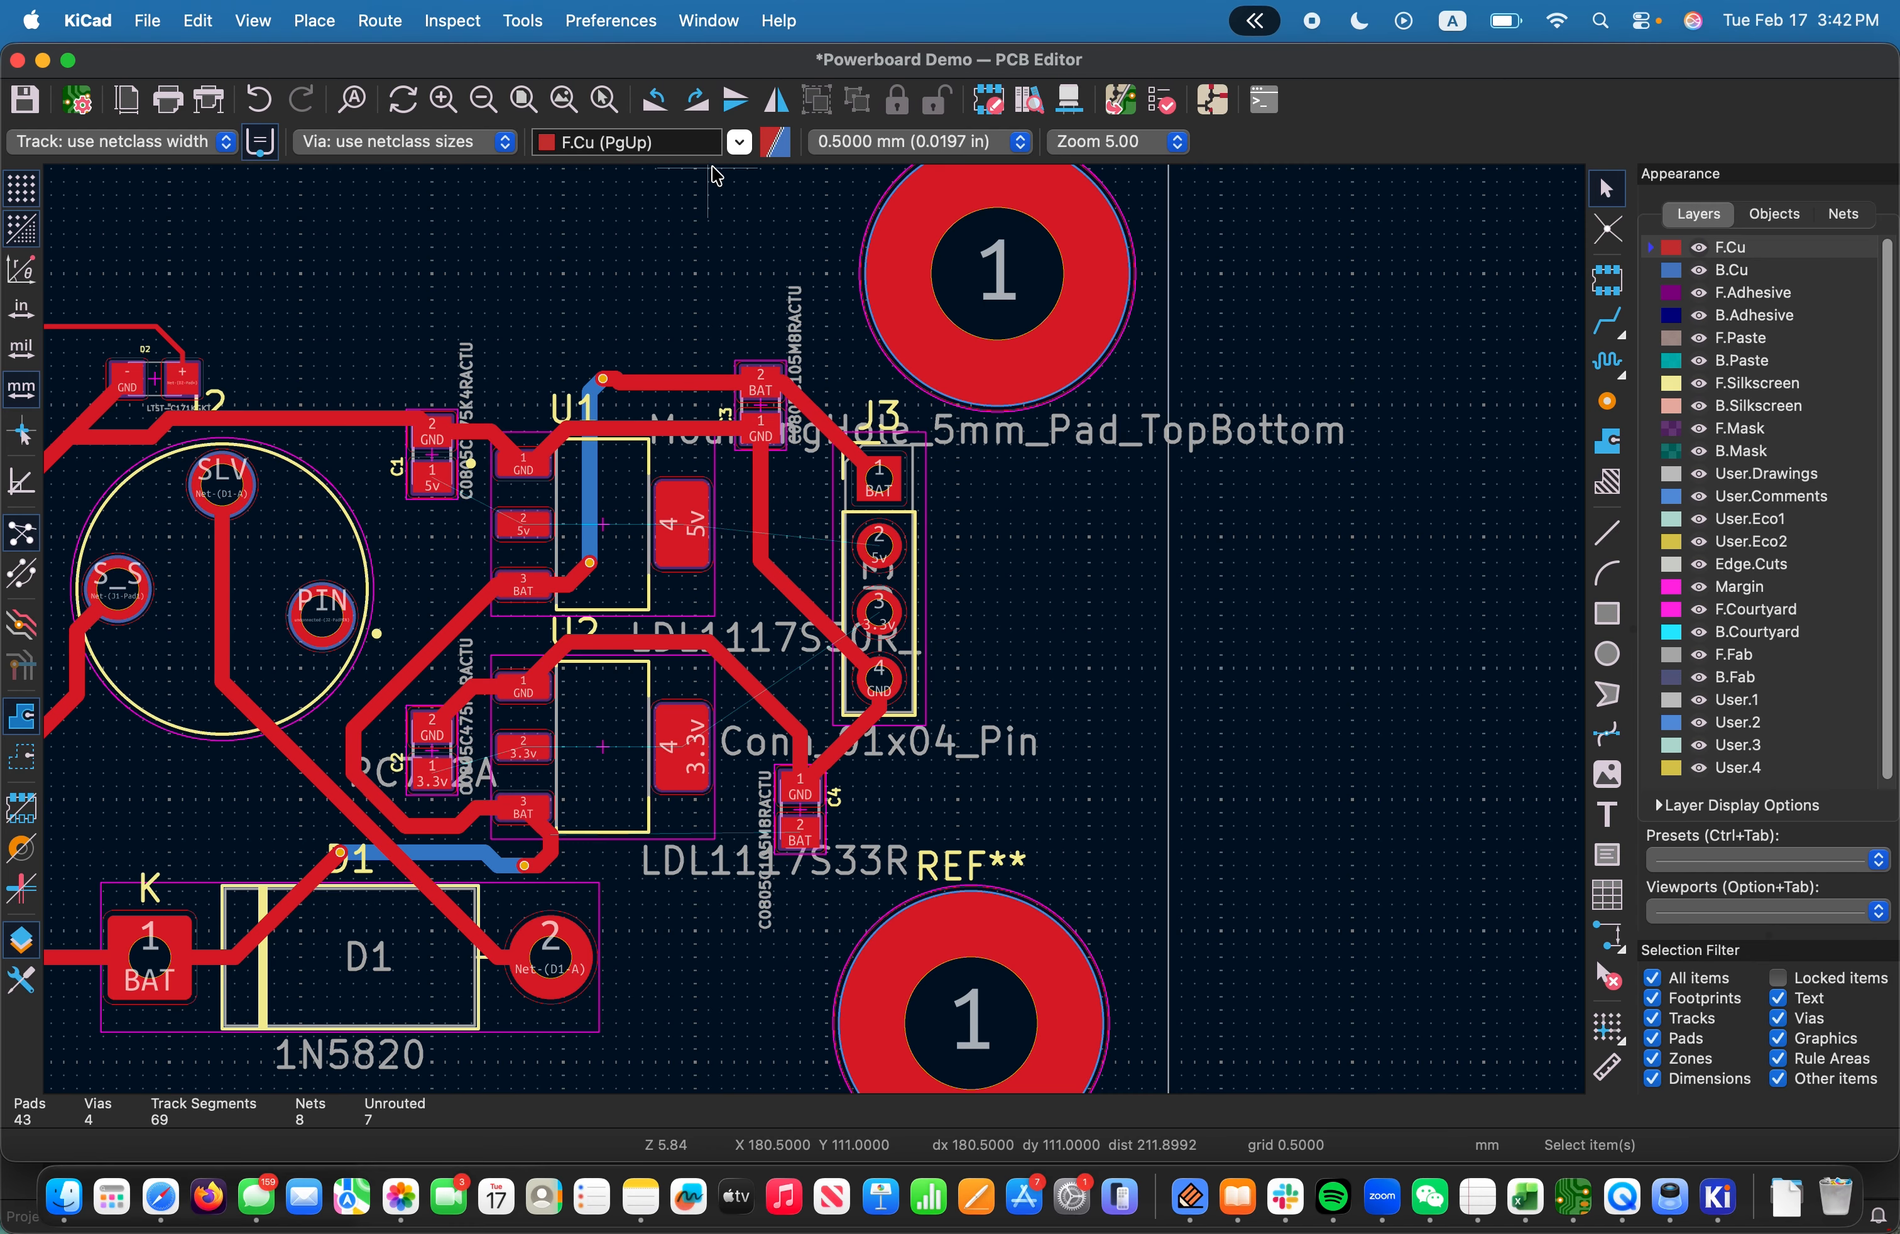
Start the 5v track on F.Cu at J3 pad 2 and end it in a through via between the pad and the GND track
left_click(1617, 321)
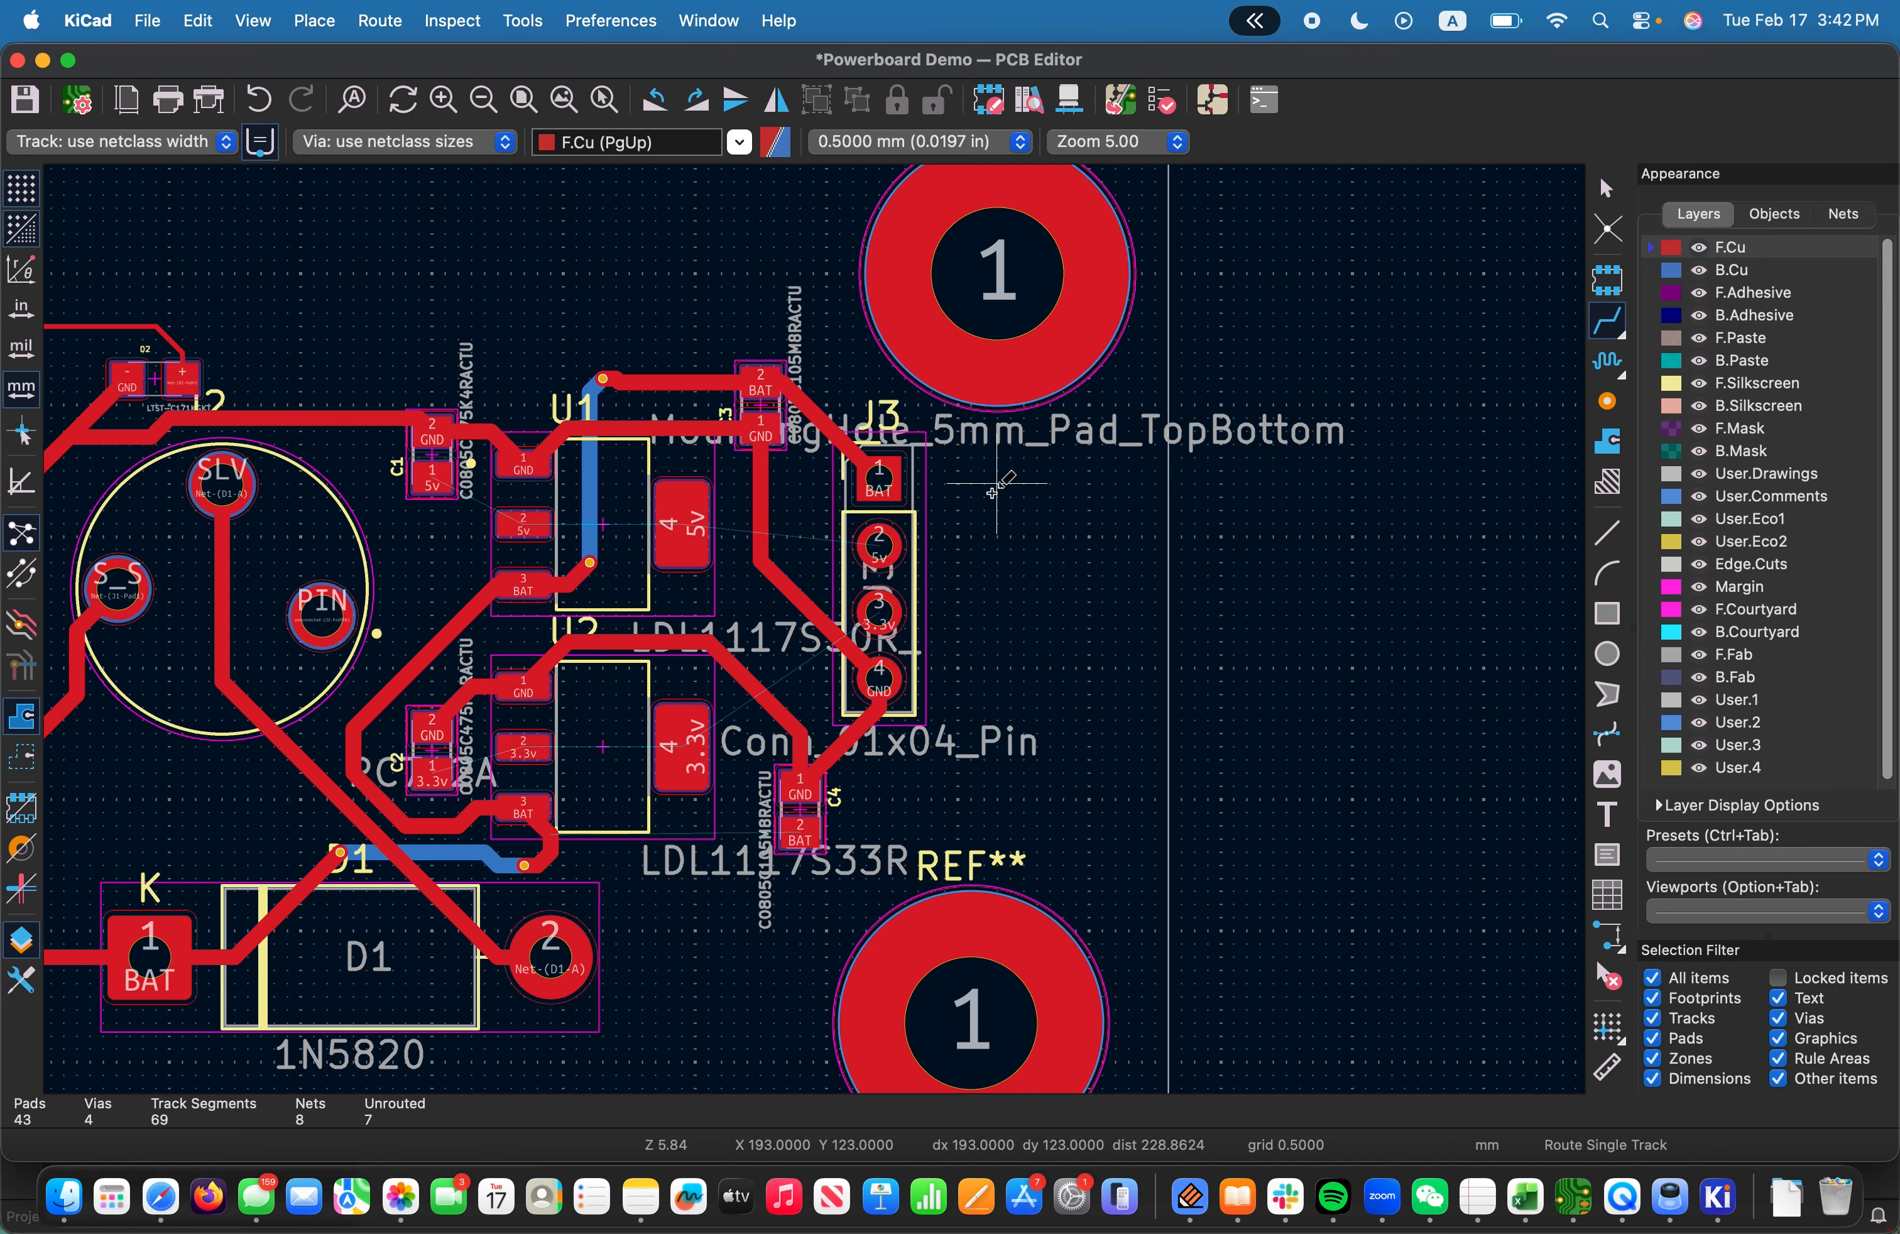
left_click(880, 542)
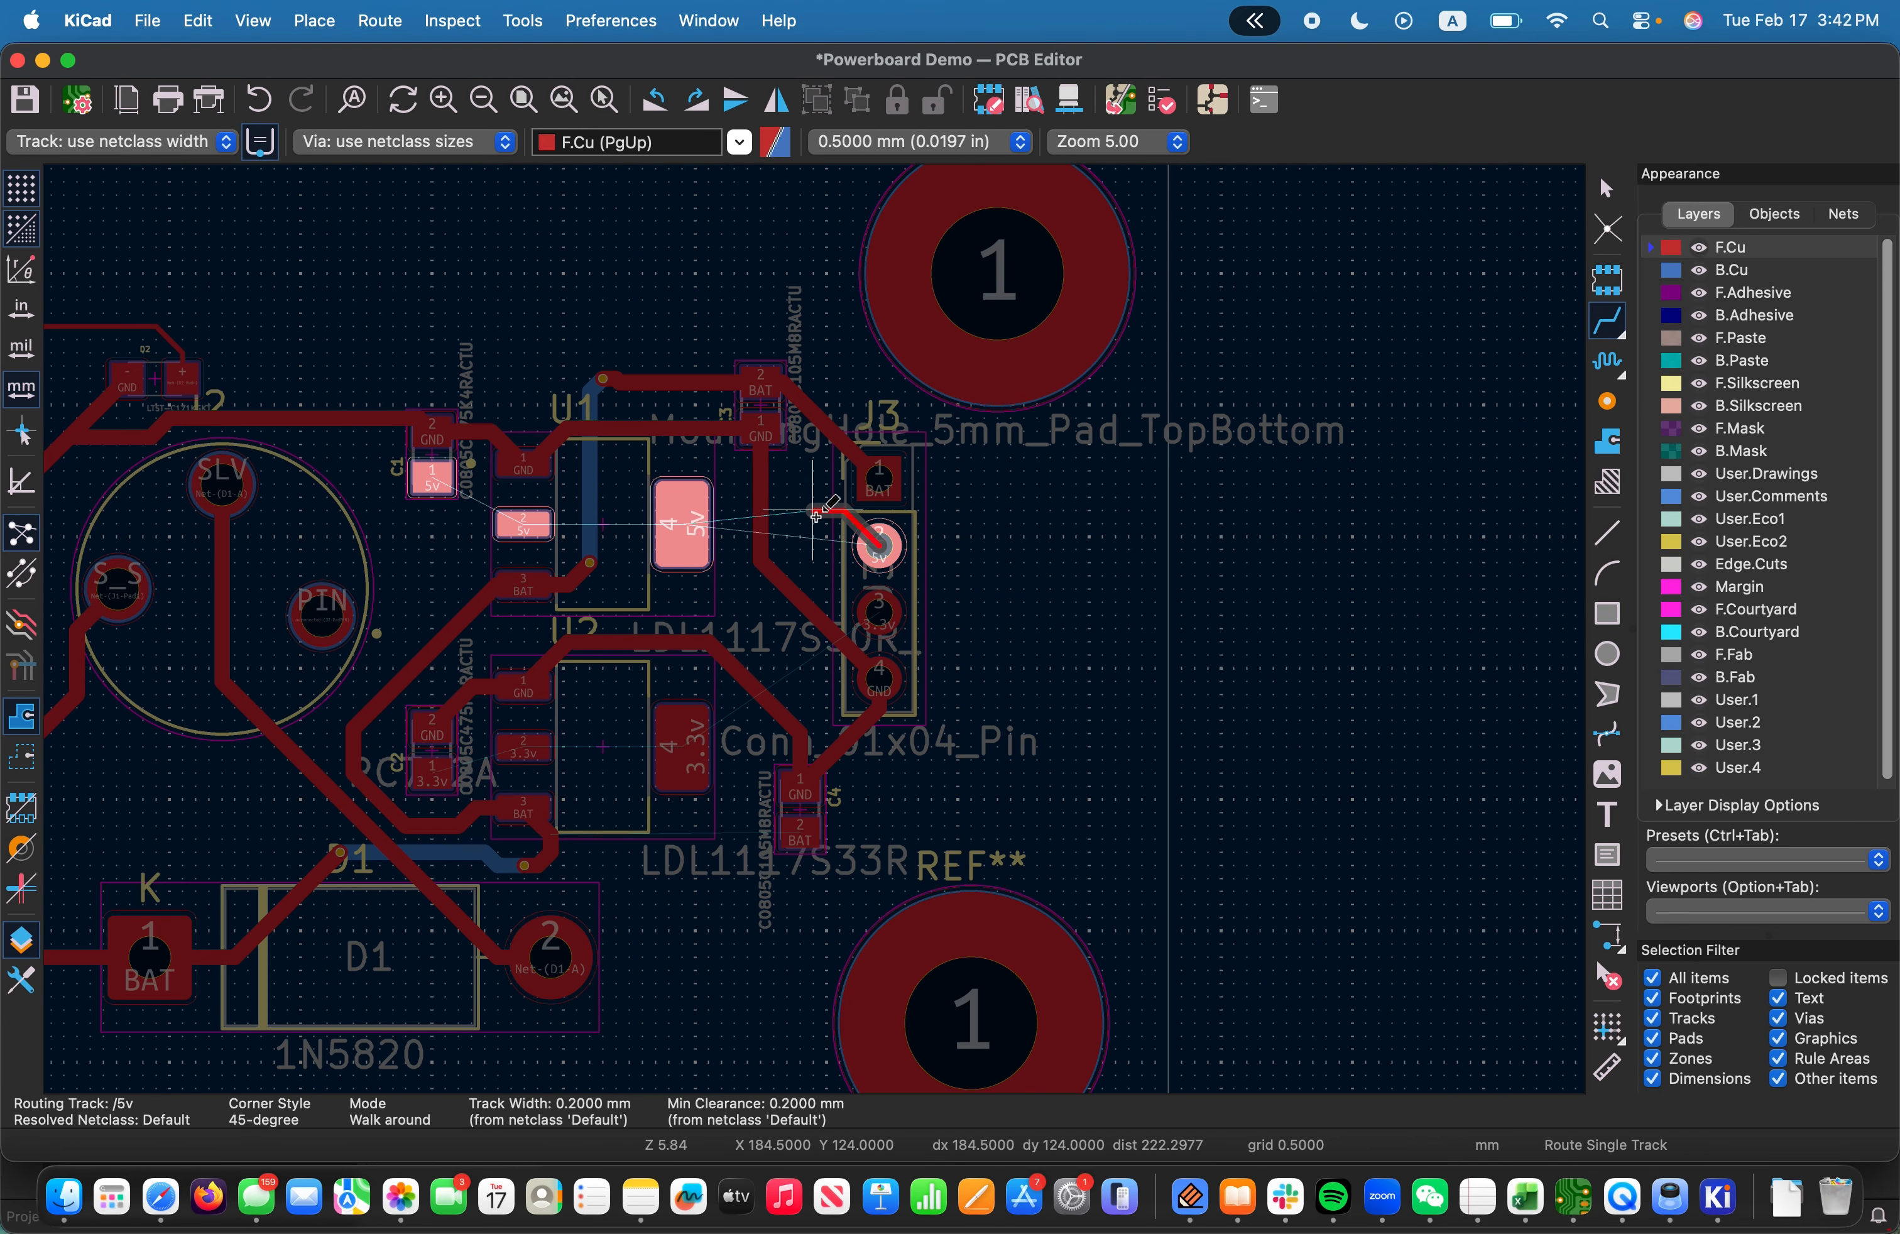
key("Escape")
scroll(815, 629, "down", 3)
scroll(816, 629, "up", 6)
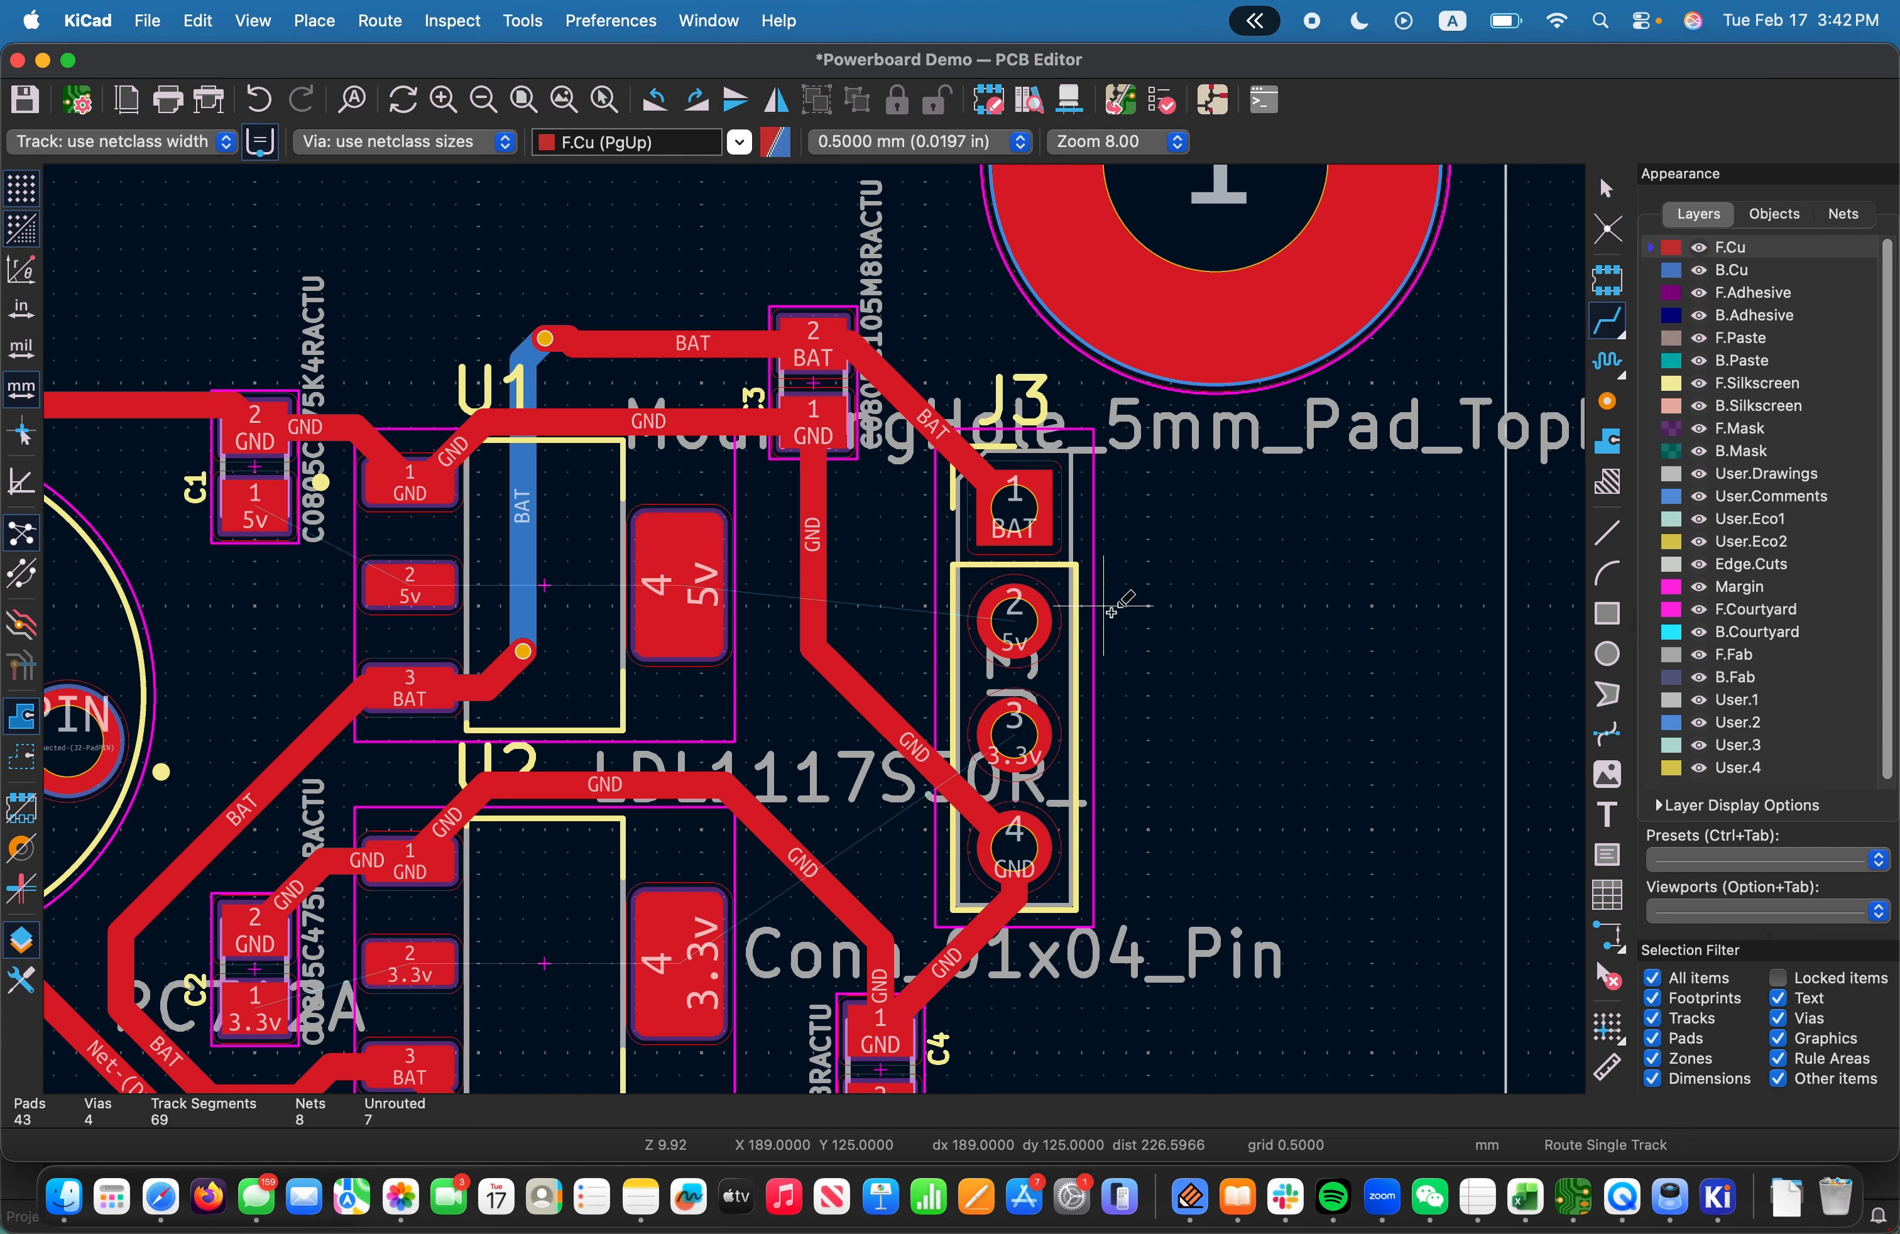
left_click(1014, 621)
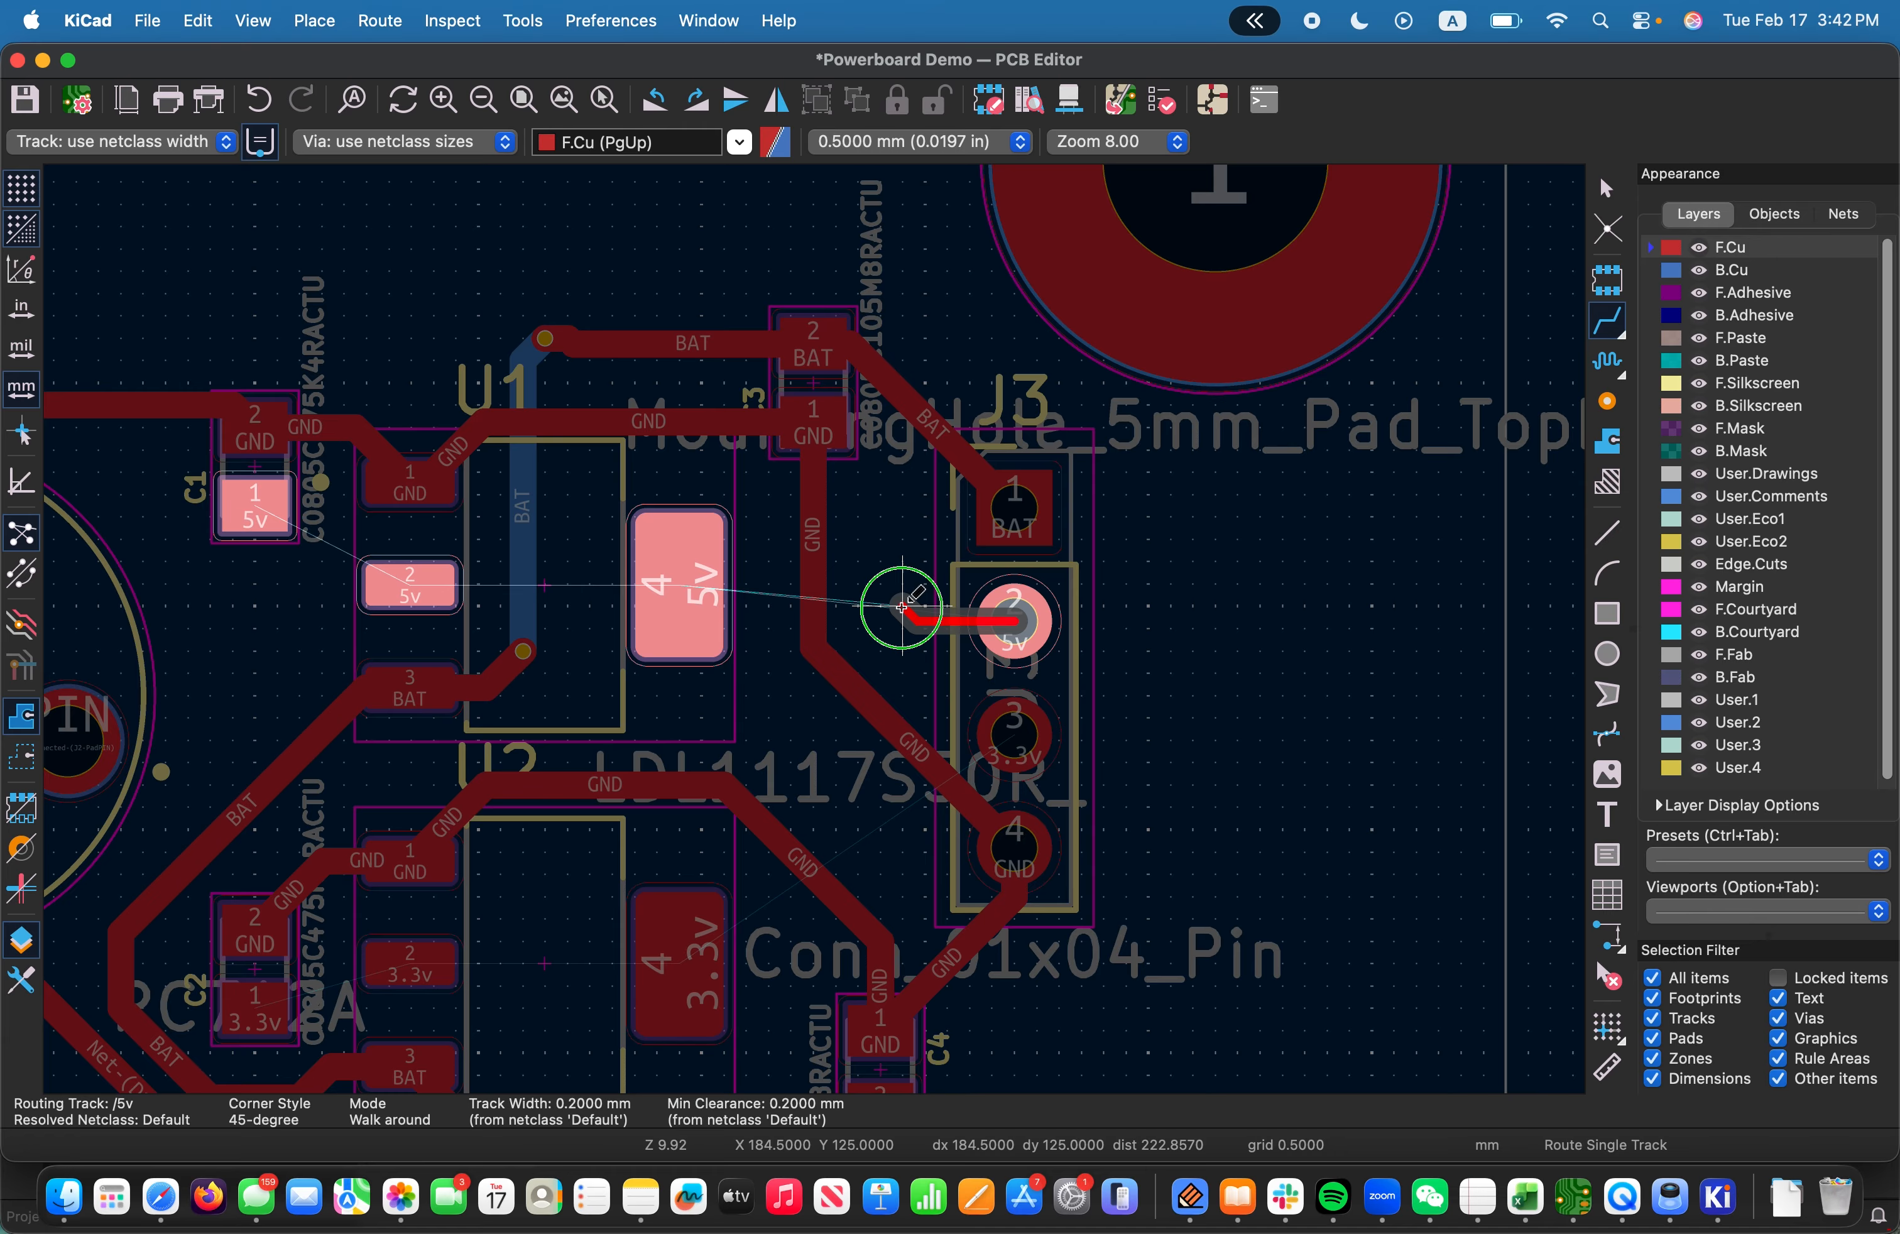
right_click(902, 607)
left_click(994, 847)
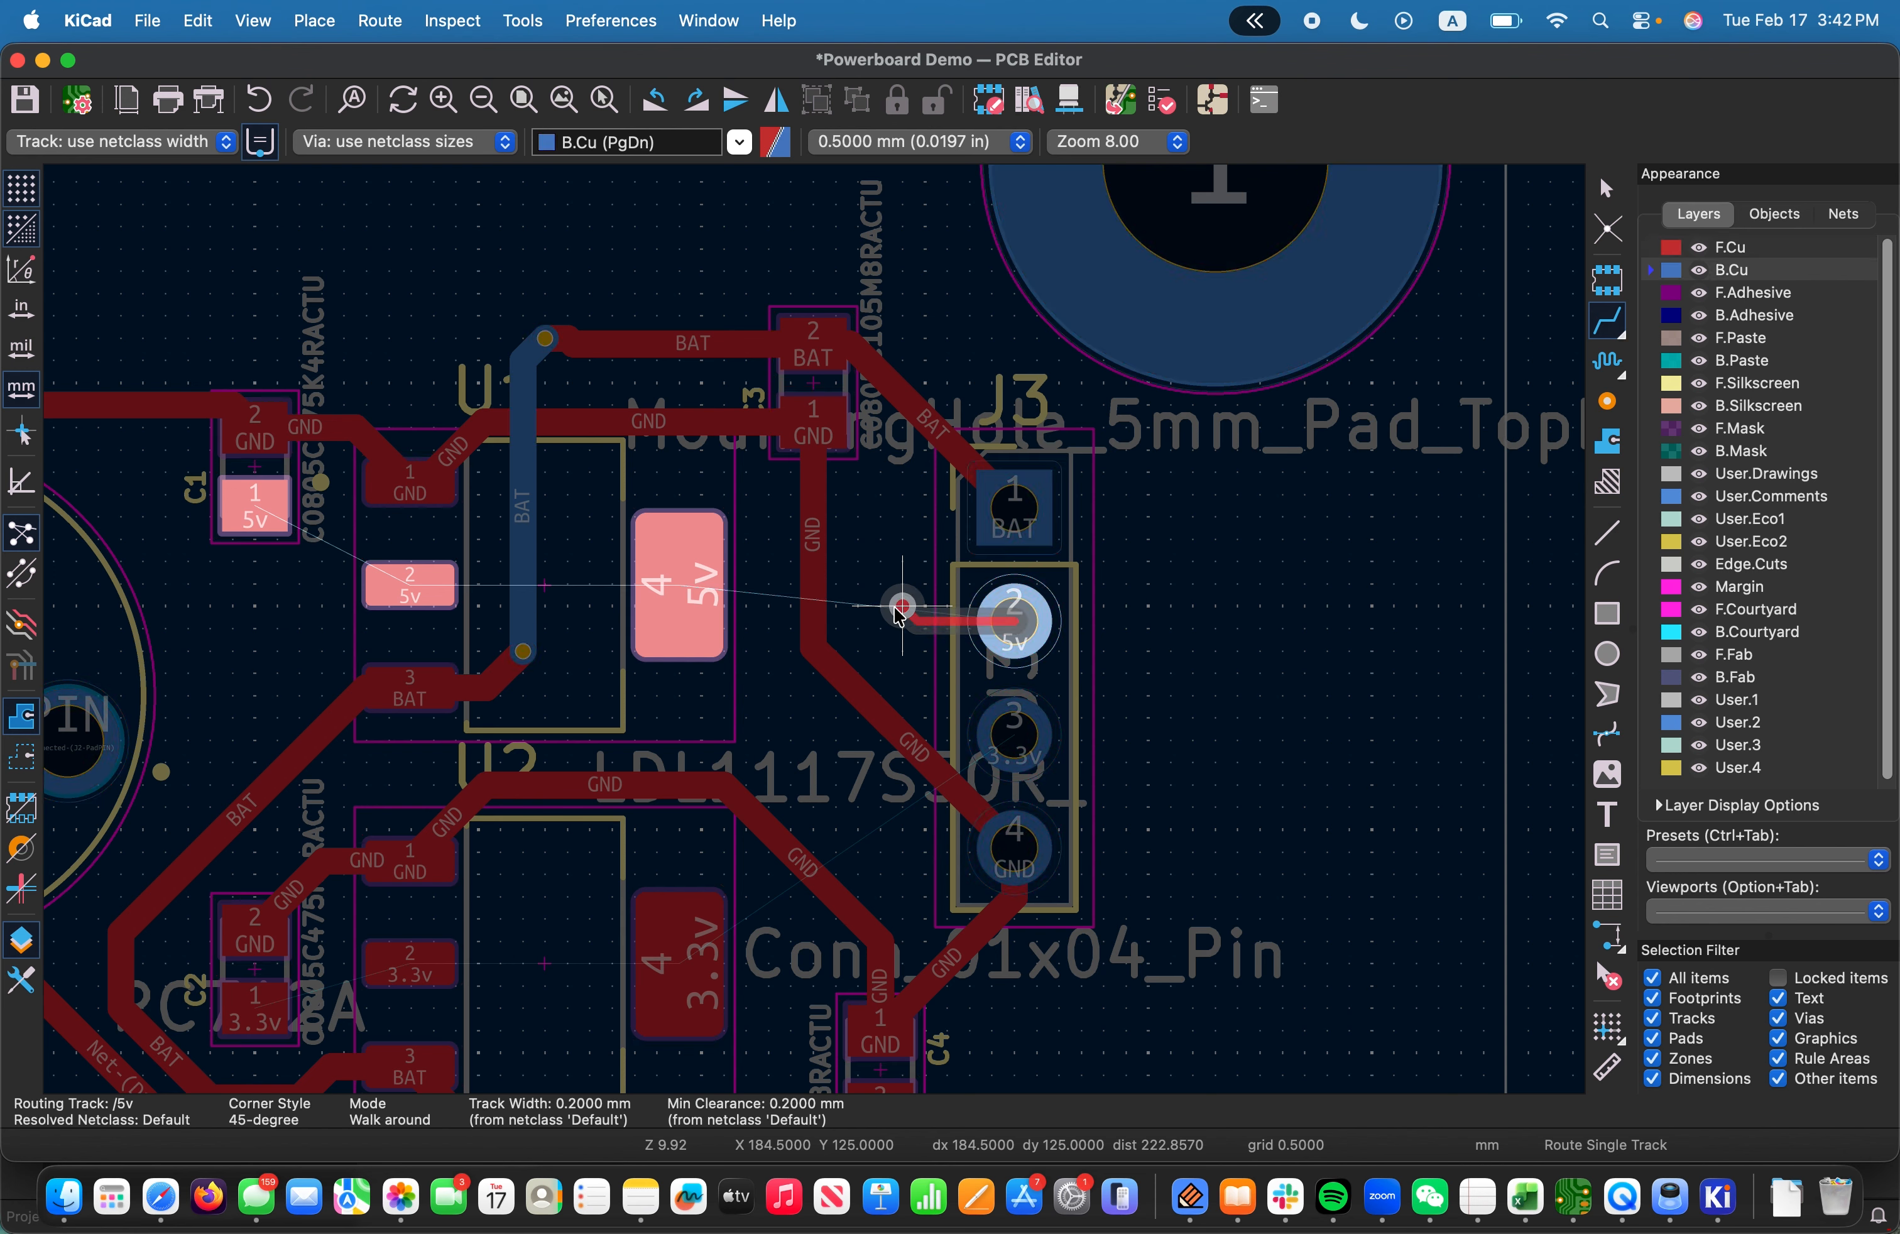
Continue the 5v track on B.Cu from the via, crossing under the GND track and stopping just short of U1 pad 4
right_click(895, 608)
left_click(854, 594)
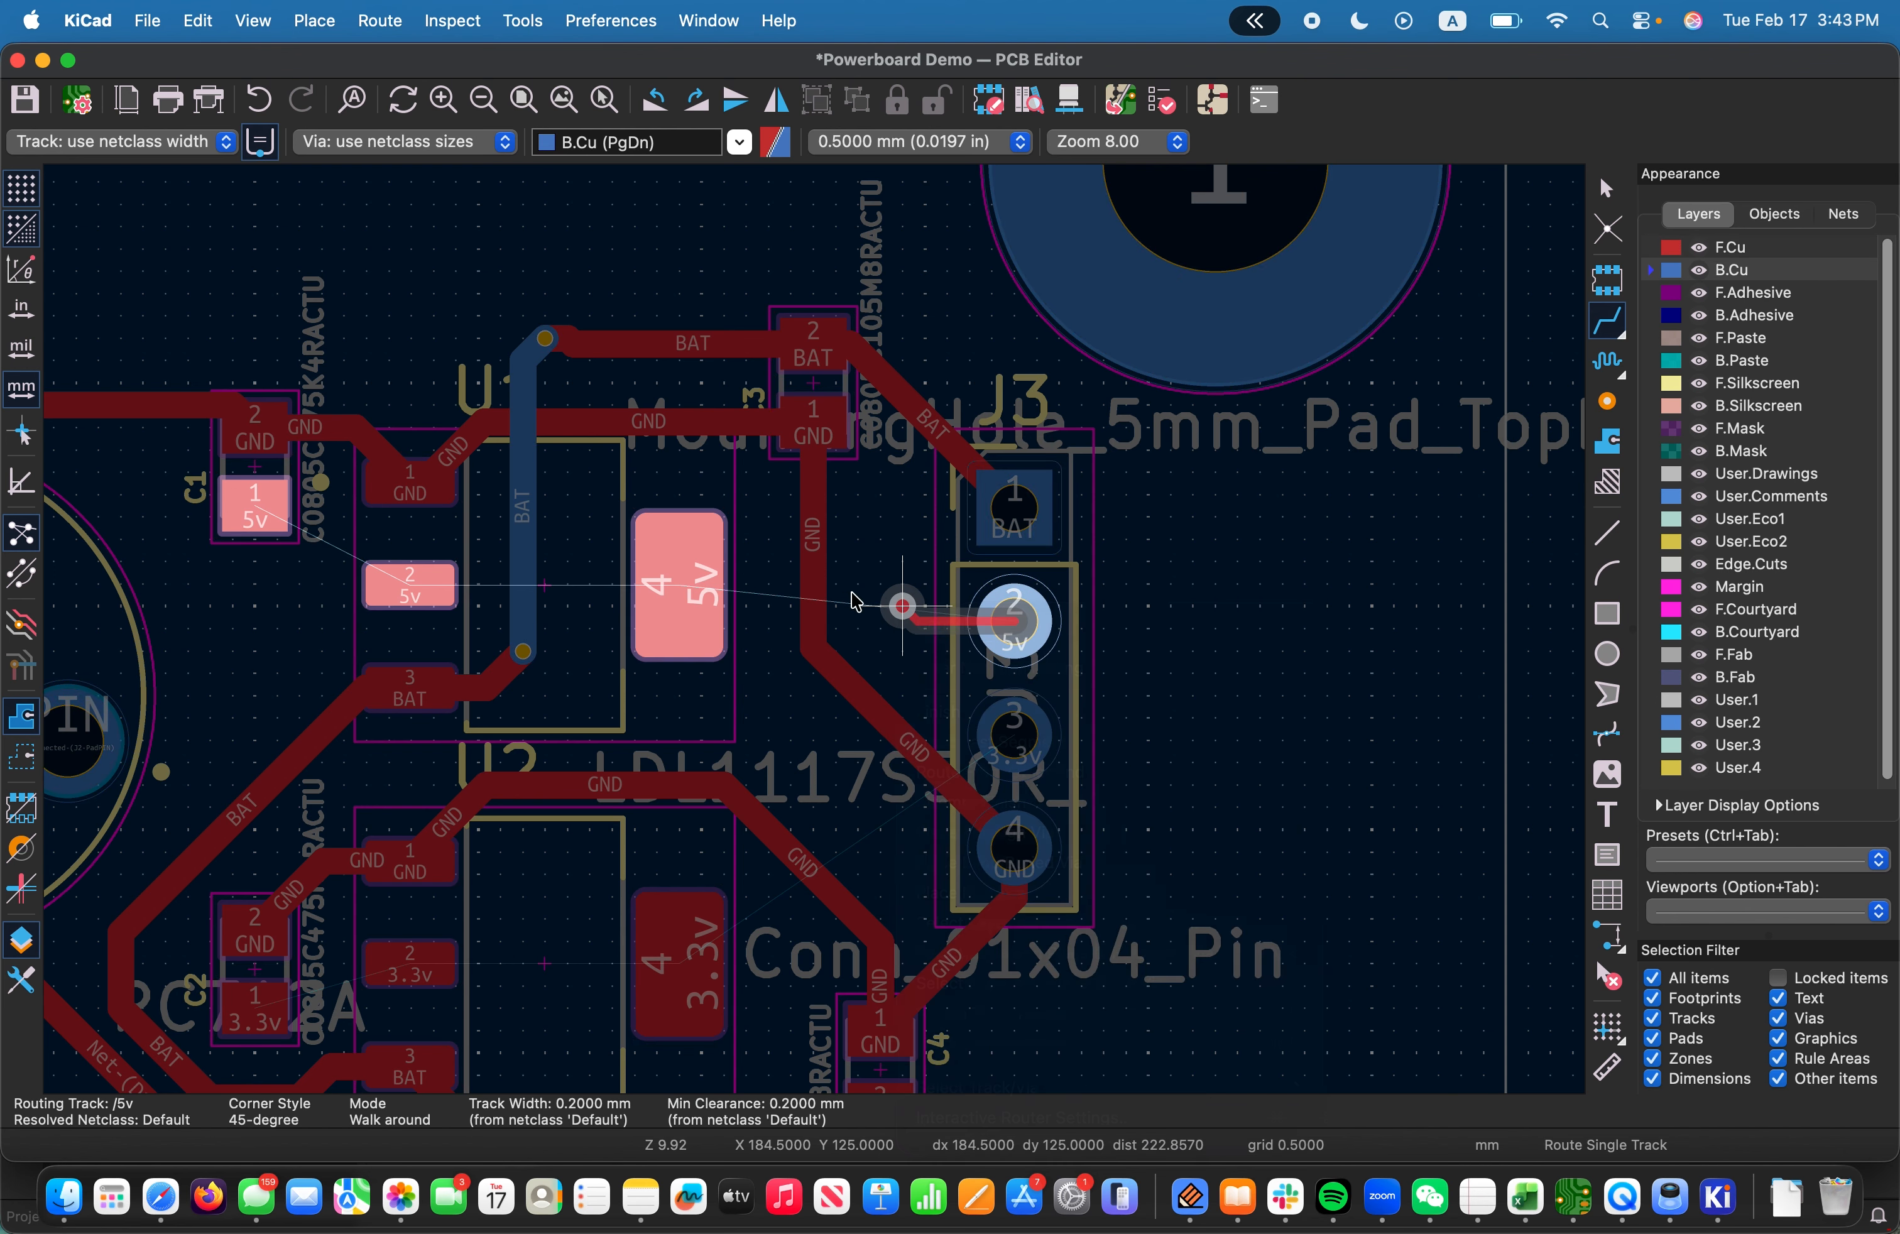
right_click(774, 599)
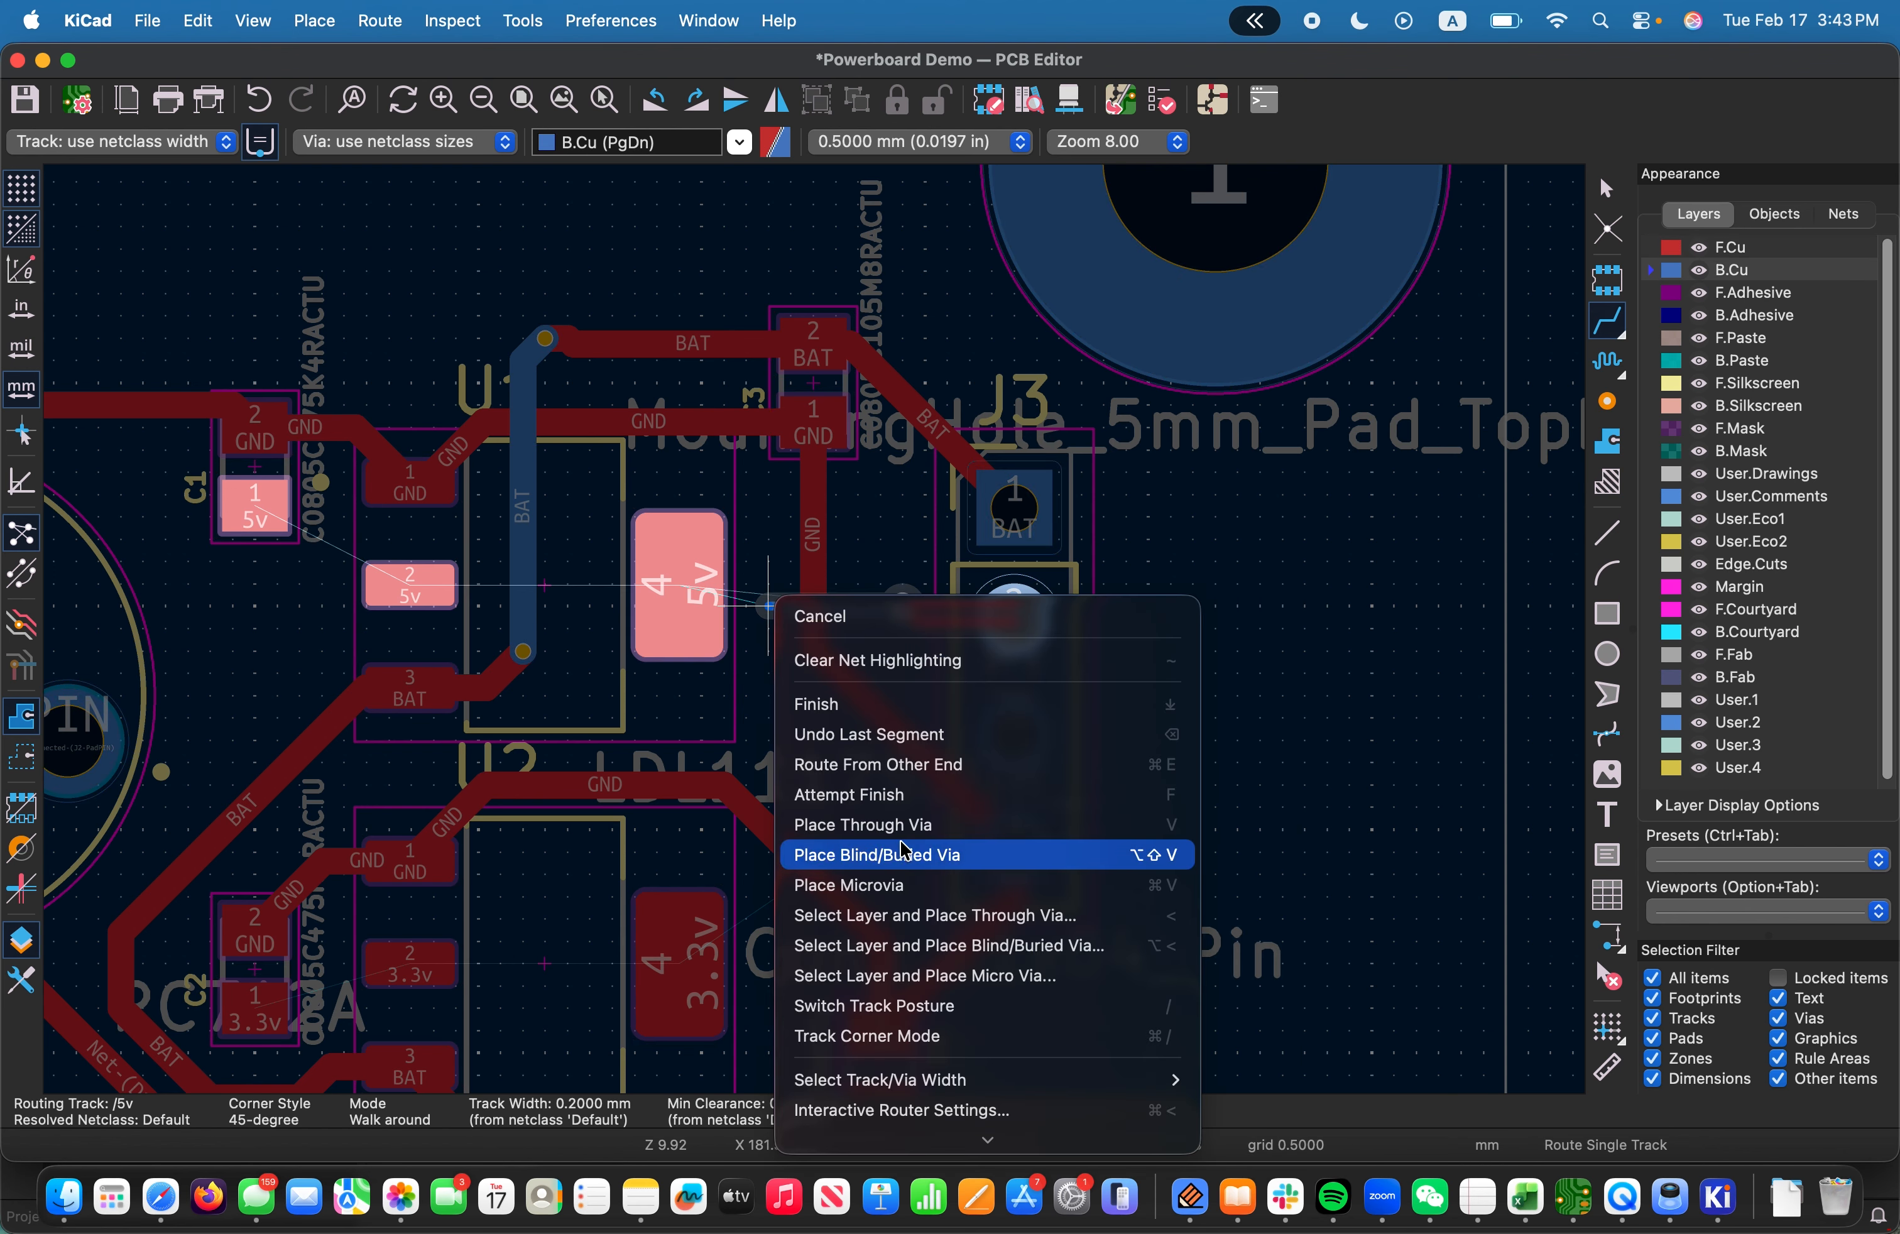
left_click(1042, 824)
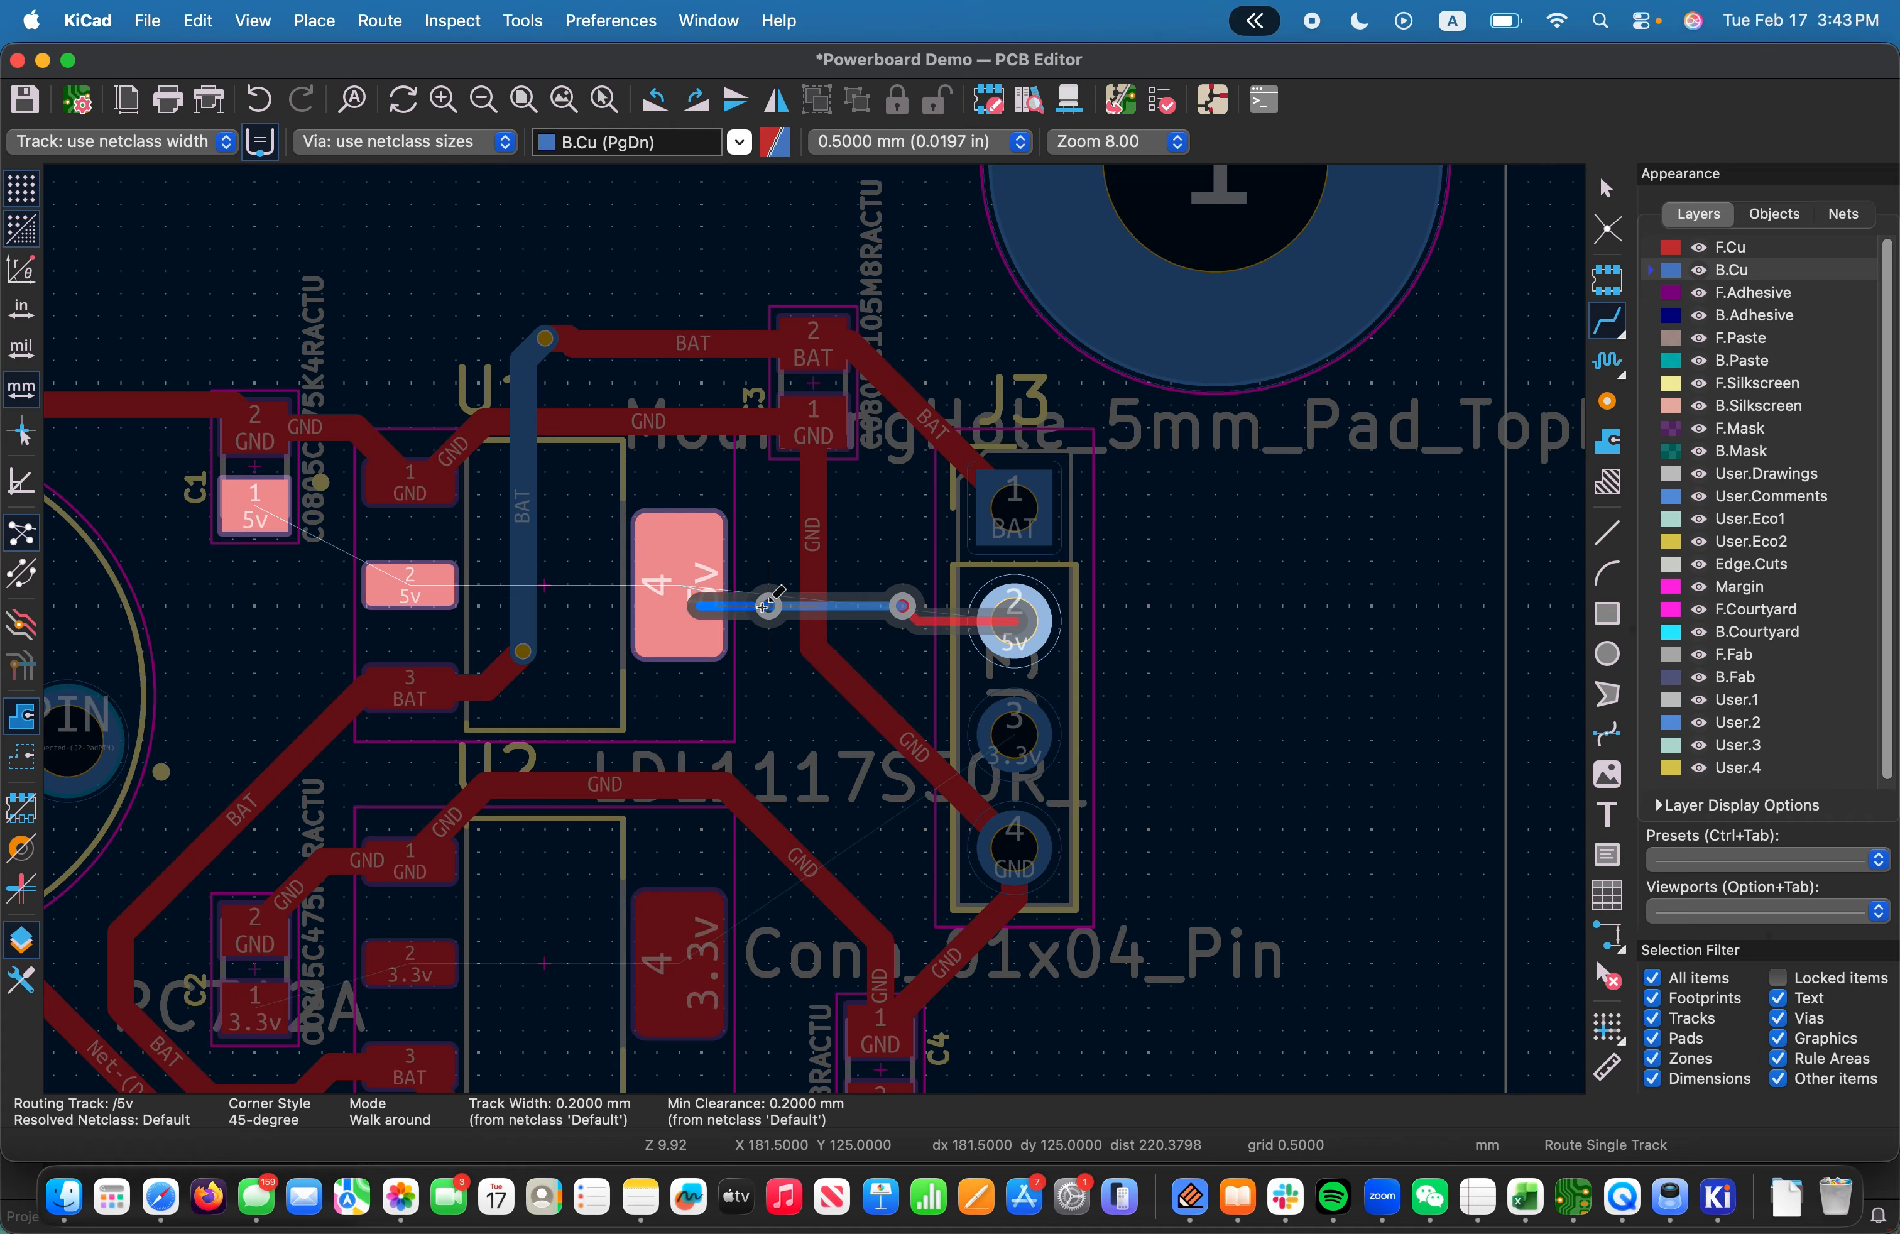
key("Escape")
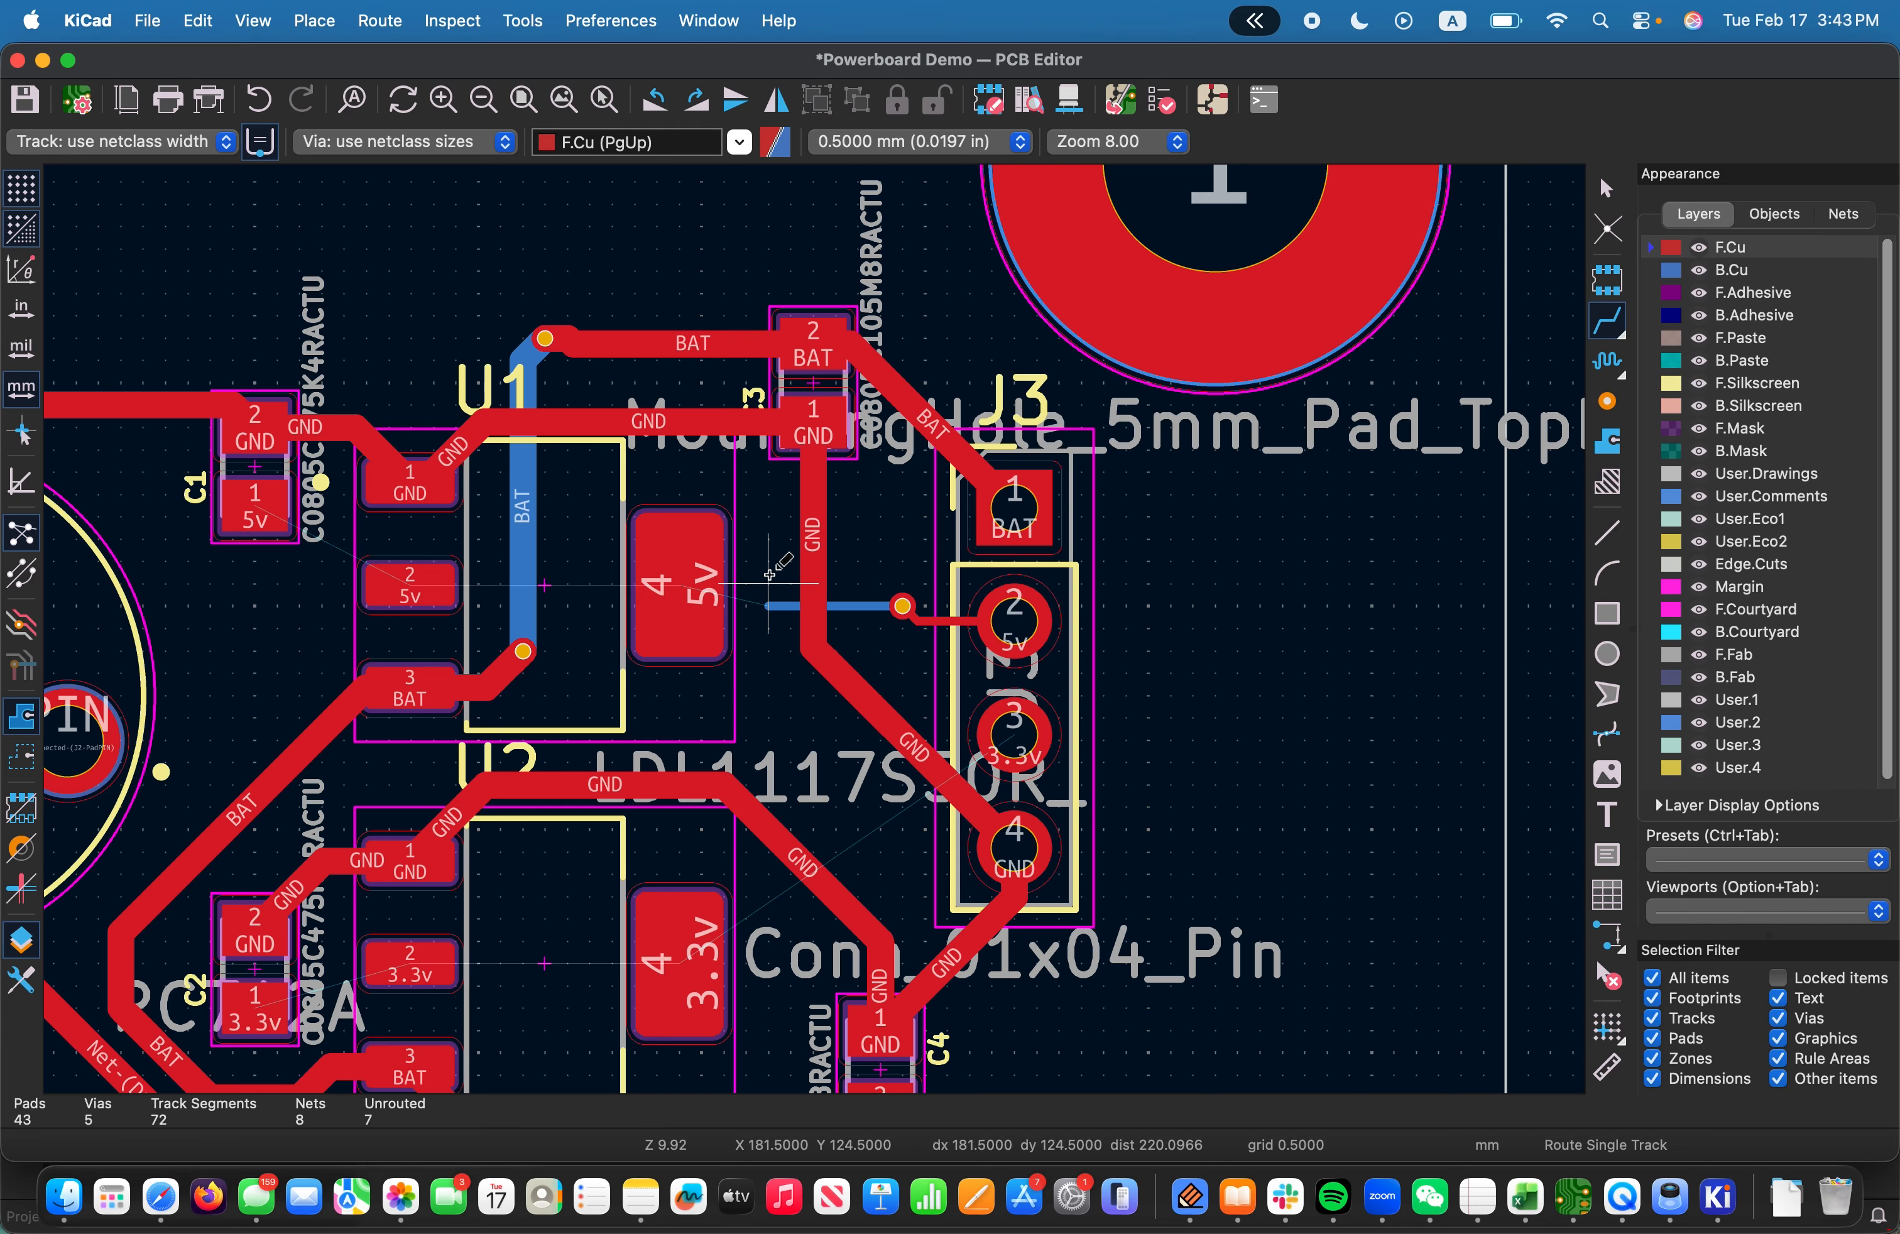
key("Escape")
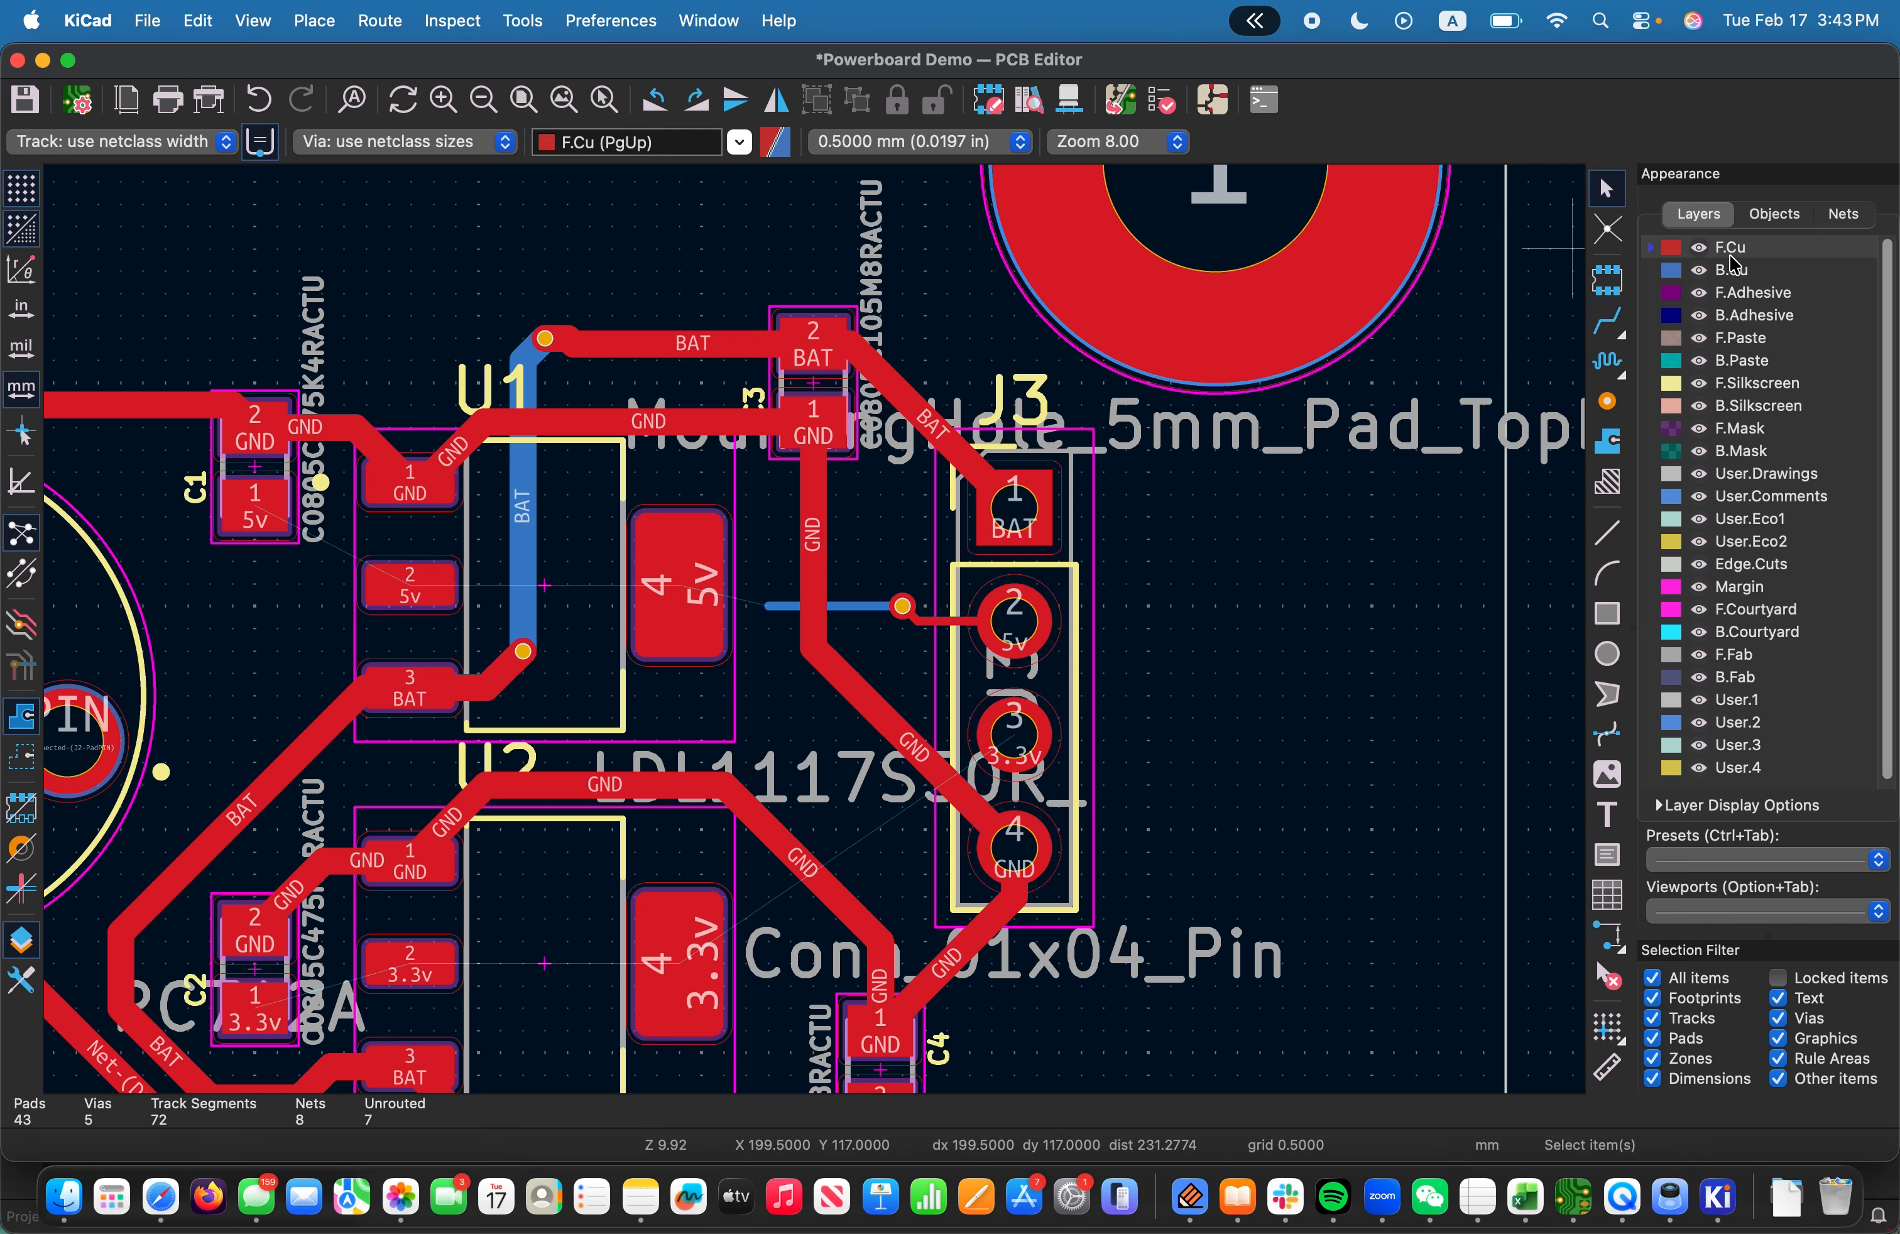
Place a free-standing via at the open end of the 5v track on B.Cu beside U1 pad 4
left_click(1745, 270)
left_click(1608, 322)
left_click(1608, 401)
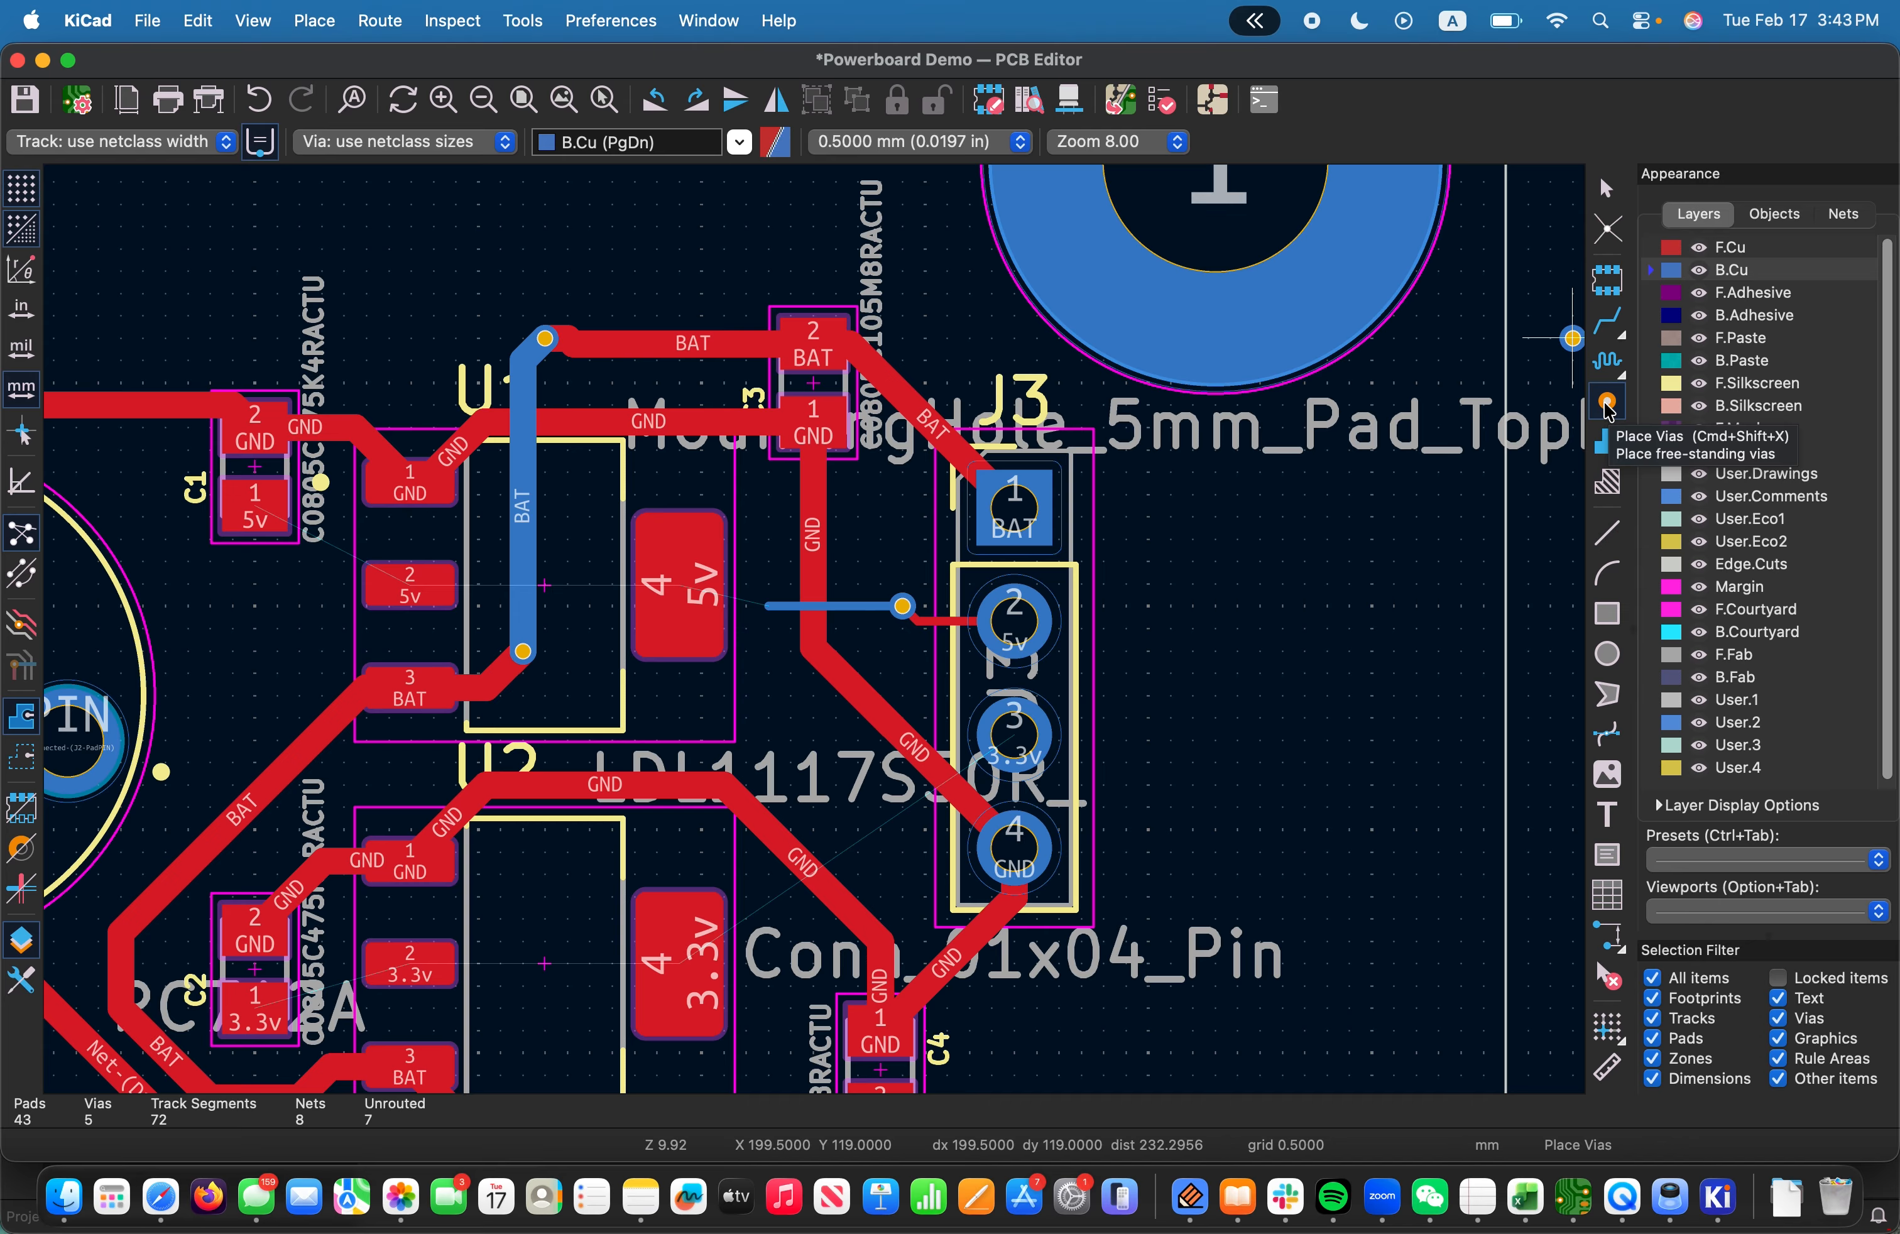
left_click(769, 607)
key("Escape")
Return to F.Cu and route the 5v track from the new via to U1 pad 4
left_click(1722, 247)
left_click(1608, 321)
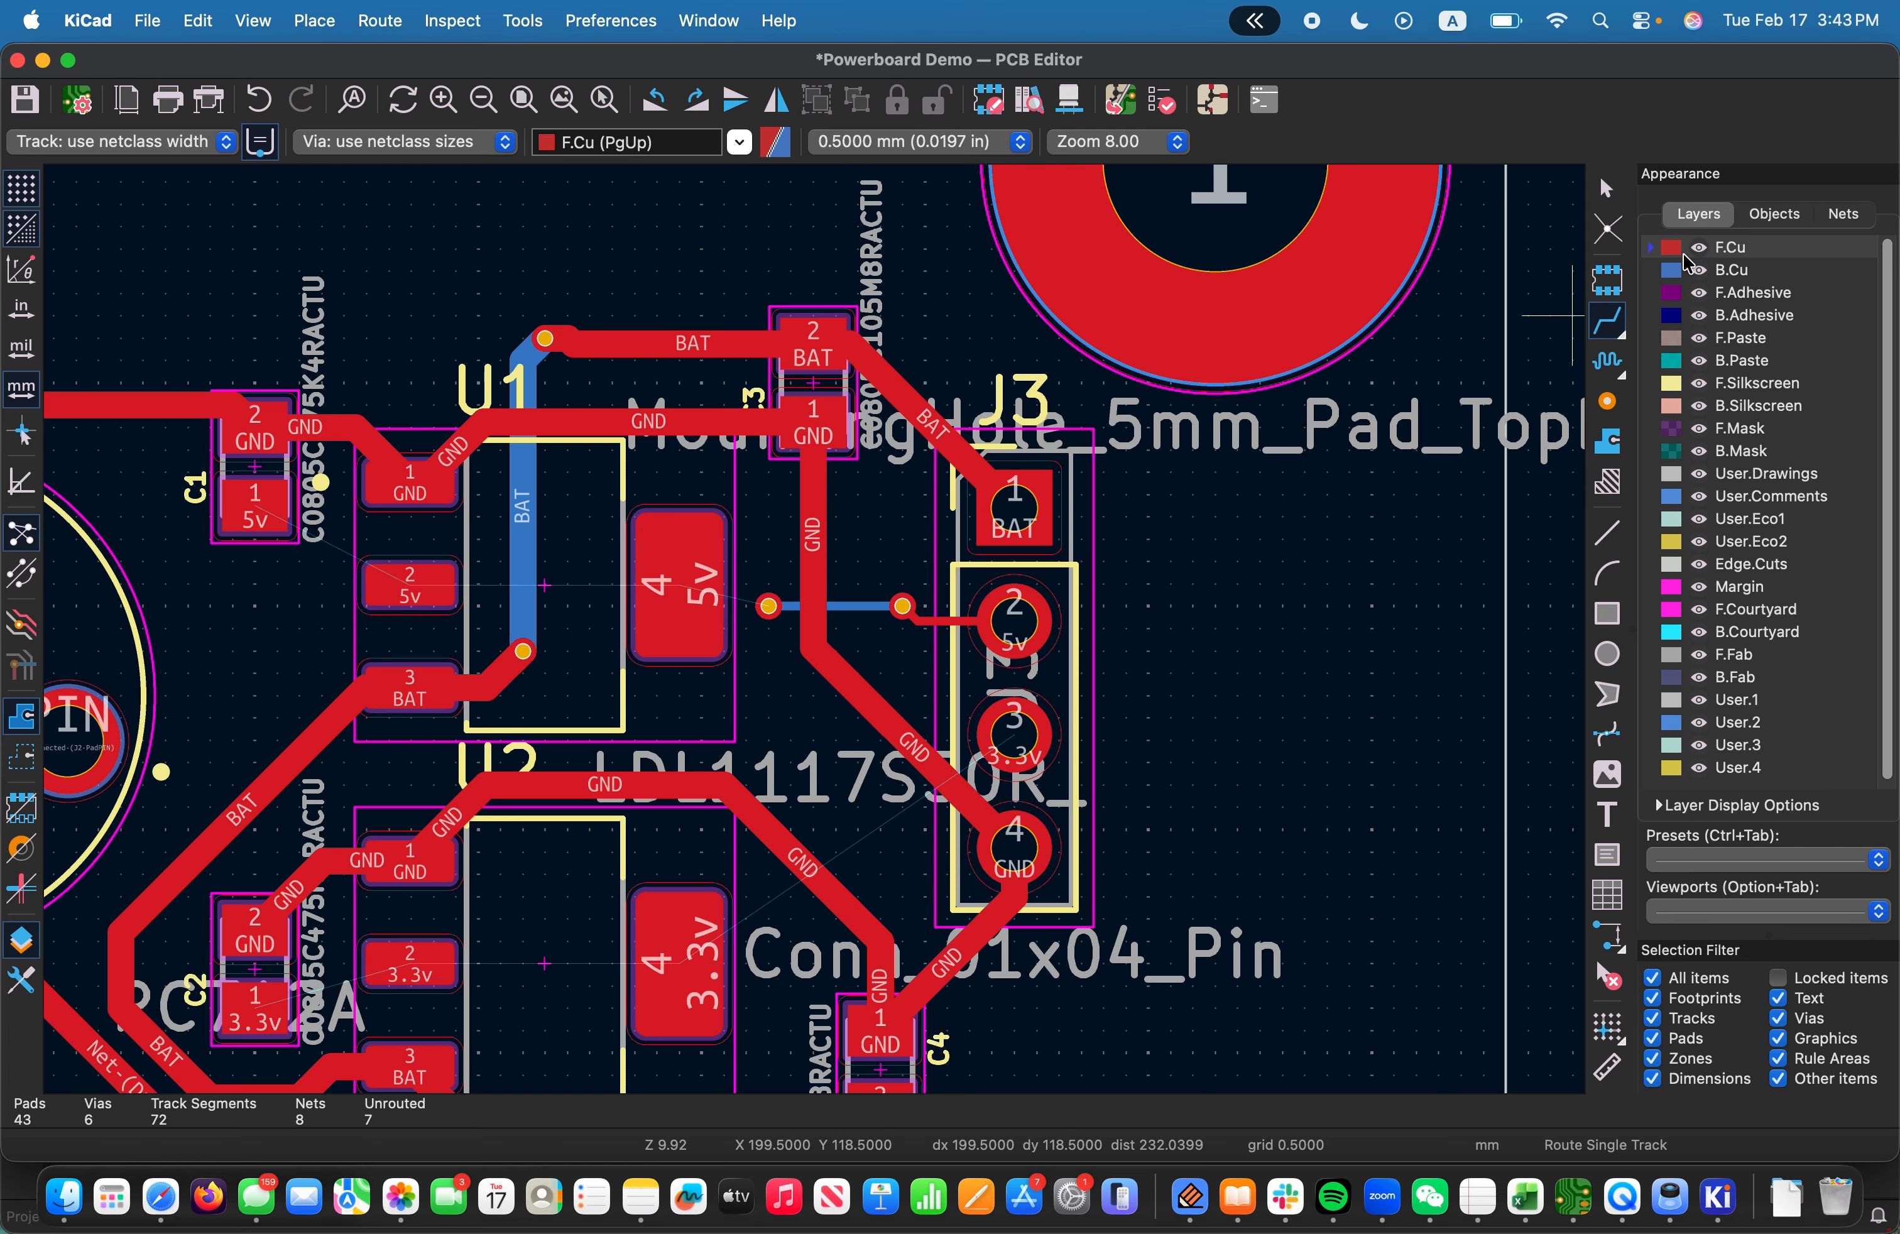
left_click(1757, 273)
left_click(1754, 251)
left_click(1745, 272)
left_click(1736, 248)
left_click(768, 606)
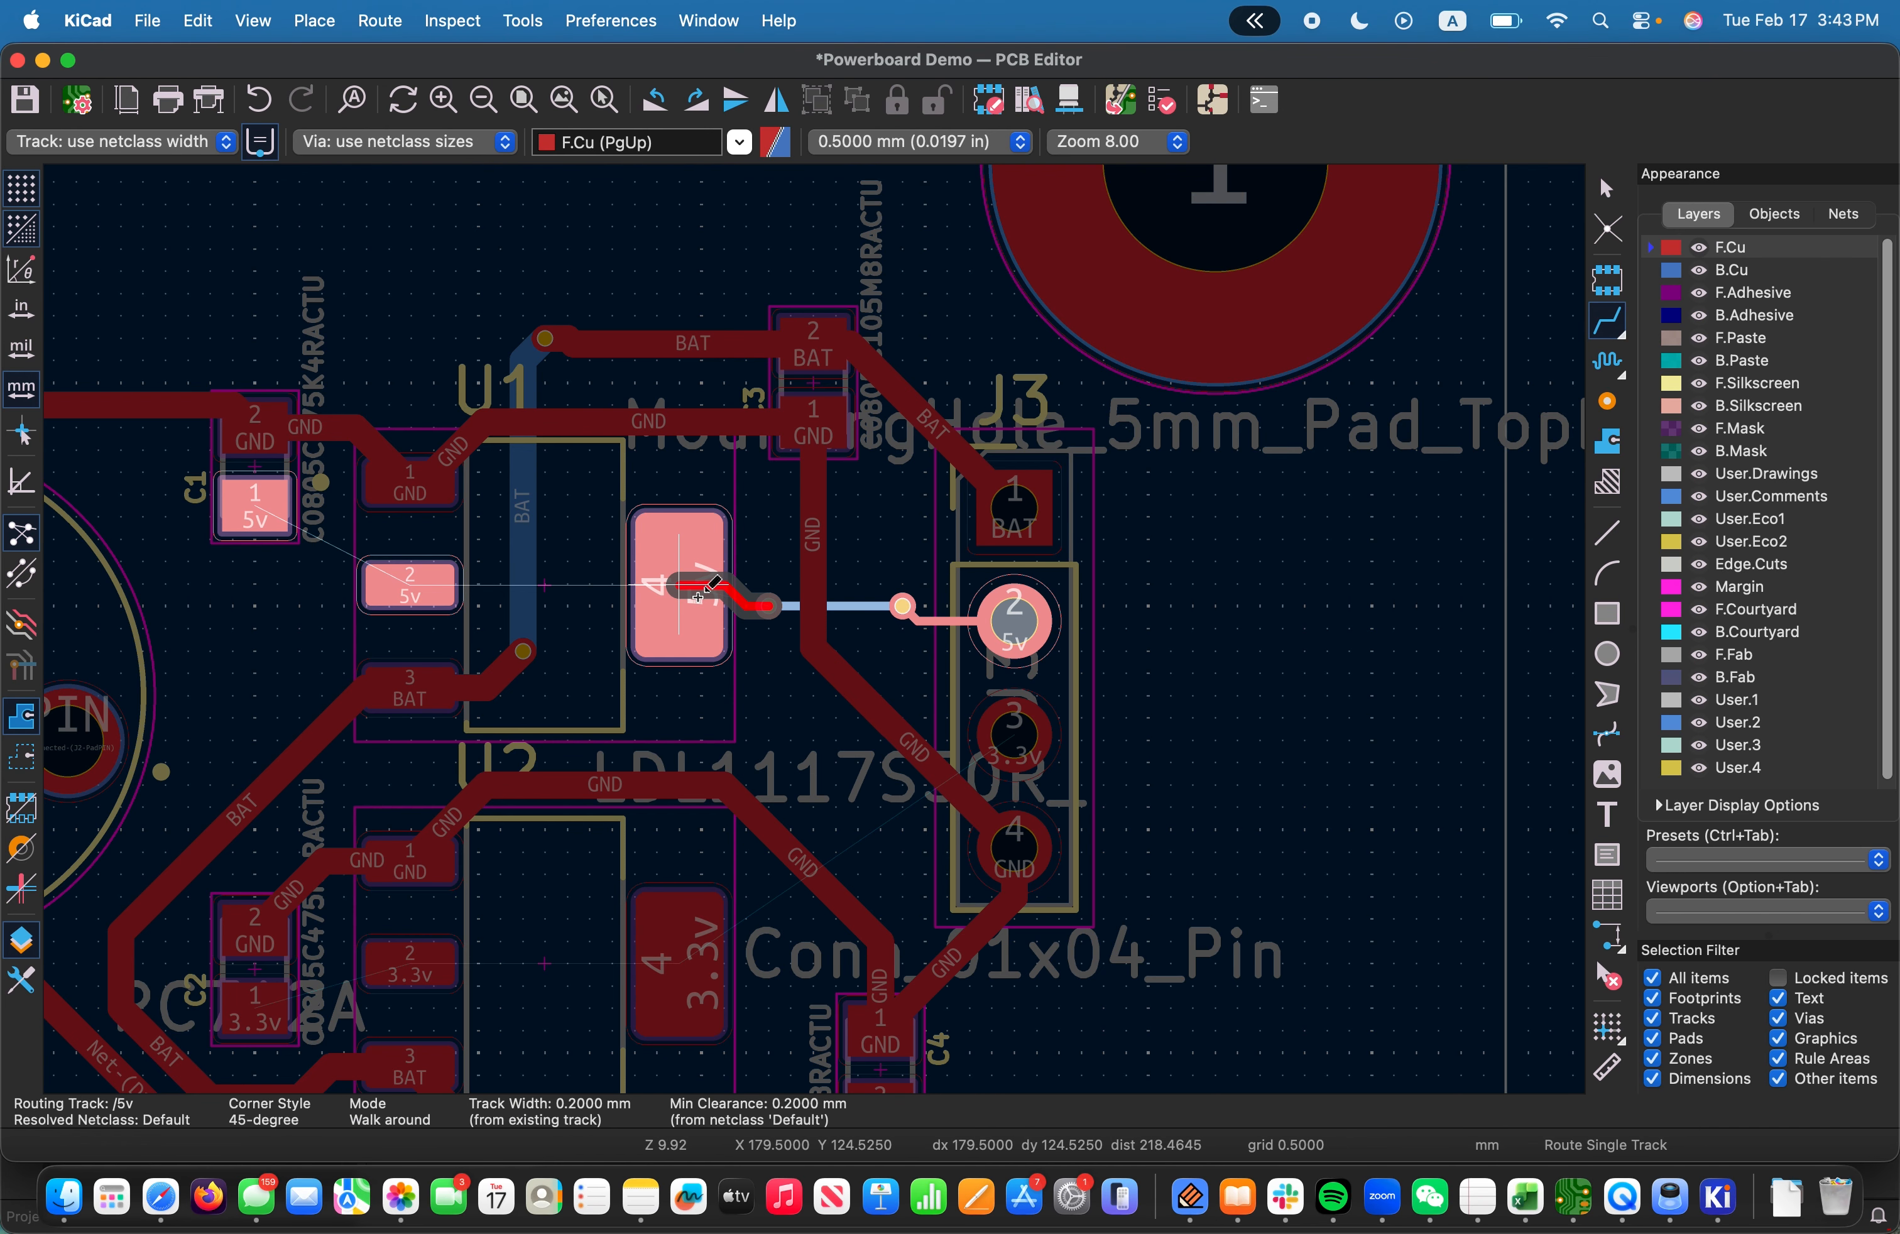
key("Escape")
key("Escape")
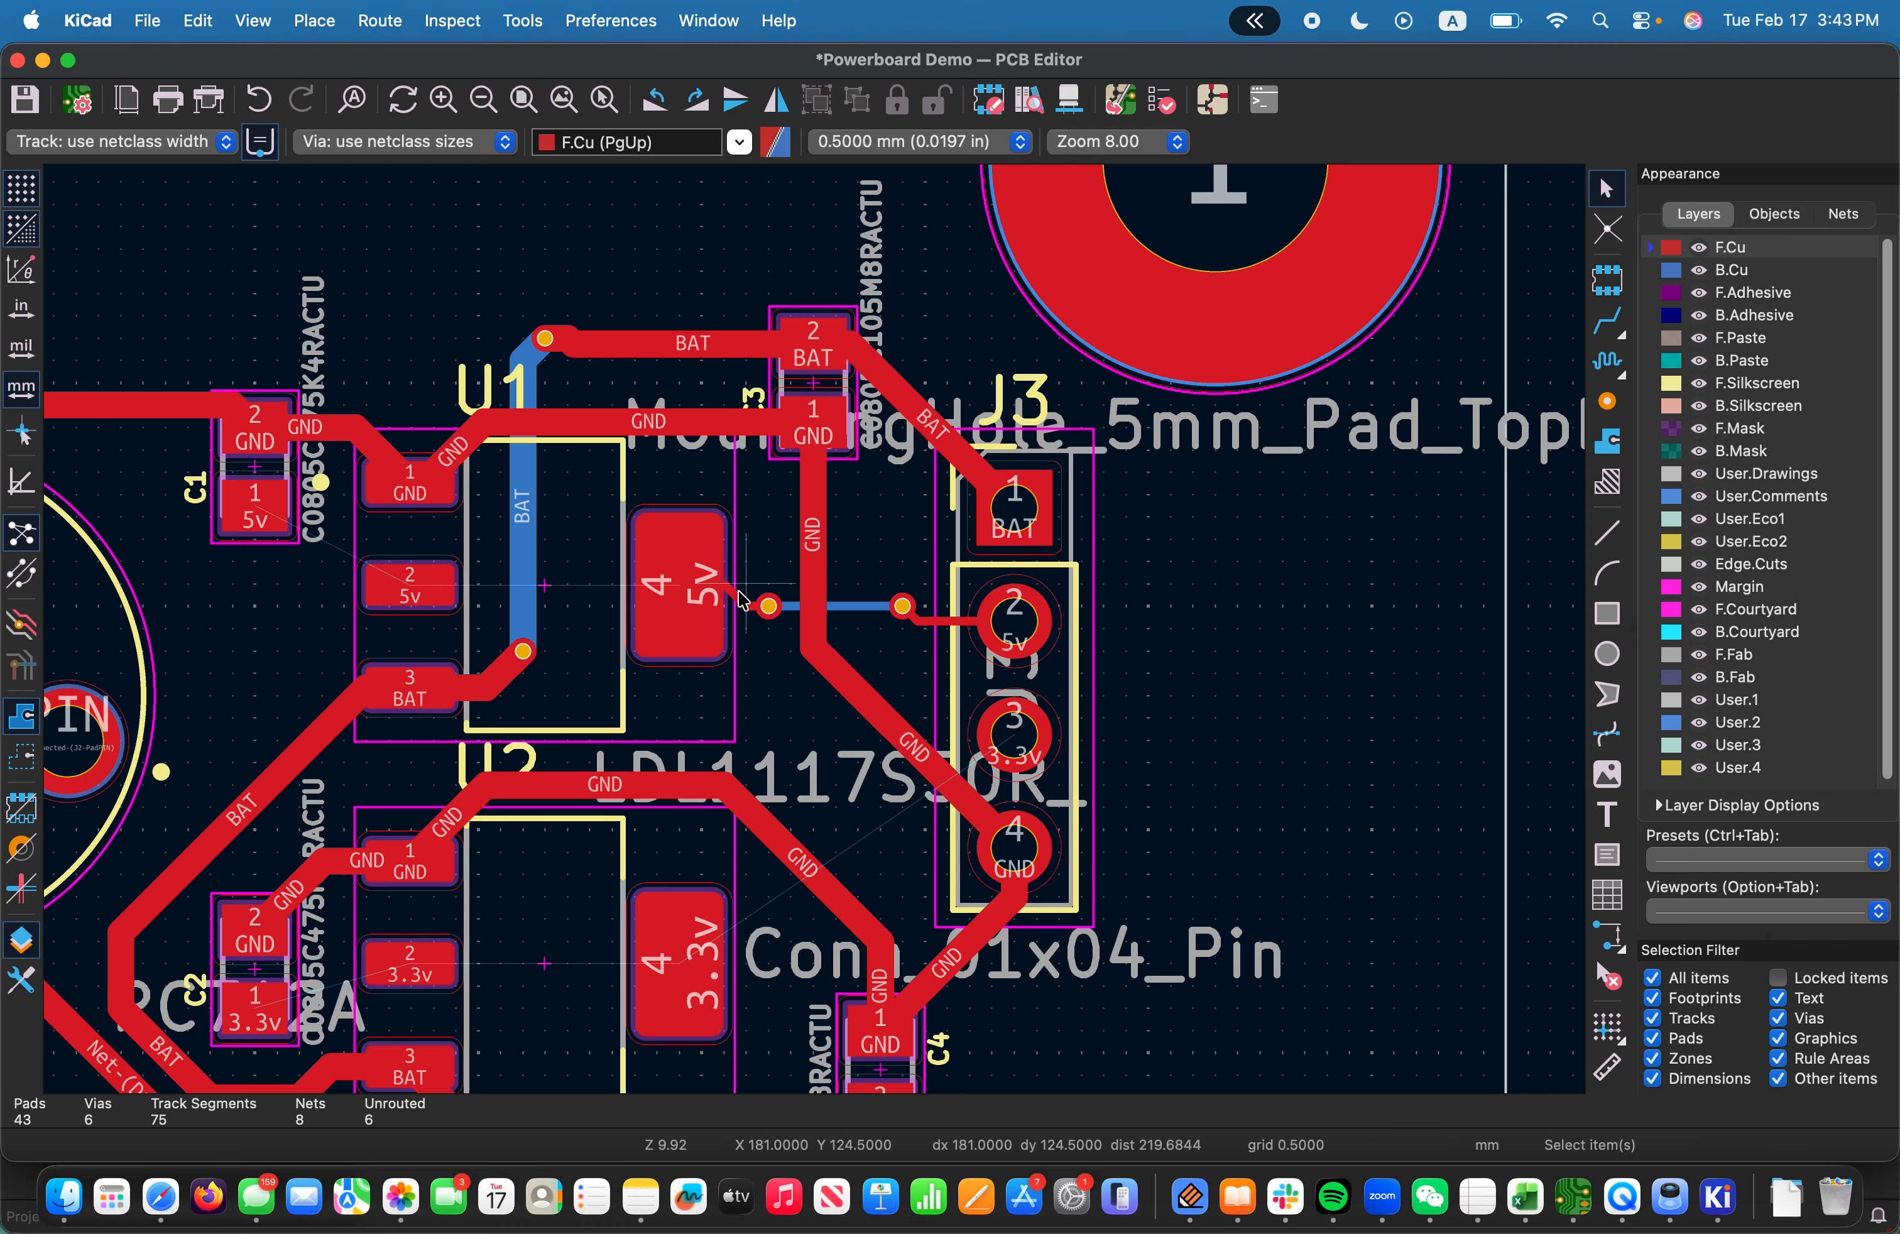
Set the width of all 5v track segments between U1 pad 4 and J3 pad 2, on F.Cu and B.Cu, to 0.6 mm
left_click(731, 586)
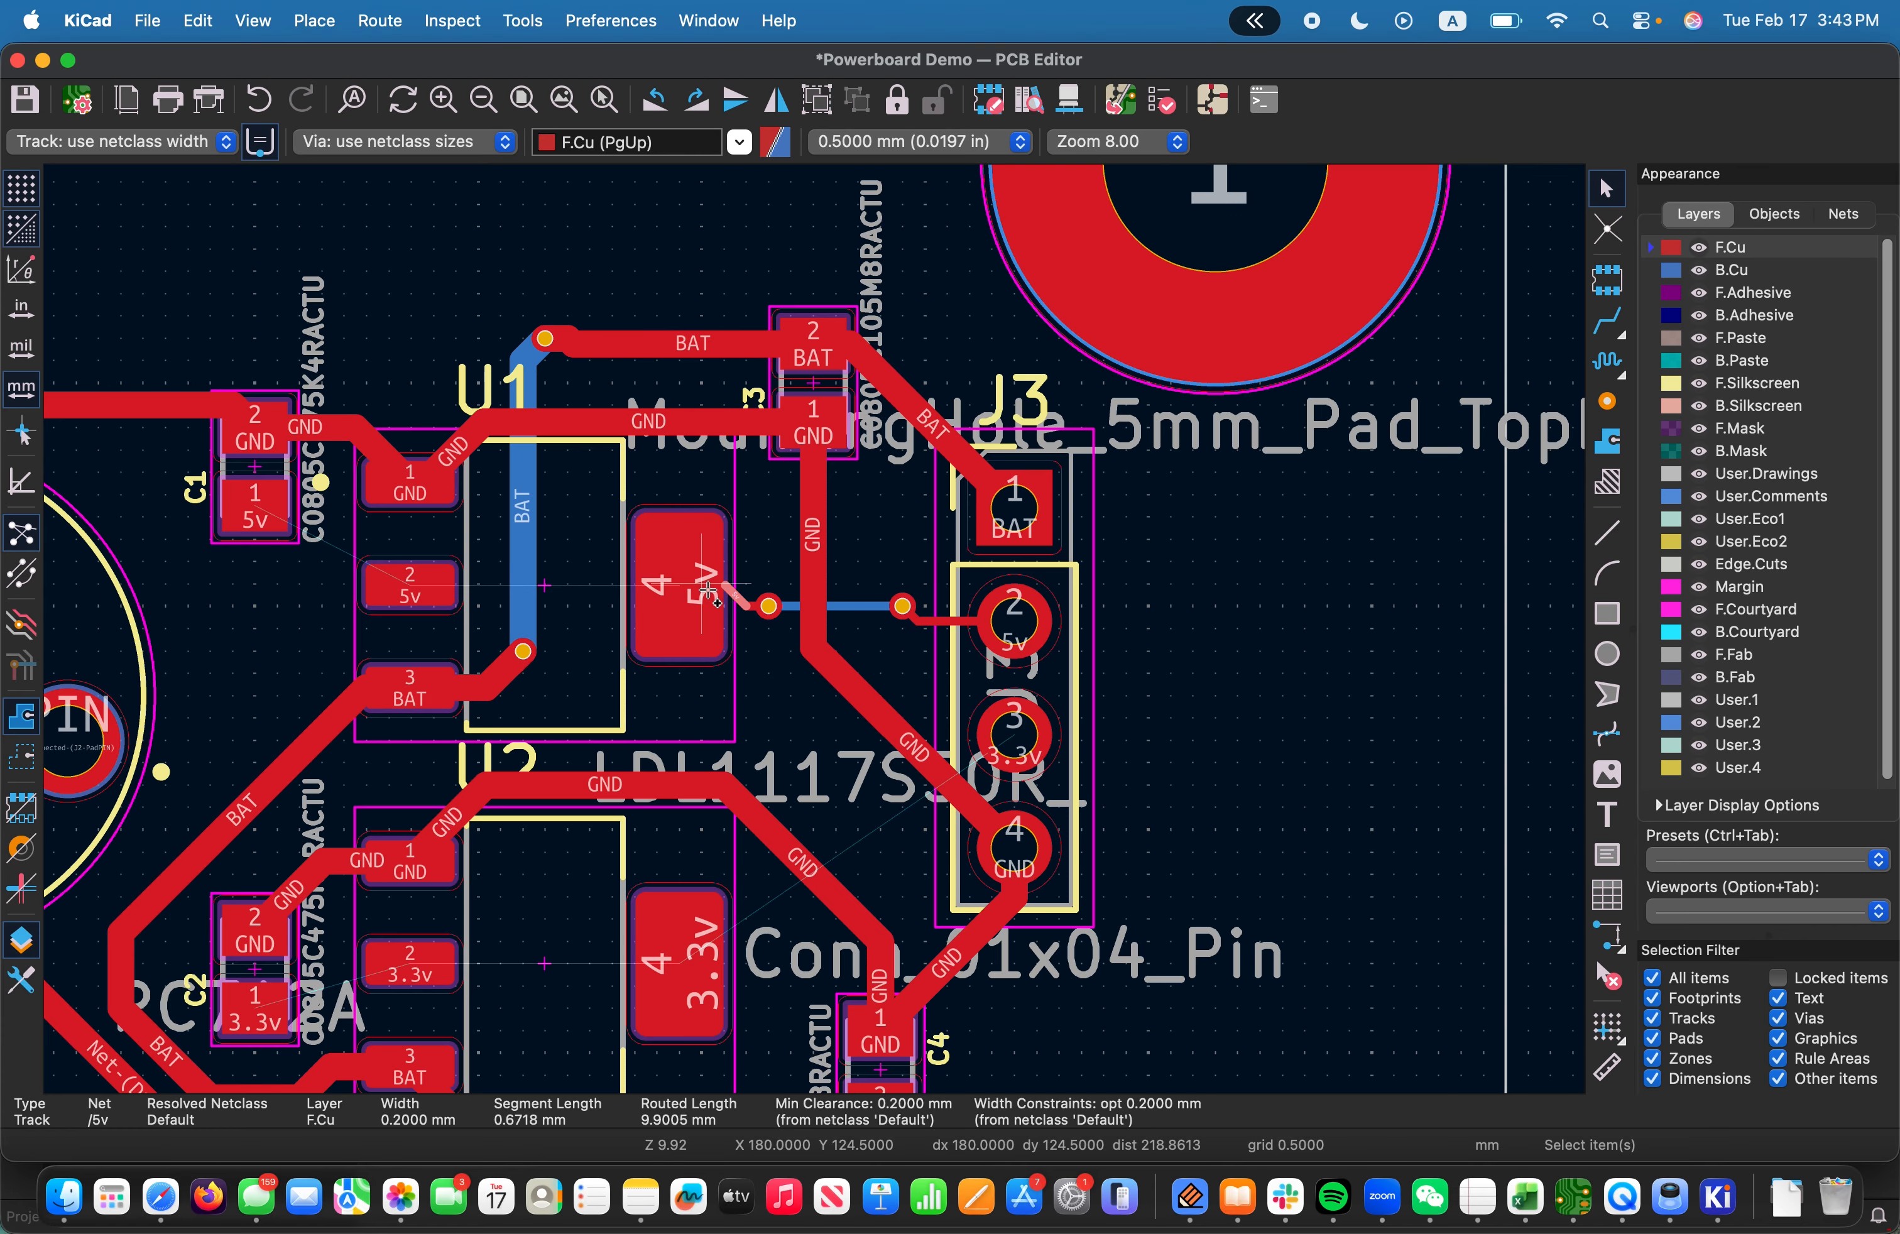
left_click(708, 591, "shift")
left_click(760, 606, "shift")
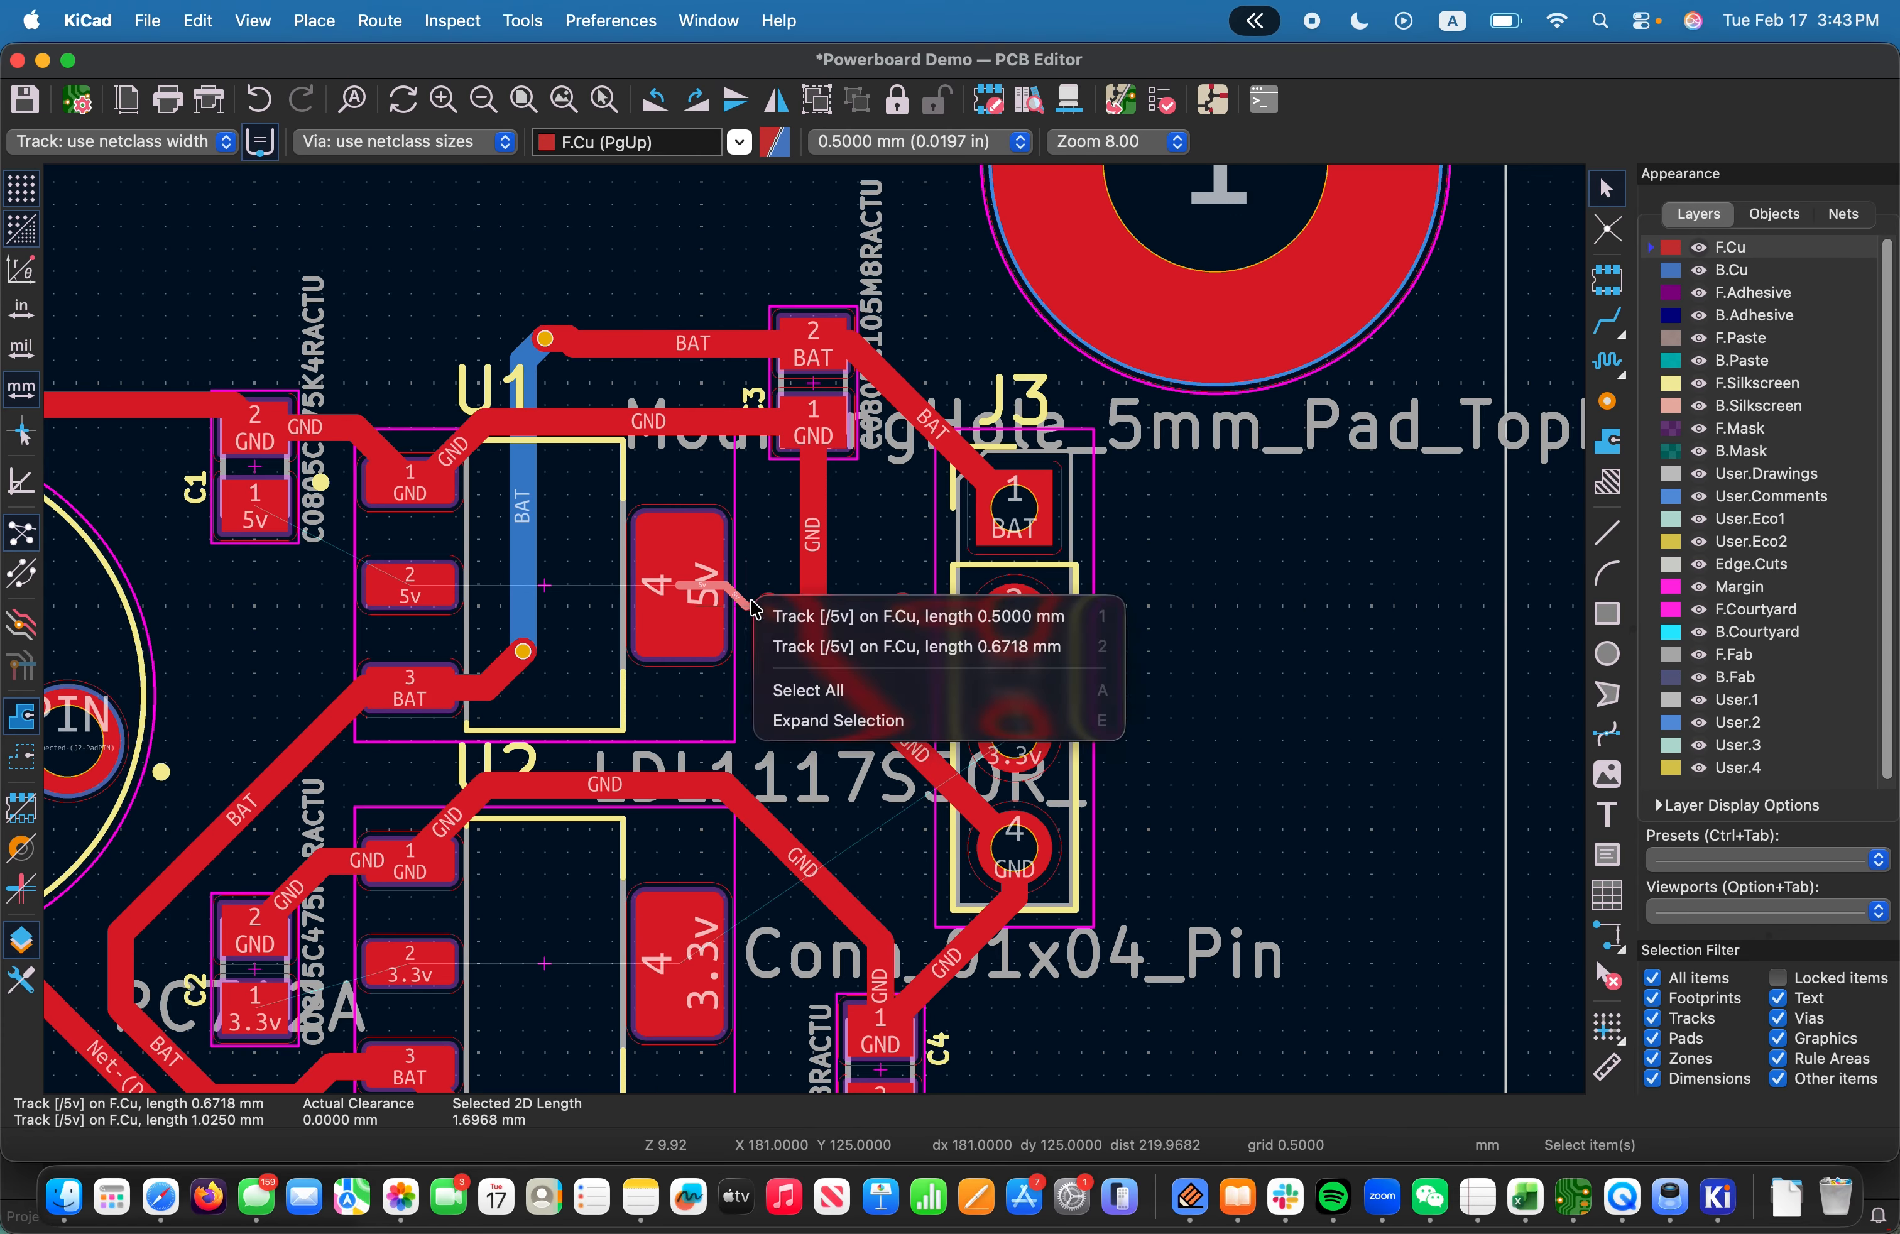
key("1")
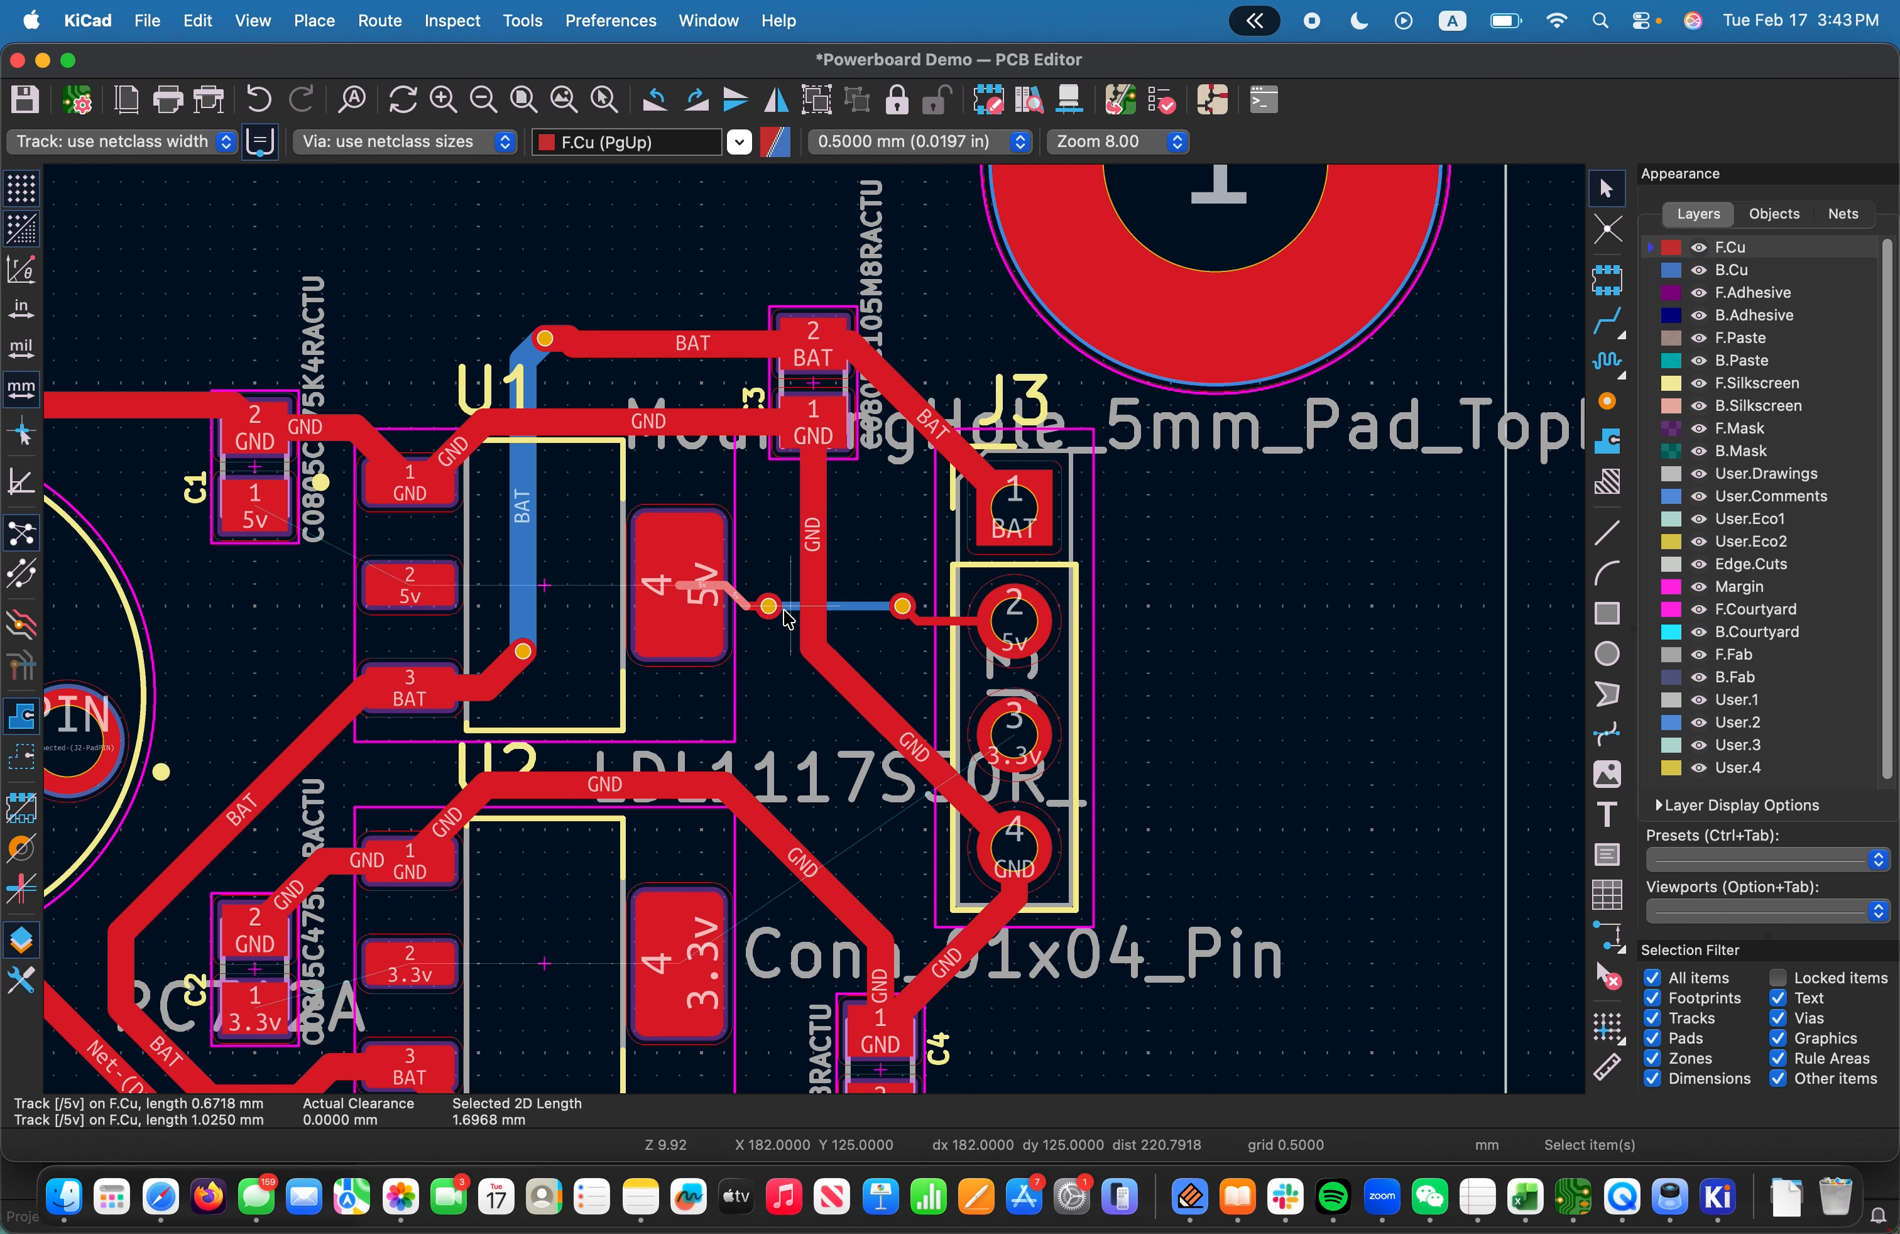
scroll(696, 589, "up", 15)
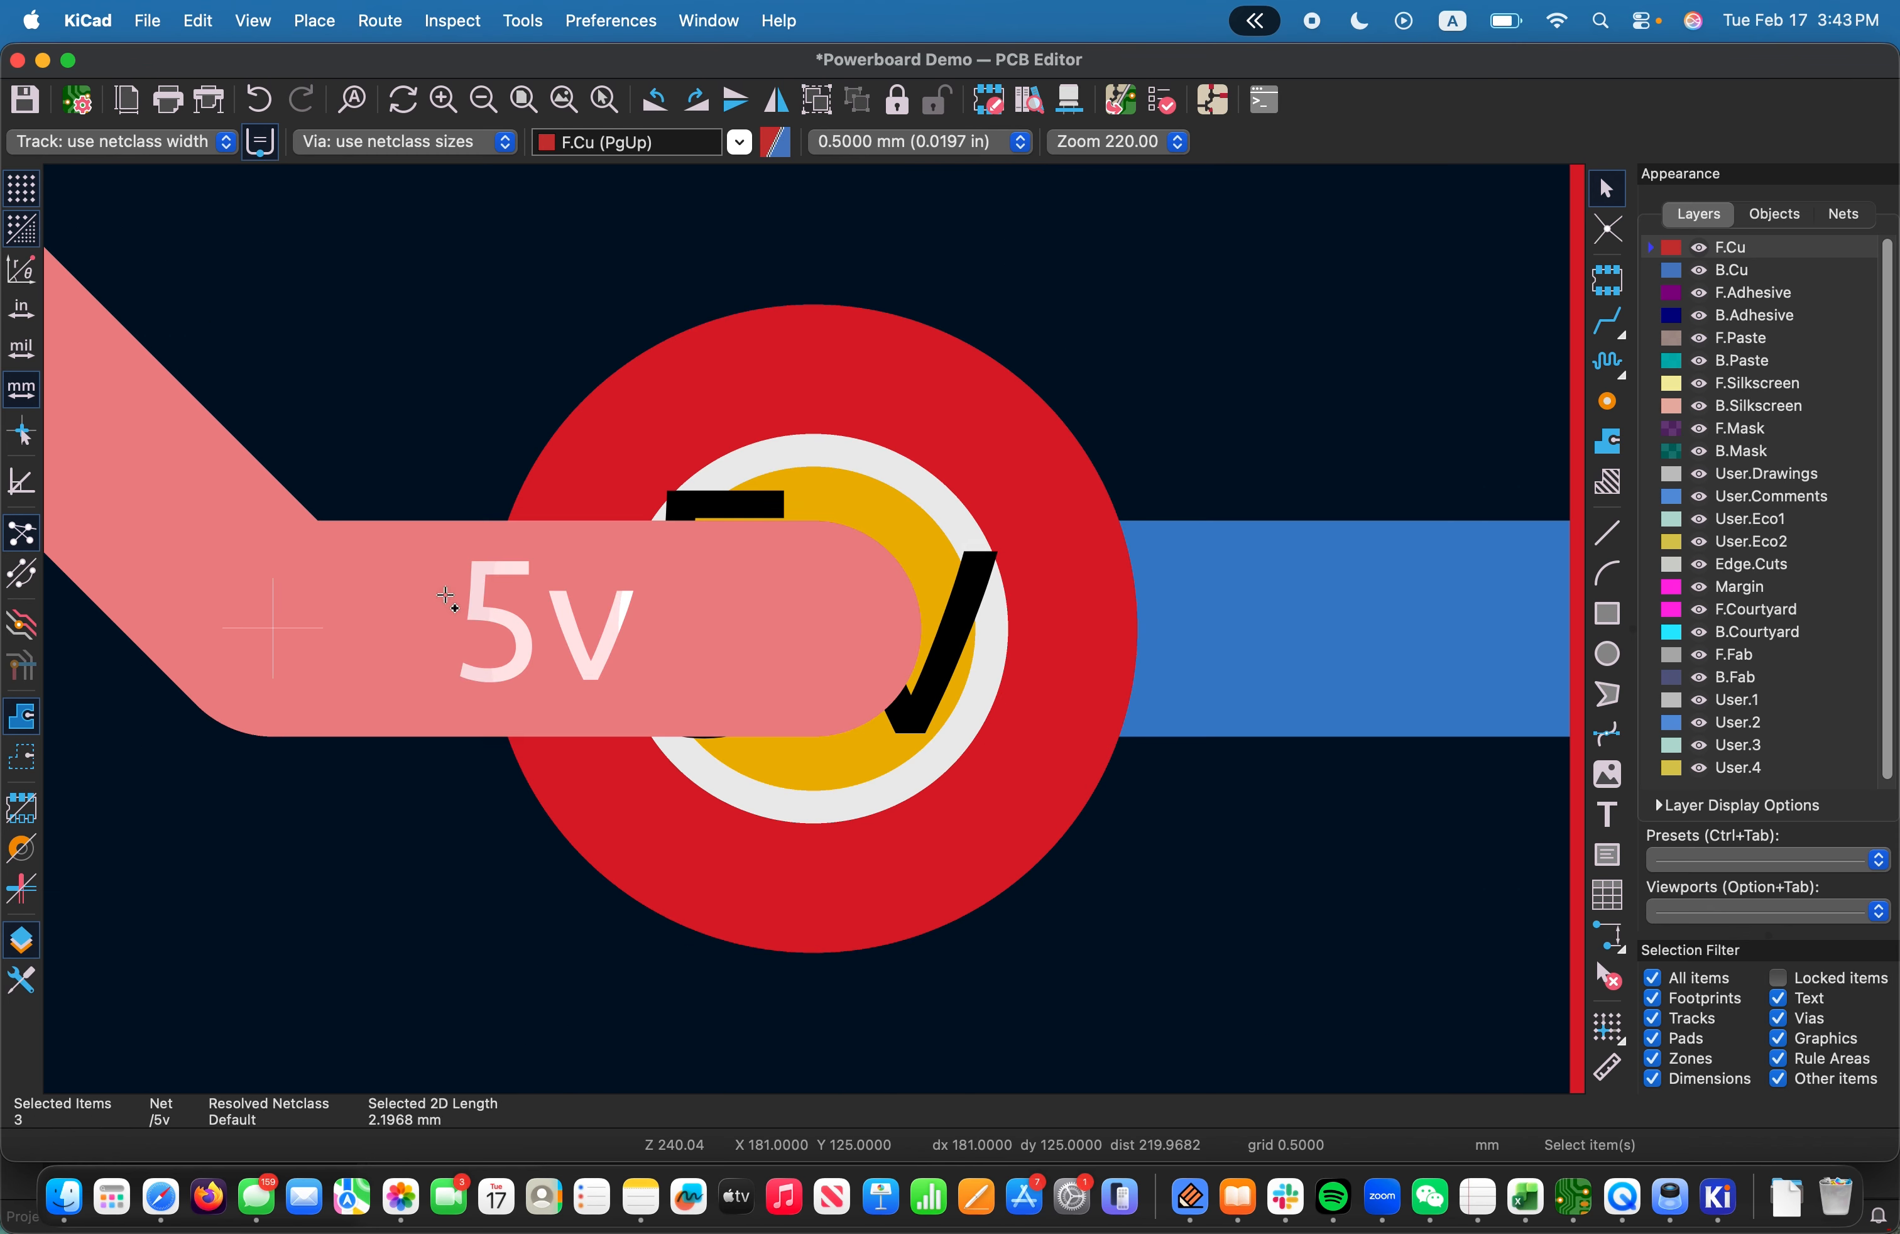
left_click(1265, 603, "shift")
scroll(1264, 603, "down", 12)
scroll(944, 634, "up", 8)
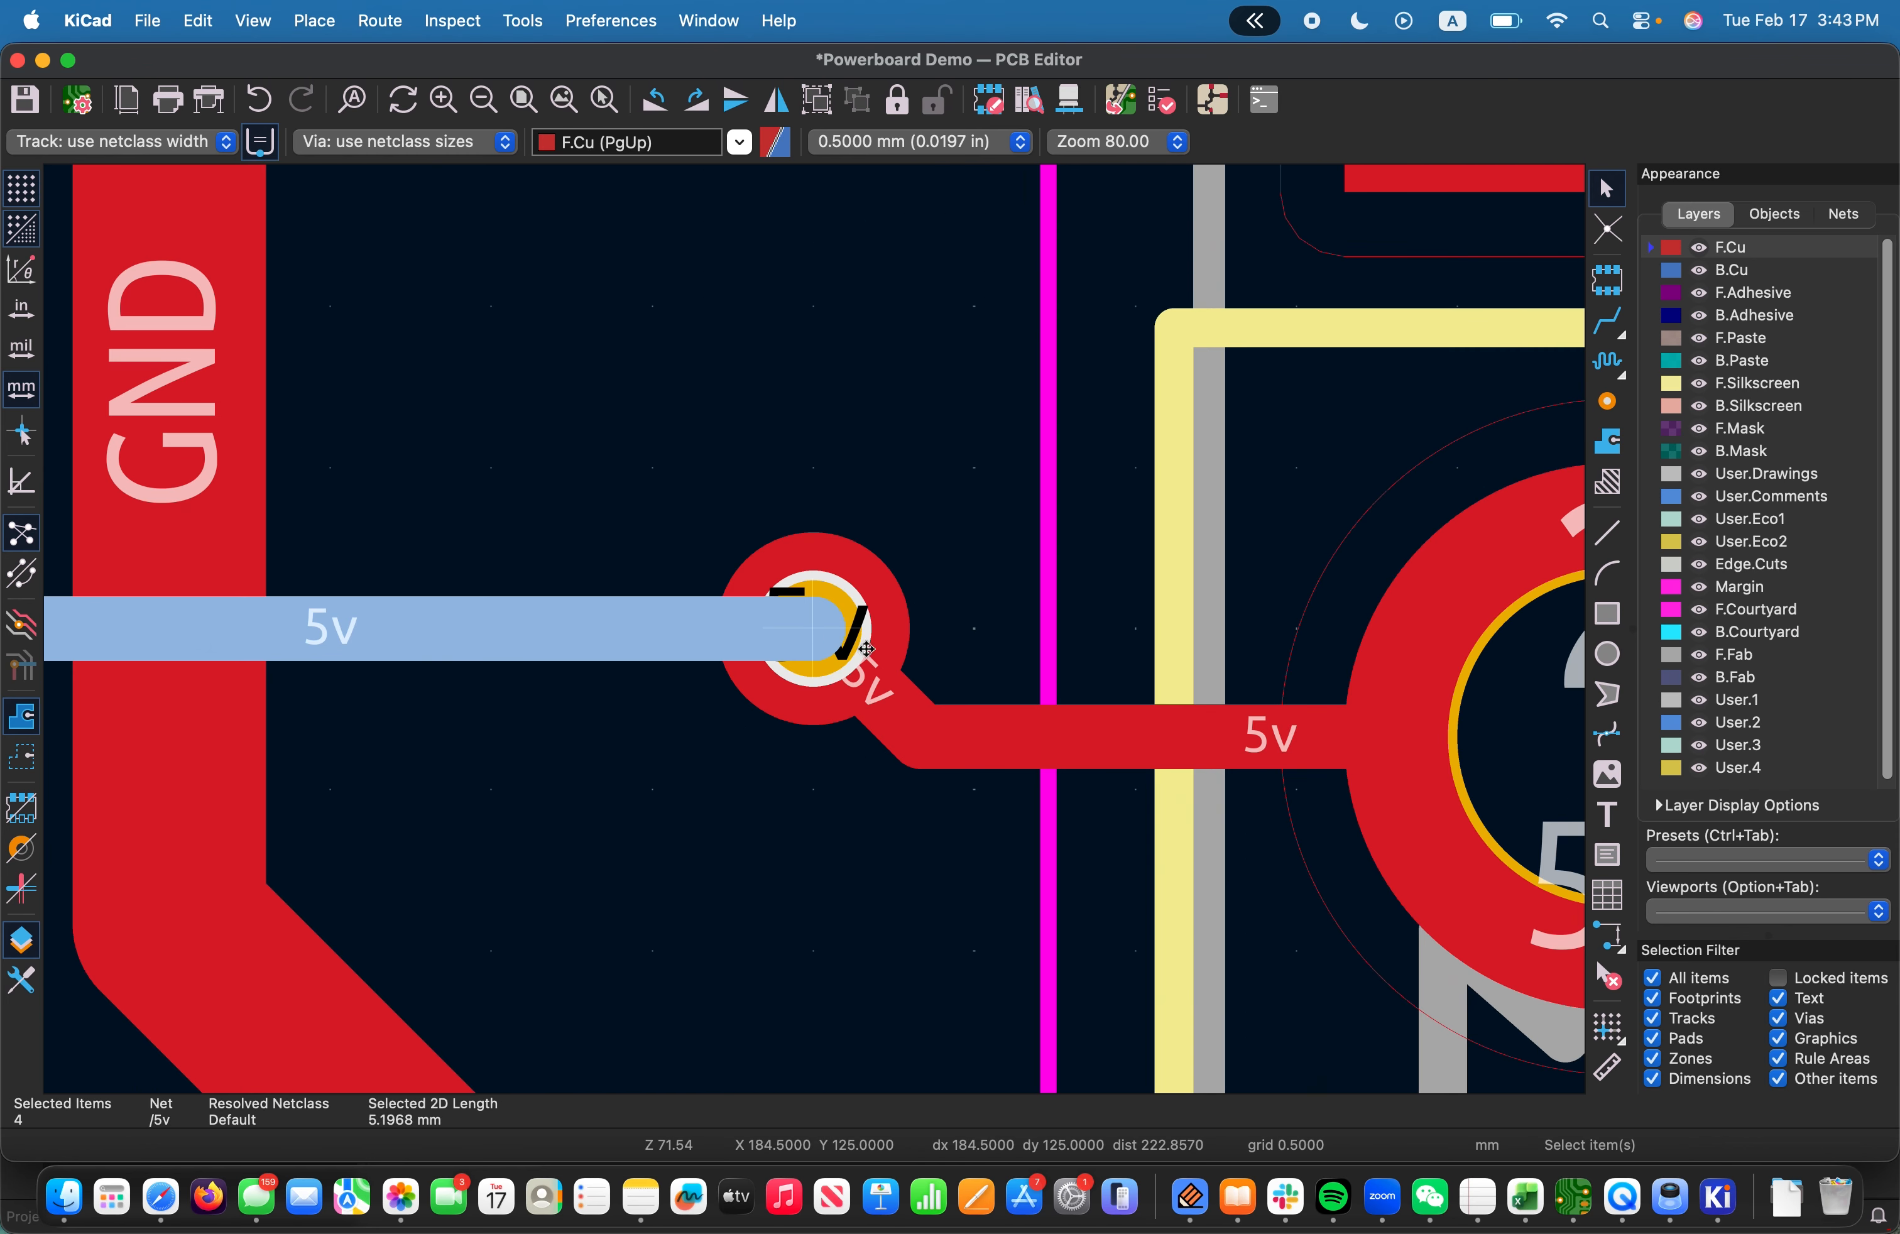
left_click(916, 713, "shift")
left_click(859, 699)
left_click(1041, 727, "shift")
left_click(890, 692, "shift")
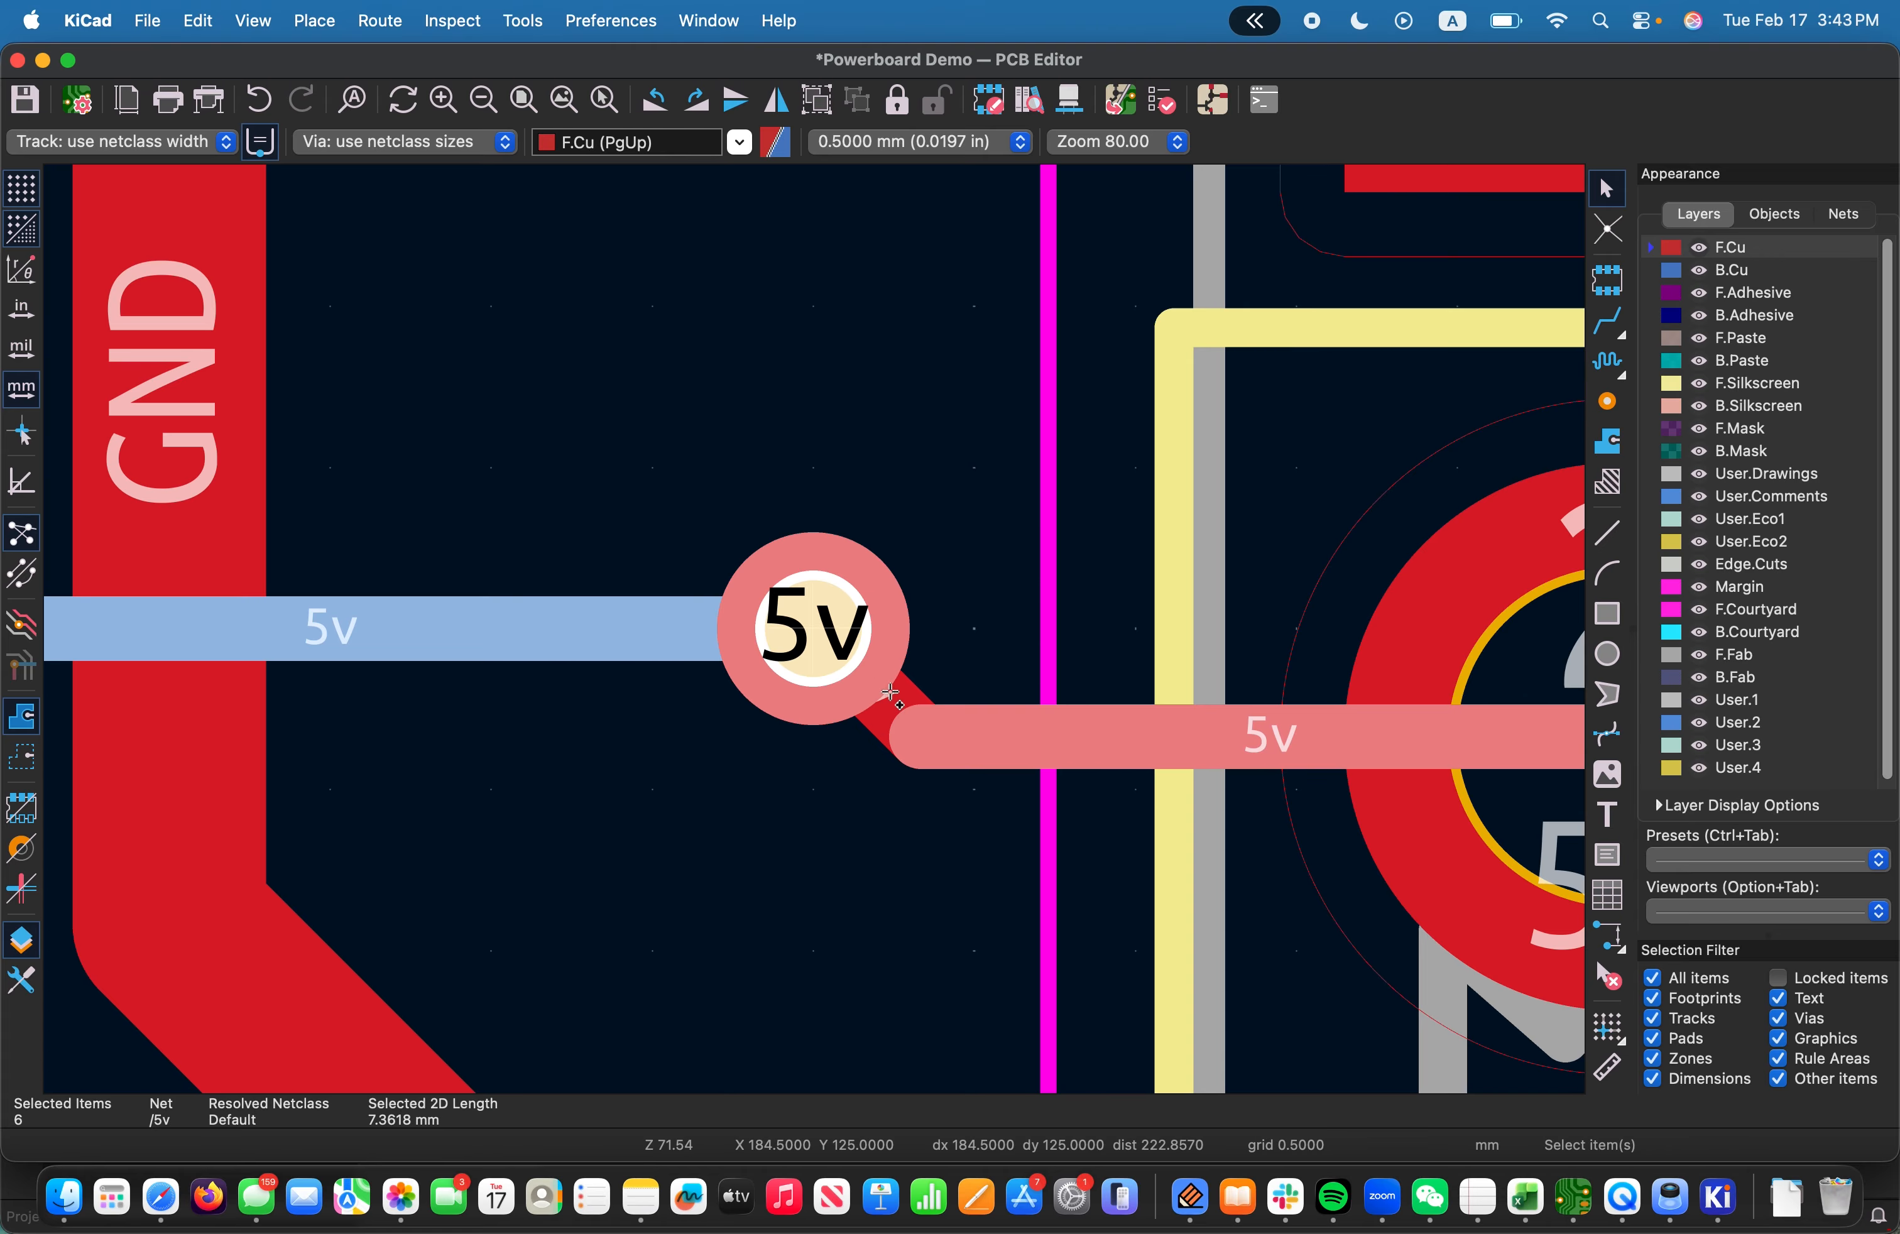
left_click(911, 685, "shift")
scroll(912, 685, "down", 5)
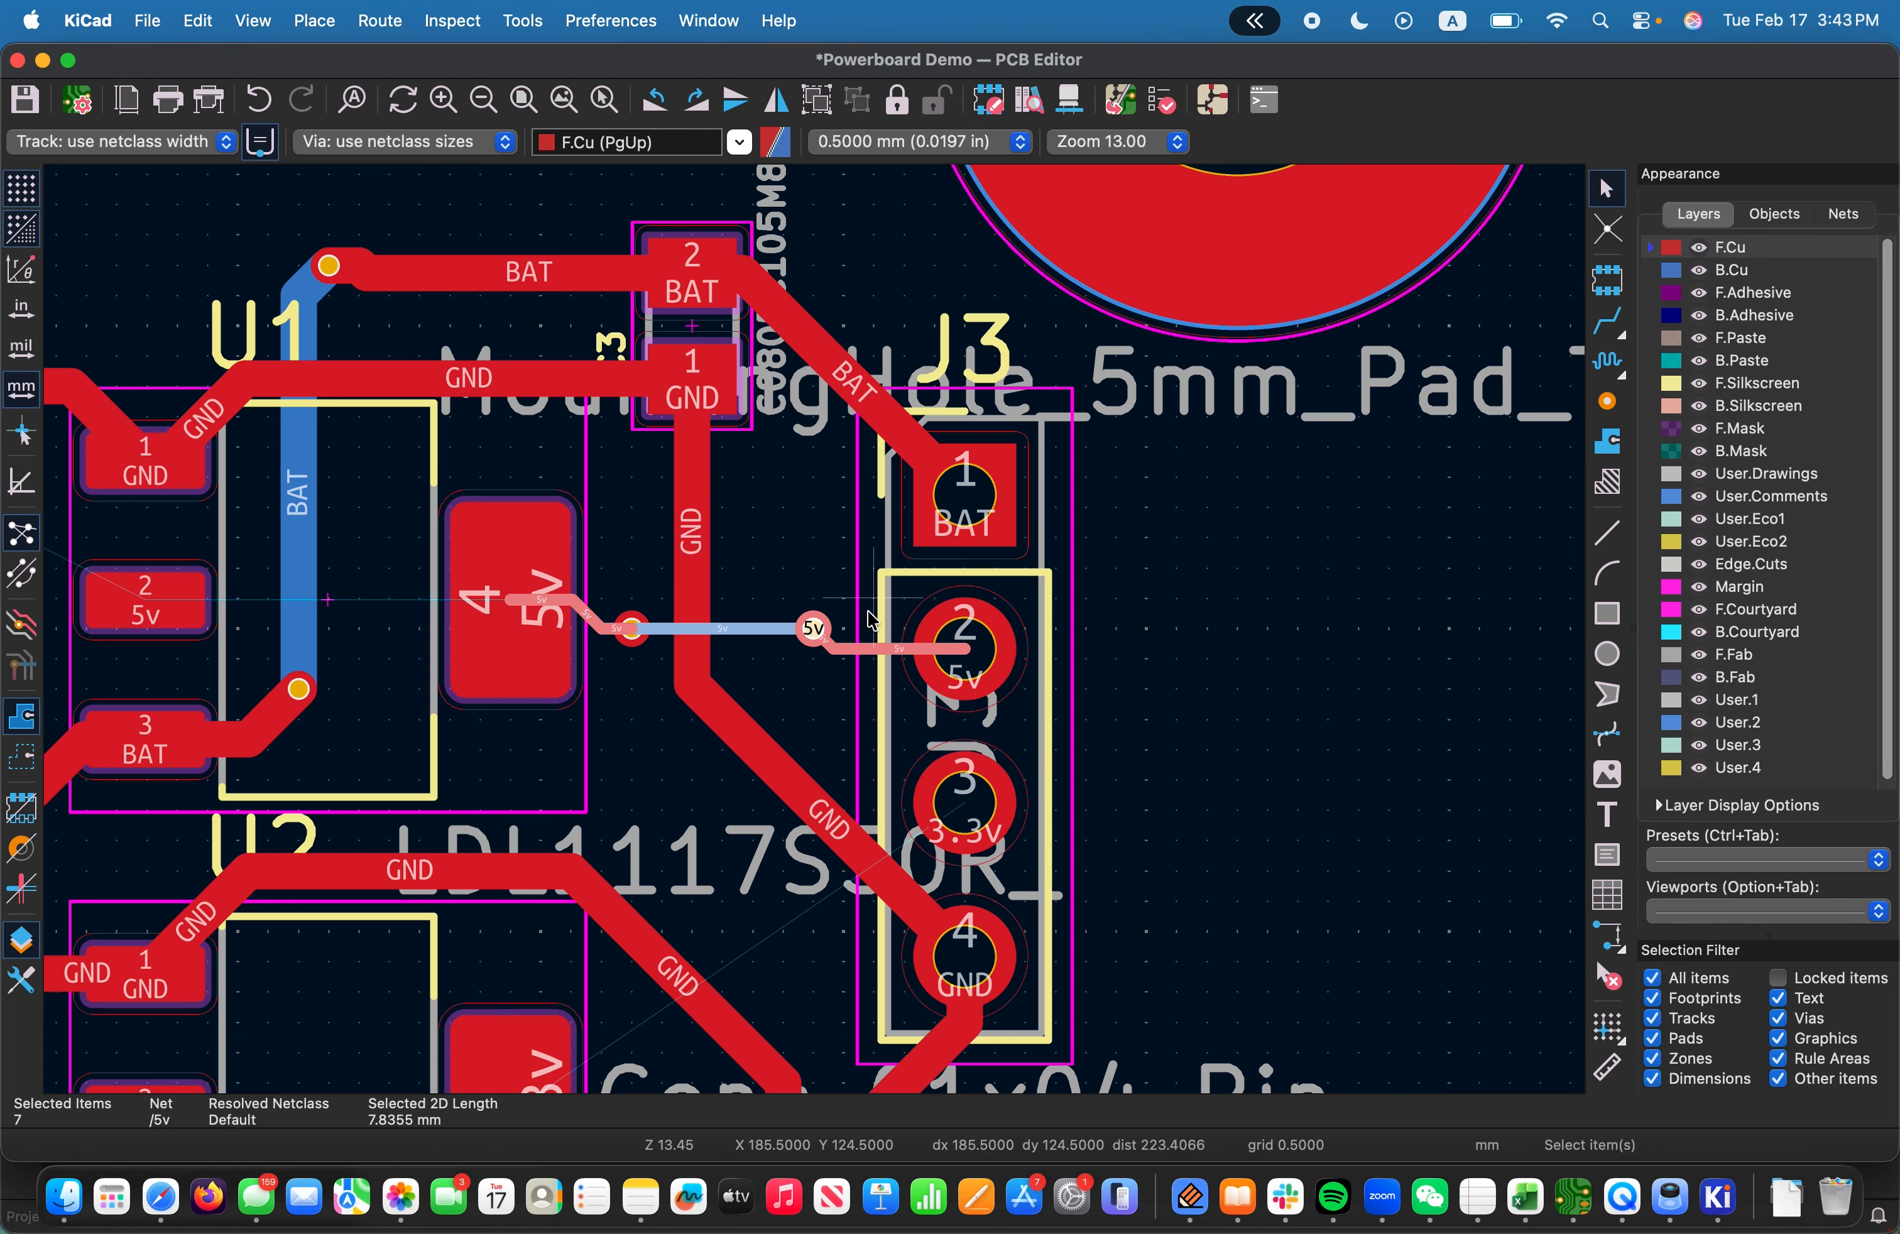
right_click(731, 635)
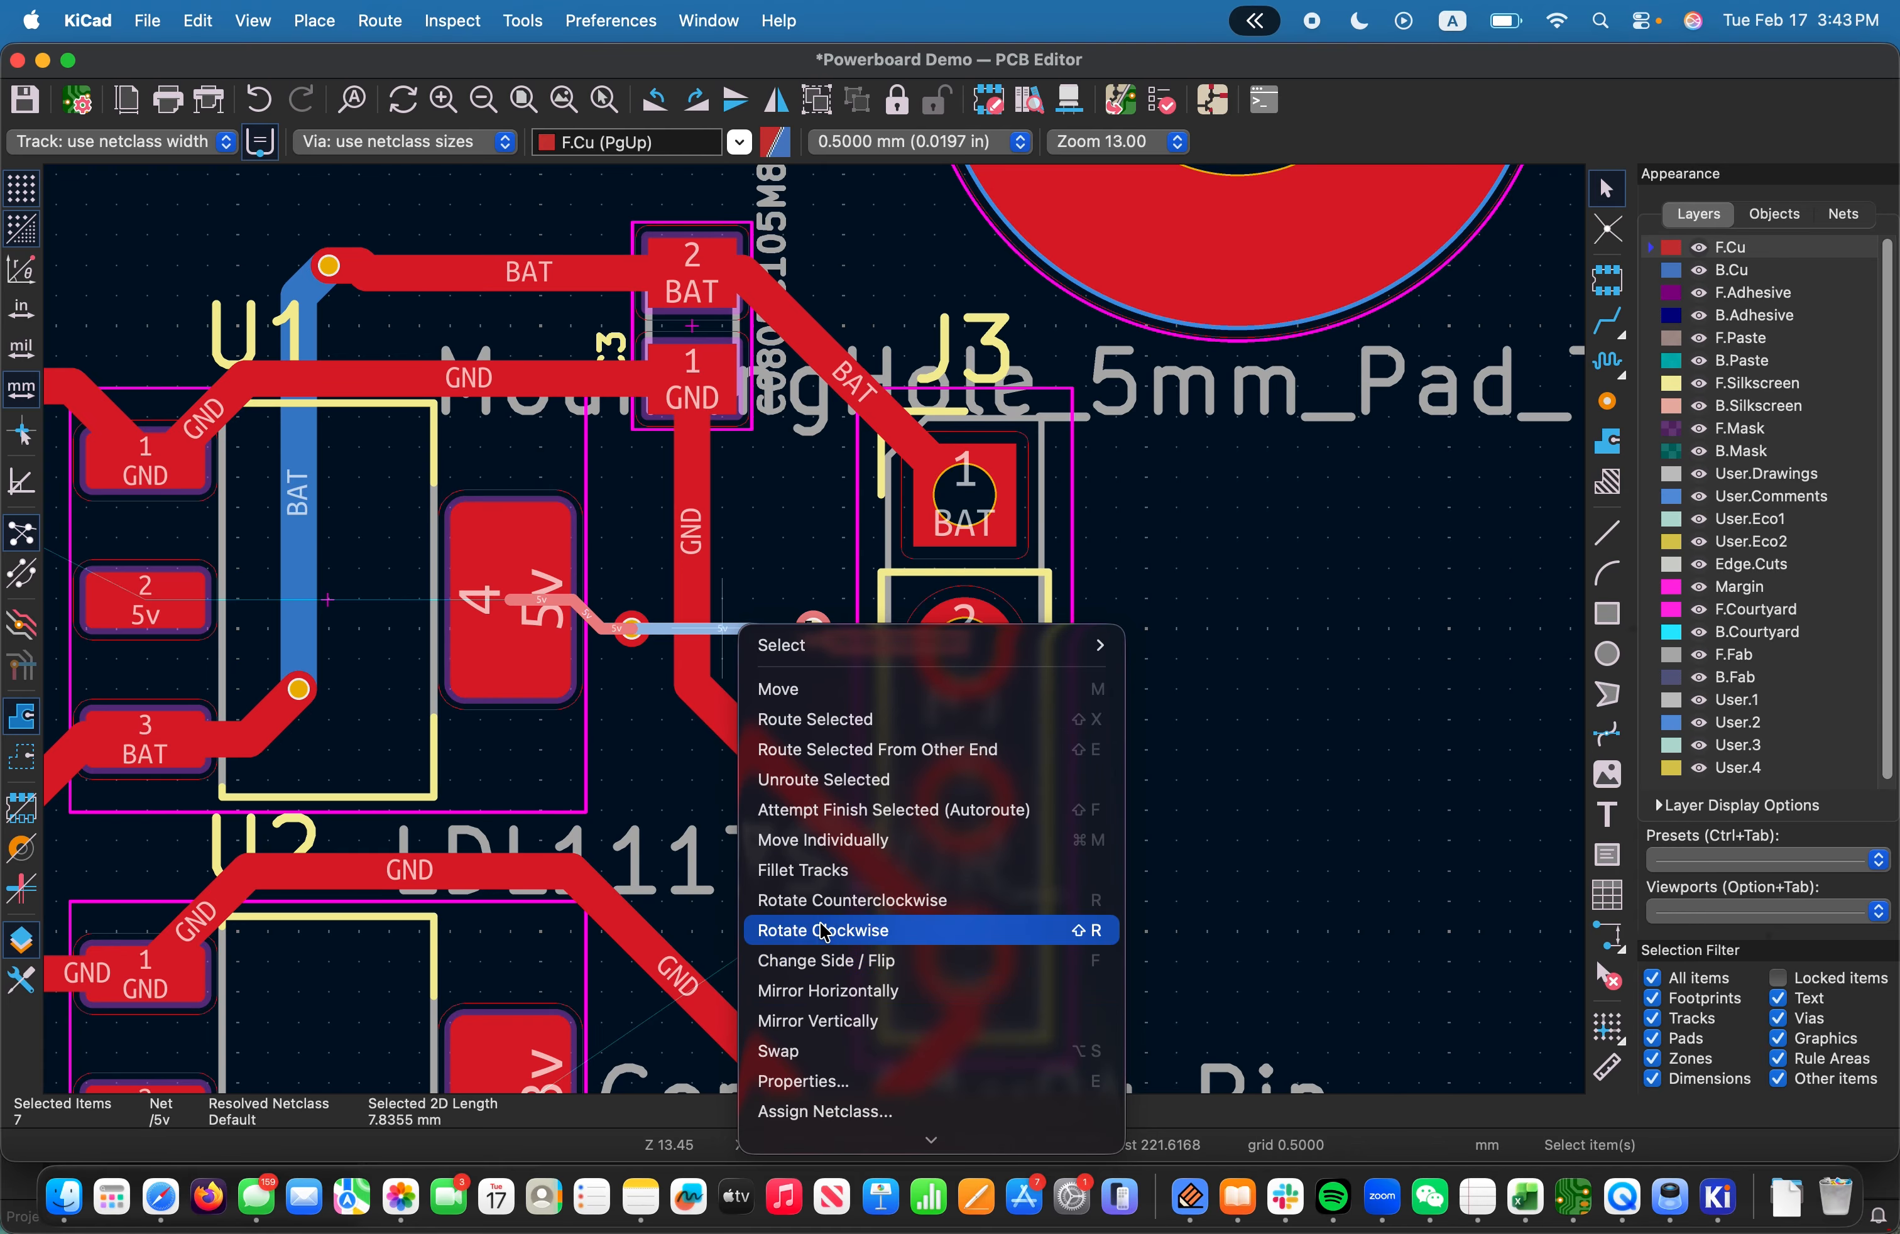
left_click(805, 1081)
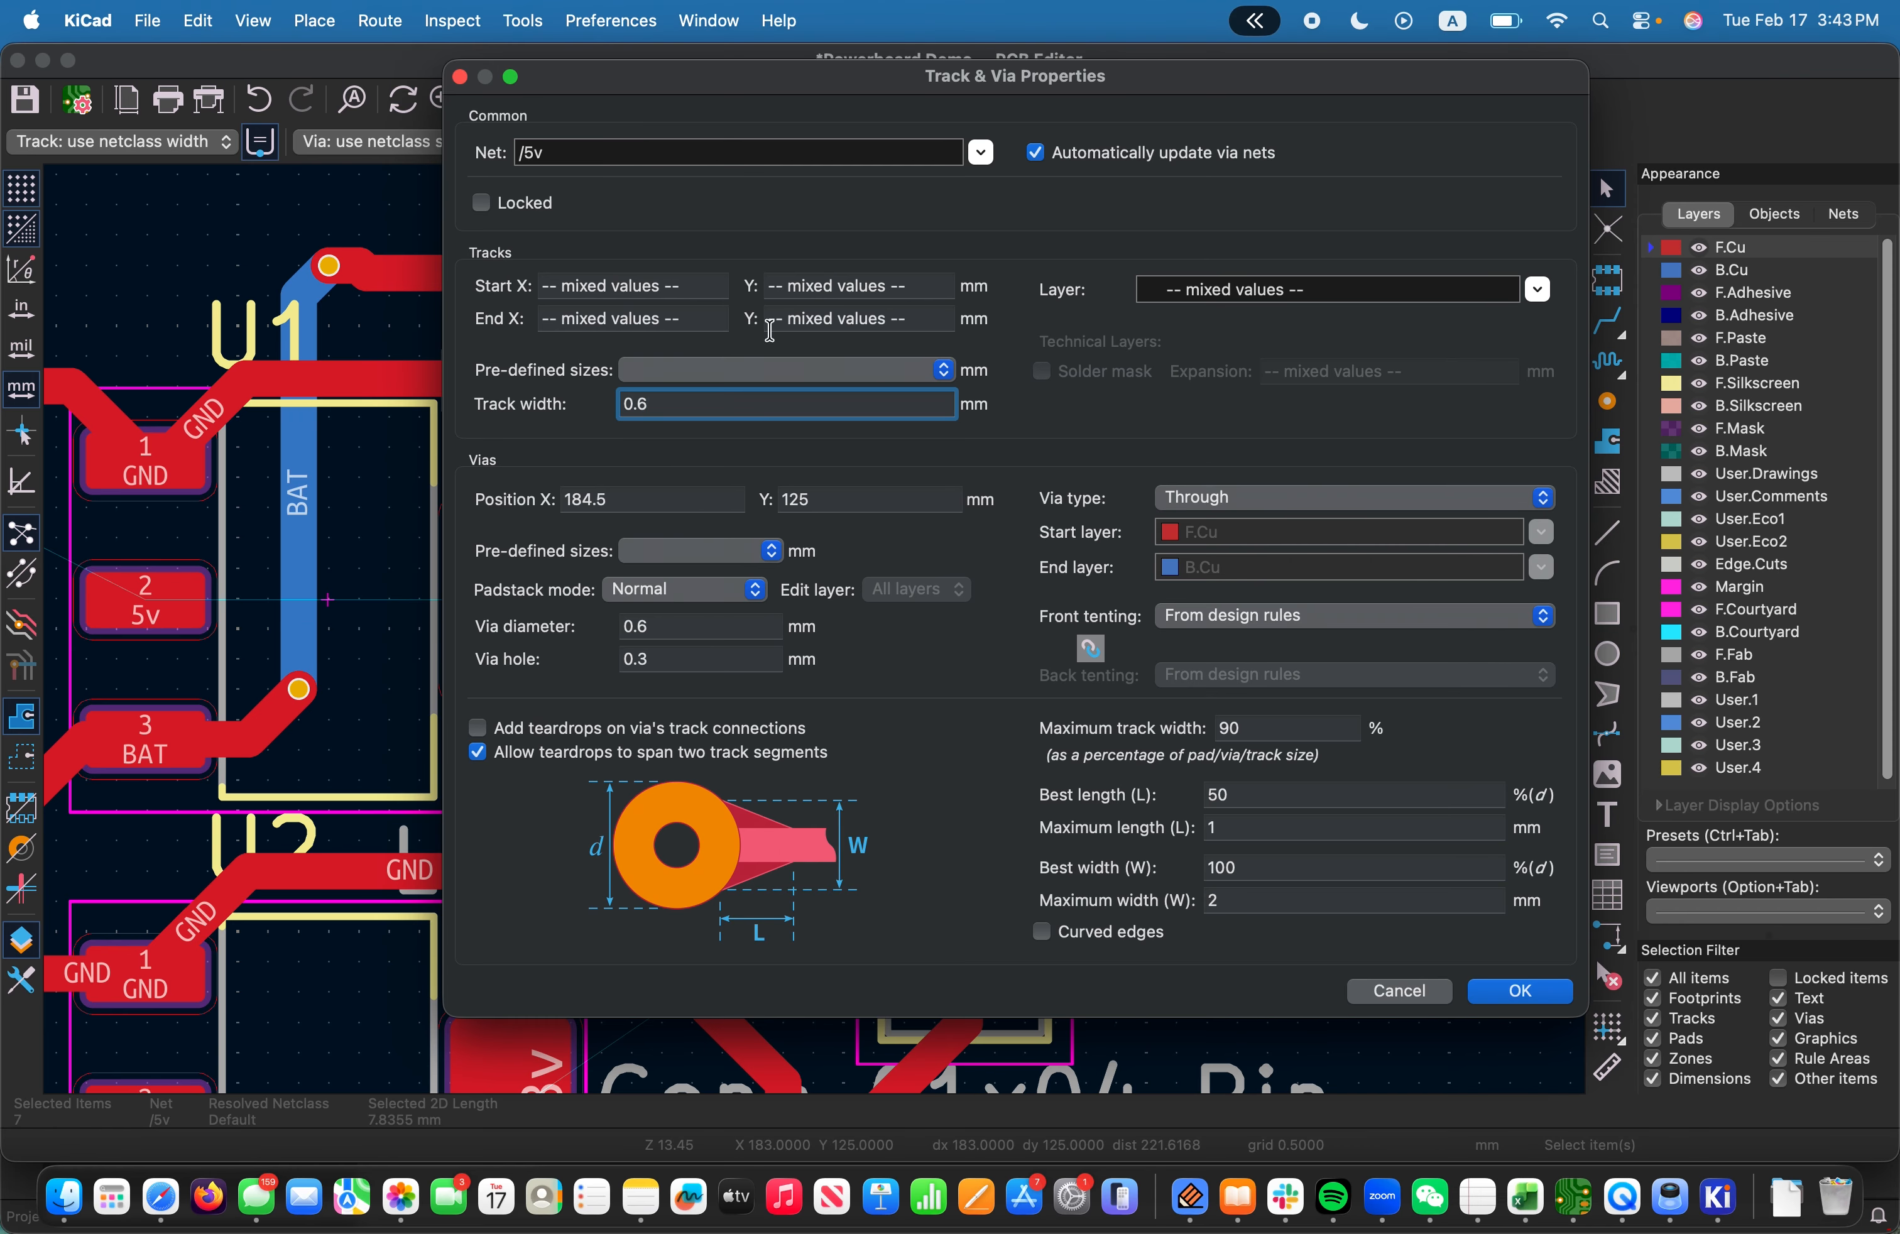
left_click(1521, 997)
left_click(1237, 689)
Route the 5v track on F.Cu from U1 pad 4 to U1 pad 2 and on to C1 pad 1
scroll(724, 628, "down", 1)
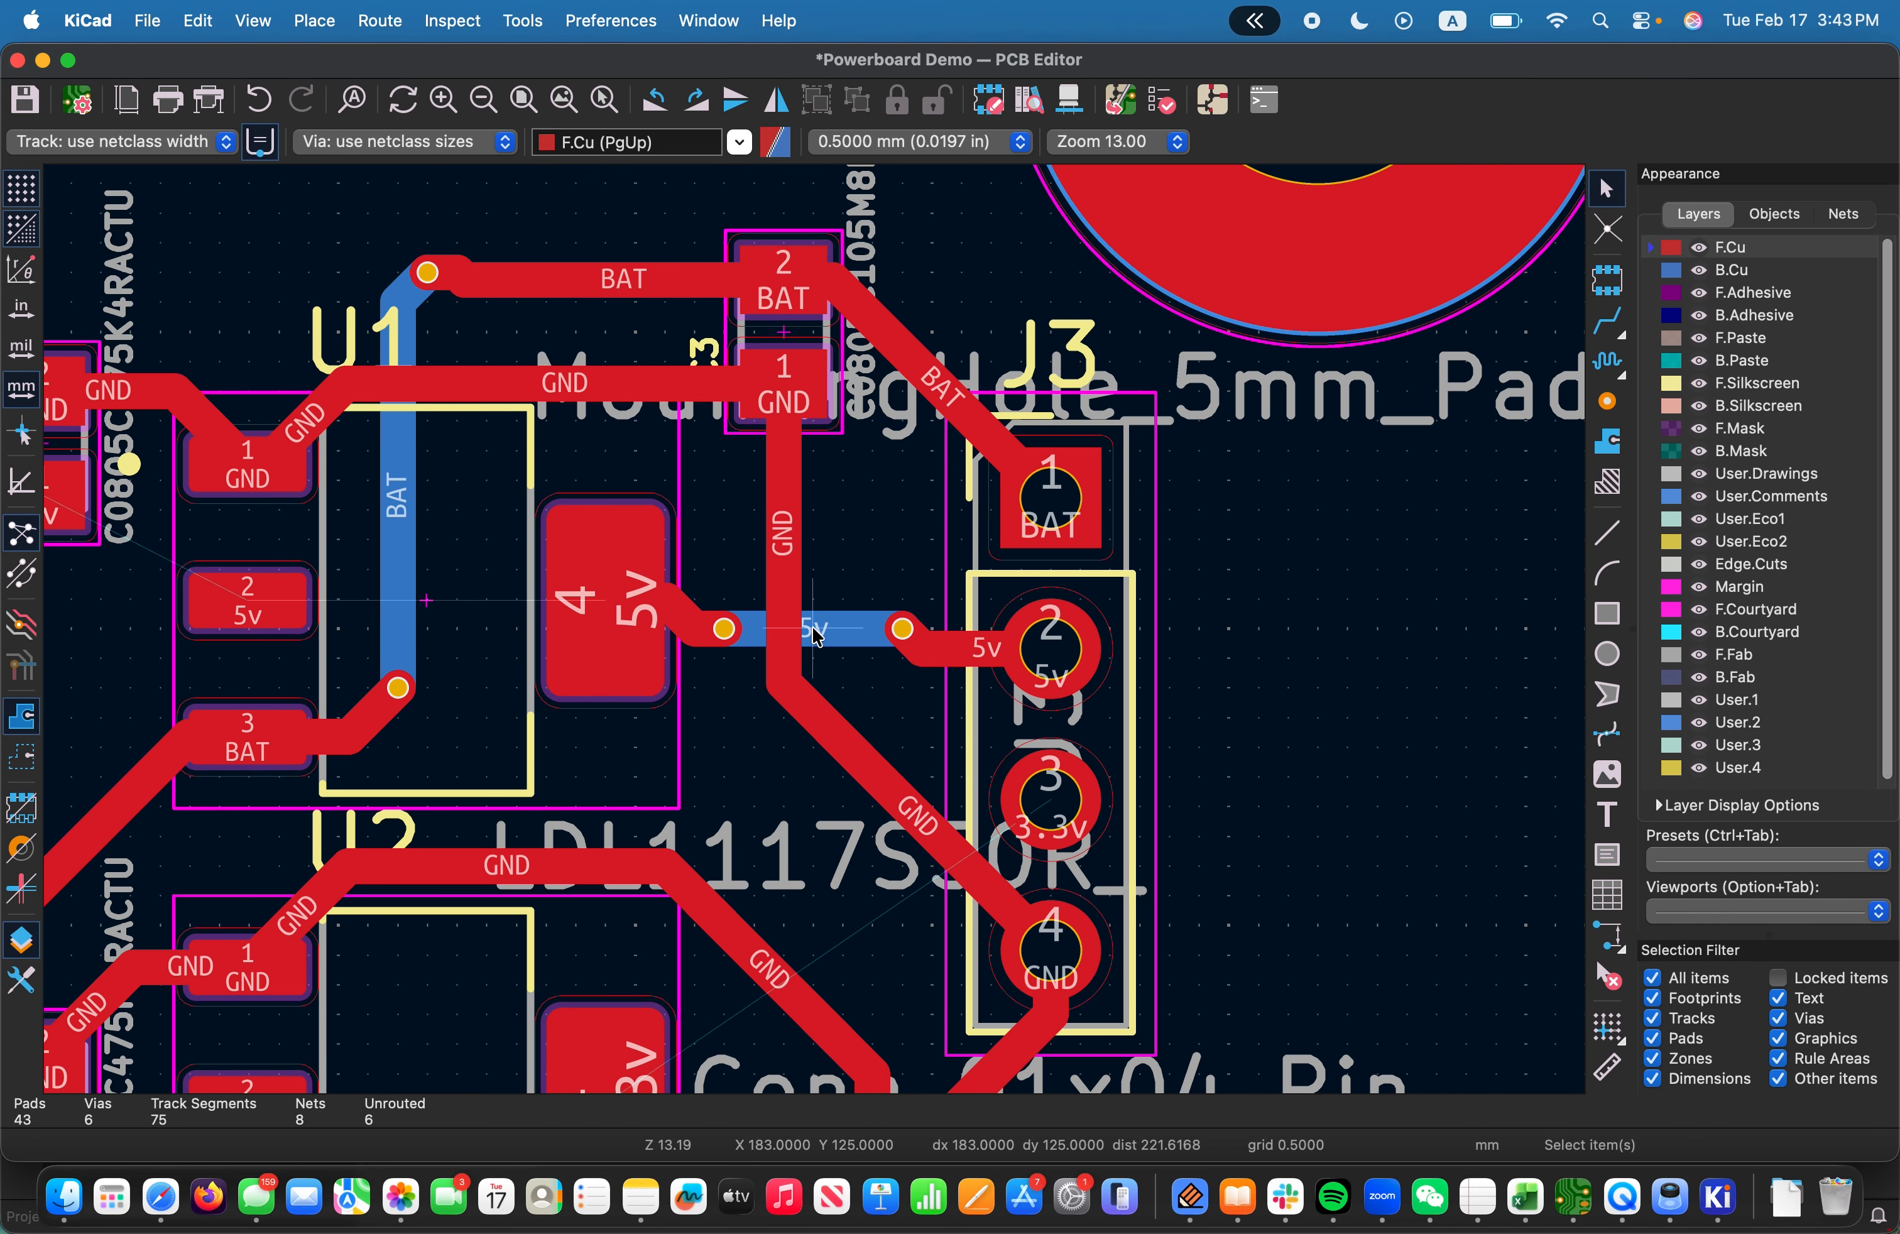
scroll(816, 636, "up", 1)
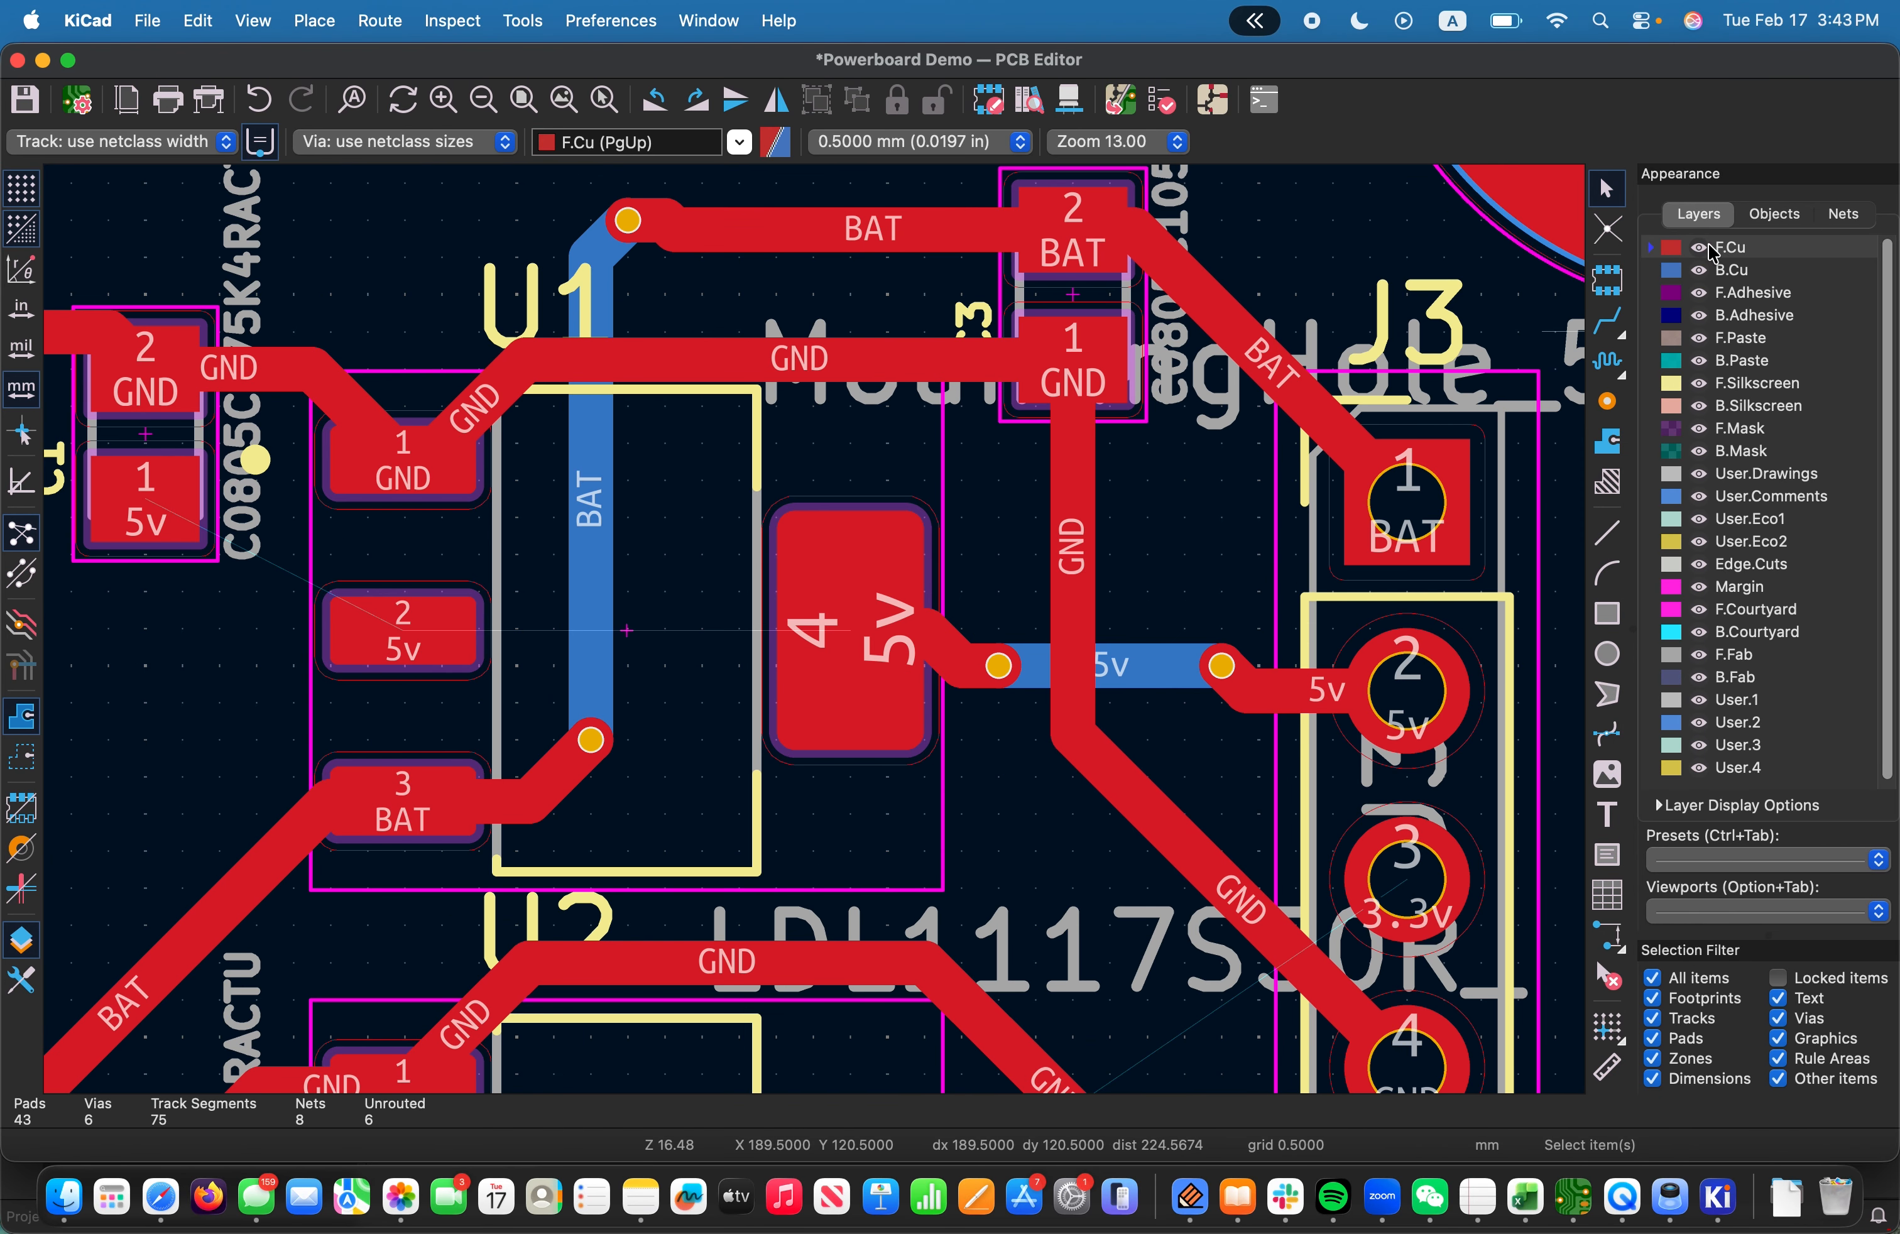
left_click(1608, 322)
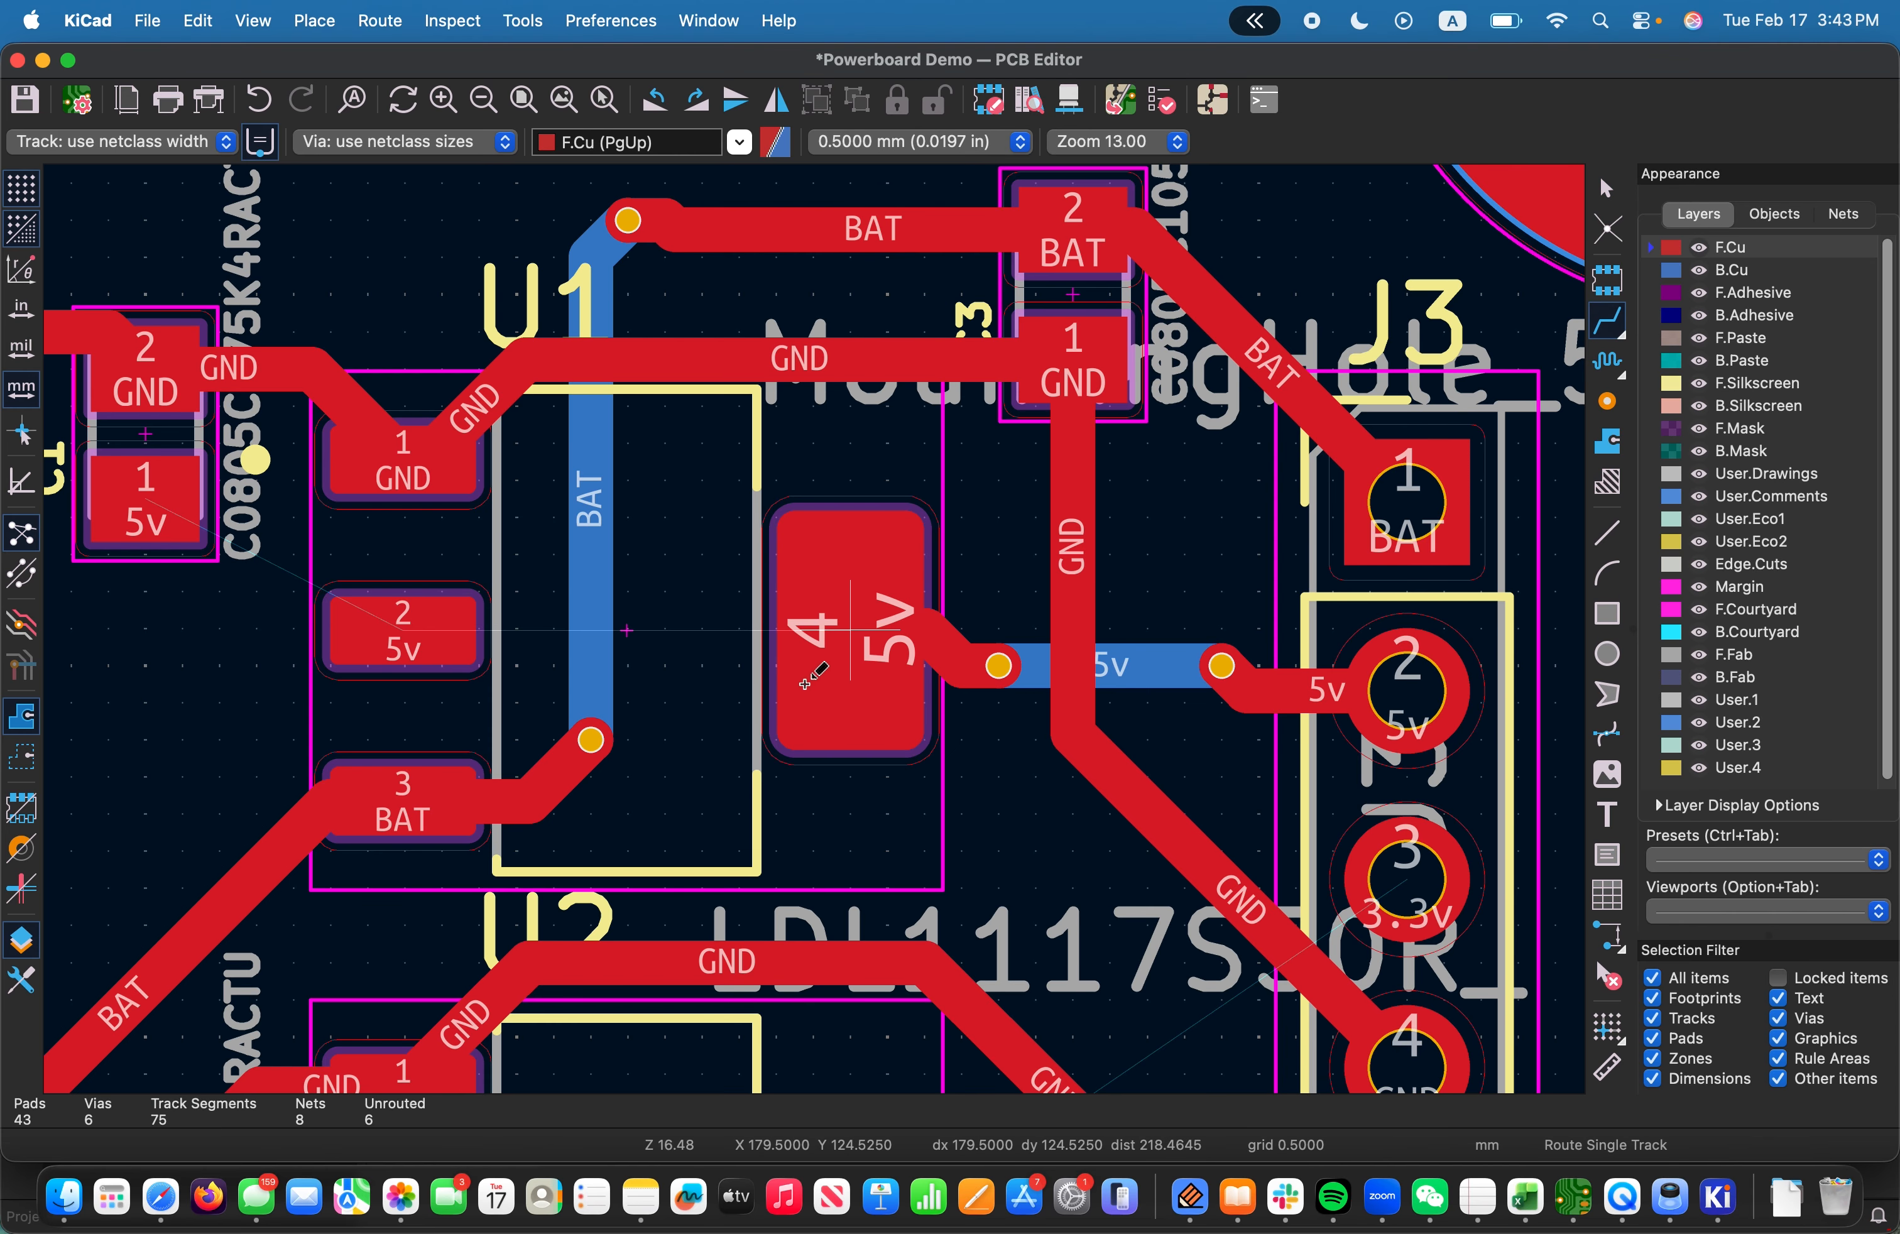
left_click(858, 636)
left_click(403, 629)
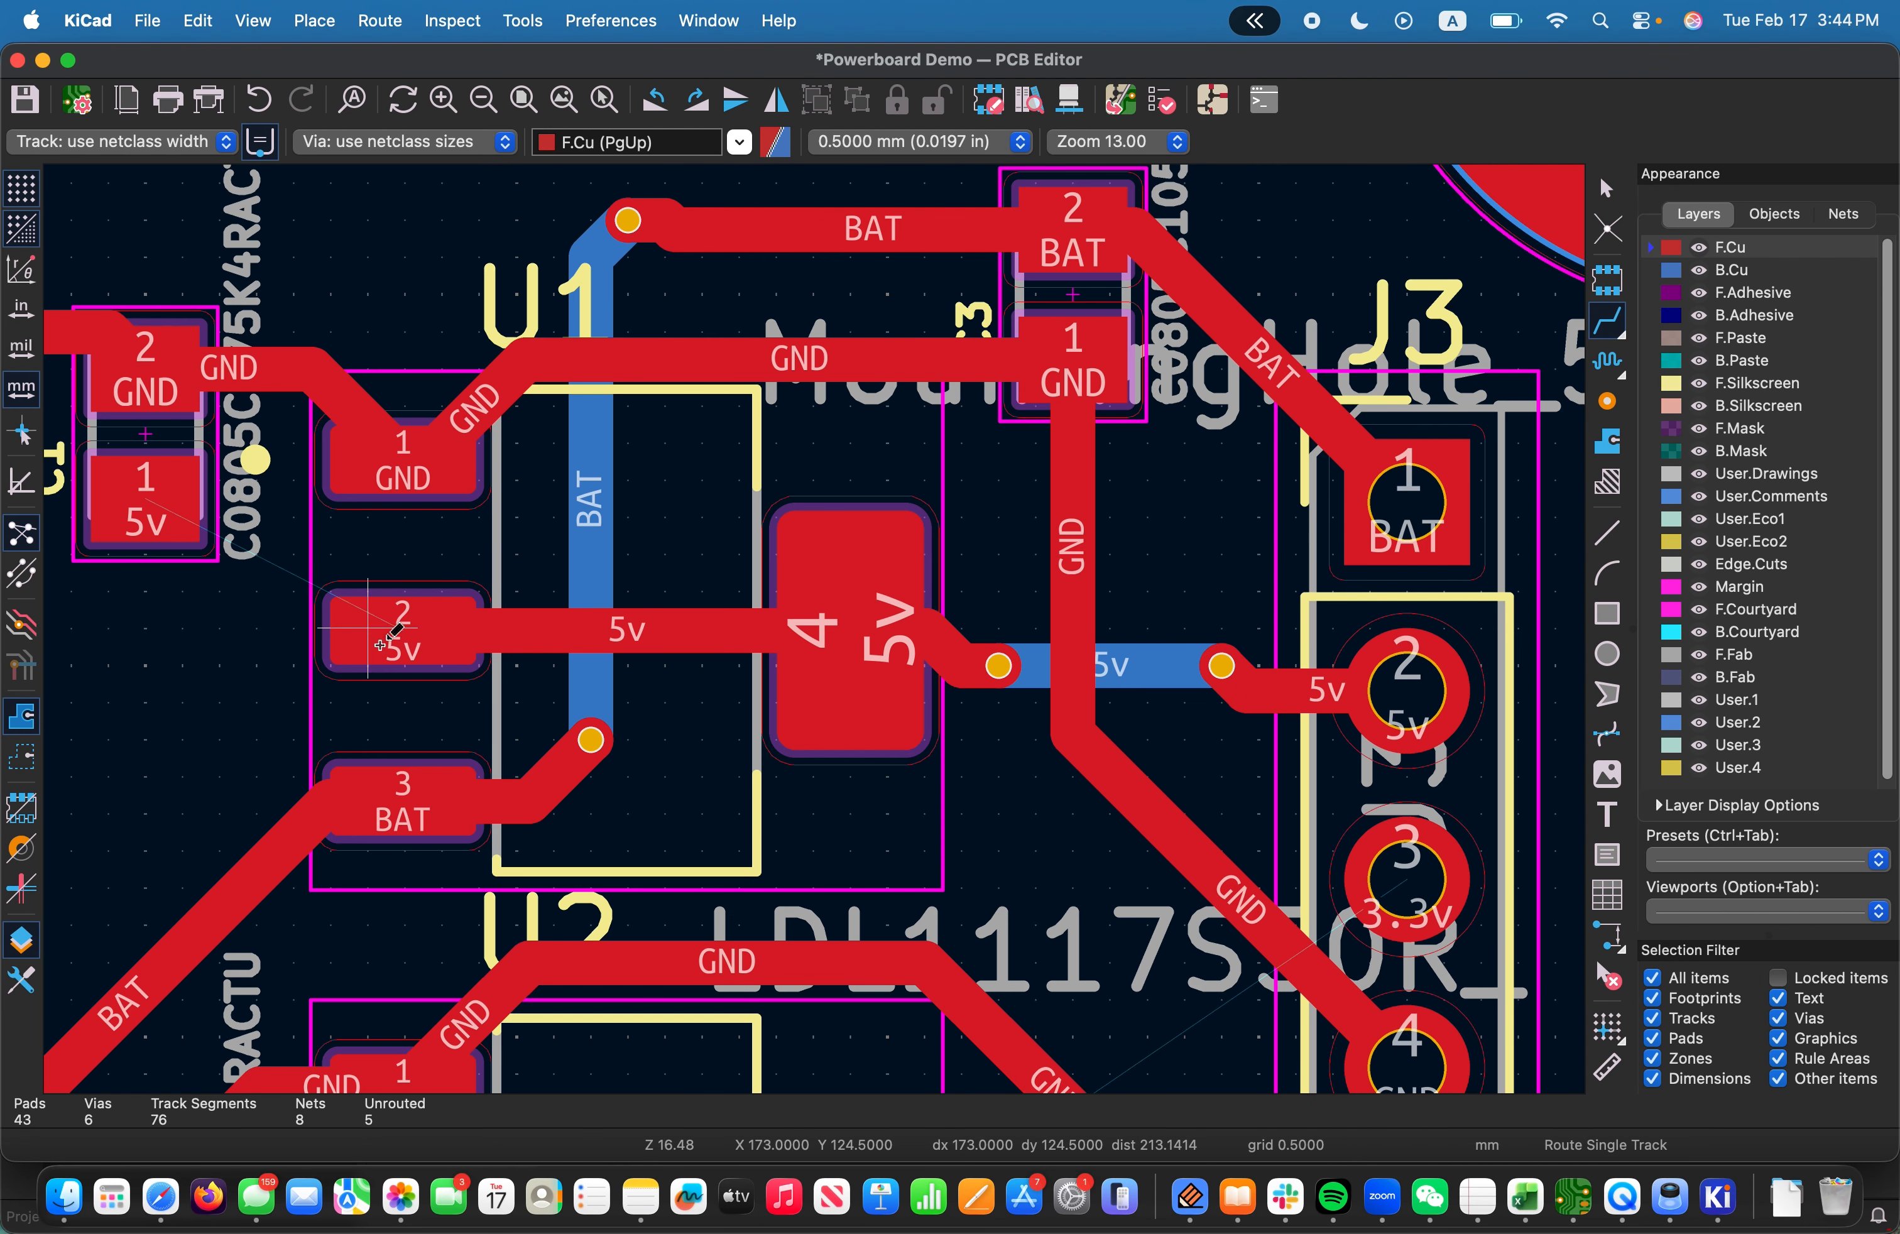
left_click(393, 630)
left_click(145, 495)
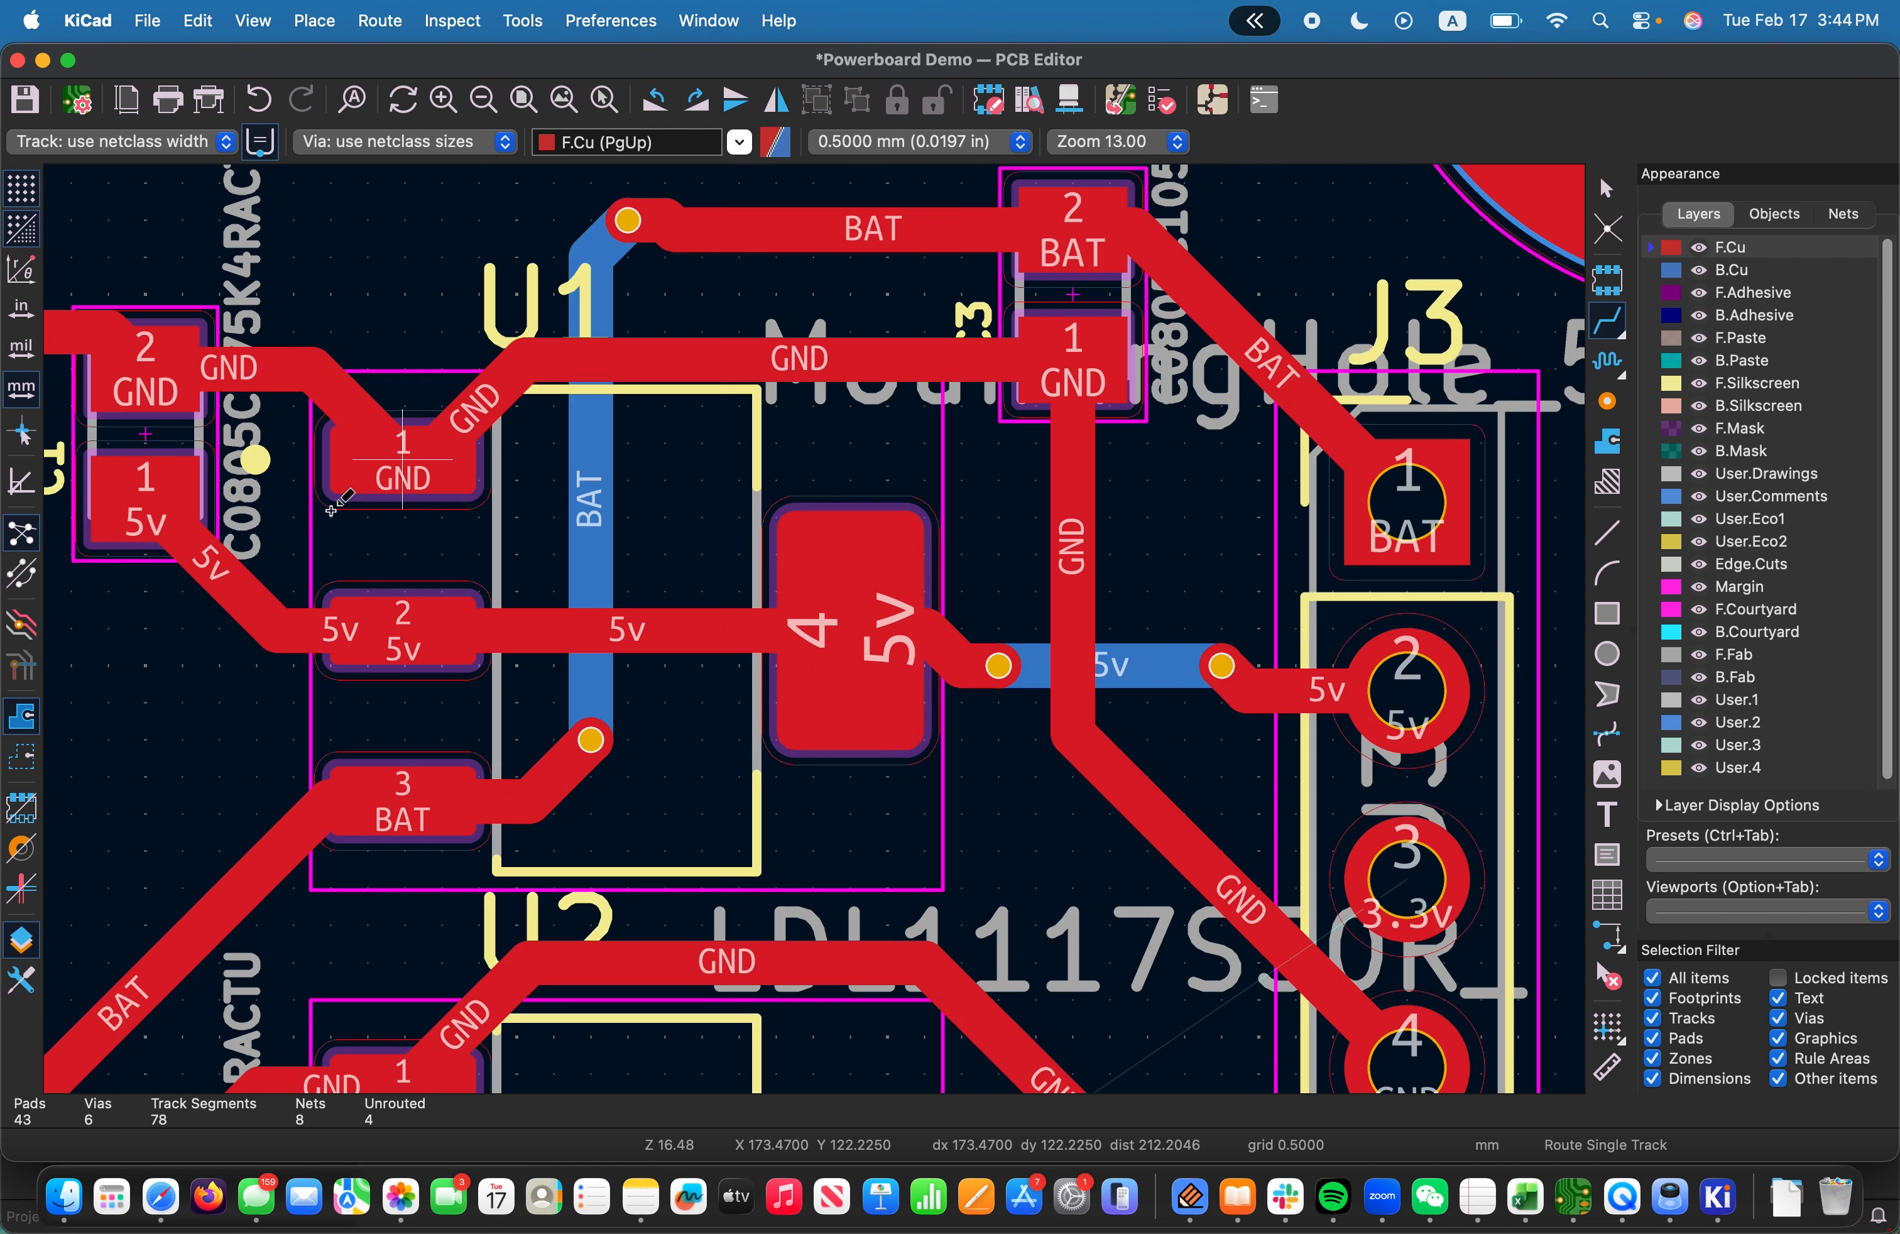
Examine the whole board layout for the connections that are still unrouted
scroll(406, 455, "down", 6)
scroll(801, 615, "up", 3)
scroll(833, 692, "up", 2)
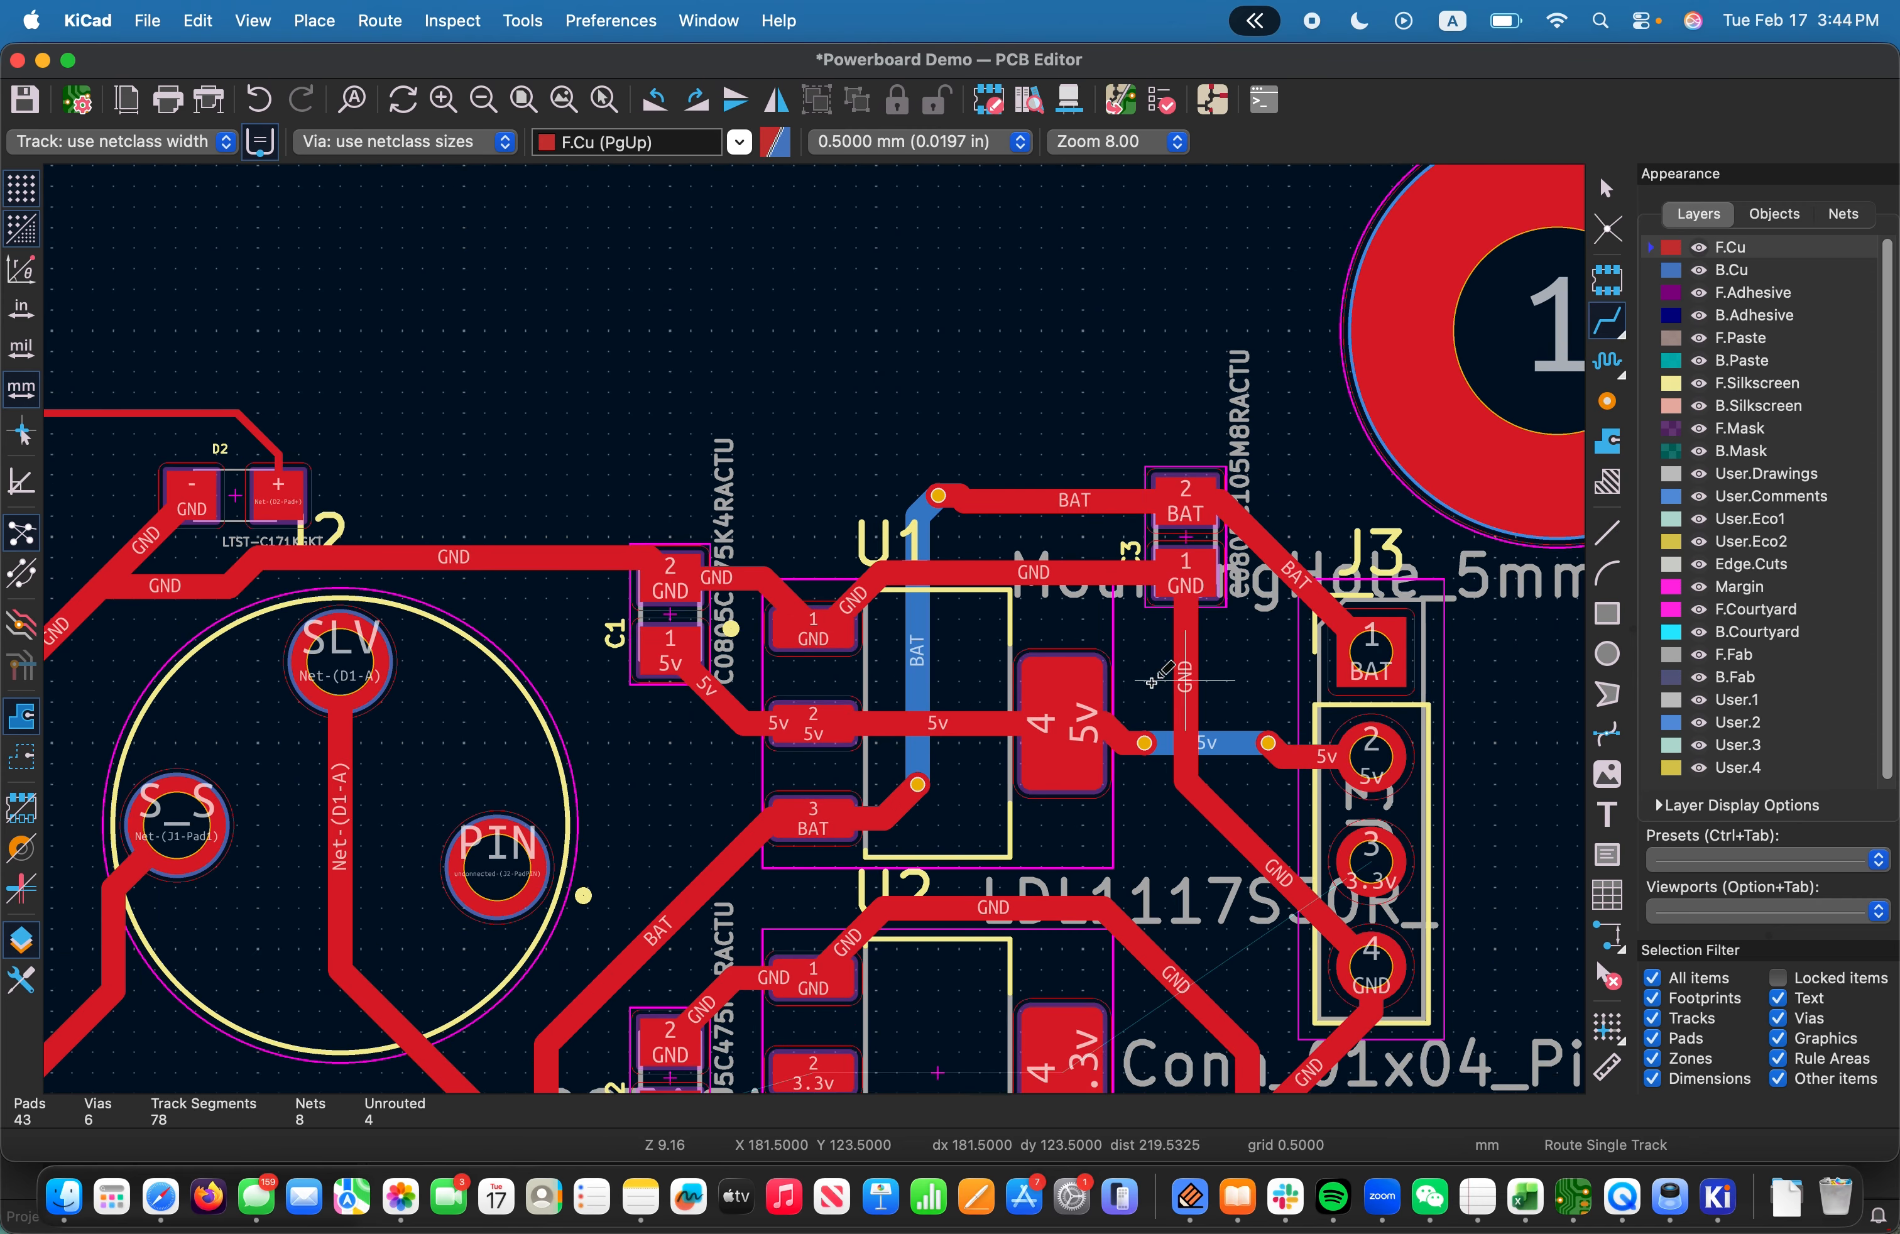
scroll(990, 641, "down", 2)
scroll(816, 629, "down", 6)
scroll(734, 624, "down", 1)
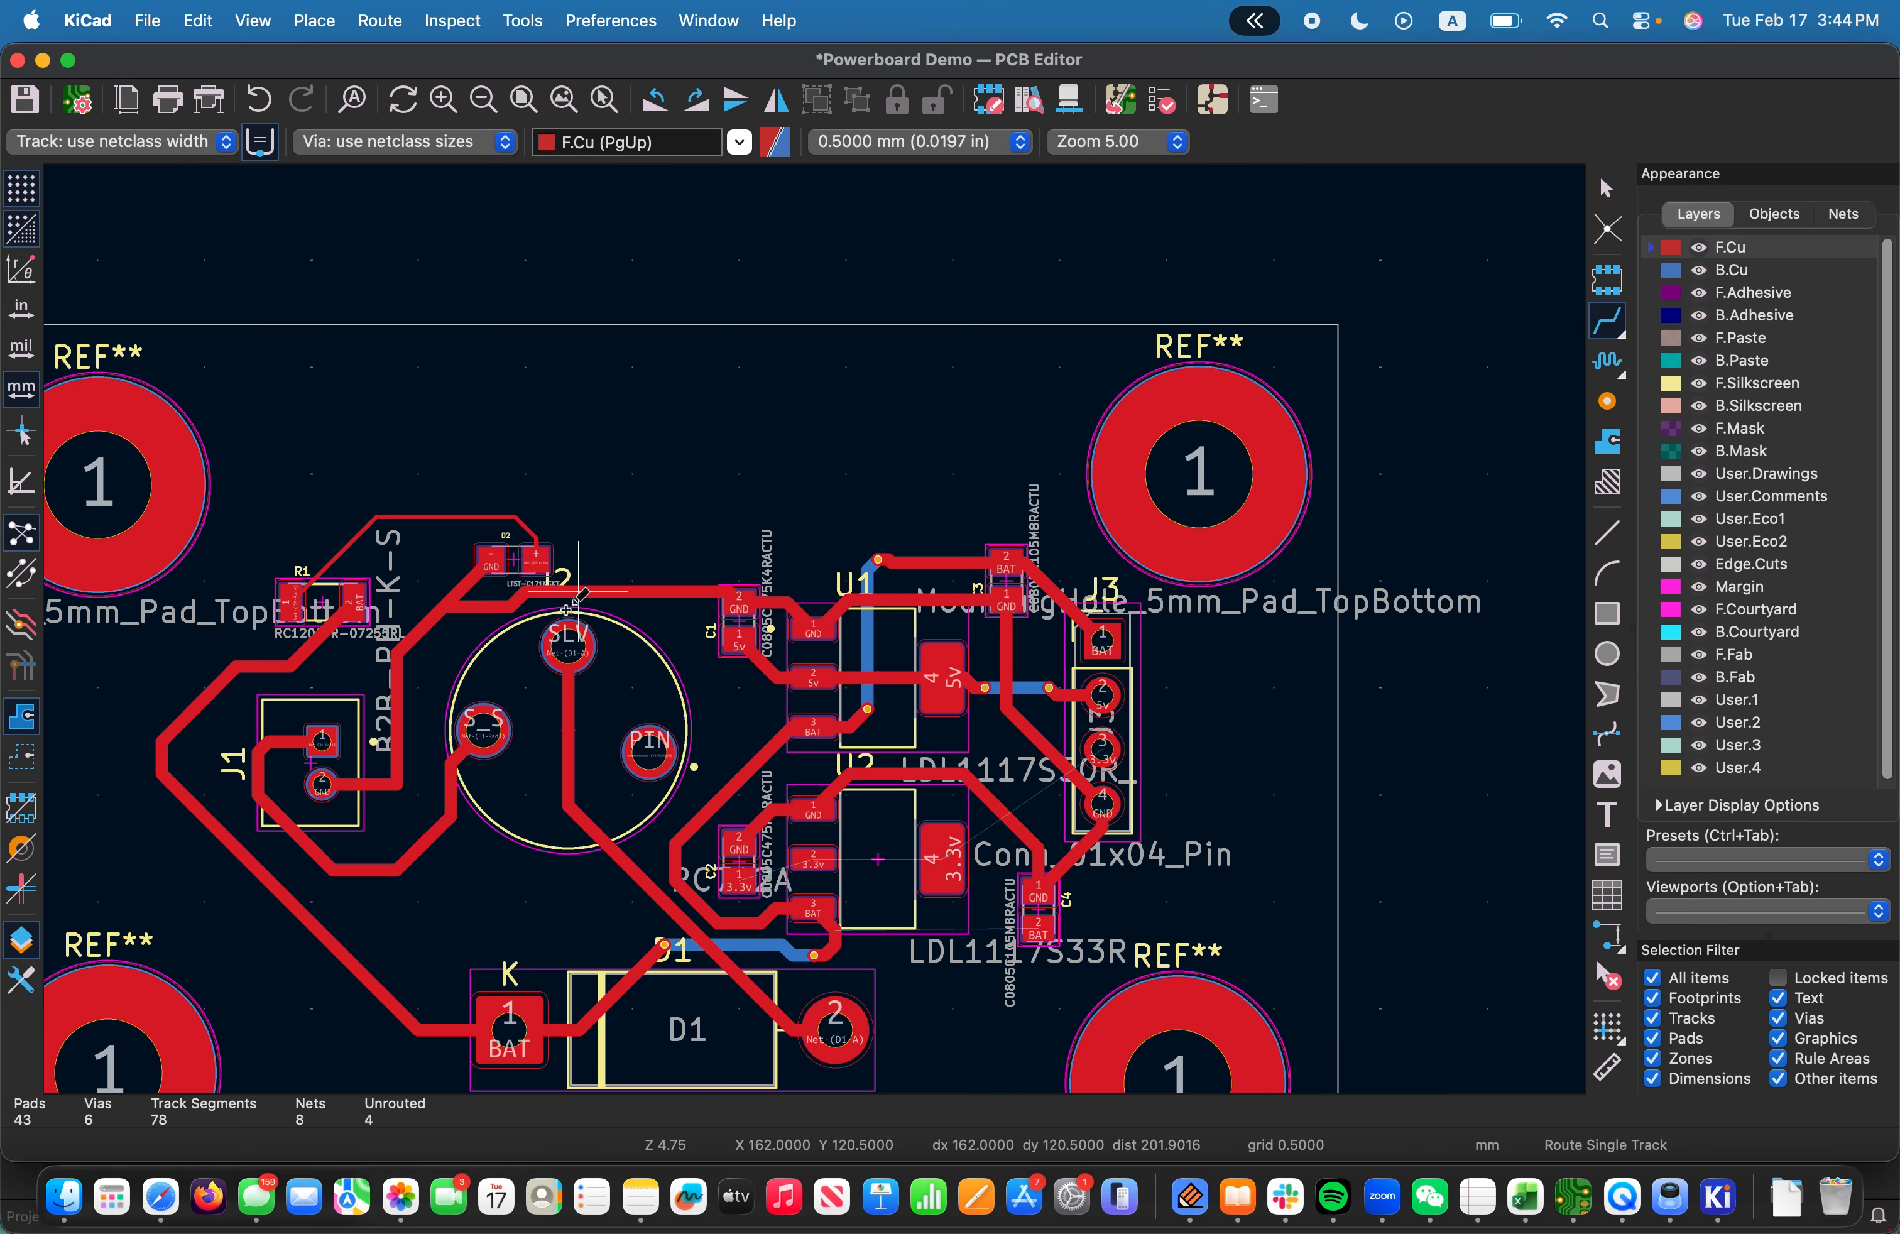
scroll(568, 646, "down", 1)
Route the 3.3v track on F.Cu from U2 pad 2 to C2 pad 1
scroll(1124, 875, "up", 10)
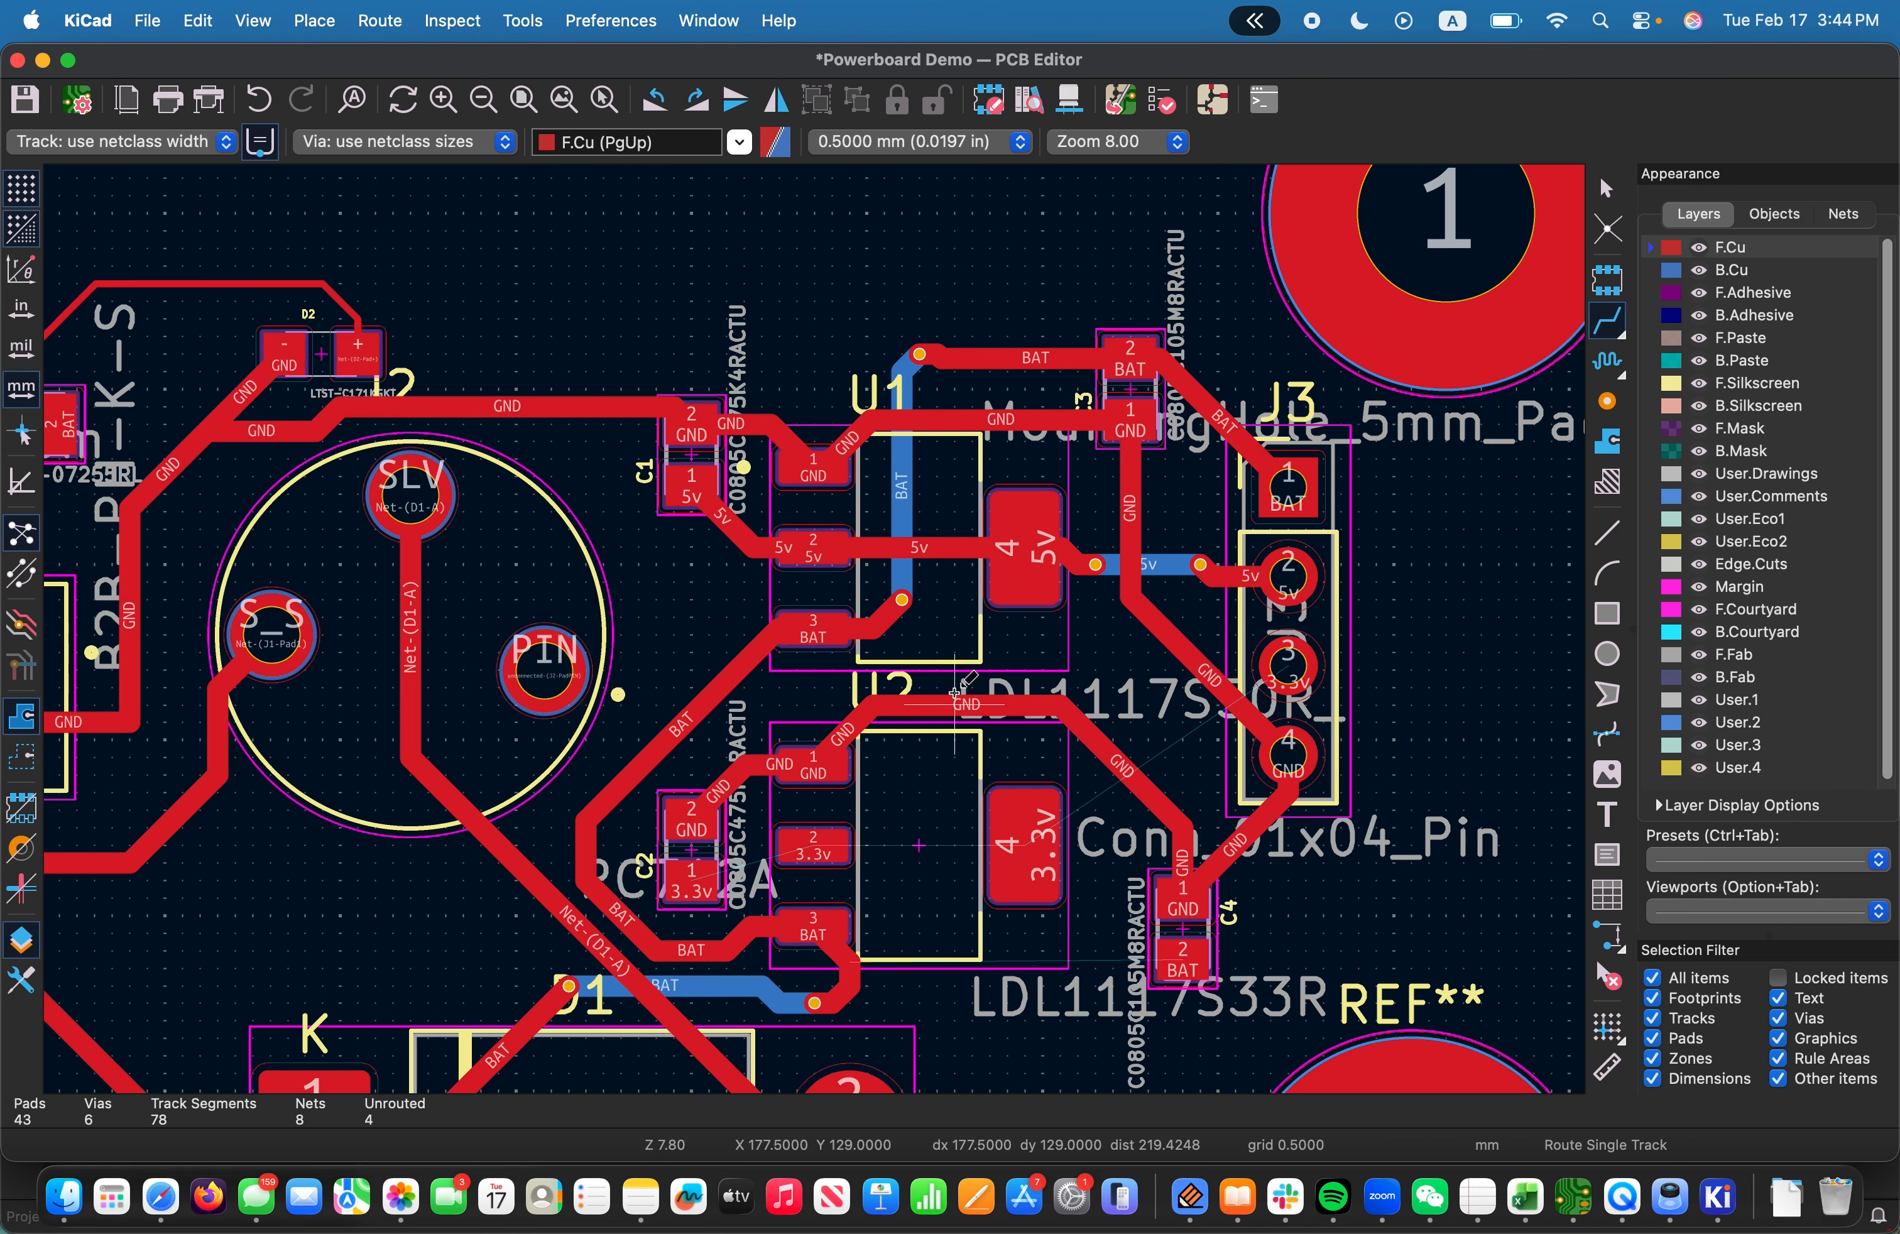
scroll(816, 629, "up", 3)
left_click(815, 629)
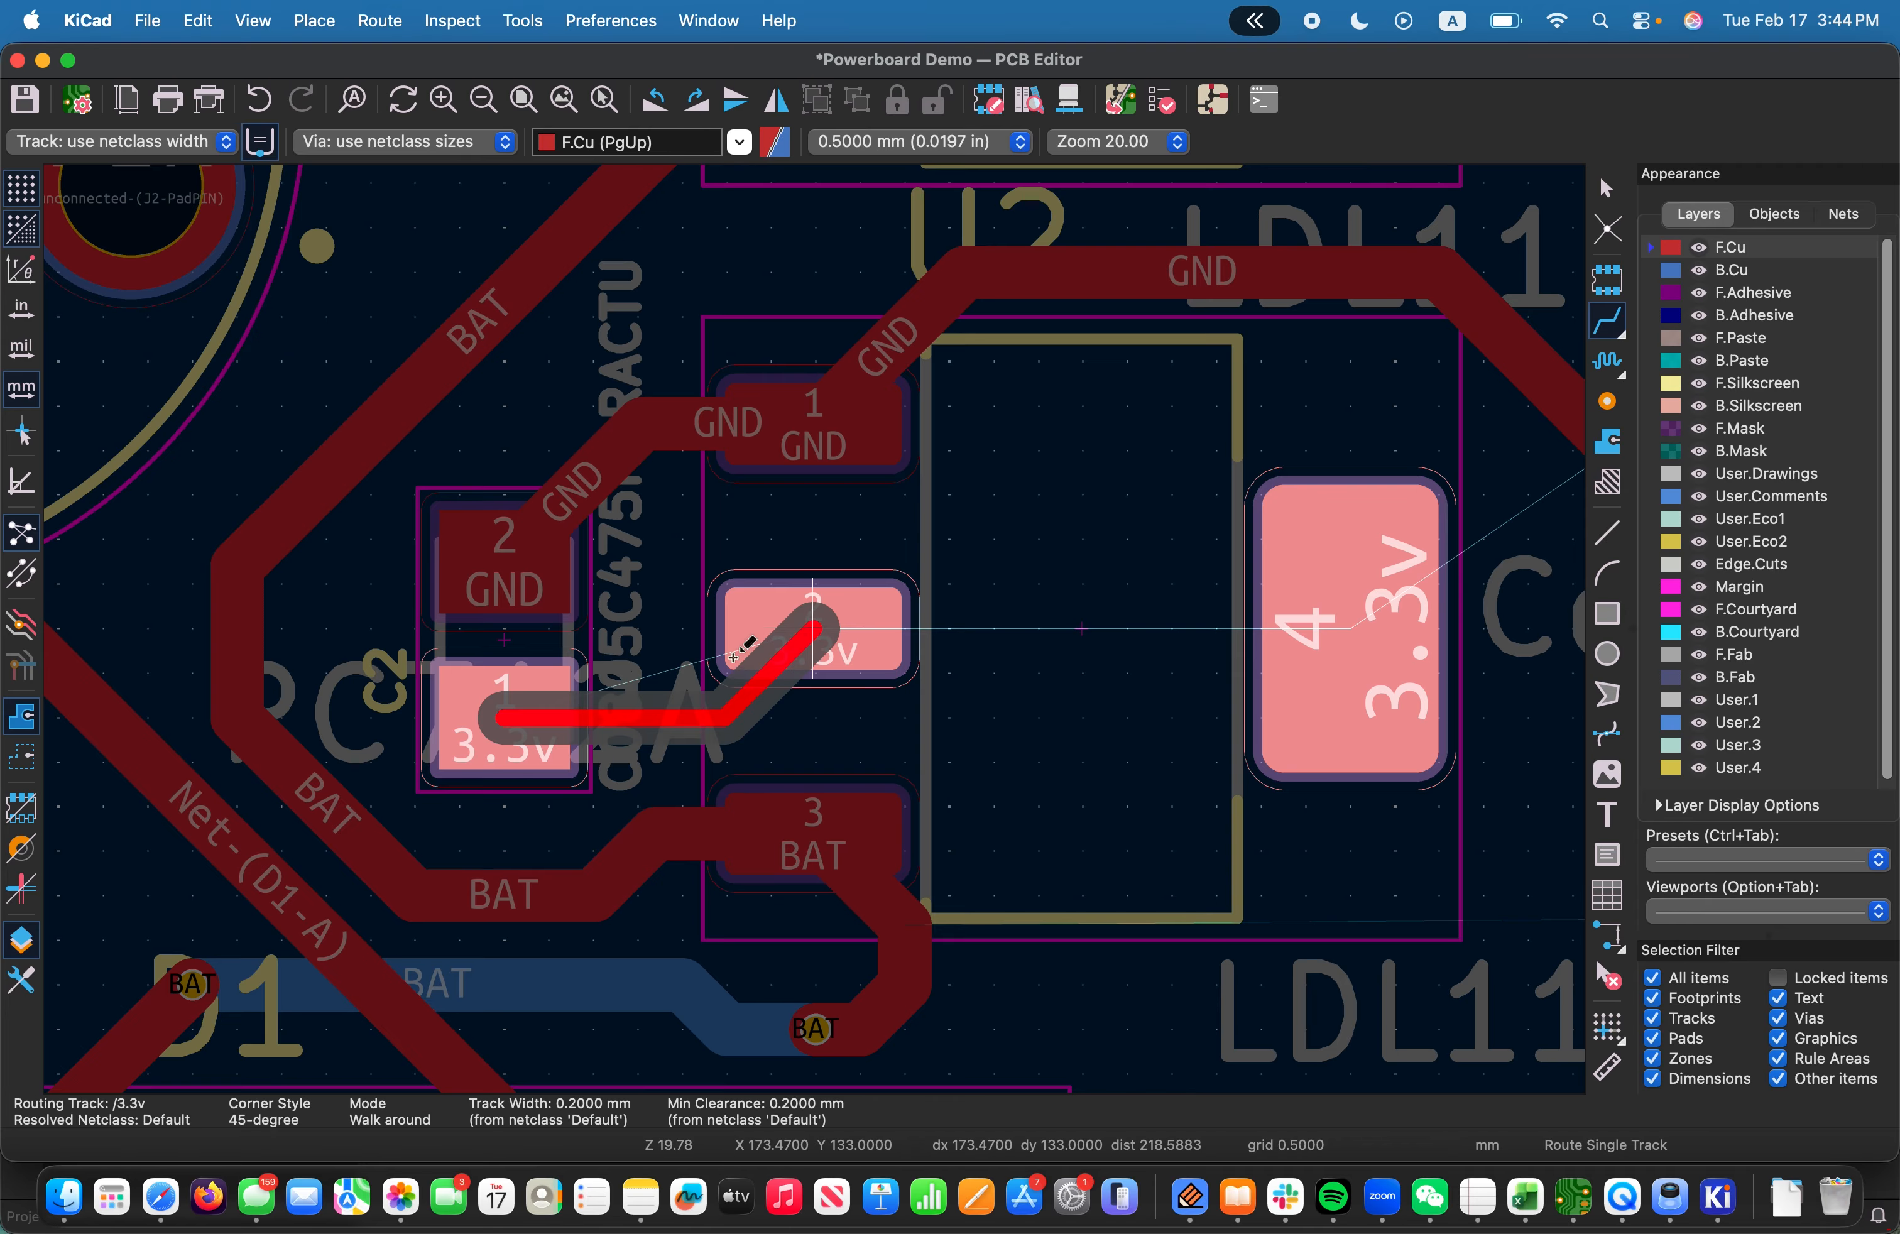
left_click(801, 644)
key("Escape")
Set the width of both 3.3v track segments between U2 pad 2 and C2 pad 1 to 0.6 mm
left_click(613, 717)
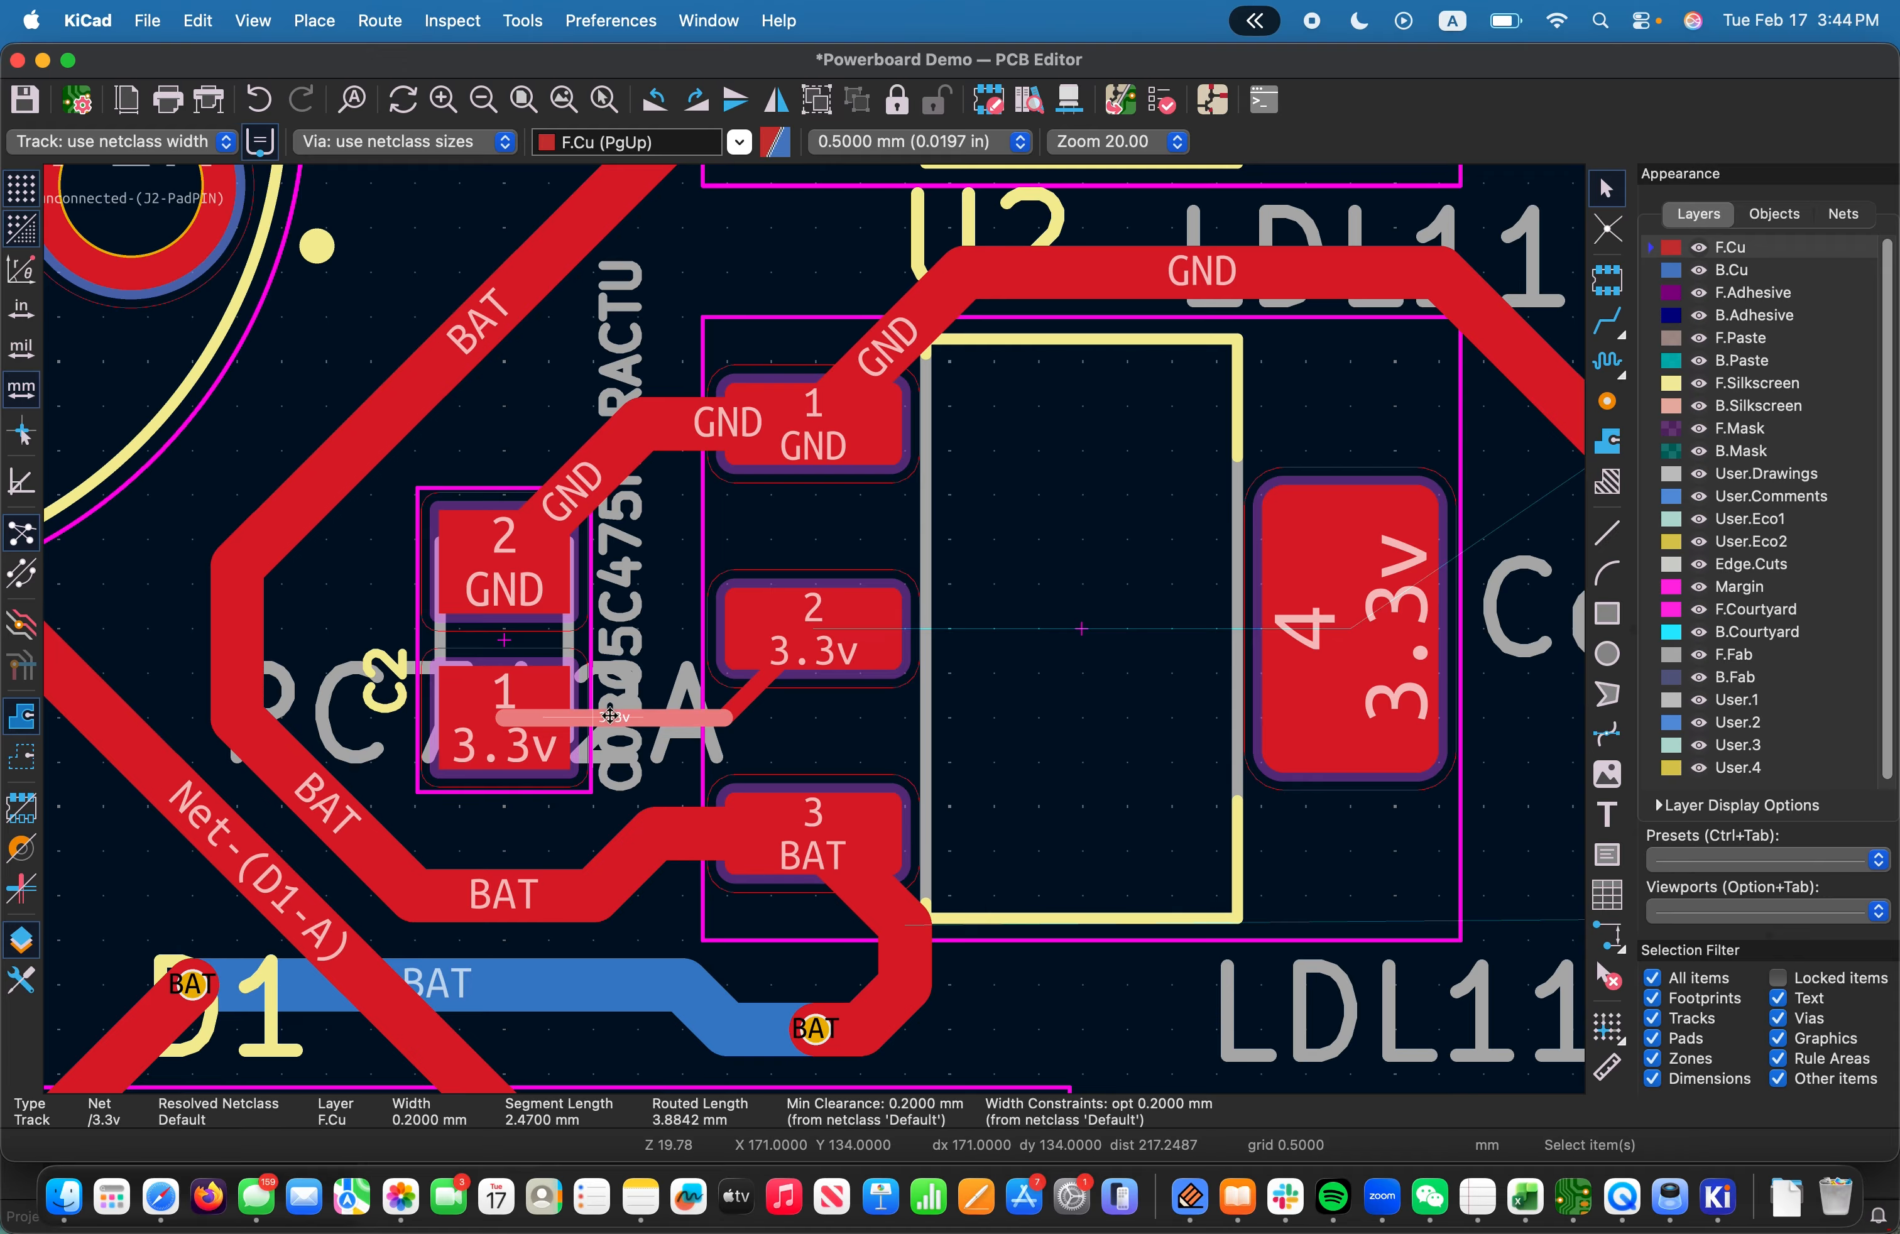
left_click(746, 701, "shift")
right_click(746, 701)
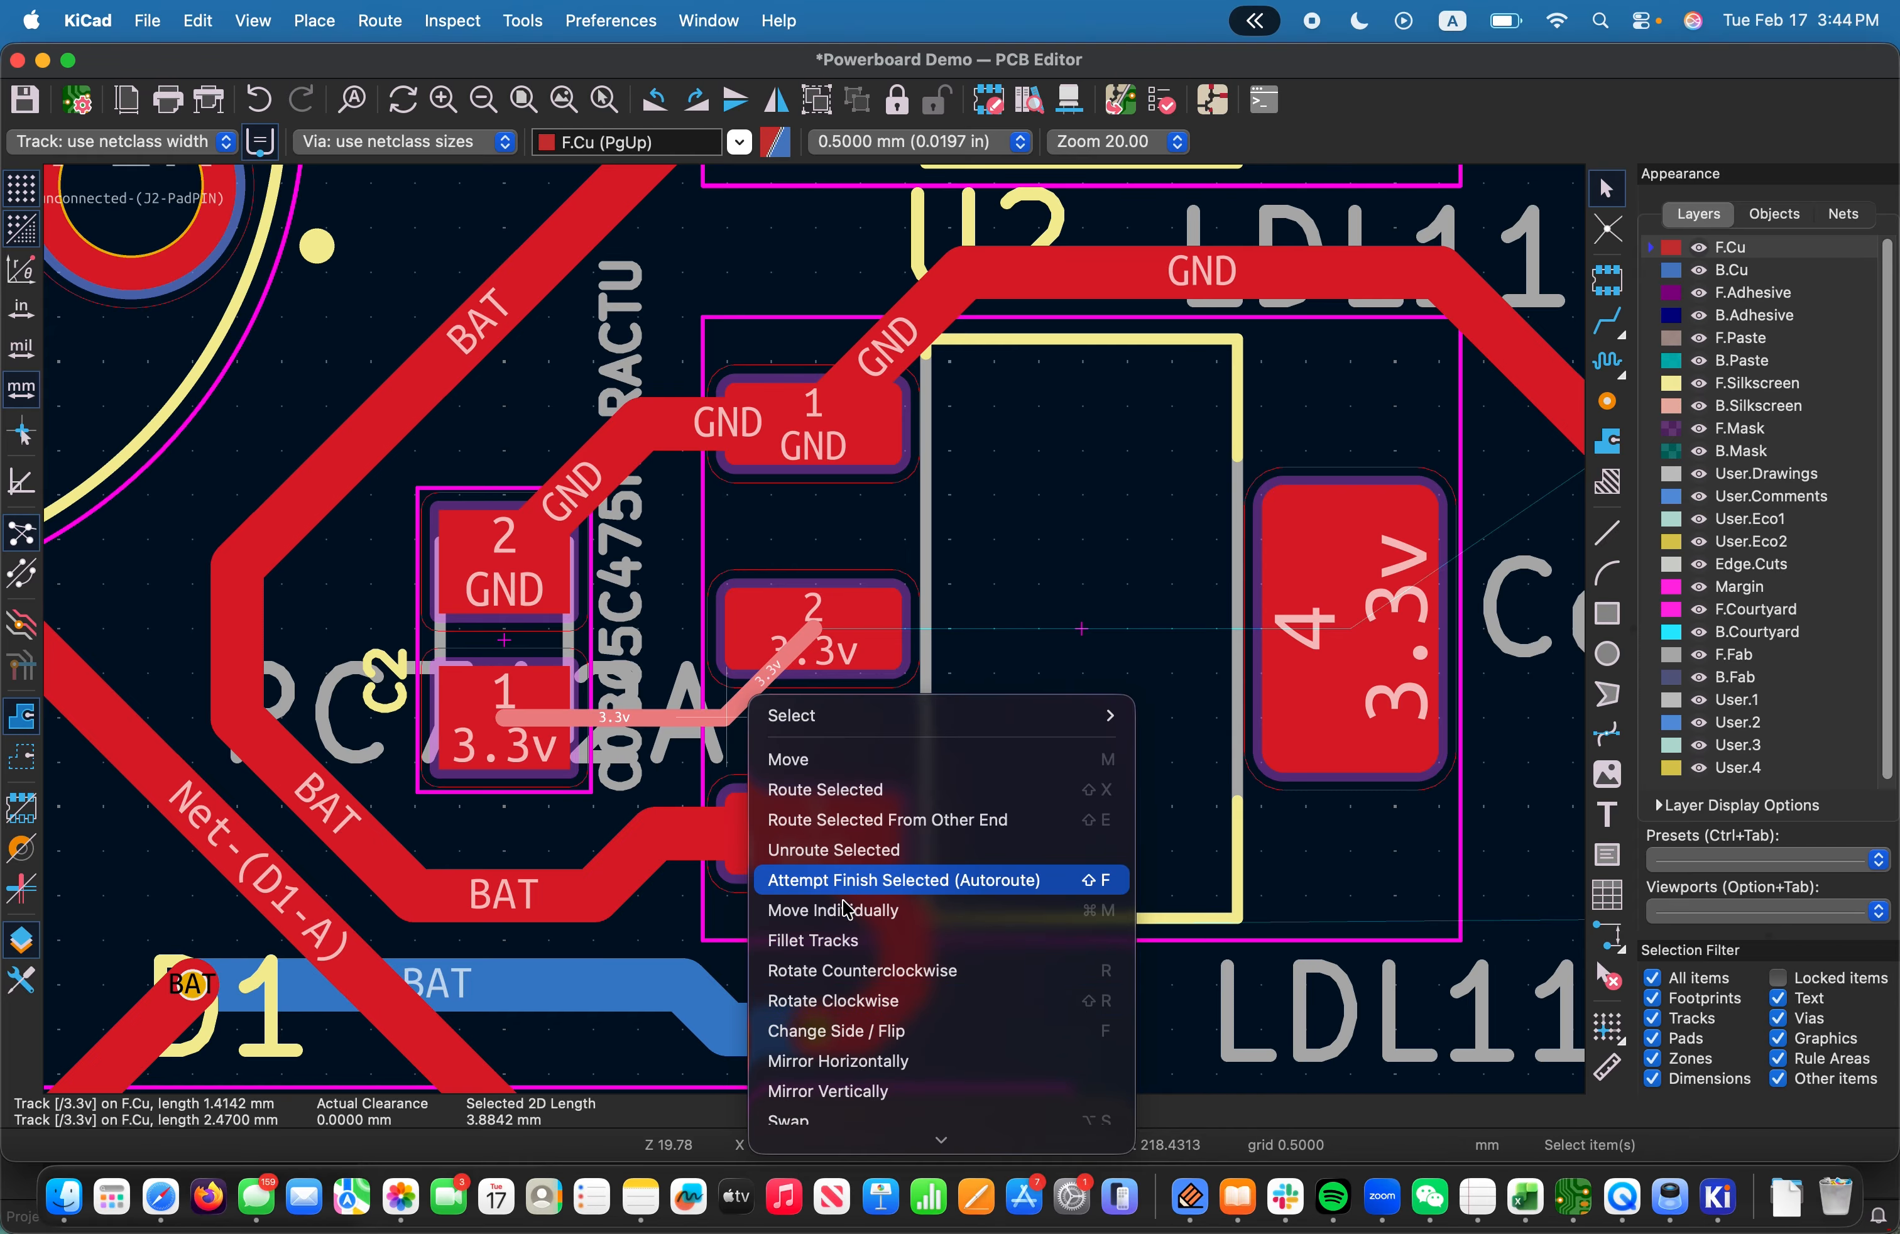
scroll(849, 914, "down", 3)
left_click(832, 972)
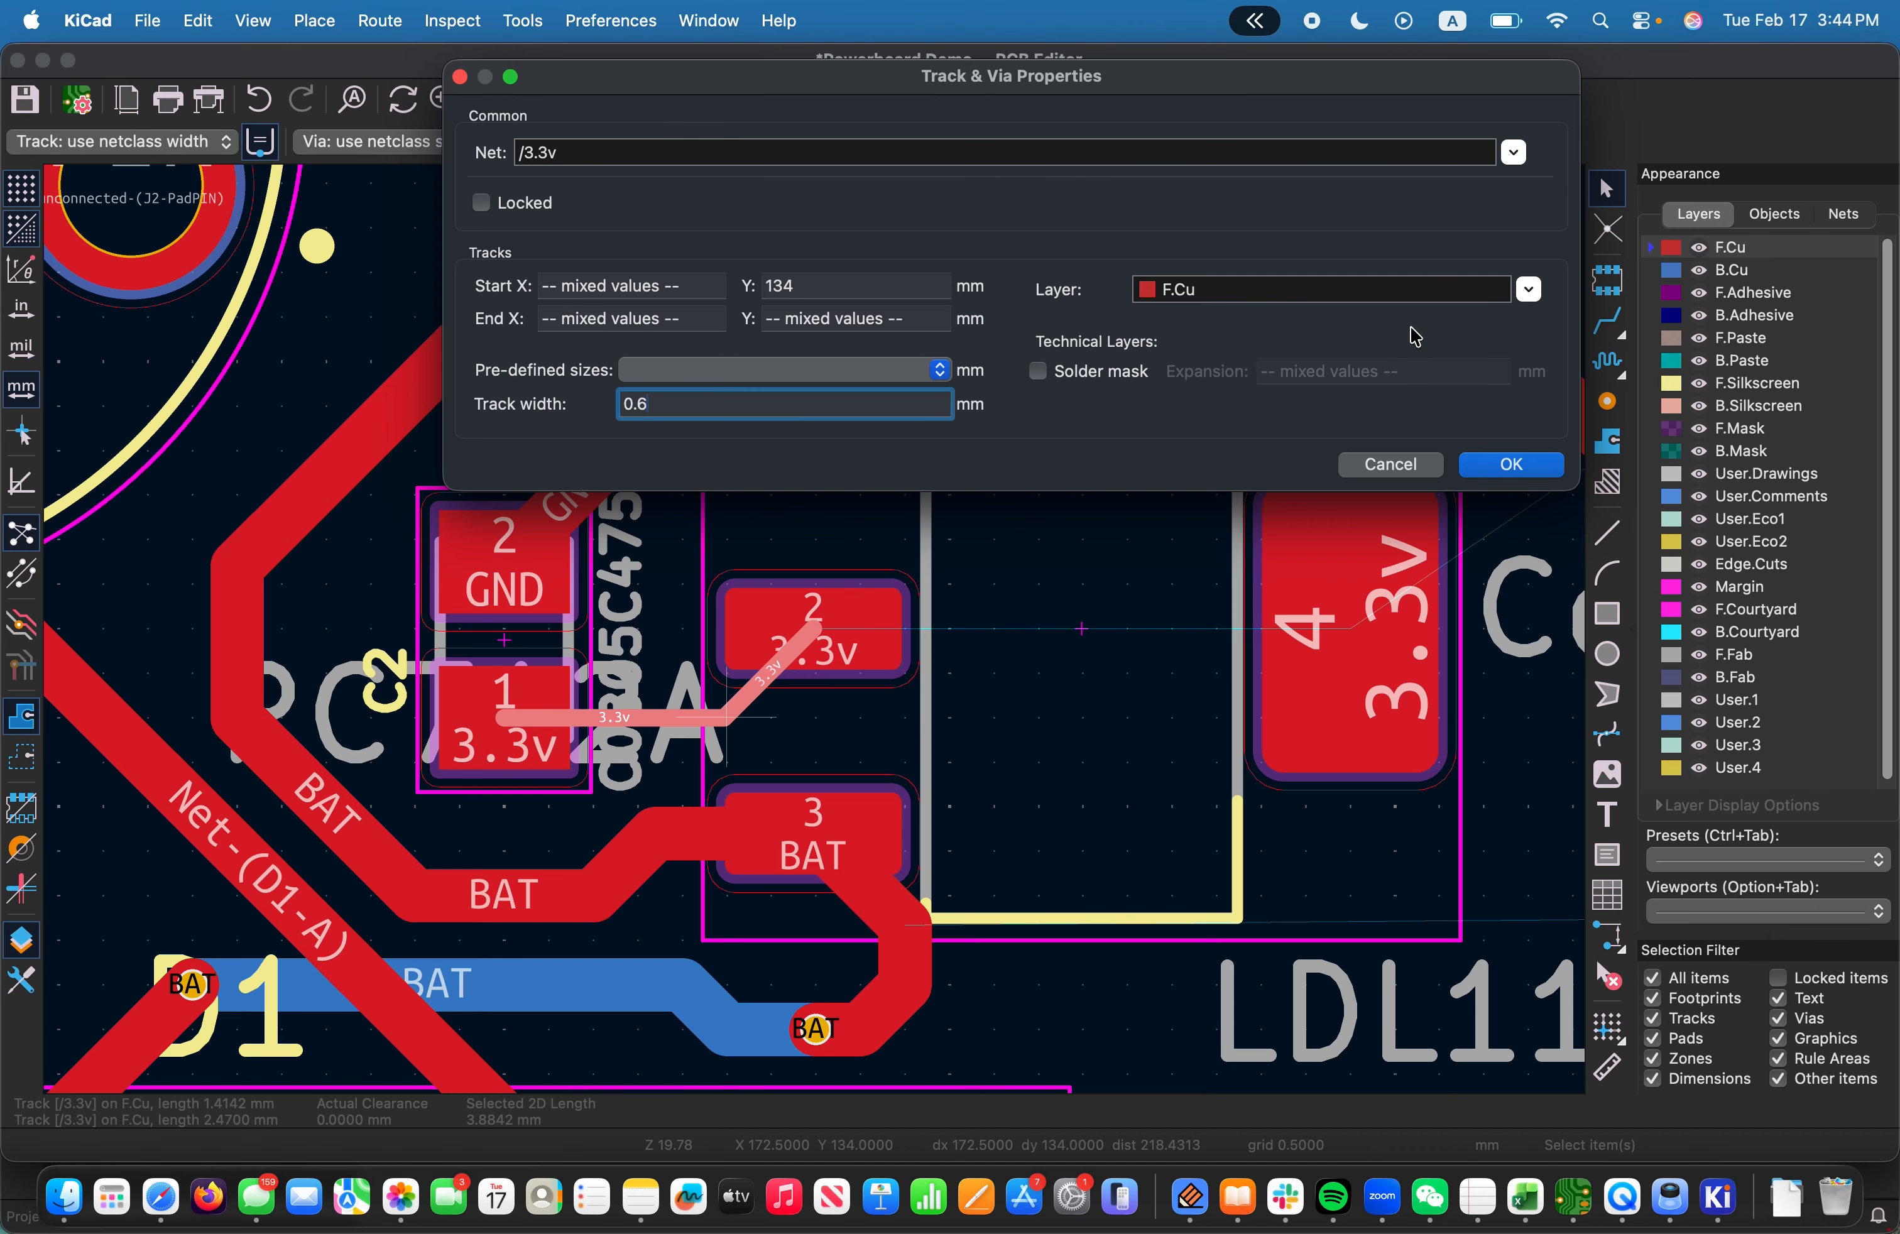
left_click(1510, 465)
Route the 3.3v track on F.Cu straight from U2 pad 2 to U2 pad 4
key("x")
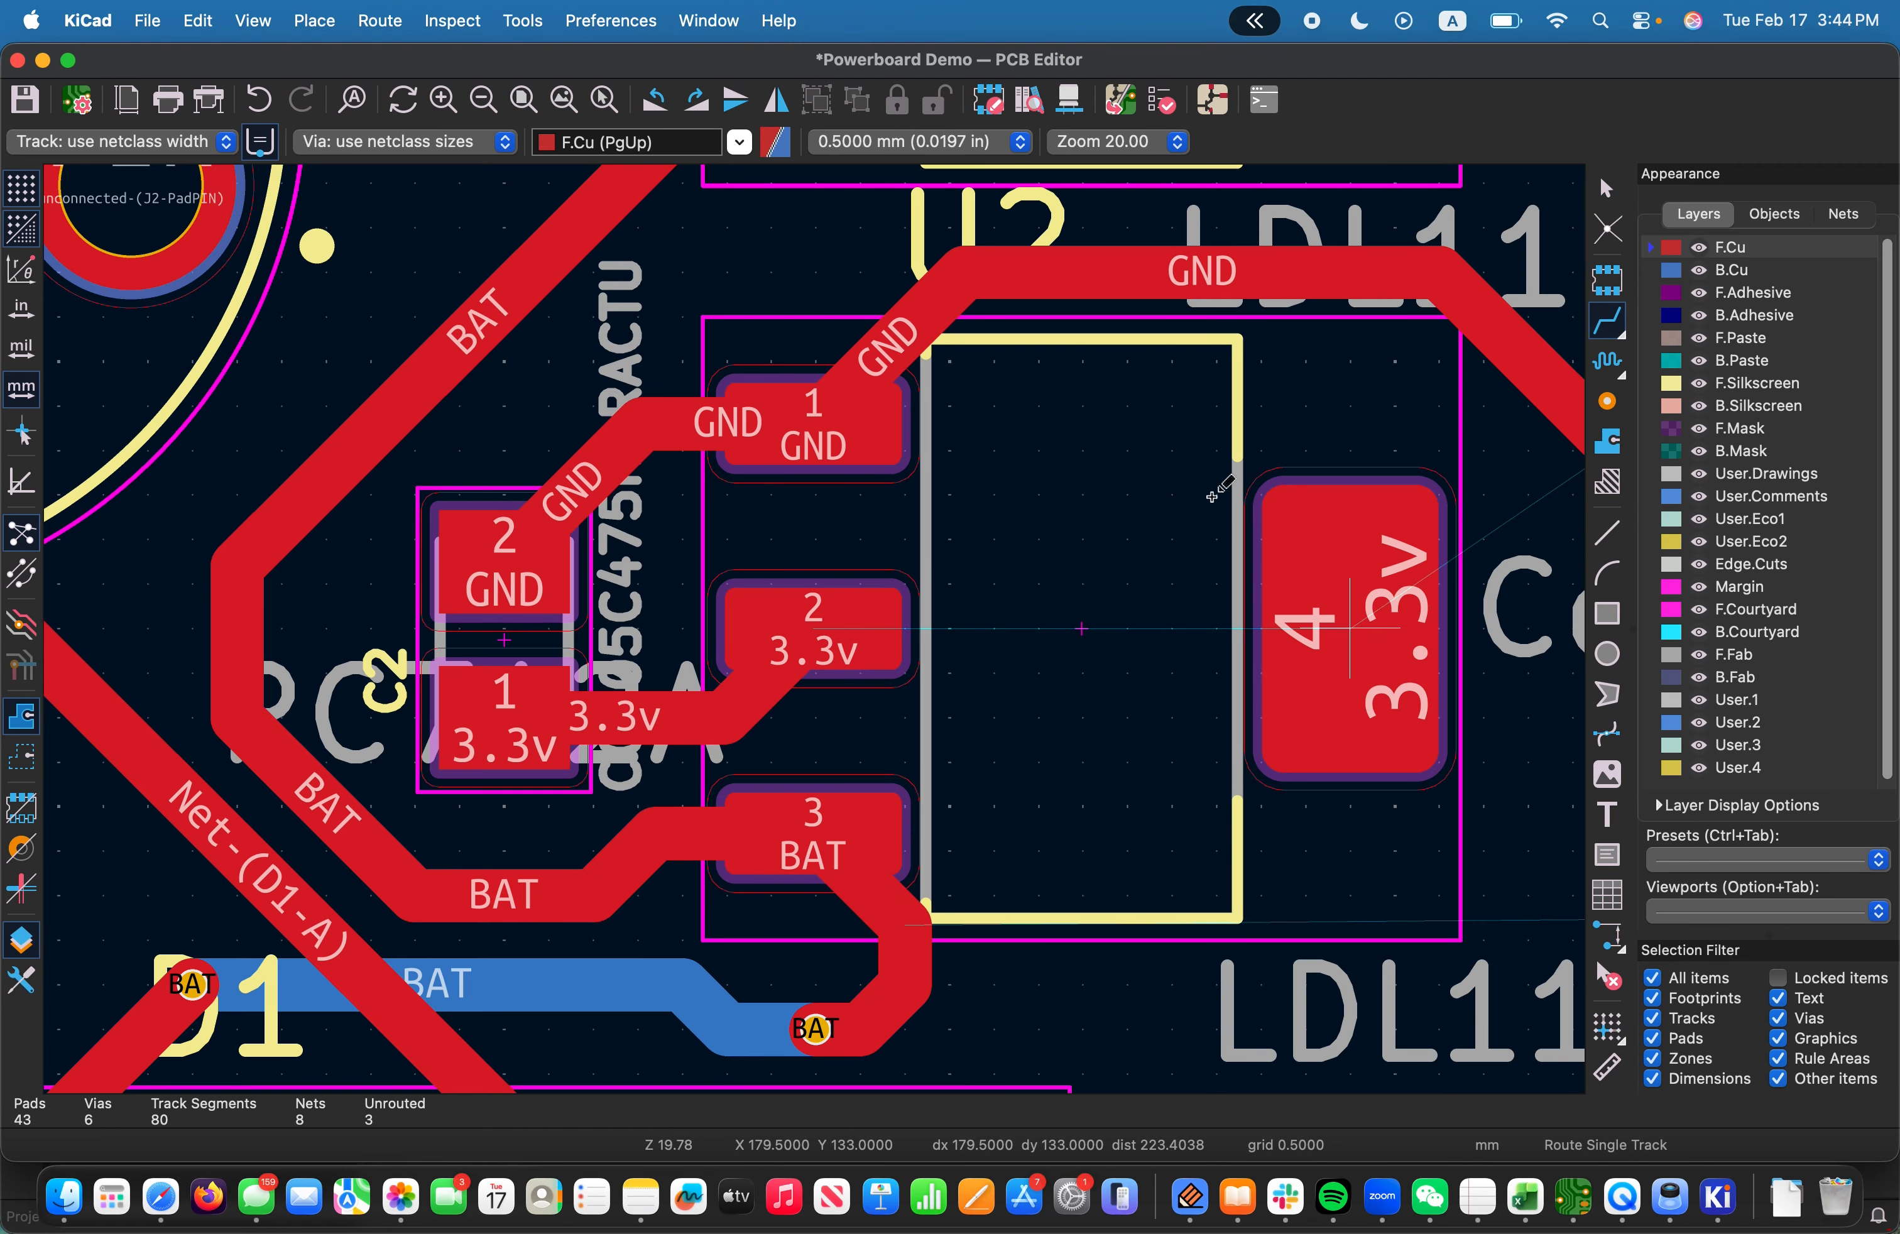
left_click(813, 629)
left_click(1350, 617)
Route the 3.3v track from U2 pad 4 to a through via just beside it and on B.Cu to J3 pad 3
scroll(1130, 634, "down", 3)
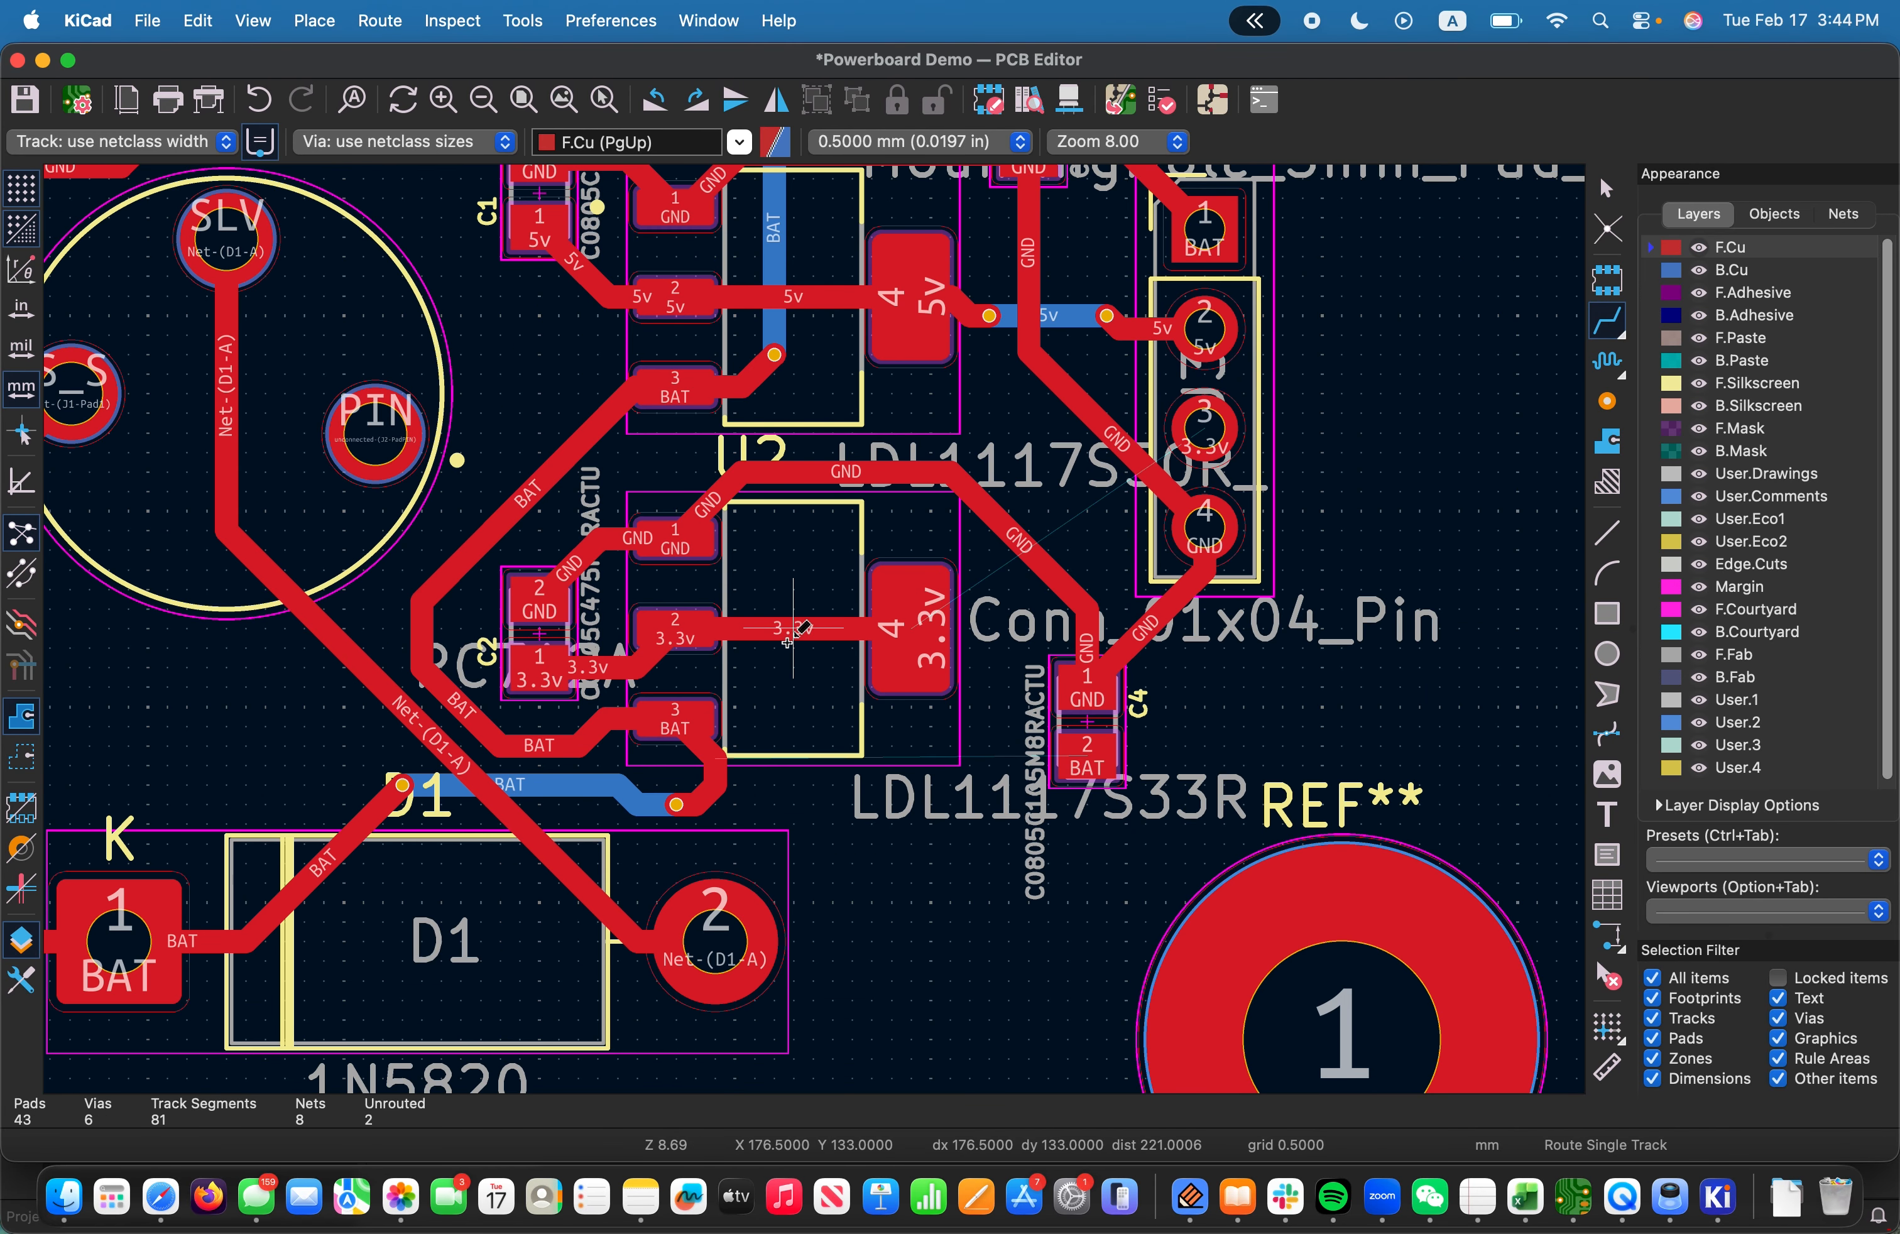
left_click(913, 621)
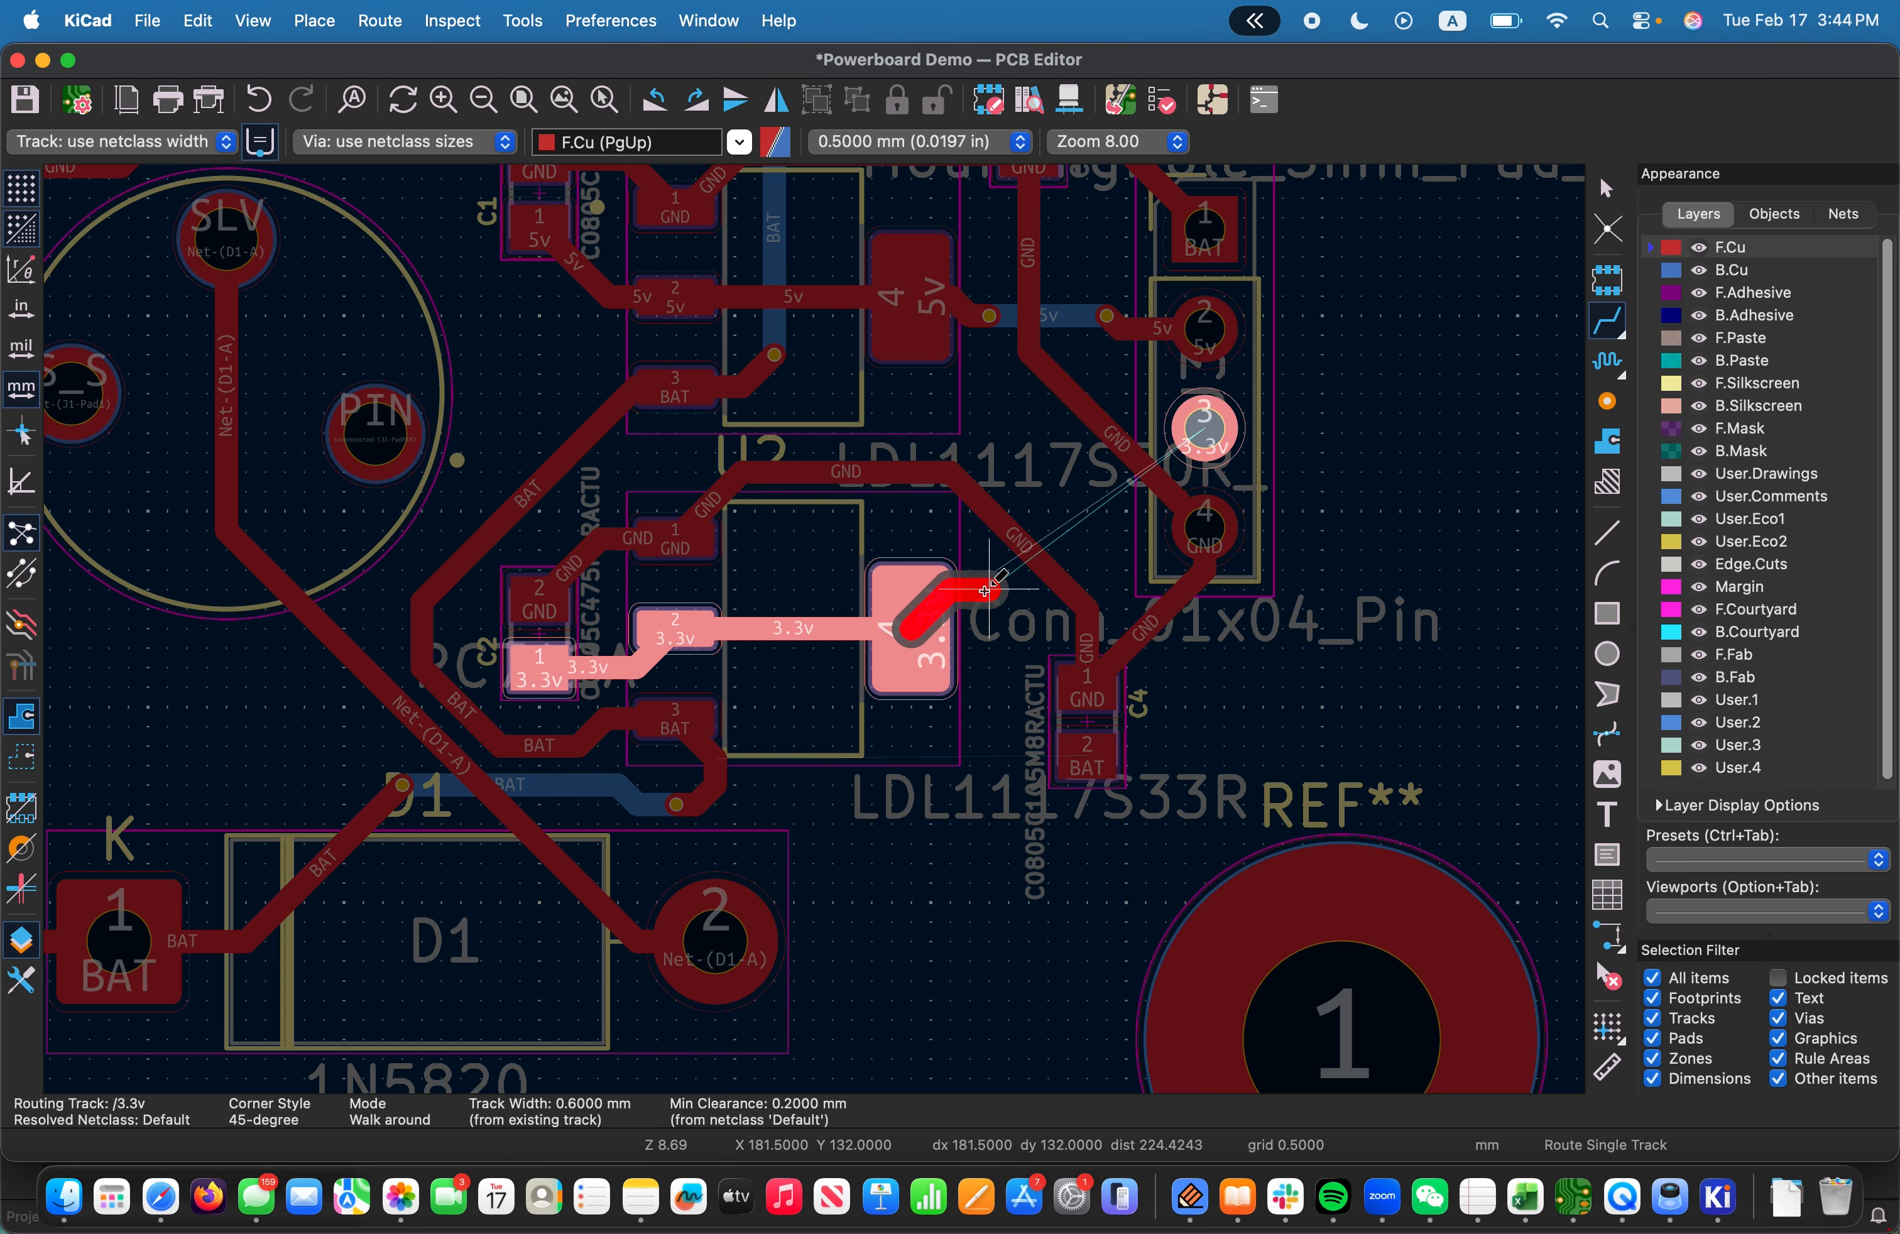
right_click(994, 613)
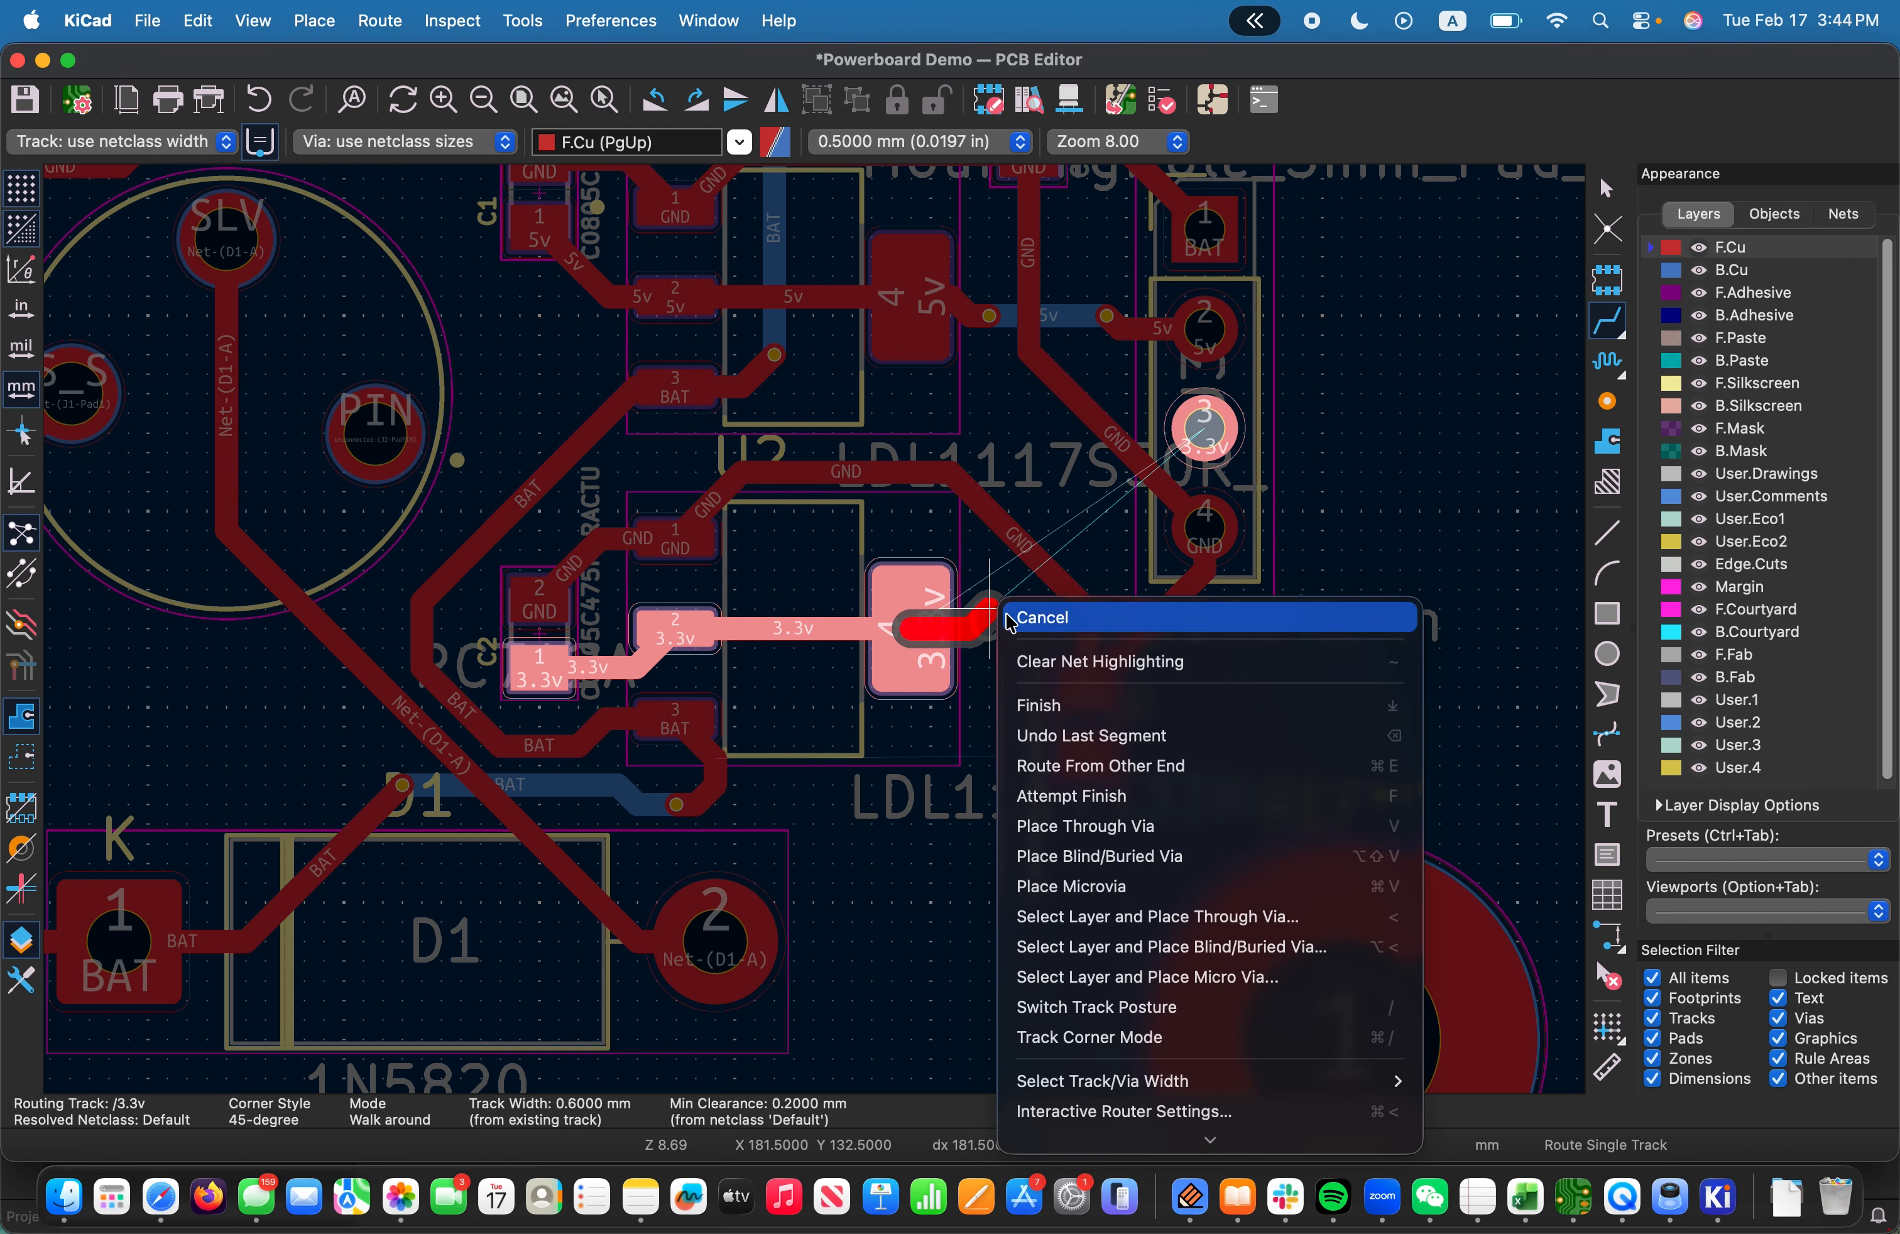
left_click(1107, 828)
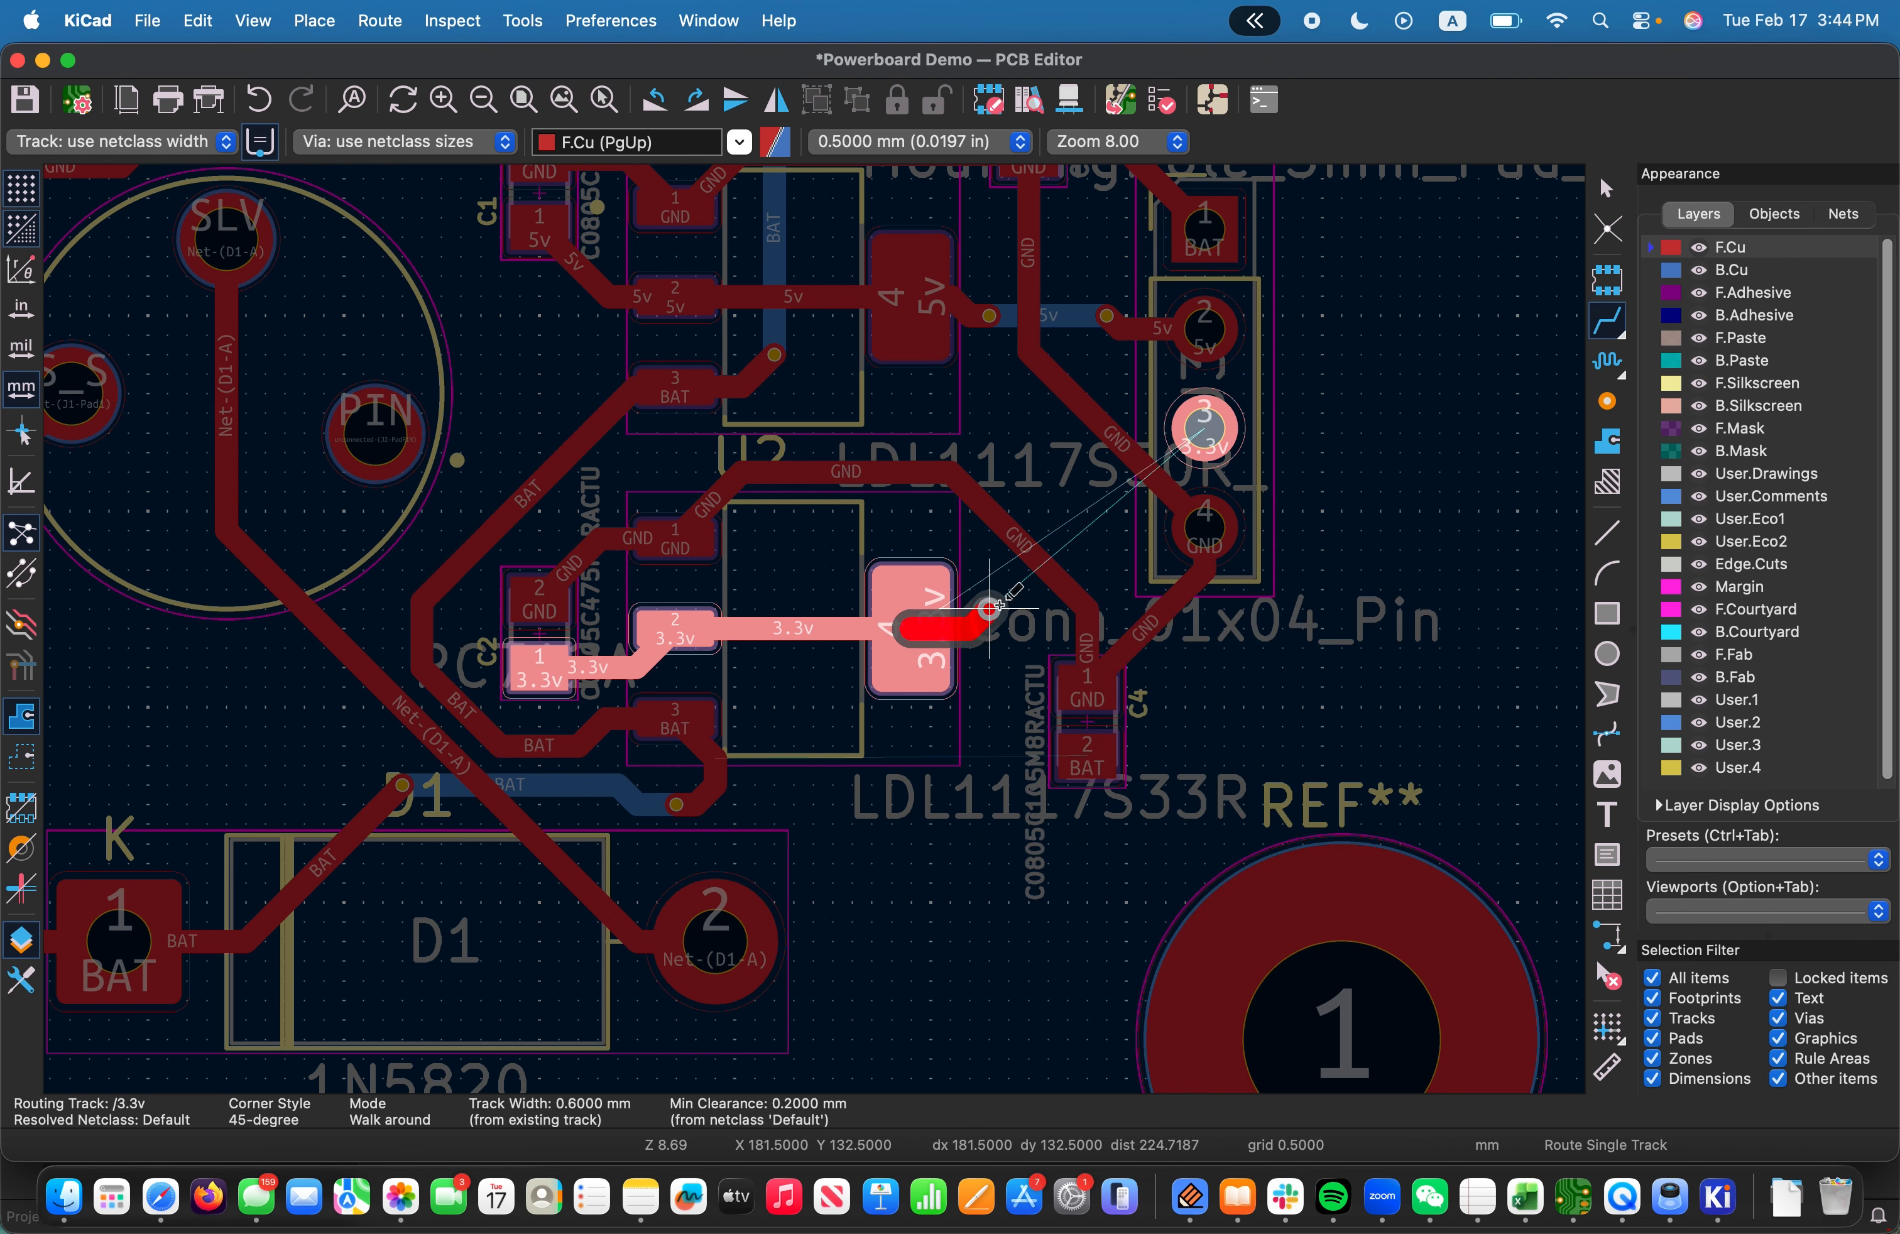
left_click(991, 609)
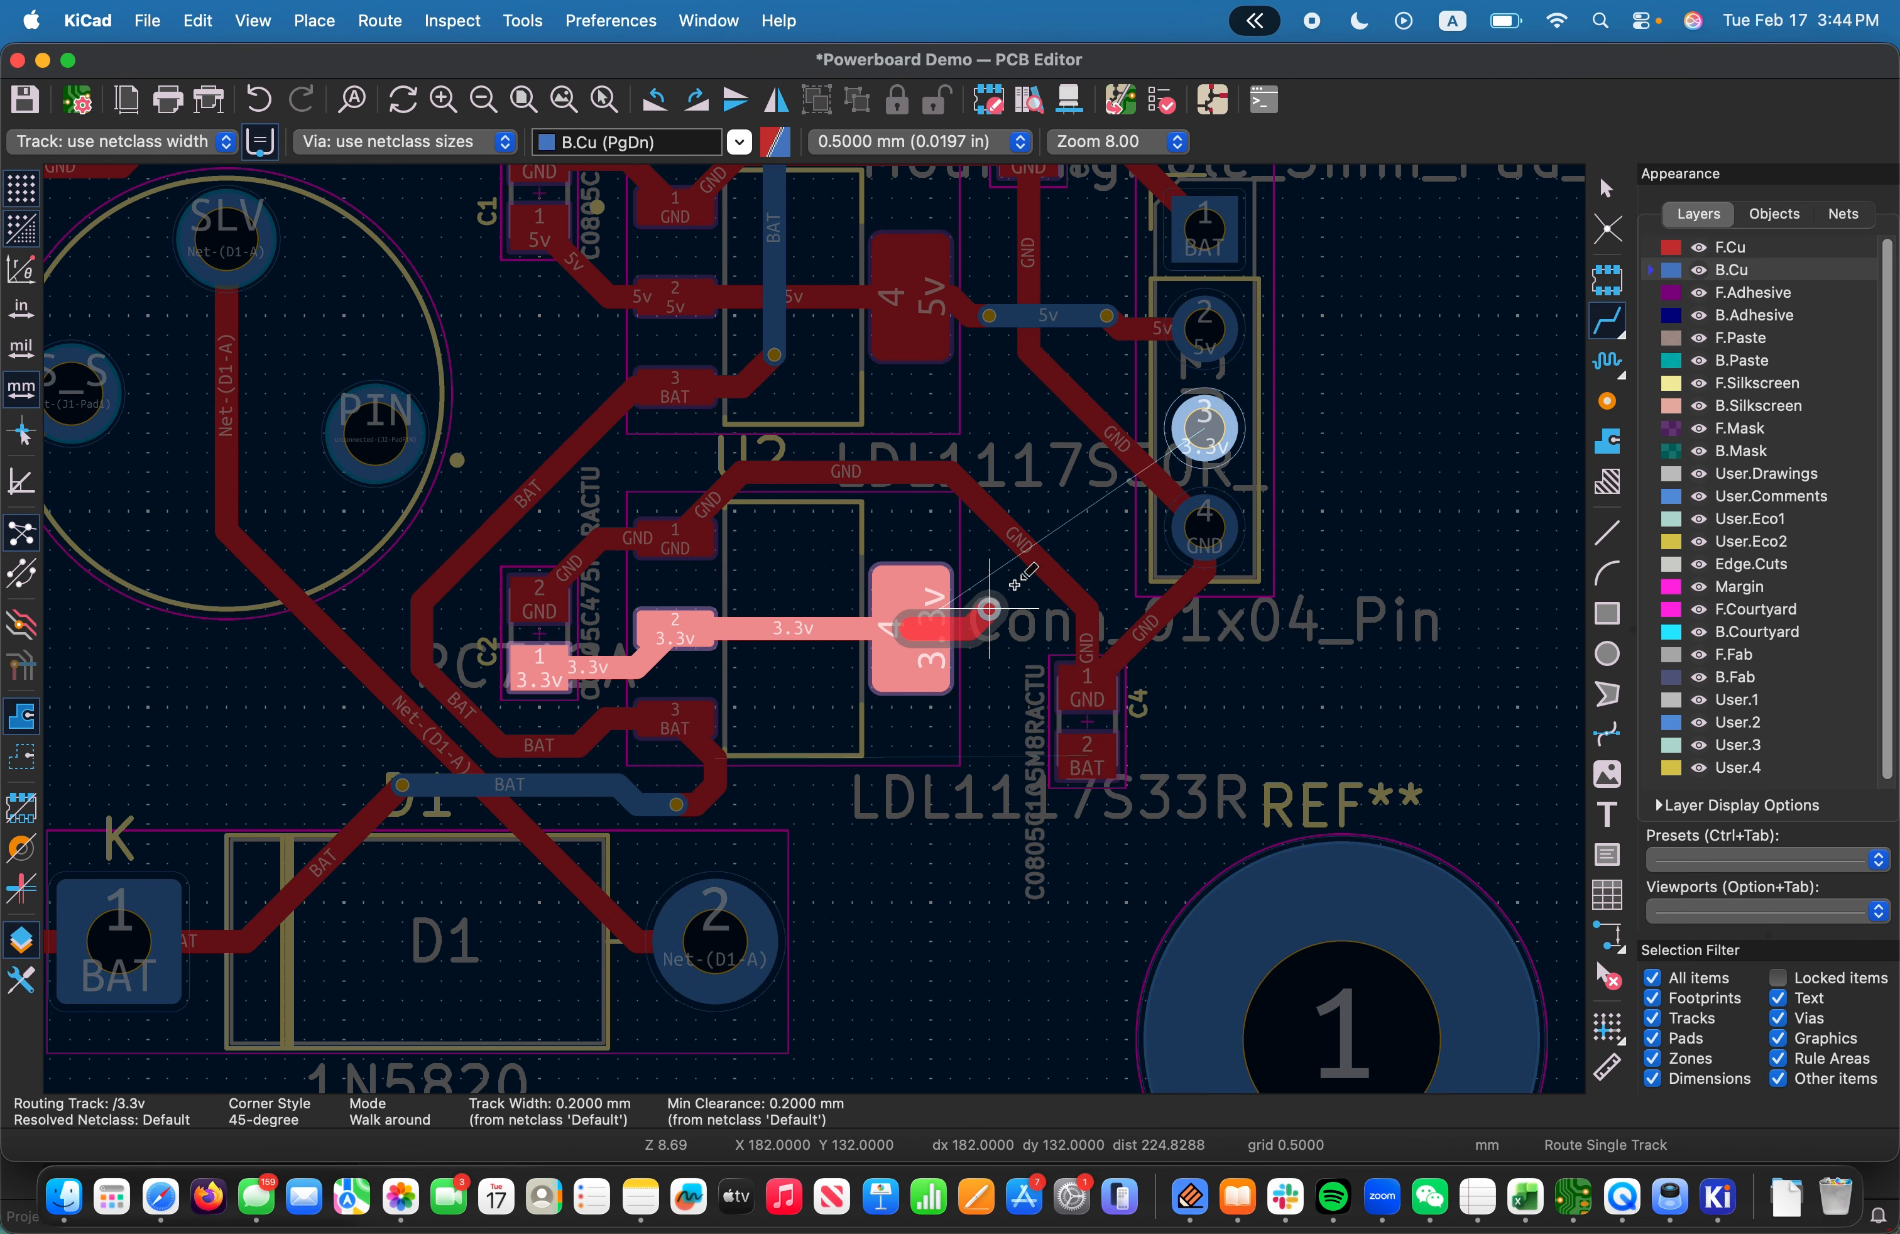
left_click(1191, 436)
key("Escape")
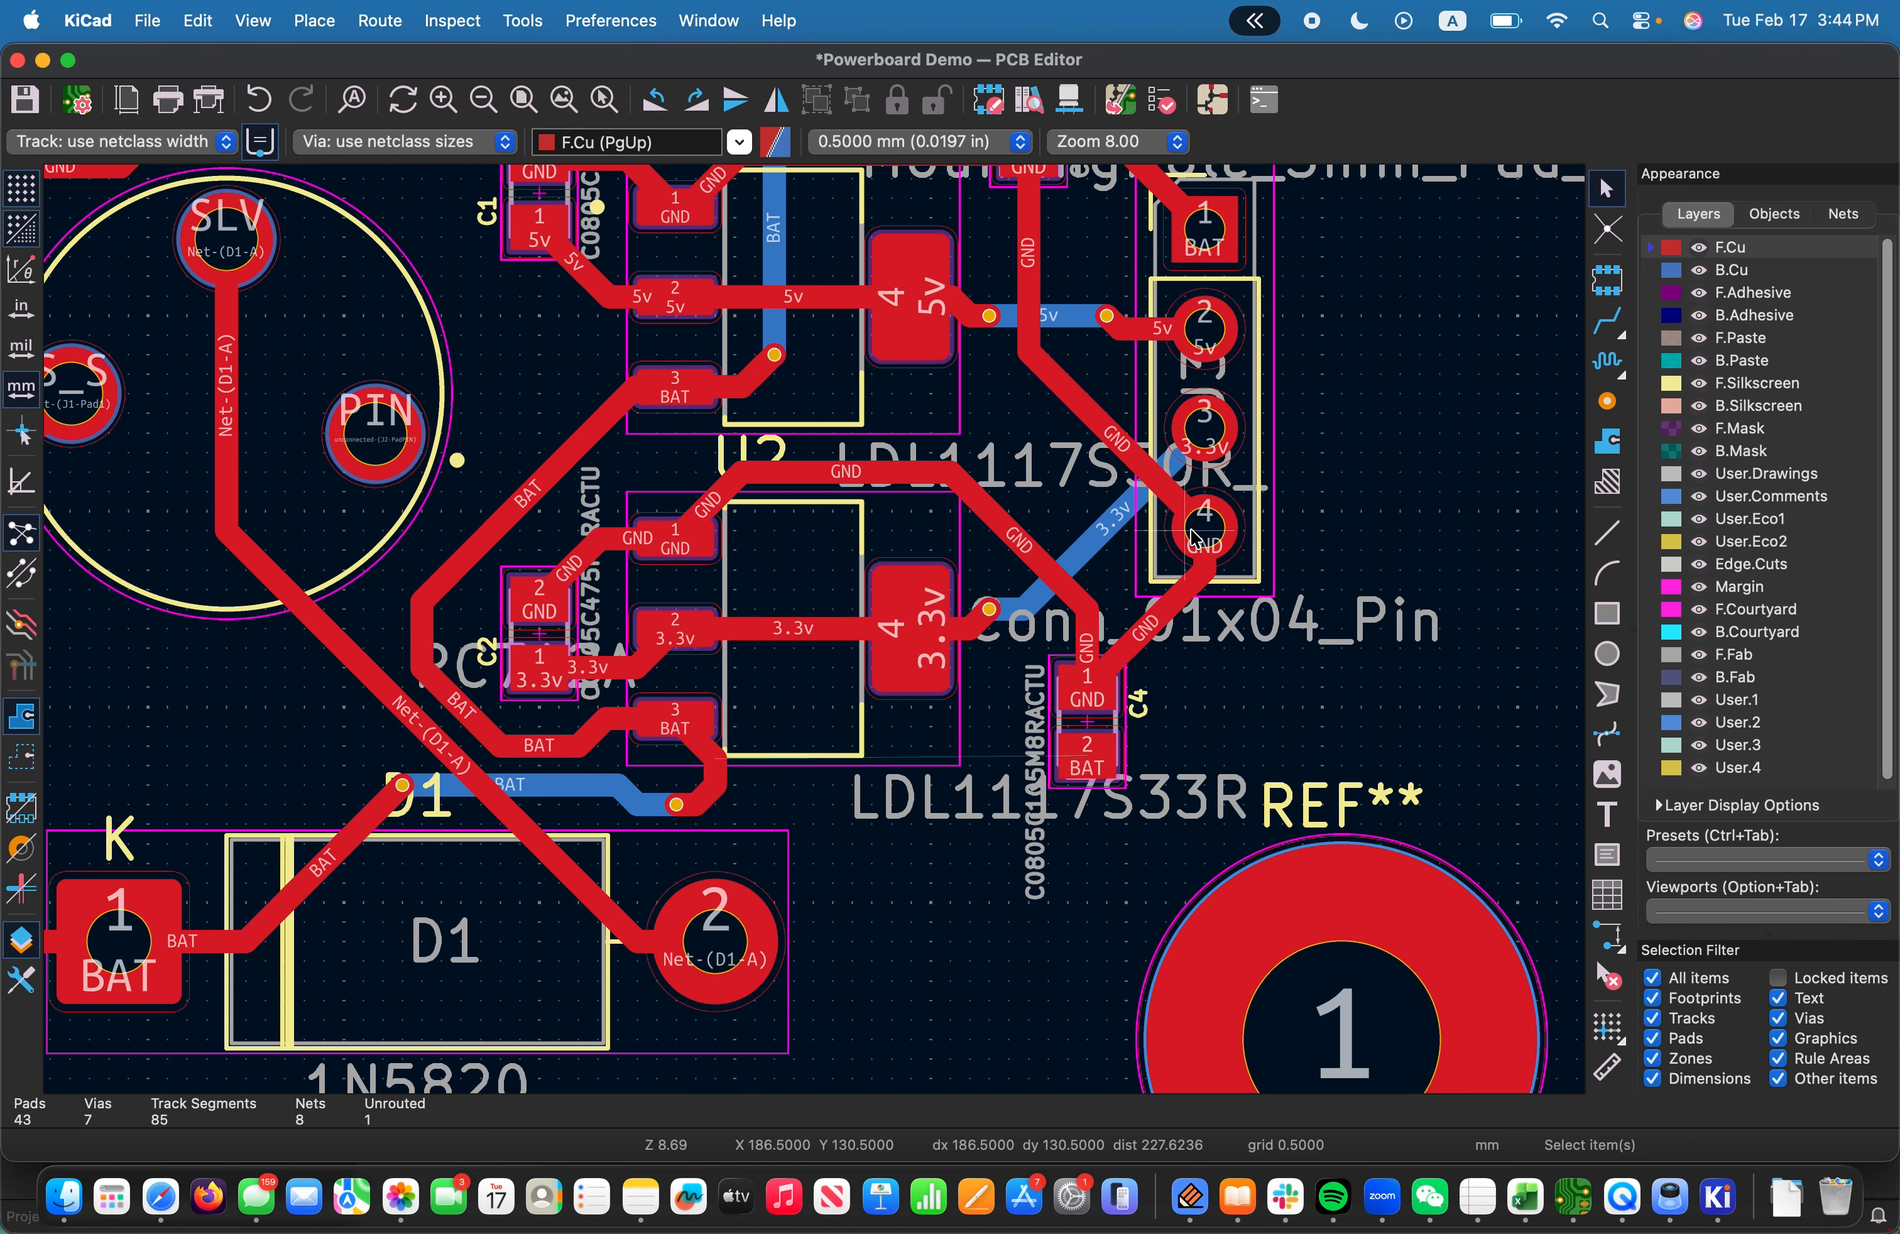
Examine the whole board layout, including the area around U1, U2 and J3, for the remaining unrouted connection
scroll(1194, 519, "down", 6)
scroll(519, 505, "up", 1)
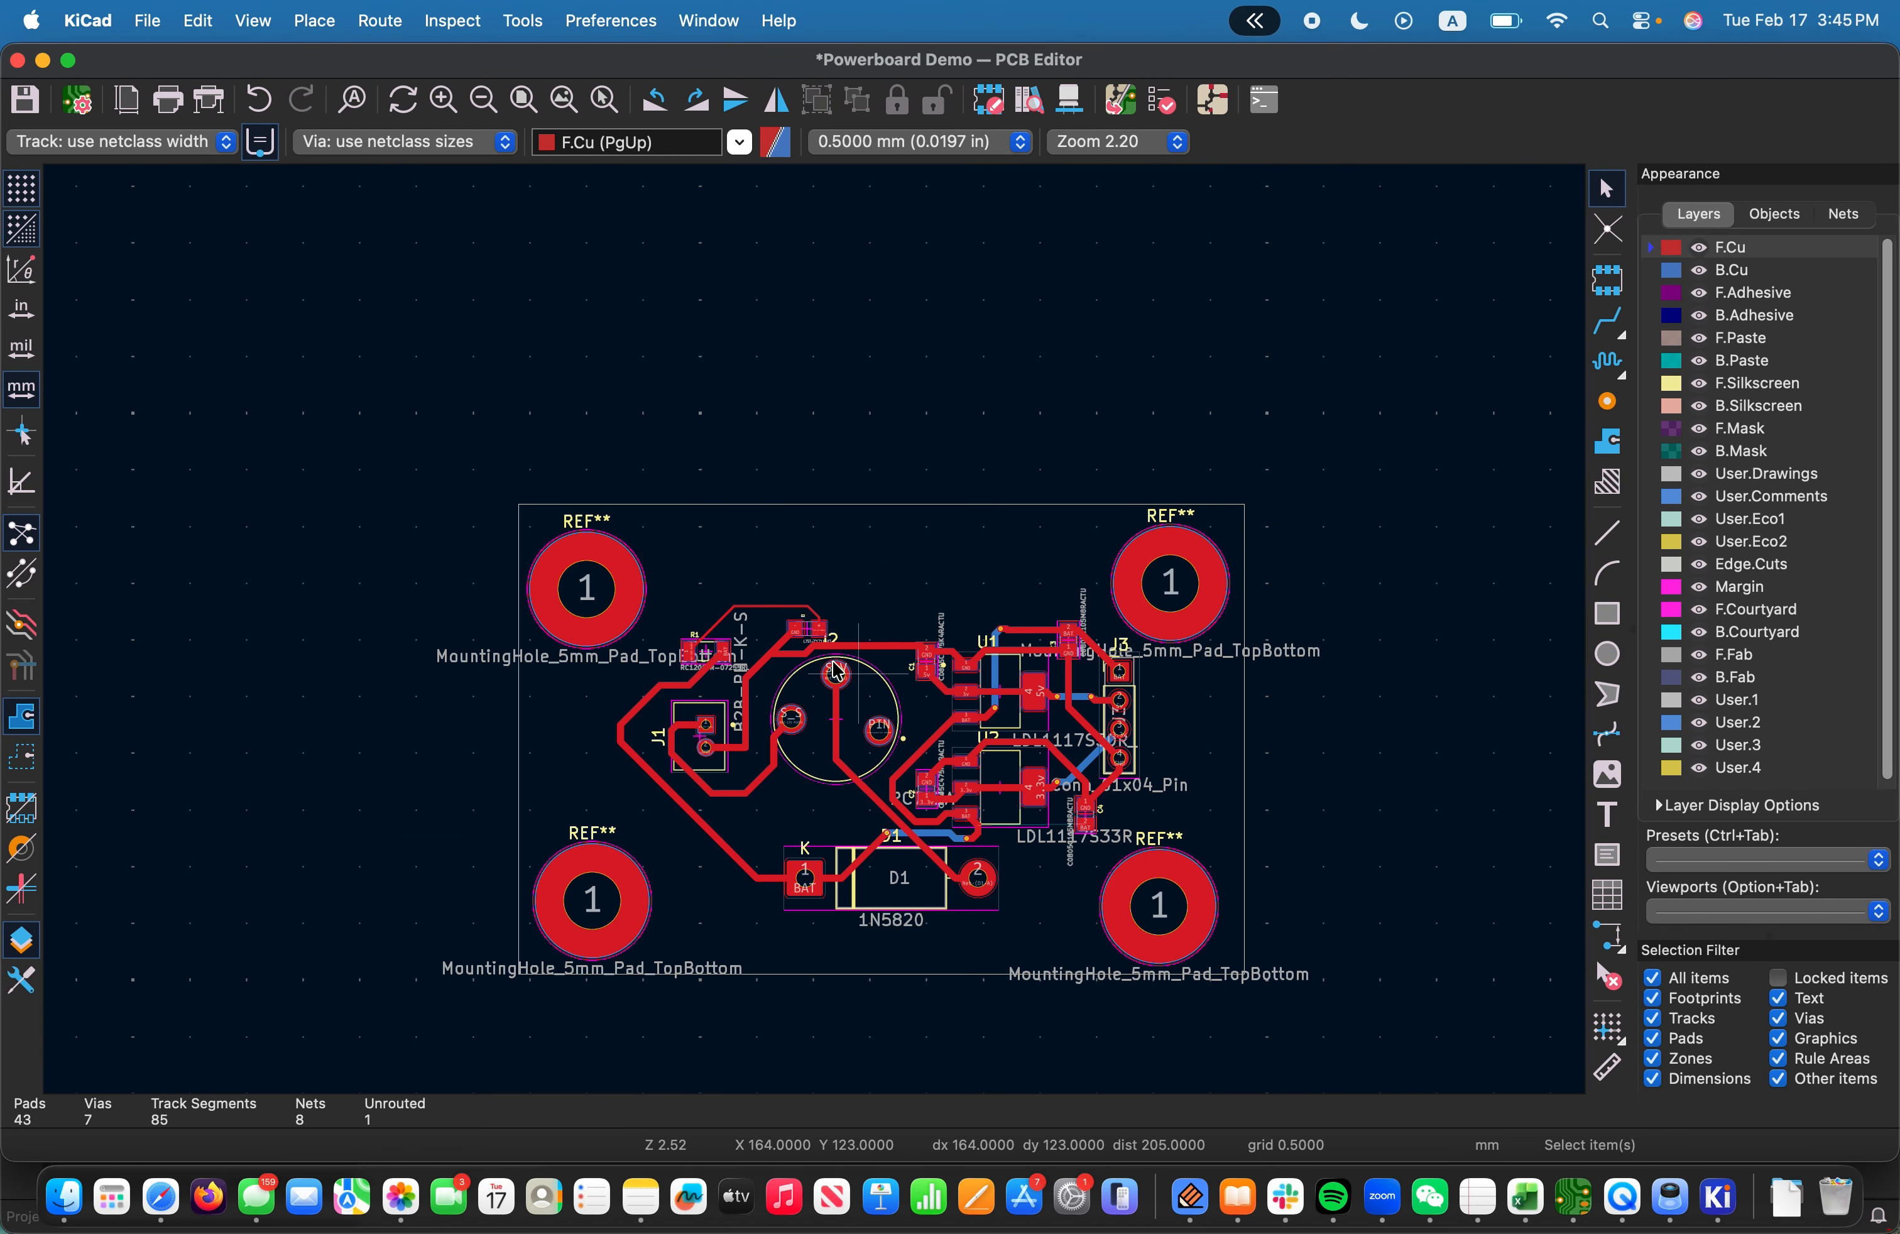
scroll(785, 655, "up", 4)
scroll(819, 637, "down", 4)
scroll(819, 637, "up", 5)
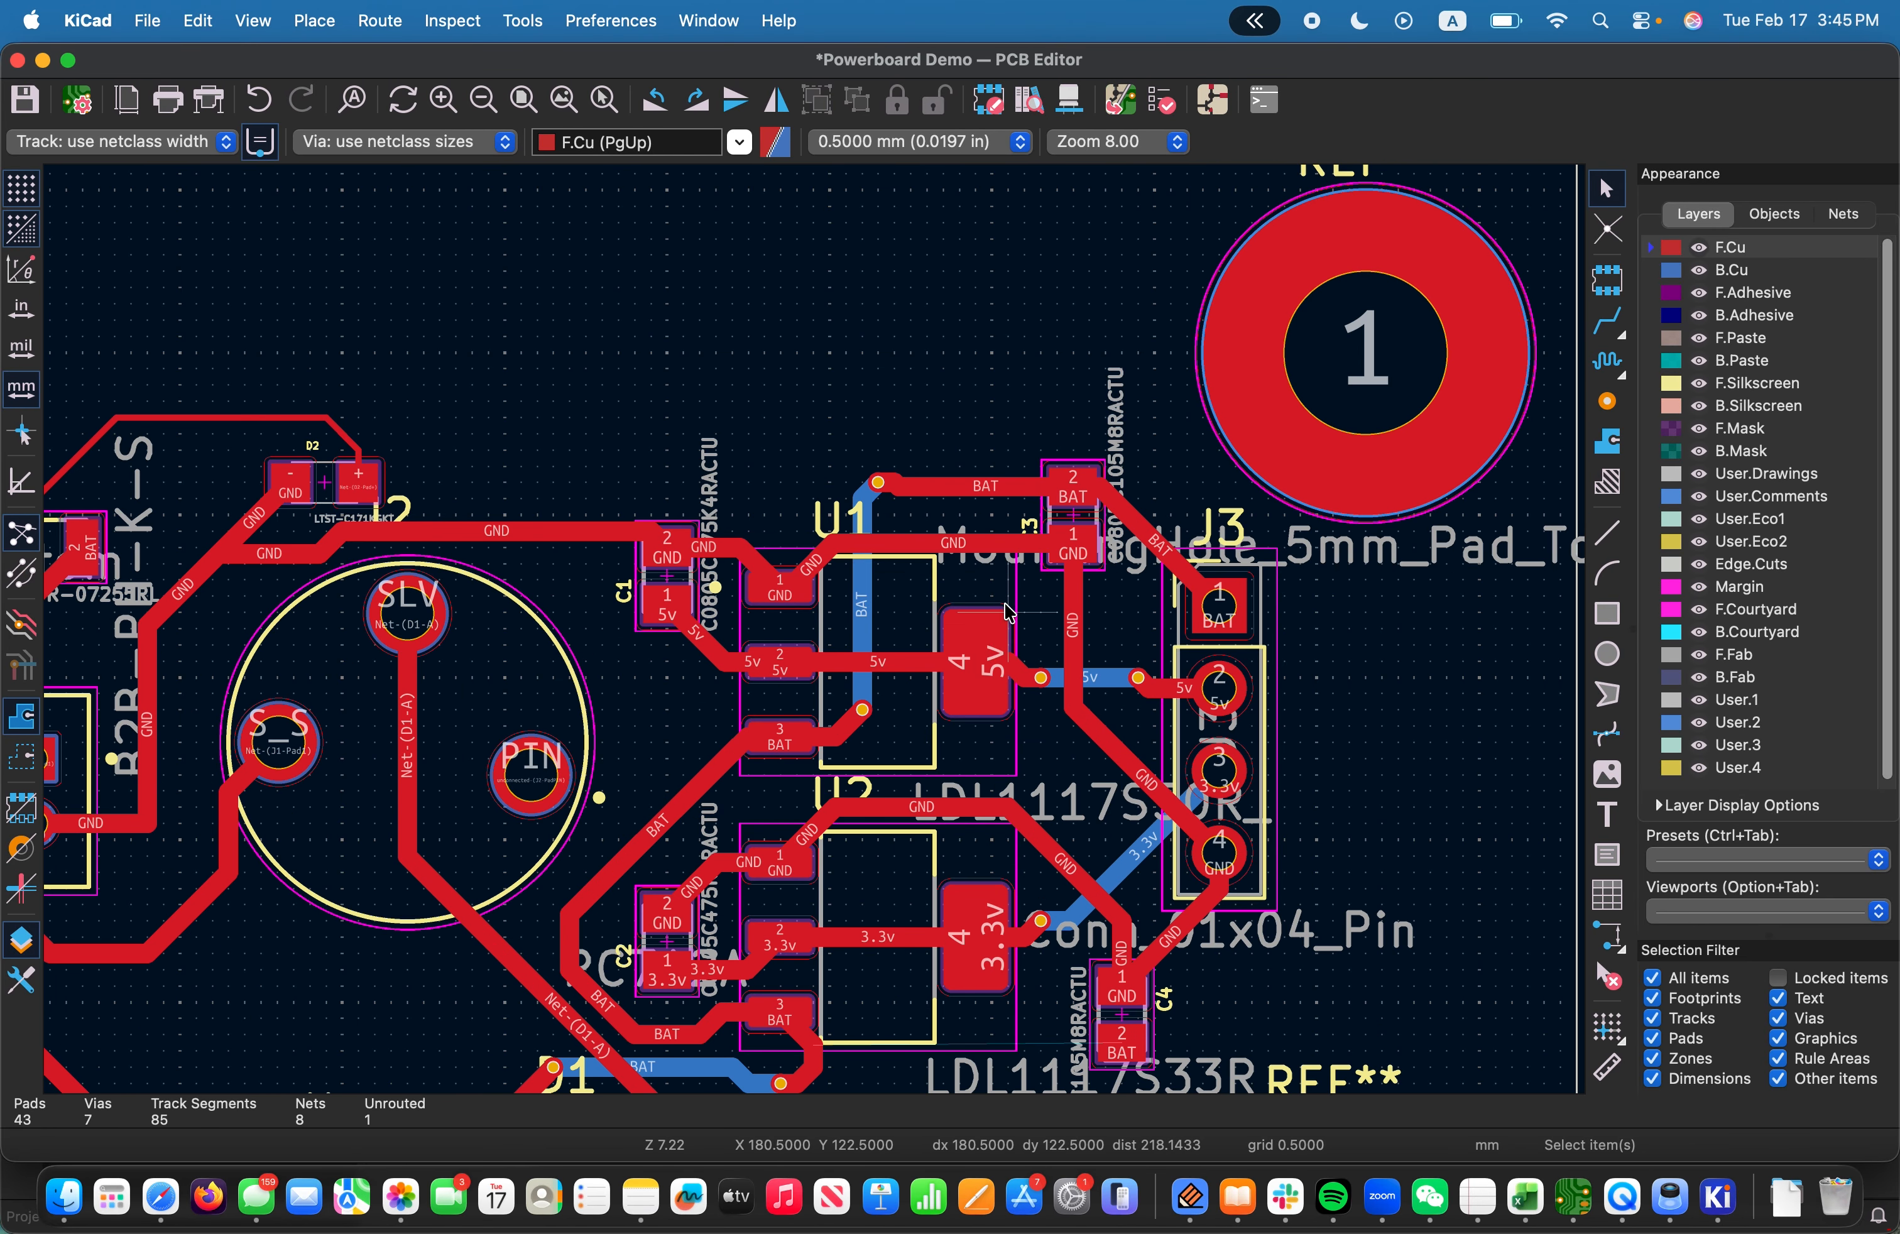
scroll(817, 637, "down", 1)
scroll(817, 637, "up", 4)
scroll(801, 641, "down", 7)
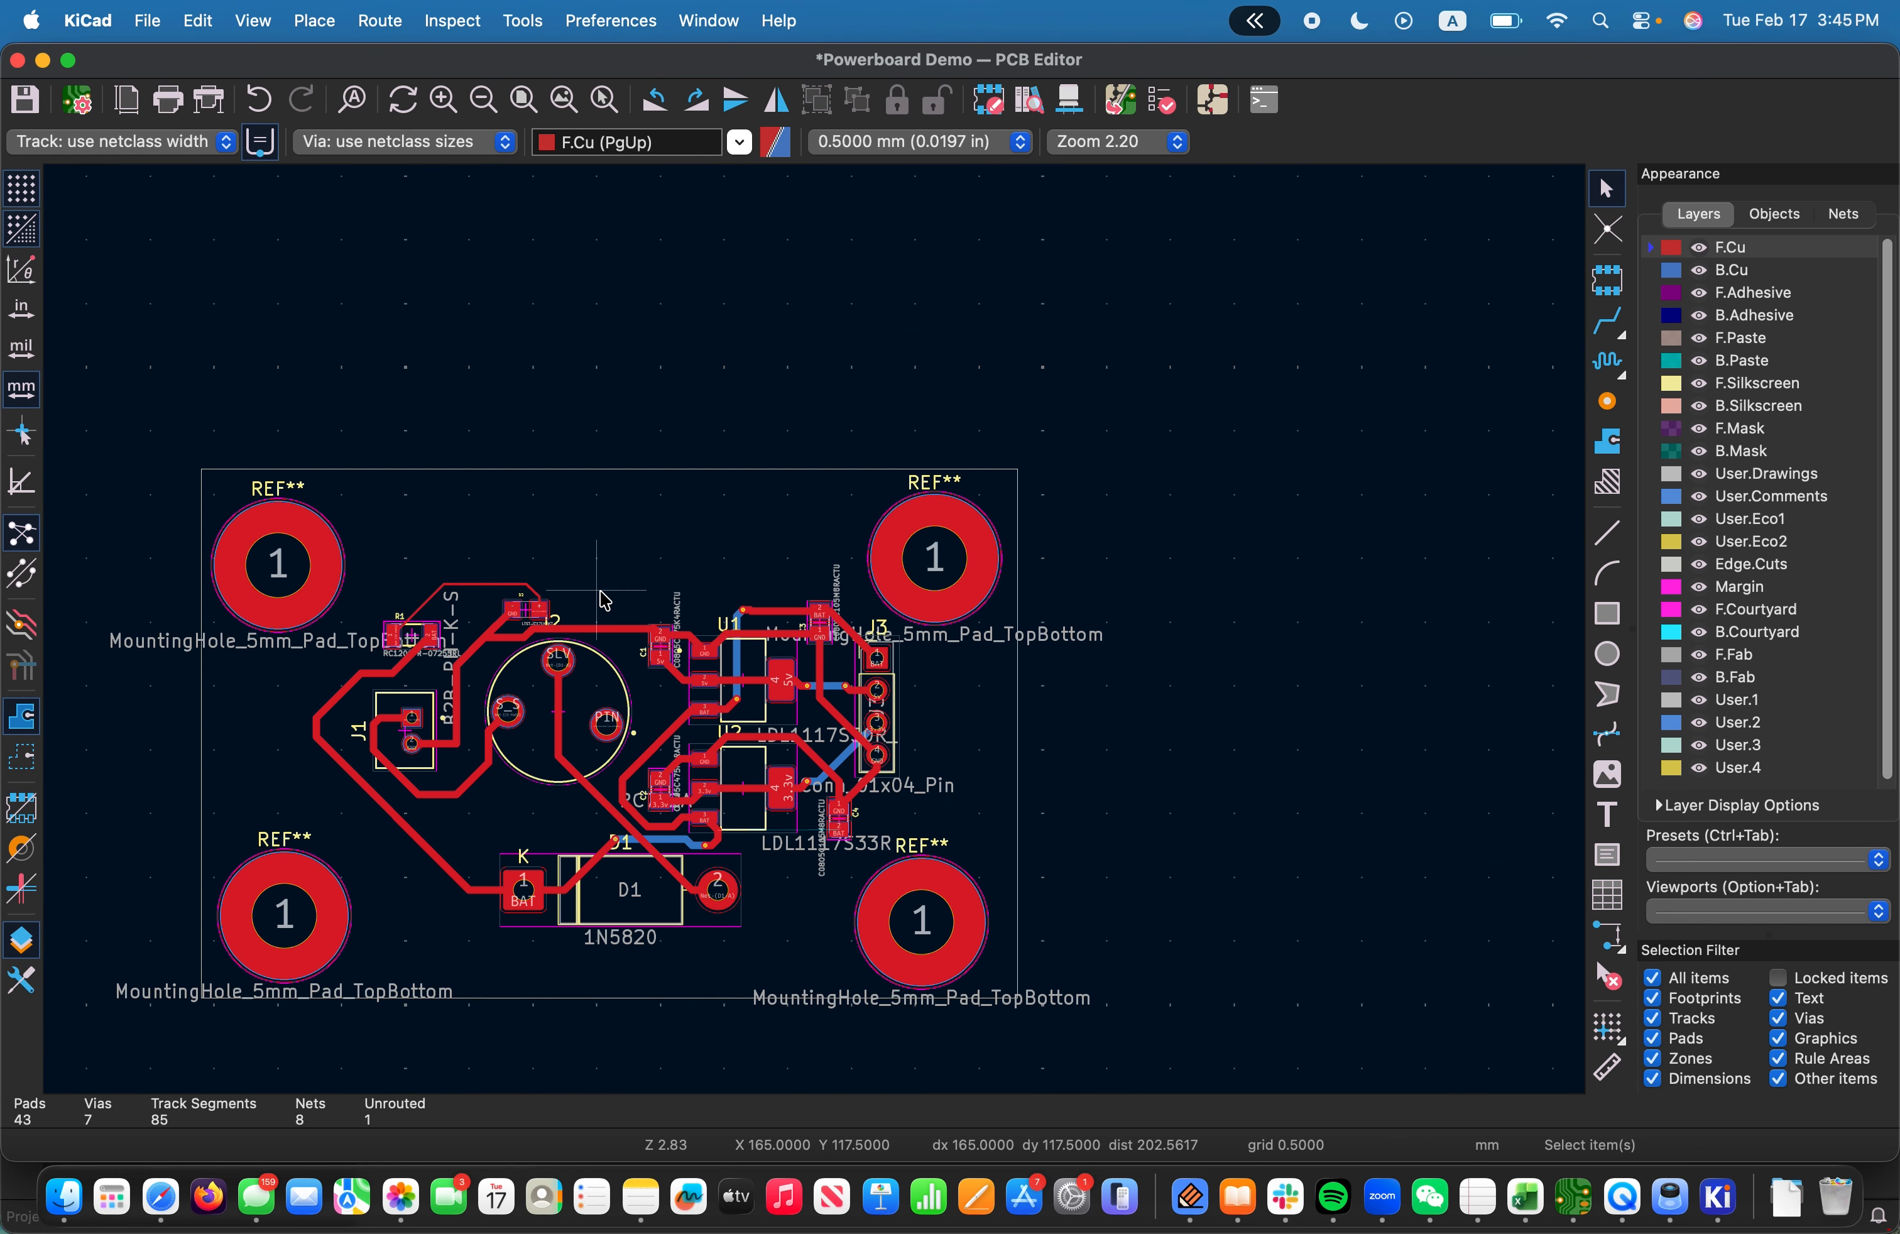
Save the board and inspect it from a tilted angle in the 3D Viewer
key("super+s")
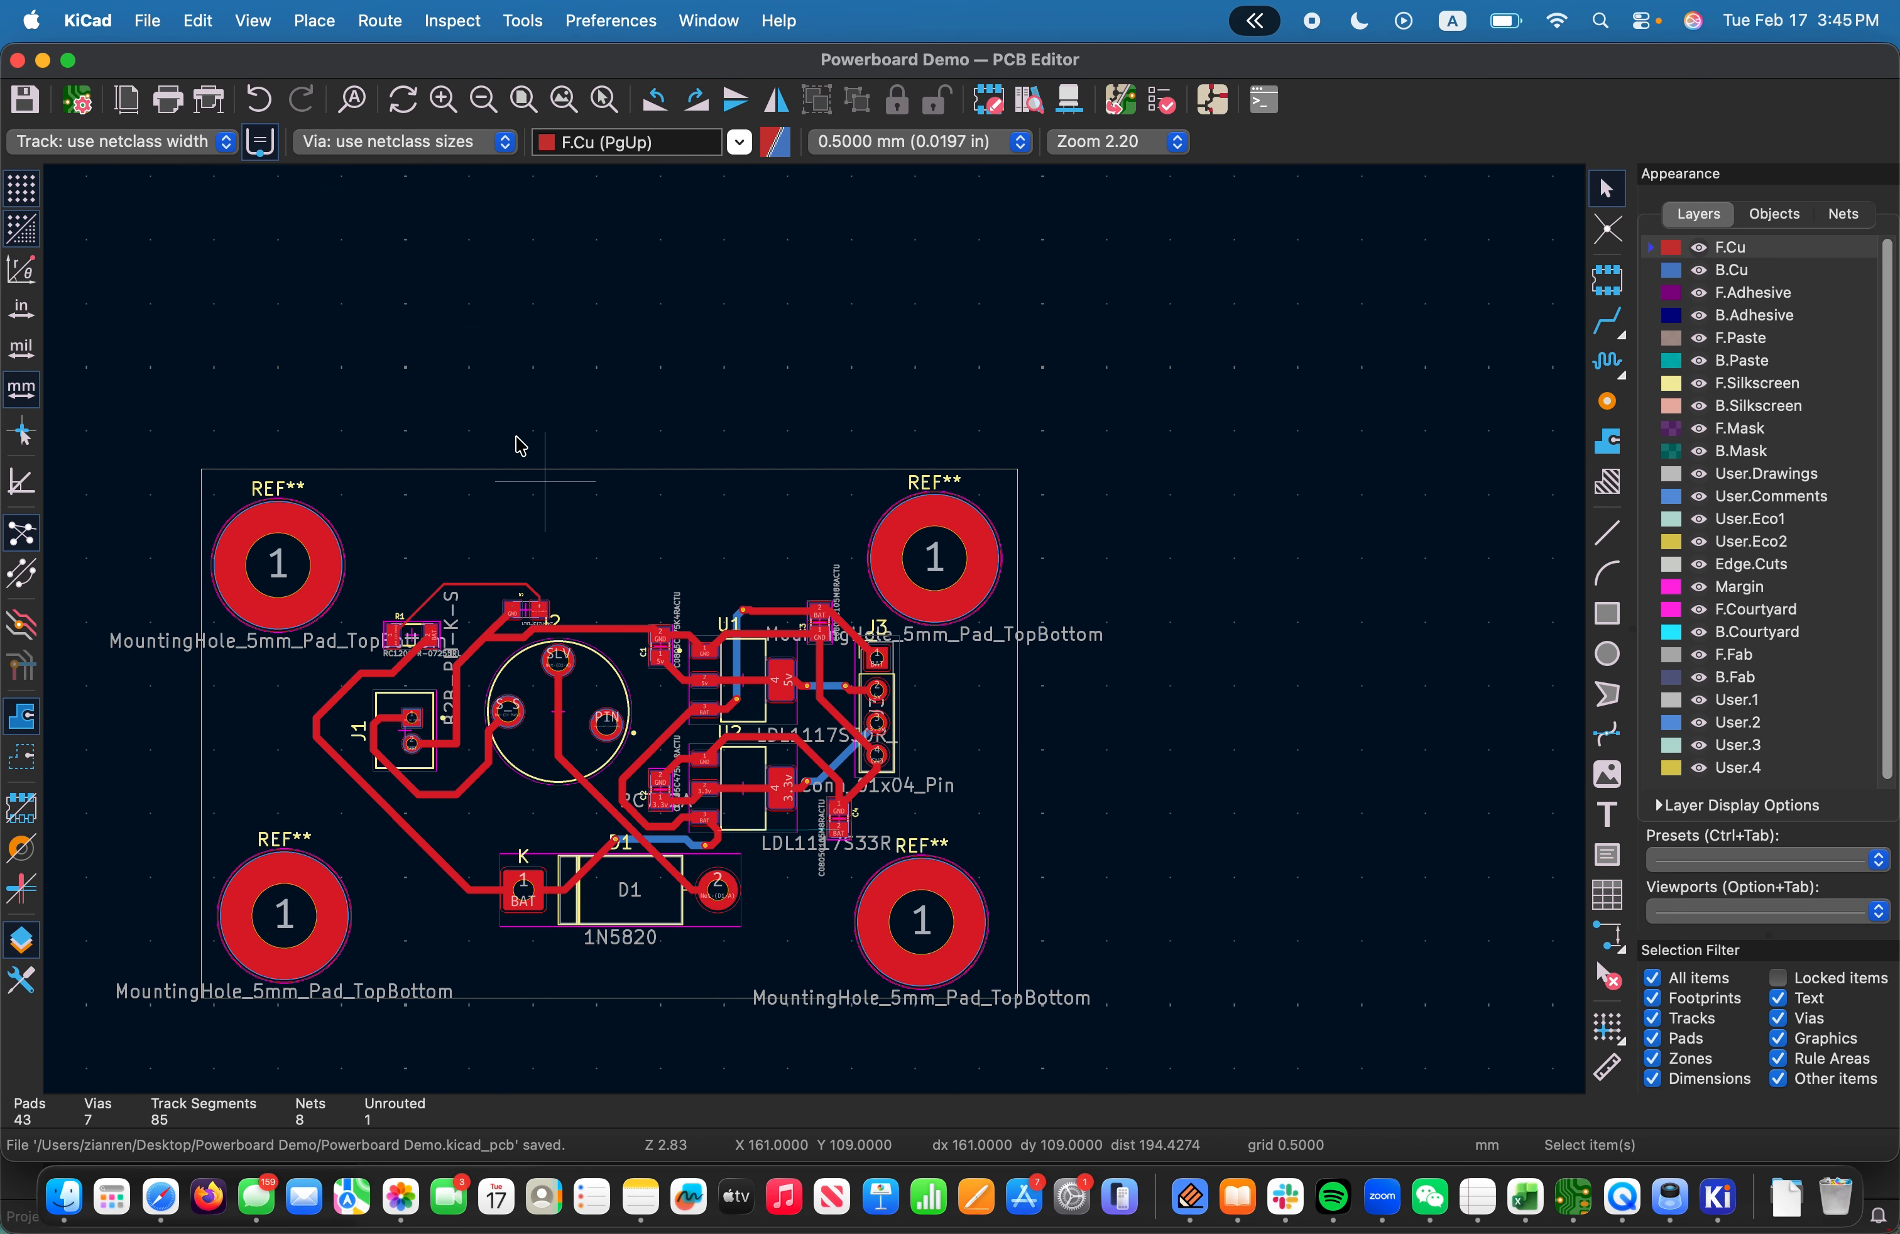
left_click(253, 20)
left_click(280, 131)
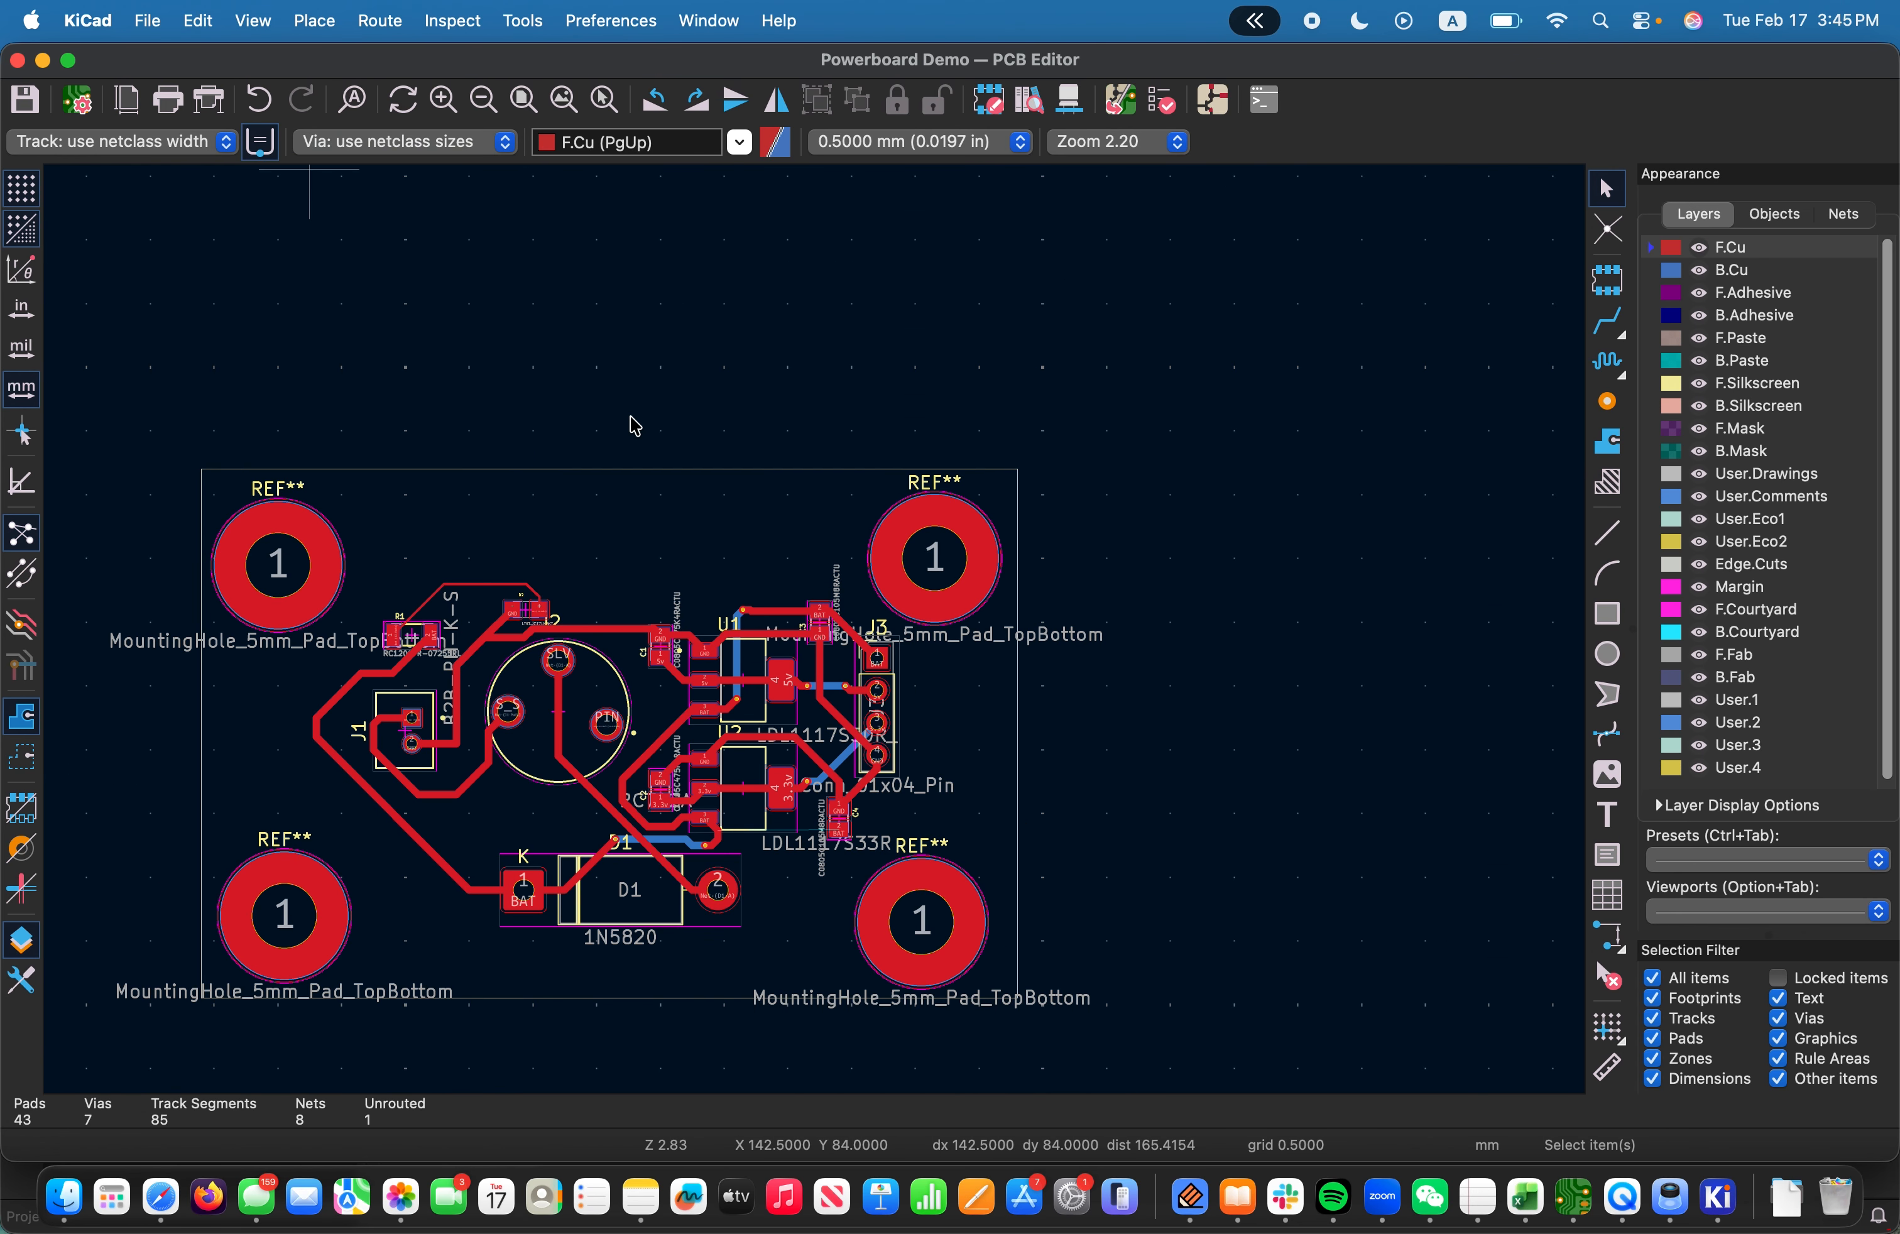
left_click_drag(815, 512, 887, 641)
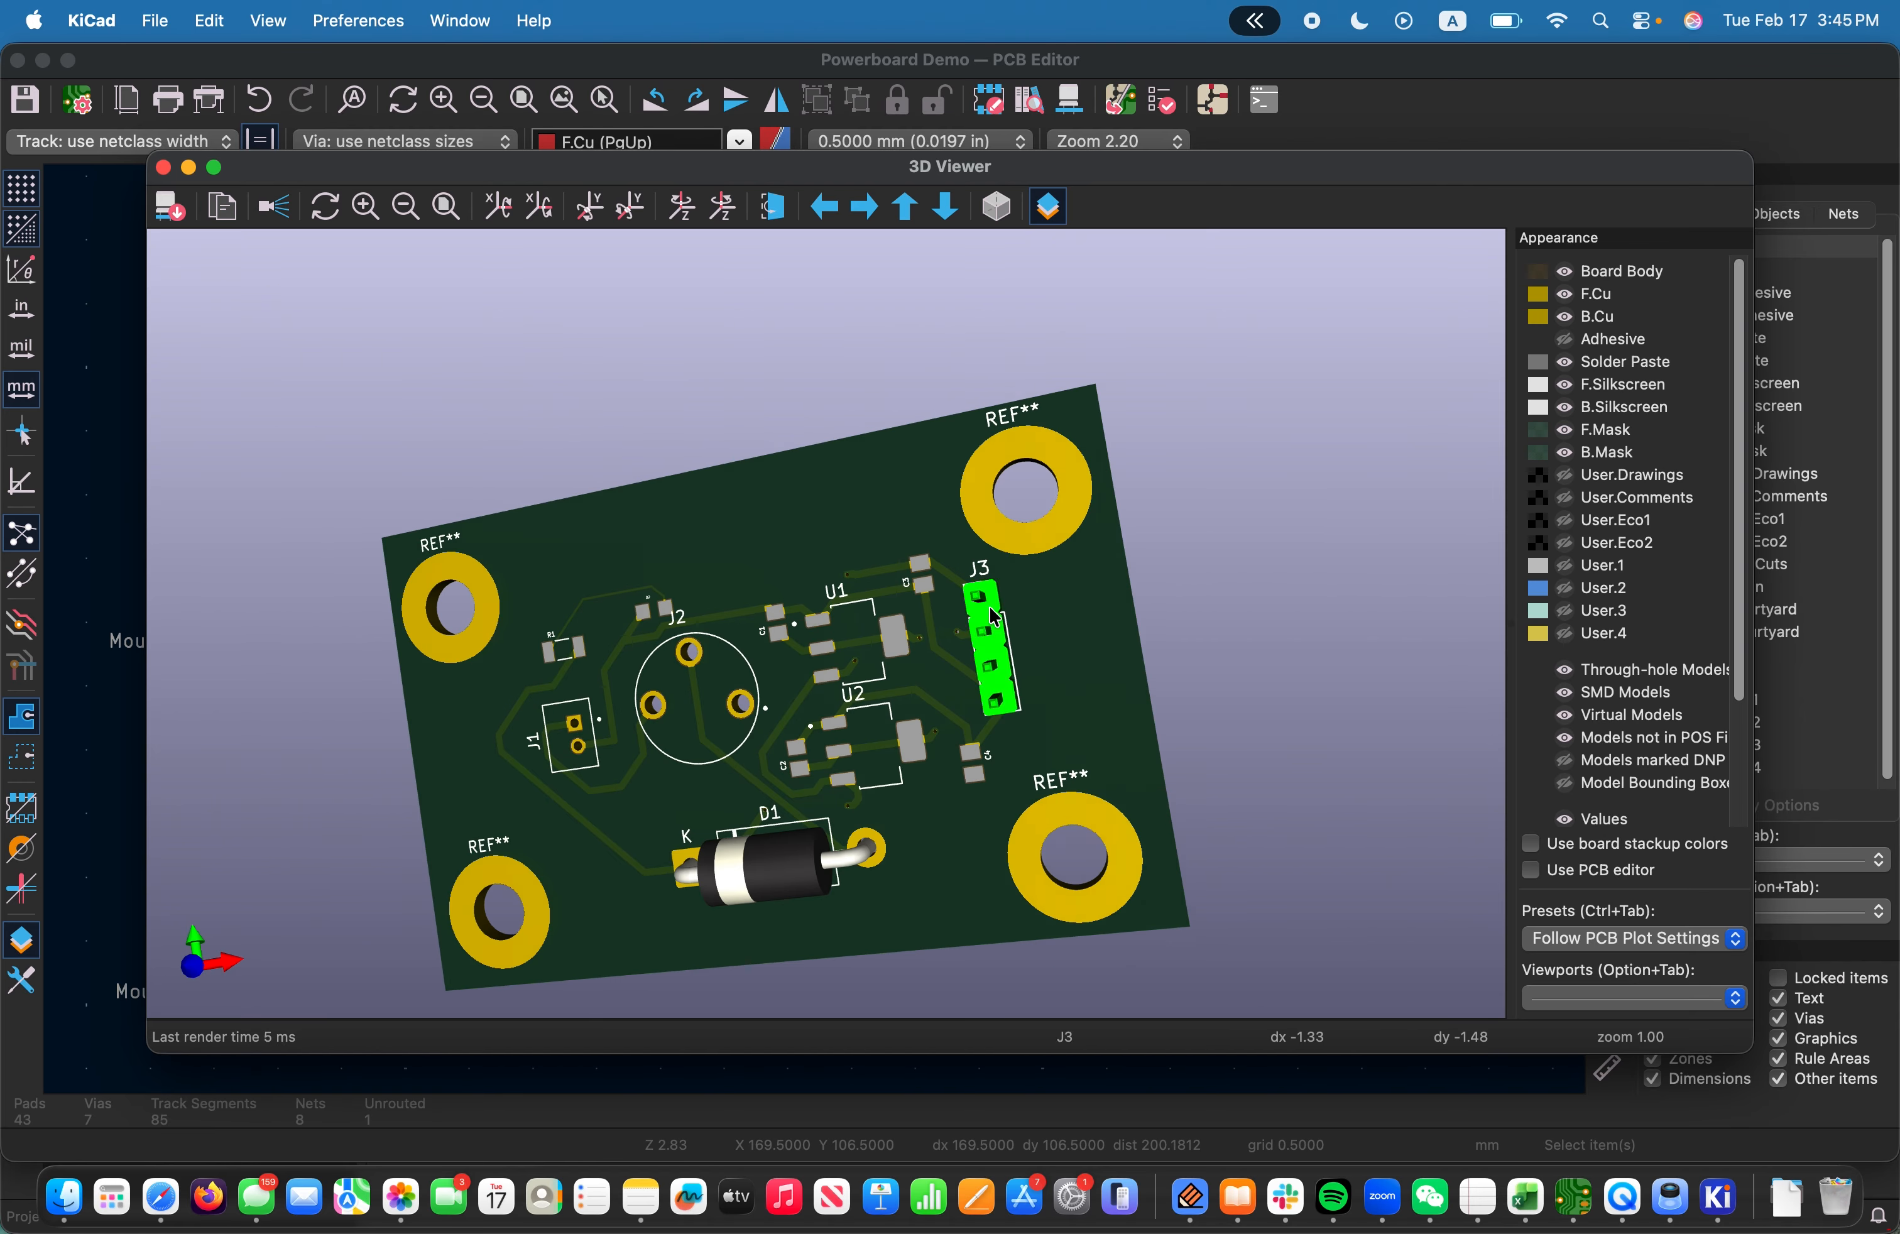
left_click(162, 168)
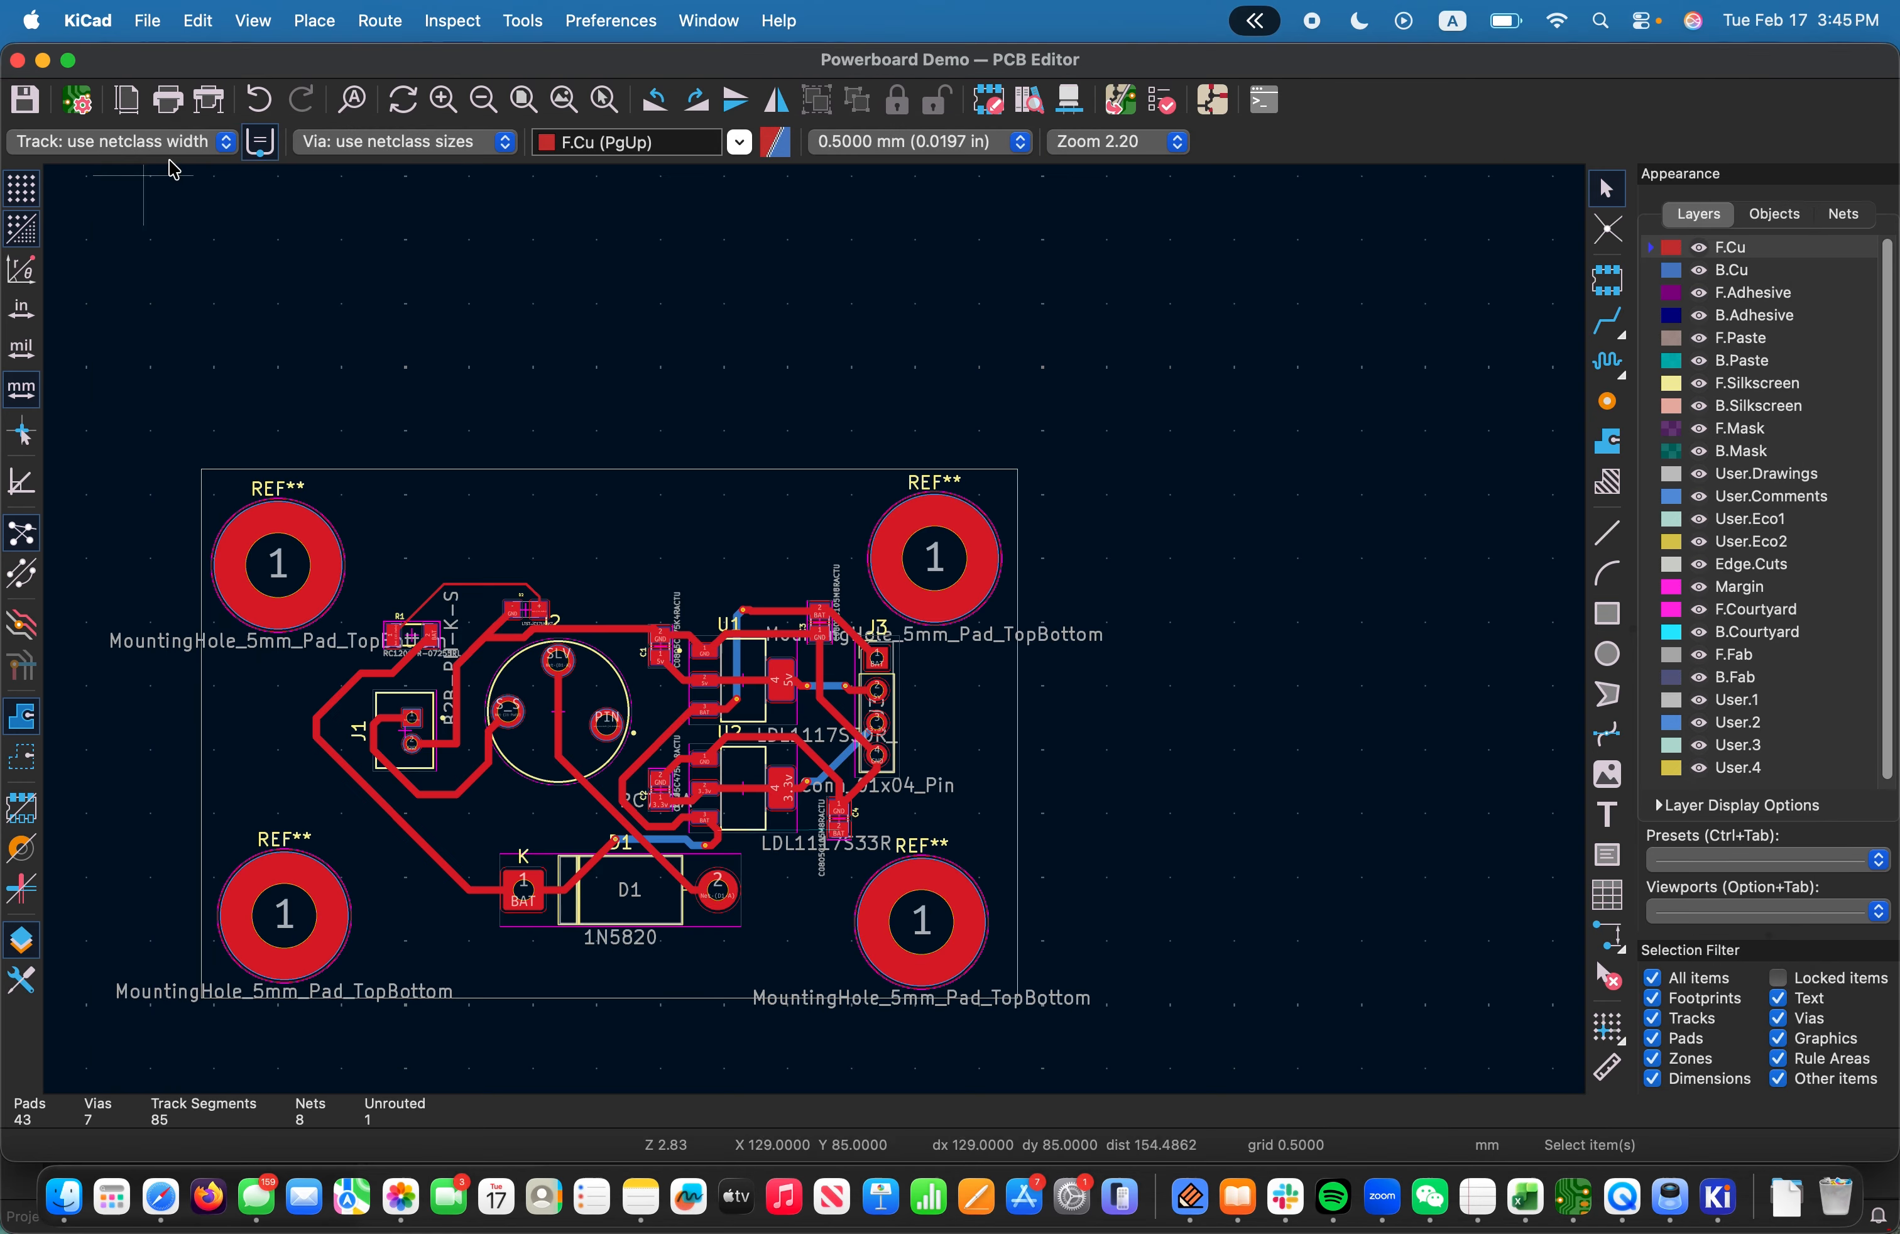
Add a "+" text, 1.5 mm wide and high and 0.3 mm thick, on F.Cu just above J1 pad 1
scroll(522, 736, "up", 8)
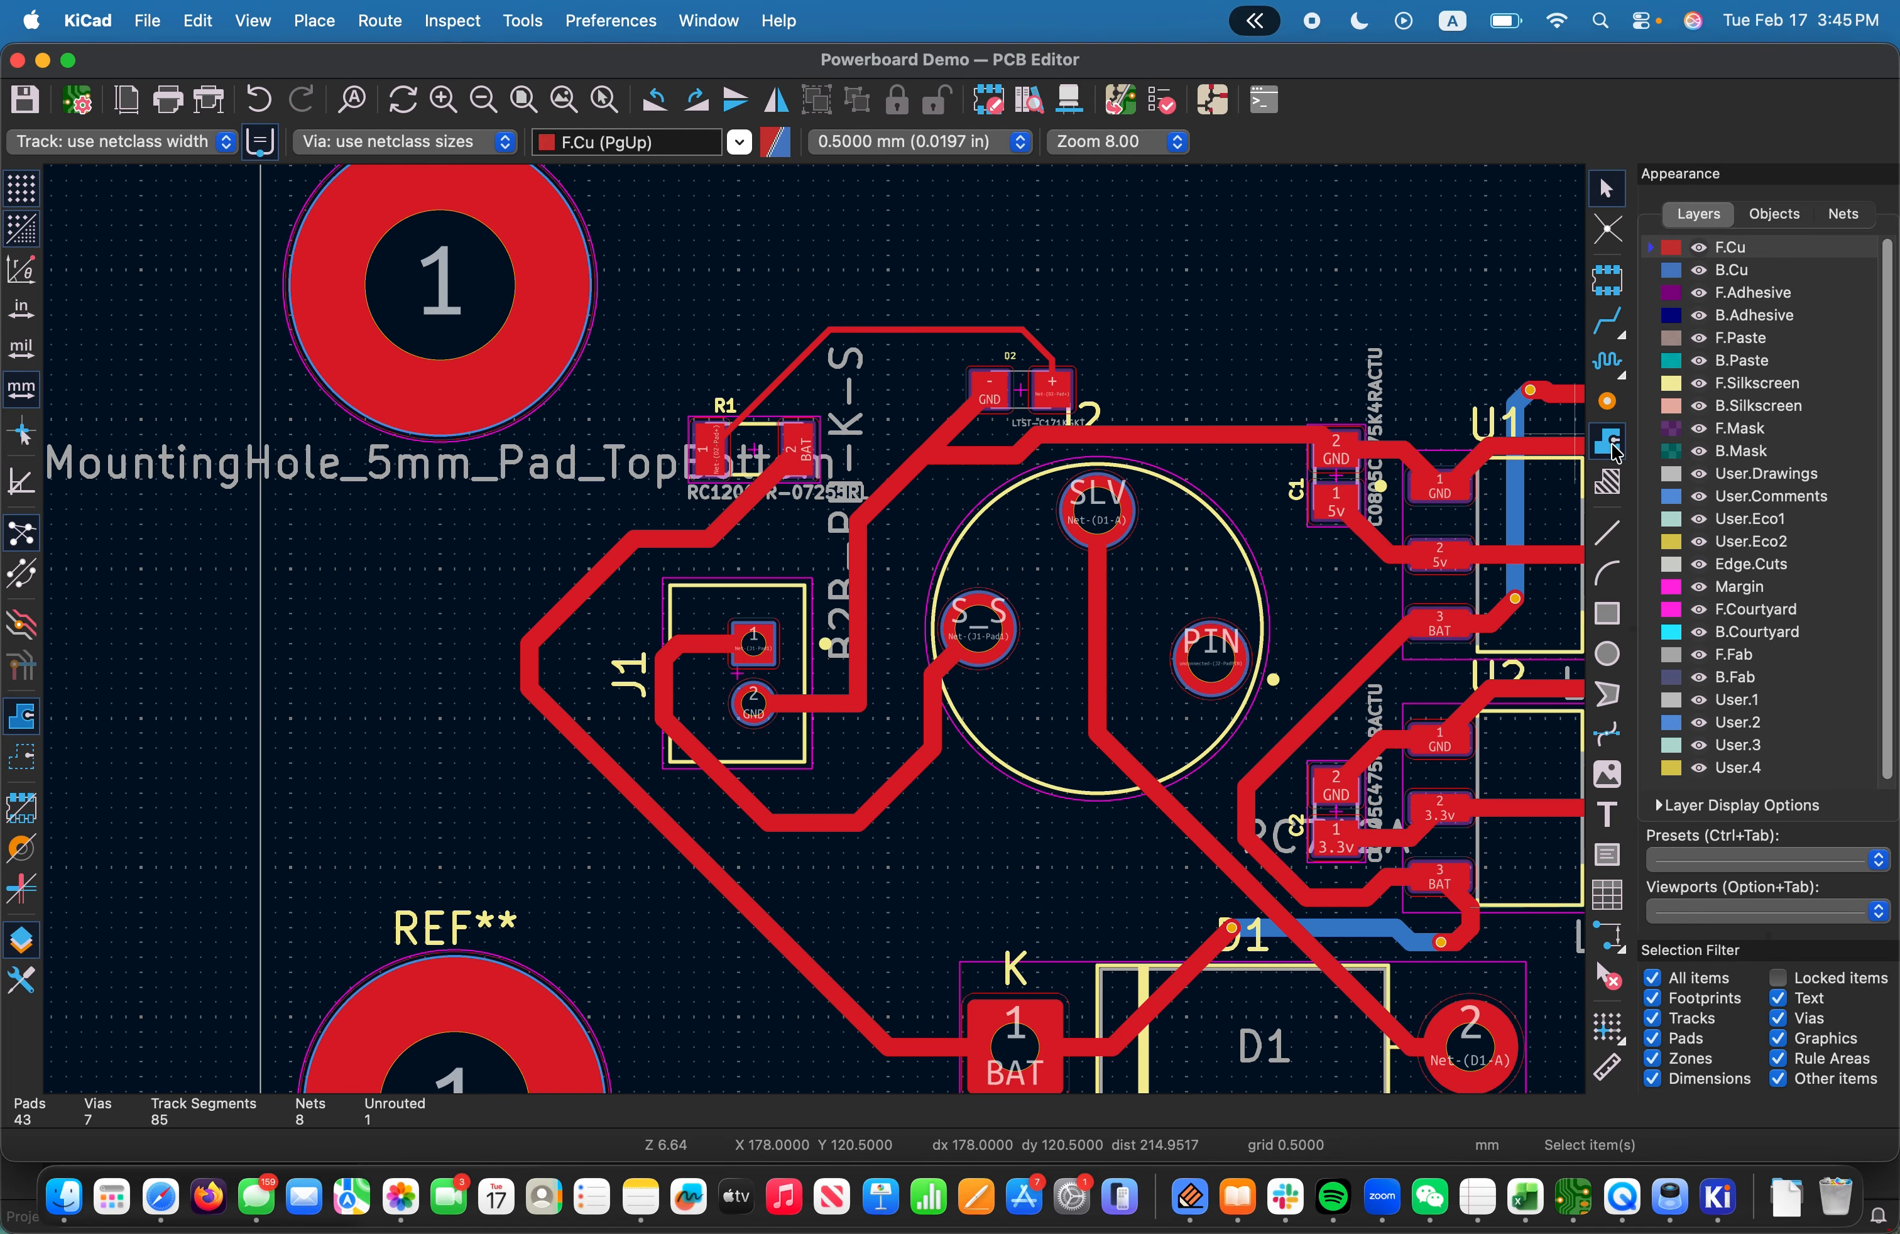
left_click(1610, 815)
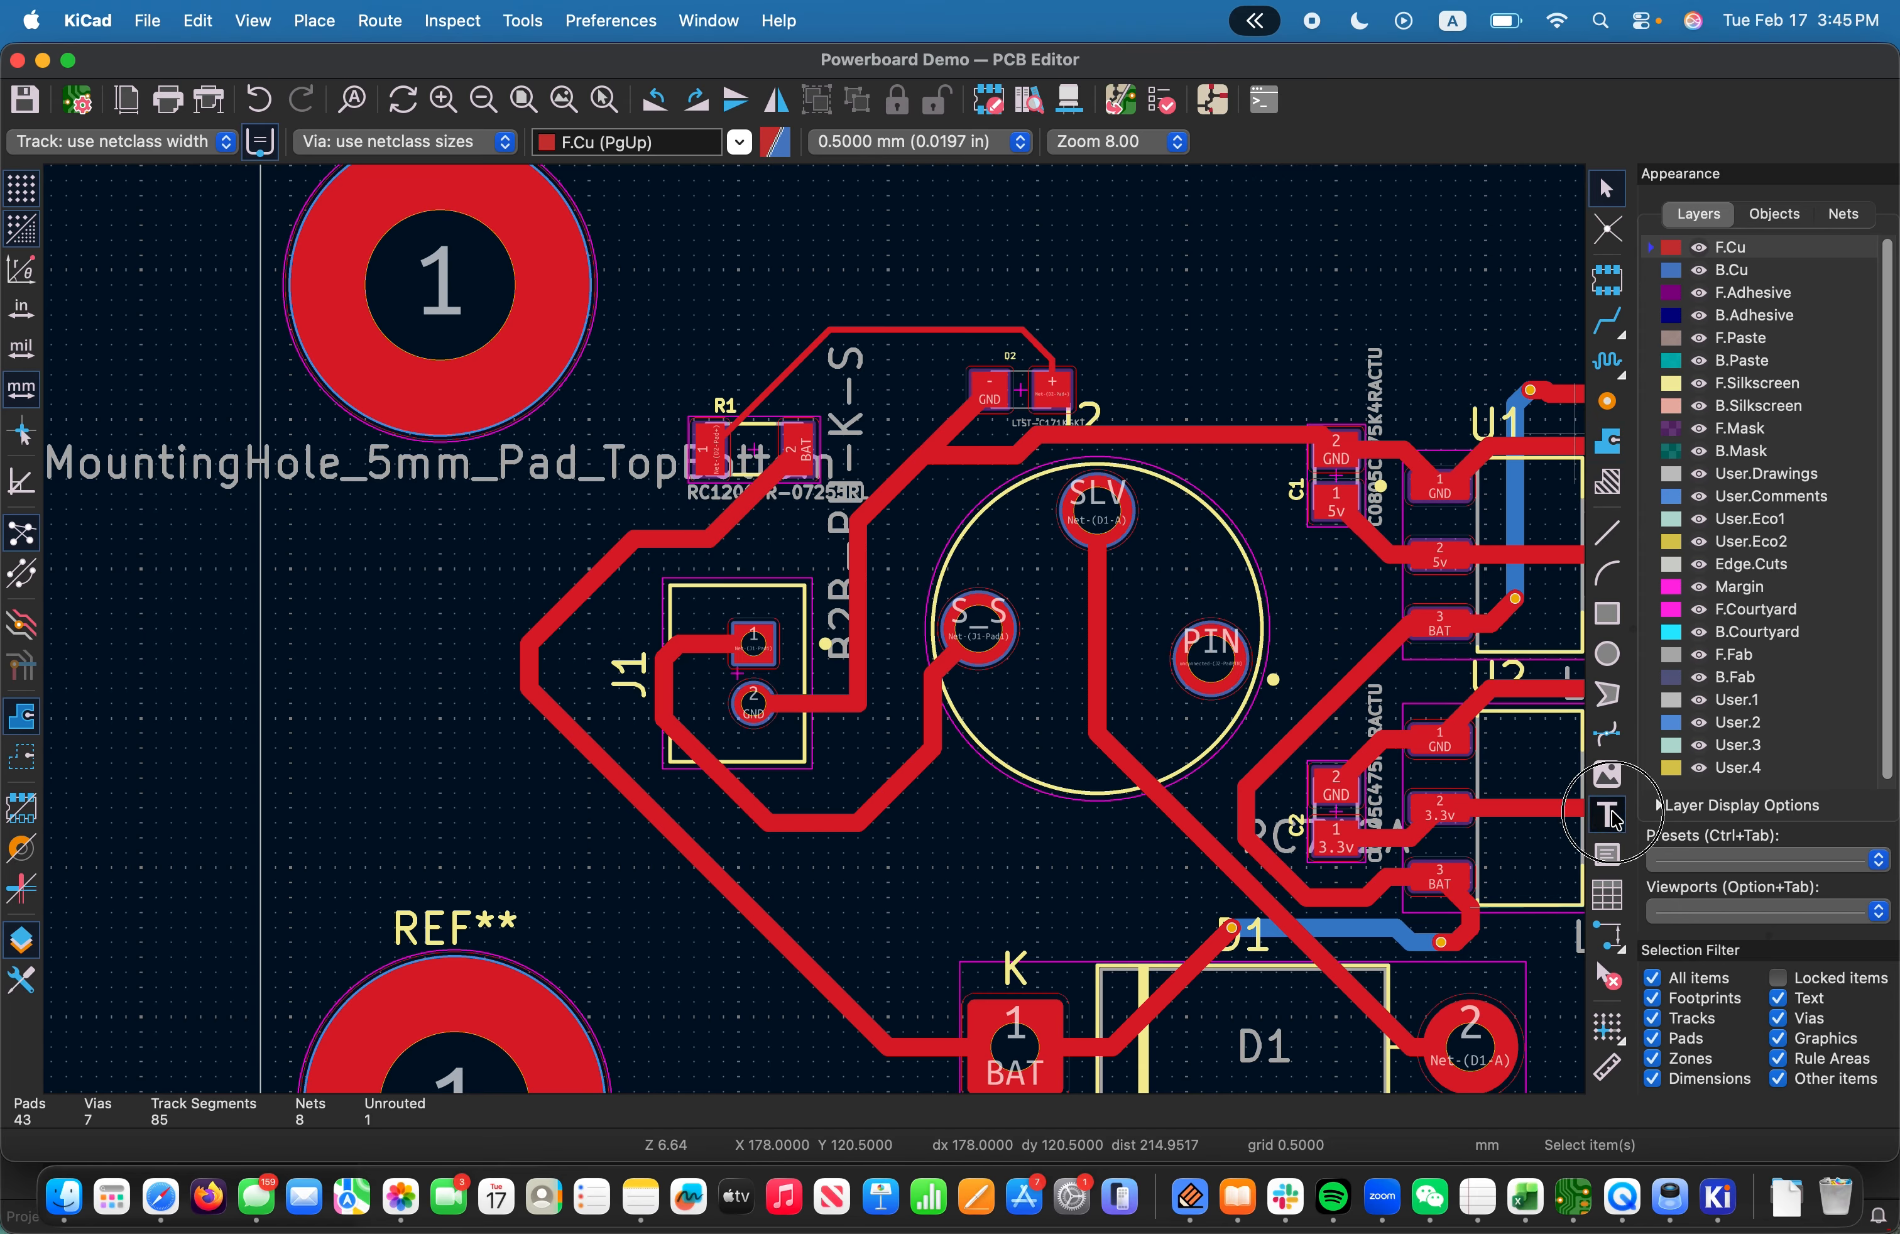
left_click(1081, 635)
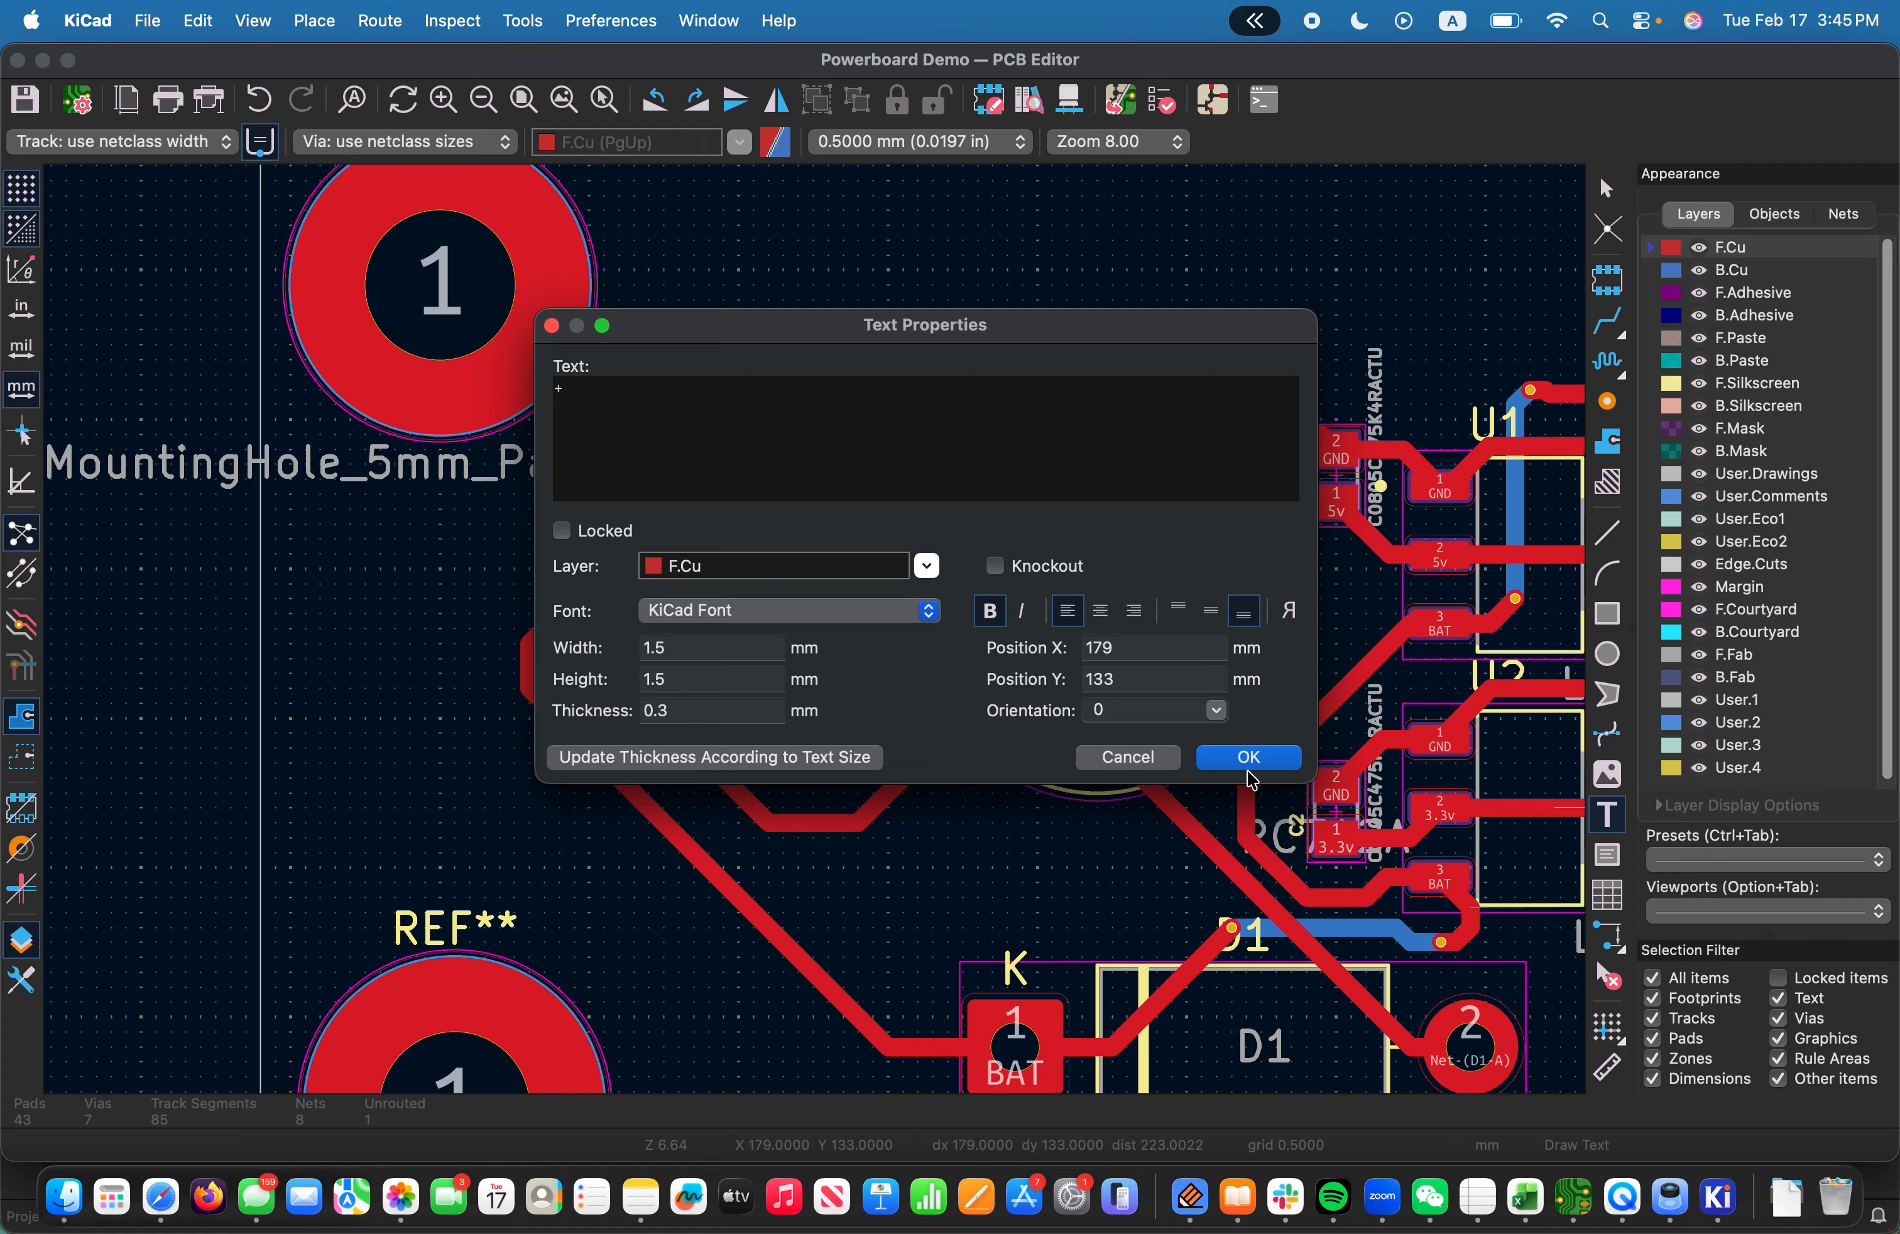
left_click(1249, 763)
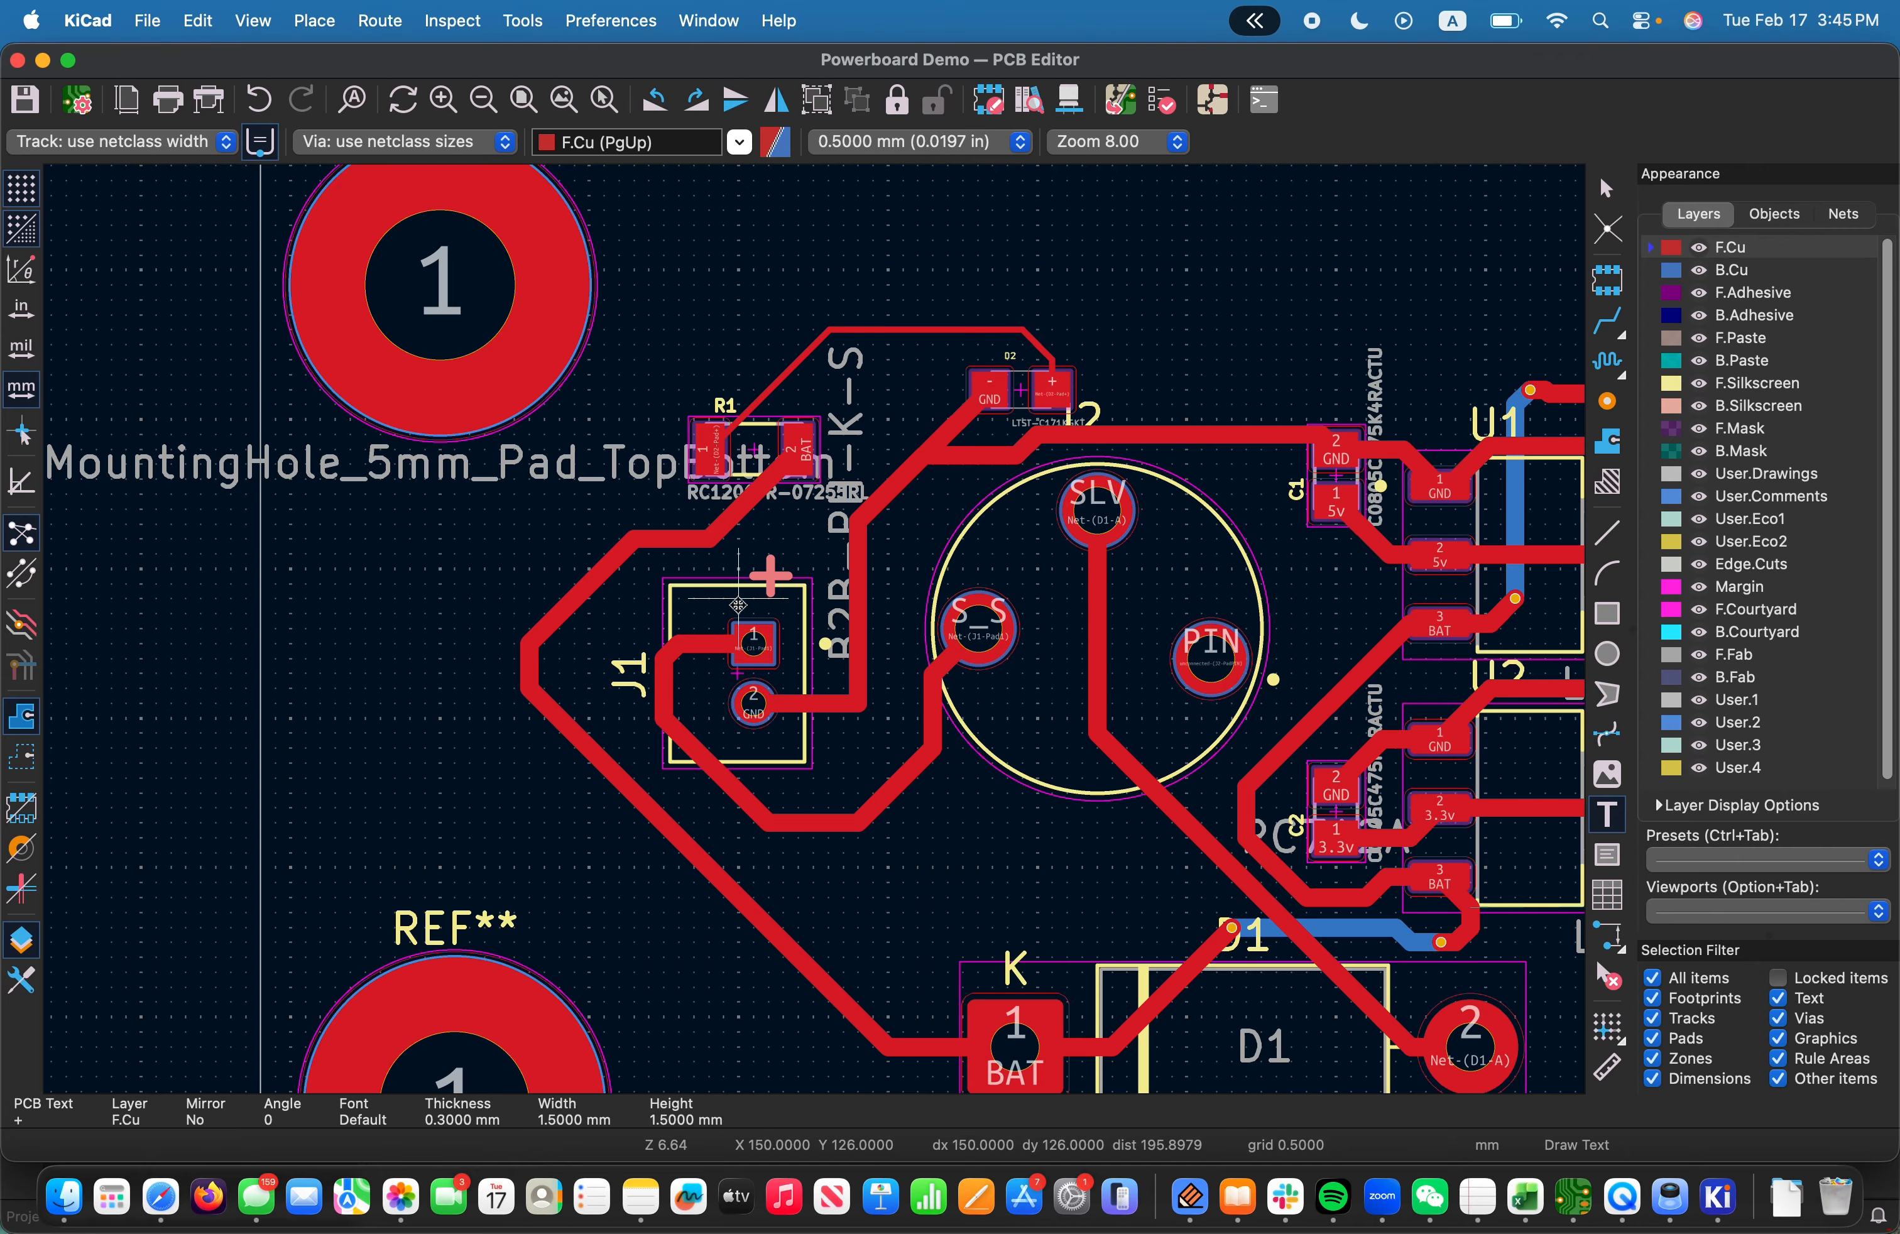
left_click(737, 589)
key("Escape")
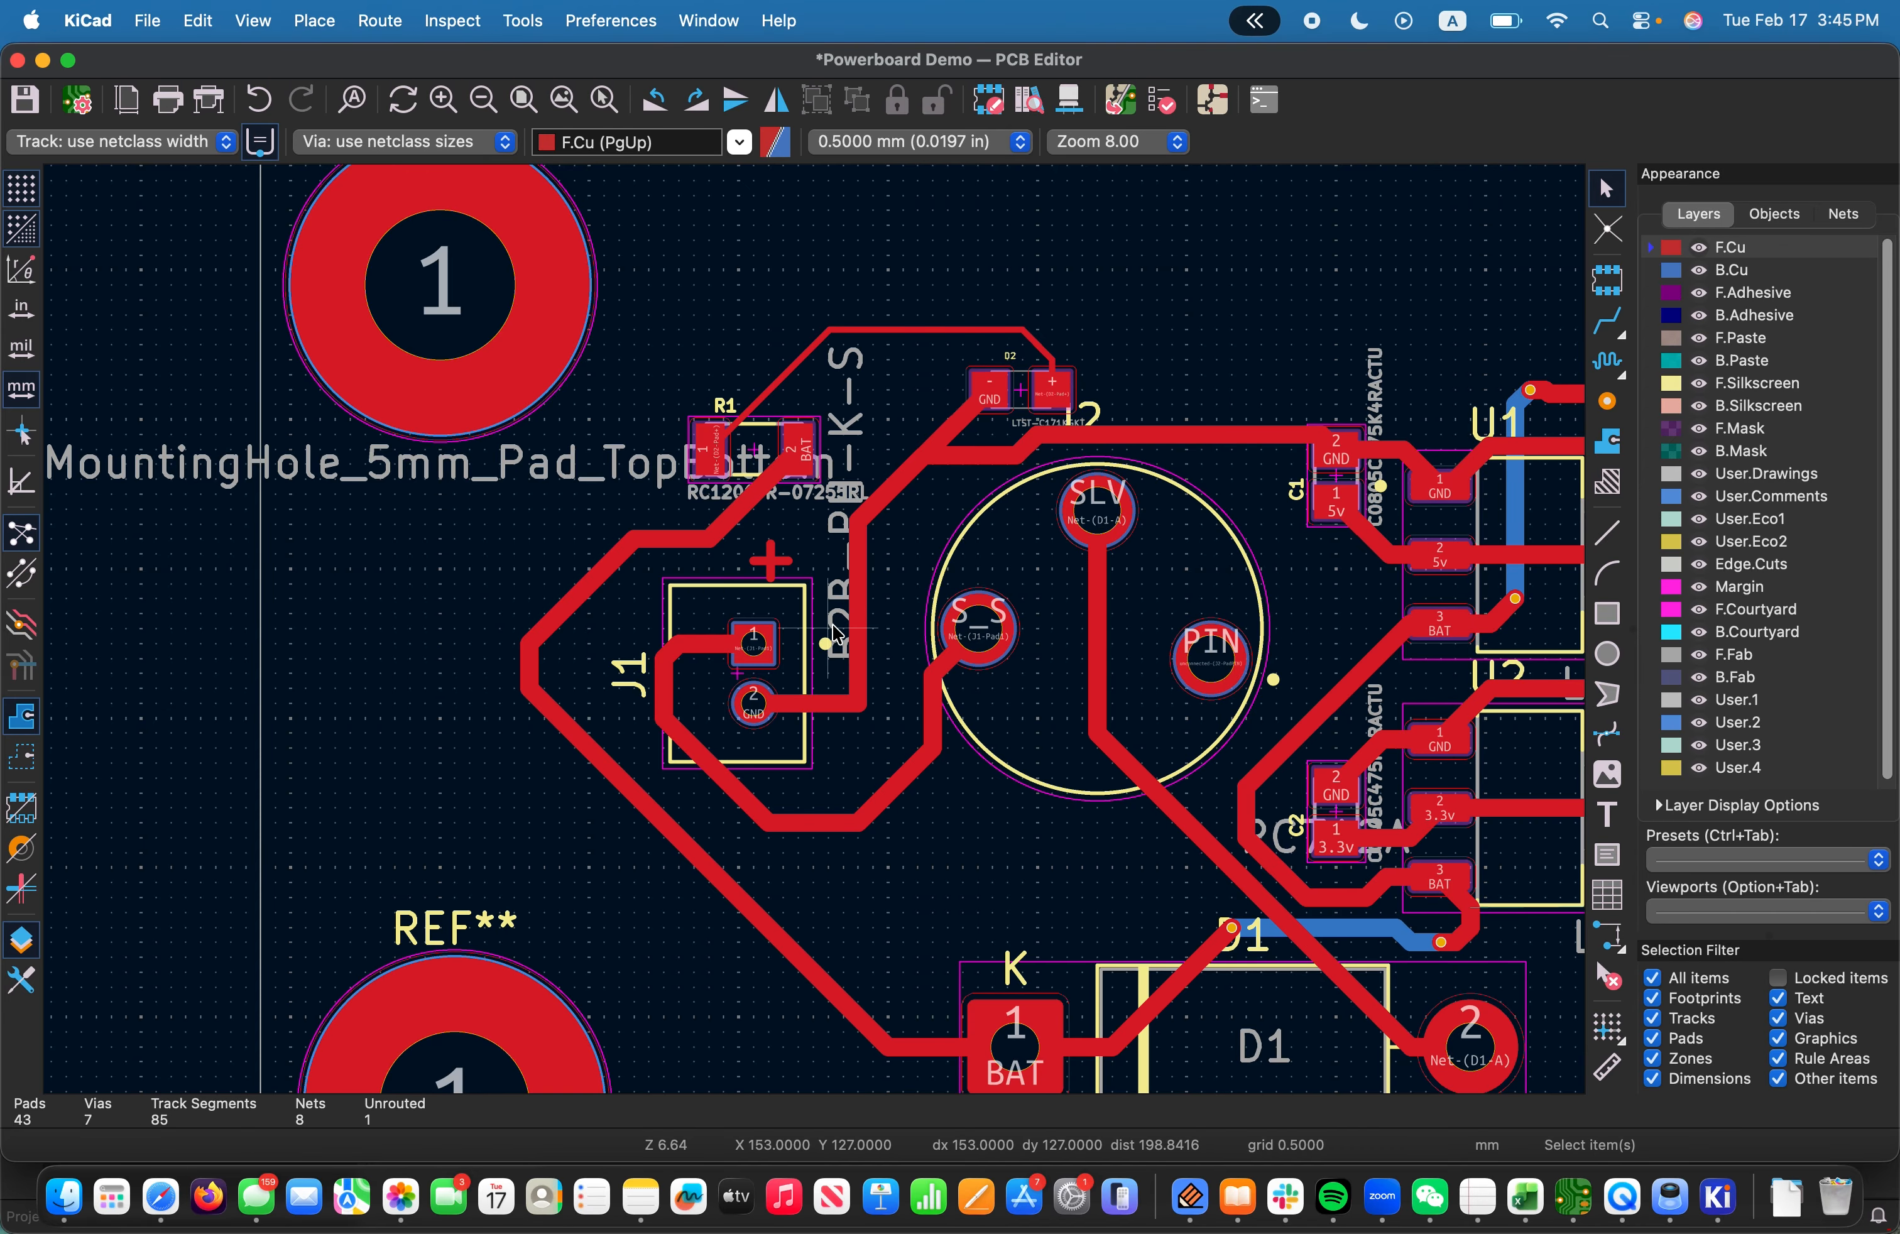
Inspect the "+" marking near J1 up close on the layout and in the 3D Viewer
scroll(784, 569, "up", 2)
scroll(818, 638, "up", 4)
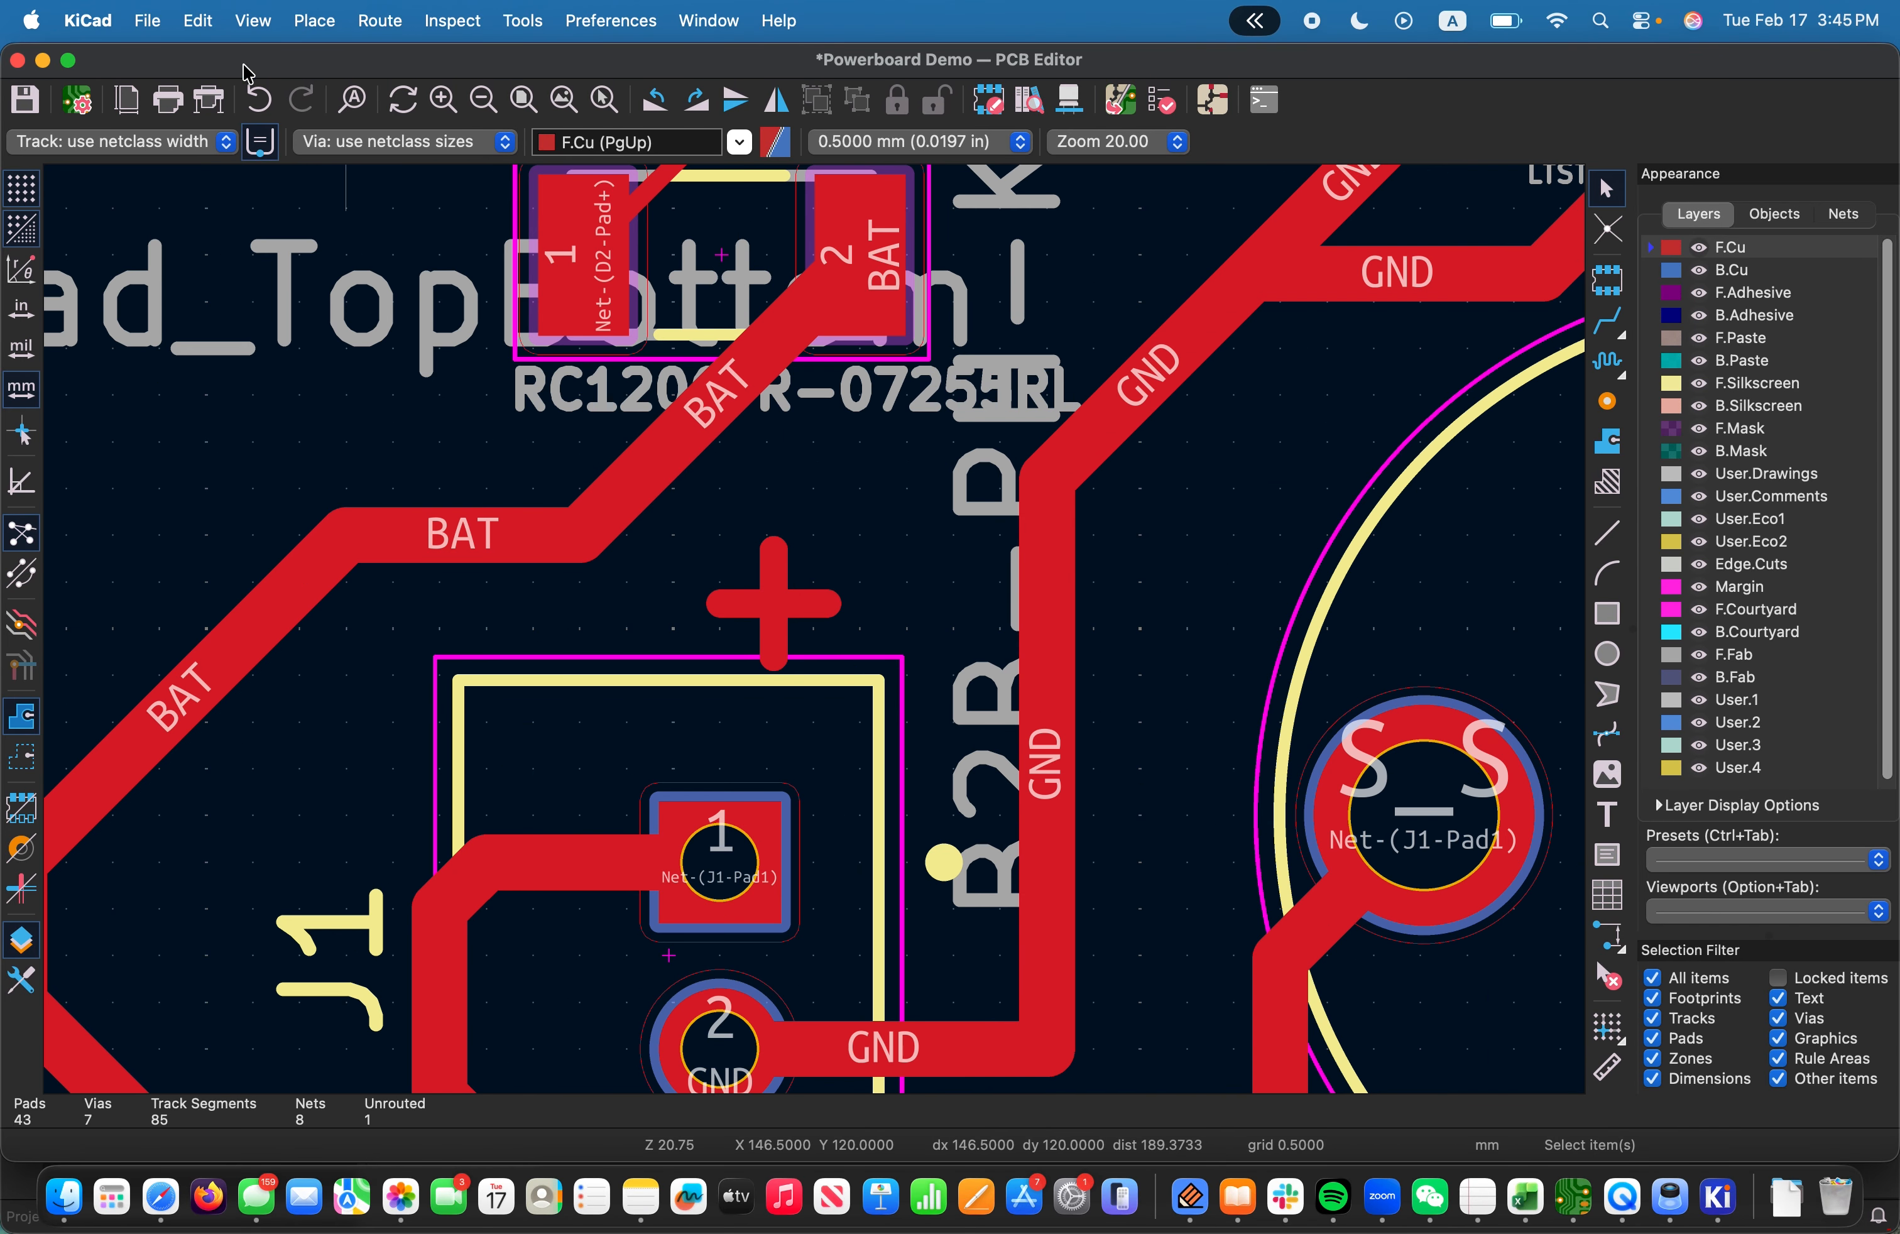
left_click(254, 20)
left_click(277, 134)
scroll(637, 590, "up", 3)
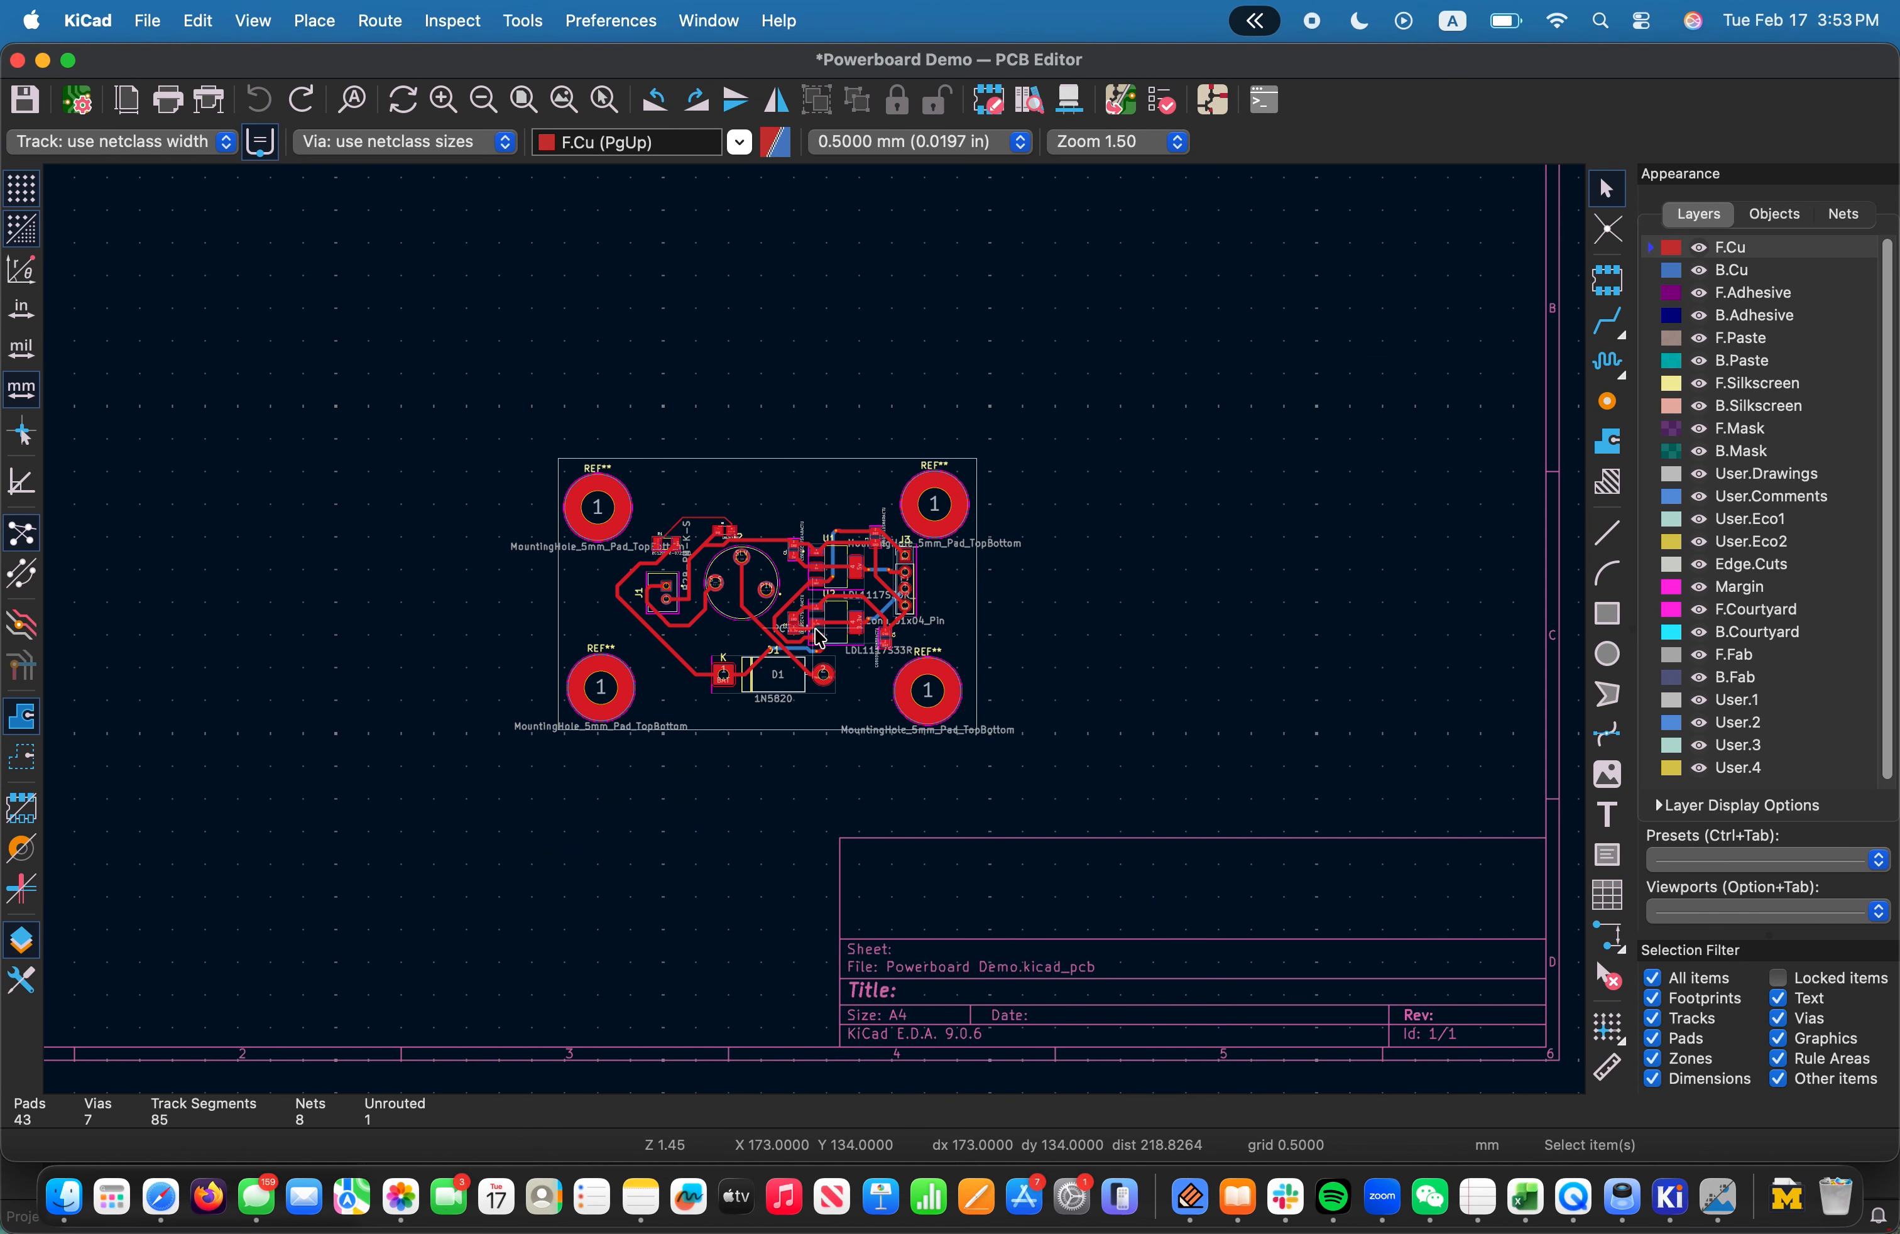
Close the PCB Editor, saving the changes to Powerboard Demo.kicad_pcb
scroll(823, 697, "up", 3)
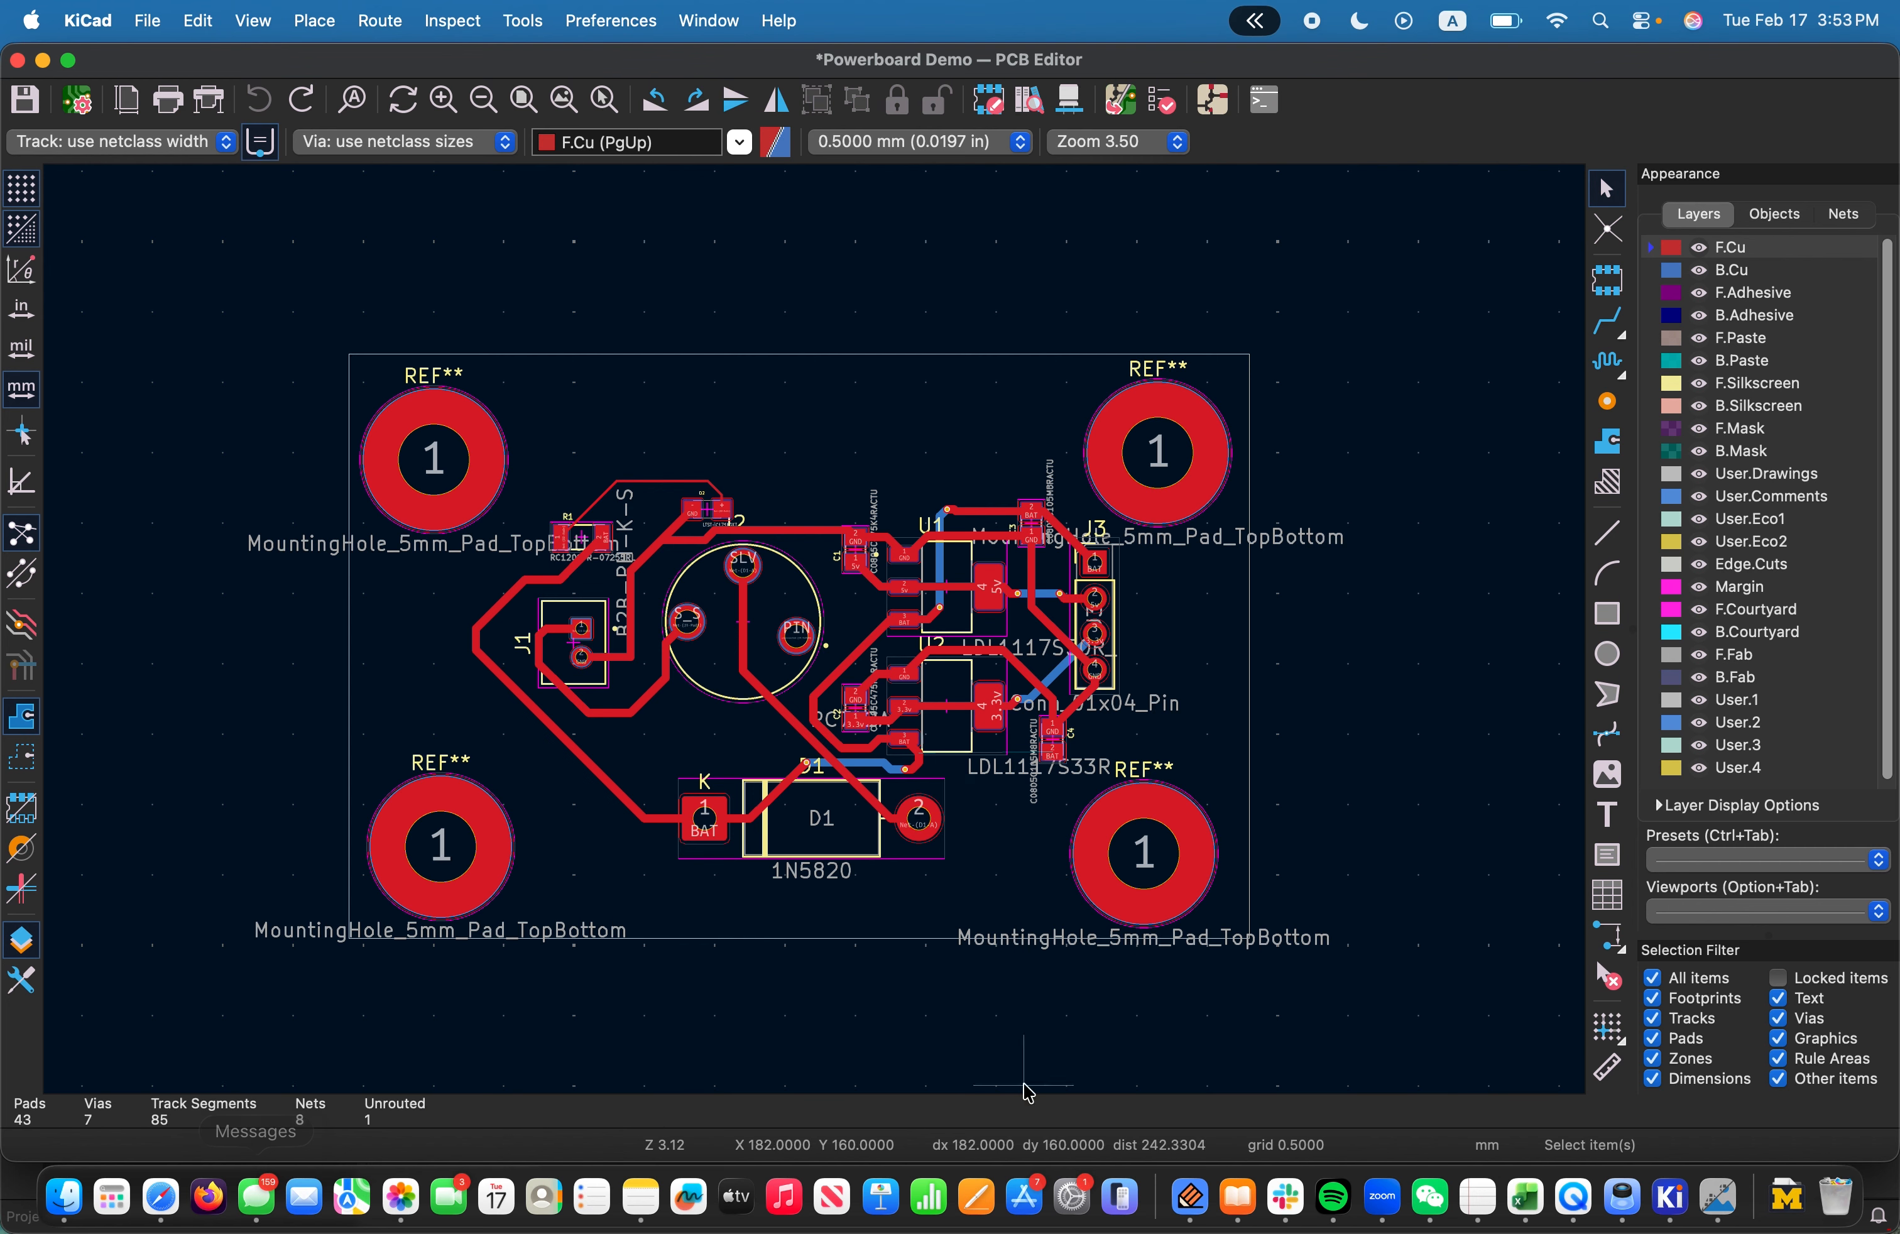
left_click(18, 61)
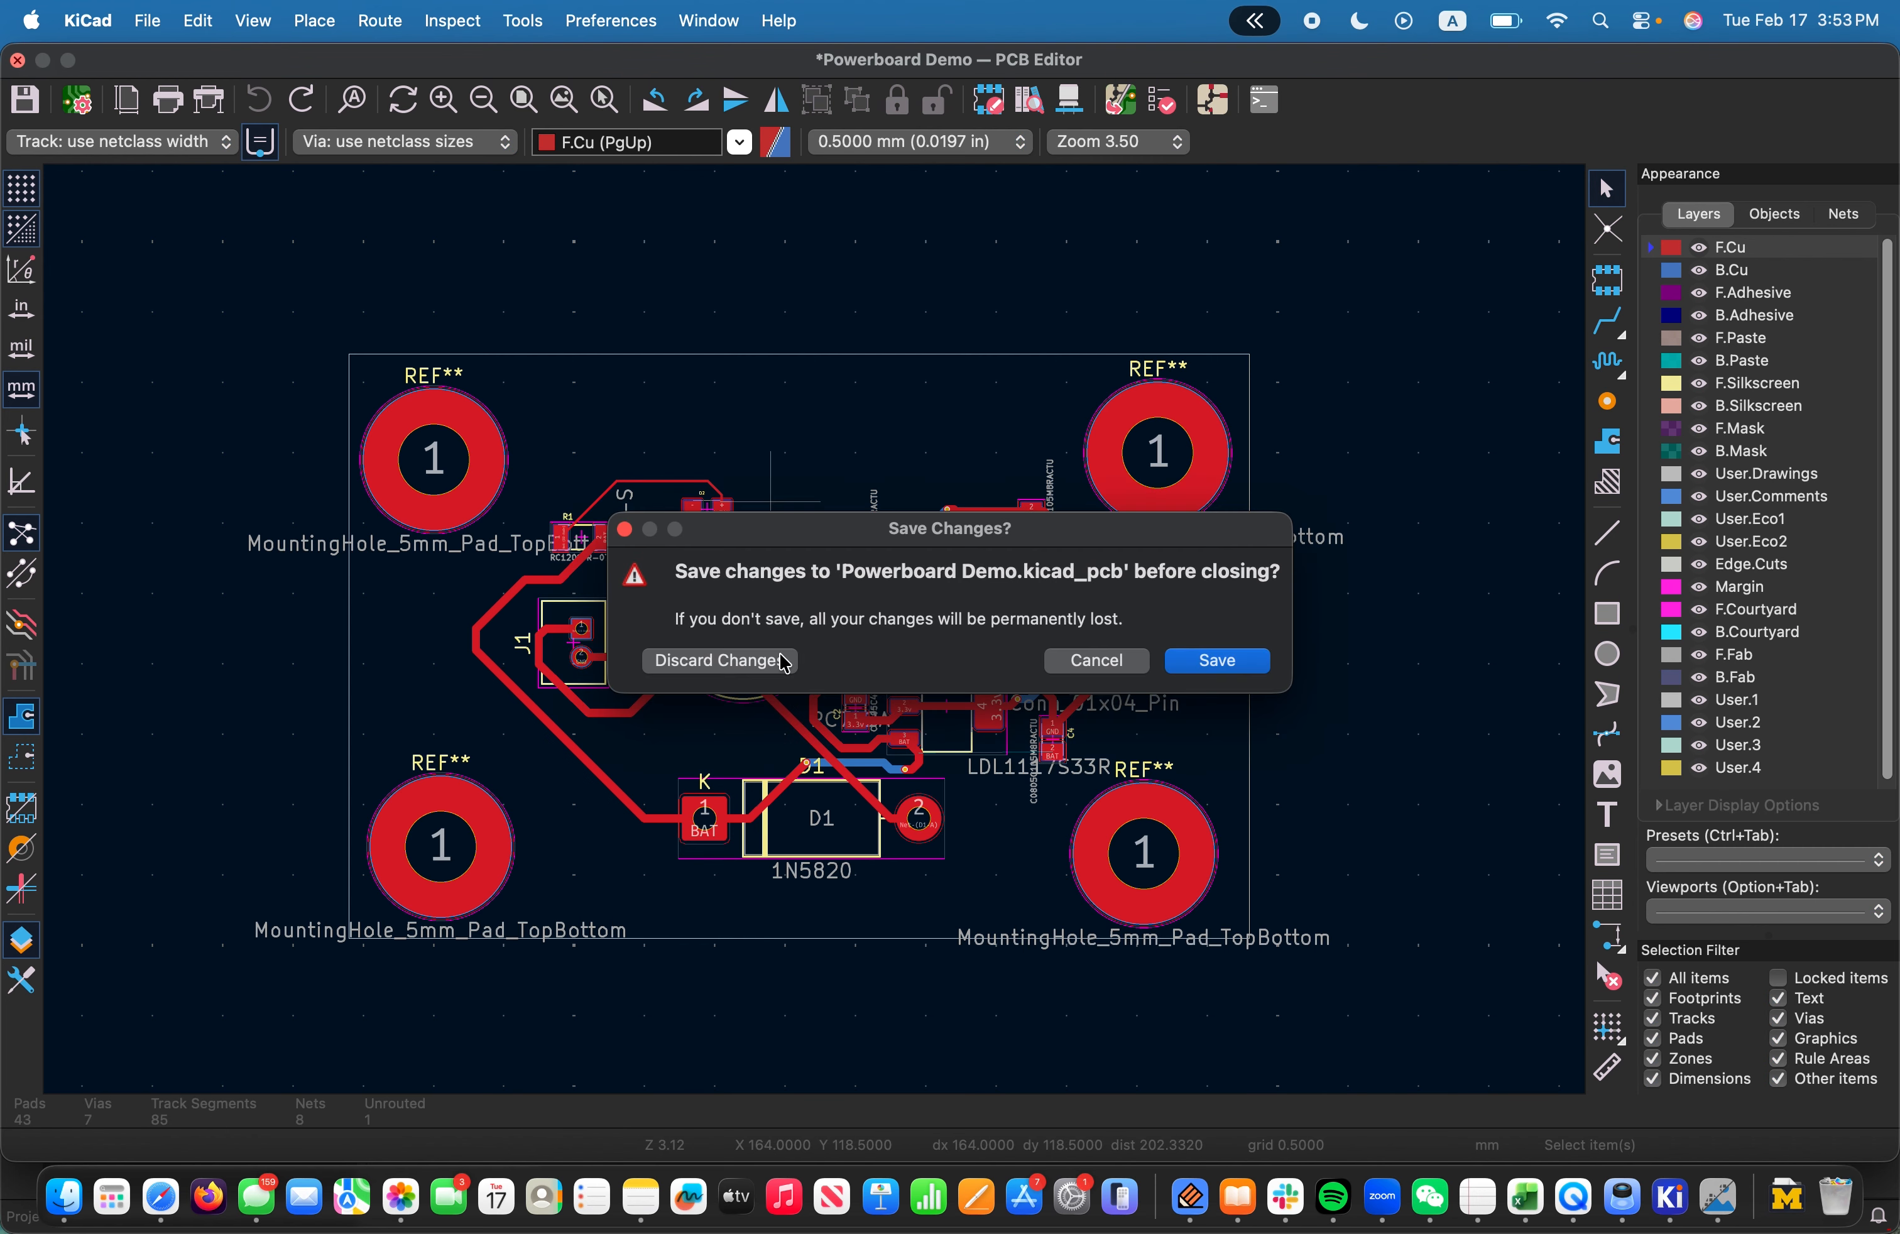
left_click(1206, 673)
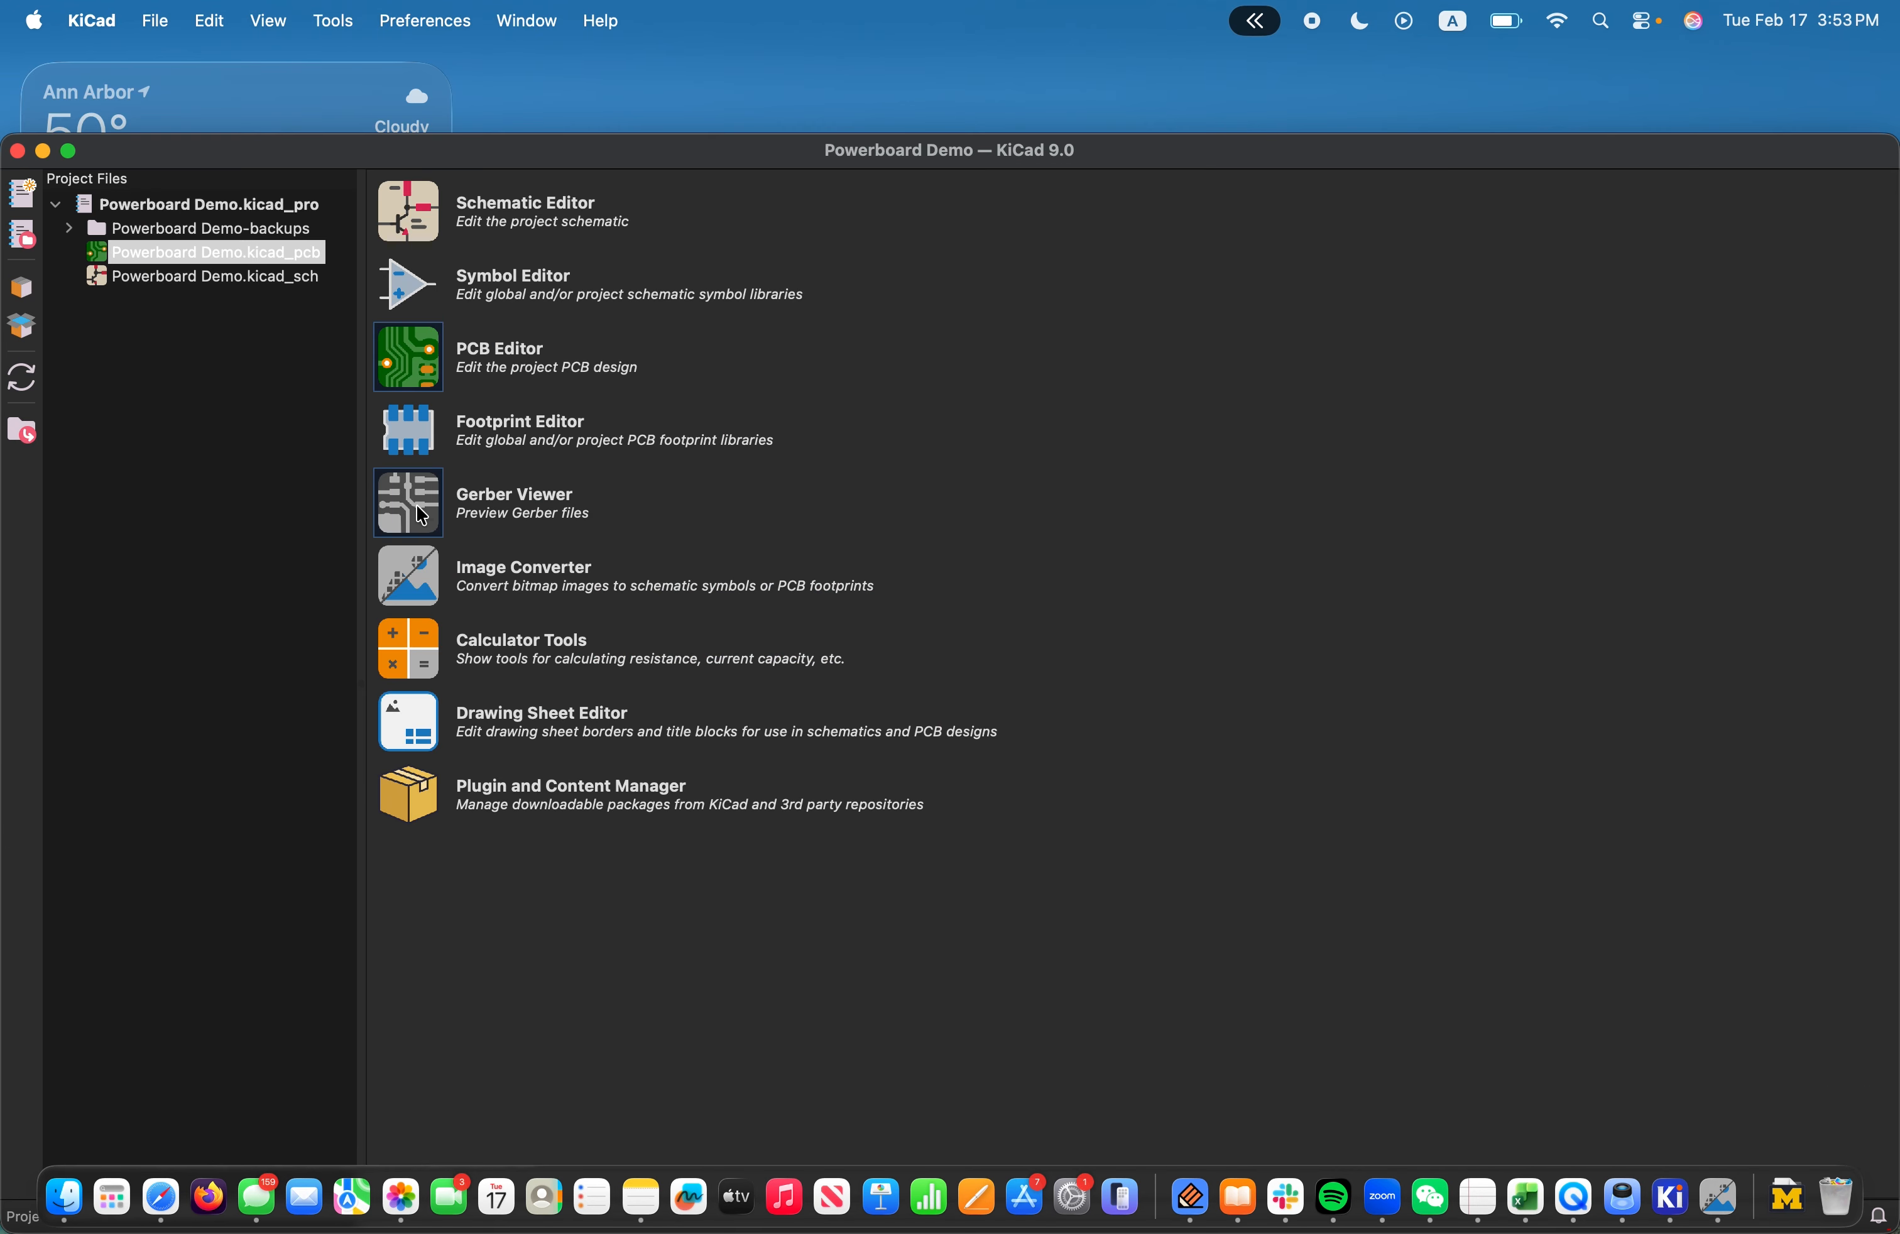
Open the Image Converter and load 61H93qEXjmL._AC_UY1000_.jpg from Downloads as the source image
left_click(413, 579)
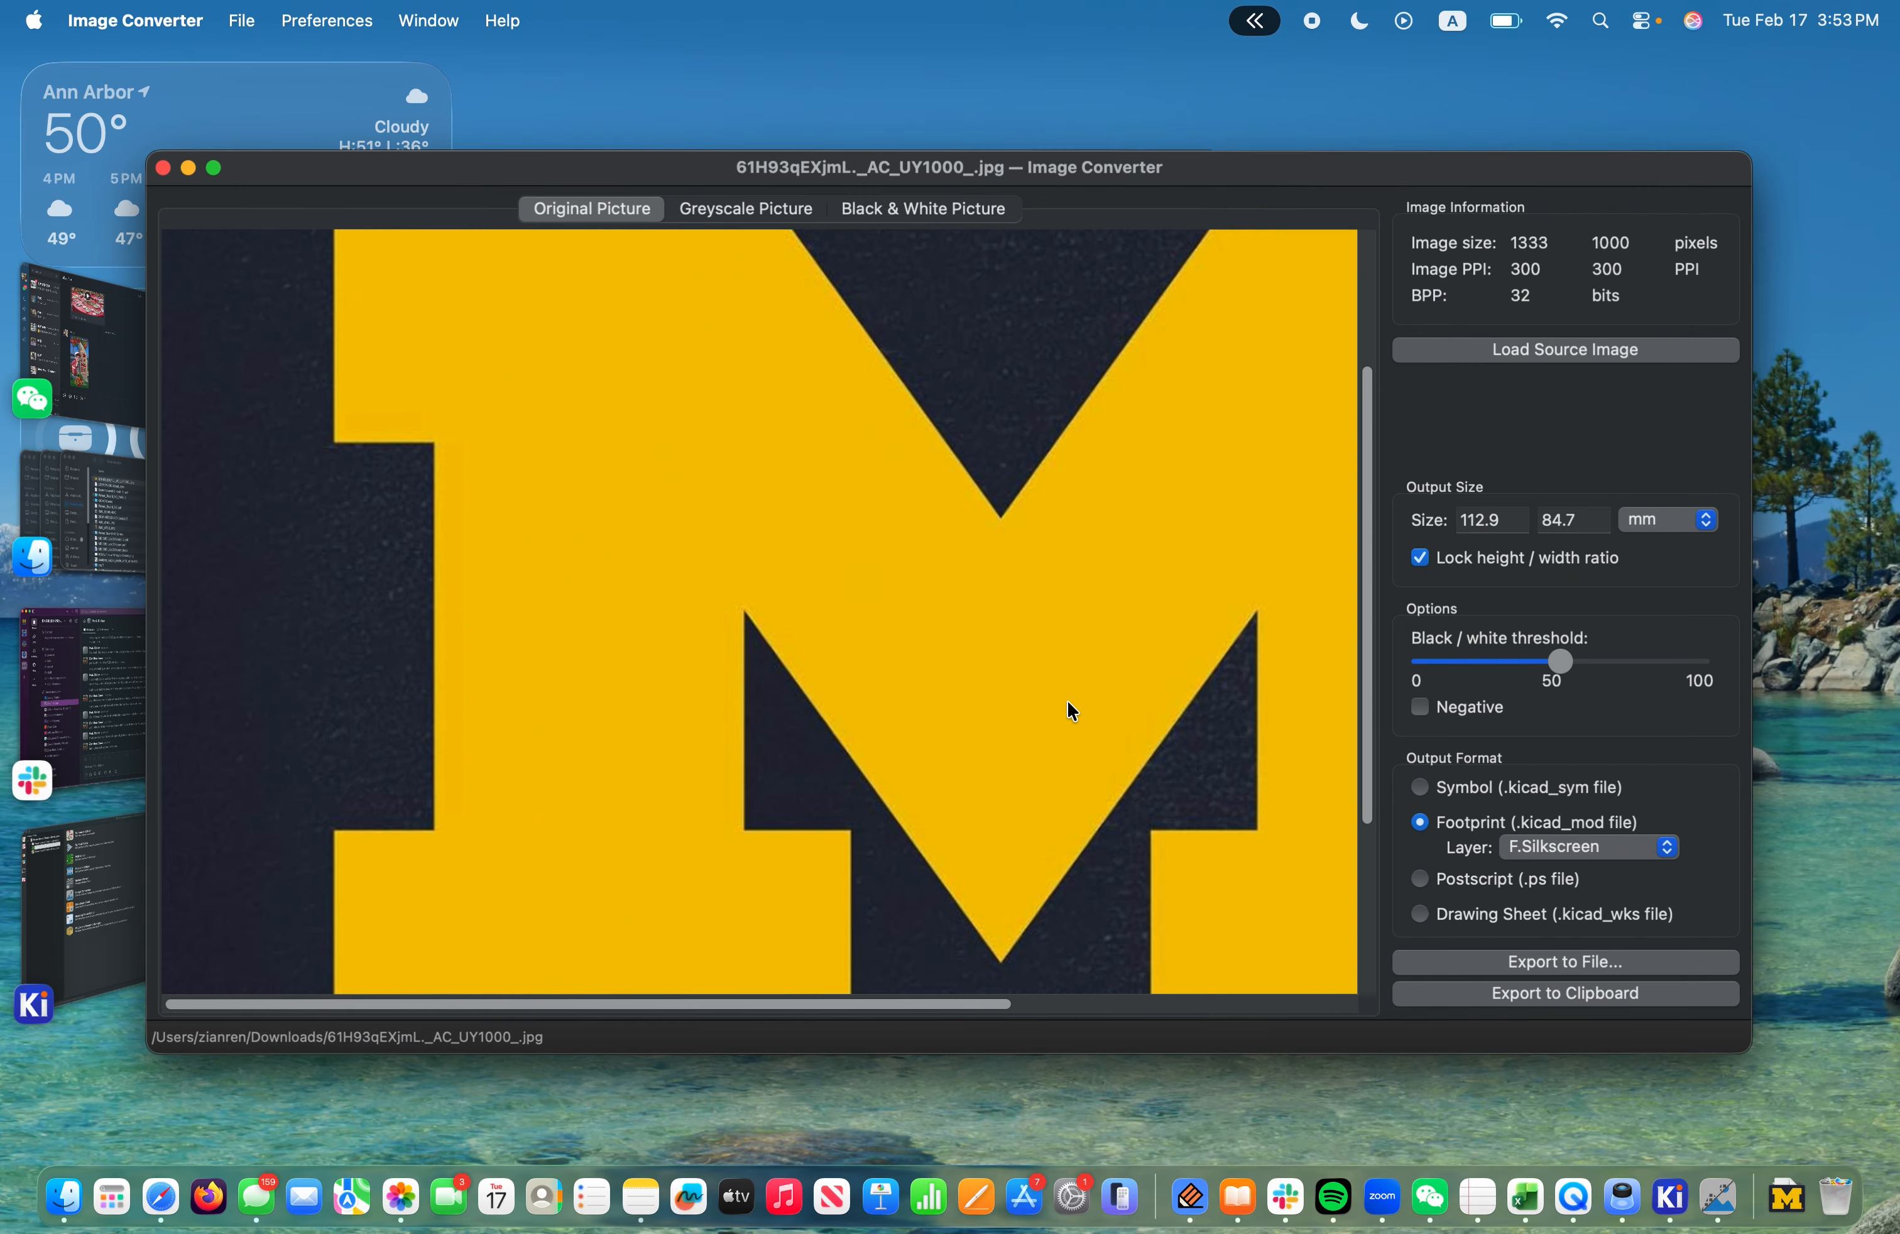
scroll(801, 462, "down", 3)
left_click(1522, 349)
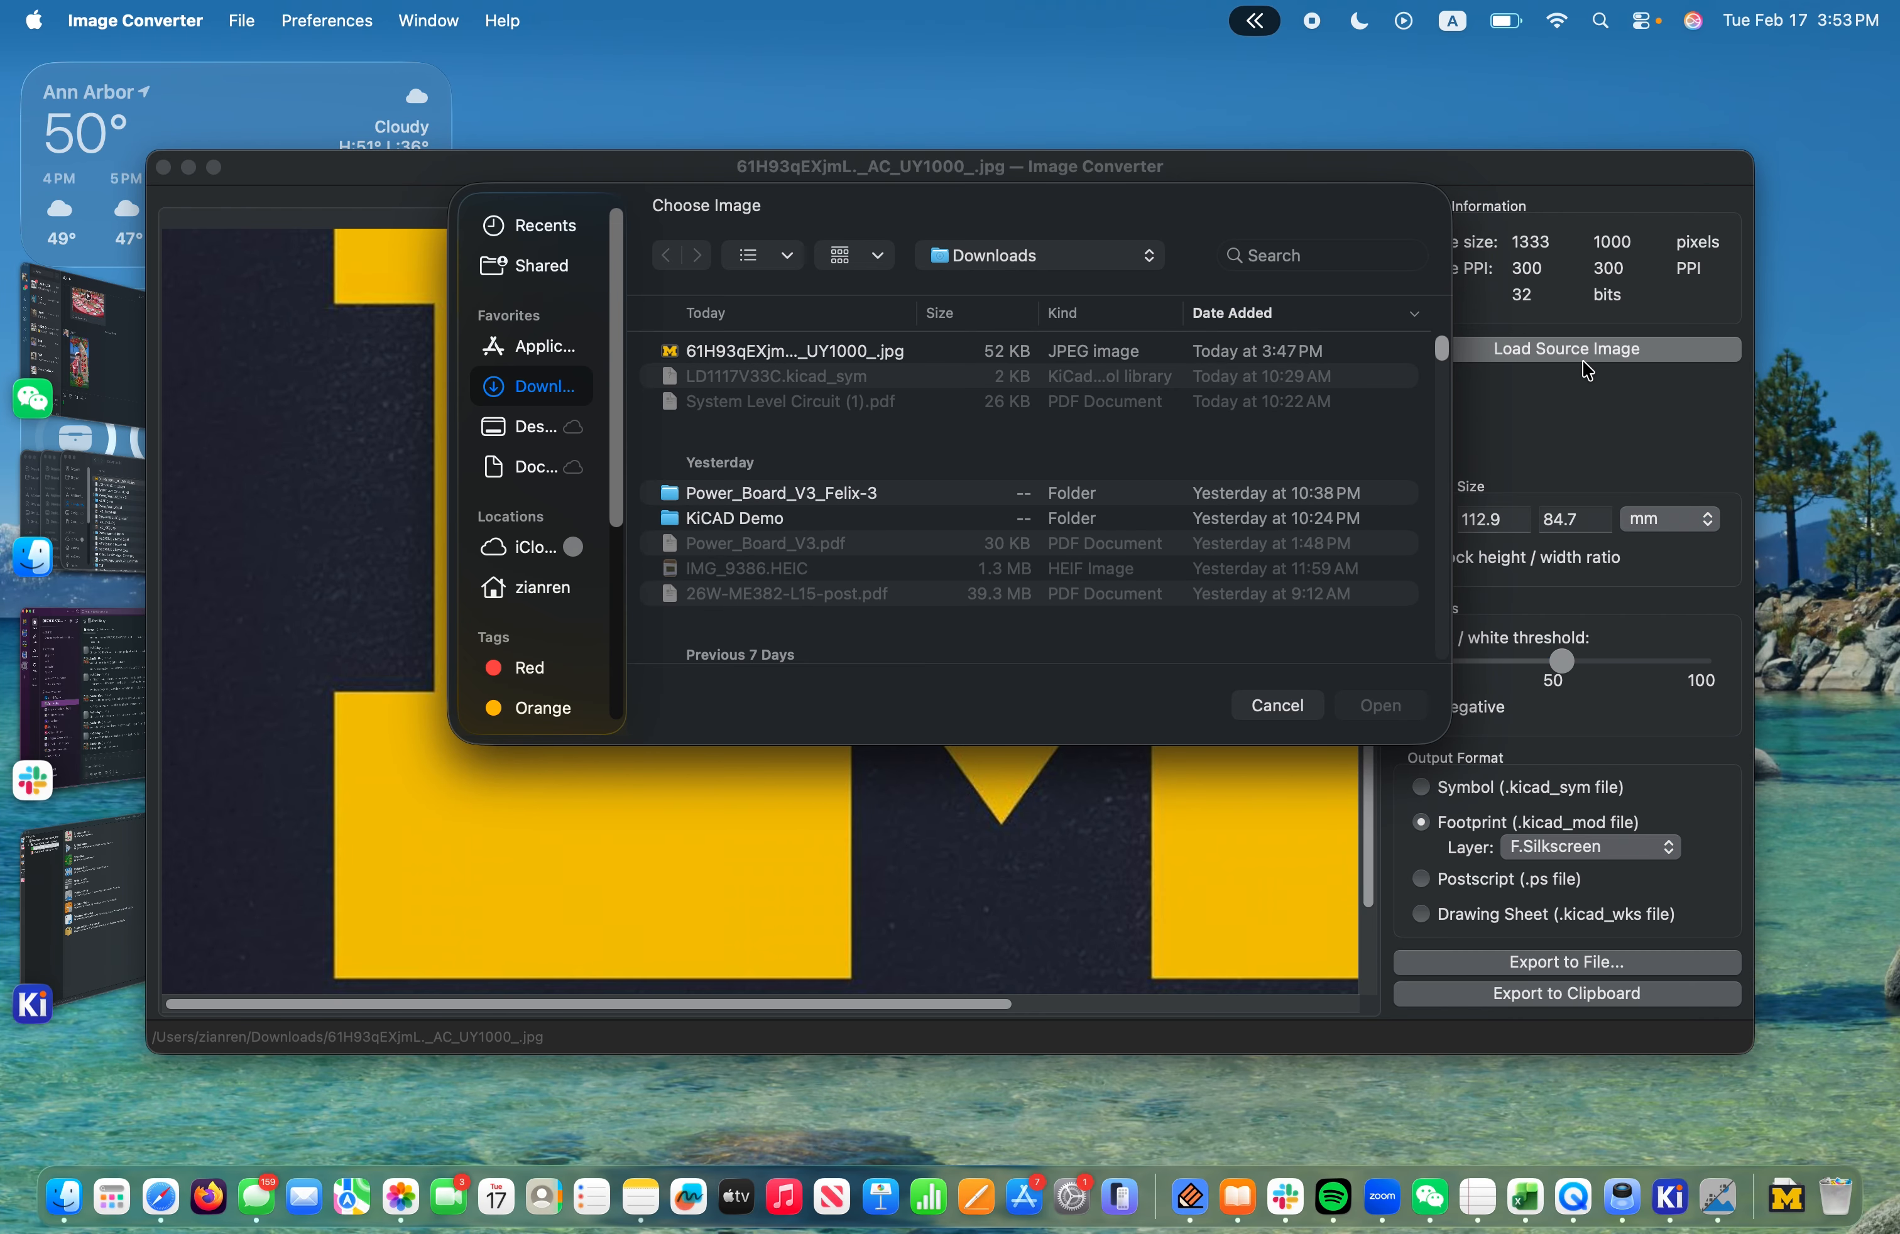
double_click(894, 354)
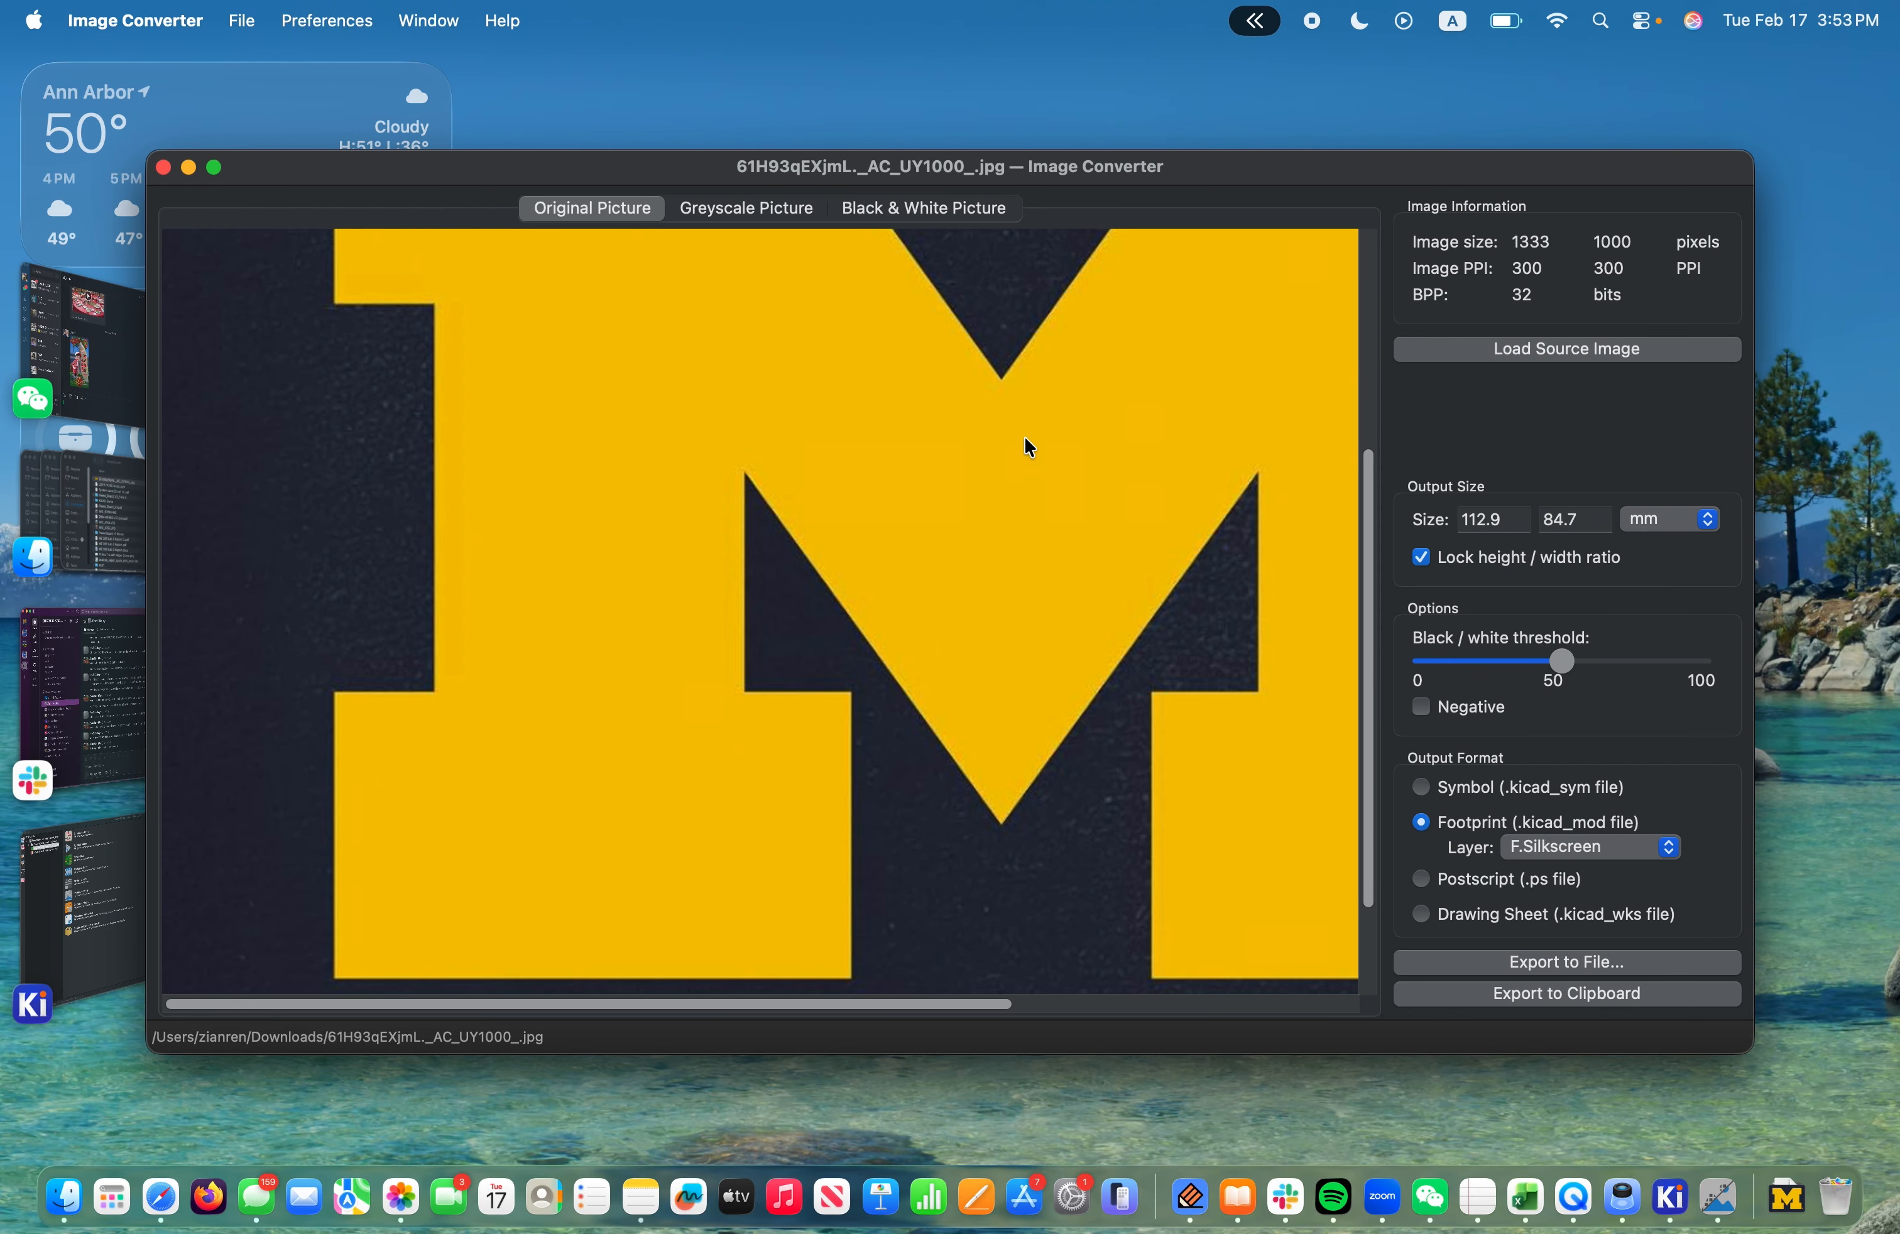
Examine the greyscale and black-and-white versions of the M logo image
scroll(1005, 457, "up", 2)
left_click(888, 210)
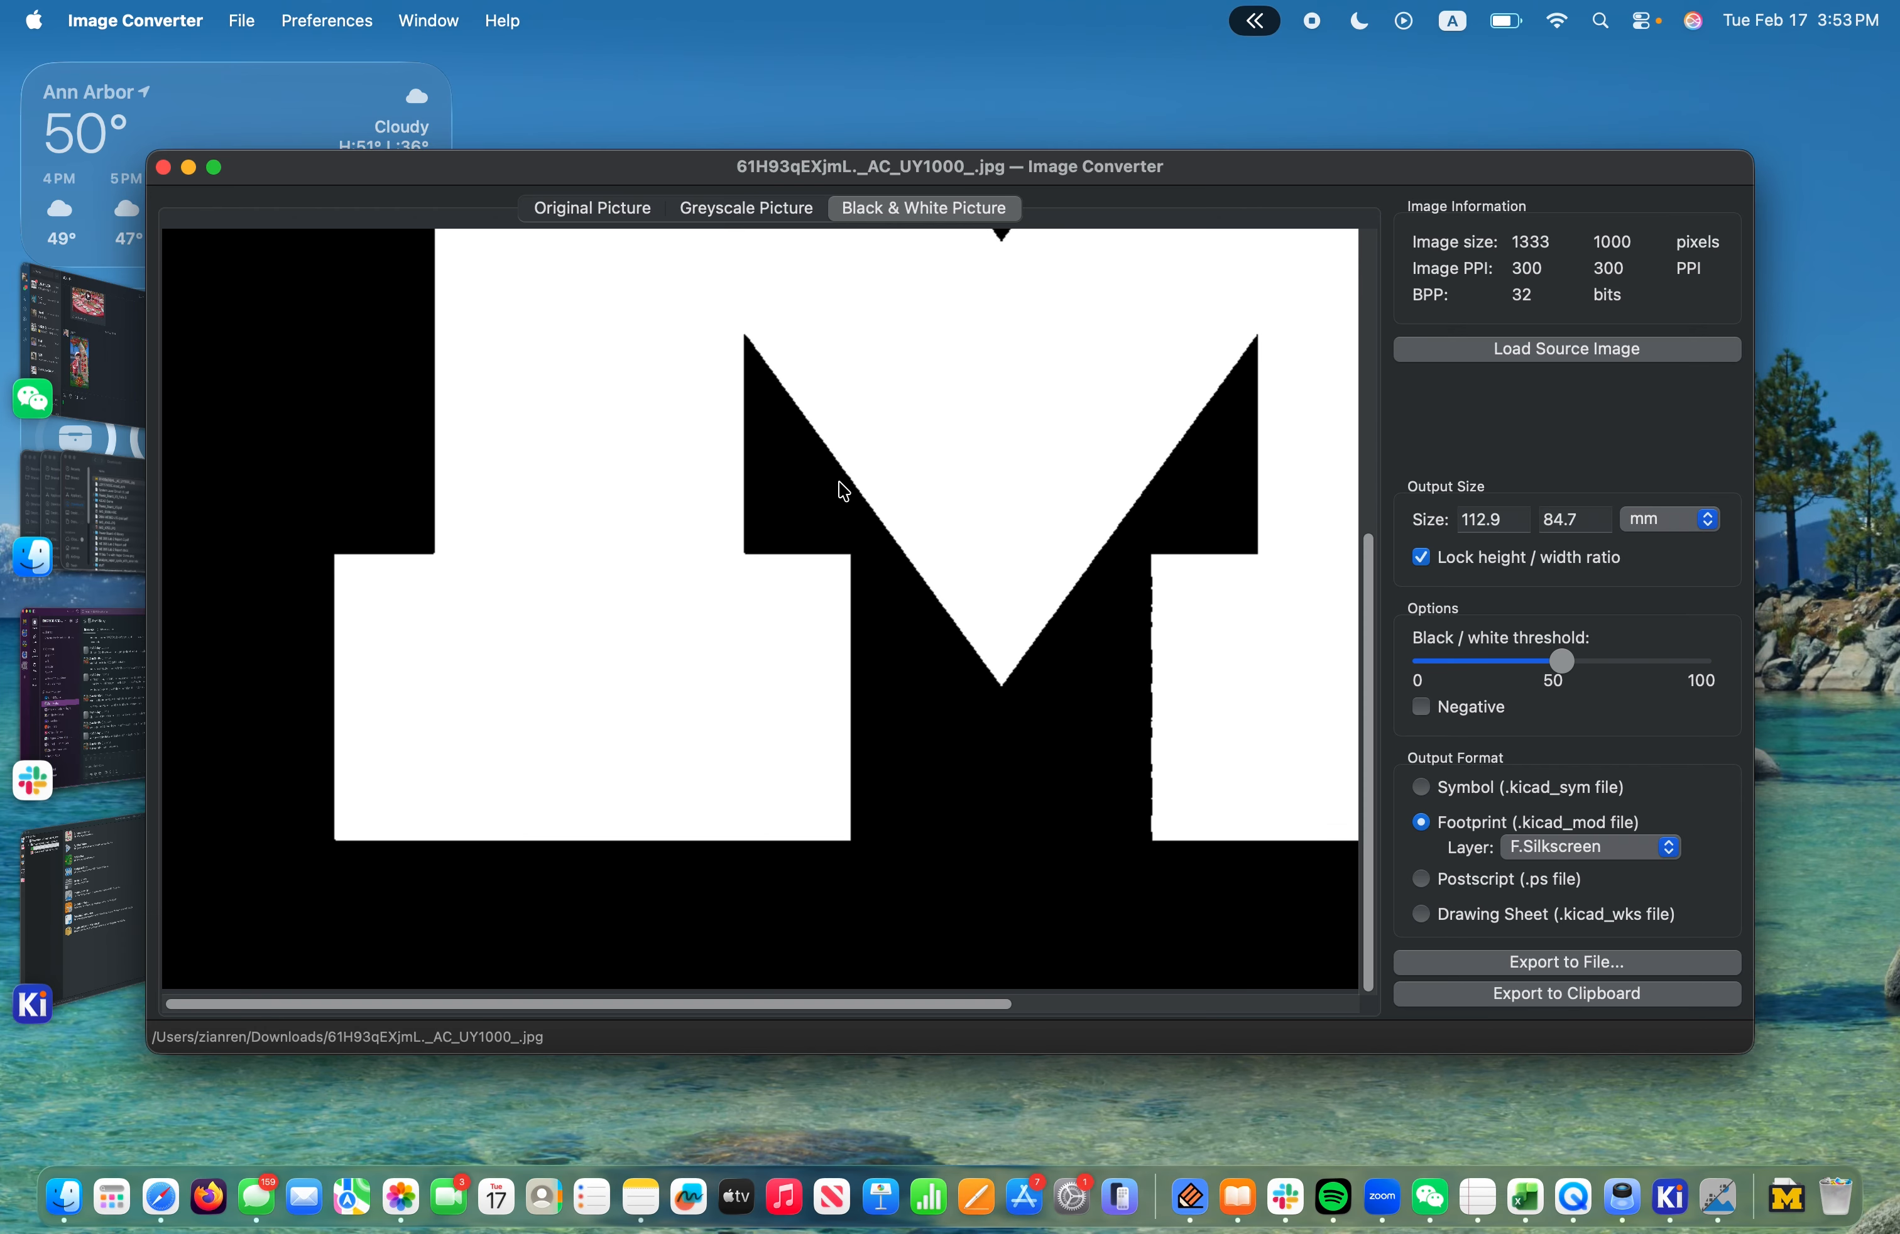
scroll(842, 457, "up", 2)
scroll(886, 472, "up", 8)
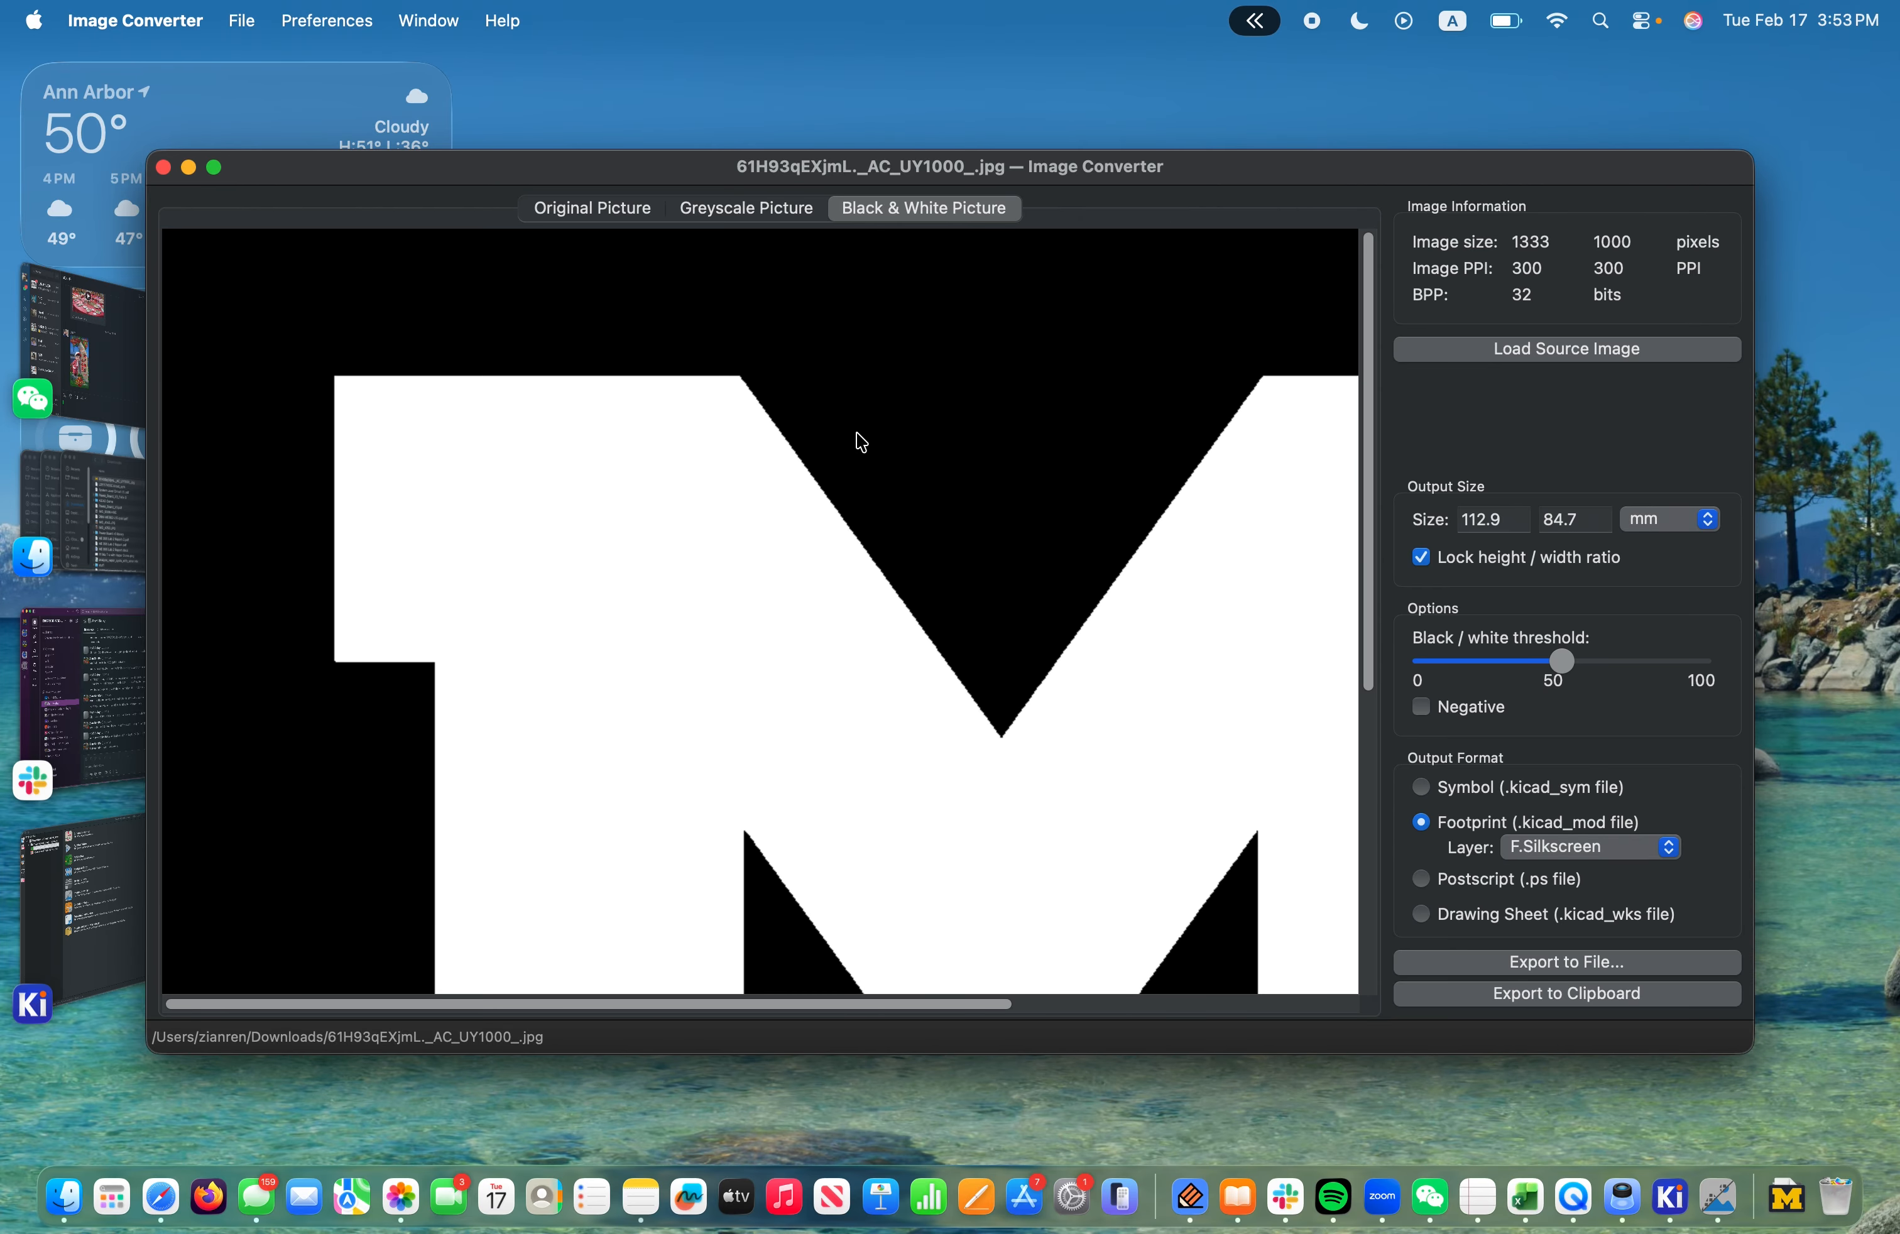
left_click(741, 211)
left_click(935, 212)
scroll(1162, 504, "down", 2)
Set the logo's output size to 4 × 3.0 mm with F.Silkscreen as the footprint layer
left_click(1522, 525)
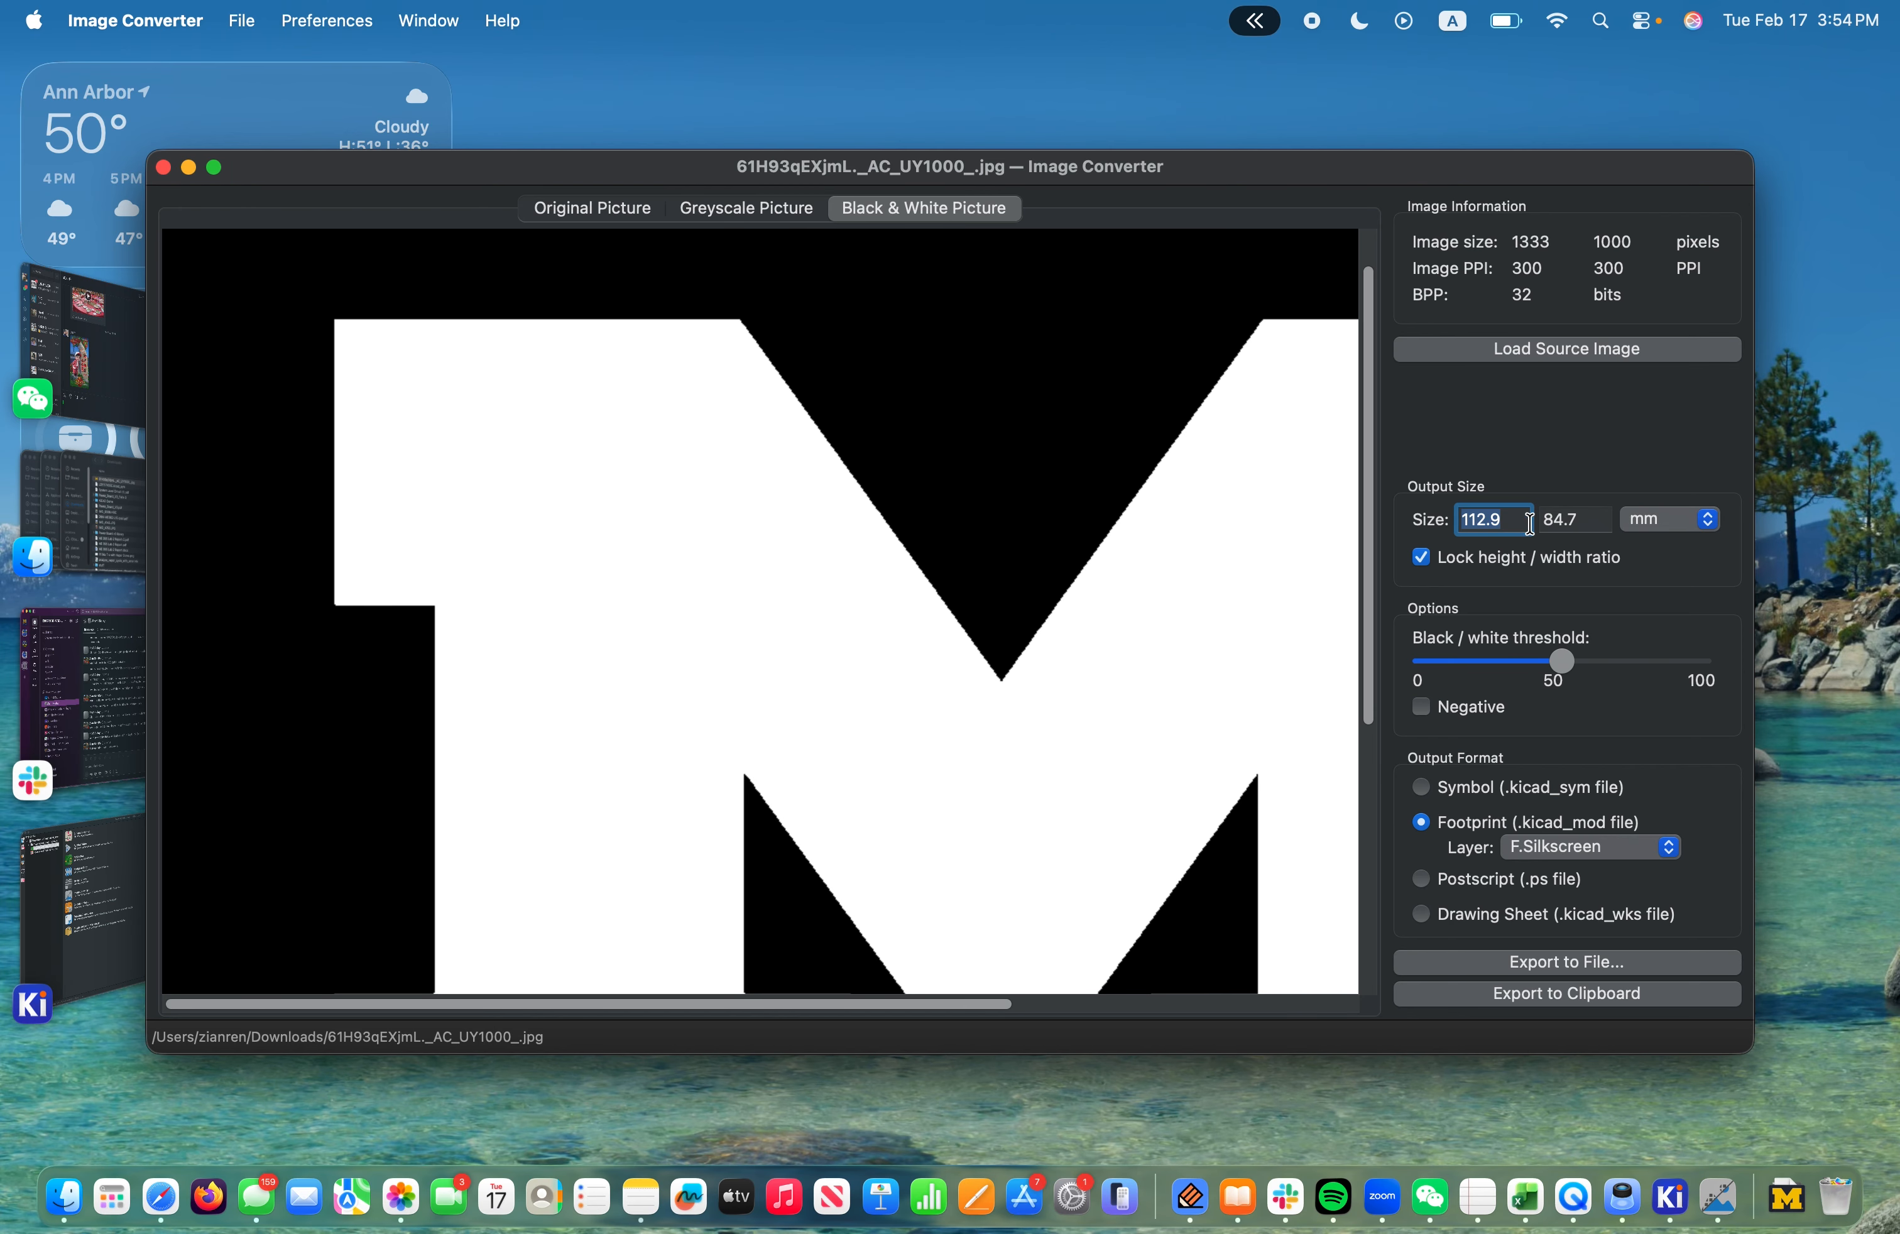
type("4")
left_click(1590, 523)
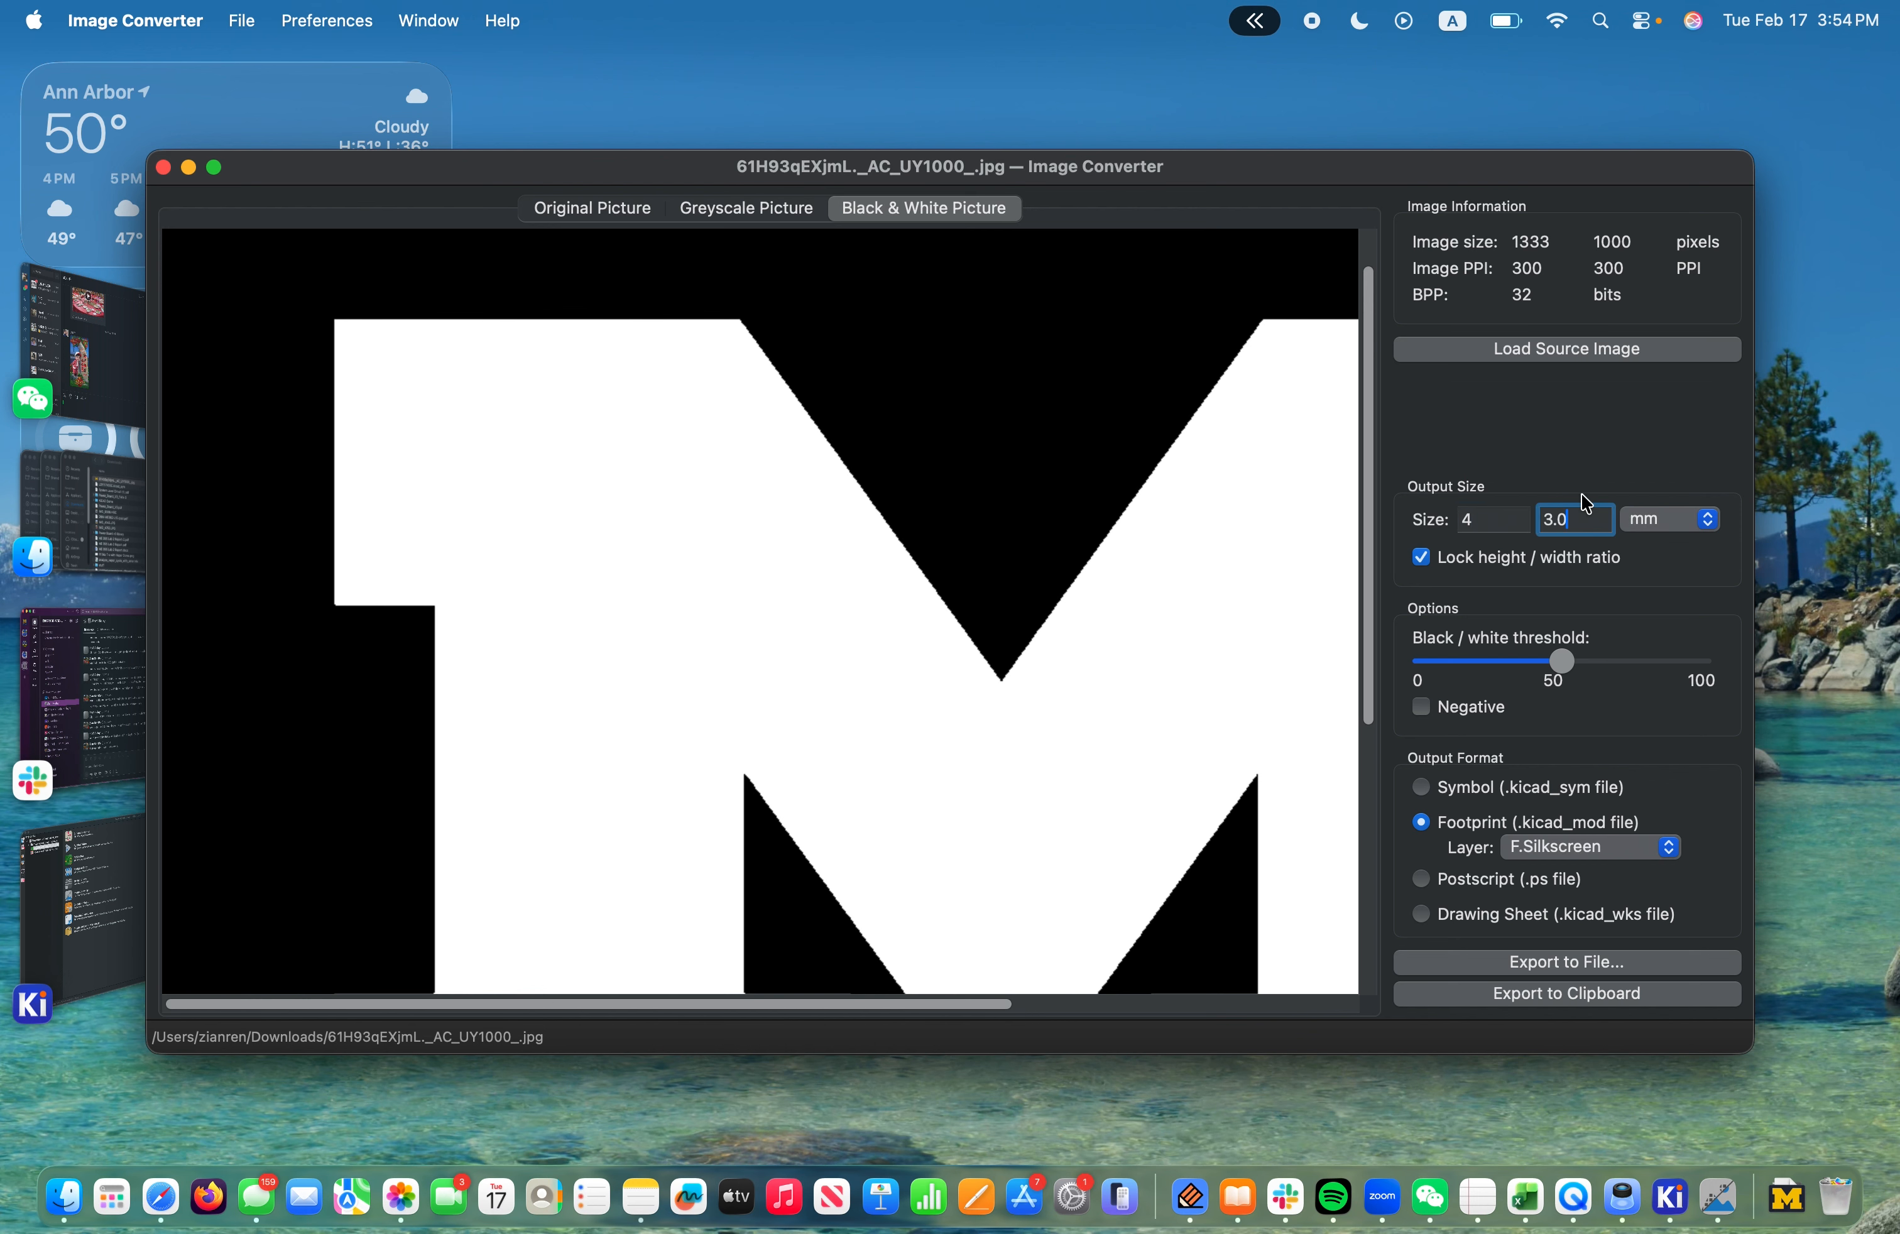
left_click(1545, 849)
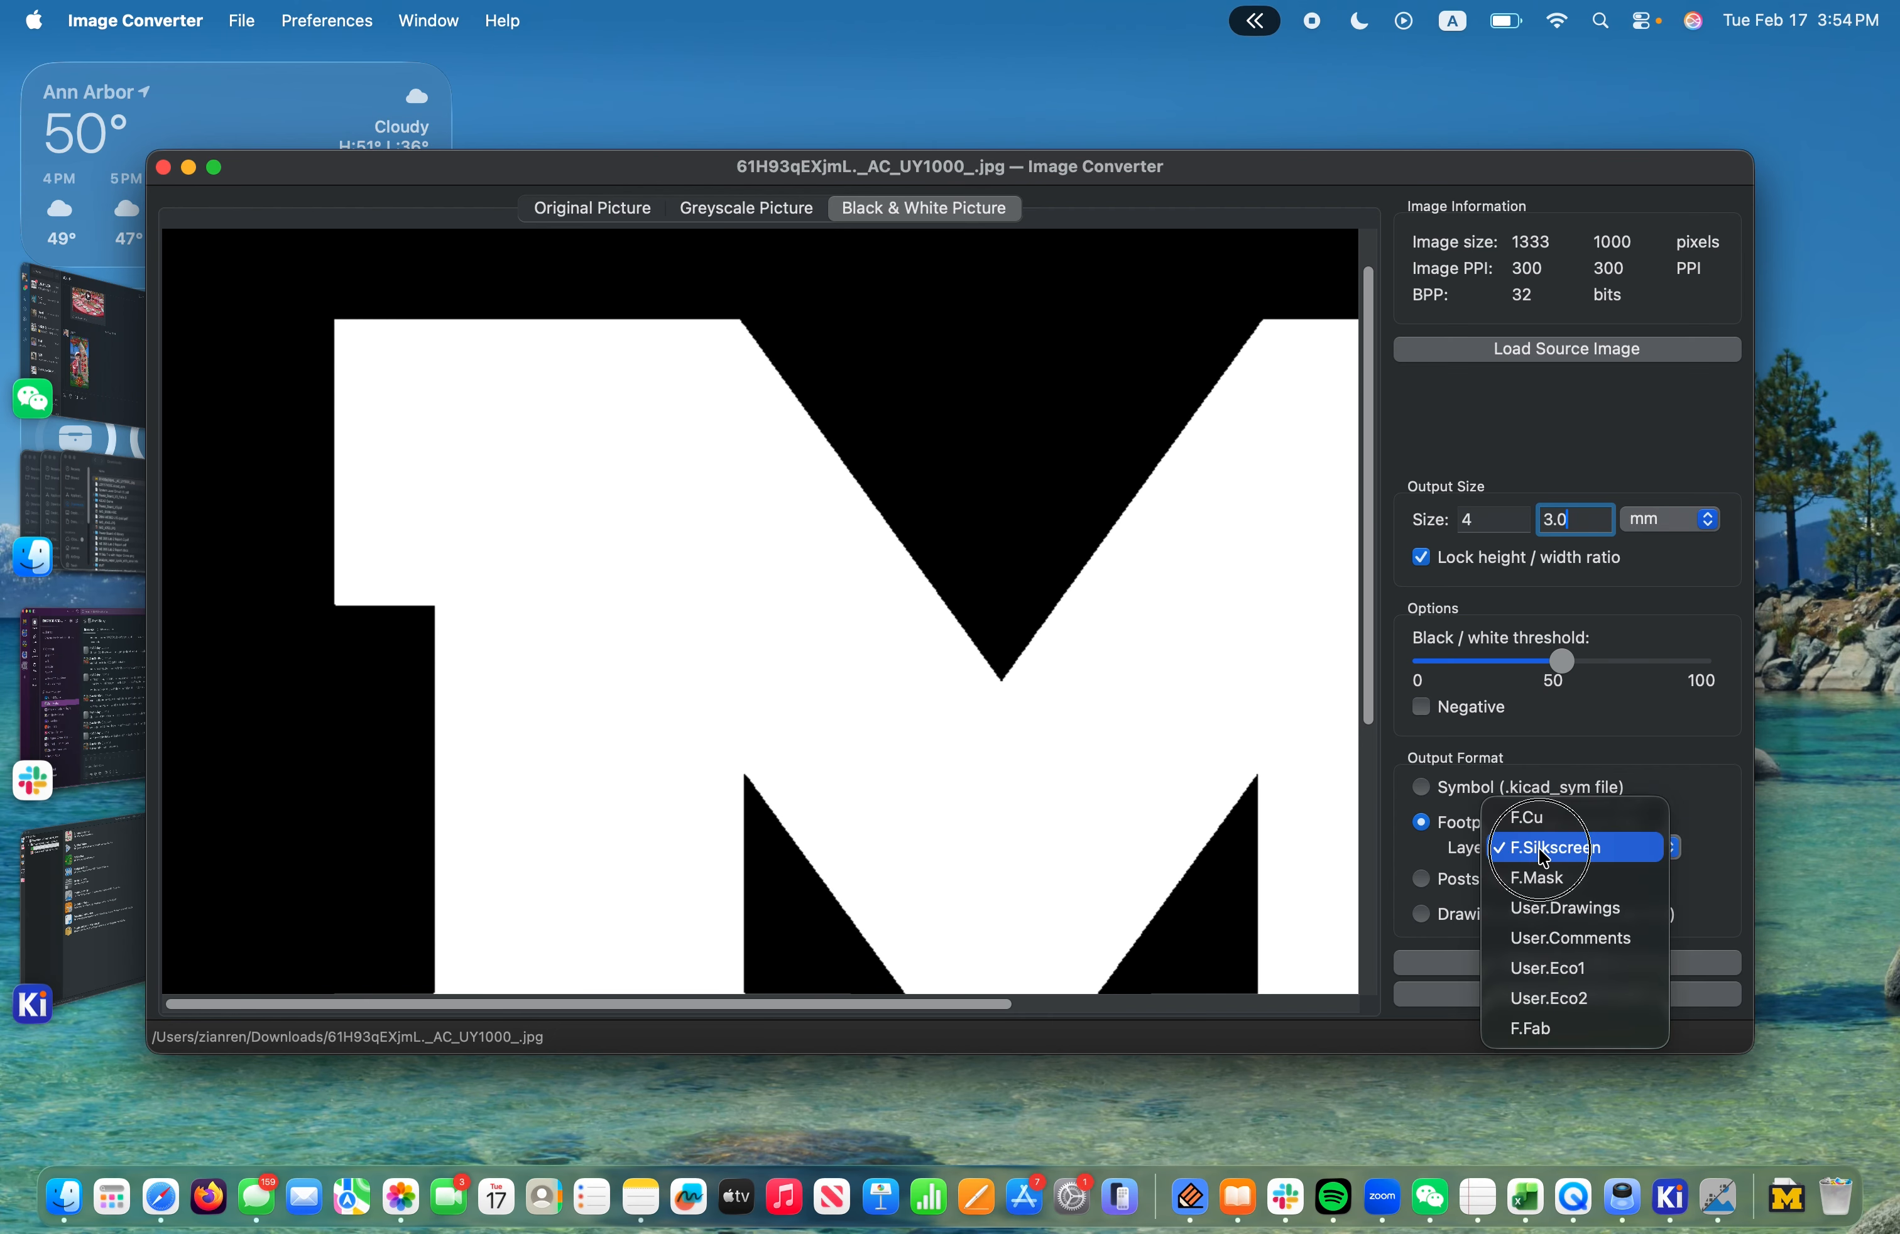
left_click(1556, 854)
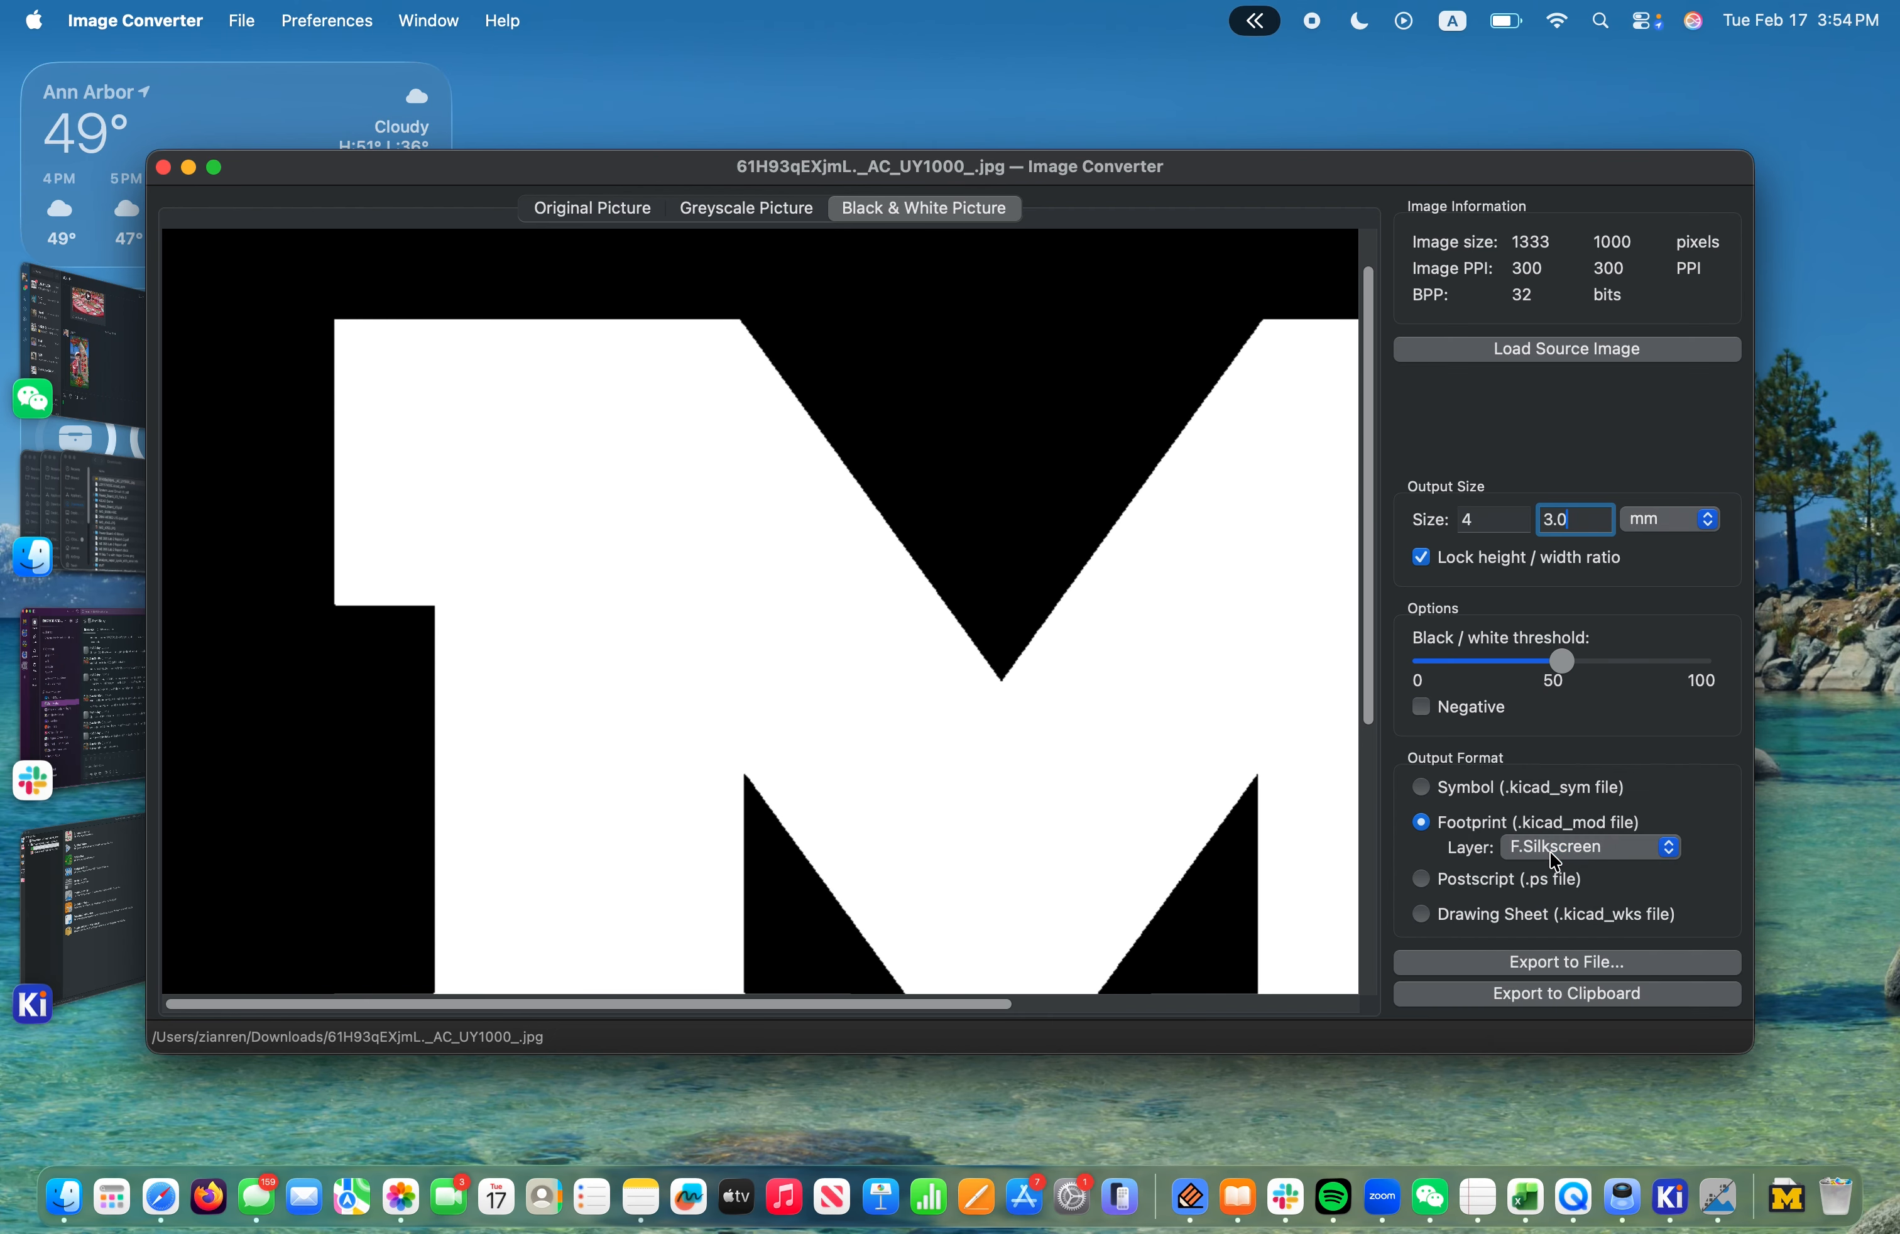
Look at the board's silkscreen and copper in the PCB Editor's 3D Viewer, then return to the Image Converter
left_click(1680, 1197)
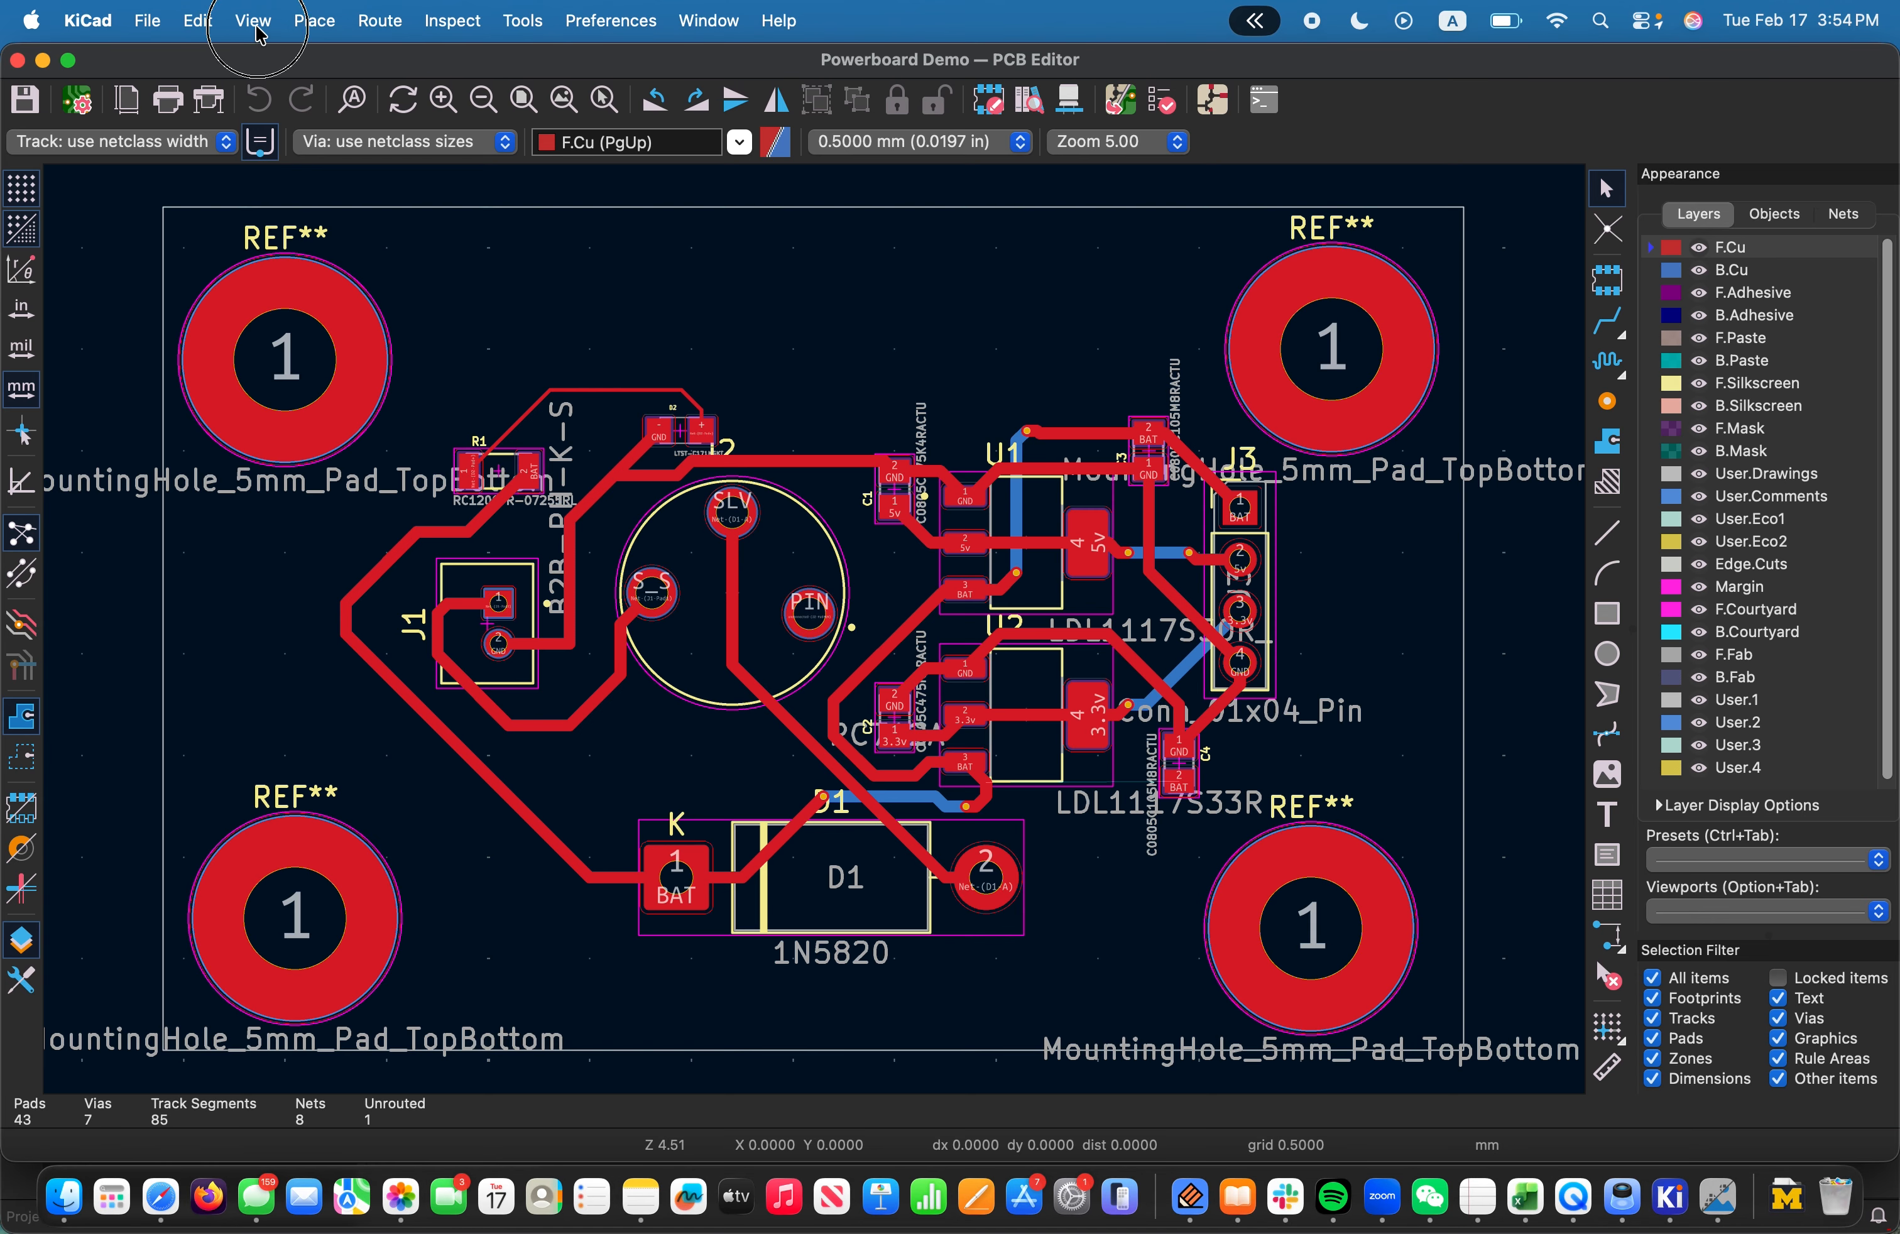
left_click(262, 22)
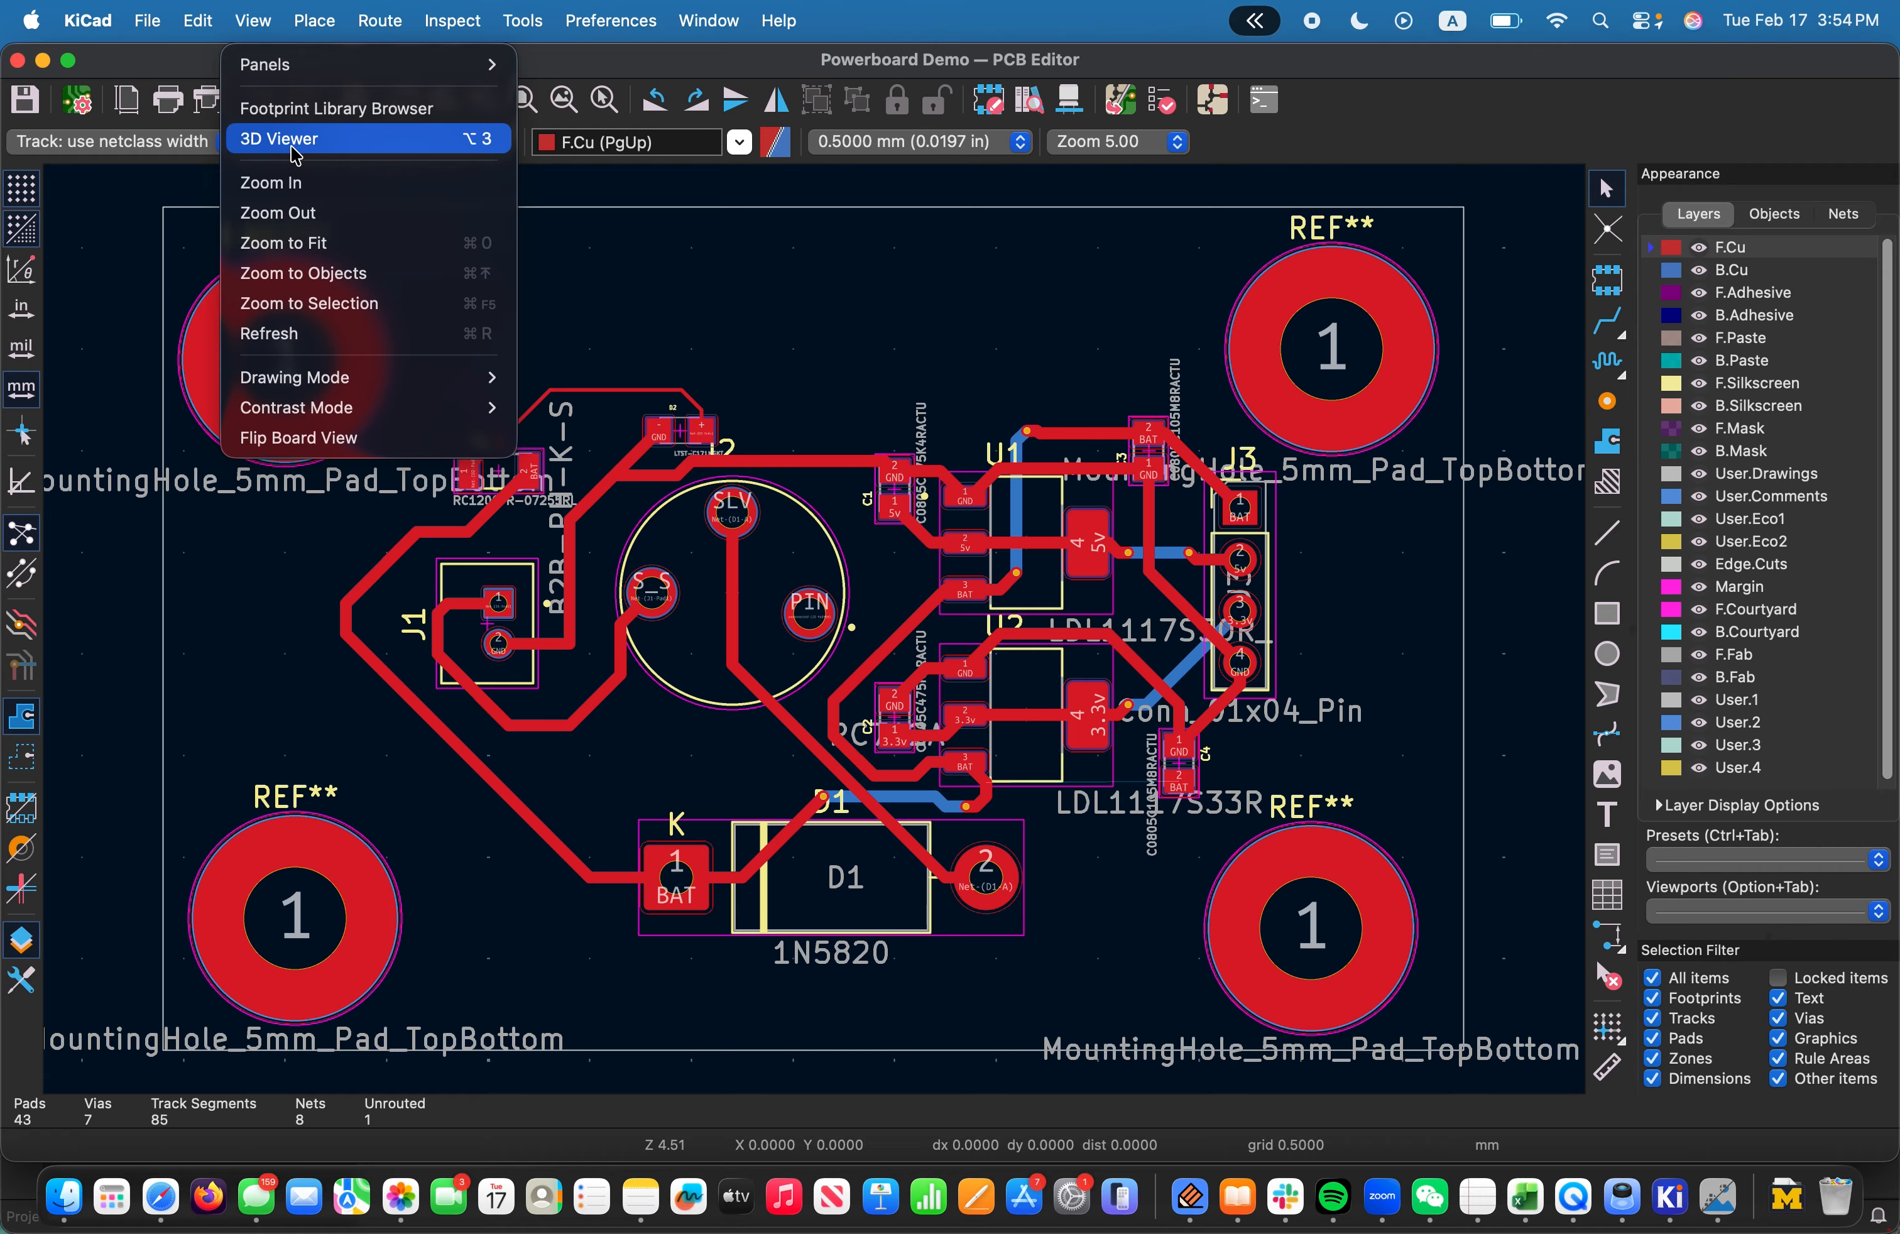
left_click(280, 139)
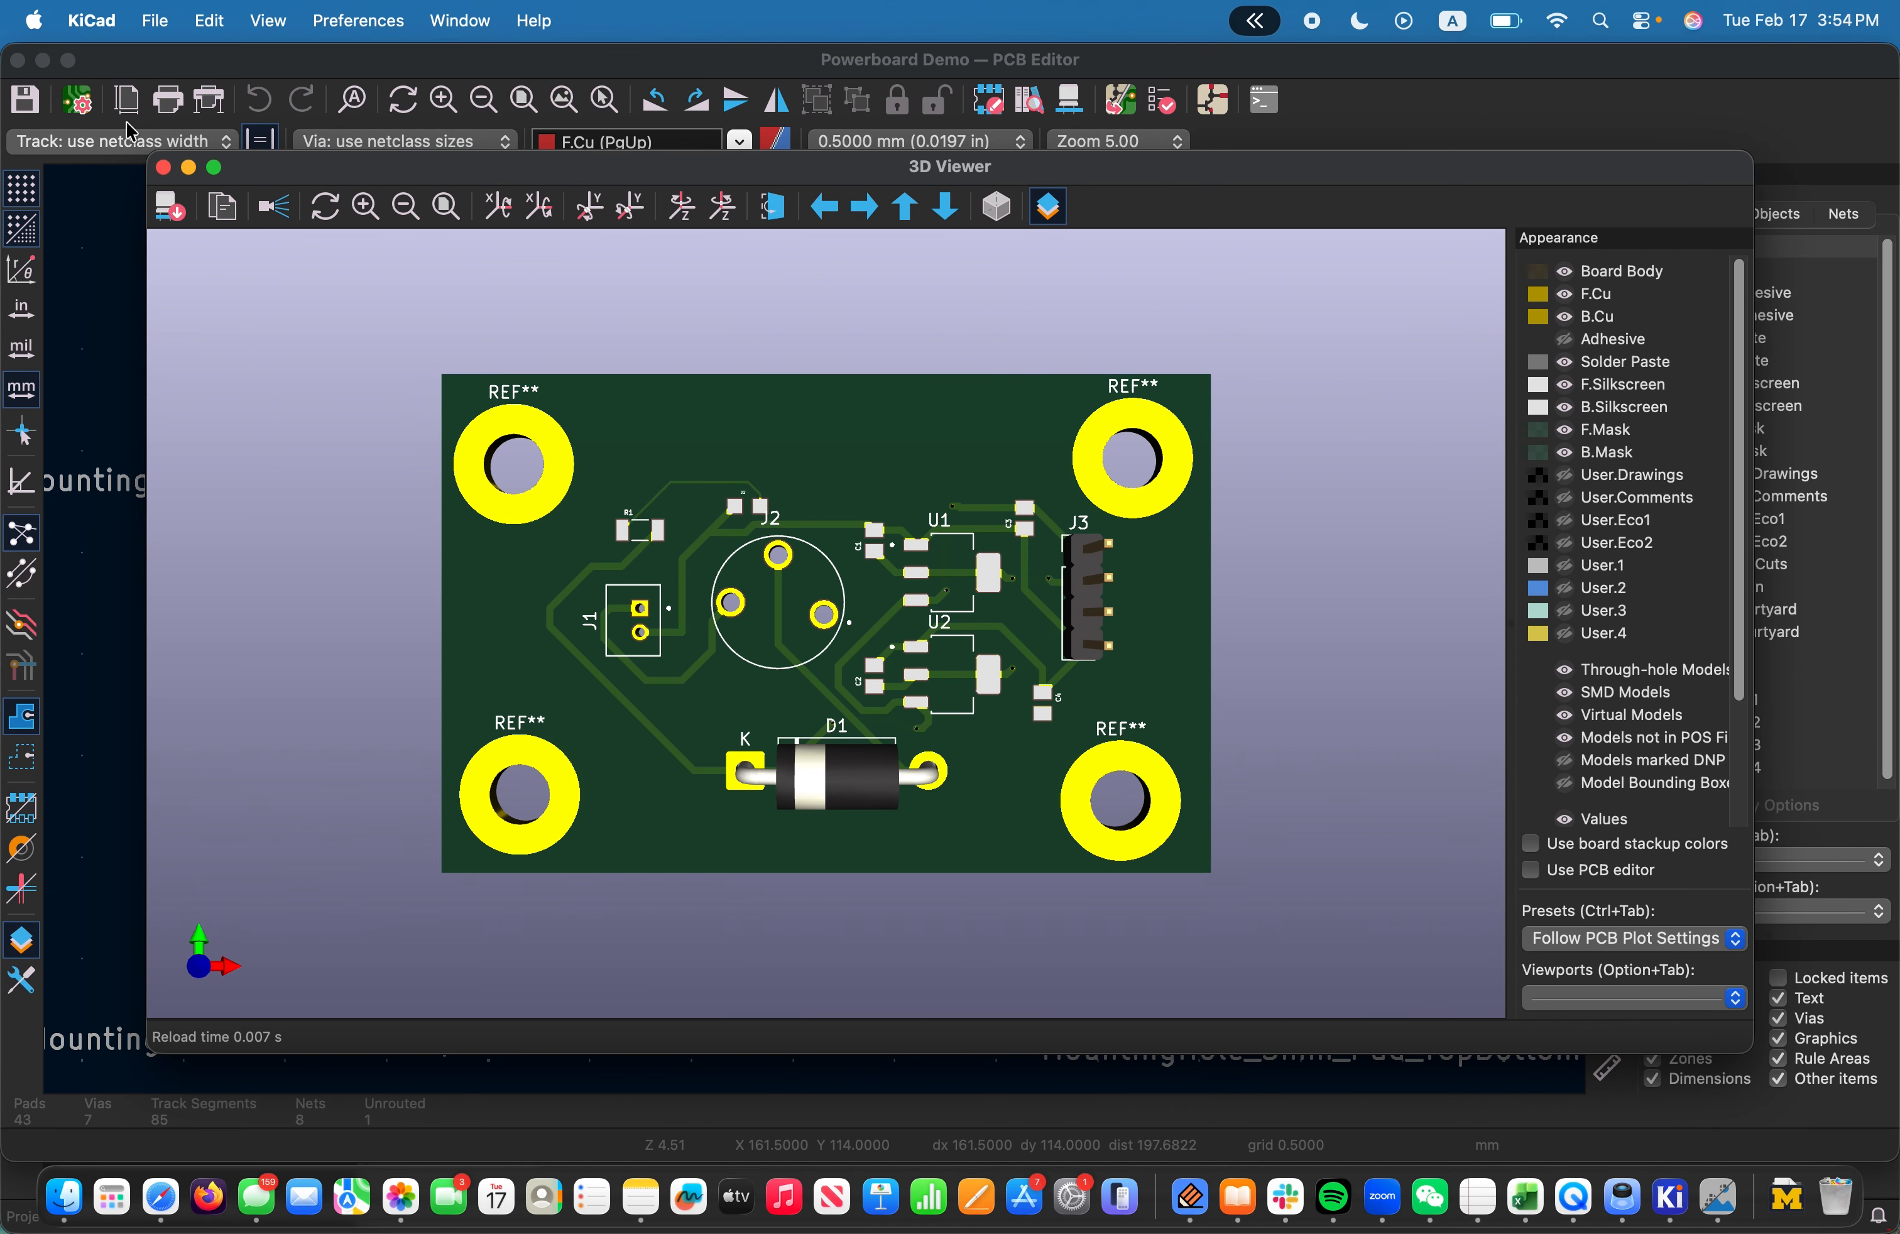
left_click(163, 168)
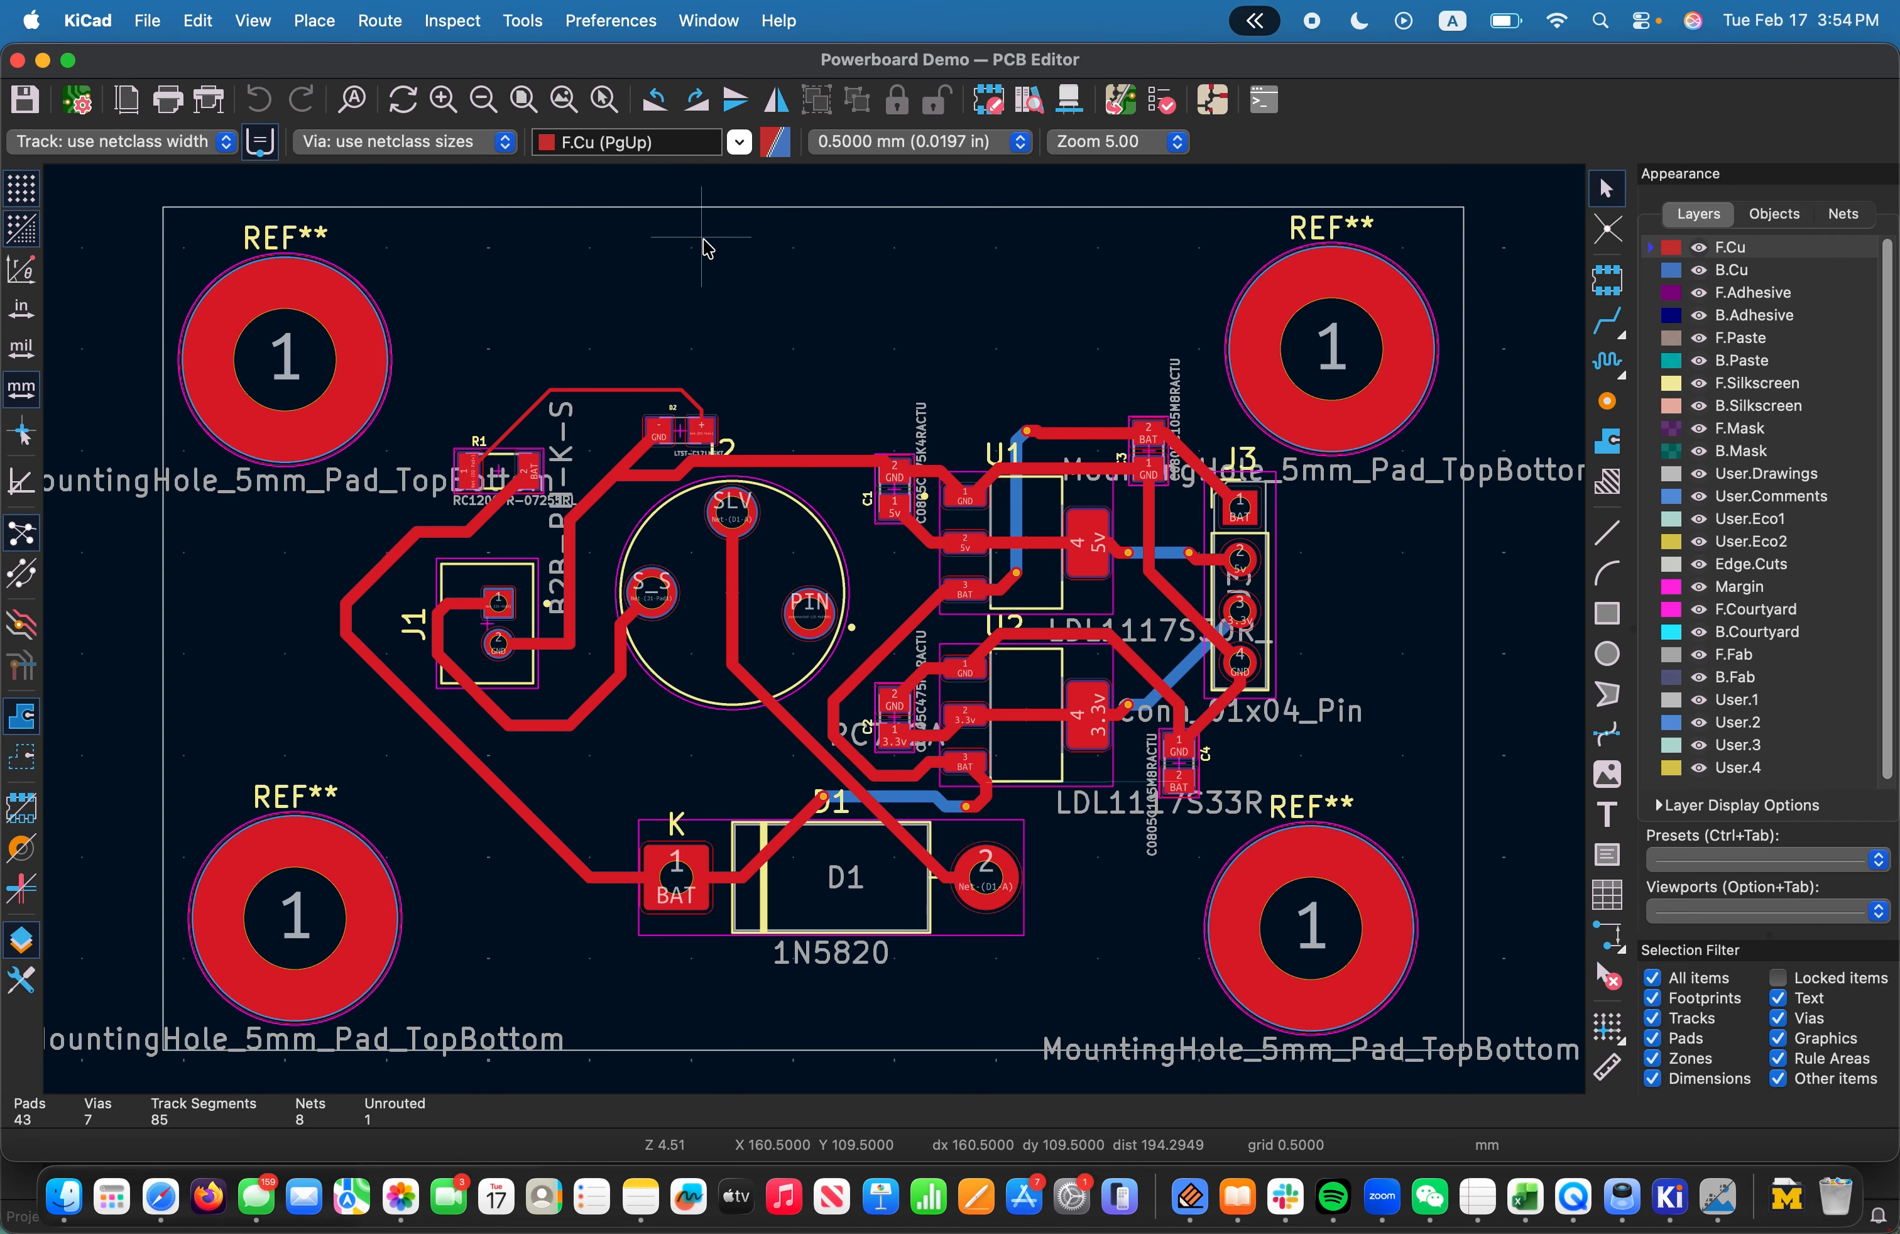
left_click(1719, 1196)
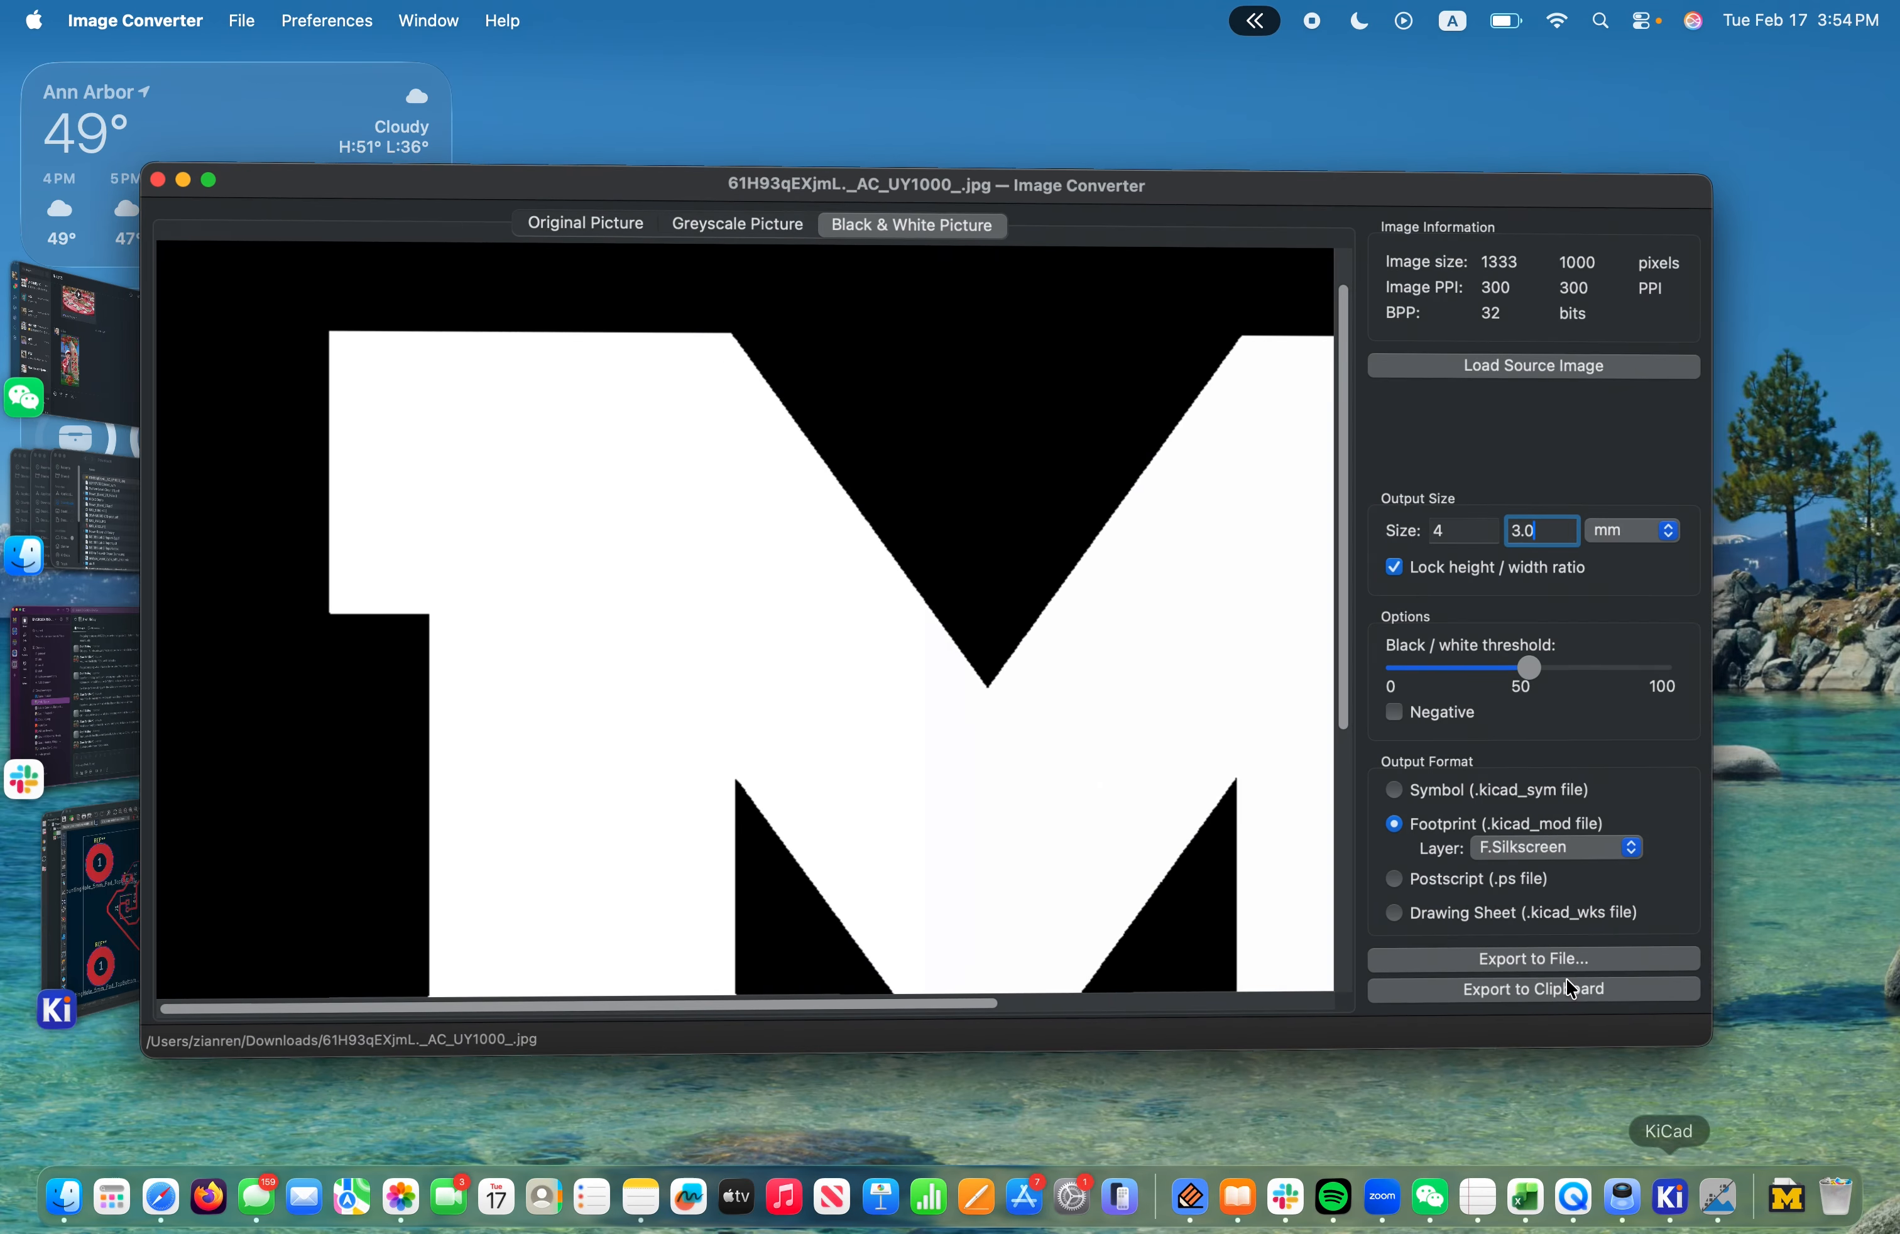
Export the logo on F.Silkscreen as a footprint file named UMLOGO in Downloads
left_click(1559, 852)
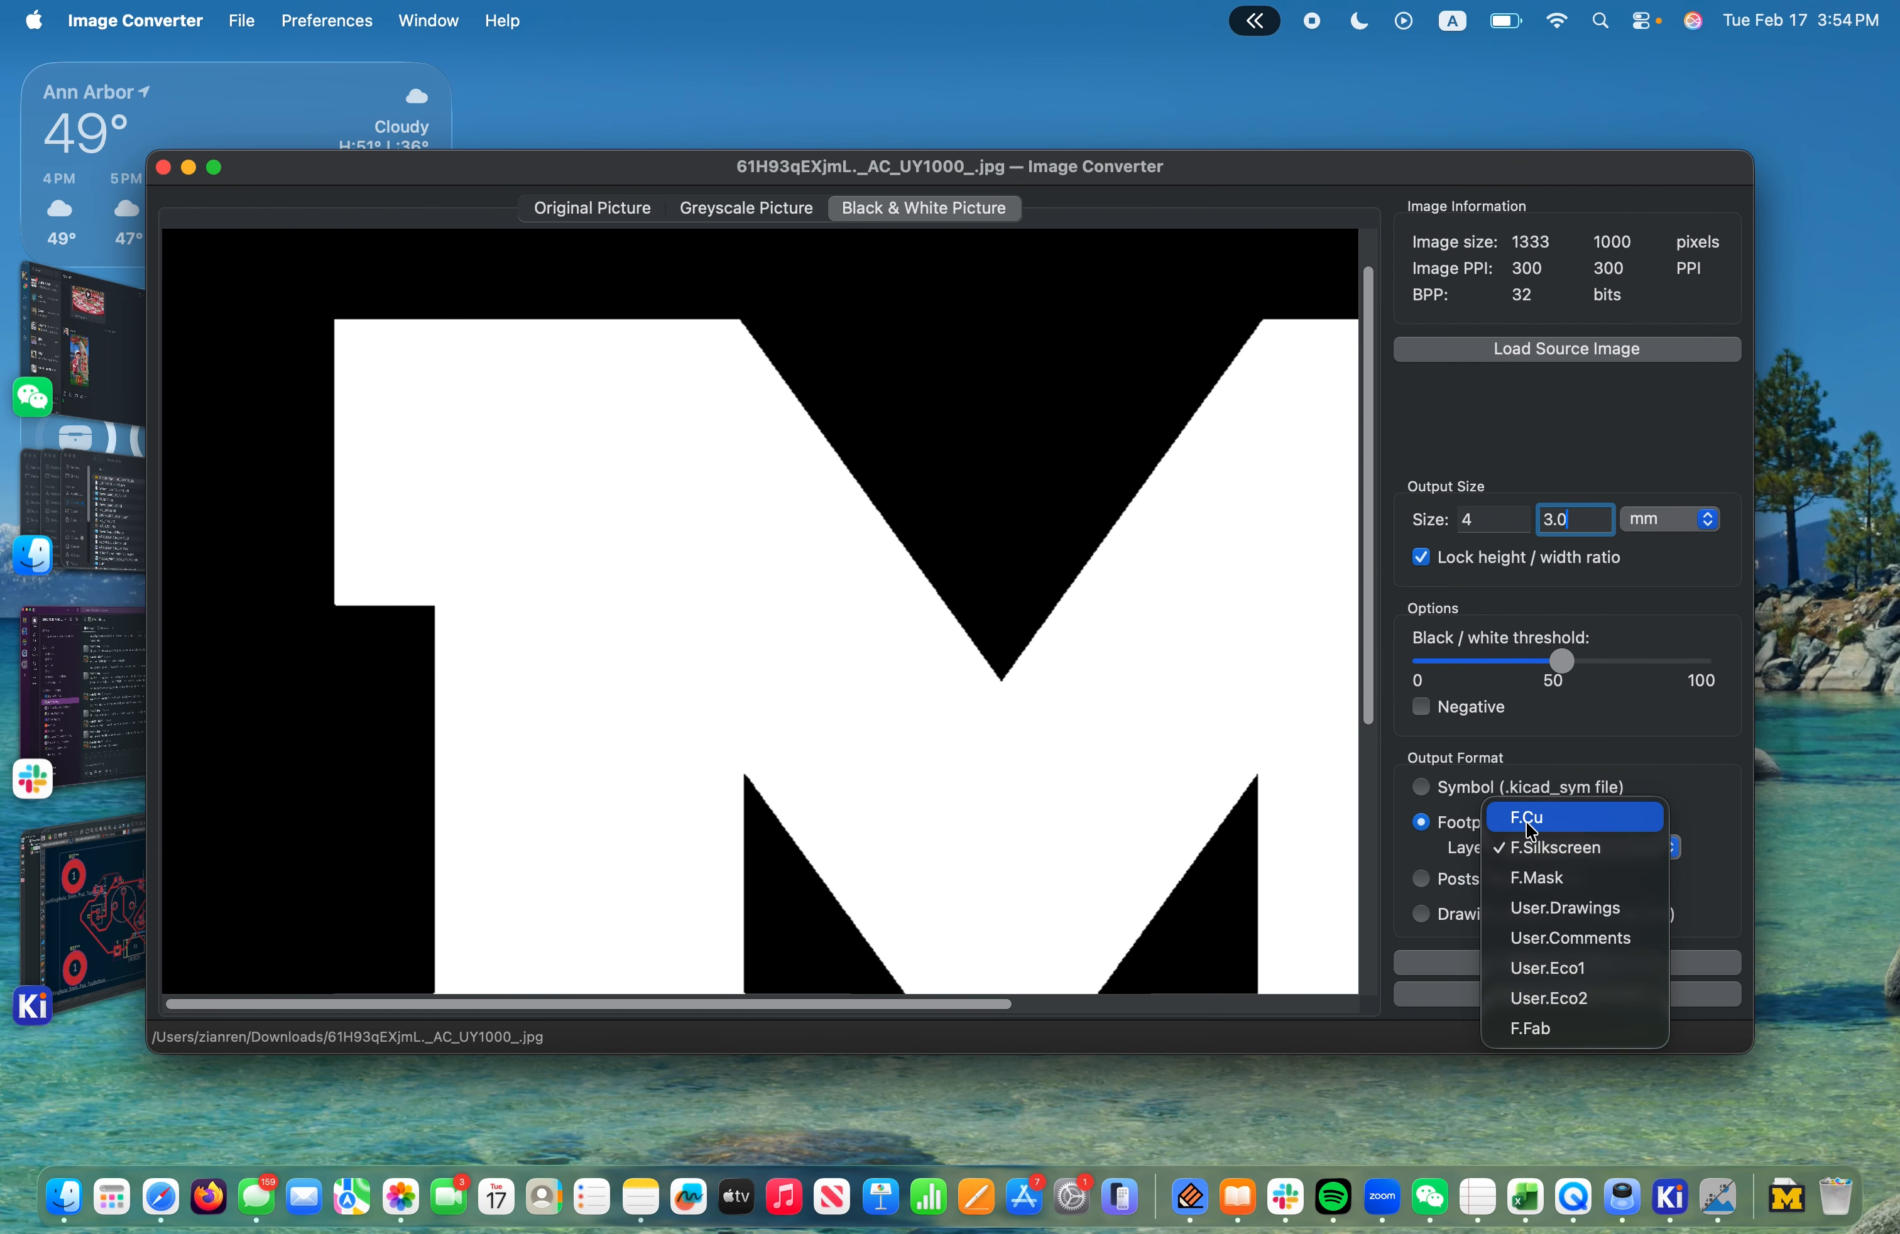
left_click(1715, 888)
left_click(1550, 968)
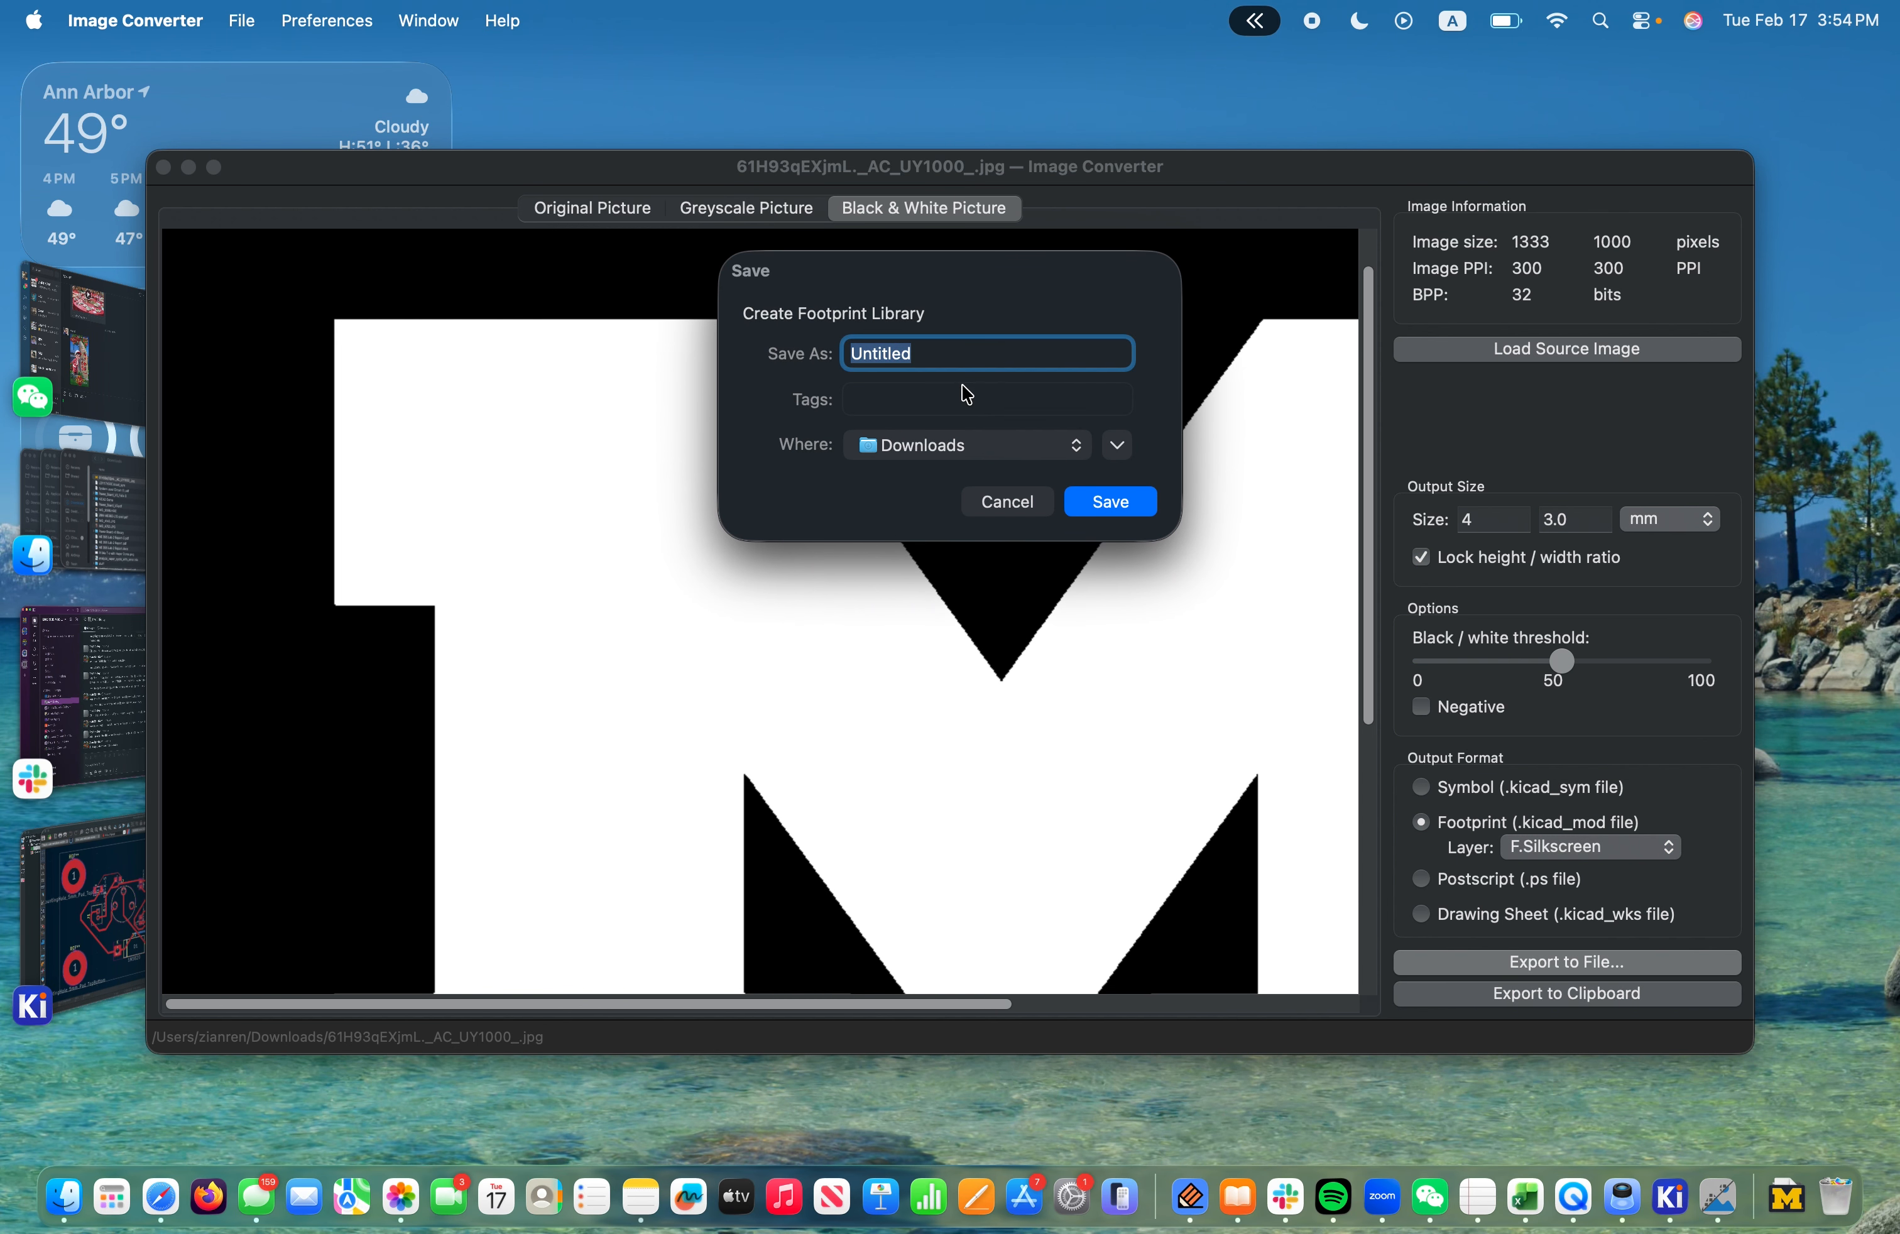
left_click(967, 456)
left_click(975, 394)
type("UMLOGO")
left_click(1112, 502)
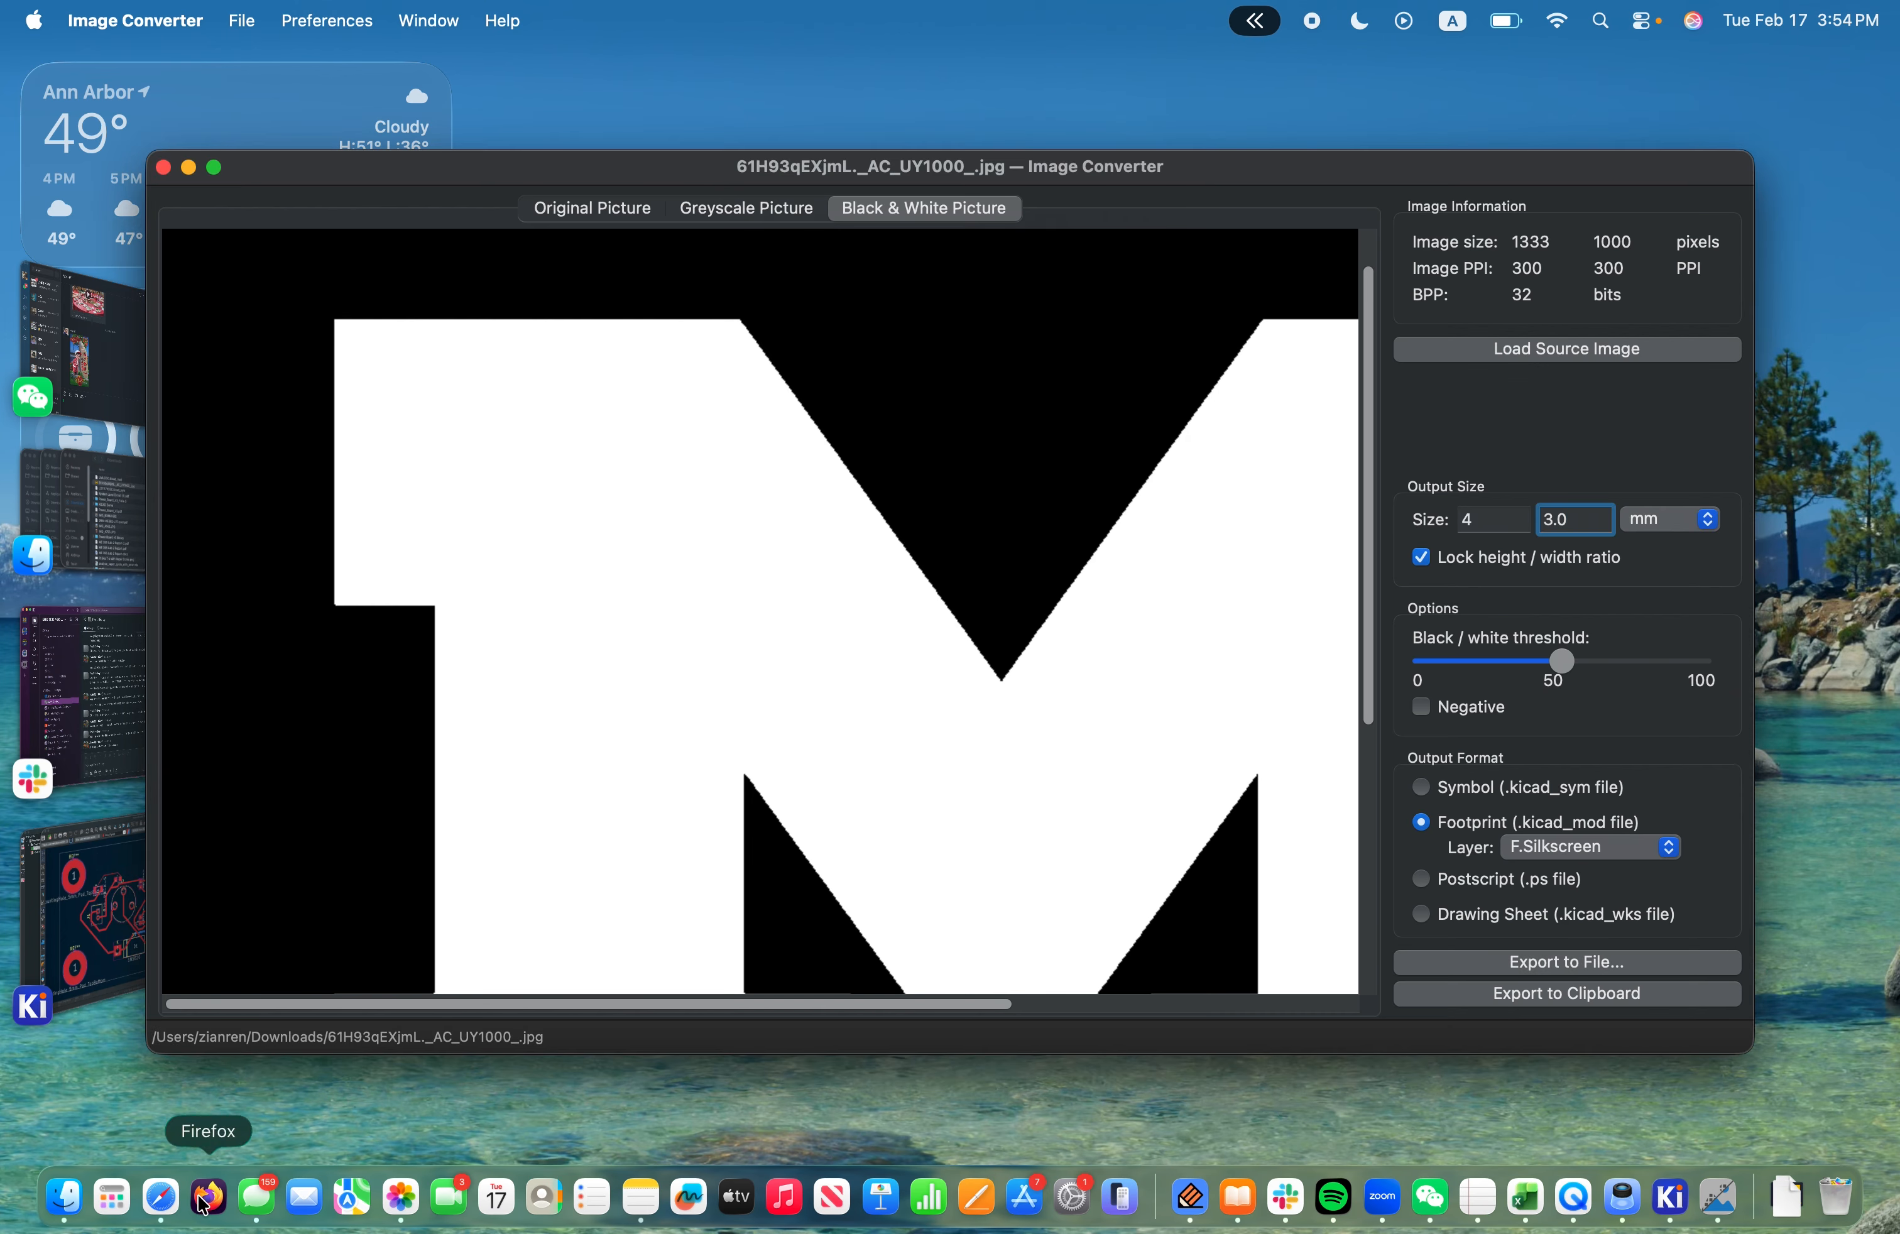
Switch to Finder and create a new folder named UMLOGO in Downloads
left_click(64, 1206)
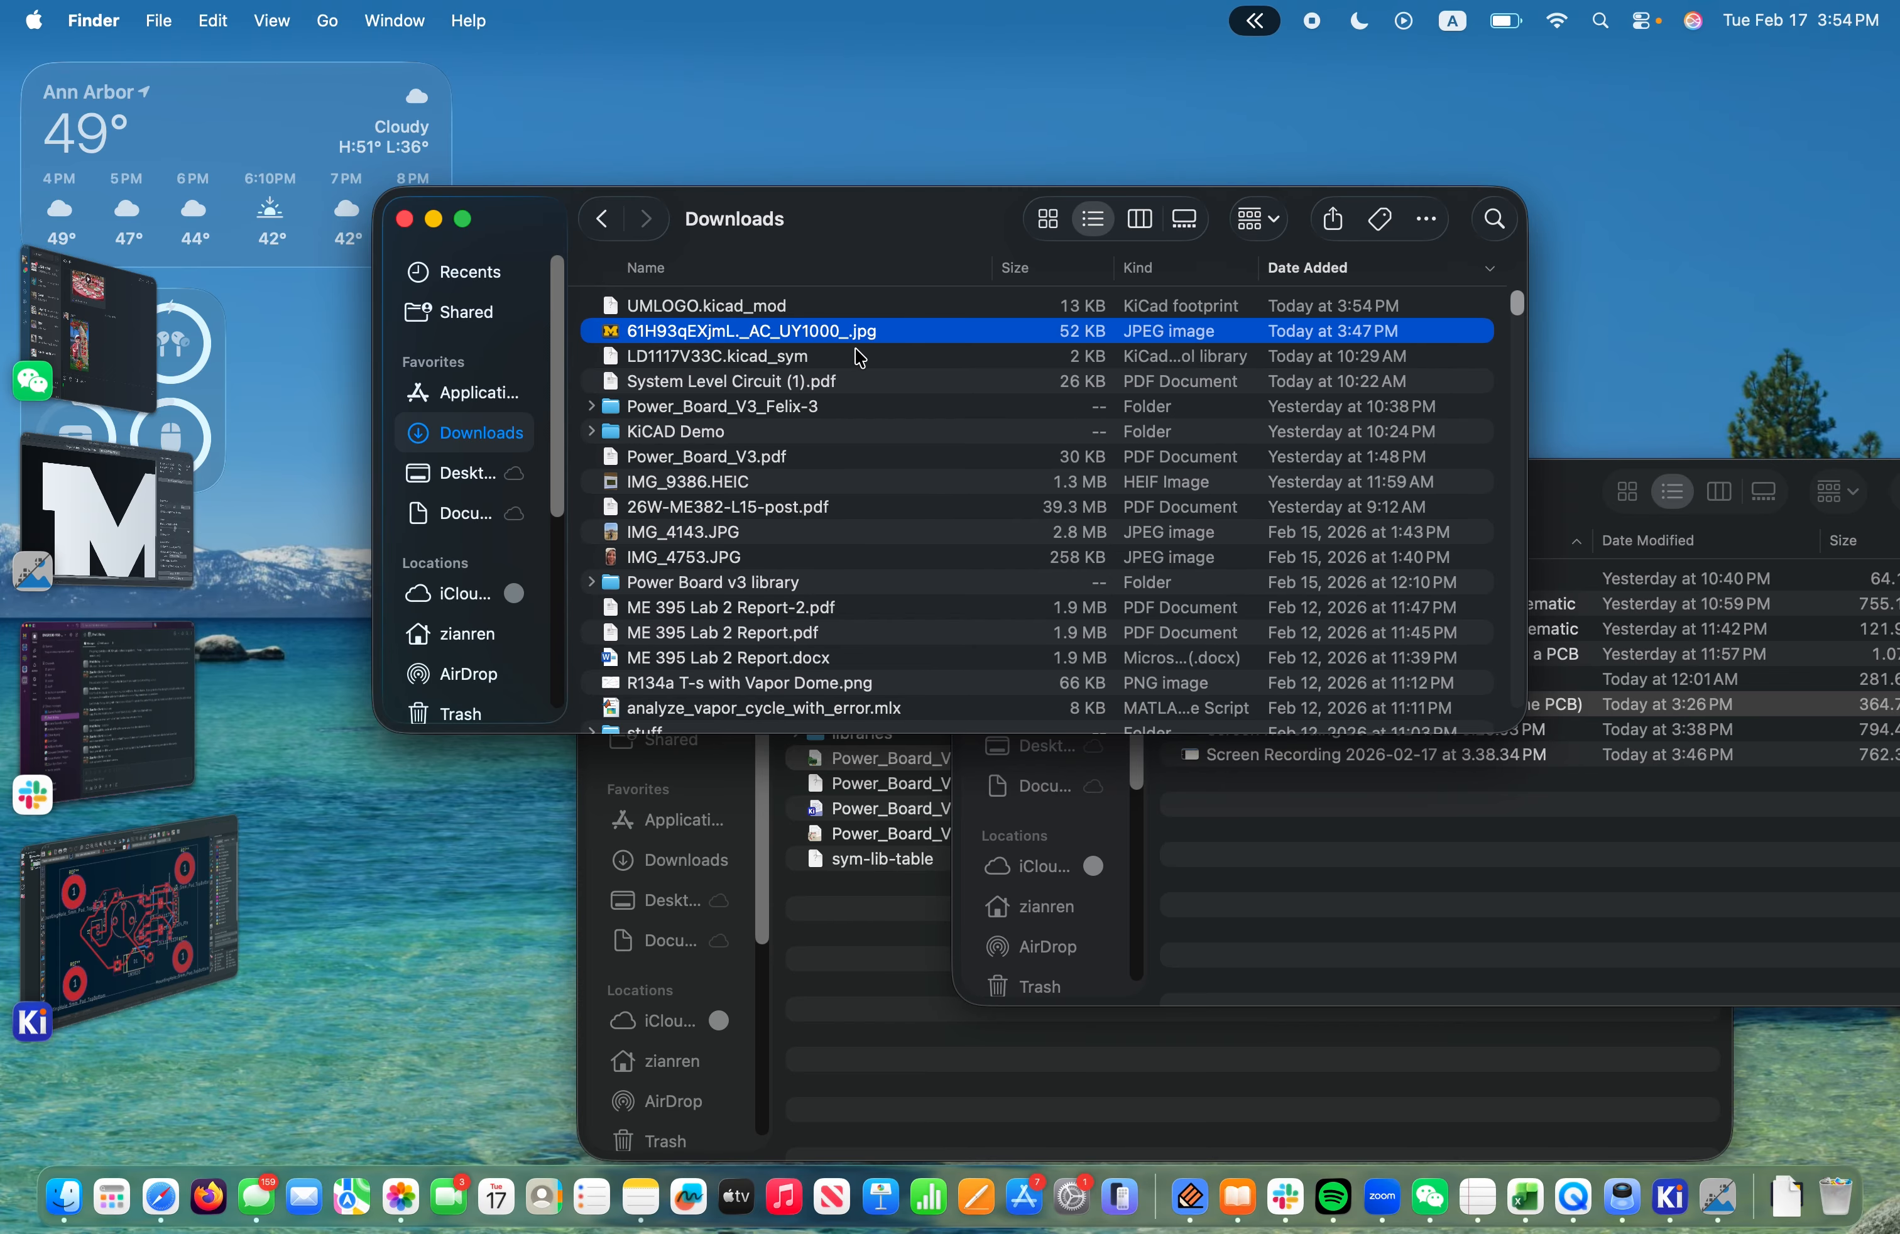
left_click(766, 308)
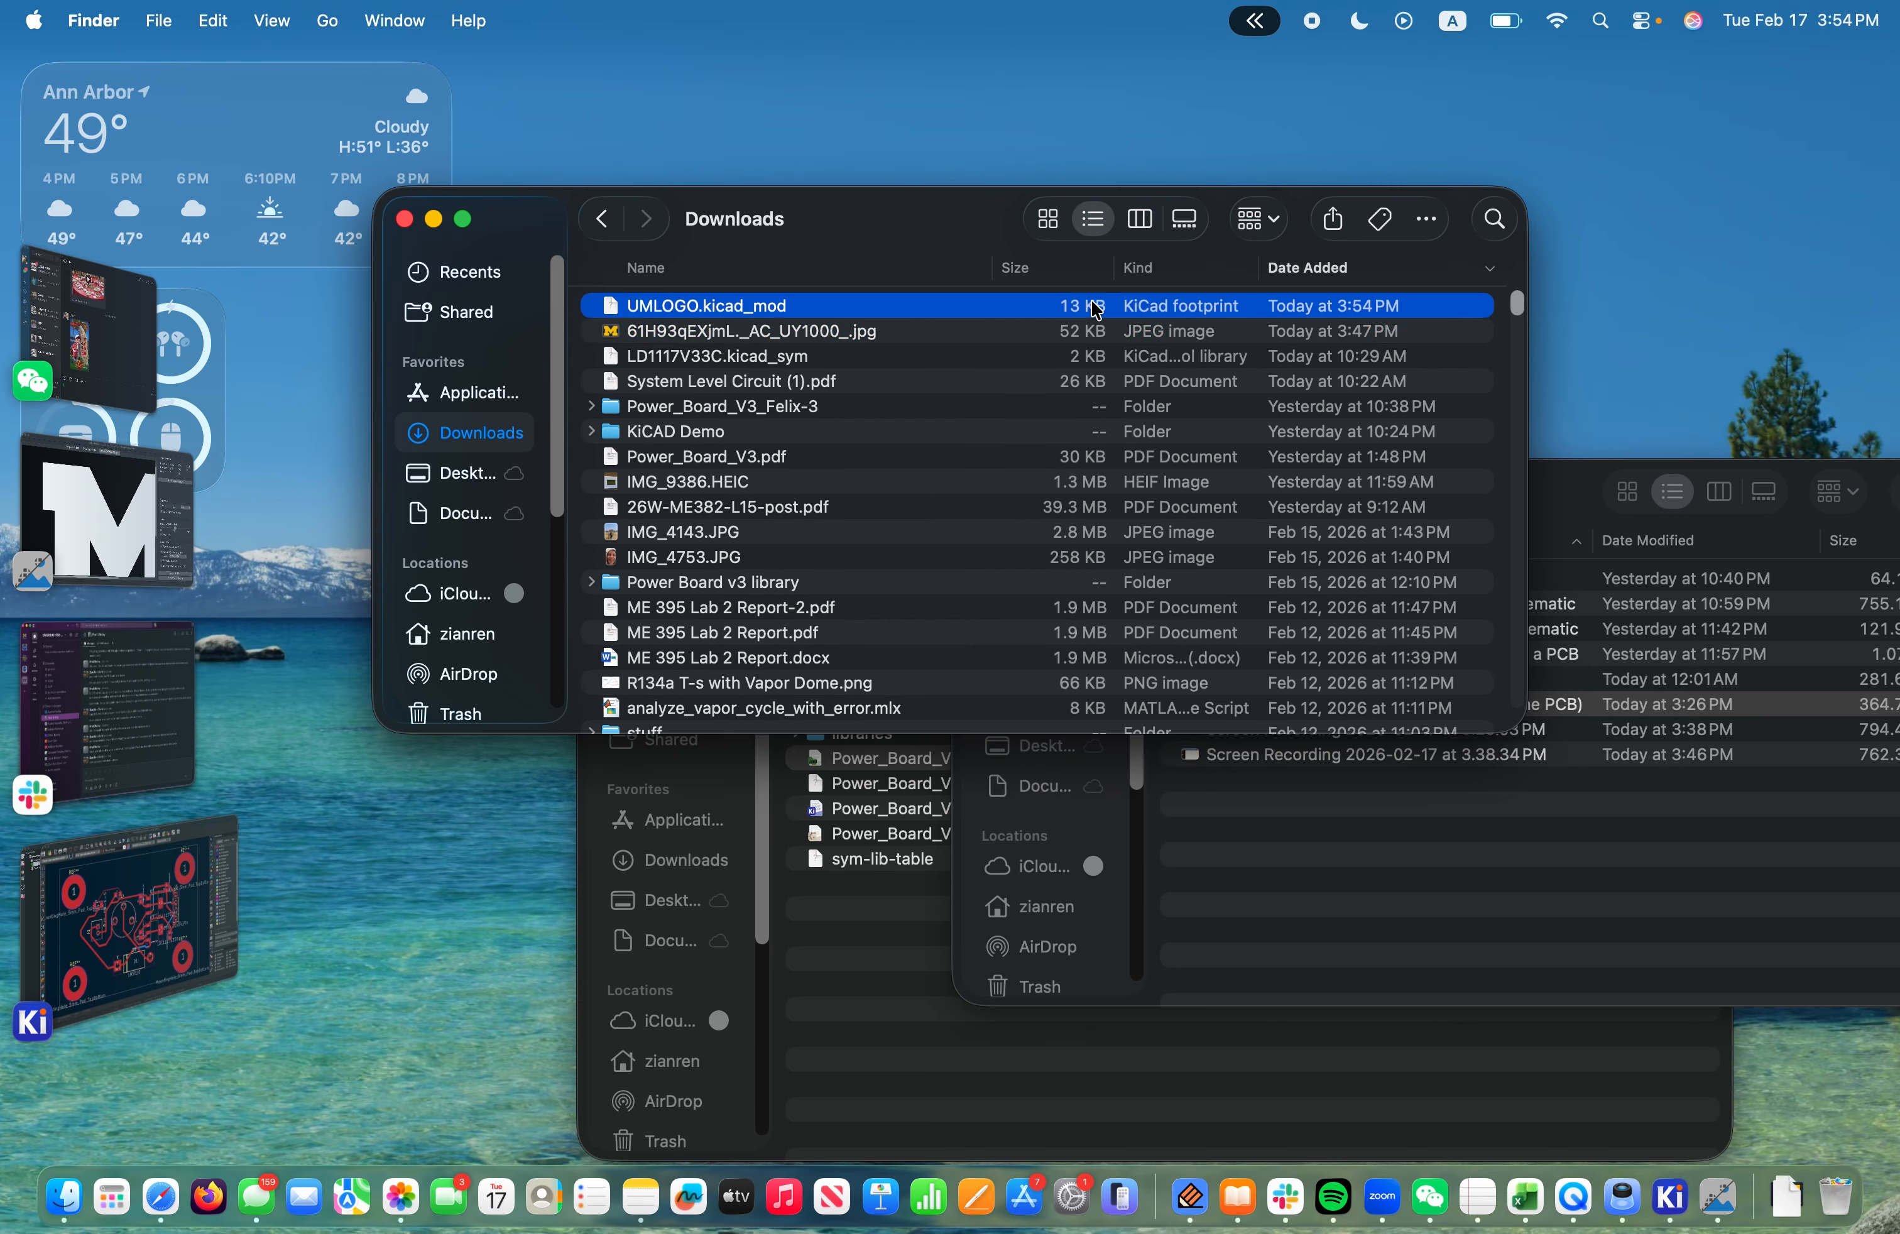
right_click(808, 271)
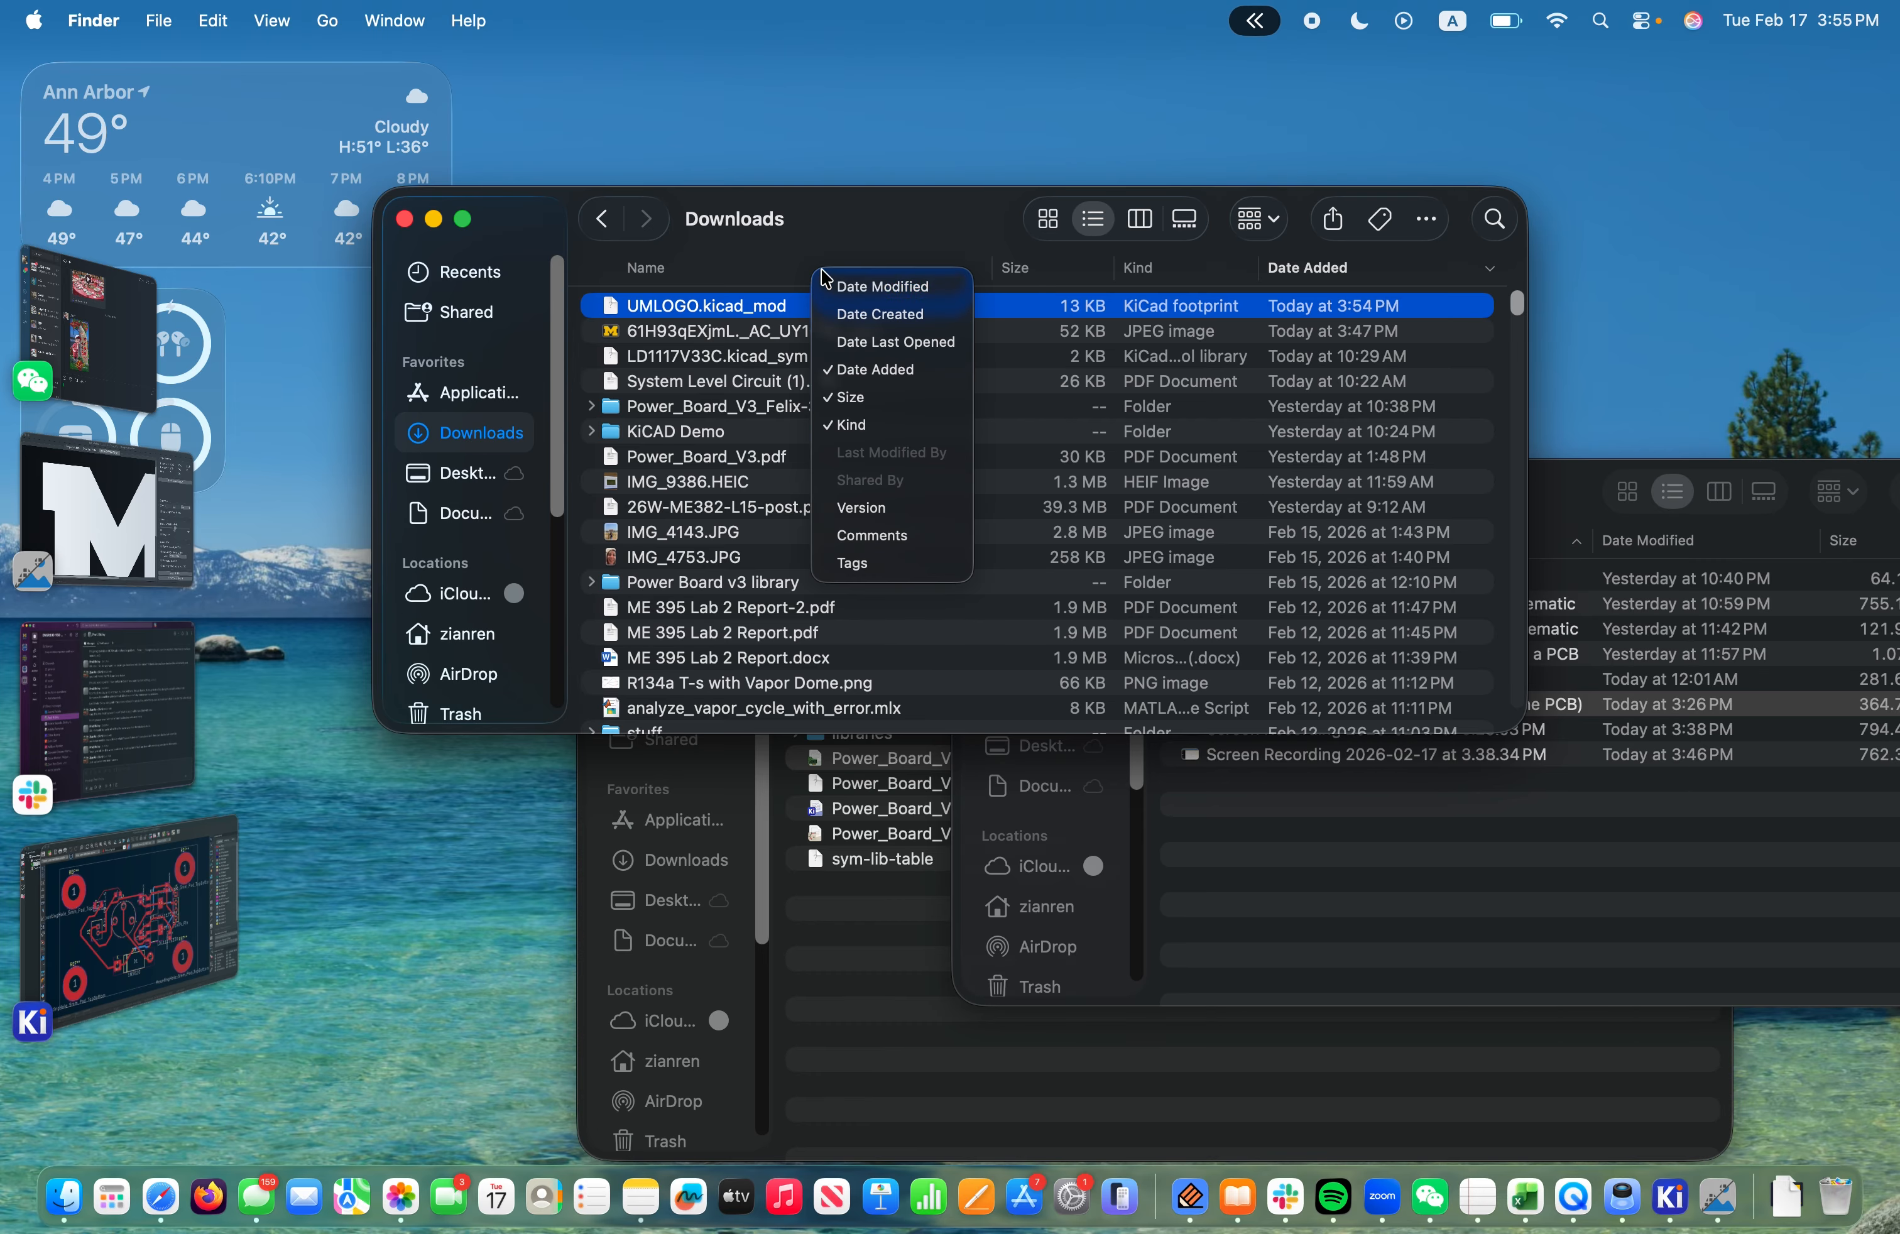
left_click(770, 285)
right_click(581, 332)
left_click(1427, 219)
left_click(1449, 270)
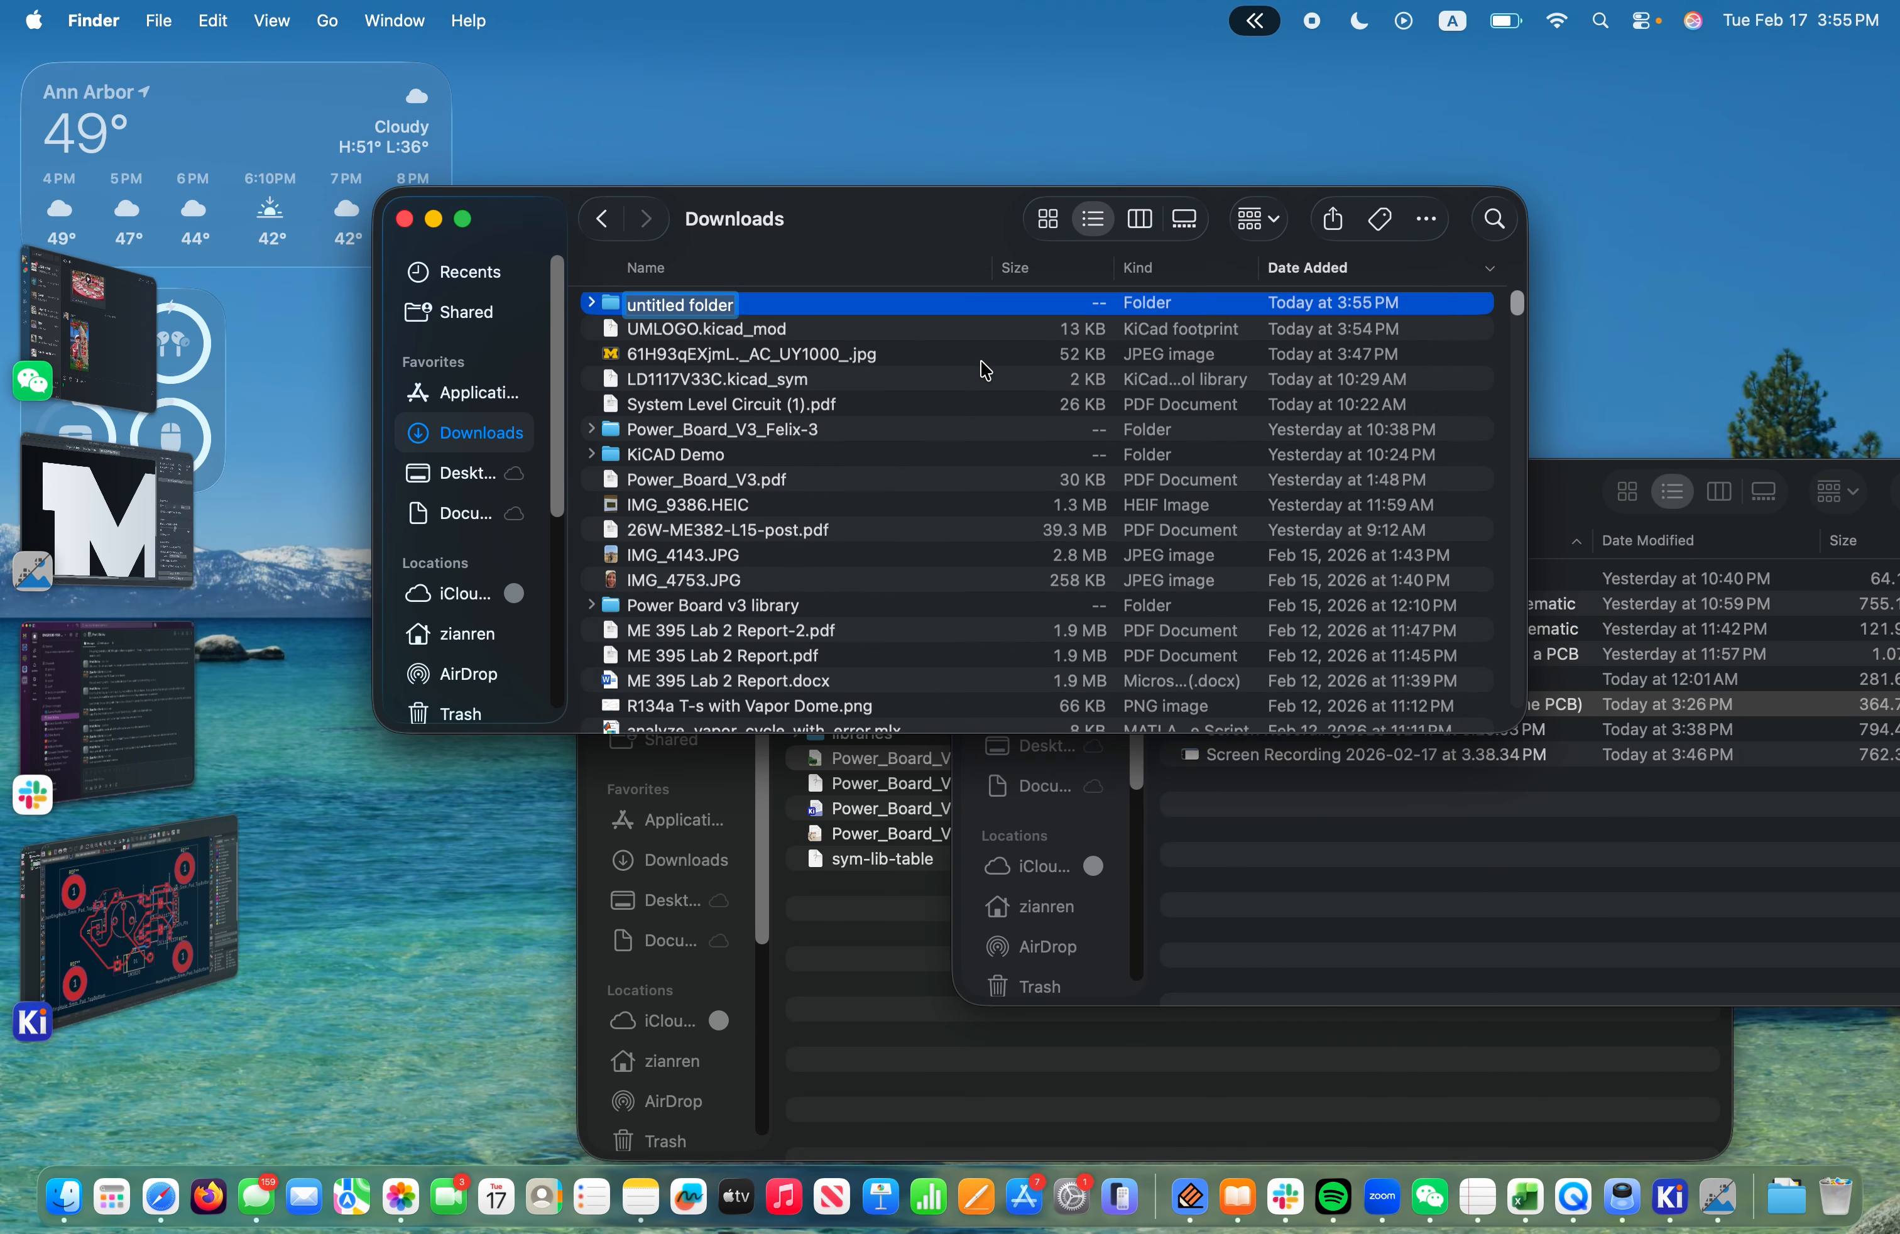
type("UMLOGO")
key("Return")
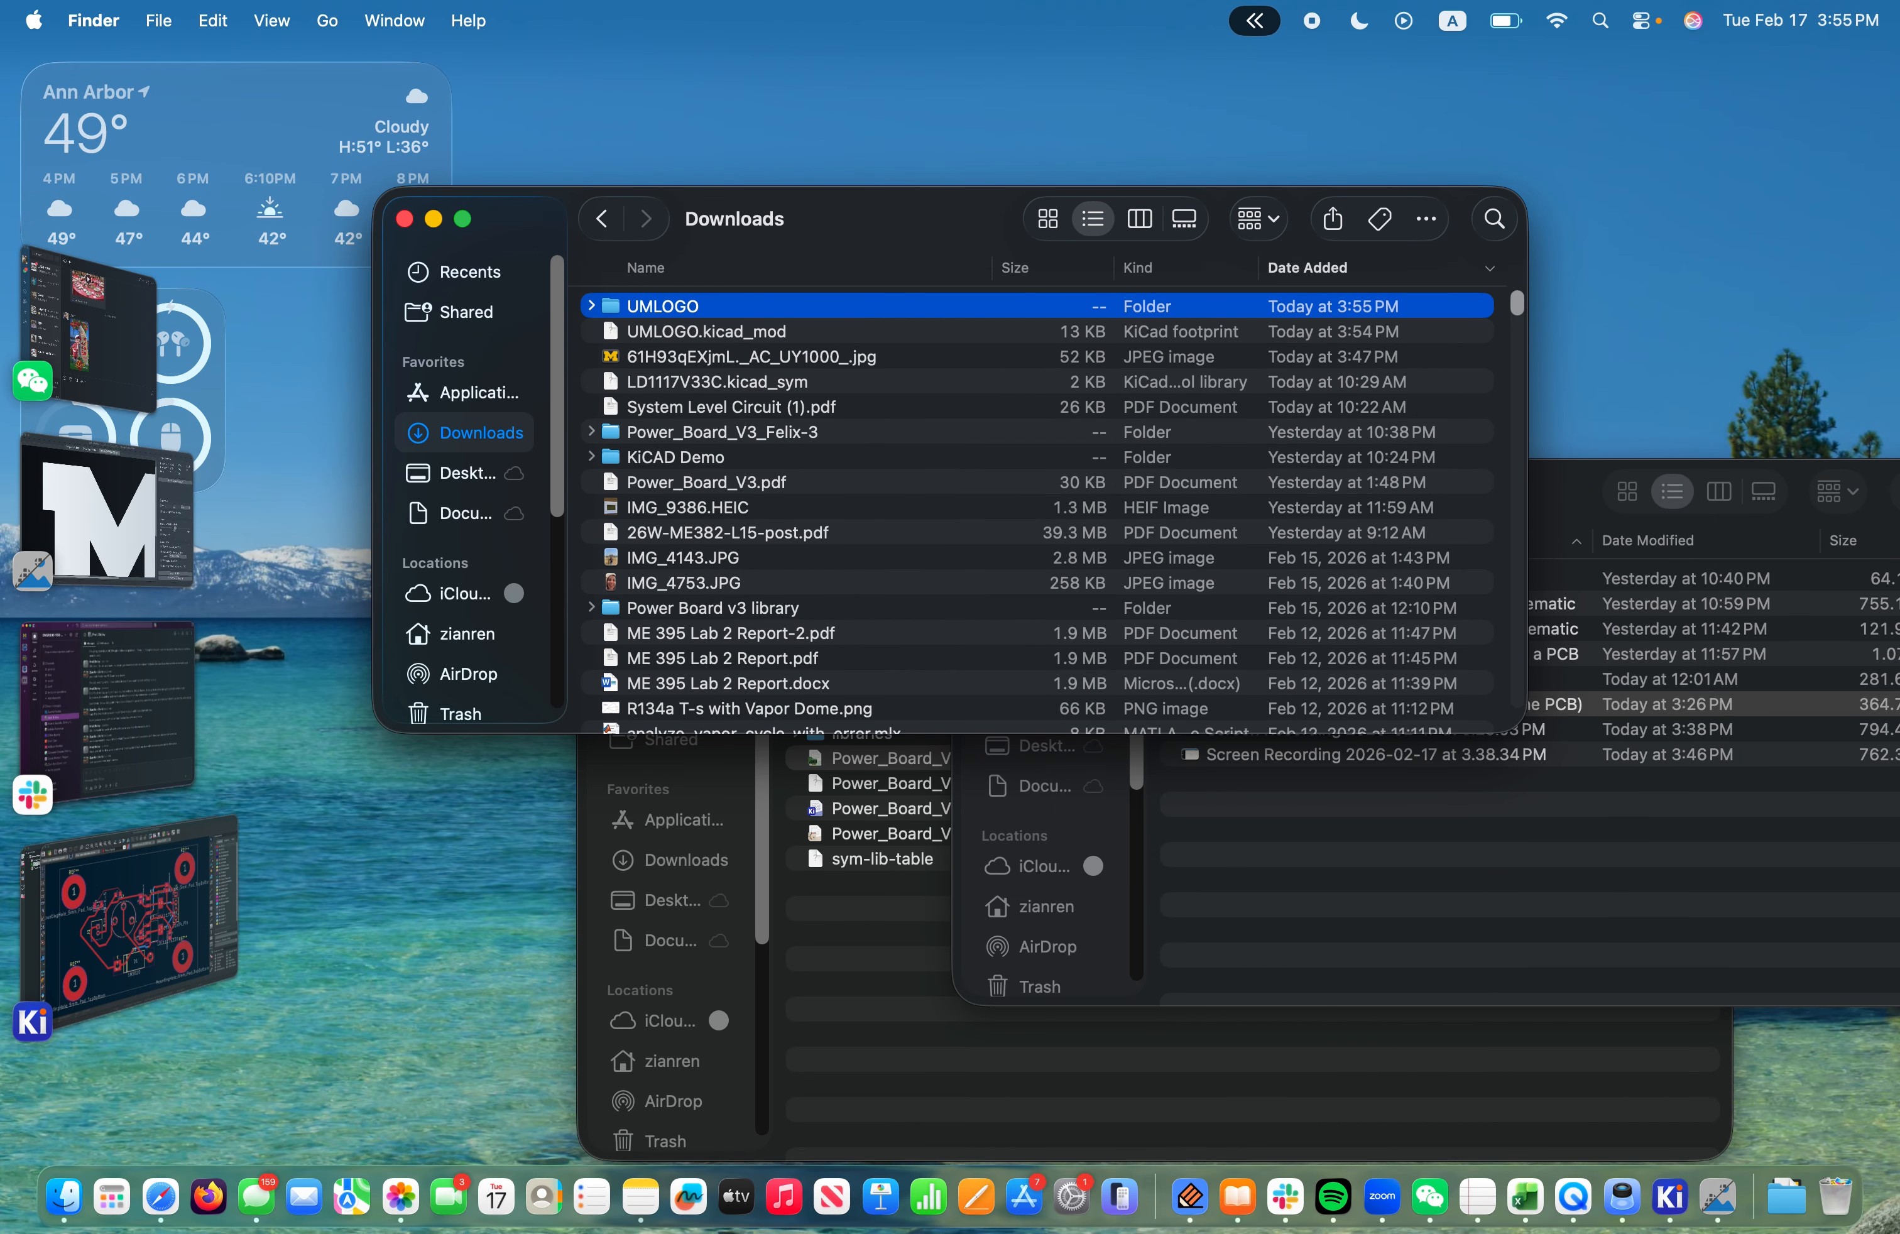
Move UMLOGO.kicad_mod into the UMLOGO folder
left_click_drag(743, 332, 641, 294)
left_click(585, 303)
mouse_move(675, 348)
left_mouse_down()
mouse_move(725, 335)
mouse_move(682, 306)
left_mouse_up()
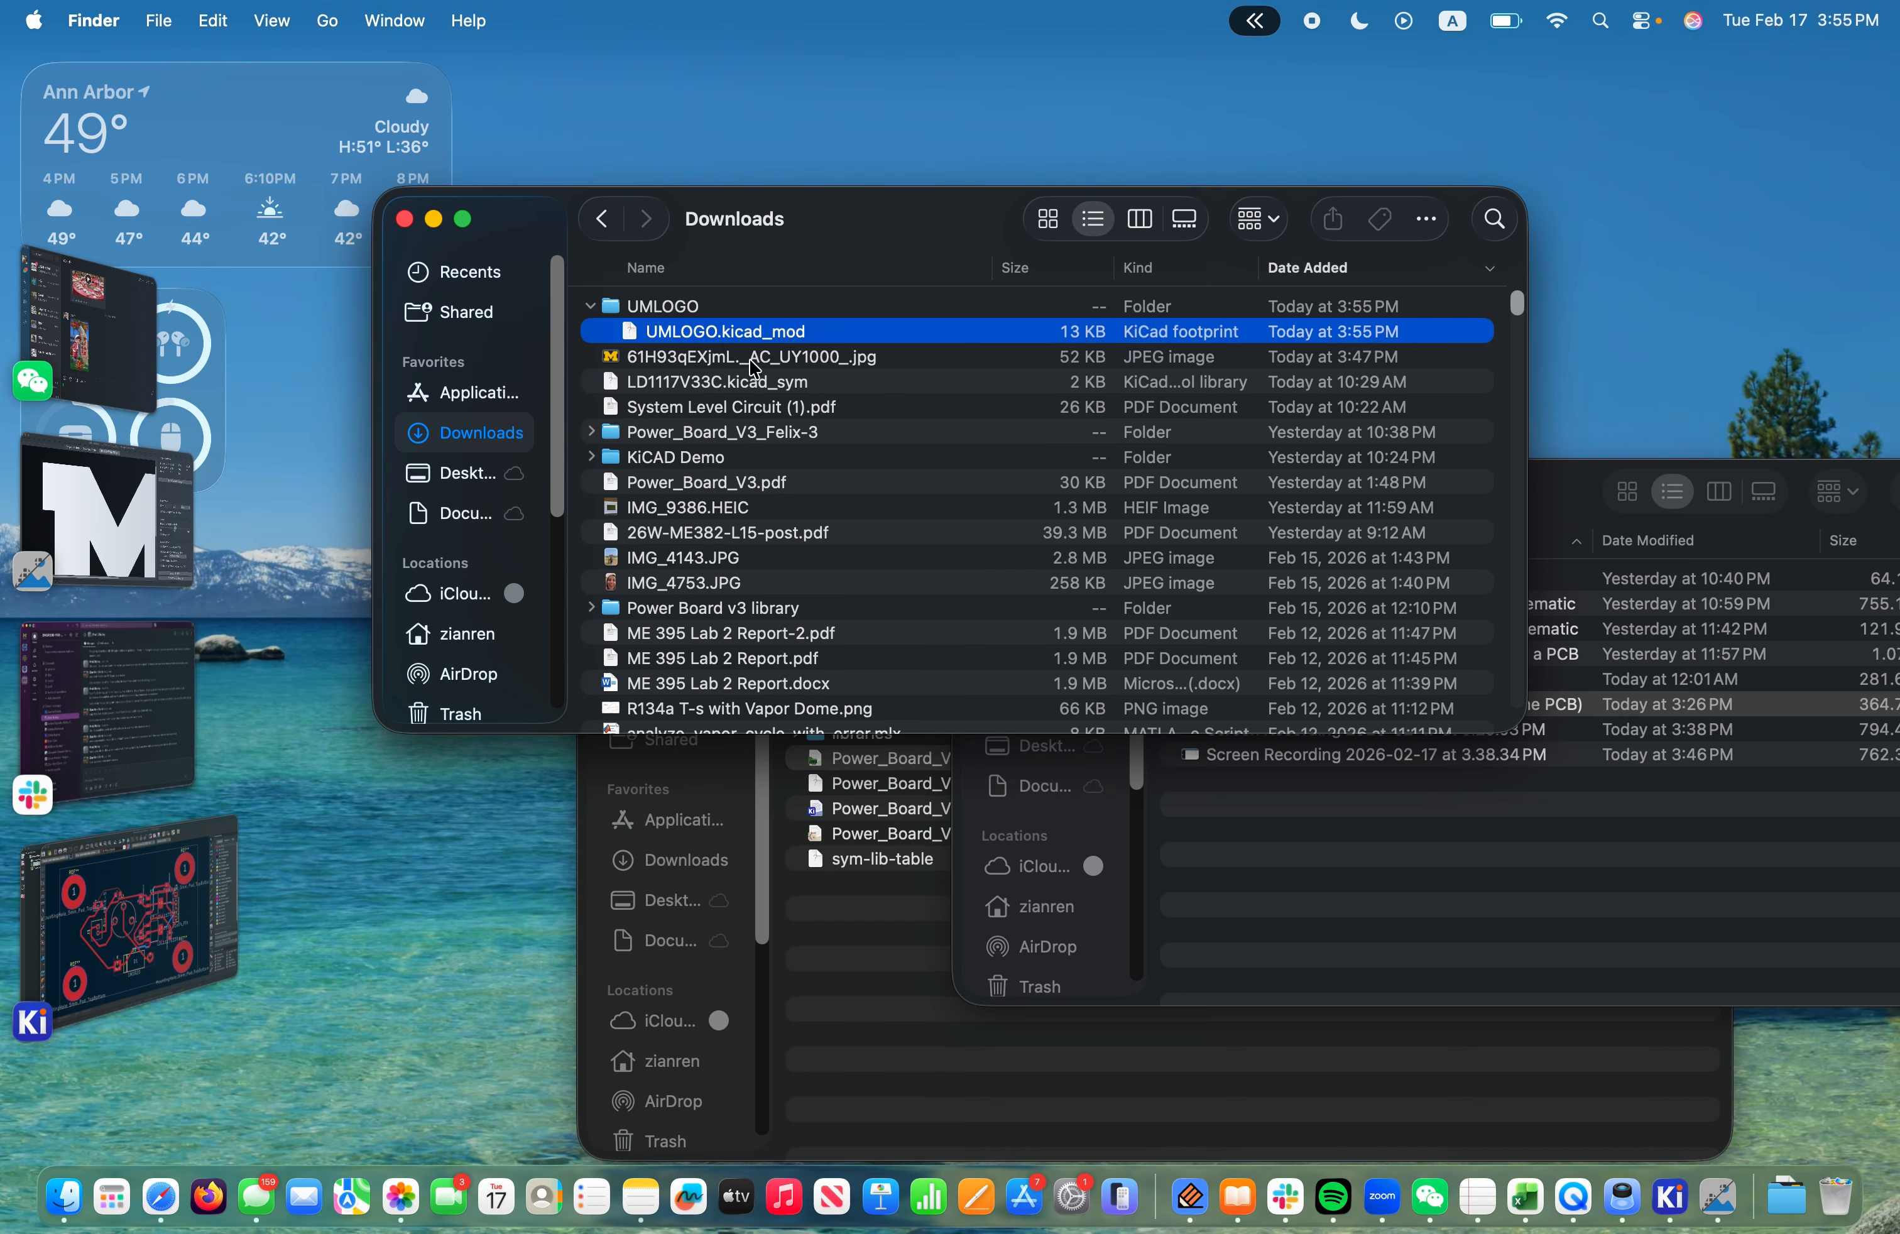
left_click(593, 305)
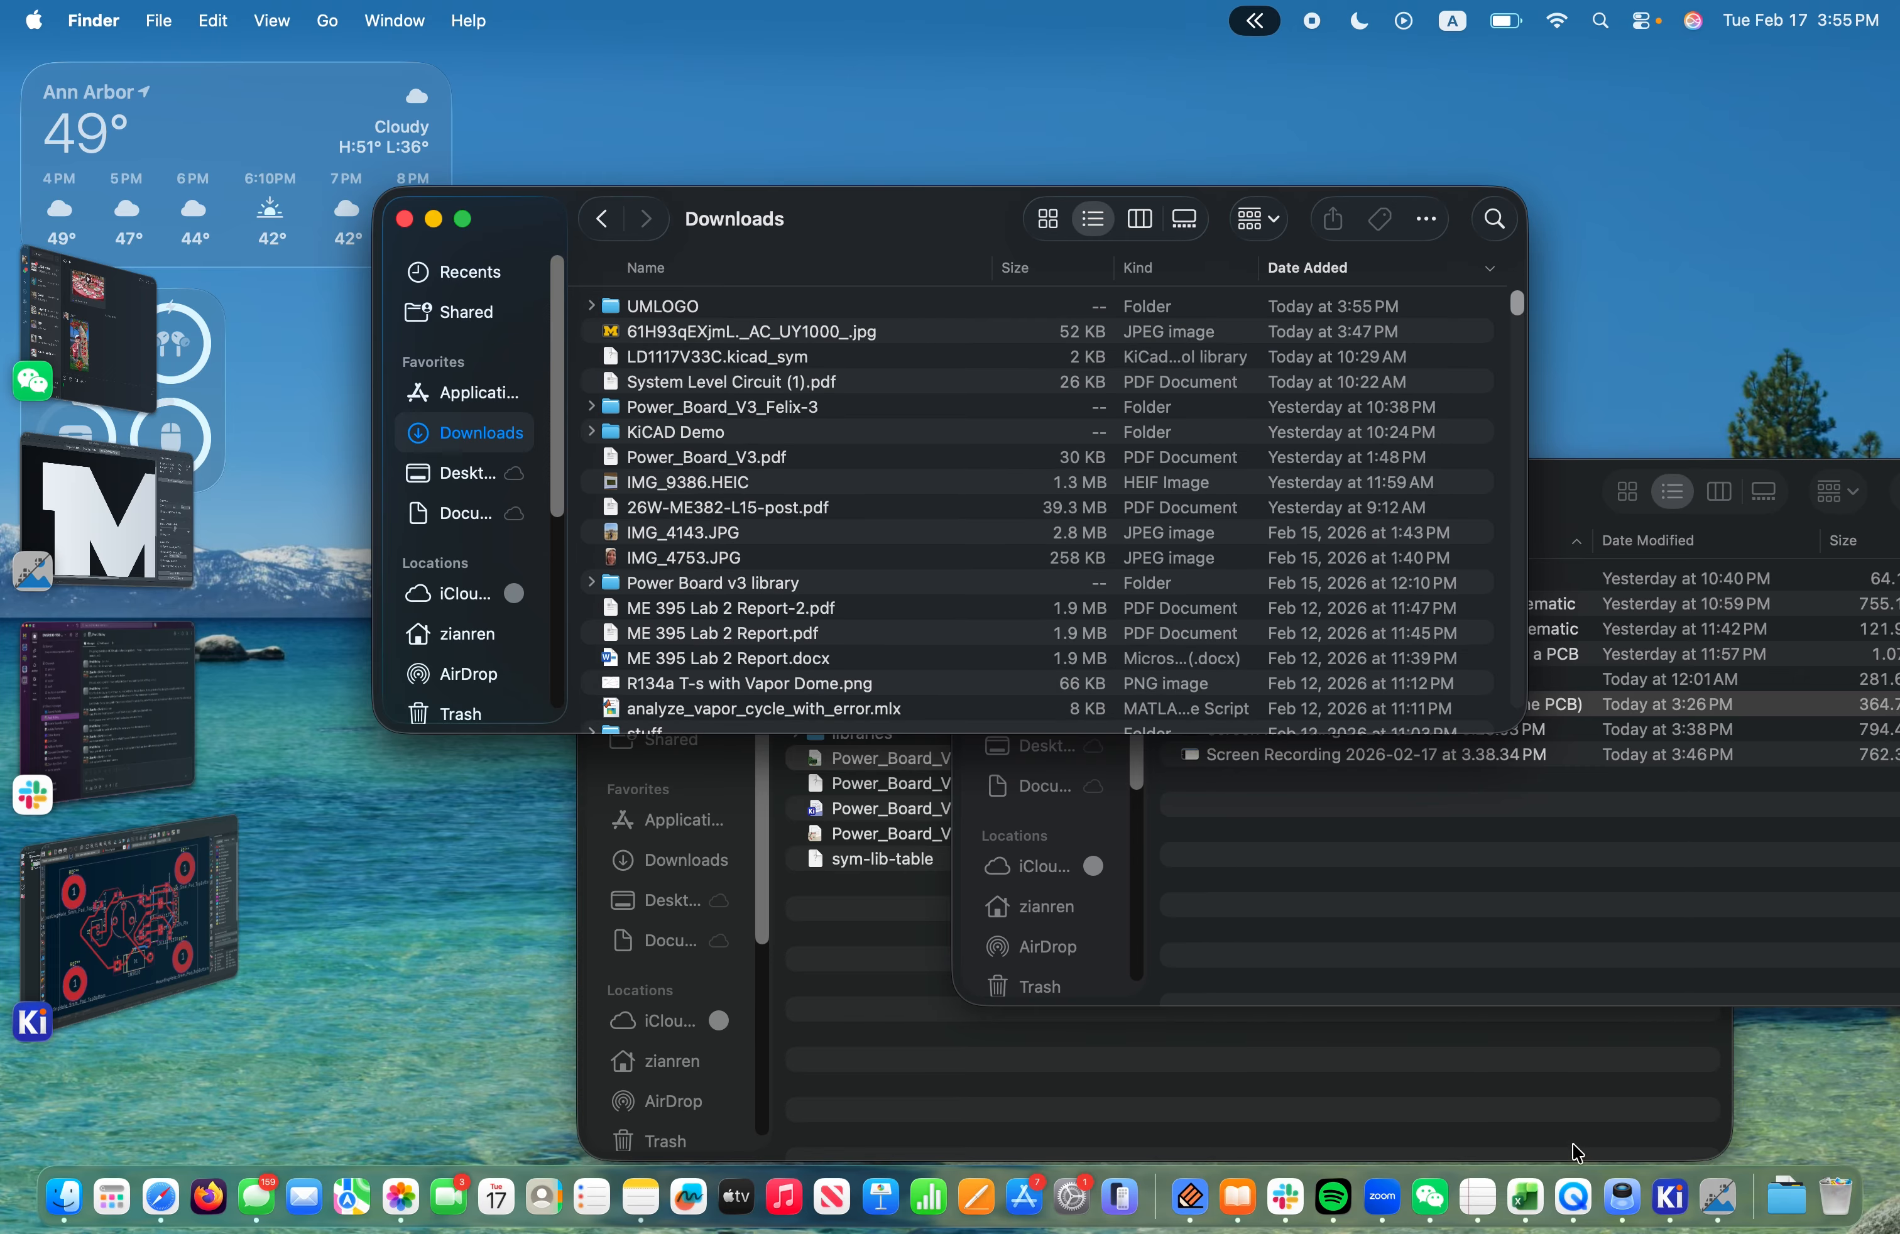
Return to the PCB Editor and add the UMLOGO folder from Downloads to the global footprint libraries
left_click(1671, 1197)
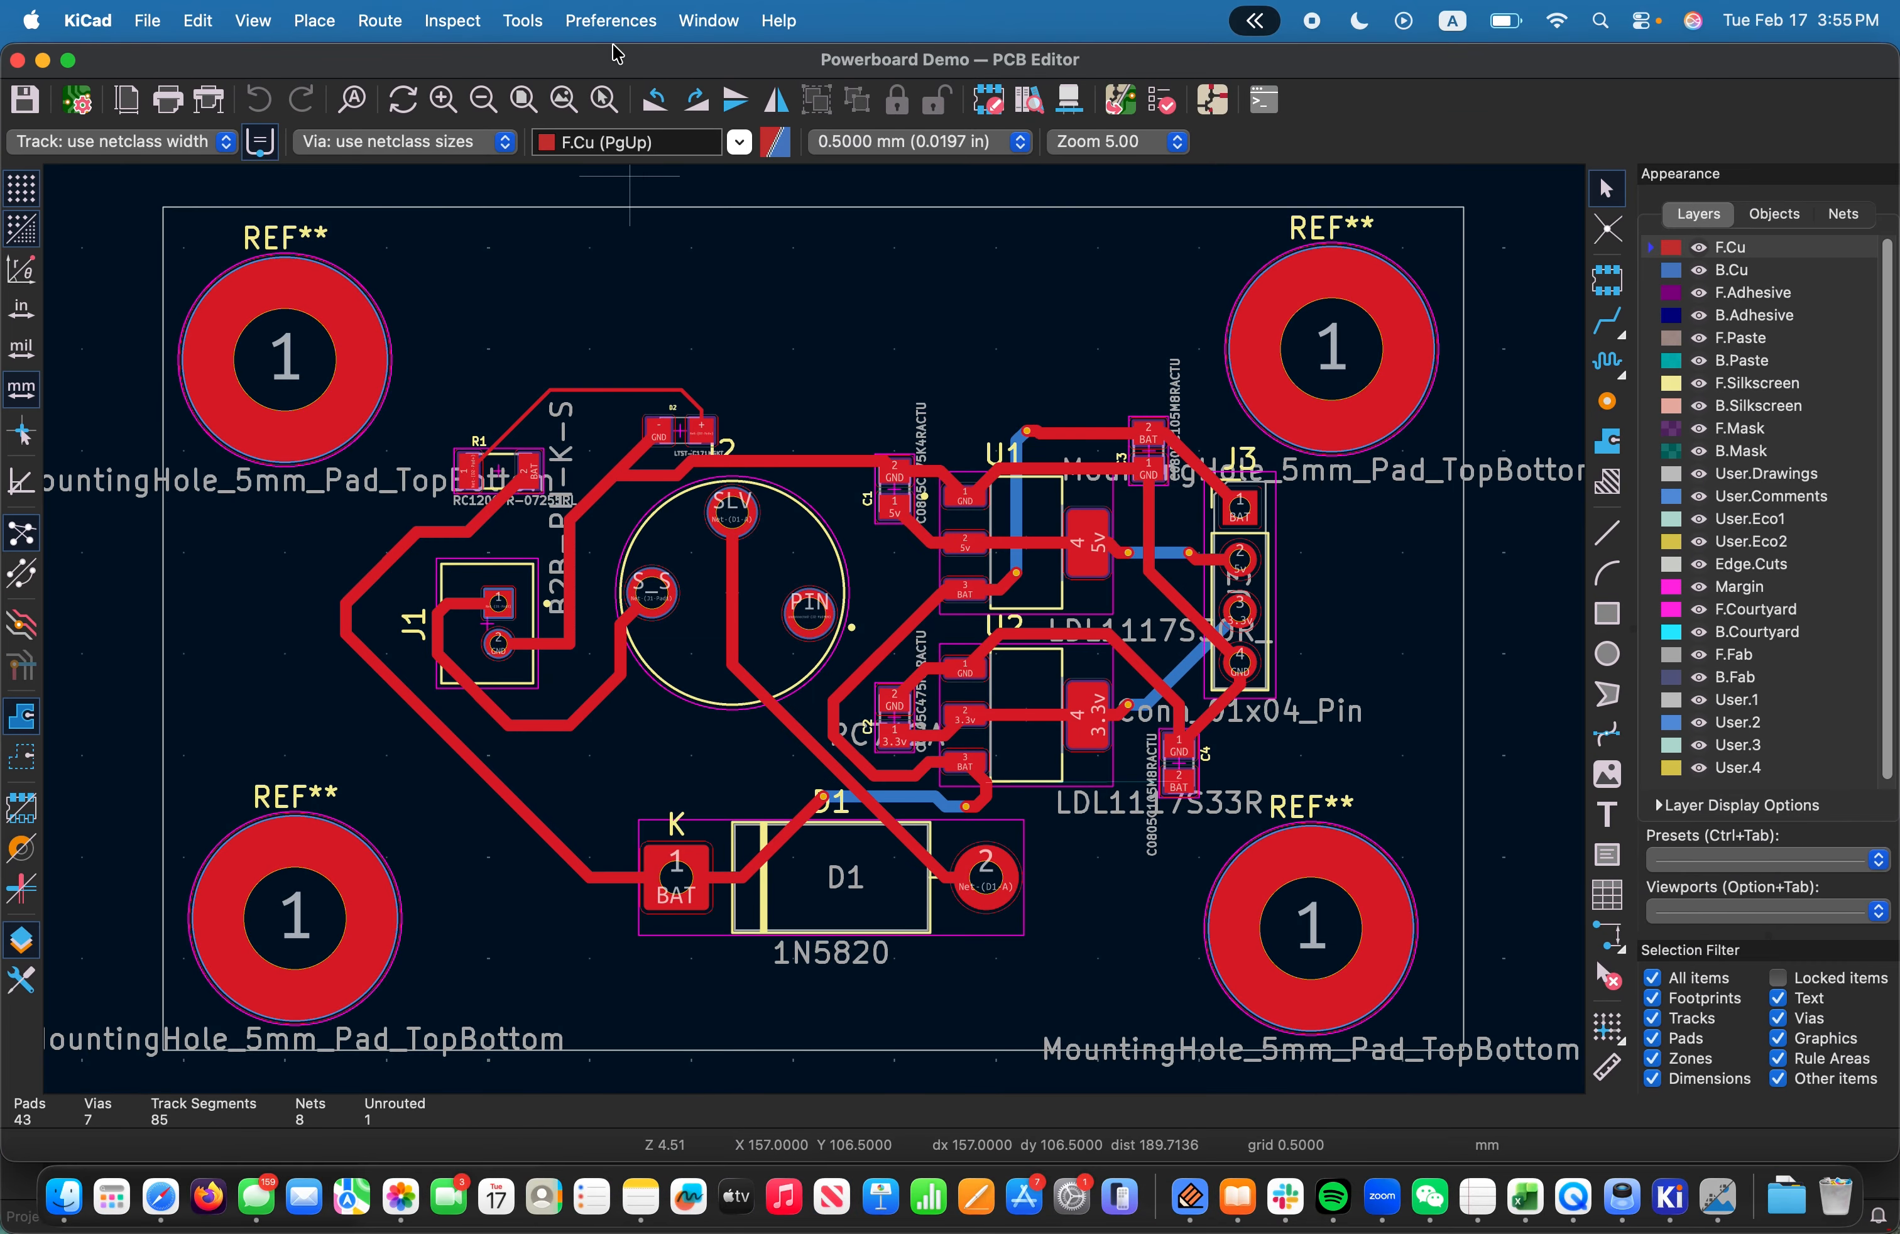
left_click(609, 21)
left_click(655, 98)
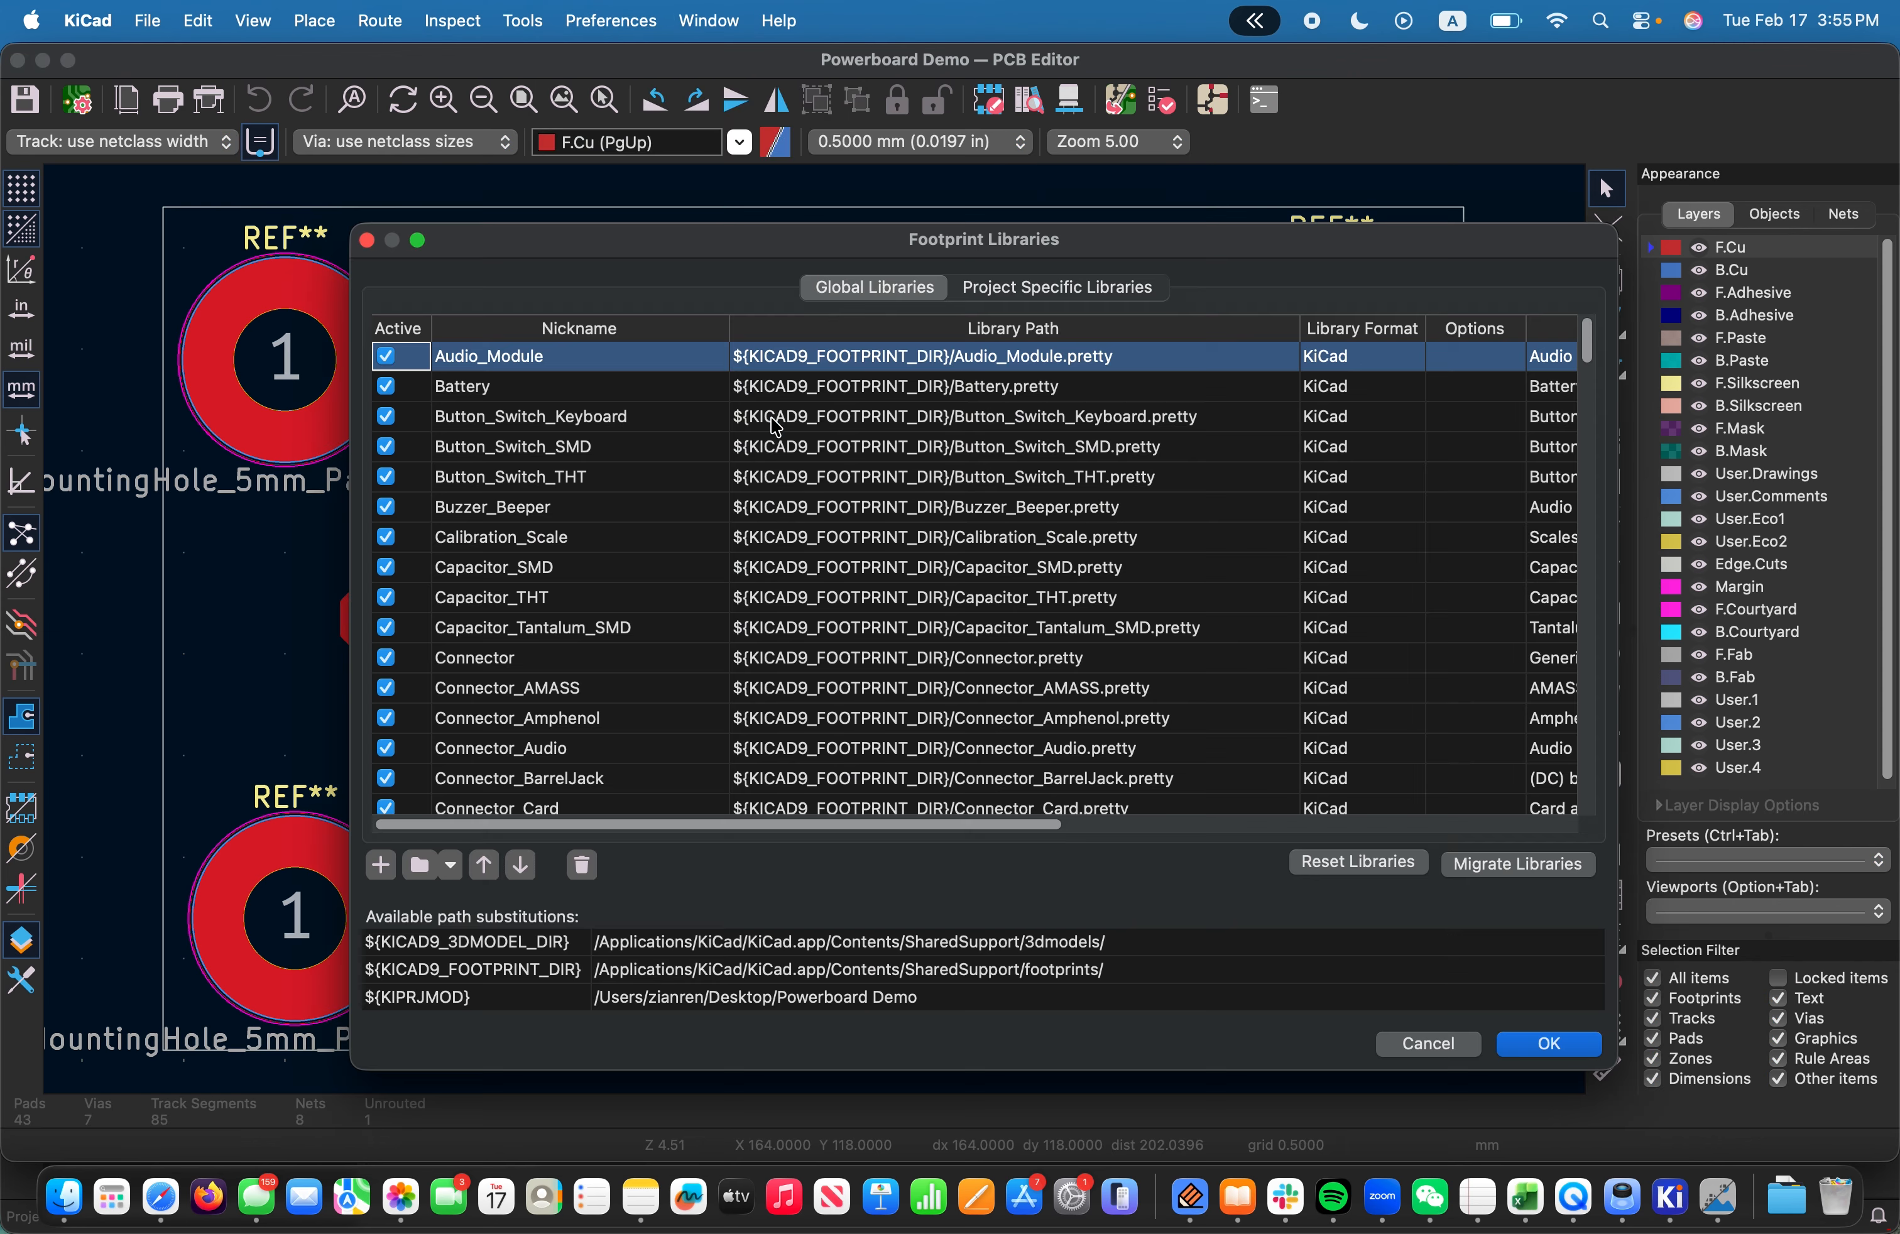
scroll(561, 705, "down", 20)
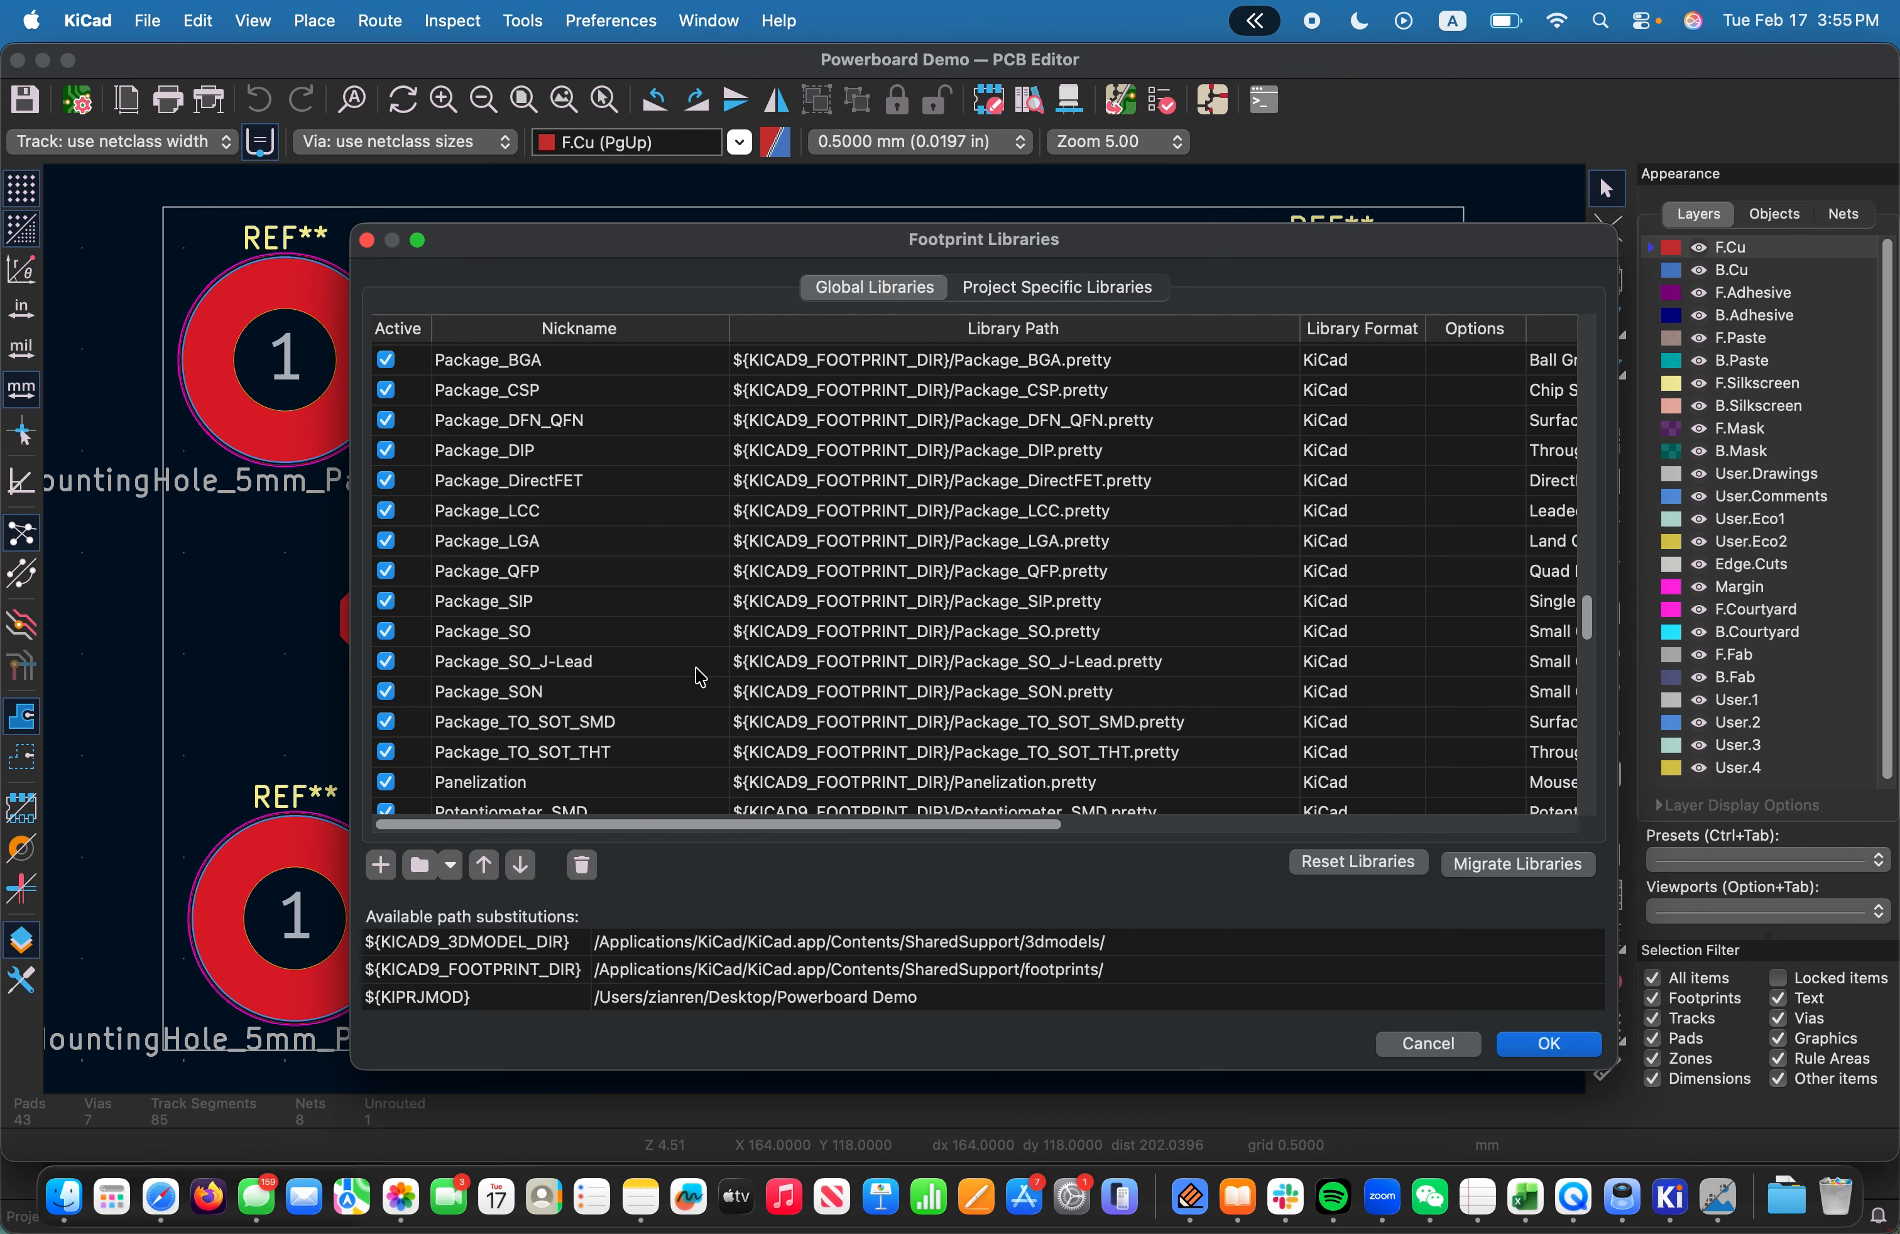
left_click(424, 865)
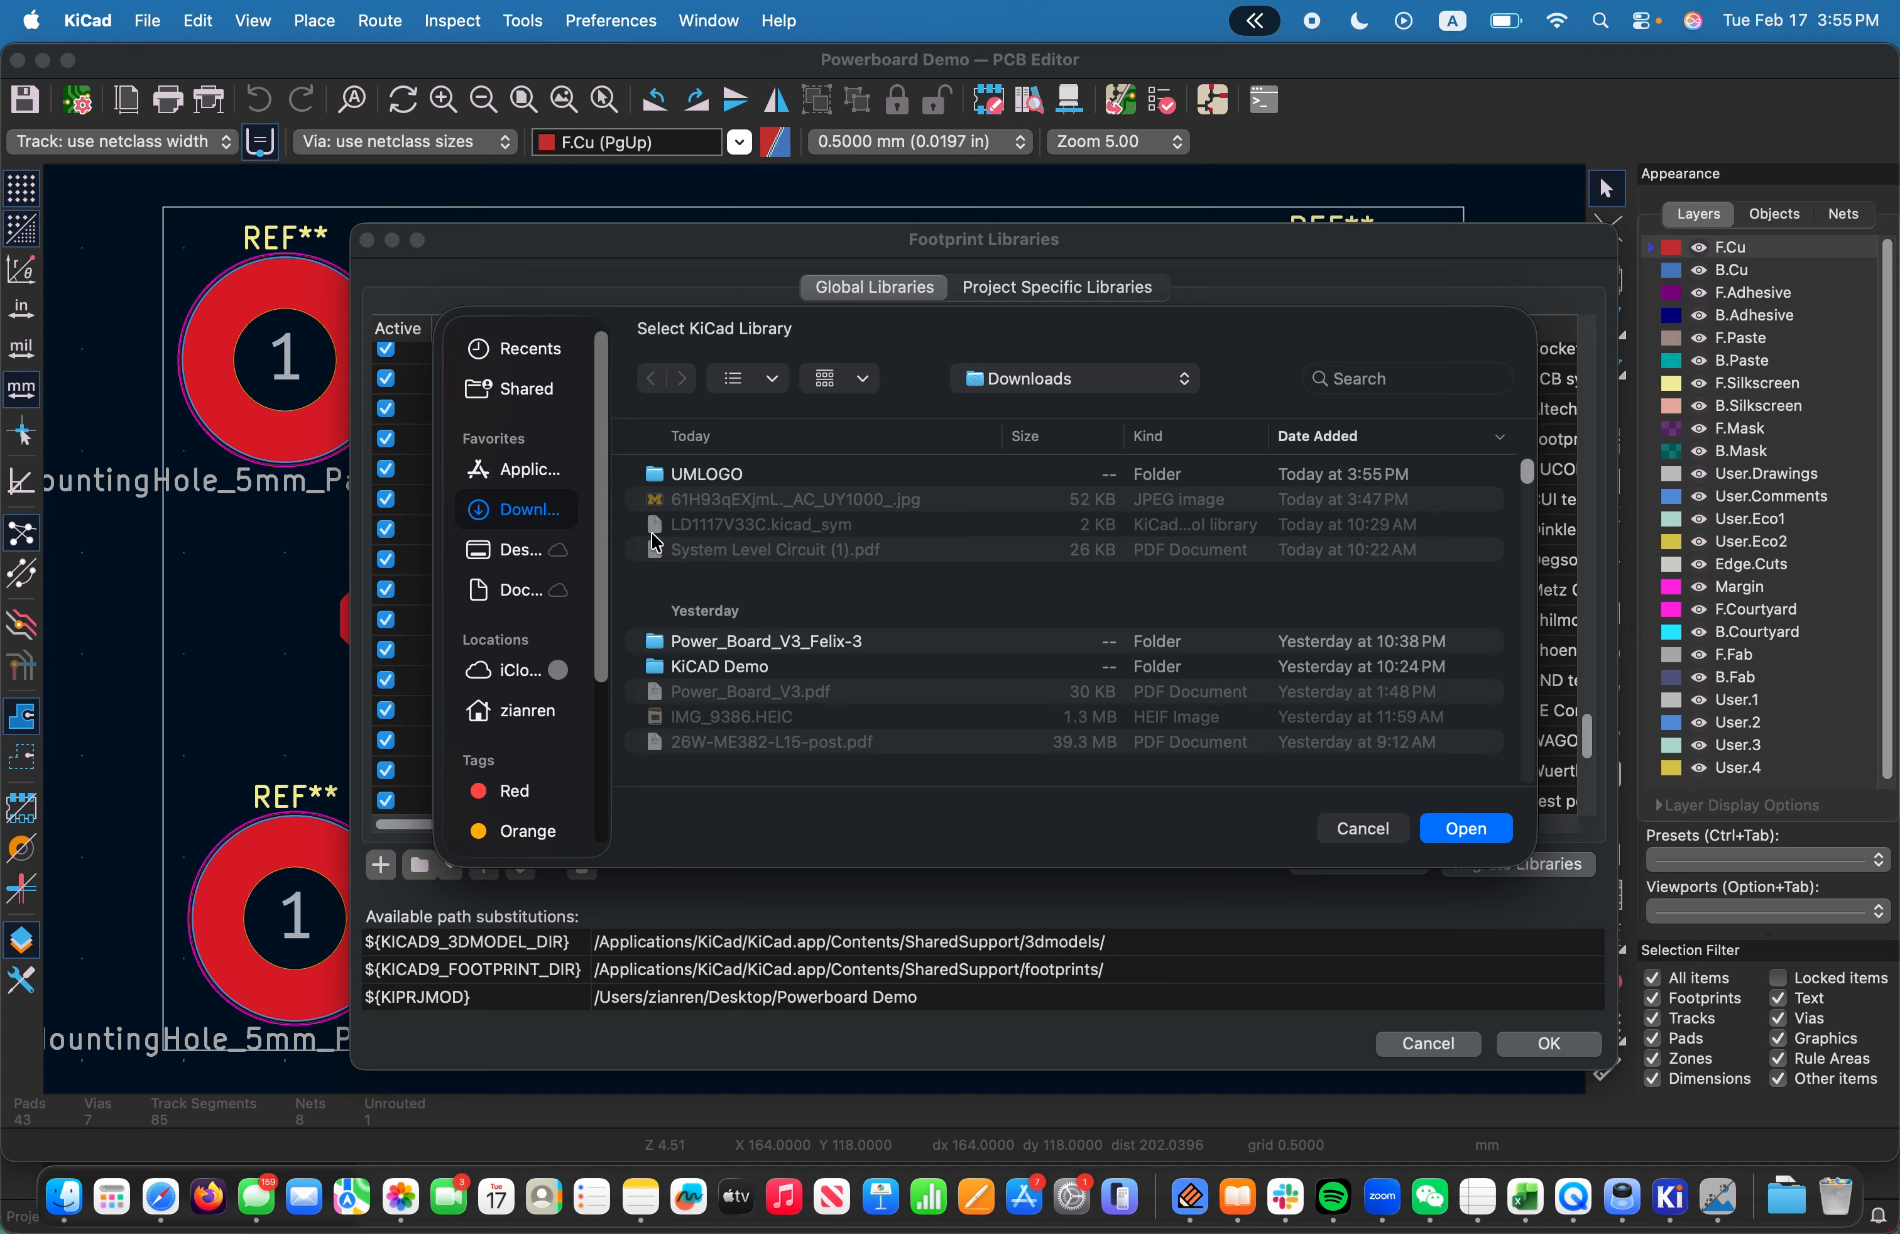
left_click(697, 477)
left_click(1478, 828)
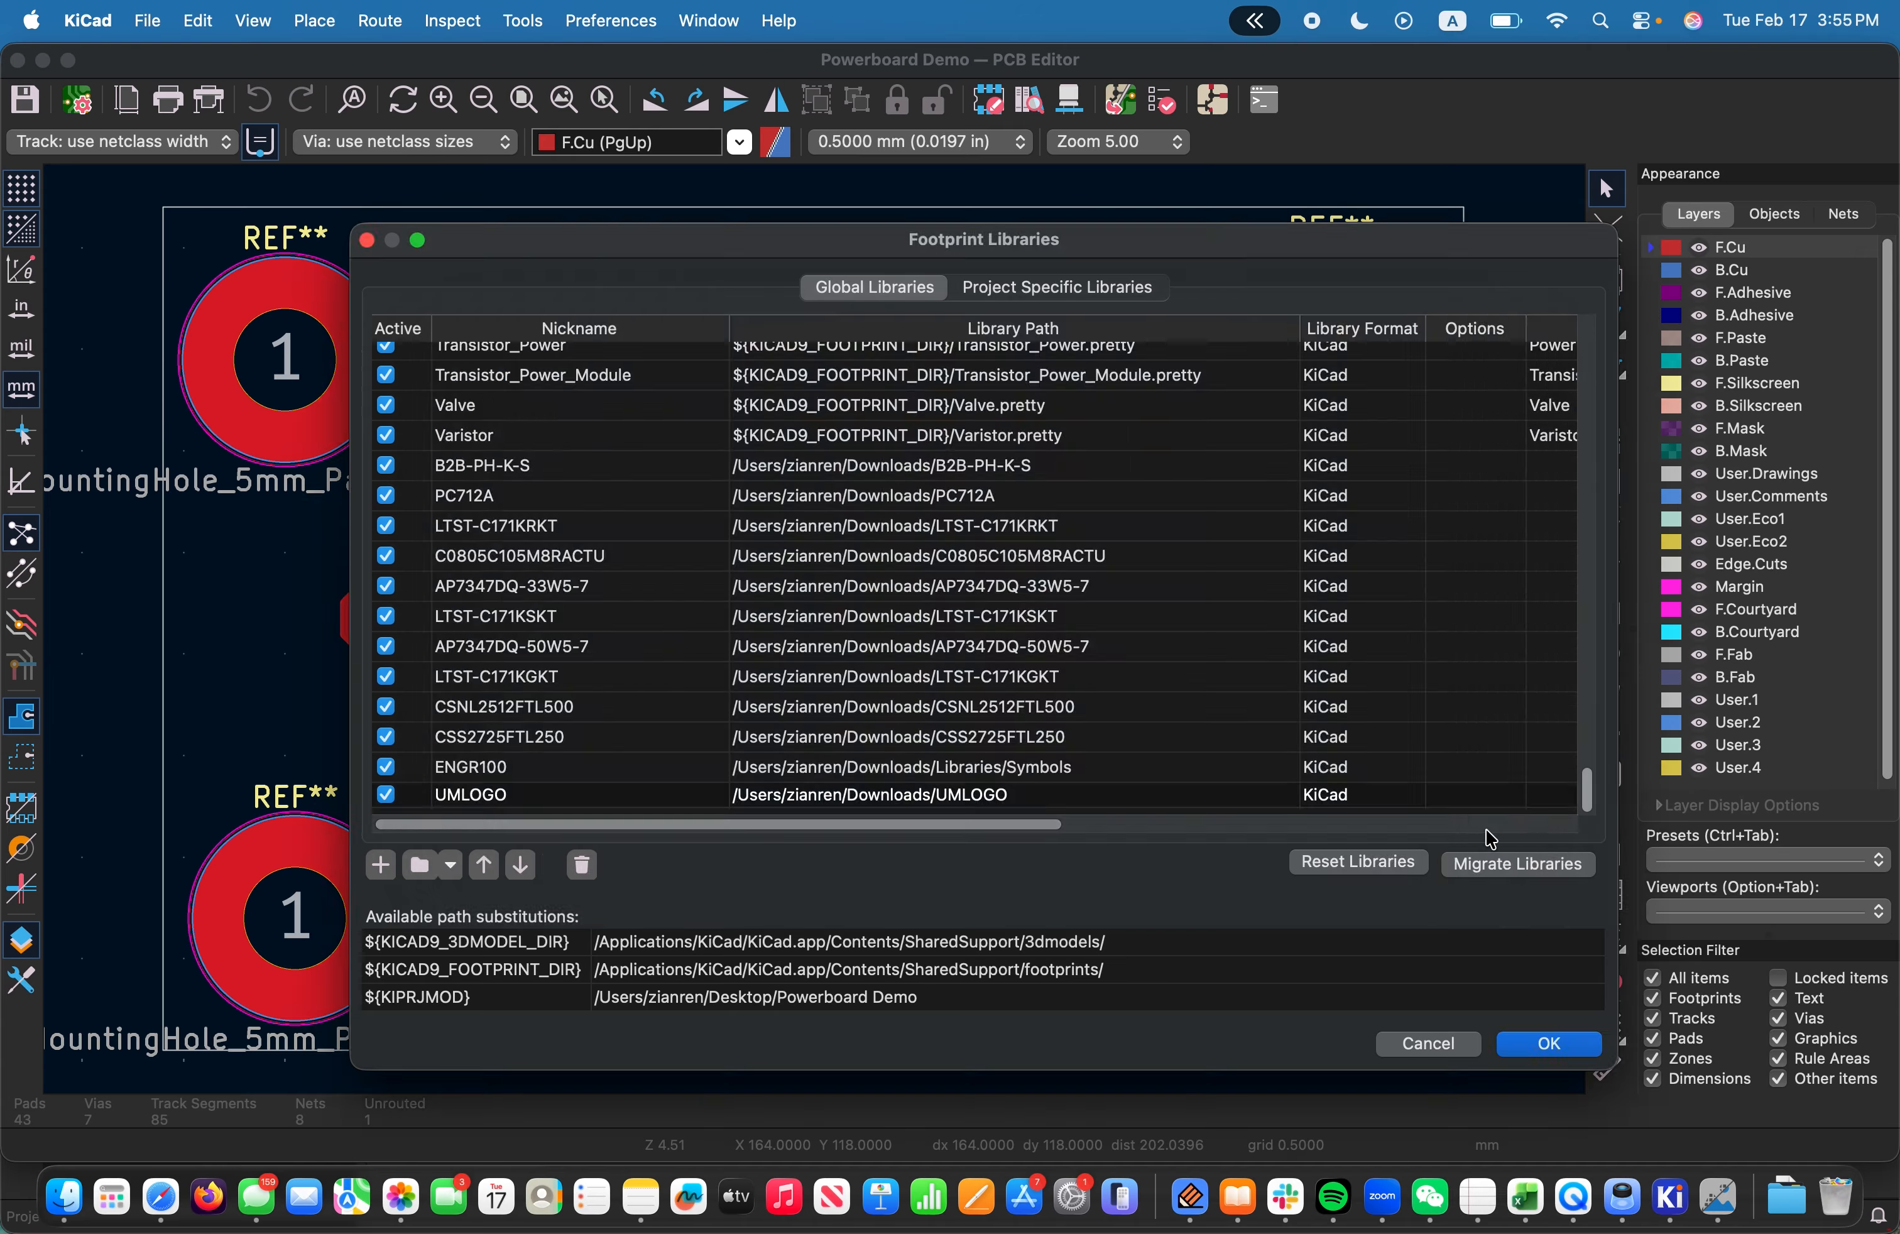
left_click(1548, 1043)
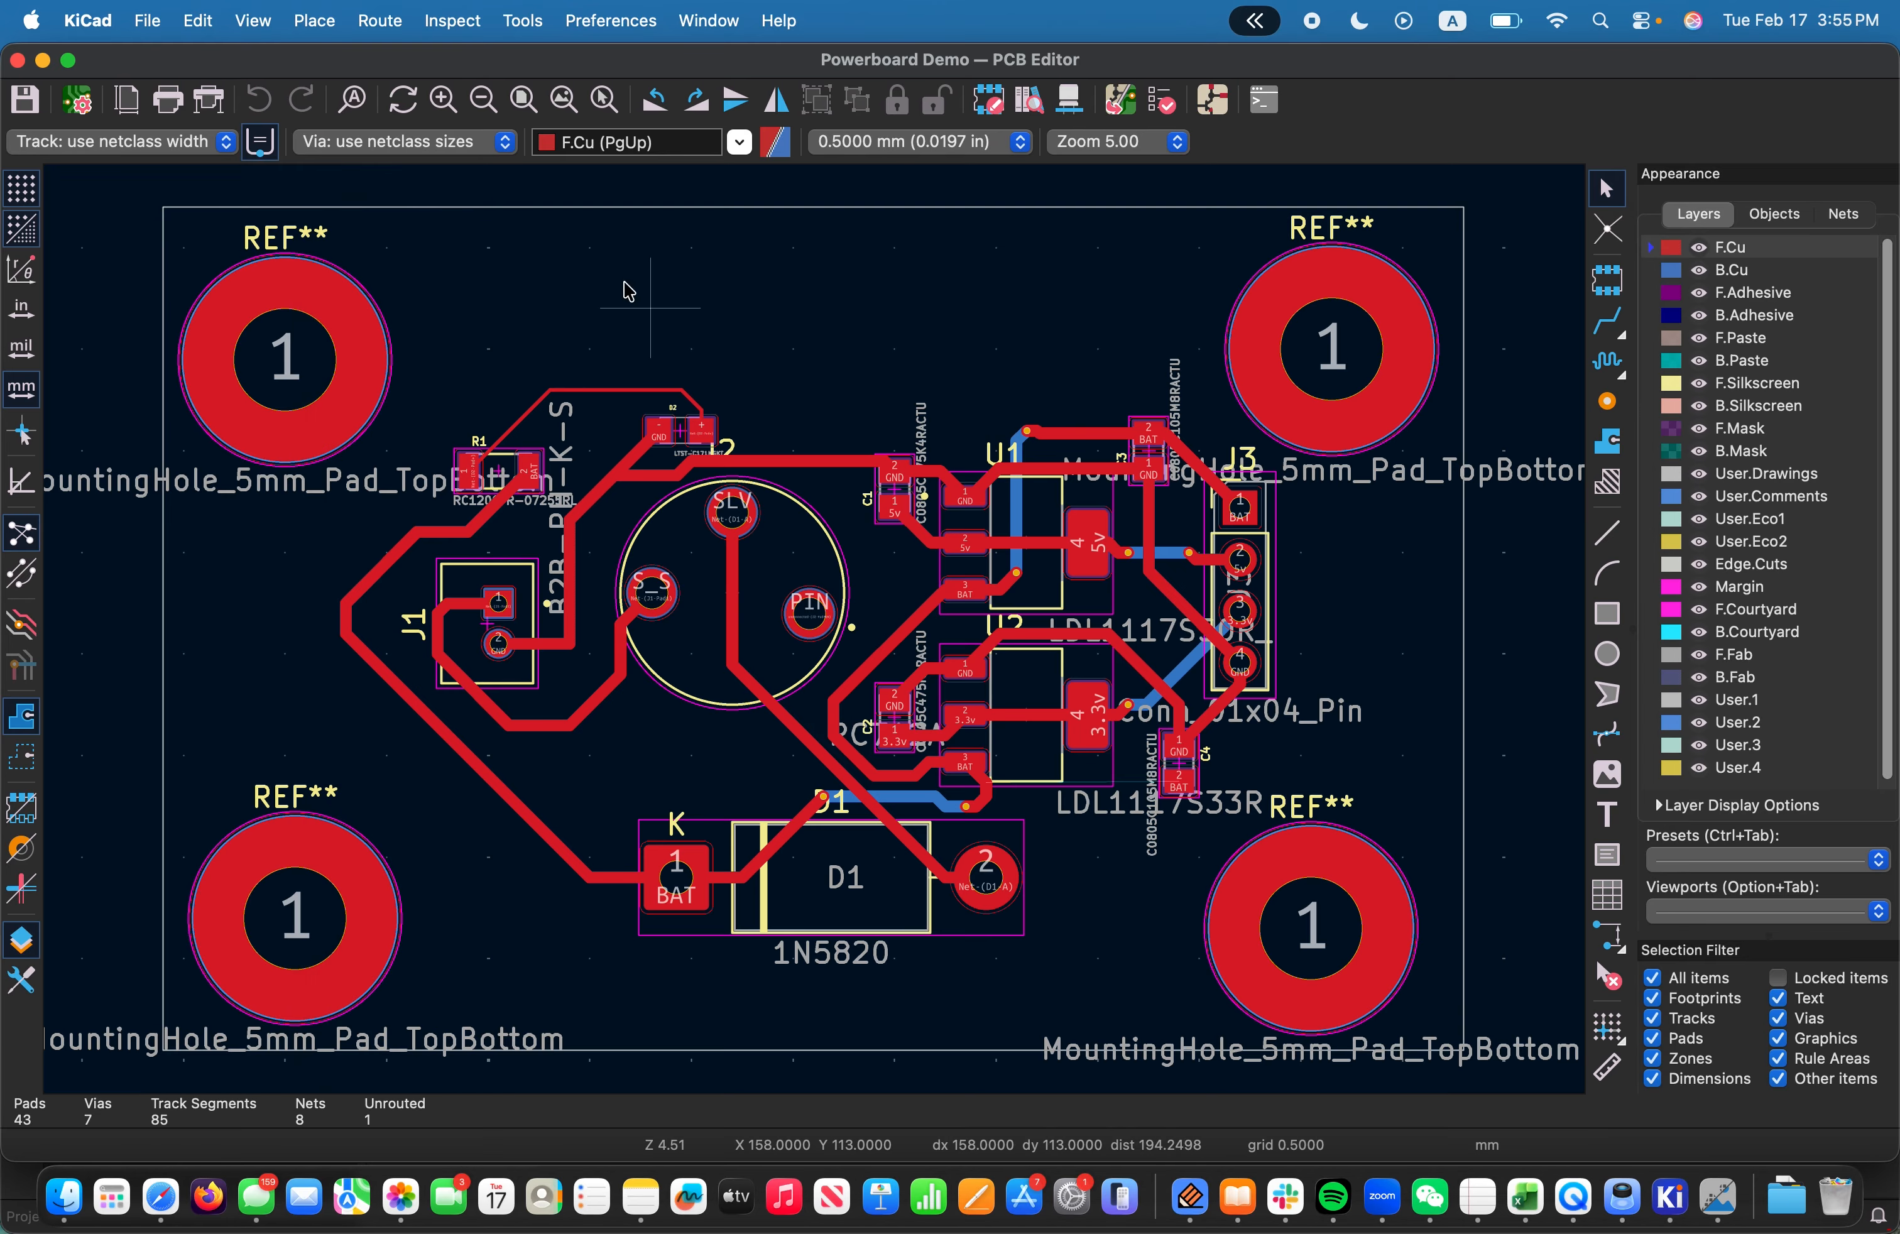
Place the UMLOGO footprint in the free area above C1, between the two upper mounting holes
left_click(343, 29)
left_click(358, 68)
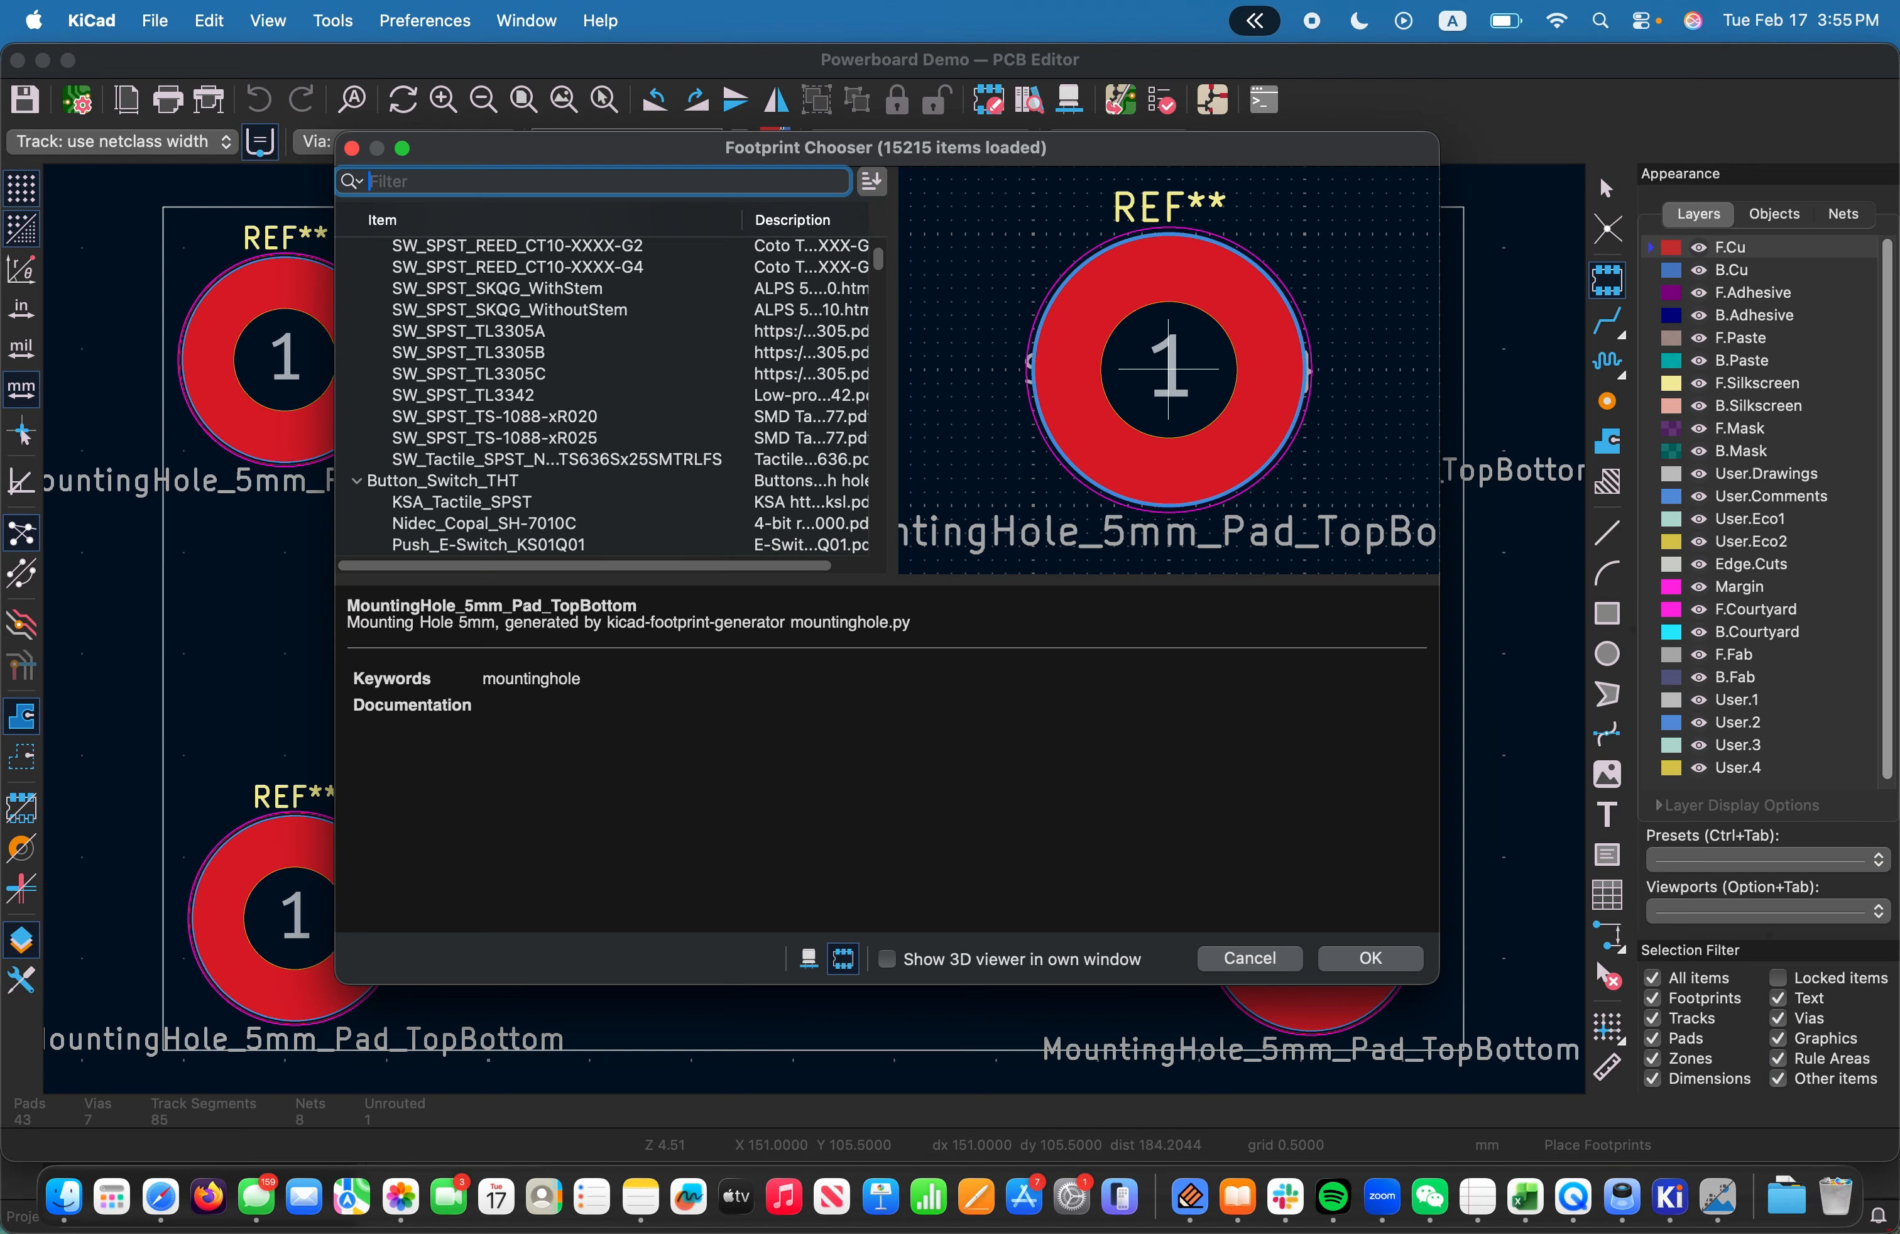
type("UMLOGO")
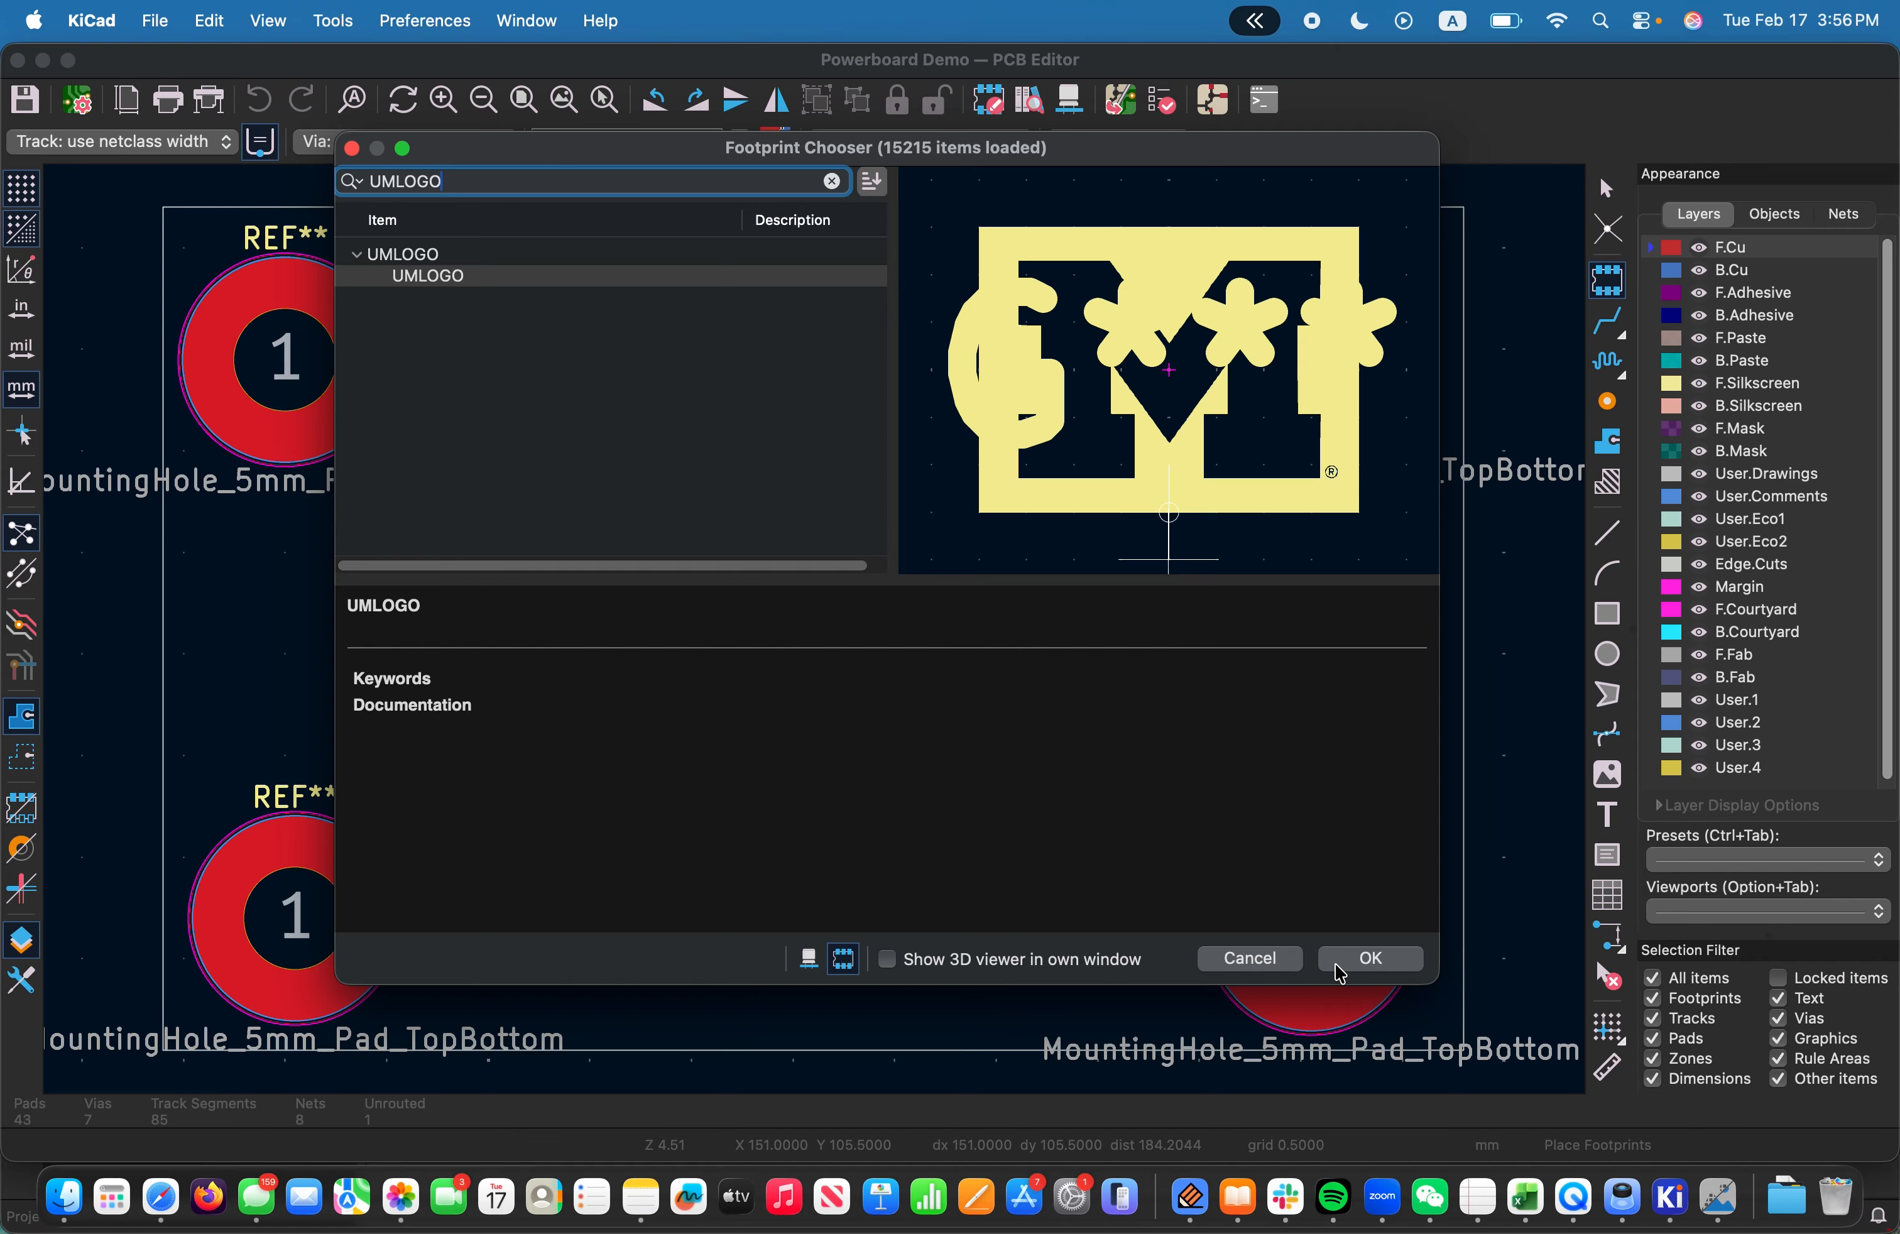
left_click(1370, 959)
scroll(894, 359, "down", 1)
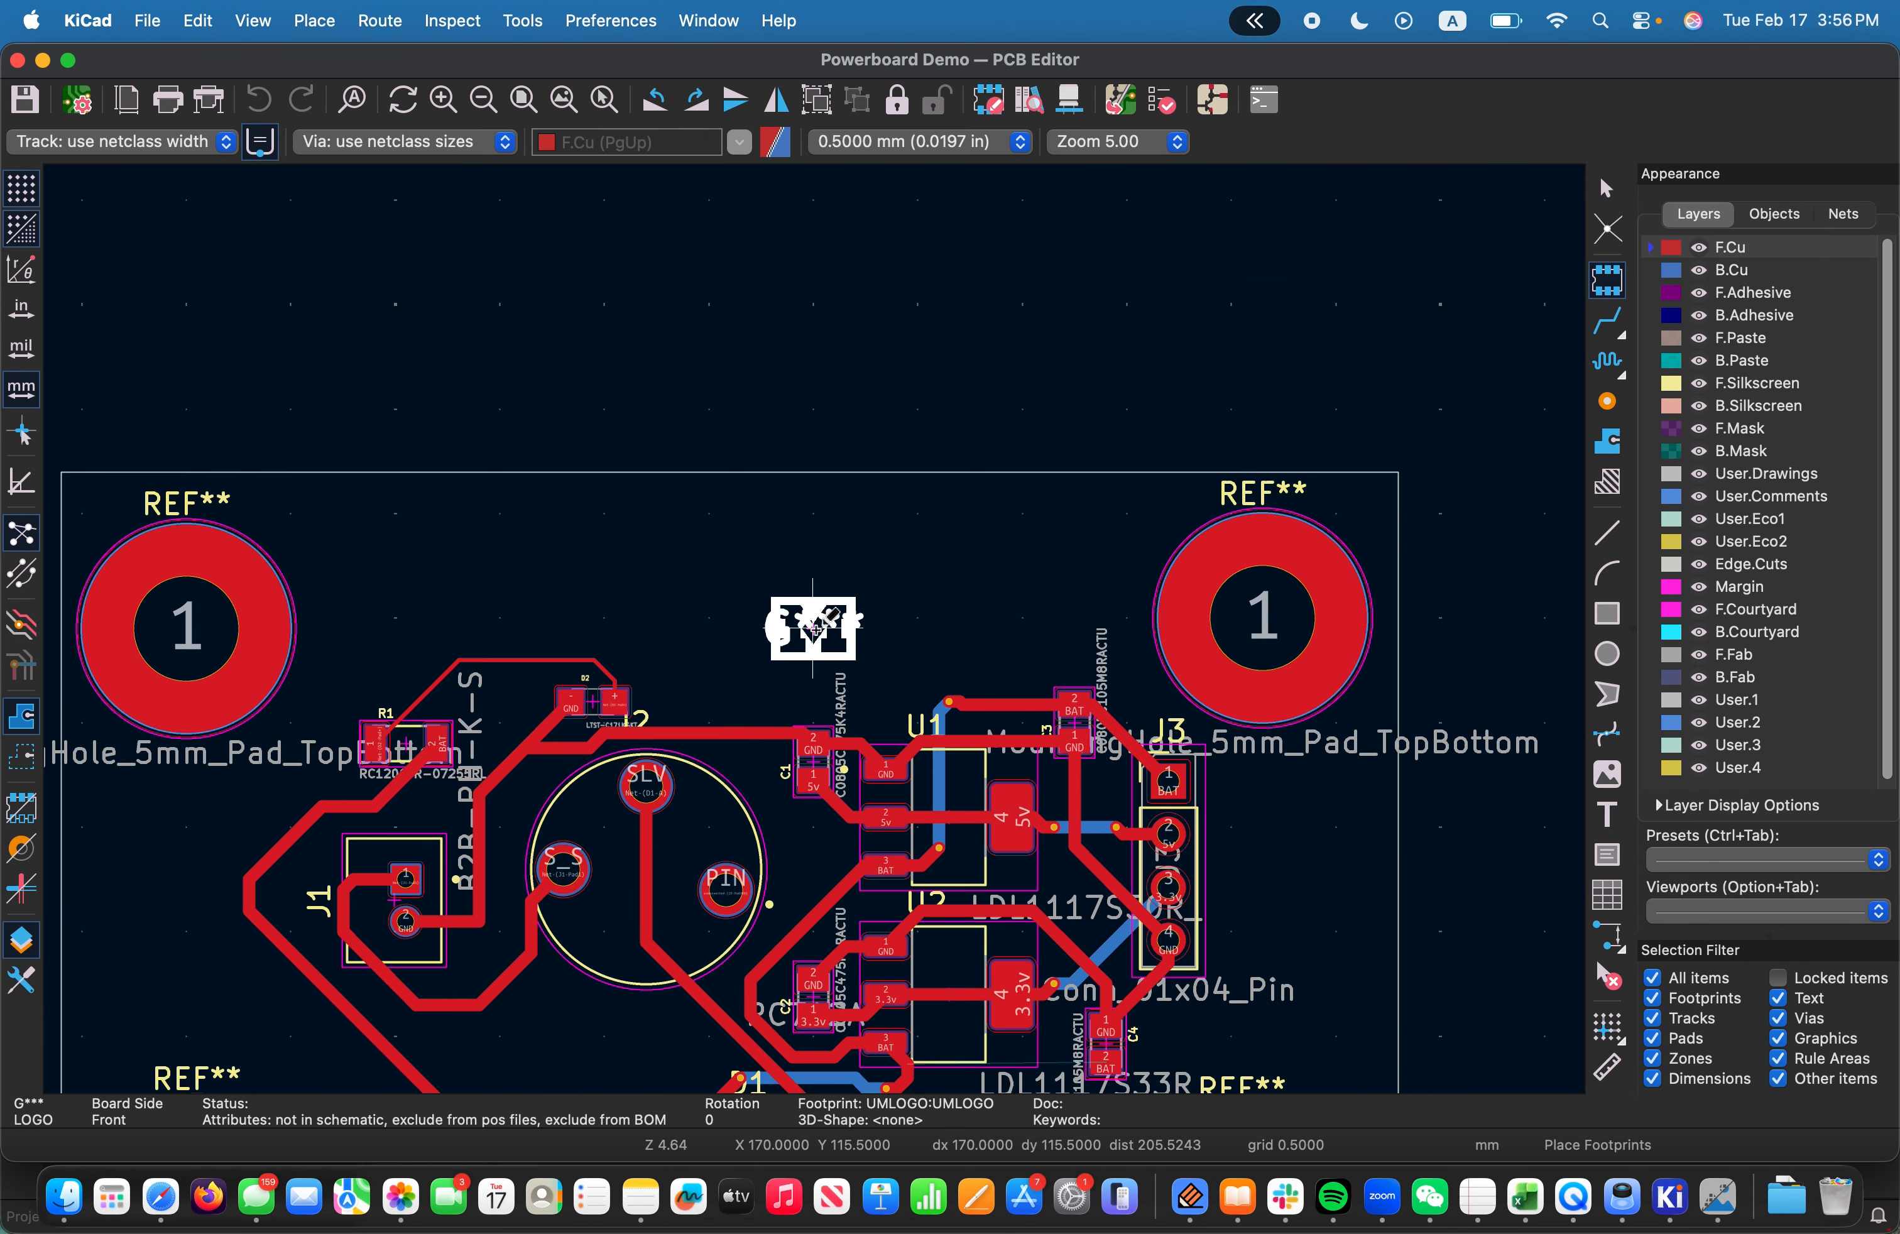
scroll(813, 629, "up", 5)
left_click(813, 629)
key("Escape")
Place the larger UMLOGO2 footprint beside the first logo, above U1
left_click(772, 571)
key("a")
left_click(1368, 959)
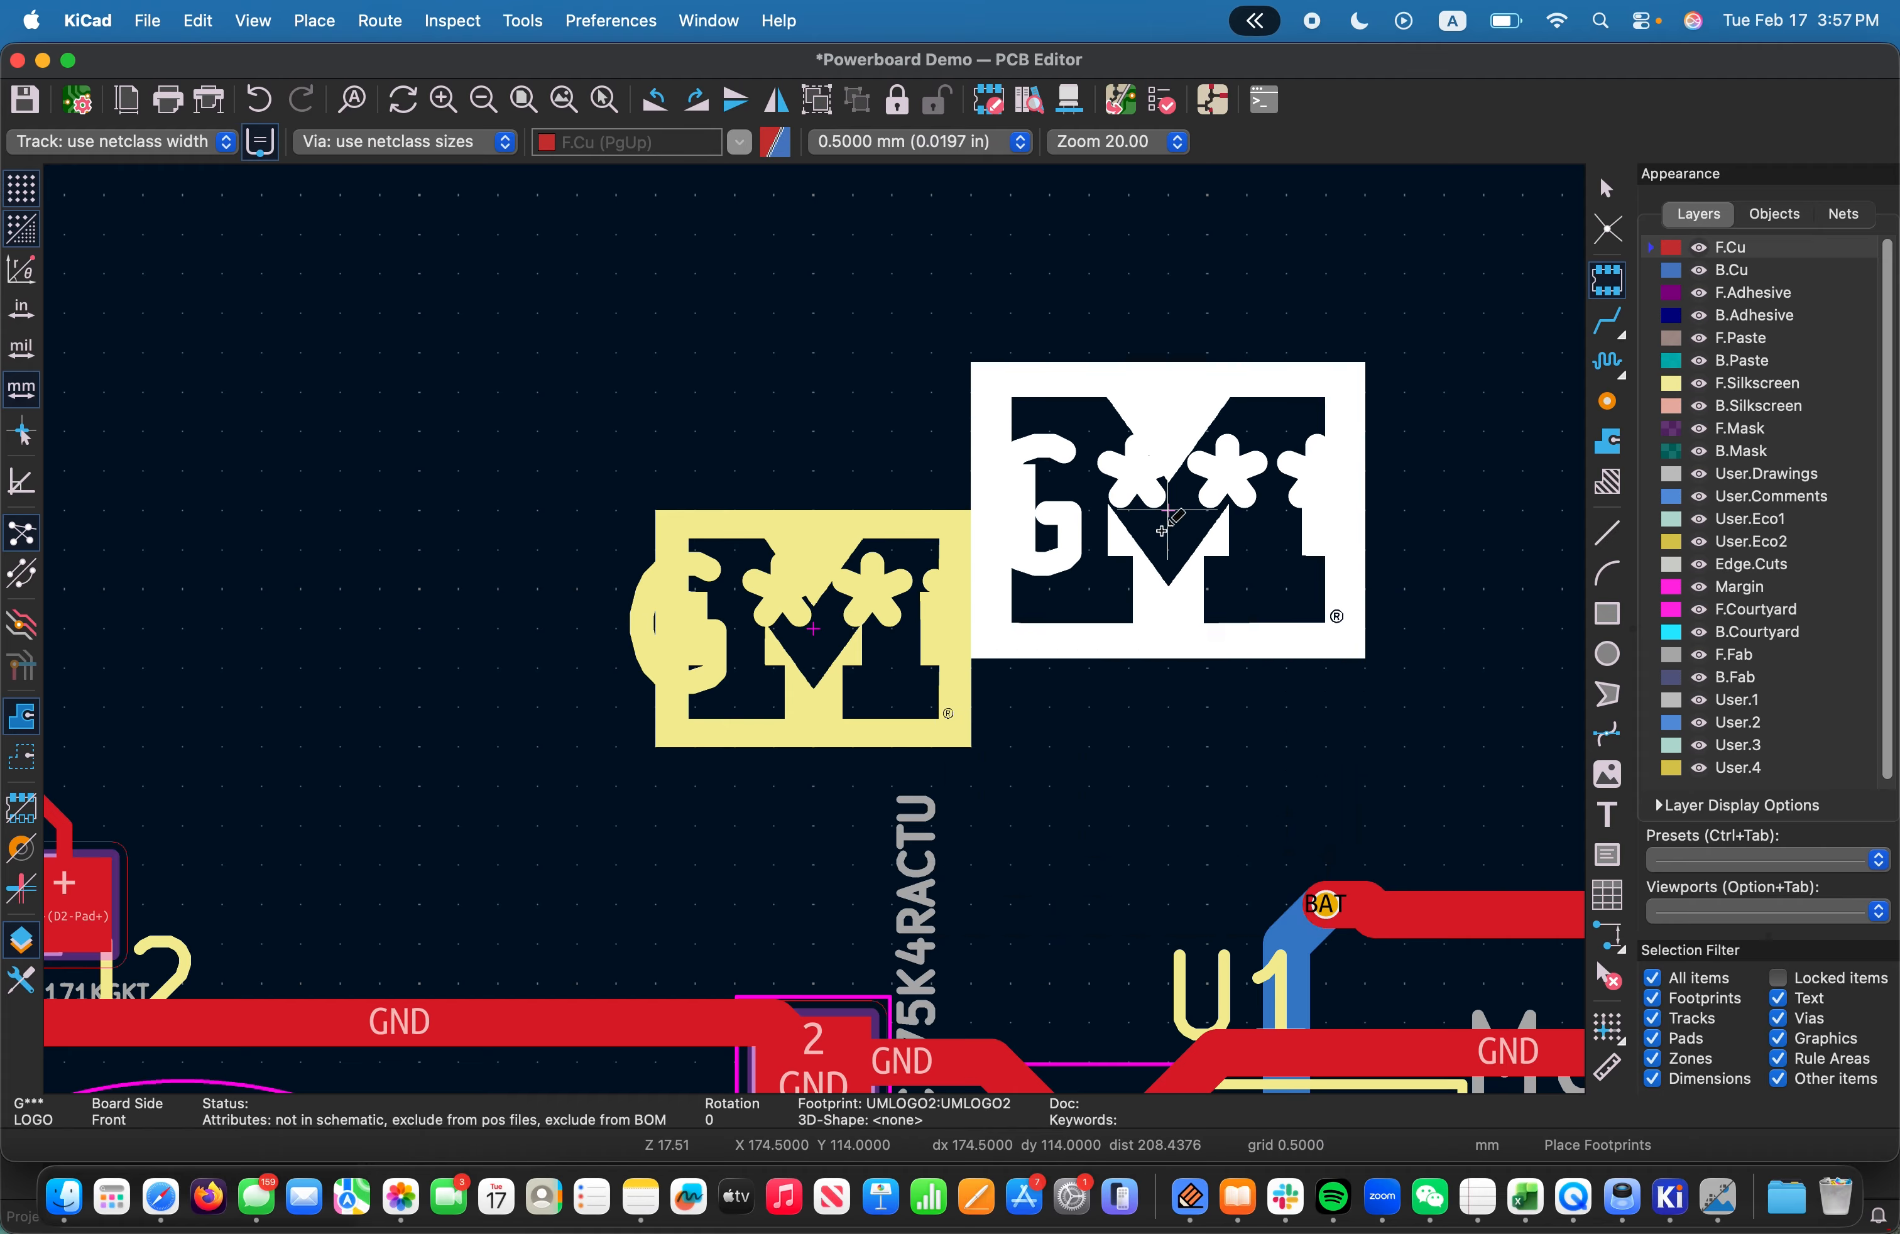
left_click(1250, 583)
key("Escape")
Delete the G*** reference text from both M logo footprints
scroll(1111, 679, "down", 6)
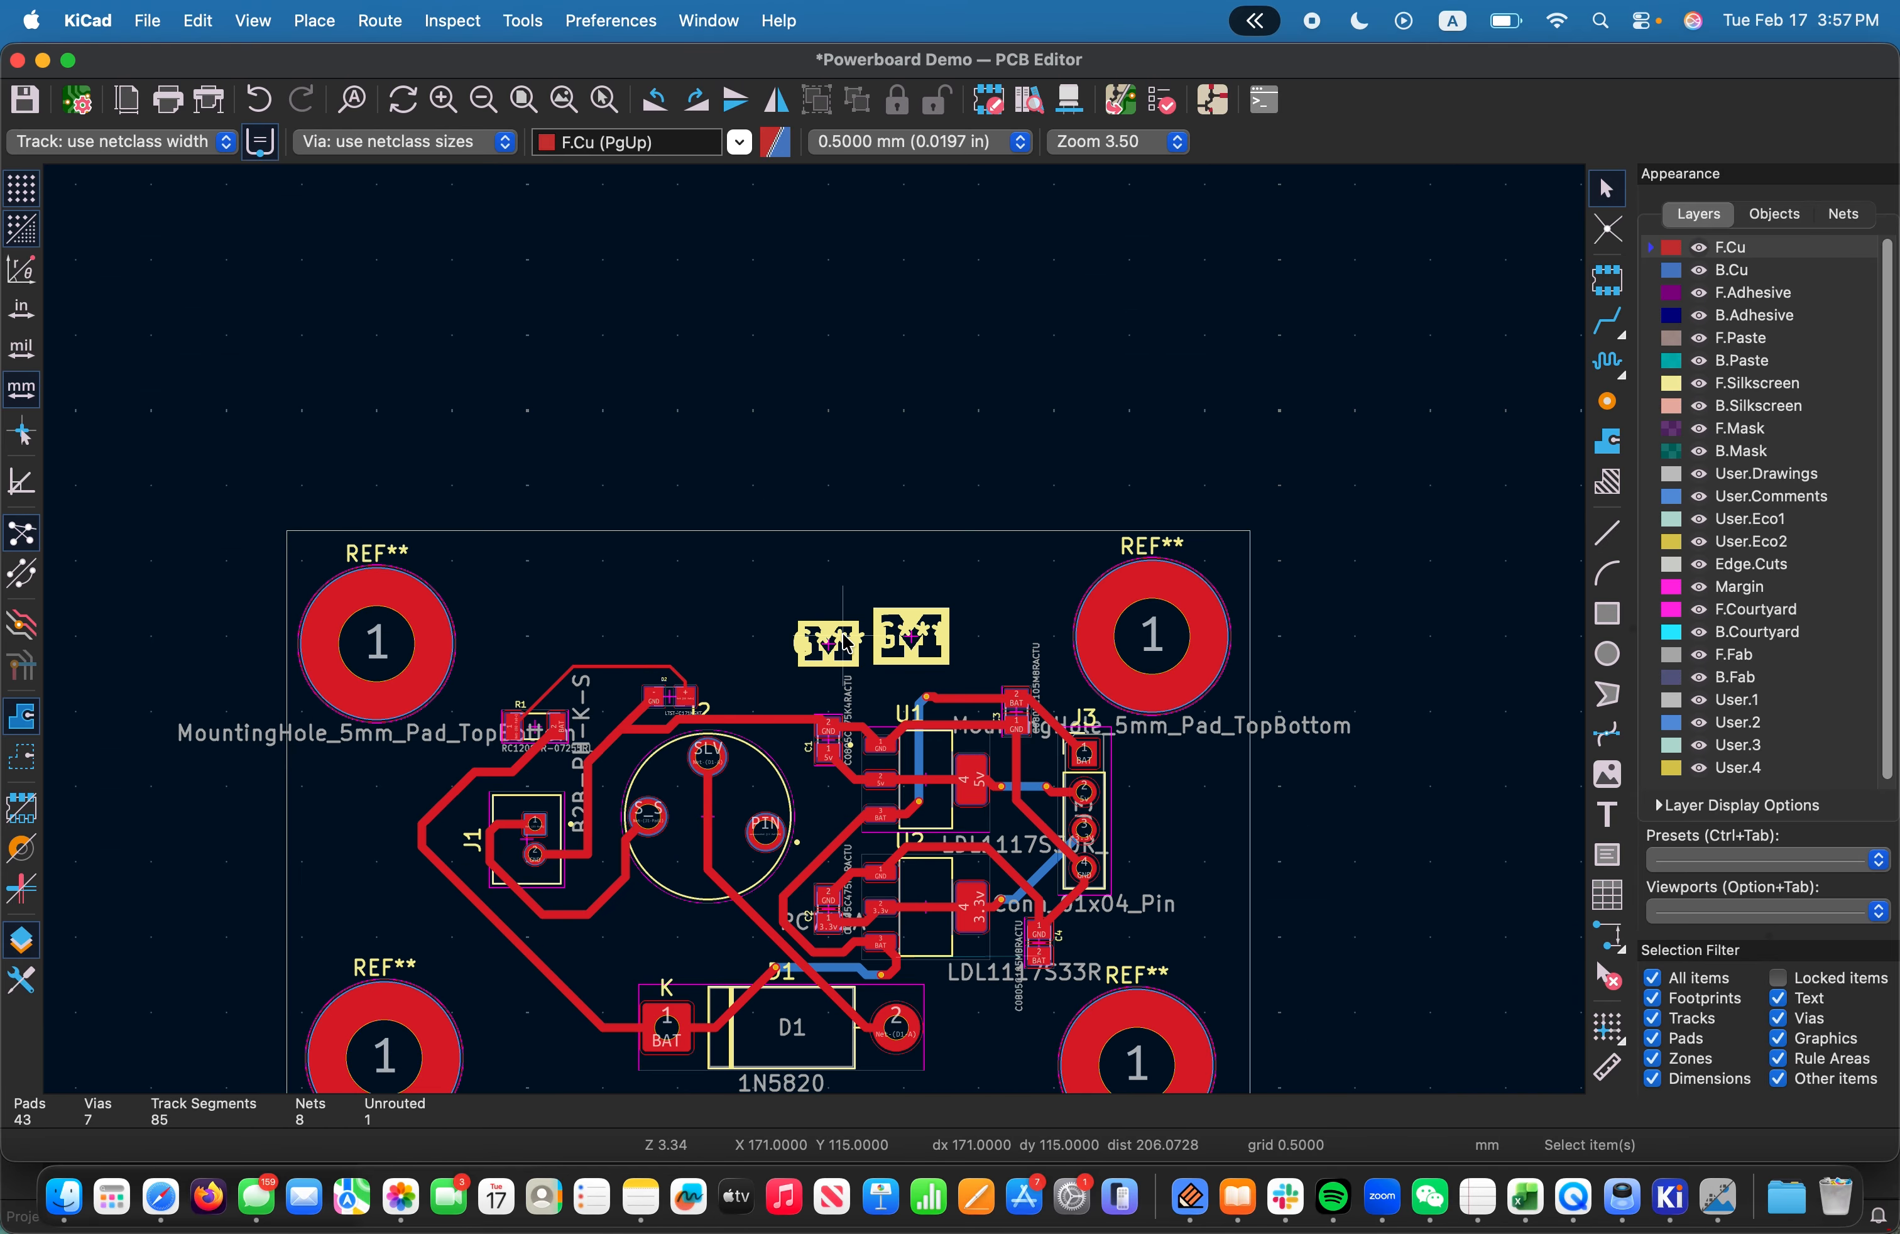
scroll(864, 657, "up", 5)
left_click(891, 627)
key("Delete")
left_click(605, 600)
key("Delete")
left_click(1008, 521)
left_click(1287, 579)
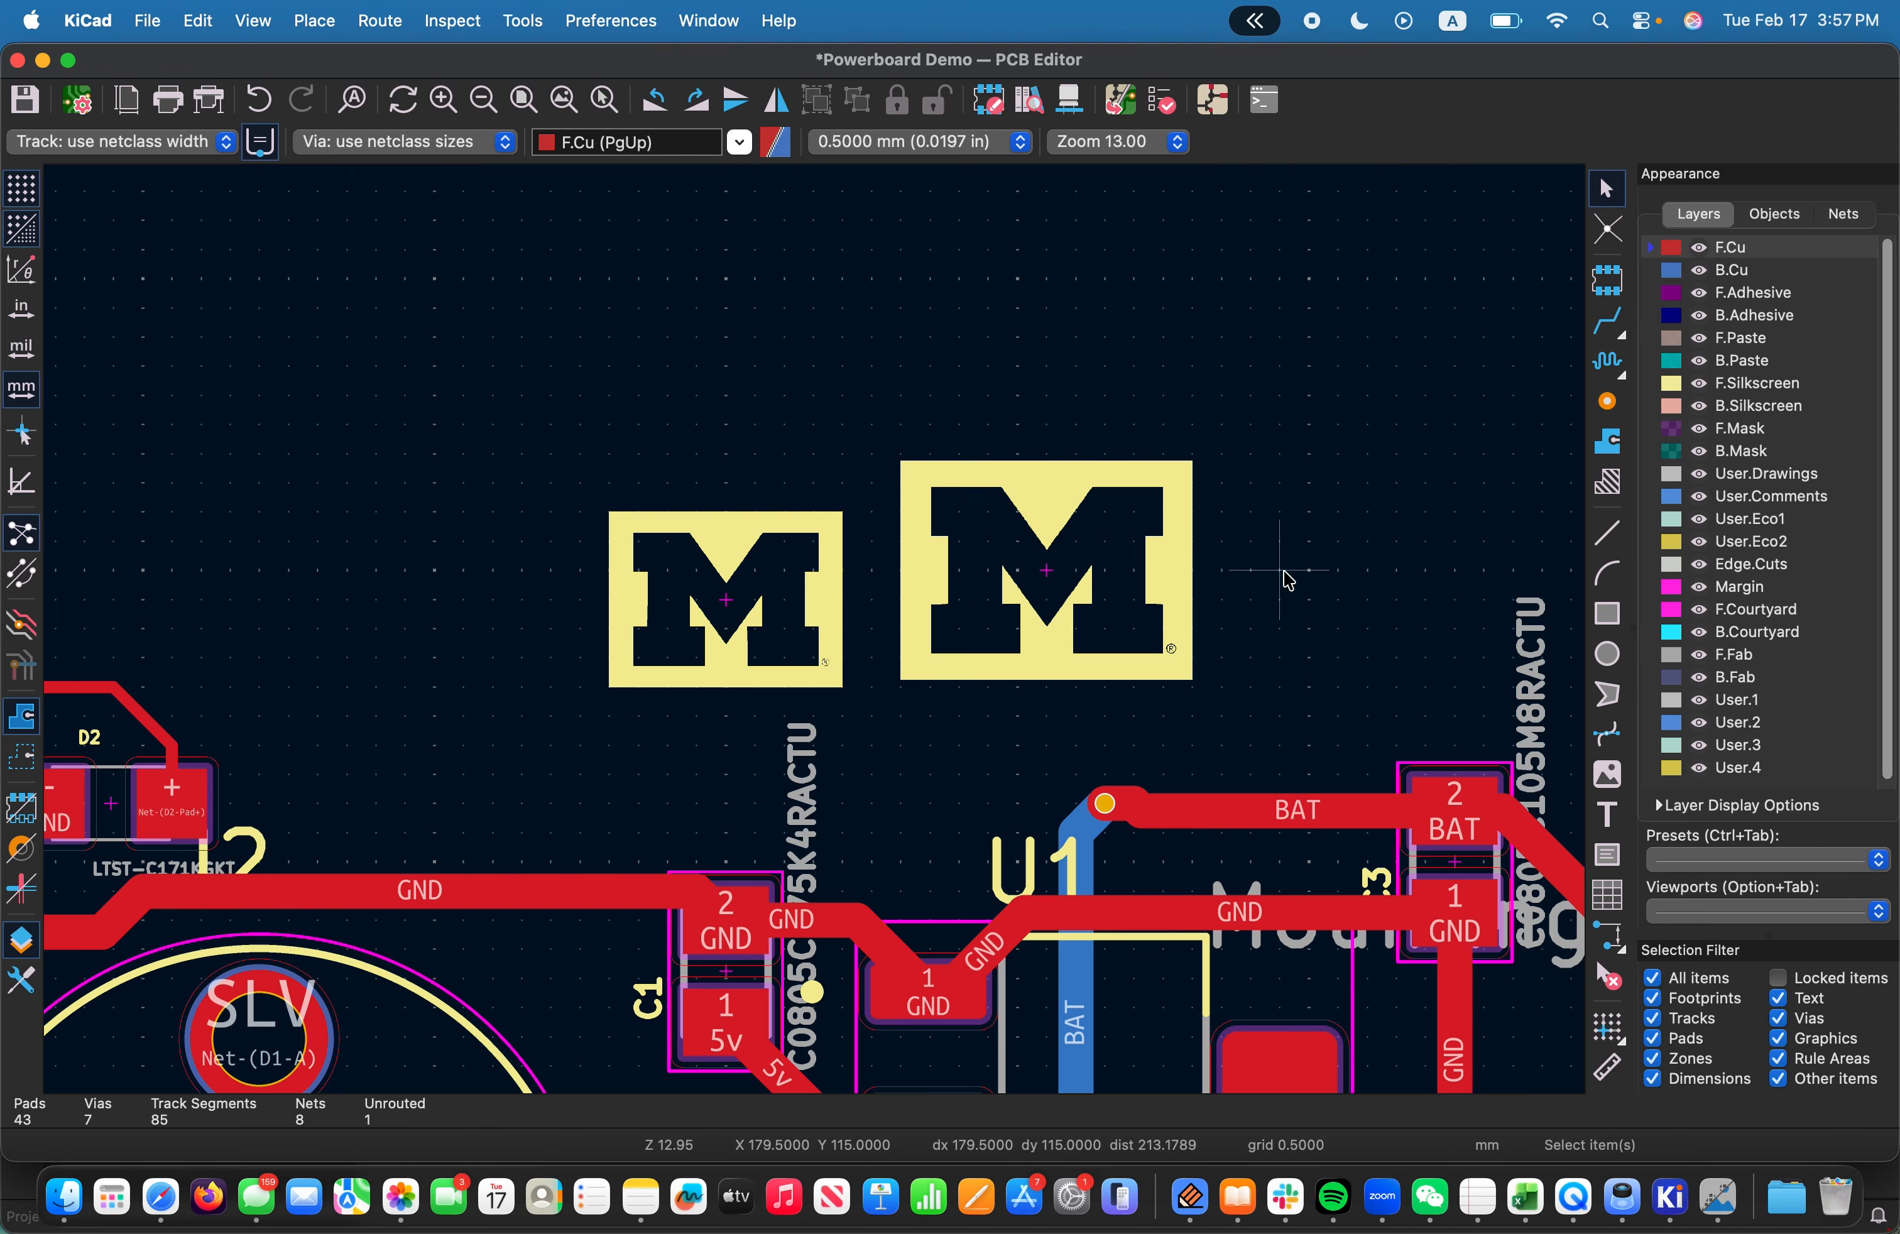
Inspect both M logos and the surrounding board from an angle in the 3D Viewer
scroll(1287, 578, "down", 5)
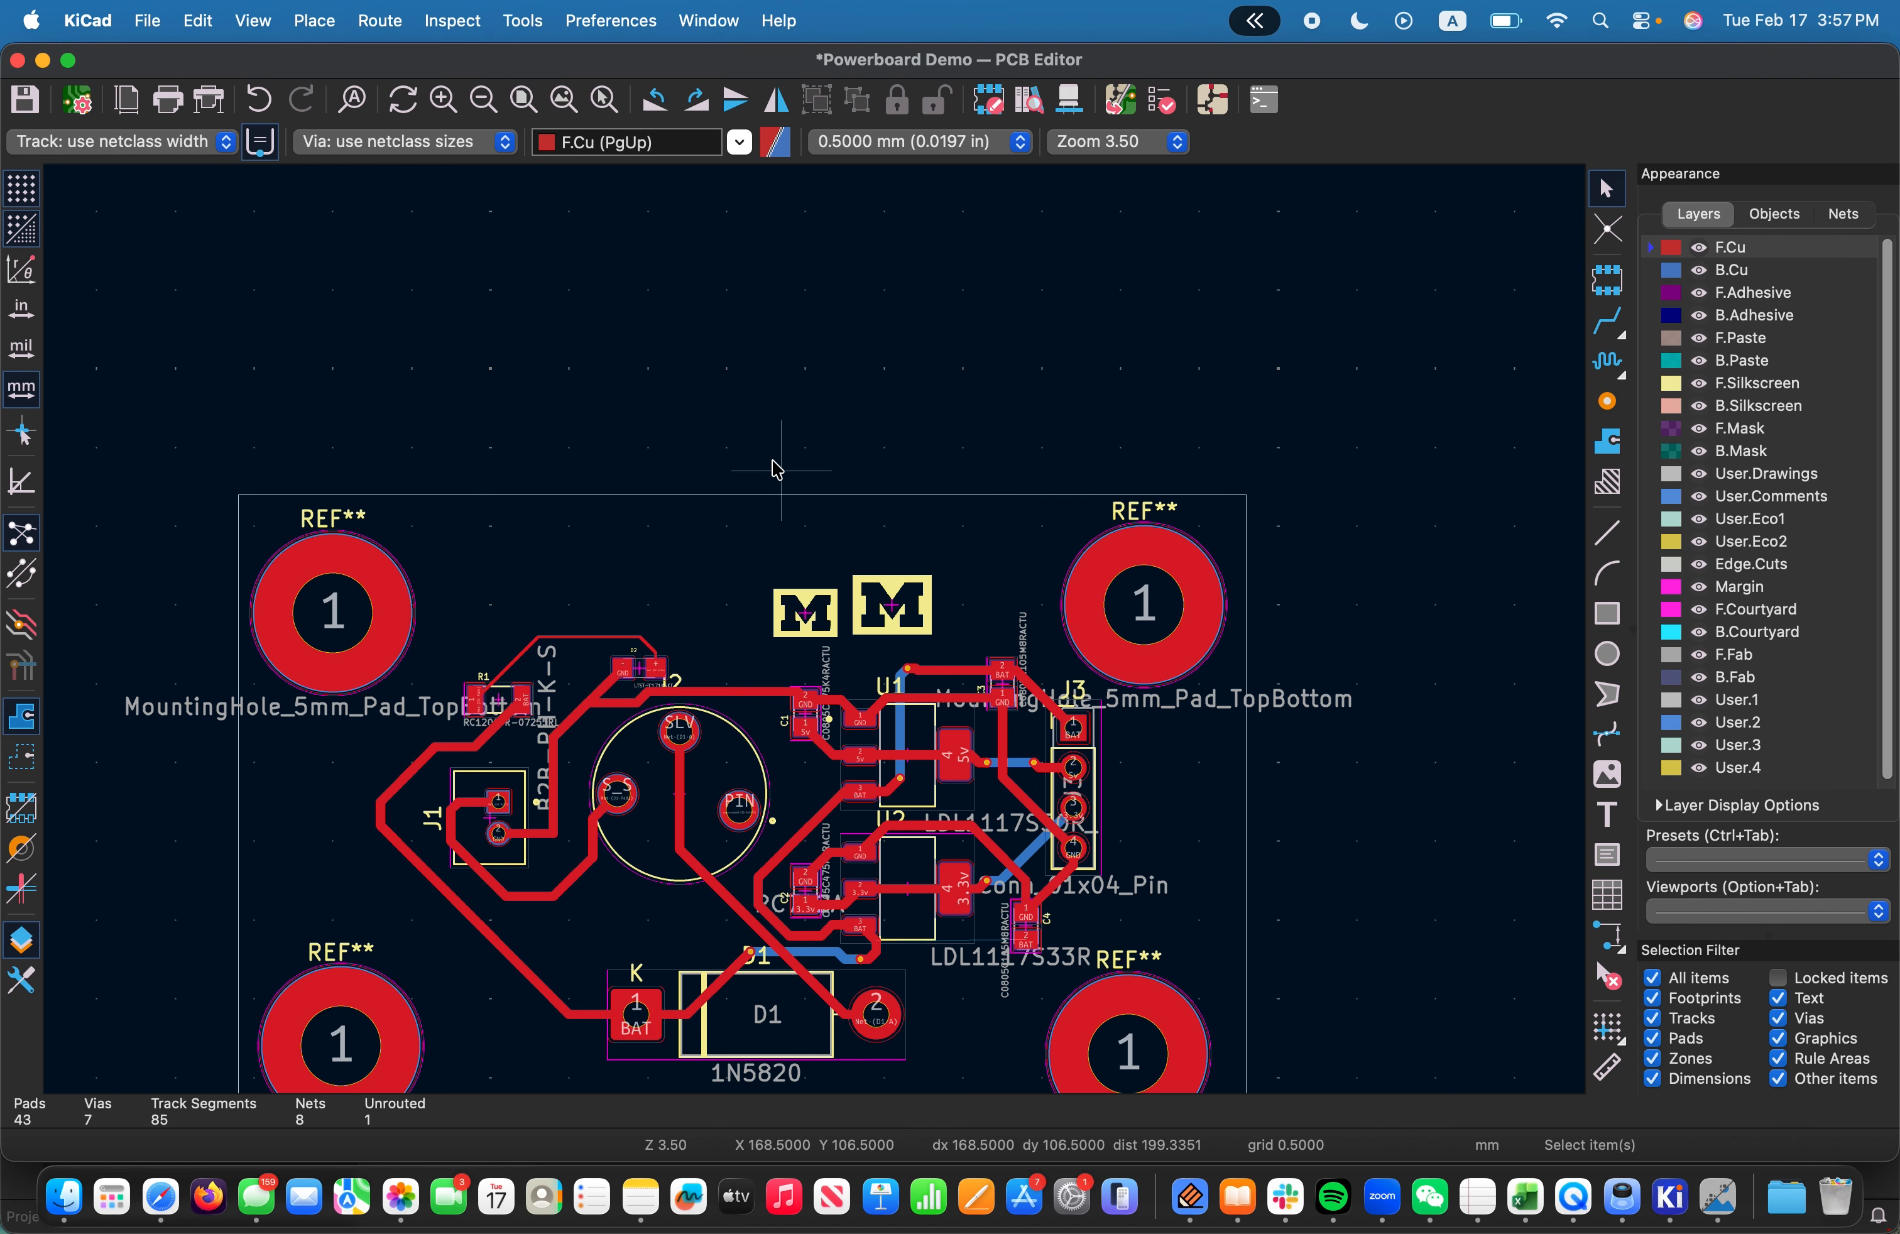
left_click(253, 20)
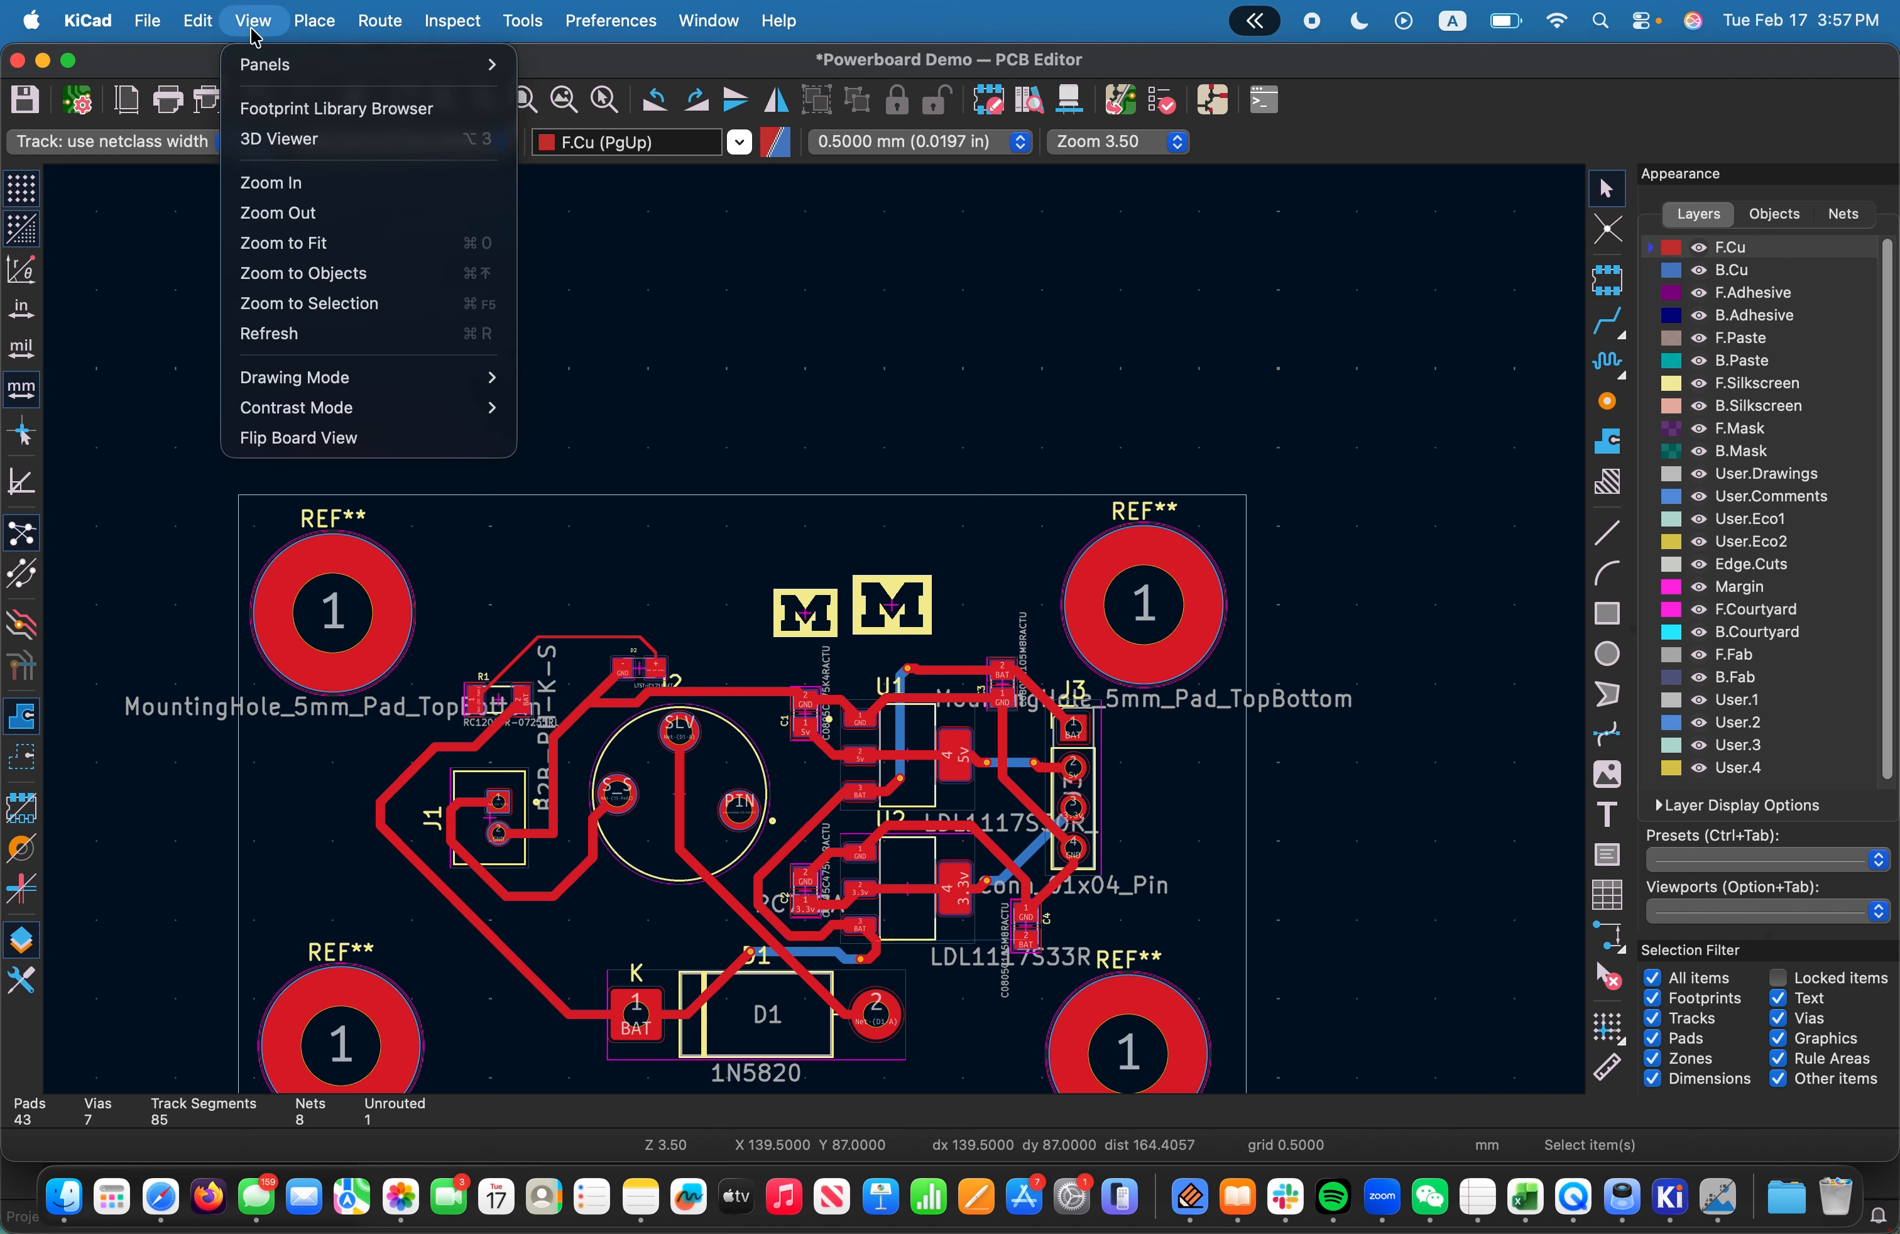
left_click(295, 140)
scroll(857, 440, "up", 5)
scroll(1009, 360, "down", 5)
scroll(1011, 359, "up", 5)
left_click_drag(1042, 347, 1011, 497)
scroll(1001, 545, "down", 4)
scroll(986, 608, "up", 6)
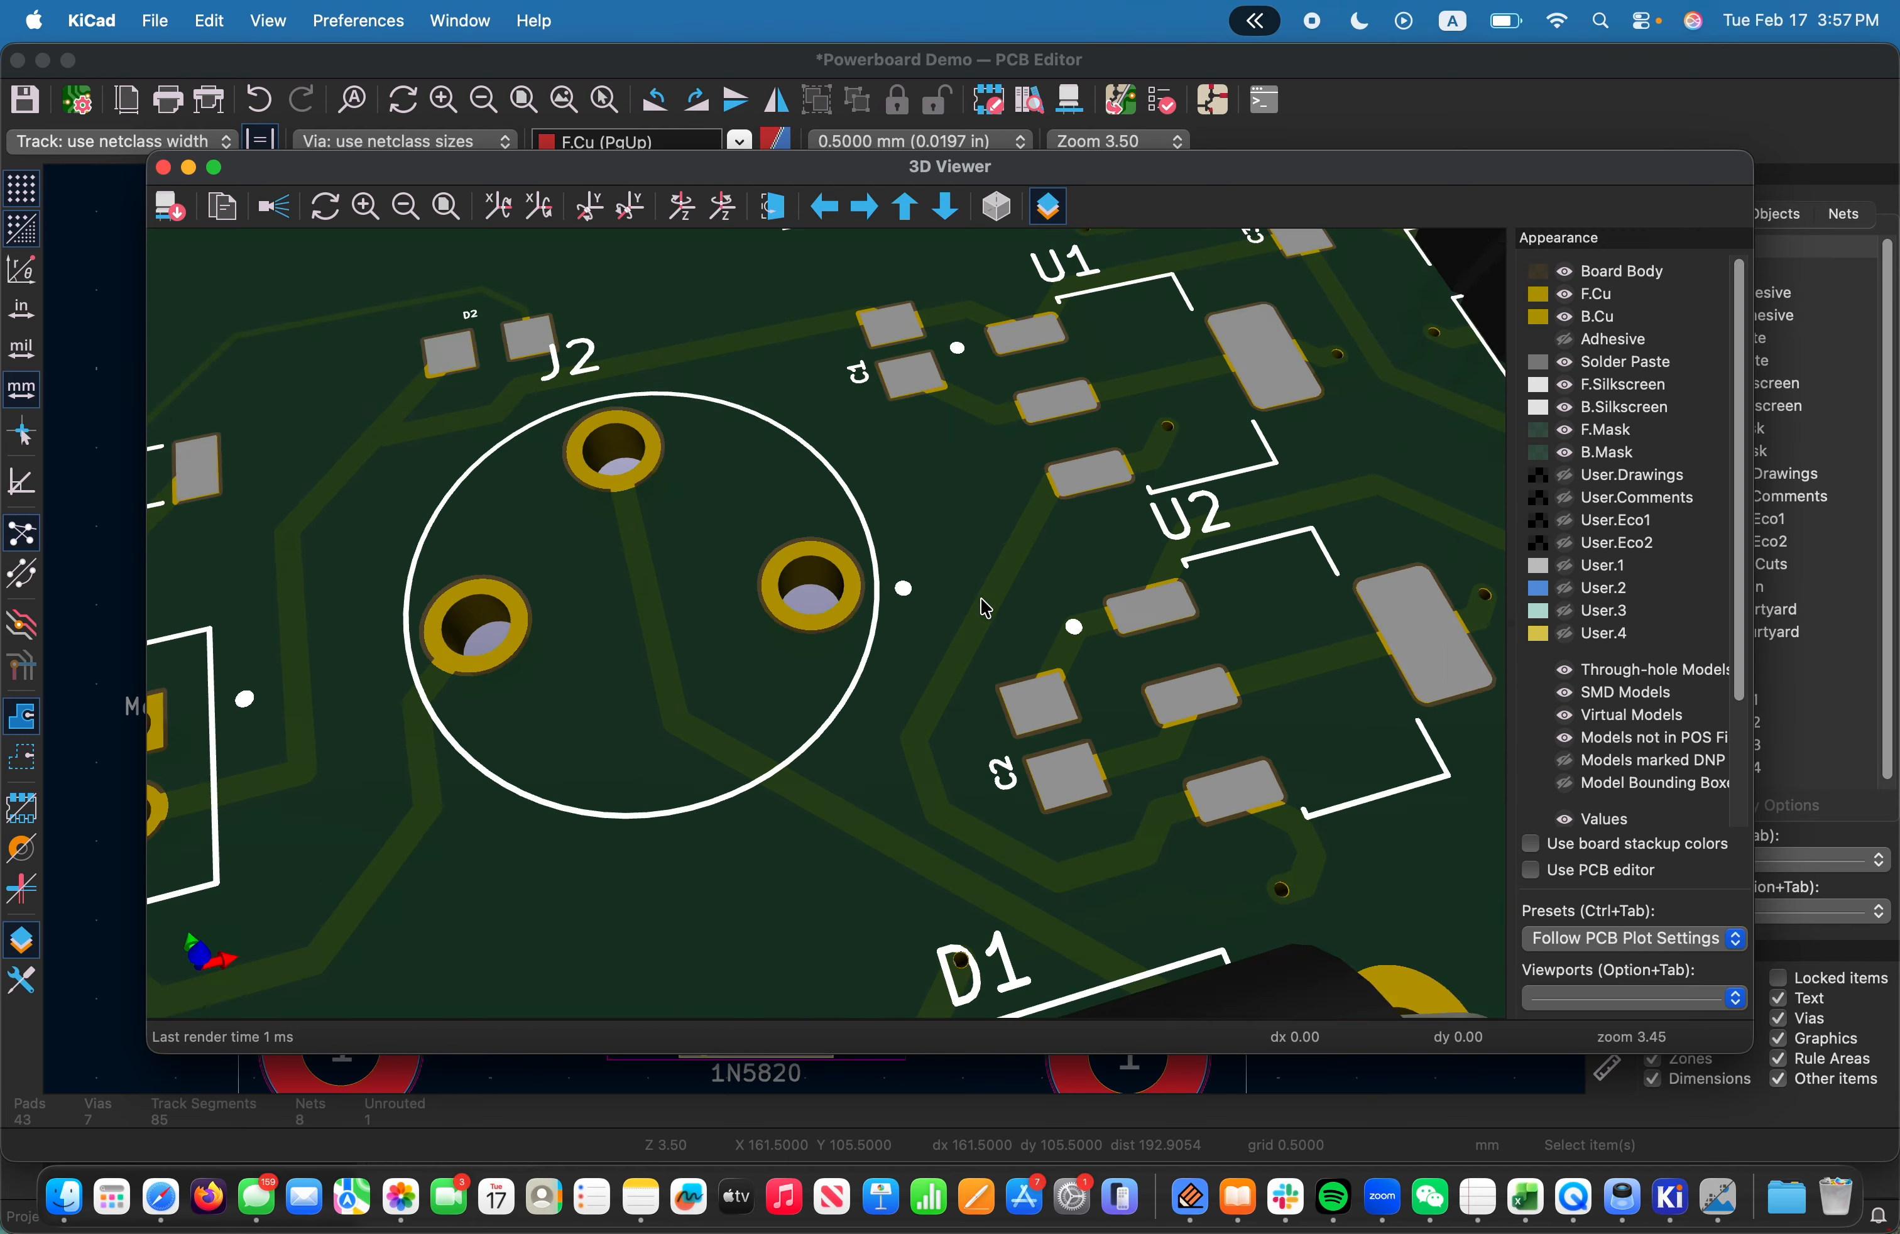
scroll(986, 609, "up", 1)
scroll(1021, 565, "down", 10)
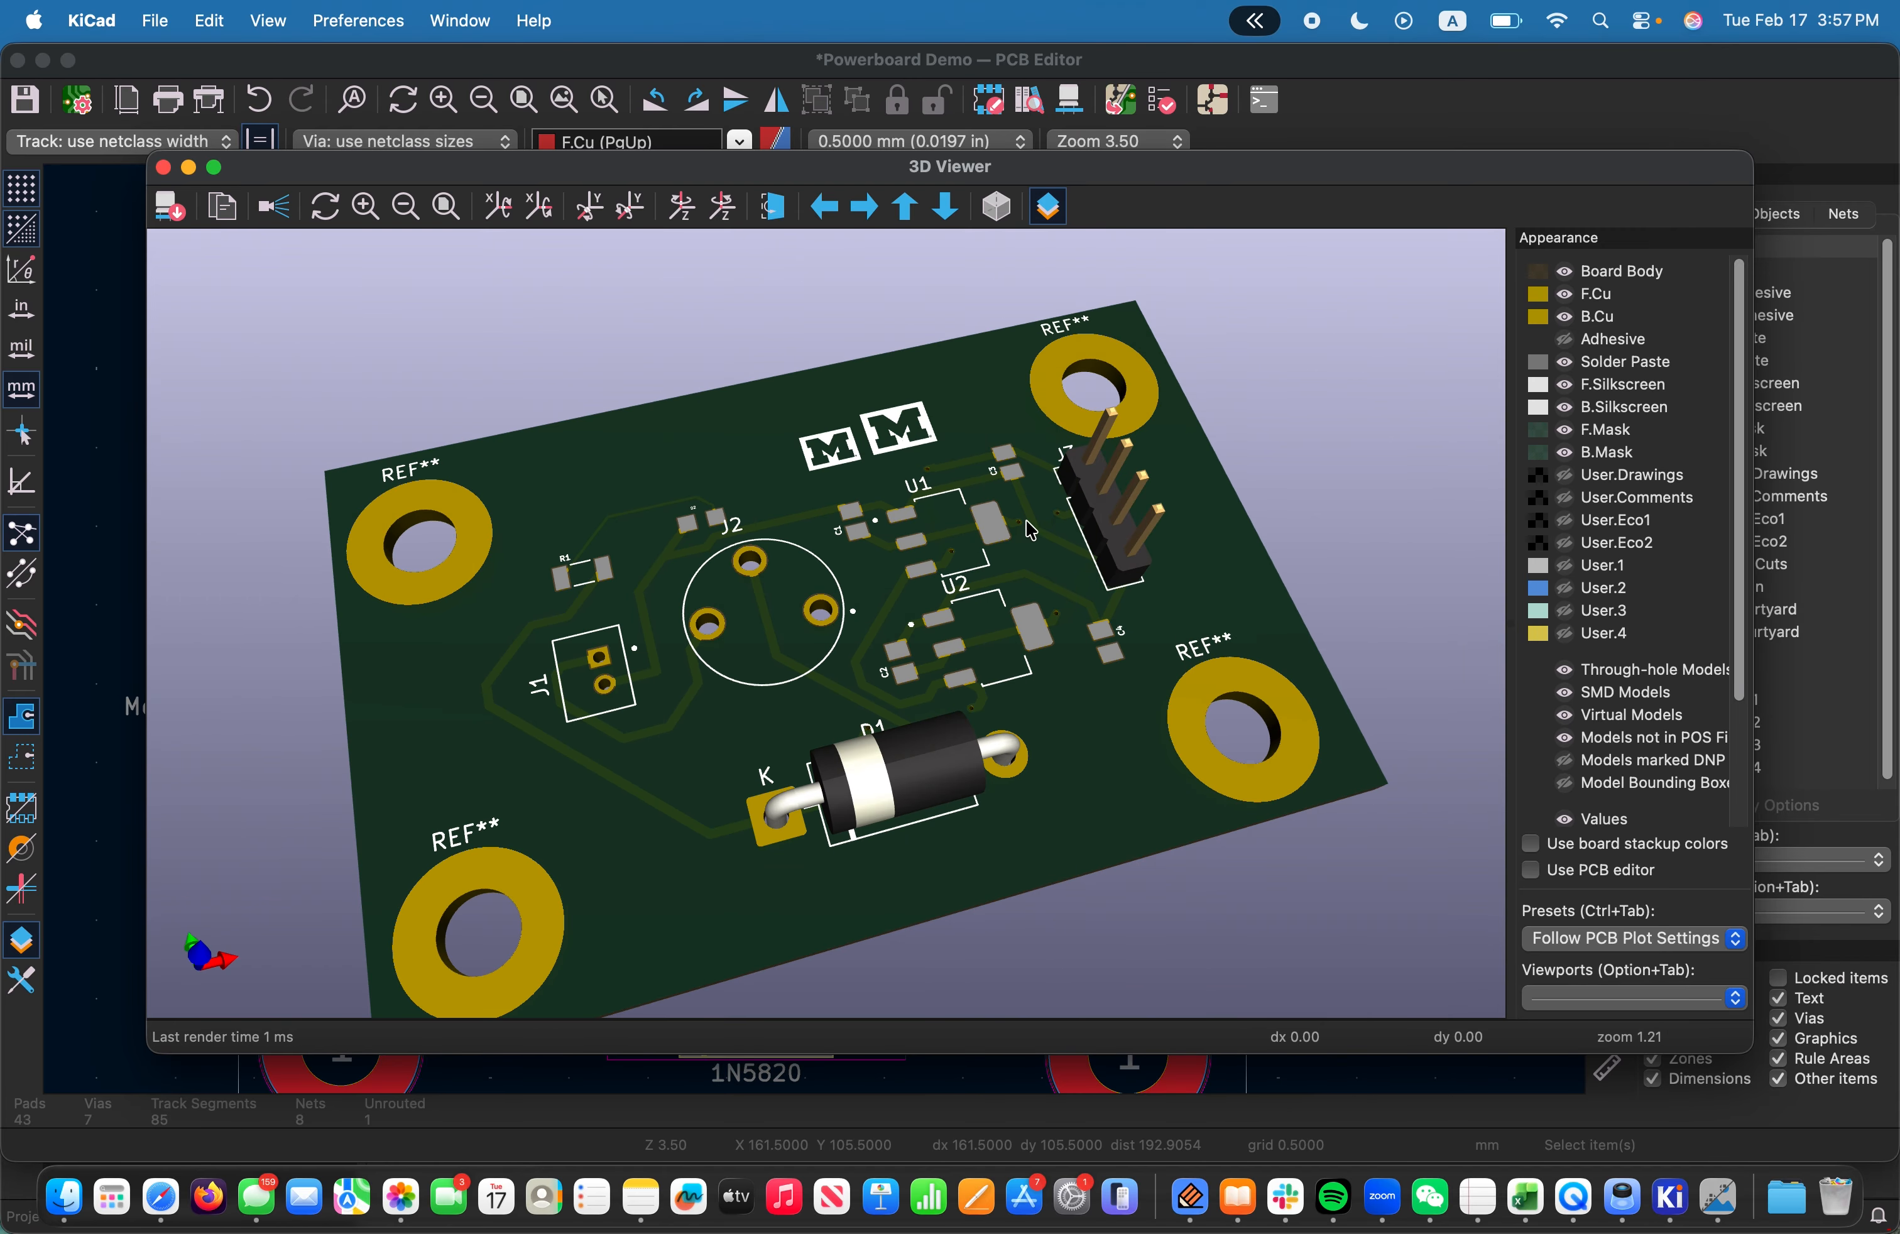
Switch to the Image Converter and export the M logo as a footprint on the F.Mask layer, named UMLOGO3, in Downloads
left_click_drag(1046, 384, 1207, 498)
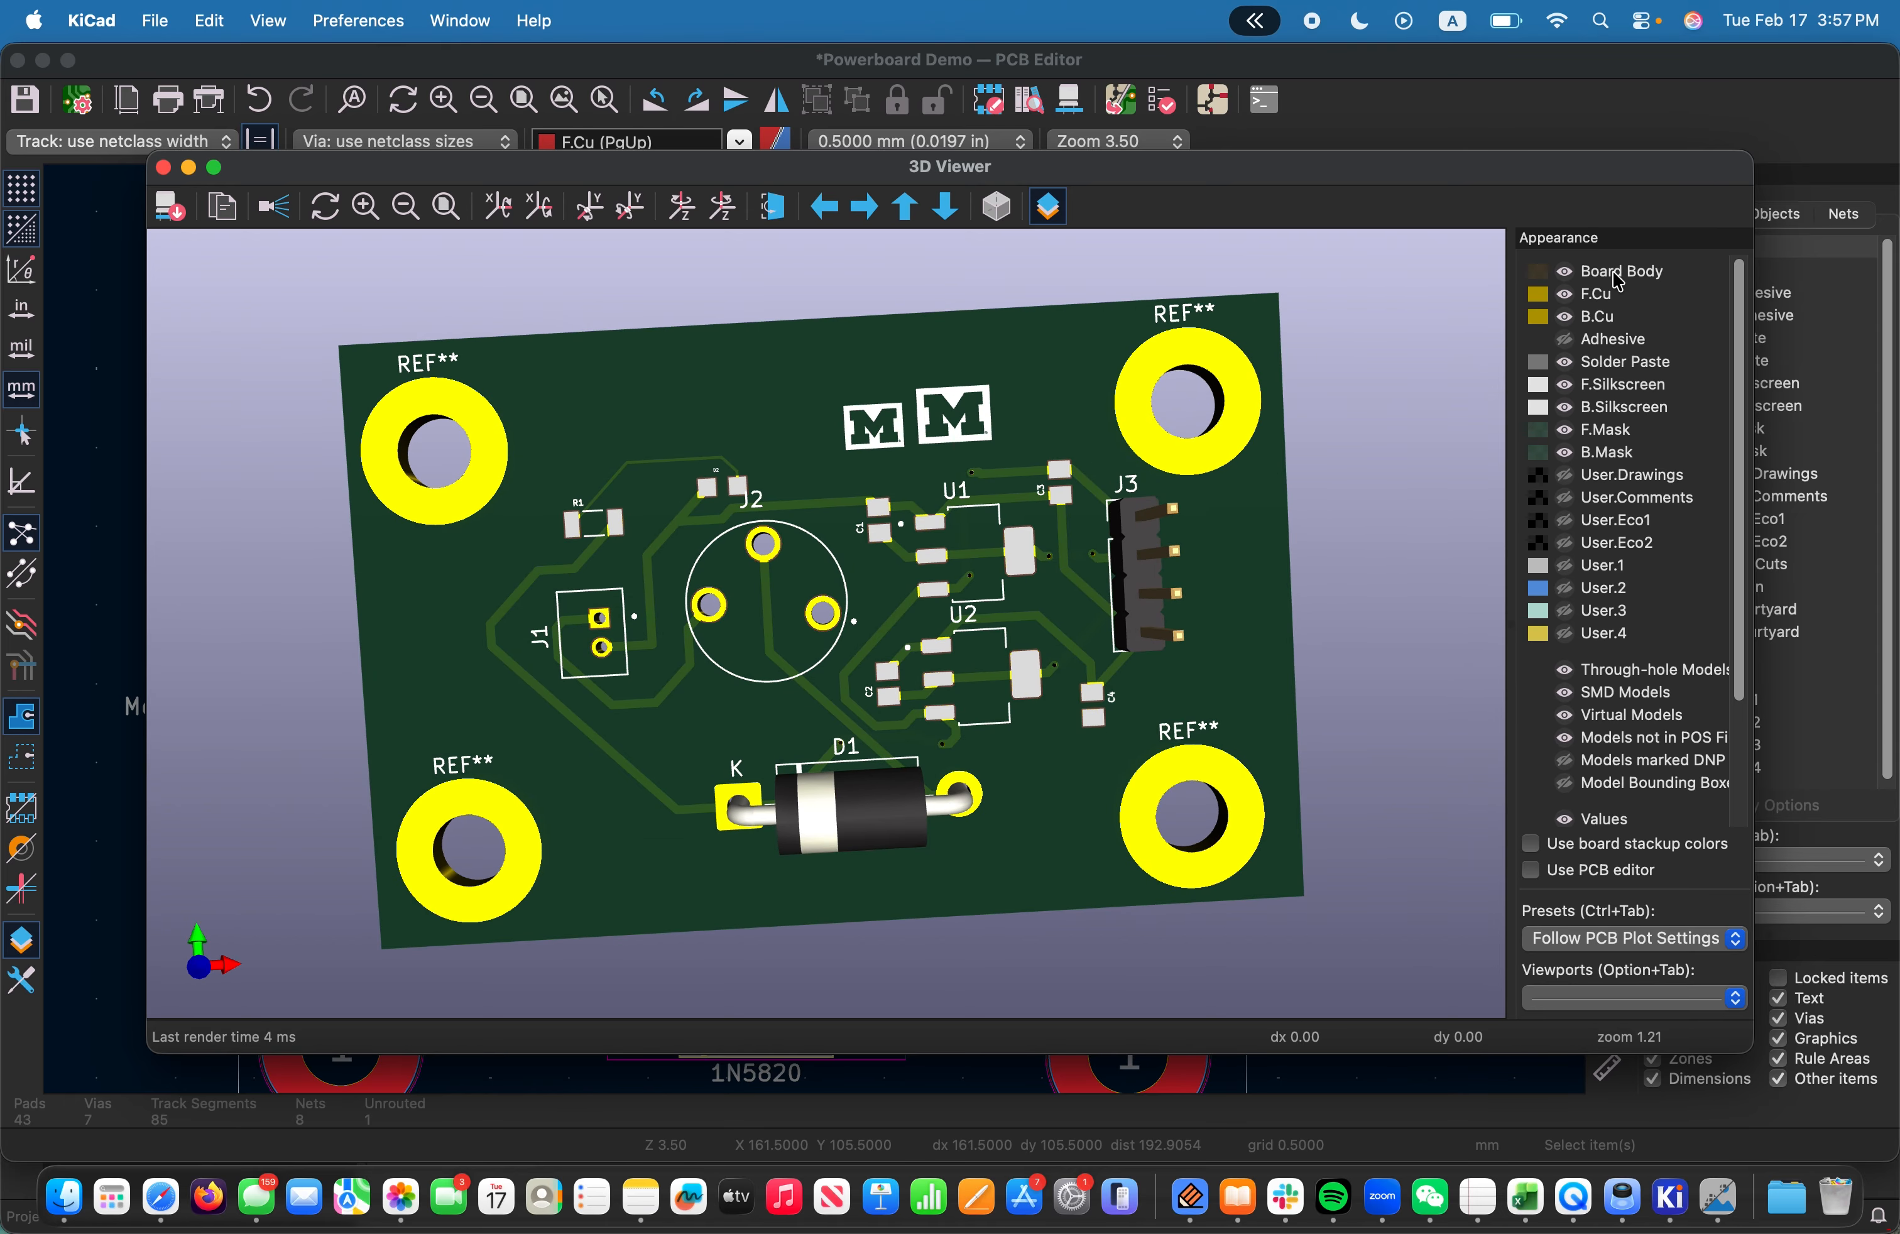
left_click(1719, 1199)
left_click(1578, 845)
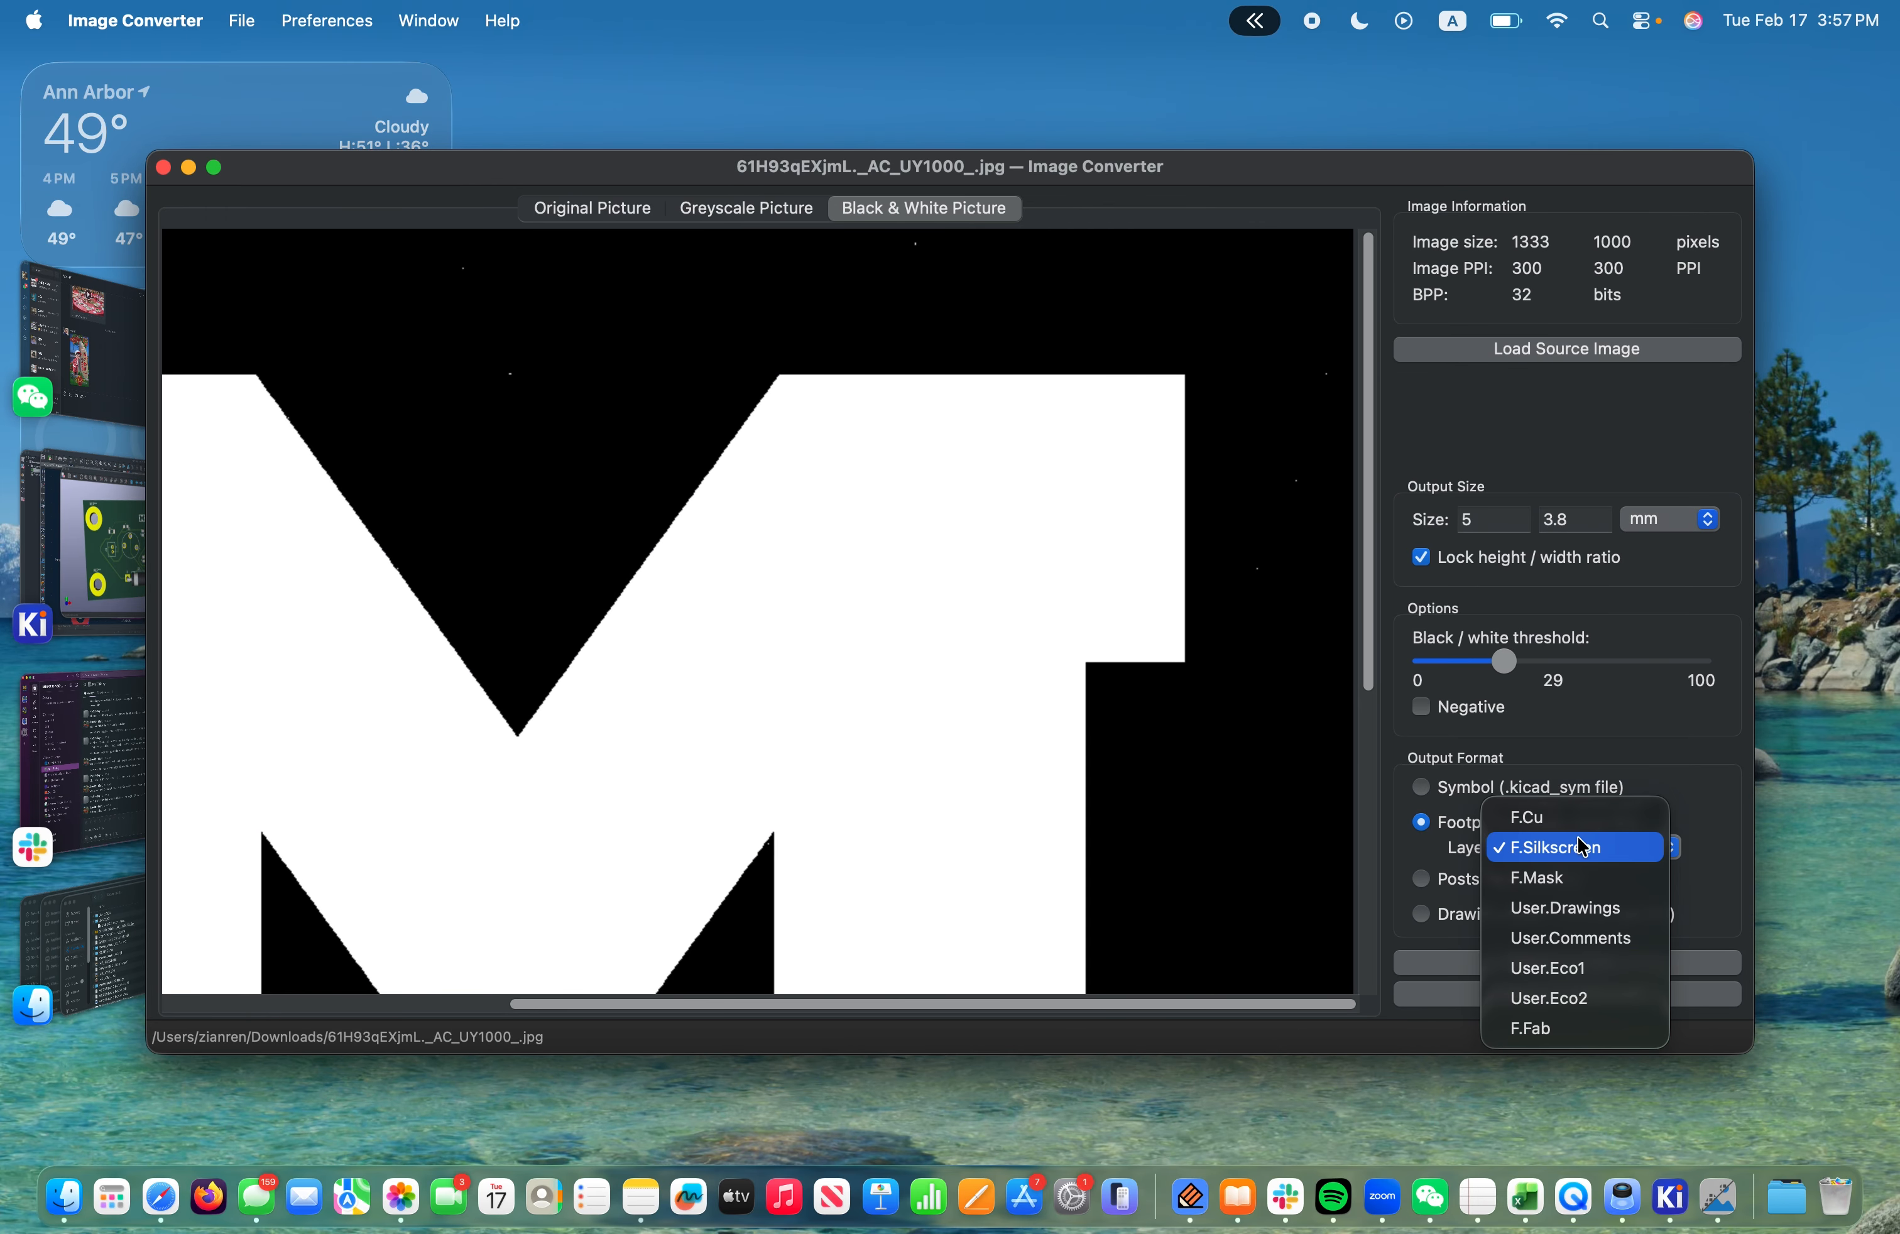
left_click(1553, 879)
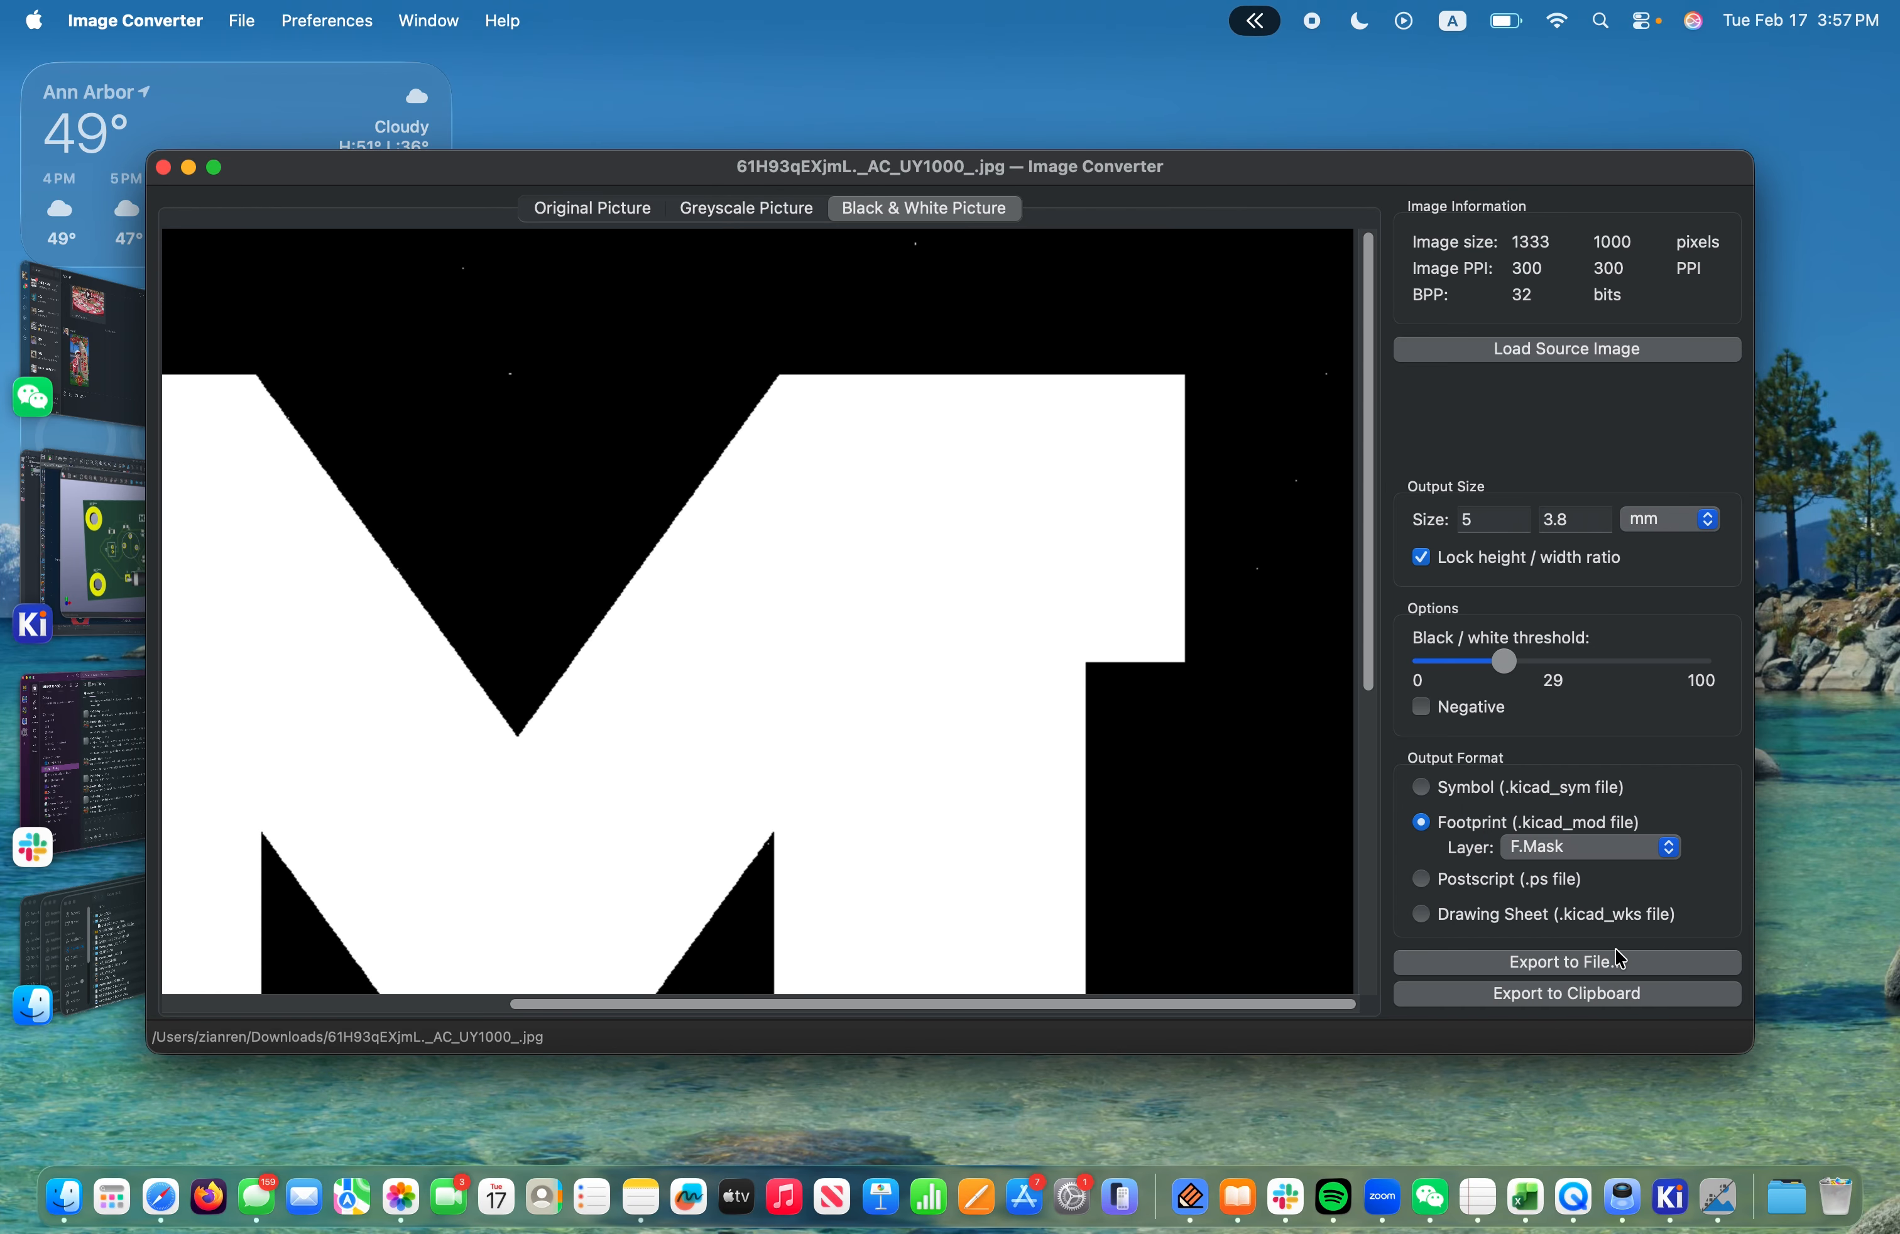
left_click(1570, 961)
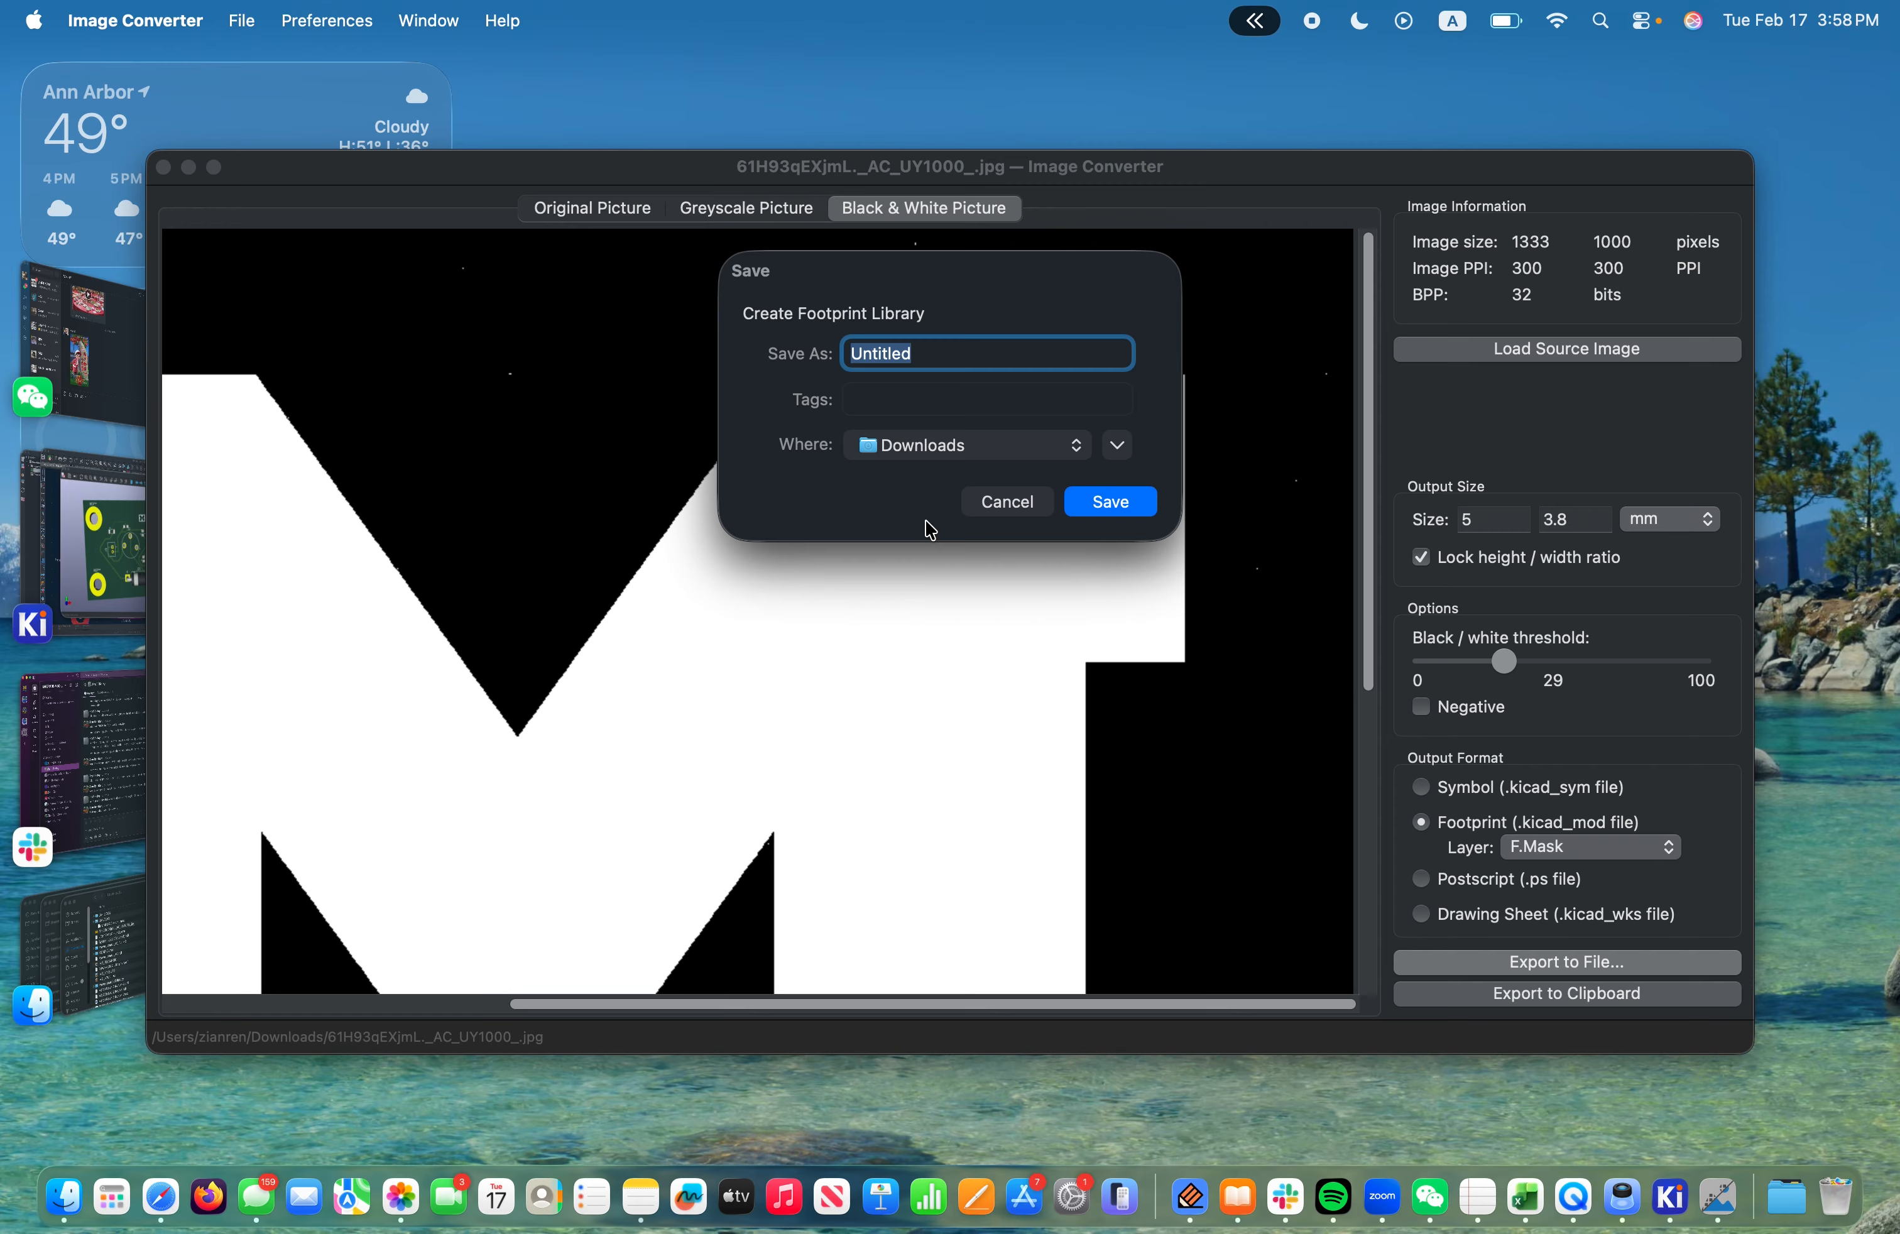
type("UMLOGO3")
left_click(1110, 504)
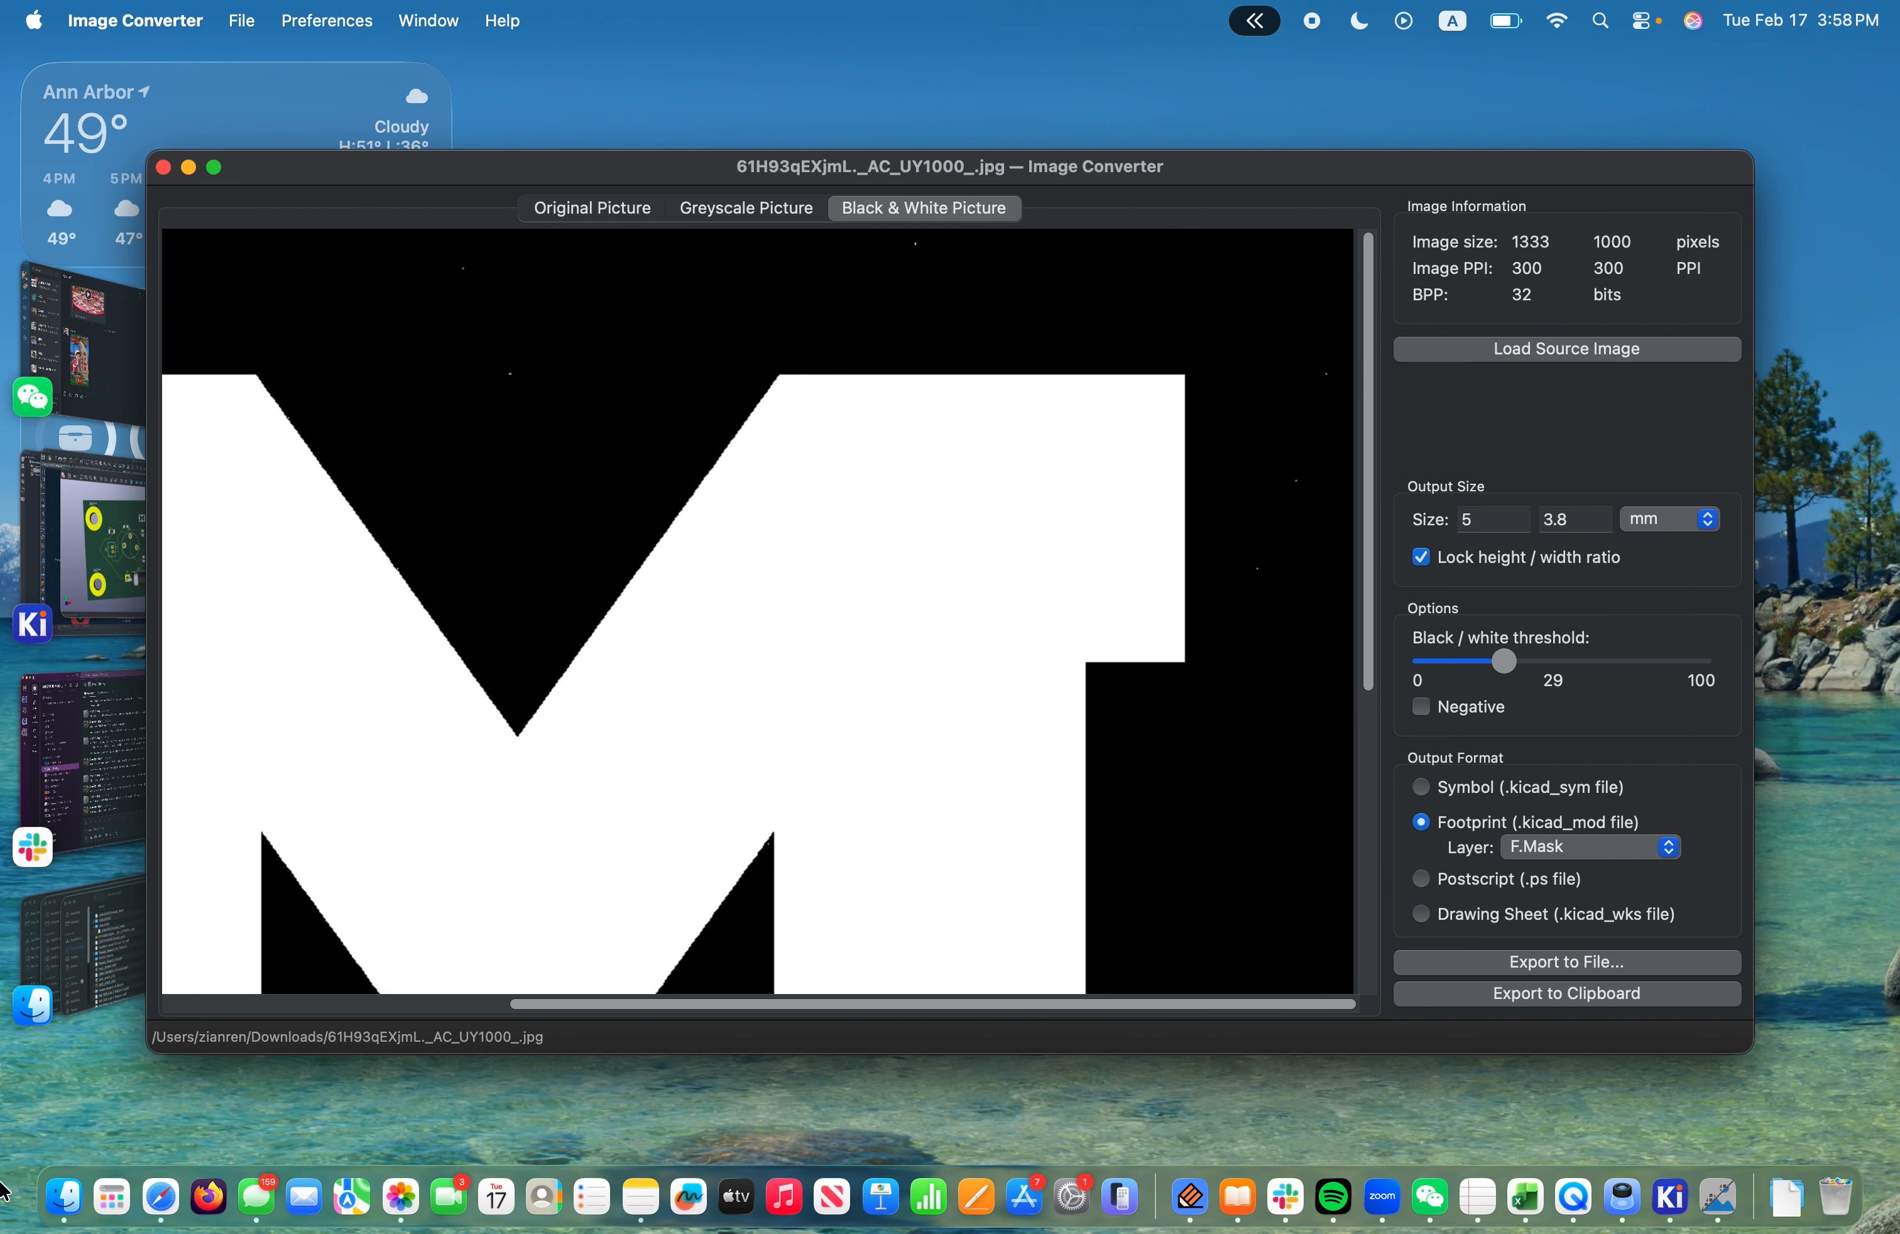
Create a UMLOGO3 folder in Downloads using Finder and move UMLOGO3.kicad_mod into it
left_click(61, 1196)
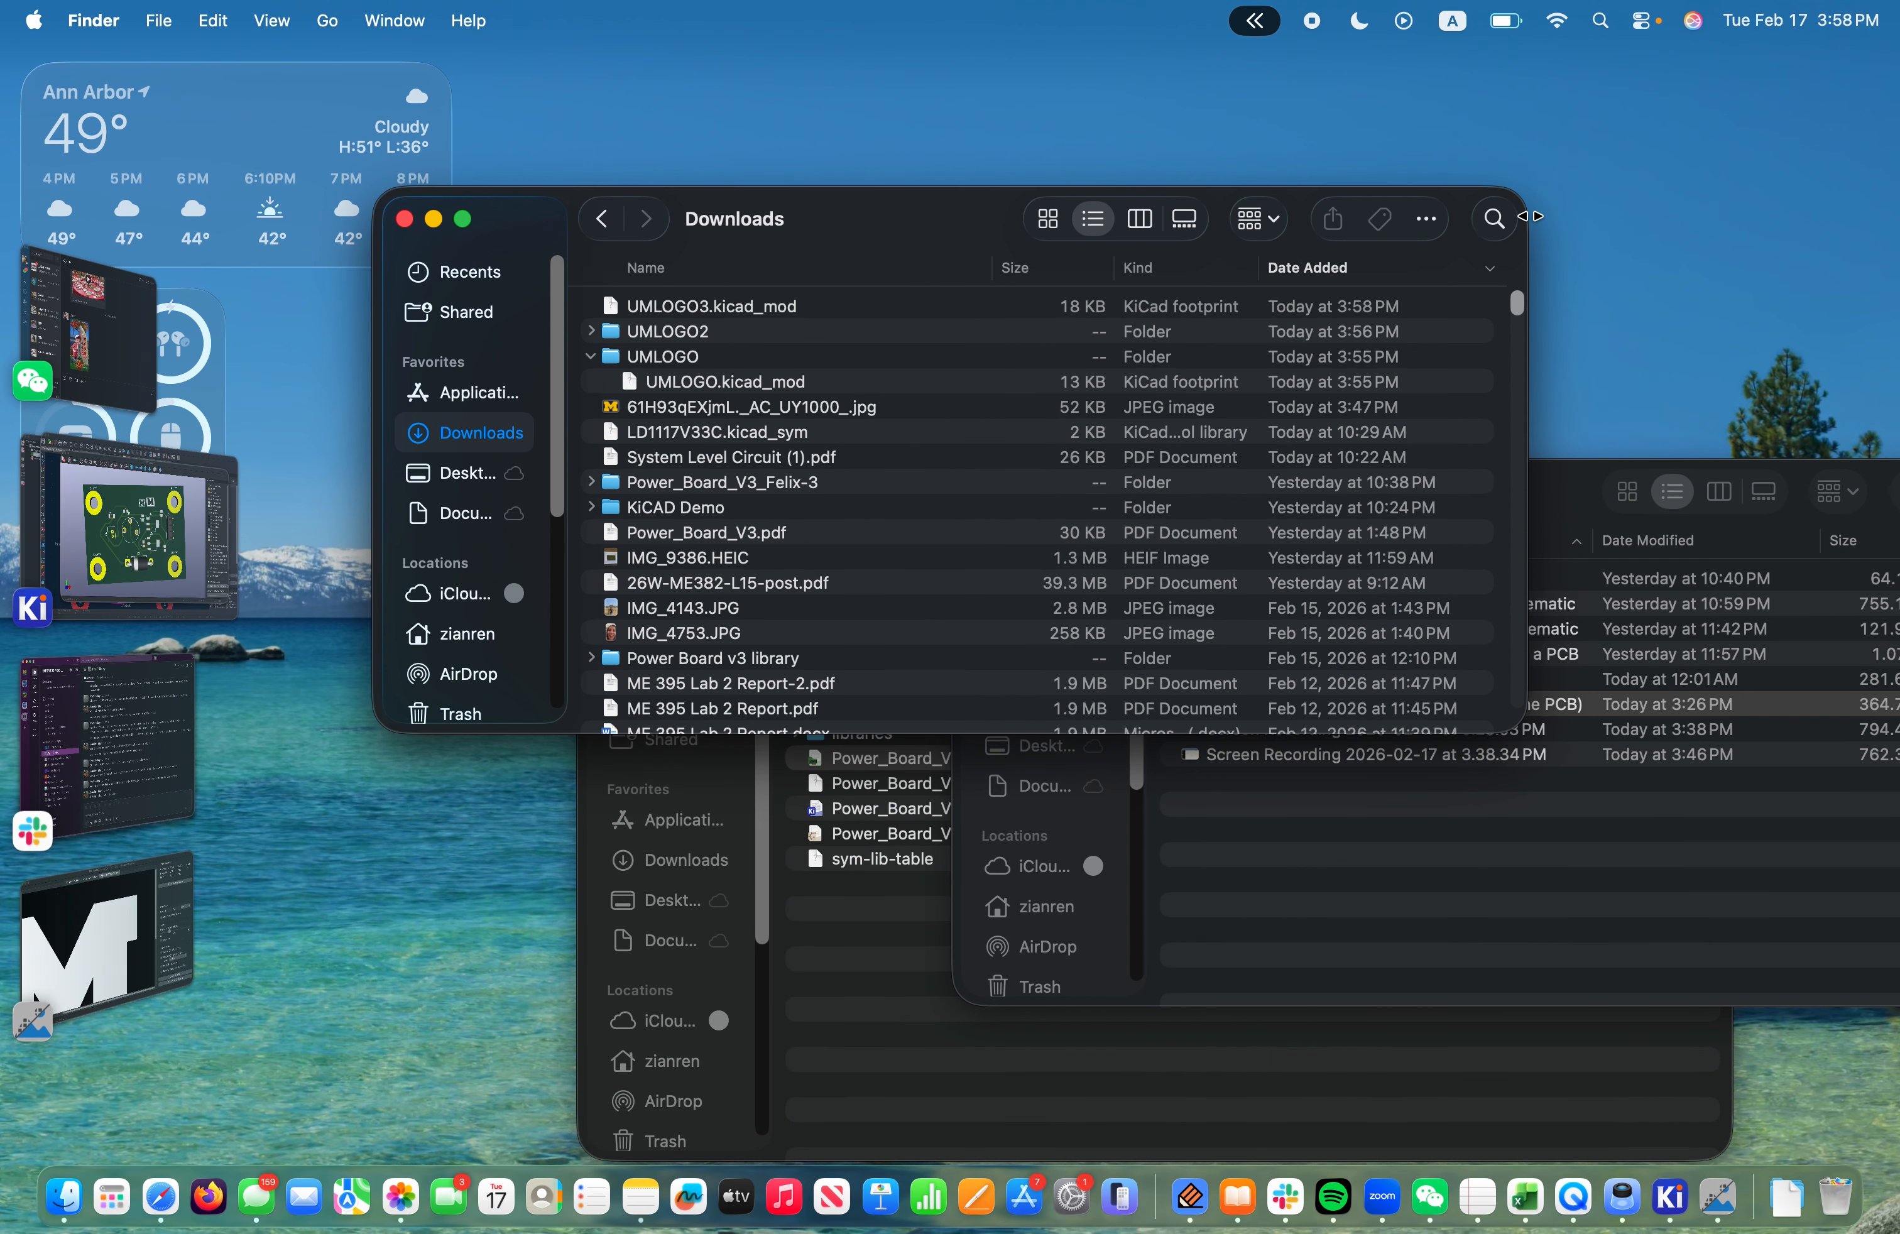
left_click(1430, 220)
left_click(1436, 268)
type("UMLOGO3")
key("Return")
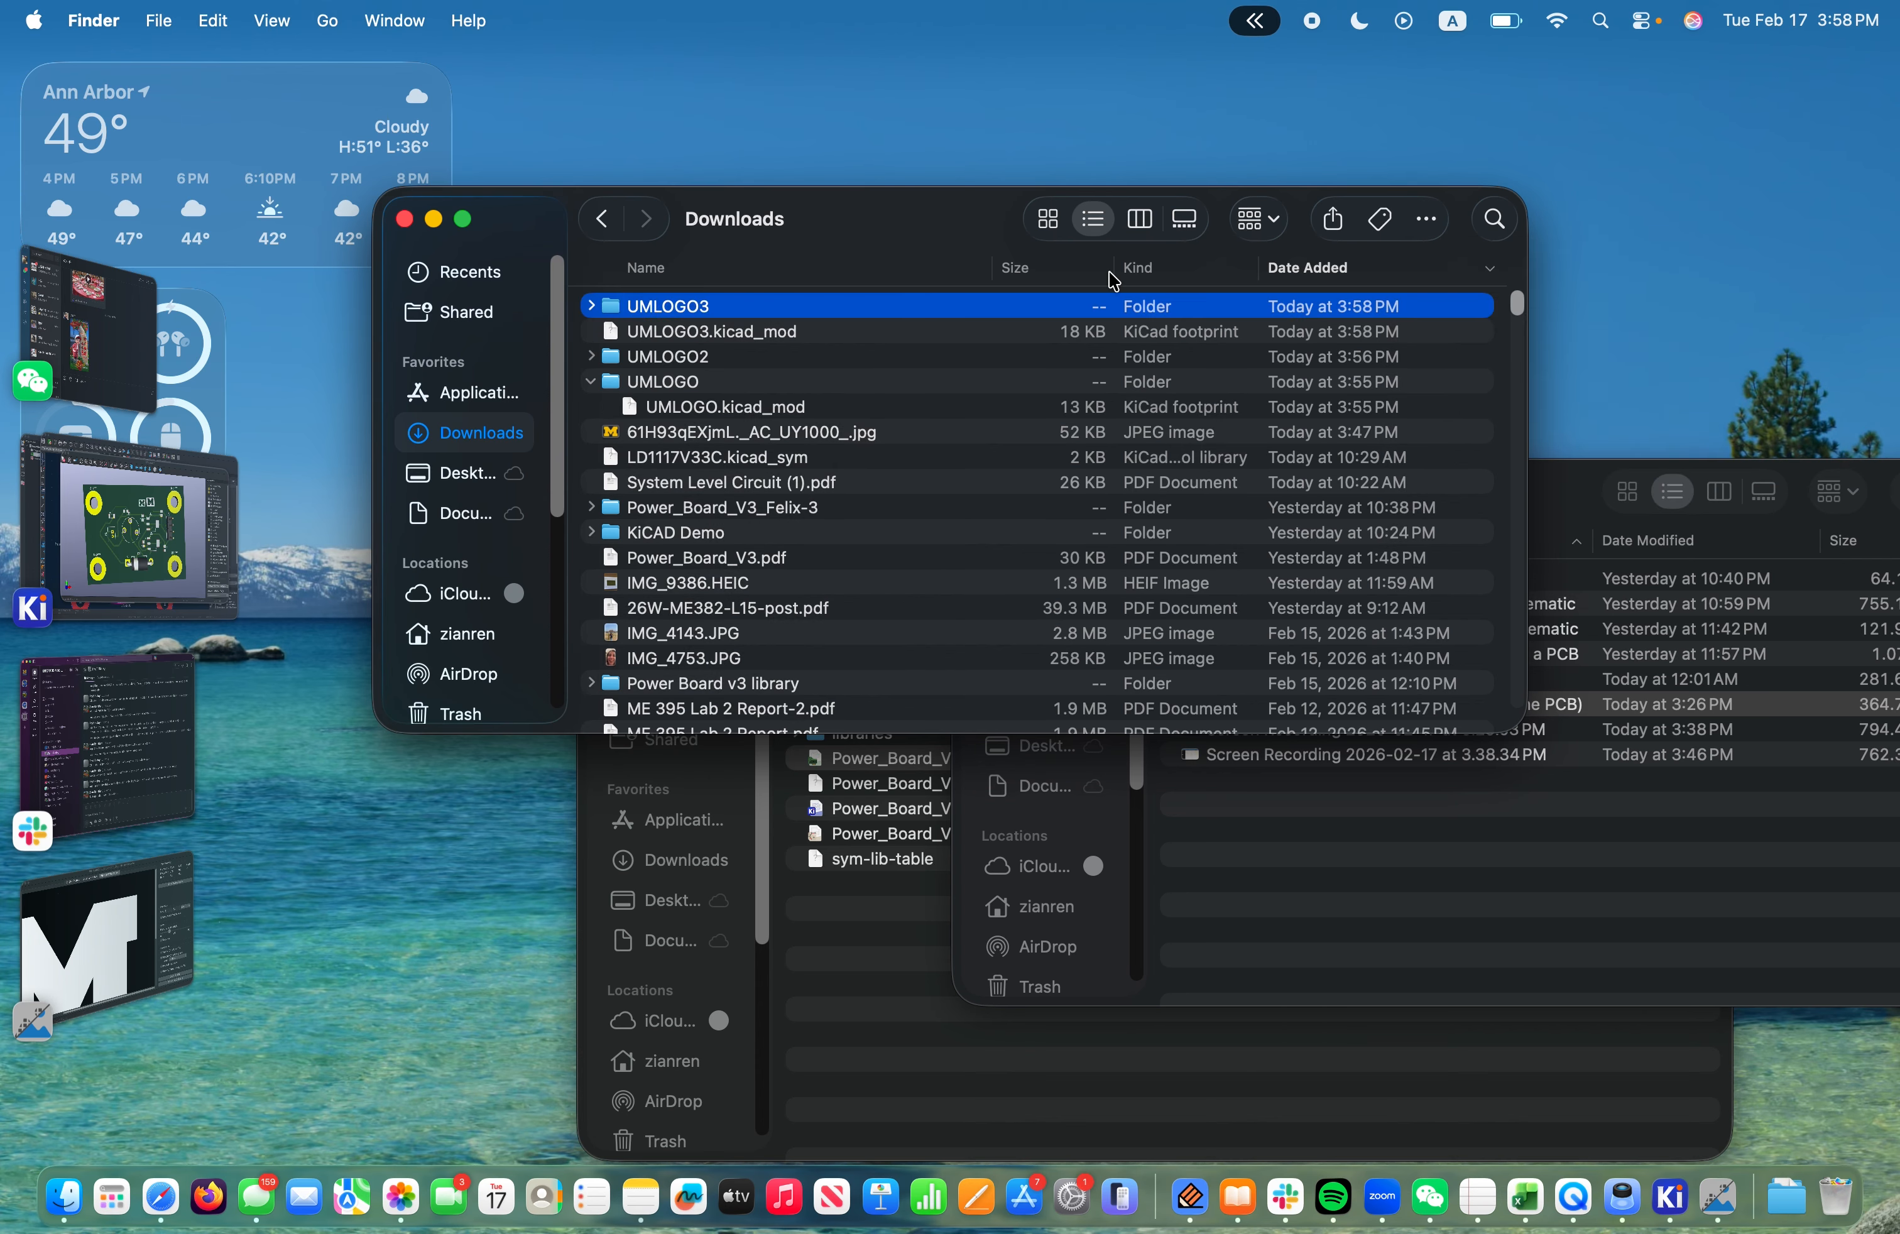
left_click_drag(930, 332, 692, 305)
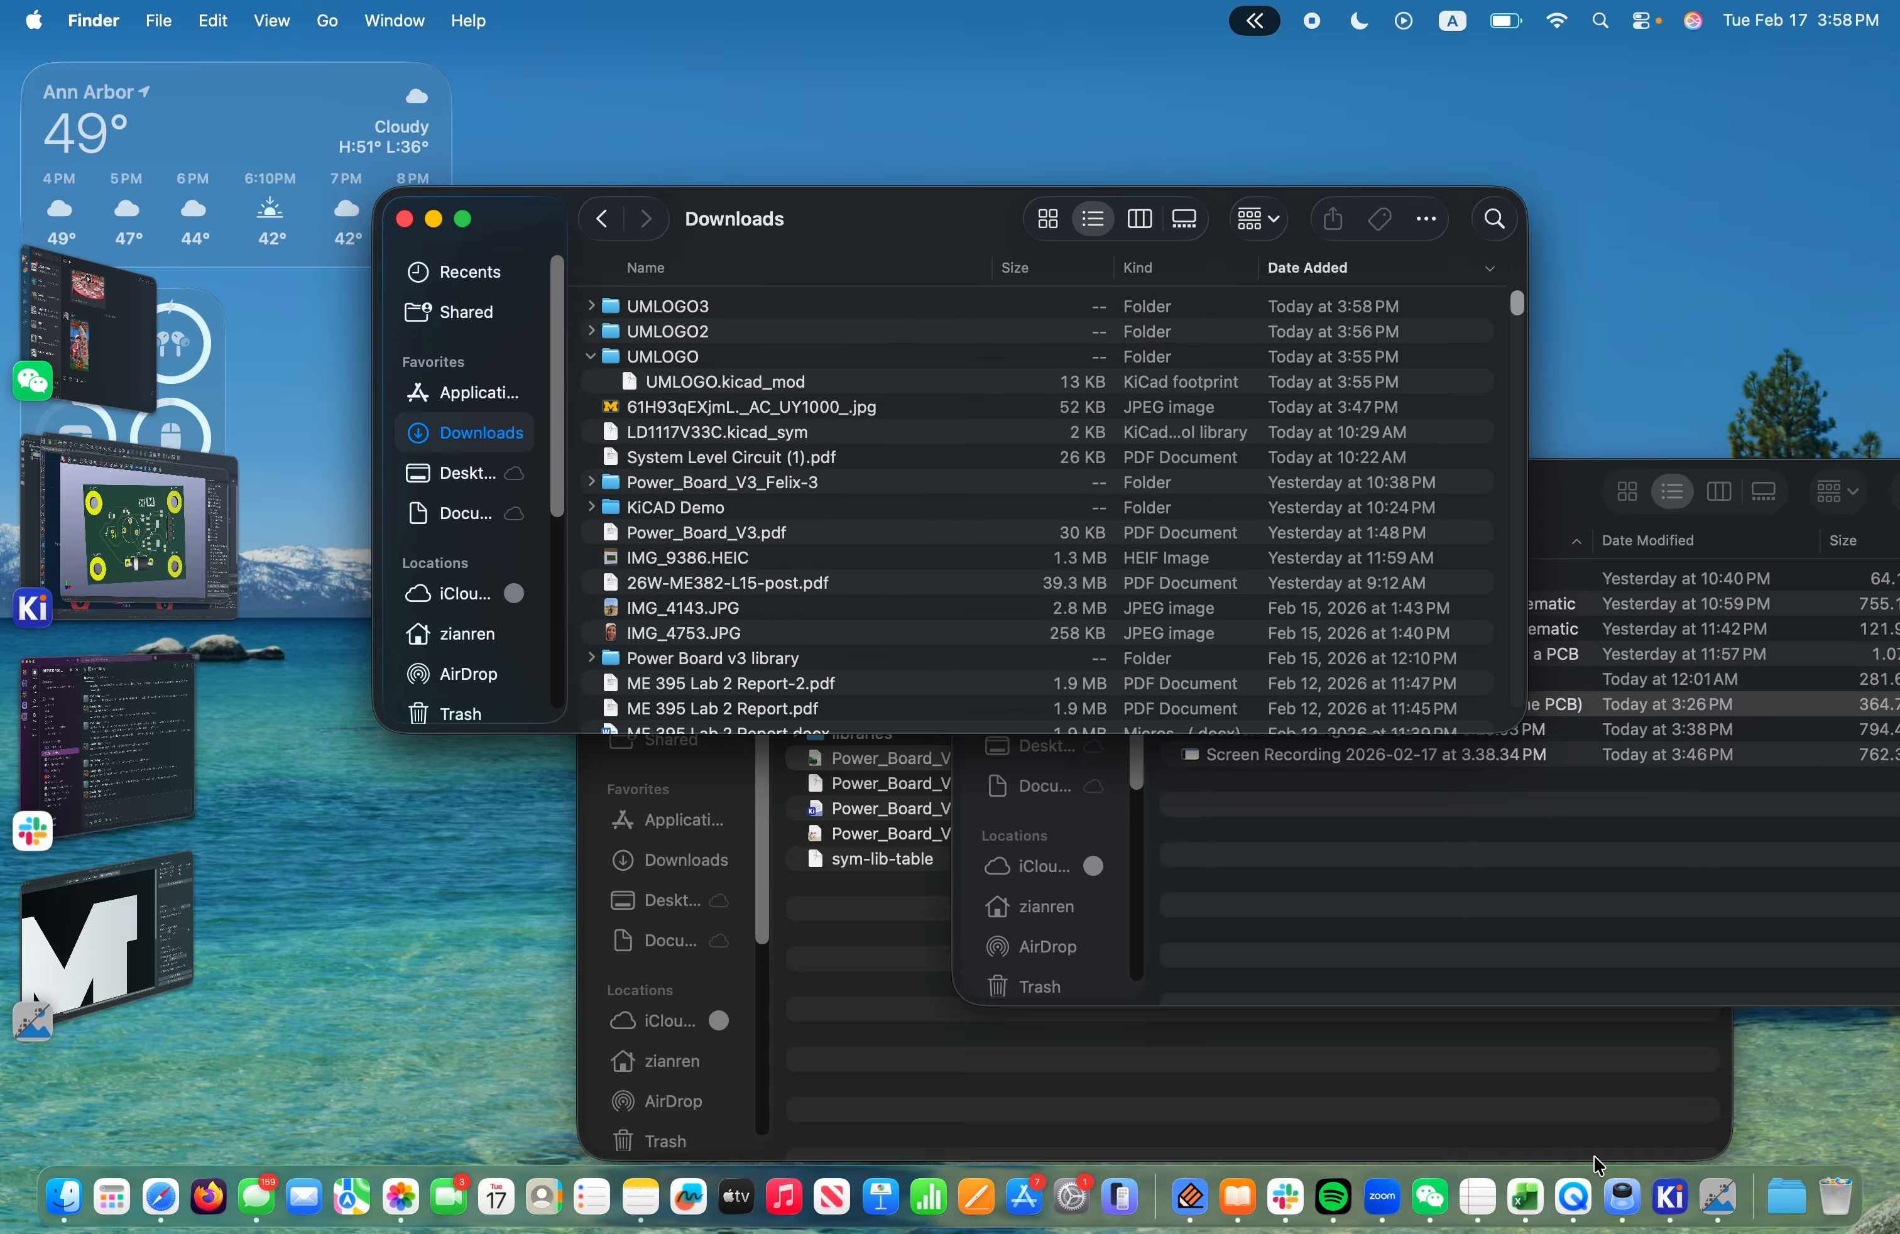
Return to the KiCad PCB Editor and add the UMLOGO3 folder to the global footprint libraries
left_click(1672, 1197)
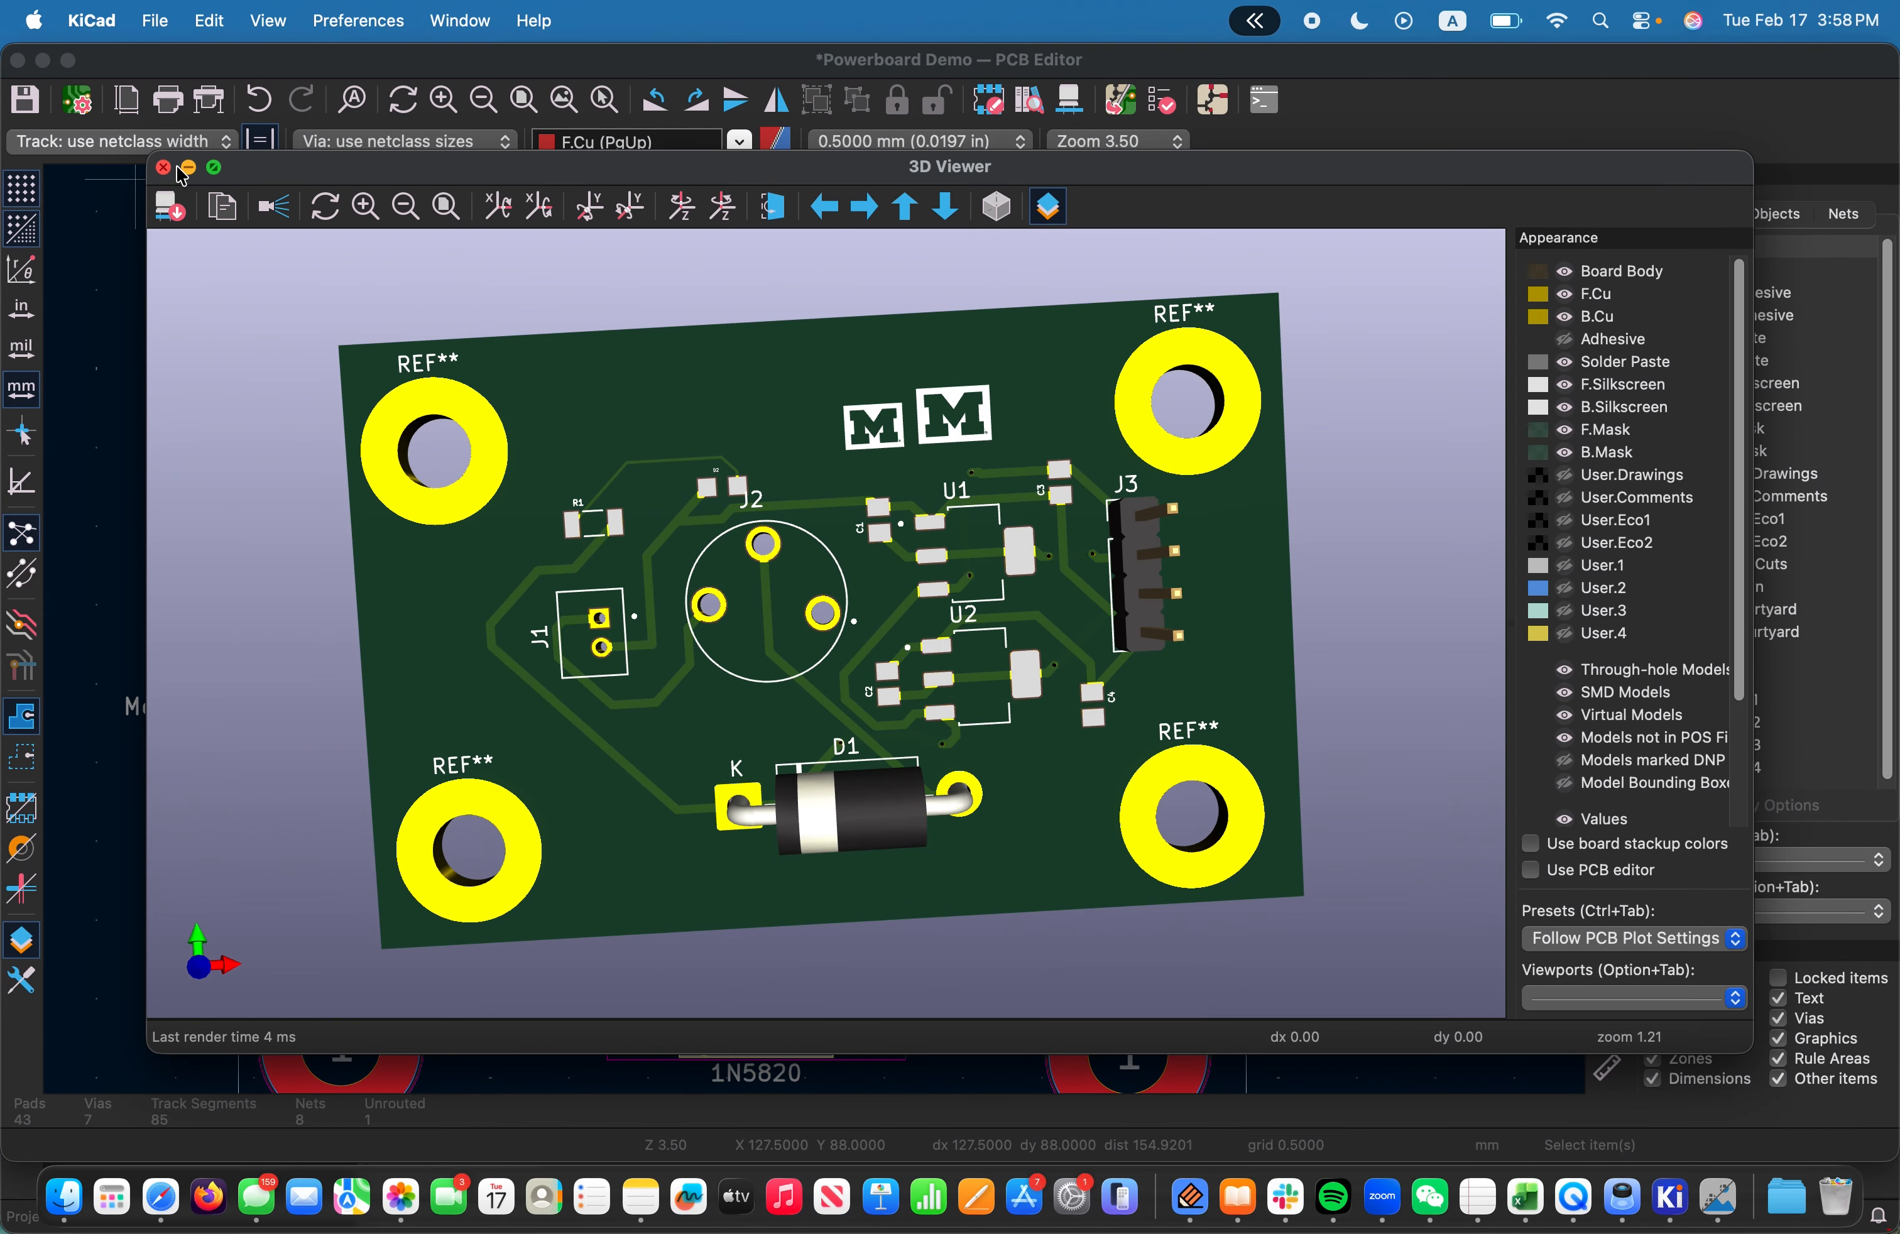
left_click(189, 168)
left_click(592, 20)
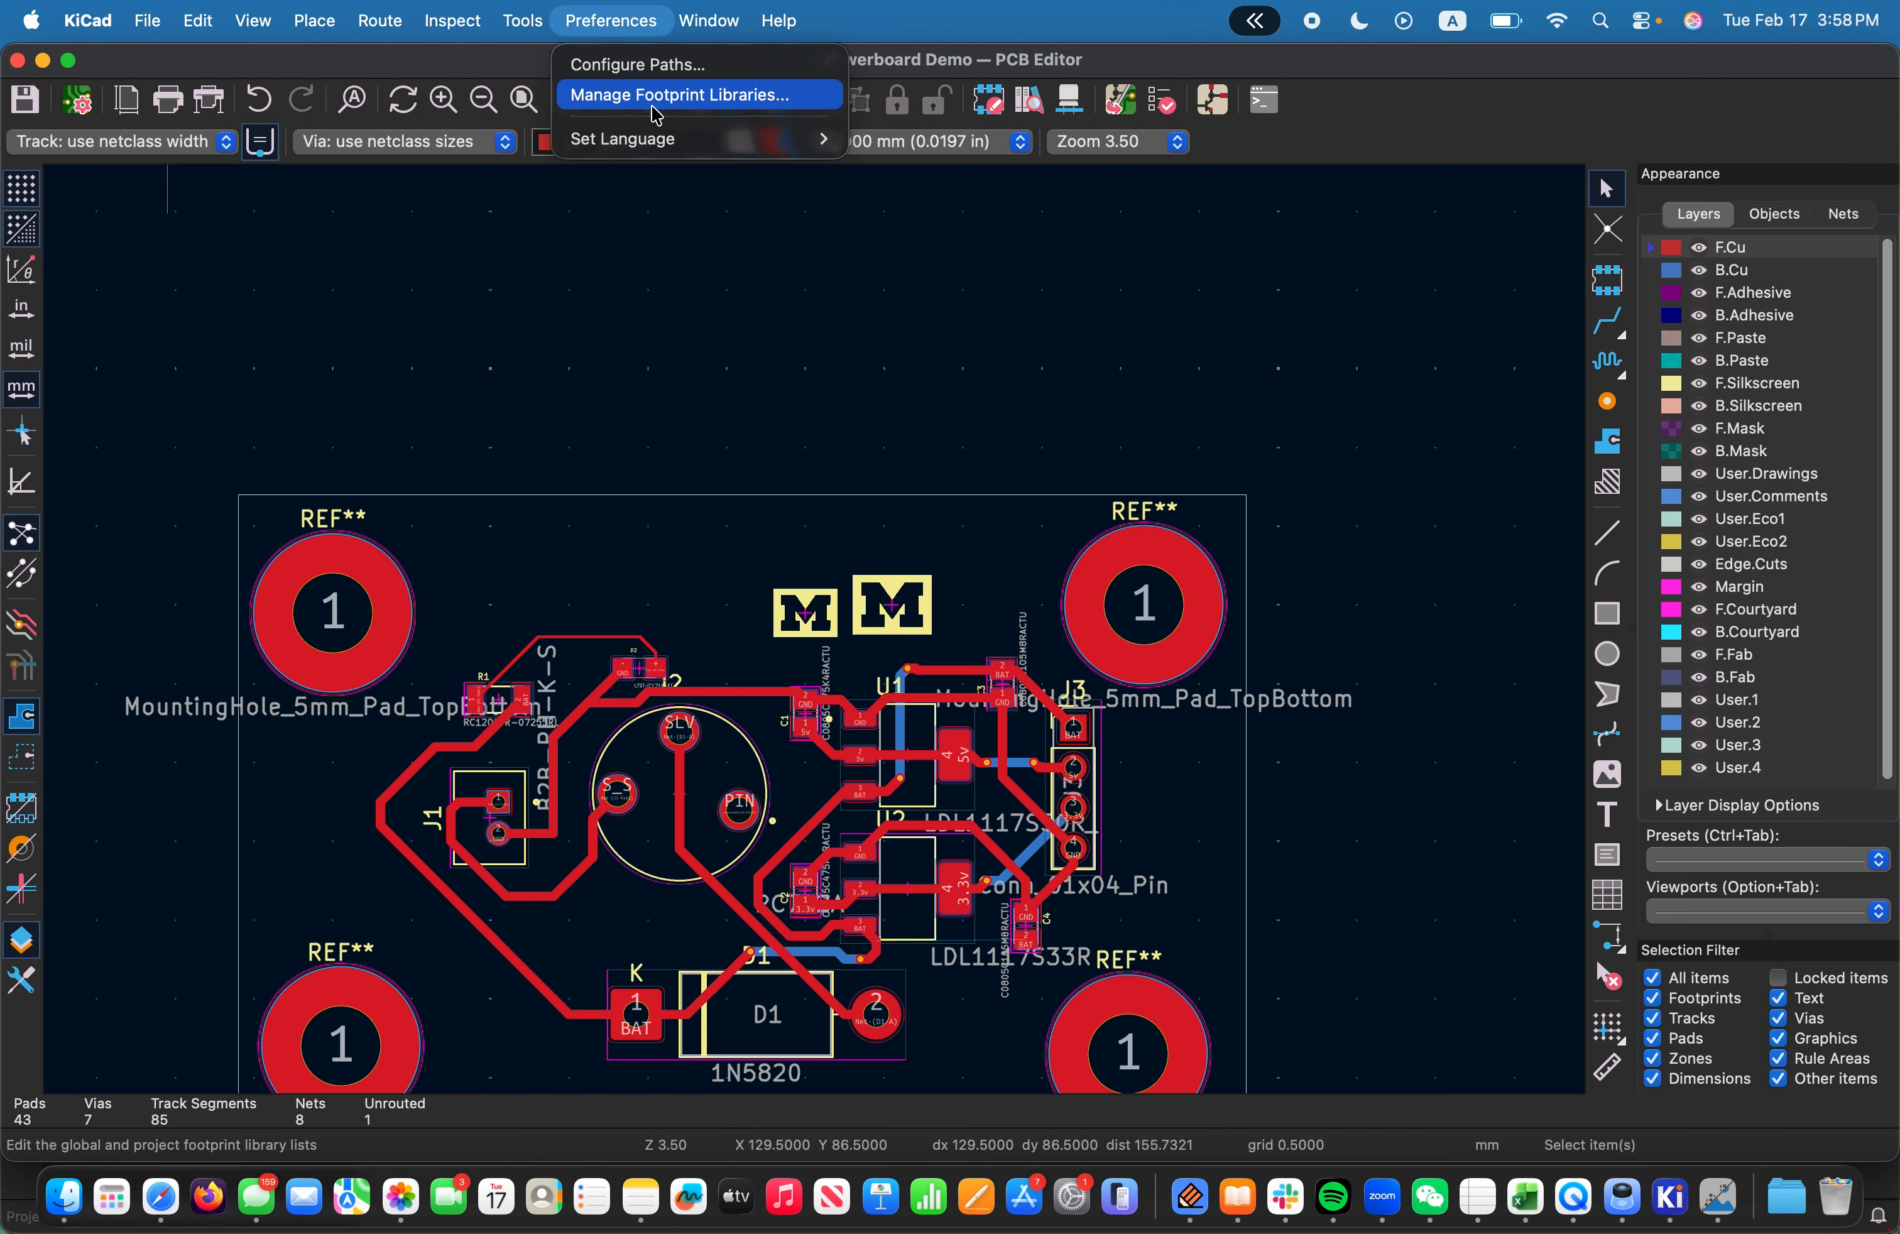
left_click(656, 115)
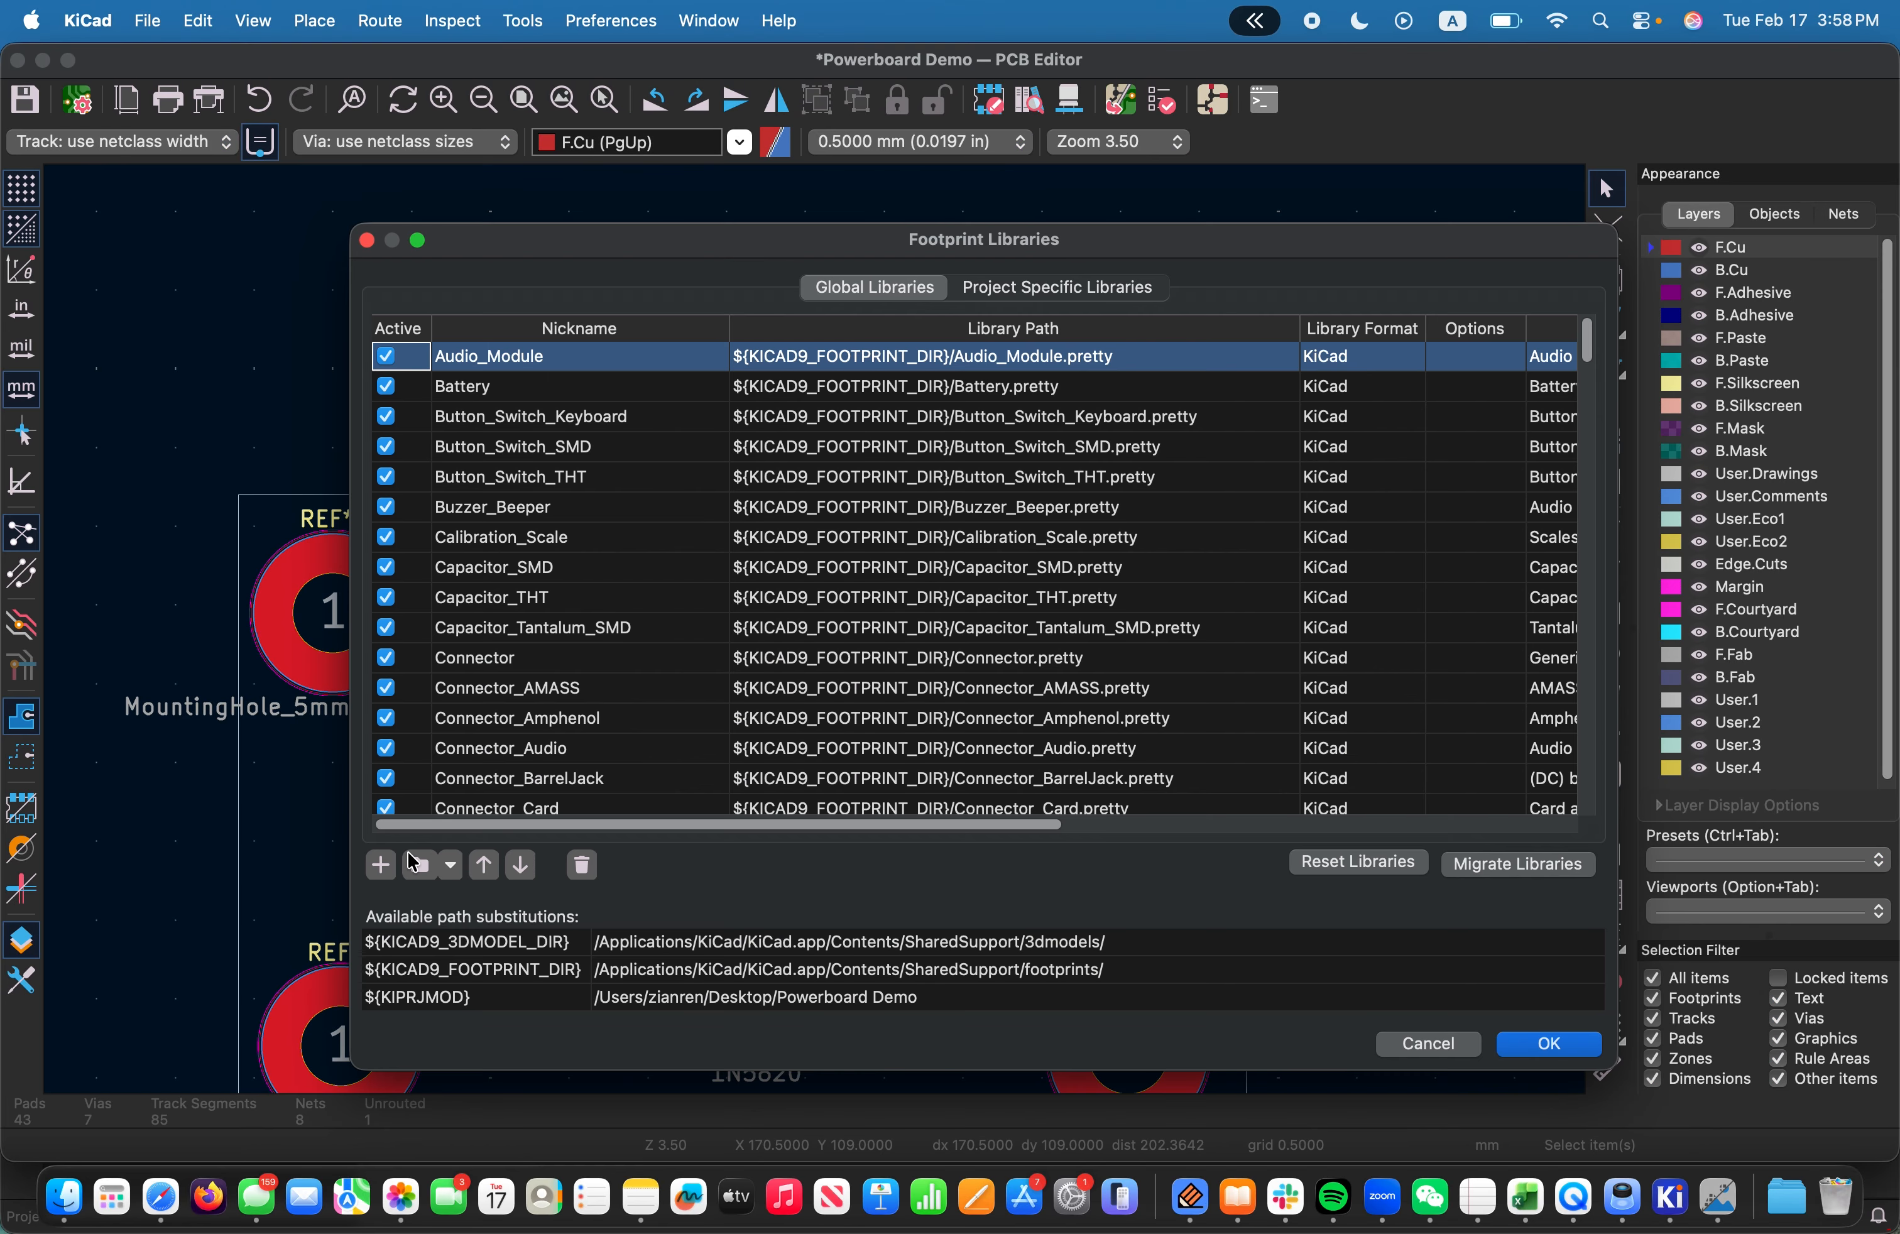
left_click(416, 864)
double_click(735, 480)
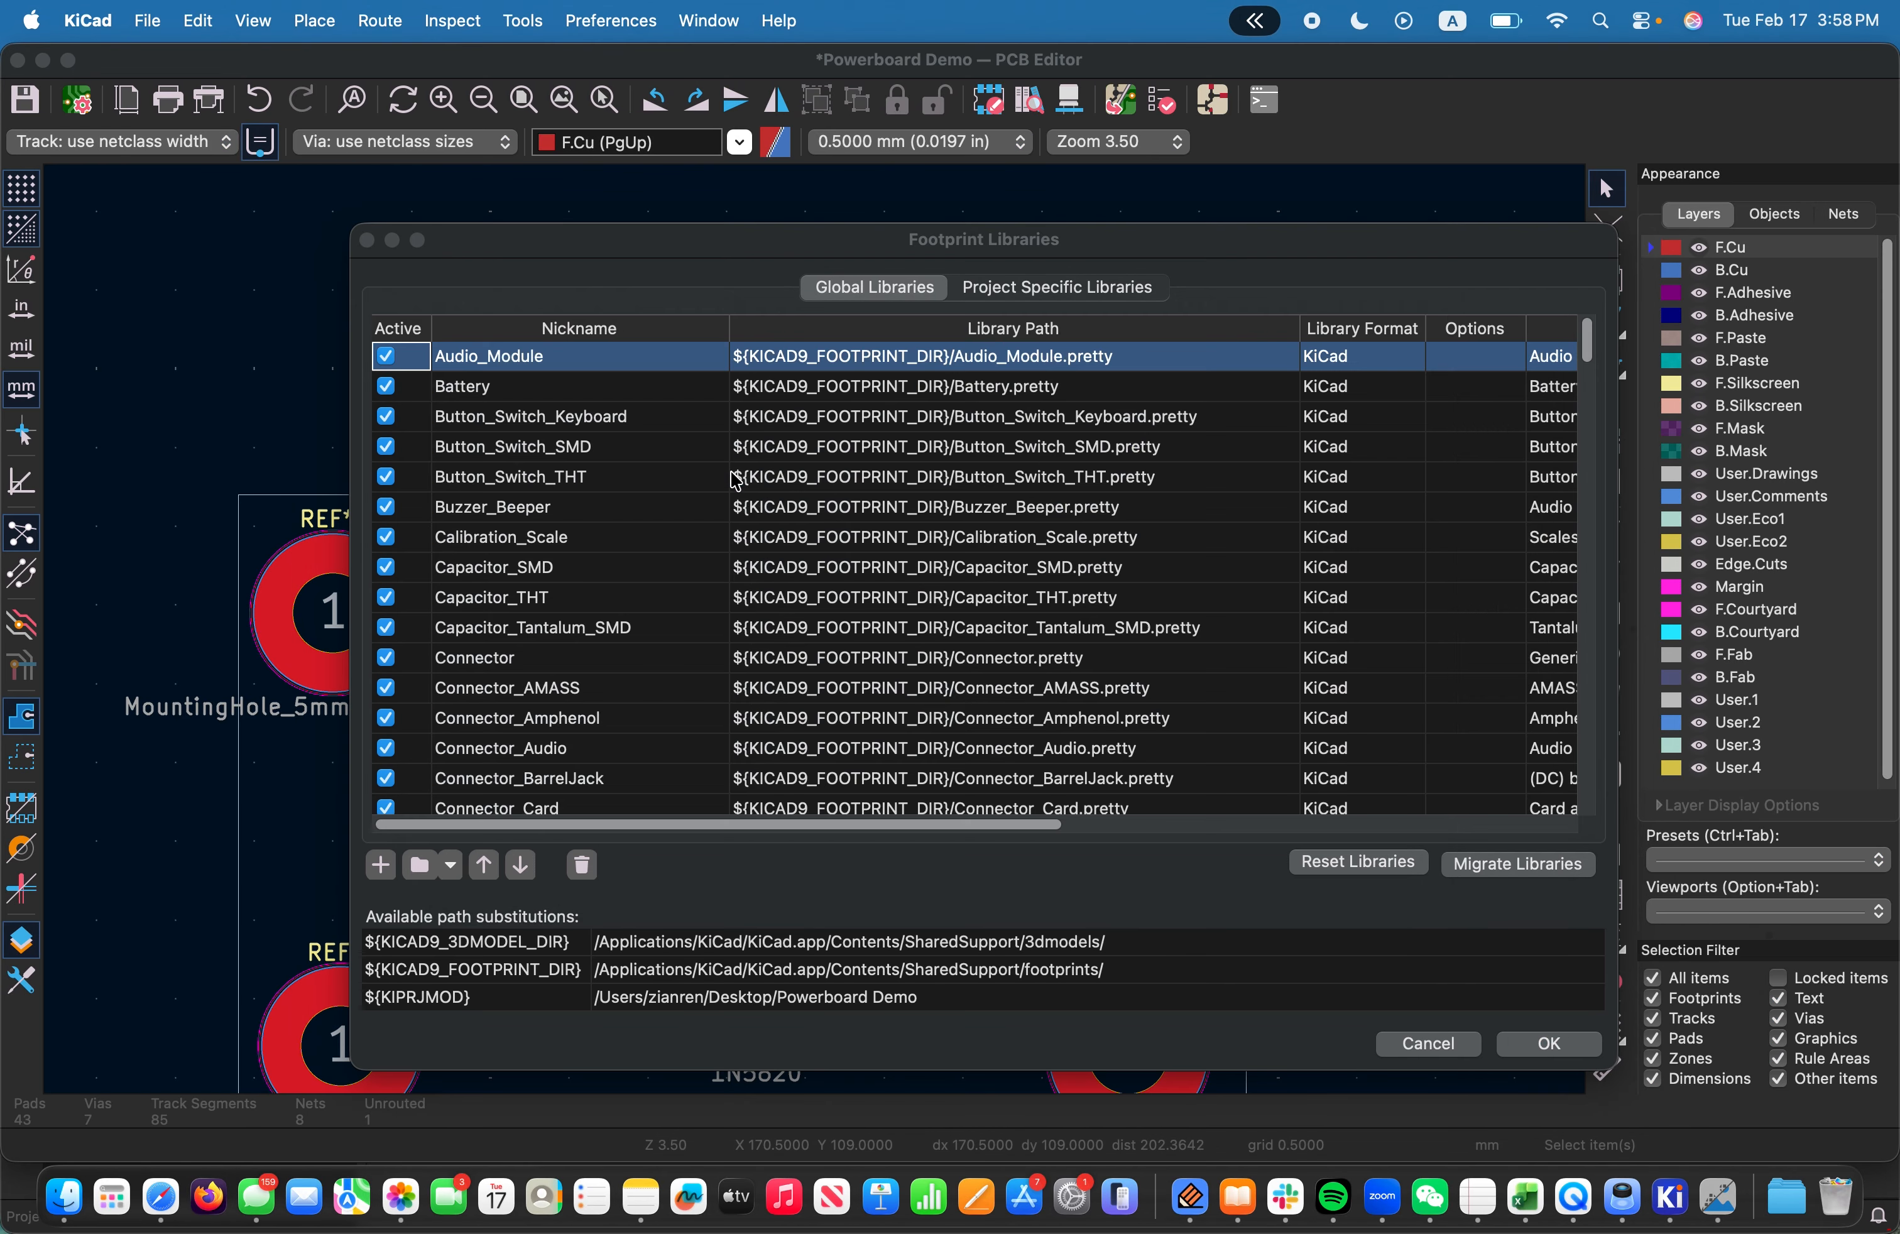
left_click(1539, 1043)
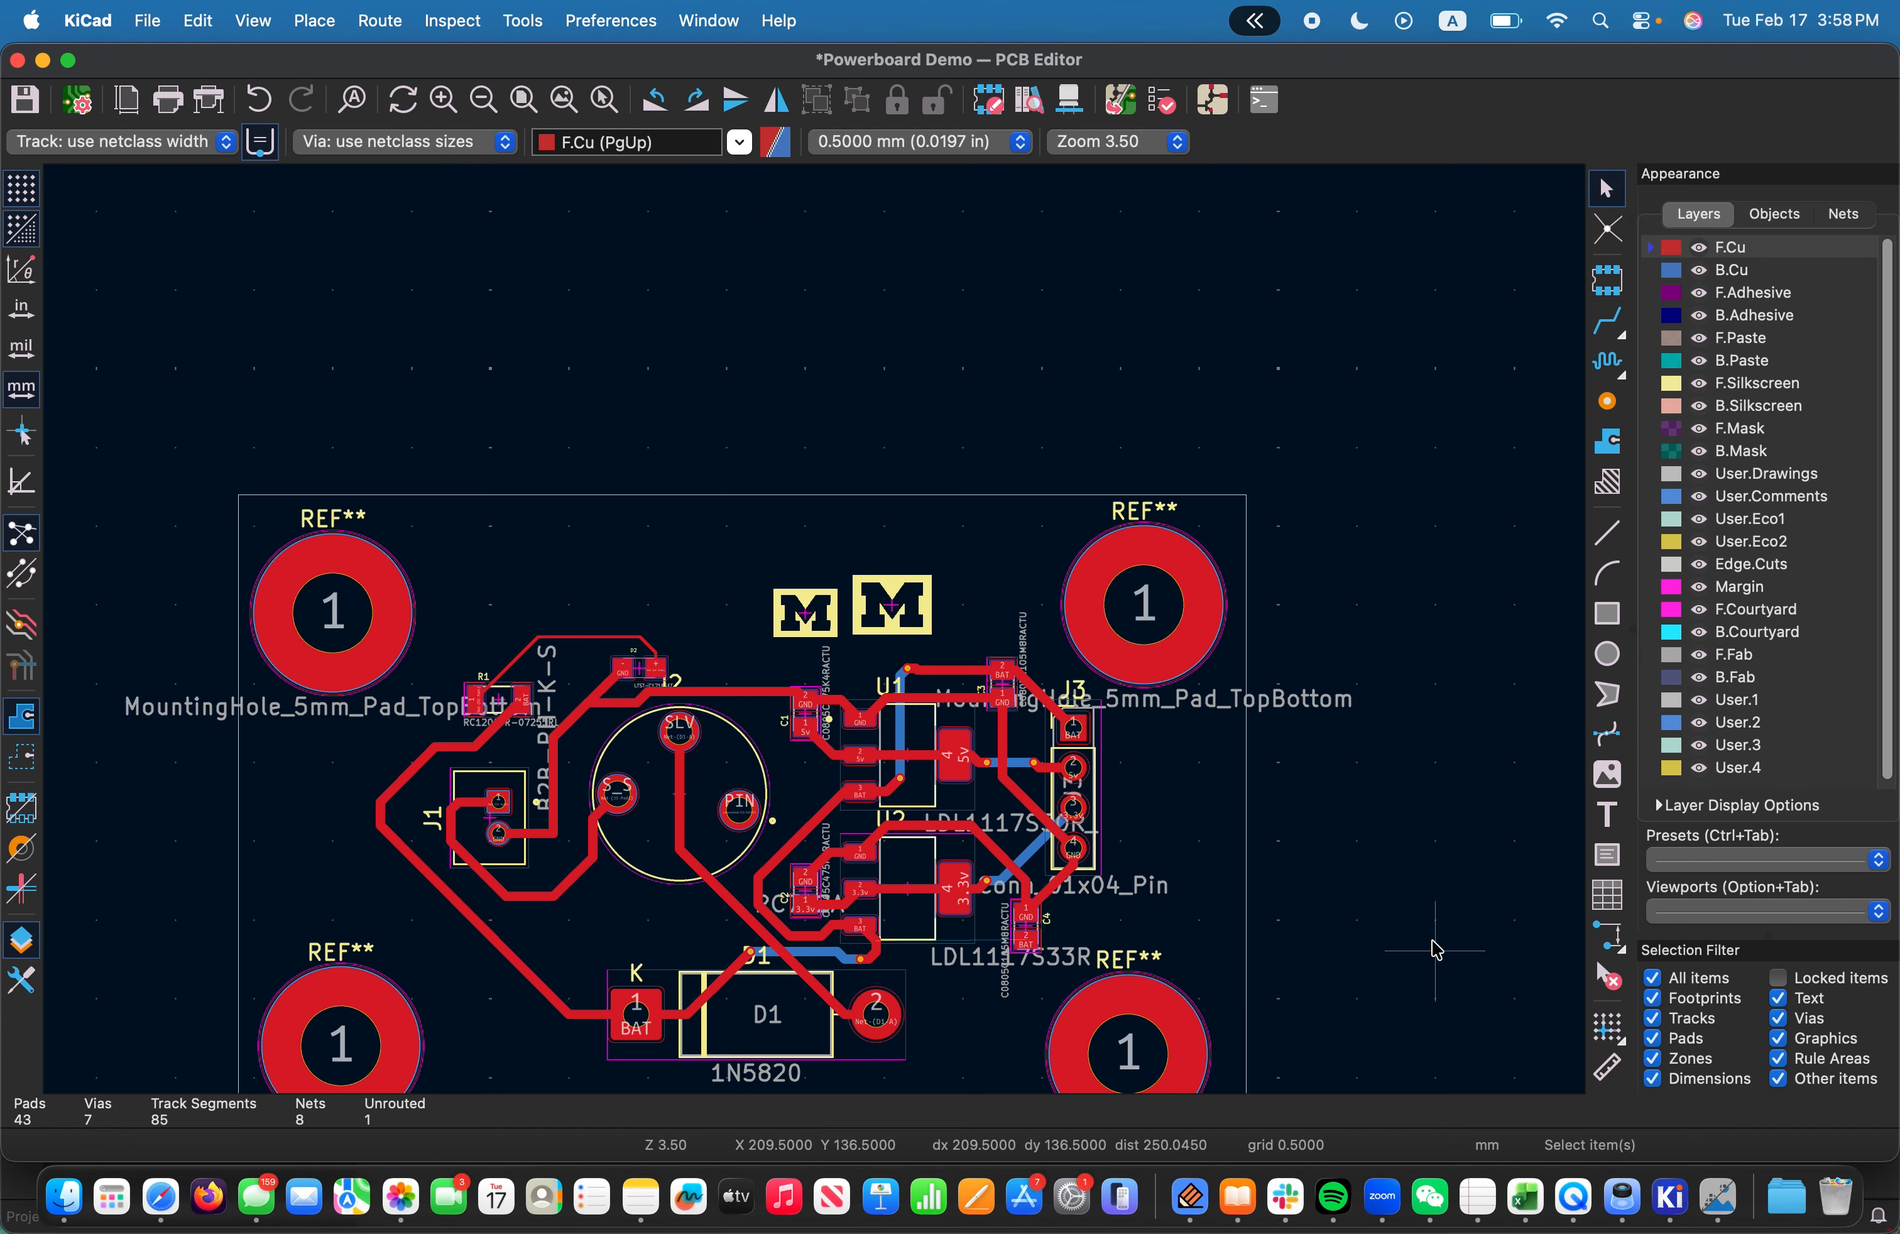
Place the UMLOGO3 footprint beside the smaller silkscreen M logo, above J2
left_click(453, 20)
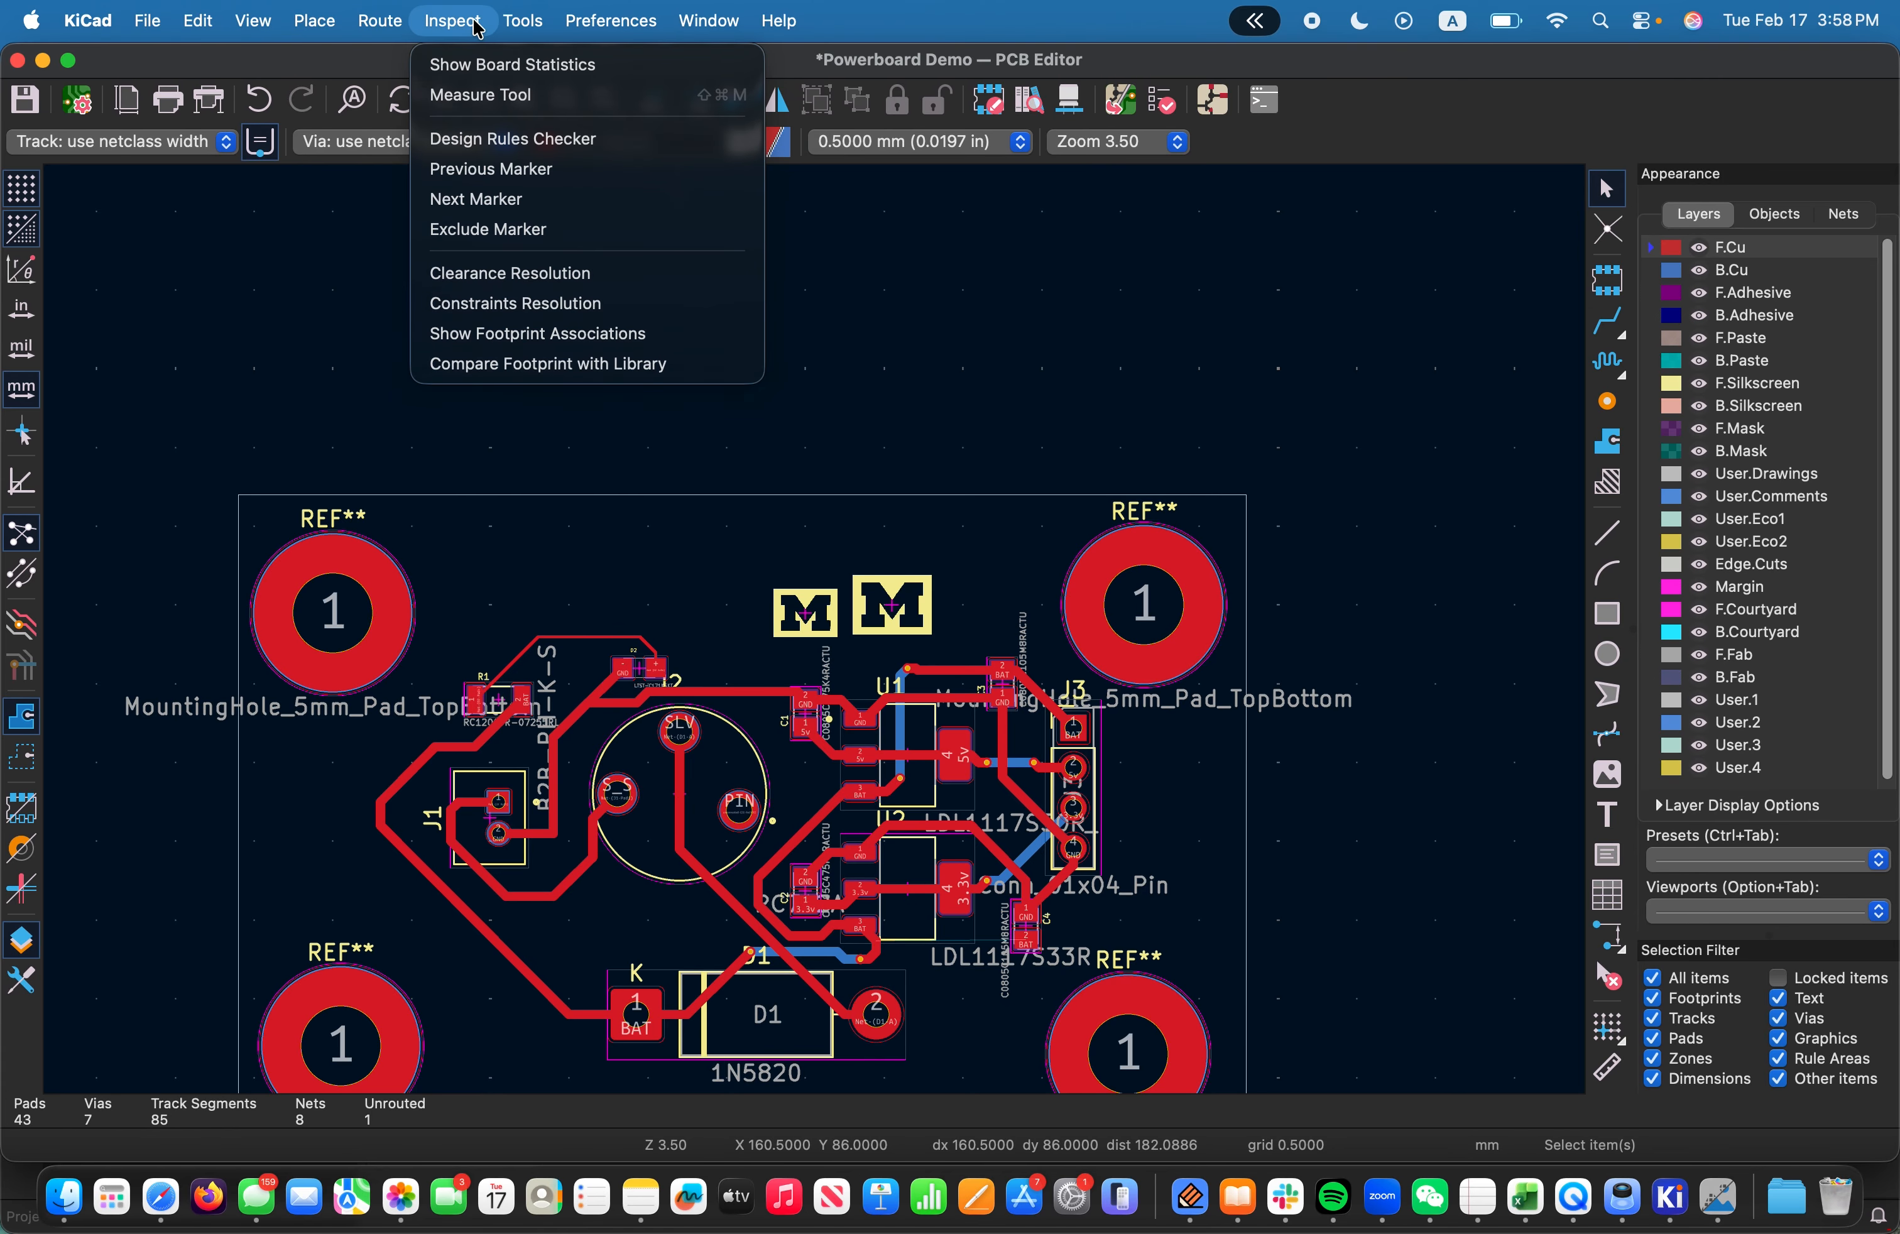
left_click(342, 62)
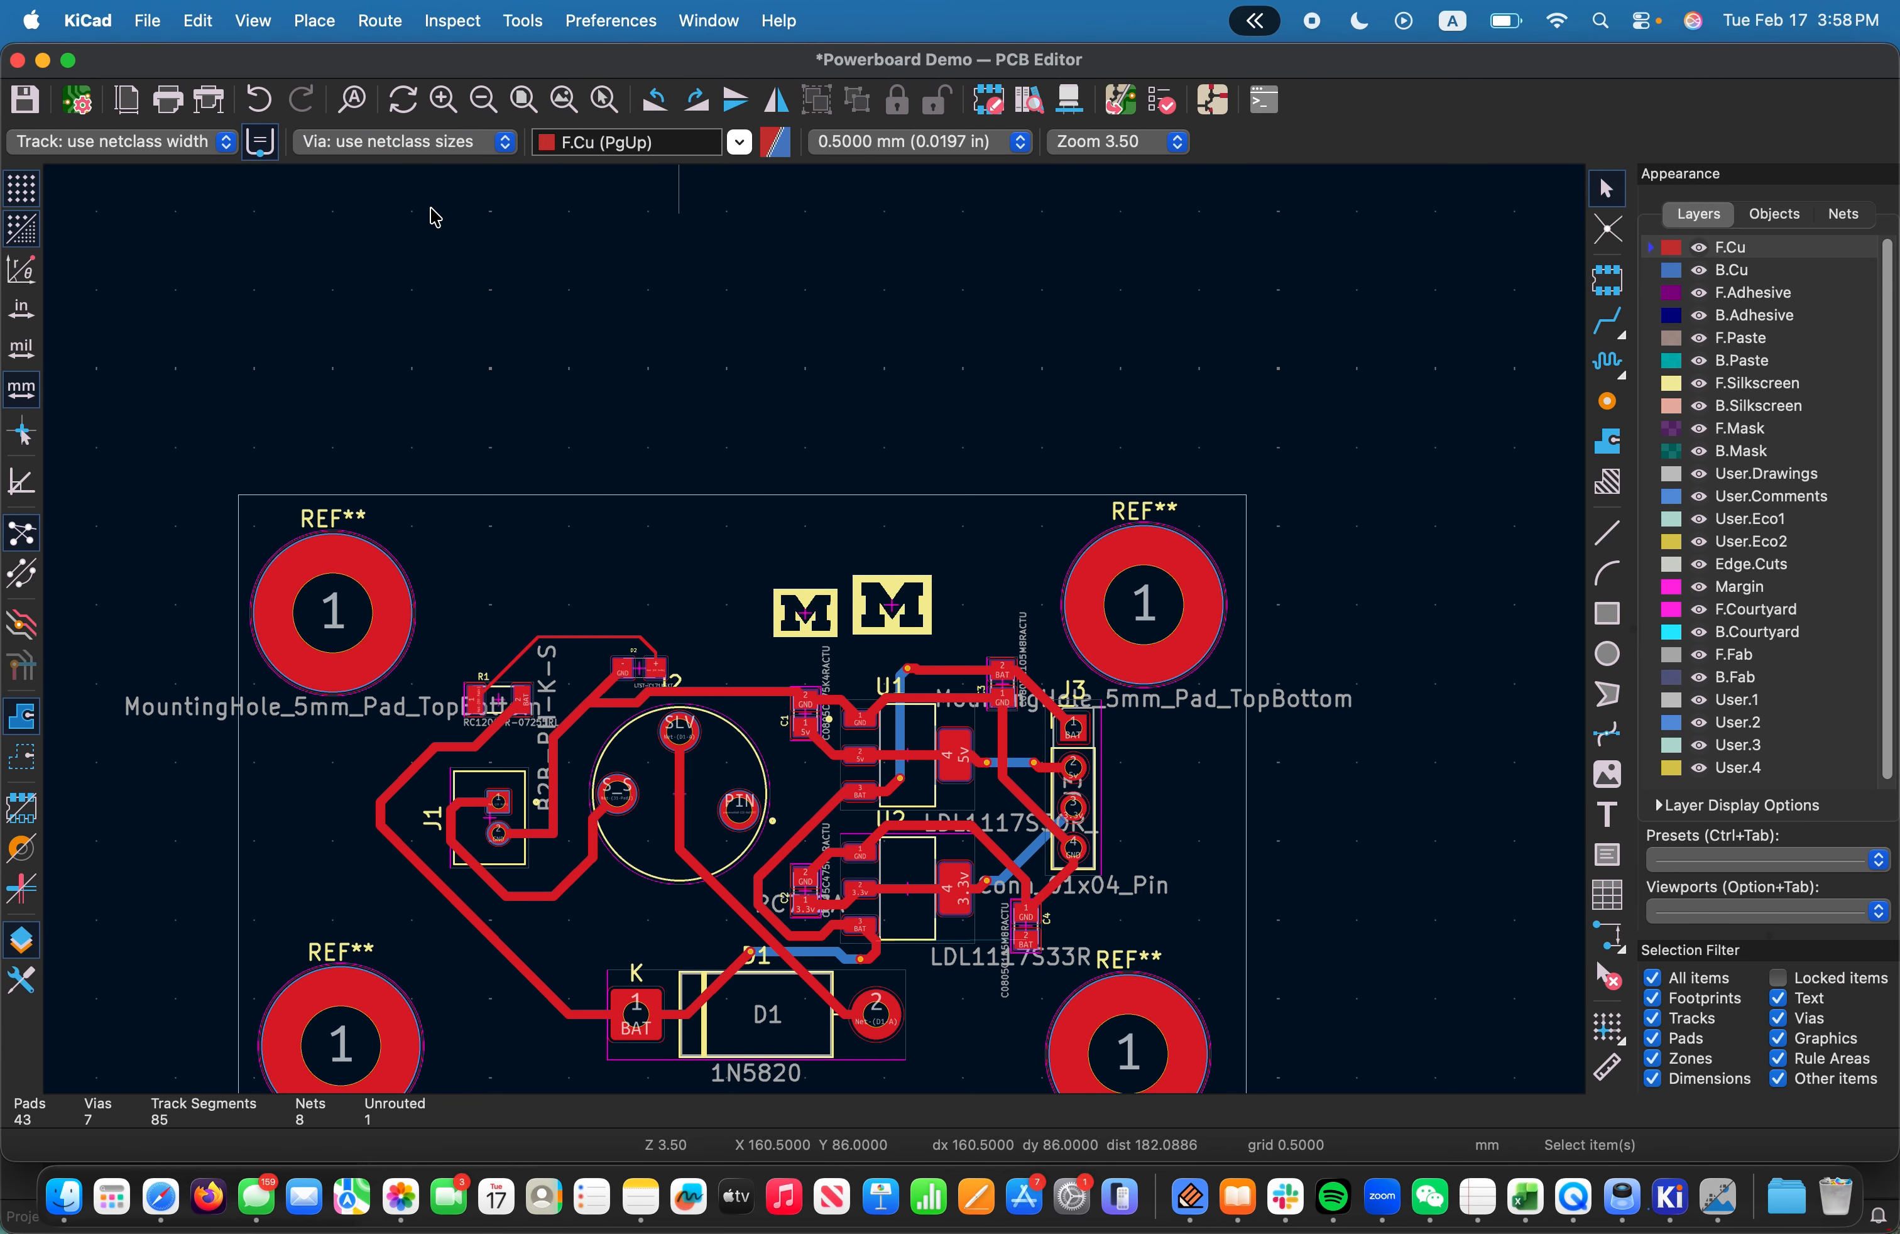
type("UM")
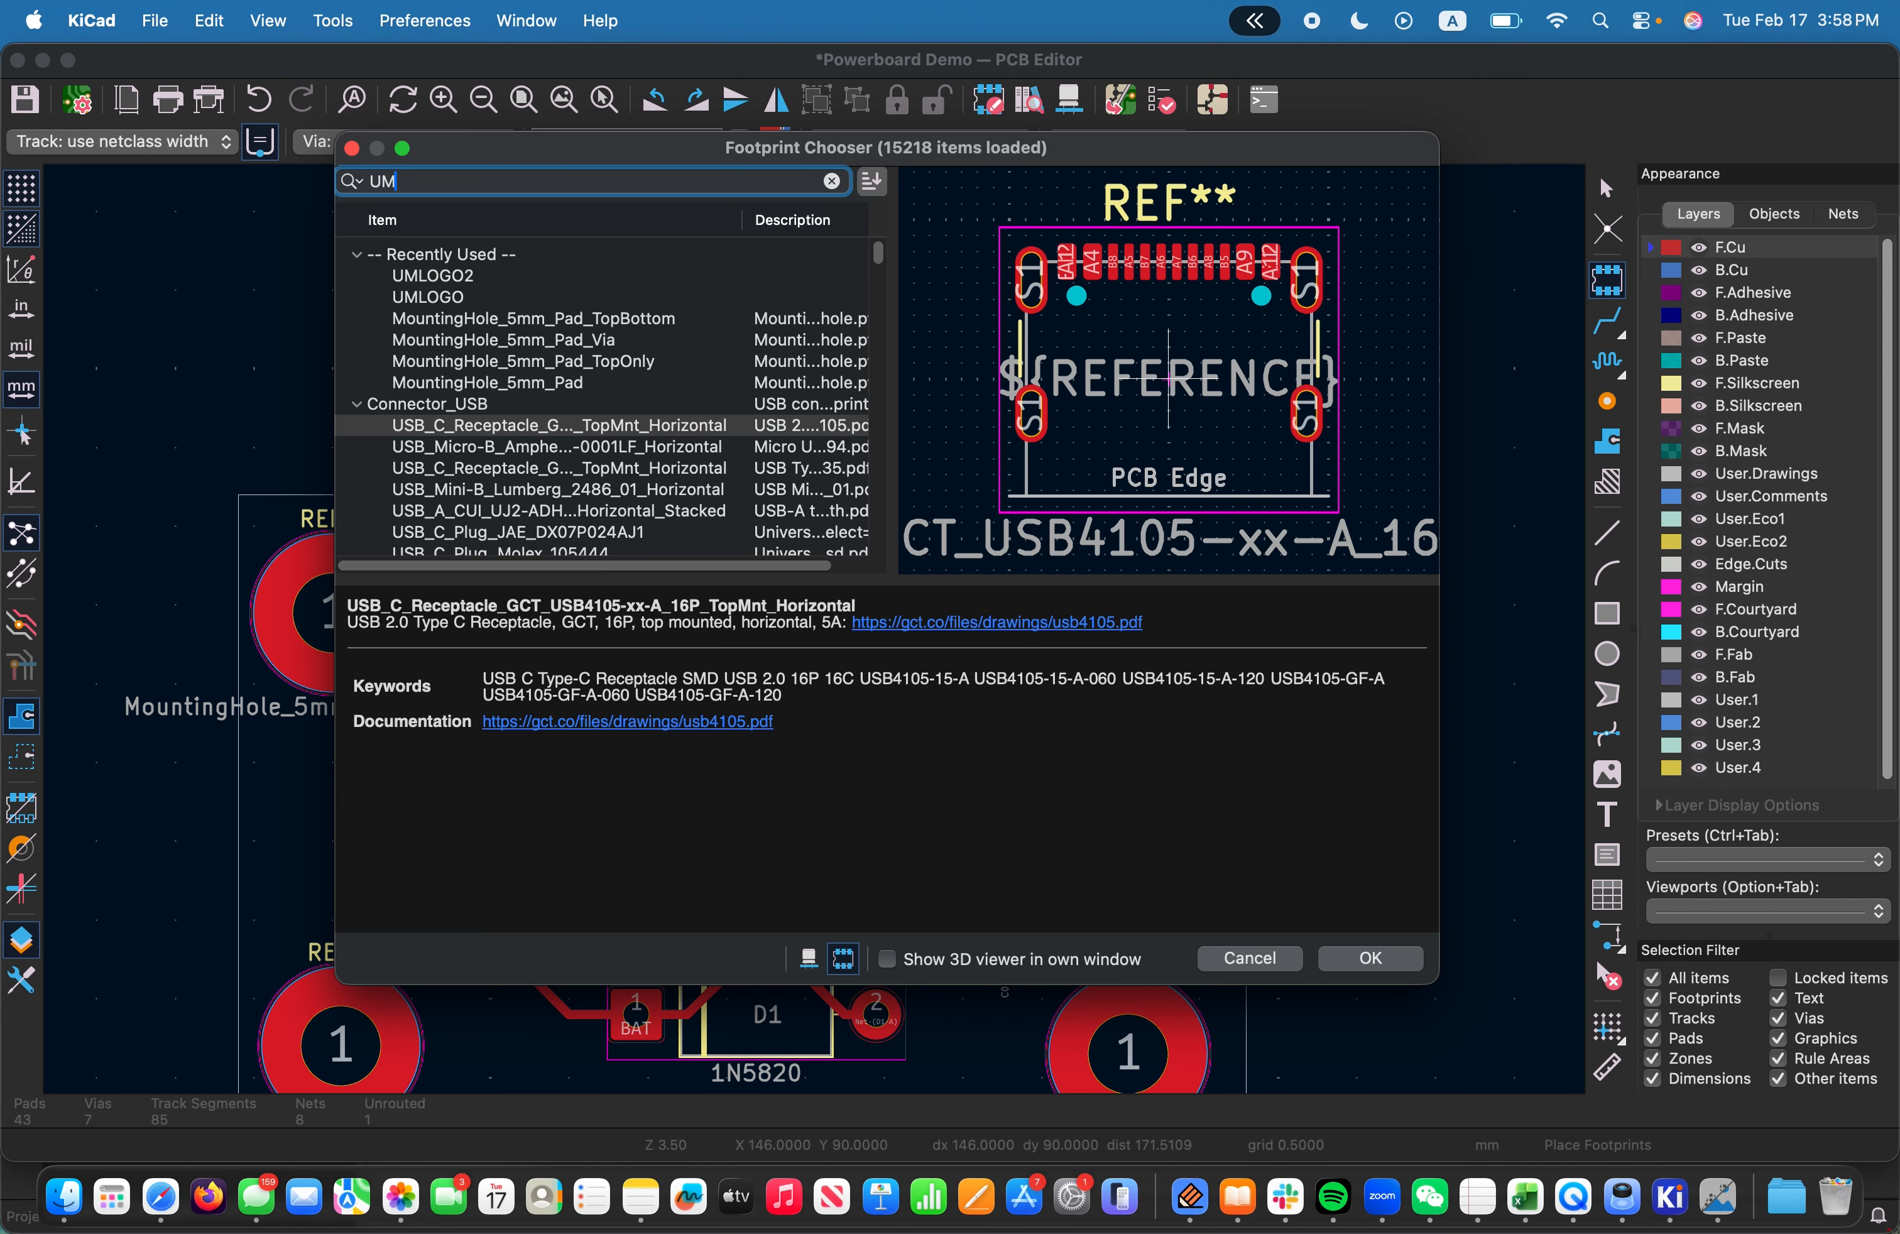
type("LOGO")
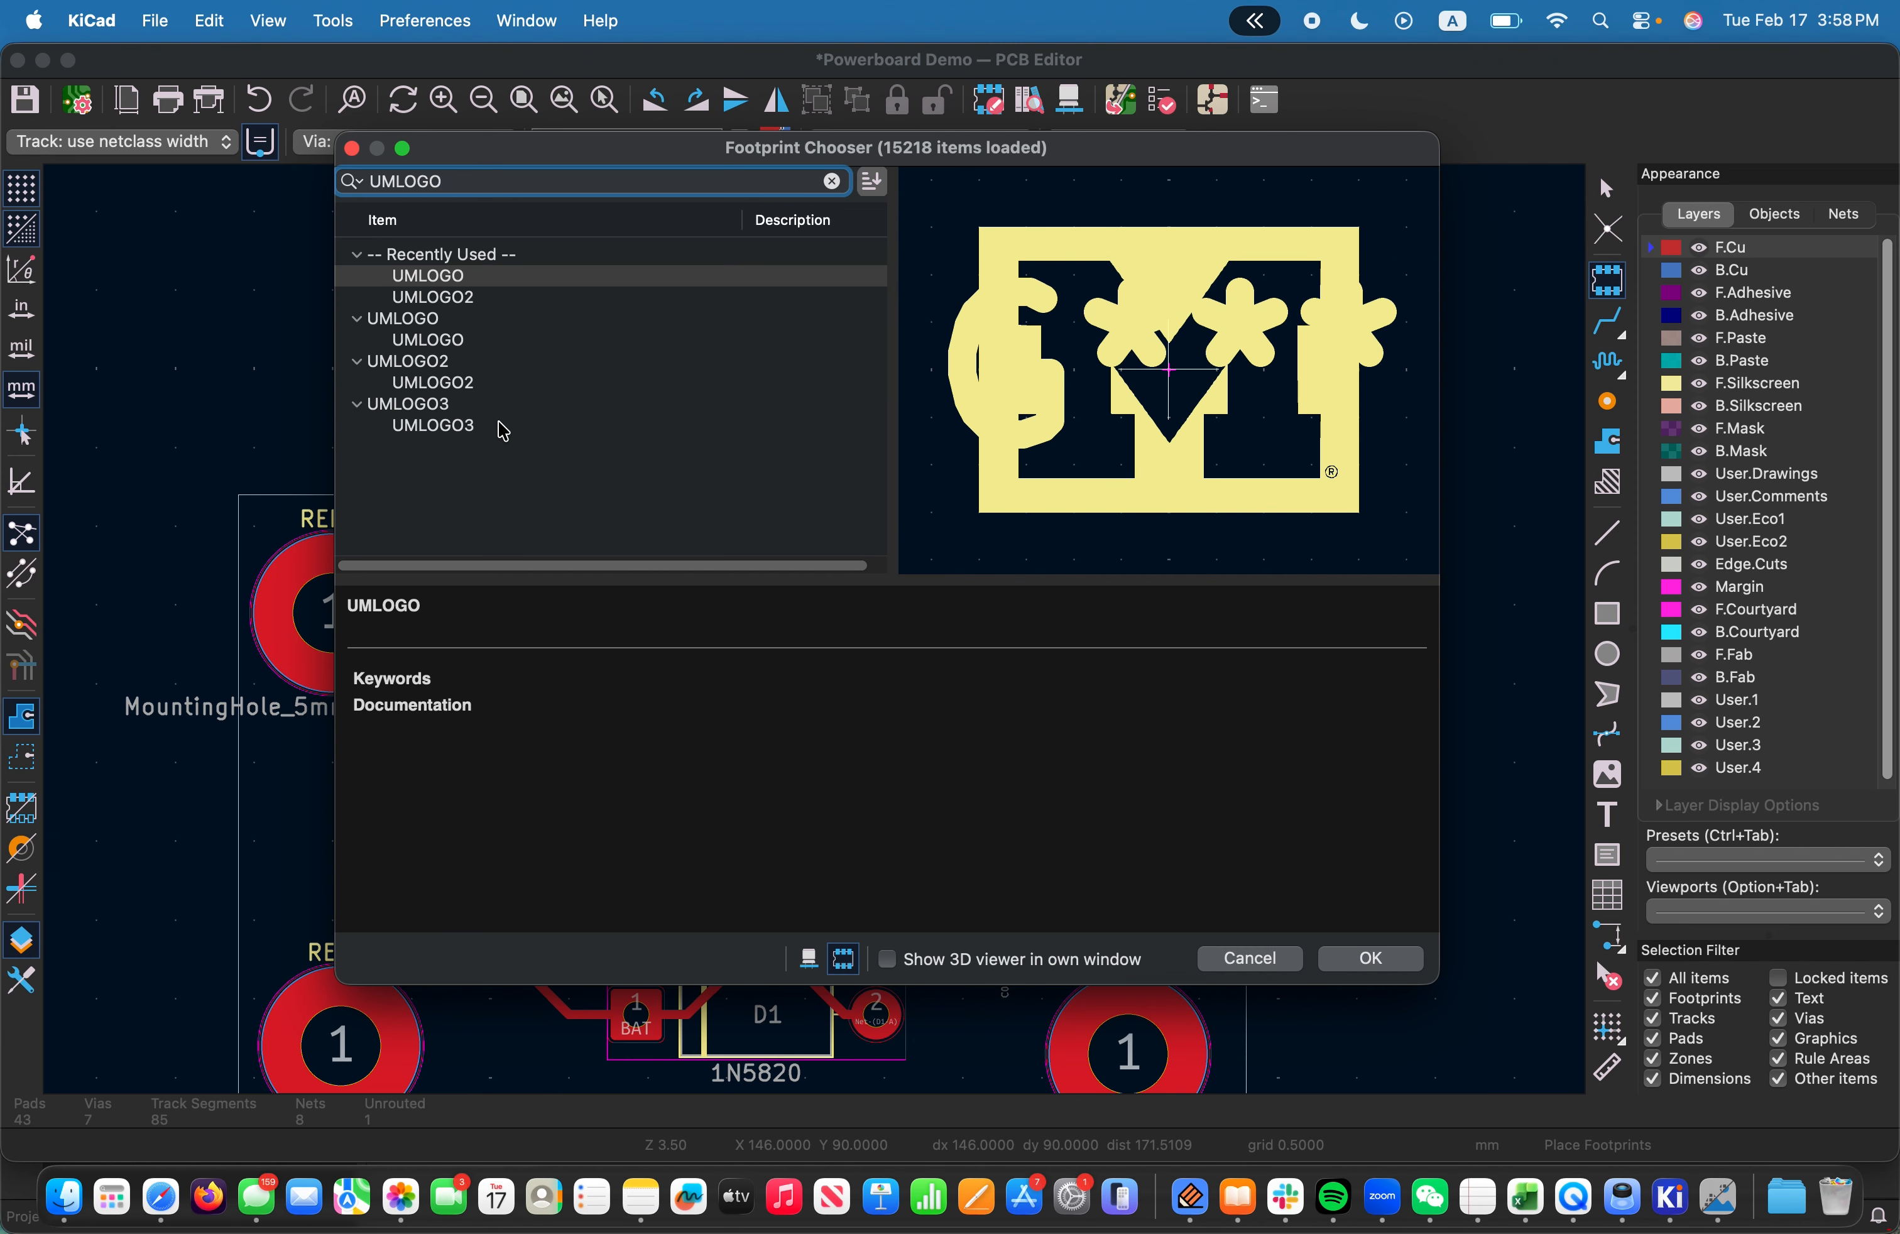
left_click(501, 433)
left_click(1370, 958)
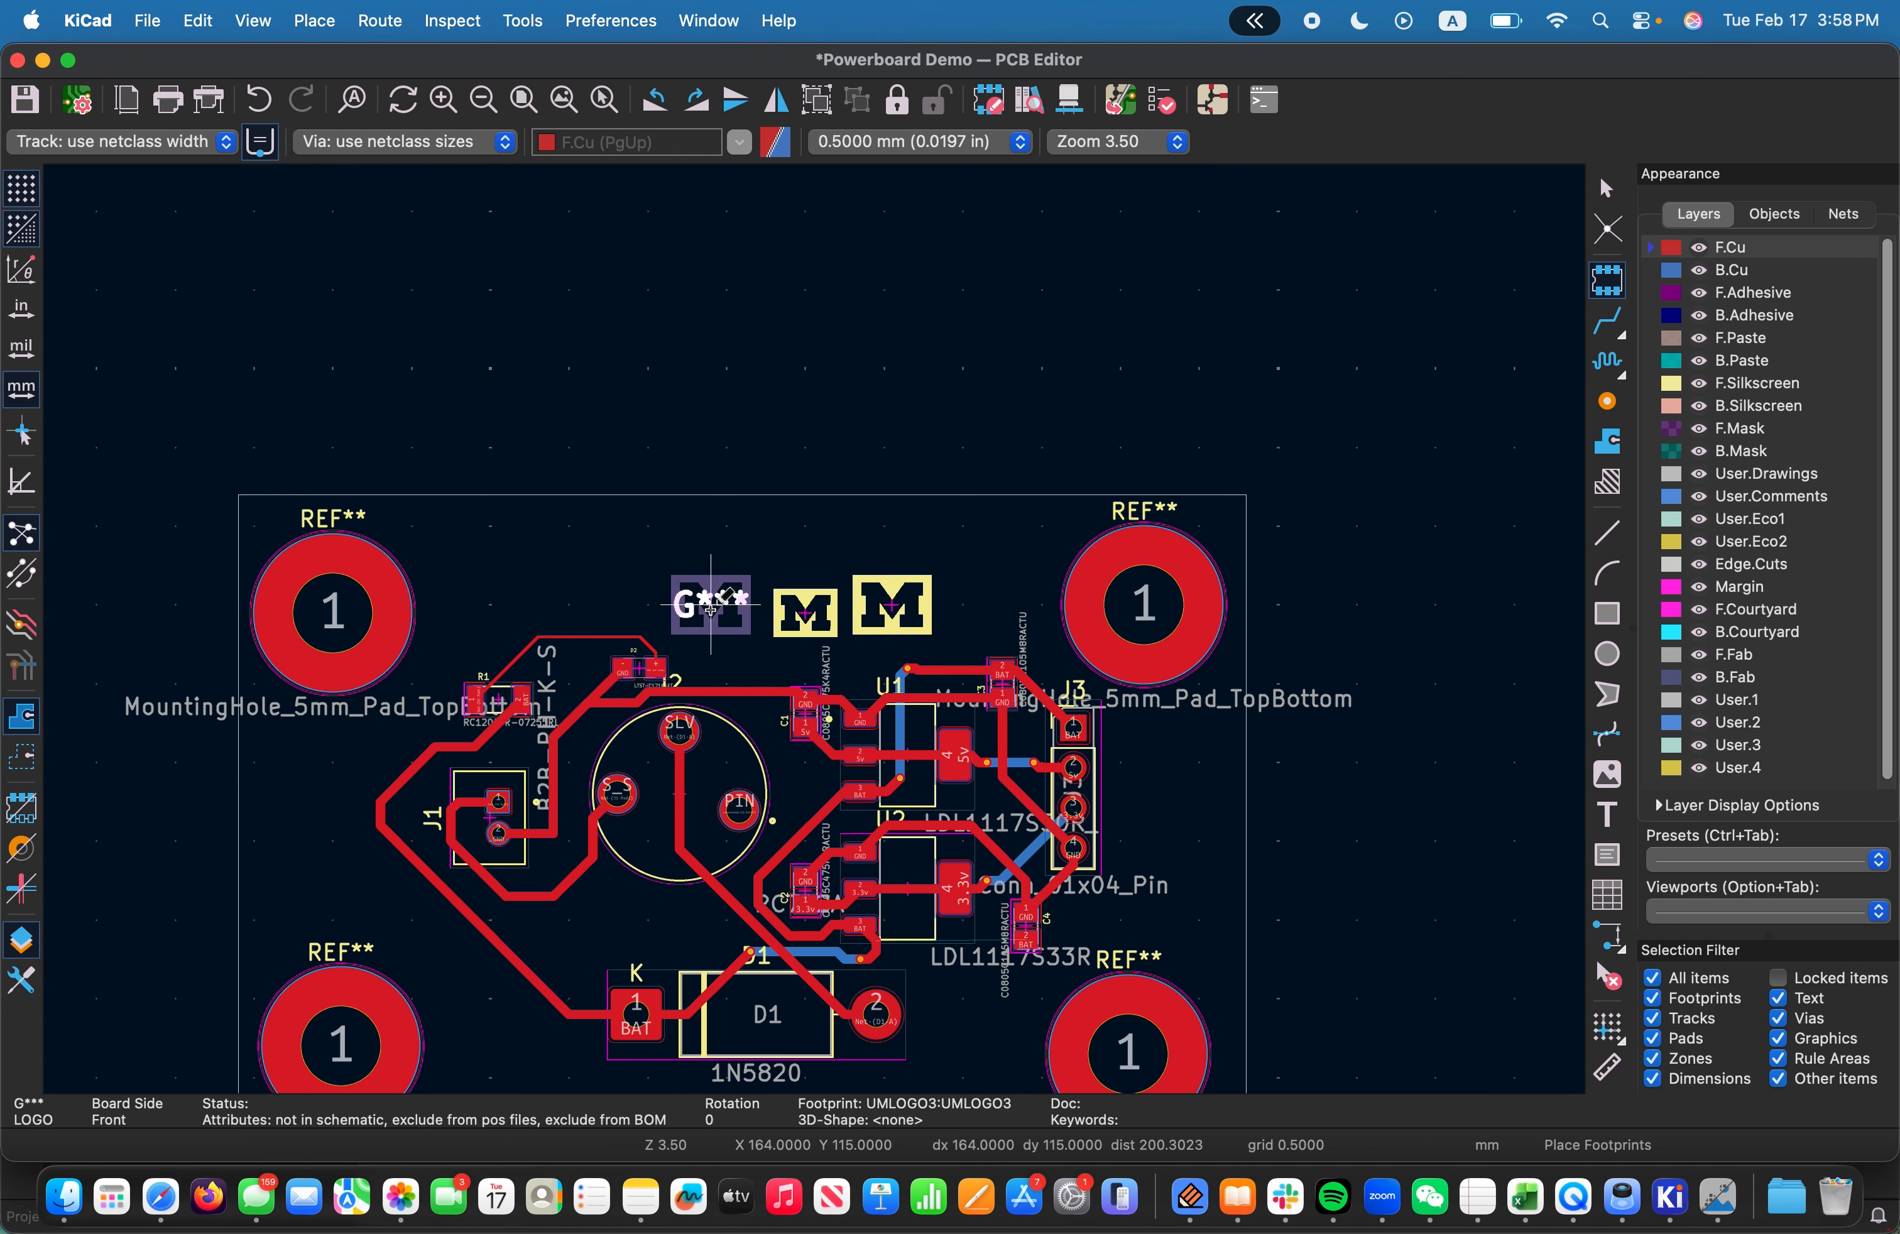
left_click(714, 607)
key("Escape")
Delete the G*** reference text from the solder mask M logo
left_click(729, 600)
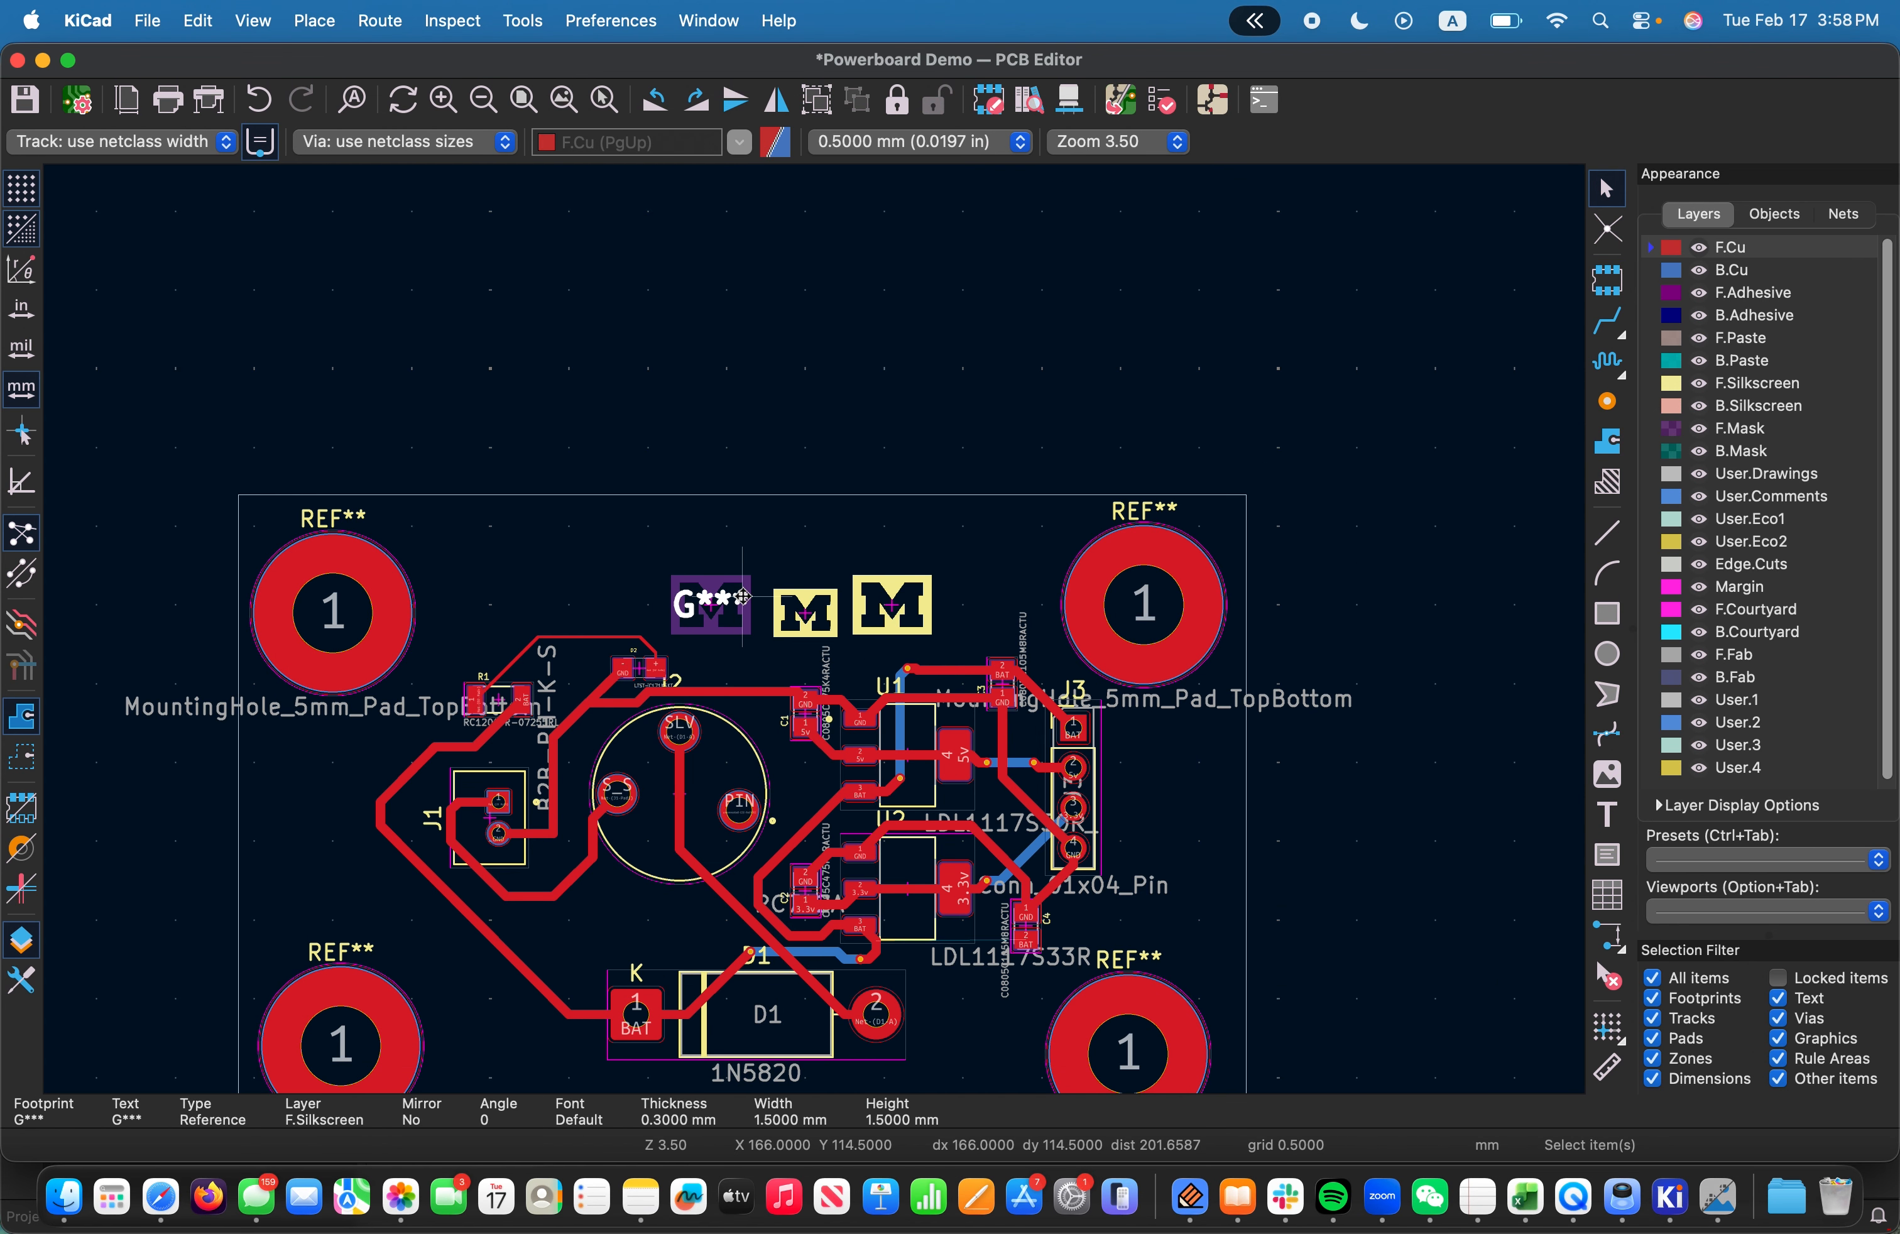
key("Delete")
scroll(733, 581, "up", 5)
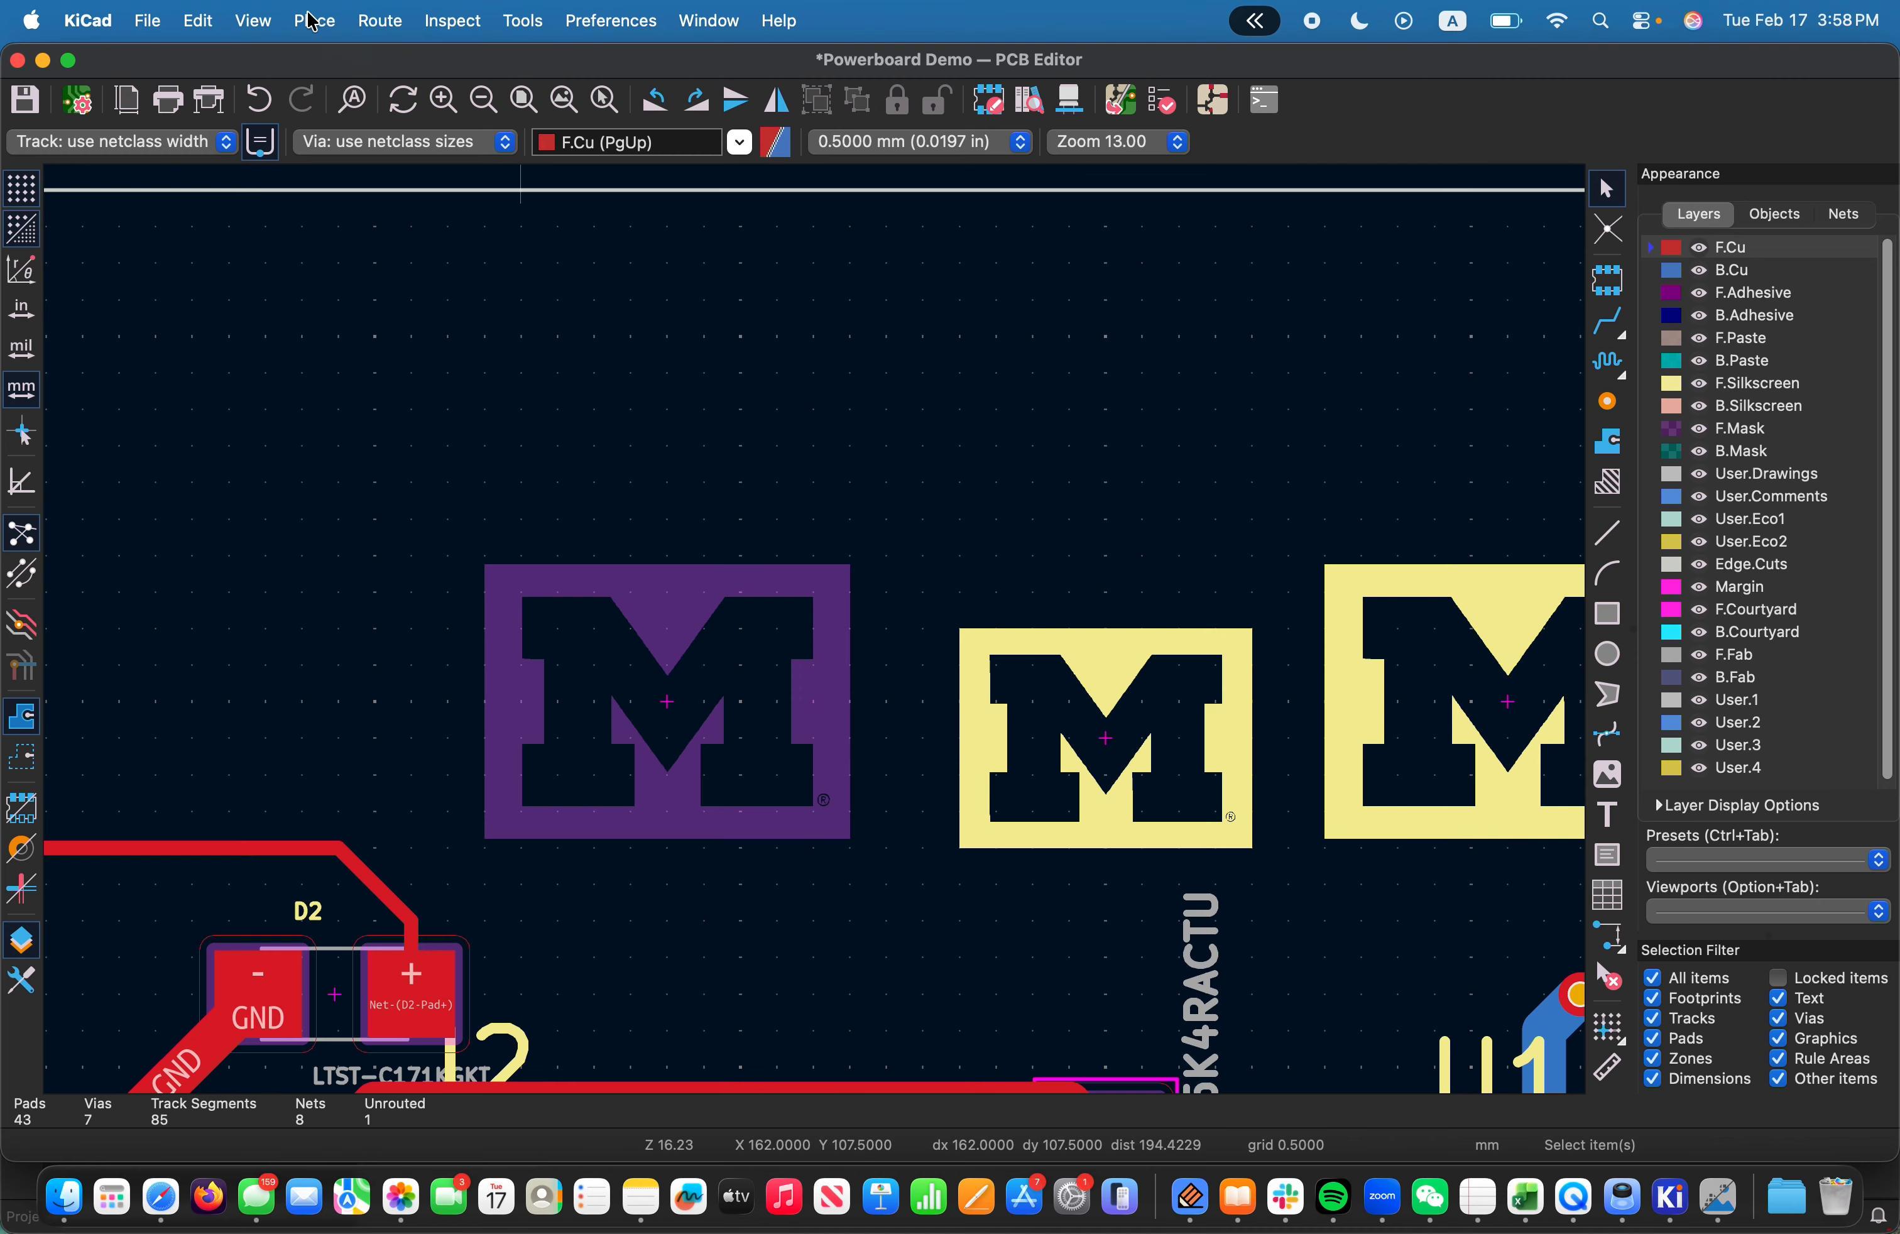
Inspect the solder mask M logo beside the two silkscreen logos from an angle in the 3D Viewer
left_click(253, 21)
left_click(298, 132)
scroll(781, 445, "up", 5)
scroll(813, 296, "down", 2)
scroll(811, 294, "up", 2)
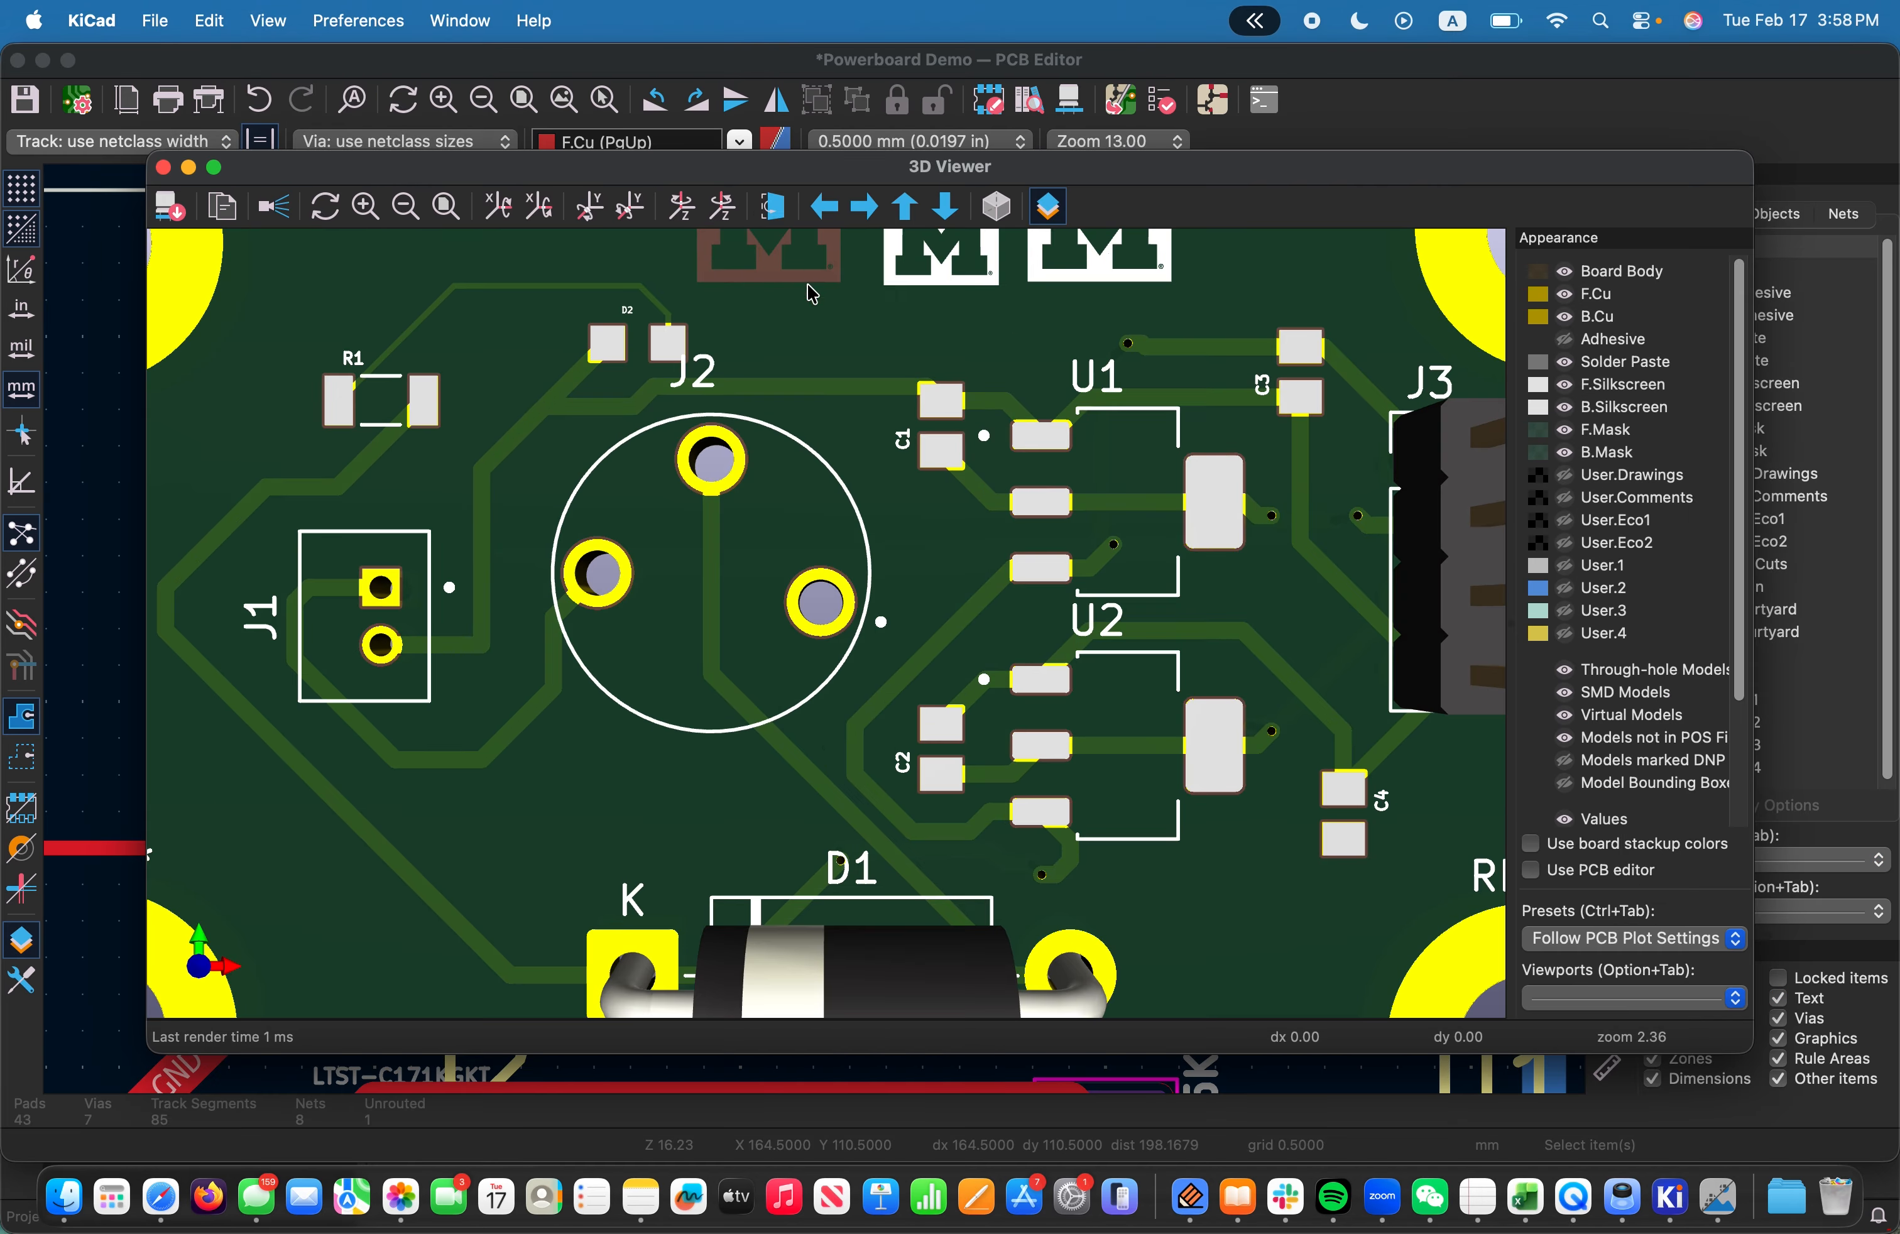
scroll(811, 294, "down", 4)
left_click_drag(811, 294, 753, 325)
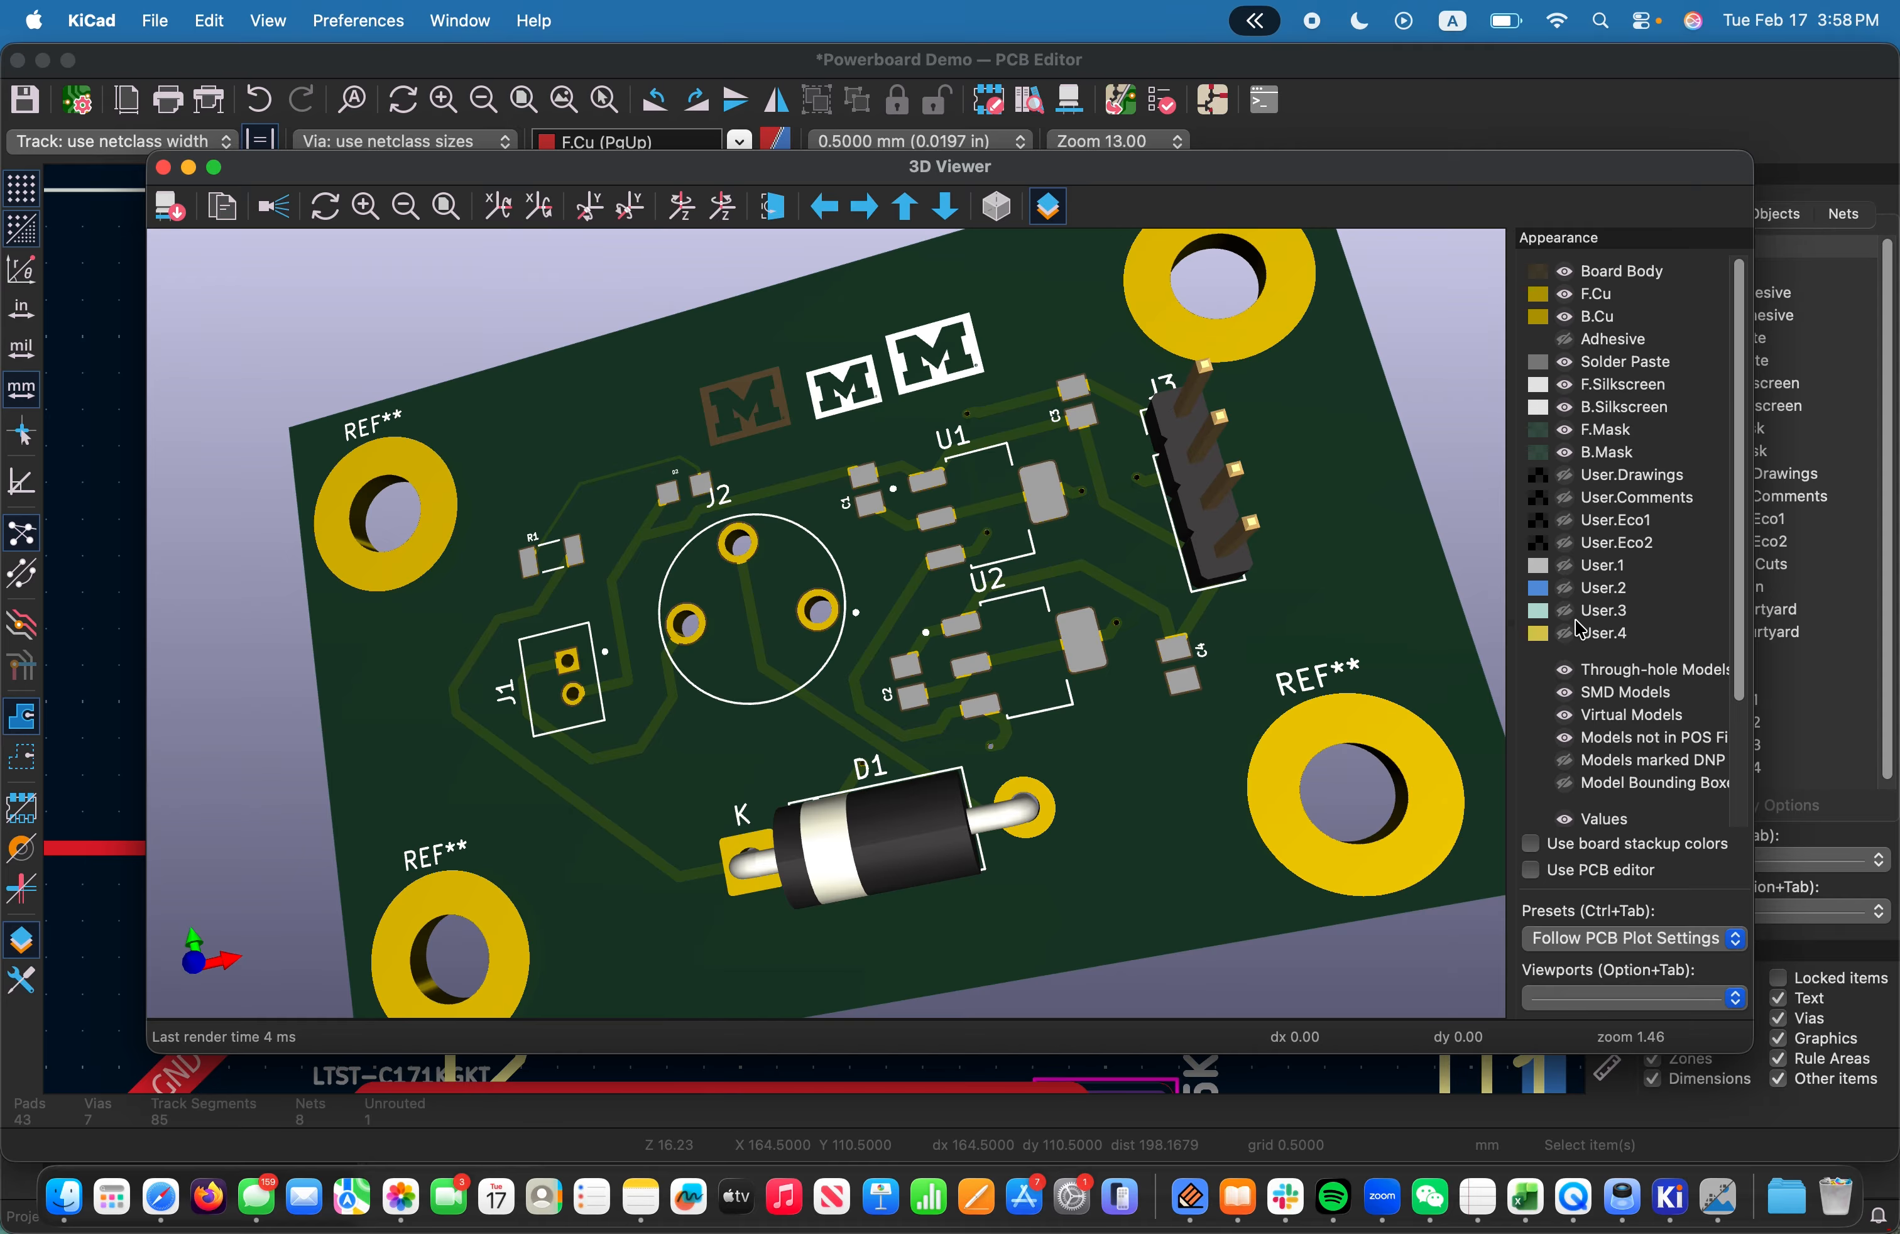
left_click_drag(1398, 481, 1245, 725)
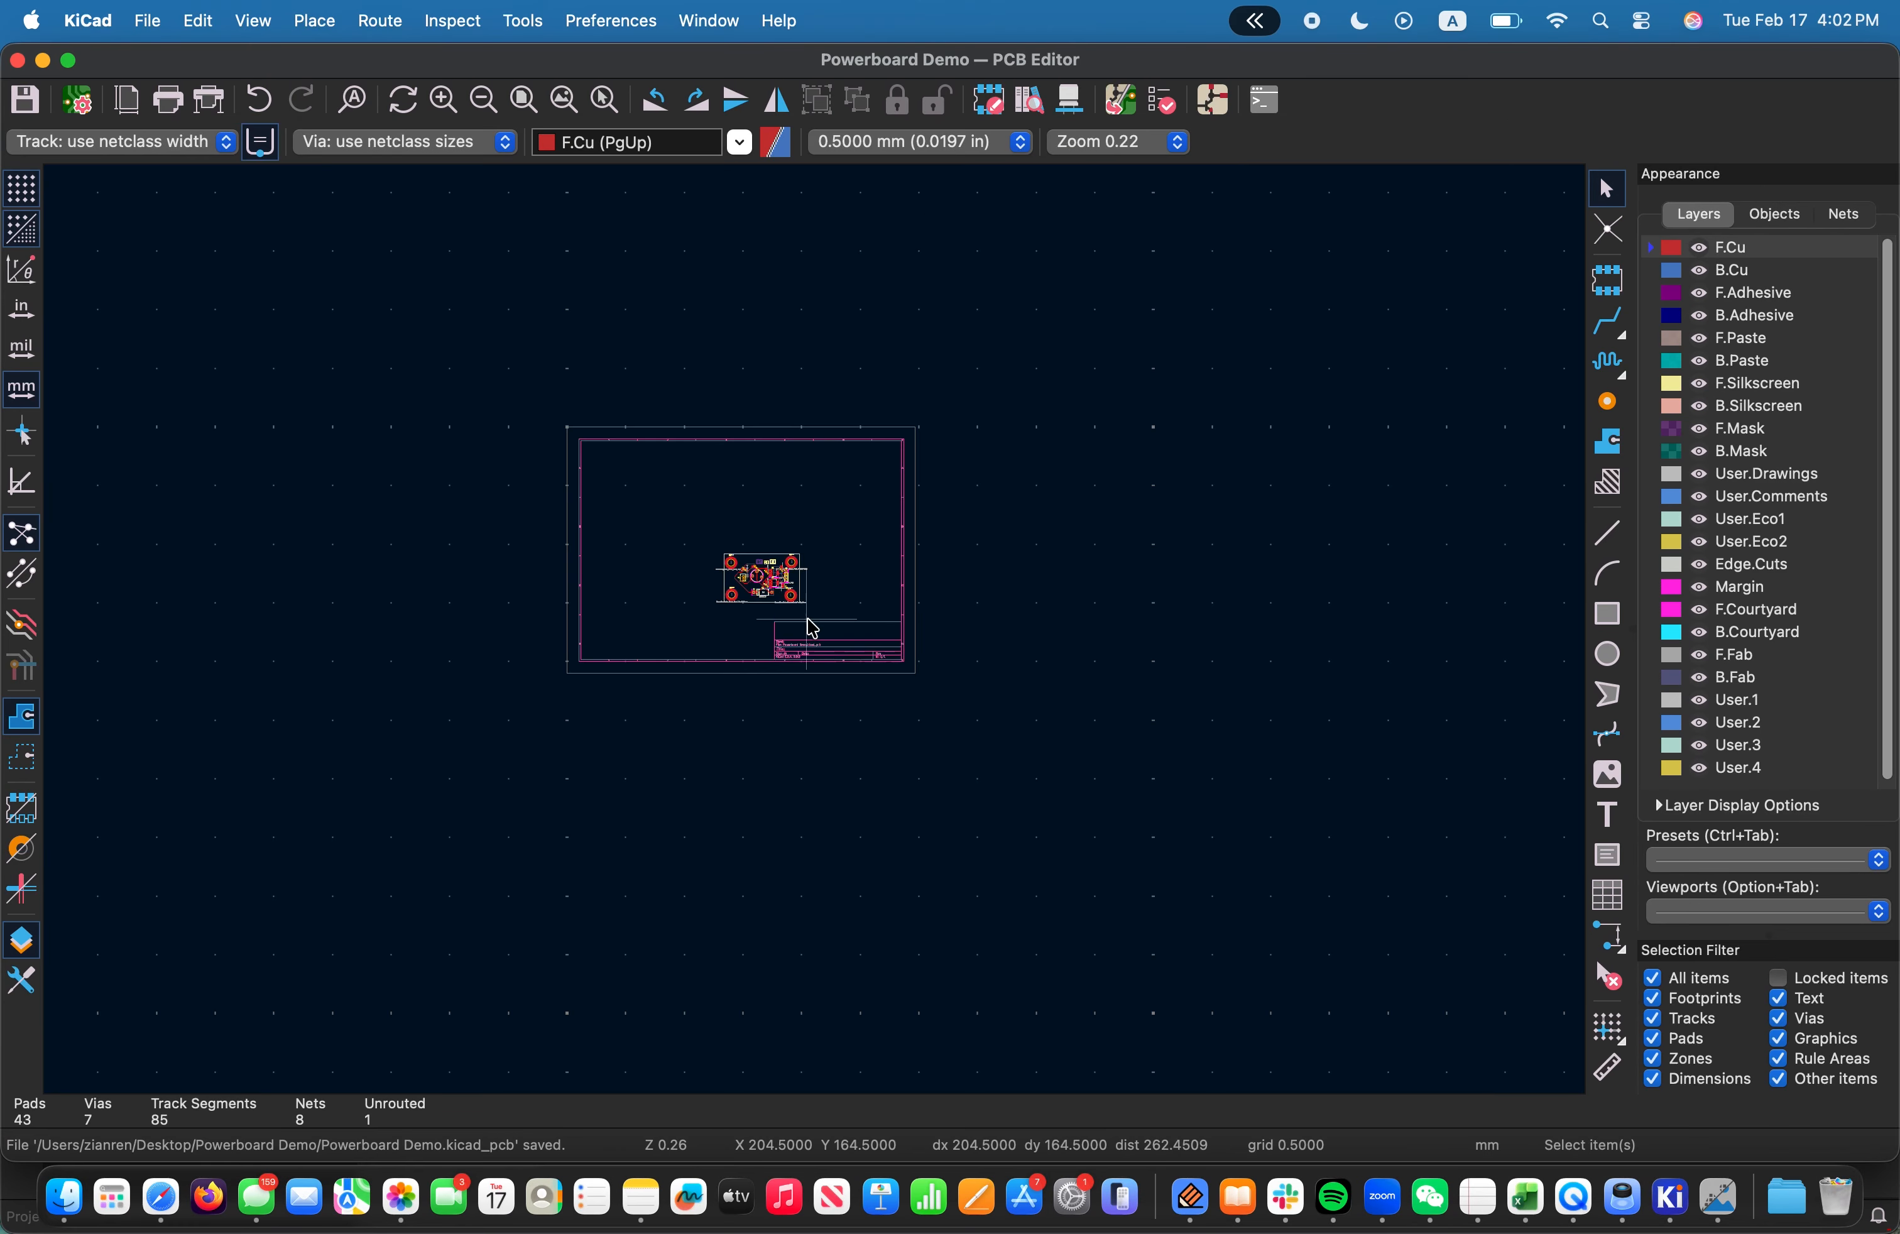
Run the design rules check on the board and locate the silkscreen warning for J2's reference field
scroll(809, 634, "up", 5)
scroll(817, 637, "up", 1)
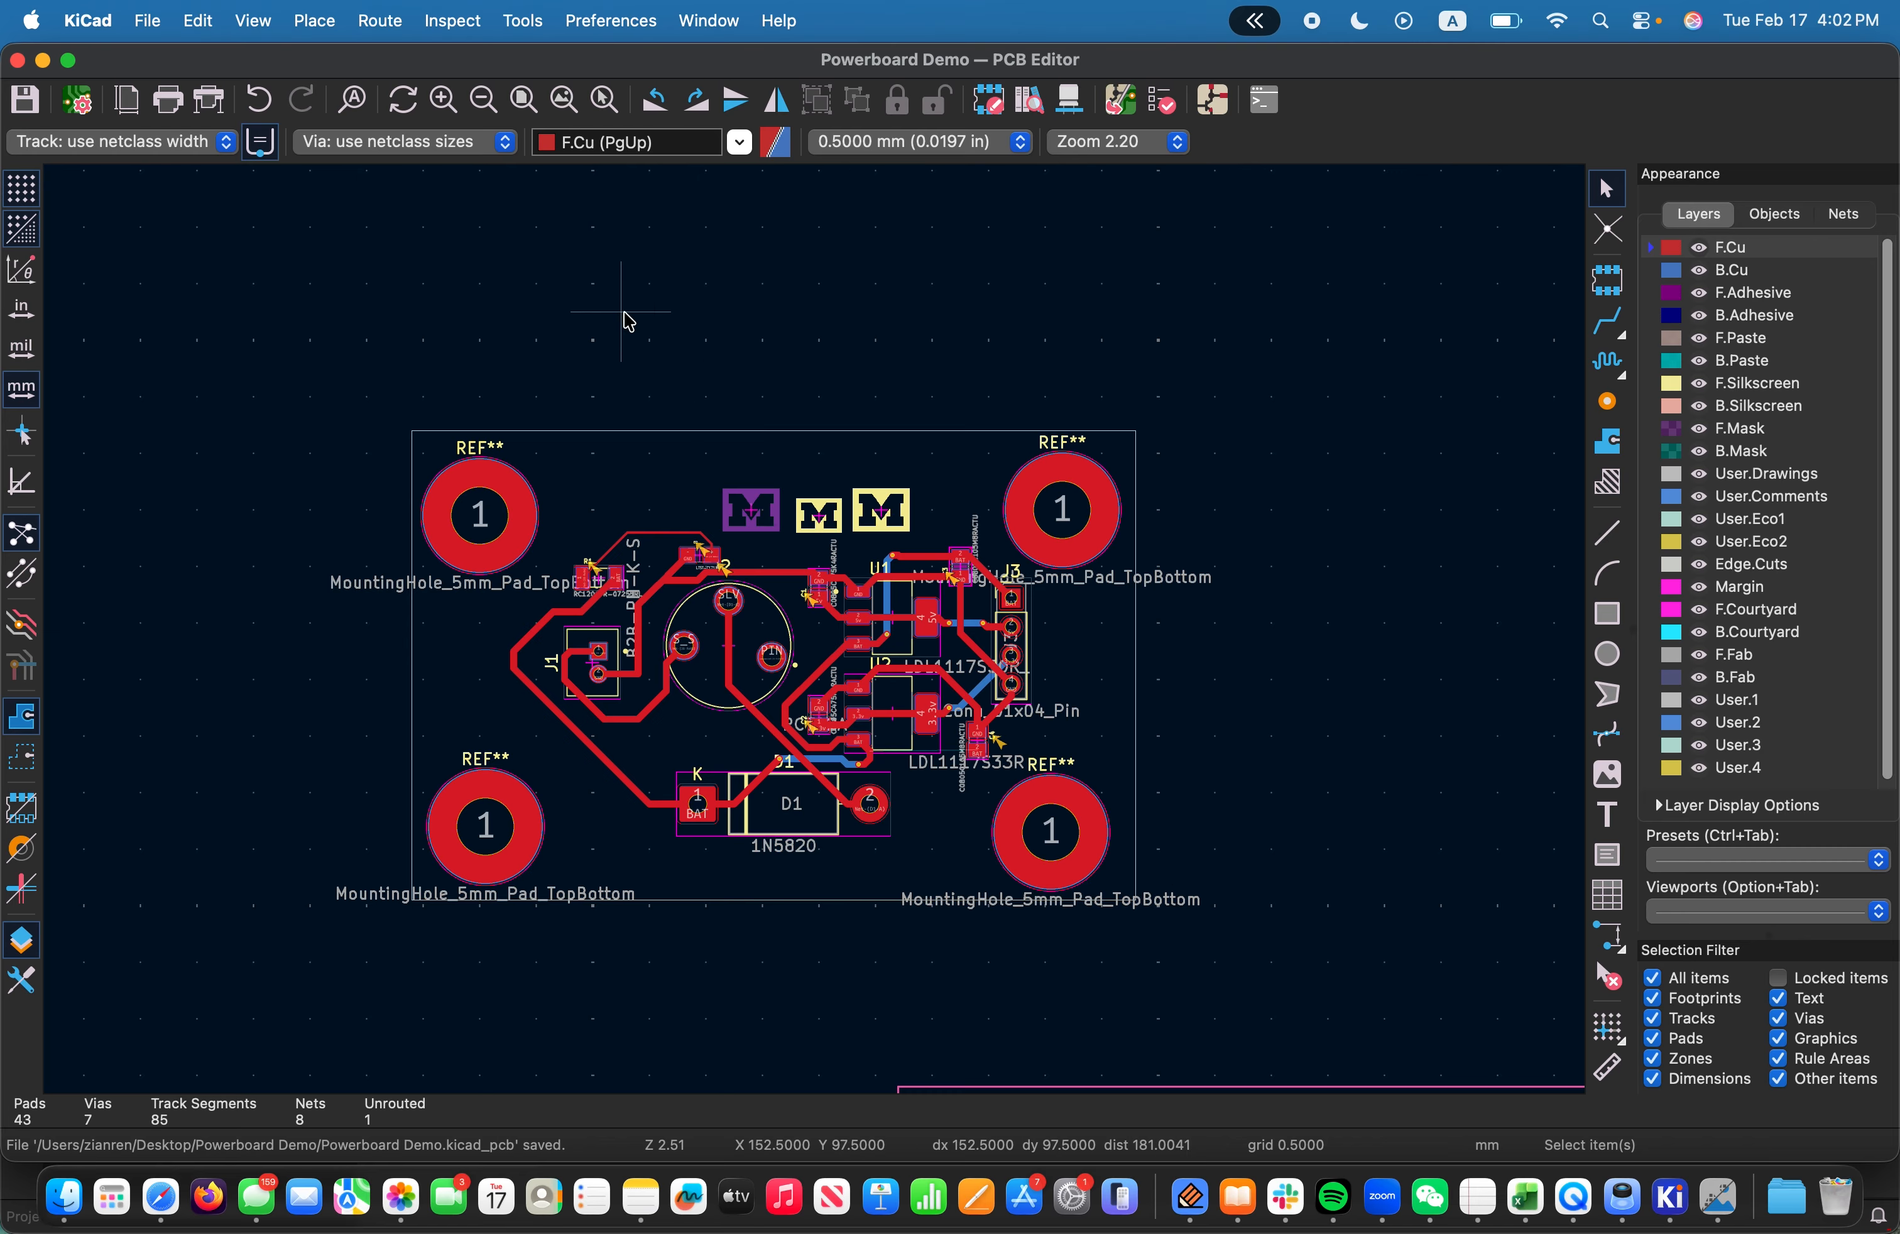
left_click(519, 22)
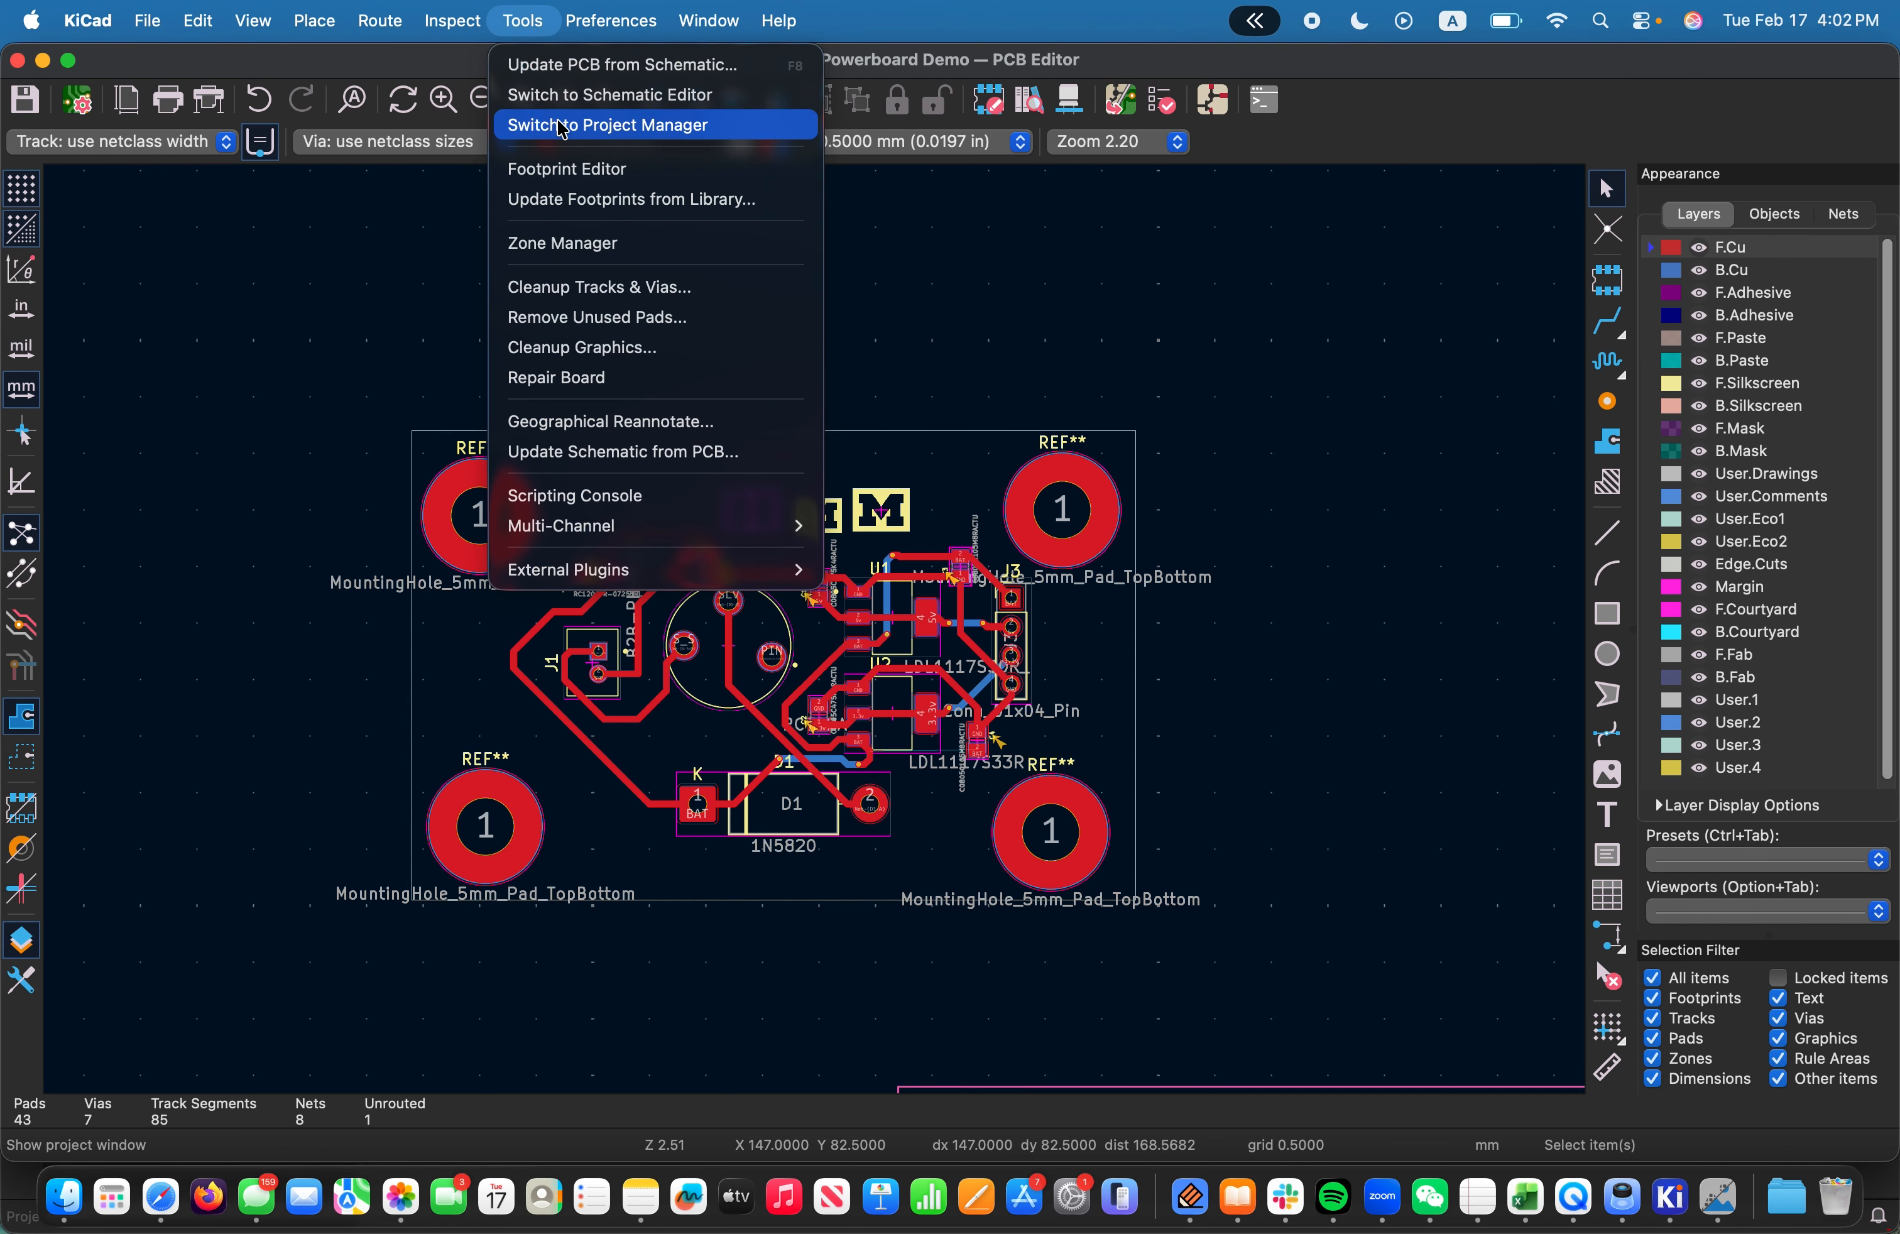
mouse_move(461, 32)
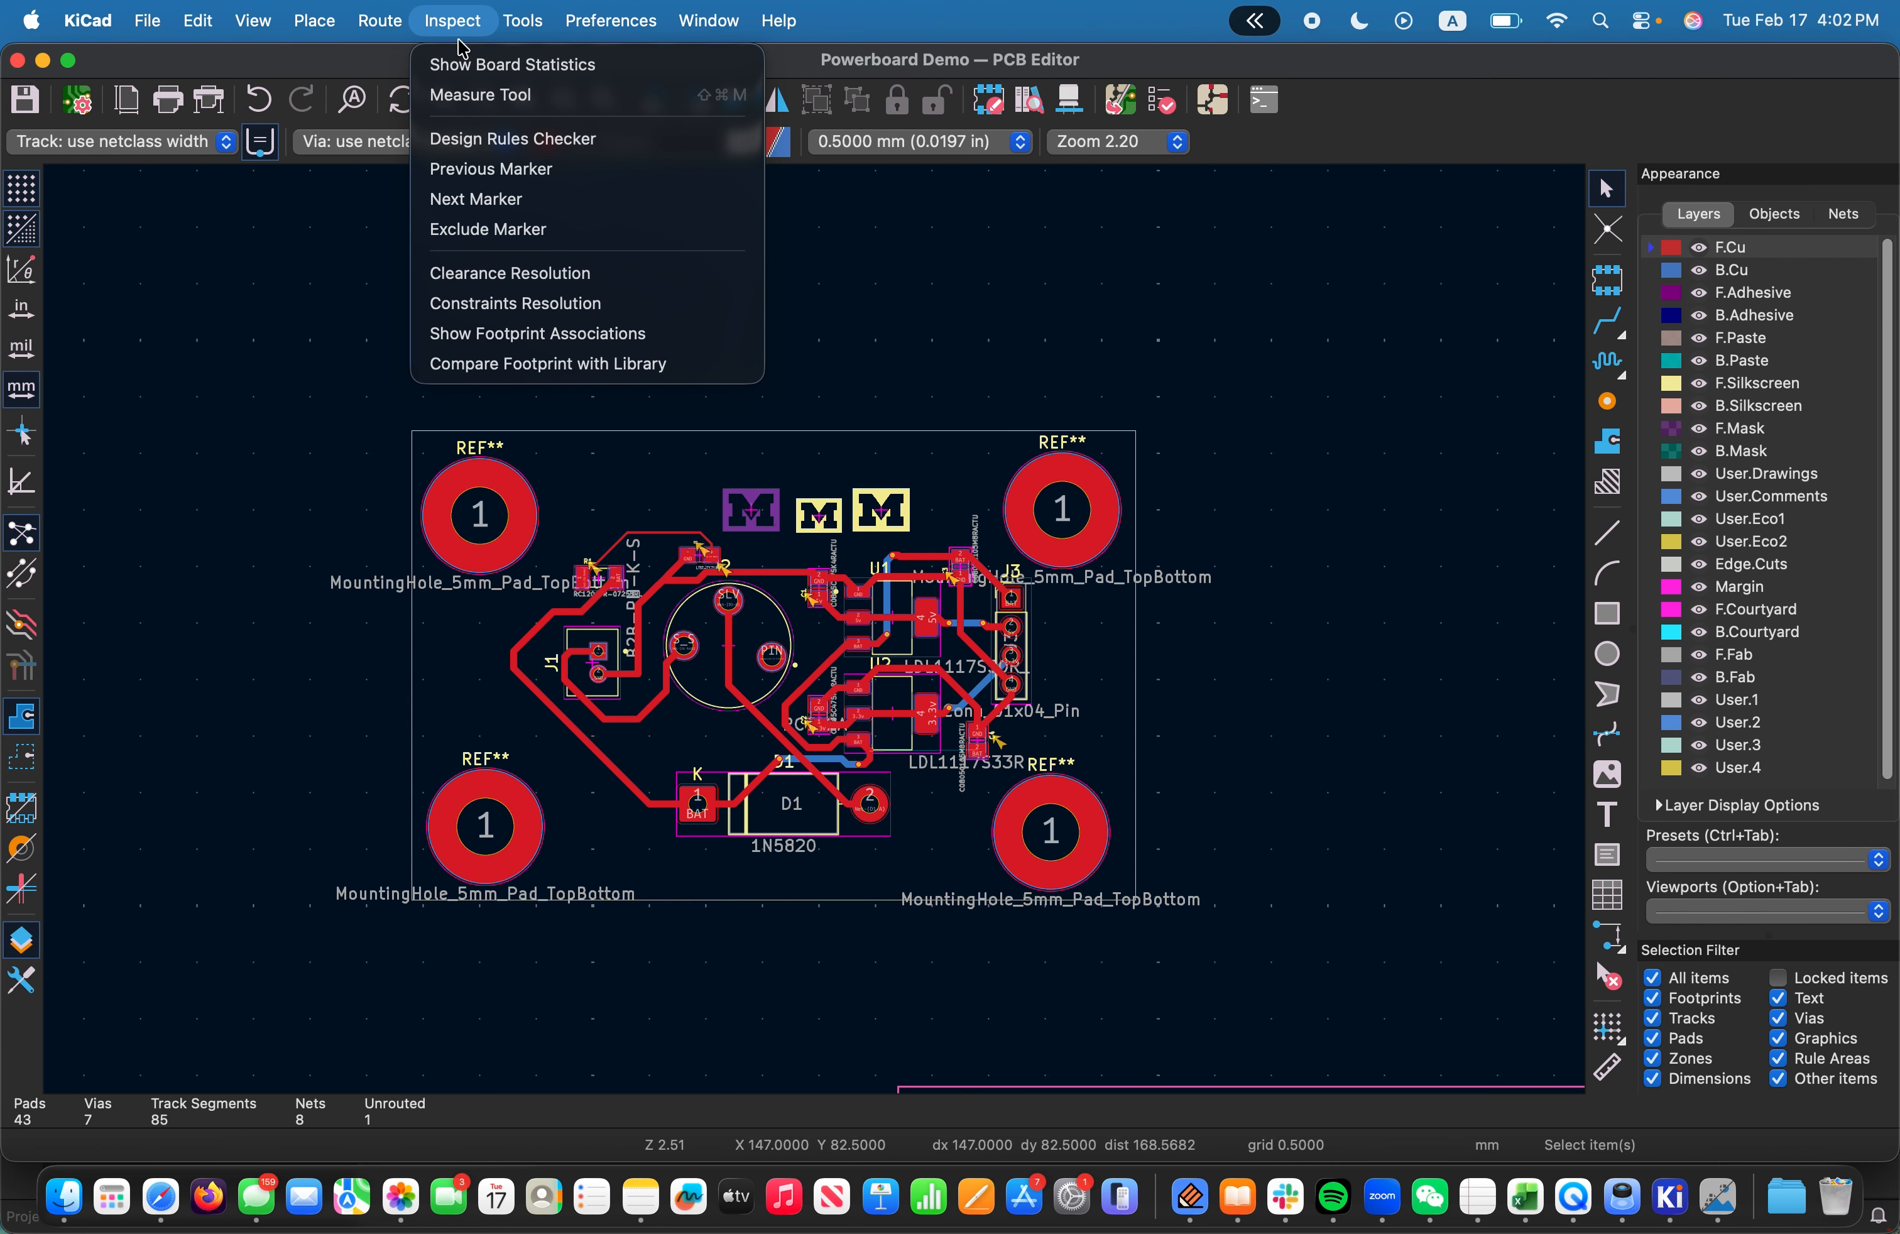
left_click(468, 148)
left_click_drag(1088, 759, 817, 231)
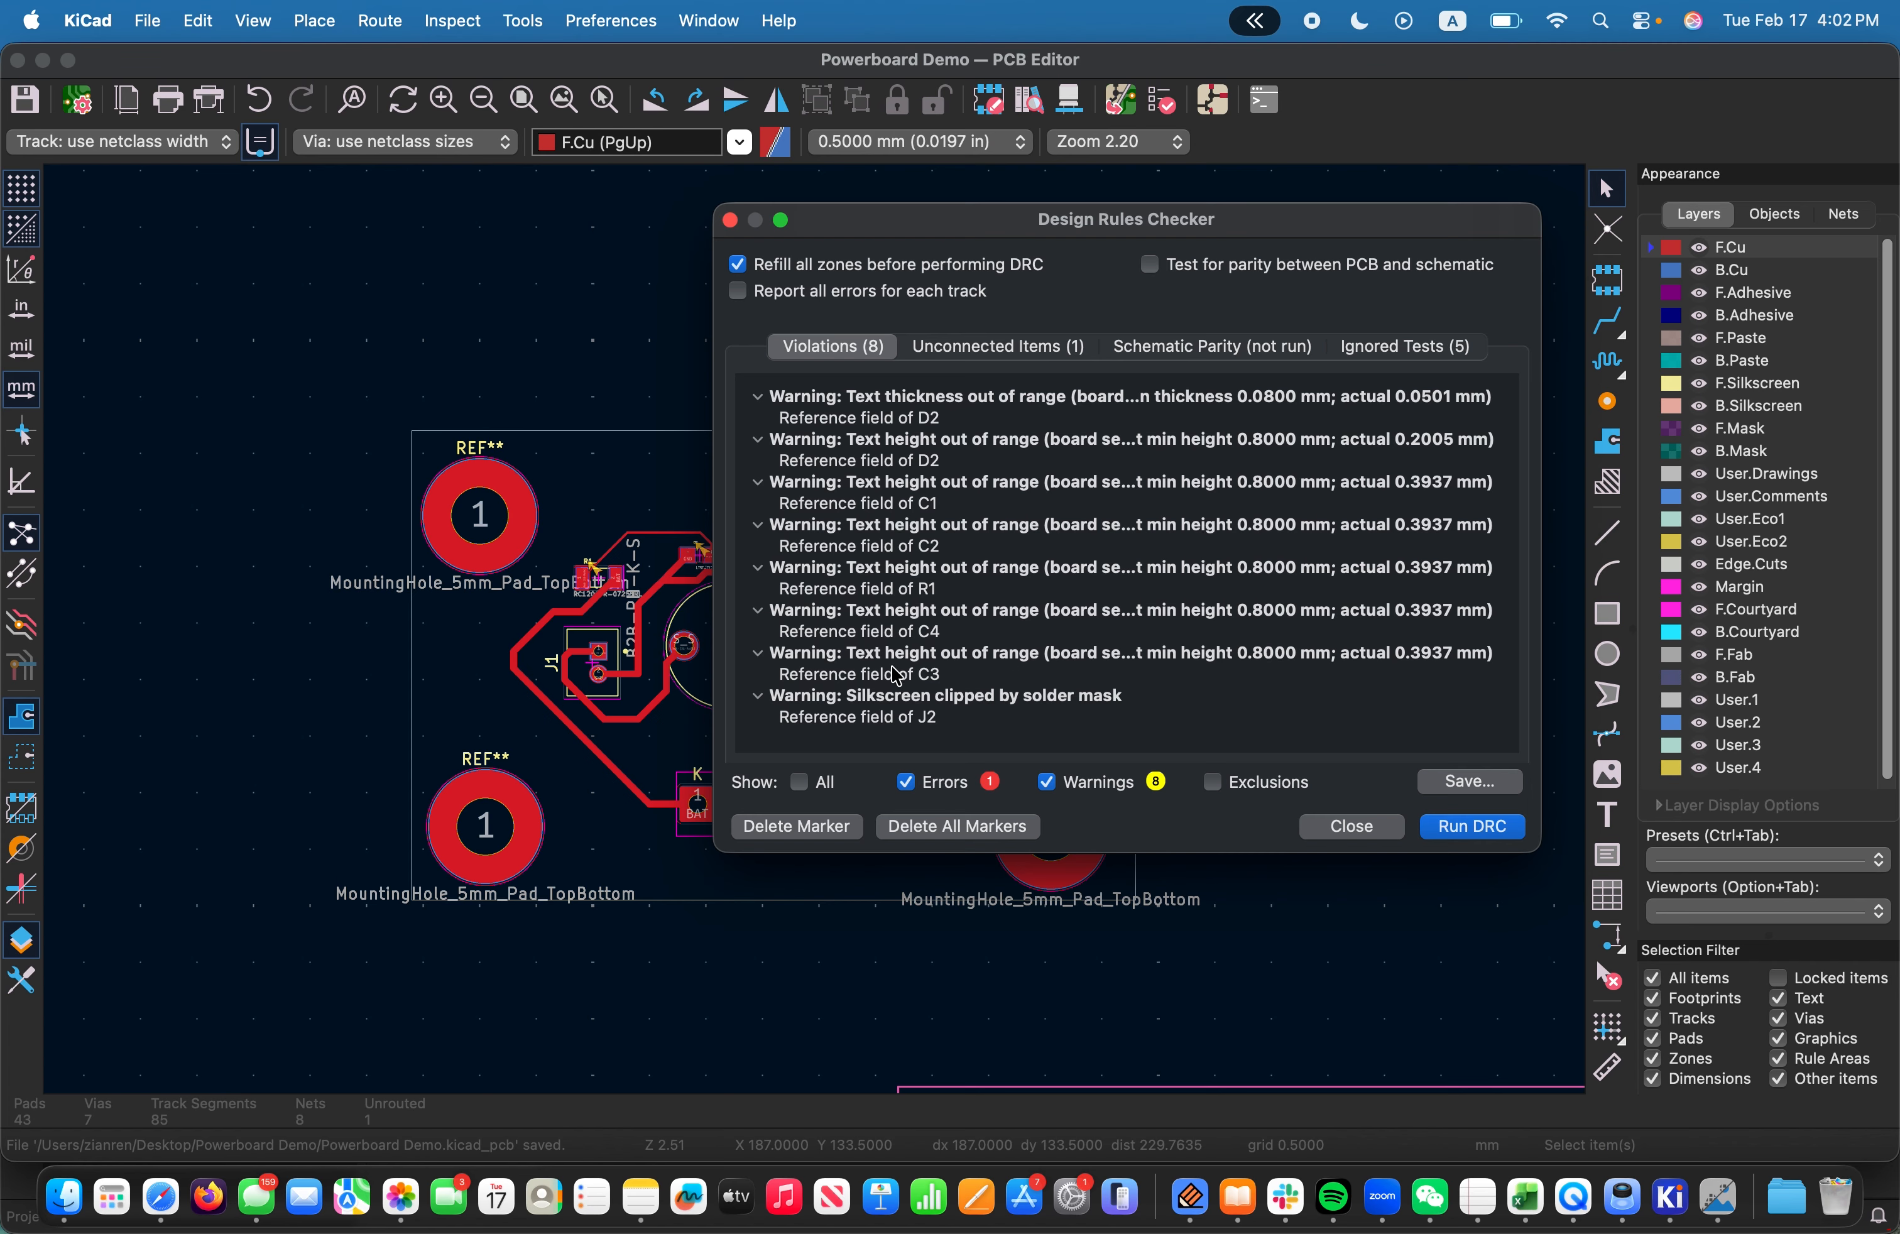
left_click(985, 703)
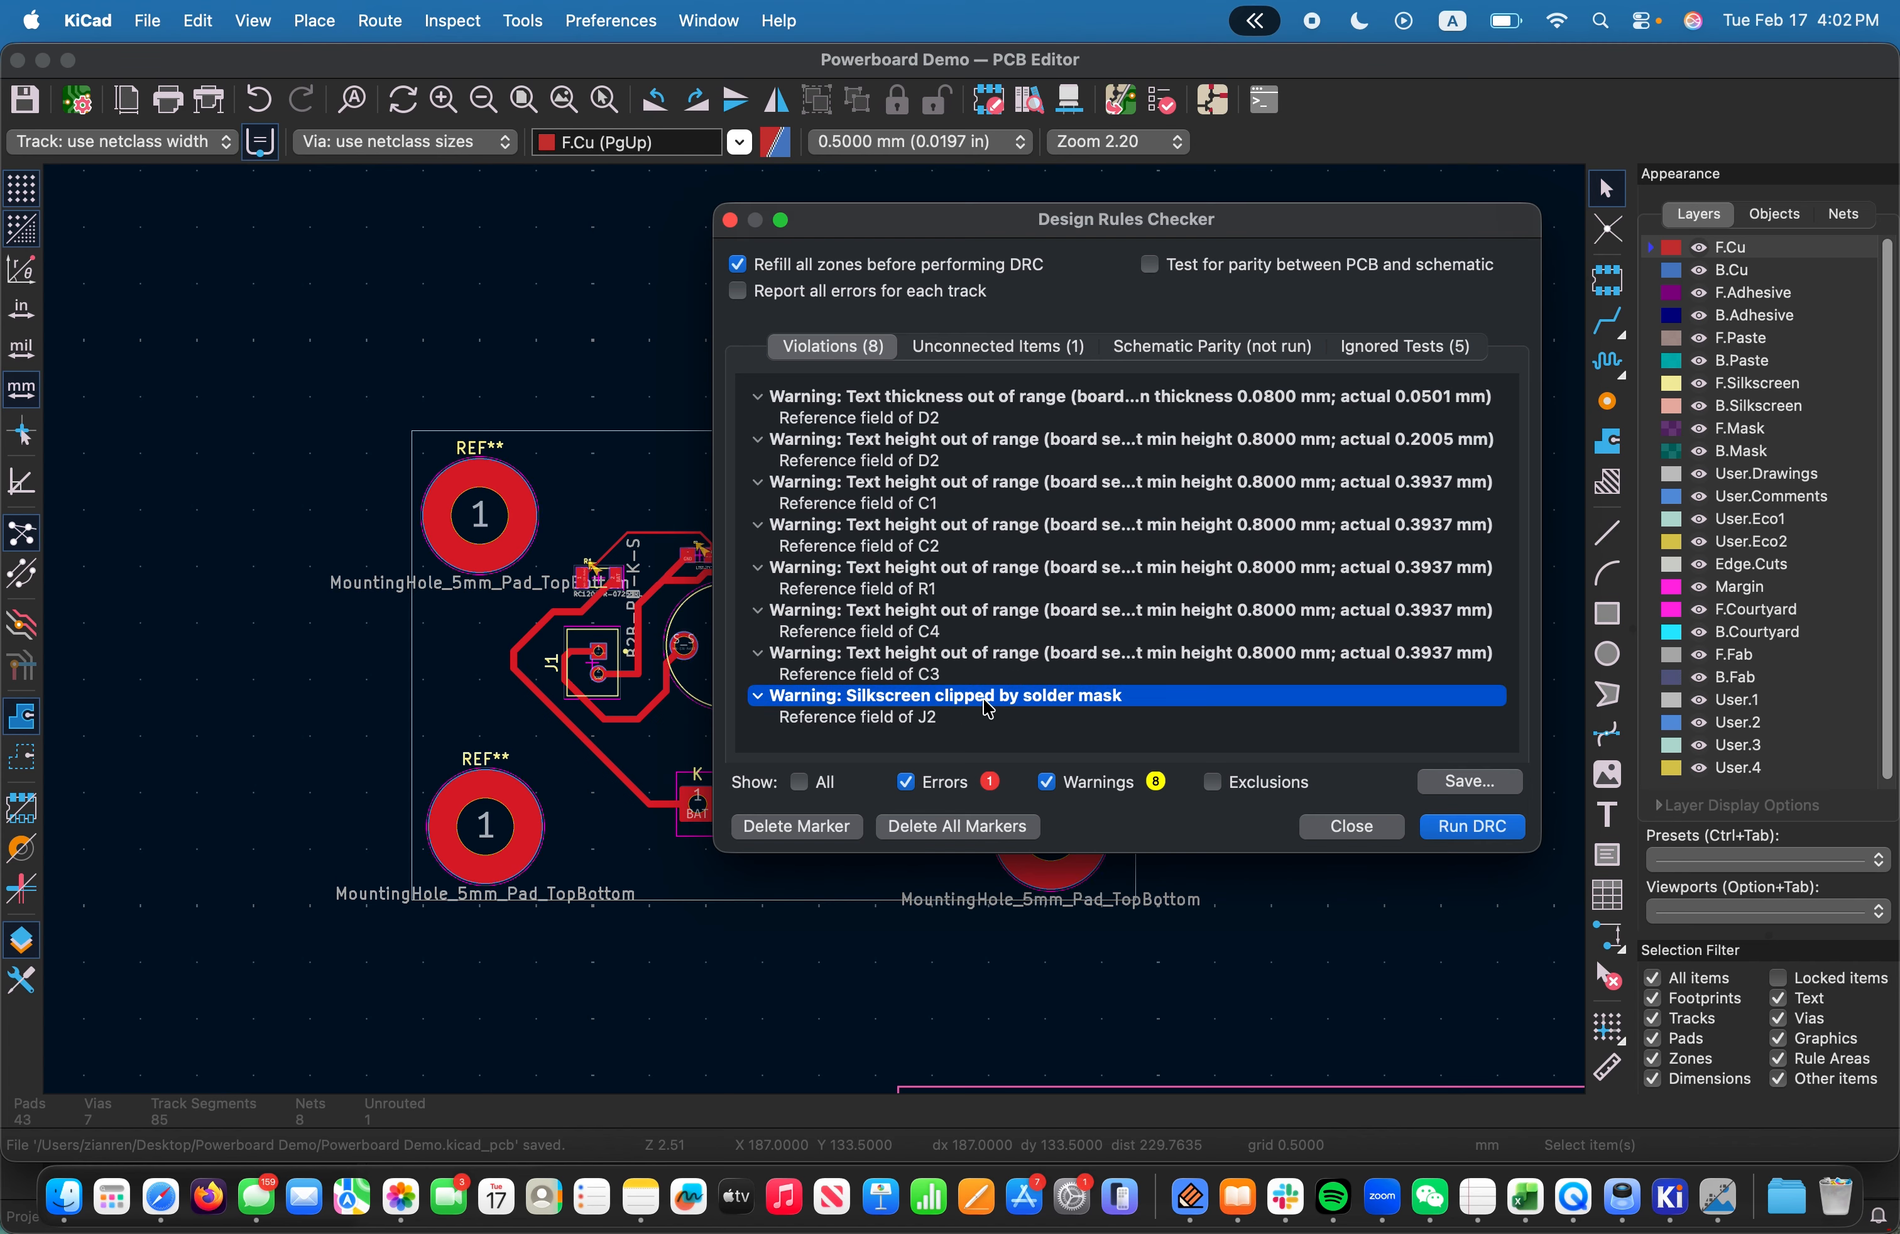
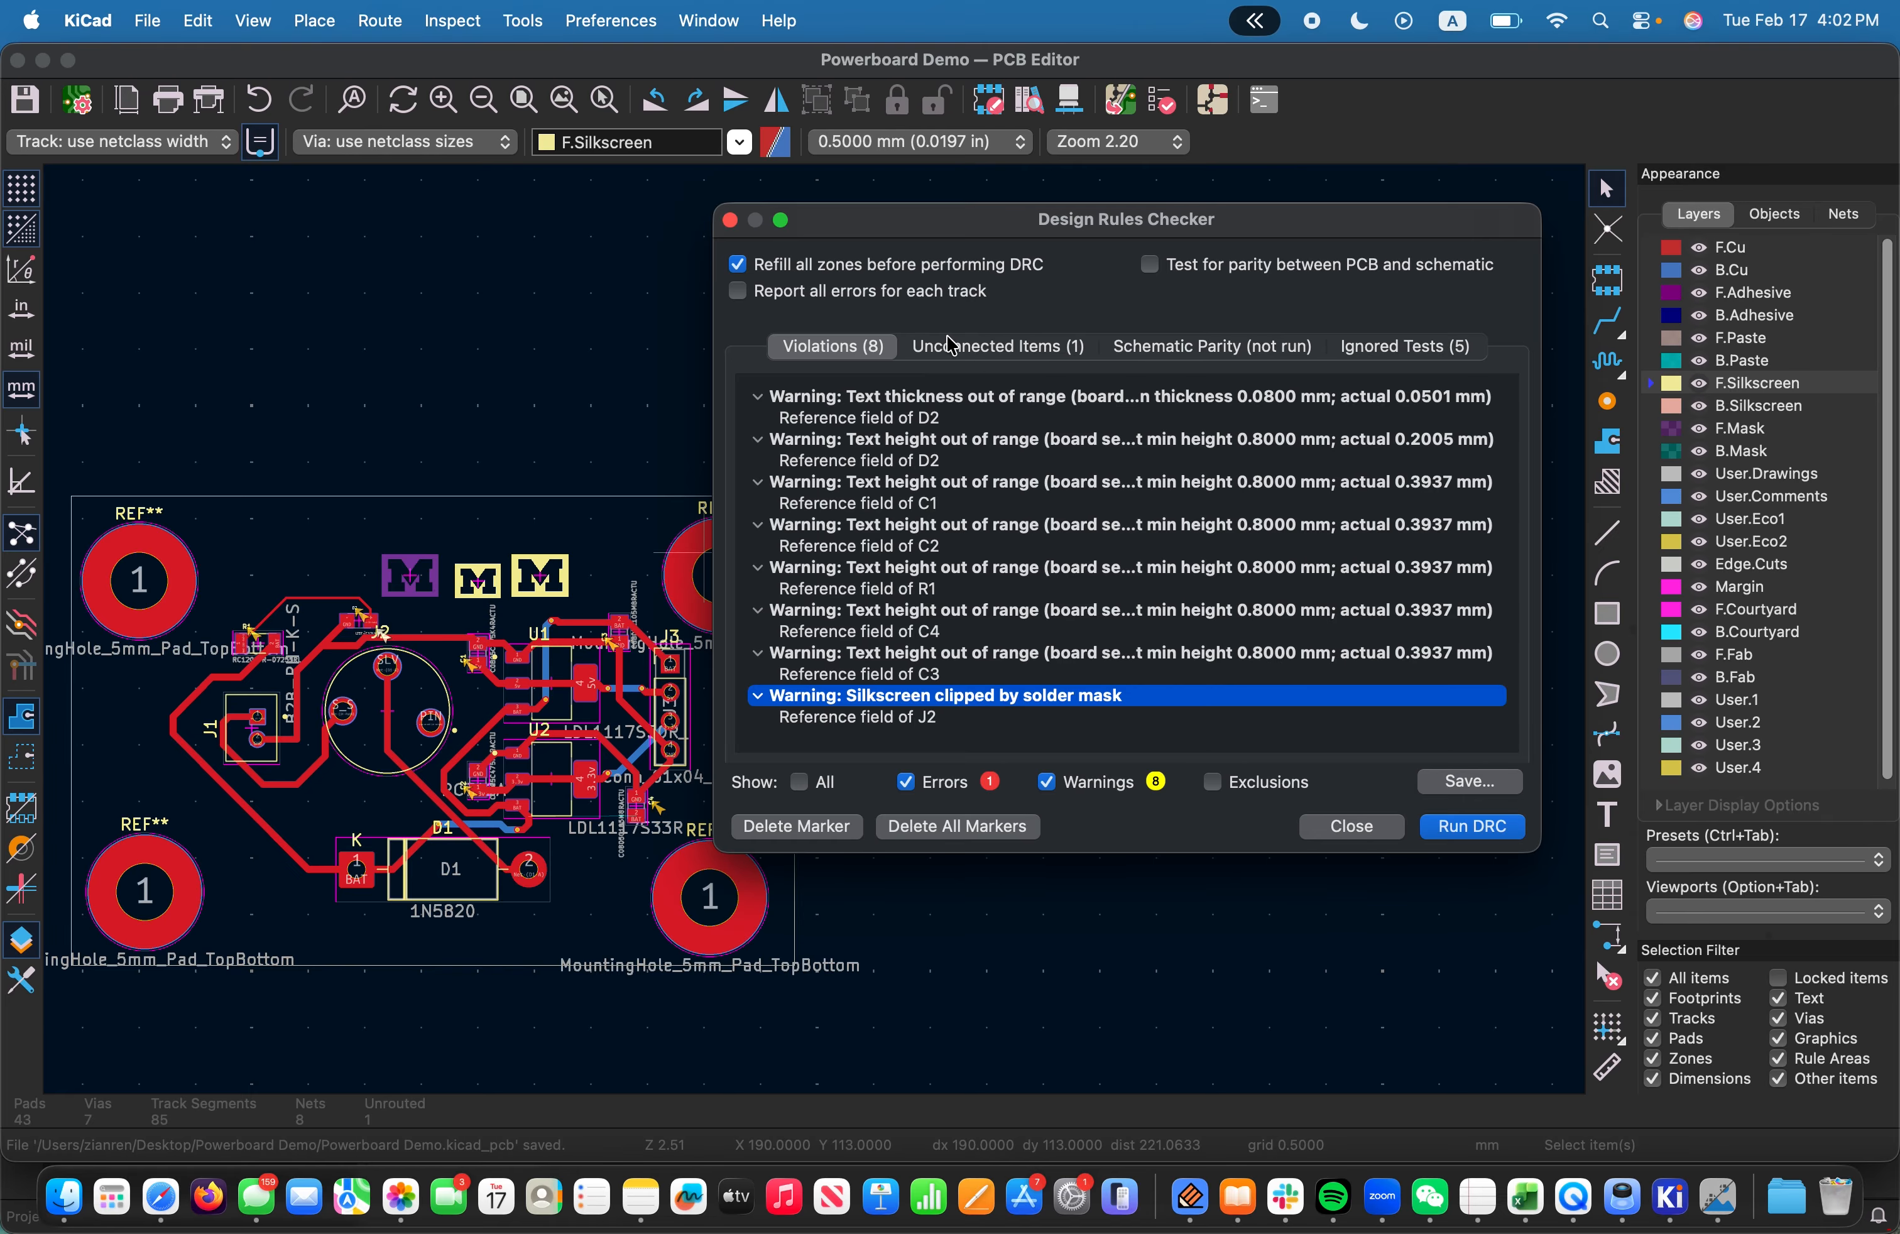
Review the unconnected items and locate pad 2 of C4 on the board, keeping the checker window clear of the layout
left_click(991, 347)
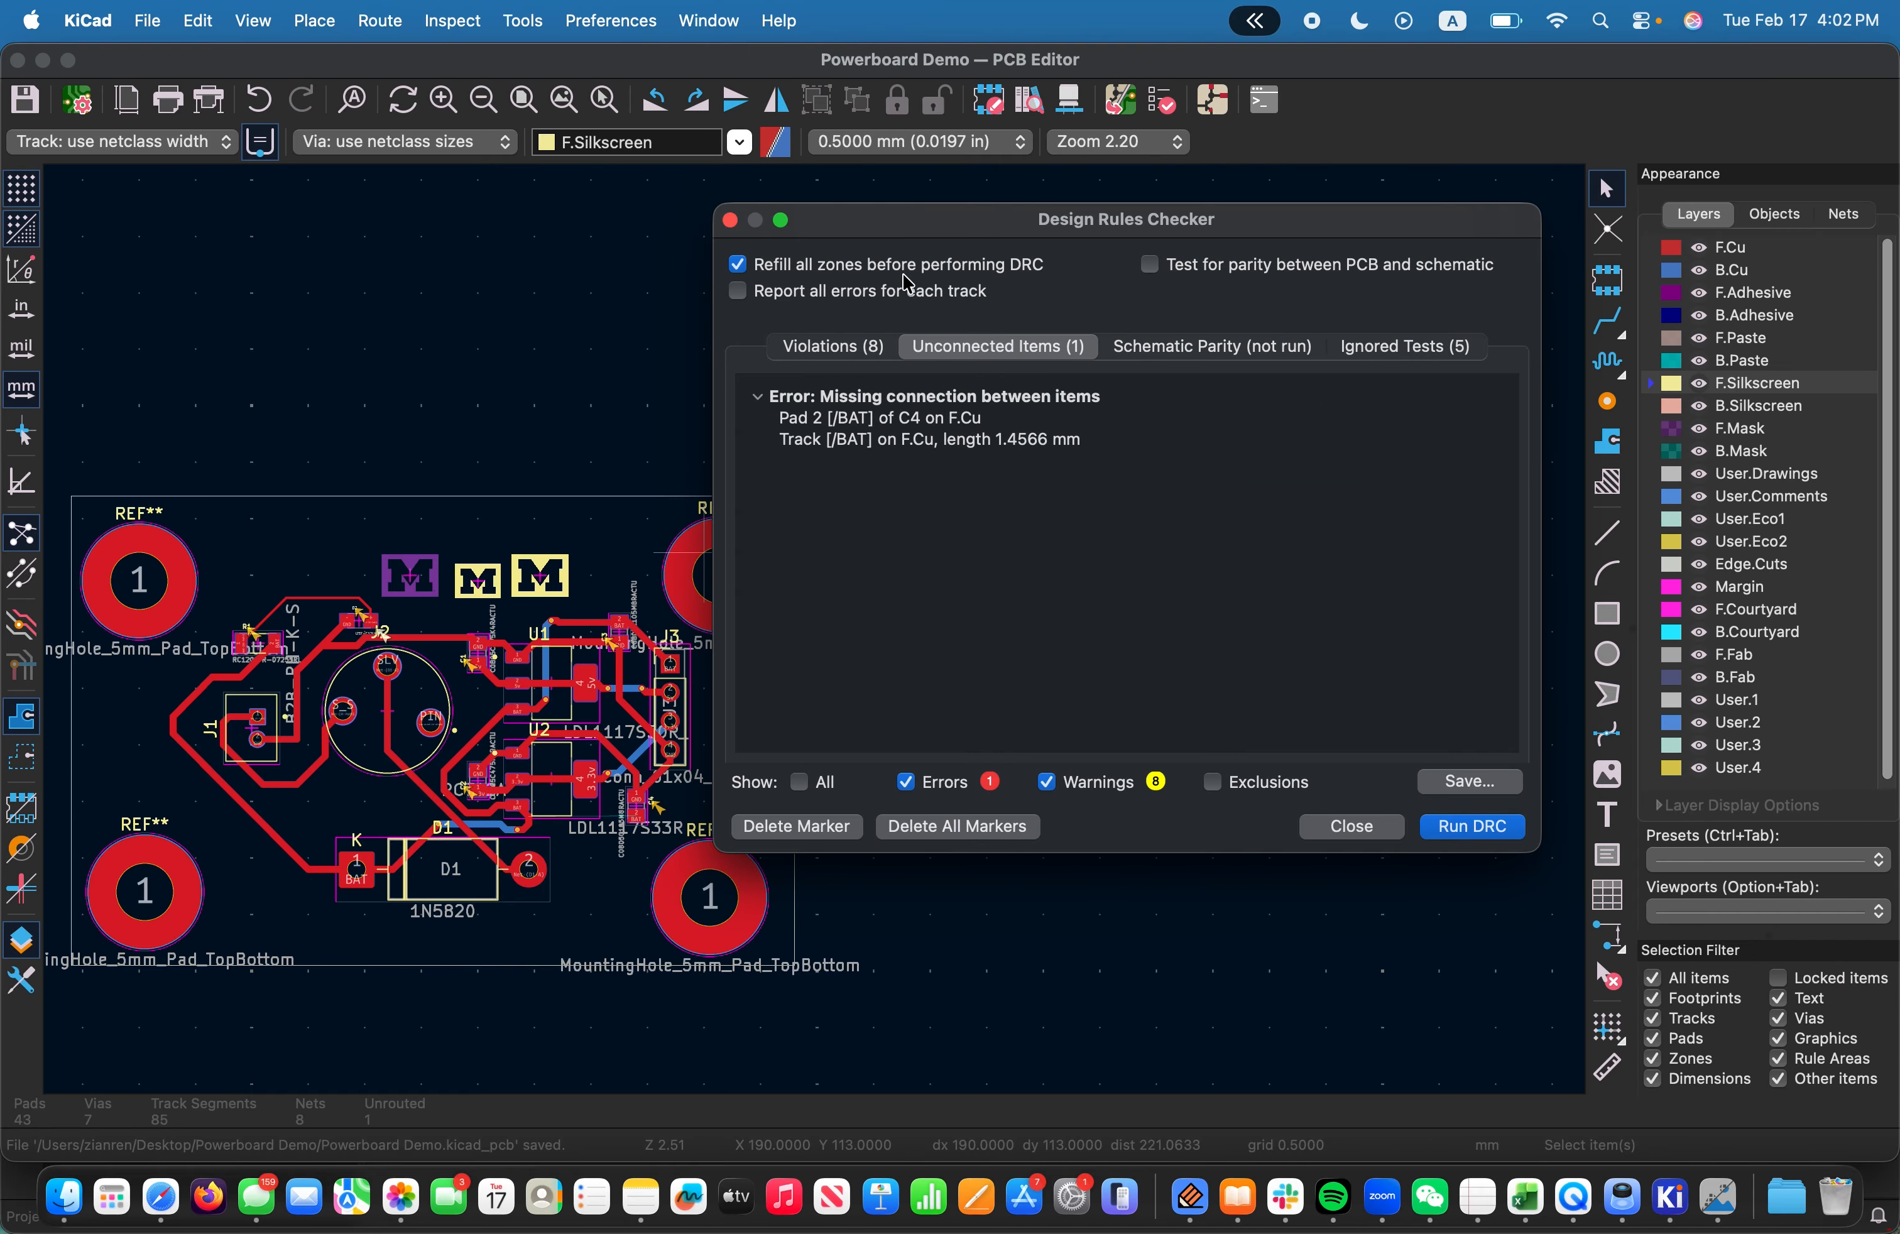
left_click_drag(938, 227, 1151, 268)
left_click(1094, 479)
left_click(1041, 458)
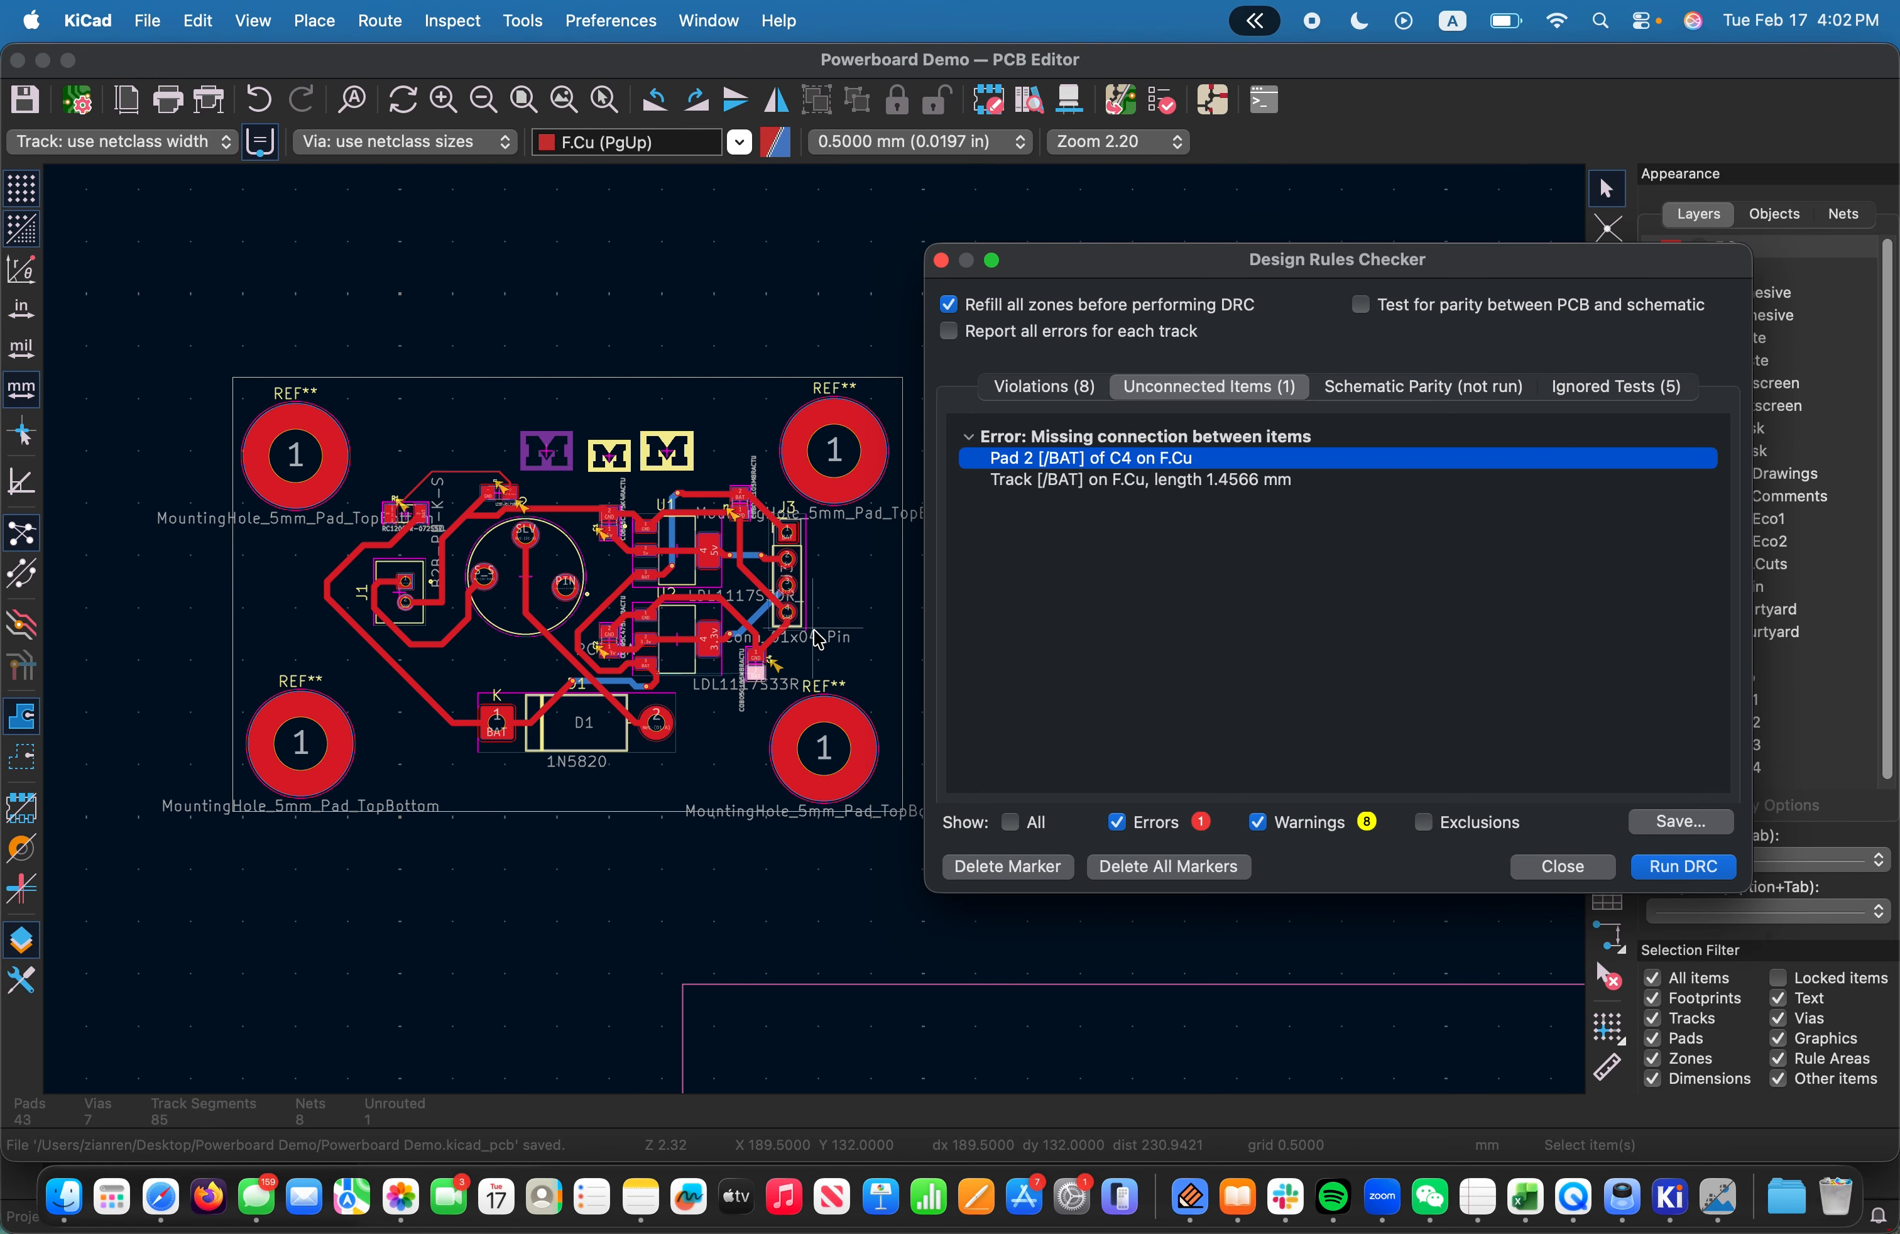
Examine the unconnected pad 2 of C4 and the BAT tracks around it on the board
scroll(812, 702, "down", 4)
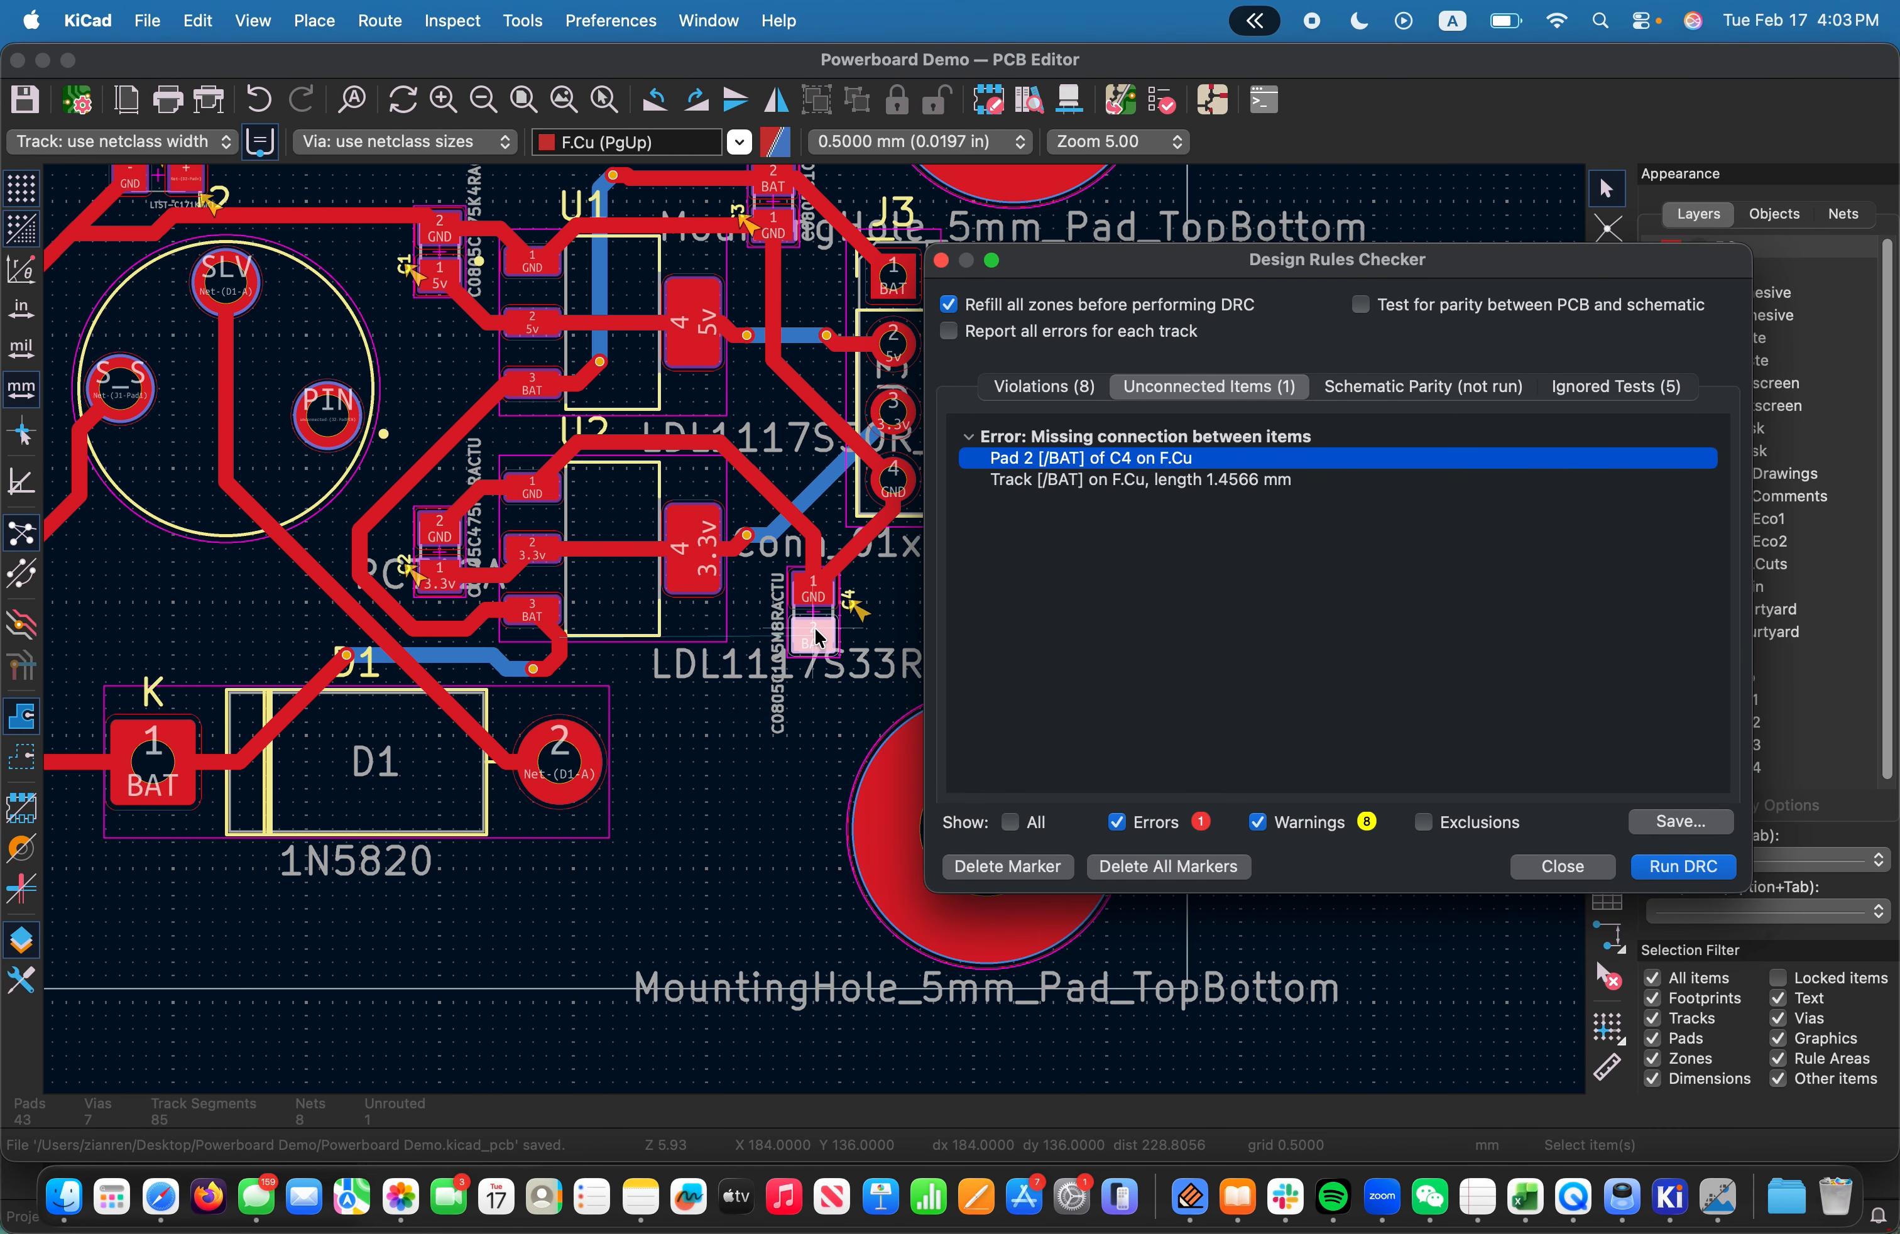
scroll(761, 583, "down", 1)
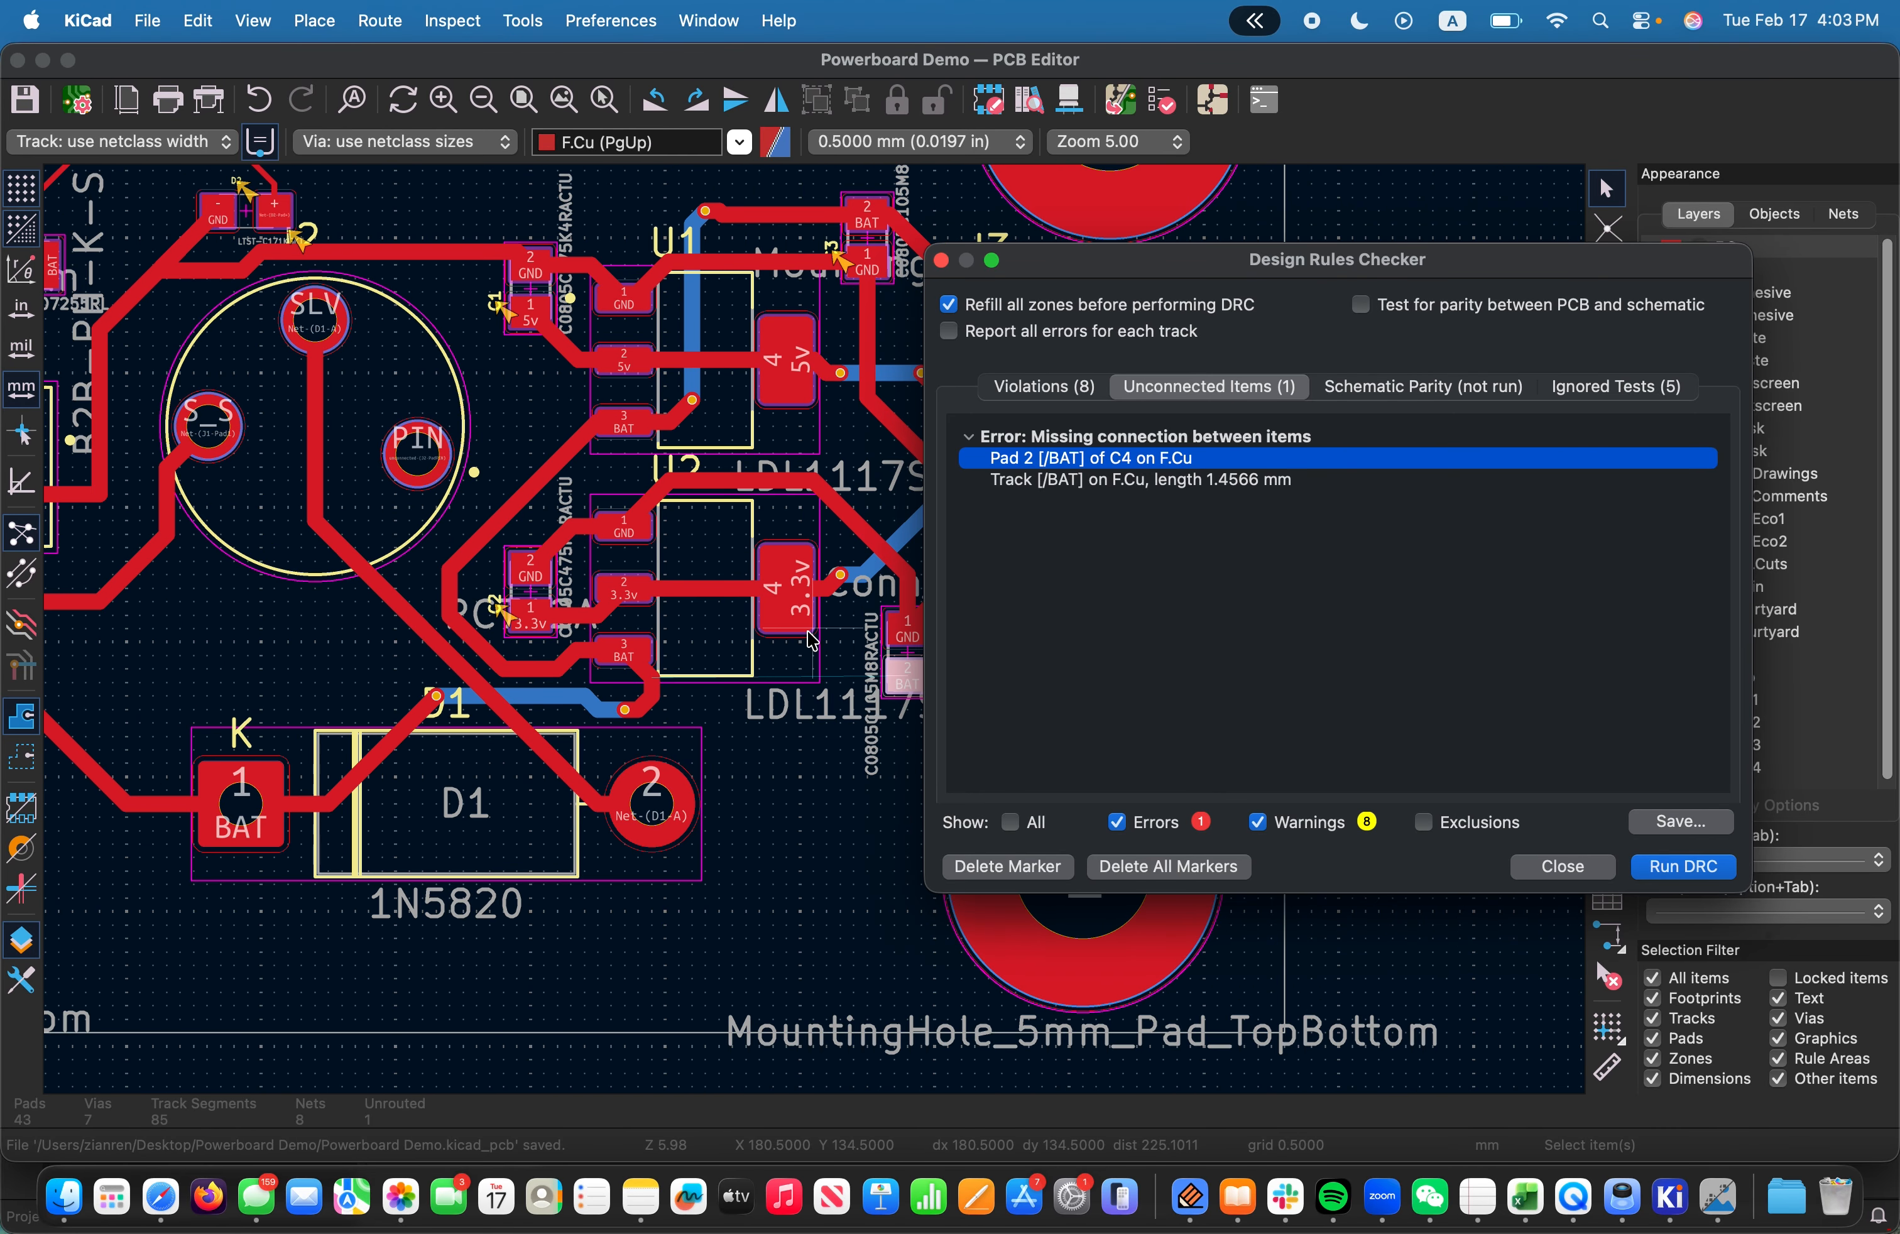
scroll(813, 628, "up", 3)
scroll(814, 628, "down", 1)
scroll(819, 637, "down", 4)
scroll(820, 617, "up", 2)
scroll(816, 610, "up", 3)
scroll(809, 634, "down", 5)
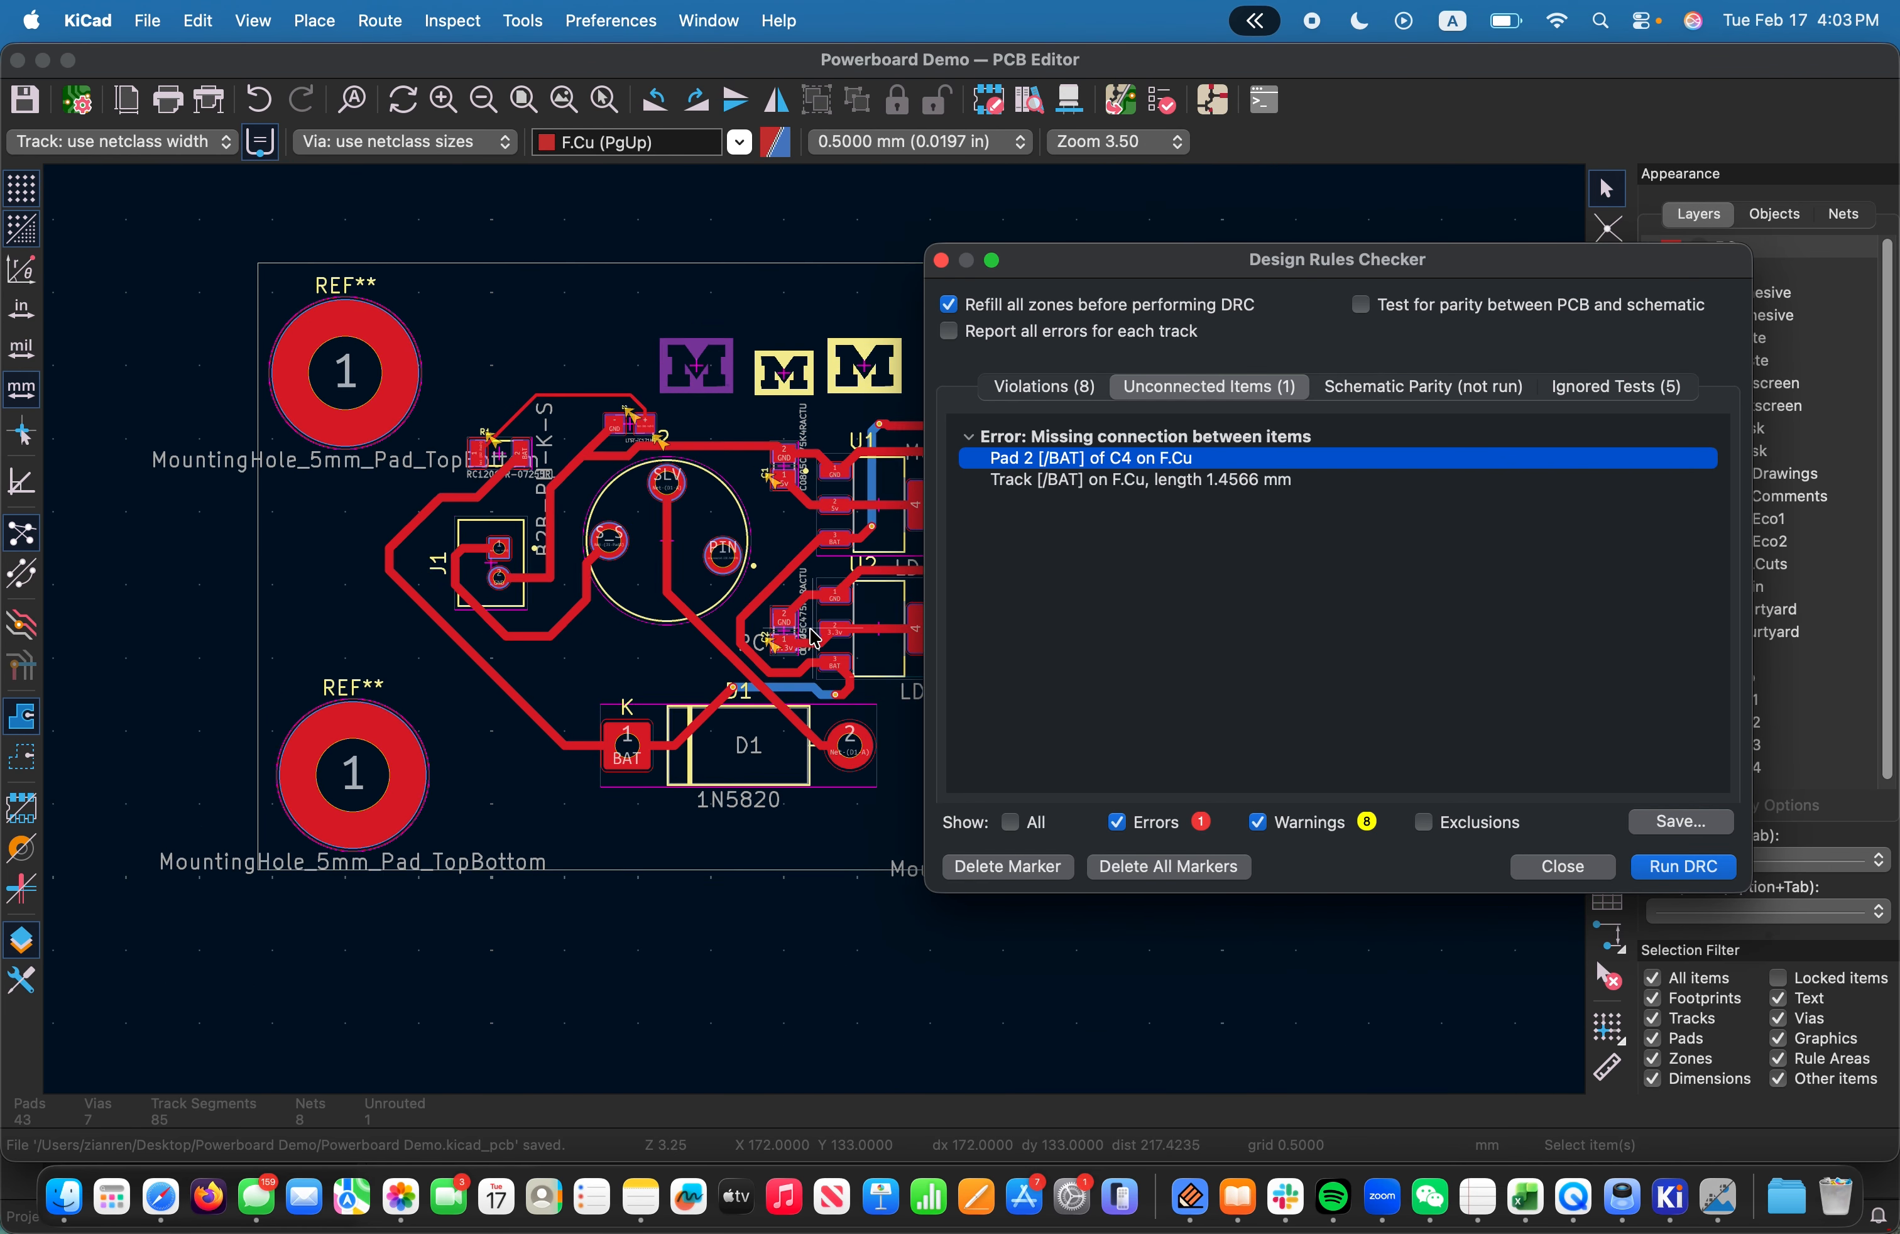
scroll(804, 655, "up", 3)
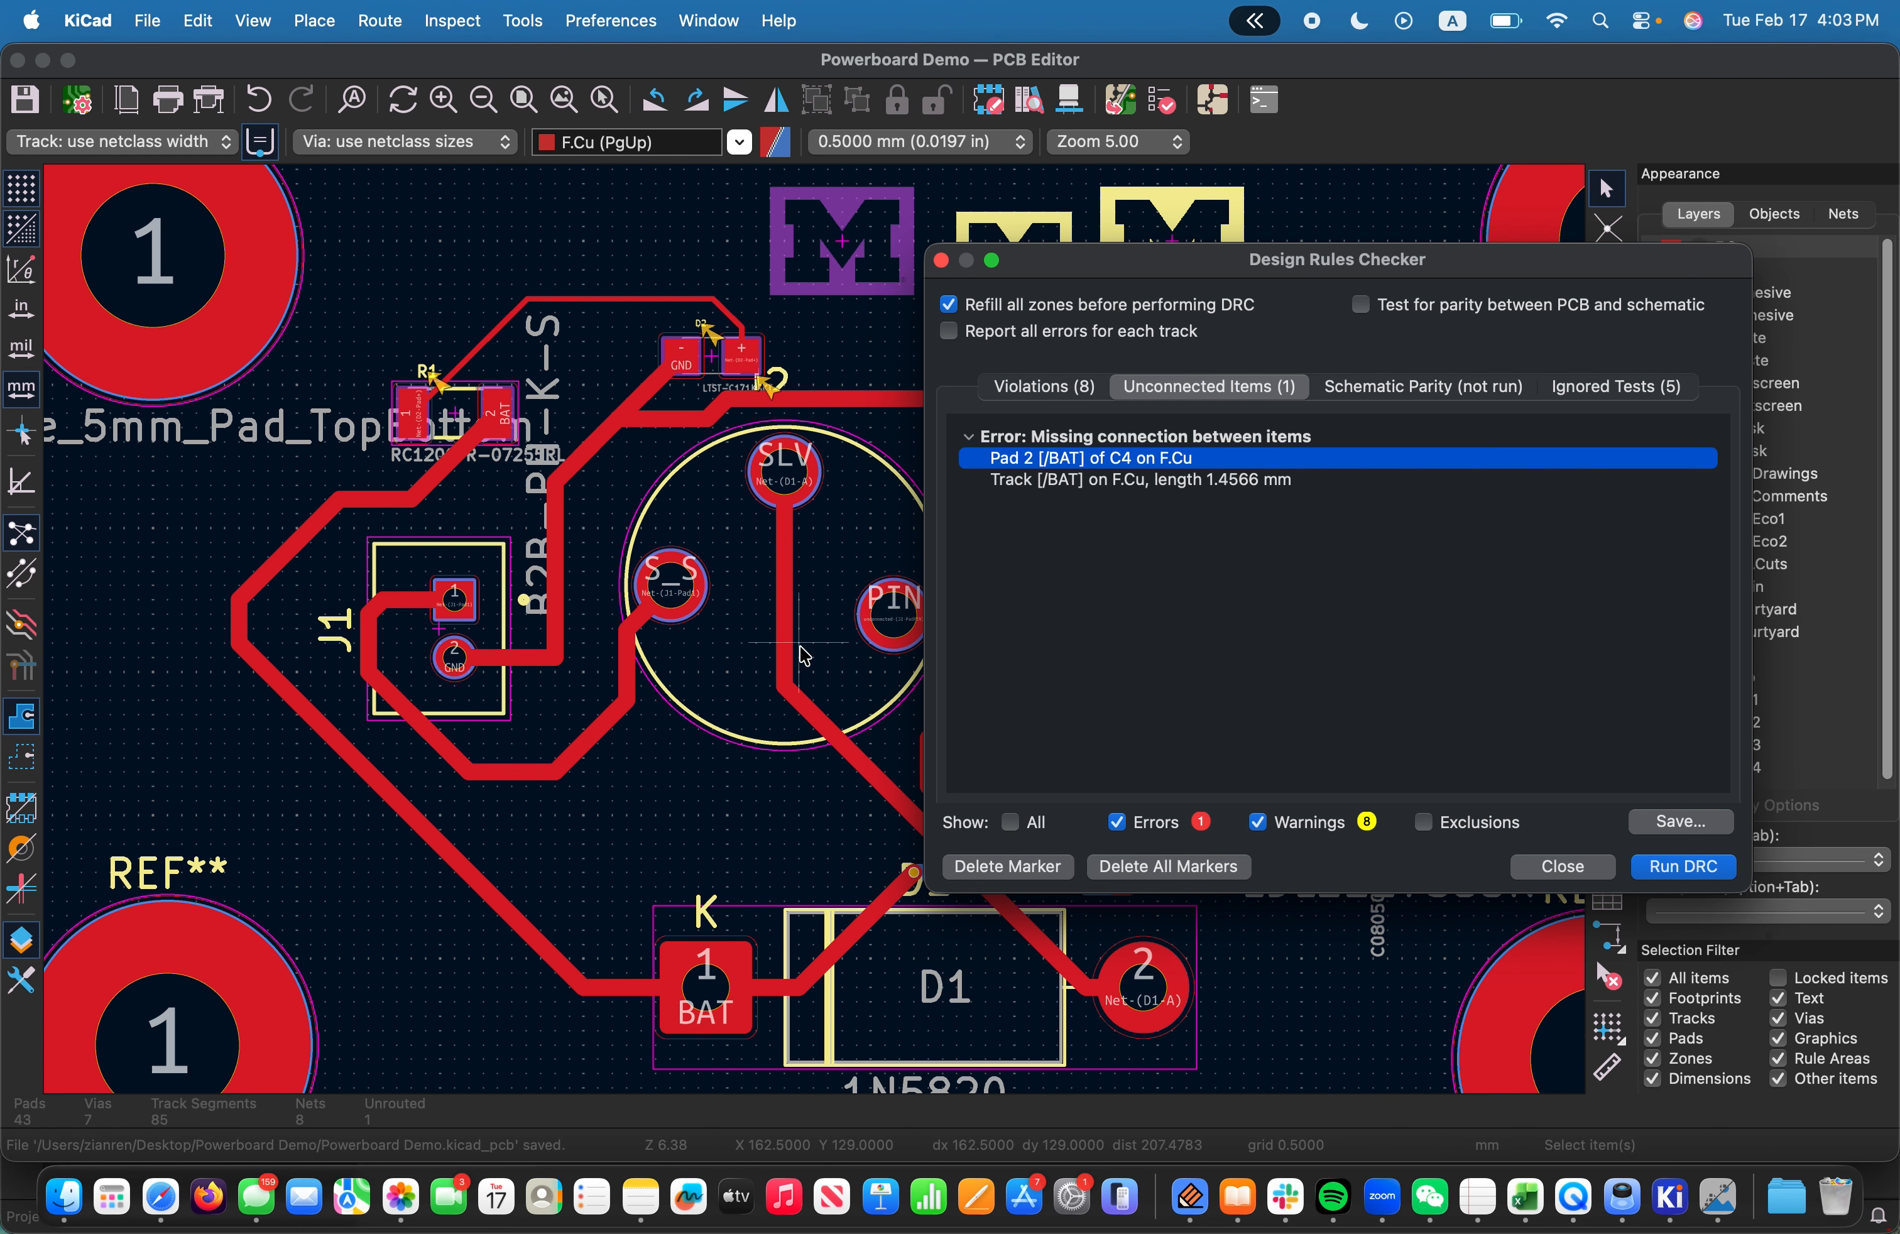
Close the checker and route a 0.6 mm BAT track on F.Cu from the via below U2's pin 3 to pad 2 of C4
left_click(1542, 867)
left_click(1608, 322)
key("super+s")
scroll(782, 690, "down", 4)
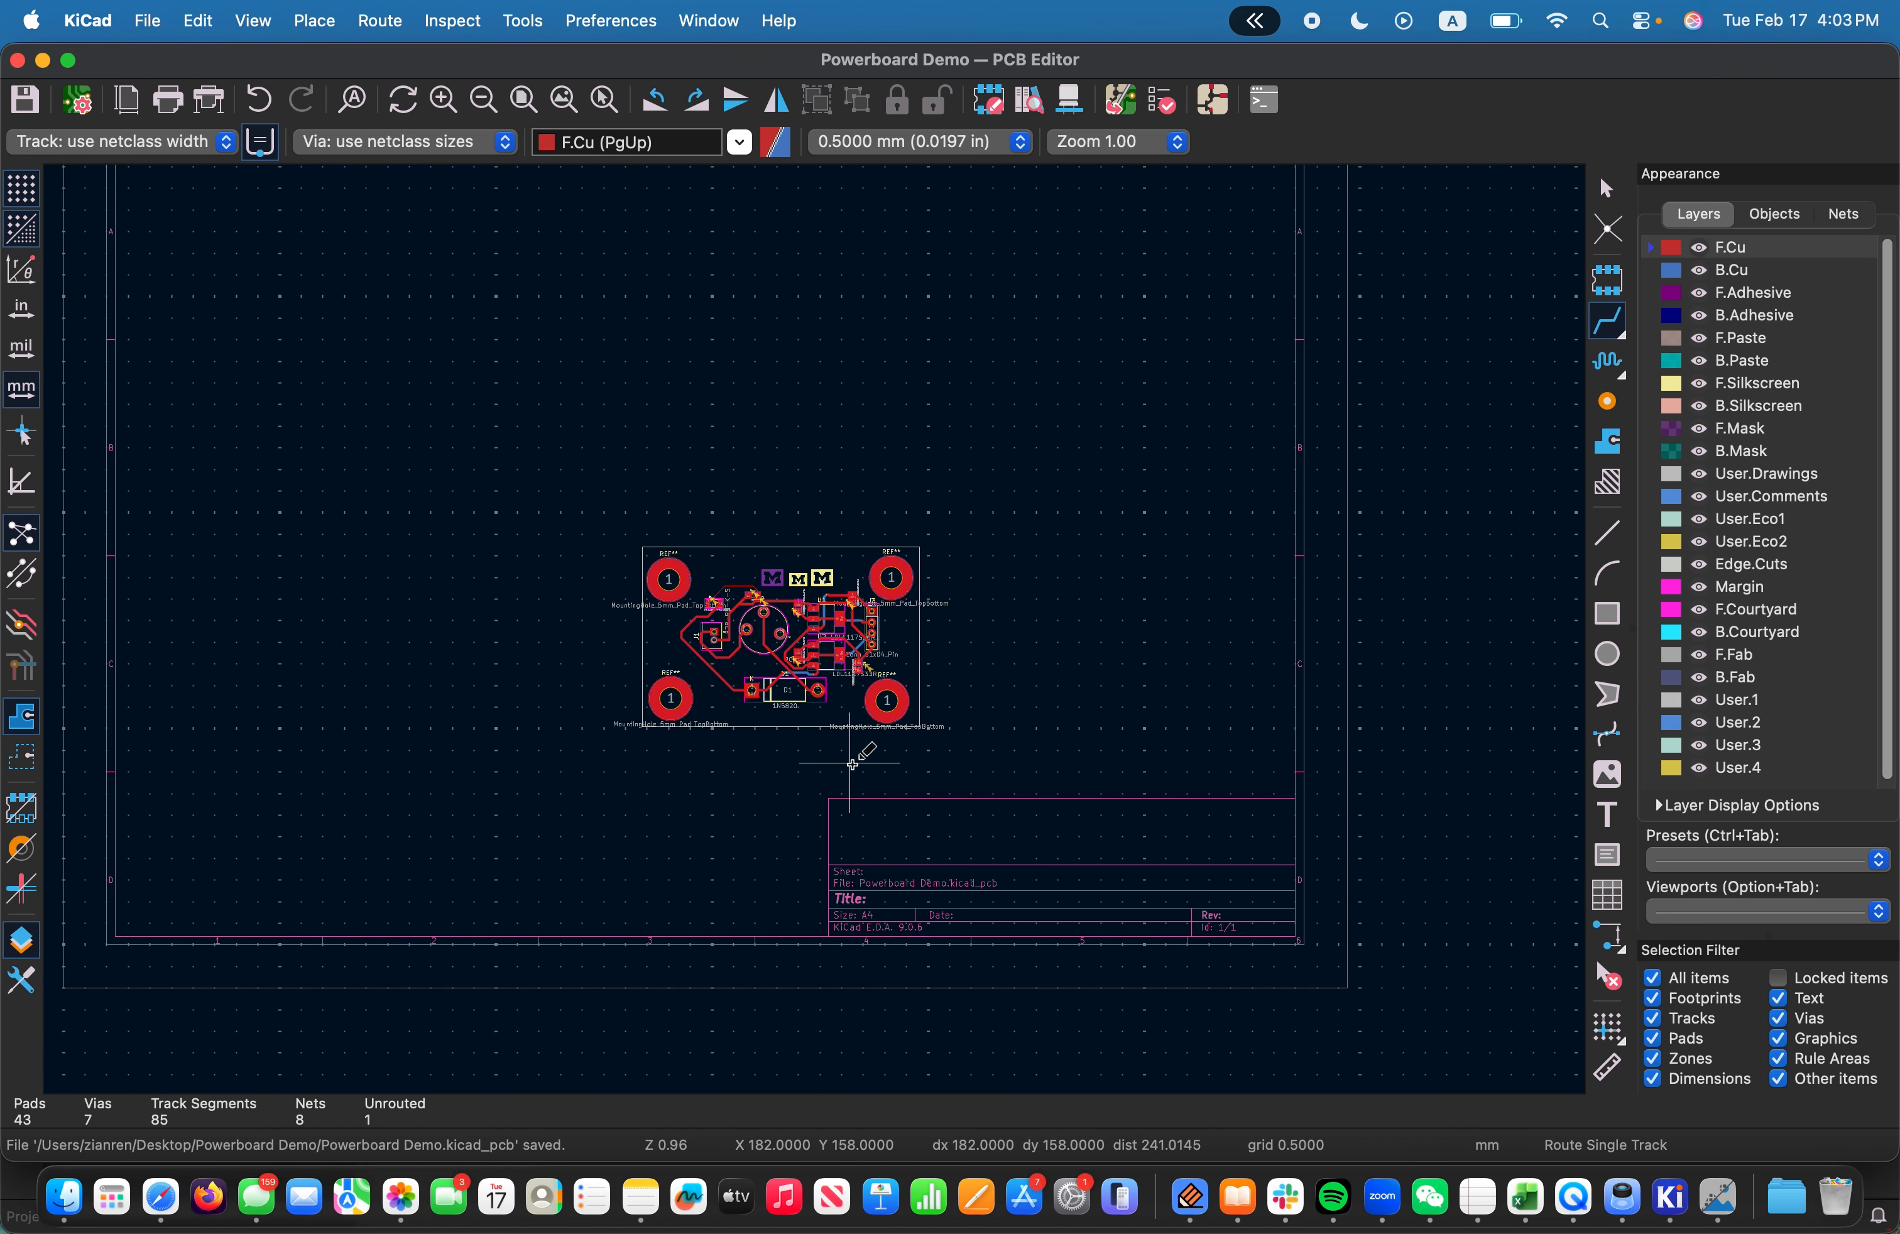
scroll(777, 699, "up", 4)
scroll(777, 699, "up", 5)
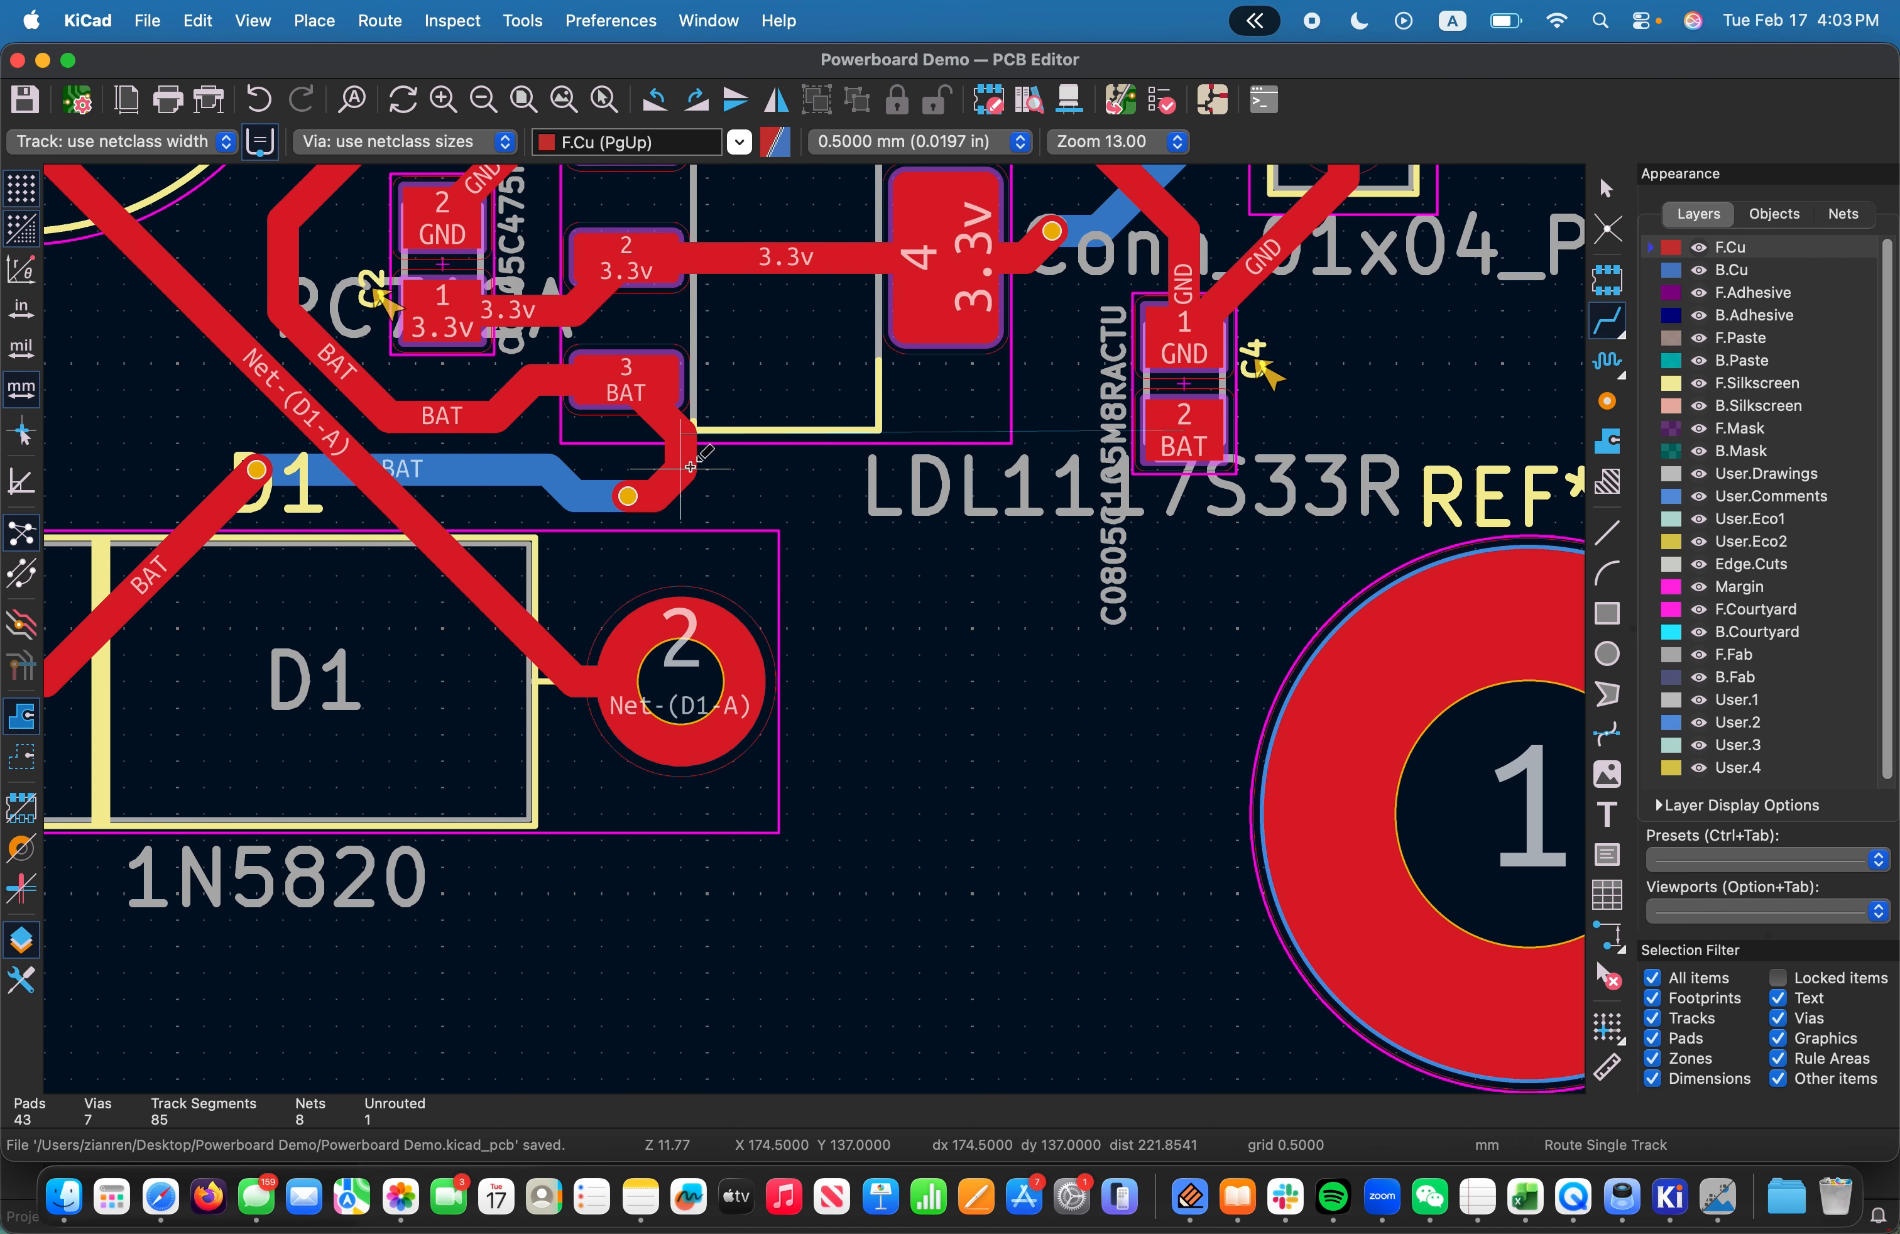
left_click(1177, 428)
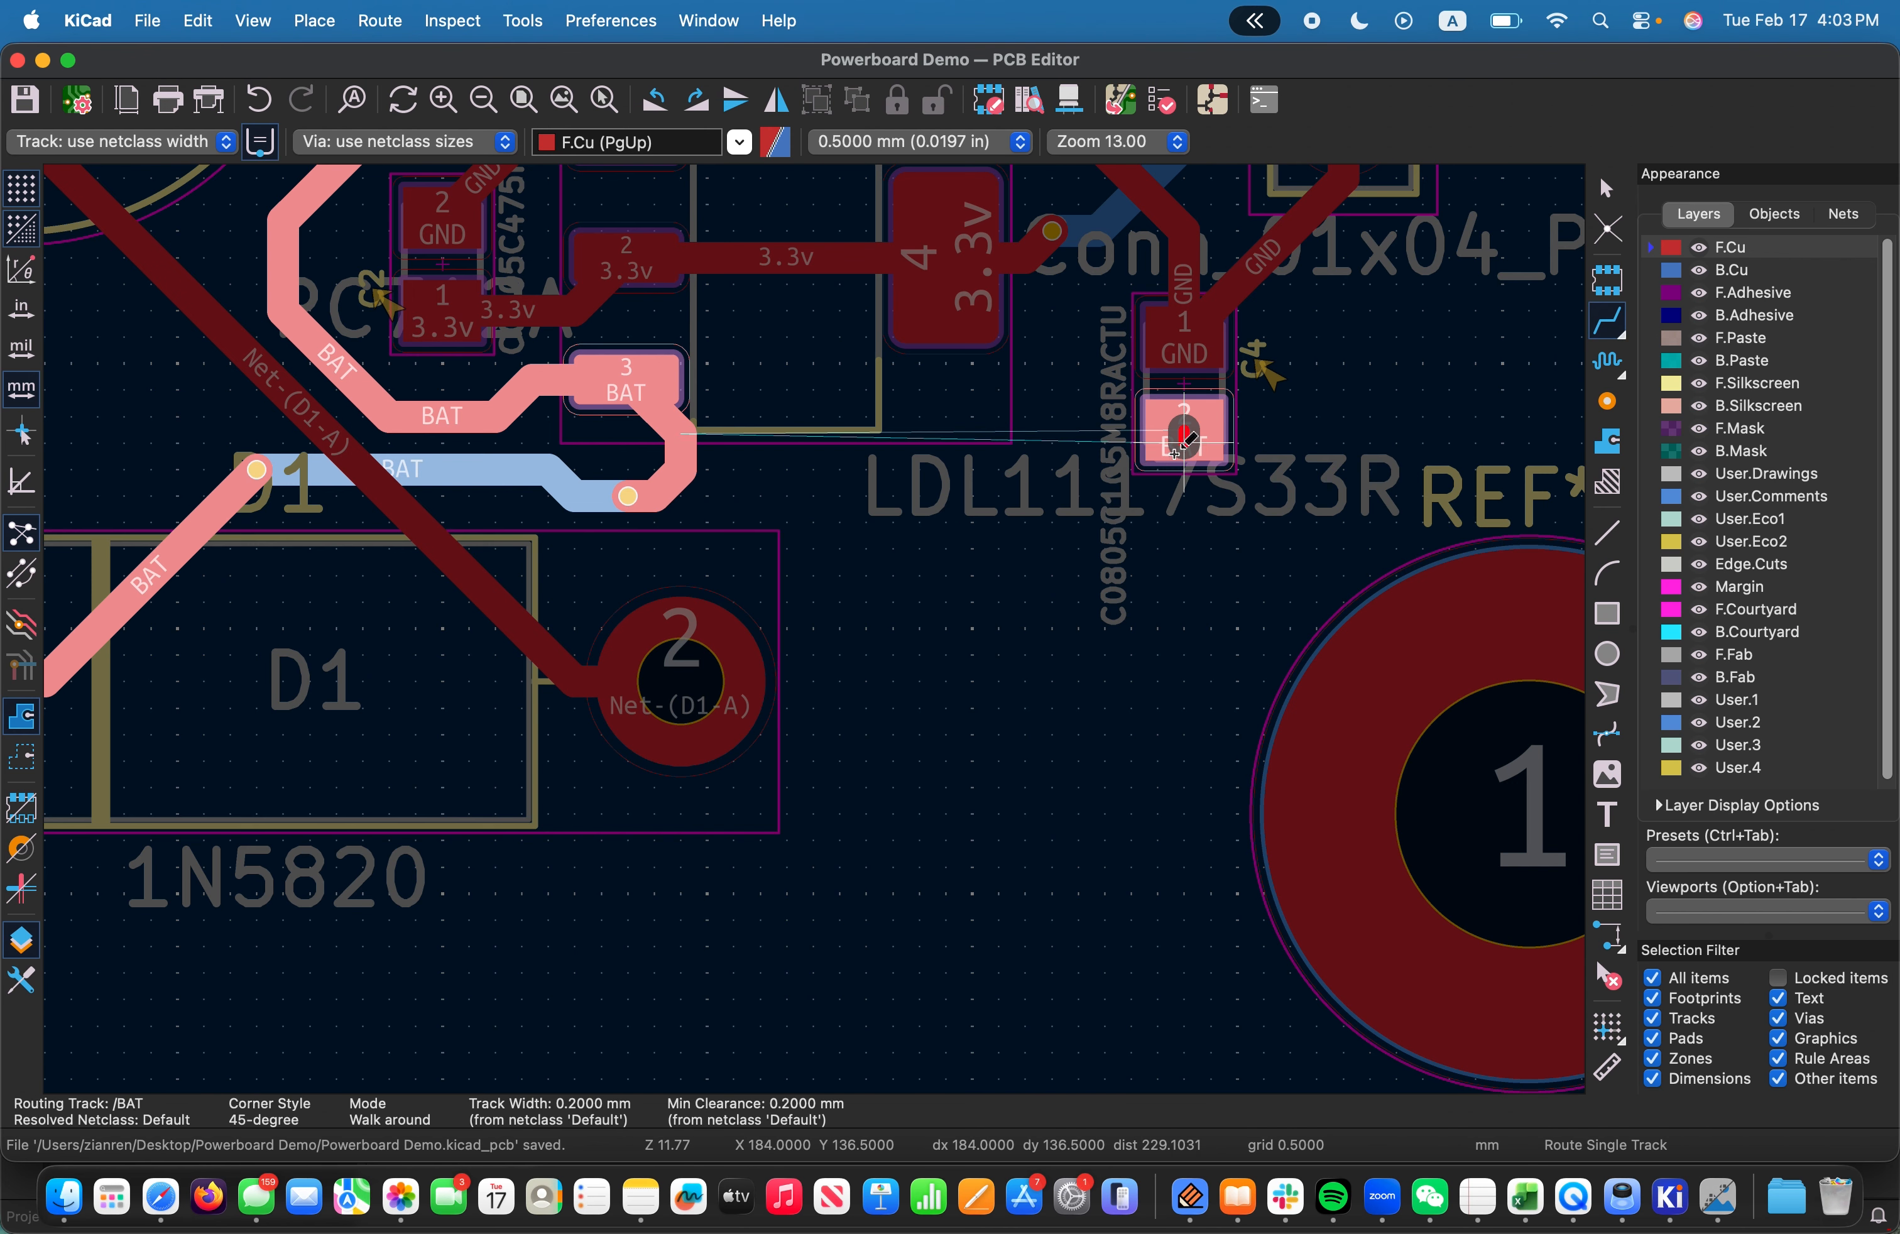
key("Escape")
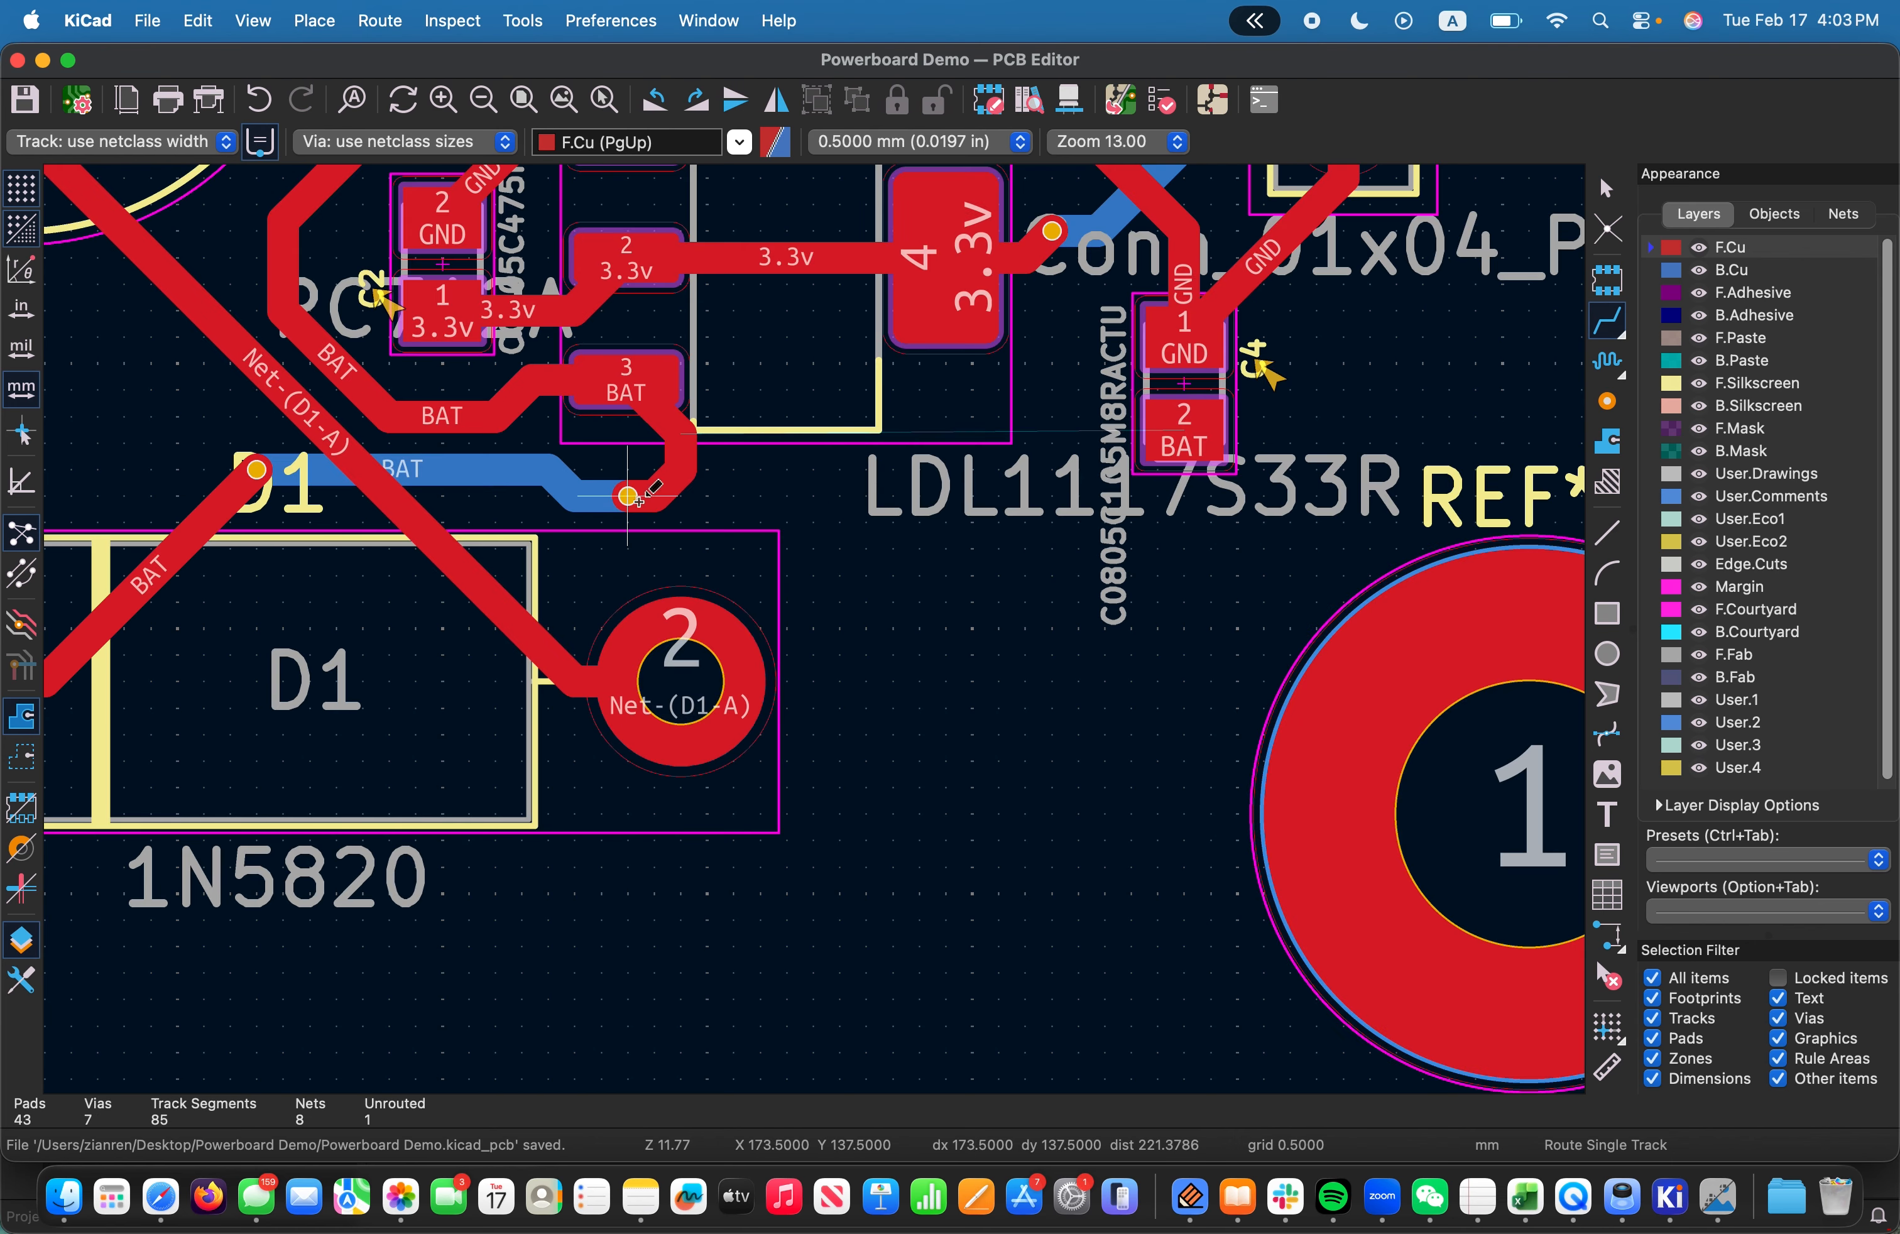
left_click(628, 497)
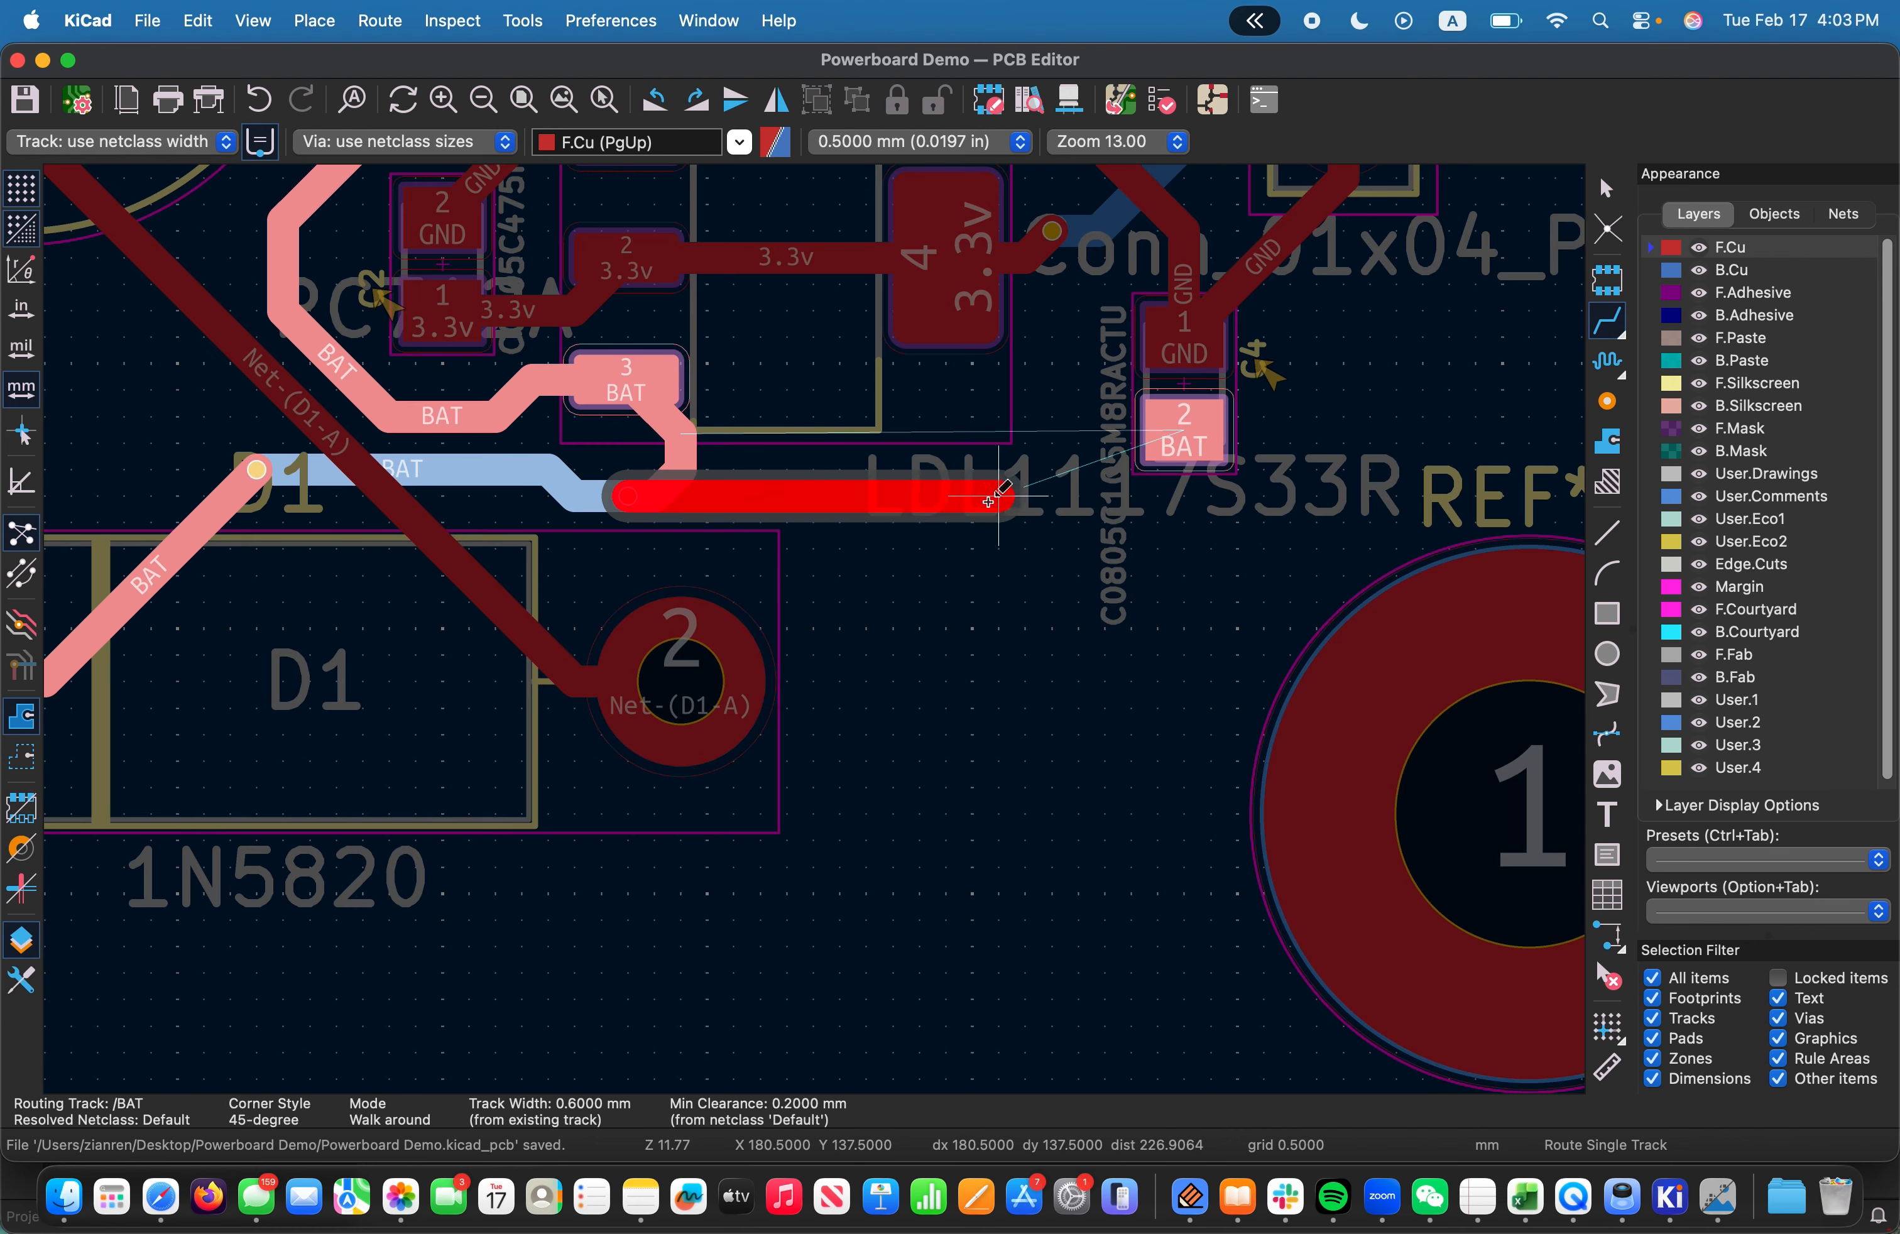
left_click(1187, 445)
key("Escape")
scroll(538, 711, "down", 3)
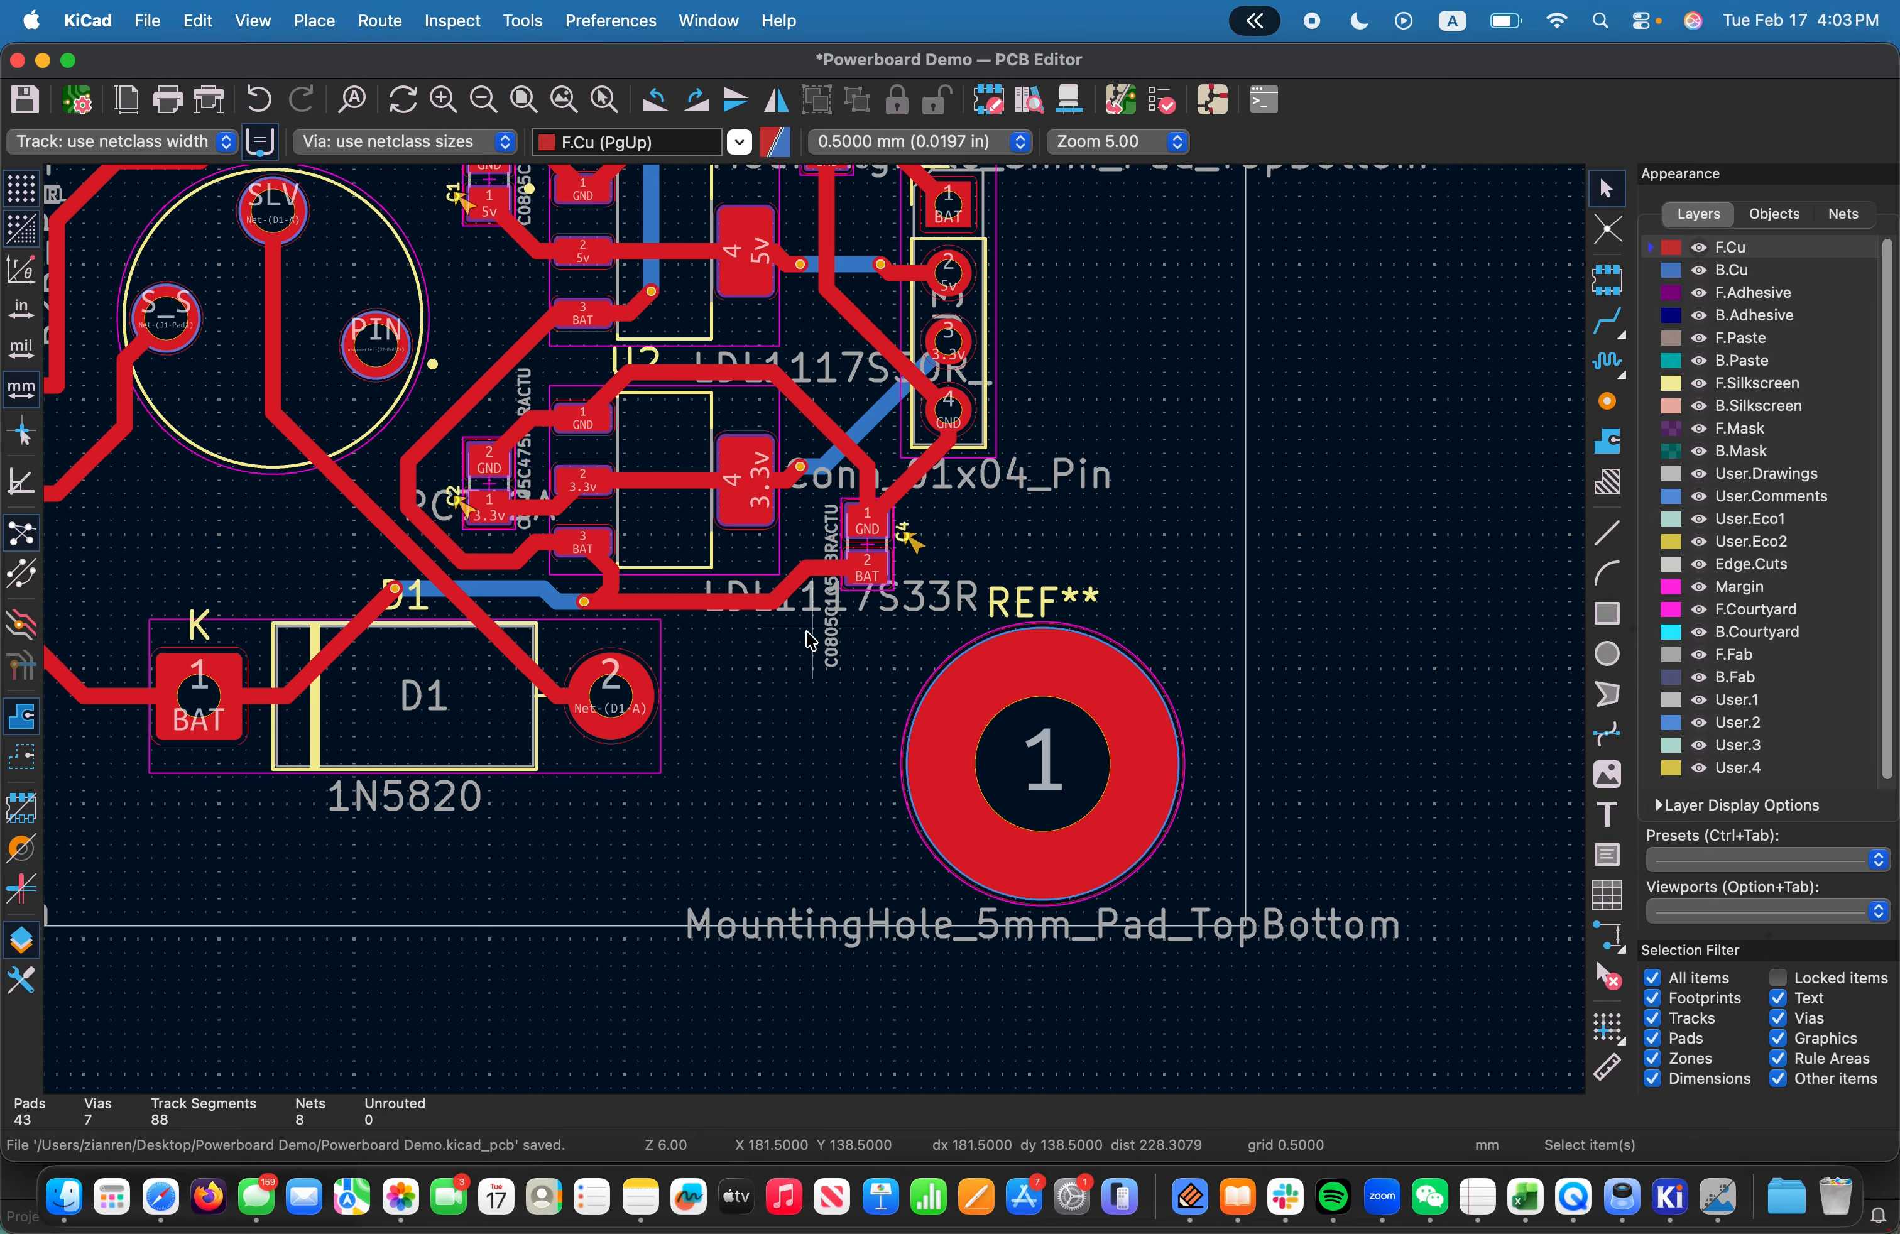
Rerun the design rules check on the board
left_click(481, 21)
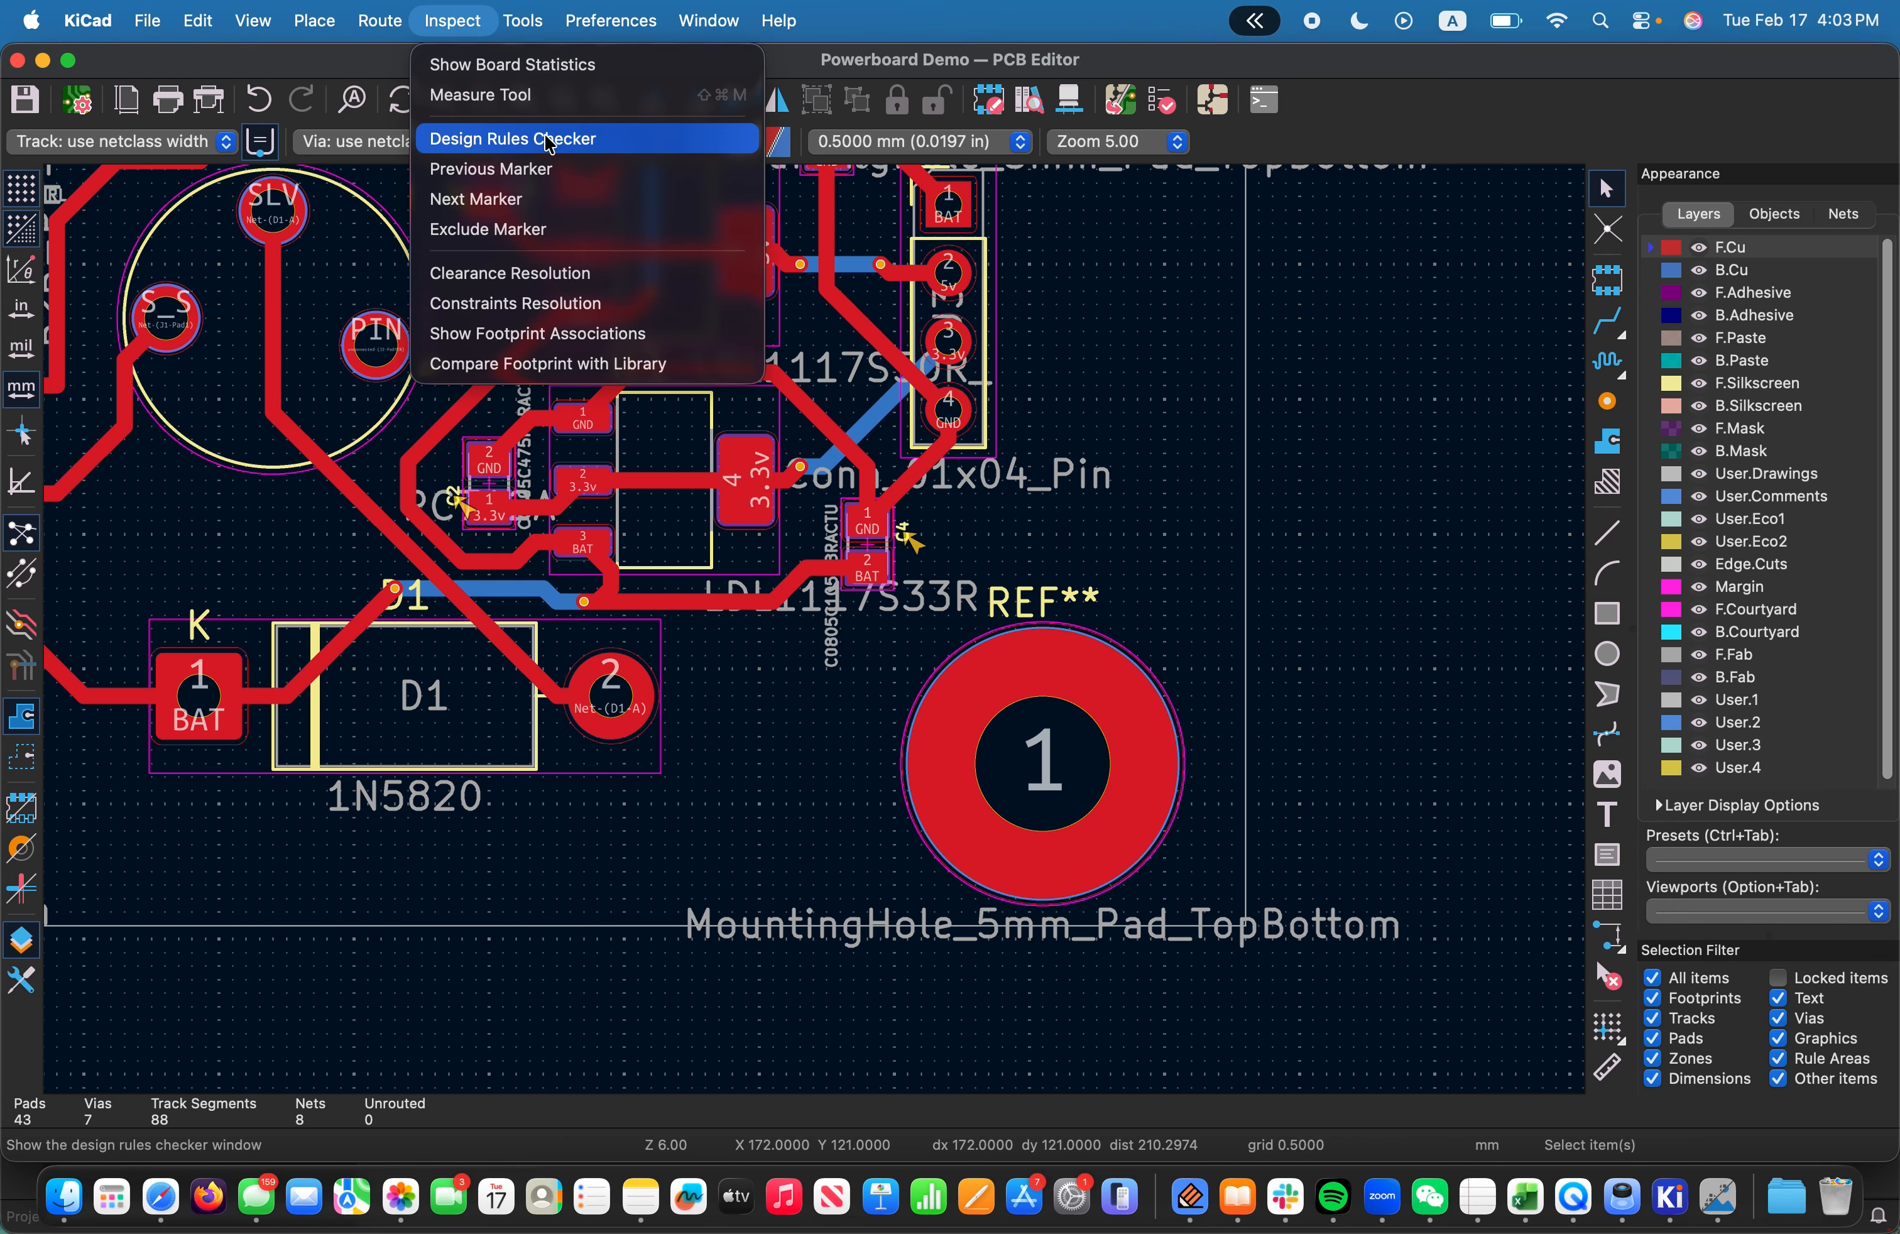
left_click(513, 139)
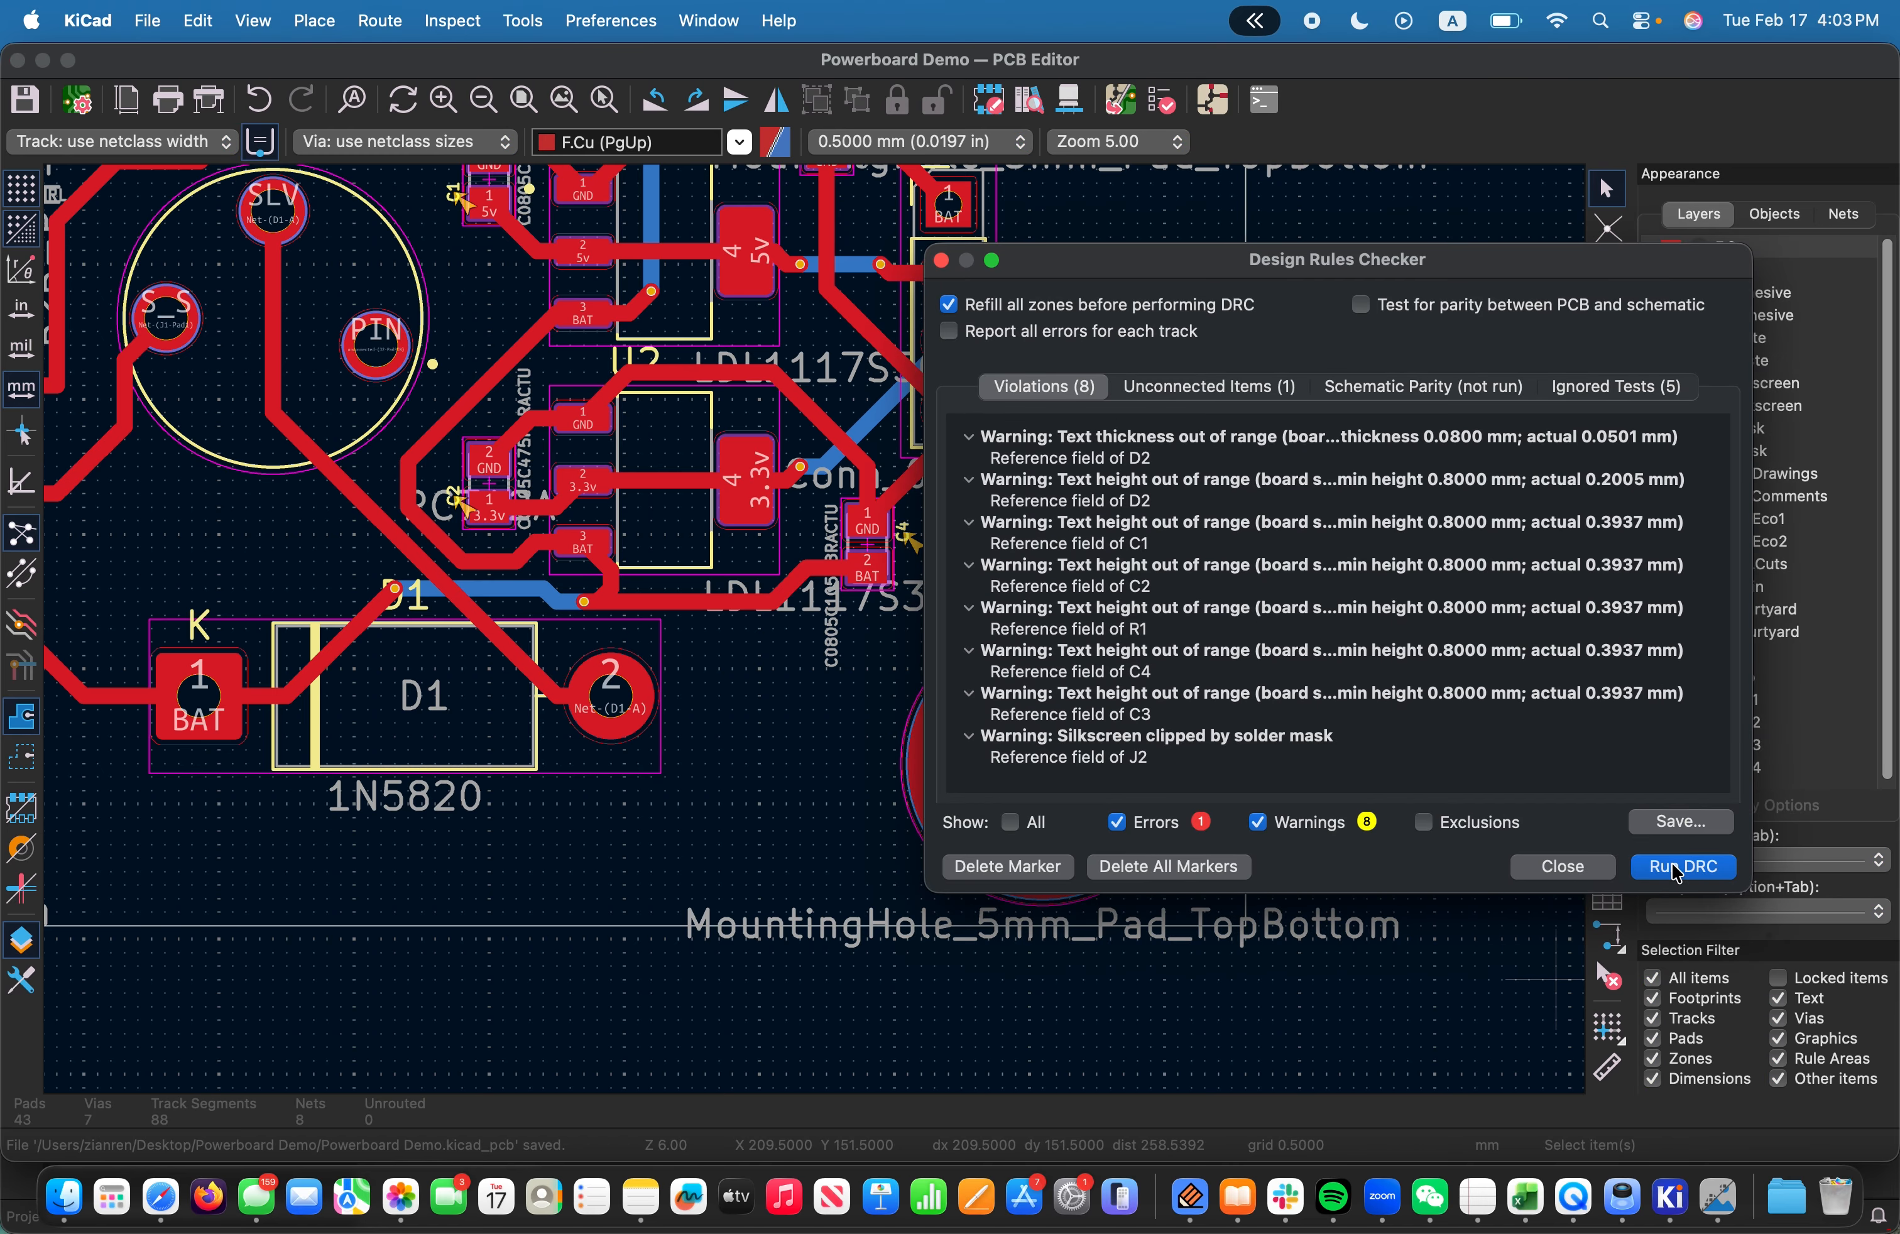
left_click(1679, 868)
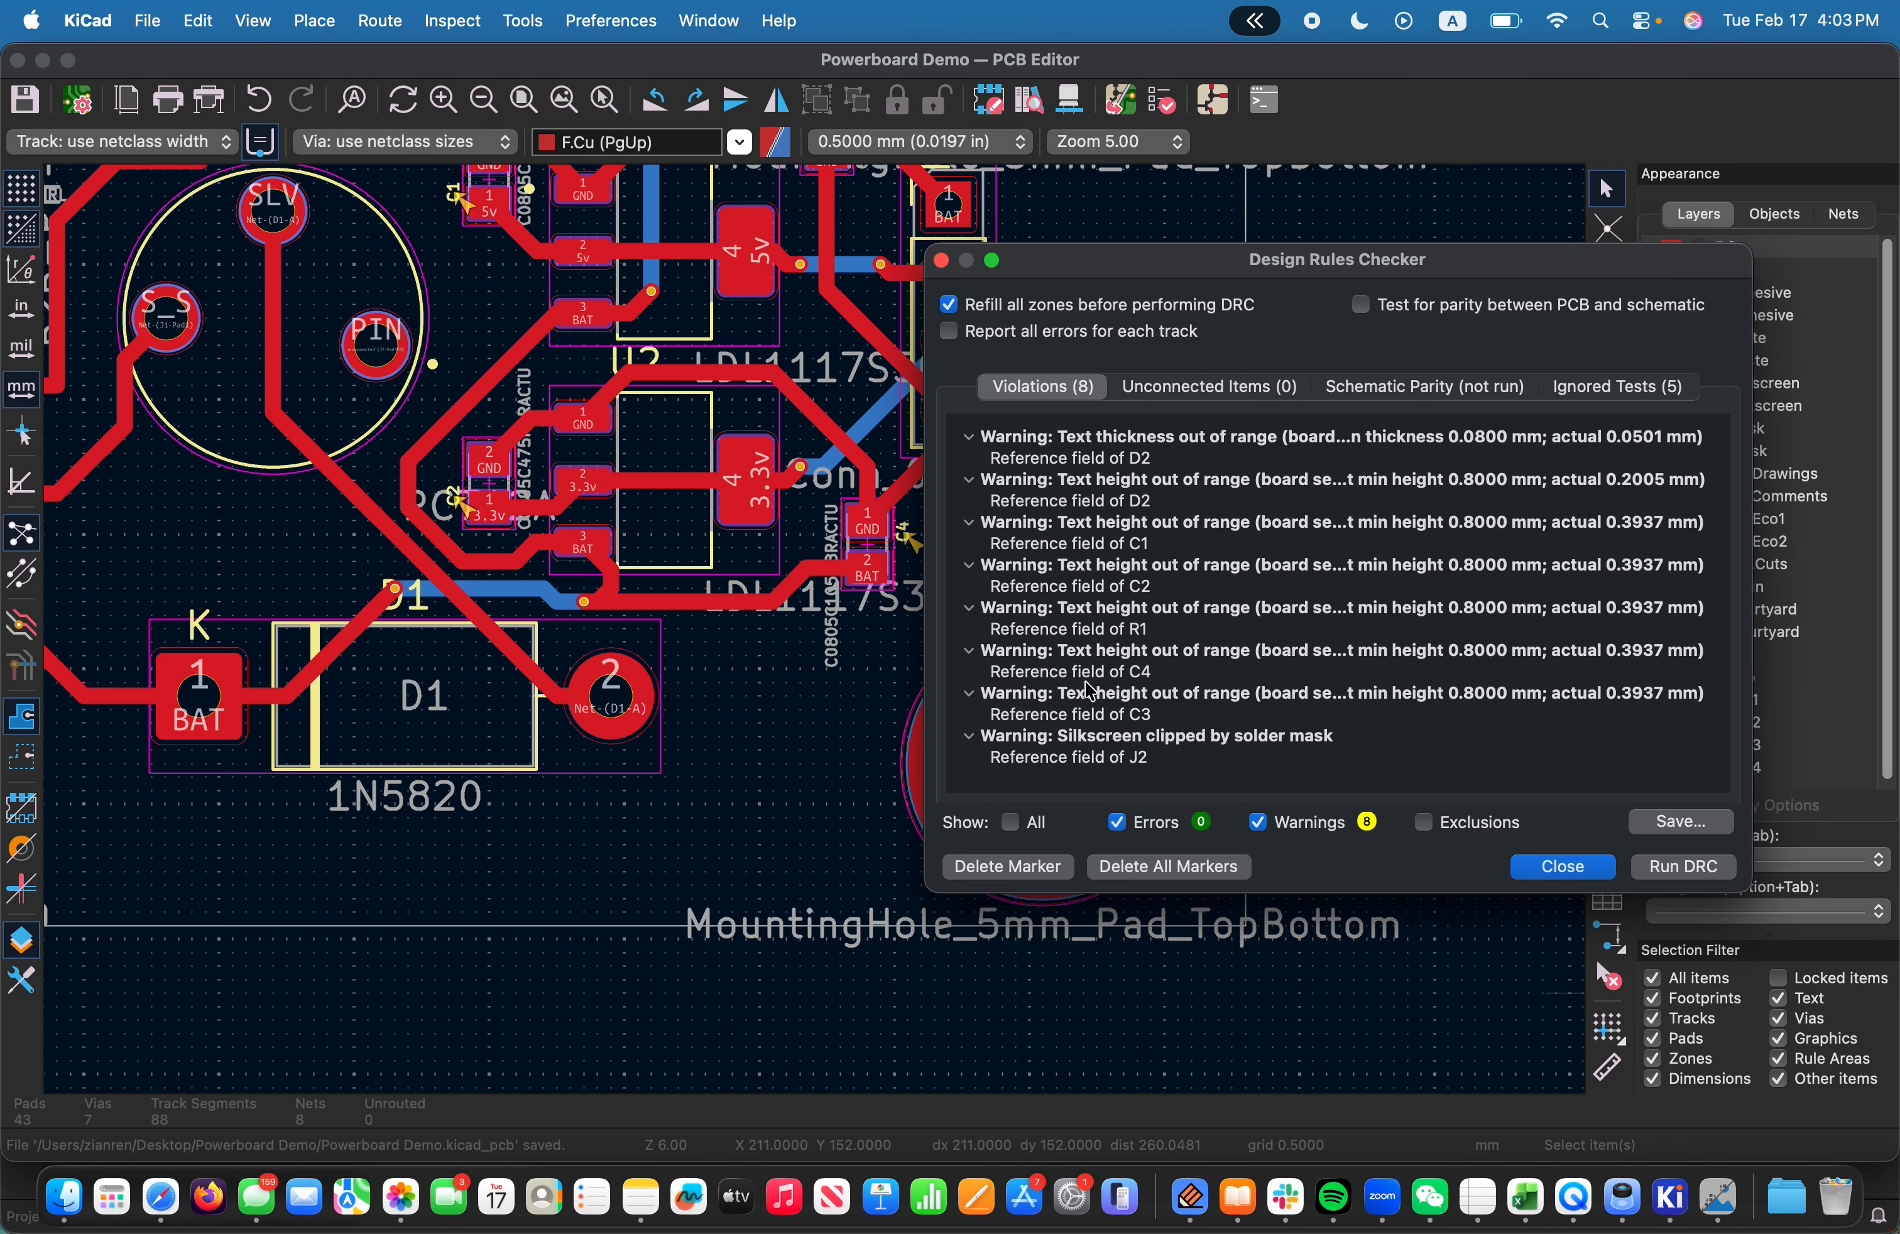
Review the text height and silkscreen violations, locate C3's reference field, and collapse the reviewed entries
left_click(971, 737)
left_click(1033, 714)
left_click(969, 693)
left_click(968, 649)
left_click(968, 607)
left_click(969, 565)
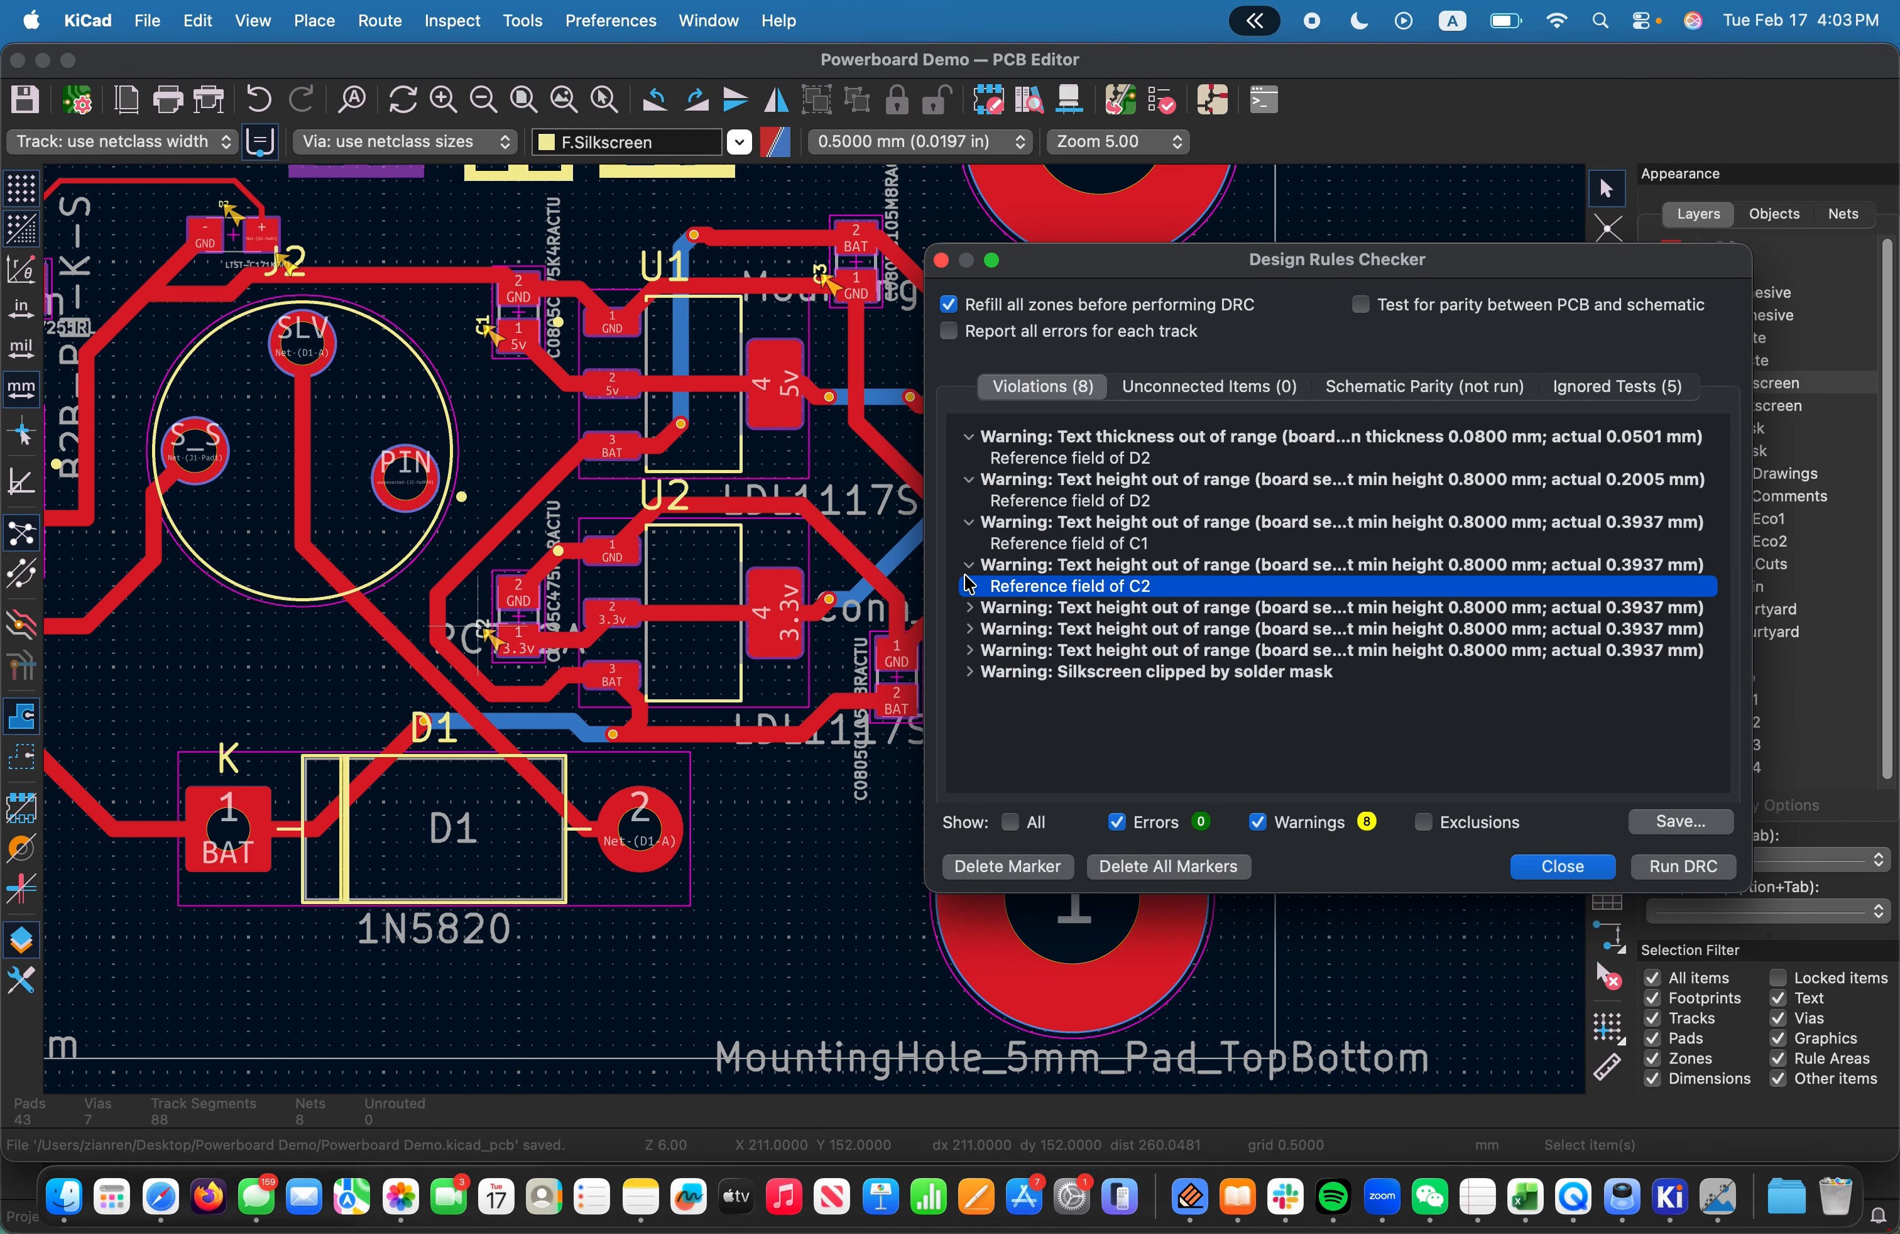
left_click(968, 521)
Review the checker's unconnected items, schematic parity and ignored tests, and close the checker
left_click(1247, 385)
left_click(1398, 386)
left_click(1612, 391)
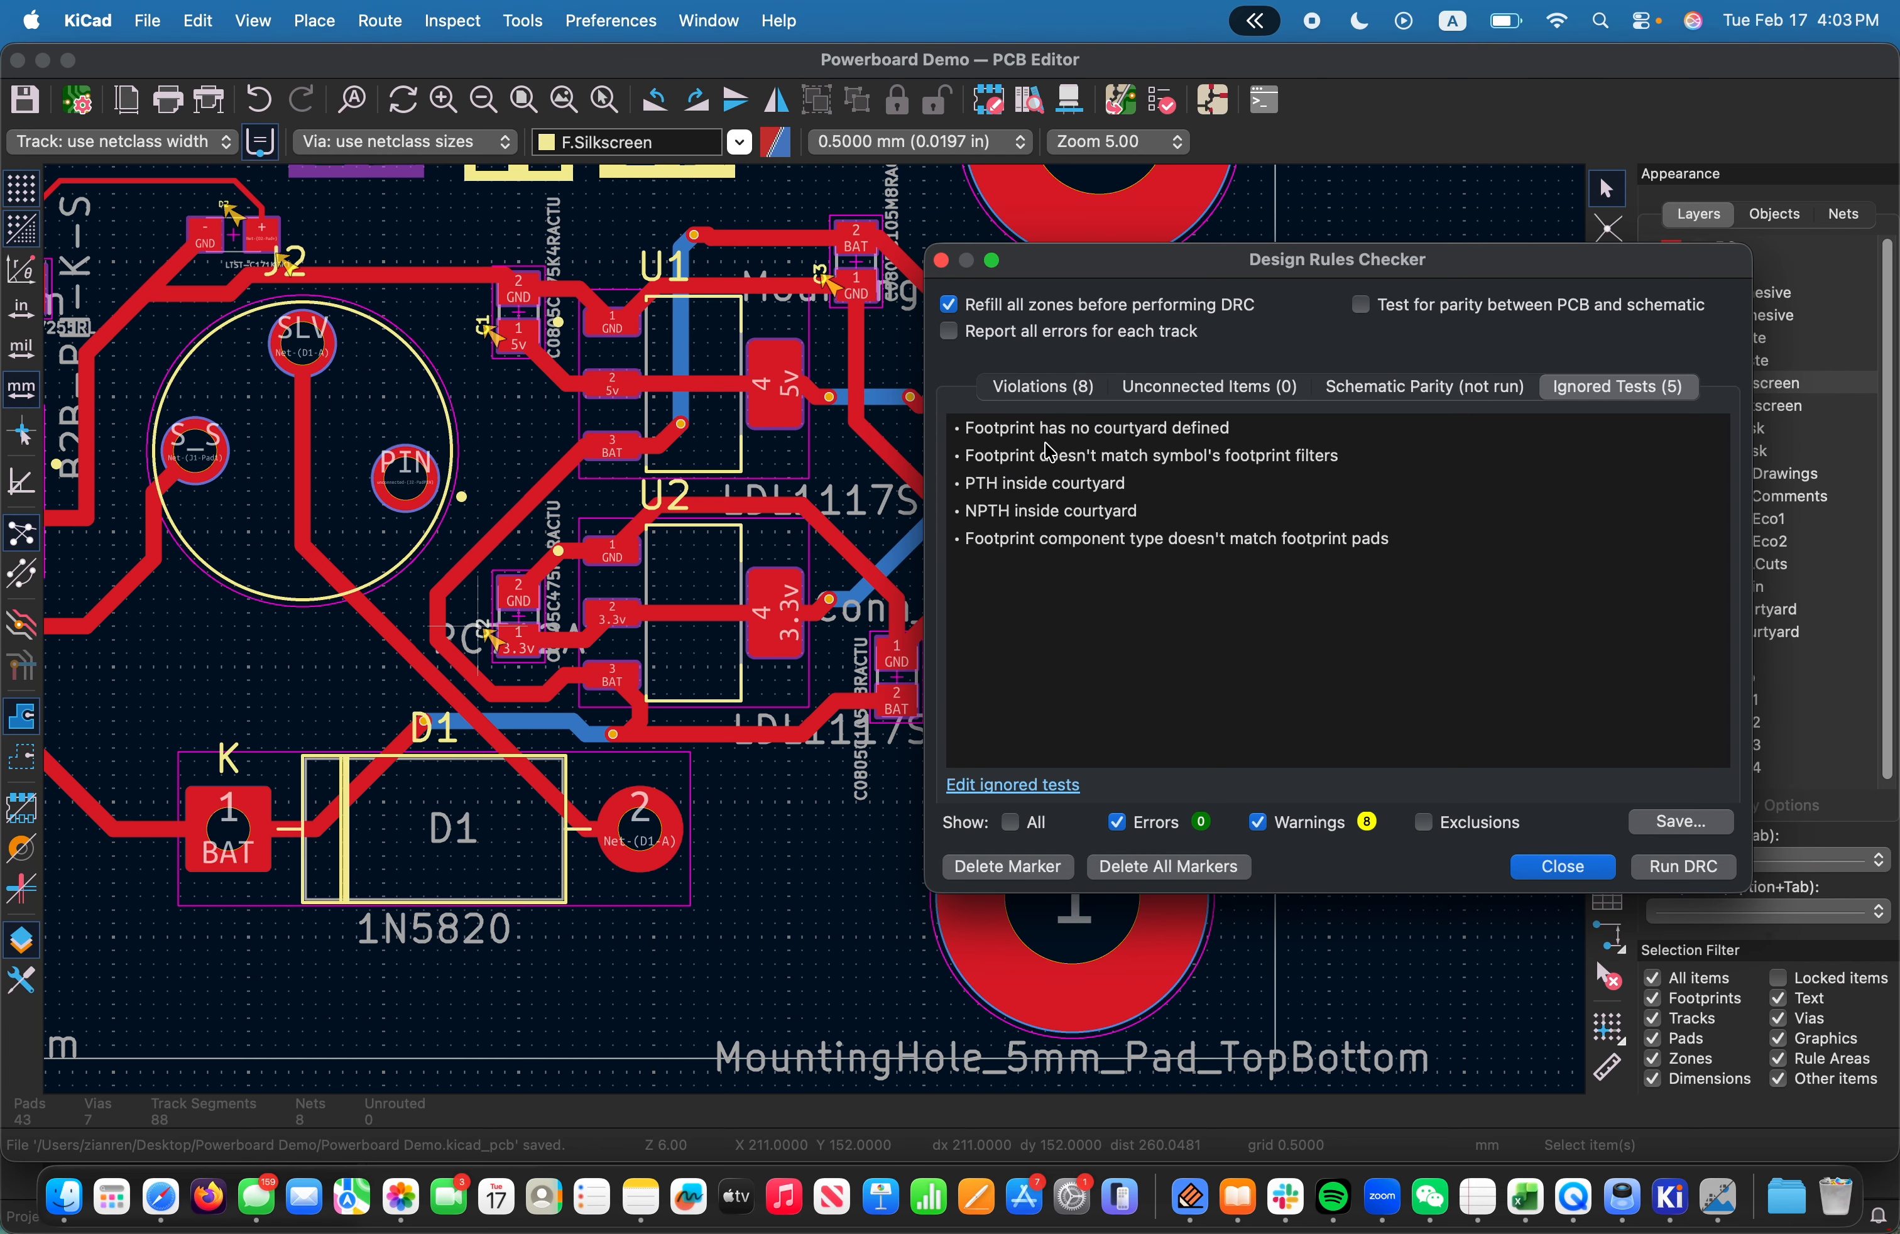
left_click(1069, 457)
left_click(1128, 510)
left_click(1084, 485)
left_click(1101, 542)
left_click(1302, 686)
left_click(1563, 868)
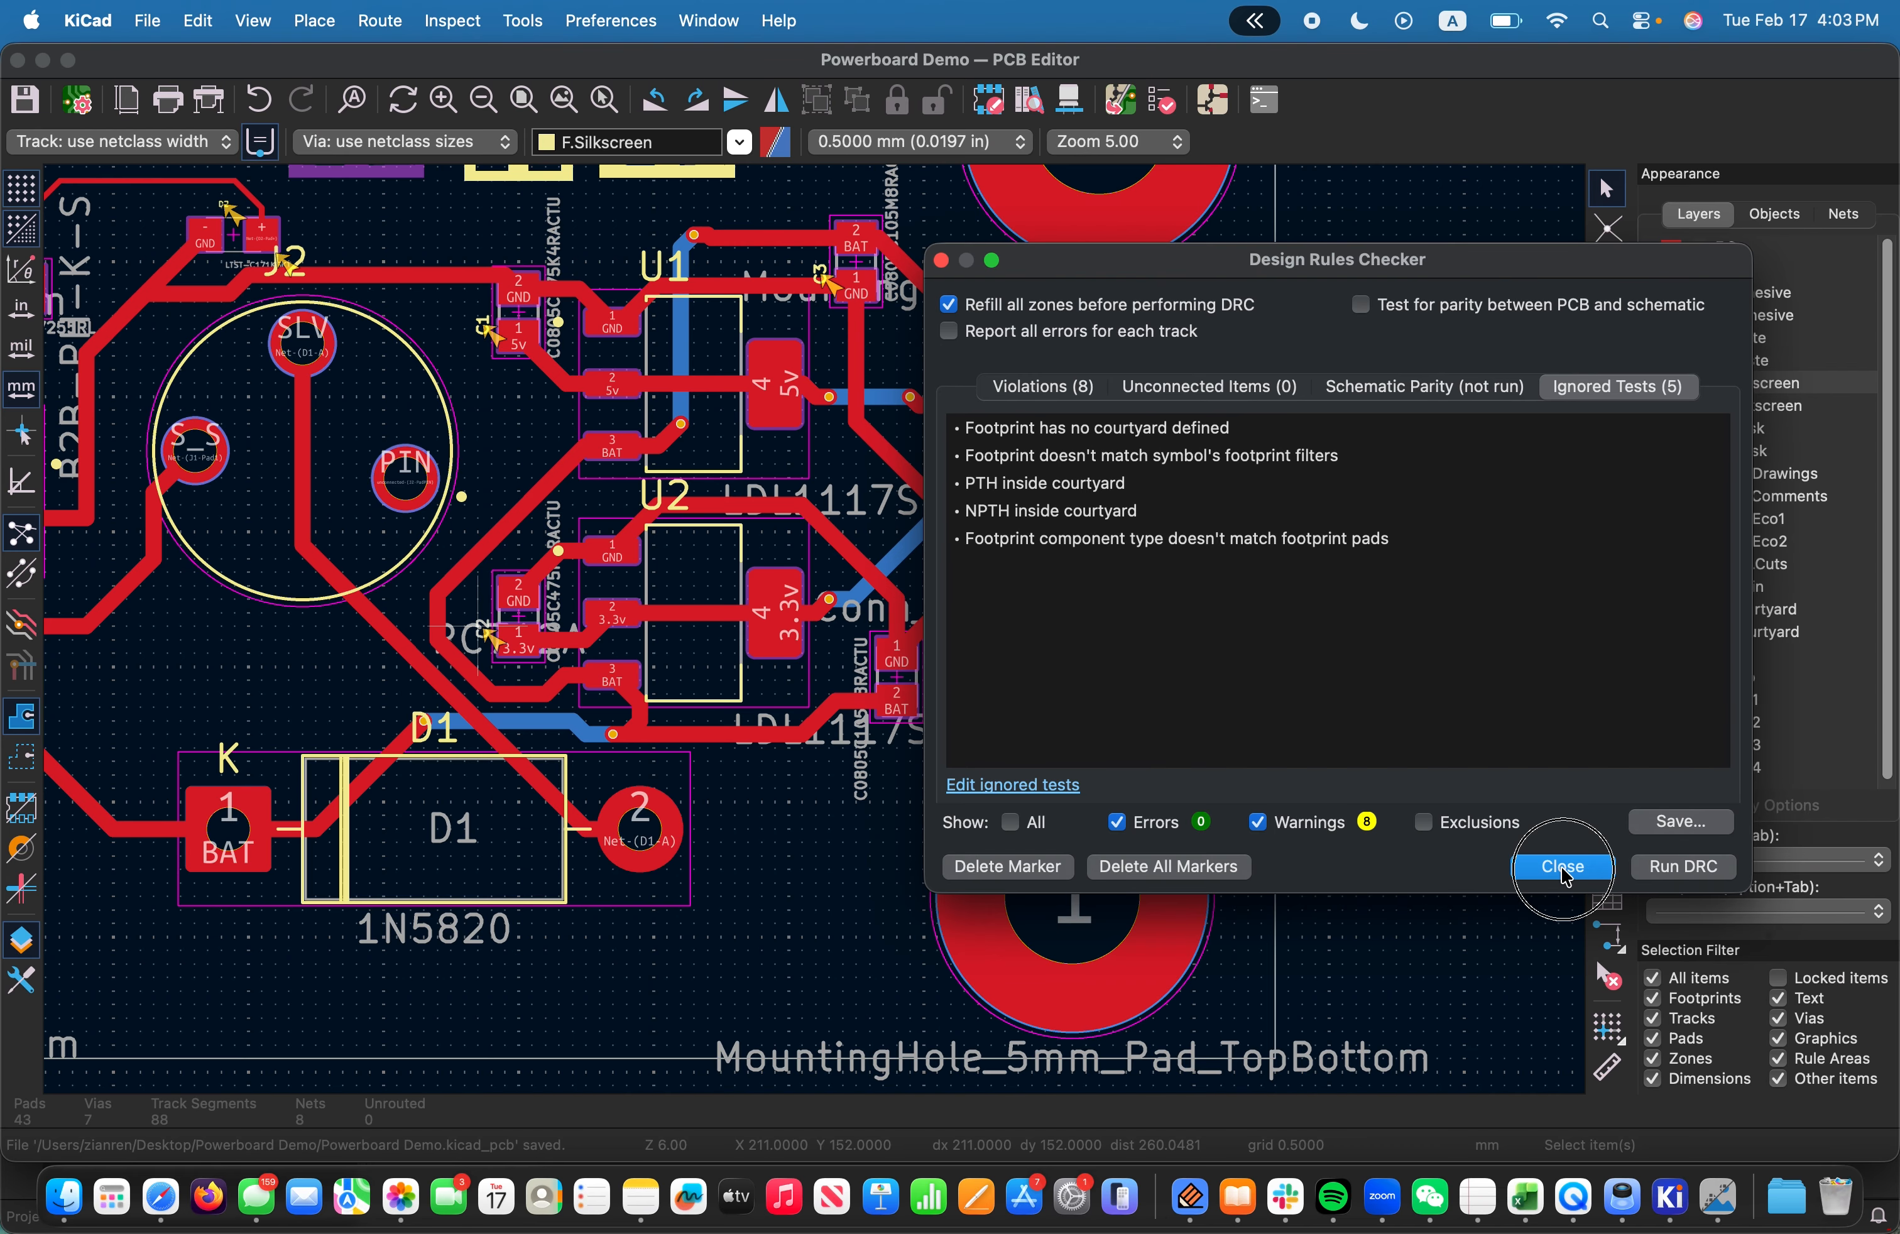
Examine the warning markers at the silkscreen reference texts of R1, D2 and J2
scroll(925, 652, "down", 6)
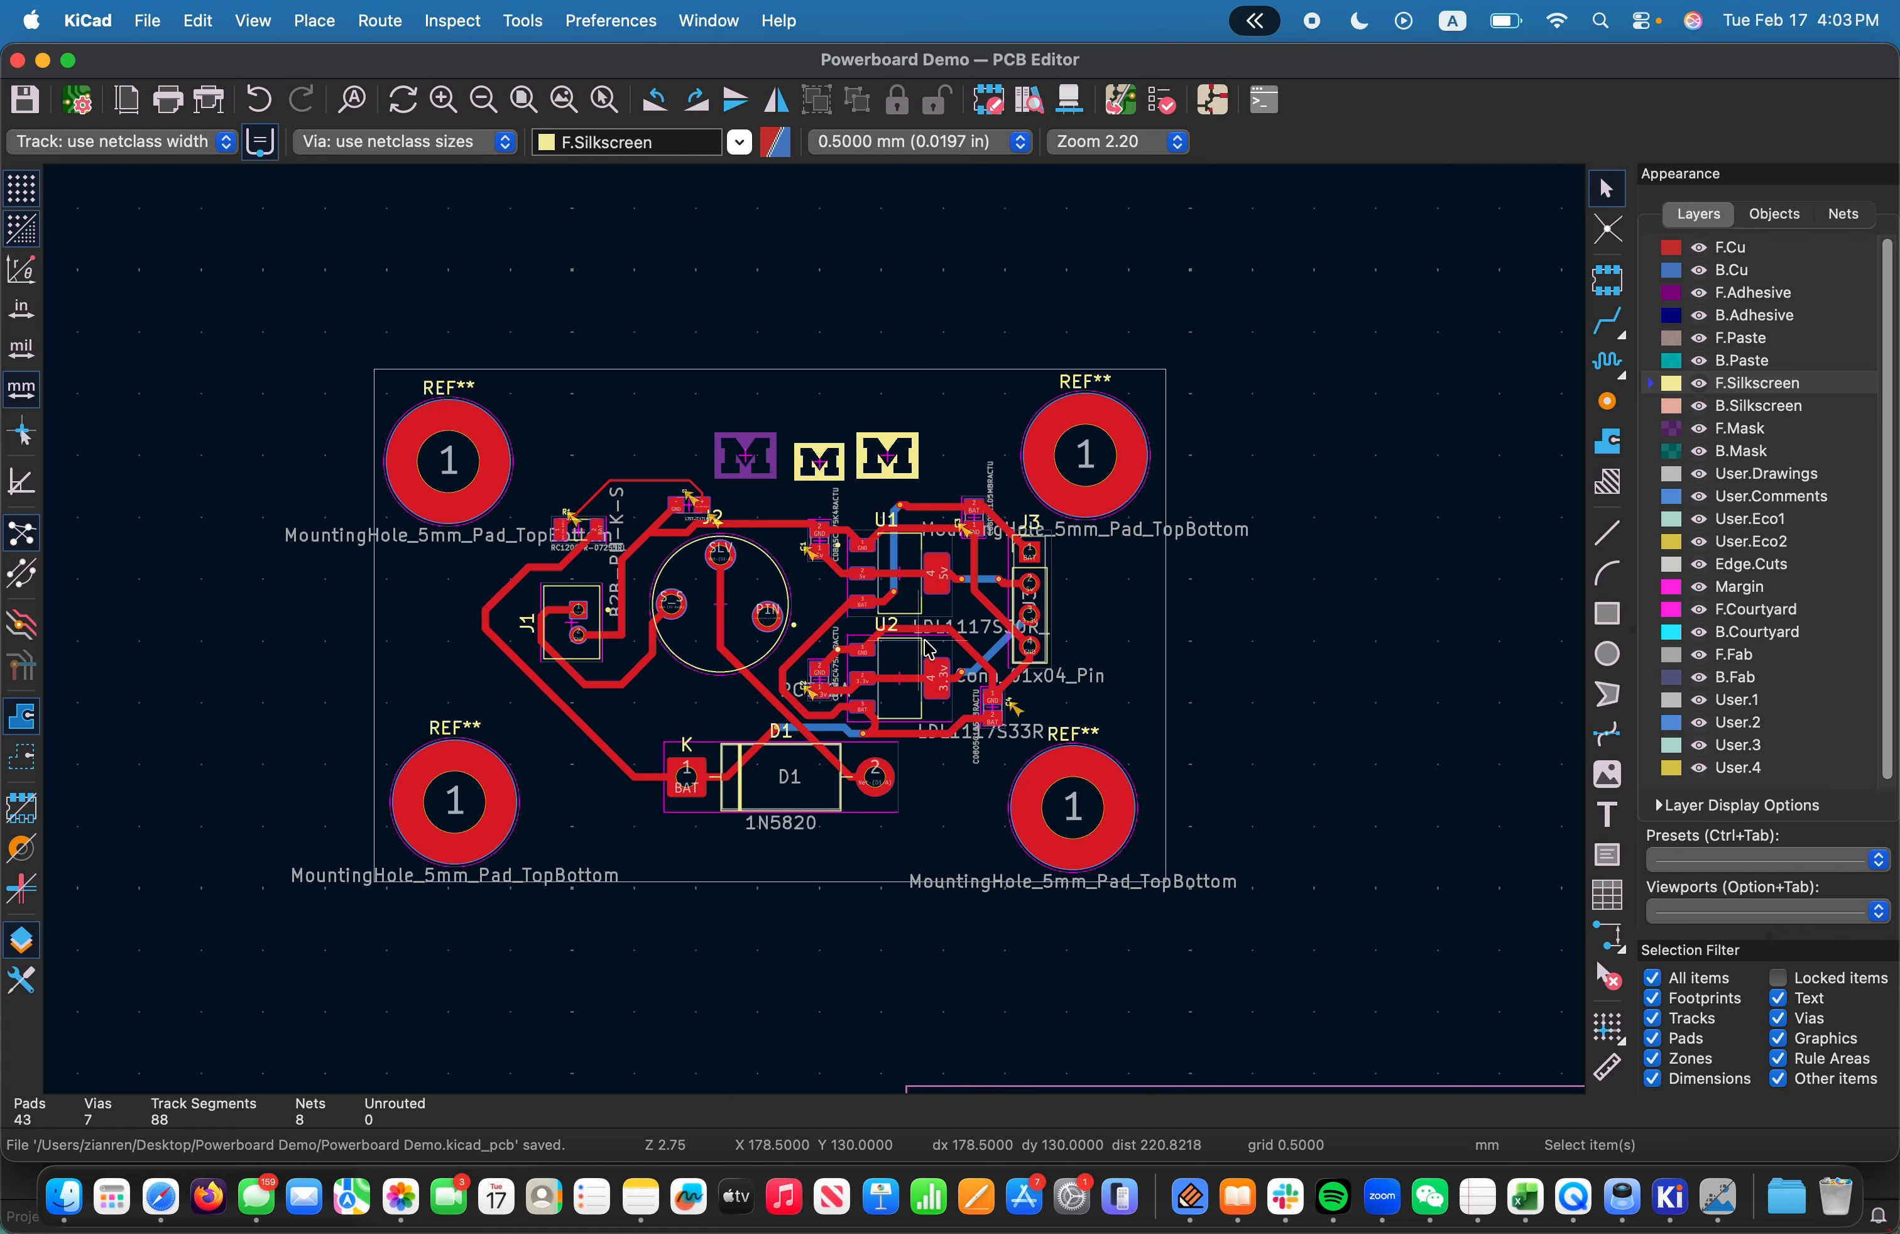
scroll(925, 653, "up", 4)
scroll(658, 276, "down", 3)
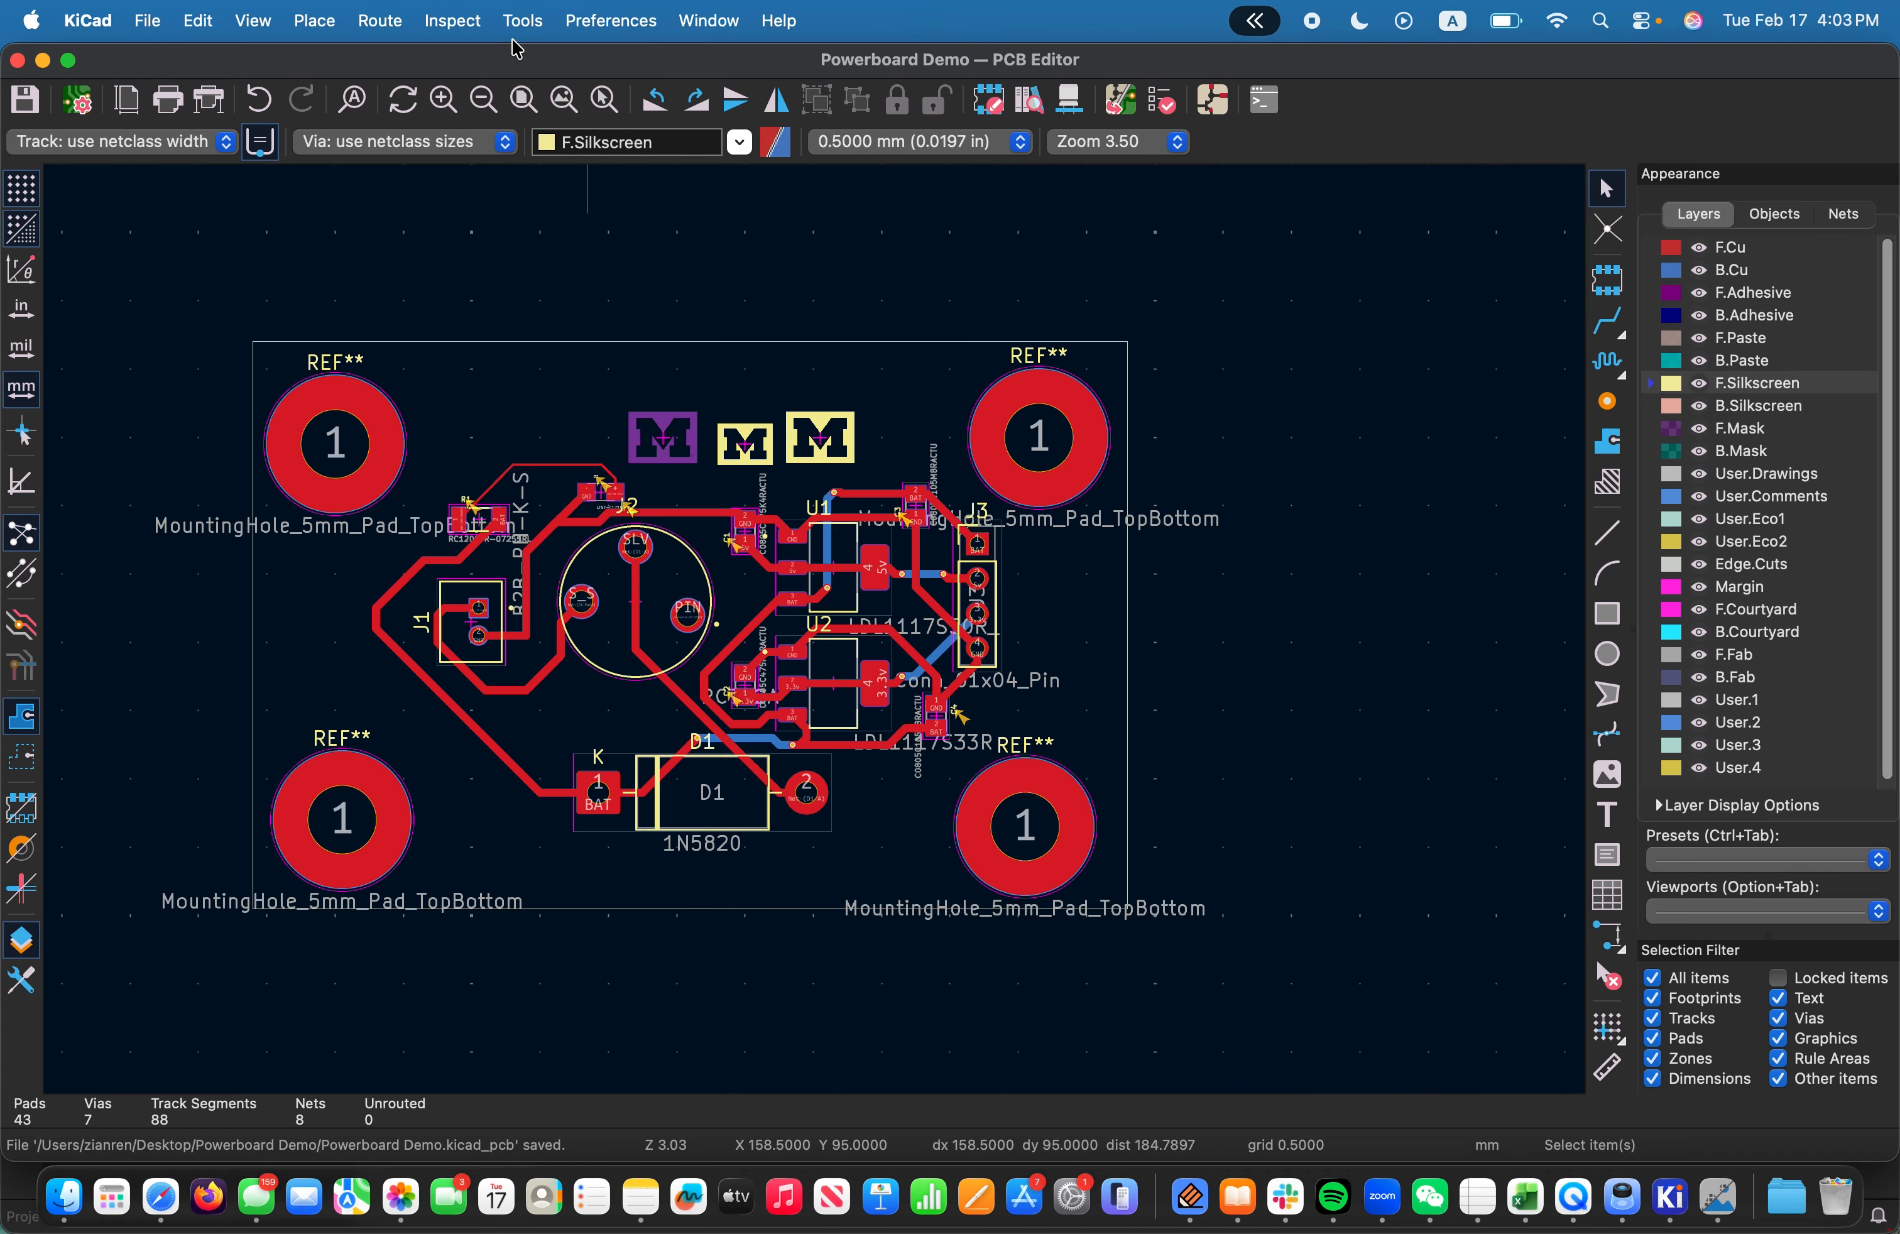
left_click(522, 20)
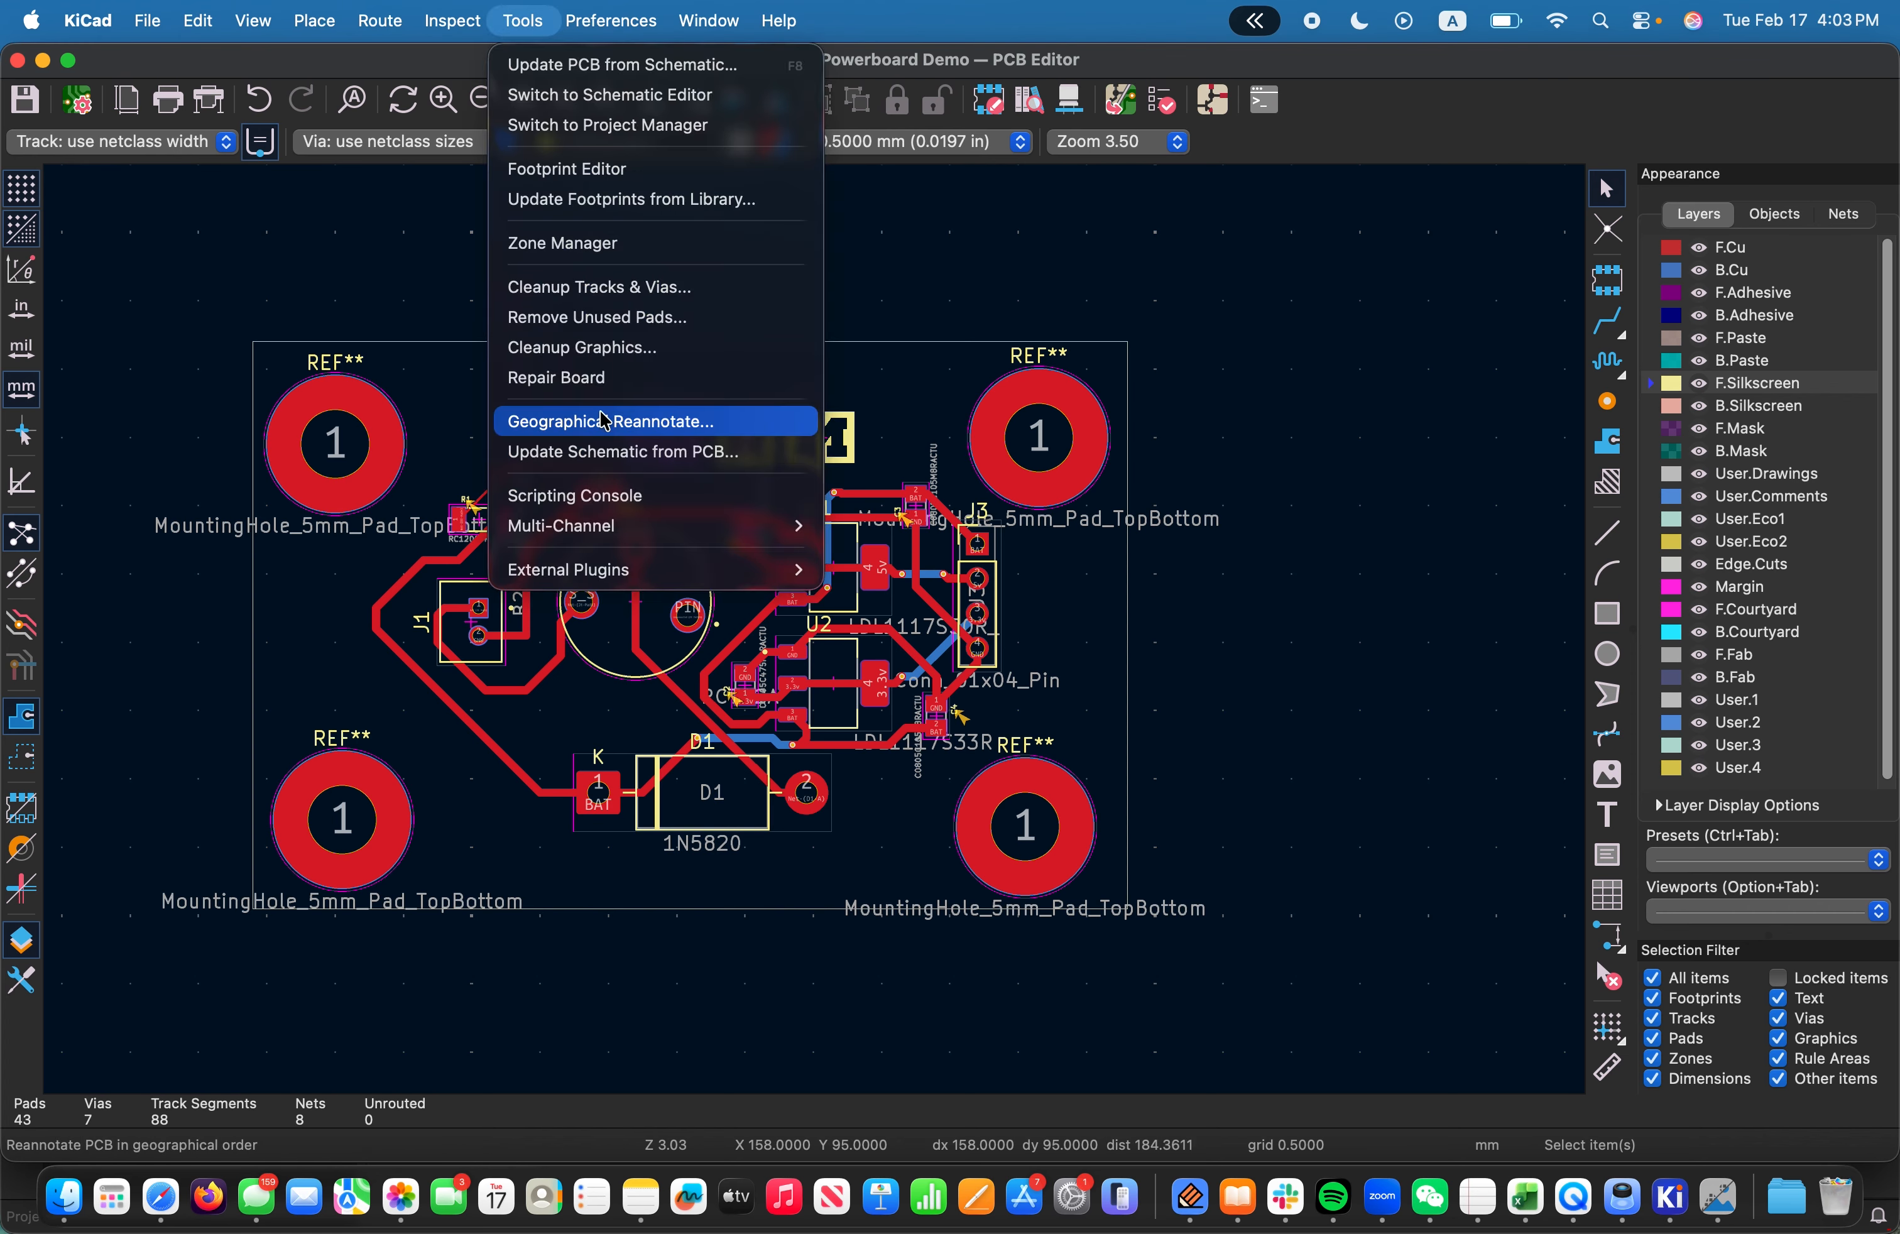
key("super+s")
scroll(810, 597, "up", 3)
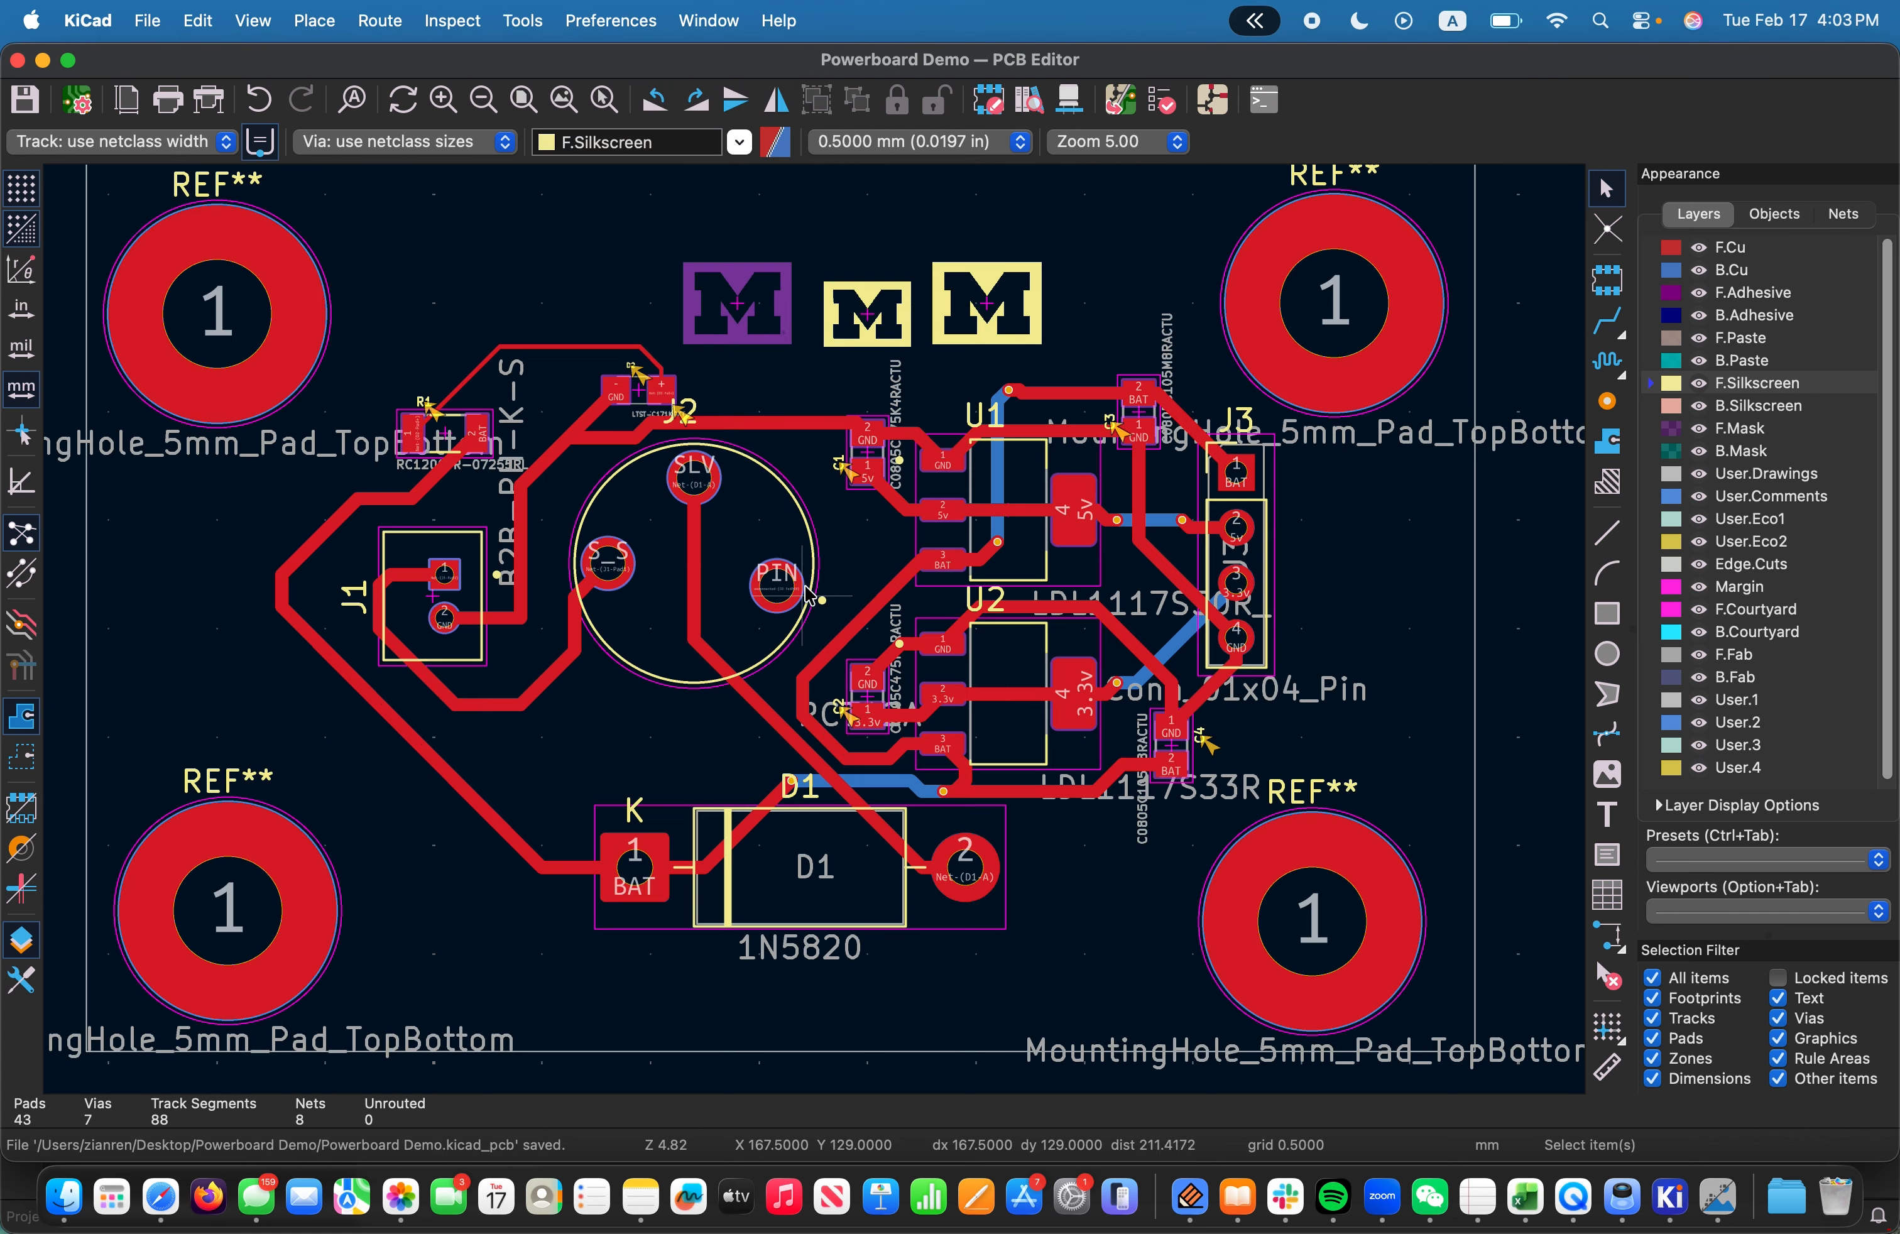
scroll(809, 597, "up", 3)
scroll(548, 578, "down", 1)
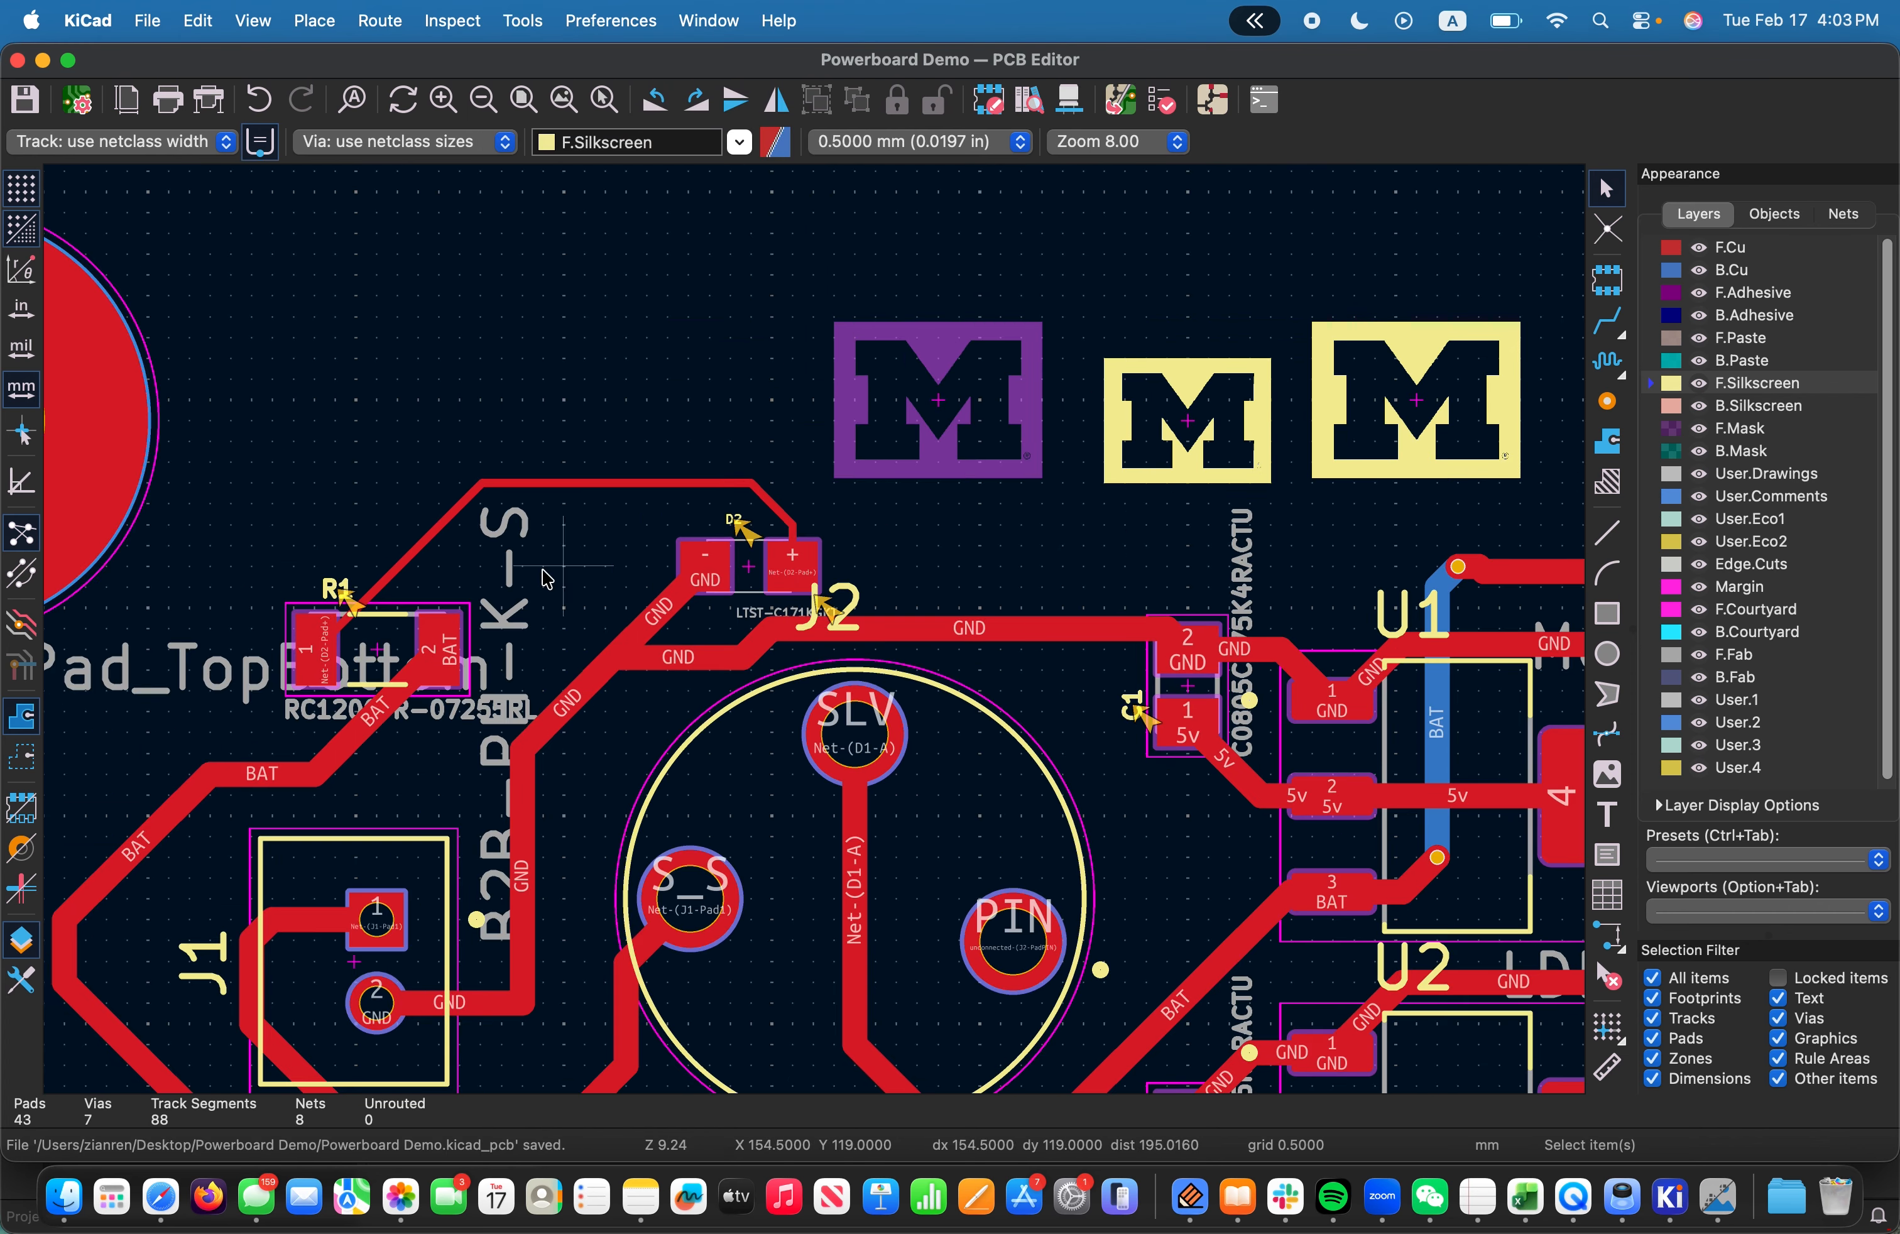
scroll(344, 597, "up", 6)
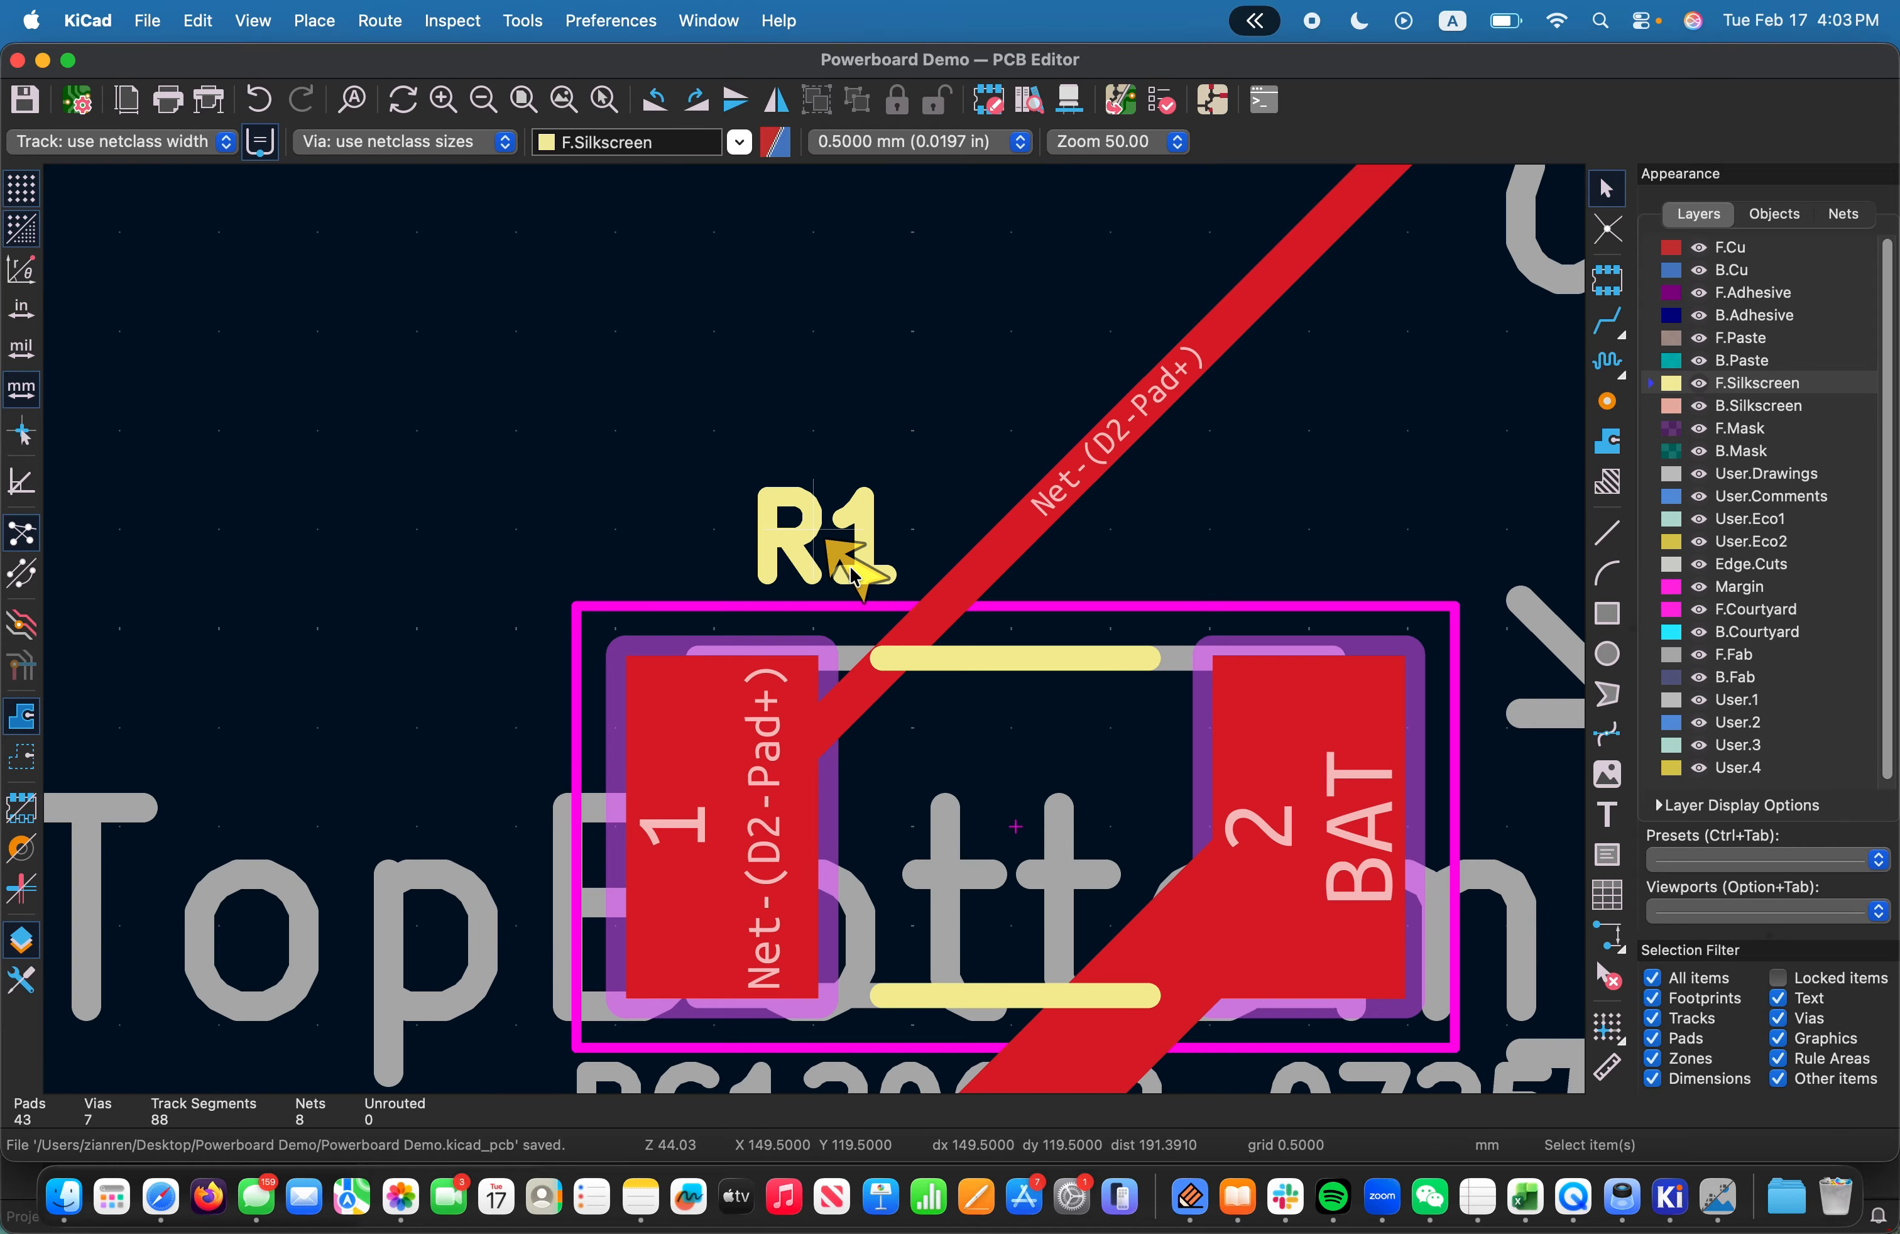
scroll(853, 574, "down", 5)
scroll(825, 638, "up", 4)
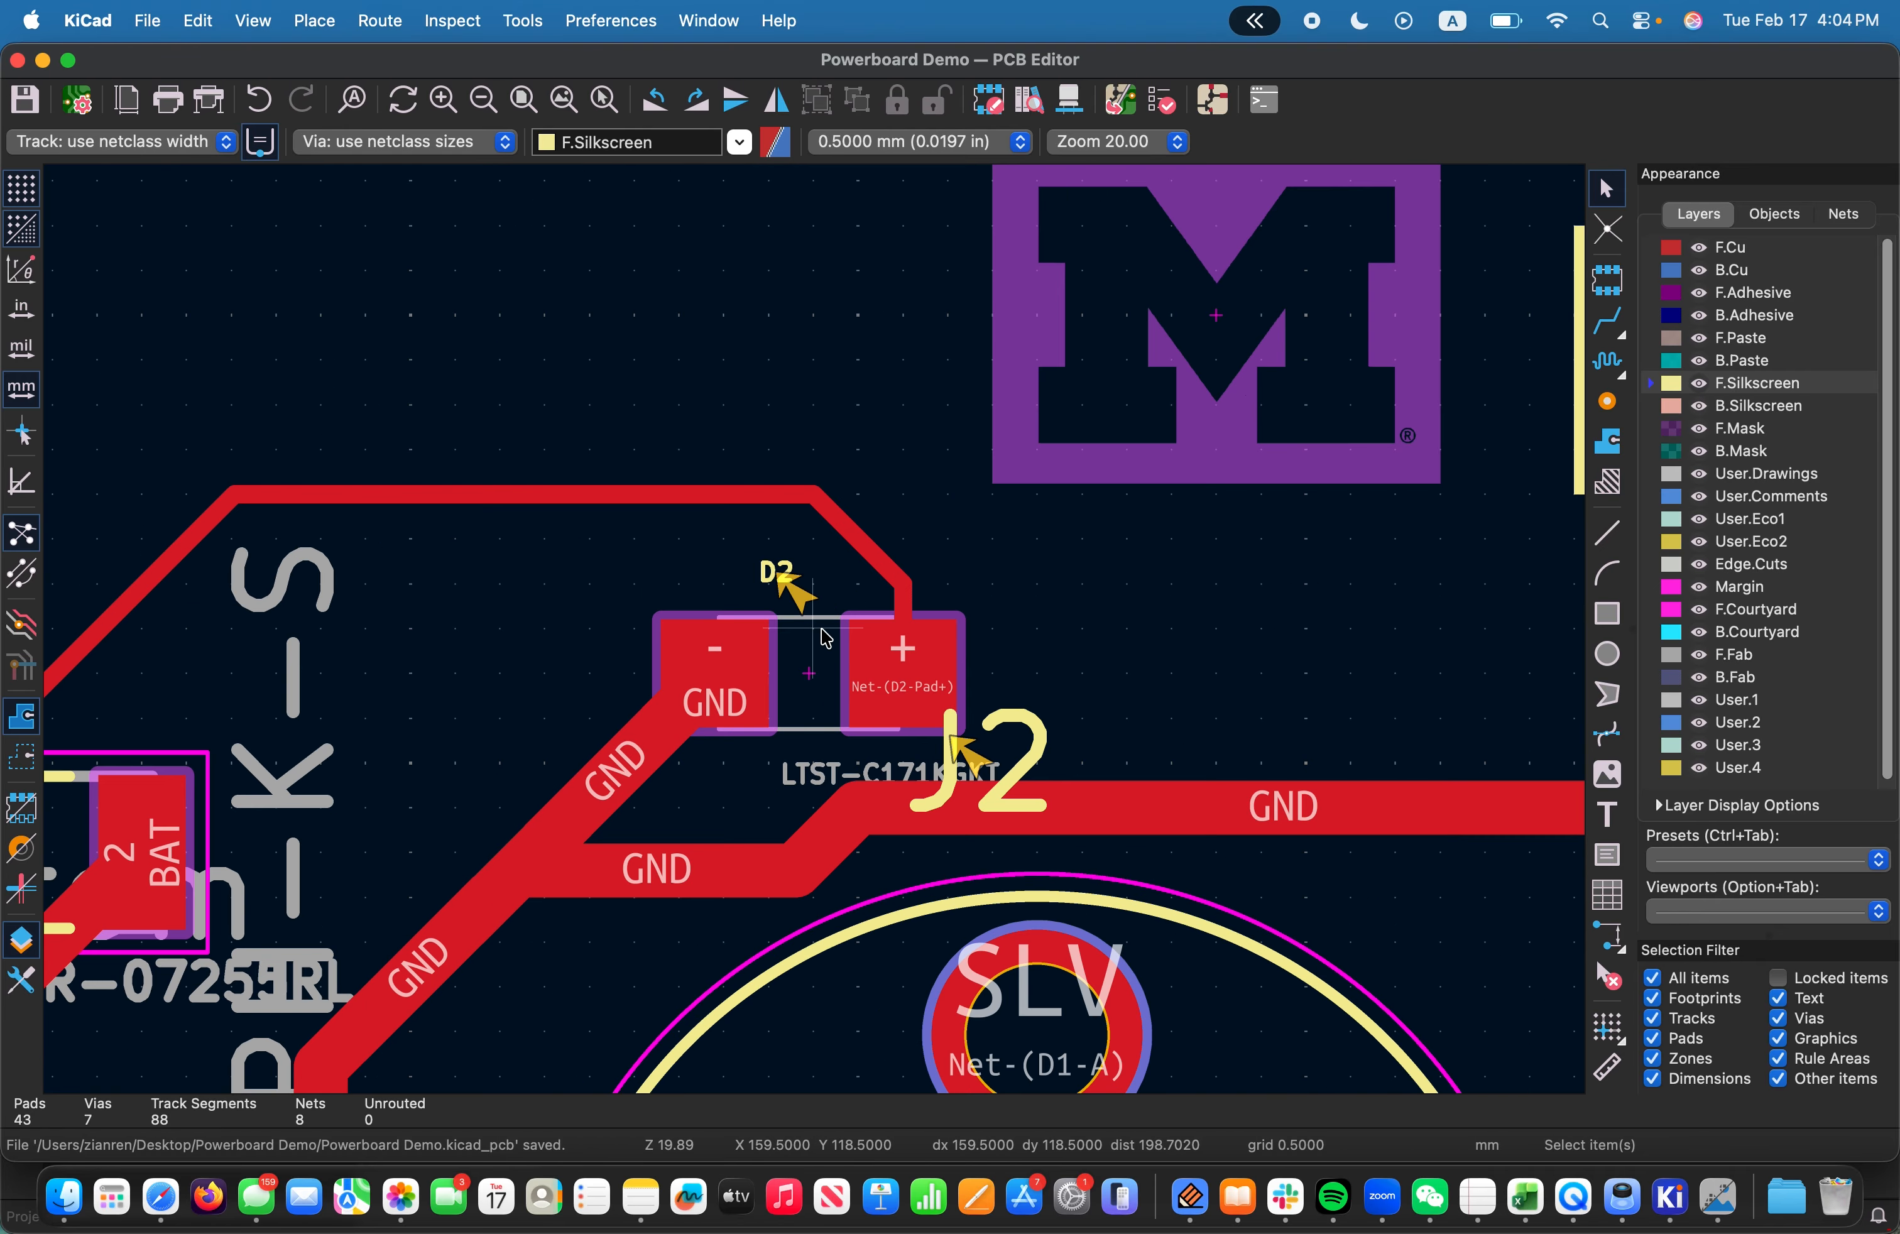
Move J2's silkscreen reference text clear of D2's plus pad
scroll(825, 637, "up", 2)
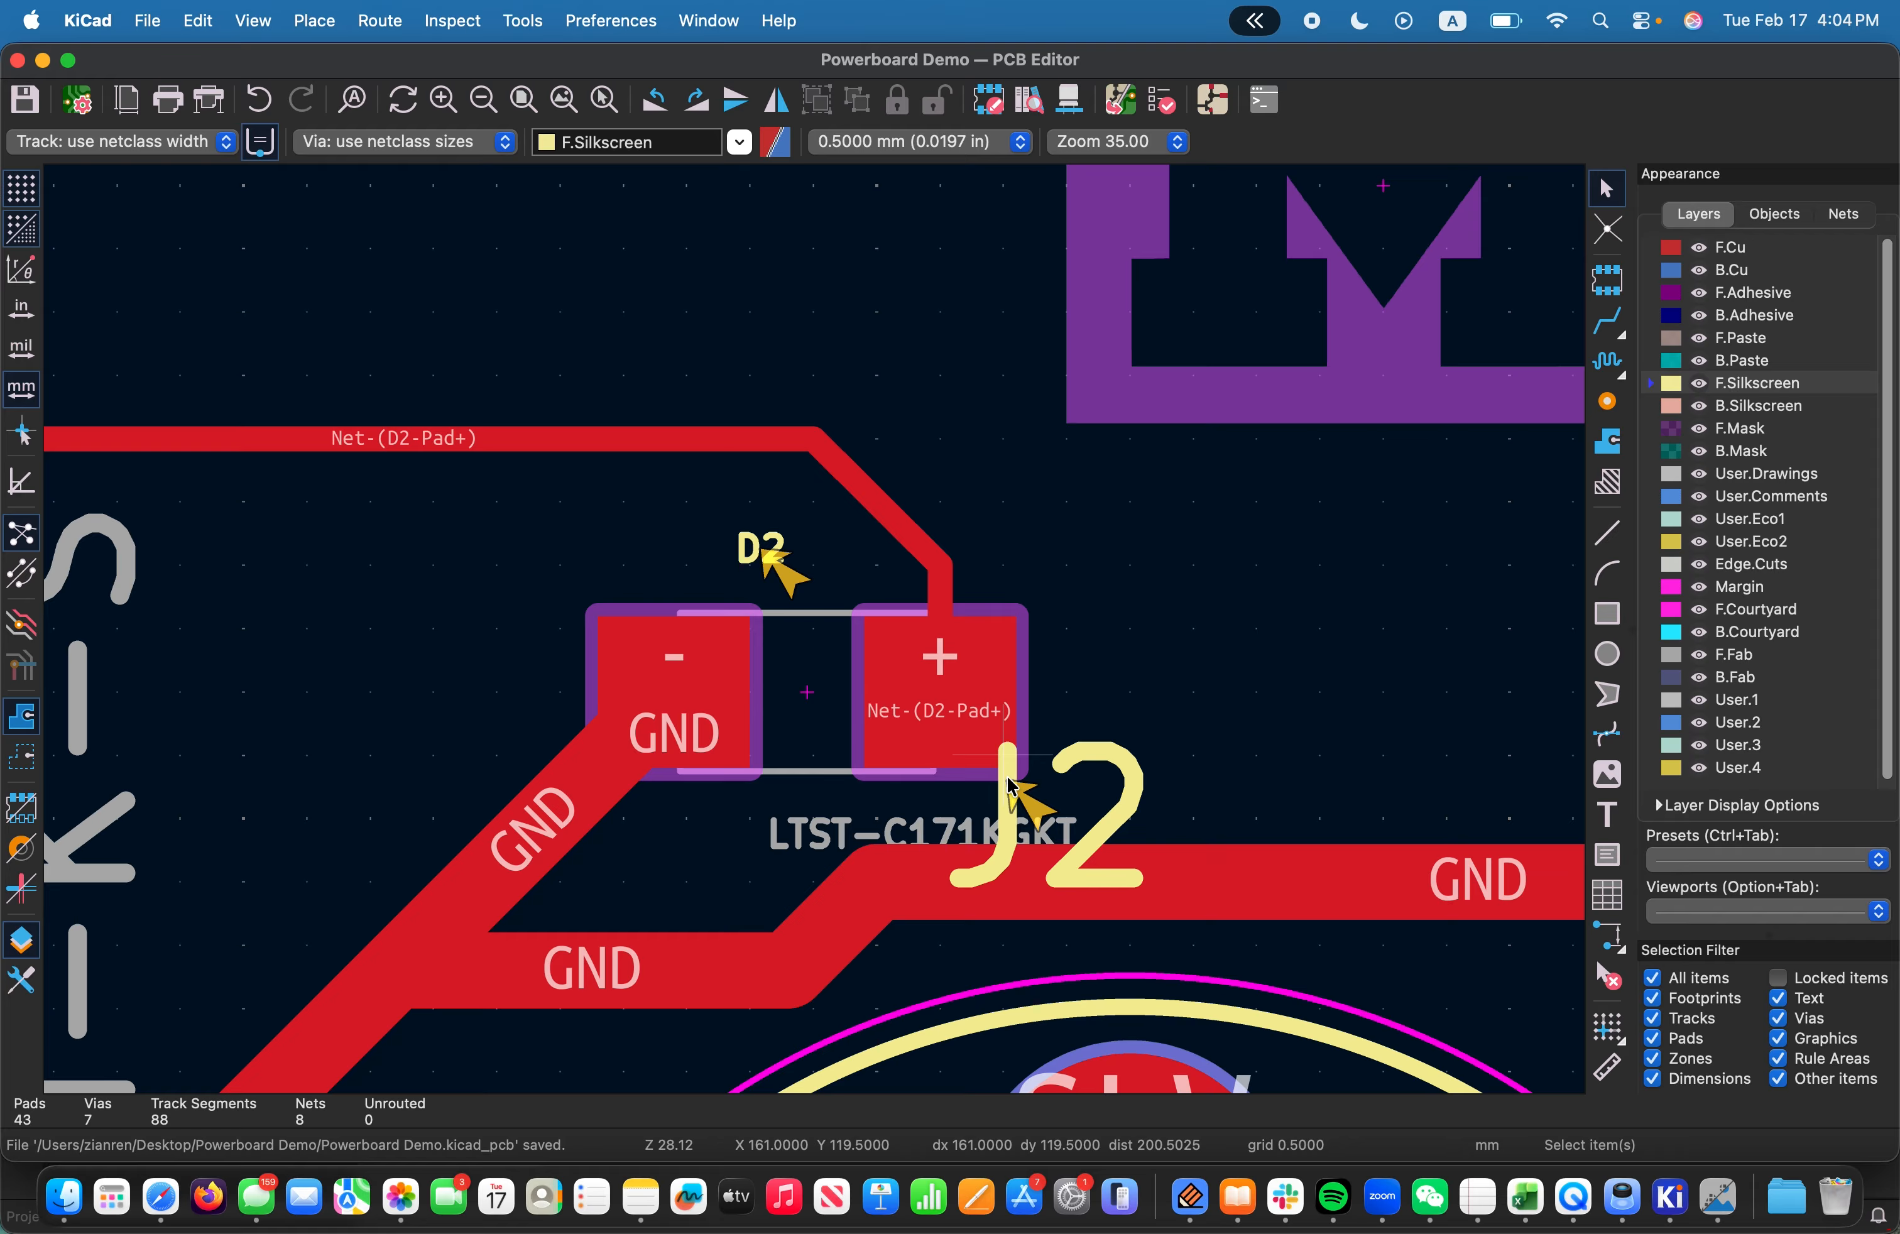
left_click(1030, 801)
left_click_drag(1016, 790, 1107, 779)
Check C1's reference text and move C3's silkscreen reference text up off the GND track
scroll(1107, 780, "down", 5)
scroll(1066, 749, "up", 7)
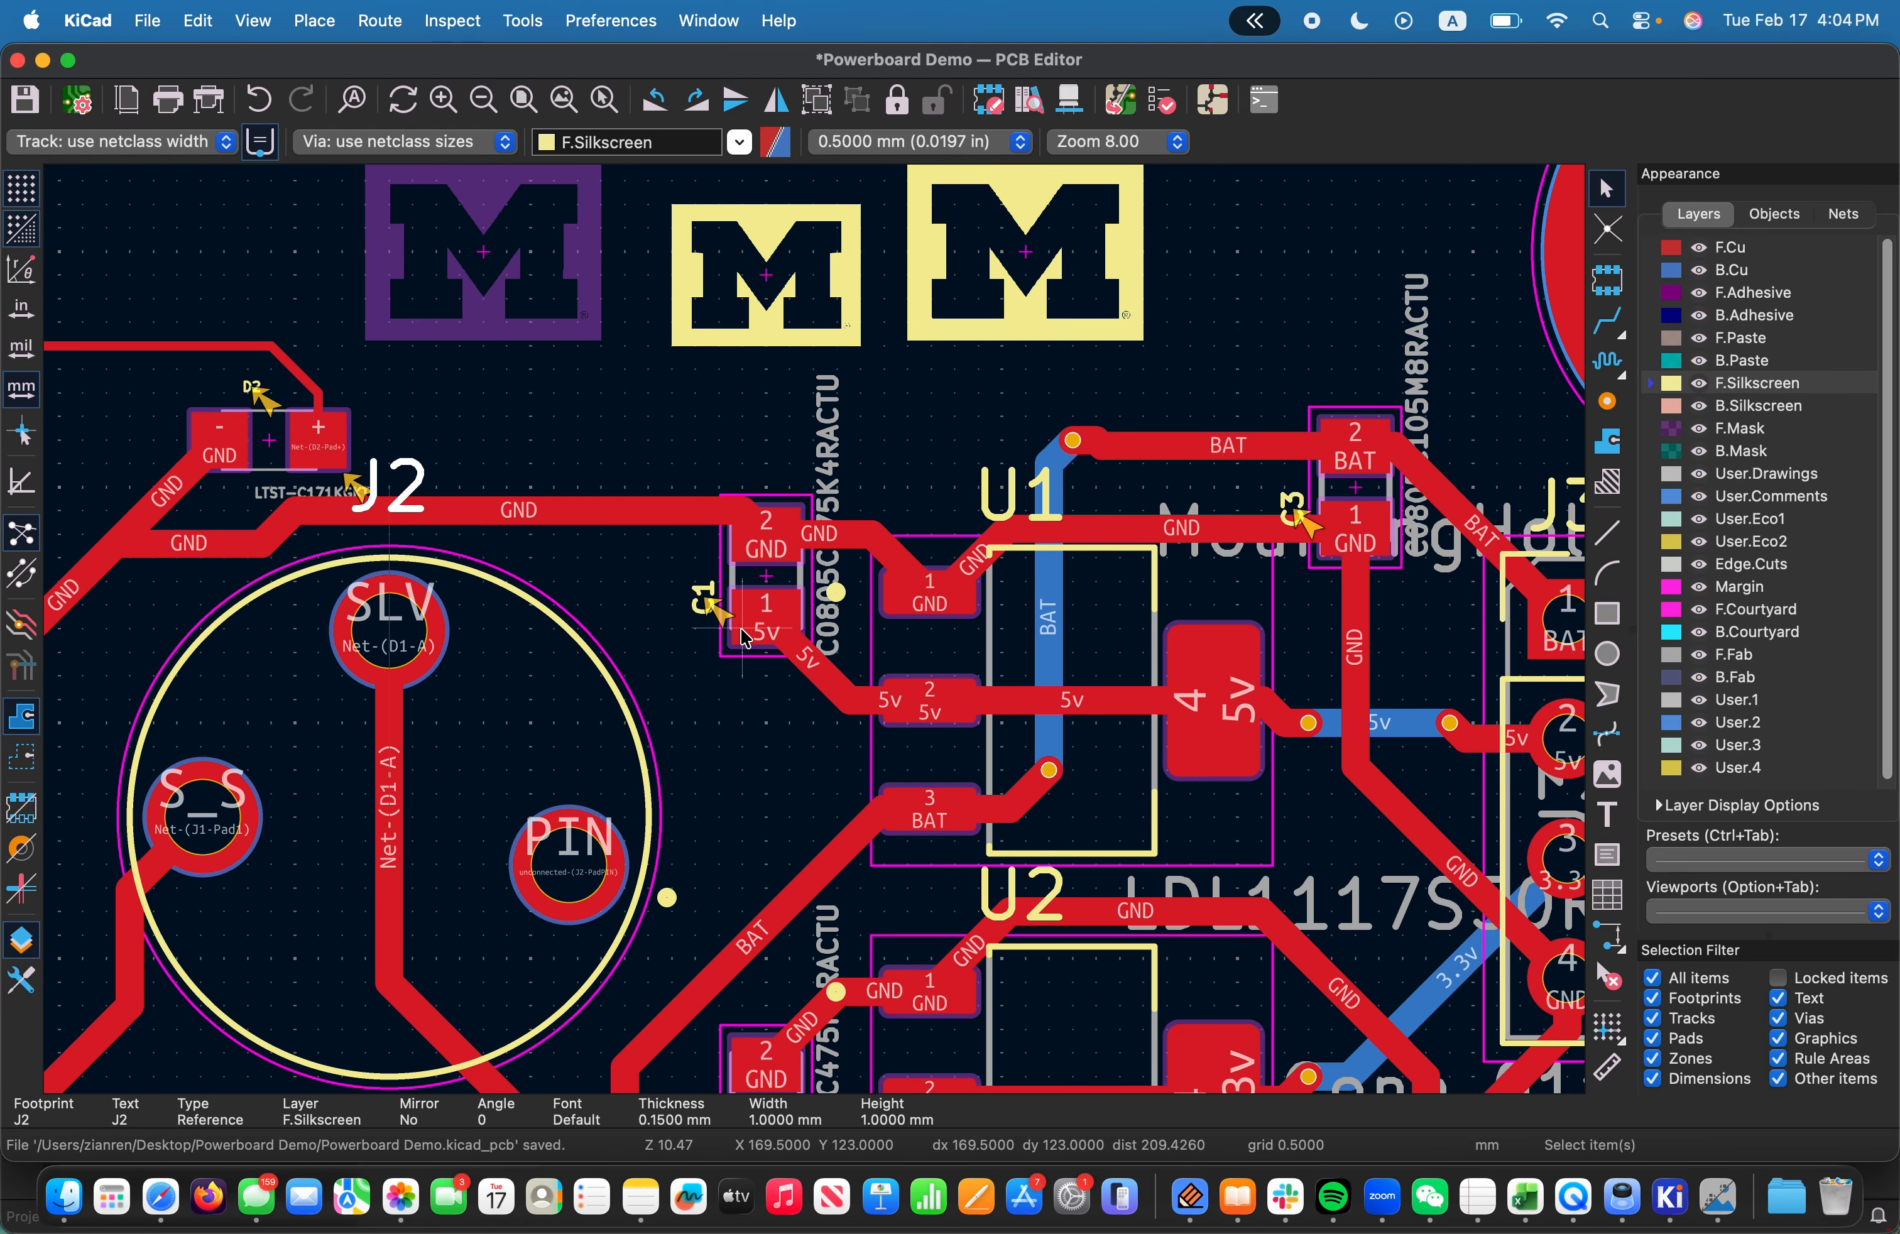
scroll(794, 618, "up", 2)
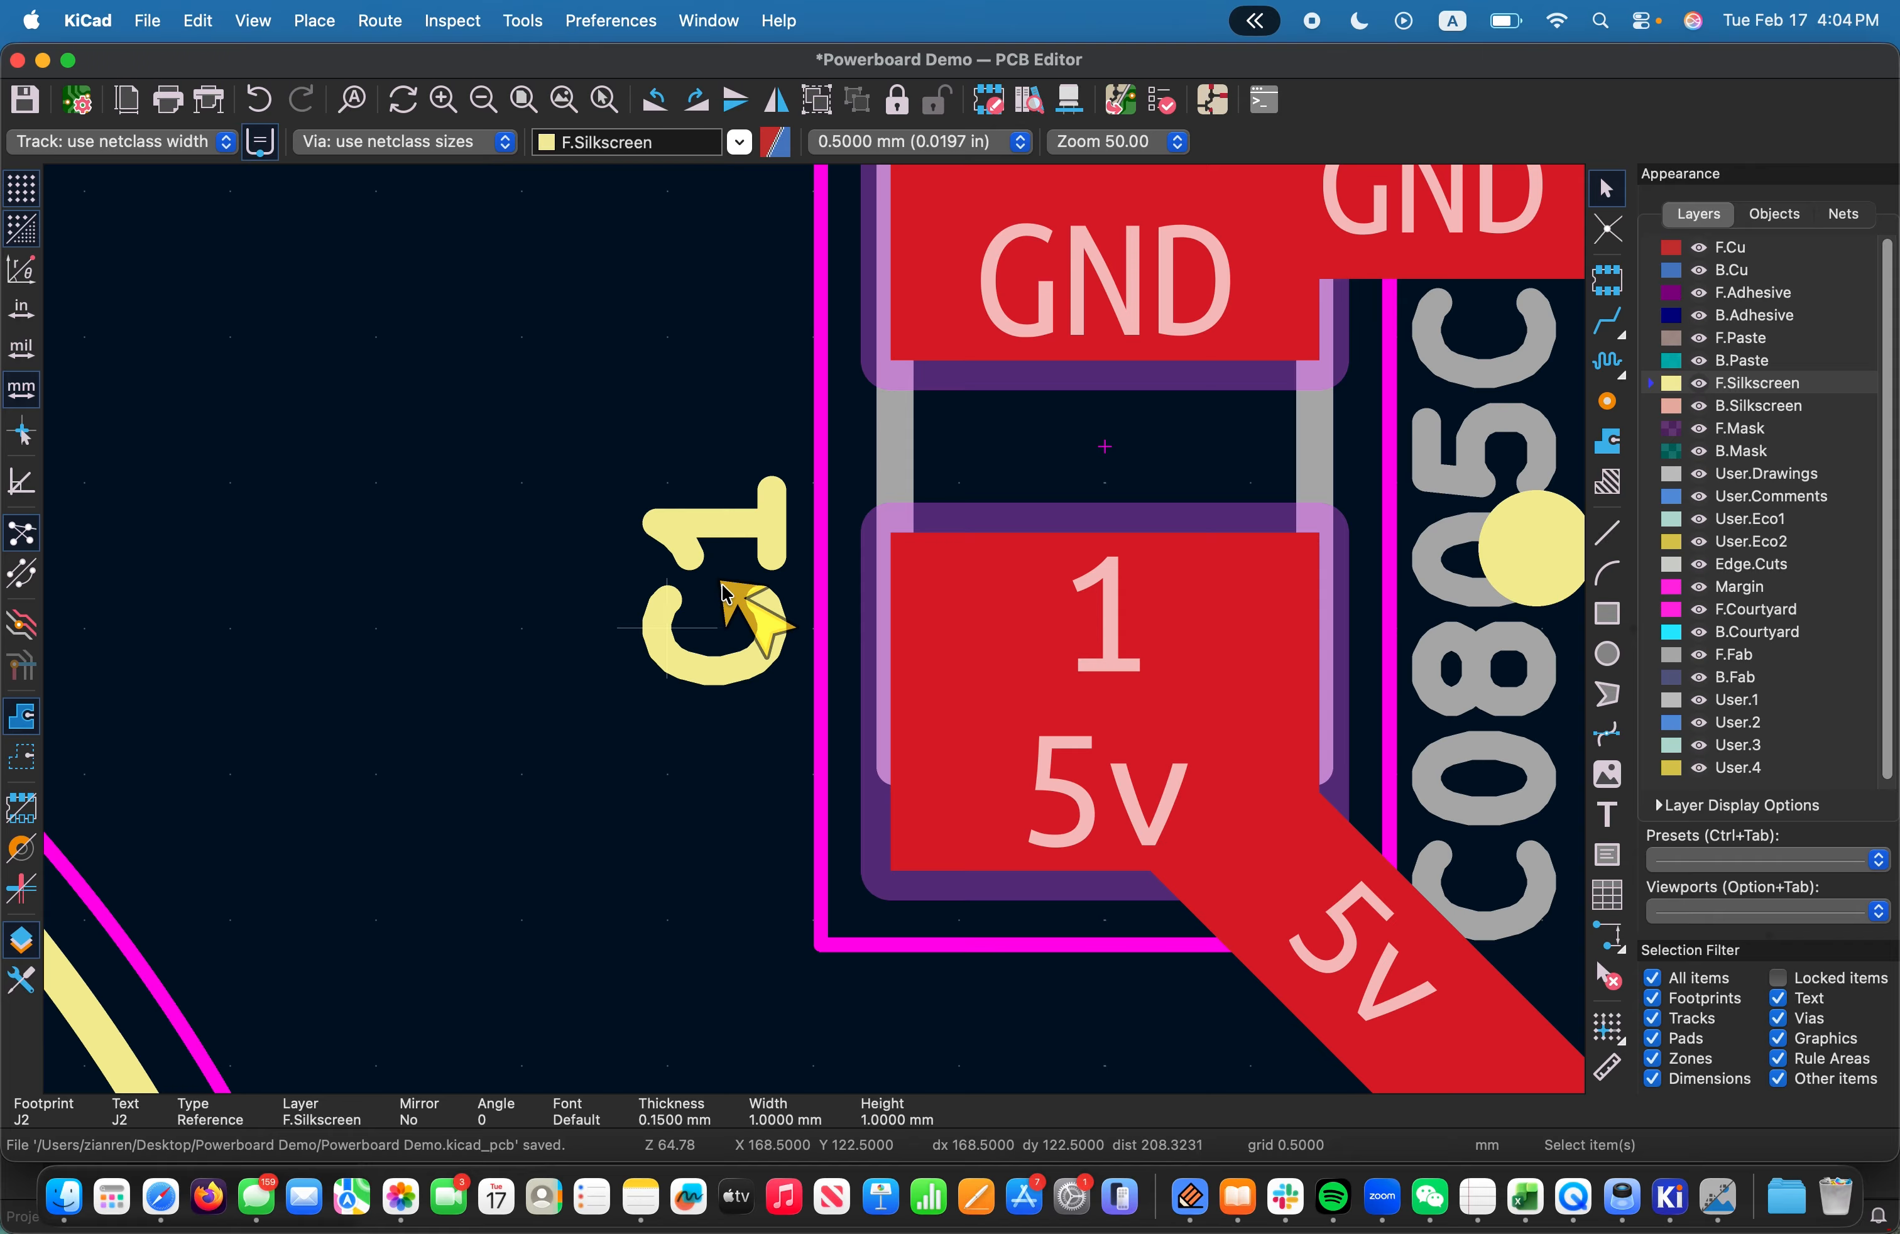
scroll(765, 558, "down", 7)
scroll(843, 637, "up", 3)
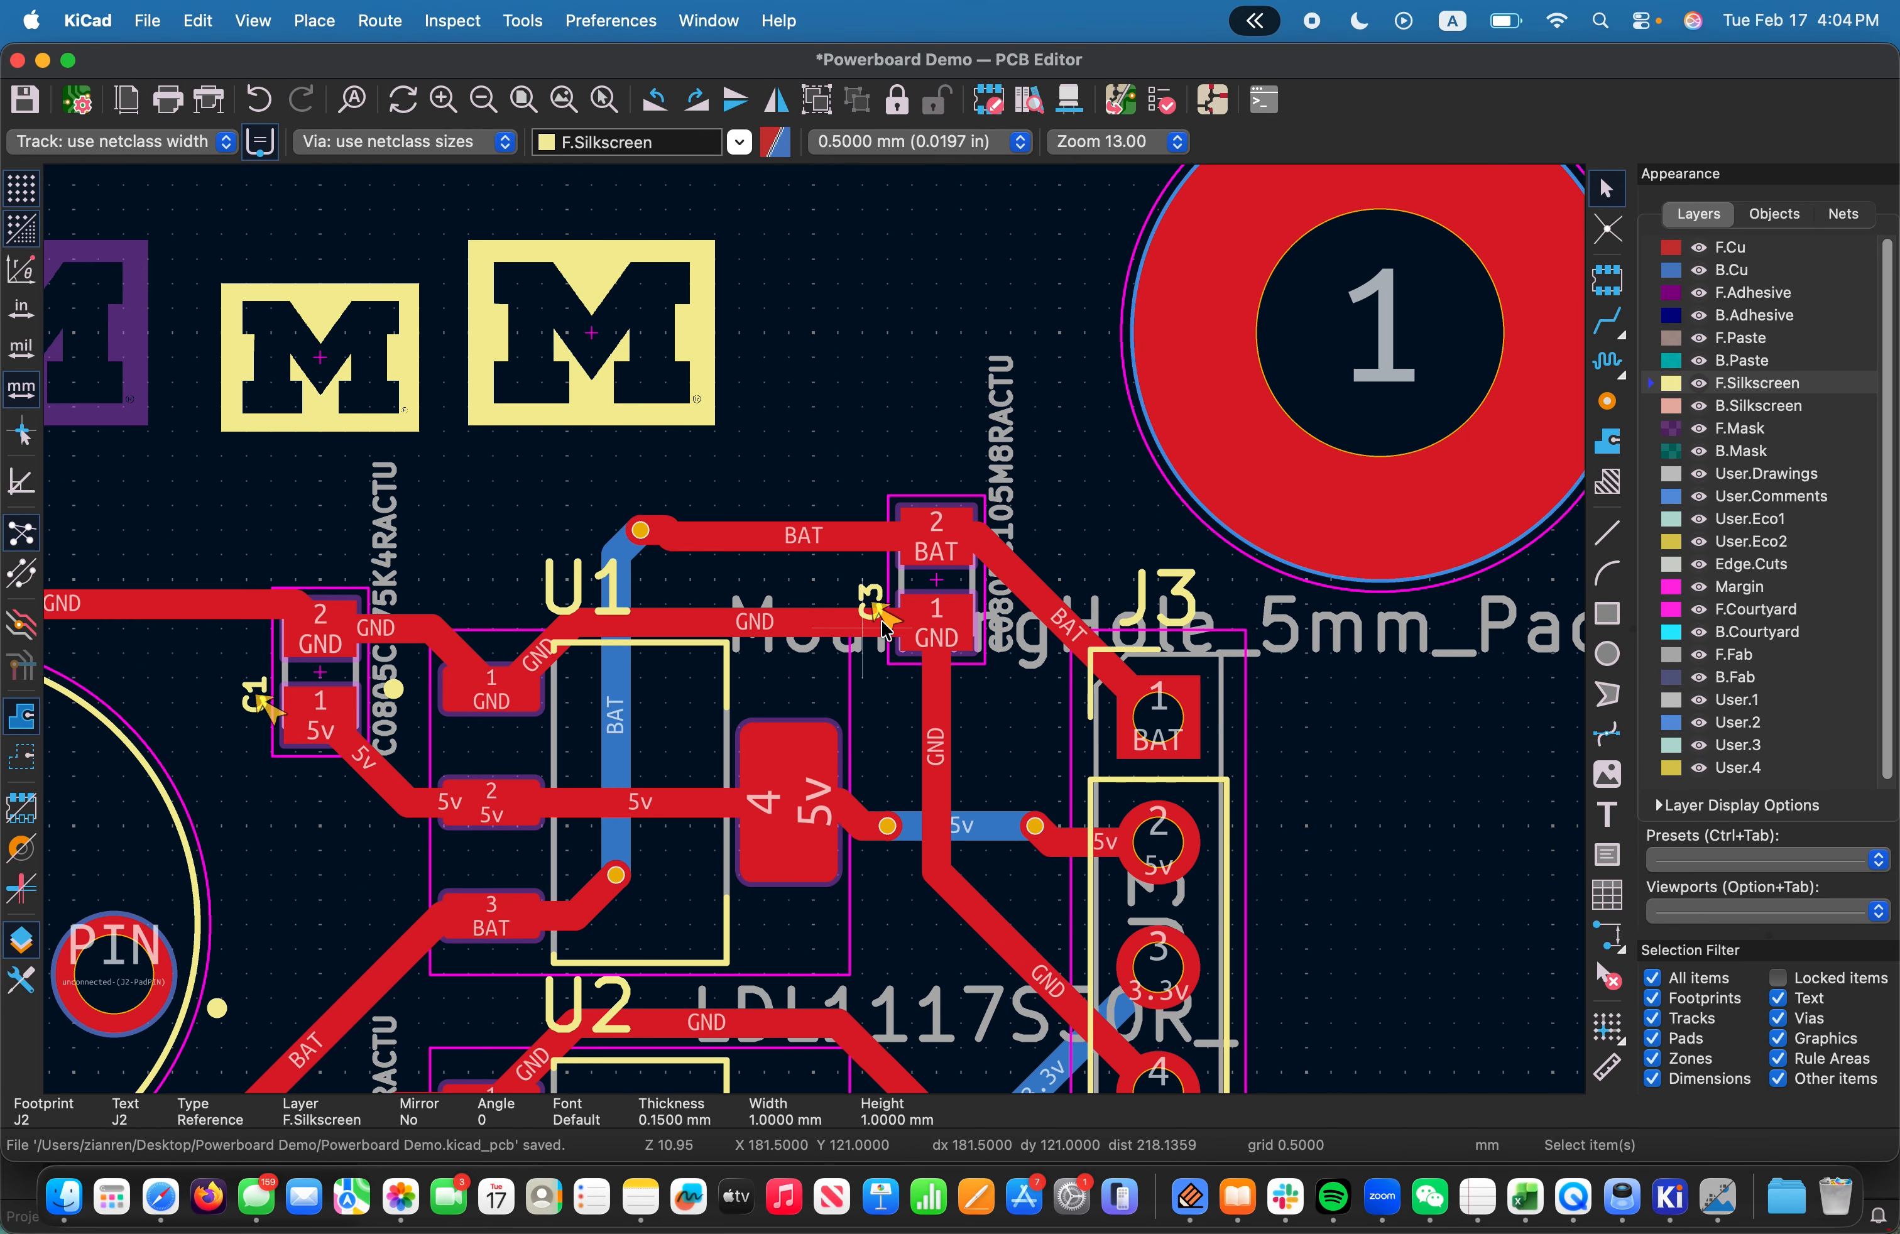
scroll(883, 637, "up", 5)
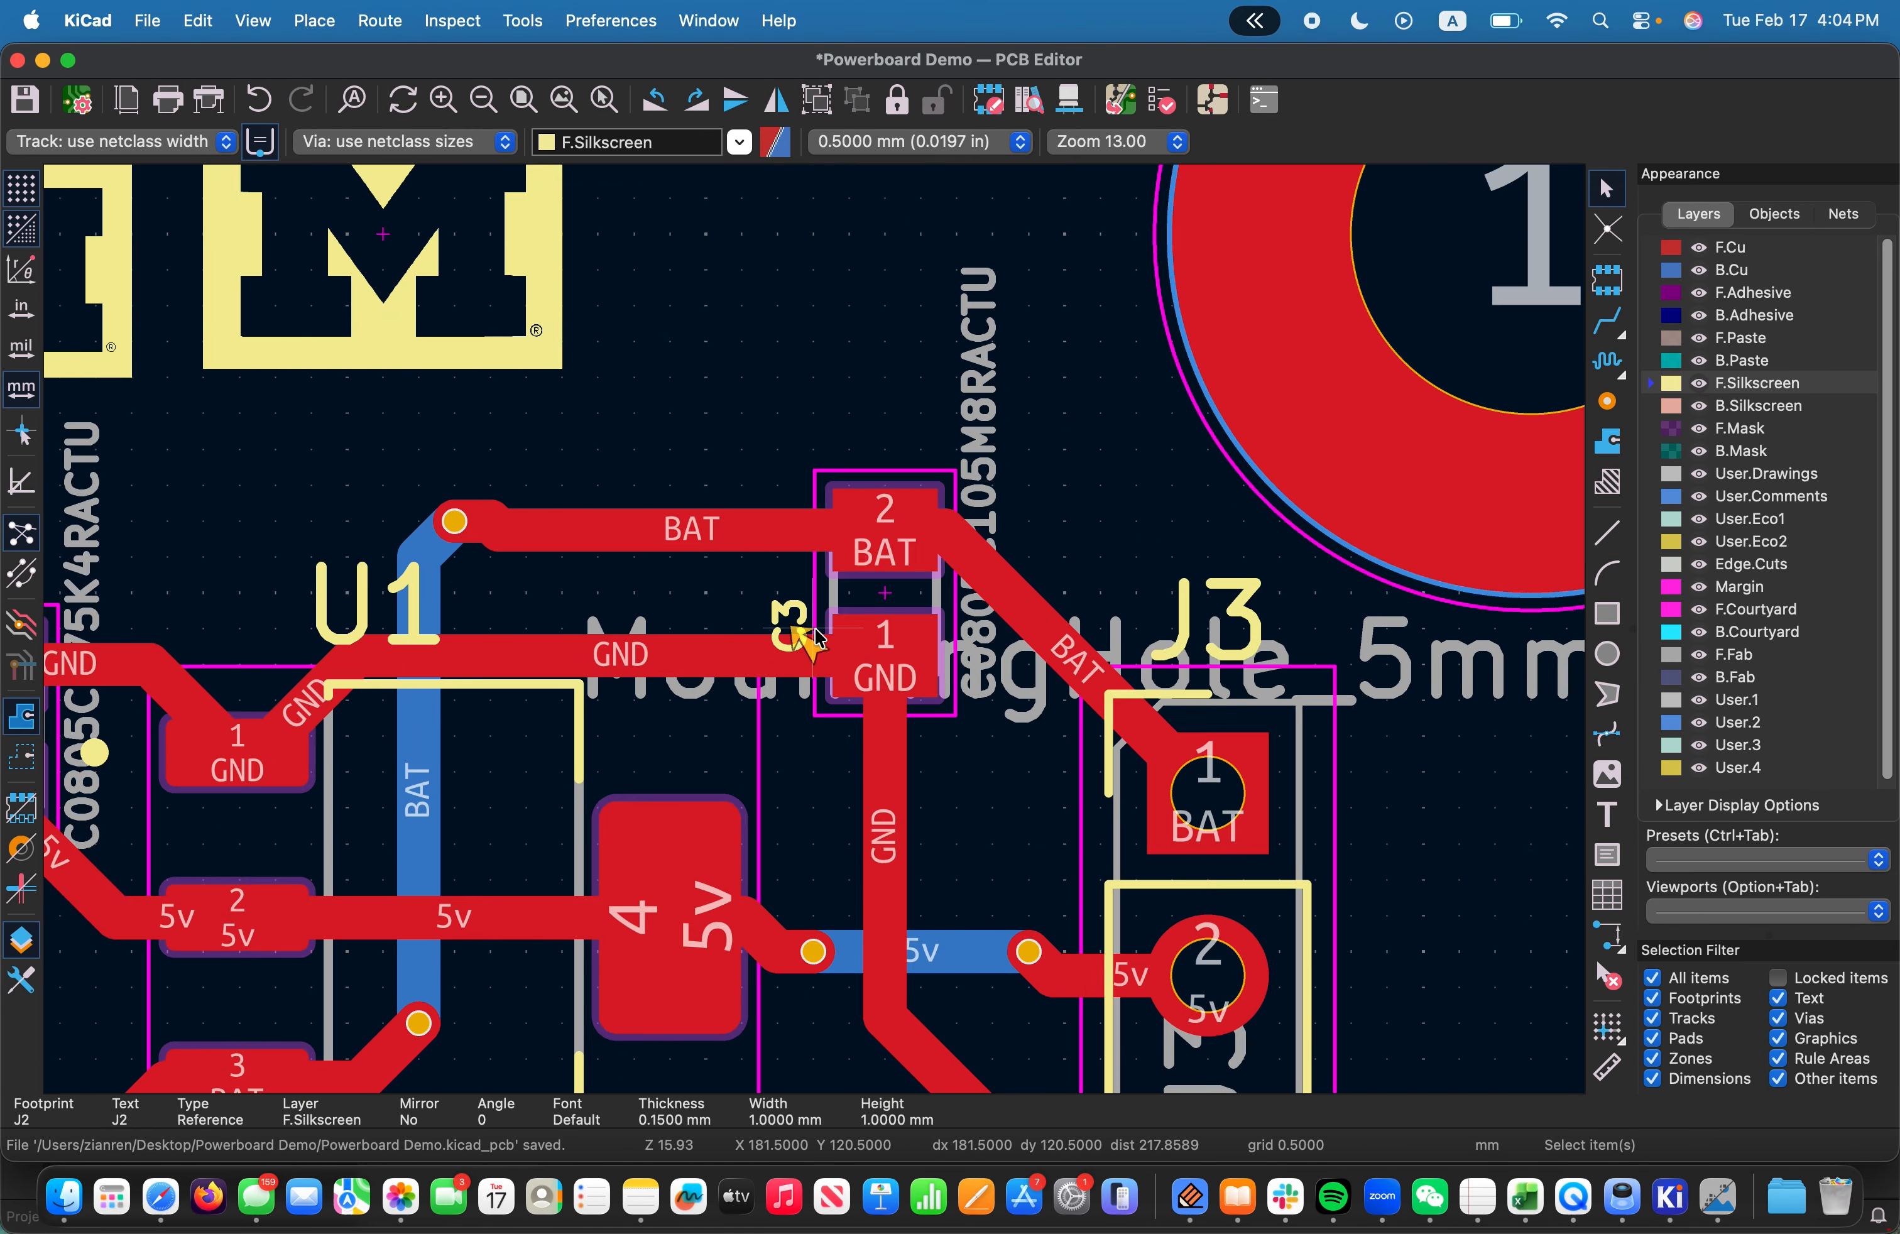
left_click(753, 604)
left_click_drag(751, 559, 679, 433)
Examine the remaining reference texts and the overall layout across the board
scroll(637, 625, "down", 5)
scroll(826, 635, "down", 4)
scroll(821, 637, "down", 2)
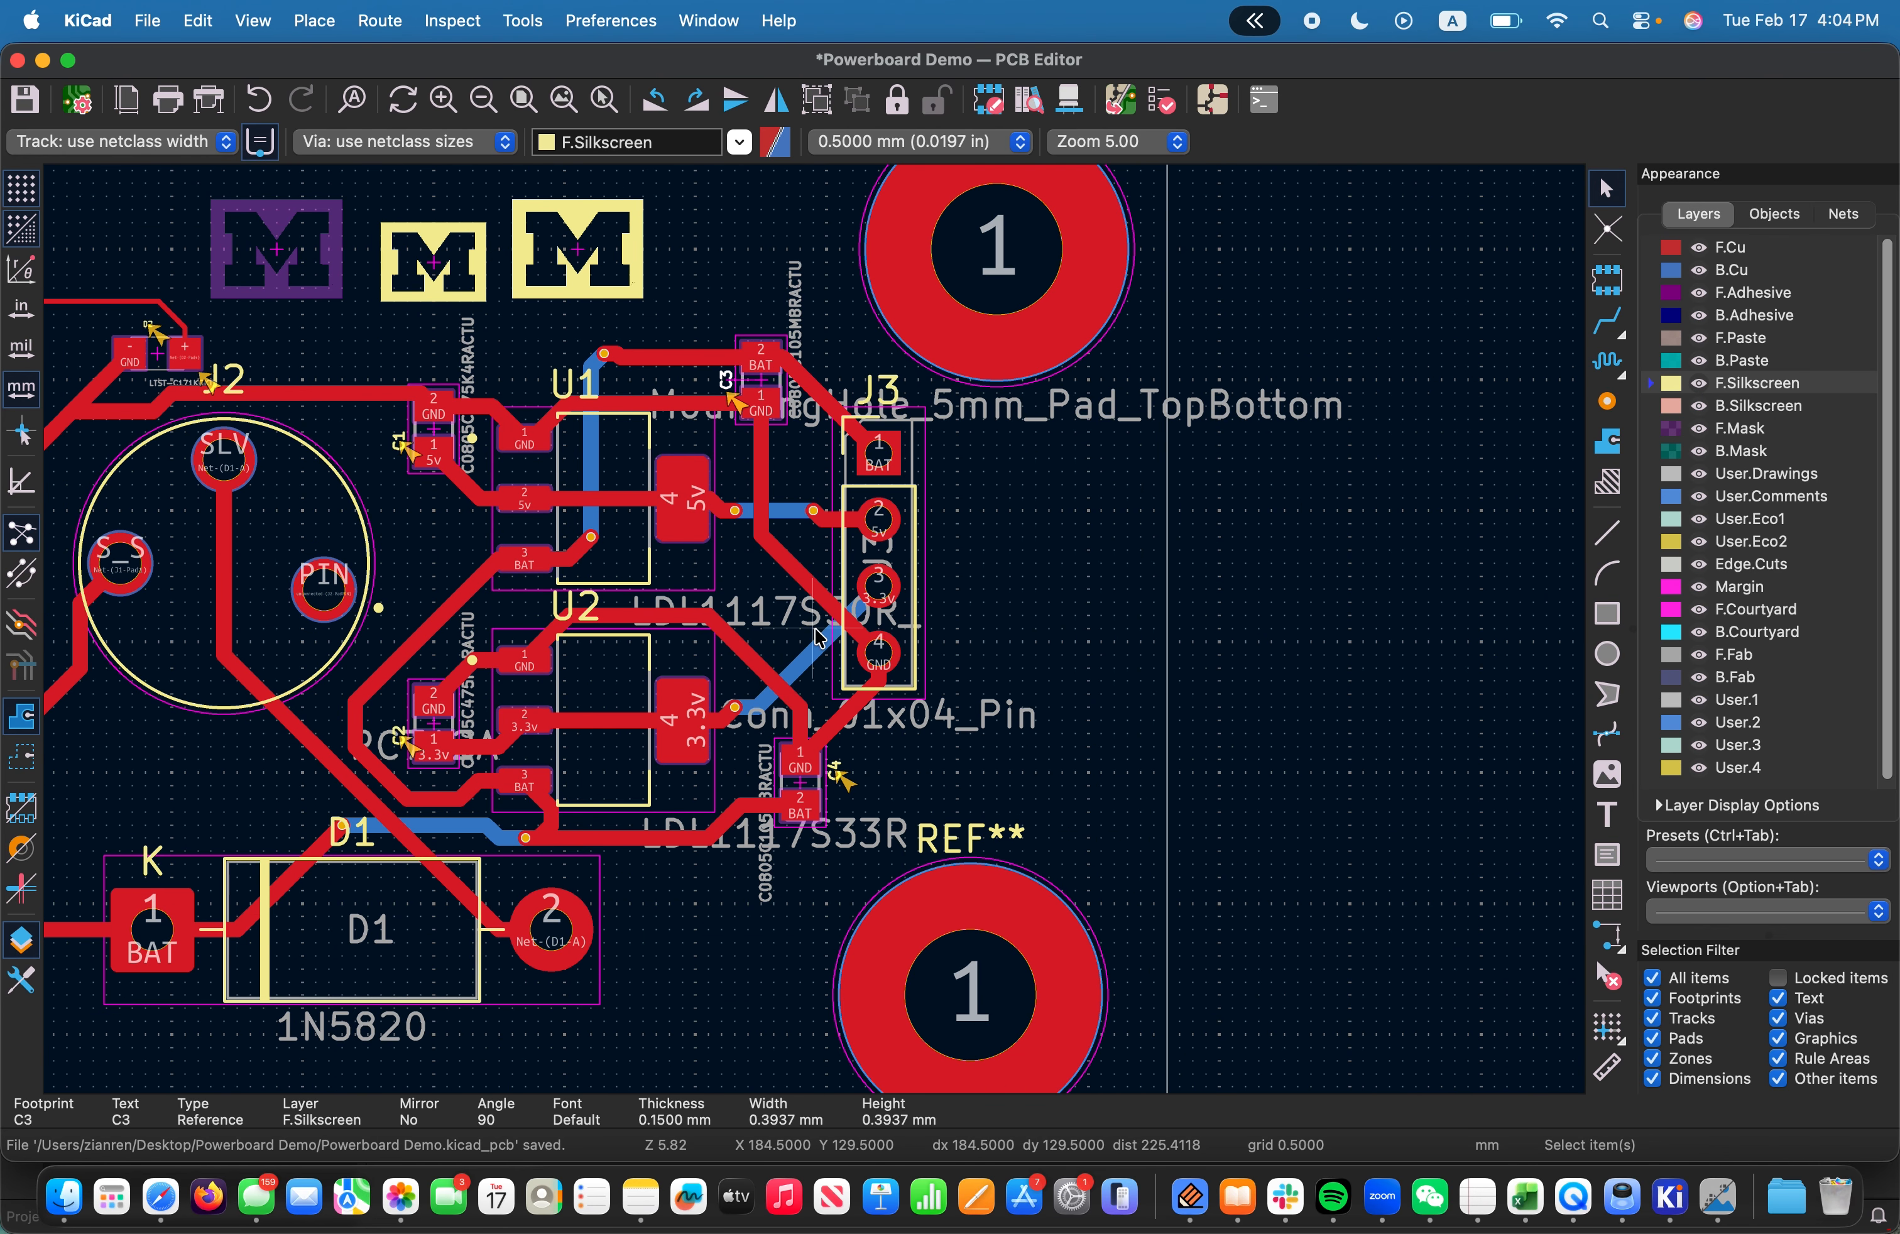
scroll(813, 639, "up", 2)
scroll(829, 638, "left", 2)
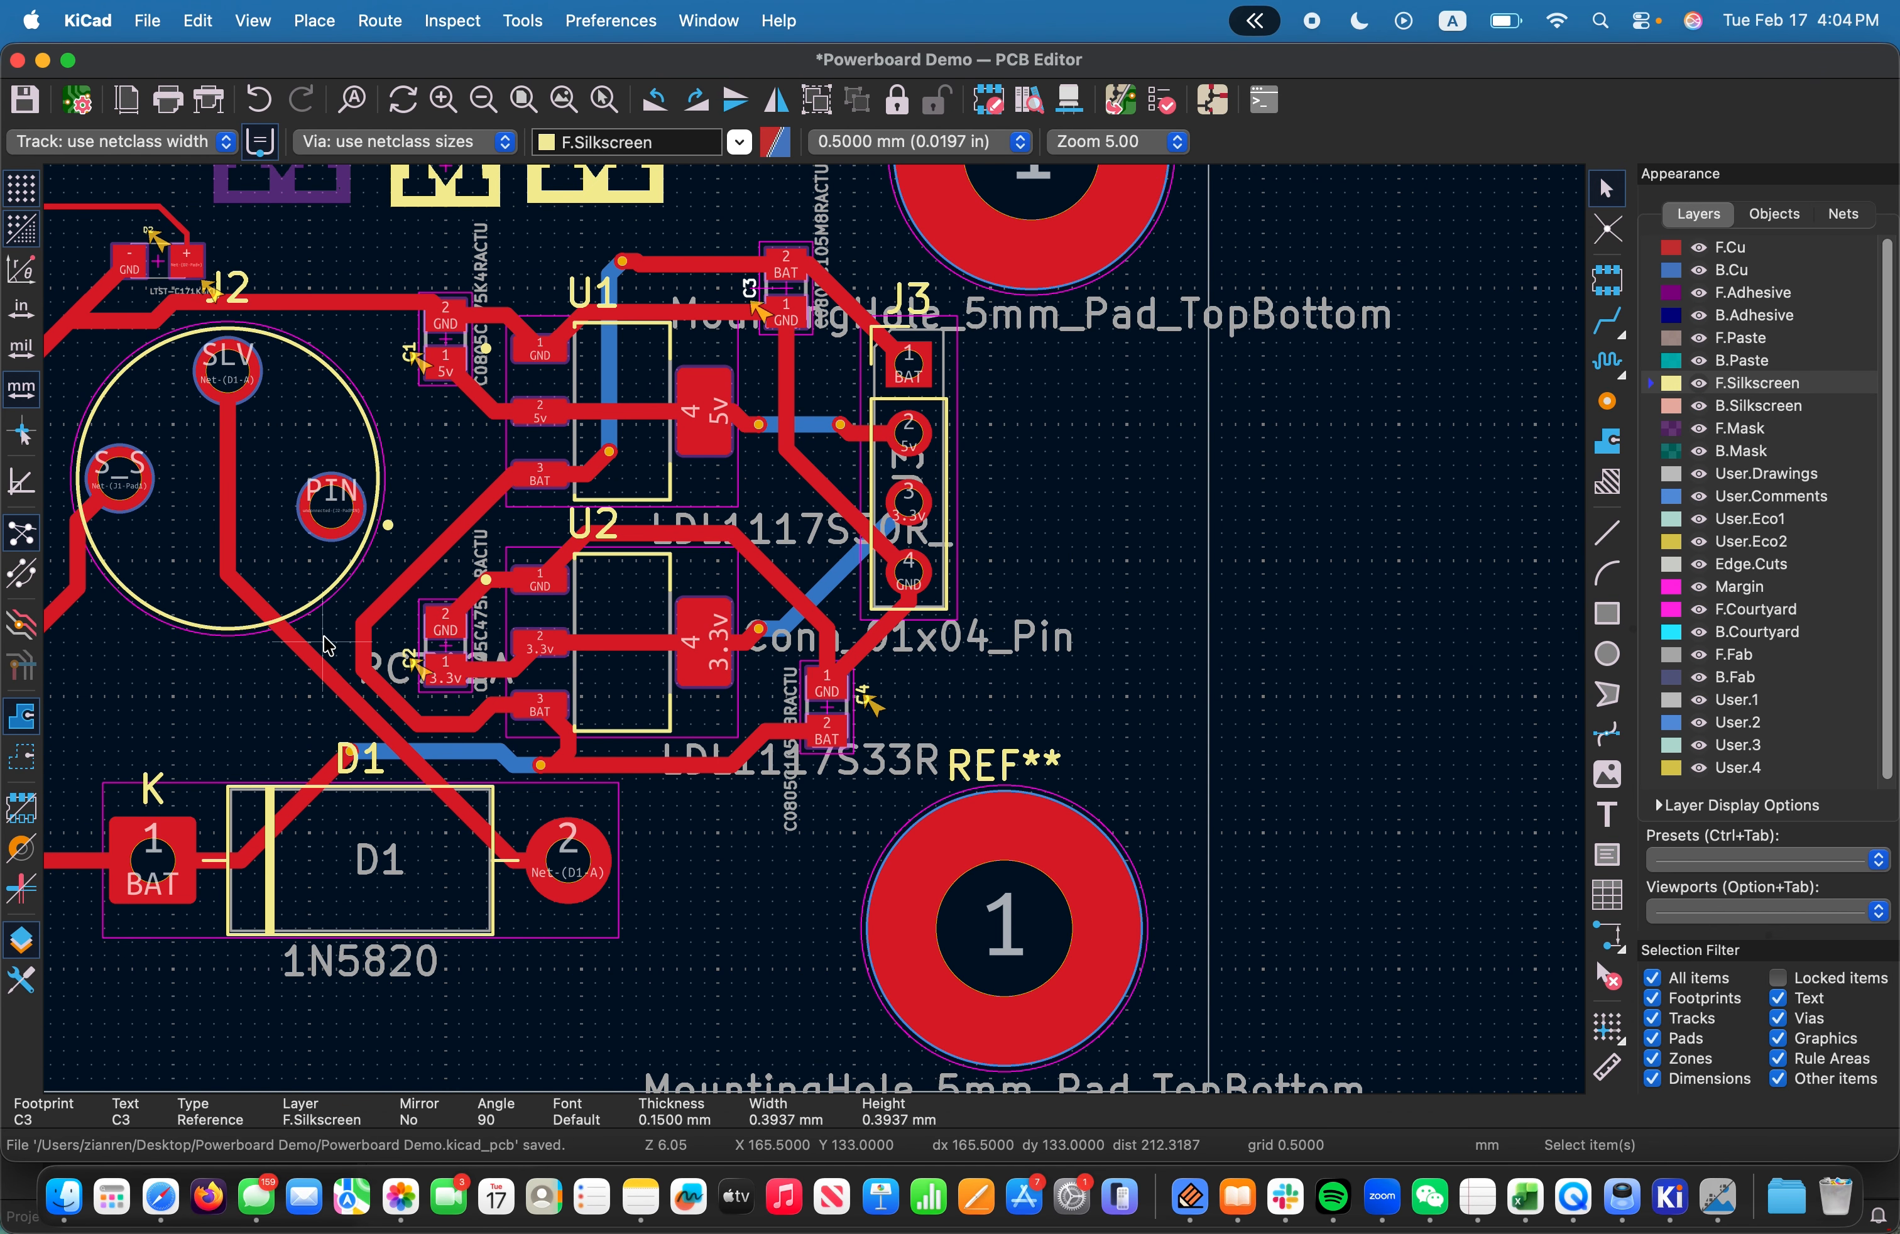
scroll(823, 640, "left", 10)
scroll(822, 641, "up", 3)
scroll(822, 641, "down", 6)
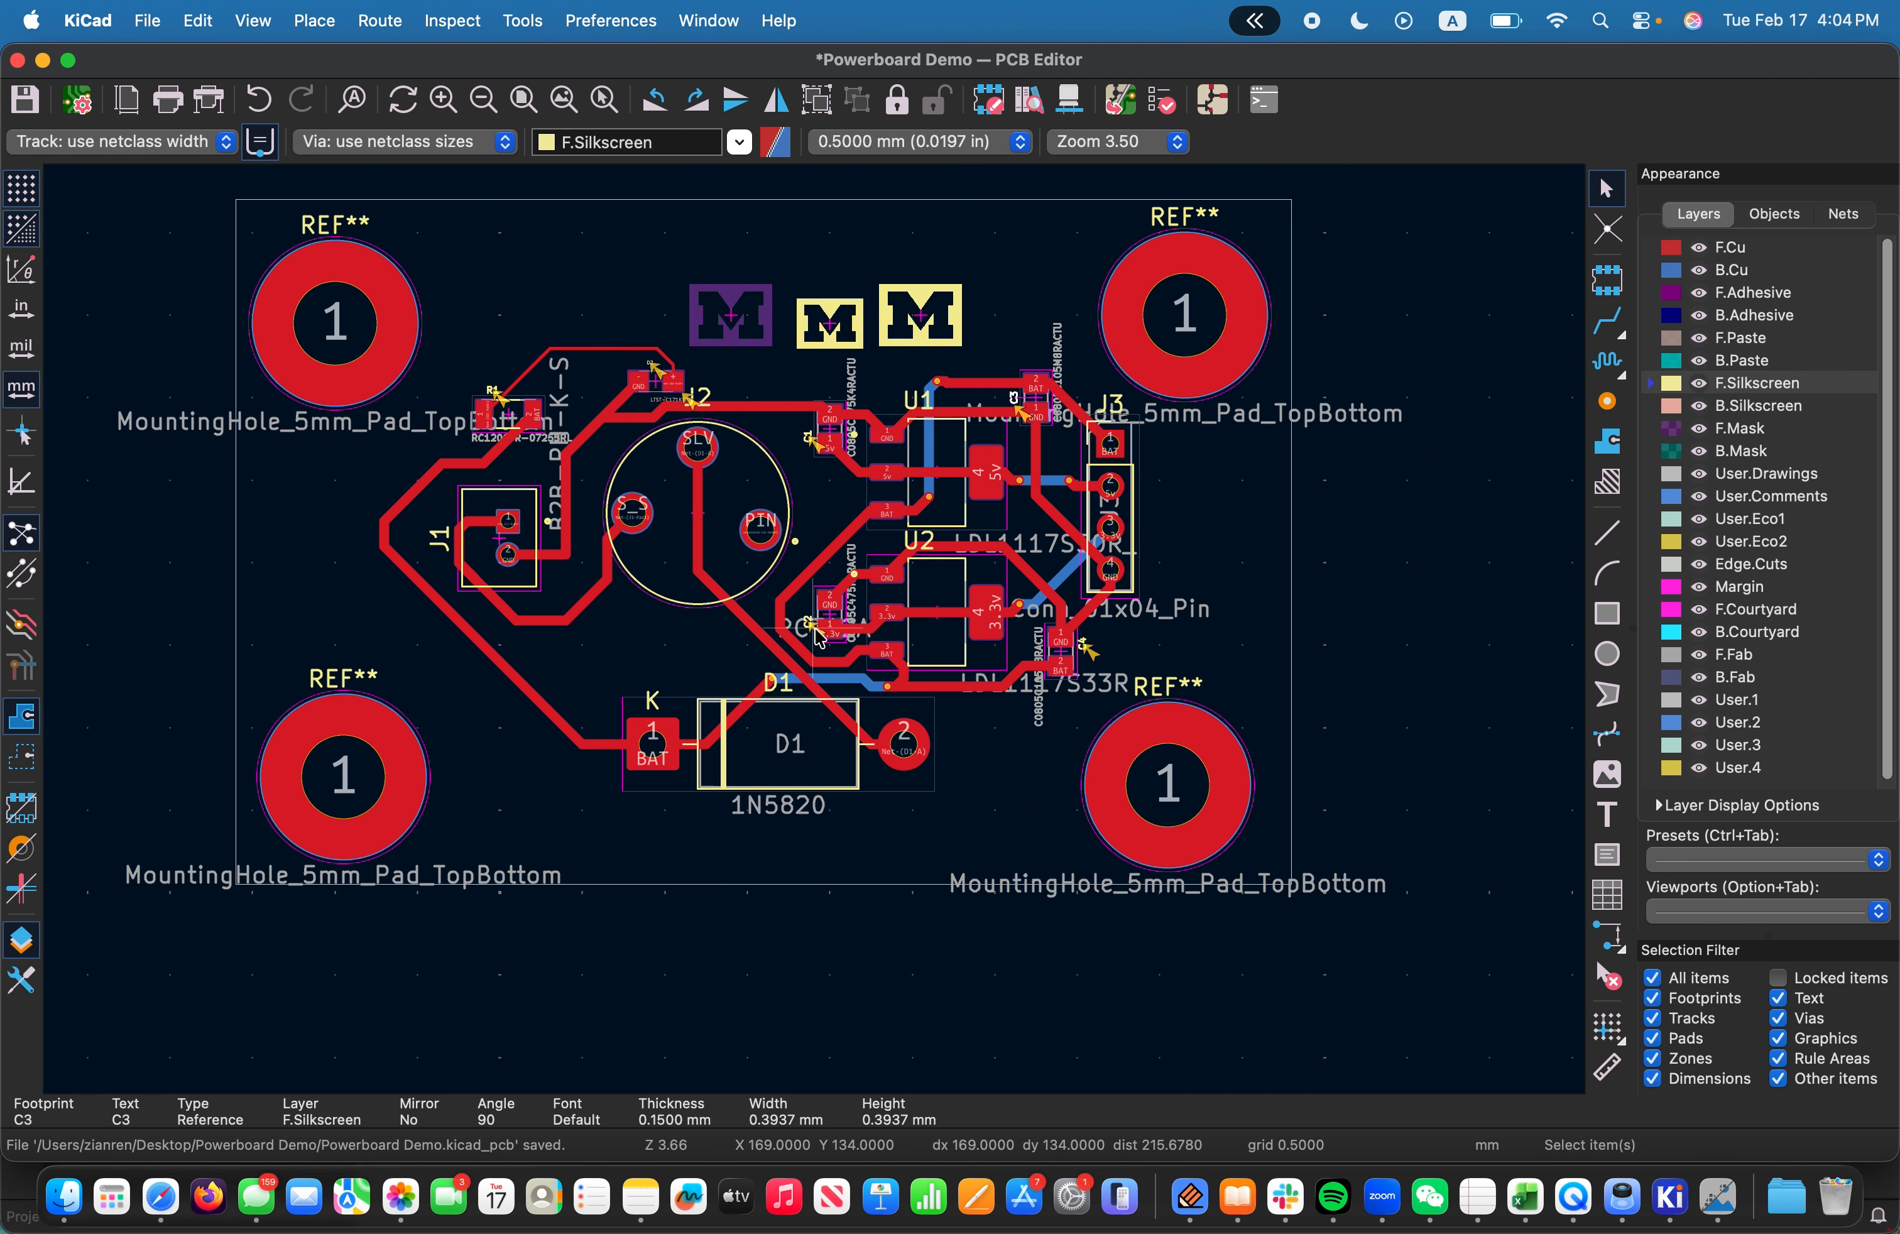
Clear the selection of C3's reference text and save the board
key("super+s")
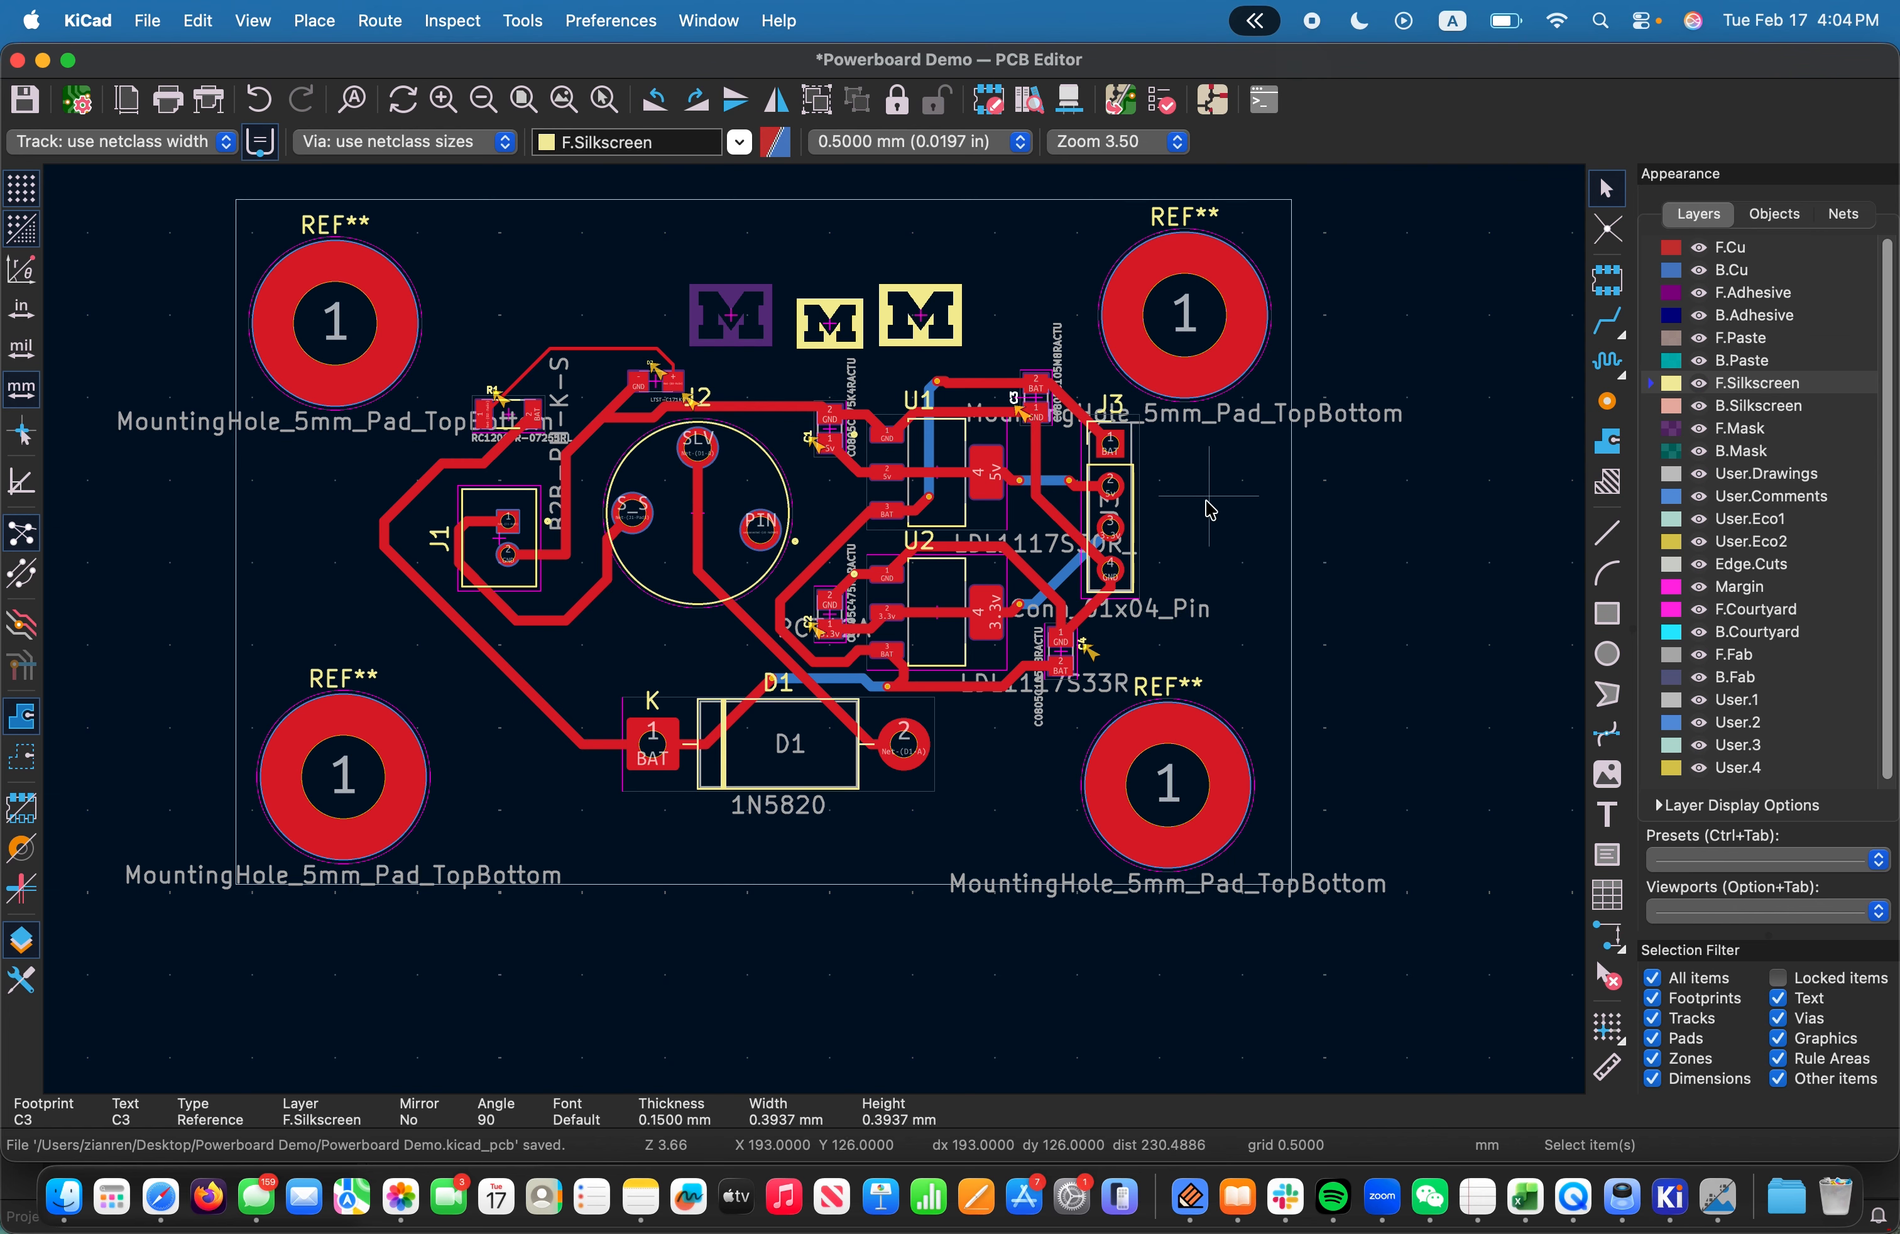
left_click(1354, 506)
scroll(750, 398, "down", 1)
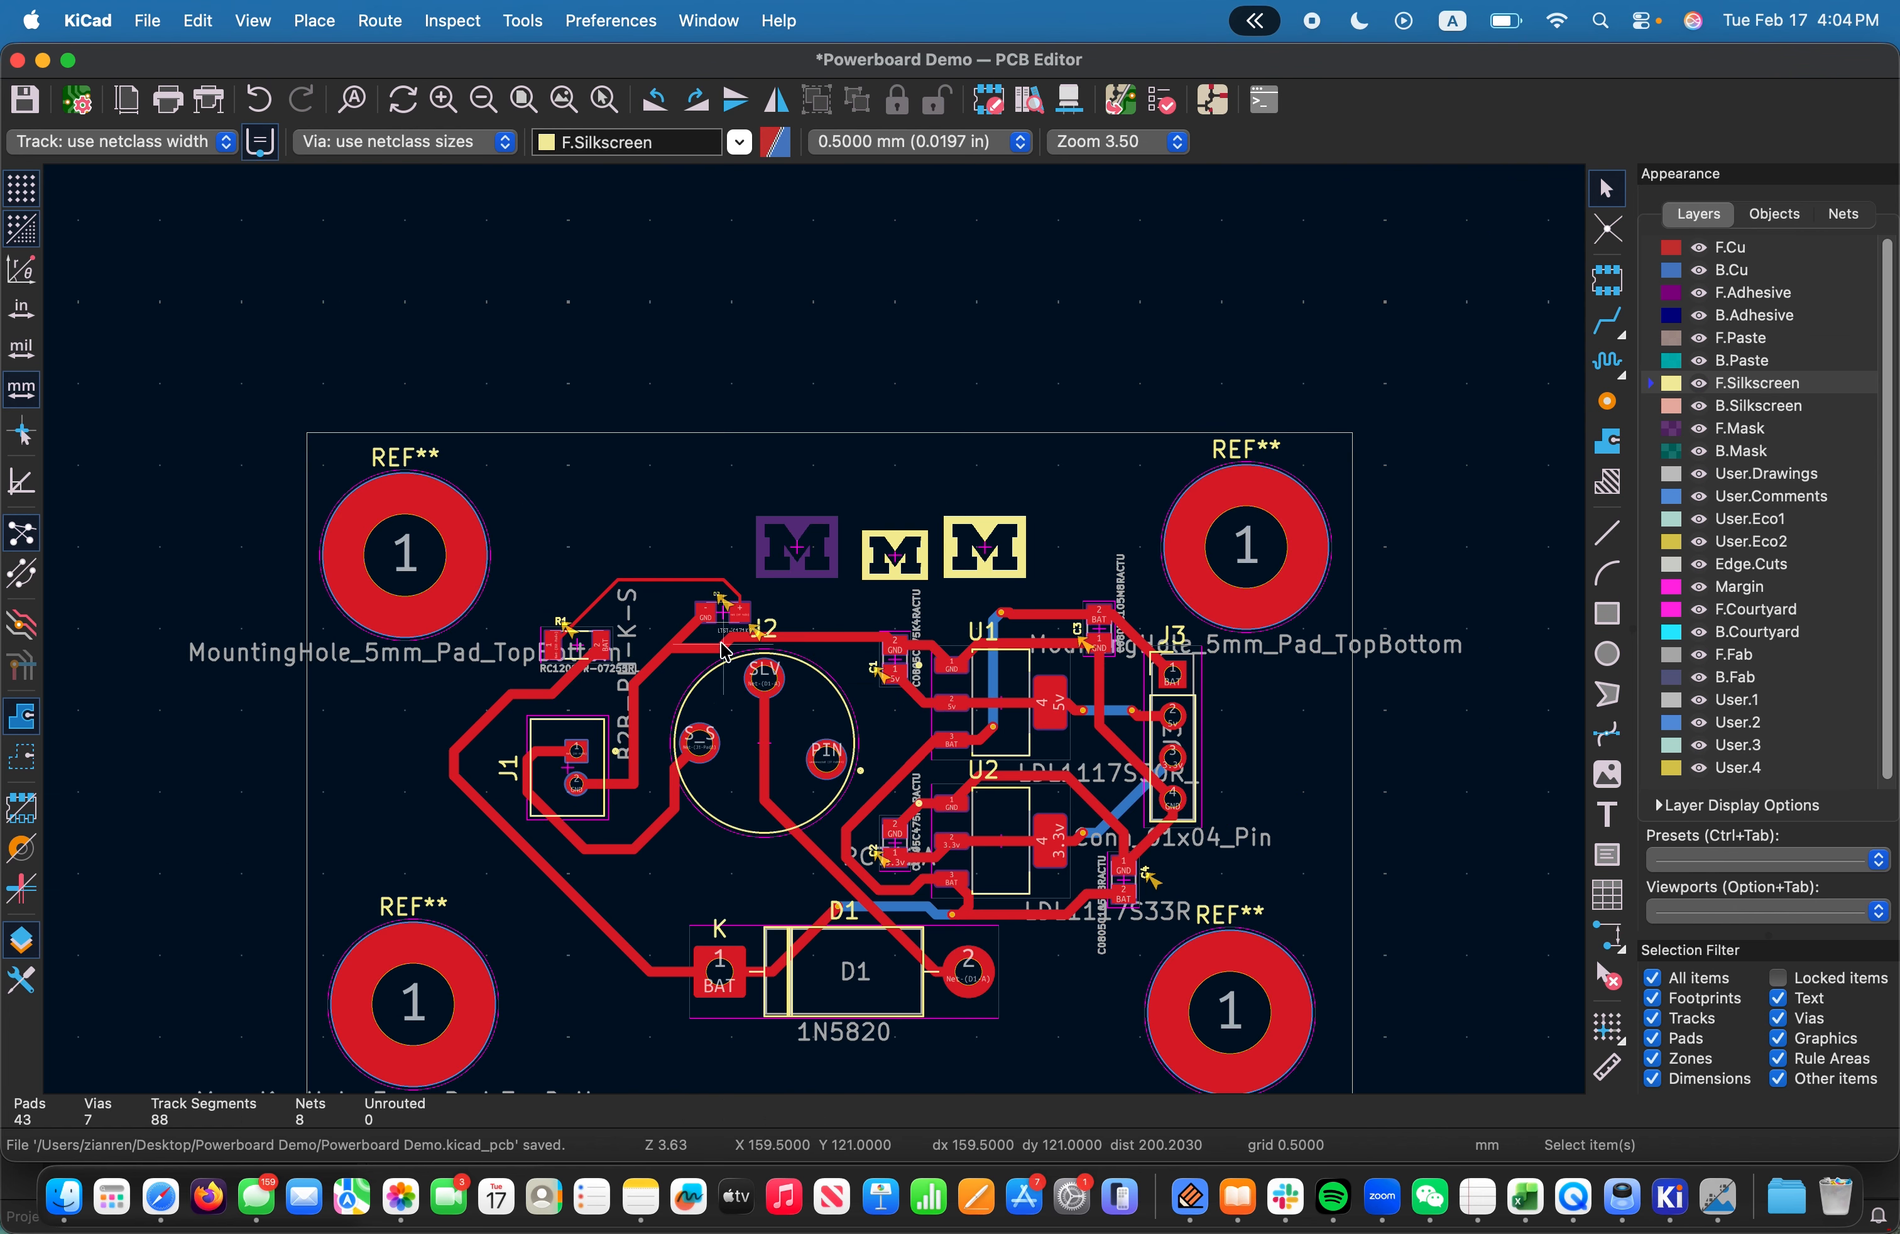
scroll(1019, 865, "down", 1)
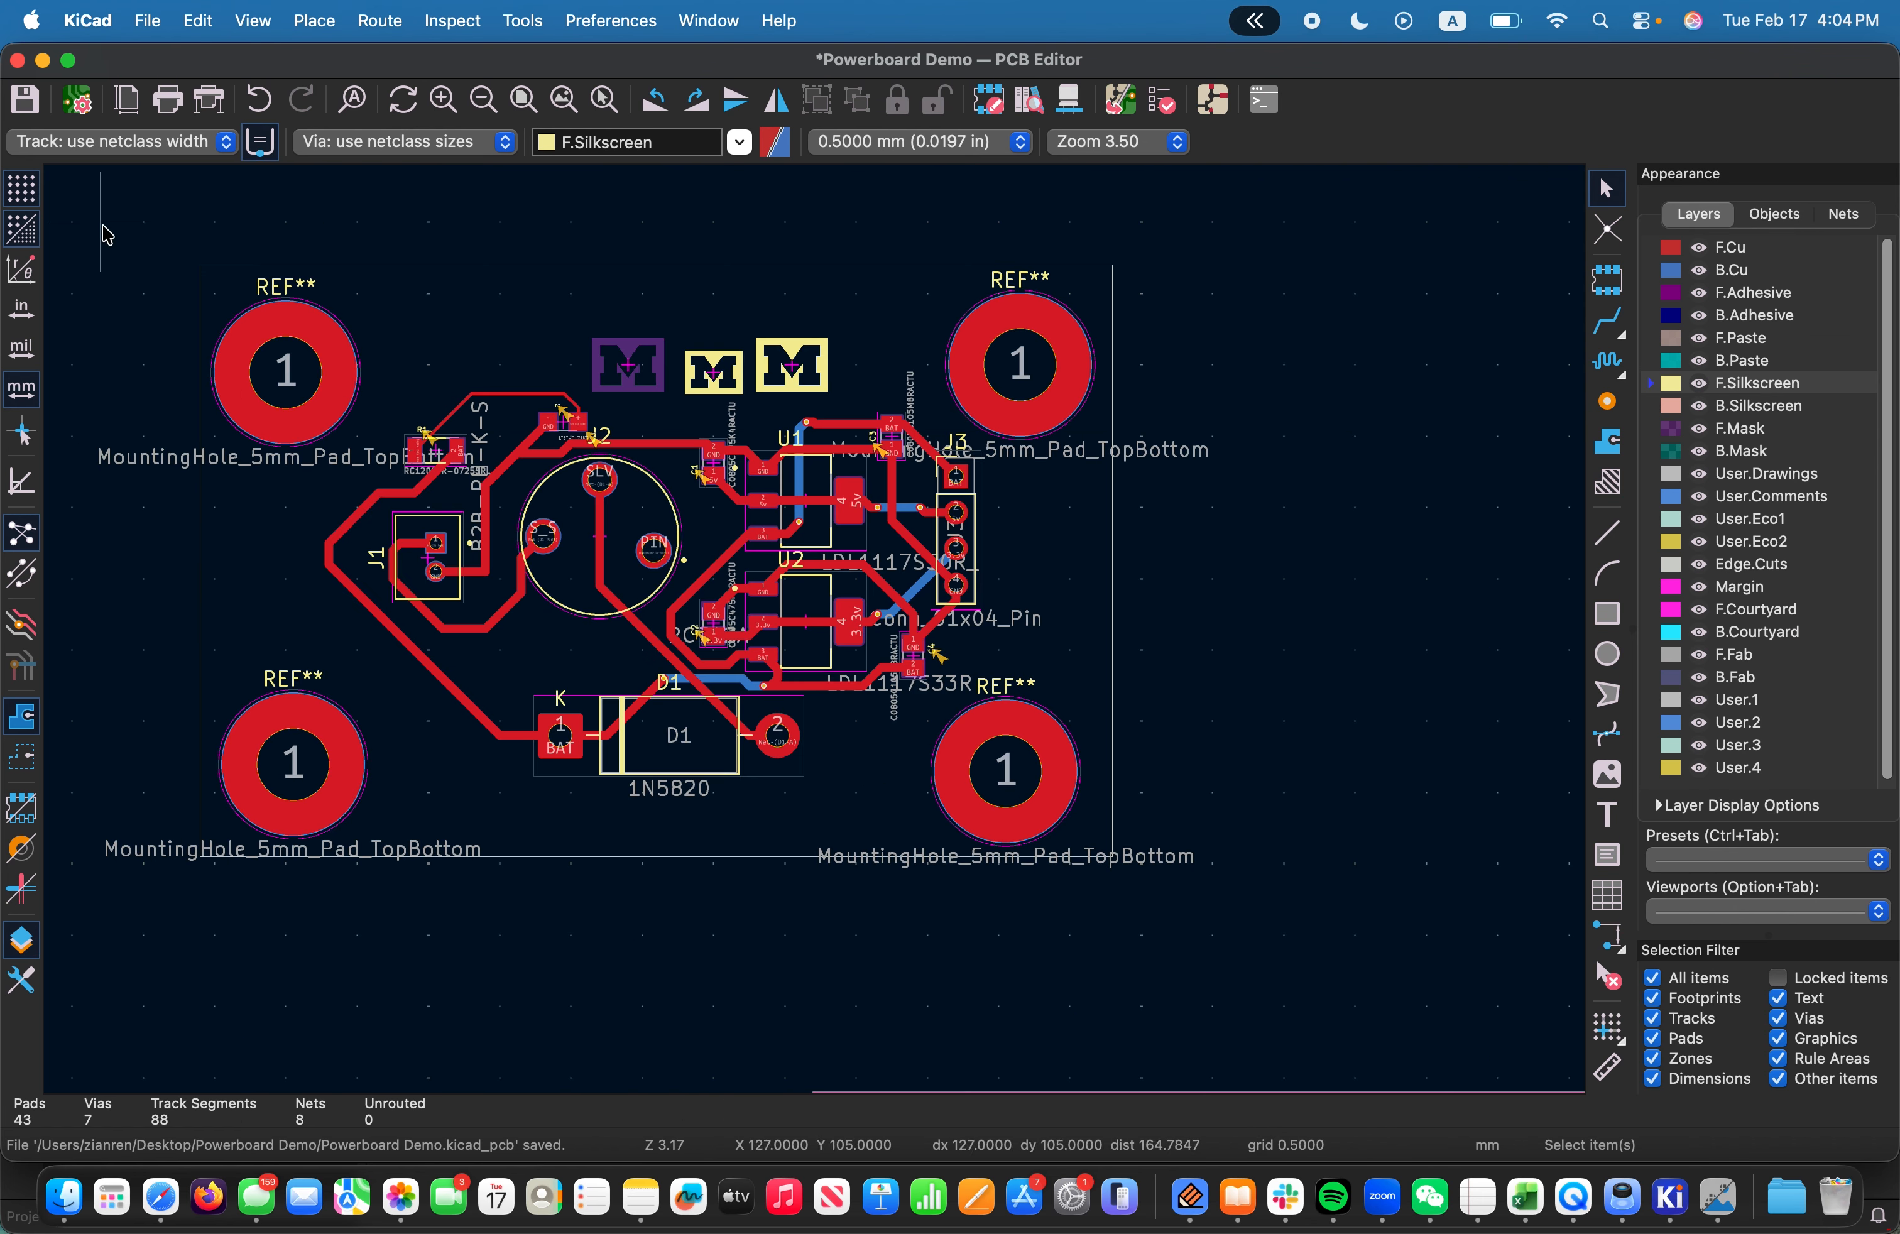
left_click(25, 99)
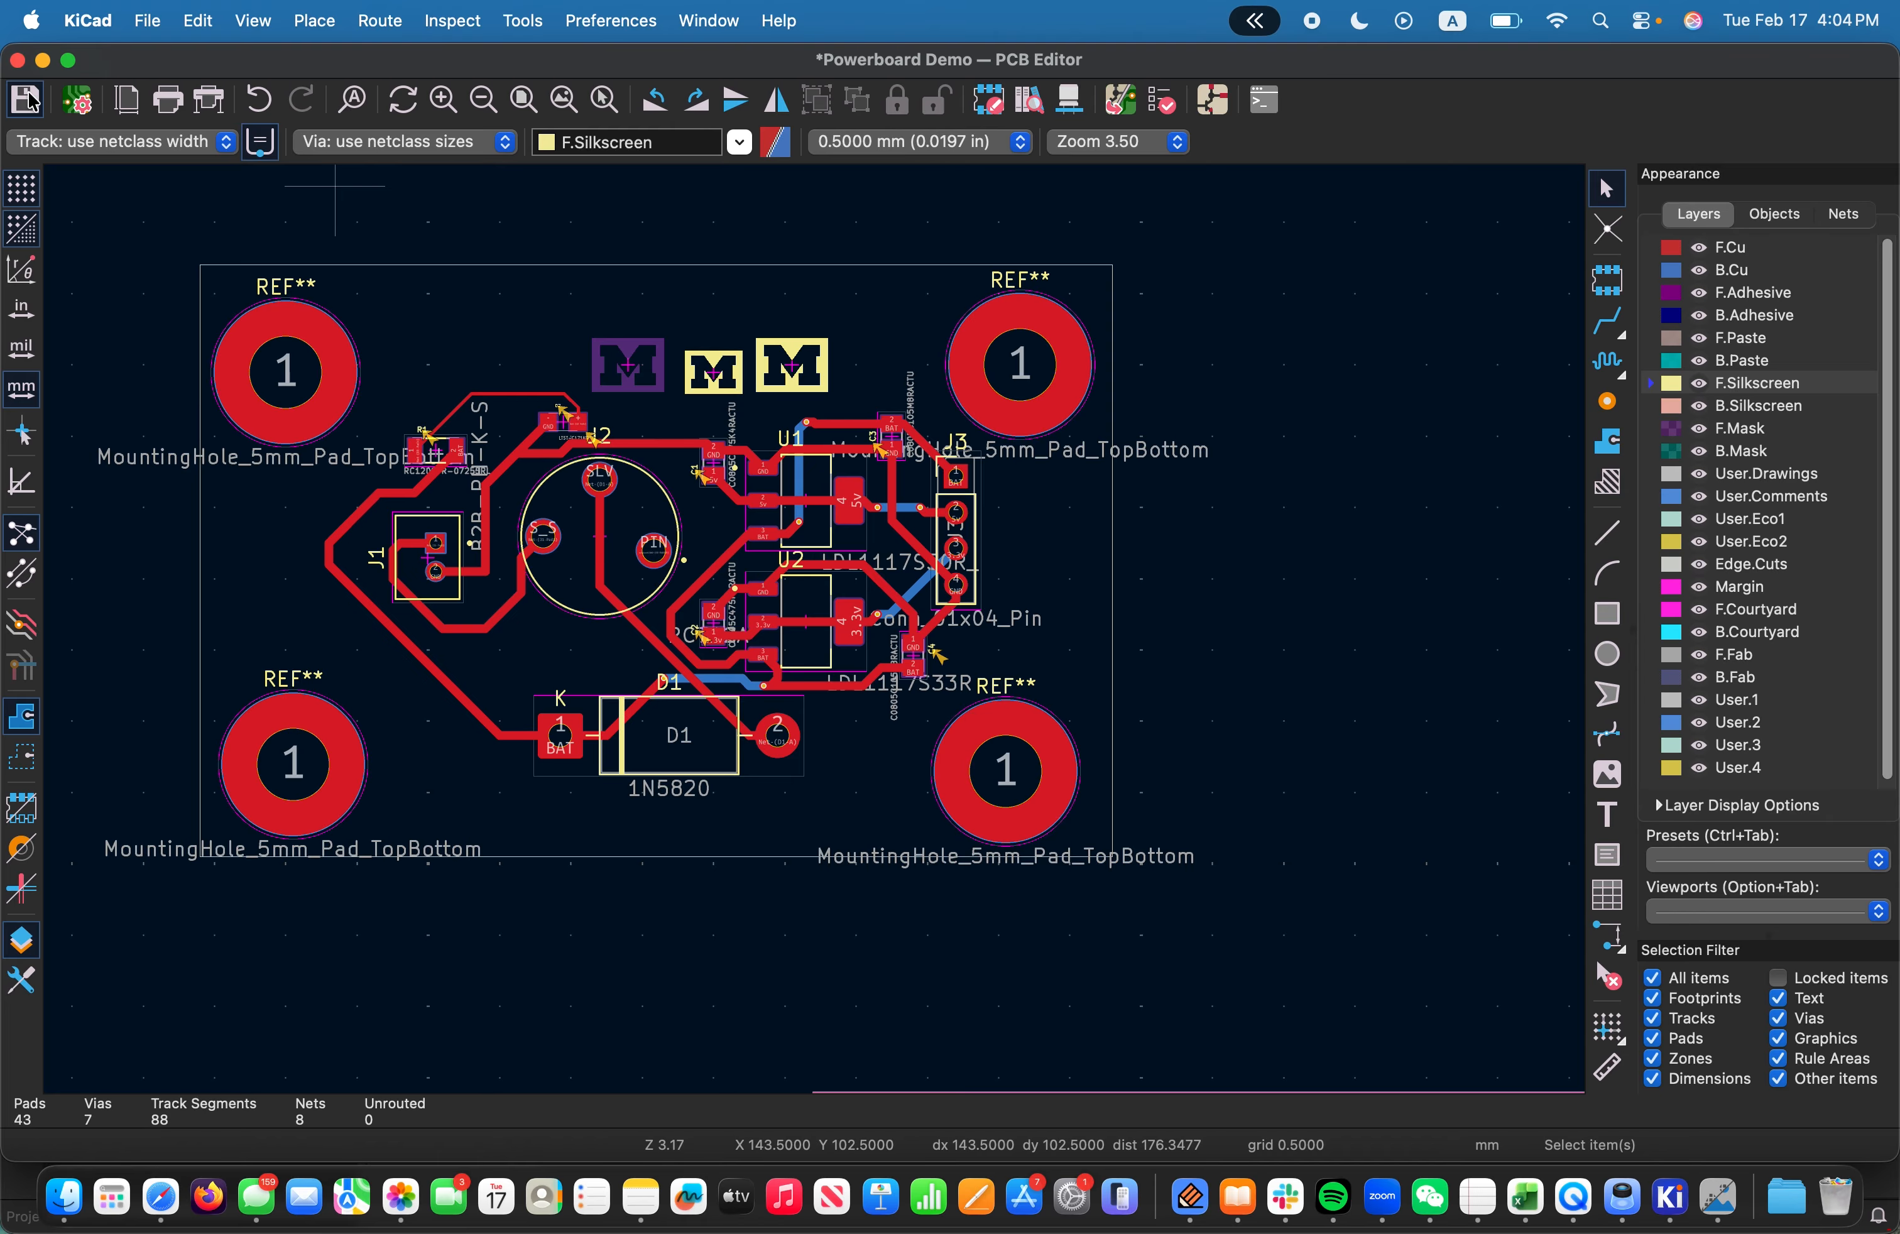
Run the Design Rules Checker again on the saved board, with zones refilled before the check
left_click(450, 23)
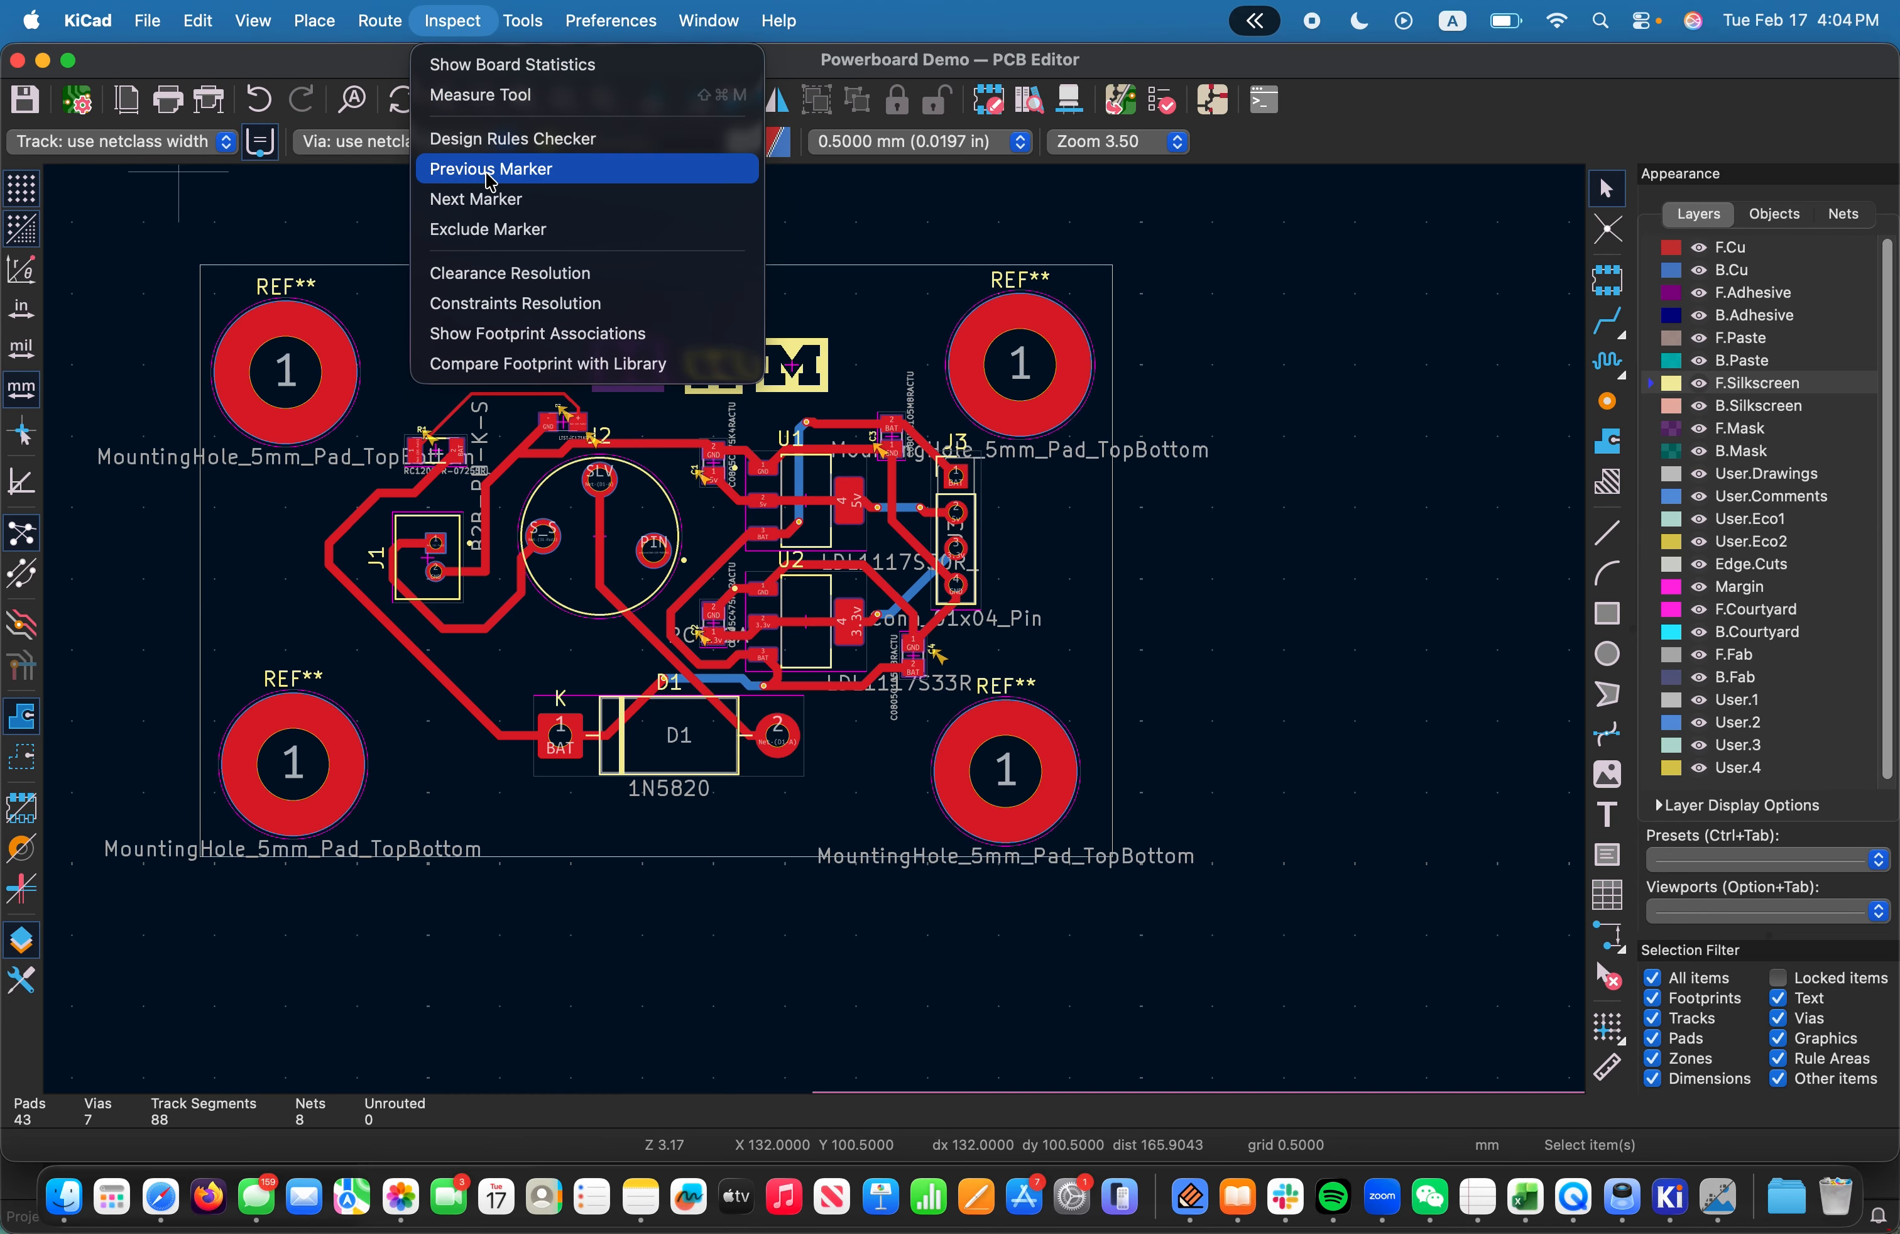
left_click(513, 139)
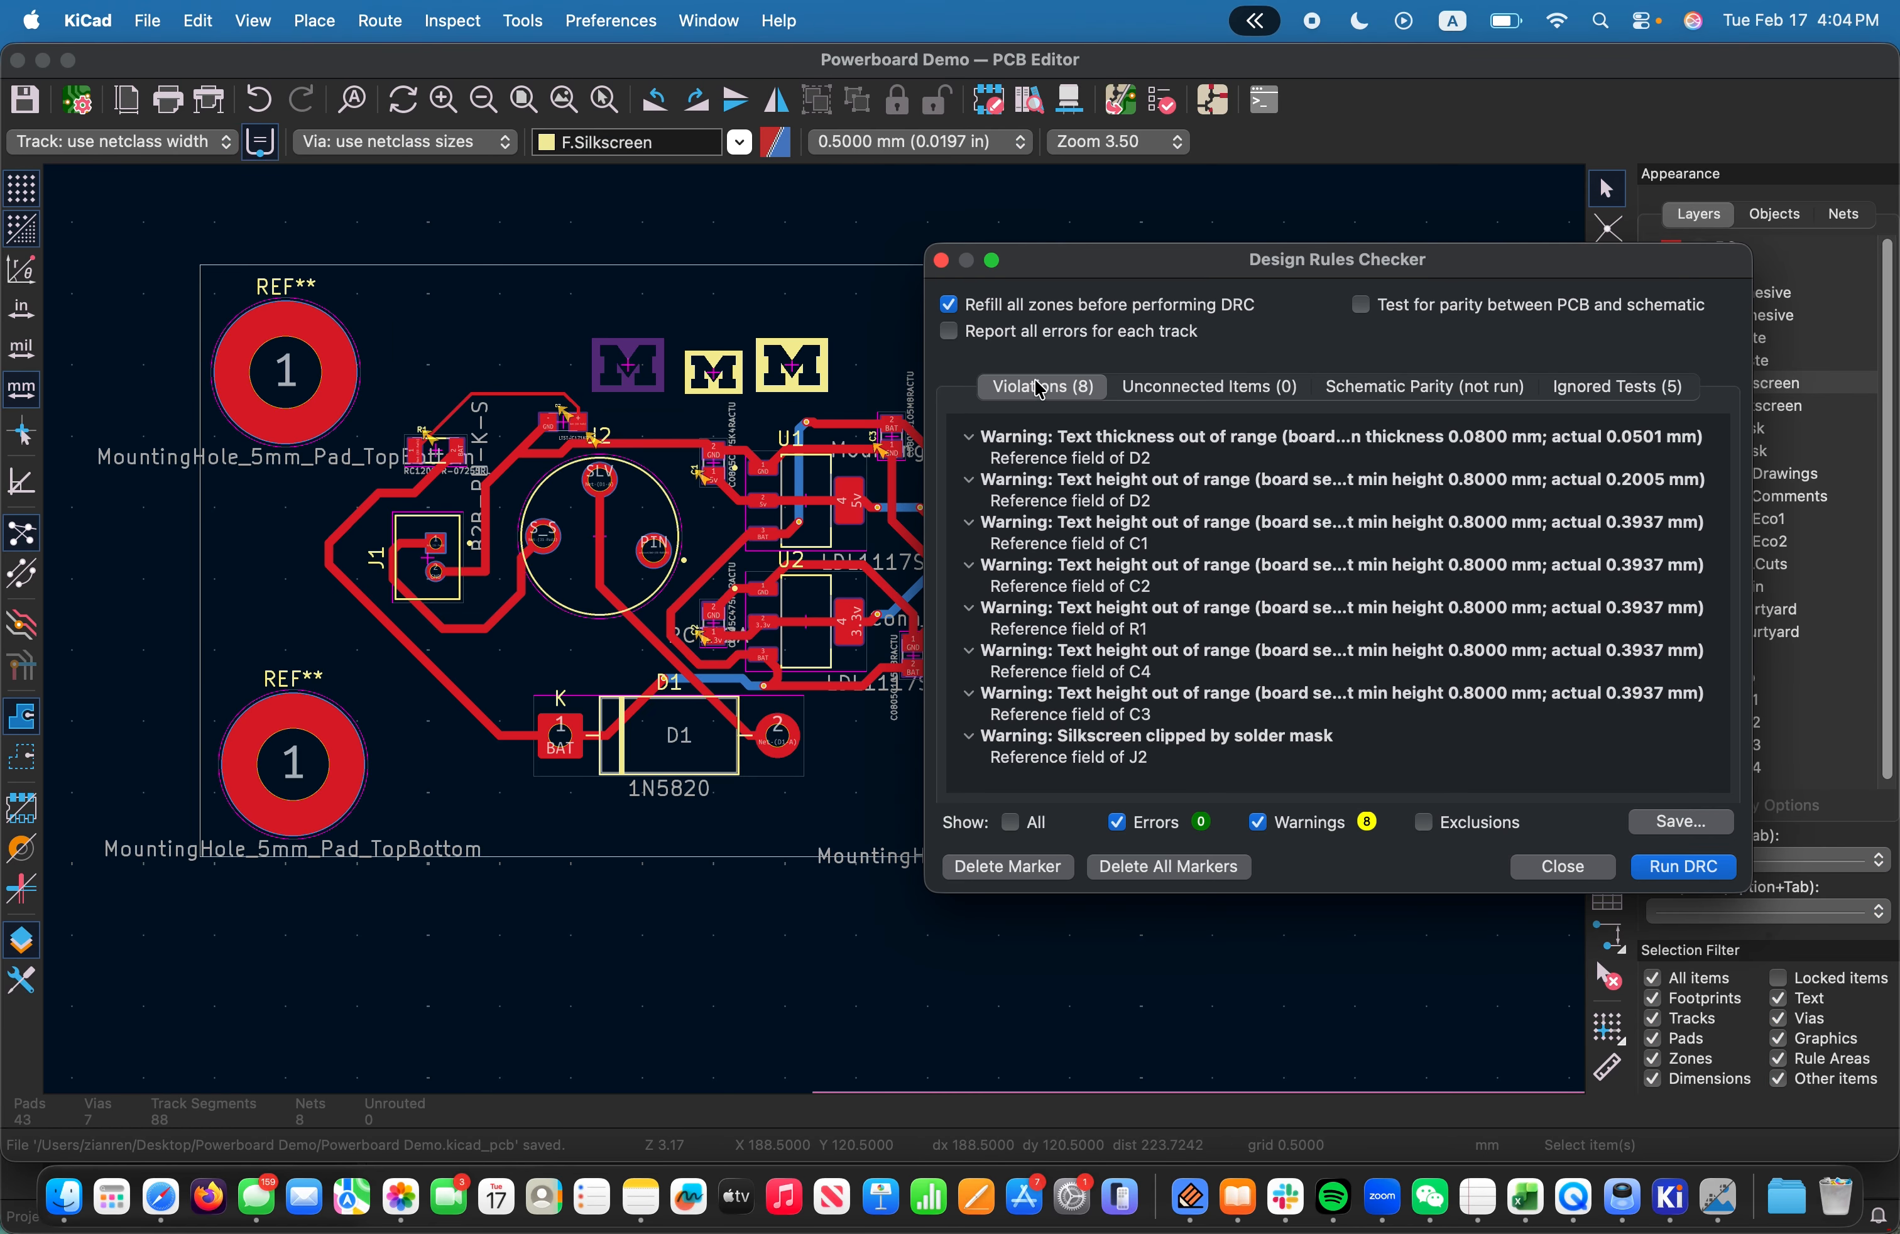
left_click_drag(1283, 279, 1148, 233)
left_click(1548, 823)
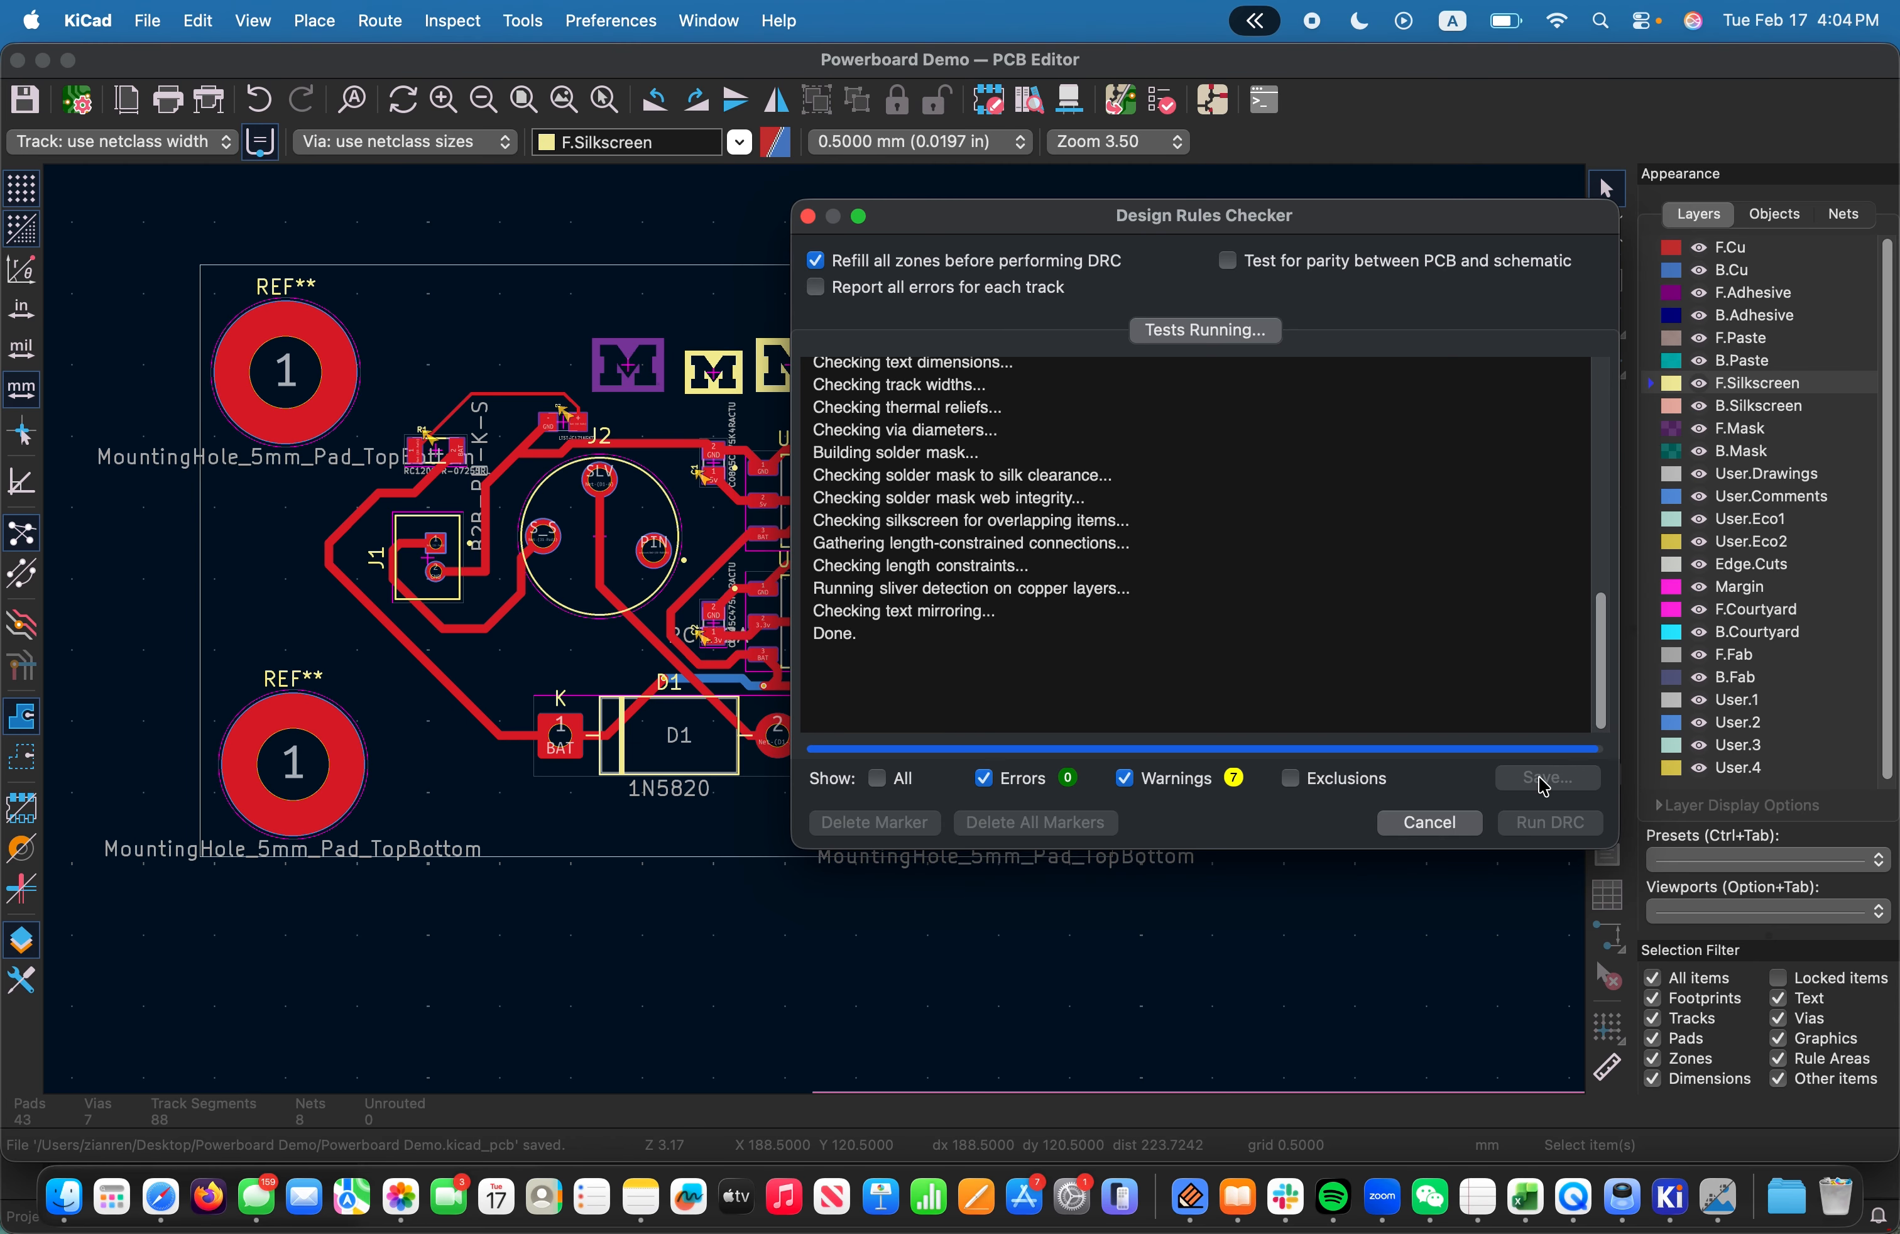
Save the design rules check results as a report file (*.rpt) named DRC in the Powerboard Demo folder
left_click(1549, 779)
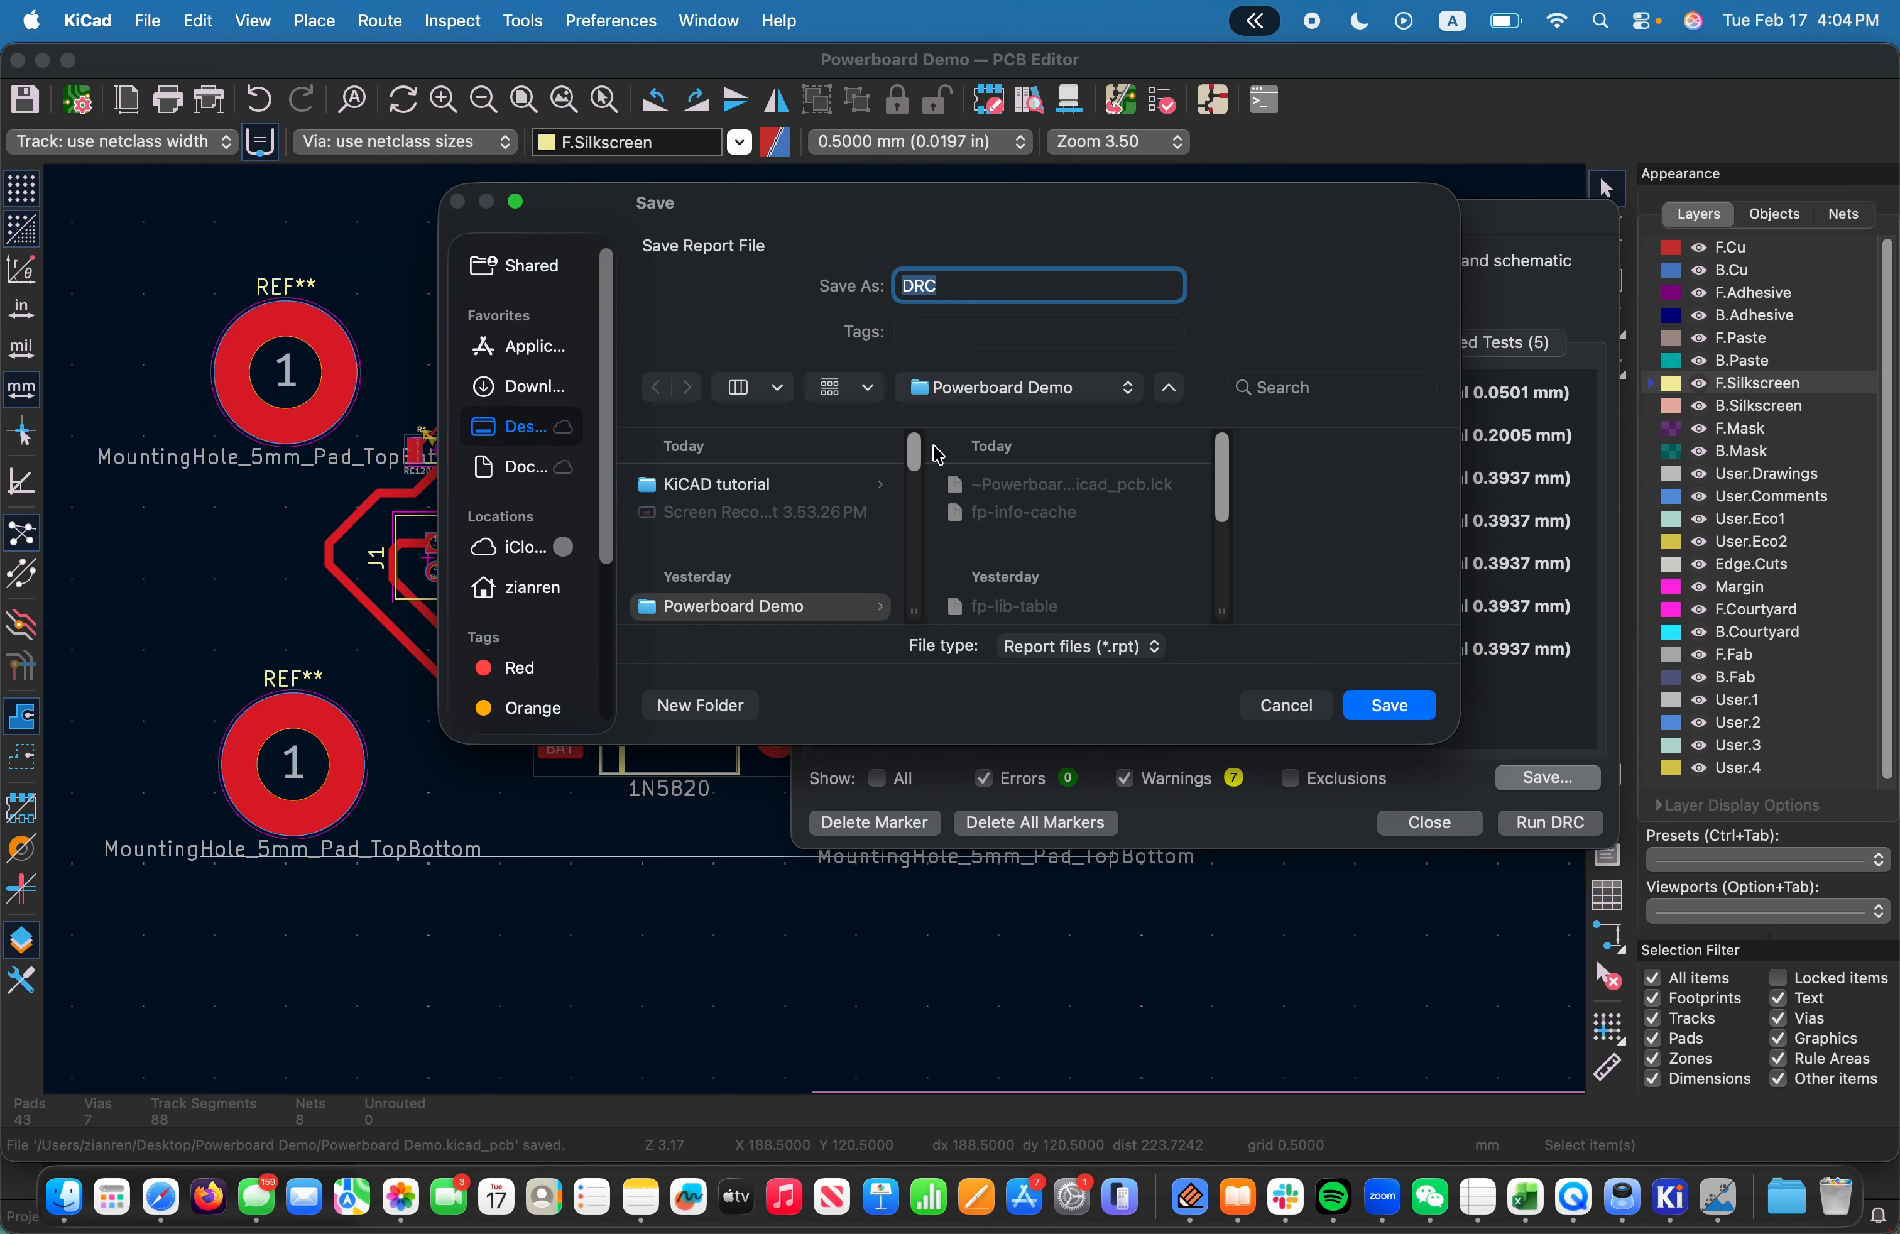
left_click(1108, 635)
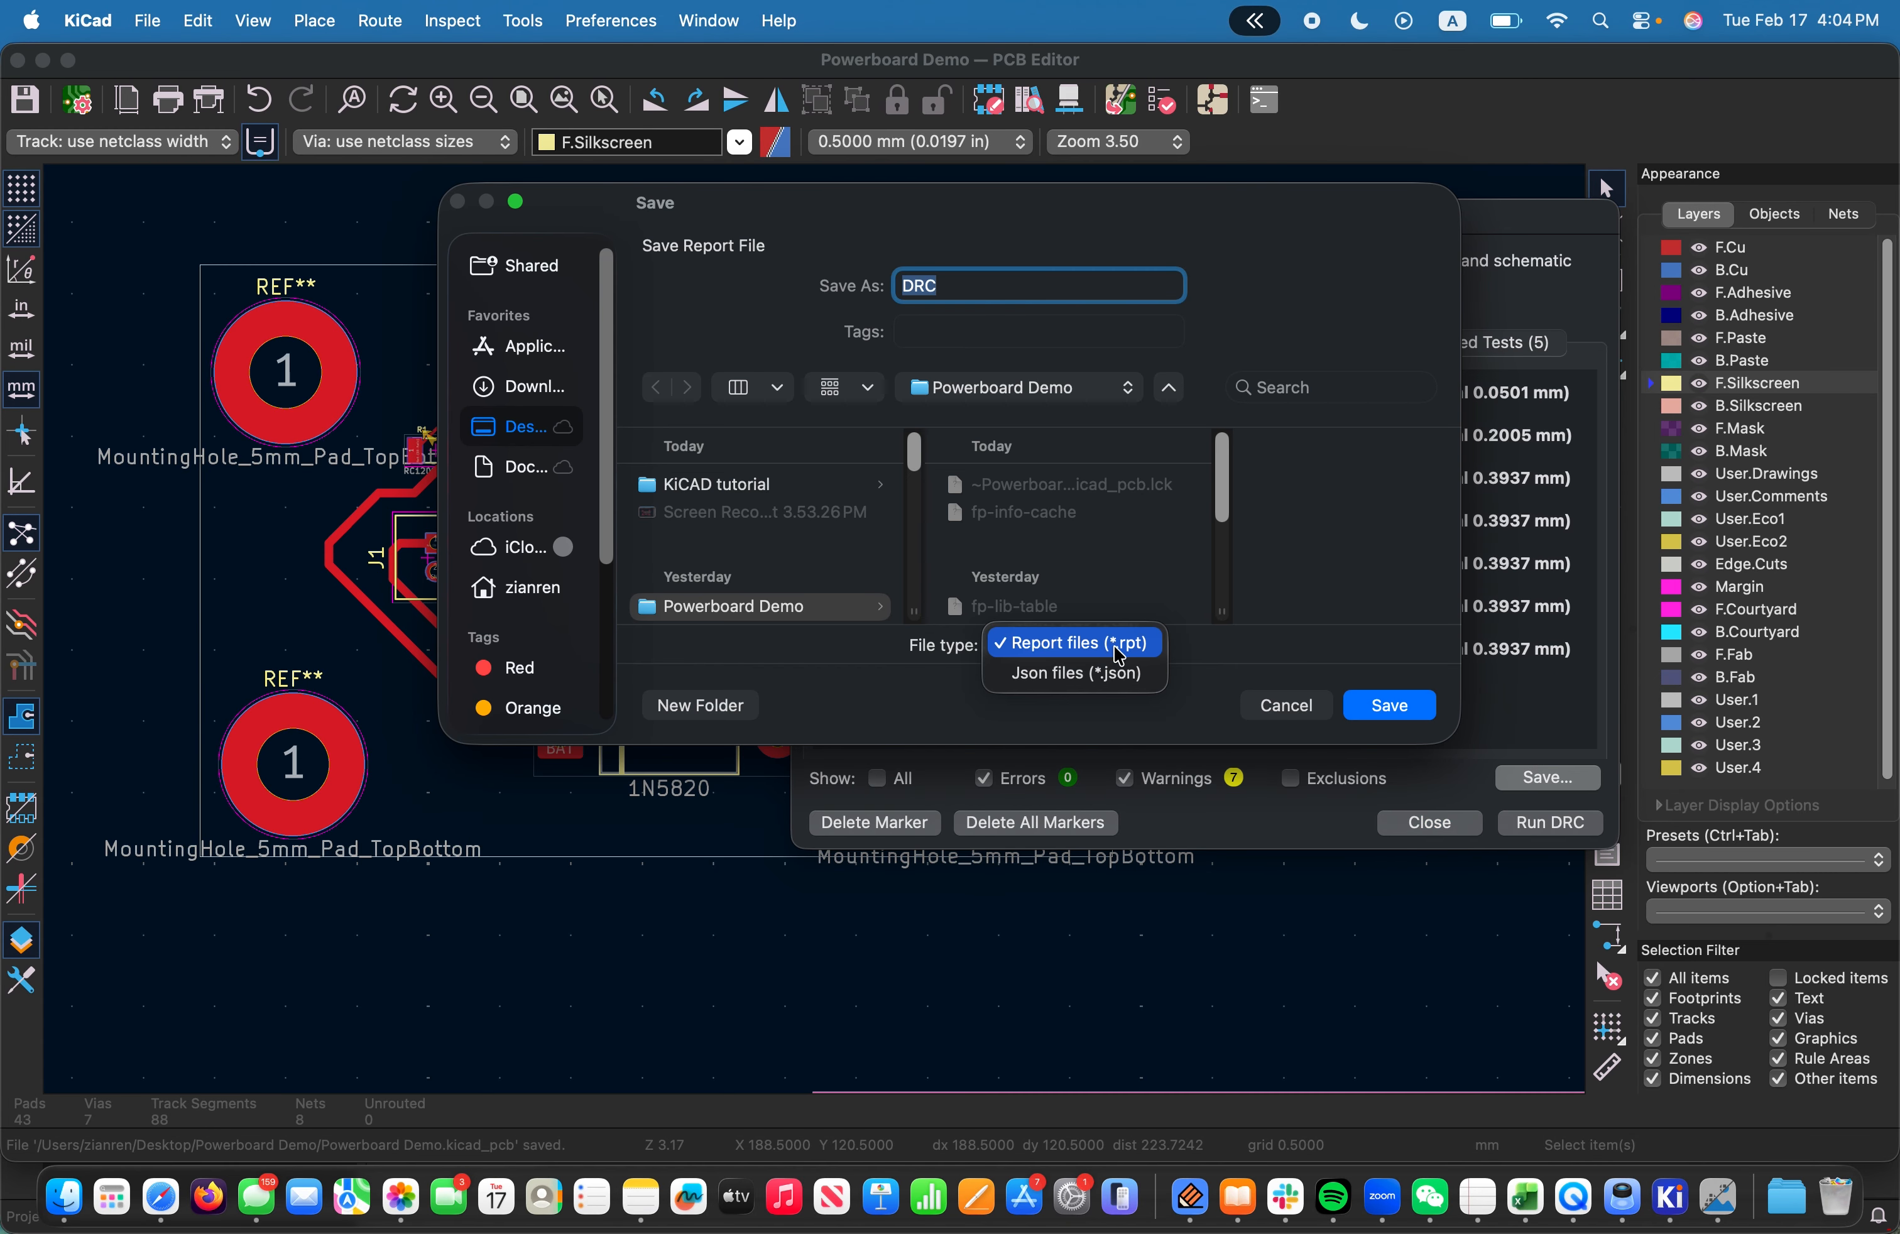
left_click(1113, 623)
key("Return")
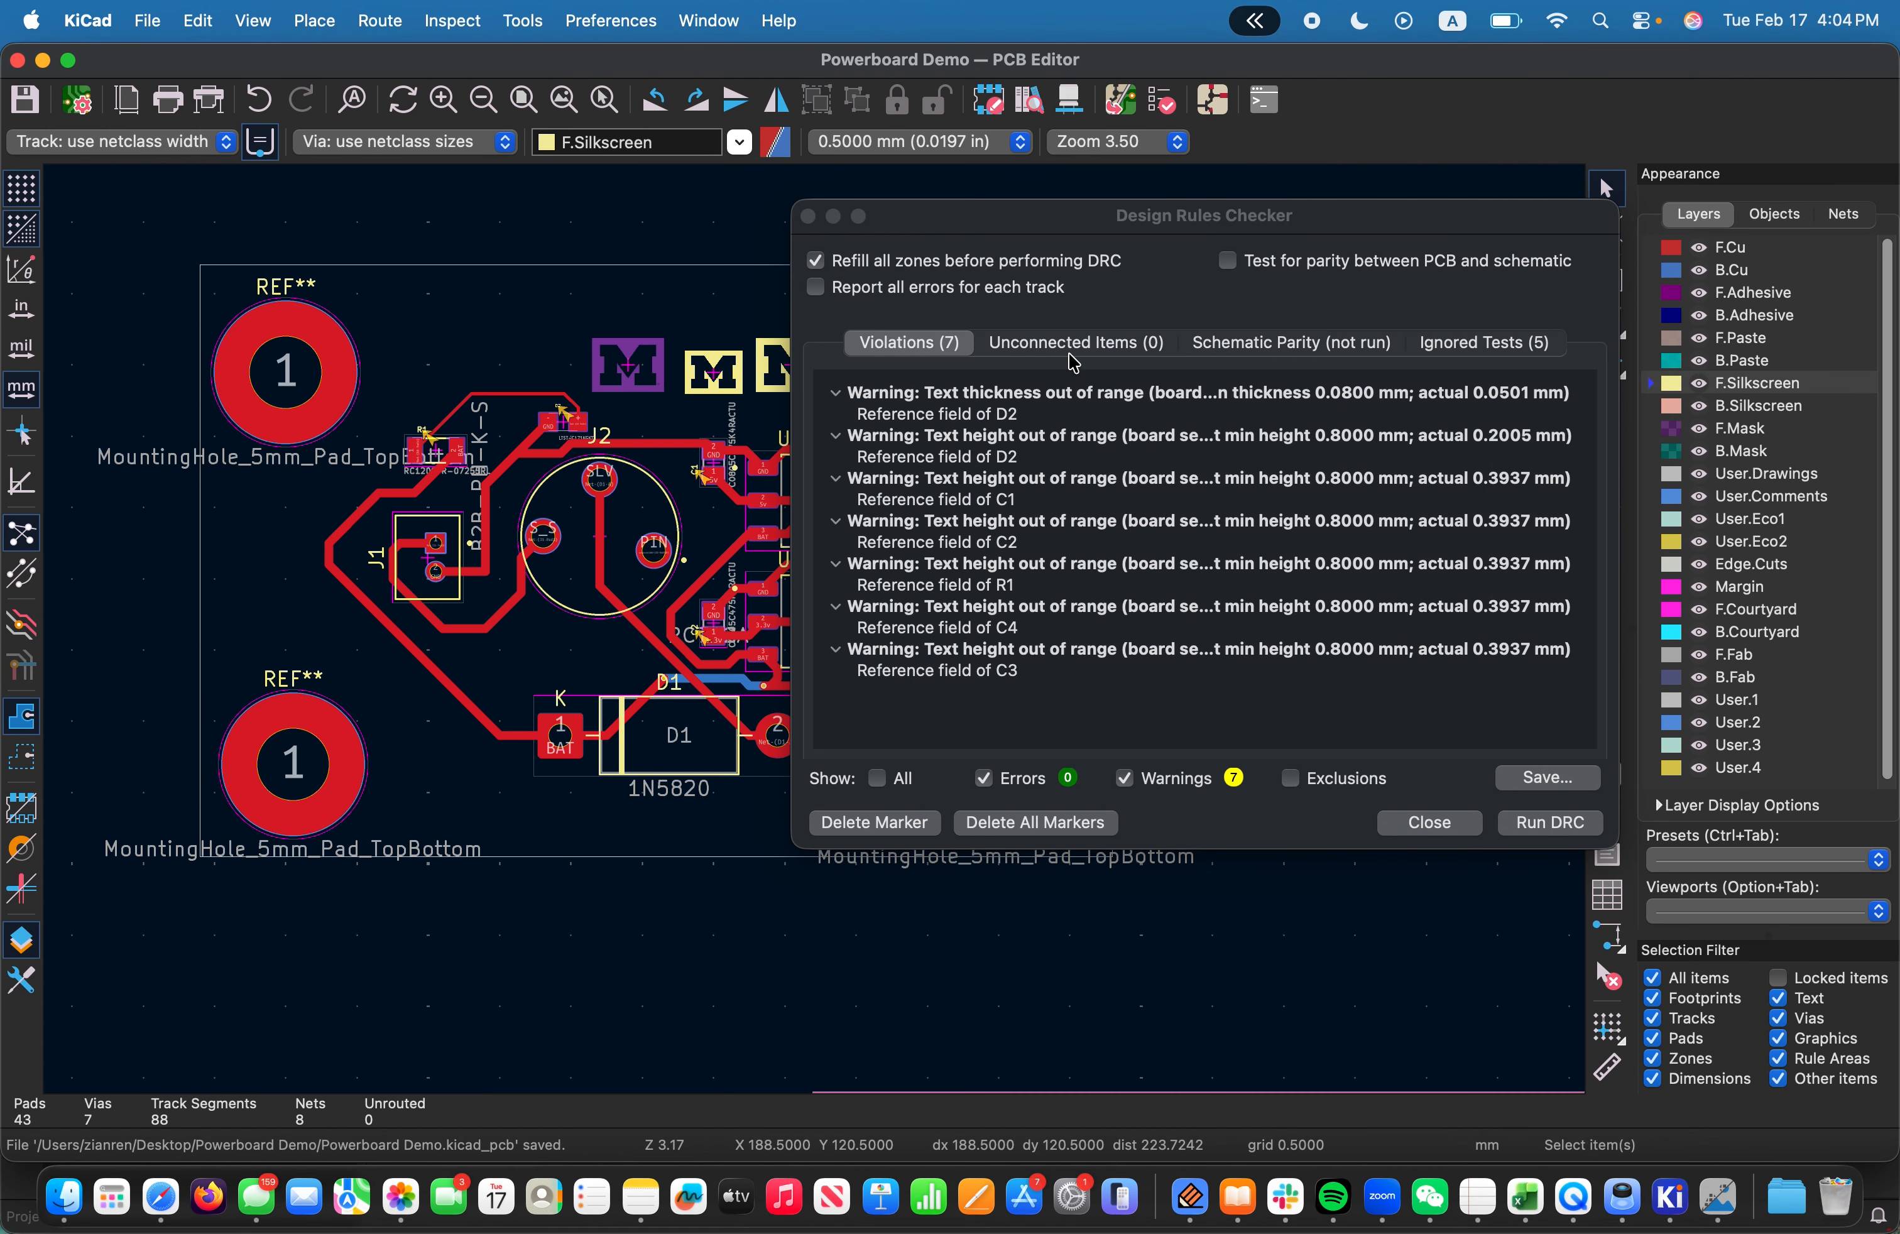
Review the check's unconnected items, schematic parity and ignored tests, ending on the list of violations
left_click(1093, 343)
left_click(1282, 342)
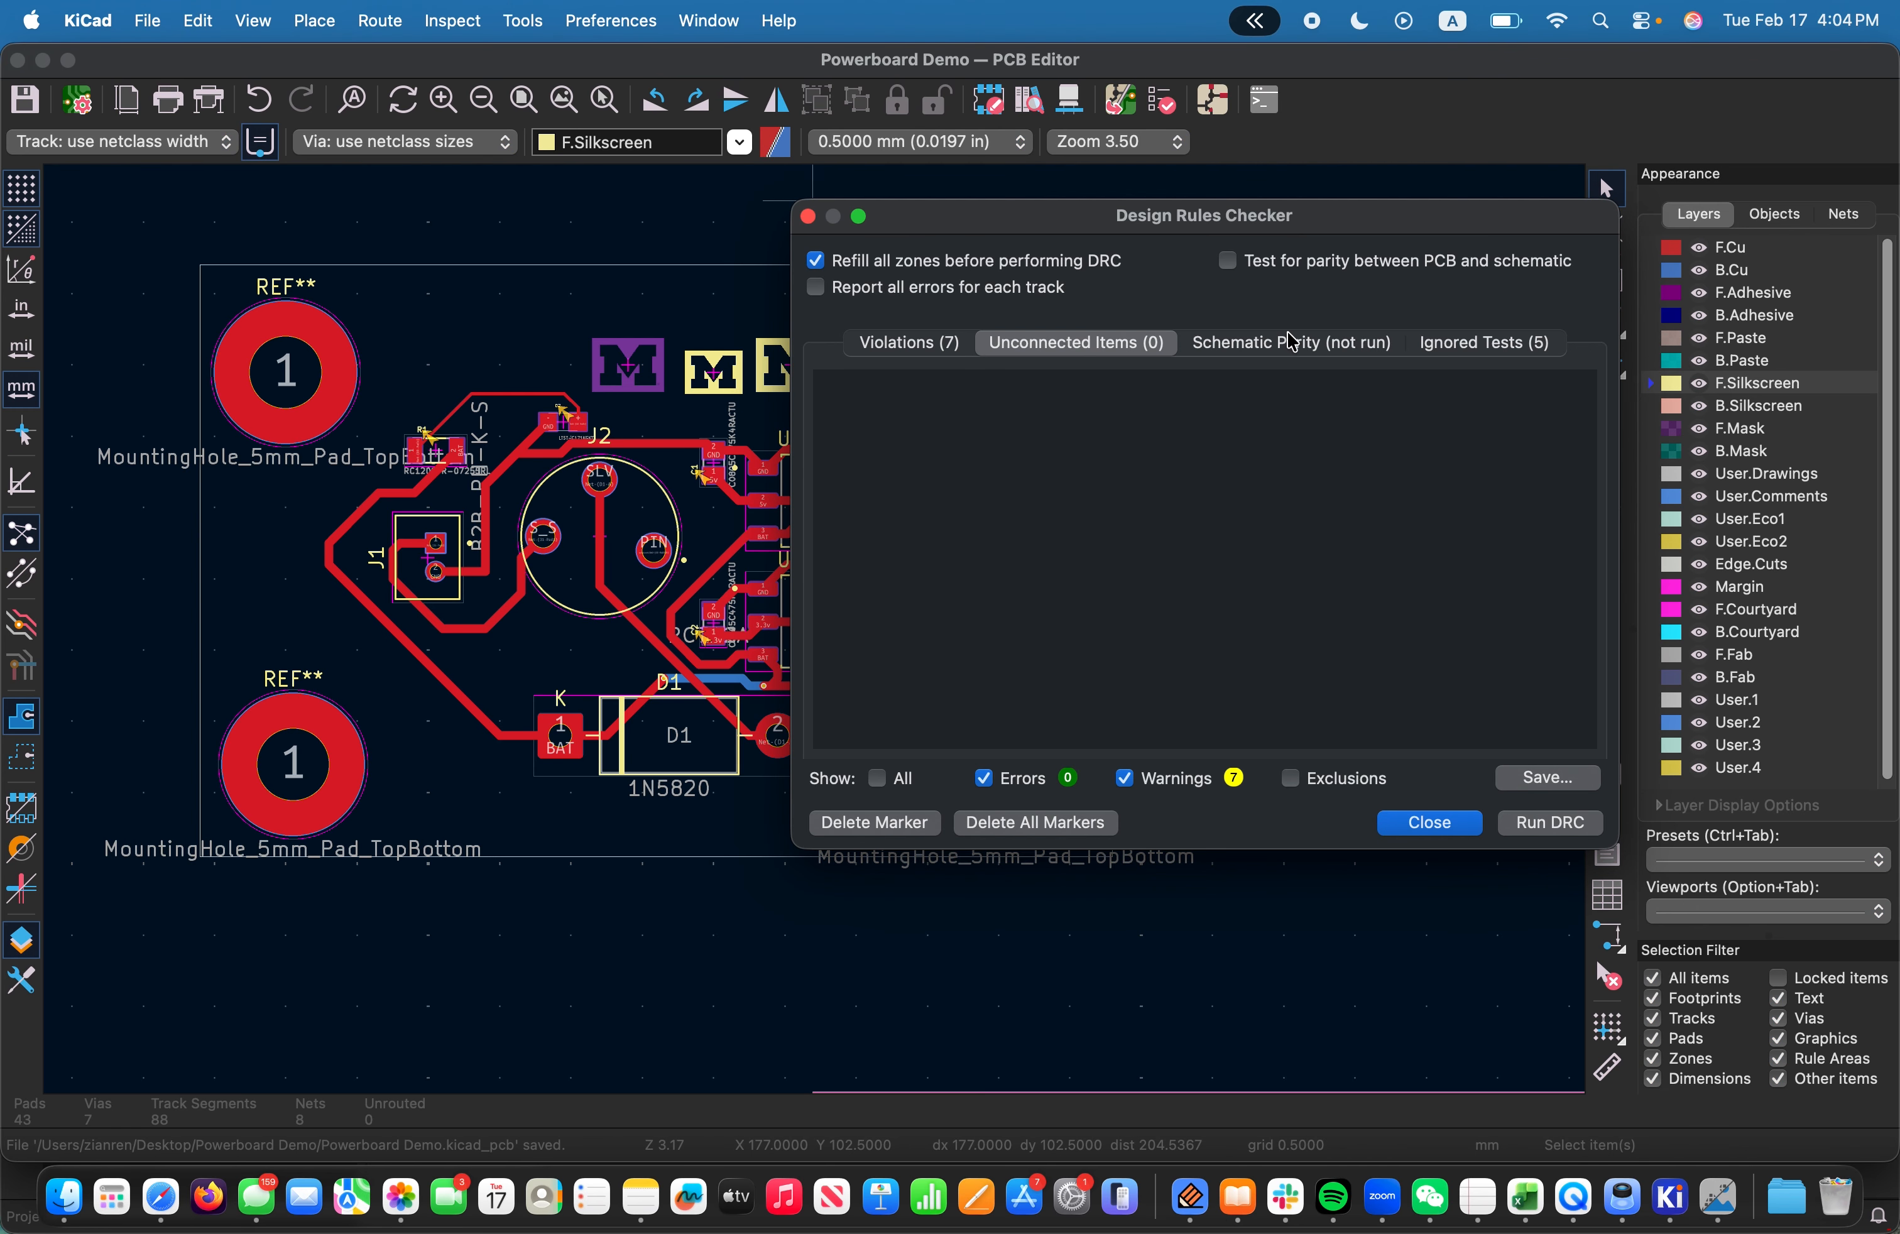
left_click(1473, 358)
left_click(955, 344)
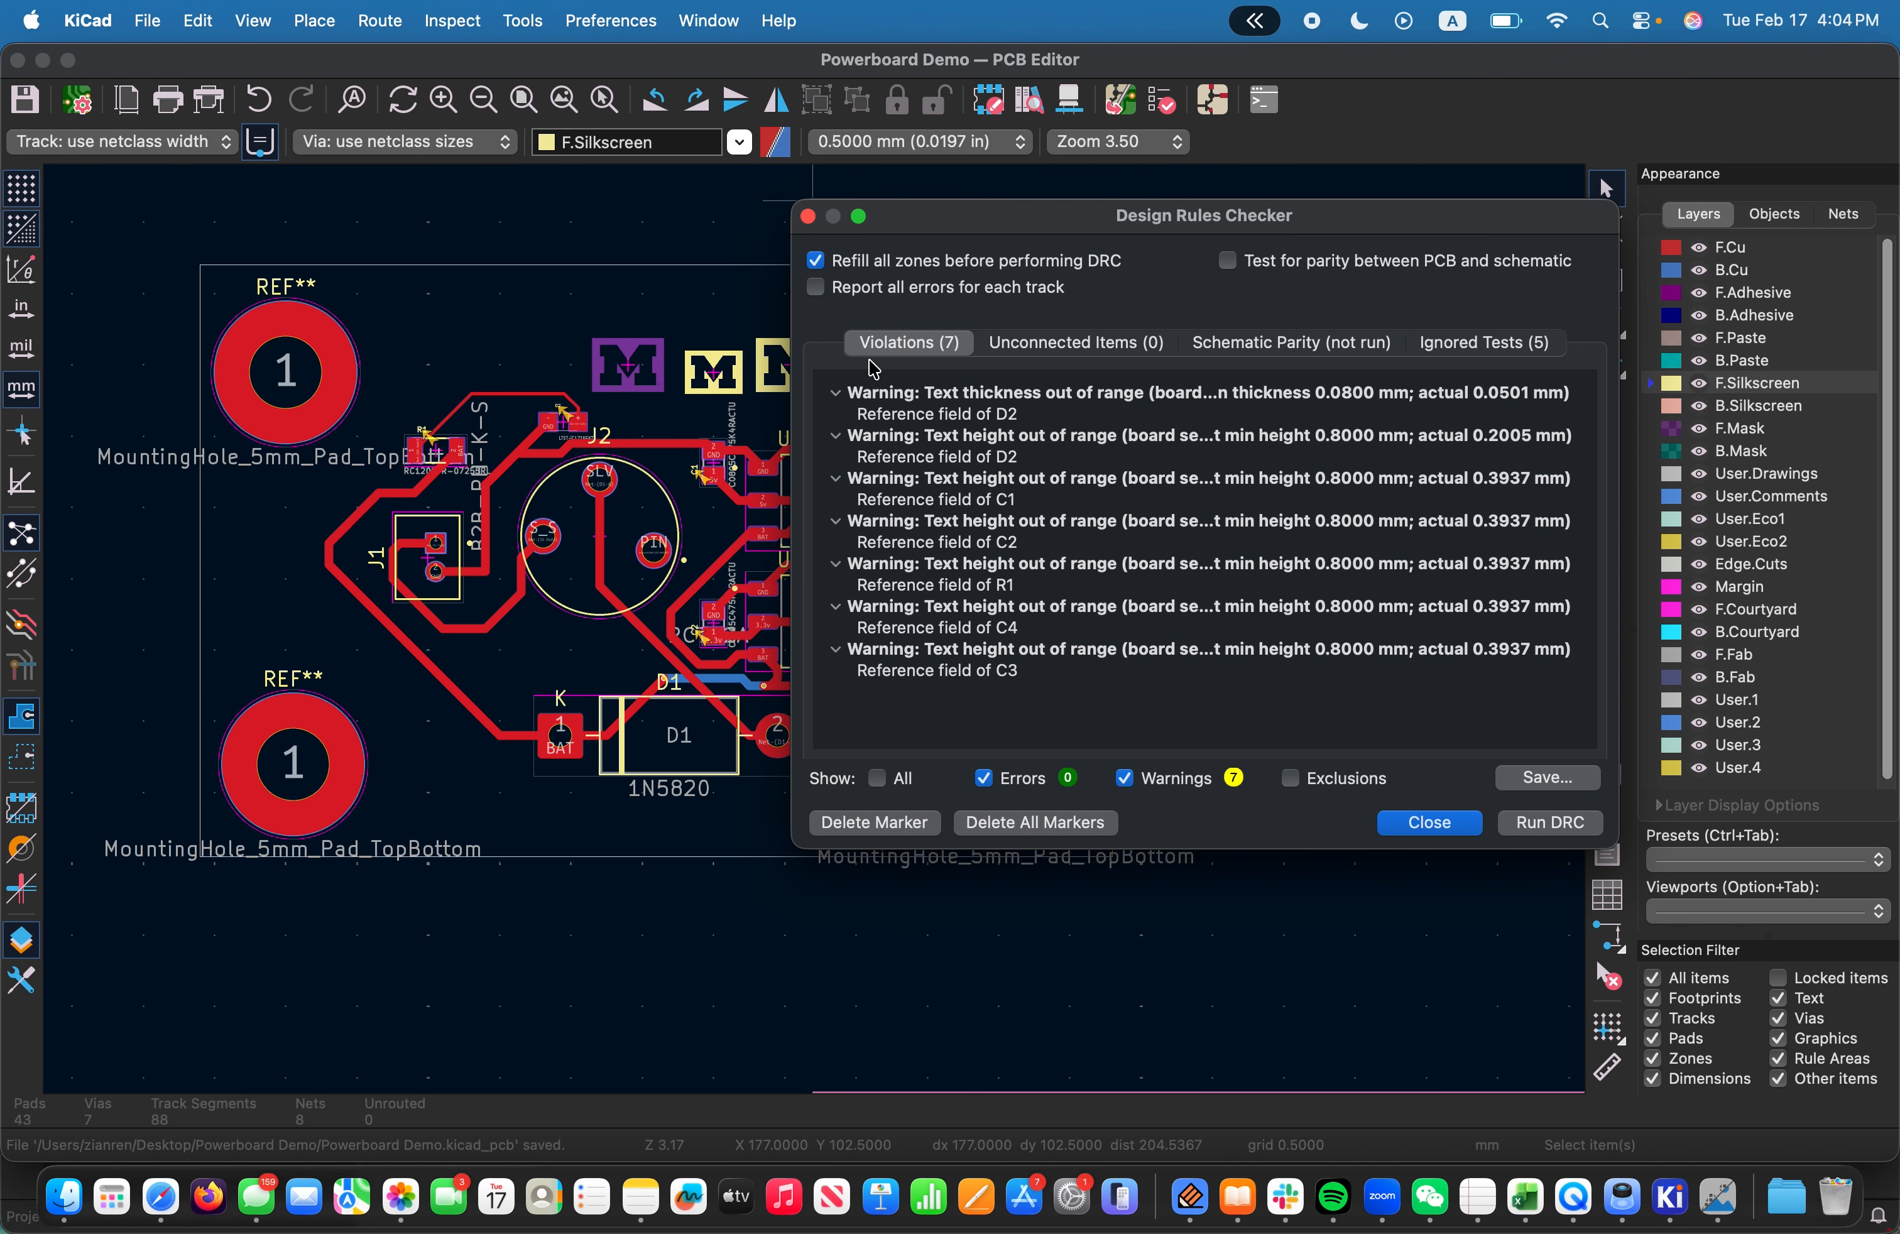
left_click(1087, 344)
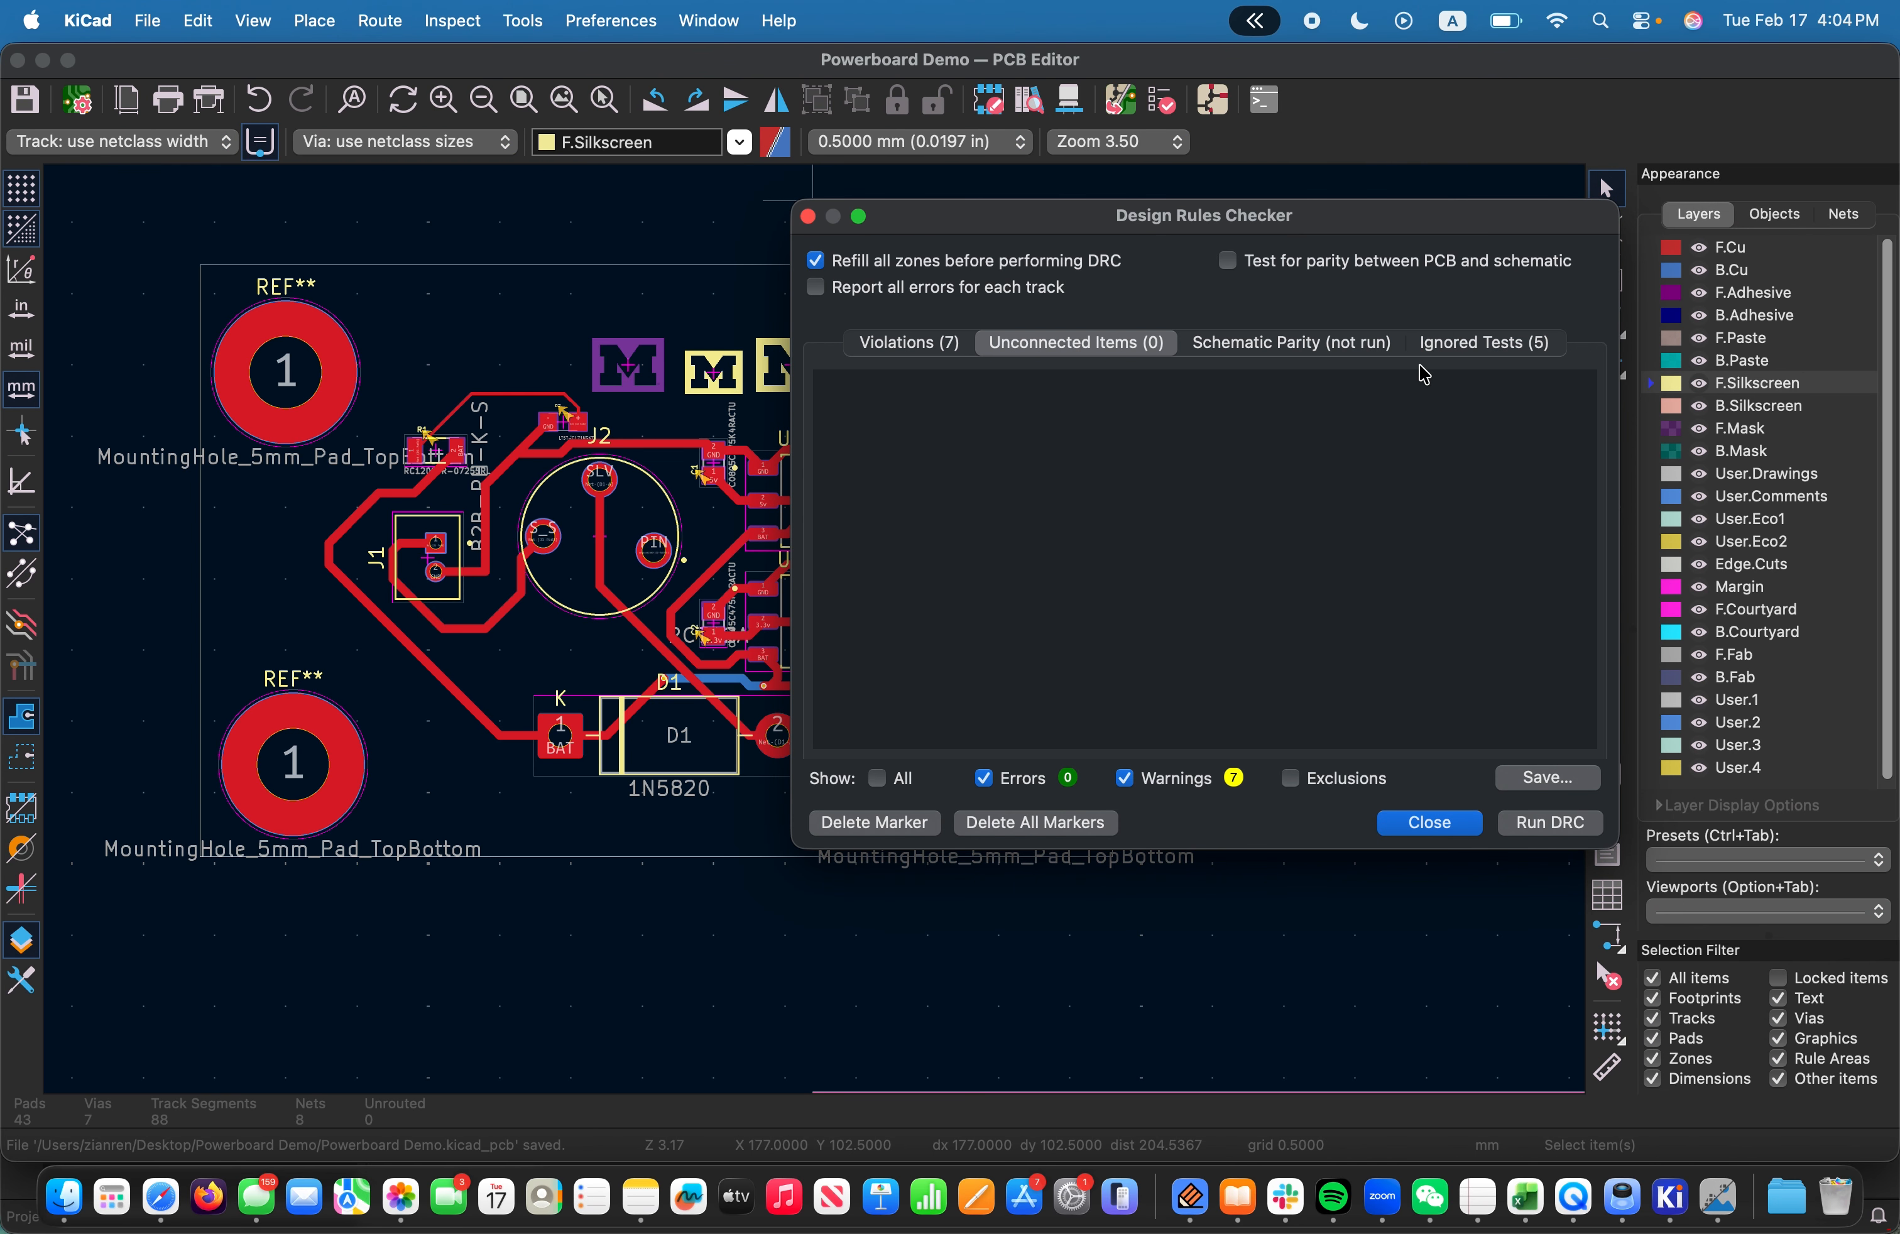
left_click(911, 337)
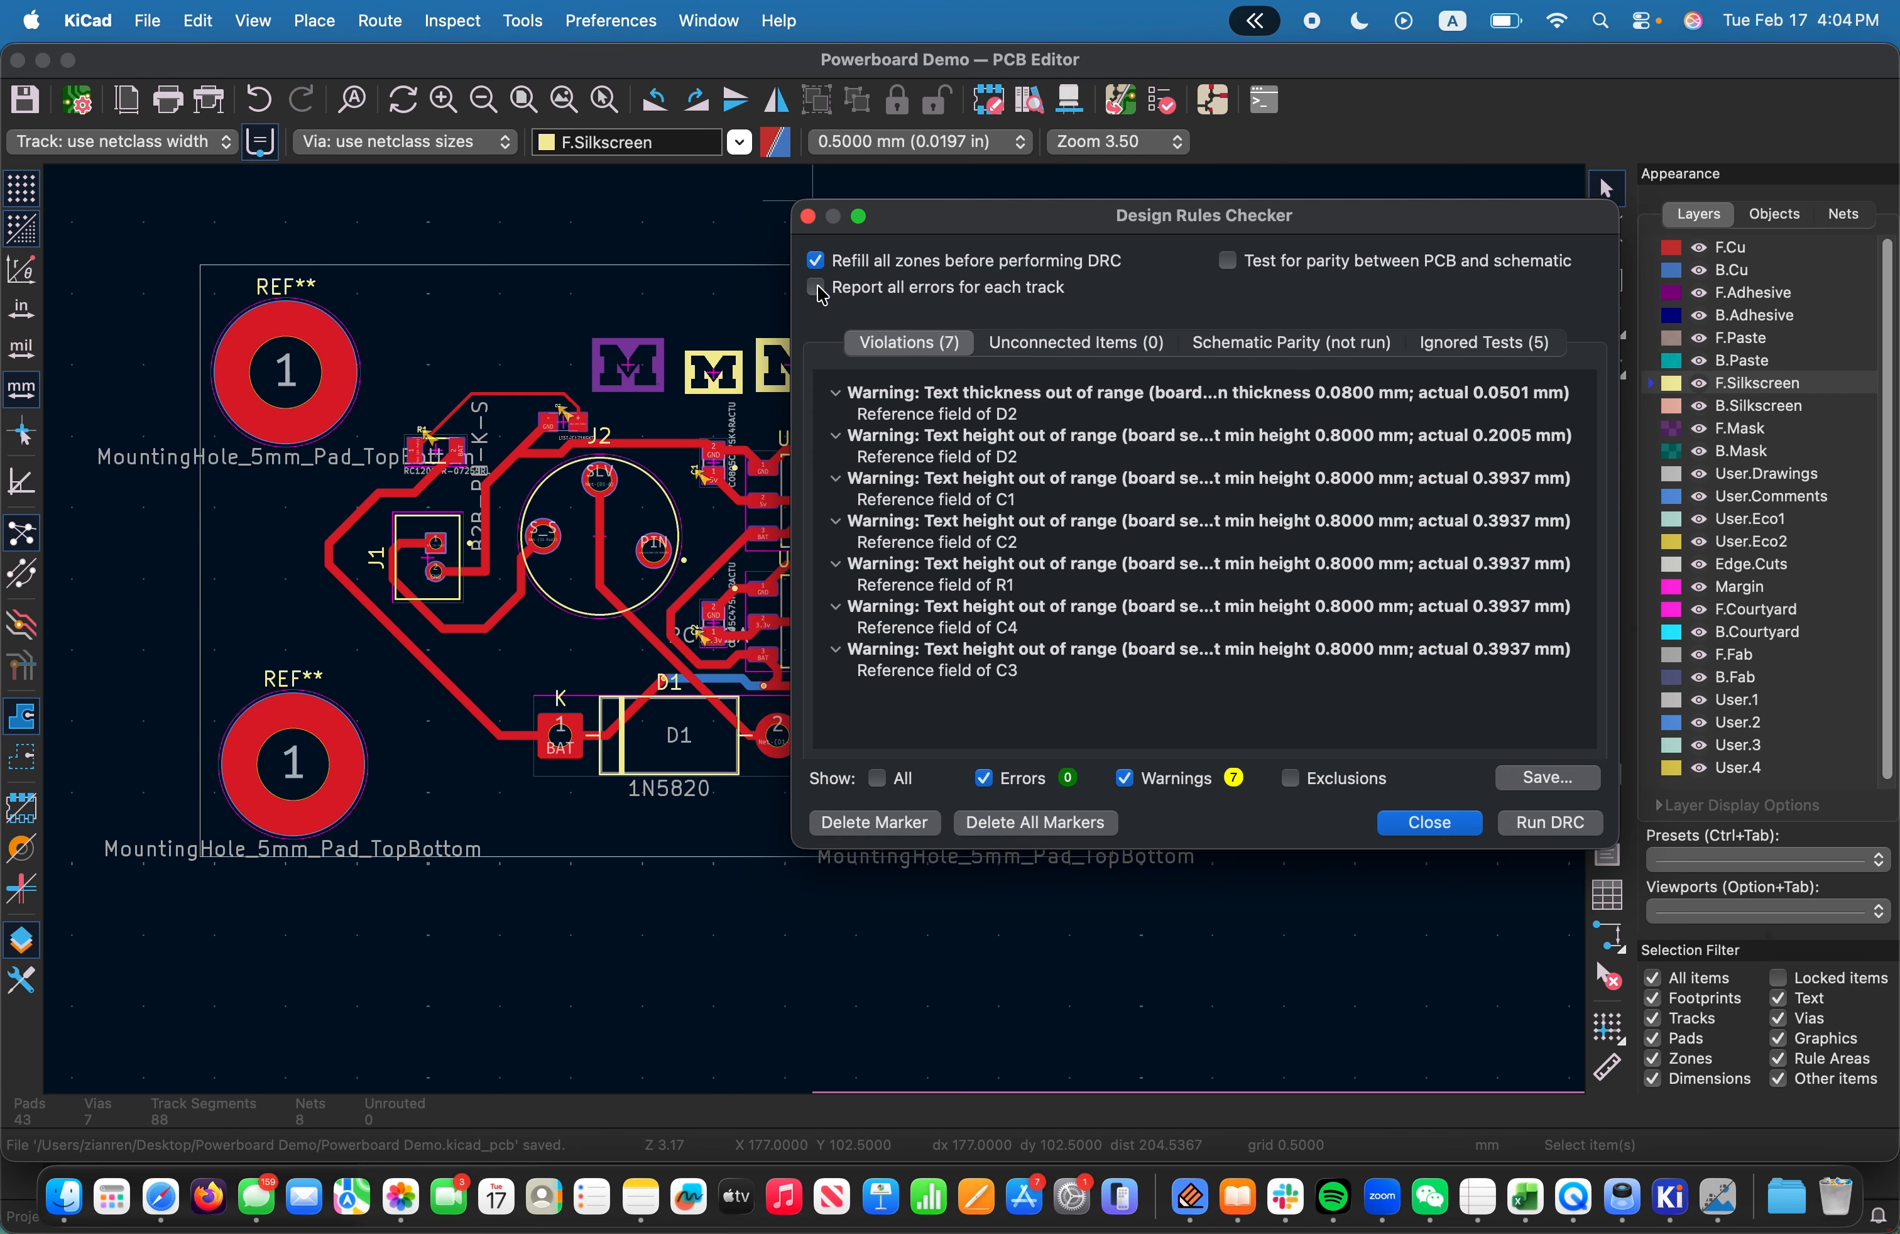